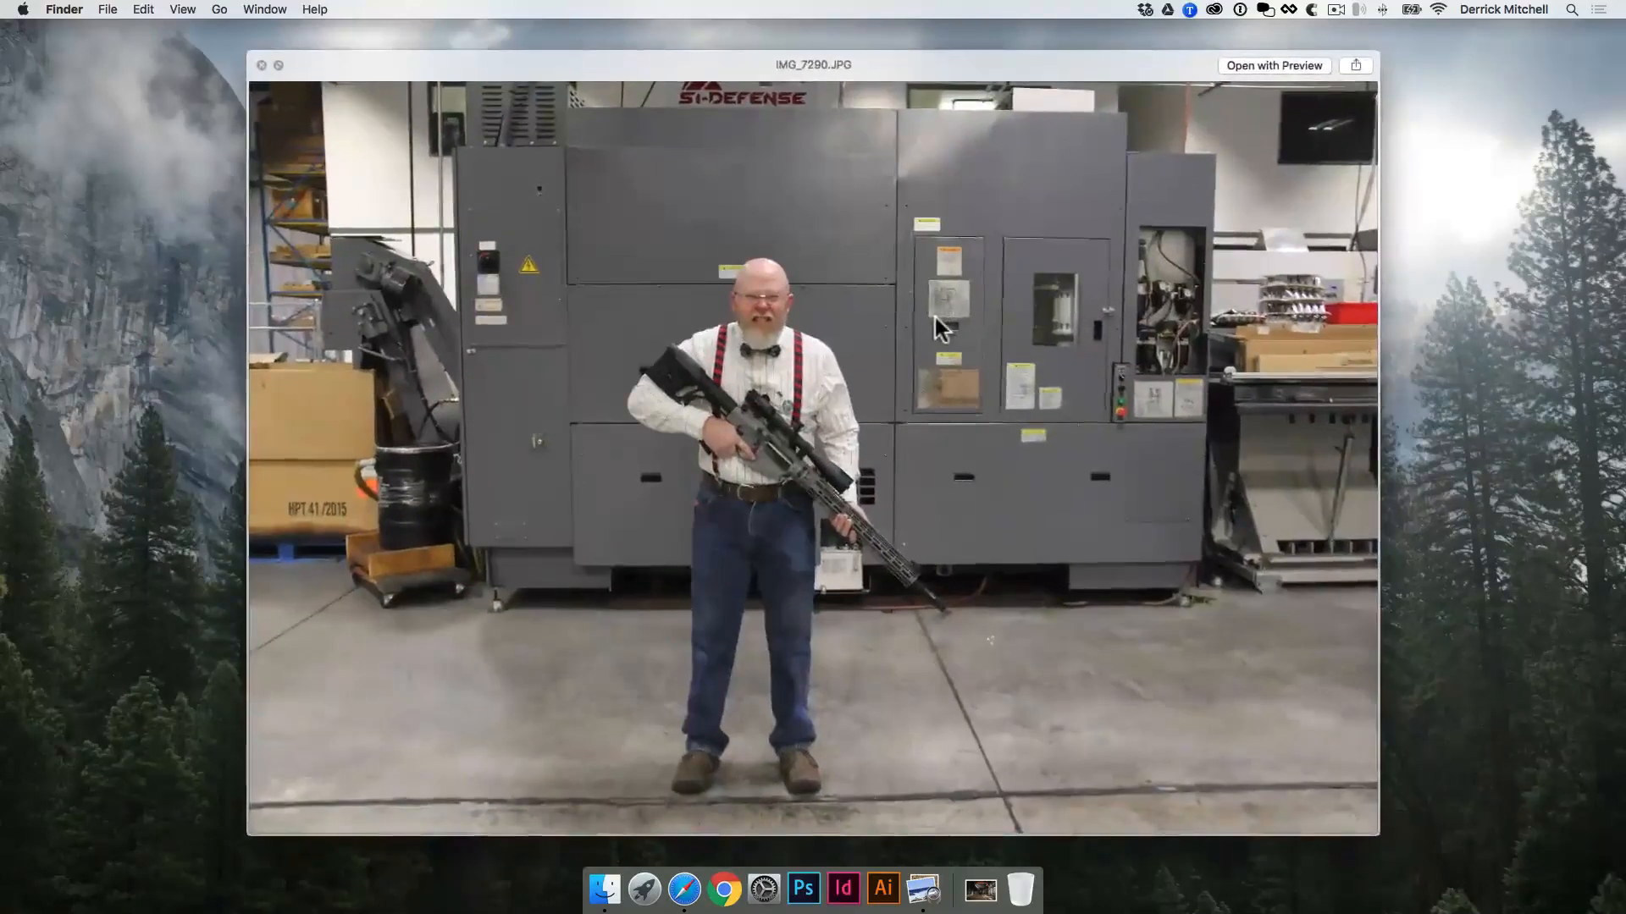
Step: Look through the cutout photos one after another, from IMG_7290.JPG onward, and close the preview
key("Right")
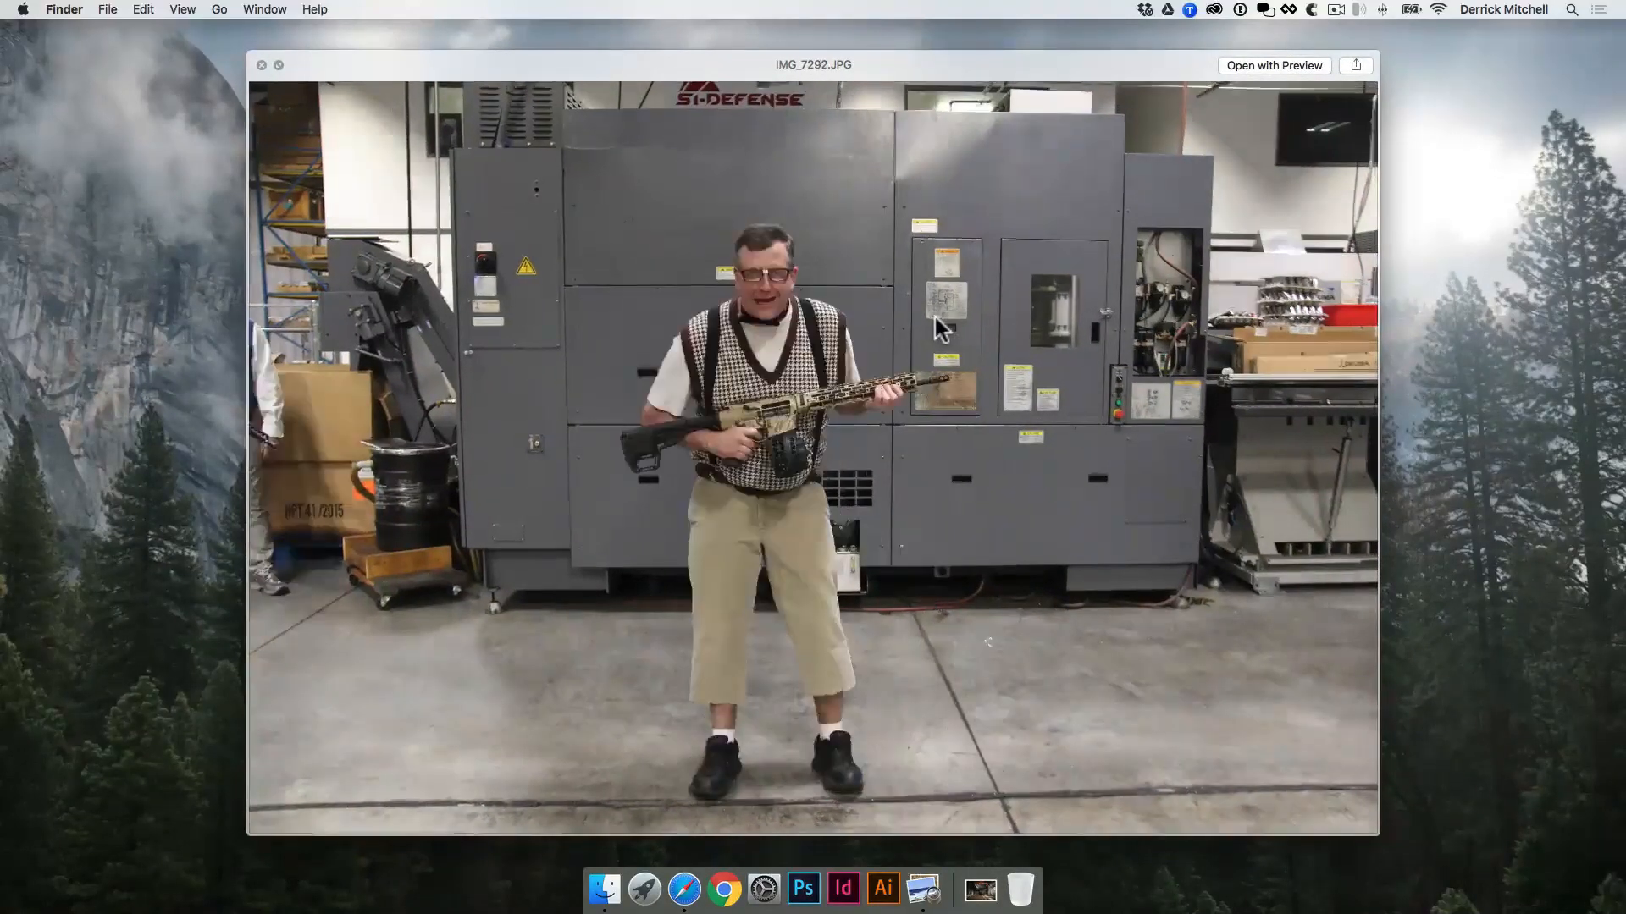
key("Right")
key("Right")
key("Right")
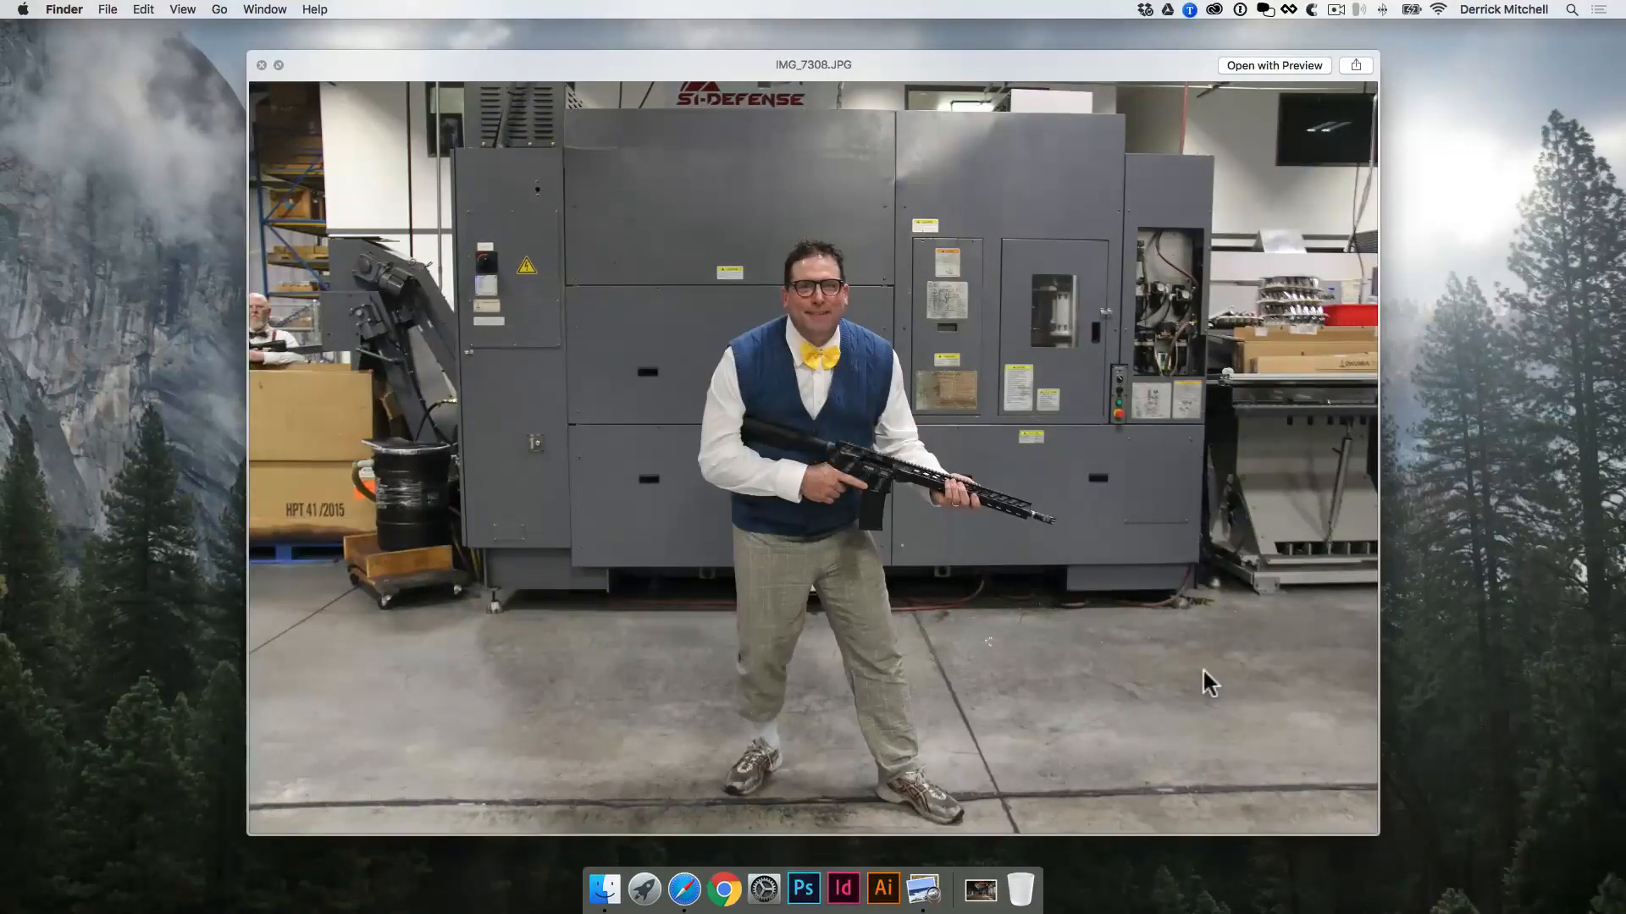
key("Right")
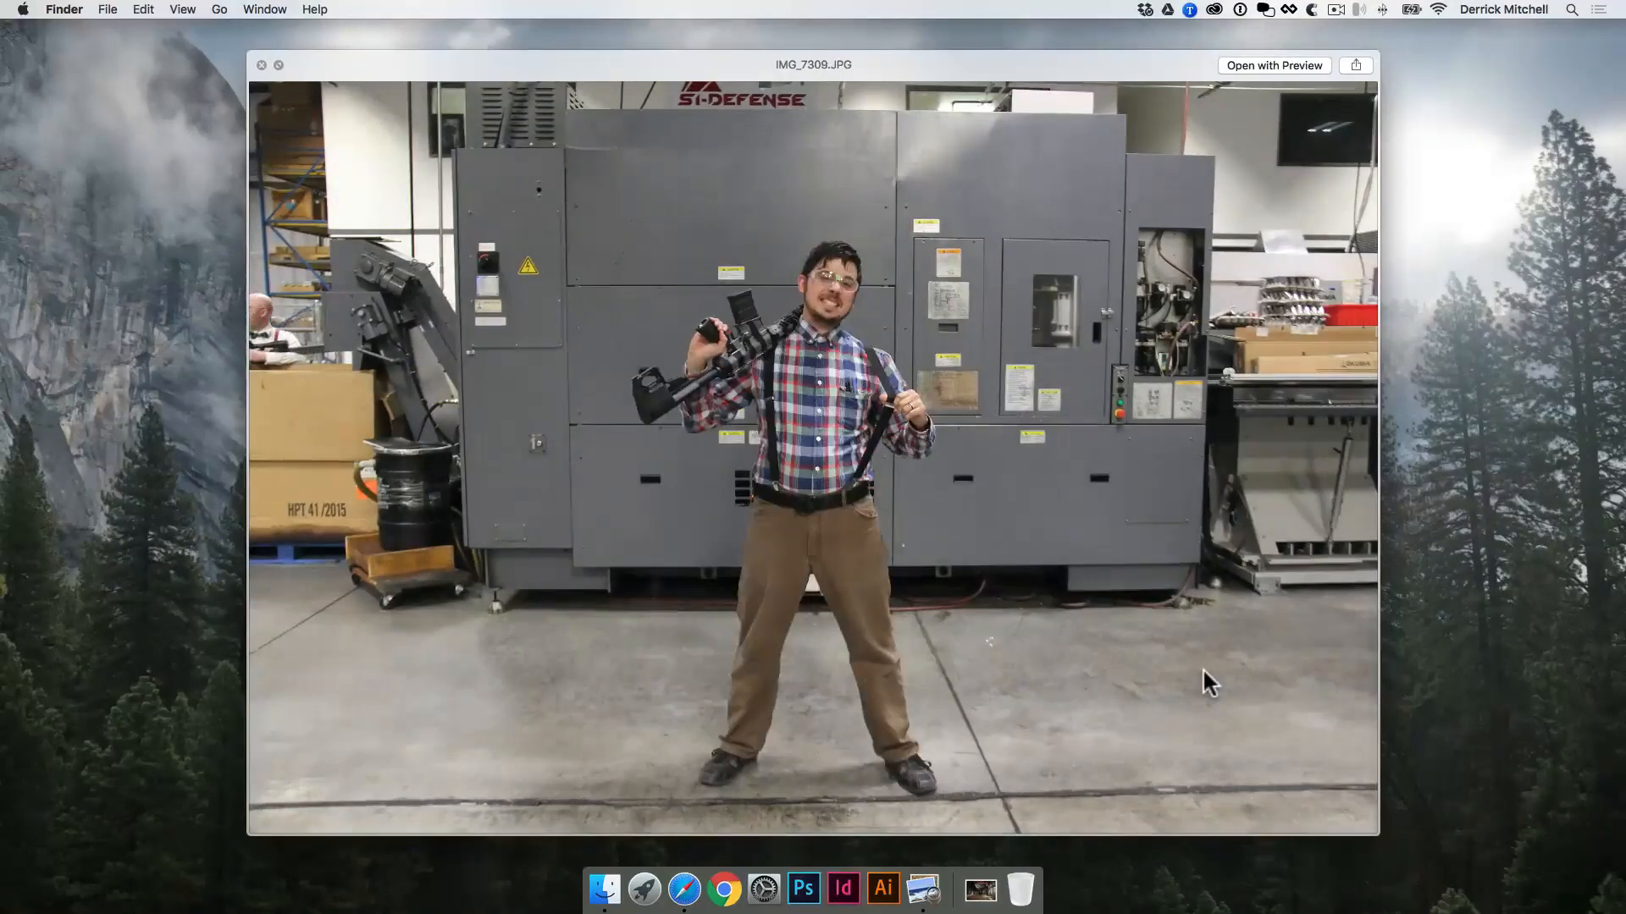
key("Right")
key("Right")
key("Right")
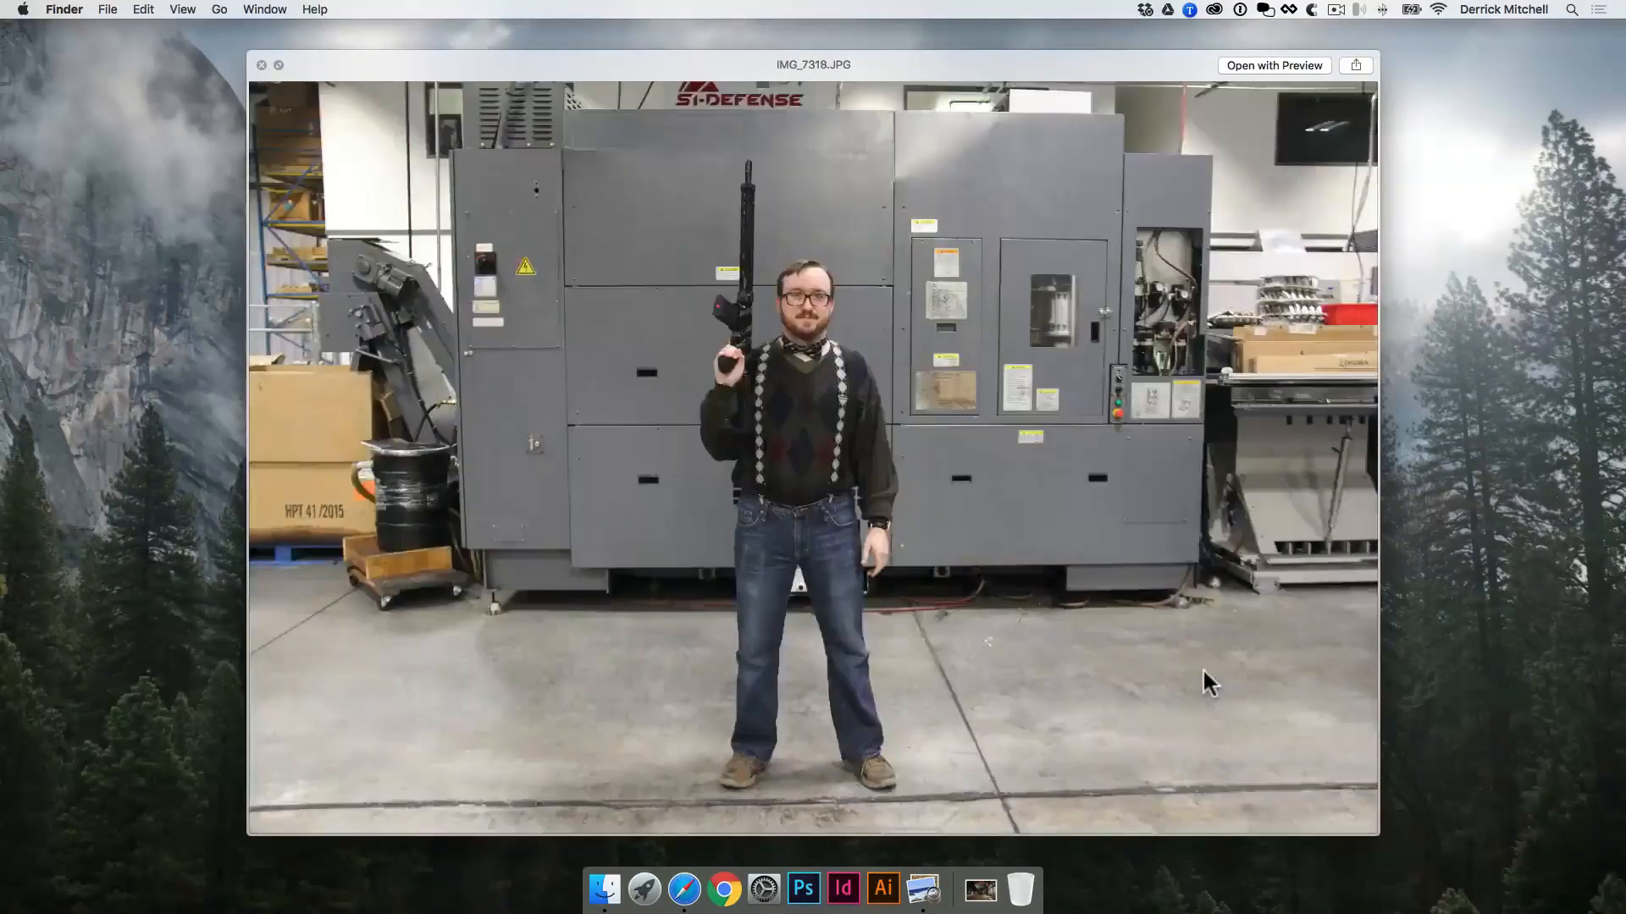
key("Right")
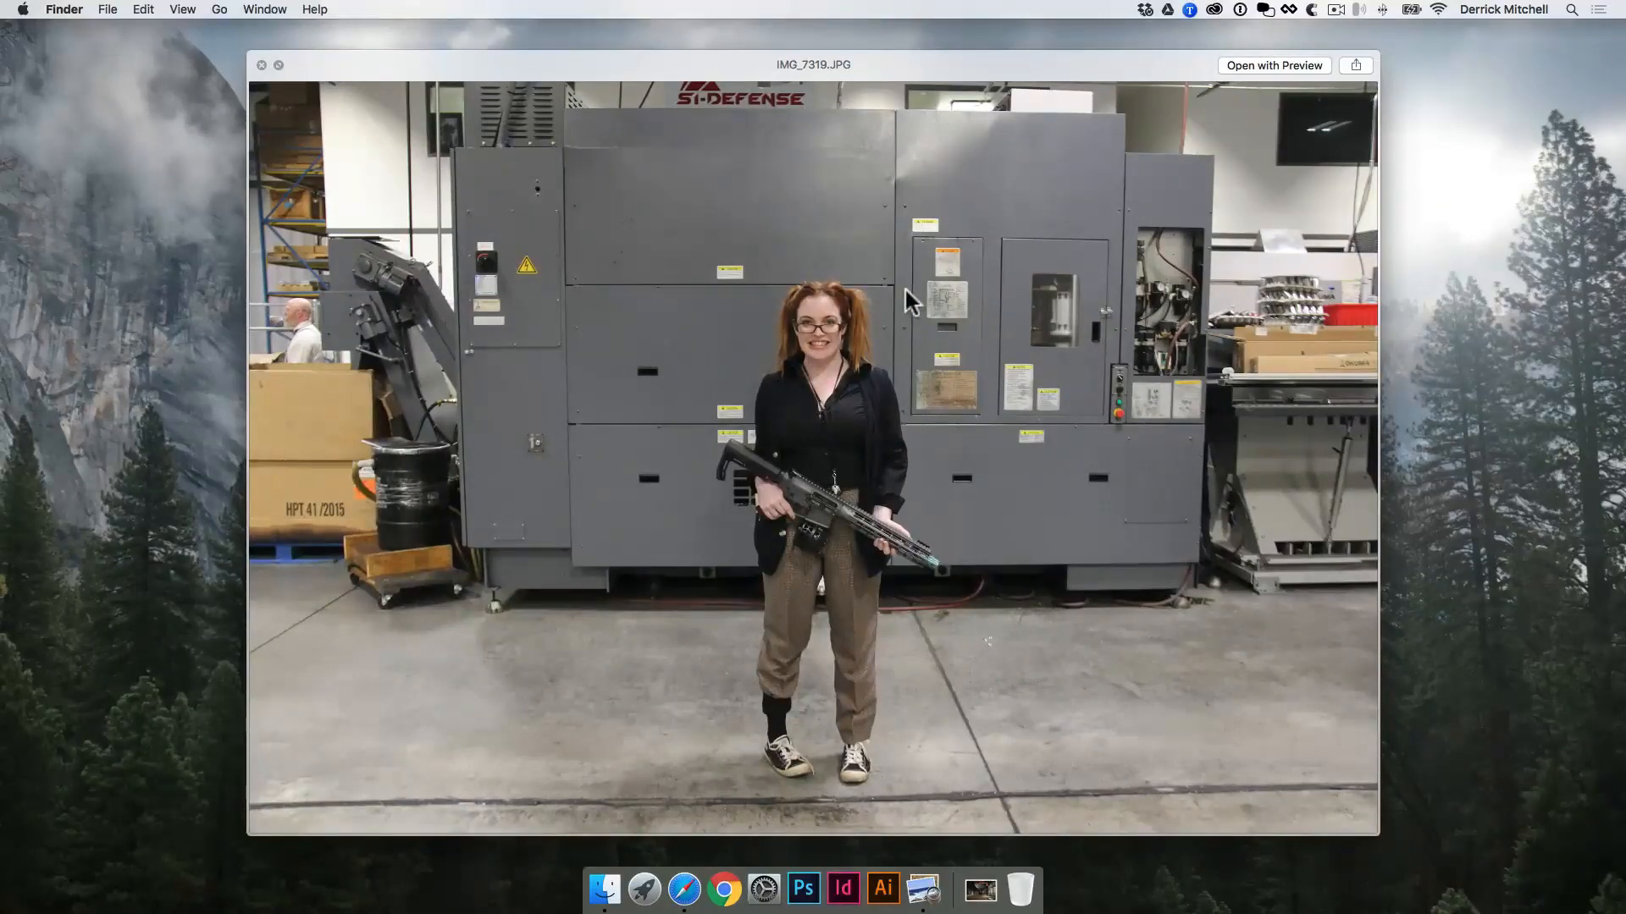
key("Right")
key("Right")
key("Right")
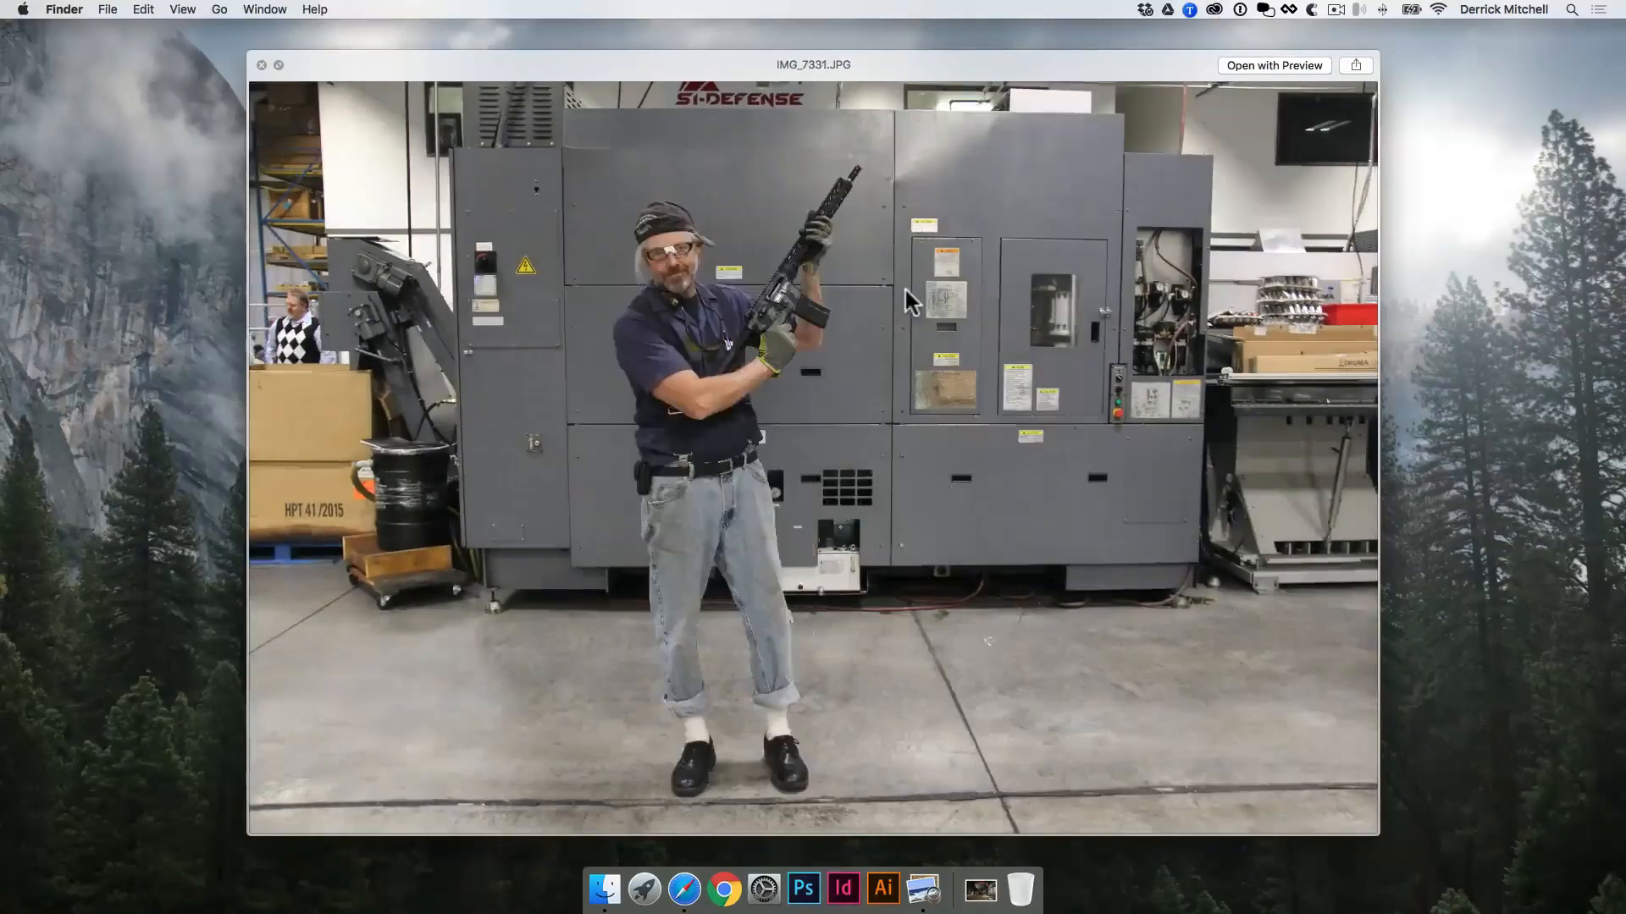
key("Right")
key("Right")
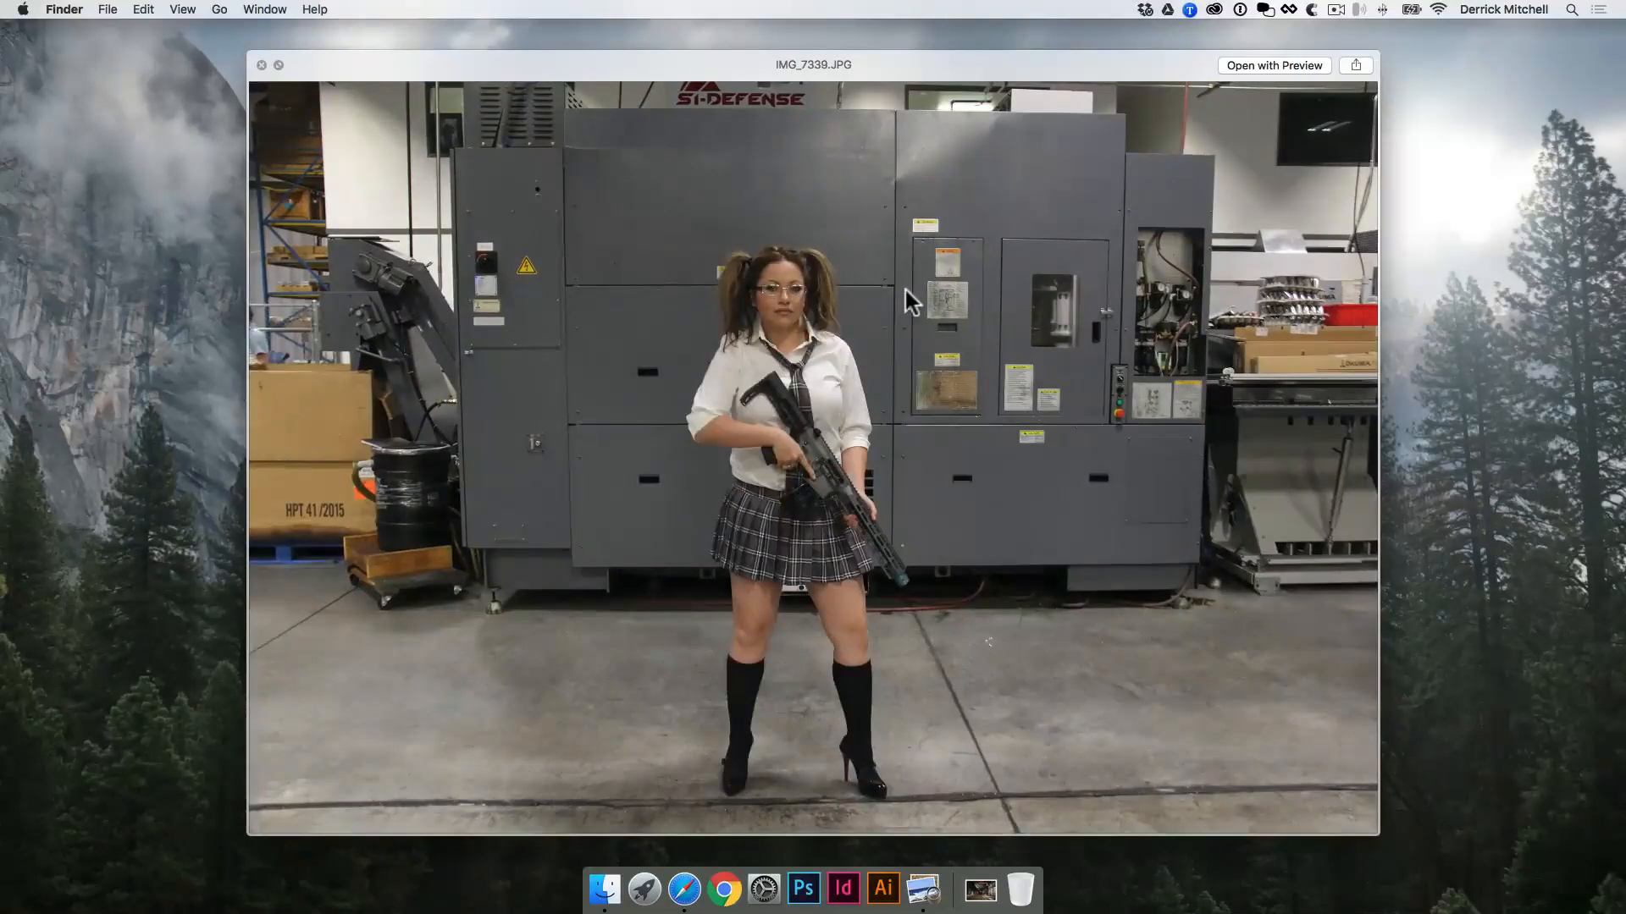
key("Right")
key("Right")
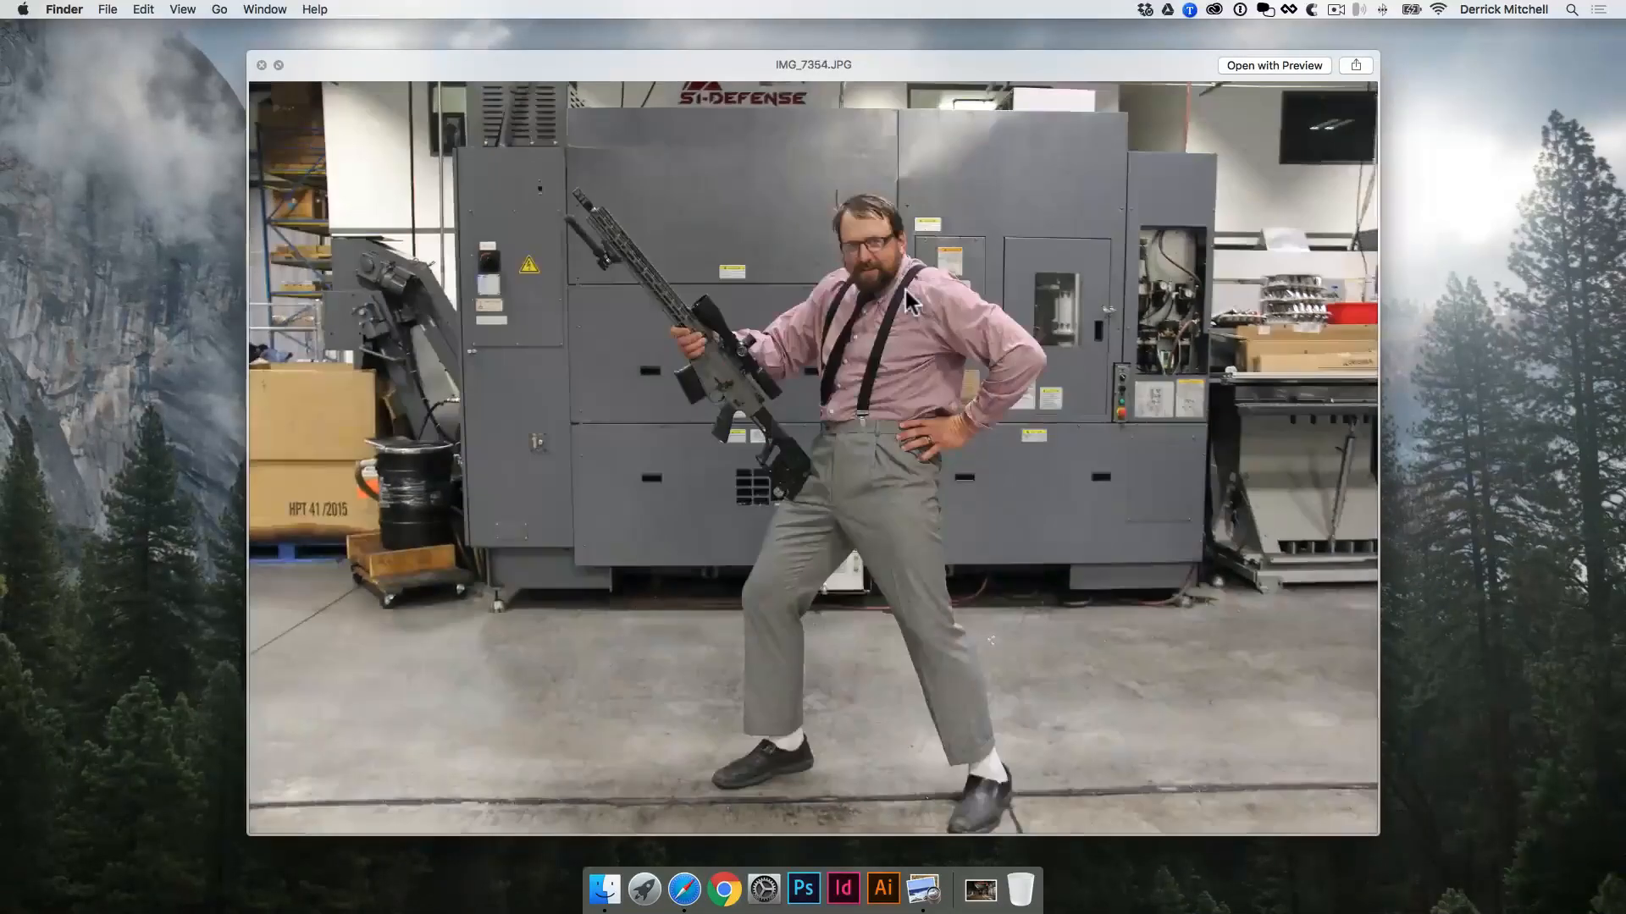
key("Right")
key("Right")
key("Right")
key("Right")
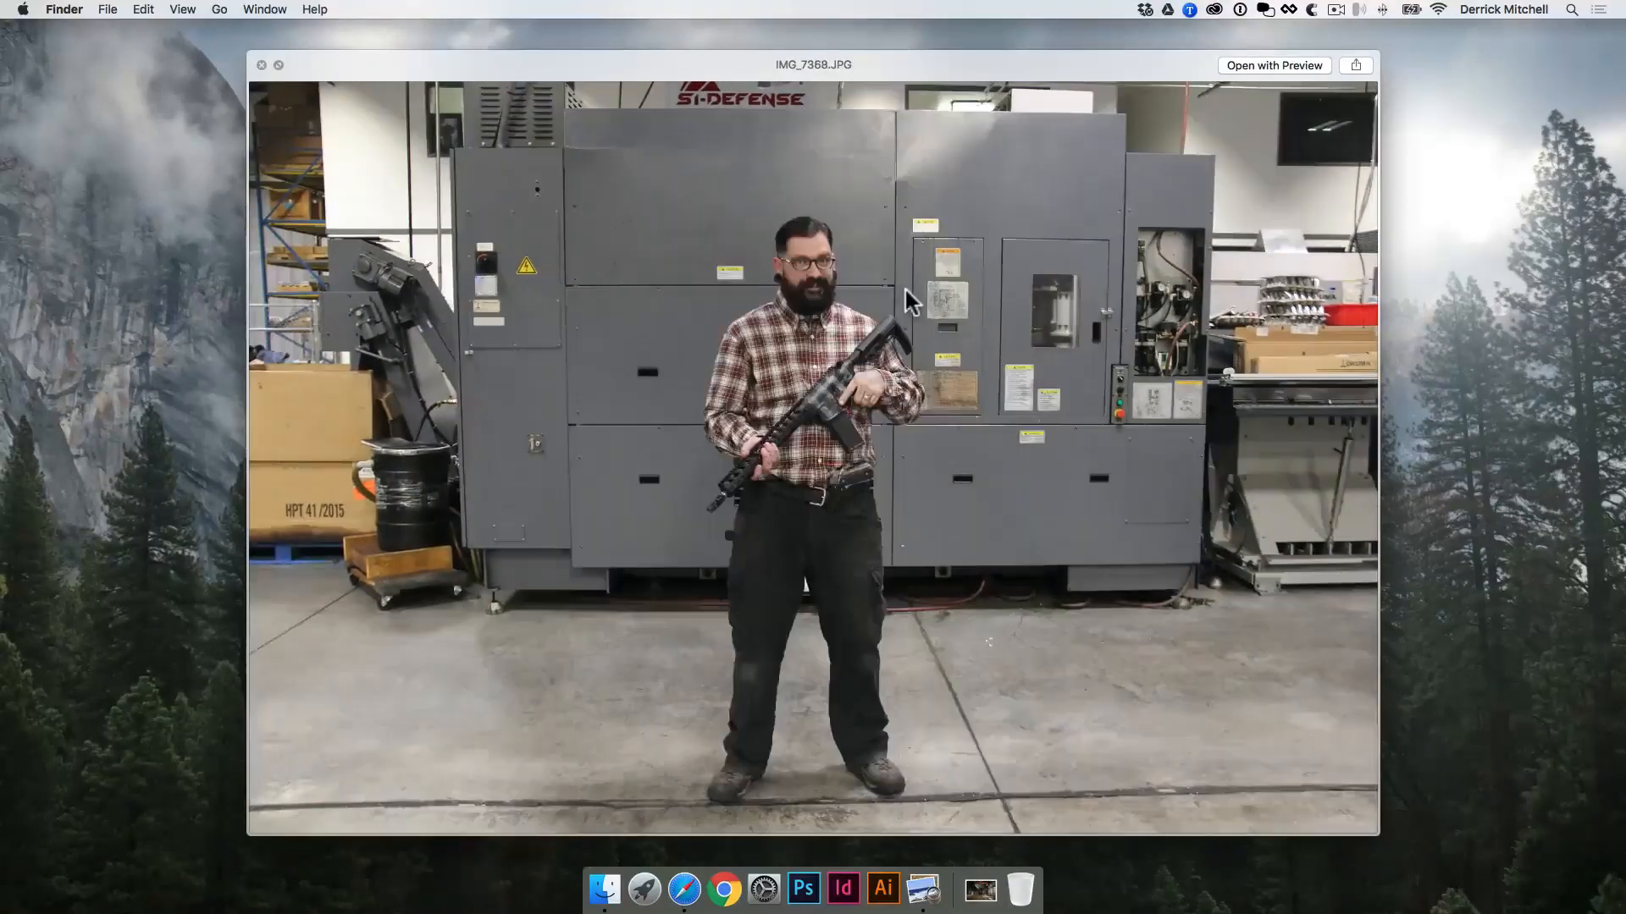
key("space")
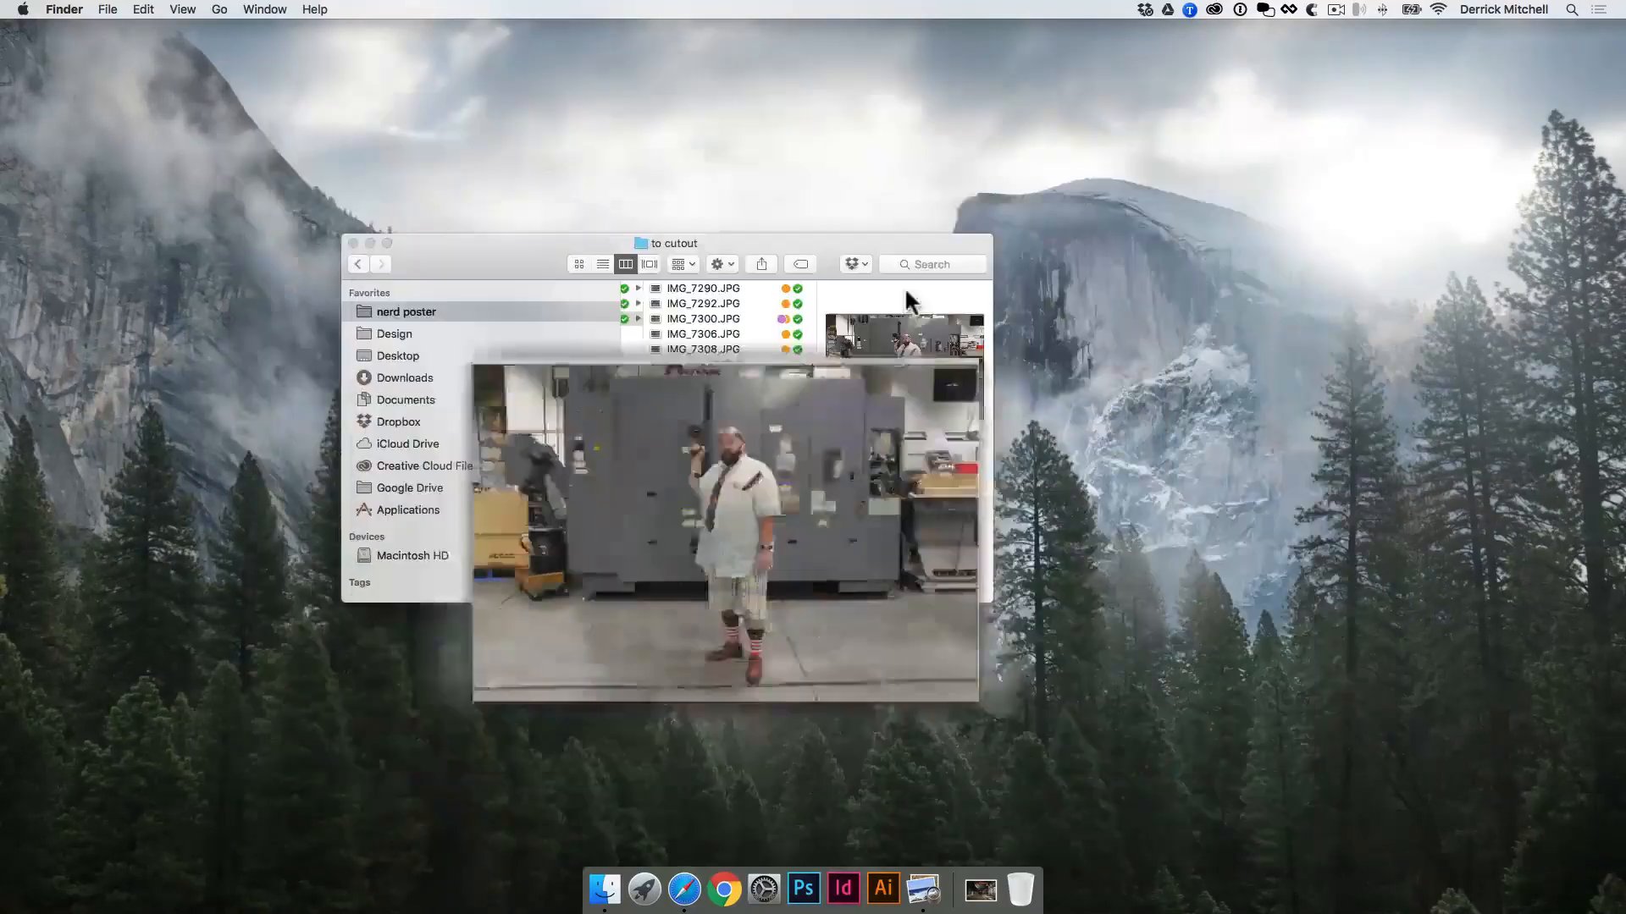
Step: Switch to Photoshop and open the recent file Poster 30x20-final.psd
left_click_drag(479, 250, 1625, 492)
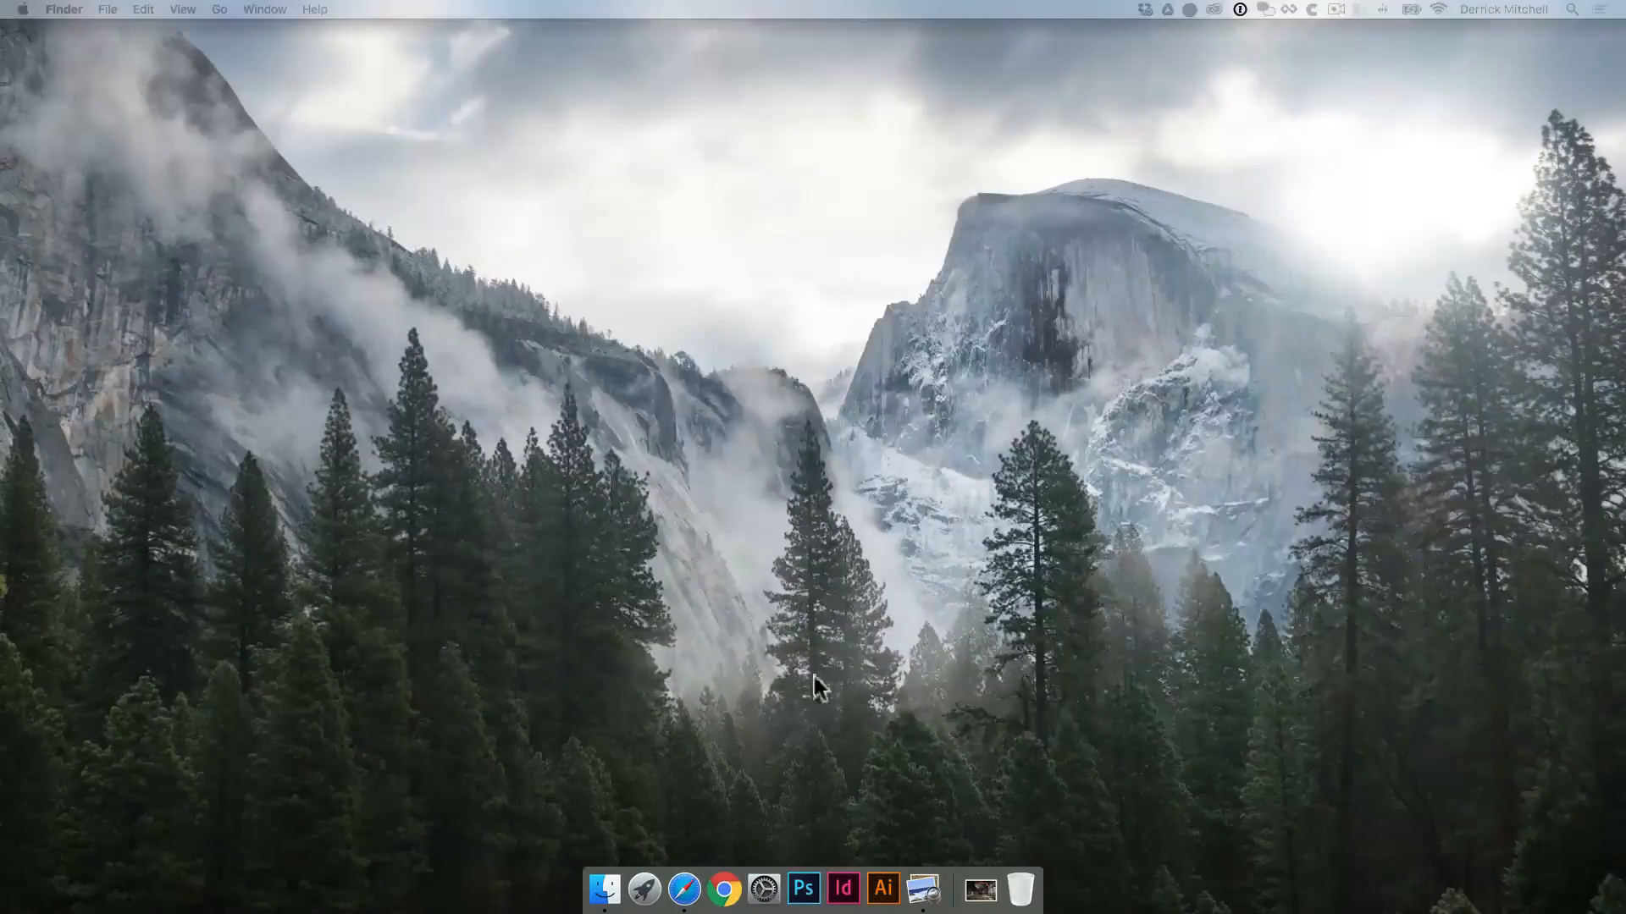
left_click(804, 888)
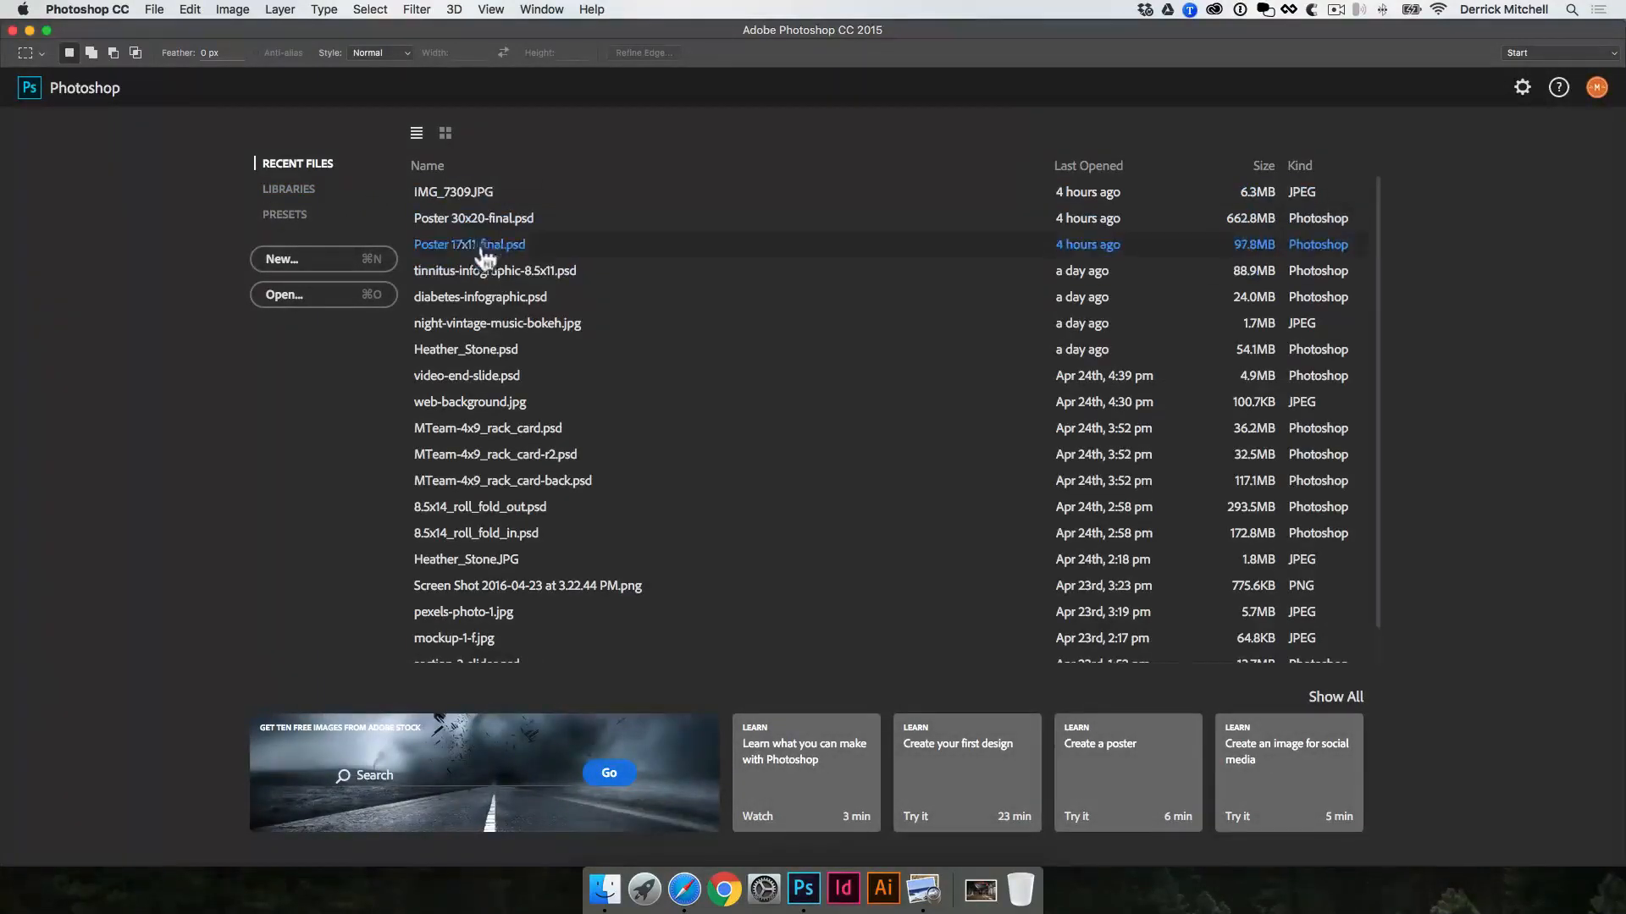
left_click(506, 219)
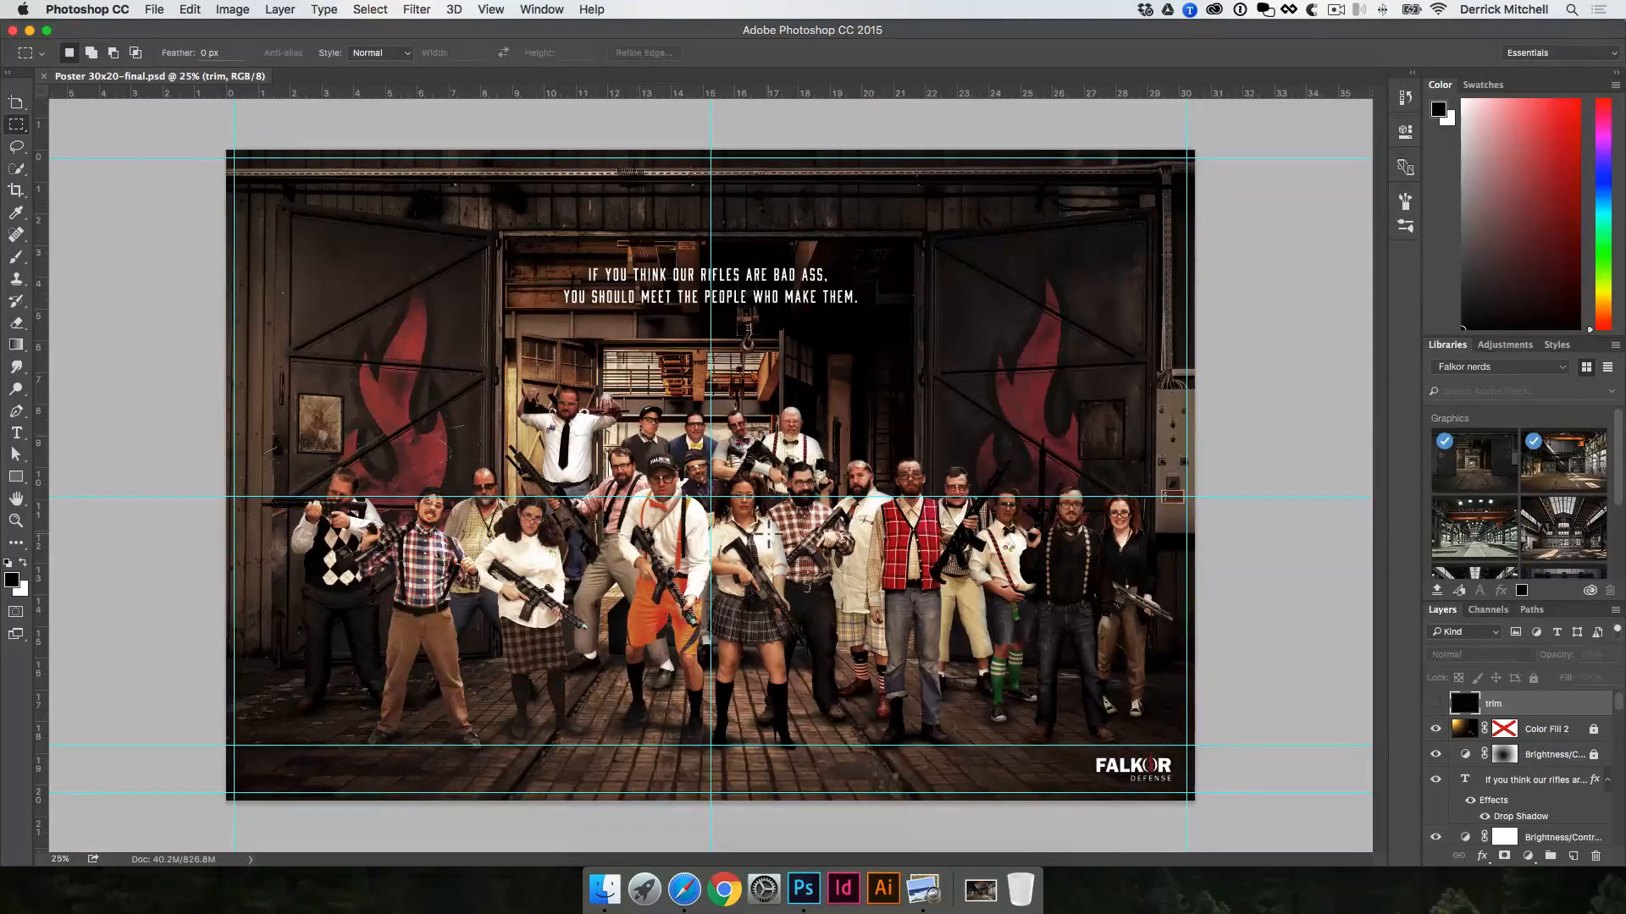
Step: Try moving the blue-and-red plaid shirt man and the argyle-vest man to the right with the Move tool, and undo both moves
key("v")
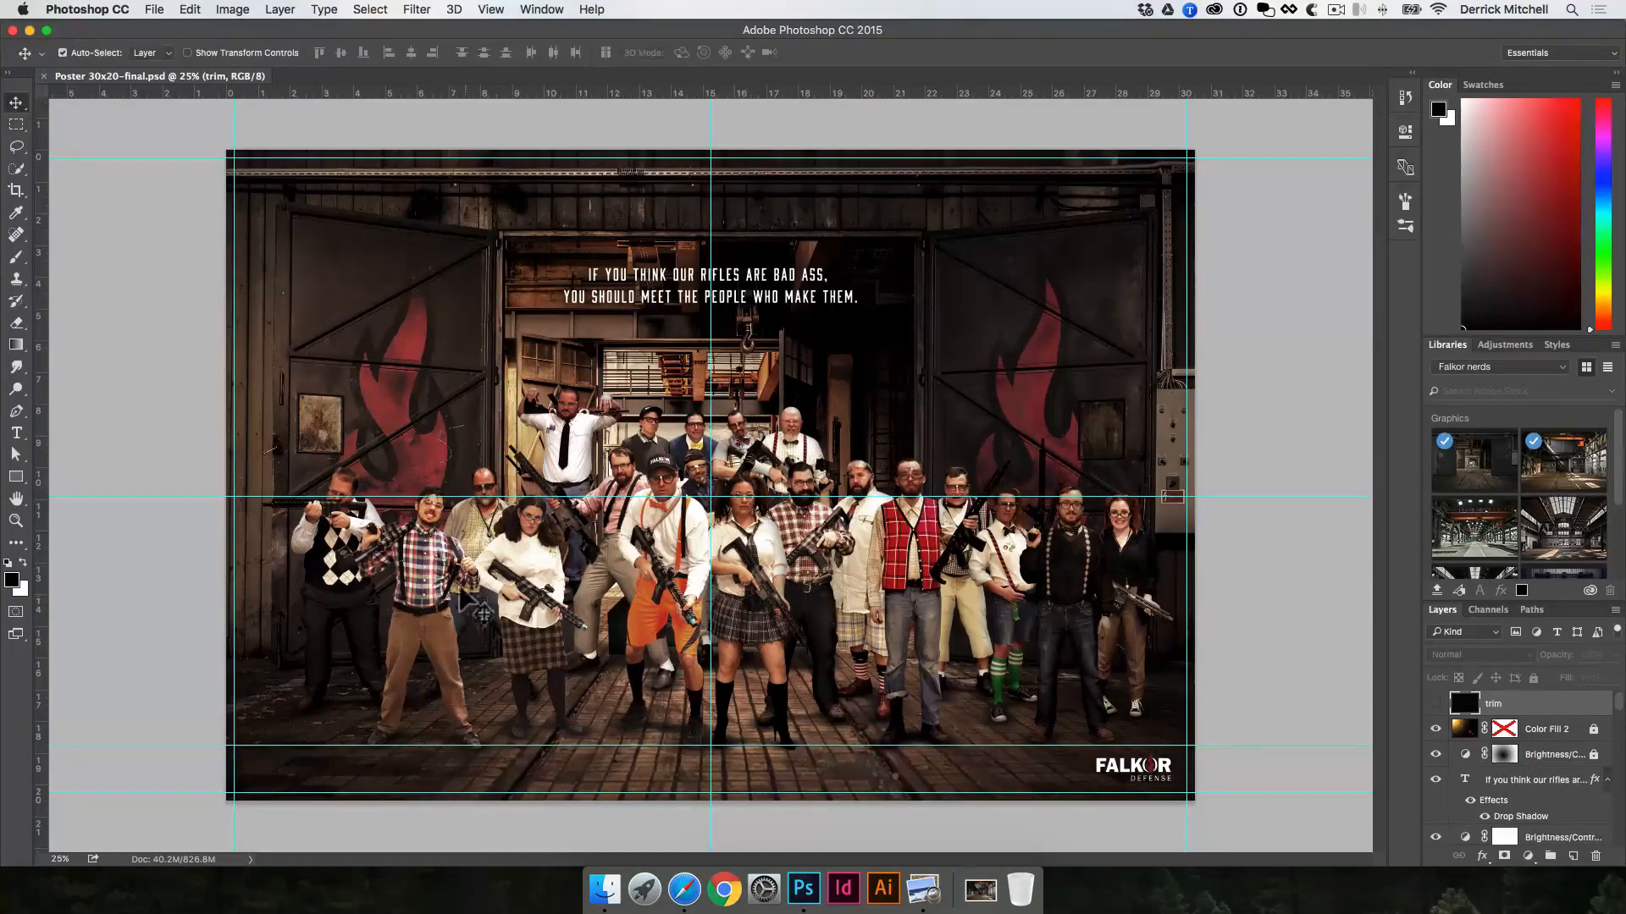
left_click_drag(430, 603, 572, 604)
left_click_drag(327, 574, 467, 585)
key("ctrl+alt+z")
key("ctrl+alt+z")
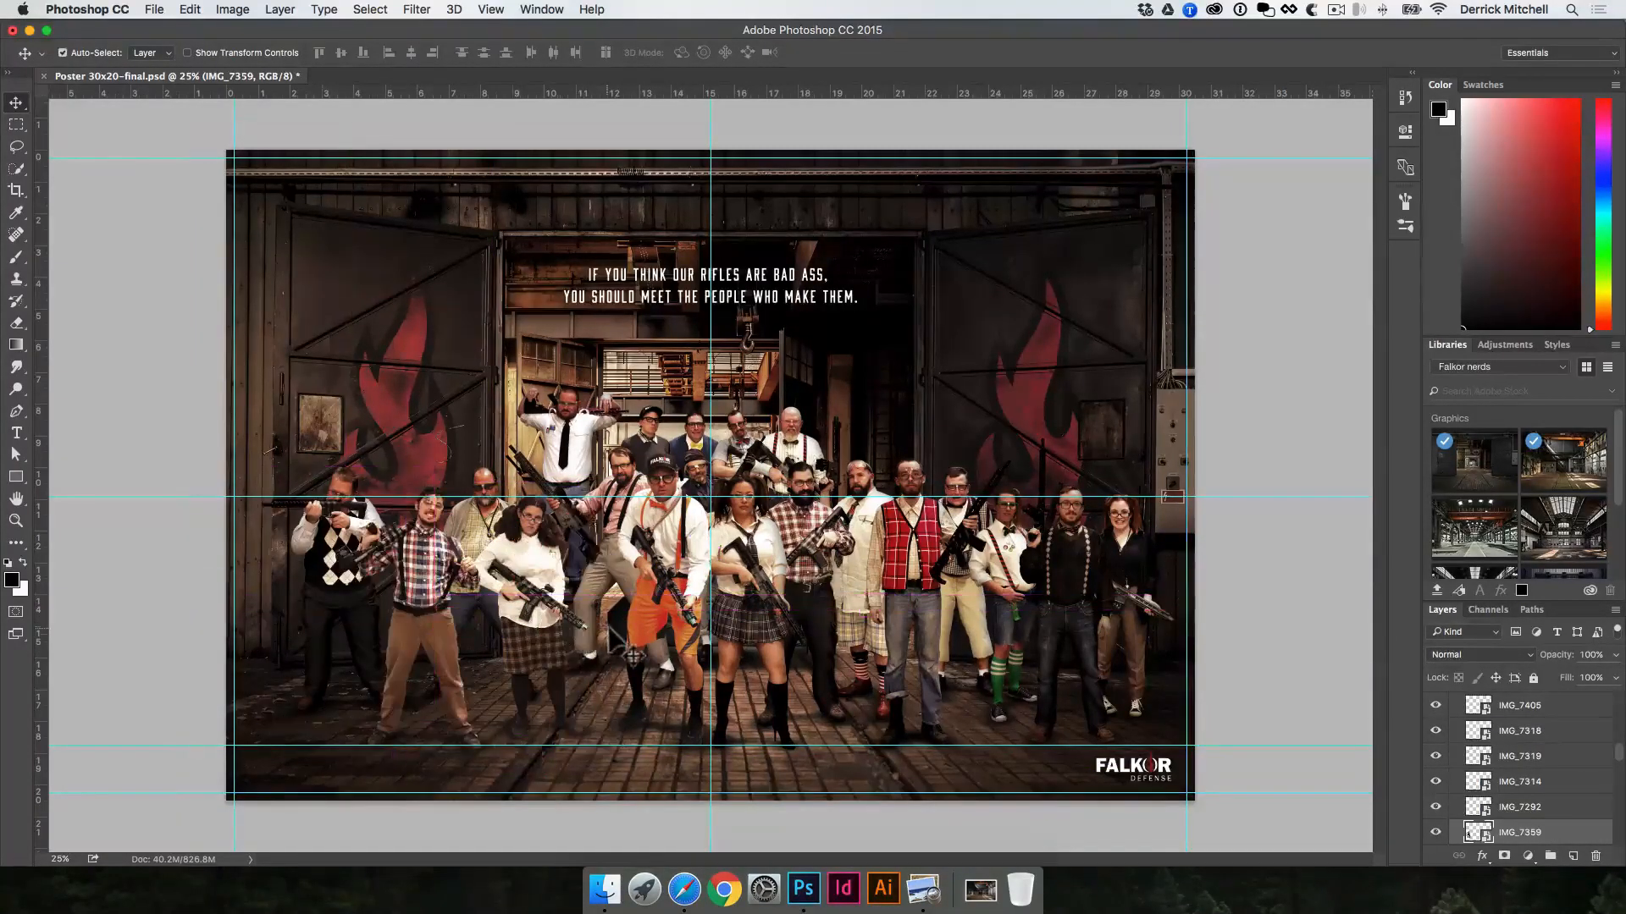
Step: Shift the people in the centre of the front row to the left and raise the man in the red plaid vest
left_click_drag(688, 591, 576, 596)
left_click_drag(750, 566, 652, 561)
left_click_drag(799, 546, 716, 546)
left_click_drag(864, 545, 781, 551)
left_click_drag(885, 550, 834, 549)
left_click_drag(866, 613, 879, 566)
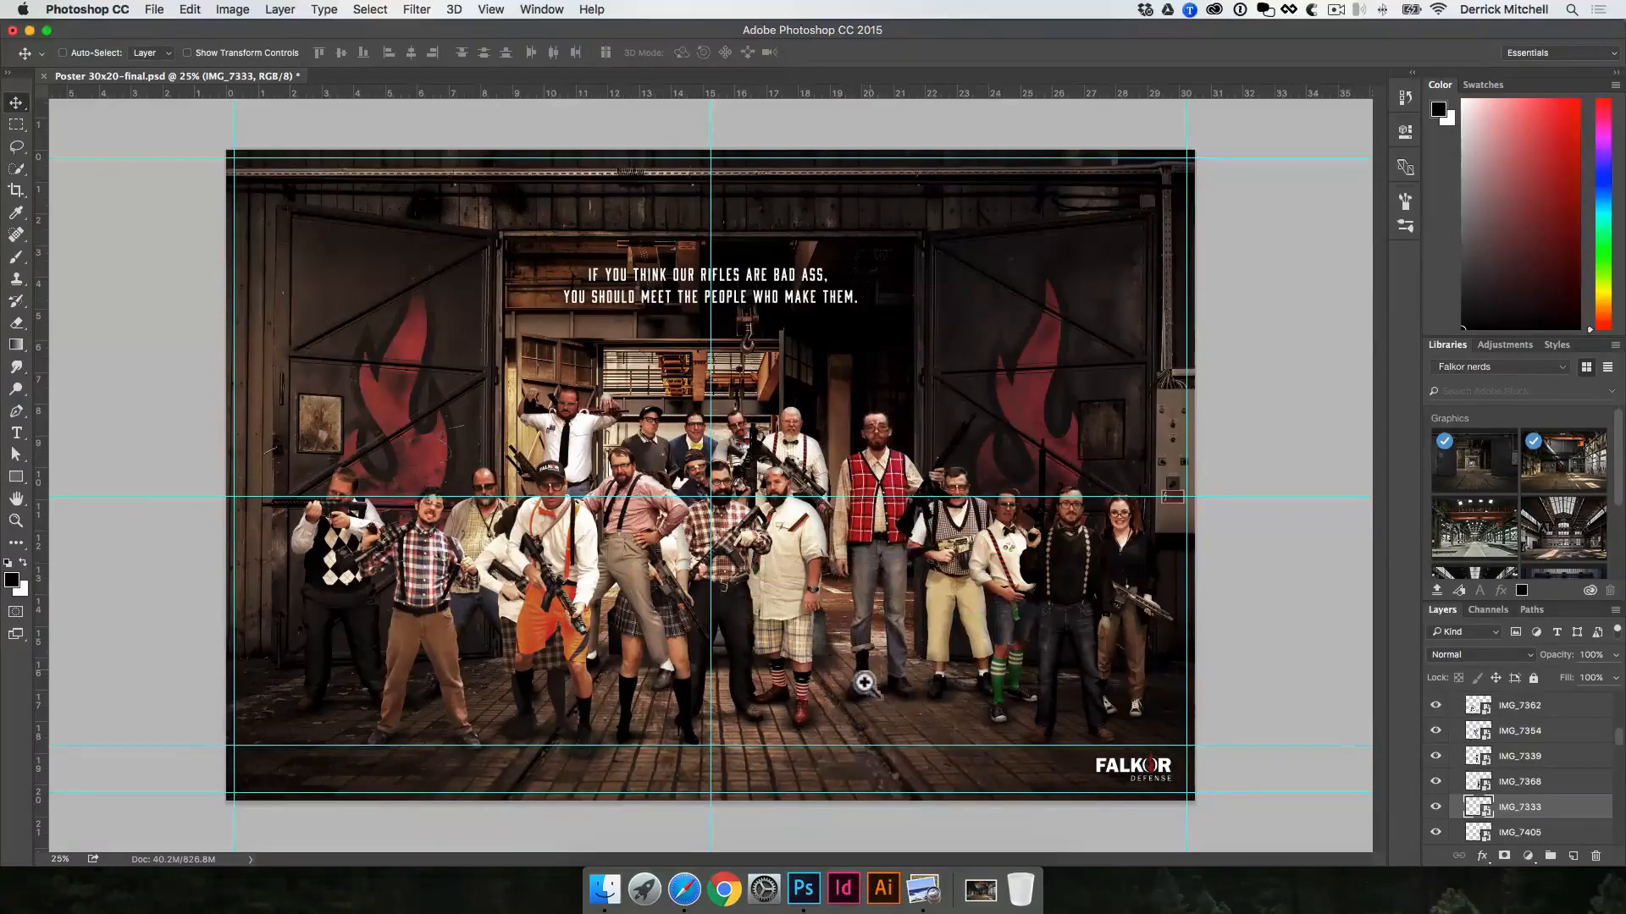
Step: Move the man in the red plaid vest down so that he stands lower on the brick floor
left_click(891, 707, "super")
left_click(890, 707, "super")
left_click(910, 713, "super")
left_click_drag(745, 418, 849, 704)
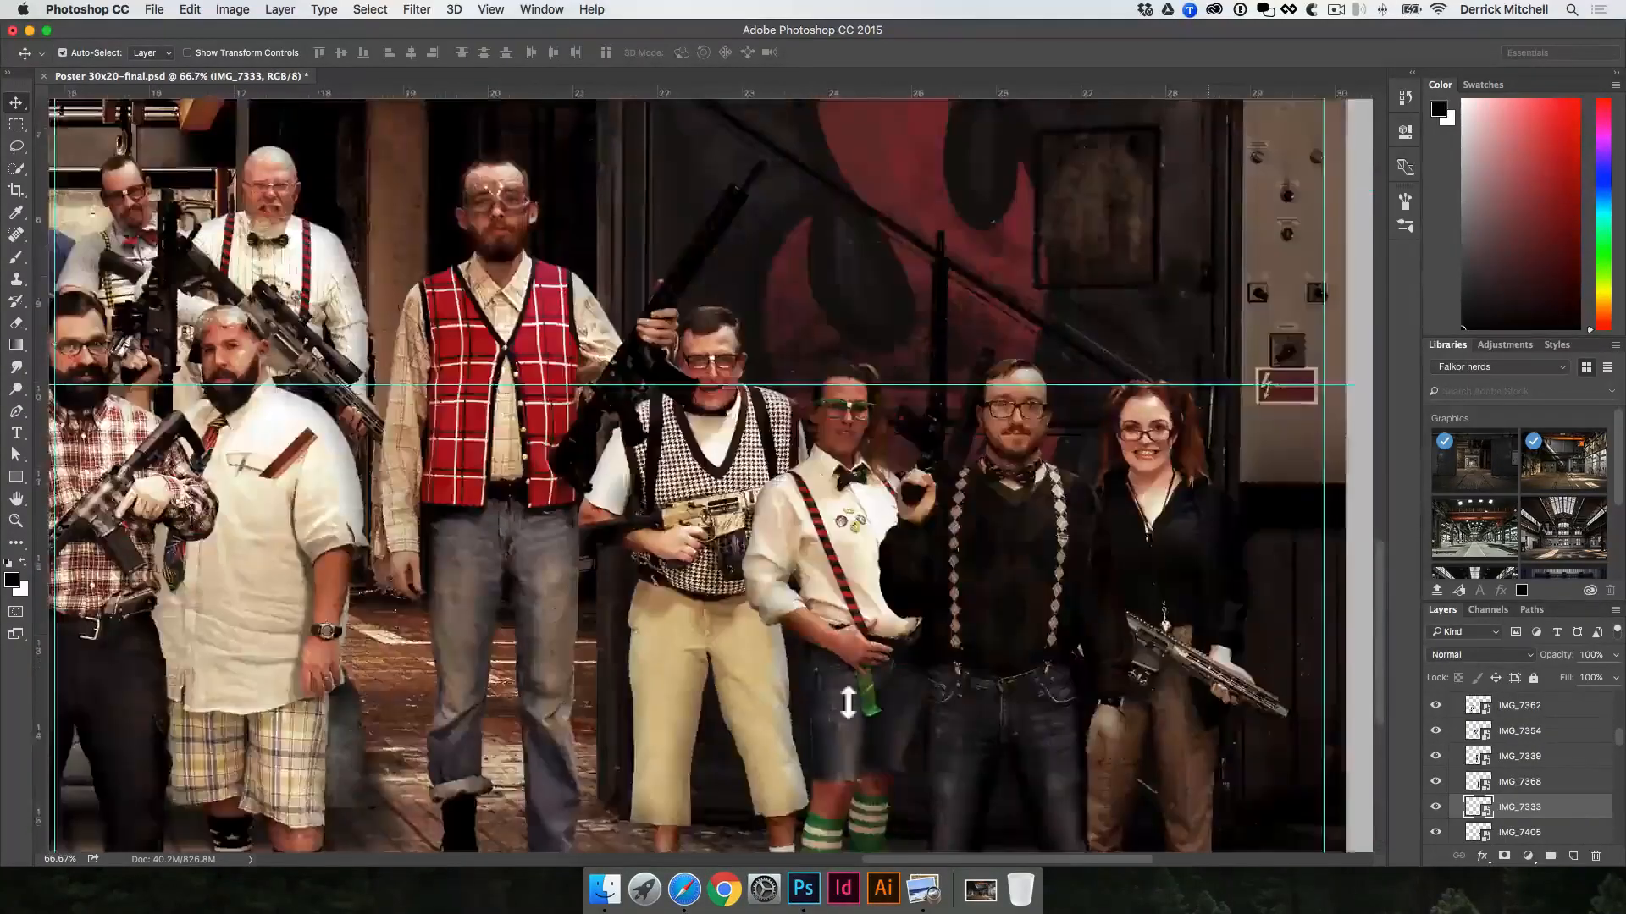
scroll(834, 430, "down", 15)
left_click_drag(627, 380, 635, 415)
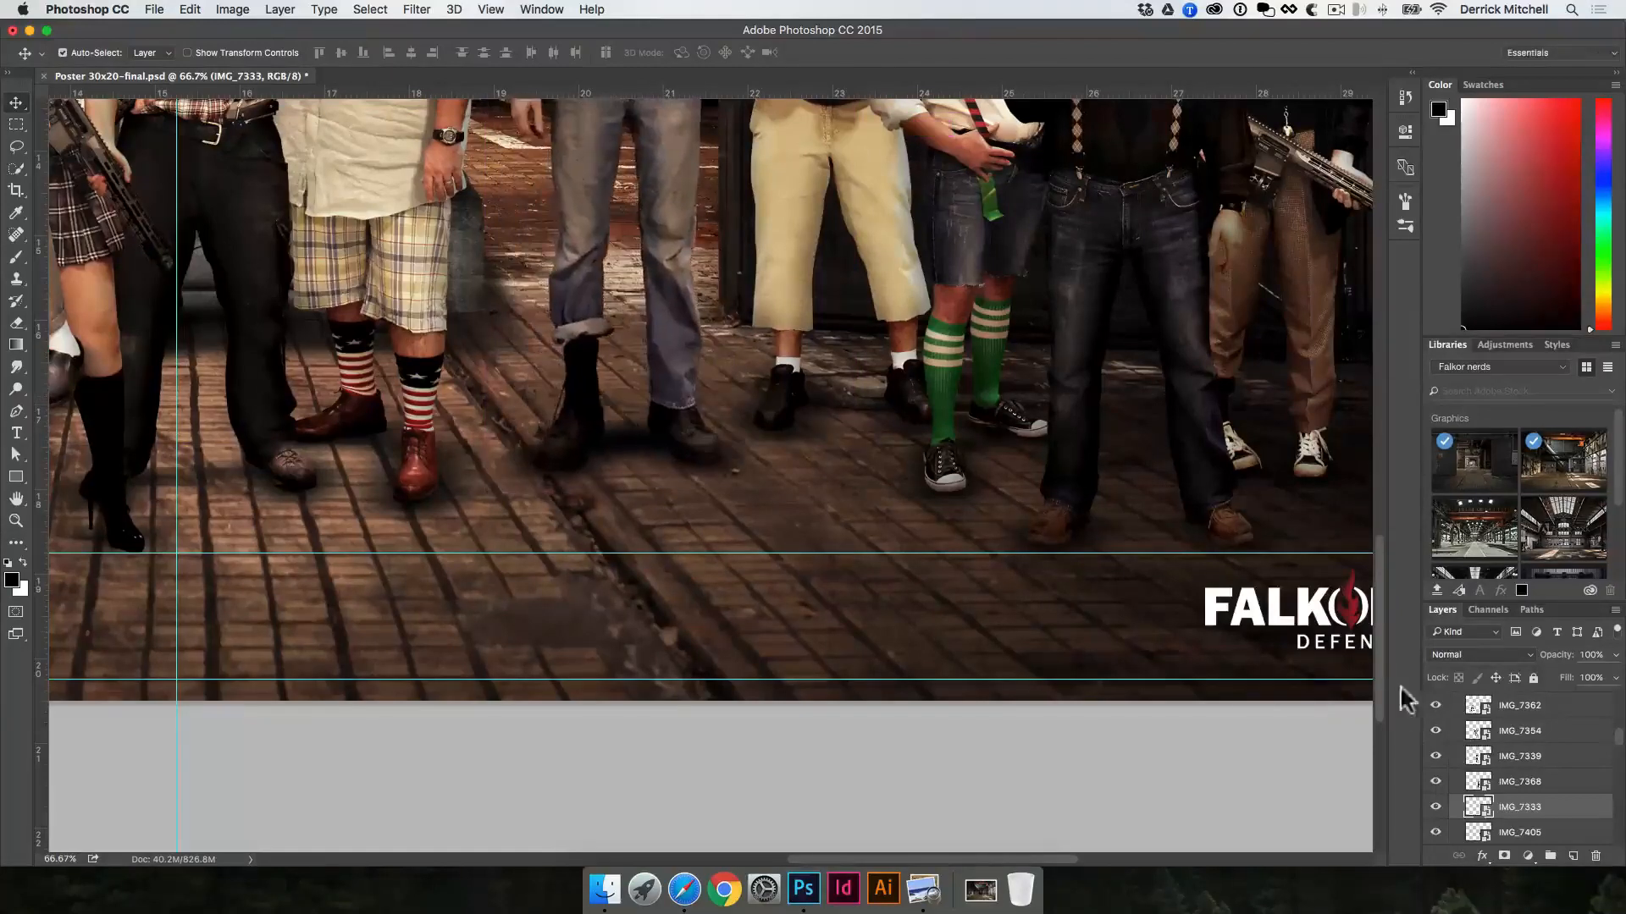
Step: Open the contents of the IMG_7333 smart object and toggle its layer effects off and on
double_click(1478, 807)
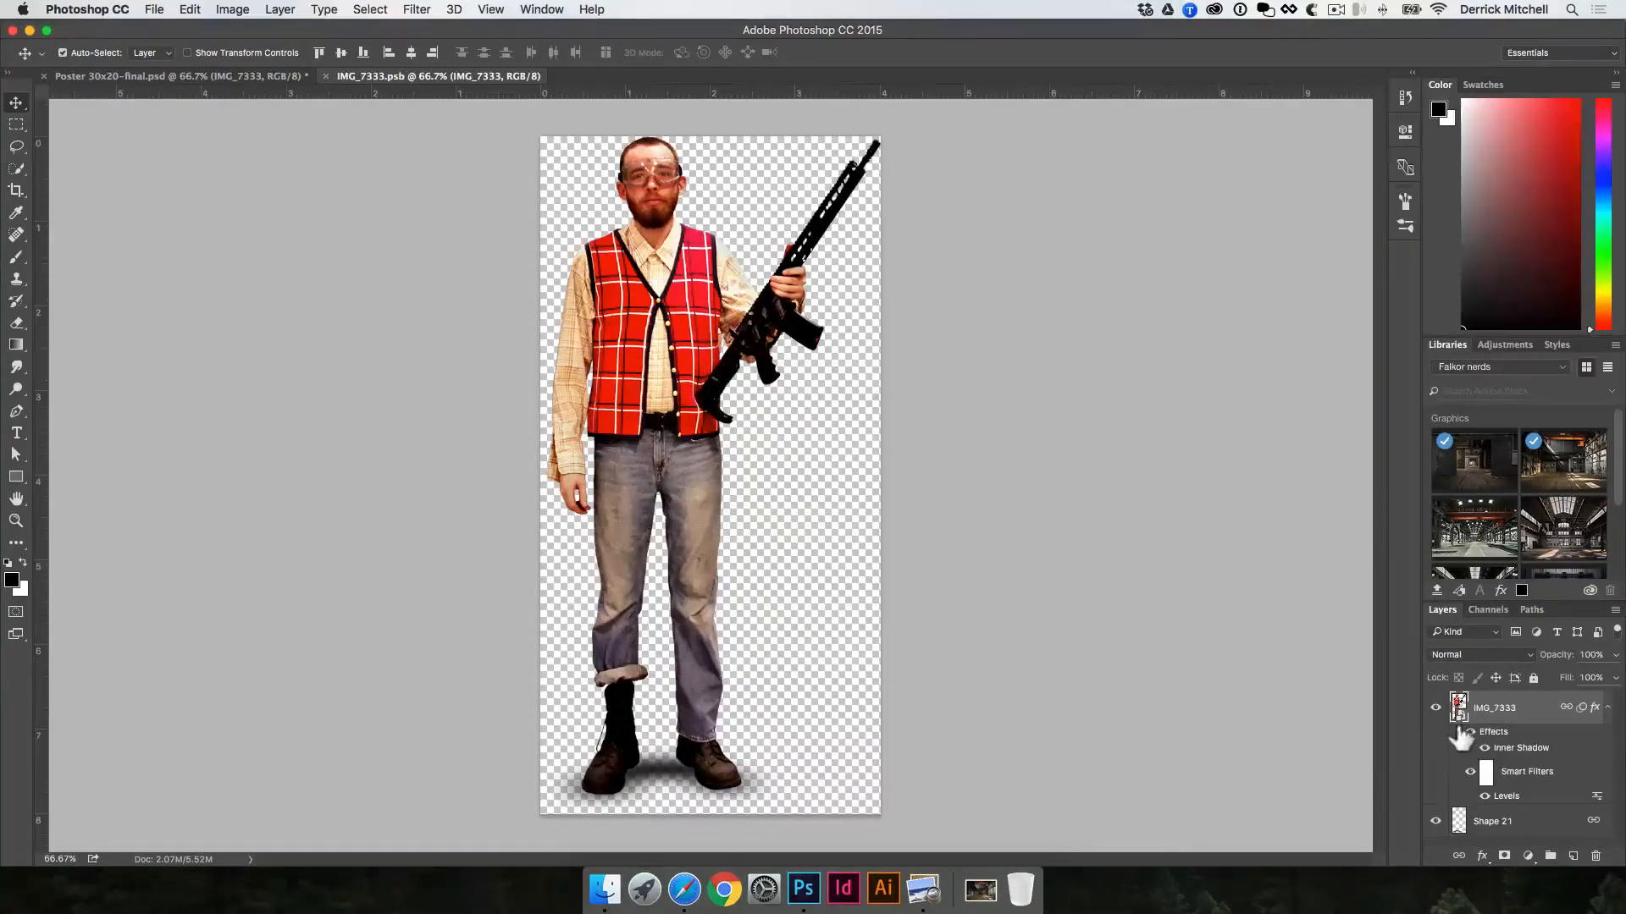
left_click(1470, 733)
left_click(1470, 734)
Step: Toggle the Shape 21 shadow layer off and on to compare the figure's foot shadow, and close the IMG_7333.psb document
left_click(1436, 822)
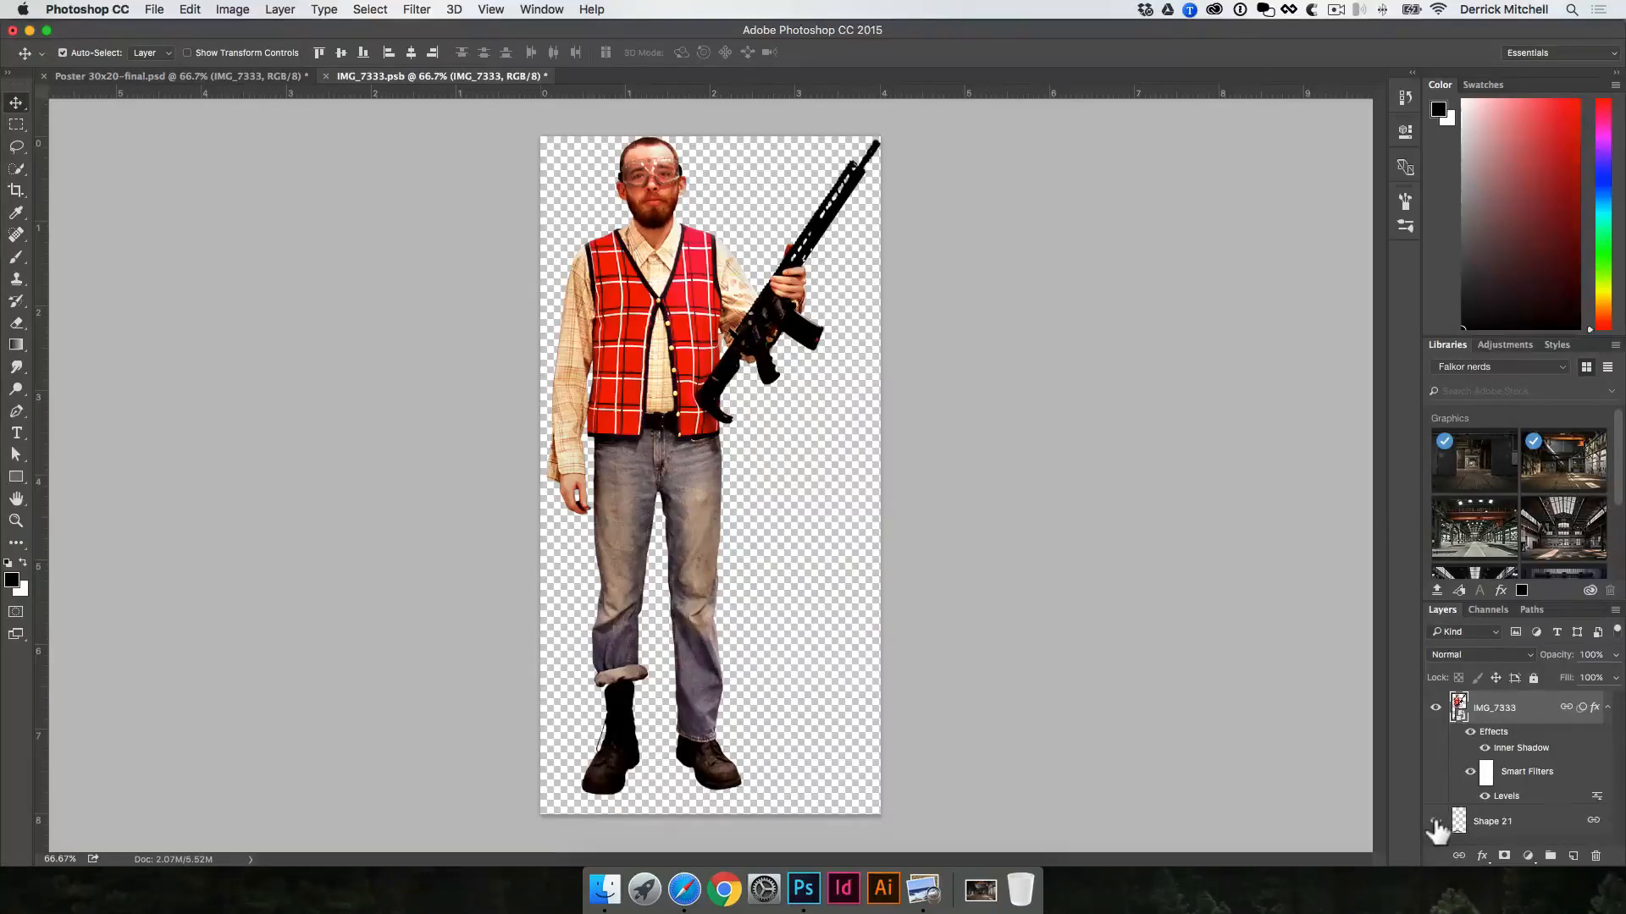
left_click(1436, 822)
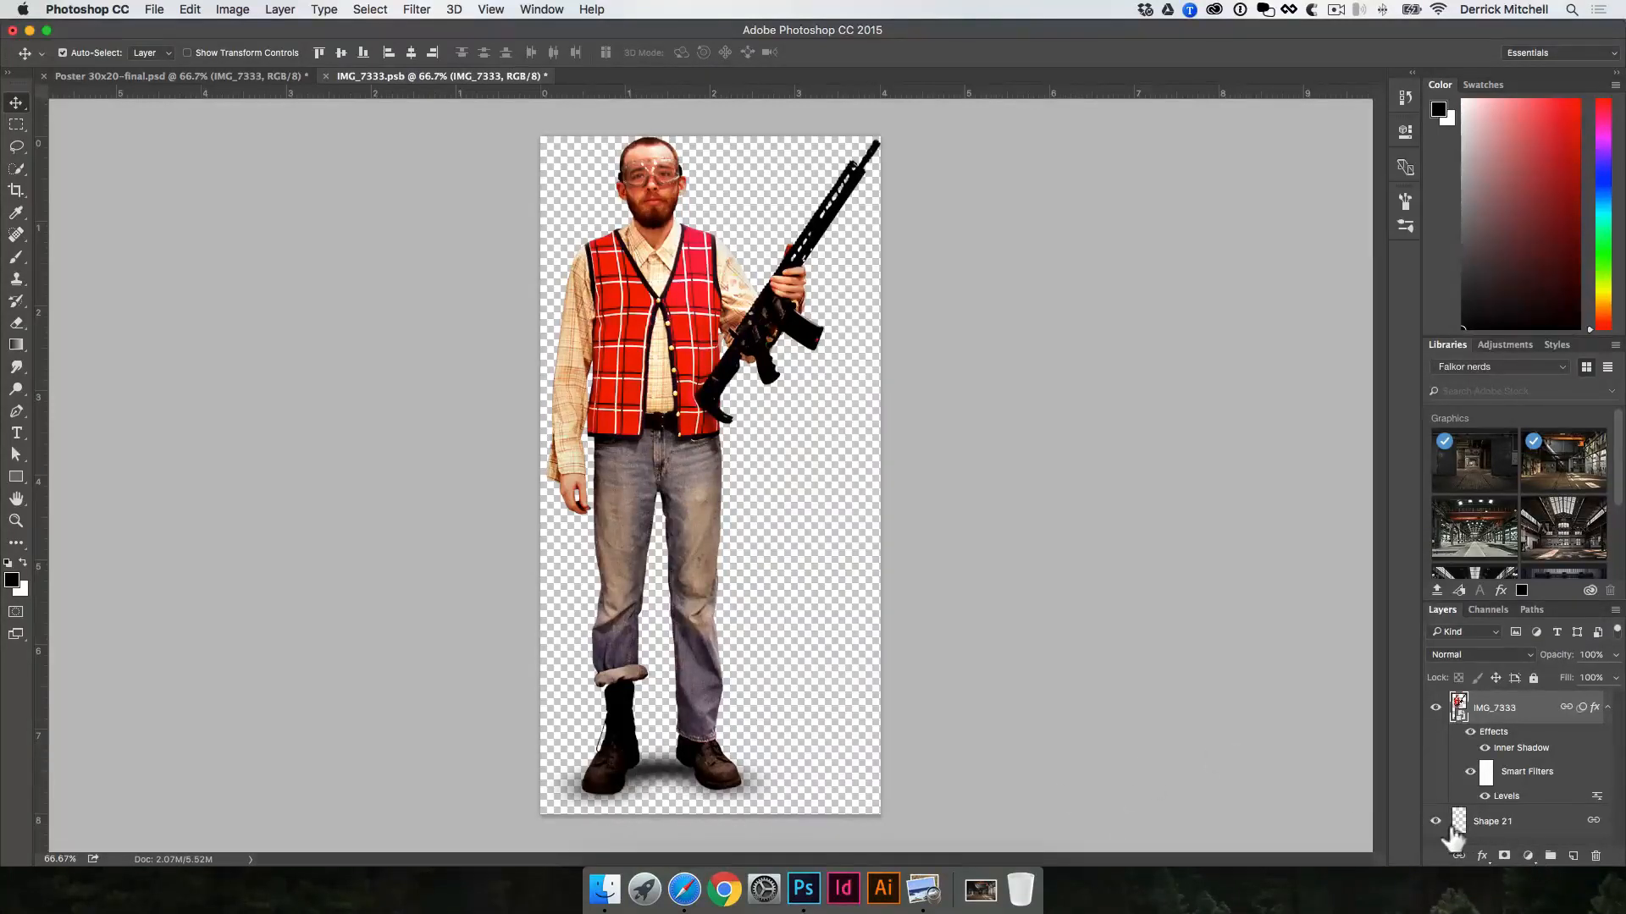
left_click(1436, 822)
left_click(1436, 823)
left_click(325, 76)
left_click(756, 306)
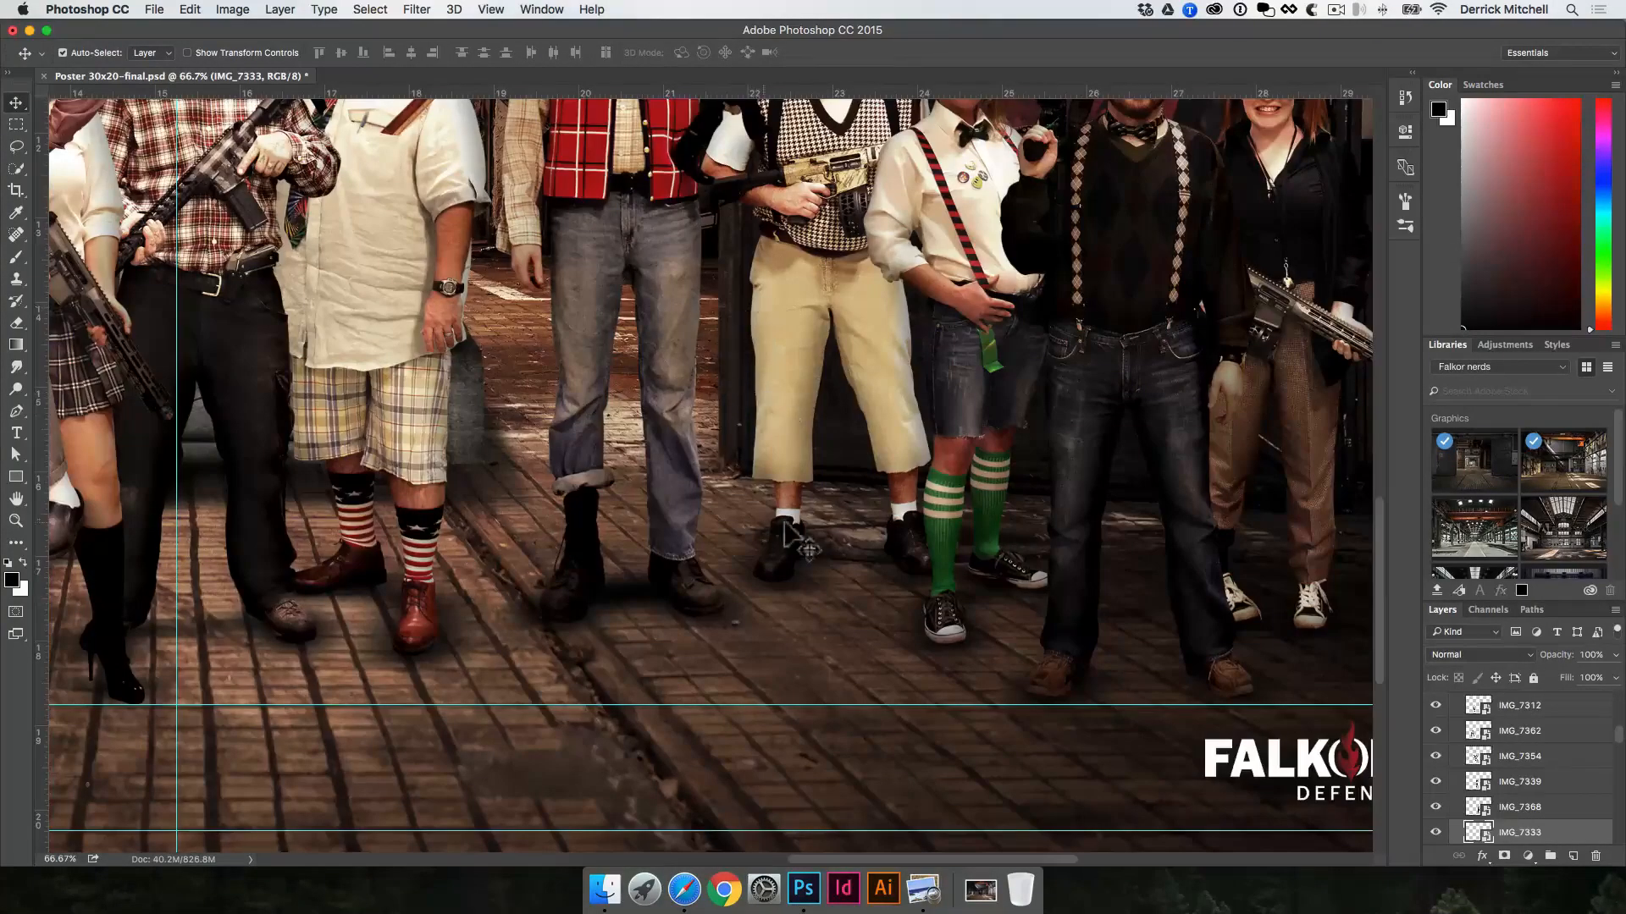
Step: Try moving the red-vest man down and to the left on the floor with his shadow, and undo the move
left_click_drag(700, 440, 658, 484)
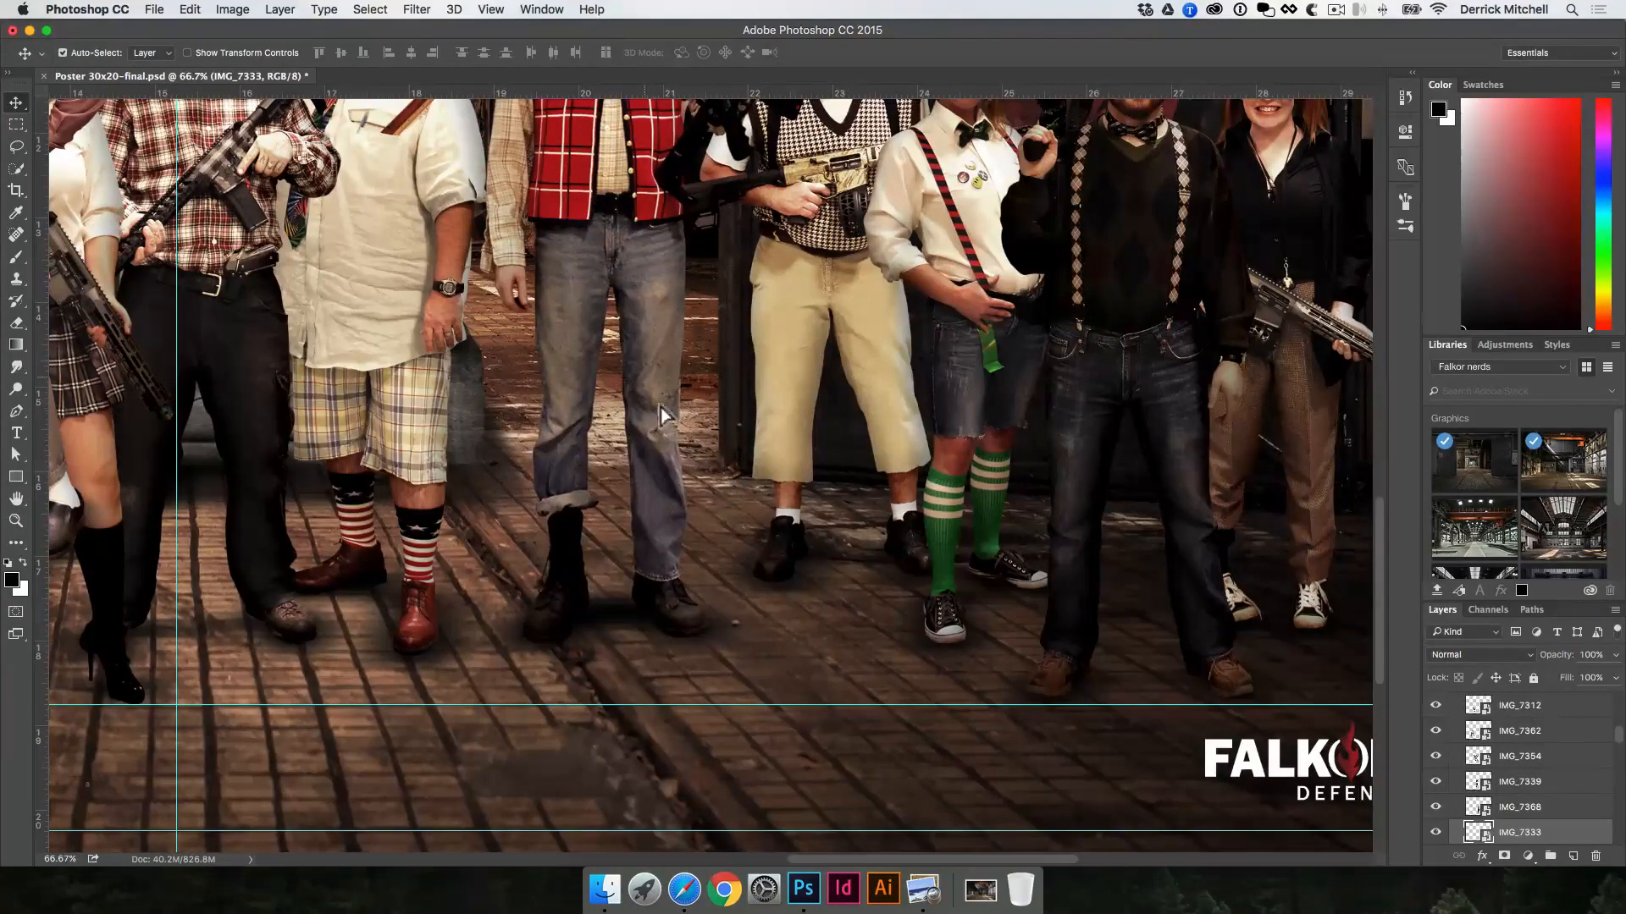
key("alt+super+z")
key("alt+super+z")
key("super+minus")
key("super+minus")
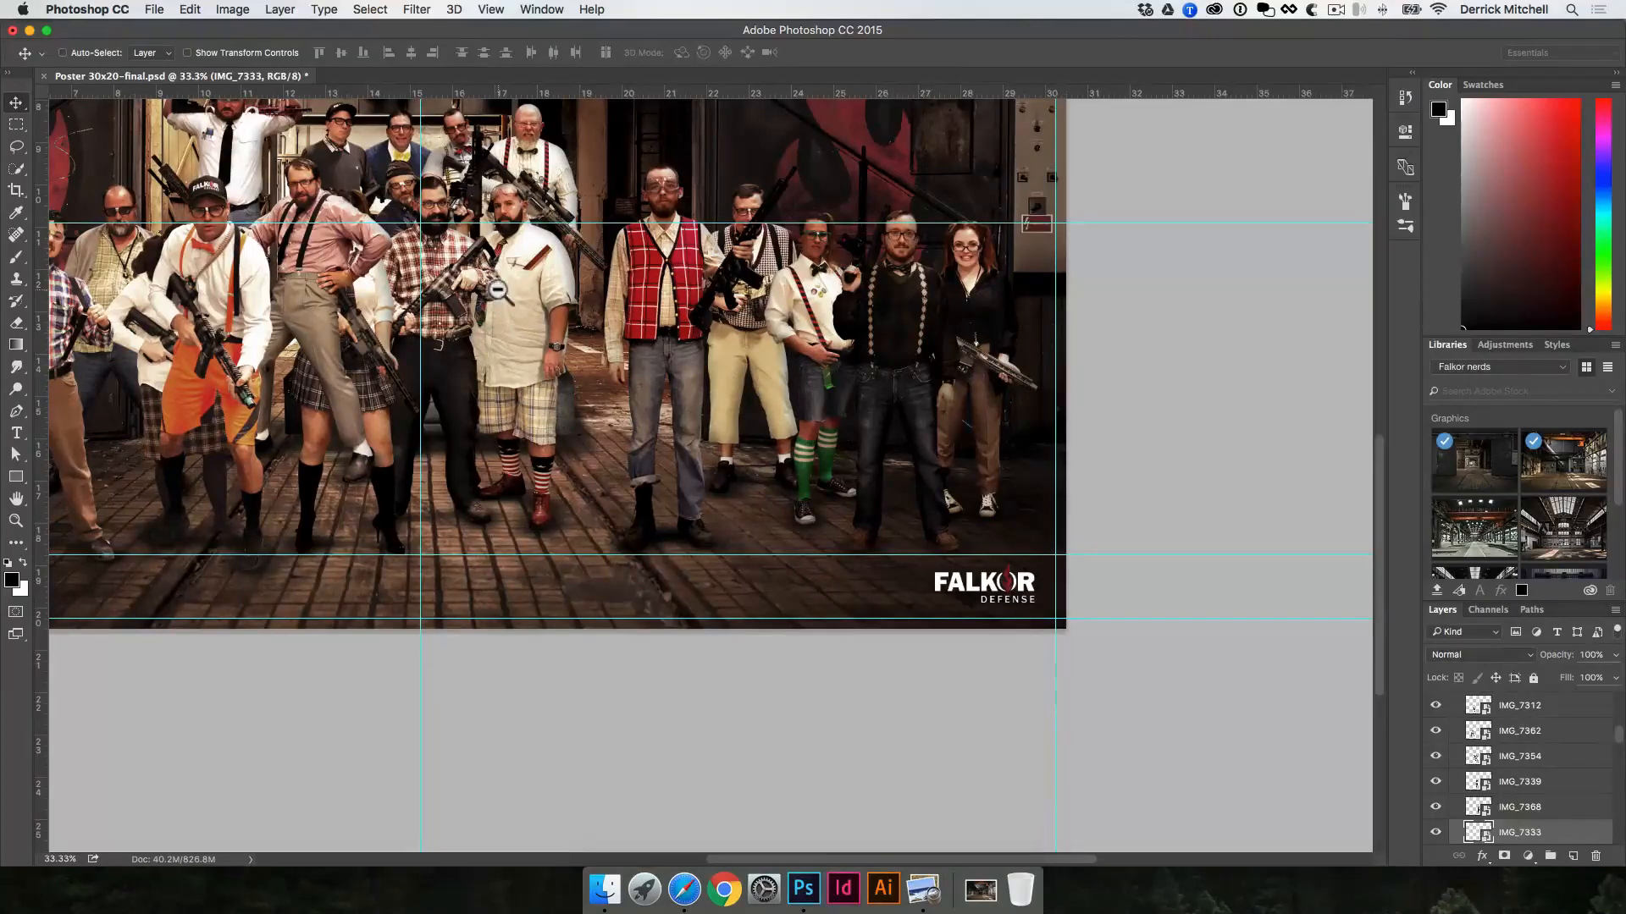
key("super+minus")
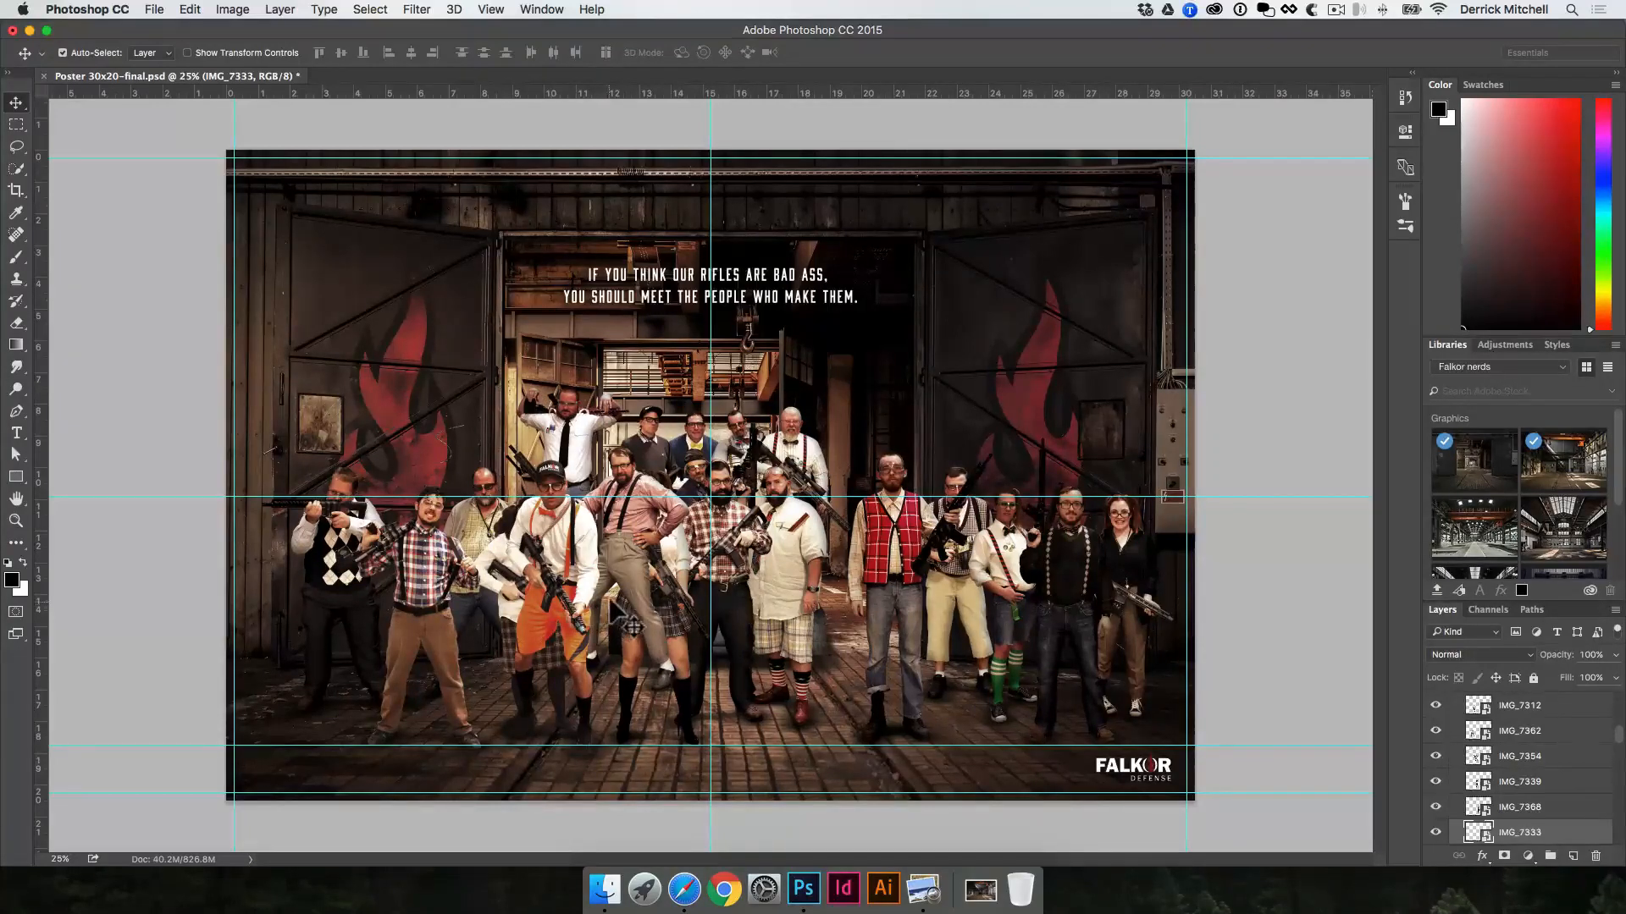
Step: Switch to Safari, go to Google and search for "photoshop compositing"
left_click(683, 888)
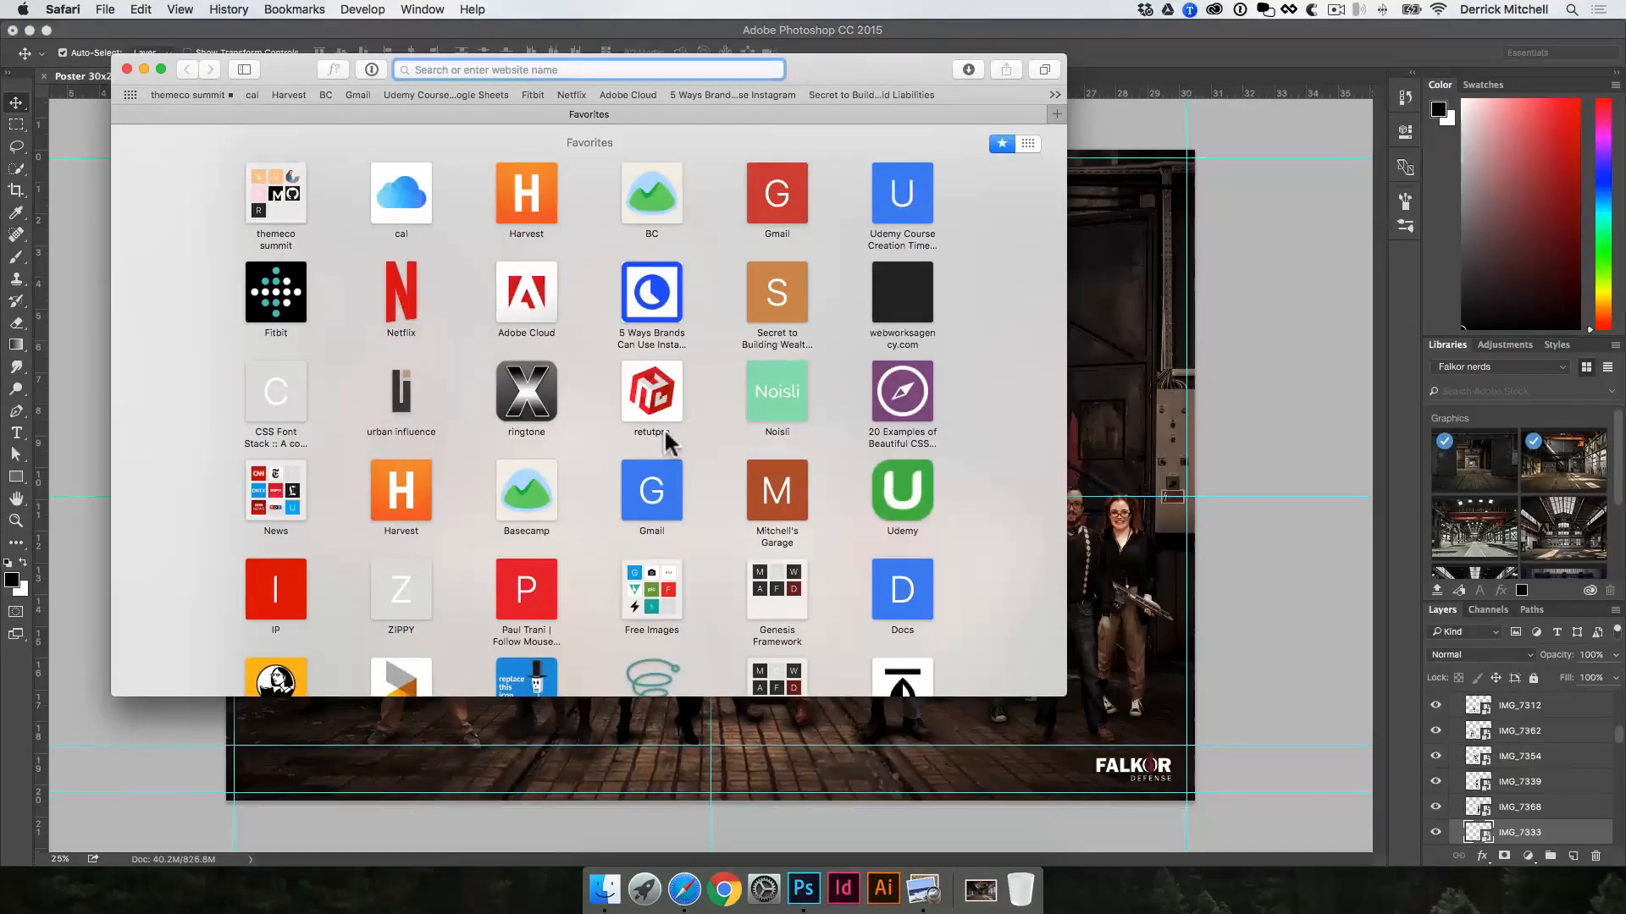
type("google")
key("Return")
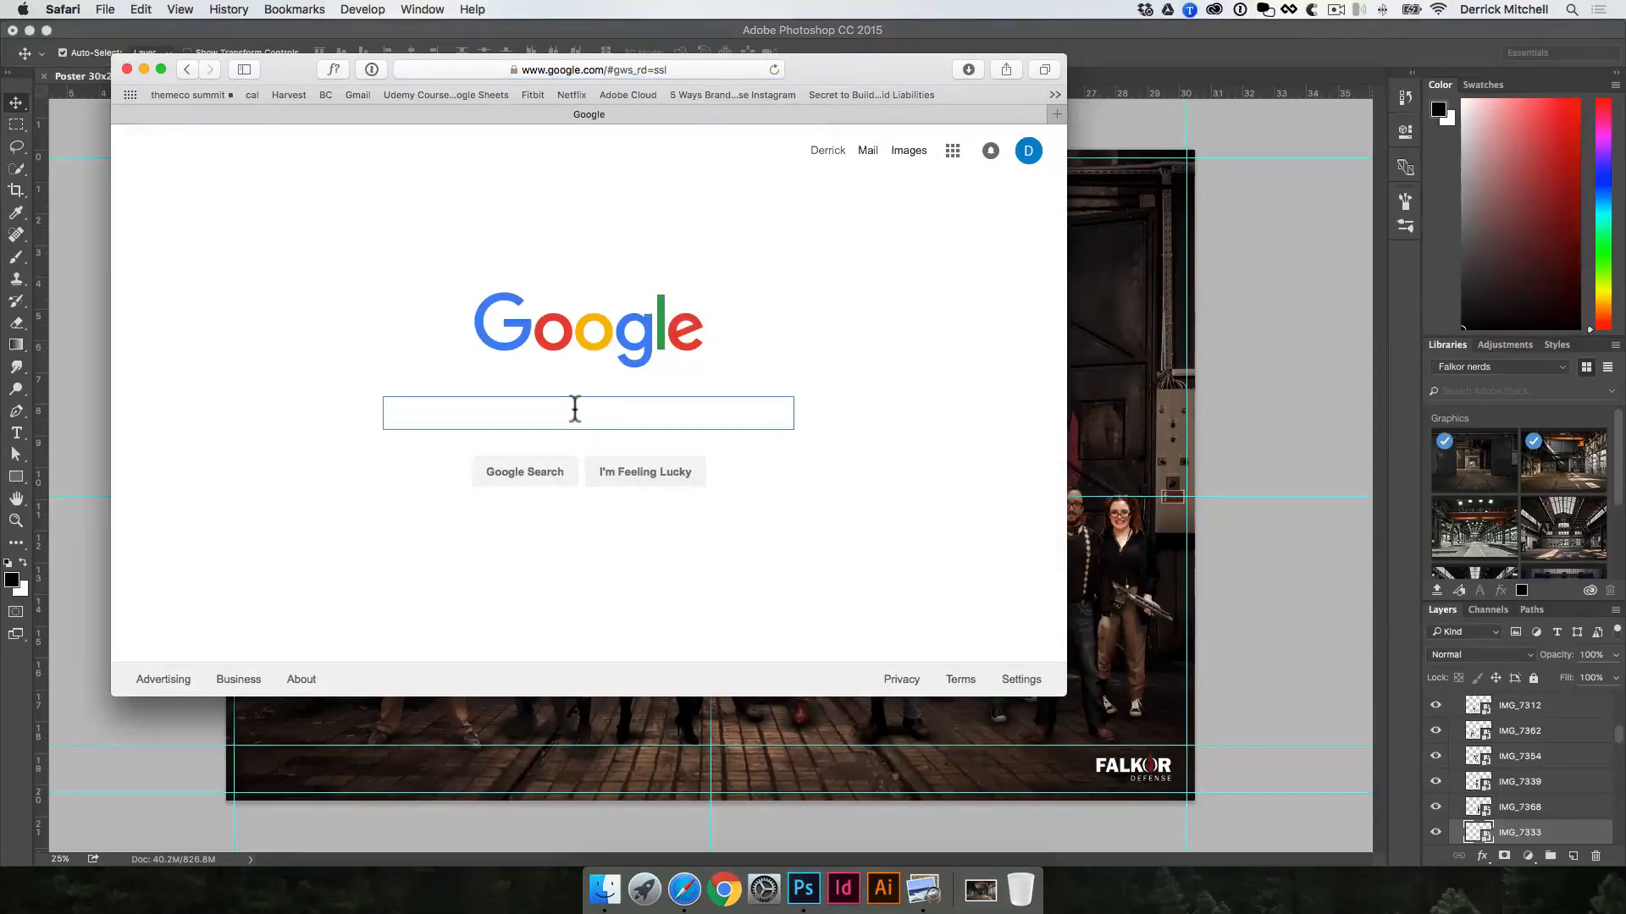
type("photo")
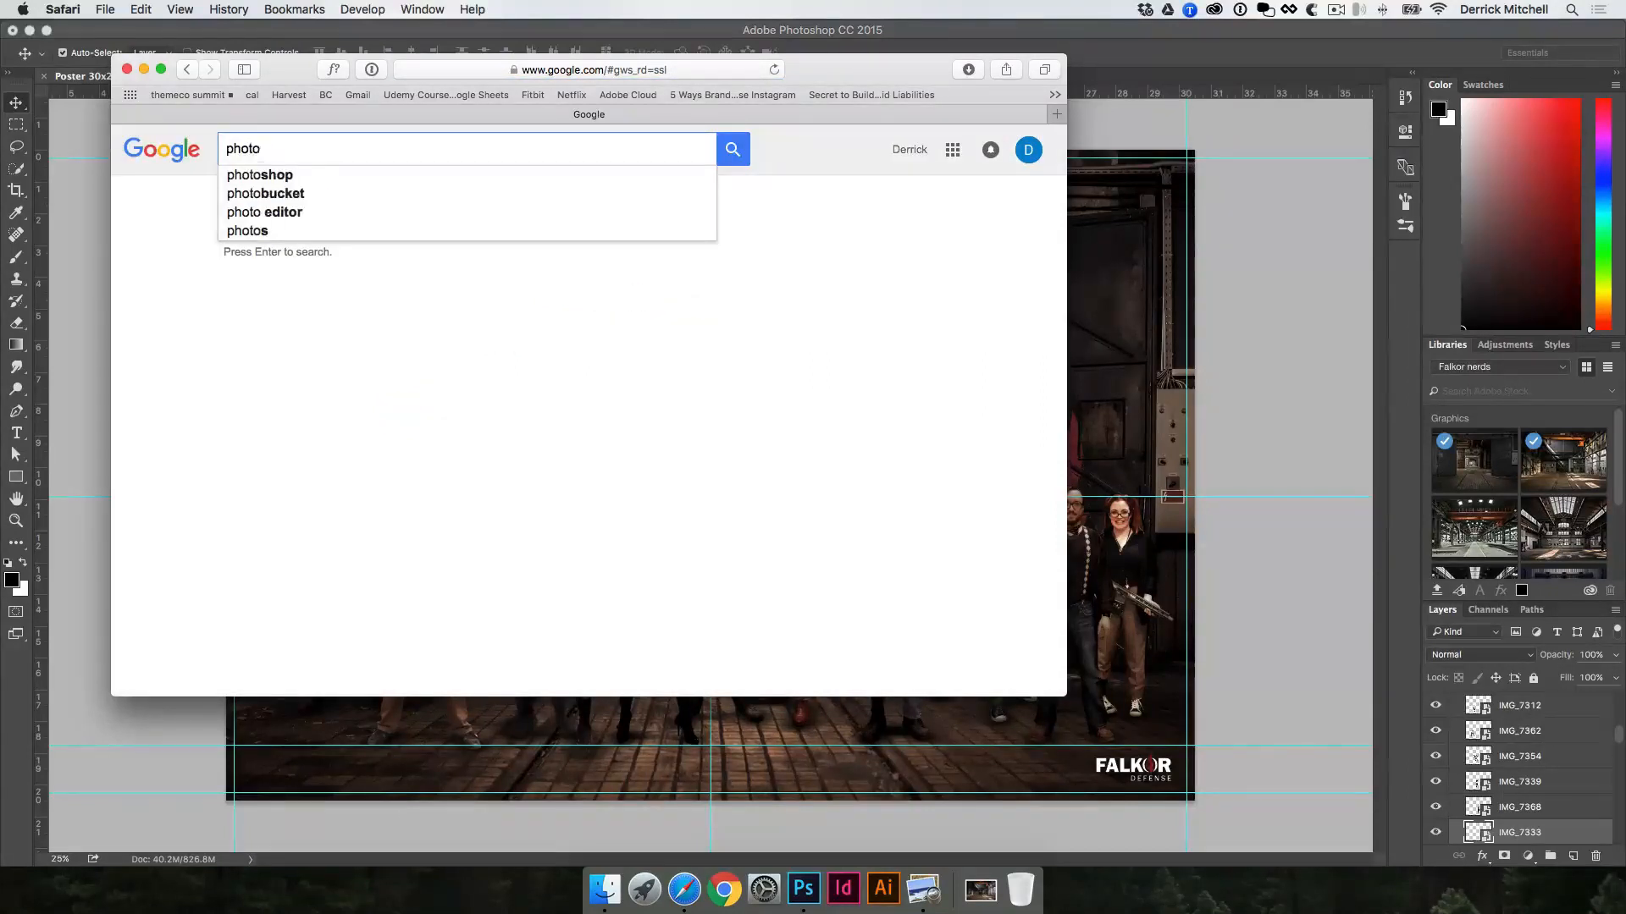
type("shop comp")
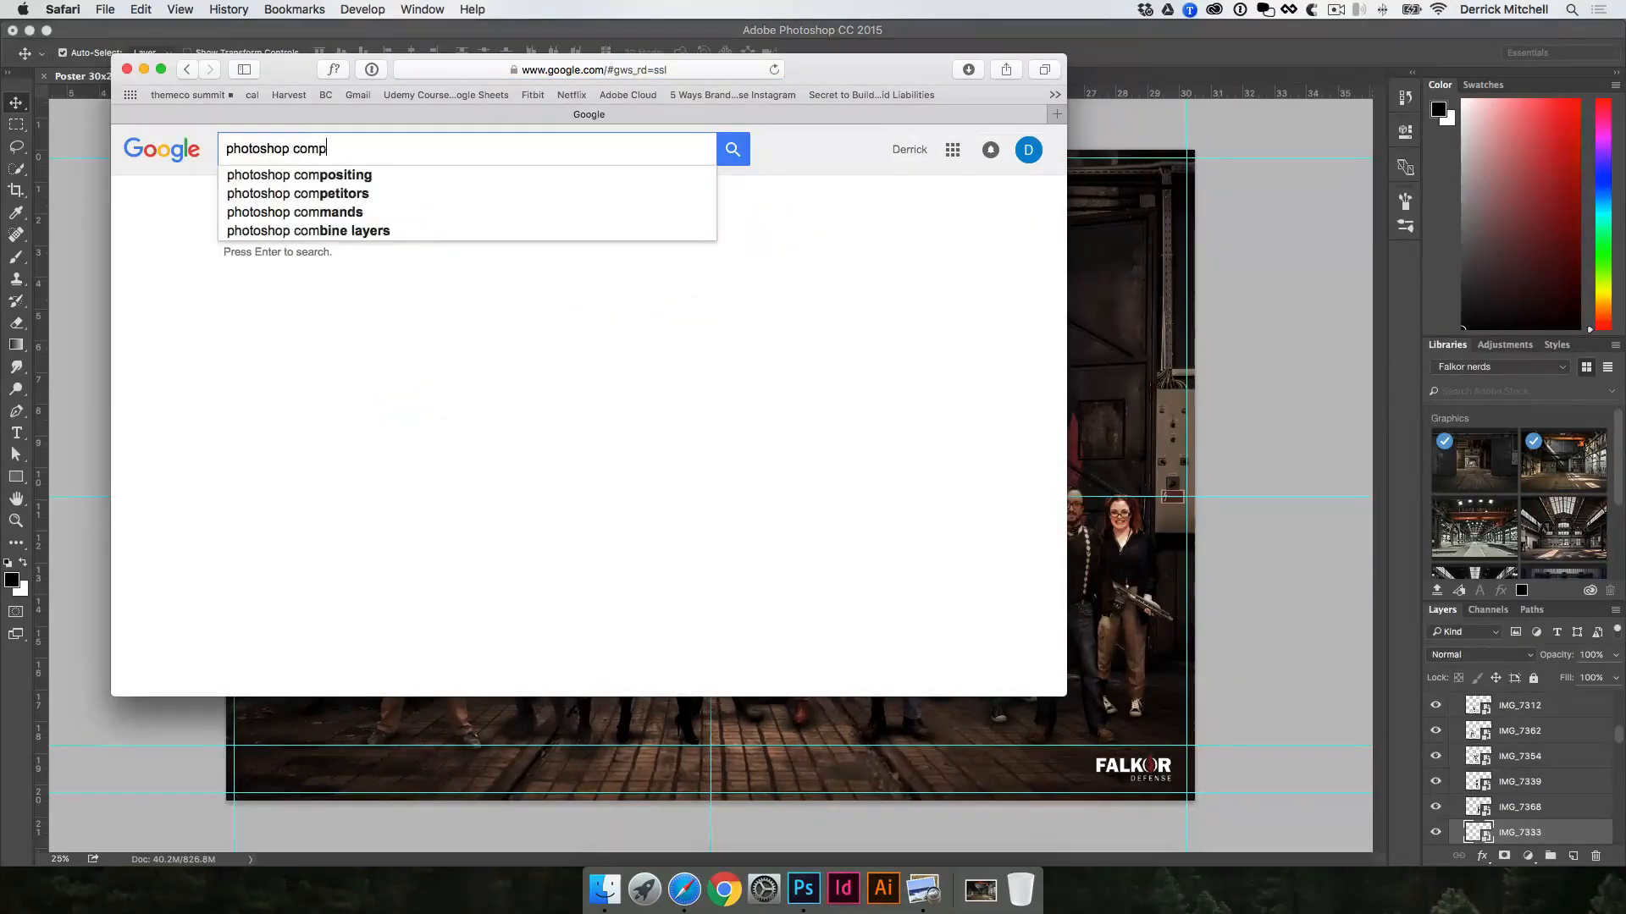
type("ositing")
key("Return")
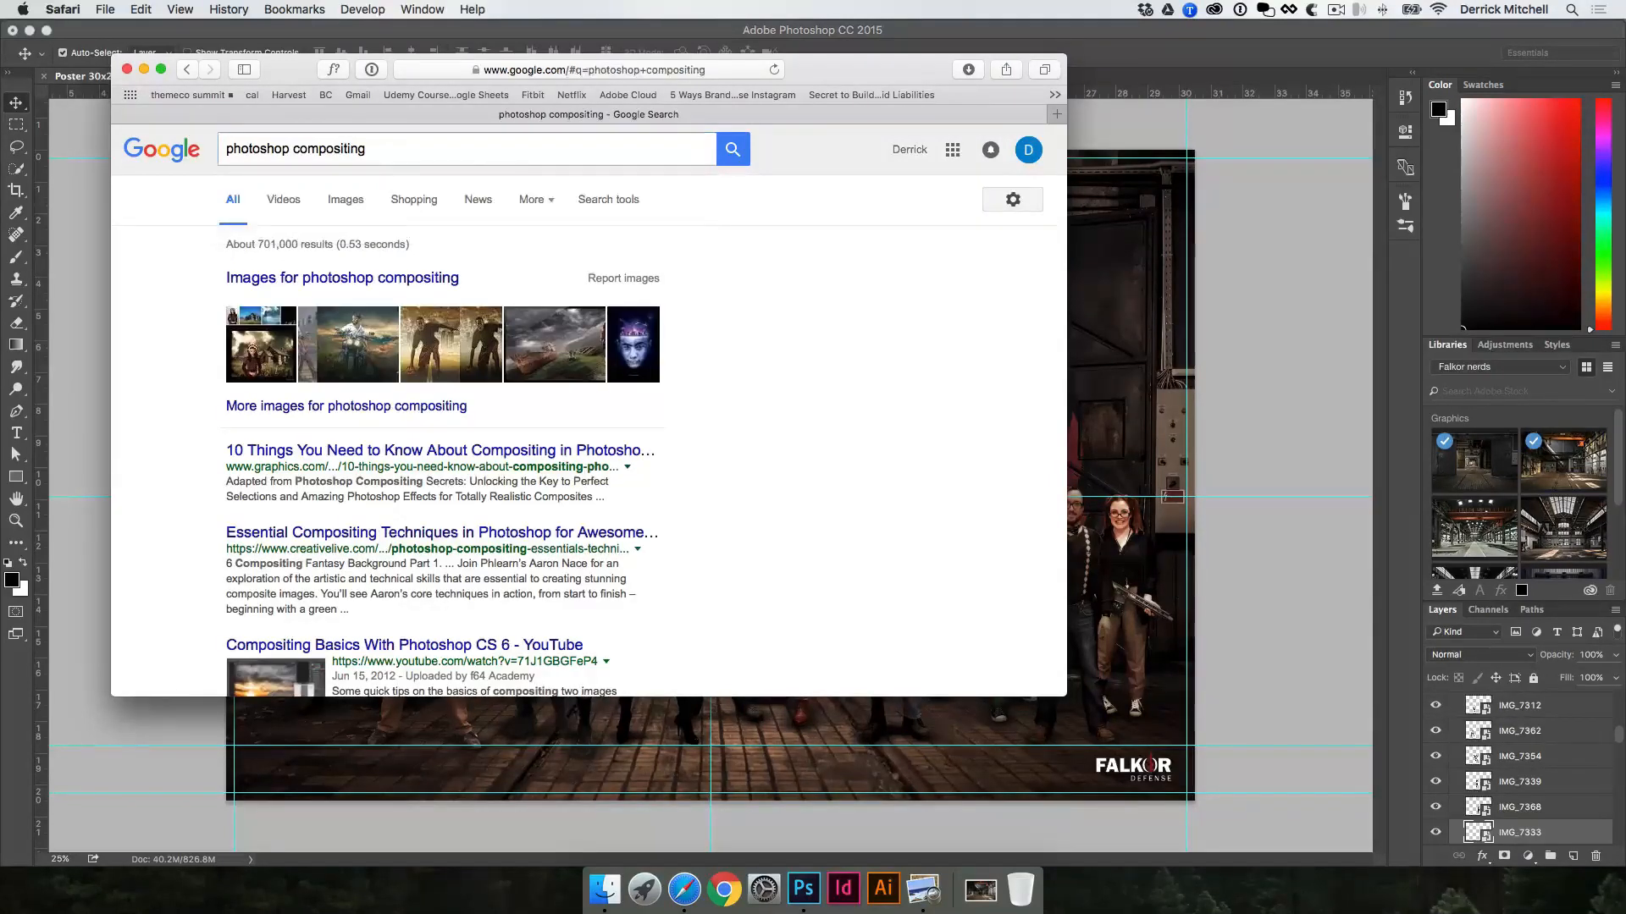
Step: Browse the image results for the search and open the landscape composite with the open book in a new tab
left_click(347, 200)
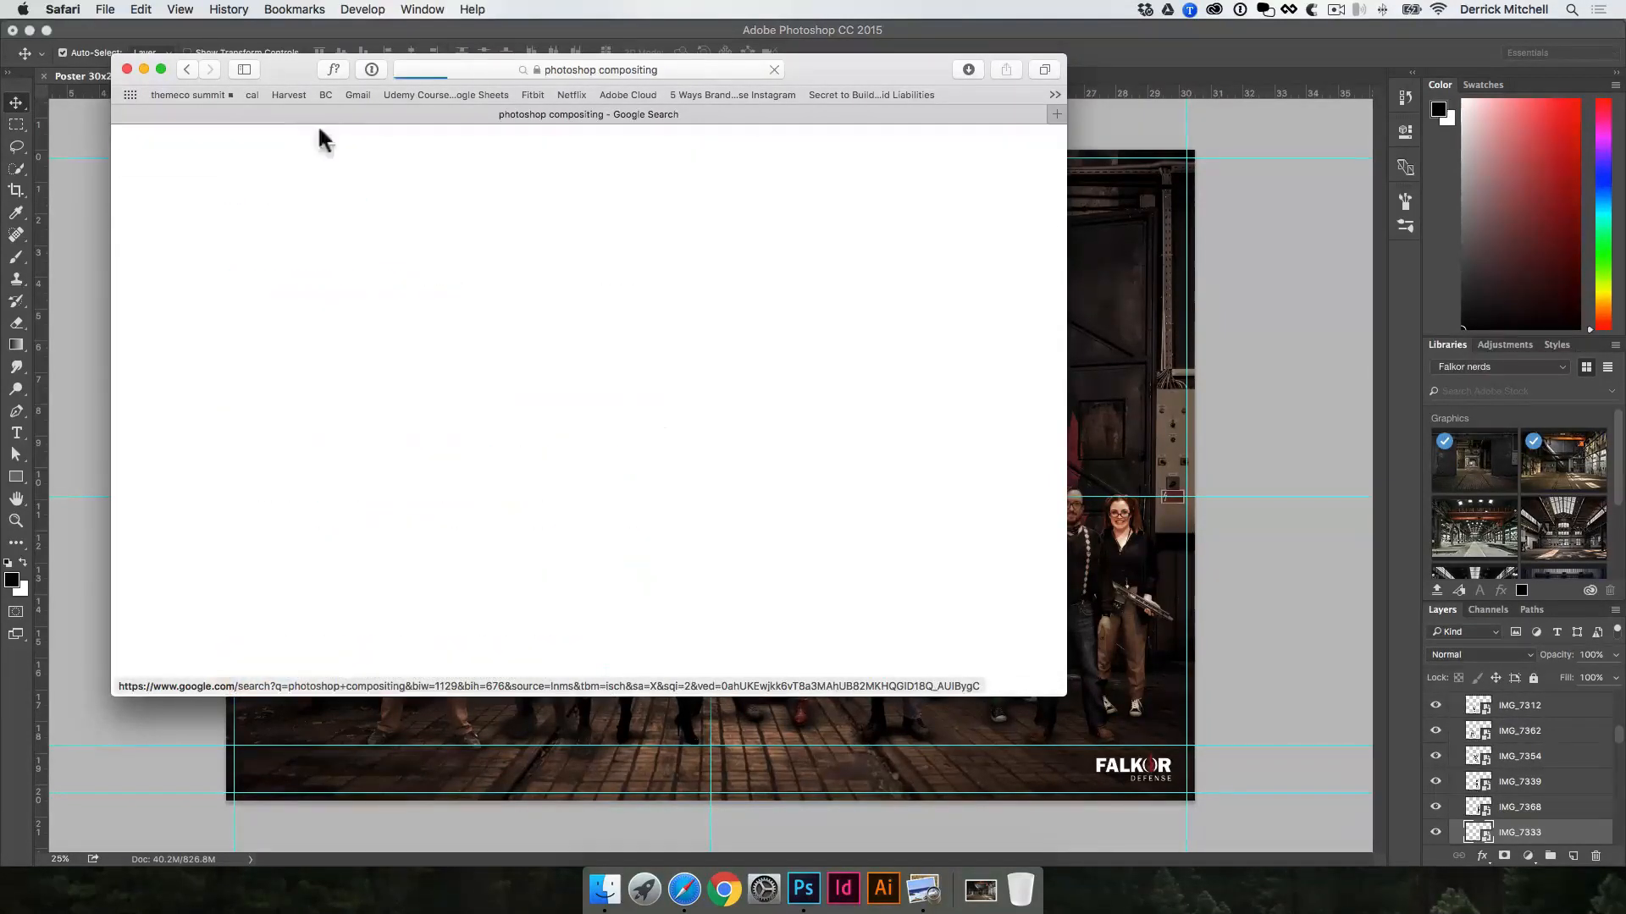
left_click_drag(288, 75, 474, 103)
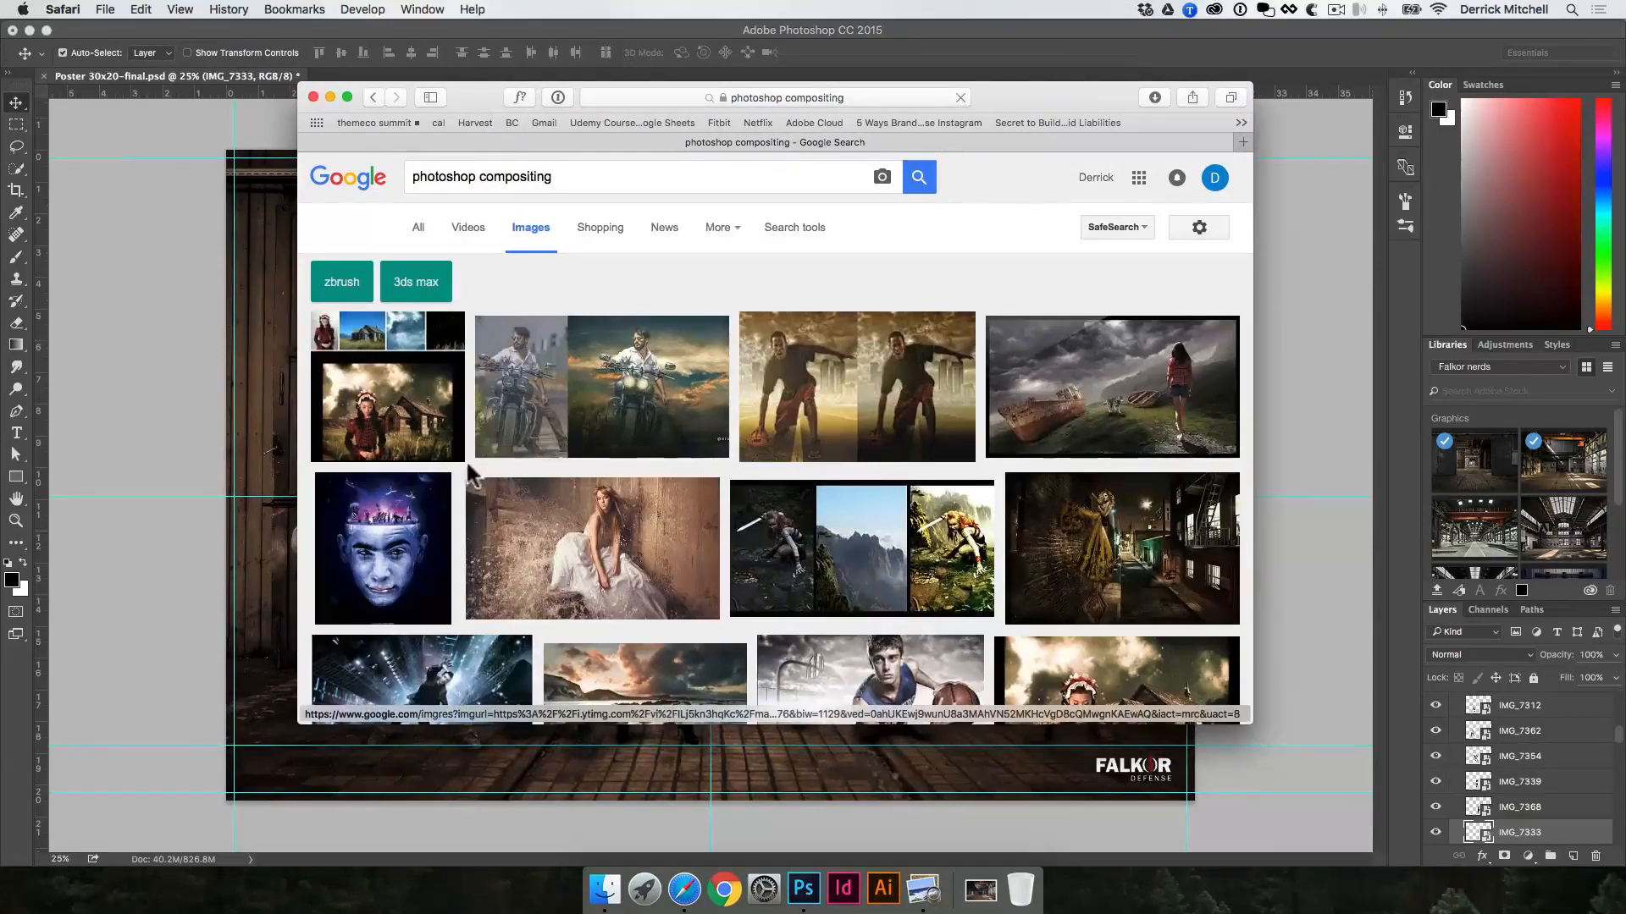
scroll(462, 483, "down", 2)
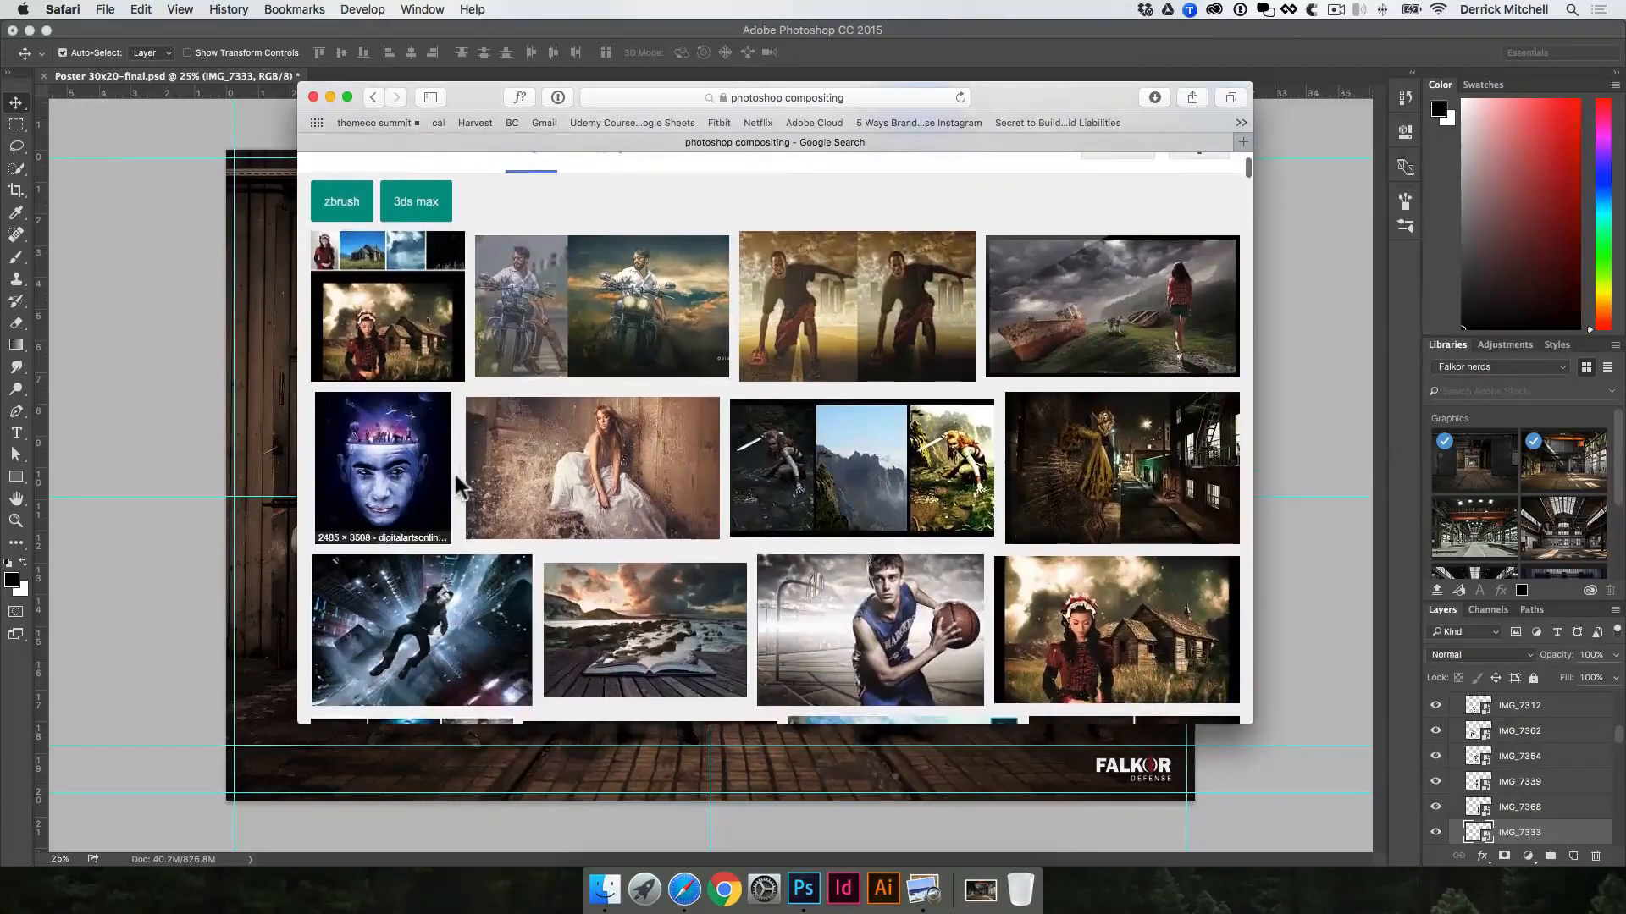
scroll(460, 487, "down", 1)
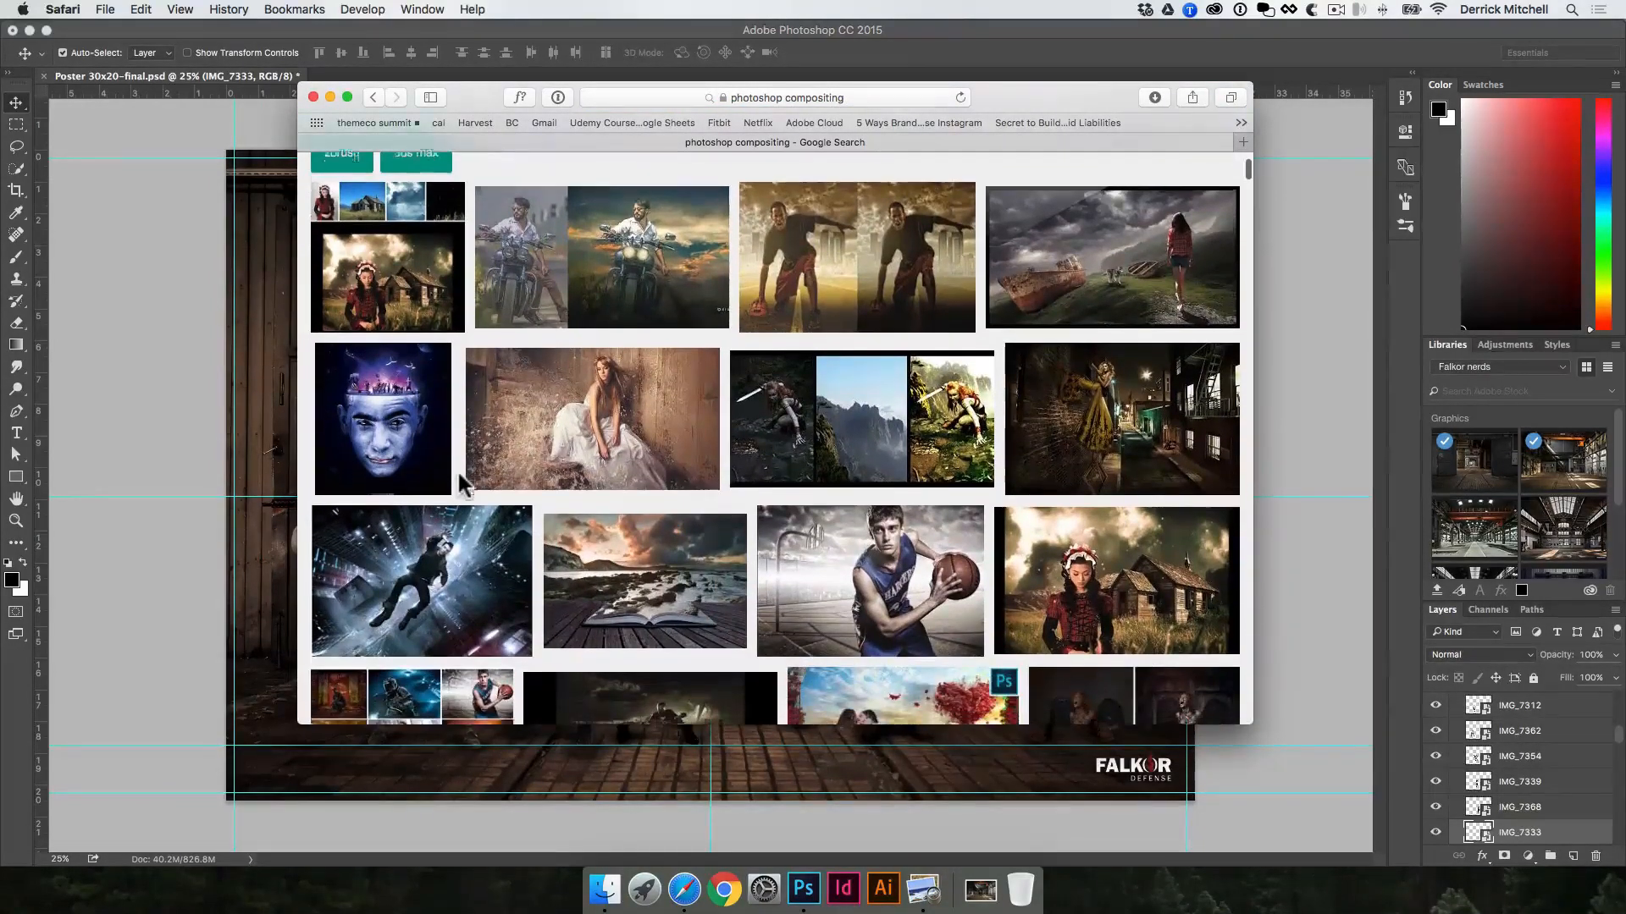
scroll(462, 487, "down", 4)
left_click(620, 426, "super")
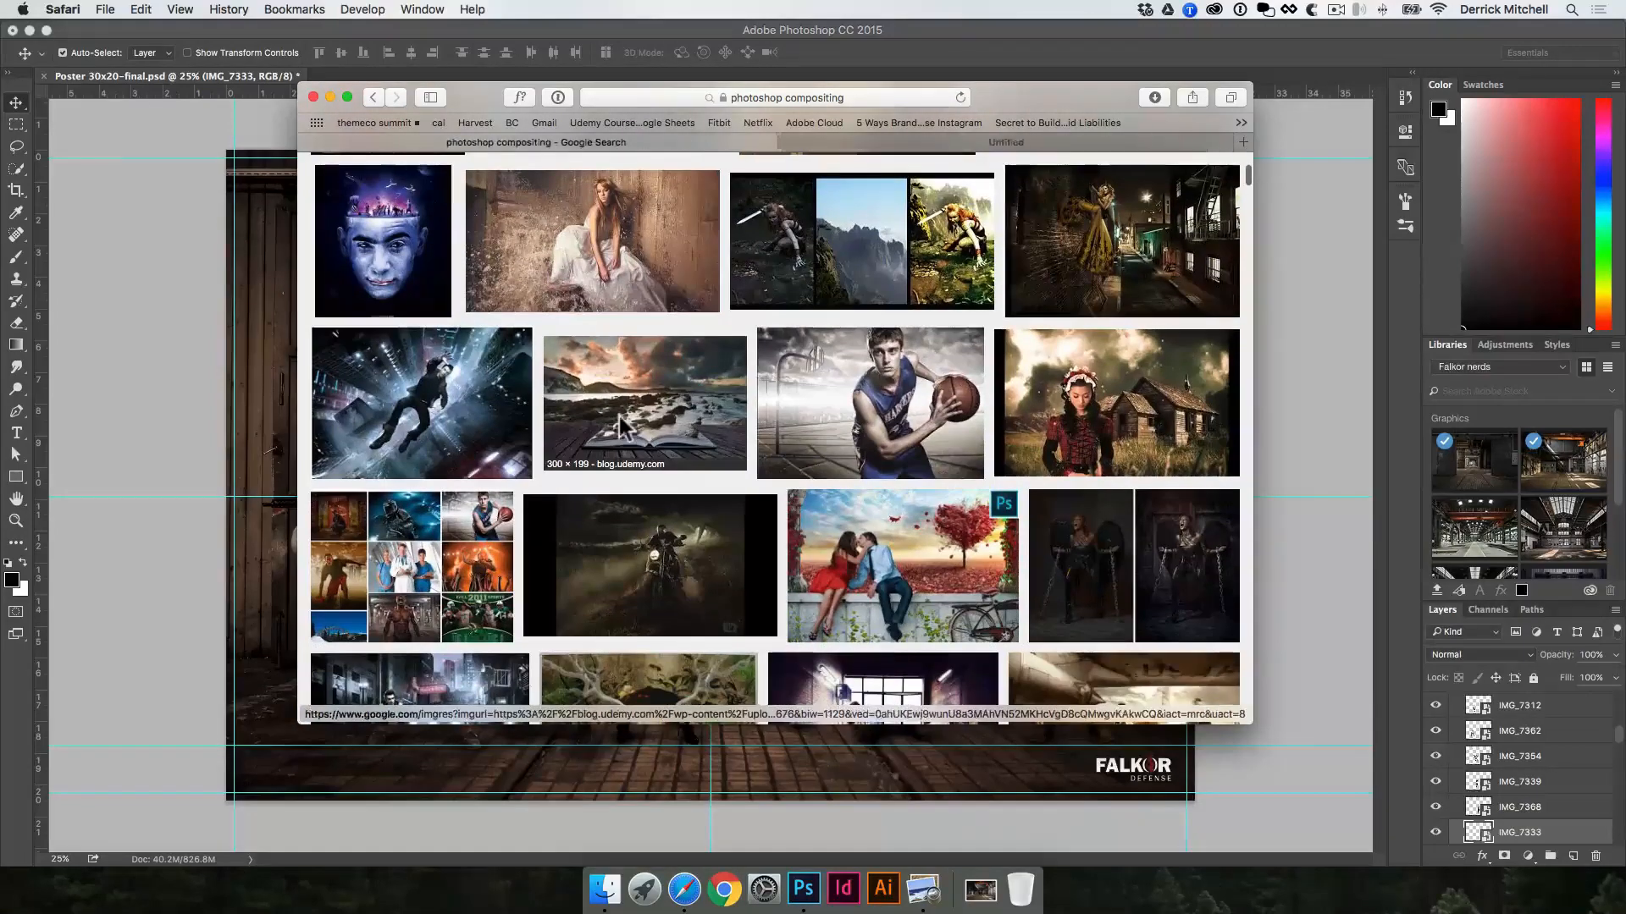
Step: Browse further down the image results and open the composite of two armed soldiers in a new tab
scroll(686, 436, "down", 3)
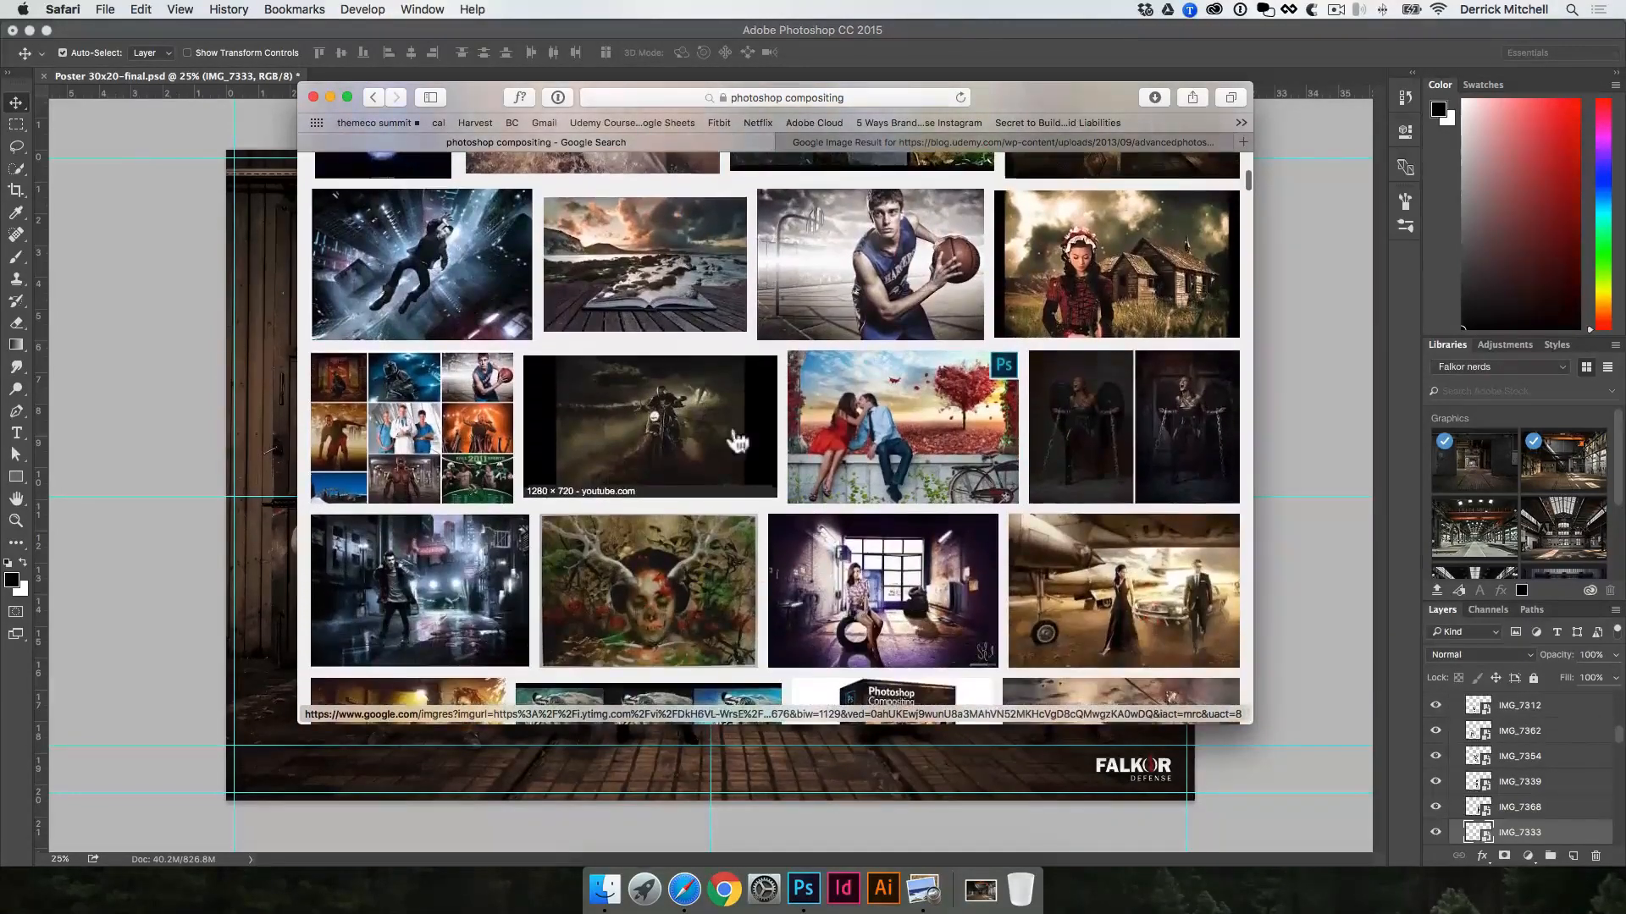
scroll(794, 449, "down", 8)
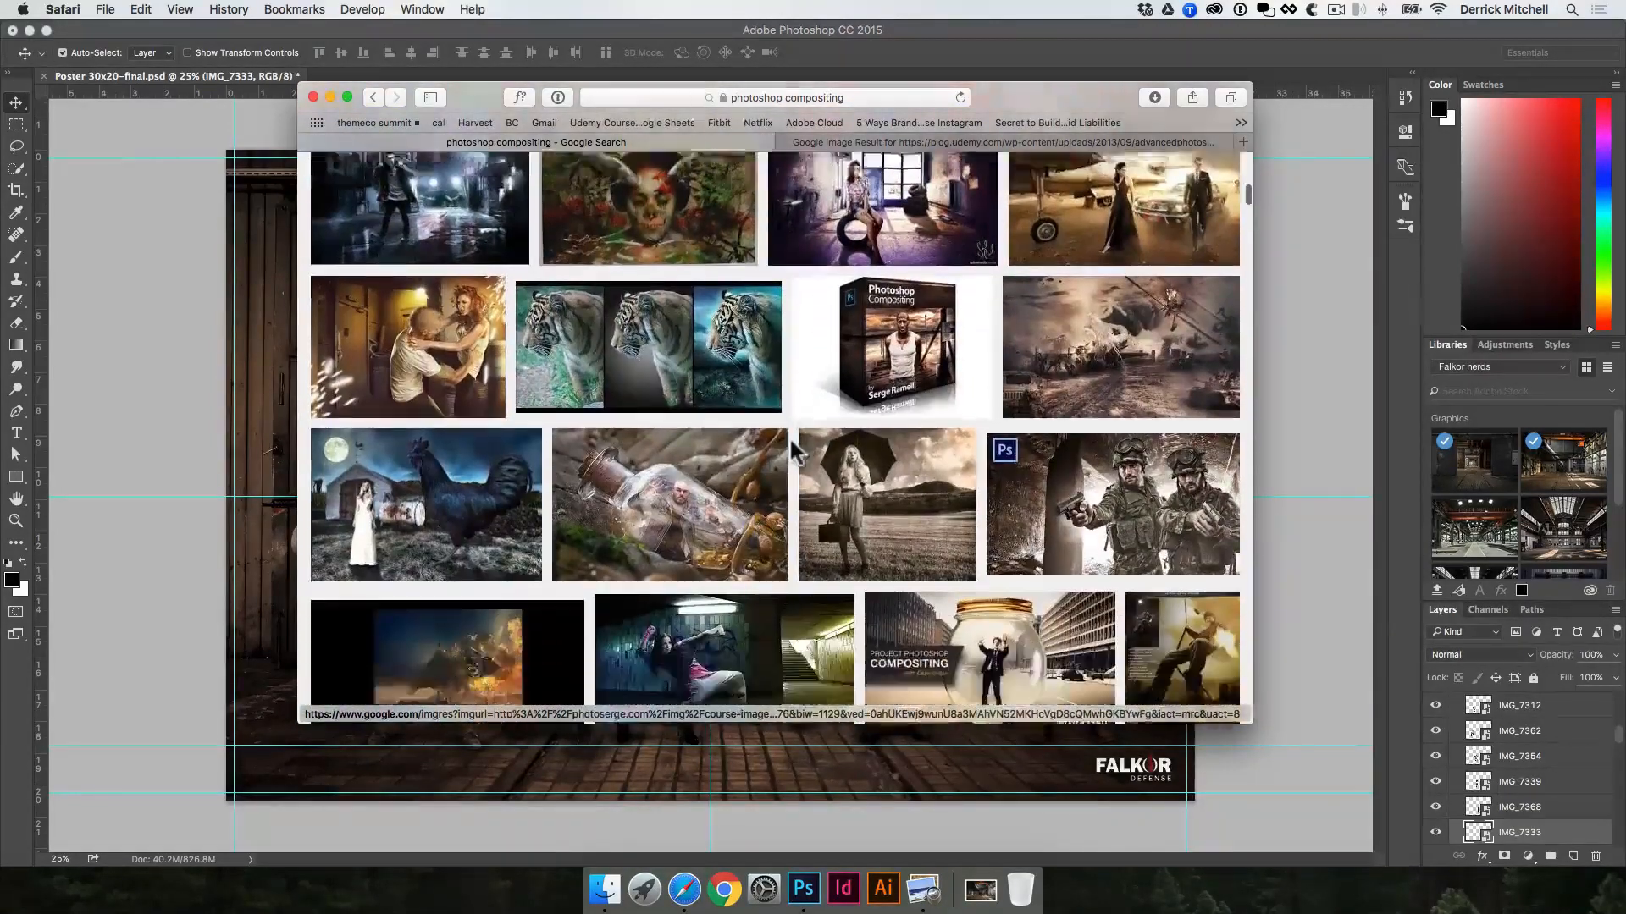
scroll(794, 449, "down", 3)
left_click(1172, 457, "super")
Step: Open the desert man, forest woman and black-dress woman composites from the image results in separate background tabs
scroll(1151, 462, "down", 4)
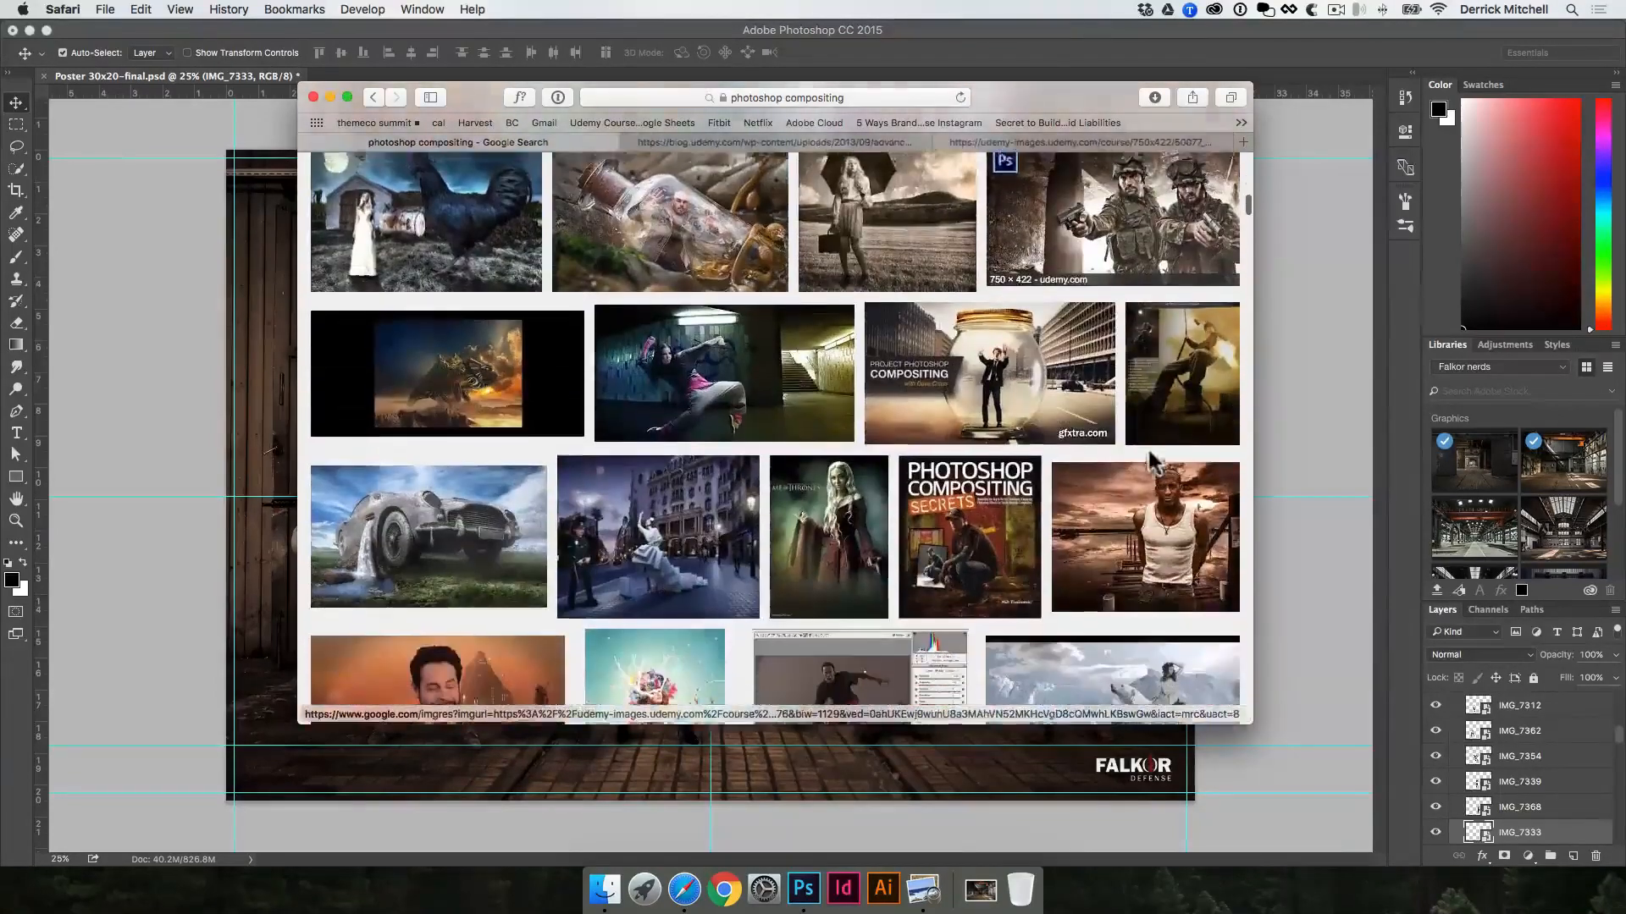
scroll(624, 525, "down", 6)
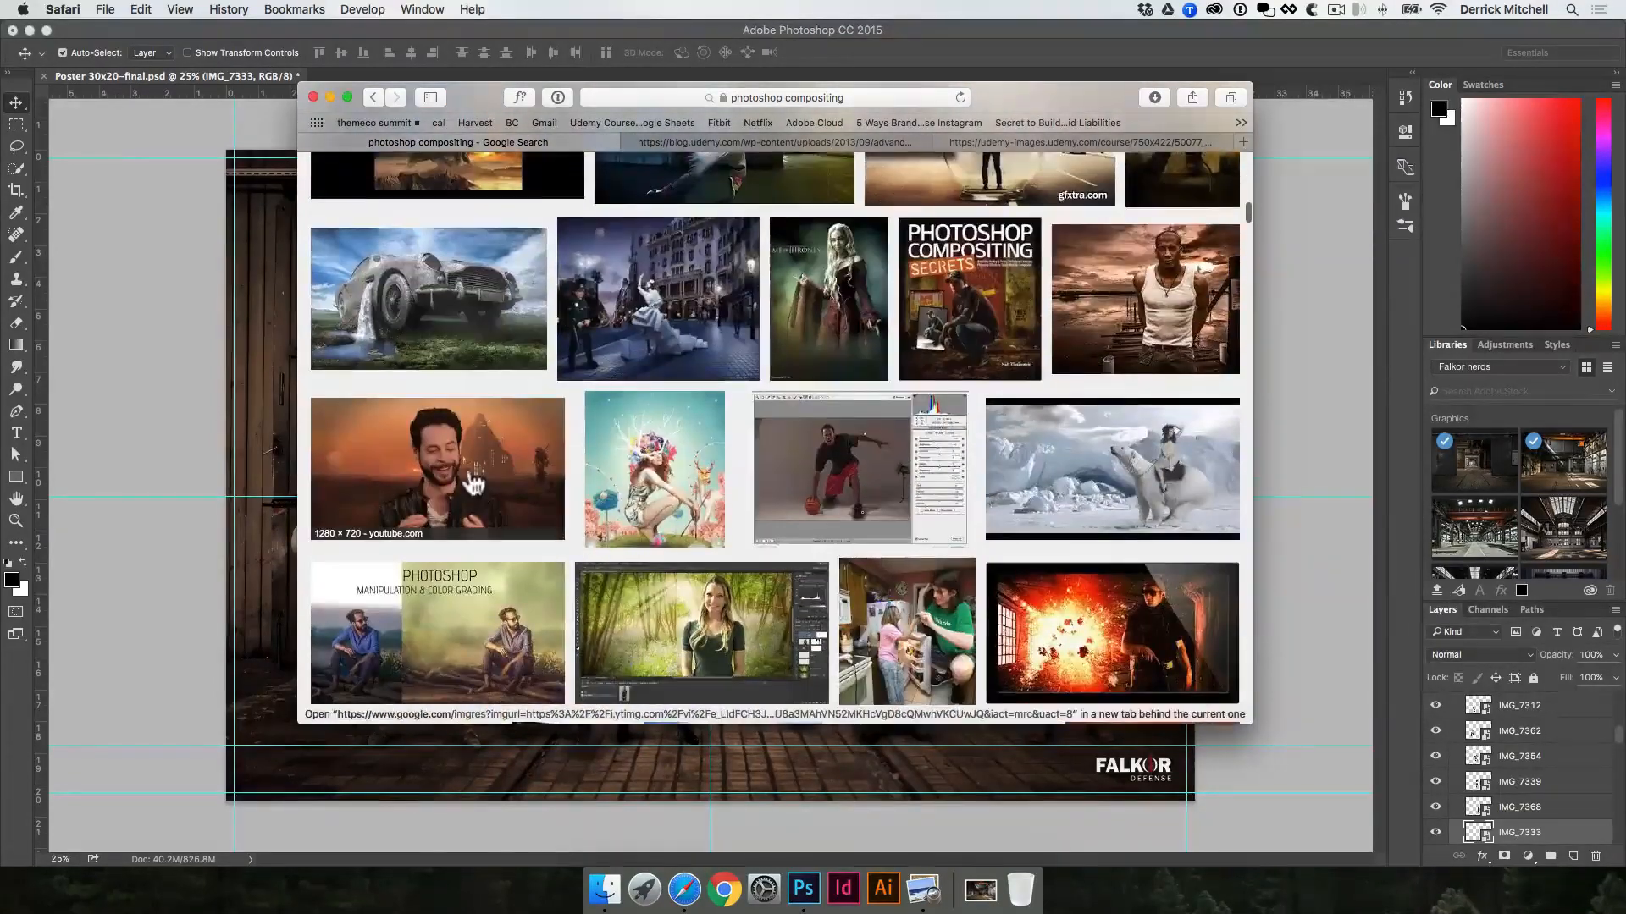
left_click(474, 485, "super")
scroll(734, 356, "down", 6)
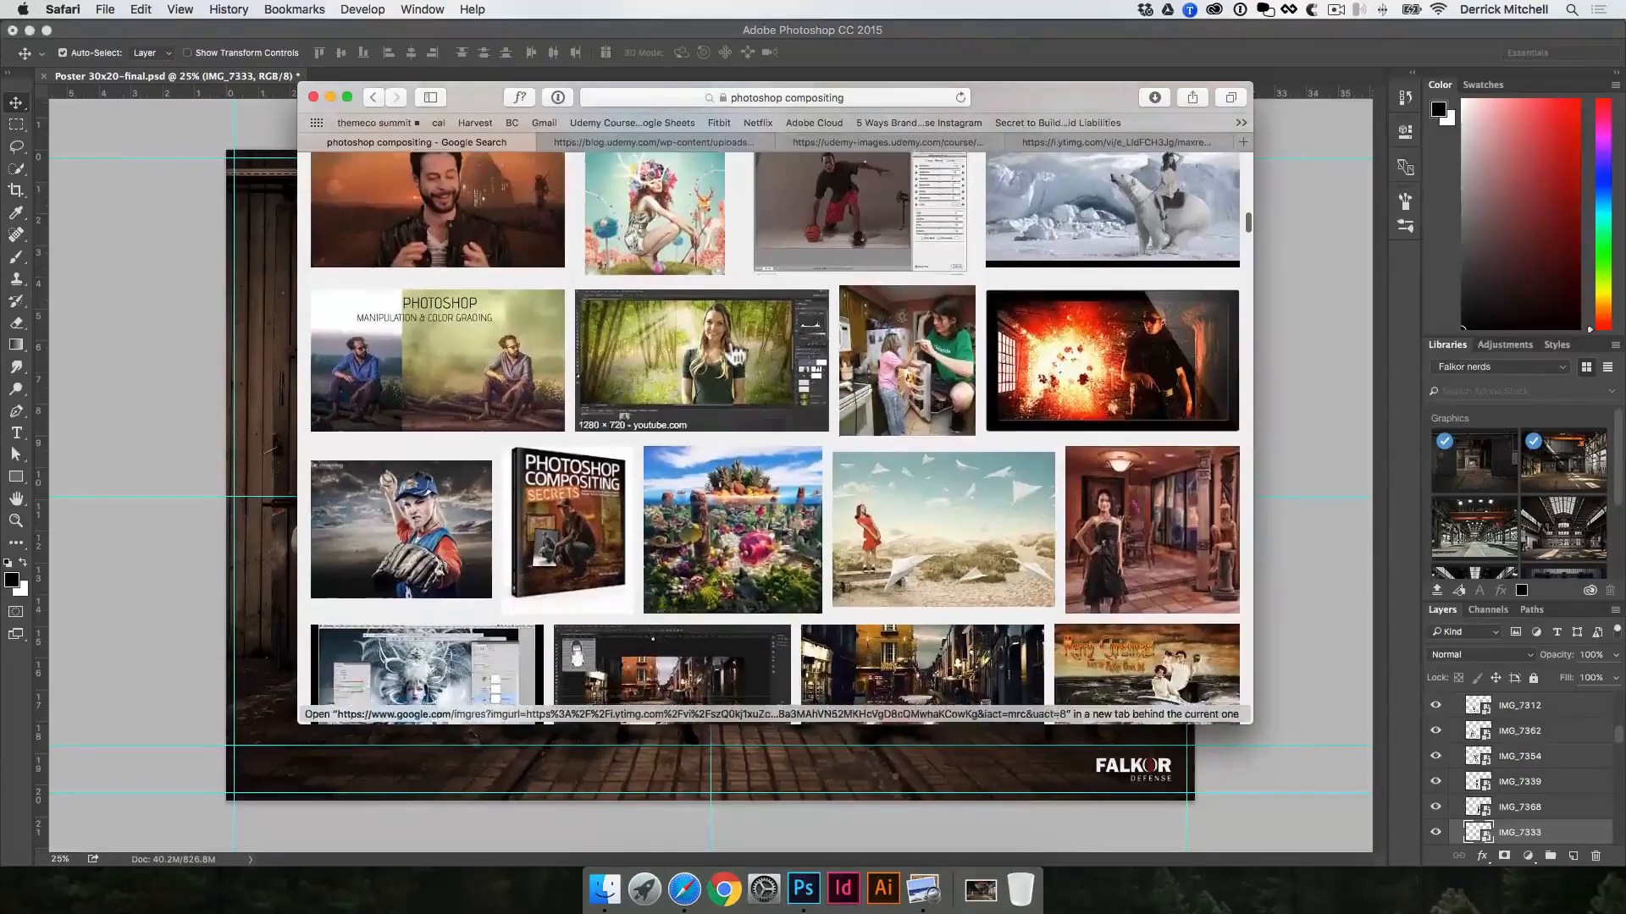
left_click(734, 356, "super")
left_click(1113, 516, "super")
Step: Browse more image results and check the opened composites tab by tab up to the forest woman image
scroll(974, 521, "down", 10)
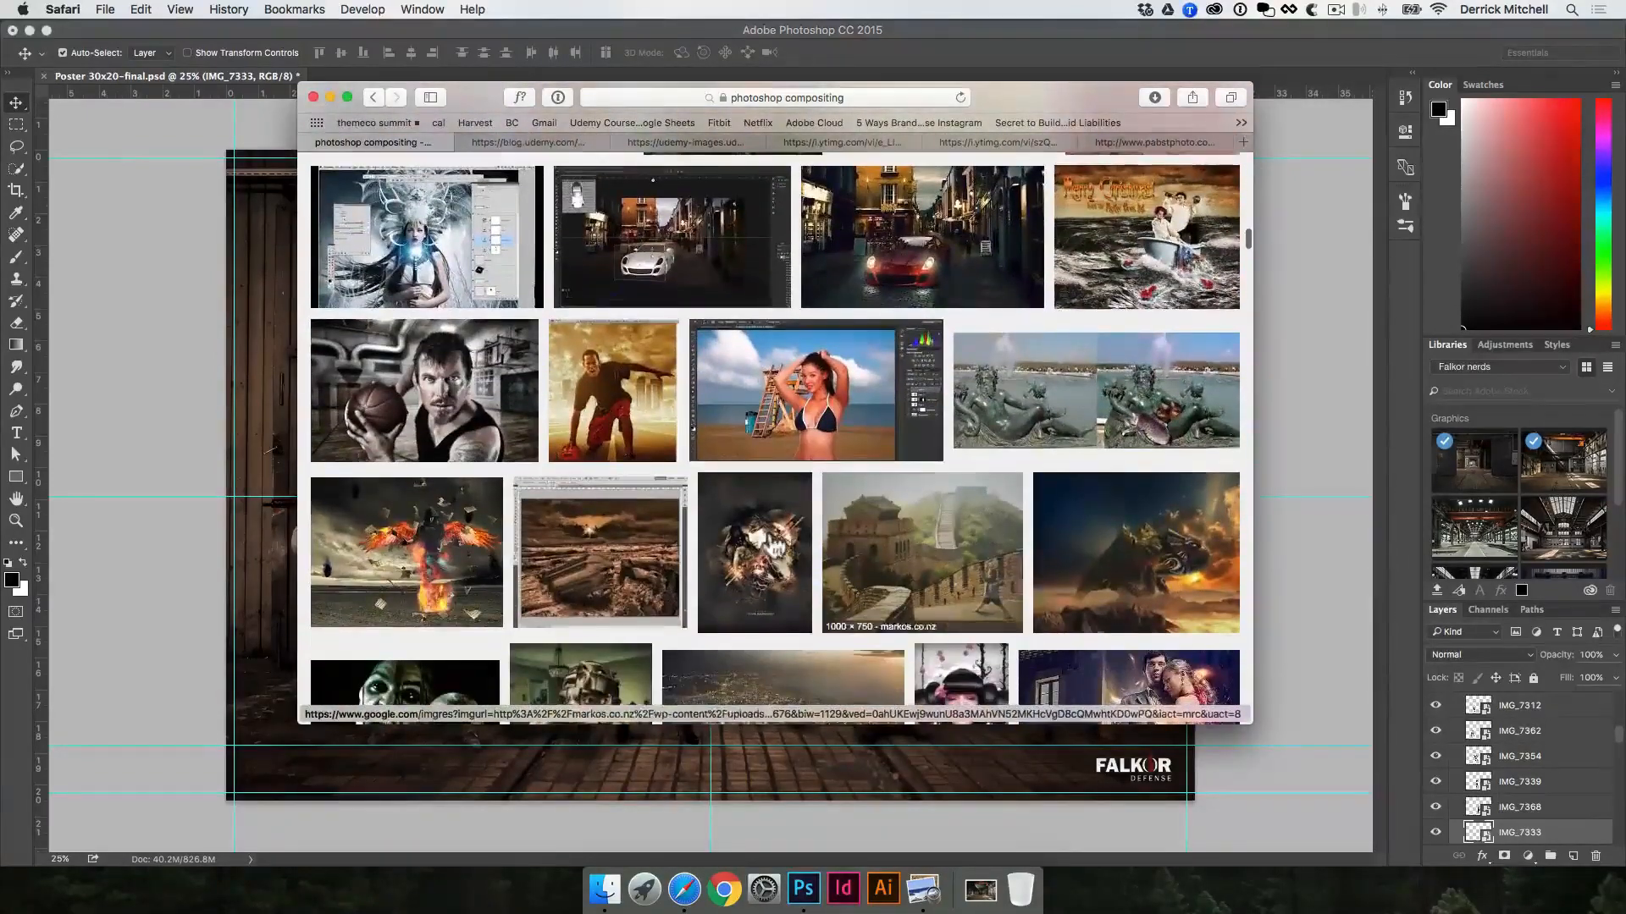
scroll(770, 407, "down", 3)
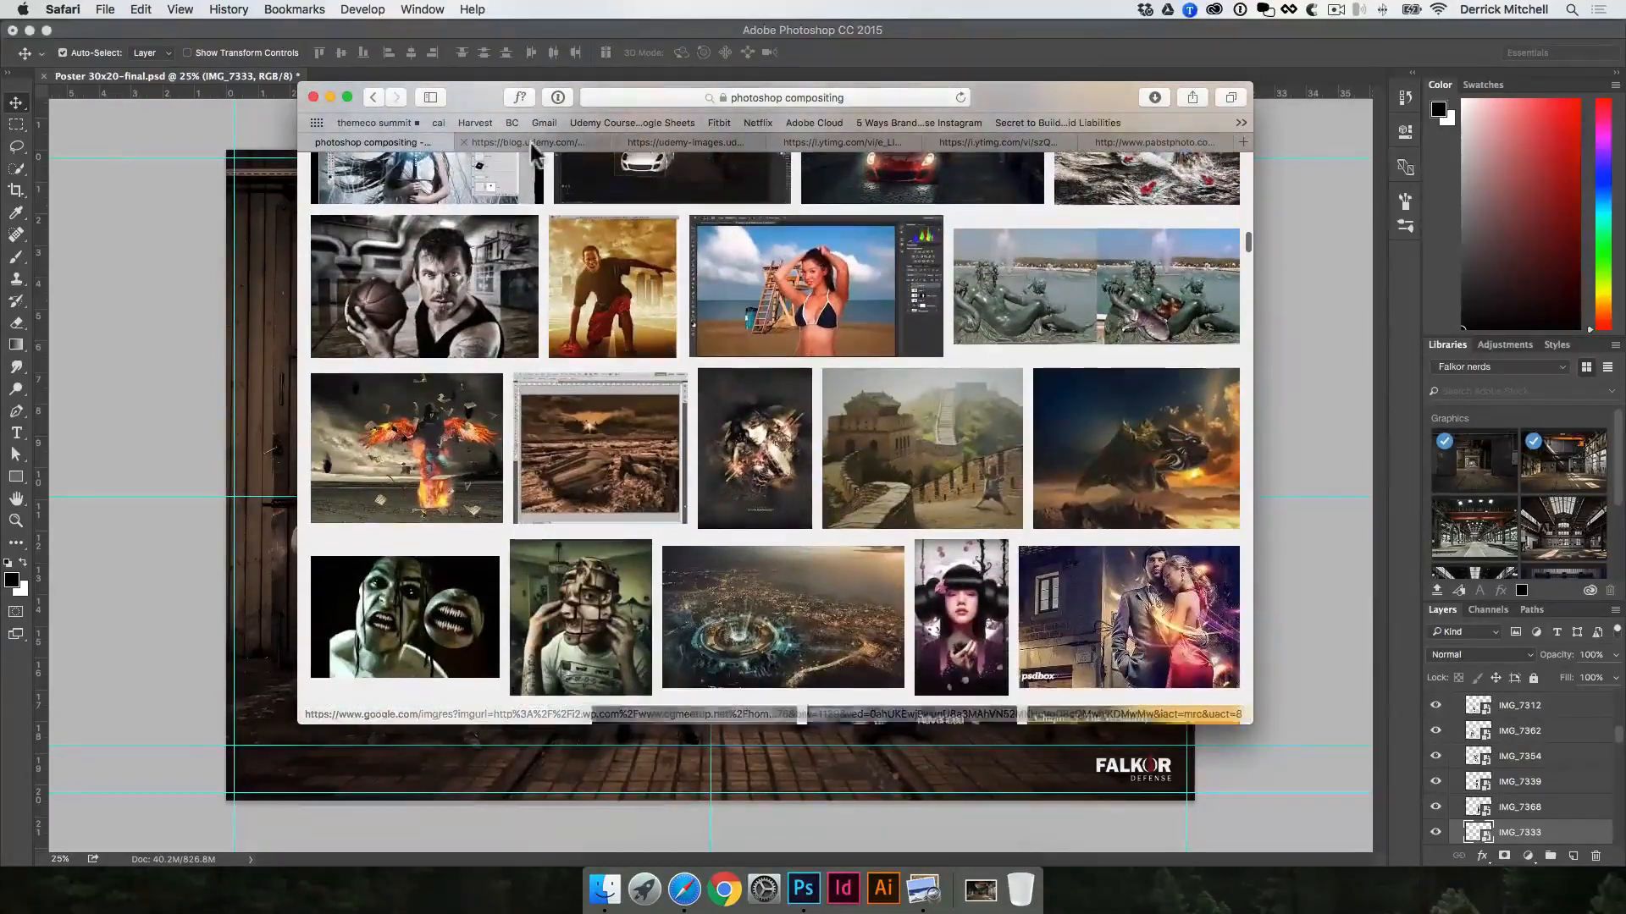
left_click(531, 144)
left_click(686, 144)
left_click(847, 144)
left_click(997, 144)
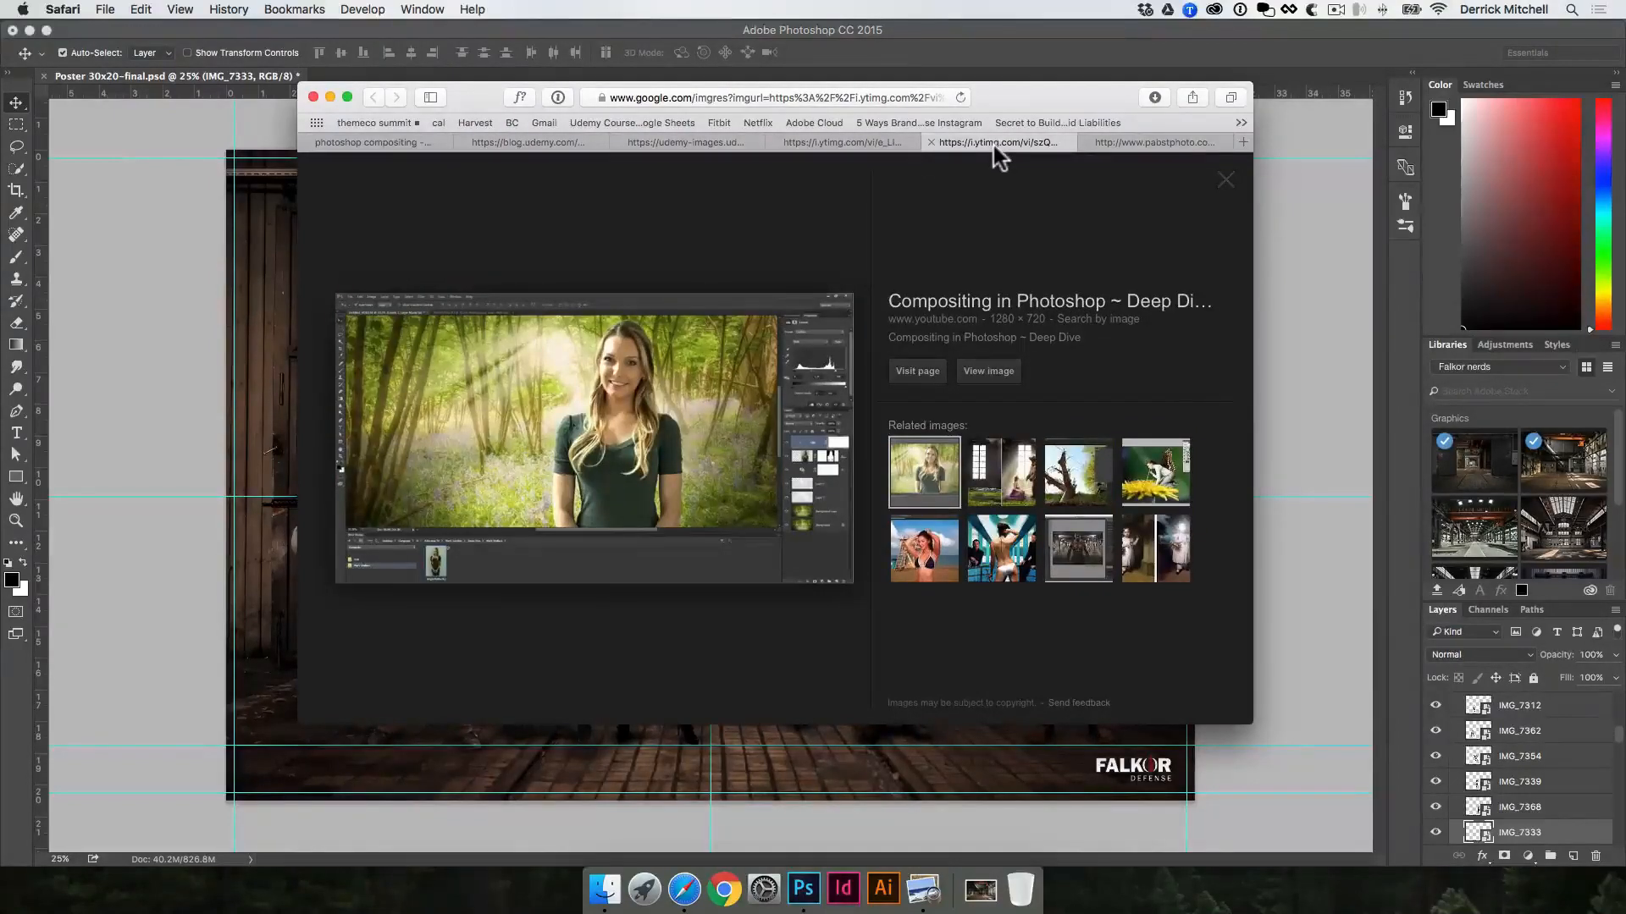
Step: Return to the image results, open the bearded basketball player composite in a new tab and preview the floating sneaker composite
left_click(373, 142)
scroll(423, 211, "down", 2)
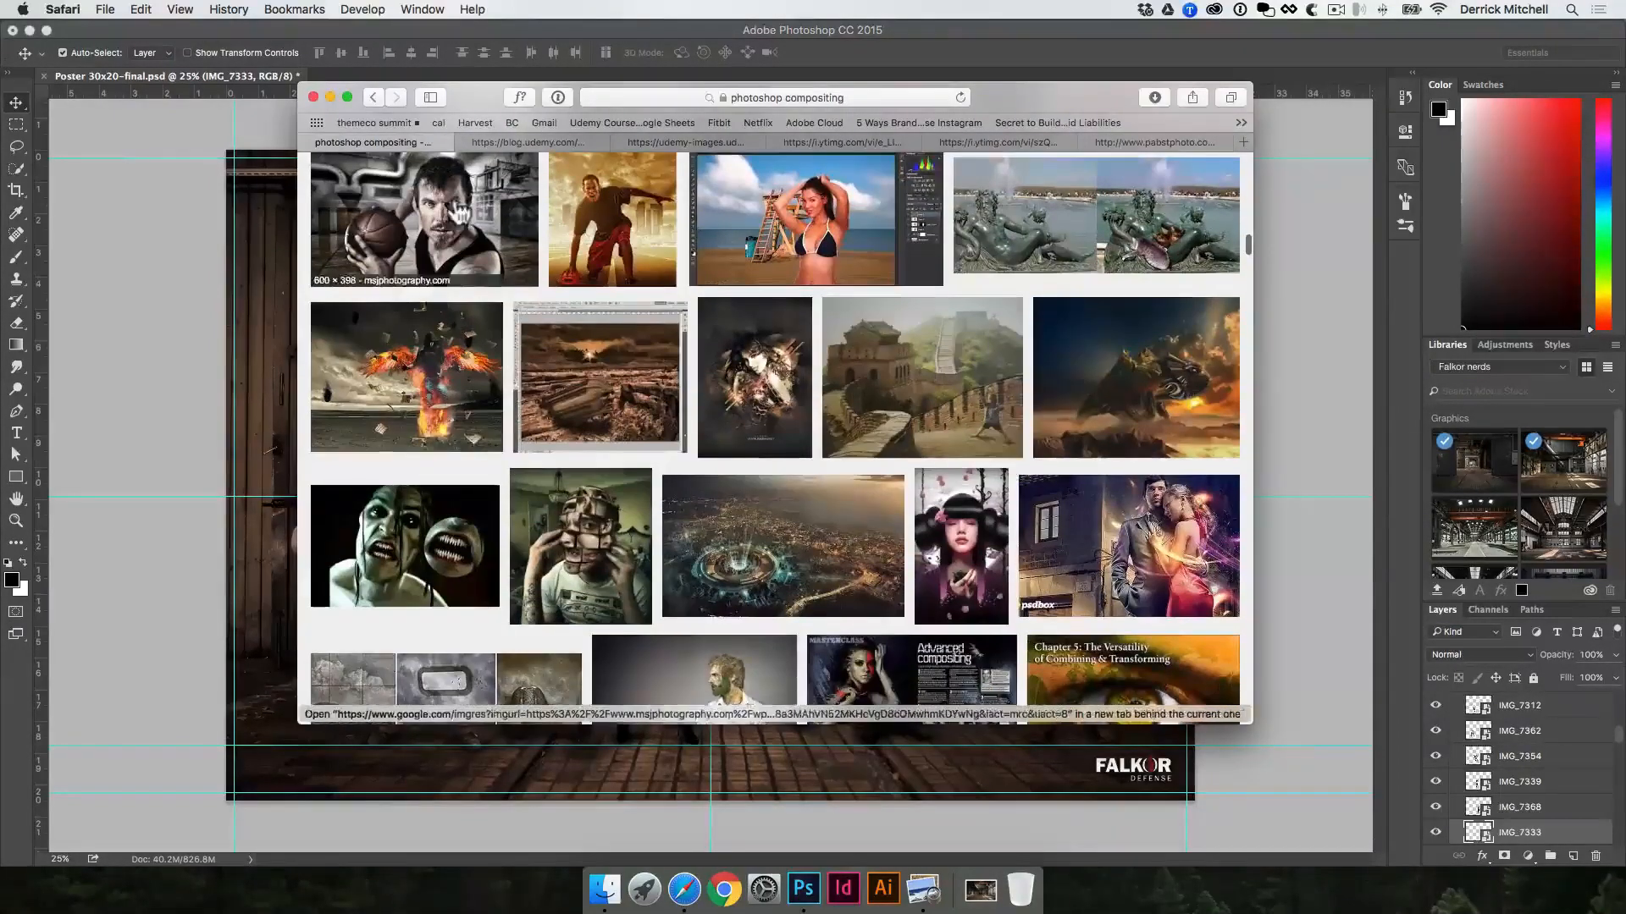
scroll(525, 339, "down", 5)
left_click(519, 355)
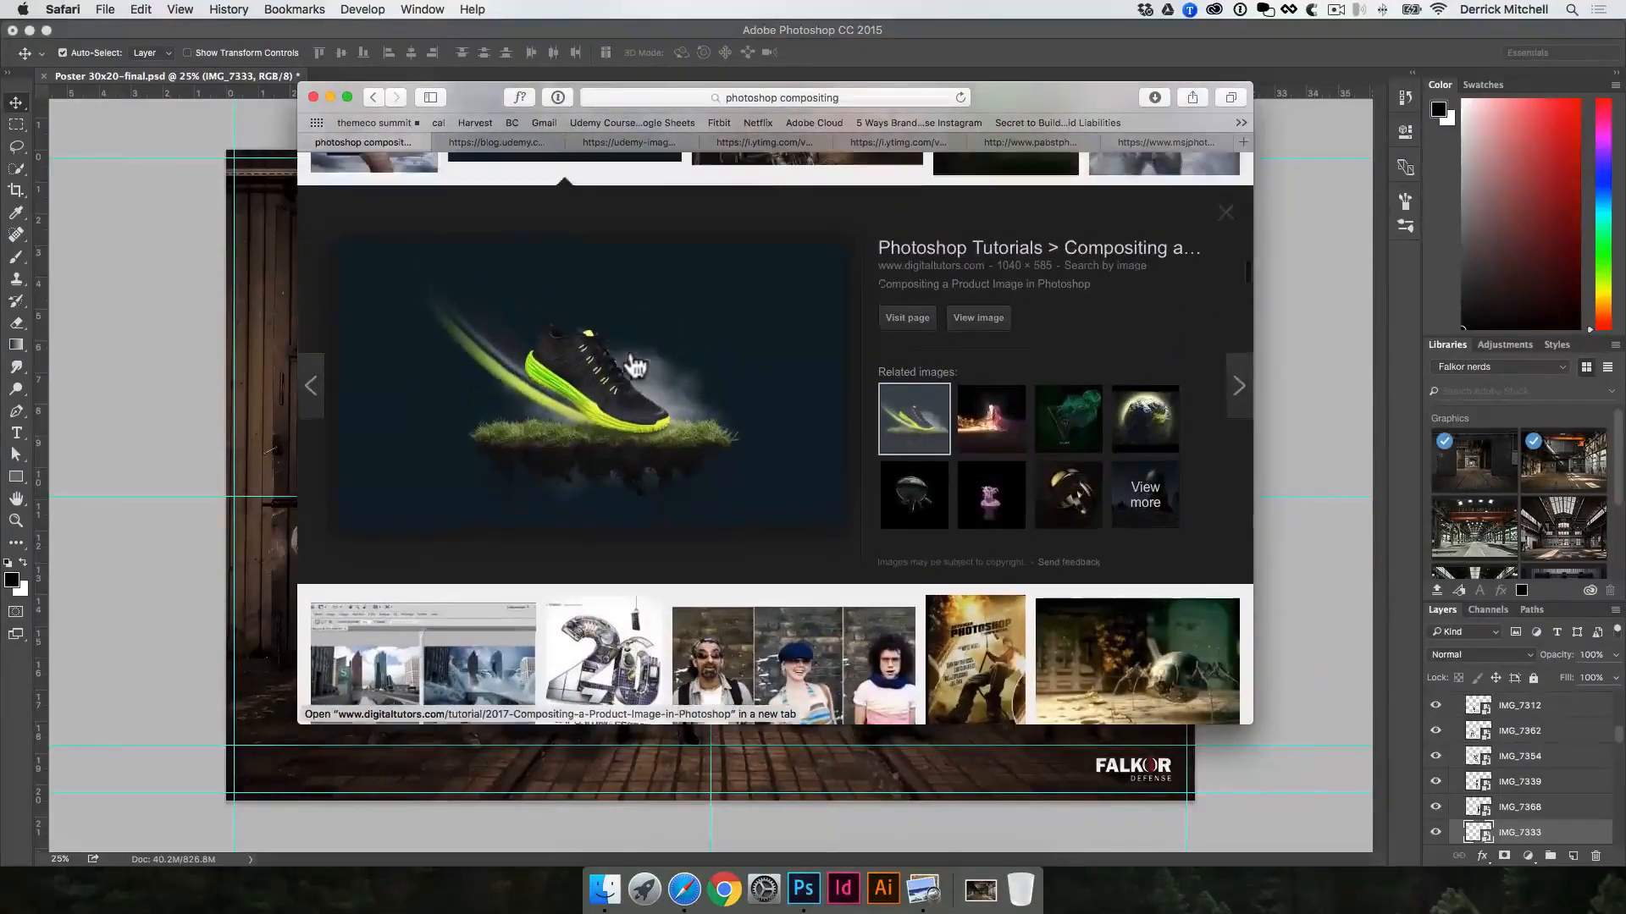
scroll(601, 374, "down", 1)
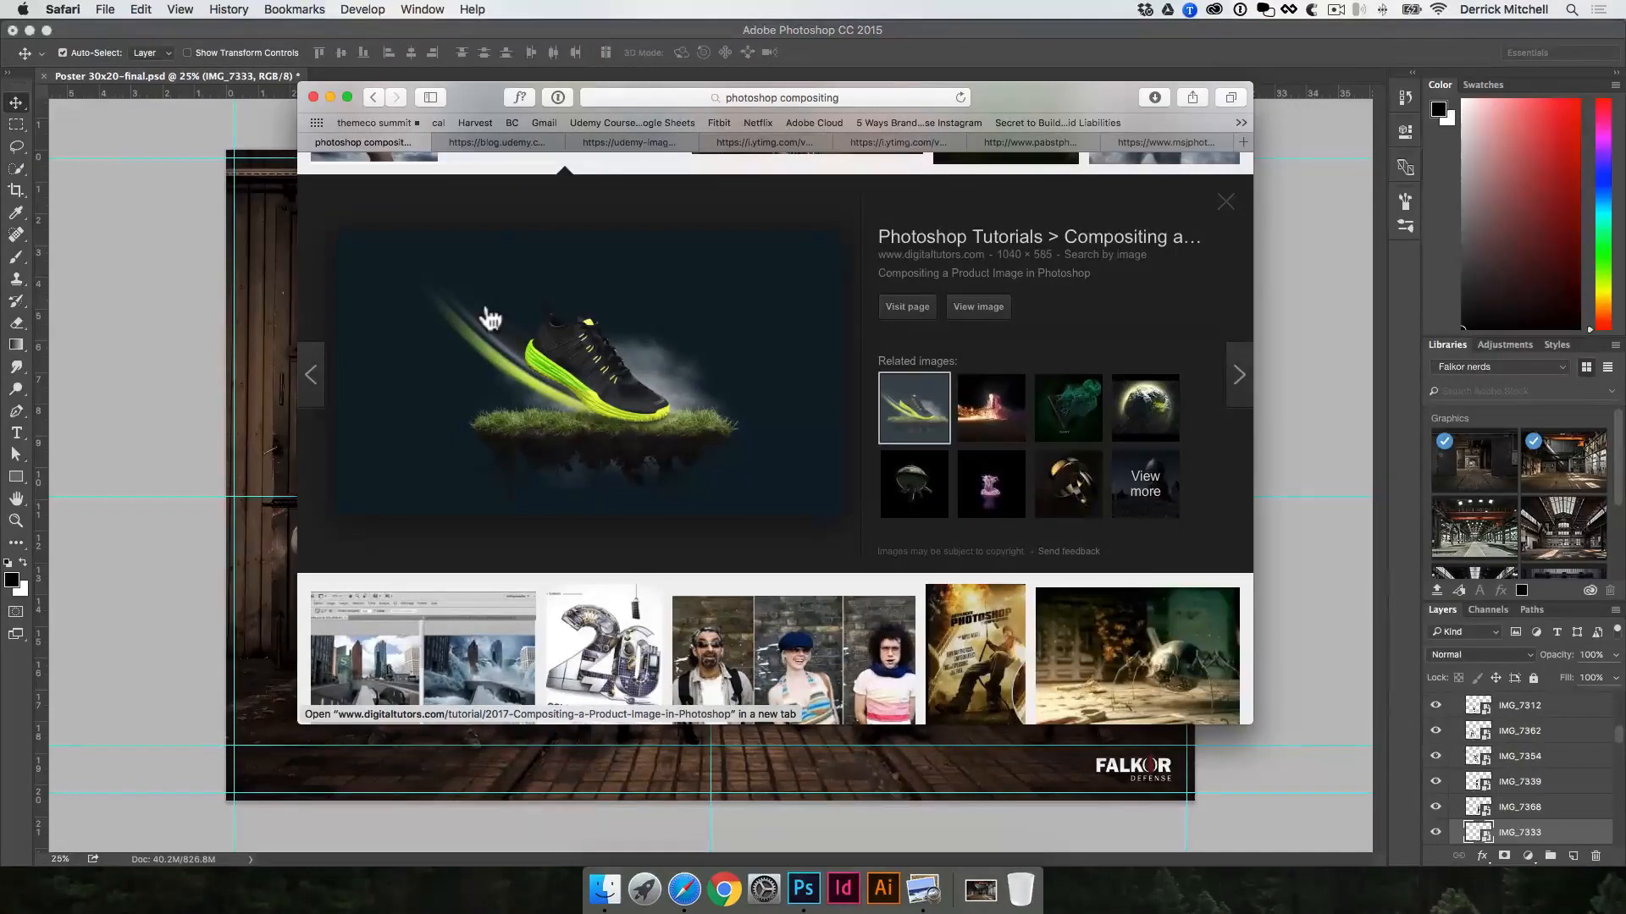
Step: Close the search results and review each opened composite in turn, closing its tab until the browser window is gone
key("super+w")
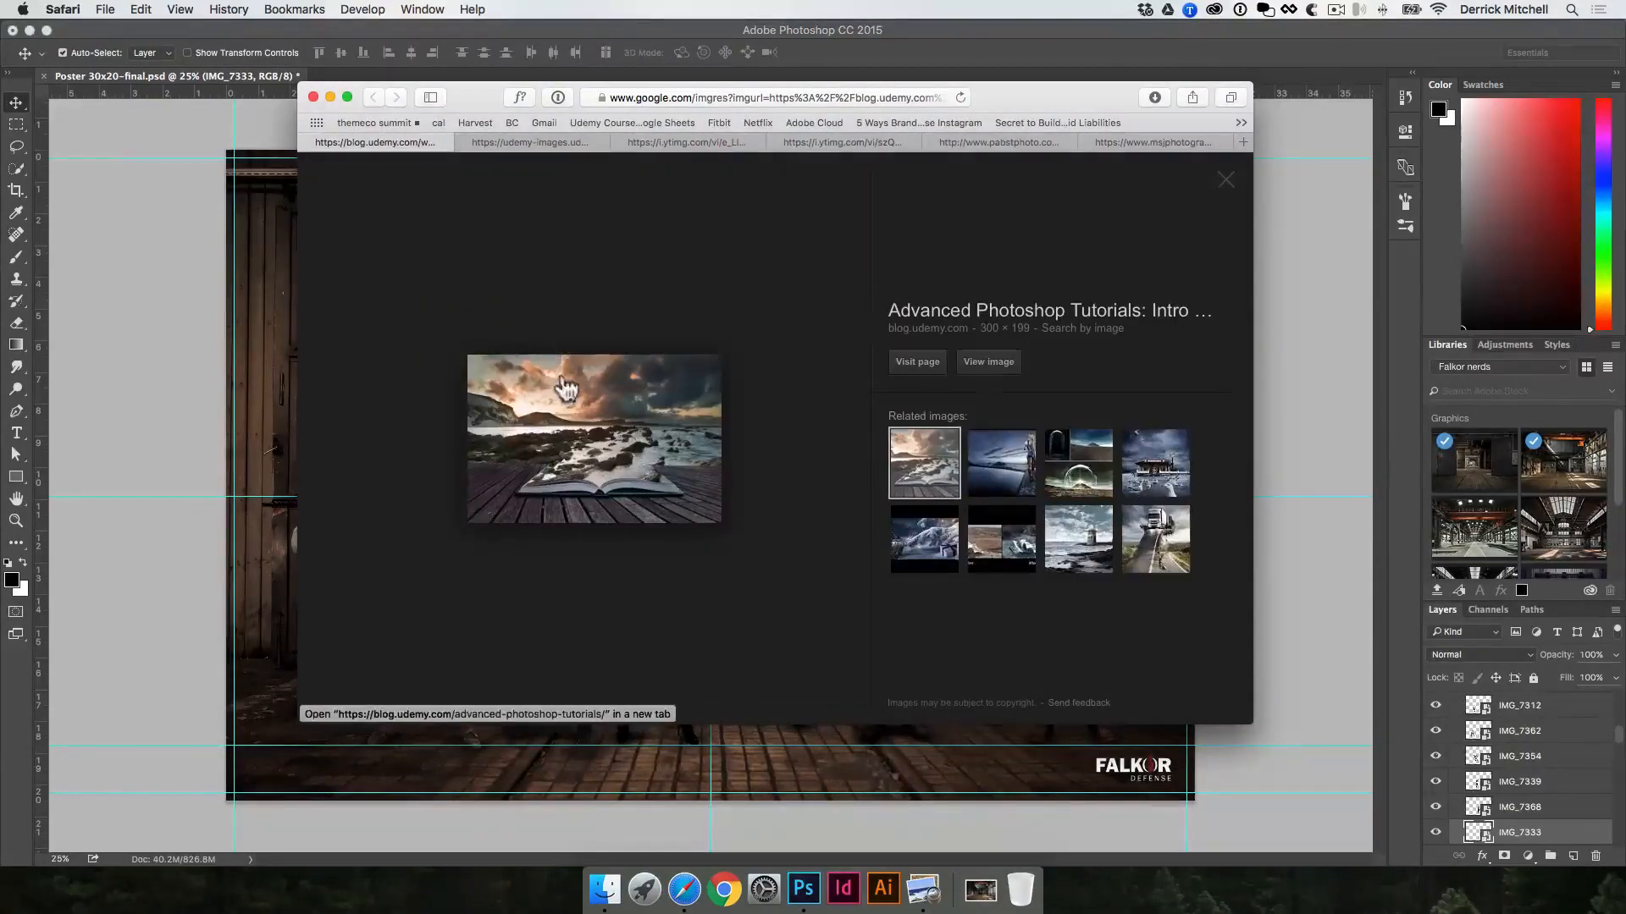
key("super+w")
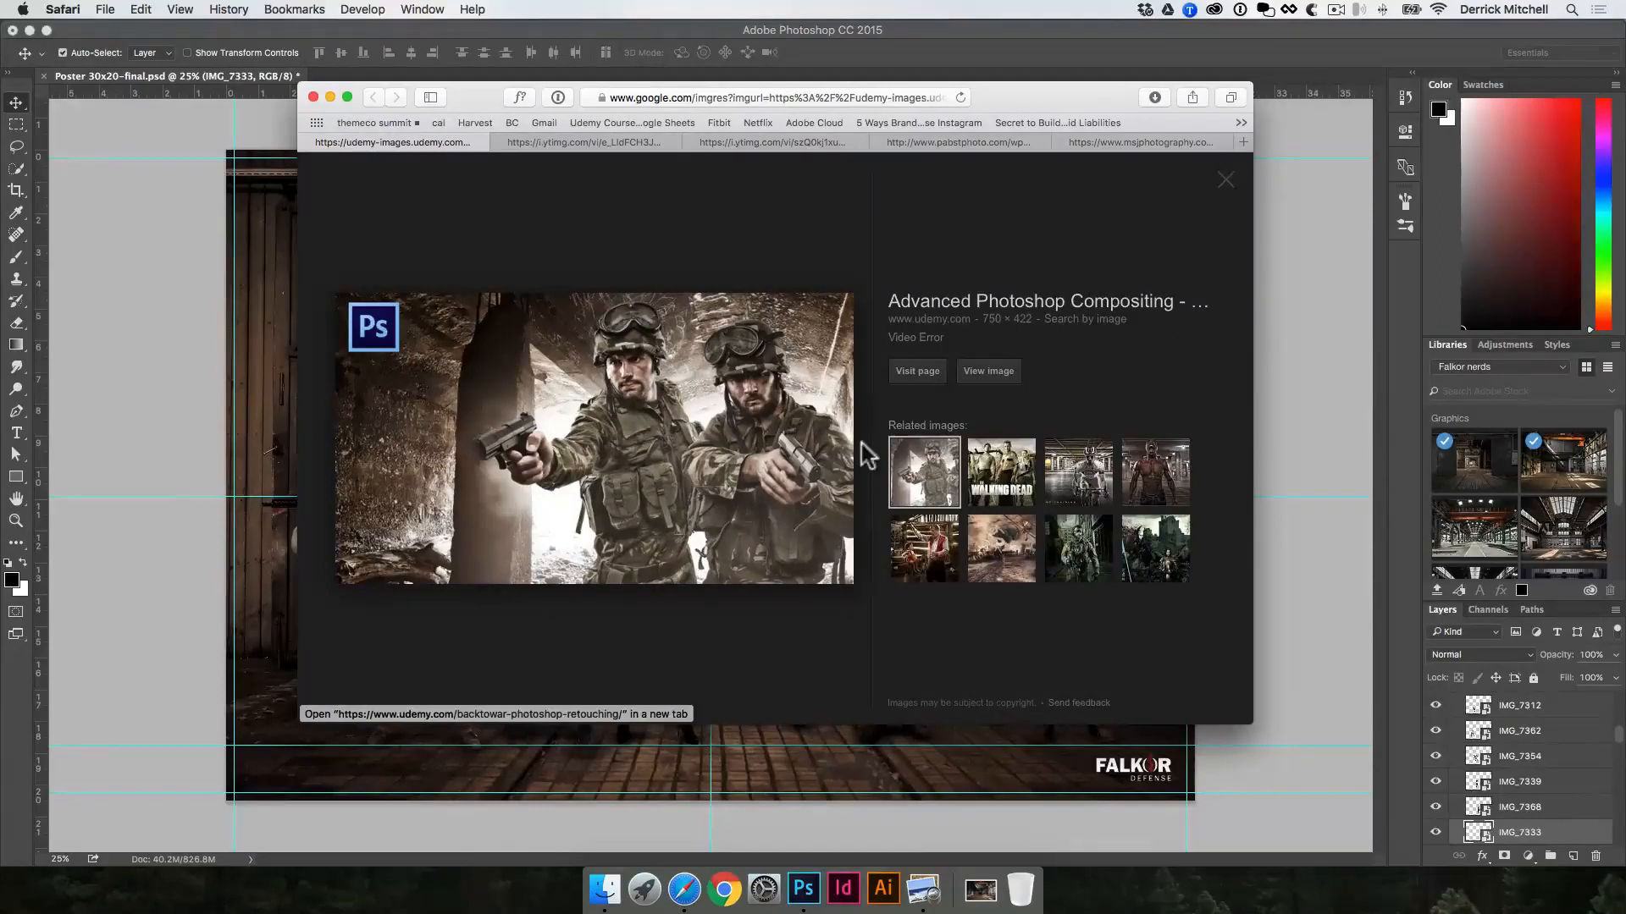
key("super+w")
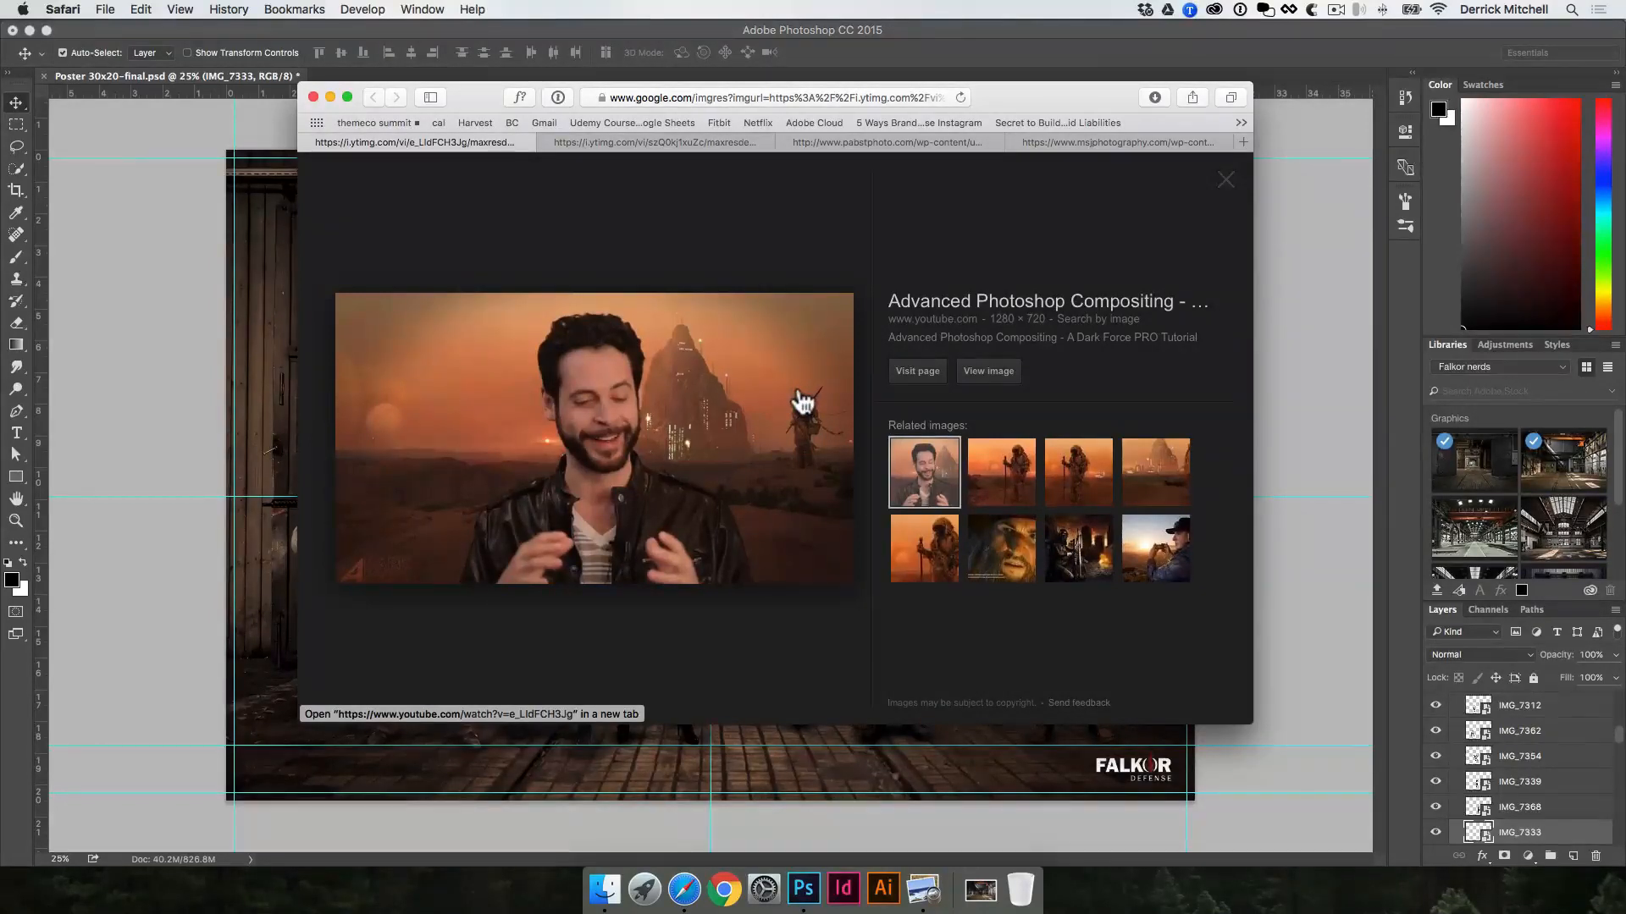
key("super+w")
key("super+w")
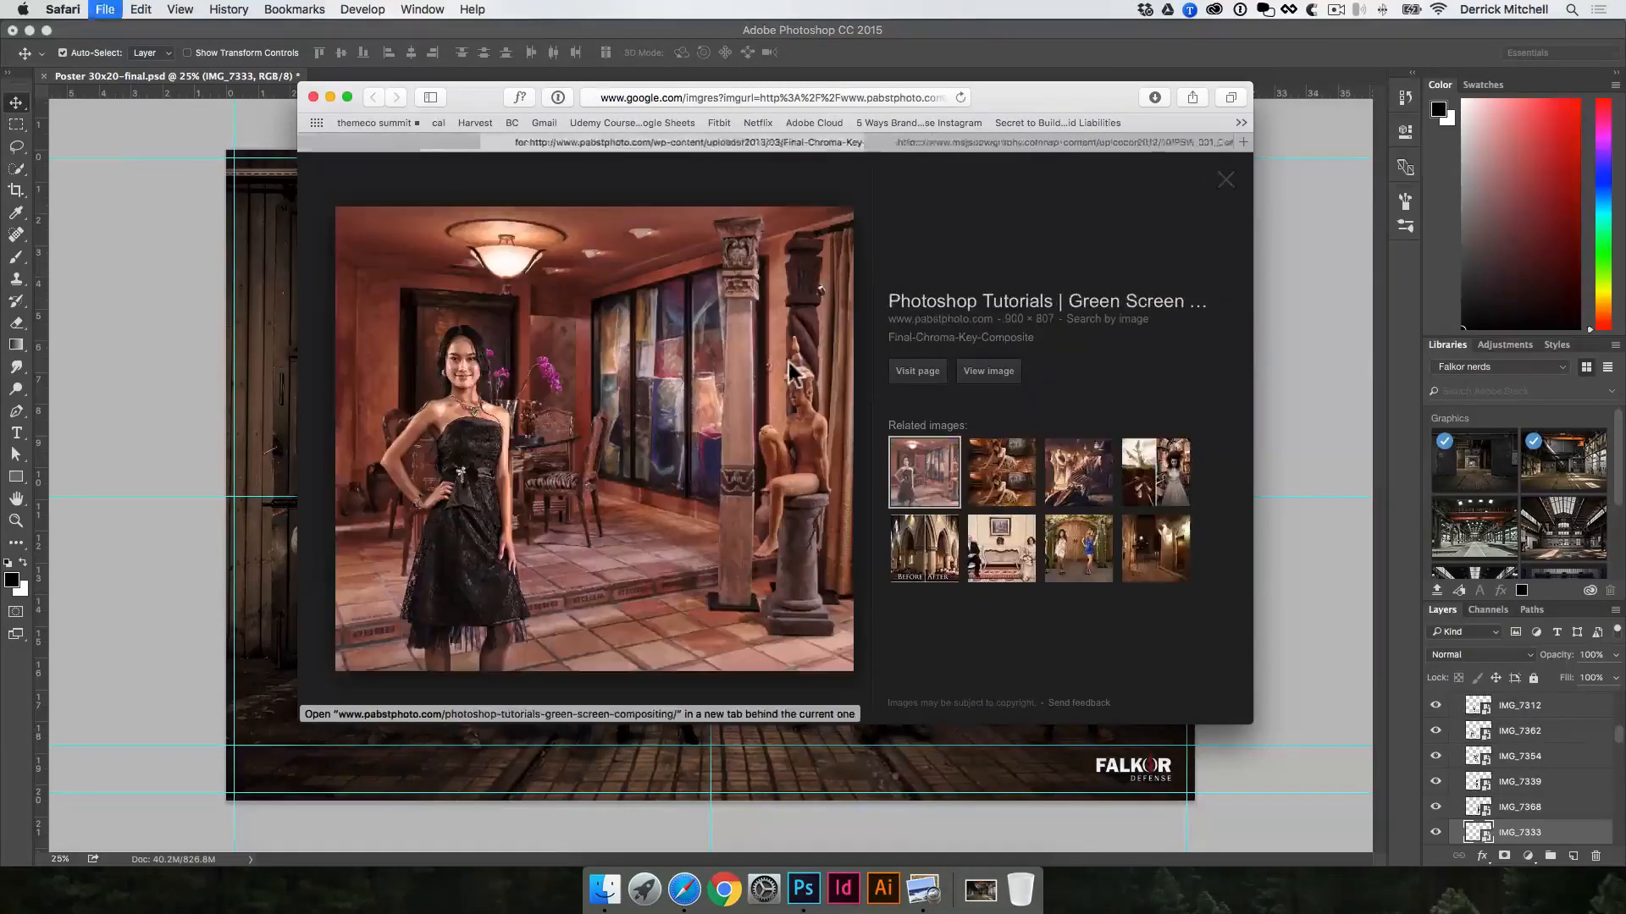
key("super+w")
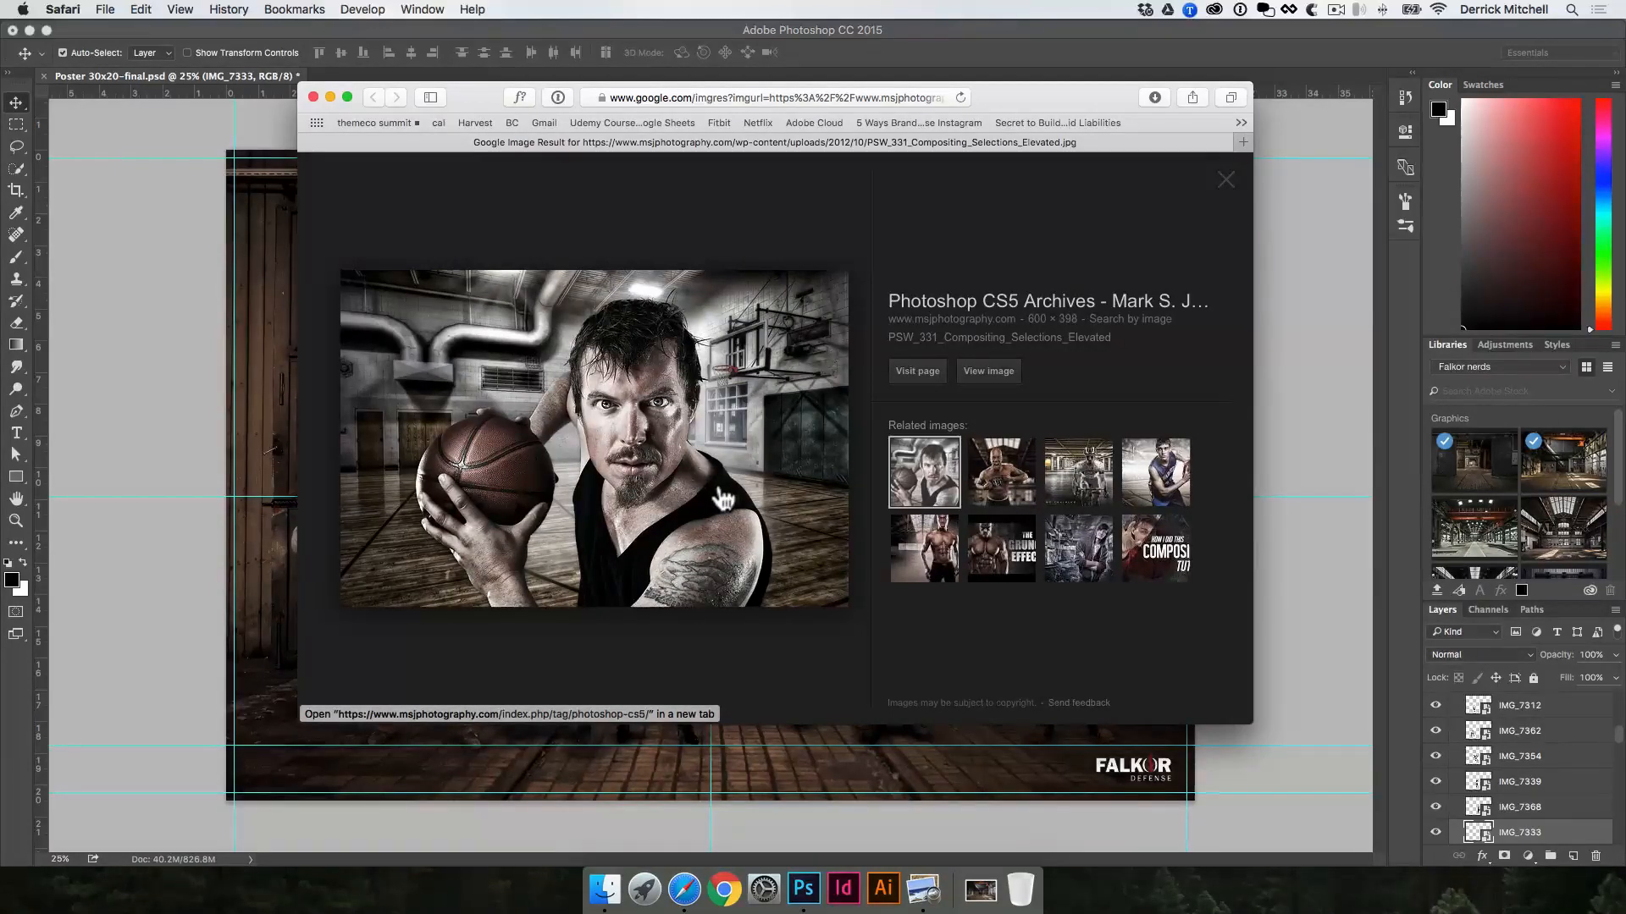
key("super+w")
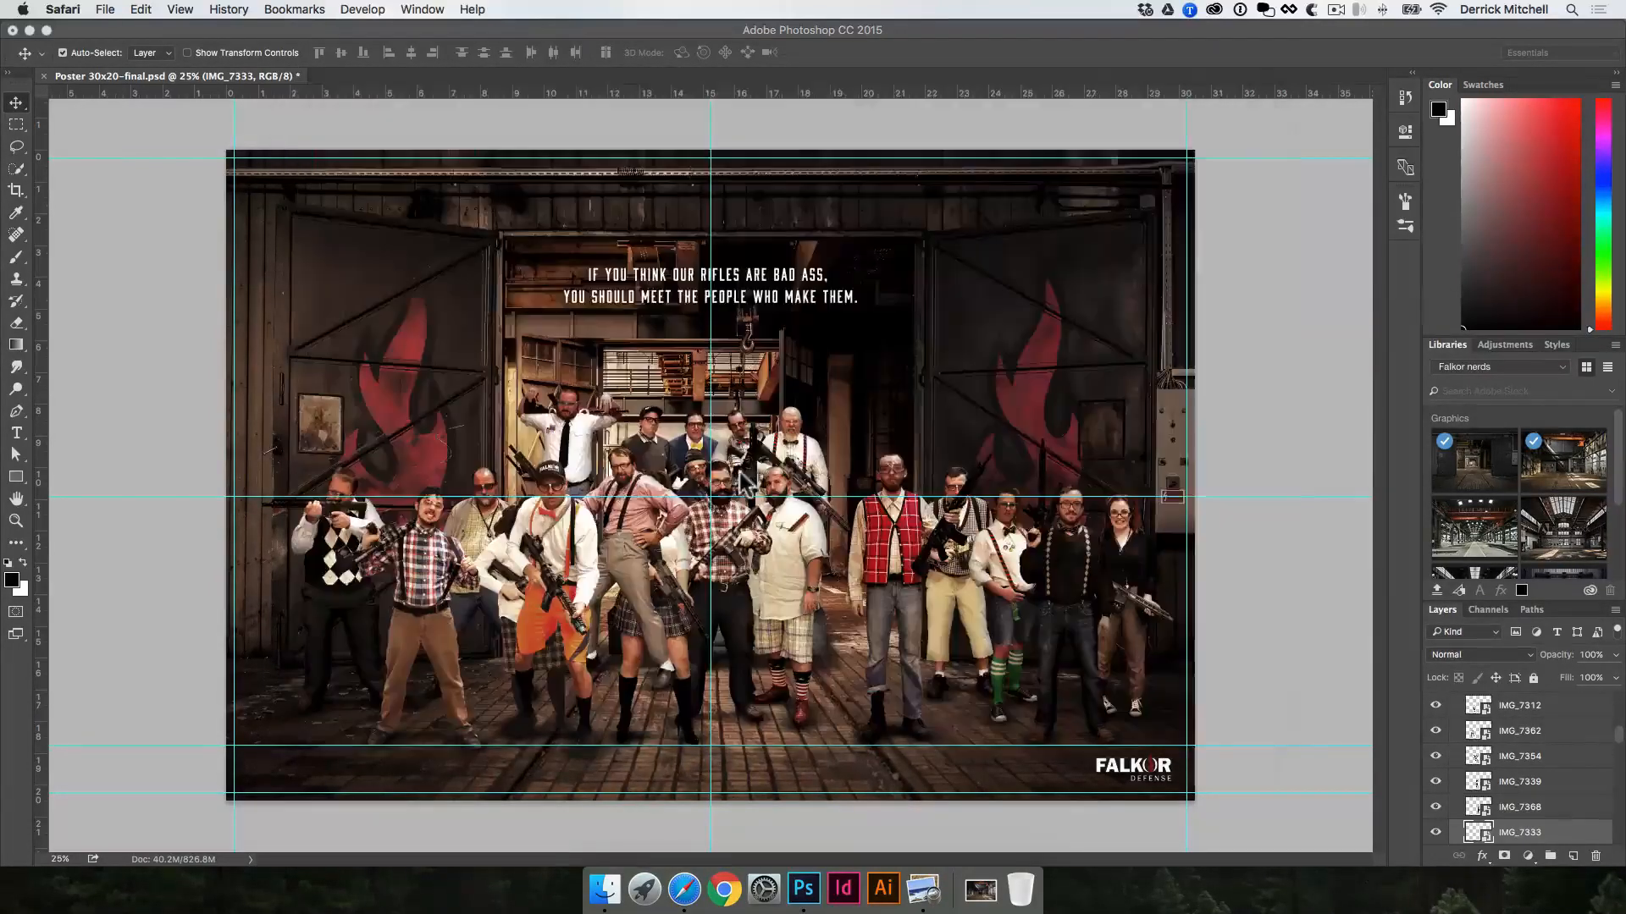
Step: Switch to Finder and preview the source photos in the "to cutout" folder from IMG_7405.JPG back to IMG_7359.JPG
left_click(1257, 379)
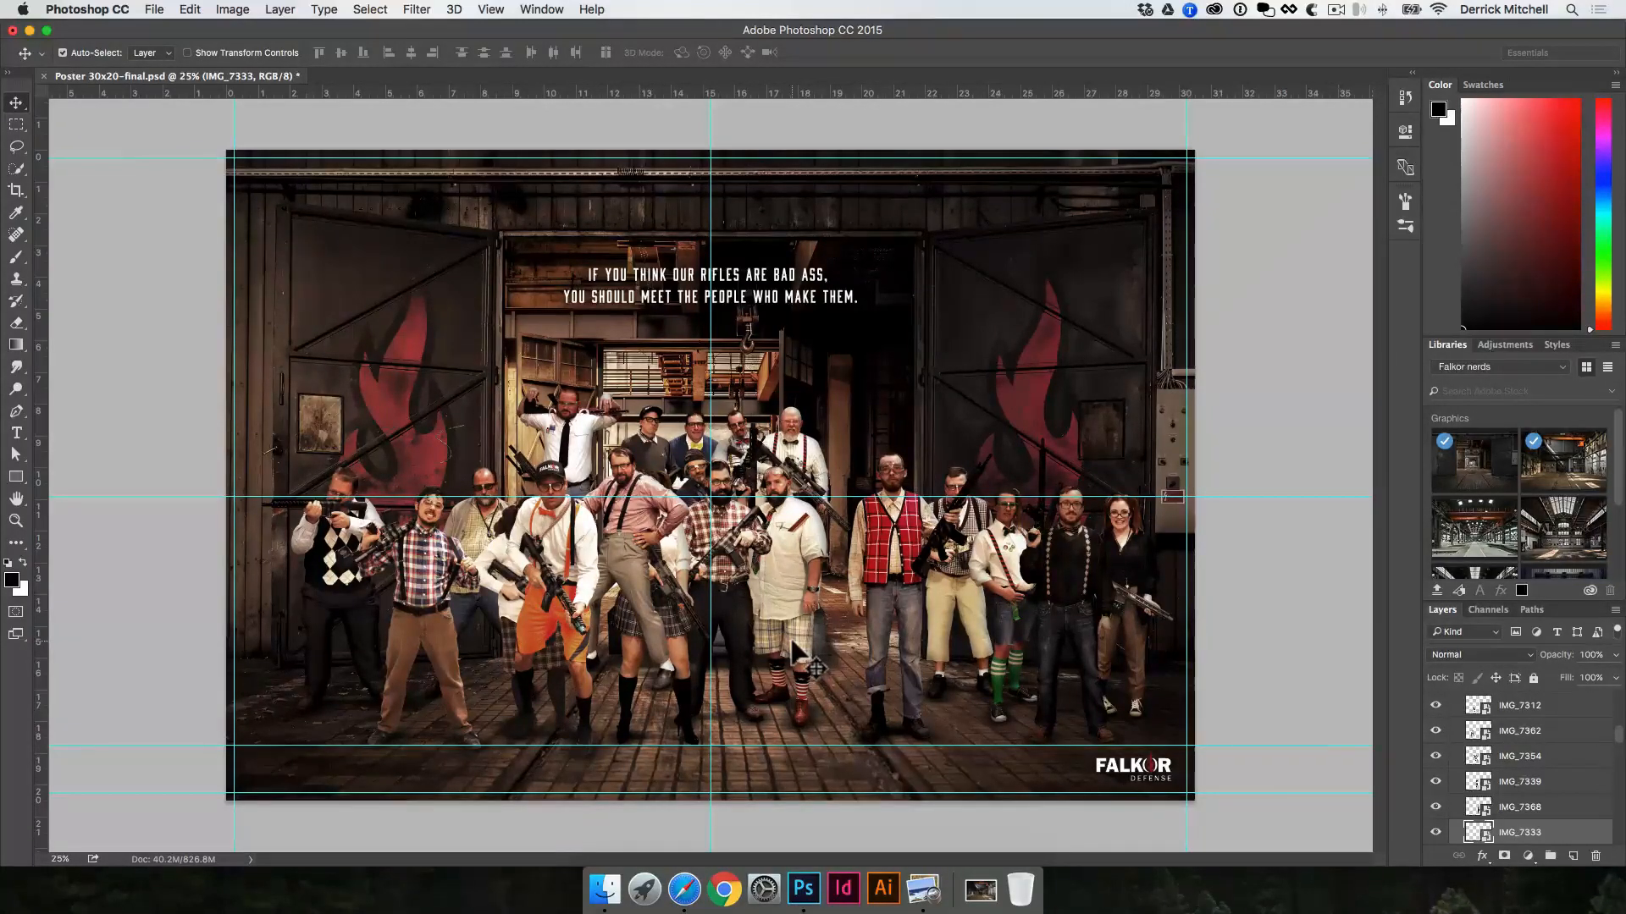
left_click(602, 889)
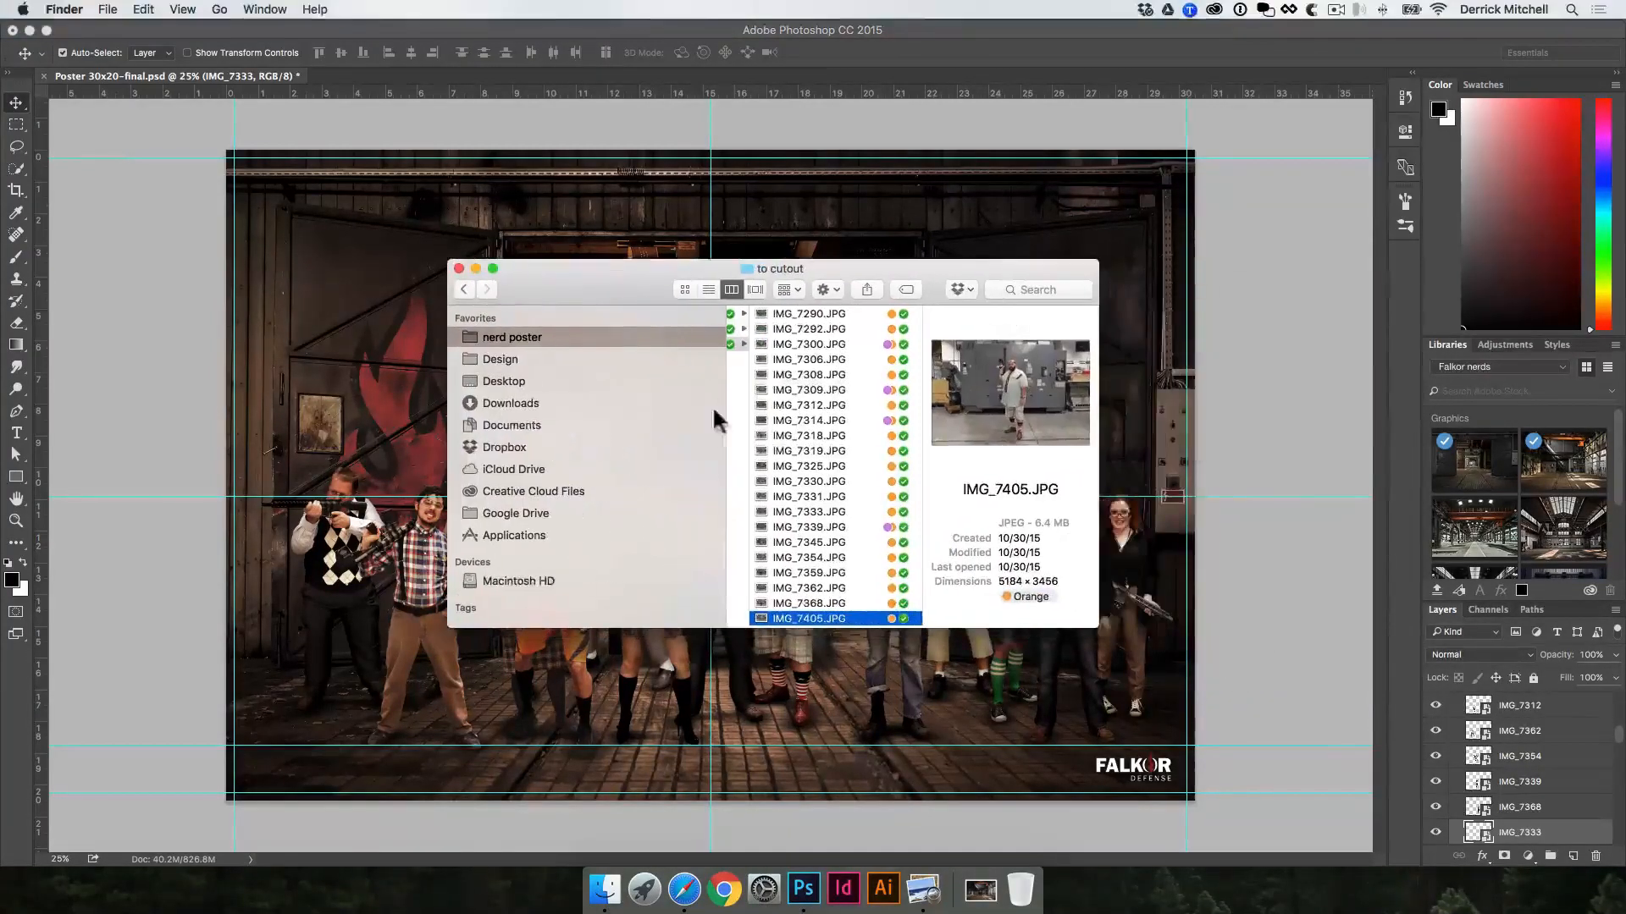
key("space")
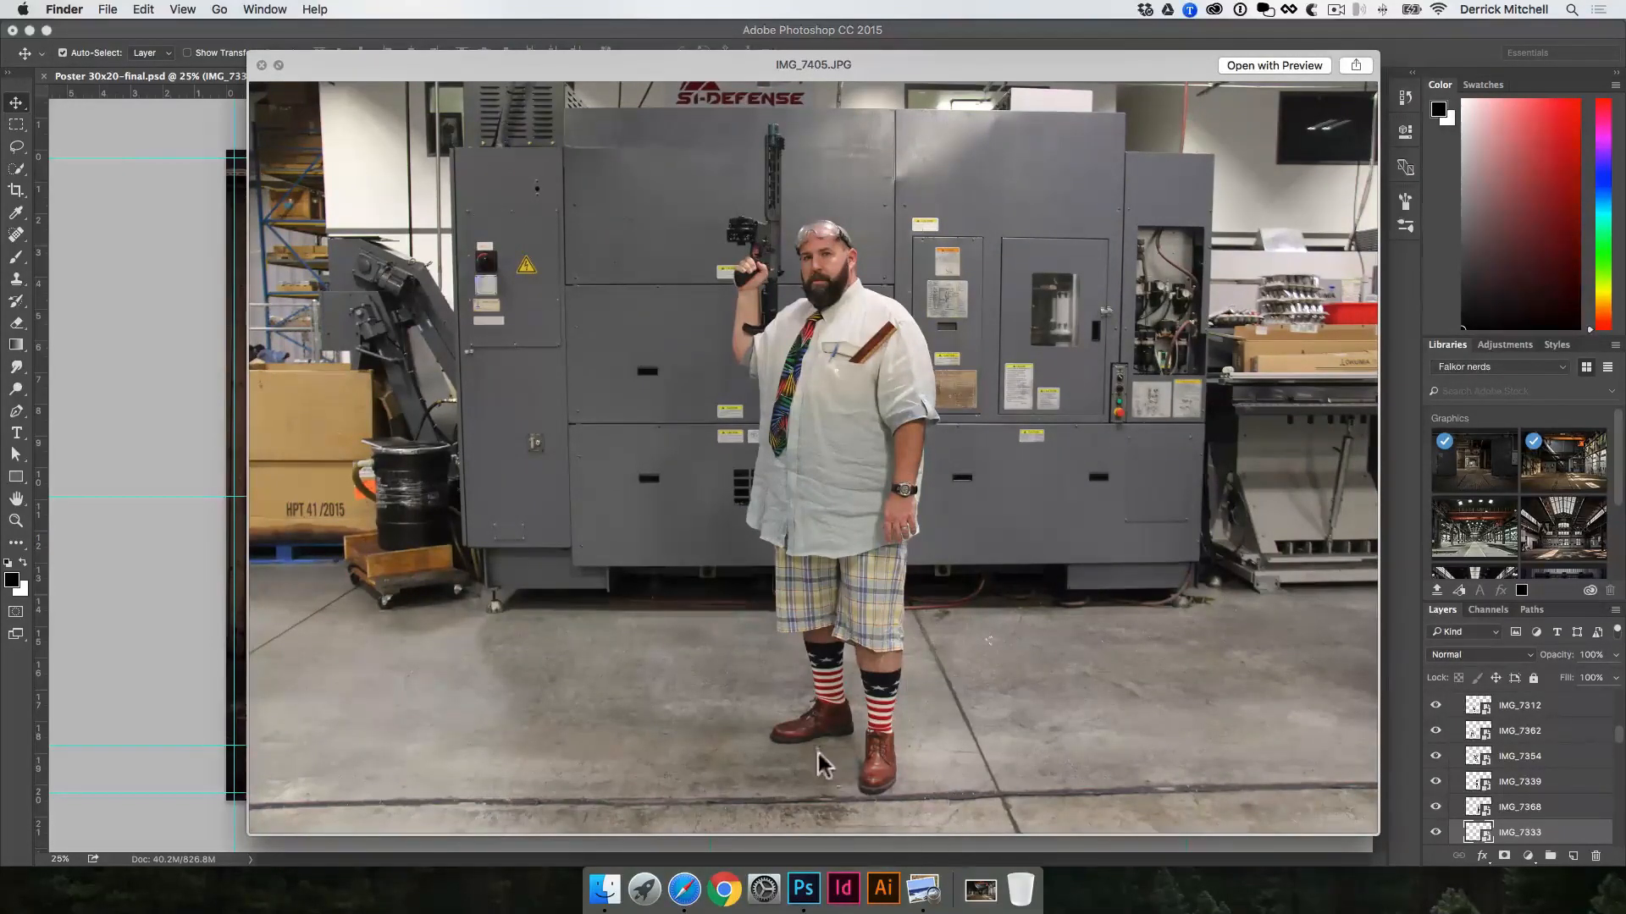
key("Up")
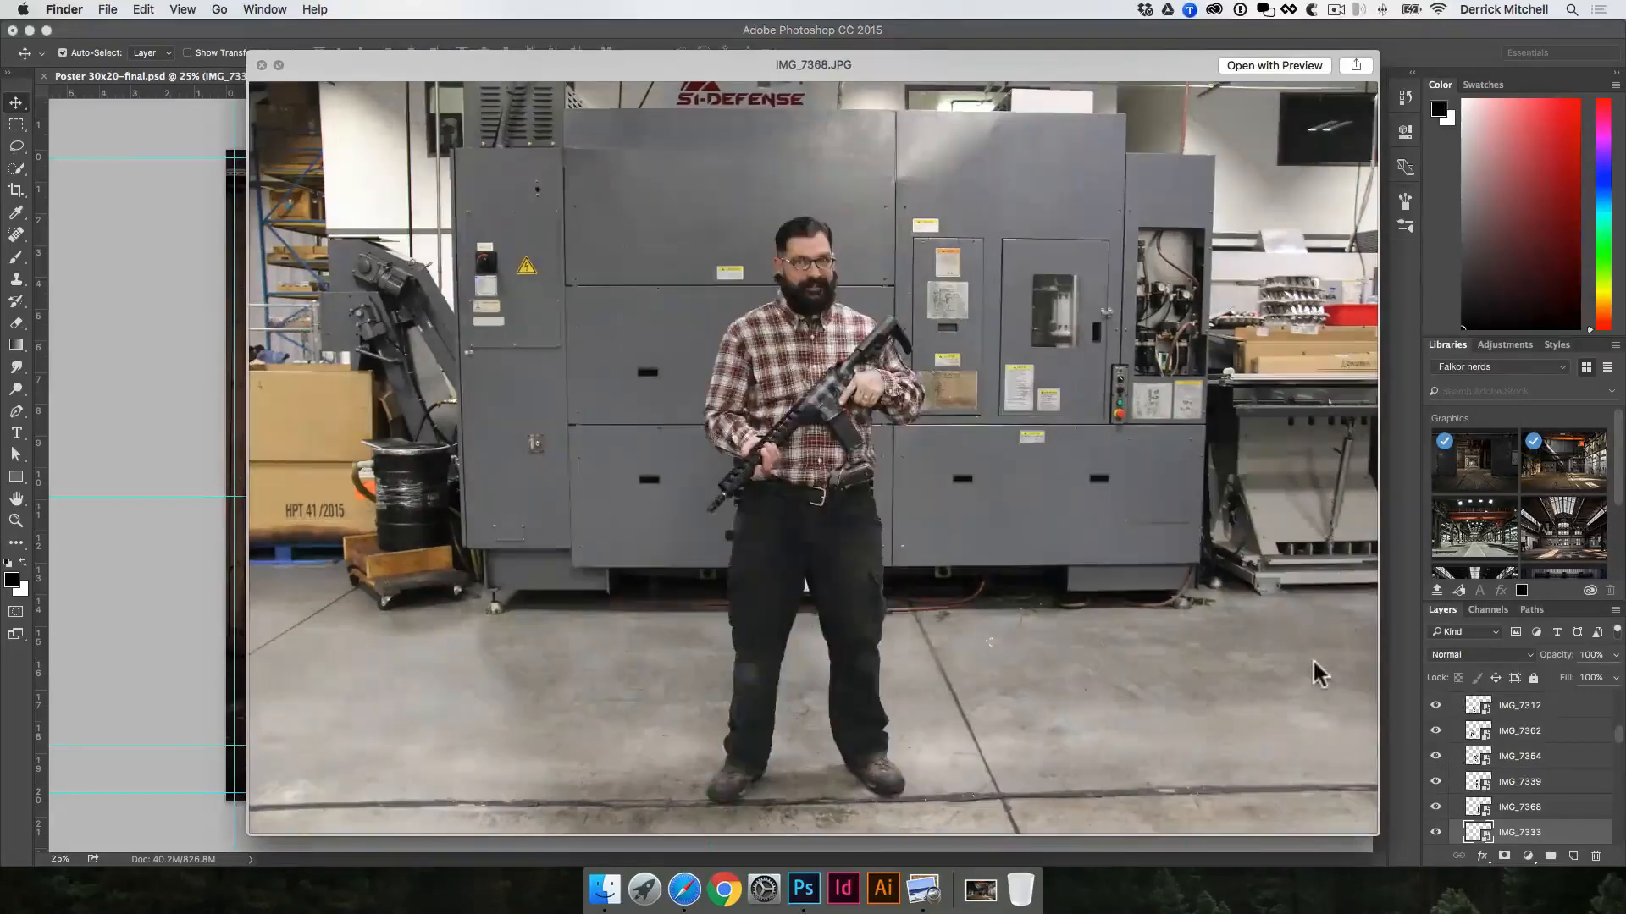
key("Up")
Step: Switch to Safari, go to pexels.com and search its free stock photos for "forest"
left_click(685, 898)
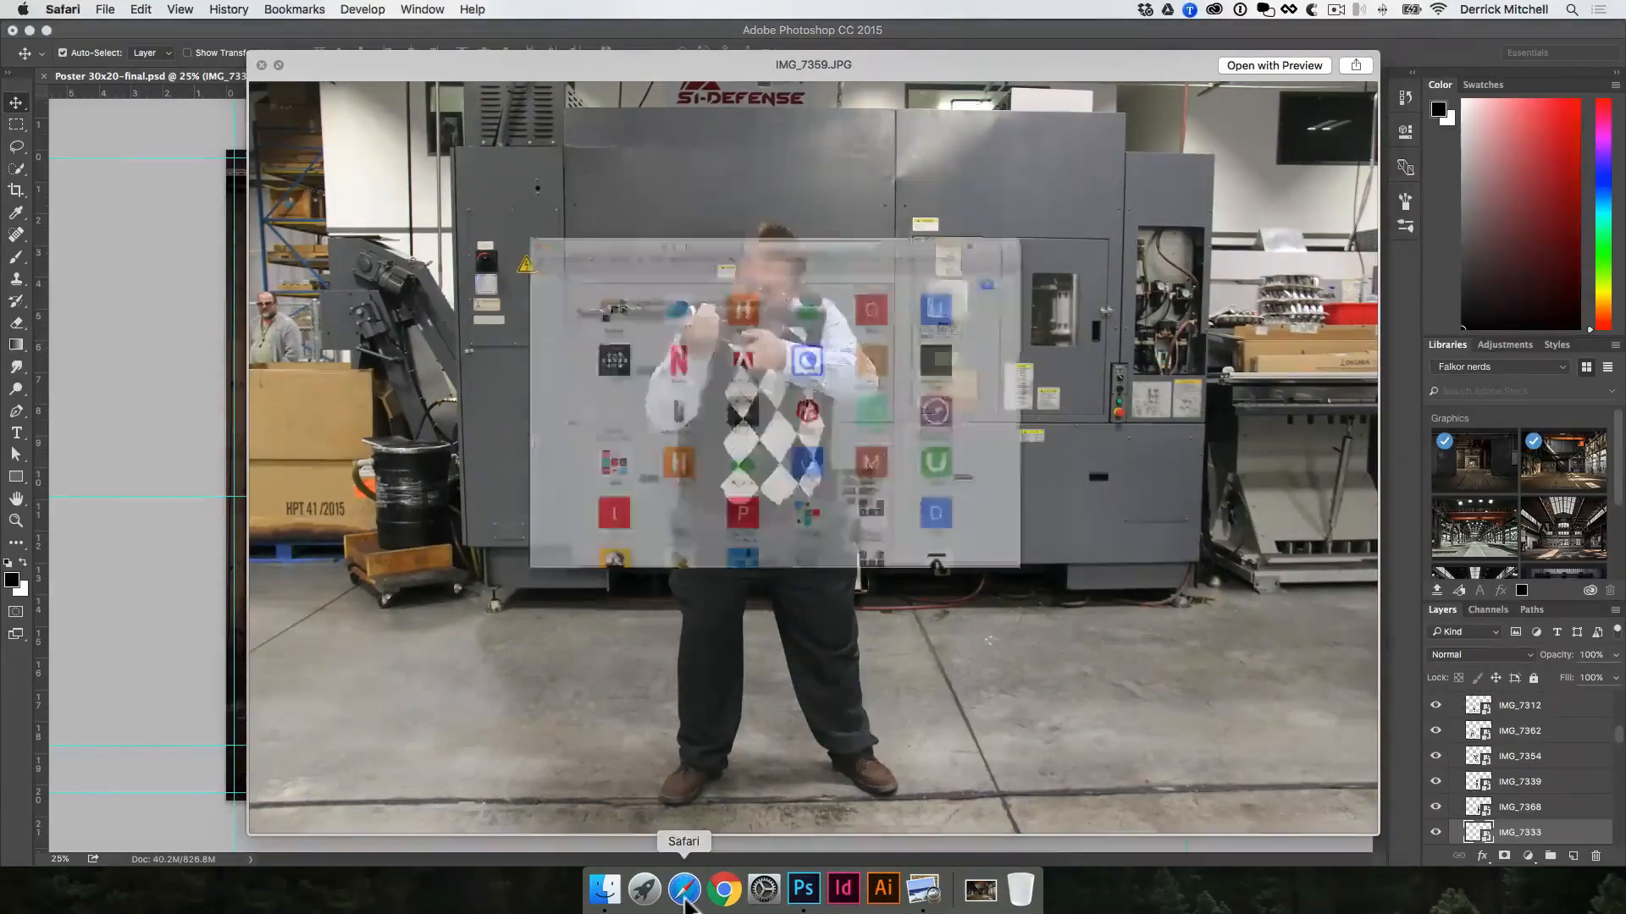
type("pexels.com")
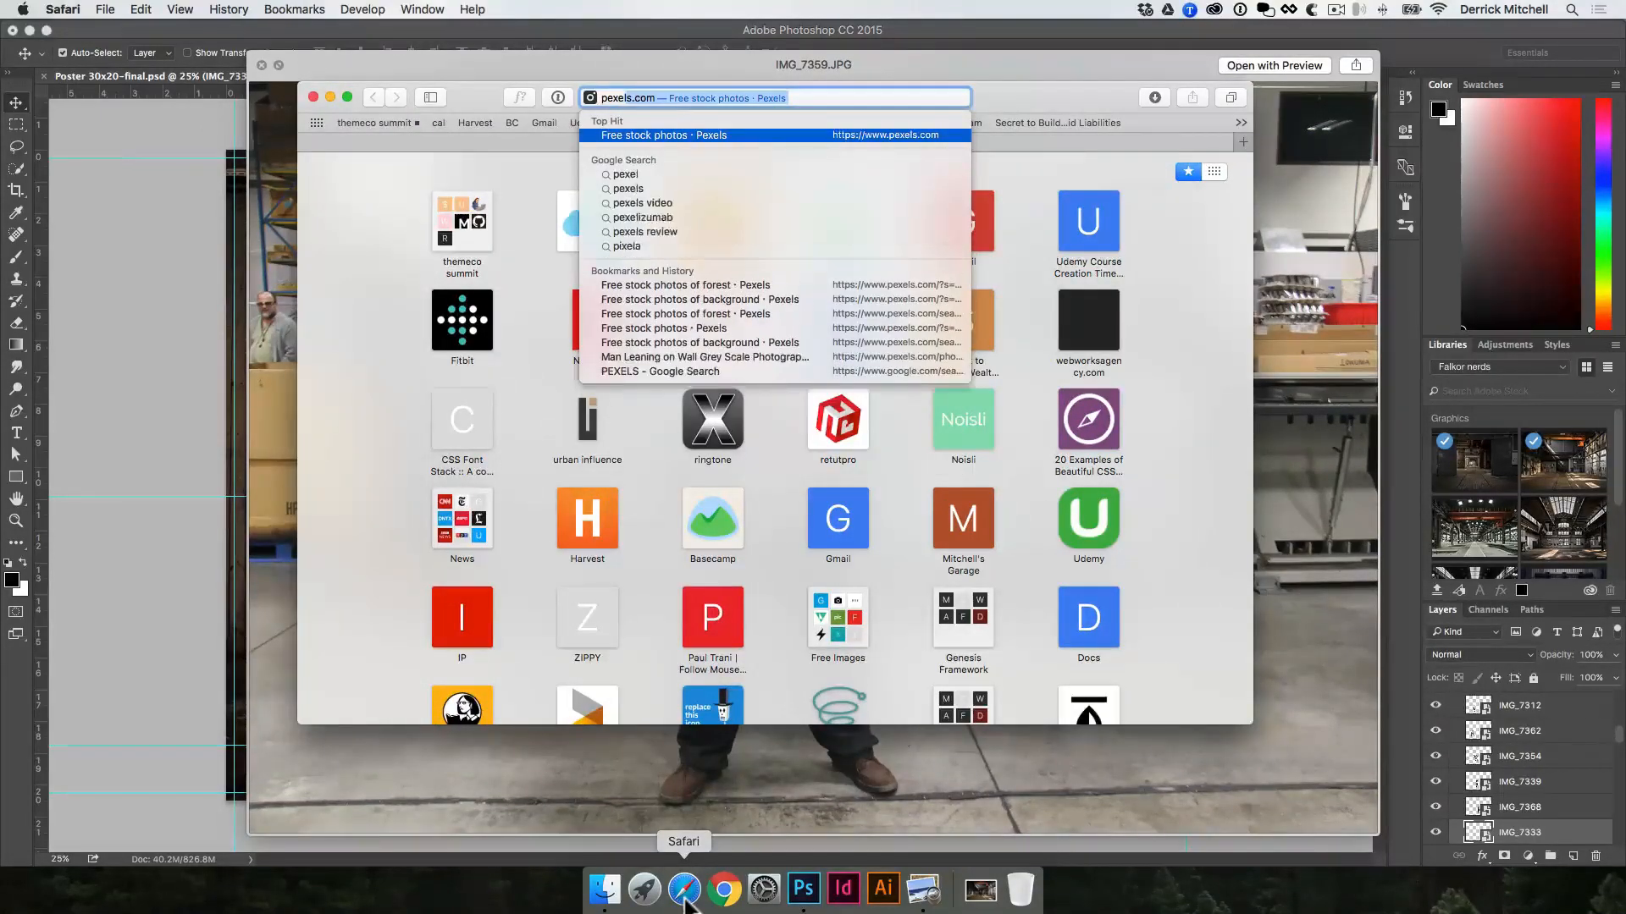
key("Return")
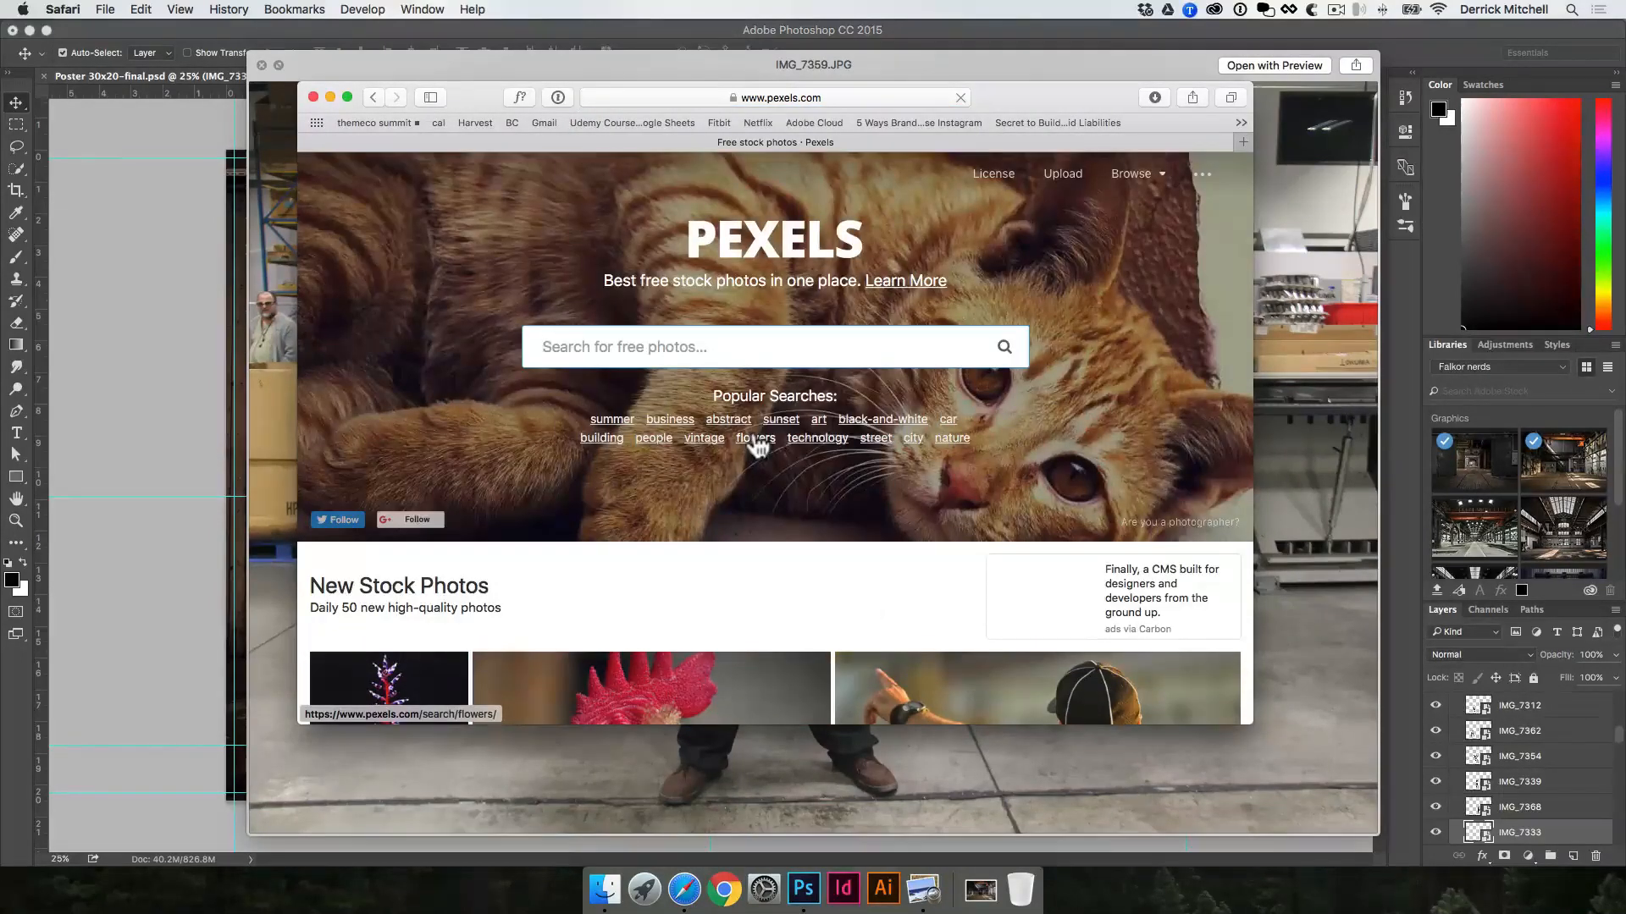
type("fores")
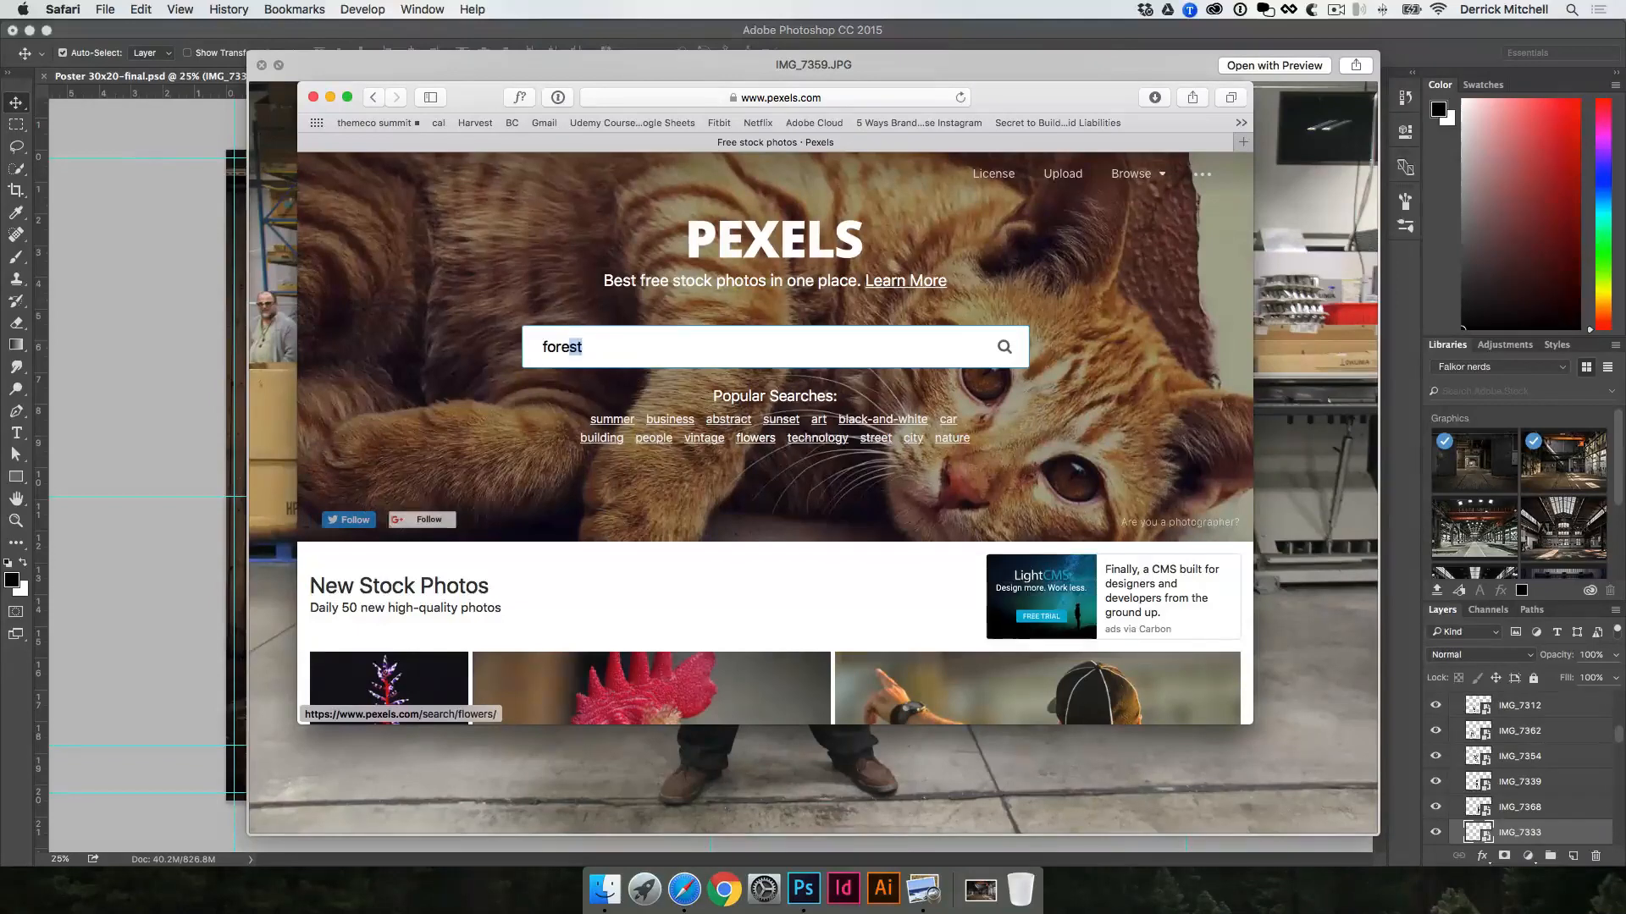
type("t")
key("Return")
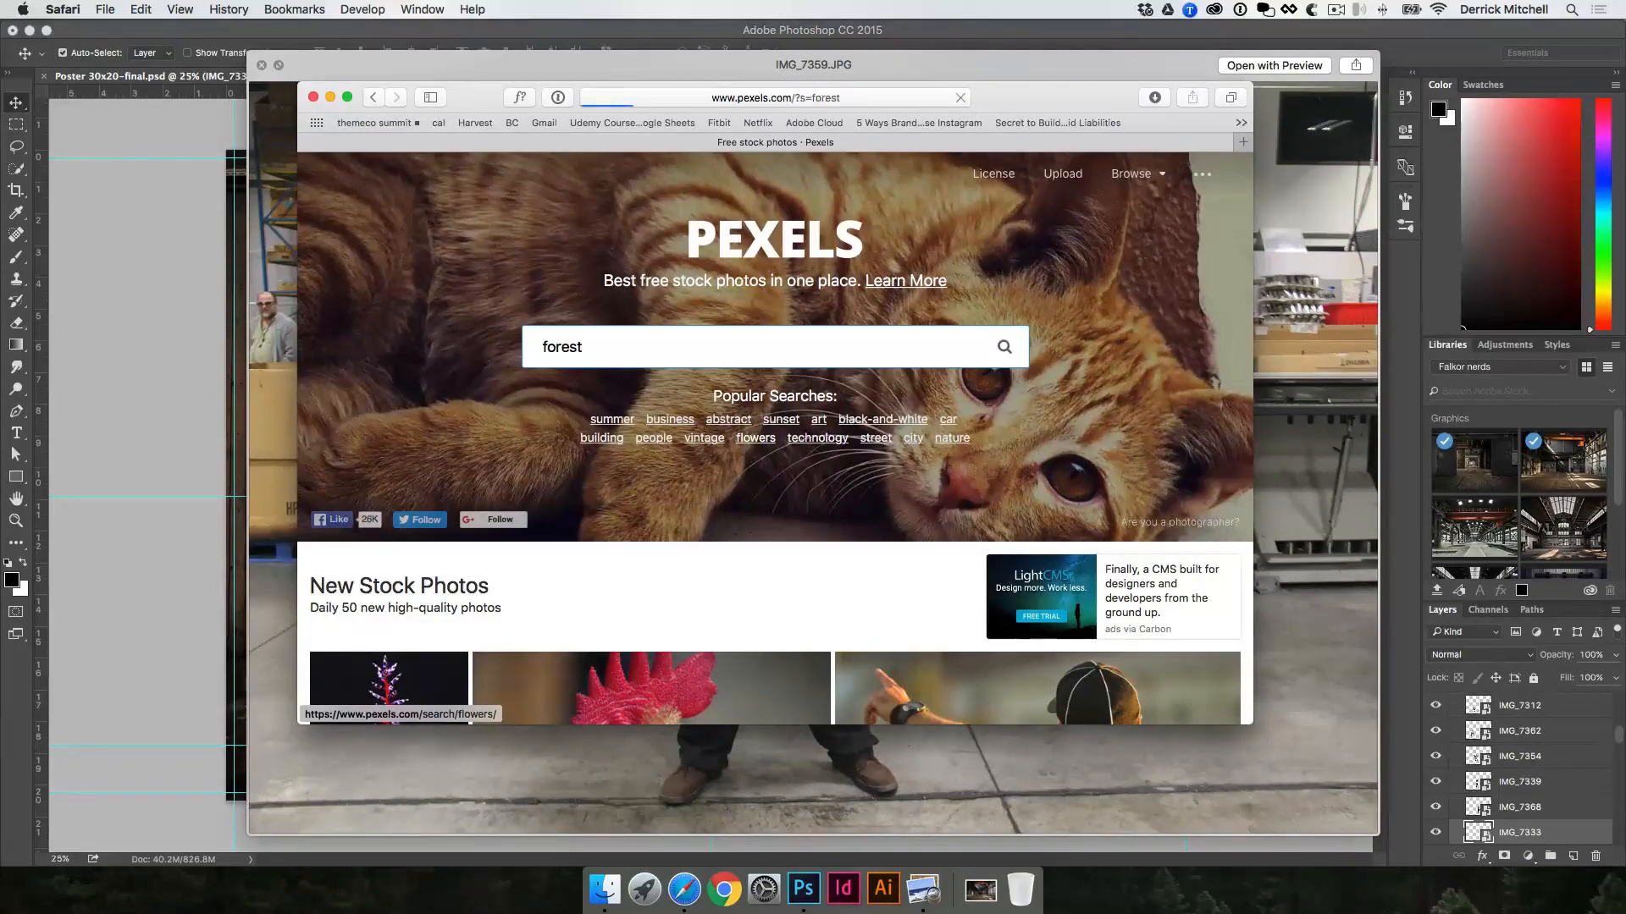
Step: View the stock photo of the rocky river beside the forest, and close the browser window and the IMG_7359.JPG preview
scroll(770, 460, "down", 5)
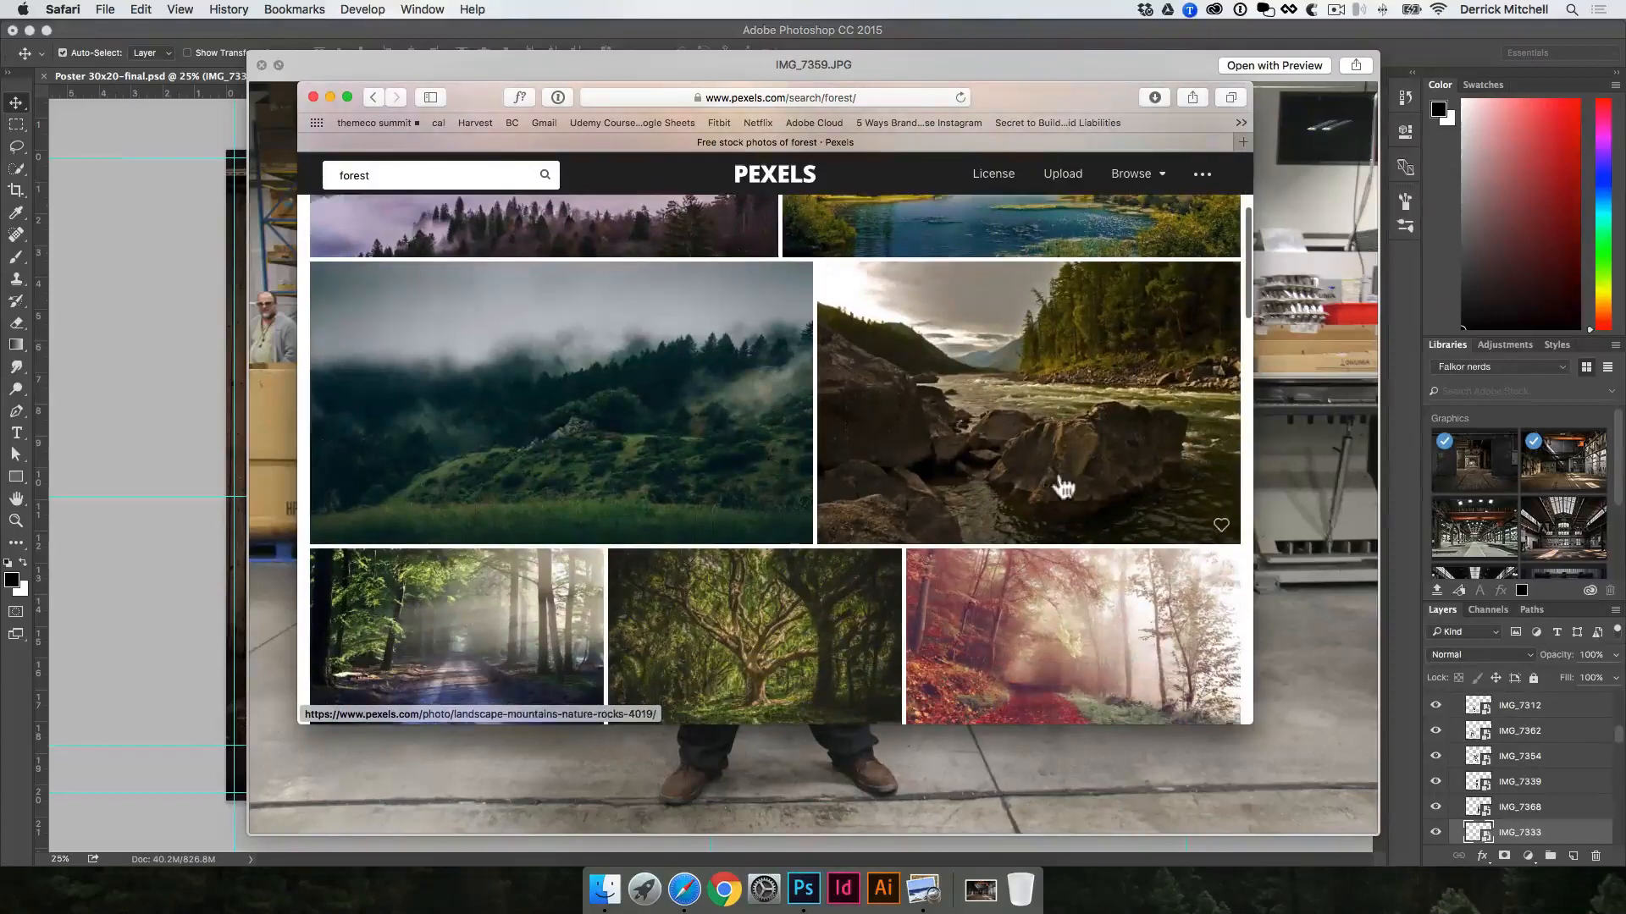
left_click(1065, 430)
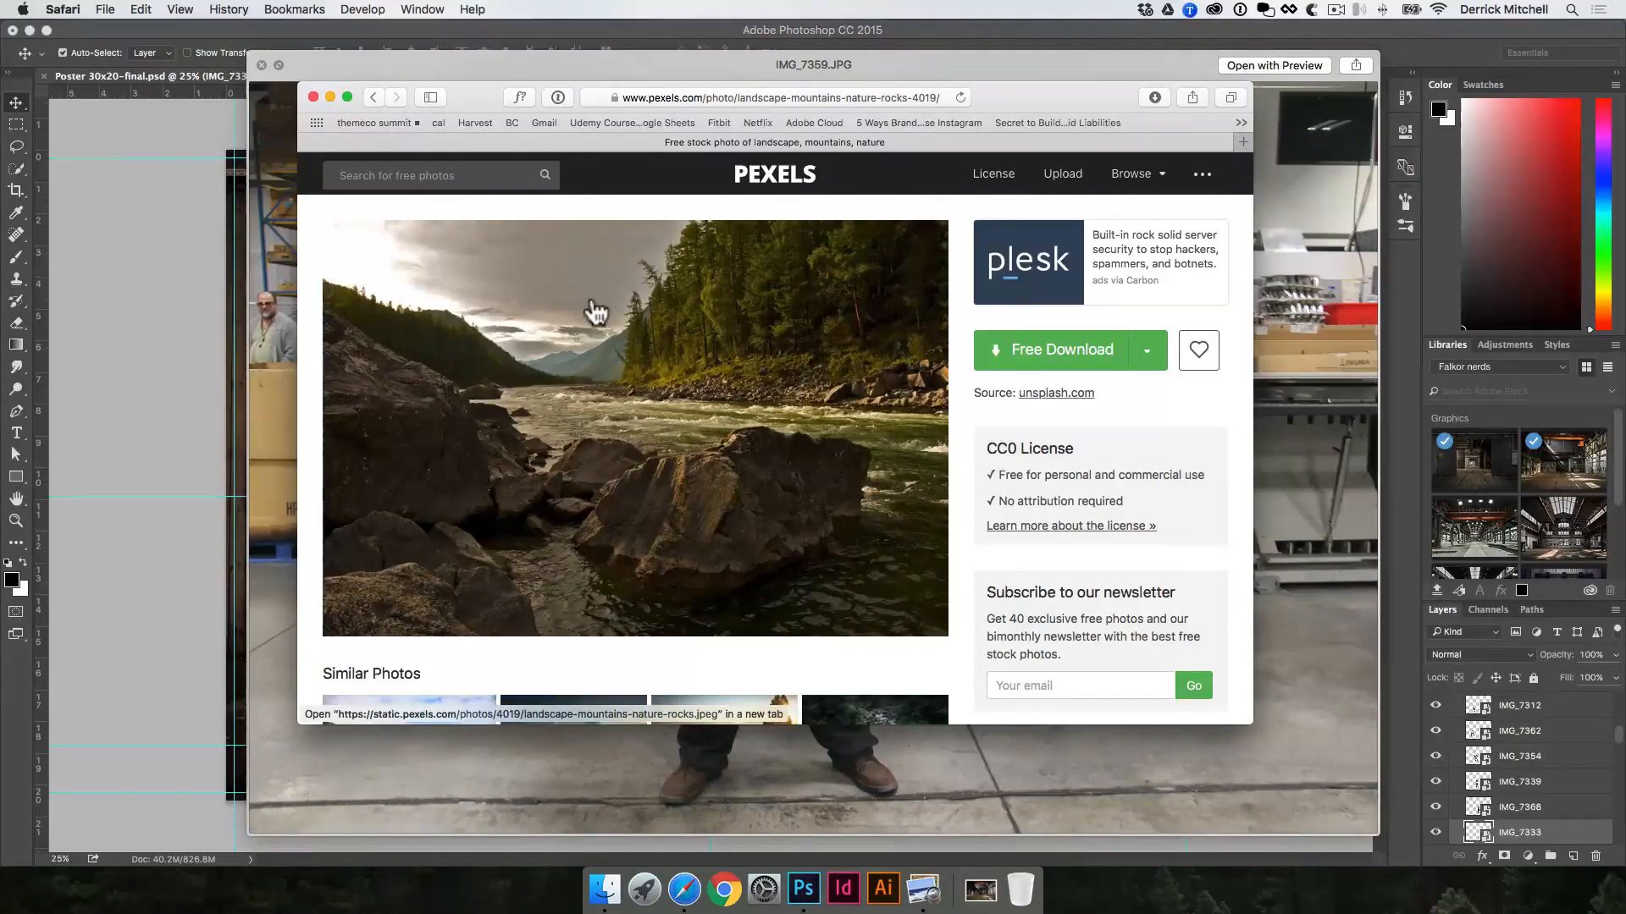
left_click(313, 97)
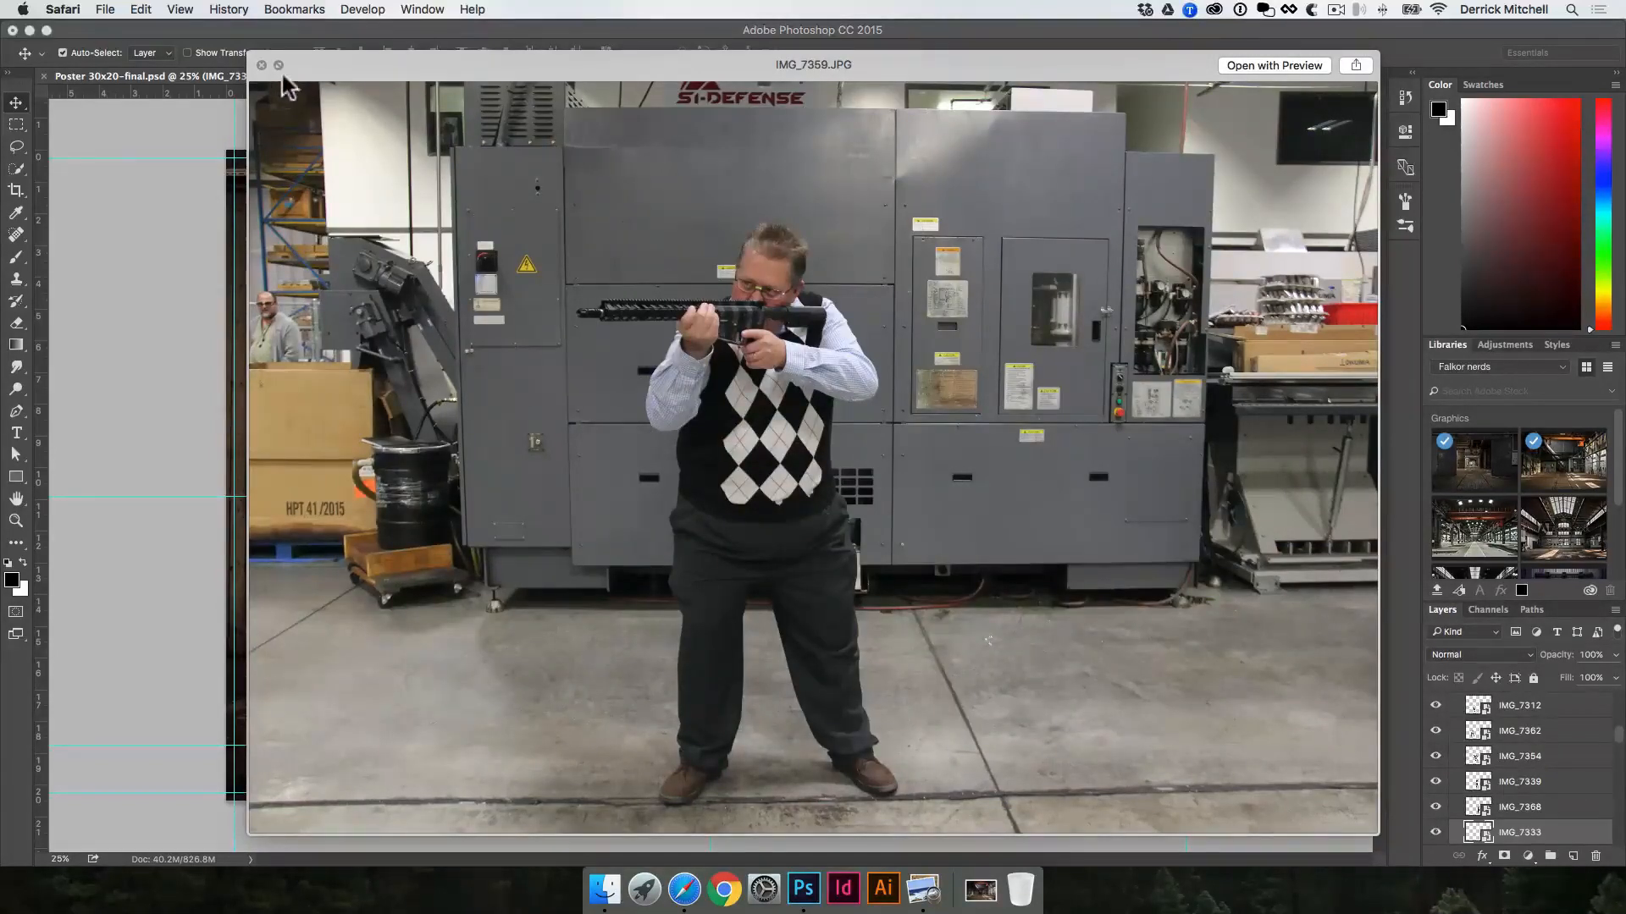
left_click(262, 65)
left_click_drag(654, 276, 555, 302)
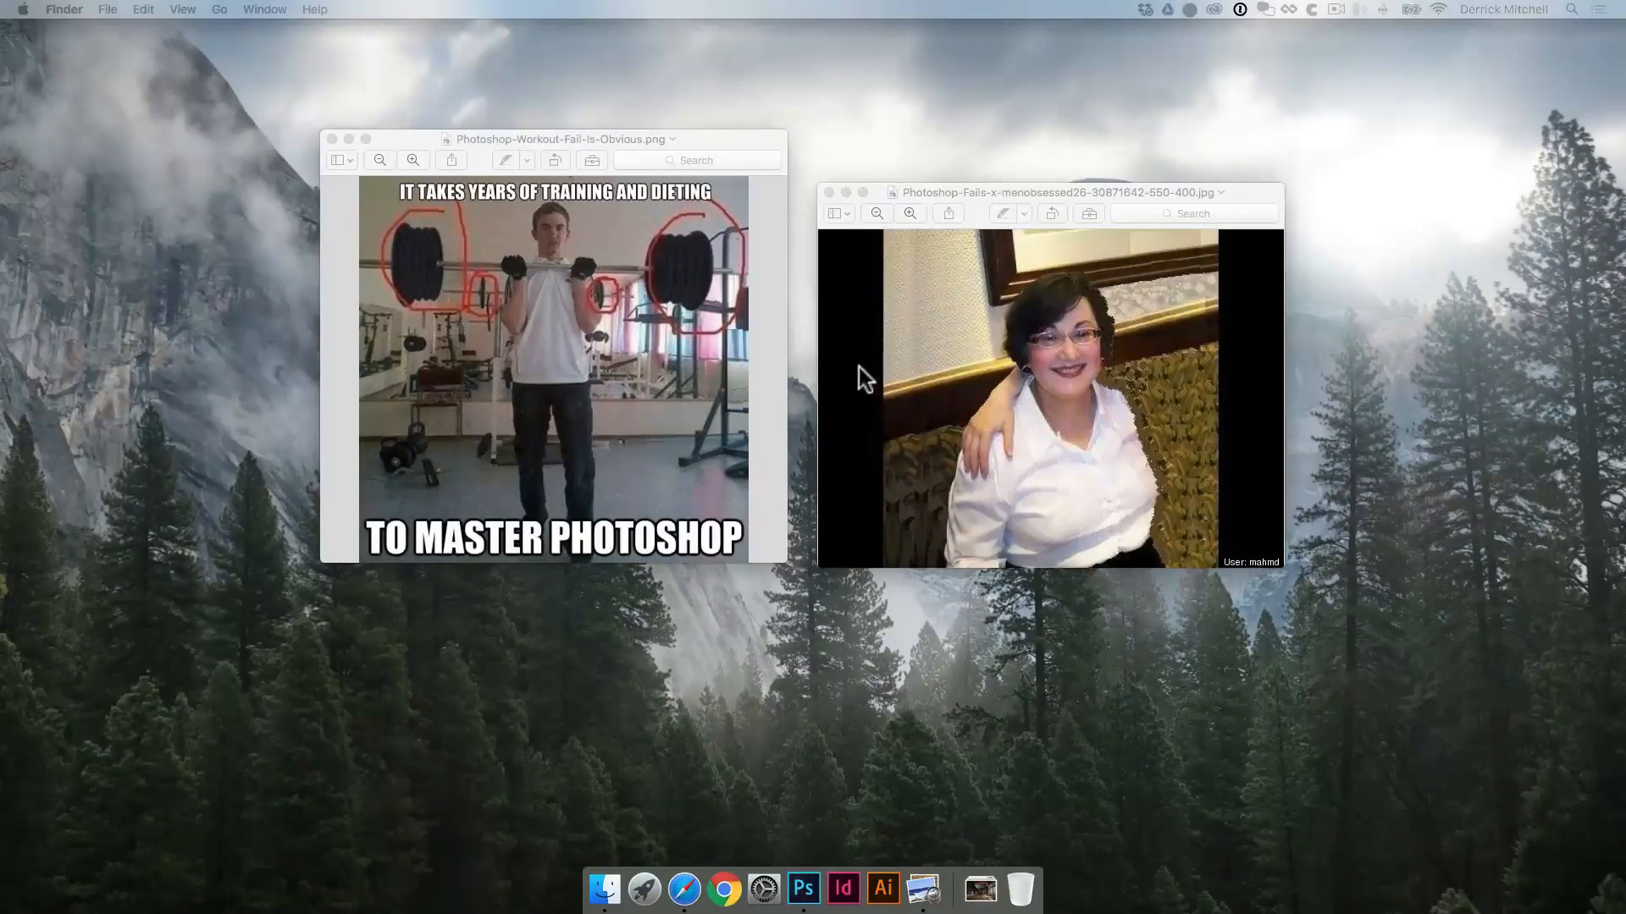
Step: Close the two Photoshop-fail example images, centring the workout one on the desktop before closing it
left_click(828, 192)
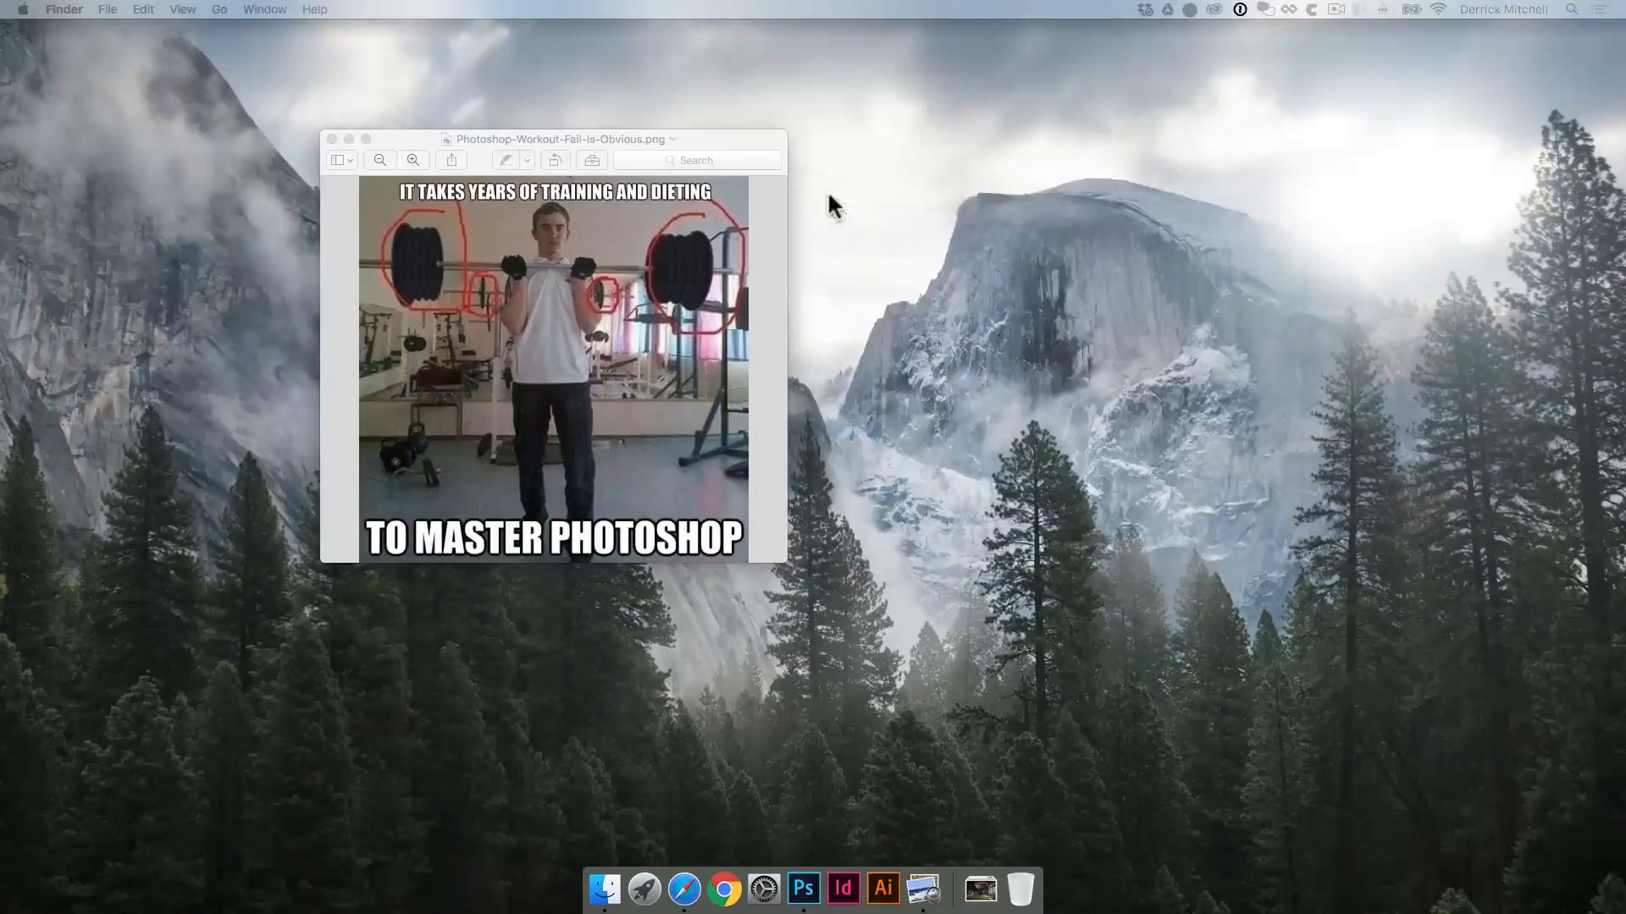
left_click_drag(694, 141, 965, 215)
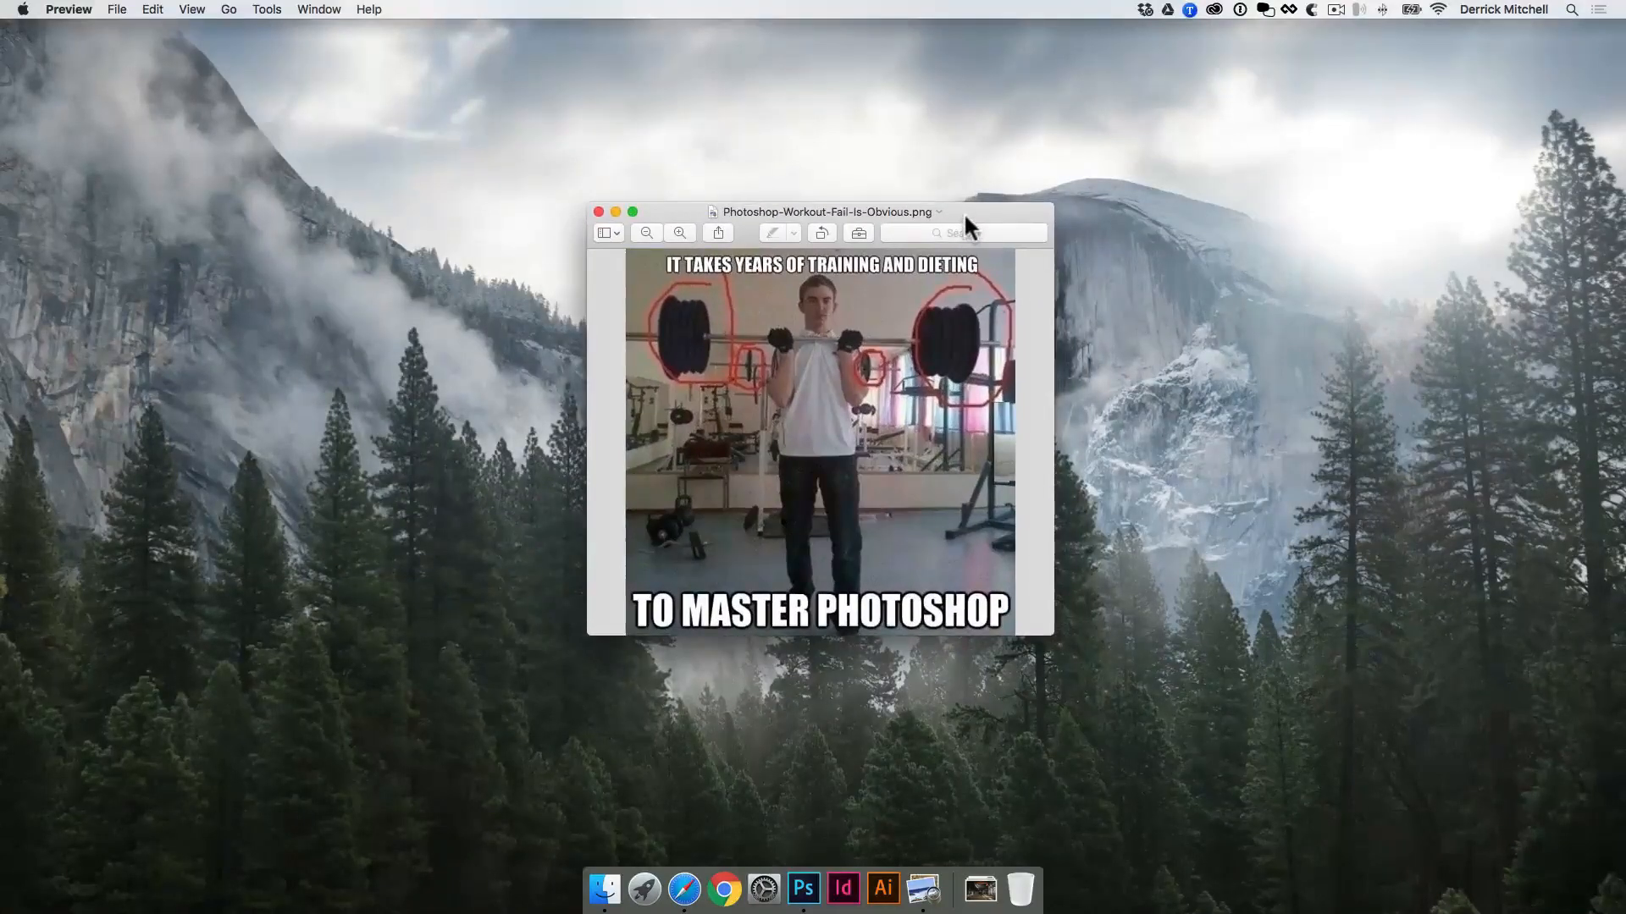
left_click(599, 211)
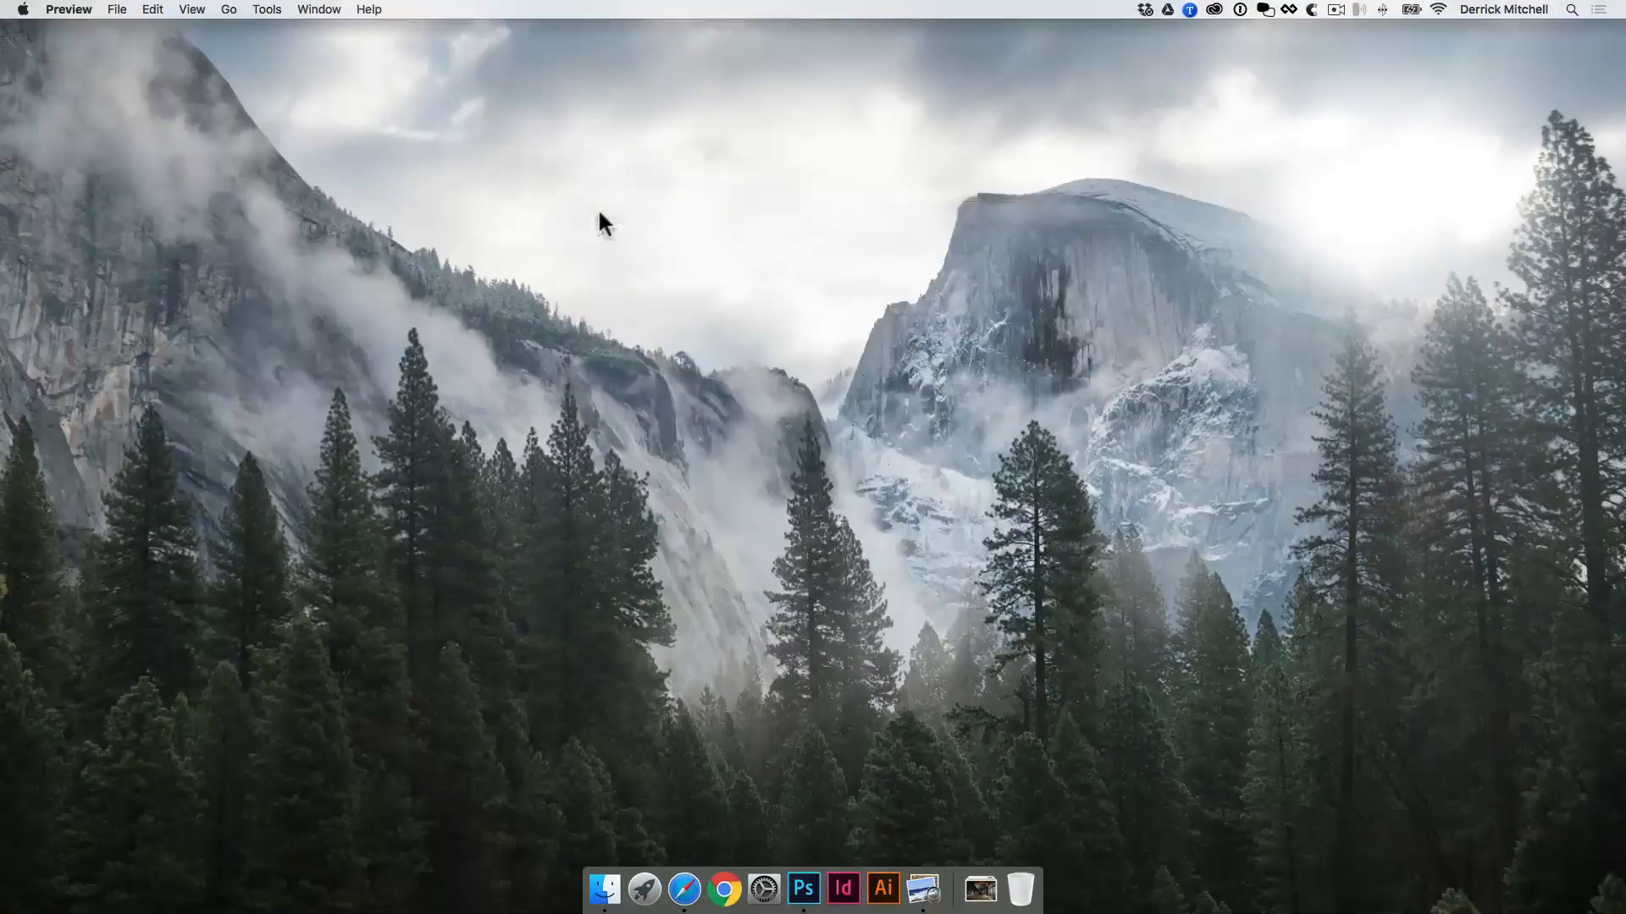
Step: Open fashion-man-person-shorts.jpg from the Downloads folder in Photoshop
left_click(984, 899)
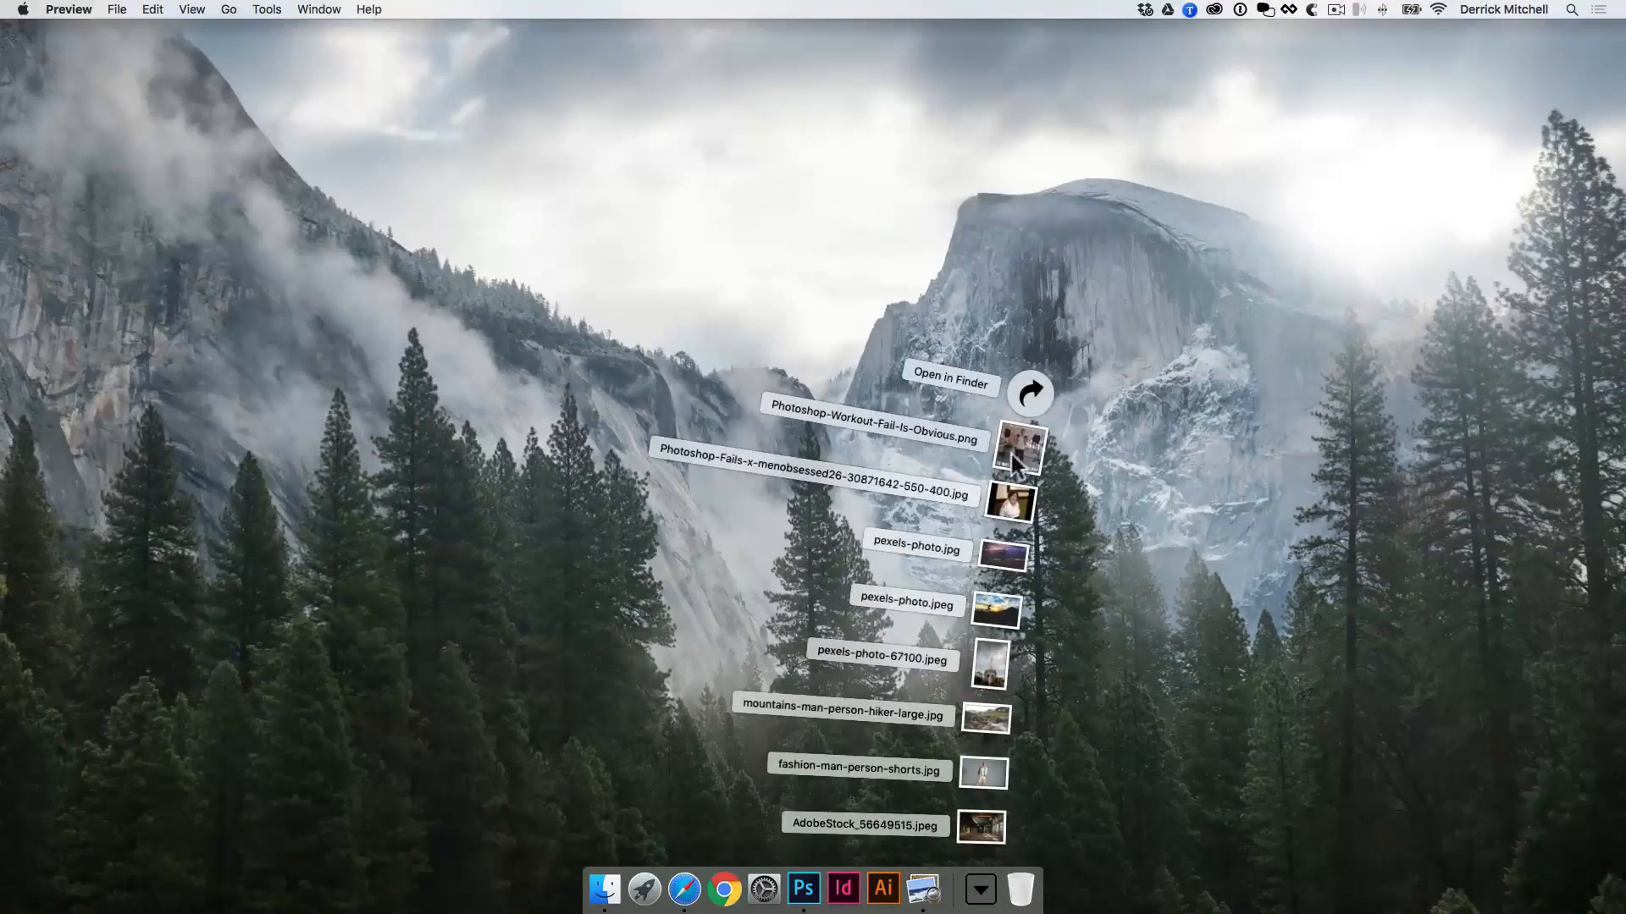
left_click_drag(1004, 775, 803, 887)
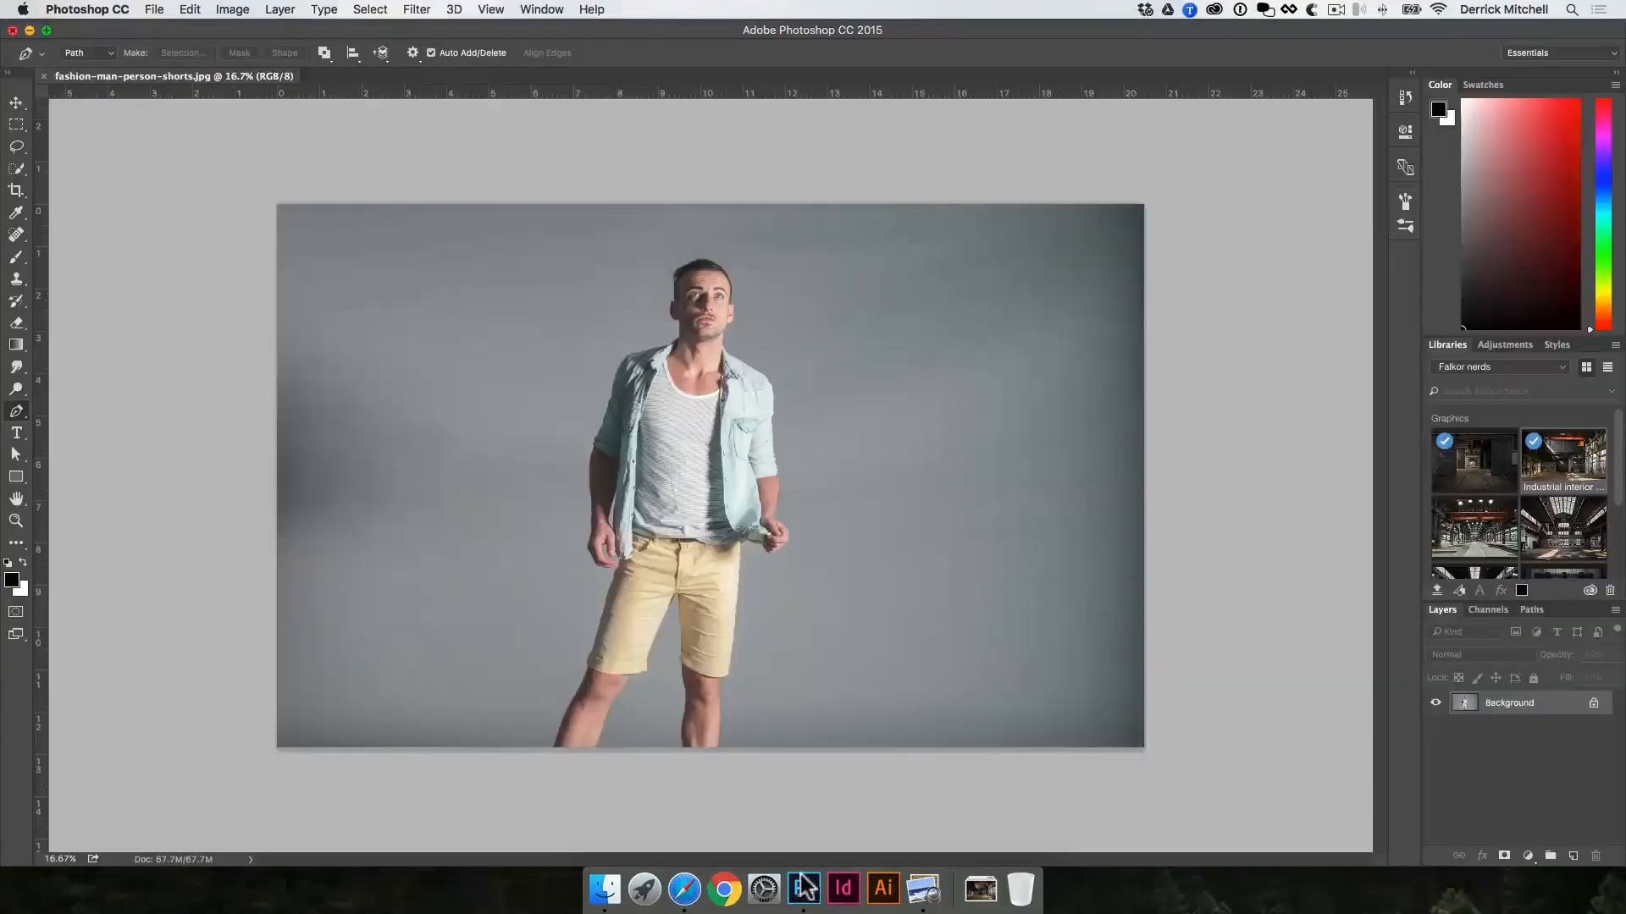
Step: Open pexels-photo.jpeg and pexels-photo.jpg from the Downloads folder as separate documents in Photoshop
left_click(980, 889)
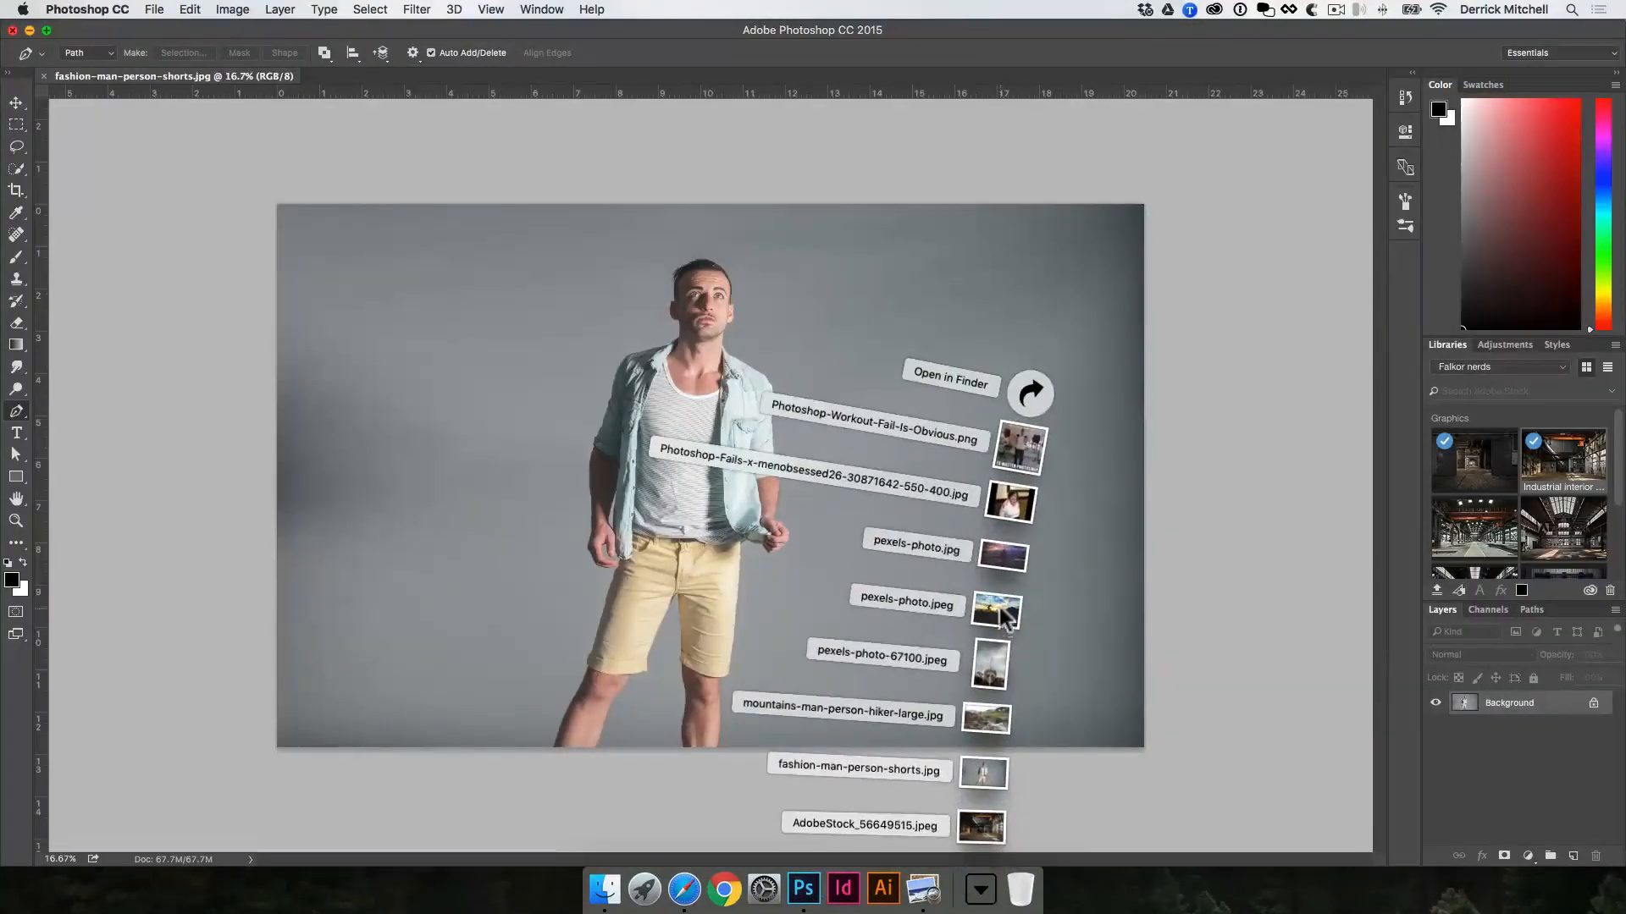
left_click_drag(1004, 614, 803, 887)
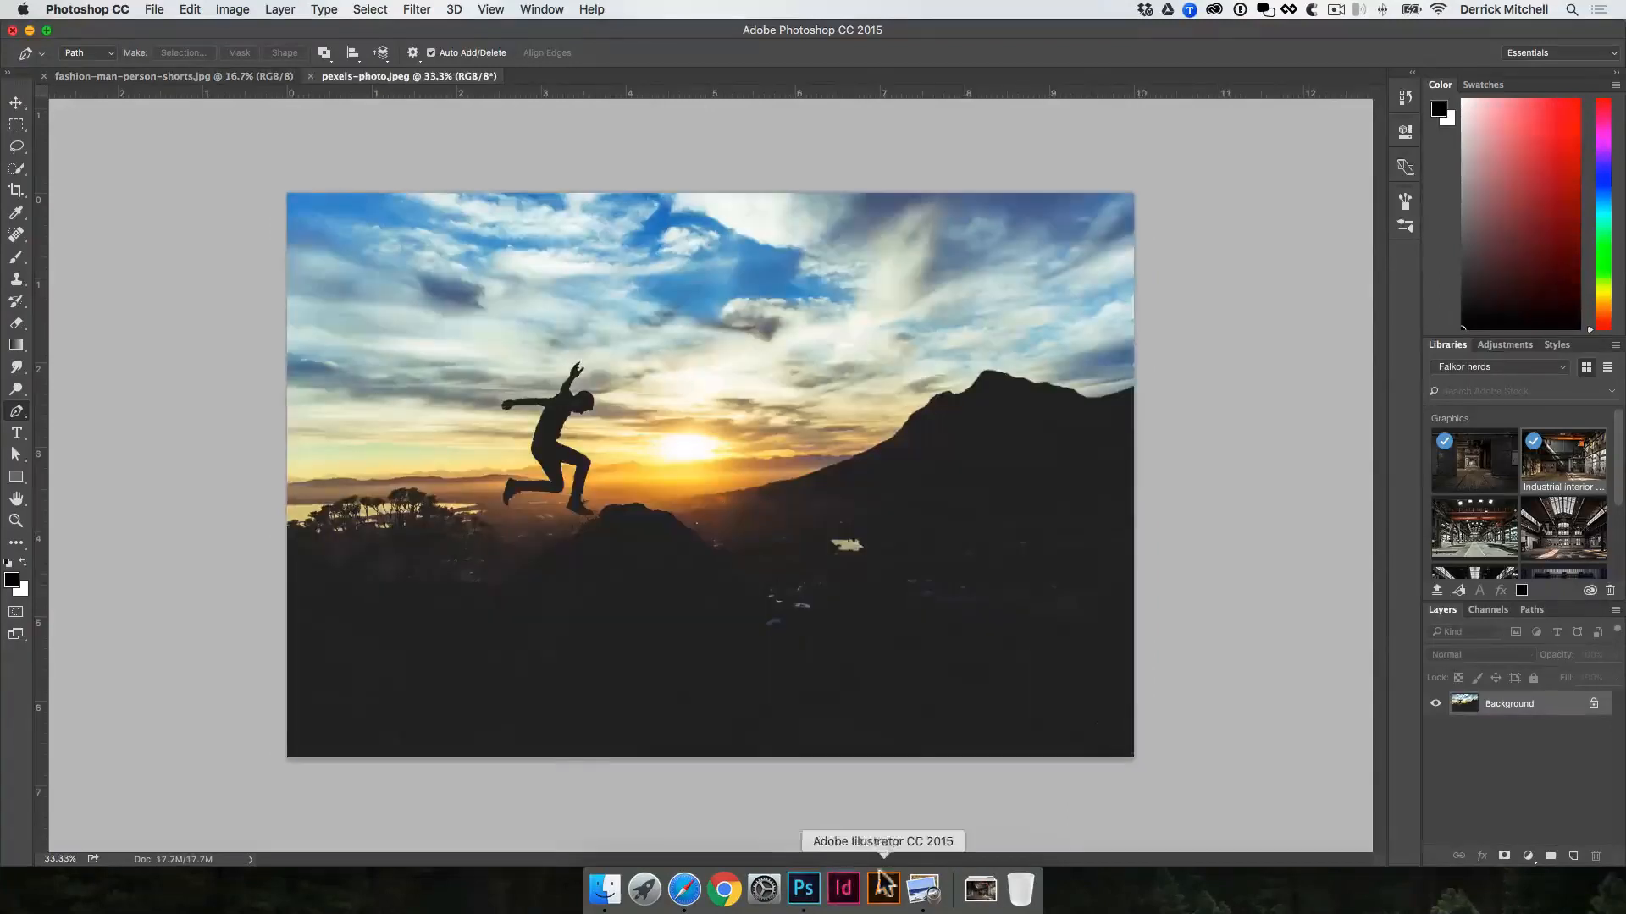
left_click(980, 889)
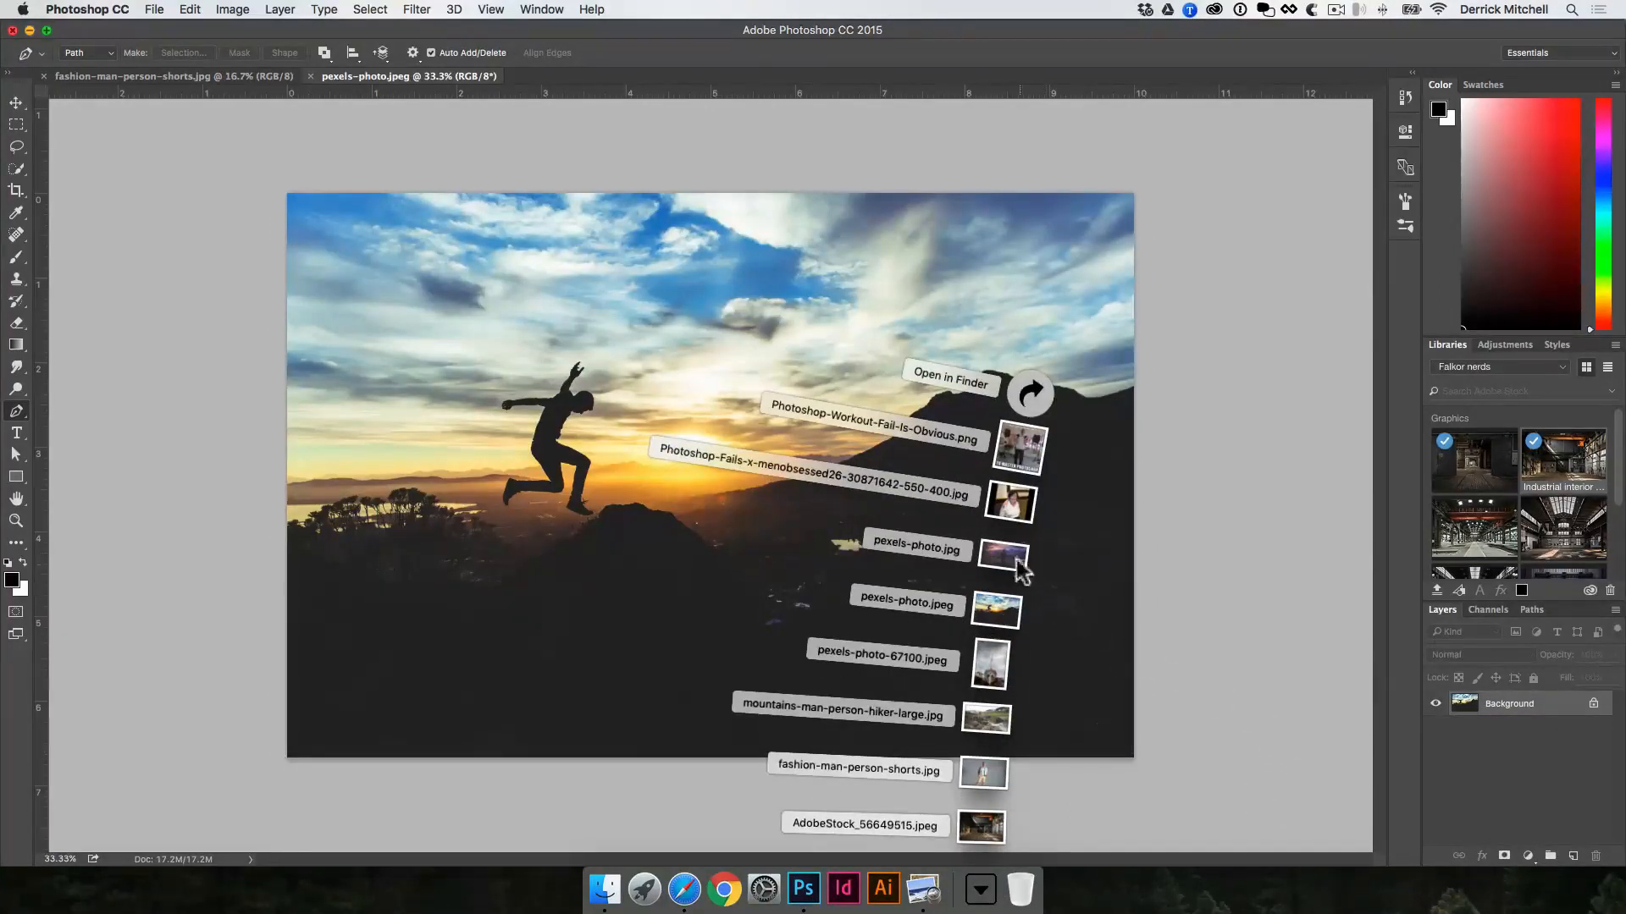
left_click_drag(1003, 555, 803, 887)
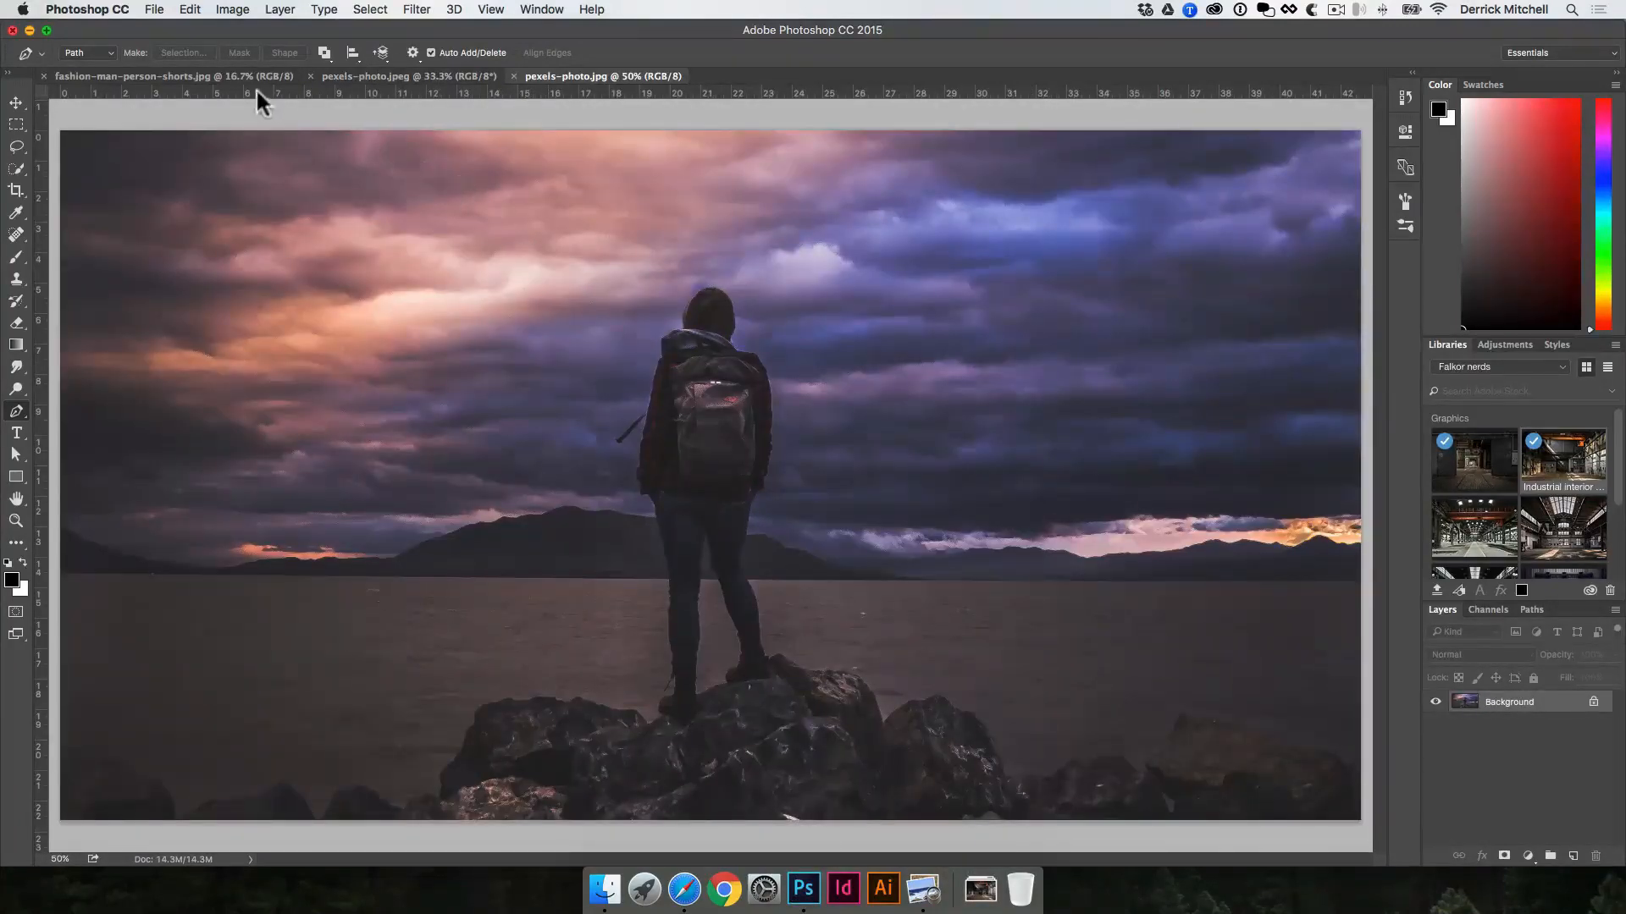
Step: Examine the jumping man's silhouette in pexels-photo.jpeg at 100% zoom
left_click(350, 76)
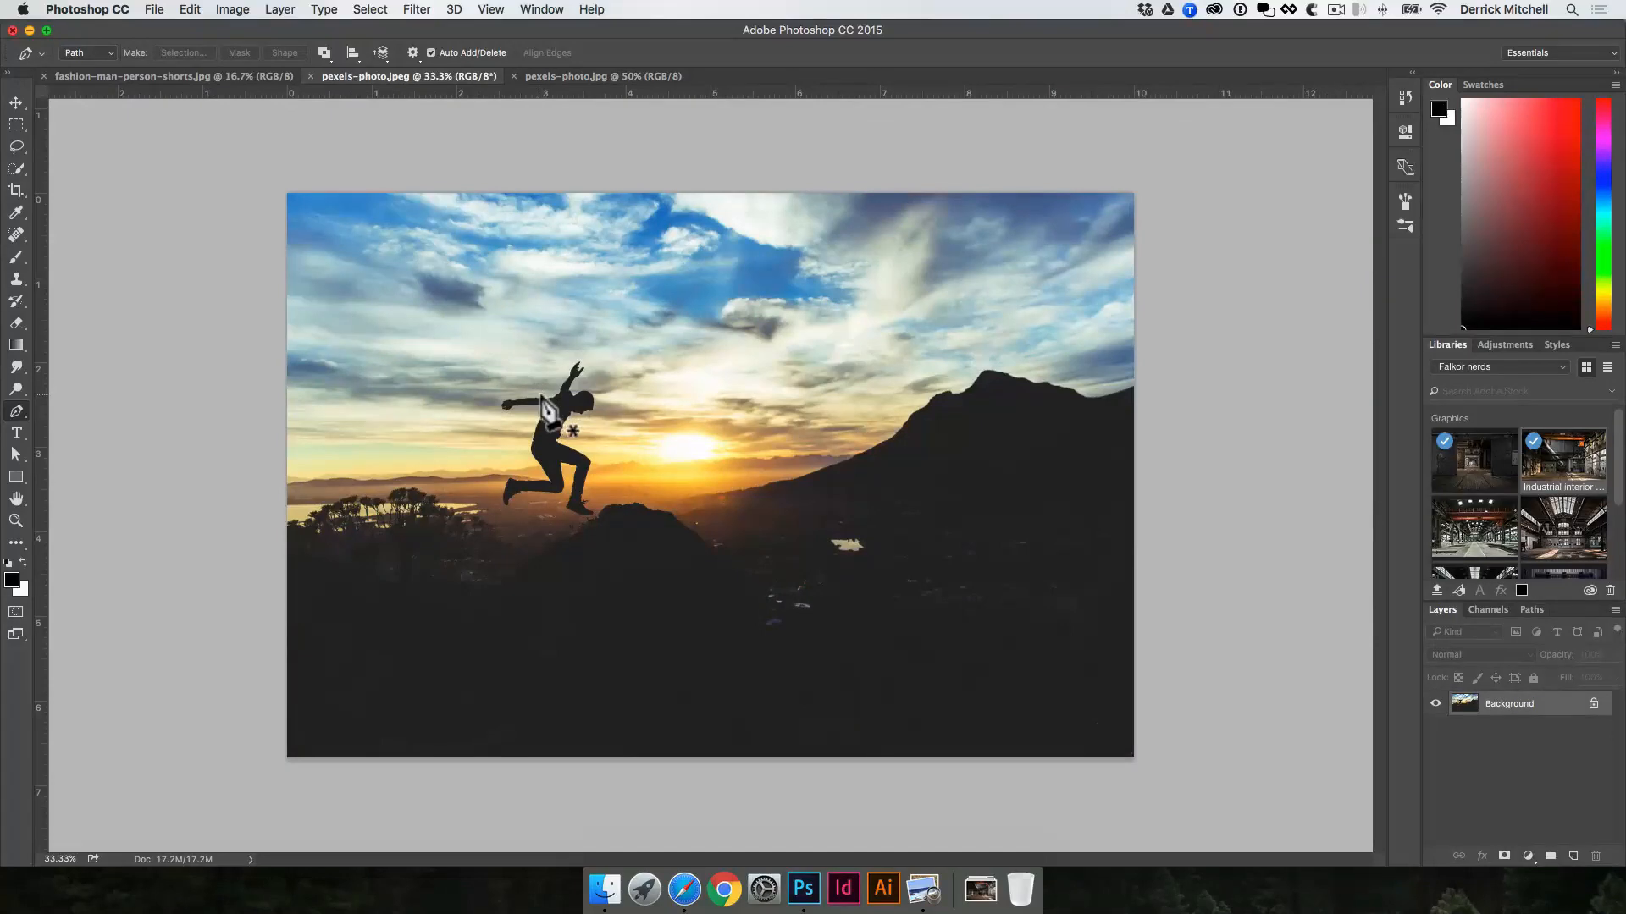
key("space")
key("space")
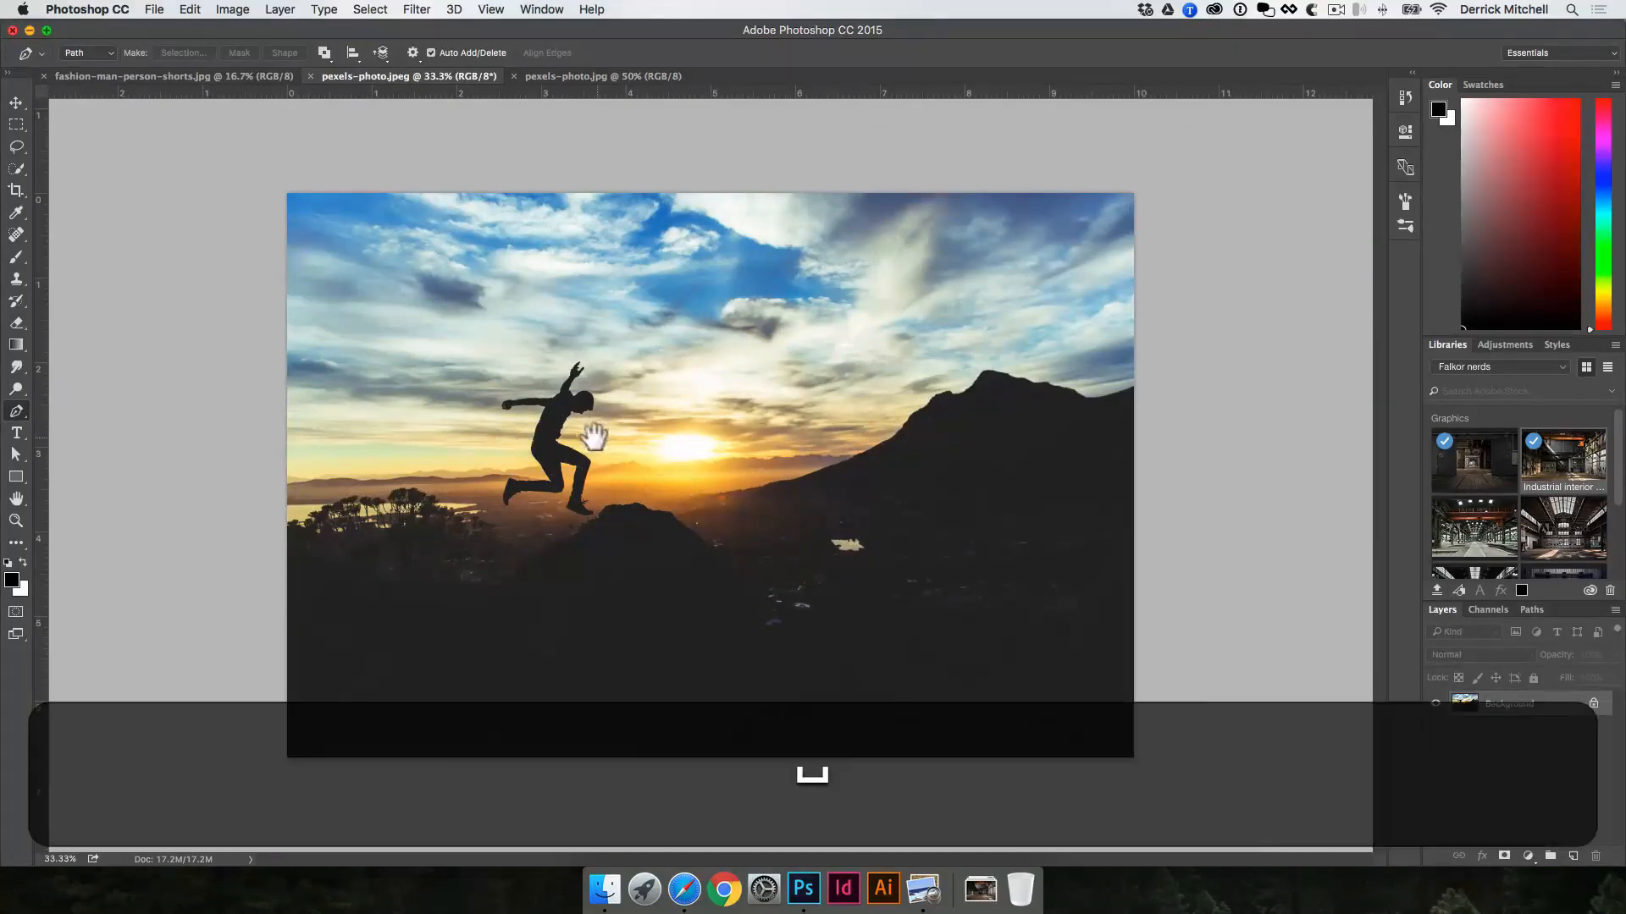
left_click(541, 430, "super")
left_click(708, 512, "super")
left_click(744, 512, "super")
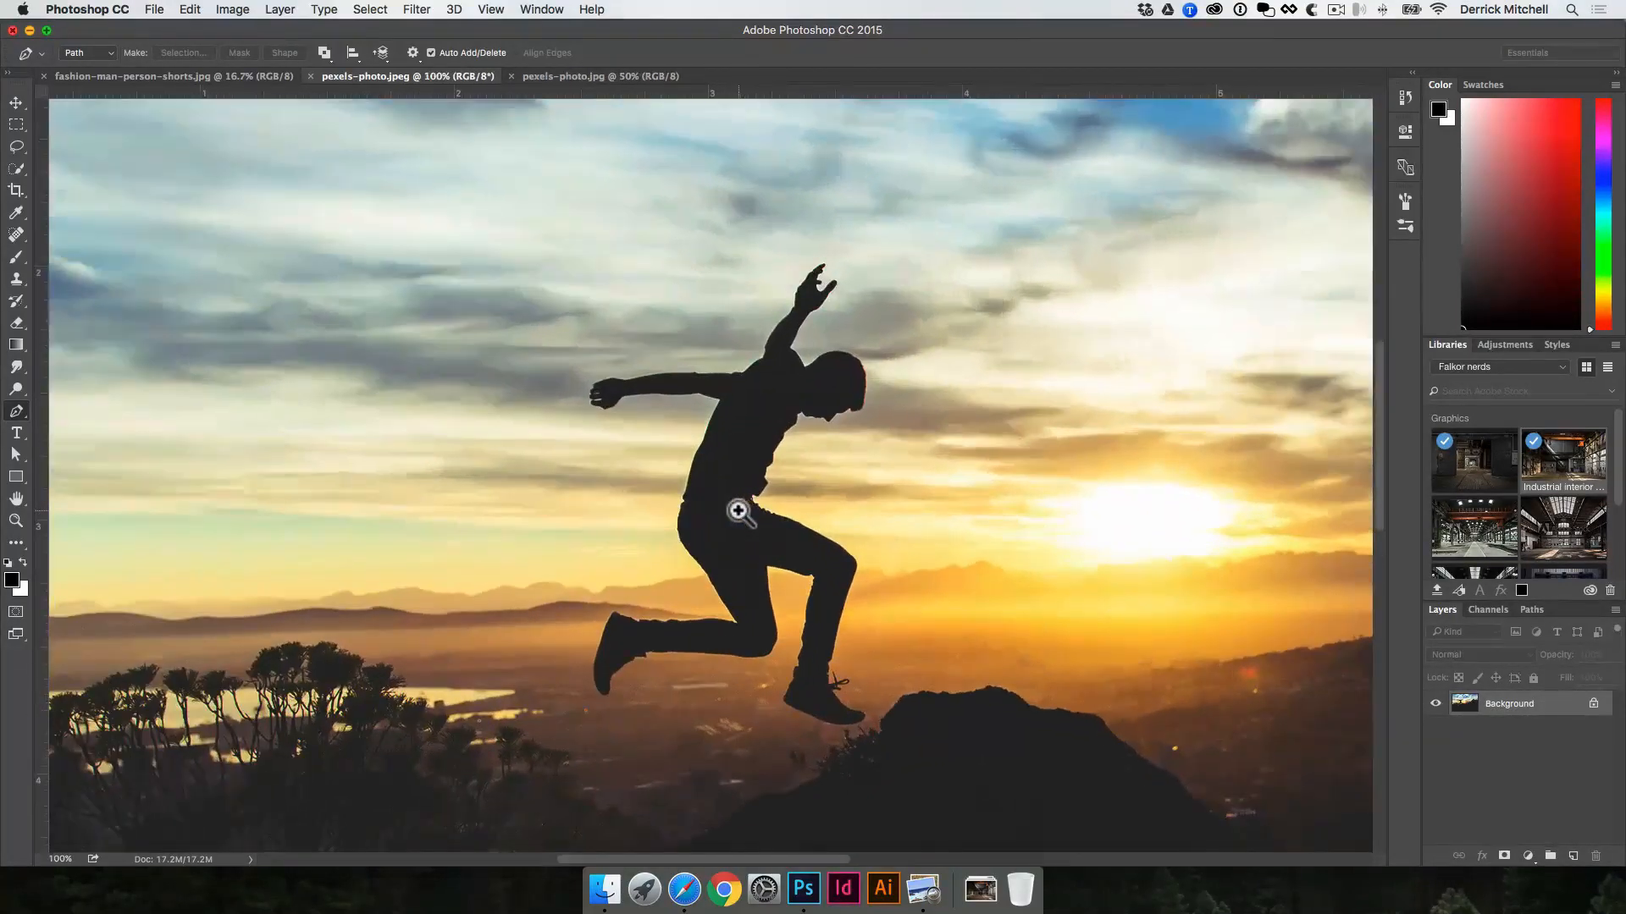
left_click(15, 522)
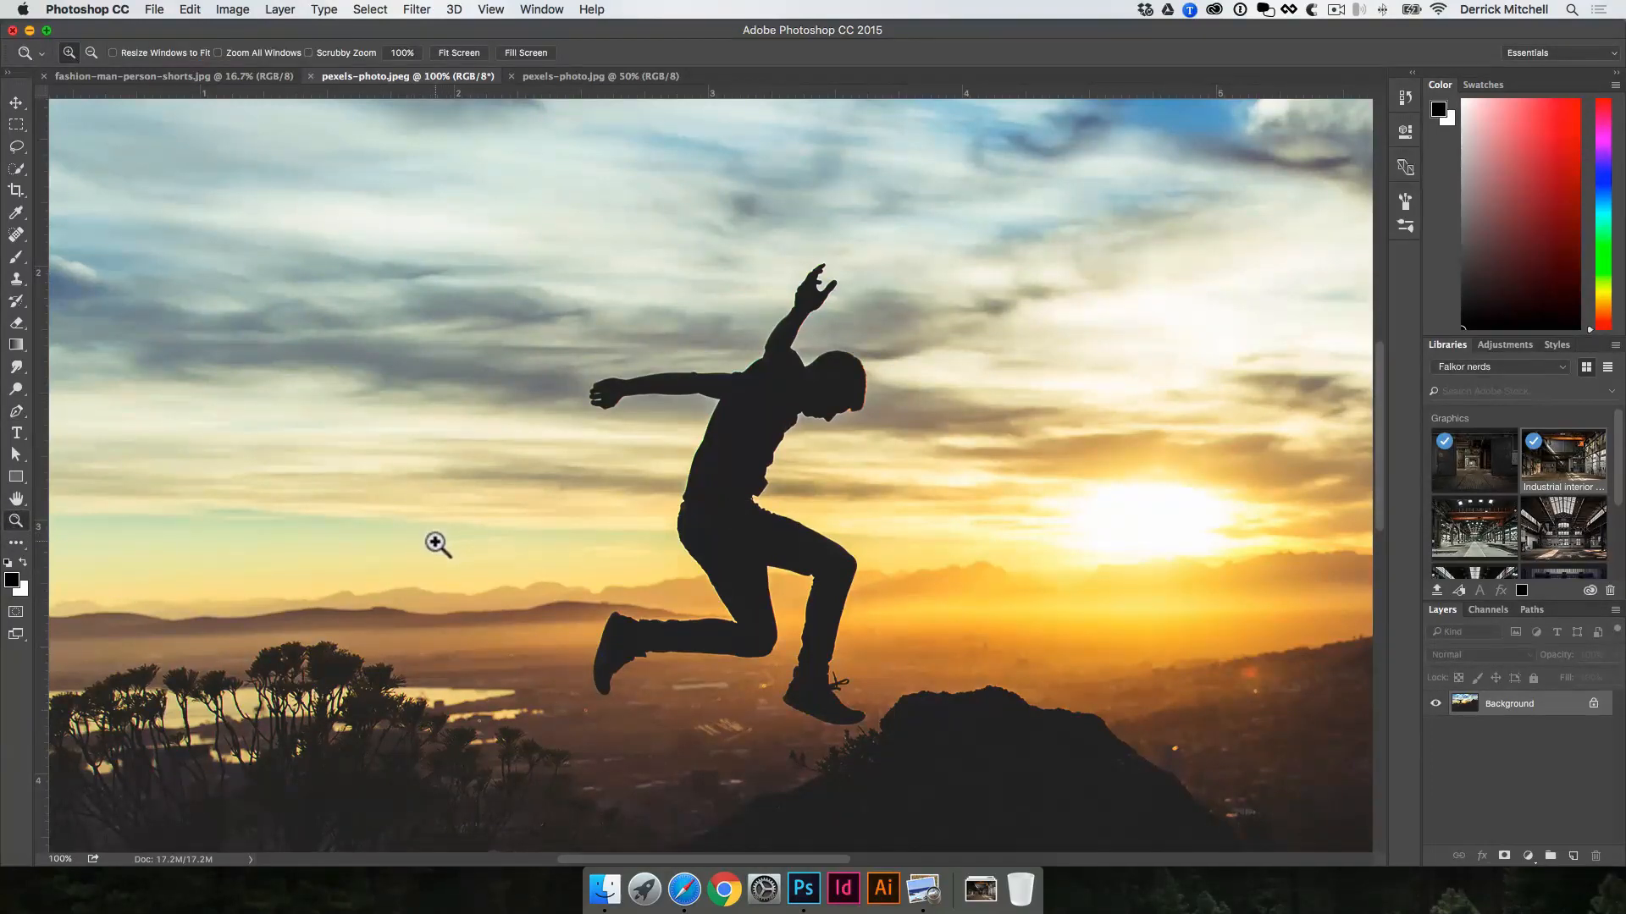
key("v")
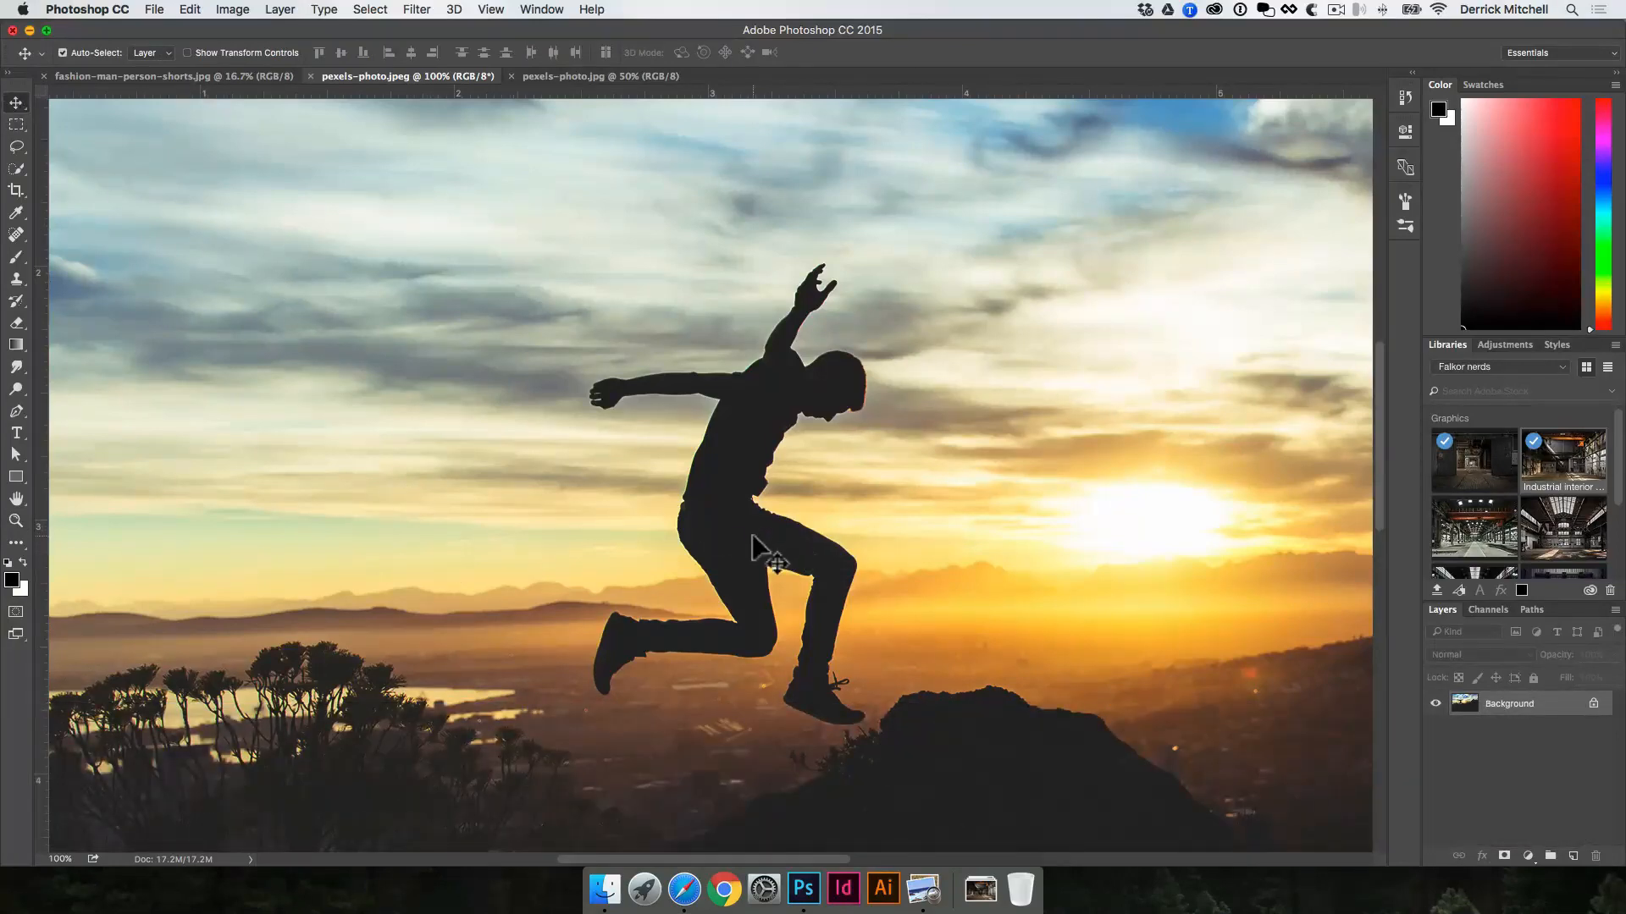
key("space")
mouse_move(773, 464)
left_mouse_down()
mouse_move(689, 429)
mouse_move(765, 495)
mouse_move(790, 470)
left_mouse_up()
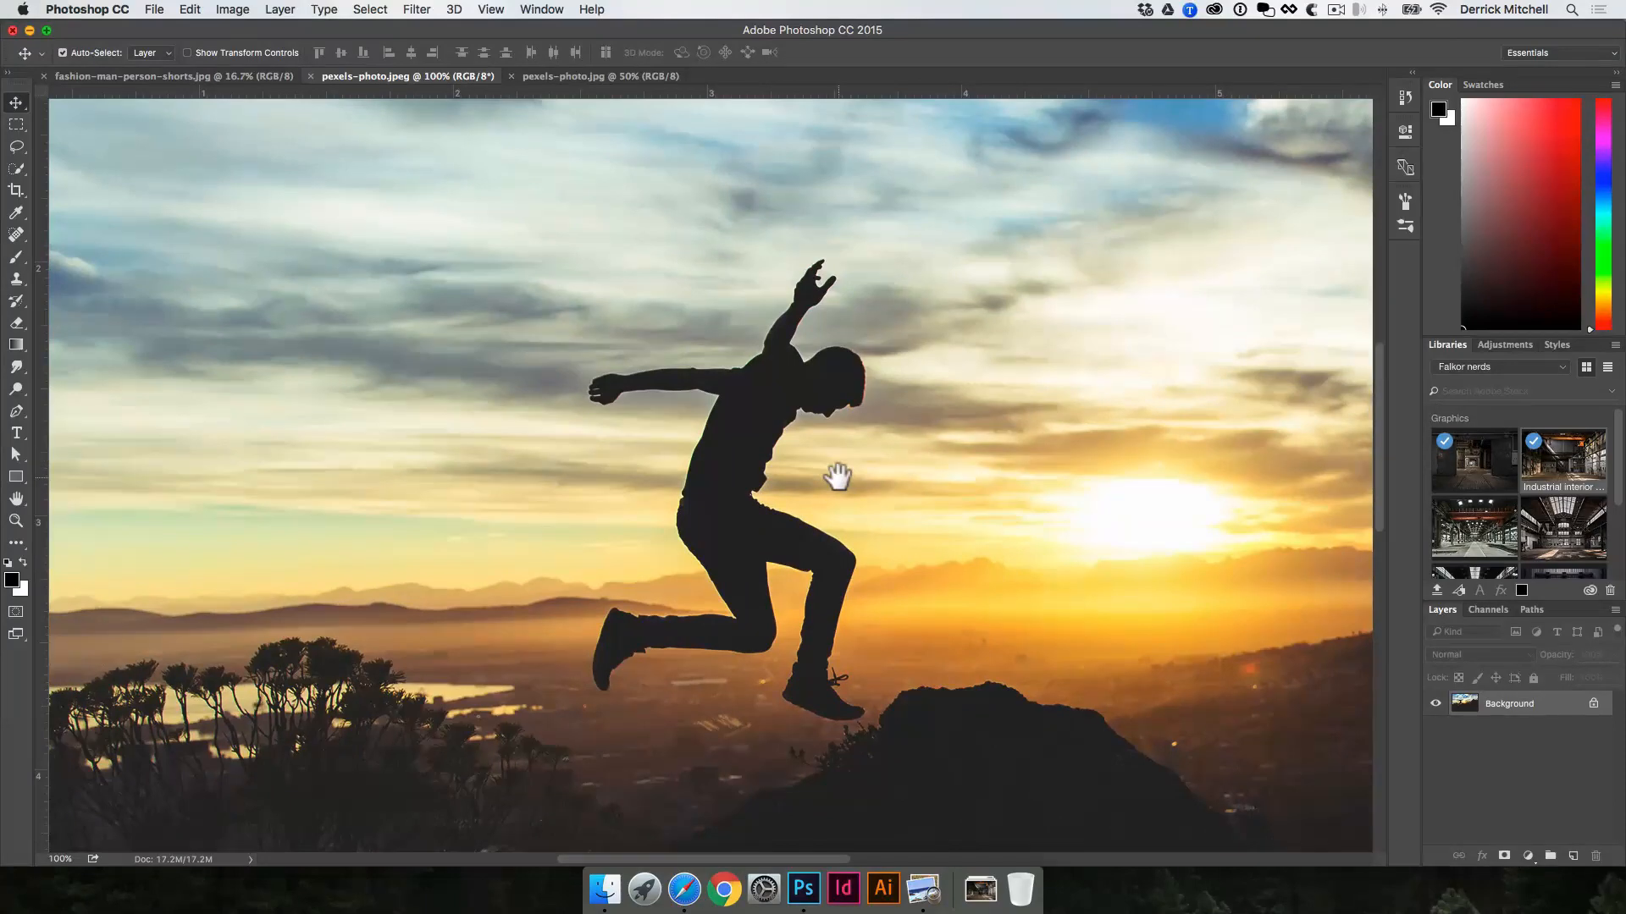
key("super+space")
key("super")
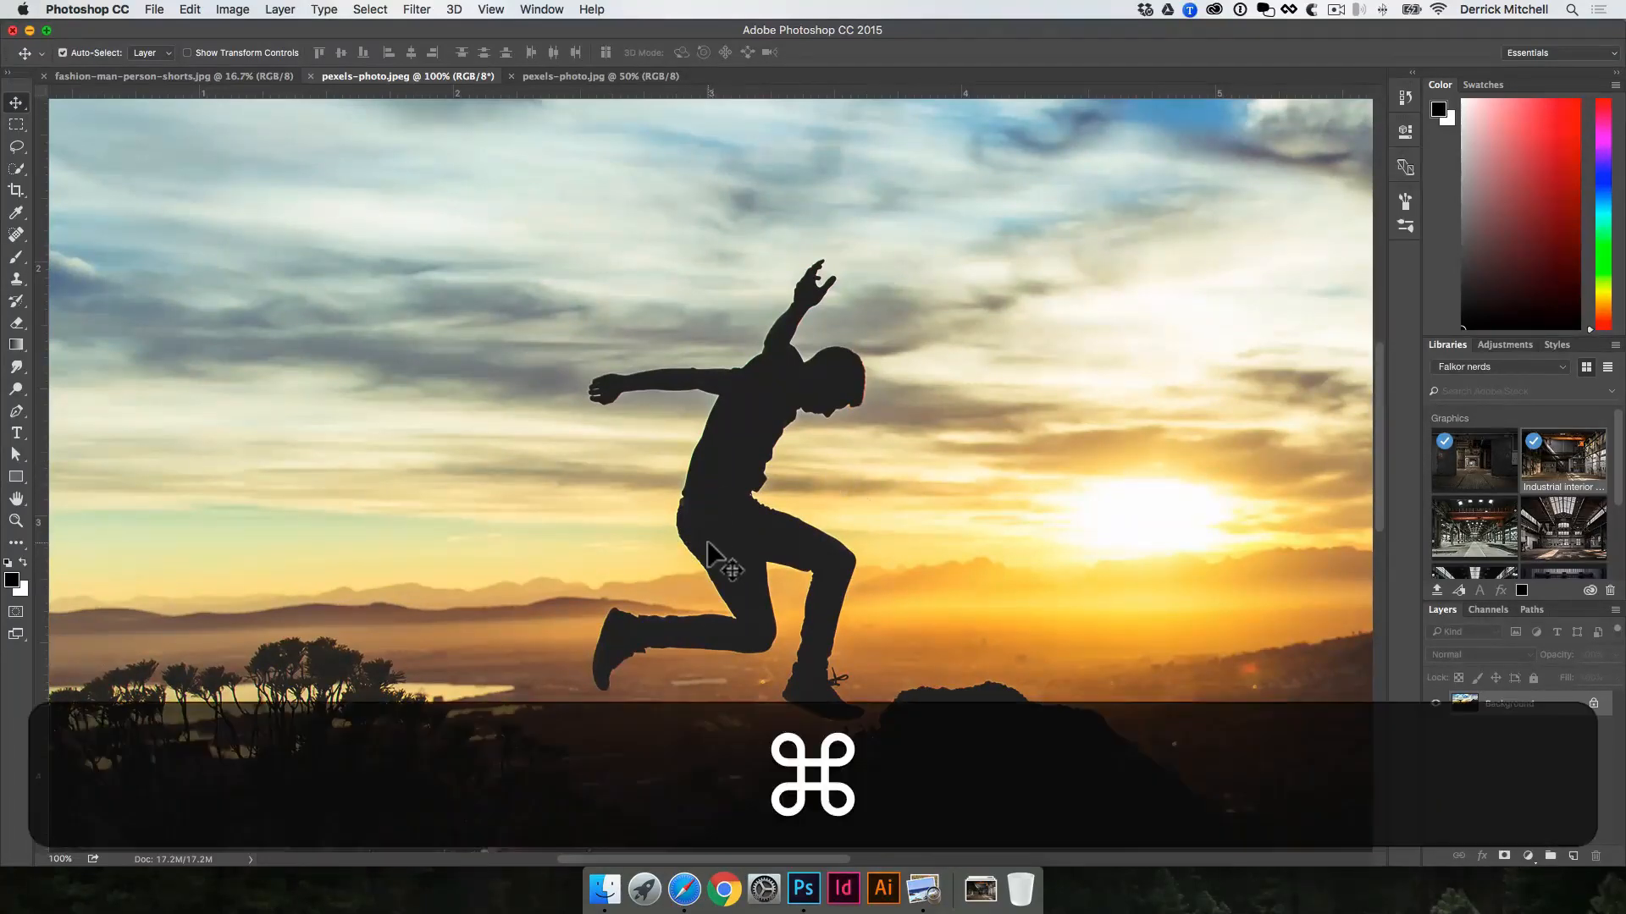
Step: Select the whole silhouette of the jumping man with the Quick Selection tool
key("w")
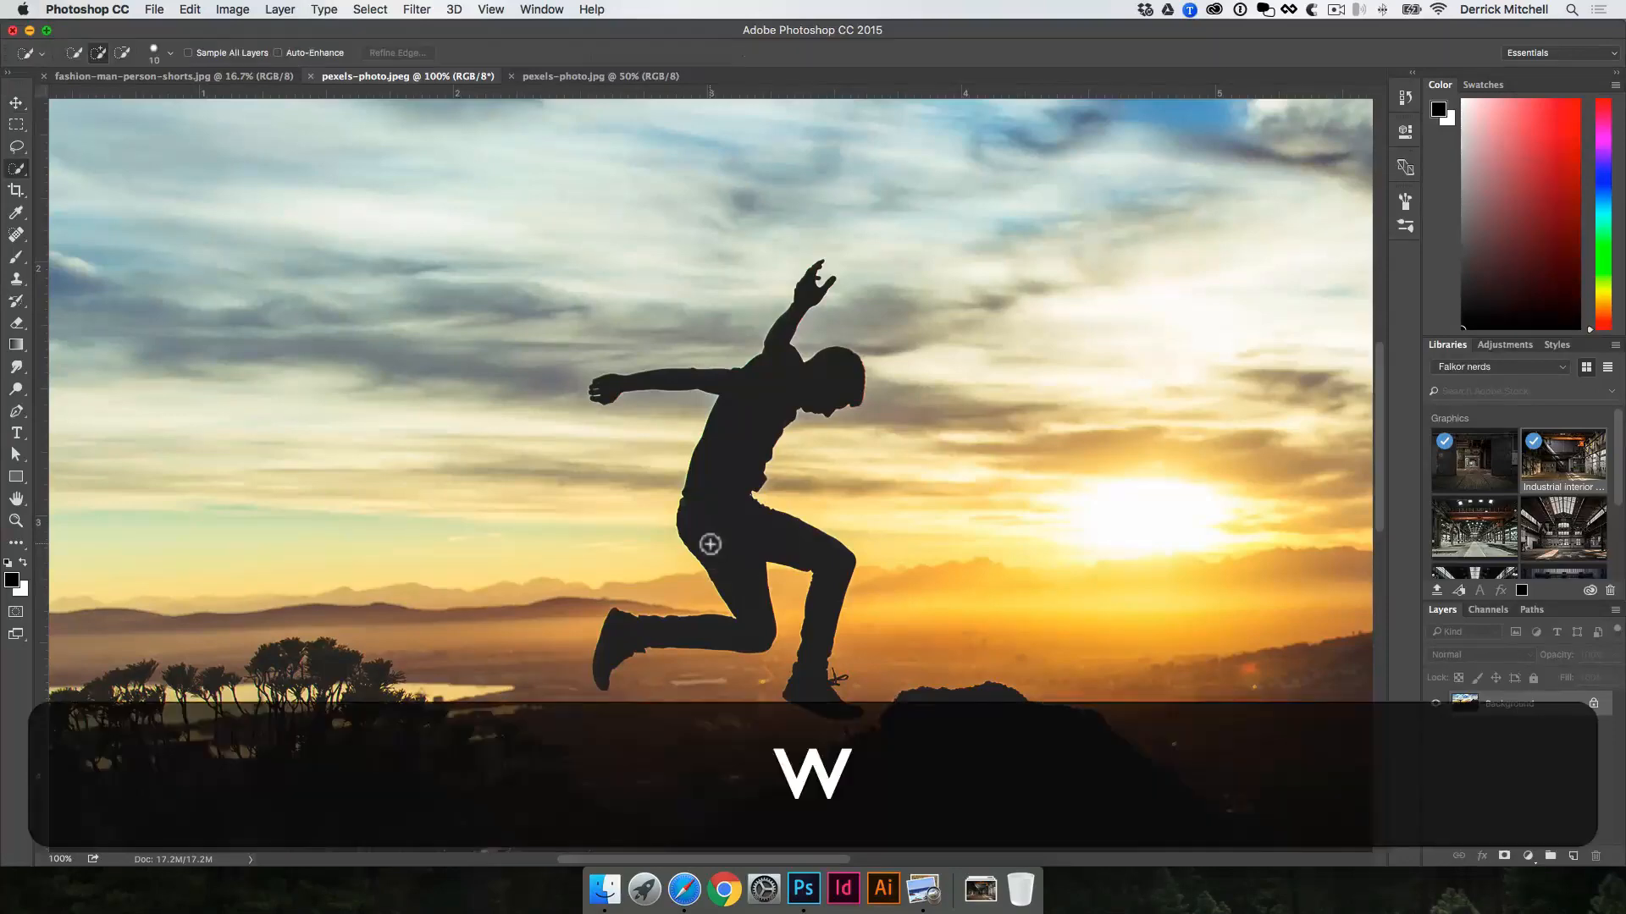
left_click(24, 173)
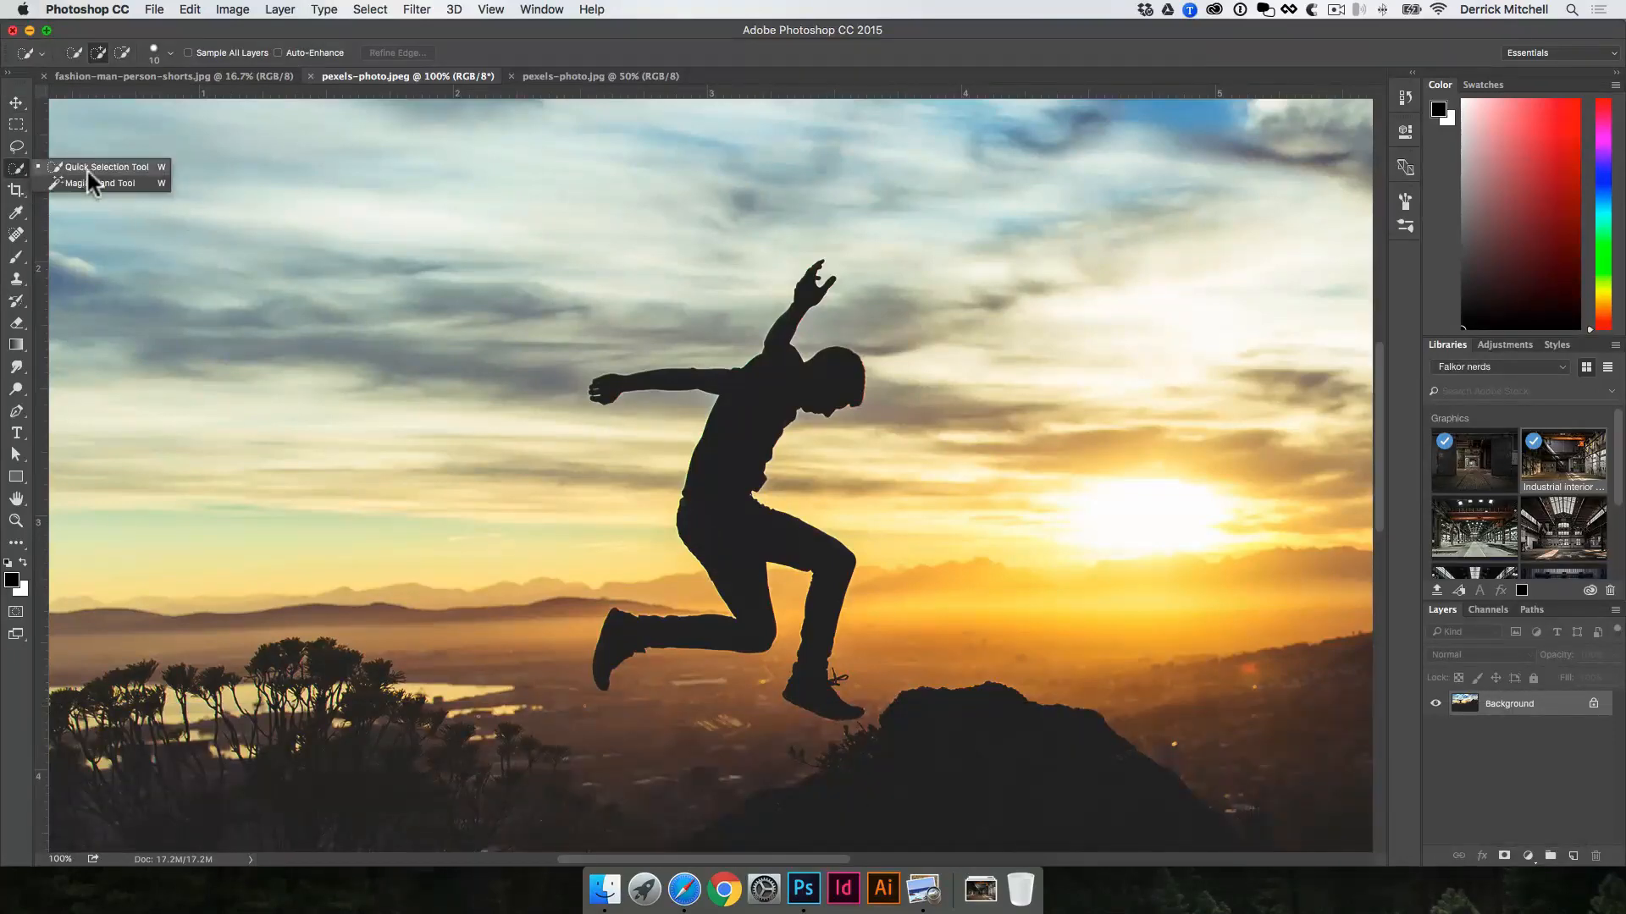
left_click(114, 169)
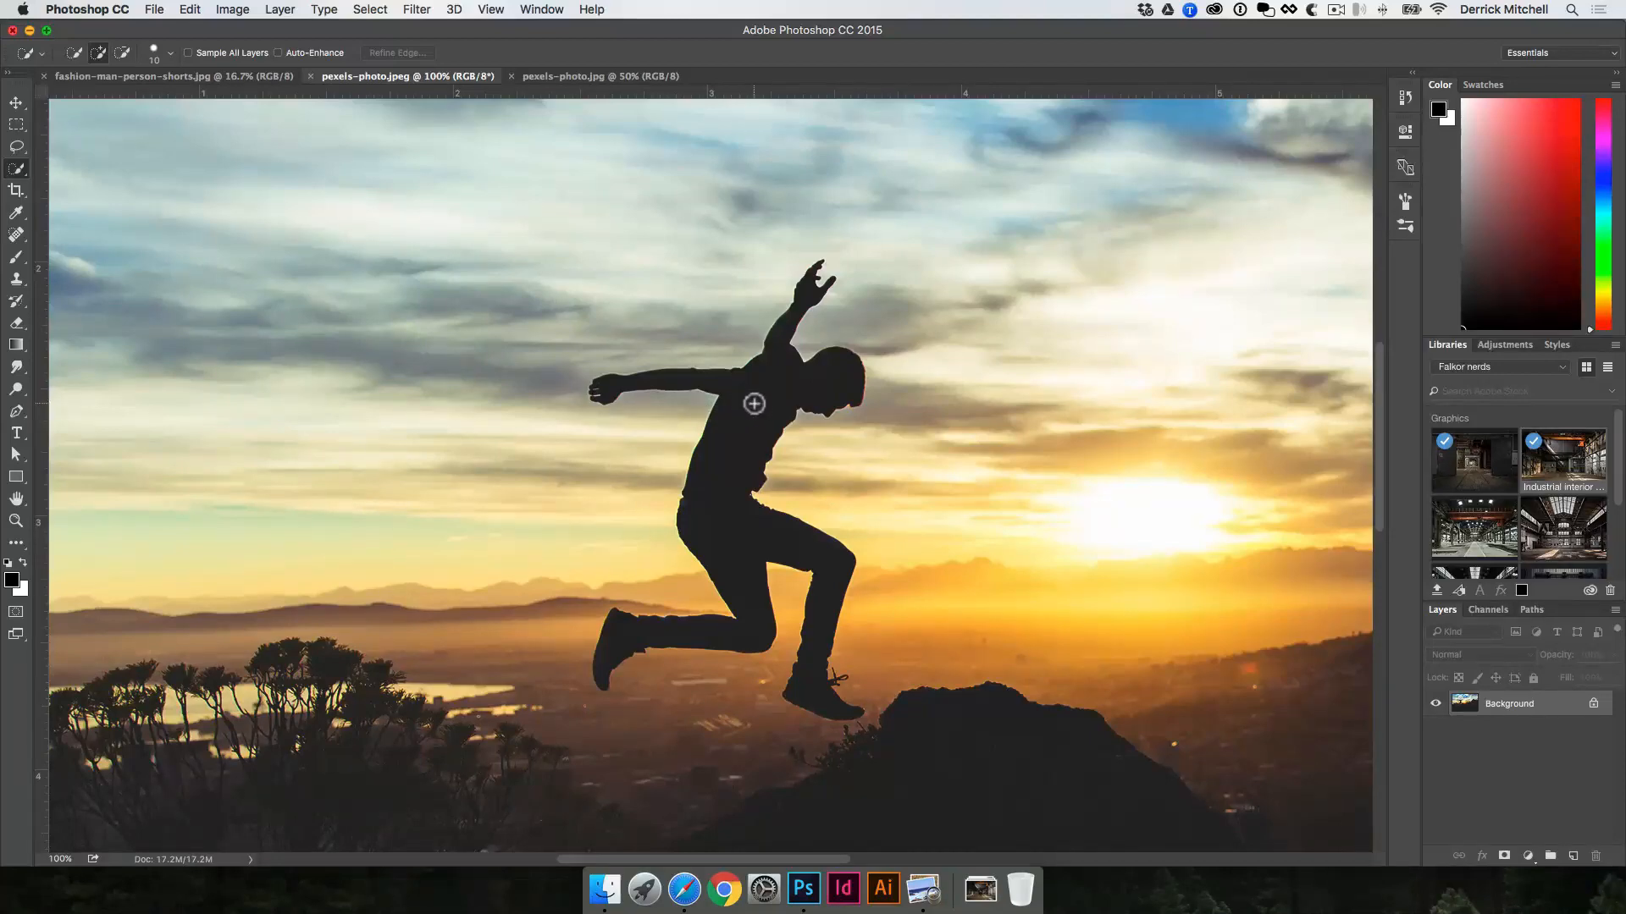
left_click_drag(766, 402, 721, 479)
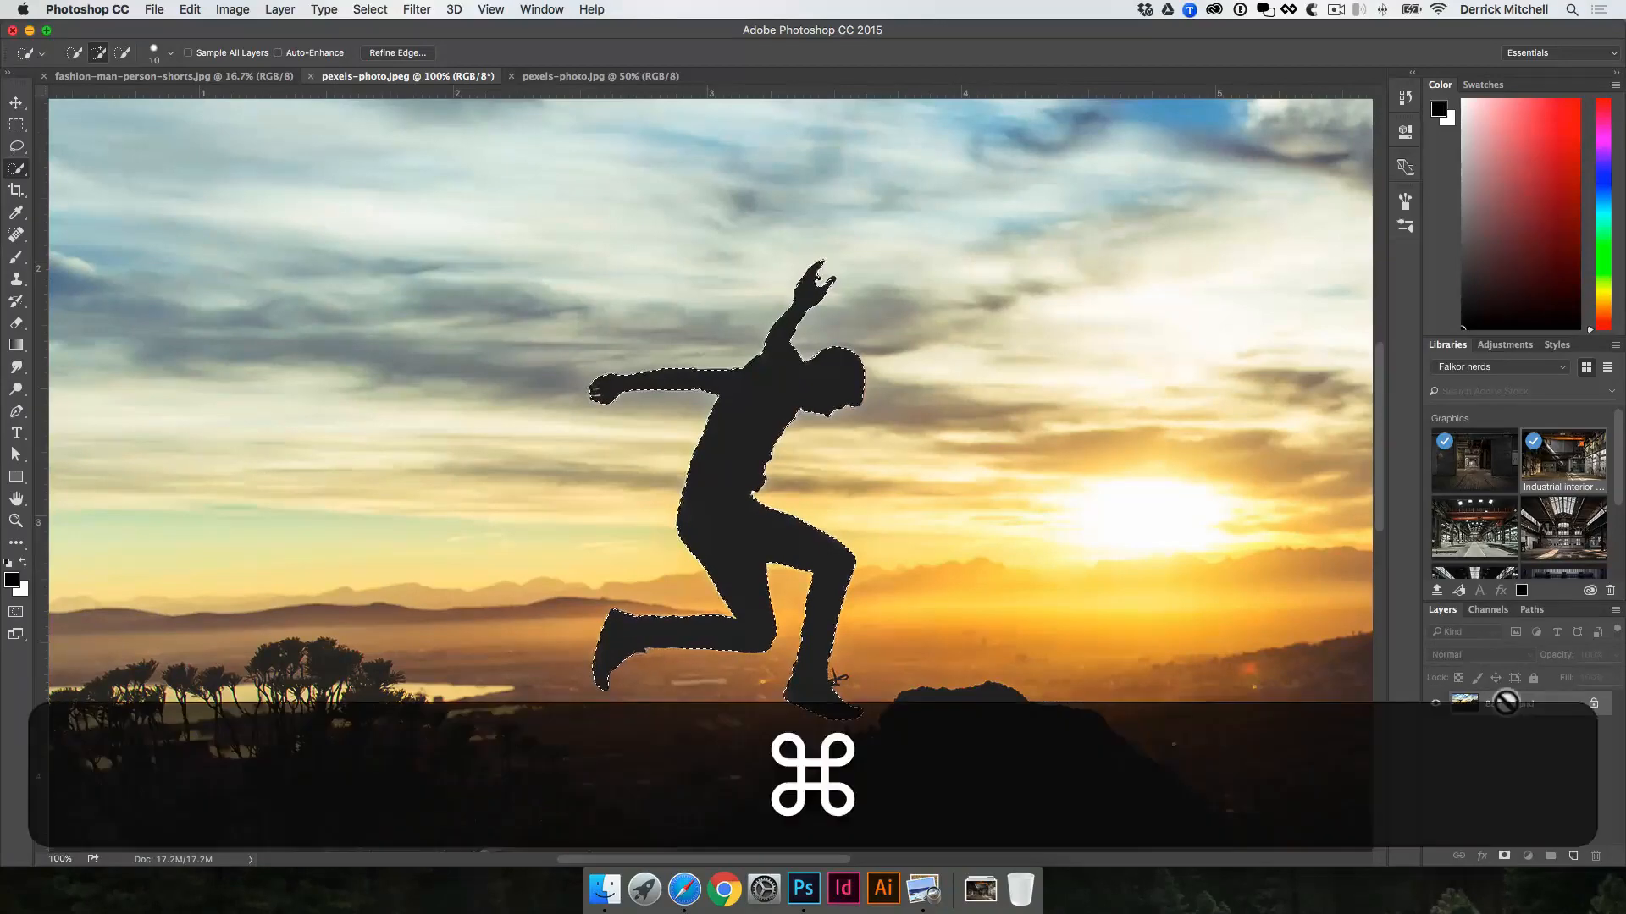
Step: Copy the selected silhouette to a new layer and add an empty layer directly beneath it
key("super+j")
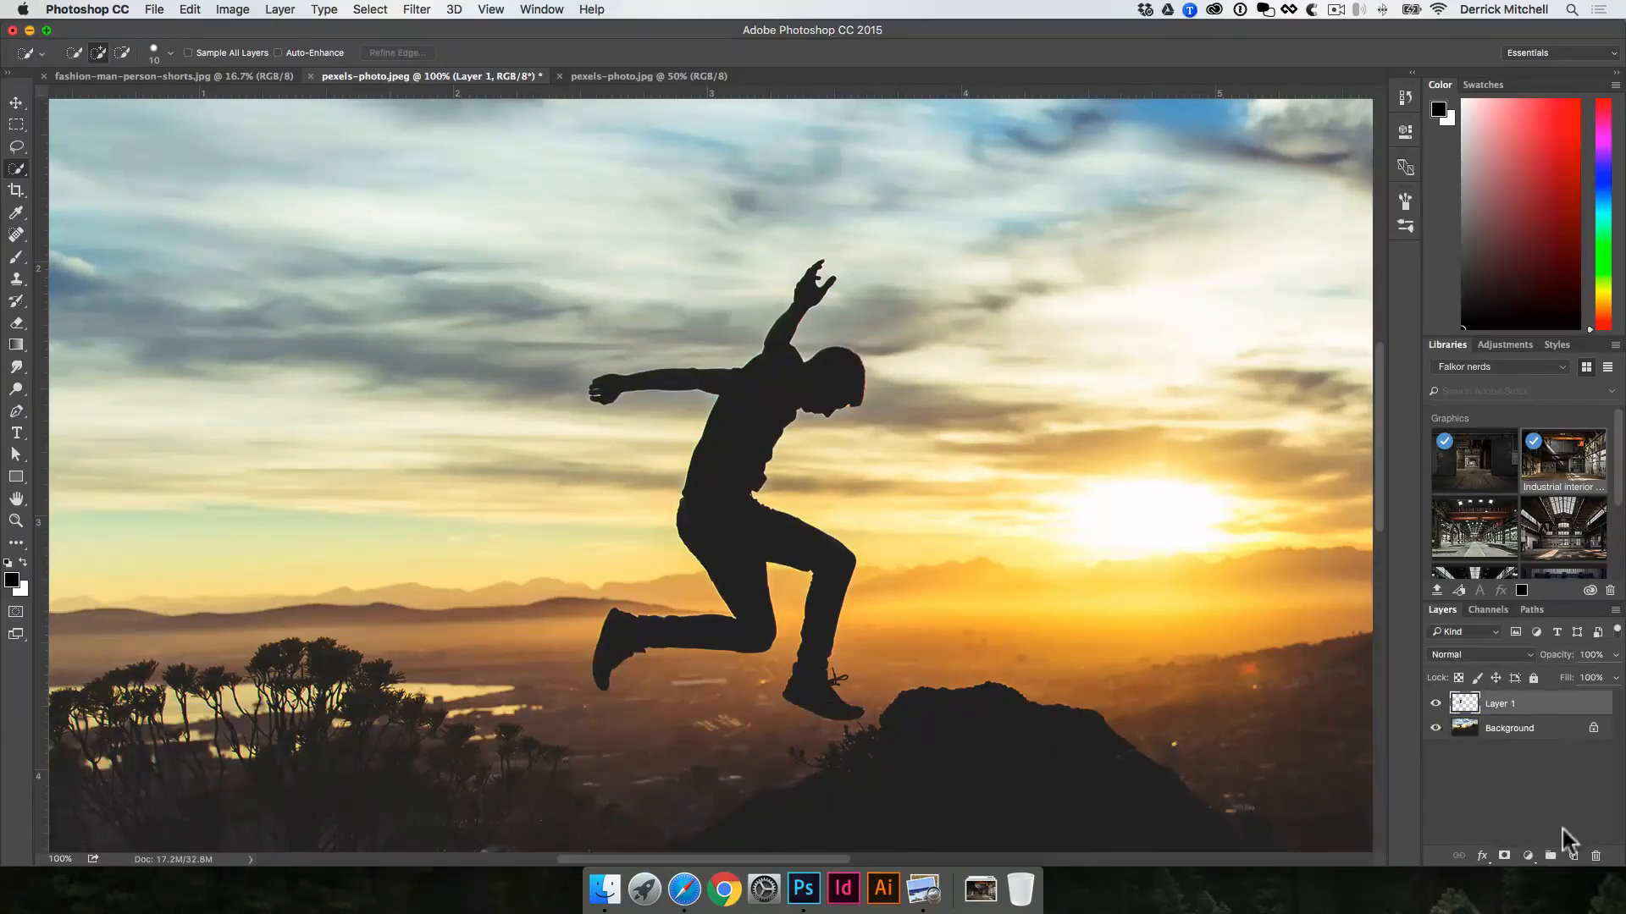
key("super")
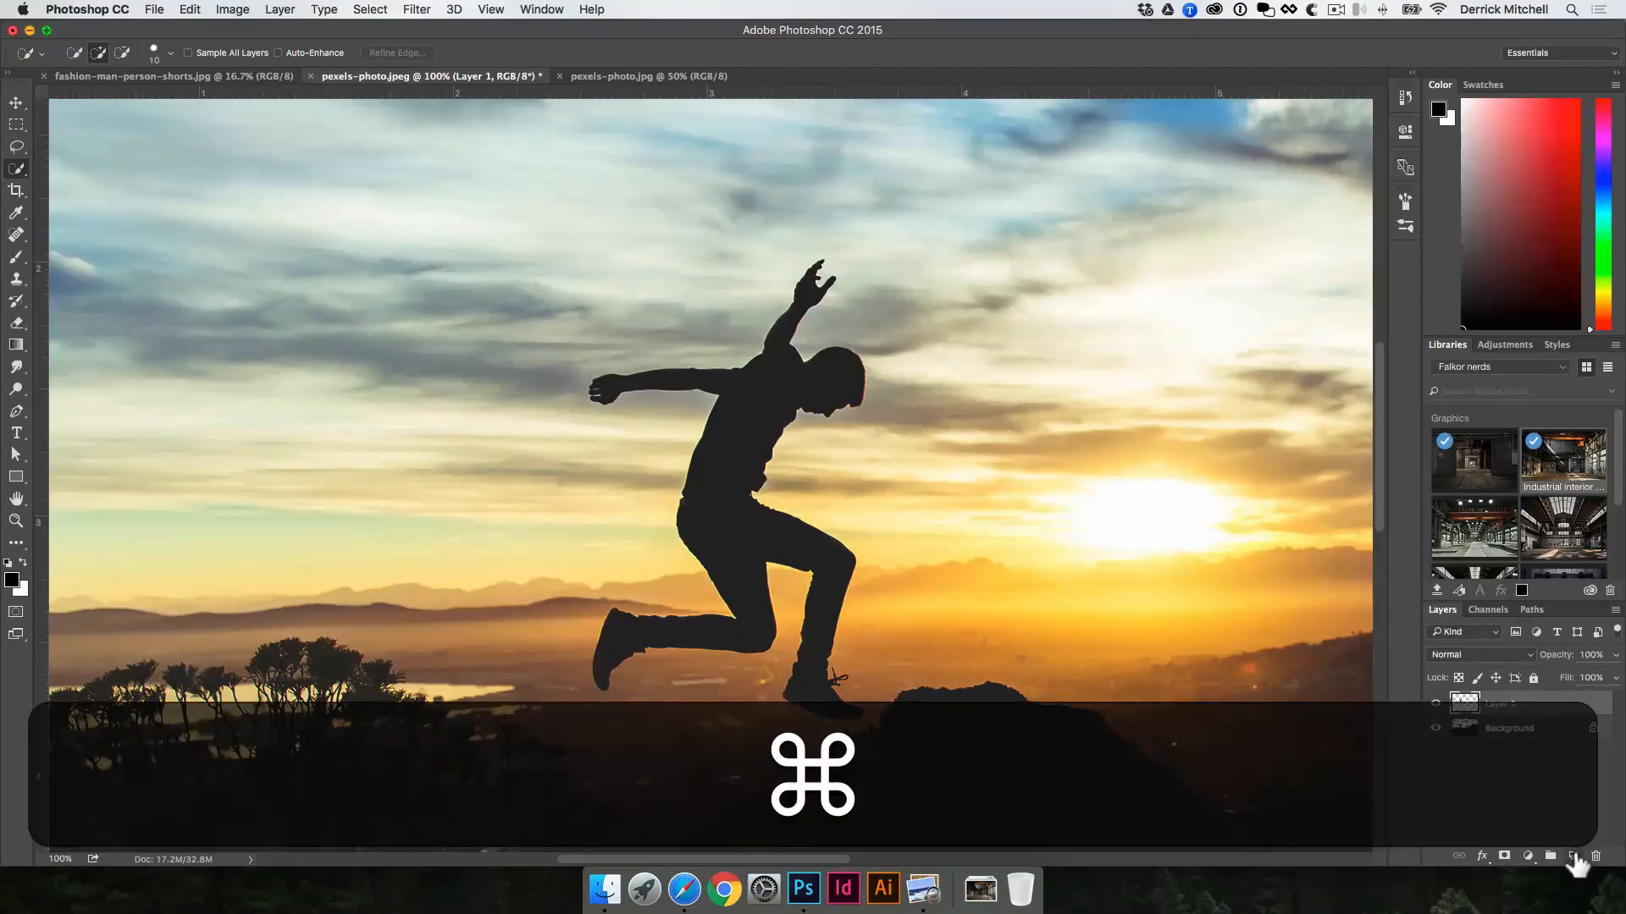
left_click(1573, 856, "super")
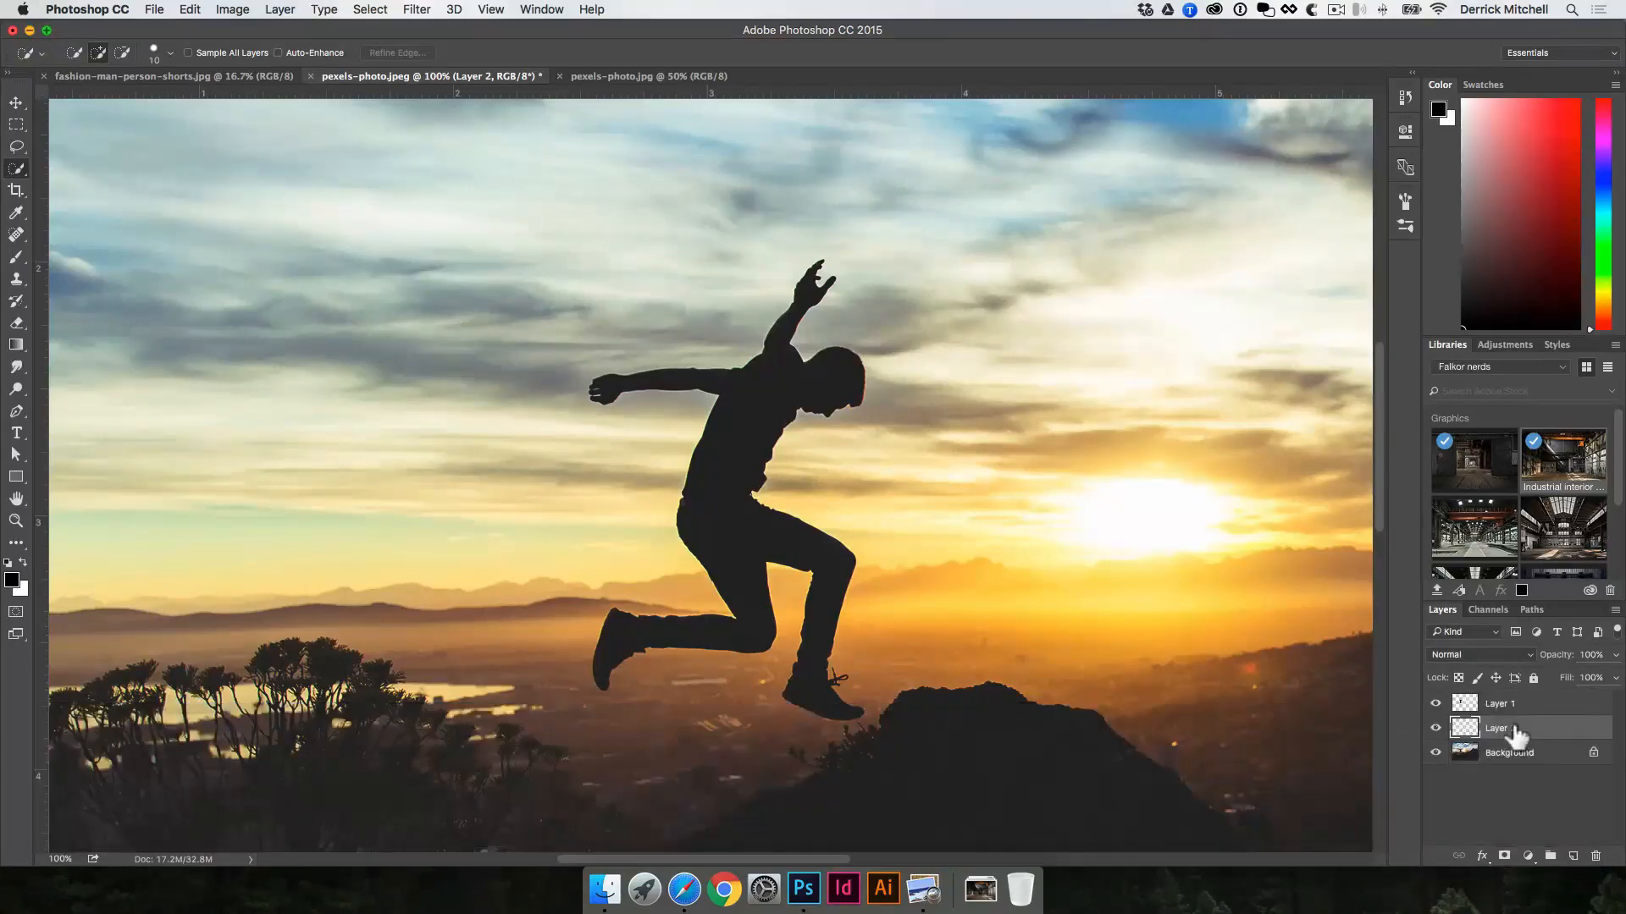
Step: Try adding an empty layer above the silhouette layer, and delete that extra layer
left_click(1507, 706)
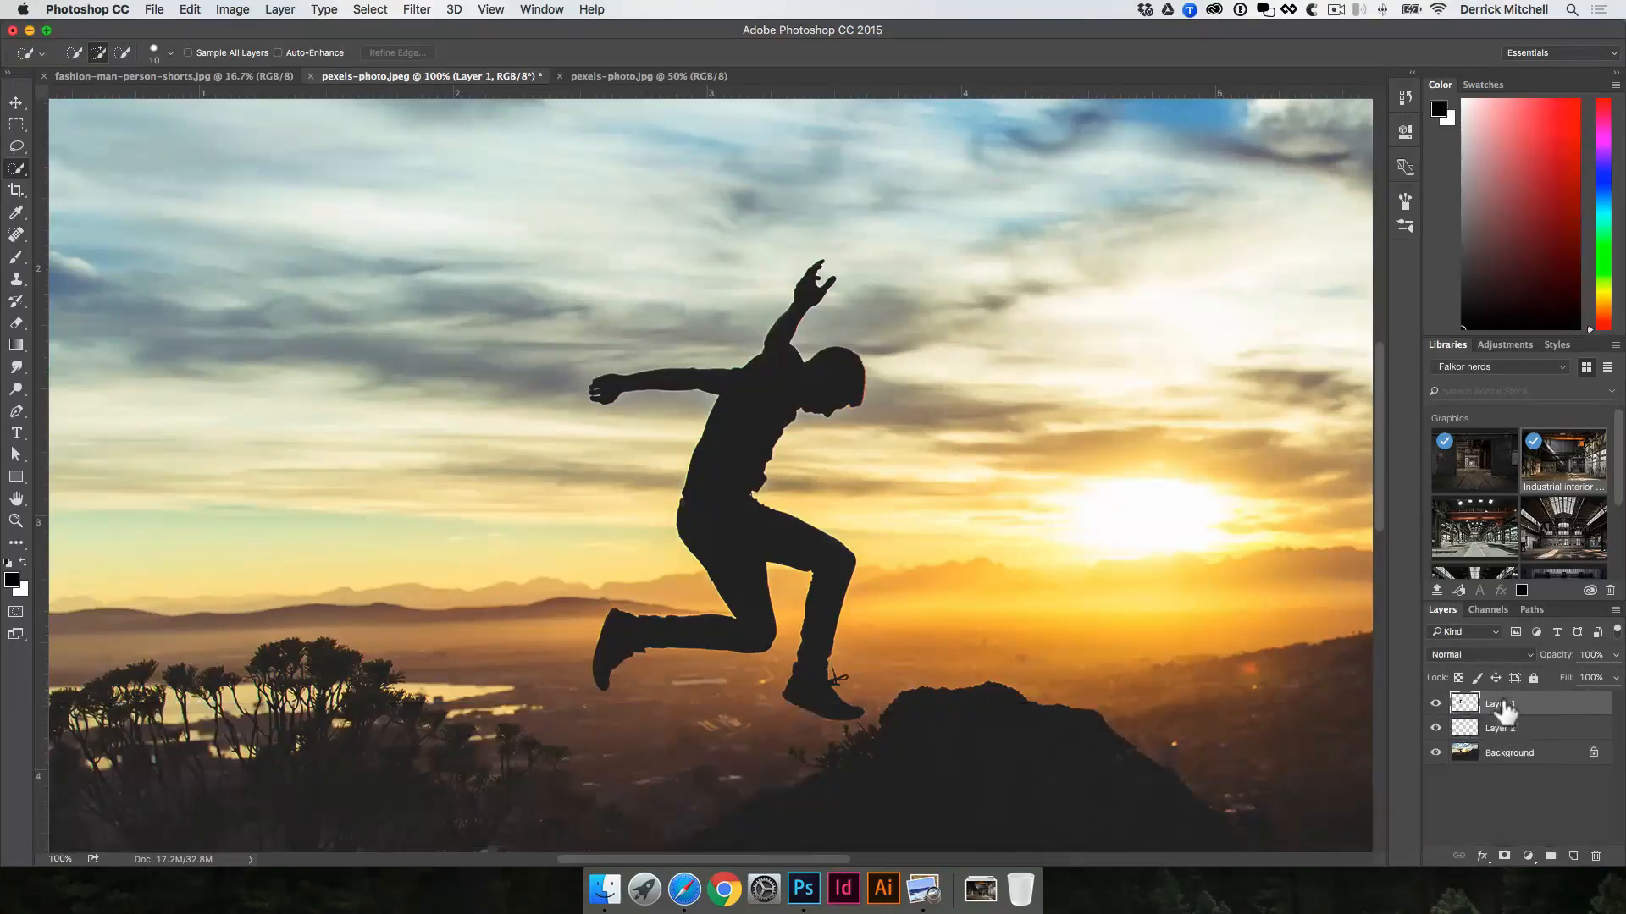
left_click(1575, 856)
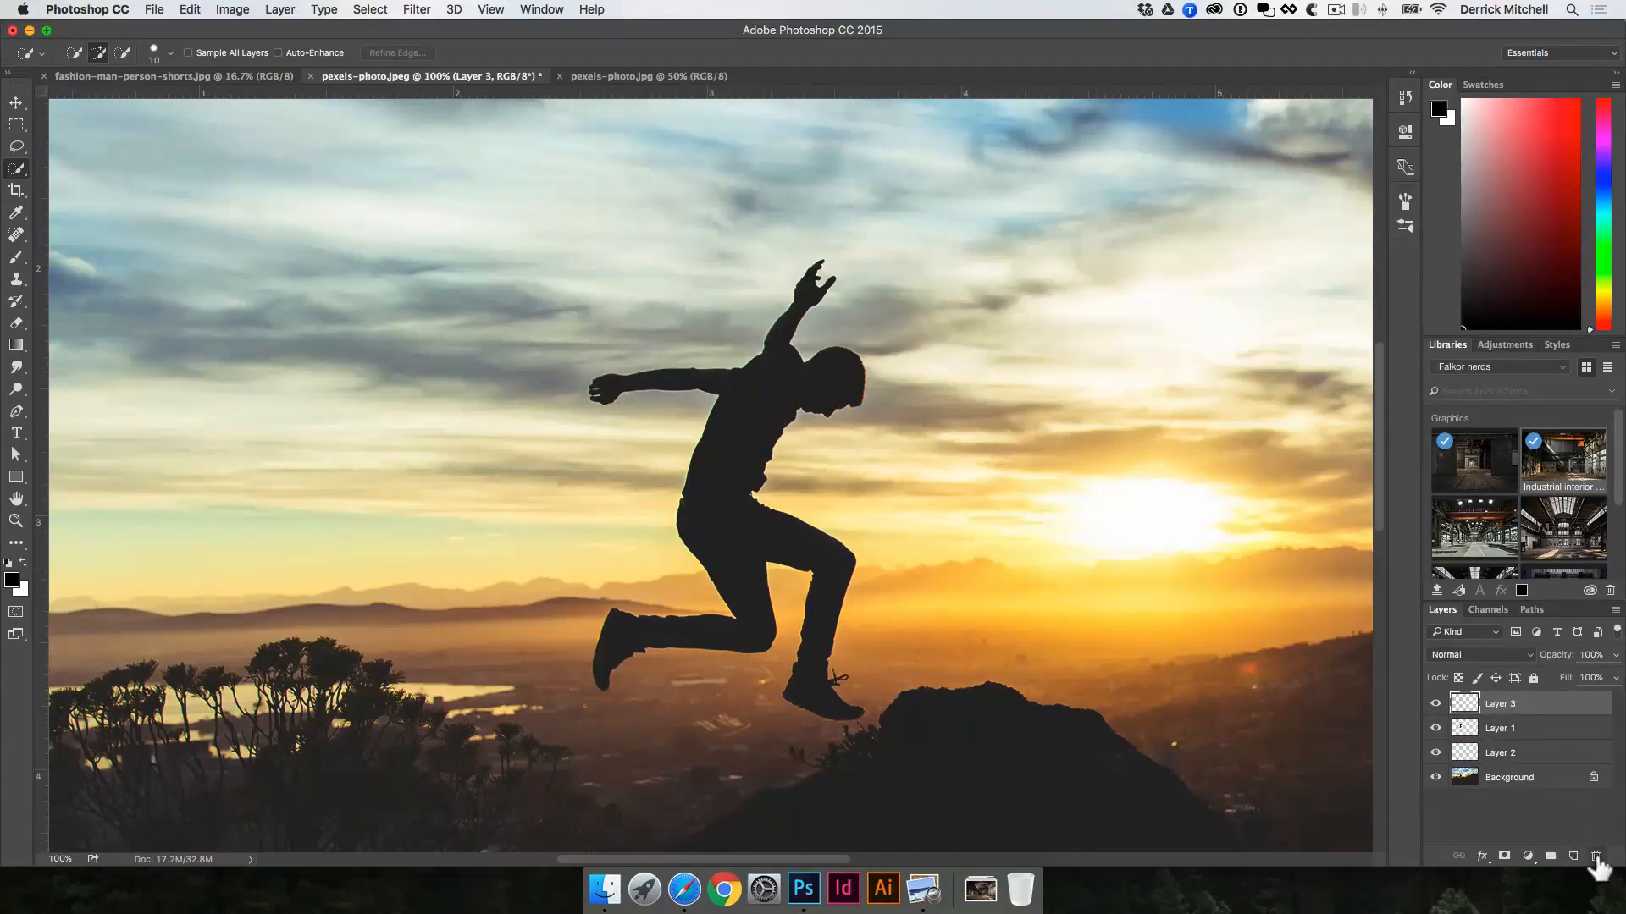
left_click(1596, 857)
Step: Fill the empty layer beneath the silhouette with the white background colour
left_click(1495, 729)
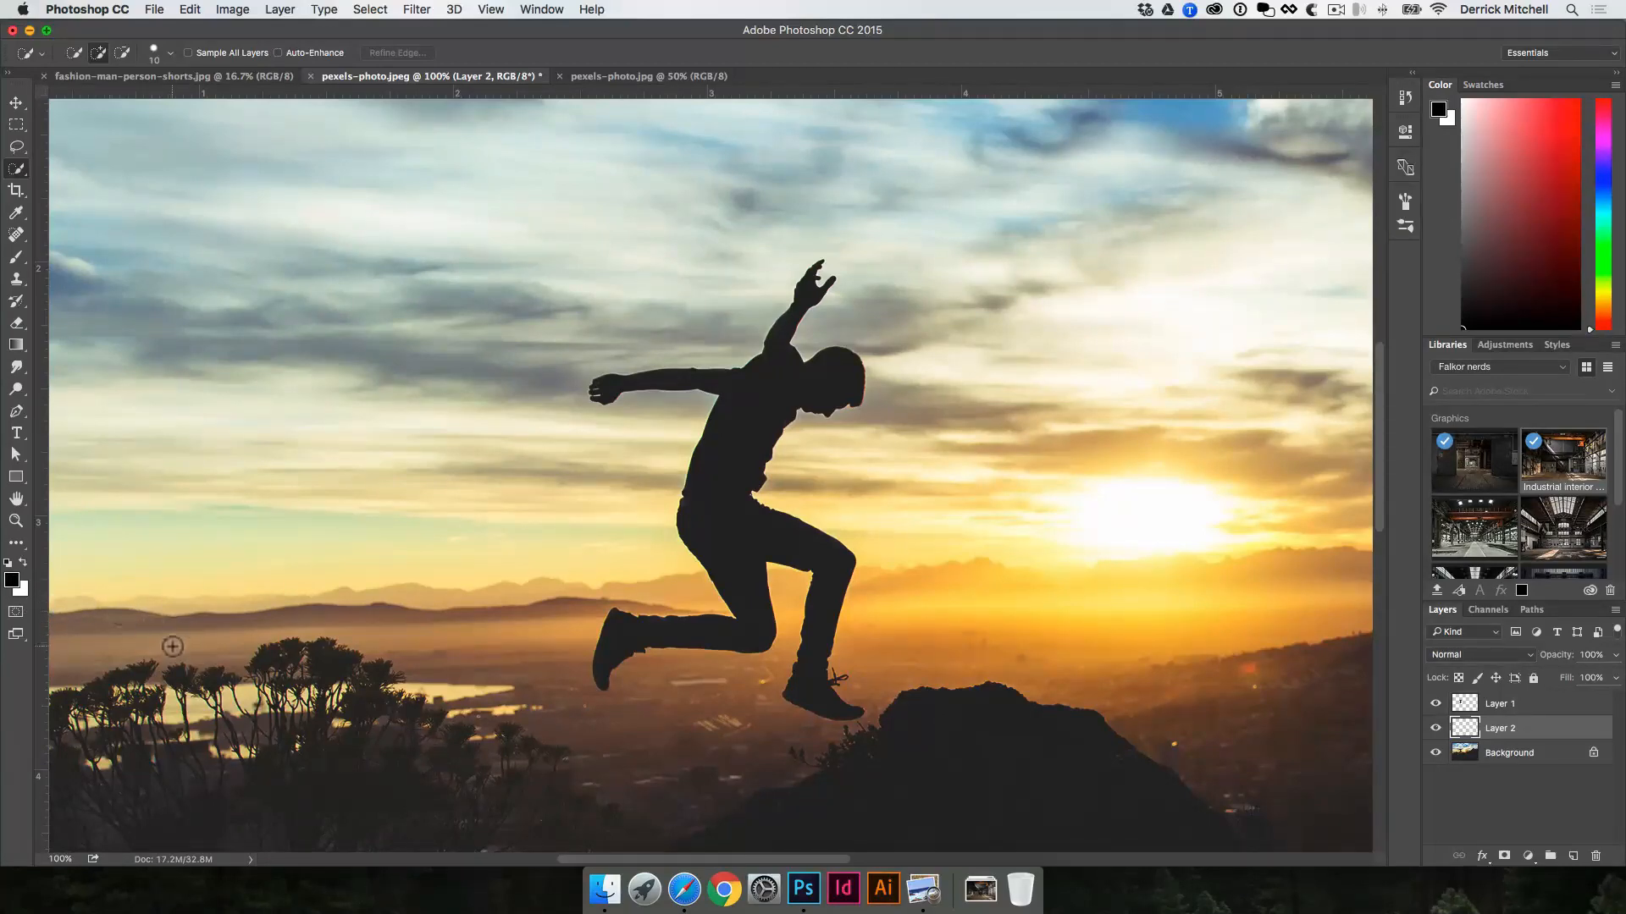
key("super")
key("super+BackSpace")
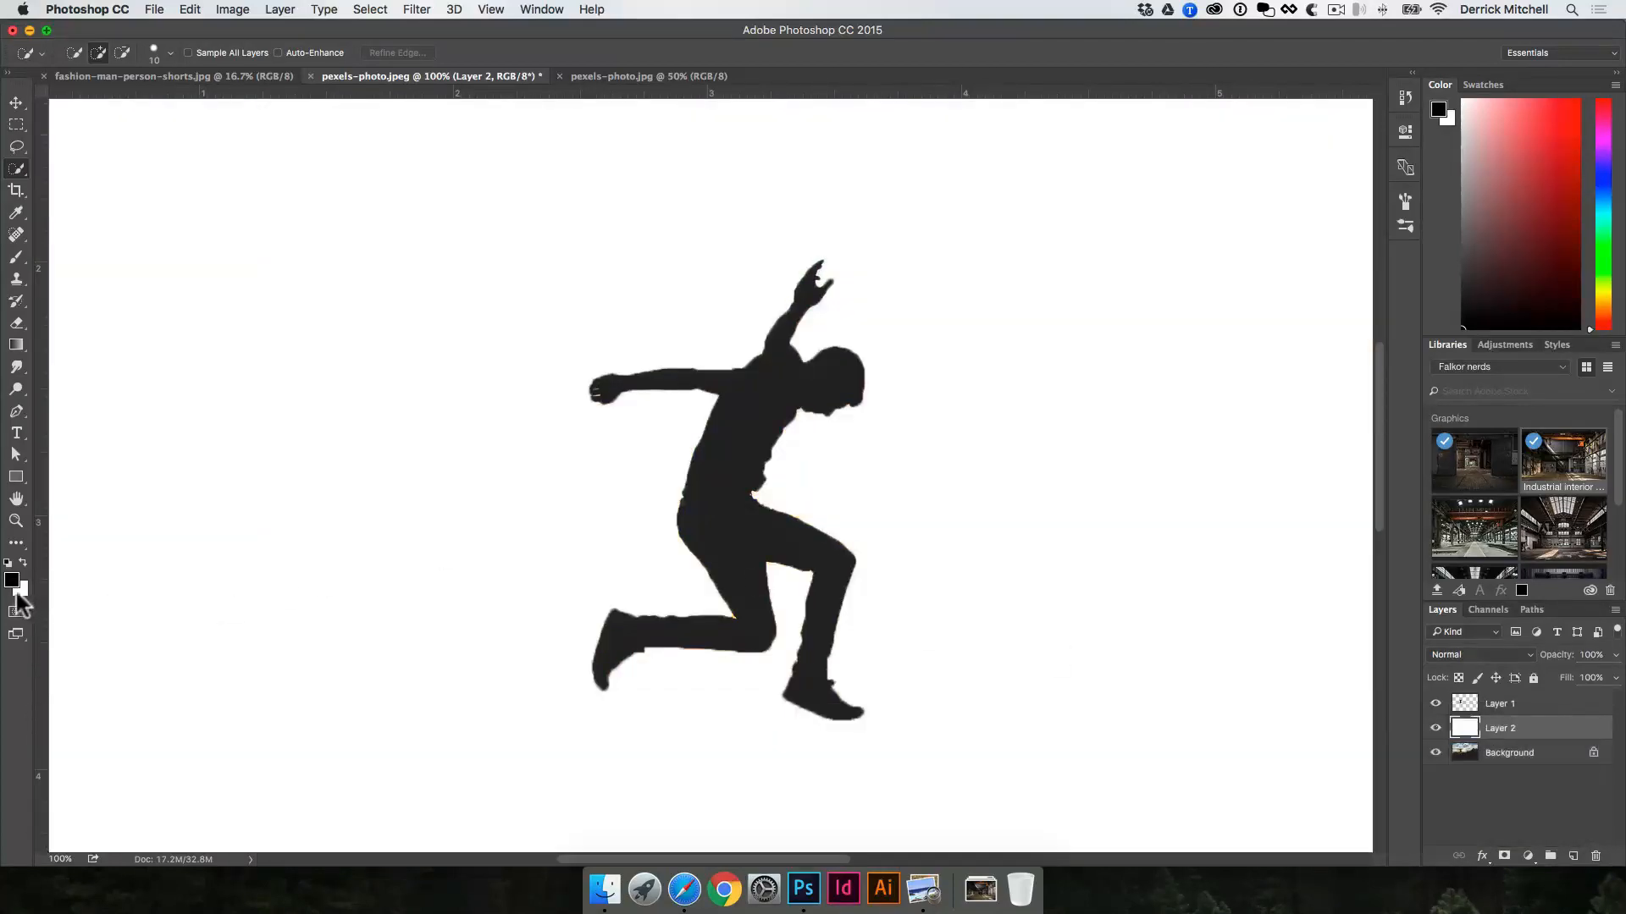
Step: Try moving the cut-out silhouette across the white backdrop with the Move tool, and undo the move
key("v")
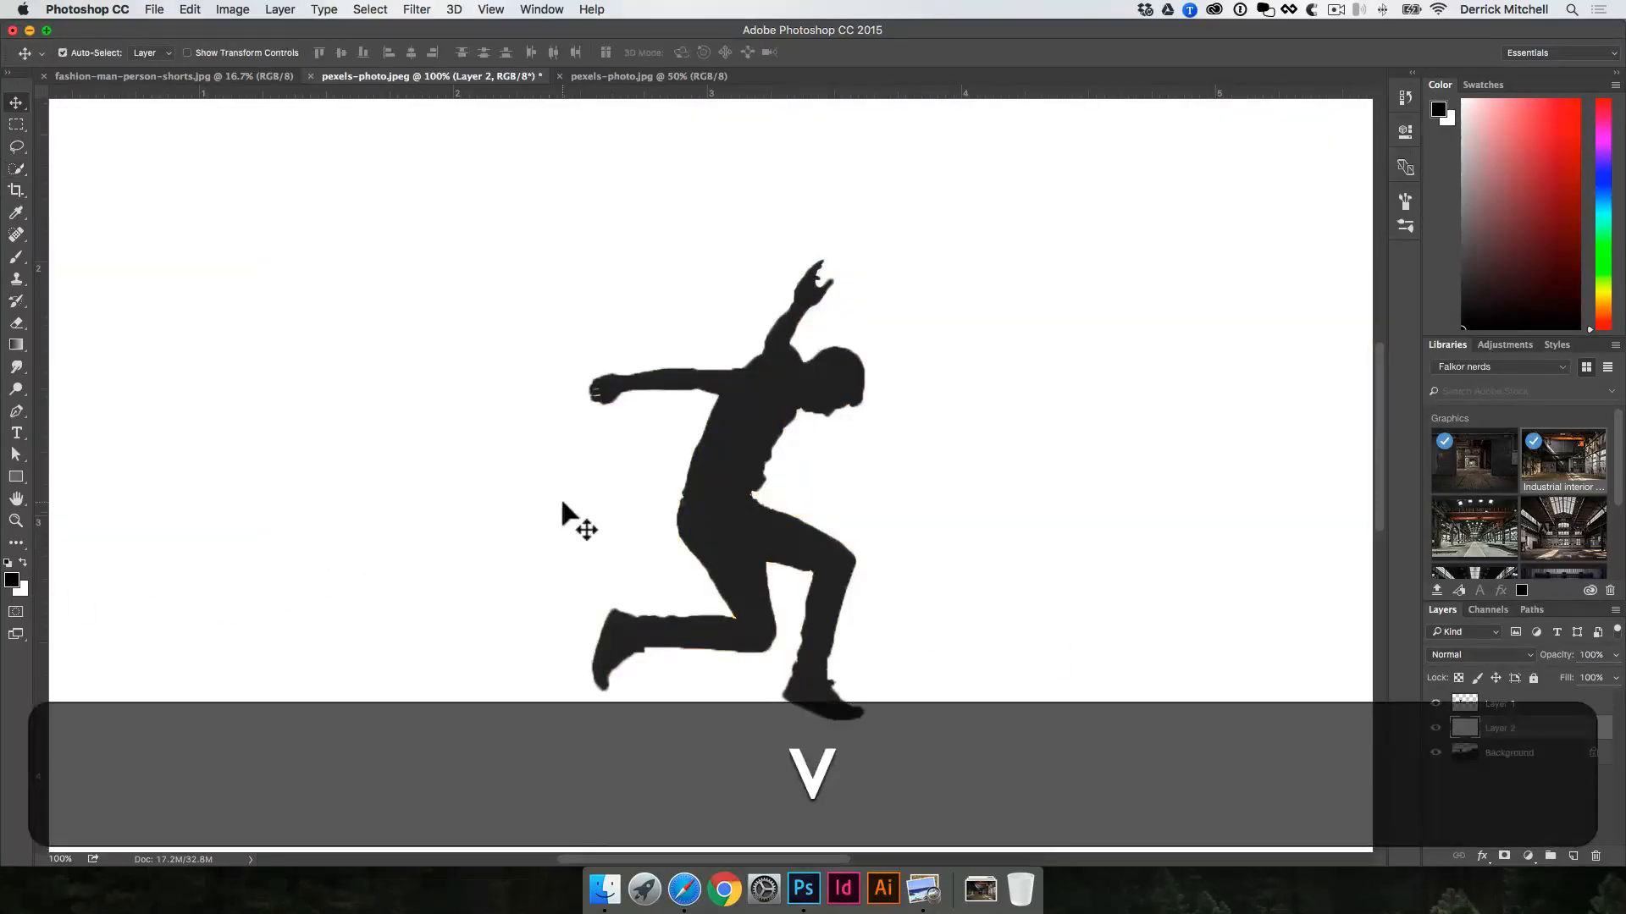
left_click_drag(745, 404, 824, 391)
key("super+z")
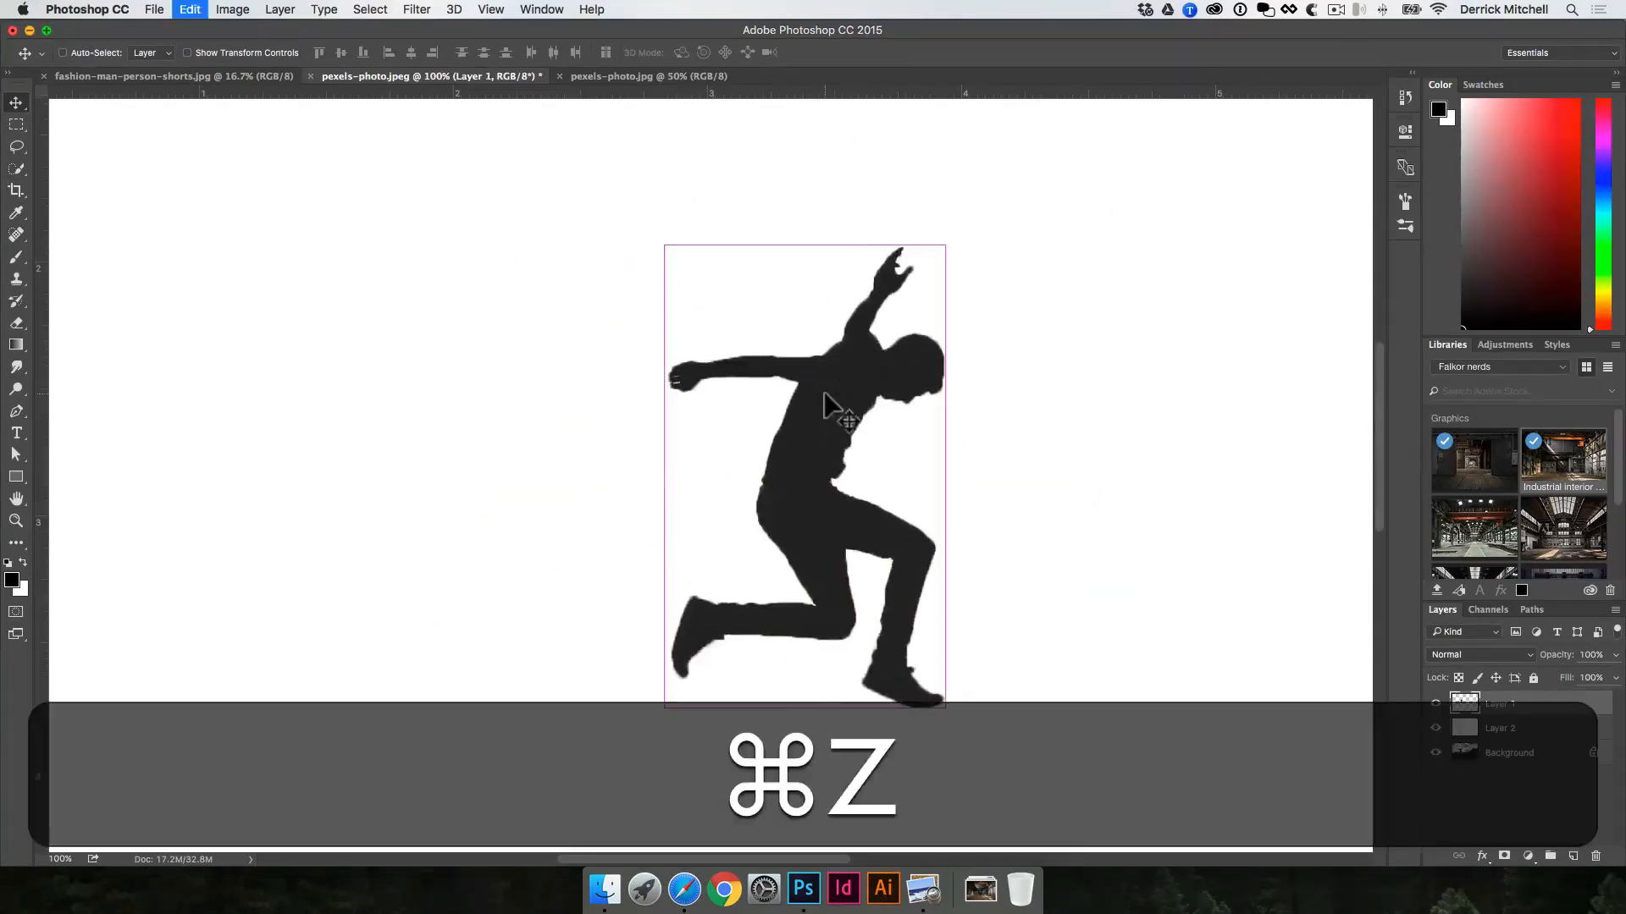
key("super+v")
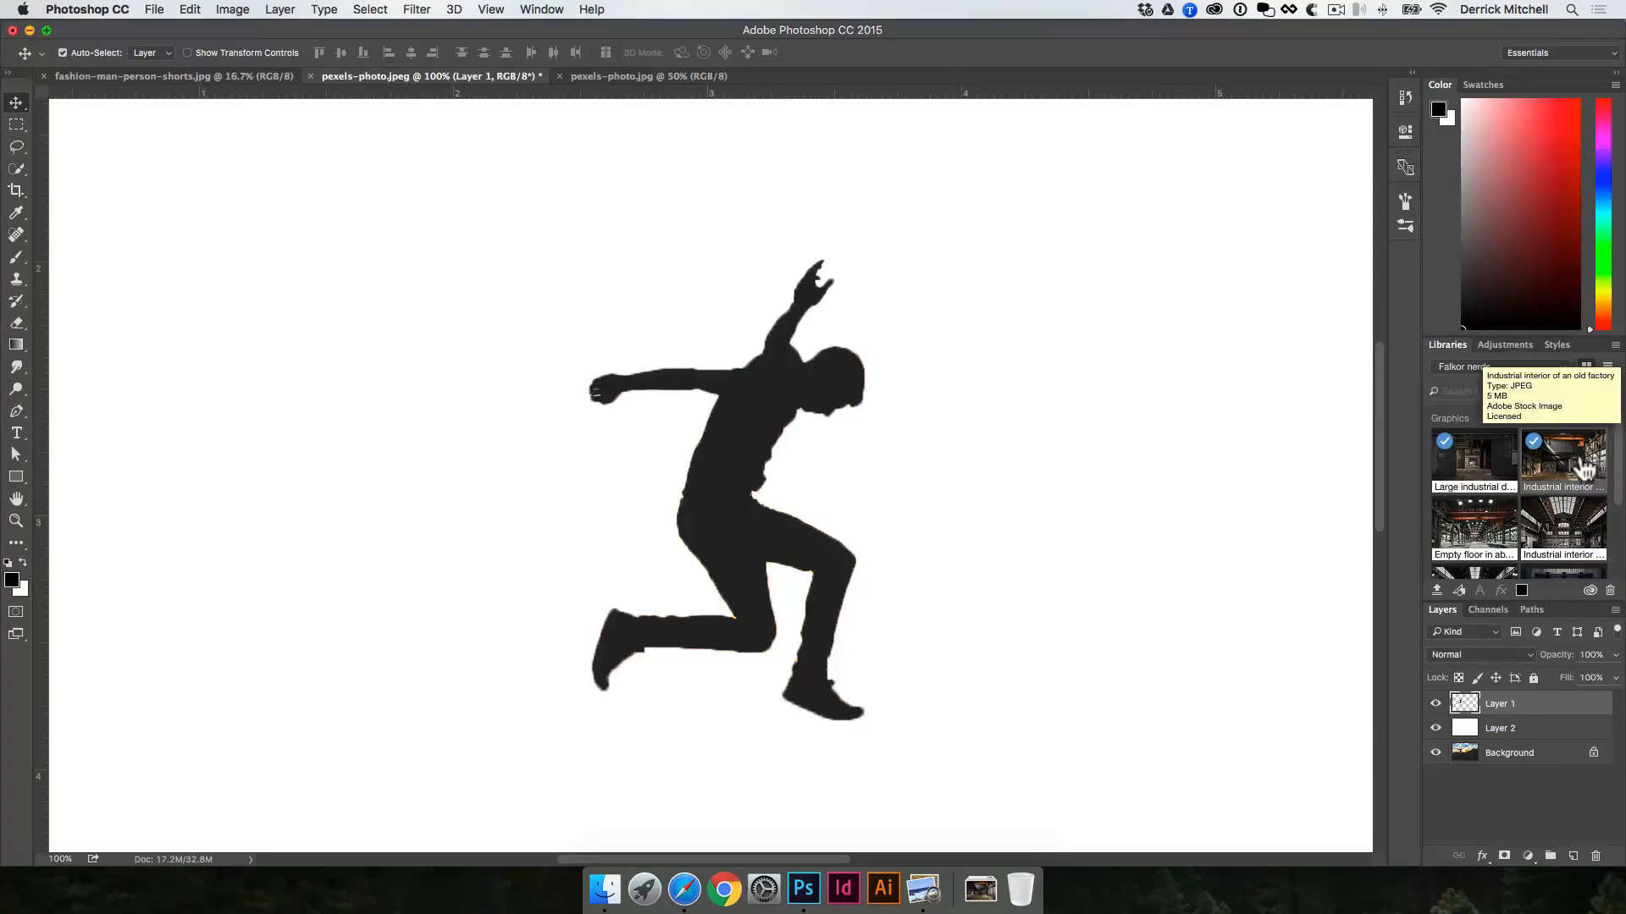
Step: Open the stock image "Industrial interior of an old factory" from the library and bring the cut-out silhouette into it as a layer
double_click(1587, 471)
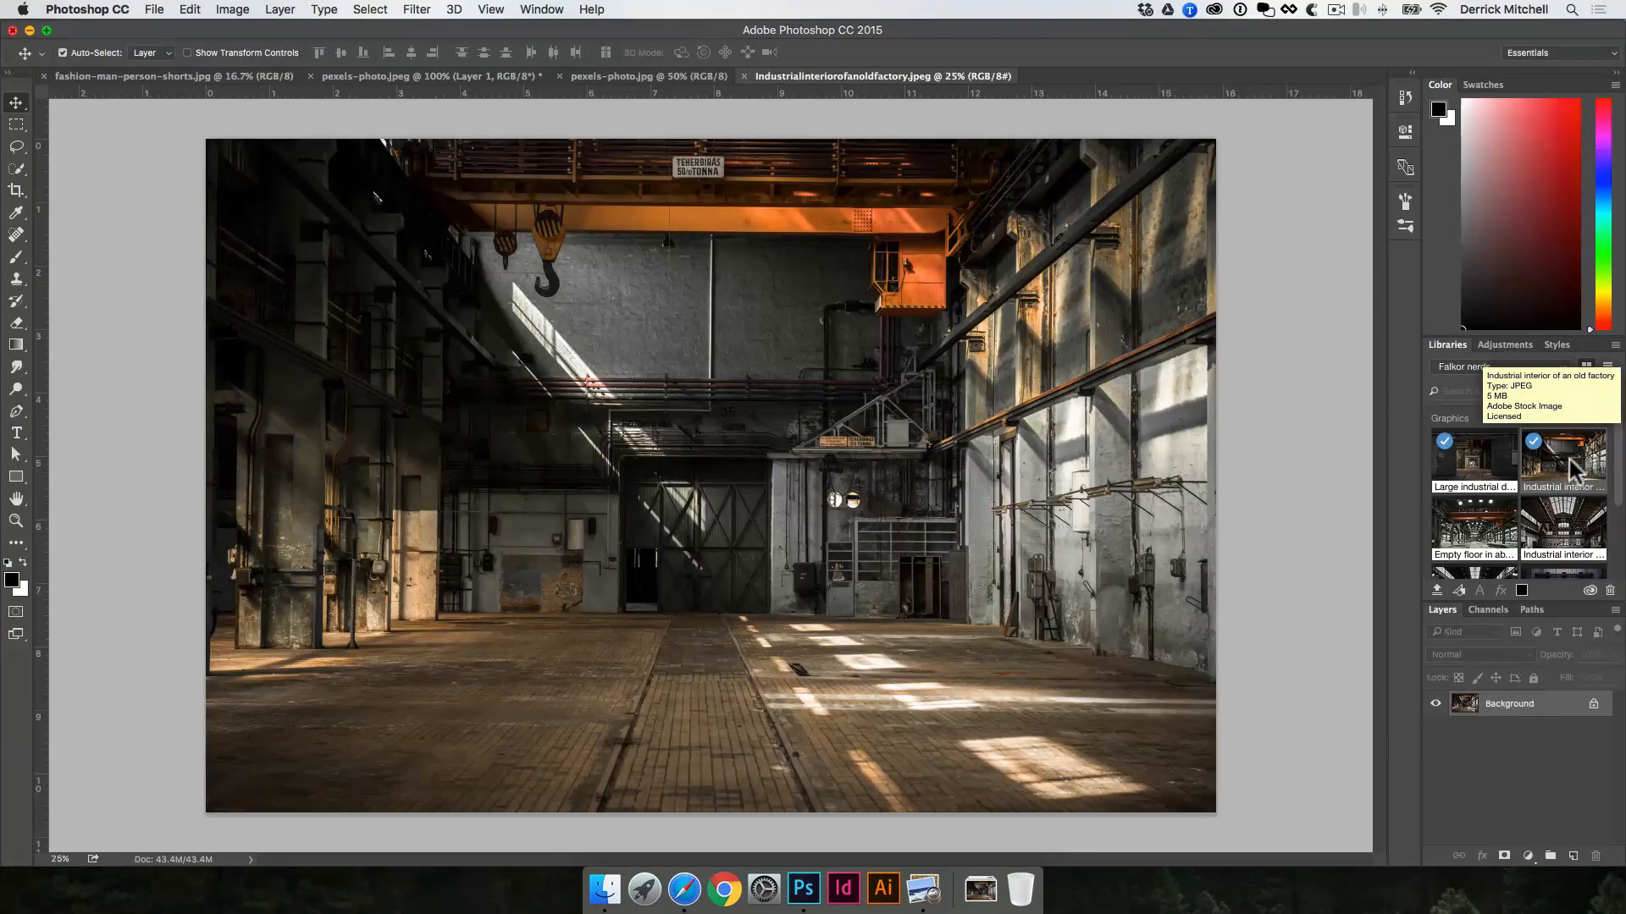
key("v")
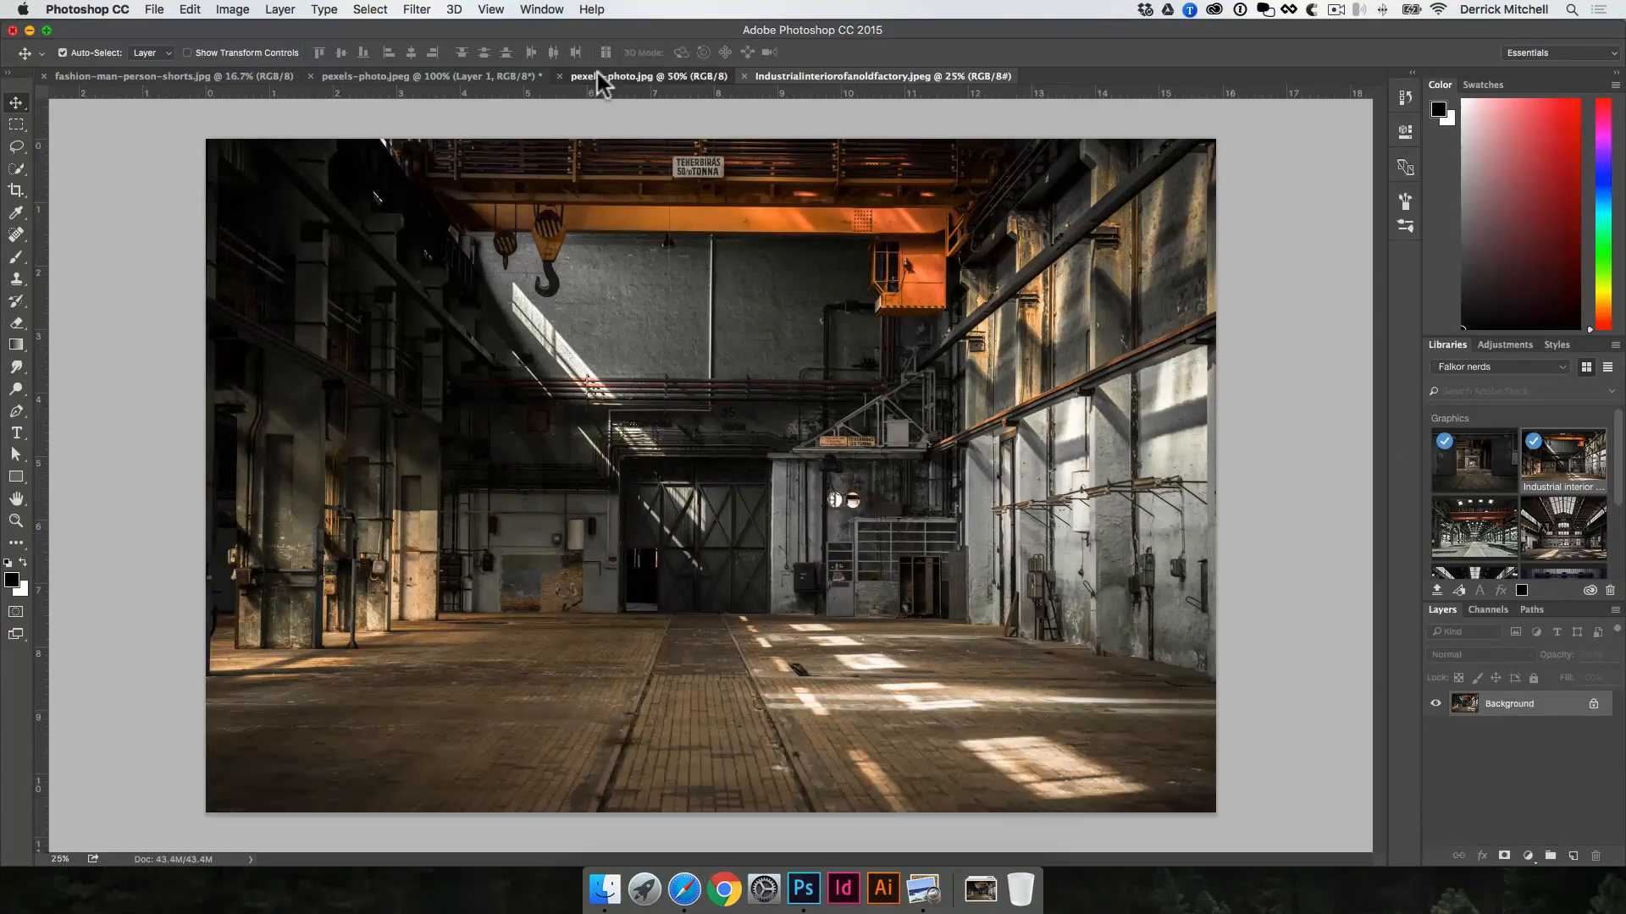
left_click(596, 74)
left_click(486, 77)
left_click_drag(751, 383, 863, 73)
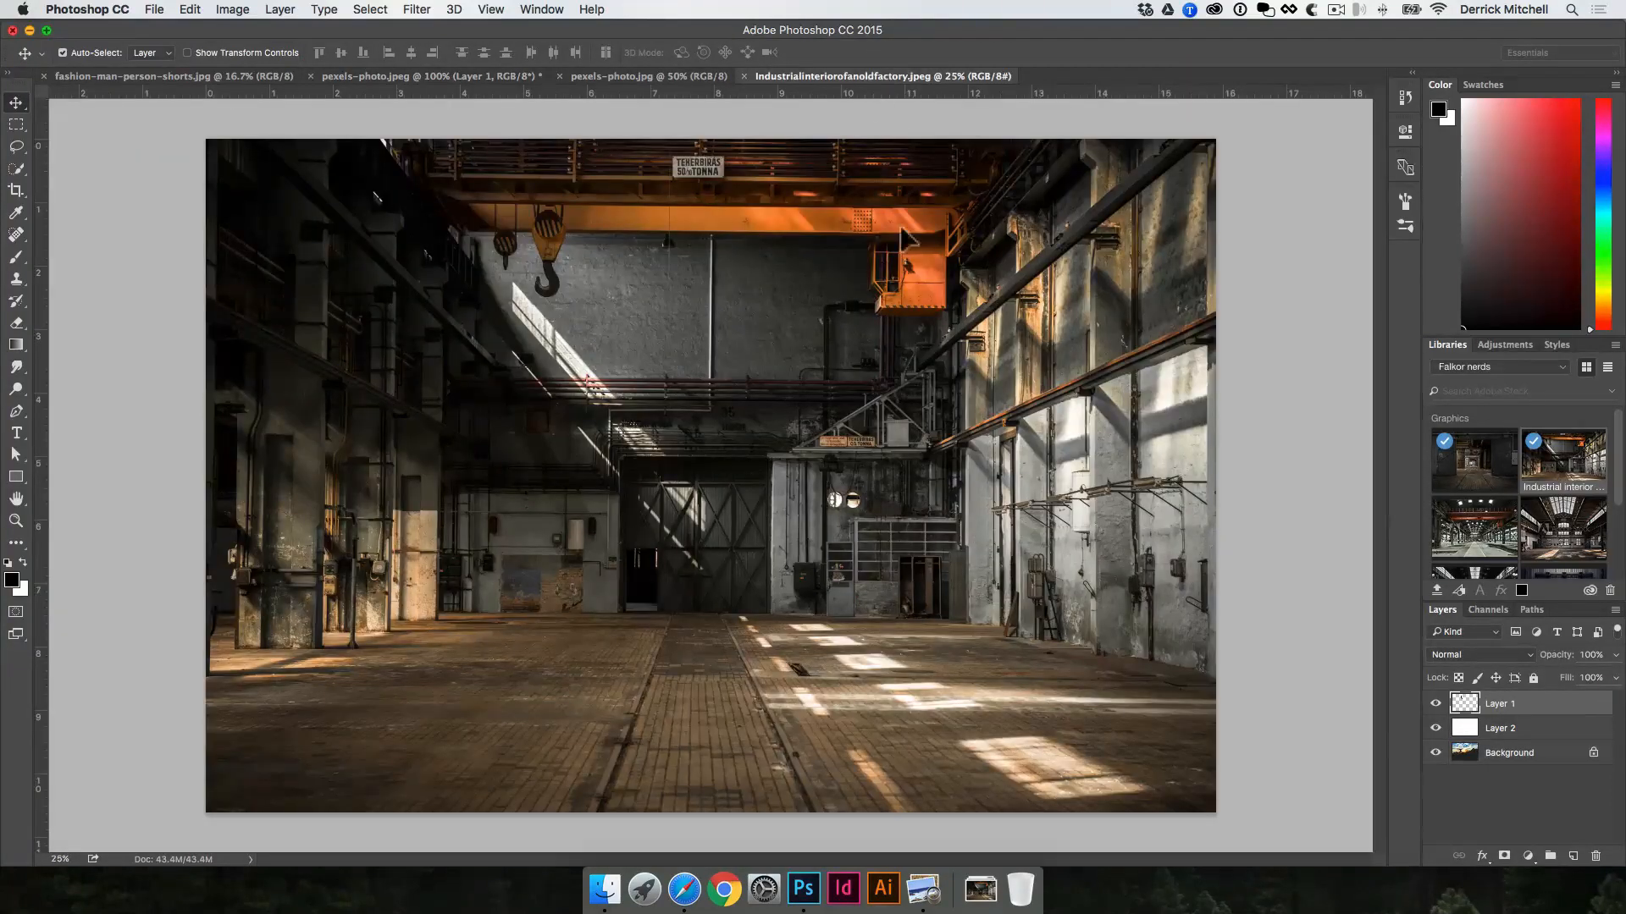
left_click_drag(558, 458, 568, 419)
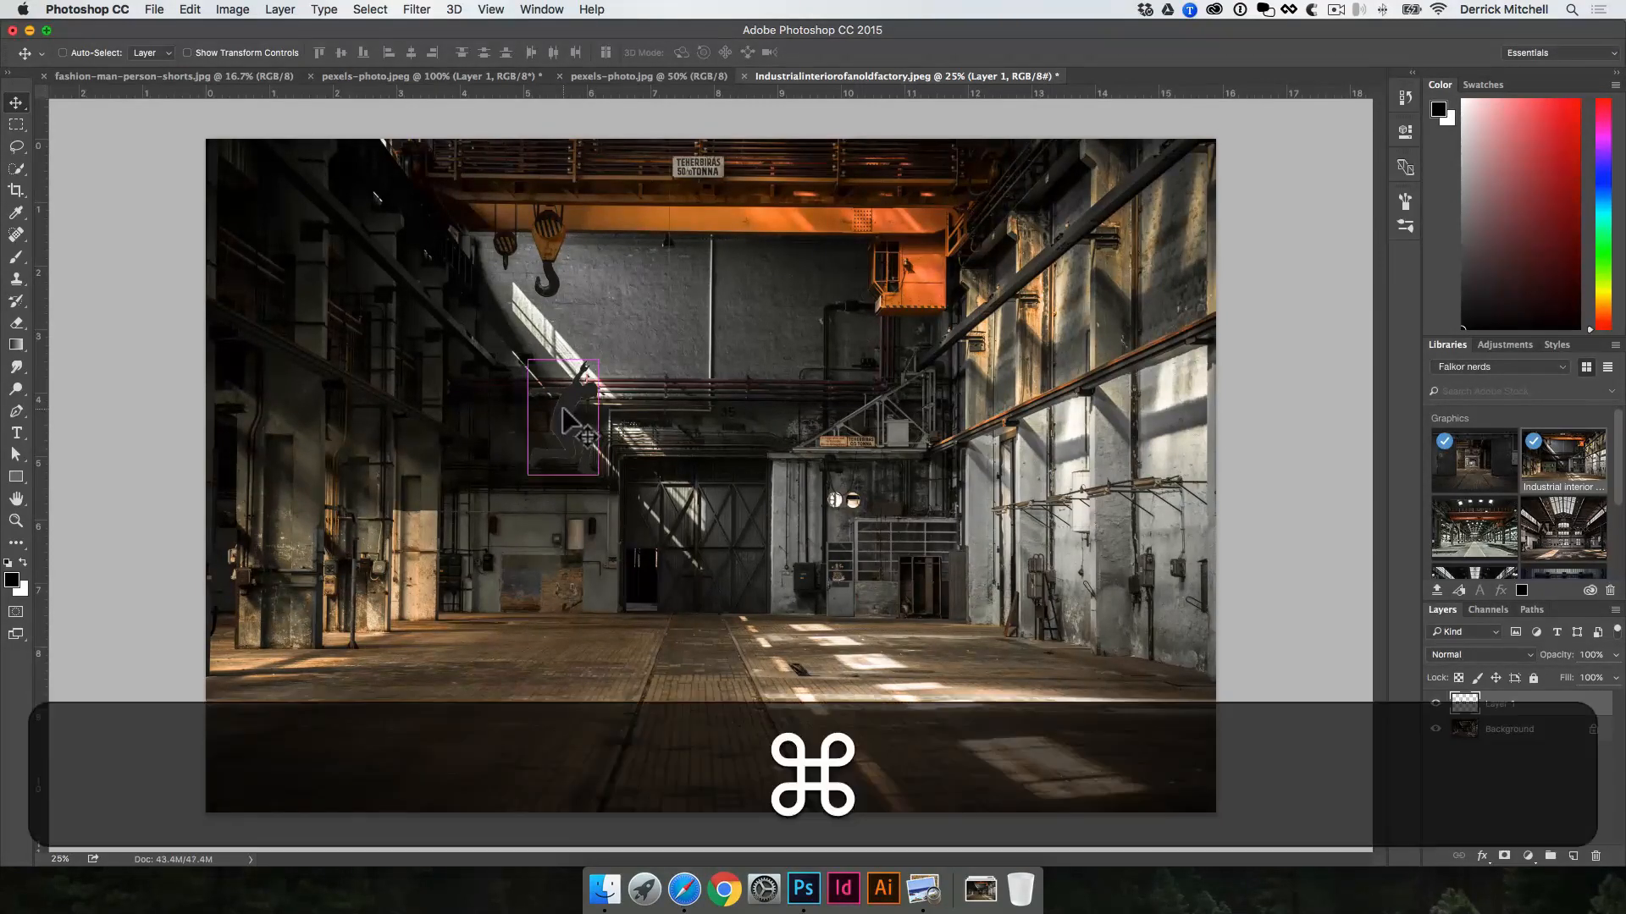
Step: Scale the silhouette proportionally to about 342% and place it over the left side of the factory floor
key("super+t")
left_click_drag(603, 476, 684, 617)
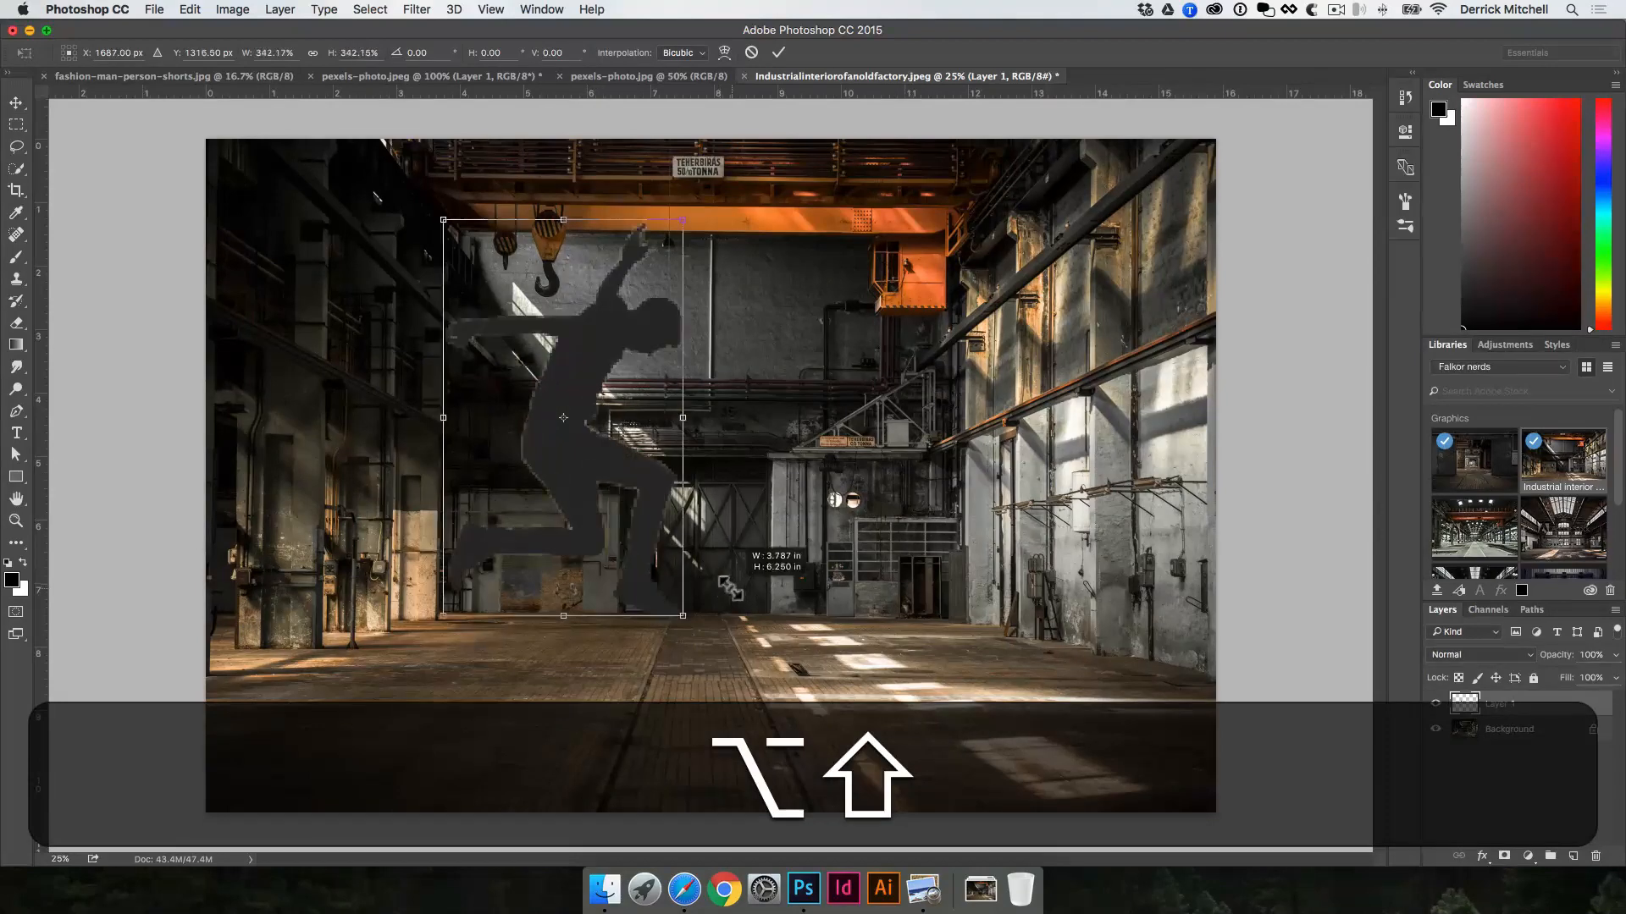
key("Return")
key("v")
left_click_drag(592, 453, 479, 535)
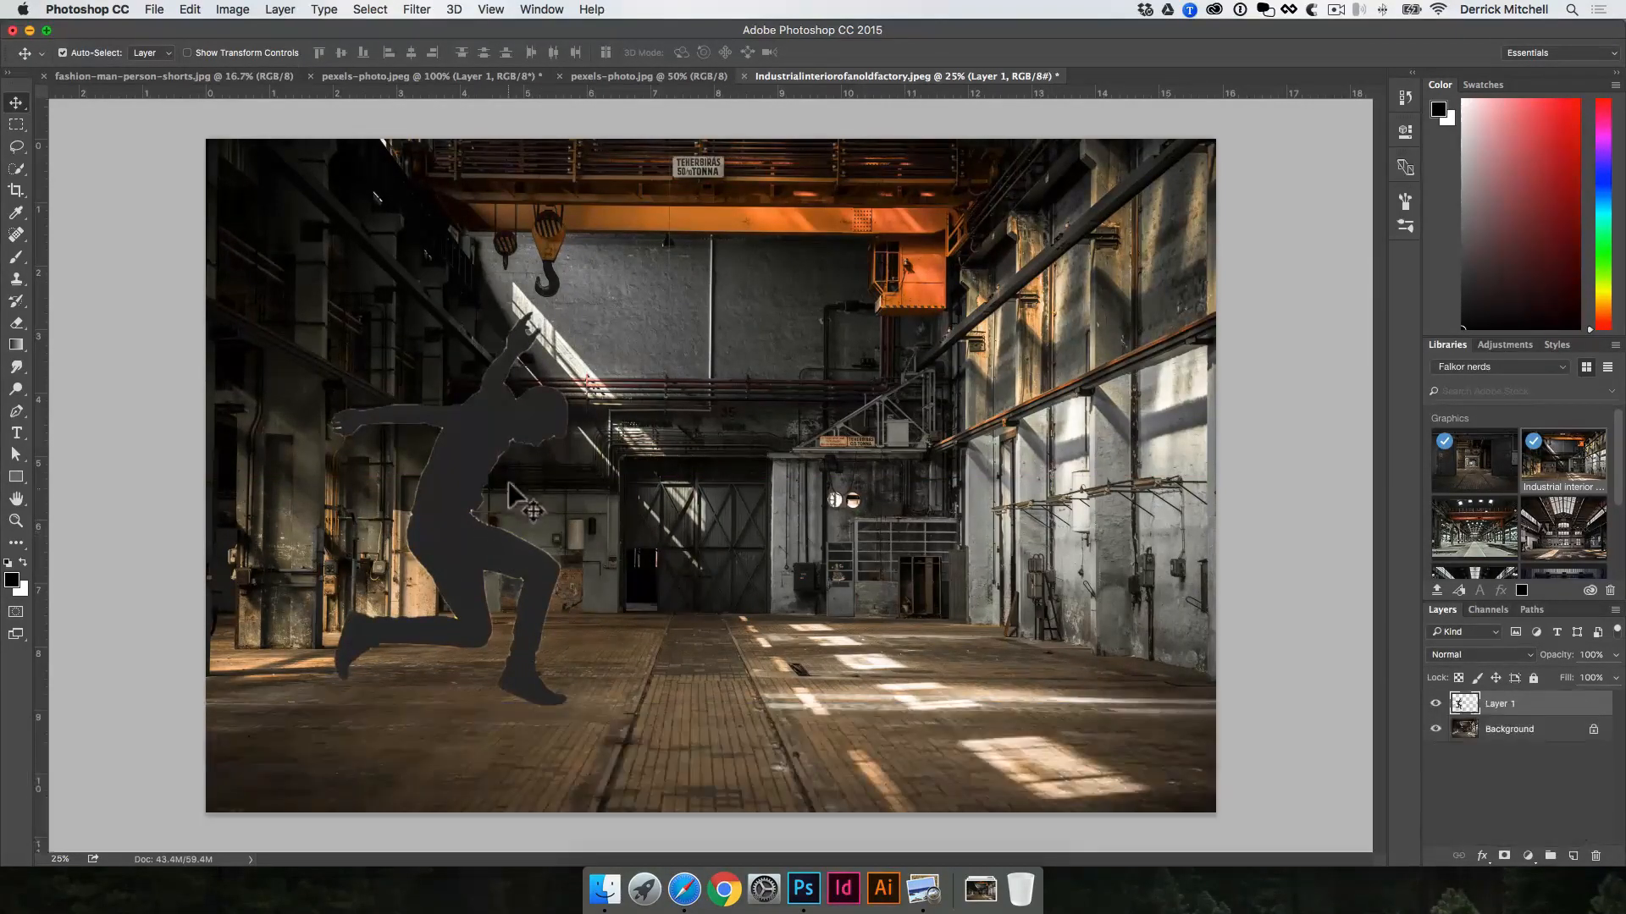
Step: Examine the silhouette's cut-out edges against the factory background up close
left_click(445, 472, "super")
left_click(587, 468, "super")
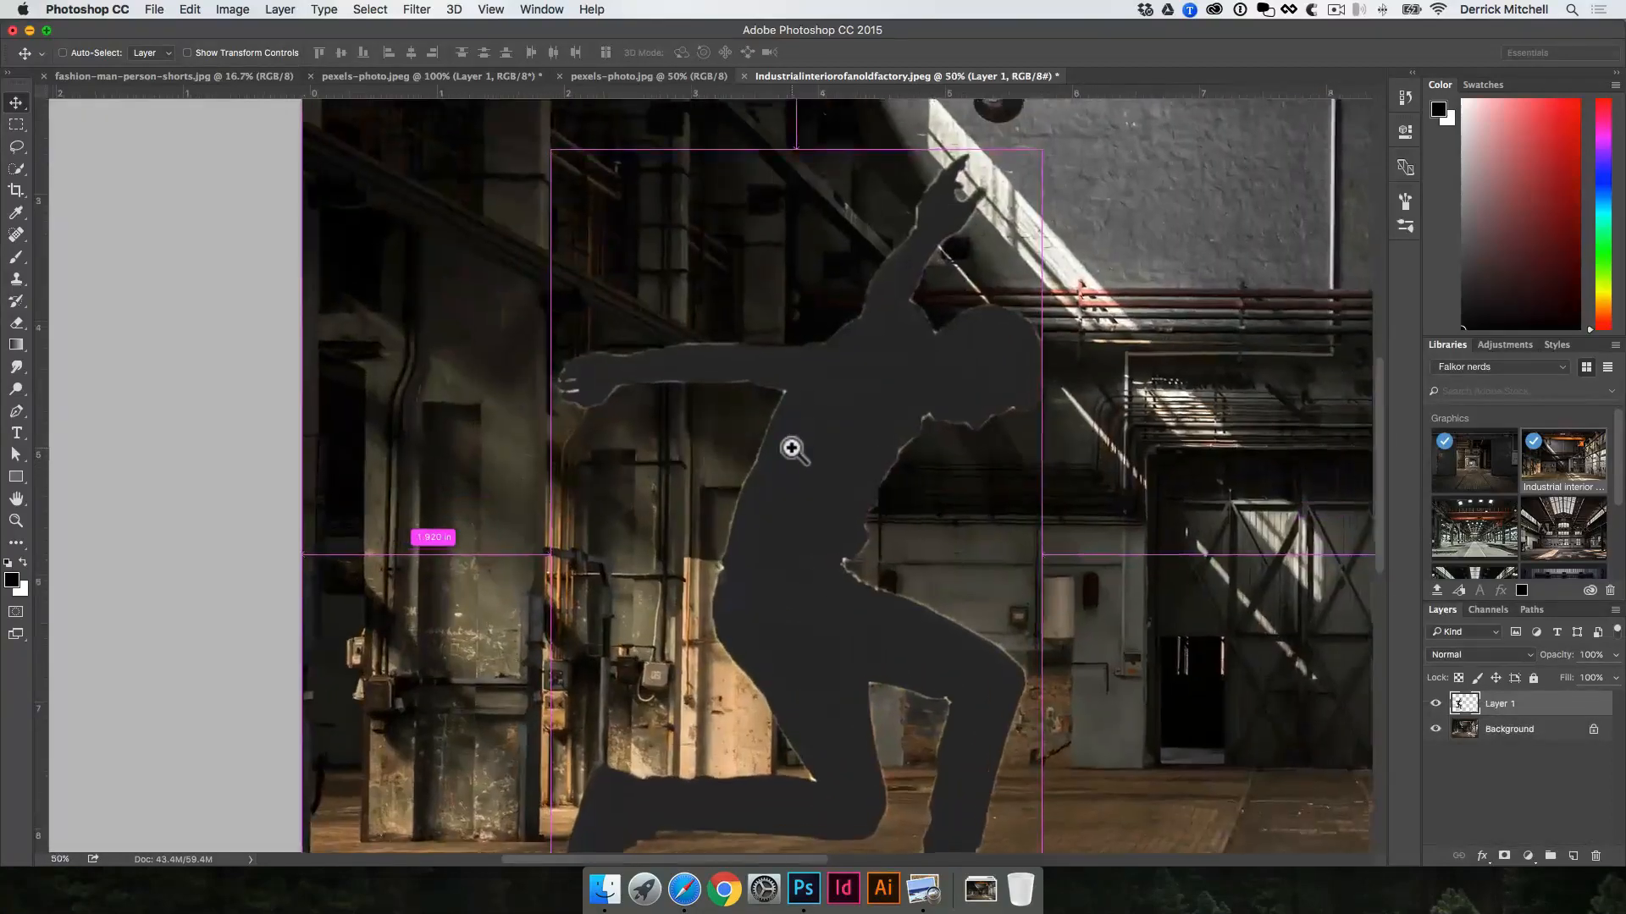
left_click(789, 447, "super")
left_click(791, 446, "super")
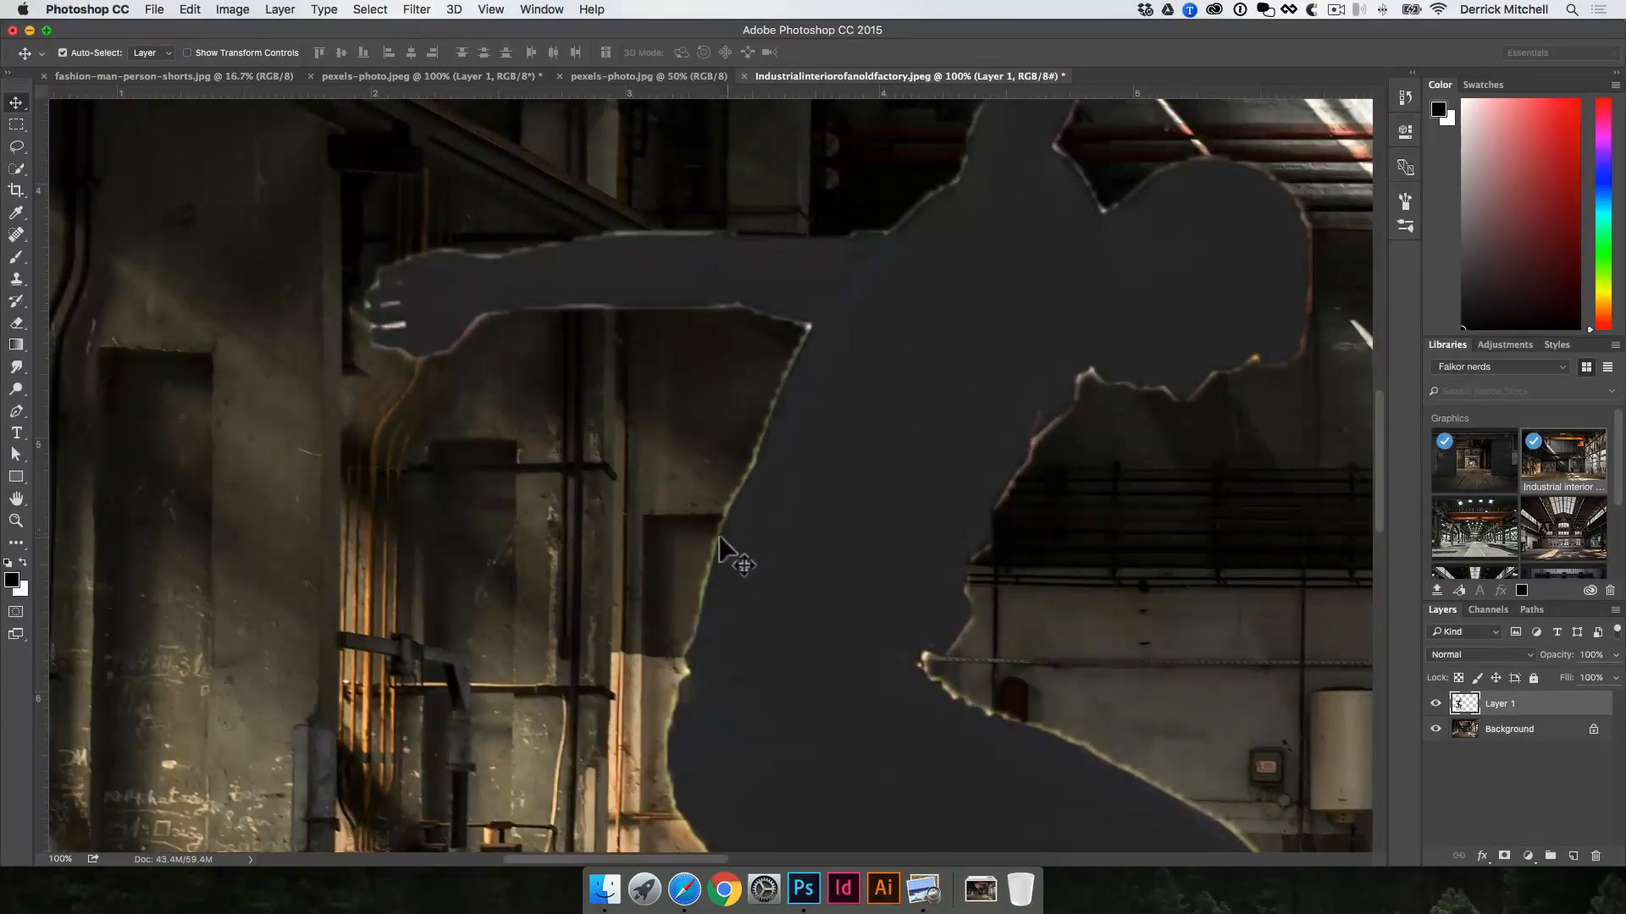
left_click_drag(784, 544, 1045, 345)
left_click(1048, 346, "alt")
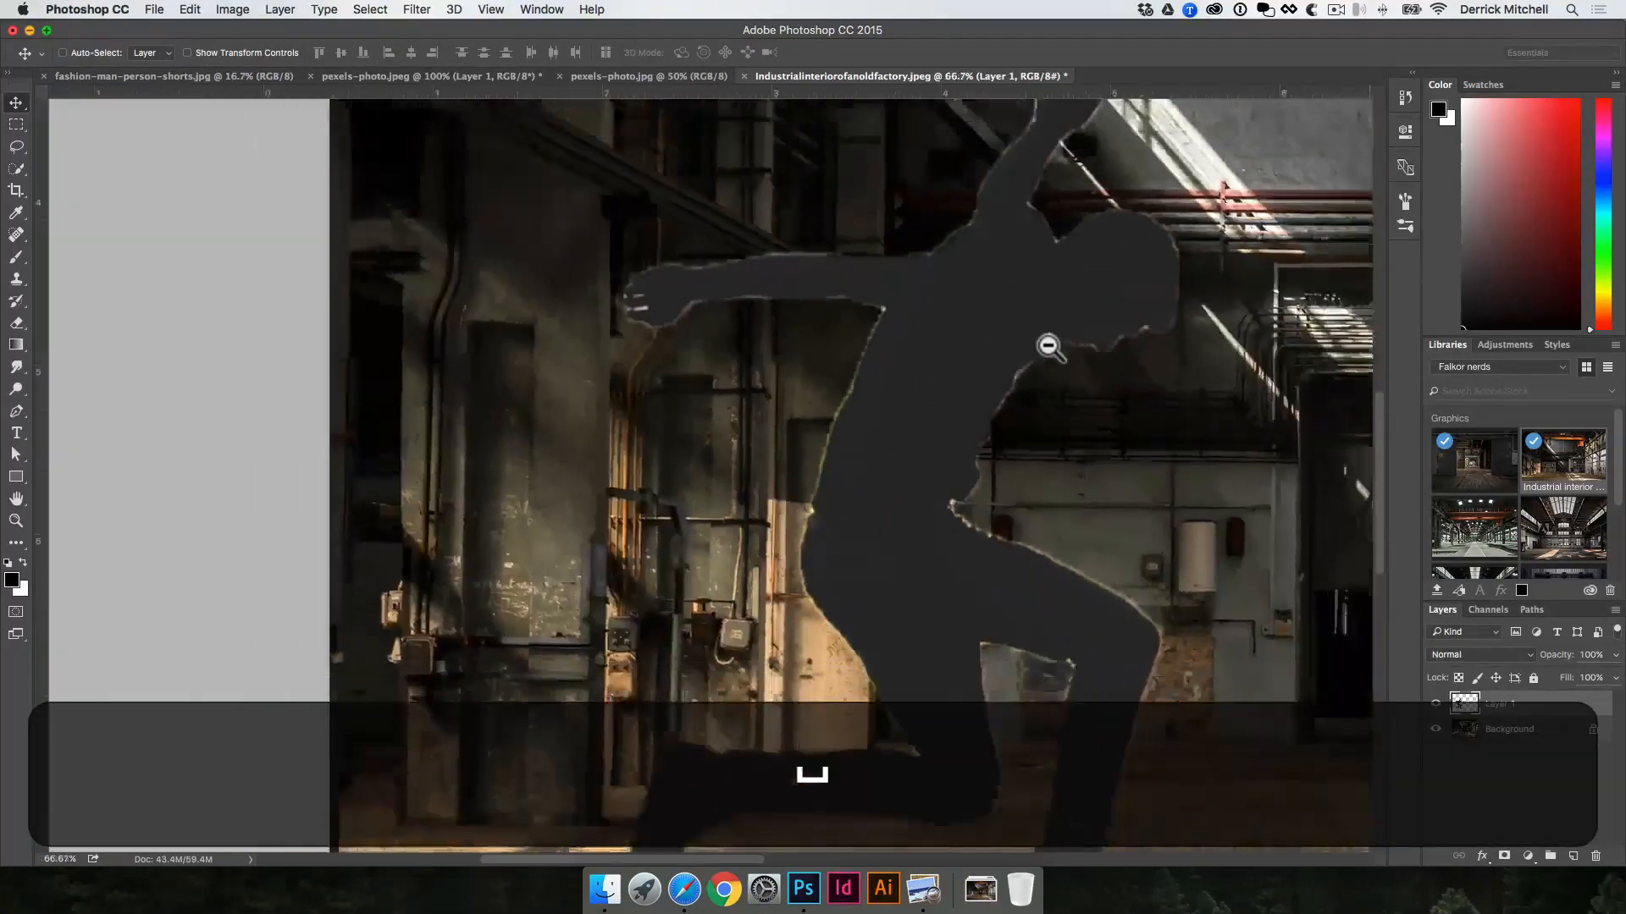
left_click(1049, 346, "alt")
left_click(1049, 343, "alt")
key("v")
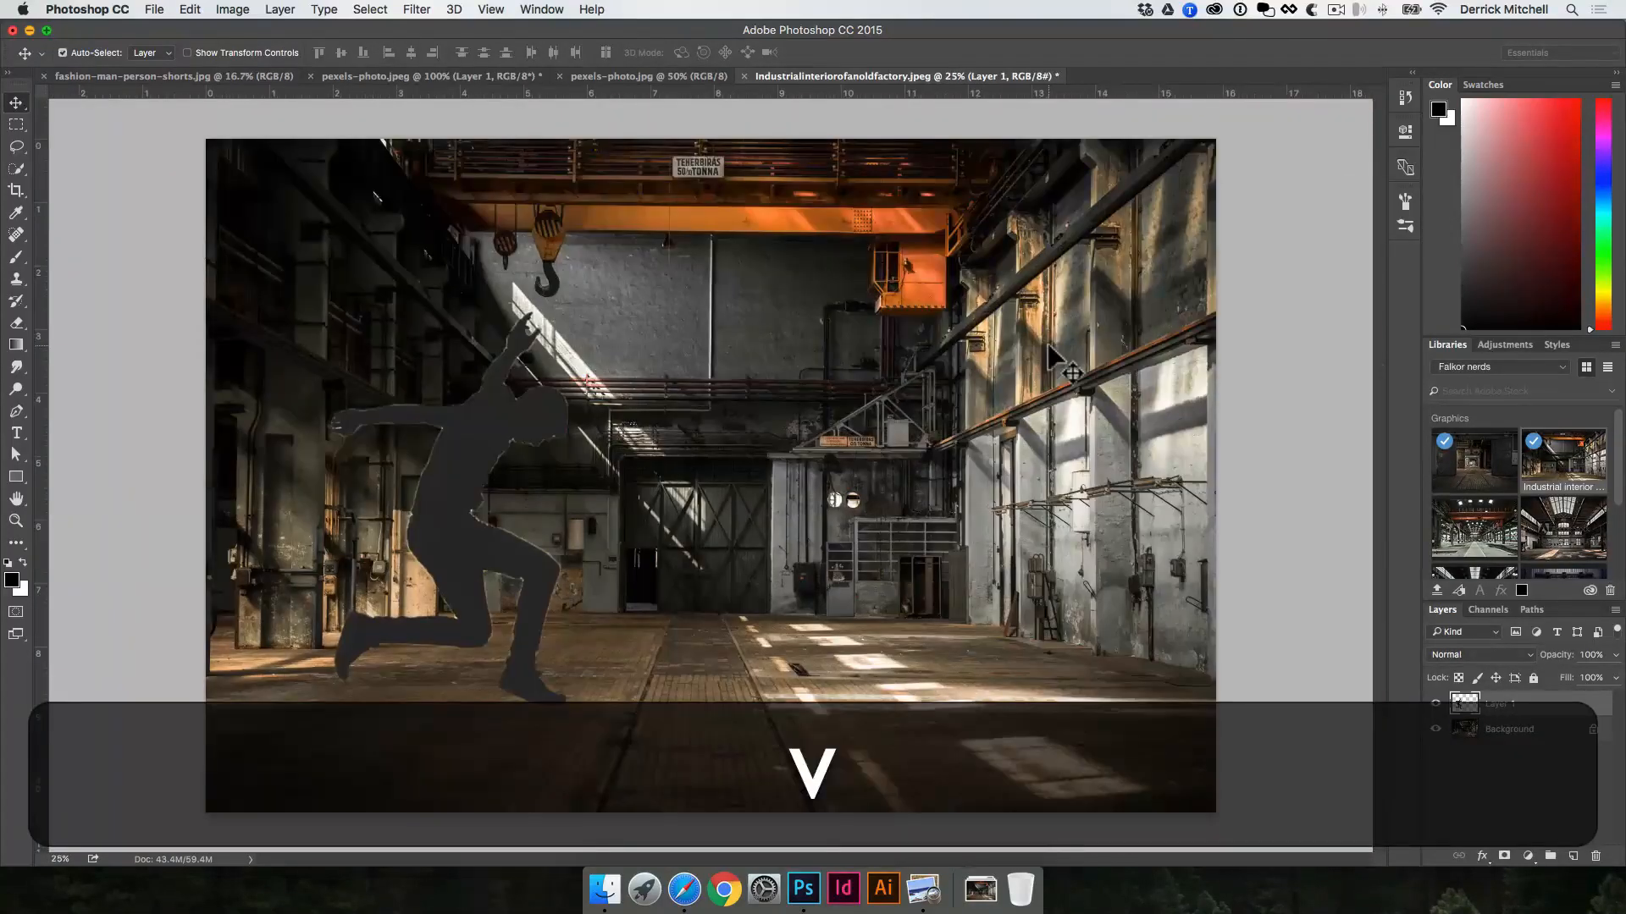
Step: Delete the silhouette layer from the factory image, and delete the two layers above the background in pexels-photo.jpeg
key("BackSpace")
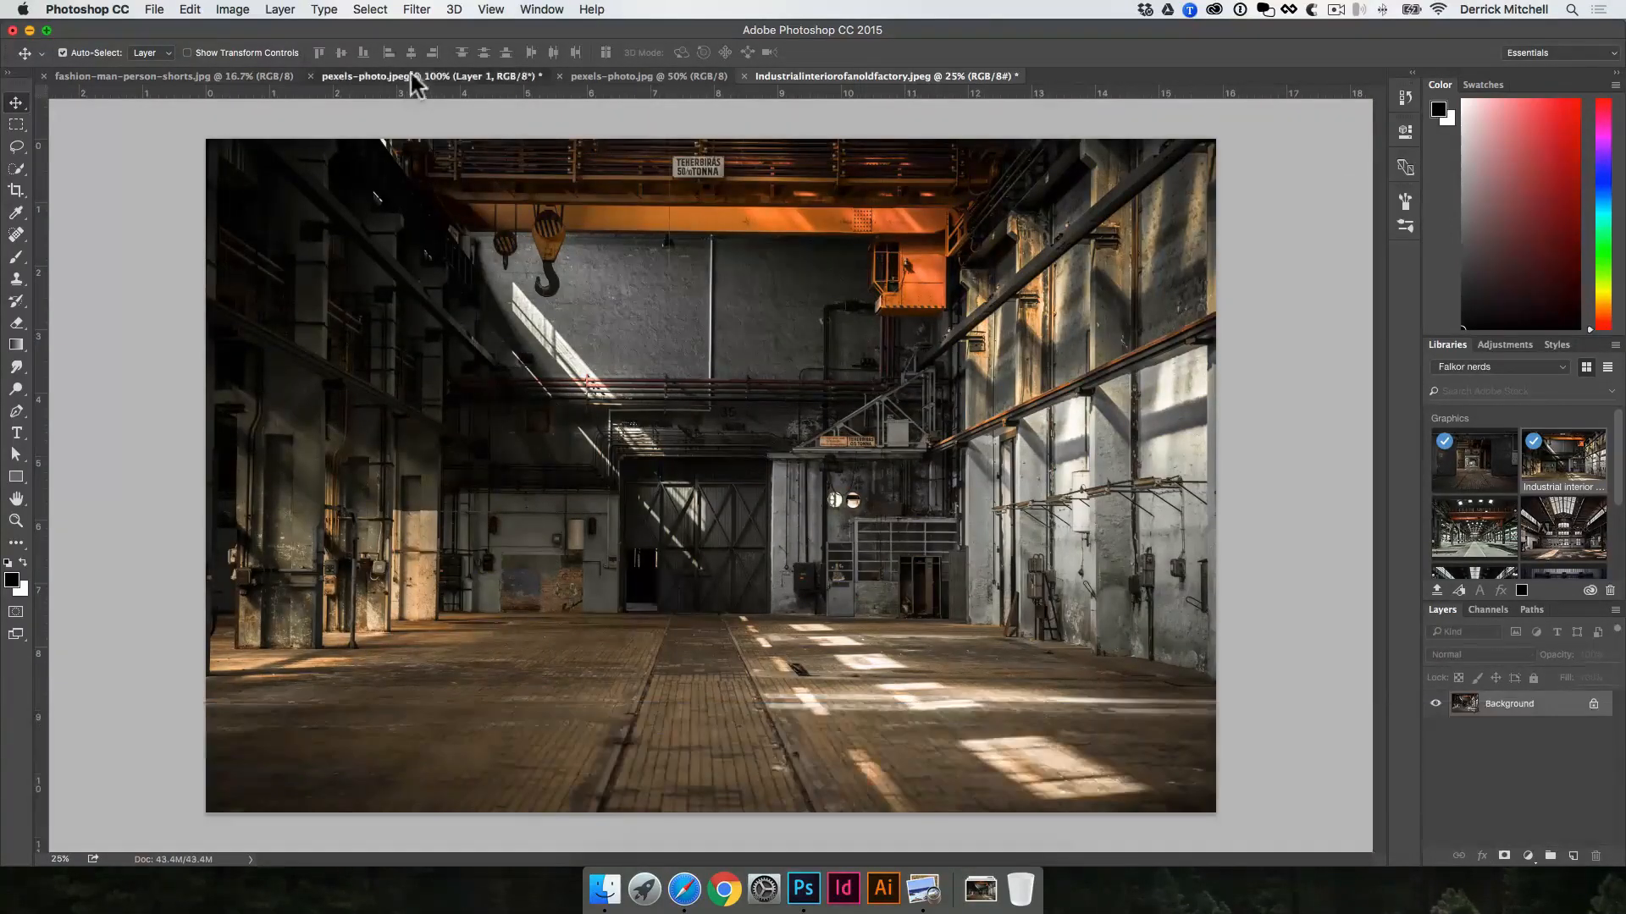
left_click(410, 75)
left_click(1575, 729, "super")
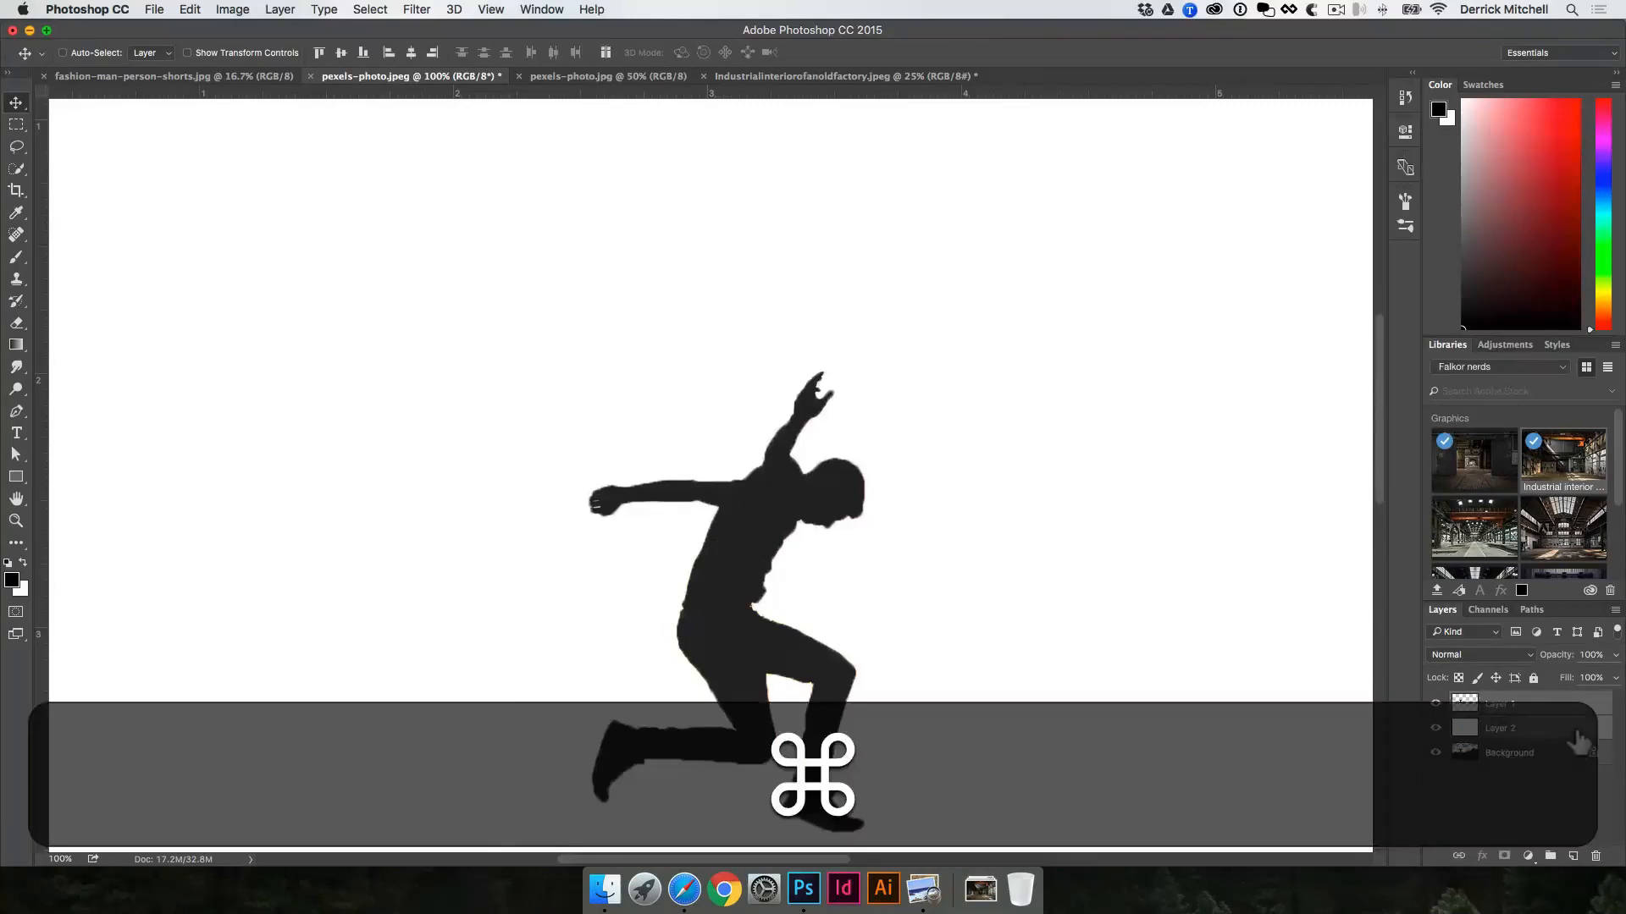
key("v")
key("BackSpace")
Step: Select the jumping man's silhouette in the sunset photo with the Magic Wand tool at a tolerance of 20
key("w")
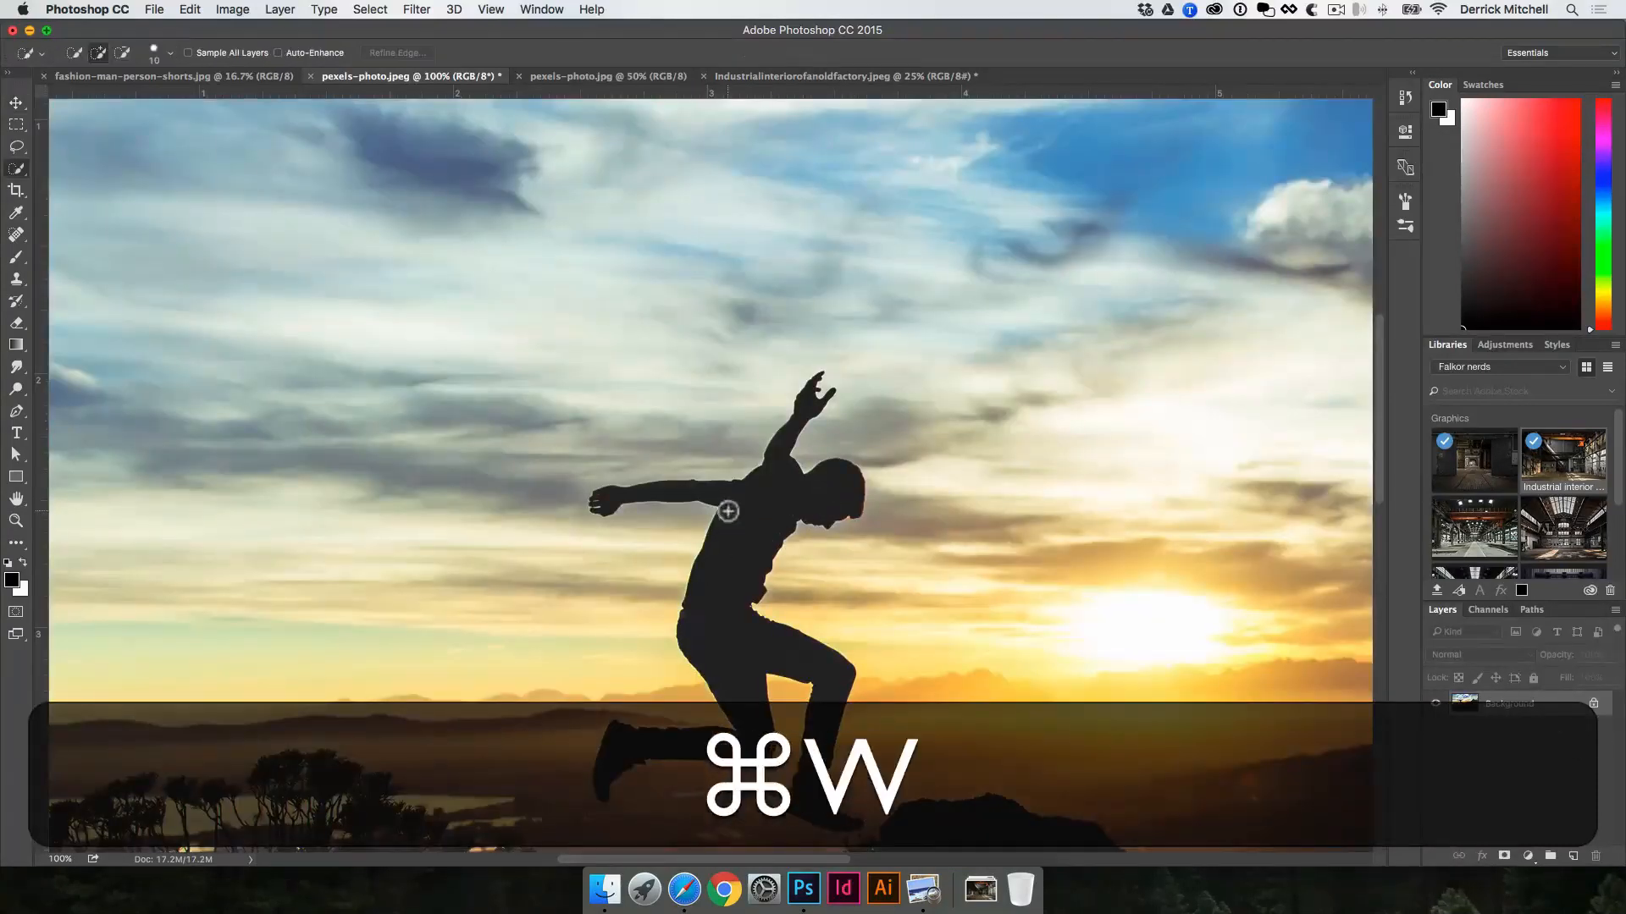
left_click(22, 168)
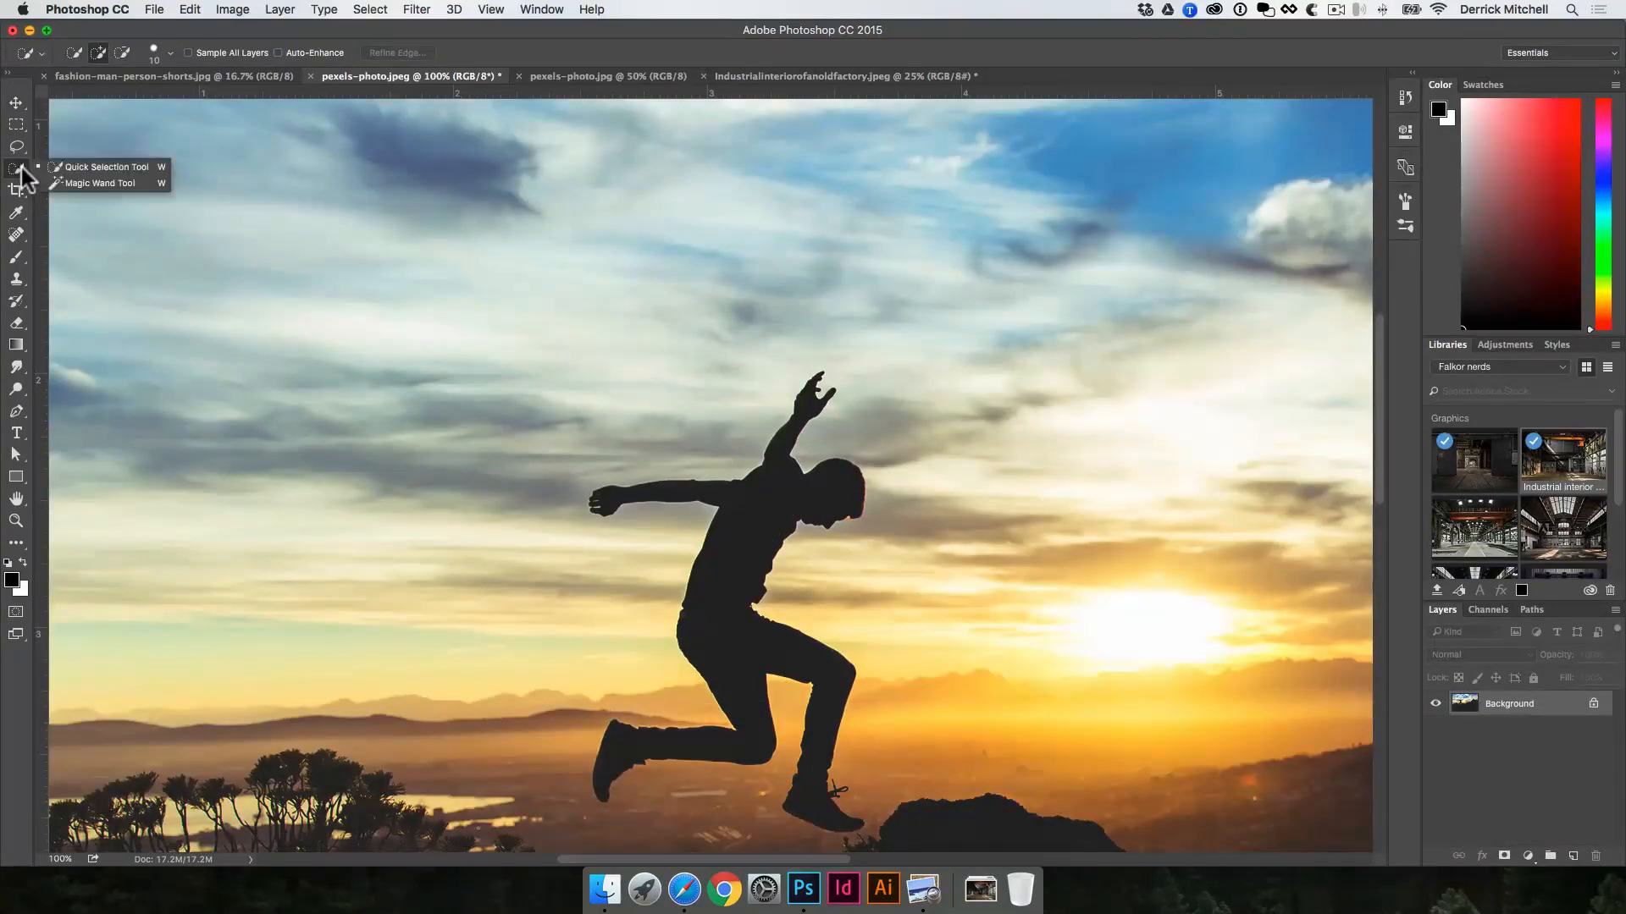
left_click(83, 183)
left_click(744, 540)
scroll(744, 525, "down", 4)
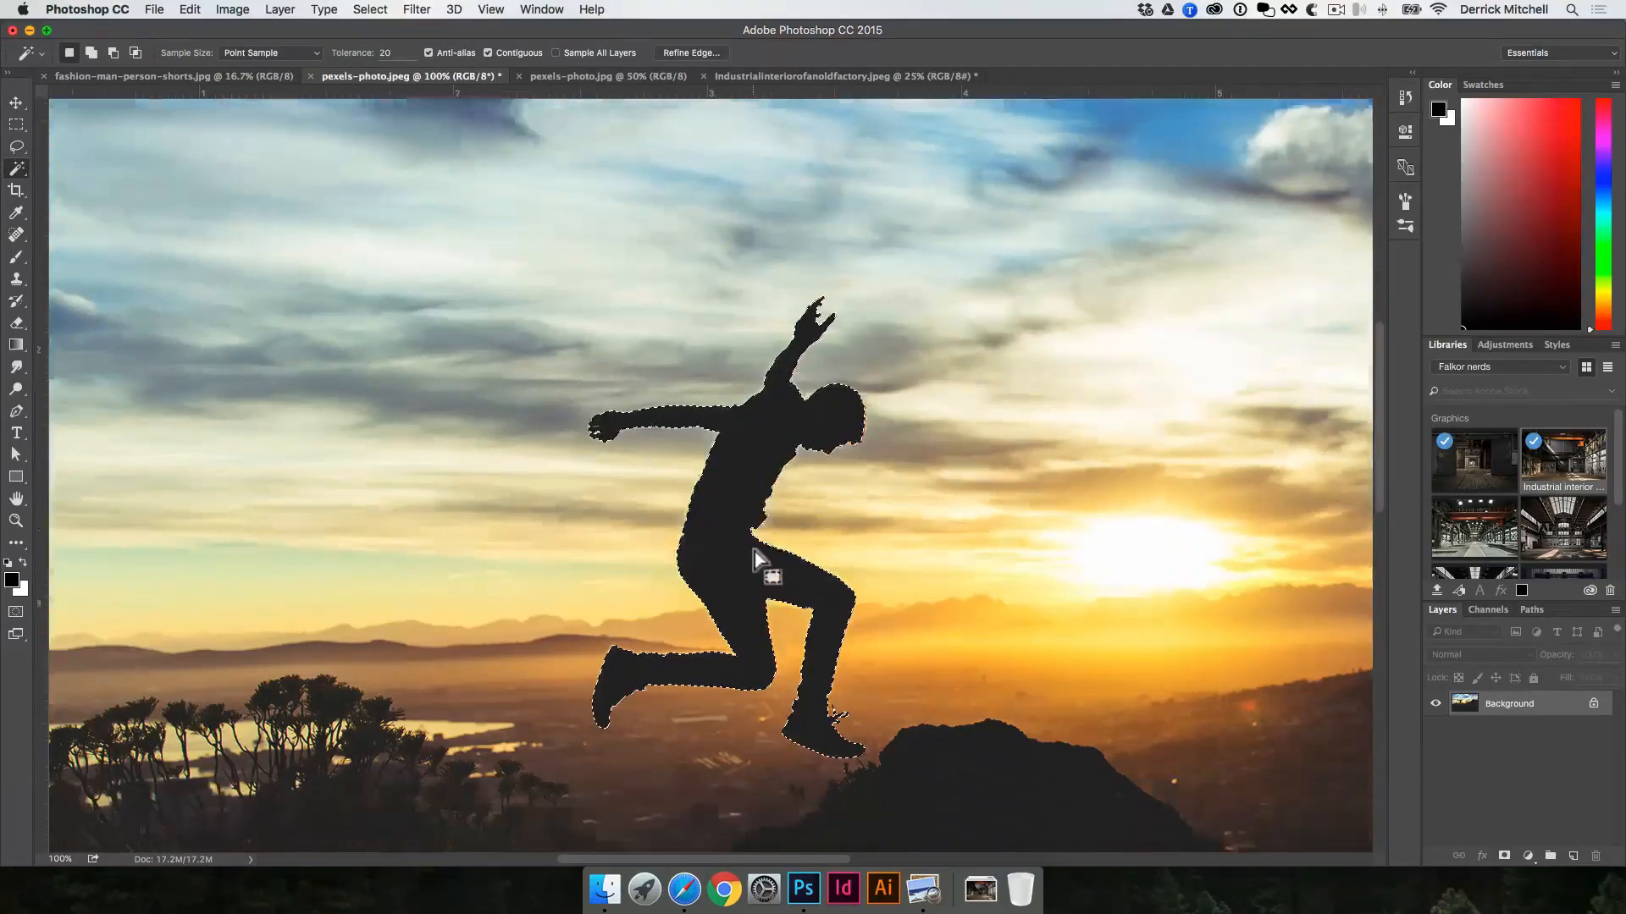
scroll(741, 441, "up", 3)
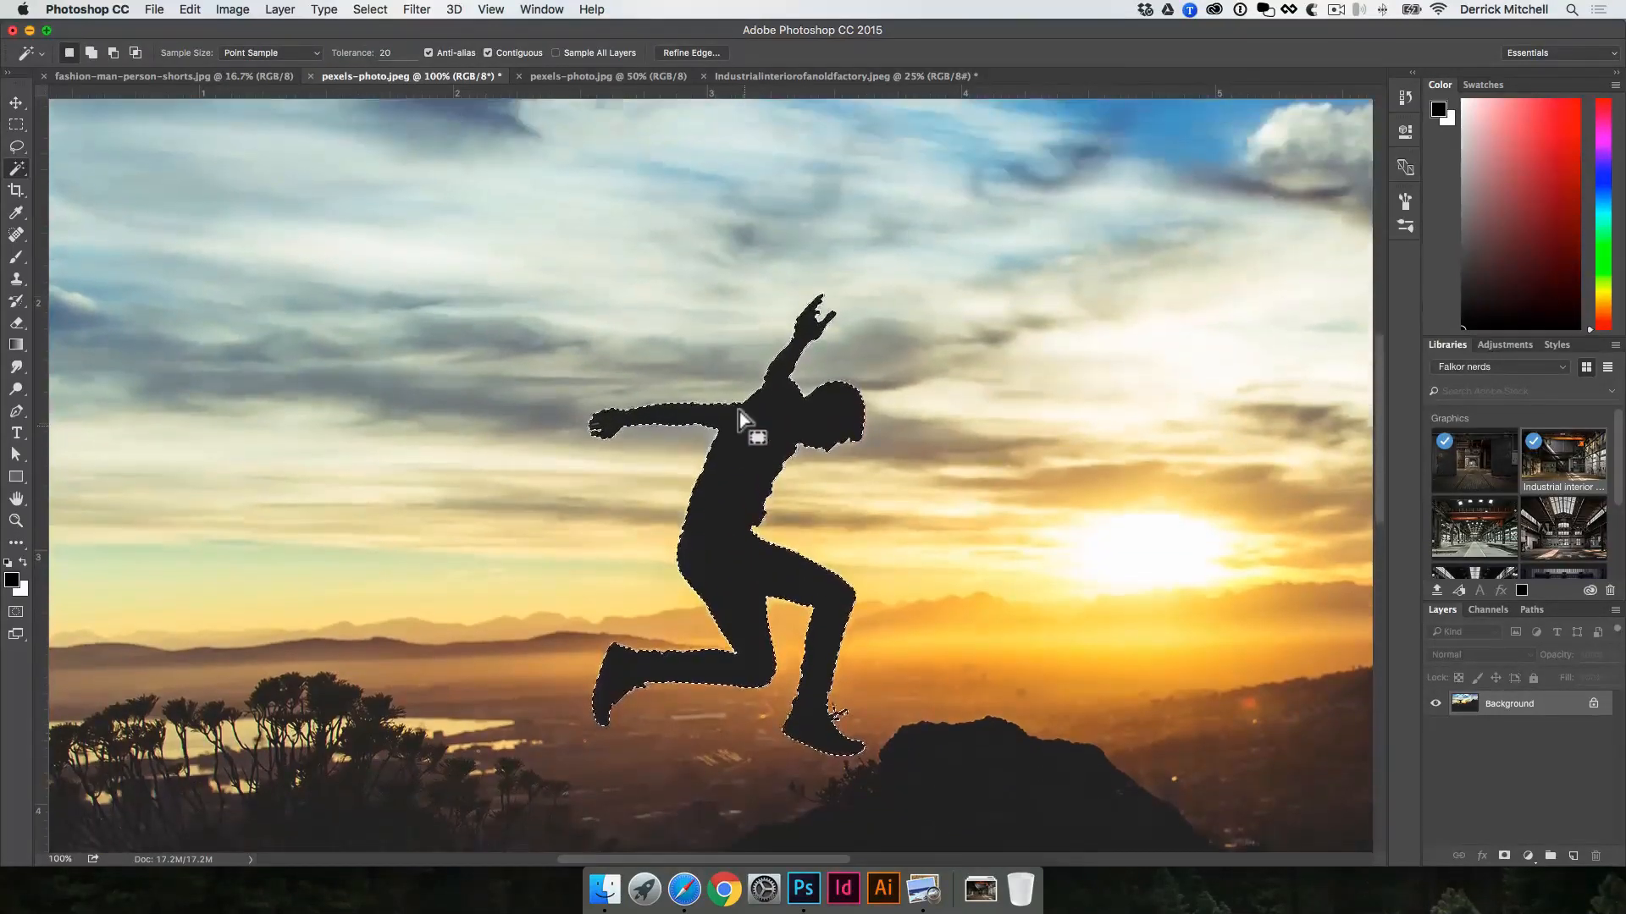
Step: Switch to fashion-man-person-shorts.jpg, try selecting its grey backdrop with the Magic Wand at tolerance 20, and clear the selection
left_click(226, 75)
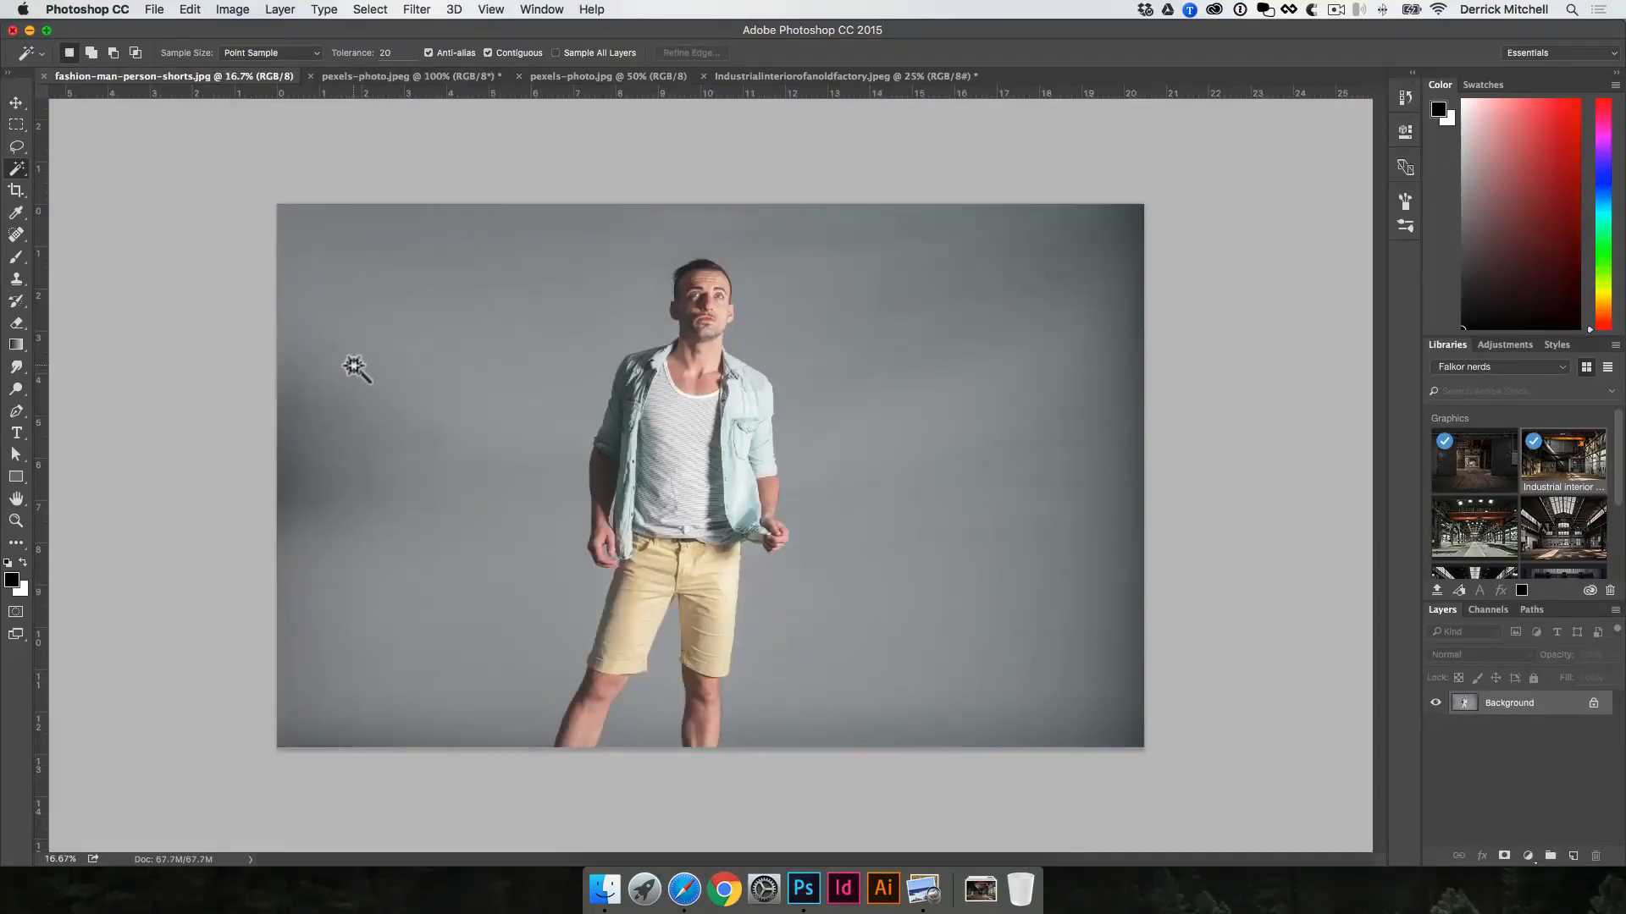
left_click(352, 365)
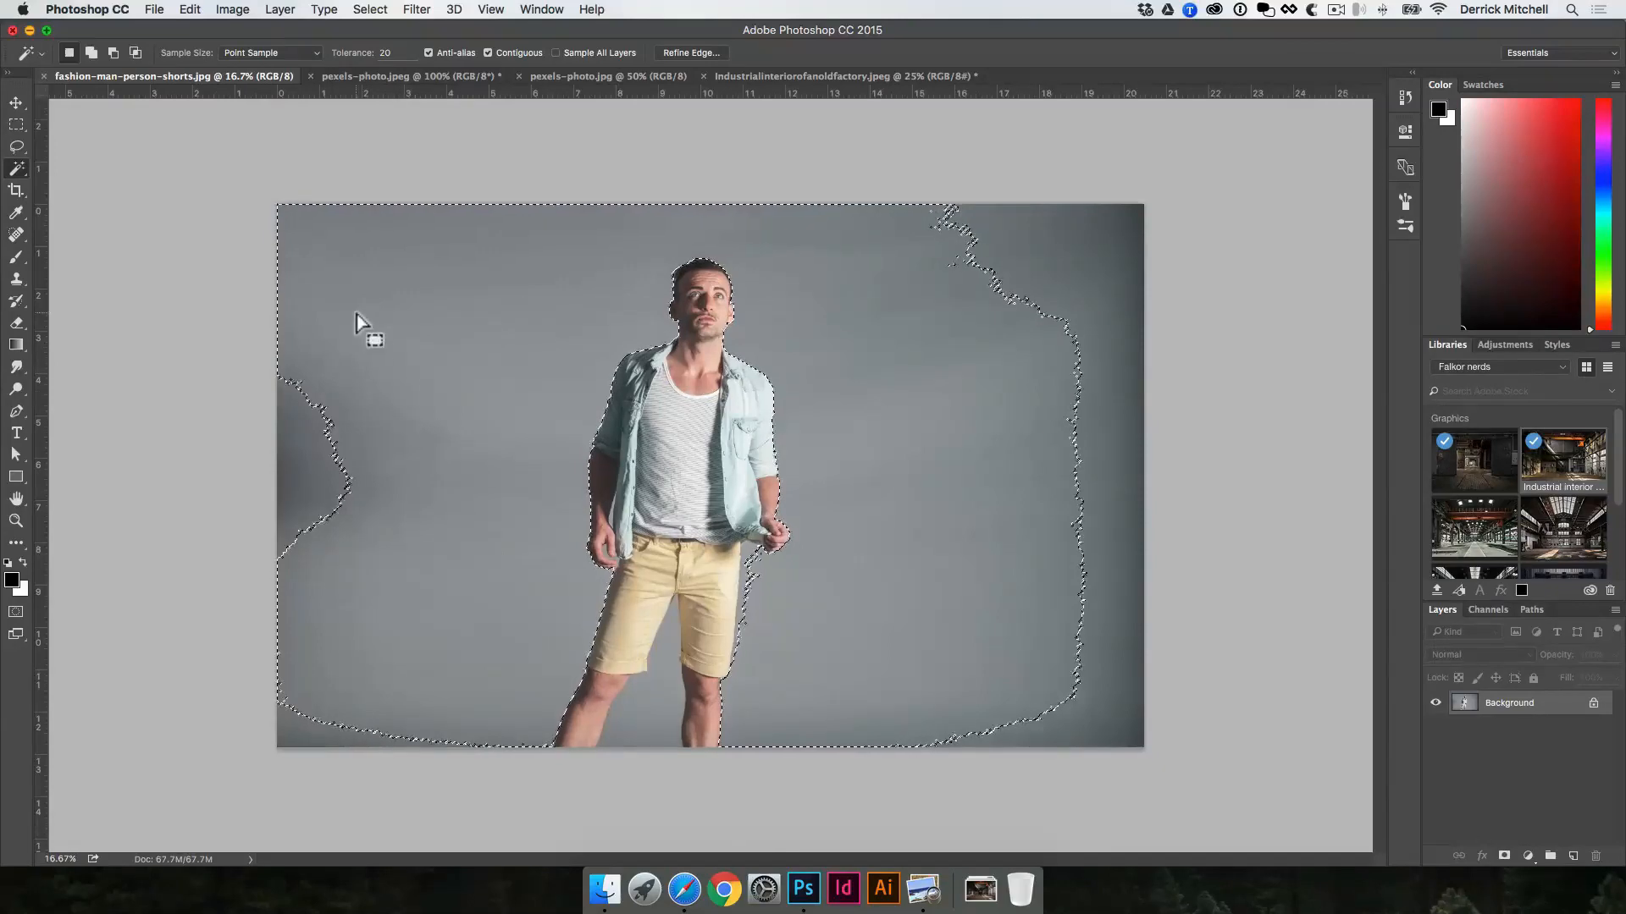
left_click(386, 52)
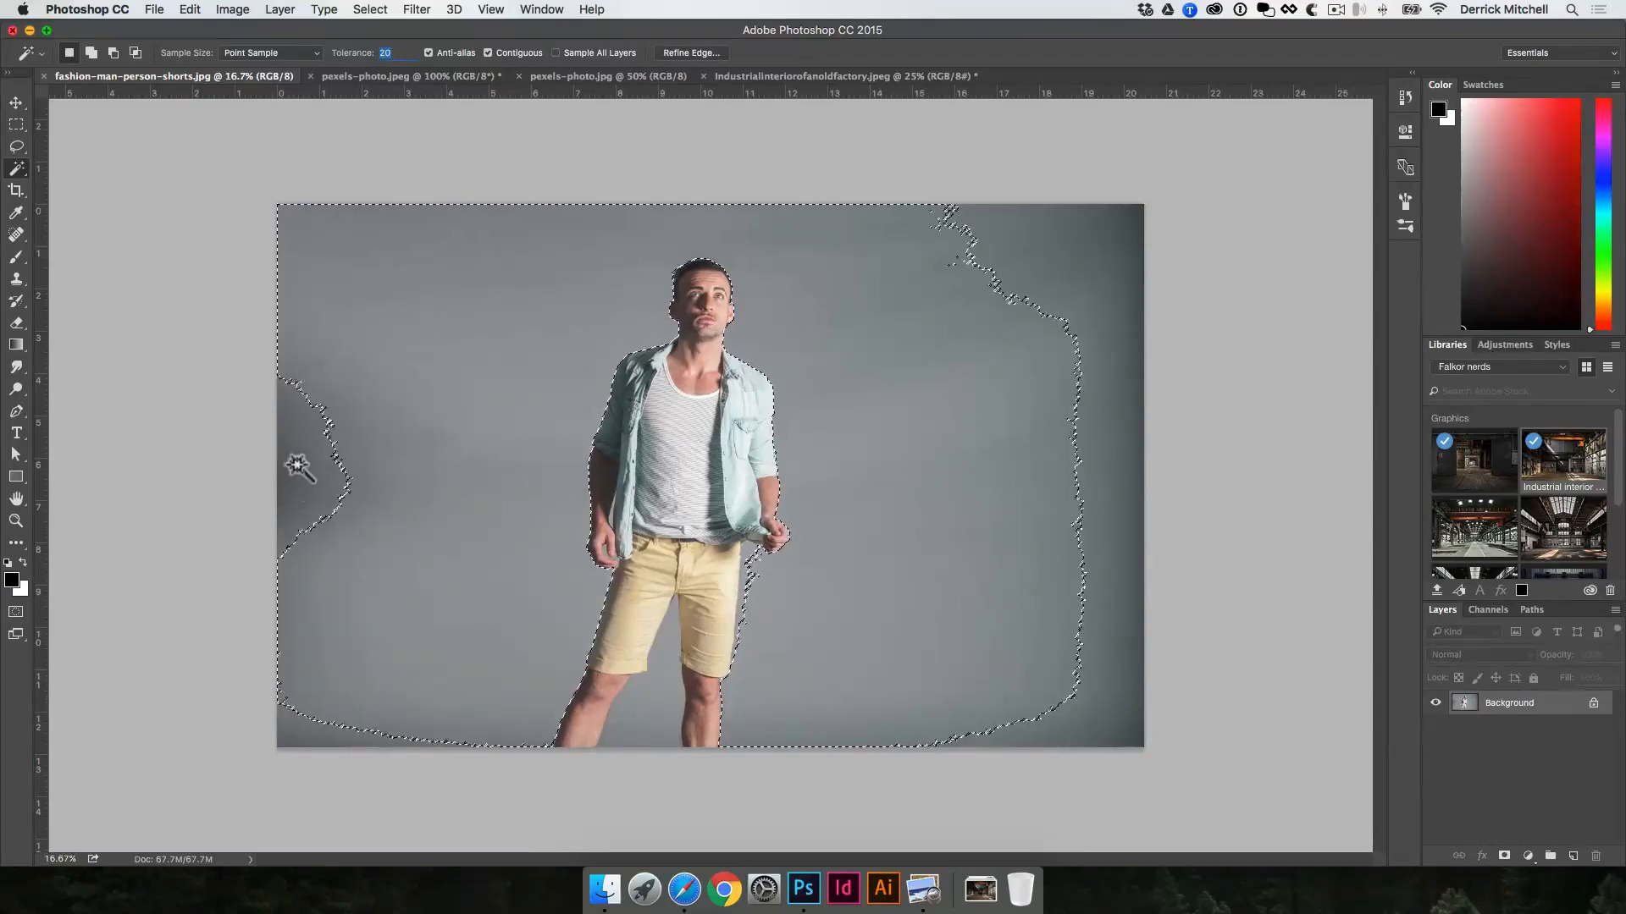
key("super+d")
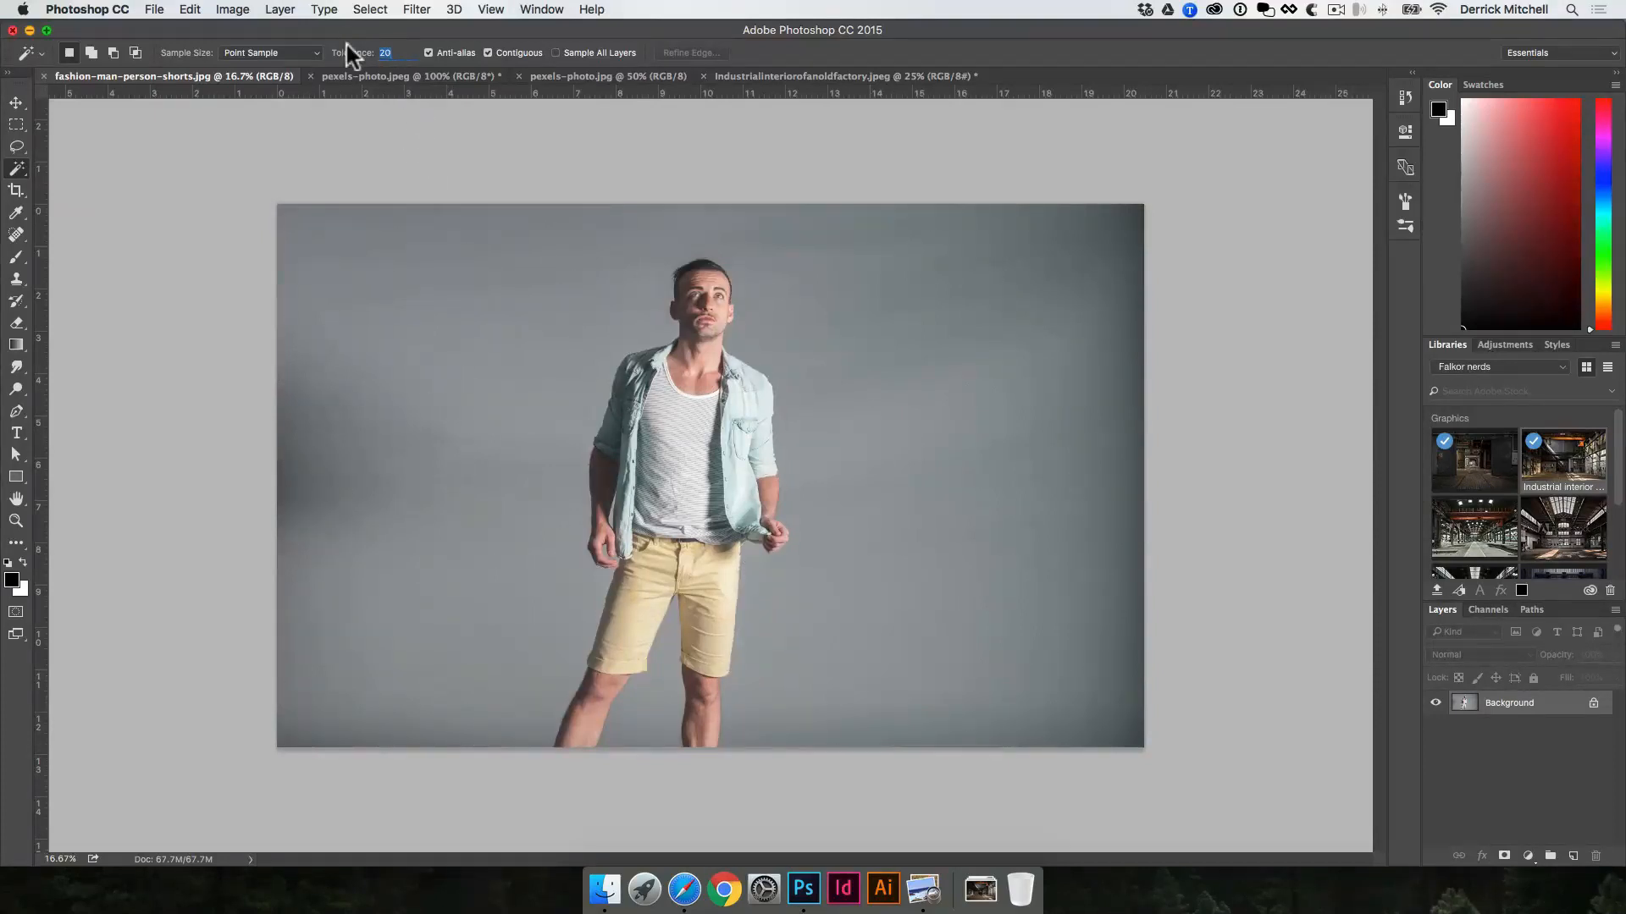
Step: Try selecting the grey backdrop with the Magic Wand tolerance set to 50, adding the dark patch at the photo's left edge
type("50")
left_click(495, 518)
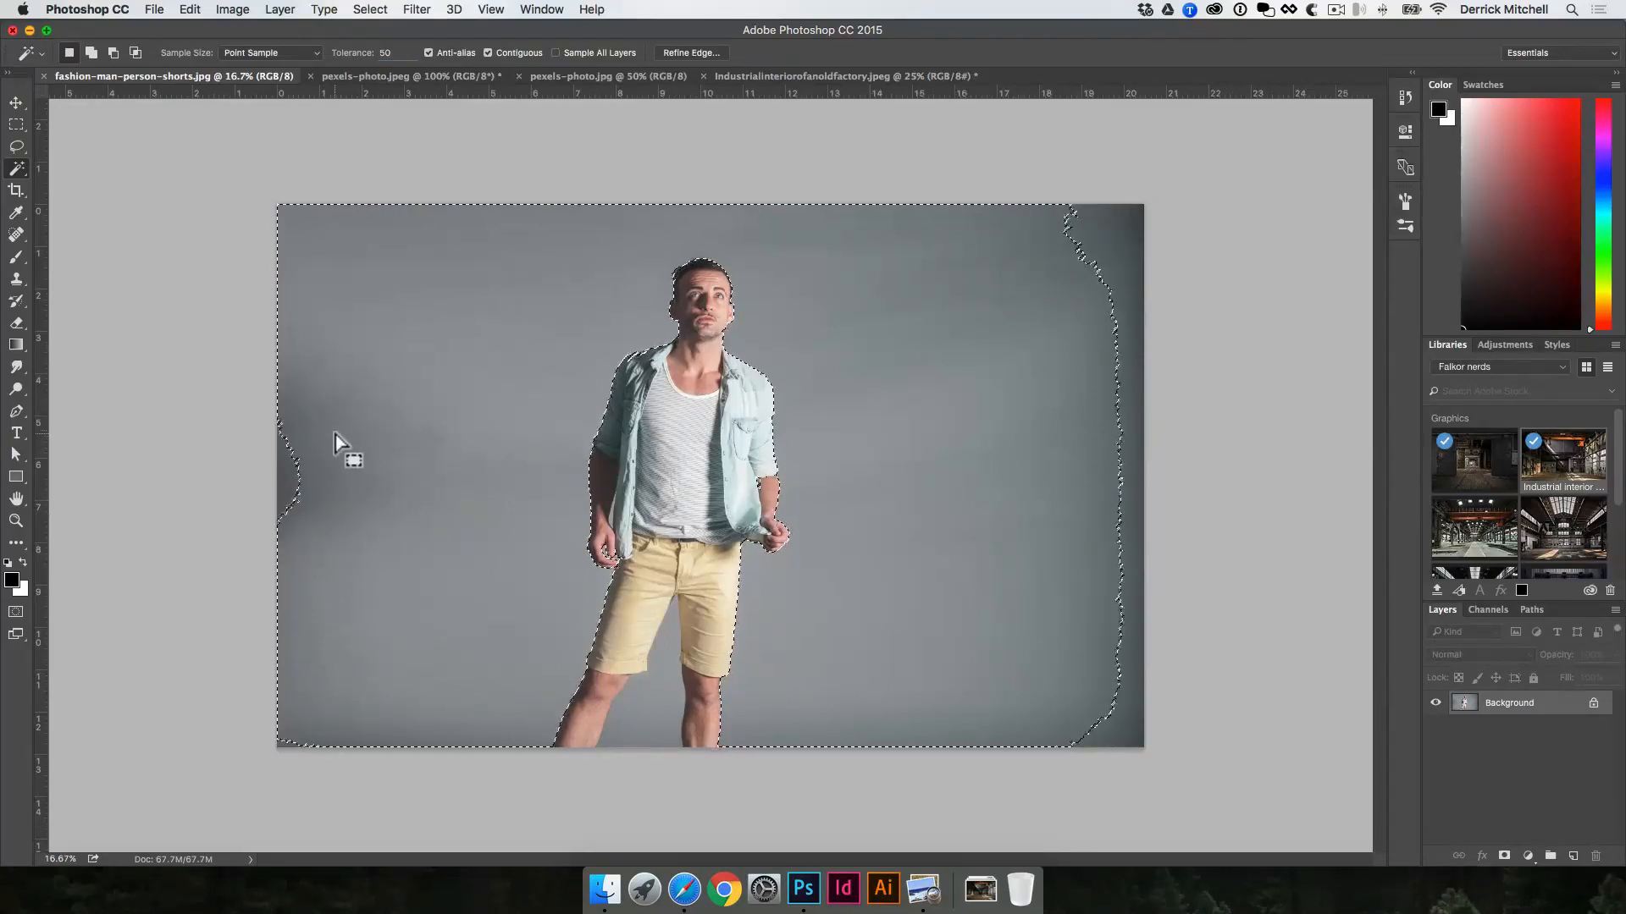
key("shift")
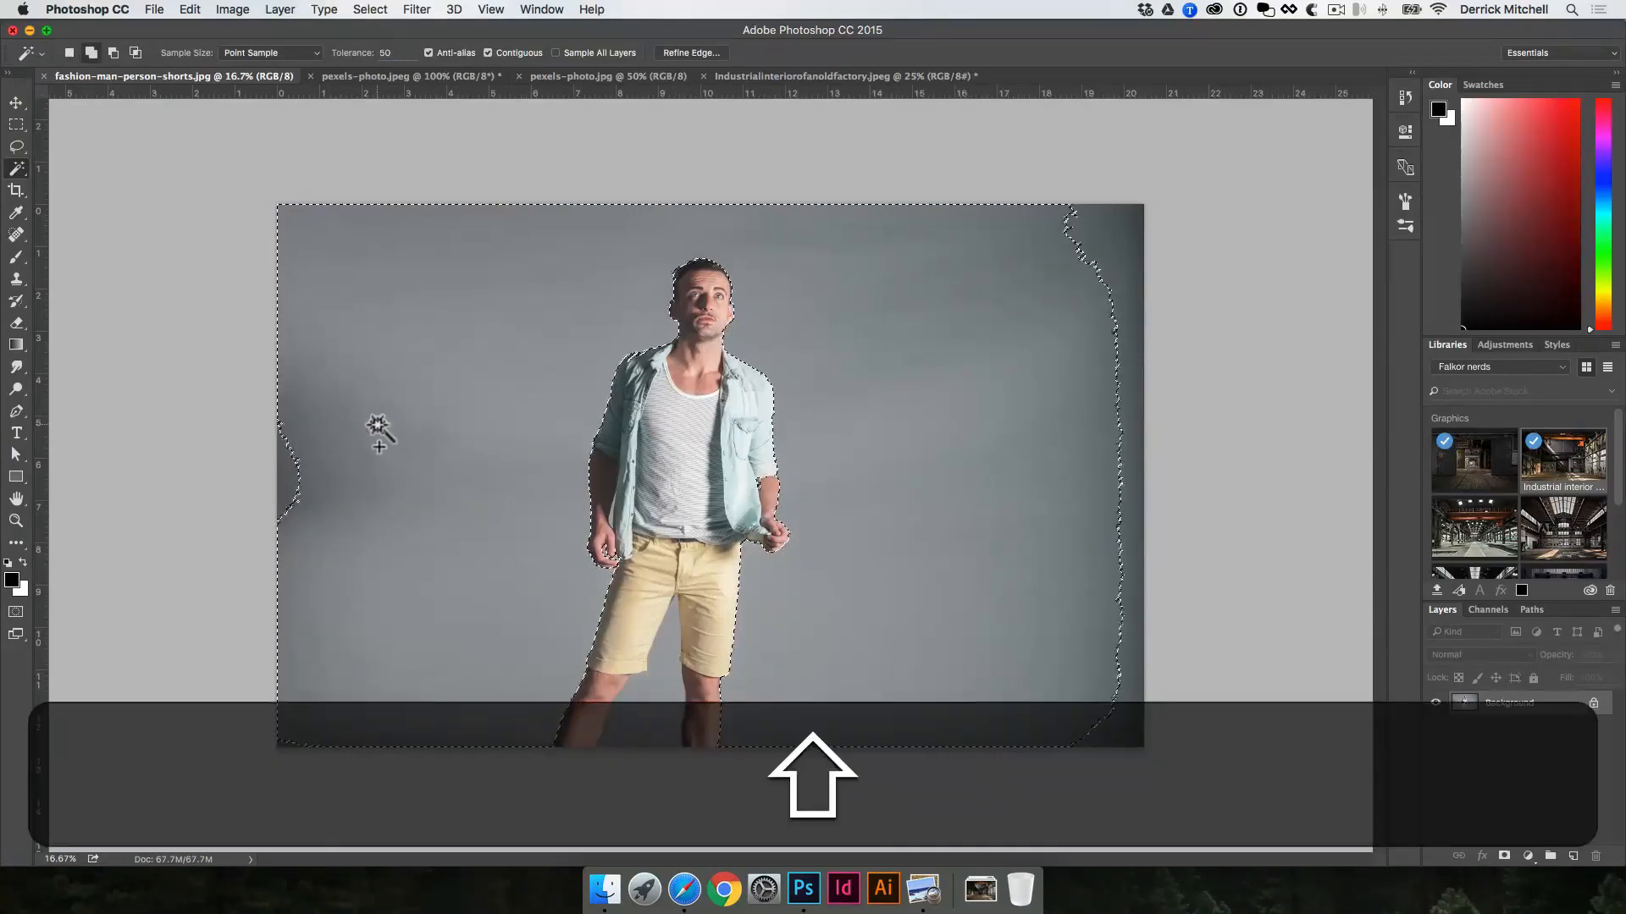
left_click(288, 471, "shift")
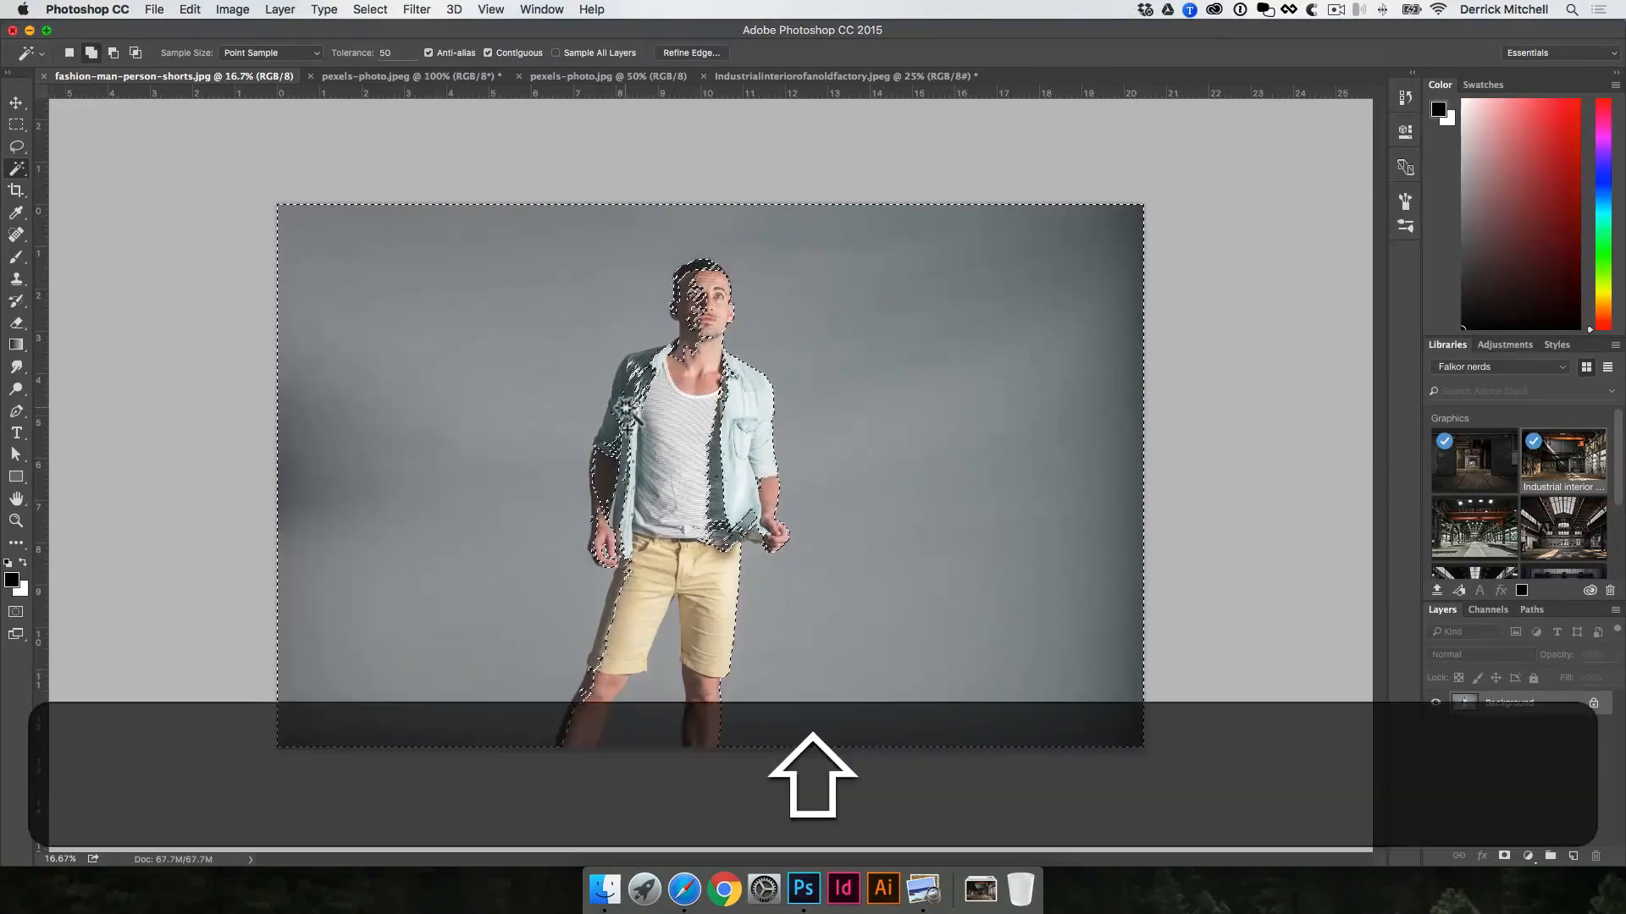
Step: Set the Magic Wand tolerance to 20, clear the selection, and reselect the whole grey backdrop including its darker edges and corners
left_click_drag(395, 53, 347, 41)
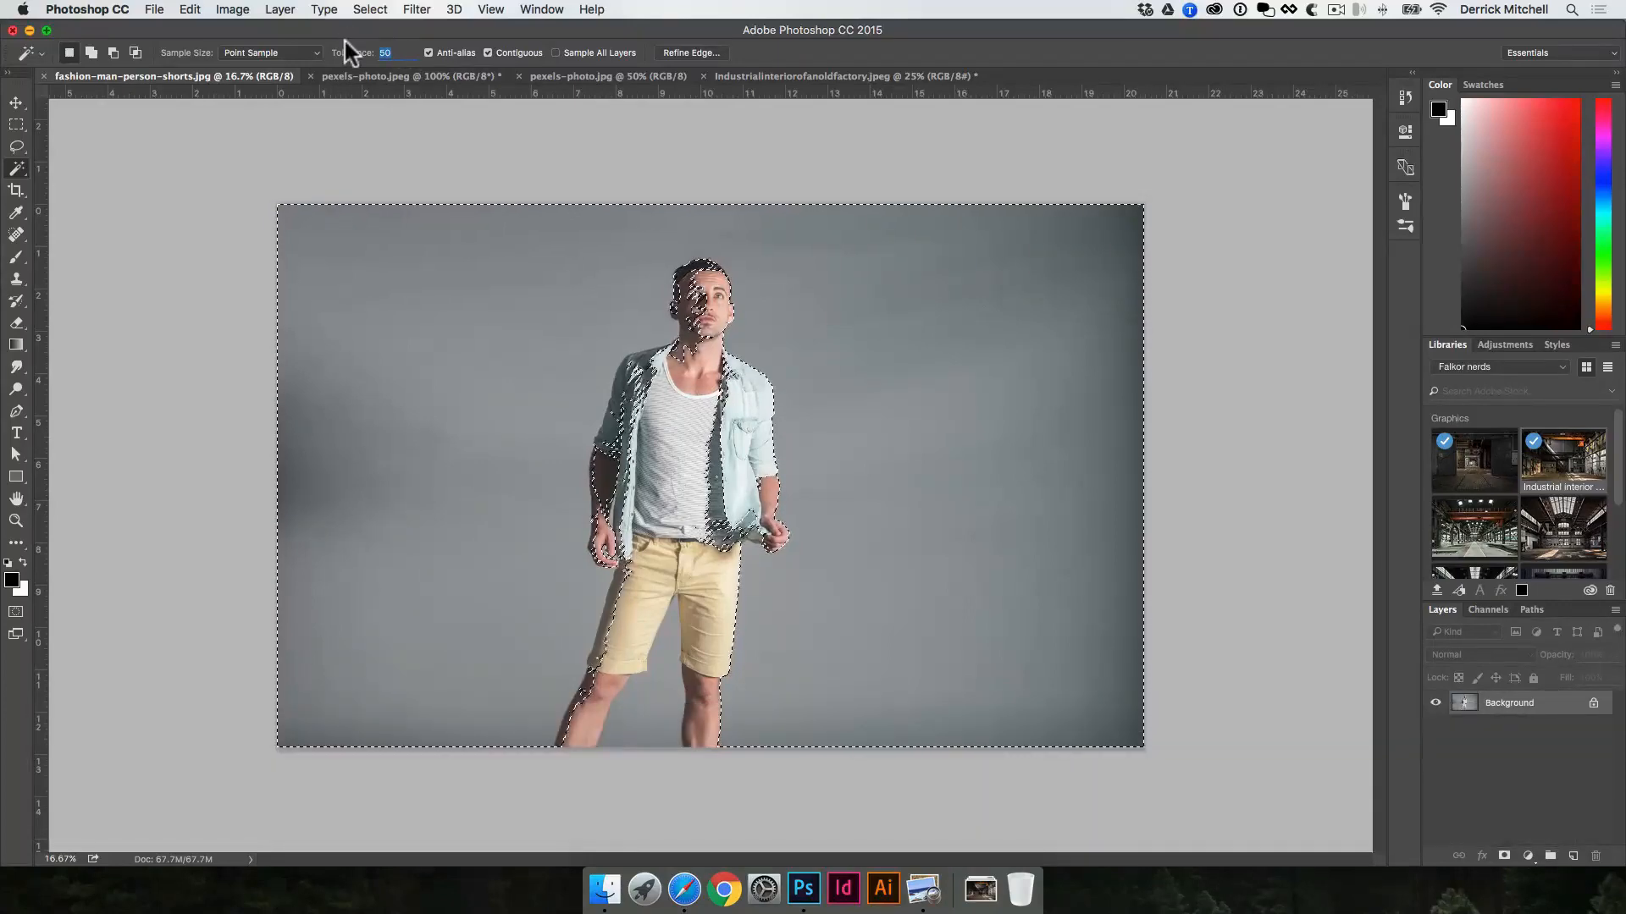
type("20")
key("super+0")
key("super+d")
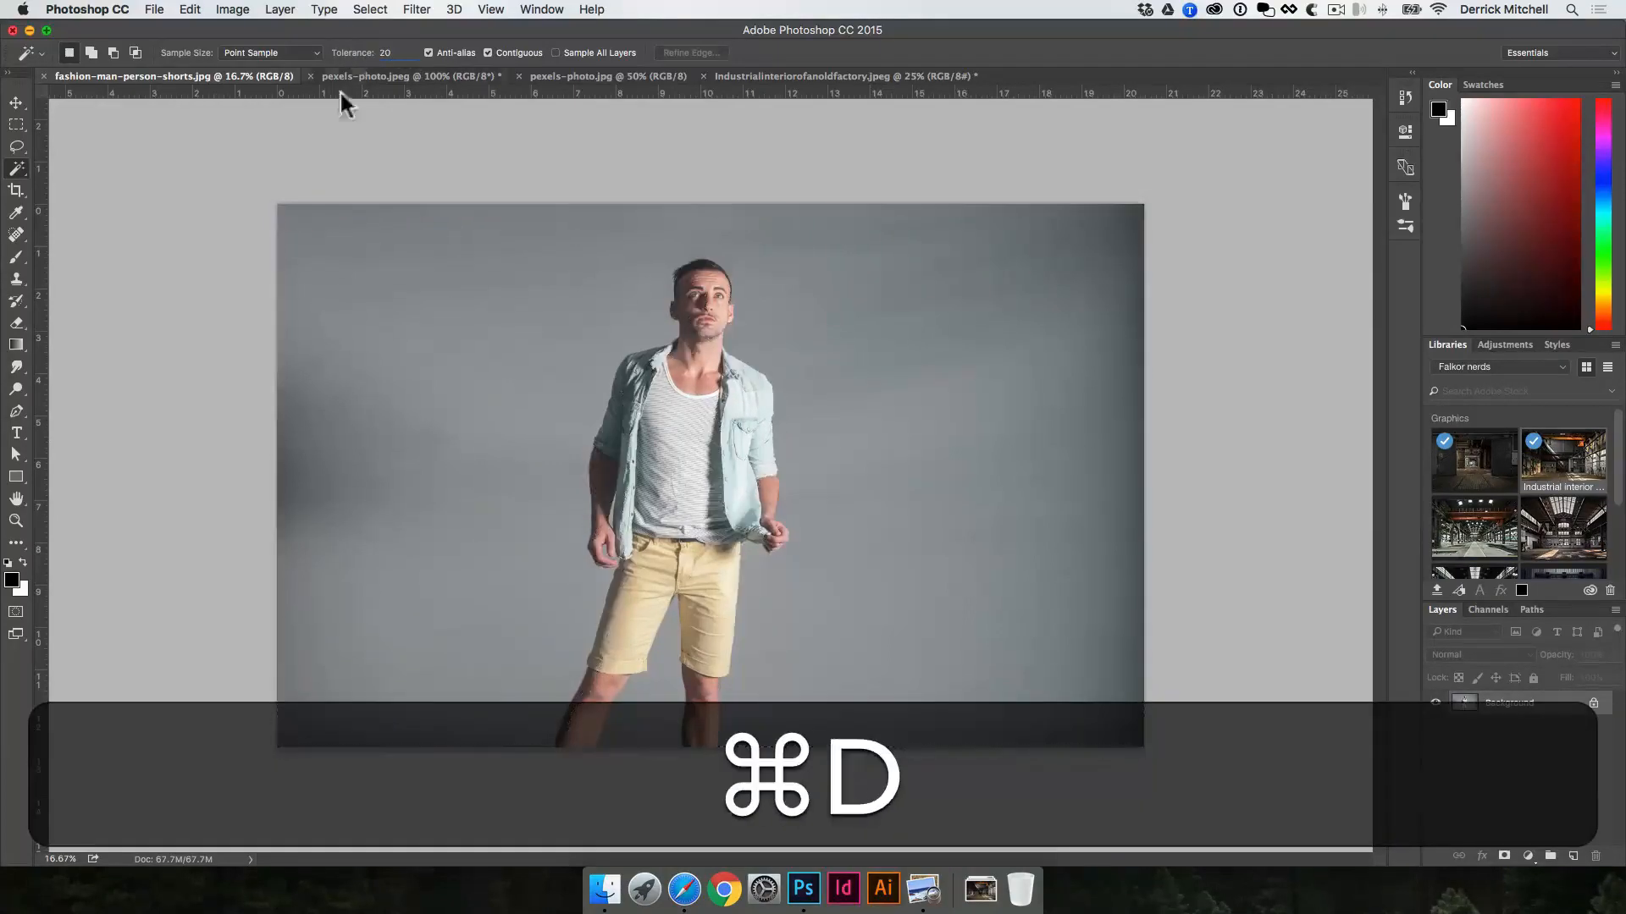
left_click(347, 364)
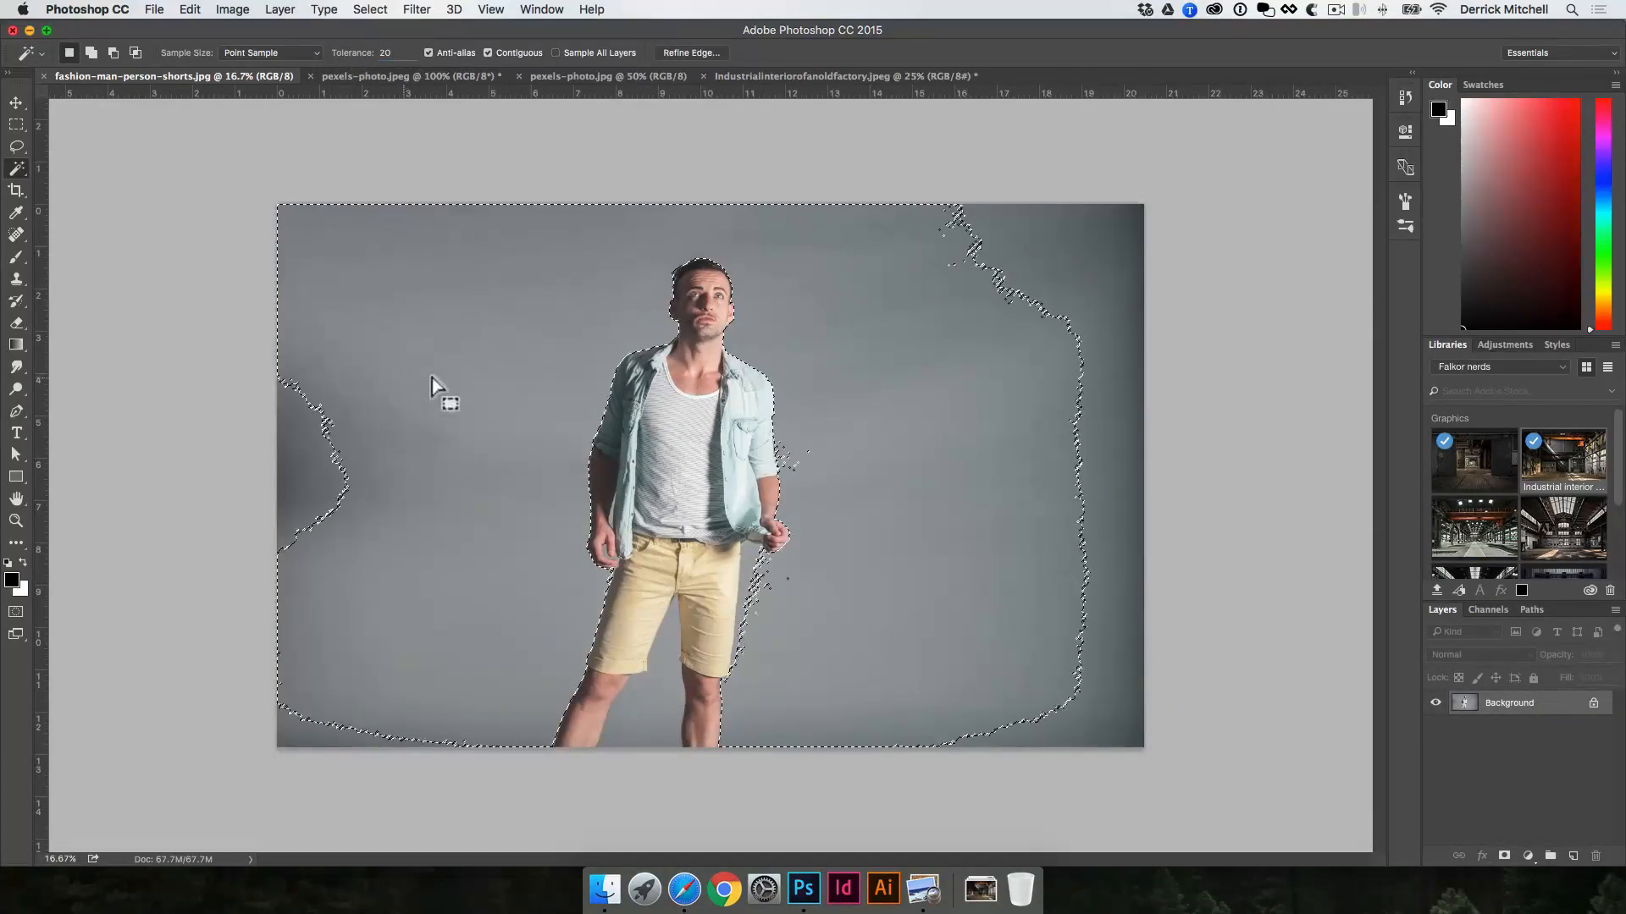
left_click(334, 458, "shift")
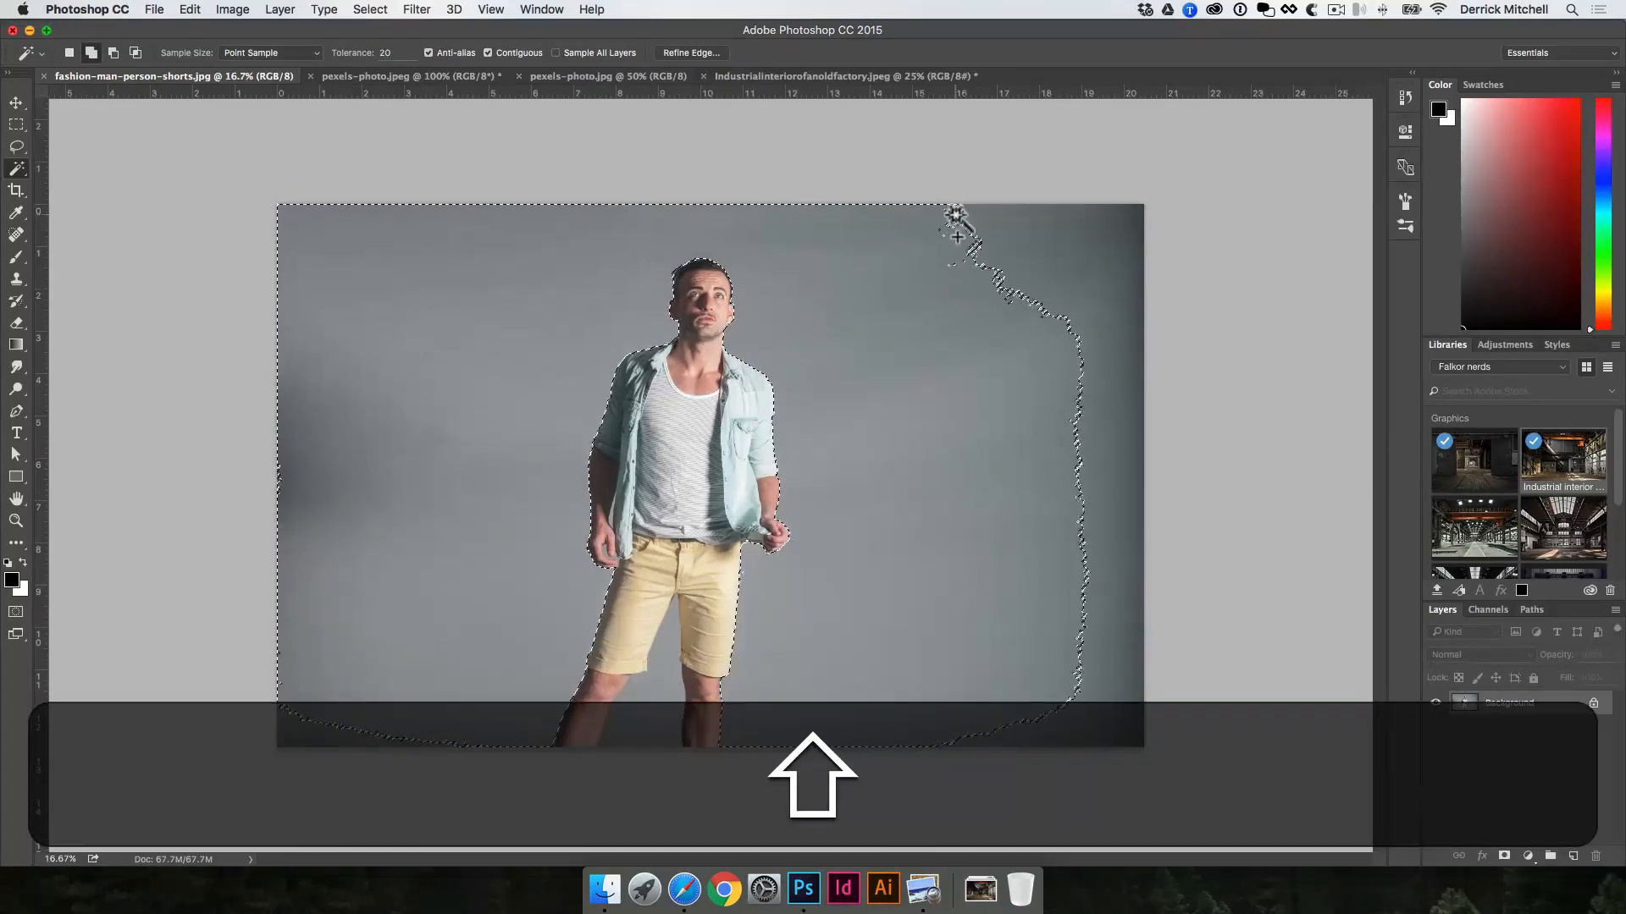
left_click(1109, 243, "shift")
left_click(1132, 214, "shift")
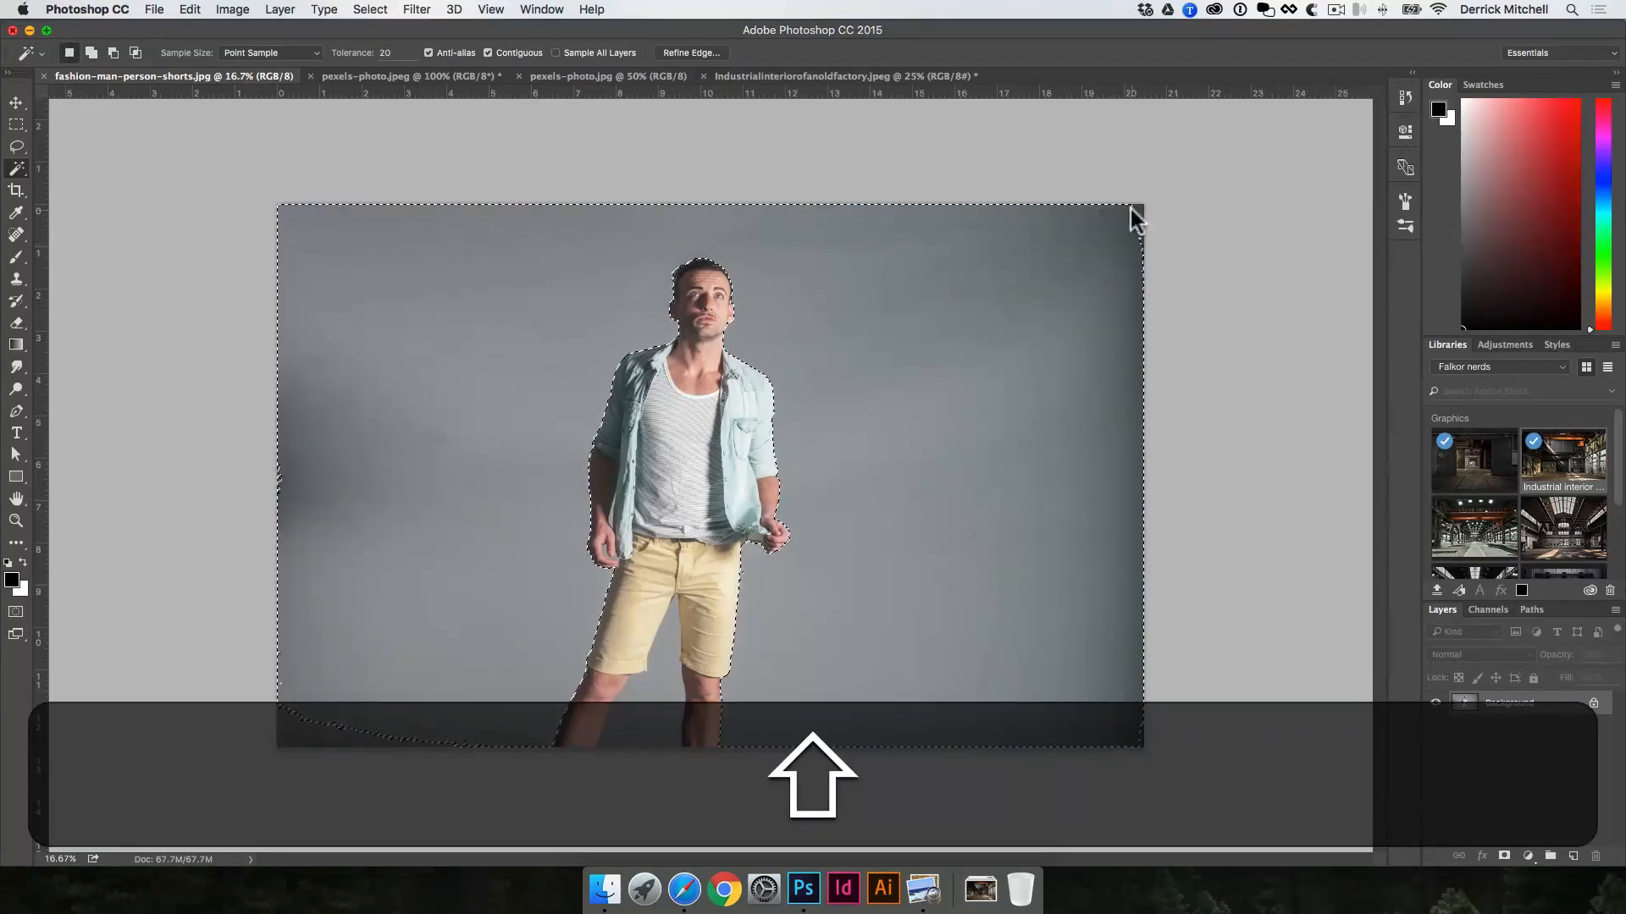
left_click(296, 739, "shift")
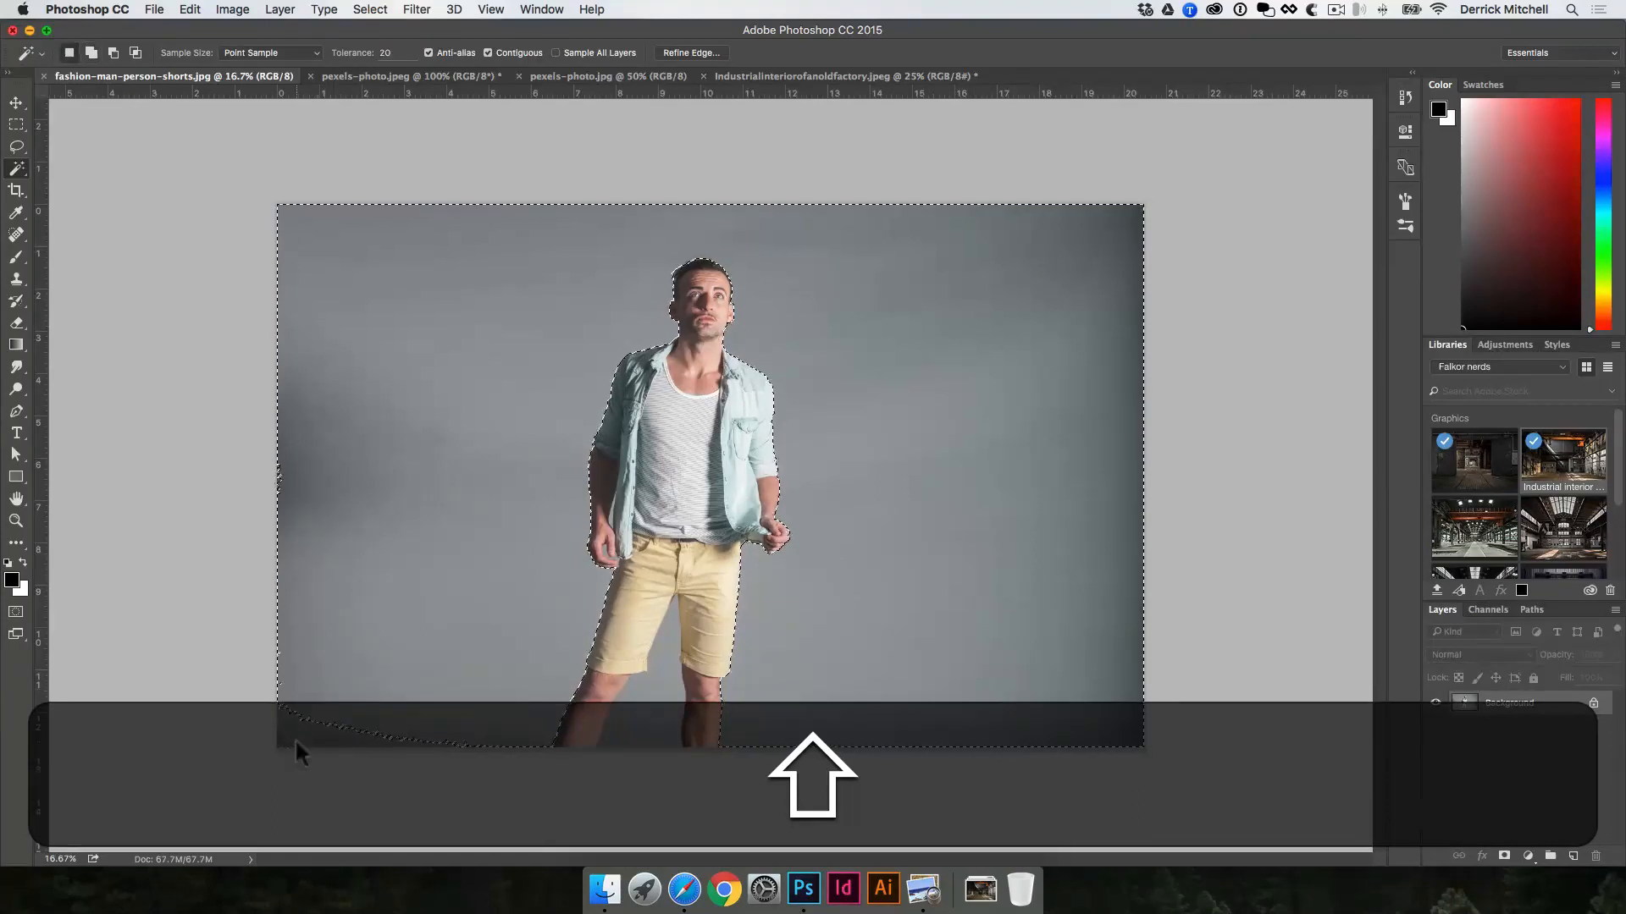
left_click(657, 473, "super")
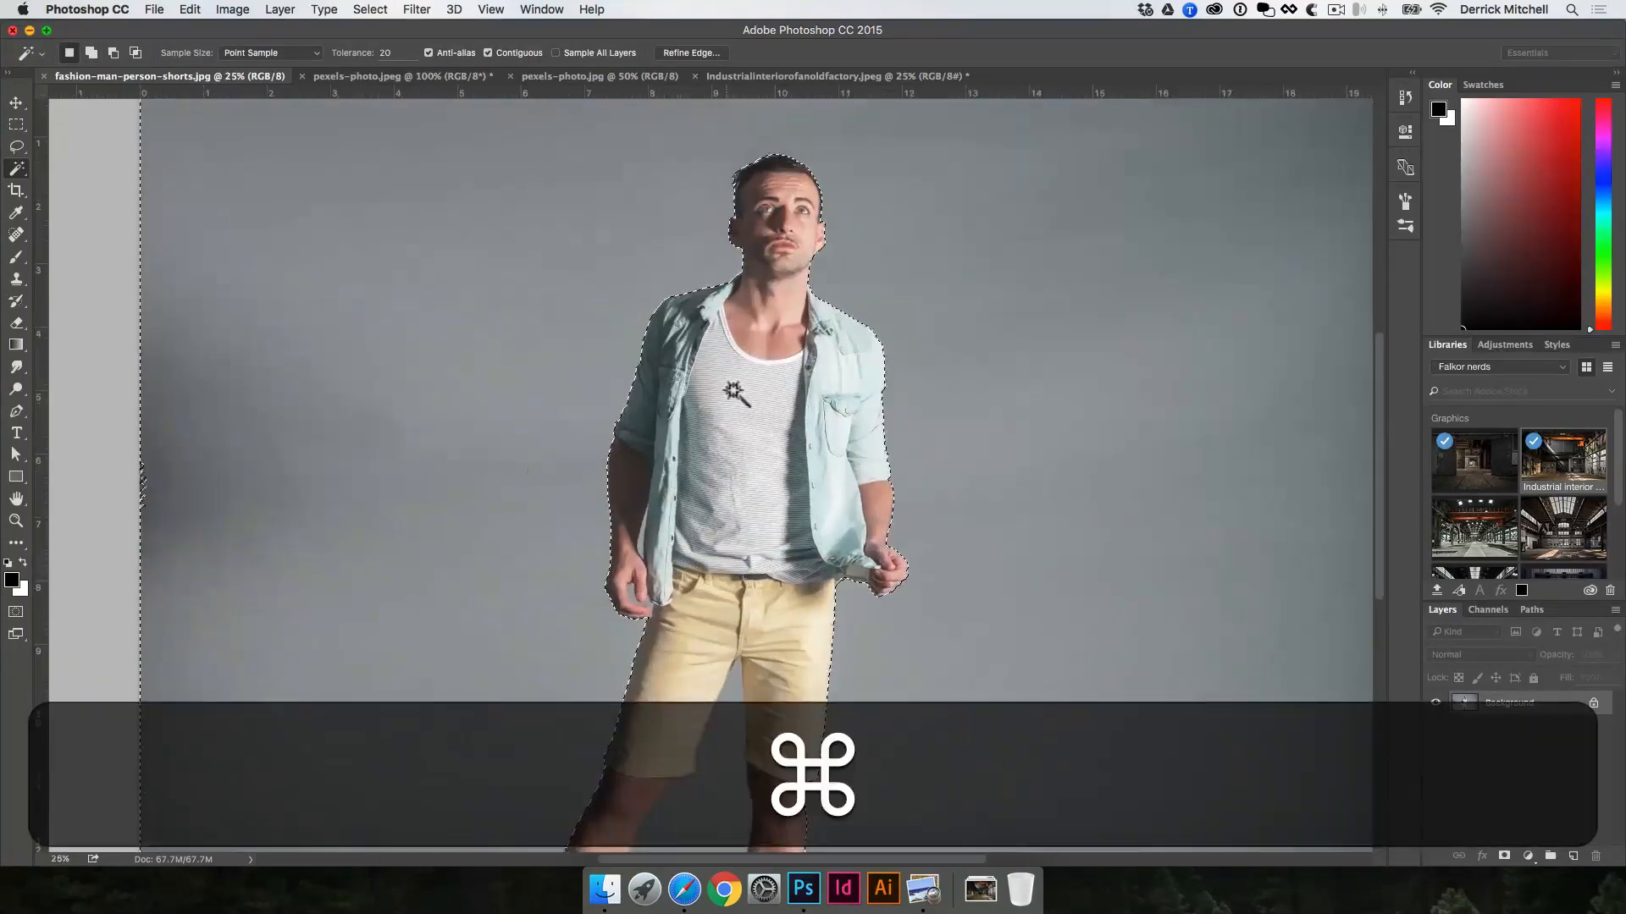
left_click(169, 486, "shift")
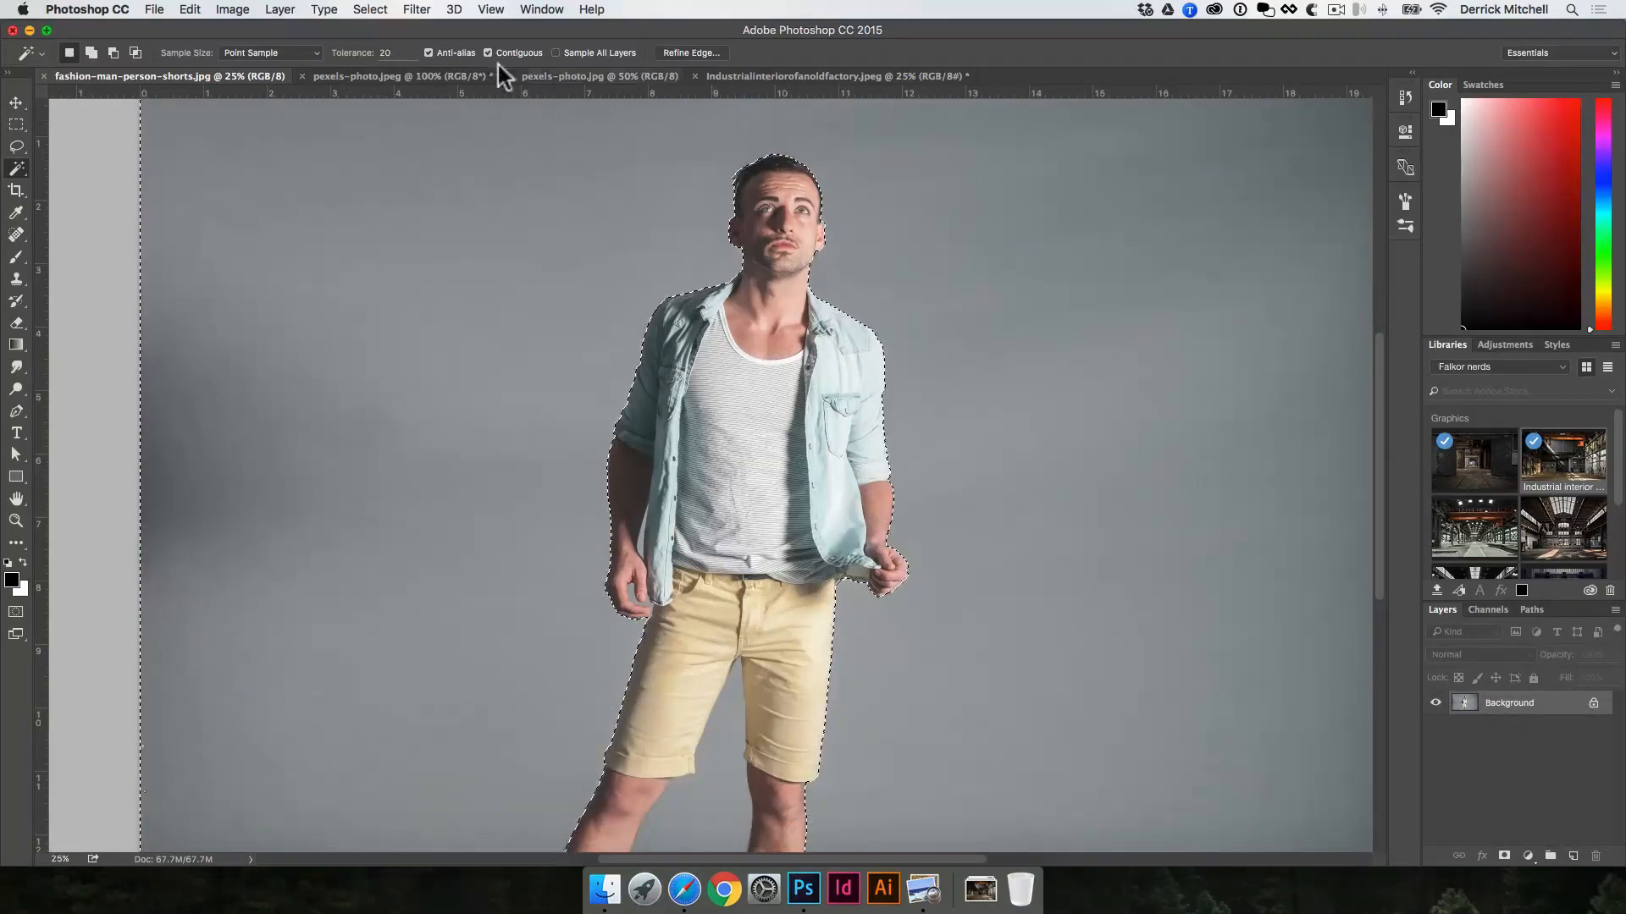
Step: Invert the selection so the man is selected, and copy him onto a new layer
left_click(363, 11)
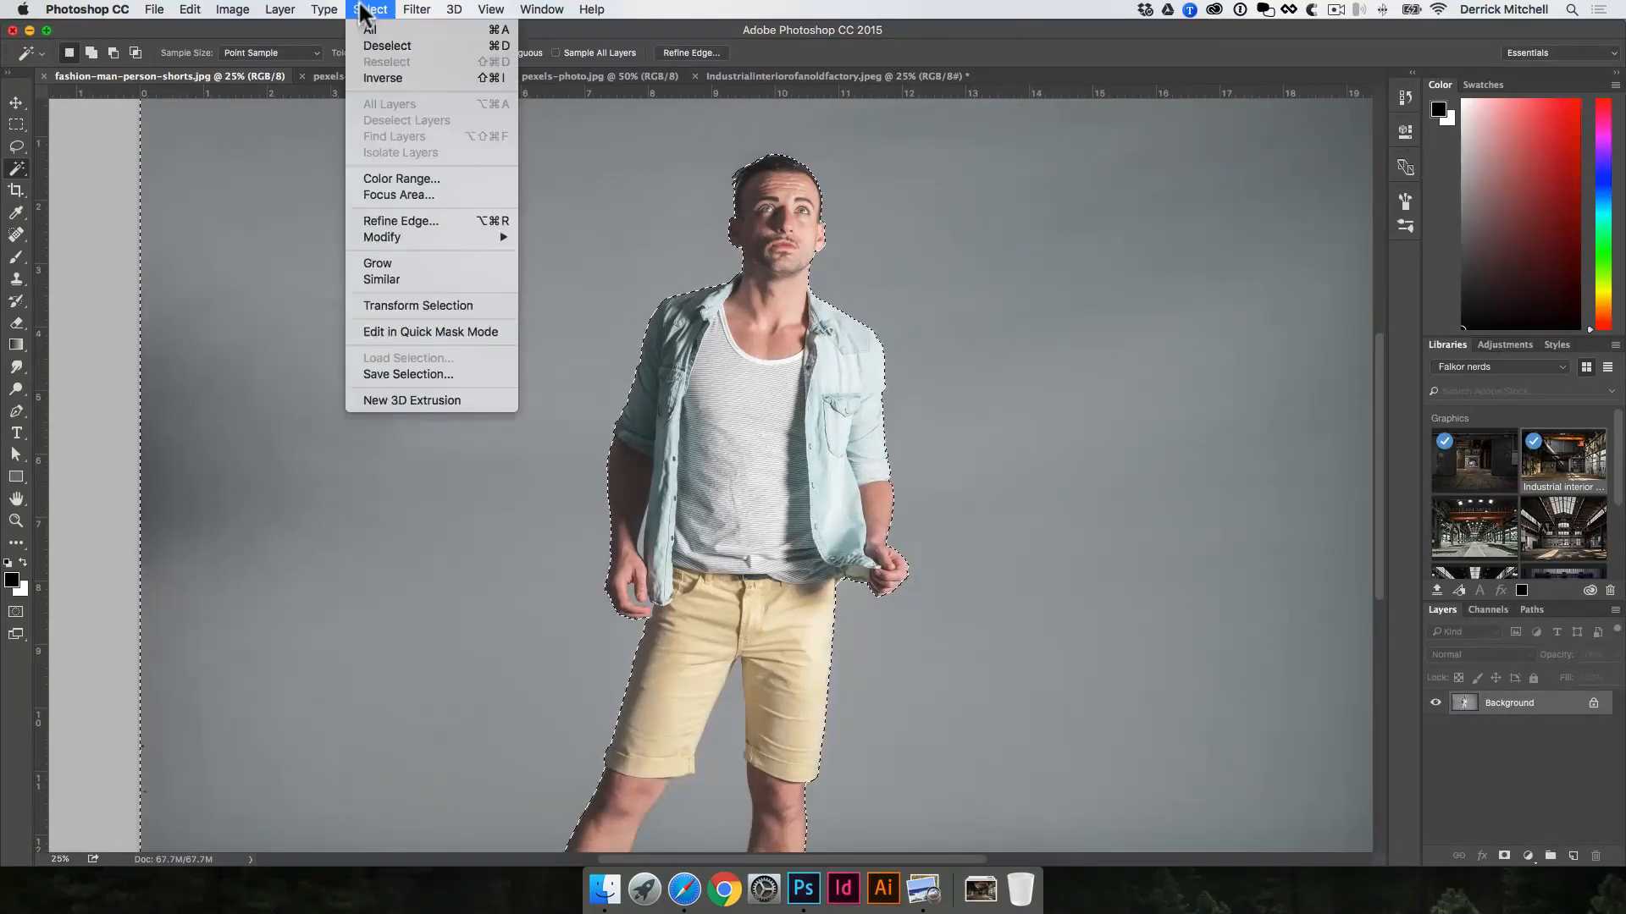
left_click(375, 77)
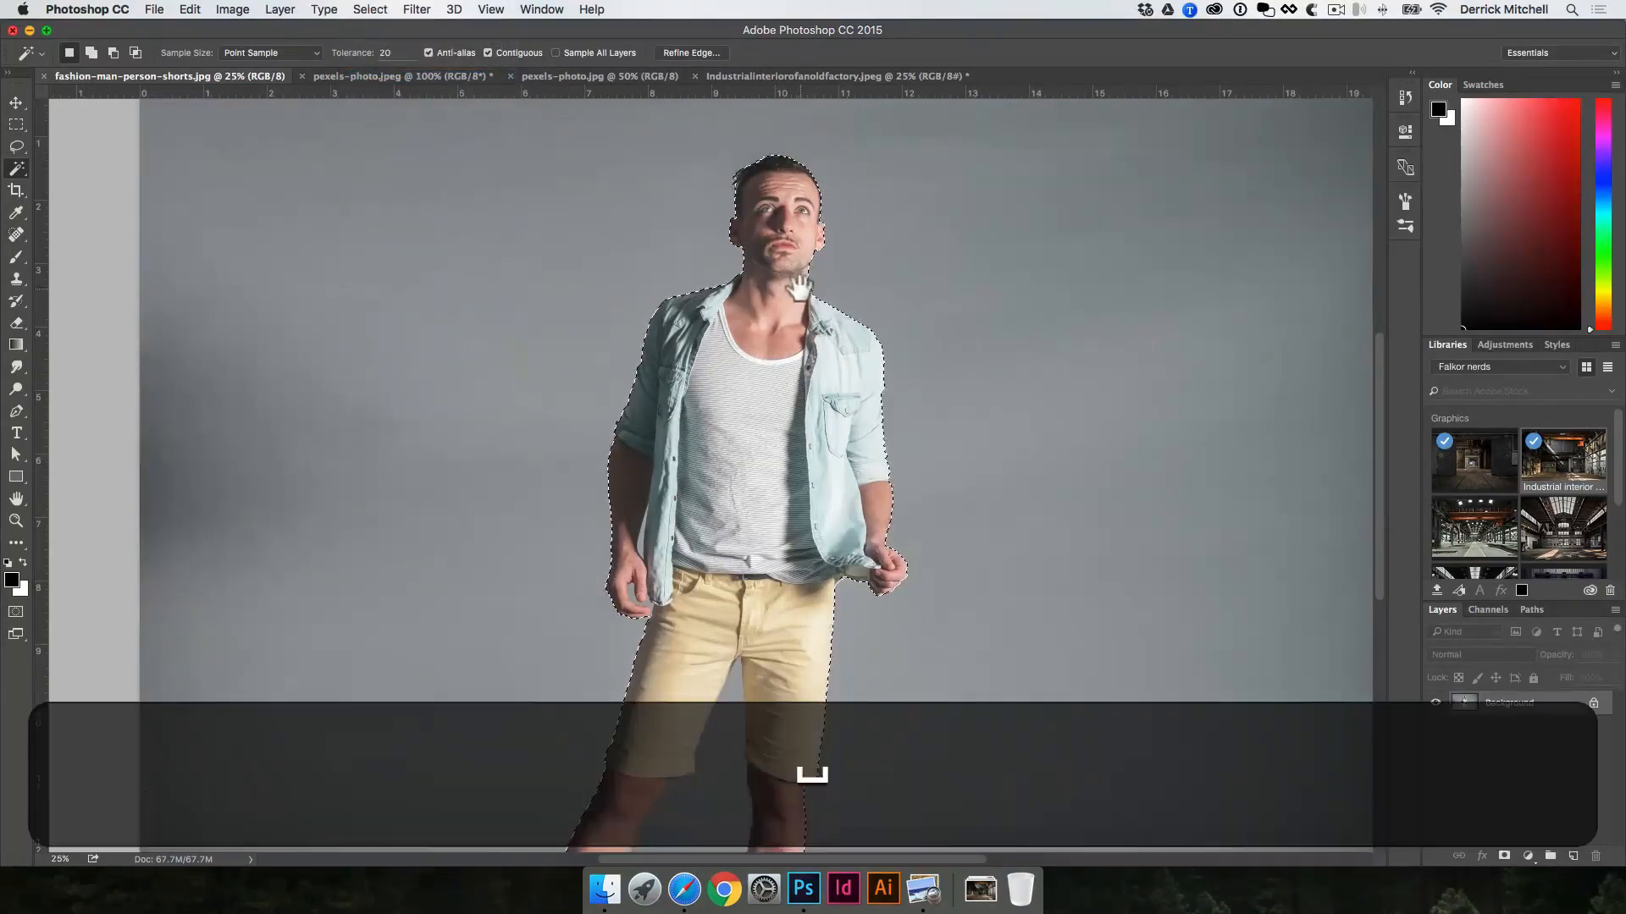
key("super+minus")
key("super+minus")
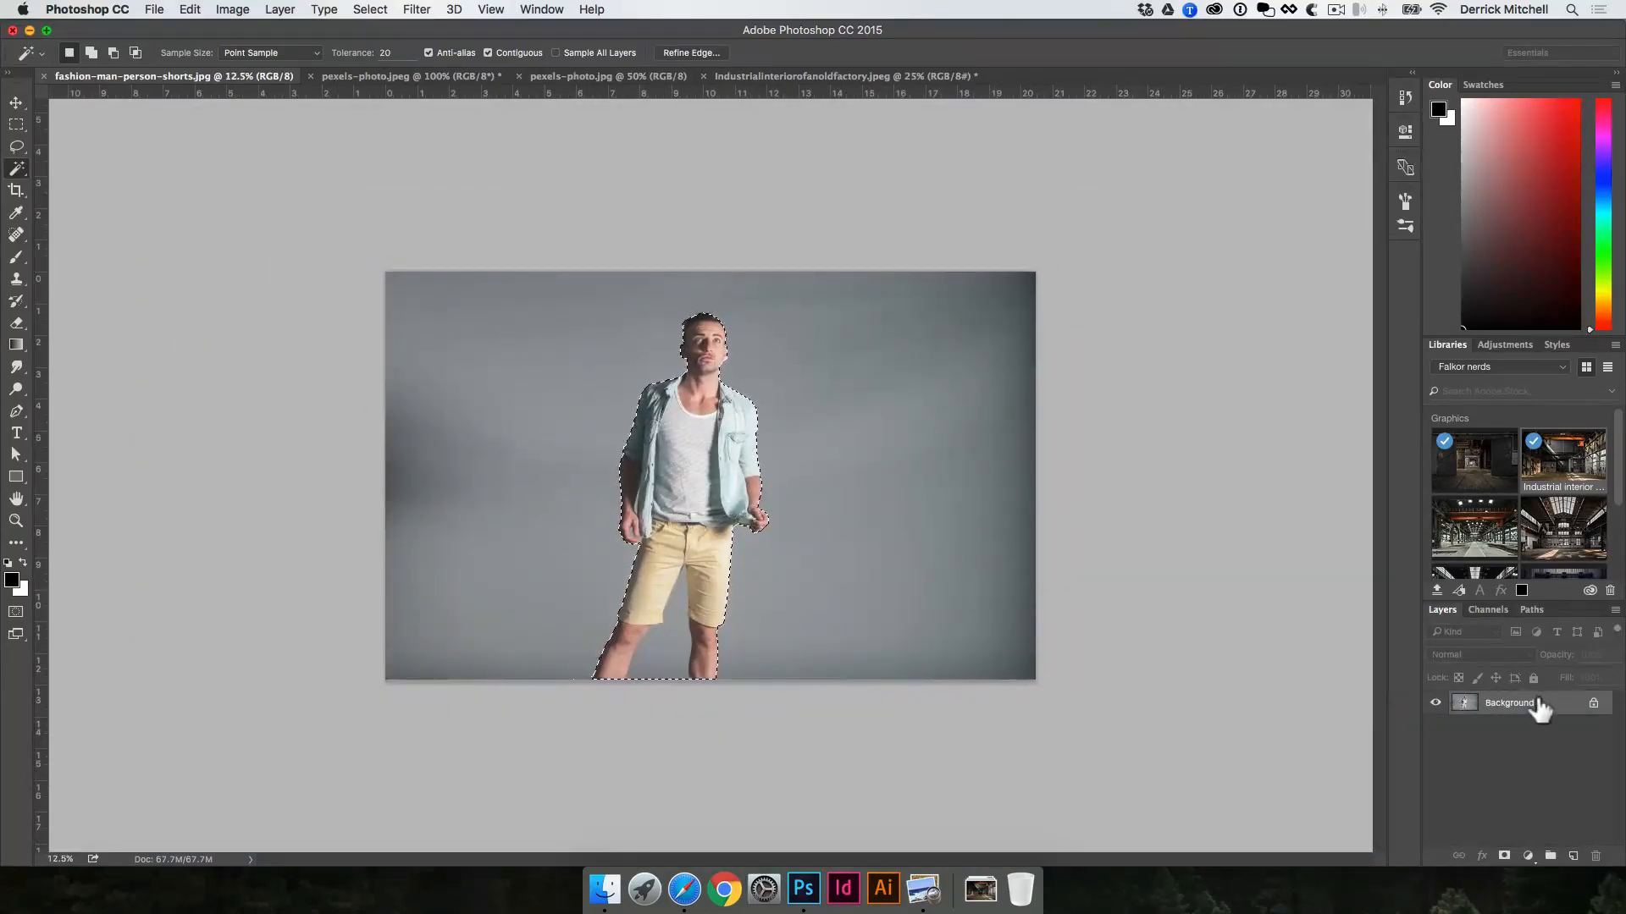
key("super+v")
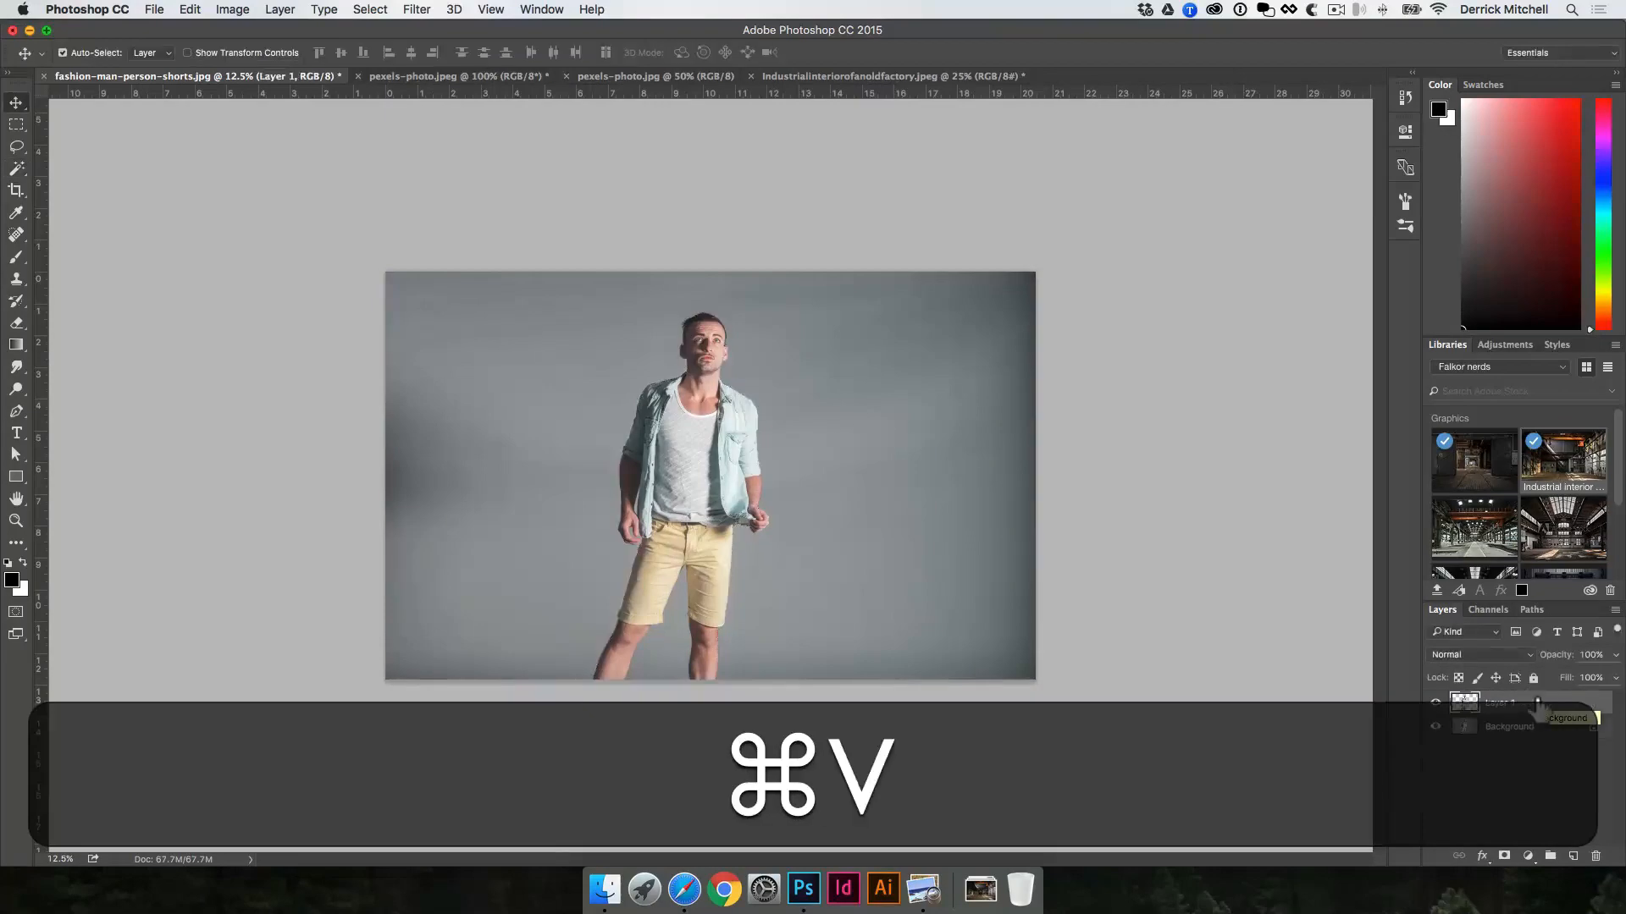
Step: Bring the cut-out man into the Industrialinteriorofanoldfactory.jpeg image as a layer and position him left of centre
left_click_drag(669, 487, 830, 84)
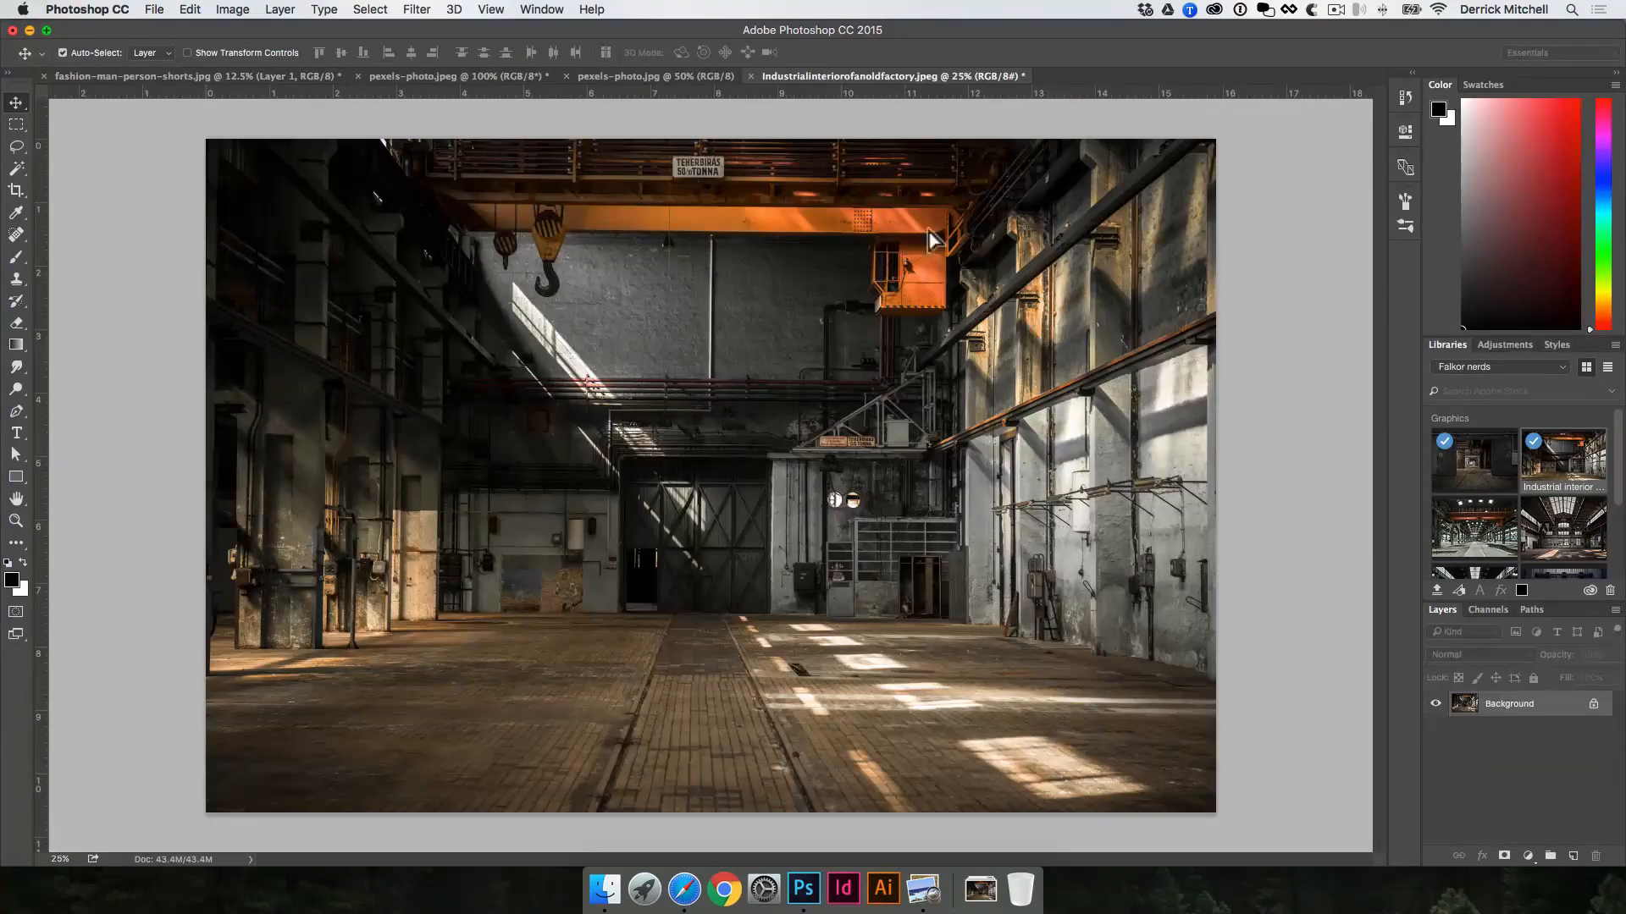
left_click_drag(524, 534, 566, 545)
key("v")
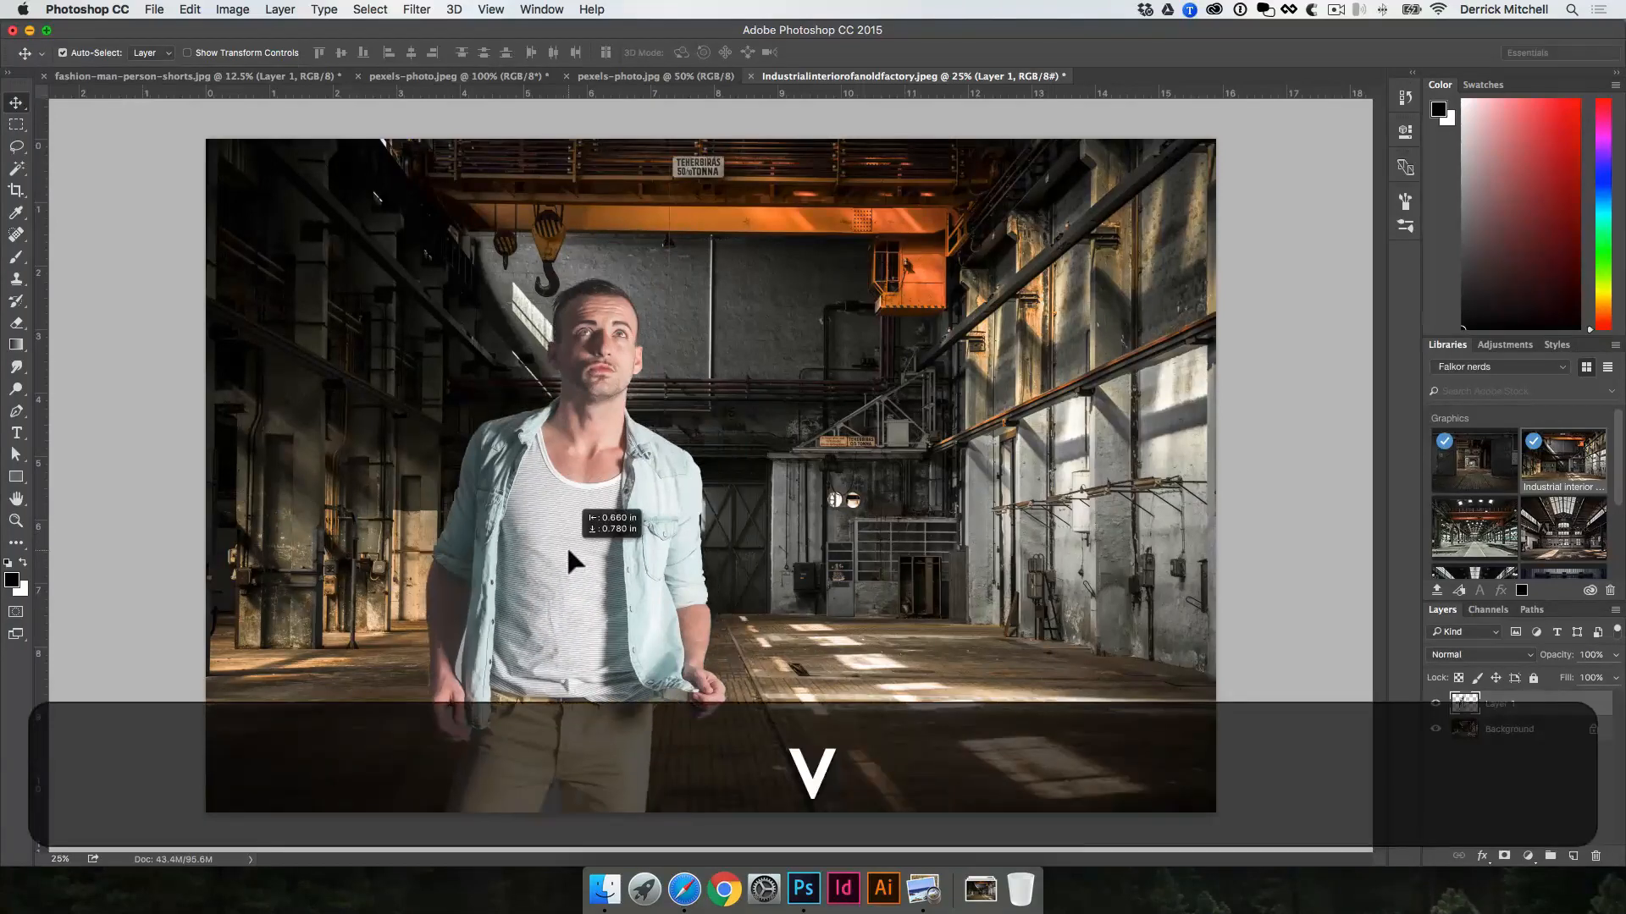
Step: Scale the man's layer down so he stands smaller over the left part of the factory floor
key("super+t")
left_click_drag(946, 197, 834, 351)
key("Return")
key("v")
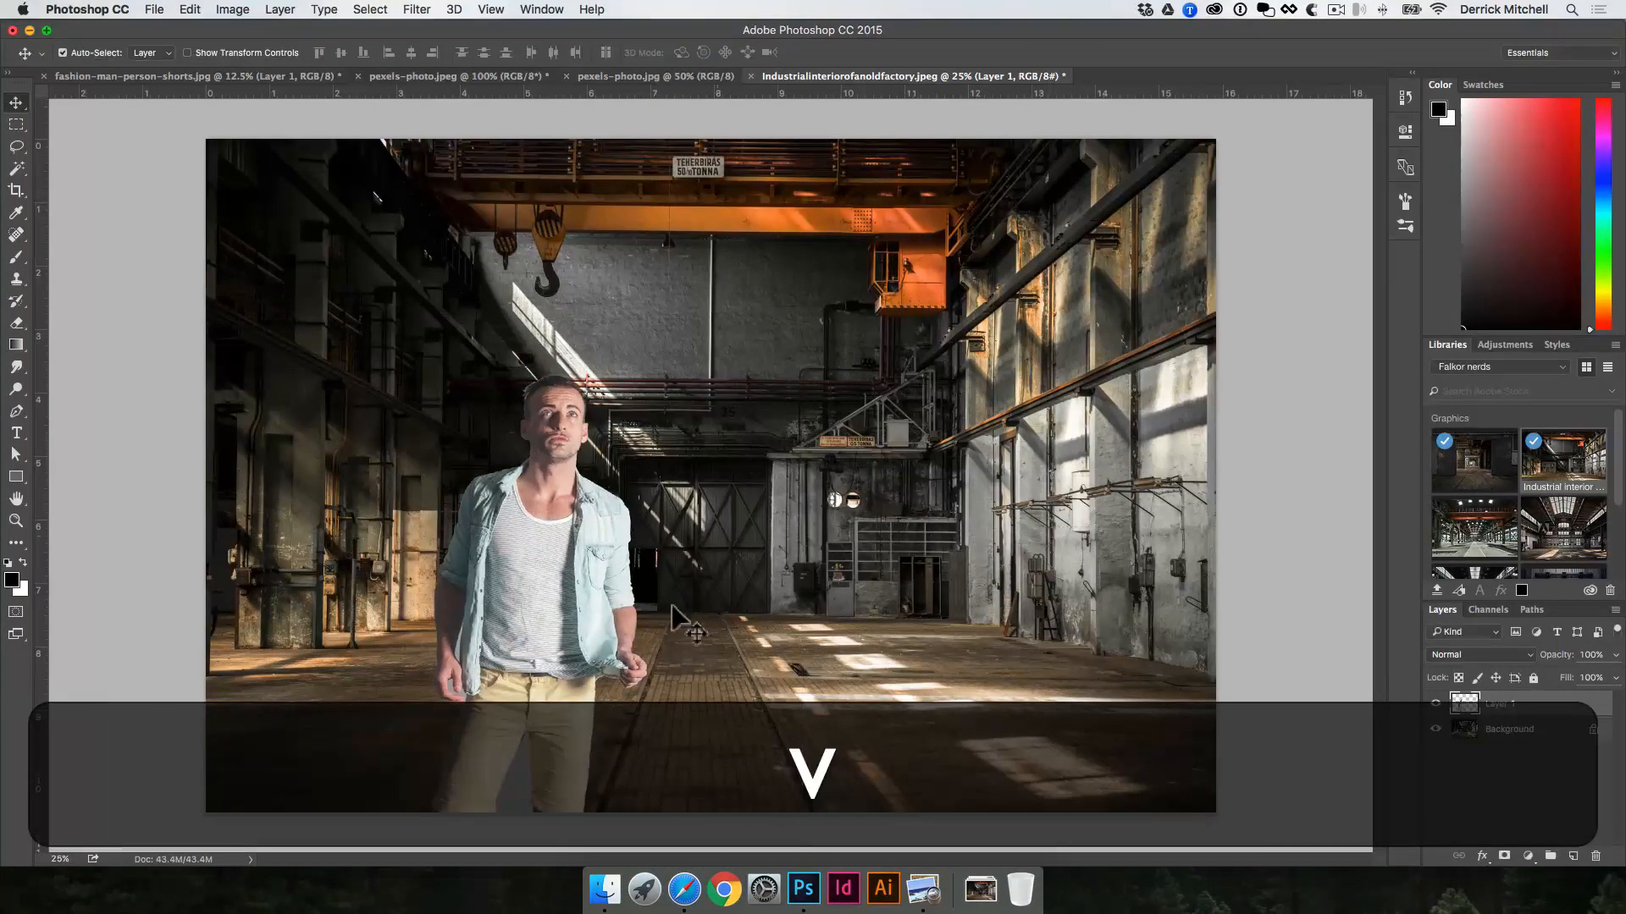
Step: Examine the man's cut-out up close, checking the gap between his legs and the edges of his hair
left_click(516, 786, "super")
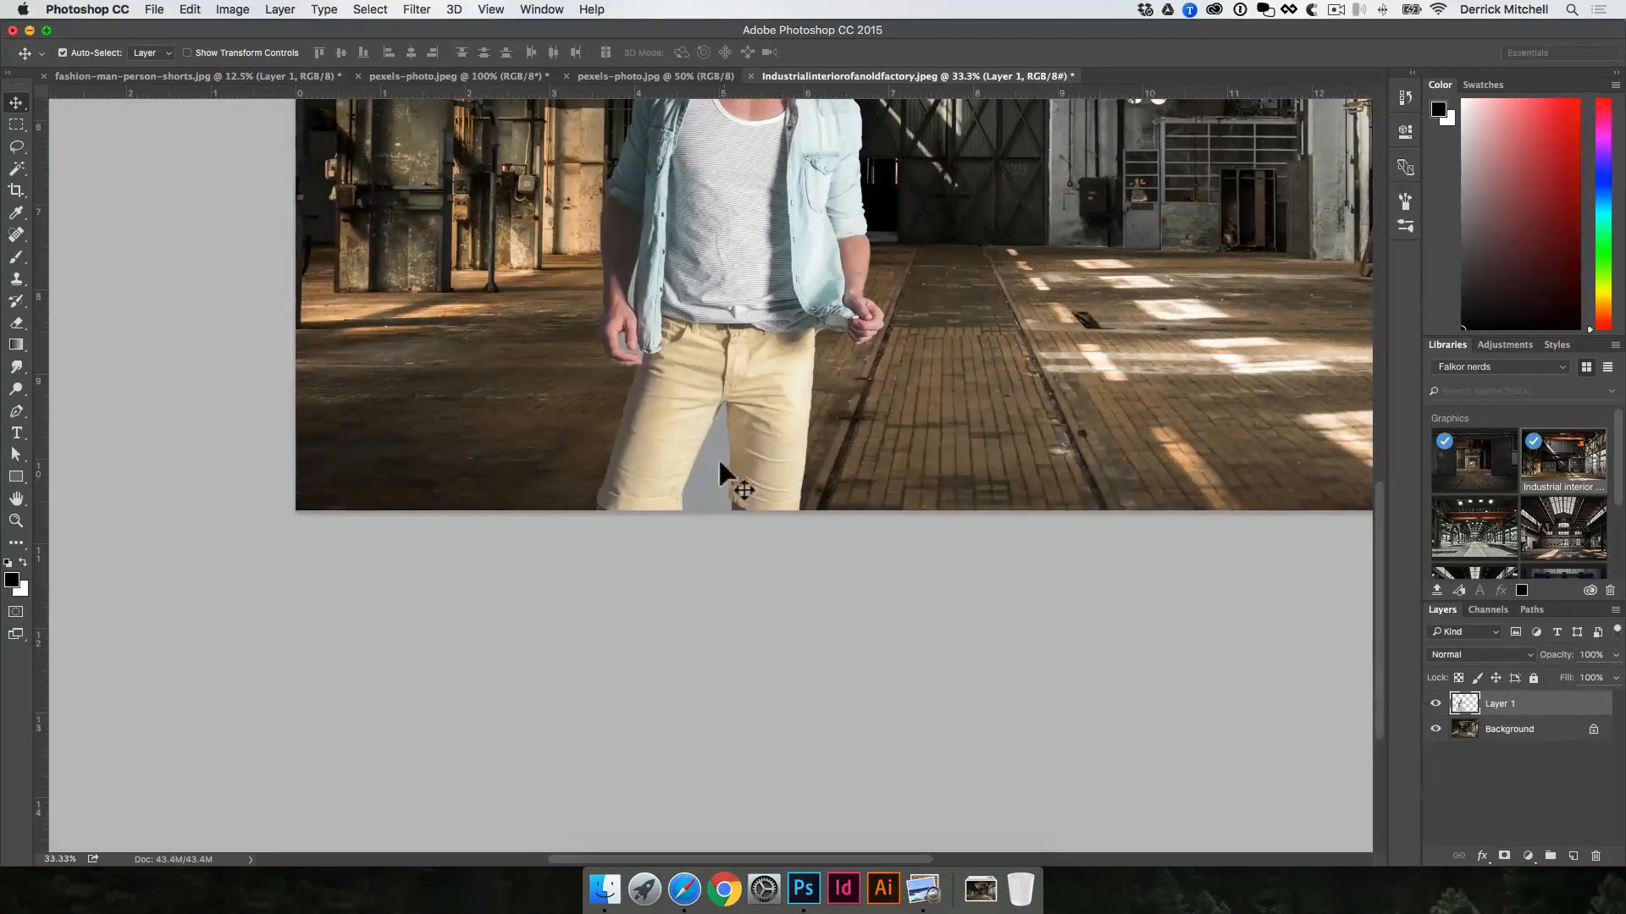
left_click(618, 266, "alt")
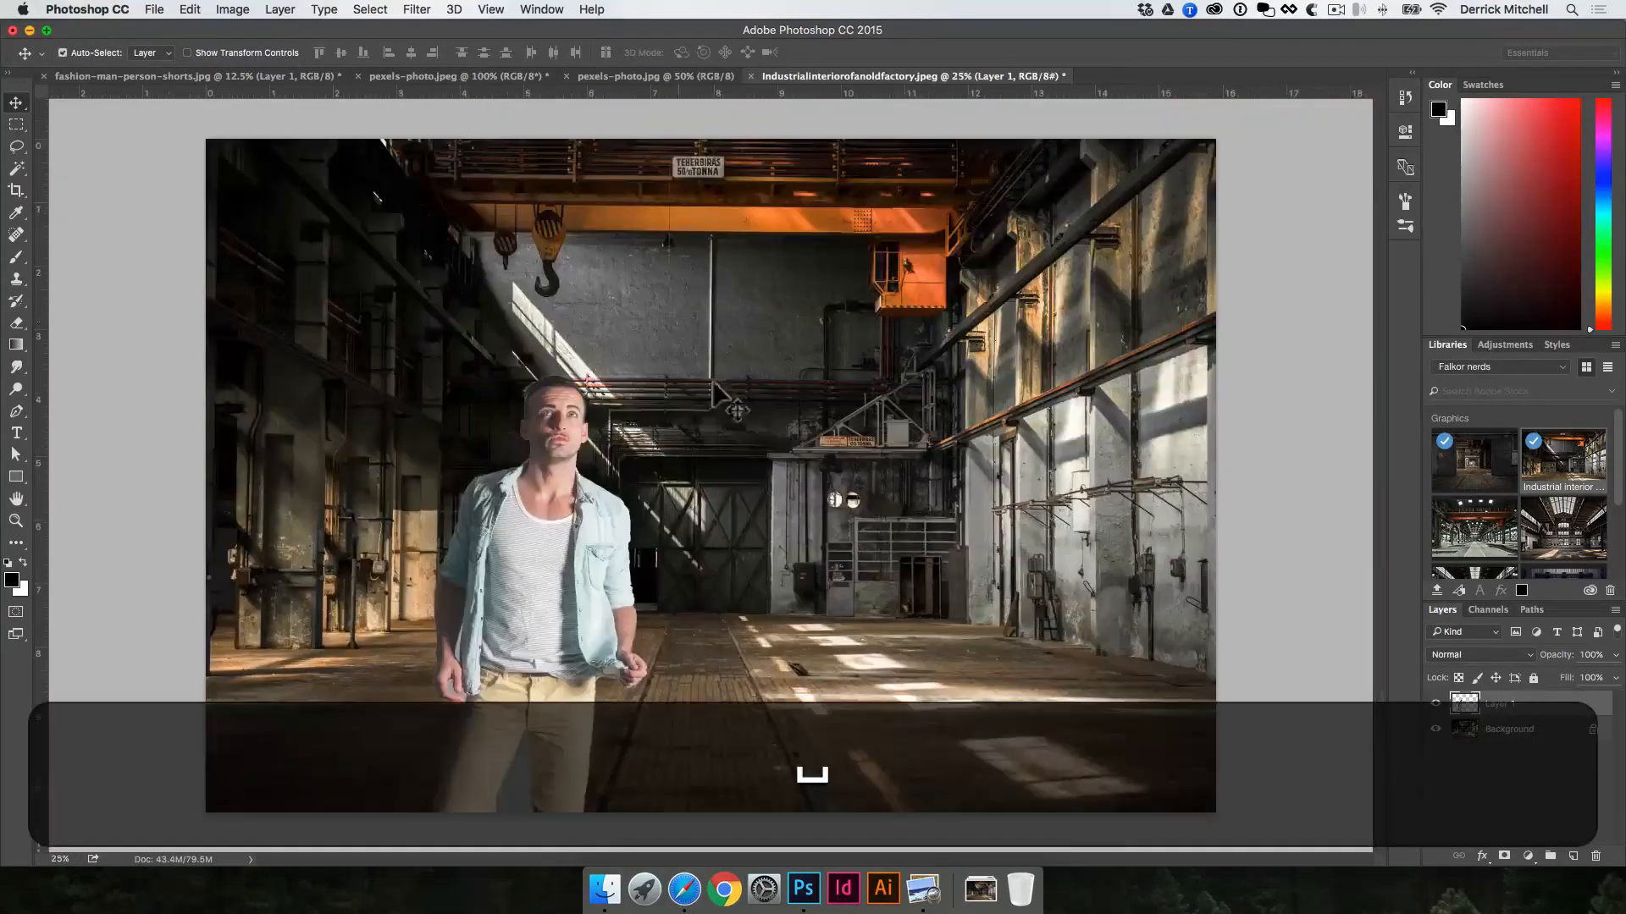
left_click(533, 381, "super")
left_click(690, 478, "super")
left_click(697, 497, "super")
left_click(697, 497, "super")
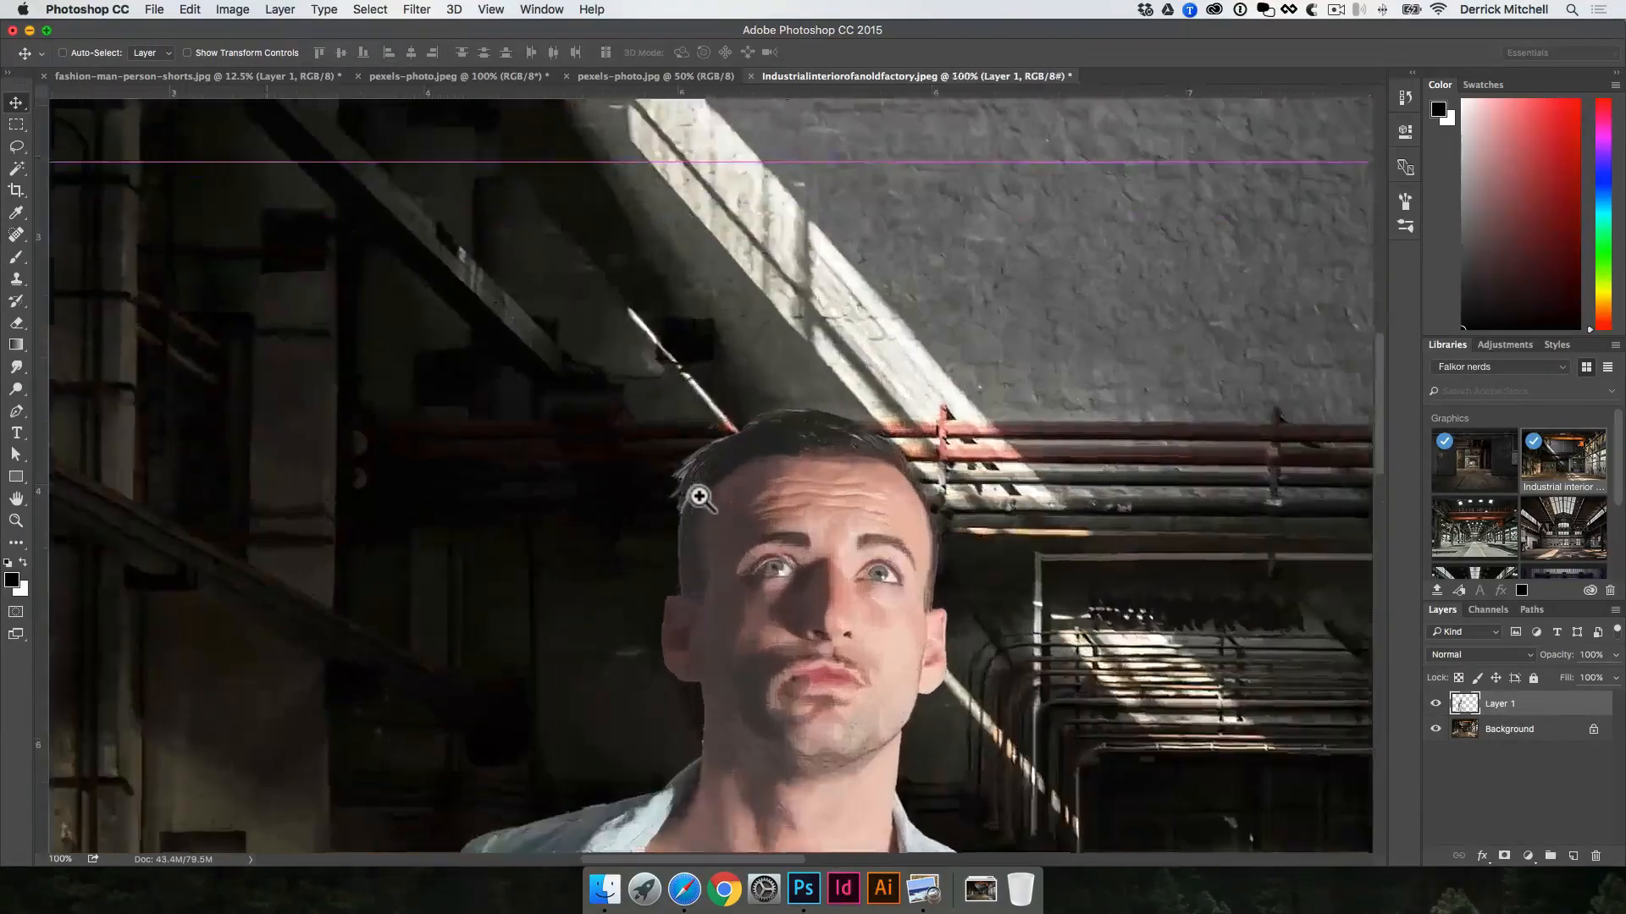
left_click(702, 492, "super")
left_click(703, 489, "super")
left_click(697, 399, "alt")
left_click(697, 399, "alt")
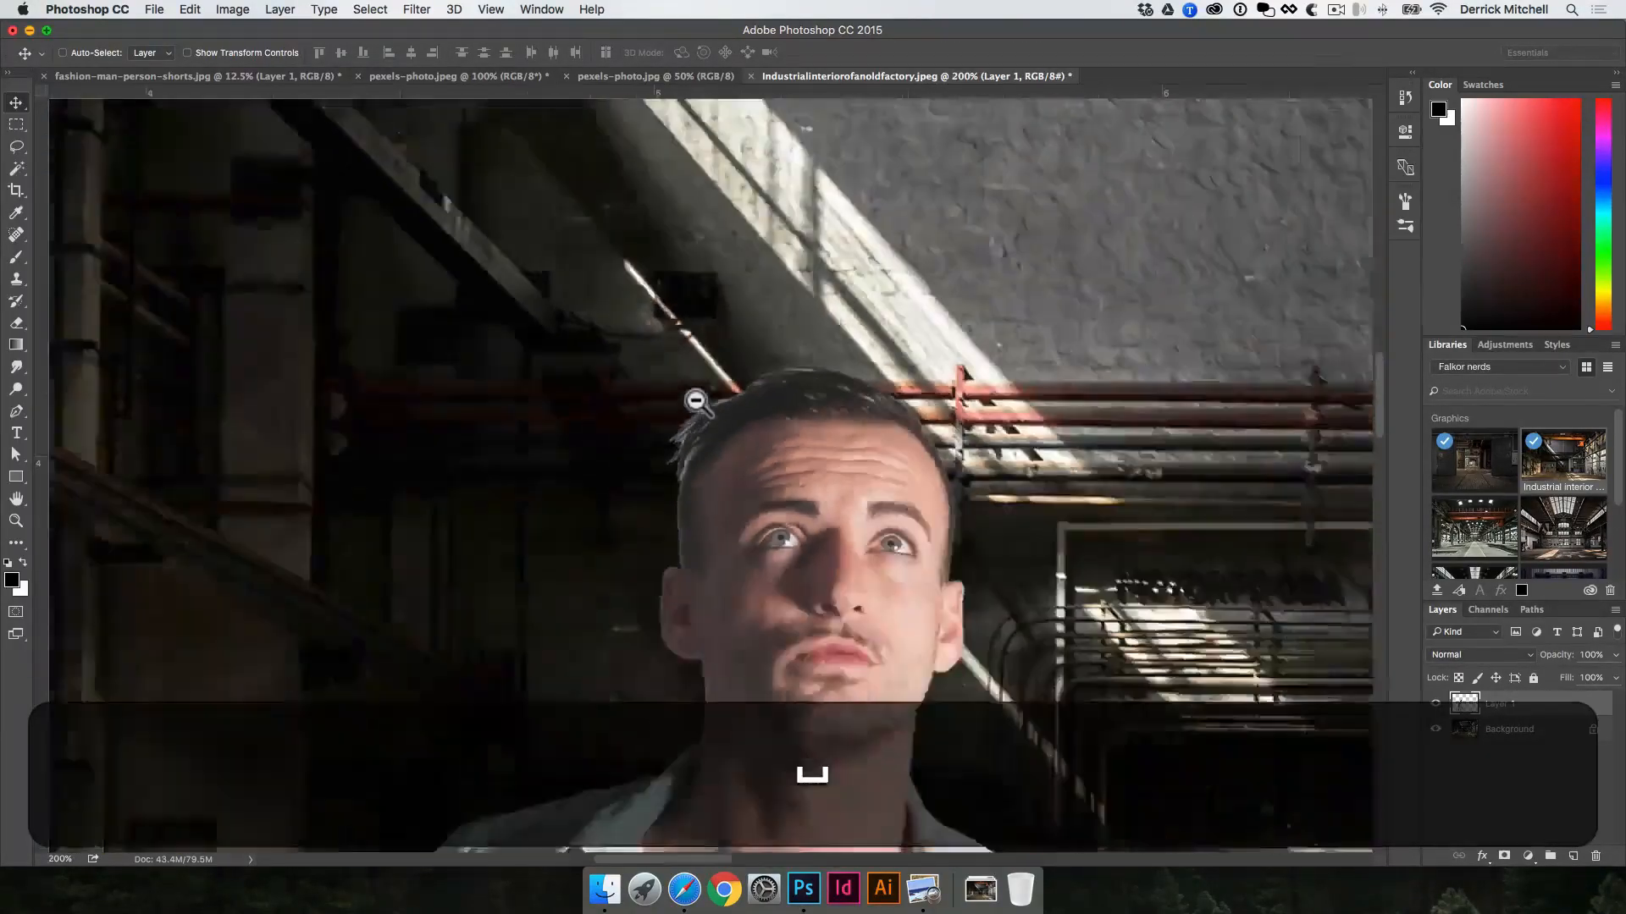
left_click(696, 398, "alt")
left_click(696, 399, "alt")
left_click(696, 399, "alt")
left_click(696, 399, "alt")
key("alt+super+v")
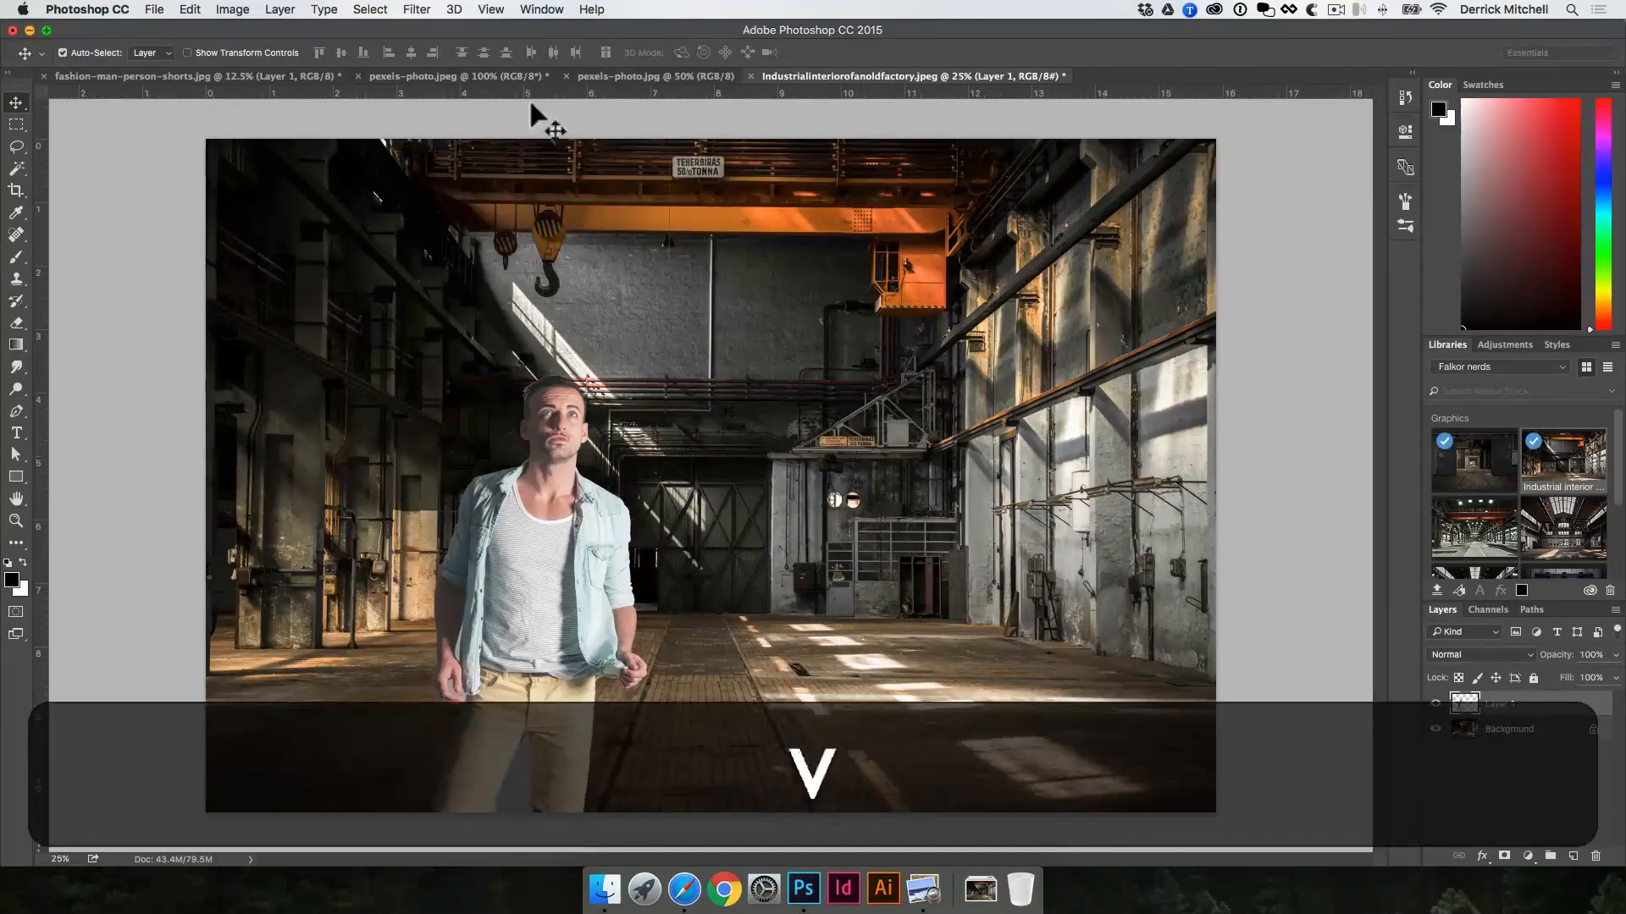
Step: Delete the man's cut-out layer from fashion-man-person-shorts.jpg, leaving only the original Background photo
left_click(475, 78)
left_click(232, 72)
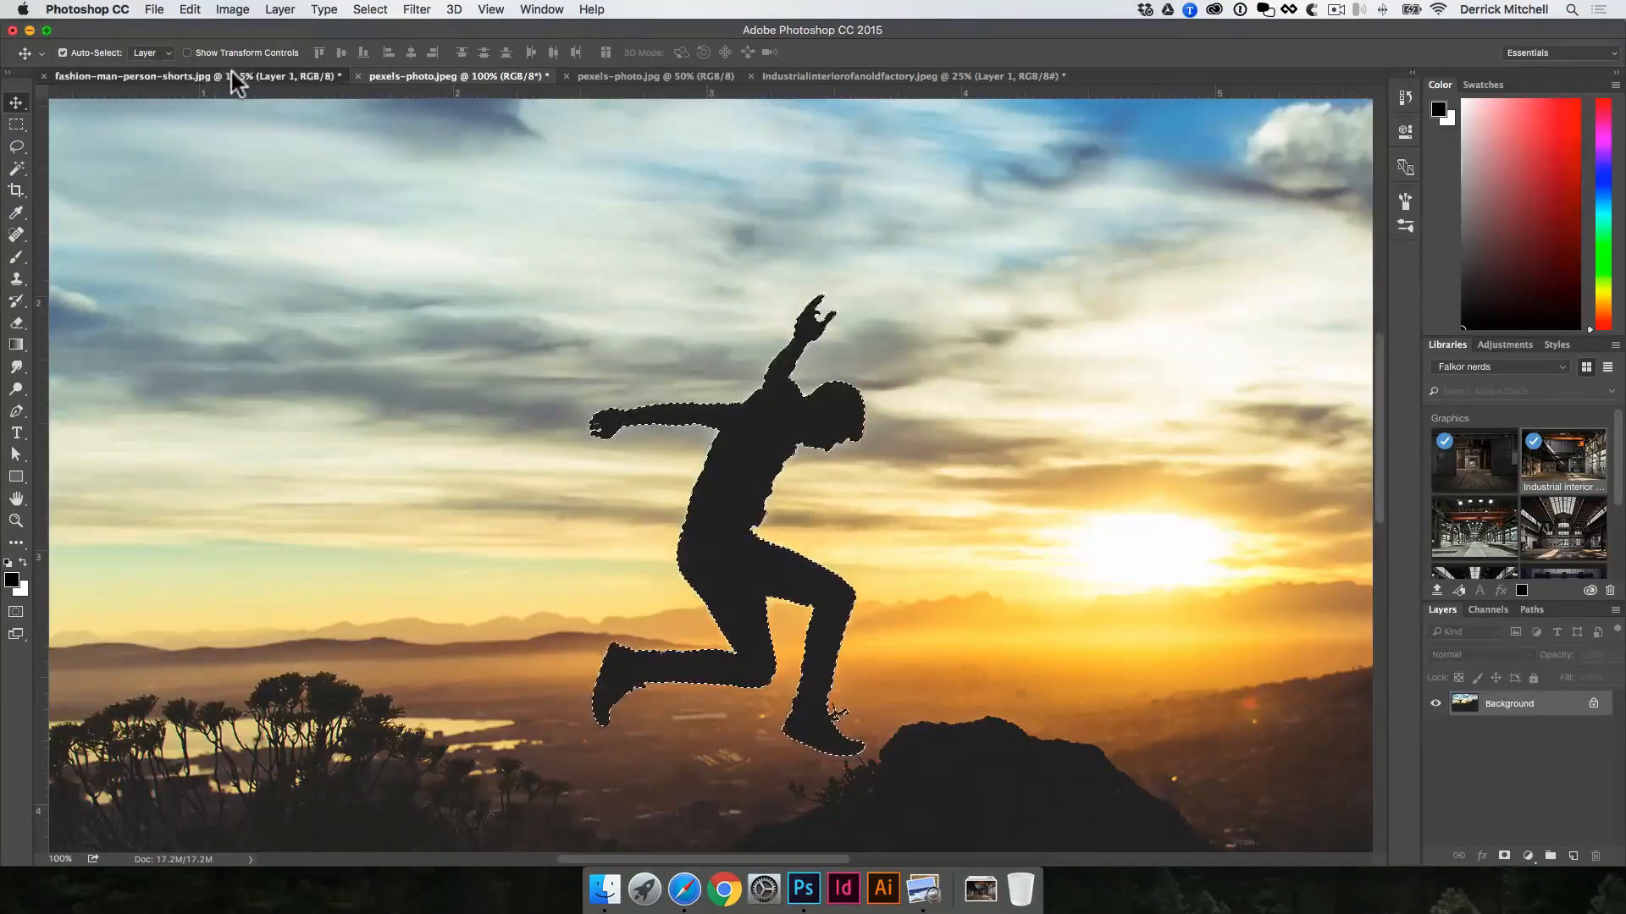
key("v")
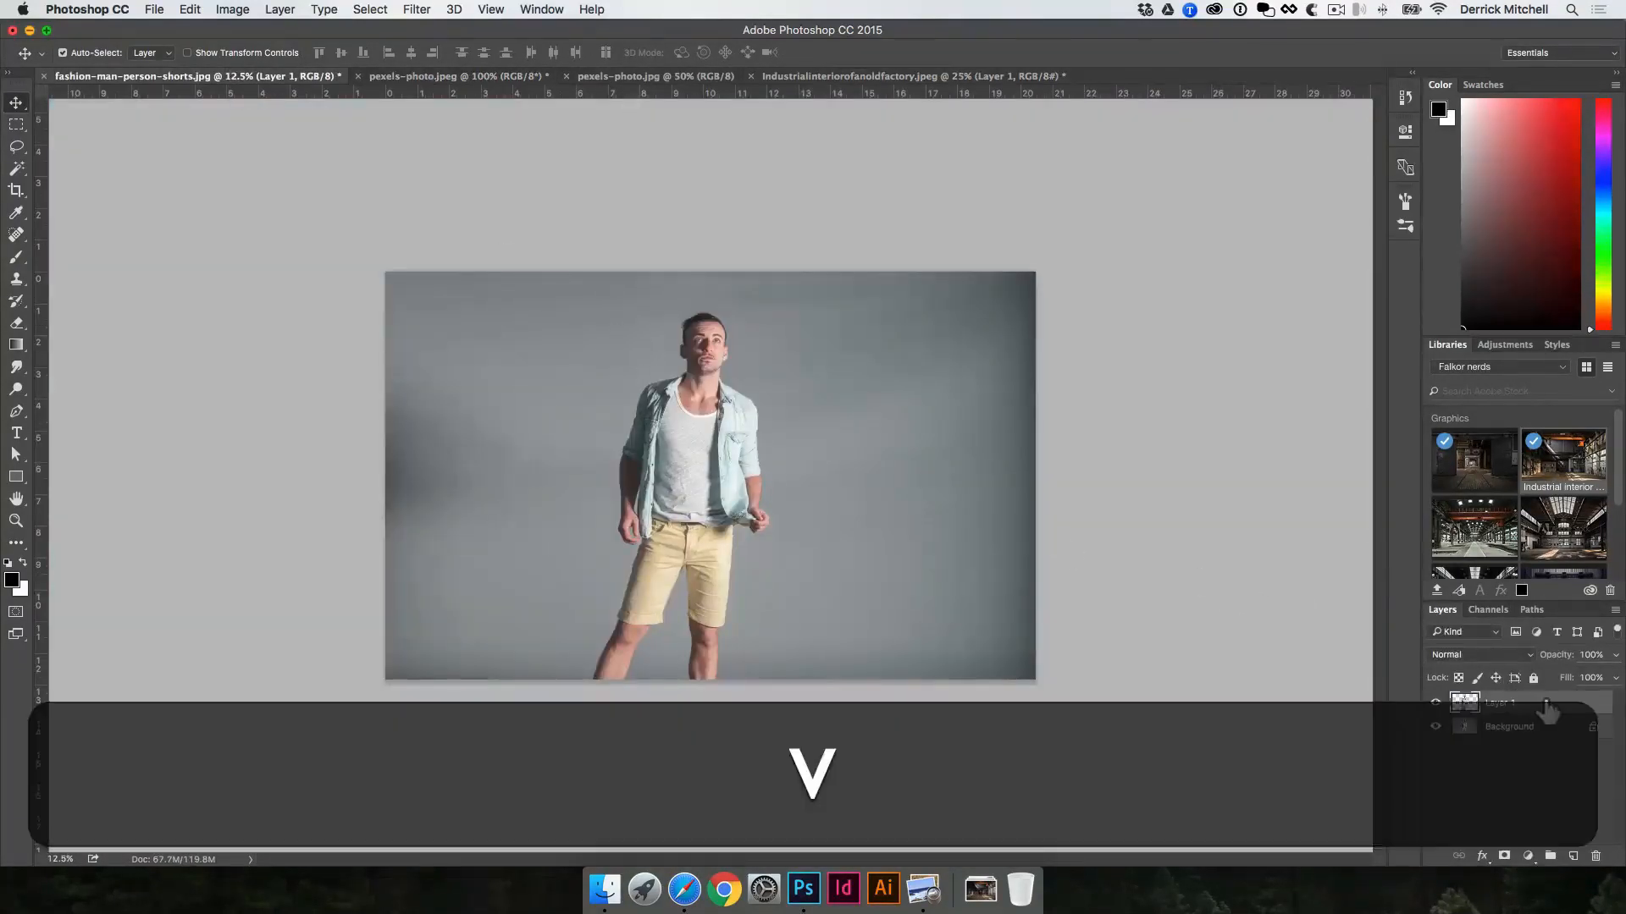
key("BackSpace")
key("v")
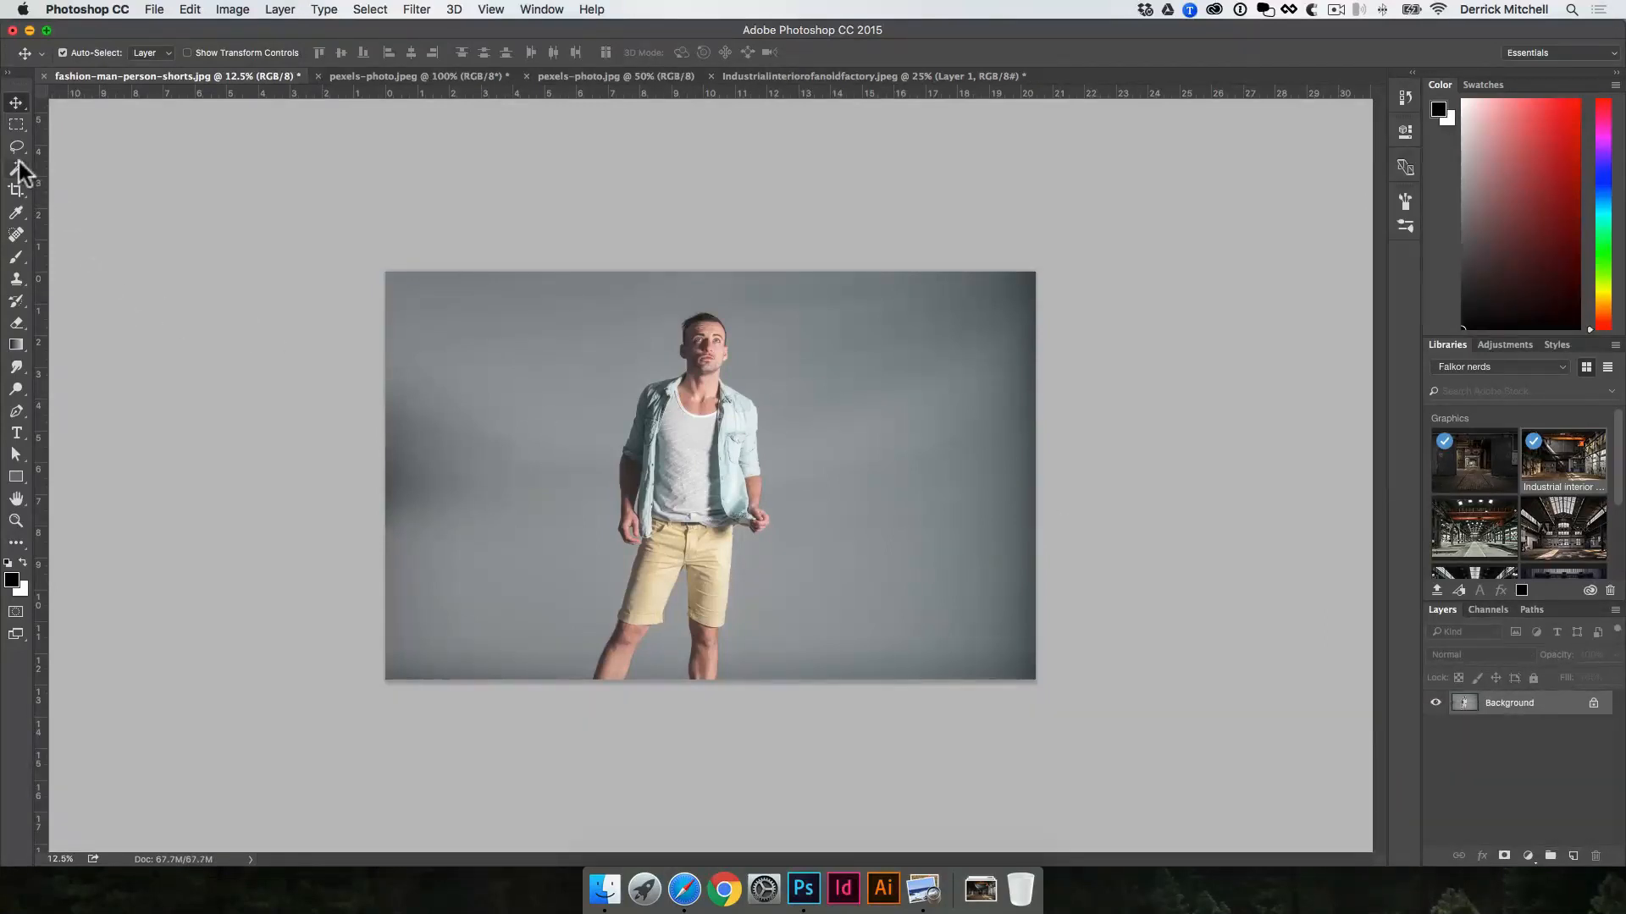
Step: Draw a freehand Lasso selection around the man's right arm and hand, closing it across his shirt
key("l")
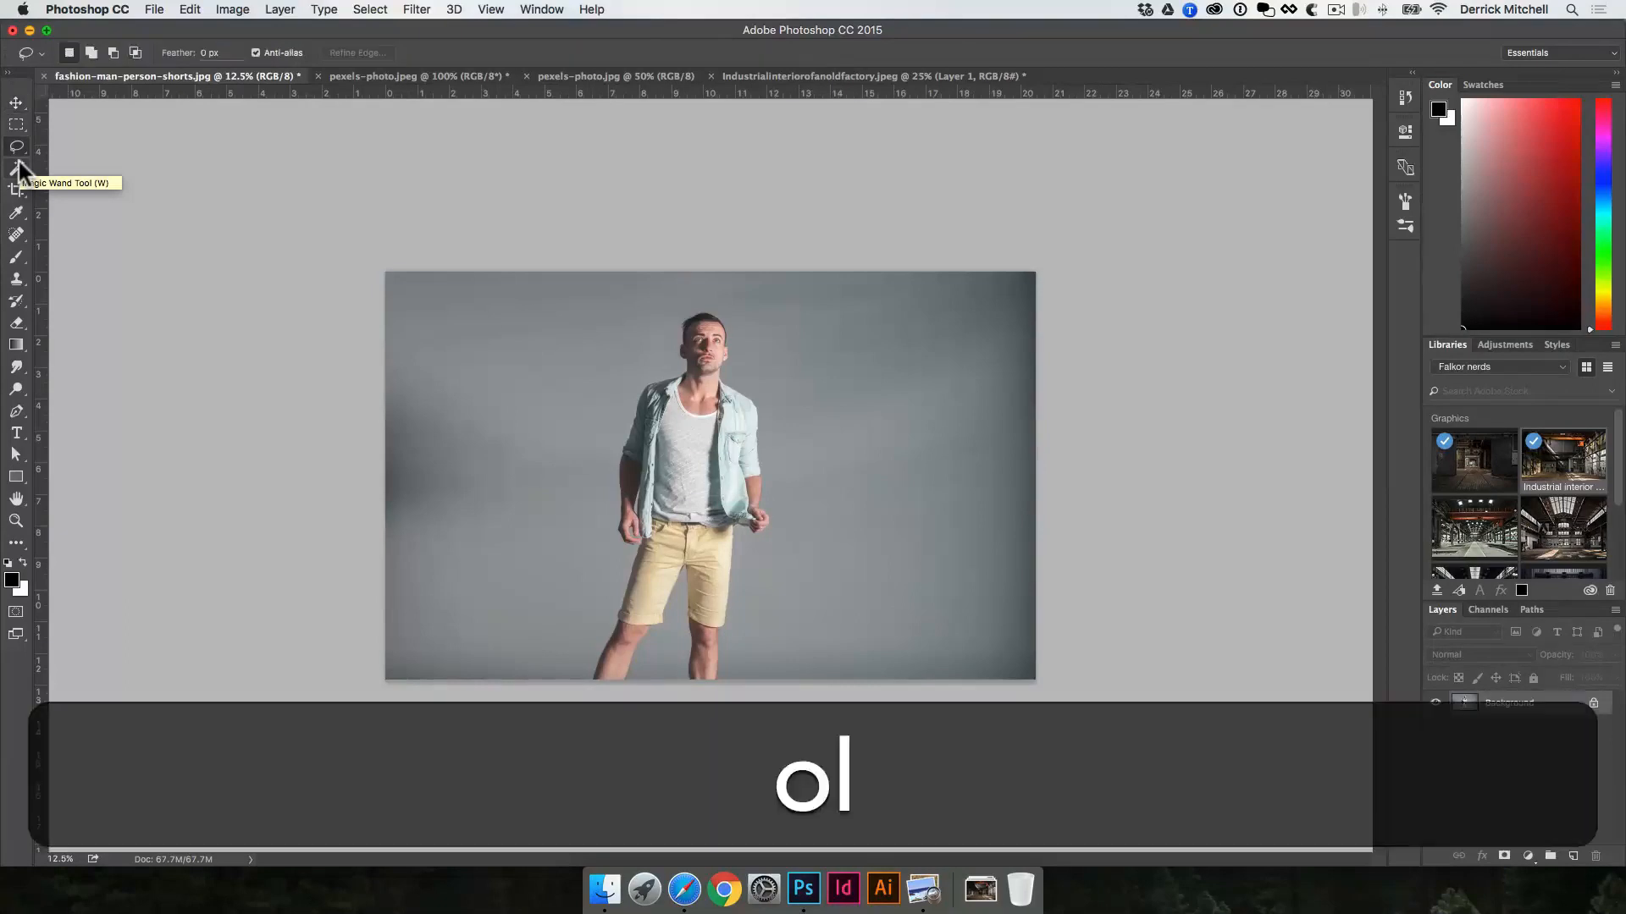
left_click(17, 148)
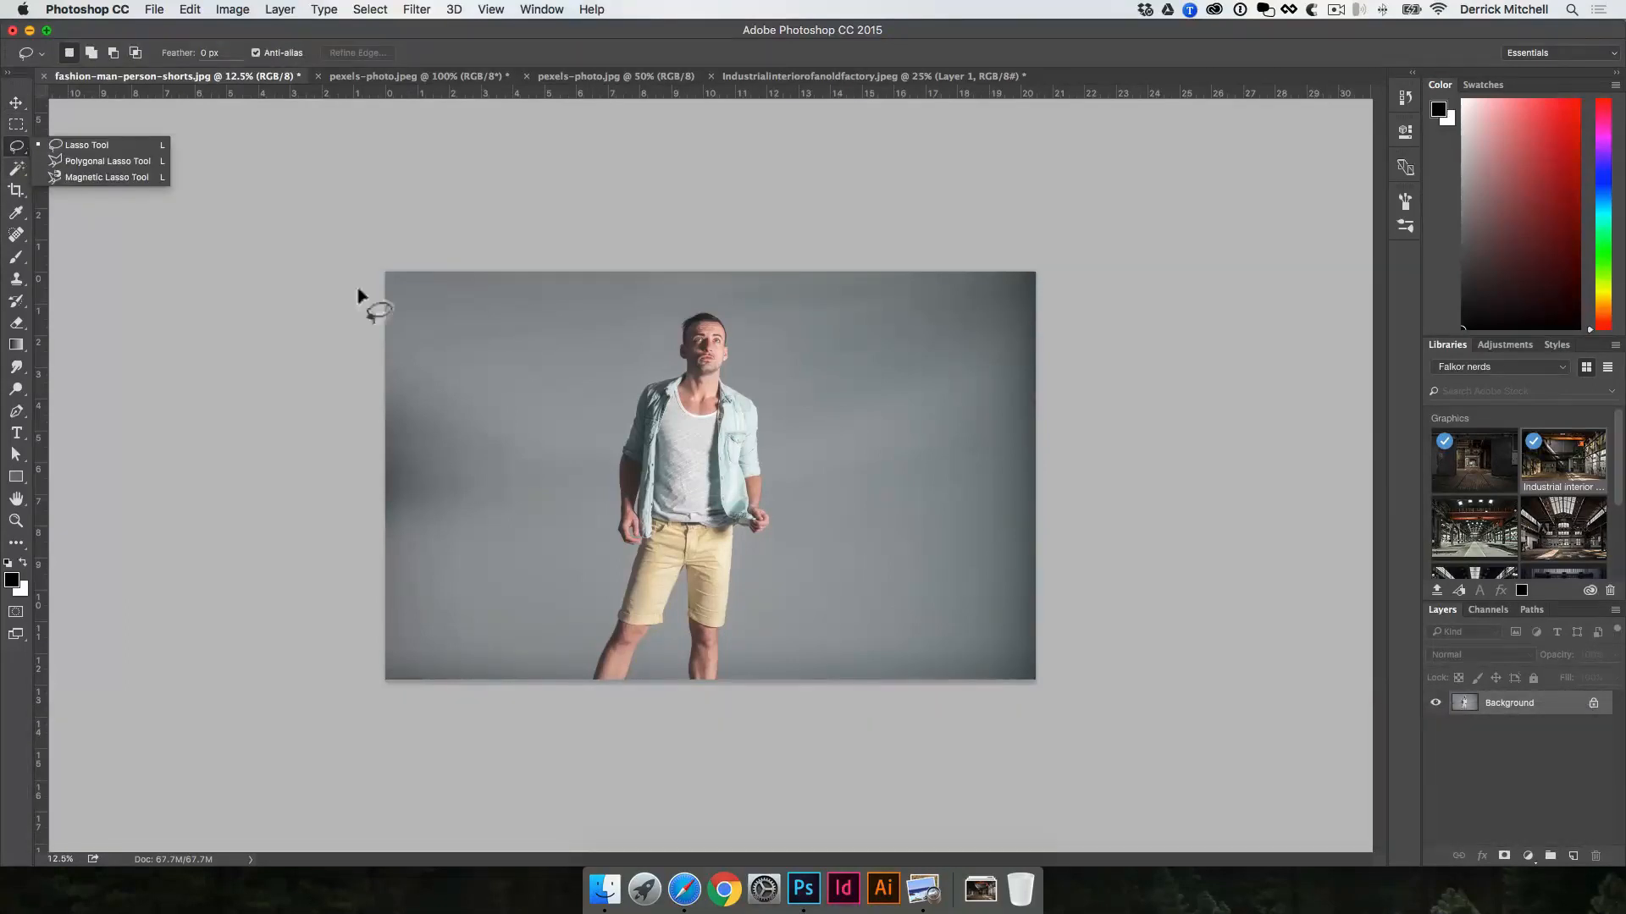
key("space")
left_click(709, 509, "super")
left_click(569, 473, "super")
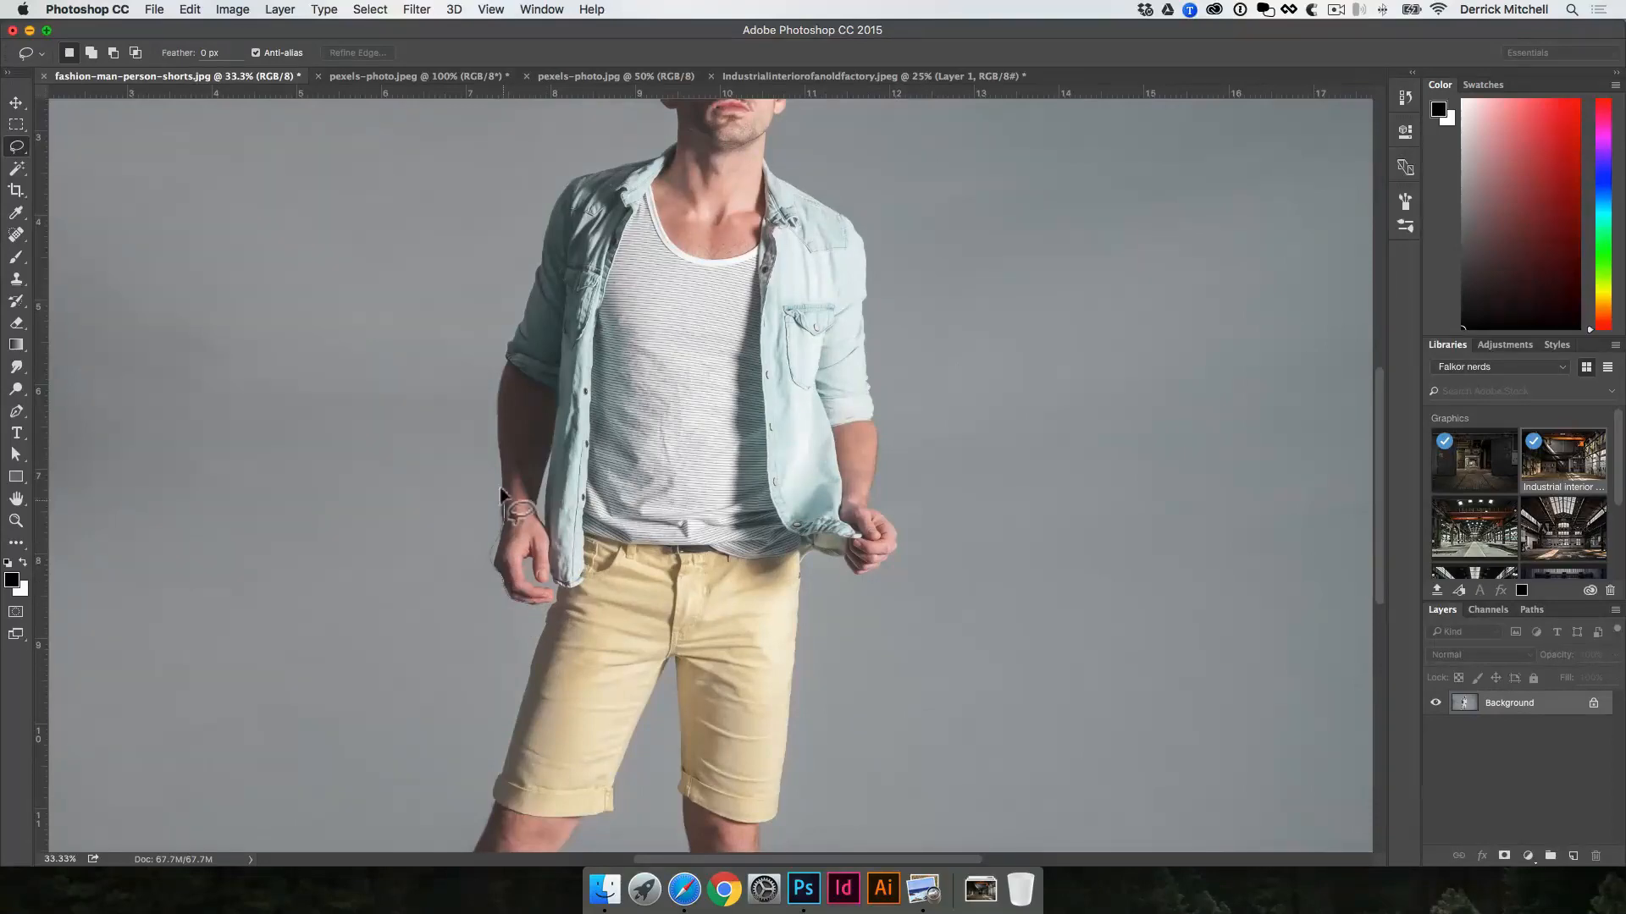
mouse_move(501, 491)
left_mouse_down()
mouse_move(502, 374)
mouse_move(552, 271)
left_mouse_up()
left_click_drag(679, 290, 713, 542)
Step: Add a missed sliver along the upper forearm's outer edge to the lasso selection, and subtract part of it again
key("space")
left_click(569, 494, "super")
left_click(570, 495, "super")
mouse_move(421, 415)
left_mouse_down()
mouse_move(683, 308)
mouse_move(744, 398)
mouse_move(840, 245)
left_mouse_up()
left_click(678, 305, "super")
left_click(678, 304, "super")
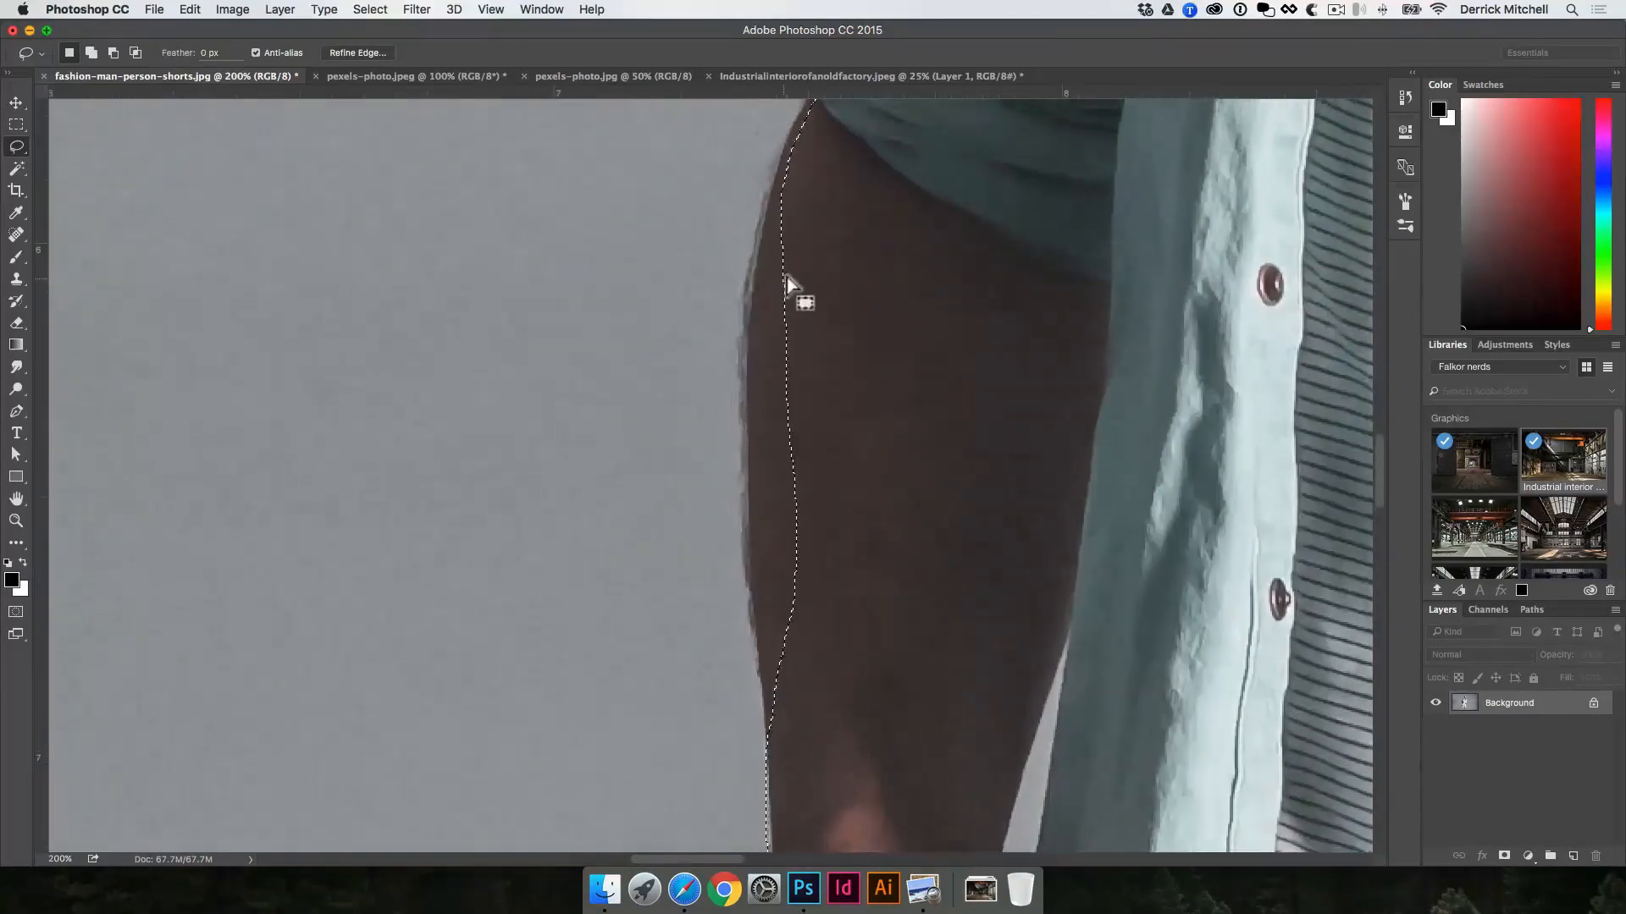
key("shift")
left_click_drag(790, 191, 755, 322)
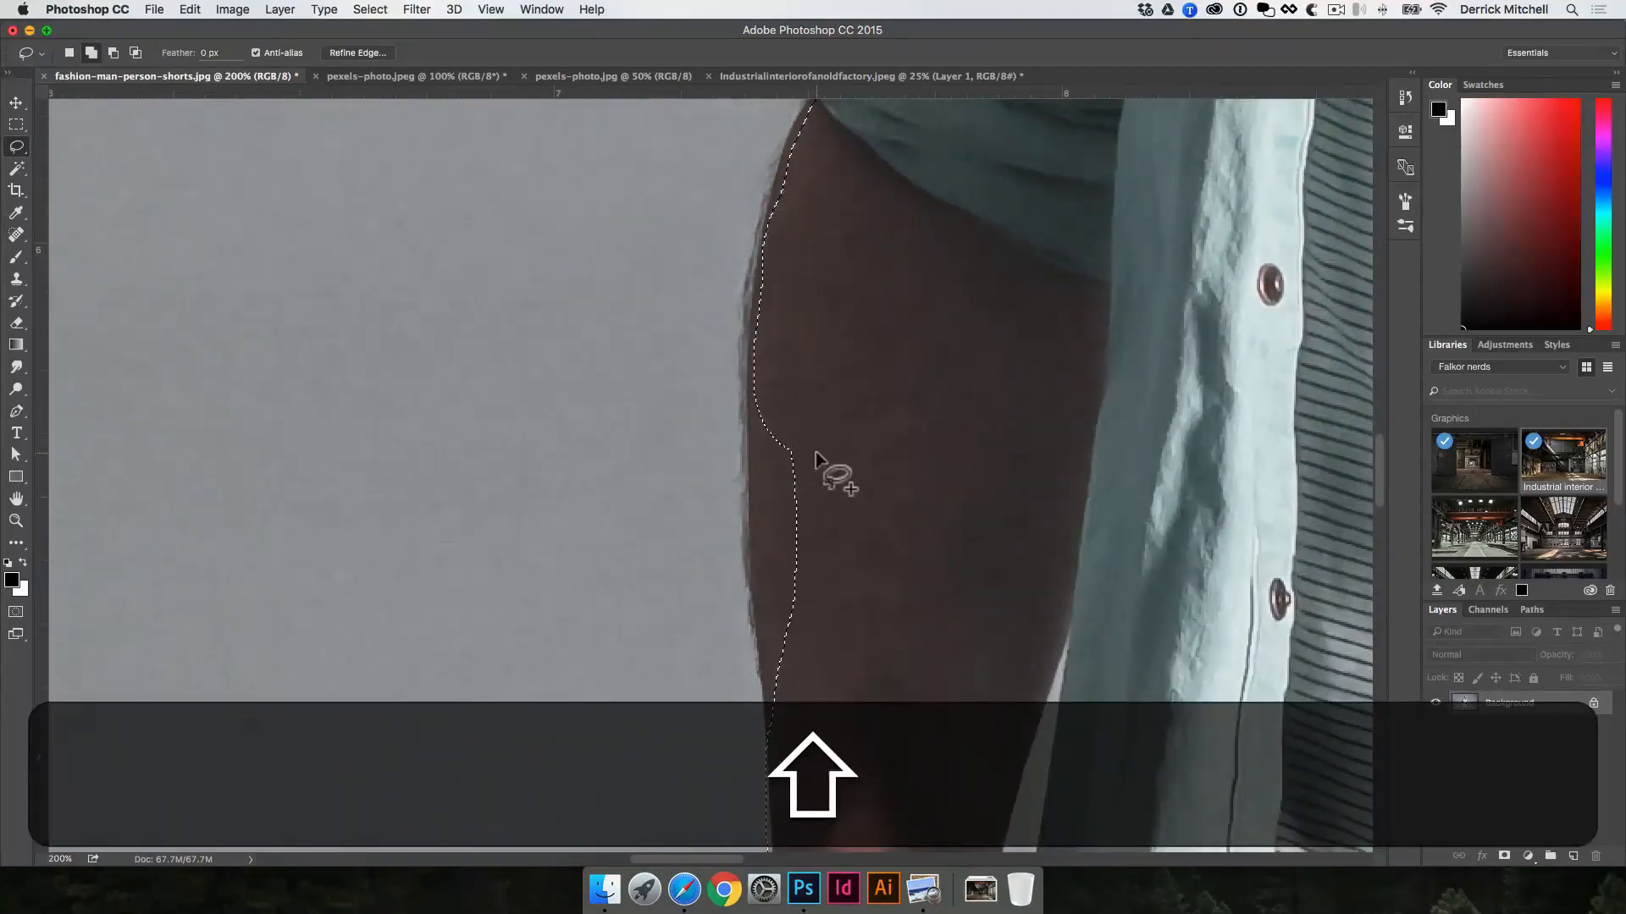
key("alt")
left_click_drag(744, 265, 774, 320)
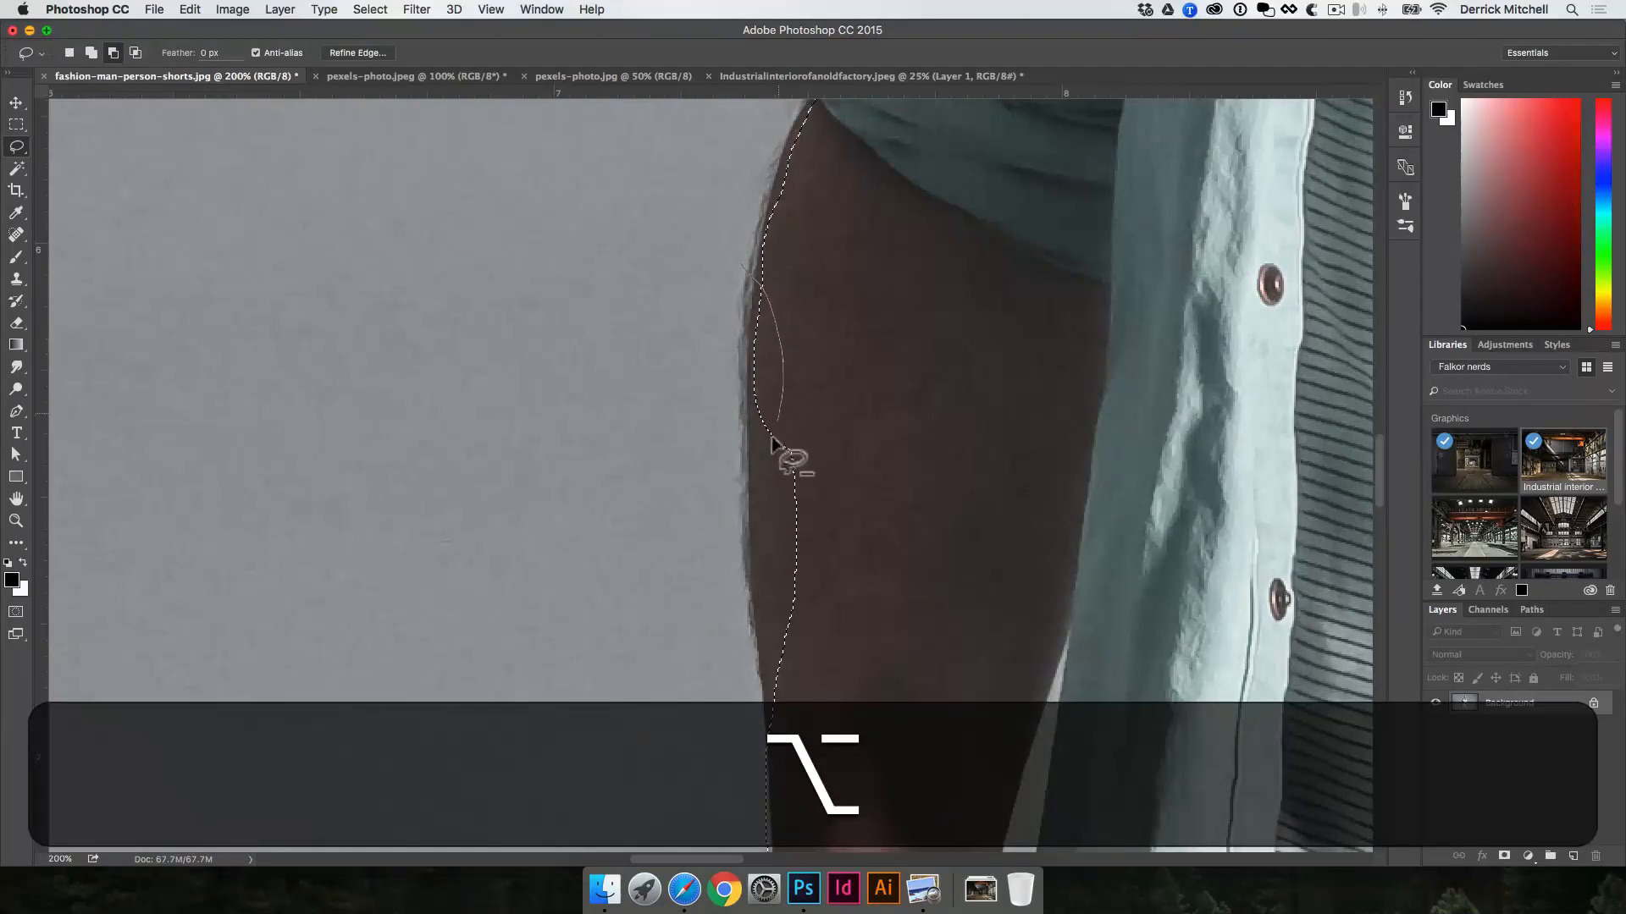
left_click_drag(771, 439, 709, 457)
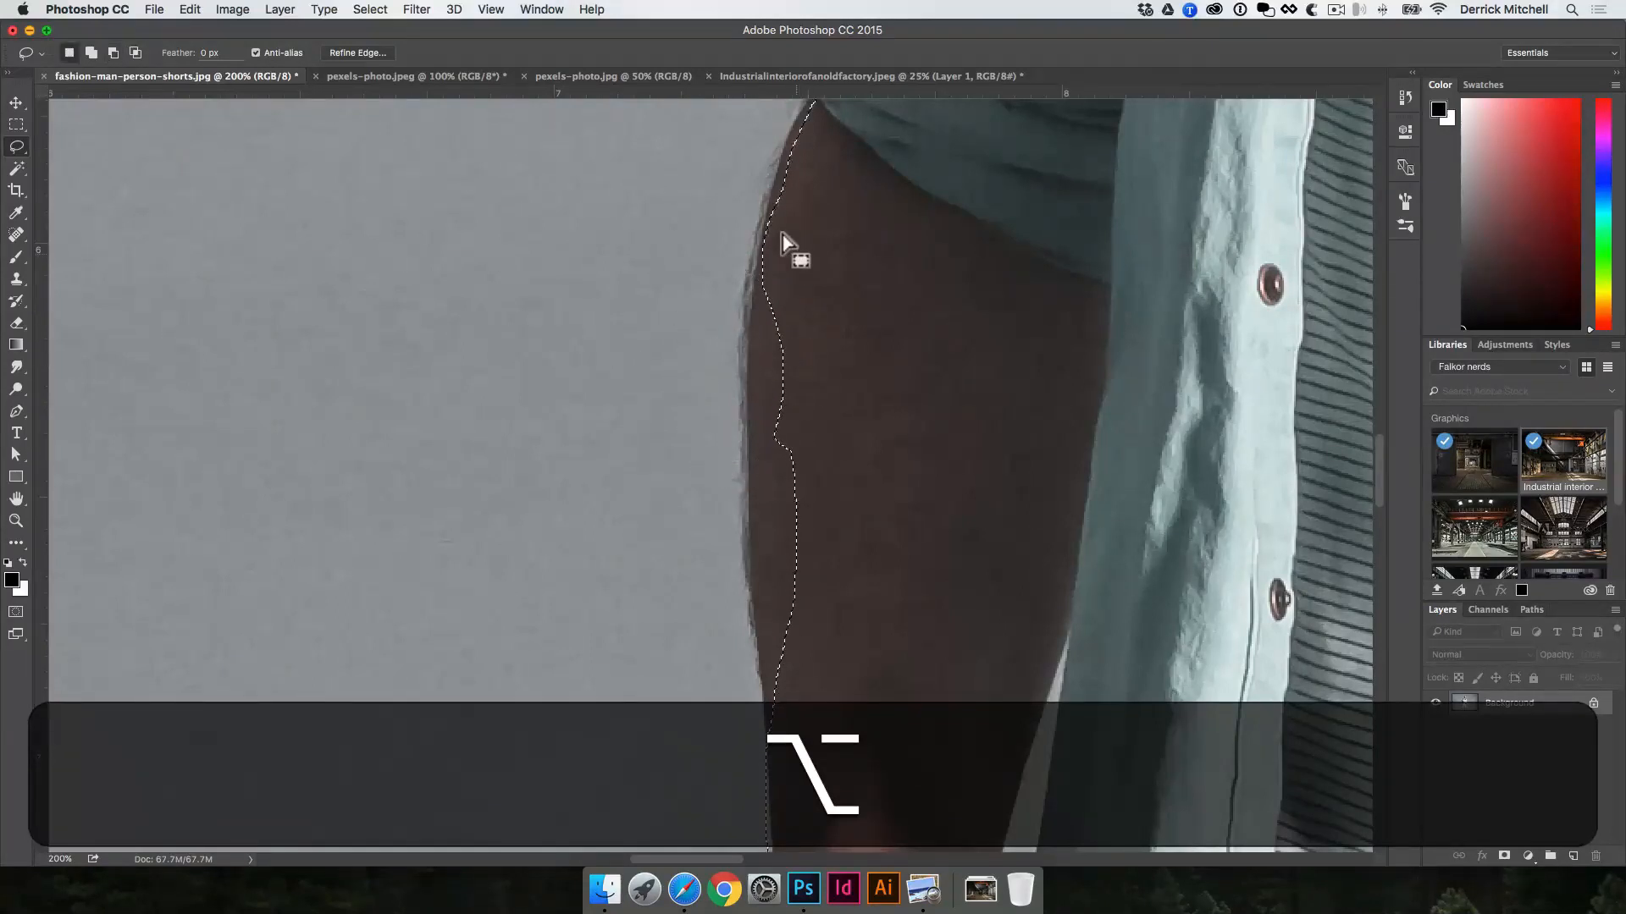
Step: Extend the lasso selection out to the forearm's outer edge, following it down towards the wrist
key("shift")
left_click_drag(775, 227, 749, 338)
left_click_drag(747, 455, 759, 522)
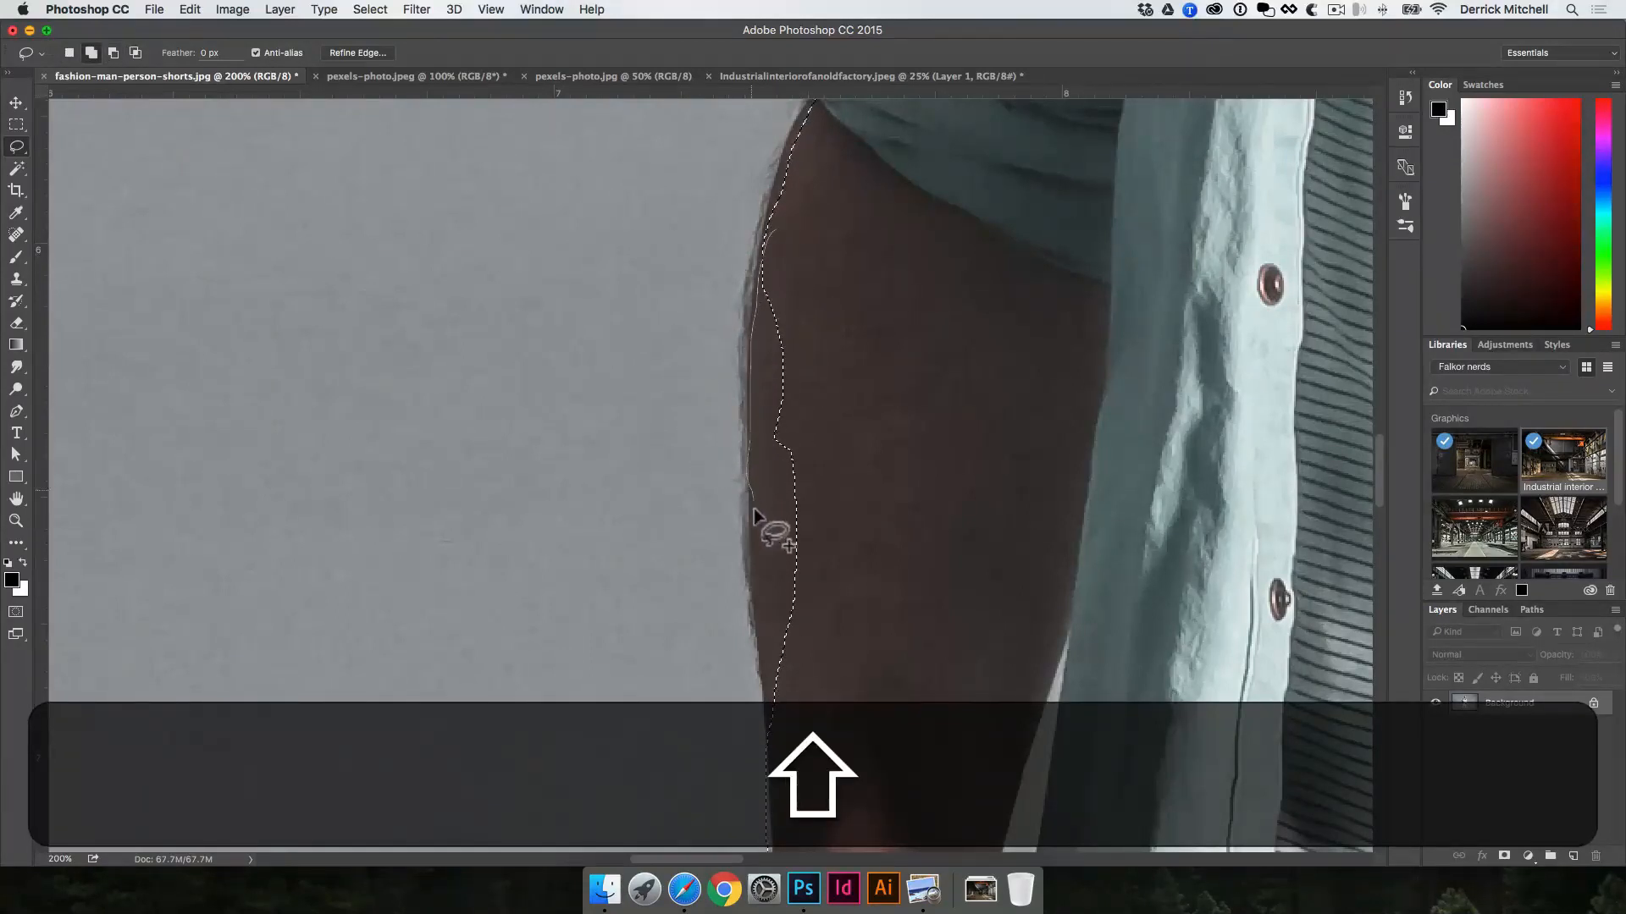
key("space")
left_click_drag(893, 435, 892, 254)
mouse_move(779, 279)
left_mouse_down()
mouse_move(780, 512)
mouse_move(855, 584)
left_mouse_up()
Step: Clear the freehand lasso selection from the man's arm and shirt
key("space")
left_click_drag(868, 251, 865, 235)
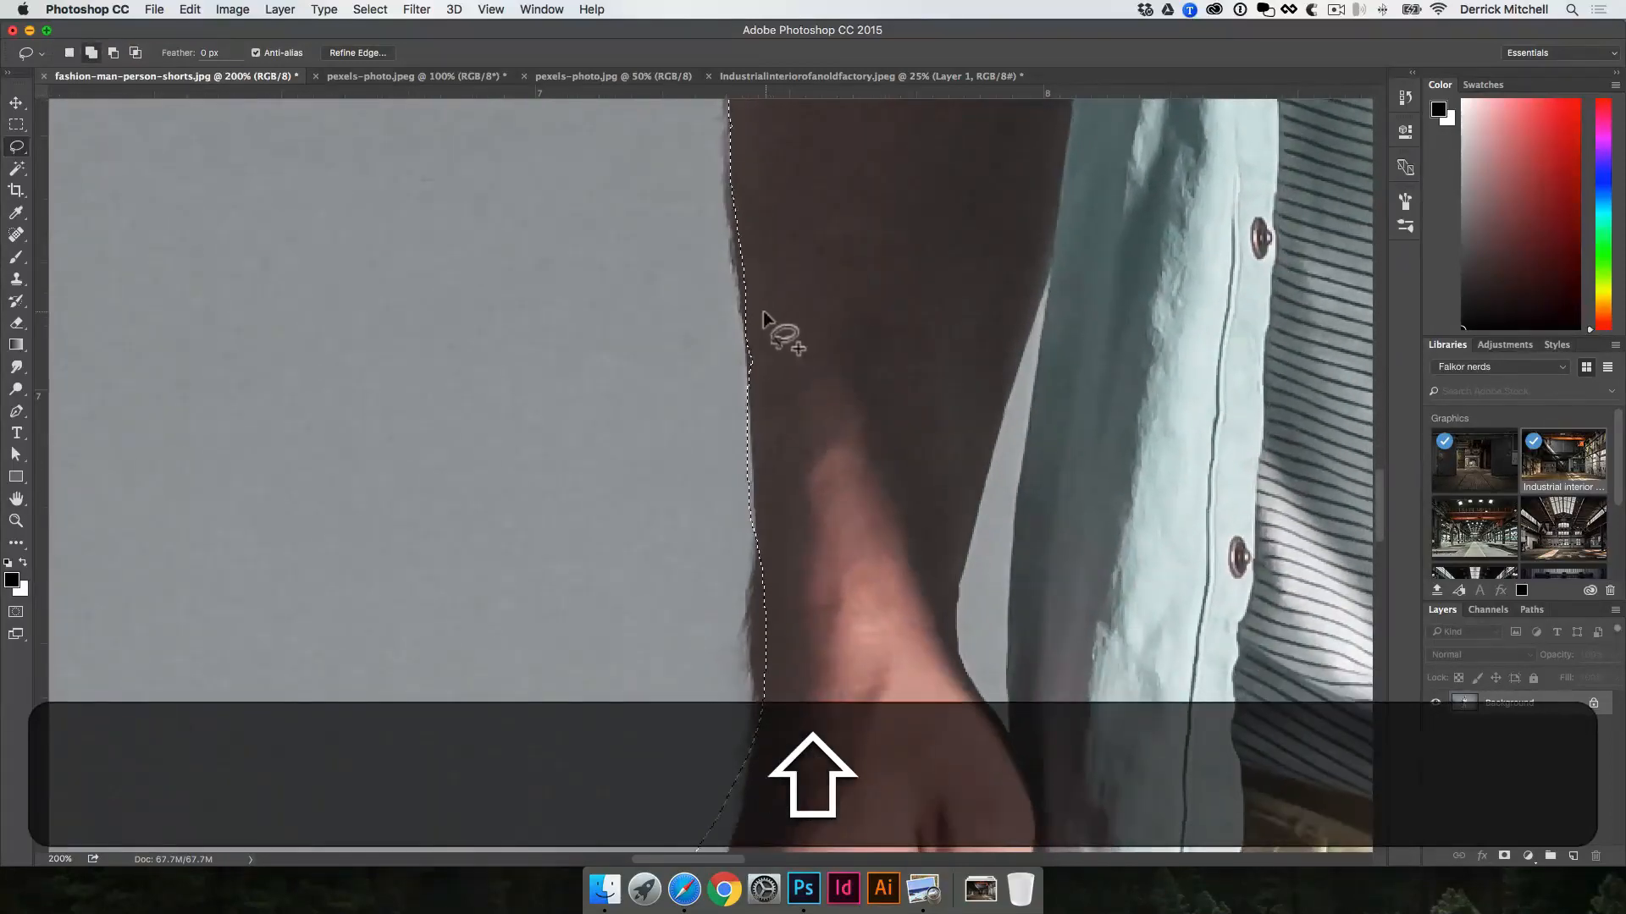
left_click(865, 294, "alt")
left_click(864, 294, "alt")
left_click(864, 295, "alt")
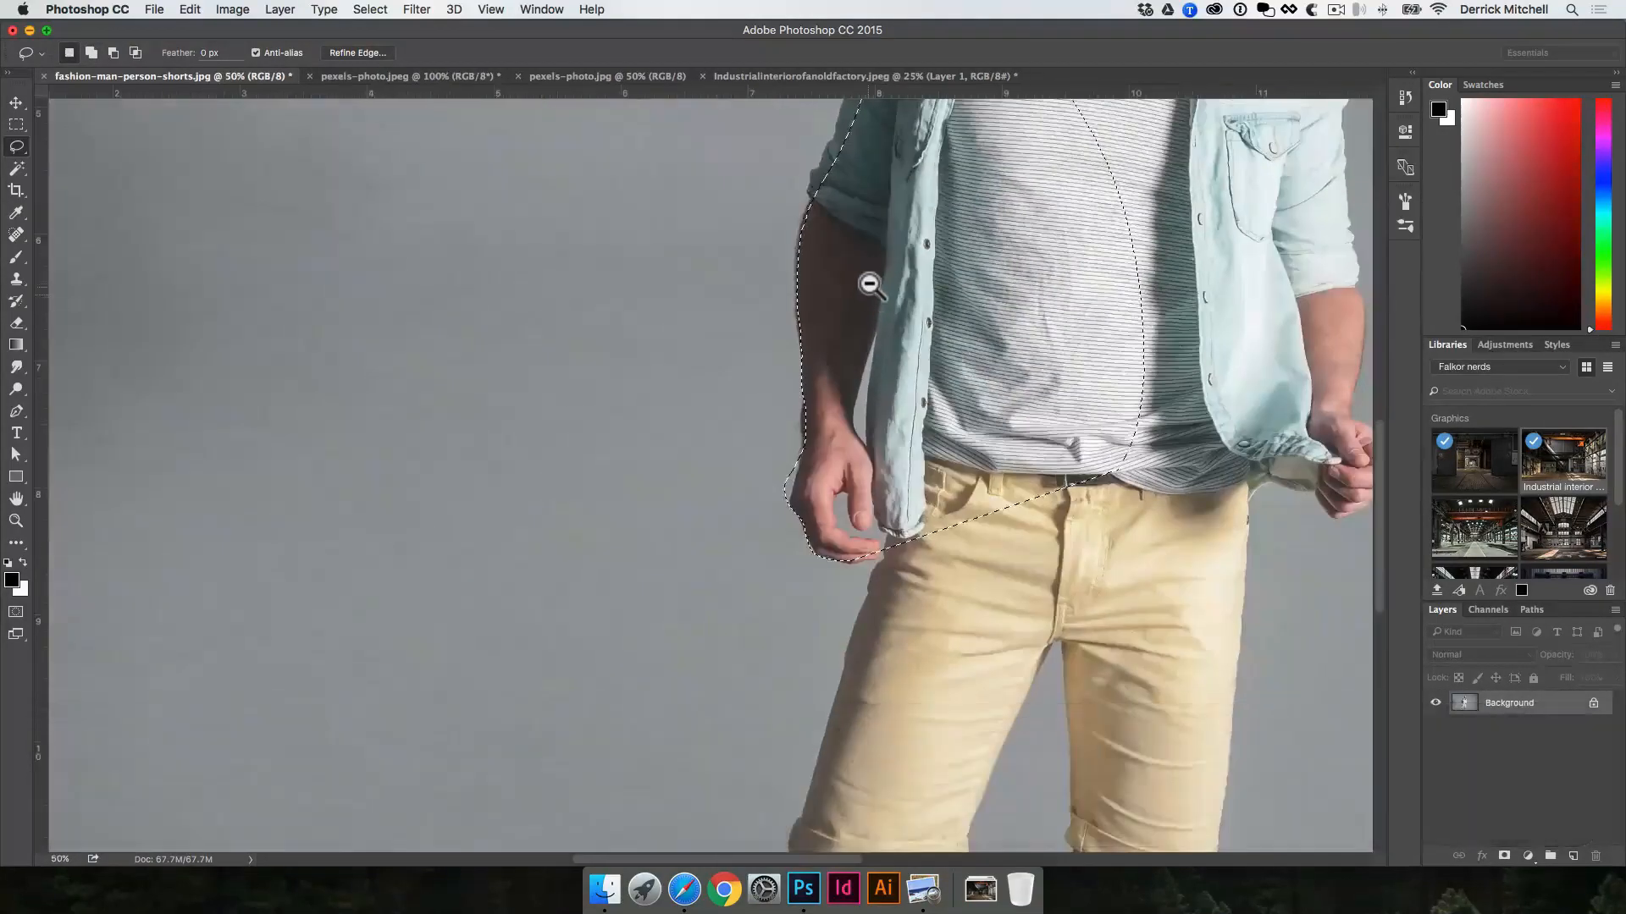
left_click(870, 284, "alt")
left_click(870, 283, "alt")
key("v")
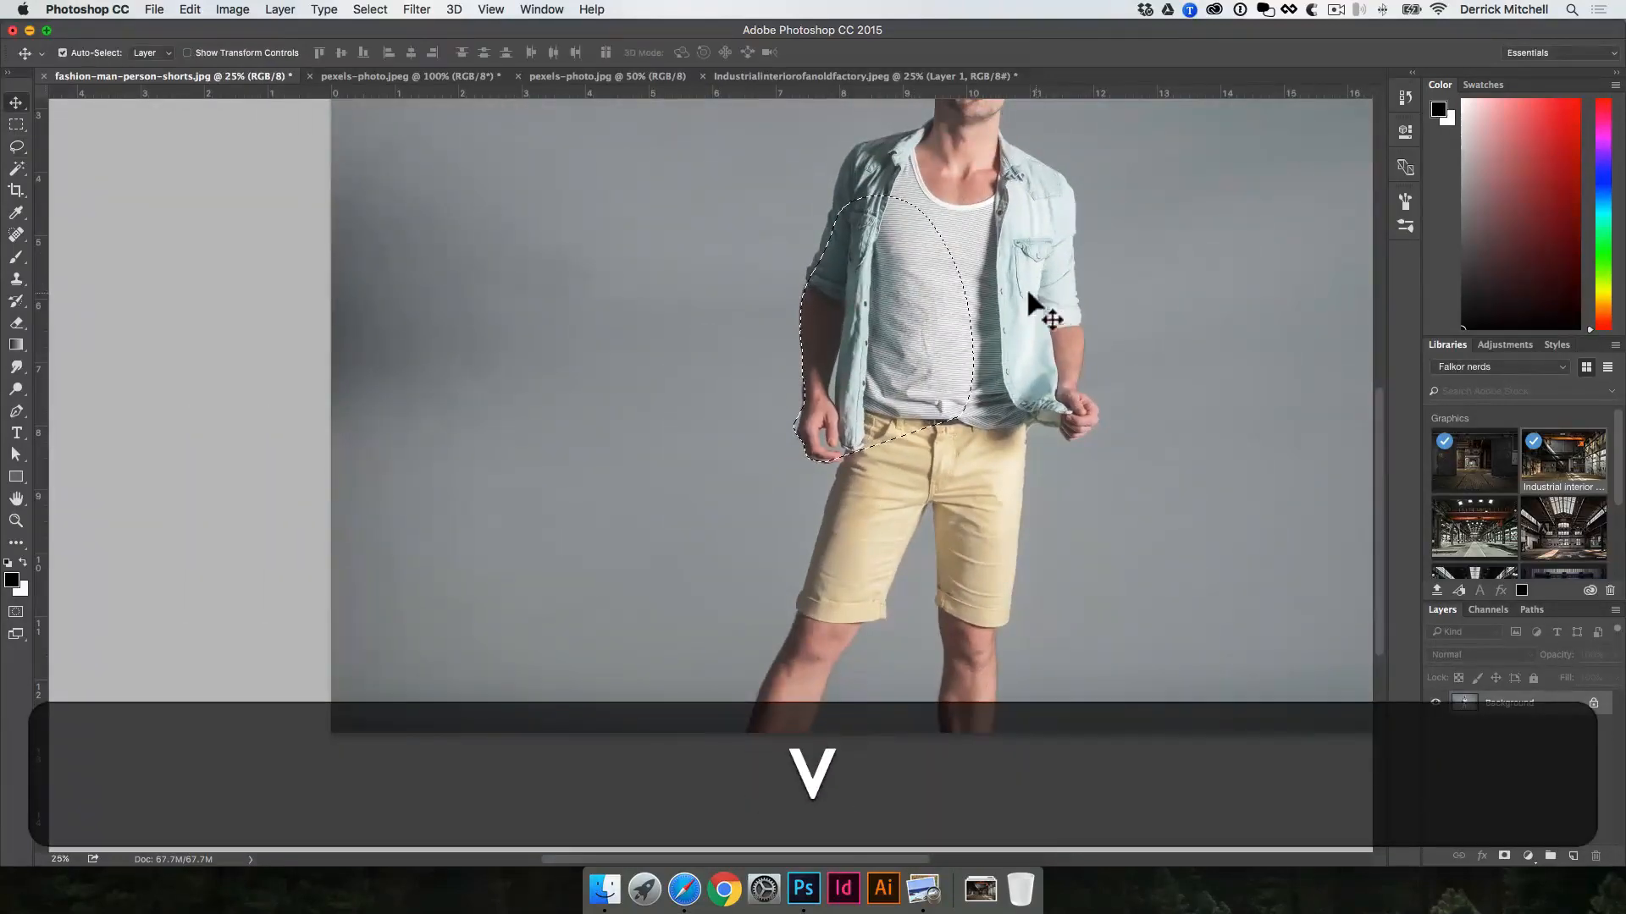
key("super+v")
key("super+d")
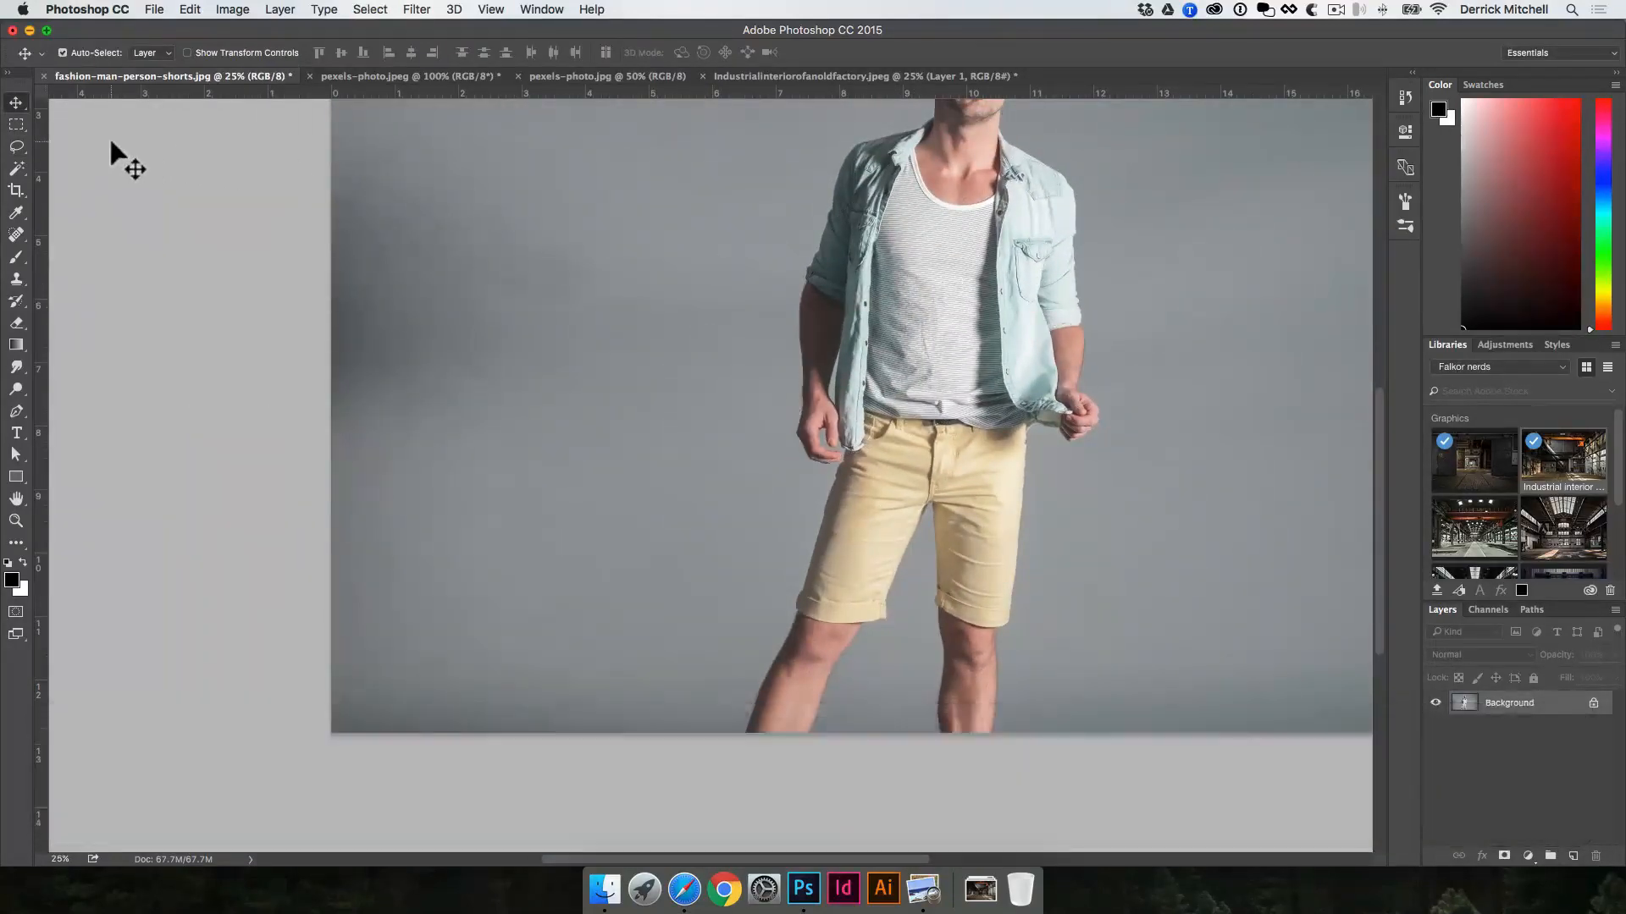
Step: Outline a straight-sided area of the grey backdrop beside the man with the Polygonal Lasso, and deselect it
key("l")
left_click(13, 147)
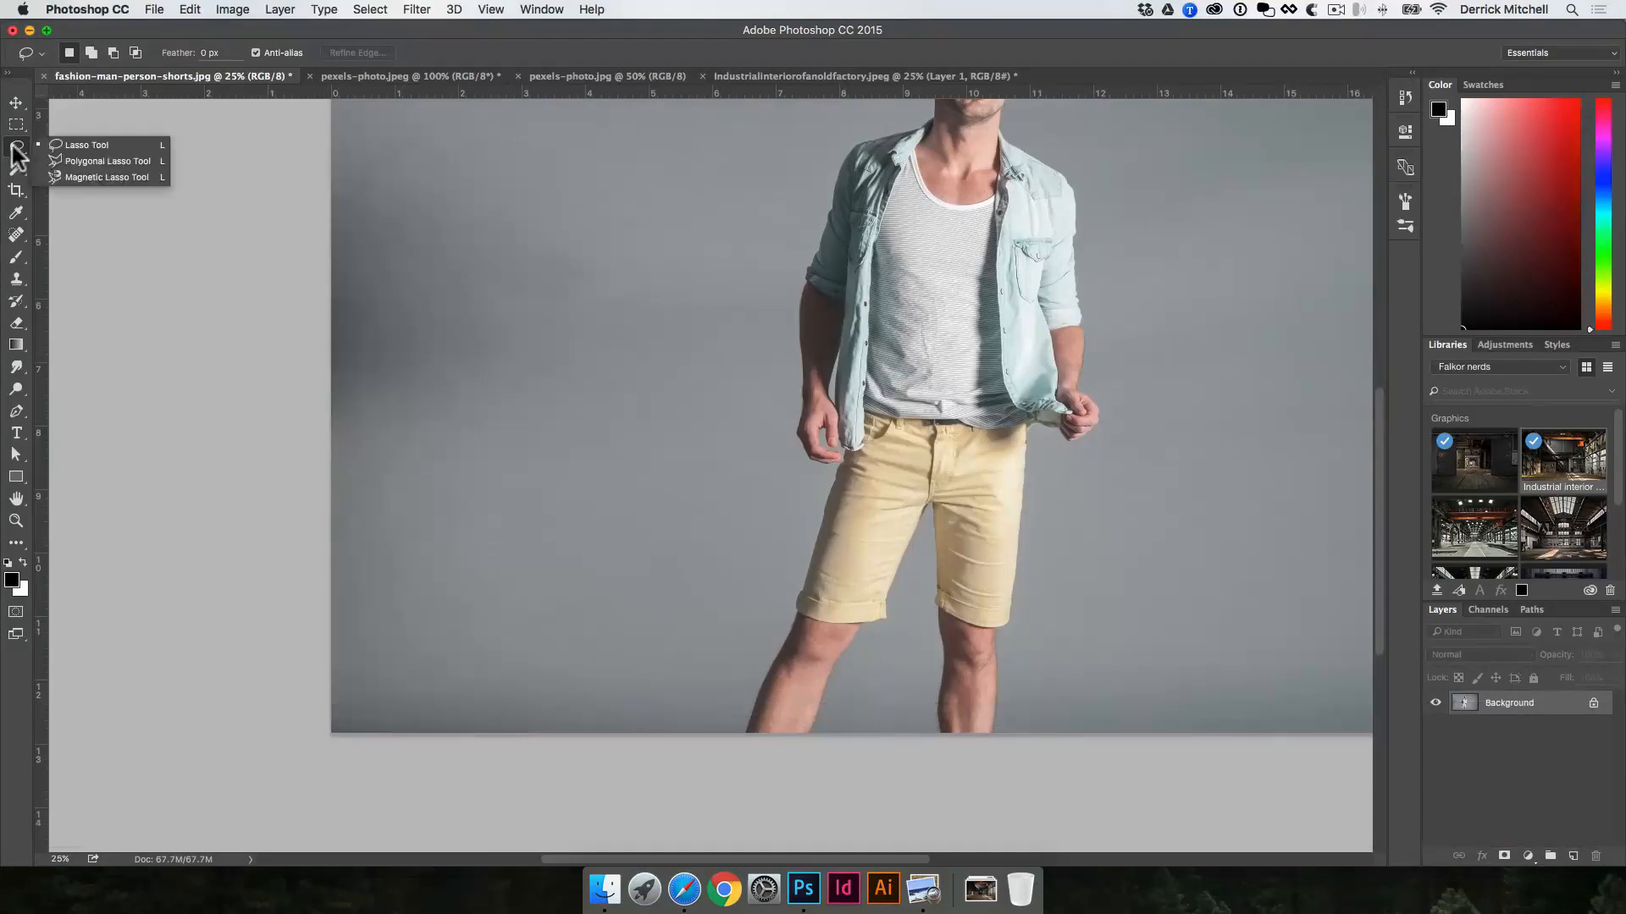
left_click(88, 159)
left_click(680, 204)
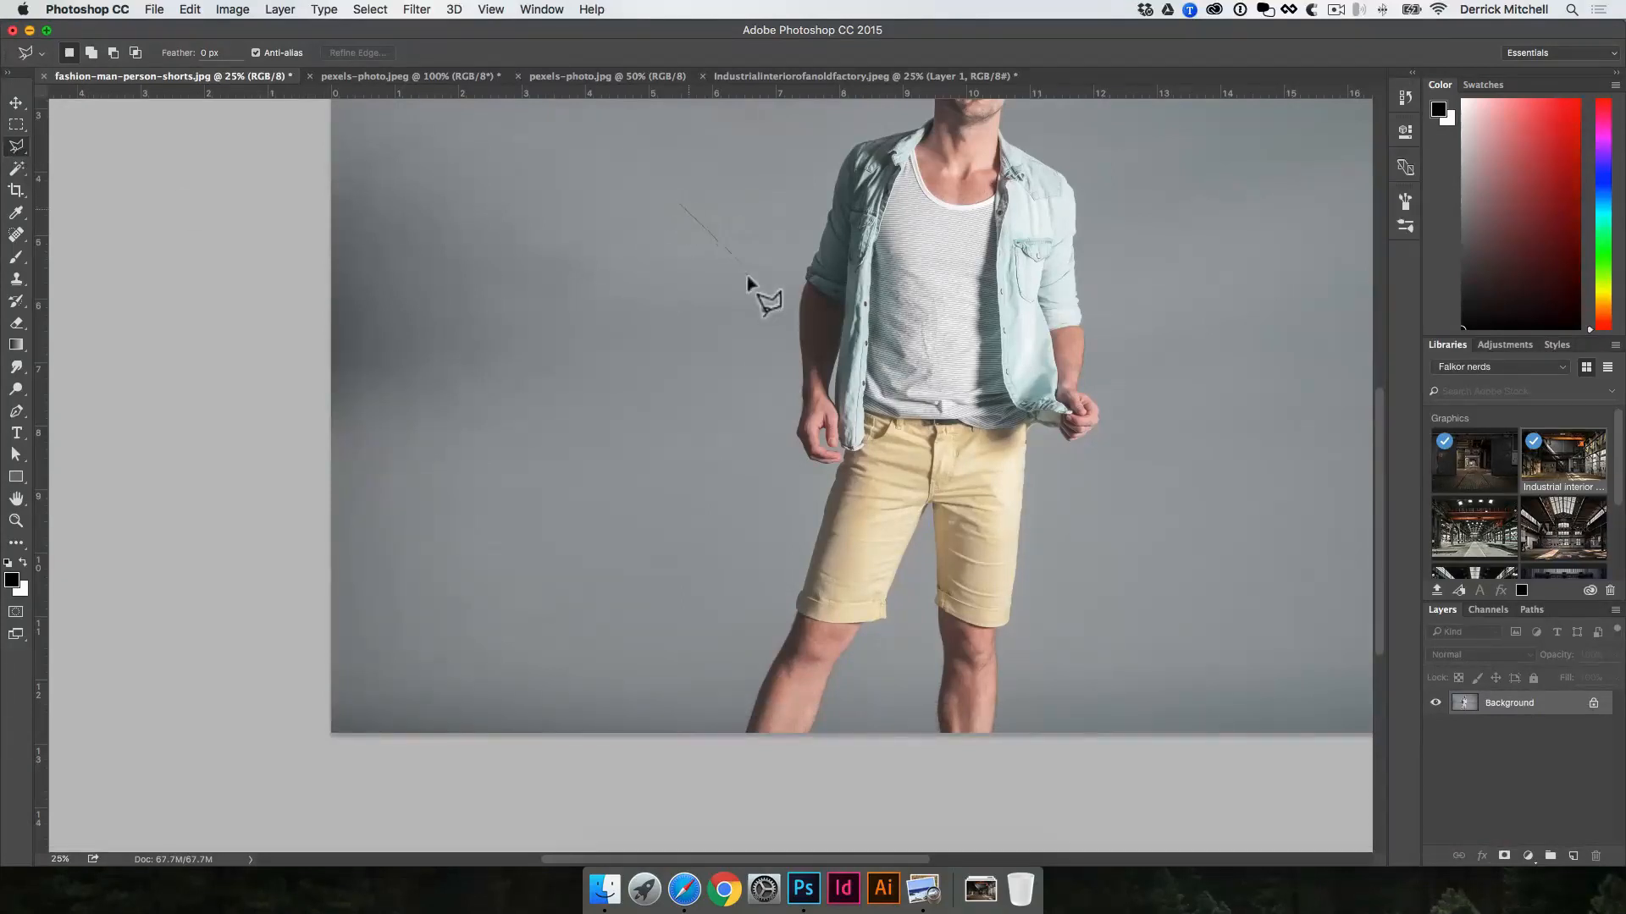
left_click(750, 282)
left_click(709, 405)
left_click(562, 489)
left_click(430, 320)
left_click(438, 172)
double_click(582, 133)
key("super+d")
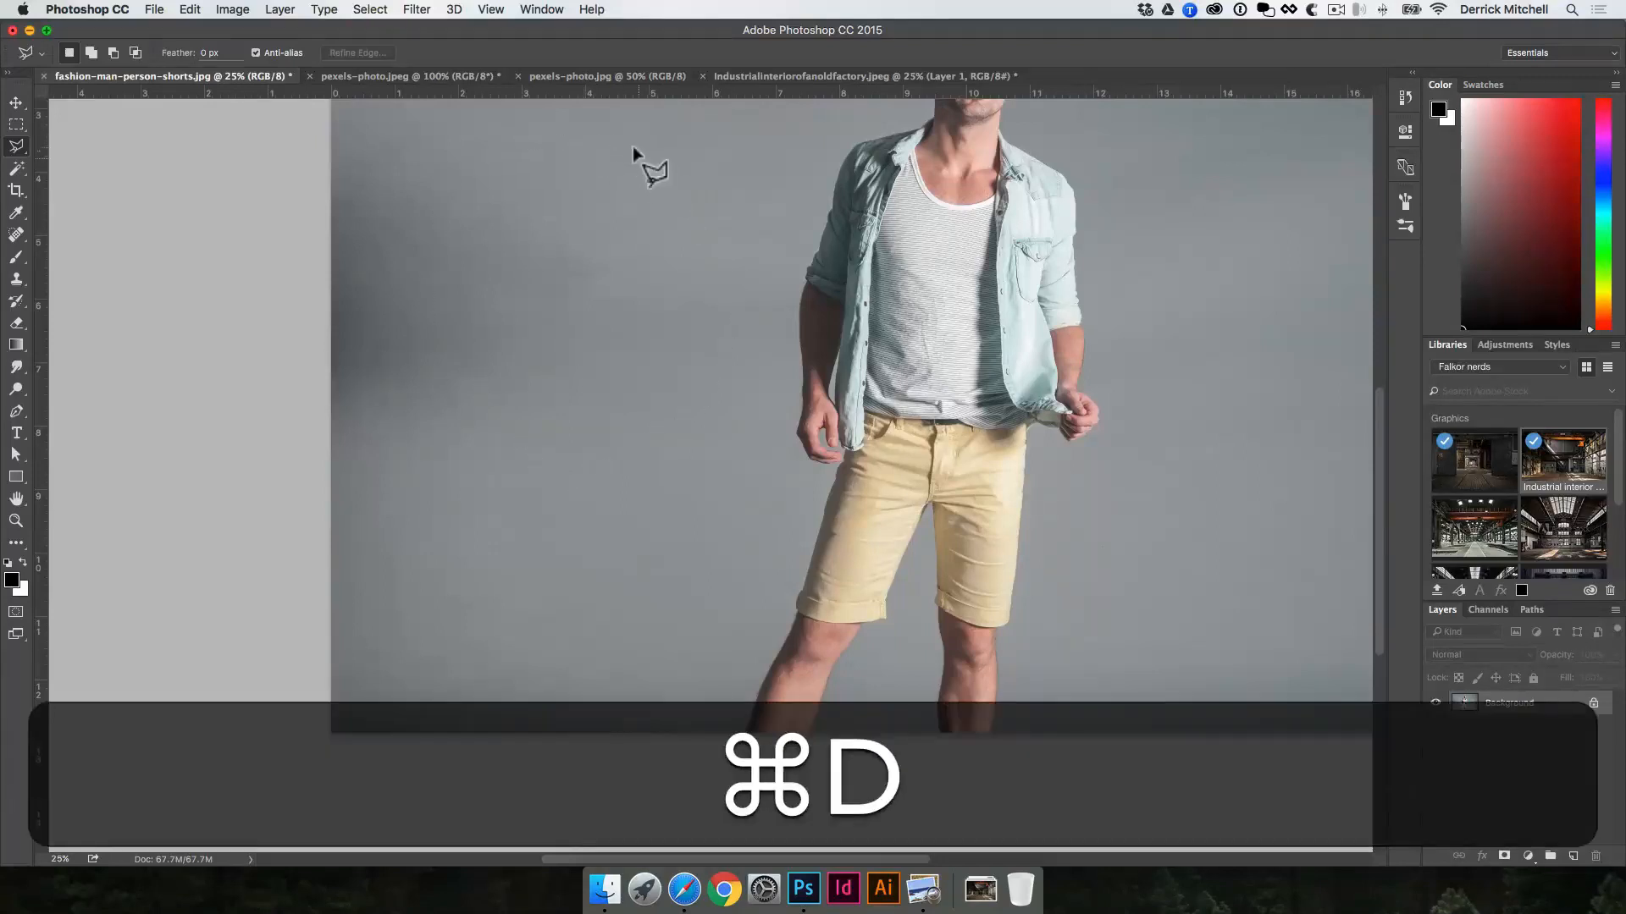
Step: Outline a second polygonal selection on the backdrop beside the man's shirt, and deselect it
left_click(756, 193)
left_click(692, 447)
left_click(485, 457)
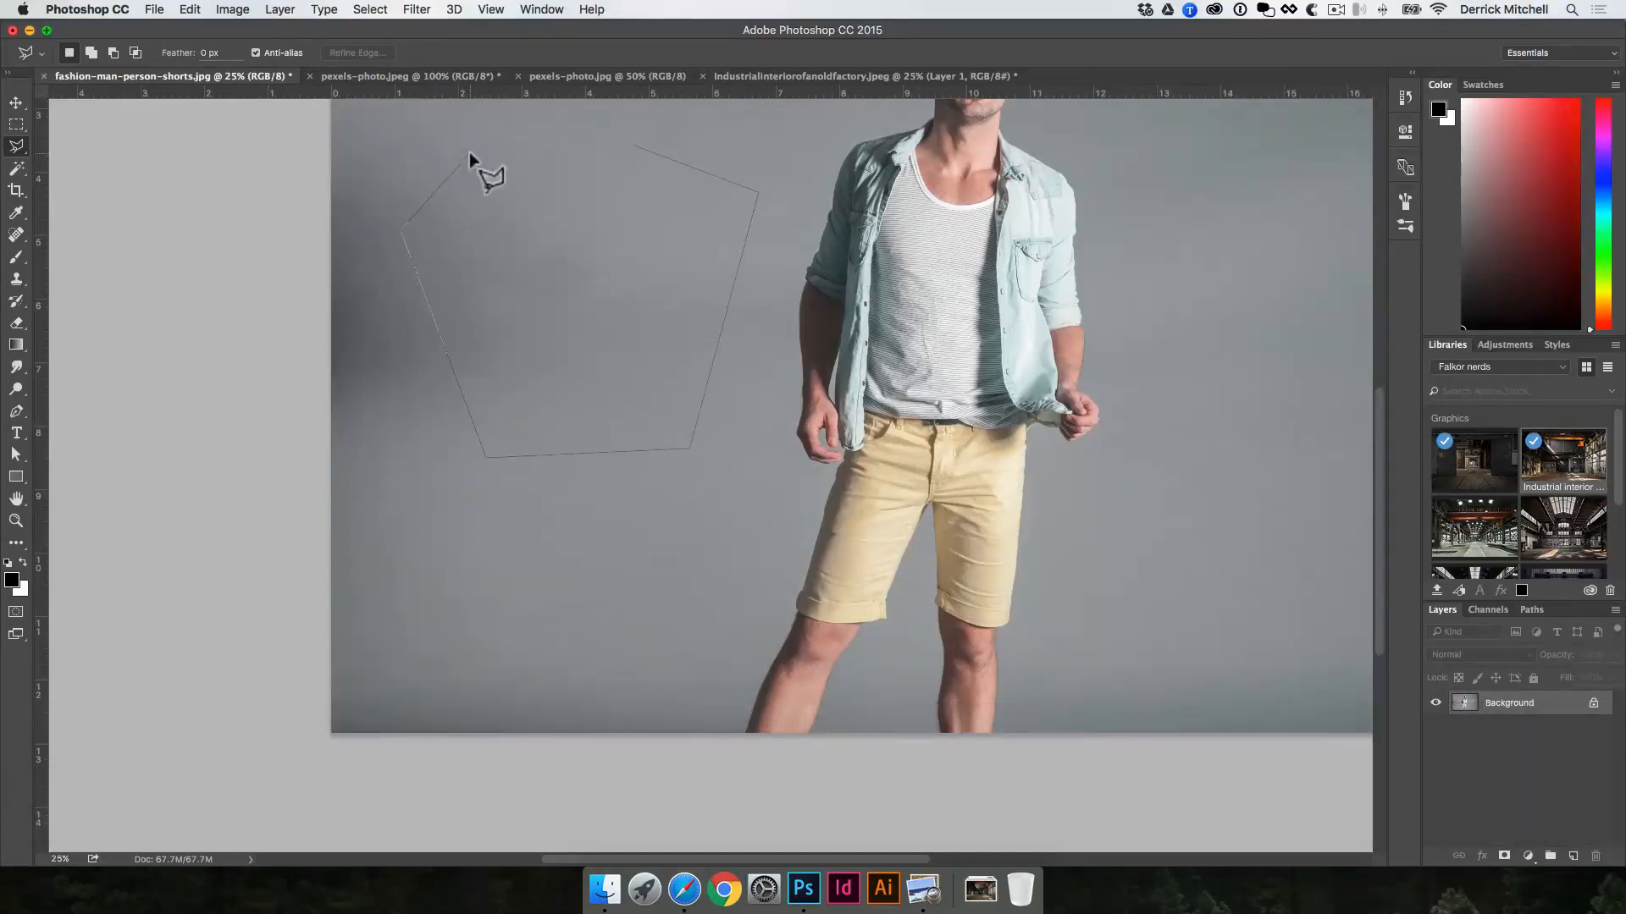
double_click(535, 132)
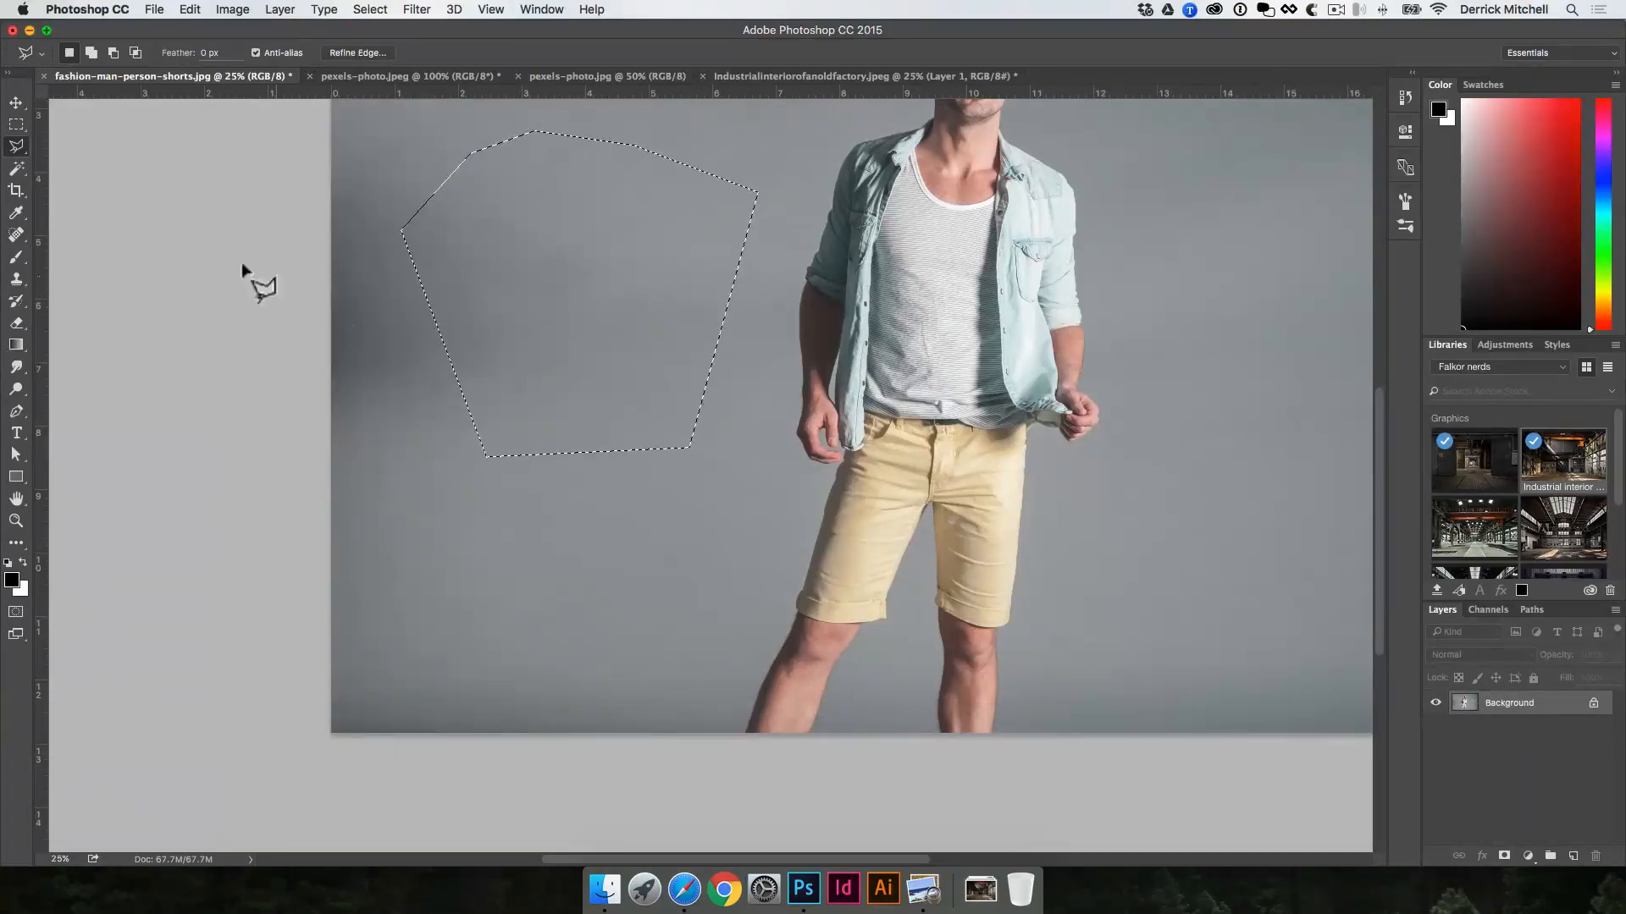
key("super+d")
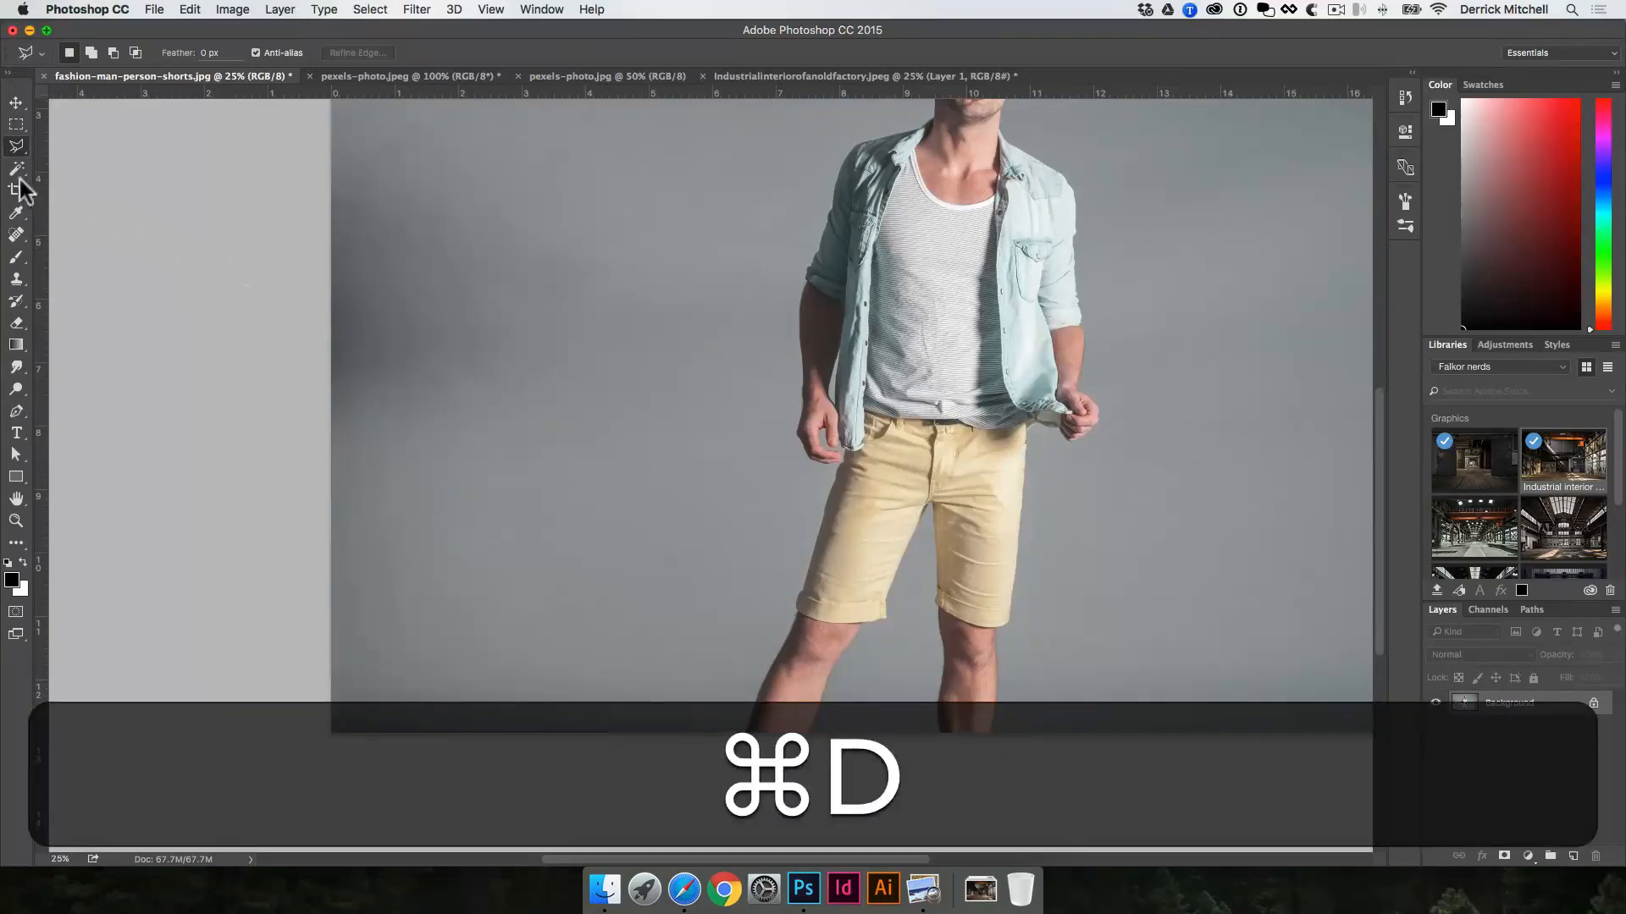
Step: Trace the outer edge of the man's right hand up to the wrist with the Magnetic Lasso, and discard the selection
left_click_drag(28, 144, 79, 175)
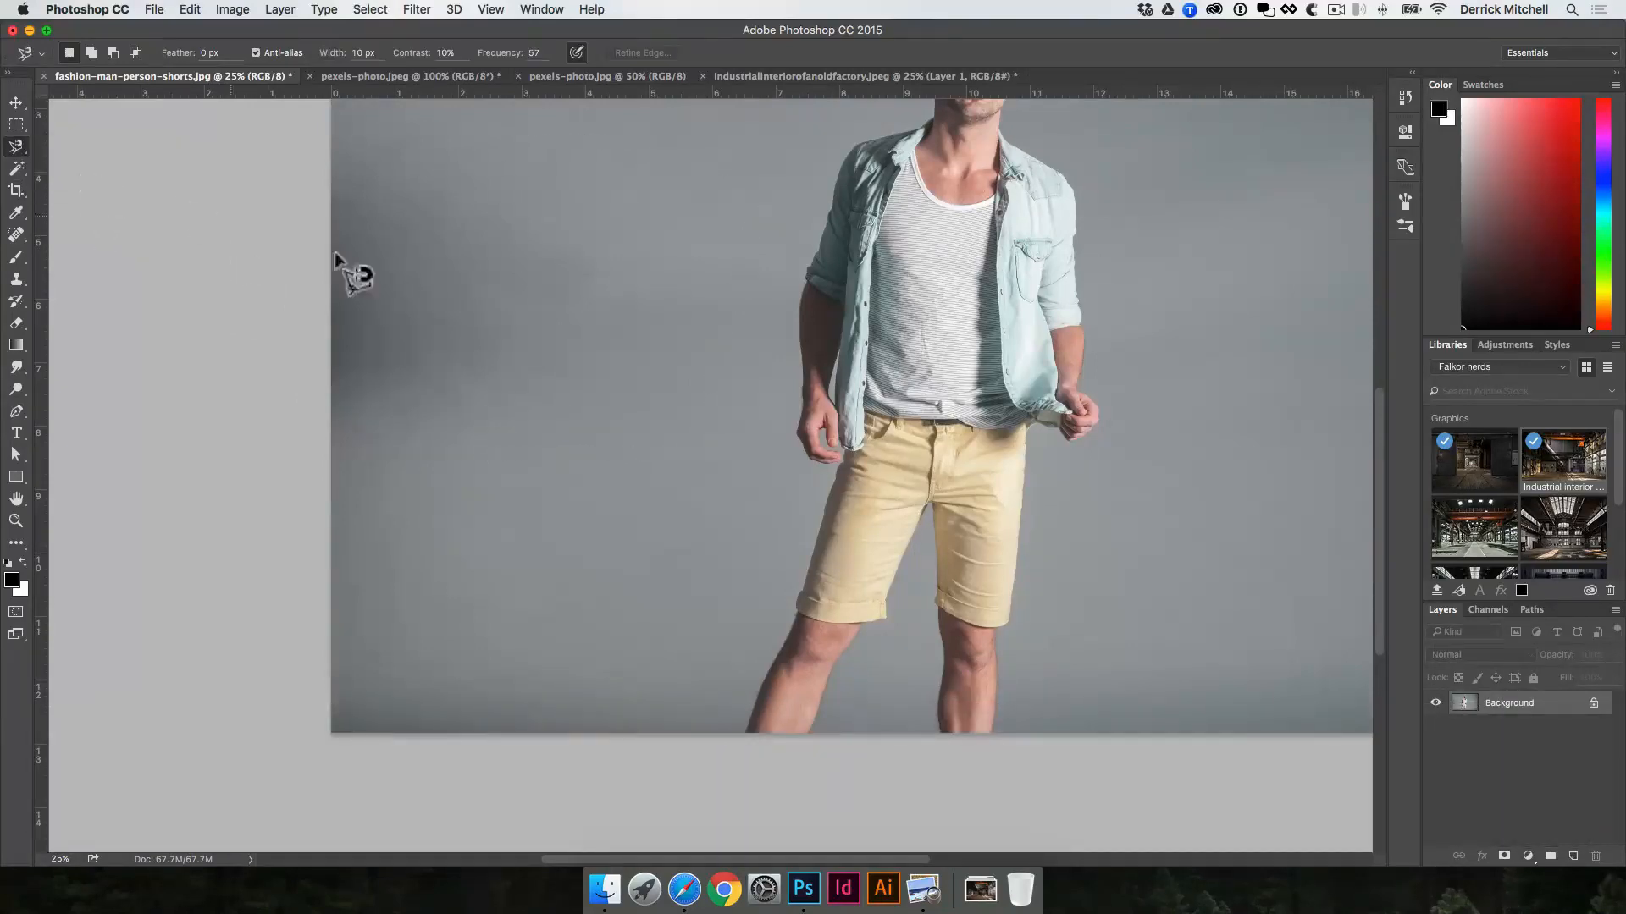
left_click(870, 427, "super")
left_click(868, 426, "super")
left_click(867, 424, "super")
left_click(869, 421, "super")
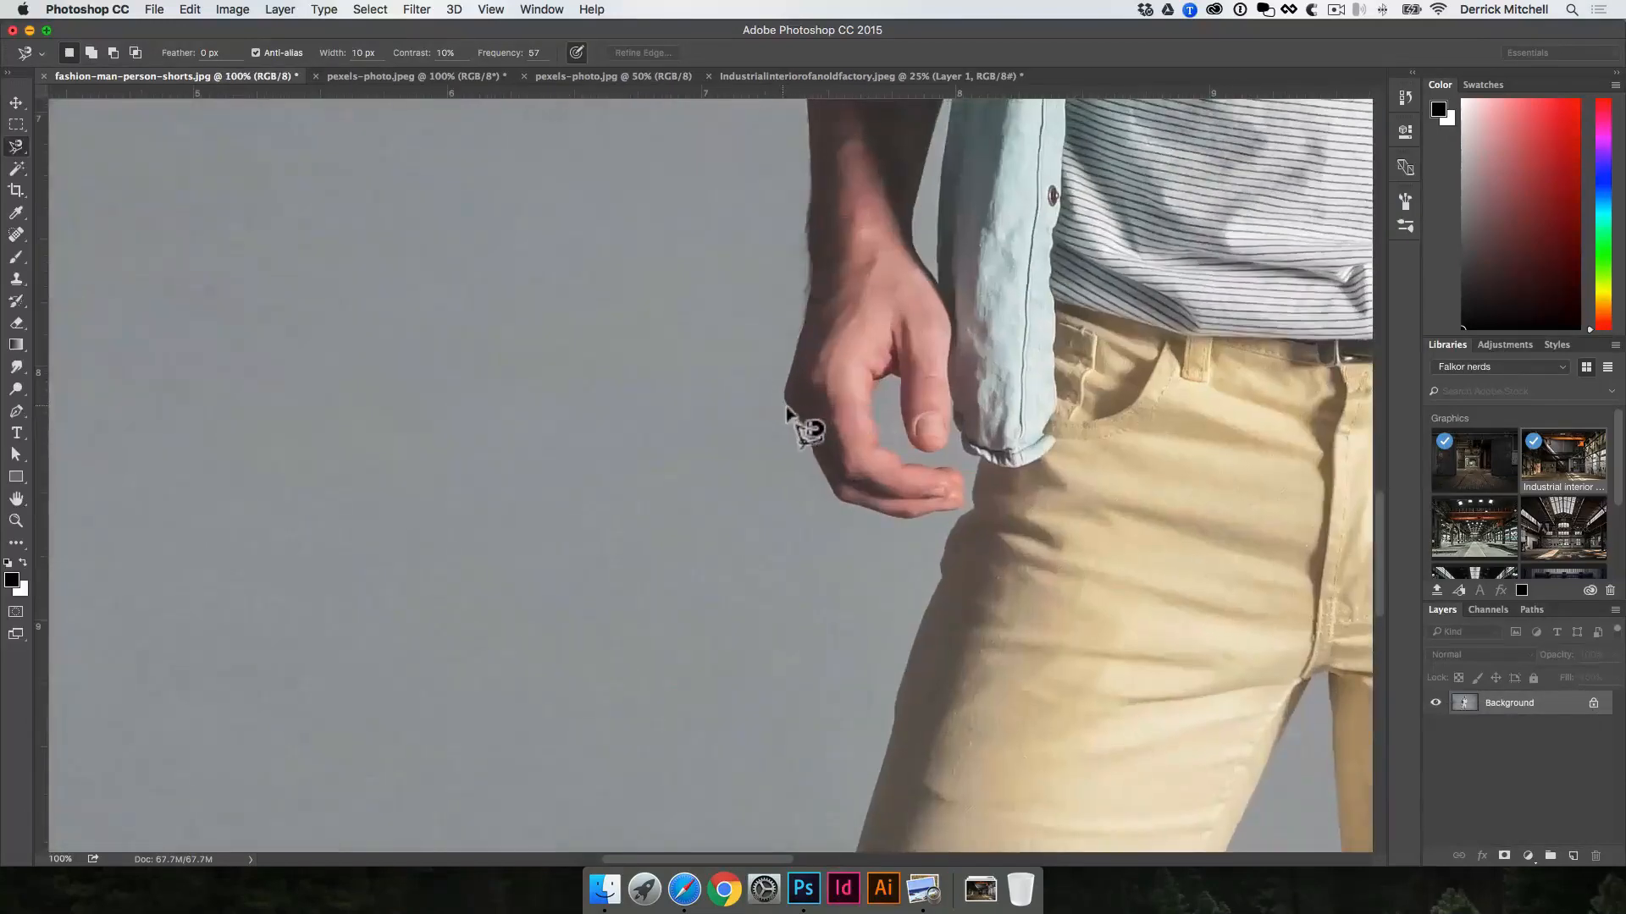
left_click(817, 428, "super")
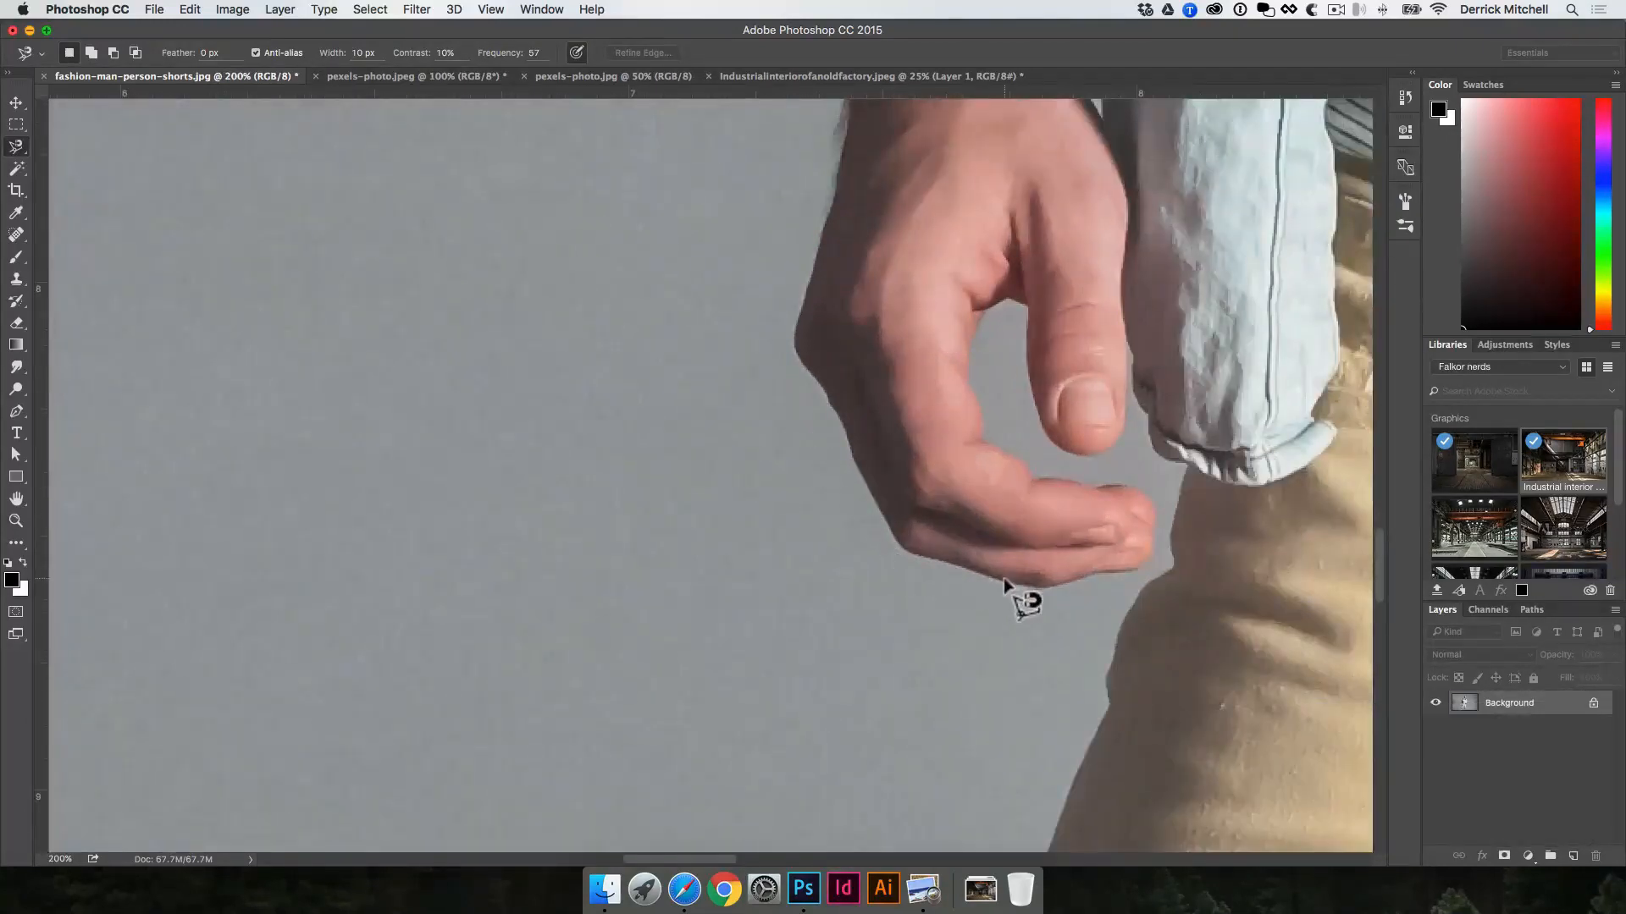
left_click(998, 580)
key("space")
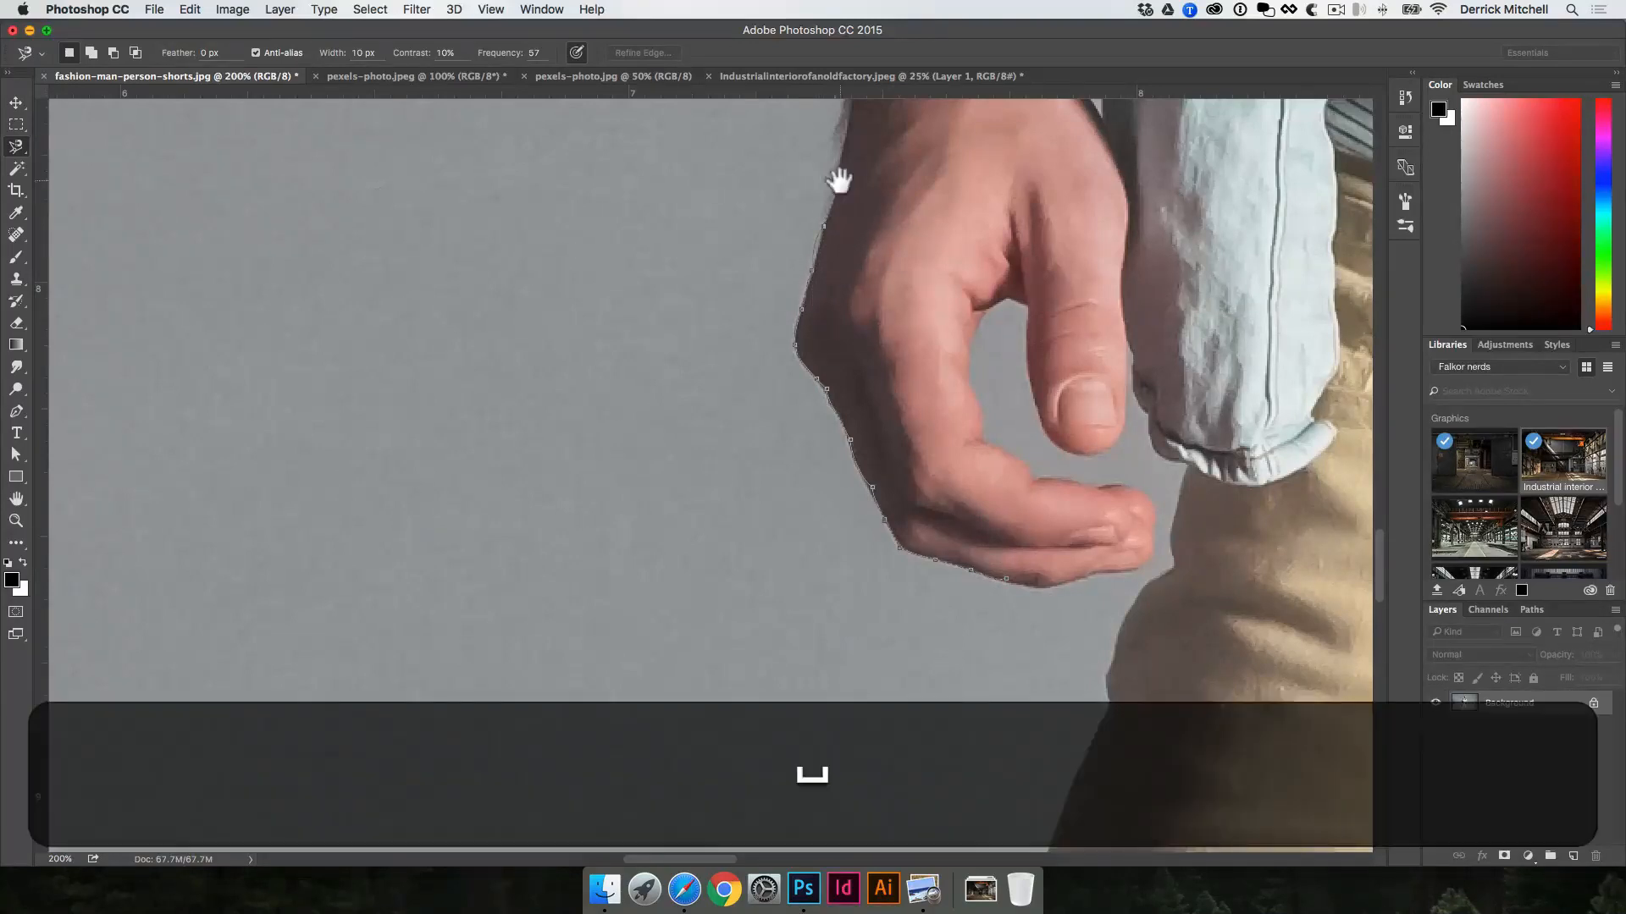
left_click_drag(840, 177, 764, 389)
key("space")
scroll(751, 218, "down", 1)
scroll(751, 218, "down", 2)
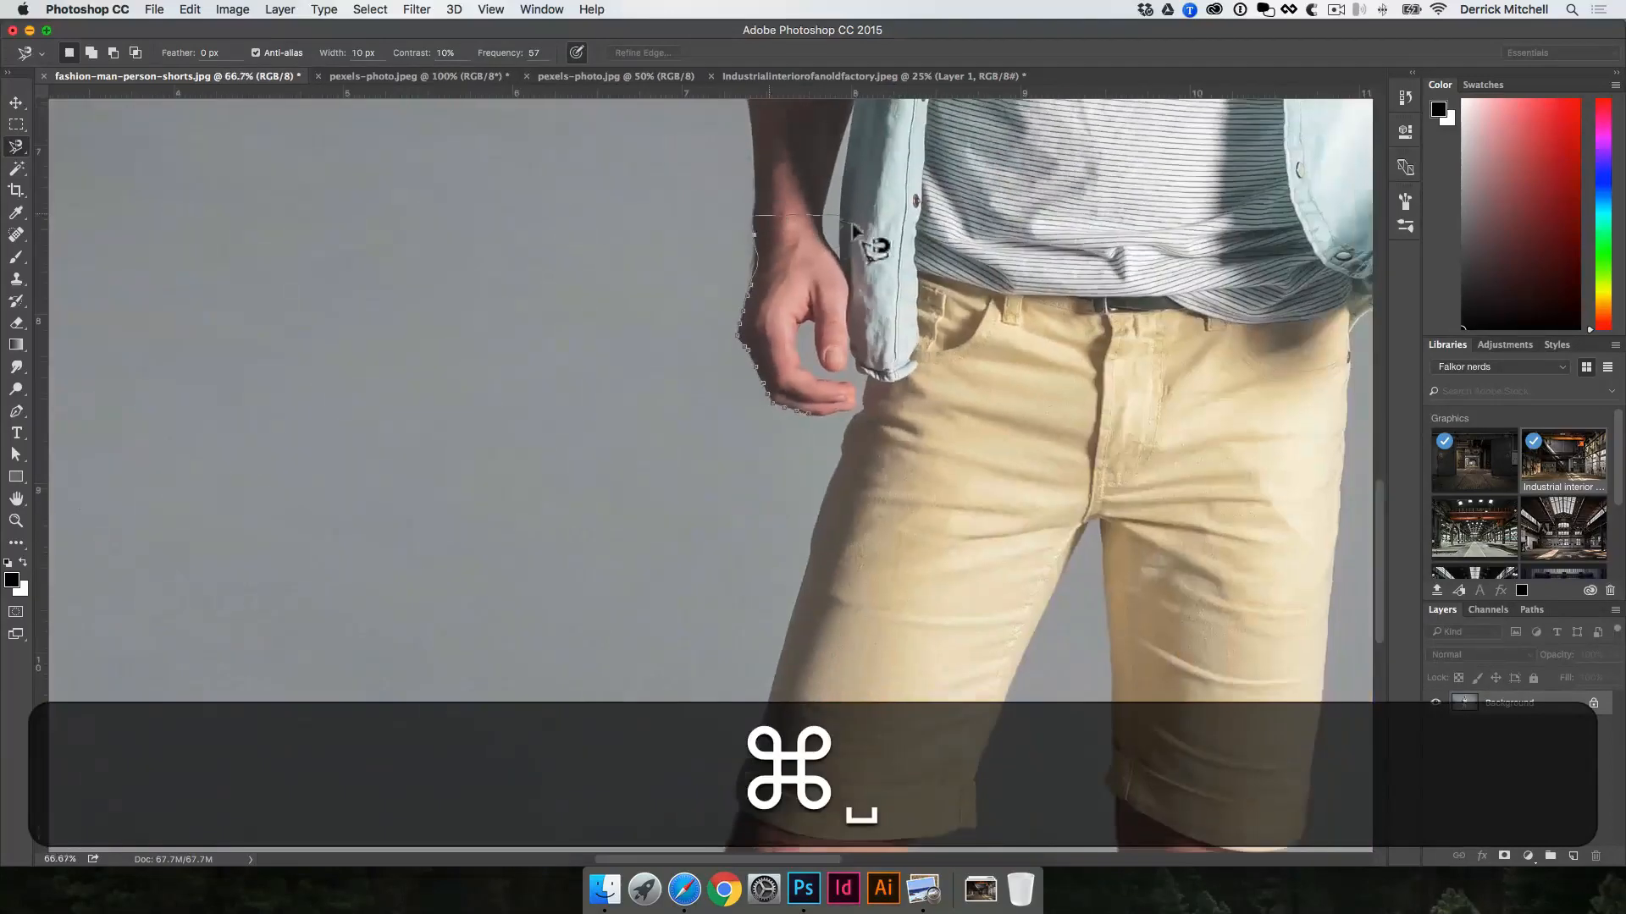
key("super+d")
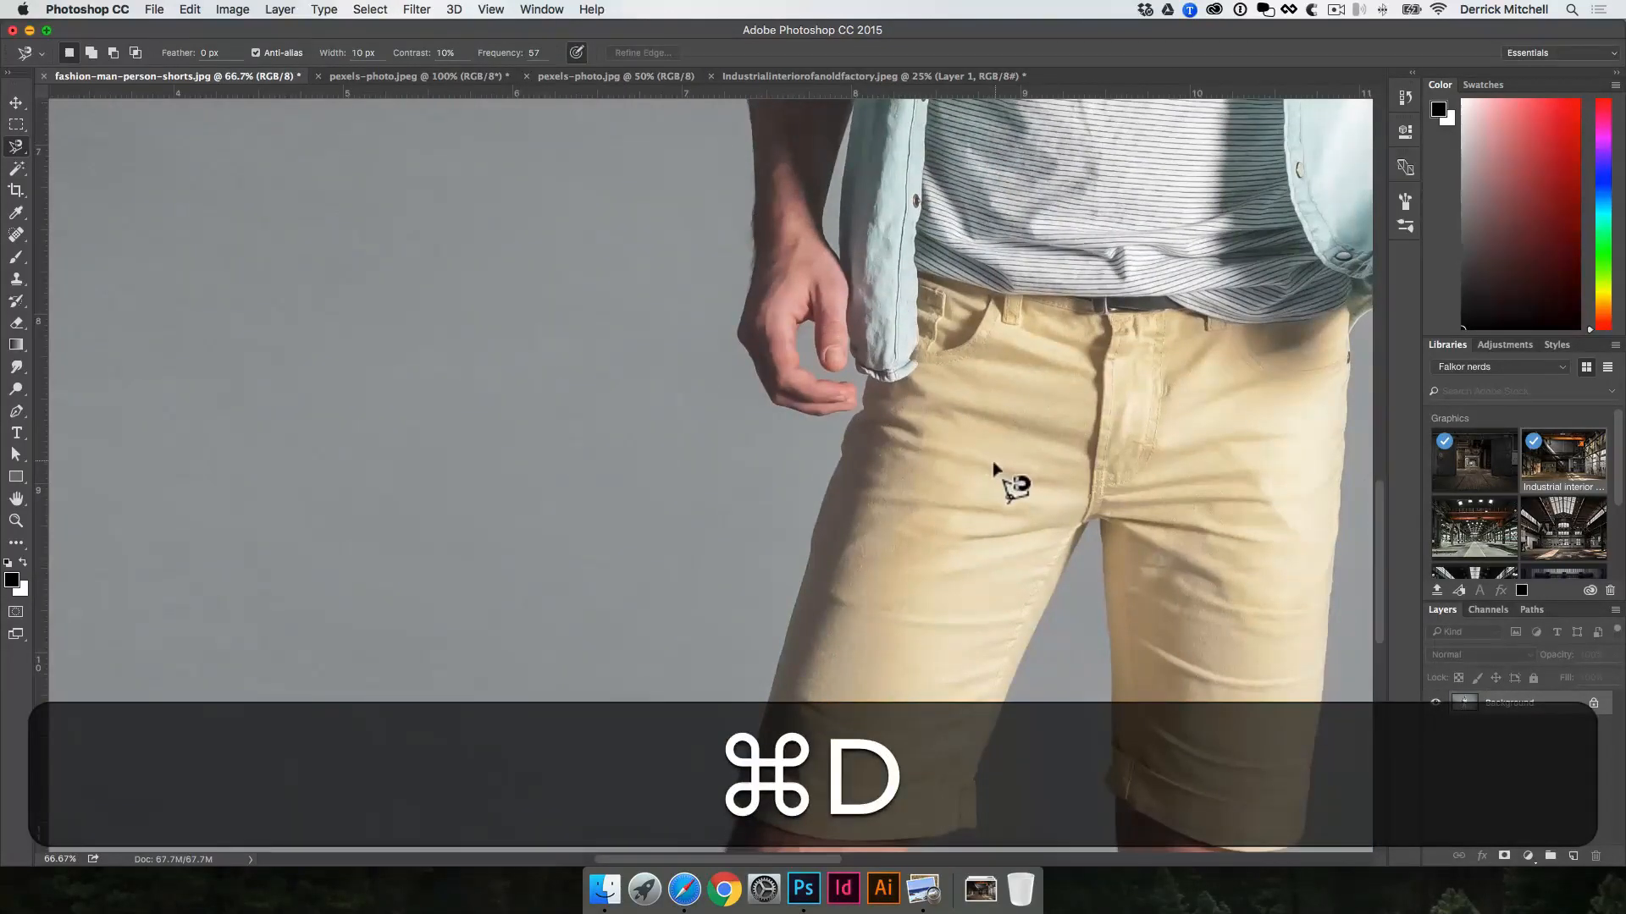
key("v")
key("space")
left_click(784, 331, "alt+super")
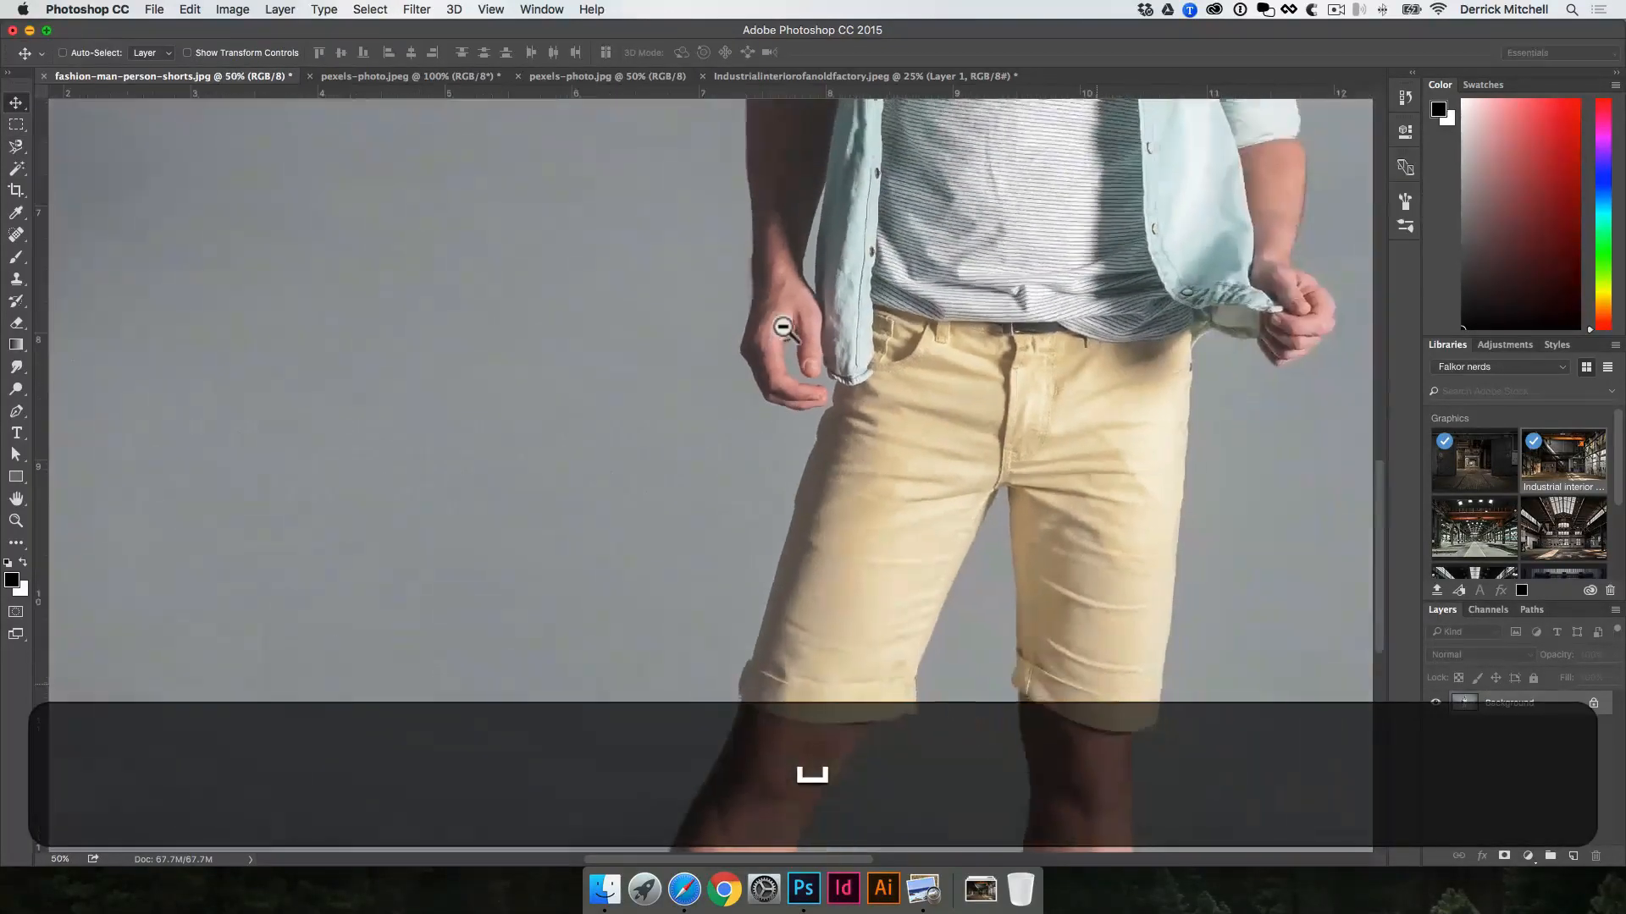
left_click(784, 332, "alt+super")
left_click(784, 332, "alt+super")
key("space")
left_click_drag(835, 356, 712, 536)
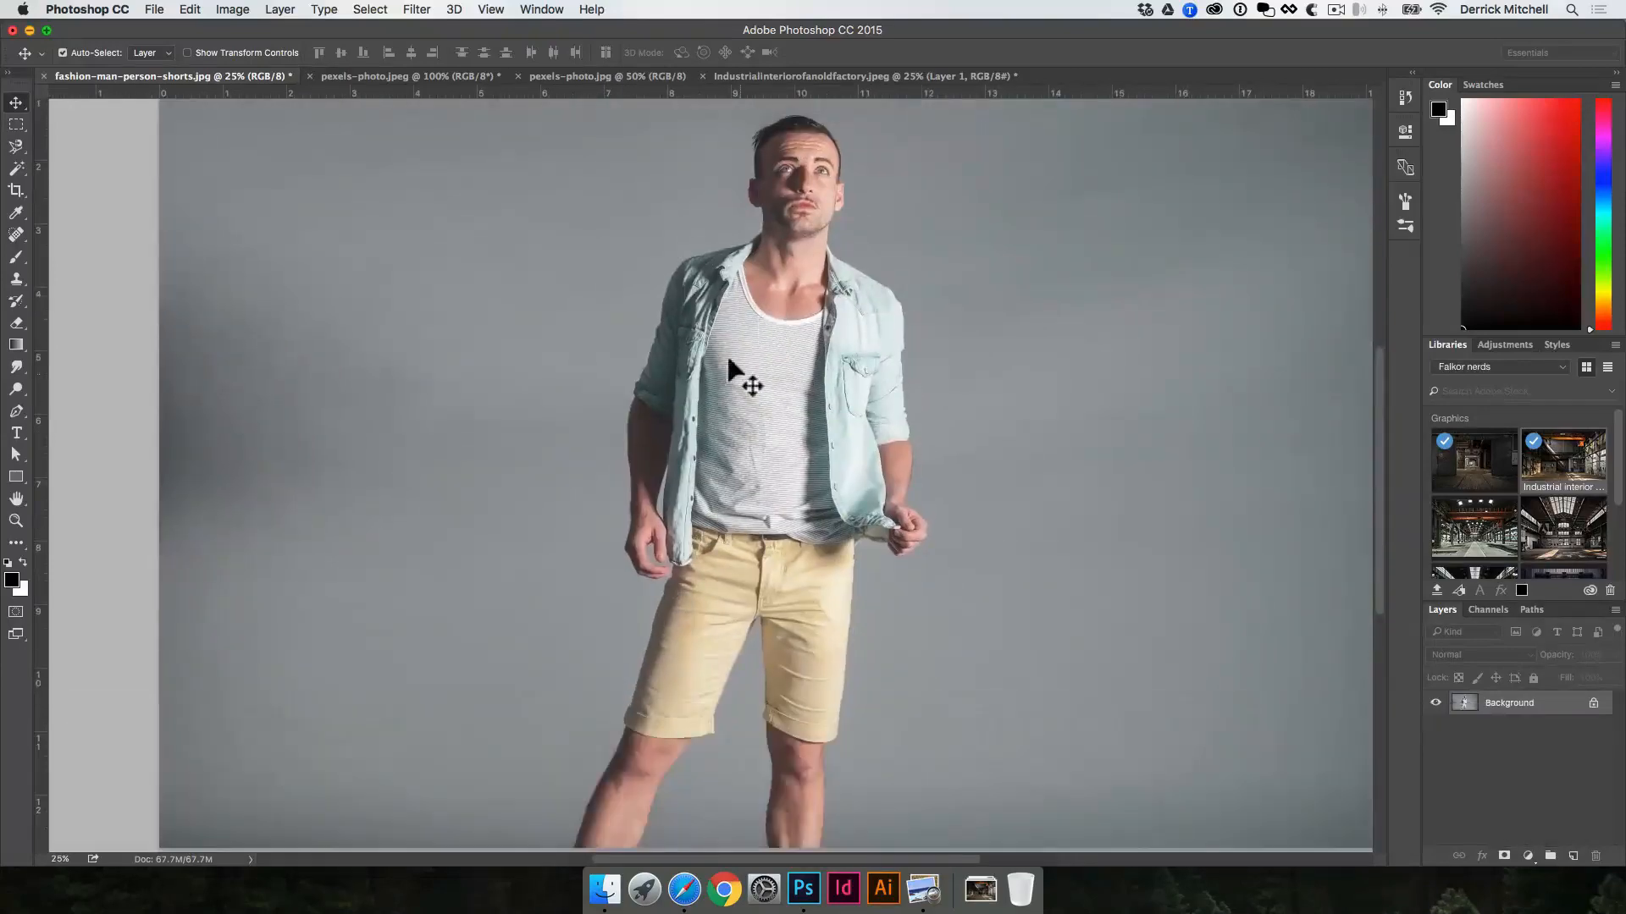
Step: Select the whole backpacker in pexels-photo.jpg with the Quick Selection tool, from the hat down to the boots
left_click(621, 76)
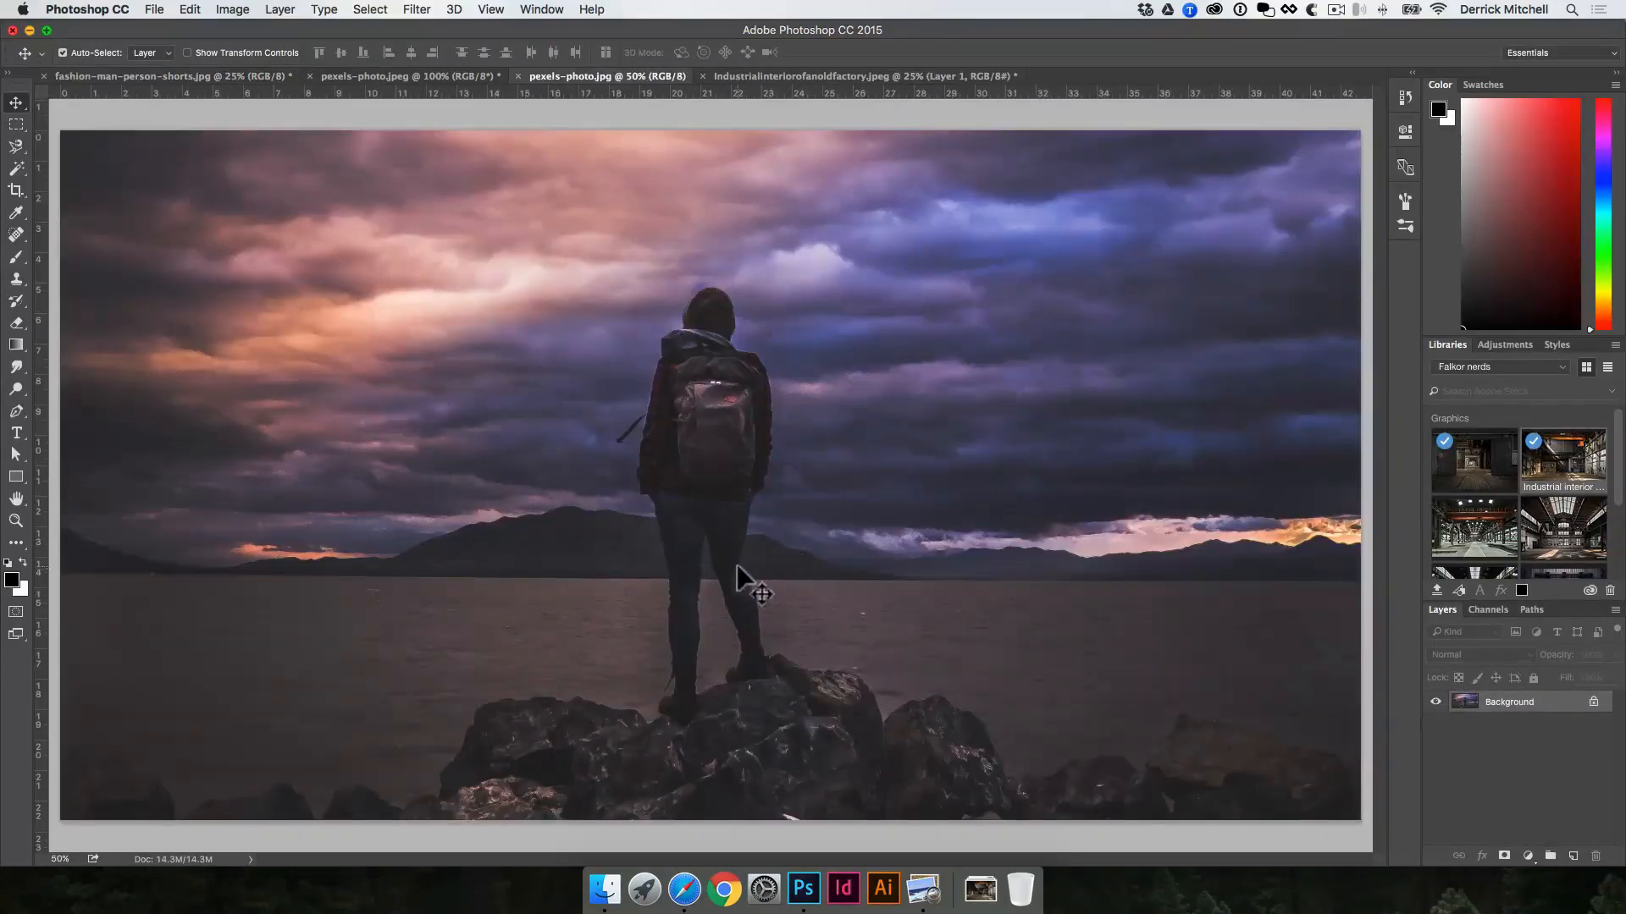
key("space")
left_click(19, 146)
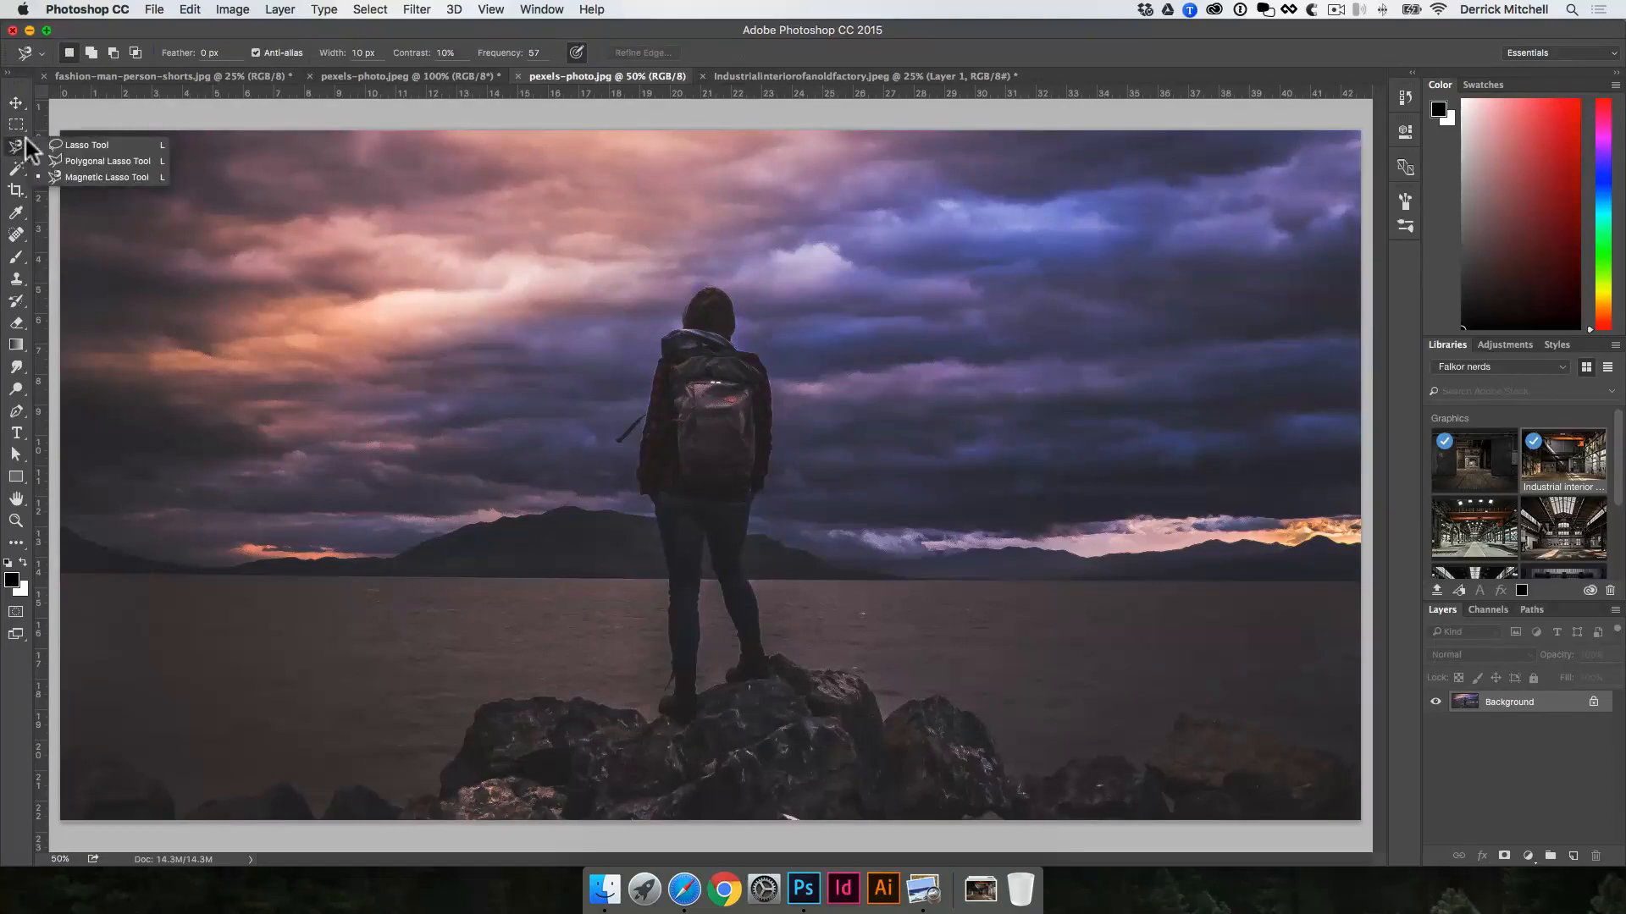
key("w")
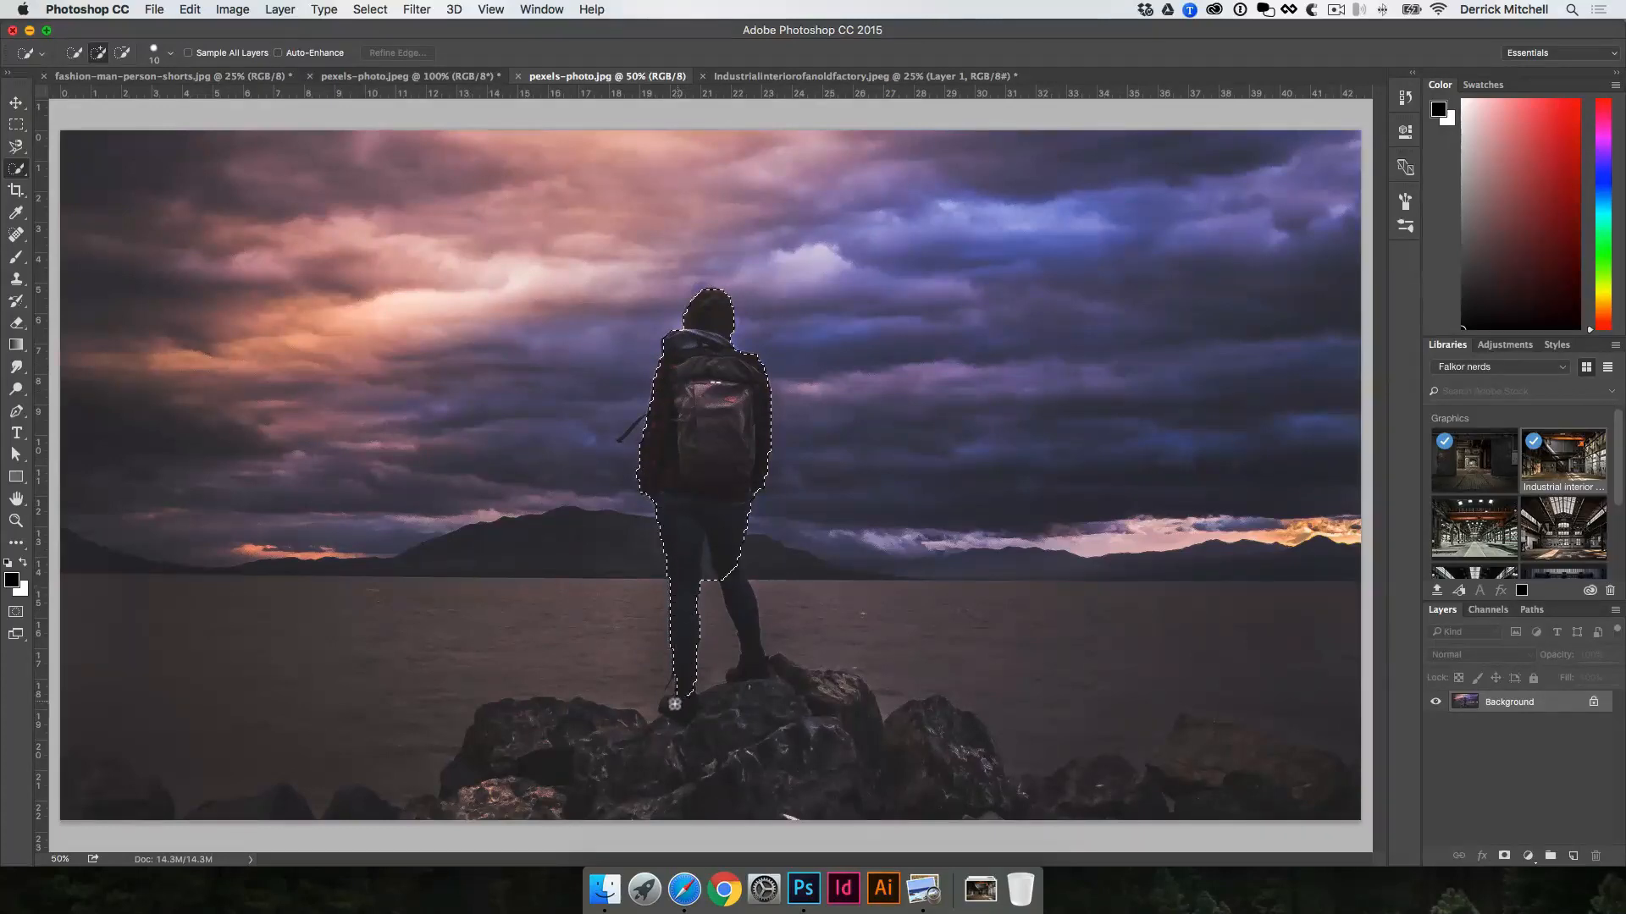
mouse_move(675, 704)
left_mouse_down()
mouse_move(738, 670)
mouse_move(725, 456)
mouse_move(736, 593)
left_mouse_up()
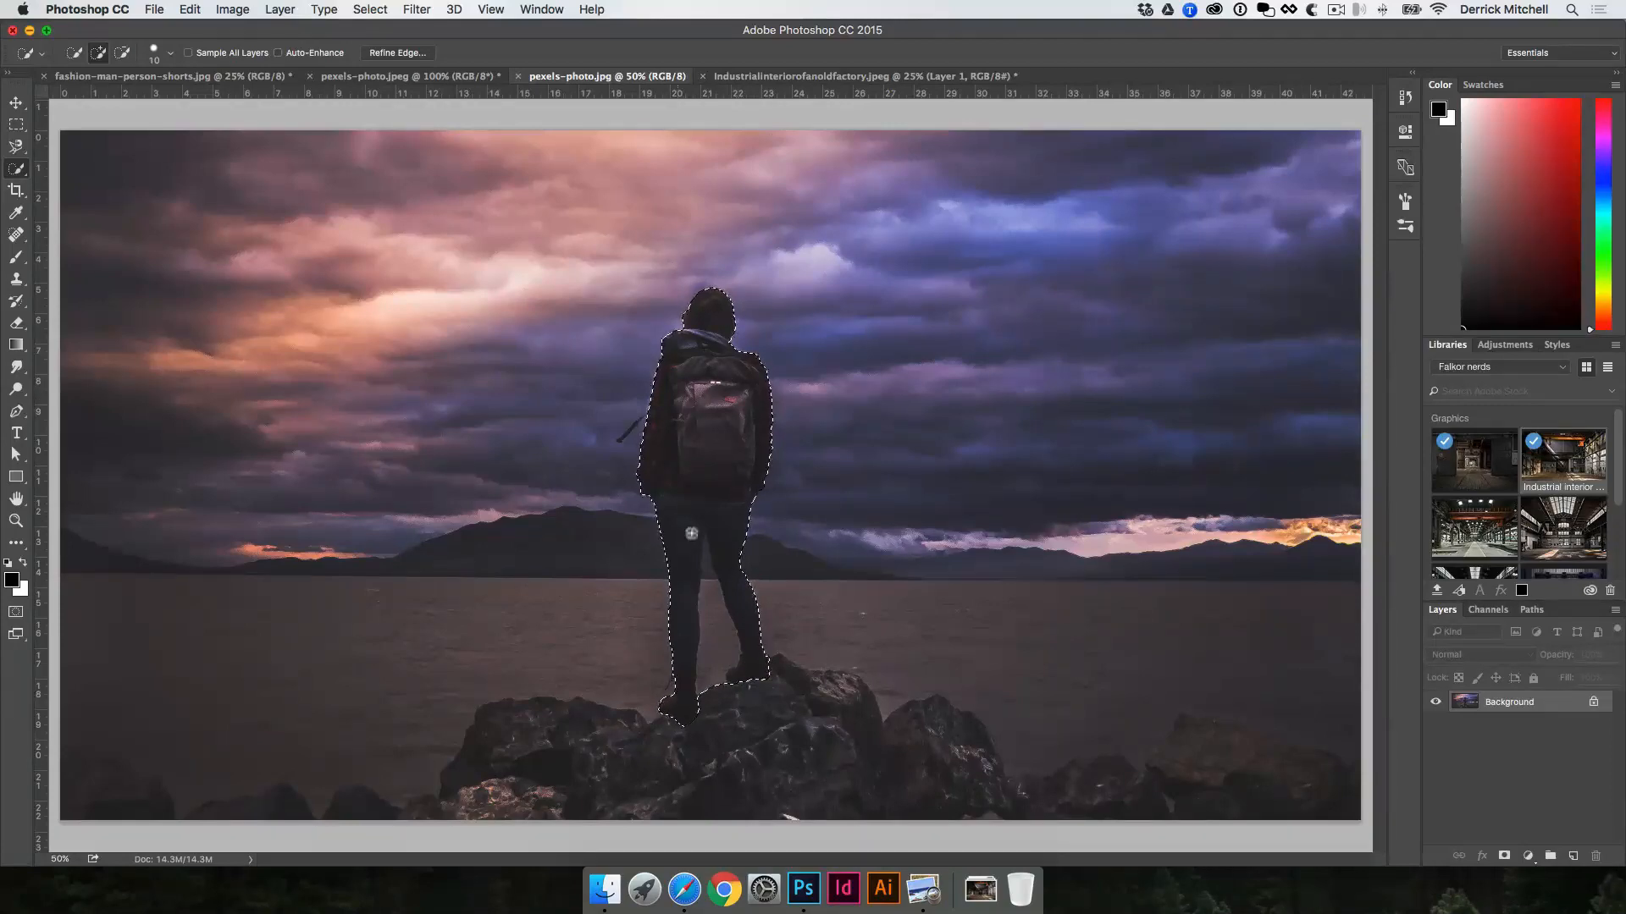
Step: Subtract the gap between the backpacker's legs from the selection
key("alt")
left_click_drag(707, 559, 709, 595)
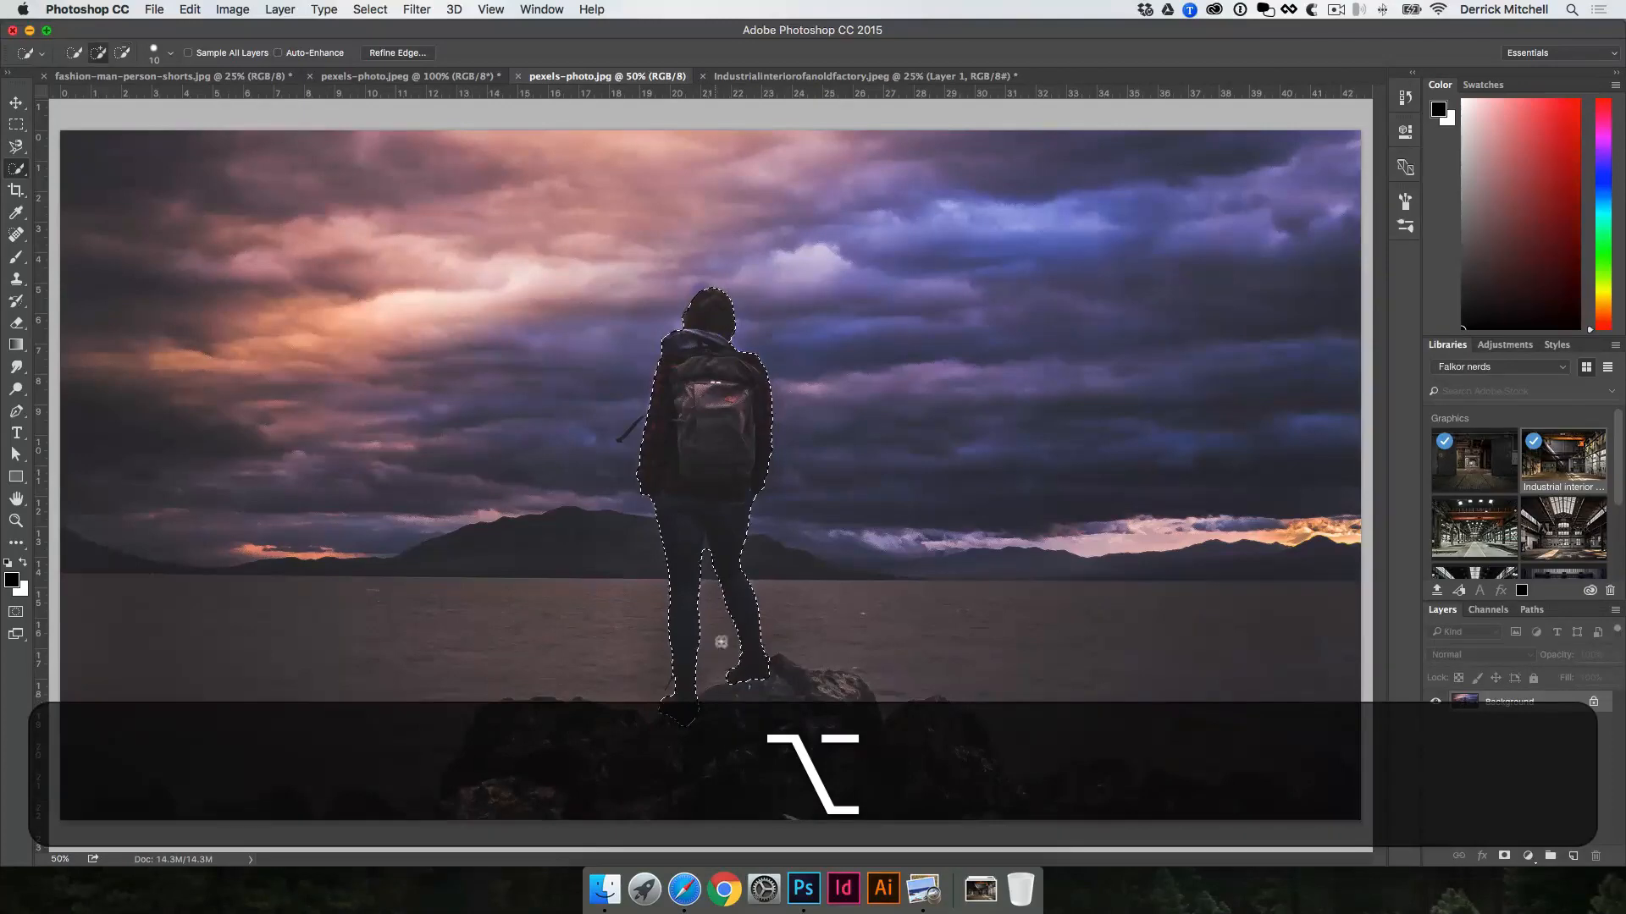
left_click(708, 549, "alt")
Step: Examine the selection edge closely around the backpacker's hat, hood, shirt, loose strap, legs and boots
key("space")
left_click(739, 332, "super")
left_click(624, 479, "super")
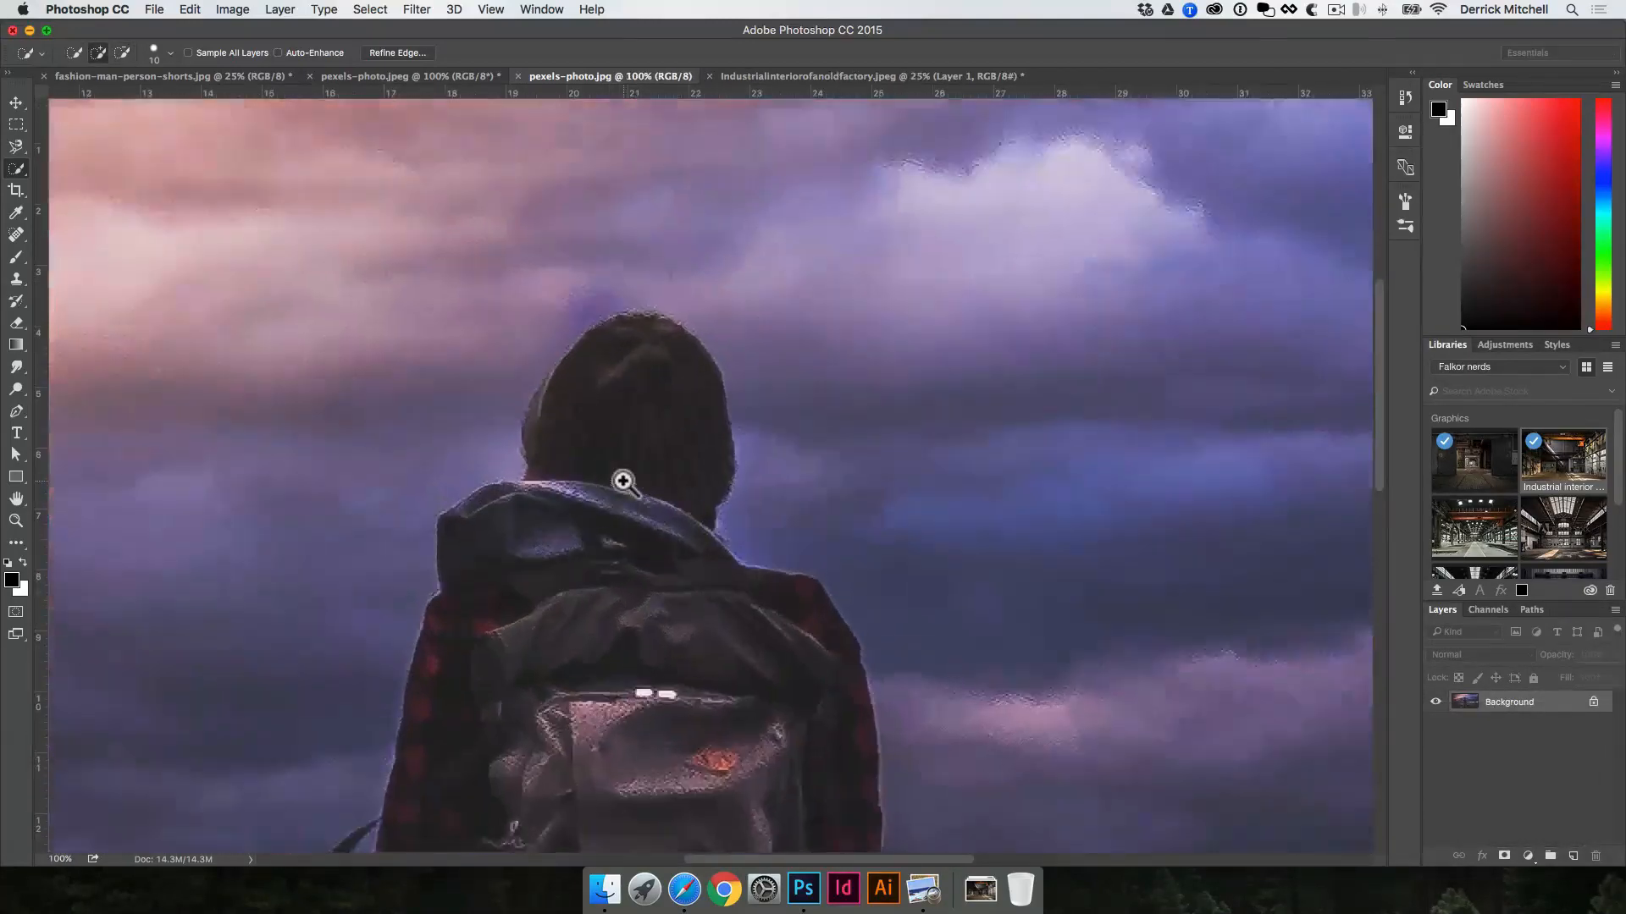
left_click(610, 474, "super")
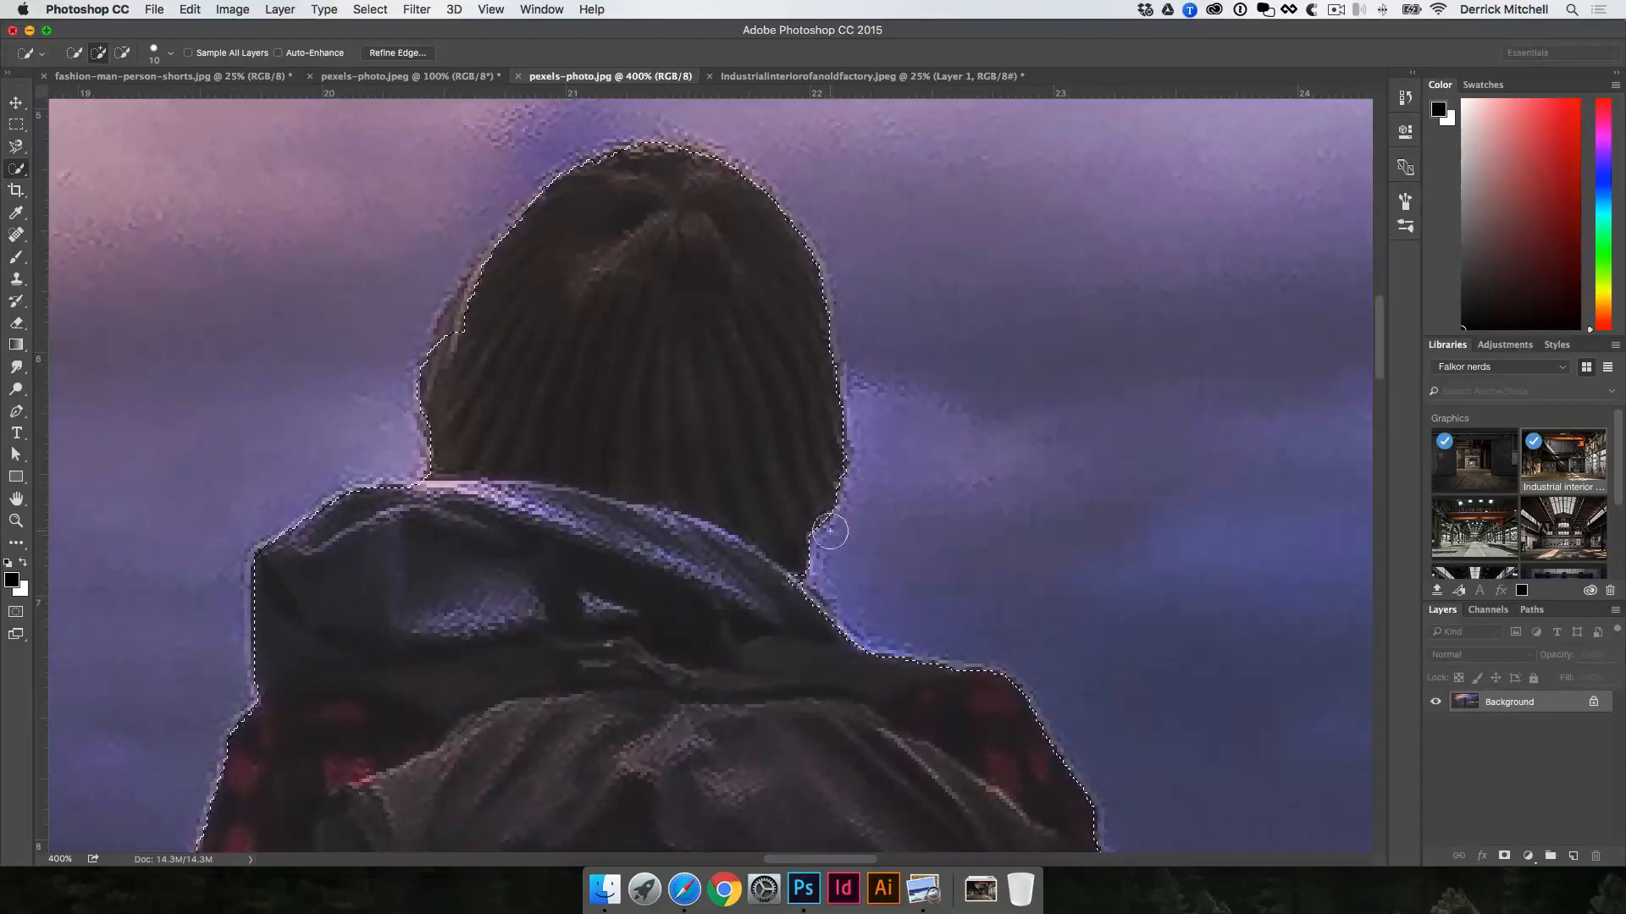
key("space")
left_click_drag(863, 454, 1160, 254)
left_click(911, 577, "alt")
left_click_drag(911, 577, 836, 203)
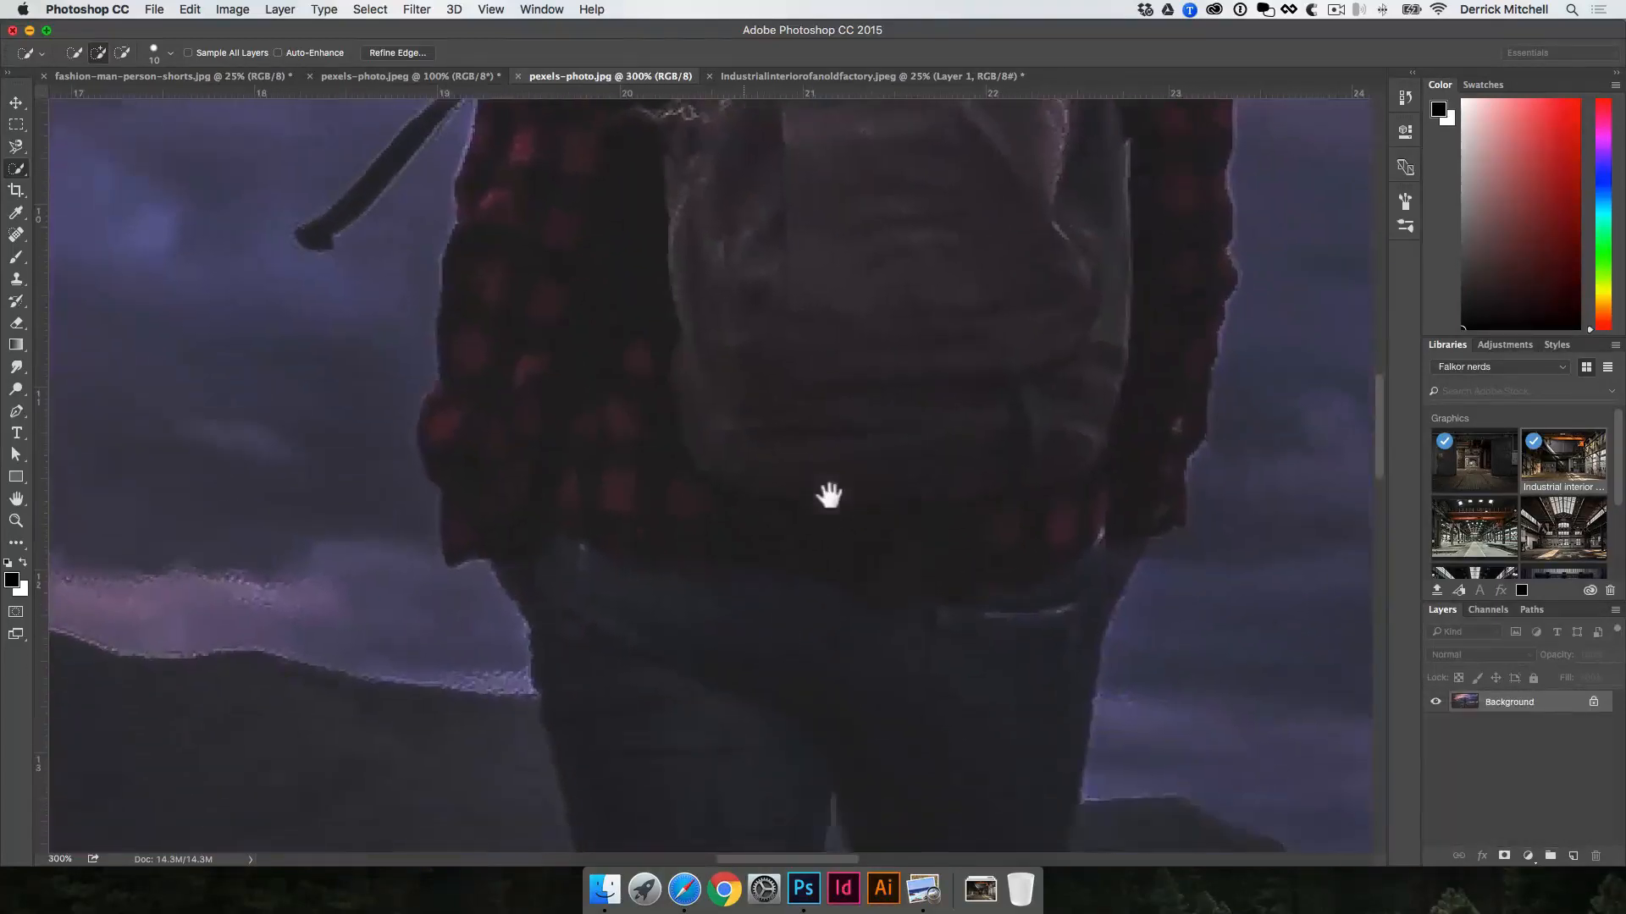
left_click_drag(548, 258, 681, 462)
key("space")
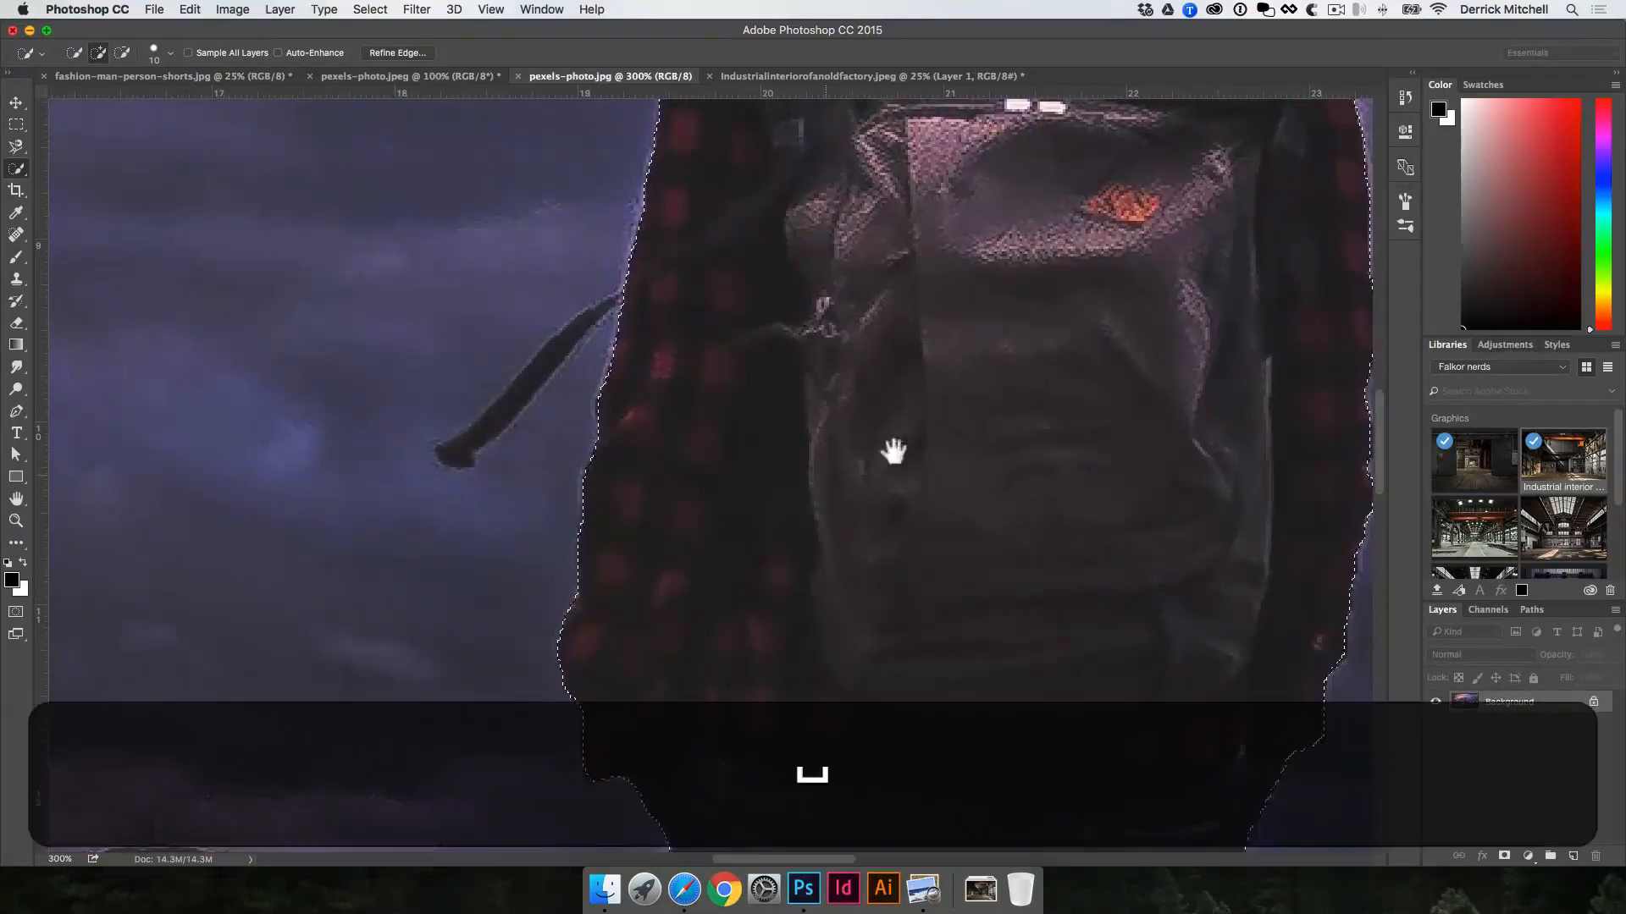
left_click(846, 410, "alt")
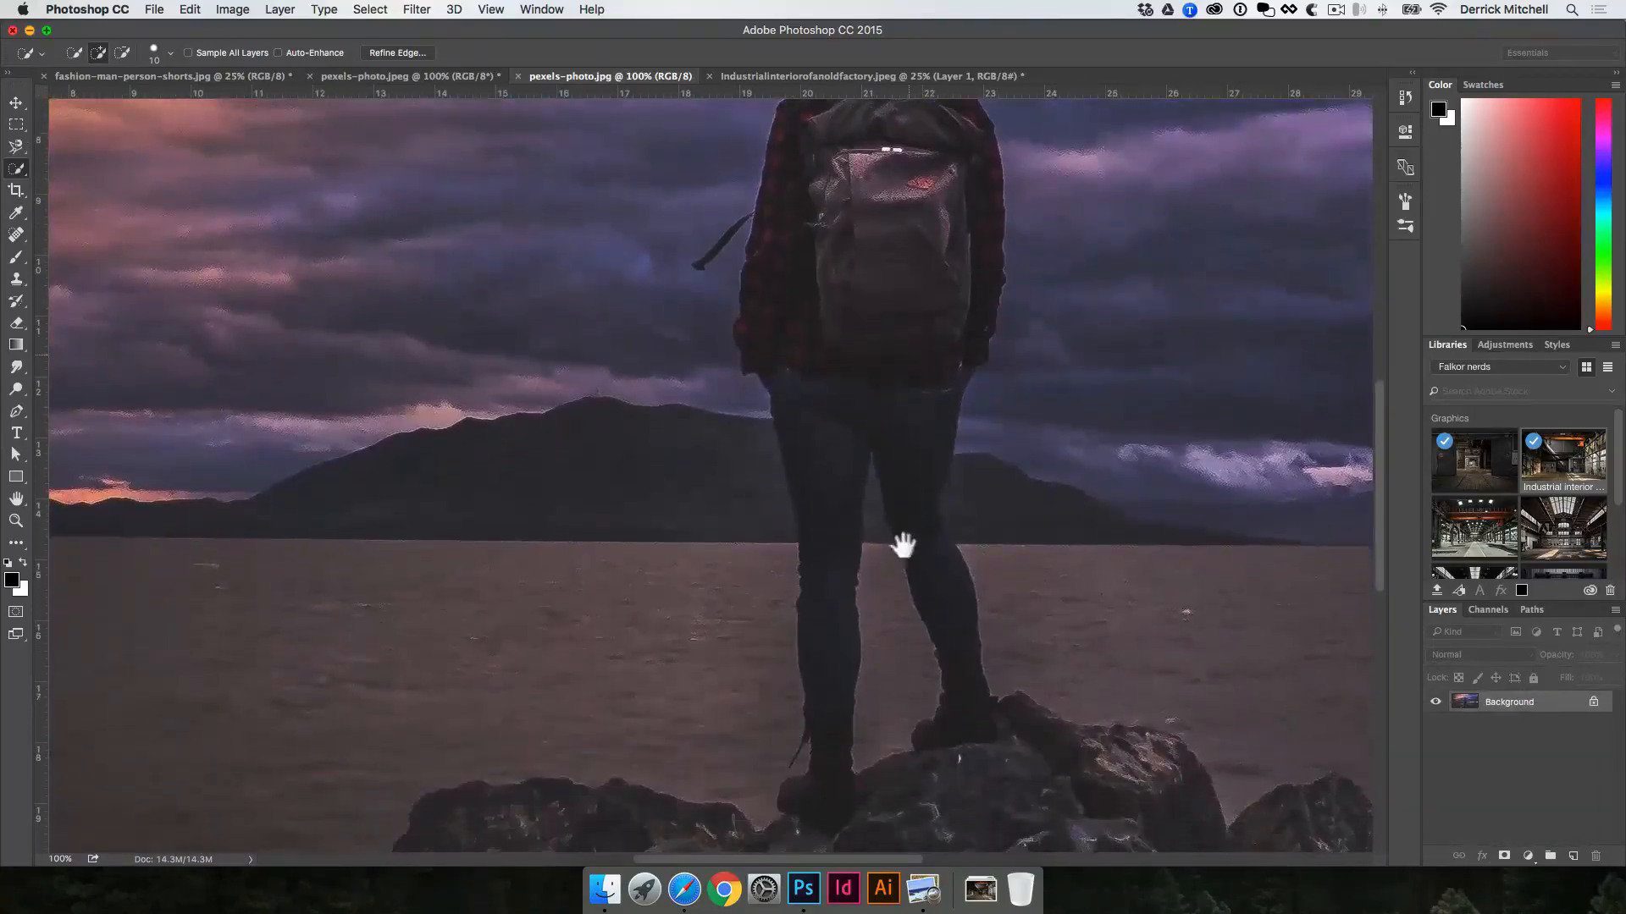
left_click(911, 610, "super")
left_click(922, 649, "alt")
left_click(920, 652, "alt")
left_click(921, 652, "alt")
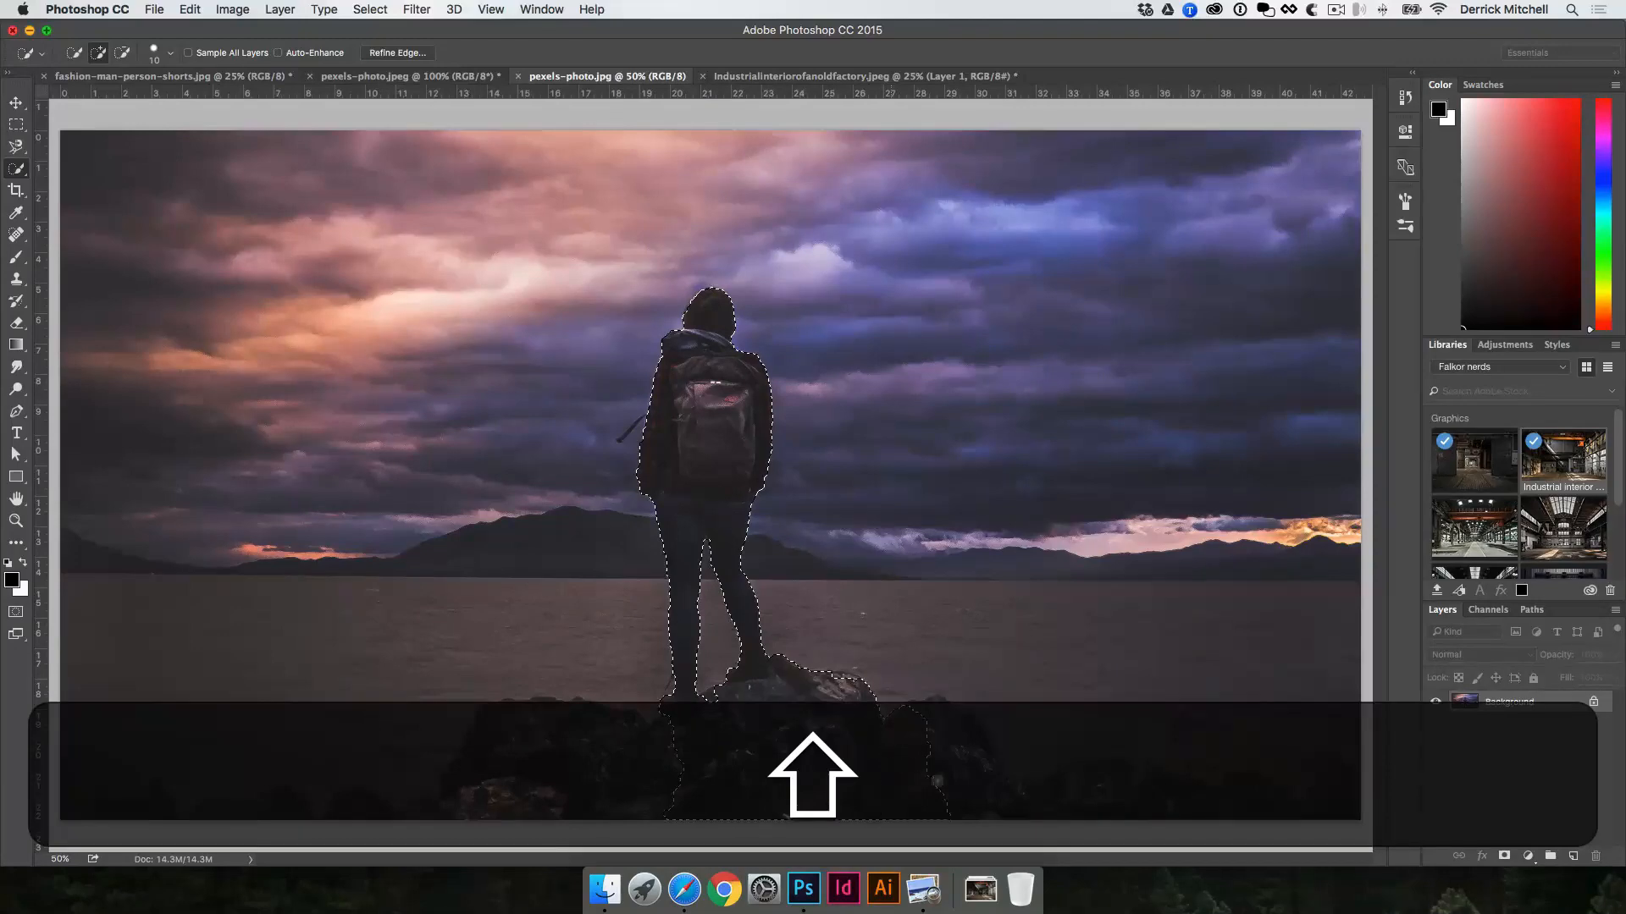
Step: Add the rocks beneath the backpacker's boots to the selection and subtract the areas caught beyond the edge
mouse_move(983, 764)
left_mouse_down()
mouse_move(1194, 788)
mouse_move(1208, 775)
mouse_move(1218, 792)
mouse_move(641, 758)
left_mouse_up()
key("alt")
left_click_drag(763, 574, 786, 645)
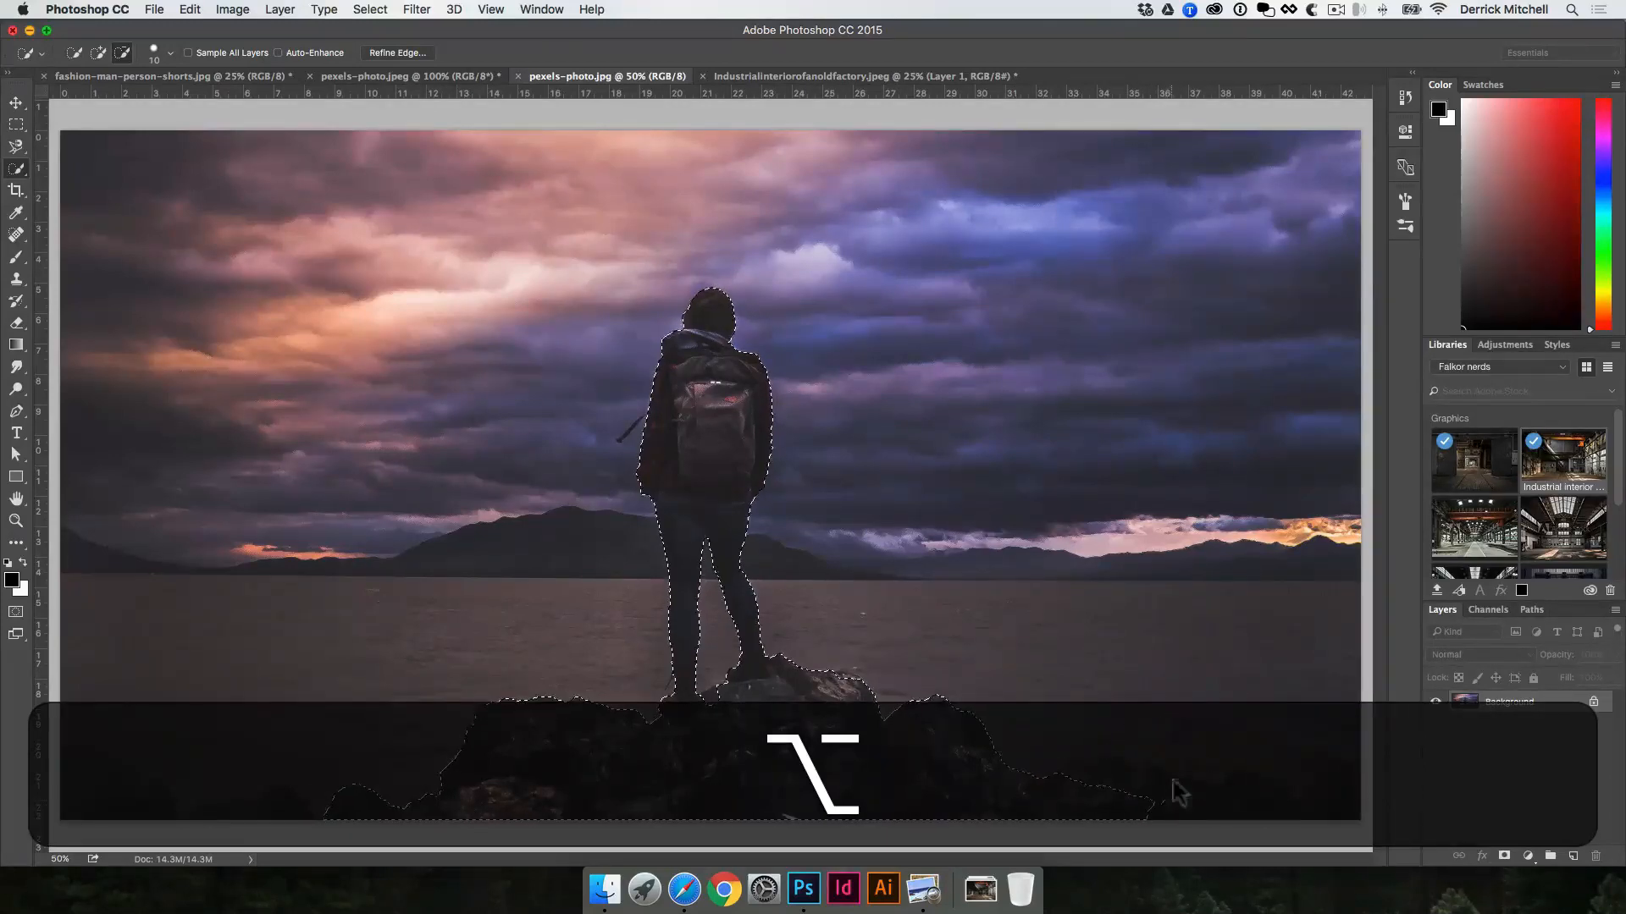
Step: Move the selected backpacker and rocks into Industrialinteriorofanoldfactory.jpeg as a new layer
key("v")
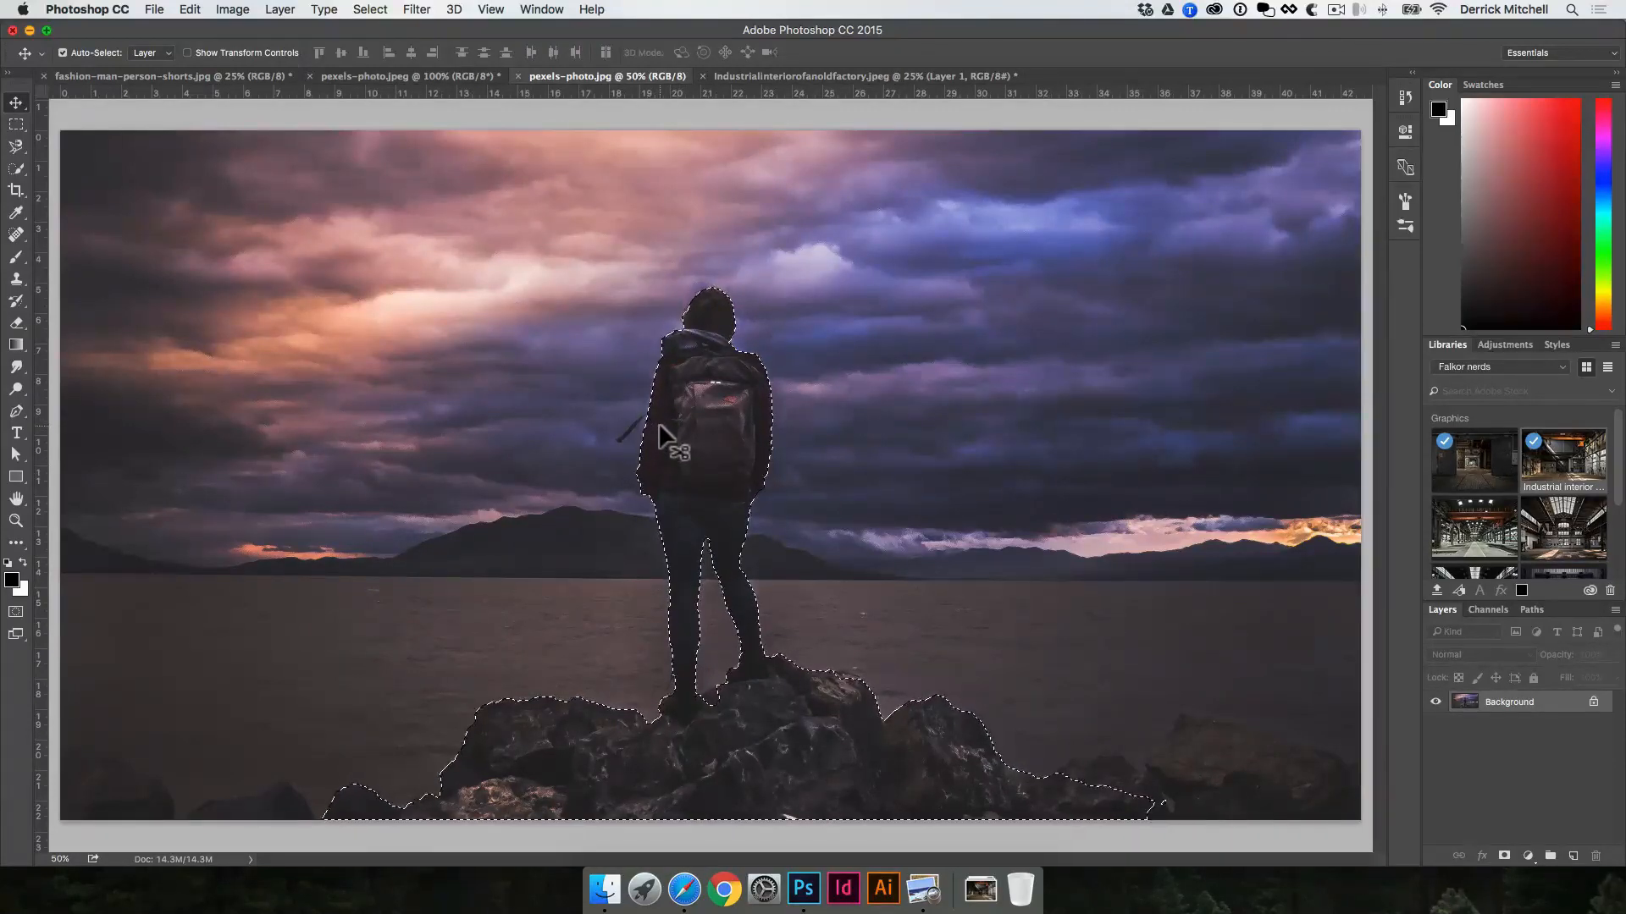
left_click_drag(660, 427, 804, 578)
key("v")
Step: Scale the backpacker layer proportionally to about 153% and position it on the factory floor beside the man in the light shirt
key("super+t")
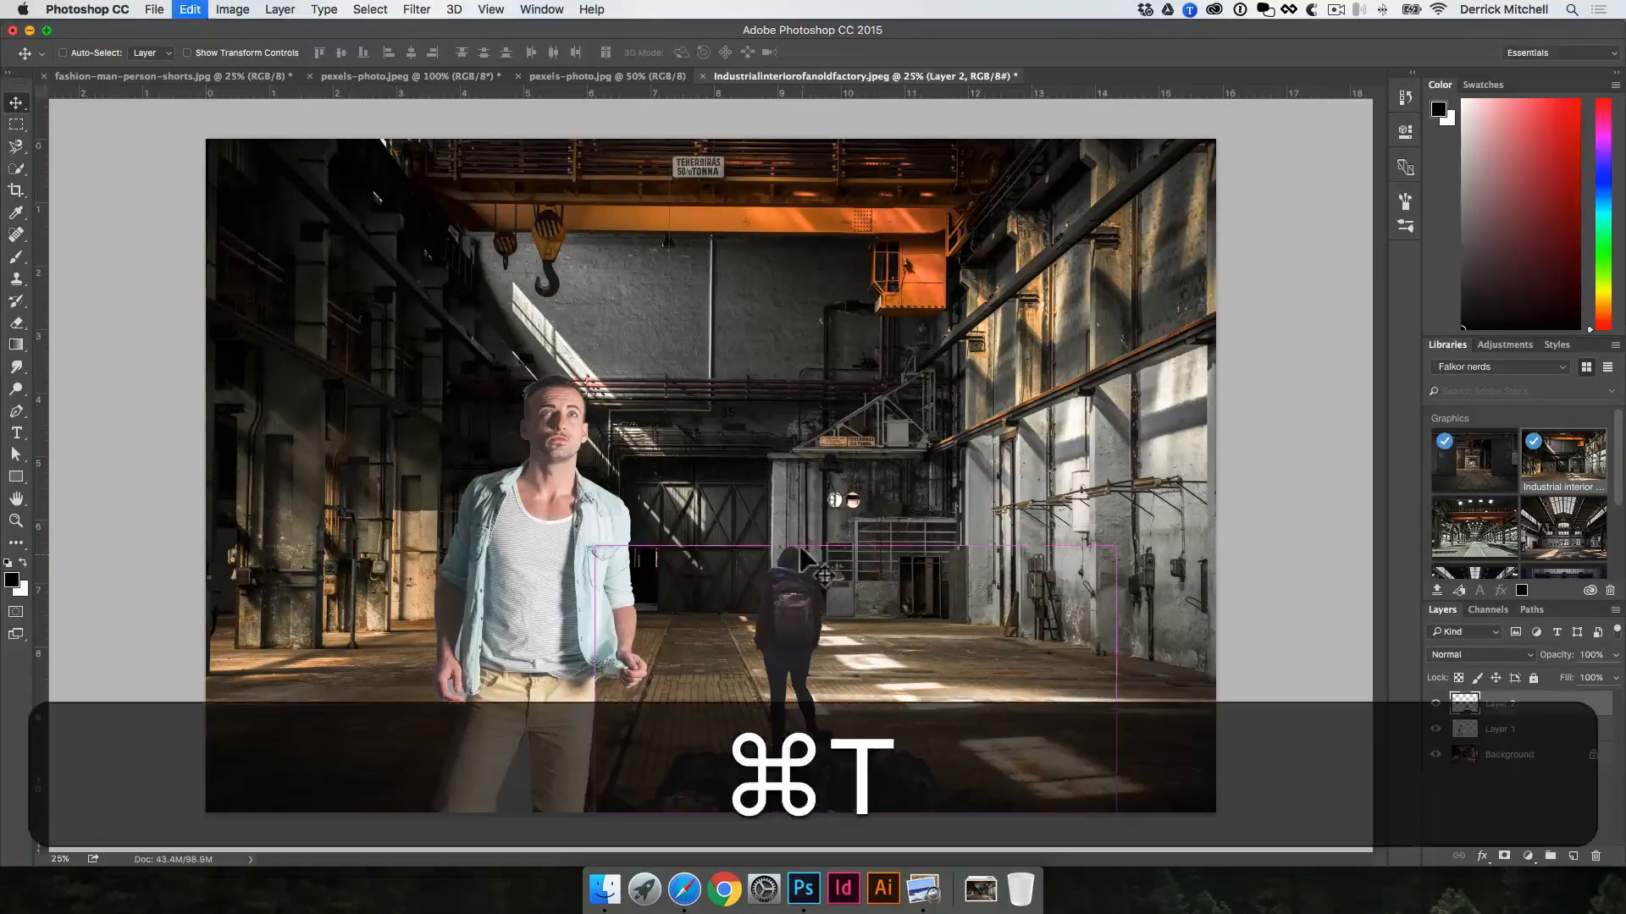
left_click_drag(1115, 550, 1359, 383)
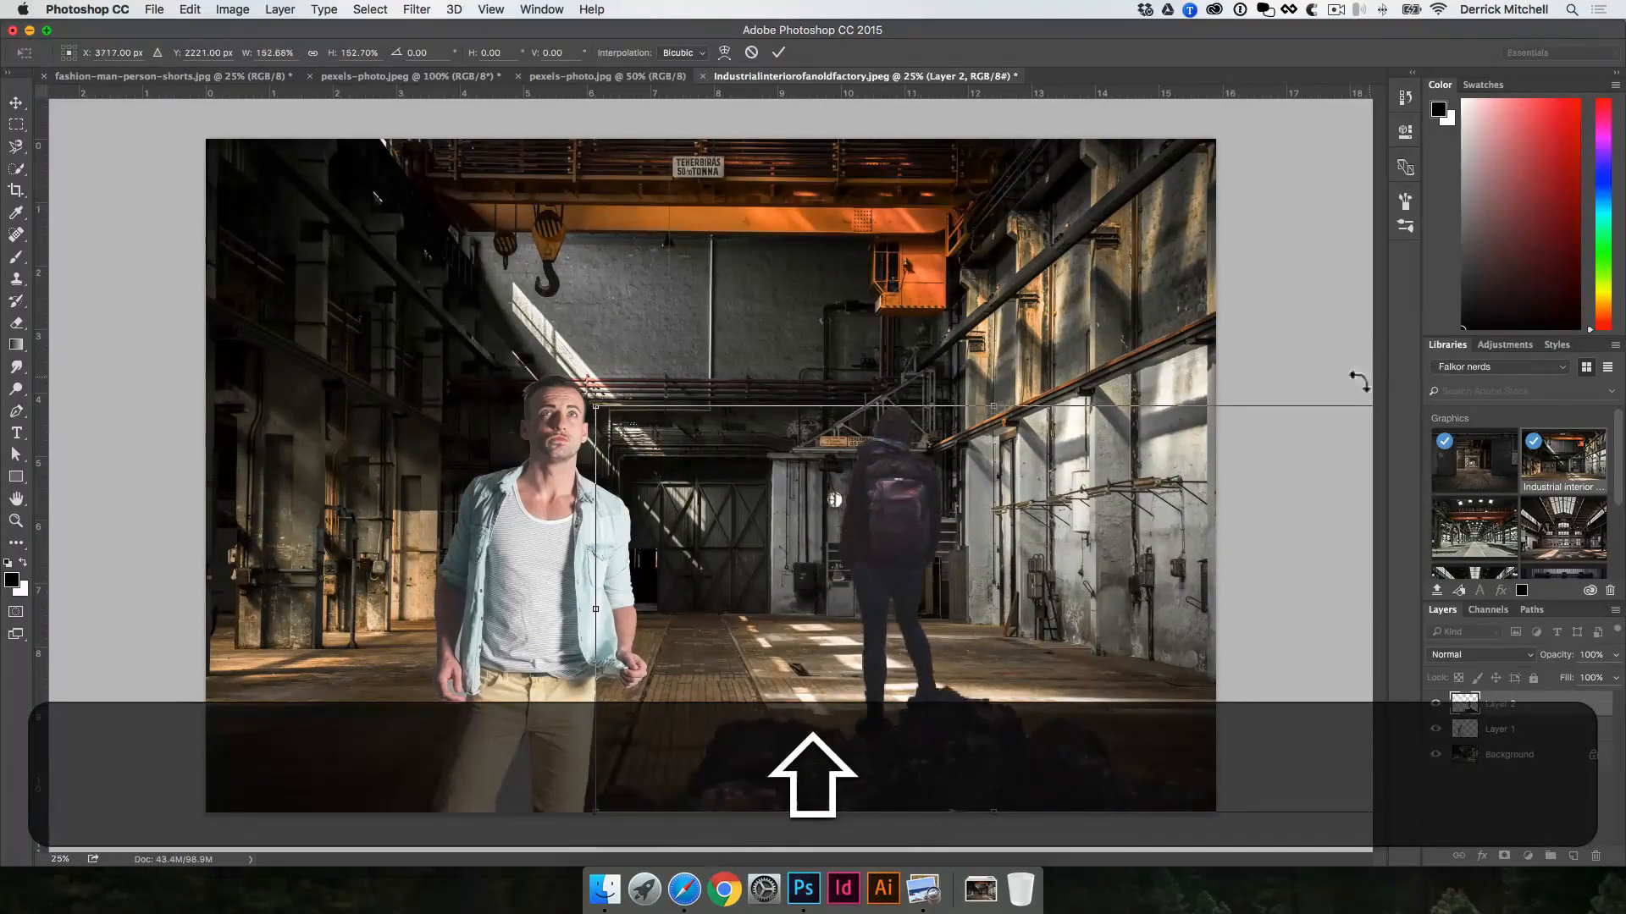
mouse_move(903, 506)
left_mouse_down()
mouse_move(938, 506)
mouse_move(928, 496)
mouse_move(922, 520)
left_mouse_up()
key("Return")
key("v")
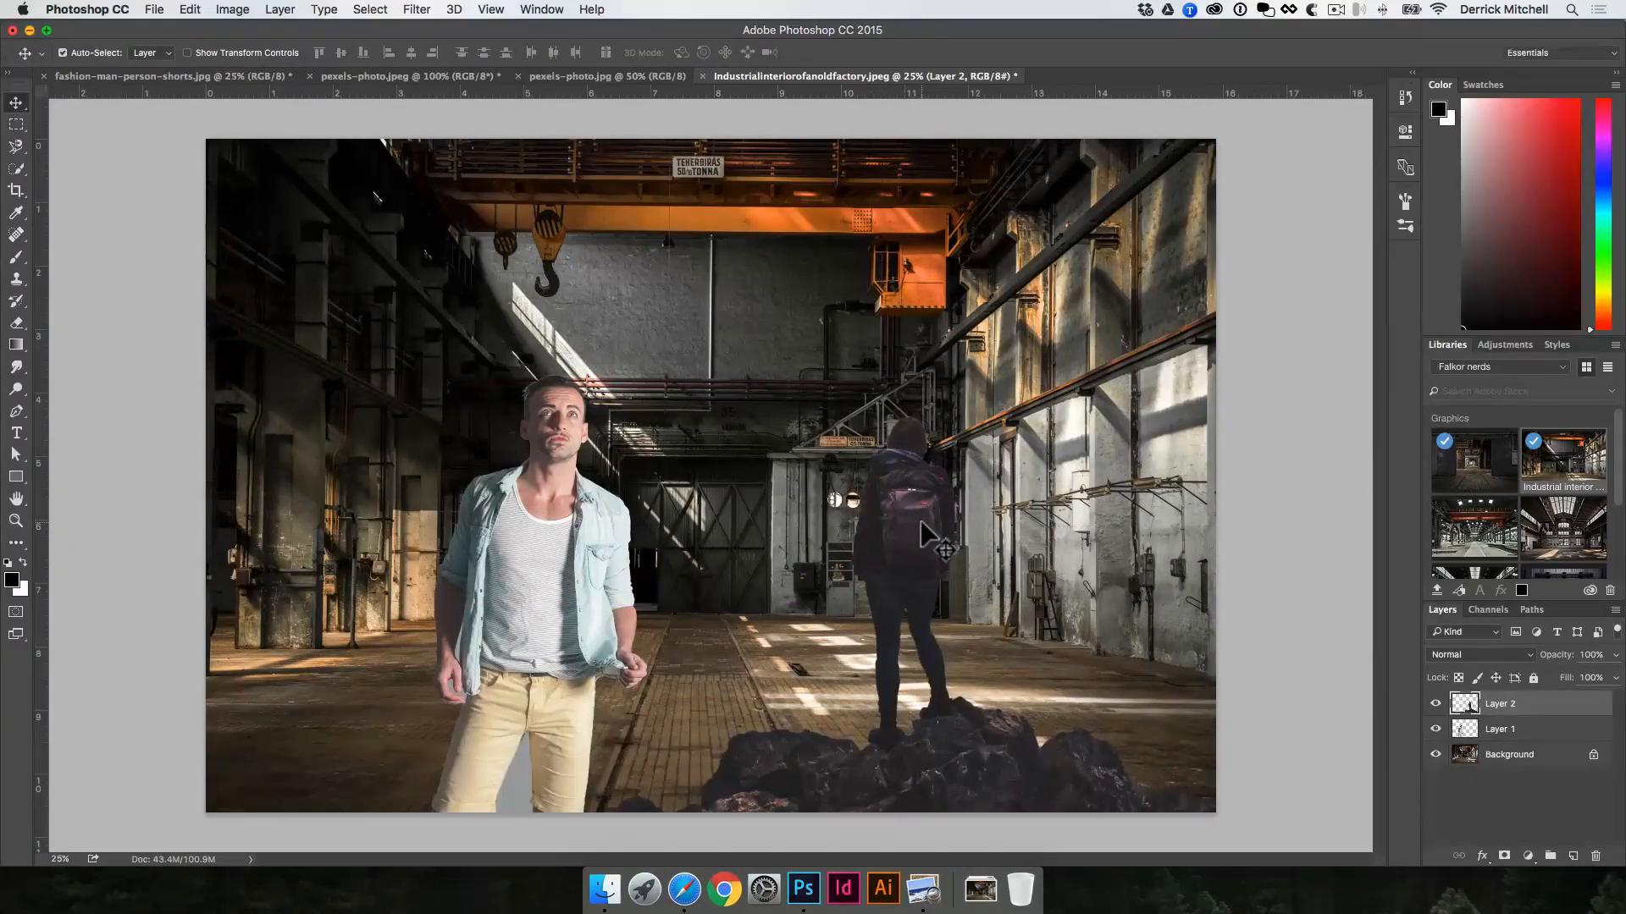
key("v")
left_click(1147, 521)
Step: Browse the library graphics and downloaded images for another backdrop, and preview mountains-man-person-hiker-large.jpg
scroll(1530, 546, "down", 2)
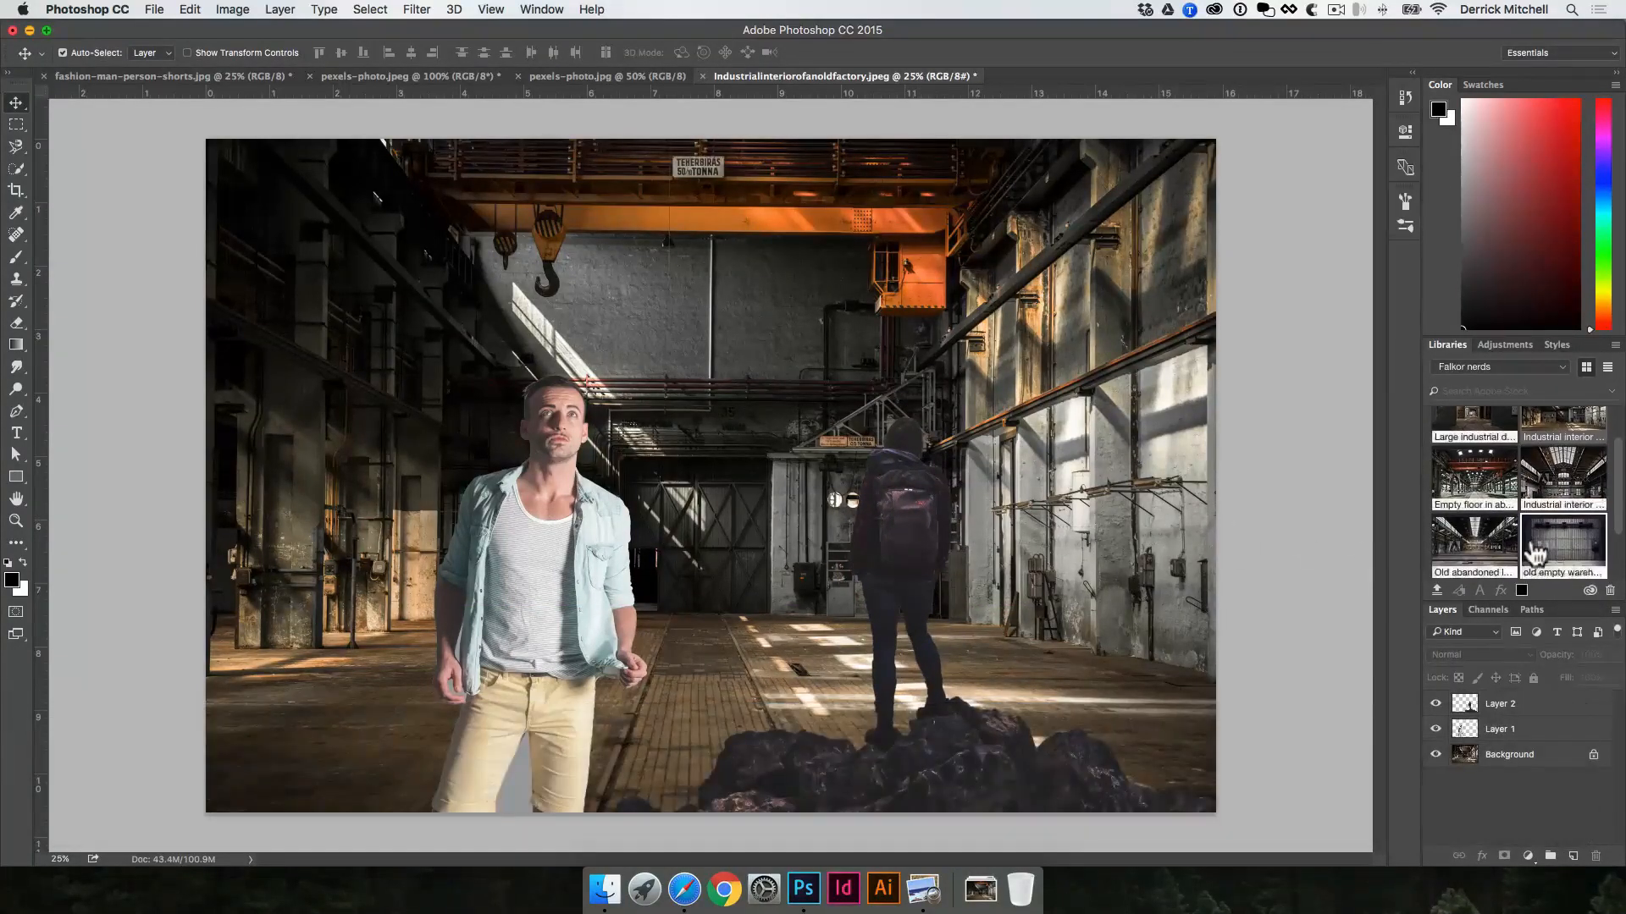
scroll(1530, 546, "up", 1)
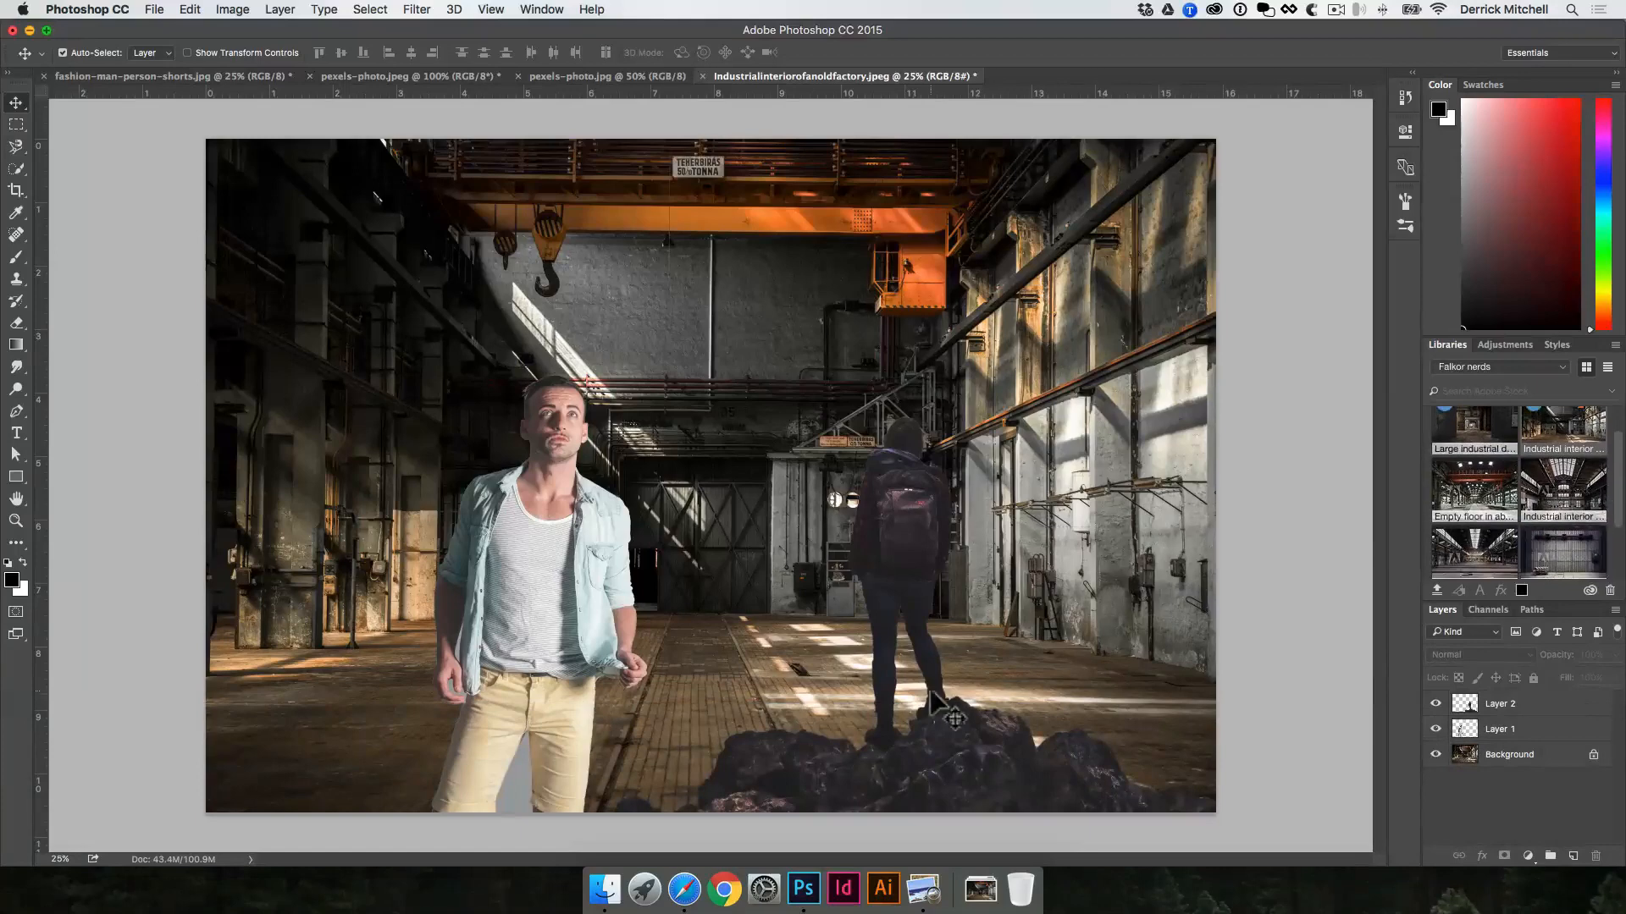
left_click(686, 890)
left_click(980, 889)
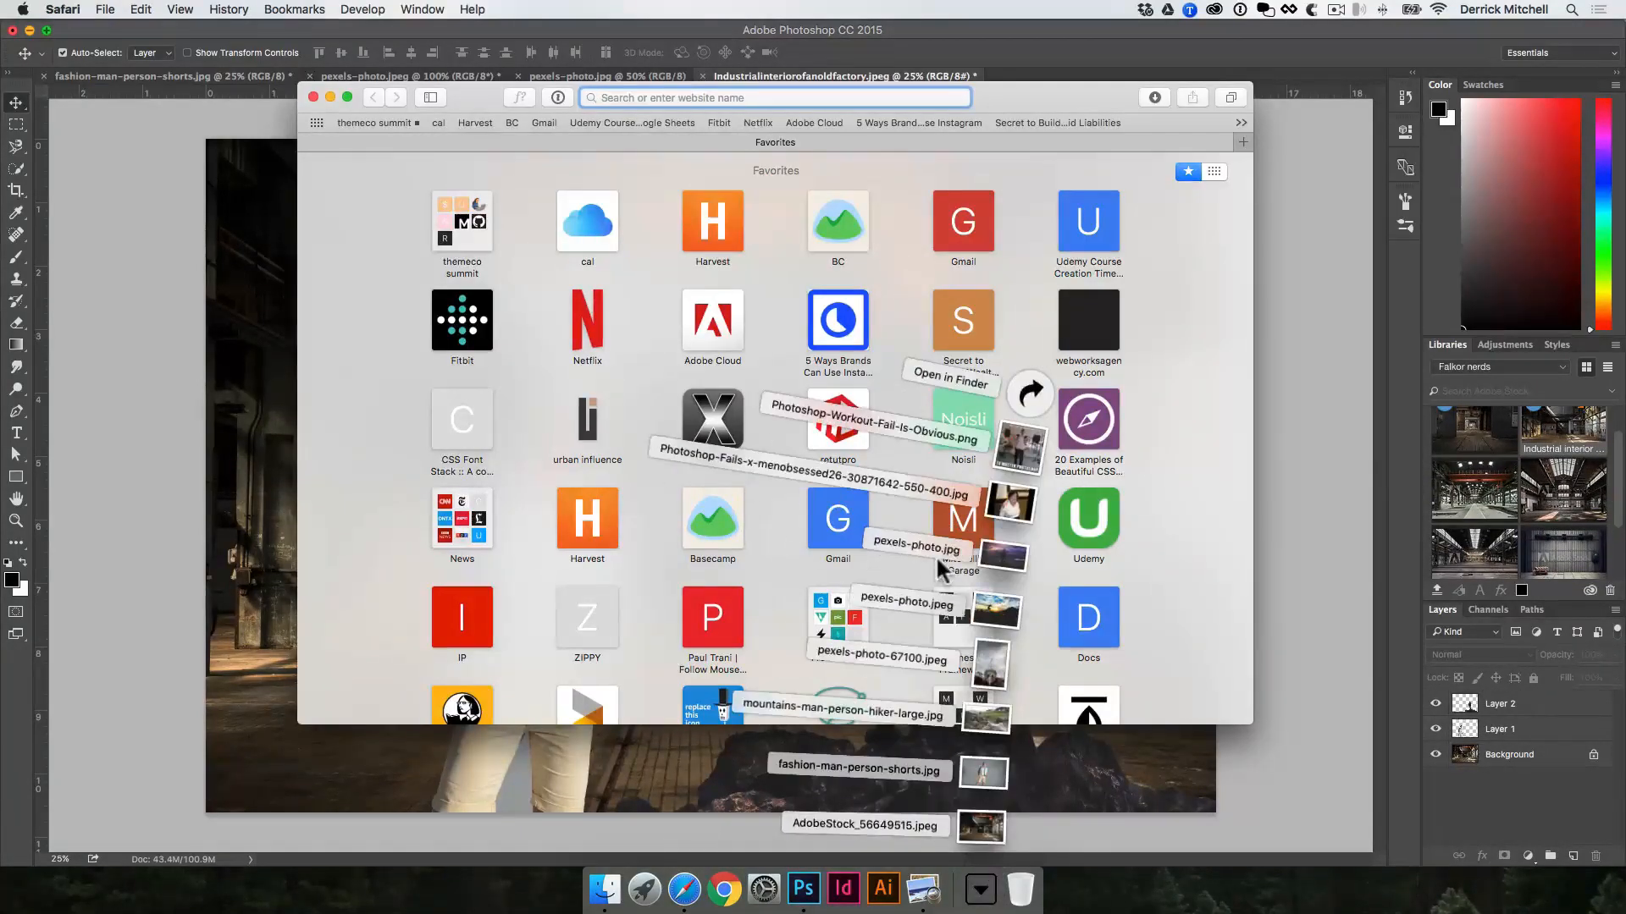
left_click(243, 434)
left_click(980, 889)
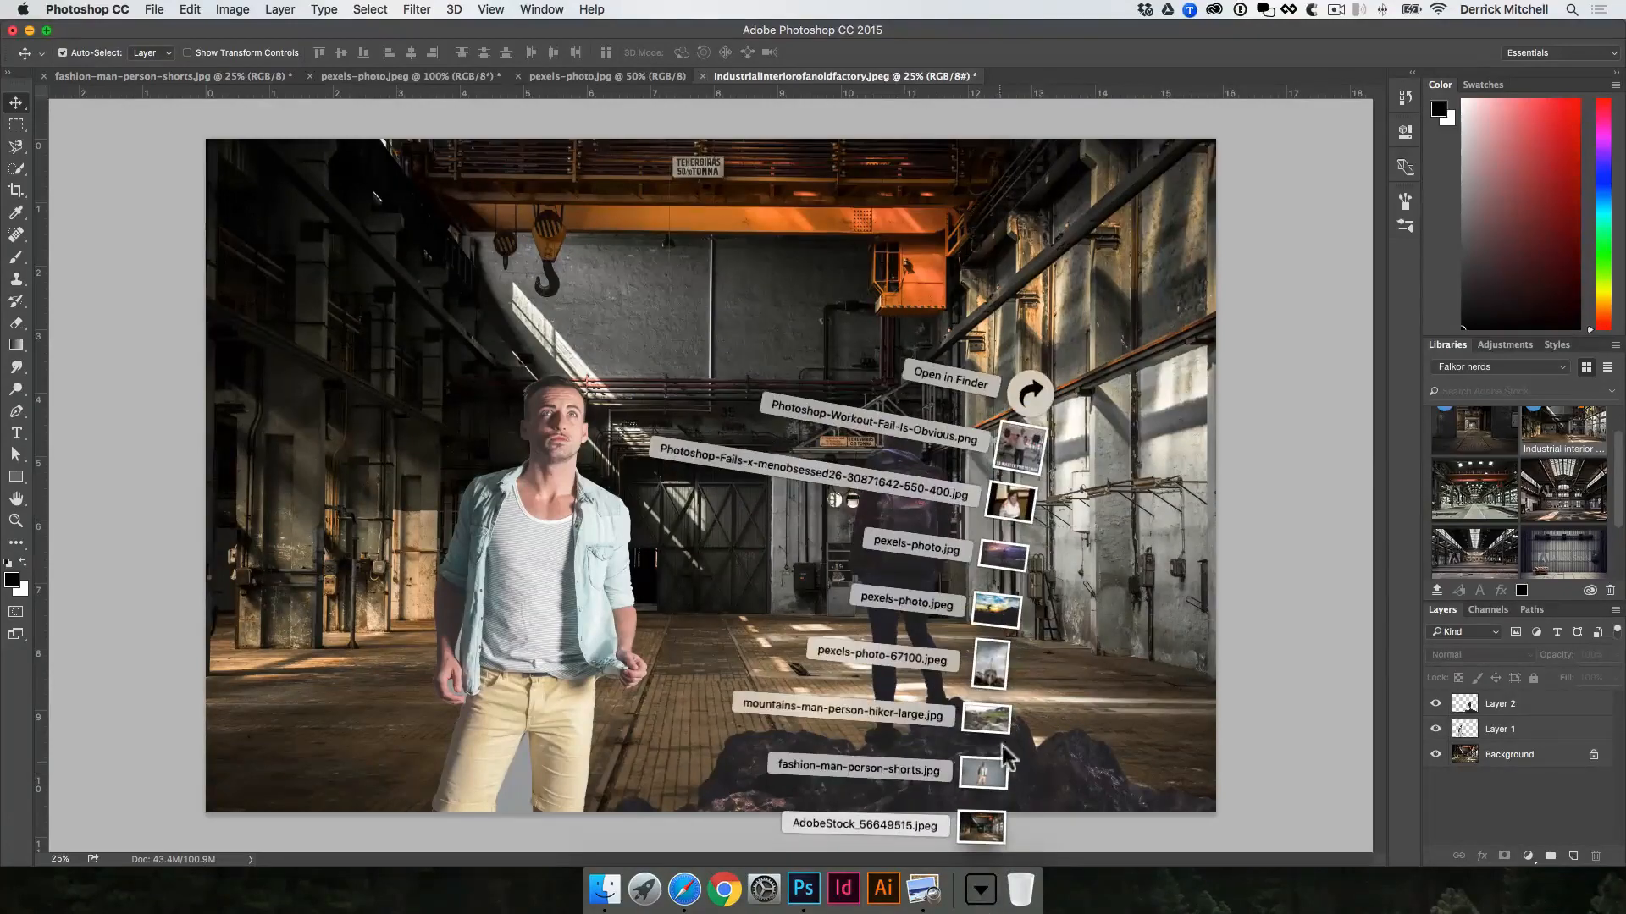
left_click(987, 719)
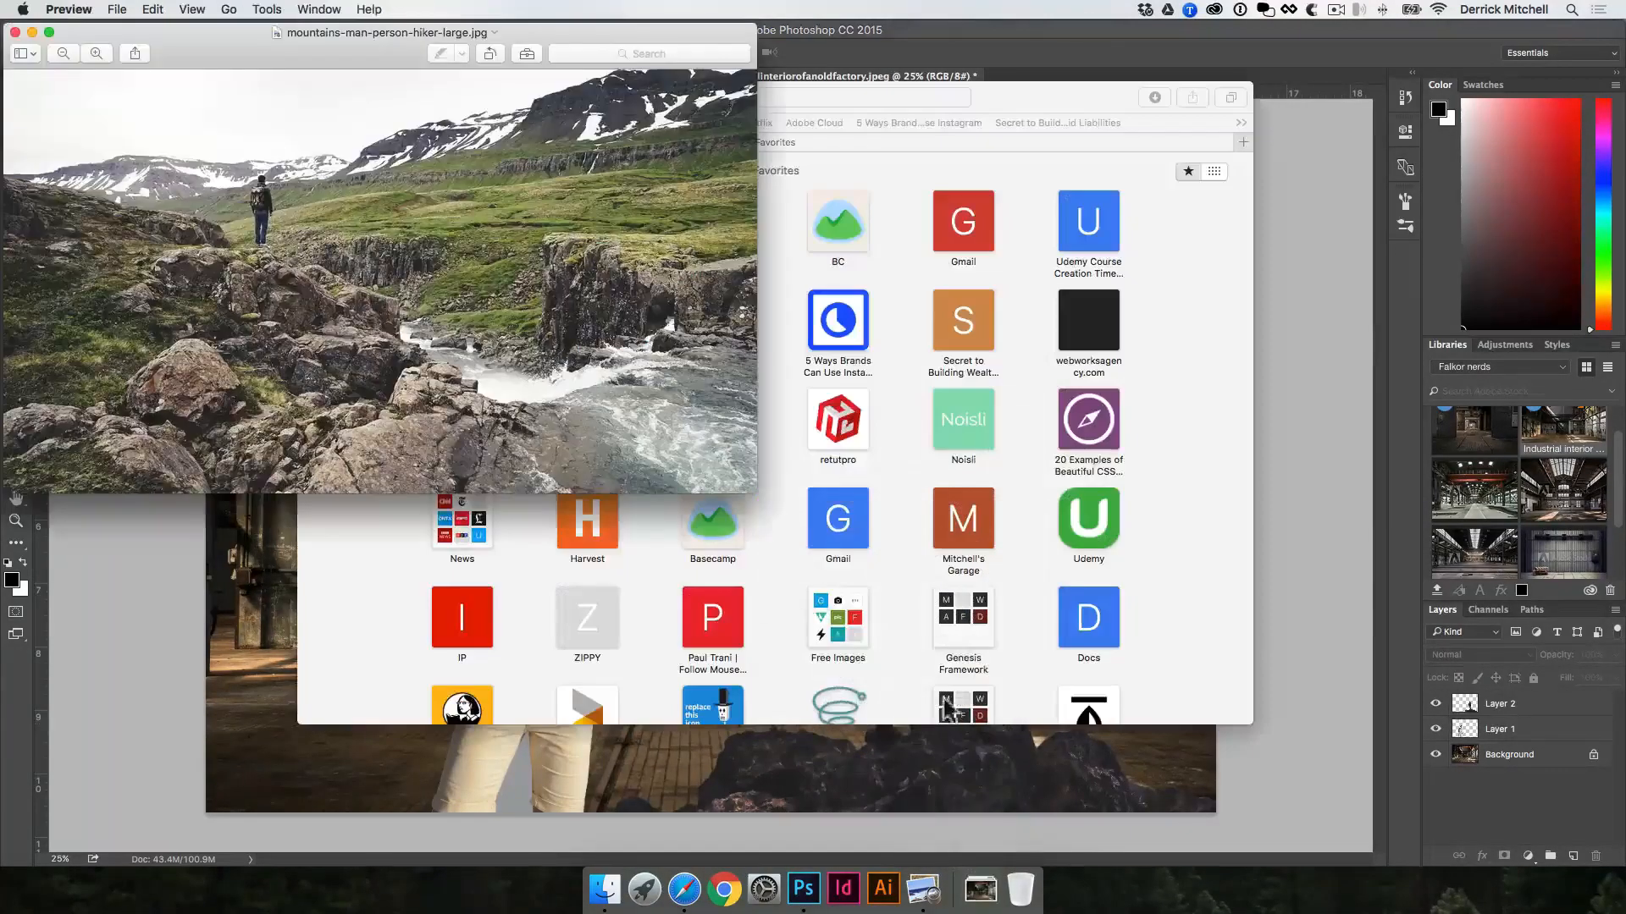
left_click_drag(205, 31, 247, 84)
key("super+w")
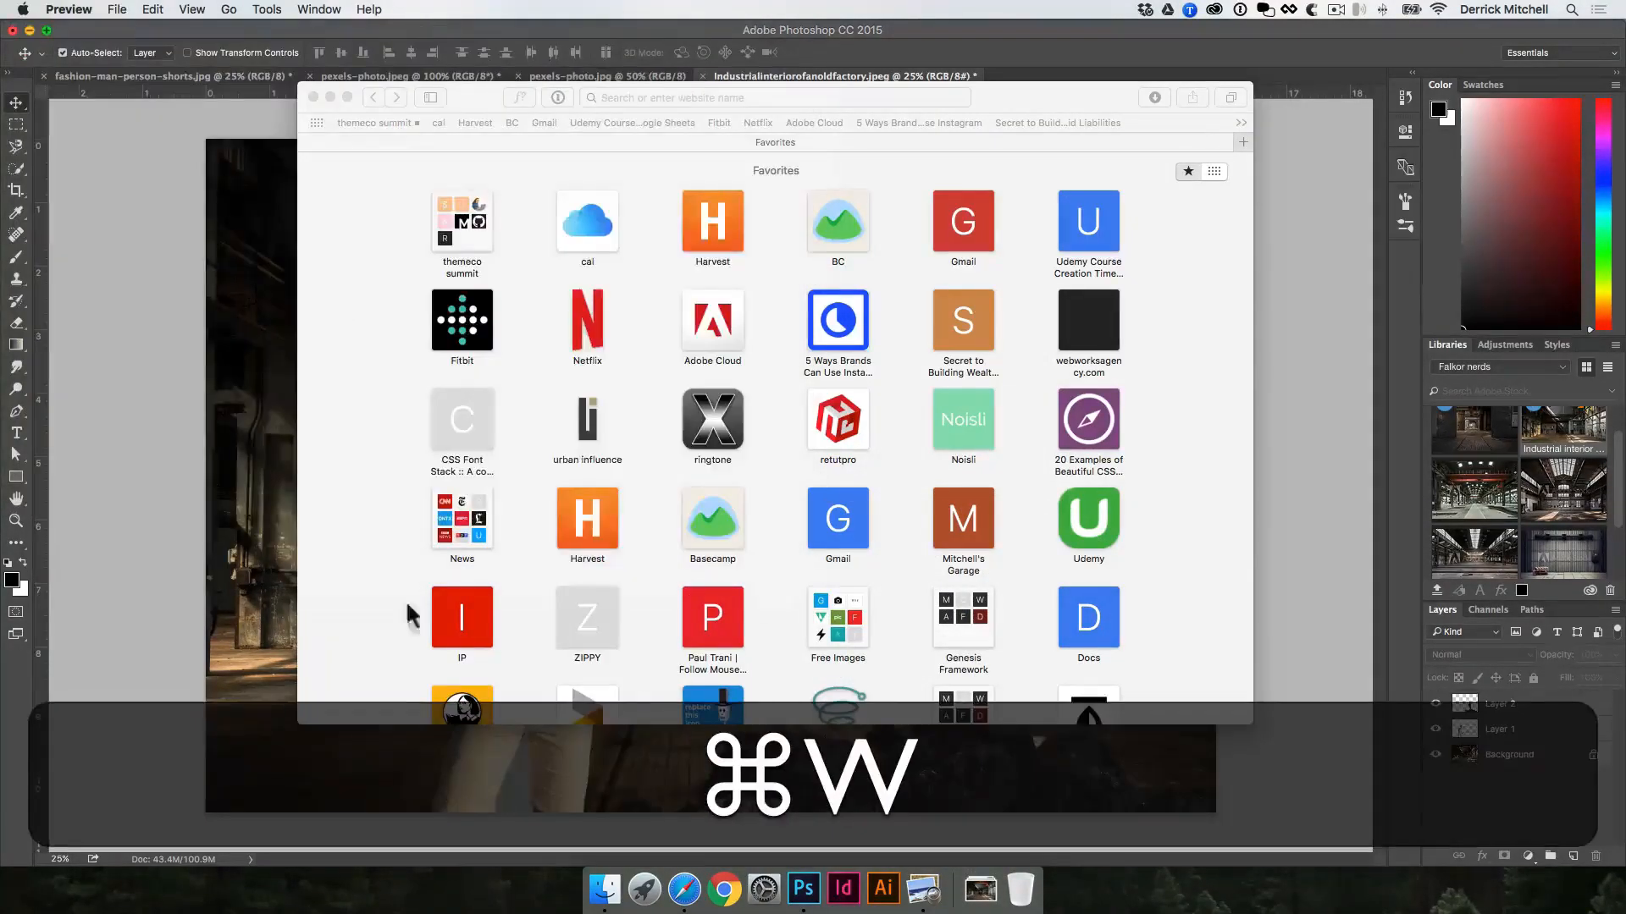
left_click(271, 521)
left_click(981, 889)
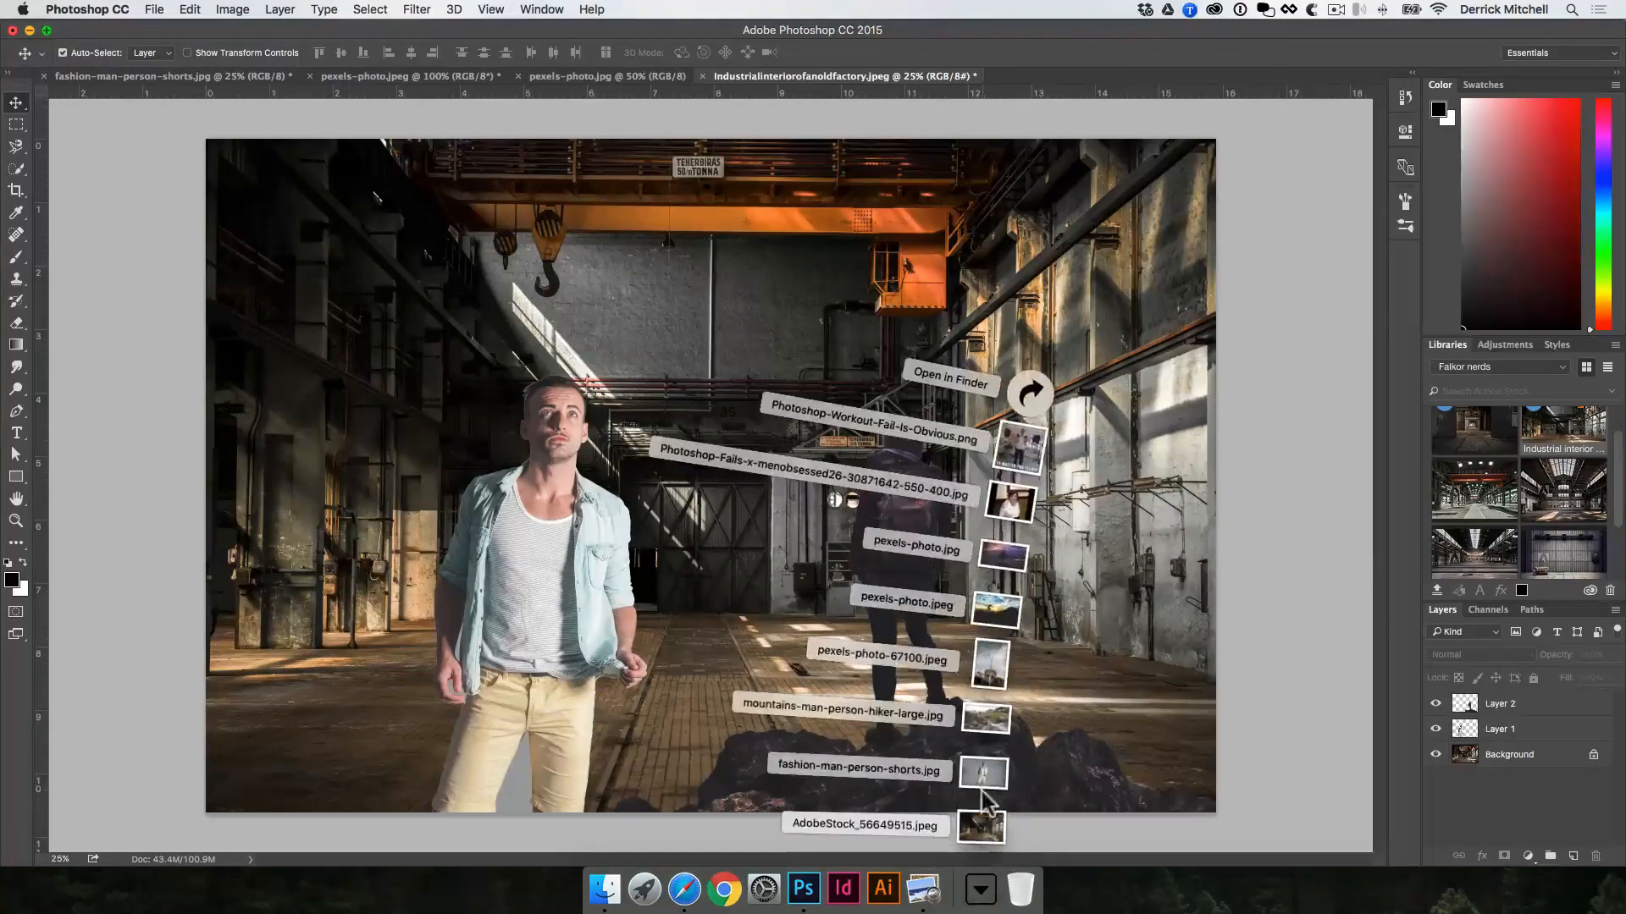
left_click_drag(800, 524, 877, 541)
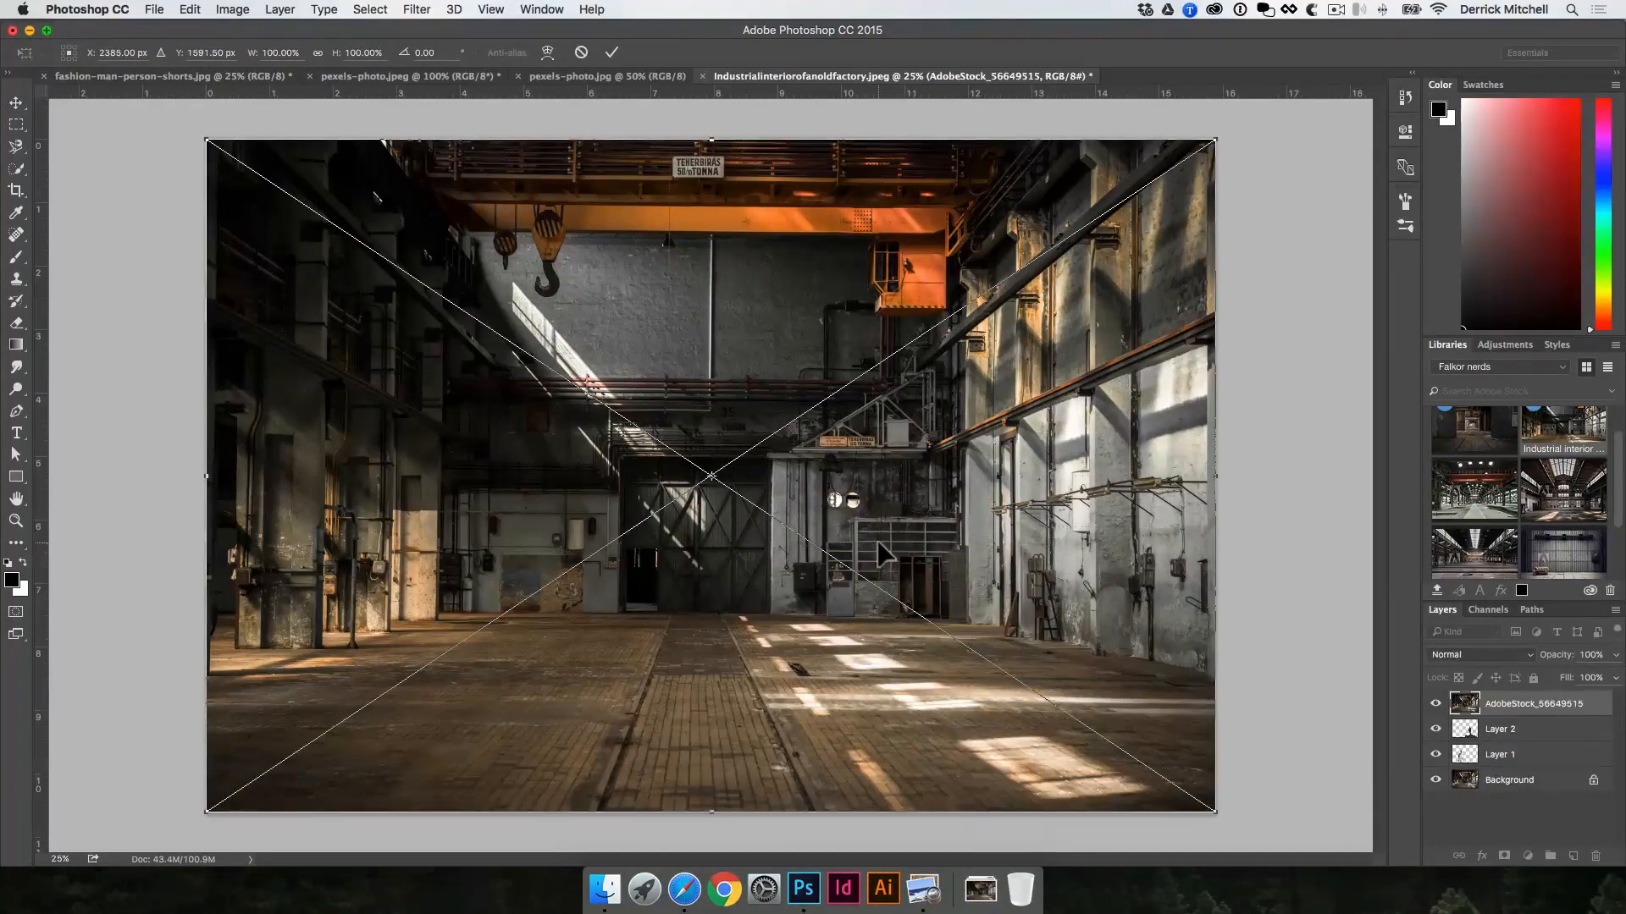
key("Return")
key("BackSpace")
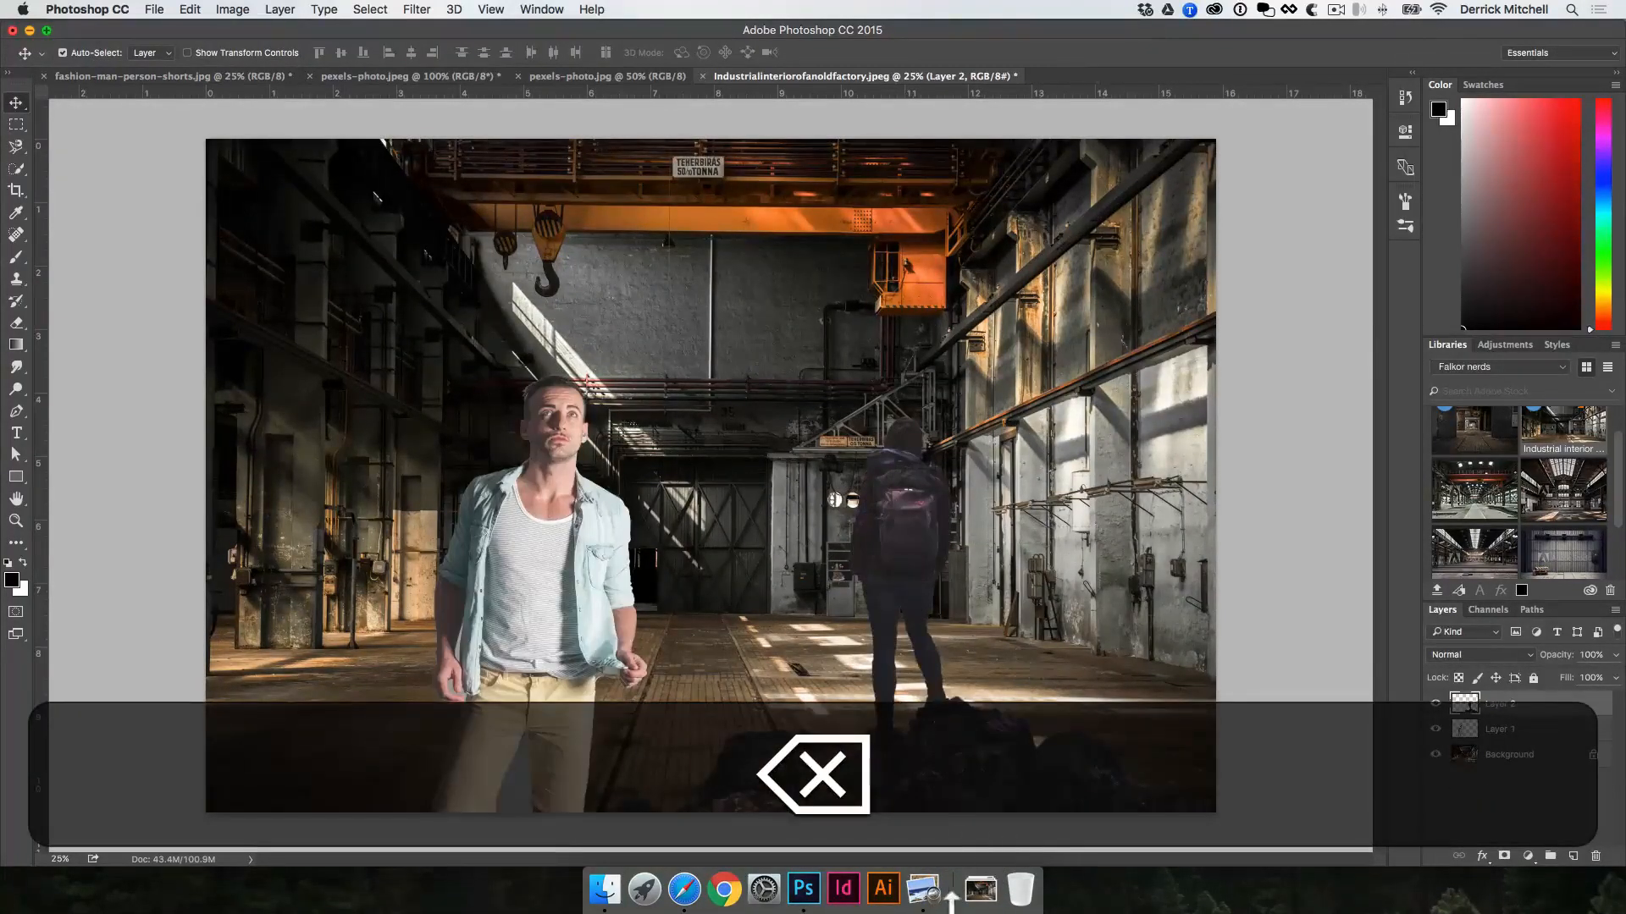
left_click(1005, 894)
Step: Place mountains-man-person-hiker-large.jpg enlarged to cover the whole canvas, and stack it directly below the backpacker layer
left_click(980, 889)
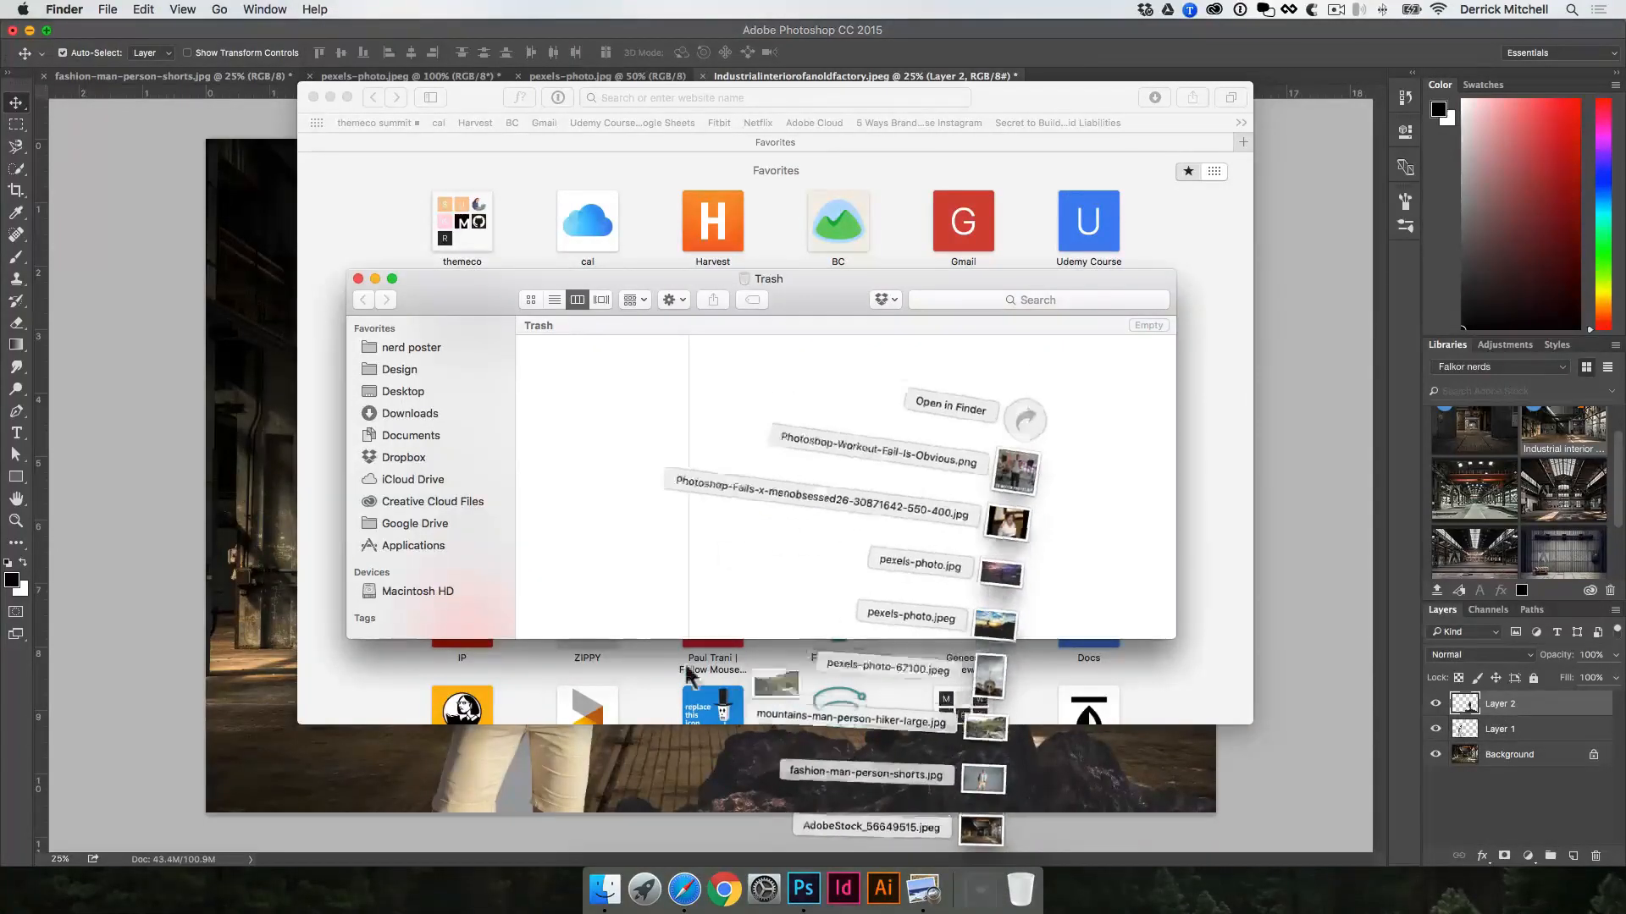
left_click(198, 489)
key("alt+shift")
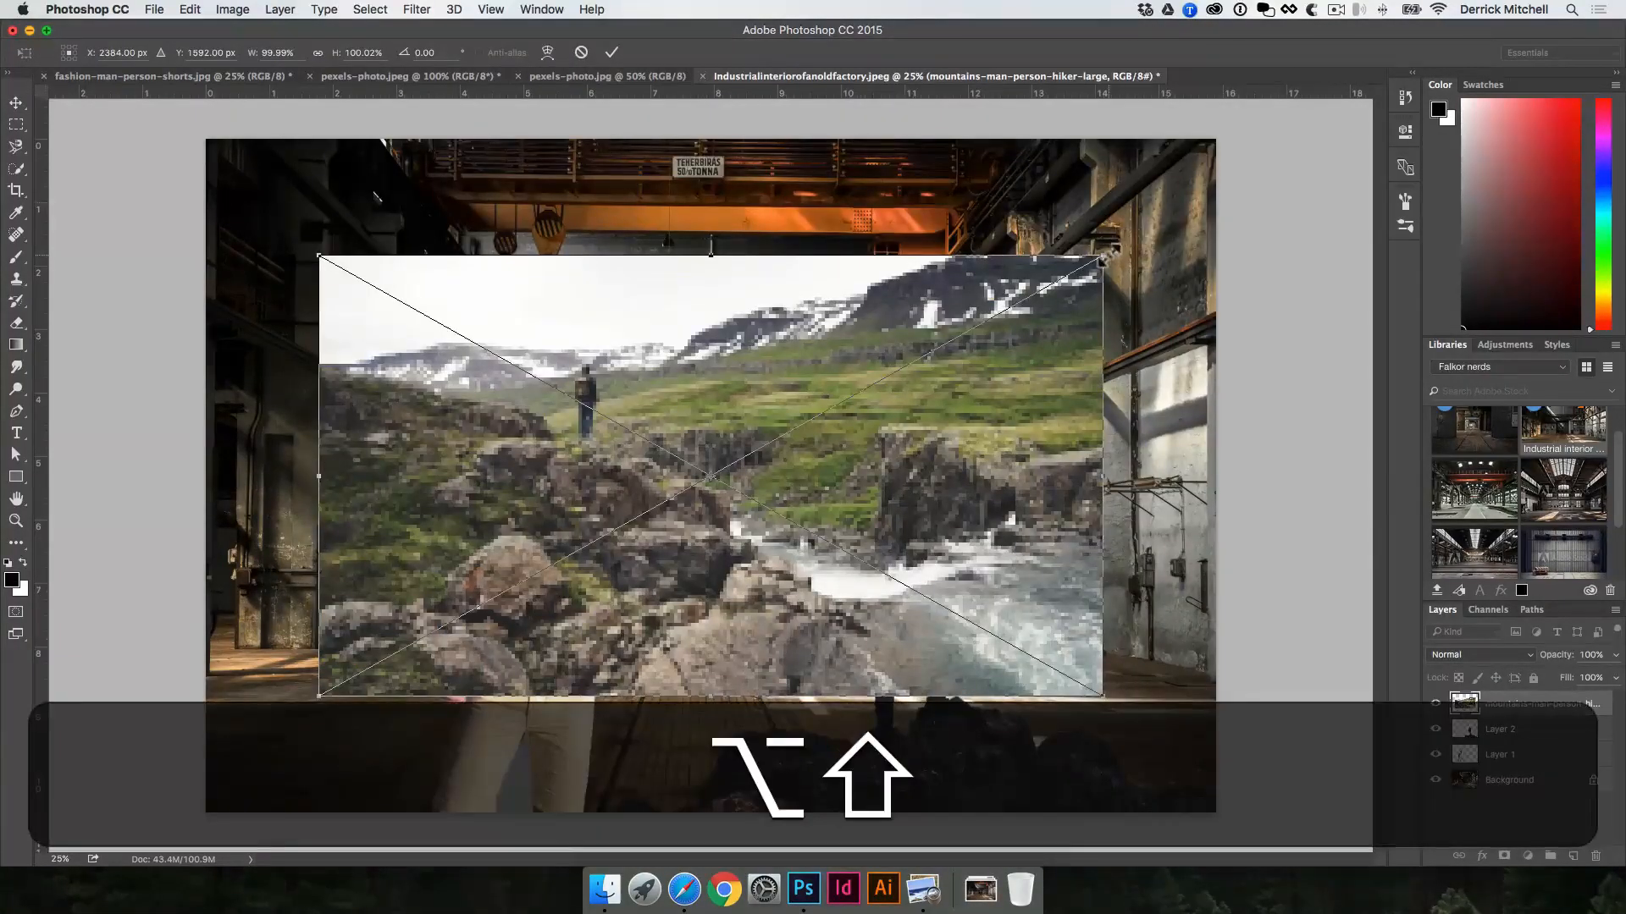
left_click_drag(1106, 252, 1393, 82)
key("Return")
key("v")
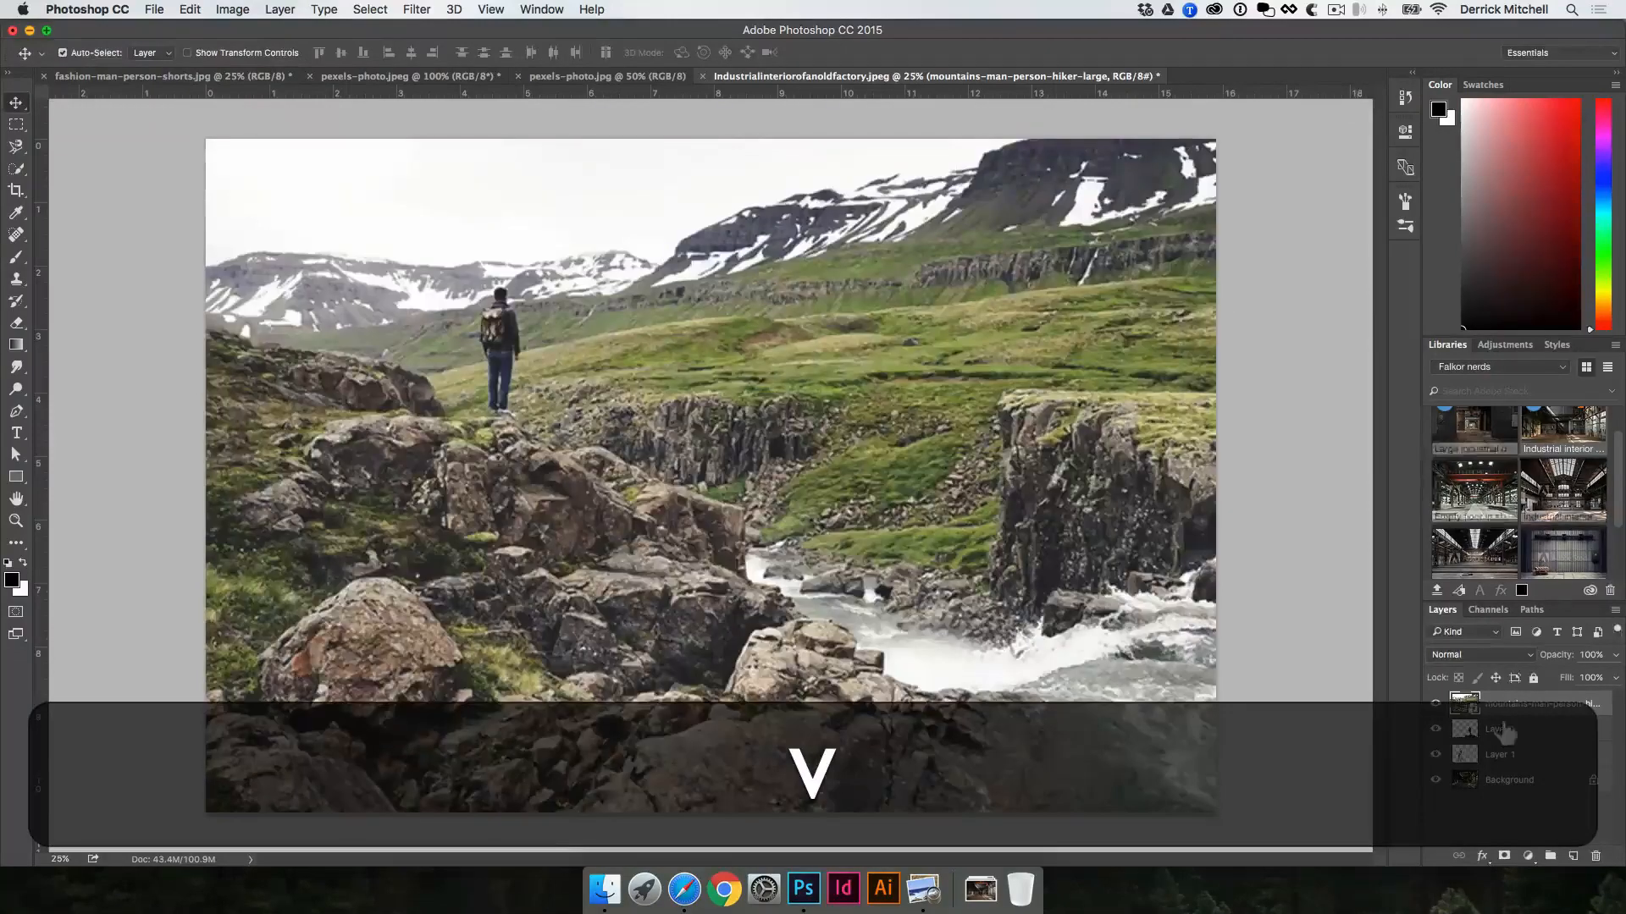
mouse_move(1505, 734)
left_mouse_down()
mouse_move(1528, 715)
mouse_move(1515, 738)
left_mouse_up()
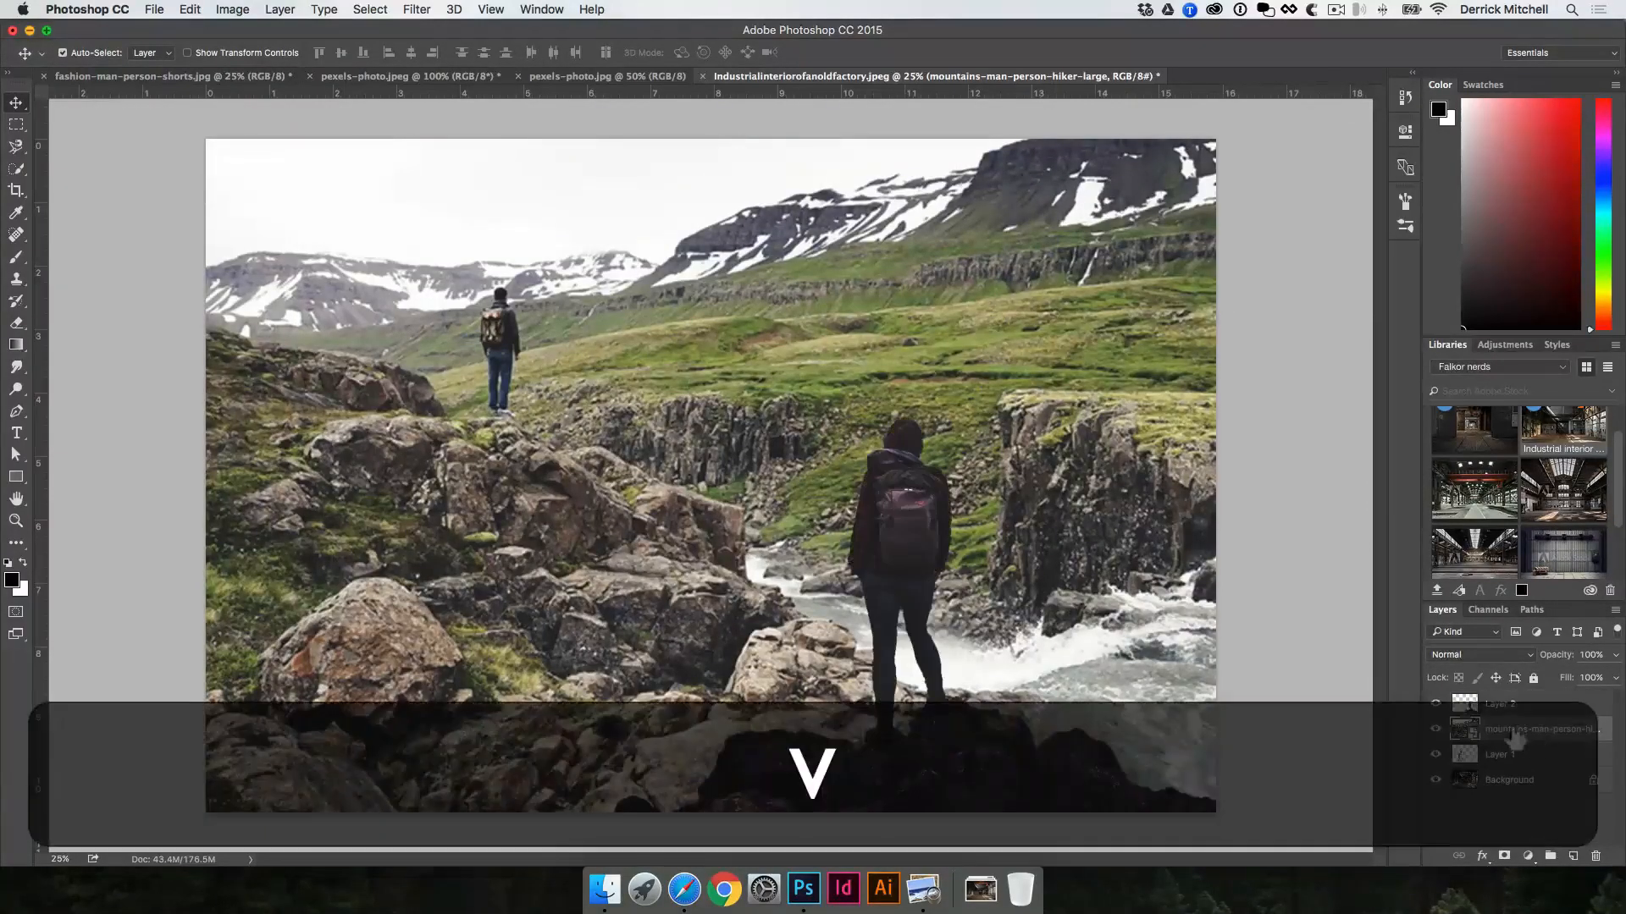
left_click(917, 495)
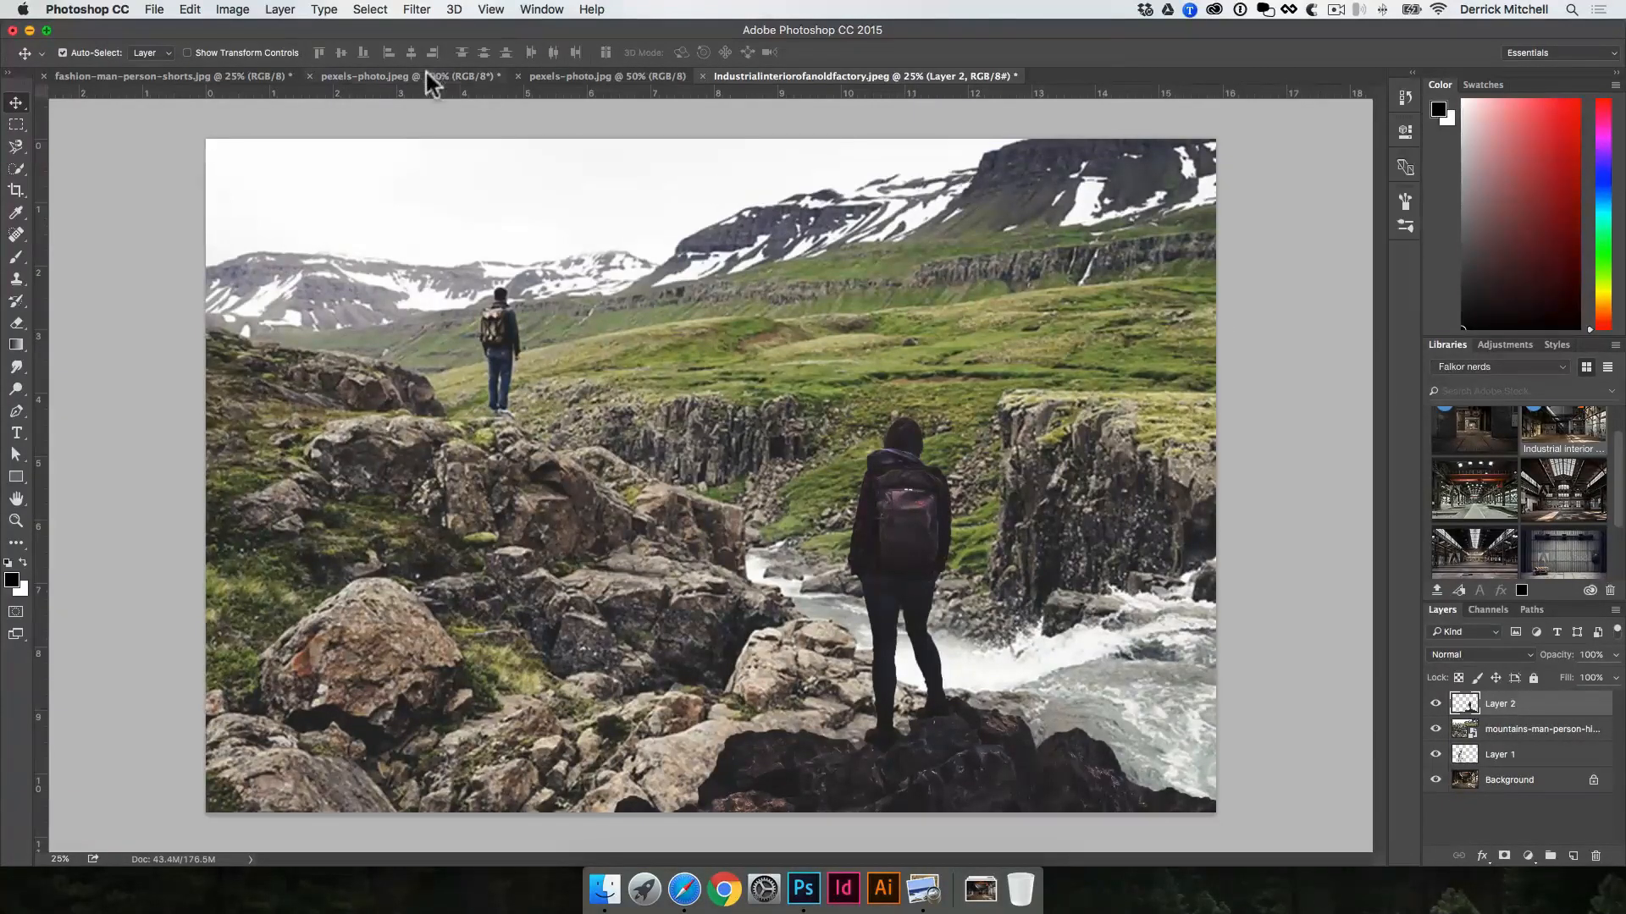
Step: Deselect the backpacker in pexels-photo.jpg and open IMG_7309.JPG in Photoshop
left_click(586, 81)
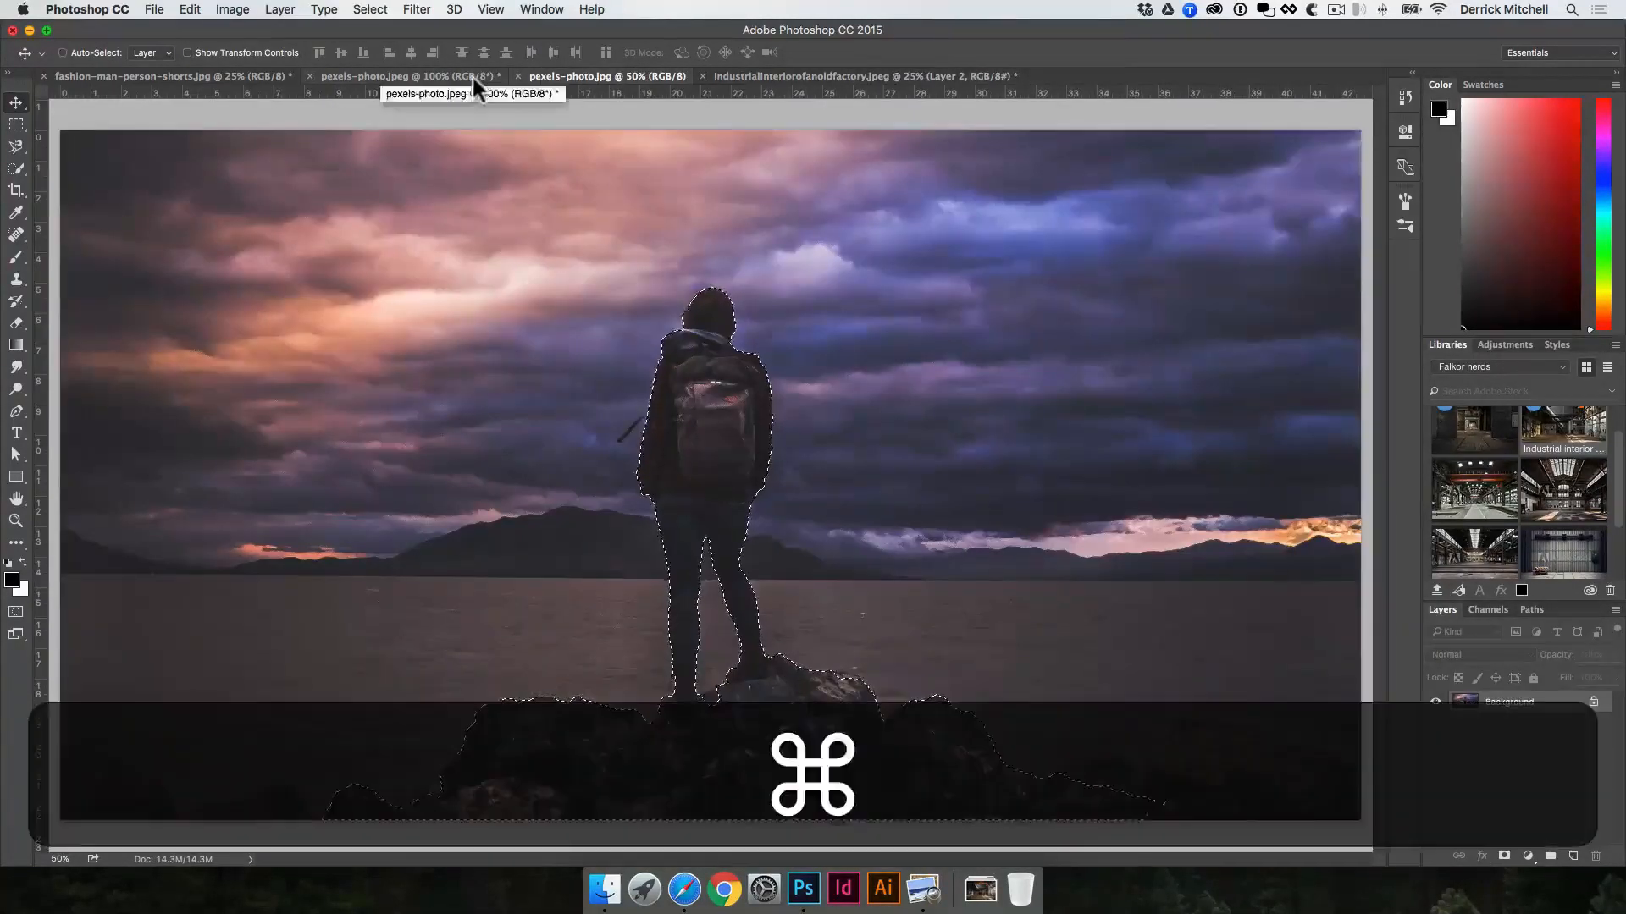
key("super+d")
left_click(471, 74)
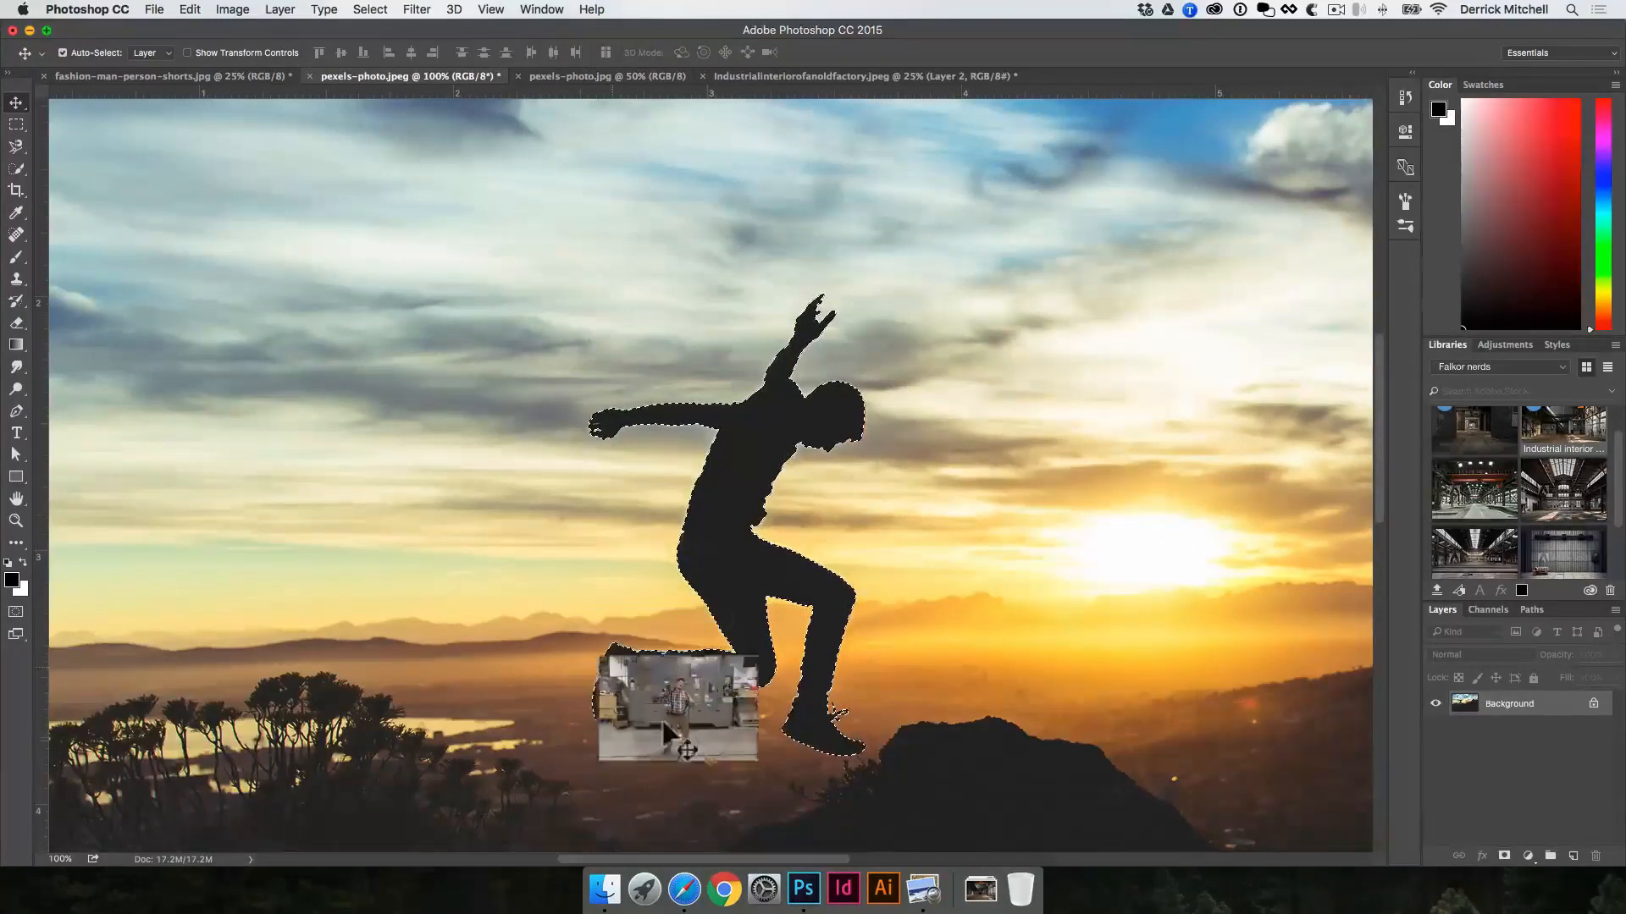
left_click_drag(643, 714, 803, 889)
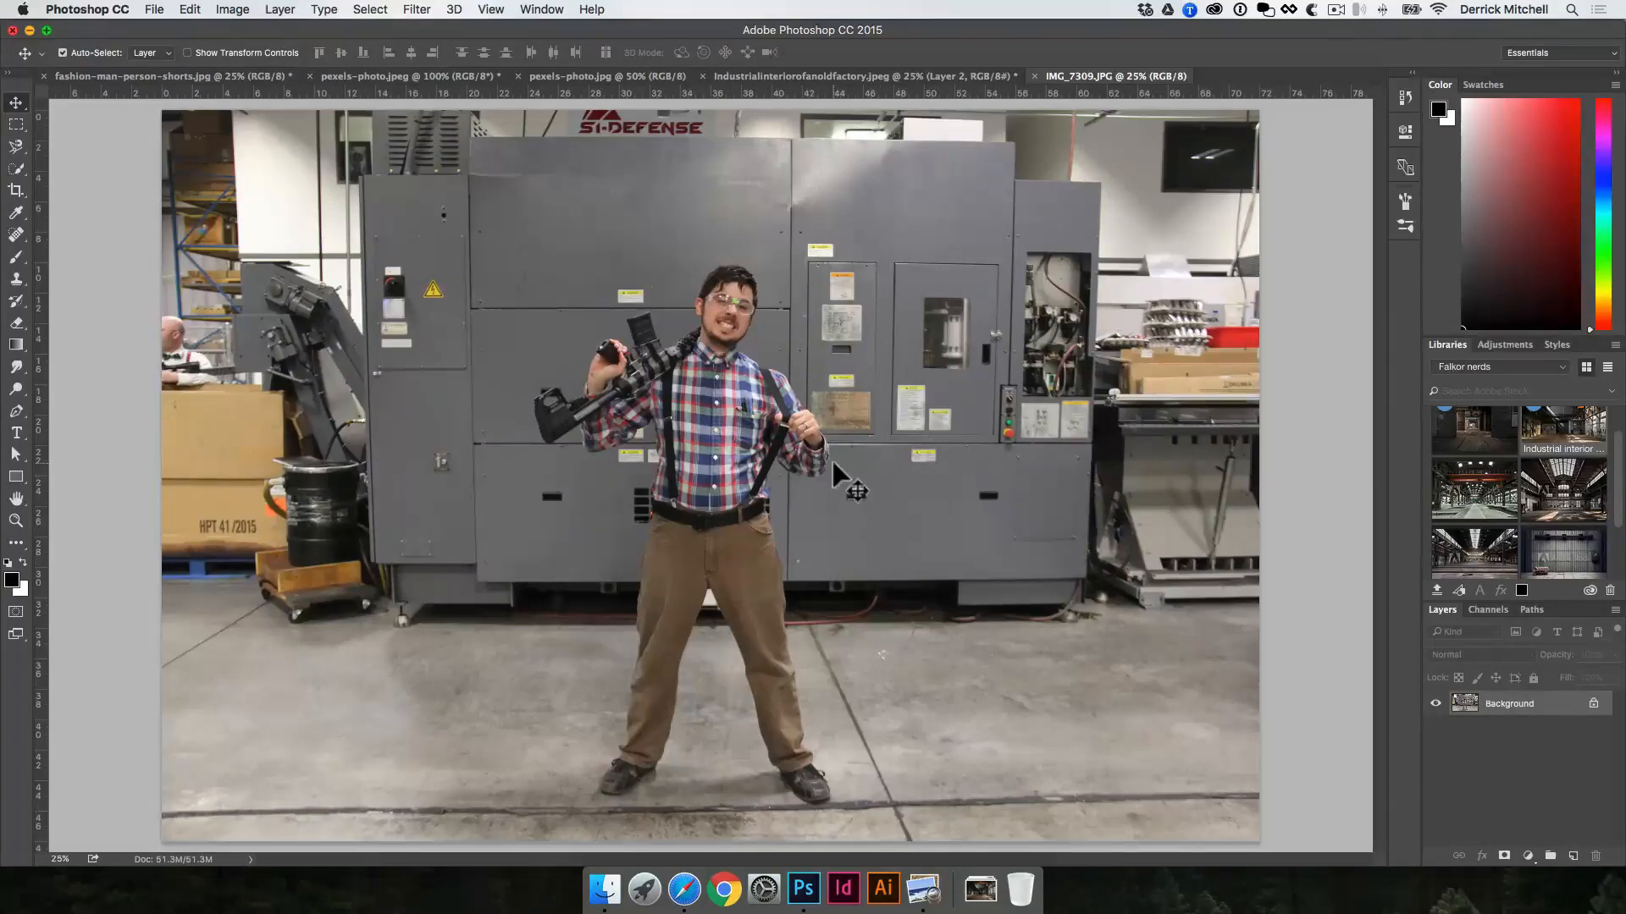
Step: Draw a closed rounded shape about 1586 by 1523 px over the machinery beside the man, using the Pen tool in Shape mode
key("p")
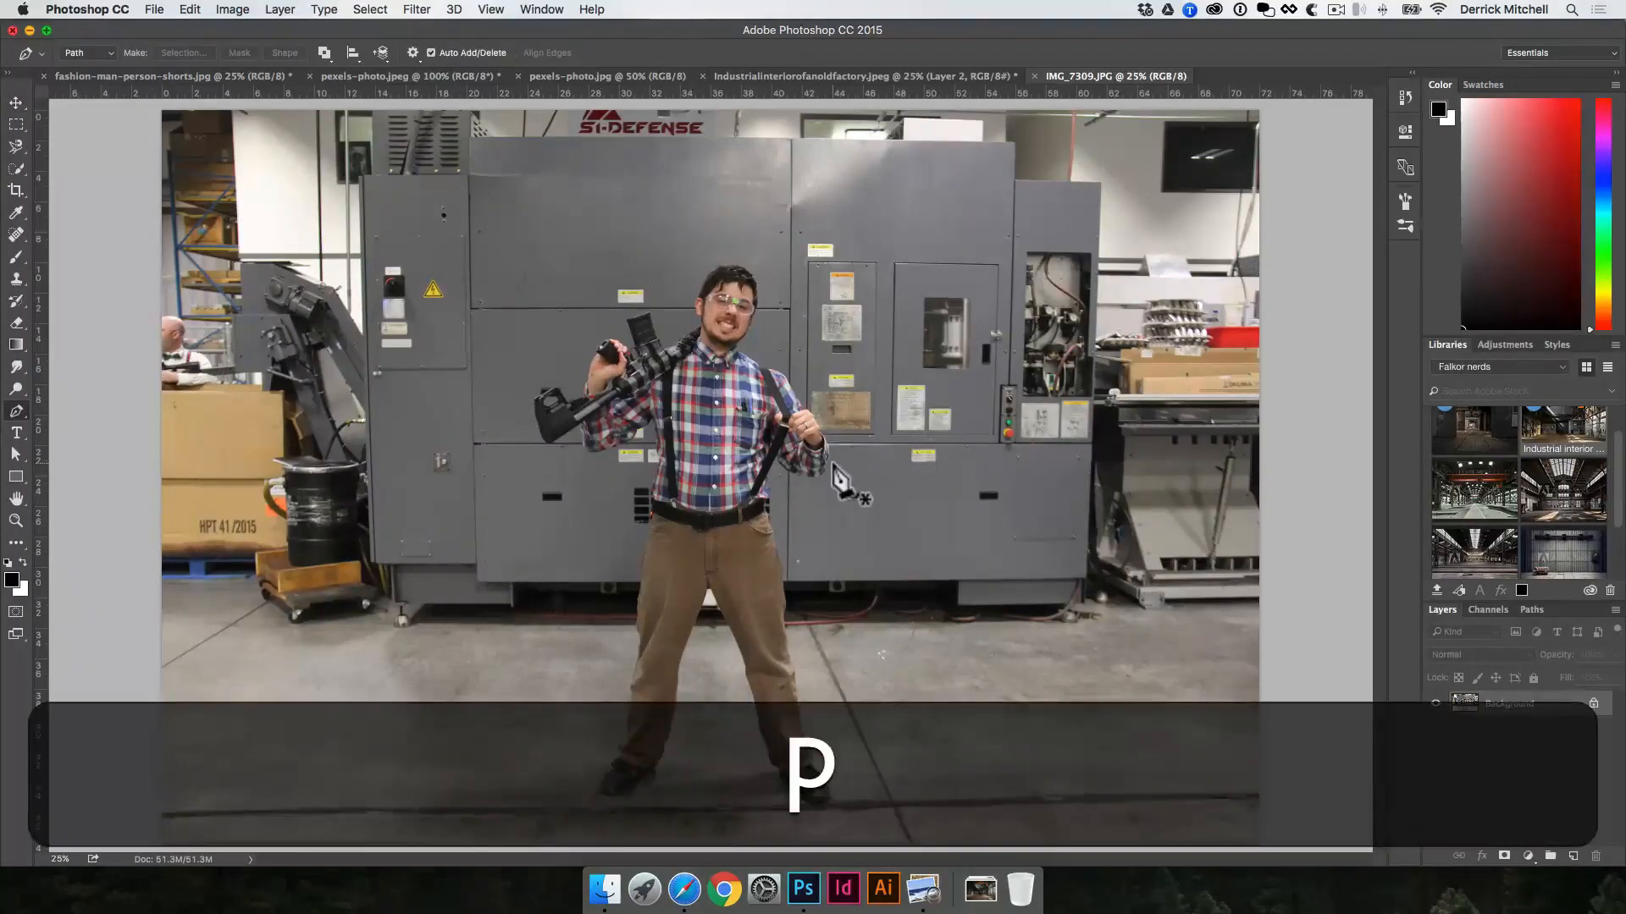
left_click(100, 61)
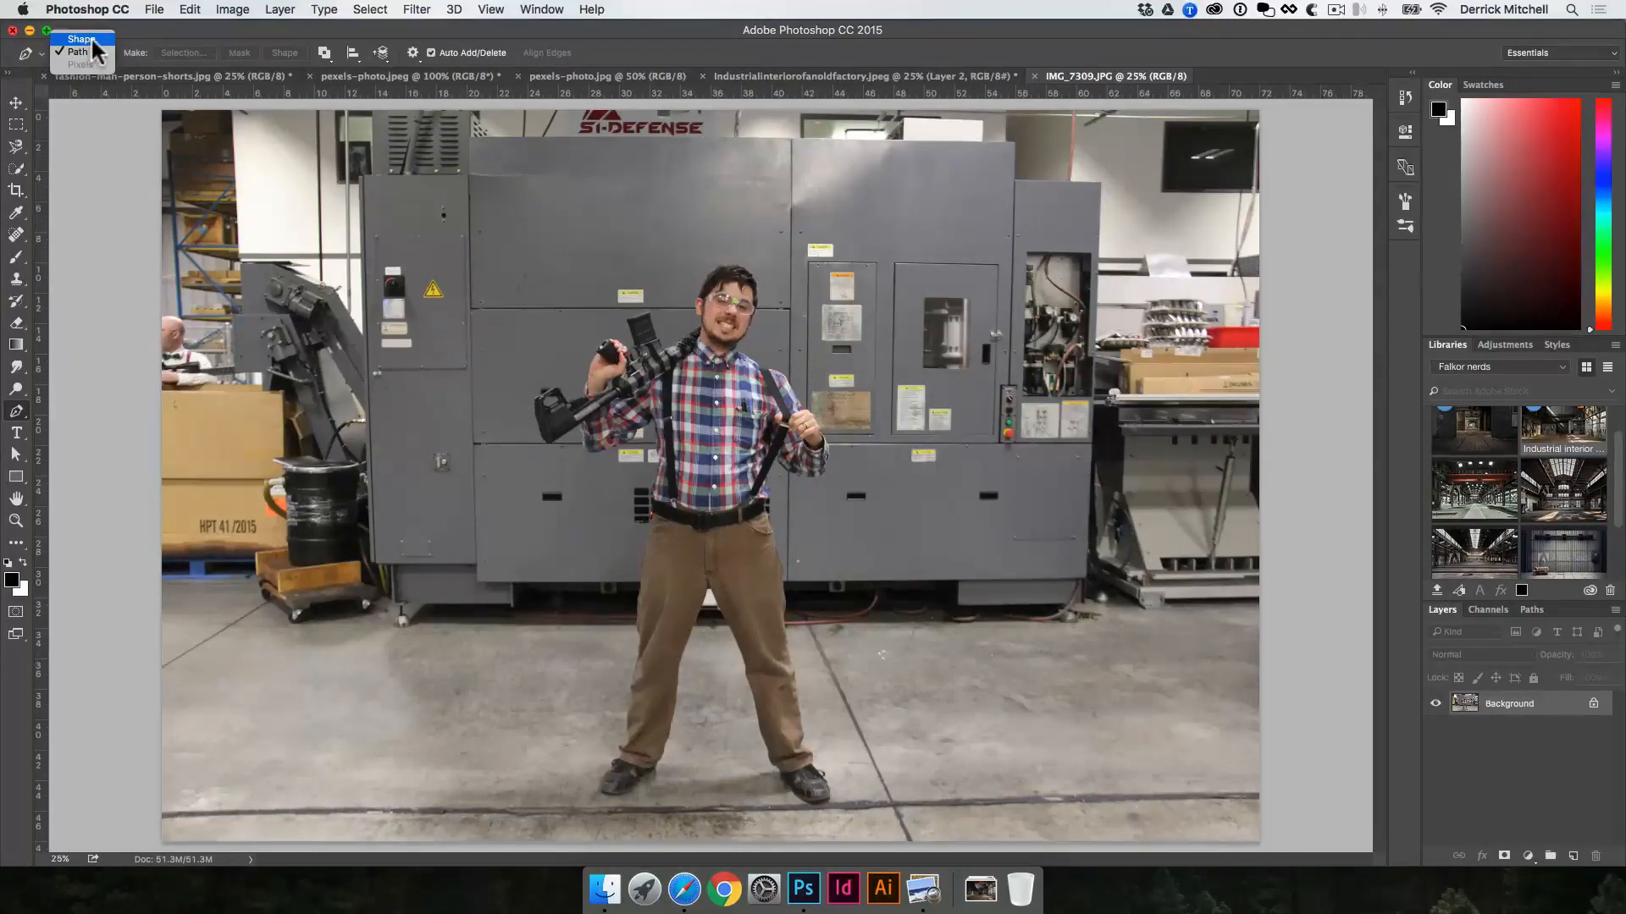
left_click(85, 39)
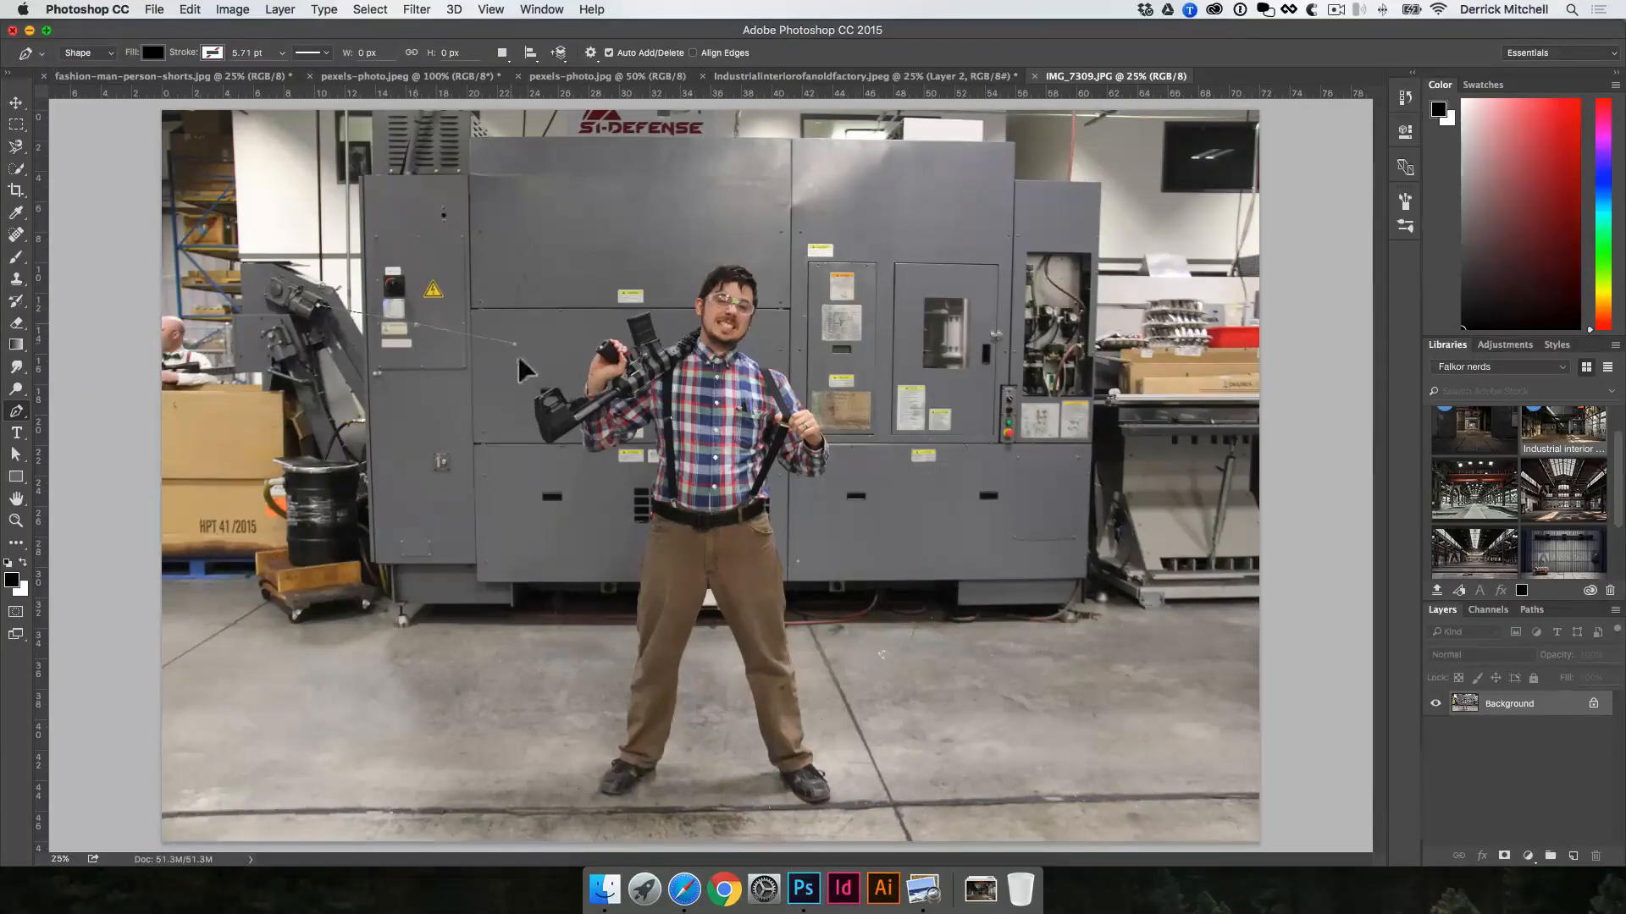
left_click_drag(518, 360, 518, 362)
left_click_drag(552, 528, 542, 565)
left_click_drag(333, 611, 252, 563)
left_click_drag(223, 472, 230, 383)
left_click_drag(244, 362, 268, 328)
left_click_drag(354, 301, 399, 284)
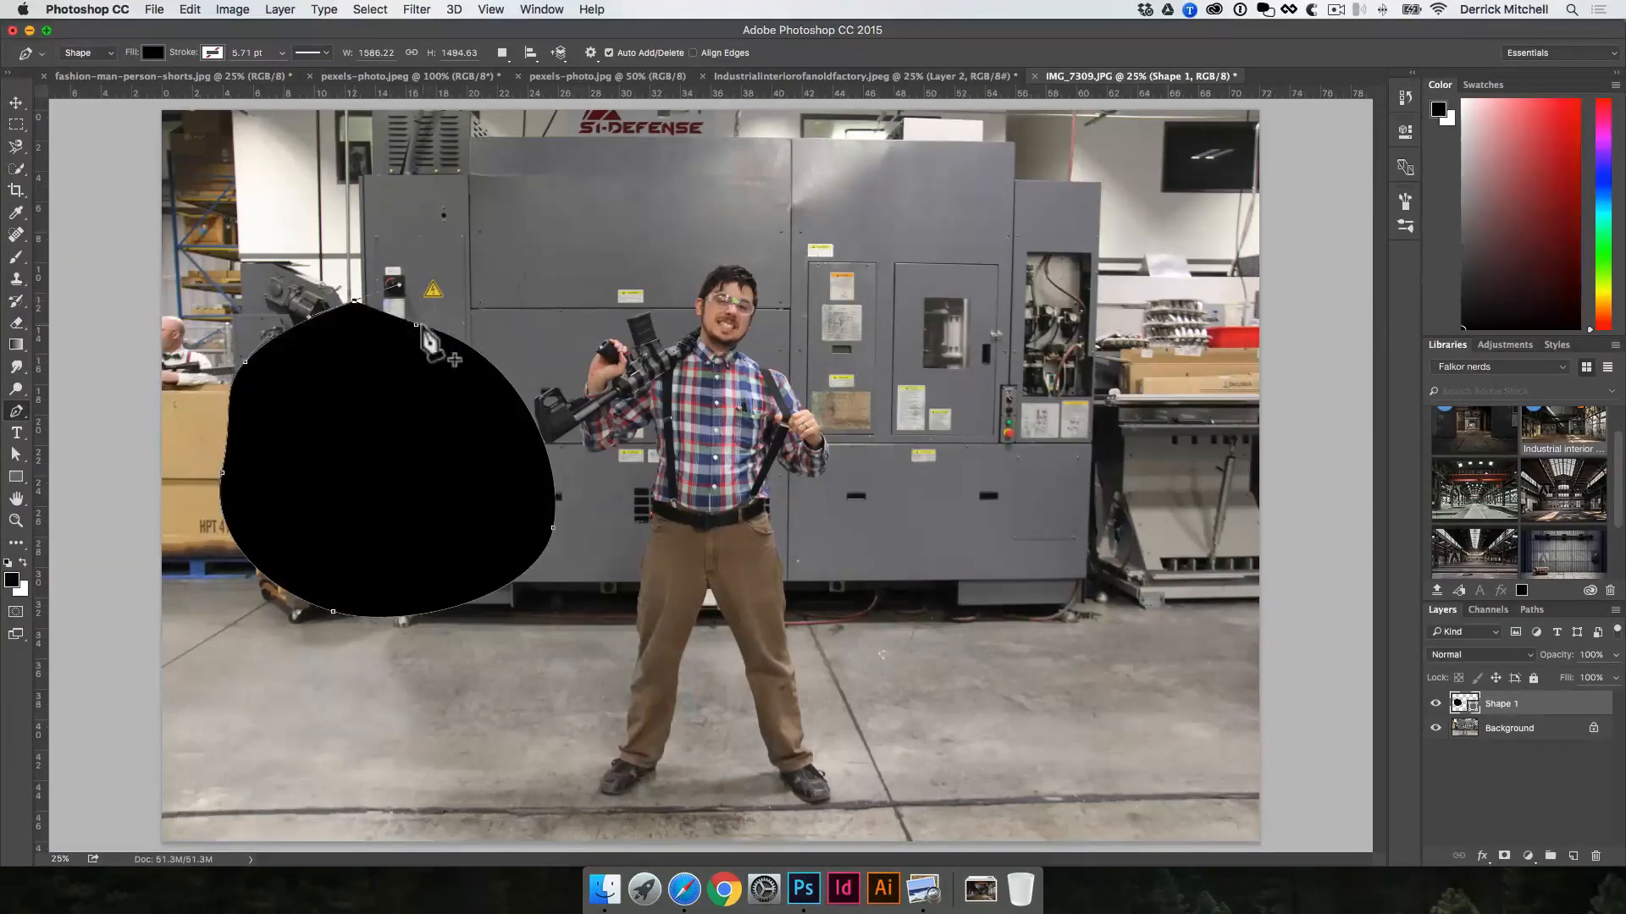
left_click(415, 325)
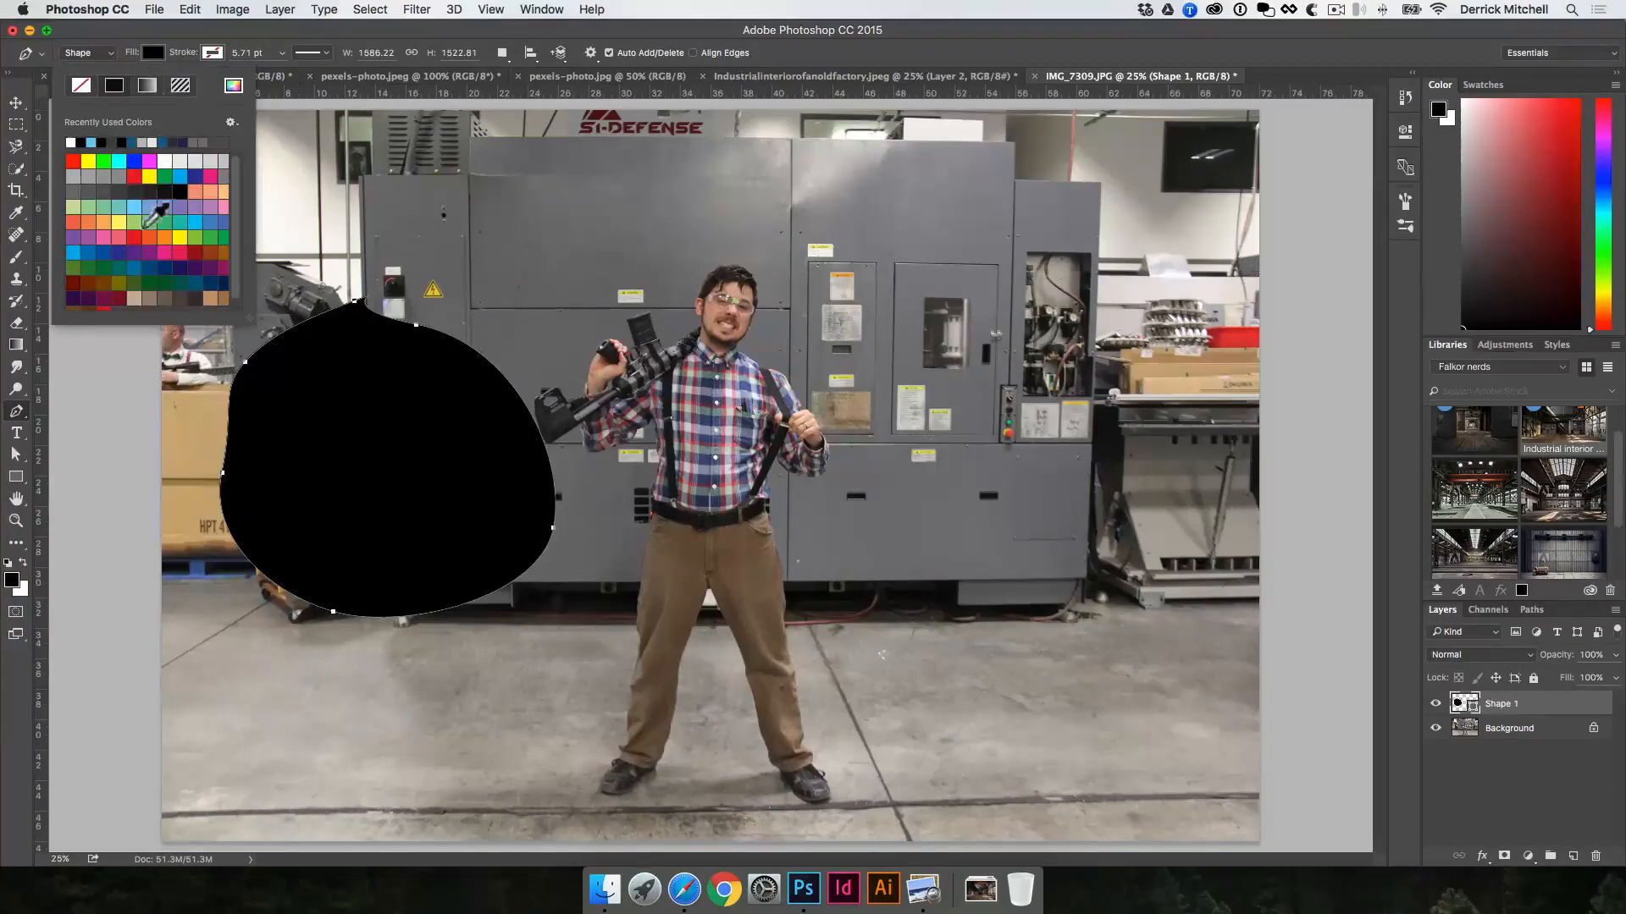
Step: Fill the rounded shape with bright blue, and show the document's paths
left_click(142, 207)
left_click(149, 176)
left_click(180, 176)
key("super+v")
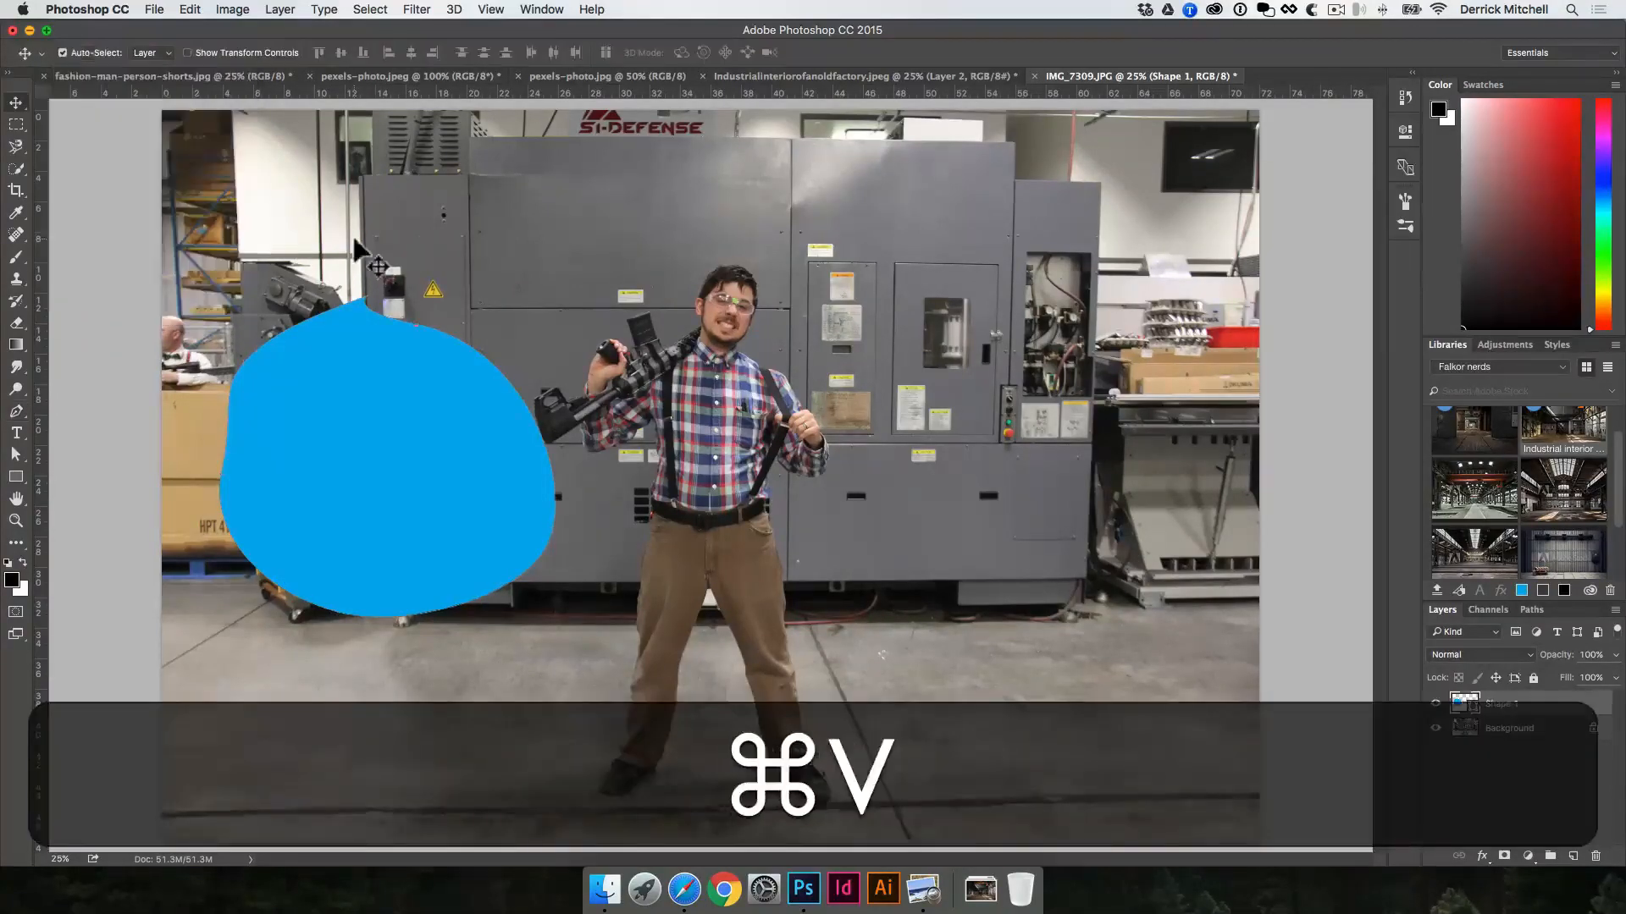
left_click(1531, 611)
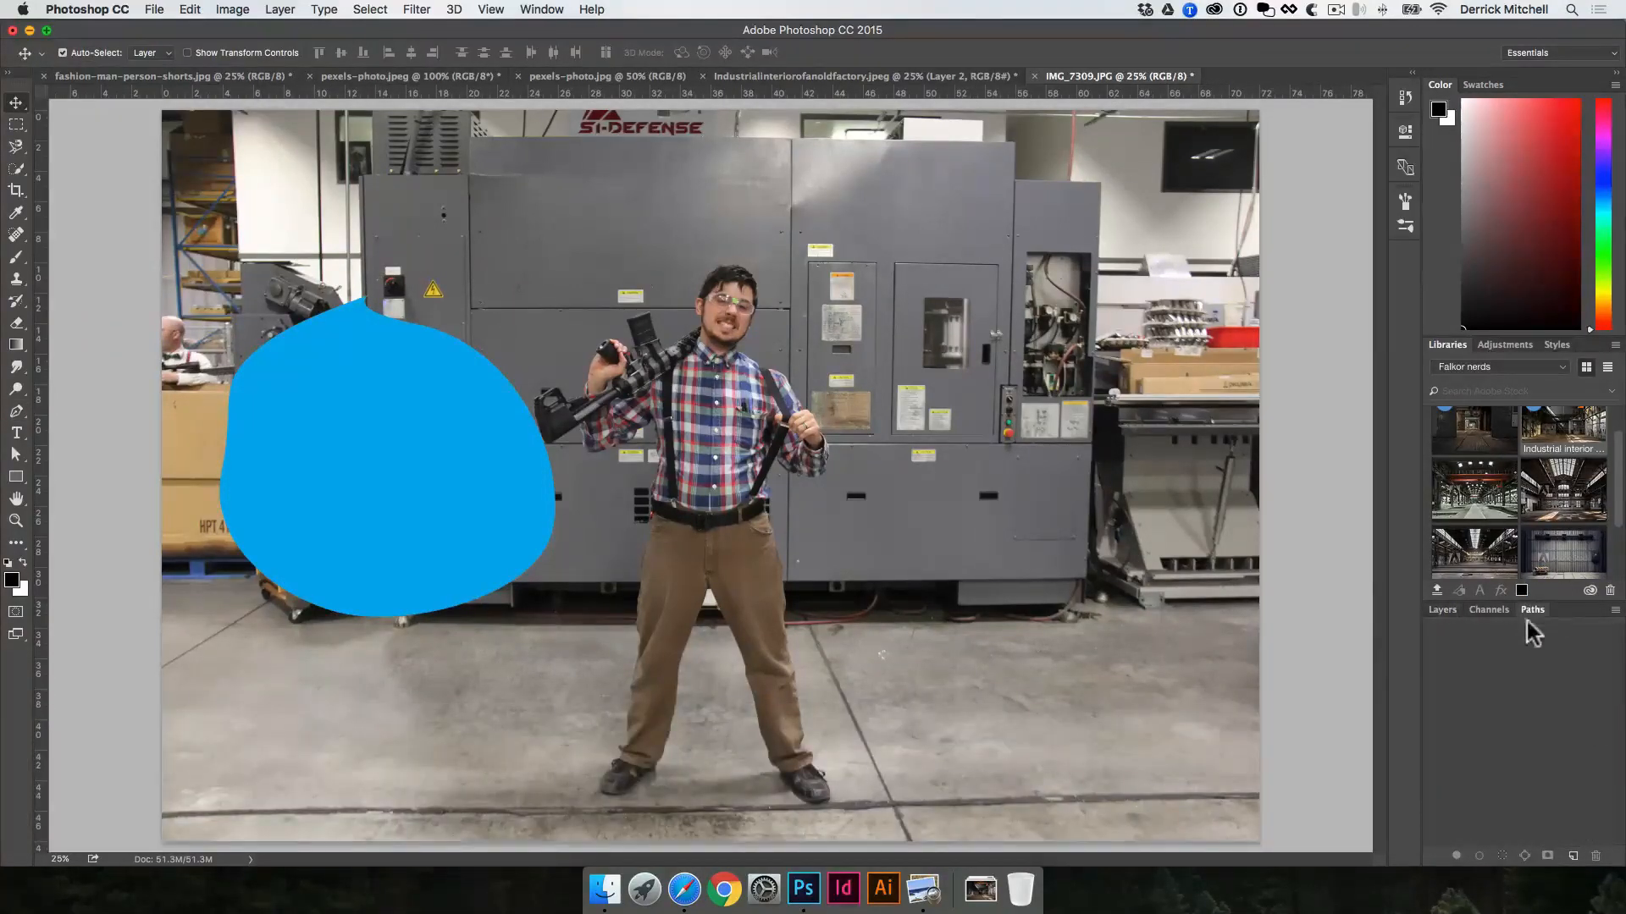
Step: Delete the bright blue rounded shape from the photo and show the document's layers
left_click(457, 511)
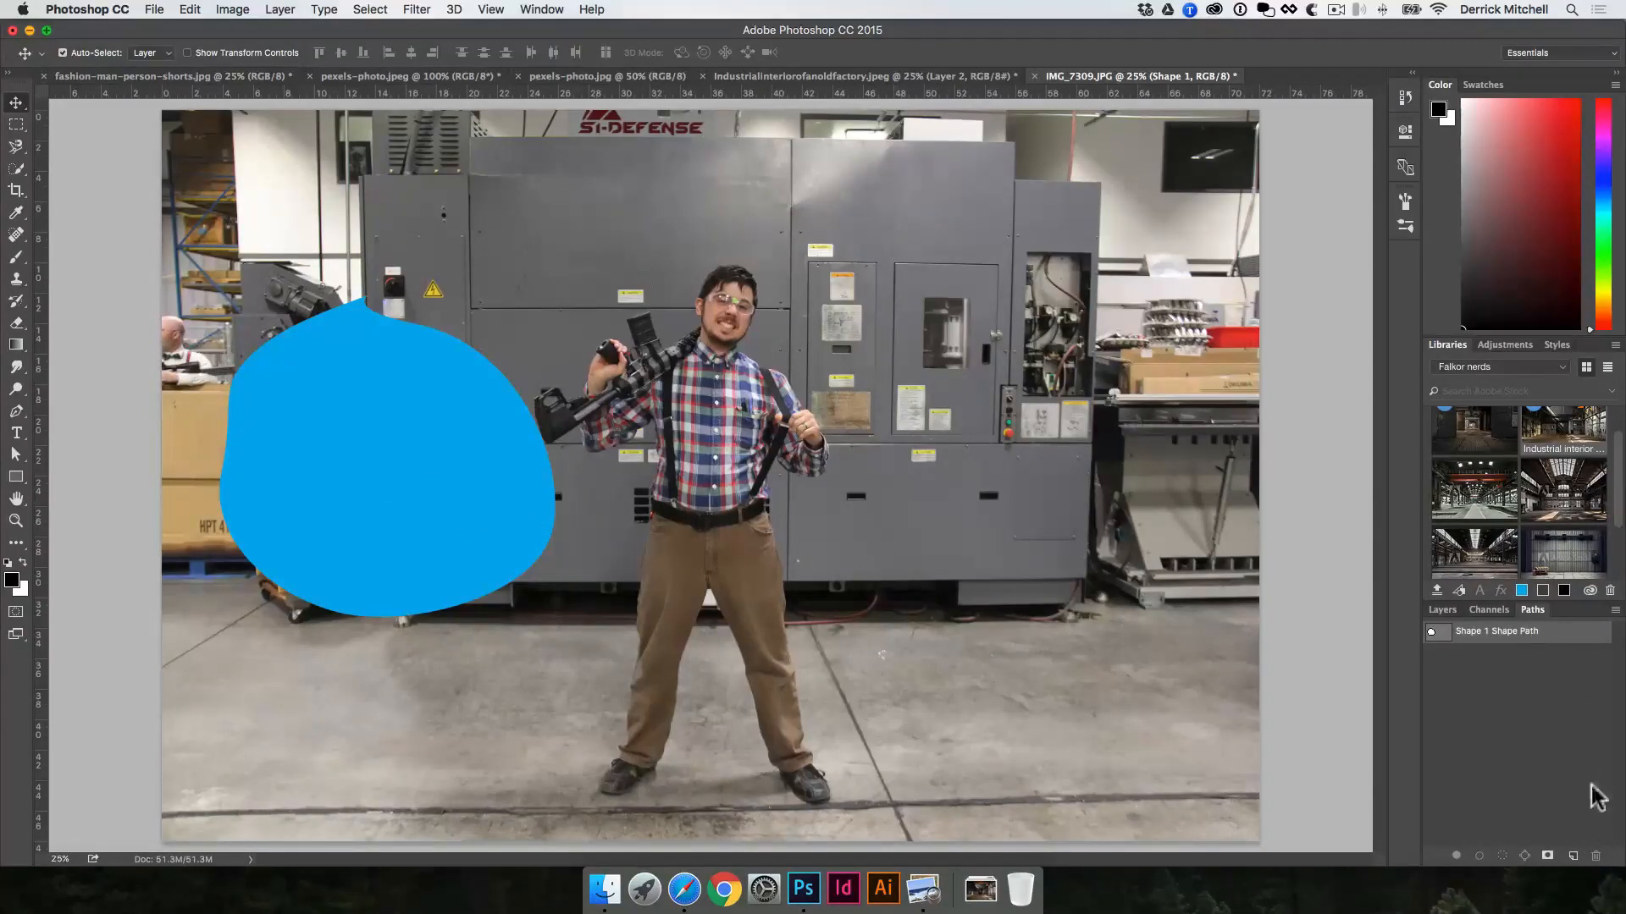
key("v")
left_click(1118, 555)
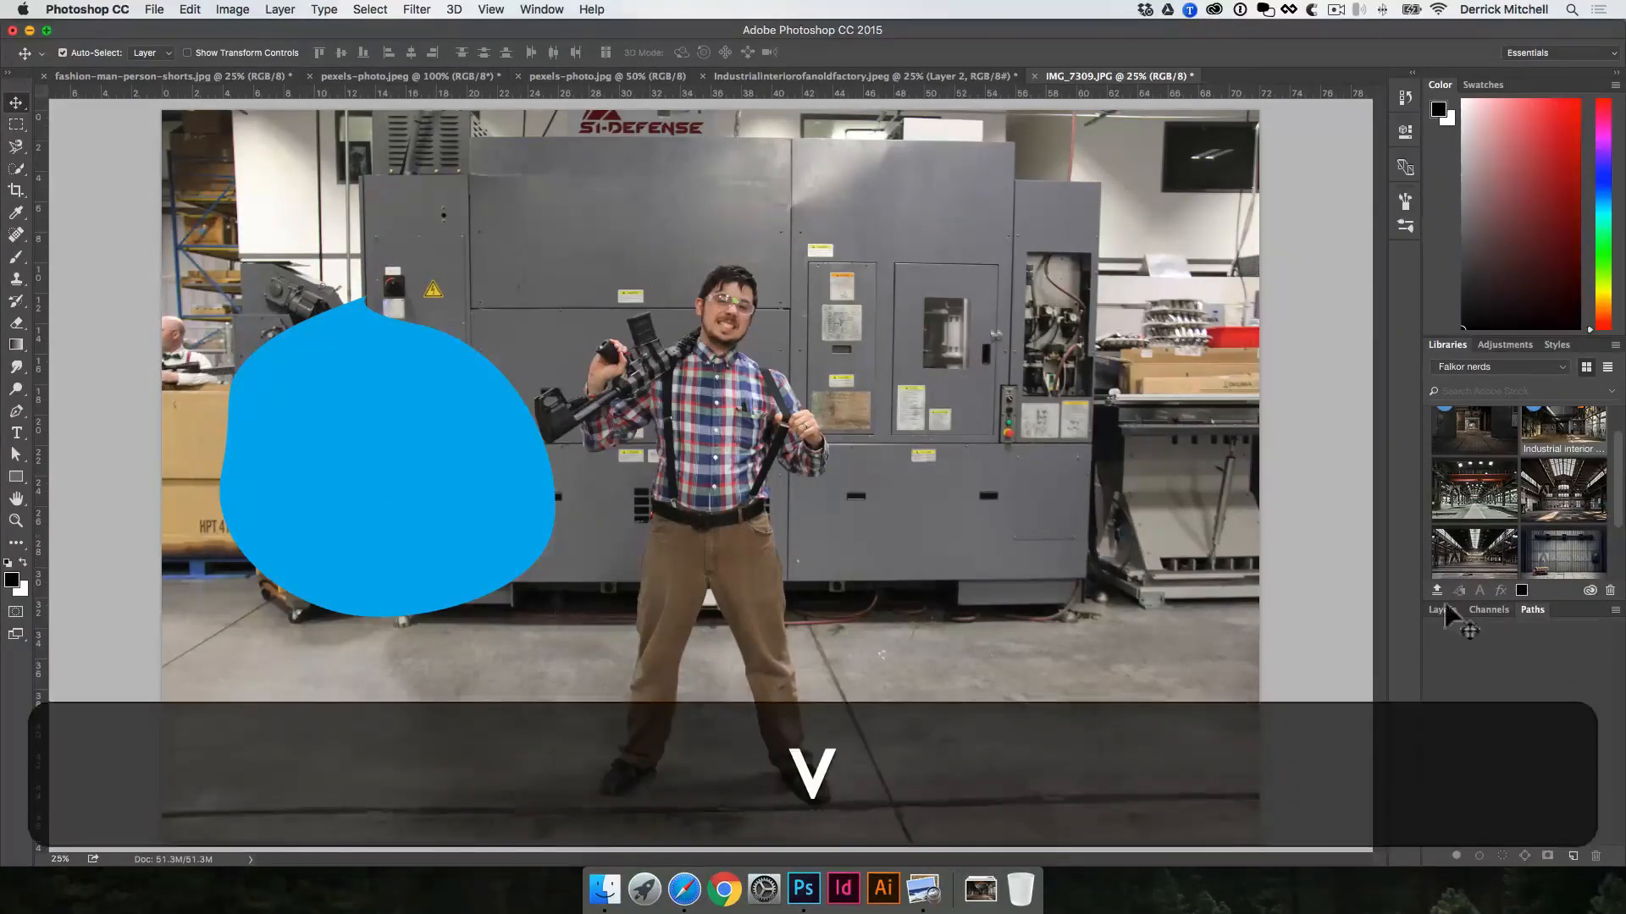
left_click(461, 436)
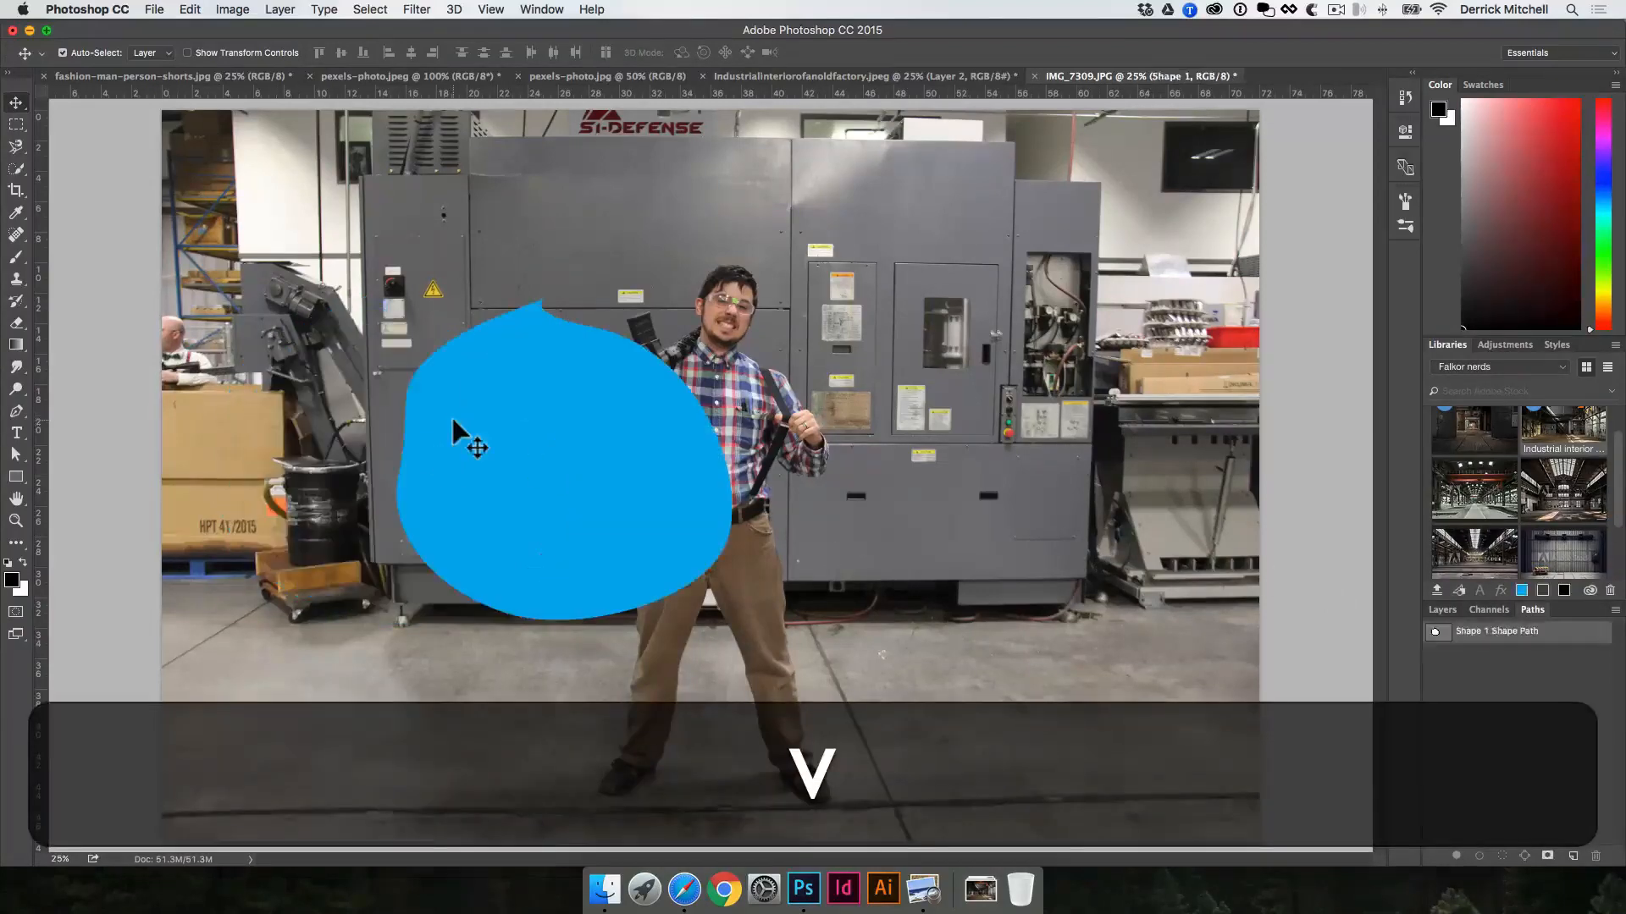
key("BackSpace")
left_click(1440, 610)
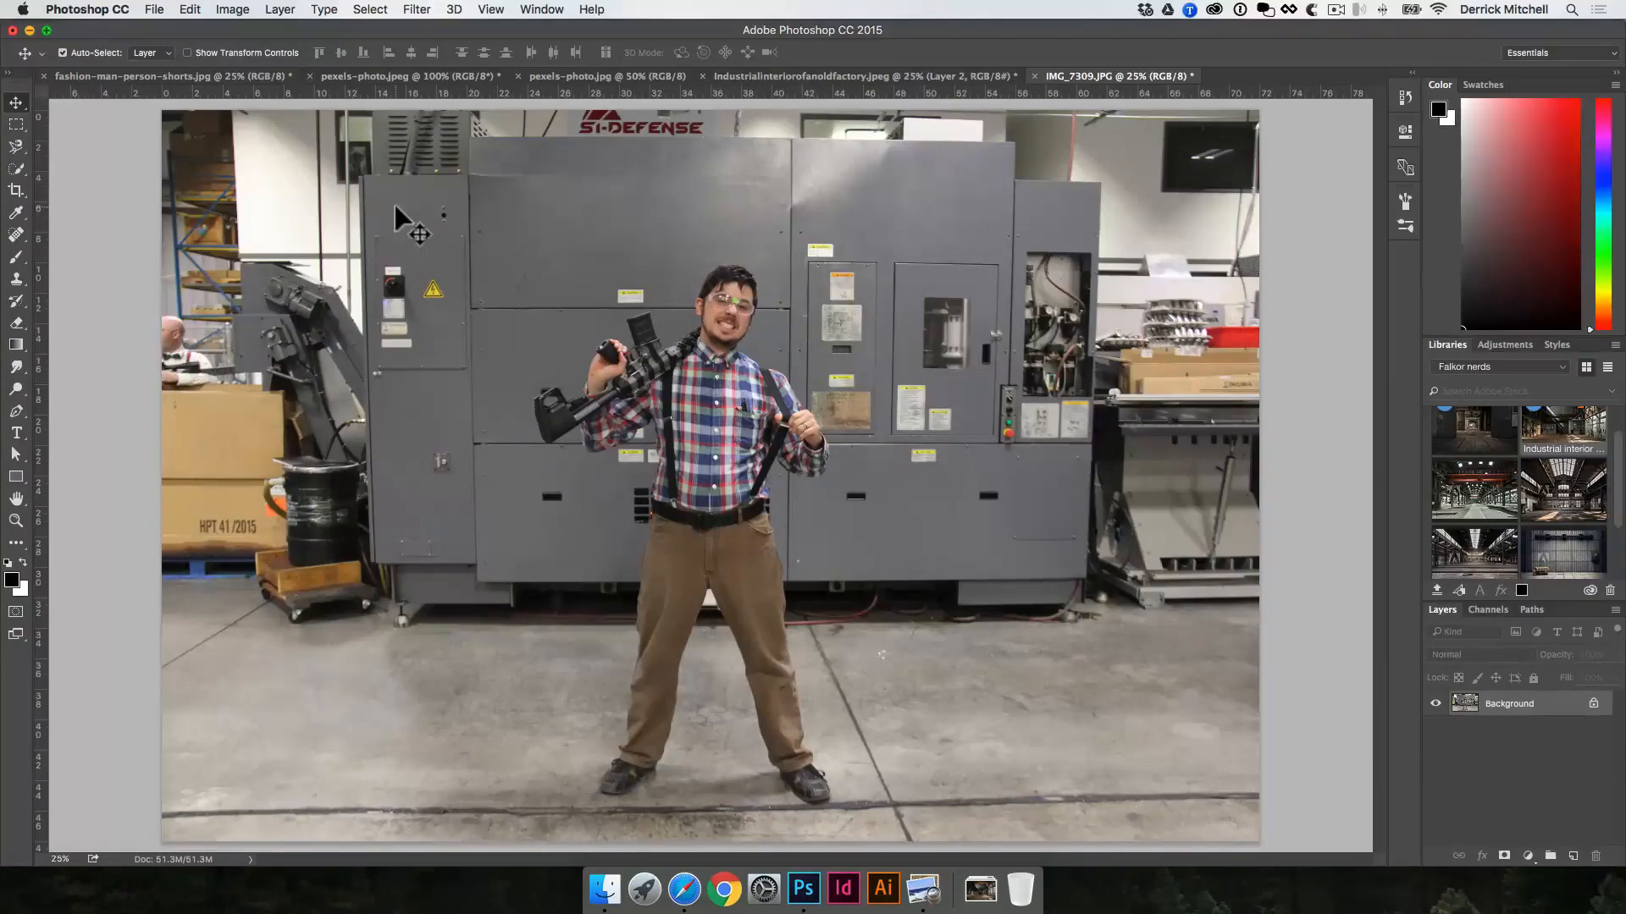
Step: Draw an irregular curved path over the machinery beside the man, using the Pen tool in Path mode
key("p")
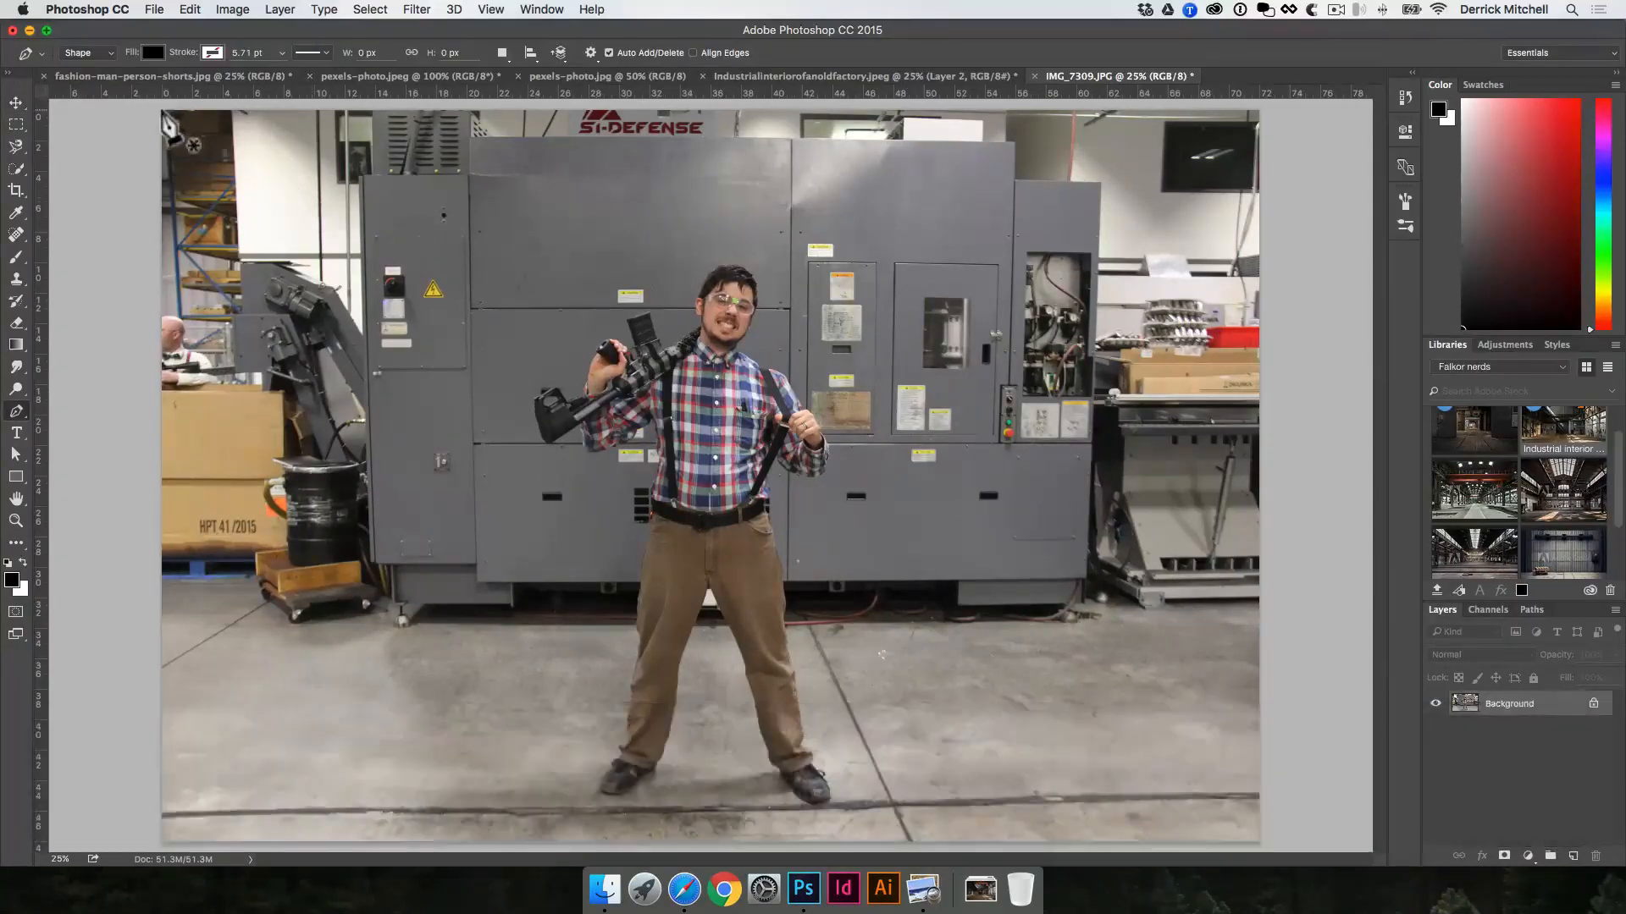
left_click(111, 54)
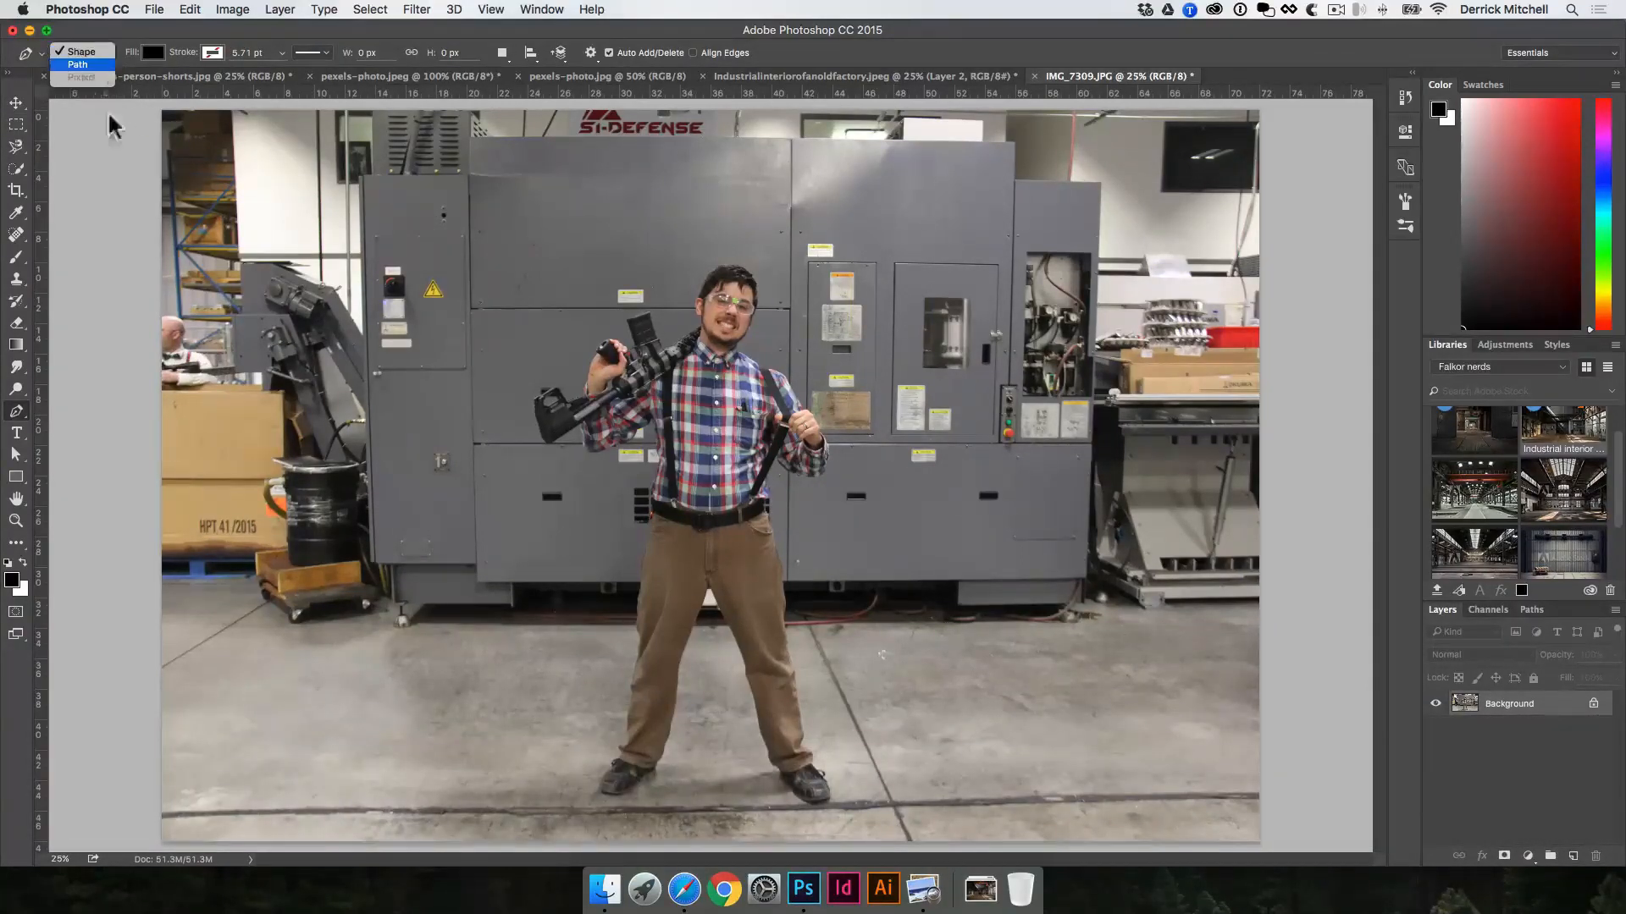
left_click(85, 71)
left_click_drag(296, 361, 460, 255)
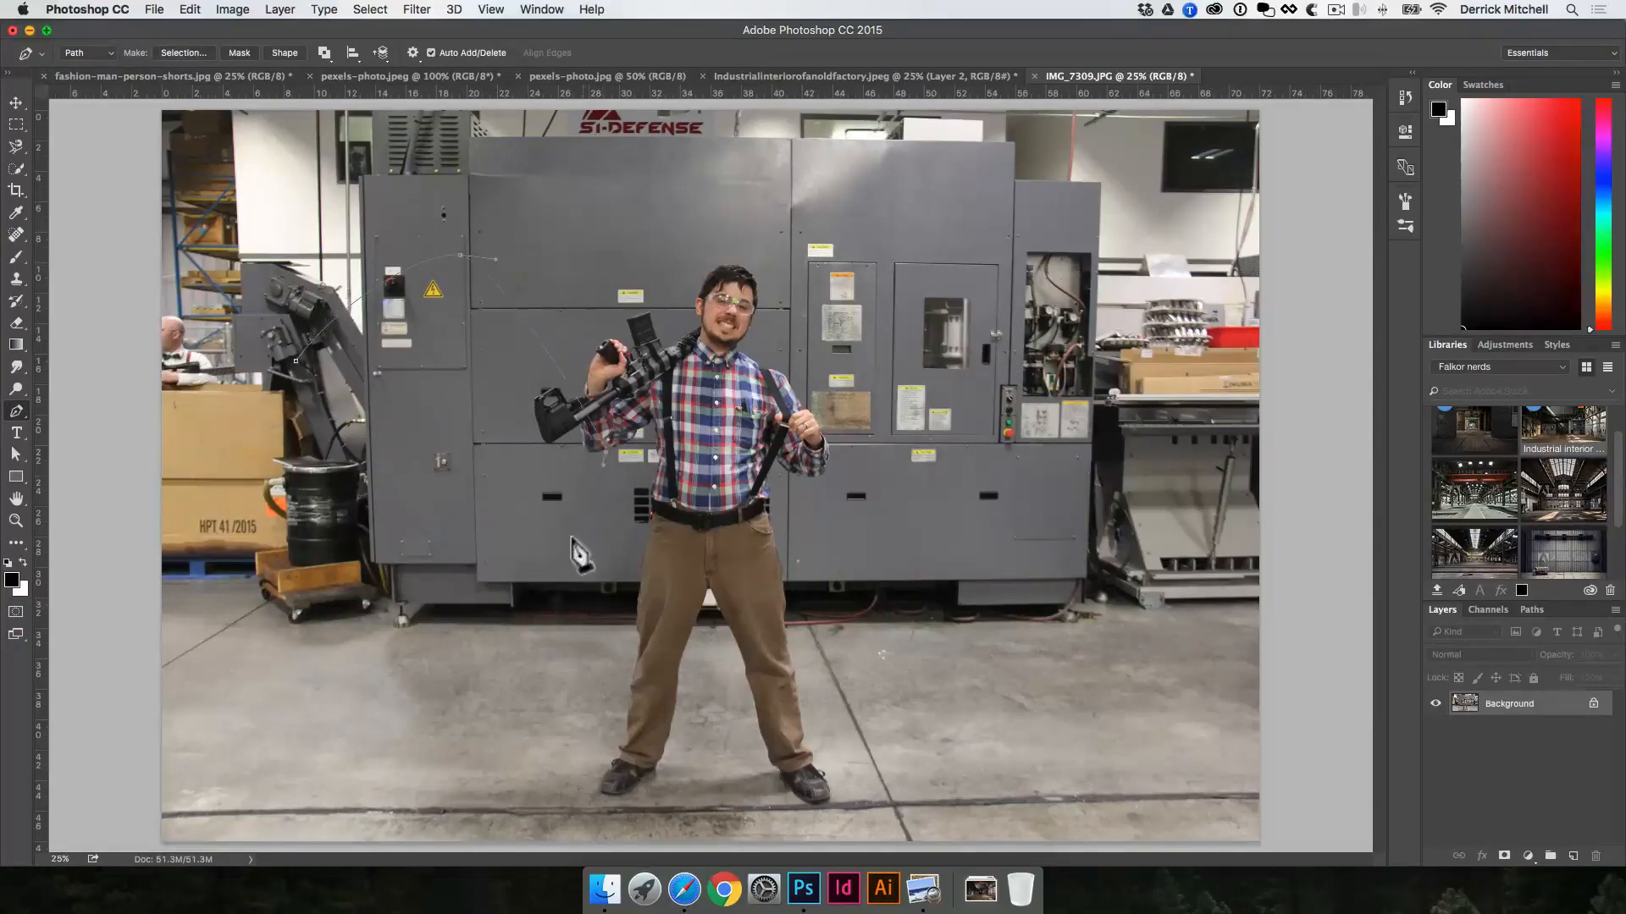
left_click(384, 566)
left_click_drag(272, 515, 208, 577)
left_click_drag(201, 497, 281, 418)
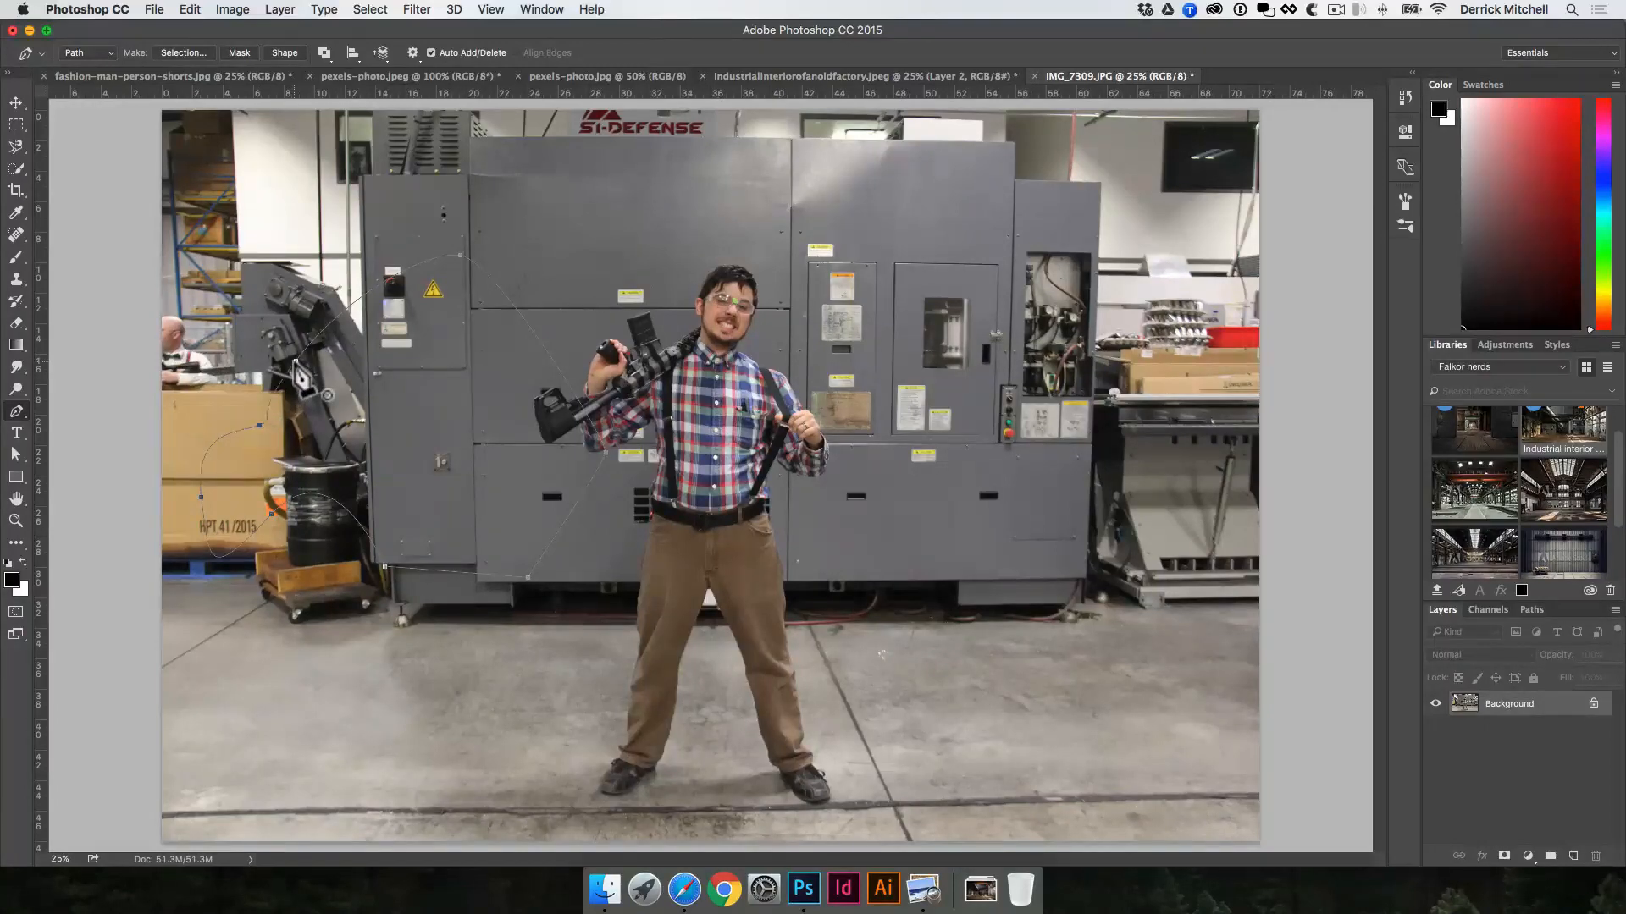
key("super")
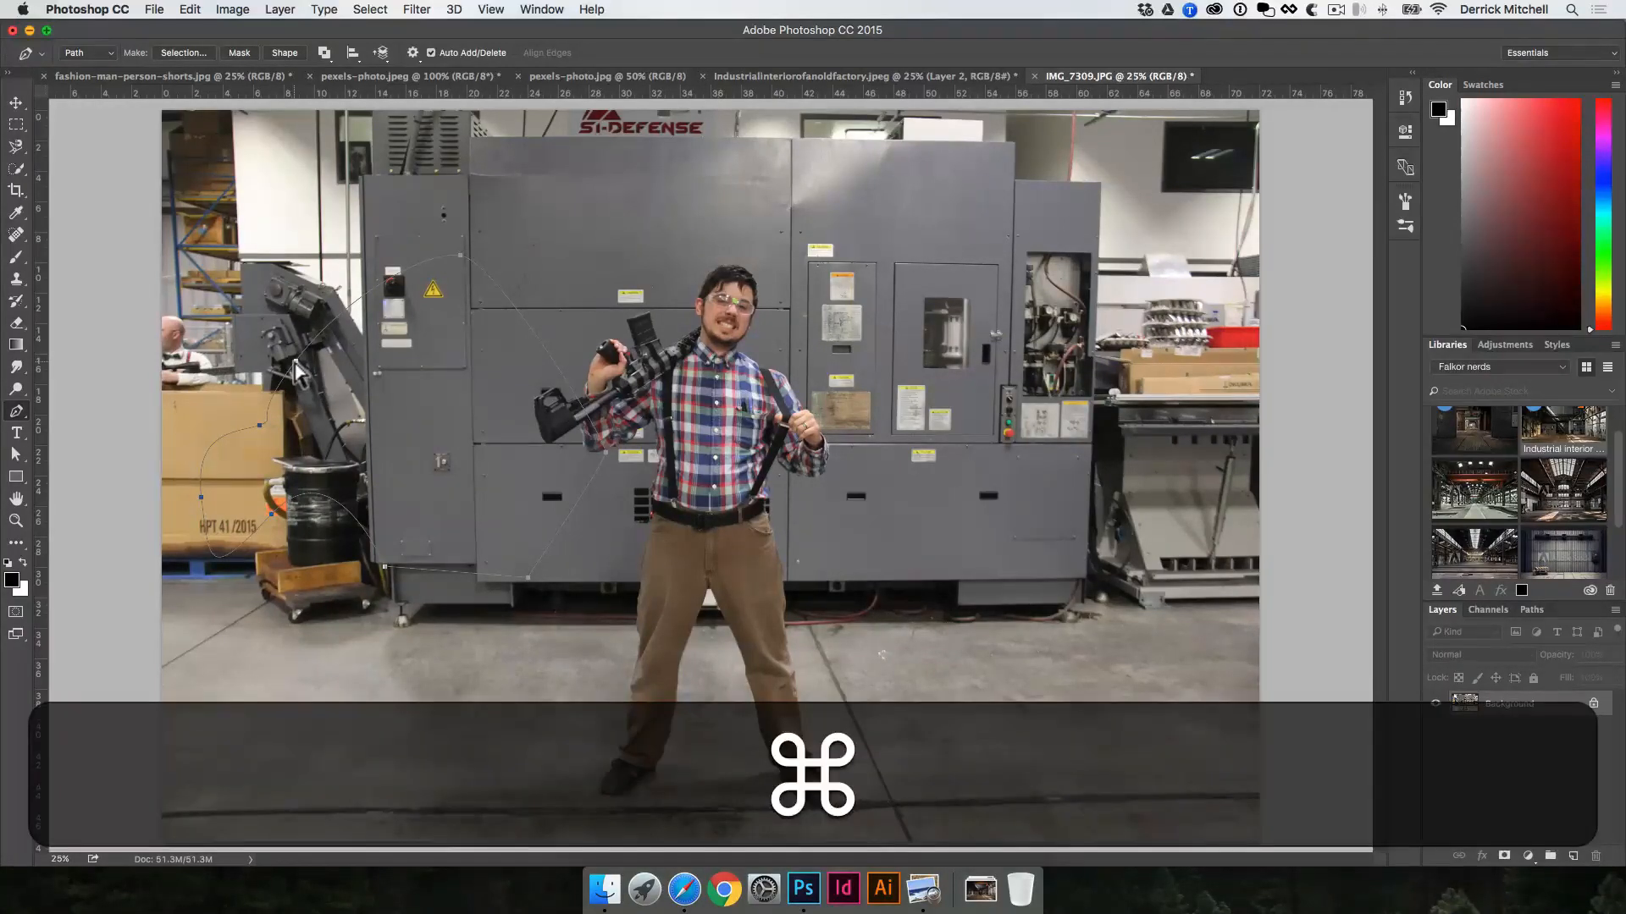
Step: Load the work path drawn over the machinery as a selection, return to the layers, and deselect it
left_click(1532, 609)
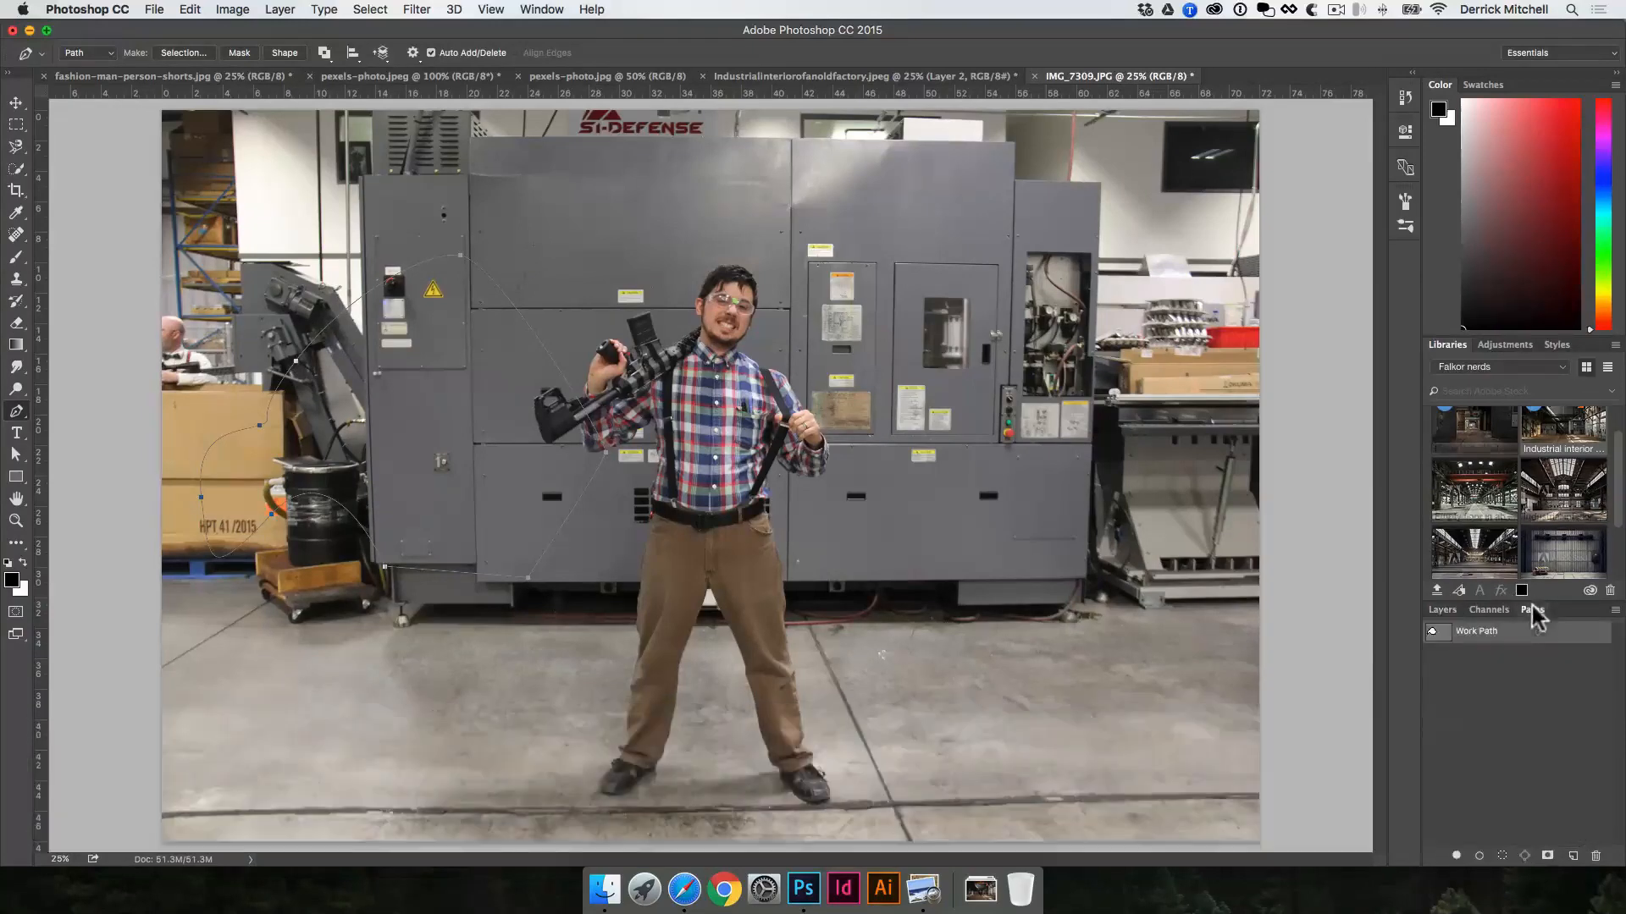
left_click(1440, 635, "super")
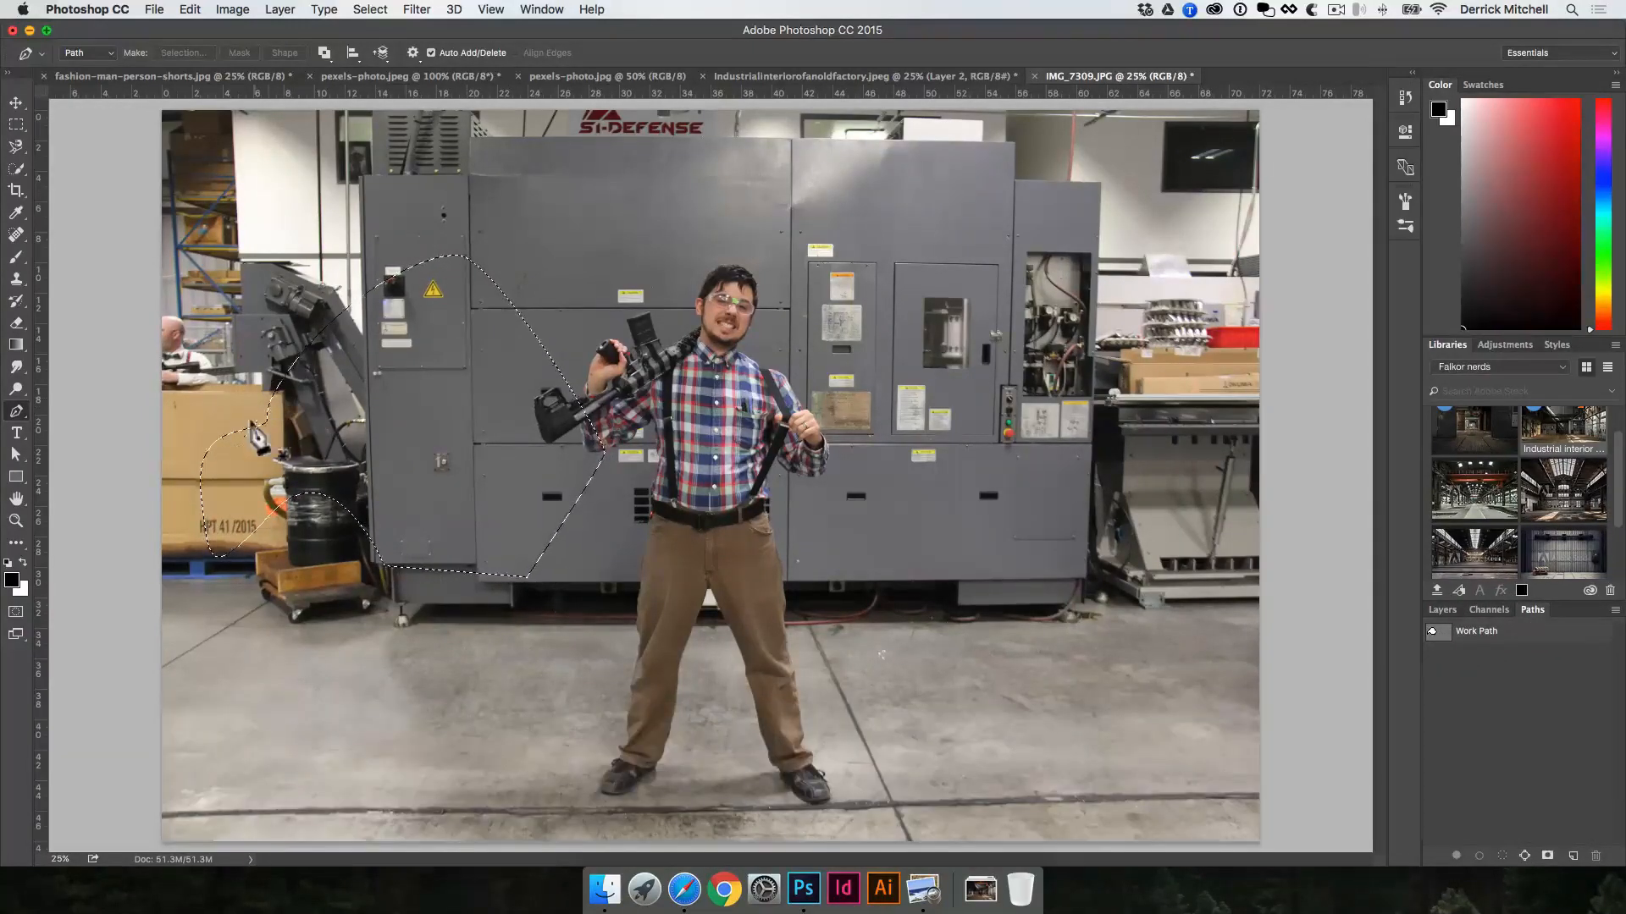
left_click(1442, 610)
key("super+d")
Step: Start a Pen tool path at the man's hand on the rifle grip and trace it along his knuckles
left_click(574, 443, "super")
left_click(567, 446, "super")
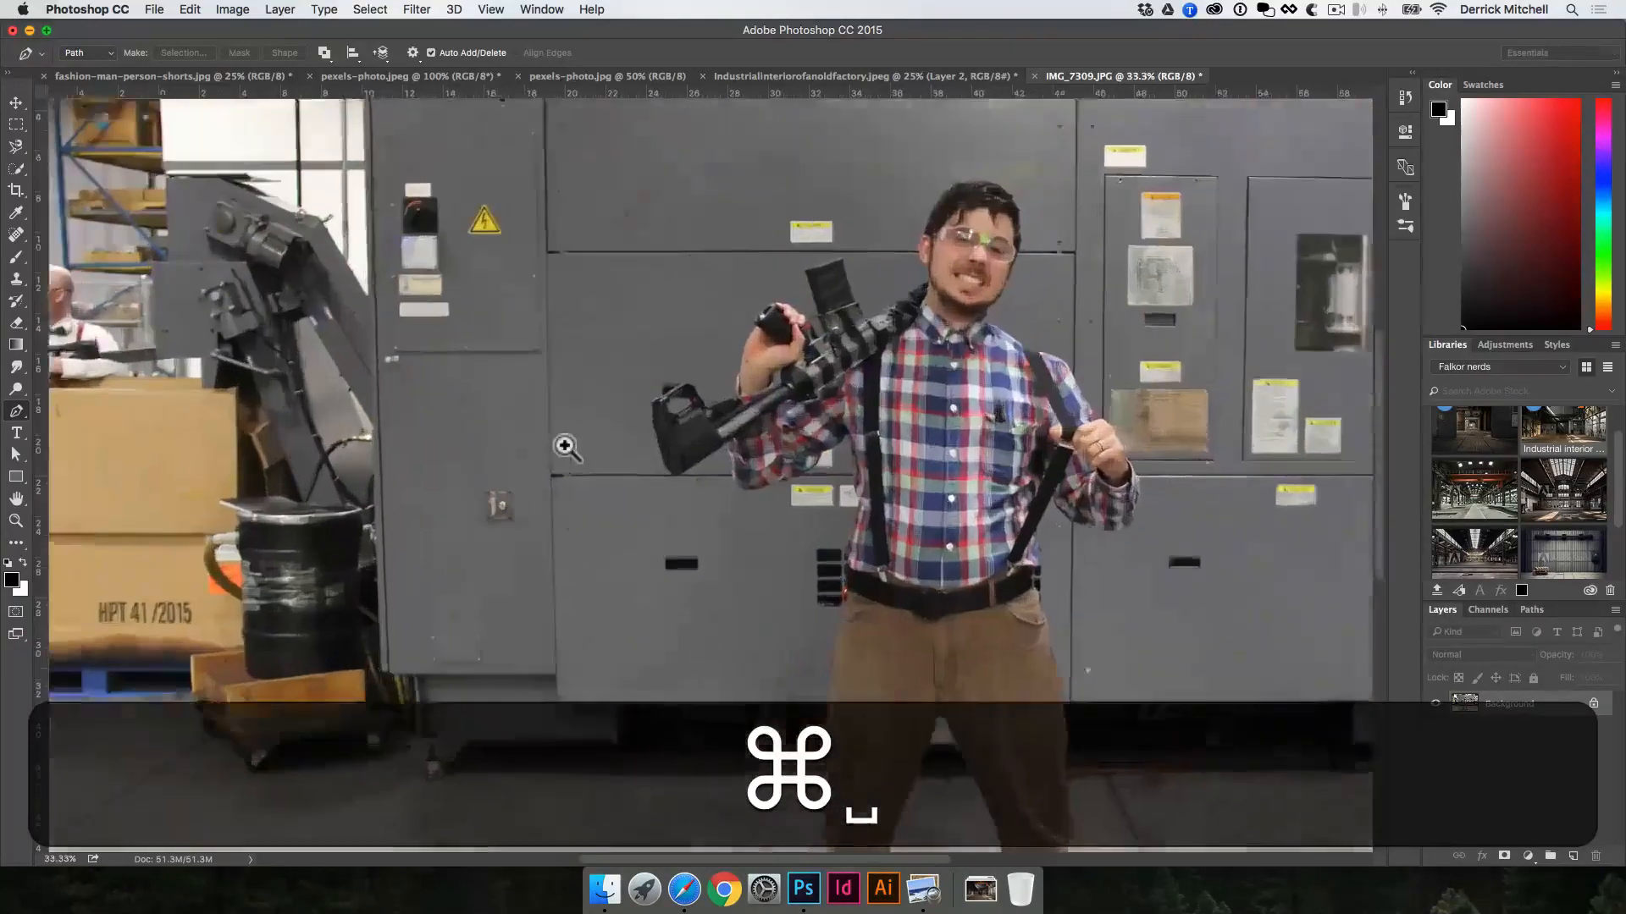
left_click(567, 446, "super")
left_click_drag(853, 327, 793, 426)
left_click(790, 425, "super")
left_click(713, 468, "super")
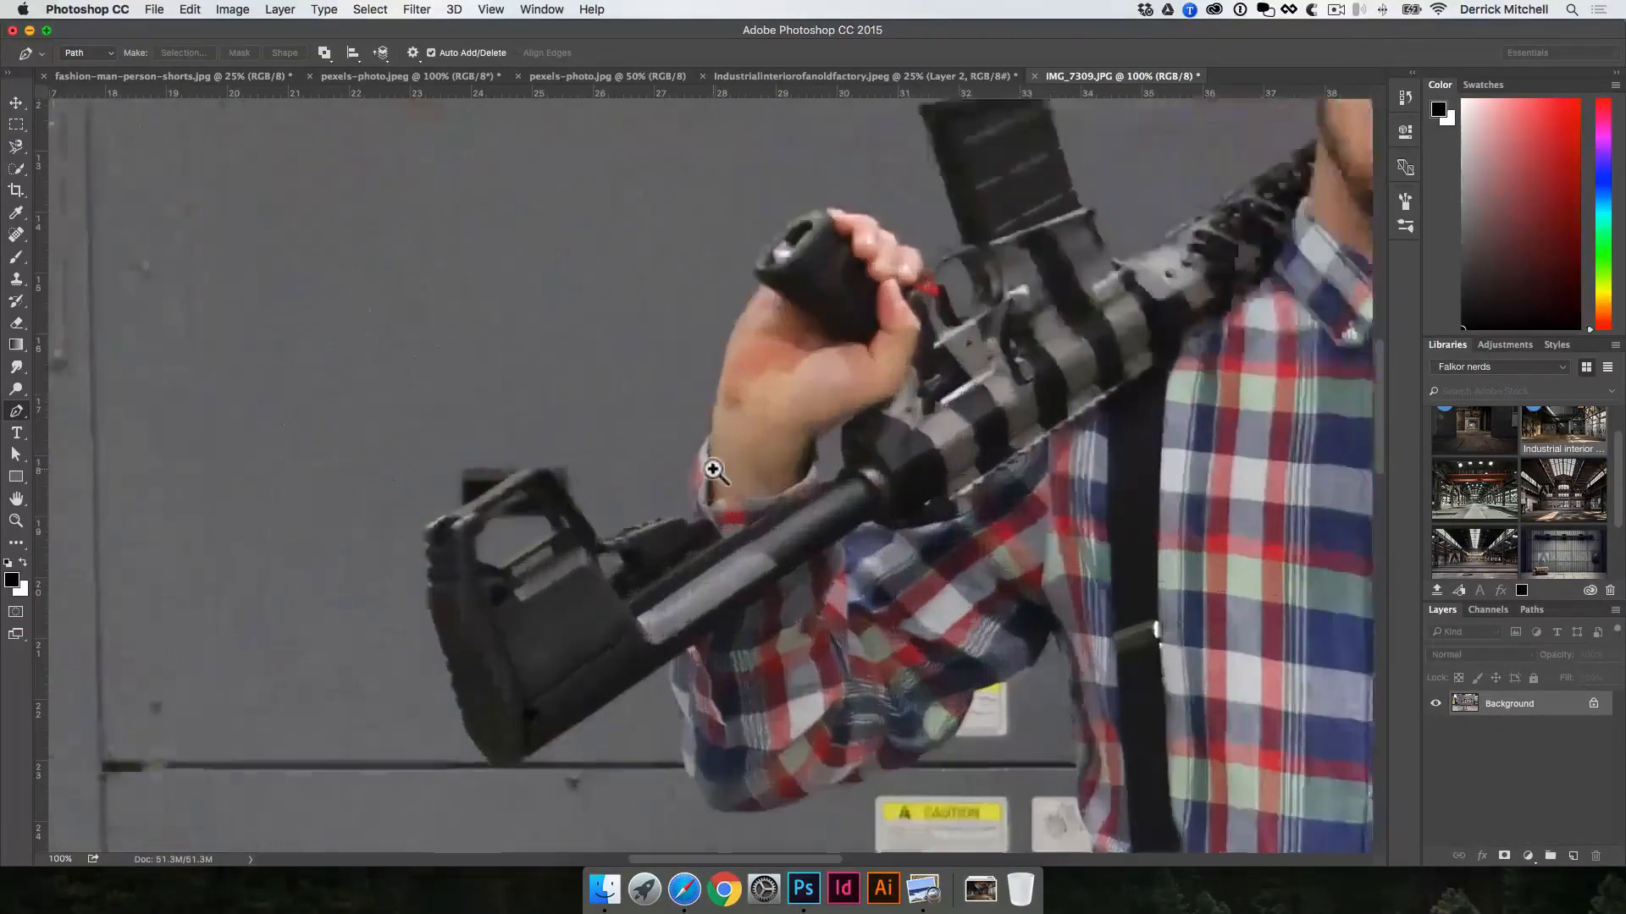
left_click_drag(804, 524, 730, 638)
left_click_drag(919, 493, 818, 602)
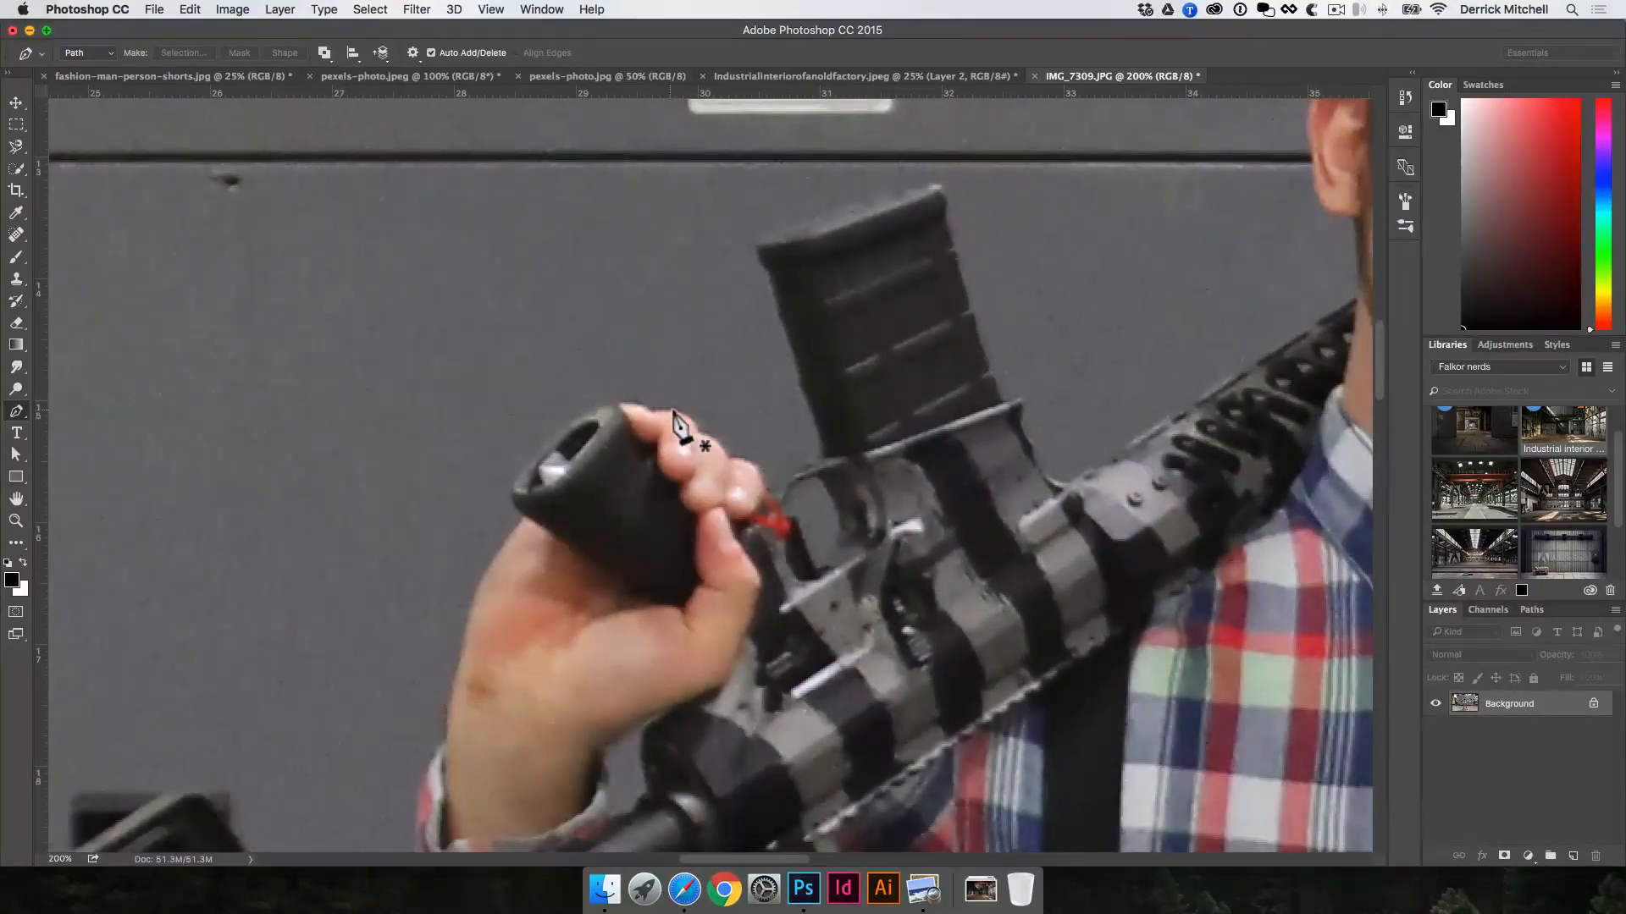
key("shift")
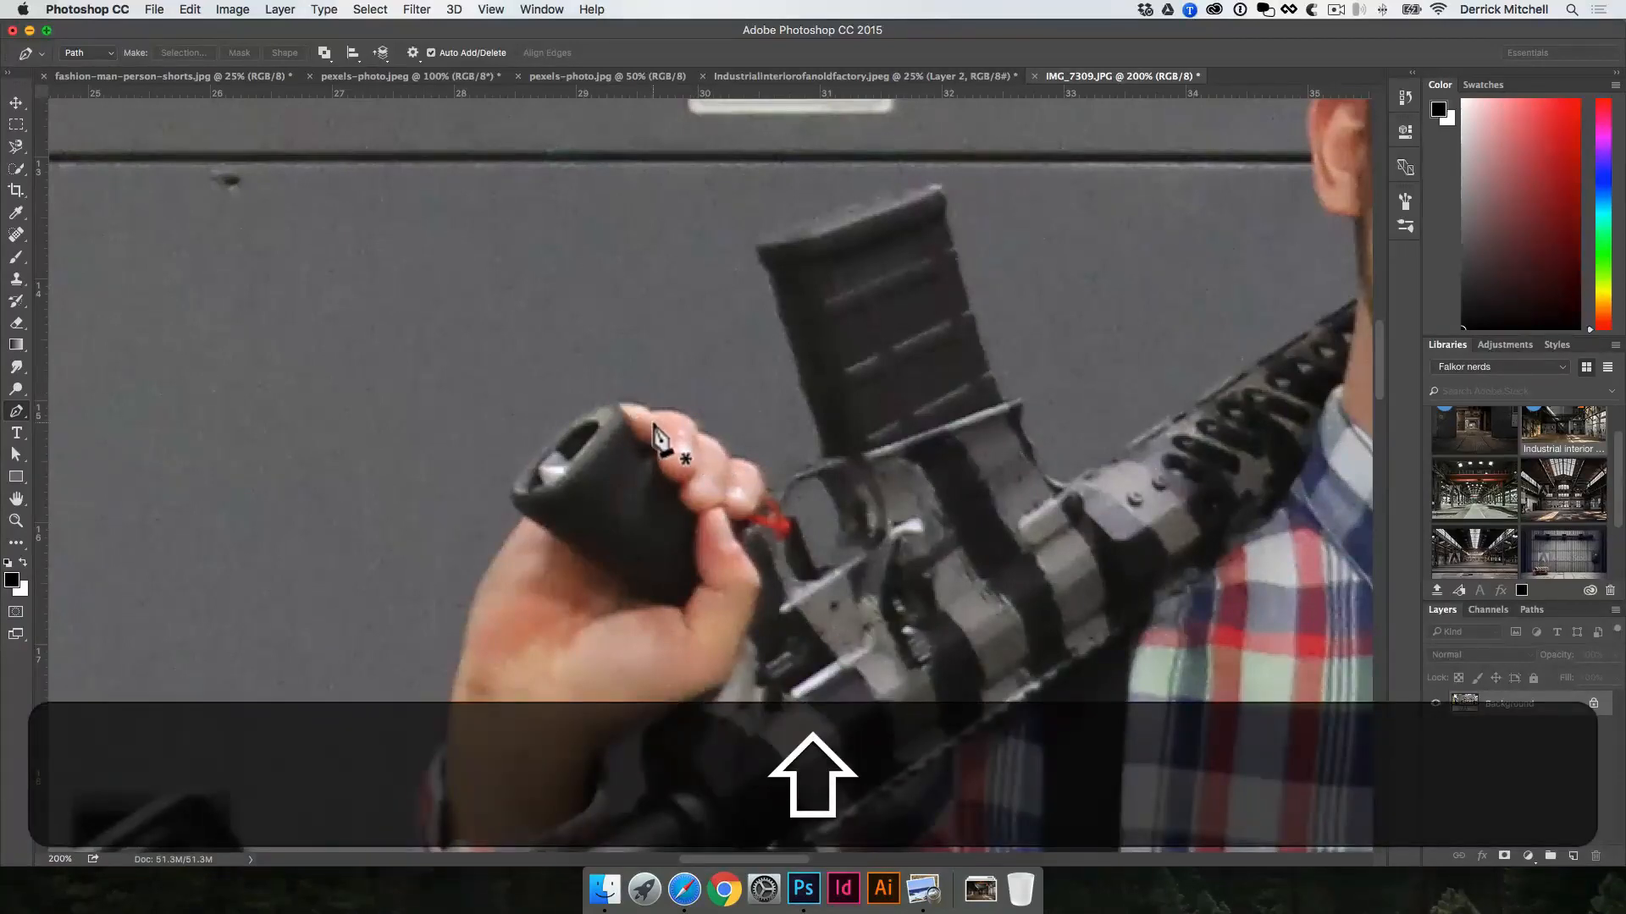
key("shift")
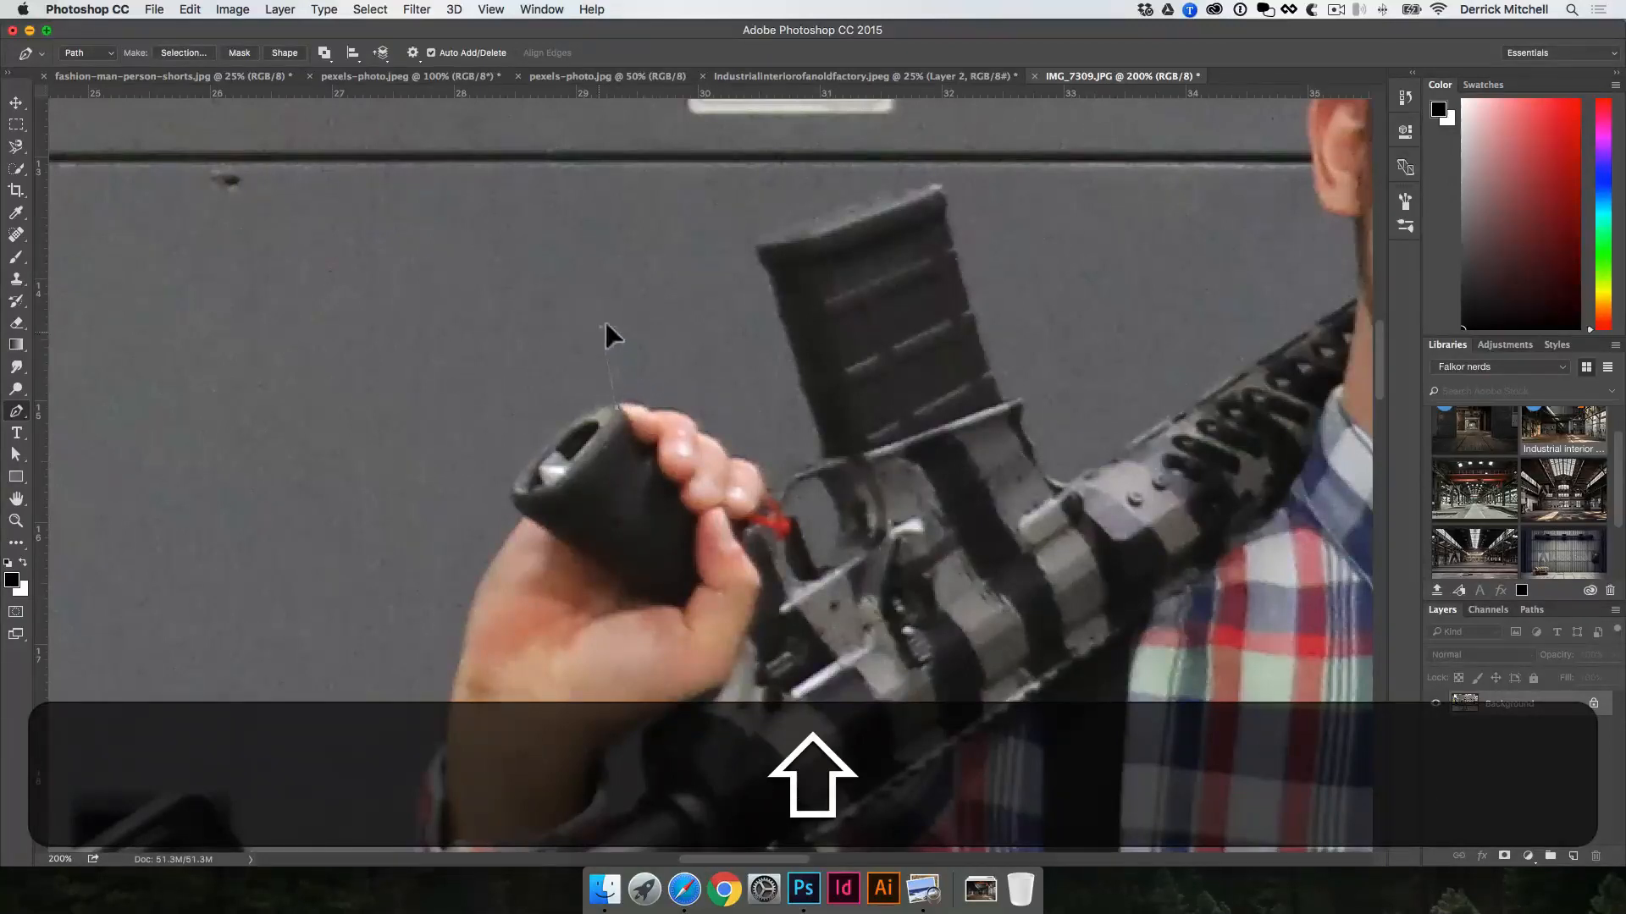
left_click_drag(647, 334, 649, 335)
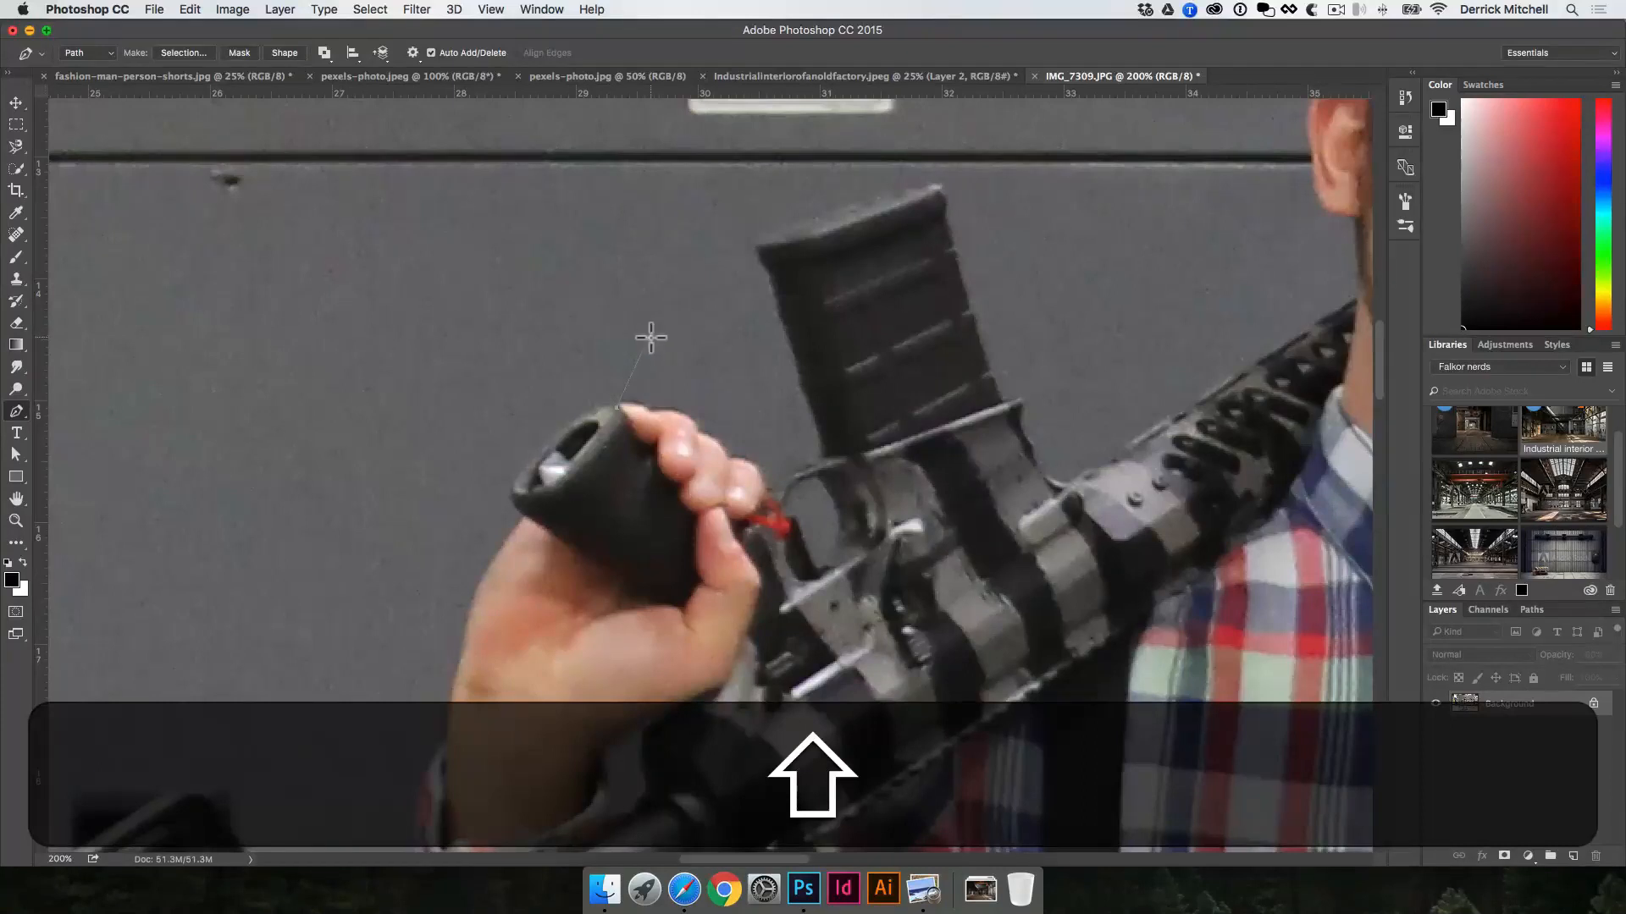
left_click(656, 415)
left_click(695, 432)
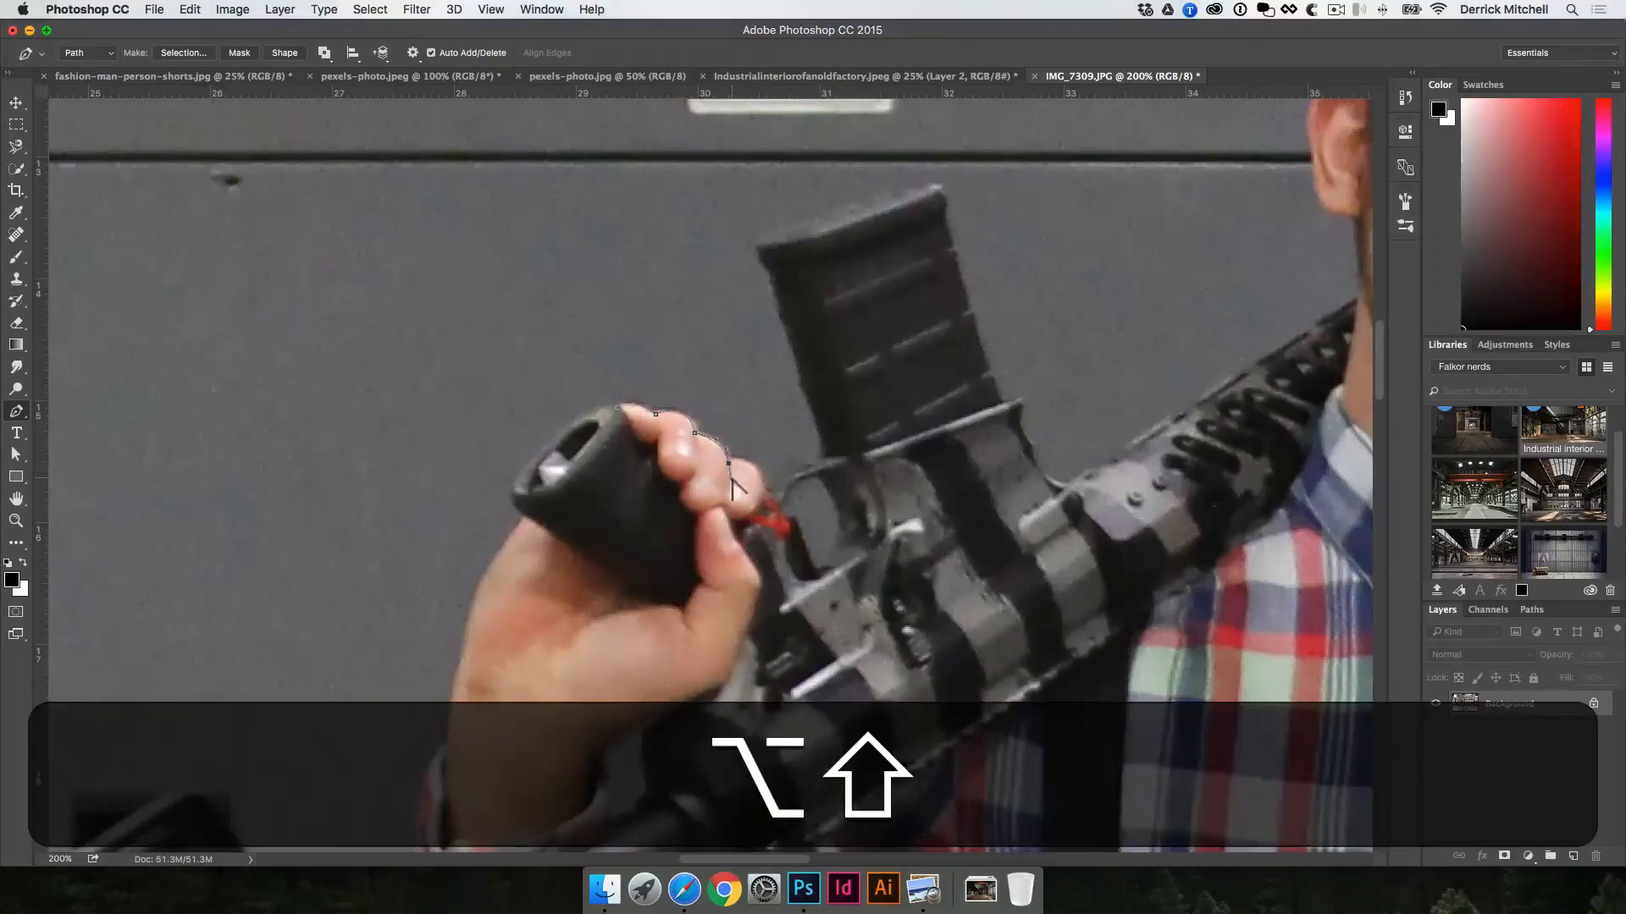
left_click_drag(764, 501, 781, 498)
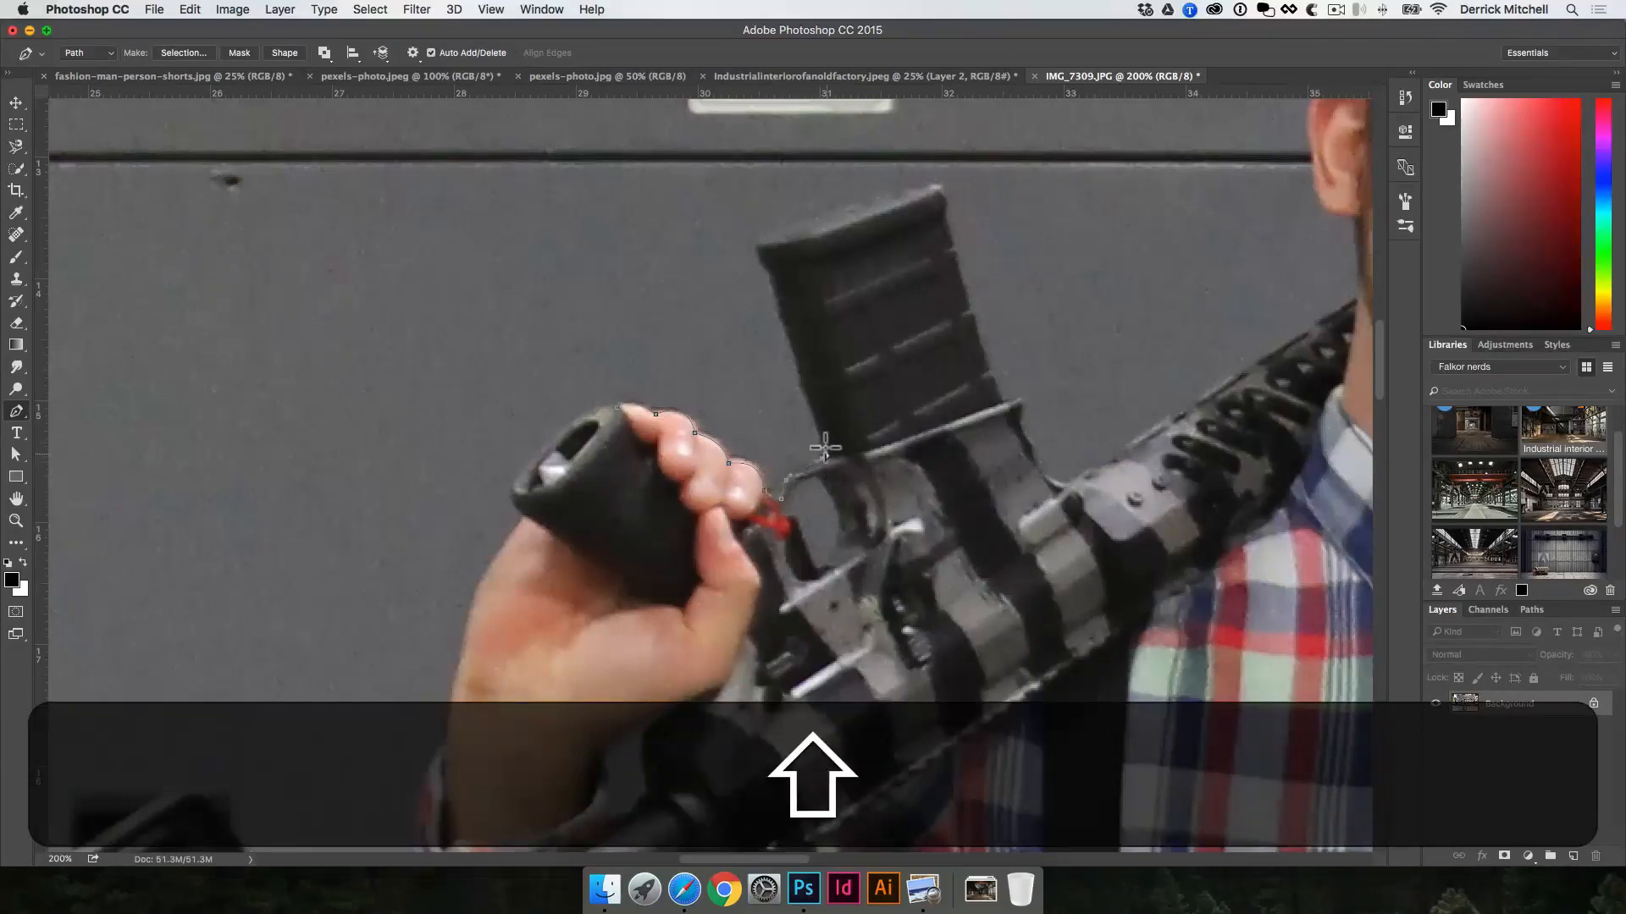
Step: Continue the path around the rifle's magazine and along the top of the barrel to the man's neck
left_click(797, 373)
left_click(773, 289)
left_click(754, 240)
left_click(951, 238)
left_click(964, 287)
left_click(992, 375)
left_click(1018, 428)
scroll(1360, 297, "up", 5)
scroll(1361, 297, "right", 5)
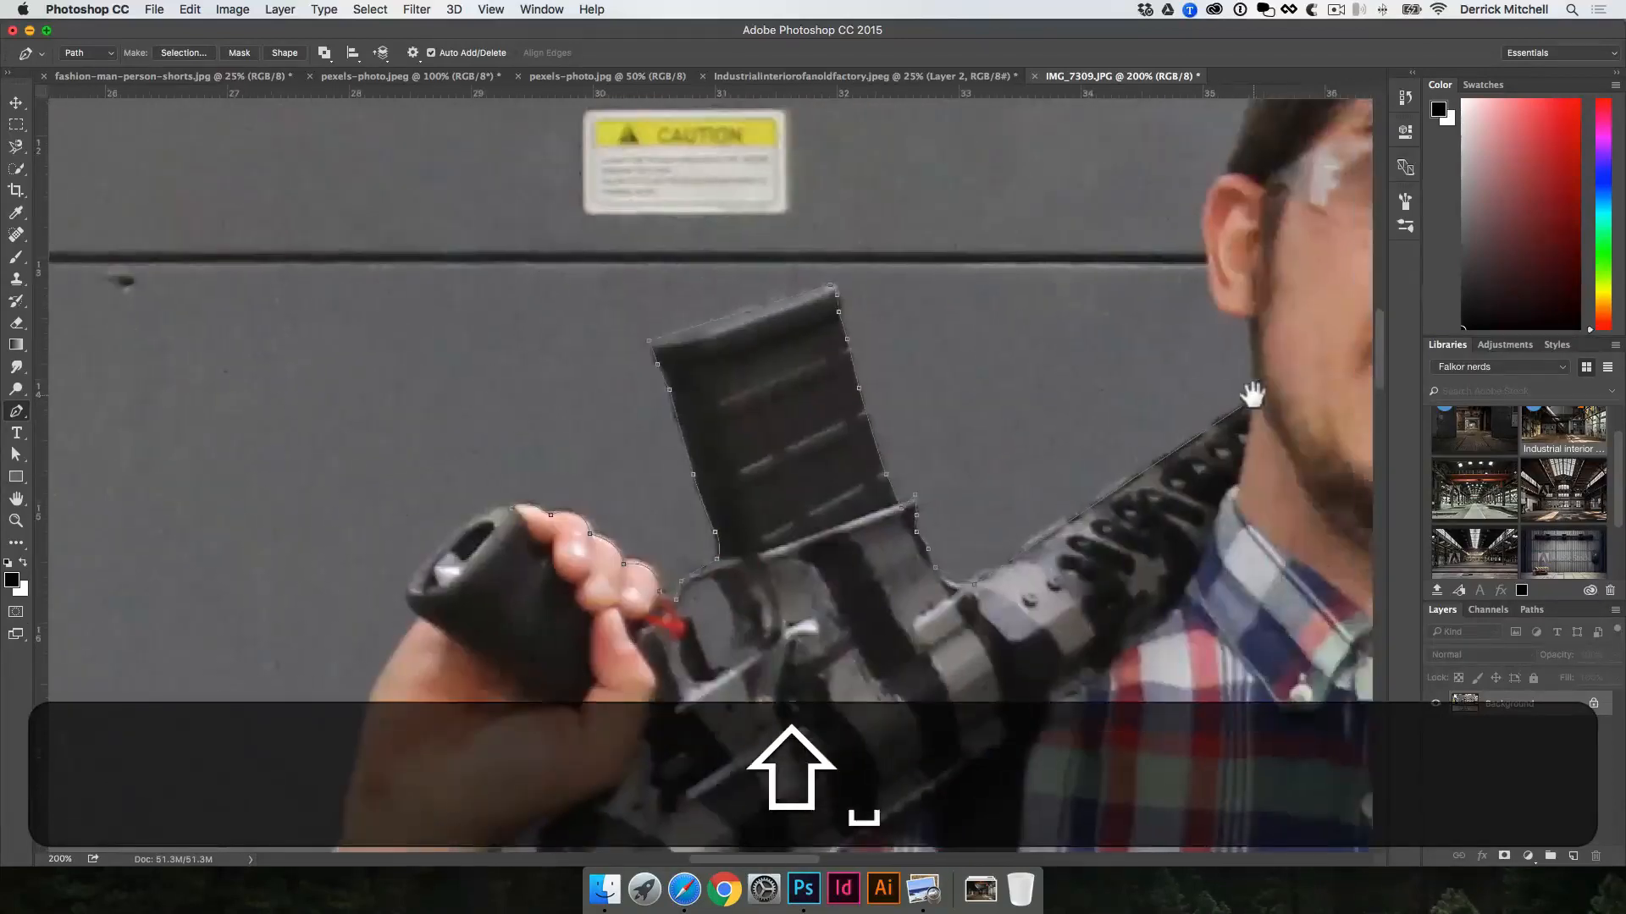
Step: Trace the path up the man's neck and around his ear on the rifle side, ending at the hairline
left_click(1252, 314, "super")
left_click(1251, 313, "super")
left_click_drag(1252, 312, 1002, 405)
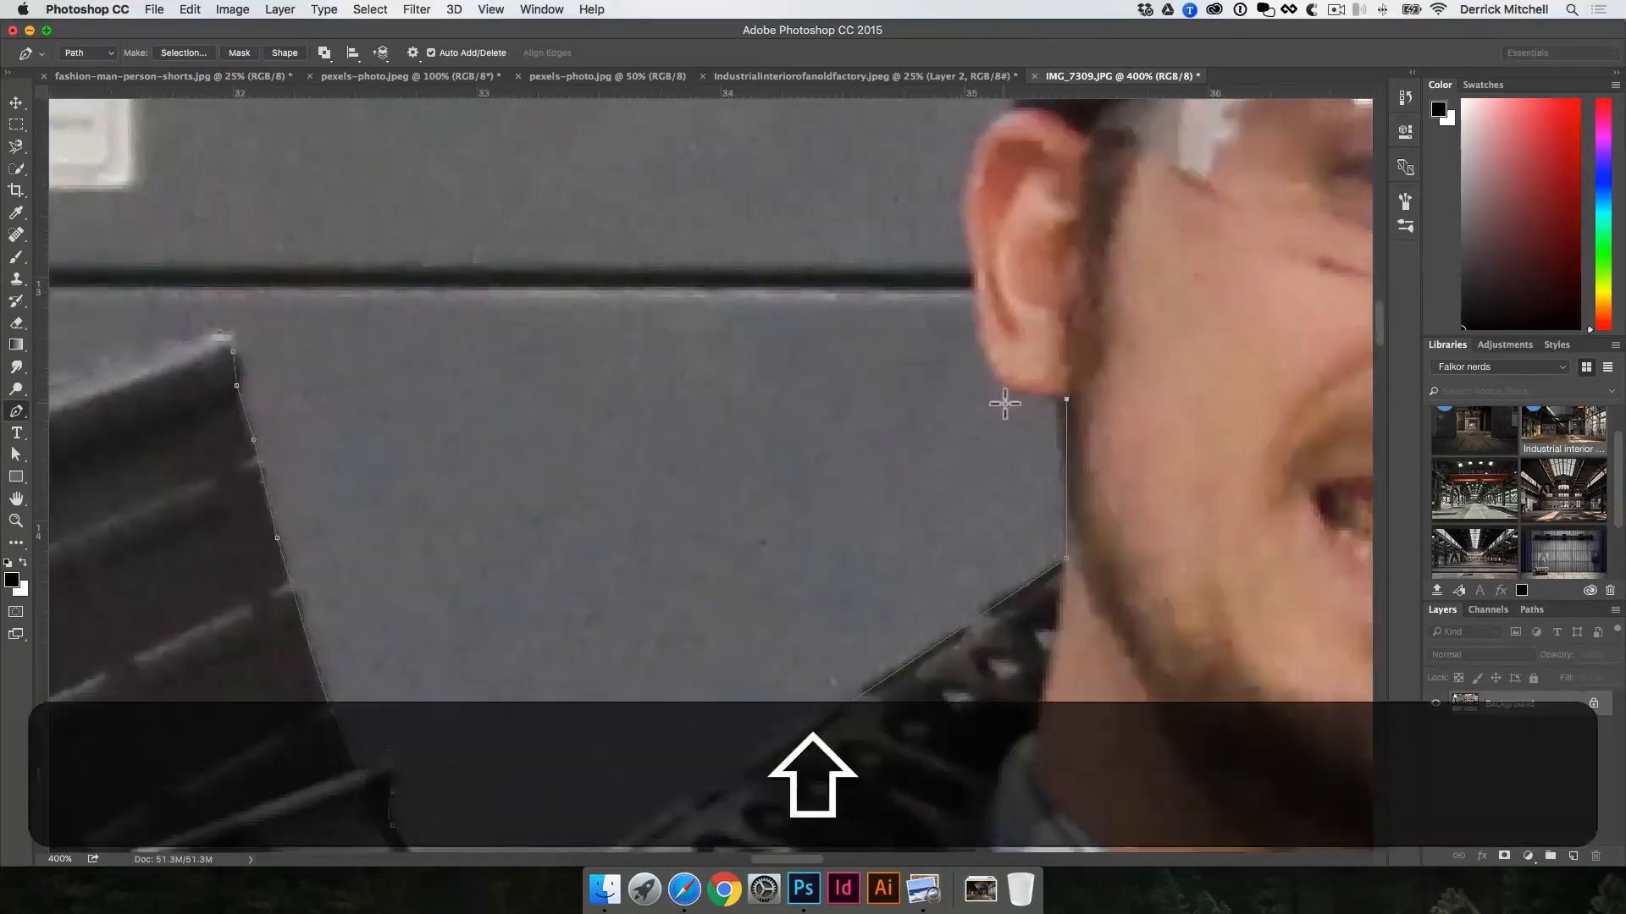
key("shift+super")
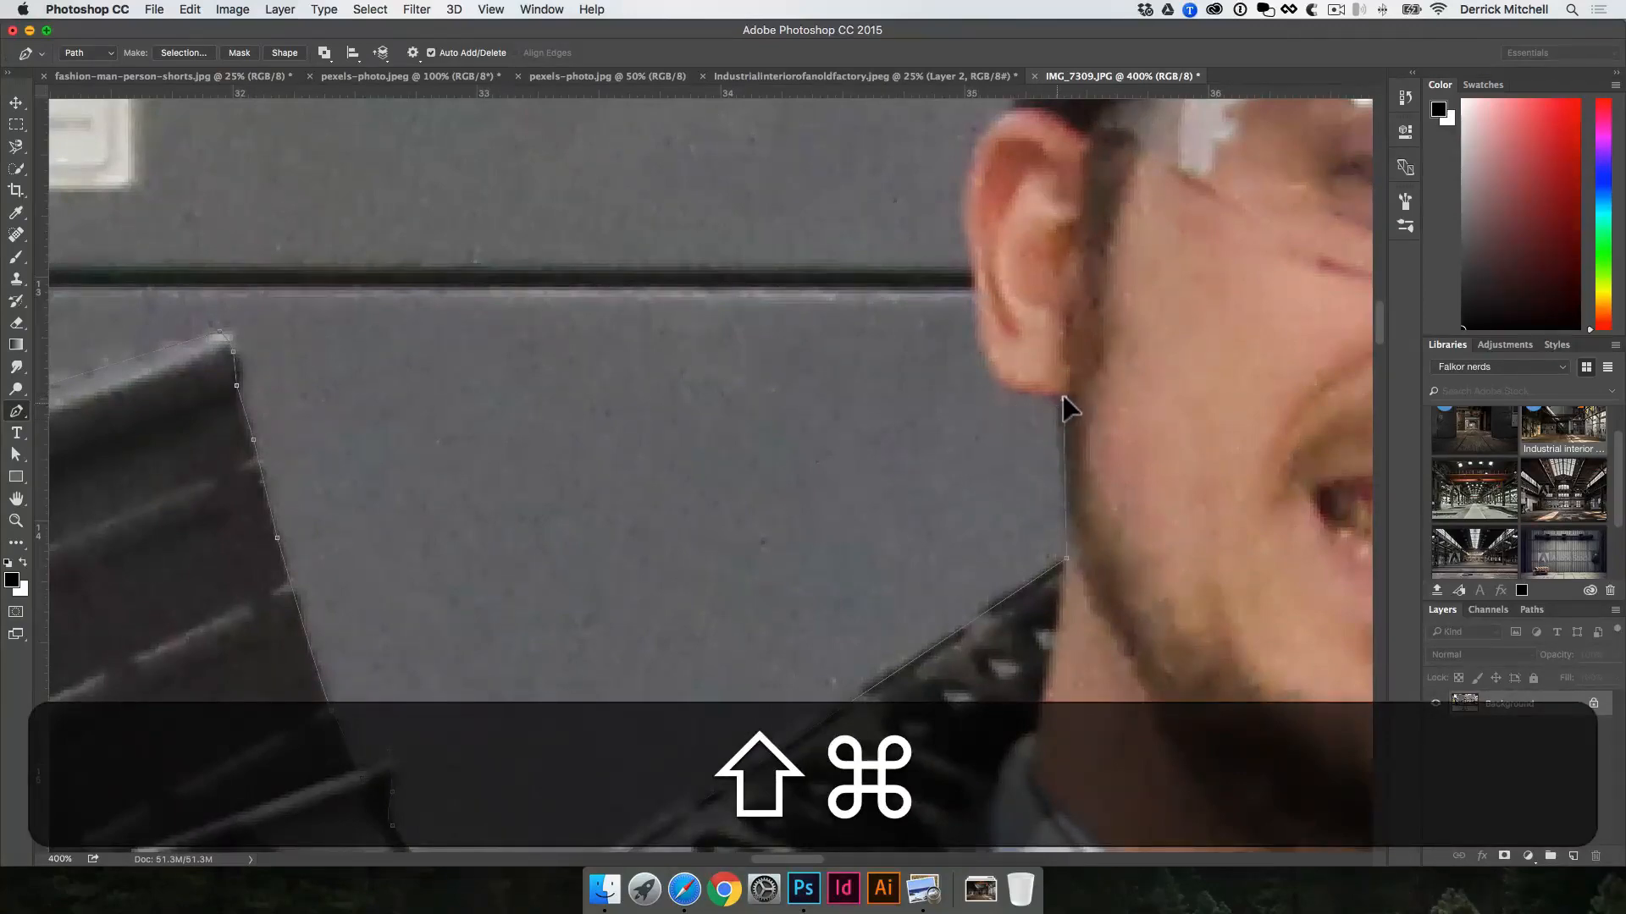
left_click_drag(1064, 396, 1069, 391)
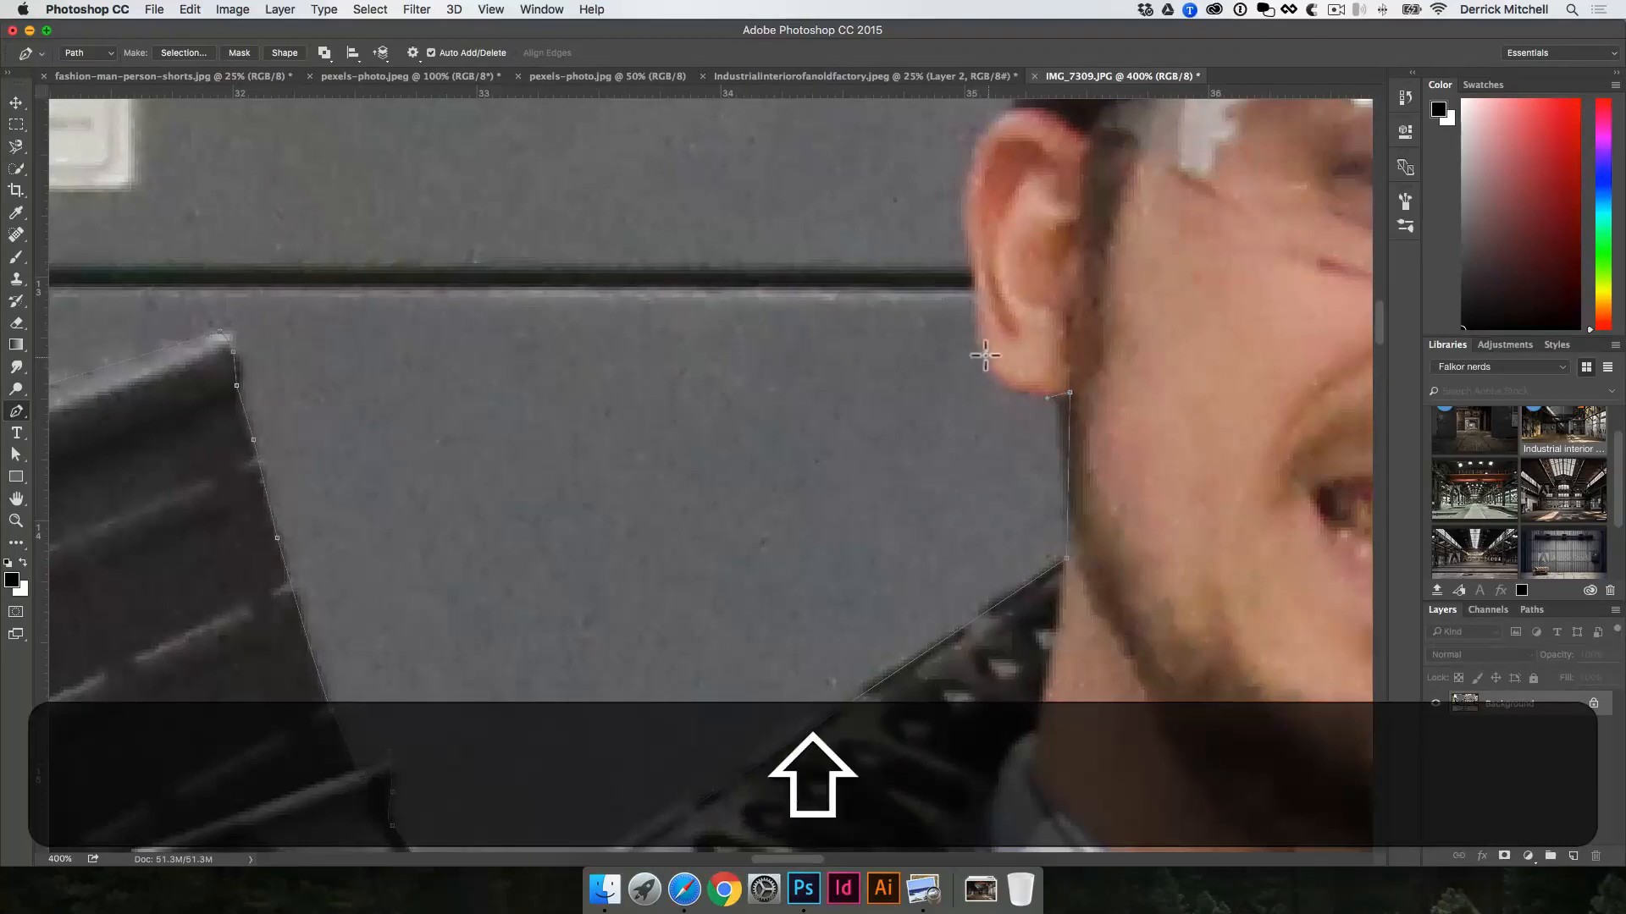
left_click_drag(982, 231, 900, 384)
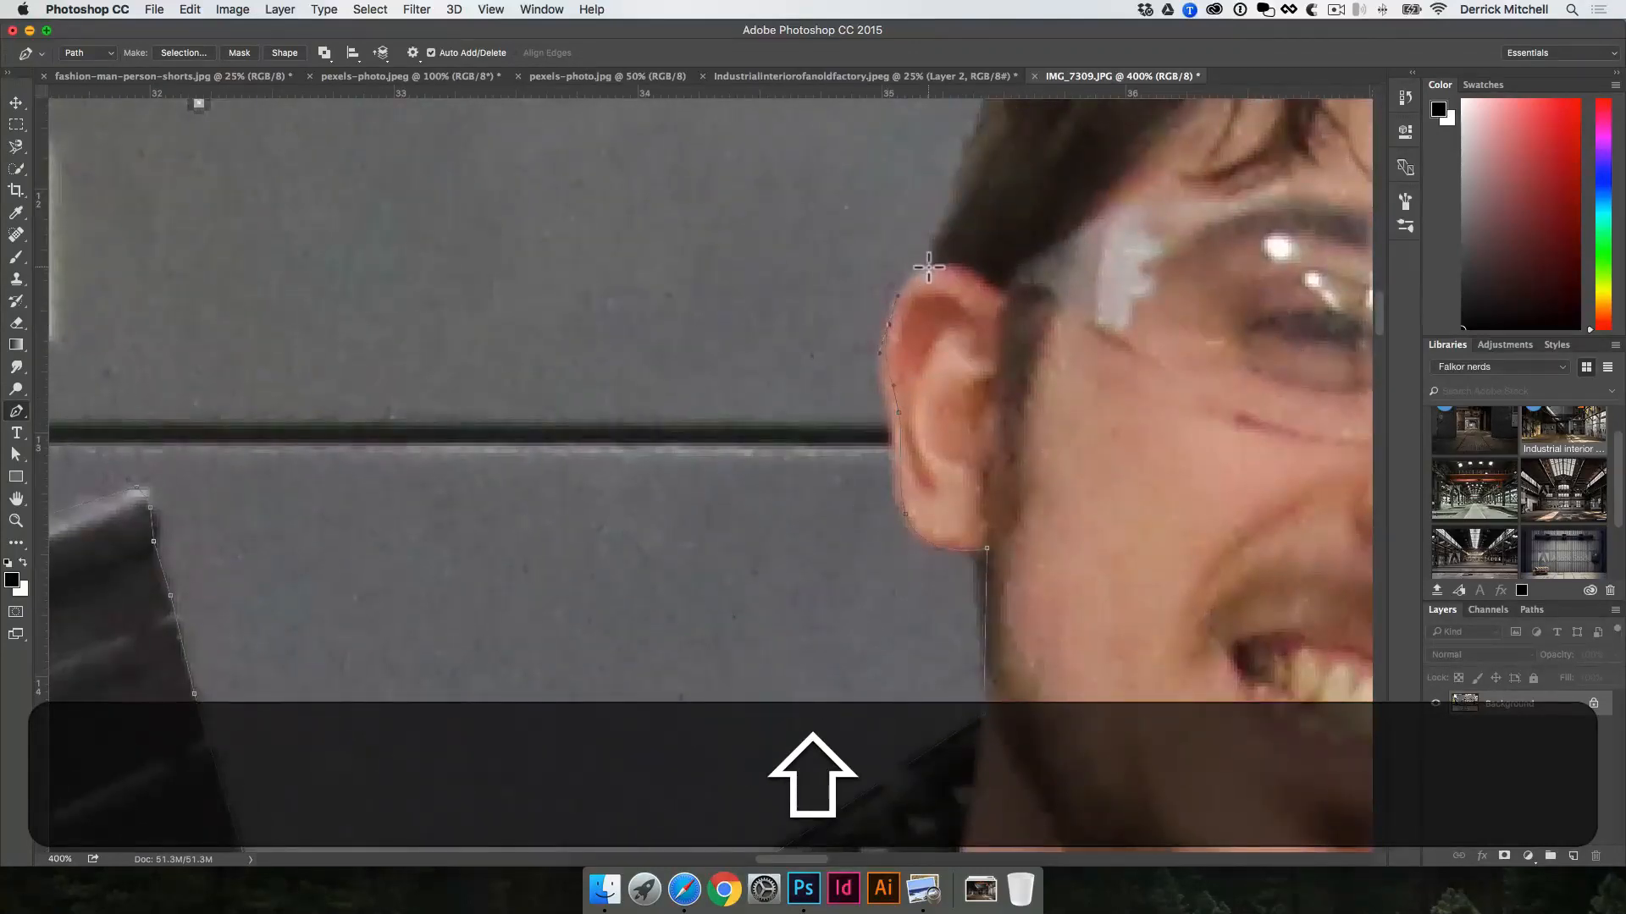
left_click_drag(943, 265, 944, 473)
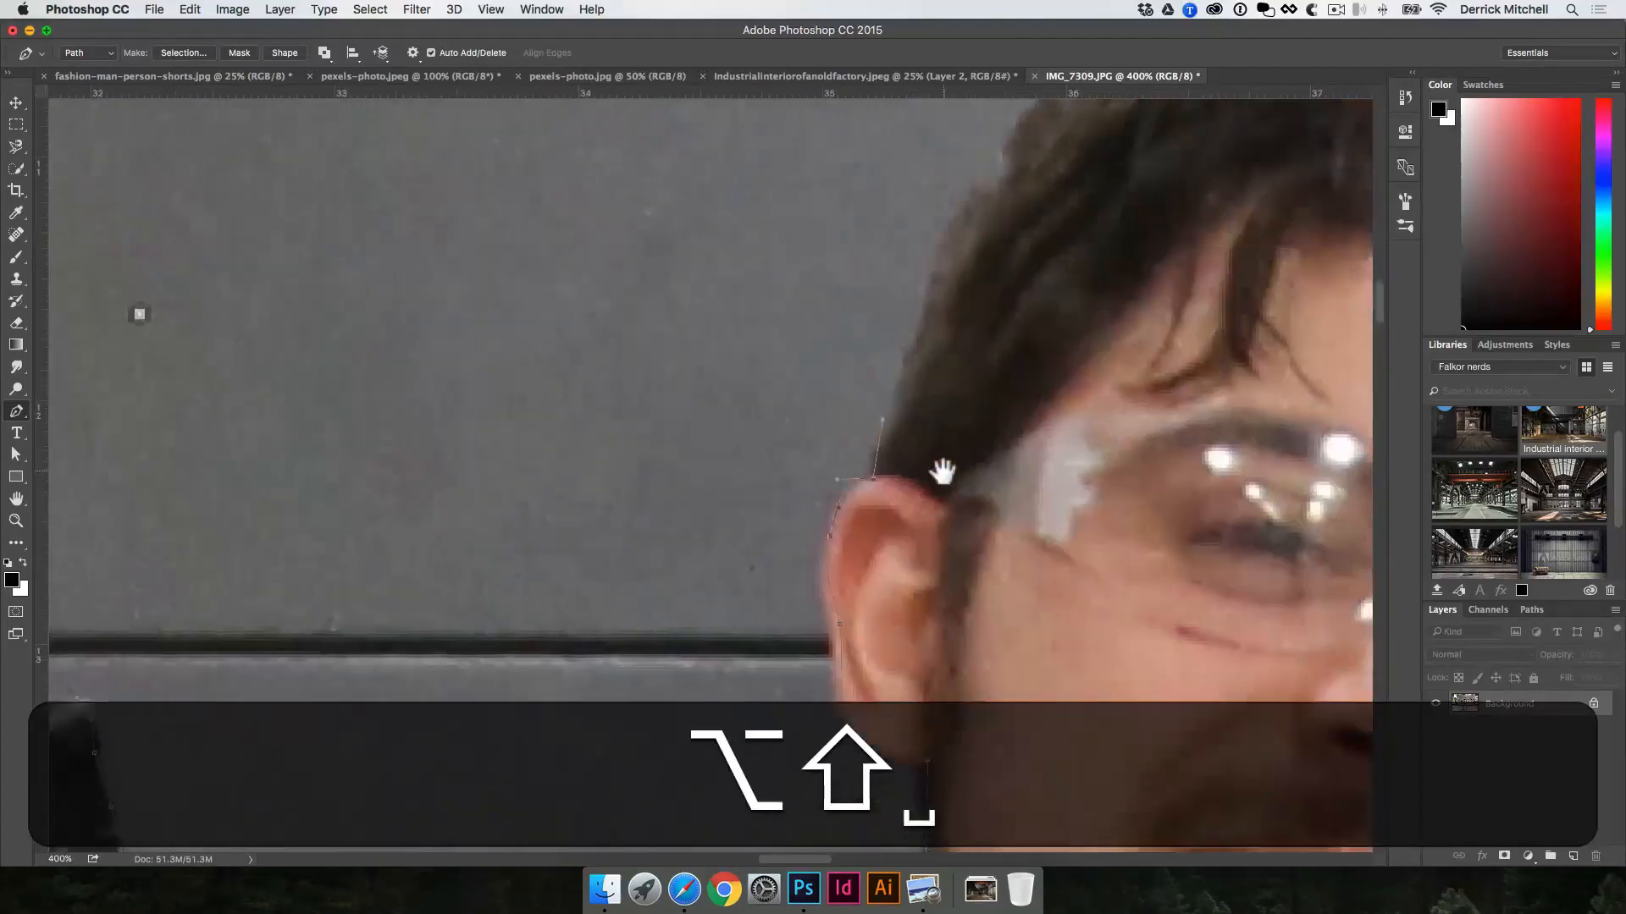
Step: Continue the path from above the ear up the rifle-side edge of the hair to the crown
left_click_drag(918, 362, 815, 530)
left_click(942, 258)
left_click(973, 206)
left_click_drag(873, 423, 881, 414)
left_click_drag(898, 383, 905, 369)
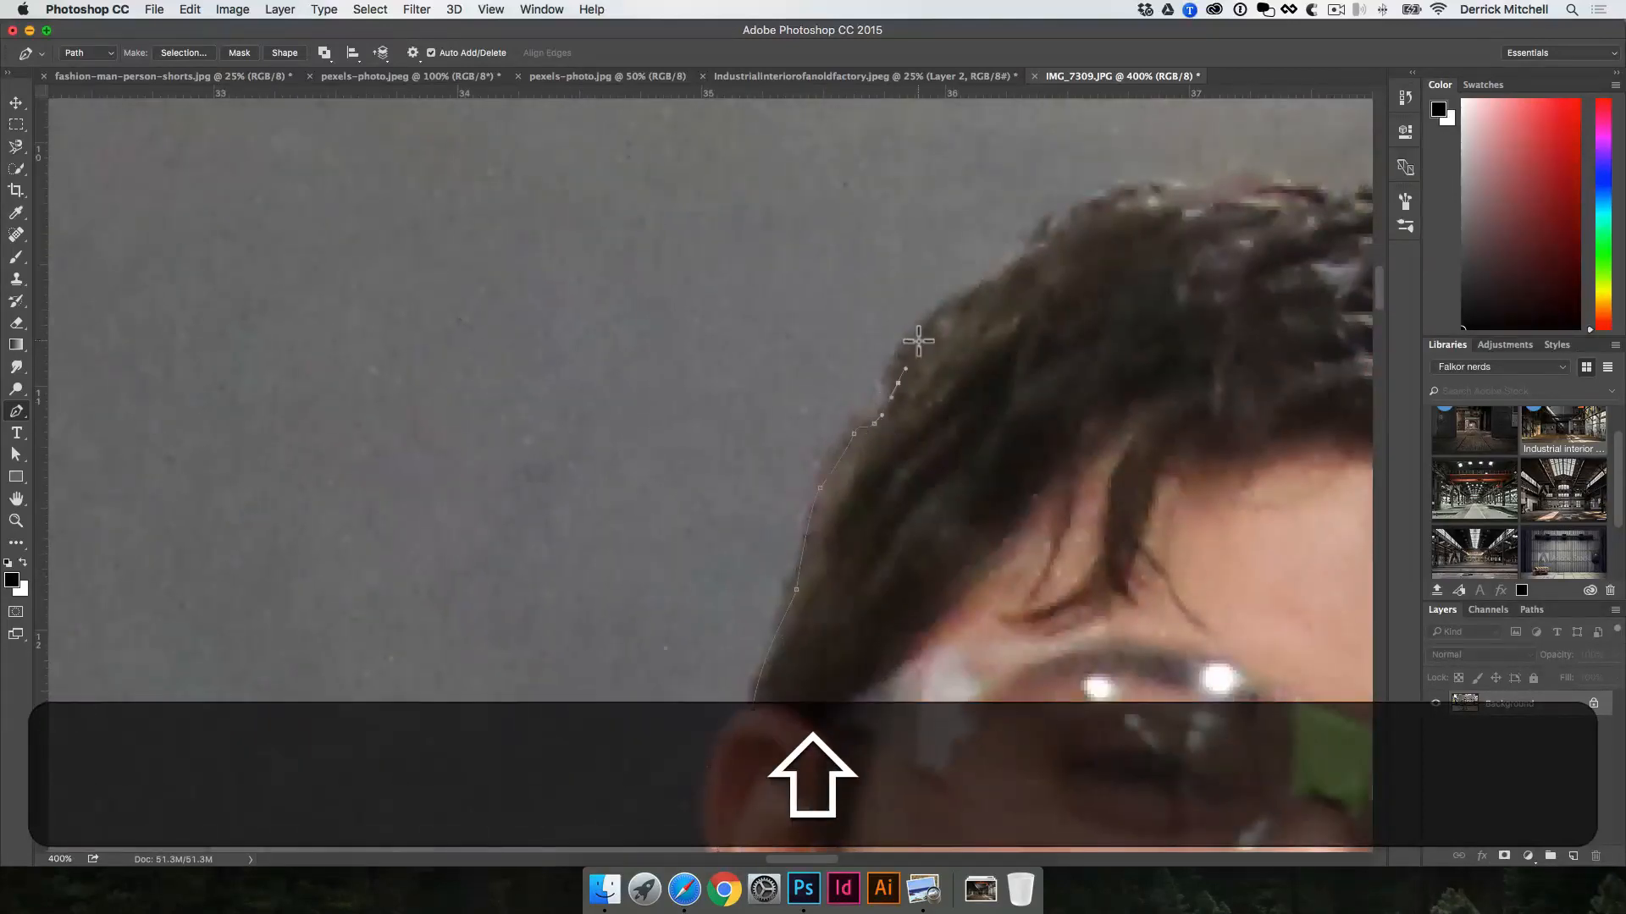
left_click(1023, 271)
left_click(1050, 237)
left_click(1100, 210)
left_click_drag(1111, 222, 775, 387)
left_click(826, 363)
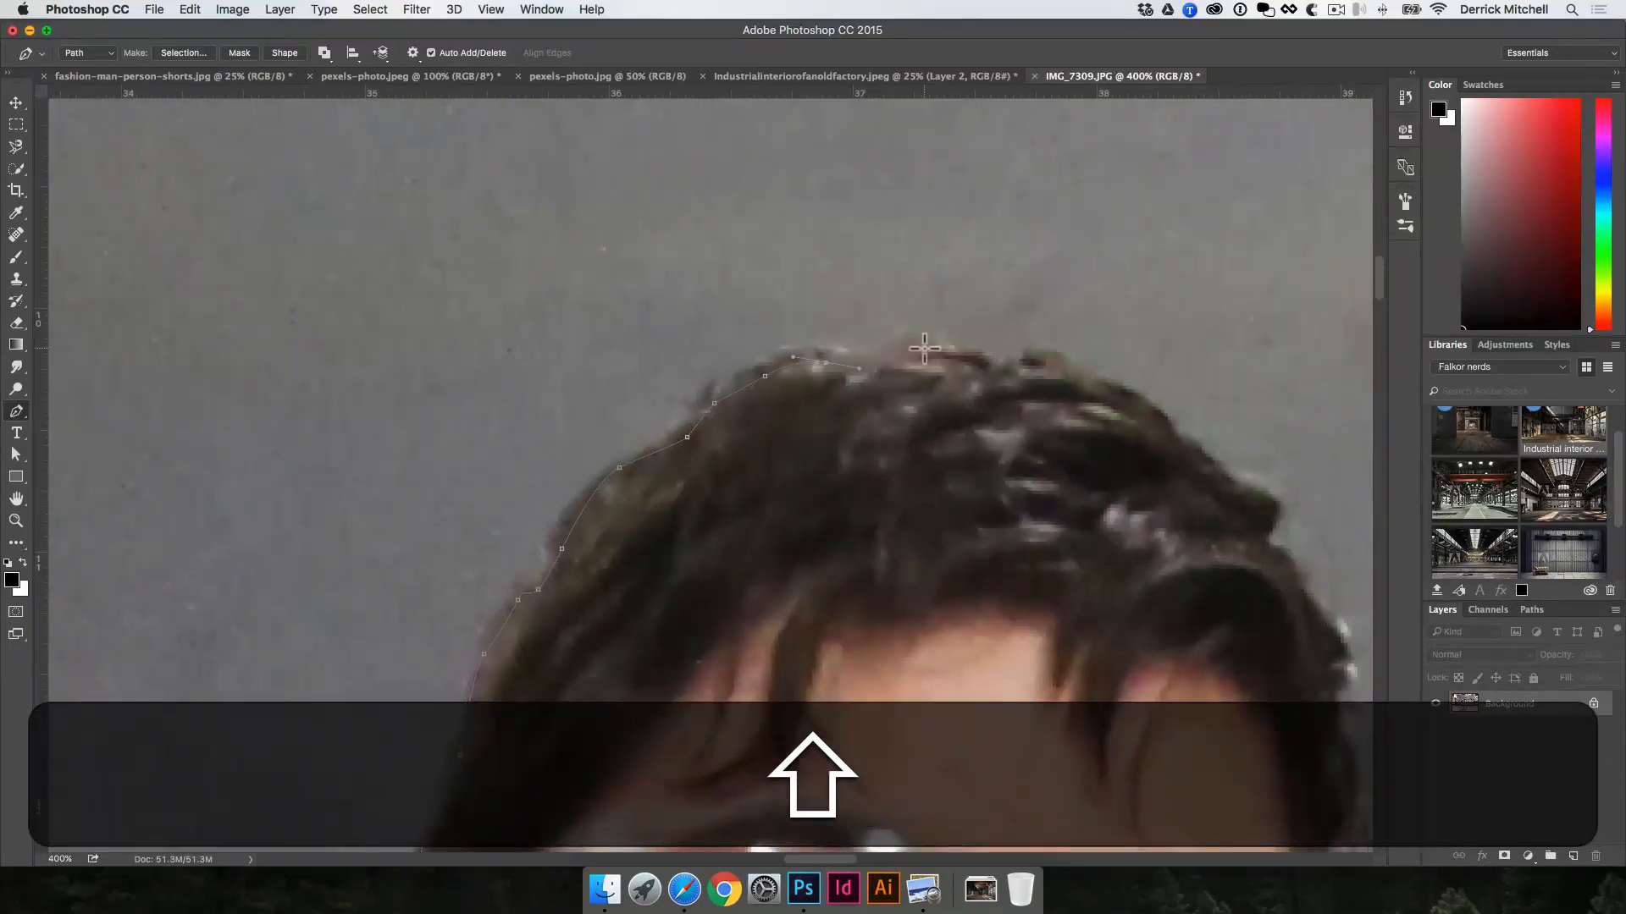
Step: Trace the path across the top of the hair to the far side, and adjust the anchor at the protruding tuft
left_click_drag(924, 348, 984, 367)
left_click(1023, 371)
left_click(1012, 373)
left_click(1066, 366)
left_click(1108, 381)
left_click_drag(1178, 427, 1232, 484)
left_click_drag(1266, 542, 1090, 498)
left_click(1166, 511)
left_click(1180, 555)
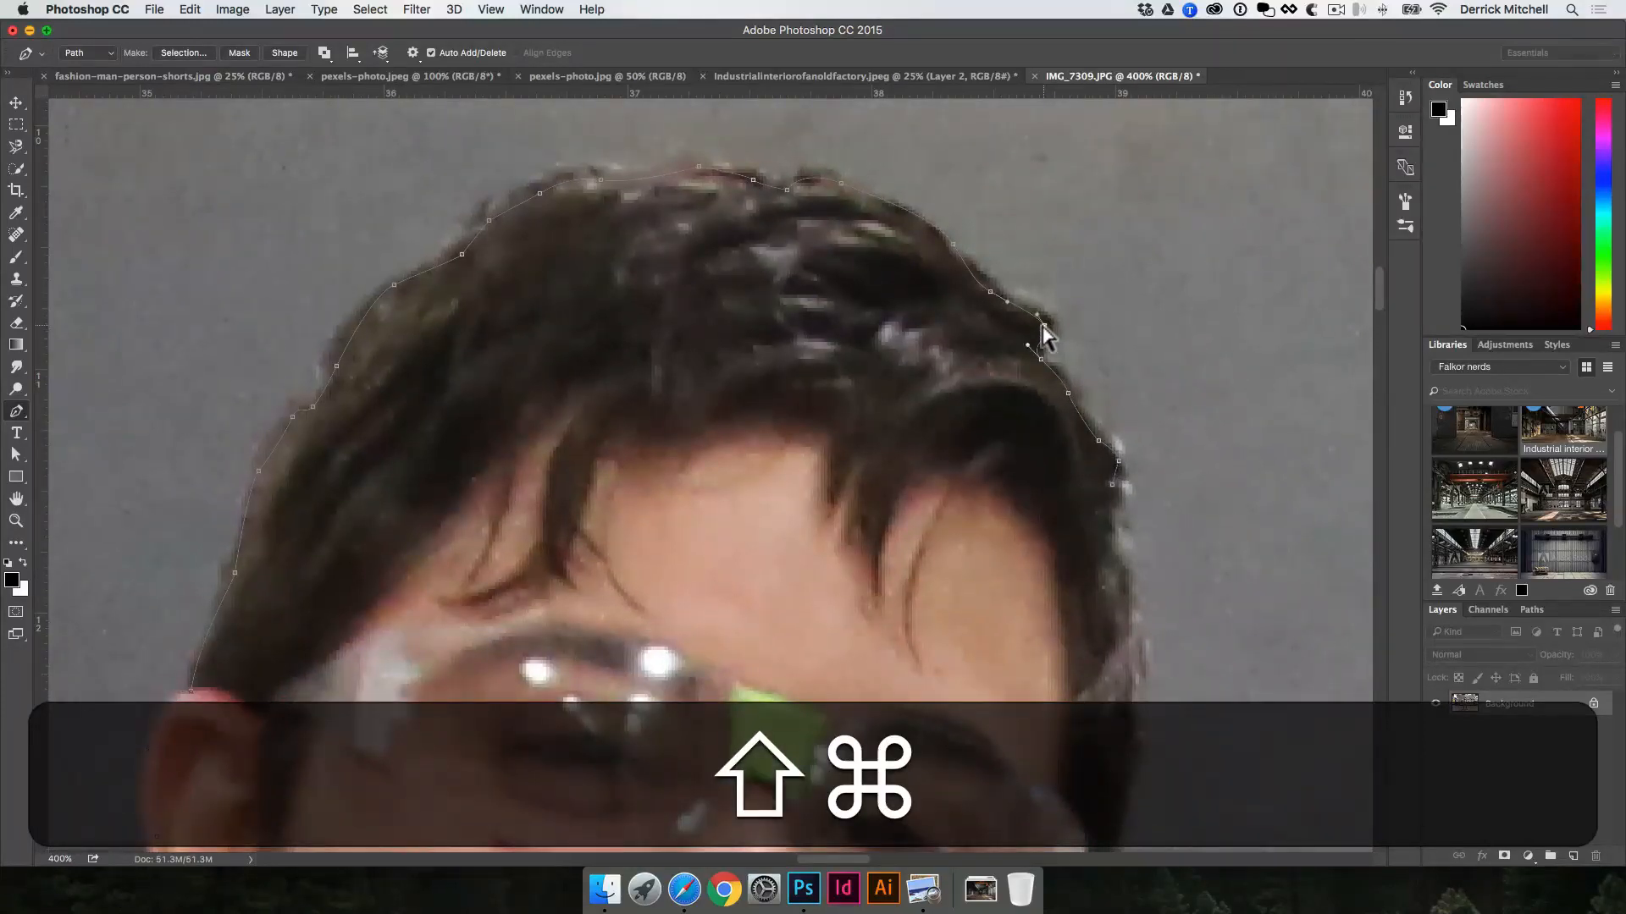
left_click_drag(1043, 326, 1000, 302)
Step: Continue the path down the far side of the hair to the level of the safety glasses
left_click_drag(1116, 485, 1116, 542)
left_click_drag(1129, 567, 1135, 587)
key("space")
left_click_drag(1116, 623, 1063, 508)
key("space")
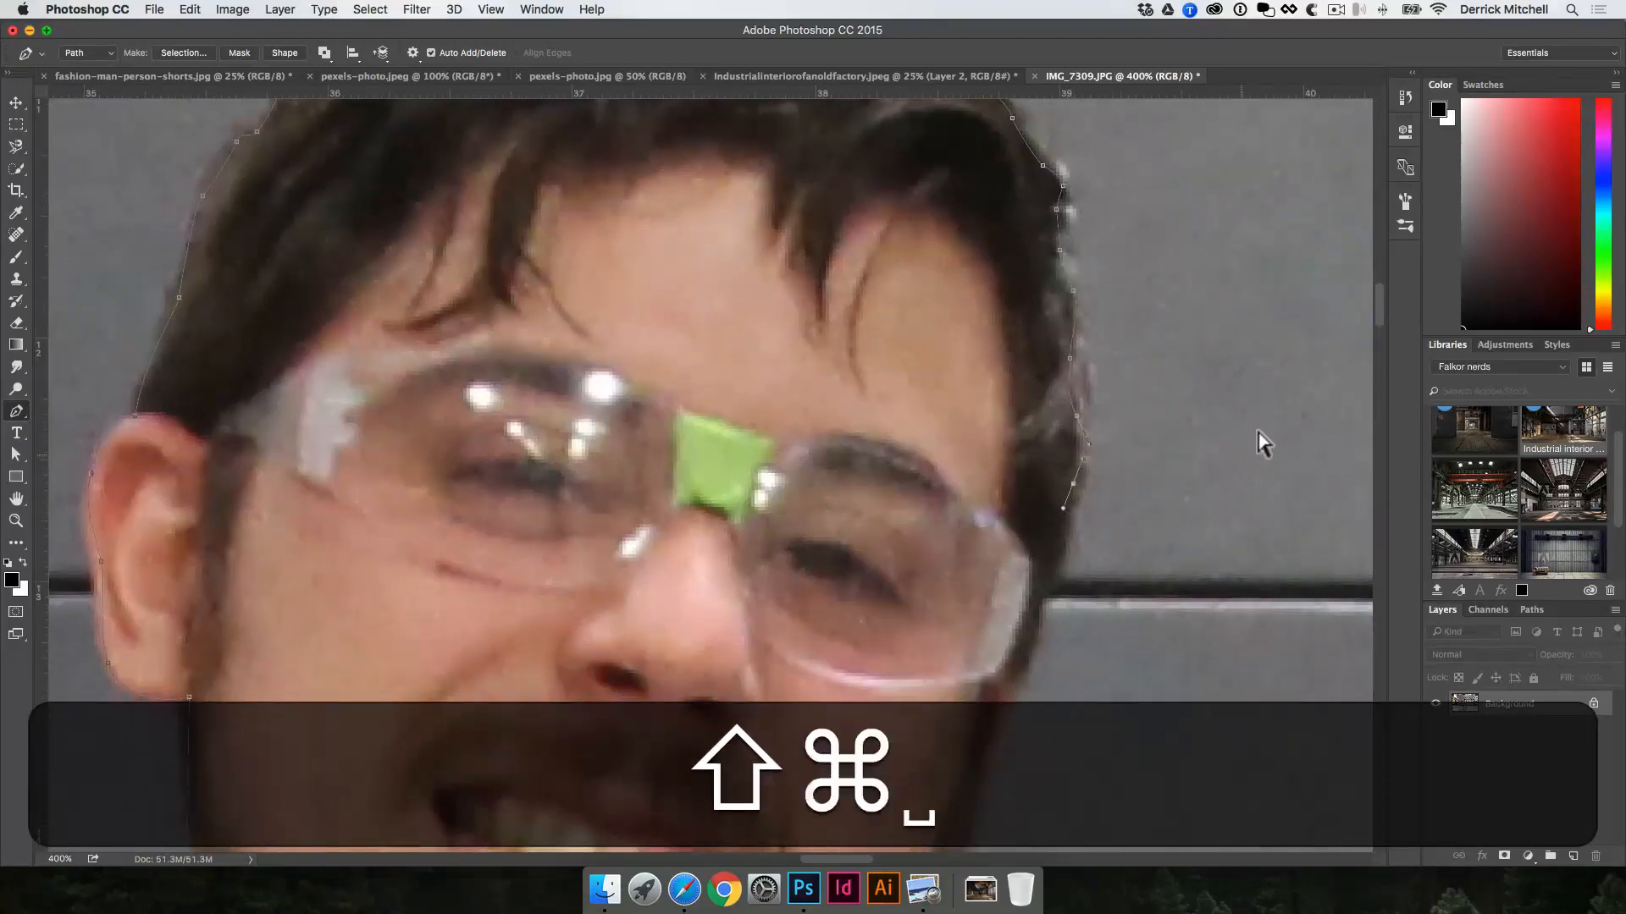
Step: Show the unfinished outline as the Work Path among the document's paths, and reactivate the Pen tool
key("shift+super+v")
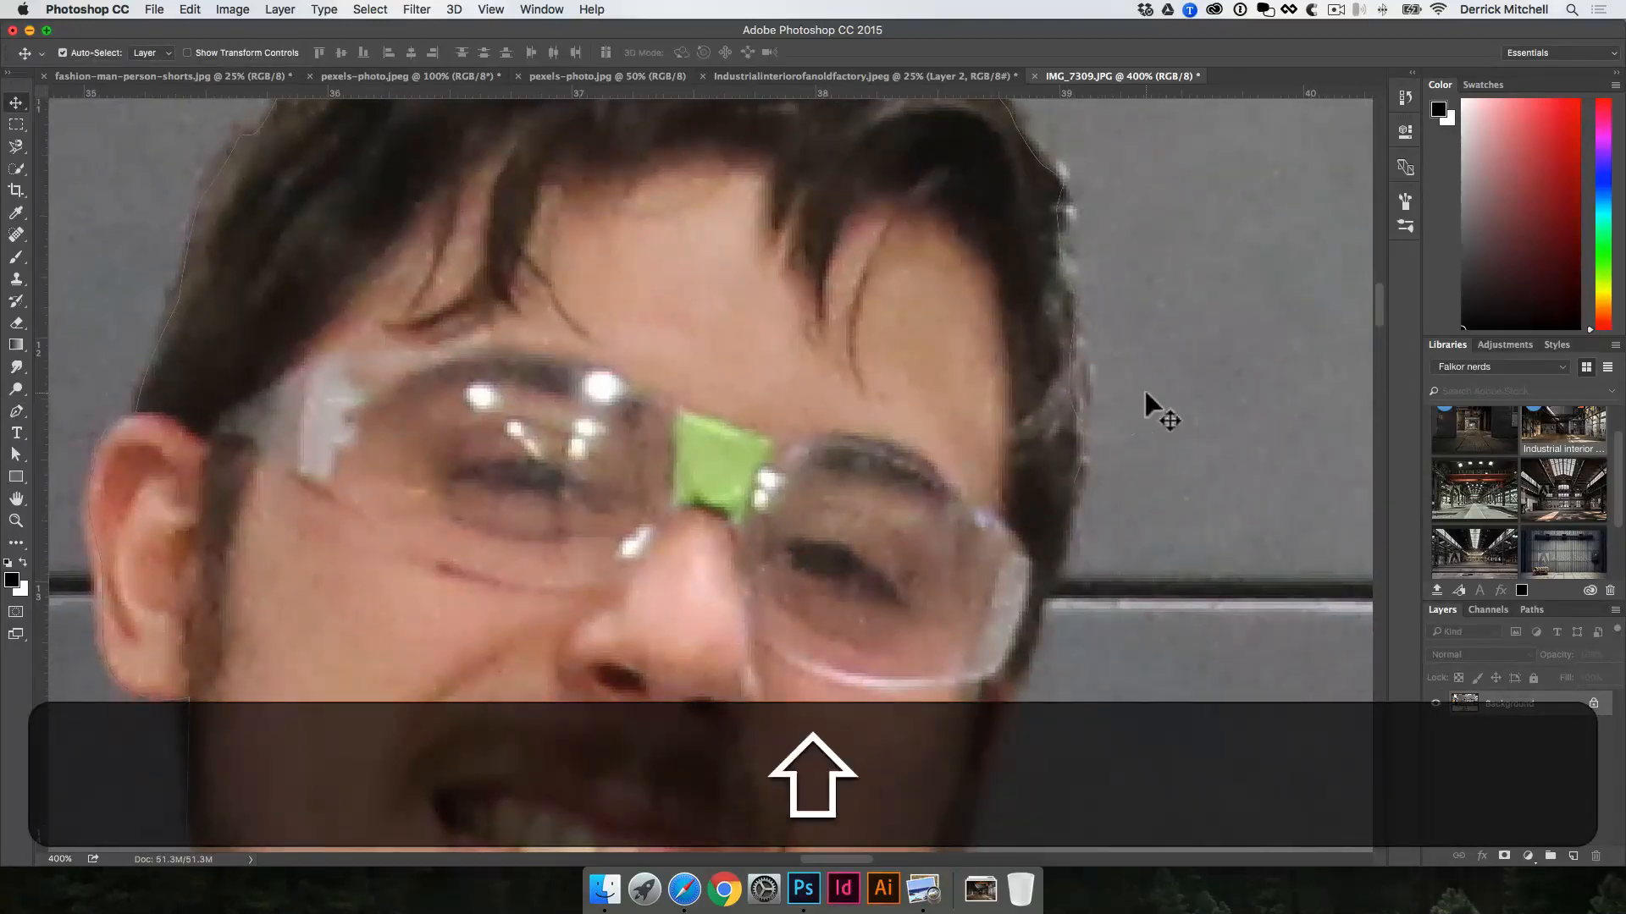
left_click(1531, 610)
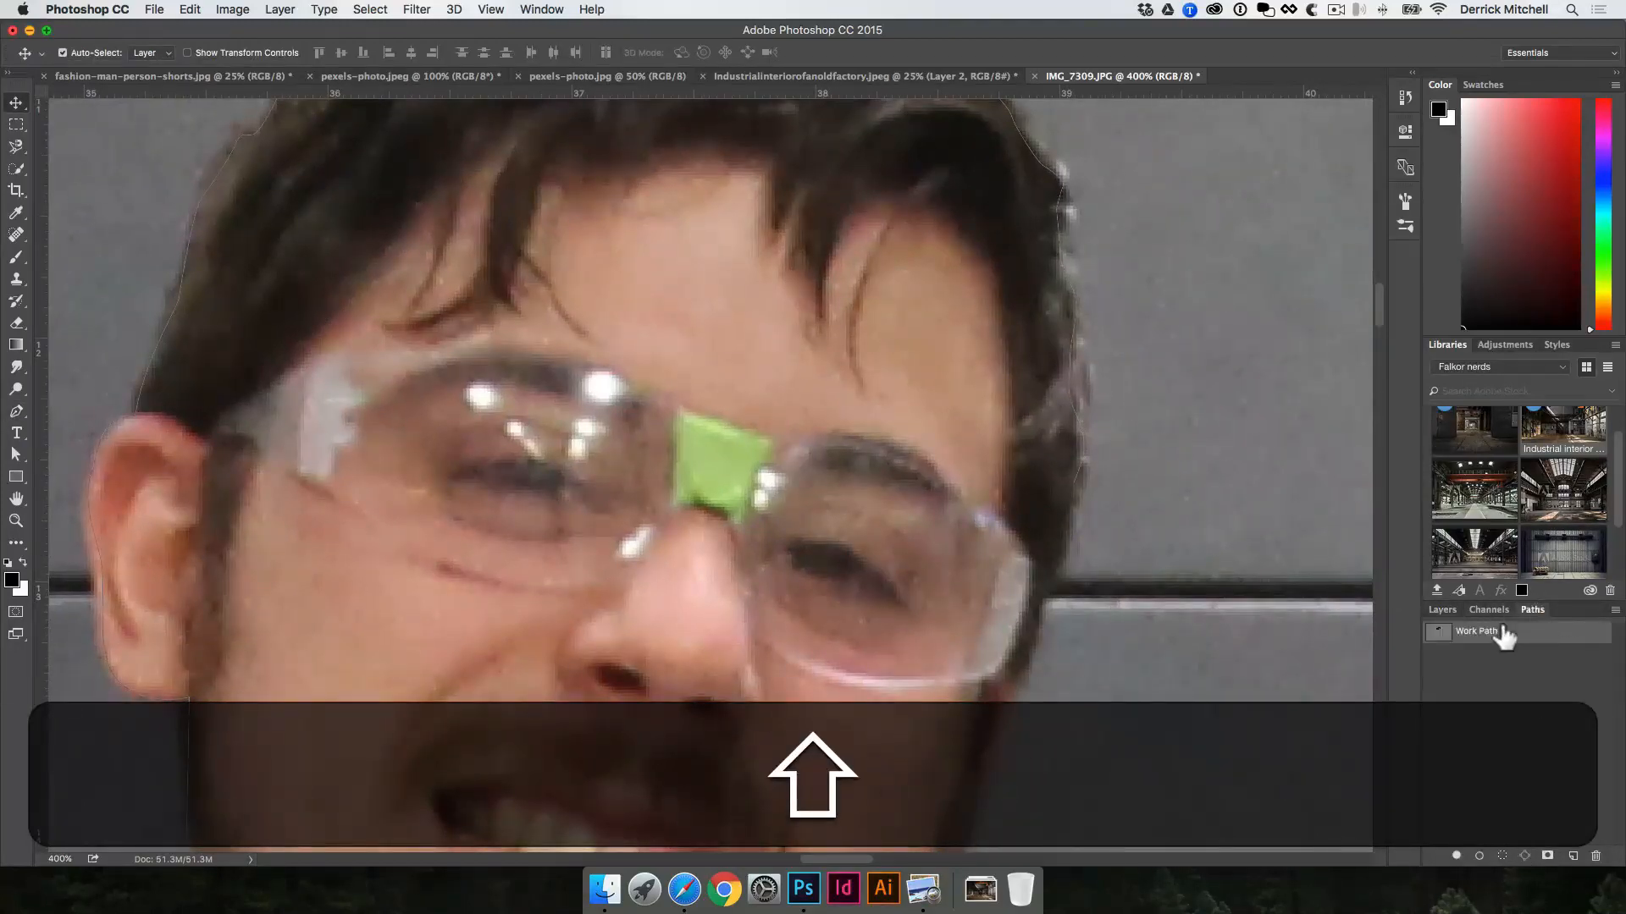
key("shift+p")
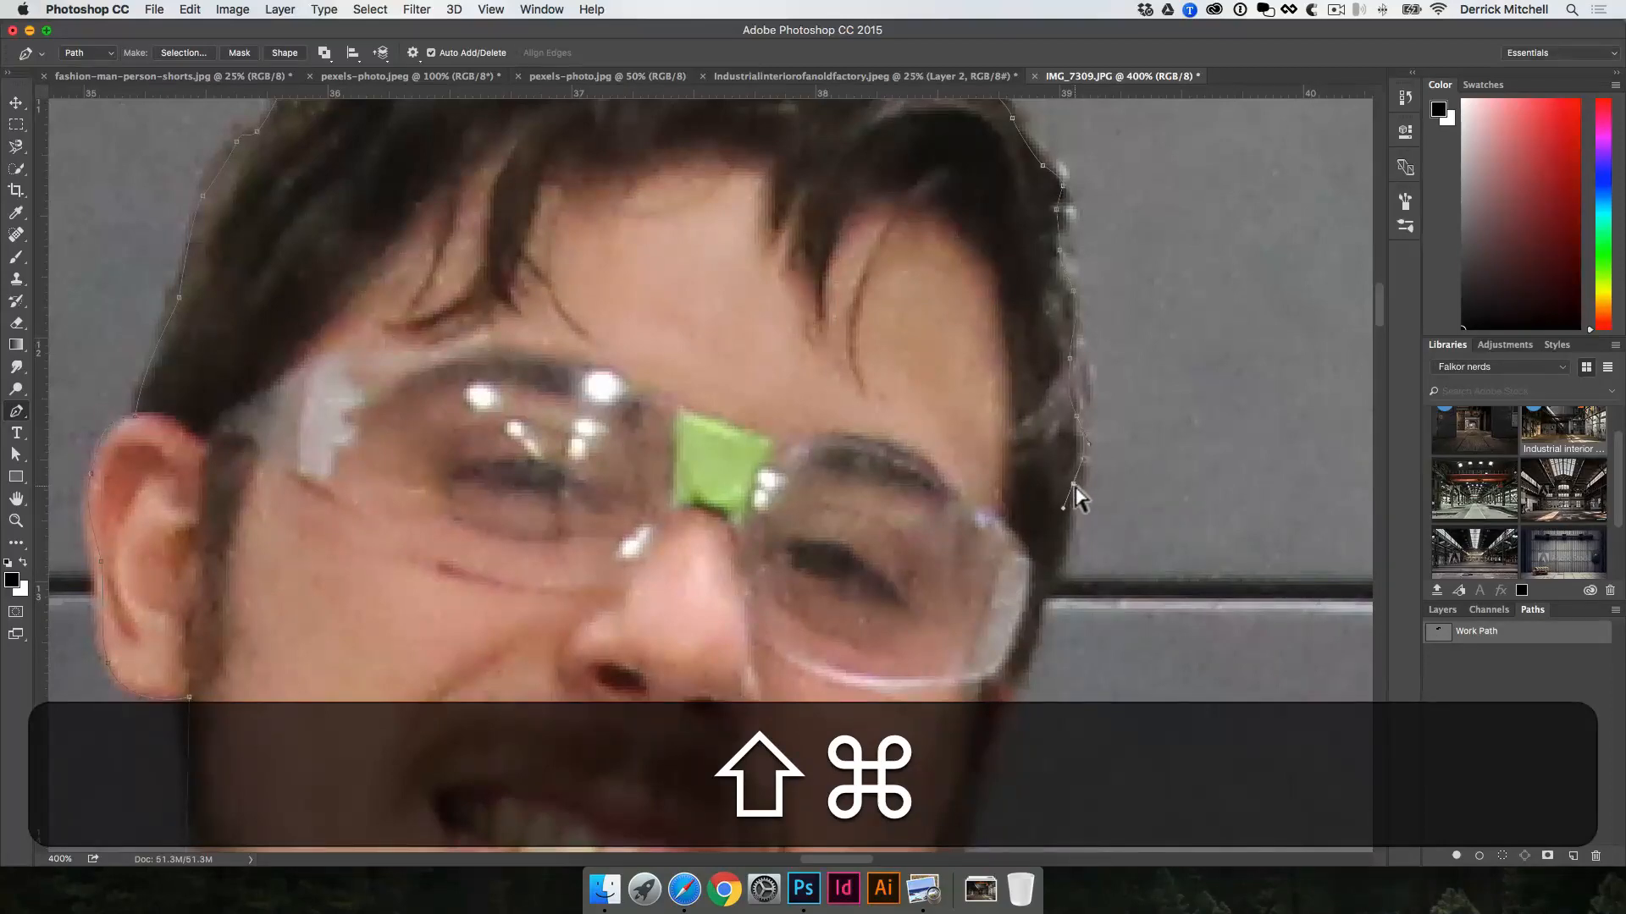
Step: Continue the path from the hair past the cheek and along the bearded jaw to the shirt collar
left_click_drag(1073, 483, 1061, 484)
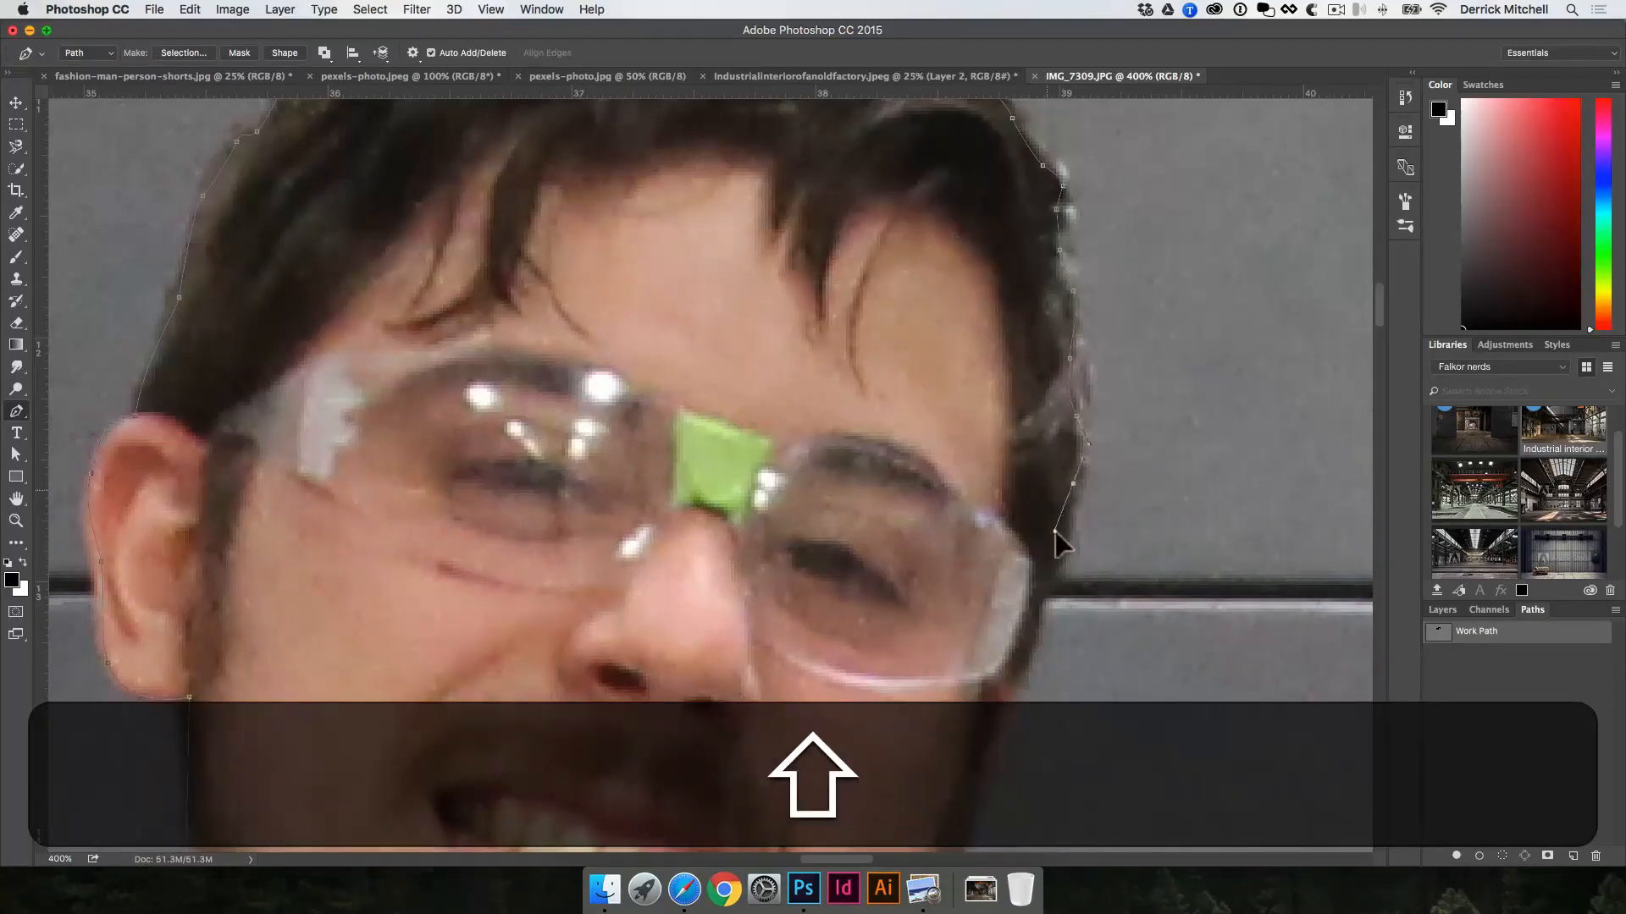
left_click_drag(1033, 632, 1027, 642)
left_click_drag(1017, 664, 1135, 498)
mouse_move(1108, 560)
left_mouse_down()
mouse_move(1105, 598)
mouse_move(1102, 480)
mouse_move(1084, 541)
left_mouse_up()
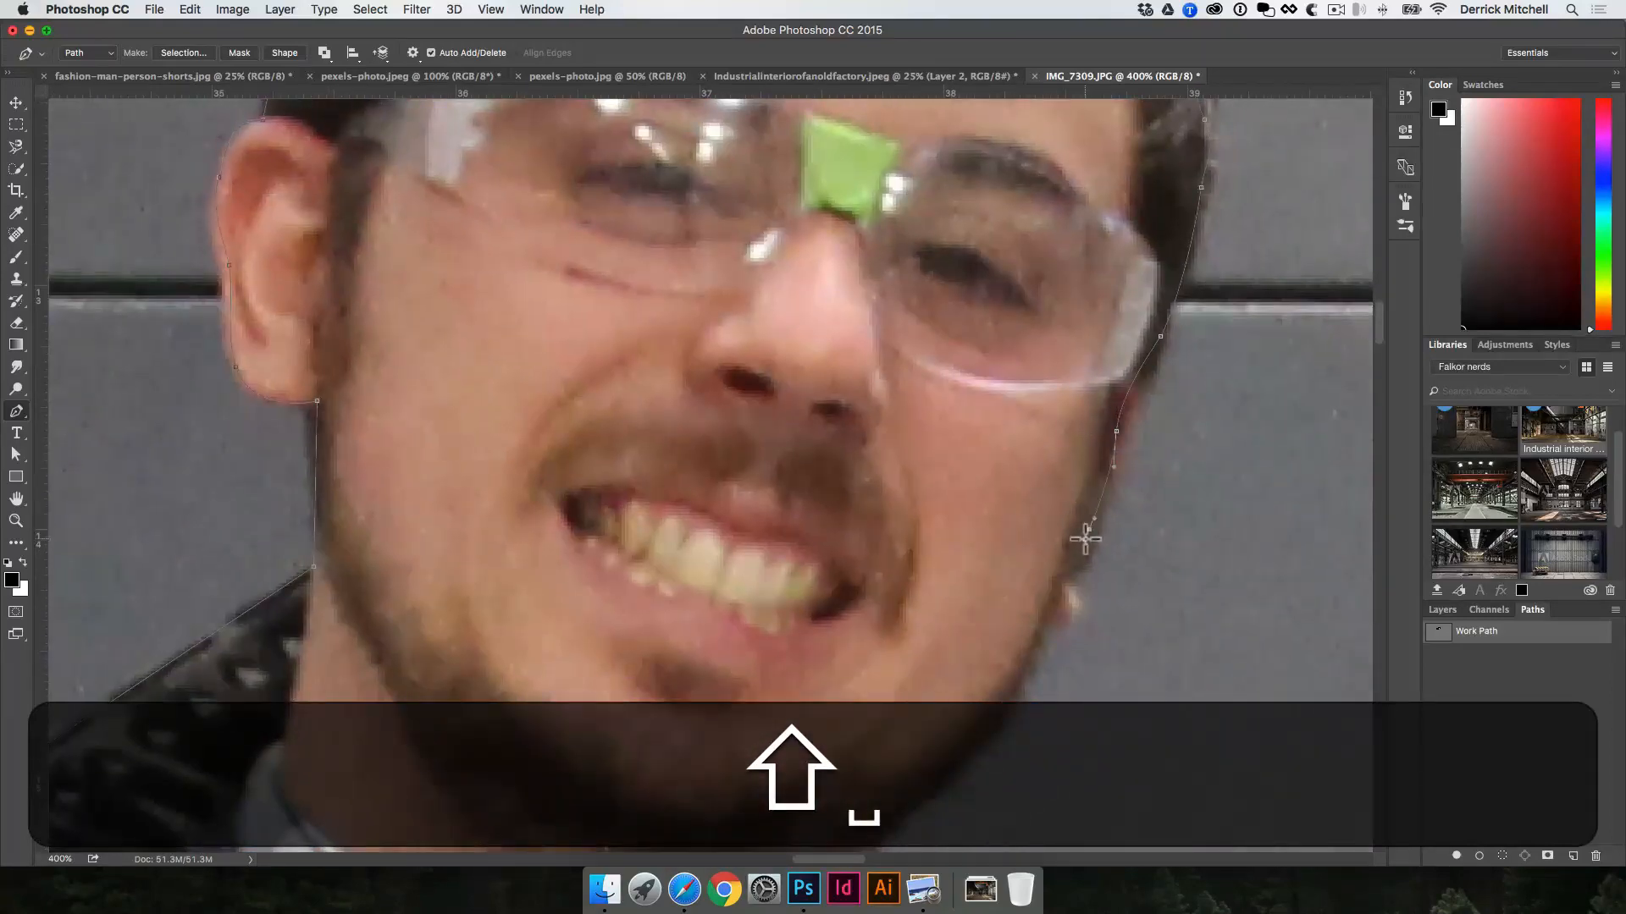
left_click_drag(1066, 610, 1102, 493)
left_click_drag(1067, 554, 1078, 412)
left_click_drag(979, 566, 977, 615)
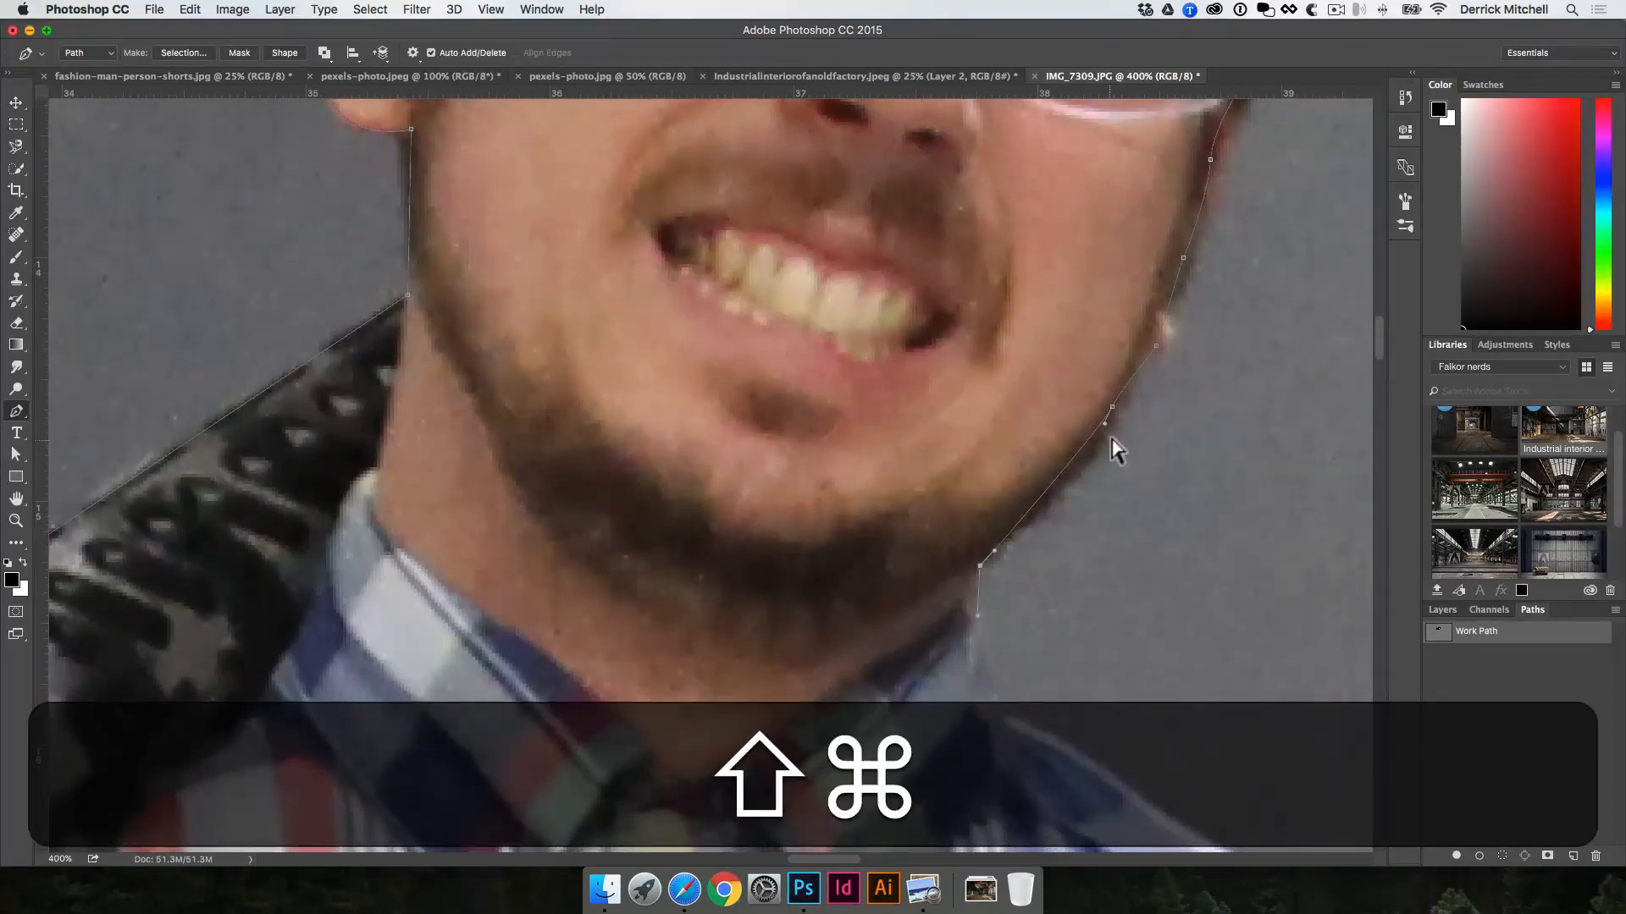
Step: Continue the path from the jaw down the shirt collar and out along the plaid shoulder seam
left_click_drag(1111, 408, 1106, 444)
left_click_drag(1078, 537, 1065, 364)
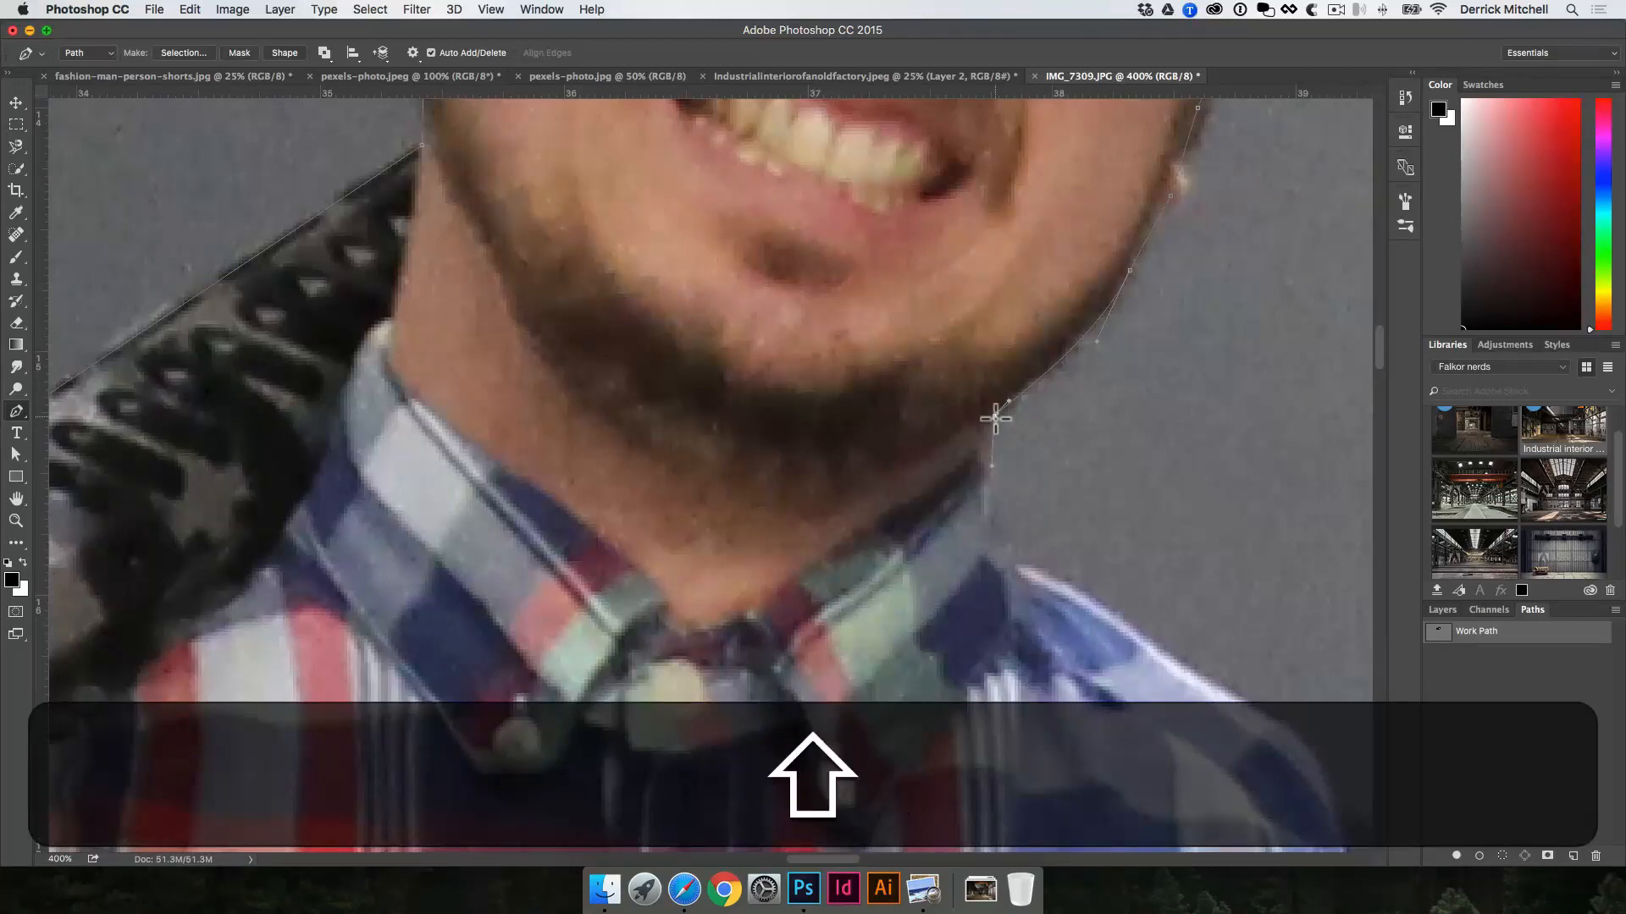
left_click(989, 480, "shift")
left_click_drag(1021, 577, 1047, 574)
left_click_drag(1153, 647, 1107, 478)
left_click_drag(1066, 478, 822, 522)
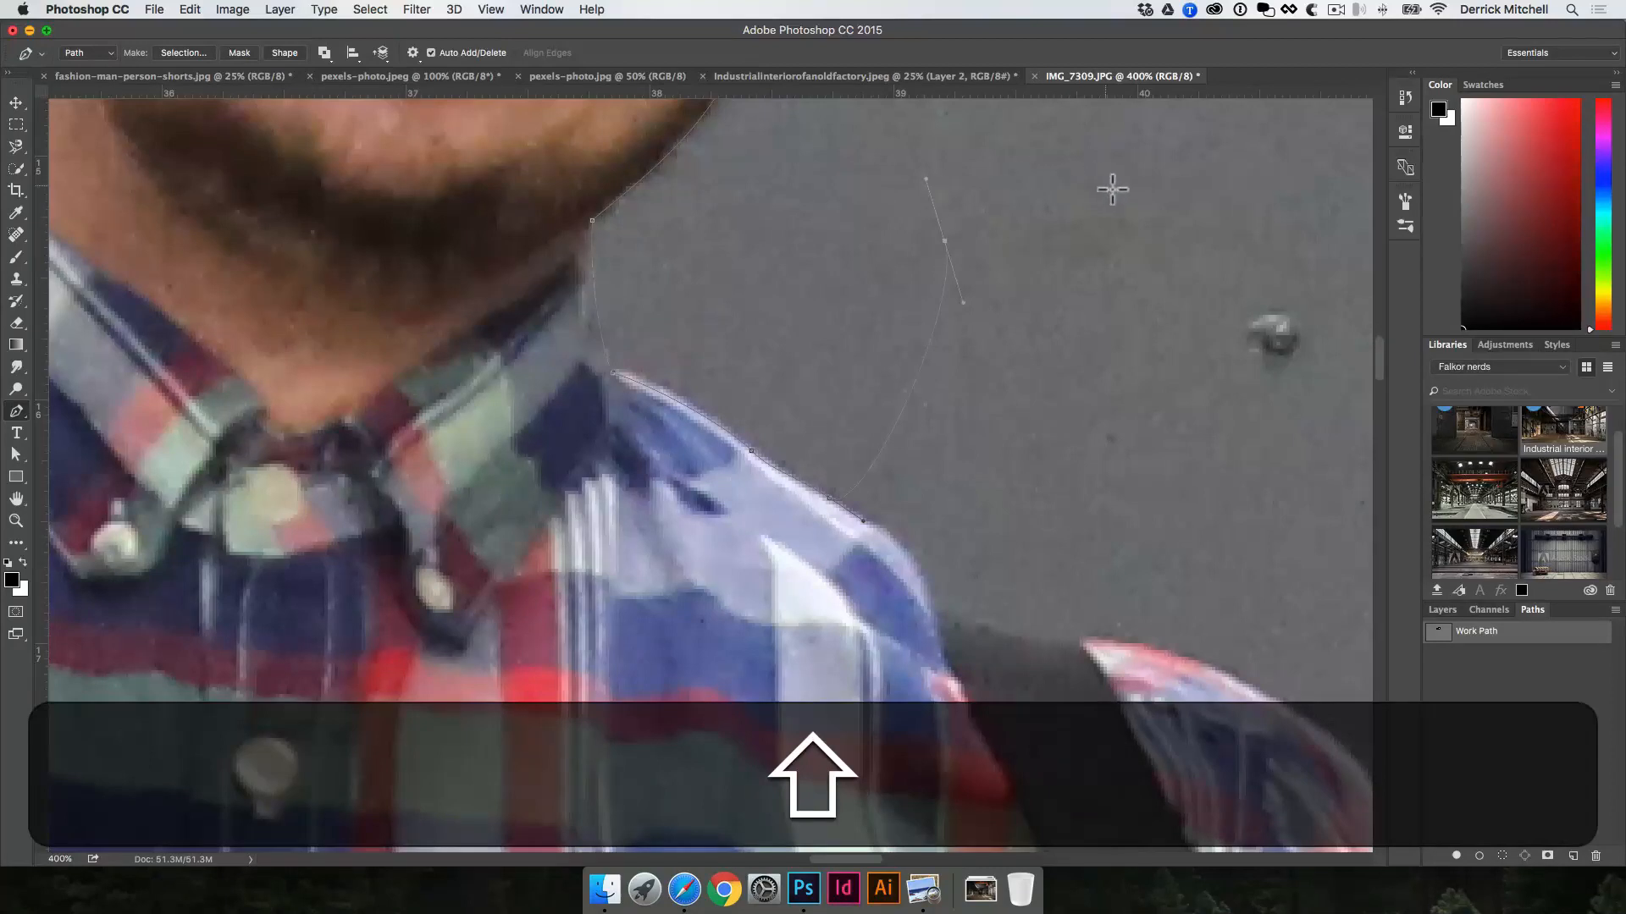
Step: Try out extra curve and corner points on the wall beside the shoulder, and delete them with the Direct Selection tool
left_click_drag(1106, 186, 1130, 238)
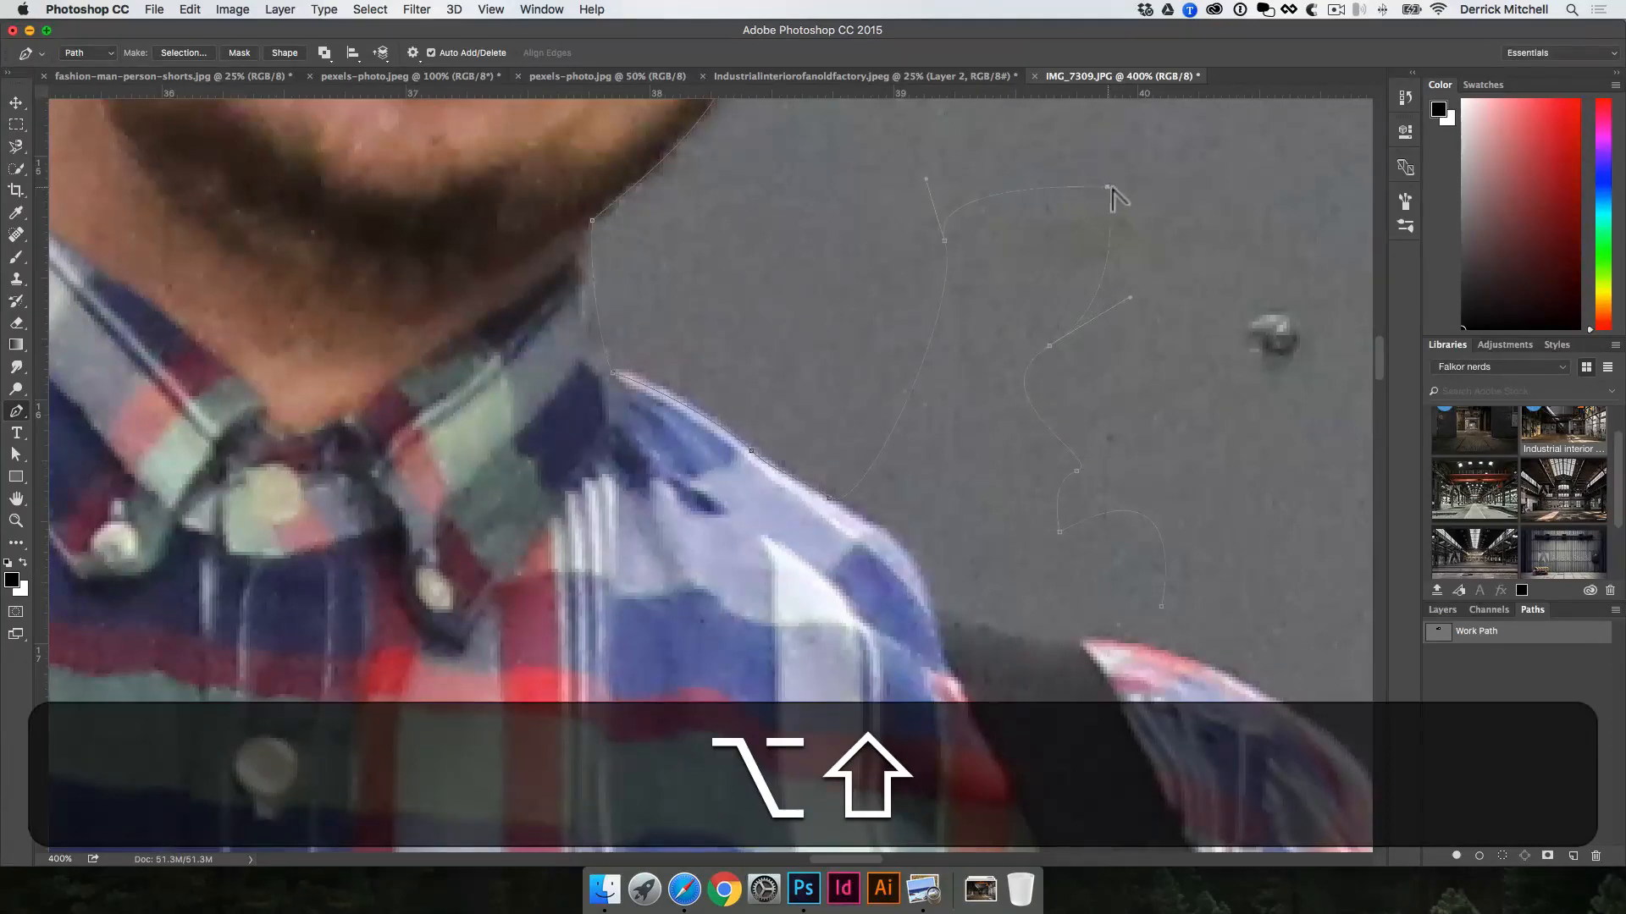
key("alt+shift+a")
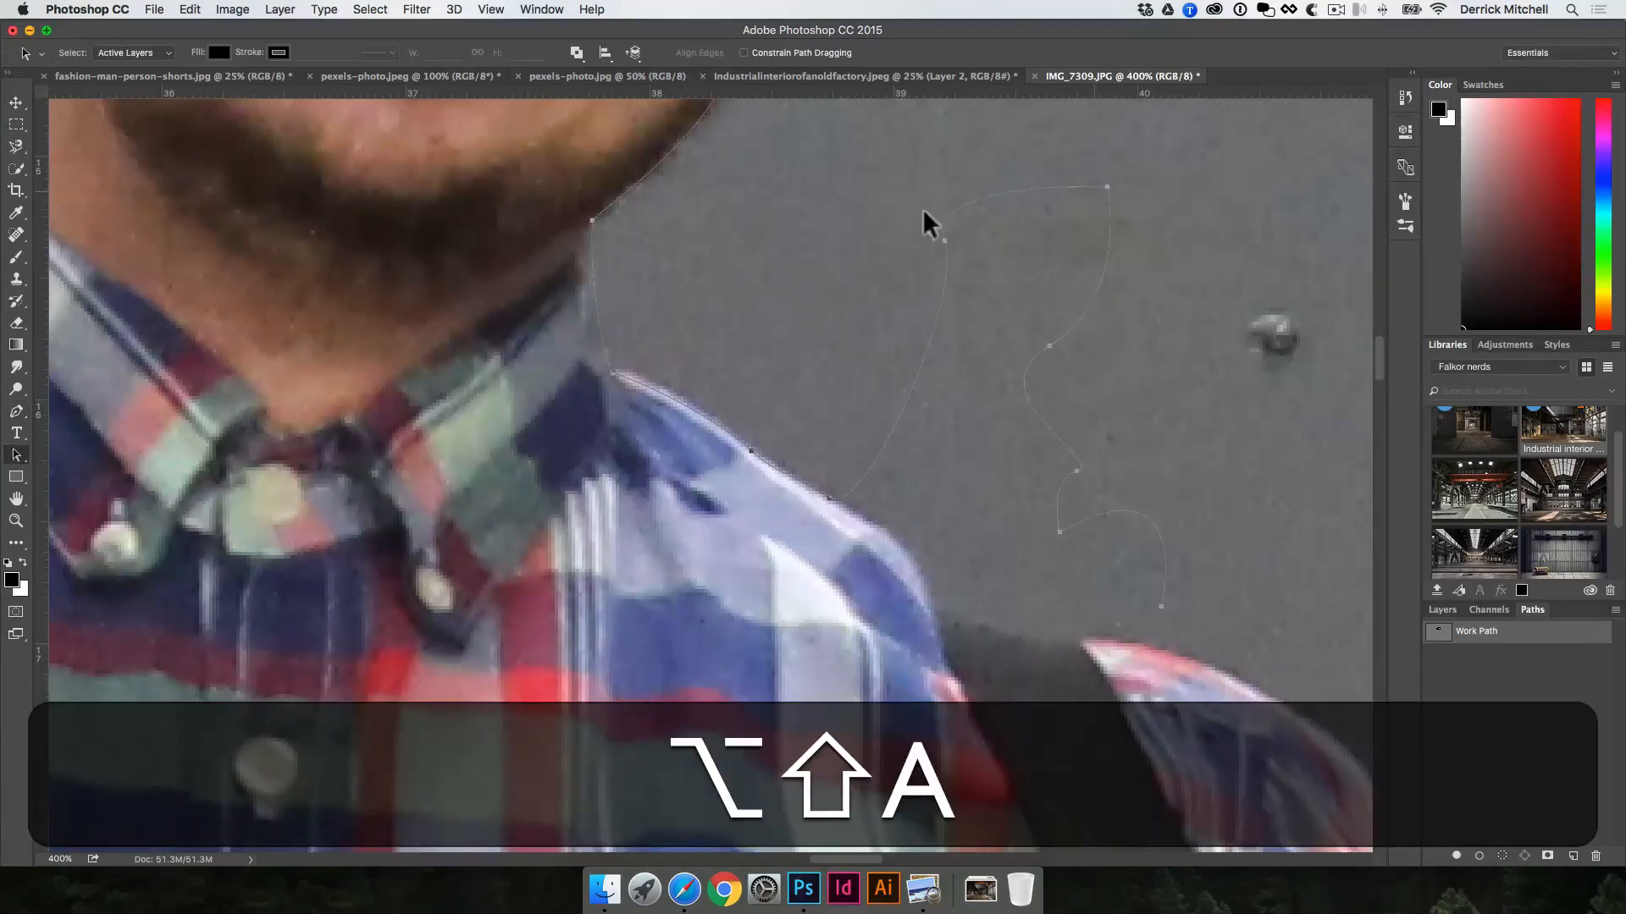
left_click(16, 455)
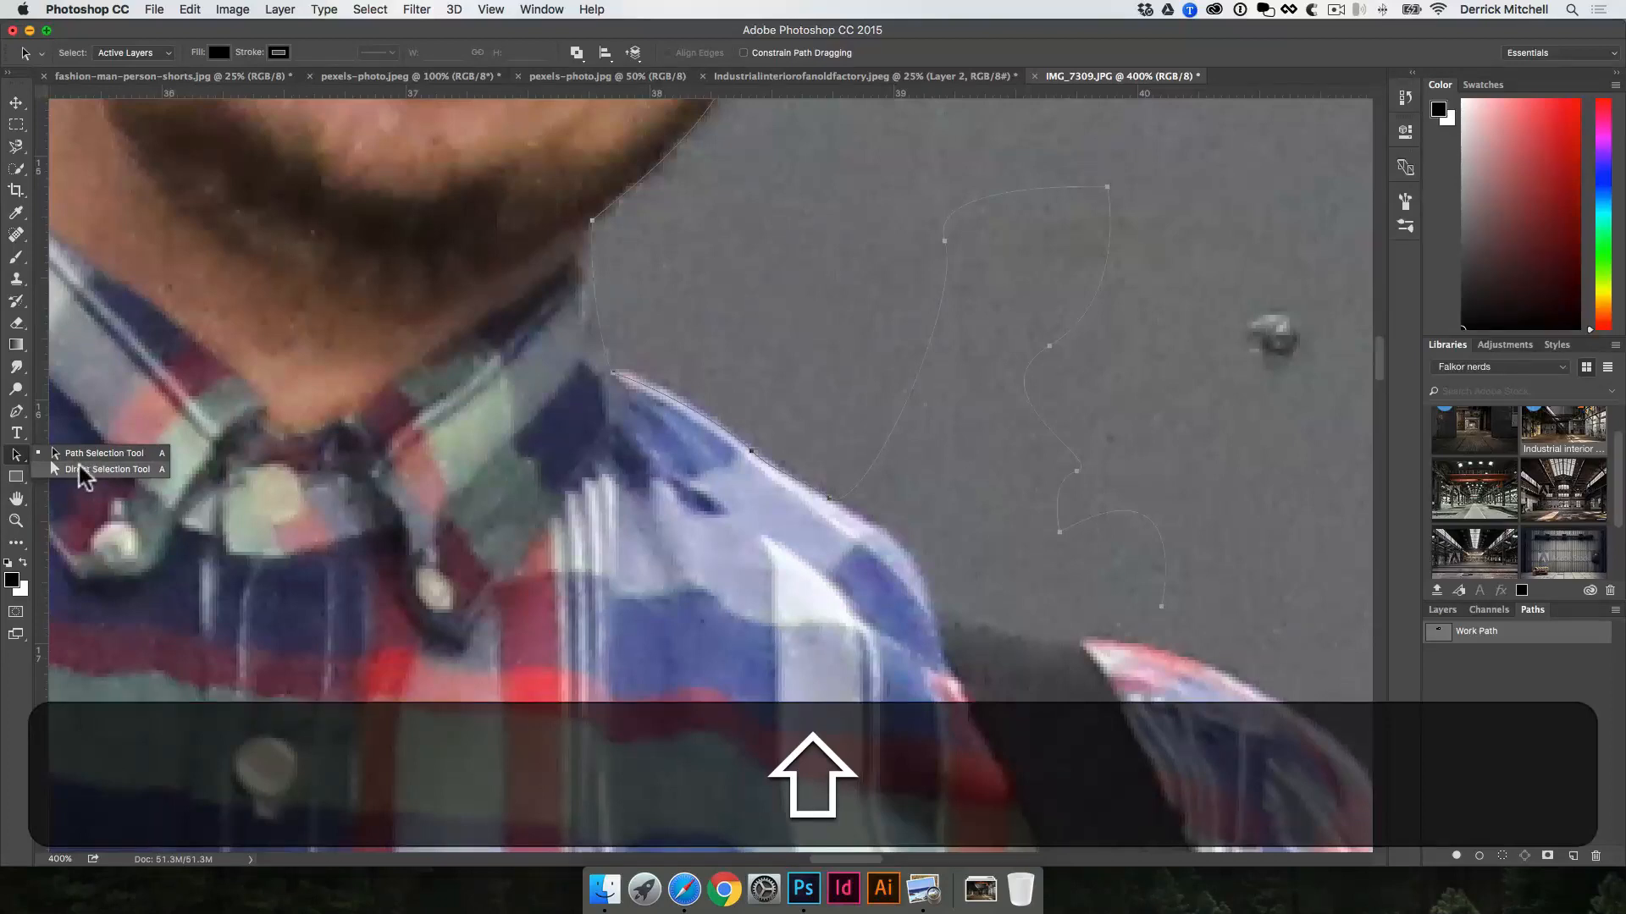
left_click(82, 471)
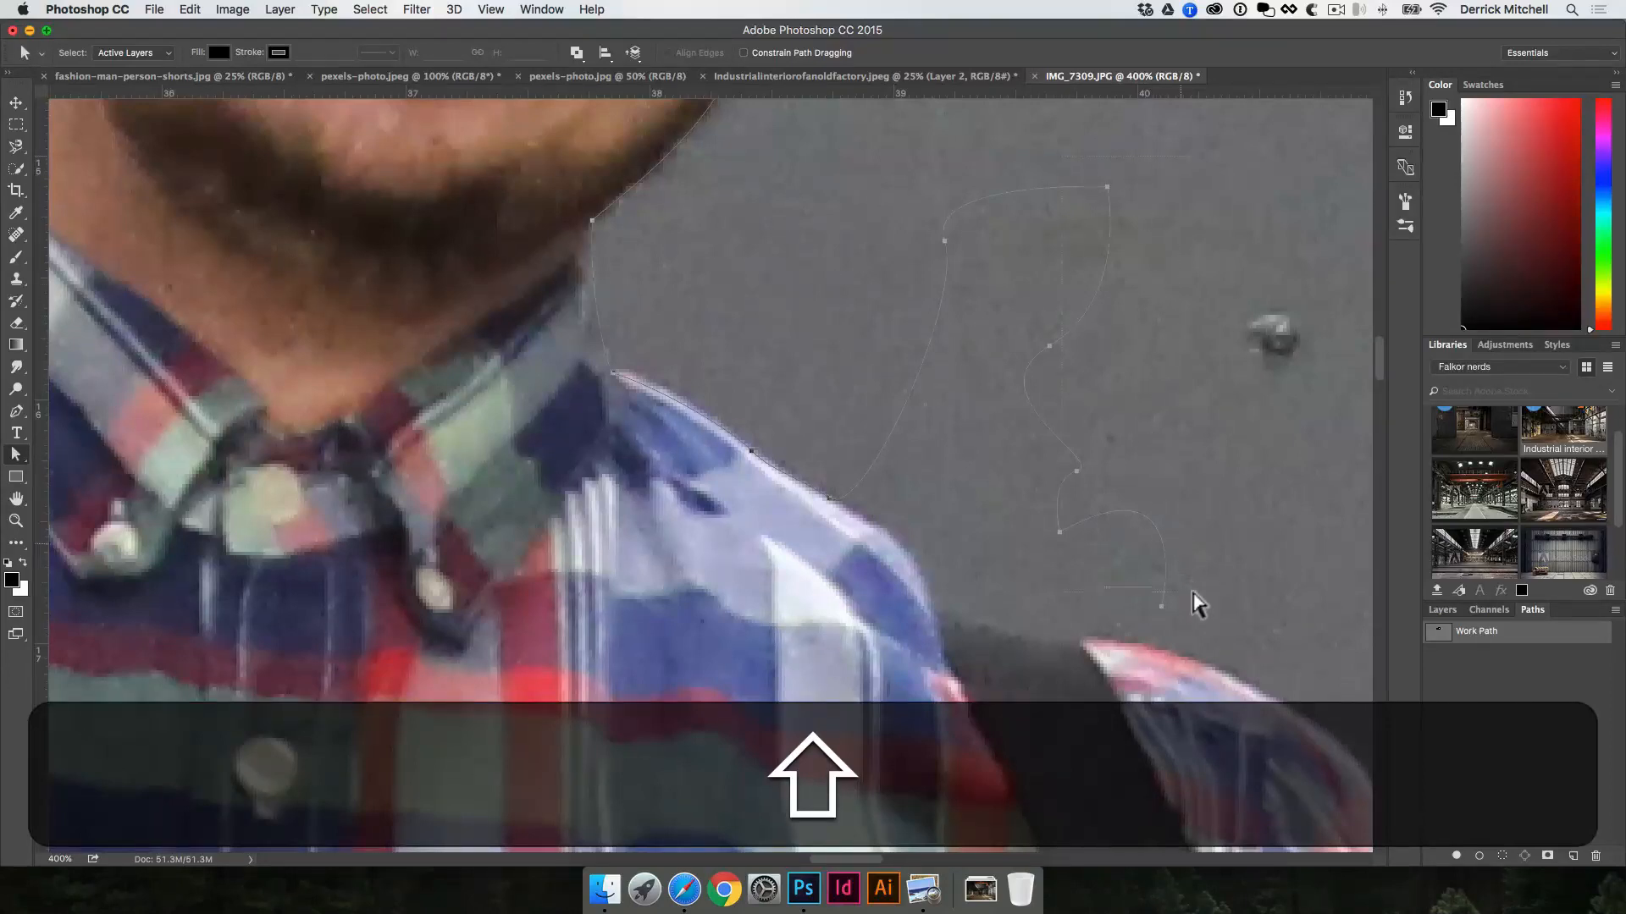
scroll(1193, 603, "left", 2)
key("shift+BackSpace")
key("shift+super+z")
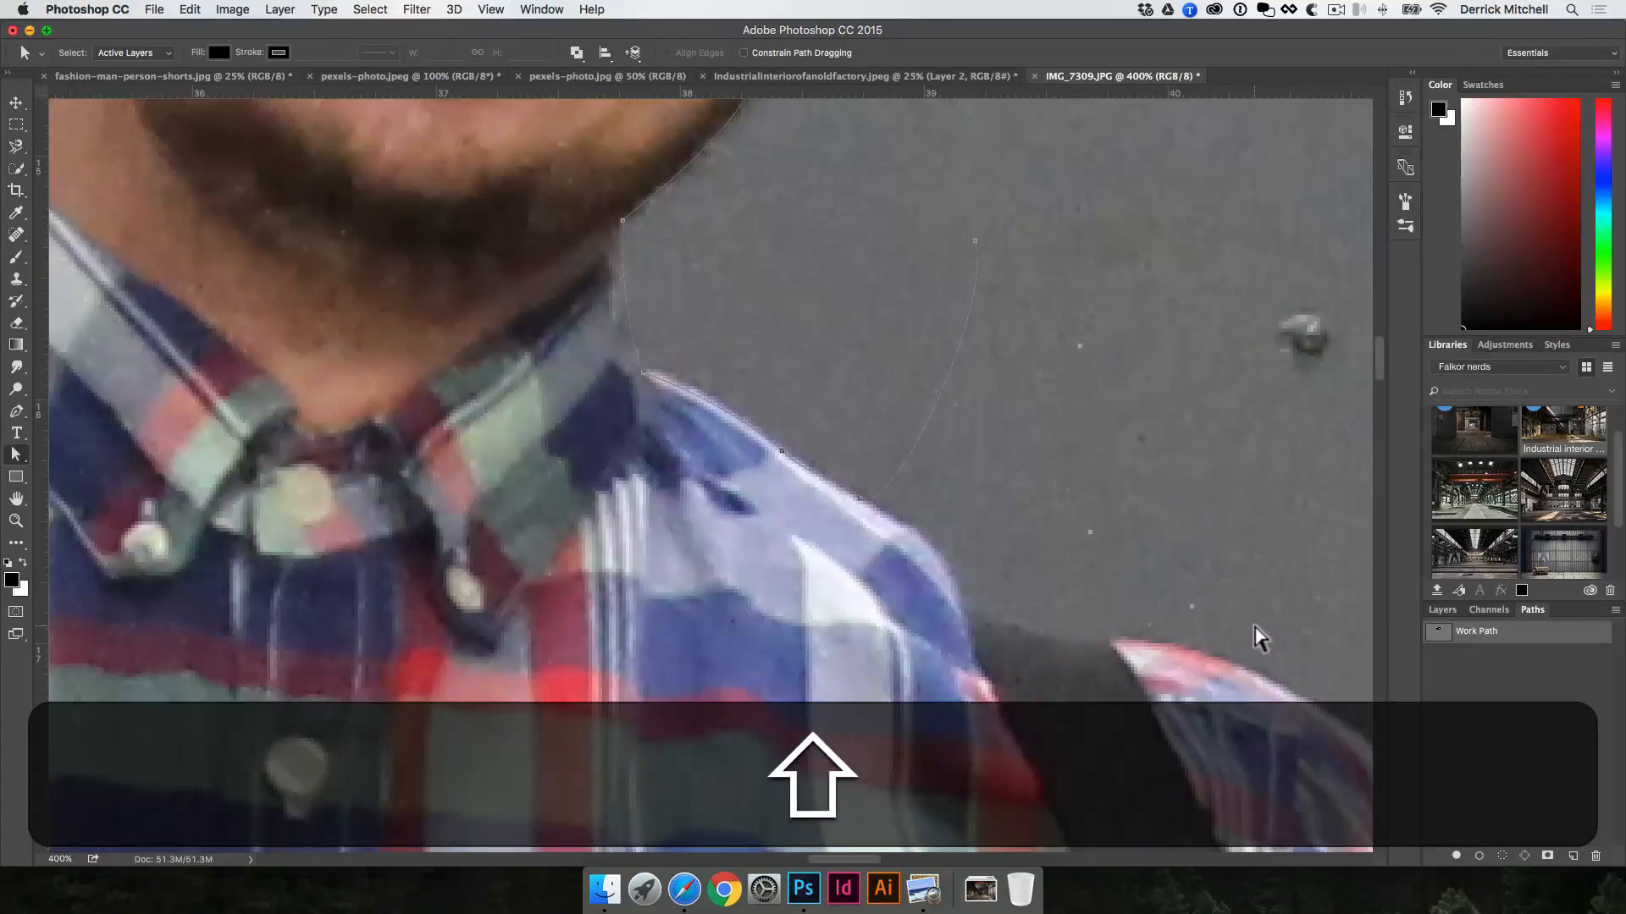
key("shift+BackSpace")
key("shift+BackSpace")
Step: Resume the Pen tool path at the shoulder and extend it along the shirt edge toward the suspender strap
key("shift+p")
scroll(1009, 265, "up", 20)
scroll(1008, 265, "left", 12)
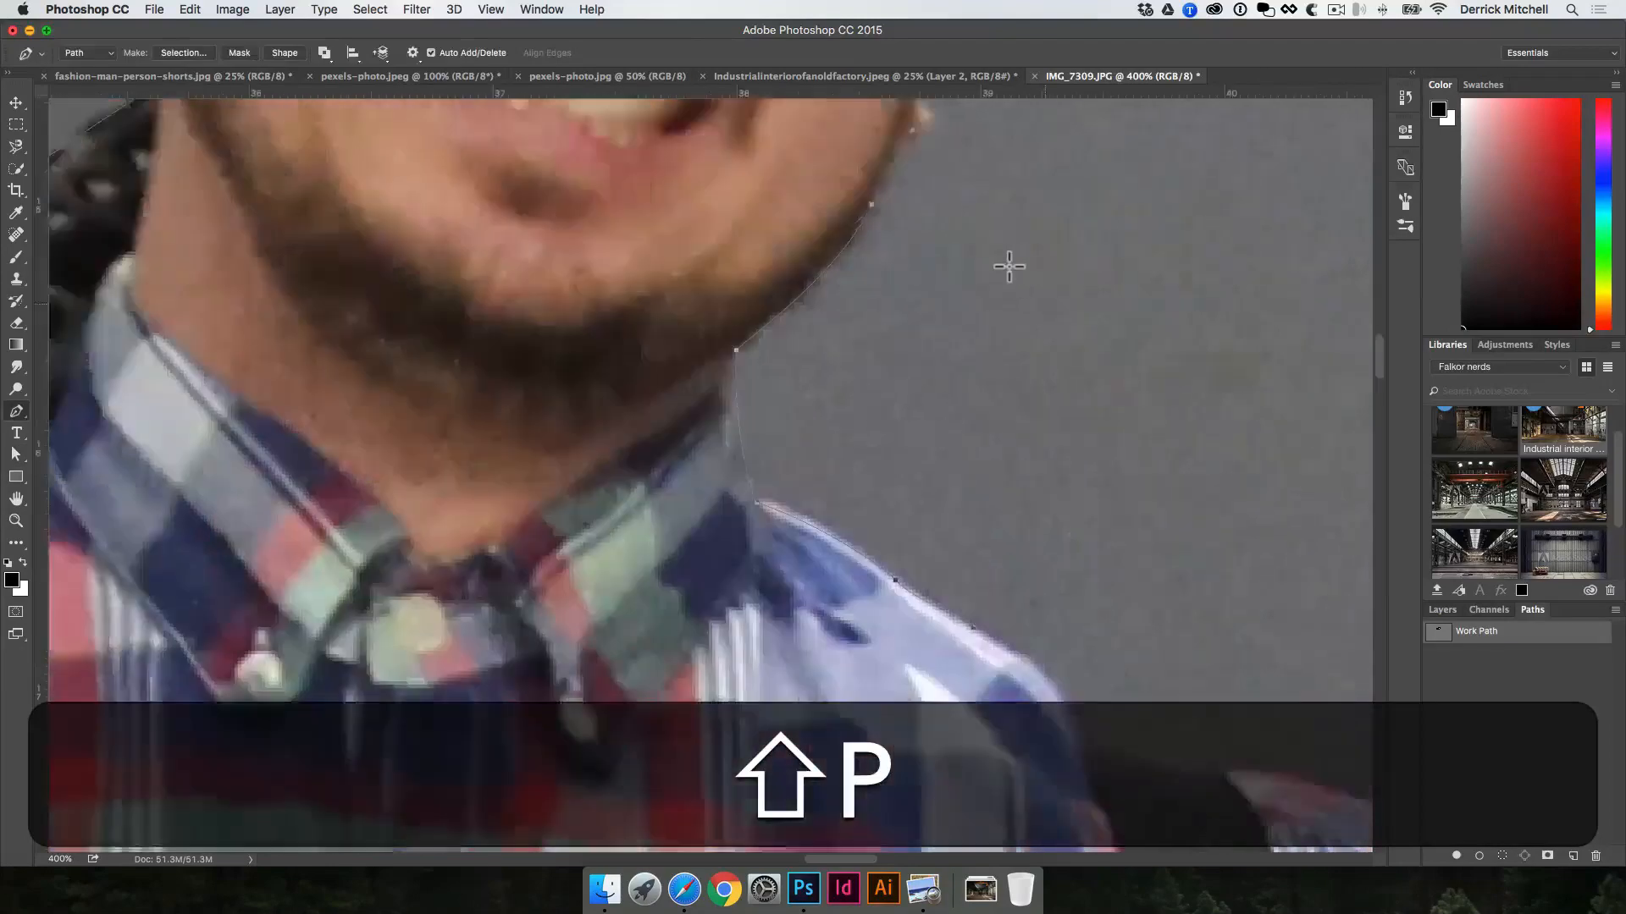
key("shift+space")
scroll(881, 480, "down", 15)
scroll(880, 480, "right", 12)
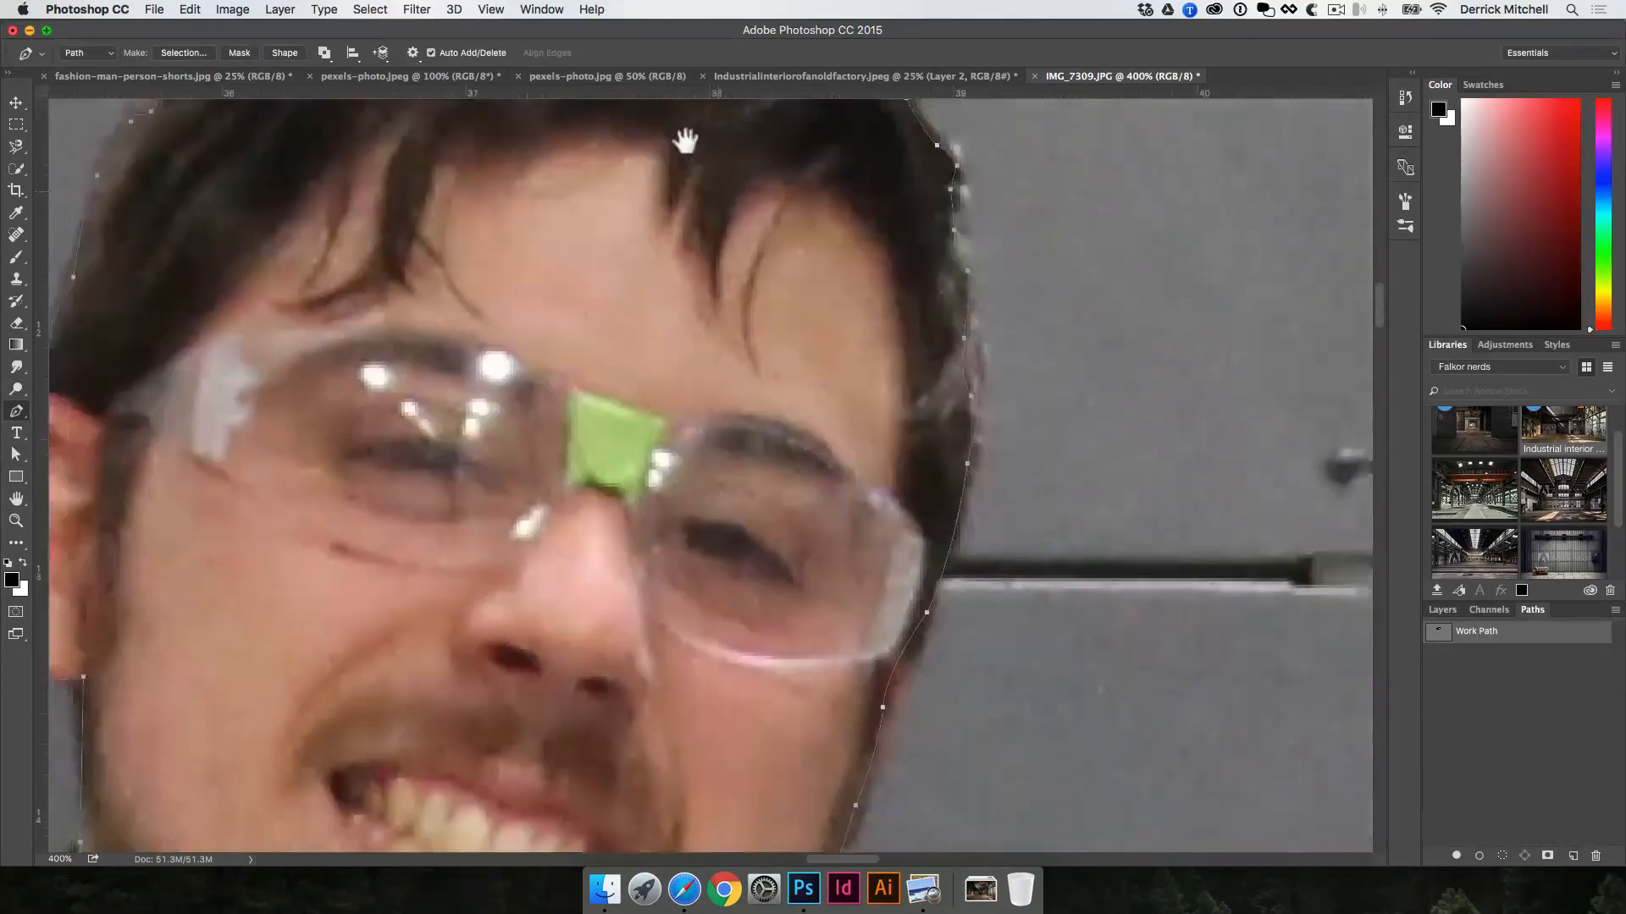
scroll(849, 367, "down", 6)
scroll(849, 367, "left", 3)
key("shift")
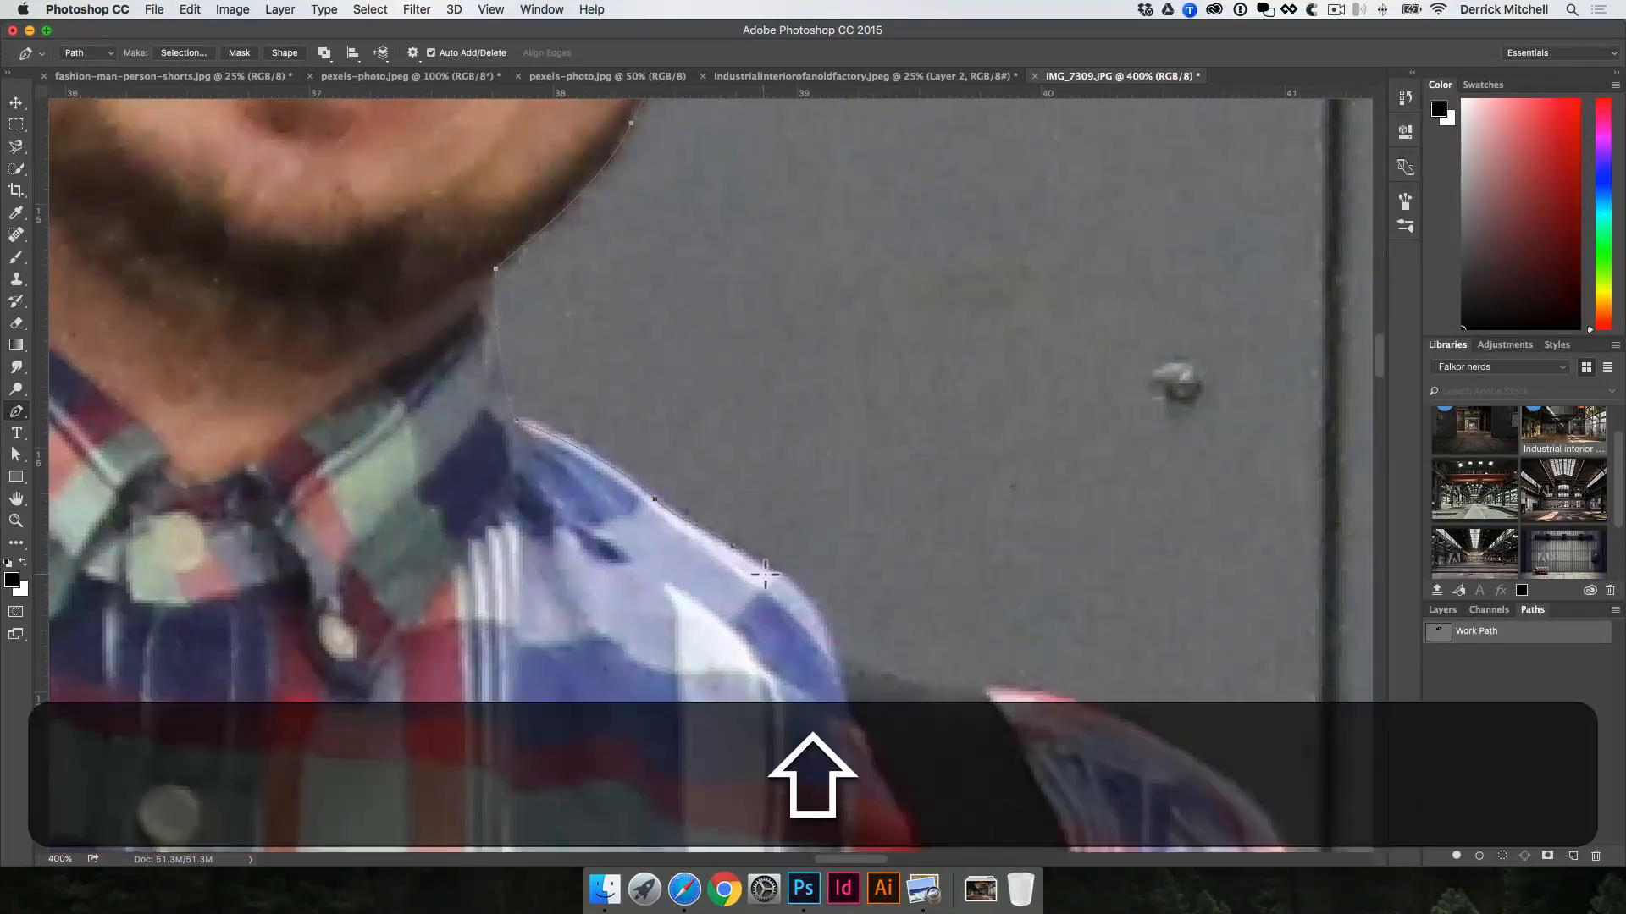
key("super")
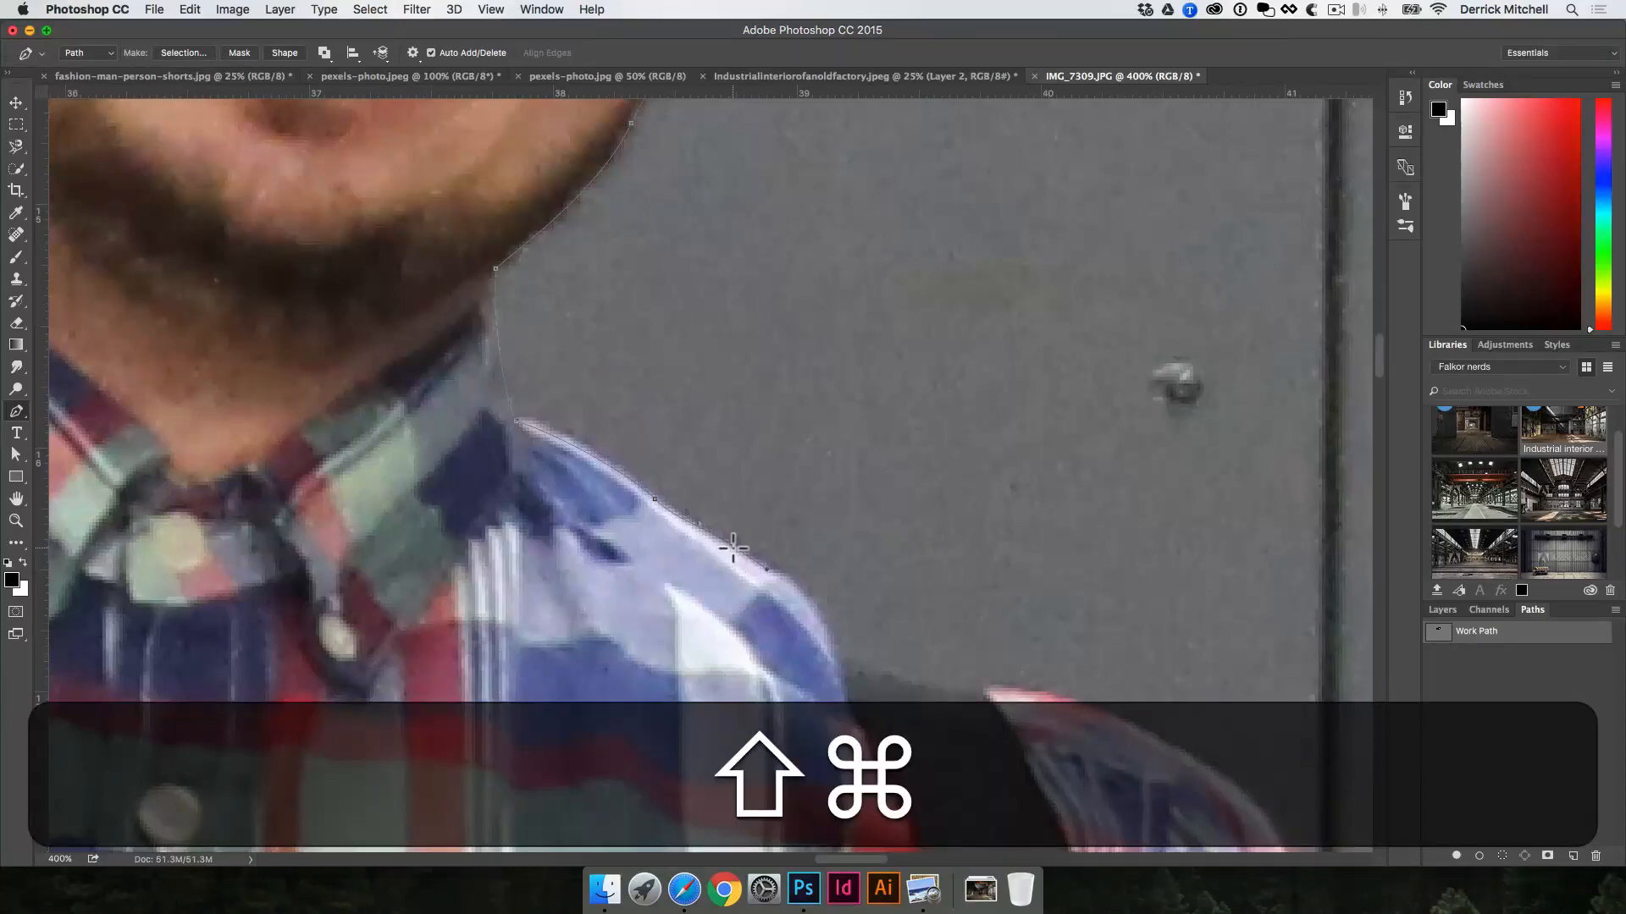
left_click_drag(767, 569, 803, 590)
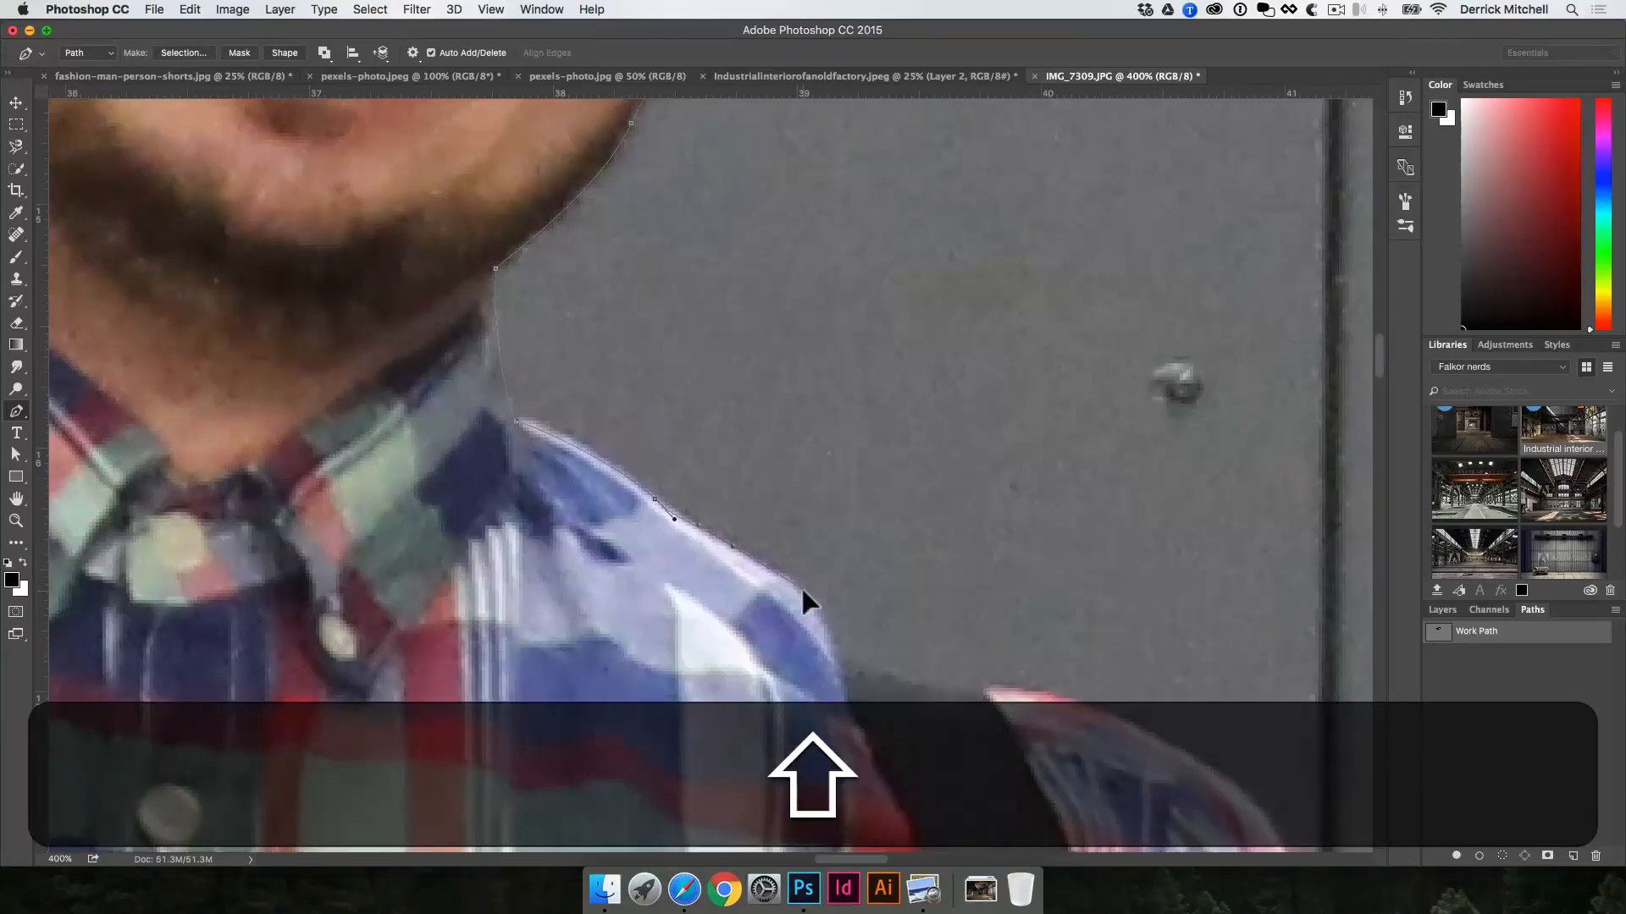
Step: Close the path with a rough outline running across the torso and around the raised arm and rifle stock
left_click(833, 636, "alt")
left_click(835, 635, "alt")
left_click(836, 633, "alt")
left_click(836, 633, "alt")
left_click_drag(767, 674, 826, 470)
left_click_drag(718, 576, 726, 556)
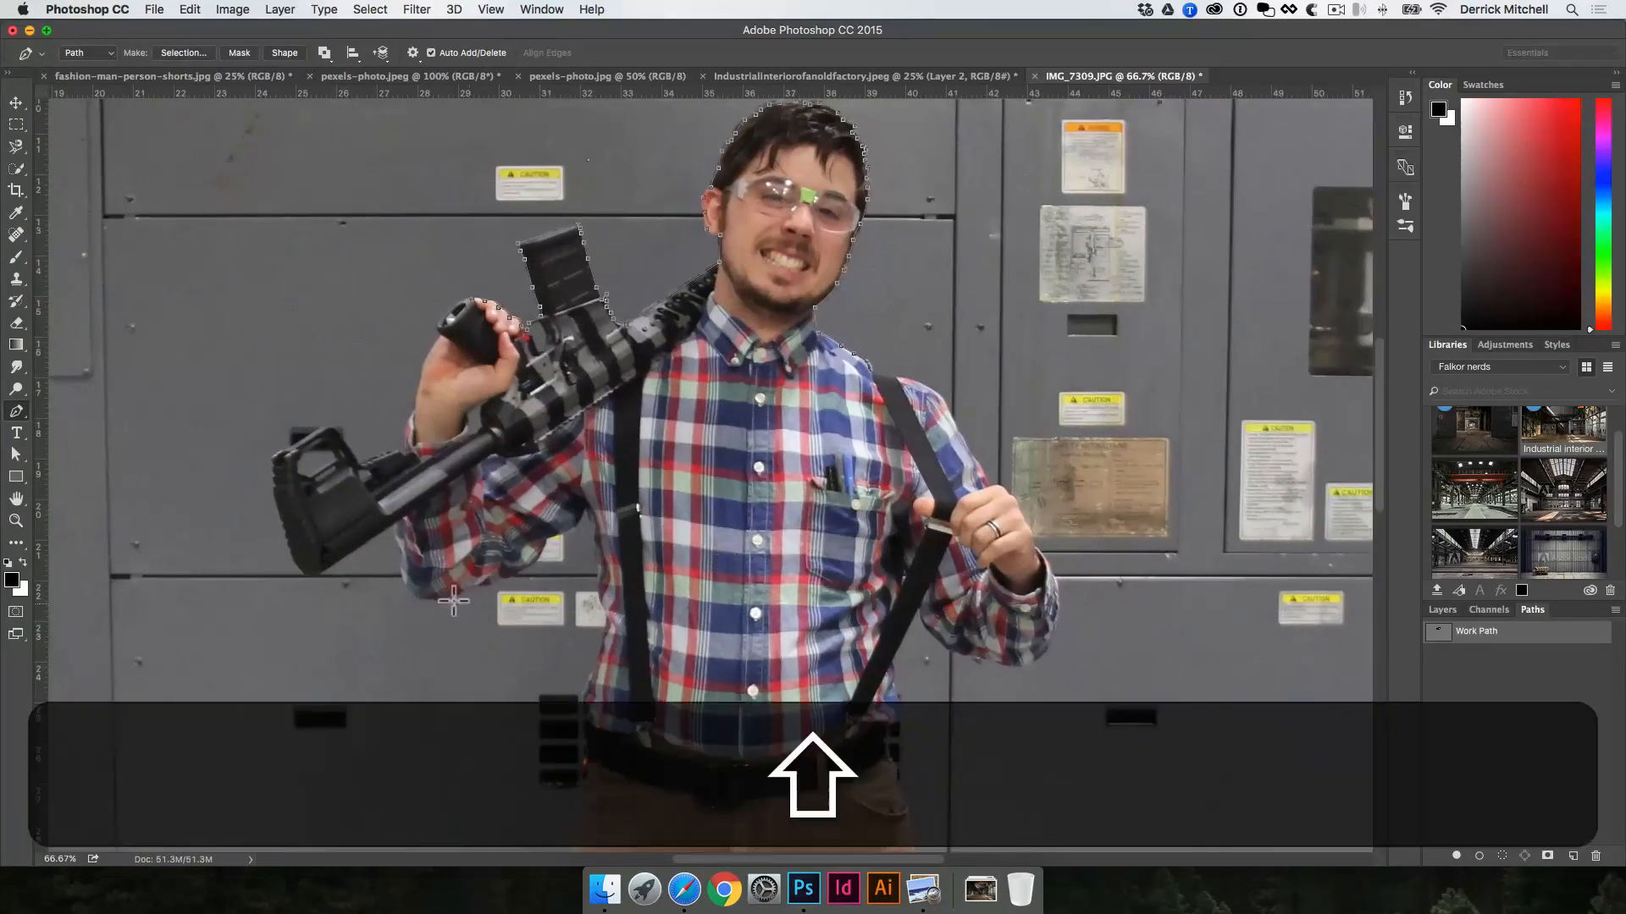
left_click(239, 574)
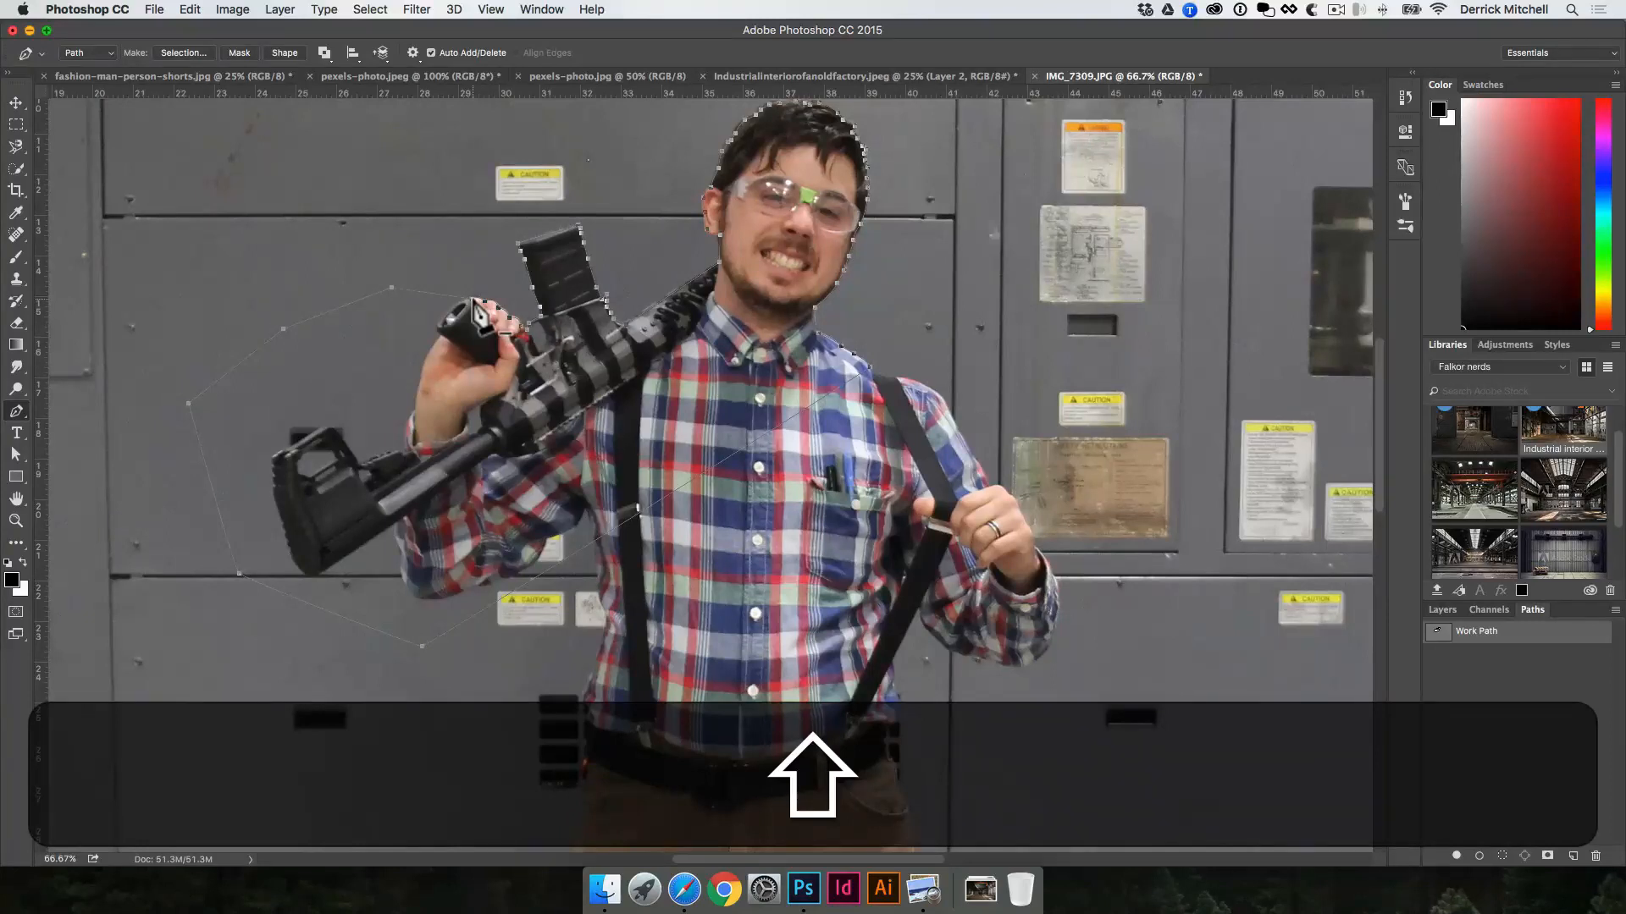
Step: Convert the path into a new anti-aliased selection with a 0-pixel feather radius, and deselect it
right_click(688, 401)
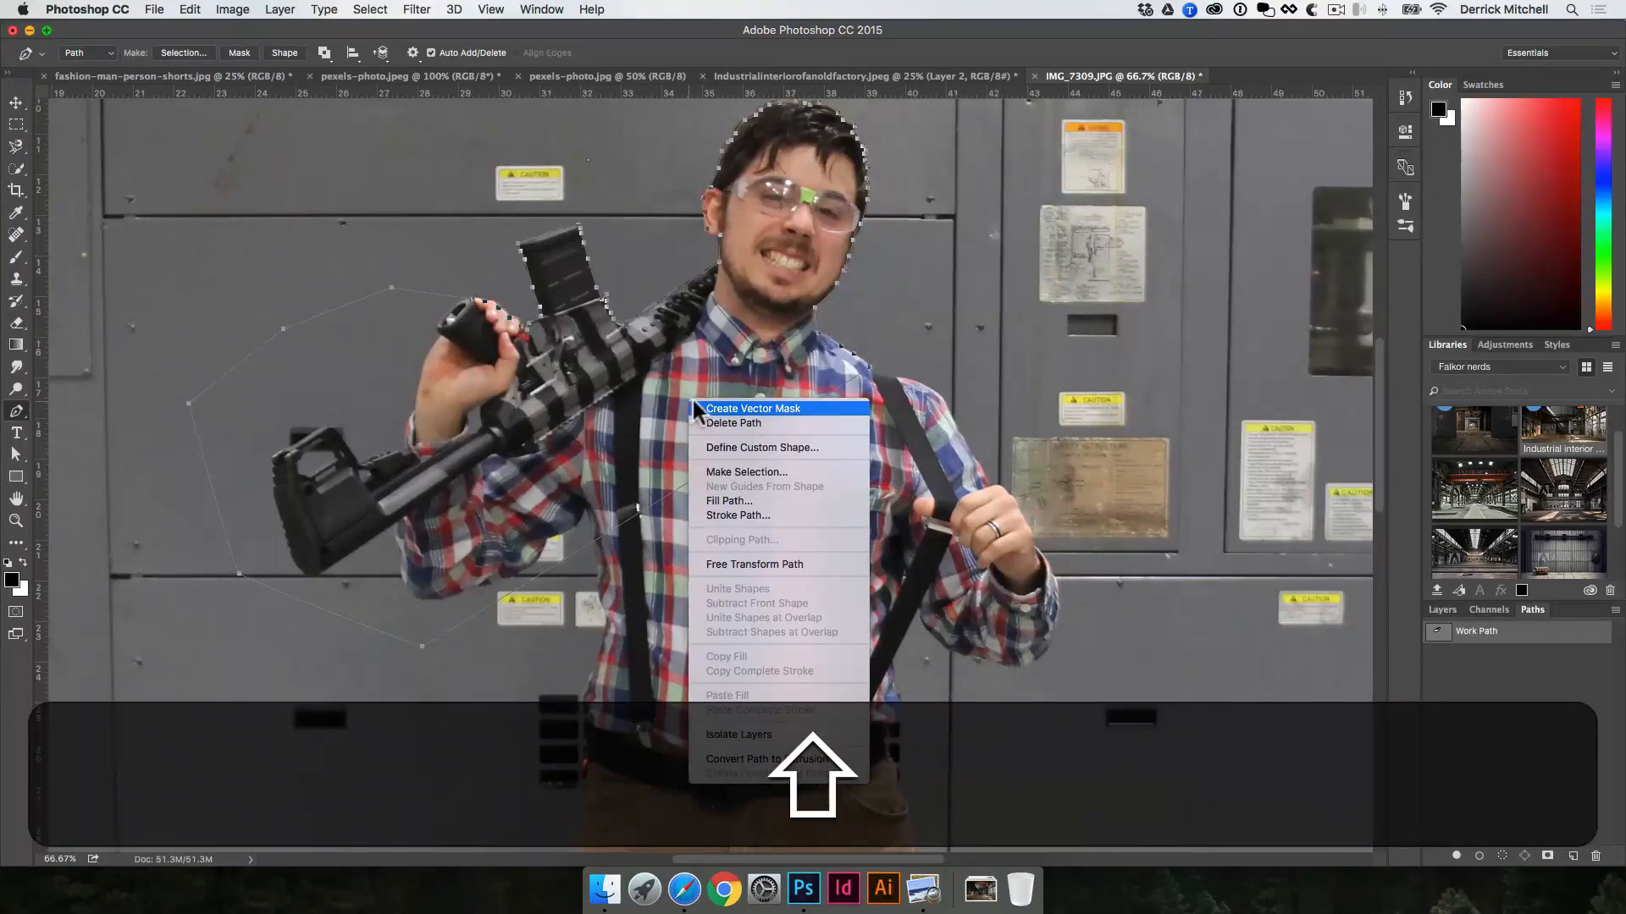
left_click(744, 471)
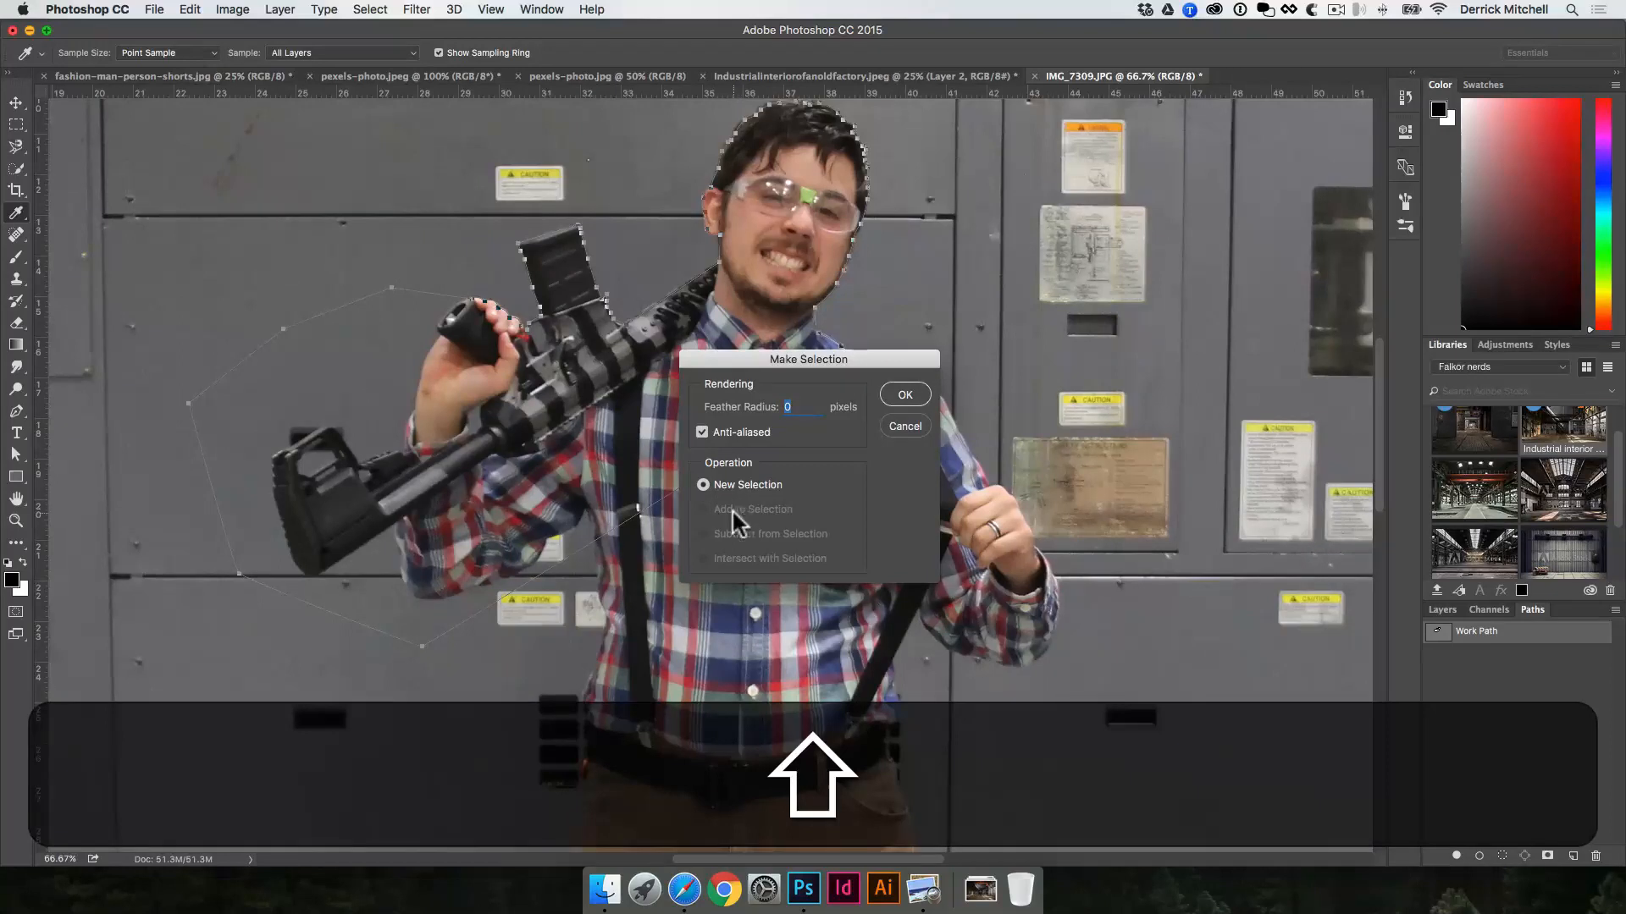
left_click(905, 395)
key("shift+super+d")
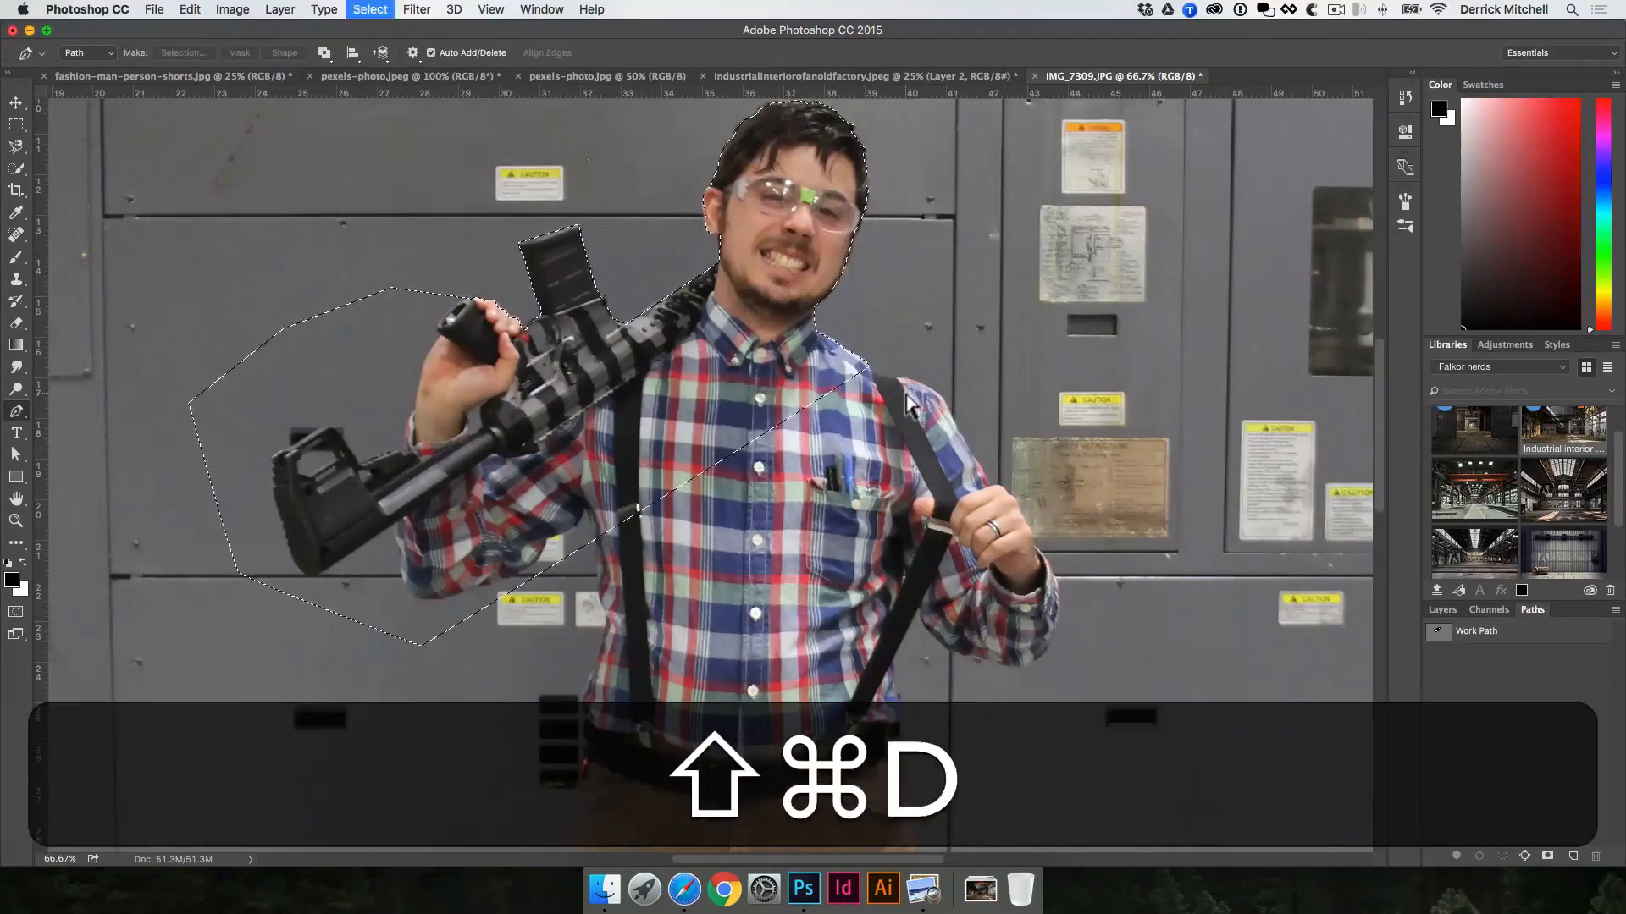
Step: Load the Work Path as a selection and copy the selected area of the photo to its own layer
left_click(1437, 631)
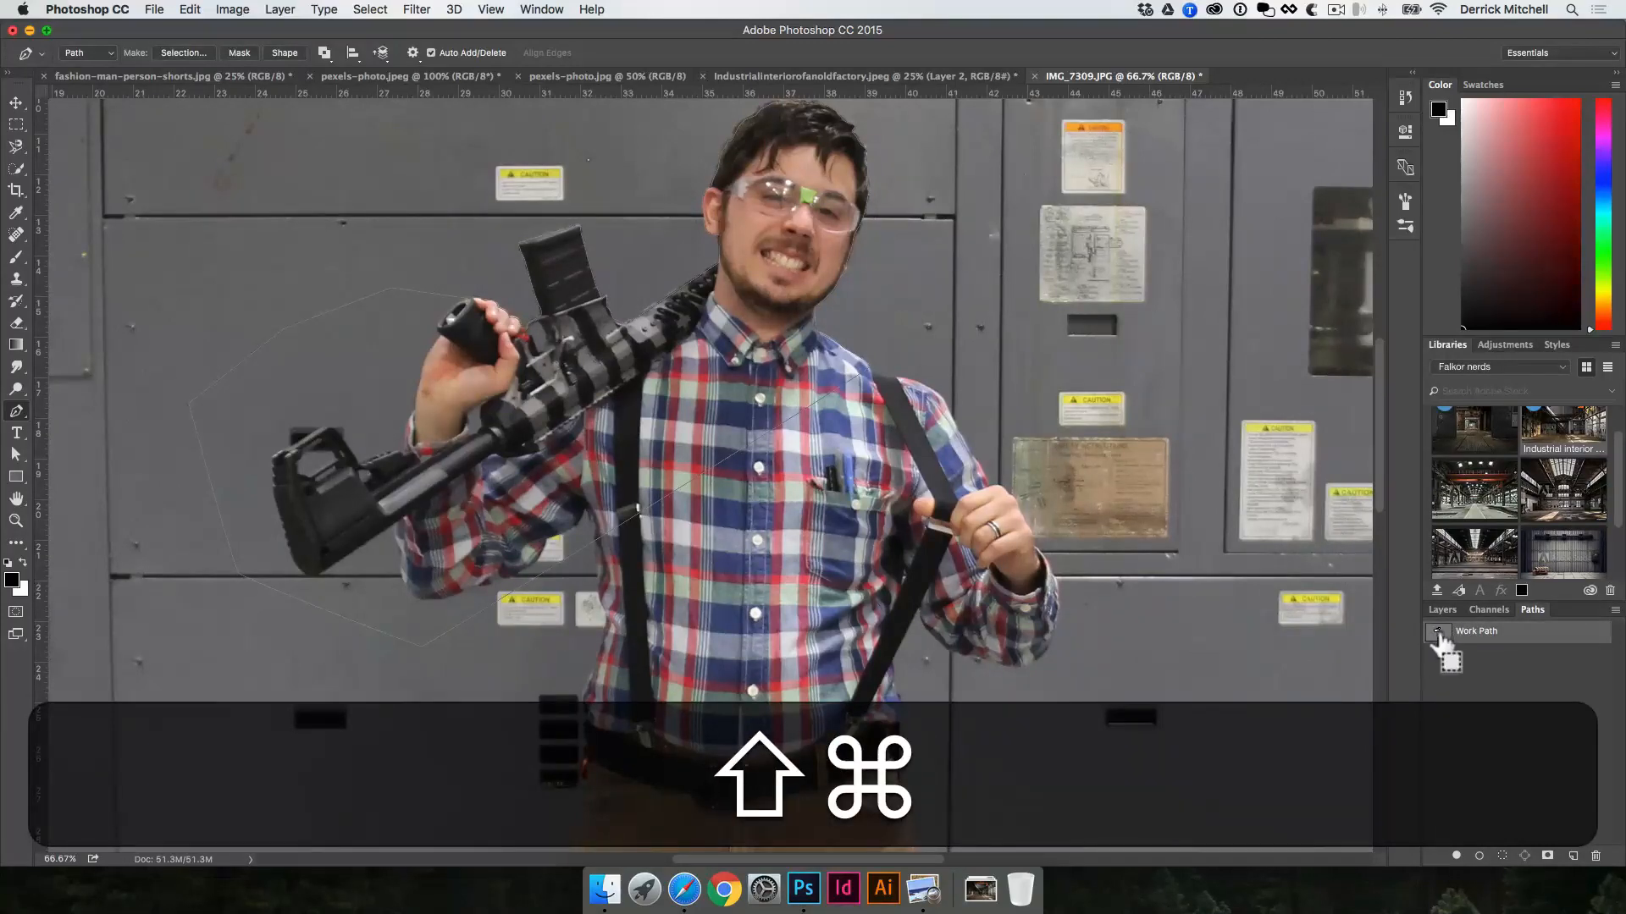
left_click(1437, 633, "shift+super")
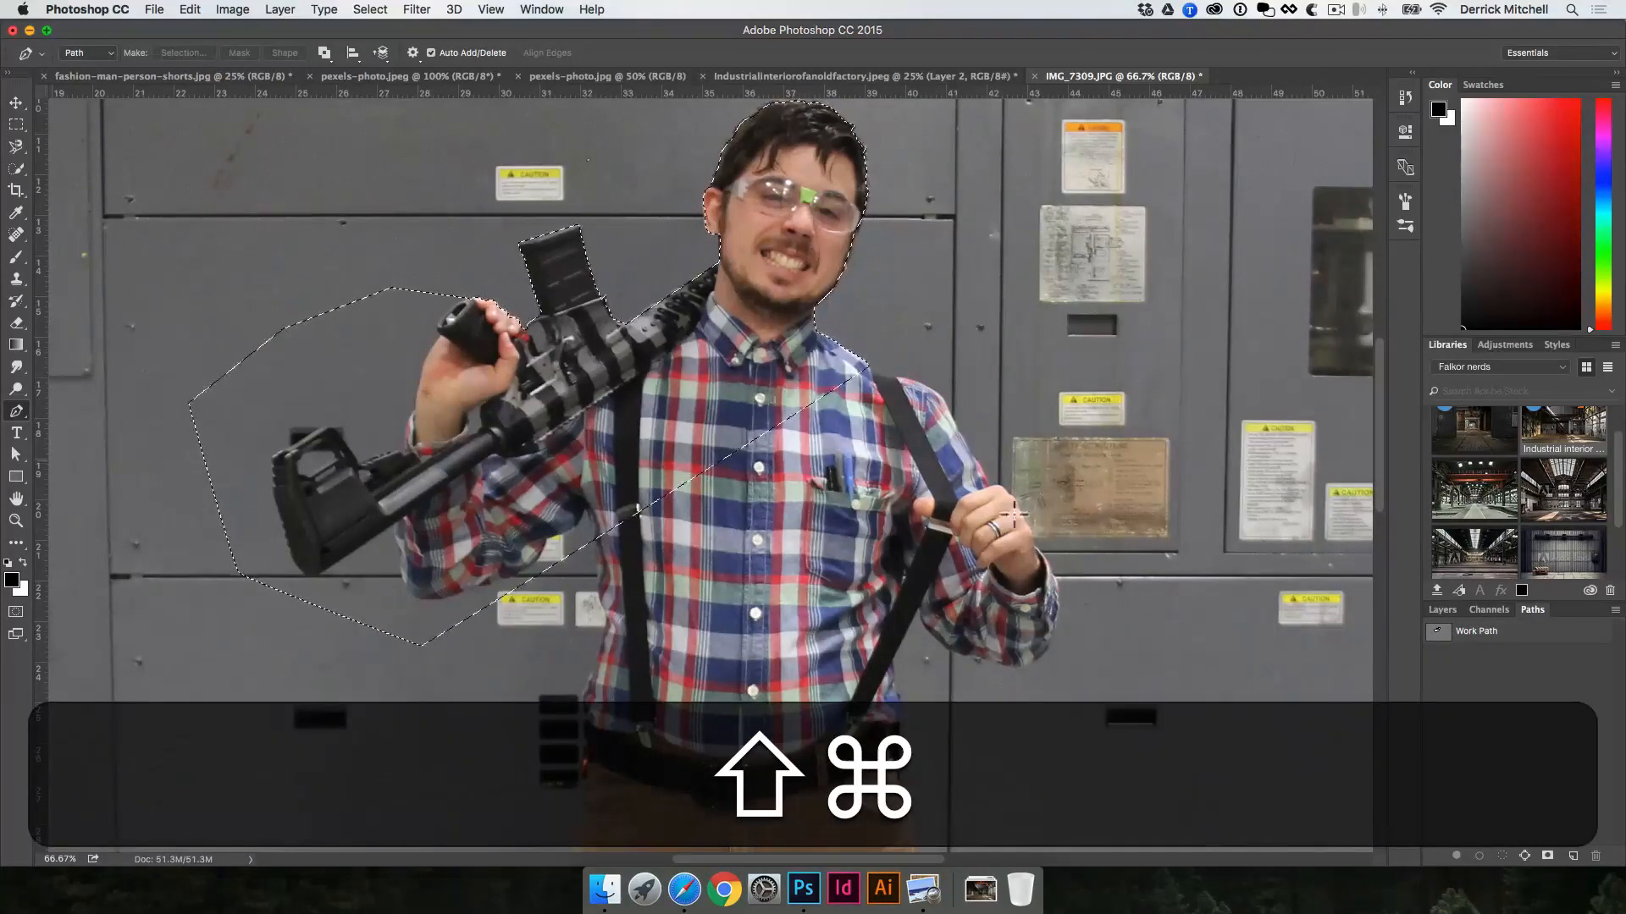
left_click(1438, 610)
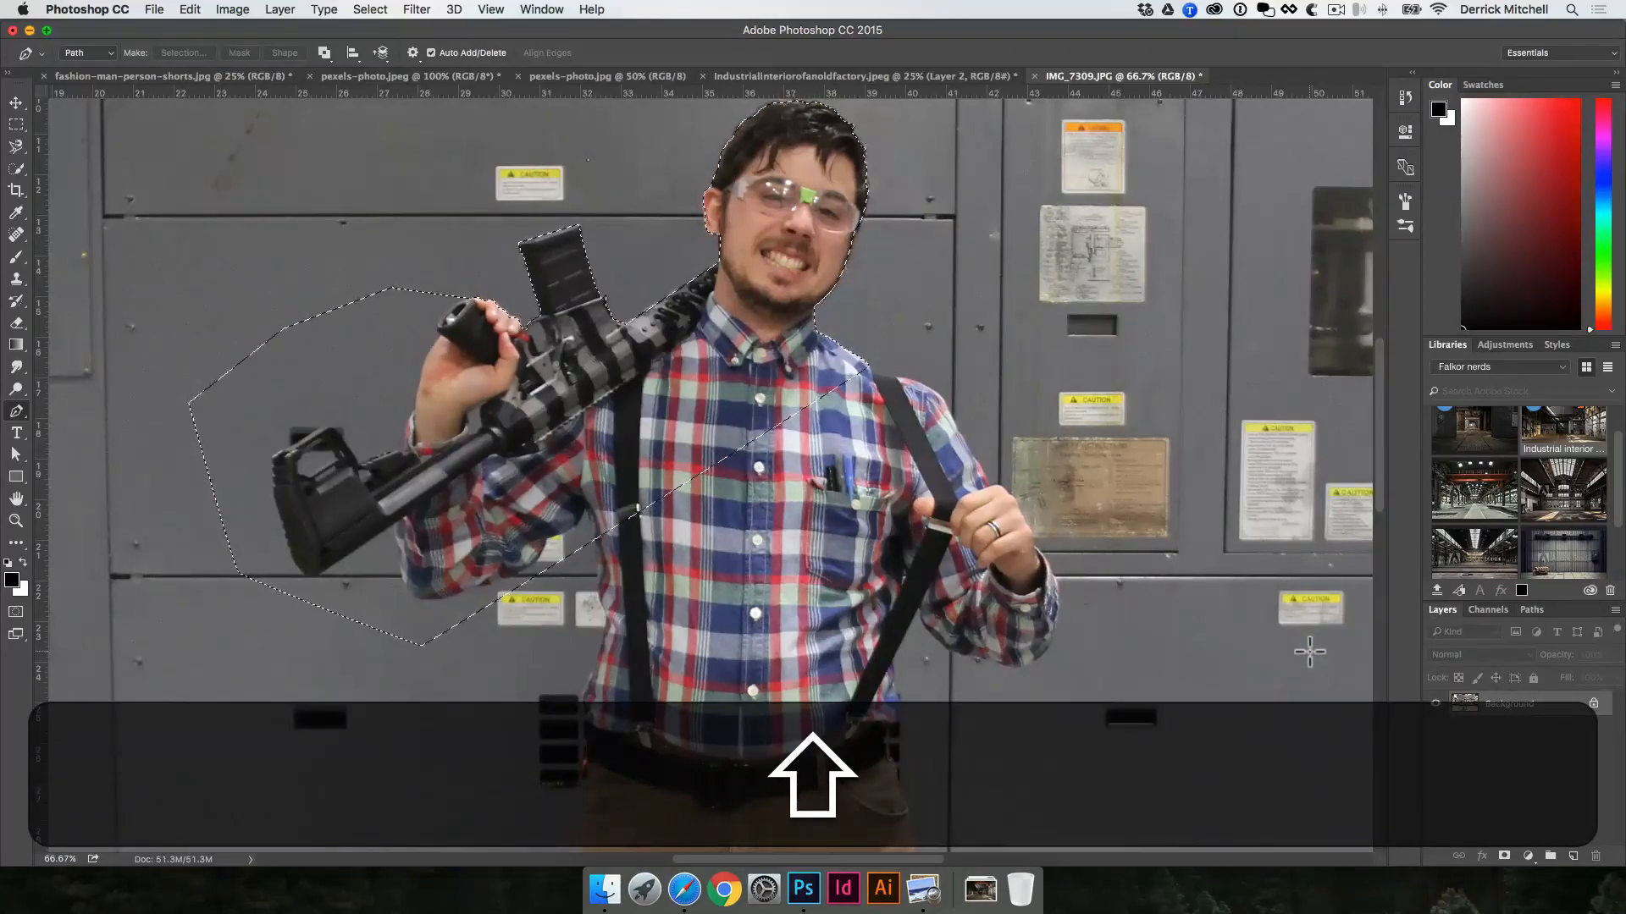
key("shift+super+v")
Step: Move the cut-out layer from IMG_7309.JPG into the fashion-man-person-shorts.jpg document
left_click_drag(777, 266, 1031, 268)
left_click(902, 78)
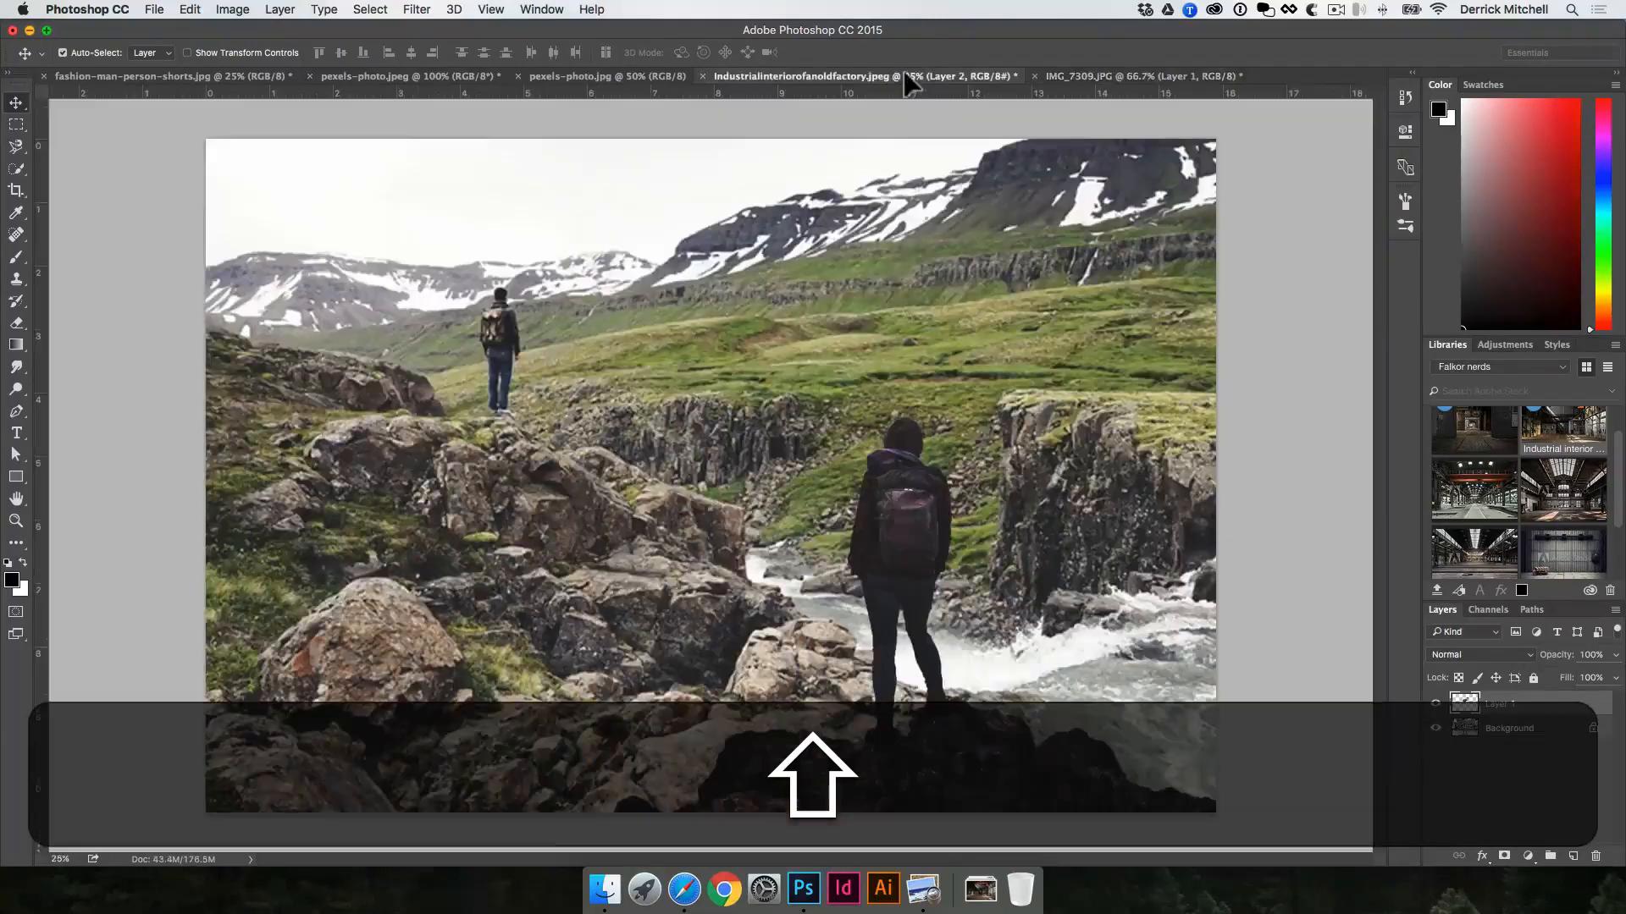
left_click(418, 77)
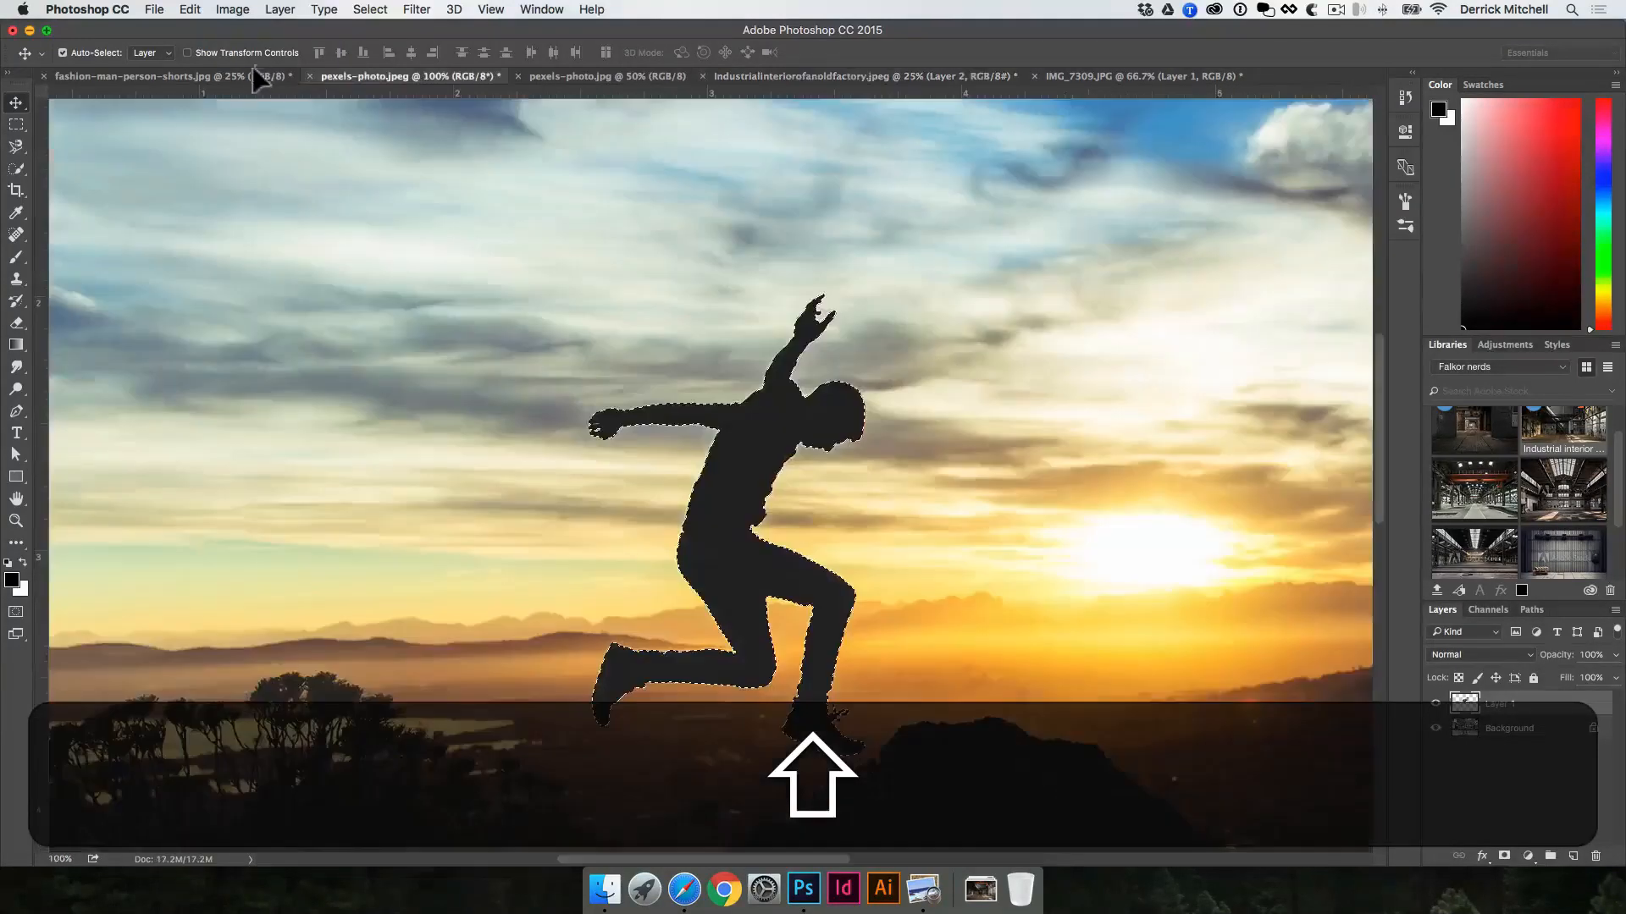
left_click_drag(243, 79, 999, 306)
Step: Enlarge the cutout with Free Transform and place it beside the standing model, overlapping his legs
key("super+t")
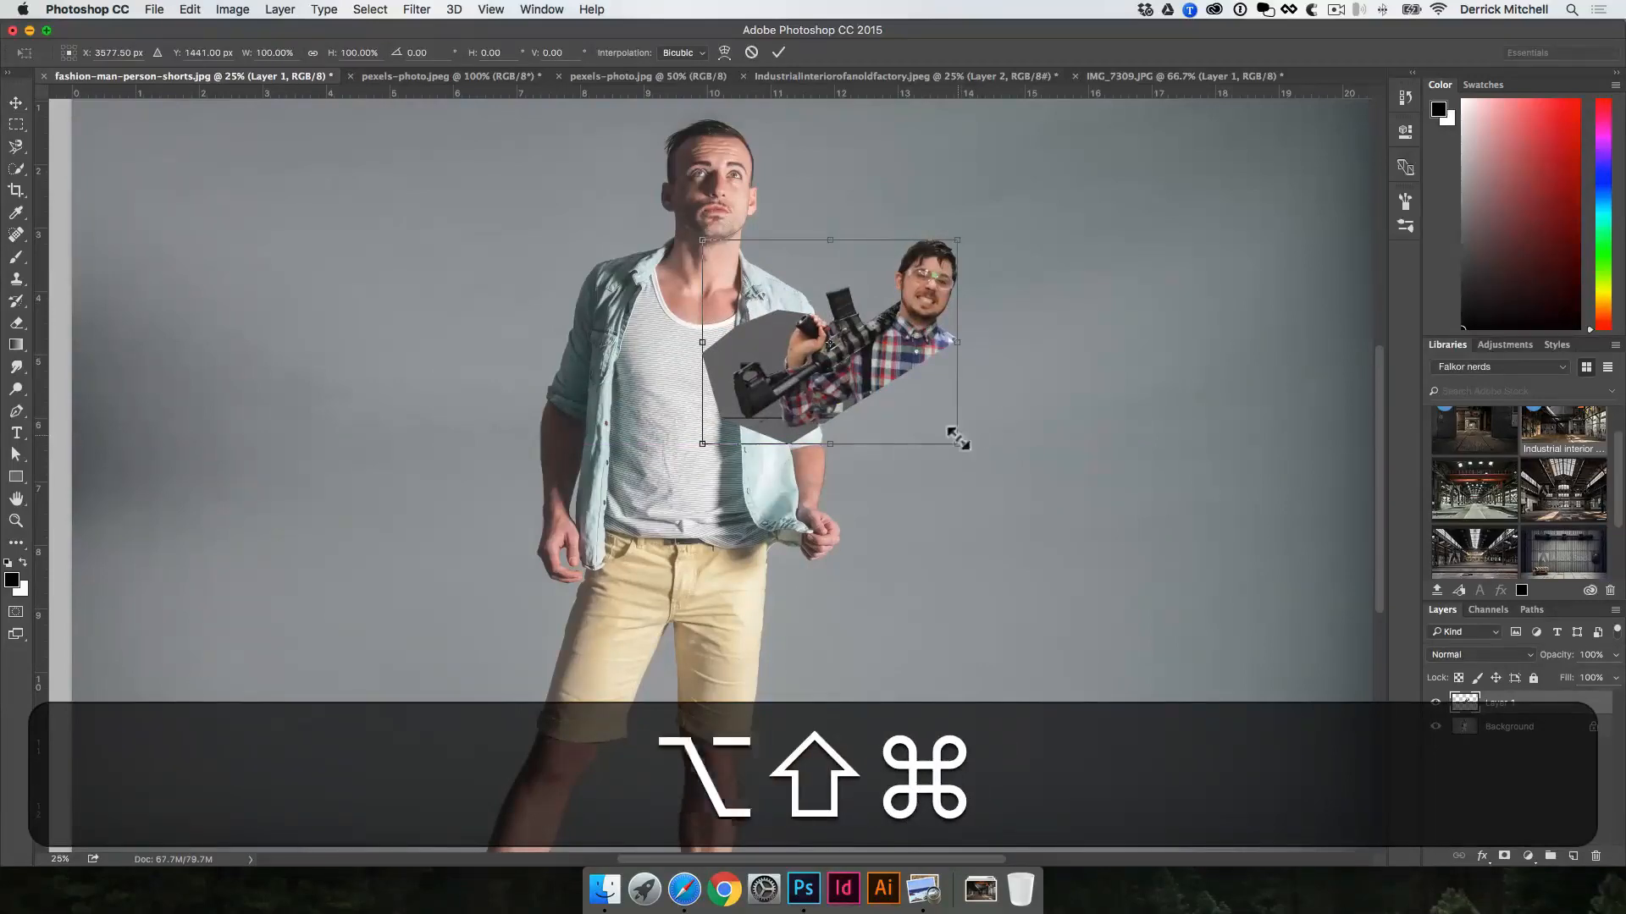
left_click_drag(961, 438, 1179, 637)
left_click_drag(992, 298, 1114, 424)
key("Return")
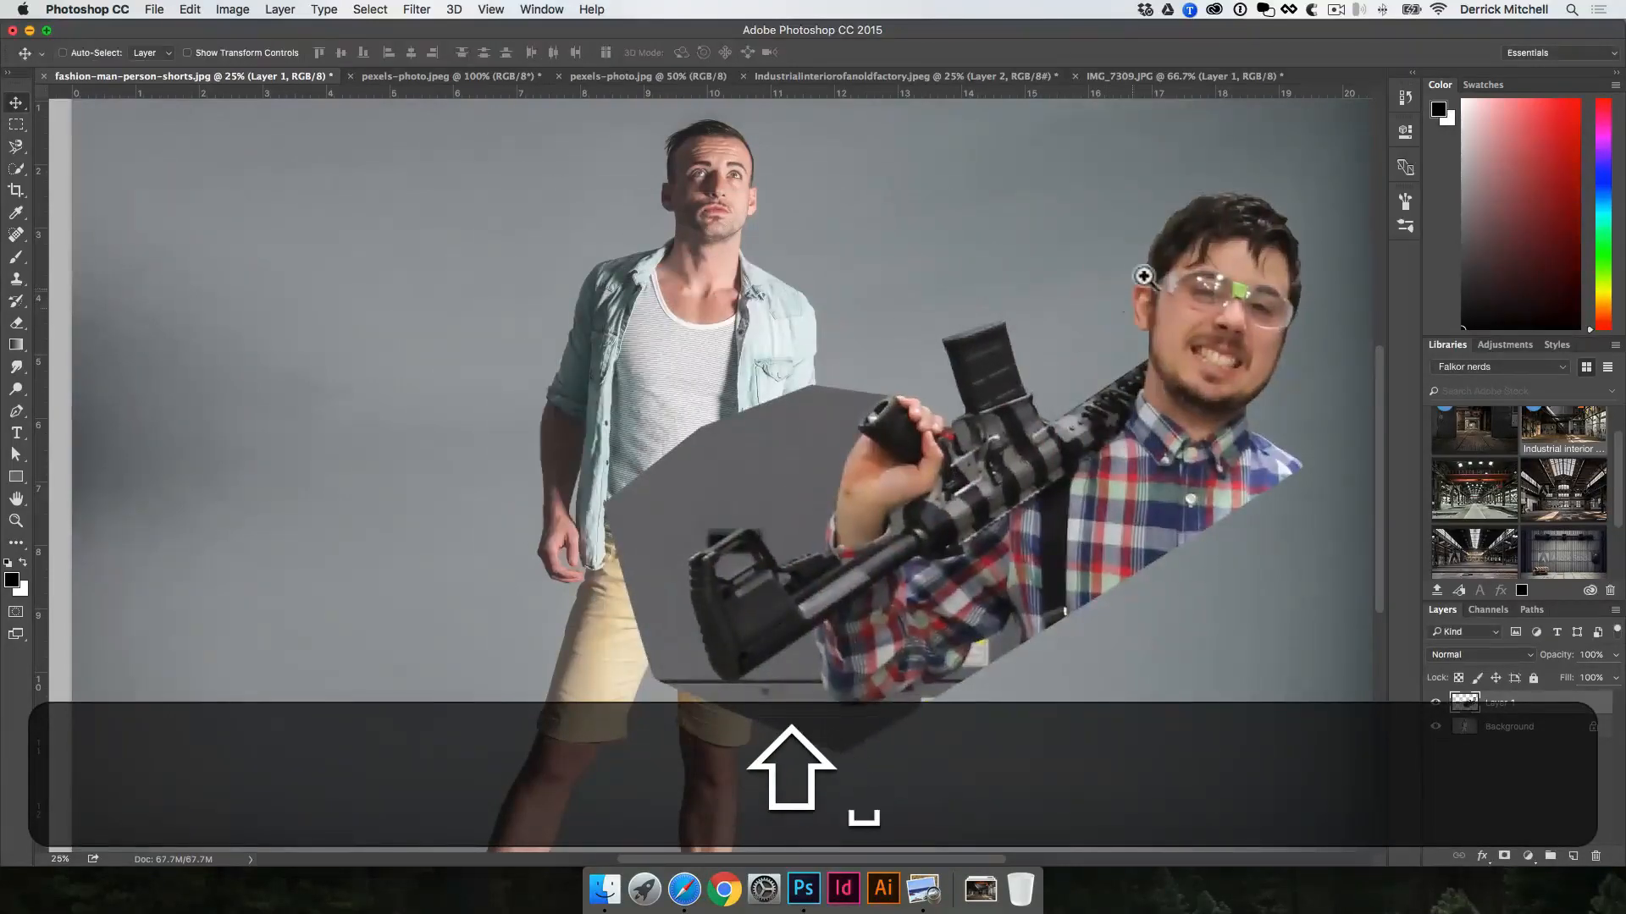
Step: Examine the cutout's edges around the hair and face up close
left_click(1174, 257, "super")
left_click(1236, 284, "super")
left_click(1280, 276, "super")
left_click(1281, 277, "super")
left_click_drag(1282, 277, 794, 377)
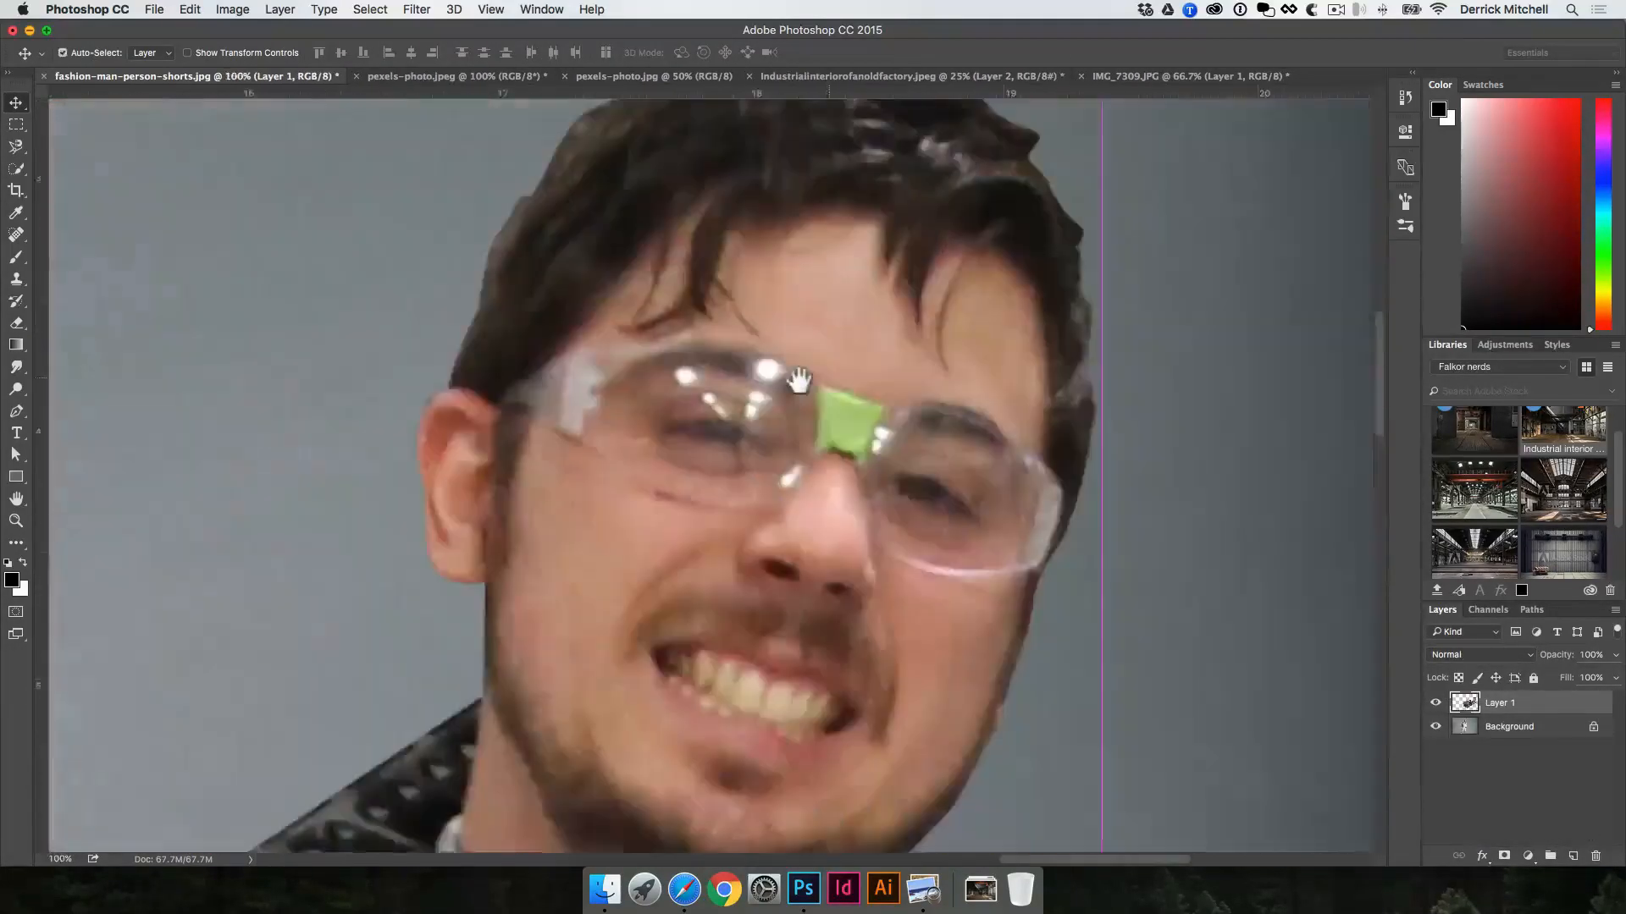
left_click(834, 330, "alt+super")
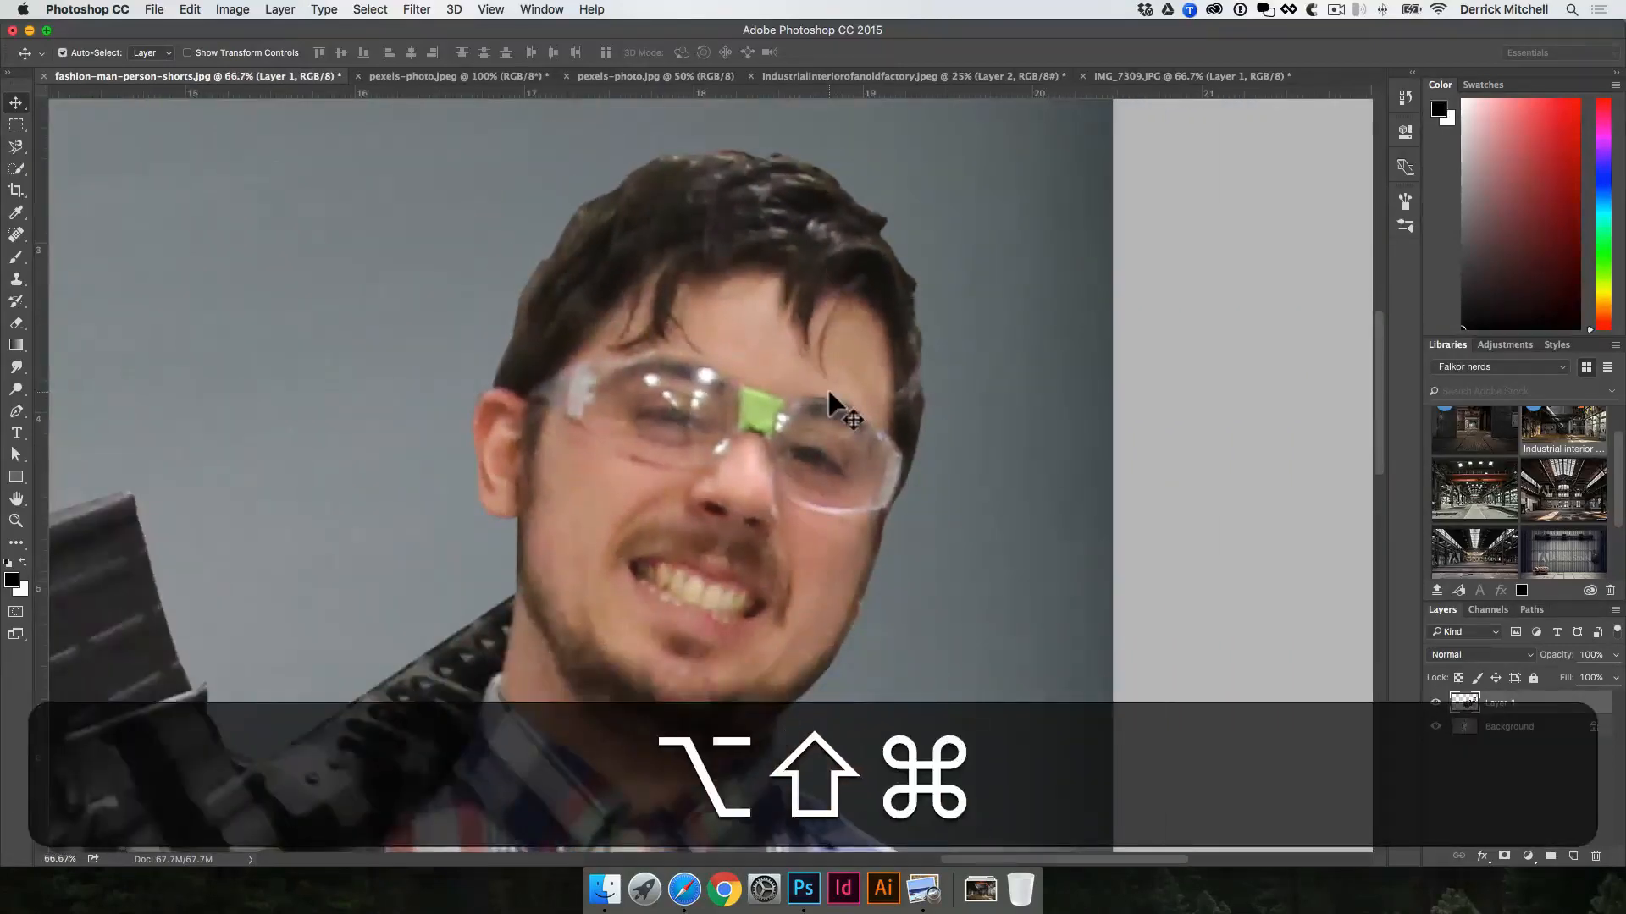
Step: Switch to Finder and preview the full-body cutout IMG_7309.png
key("alt+shift+super+e")
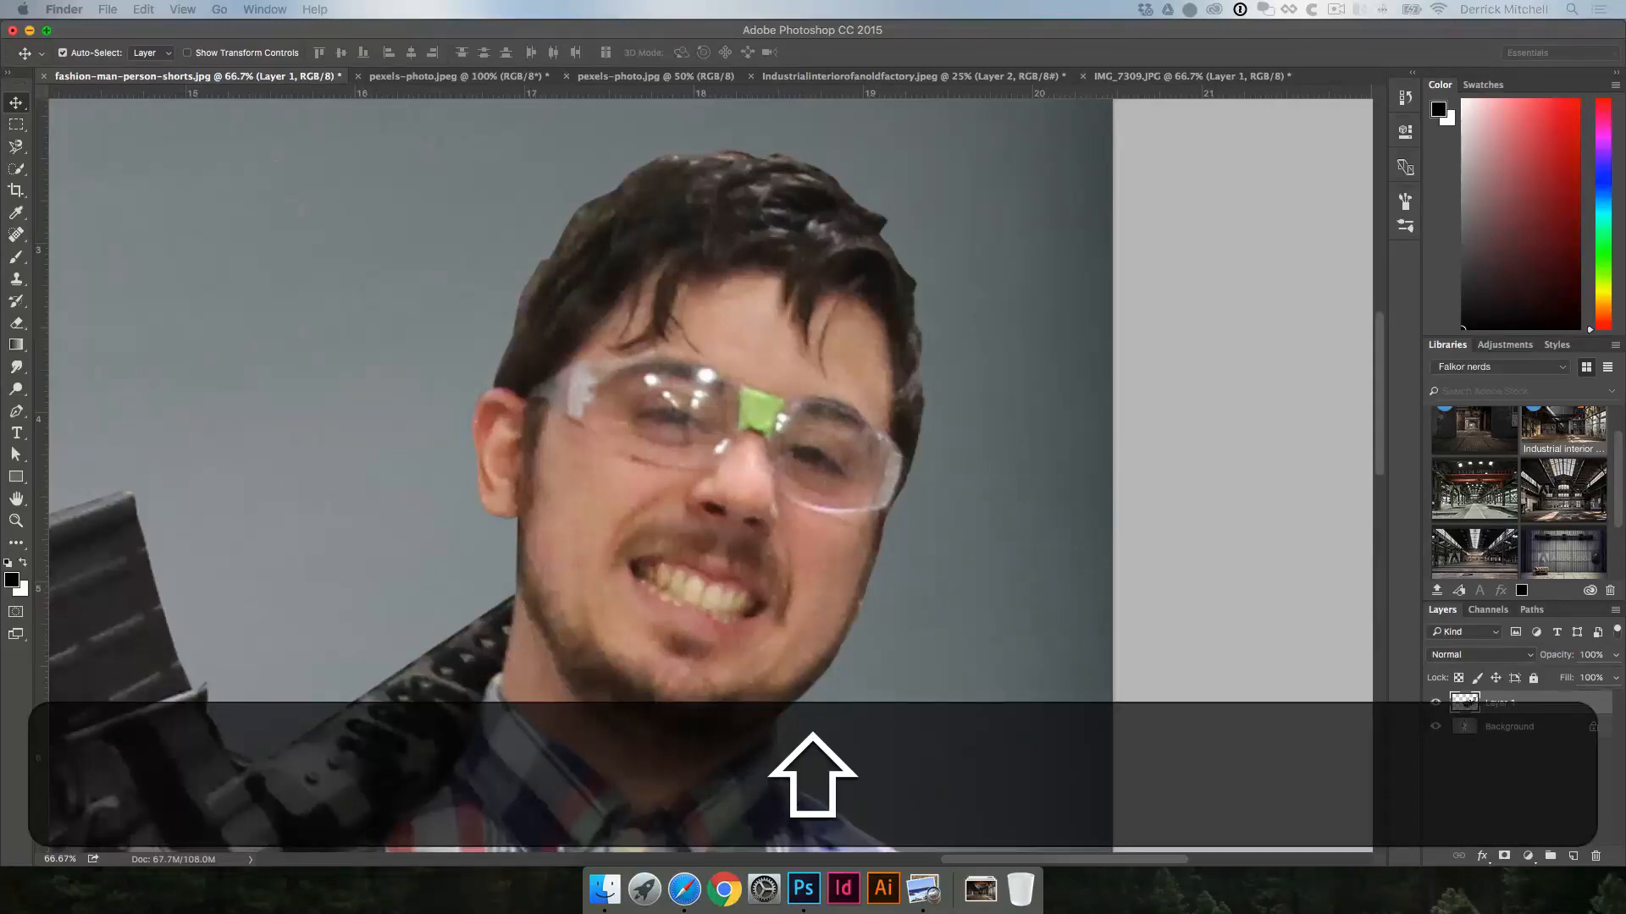
key("shift+space")
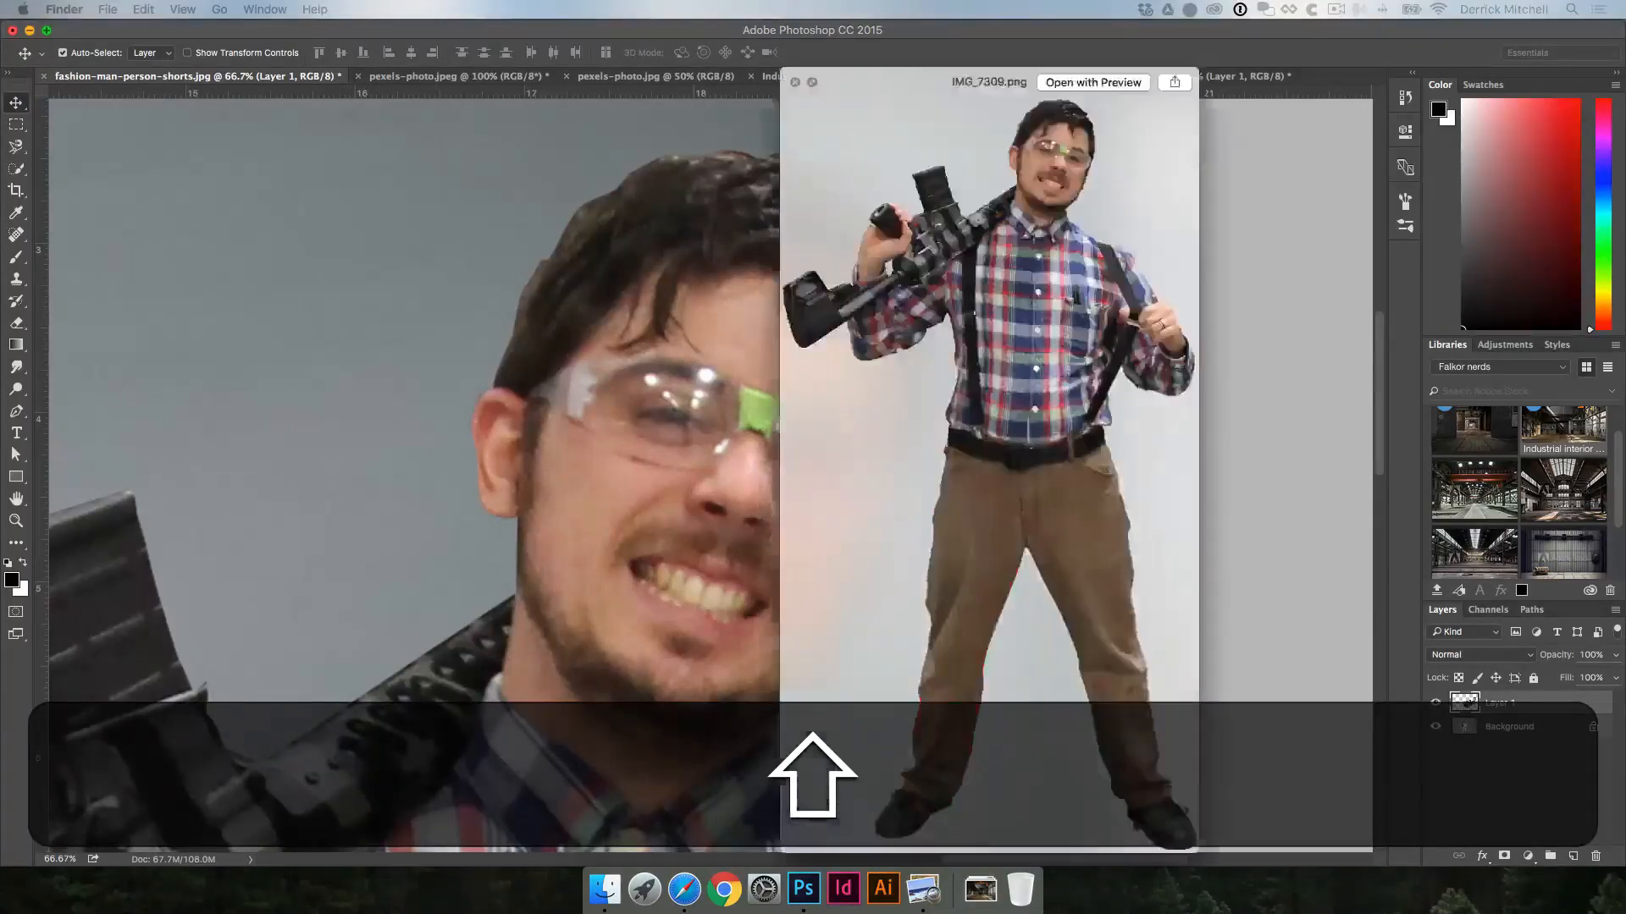
key("space")
key("shift+space")
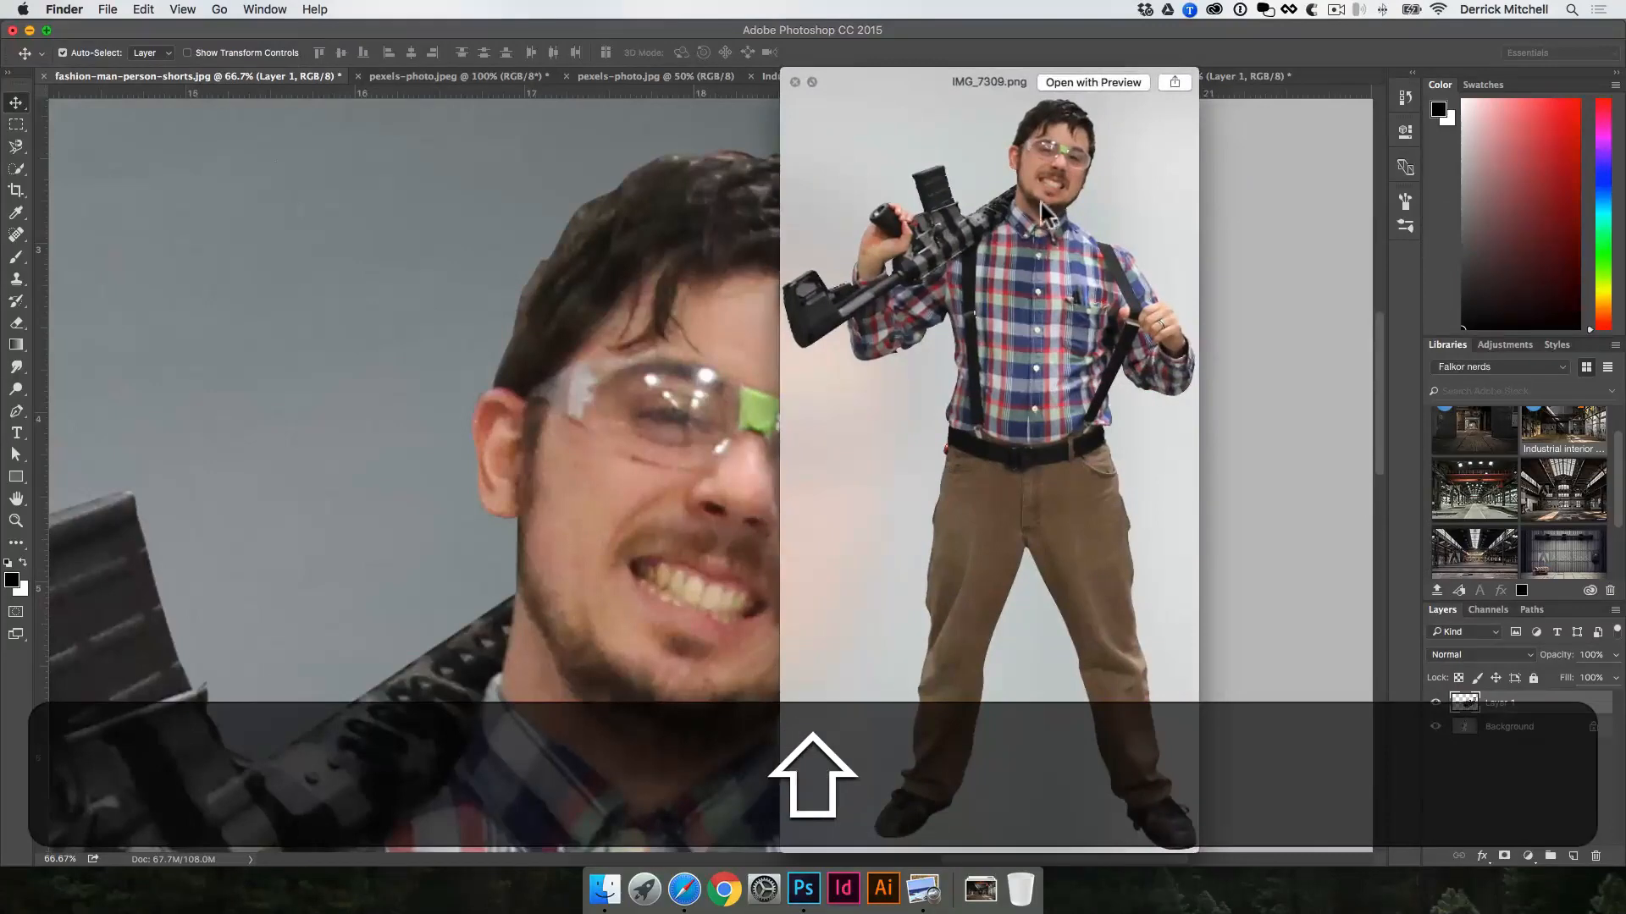
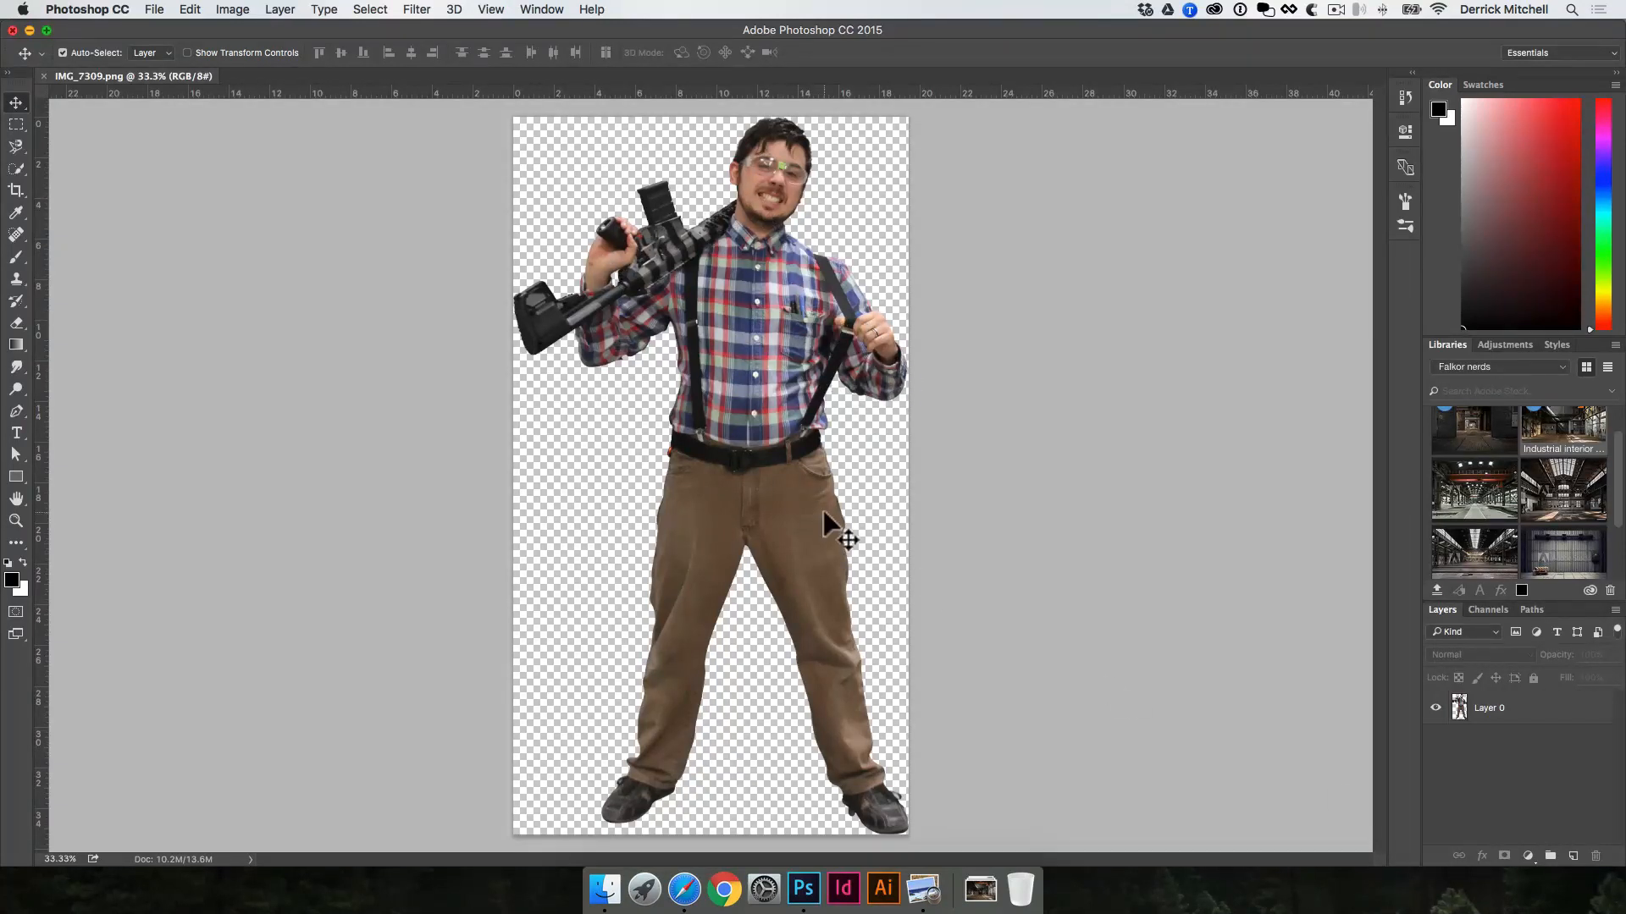
Step: Outline the leftover background inside the trigger guard with a closed Pen tool path
key("space")
left_click(610, 354)
key("super+space")
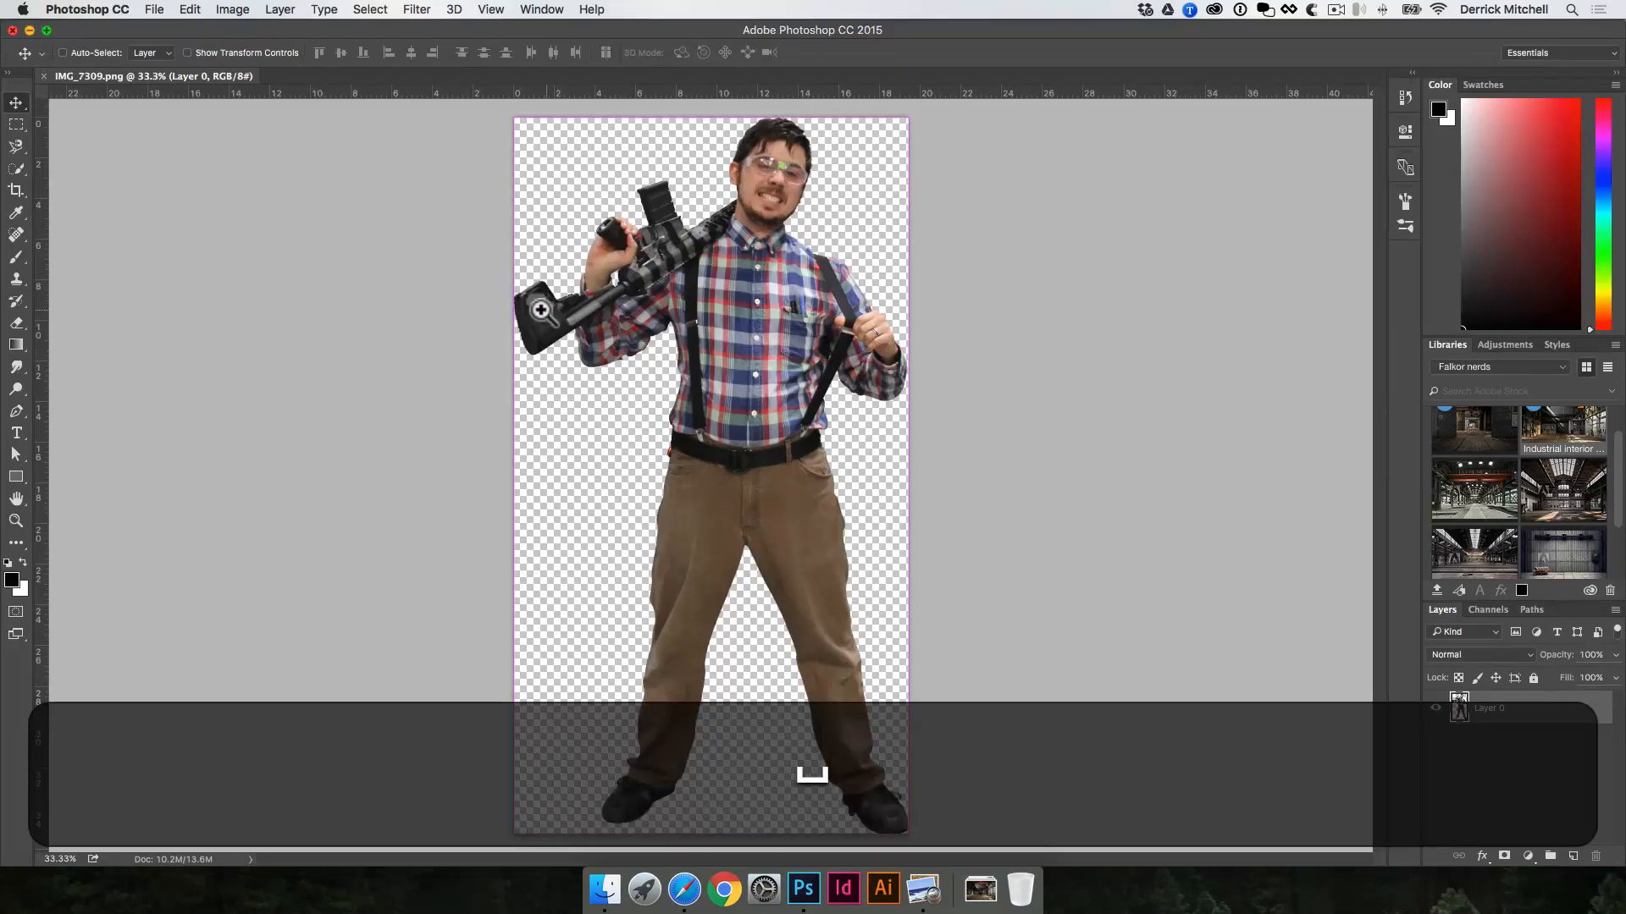
left_click(659, 246, "super")
left_click(659, 246, "super")
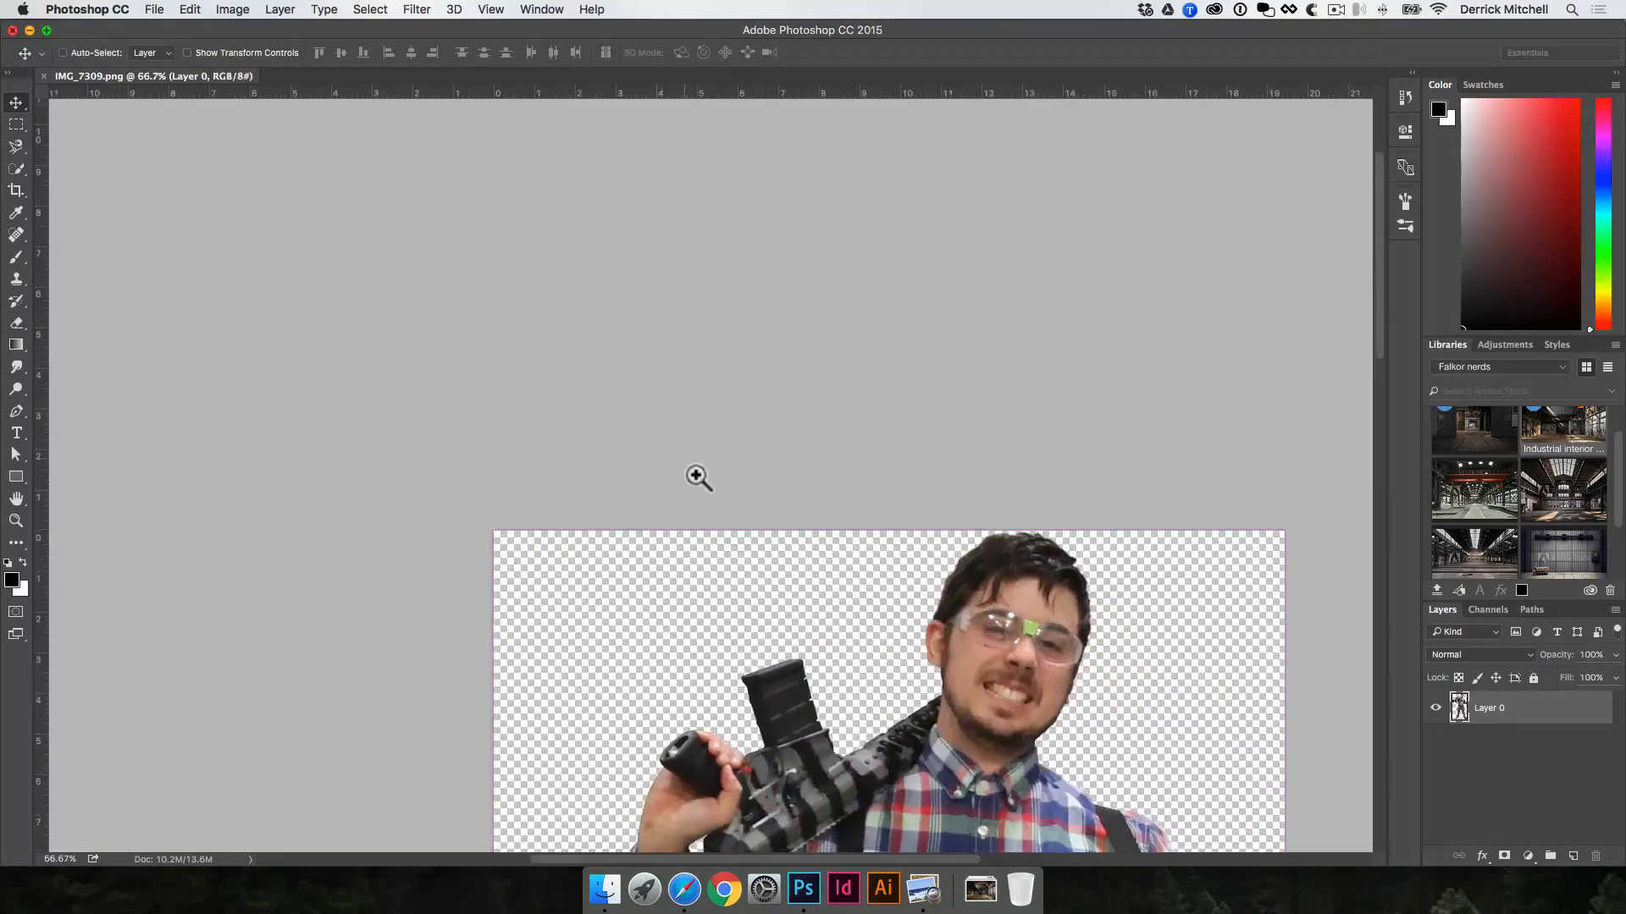
left_click(762, 773, "super")
left_click(762, 773, "super")
left_click(762, 773, "super")
left_click_drag(758, 758, 710, 474)
left_click_drag(729, 796, 699, 550)
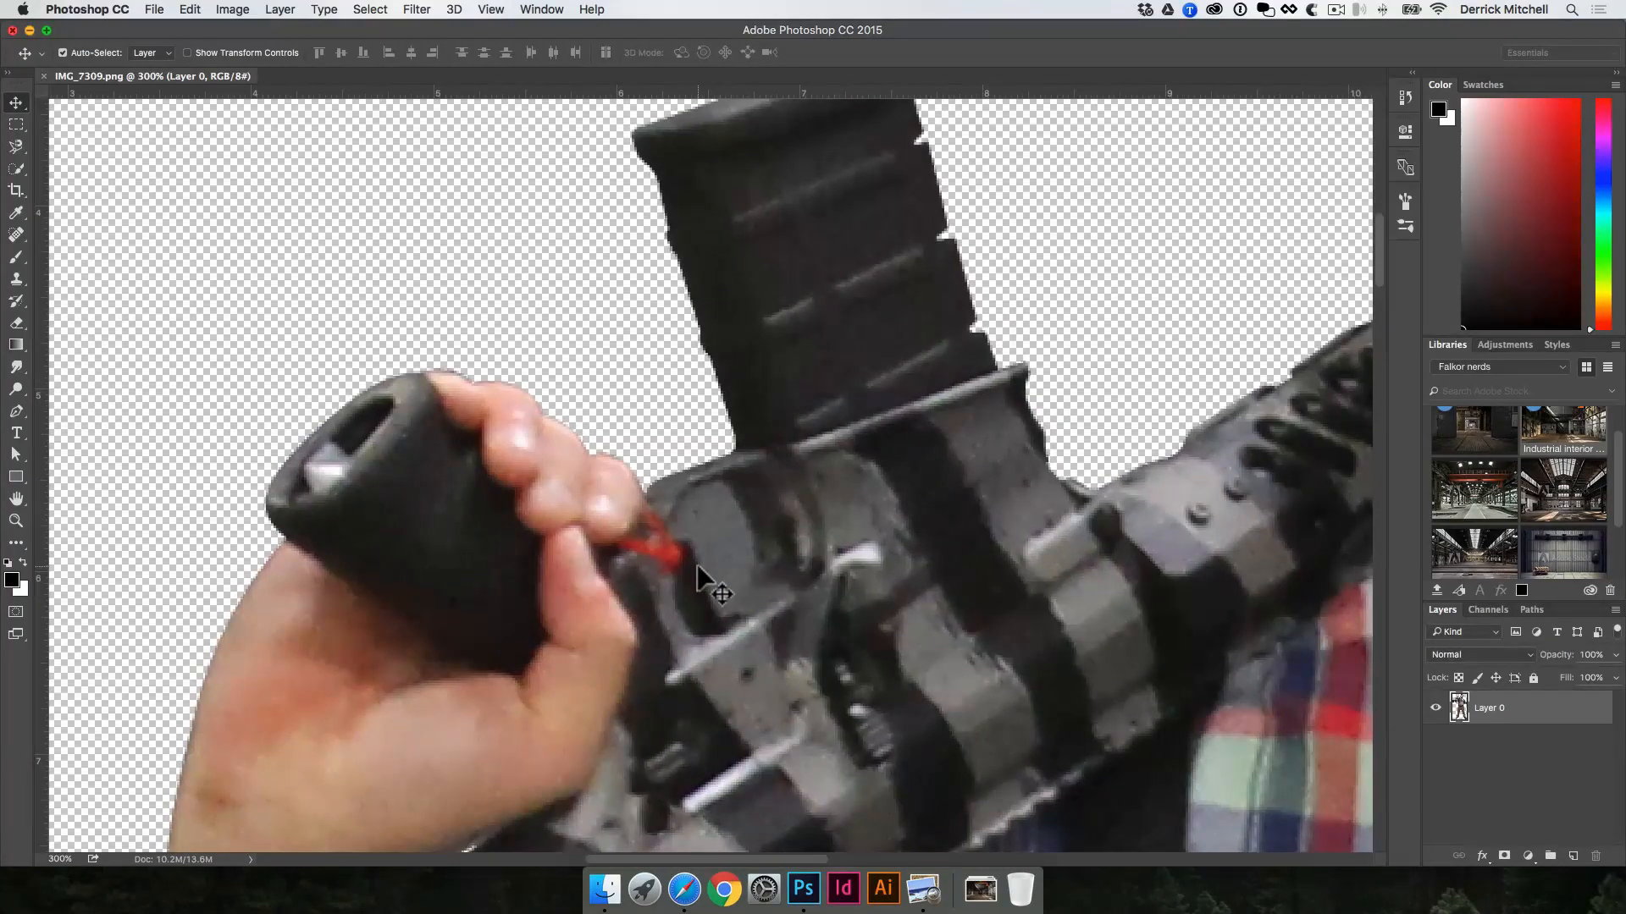
key("p")
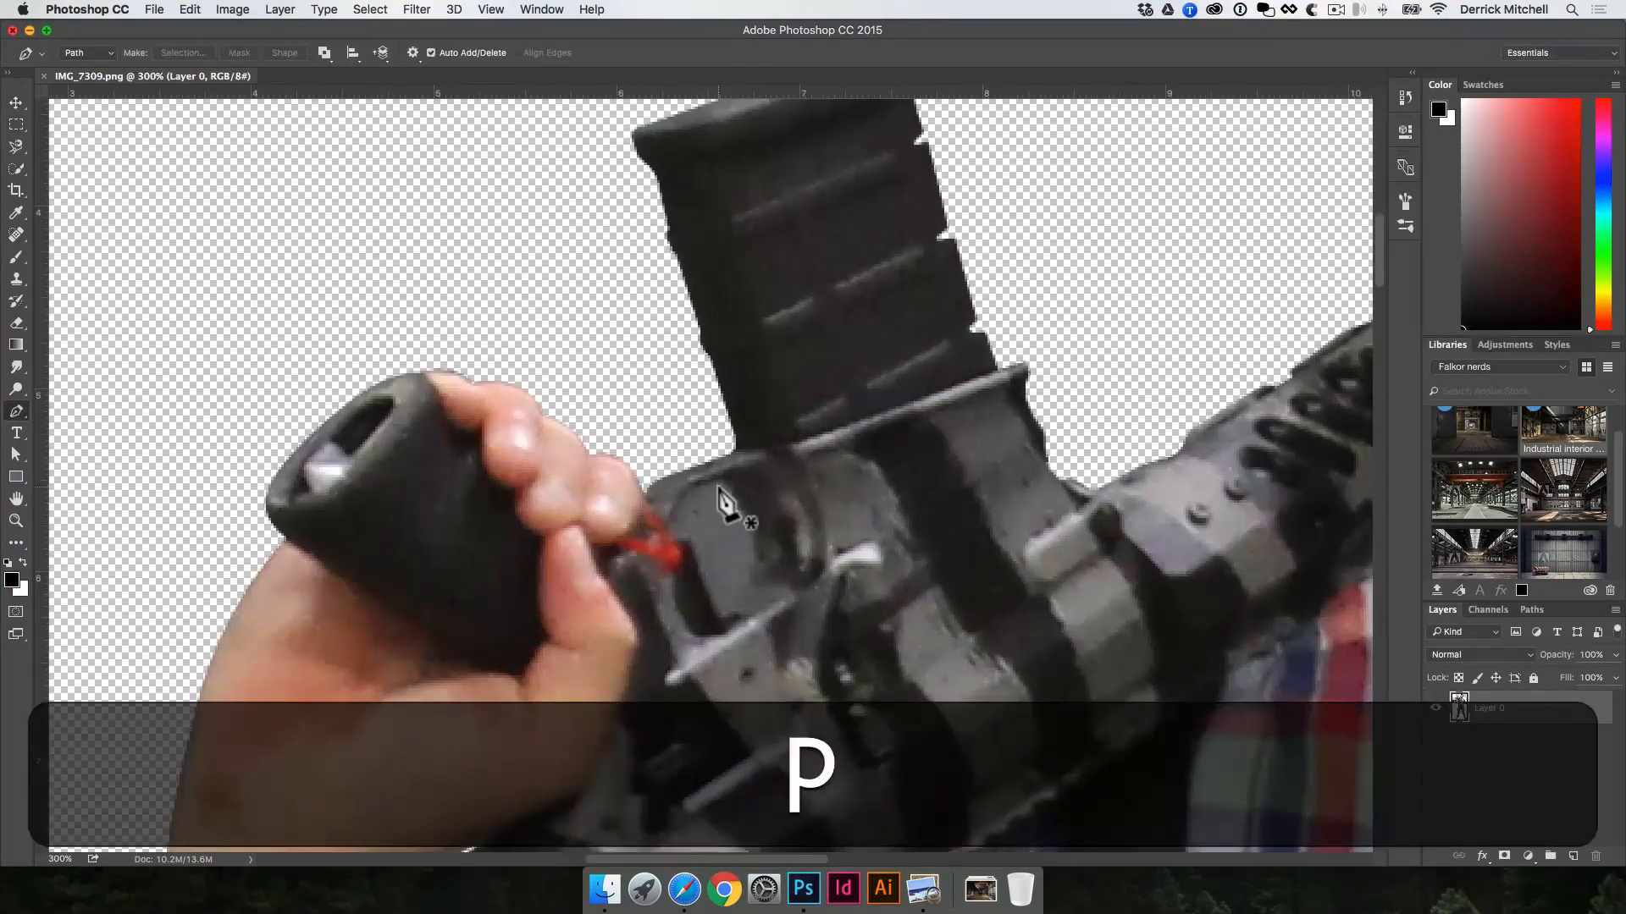
left_click_drag(745, 504, 751, 508)
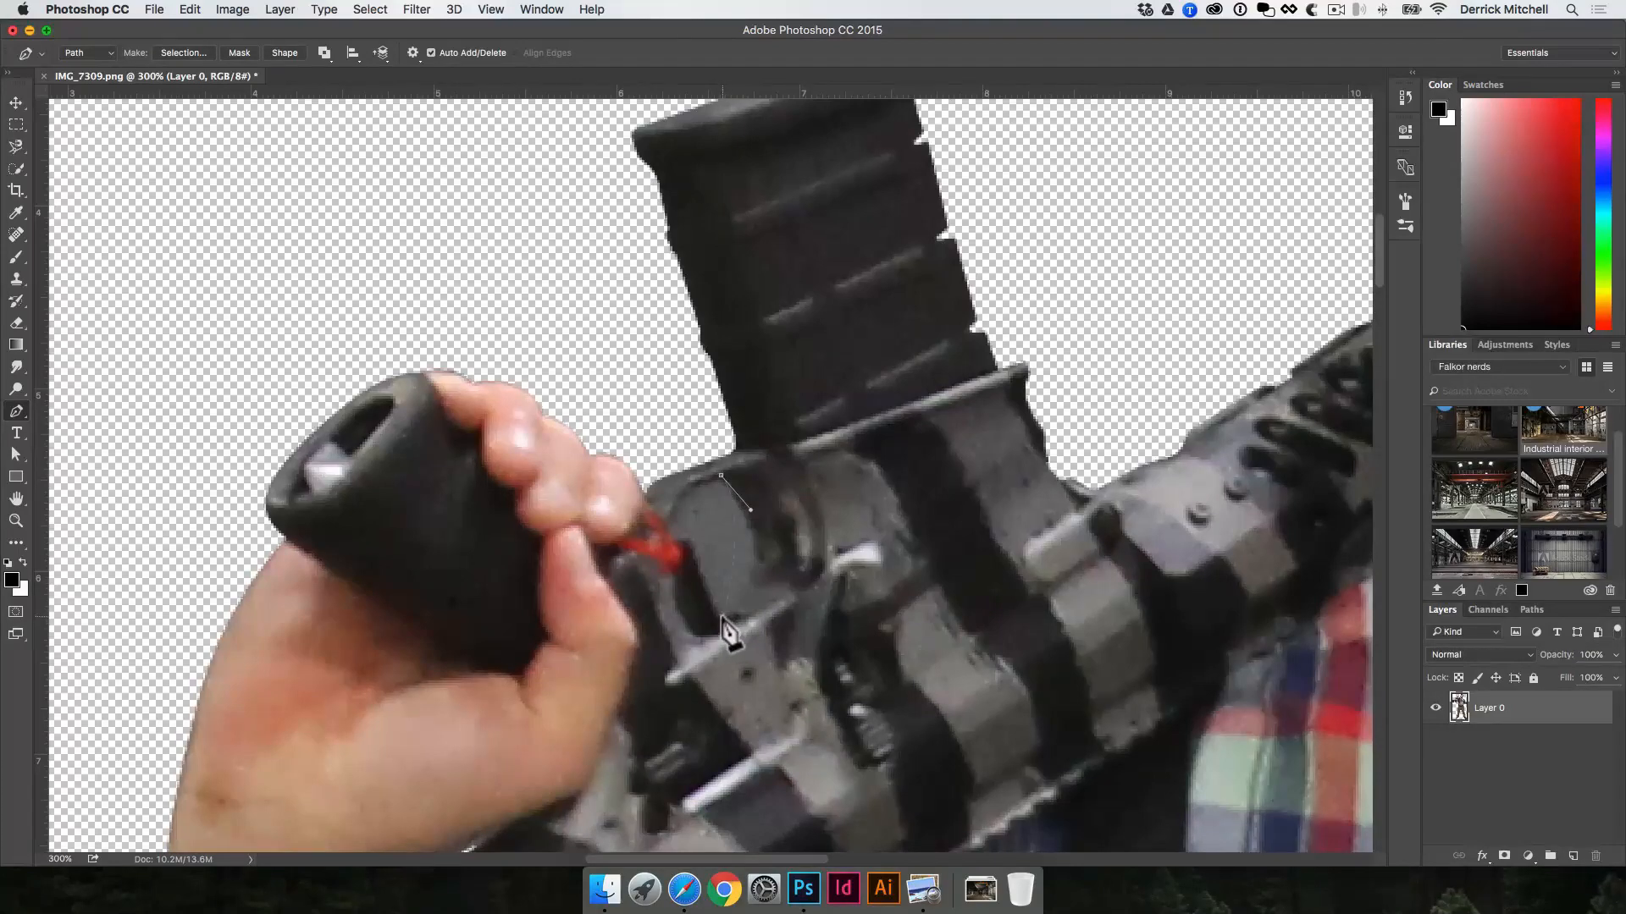
left_click_drag(723, 618, 668, 532)
left_click(720, 475)
Step: Trace the large opening in the gun's stock with a closed Pen tool path
key("space")
left_click_drag(723, 549, 843, 345)
left_click_drag(684, 710, 711, 659)
left_click_drag(825, 621, 974, 254)
left_click_drag(618, 733, 1085, 690)
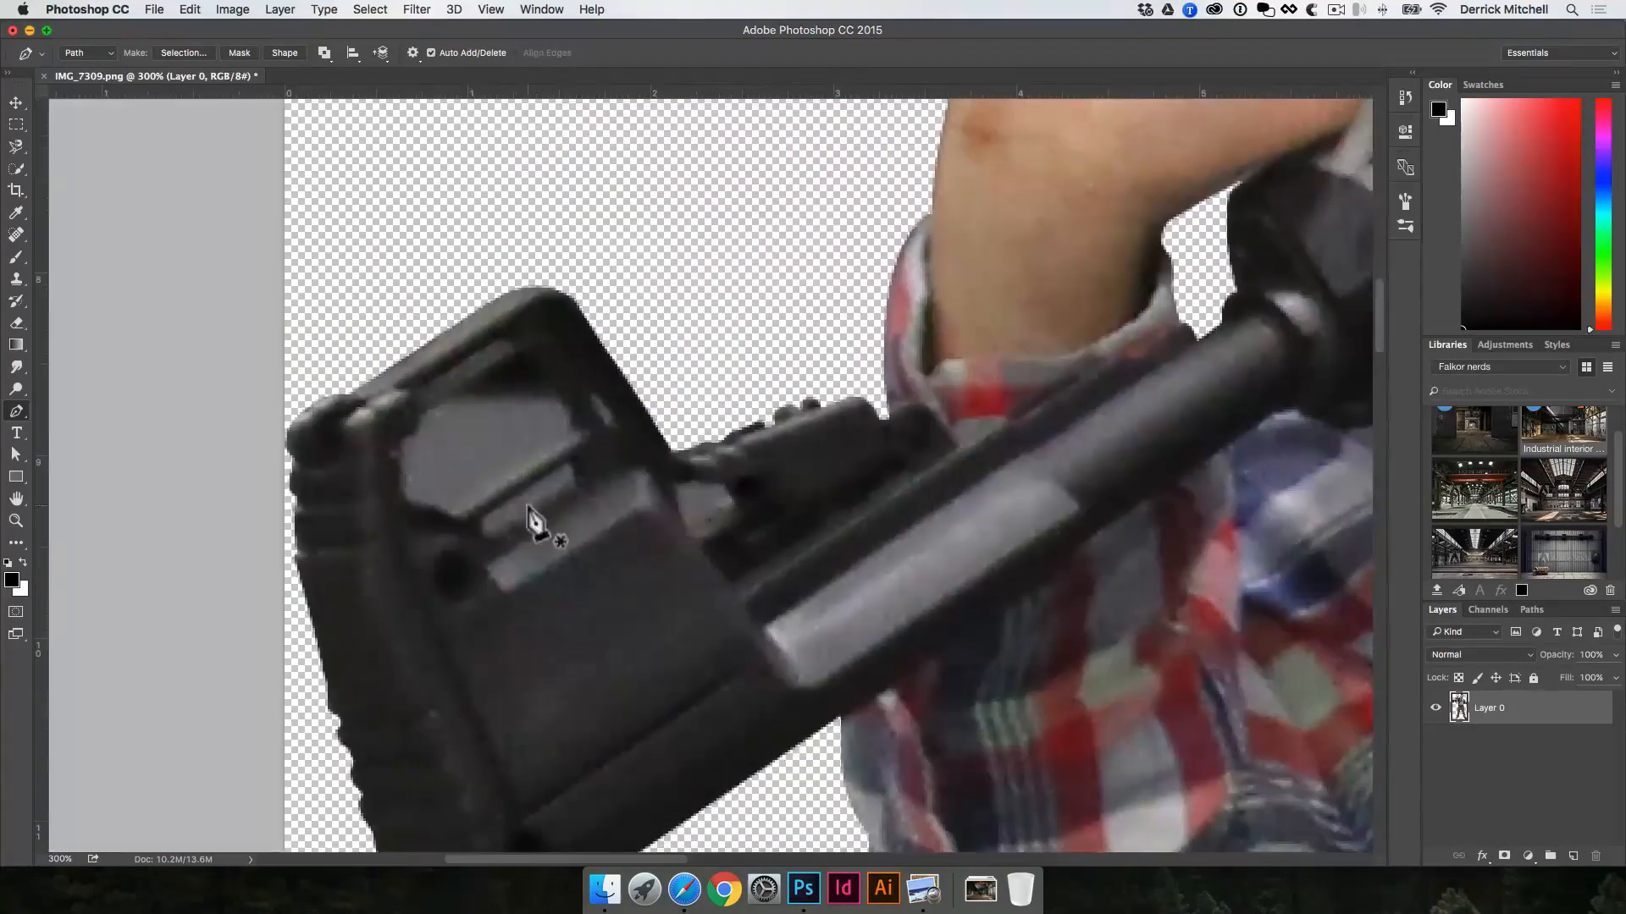
left_click(430, 408)
left_click(417, 417)
left_click(417, 430)
left_click(399, 442)
left_click(401, 498)
left_click(432, 509)
left_click(460, 518)
left_click(564, 395)
left_click(457, 394)
left_click(429, 408)
Step: Outline the two narrow slots below the stock's large opening with closed Pen paths
left_click(569, 464)
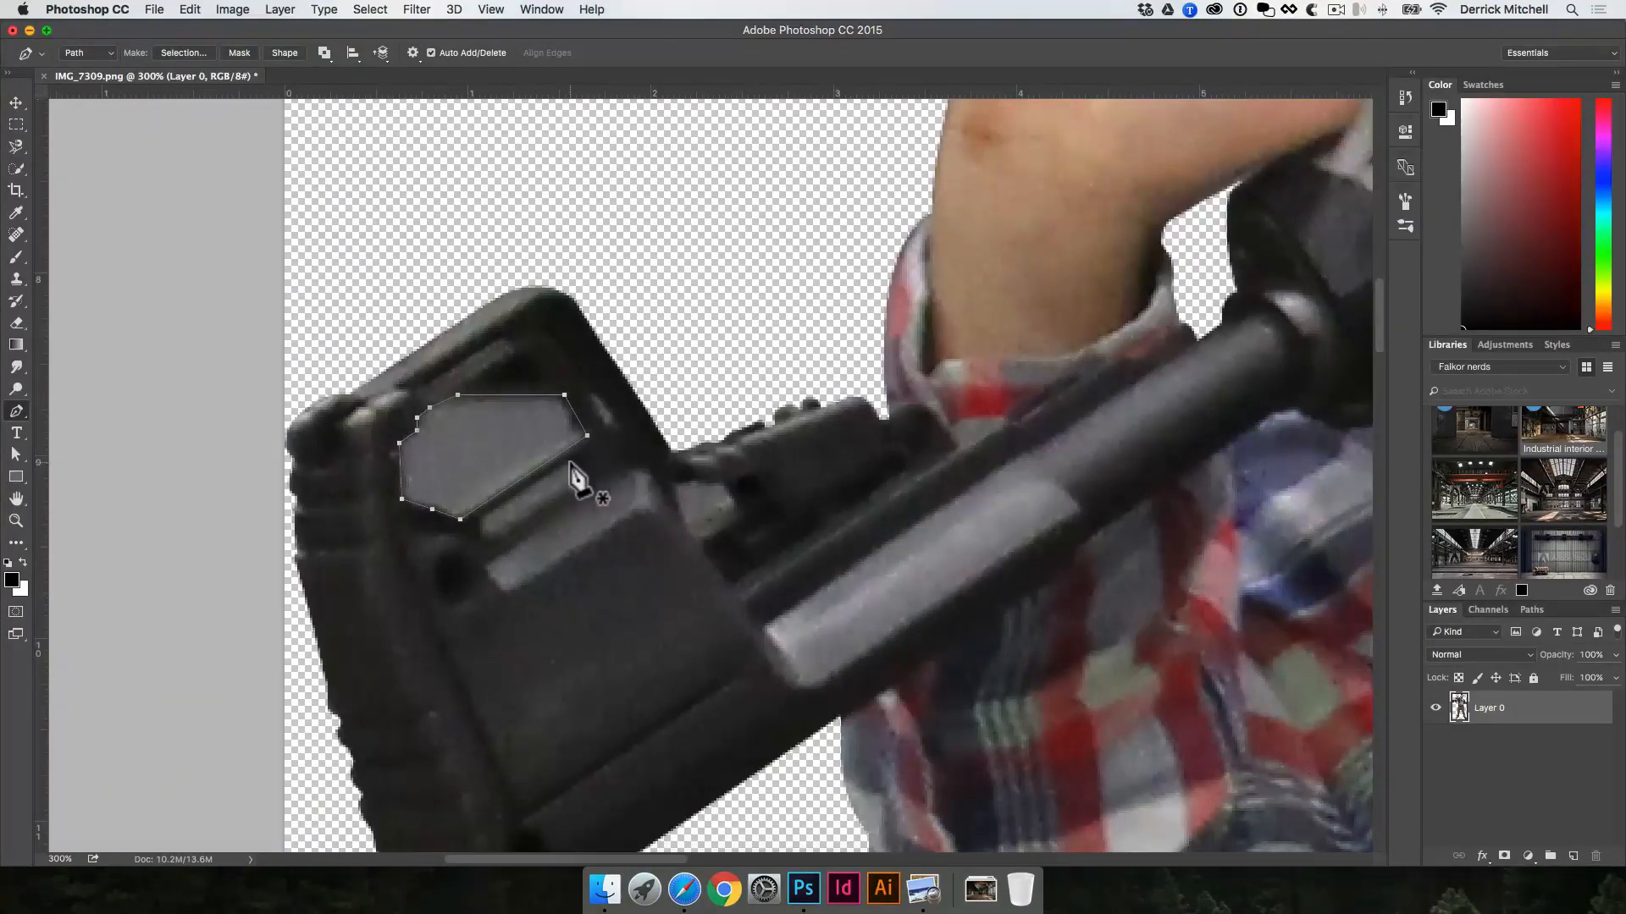
left_click(571, 484)
left_click(483, 517)
left_click(569, 465)
left_click(635, 471)
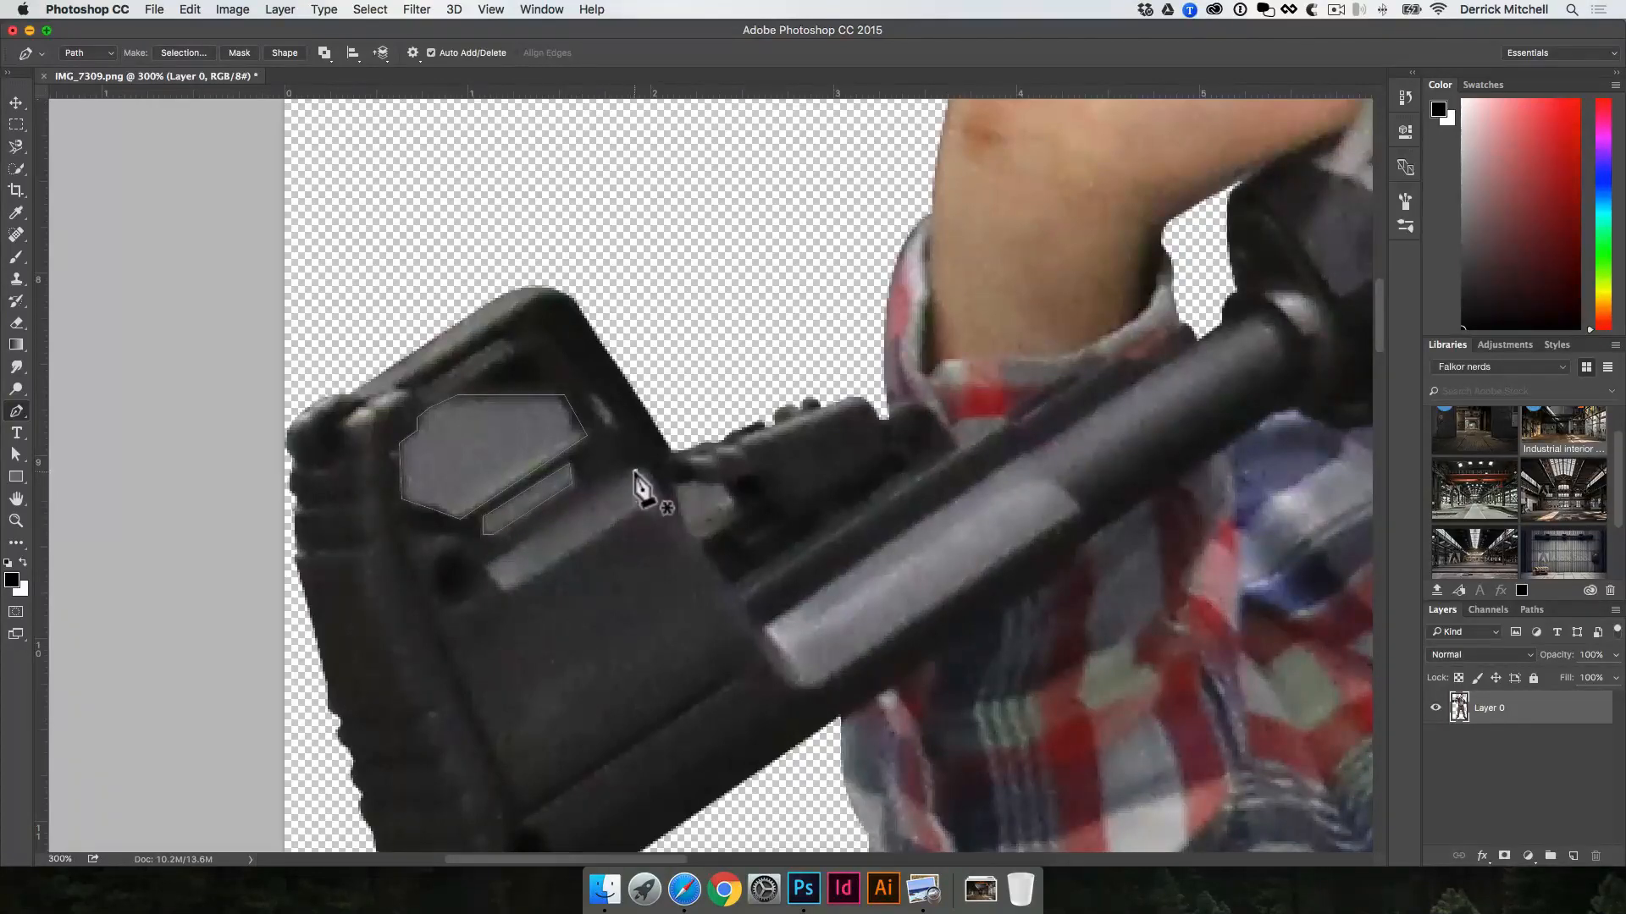
left_click(485, 567)
left_click(503, 593)
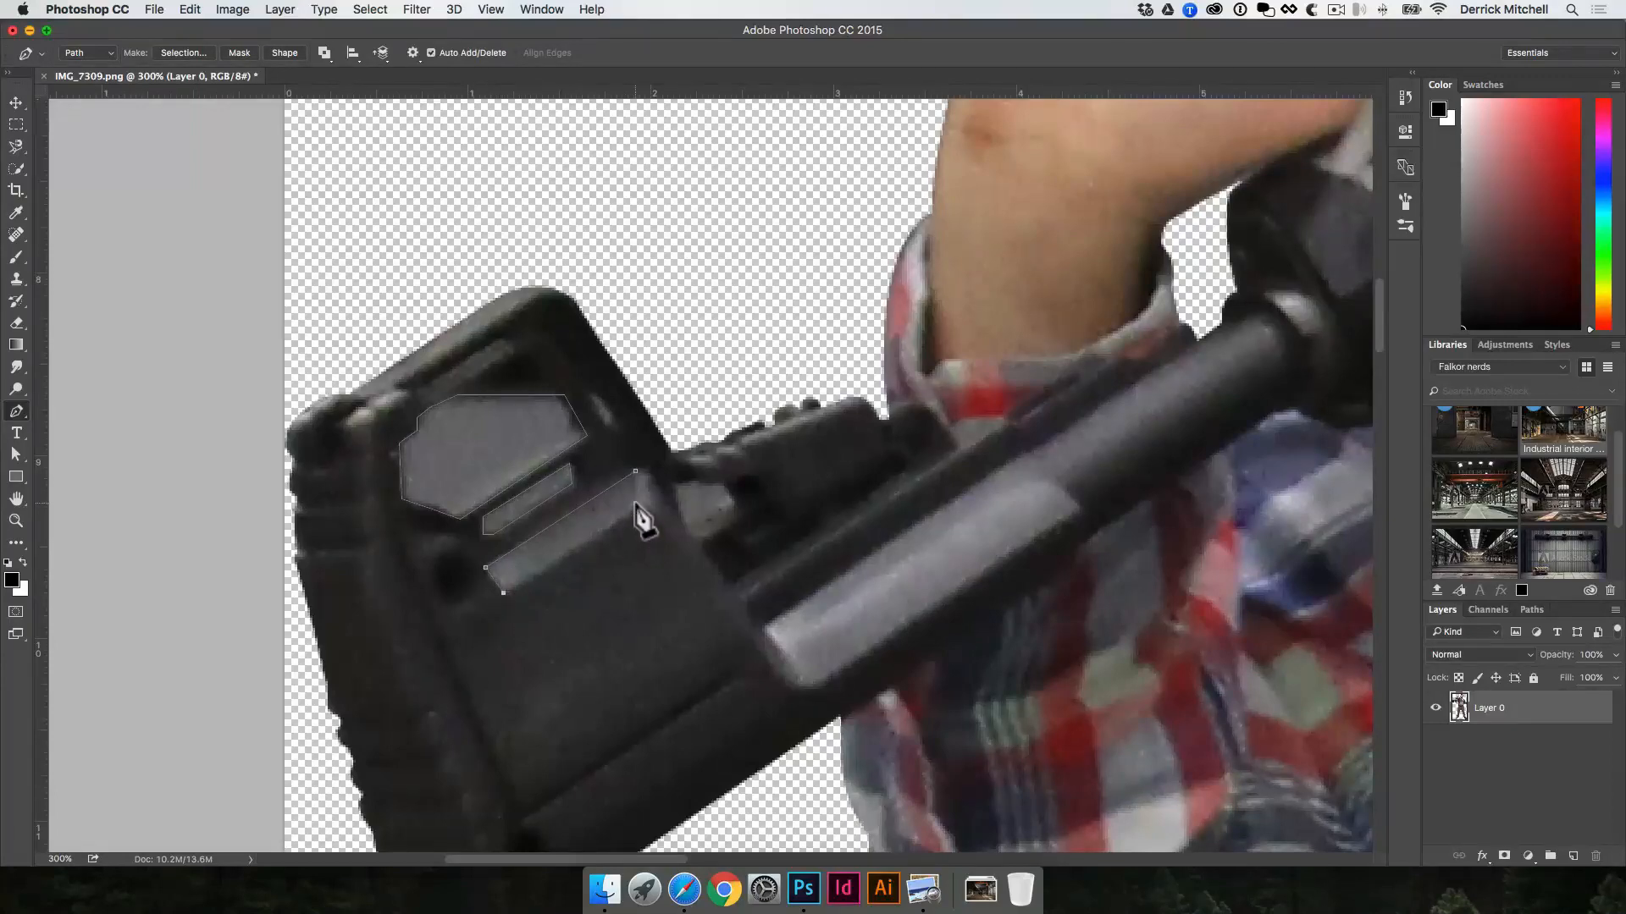
left_click(635, 470)
Step: Load the Work Path with all the gun openings as a selection
left_click(1531, 611)
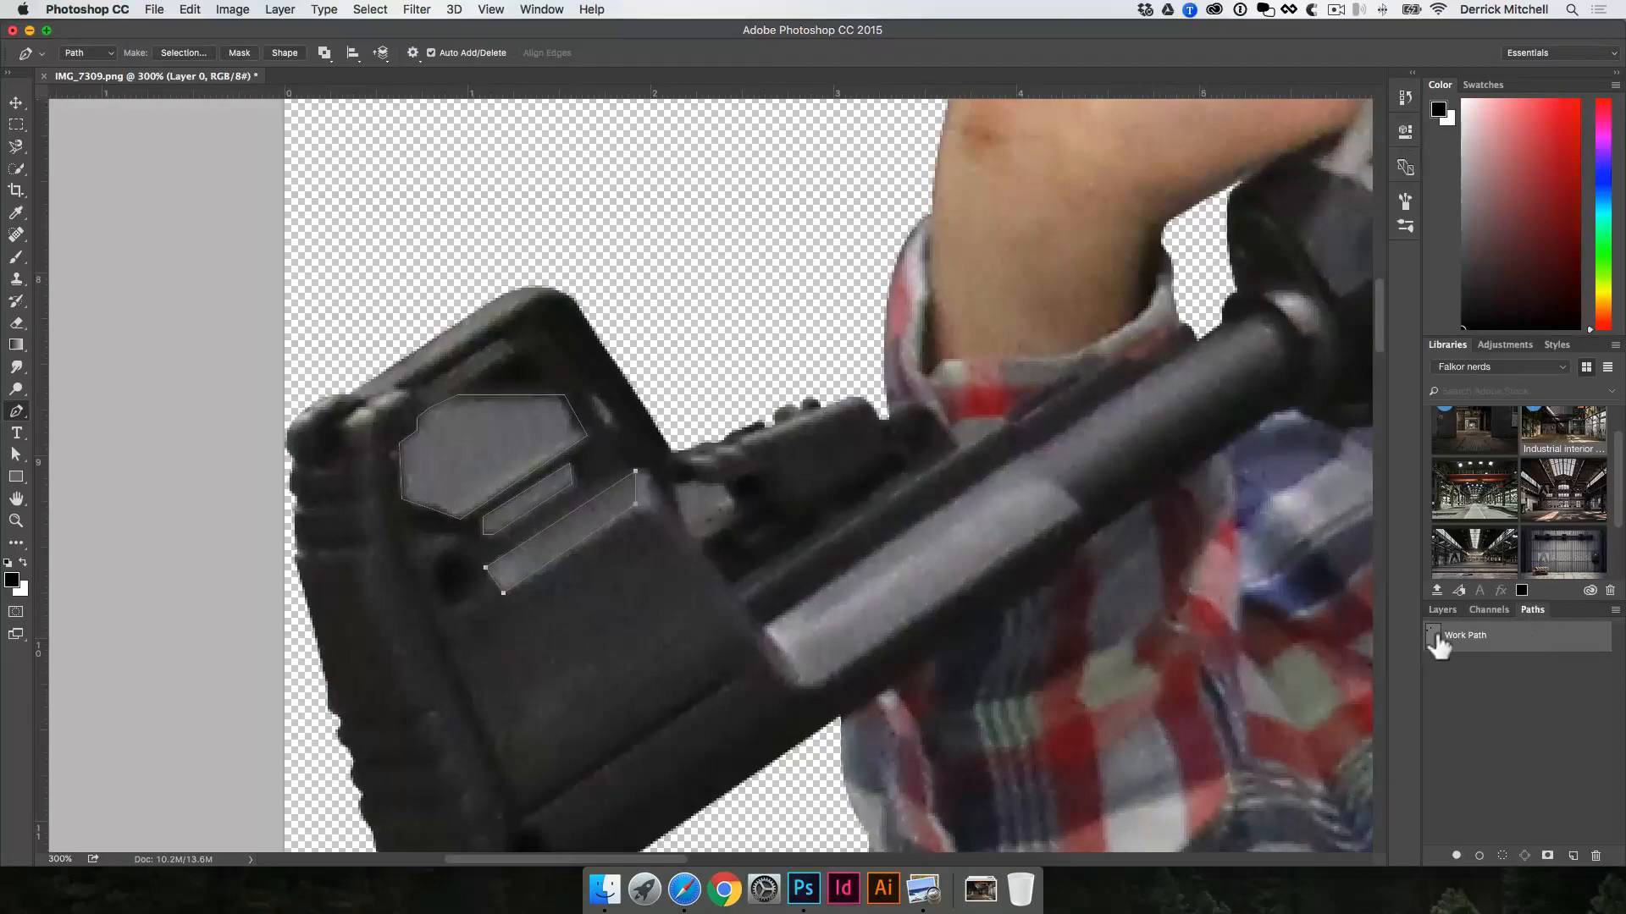
scroll(1125, 570, "right", 10)
scroll(1125, 569, "up", 6)
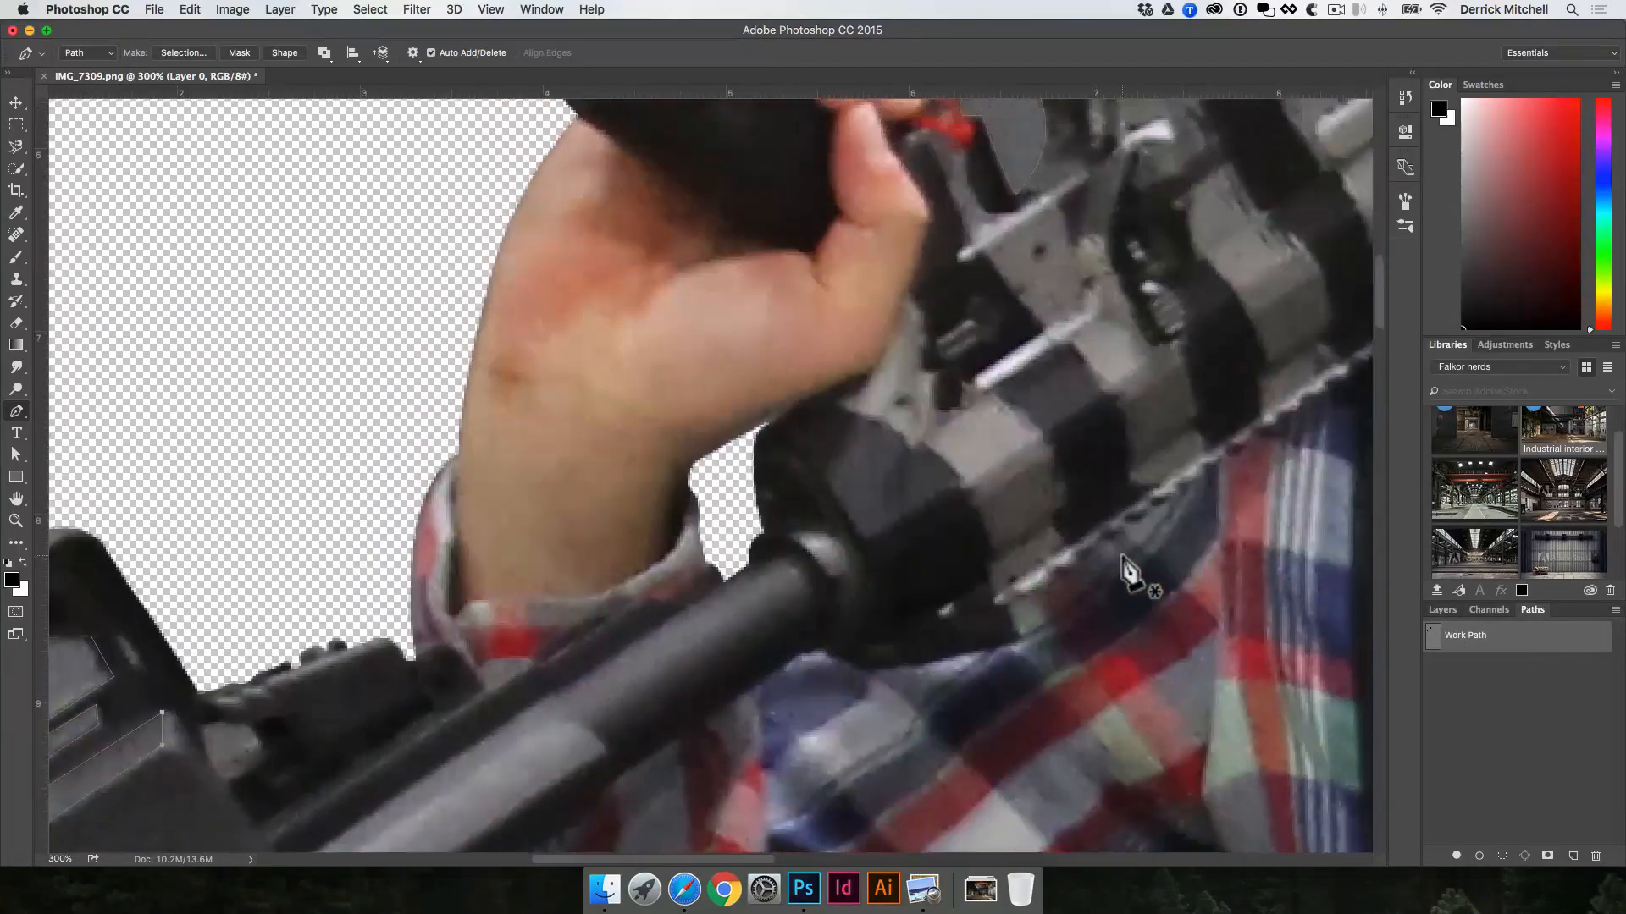
scroll(1126, 569, "up", 5)
scroll(1126, 569, "down", 5)
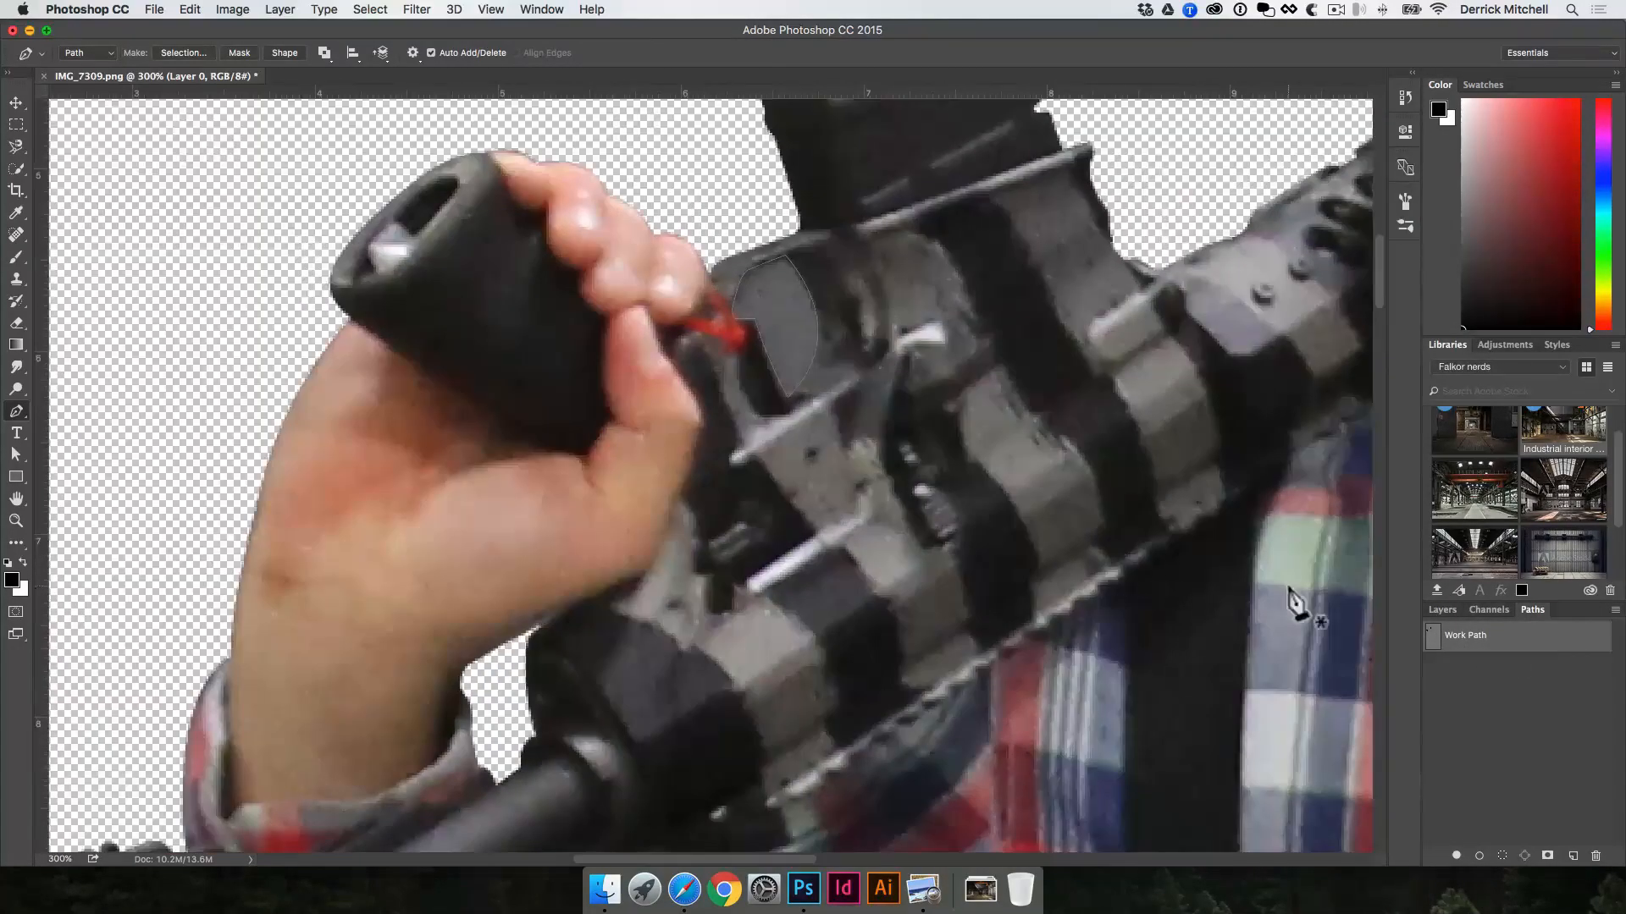
left_click(1437, 644, "super")
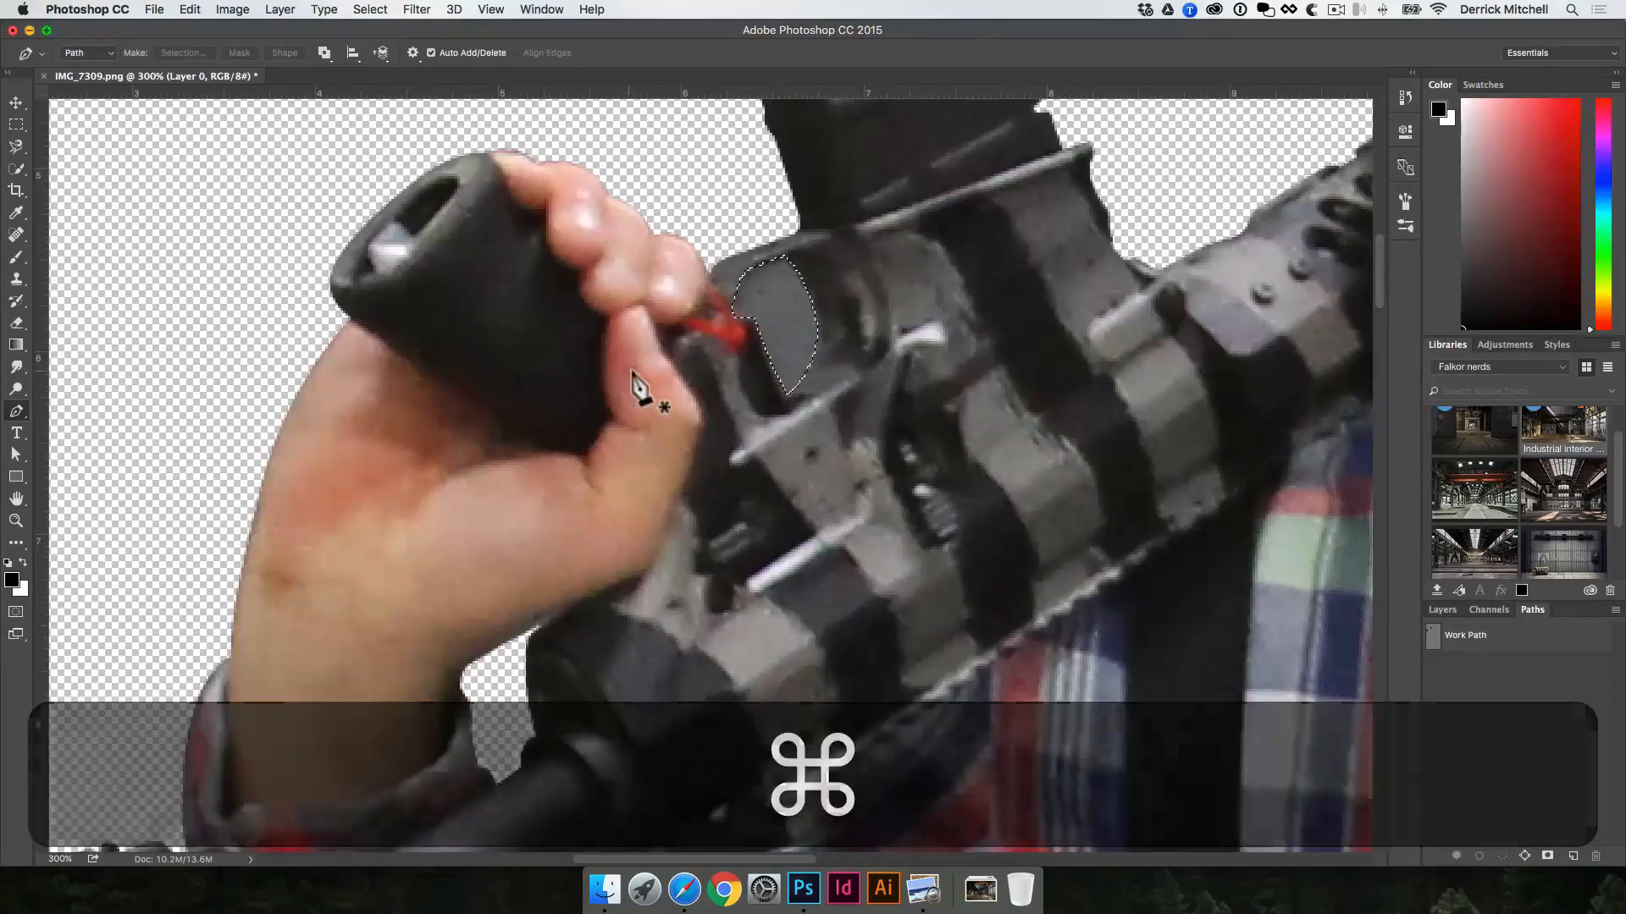
Step: Delete the selected gun openings from Layer 0 and clear the selection
scroll(636, 382, "left", 10)
scroll(636, 382, "down", 2)
scroll(636, 383, "down", 5)
scroll(635, 383, "left", 2)
scroll(762, 440, "right", 1)
scroll(762, 441, "up", 1)
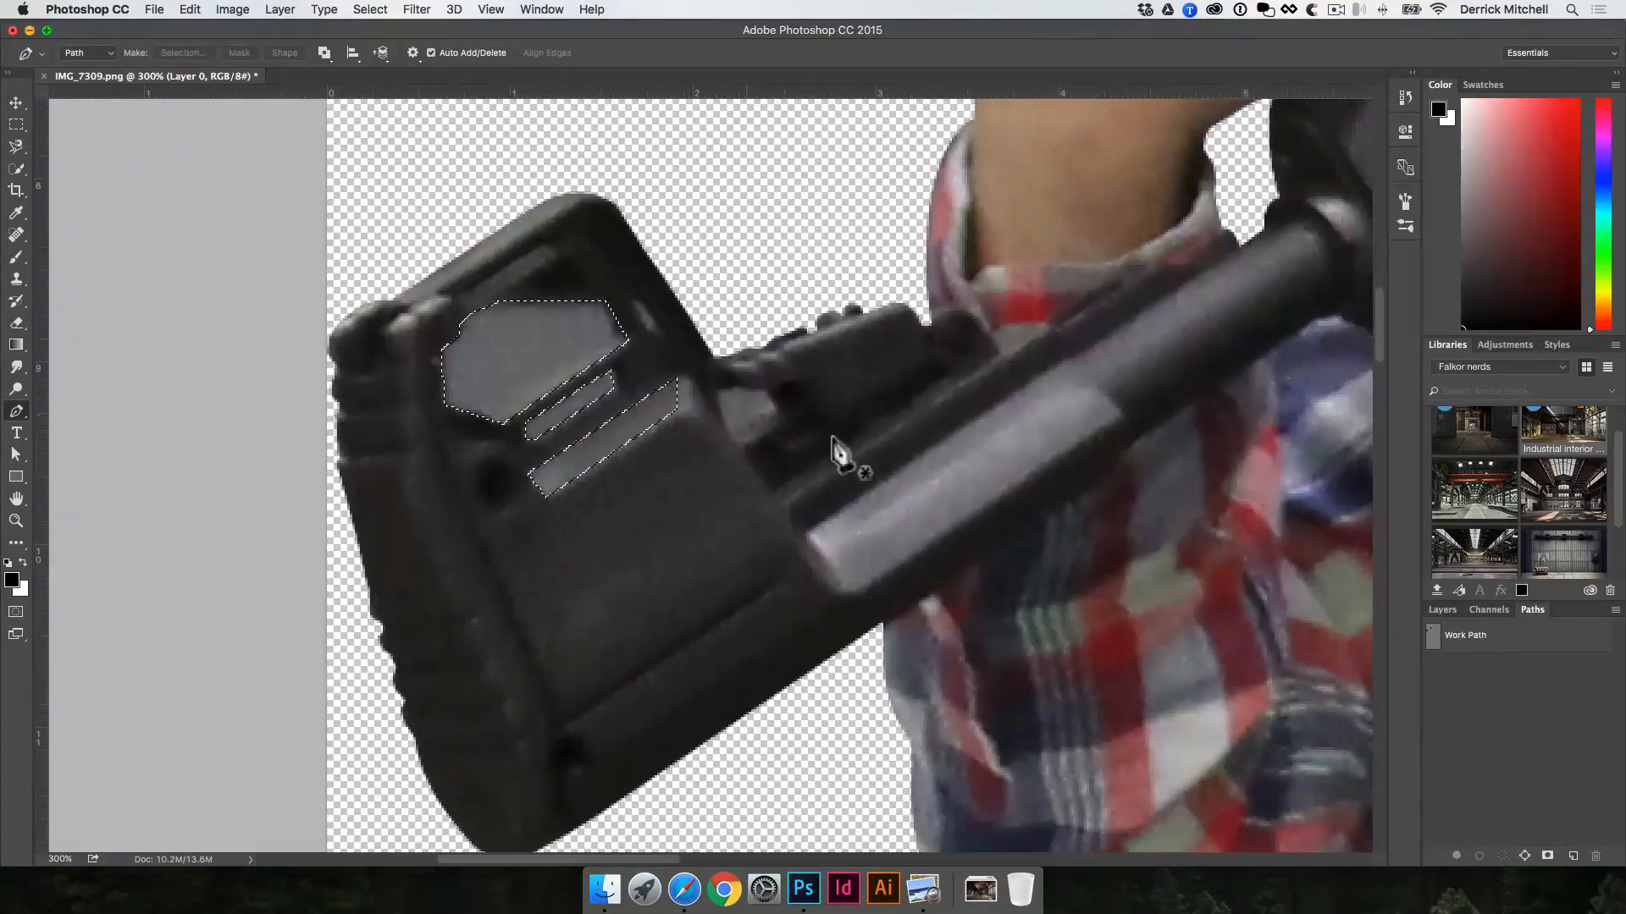
left_click(1435, 617)
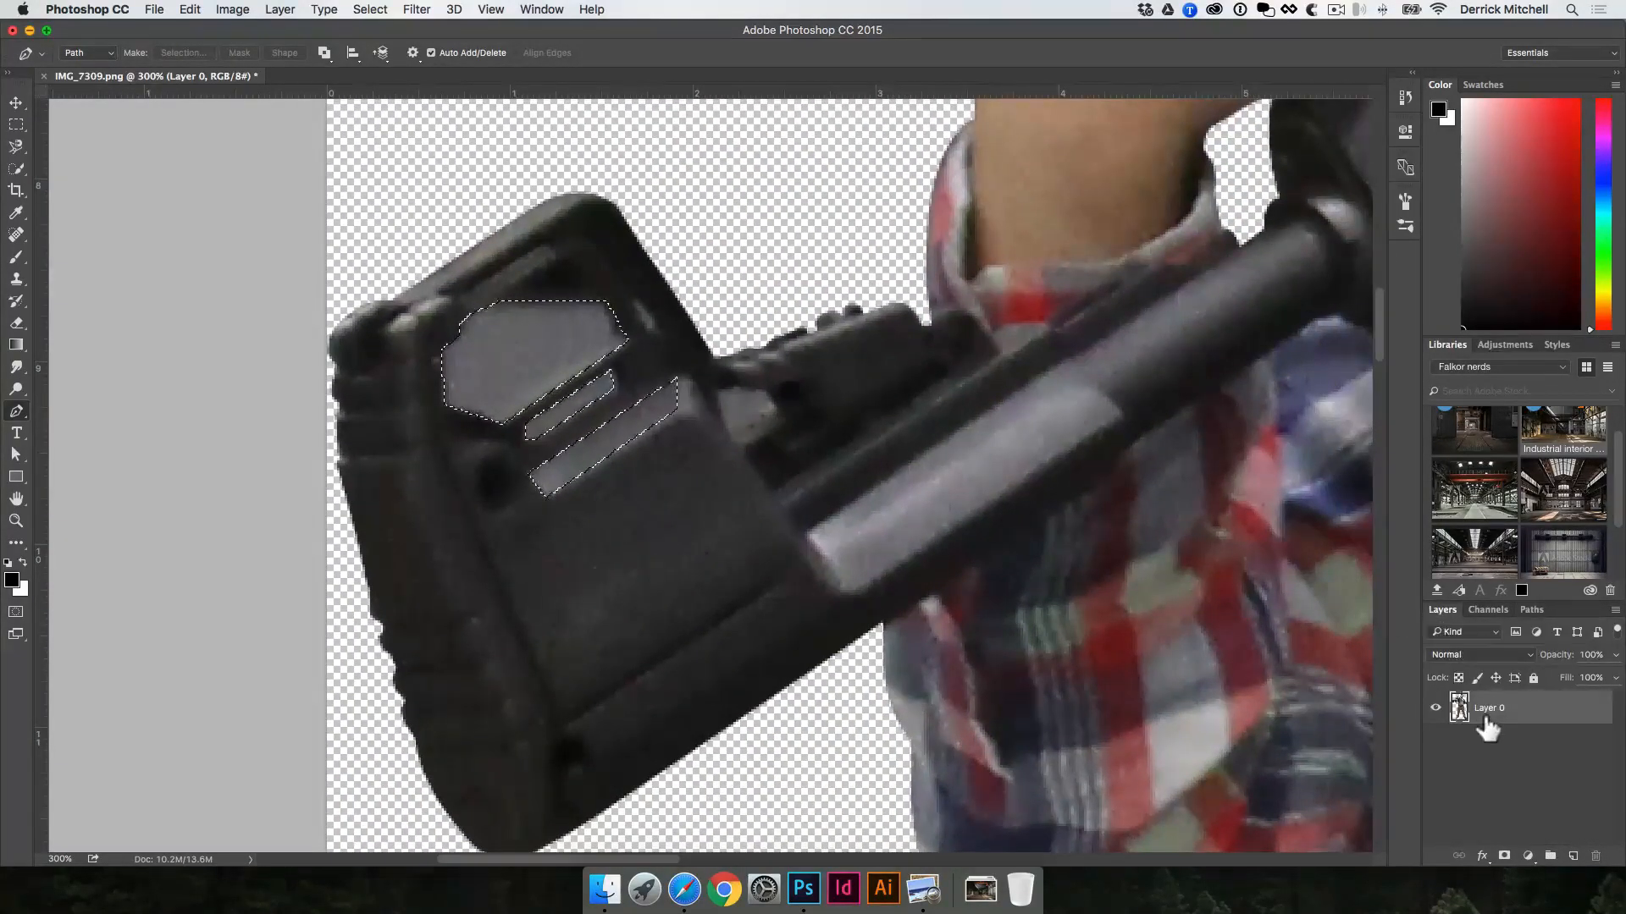
key("BackSpace")
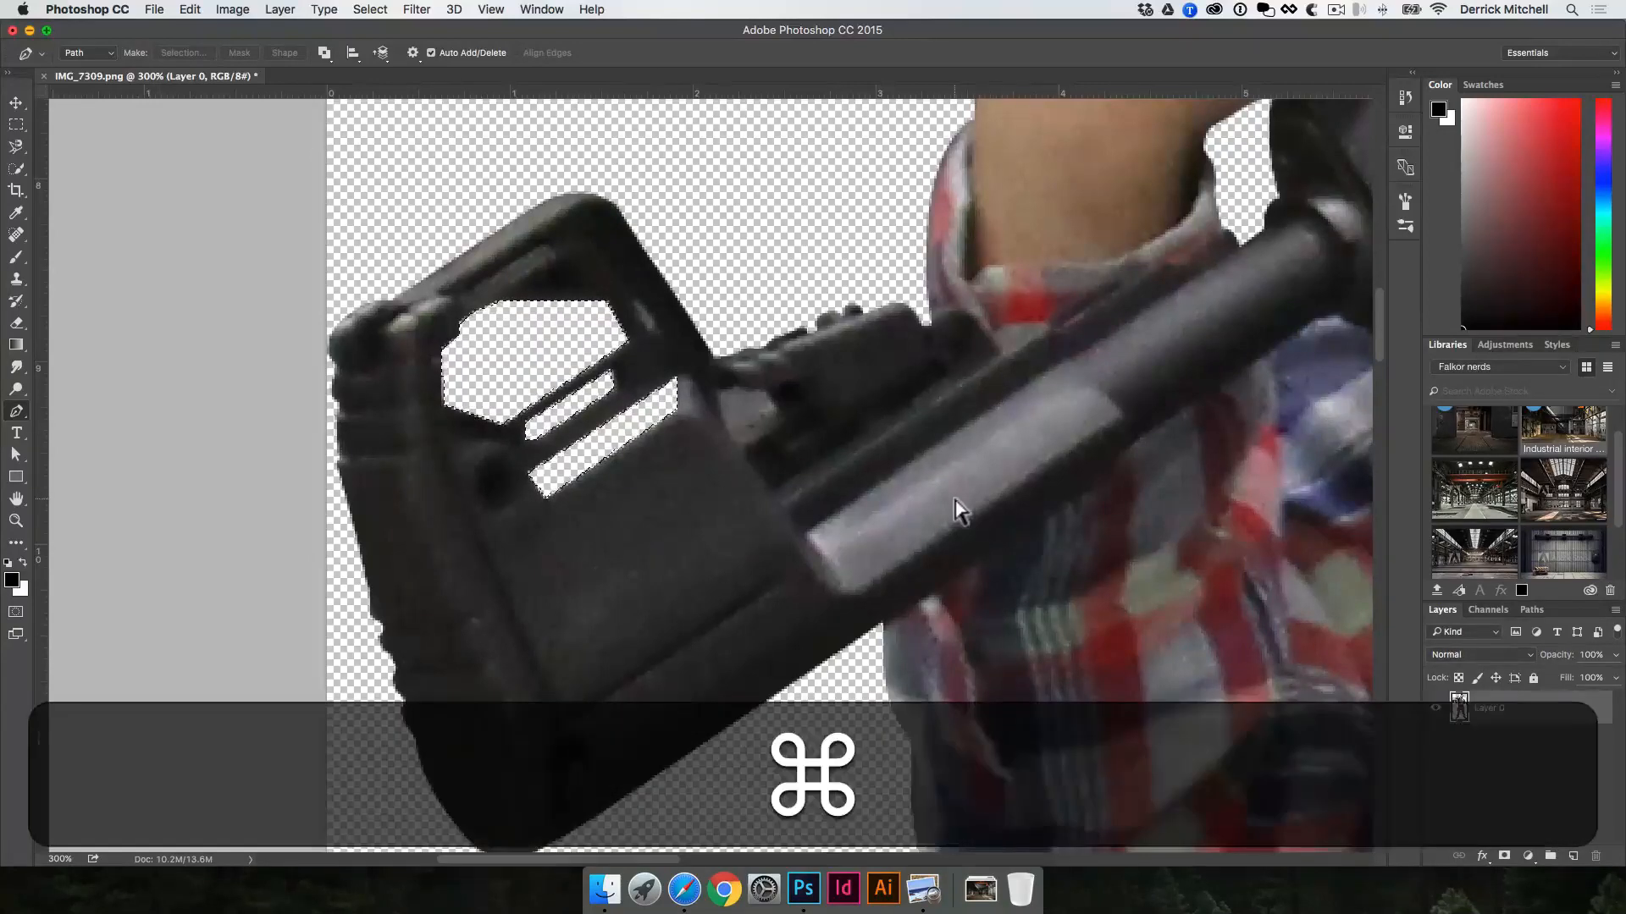
key("super+d")
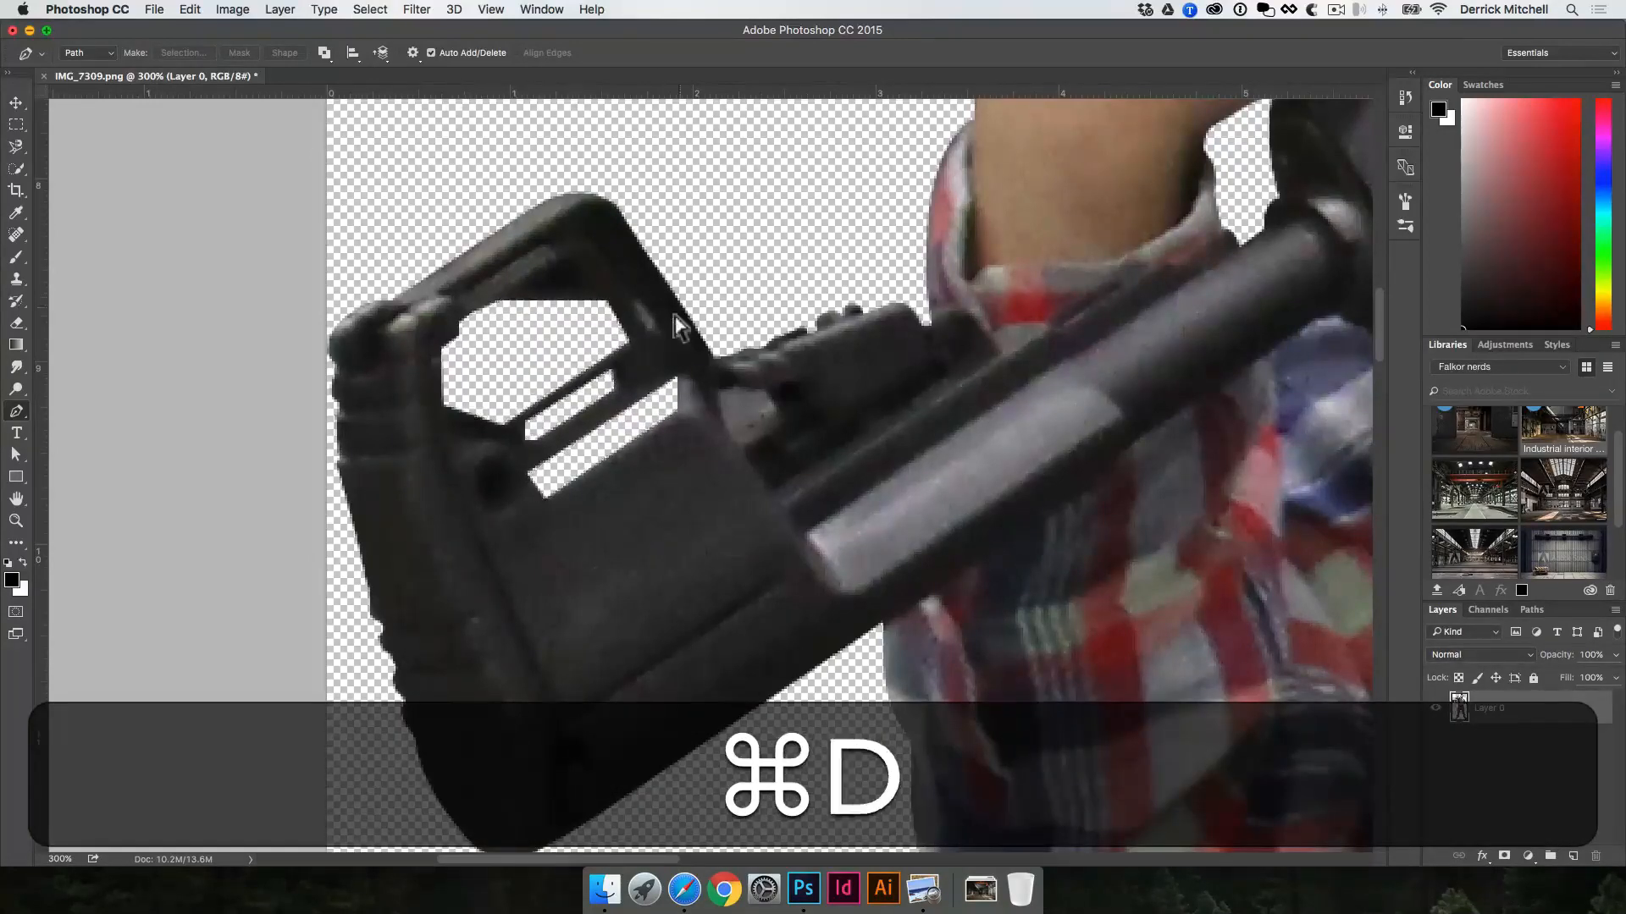
Step: Outline the small background gap between the shirt and the suspender by the raised hand with a closed Pen path
left_click(918, 407, "alt+super")
left_click(917, 407, "alt+super")
left_click(918, 406, "alt+super")
left_click_drag(1042, 410, 901, 503)
key("v")
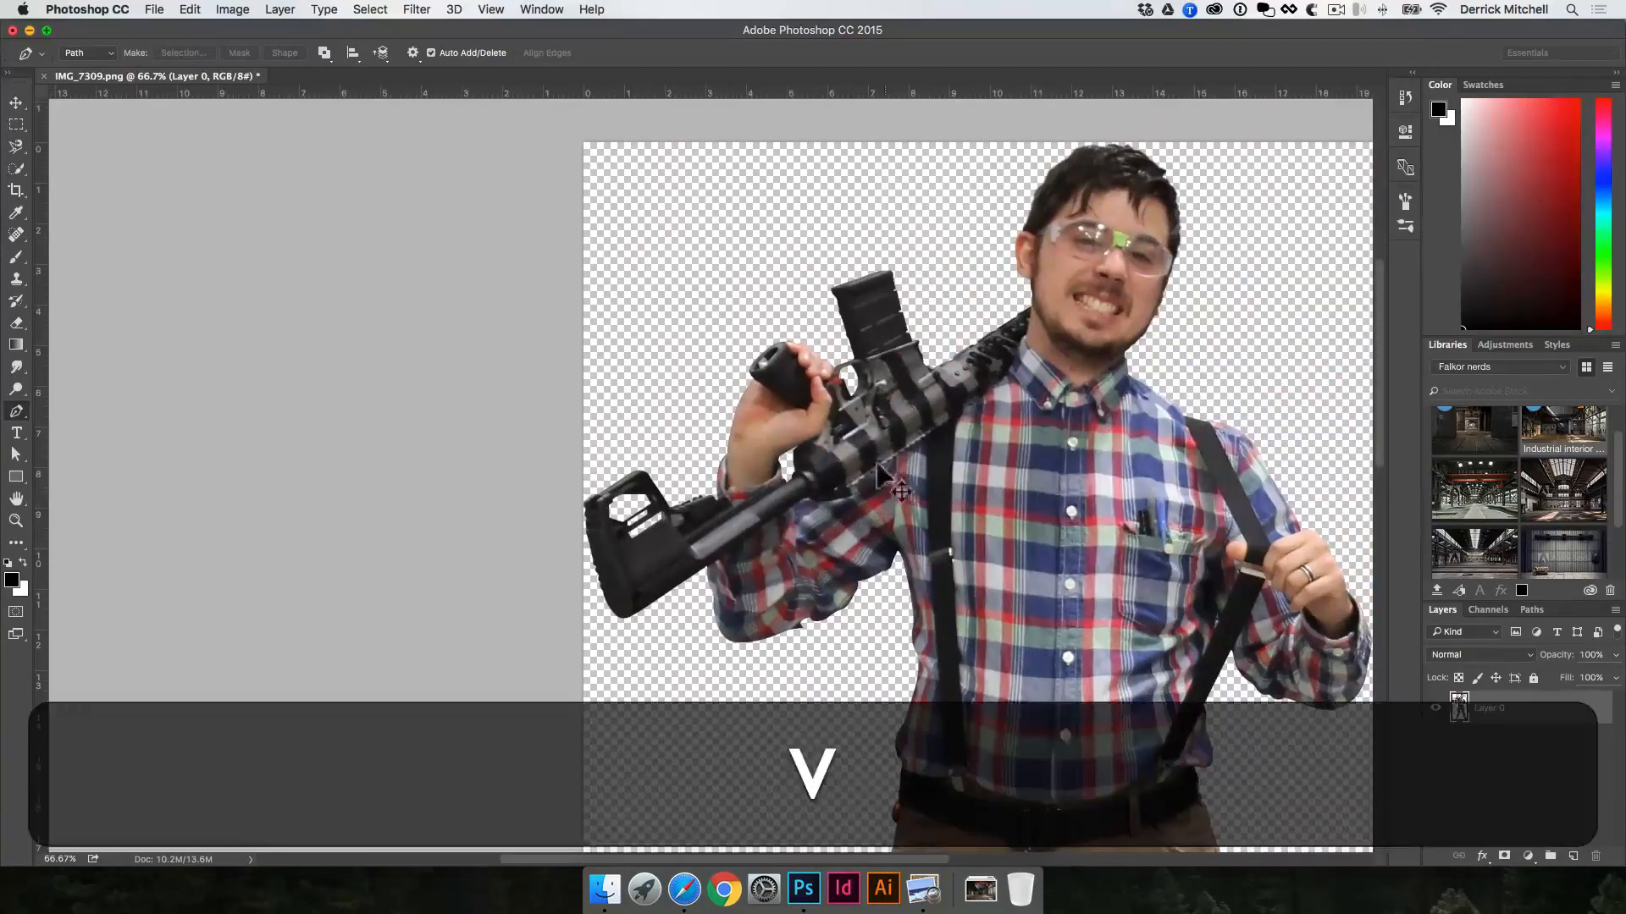
left_click_drag(1139, 512, 935, 286)
left_click_drag(986, 559, 986, 460)
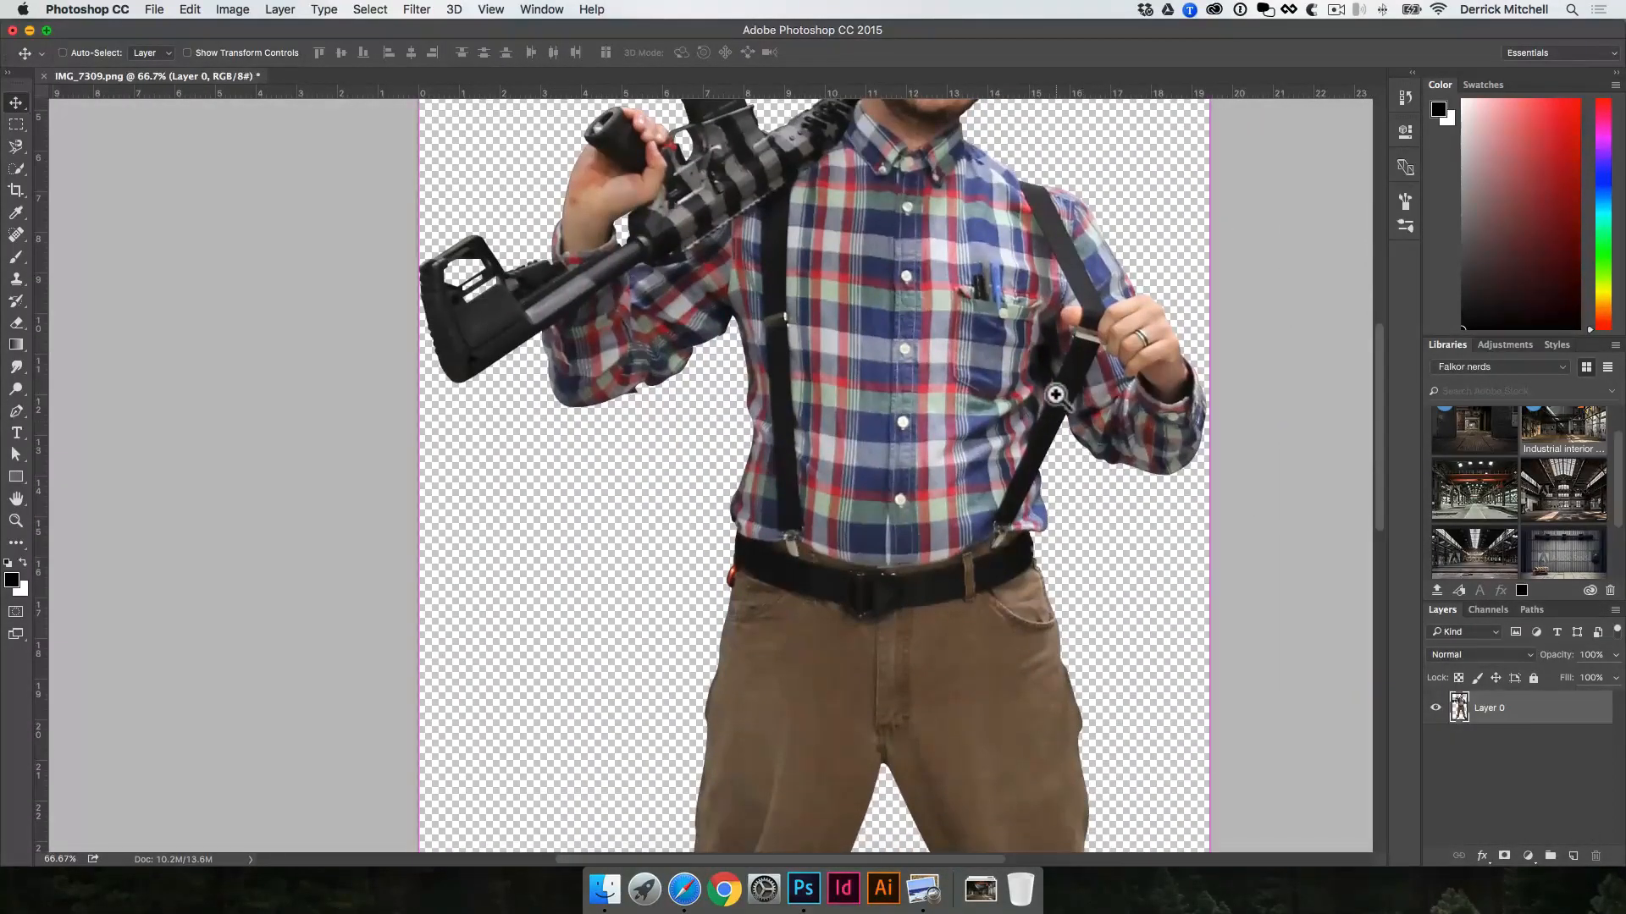
left_click(1100, 399, "super")
left_click(1105, 398, "super")
left_click(1118, 381, "super")
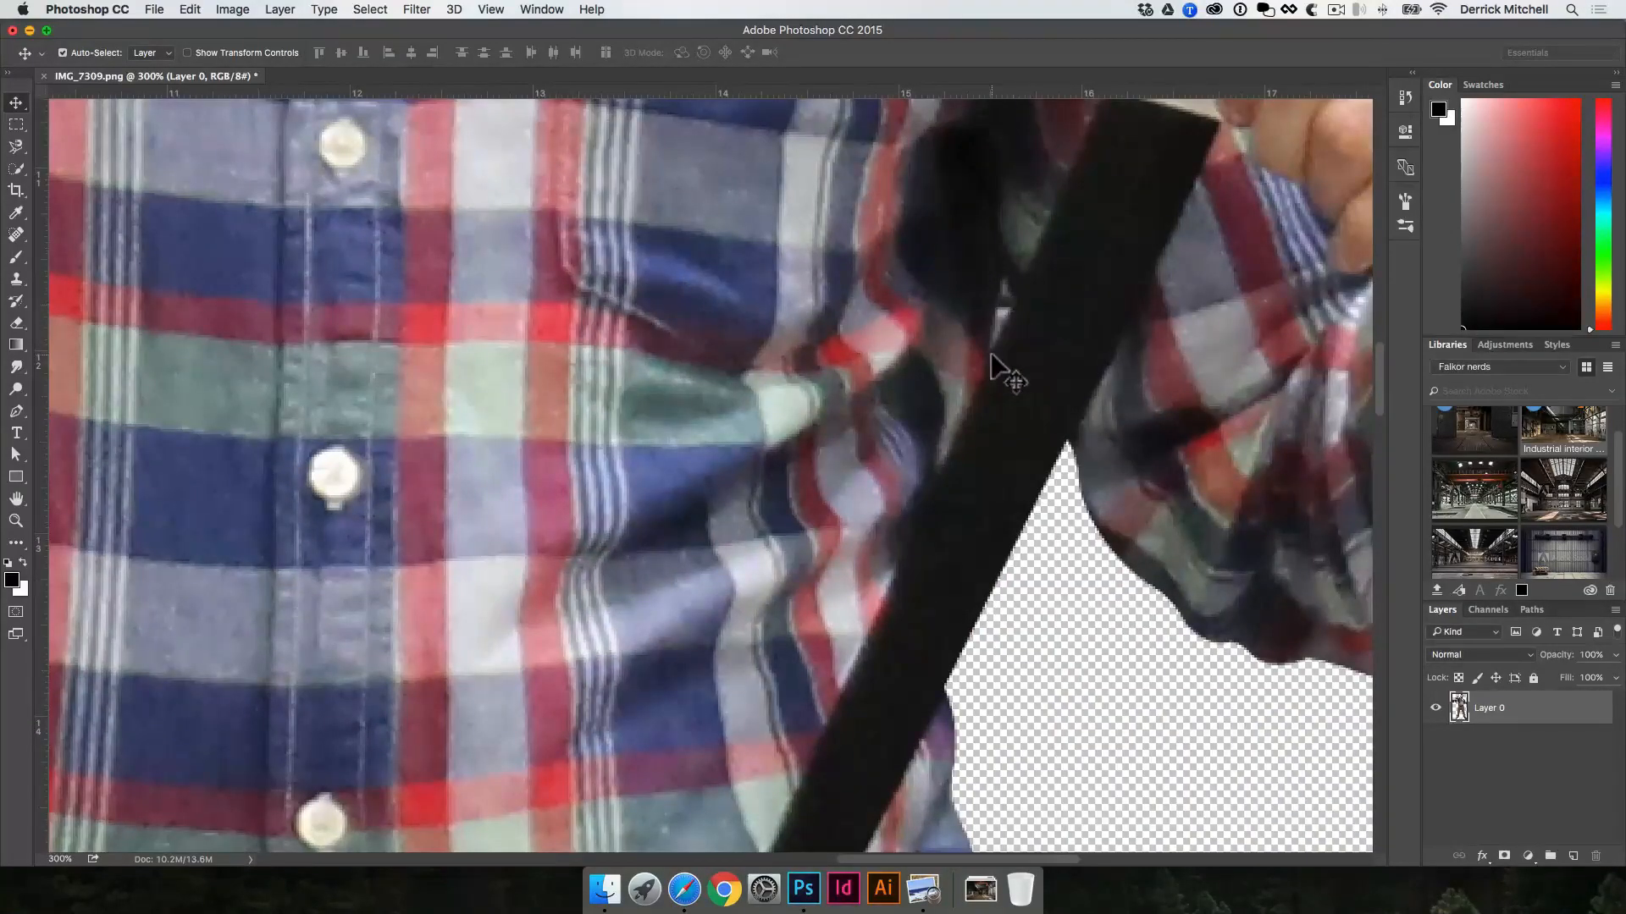
key("p")
left_click(1005, 269)
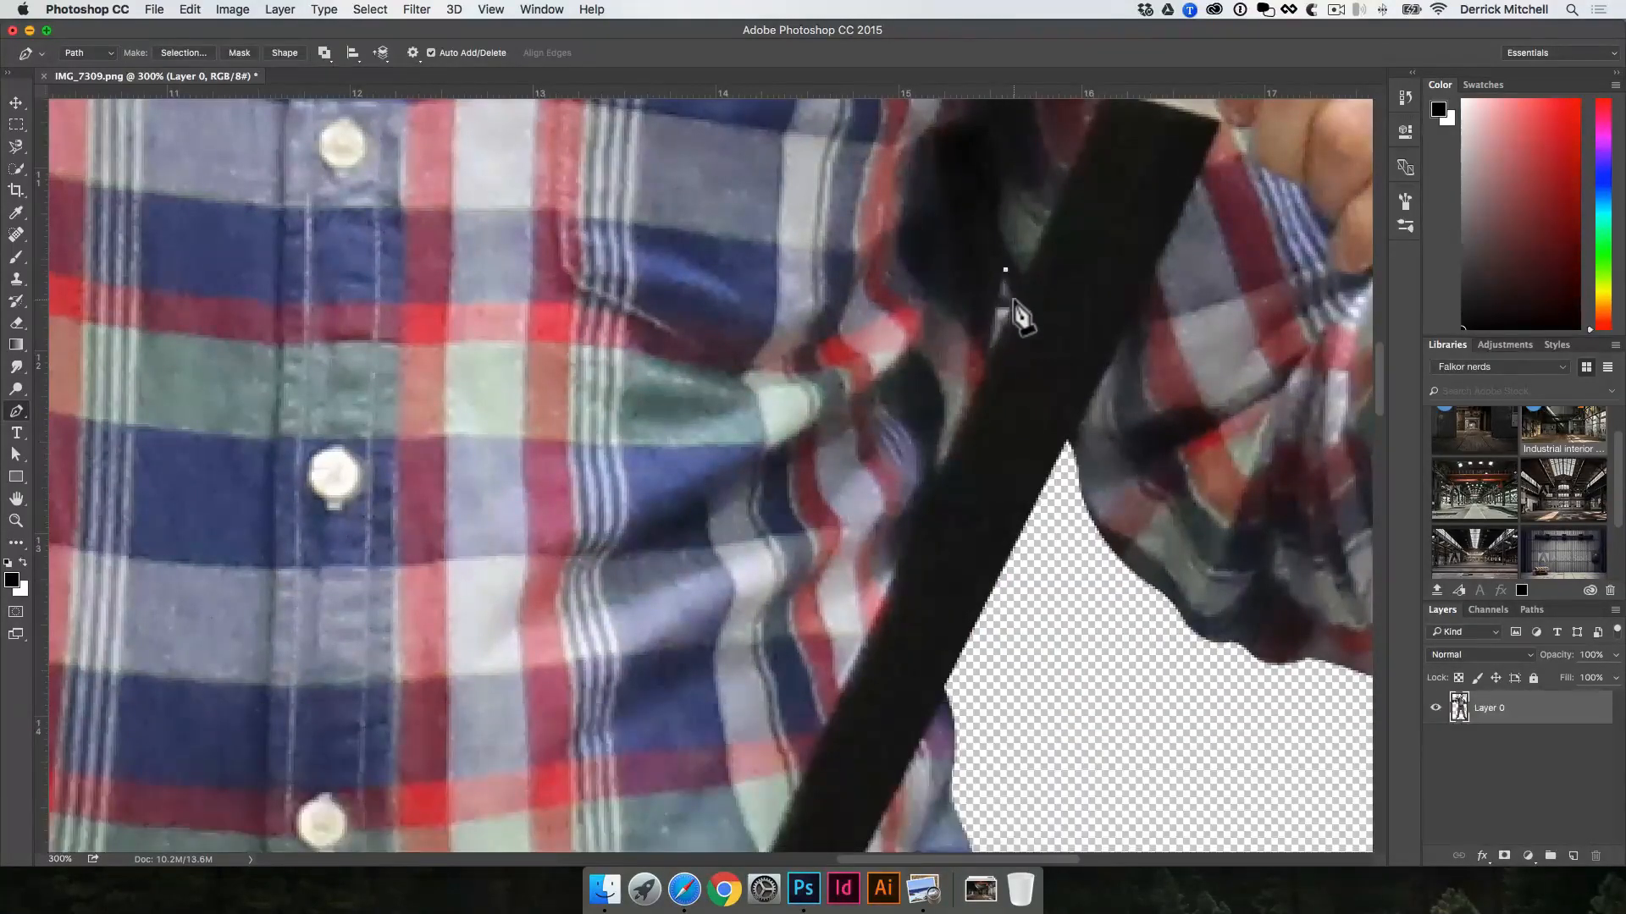
left_click(1013, 303)
left_click(985, 363)
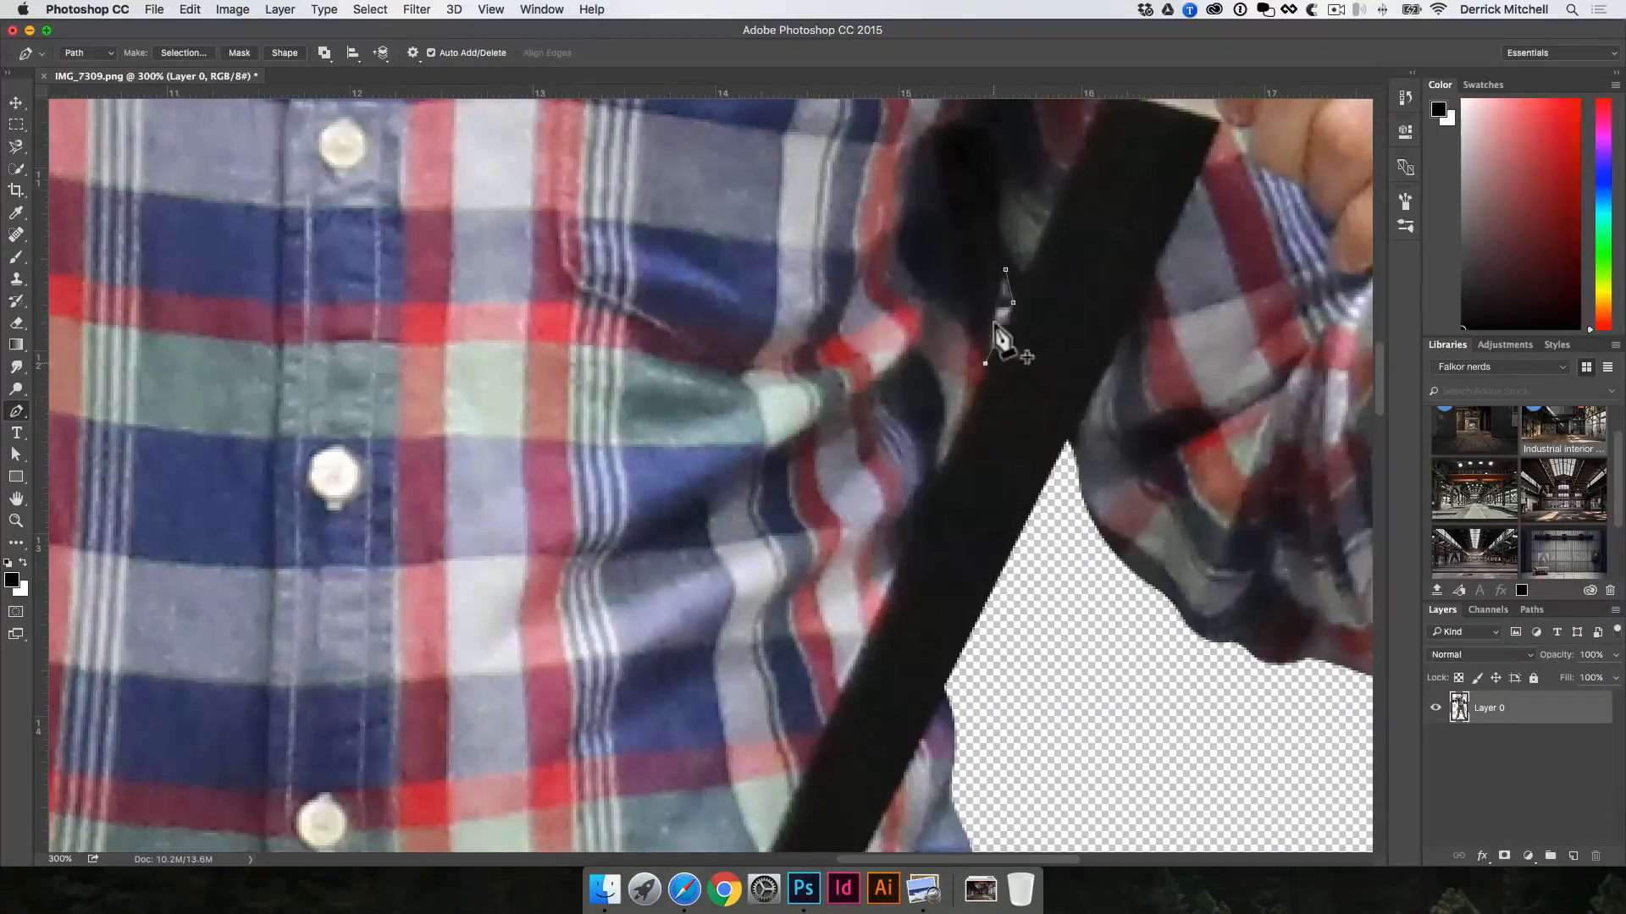
left_click_drag(993, 300, 995, 289)
left_click(1005, 271)
Step: Turn the suspender gap path into a selection and delete that area from Layer 0
key("super+Return")
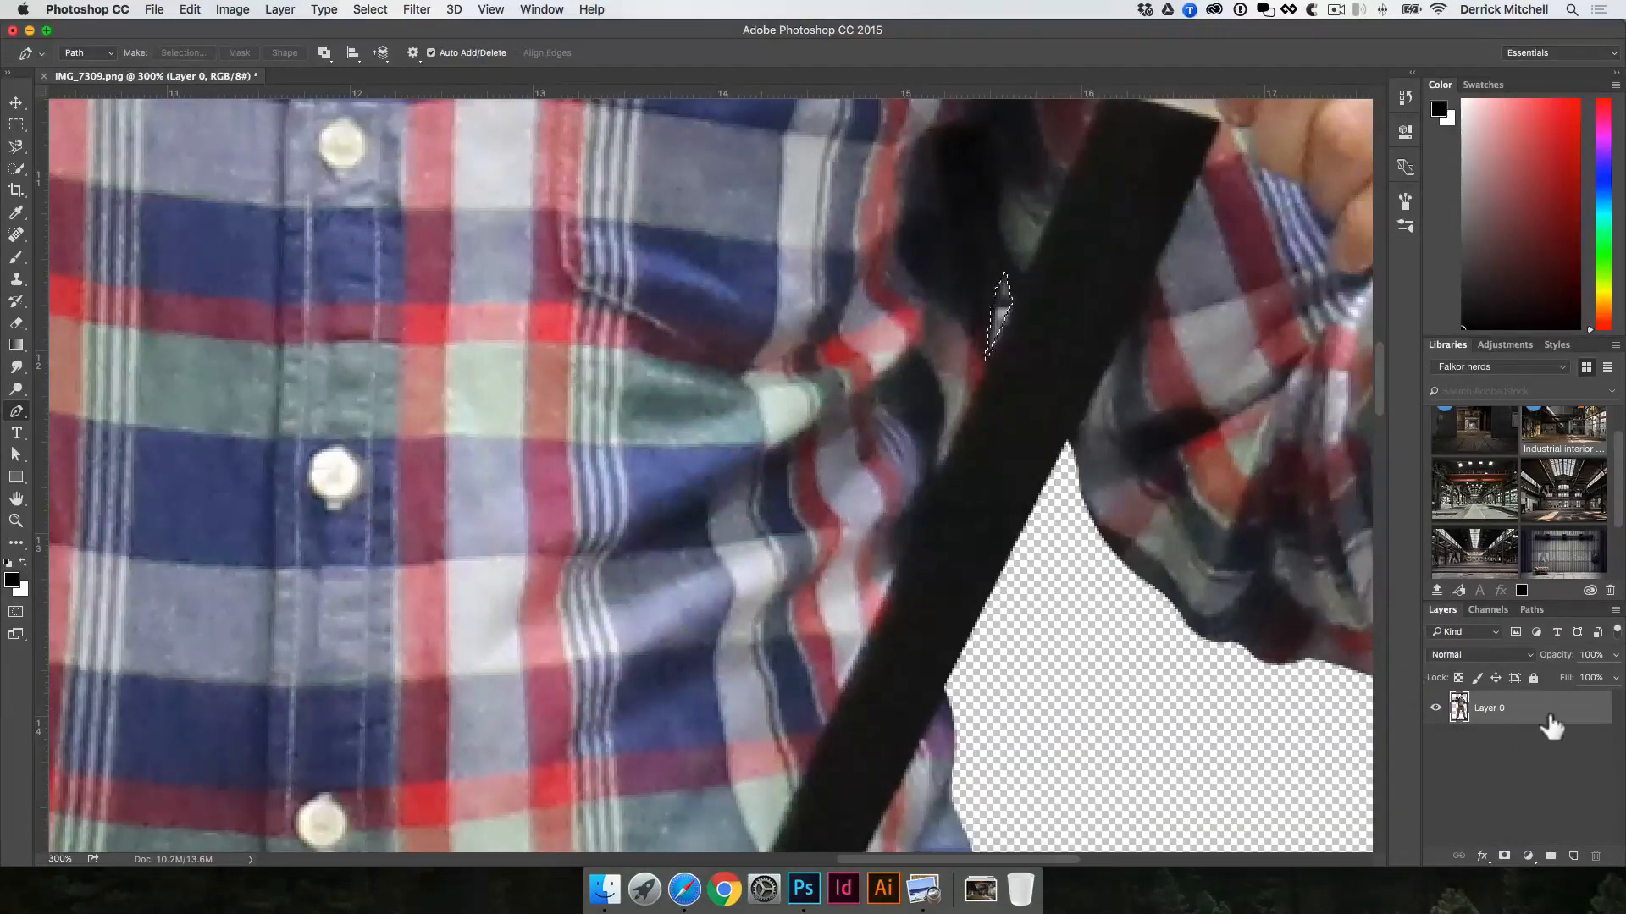
key("BackSpace")
key("super+BackSpace")
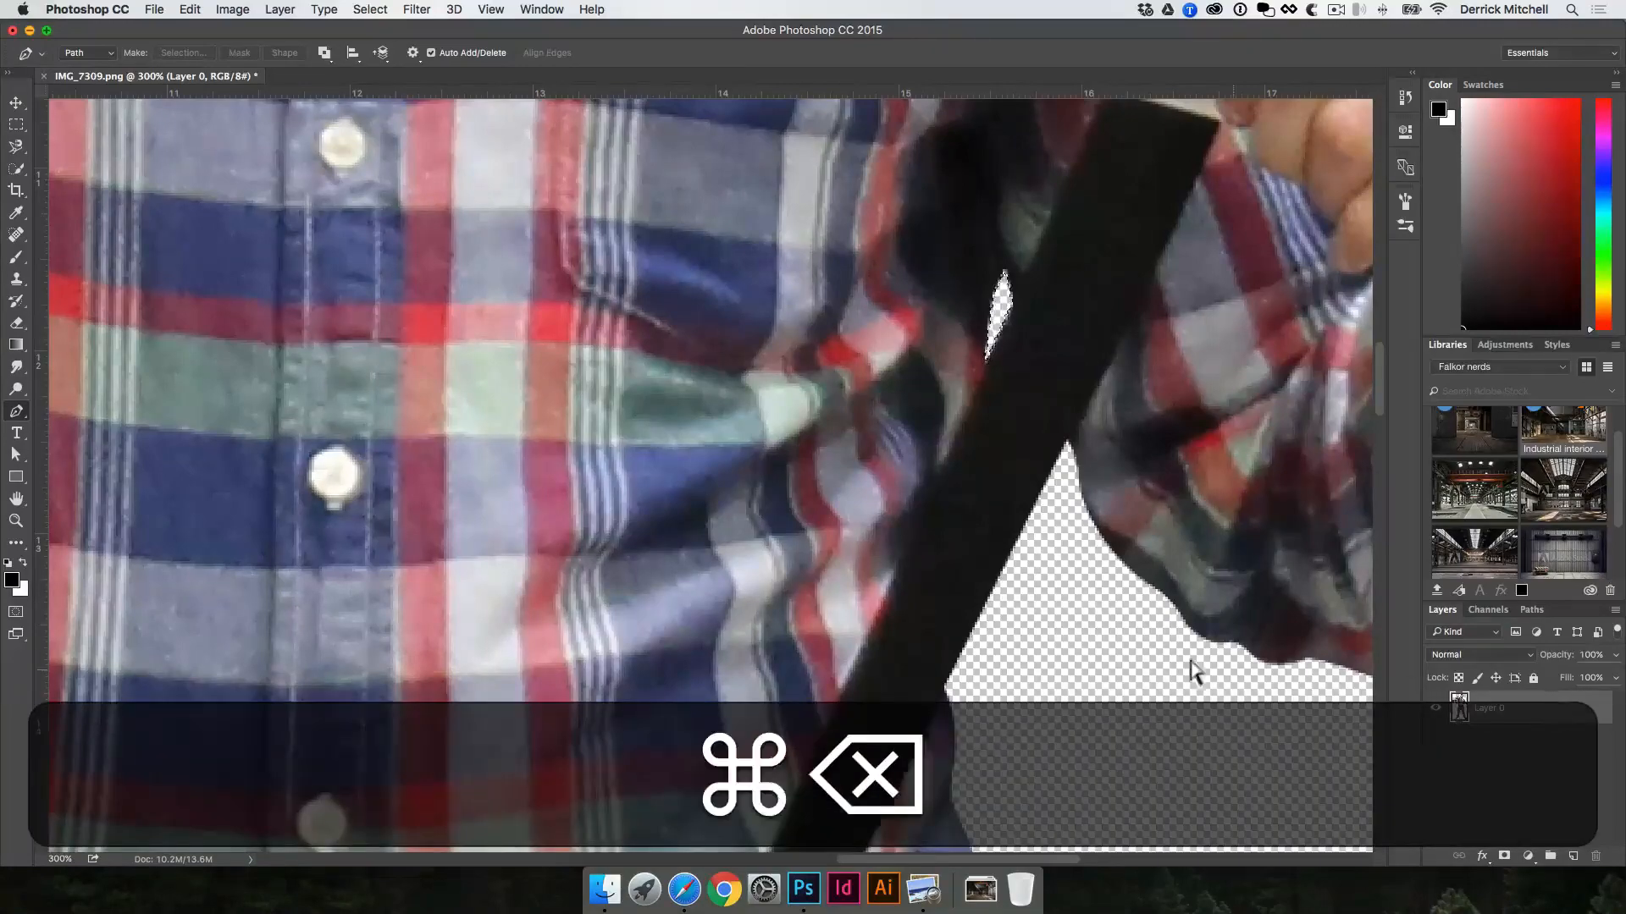
Step: Inspect the cleaned-up cutout from the gun and suspenders out to the full figure
key("super+space")
left_click_drag(962, 508, 857, 457)
left_click(857, 457, "alt+super")
left_click(857, 457, "alt+super")
left_click(856, 457, "alt+super")
key("v")
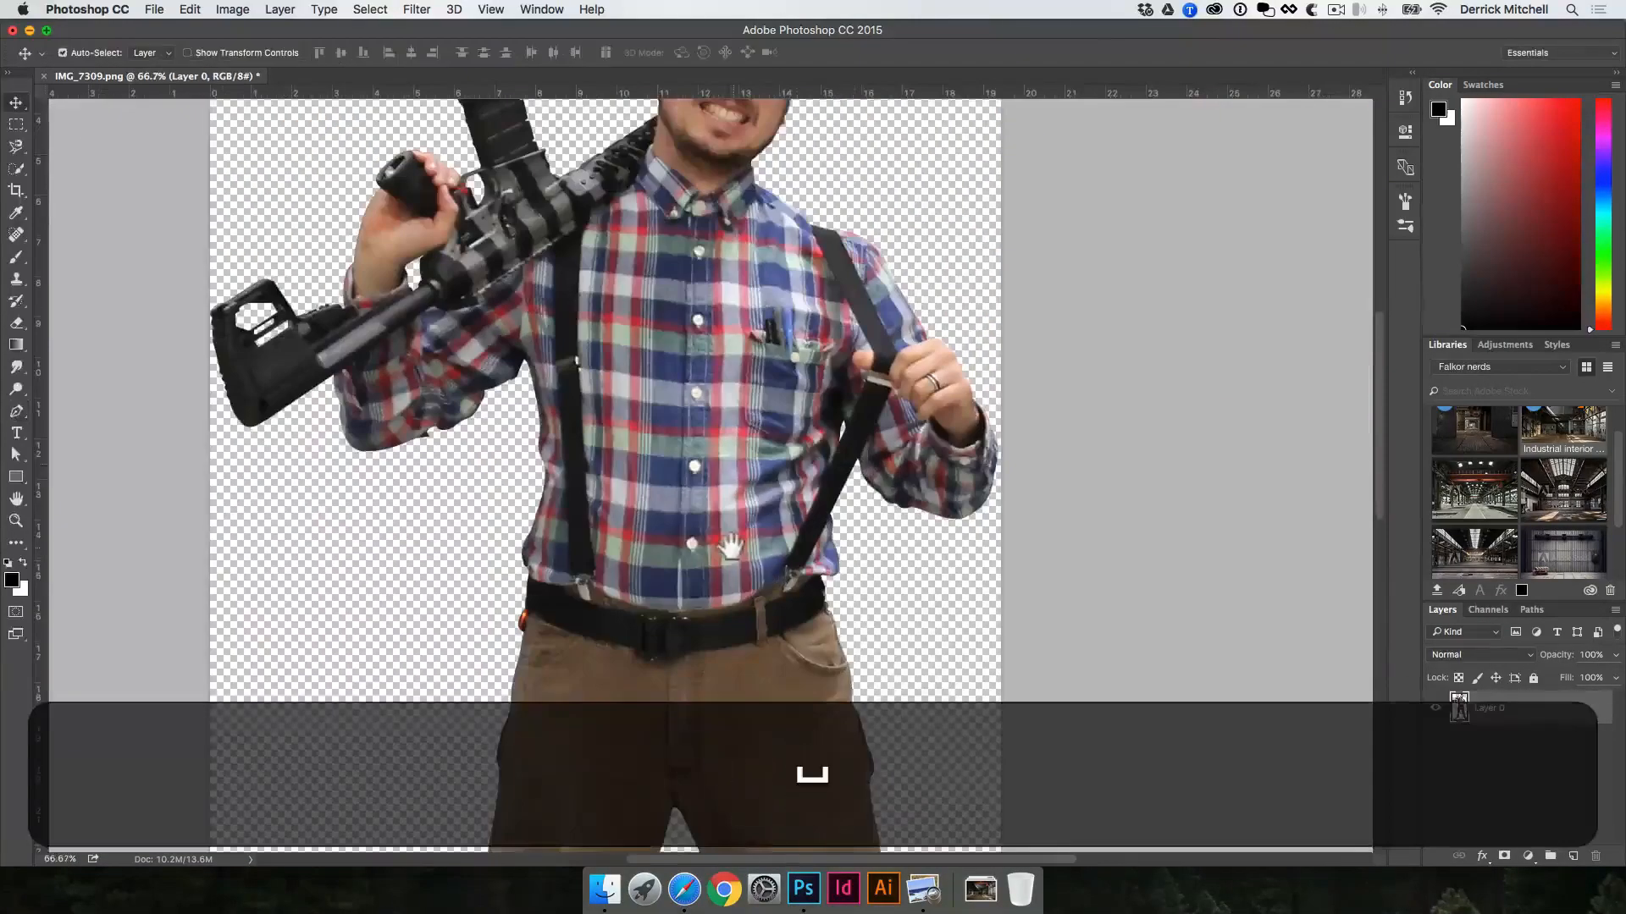
left_click(741, 546, "alt+super")
left_click_drag(635, 443, 708, 515)
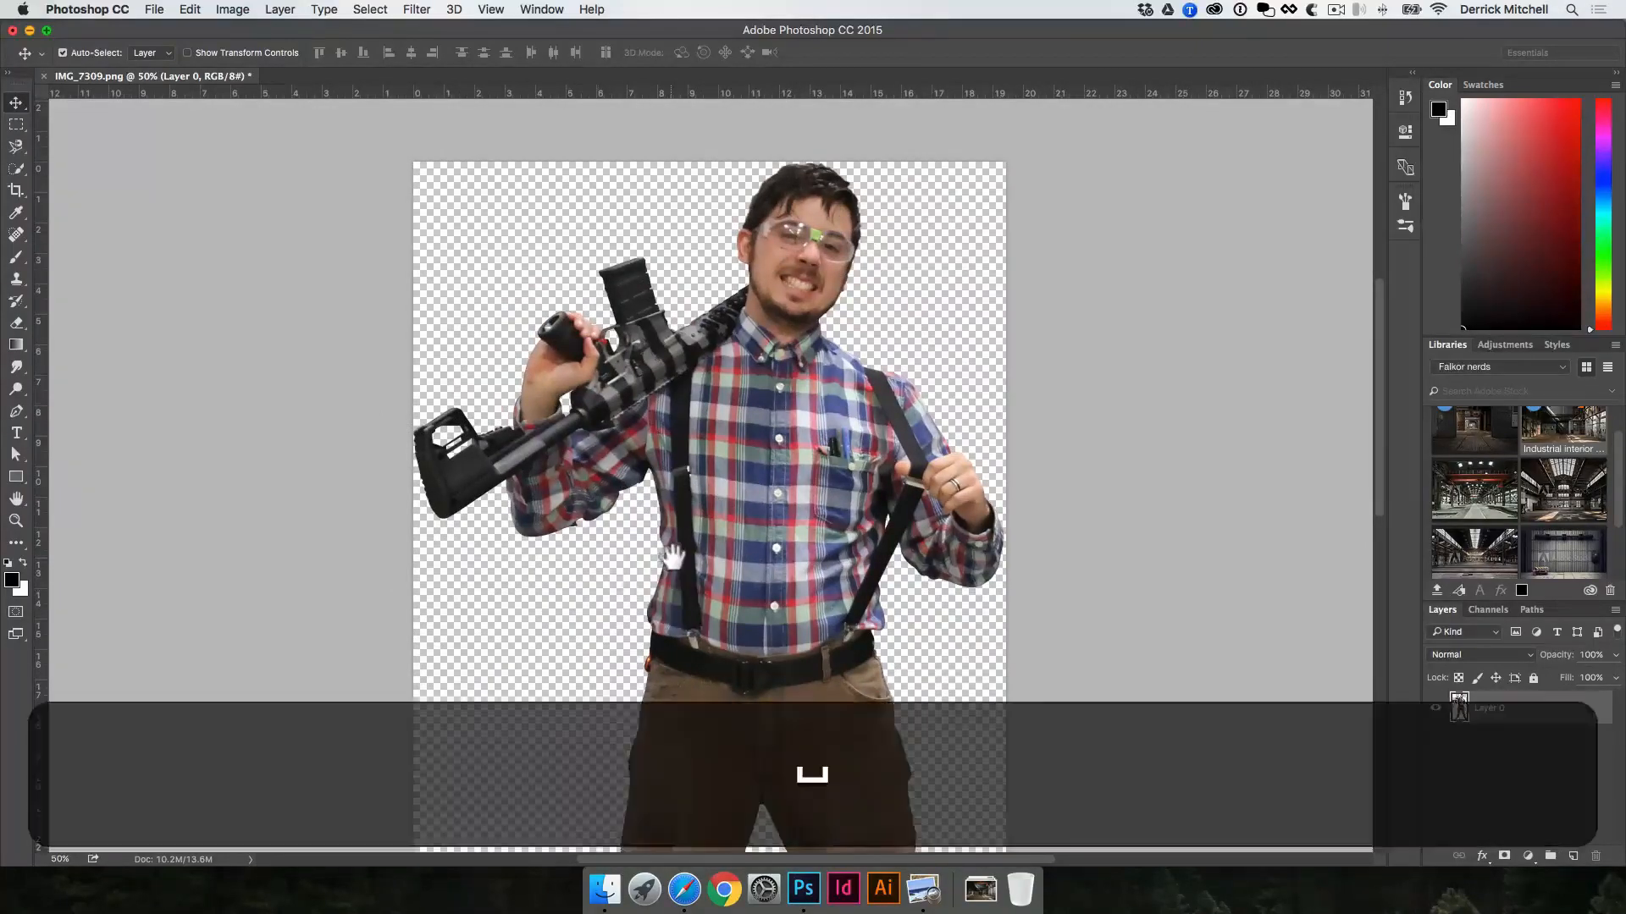
left_click_drag(666, 587, 681, 493)
key("v")
key("super+0")
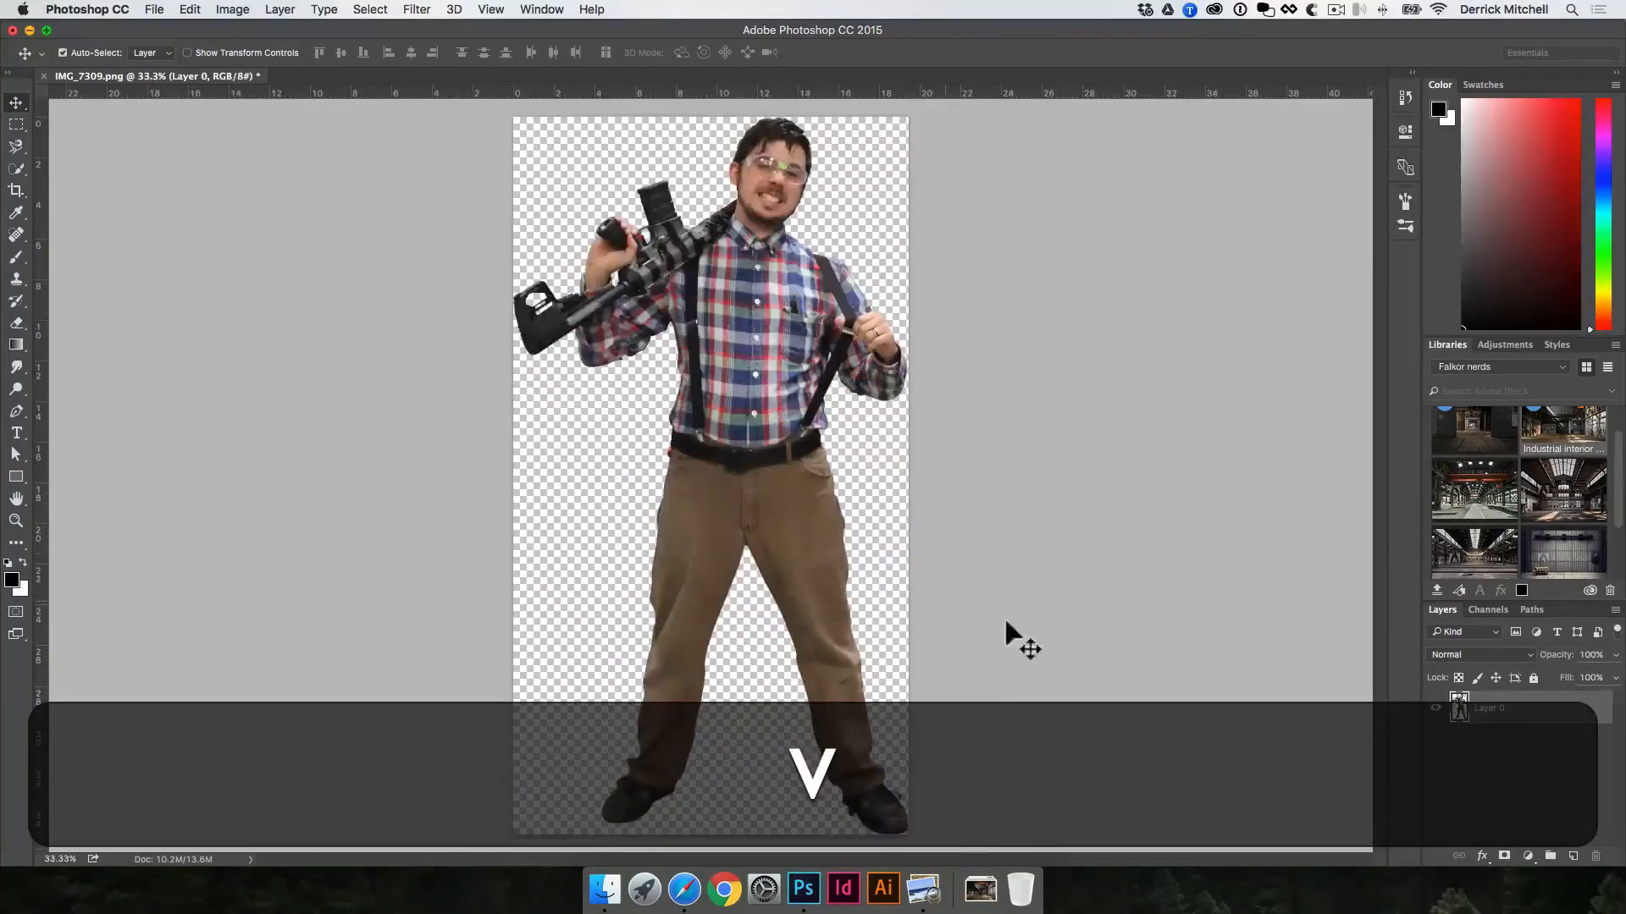
Step: Add a new layer beneath Layer 0 and choose a bright green foreground color
key("super")
left_click(1573, 856, "super")
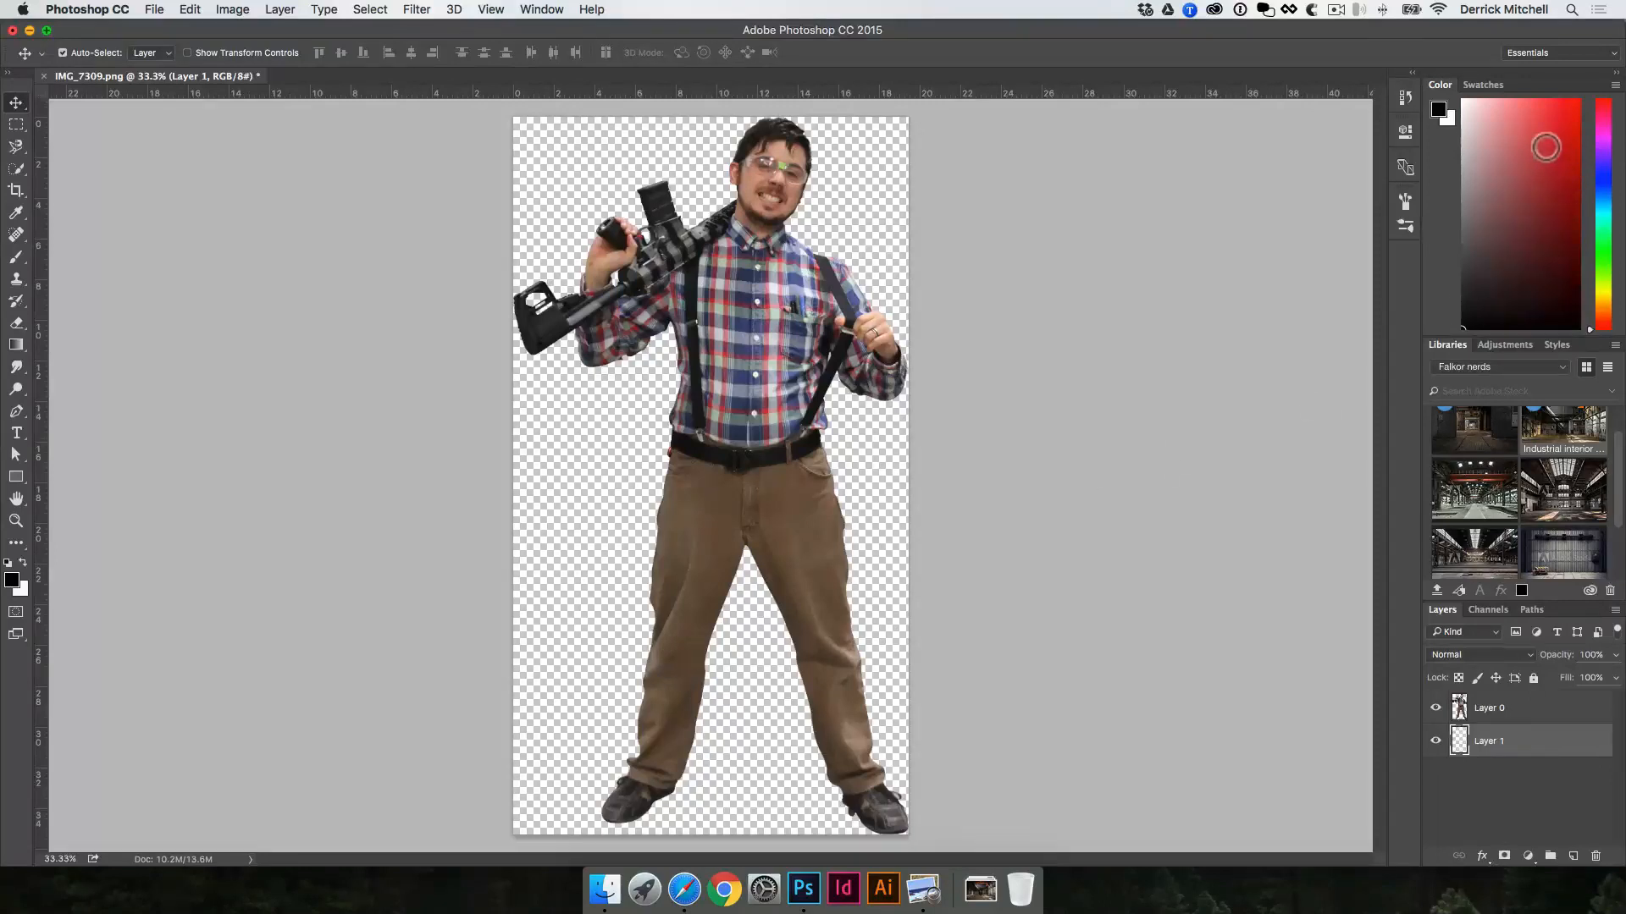
mouse_move(1545, 146)
left_mouse_down()
mouse_move(1553, 131)
mouse_move(1551, 159)
left_mouse_up()
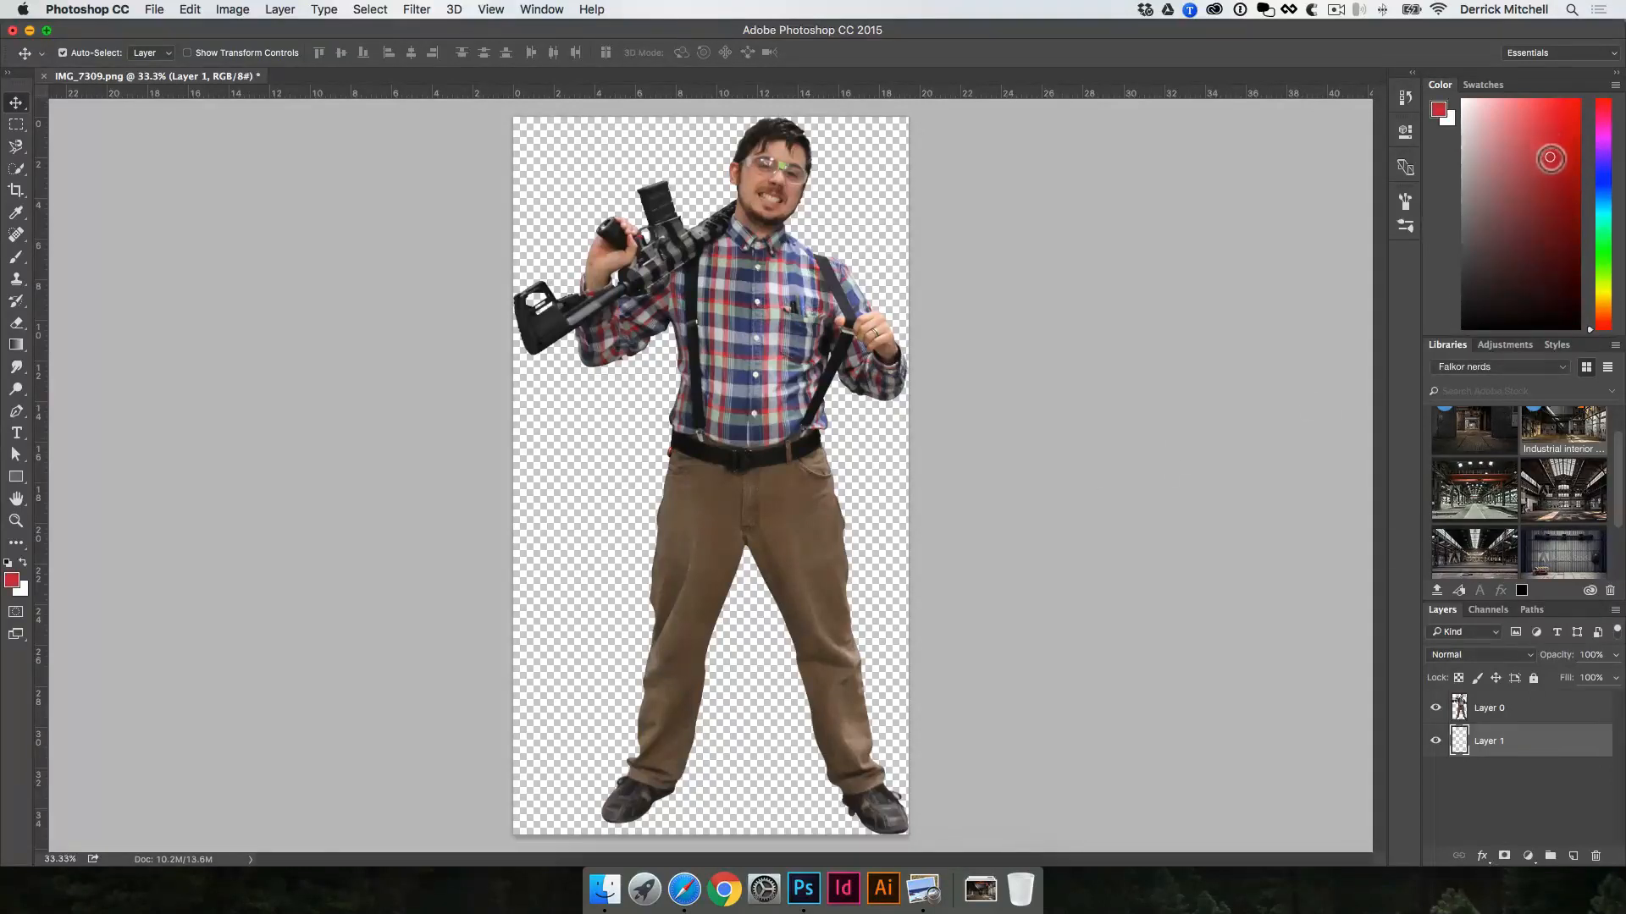
left_click(1603, 254)
left_click_drag(1603, 259, 1603, 267)
left_click(1544, 123)
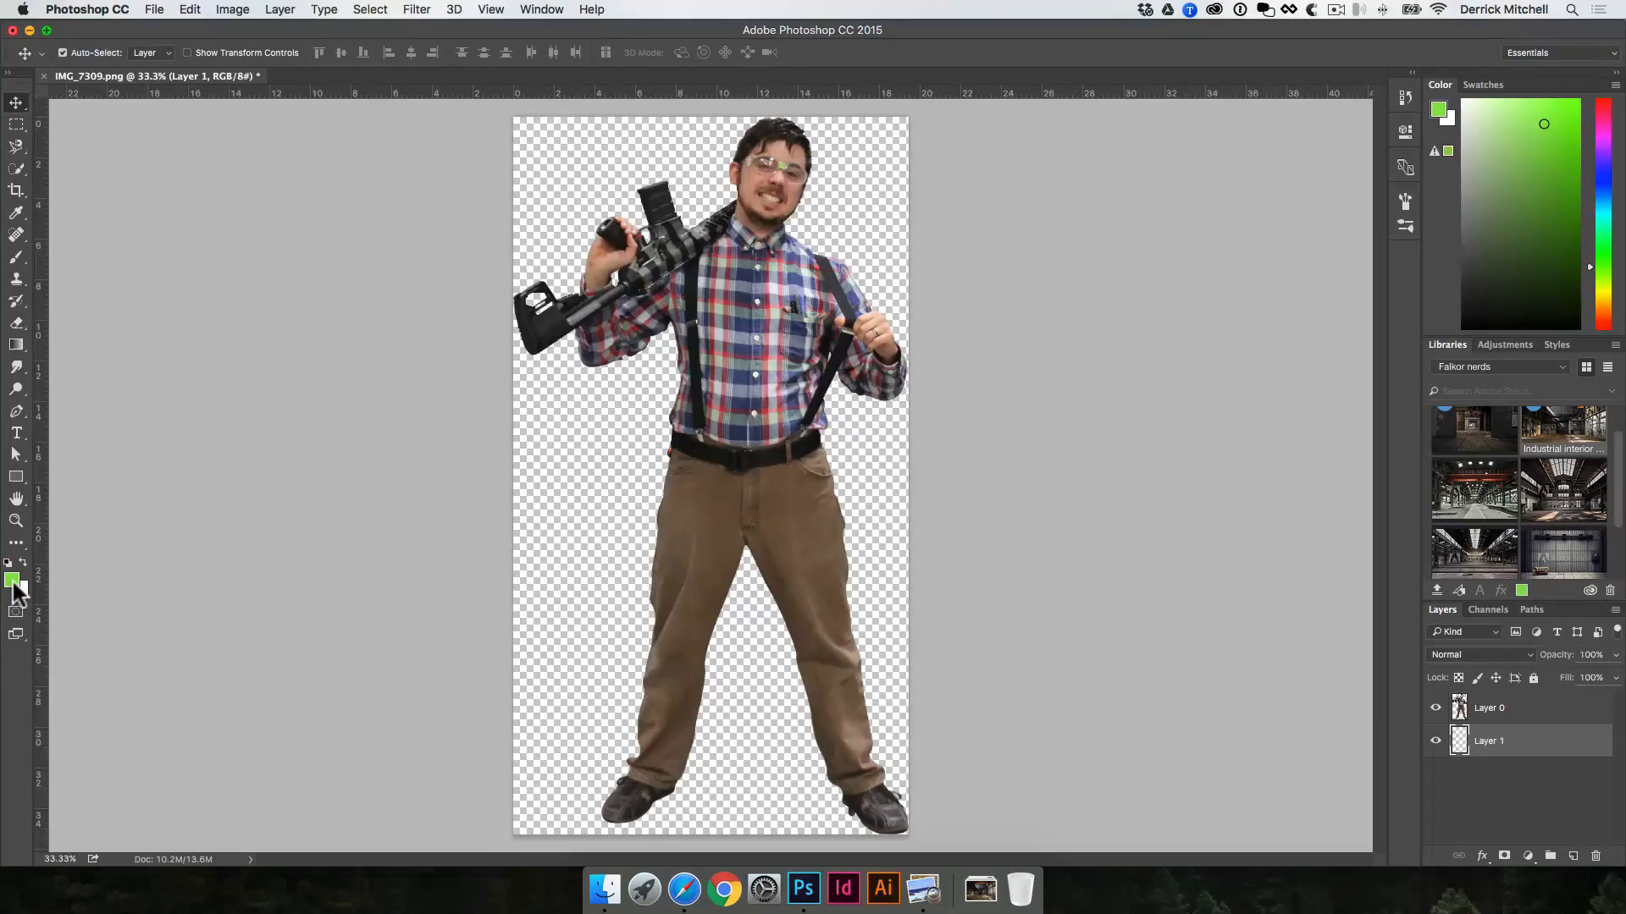
Step: Fill the new layer with the green foreground color, then apply the Fill command with Foreground Color as its contents
key("alt")
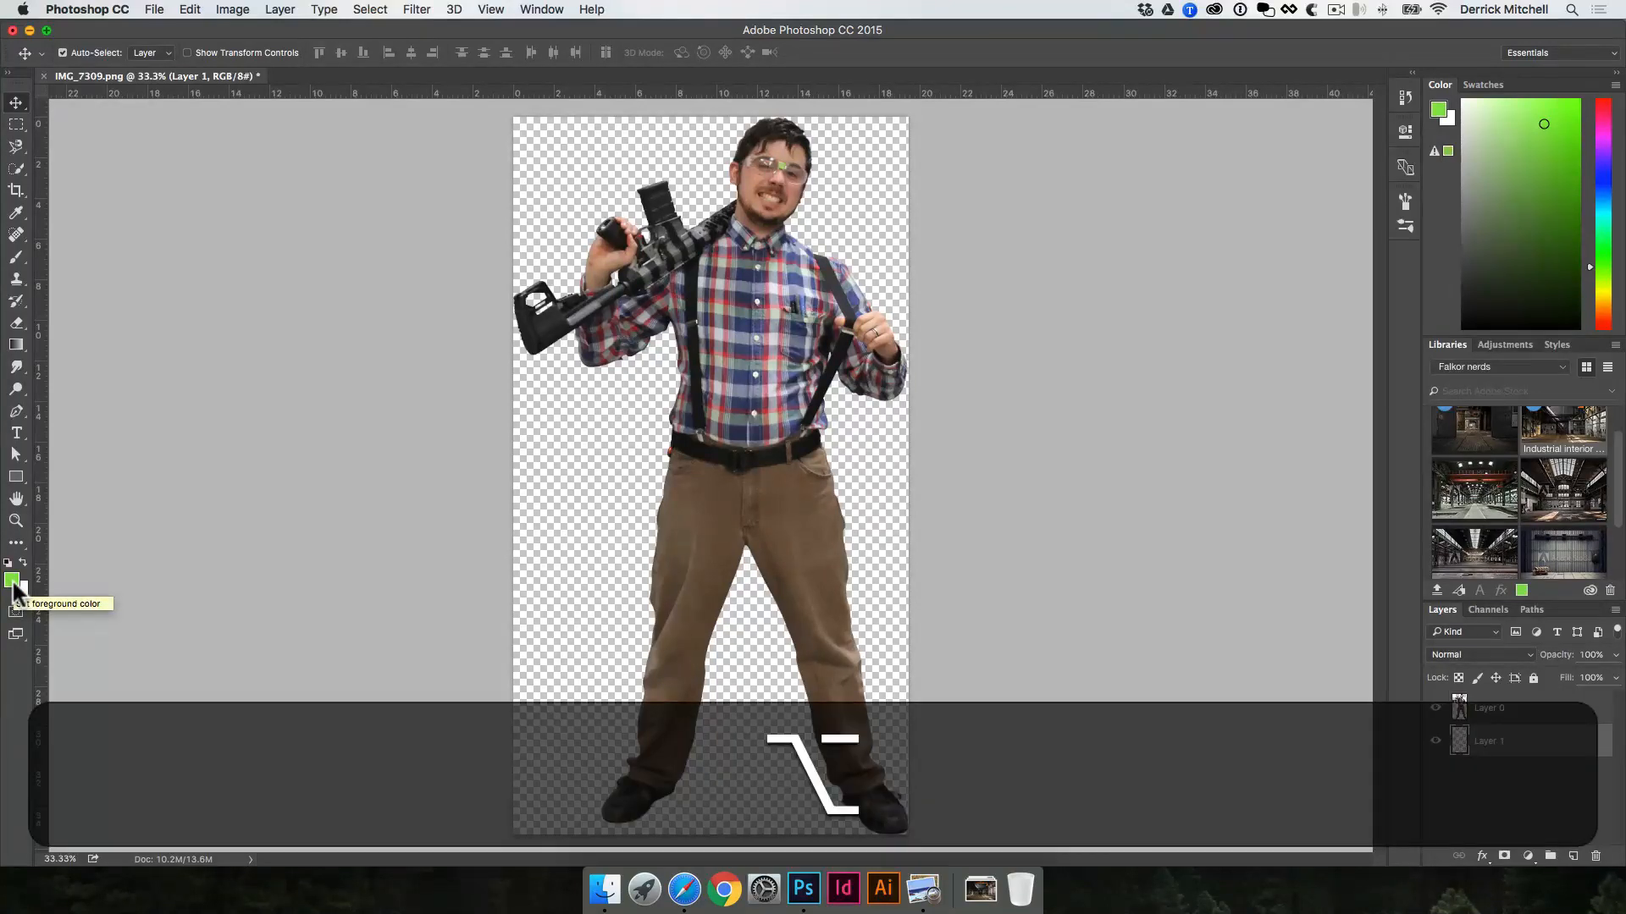
key("alt+BackSpace")
left_click(189, 9)
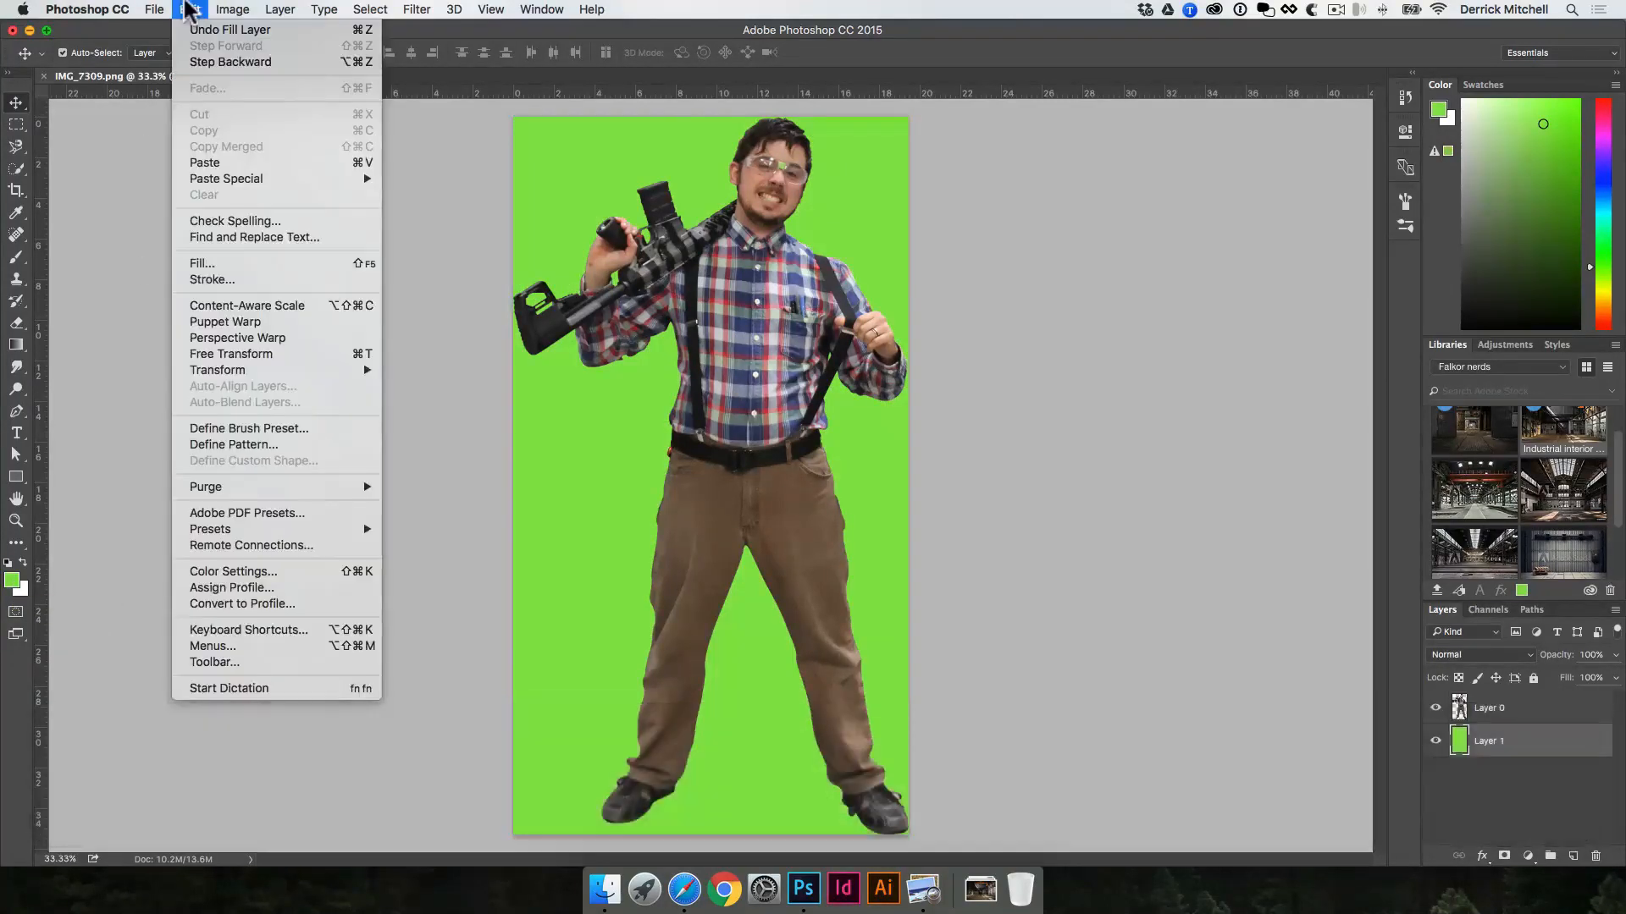
left_click(223, 261)
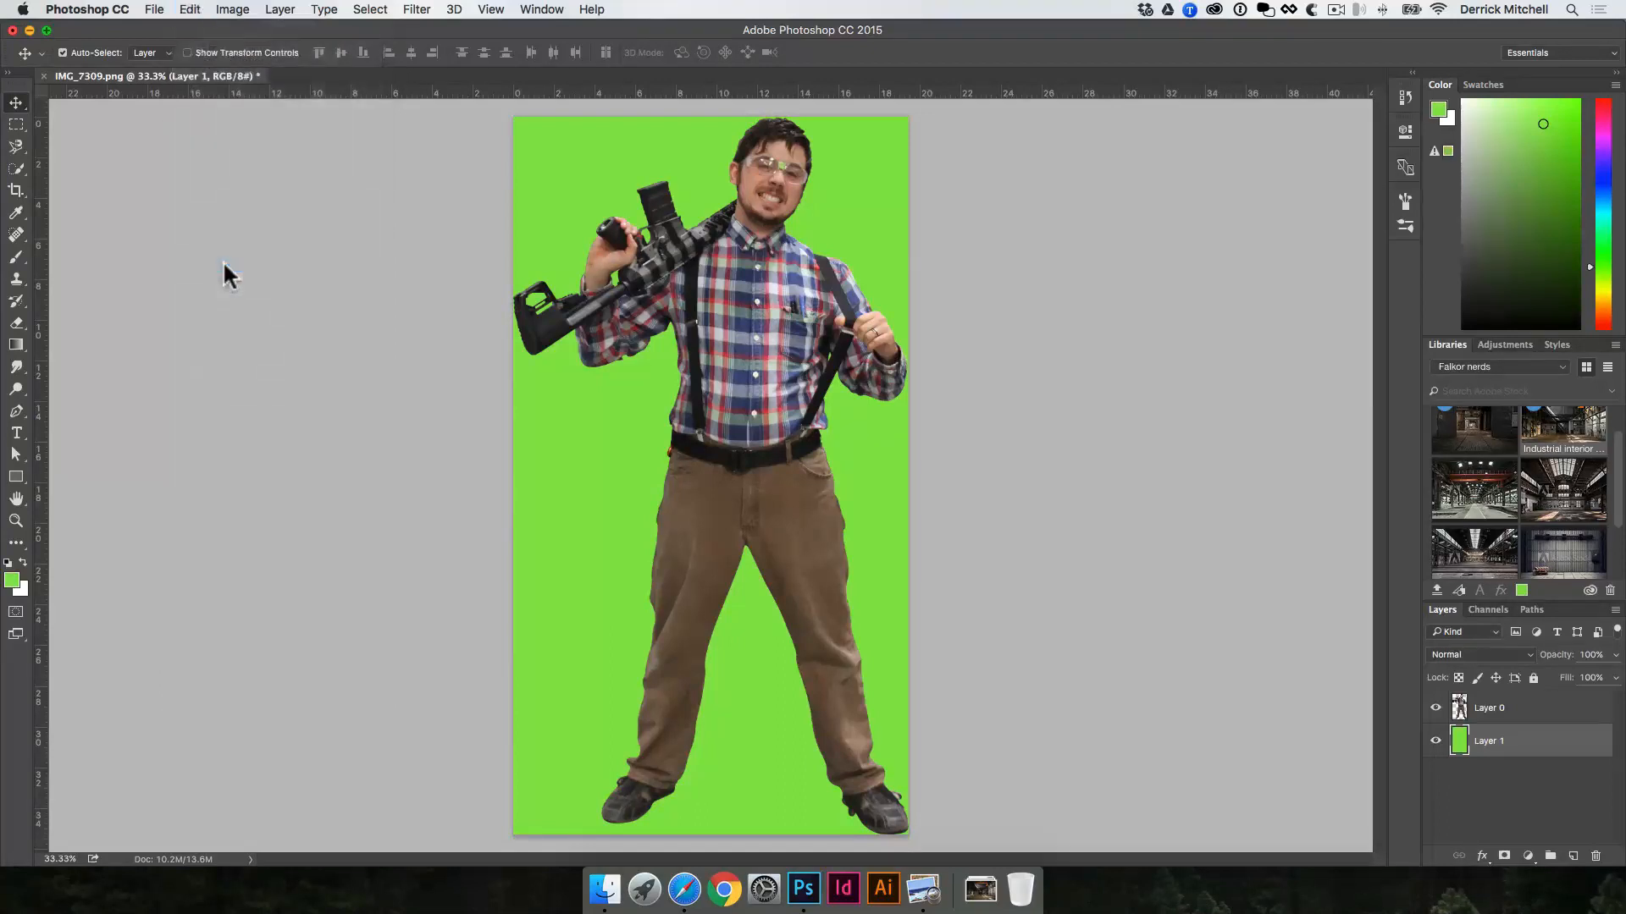
left_click(789, 385)
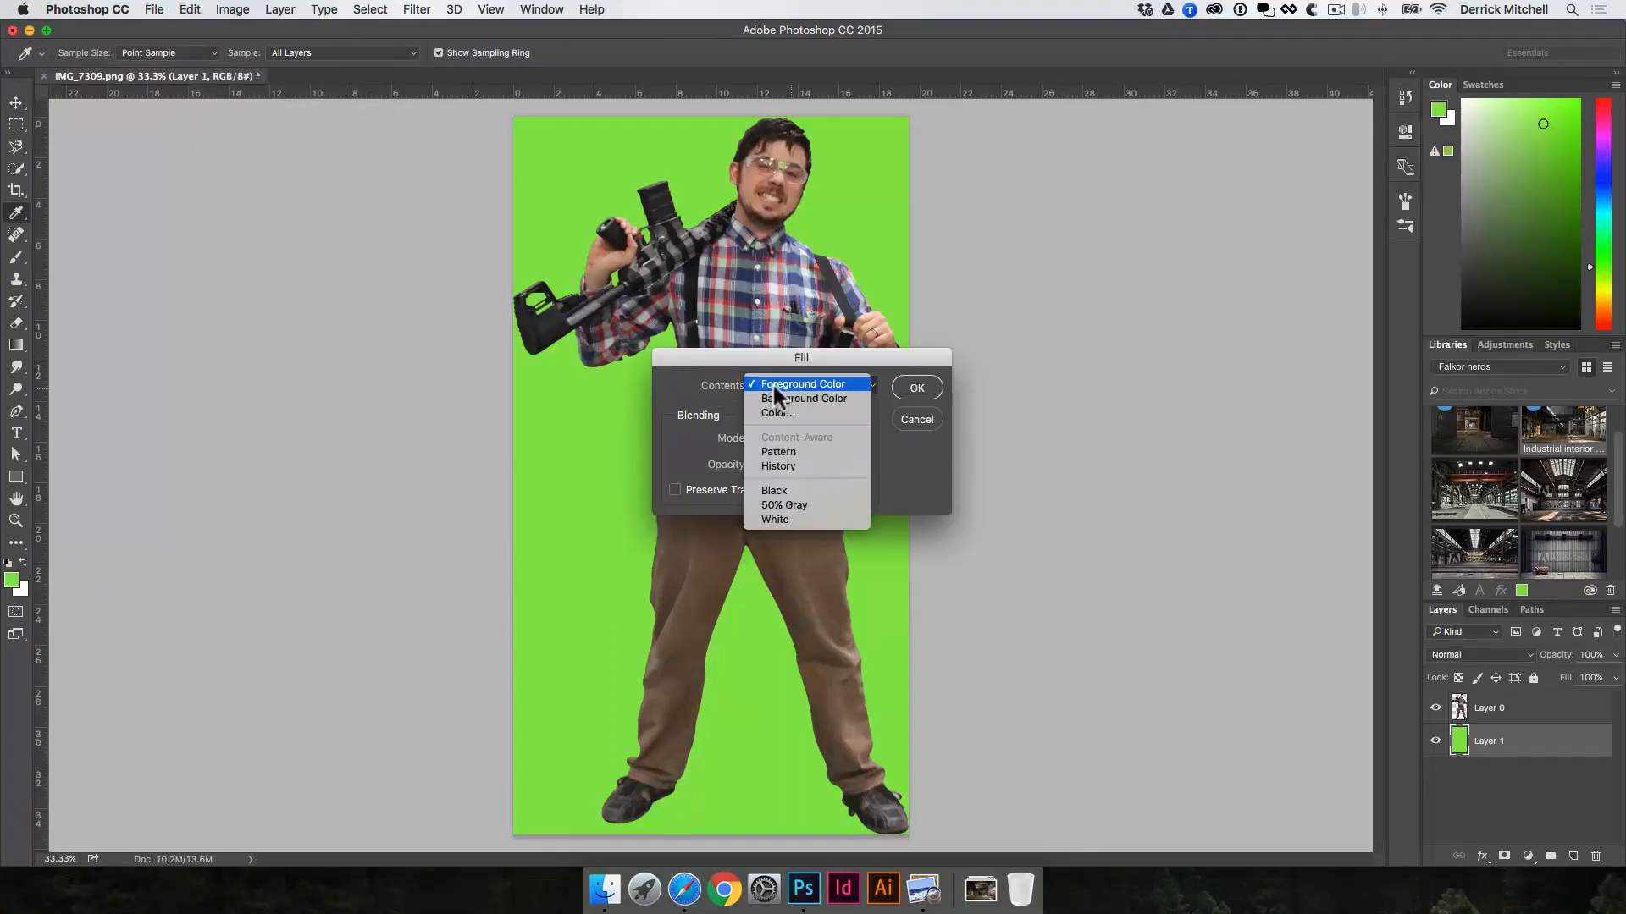
left_click(923, 387)
left_click(935, 386)
key("v")
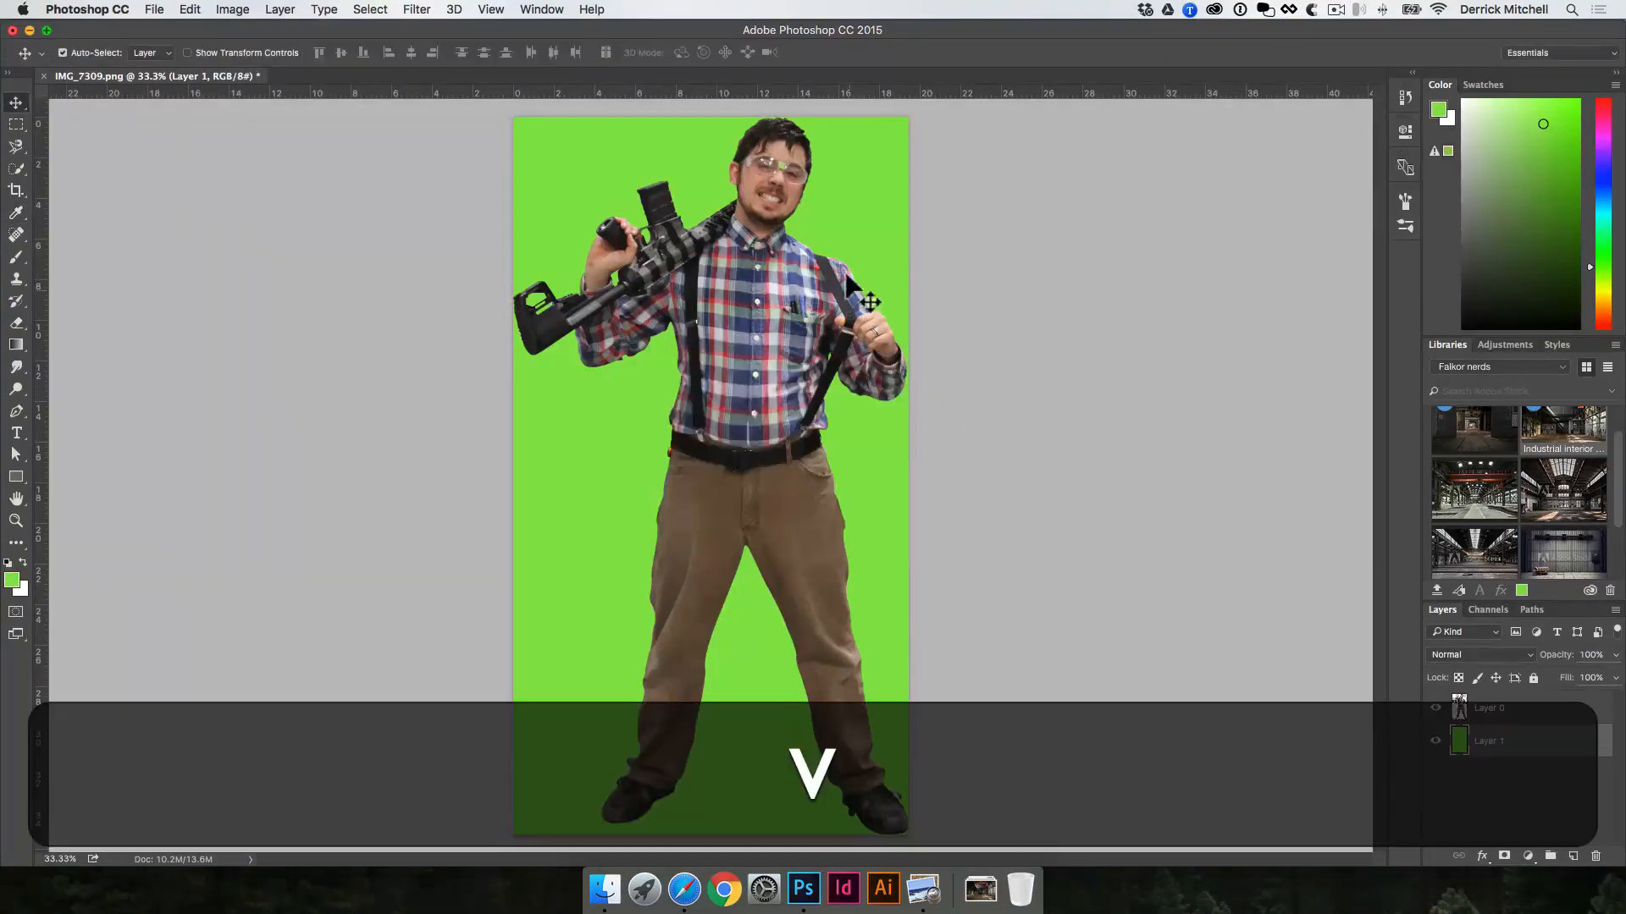
Step: Examine the cutout's edges against the green background, from the gun and head down to both shoes
key("space")
left_click(650, 422, "super")
left_click(649, 421, "super")
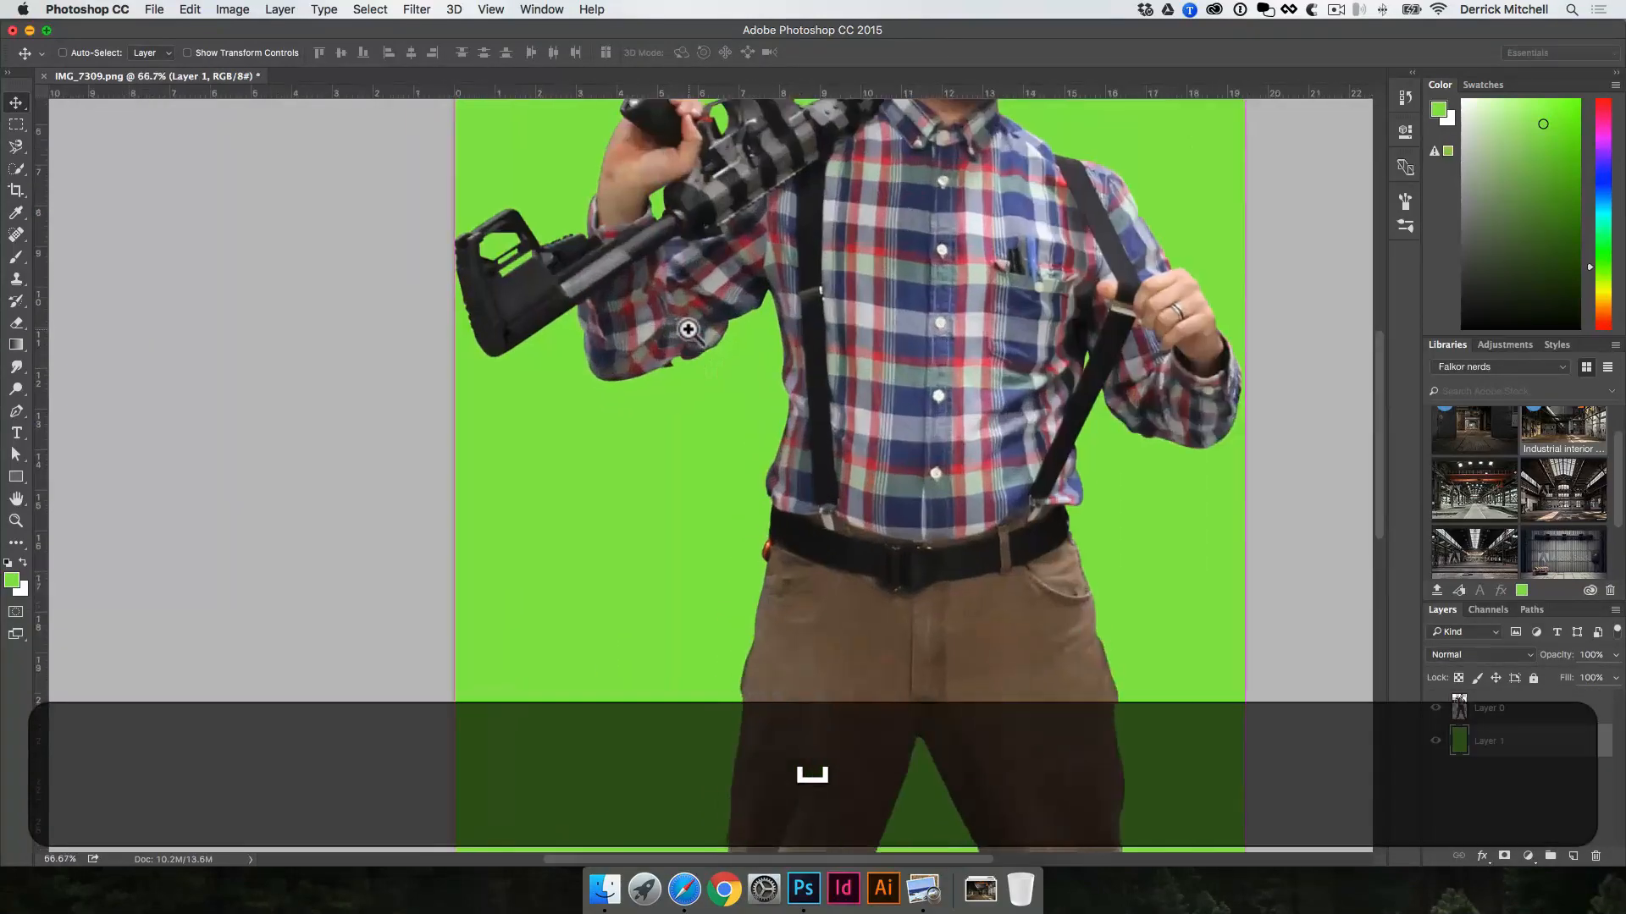
left_click(689, 330, "super")
left_click_drag(689, 331, 697, 440)
key("space")
left_click_drag(653, 286, 635, 460)
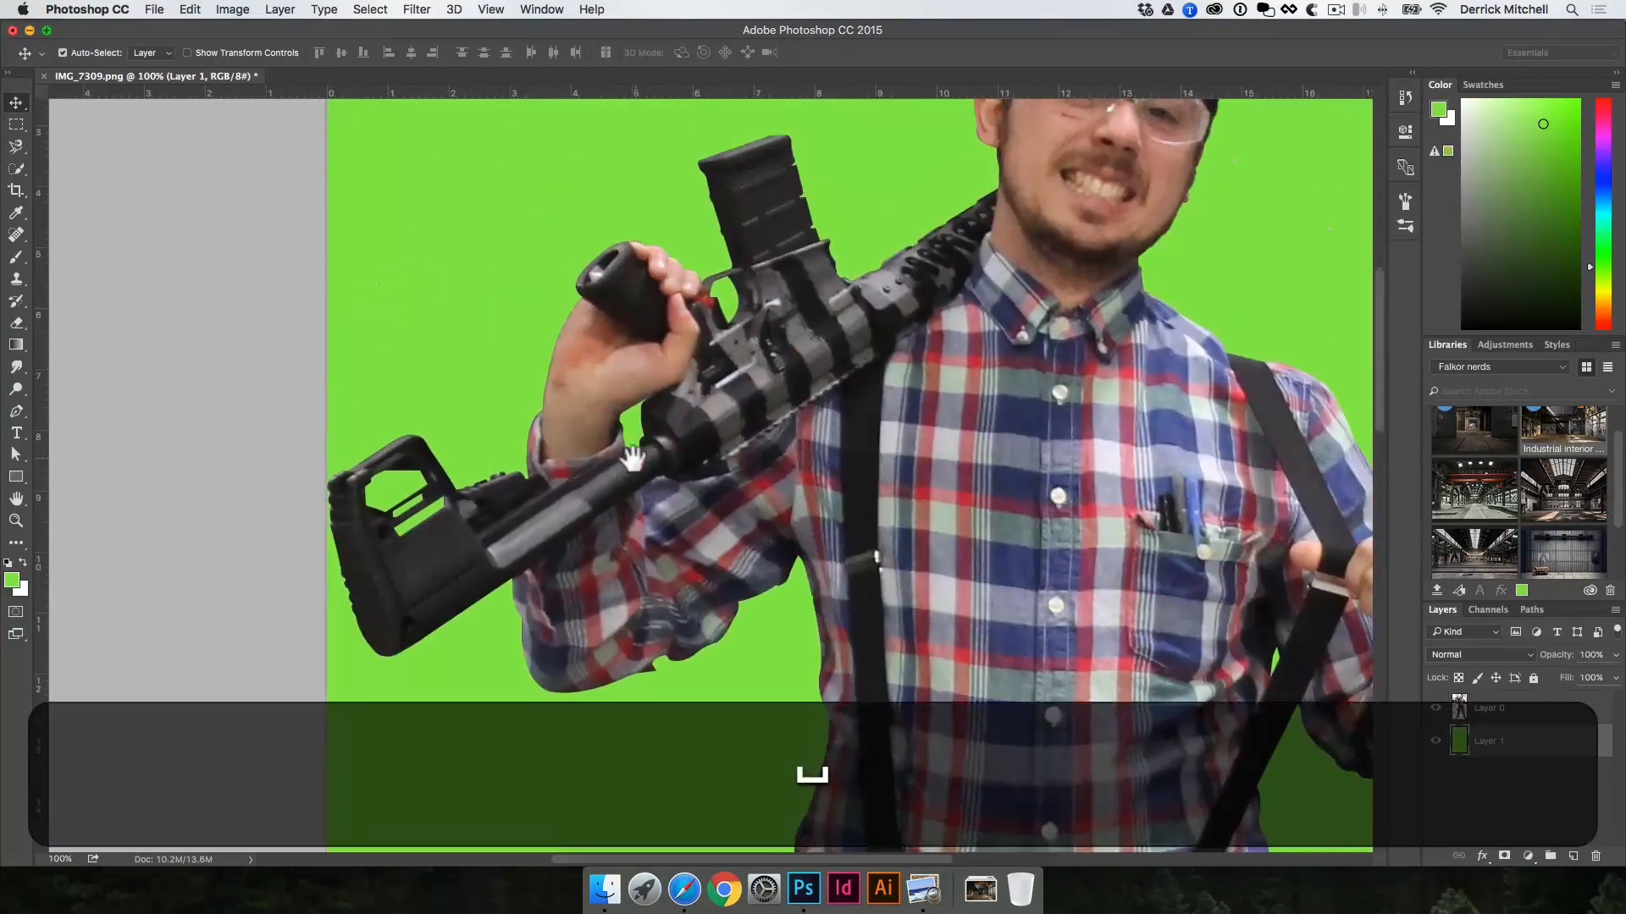
left_click_drag(815, 309, 649, 504)
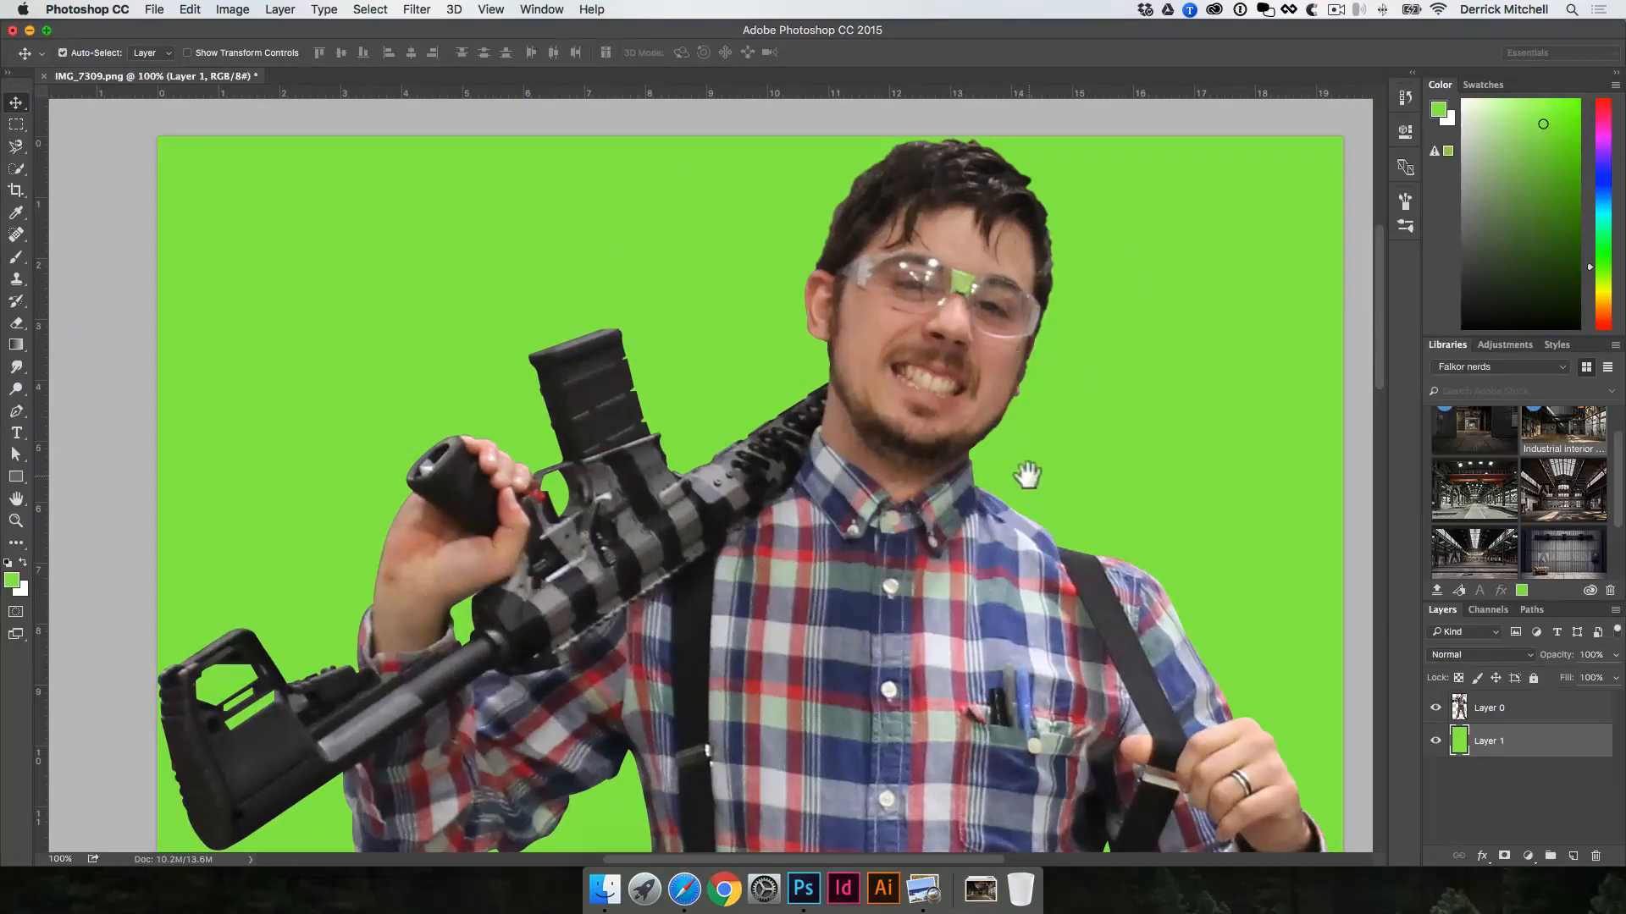
left_click_drag(1027, 475, 960, 409)
left_click_drag(1041, 595, 958, 326)
left_click_drag(948, 560, 948, 409)
left_click_drag(966, 601, 990, 435)
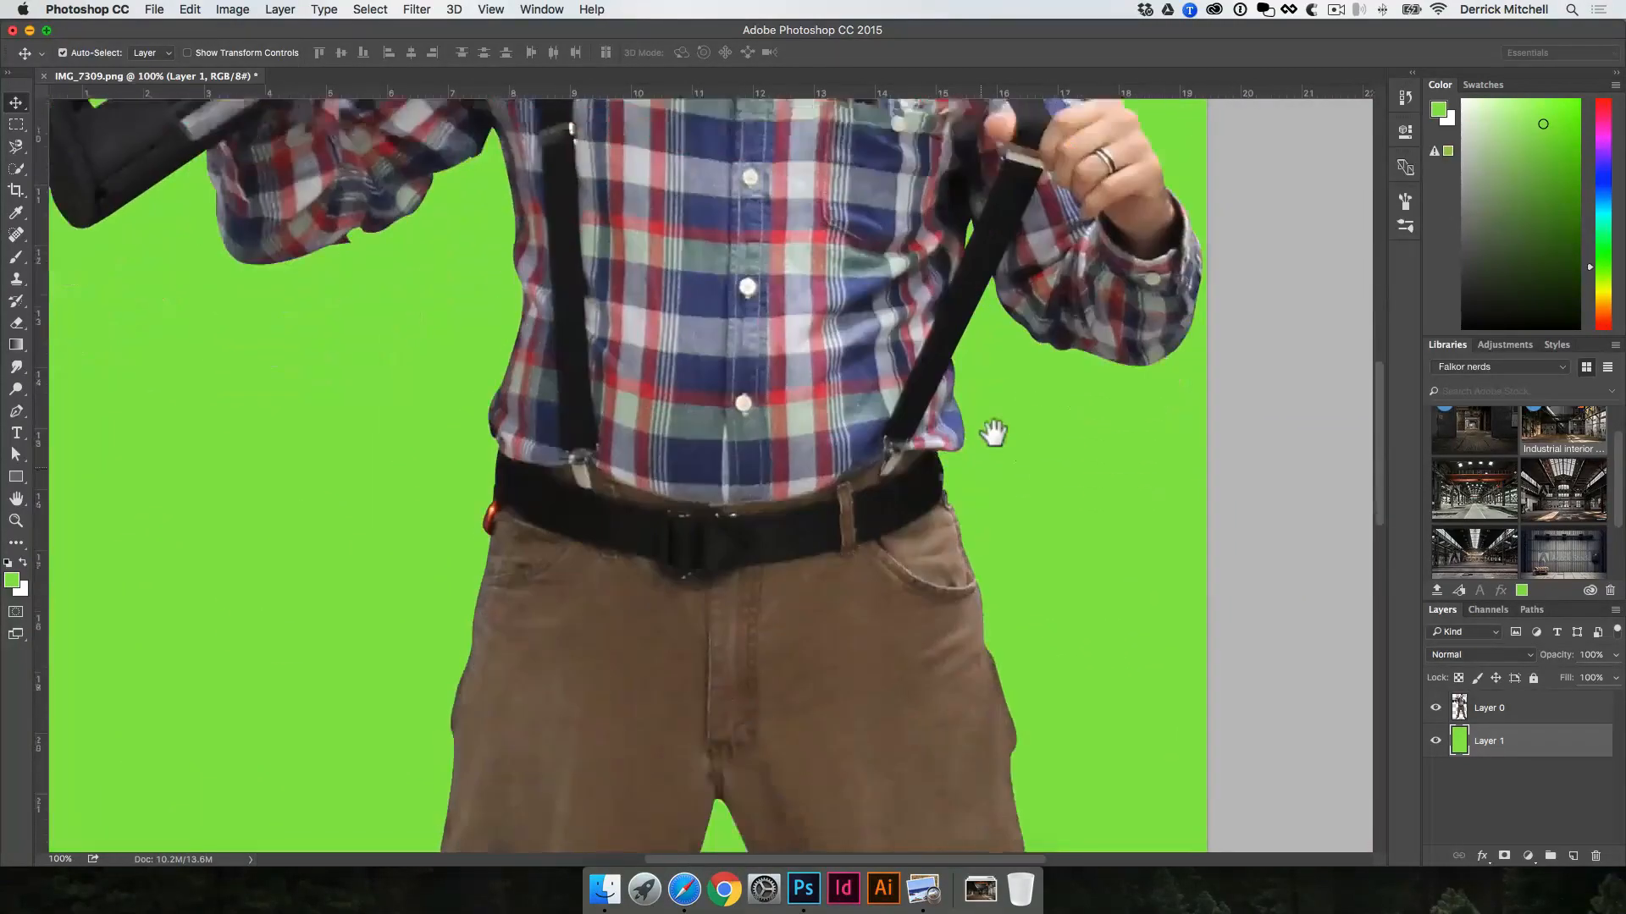
left_click_drag(847, 626, 921, 478)
left_click_drag(631, 523, 662, 342)
left_click_drag(592, 618, 584, 442)
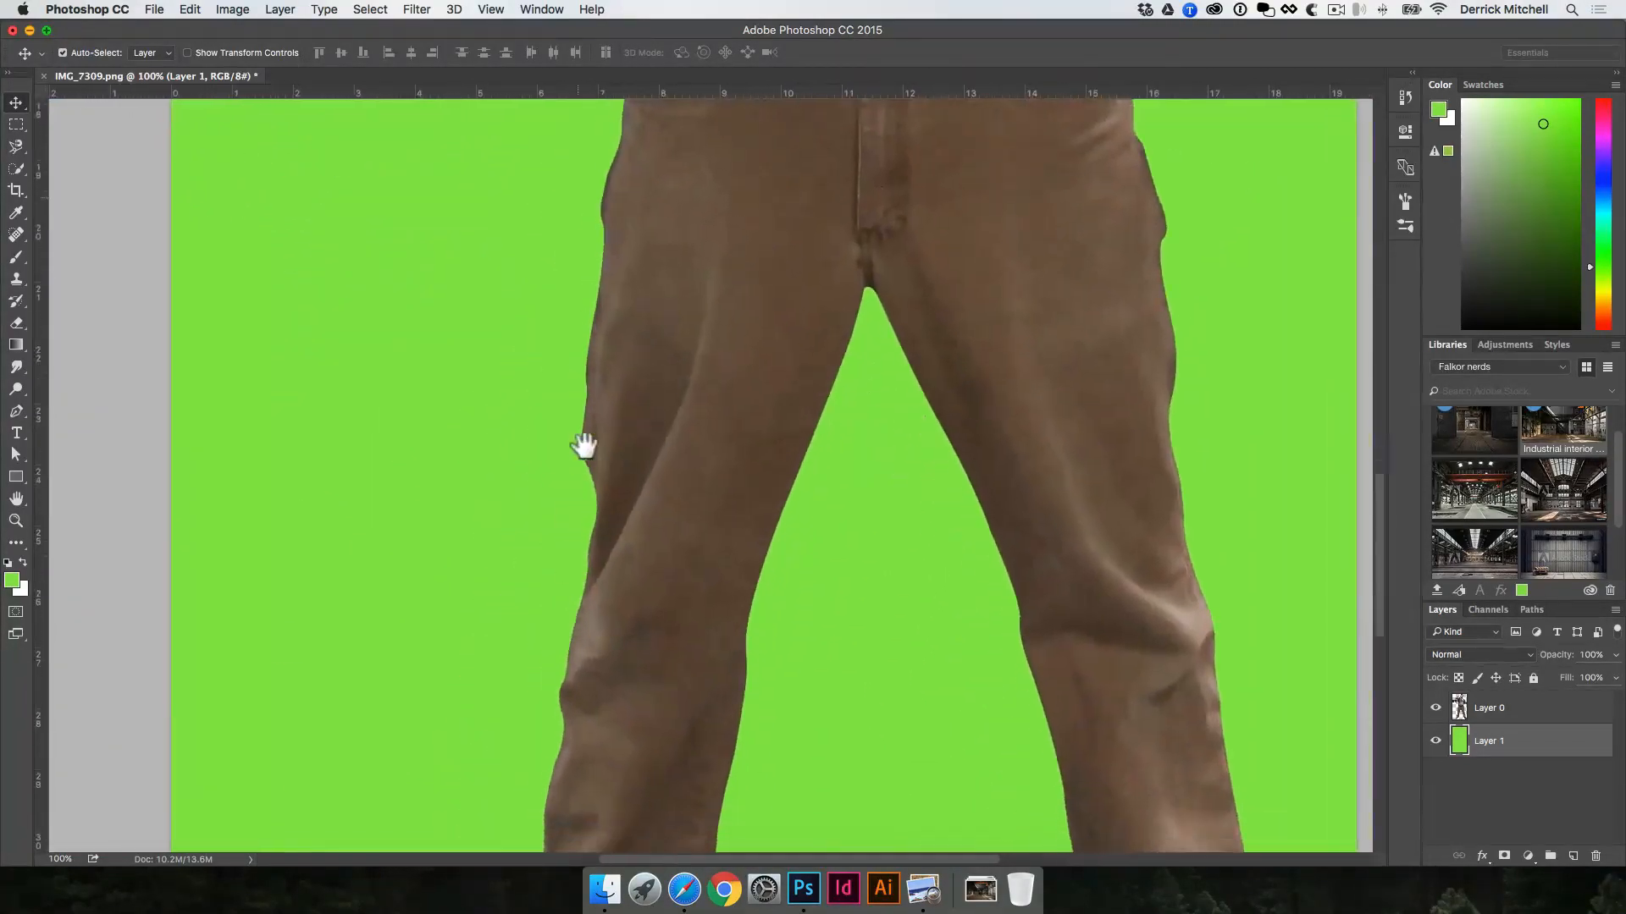
left_click_drag(588, 669, 570, 526)
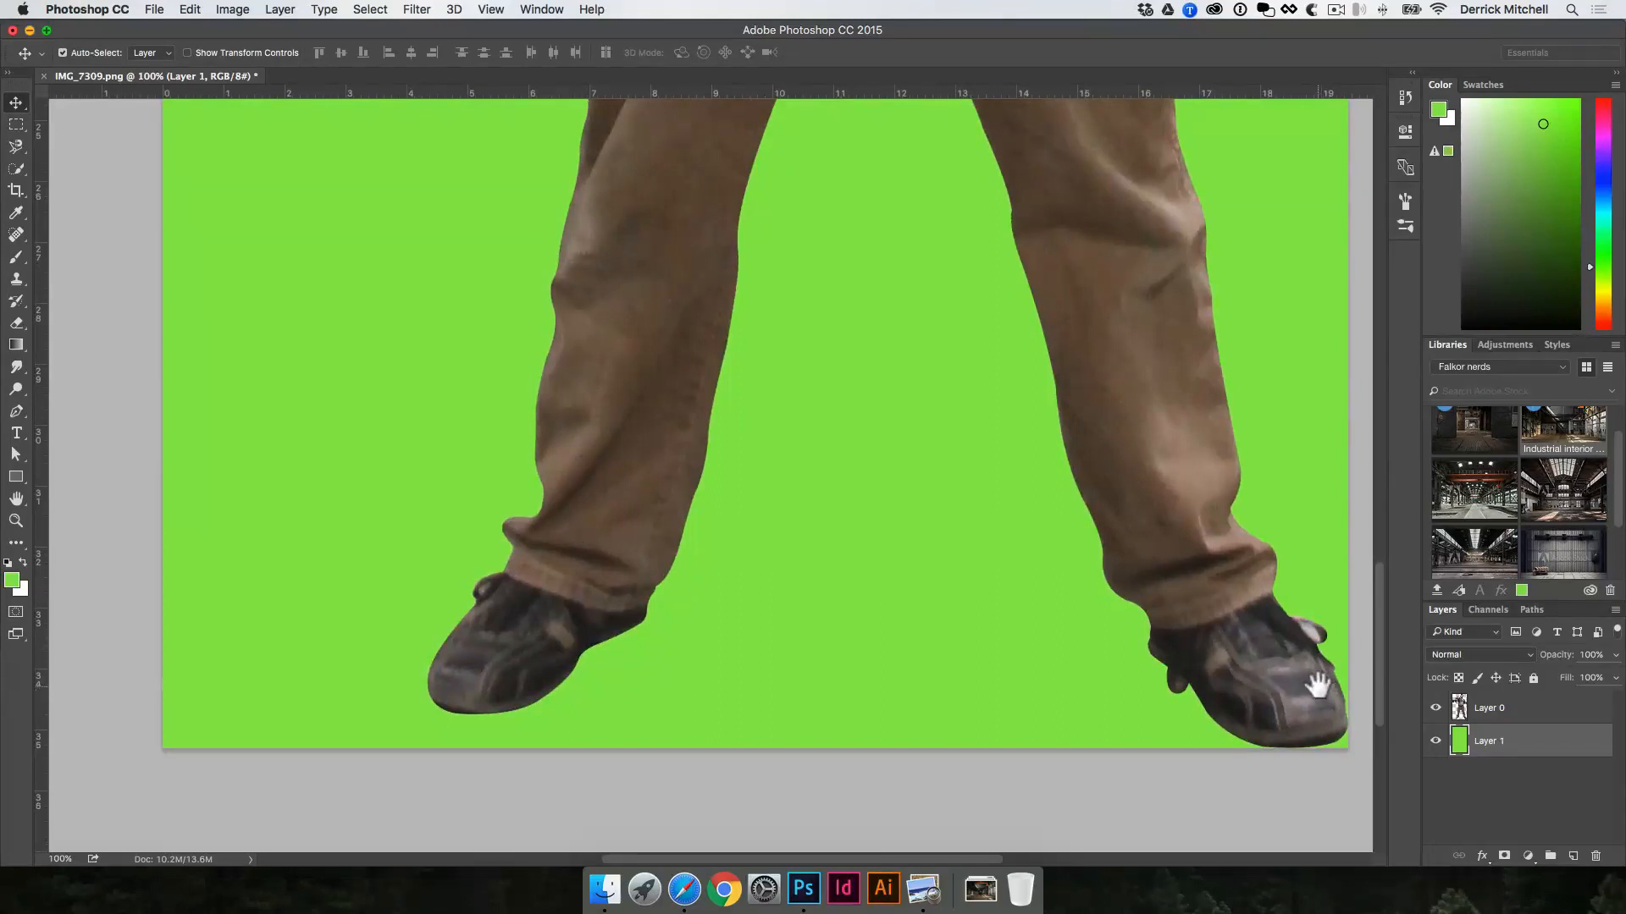
Step: Trace the gap inside the lace loop of the shoe below the gun side with the Pen tool and convert the path to a selection
left_click(537, 592, "super")
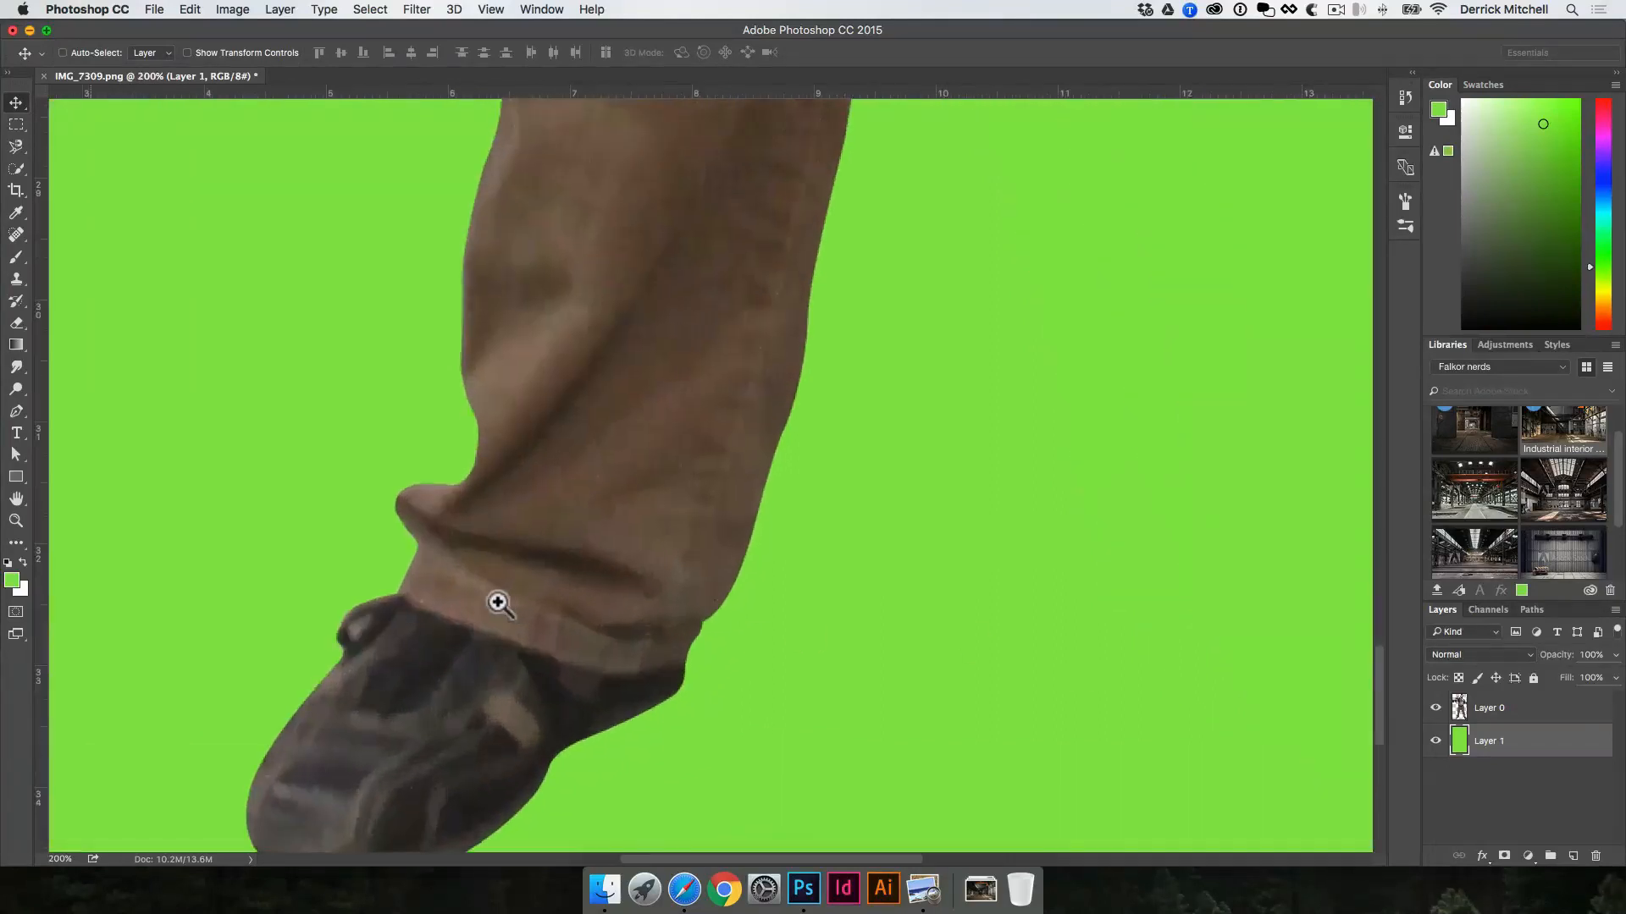
left_click(396, 633, "super")
key("p")
left_click_drag(396, 637, 432, 602)
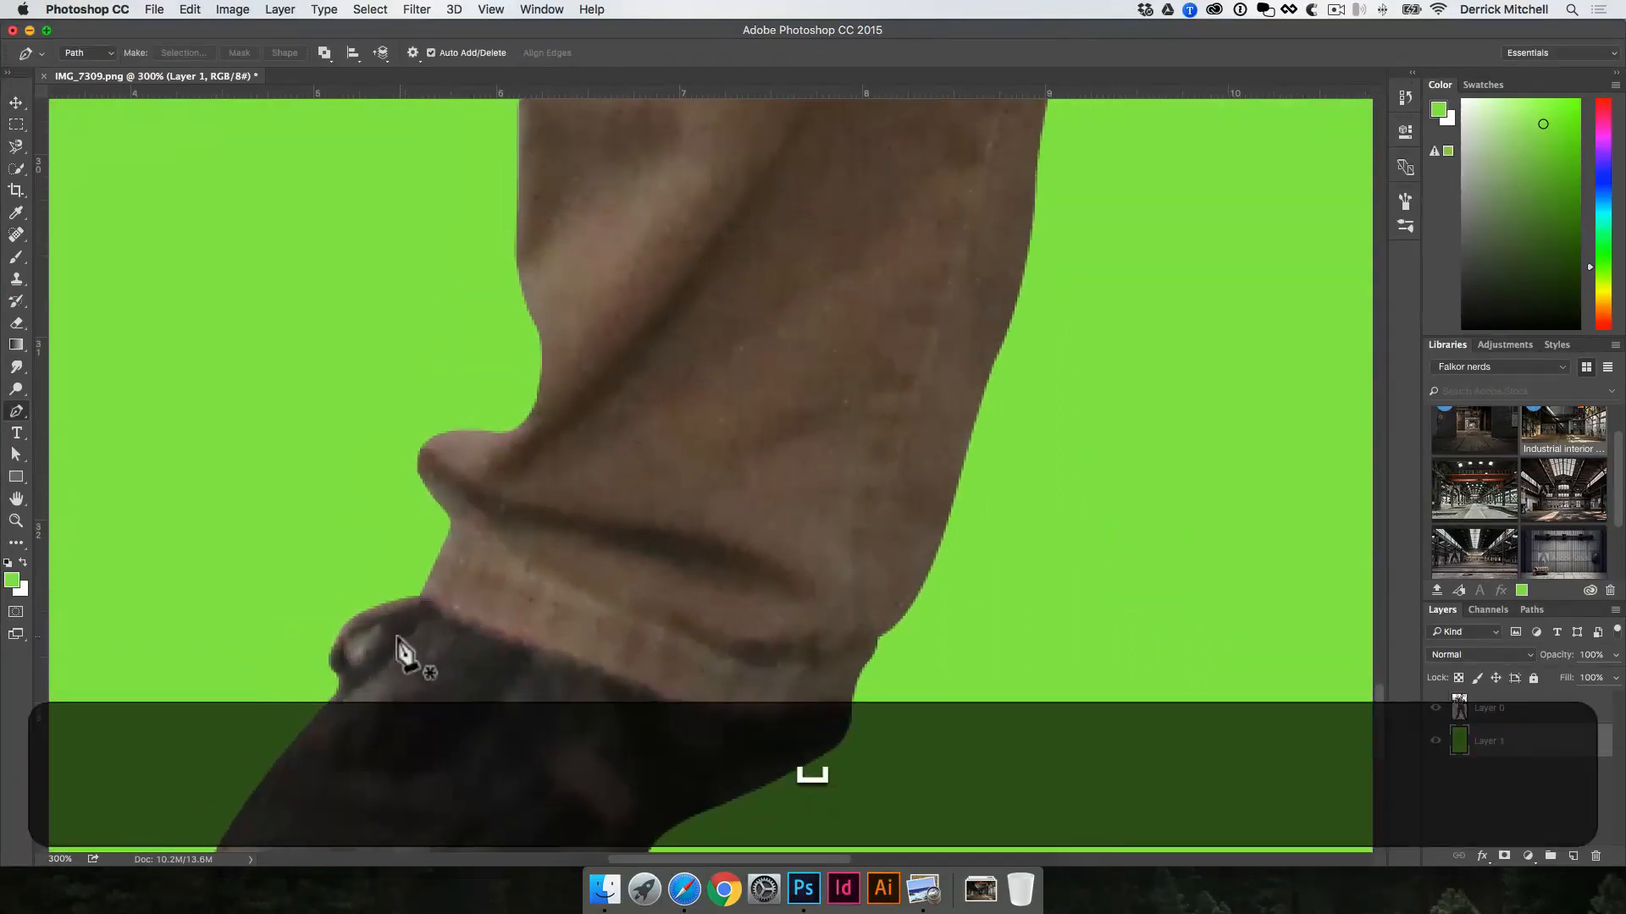
left_click(389, 622)
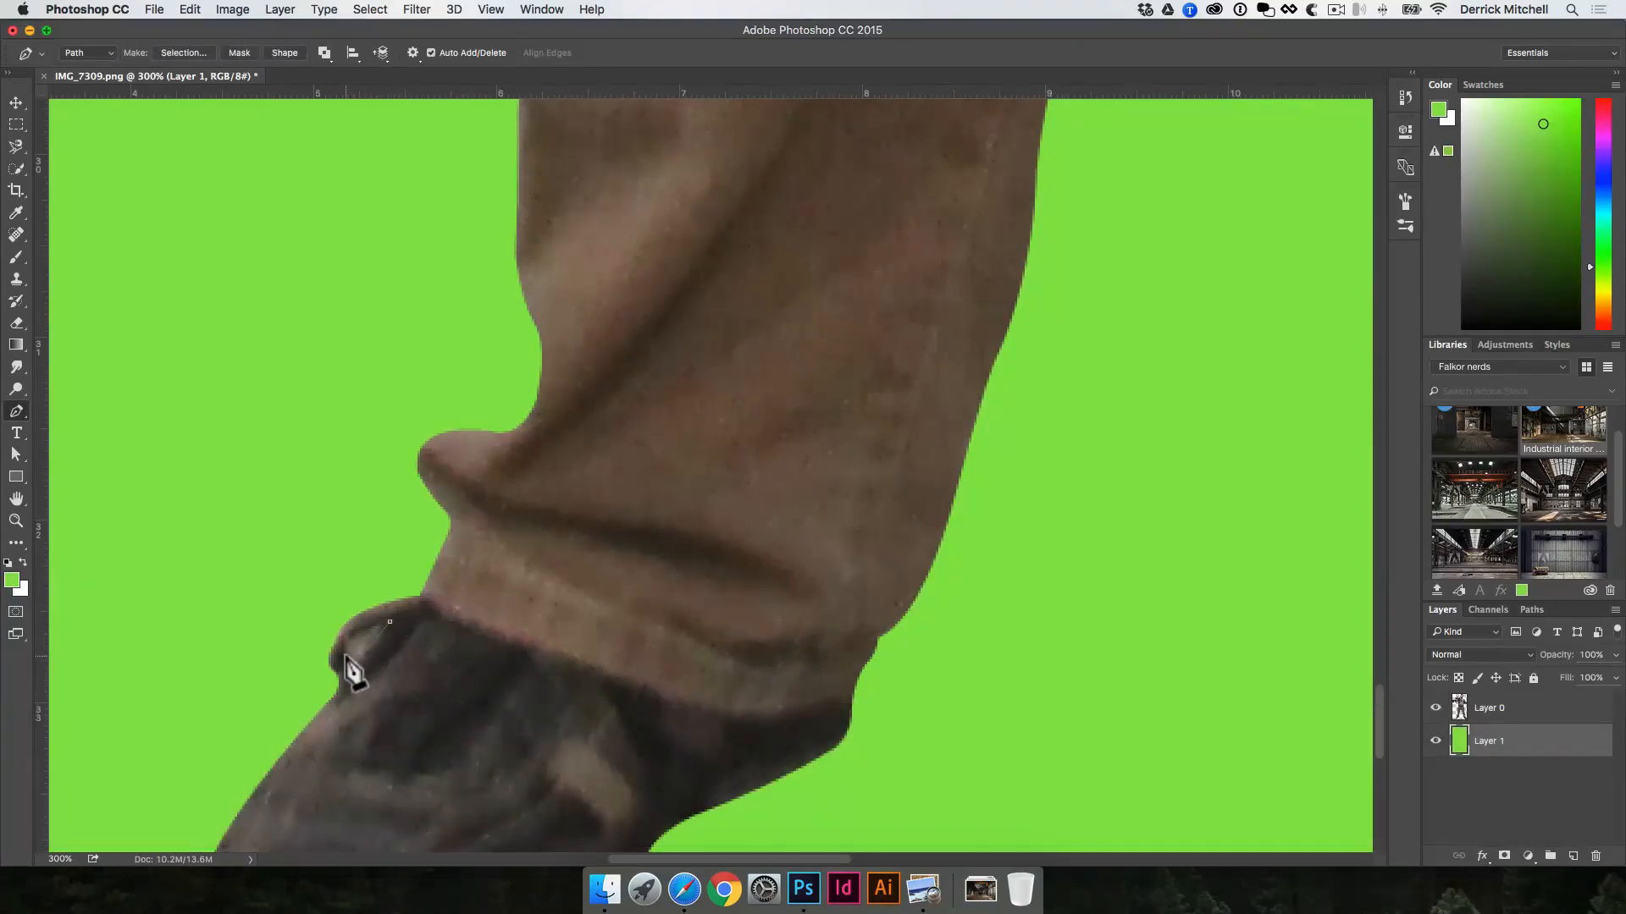
left_click(390, 622)
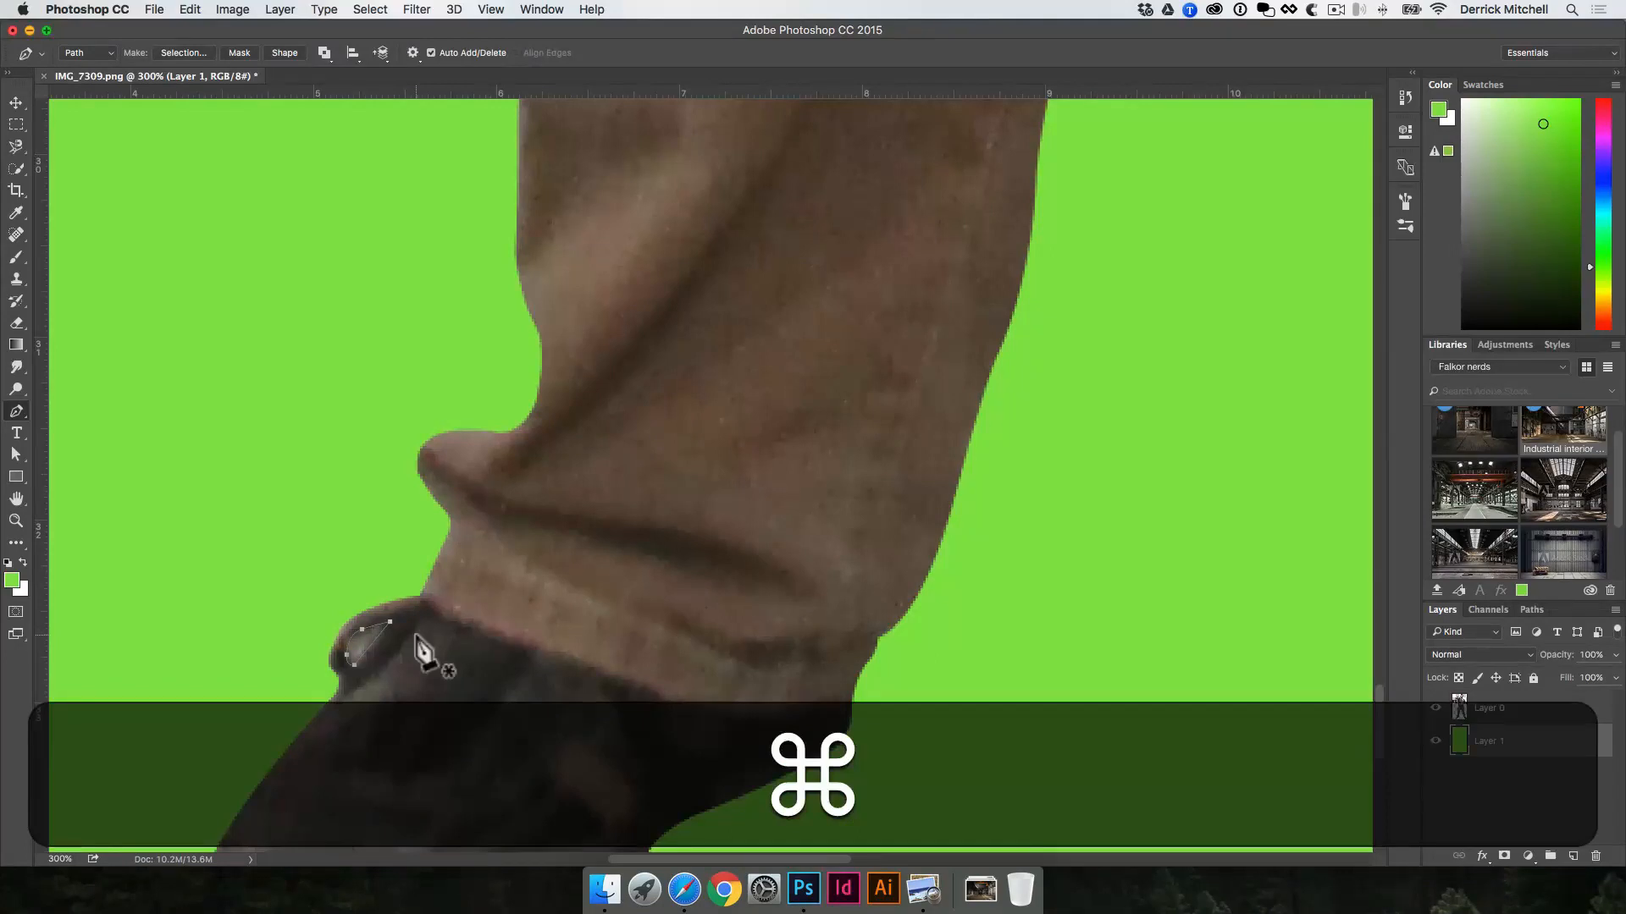
key("super+Return")
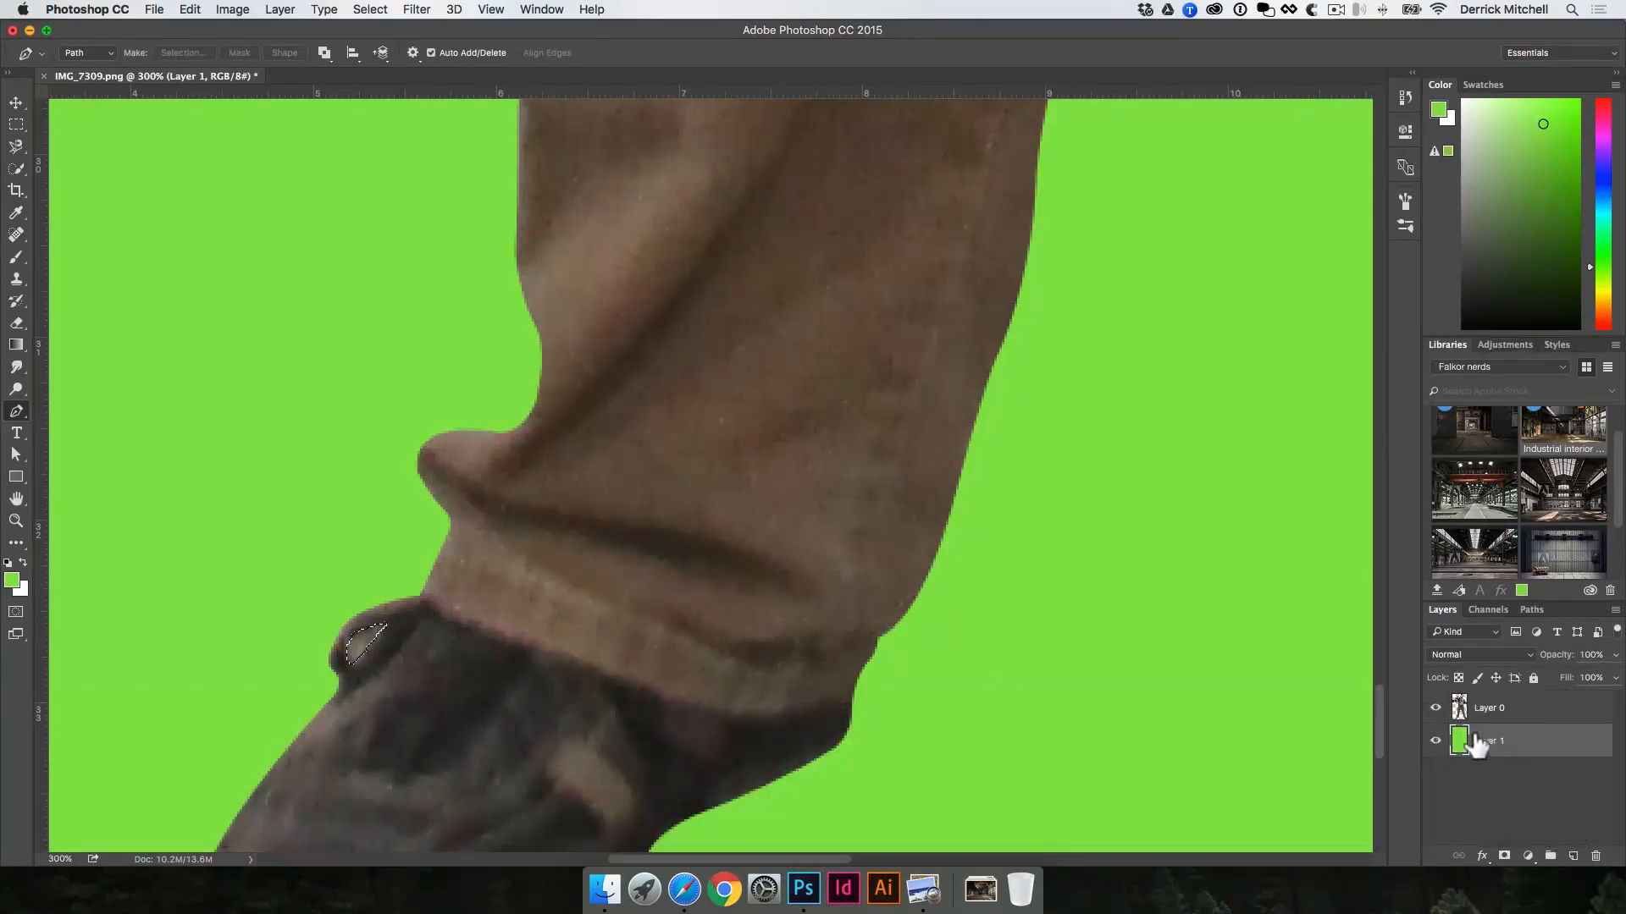
Step: Delete the selected lace-loop gap from Layer 0 and clear the selection
left_click(1509, 718)
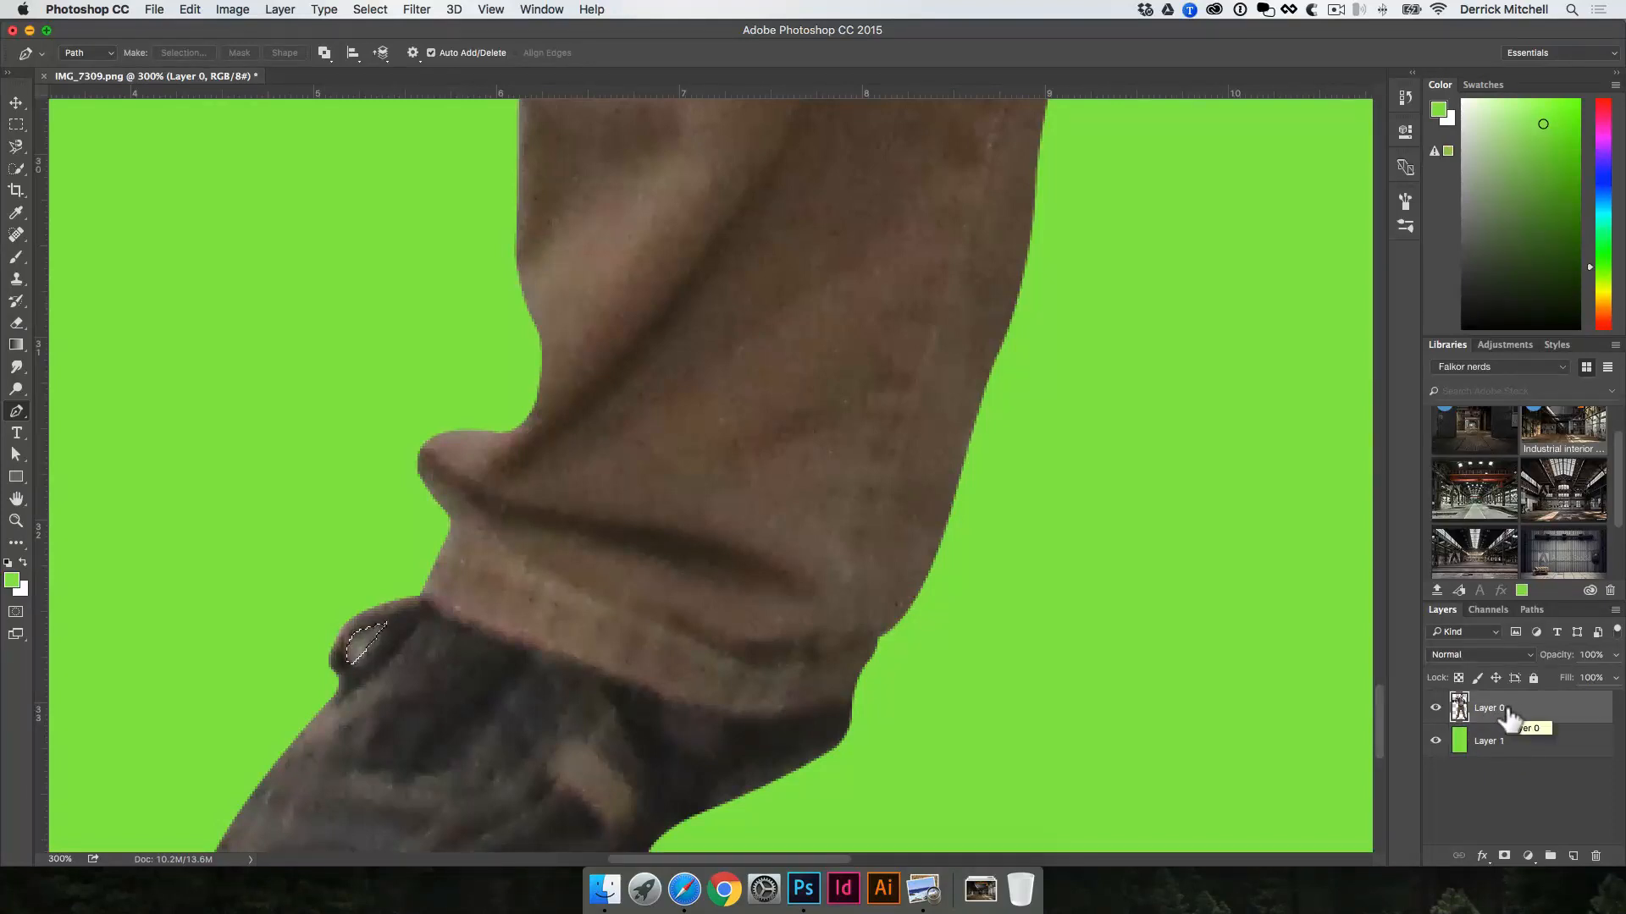
key("BackSpace")
key("space")
left_click_drag(1184, 698, 1164, 693)
key("super+d")
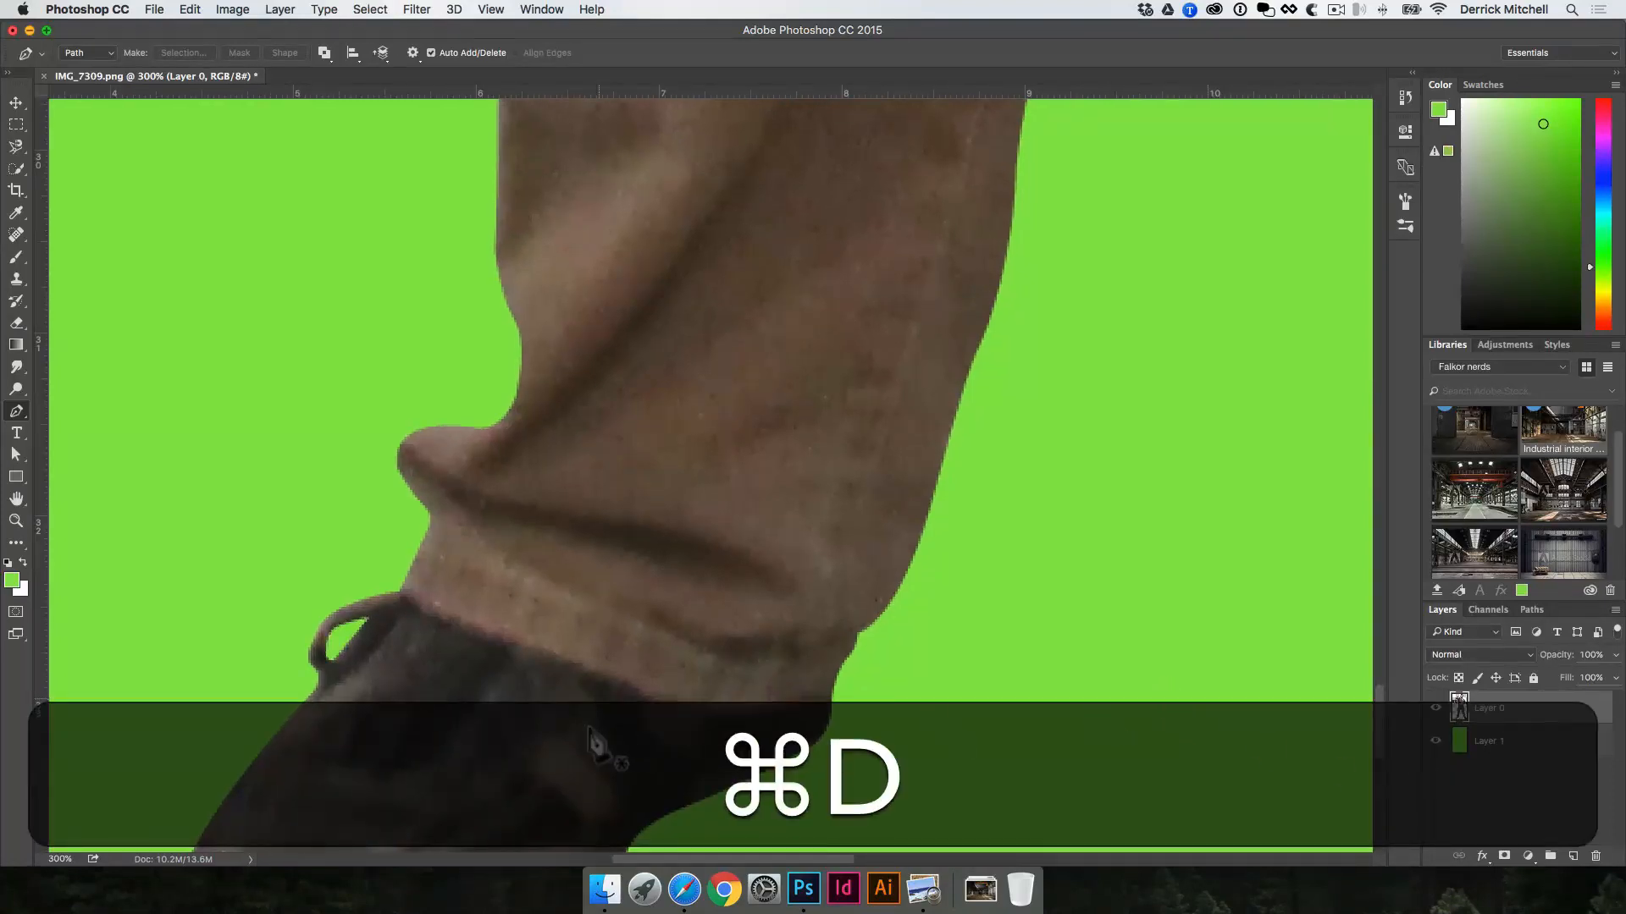
Step: Trace the pale gap in the other shoe's outer lace loop, delete it from Layer 0 through a selection, and deselect
key("space")
left_click_drag(952, 689, 584, 574)
left_click_drag(1164, 695, 373, 573)
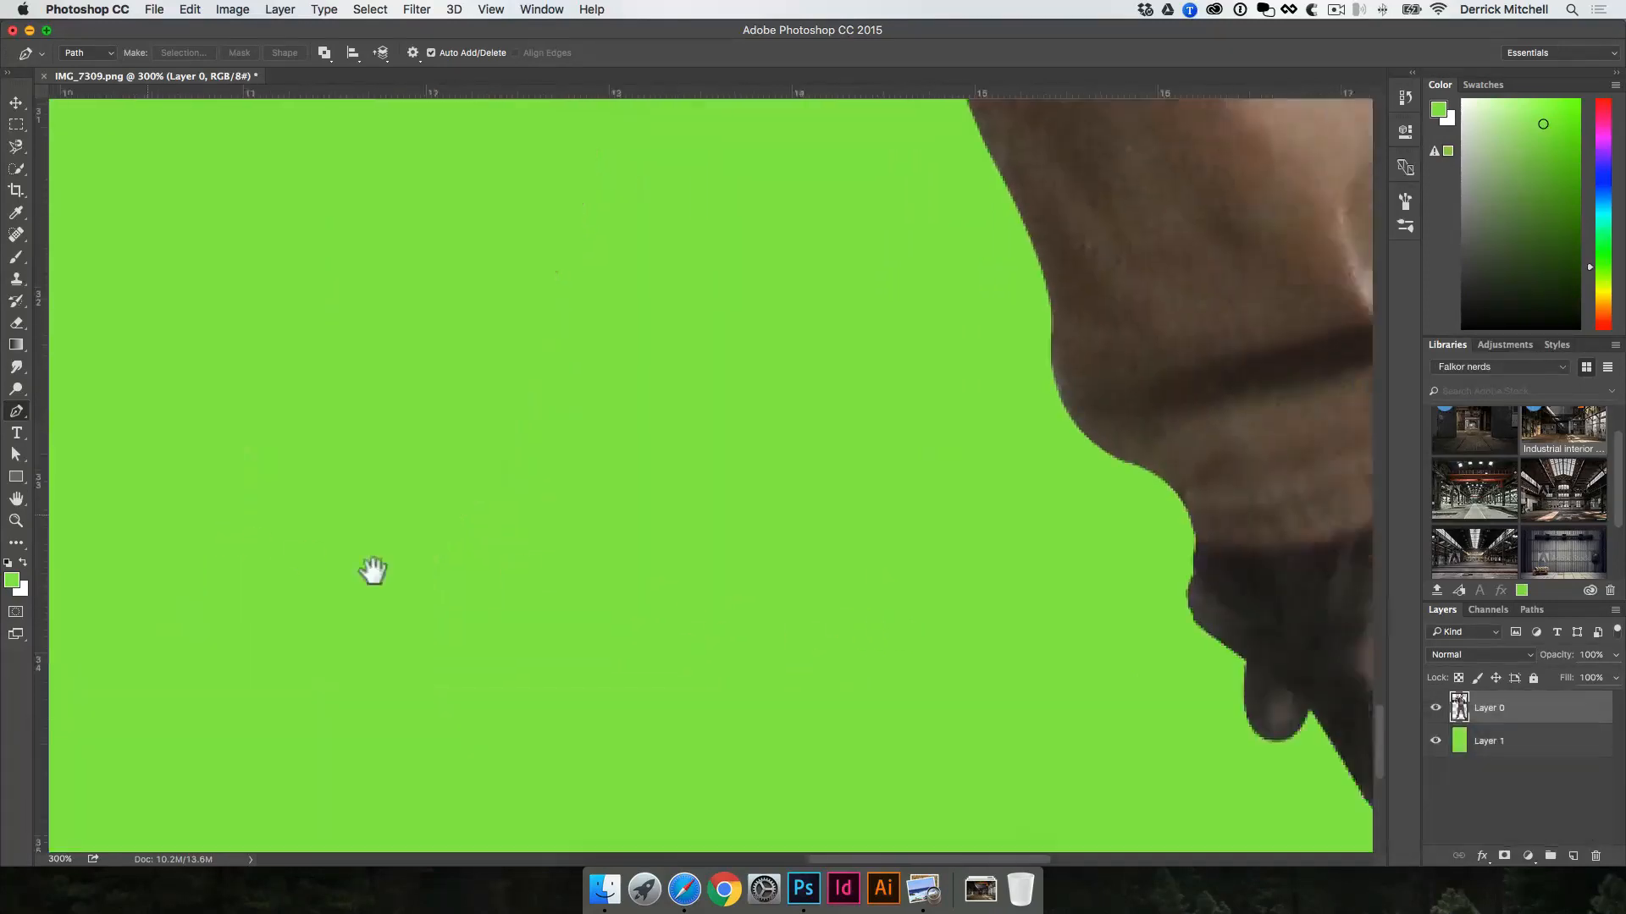
left_click_drag(479, 566, 591, 535)
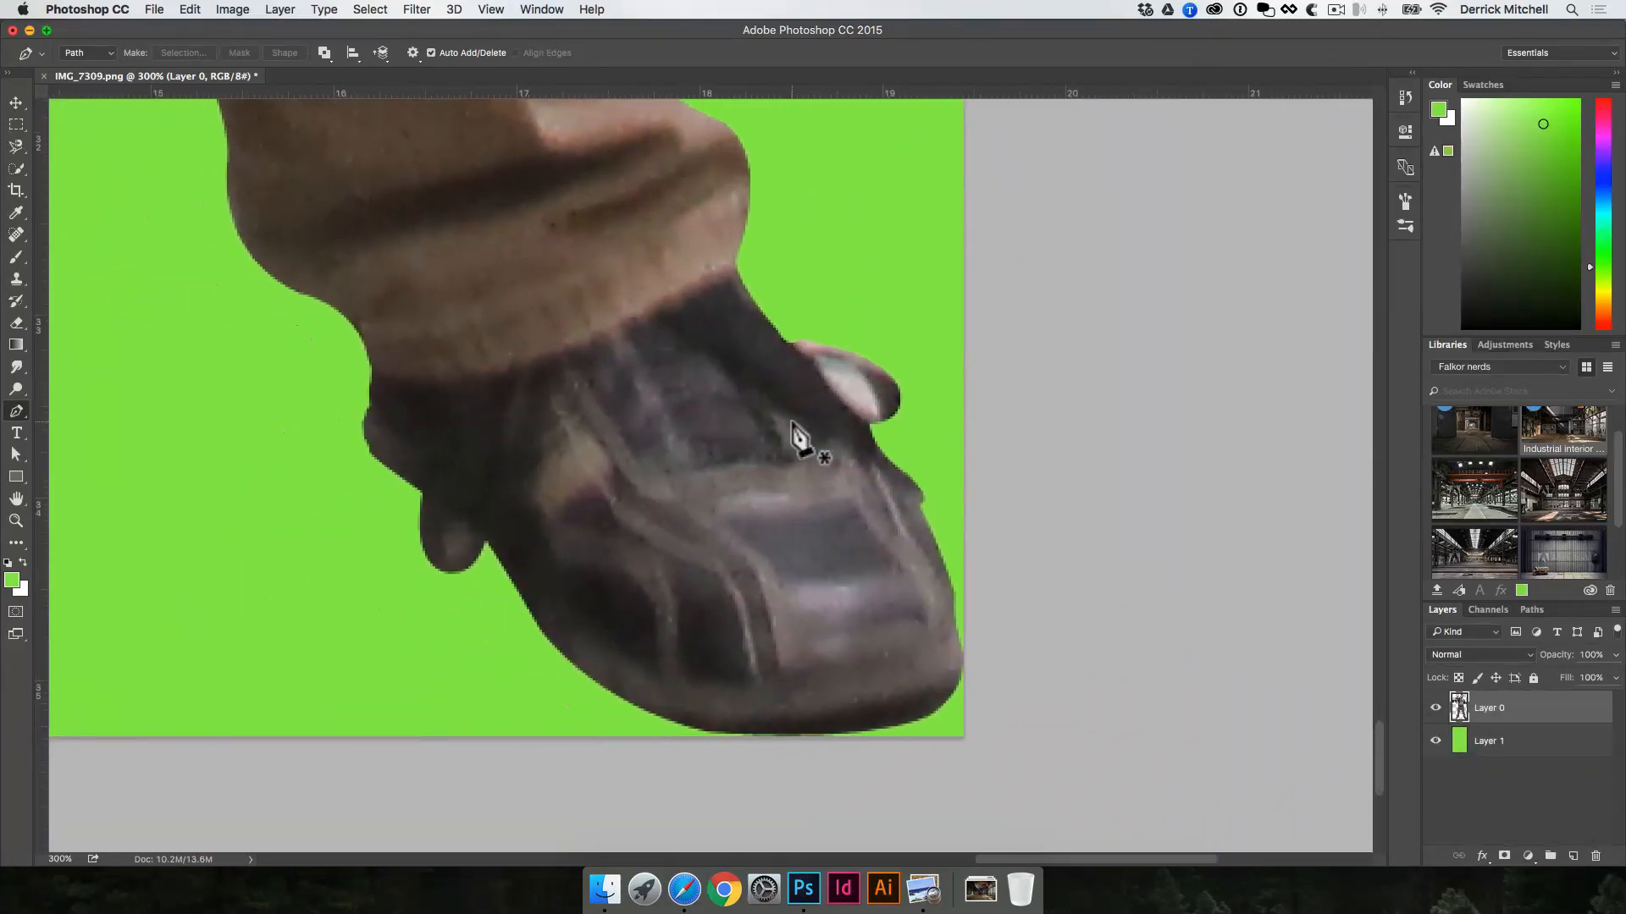
left_click(811, 359)
left_click(863, 415)
key("super+Return")
key("super+d")
key("v")
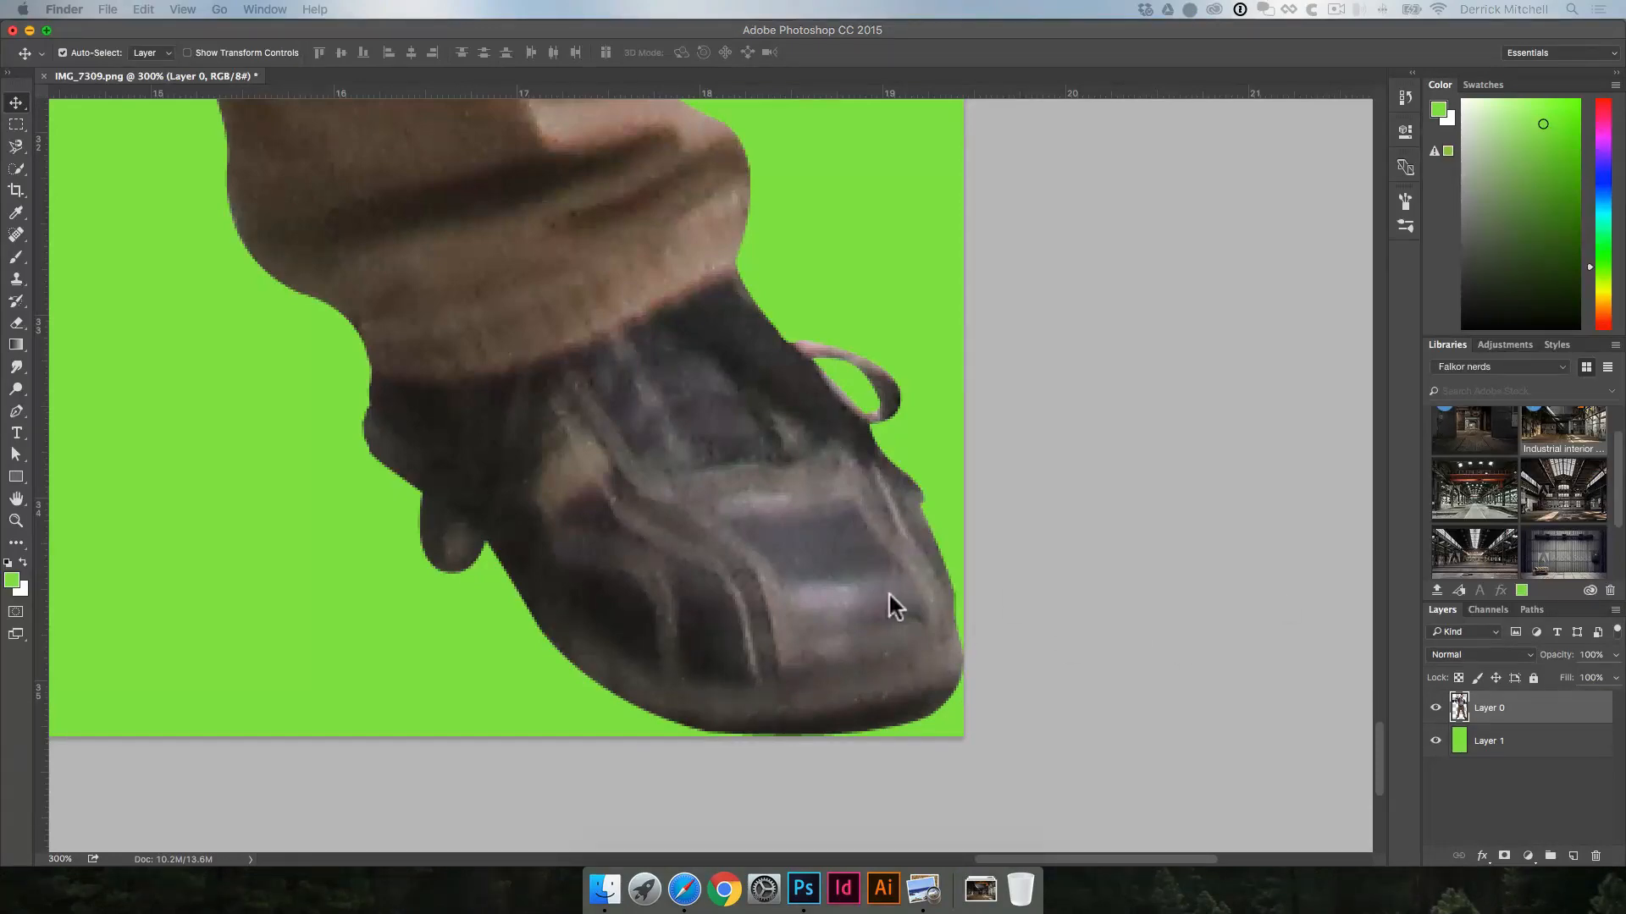
Step: Check the lace loops on the second shoe and review the full figure against the green background
key("space")
left_click(483, 500)
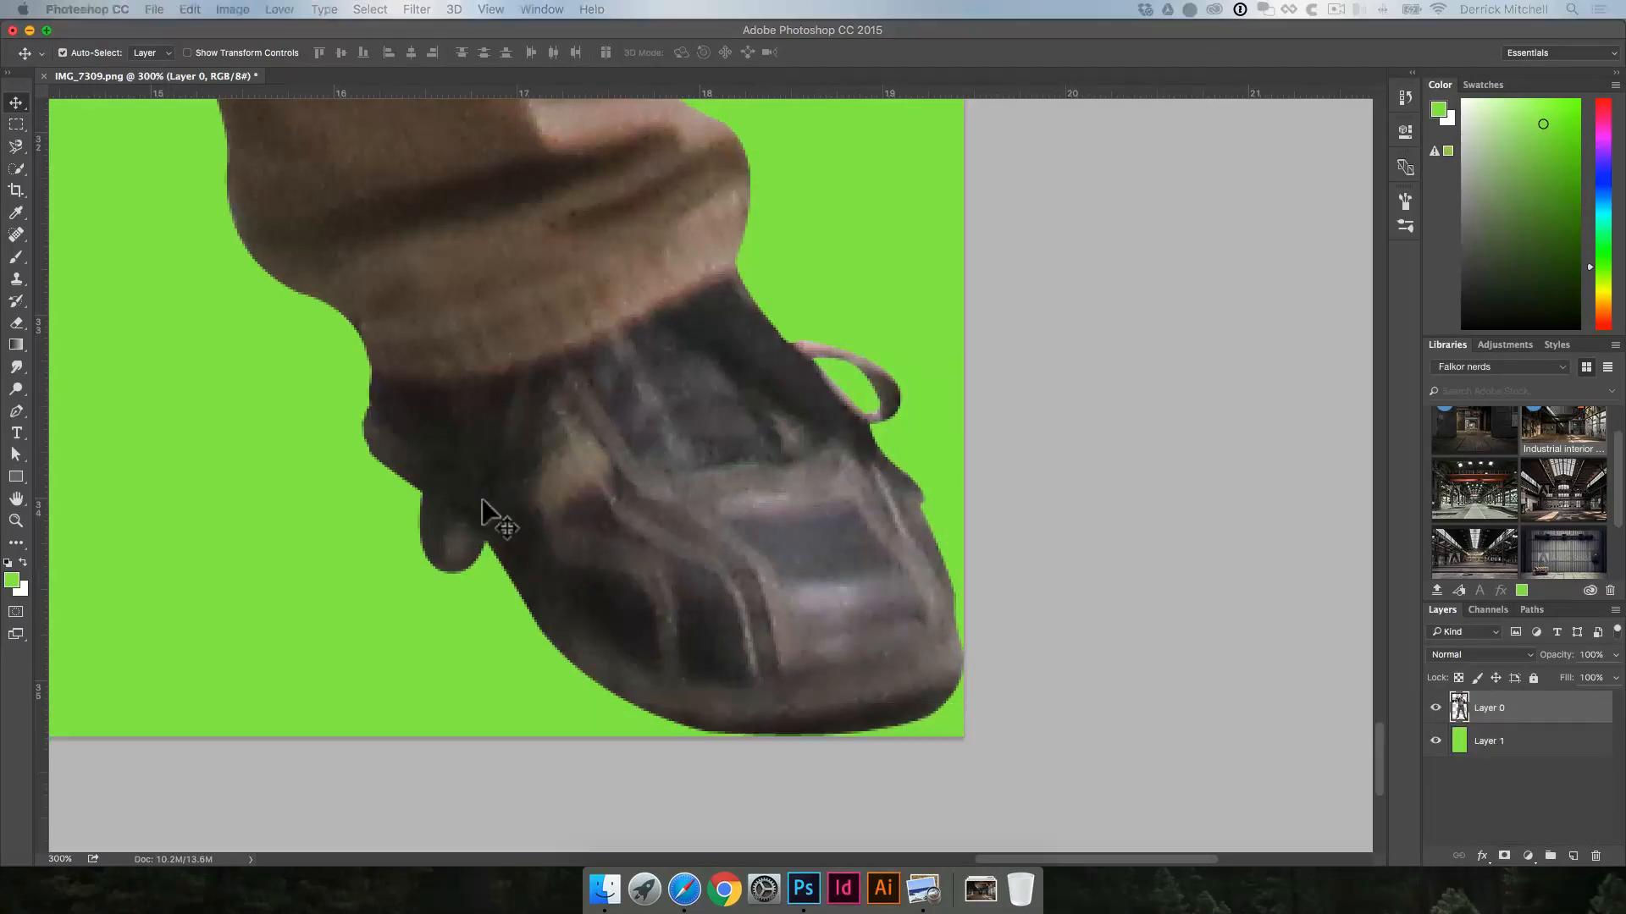
left_click(483, 518, "alt")
left_click(483, 519, "alt")
left_click(477, 518, "alt")
left_click(467, 515, "alt")
left_click_drag(529, 464, 609, 491)
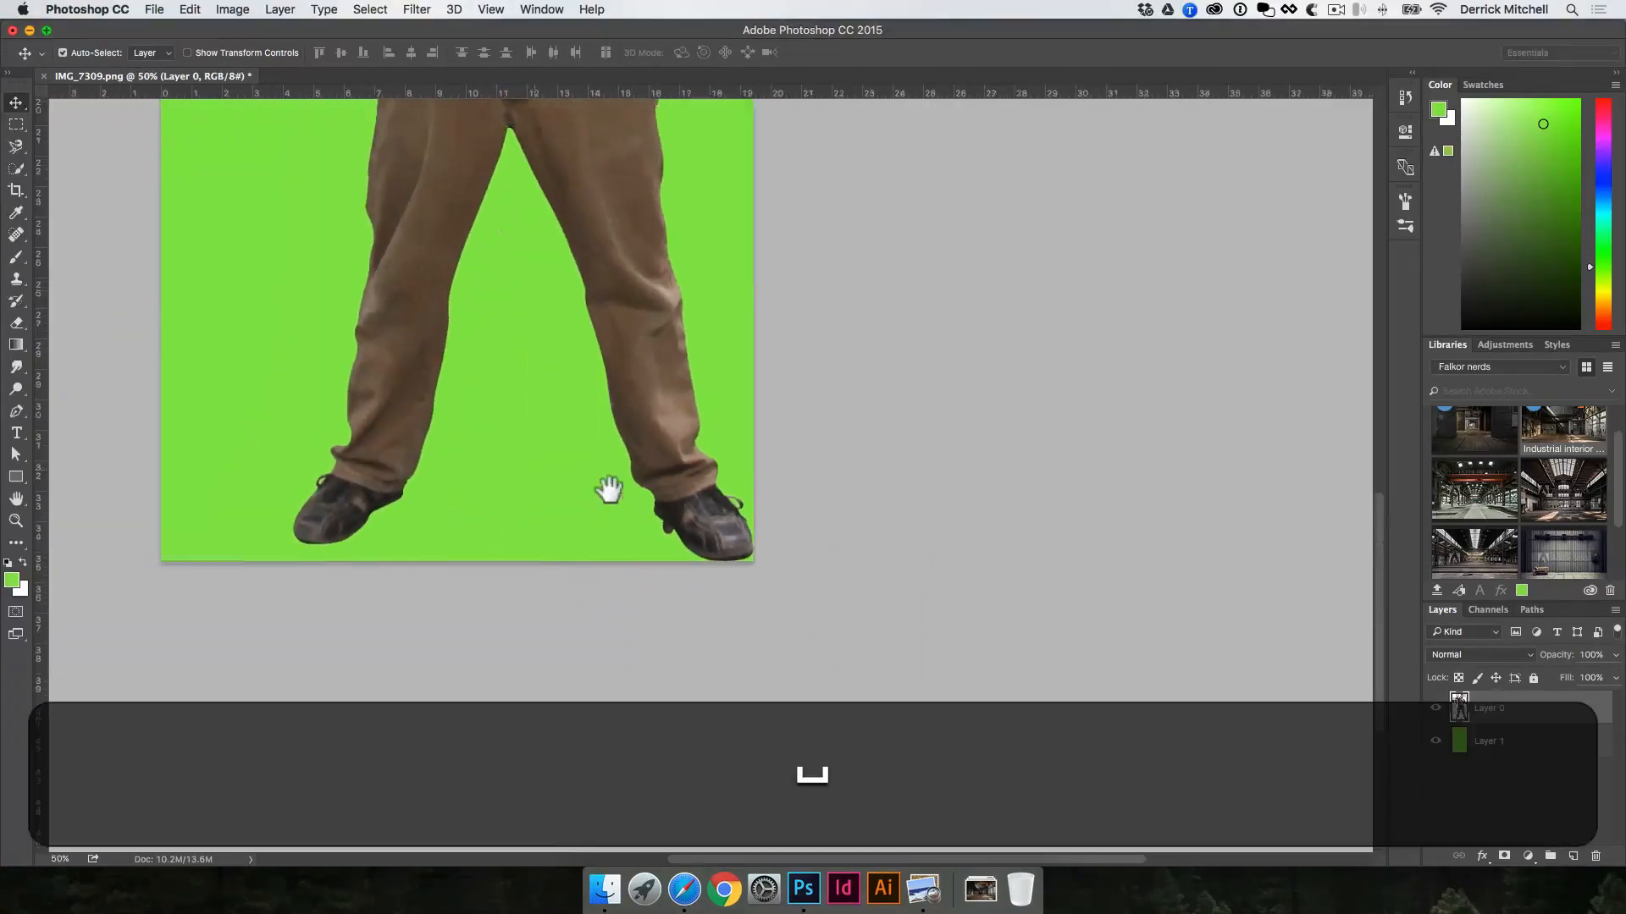
left_click(580, 469, "alt")
key("space")
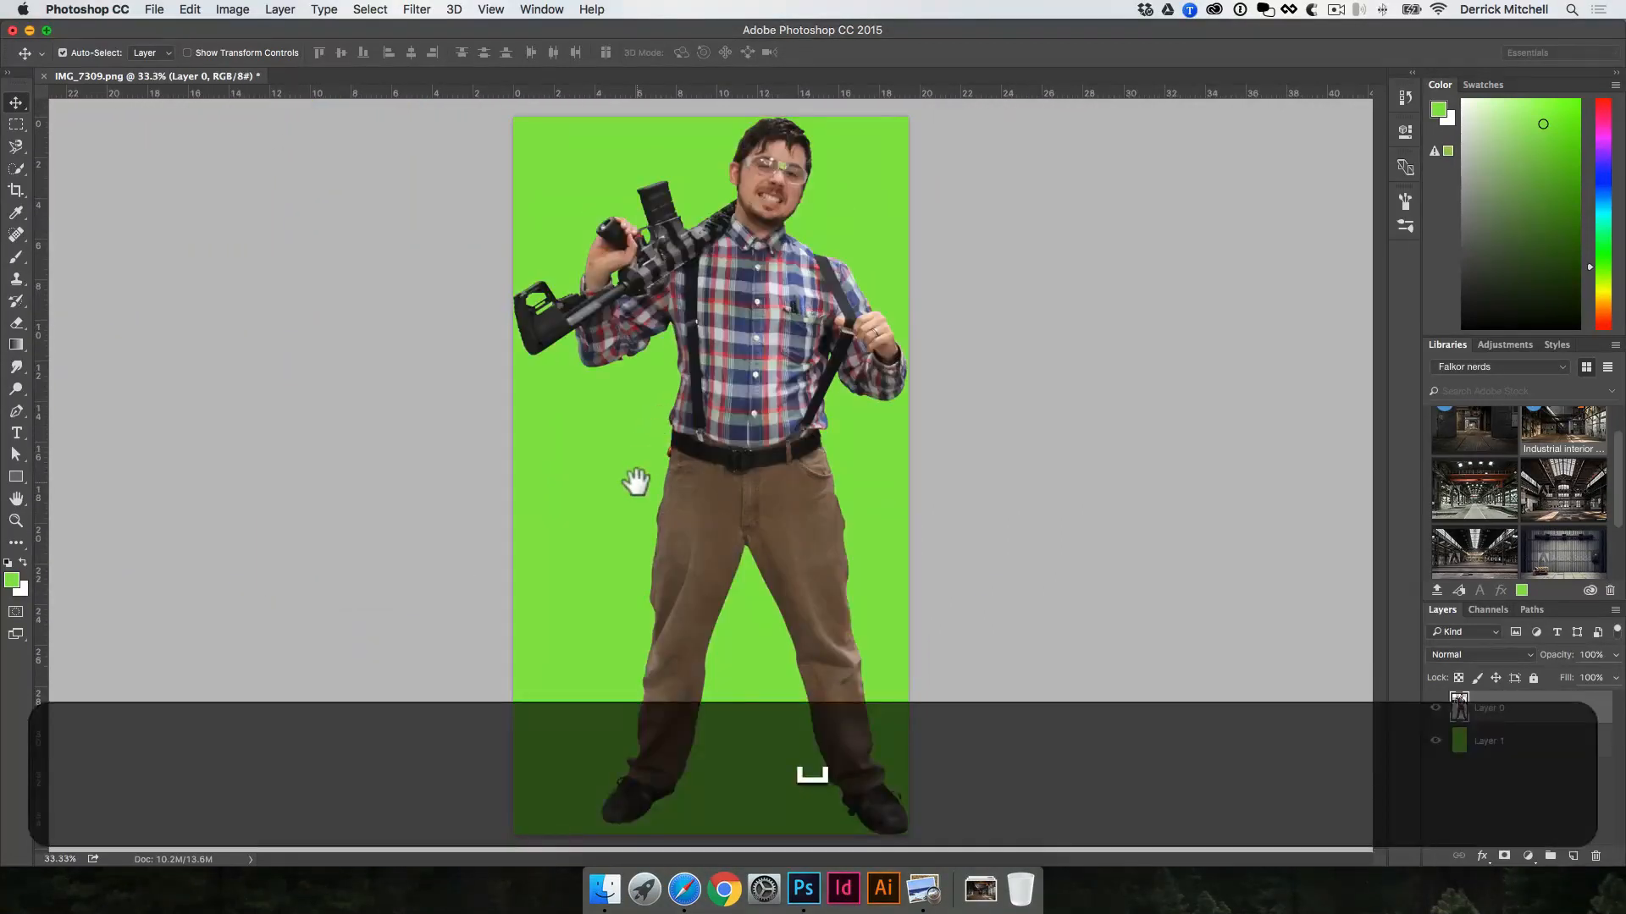
key("v")
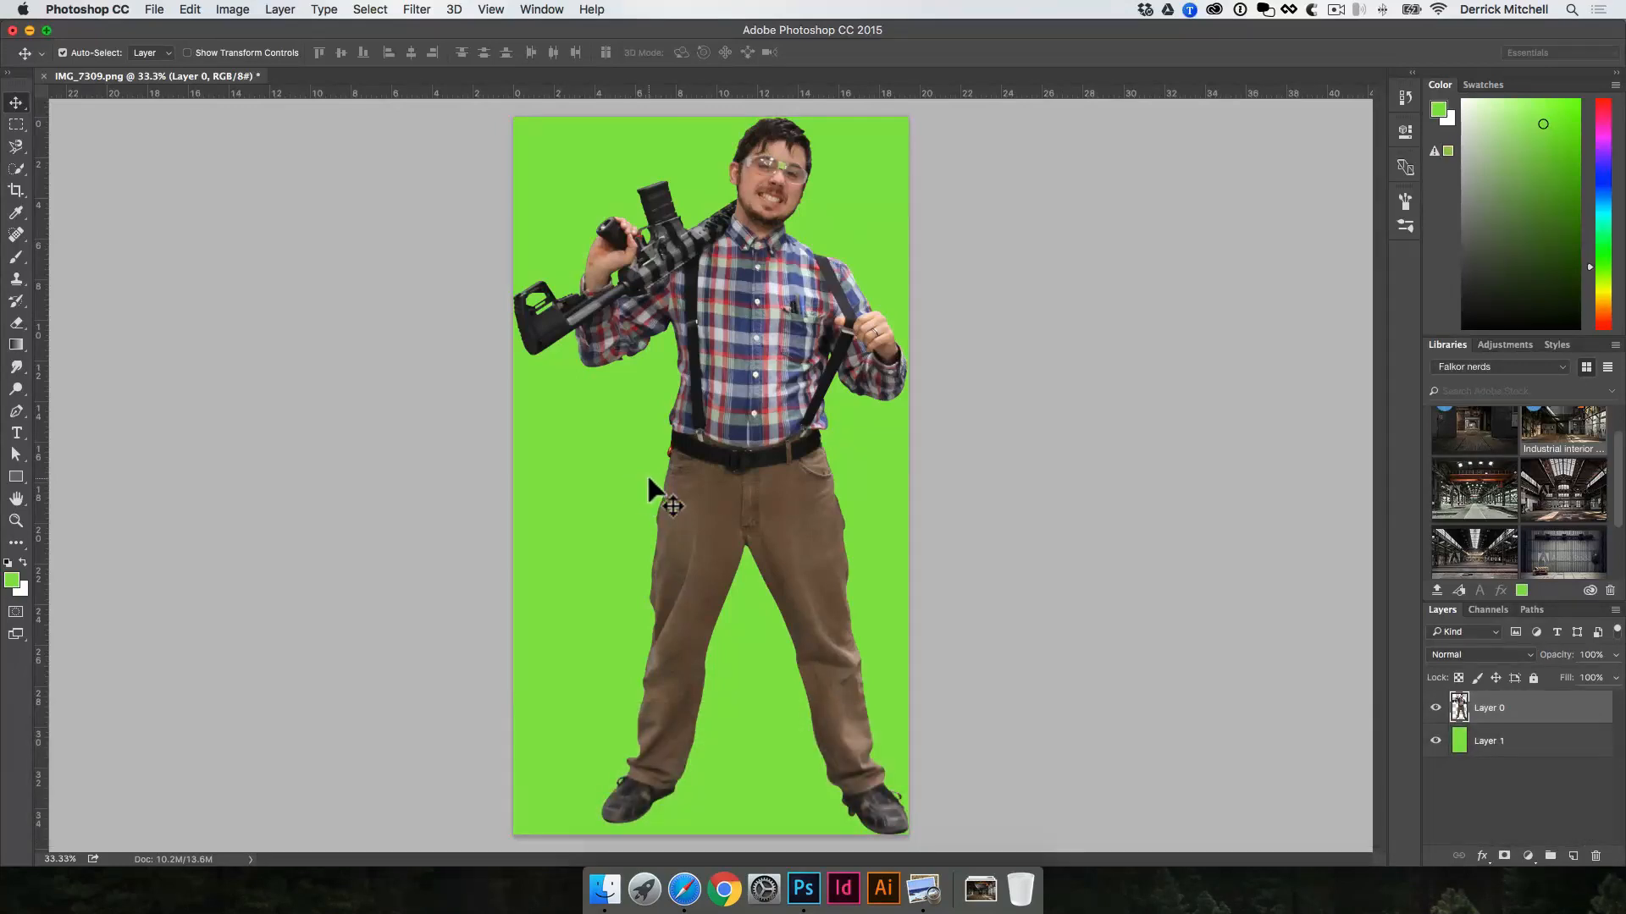
key("space")
key("v")
key("space")
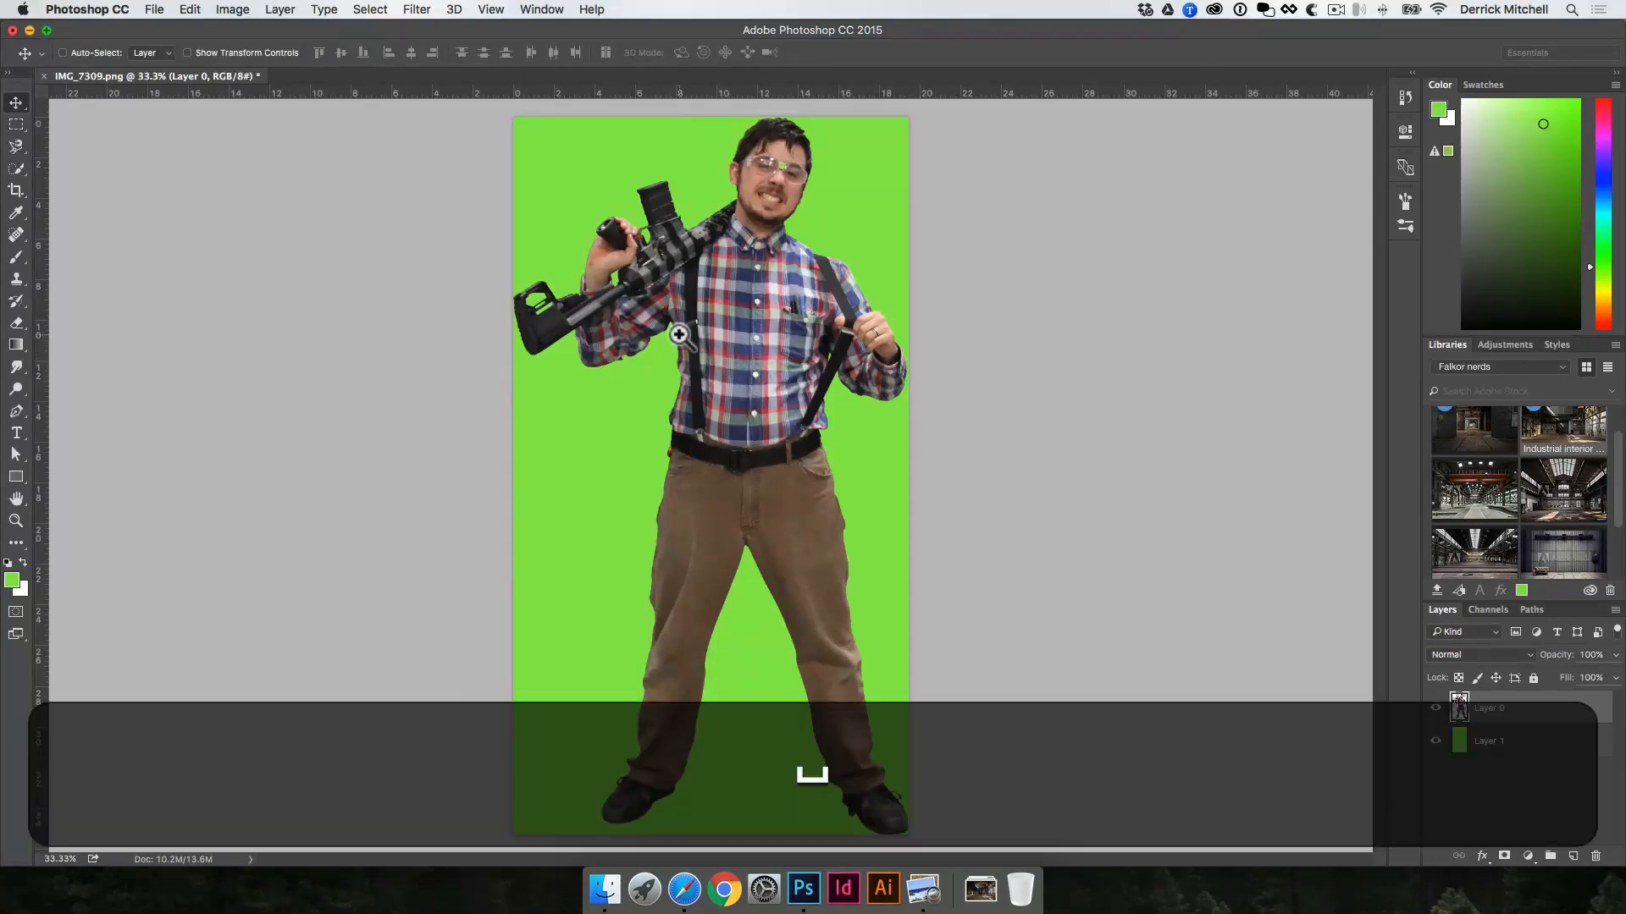
Step: Examine the shirt sleeve's lower edge beneath the gun up close, then the whole upper body
left_click(679, 334, "super")
left_click(689, 462, "super")
left_click(690, 461, "super")
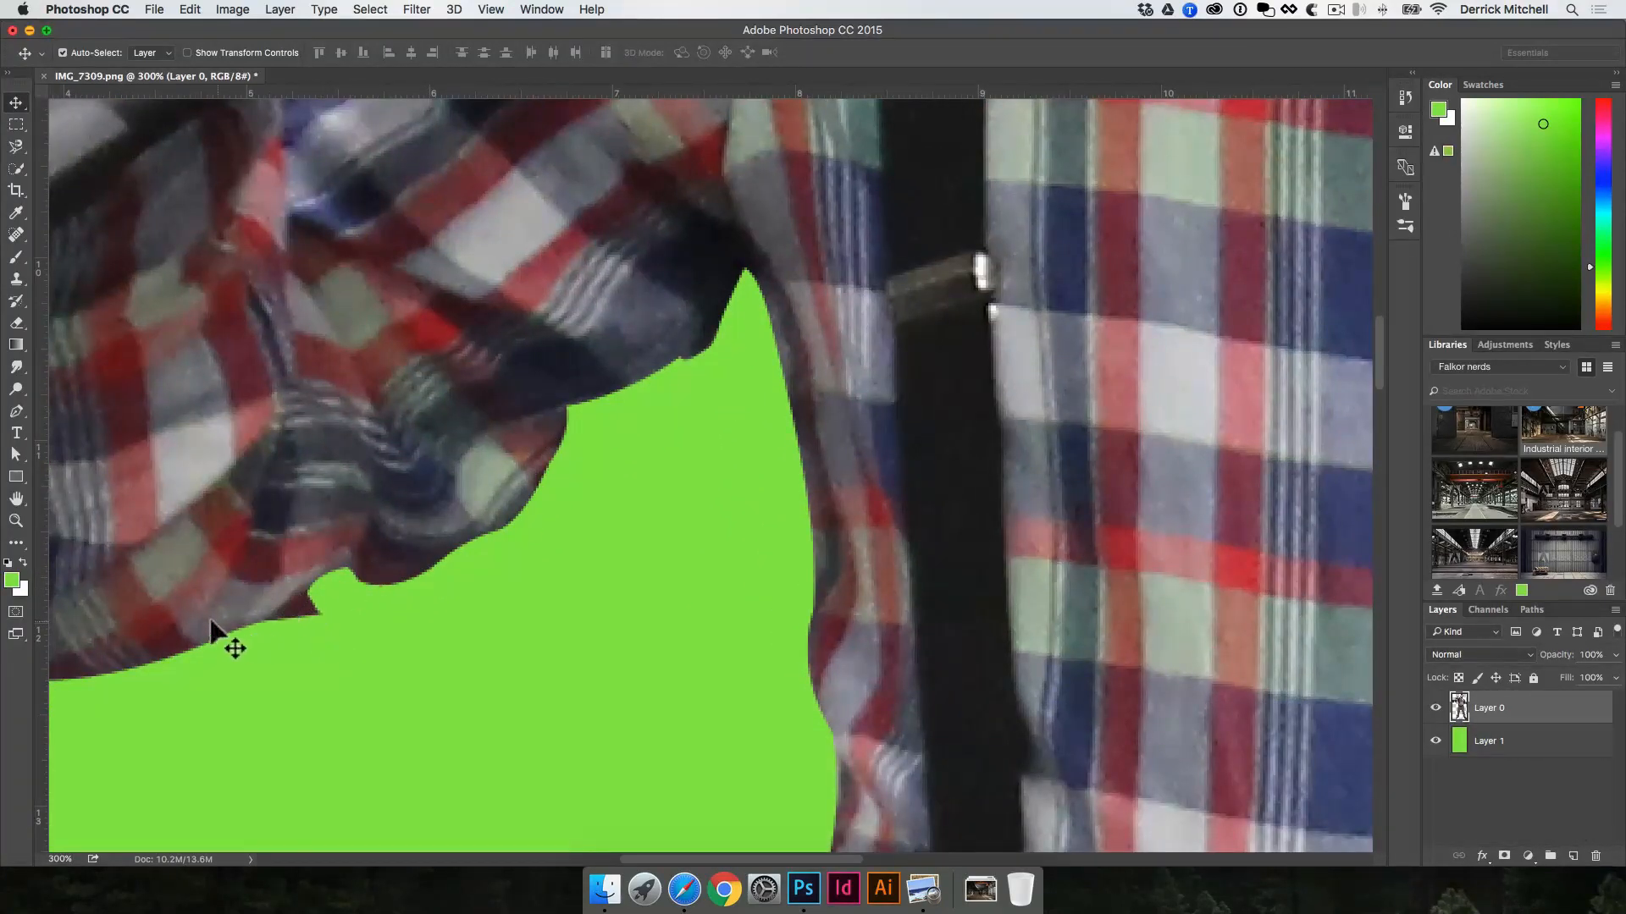
key("space")
left_click_drag(322, 502, 359, 451)
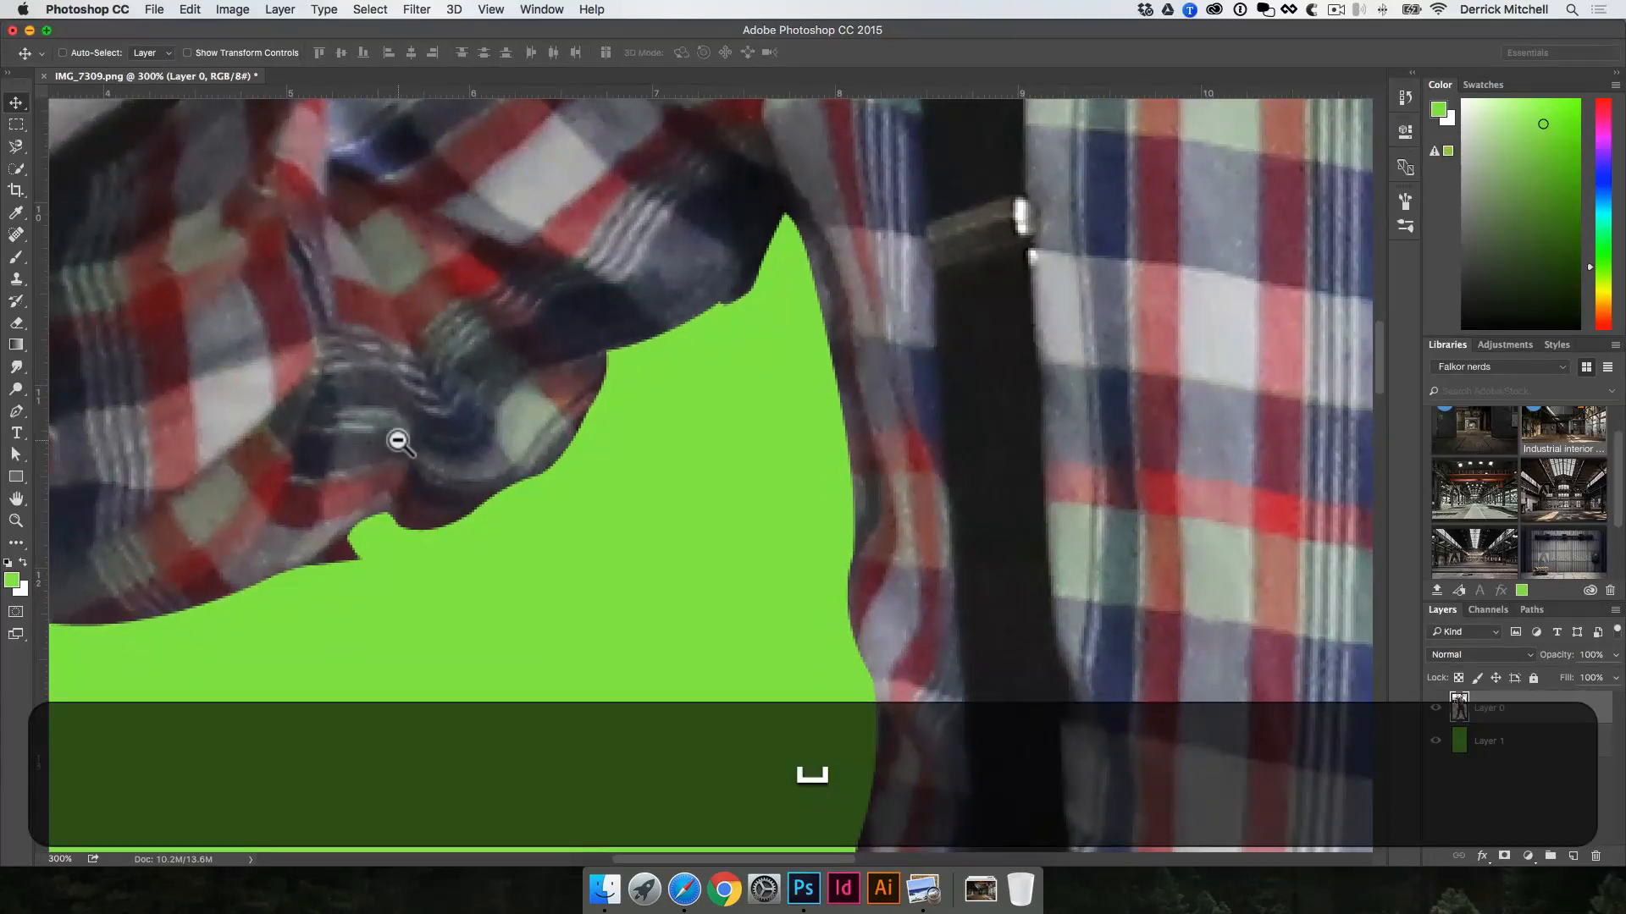
left_click(398, 440, "alt")
left_click(398, 440, "alt")
left_click(398, 440, "alt")
key("space")
left_click_drag(459, 481, 414, 550)
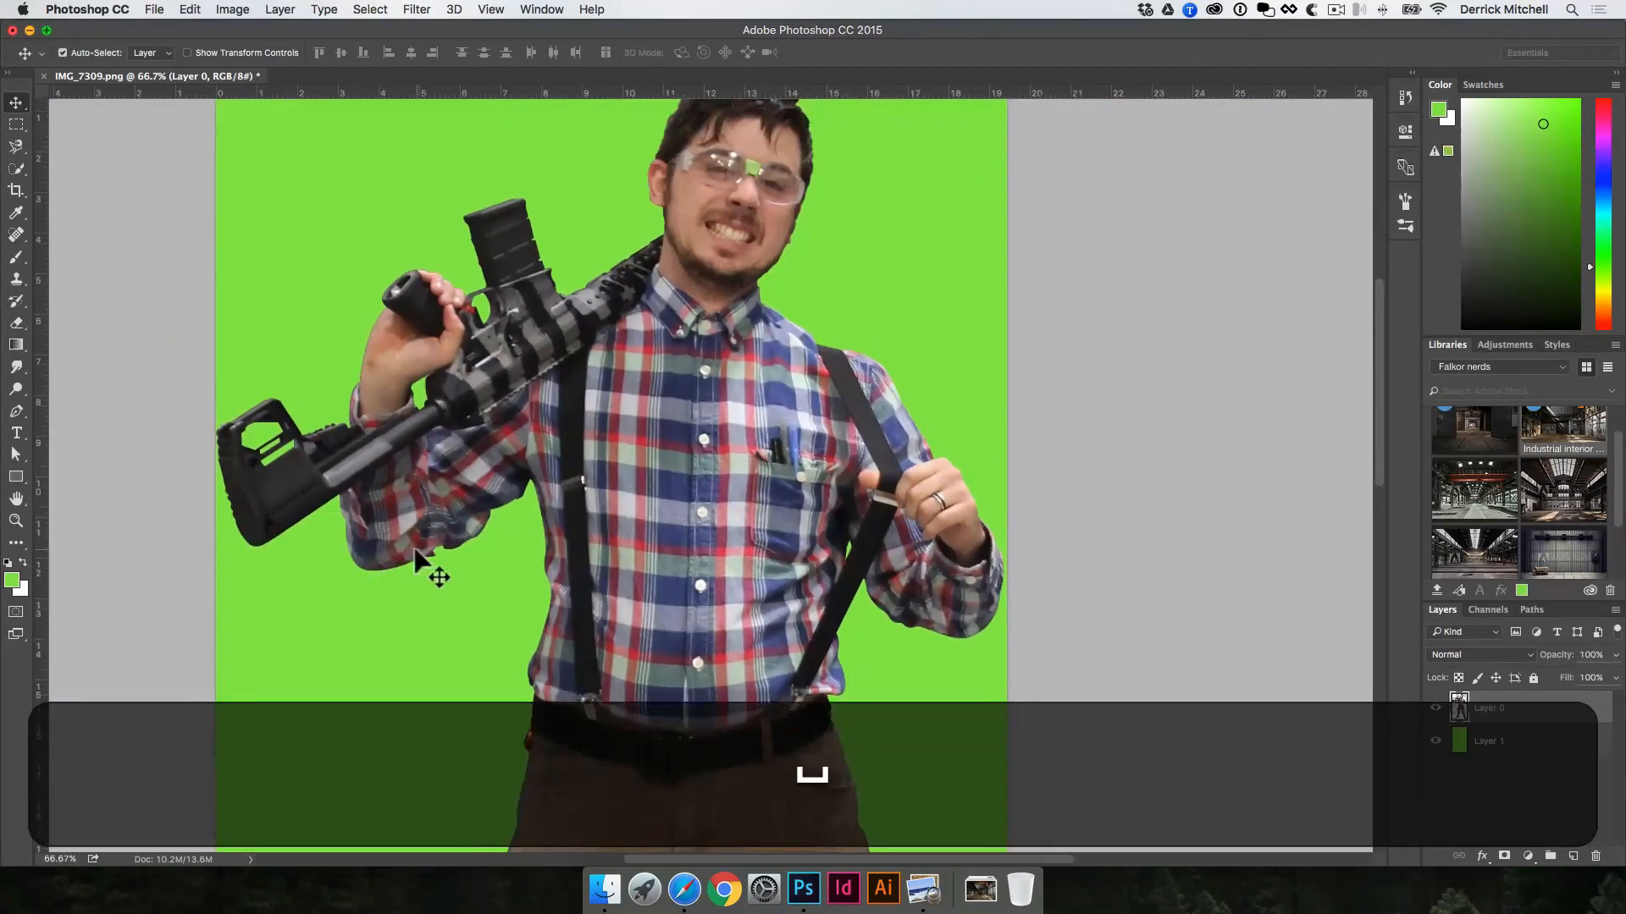
key("space")
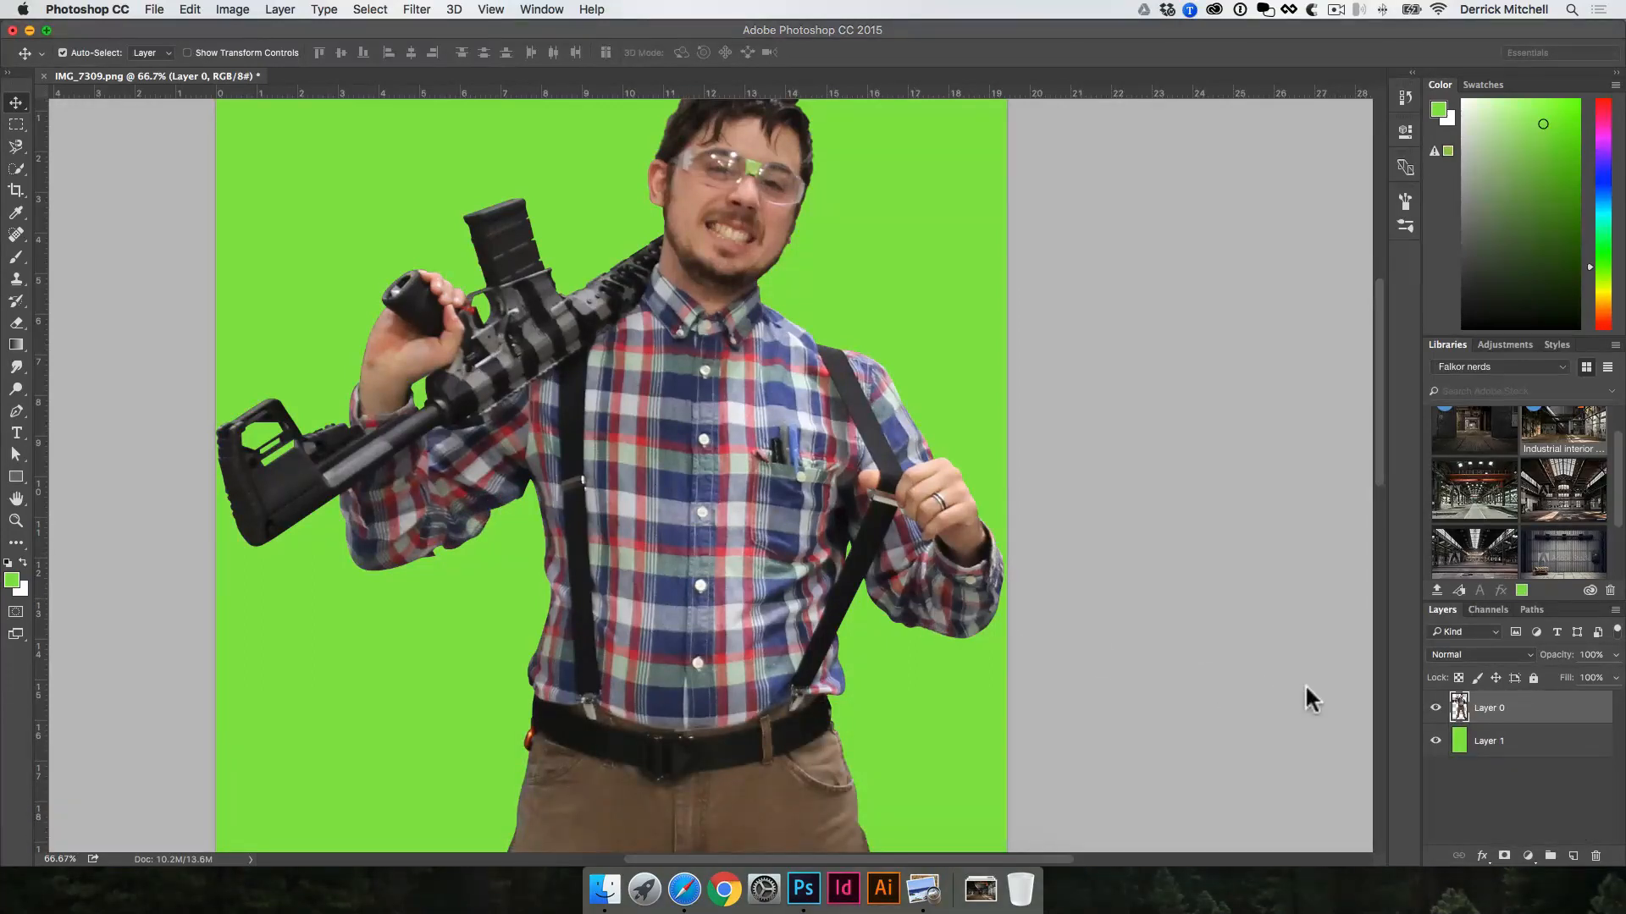
Step: Load Layer 0's outline as a selection and open Refine Edge for it using the Rectangular Marquee tool
key("super")
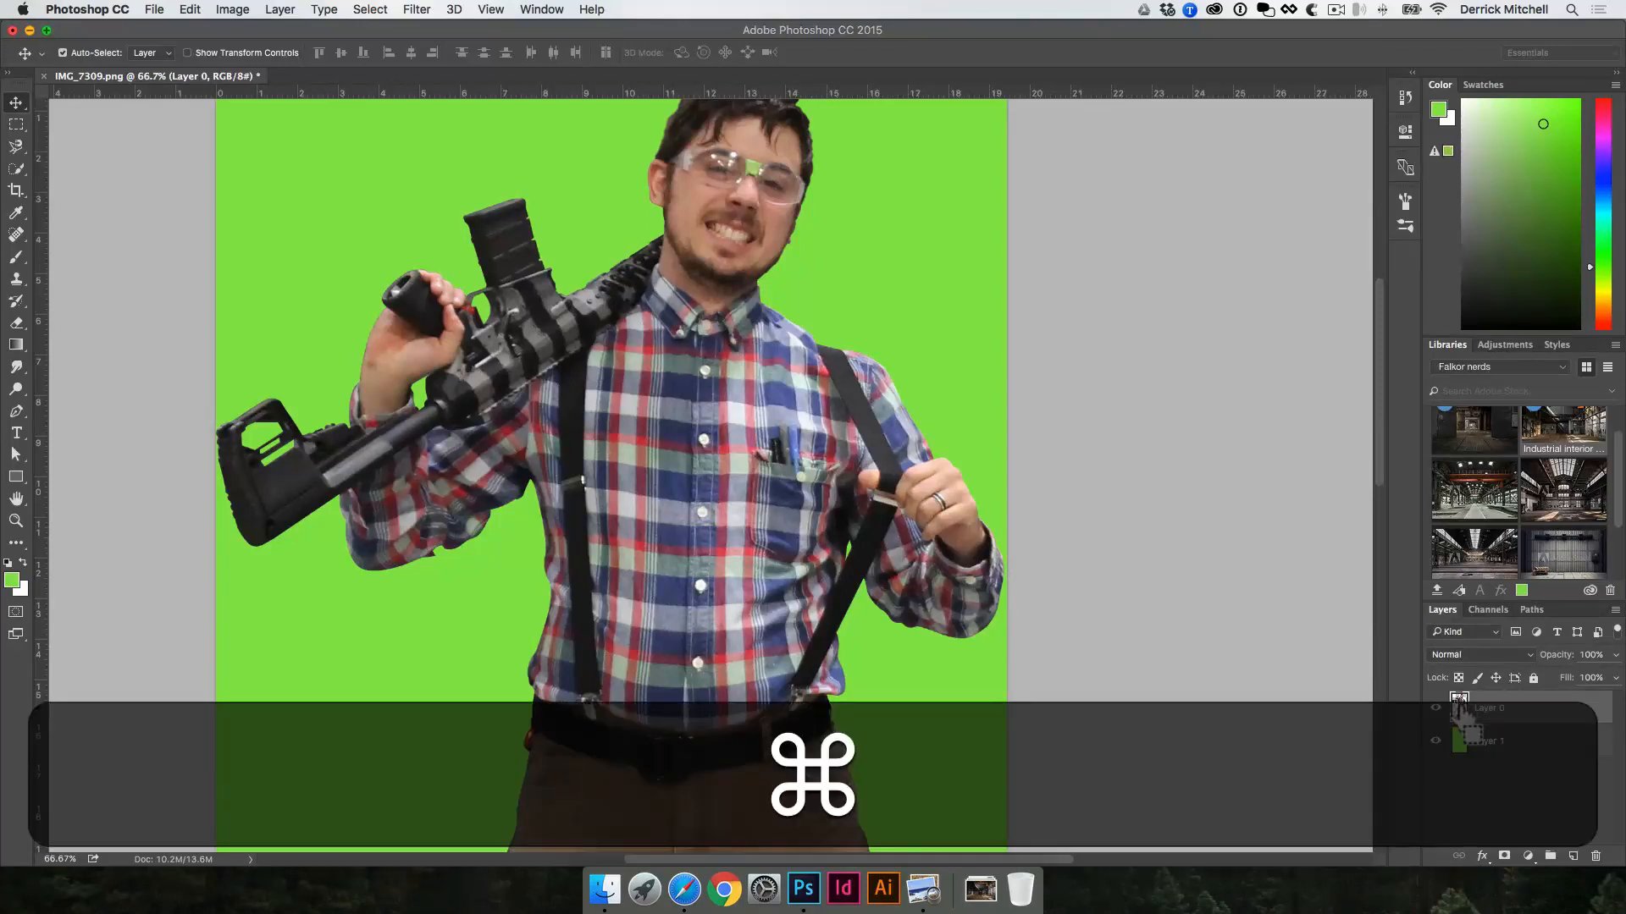
left_click(1458, 710, "super")
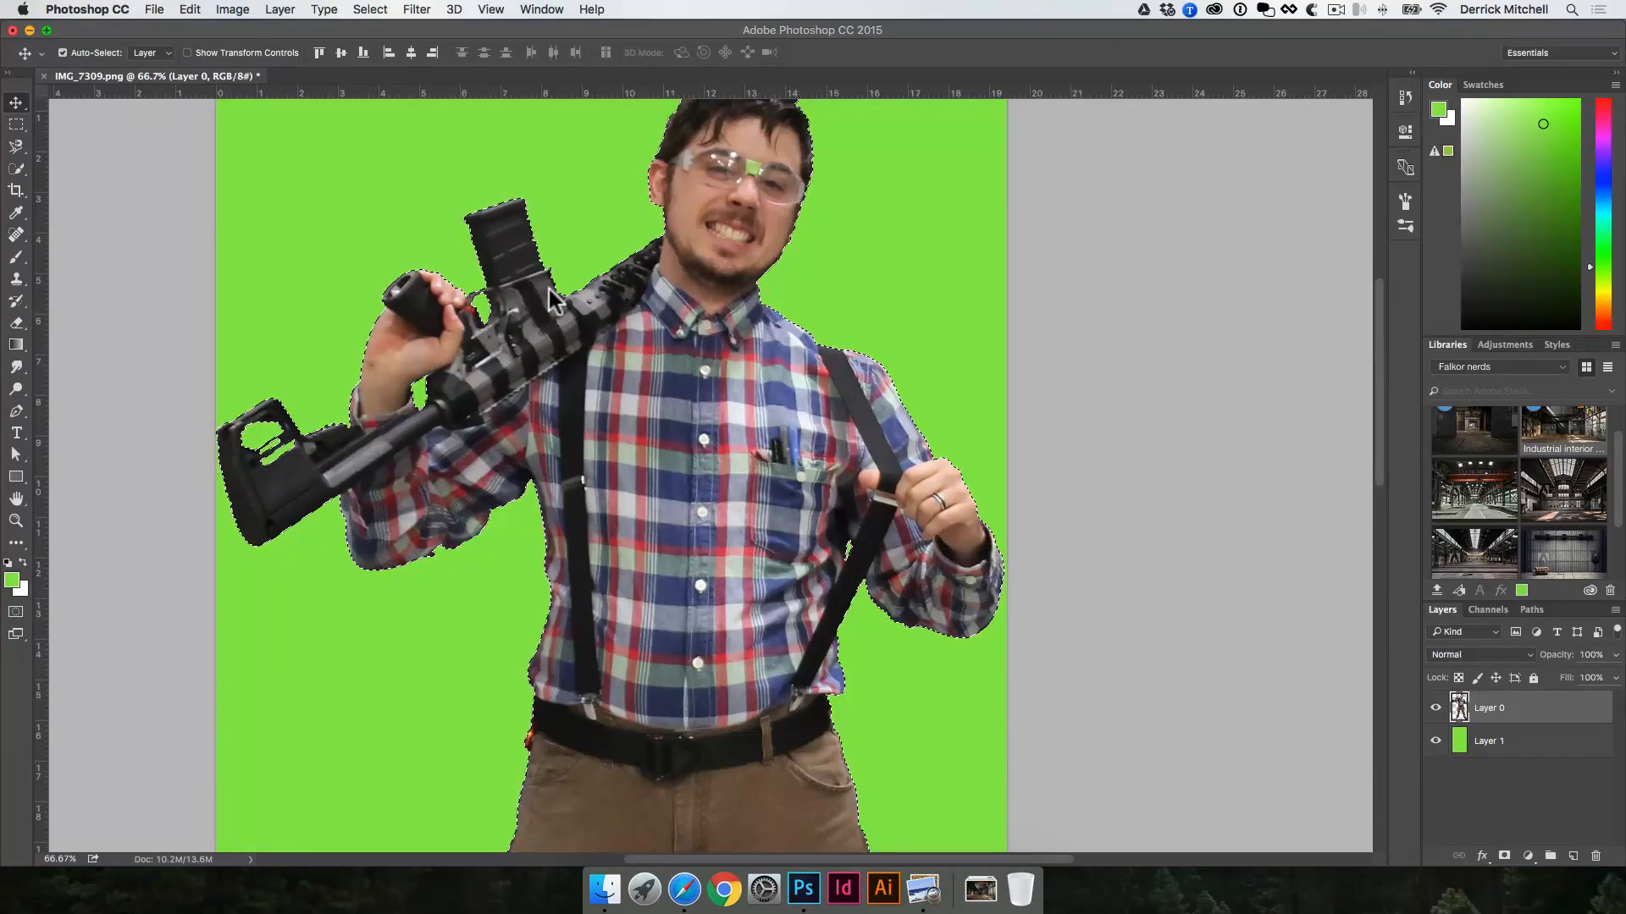
key("m")
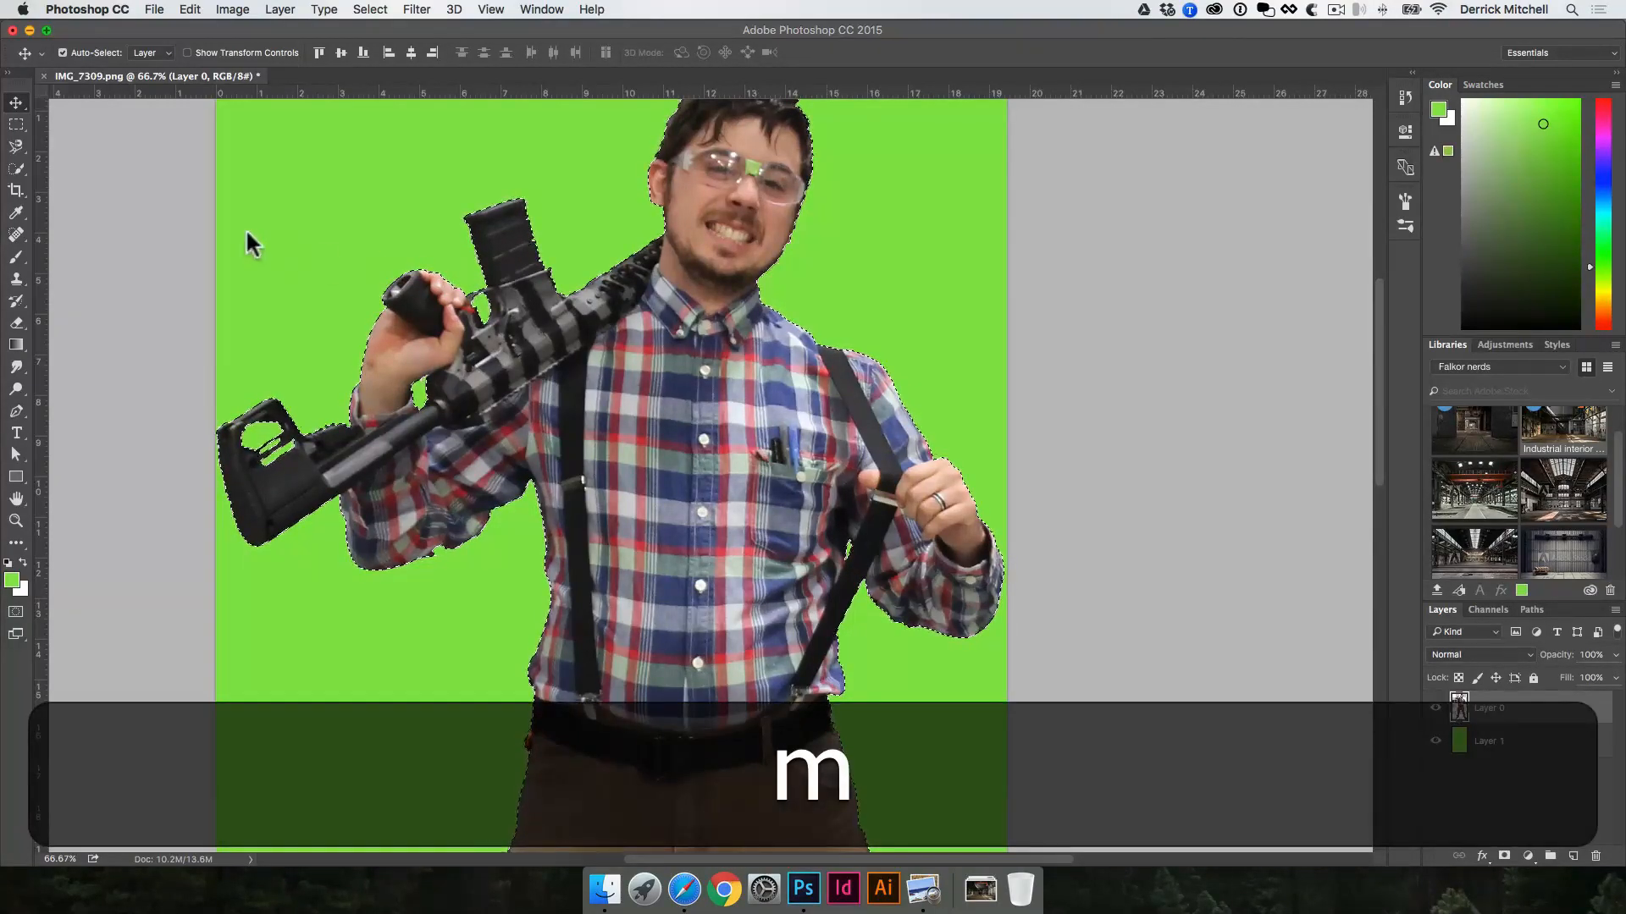
left_click(16, 126)
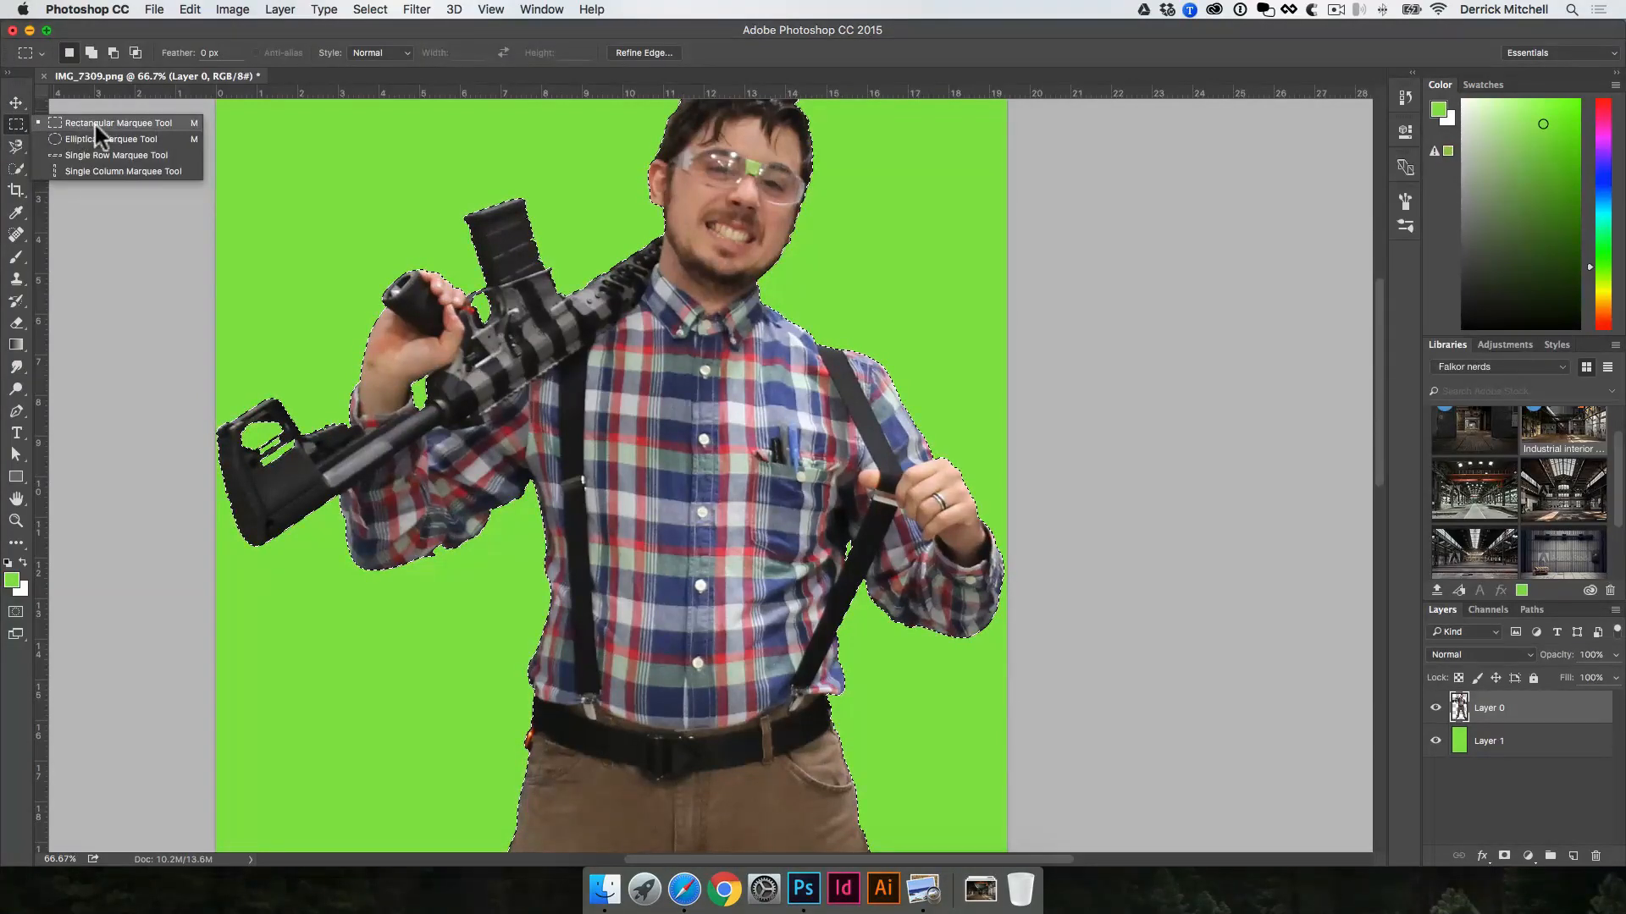
left_click(94, 123)
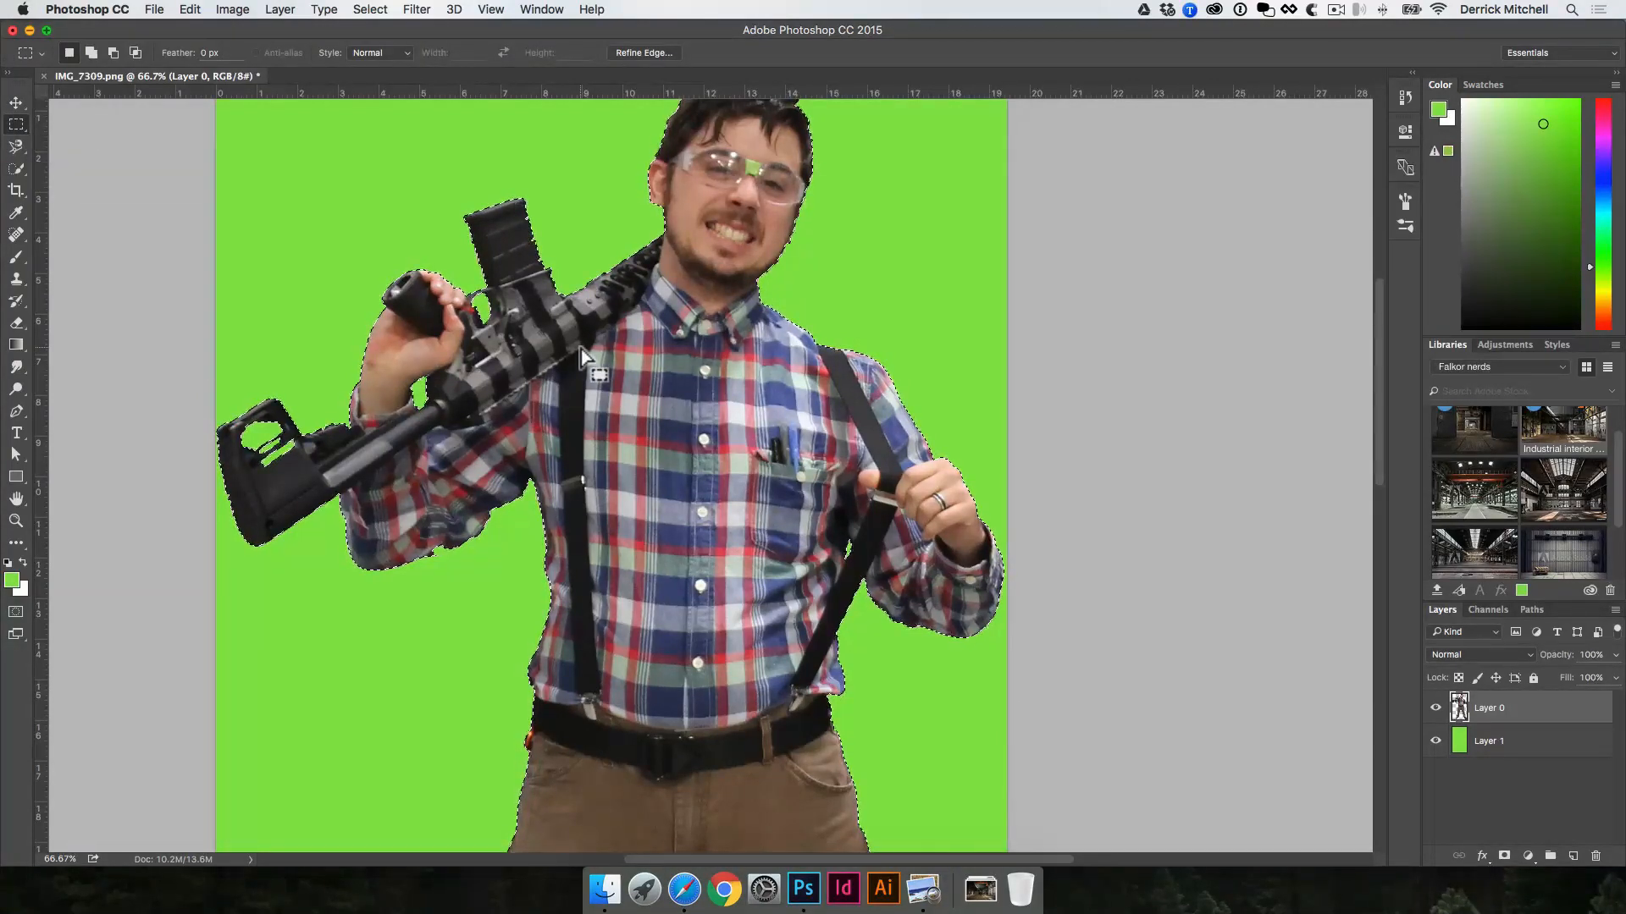
left_click(639, 52)
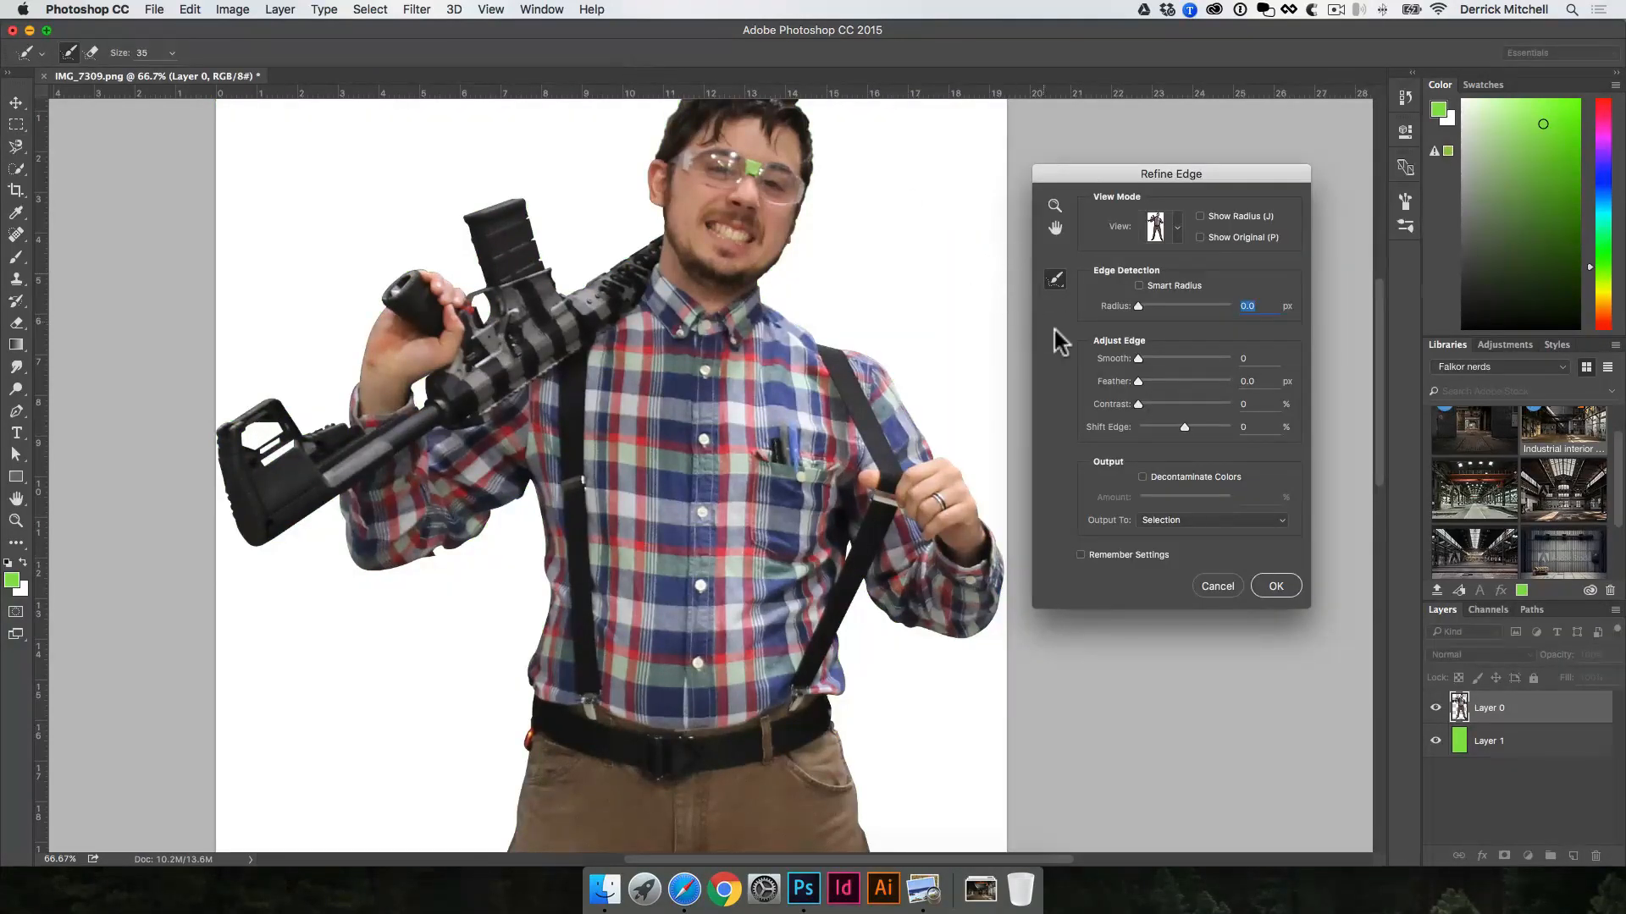
Step: Preview the selection On Black in Refine Edge and set Smooth to 26 and Feather to 39.1 px
left_click(1177, 227)
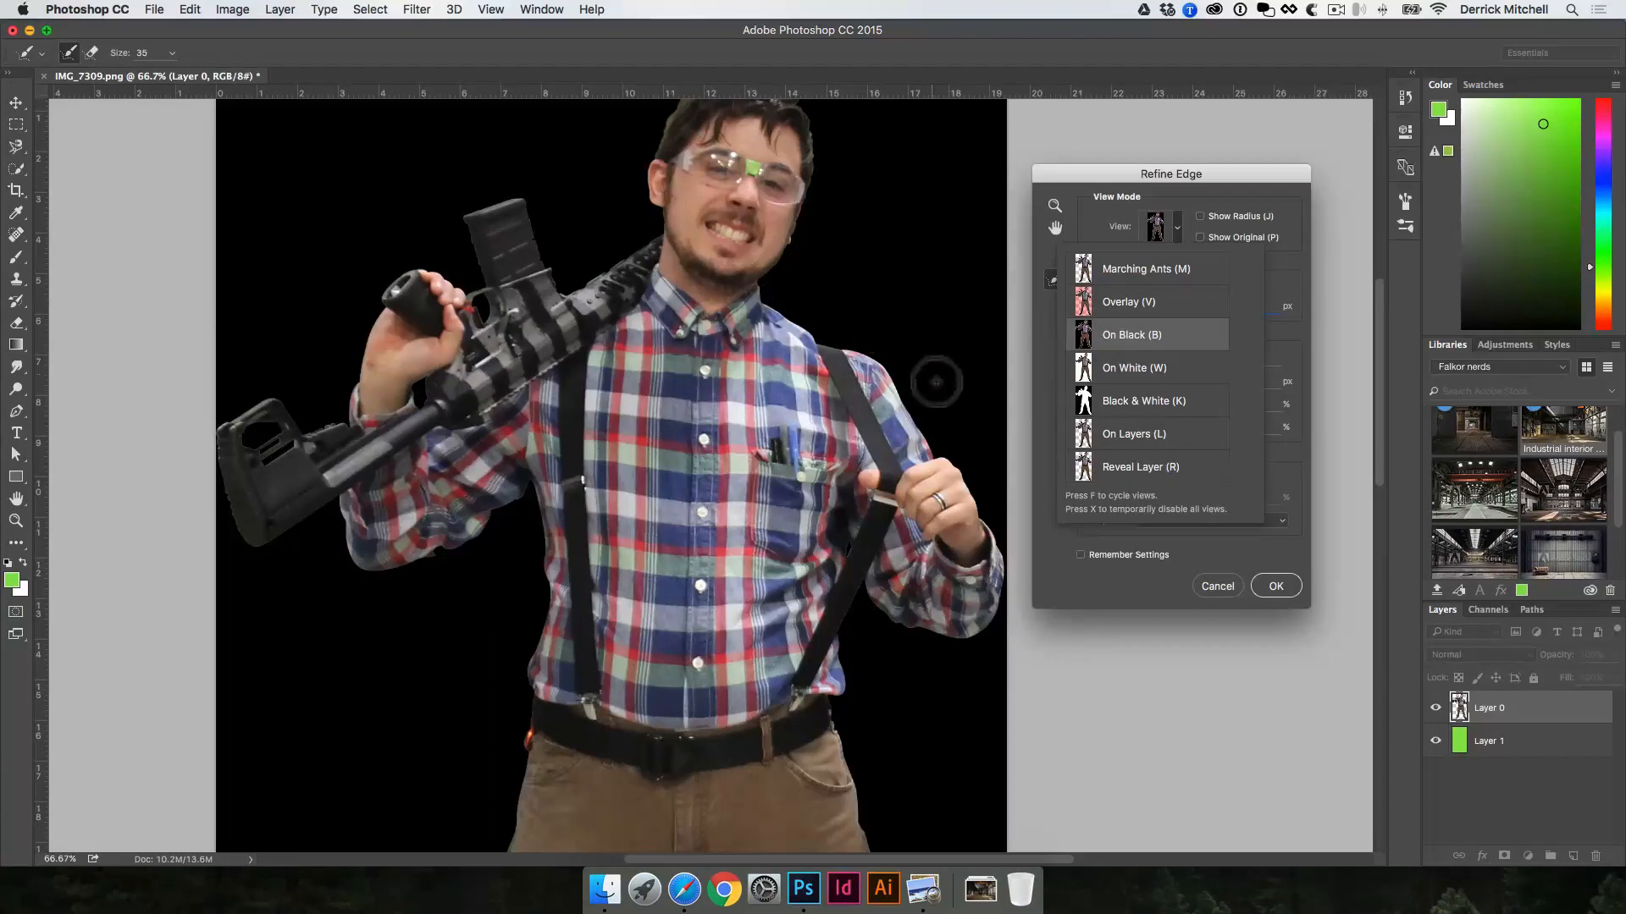
left_click(1287, 211)
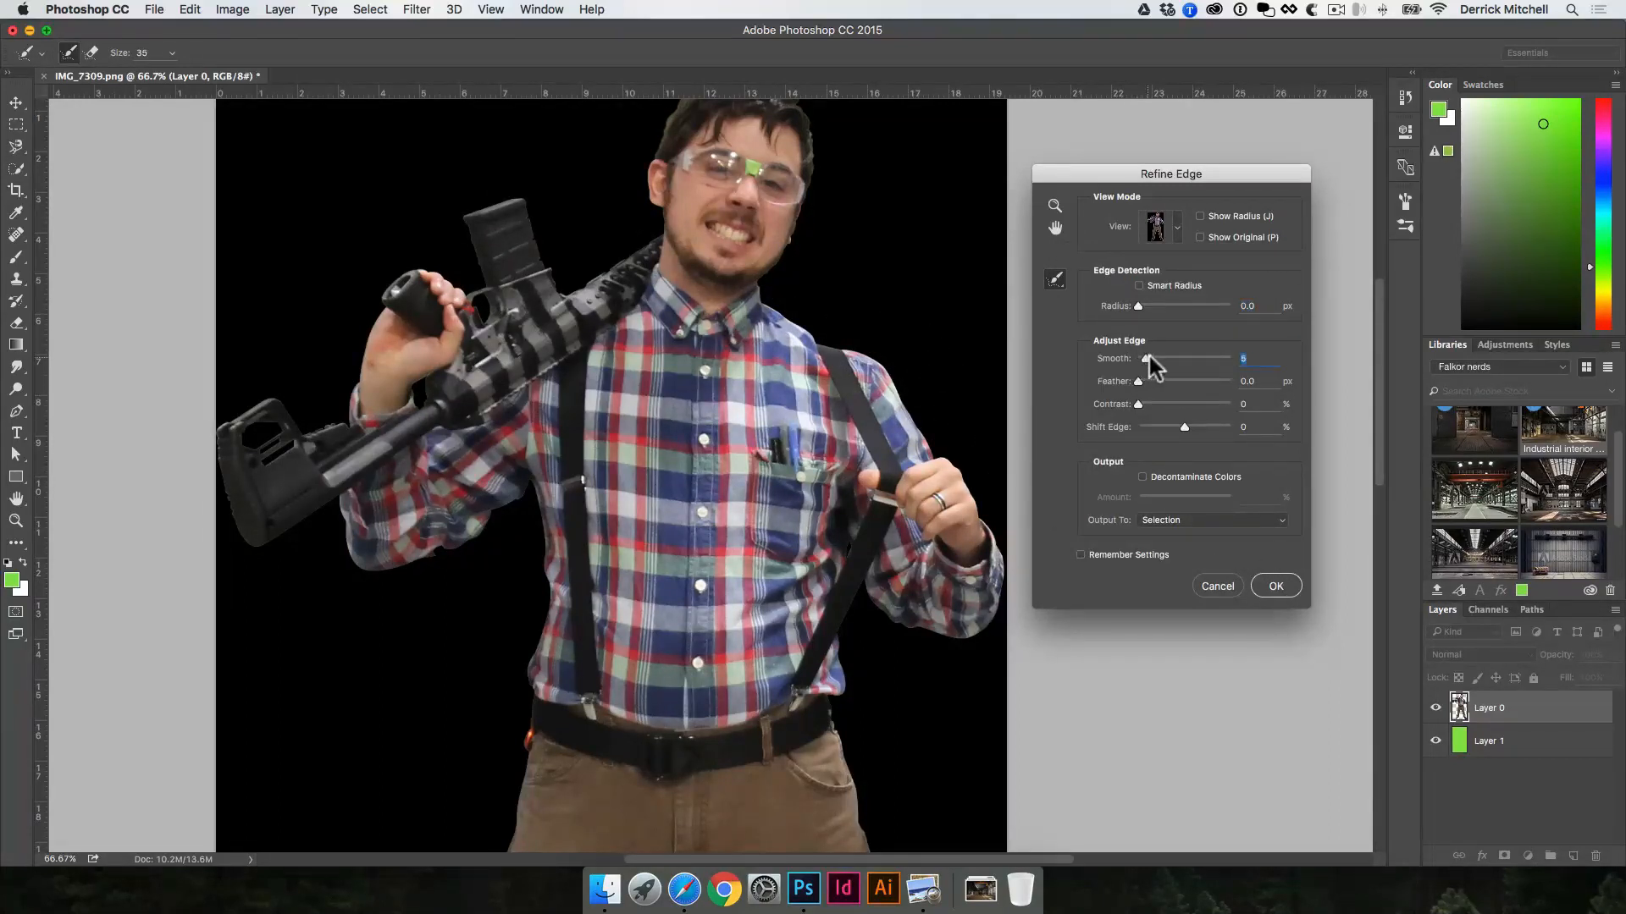
left_click_drag(1192, 357, 1185, 358)
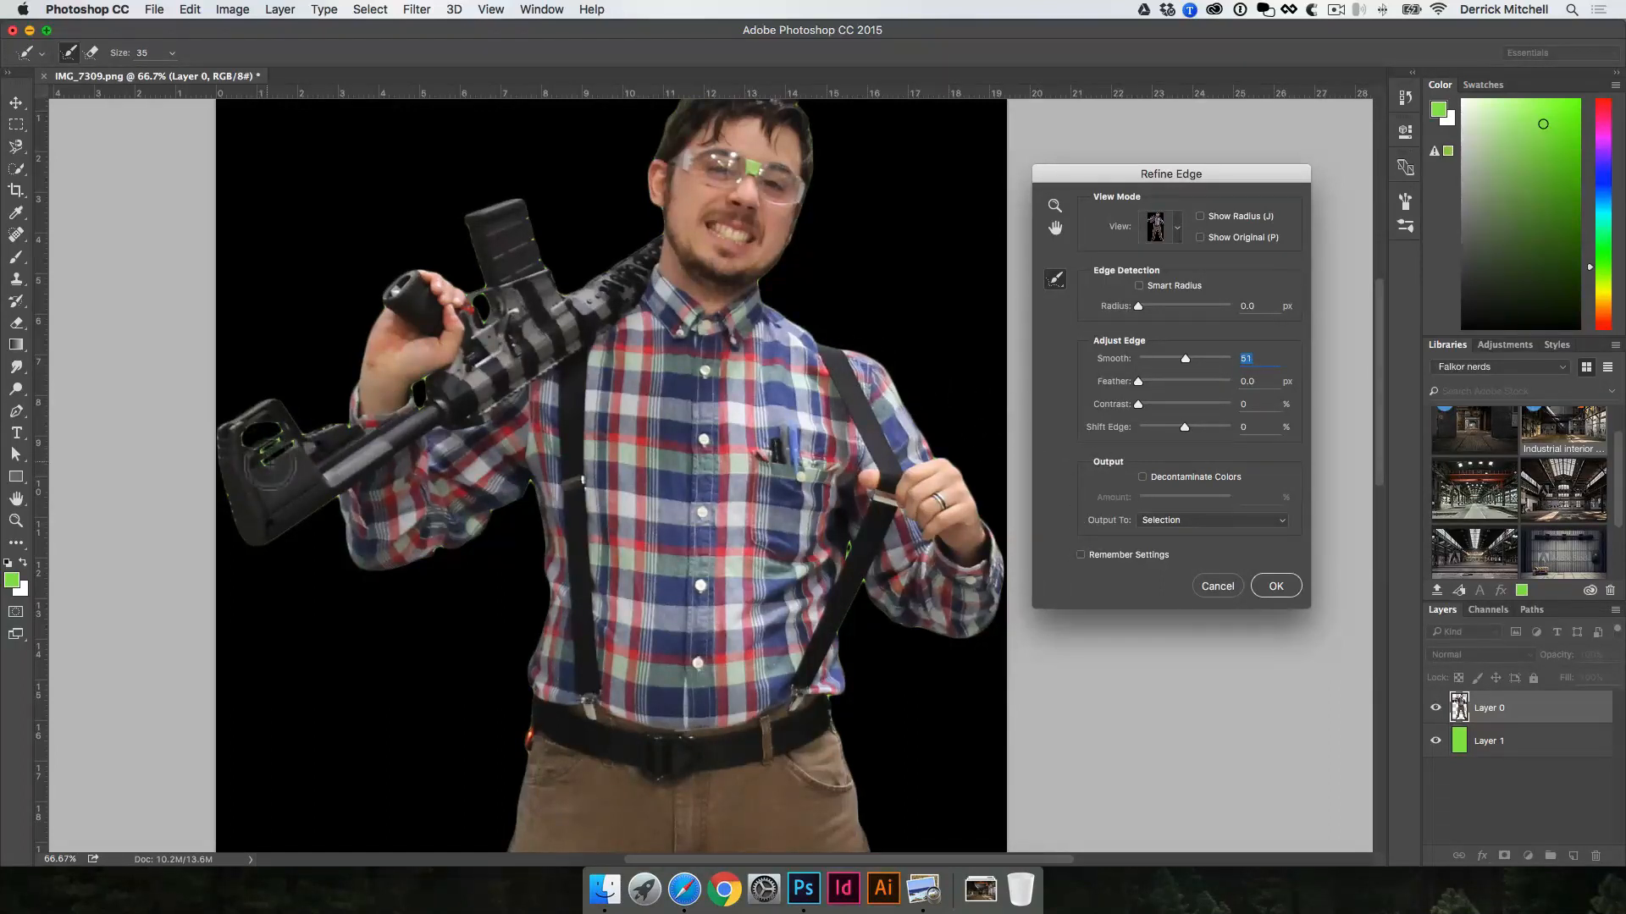
mouse_move(1184, 362)
left_mouse_down()
mouse_move(1168, 357)
mouse_move(1164, 381)
mouse_move(1185, 383)
left_mouse_up()
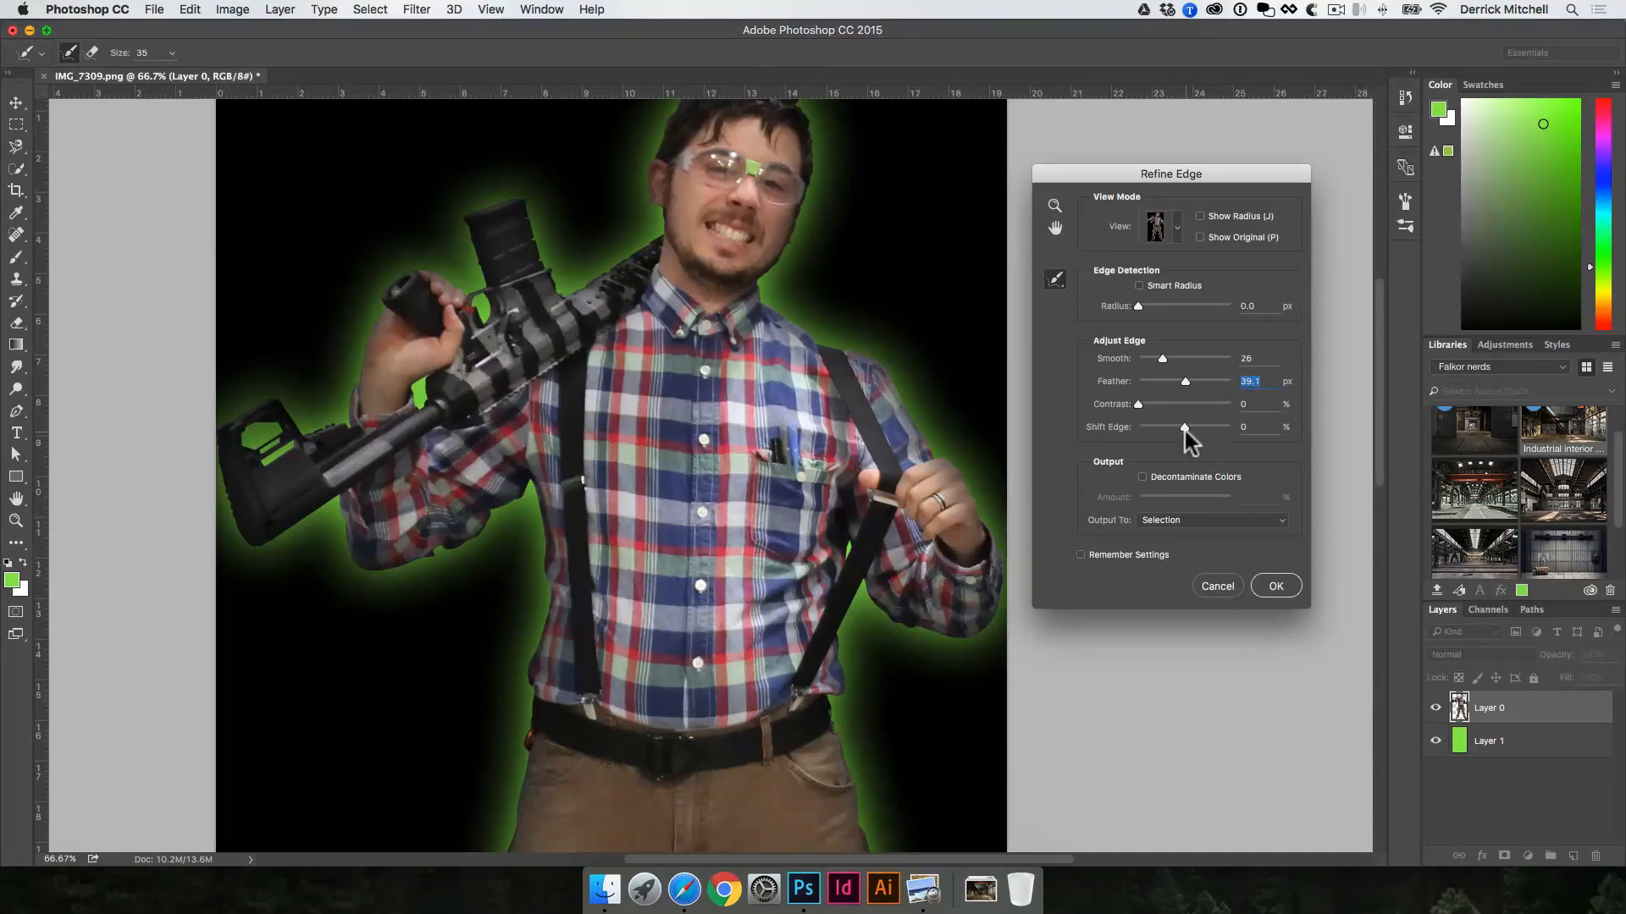
Step: Apply Refine Edge with Feather at 2.2 px and Shift Edge at -22%, and copy the refined selection onto a new layer
left_click_drag(1184, 428, 1154, 393)
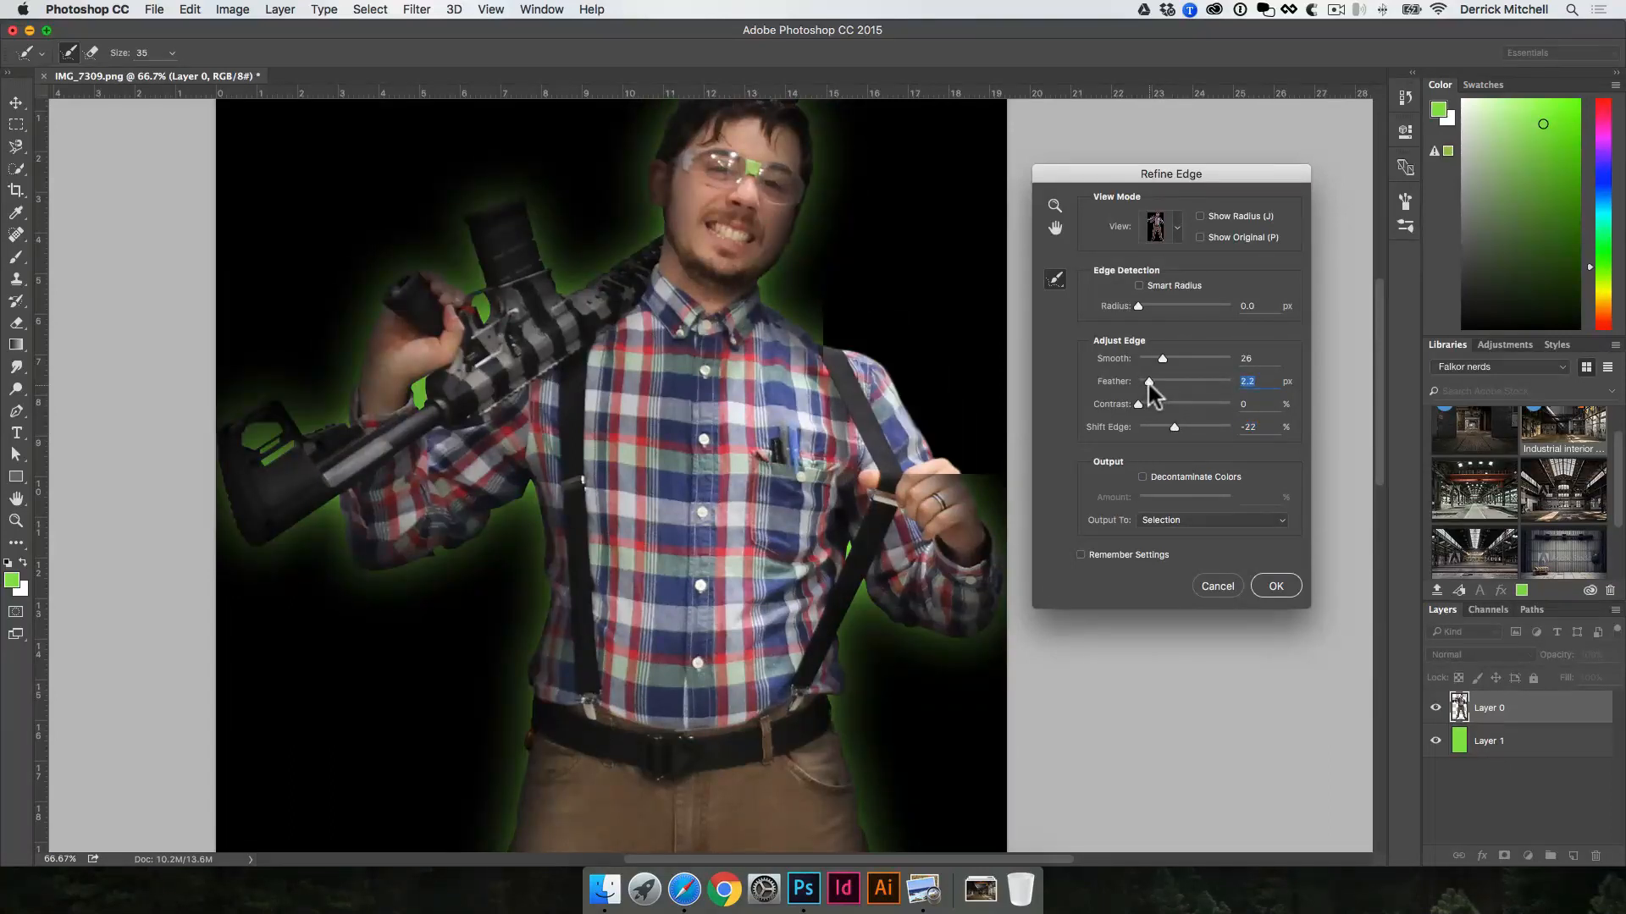
left_click(1278, 586)
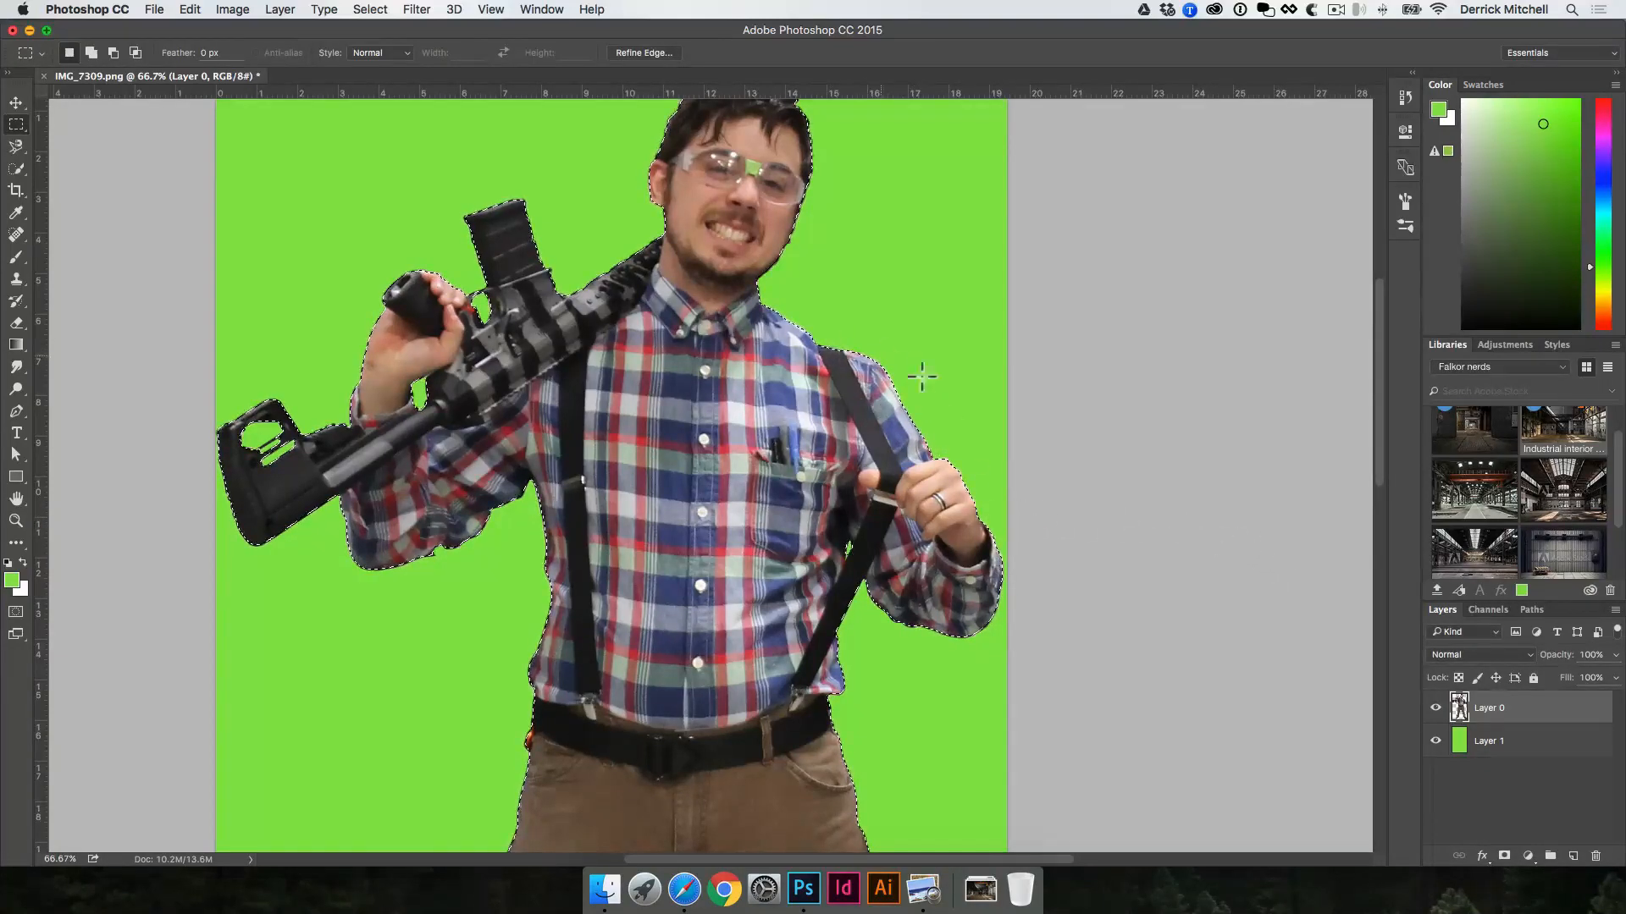
scroll(903, 533, "down", 5)
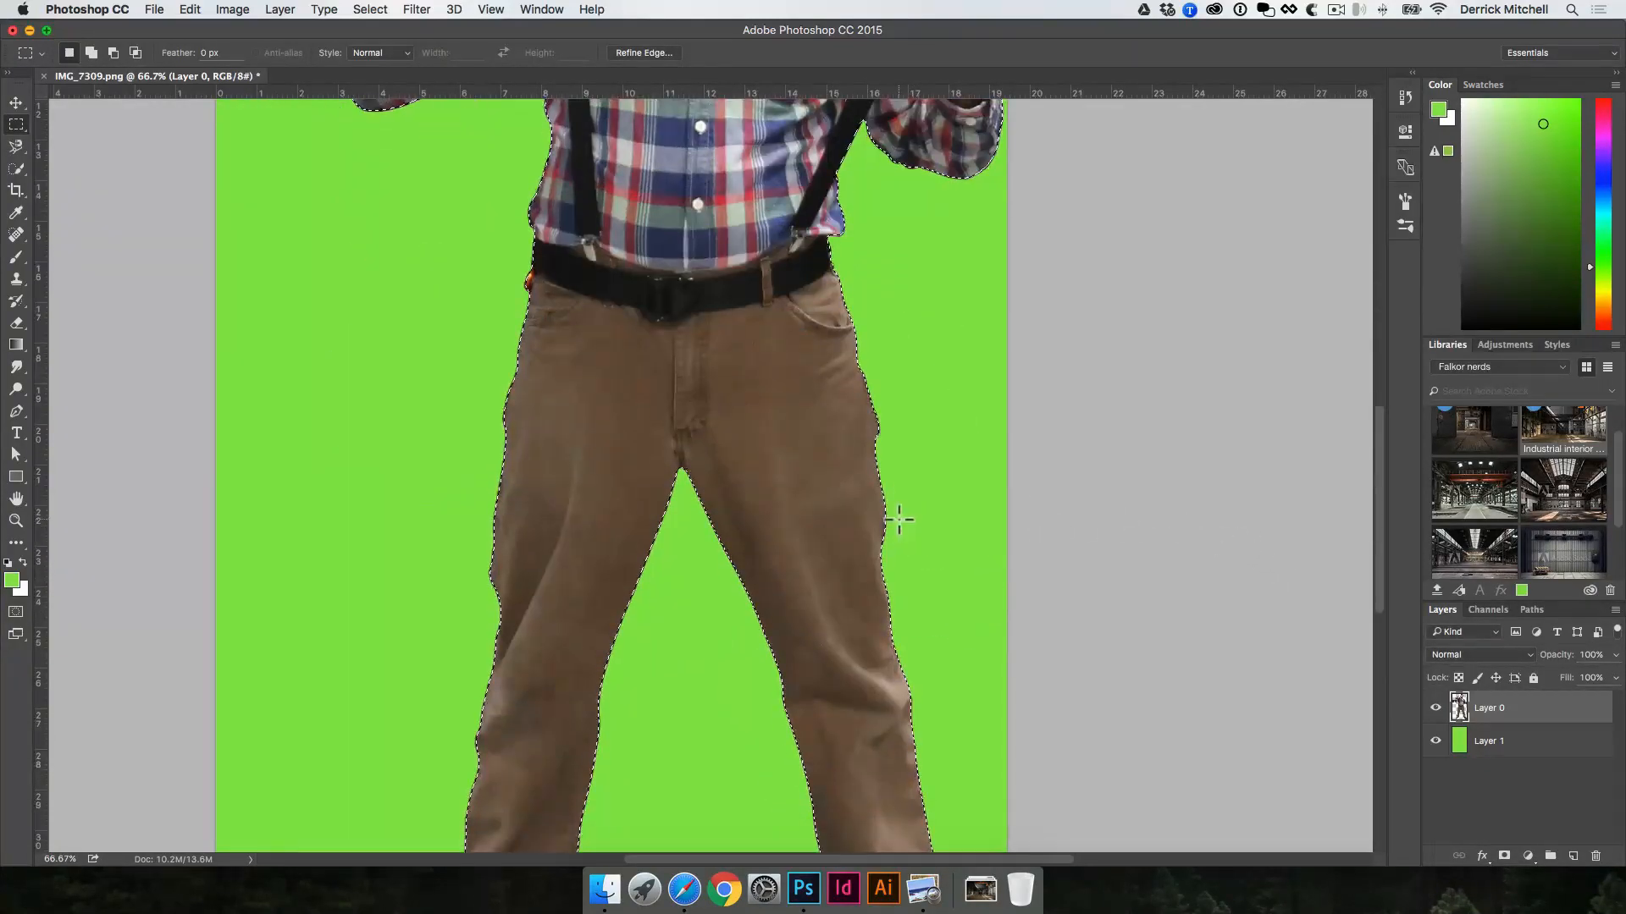
scroll(900, 520, "down", 3)
scroll(889, 534, "up", 6)
key("super+j")
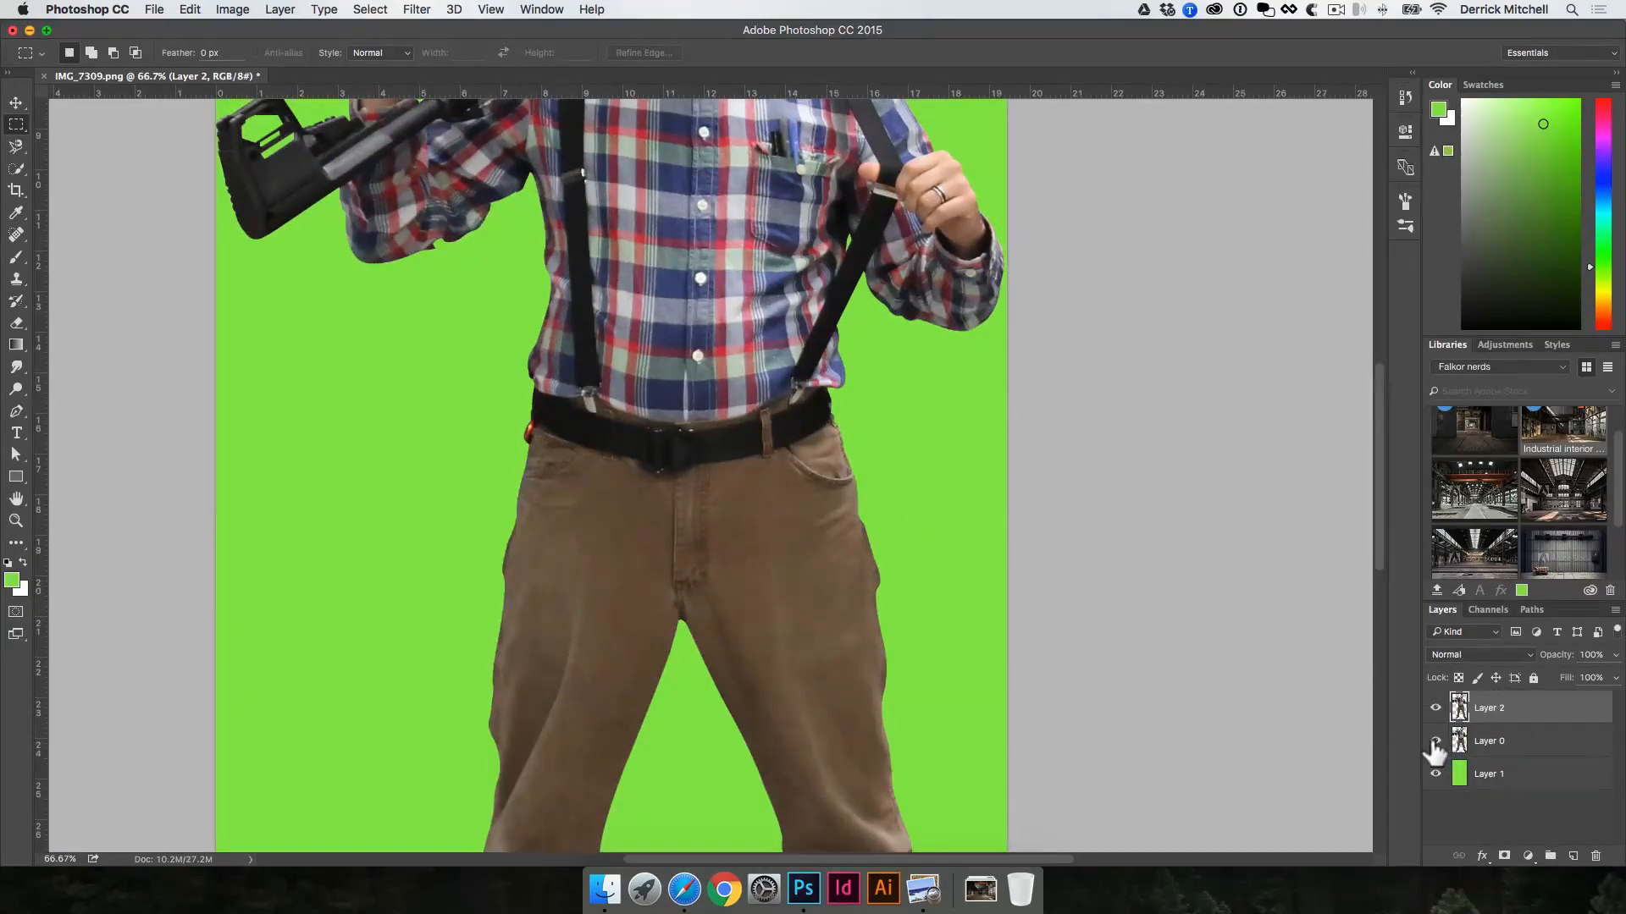
Step: Hide Layer 0 and examine the refined copy's edges up close along the hip, belt and shirt side up to the armpit
key("super+space")
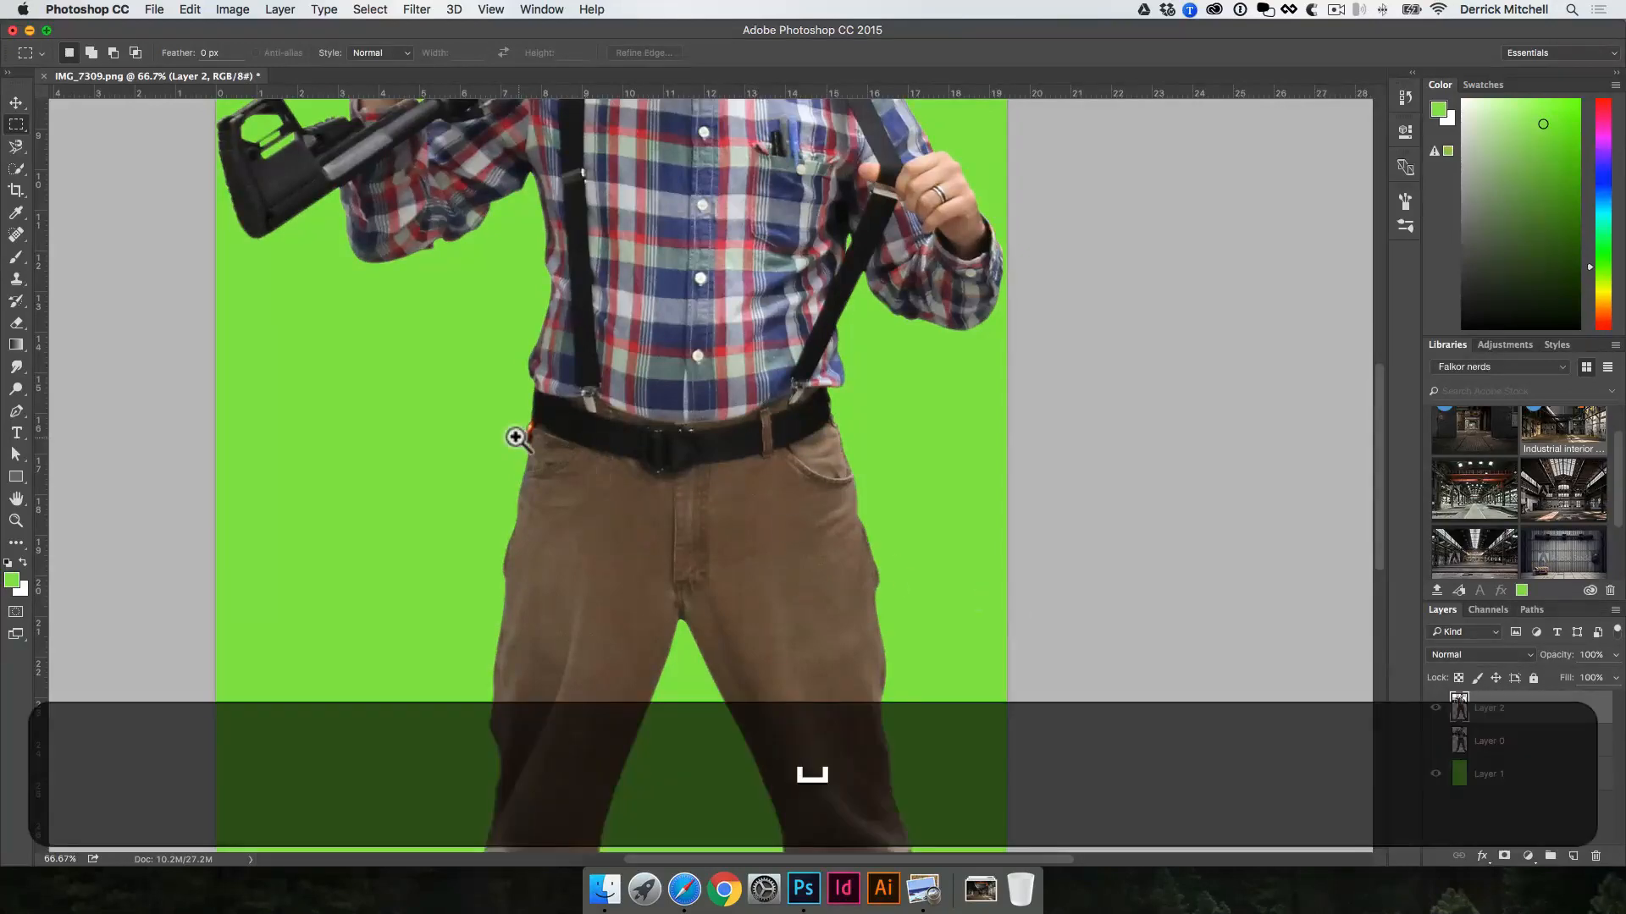
left_click(550, 457, "super")
left_click(534, 532, "super")
left_click(490, 535, "super")
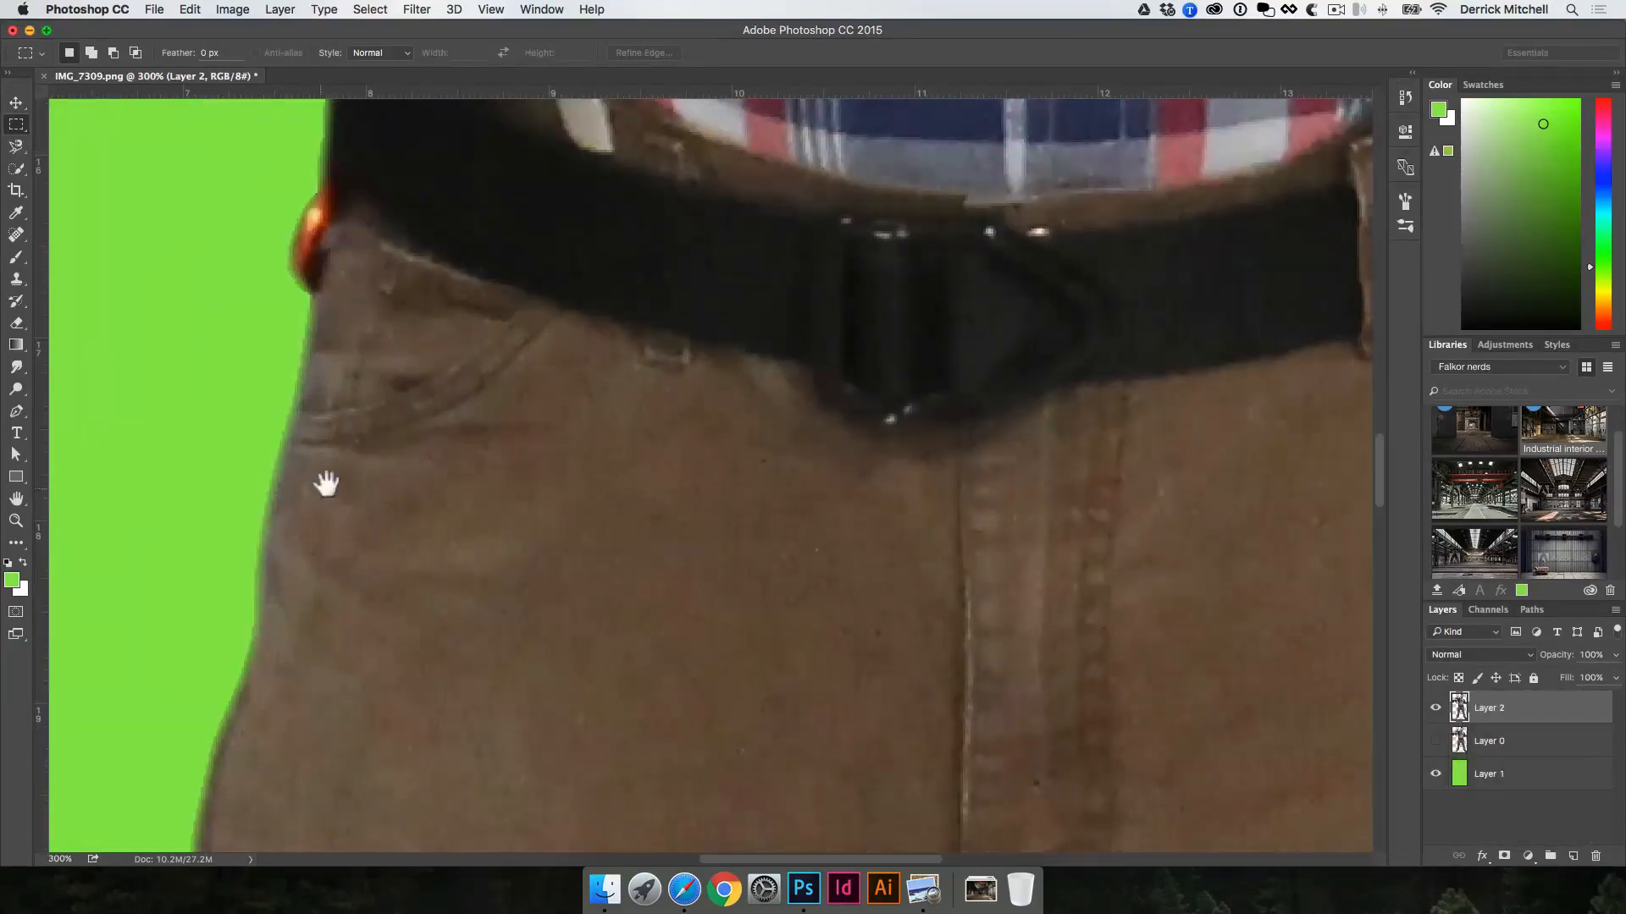
left_click_drag(326, 471, 570, 664)
key("v")
key("space")
left_click_drag(586, 389, 680, 719)
left_click_drag(690, 332, 705, 393)
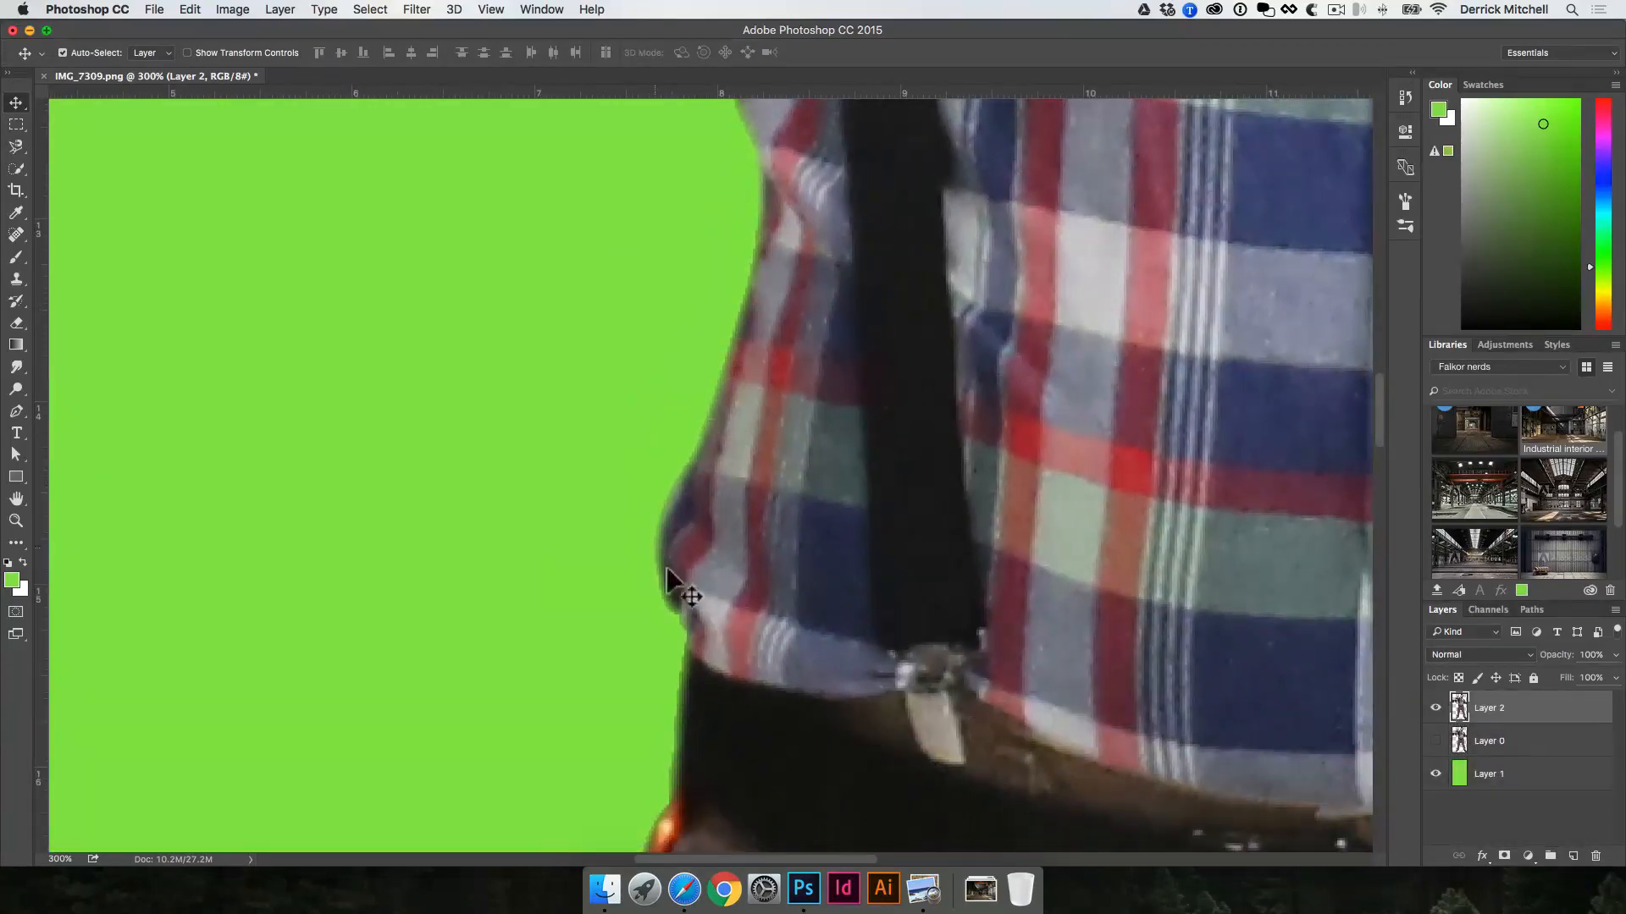
key("space")
left_click_drag(711, 551, 713, 749)
left_click_drag(694, 334, 733, 639)
left_click_drag(701, 198, 725, 305)
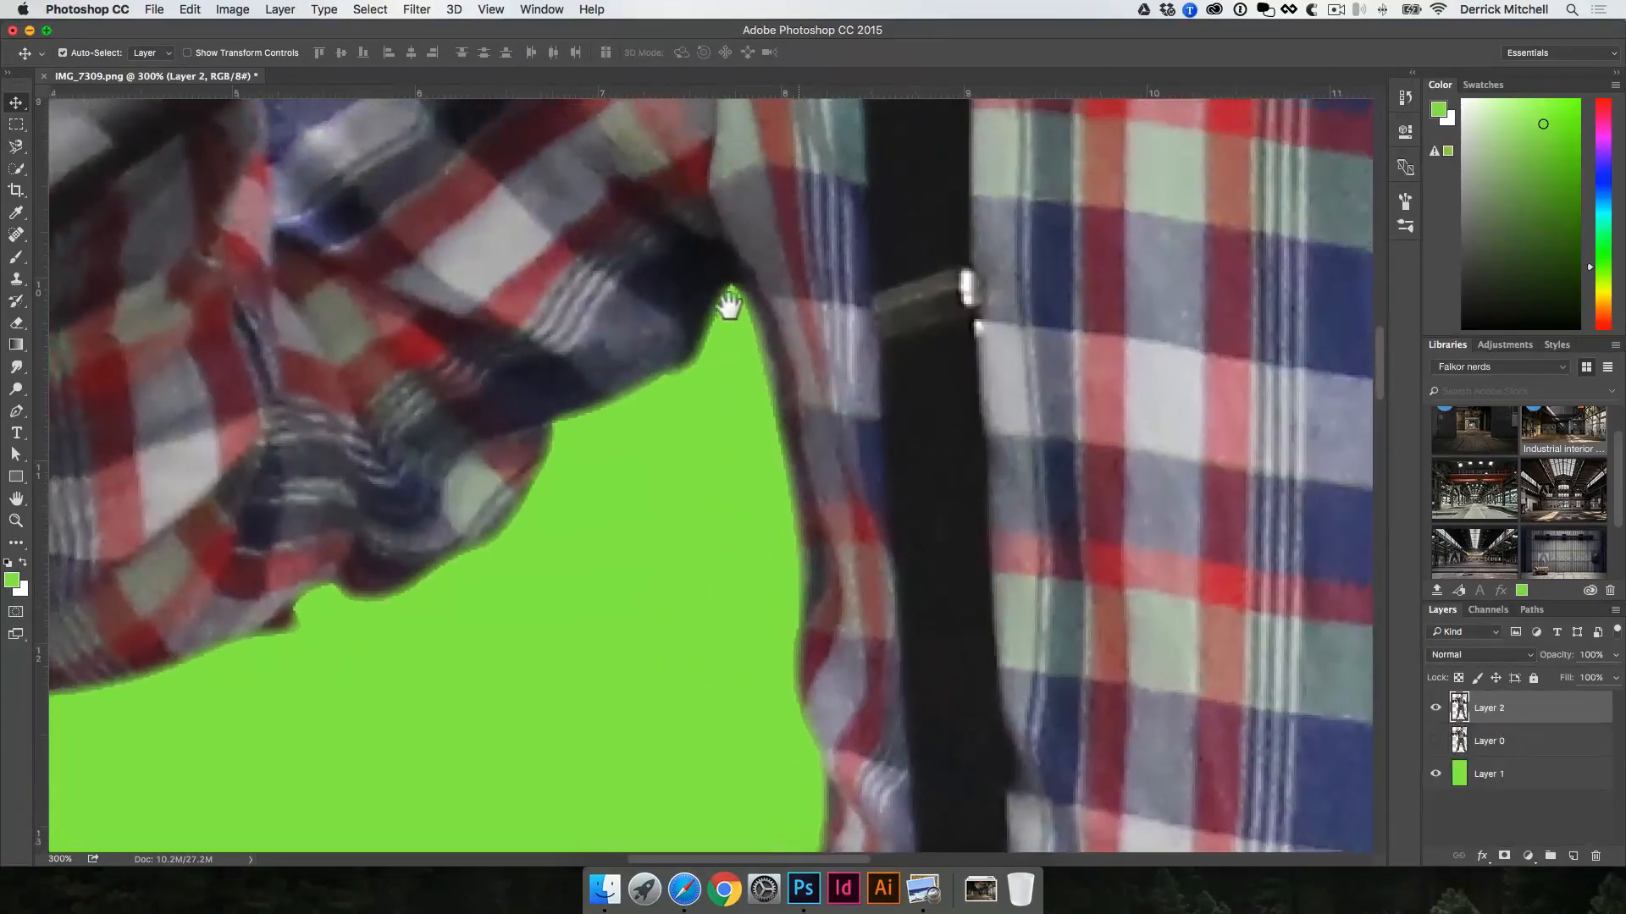
Step: Examine the refined copy's edges around the sleeve, the gun, the hand and the head against the green
left_click(603, 406, "alt")
left_click_drag(581, 264, 693, 317)
left_click_drag(616, 237, 639, 410)
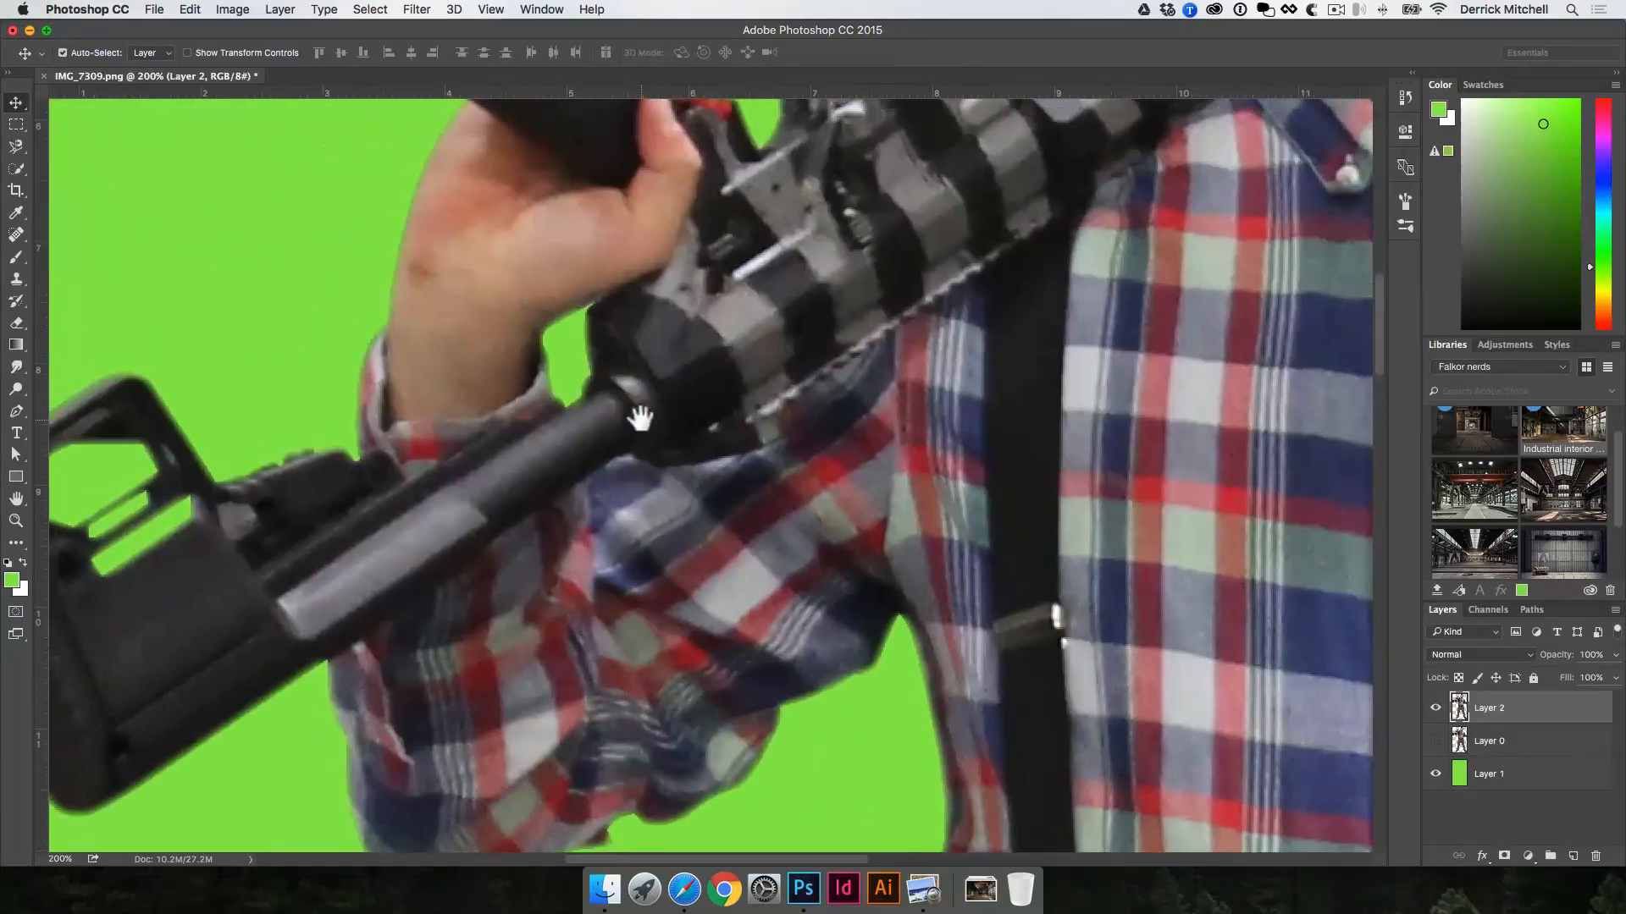
key("space")
left_click_drag(327, 446, 409, 495)
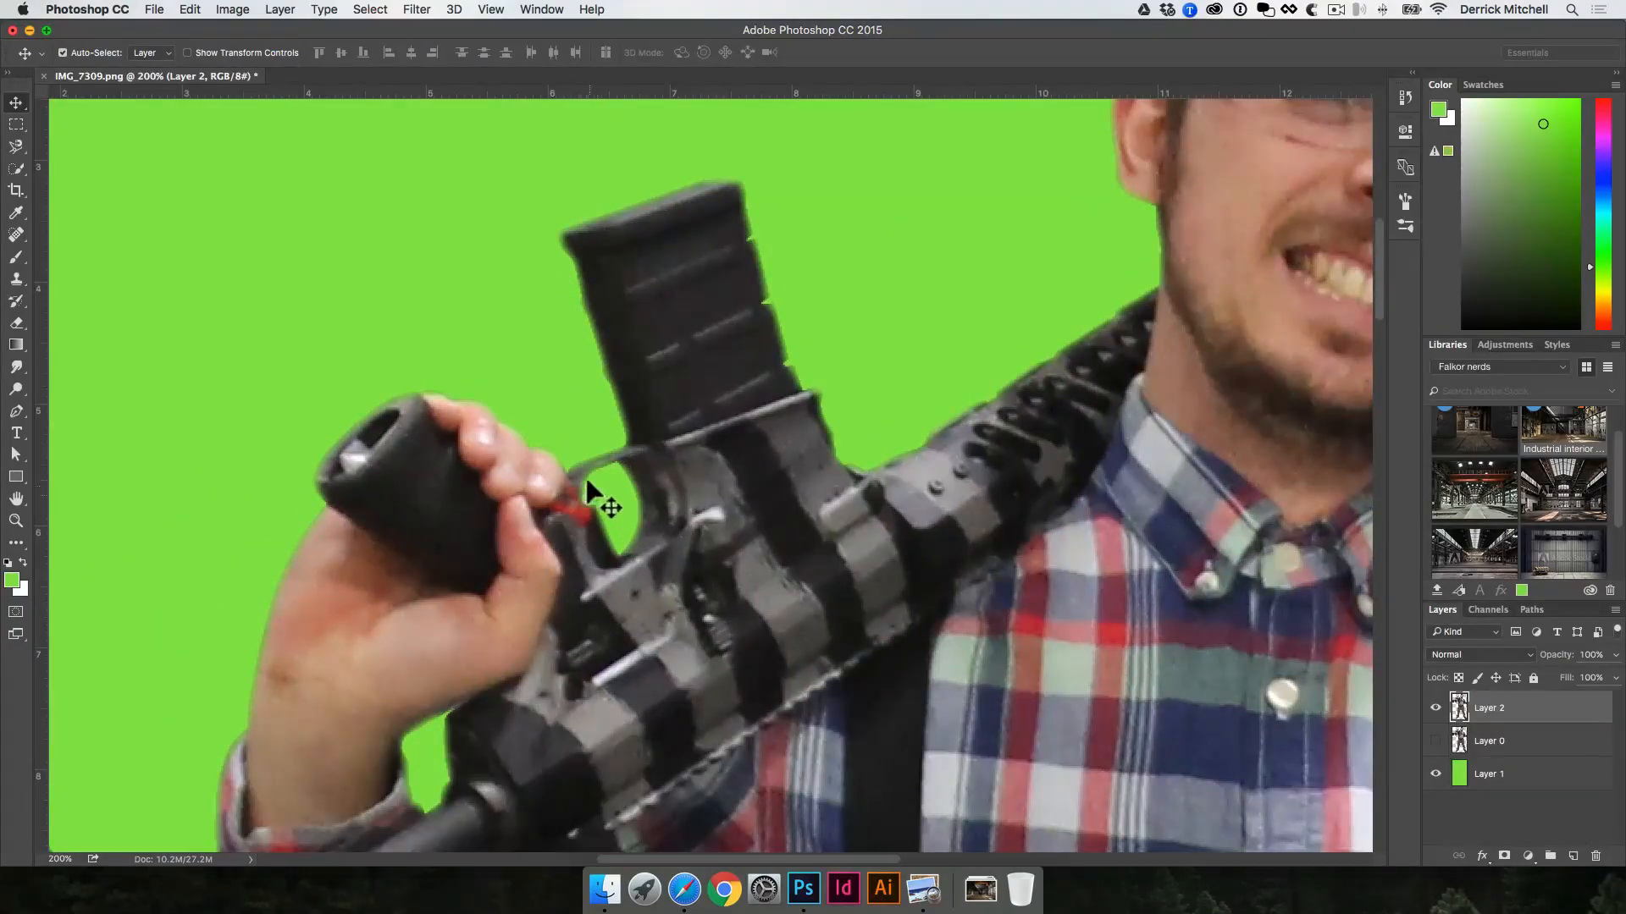
key("space")
left_click_drag(816, 491, 710, 757)
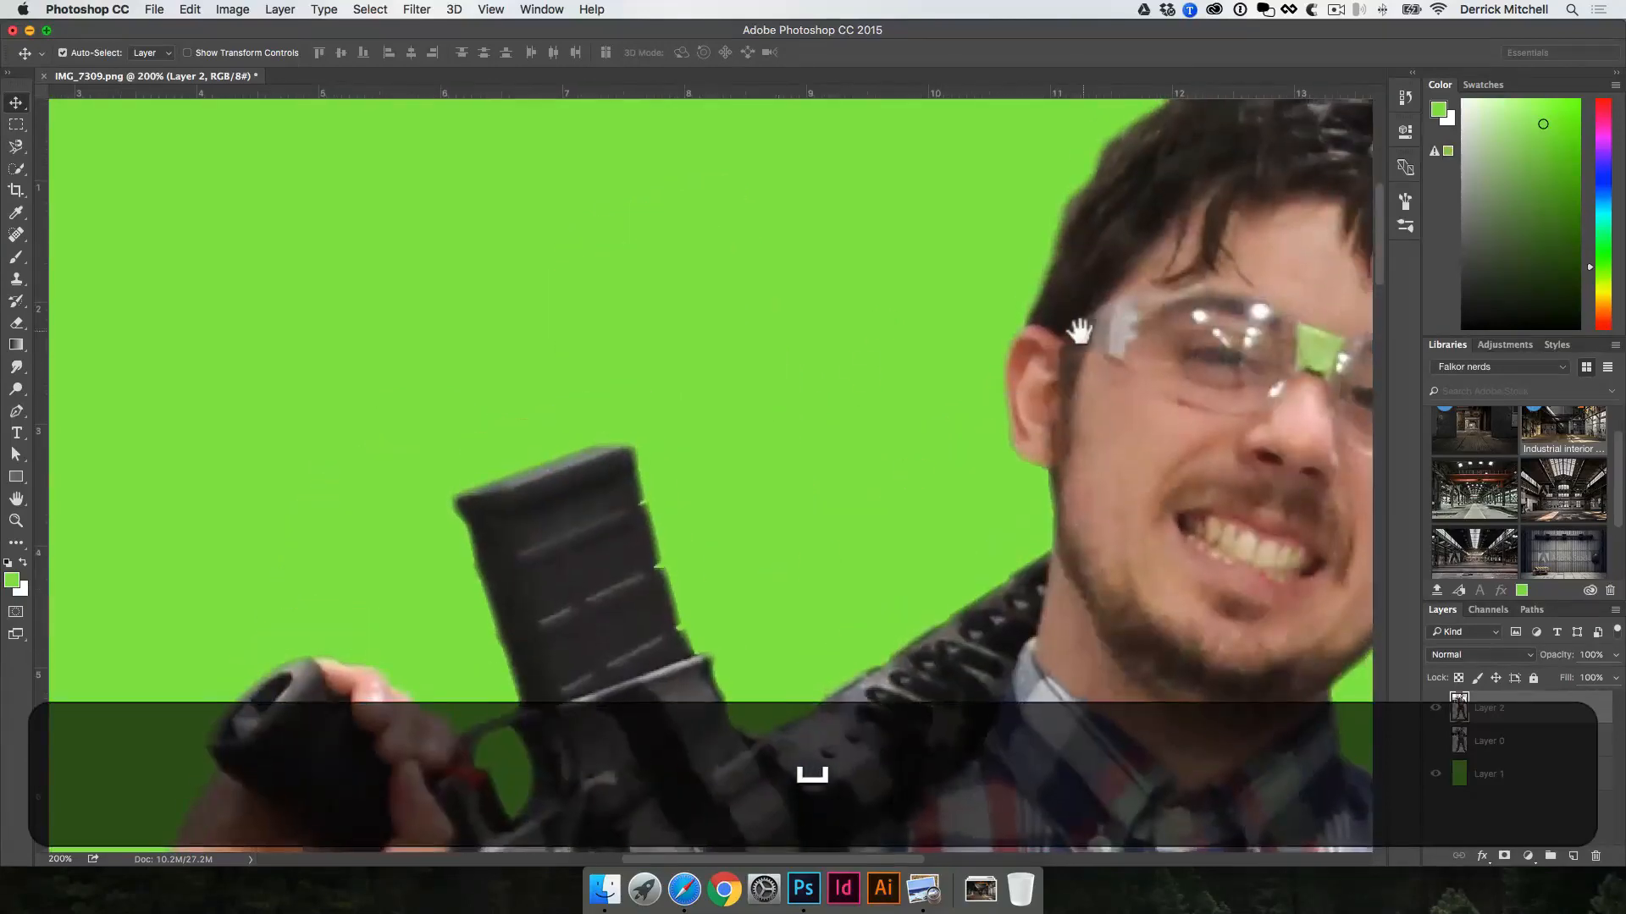
left_click_drag(1078, 332, 845, 546)
key("space")
left_click_drag(946, 450, 818, 217)
left_click(960, 470, "alt")
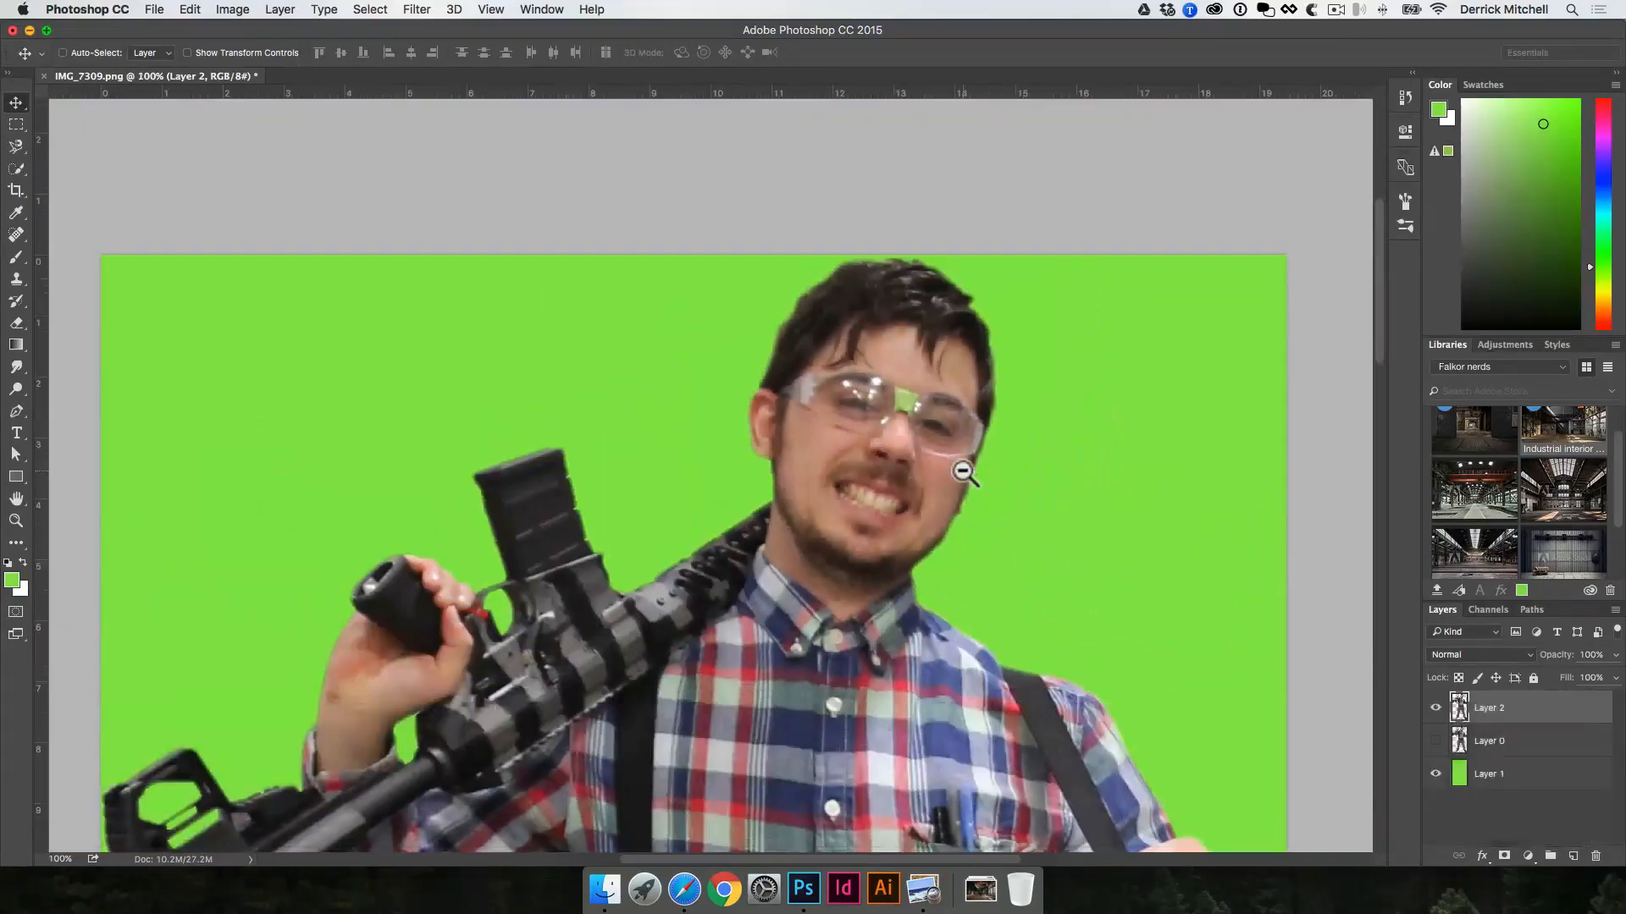
Step: Compare the hair and ear edges up close by showing Layer 0 and hiding the refined copy, Layer 2
key("v")
key("space")
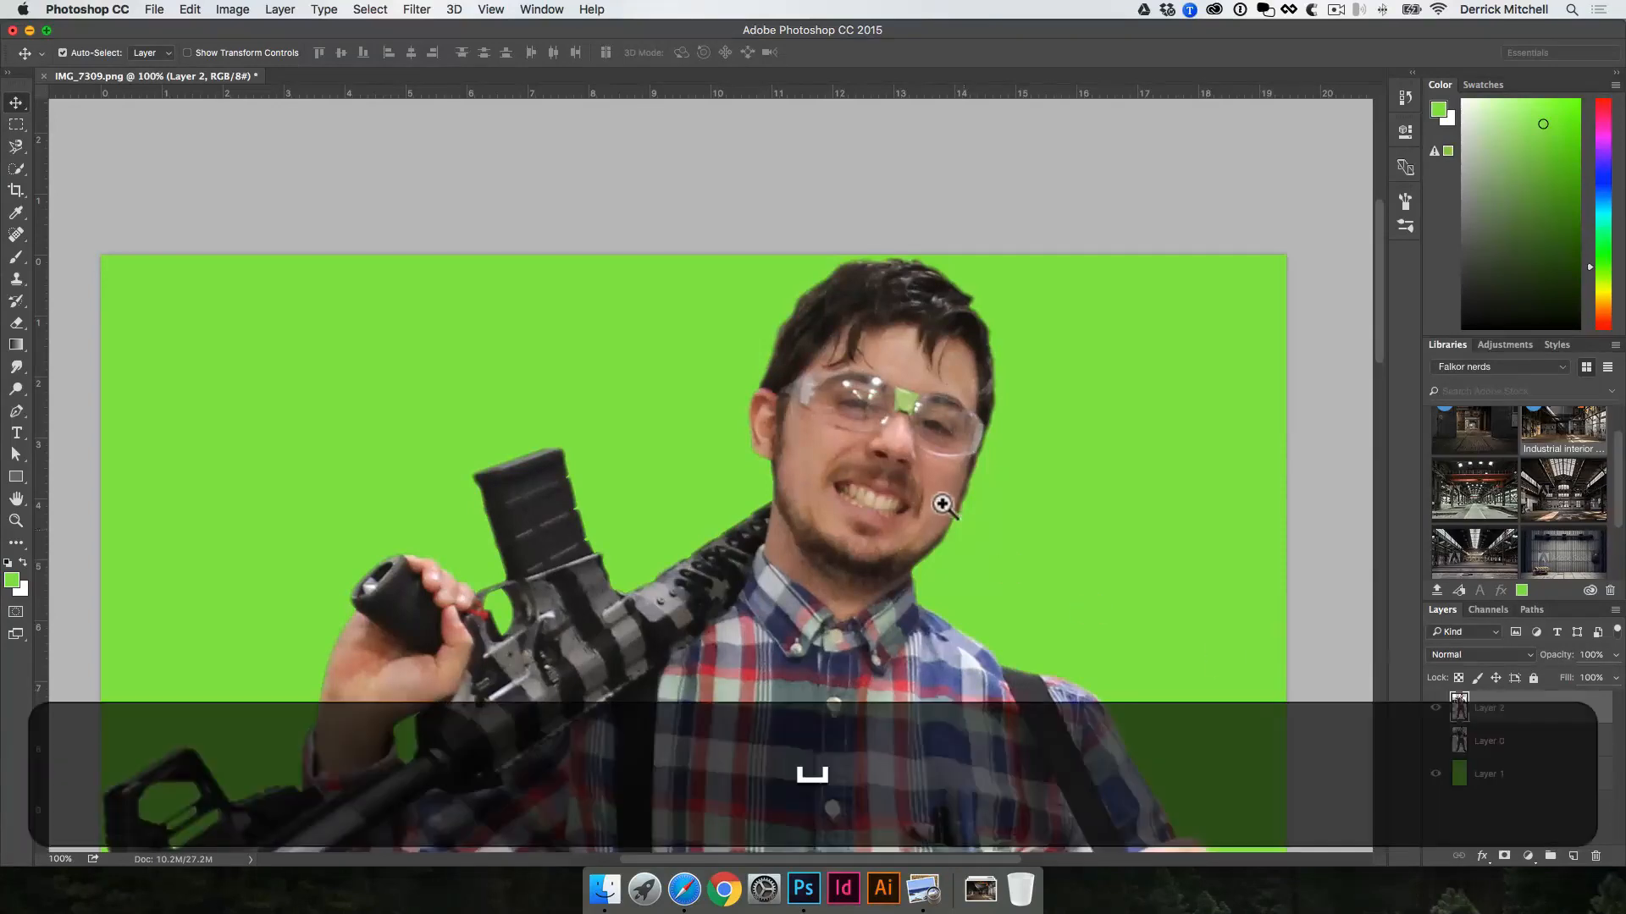
left_click(845, 488, "super")
left_click(635, 400, "super")
left_click(677, 362, "super")
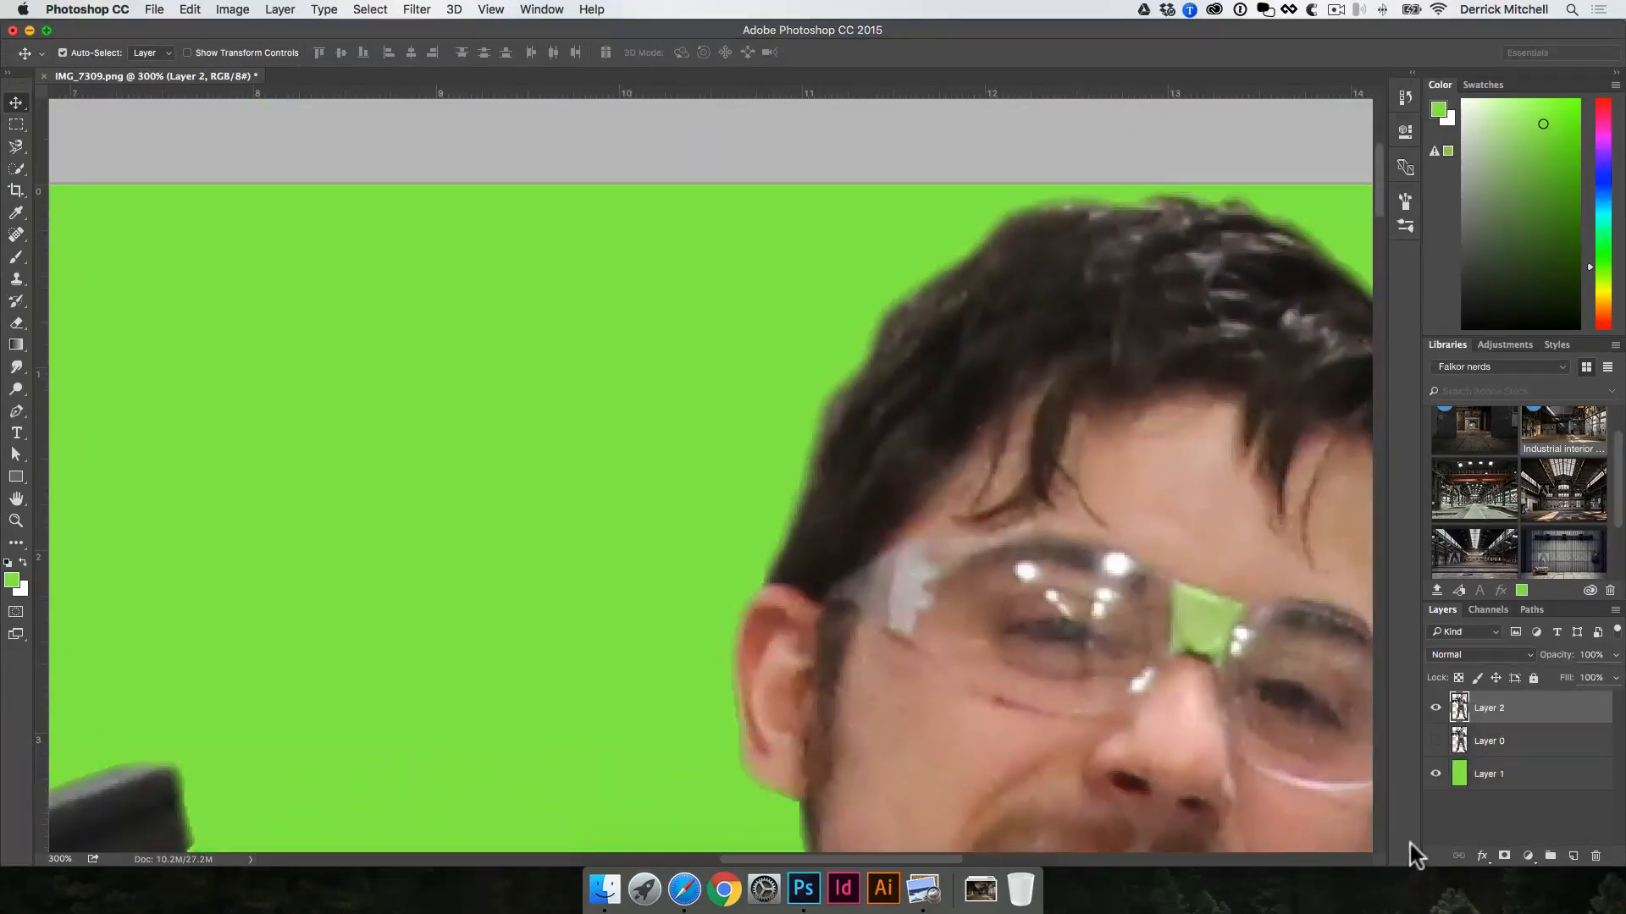
left_click(1435, 742)
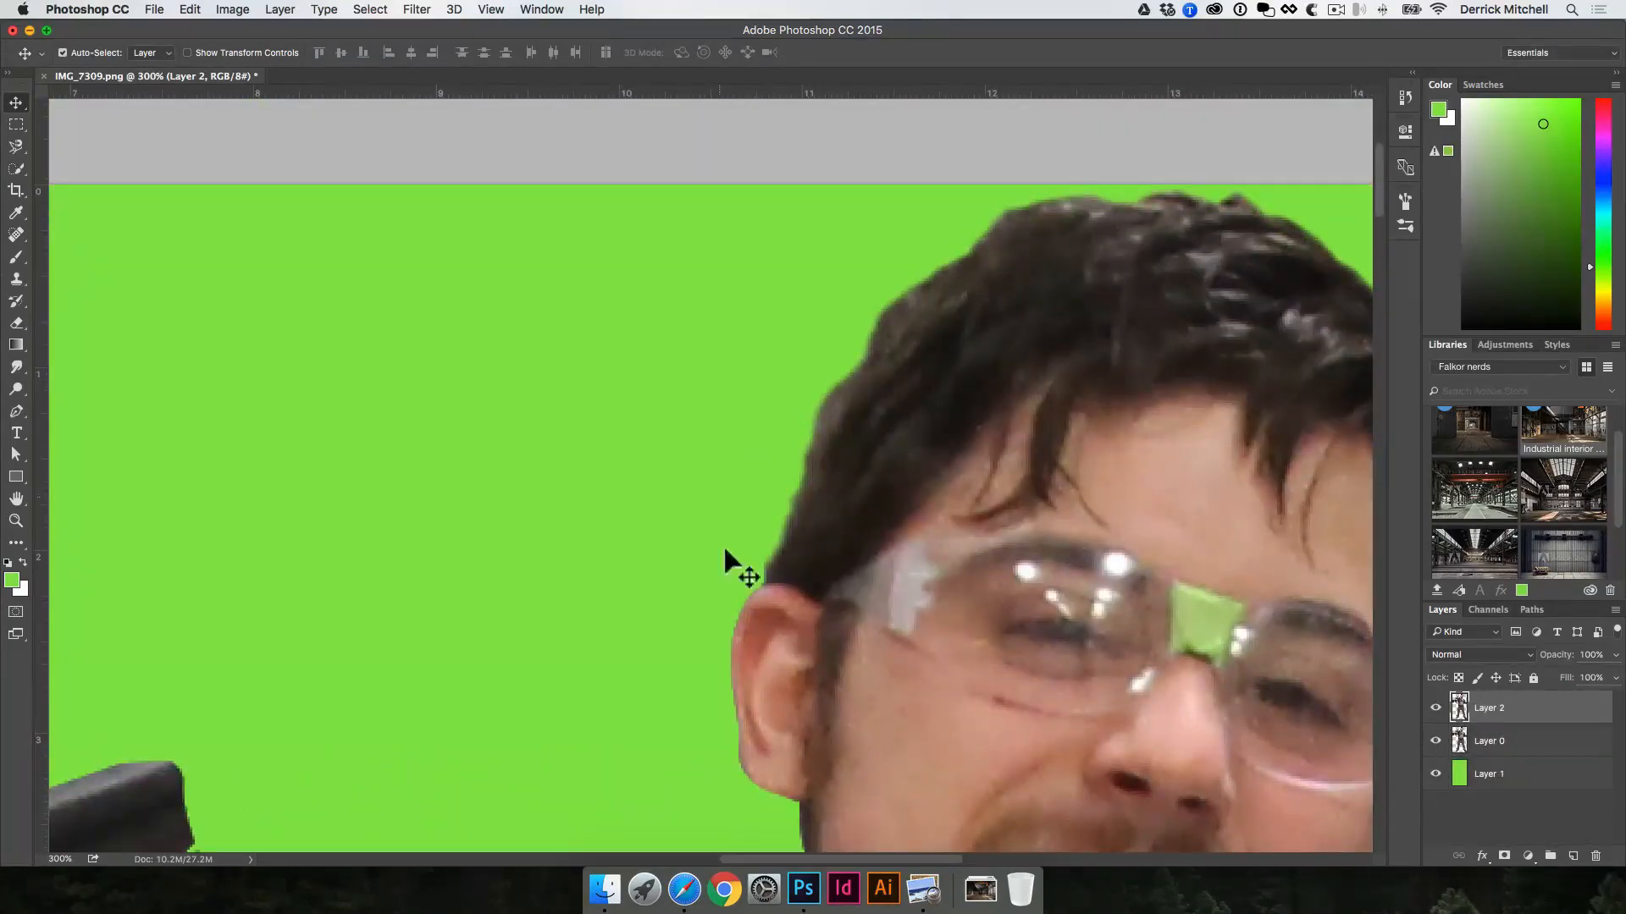
left_click(1435, 706)
Step: Soften the upper and inner edges of the gun's magazine on Layer 0 using the Blur tool at 85% strength
key("space")
left_click_drag(757, 660, 784, 367)
key("space")
left_click_drag(505, 576, 635, 489)
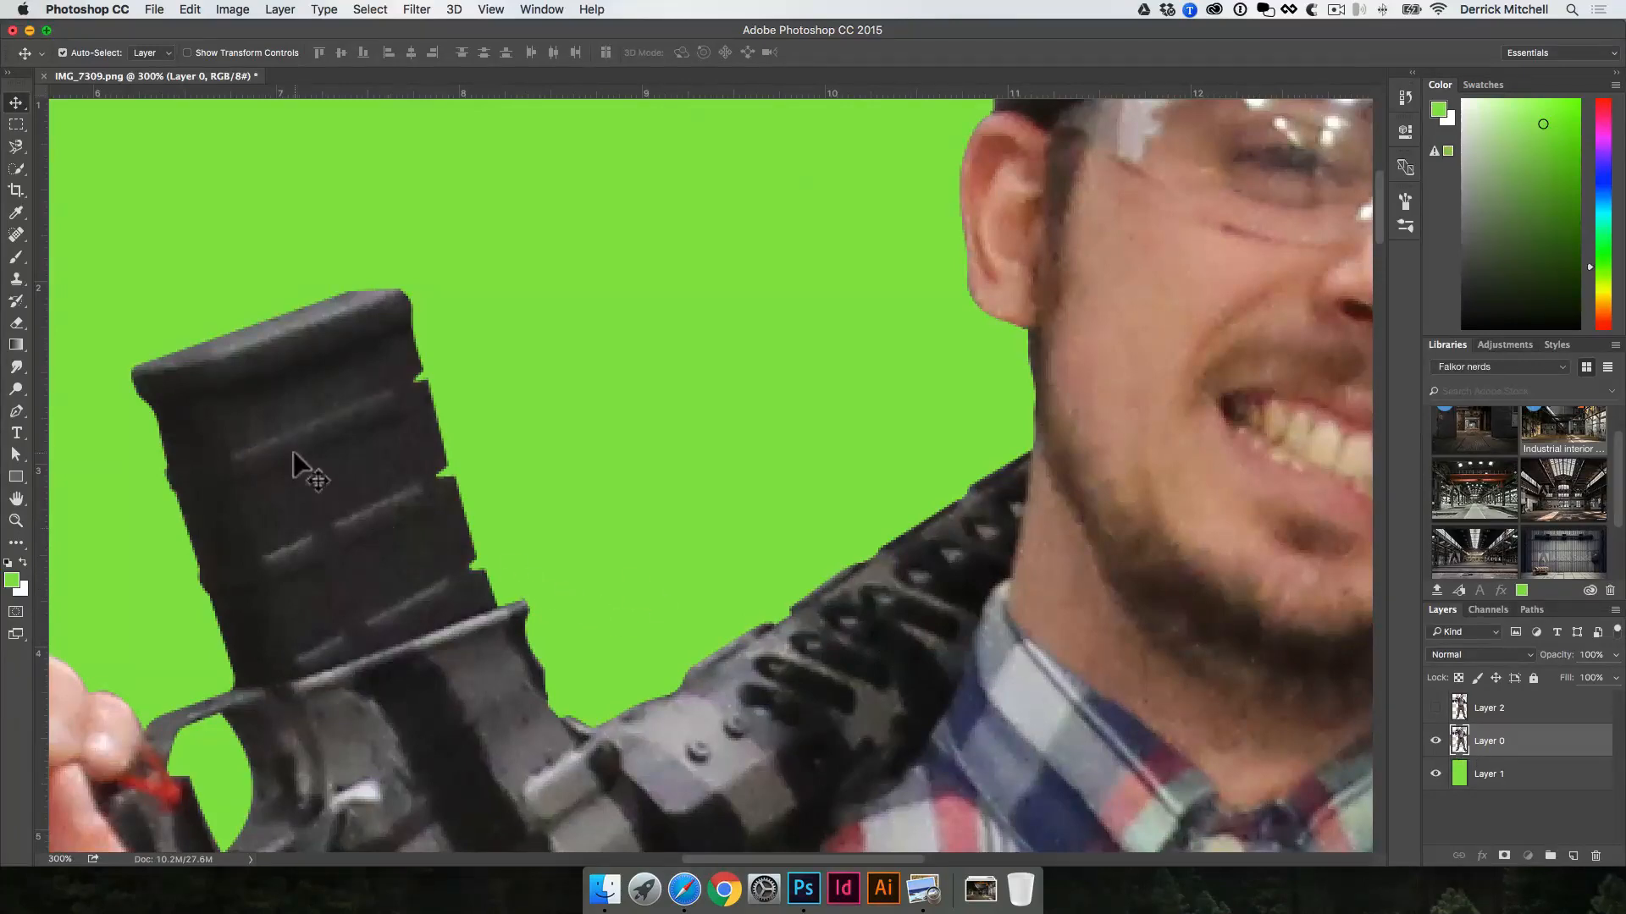
left_click(17, 367)
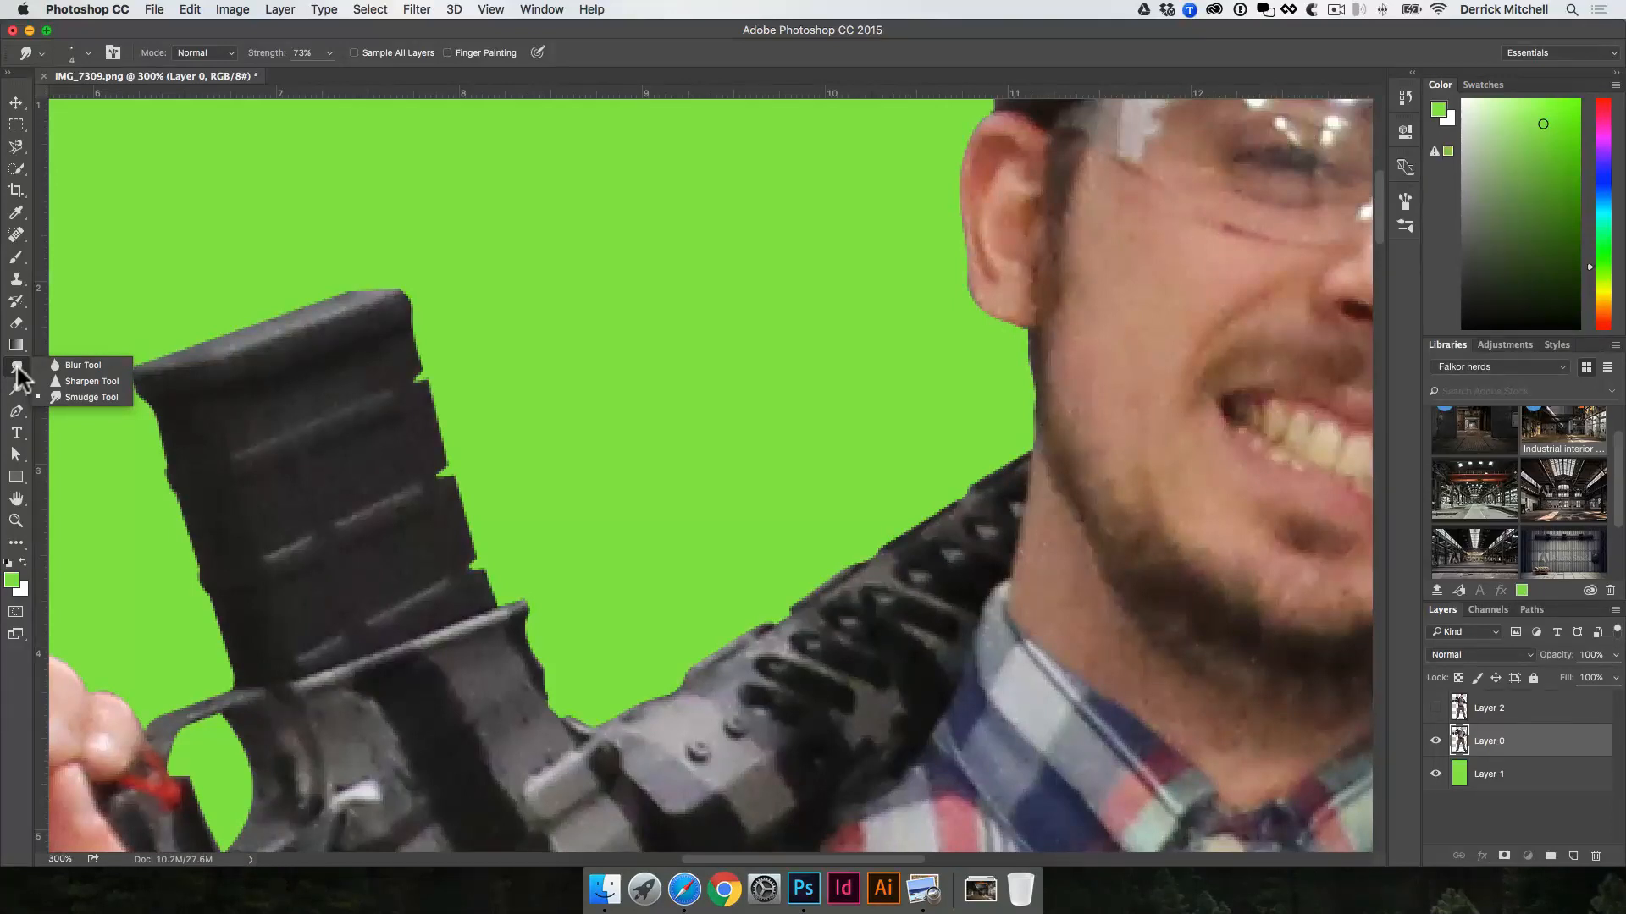
left_click(78, 365)
left_click_drag(291, 54, 325, 54)
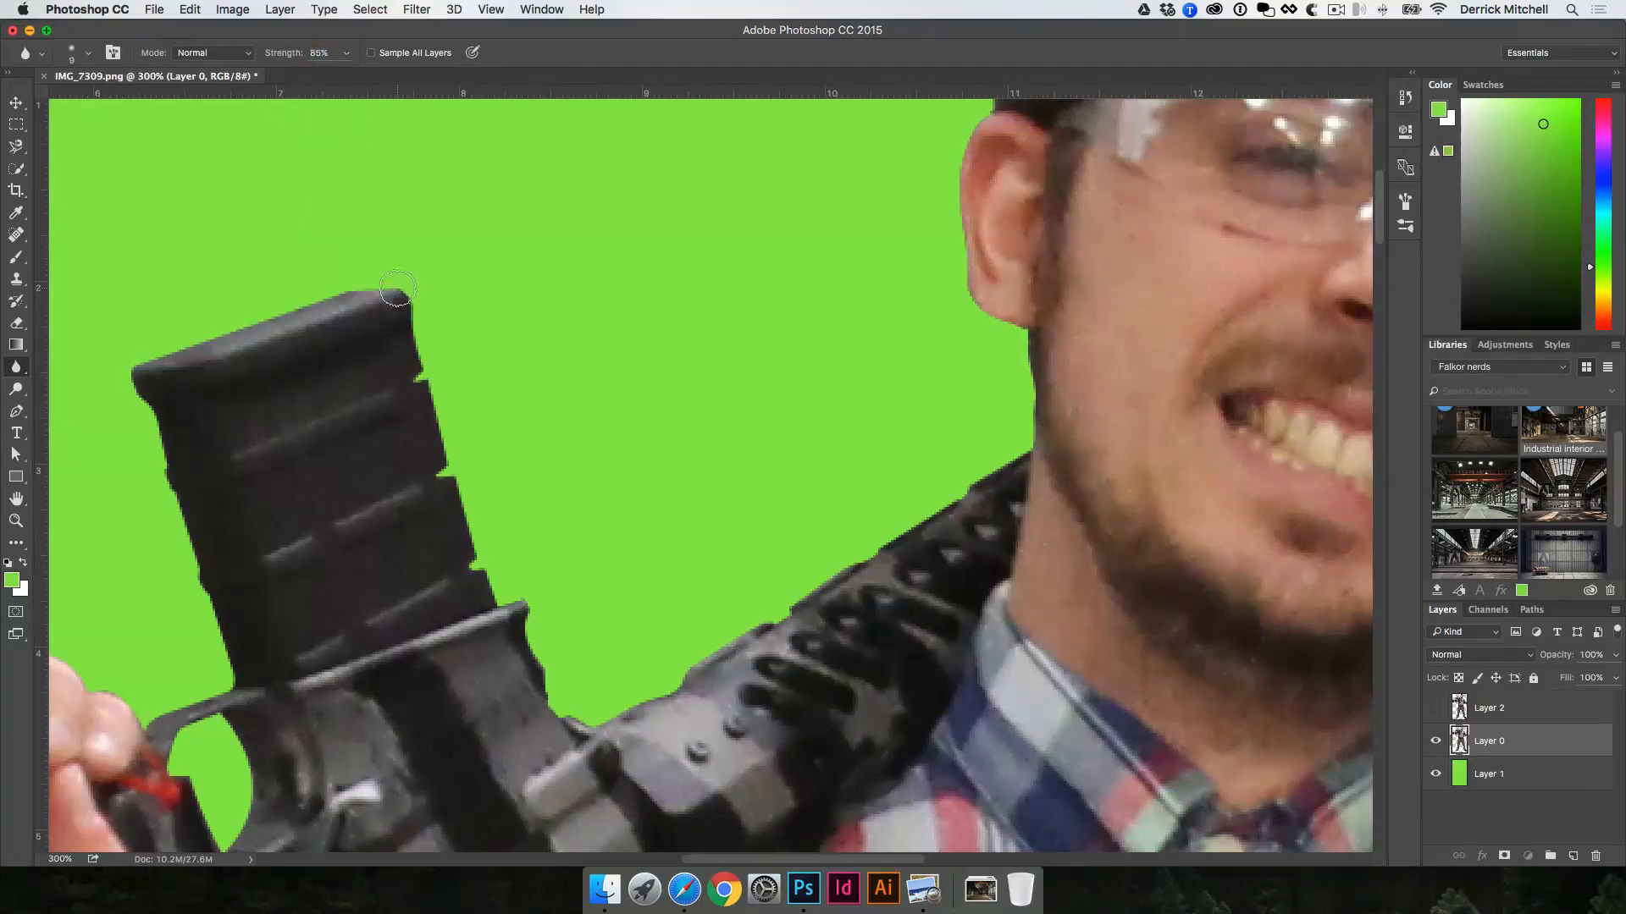
mouse_move(364, 284)
left_mouse_down()
mouse_move(417, 306)
mouse_move(453, 467)
mouse_move(442, 486)
mouse_move(467, 495)
mouse_move(476, 533)
left_mouse_up()
key("space")
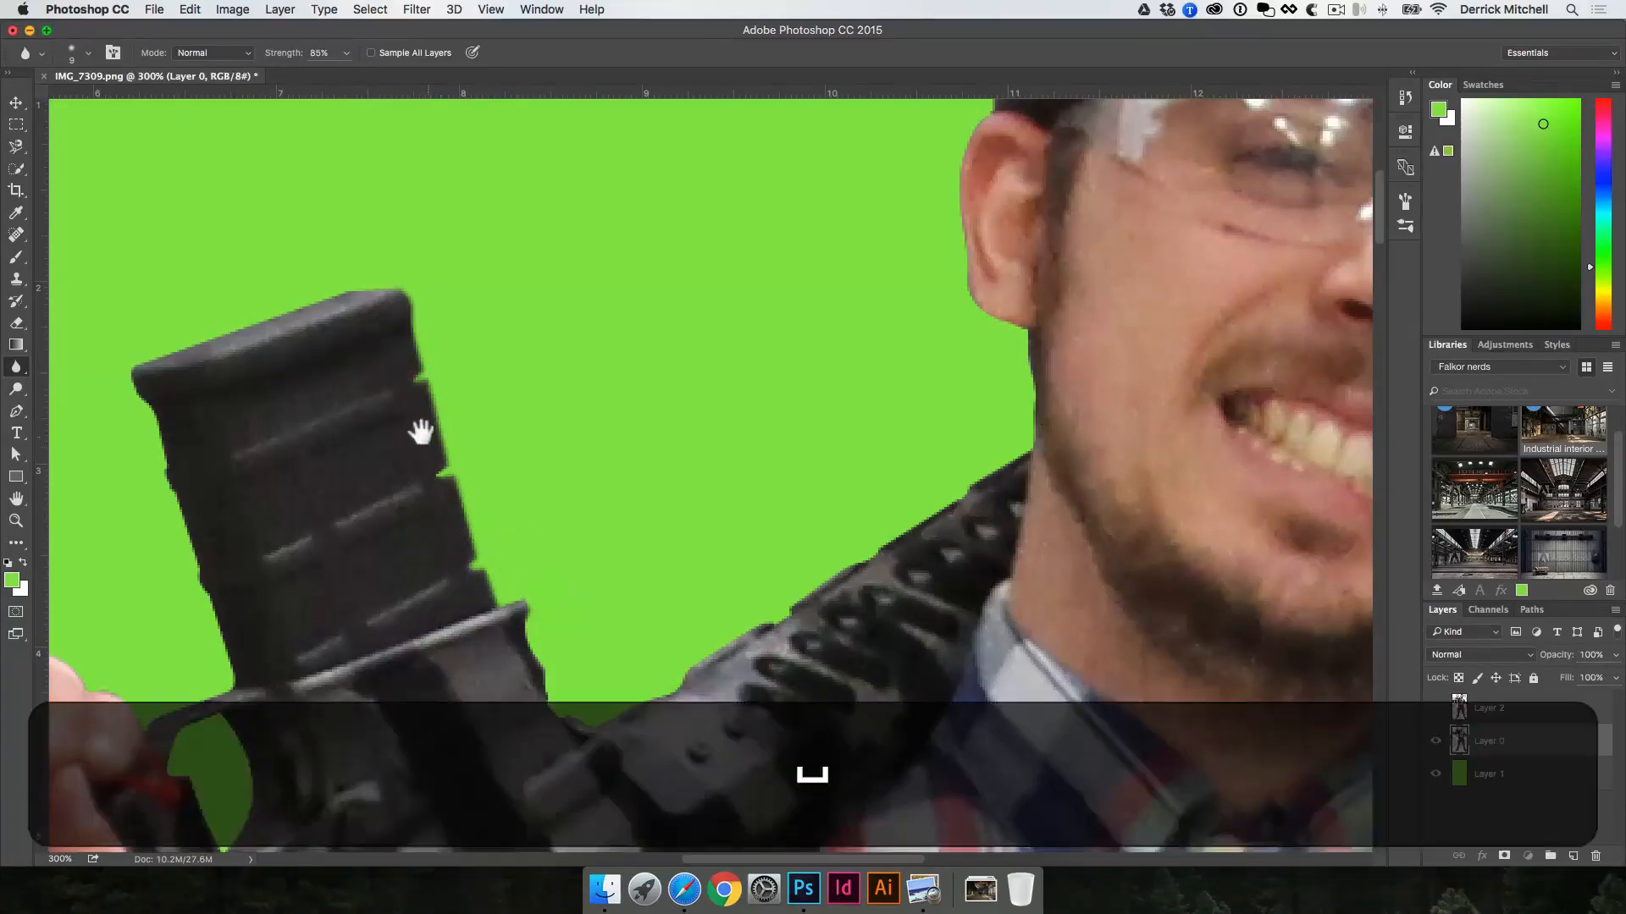
left_click_drag(392, 384, 490, 440)
Step: Blur the magazine's remaining edge and the outline around the pistol grip, undoing the last stroke
mouse_move(446, 342)
left_mouse_down()
mouse_move(253, 433)
mouse_move(244, 416)
mouse_move(230, 450)
mouse_move(274, 483)
mouse_move(259, 465)
mouse_move(283, 572)
mouse_move(226, 448)
mouse_move(319, 690)
left_mouse_up()
key("space")
mouse_move(319, 624)
left_mouse_down()
mouse_move(416, 413)
mouse_move(391, 427)
mouse_move(416, 524)
mouse_move(326, 581)
mouse_move(412, 495)
mouse_move(467, 525)
mouse_move(480, 507)
mouse_move(444, 521)
mouse_move(421, 568)
mouse_move(448, 578)
mouse_move(472, 644)
mouse_move(496, 632)
mouse_move(504, 573)
mouse_move(461, 509)
mouse_move(516, 513)
mouse_move(428, 525)
mouse_move(416, 492)
mouse_move(391, 494)
mouse_move(283, 412)
mouse_move(205, 408)
mouse_move(343, 354)
mouse_move(538, 340)
mouse_move(382, 420)
left_mouse_up()
key("space")
key("space")
key("space")
key("super+z")
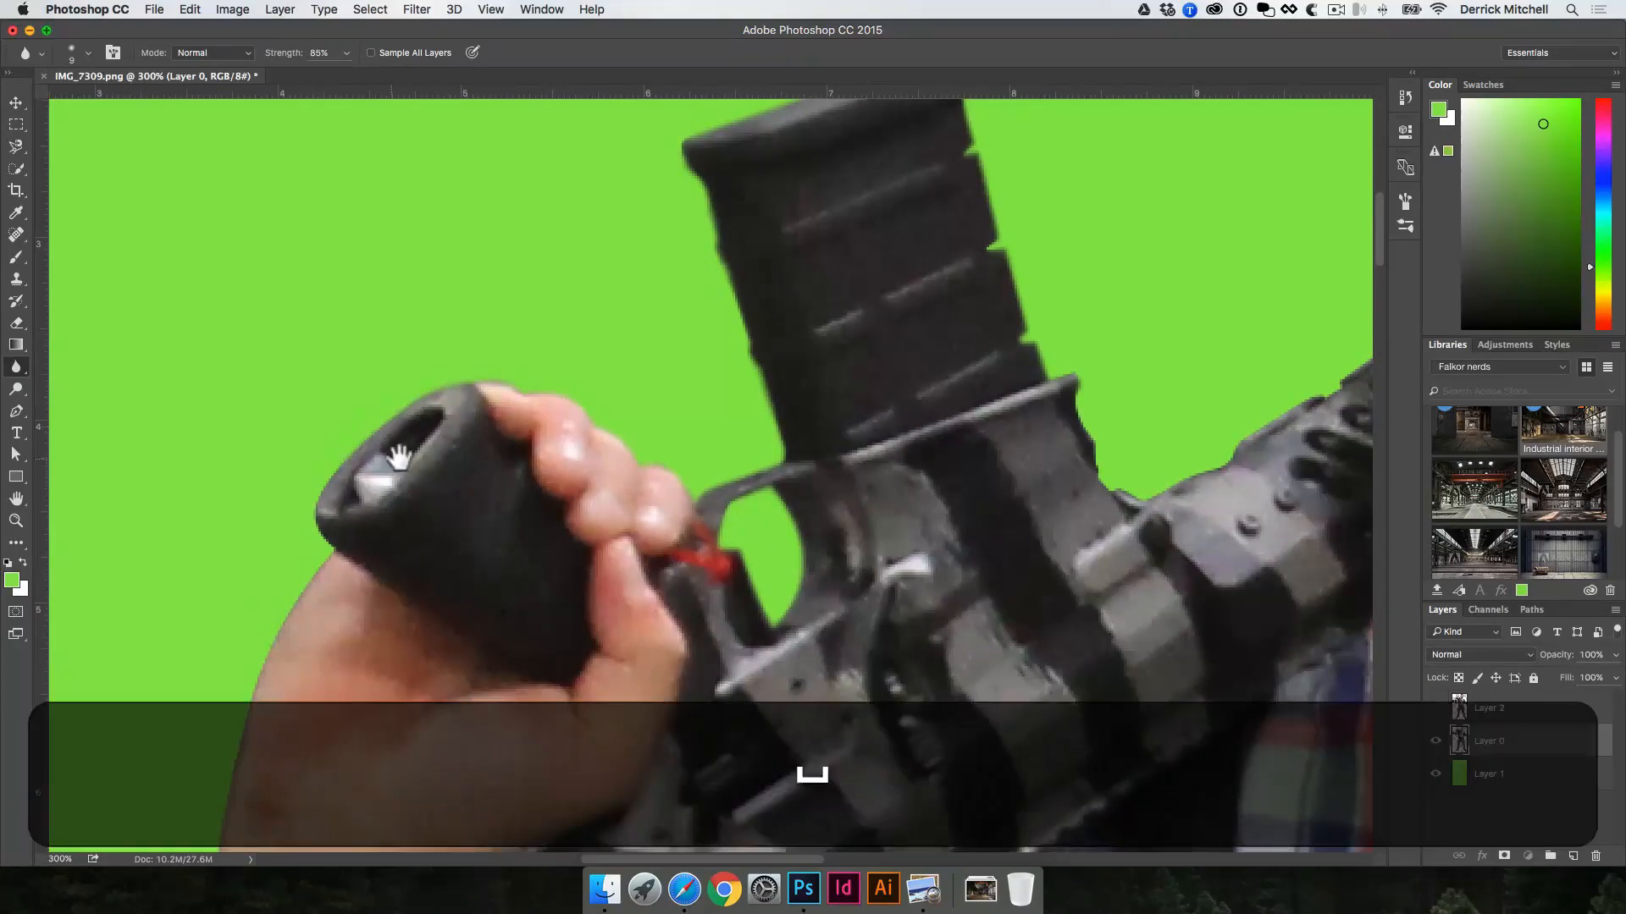
Step: Blur the cutout edge along the back of the raised hand and the inner wrist beside the gun
key("space")
mouse_move(311, 594)
left_mouse_down()
mouse_move(403, 418)
mouse_move(345, 497)
mouse_move(312, 697)
left_mouse_up()
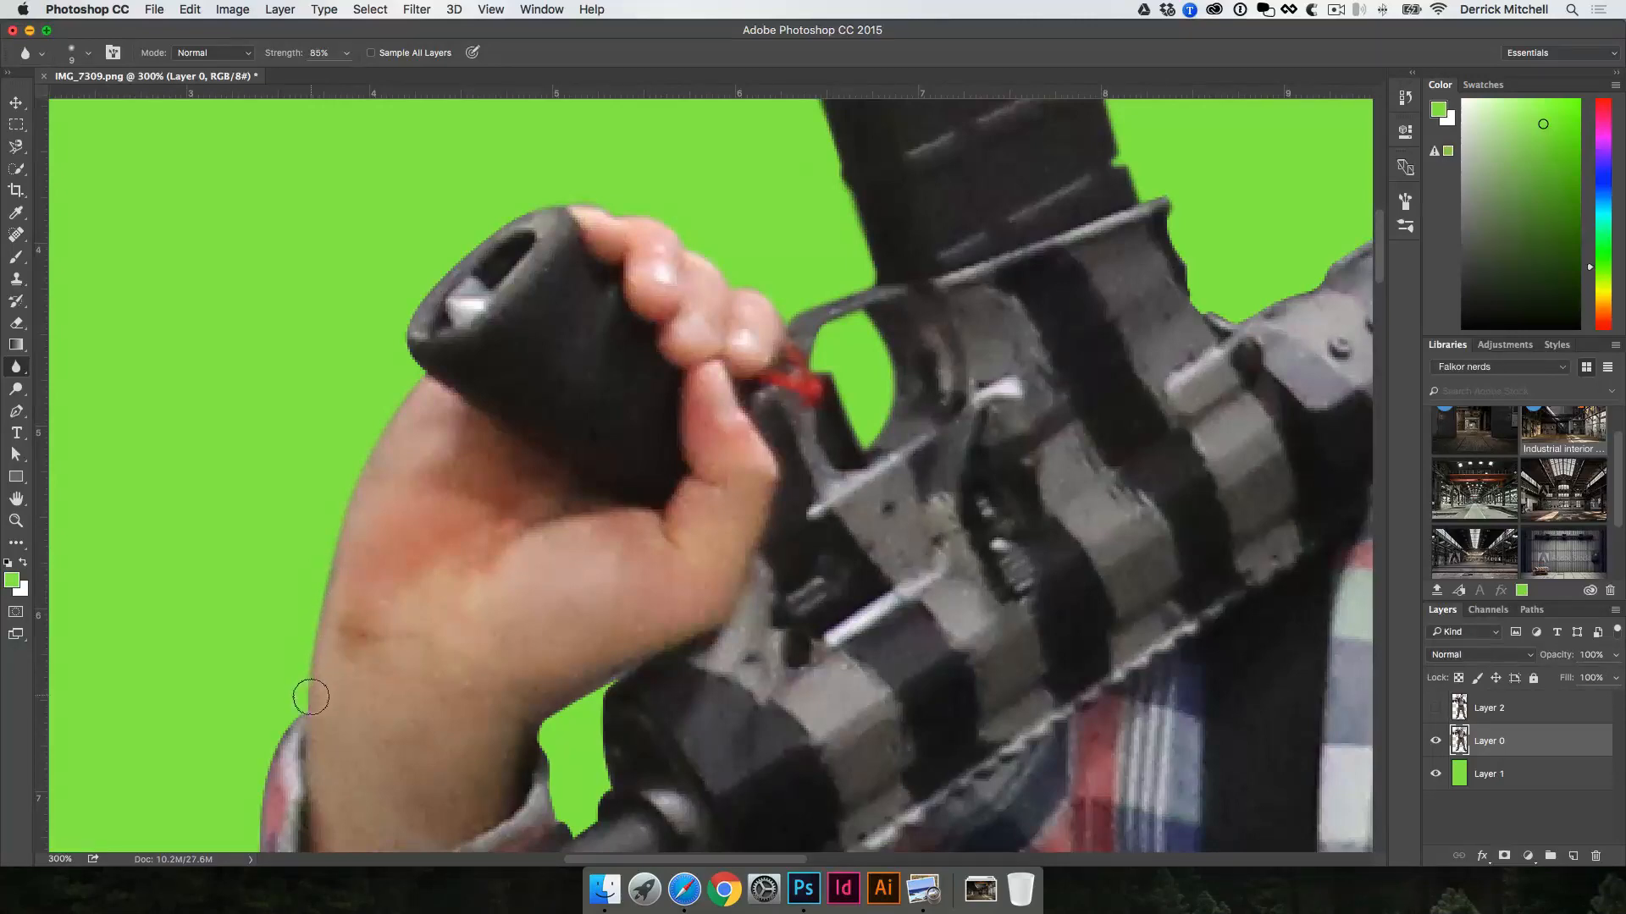
scroll(313, 695, "left", 1)
key("space")
left_click_drag(579, 420, 641, 194)
left_click_drag(611, 523, 625, 584)
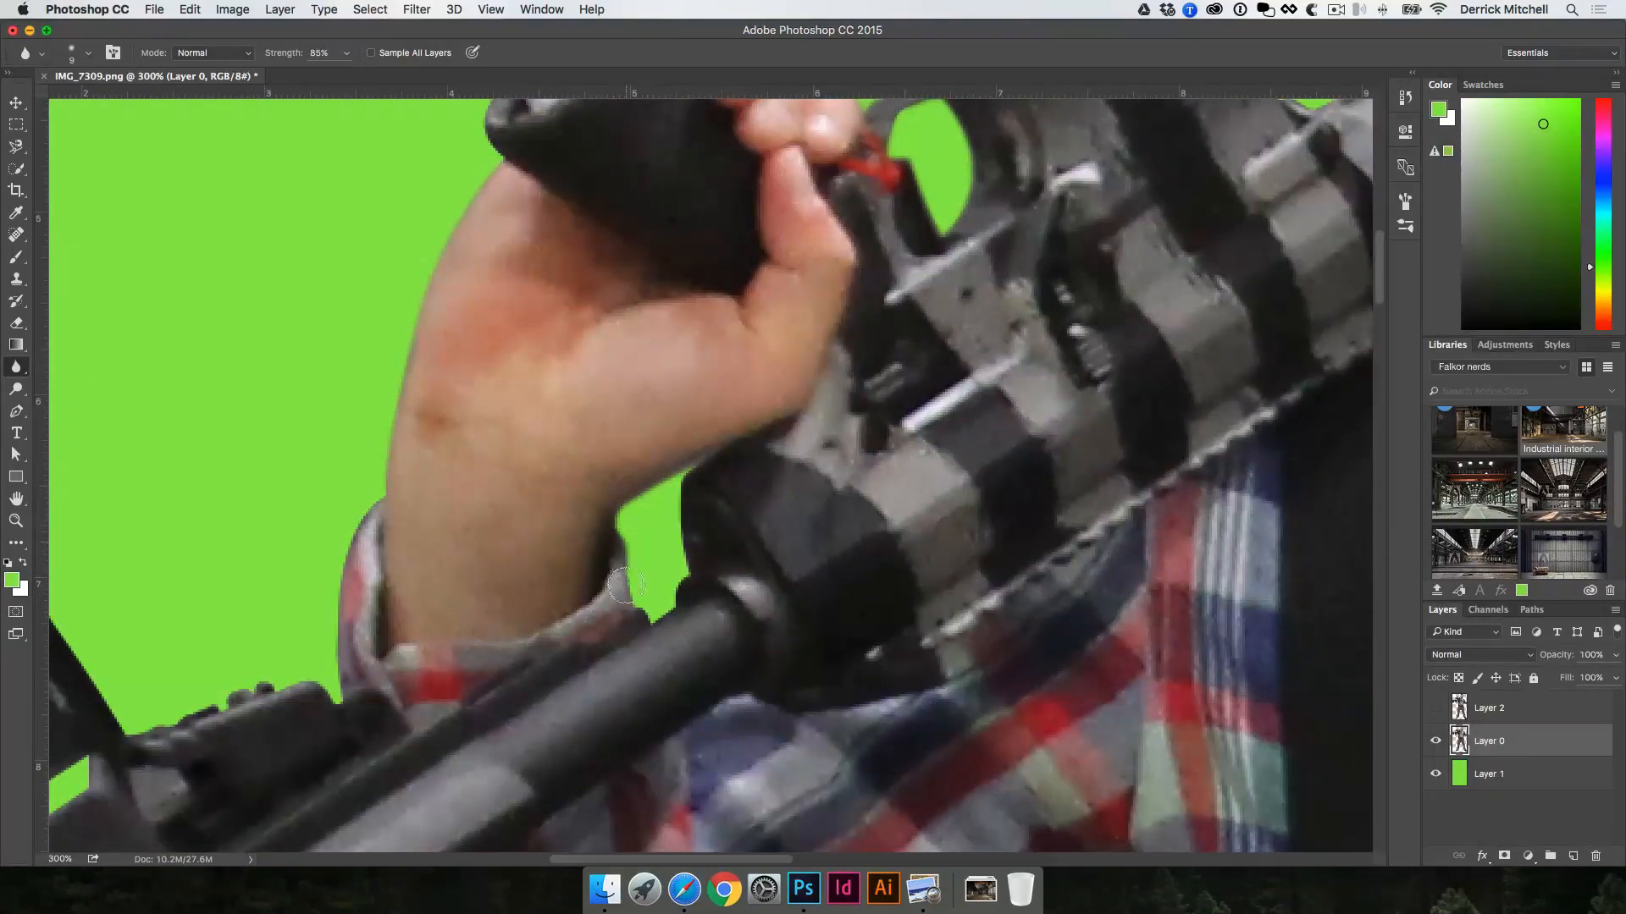
Step: Soften the outer edge of the shirt cuff and continue around the gun's stock
key("space")
mouse_move(375, 491)
left_mouse_down()
mouse_move(346, 591)
mouse_move(340, 674)
left_mouse_up()
key("space")
left_click_drag(468, 535, 646, 363)
key("super+minus")
left_click_drag(479, 444, 428, 439)
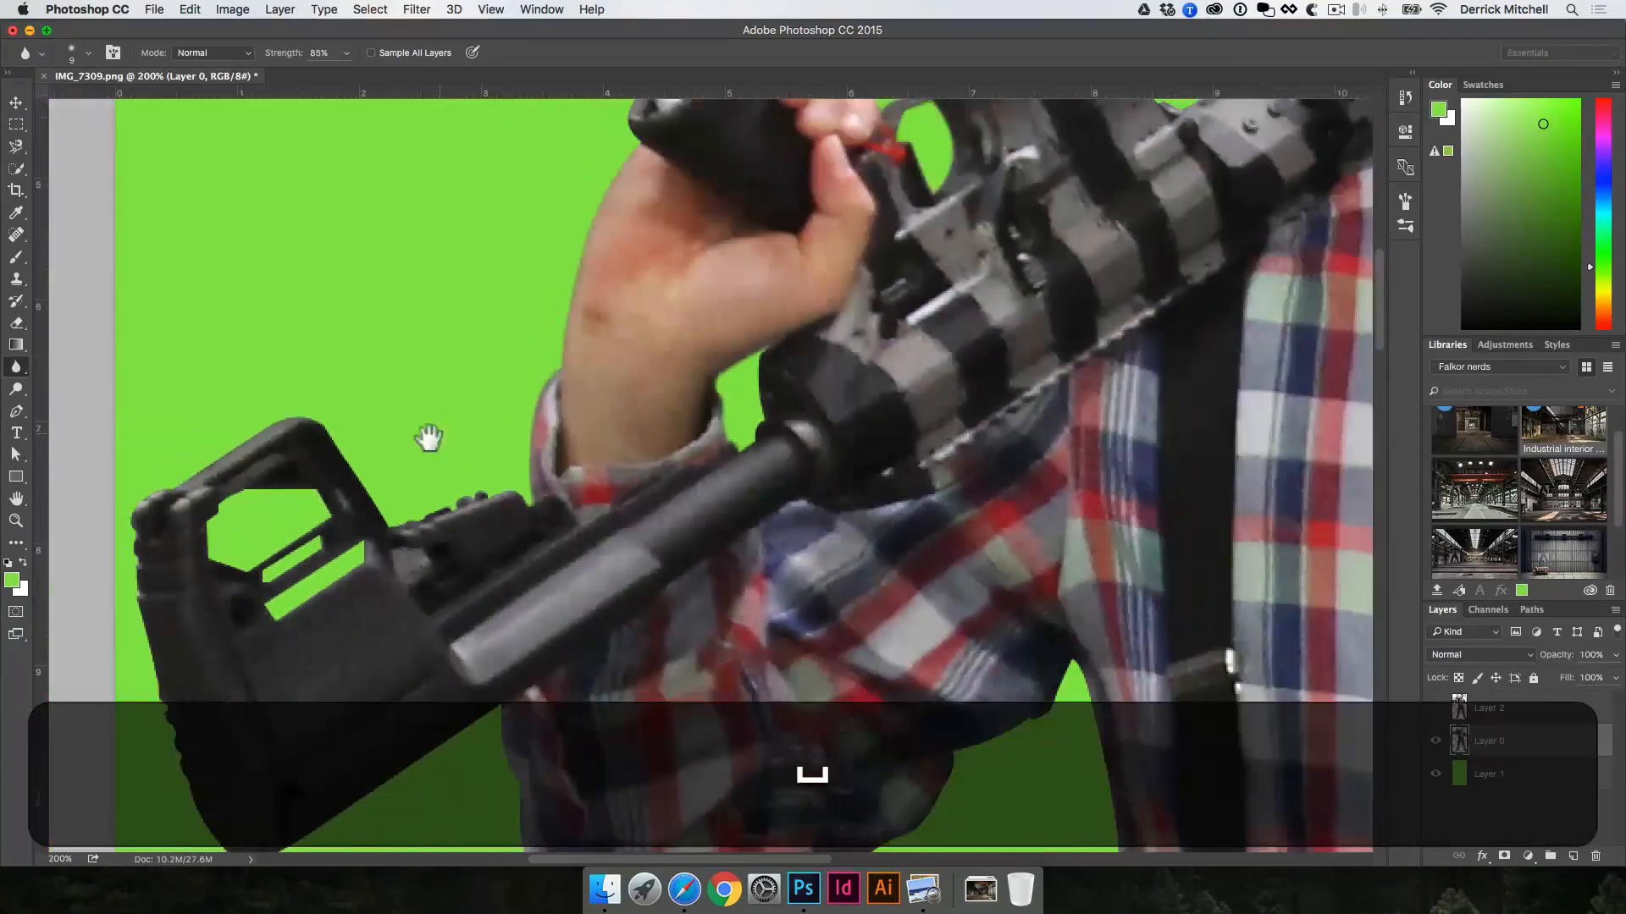
left_click_drag(211, 491, 270, 349)
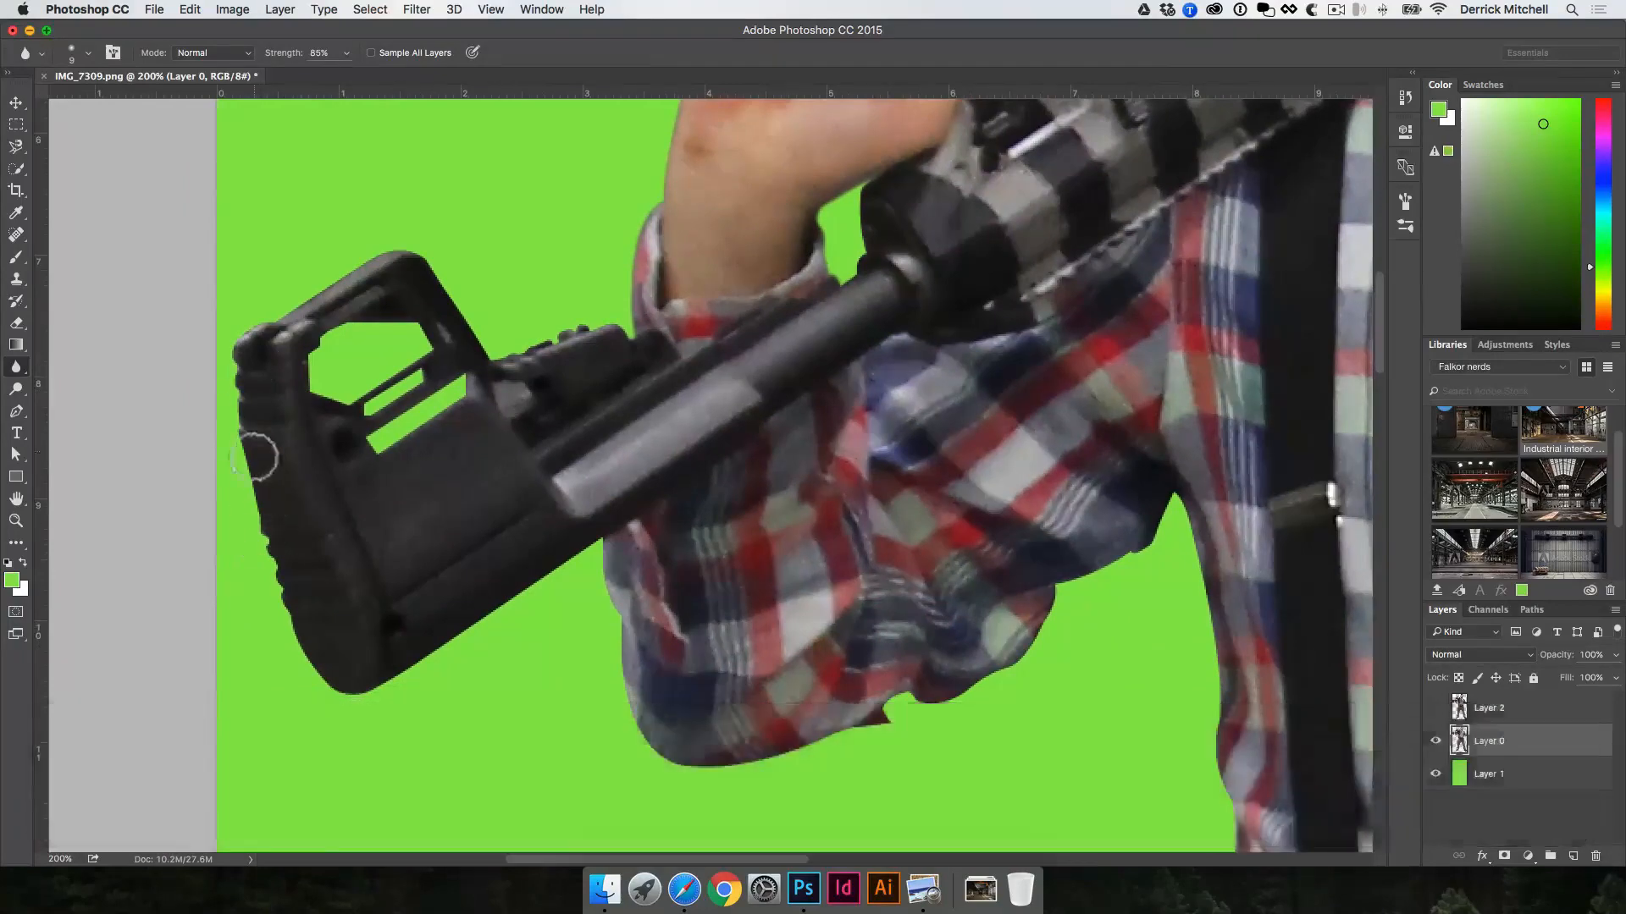
Step: Blur the sleeve's outer edge from beneath the gun stock around the elbow and along its underside
key("space")
left_click(610, 557, "super")
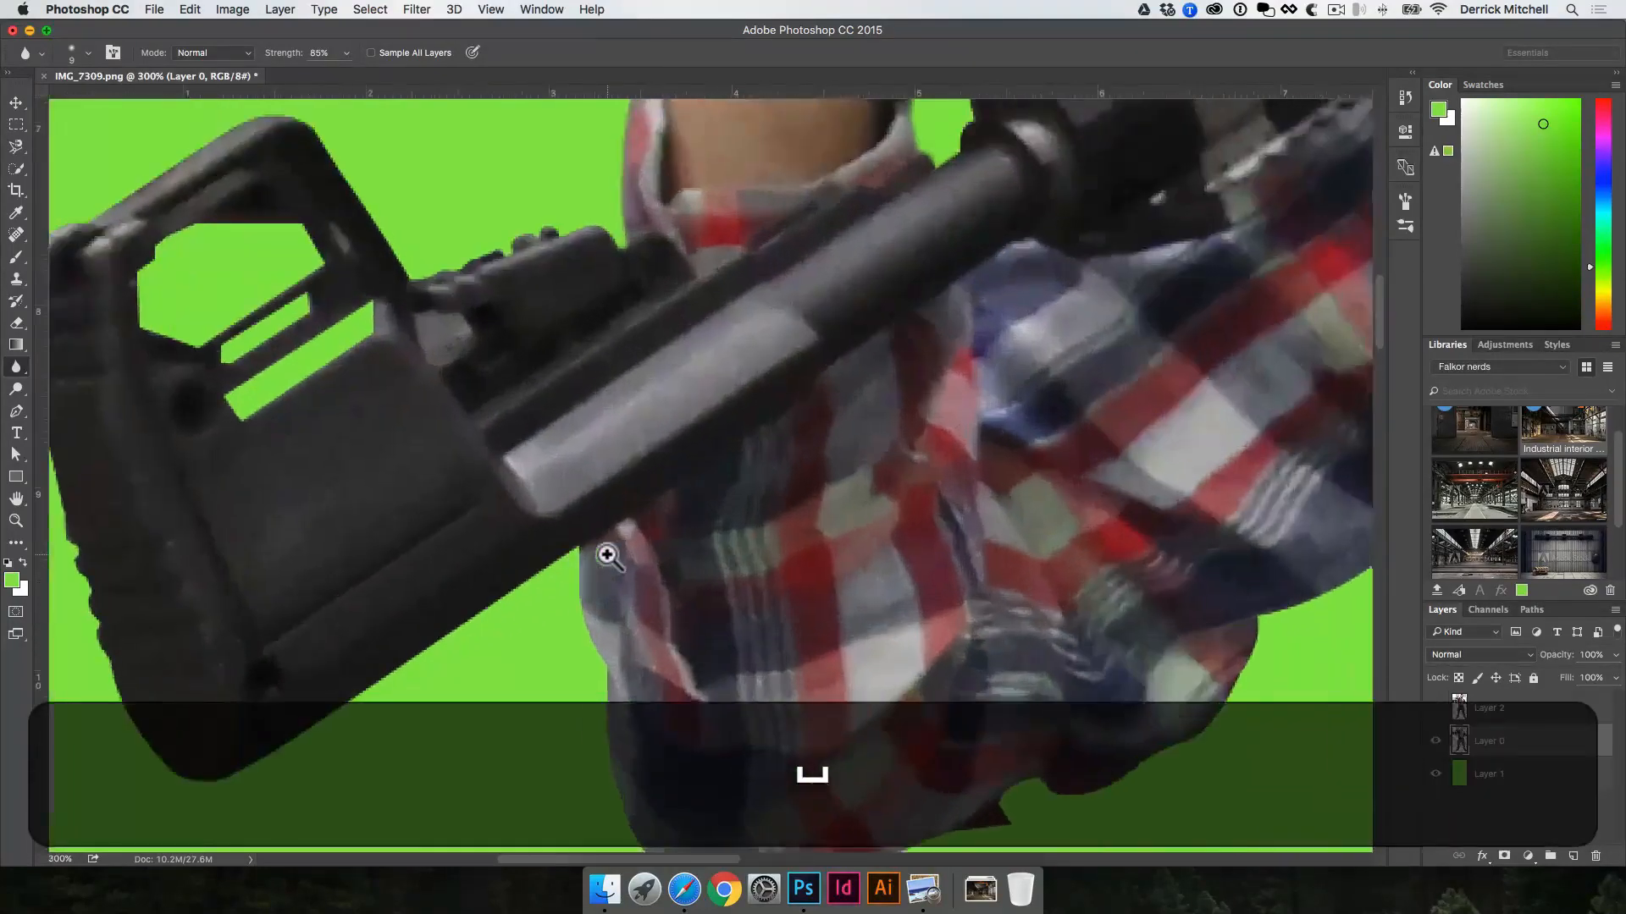
left_click(606, 556, "super")
left_click_drag(598, 588, 639, 324)
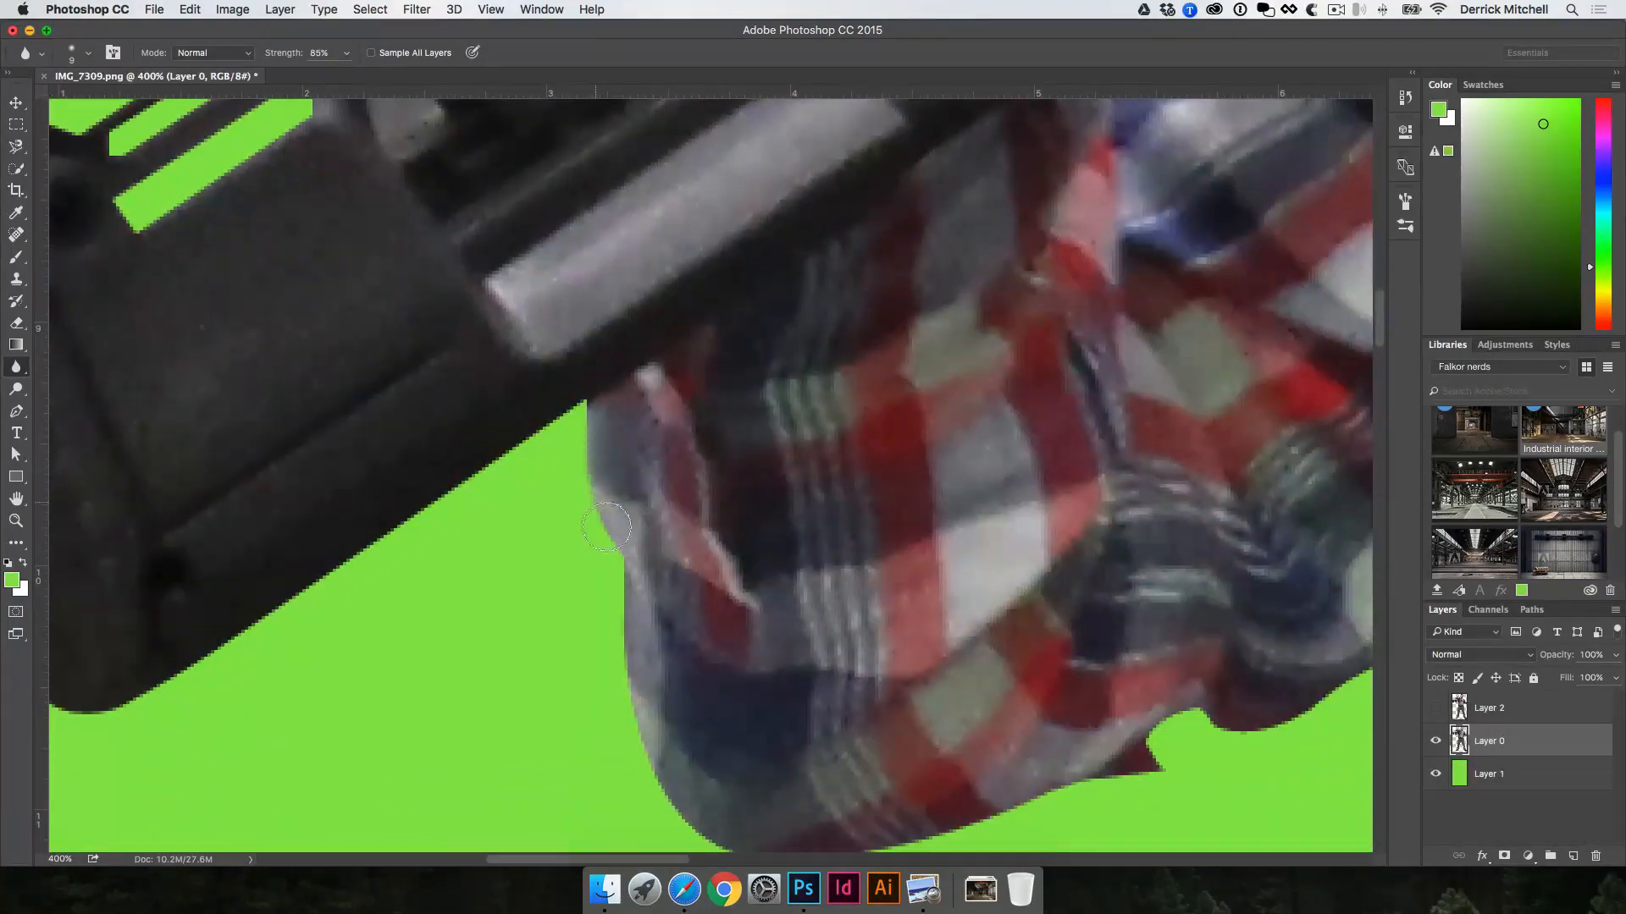
key("space")
left_click_drag(682, 593, 664, 360)
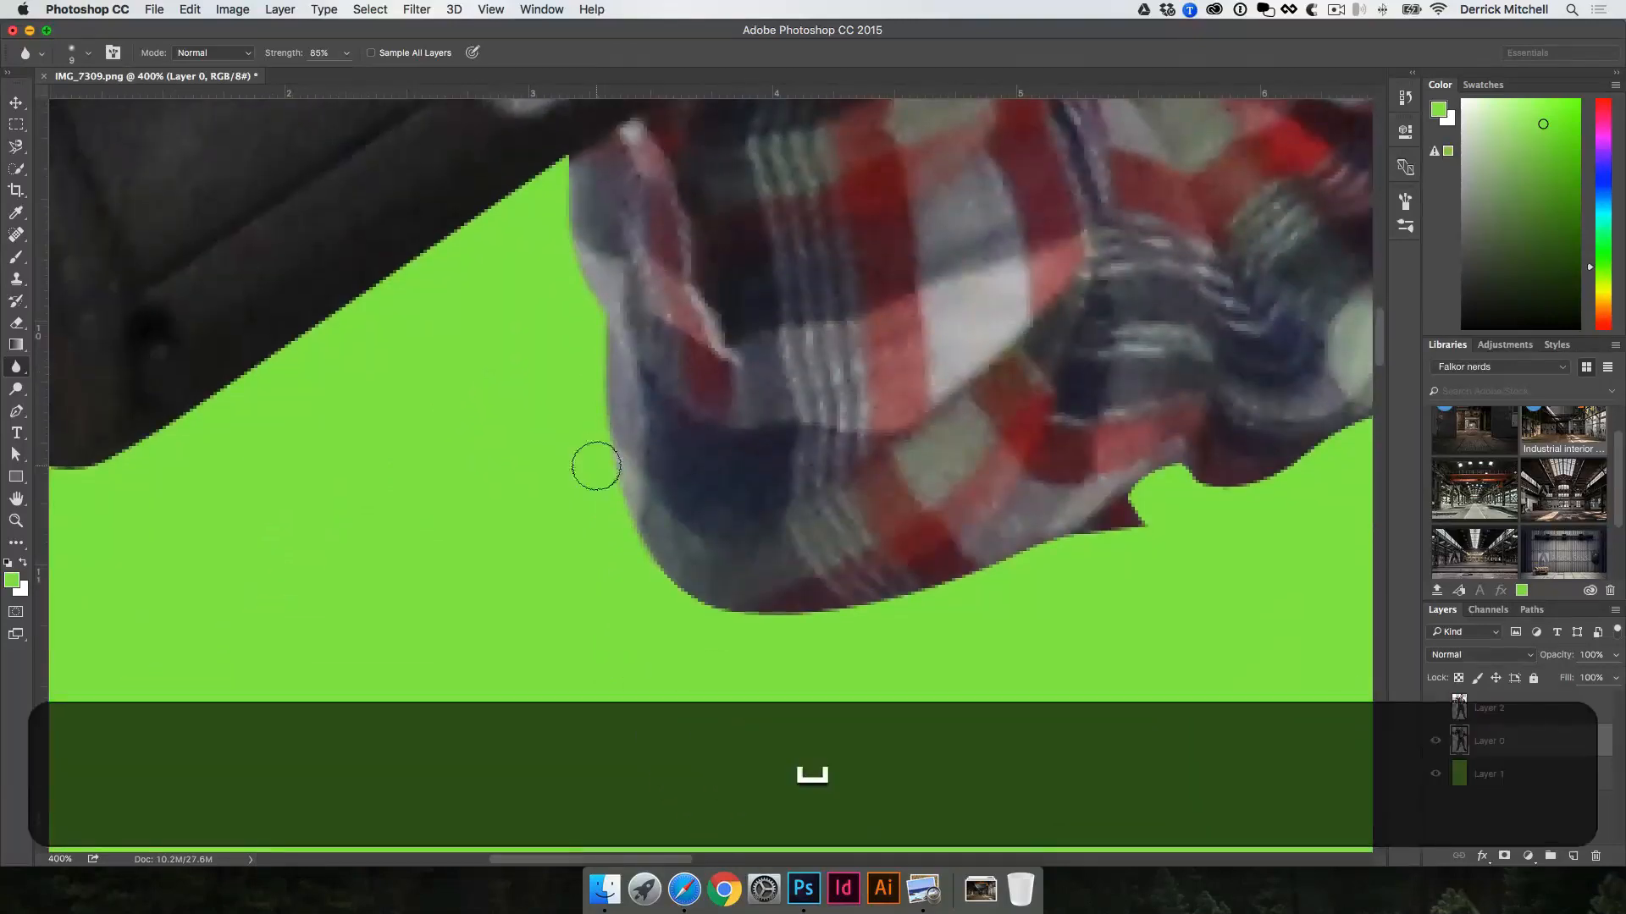
mouse_move(705, 600)
left_mouse_down()
mouse_move(874, 592)
mouse_move(1084, 545)
mouse_move(1152, 480)
mouse_move(982, 552)
left_mouse_up()
Step: Soften the sleeve's lower edge from the ragged notch up toward the armpit
key("space")
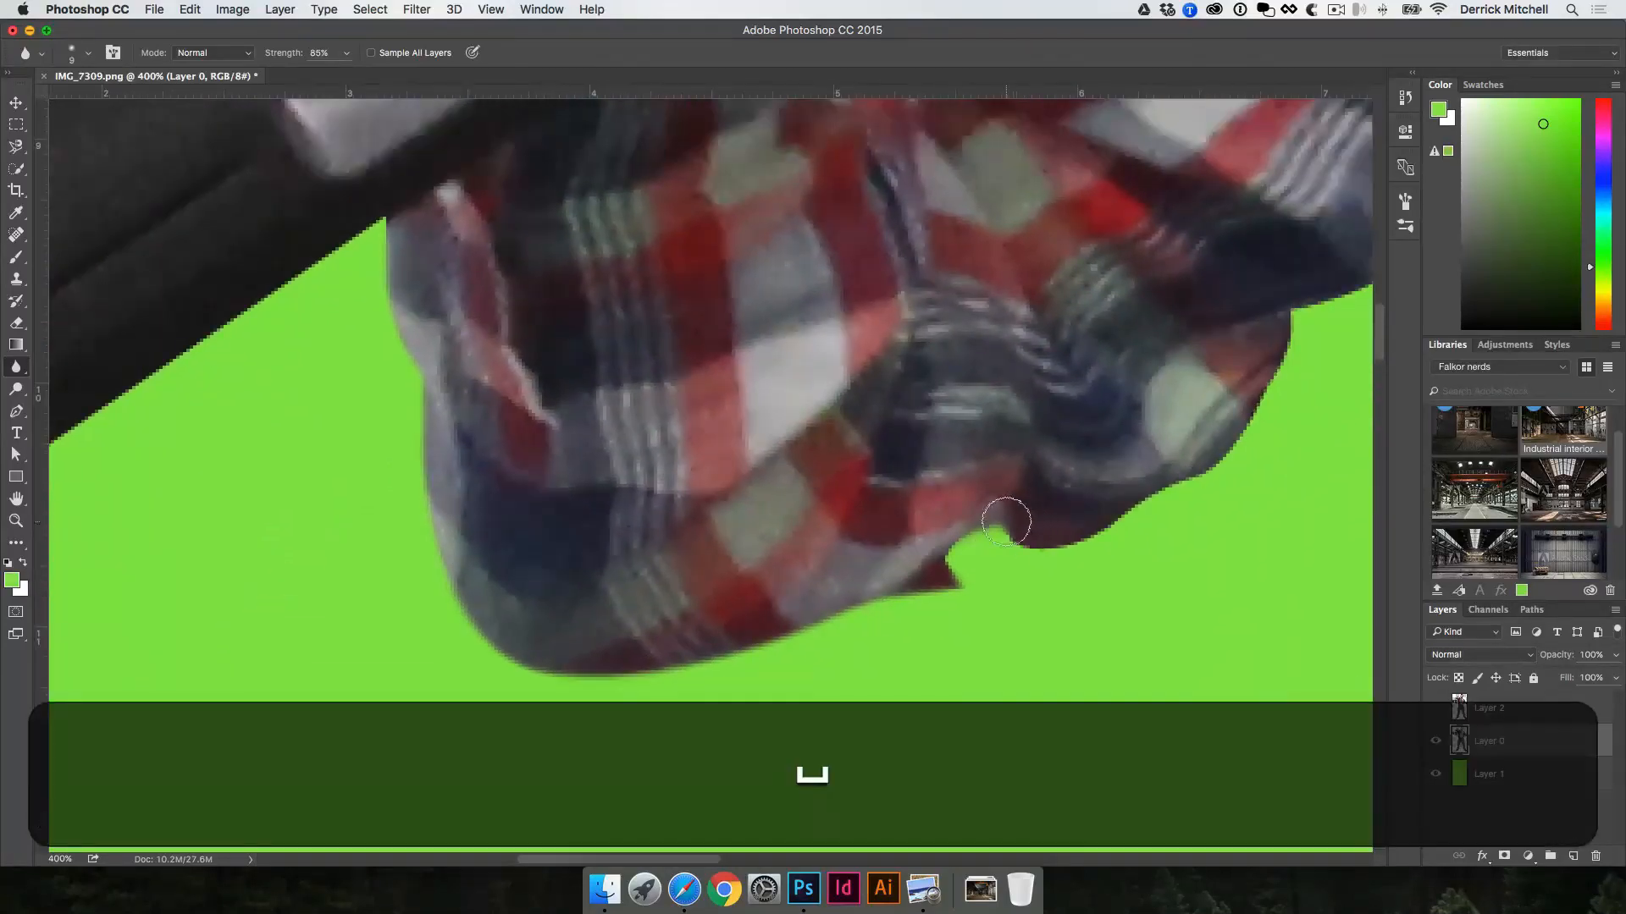
key("space")
mouse_move(1106, 522)
left_mouse_down()
mouse_move(1008, 569)
mouse_move(972, 617)
left_mouse_up()
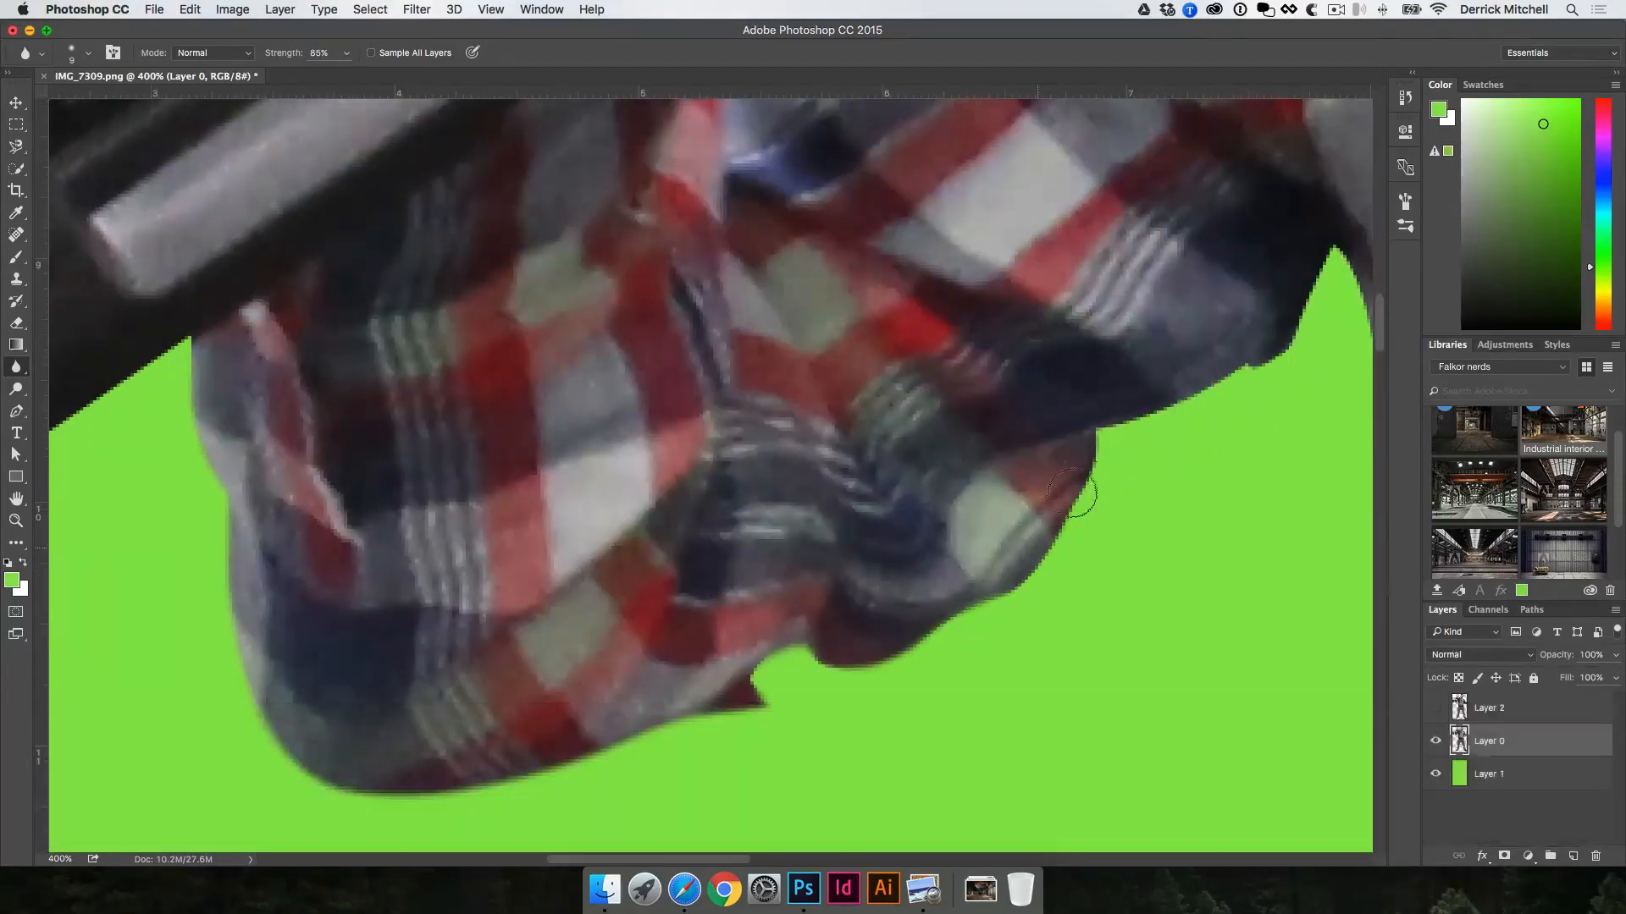
key("space")
left_click_drag(1092, 415, 766, 594)
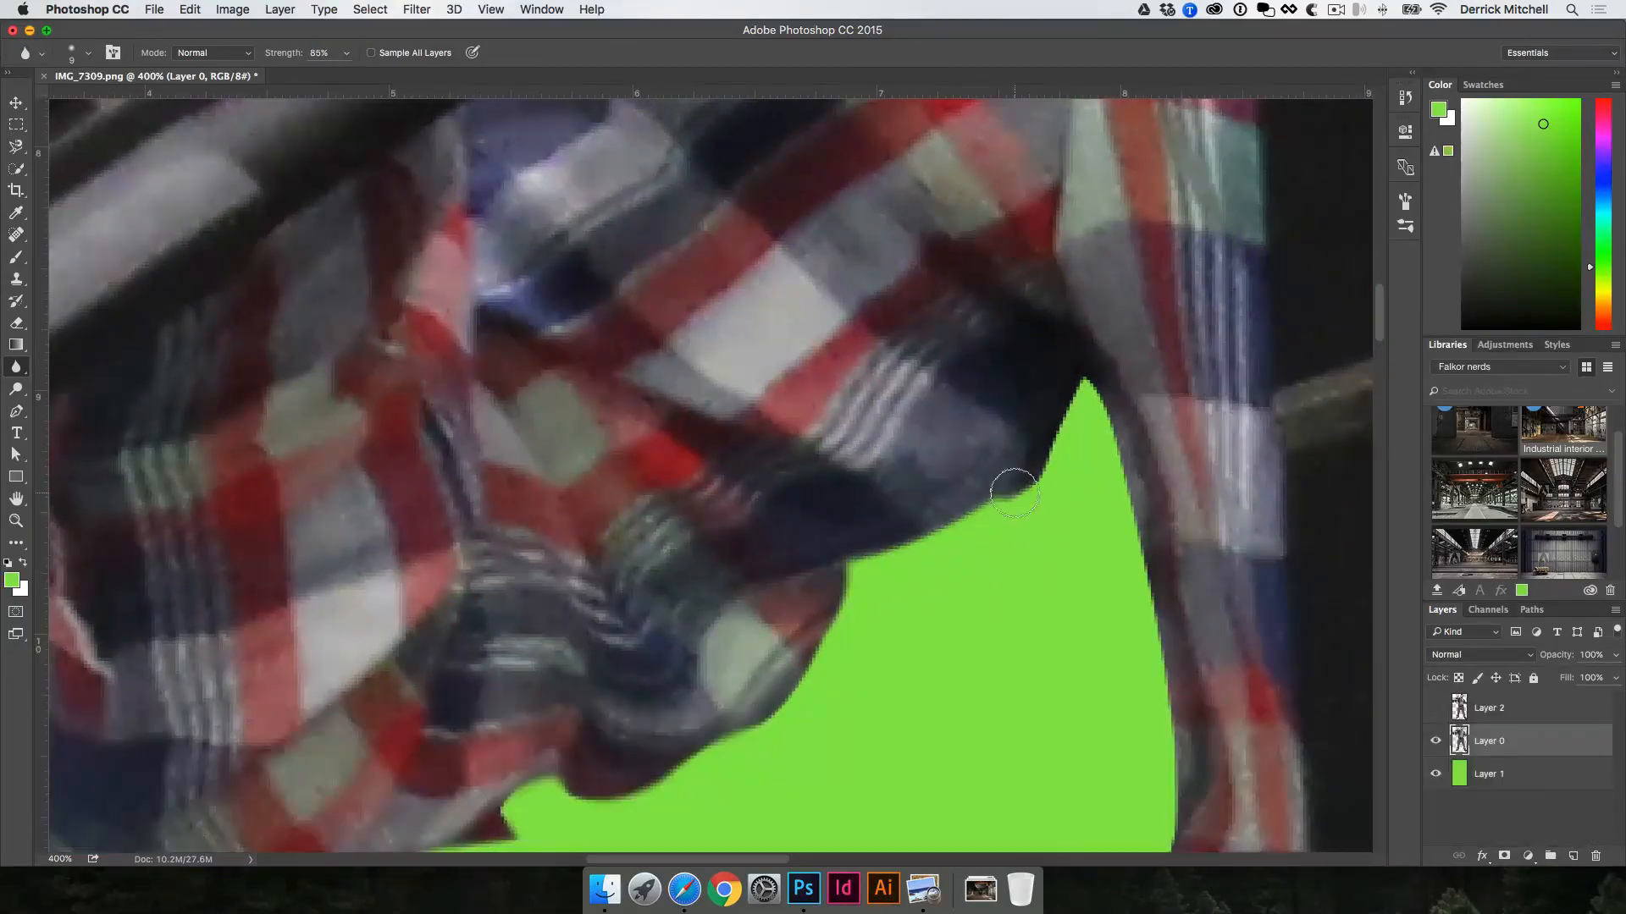
Step: Blur the shirt's side edge from the armpit down to the bulge above the waist
key("space")
left_click_drag(1059, 609, 1001, 276)
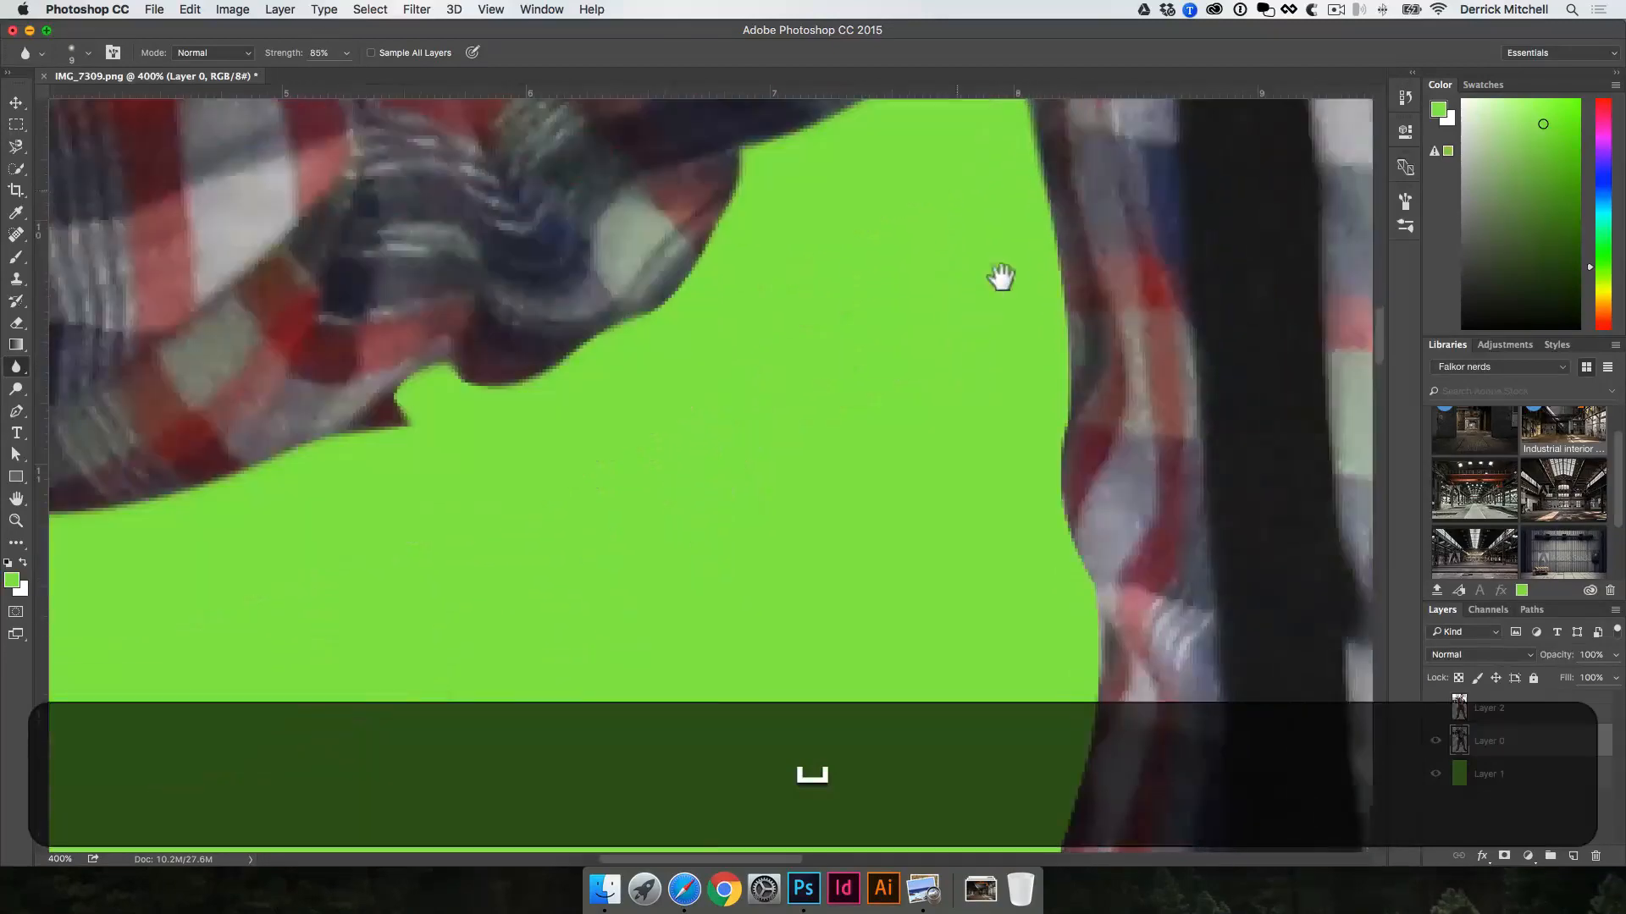
left_click_drag(1030, 175, 1049, 492)
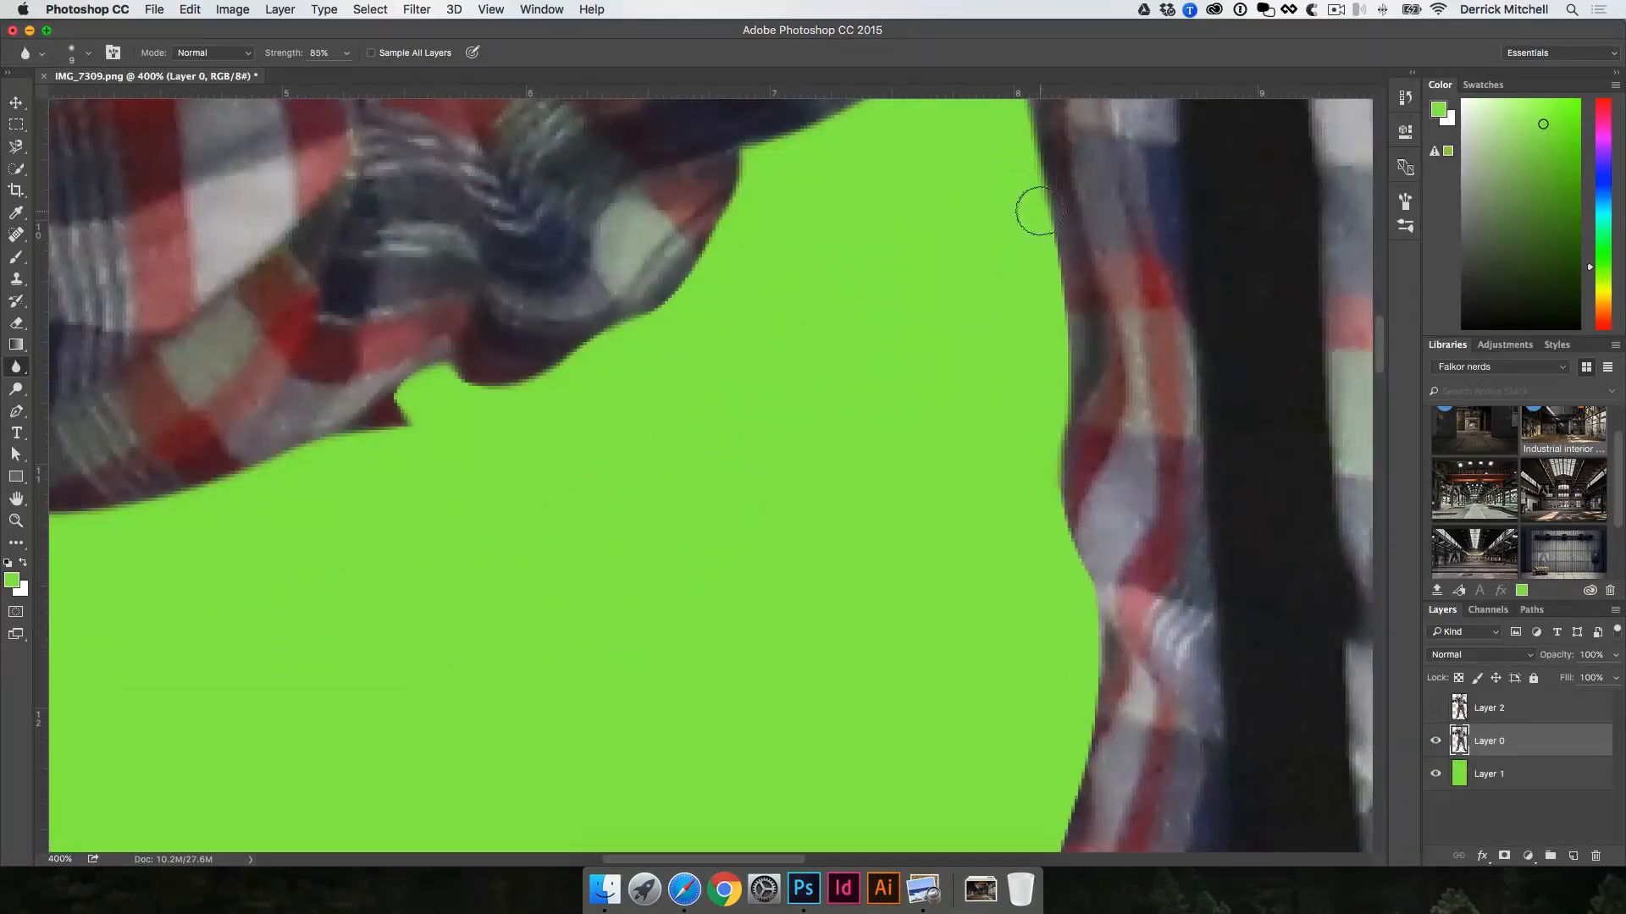
mouse_move(1038, 210)
left_mouse_down()
mouse_move(1057, 531)
mouse_move(806, 297)
mouse_move(980, 265)
mouse_move(1033, 471)
mouse_move(989, 669)
left_mouse_up()
key("space")
Step: Blur the shirt's edge around the bulge above the waist and down the side of the belt
key("space")
left_click_drag(972, 490, 962, 364)
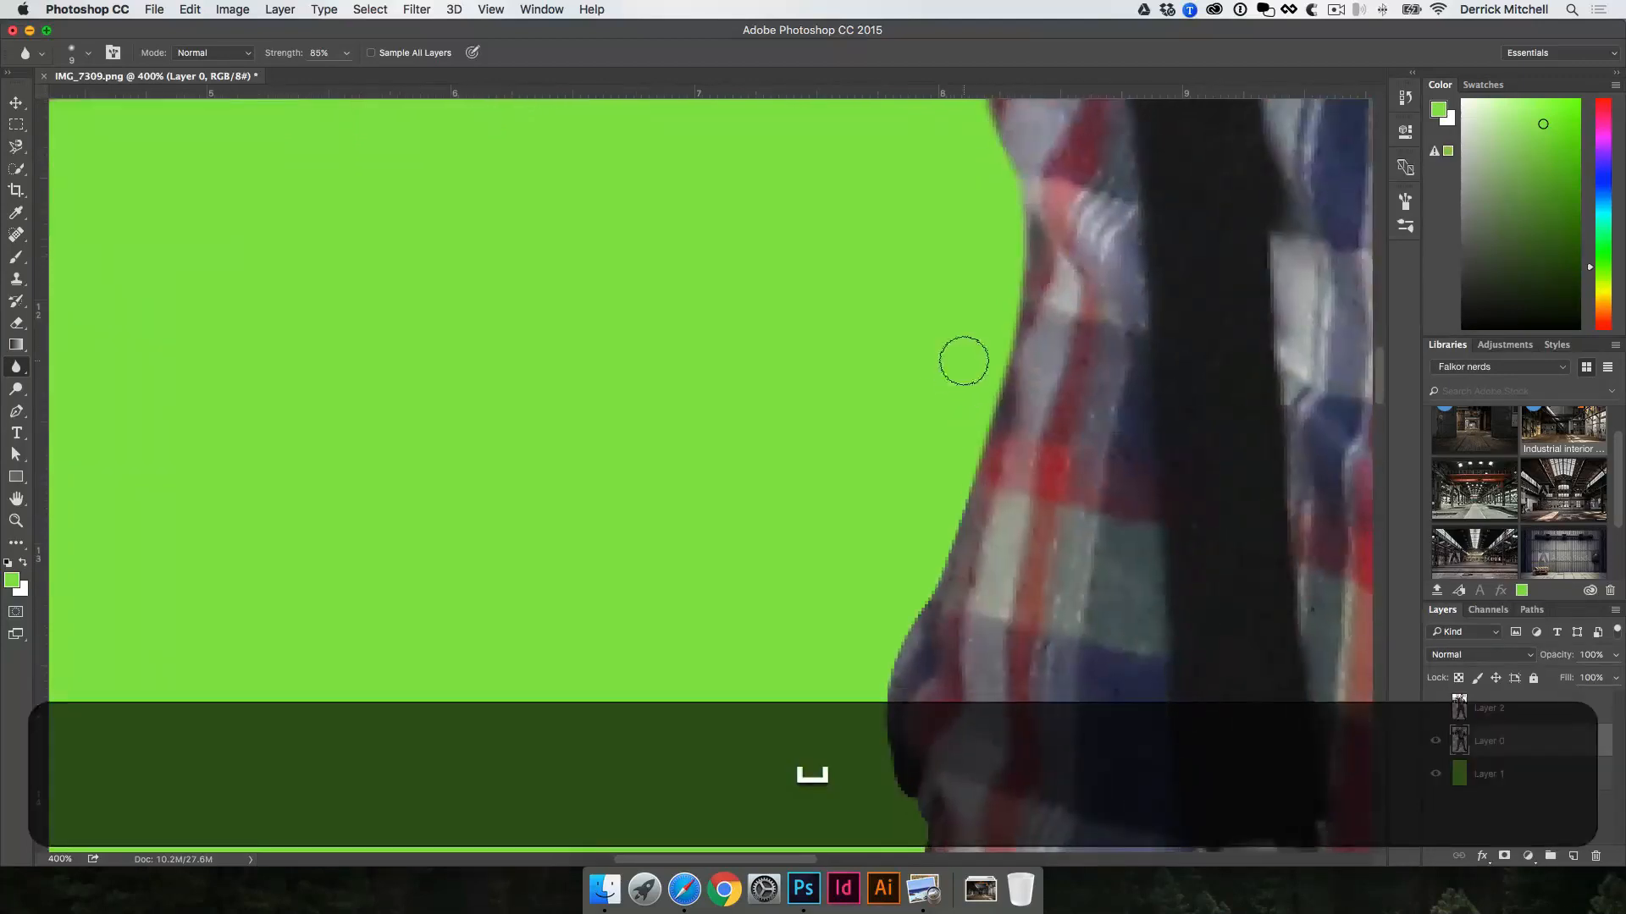
mouse_move(969, 436)
left_mouse_down()
mouse_move(958, 508)
mouse_move(885, 667)
left_mouse_up()
left_click_drag(920, 579, 889, 762)
key("space")
left_click_drag(825, 546, 816, 387)
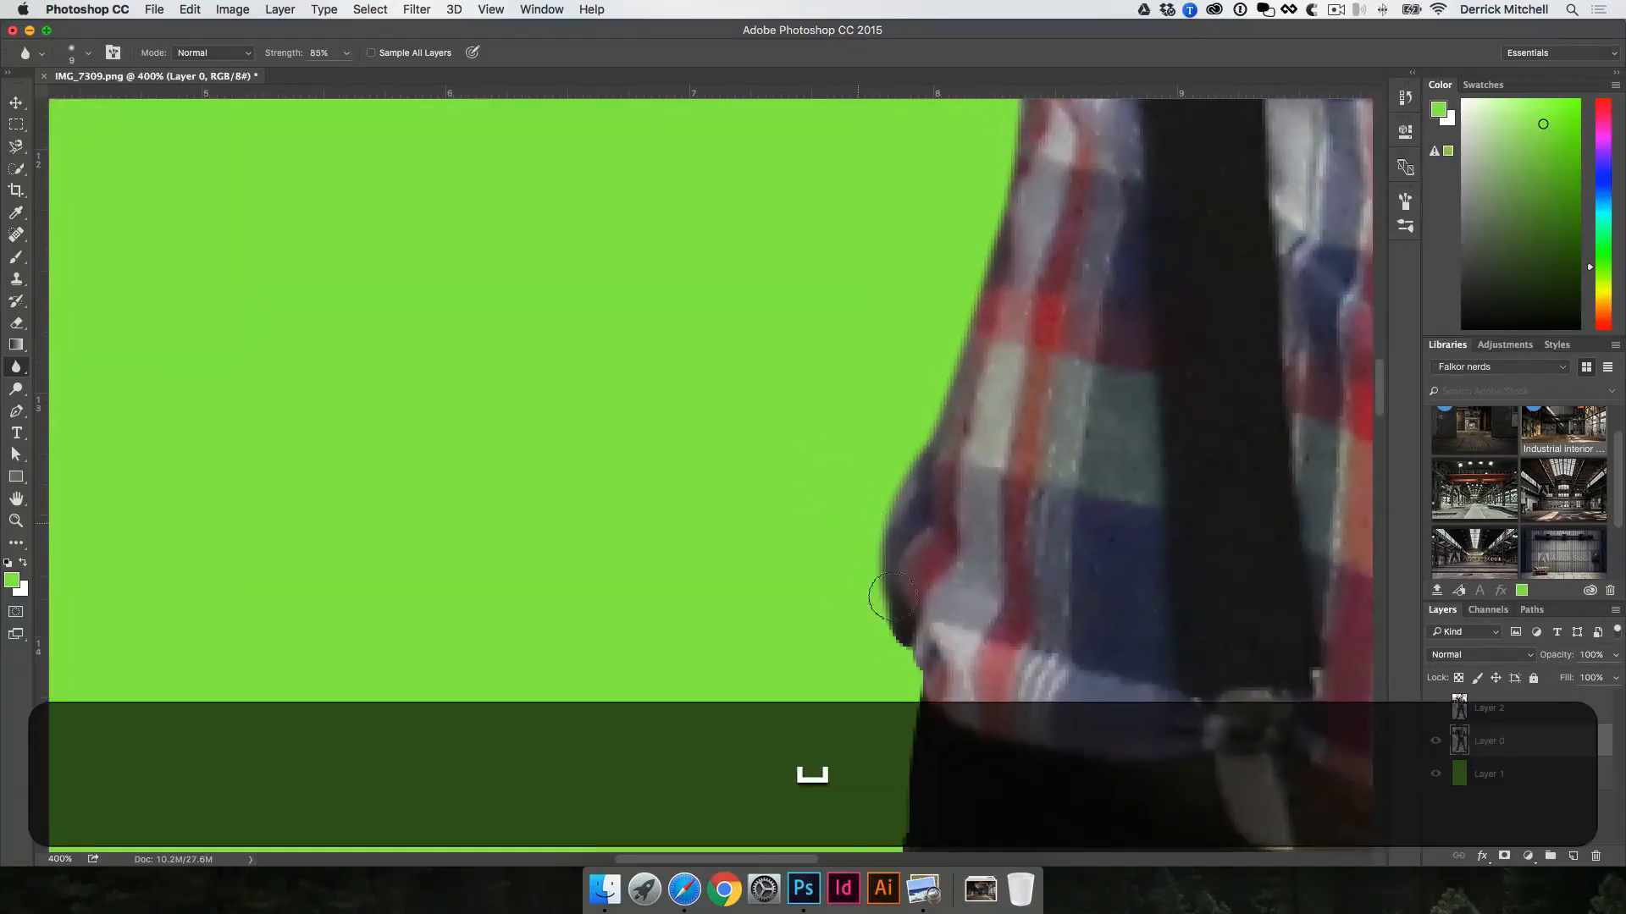
key("space")
left_click_drag(656, 488, 664, 220)
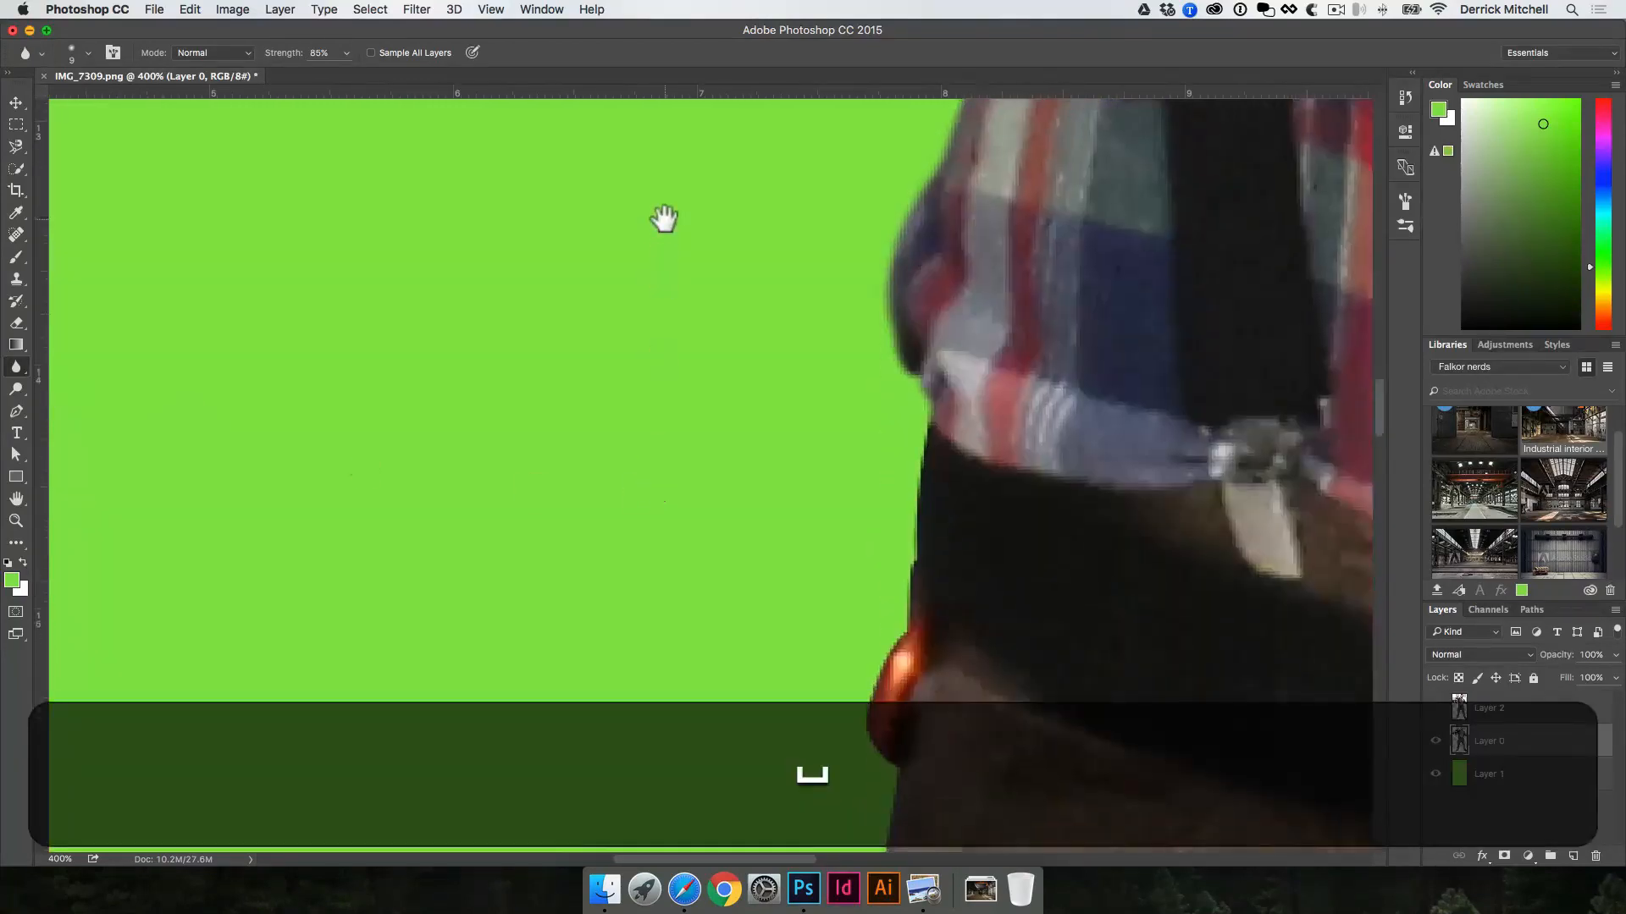
mouse_move(905, 370)
left_mouse_down()
mouse_move(939, 390)
mouse_move(914, 510)
mouse_move(916, 619)
left_mouse_up()
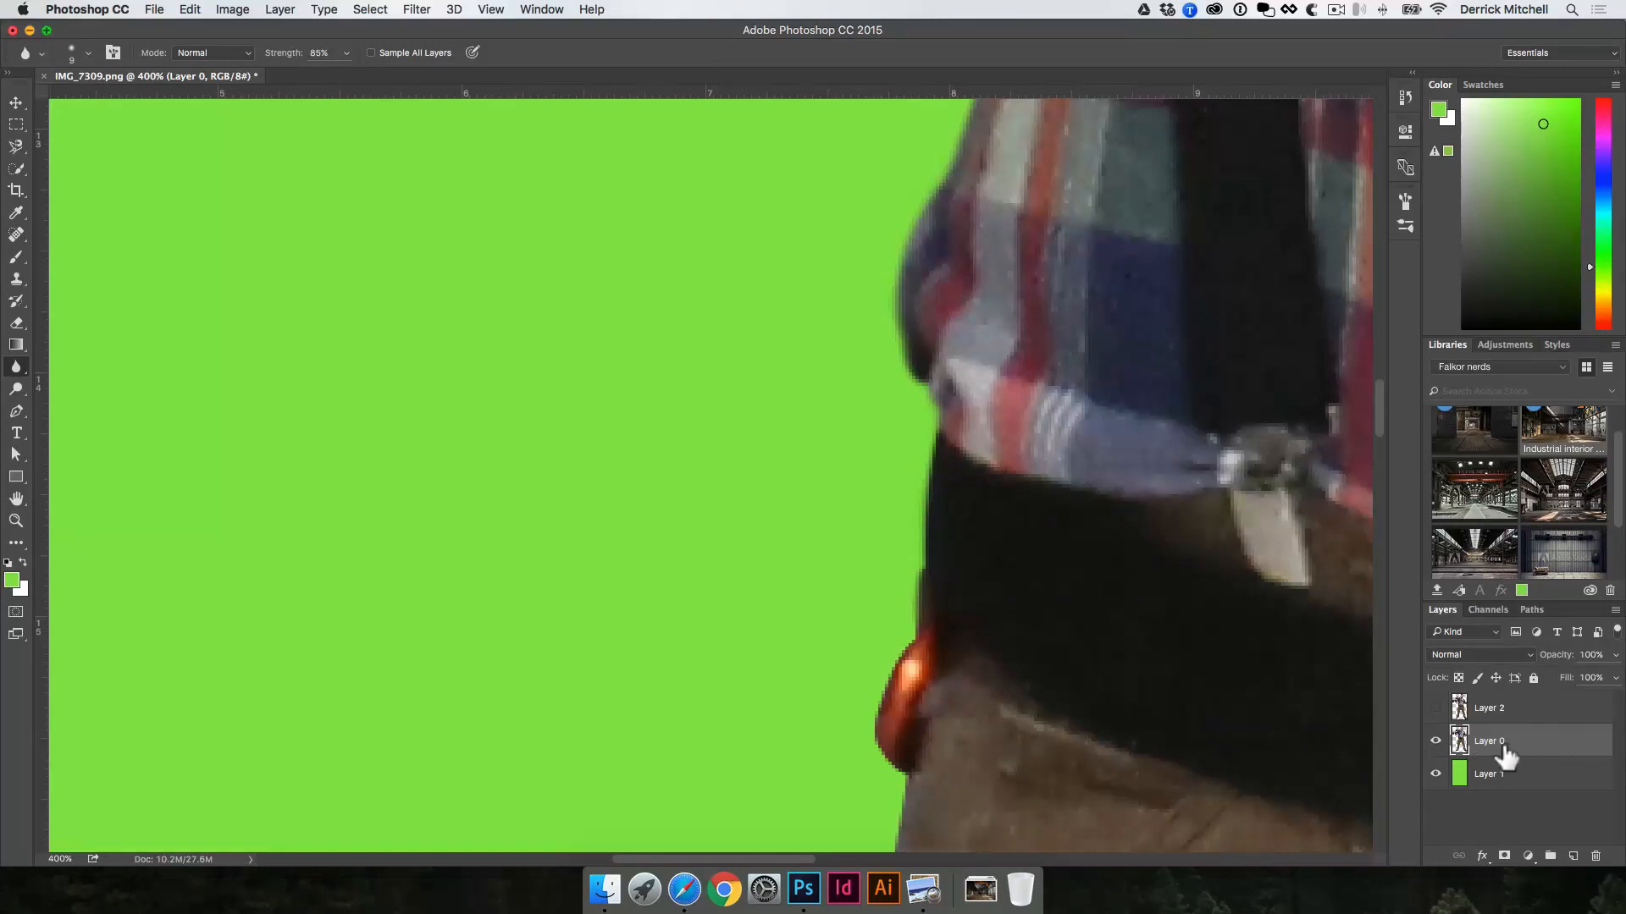
Step: Soften Layer 0's edge along the lower belt and around the orange object at the hip
key("space")
left_click_drag(1041, 708, 1068, 572)
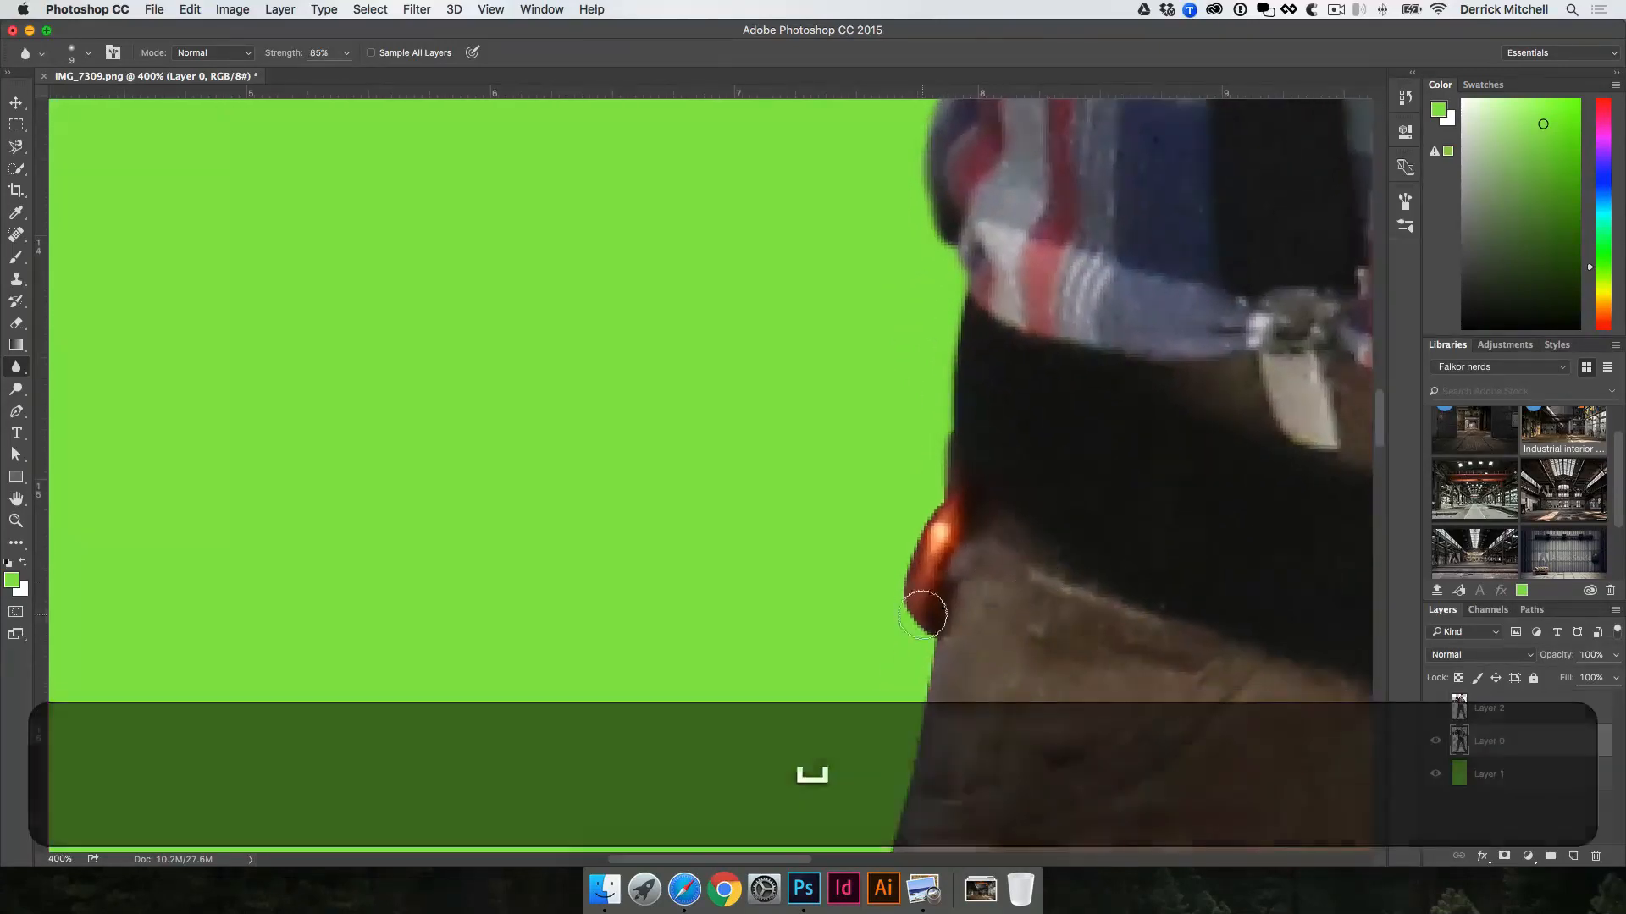
left_click(1486, 773)
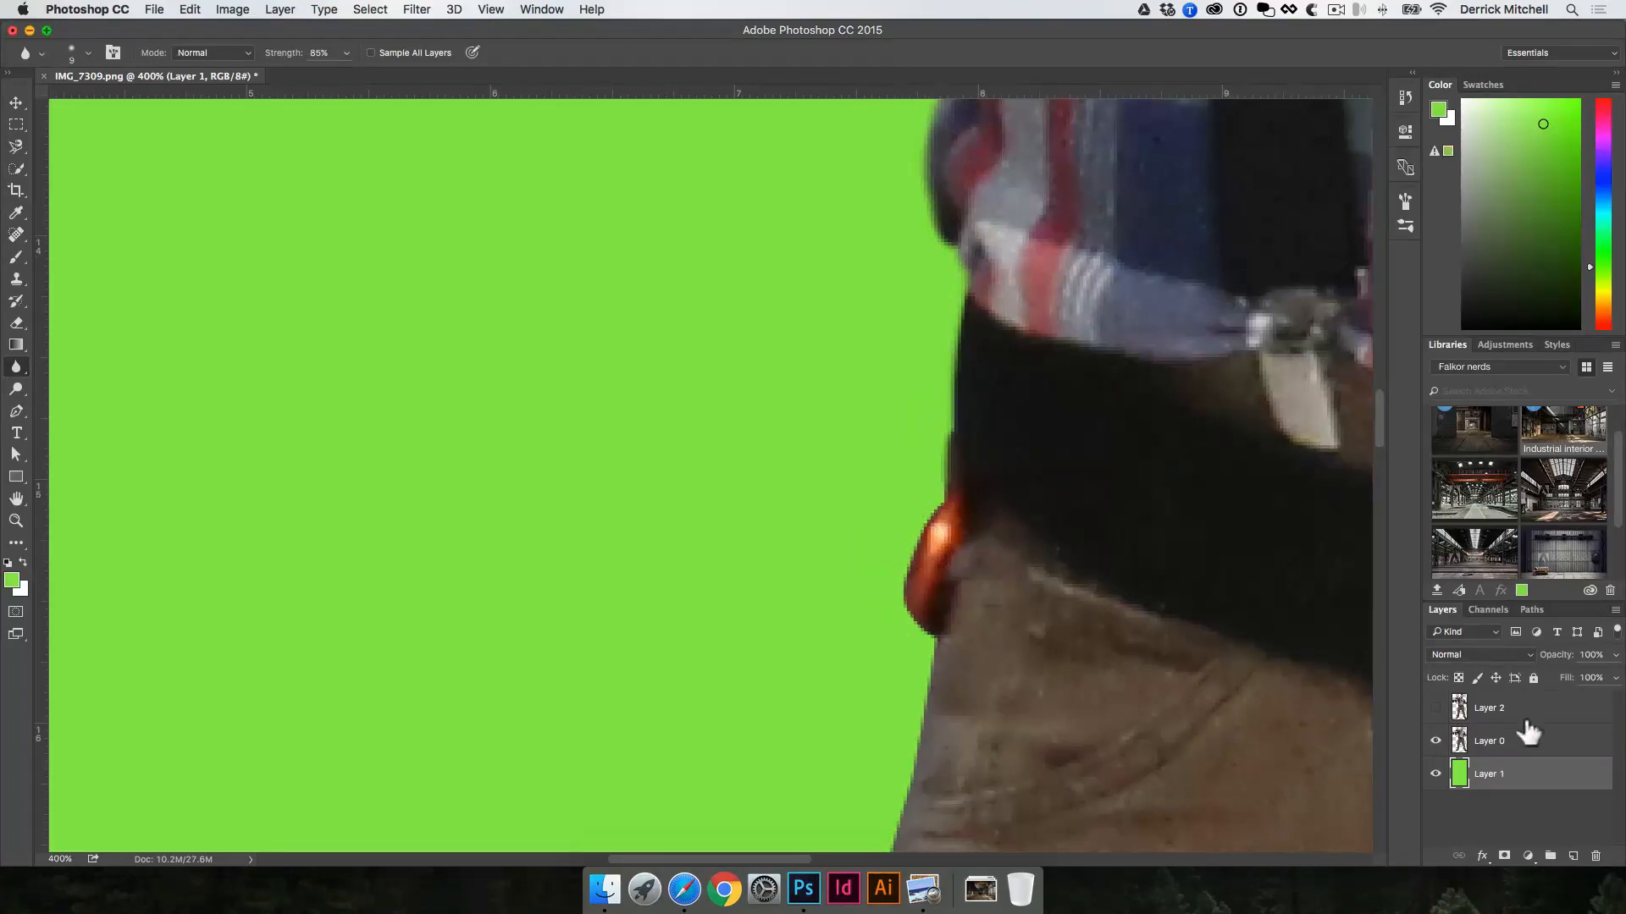
left_click(1482, 741)
left_click_drag(874, 641, 893, 504)
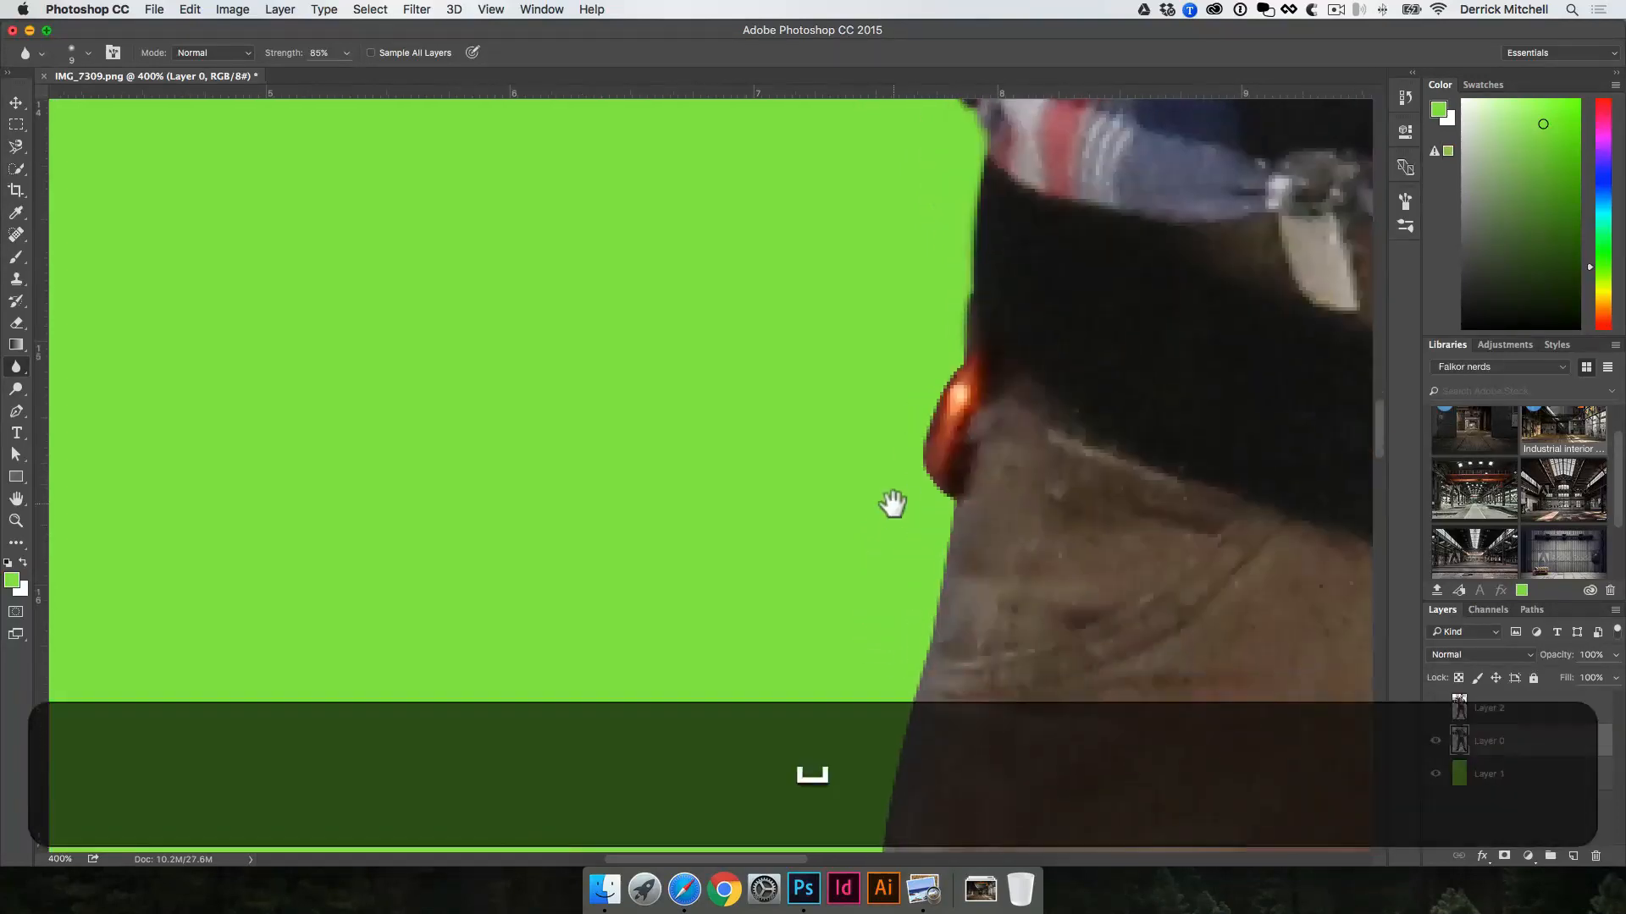
mouse_move(981, 328)
left_mouse_down()
mouse_move(927, 421)
mouse_move(956, 535)
left_mouse_up()
Step: Examine the whole cutout figure at 50% against the green background, from head to trousers
left_click(969, 501, "alt")
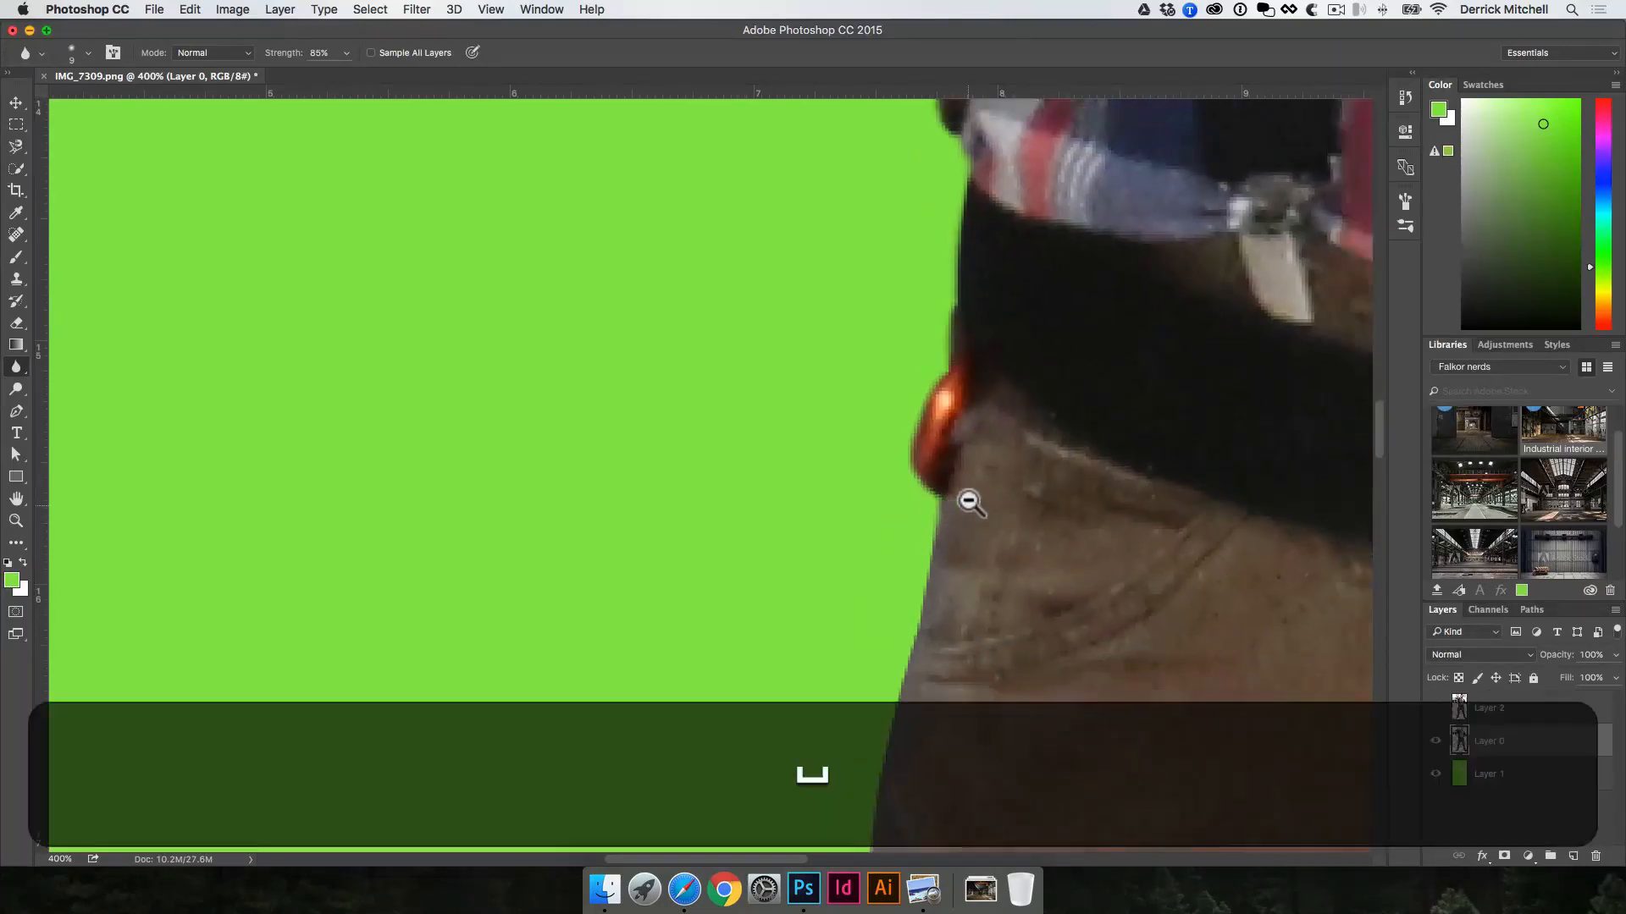
left_click(968, 502, "alt")
left_click(969, 500, "alt")
left_click(969, 490, "alt")
left_click(969, 483, "alt")
left_click(969, 481, "alt")
key("v")
left_click_drag(960, 356, 851, 540)
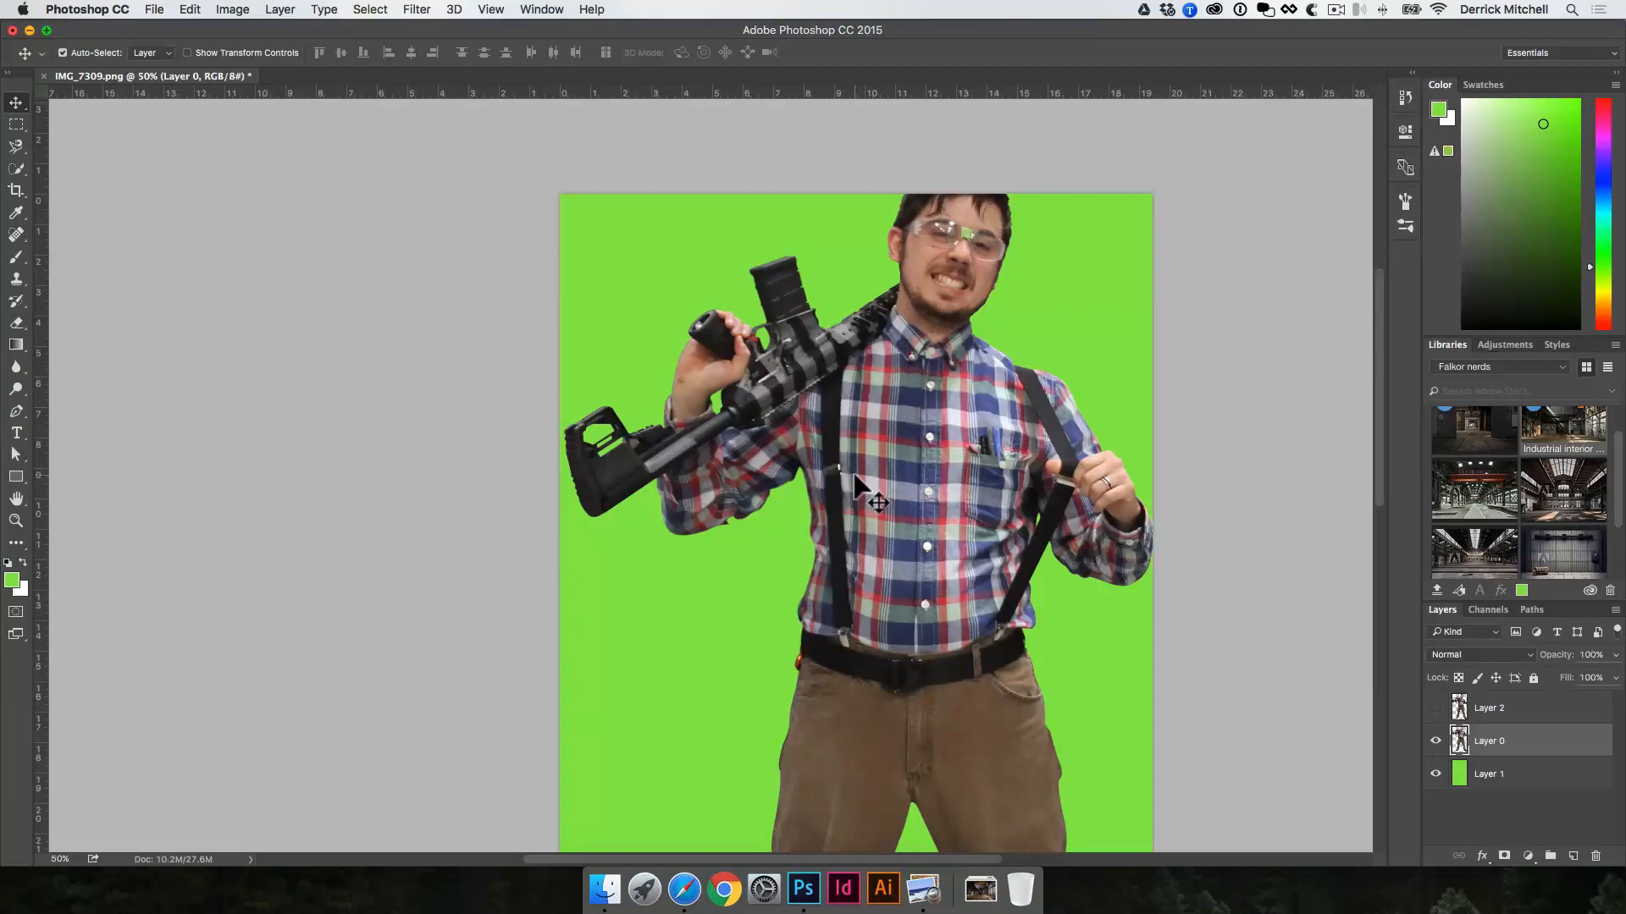
scroll(867, 551, "down", 10)
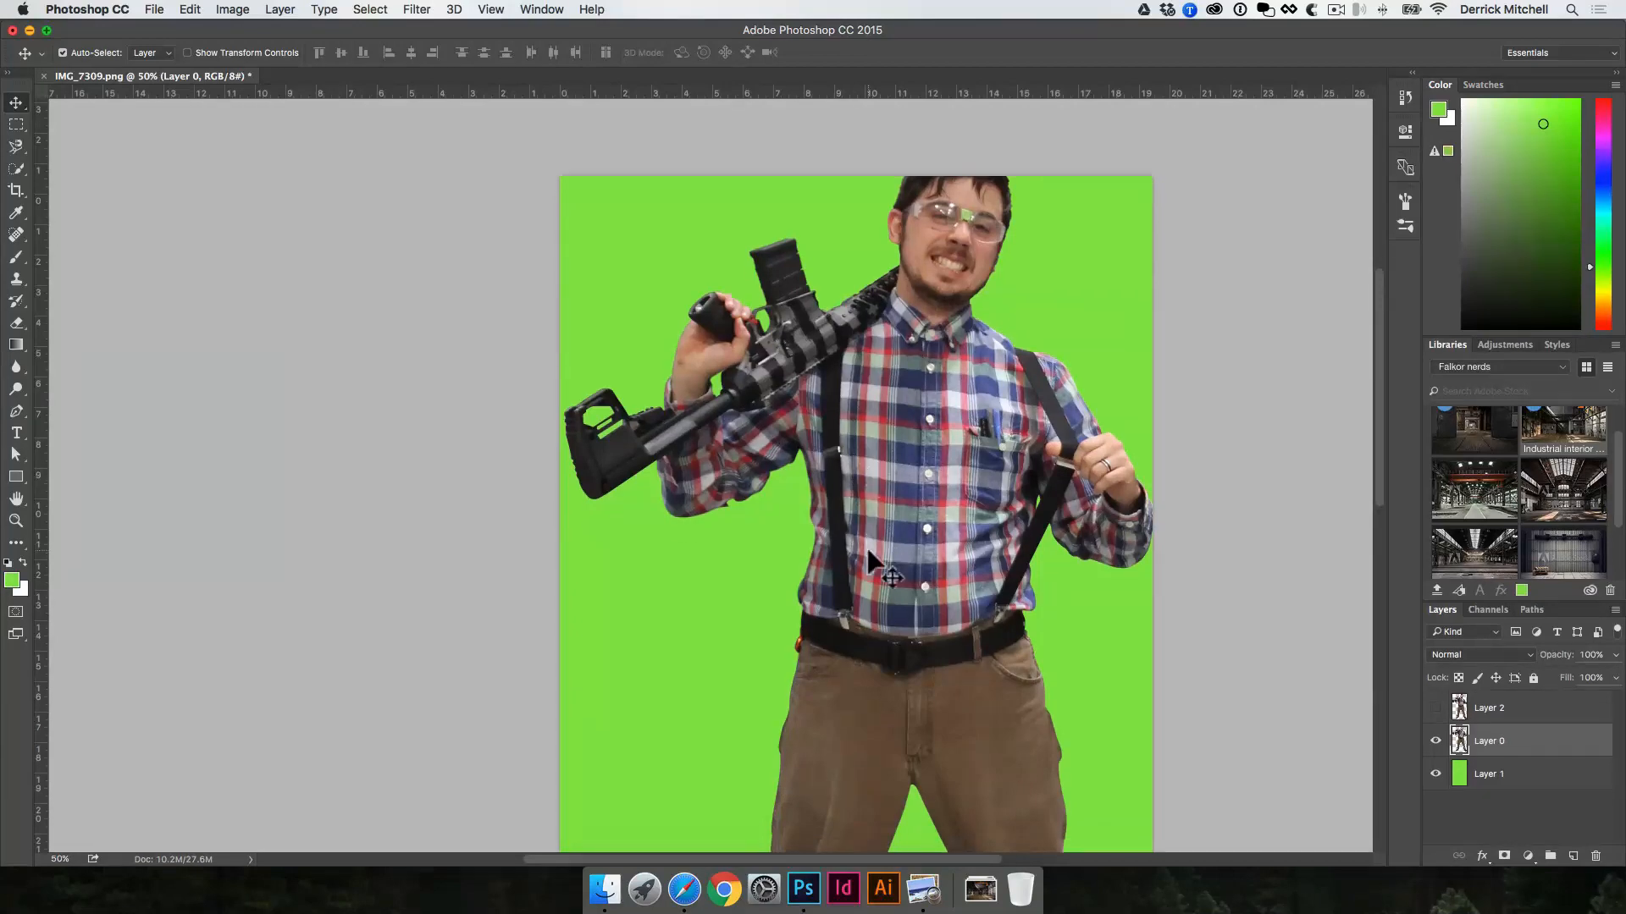
scroll(866, 558, "up", 5)
scroll(867, 560, "up", 5)
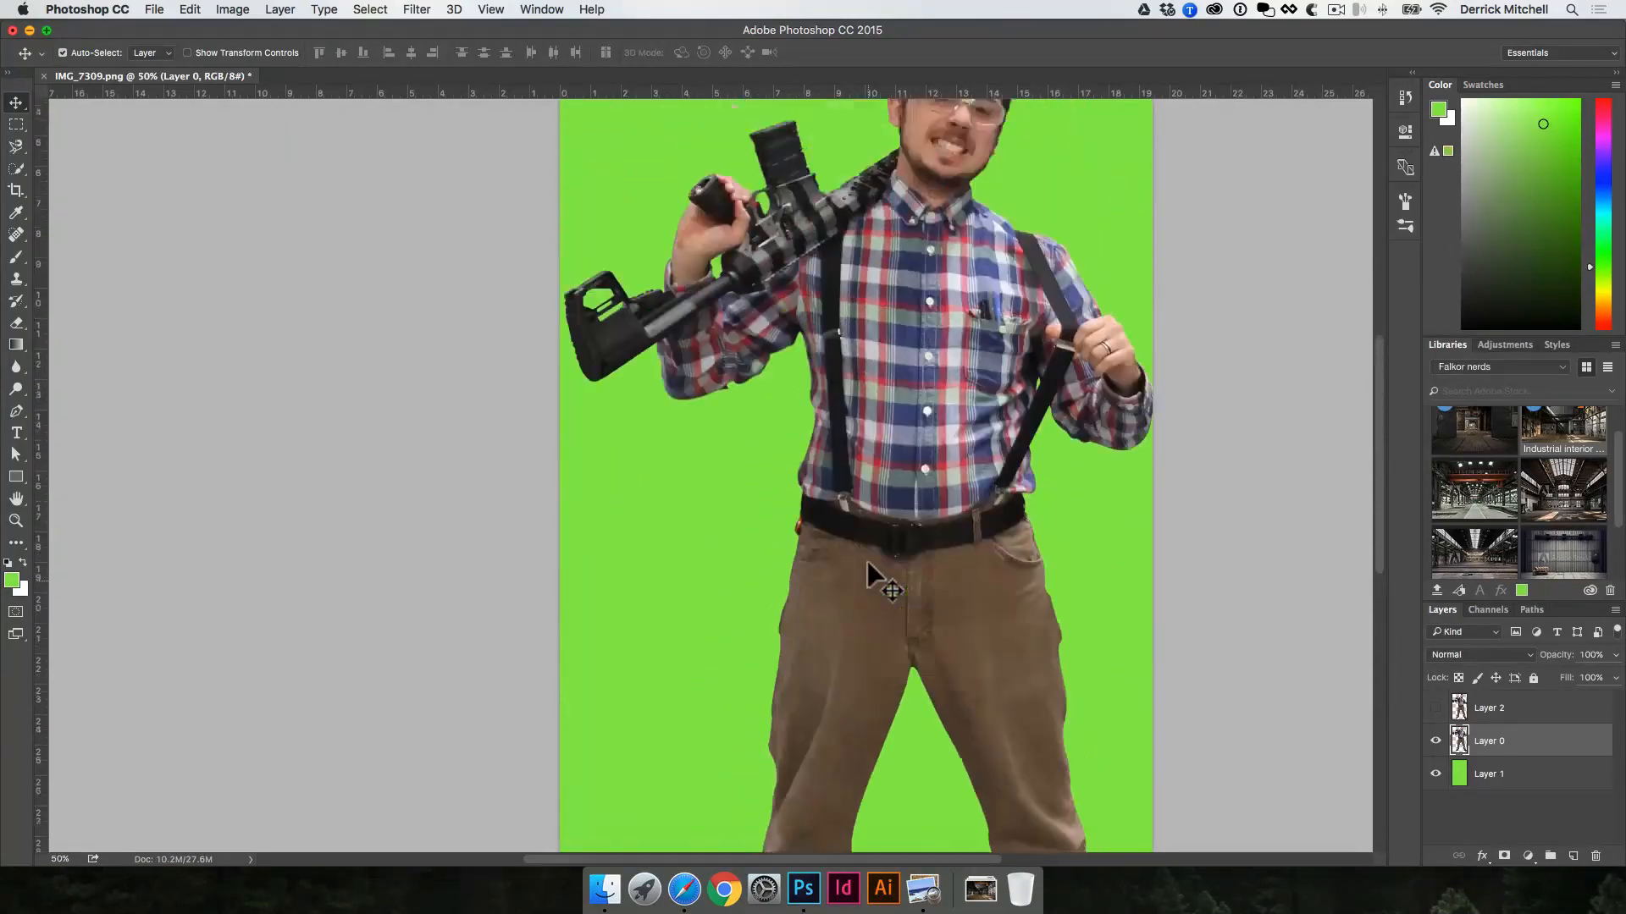
scroll(867, 561, "right", 1)
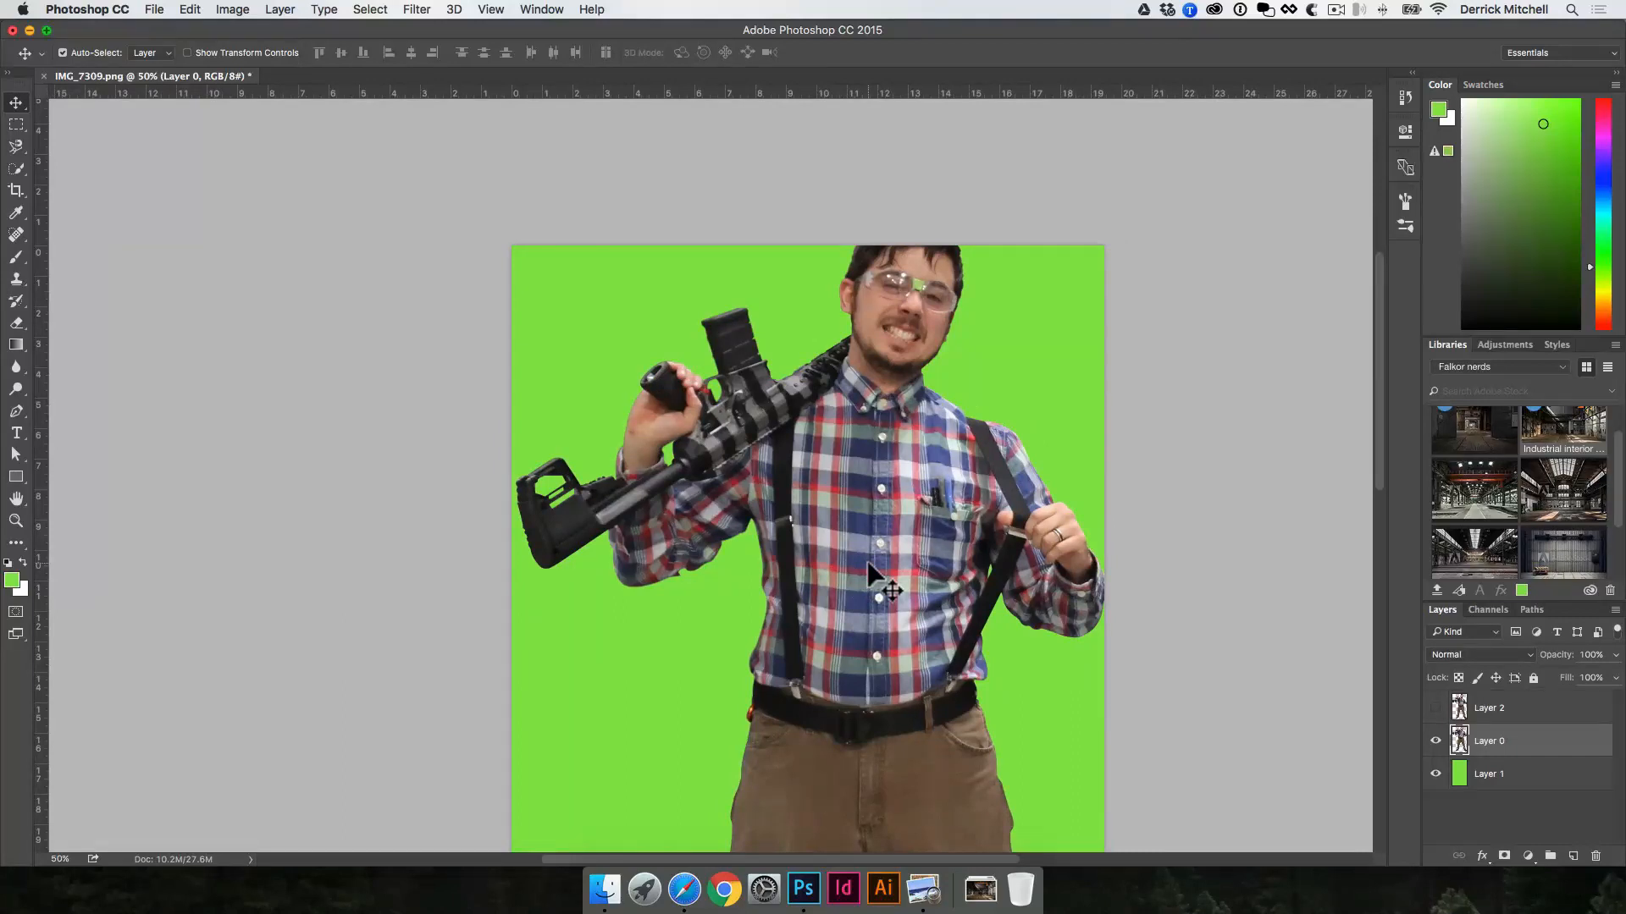
Step: Save the work path under the name cutout
key("shift+super")
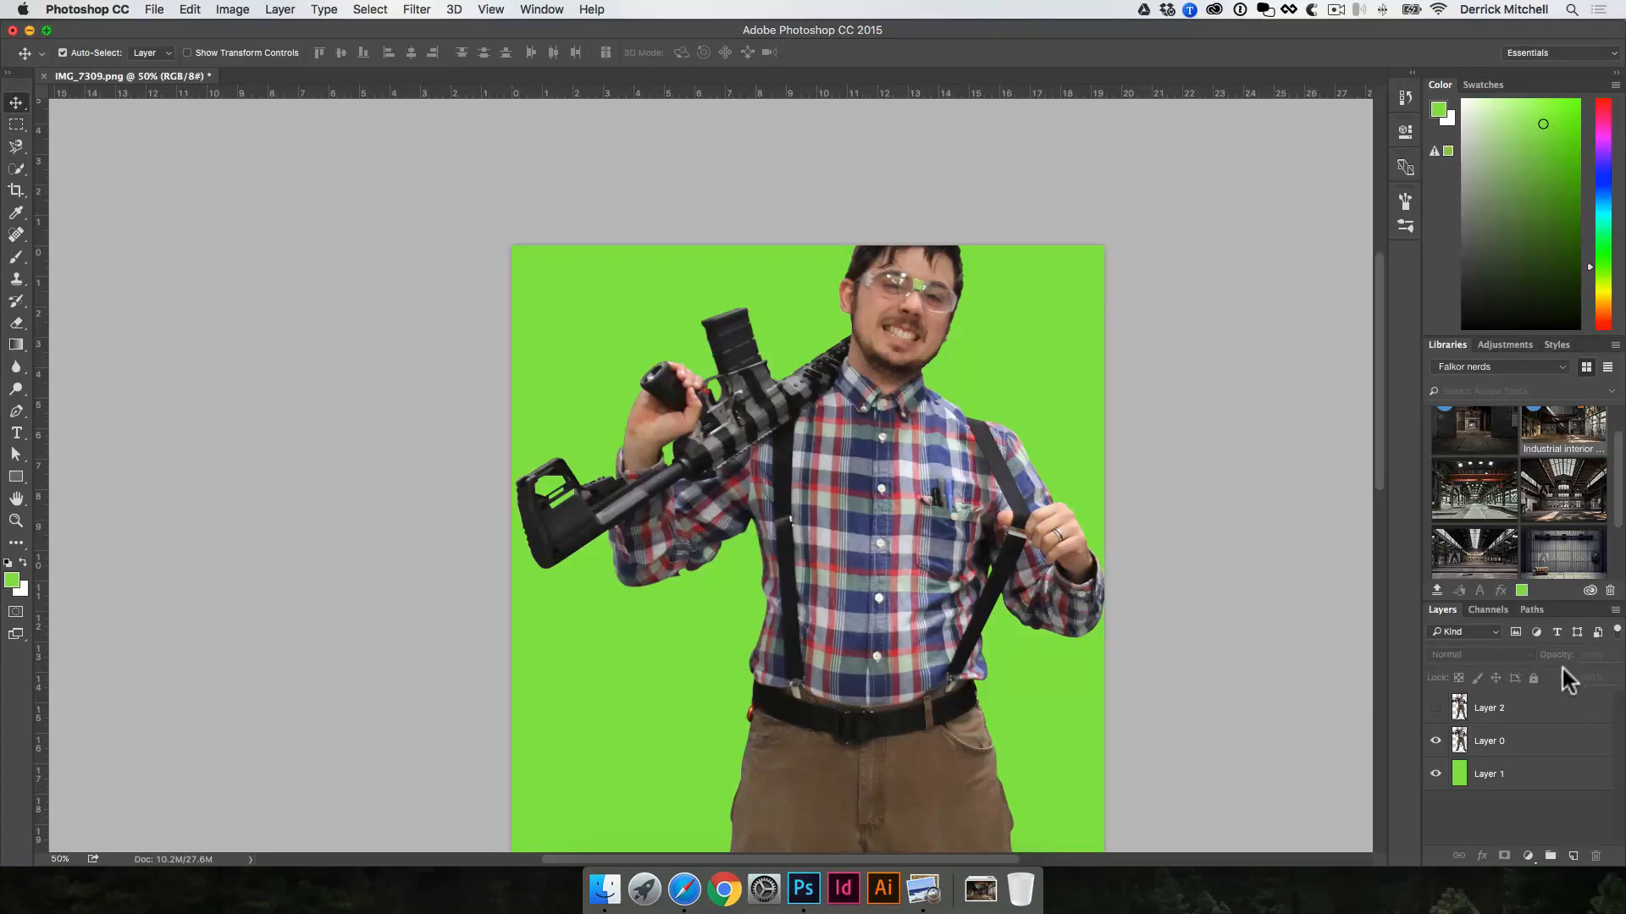
left_click(1534, 610)
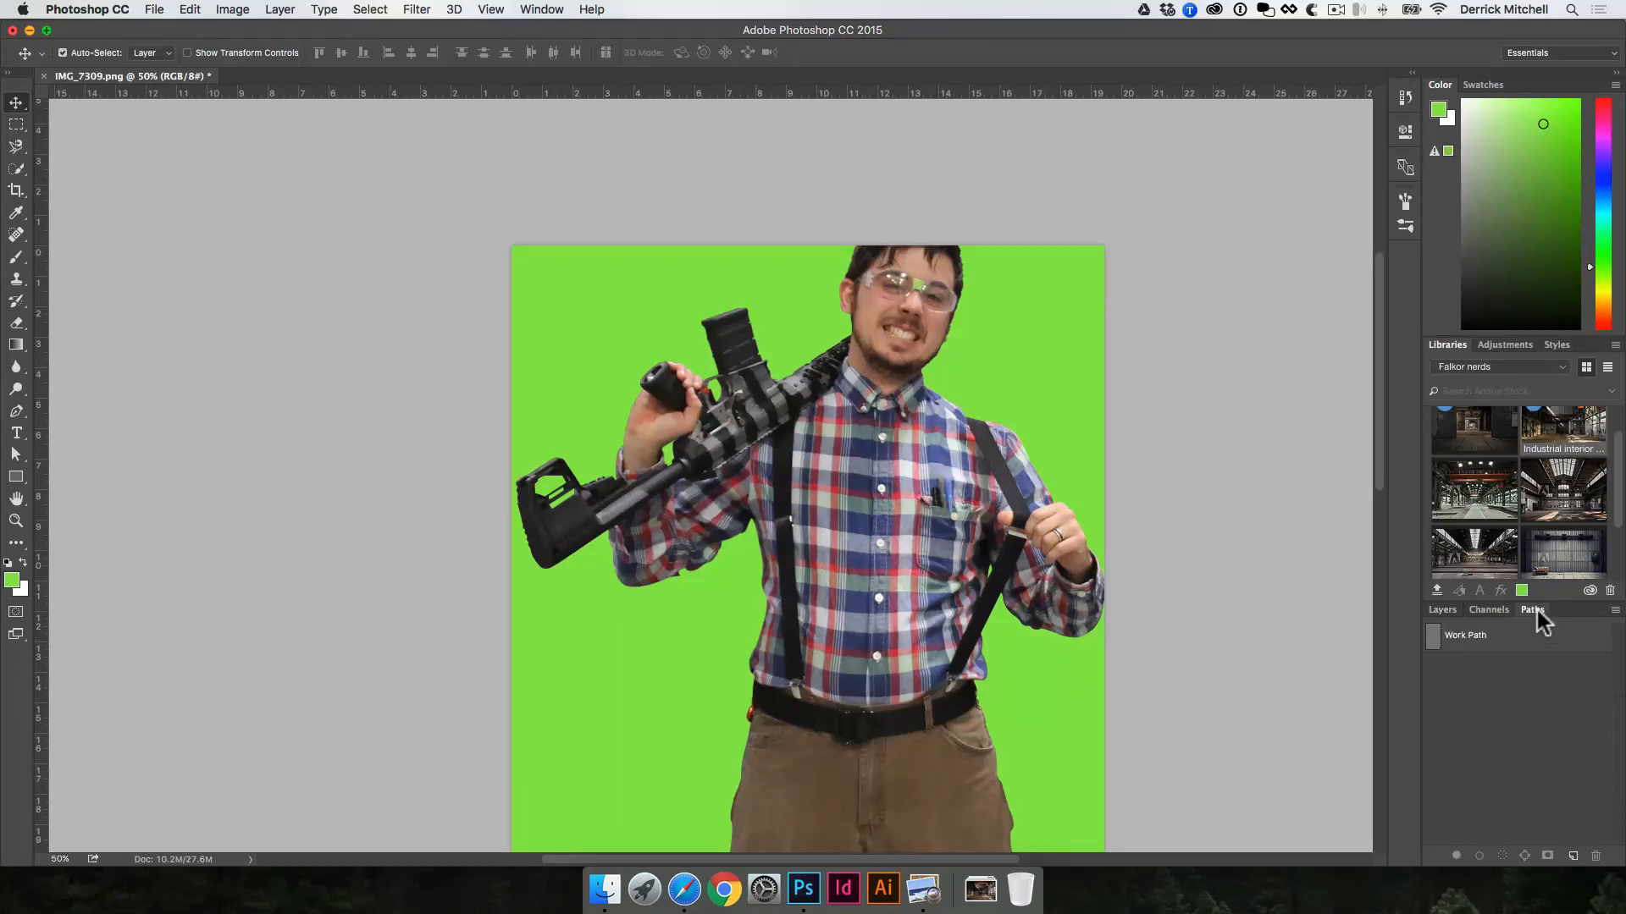
left_click(983, 435)
double_click(1470, 641)
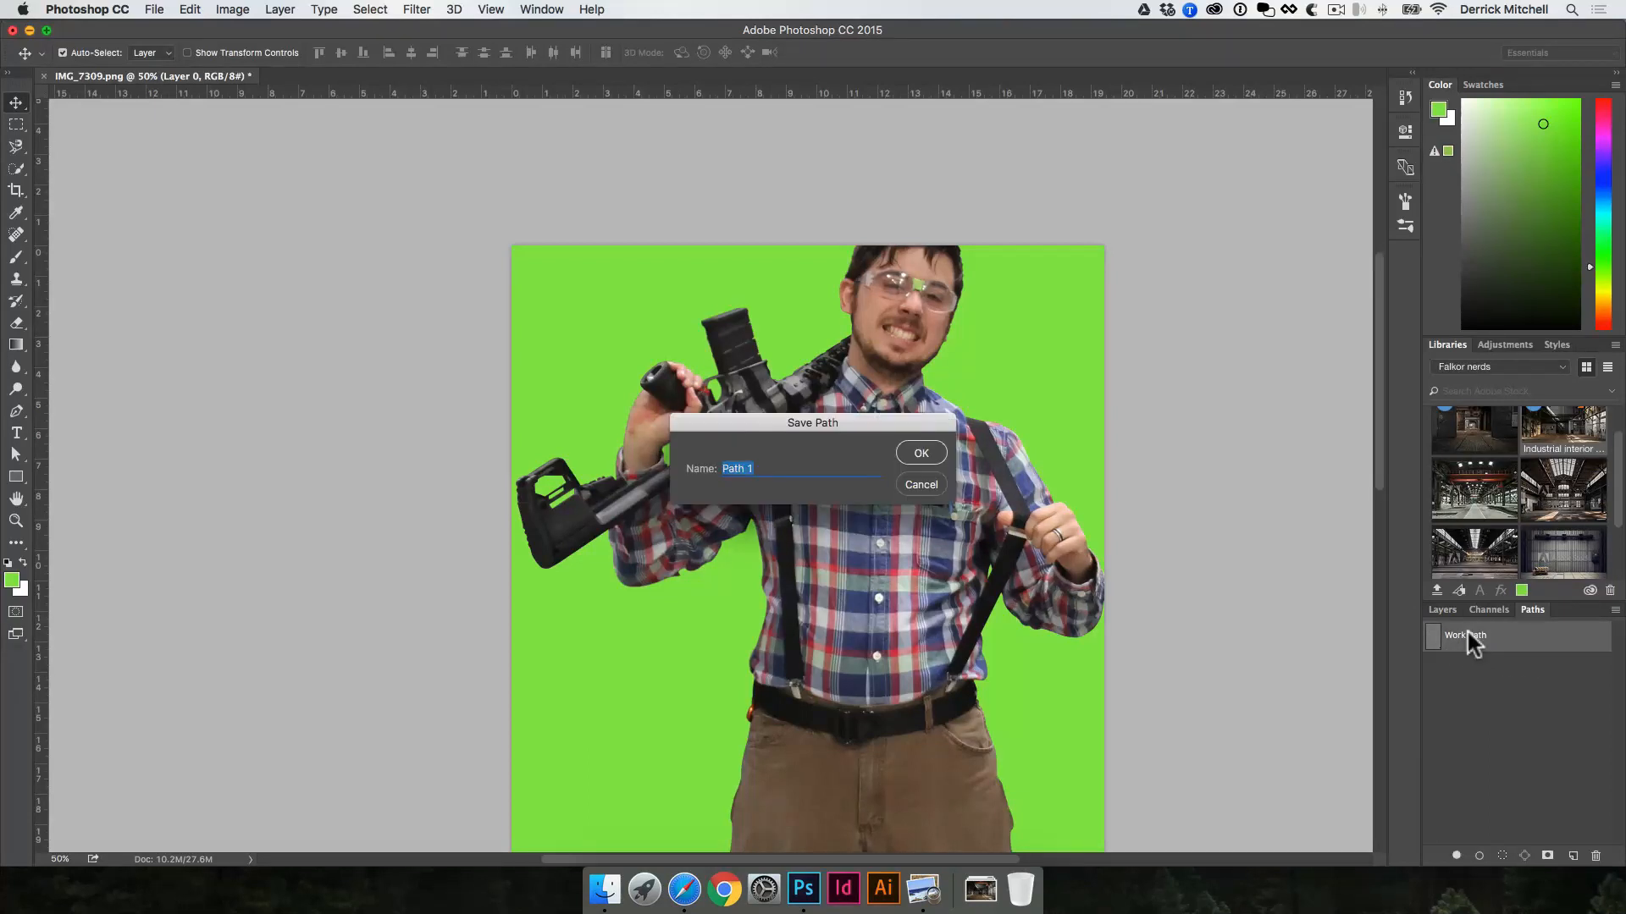
type("cutout")
key("Return")
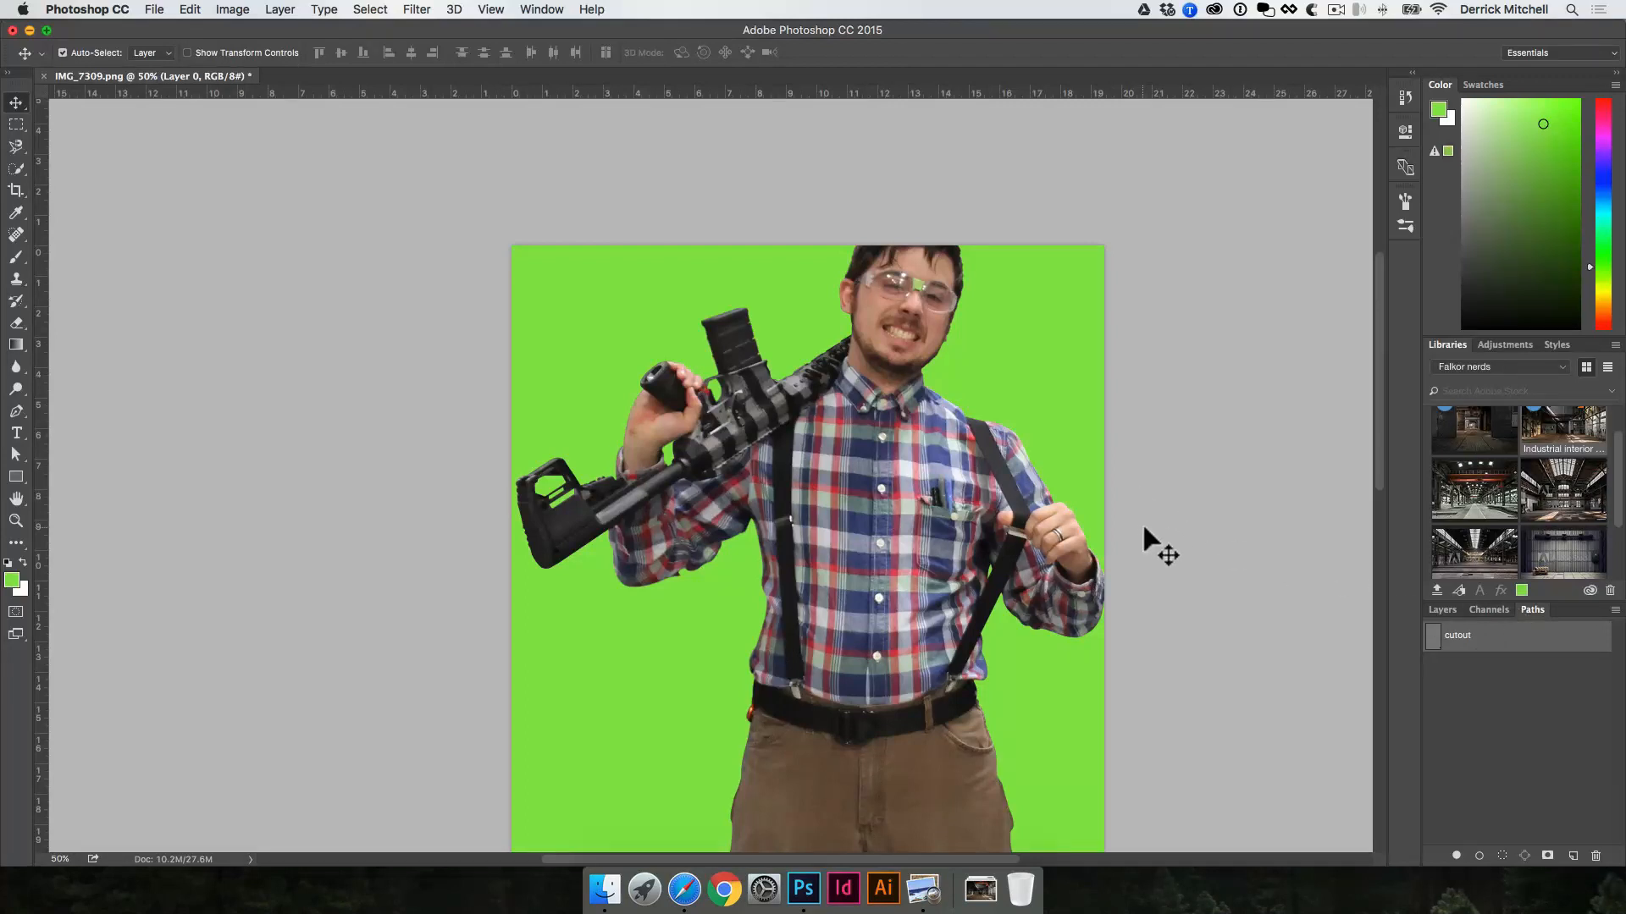
Step: Start saving the document under a new name in the PSD folder inside composite image's DESIGN FILES
left_click(154, 9)
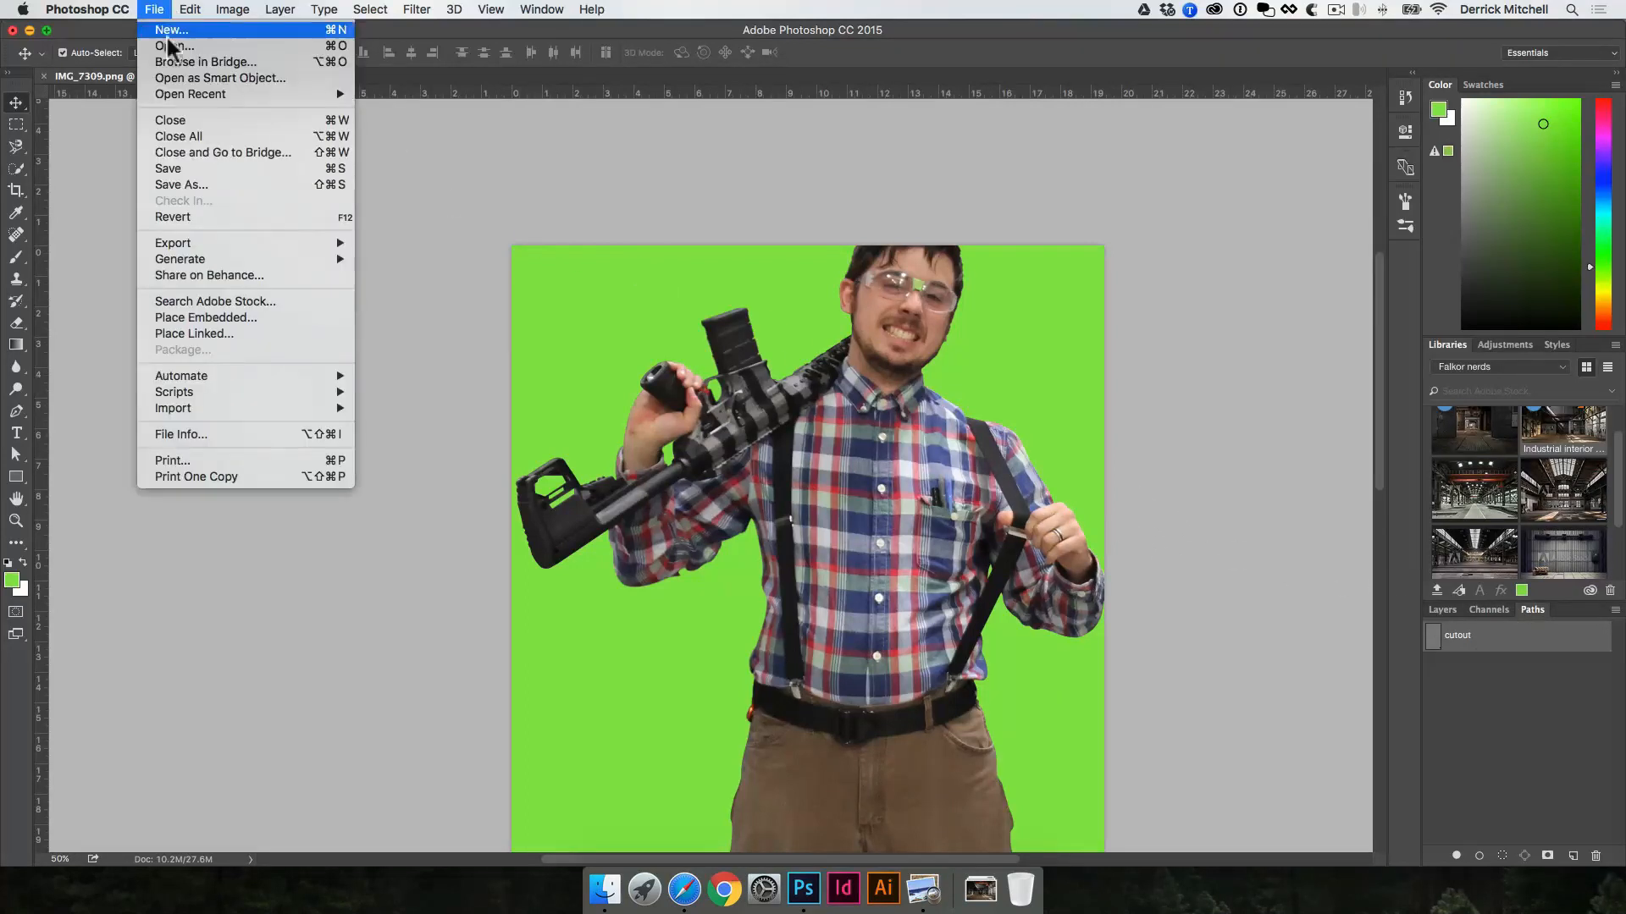
left_click(584, 308)
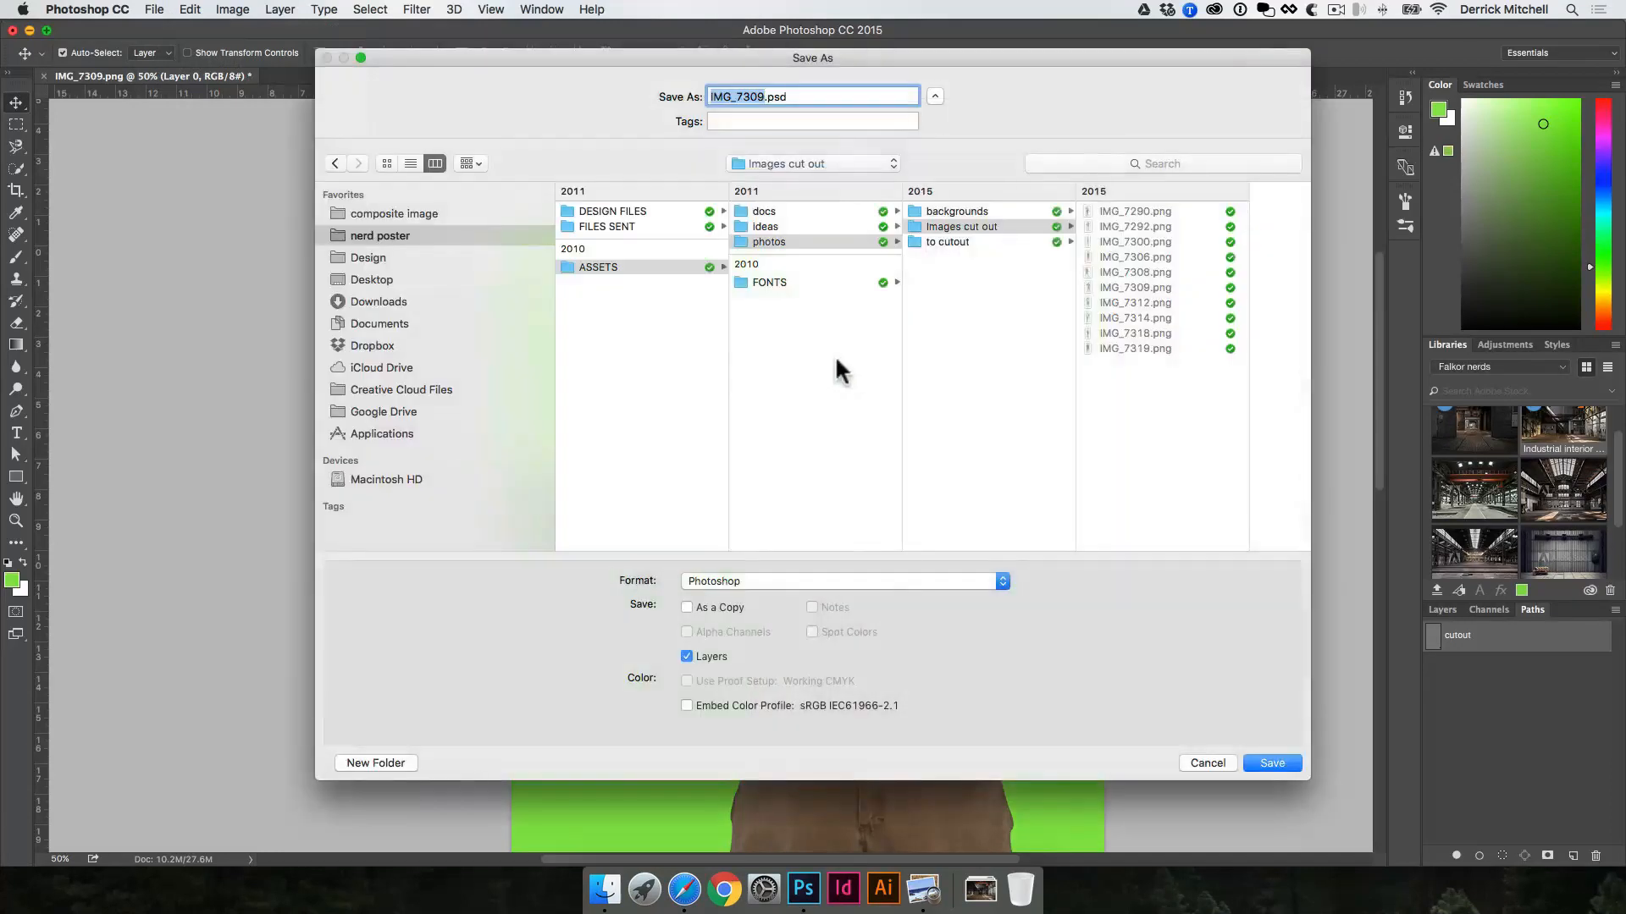
left_click(396, 215)
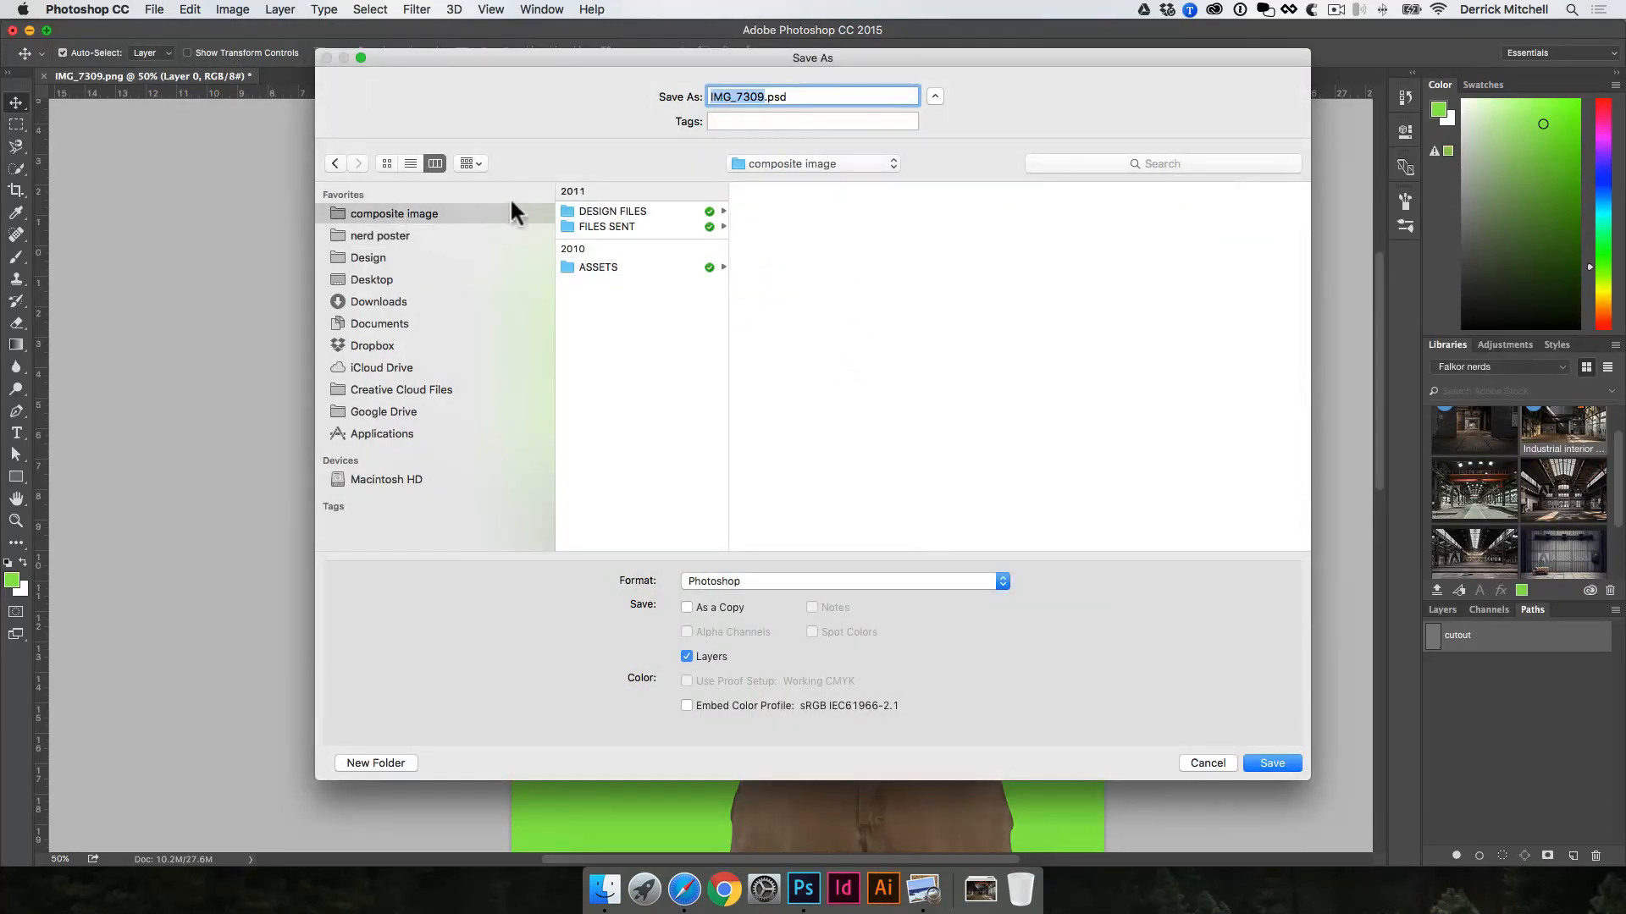
left_click(642, 207)
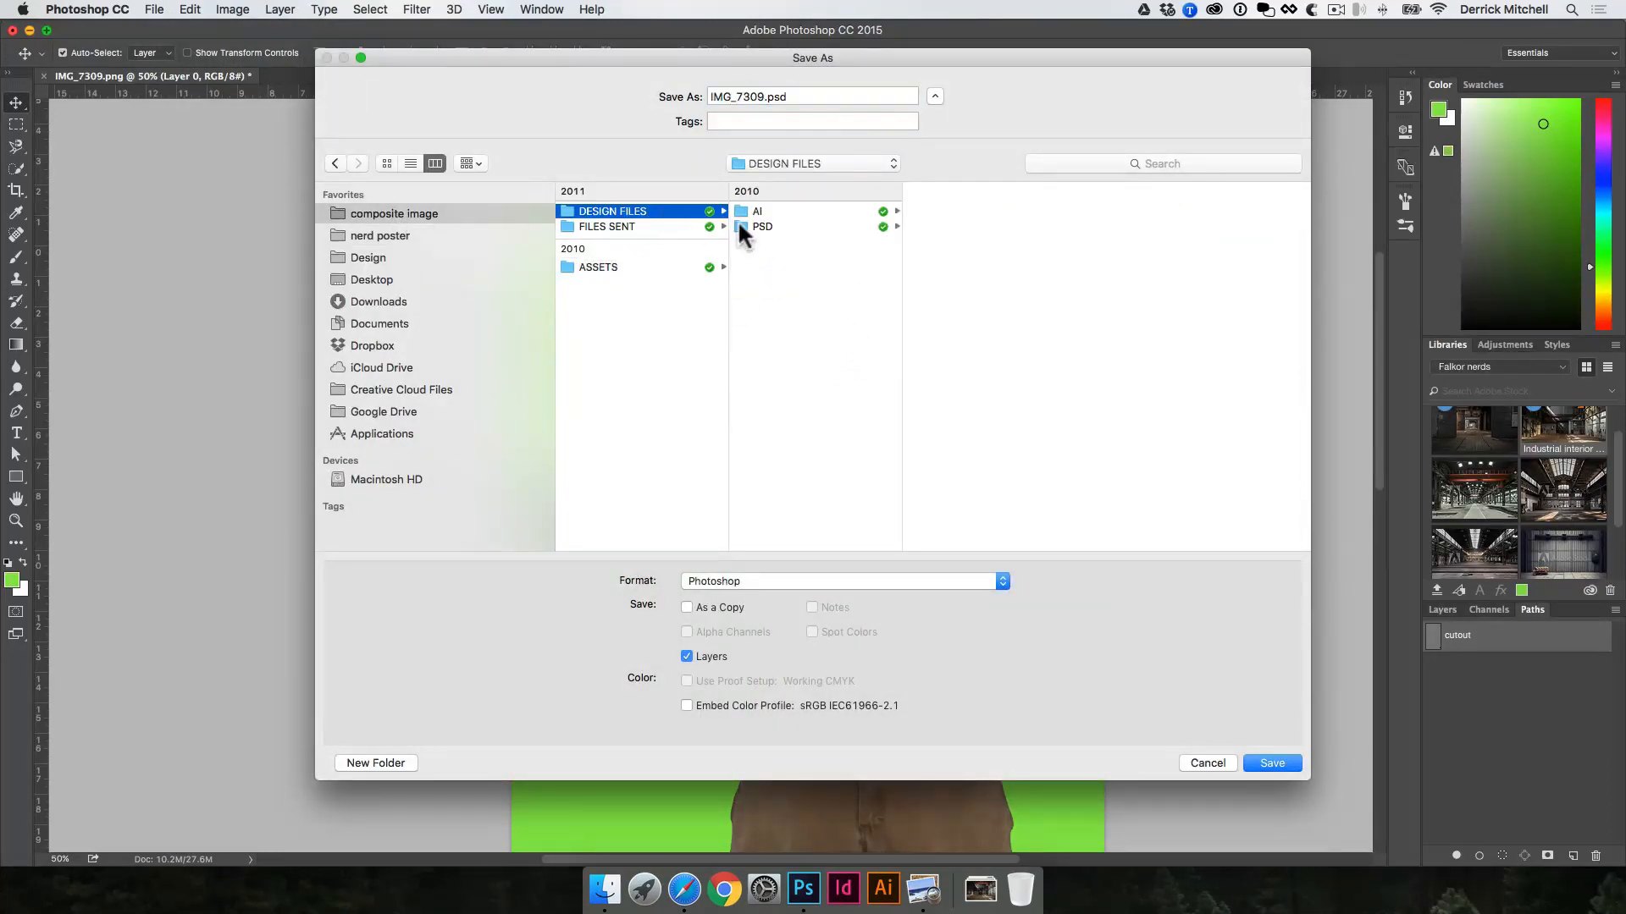
left_click(787, 226)
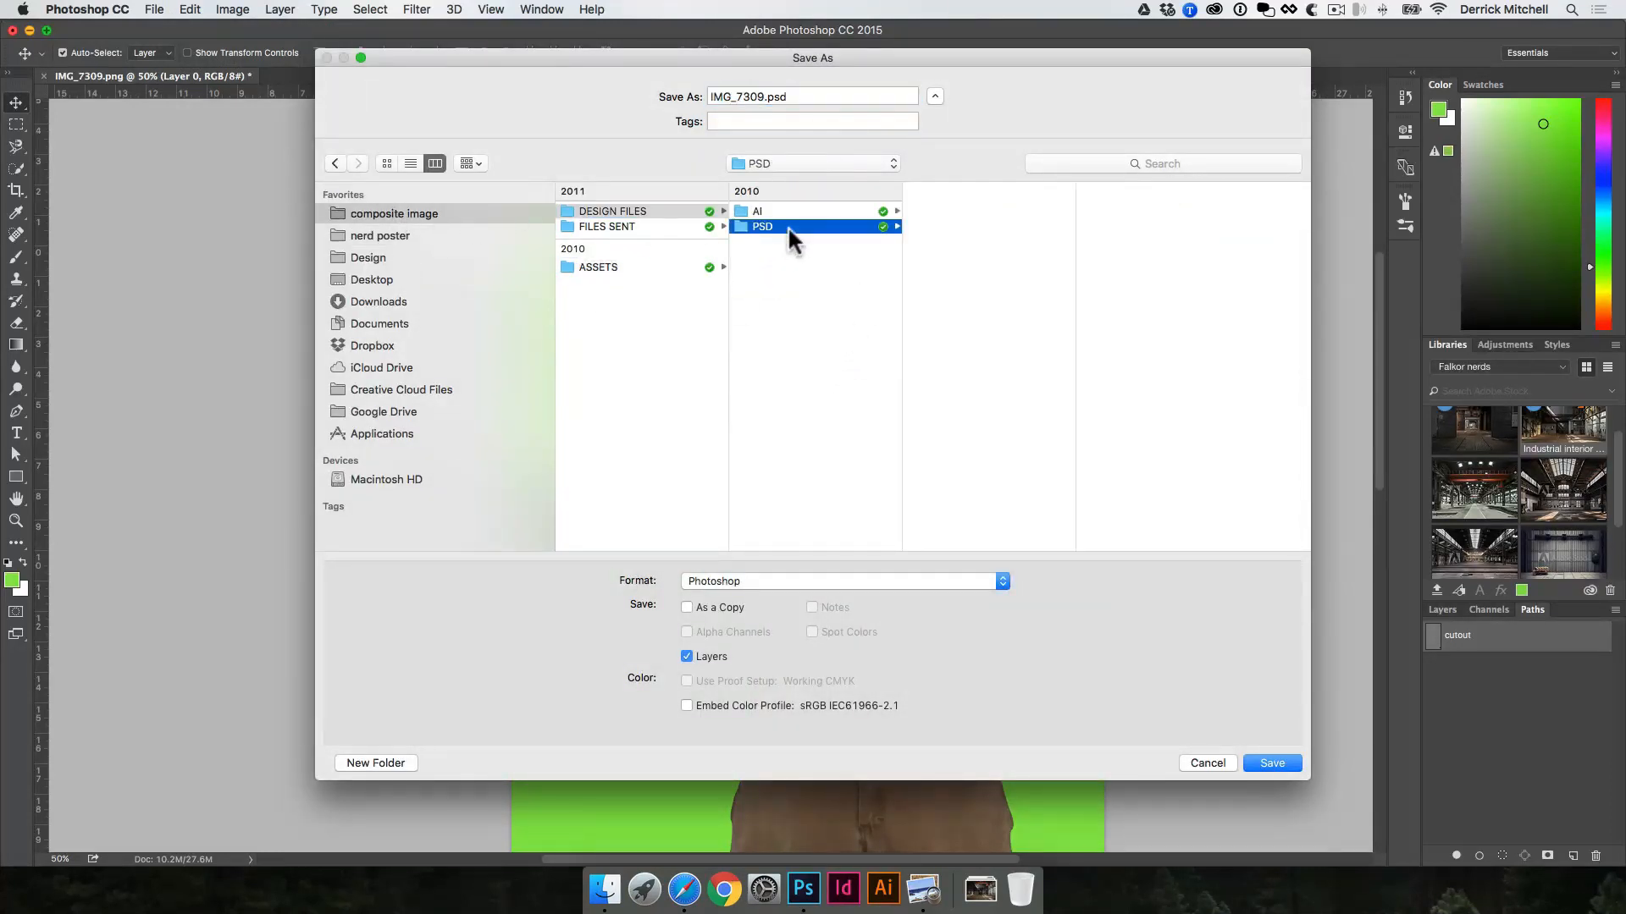
Step: Save the document as IMG_7309-cutout.psd in Photoshop format with layers, and close it
left_click(762, 93)
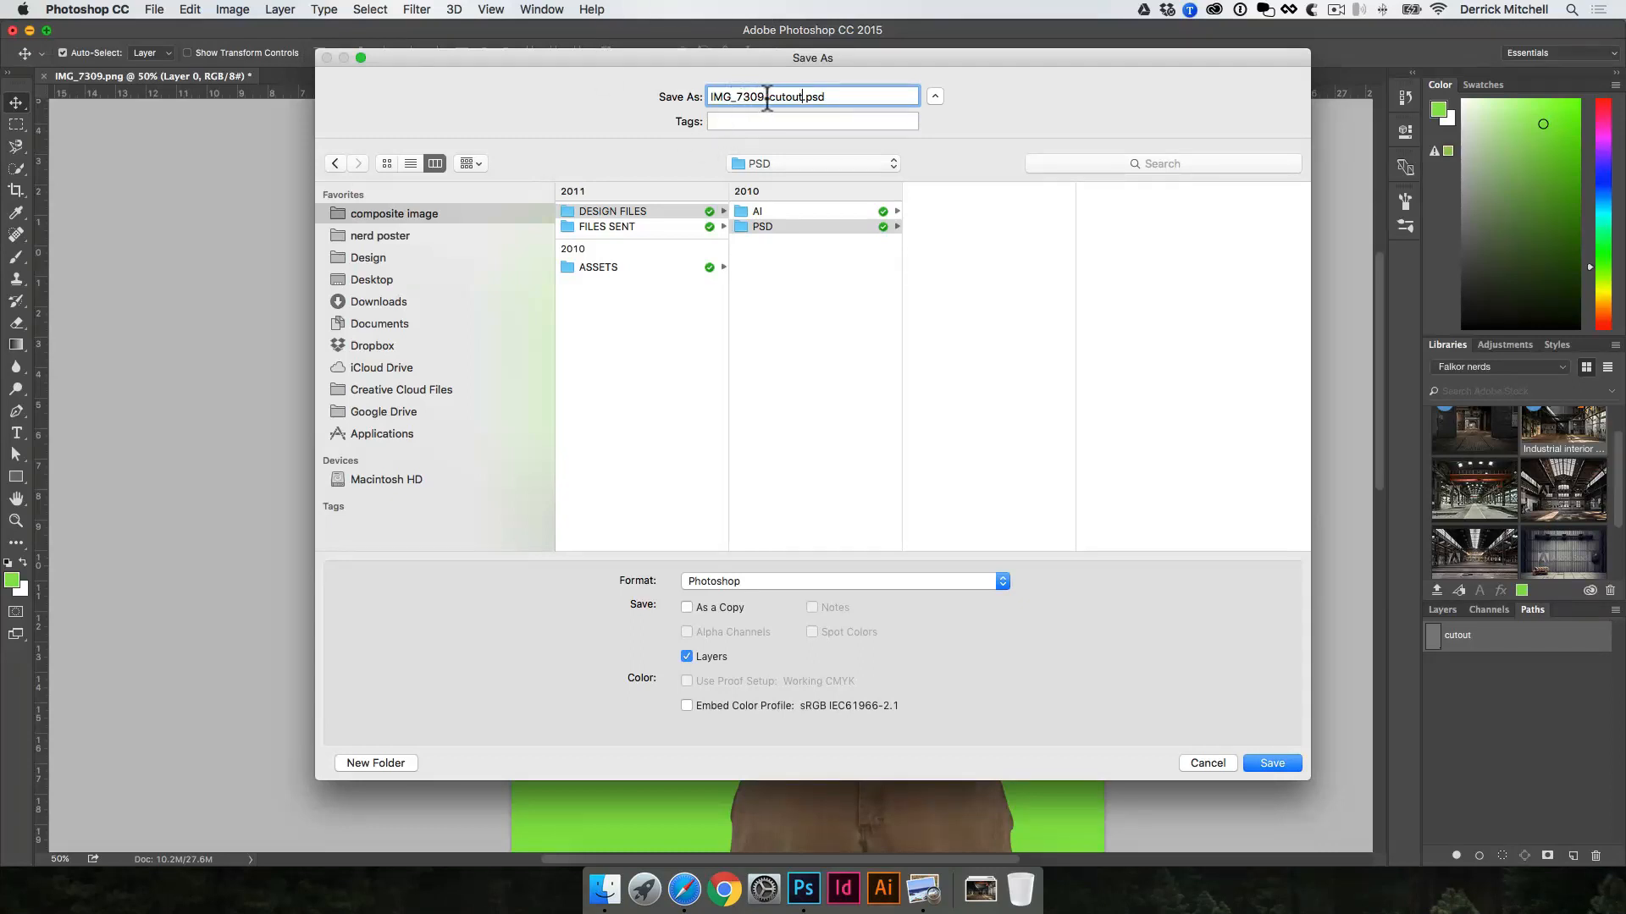
left_click_drag(765, 96, 711, 97)
left_click(886, 226)
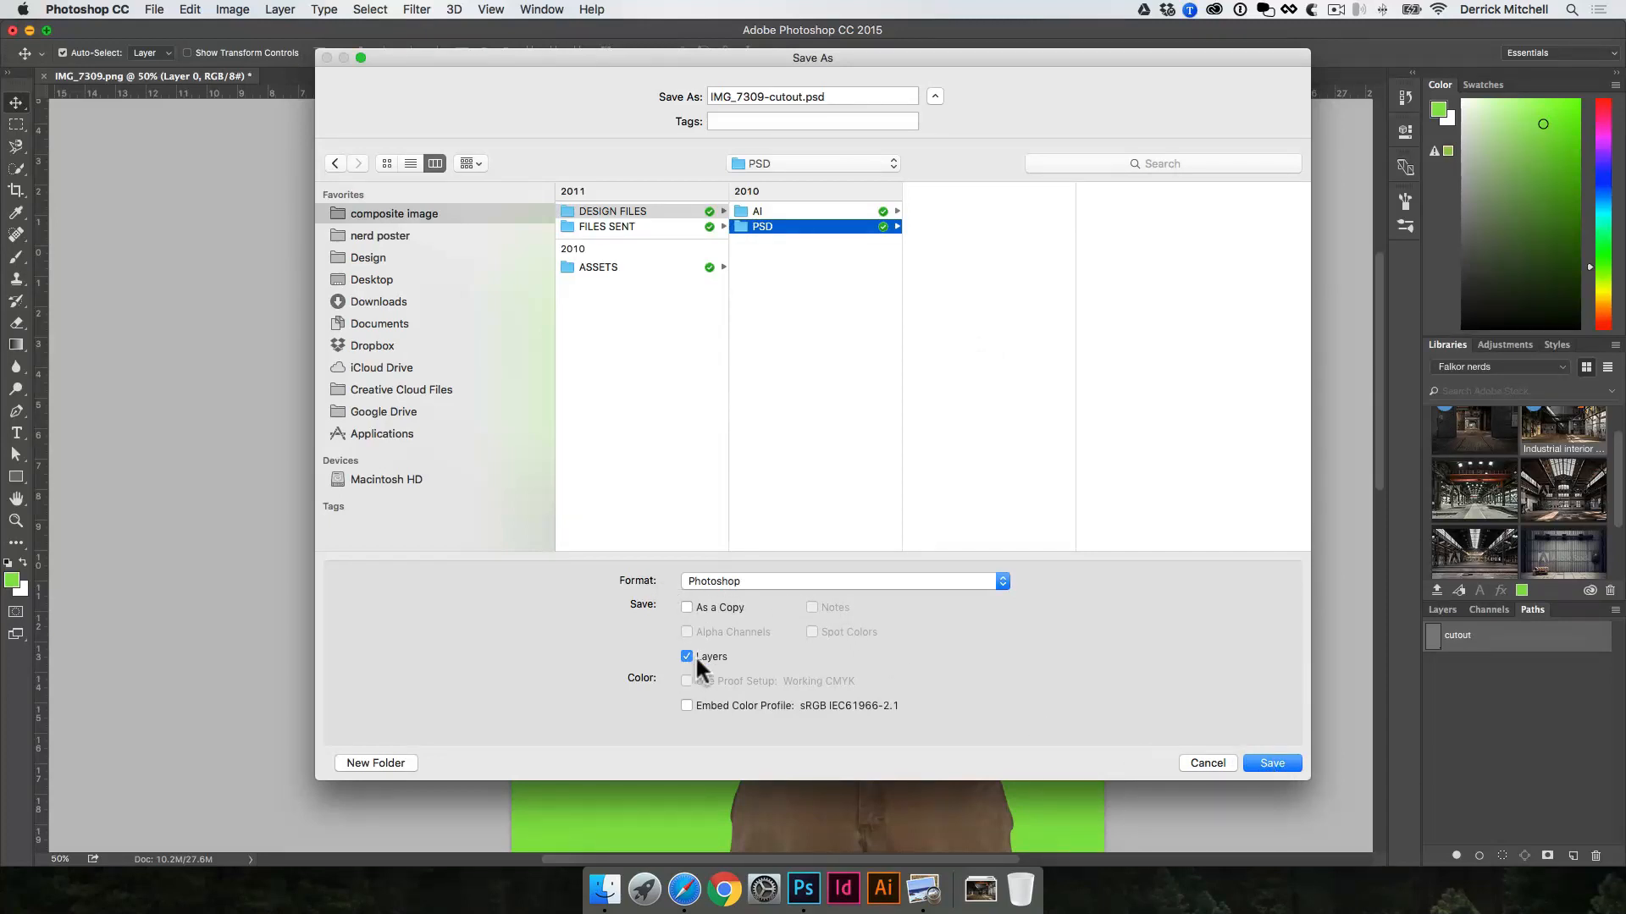
left_click(732, 580)
left_click(615, 582)
left_click(1271, 763)
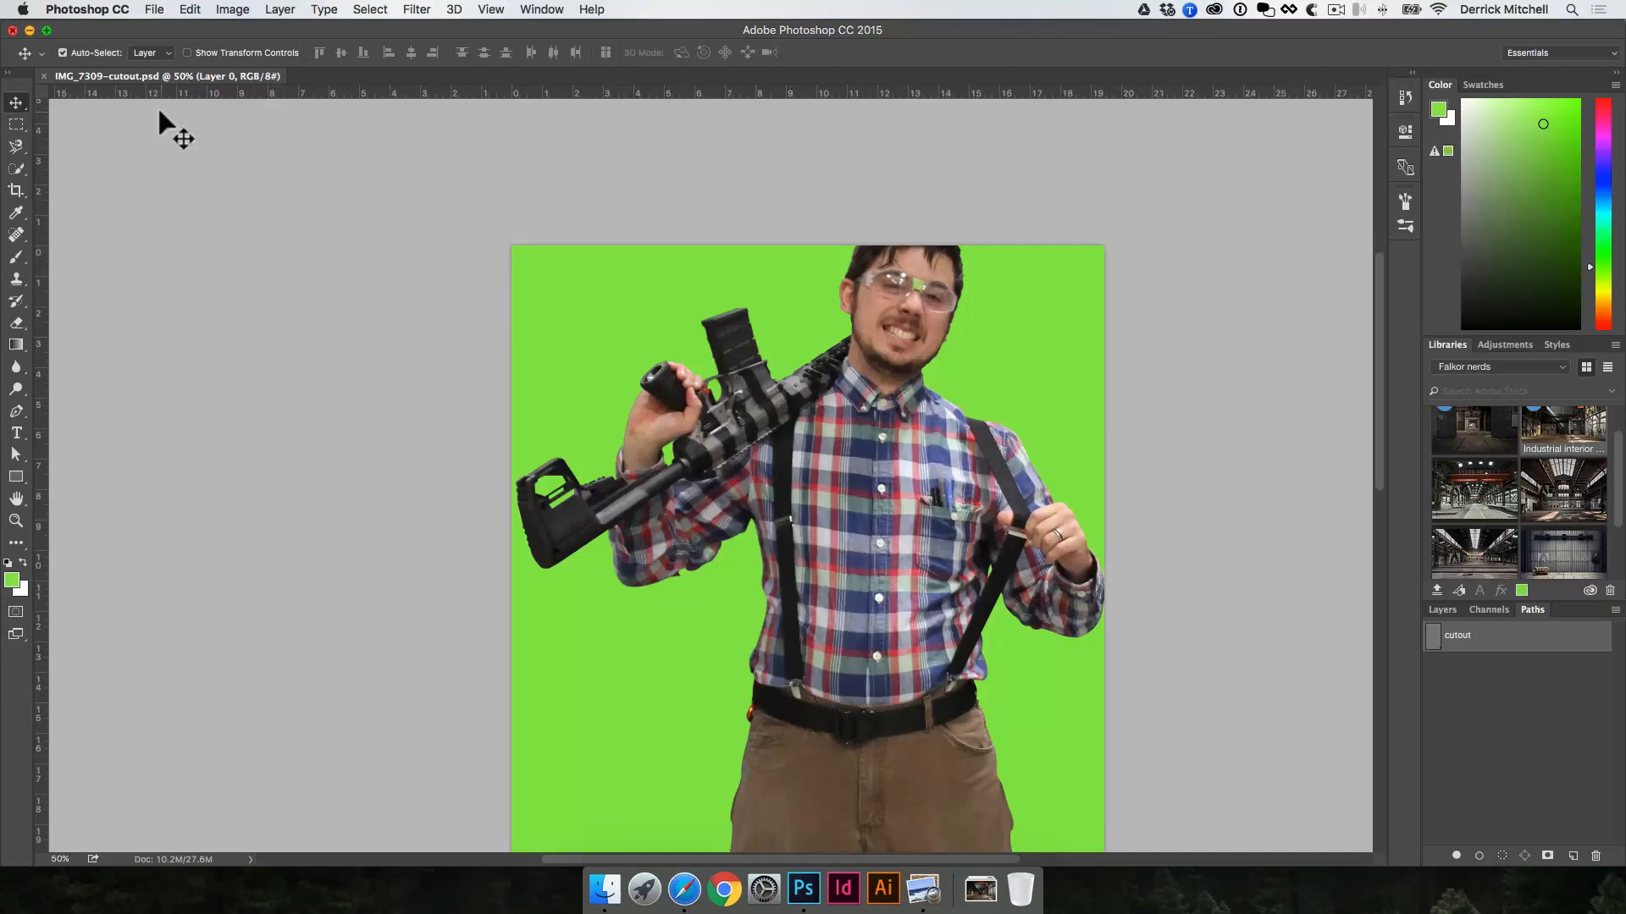
left_click(40, 75)
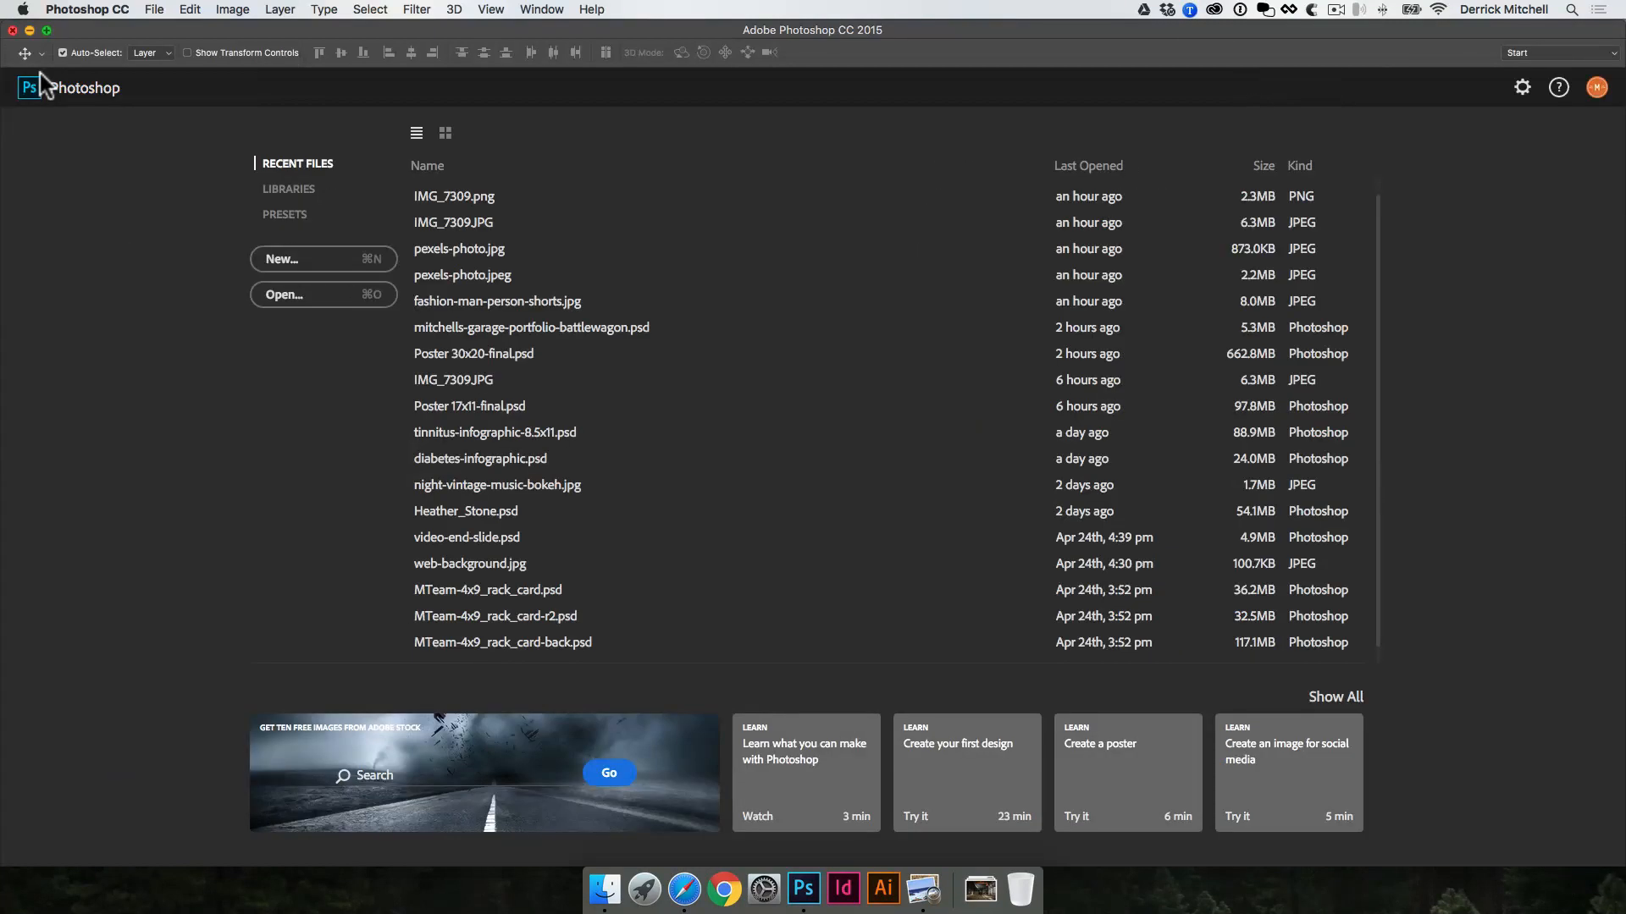
Step: Create a new U.S. Paper Letter document, 8.5 x 11 inches at 300 pixels/inch, RGB Color with a white background
left_click(303, 258)
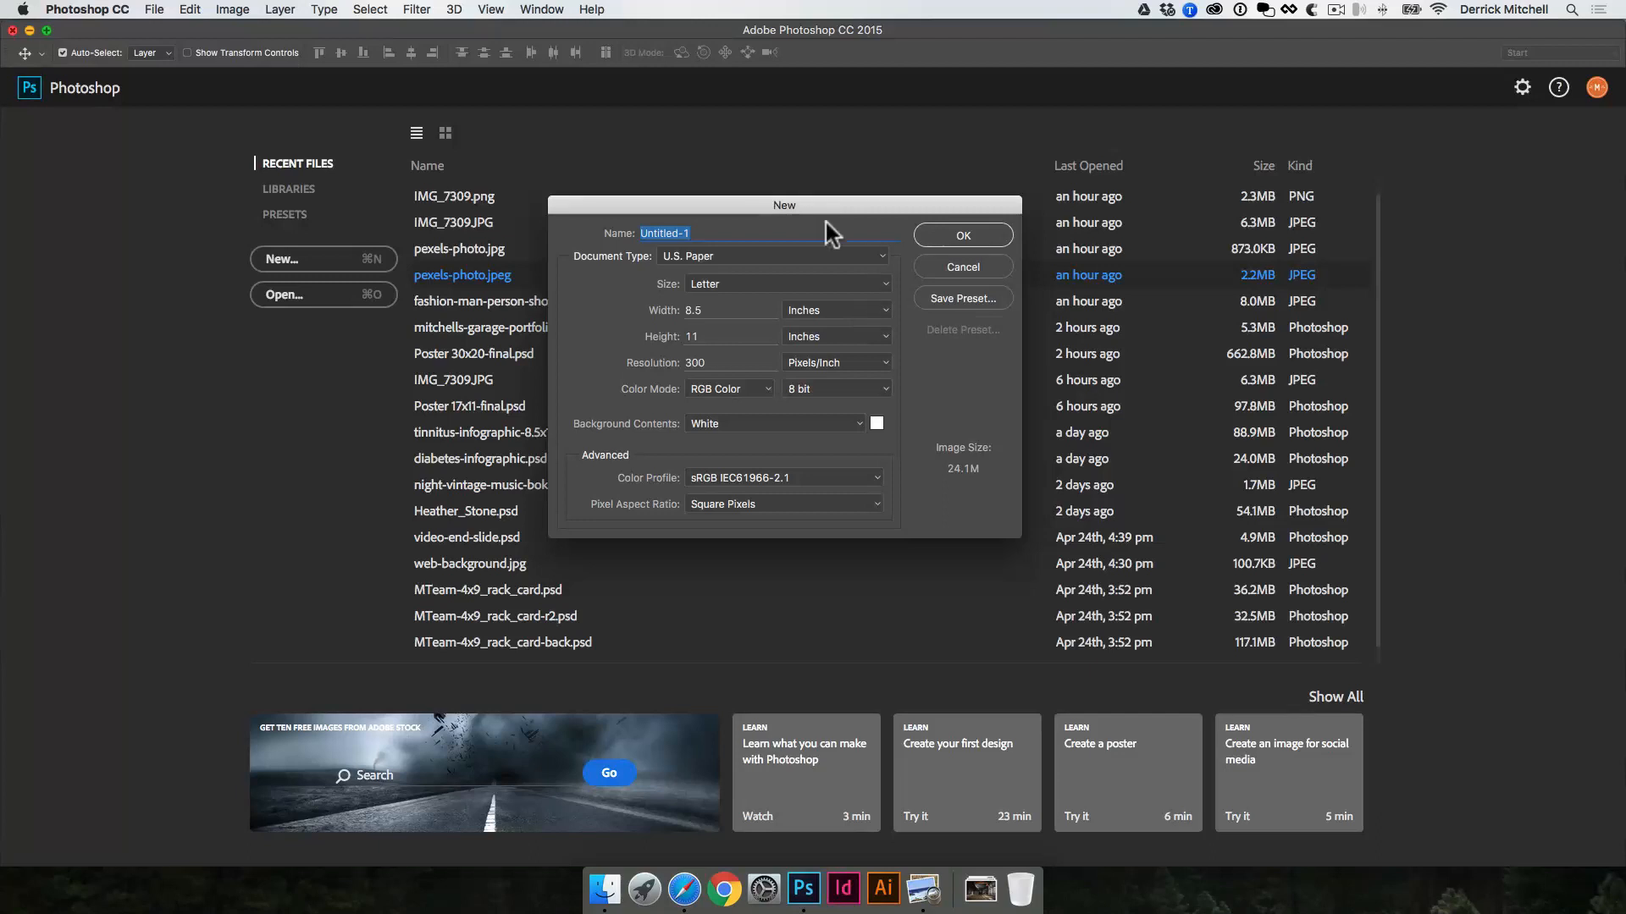
left_click_drag(807, 210, 1044, 227)
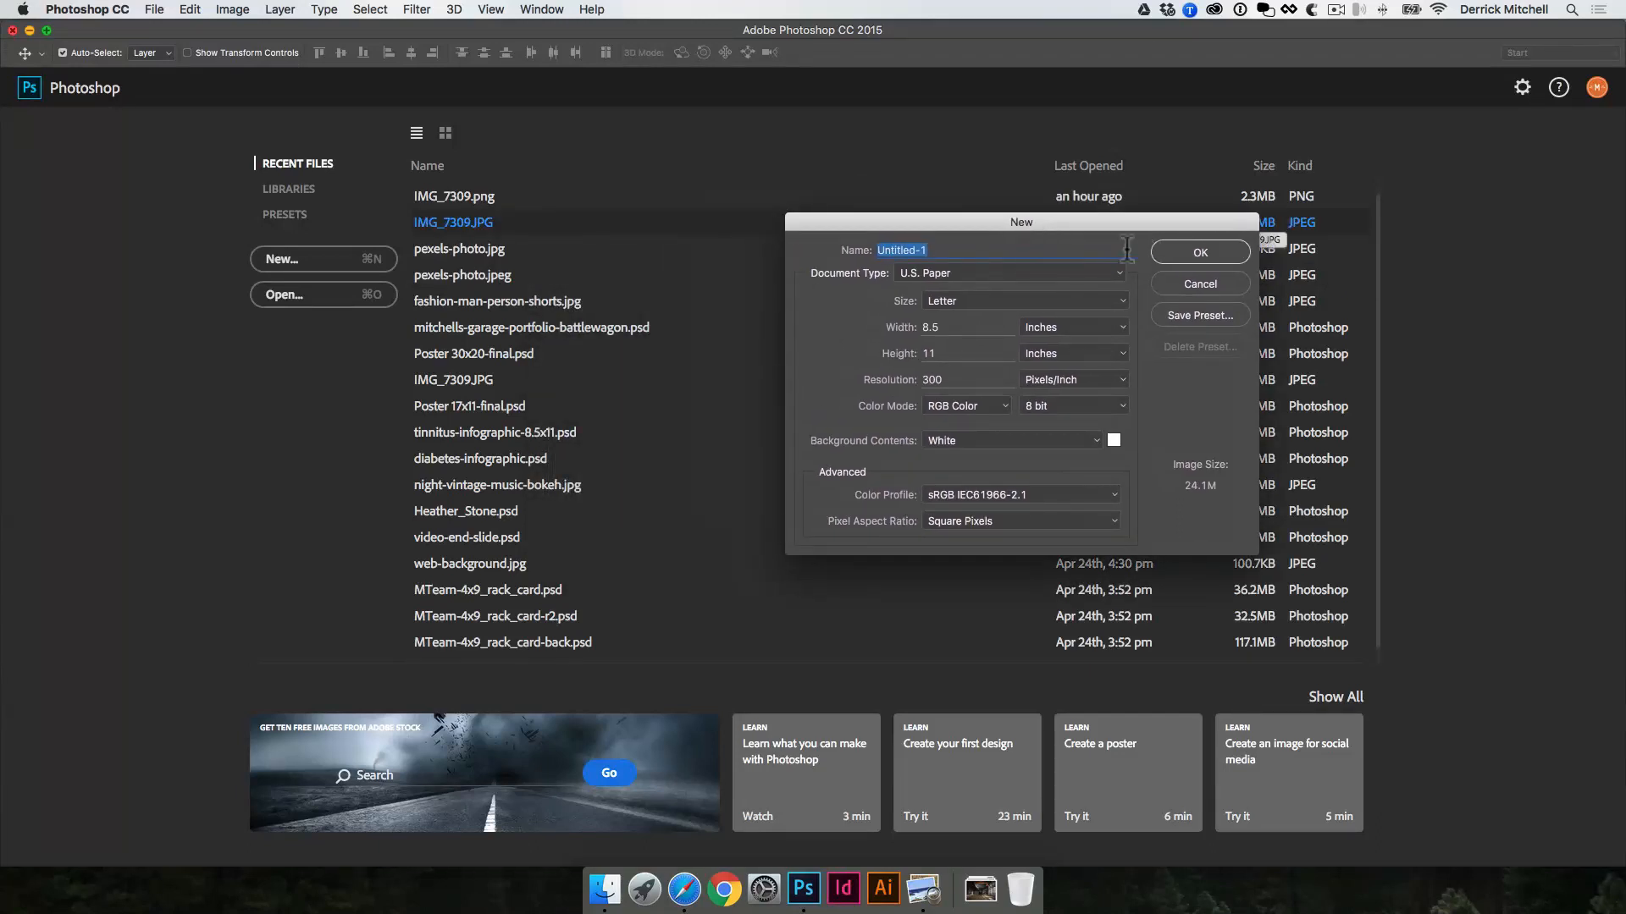
left_click(1119, 272)
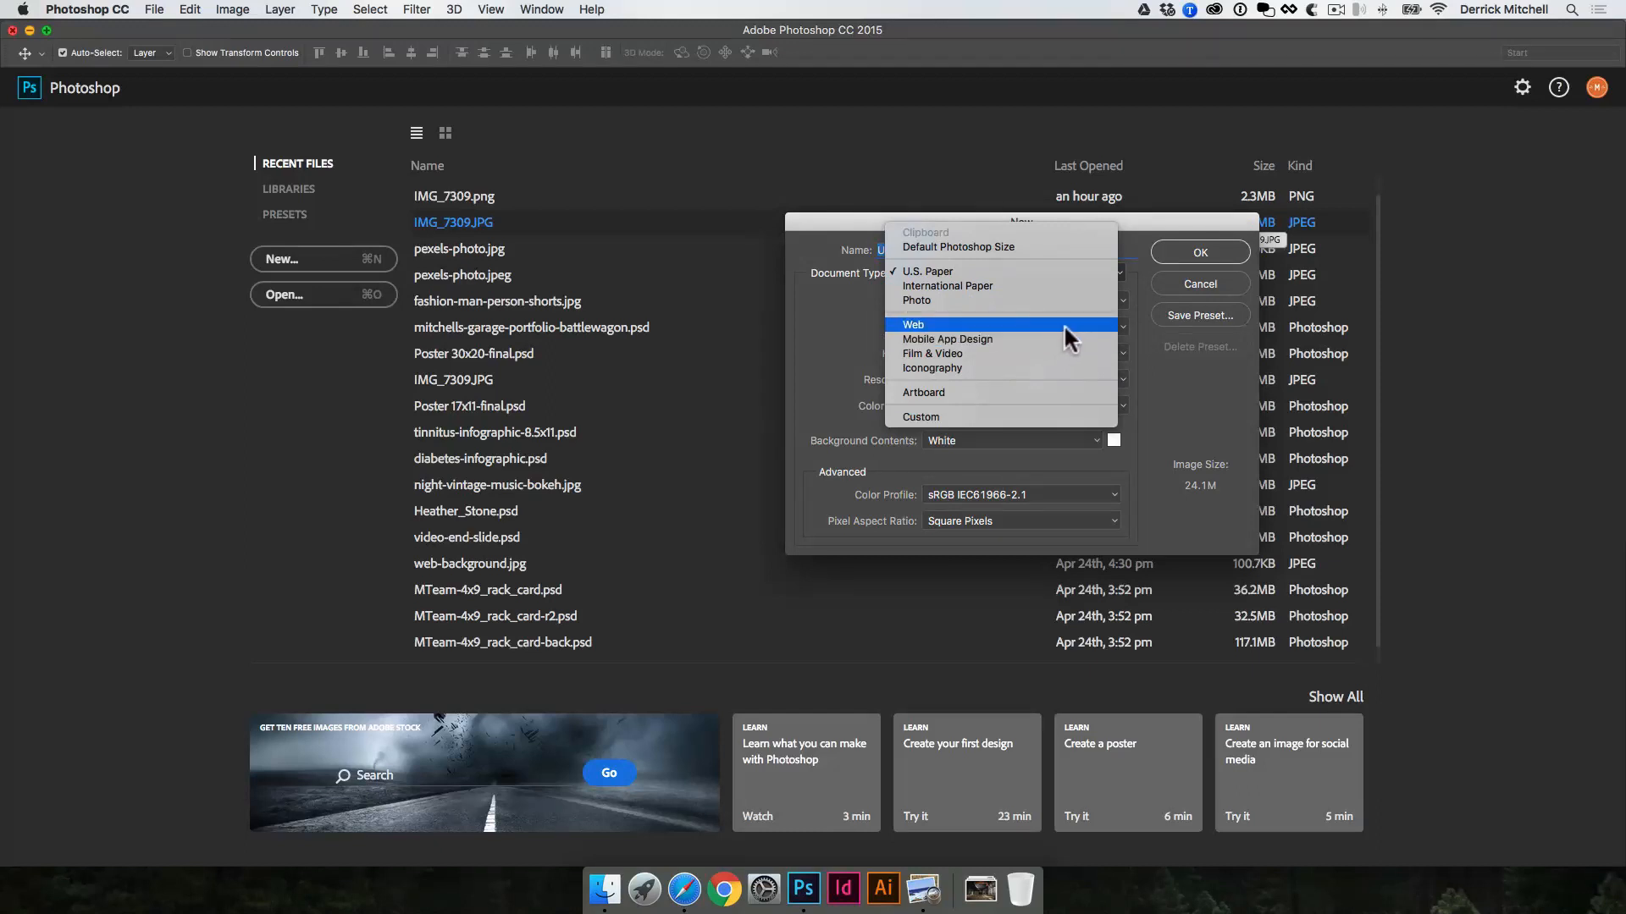
left_click(816, 341)
left_click_drag(1019, 225, 984, 247)
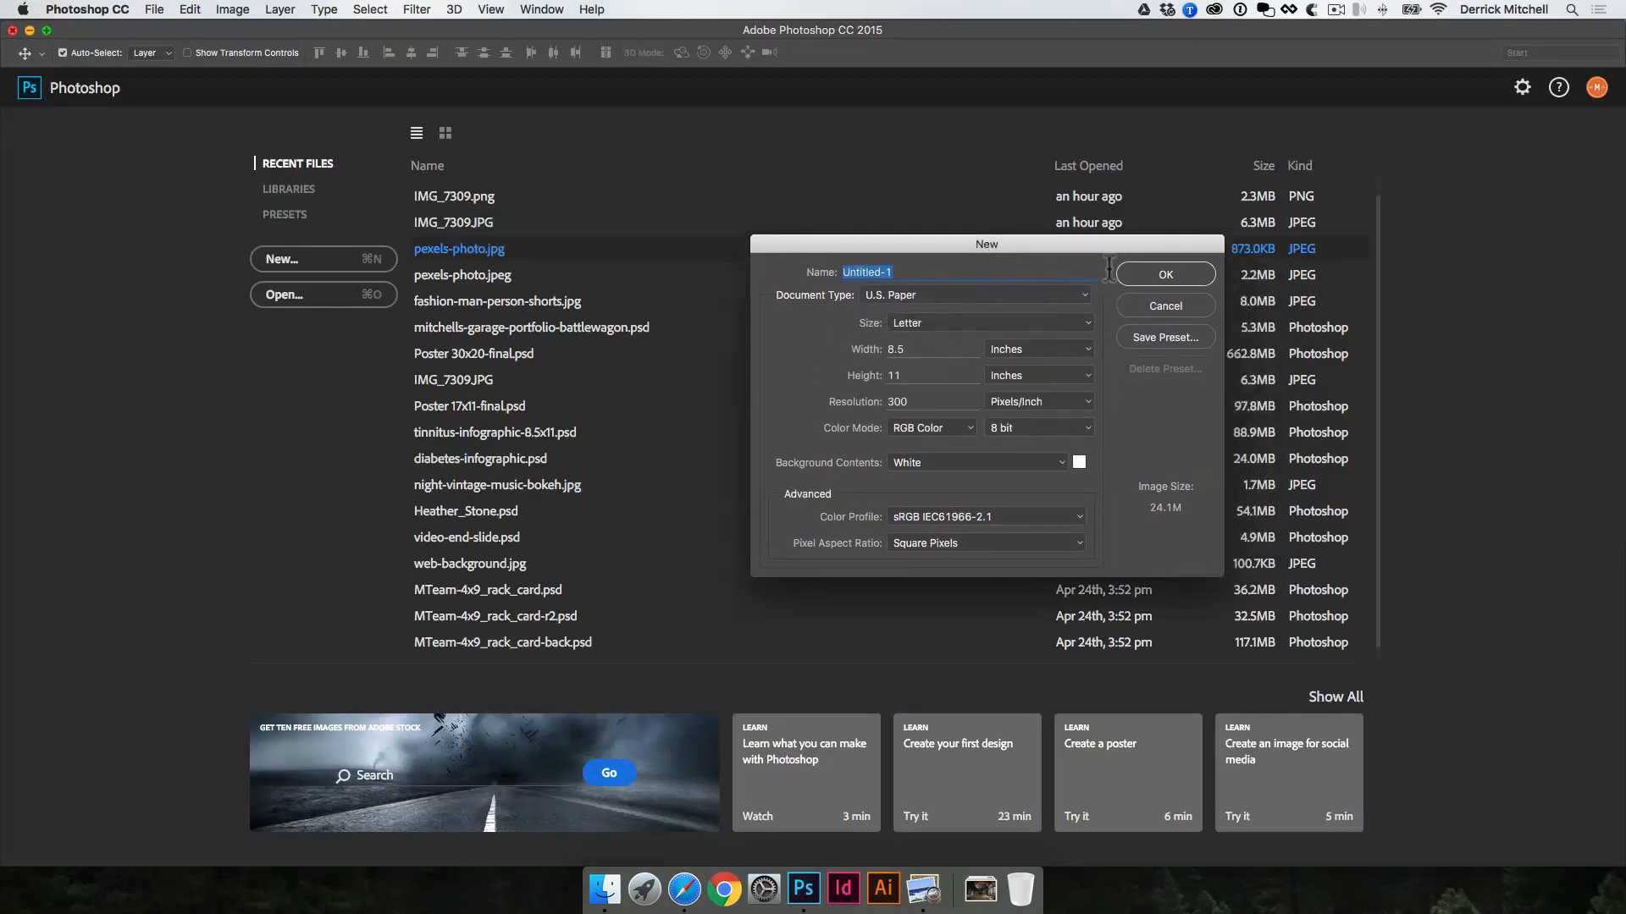
left_click(1161, 274)
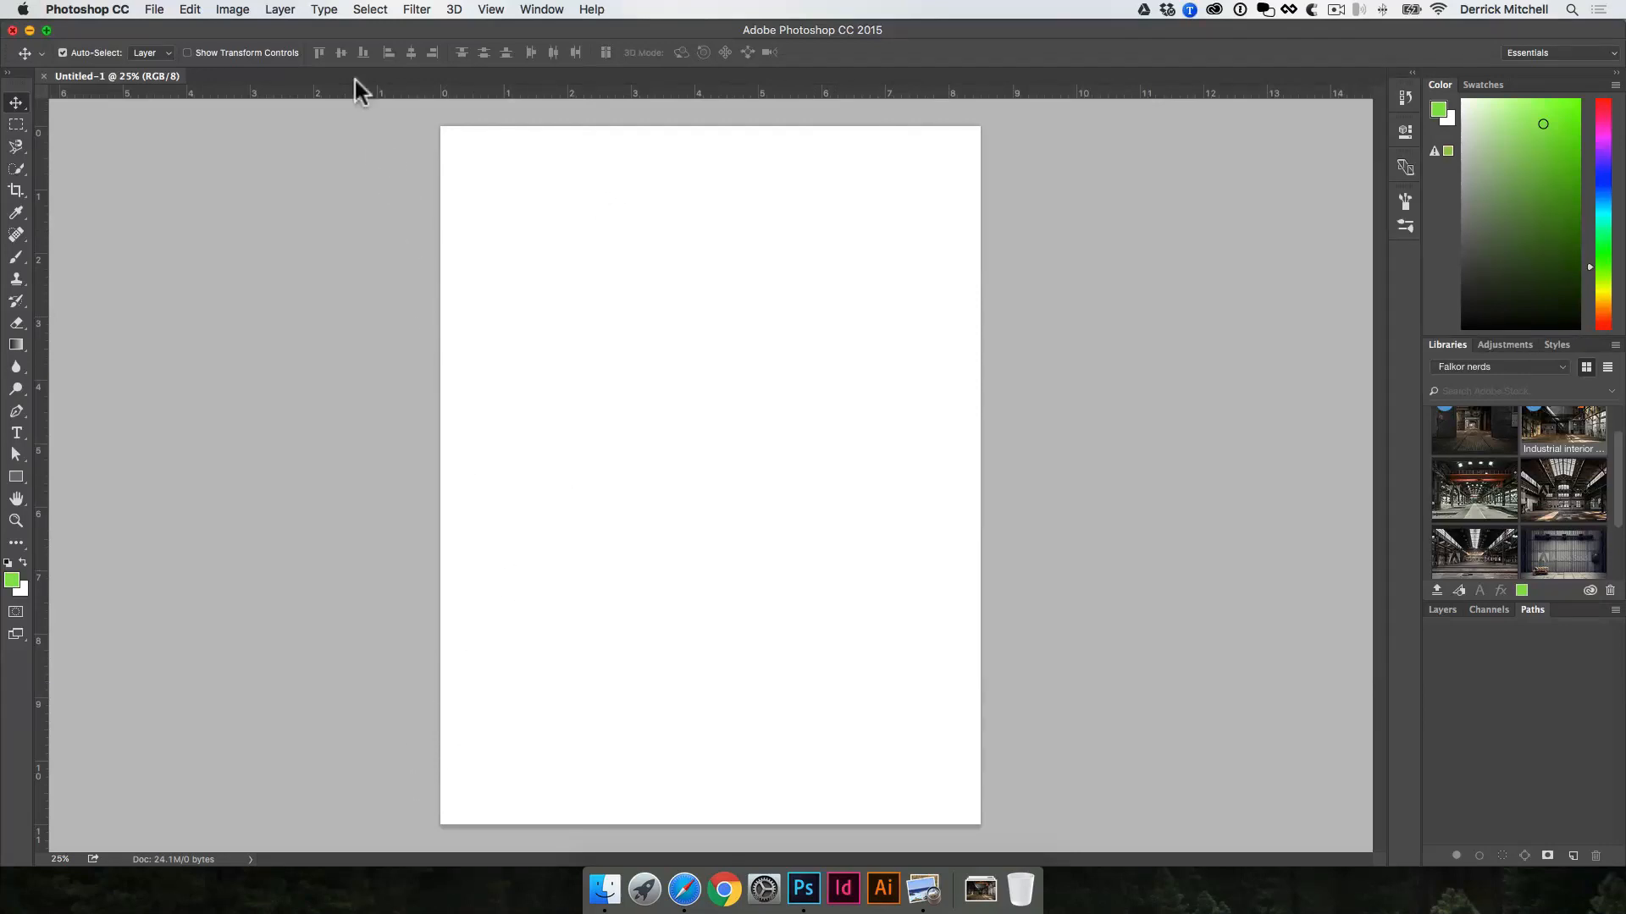
Step: Rotate the blank canvas 90° clockwise into landscape orientation
left_click(230, 10)
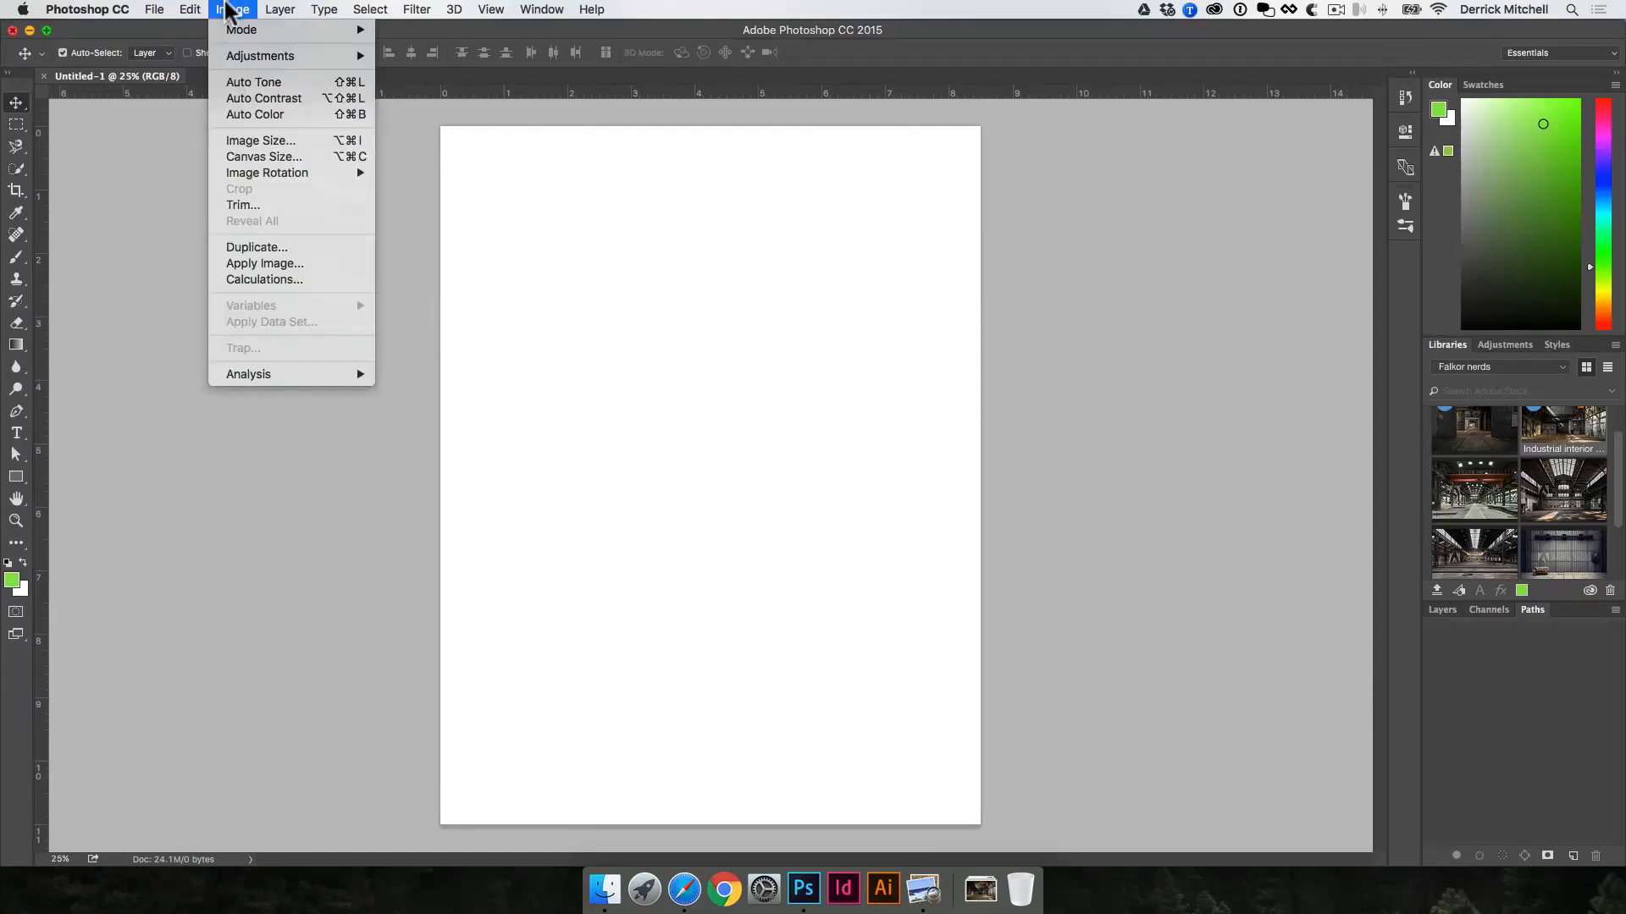
mouse_move(293, 175)
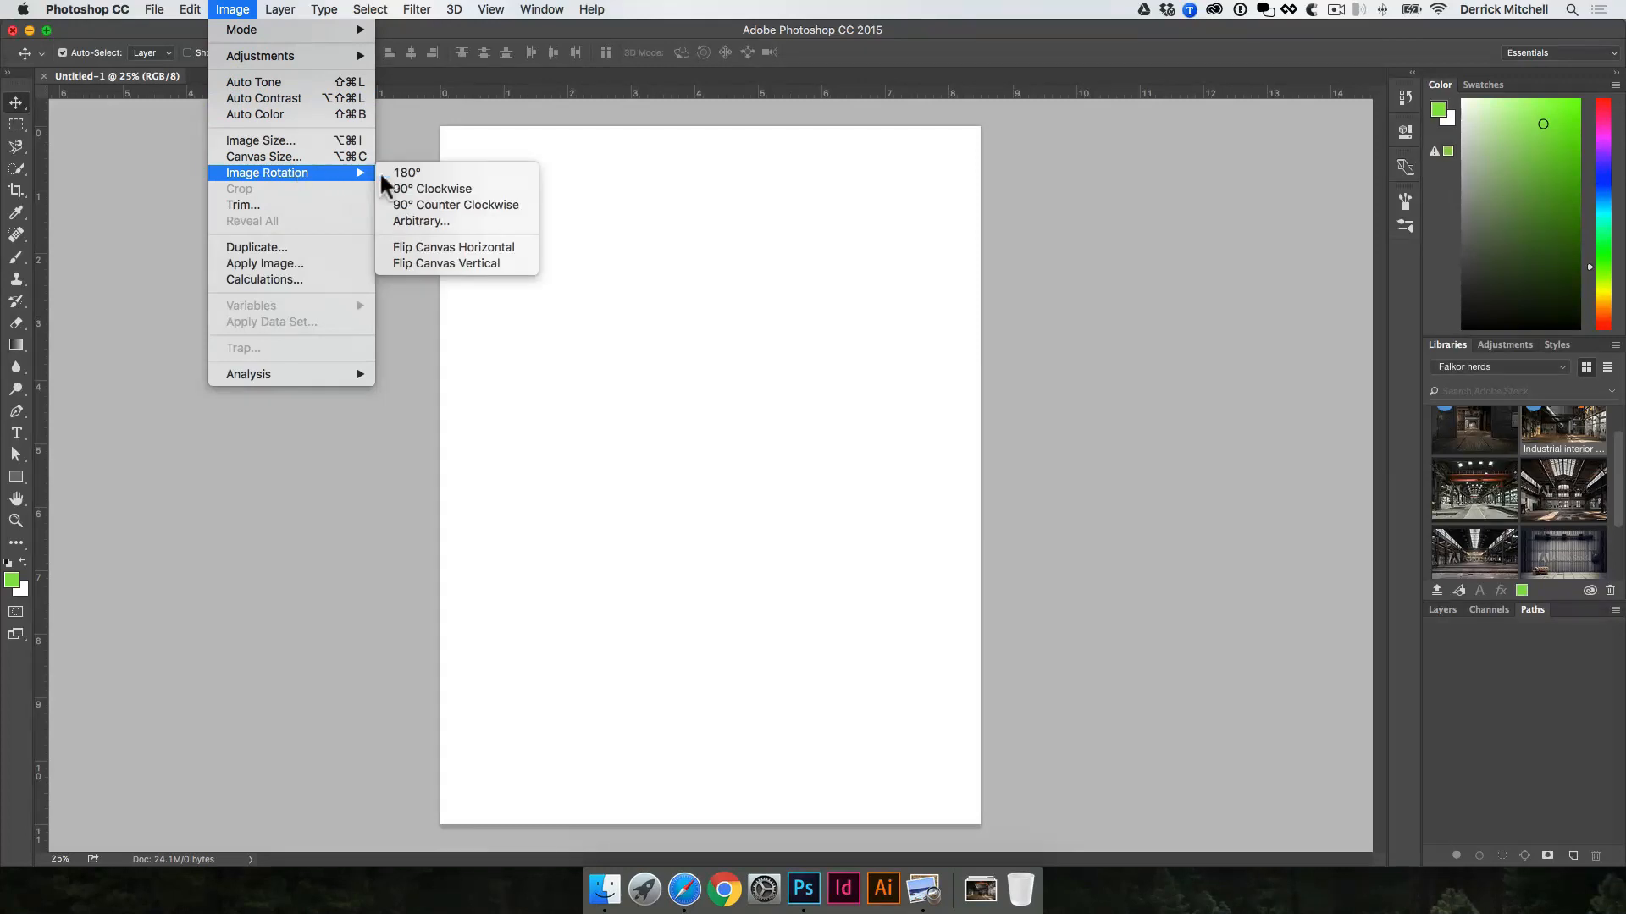
left_click(434, 189)
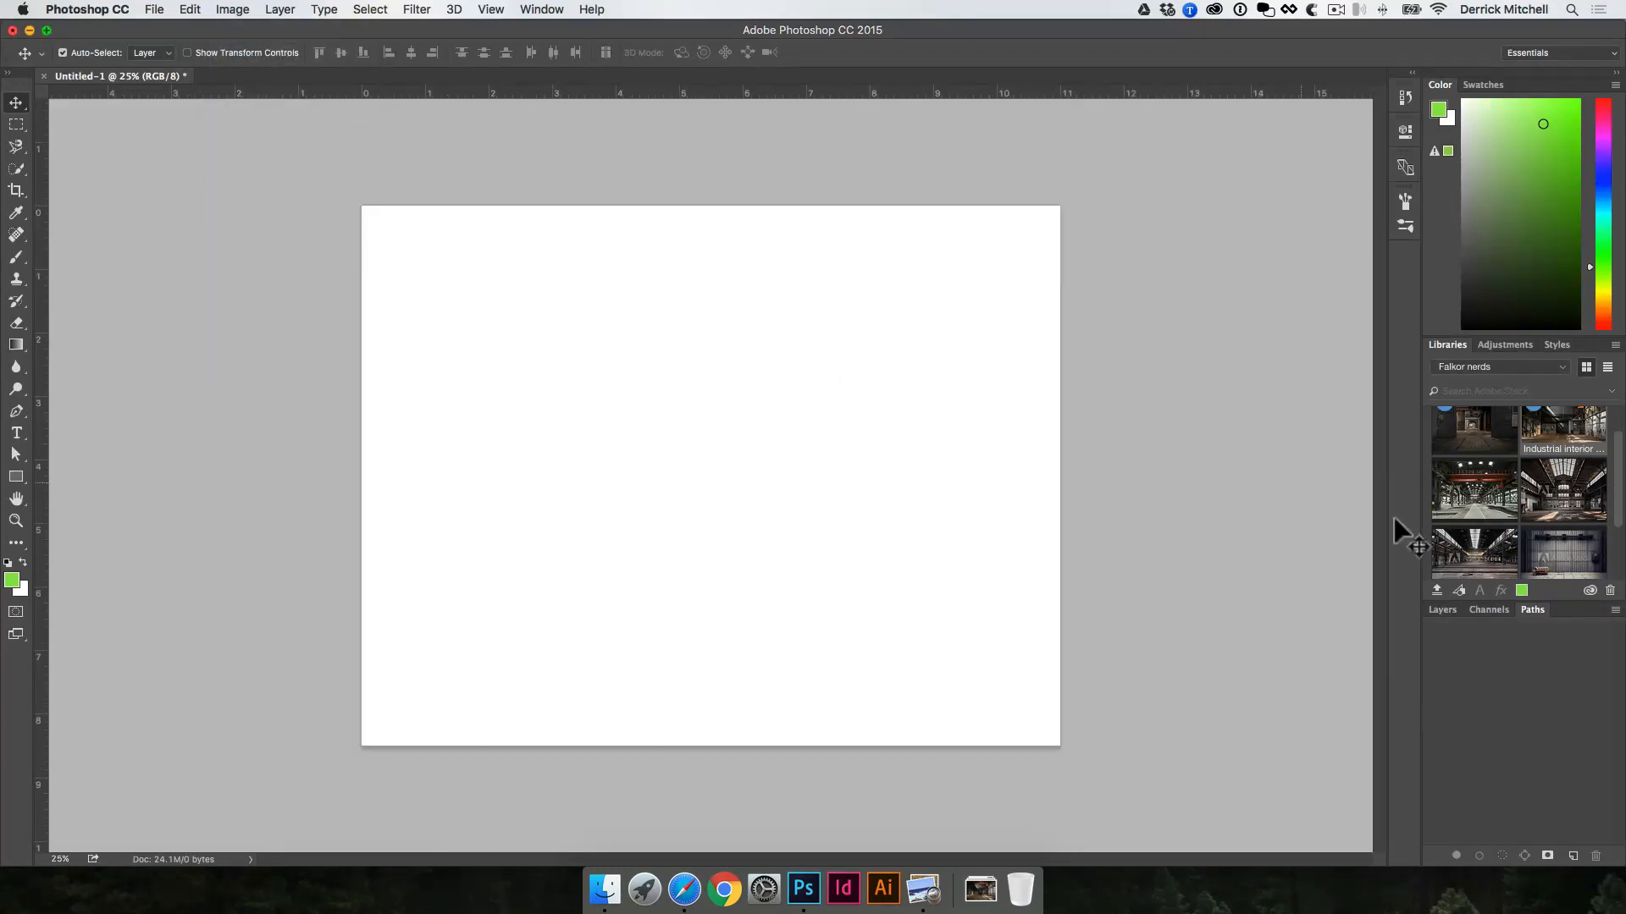
Step: Place the library graphic "Industrial interior of an old factory" on the canvas and enlarge it to fill the page
scroll(1458, 549, "up", 2)
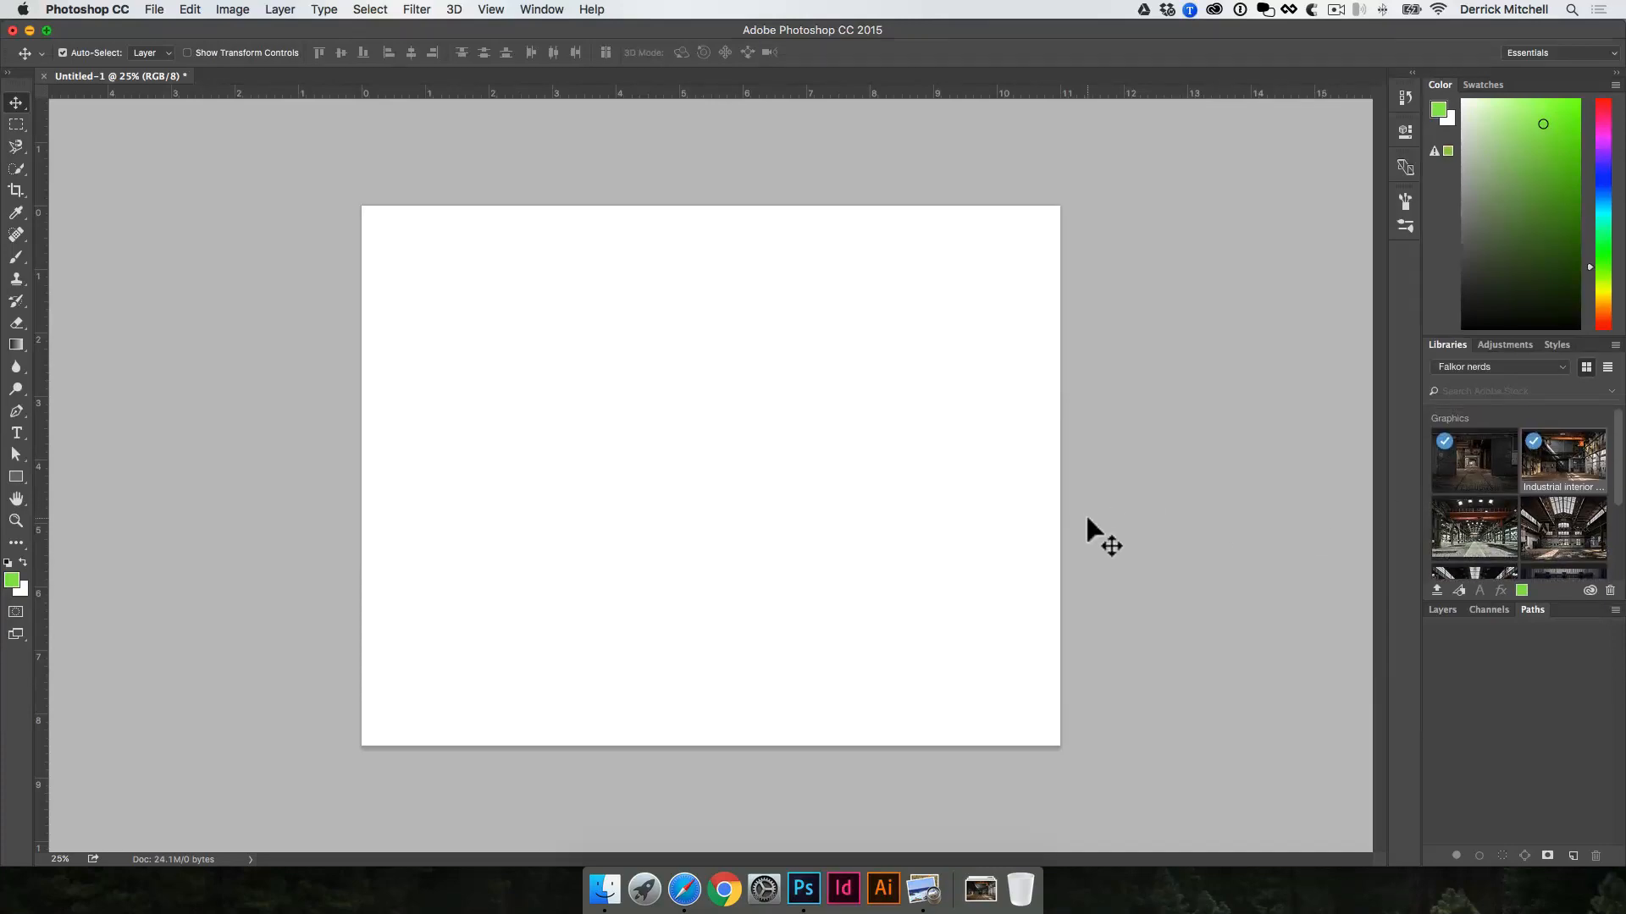
left_click_drag(1520, 472, 705, 452)
left_click_drag(1060, 672, 1193, 747)
key("super+z")
left_click_drag(1061, 669, 1172, 770)
key("Return")
left_click_drag(1062, 701, 933, 611)
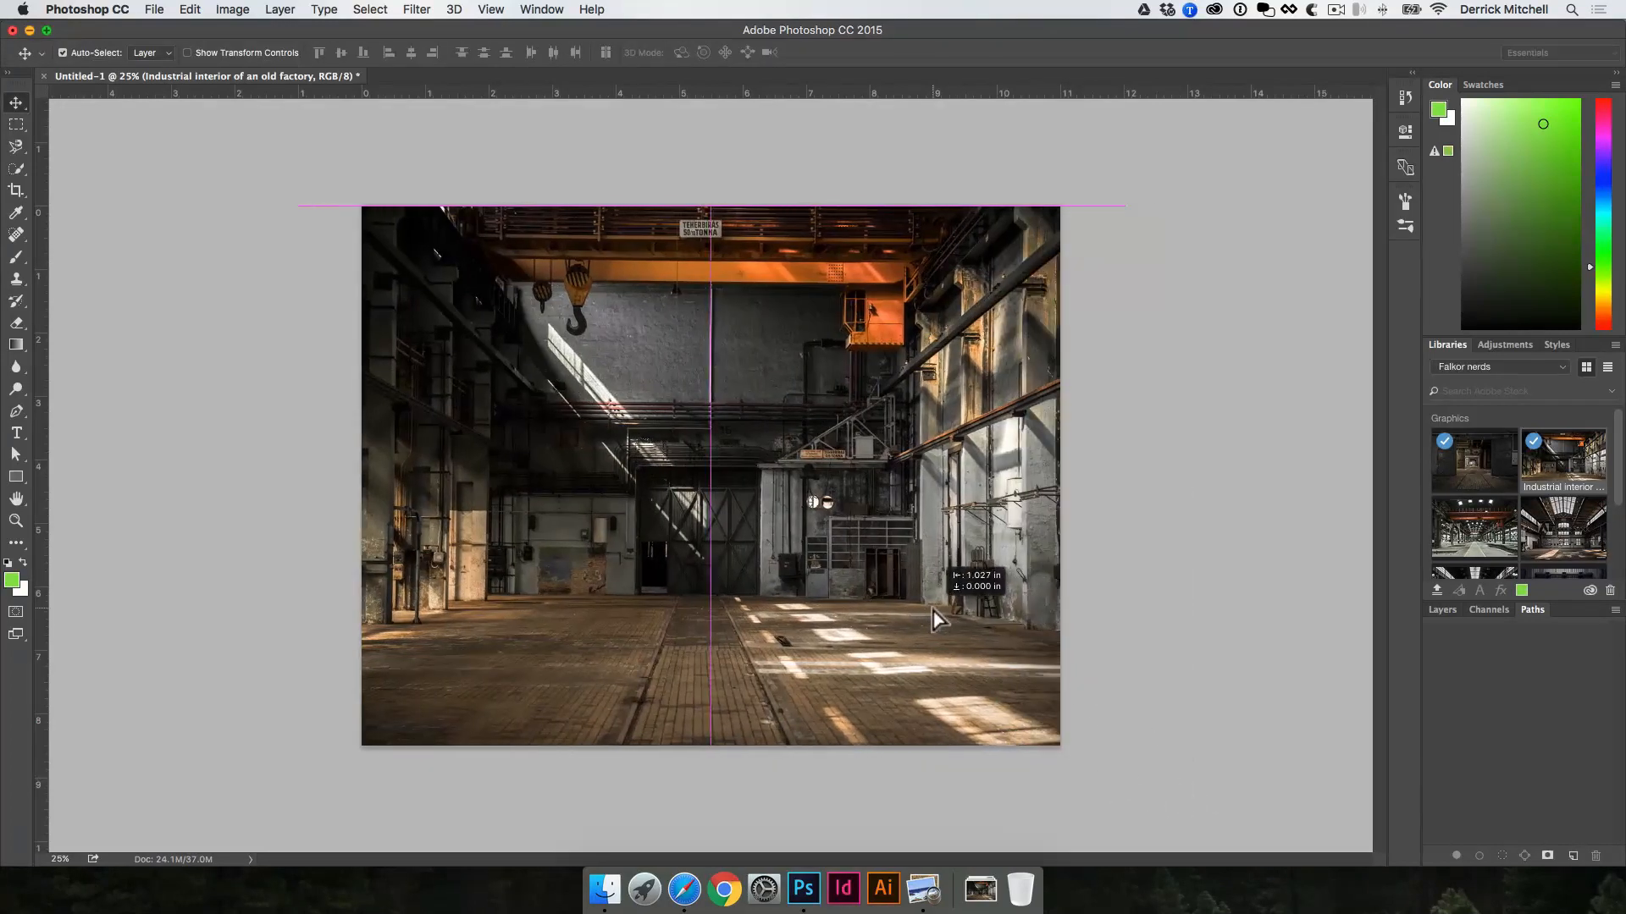
left_click(1119, 470)
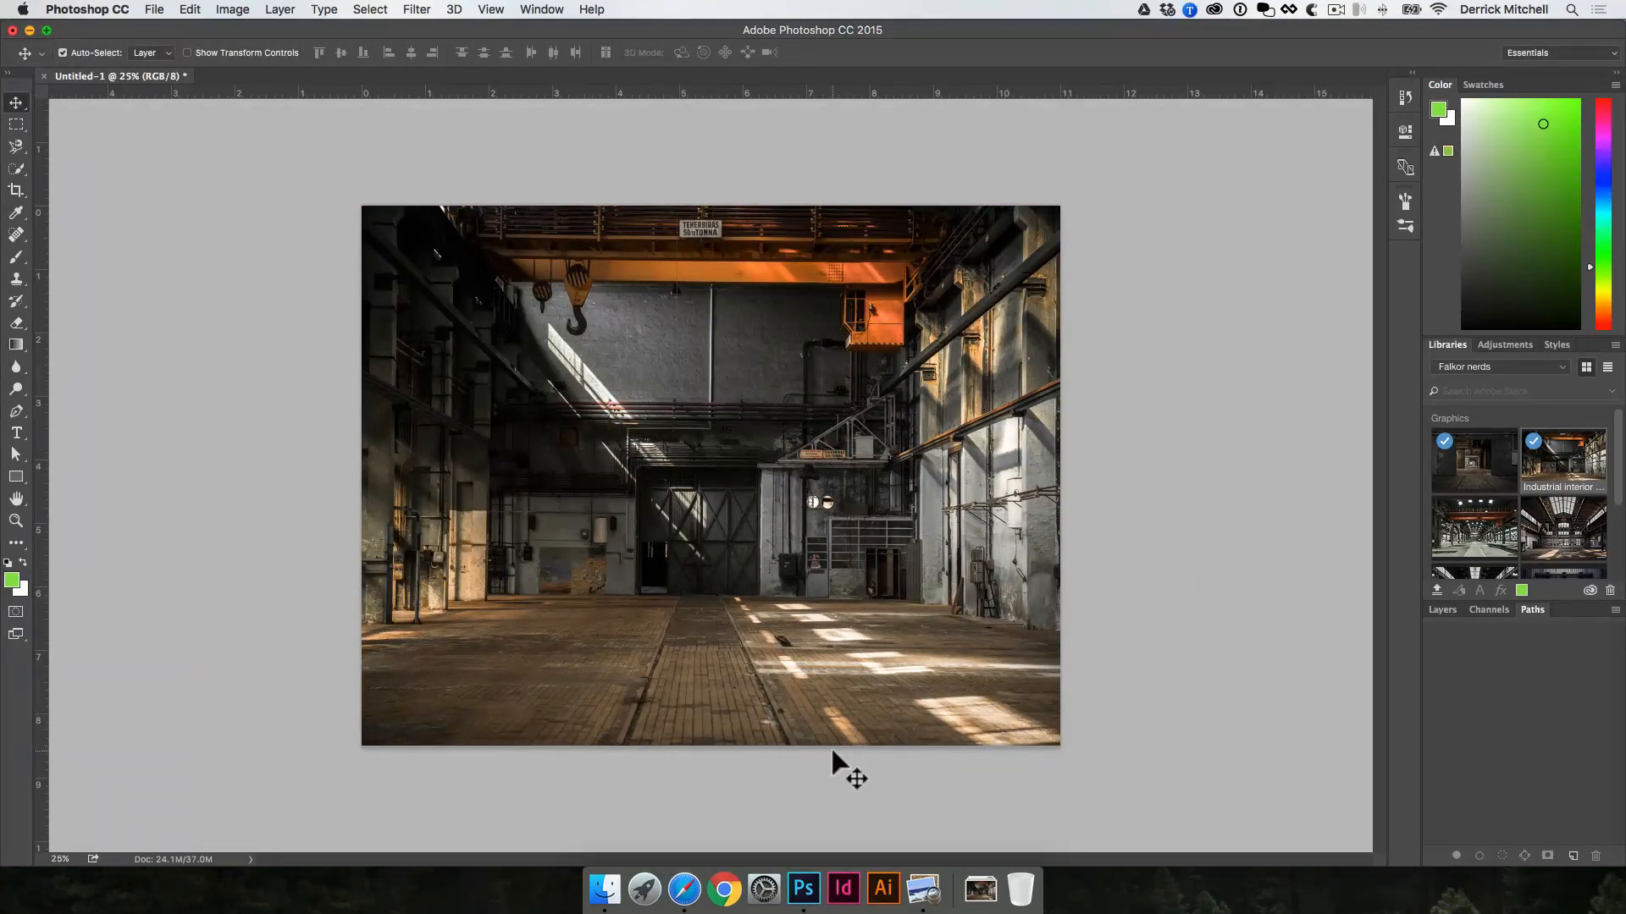
Step: Open IMG_7309-cutout.psd from the composite image folder's DESIGN FILES and bring its man cutout into the factory document
left_click(1440, 608)
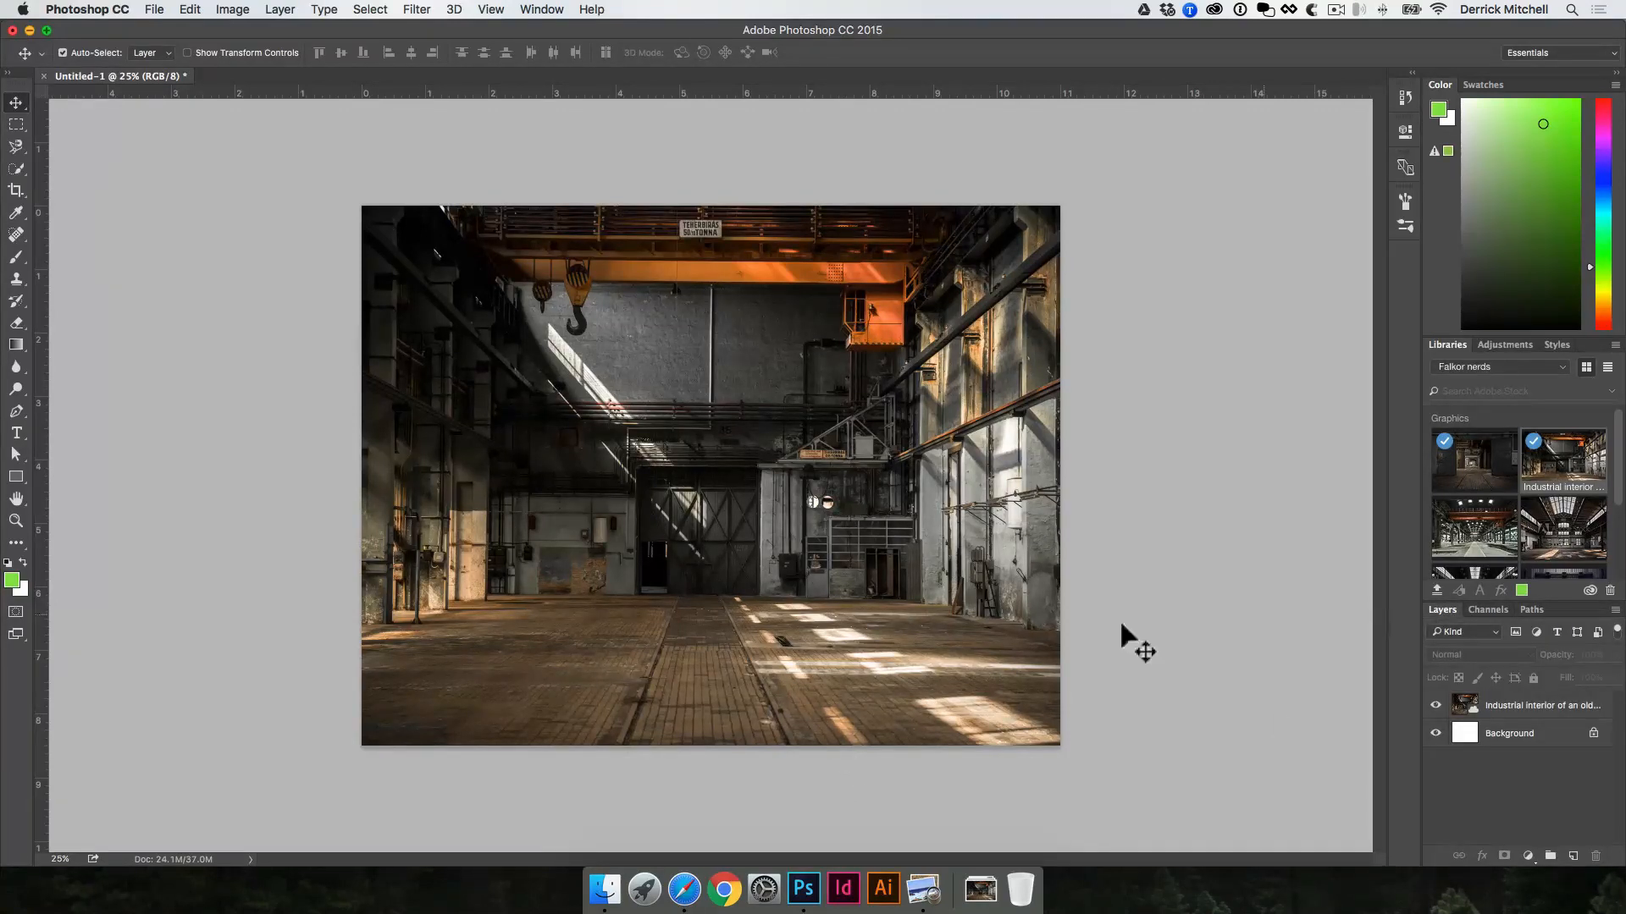
left_click(615, 885)
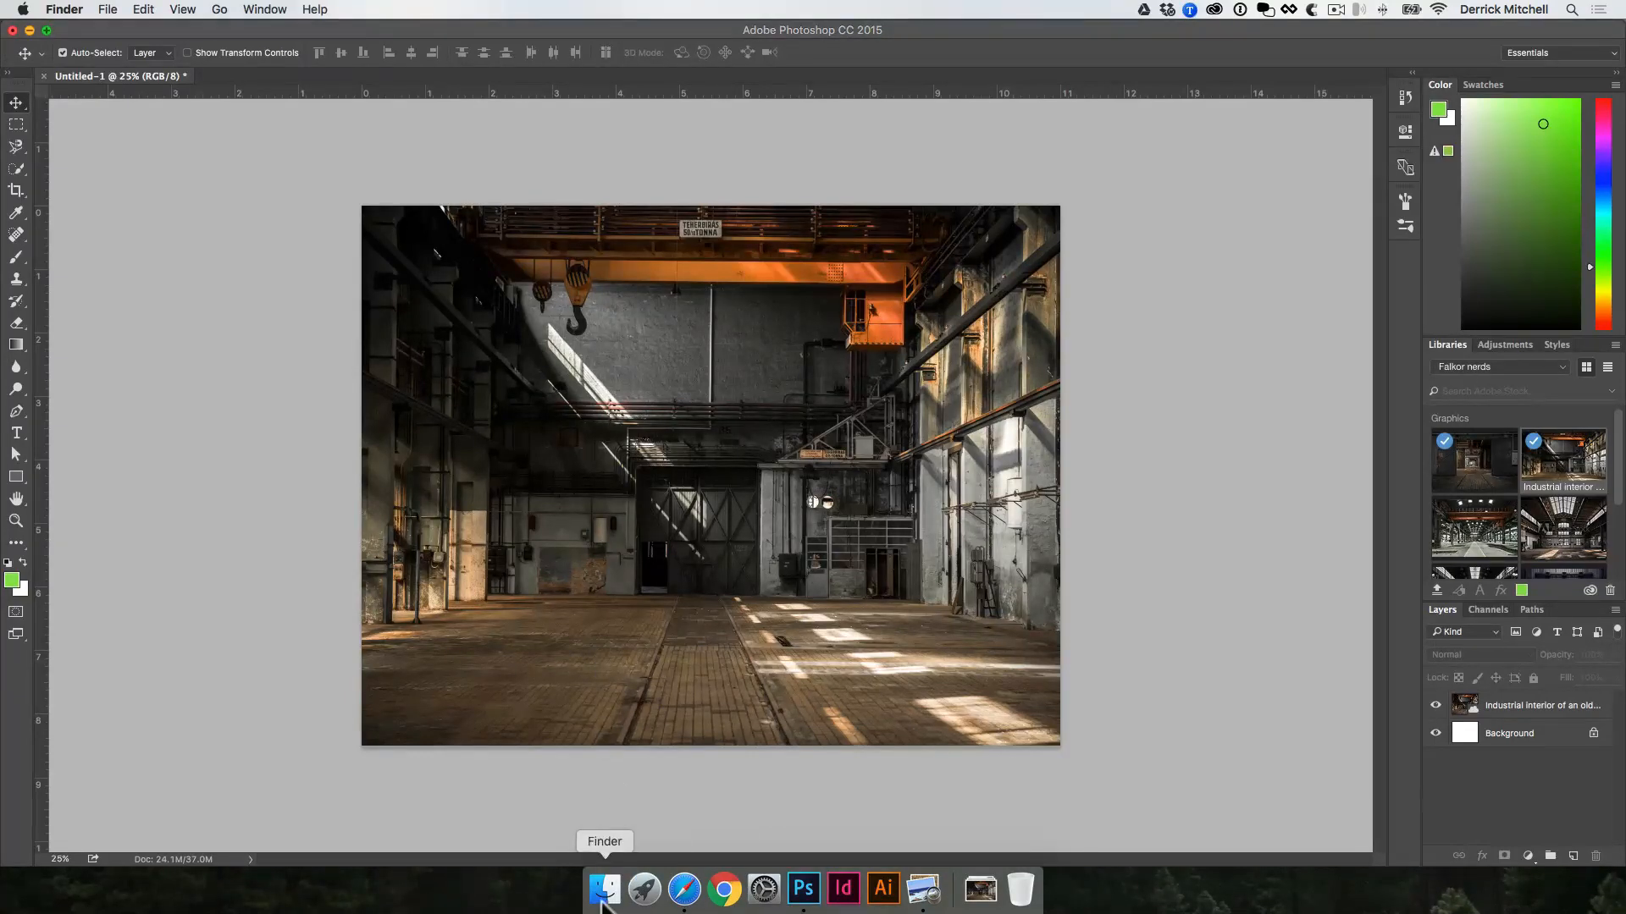
left_click_drag(1624, 322, 690, 359)
left_click(658, 406)
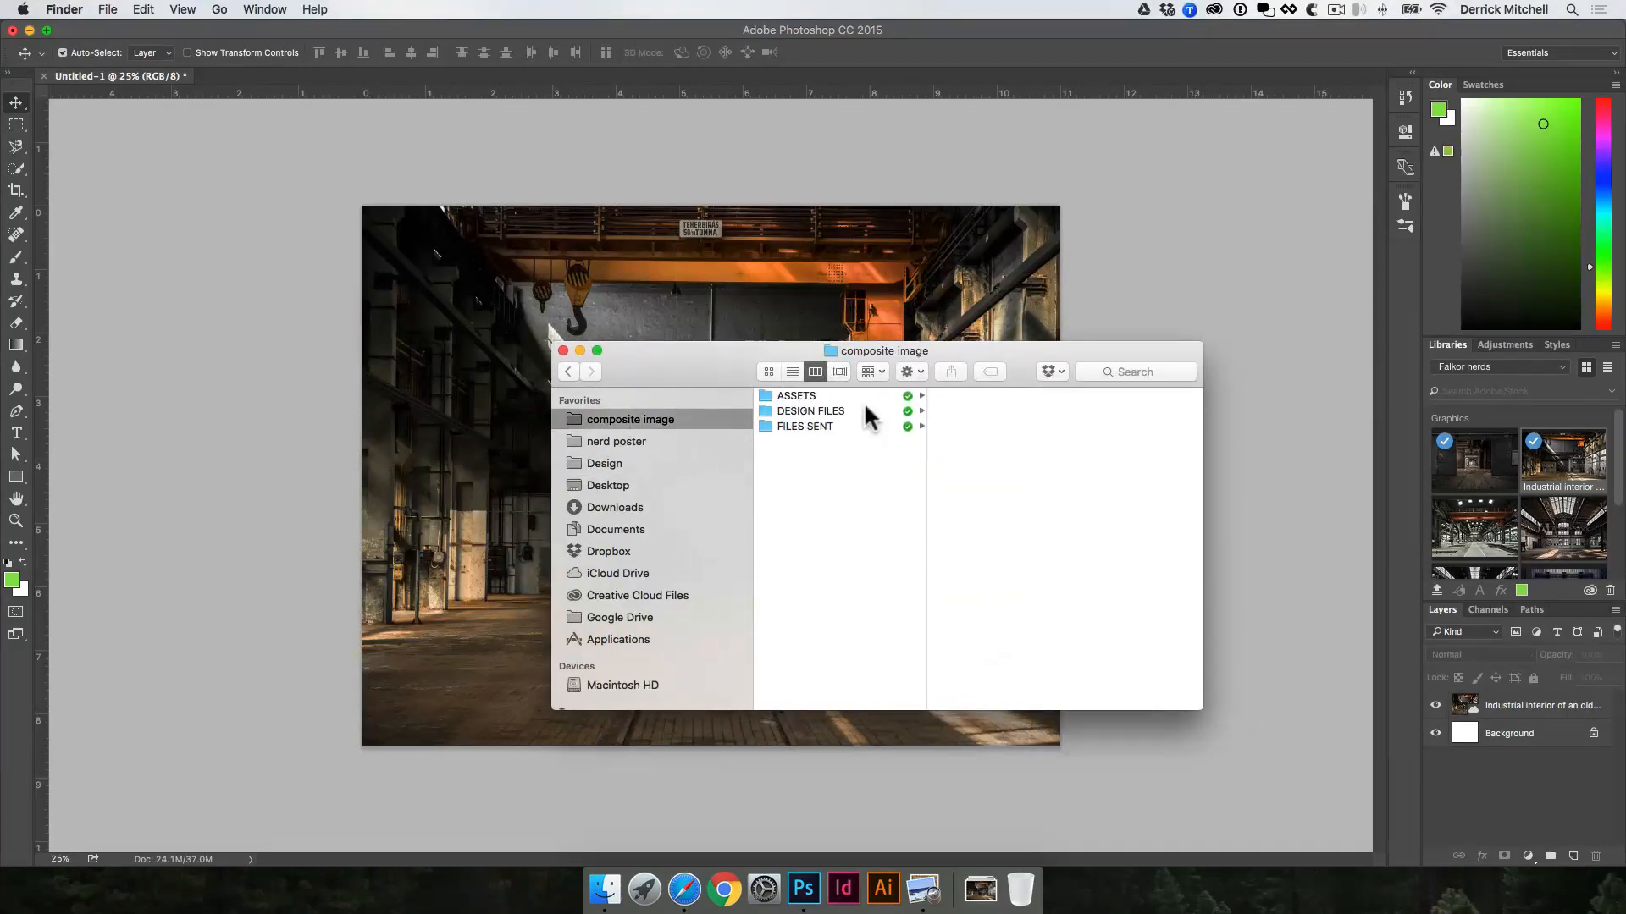
left_click(863, 409)
left_click(1005, 409)
double_click(1083, 398)
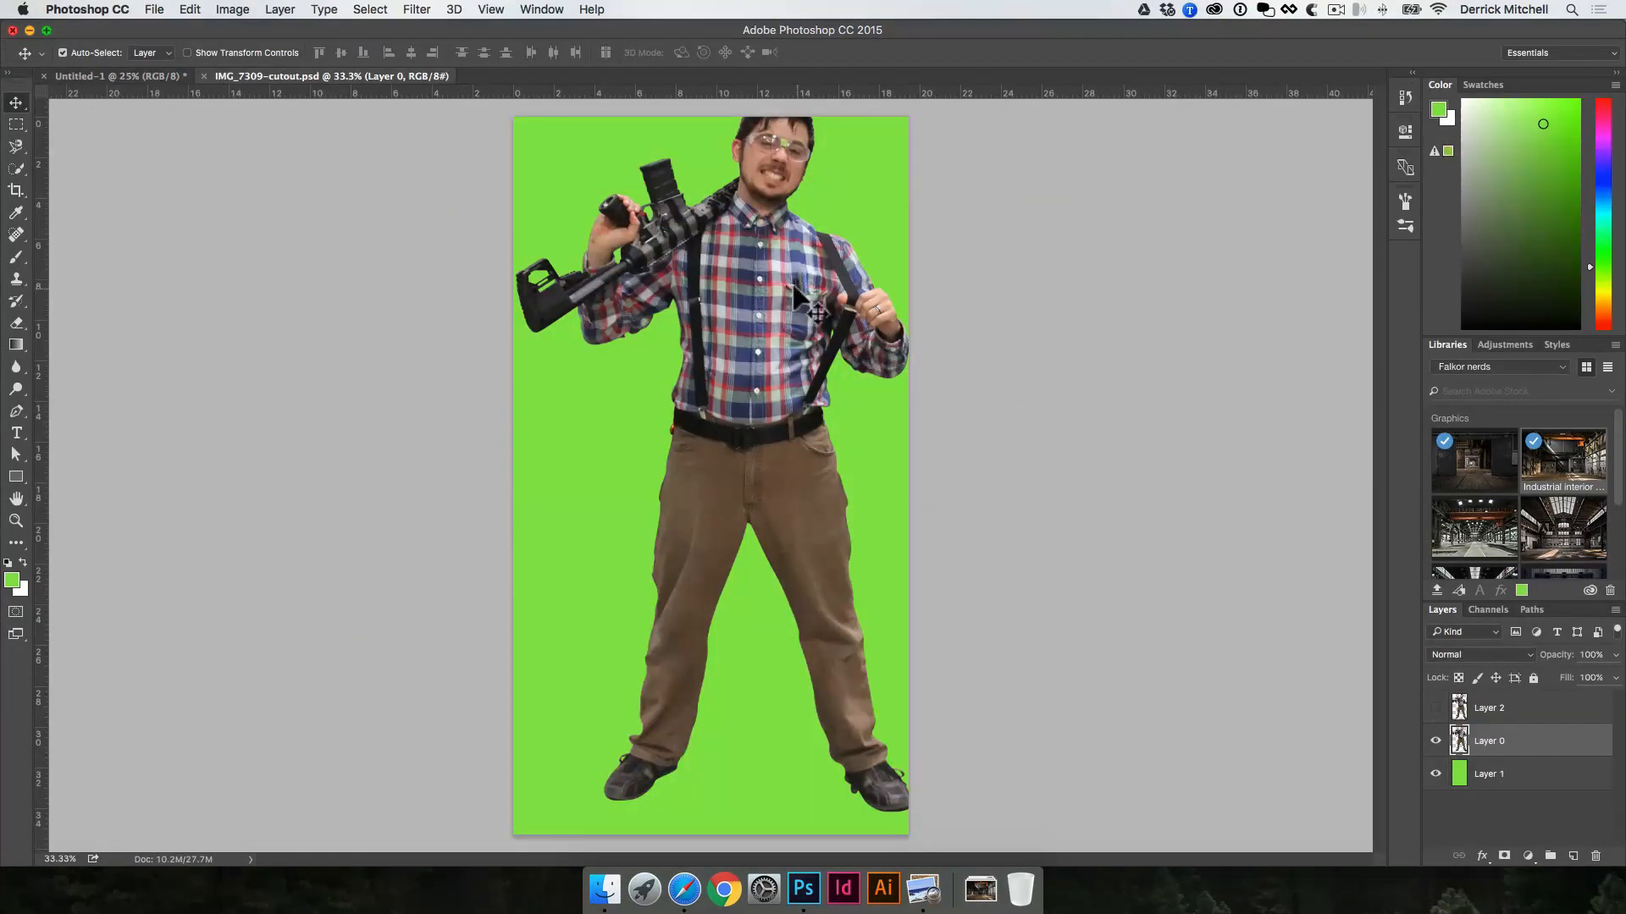
left_click_drag(794, 287, 665, 444)
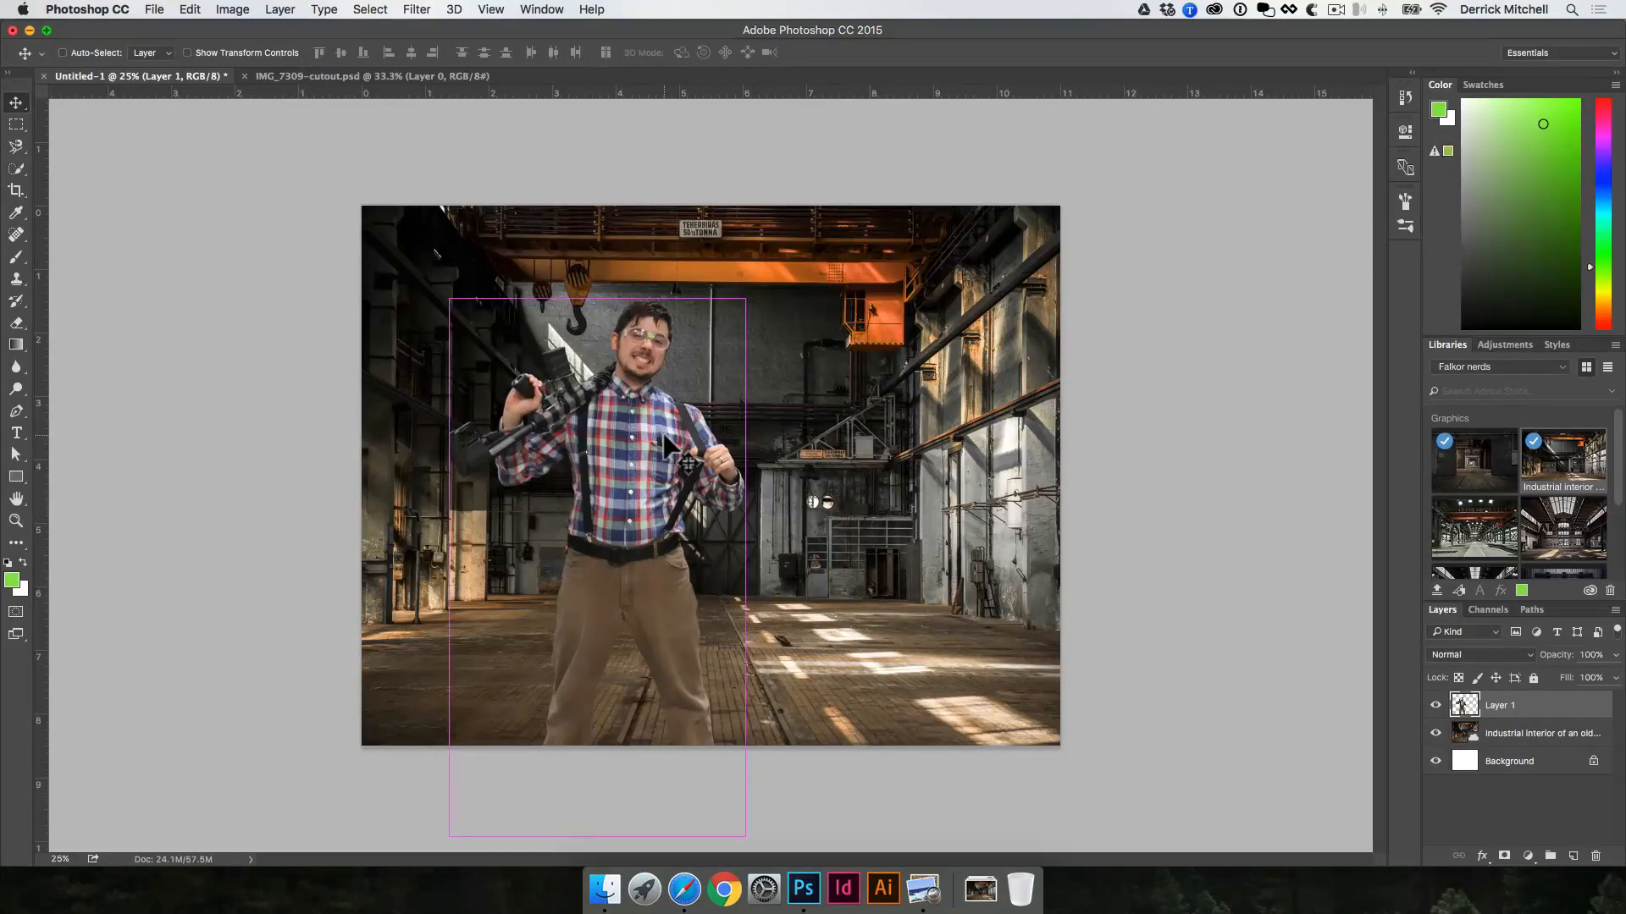
Step: Save the factory document as composite-image.psd in Photoshop format with layers in the PSD folder
key("super+s")
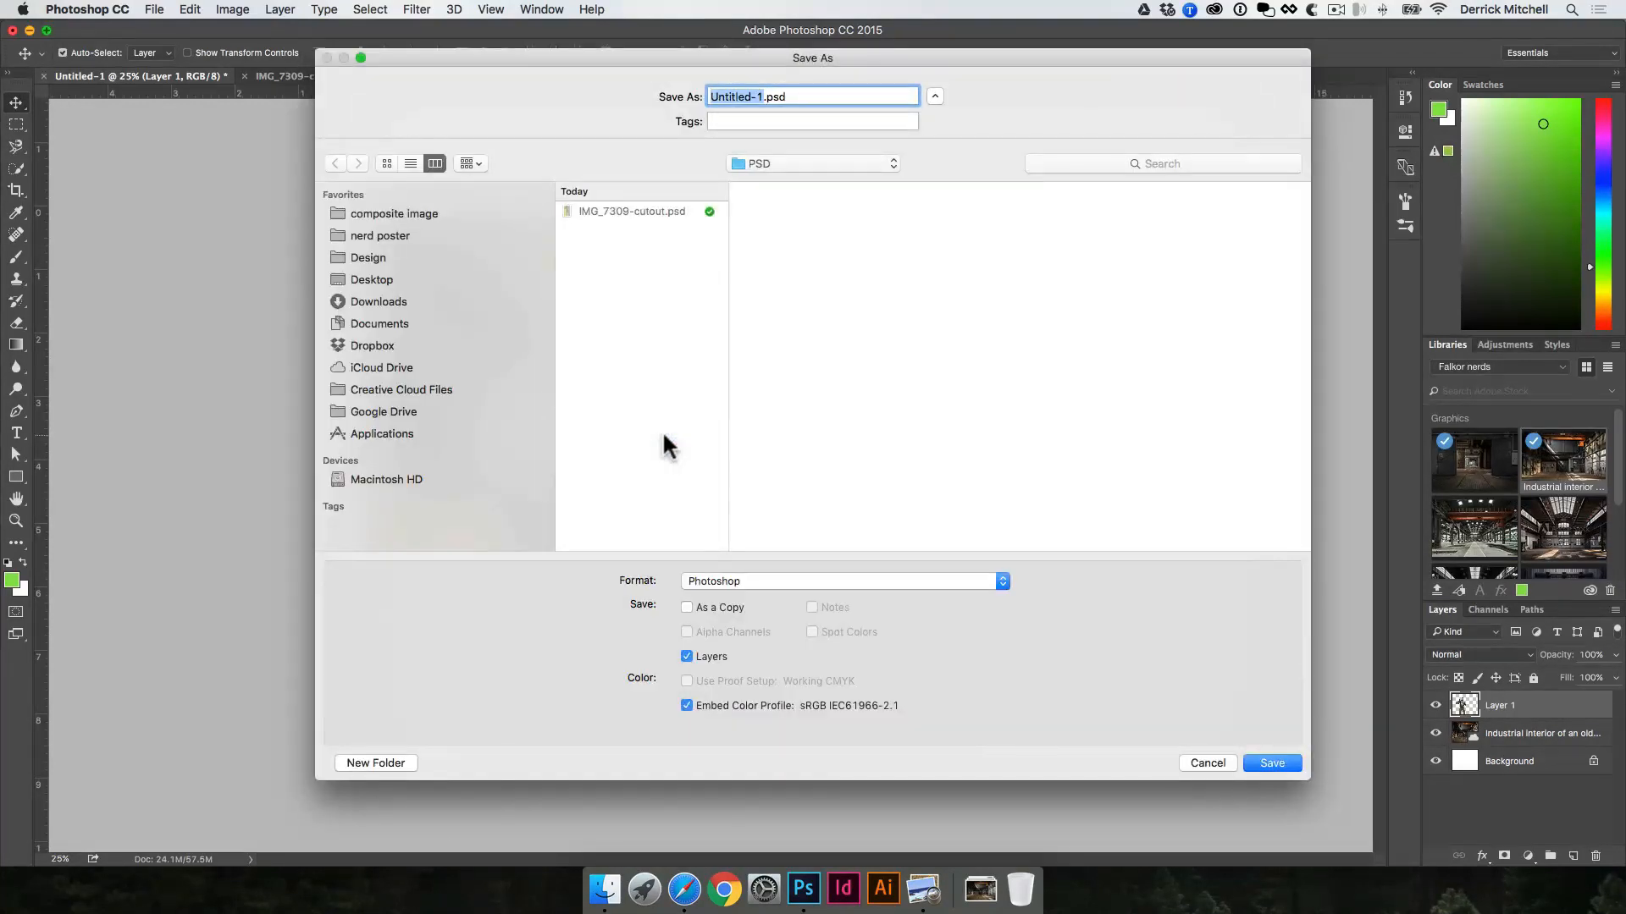
type("compos")
left_click(602, 455)
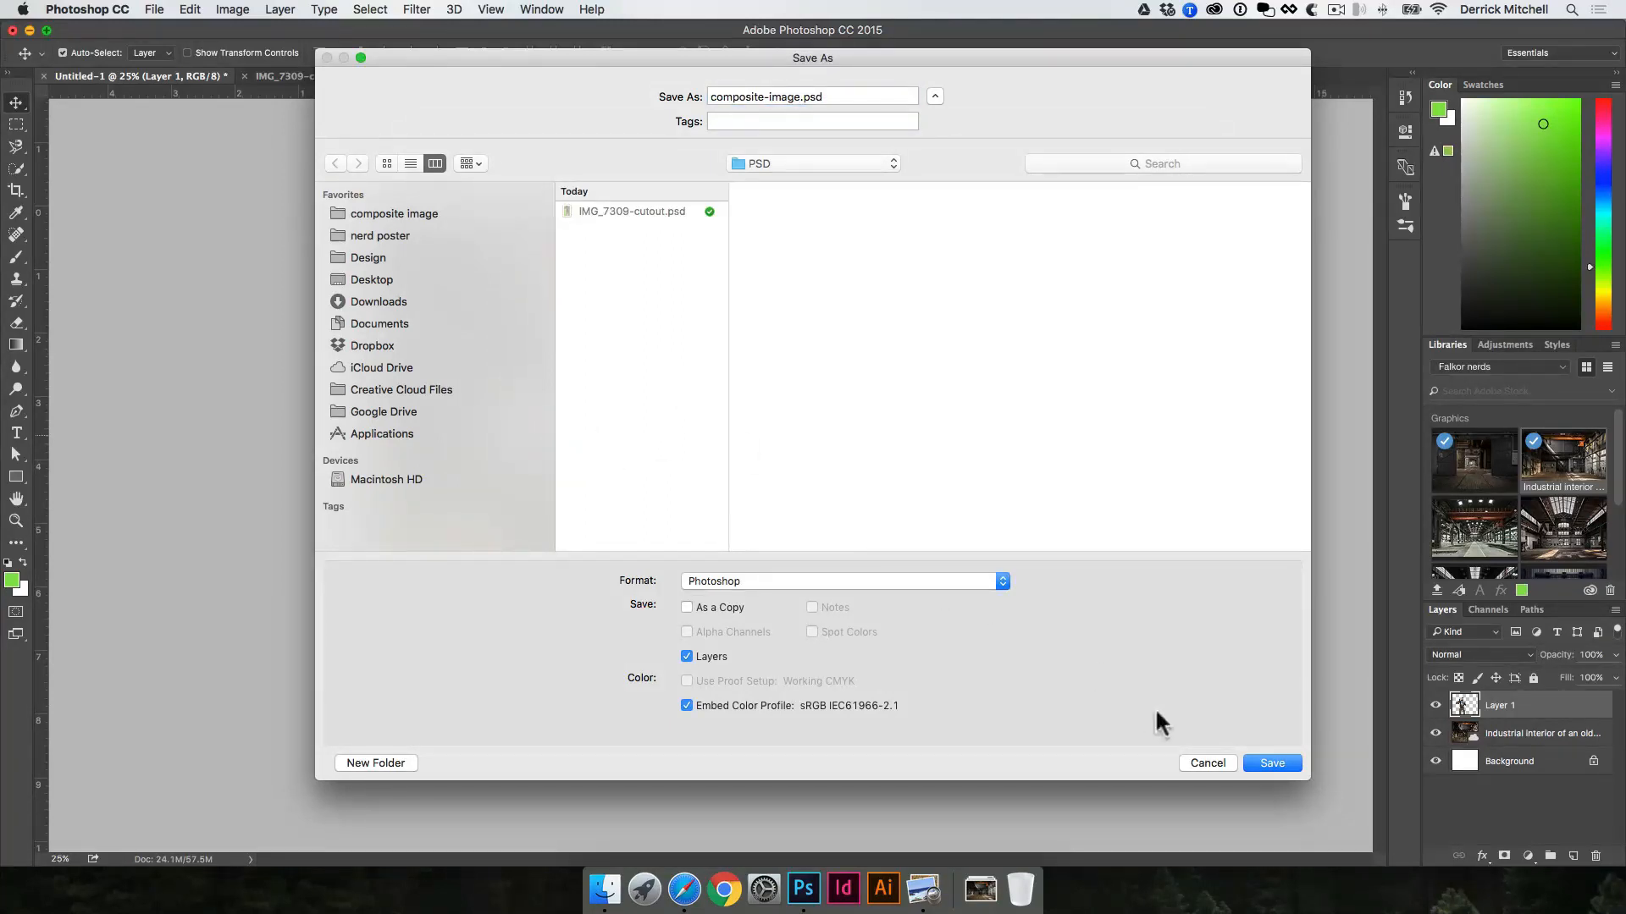
left_click(1265, 761)
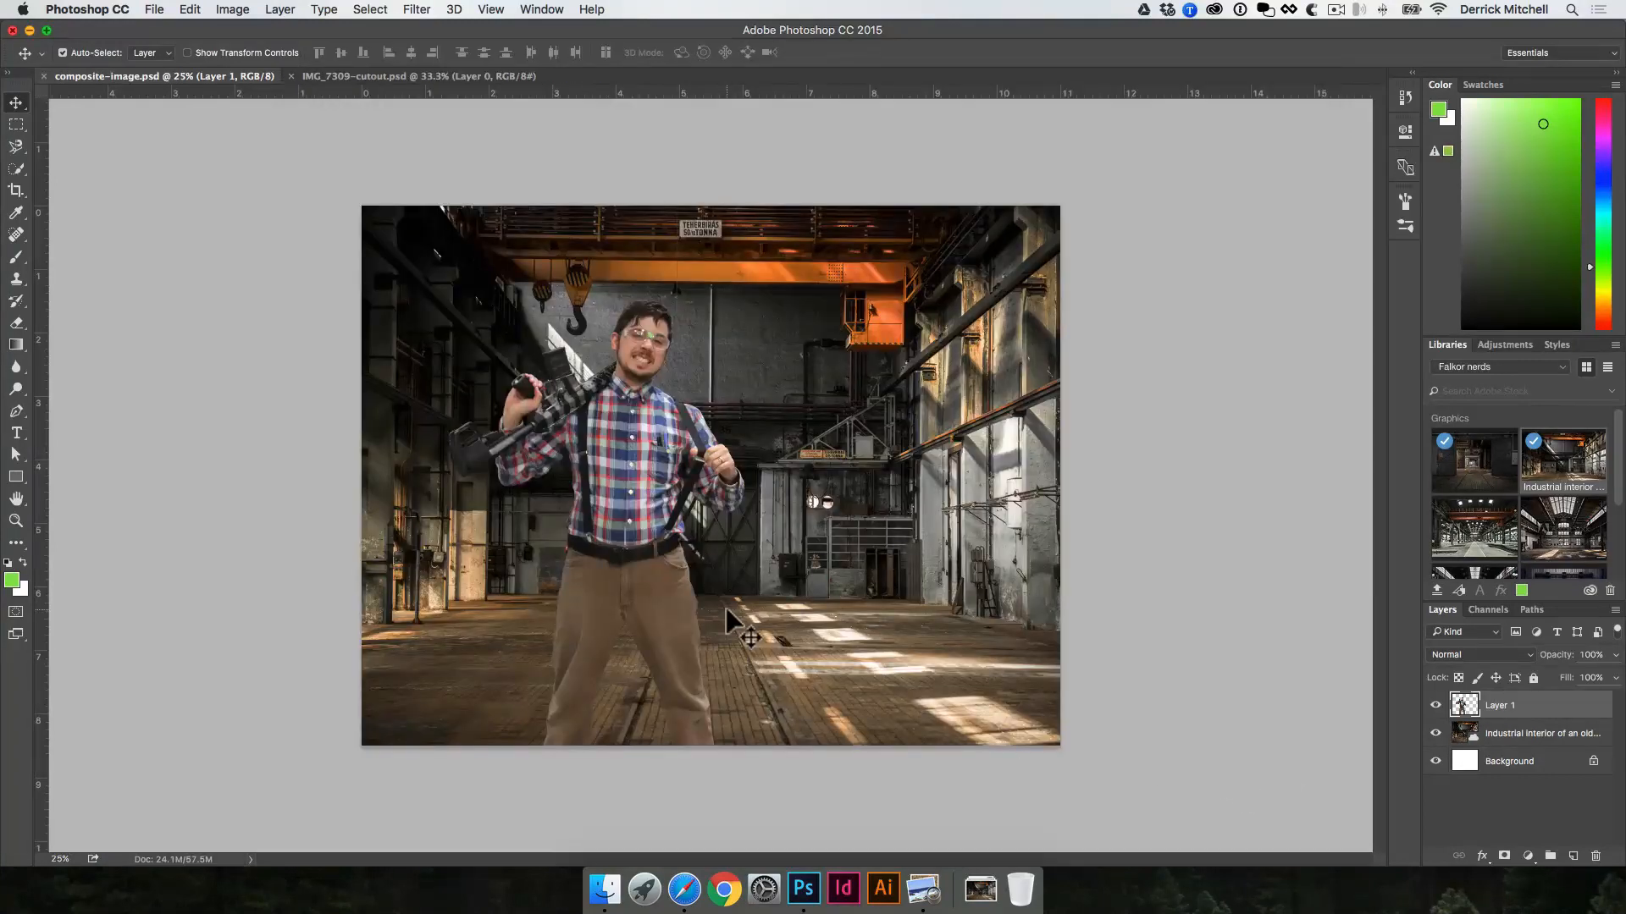
Step: Scale the man cutout down proportionally so his whole body fits, and stand him on the left half of the factory floor
left_click_drag(654, 487, 618, 393)
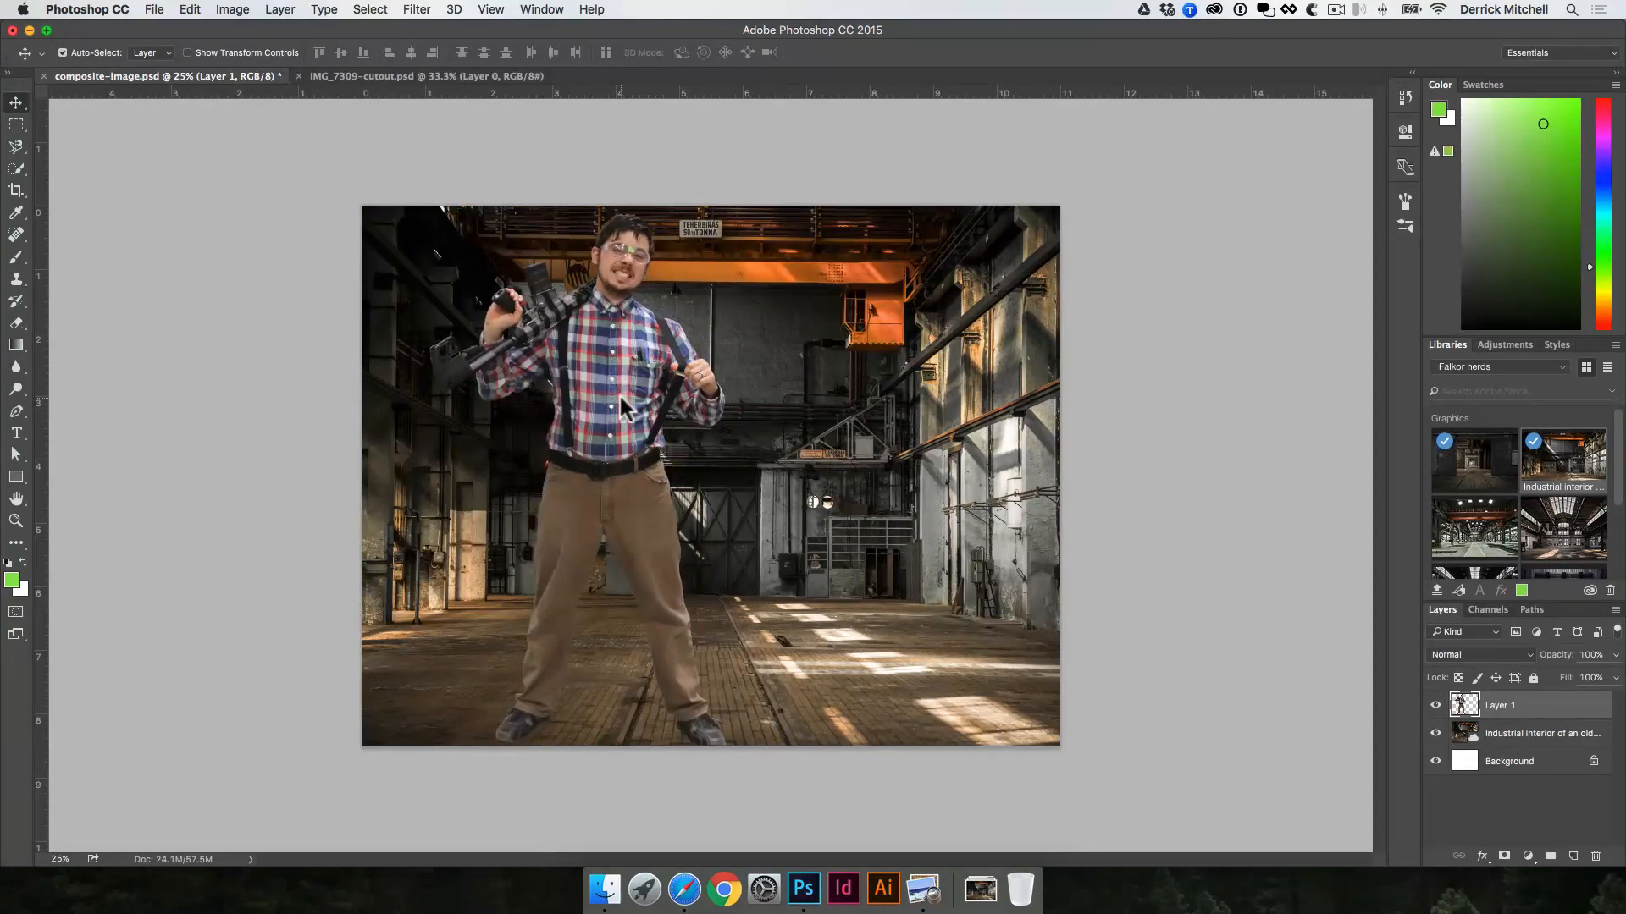
key("super+t")
left_click_drag(726, 212, 624, 324)
key("Return")
left_click_drag(567, 474, 563, 419)
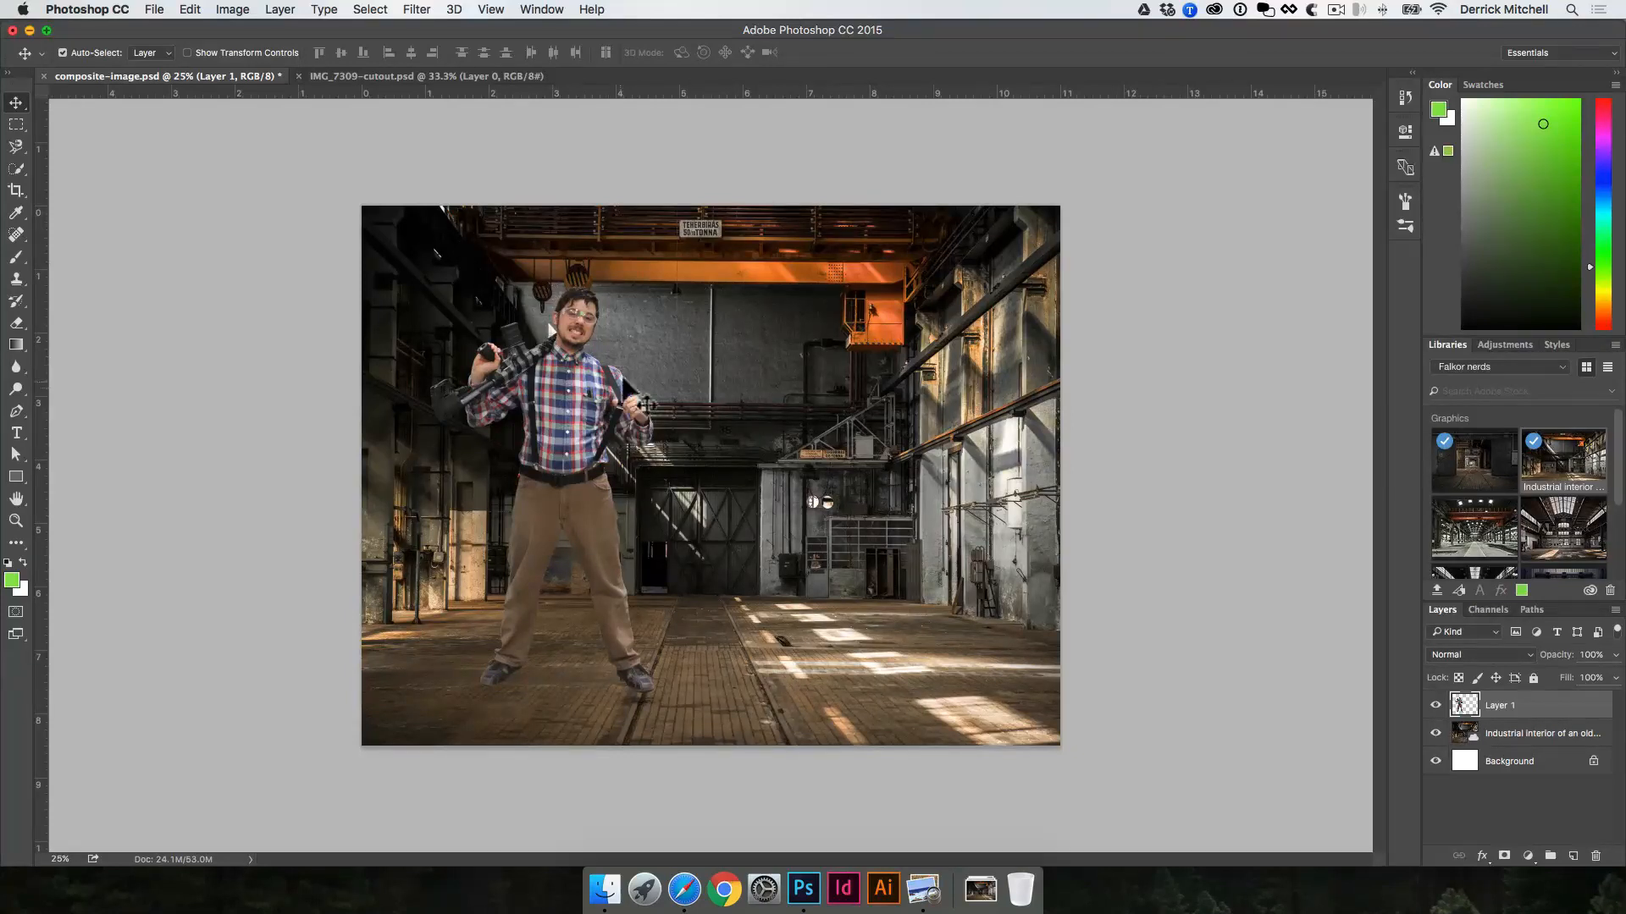
left_click(418, 10)
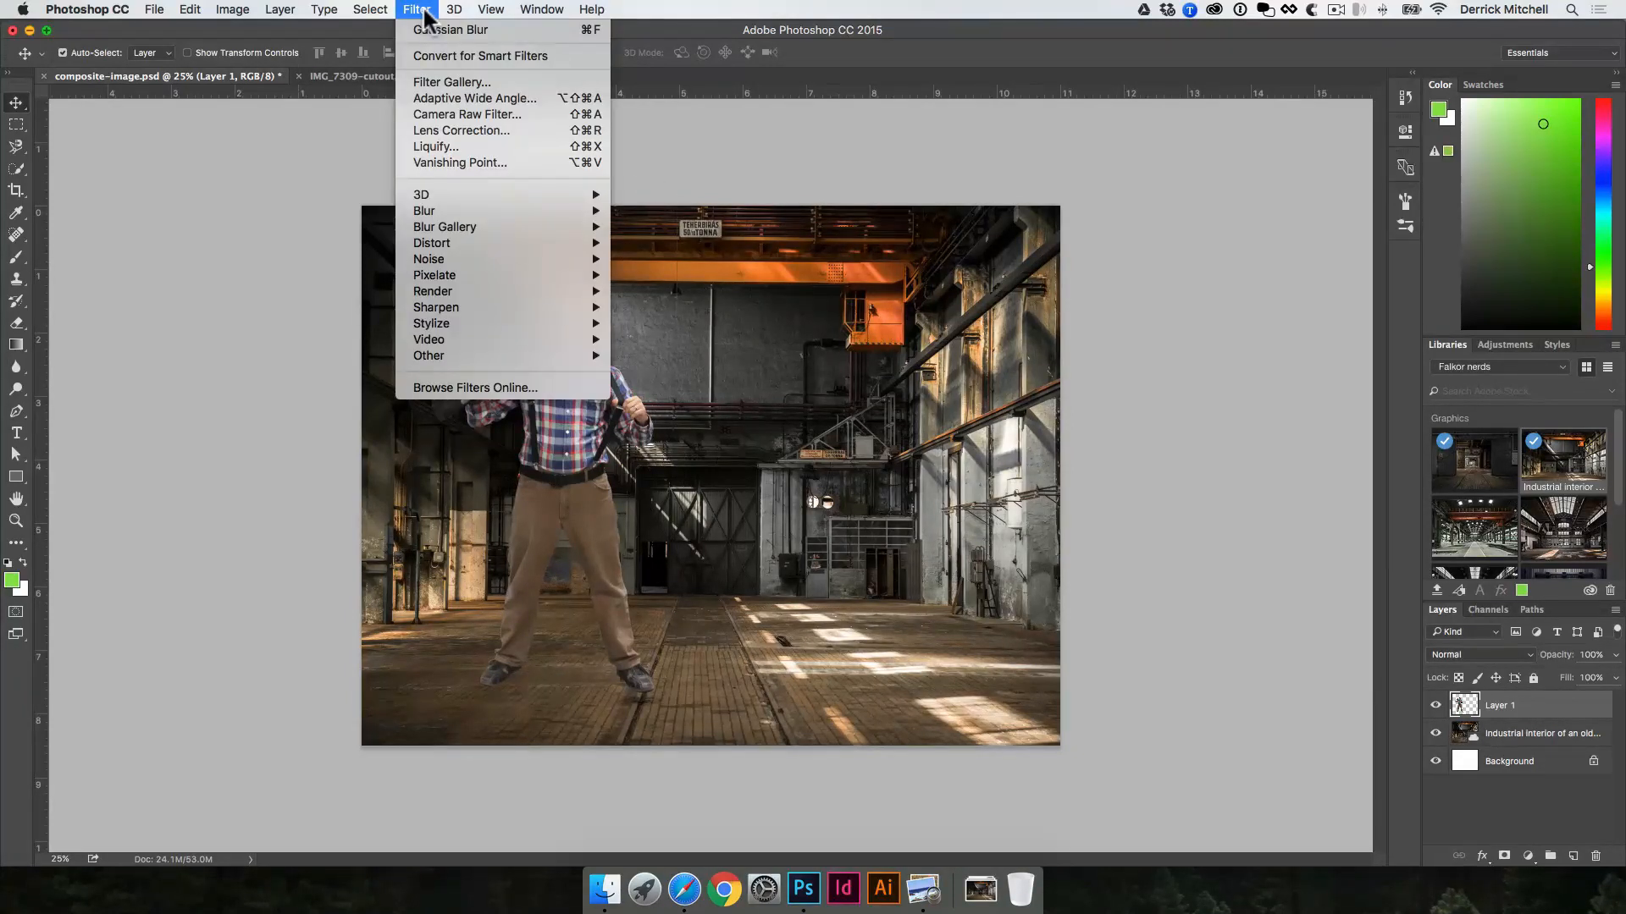
left_click(587, 115)
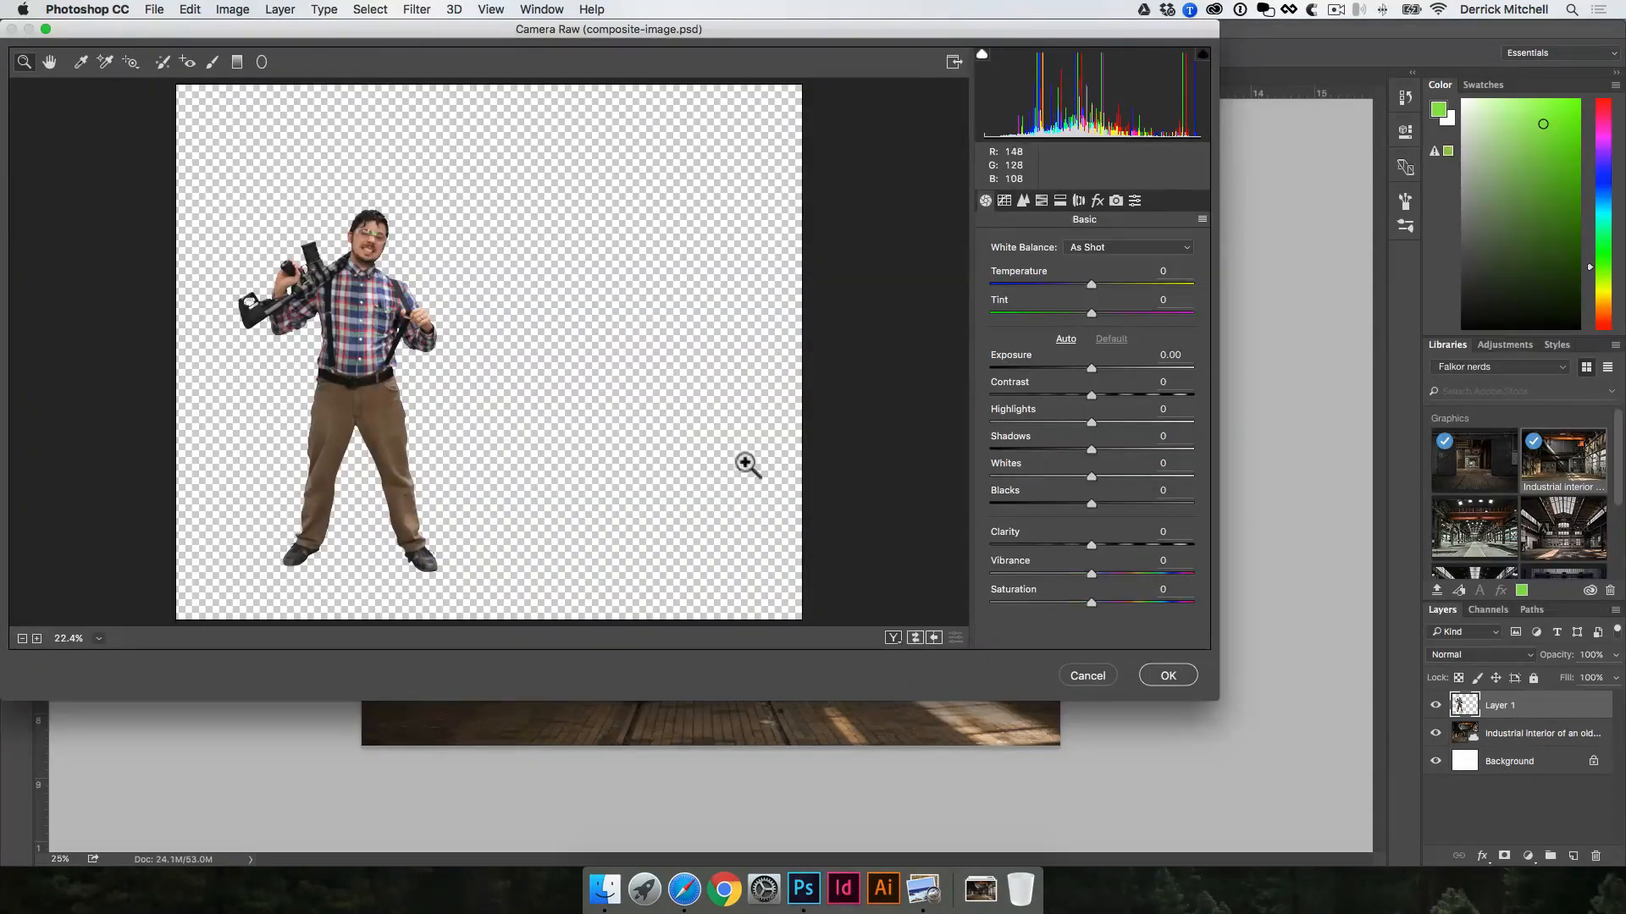
left_click(345, 337)
left_click(333, 332)
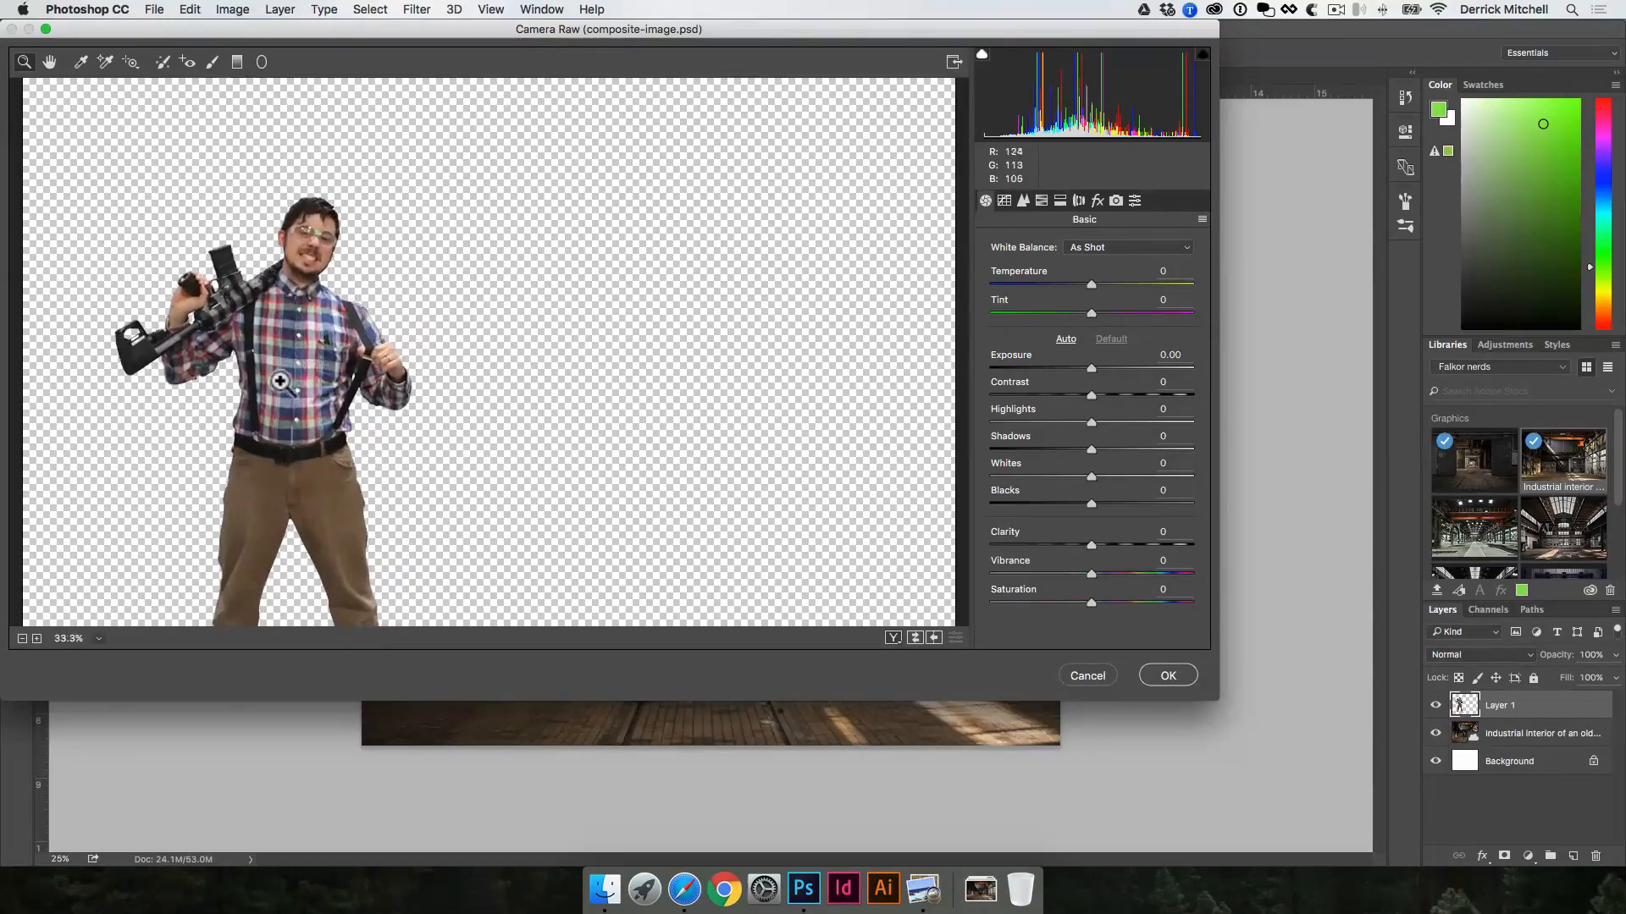
left_click_drag(334, 380, 486, 288)
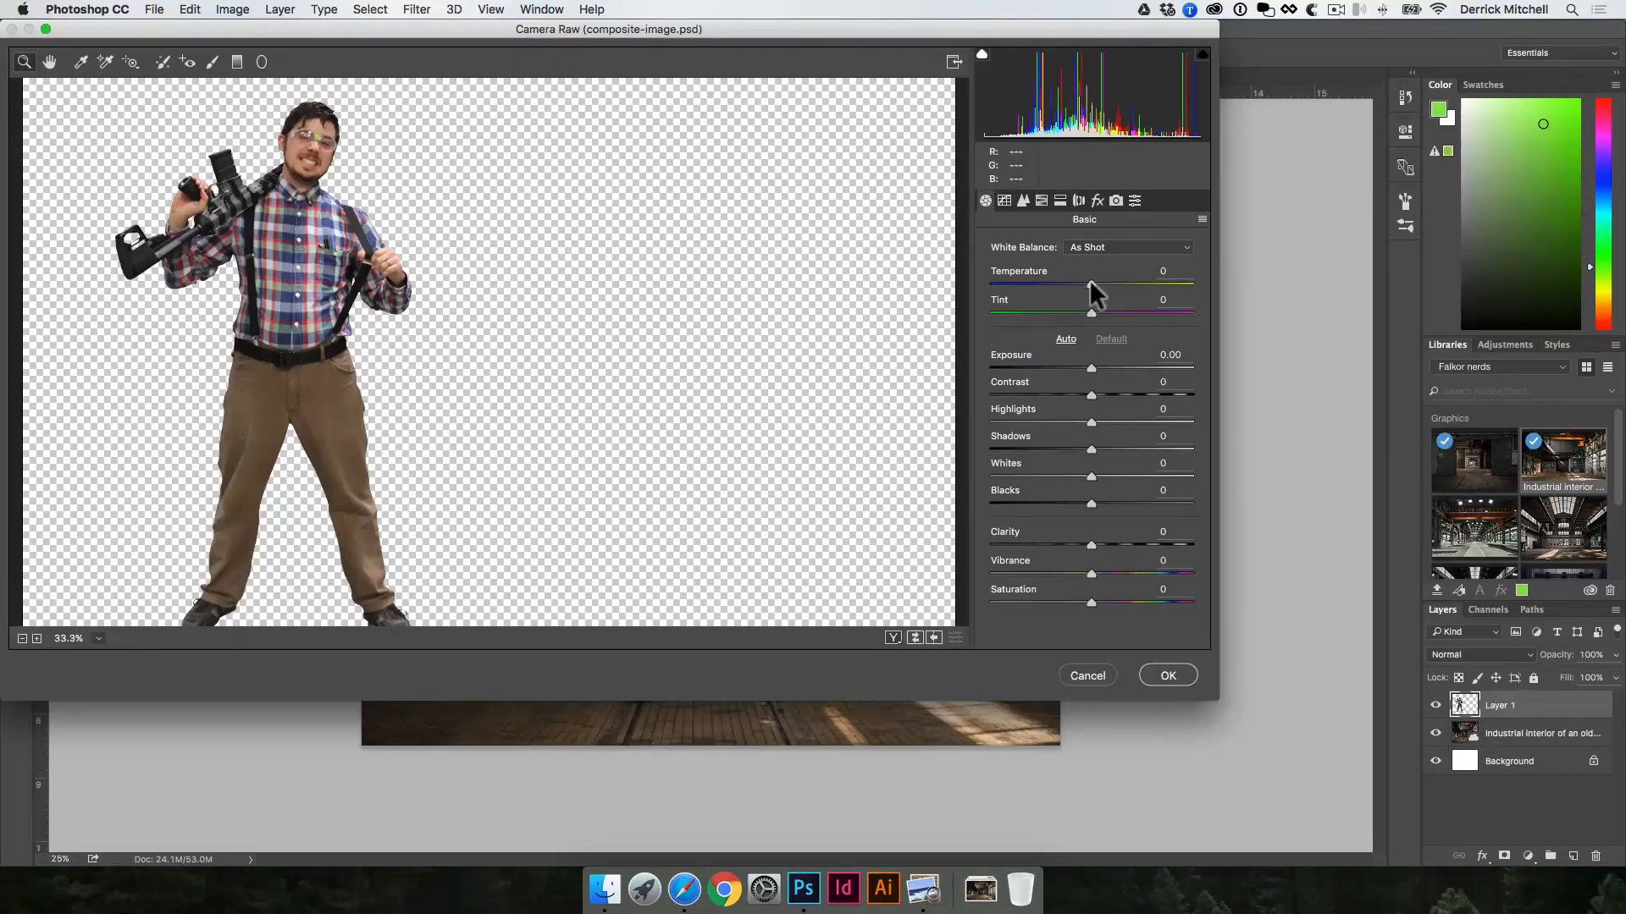
left_click_drag(1089, 280, 1077, 310)
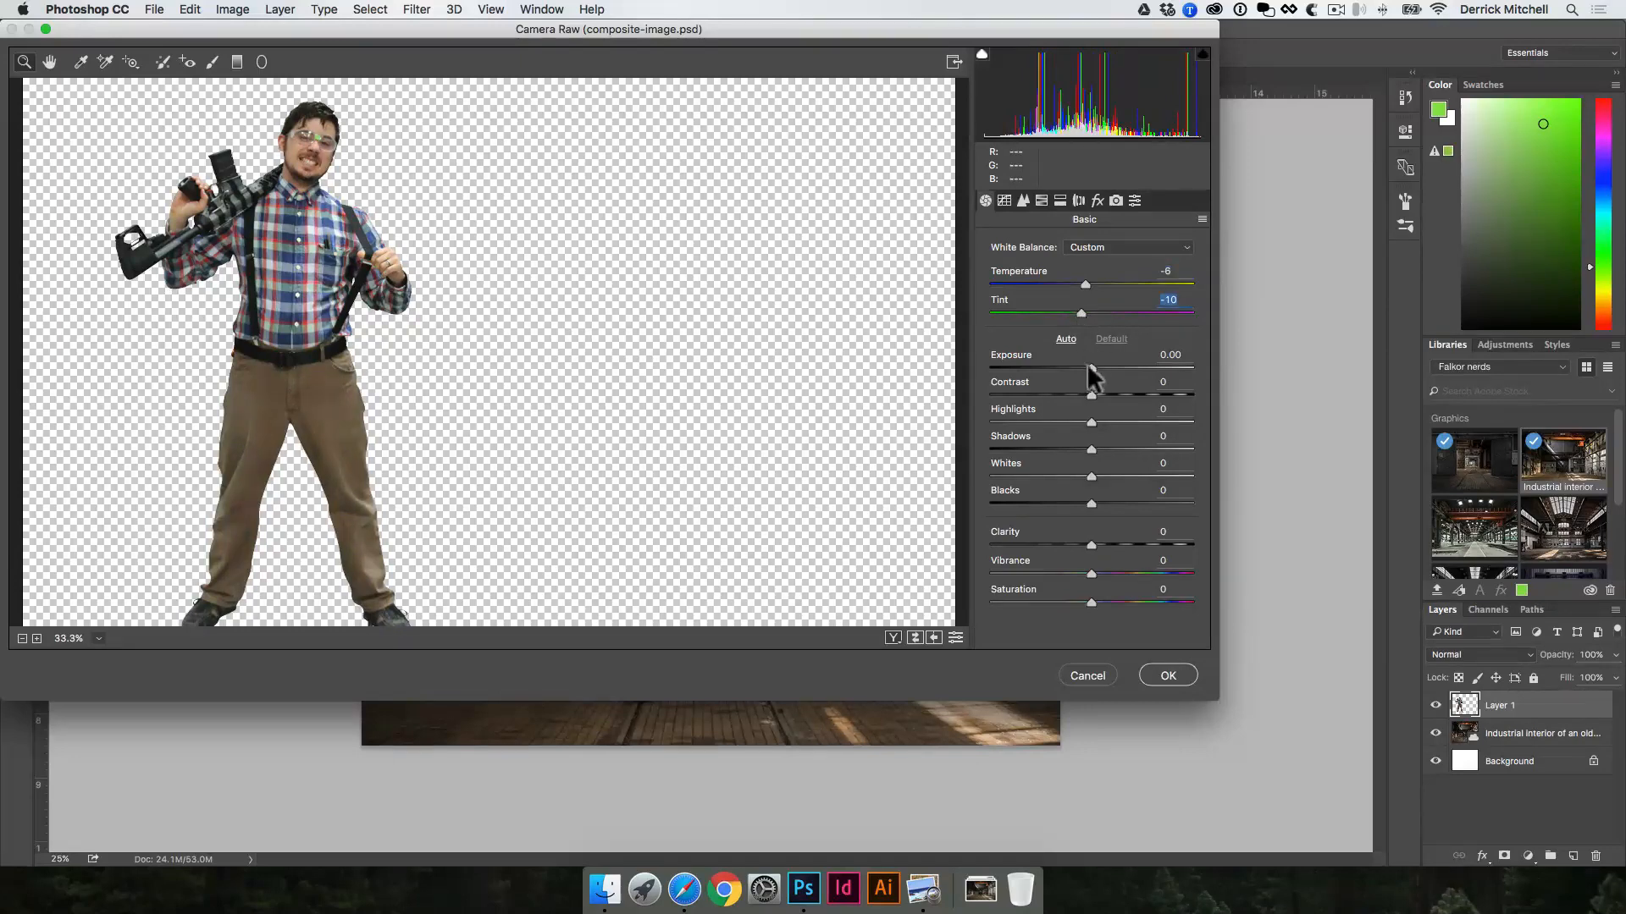
left_click_drag(1092, 366, 1129, 505)
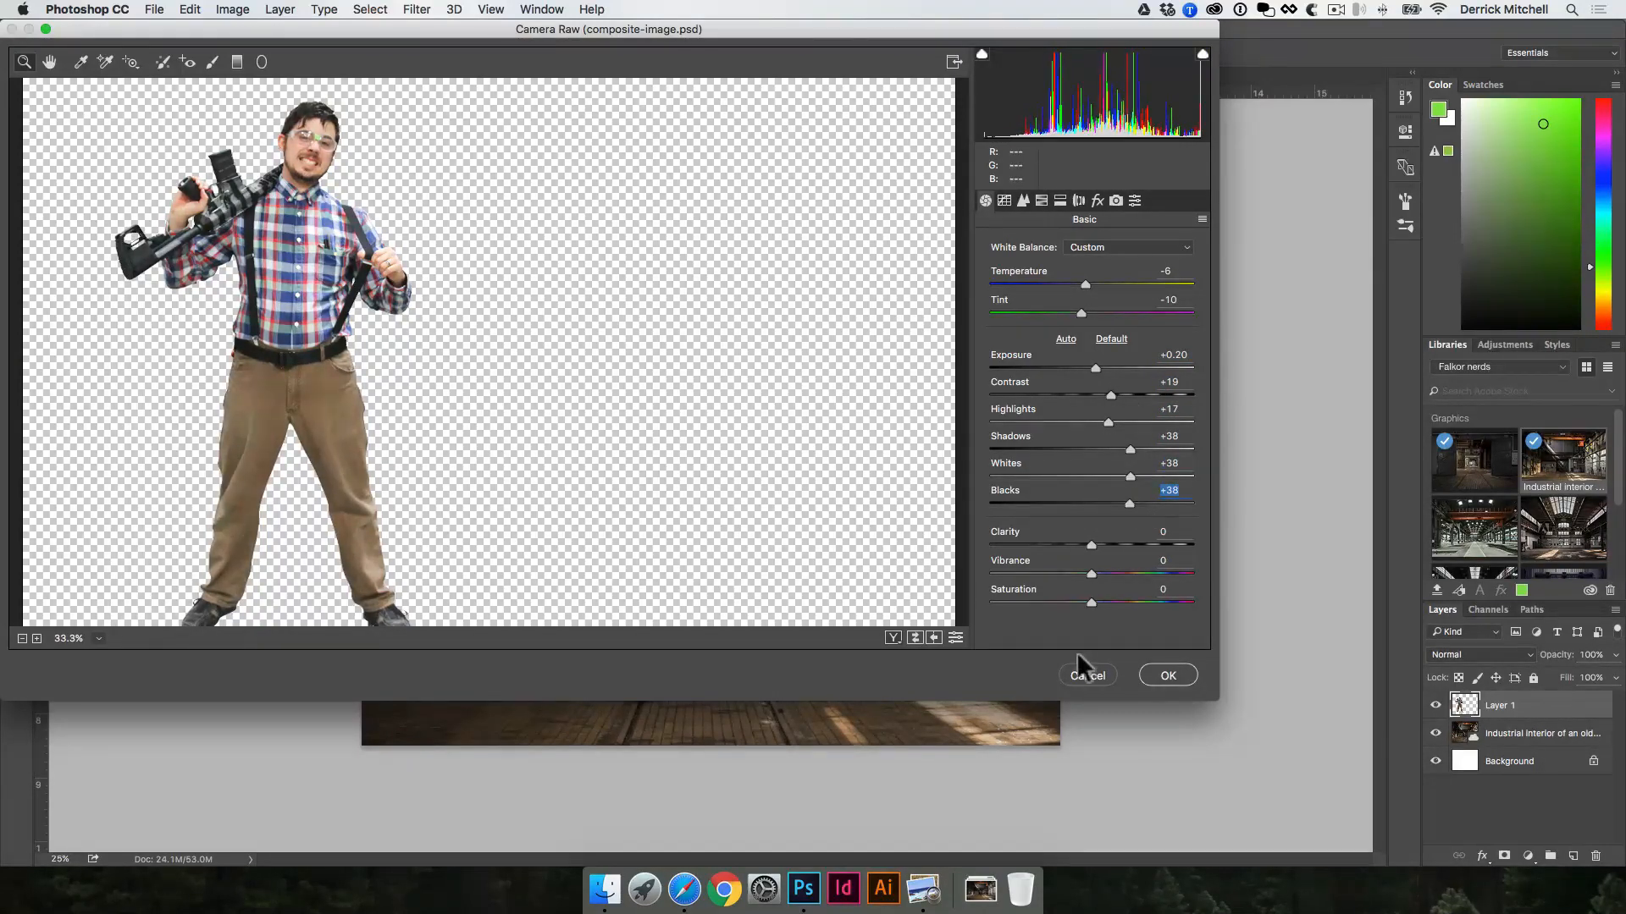
left_click(1083, 676)
Step: Shrink the man cutout to human scale for the factory and place him on the shaded floor left of the centre track
left_click_drag(561, 362, 637, 390)
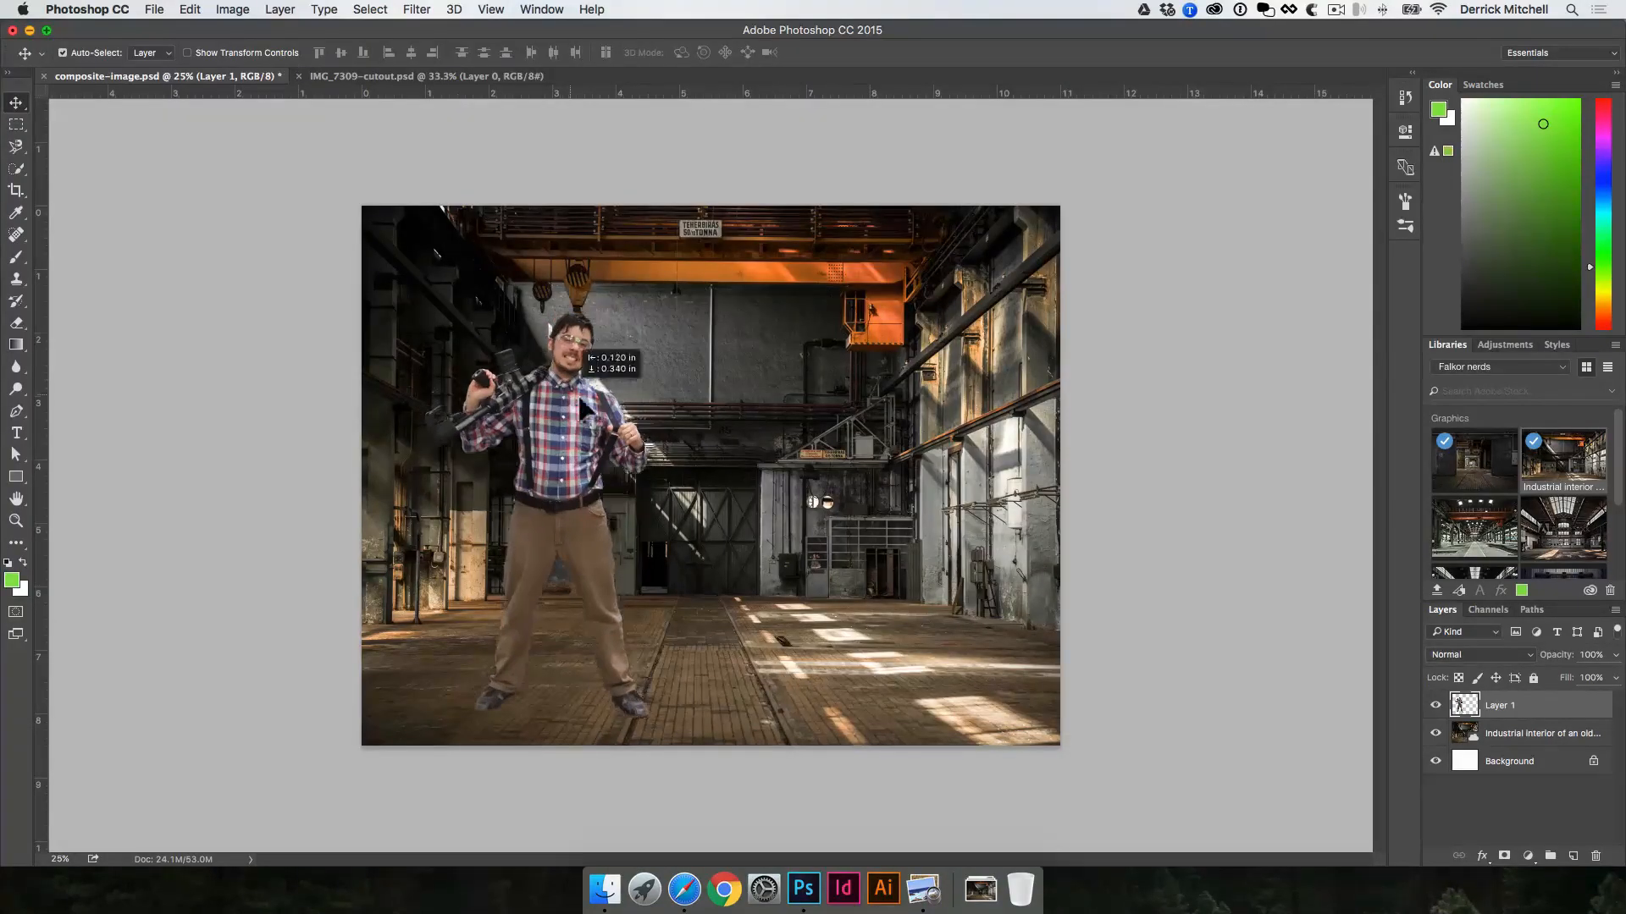
left_click_drag(692, 343, 662, 334)
key("ctrl+t")
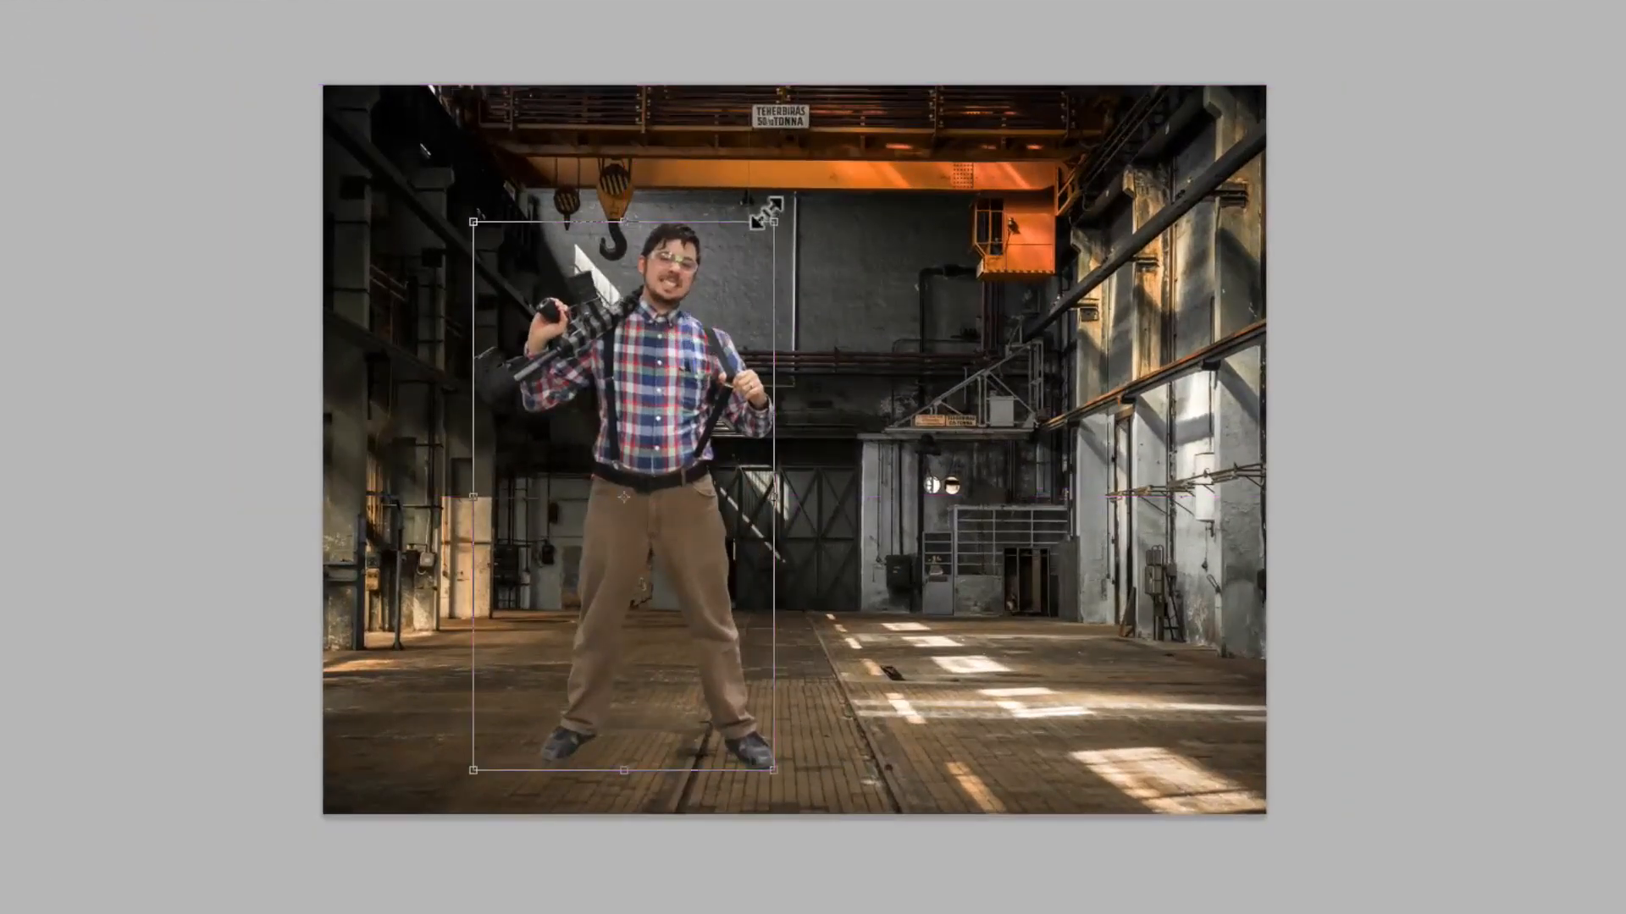
left_click_drag(755, 225, 588, 438)
key("Return")
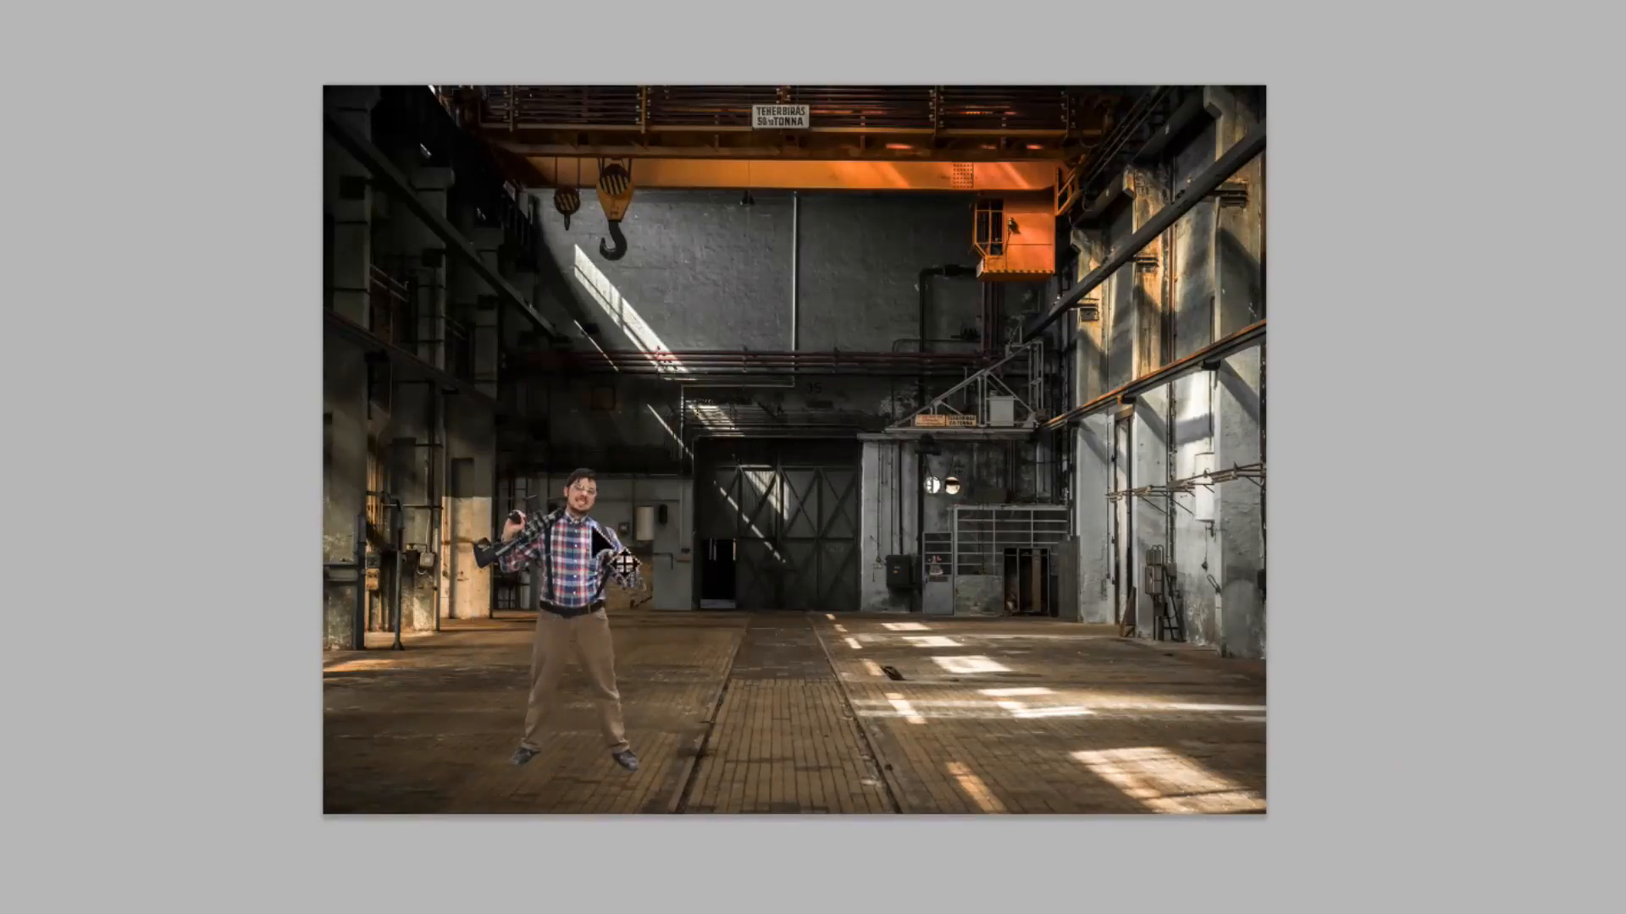
mouse_move(575, 526)
left_mouse_down()
mouse_move(591, 510)
mouse_move(562, 512)
left_mouse_up()
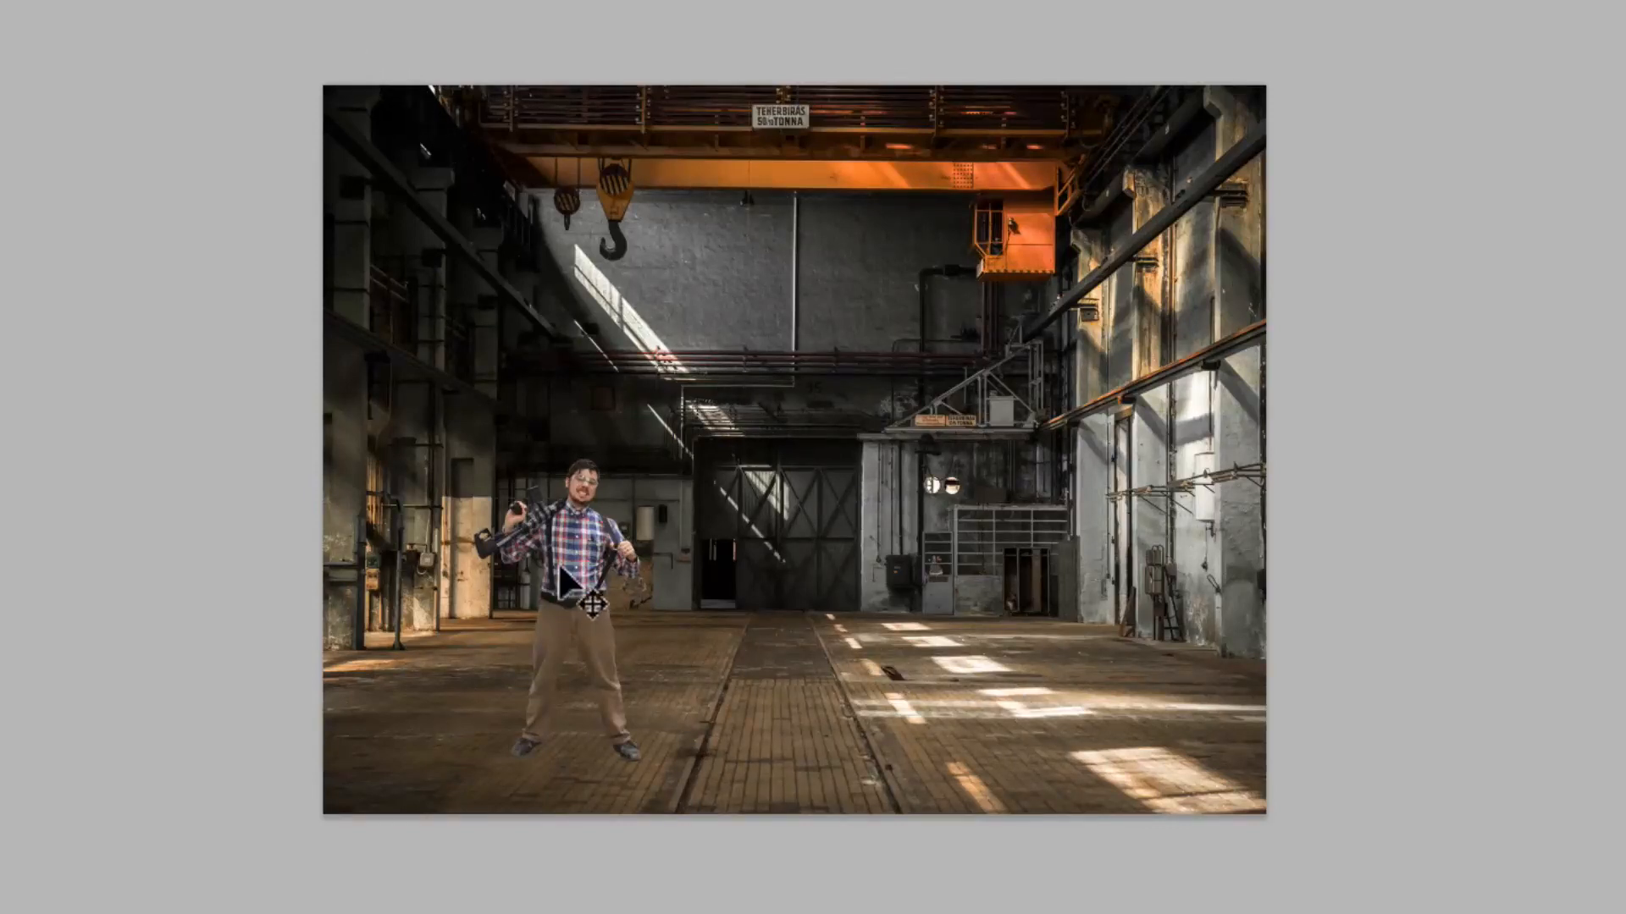
Step: Move the man cutout to the sunlit right side of the floor and scale him to about 1.74 x 3.16 in
left_click_drag(558, 561, 1031, 577)
key("ctrl+t")
left_click_drag(1109, 489, 1093, 512)
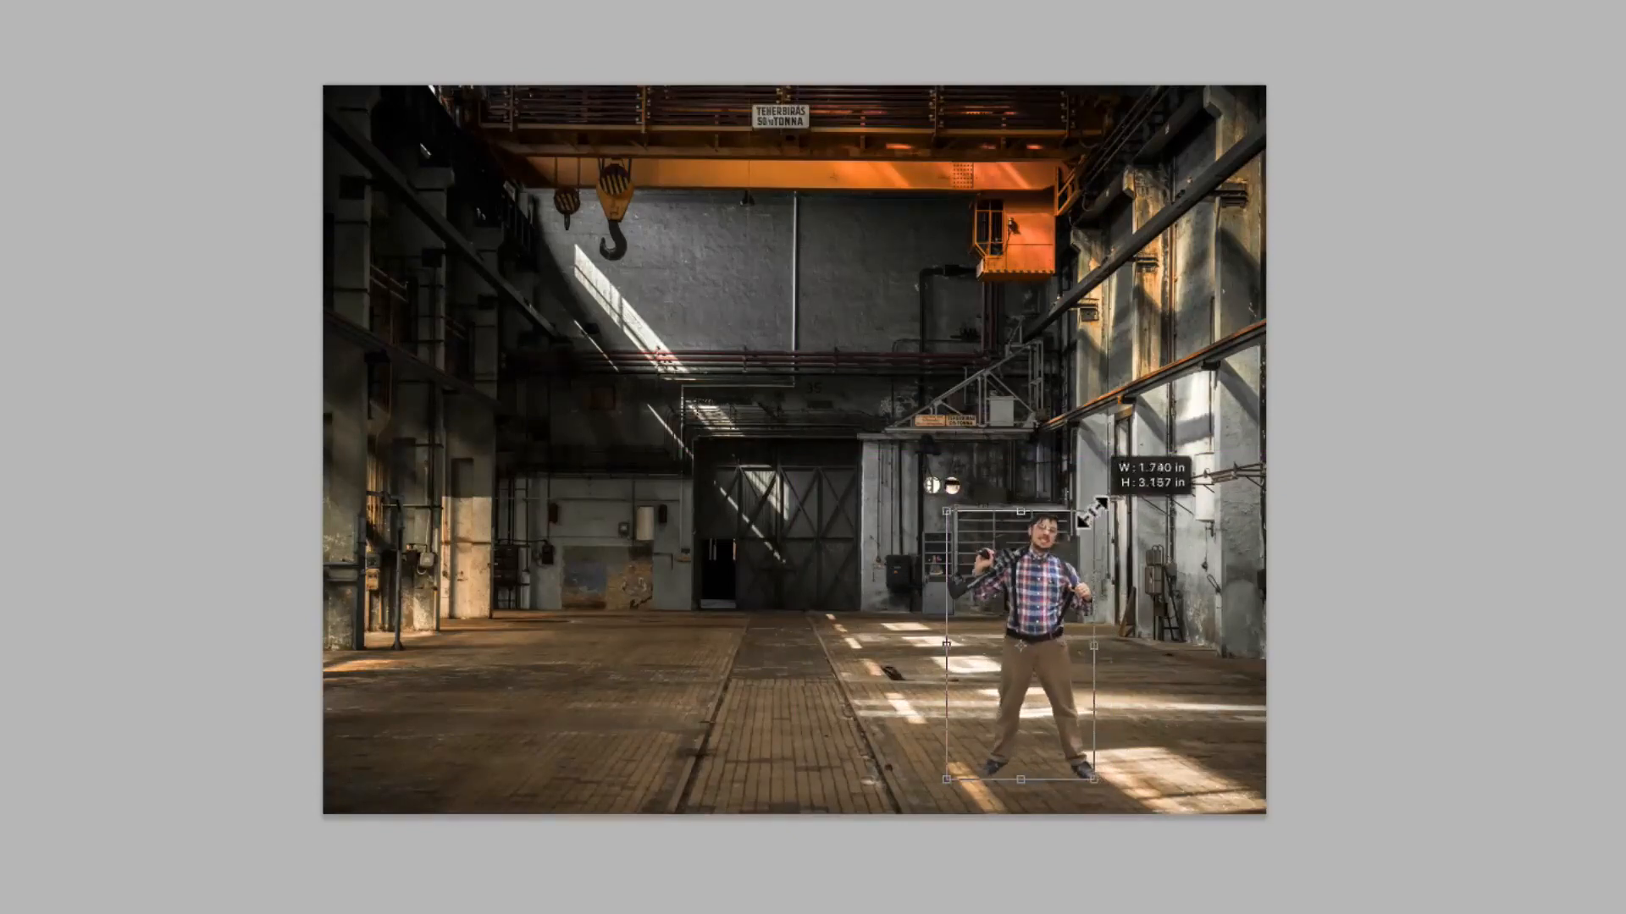
key("Return")
key("ctrl+plus")
left_click_drag(1130, 686, 1182, 626)
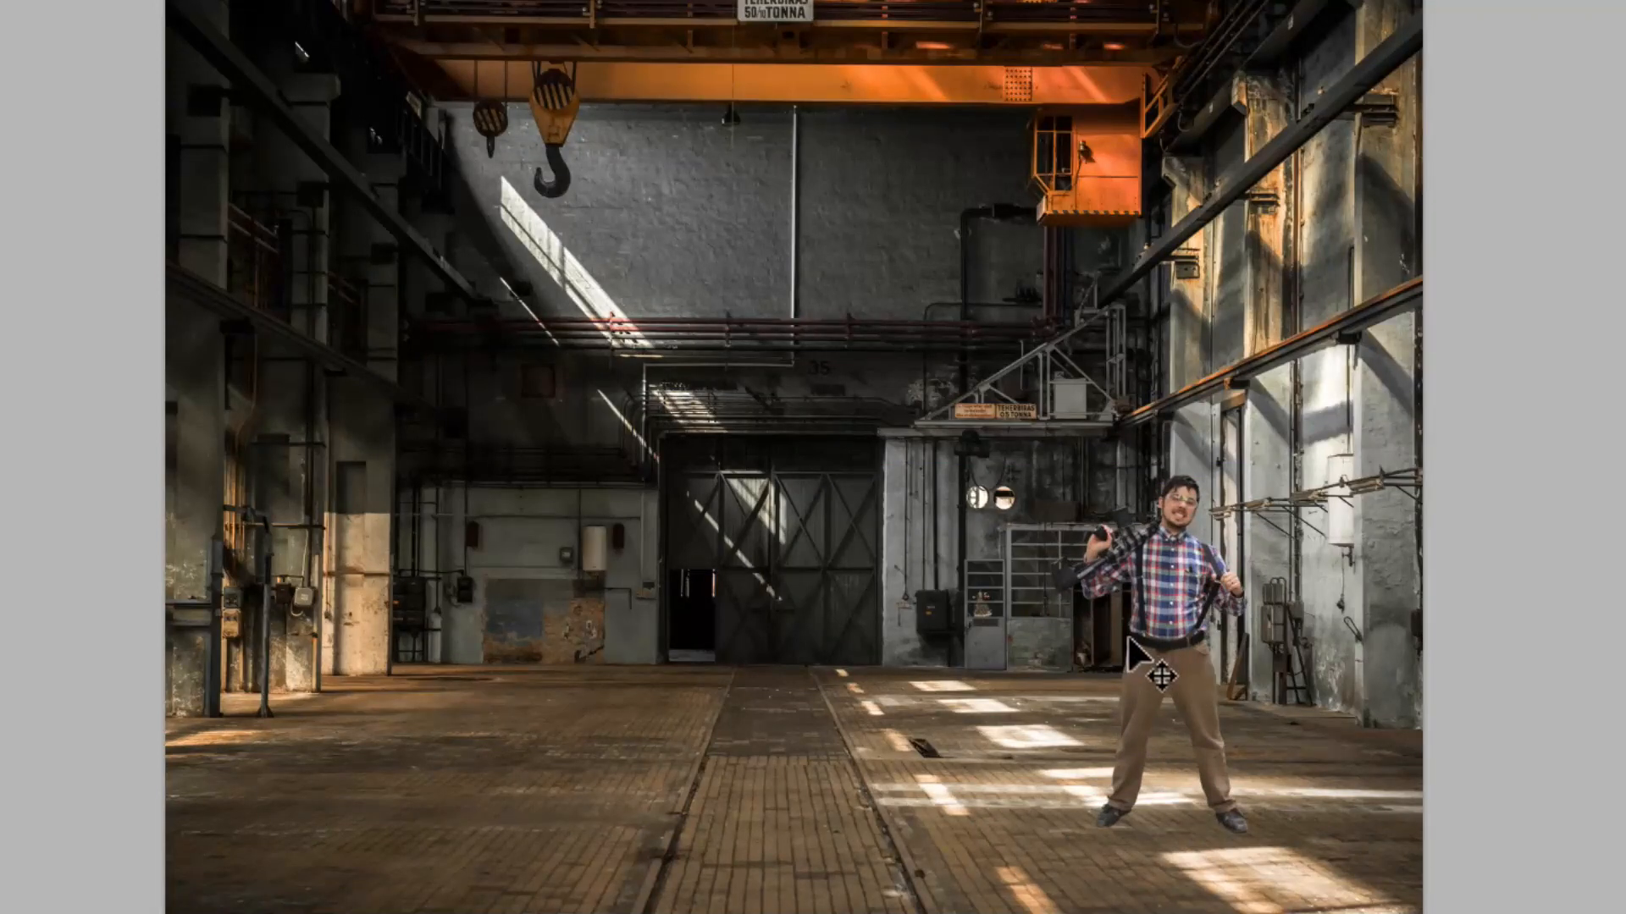
Step: Draw a closed Pen tool path around the man's lower leg where the light band crosses it, and convert it to a selection
key("p")
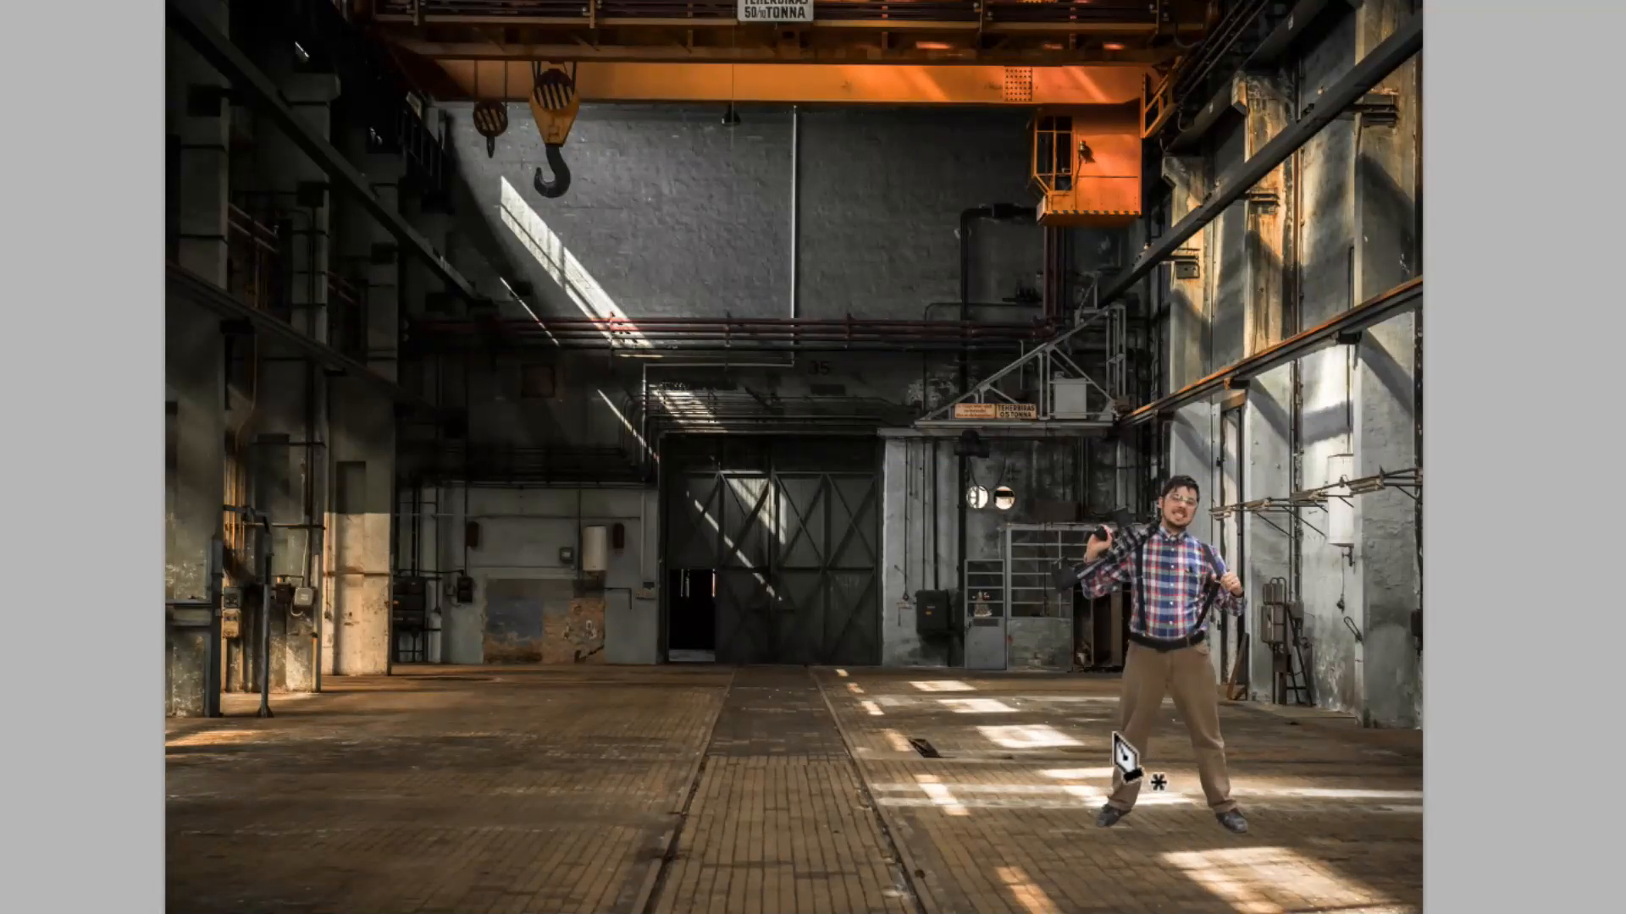
left_click(1112, 735)
left_click(1184, 800)
left_click(1131, 812)
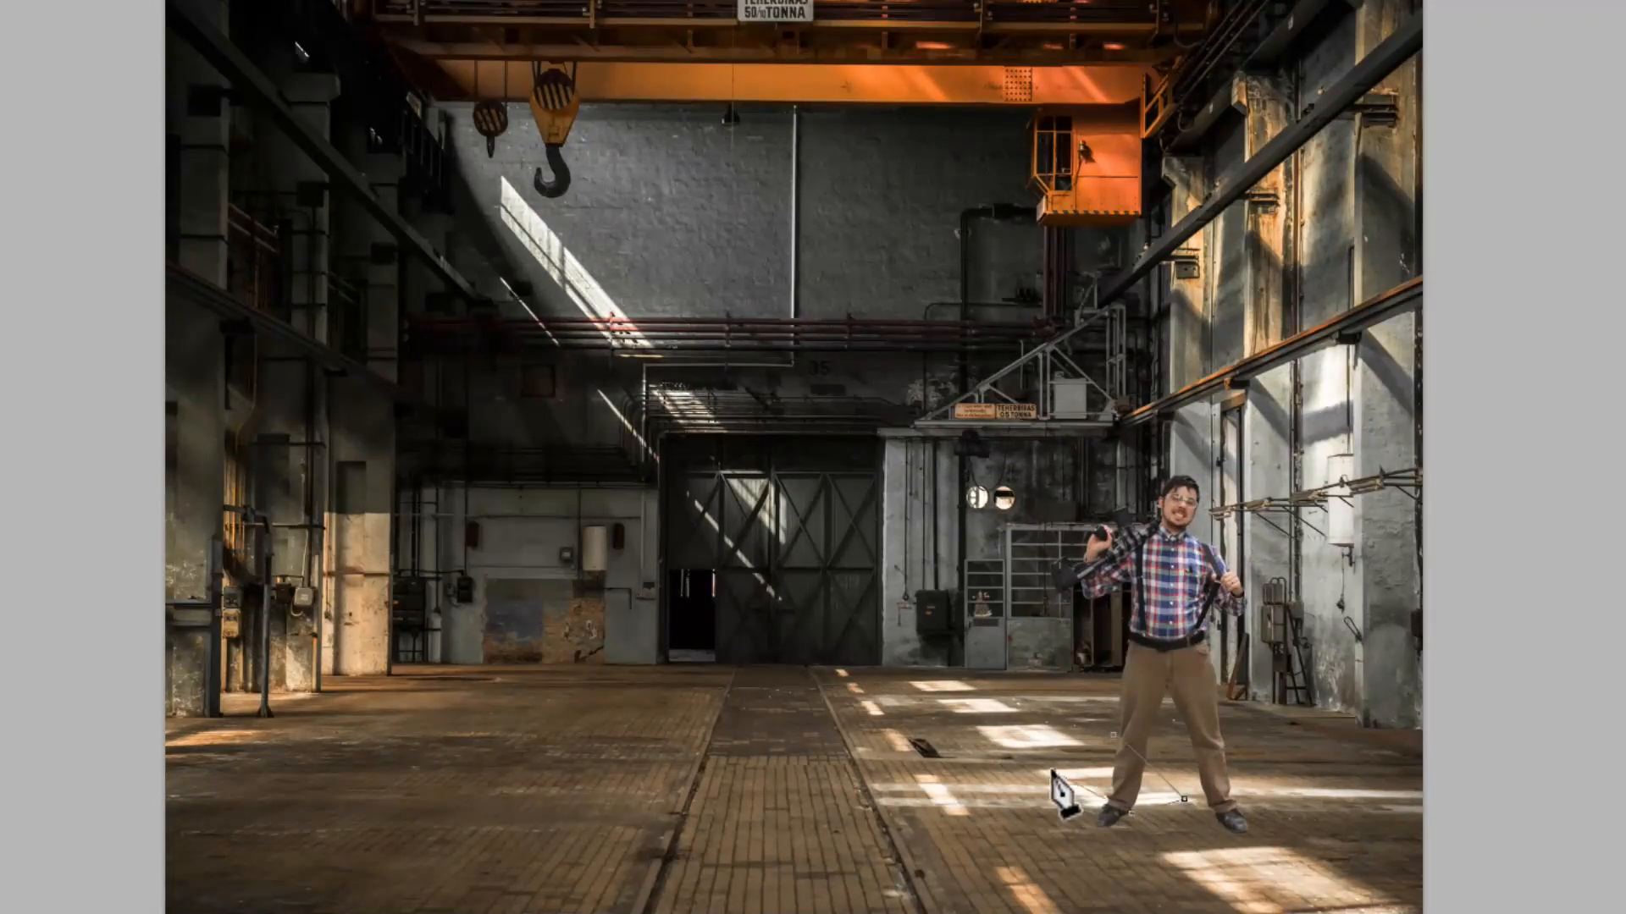
left_click(1052, 772)
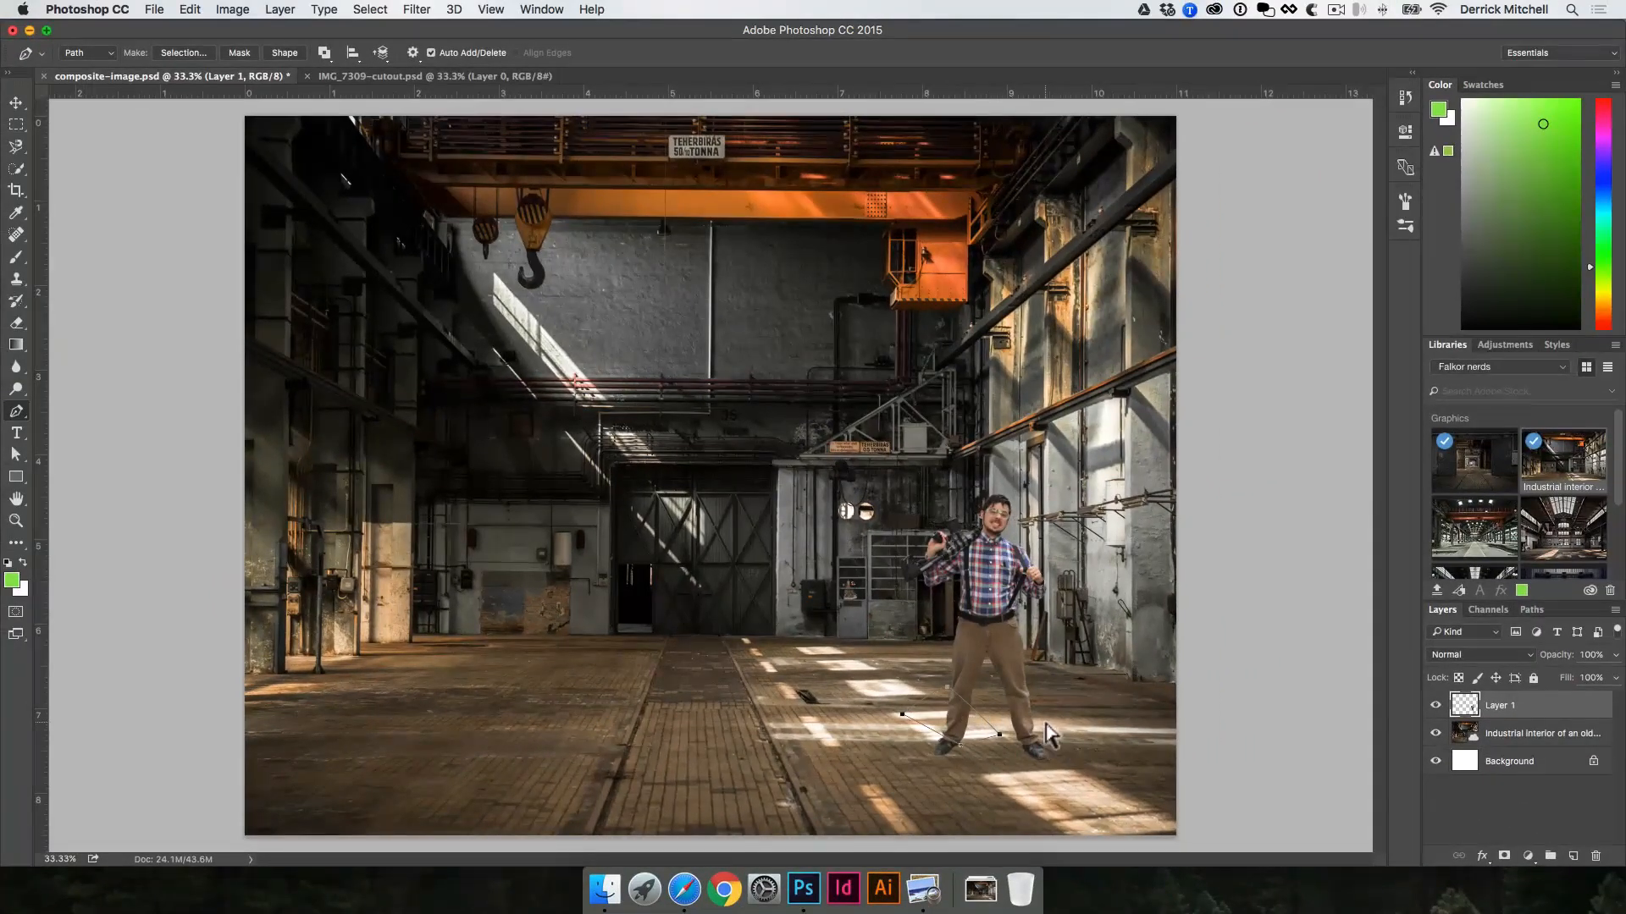
key("super+Return")
Step: Brighten the selected lower leg with Levels by lowering the white input level, and deselect
key("super+l")
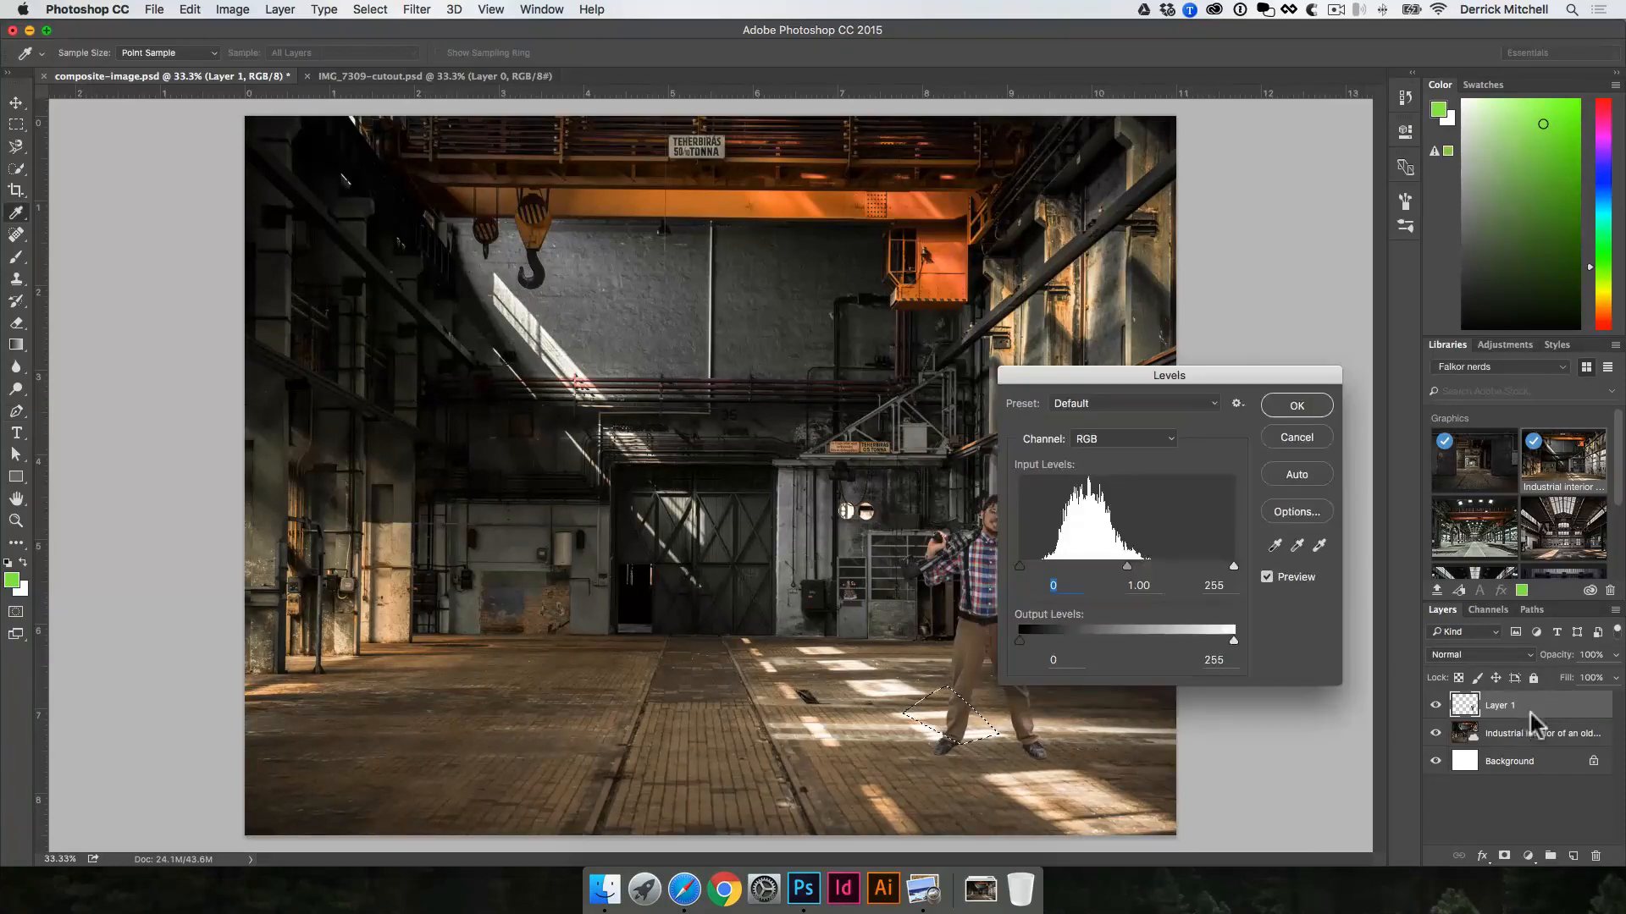
left_click_drag(1160, 375, 1275, 321)
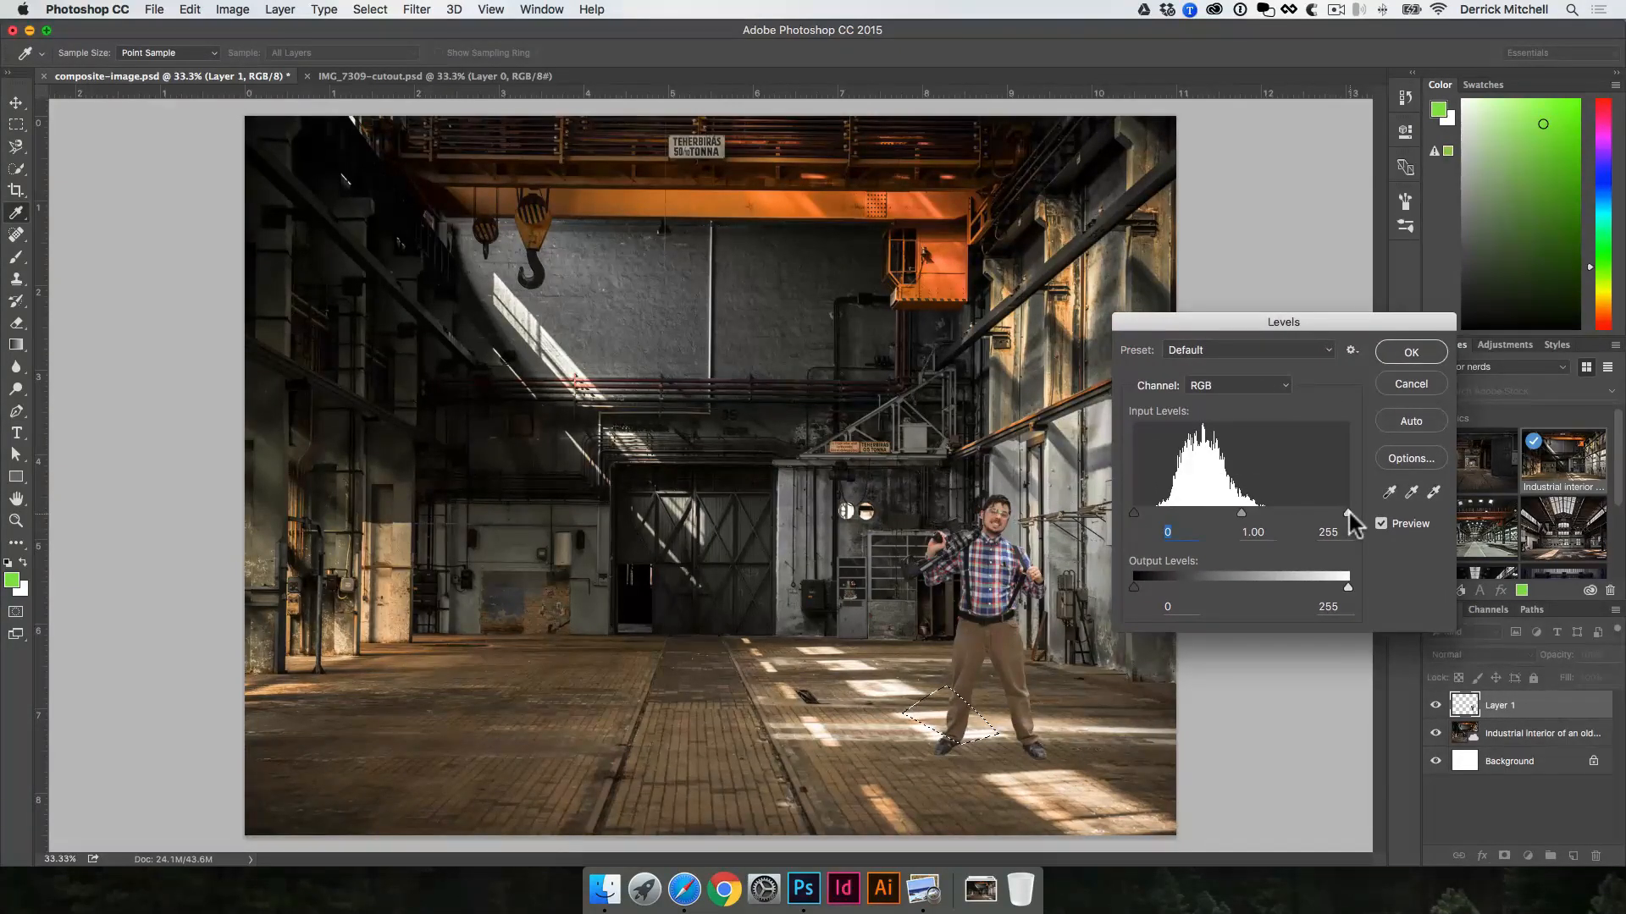
left_click_drag(1349, 514, 1285, 512)
left_click(1409, 350)
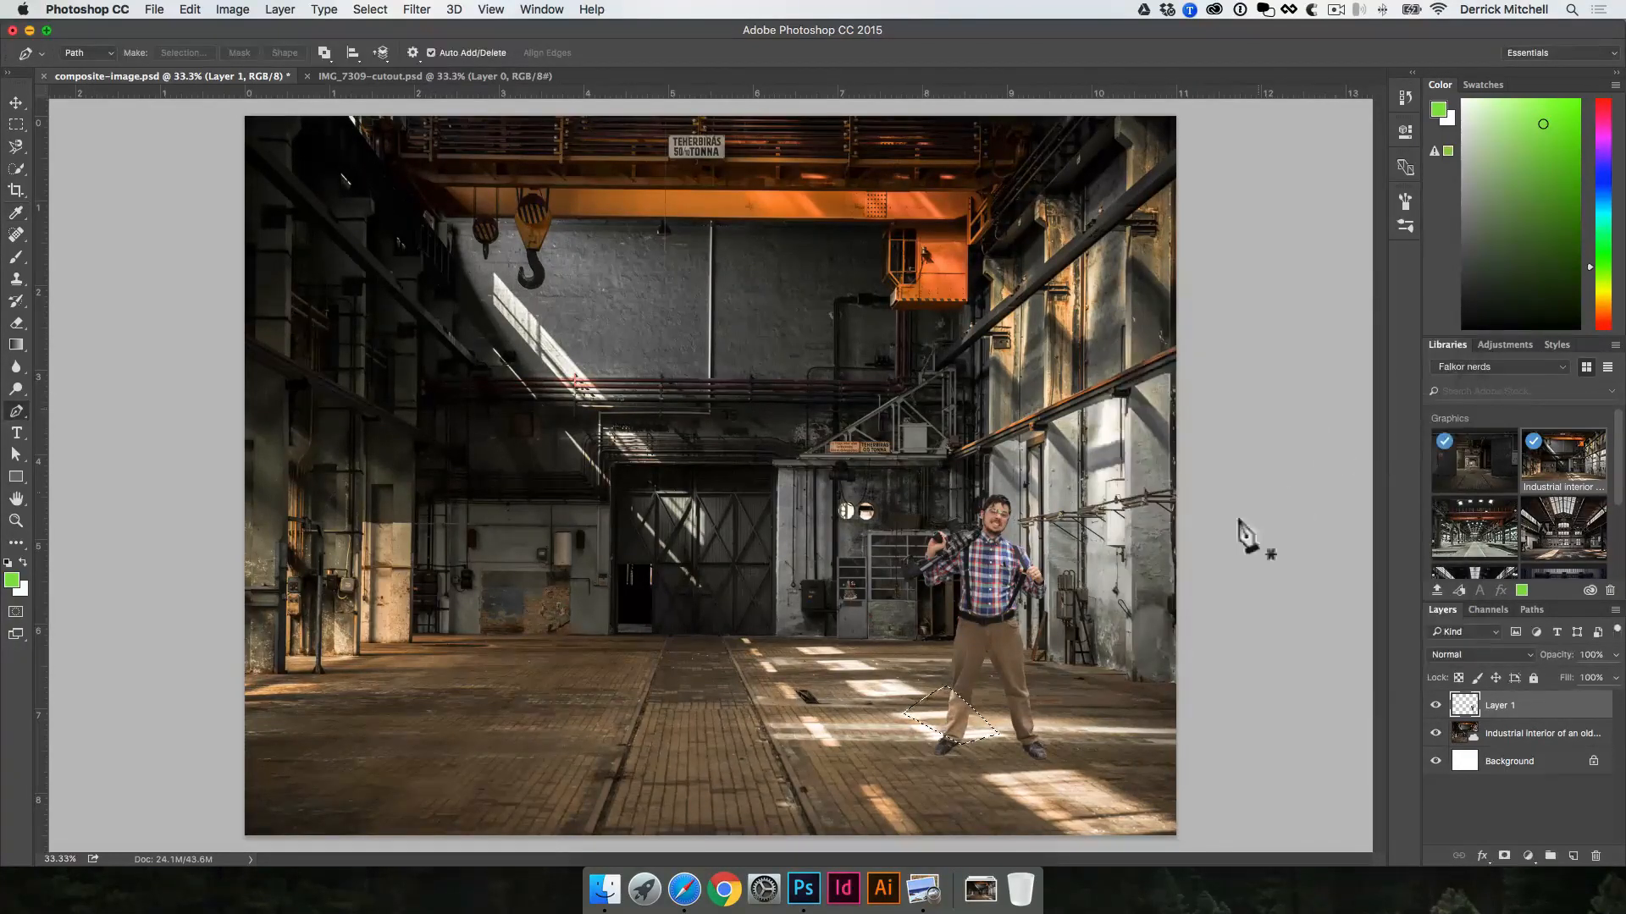
key("v")
key("ctrl+d")
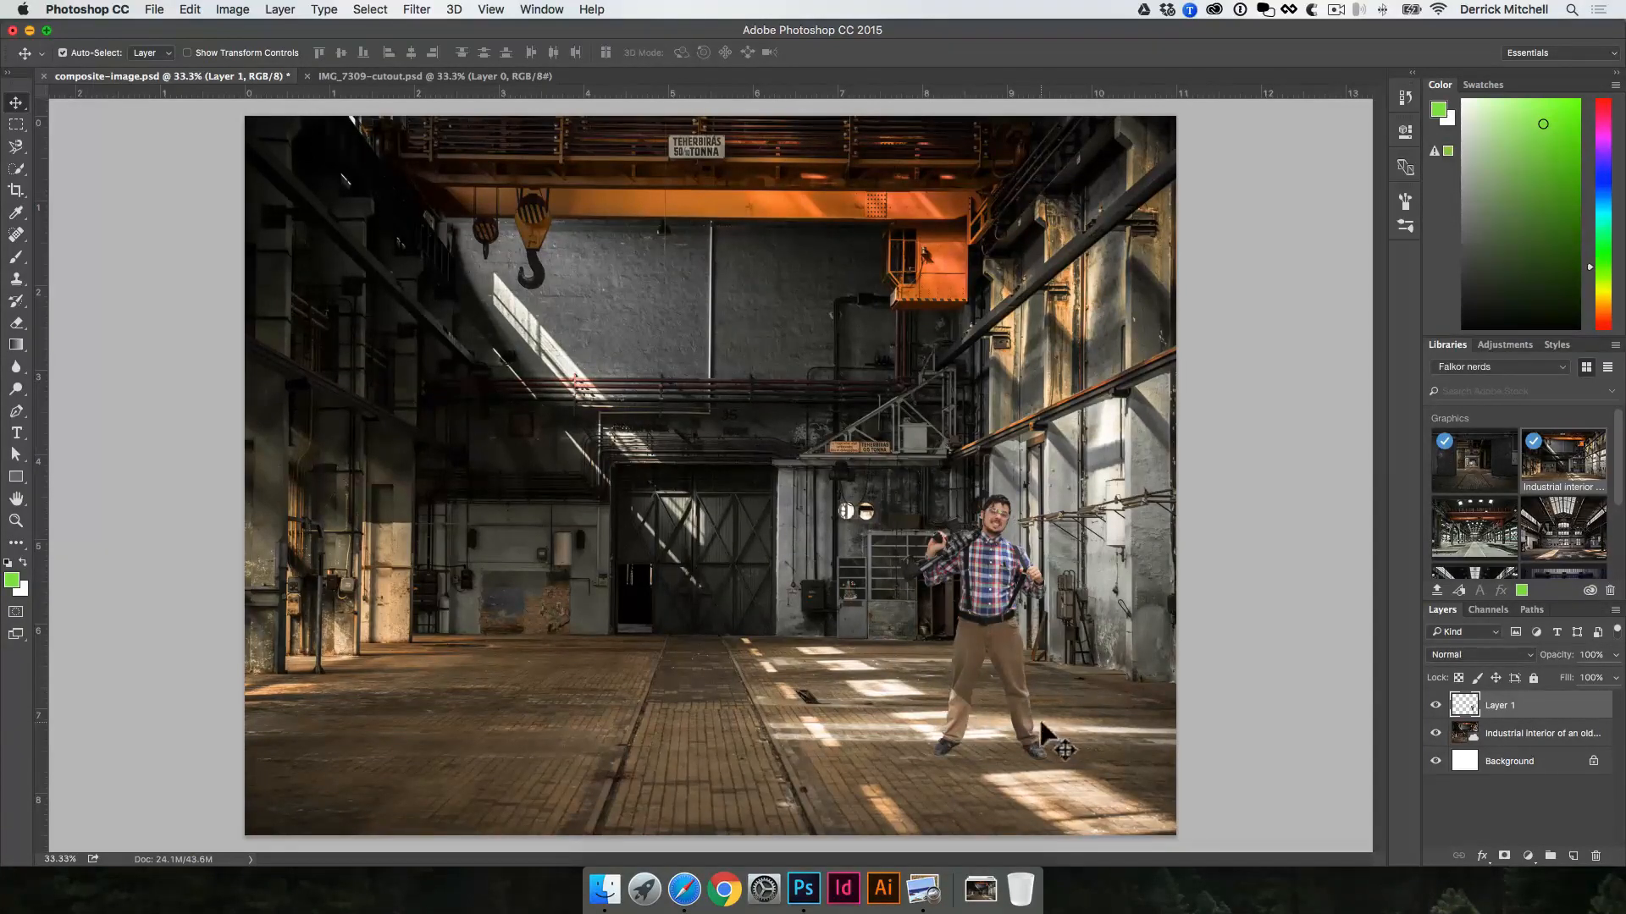
Step: Try the brightened man cutout on the shaded floor near the centre track, and undo back to the leg selection
left_click_drag(1040, 684, 611, 618)
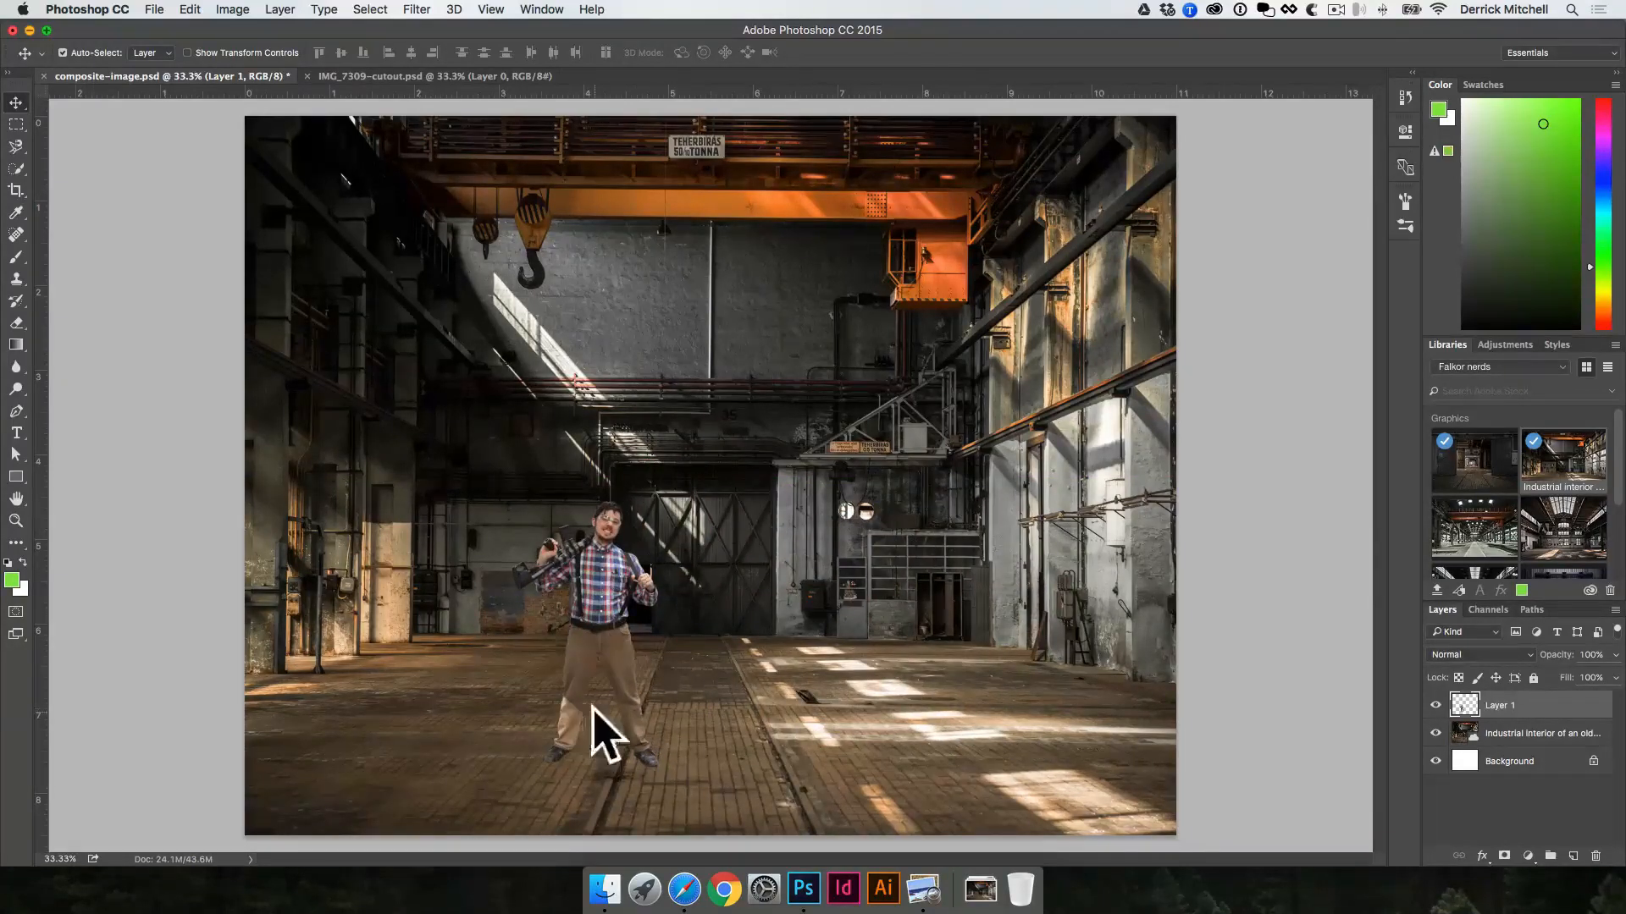
key("super+alt+z")
key("super+alt+z")
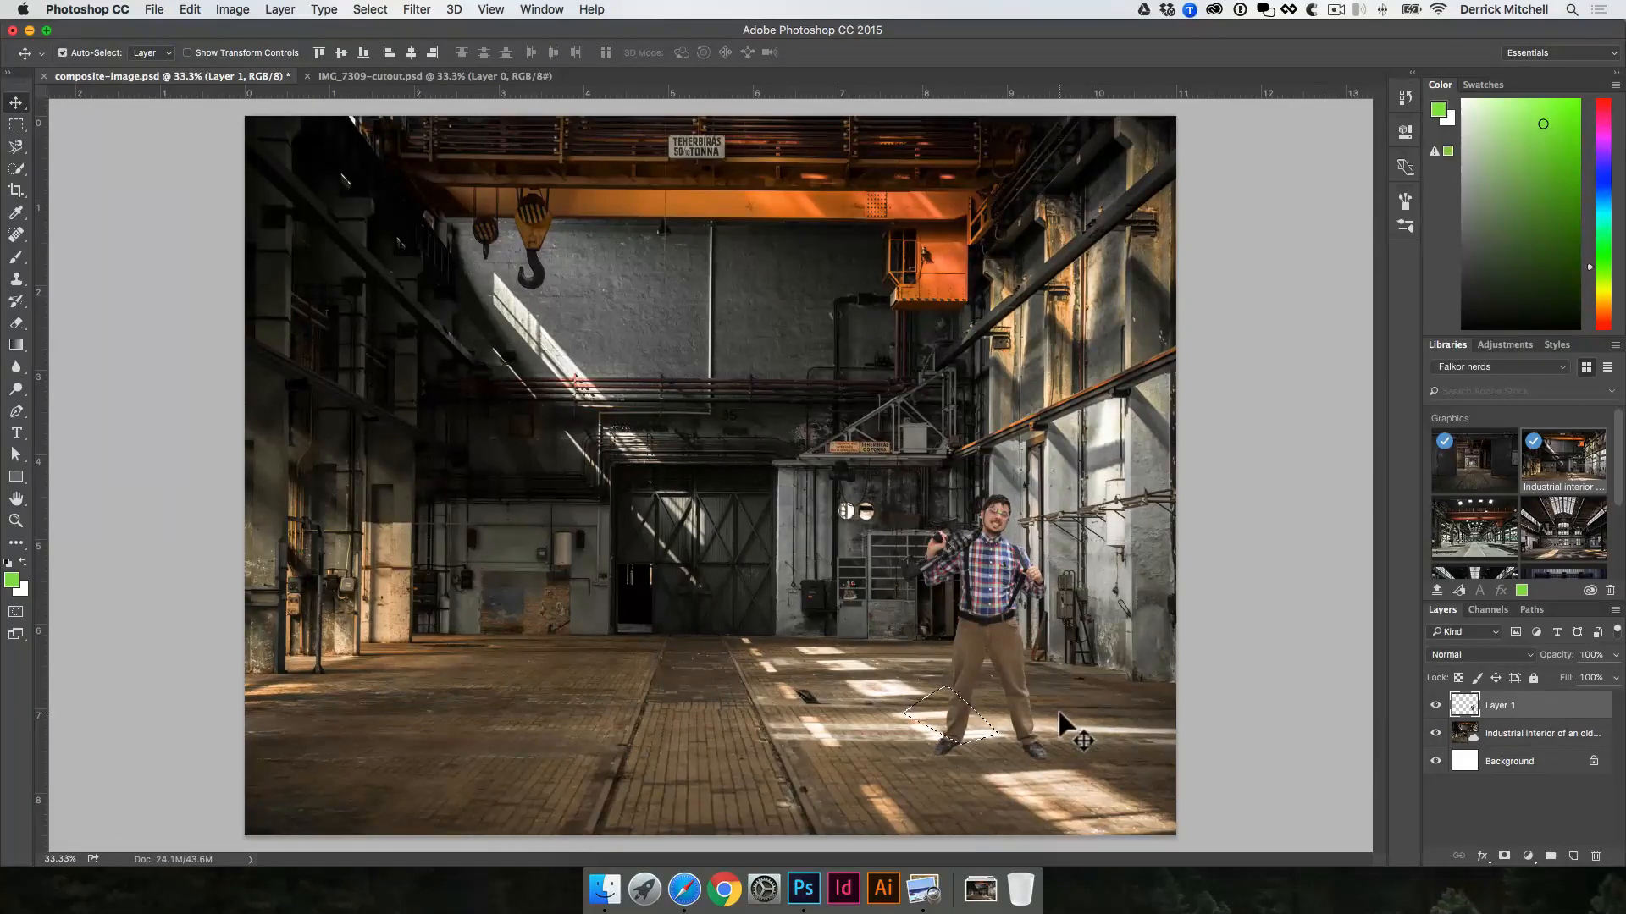
Step: Clear the selection, duplicate the man's layer and hide the original Layer 1 as a backup
key("super+d")
key("super+j")
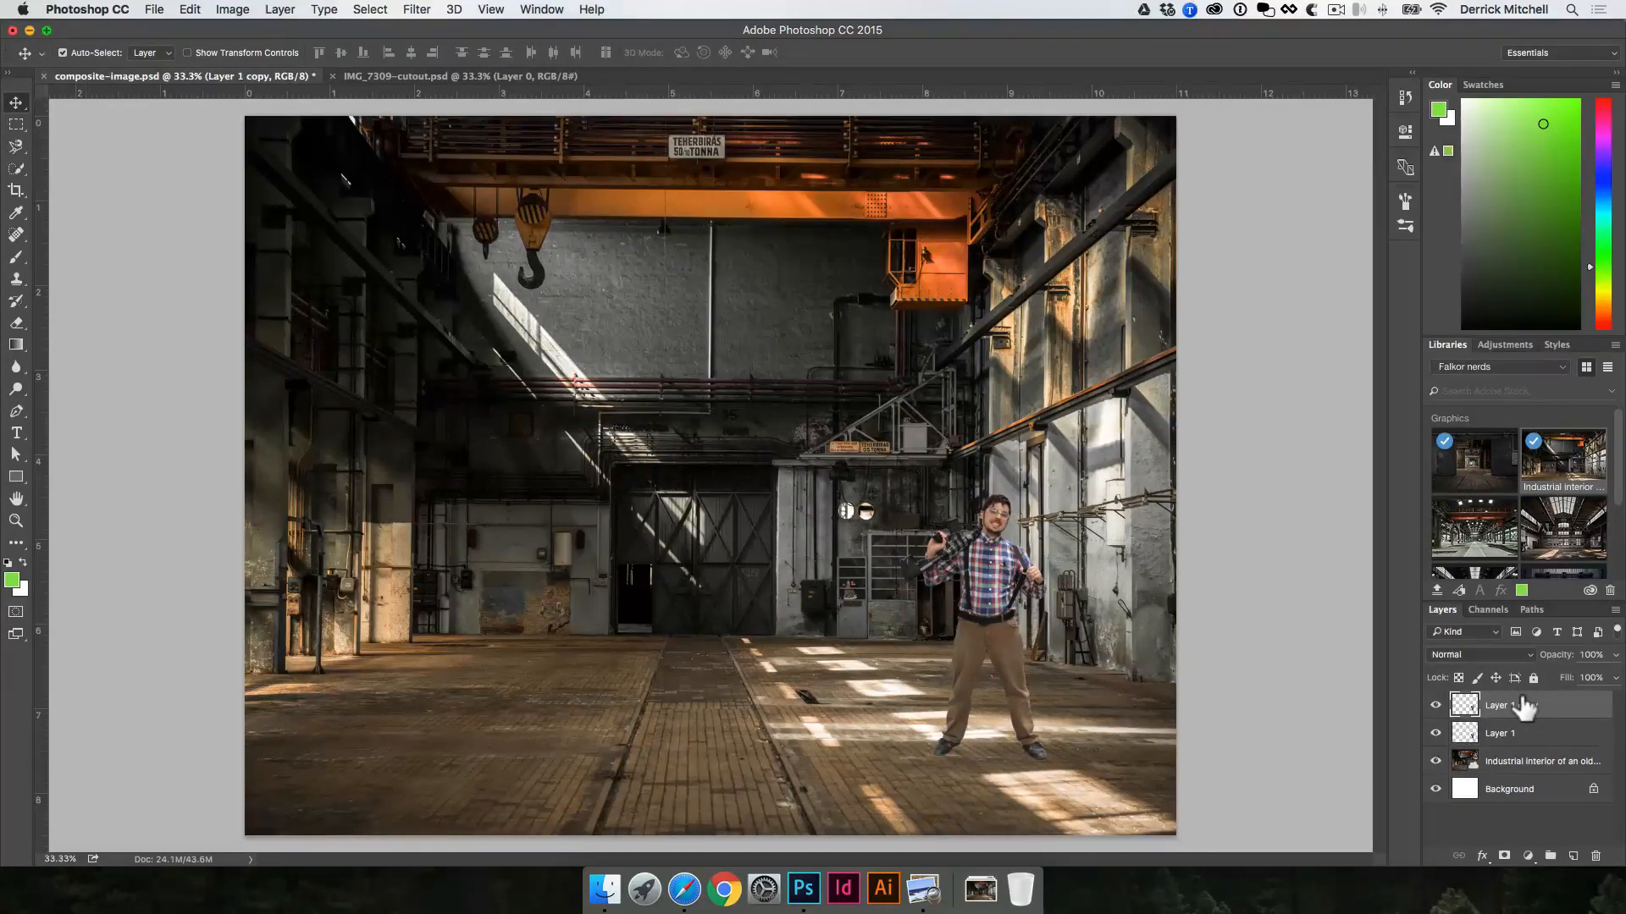
left_click(1435, 735)
Step: Draw a closed Pen tool path around the man's lower leg in the light band on the duplicate layer, and convert it to a selection
key("p")
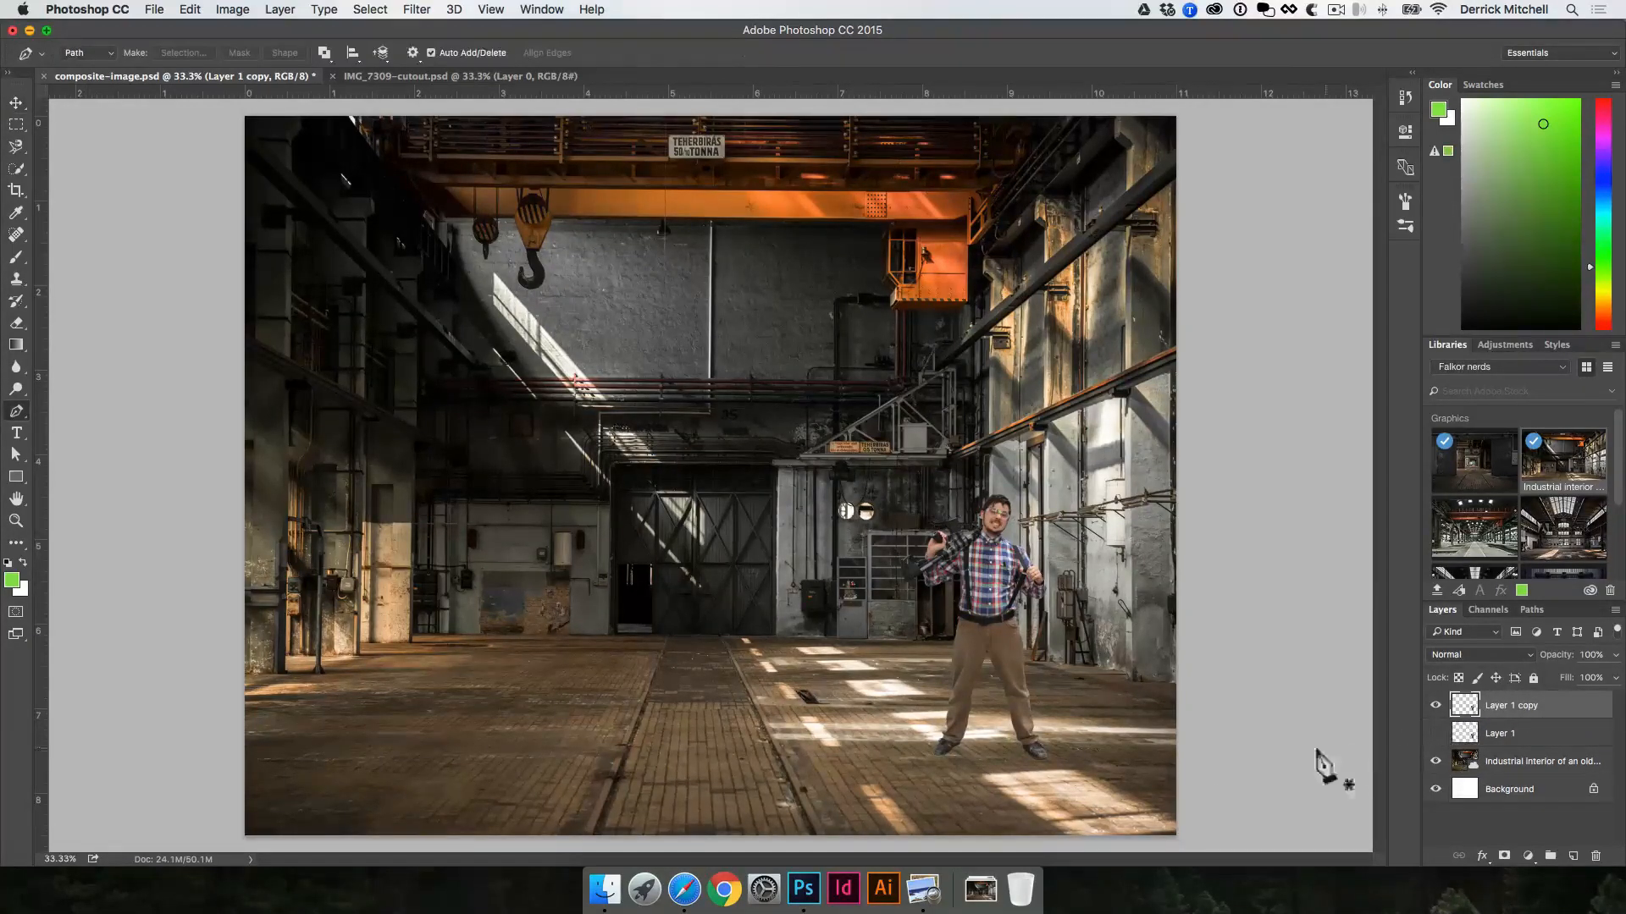
left_click(993, 736)
left_click(934, 743)
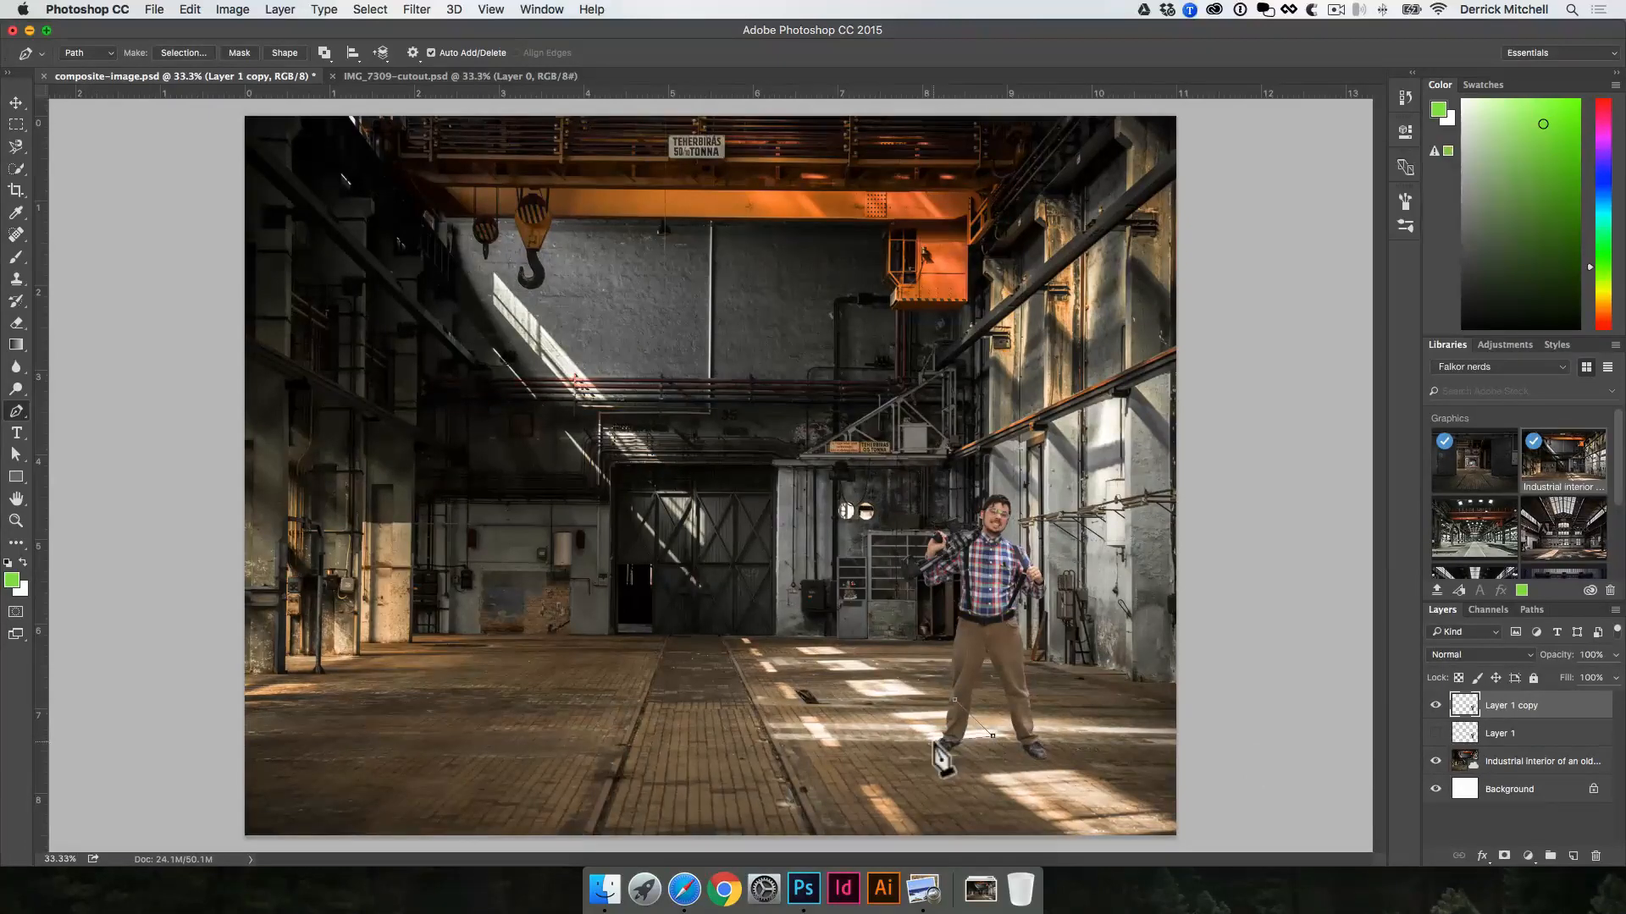
left_click(908, 713)
left_click(953, 700)
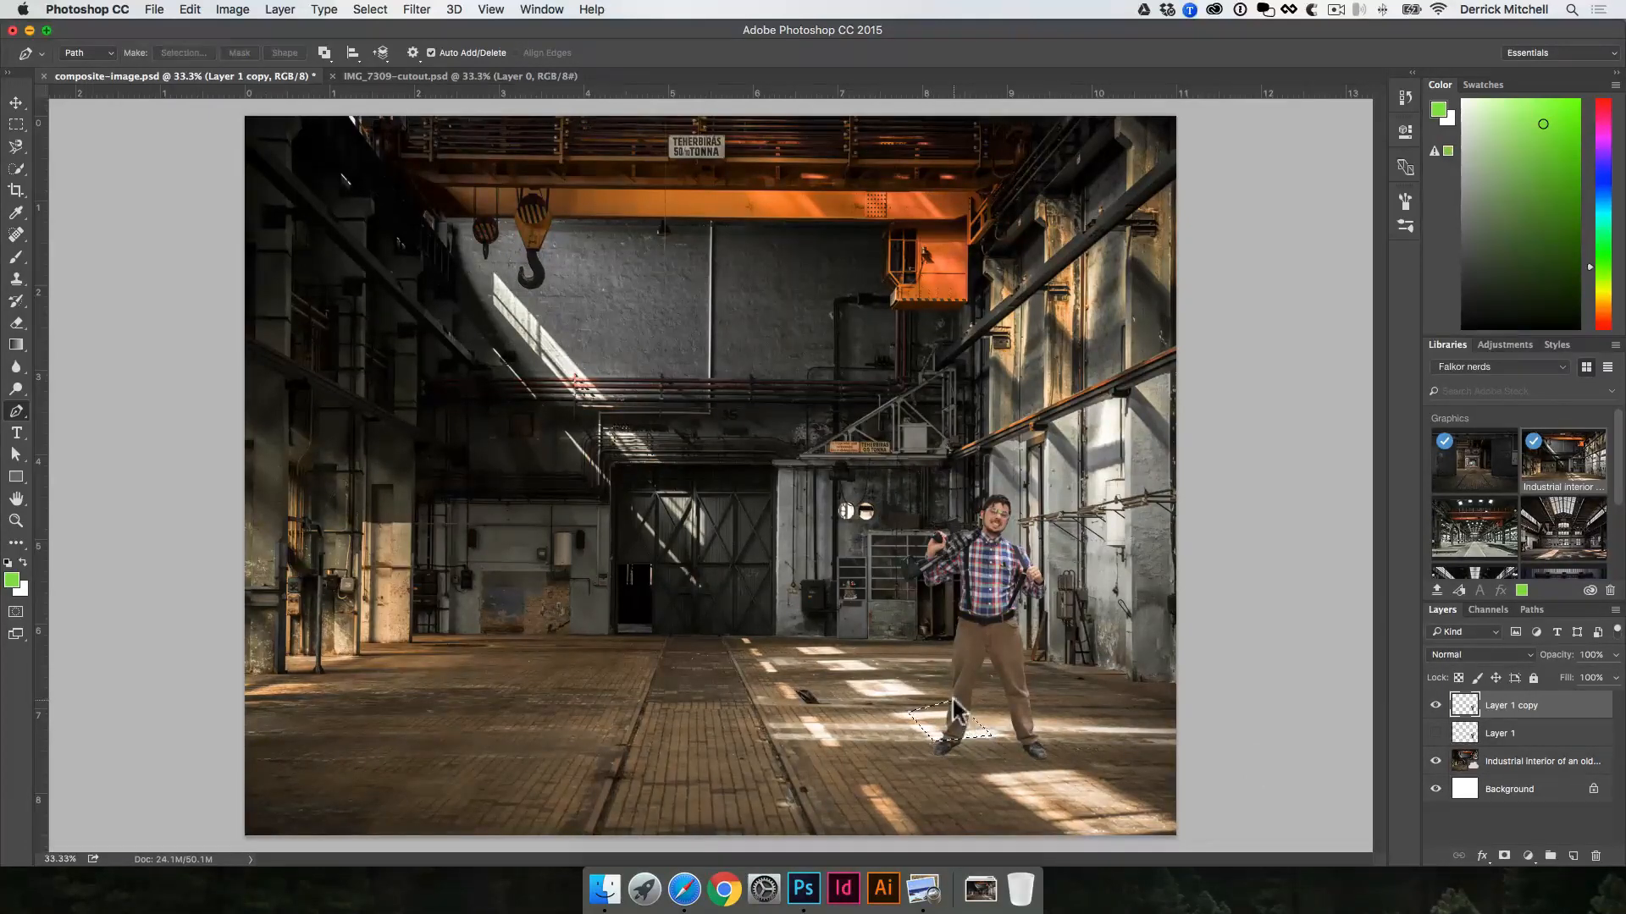
left_click(992, 736)
key("super+Return")
Step: Brighten the selected lower leg with Levels by lowering the white input level to 140, and deselect
key("super+l")
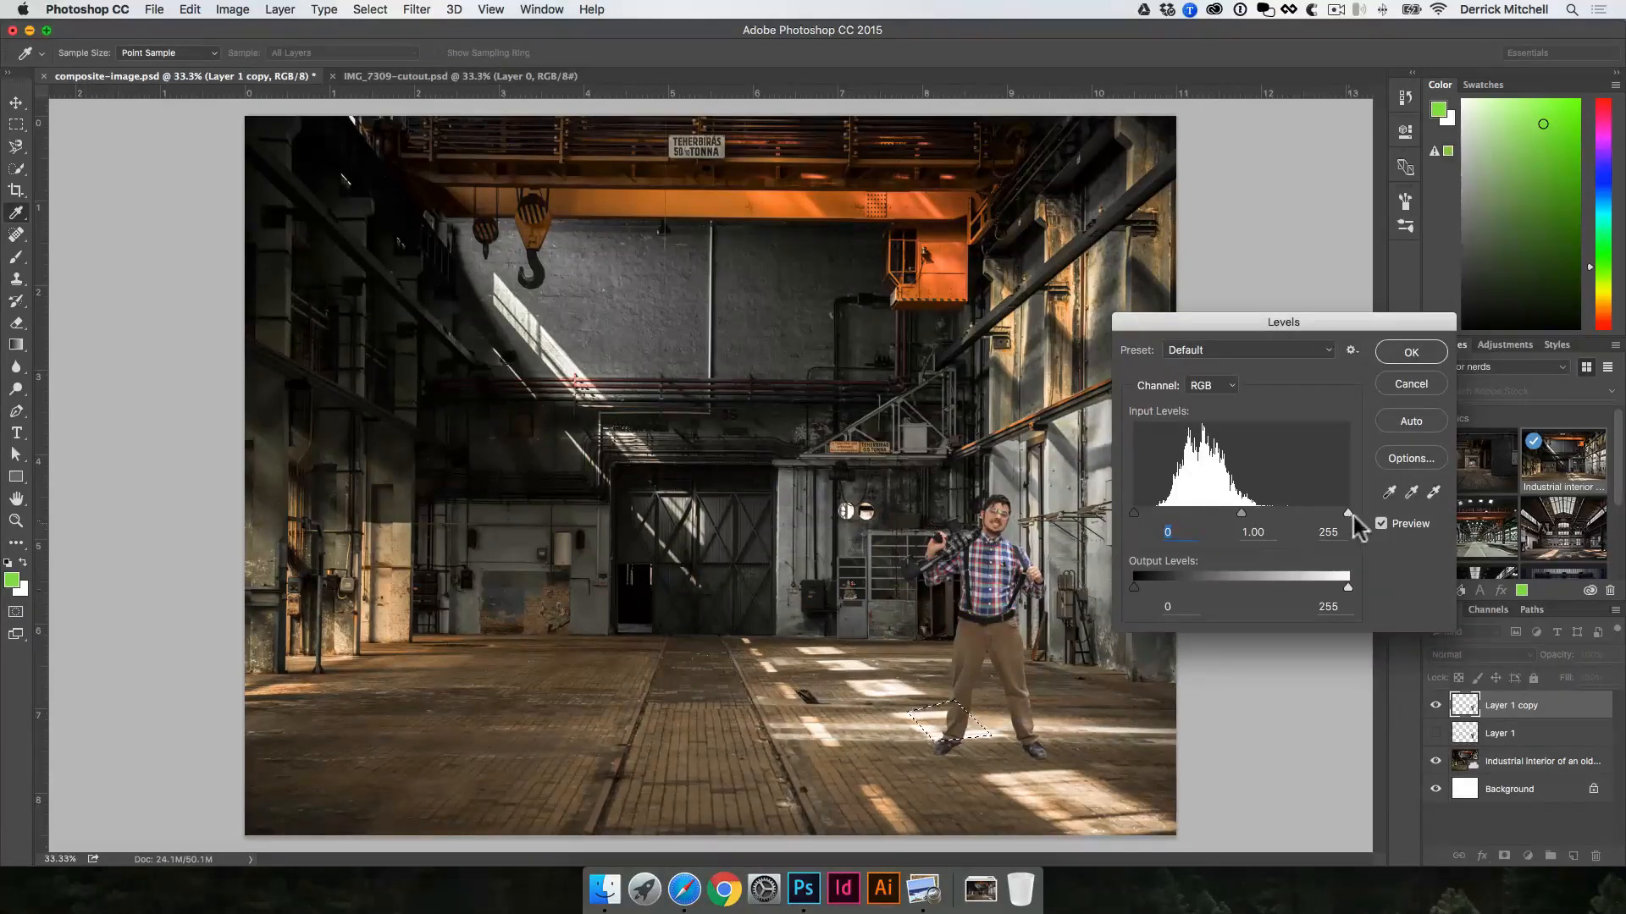
left_click_drag(1348, 513, 1270, 513)
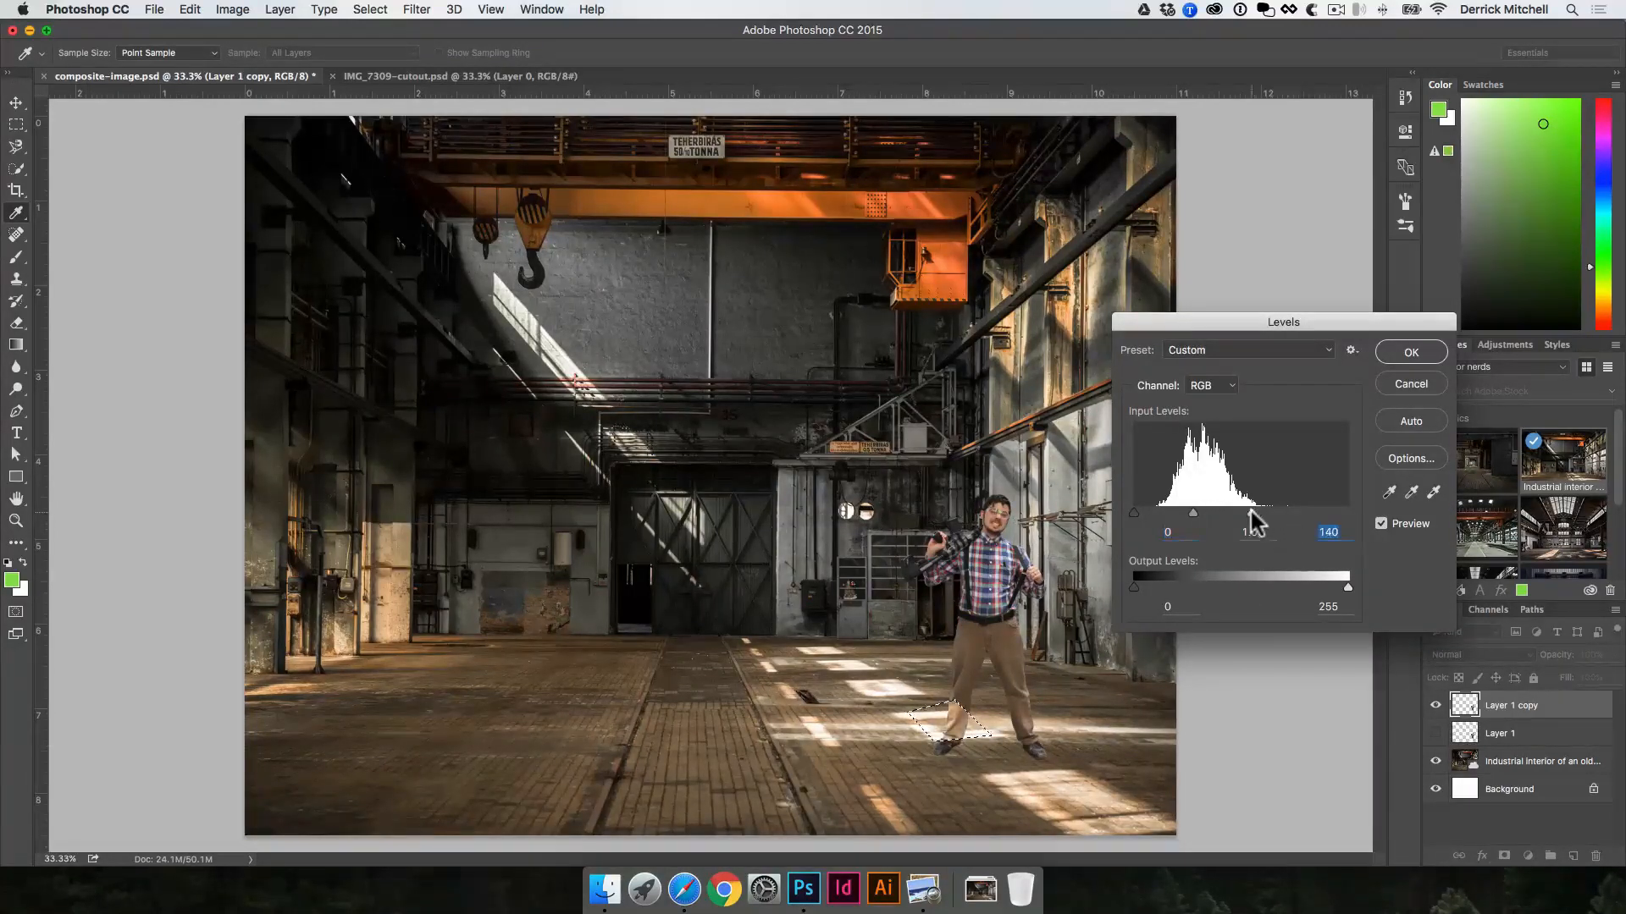
left_click(1422, 354)
key("v")
key("super+d")
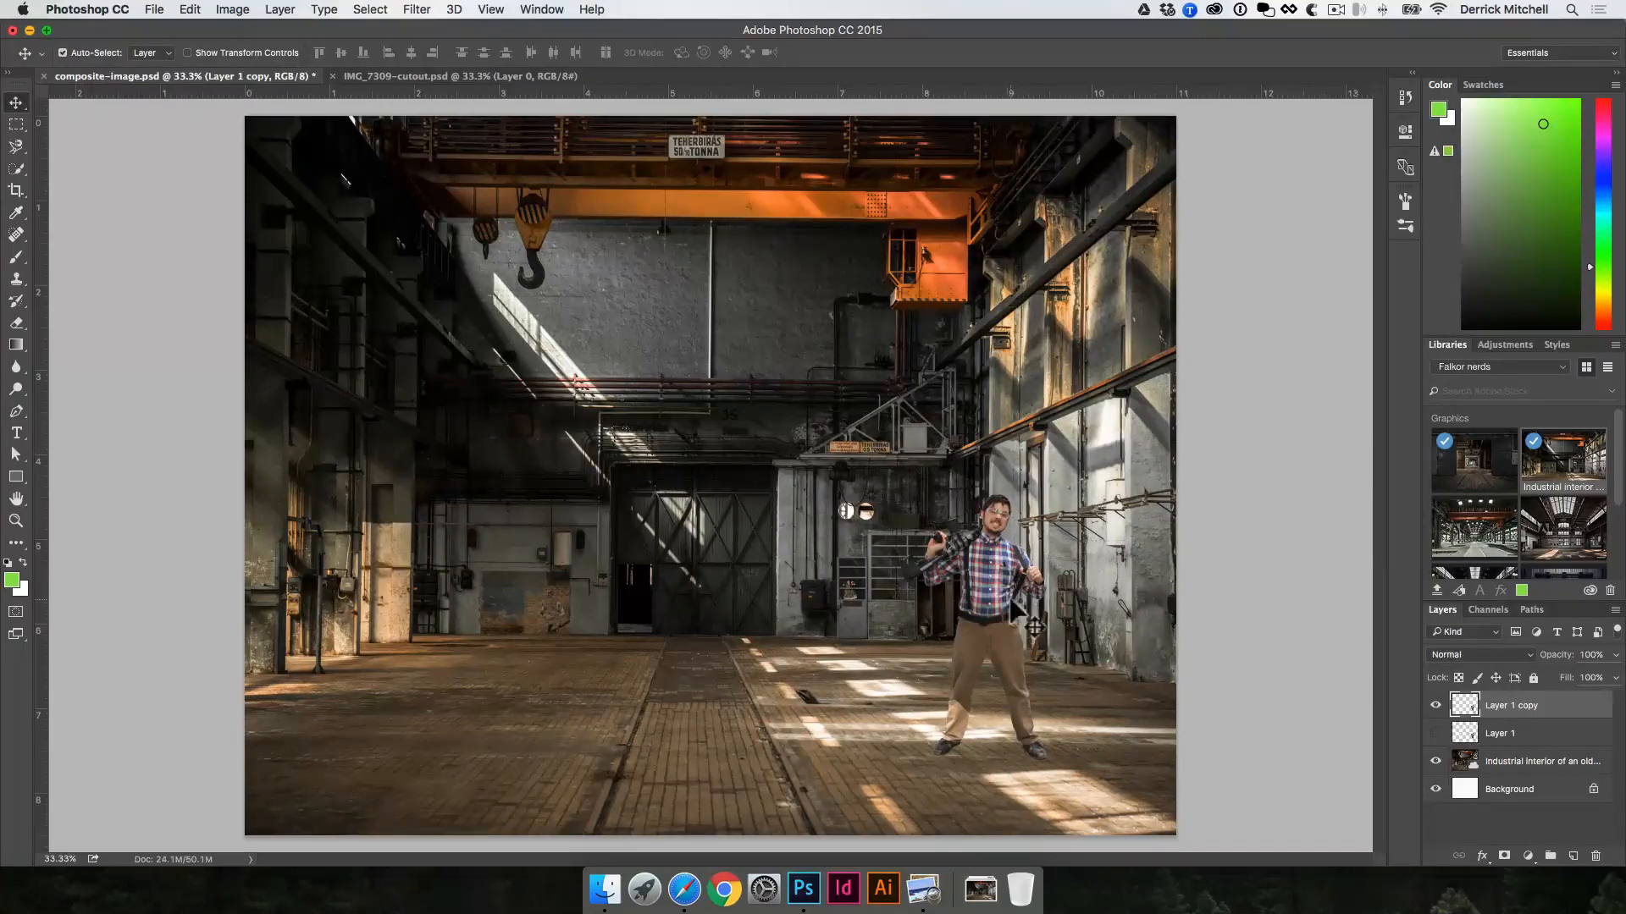
Step: Hide Layer 1 copy, show Layer 1, and move its unedited man onto the shaded floor beside the centre track
left_click(1436, 707)
left_click(1436, 733)
left_click(1539, 734)
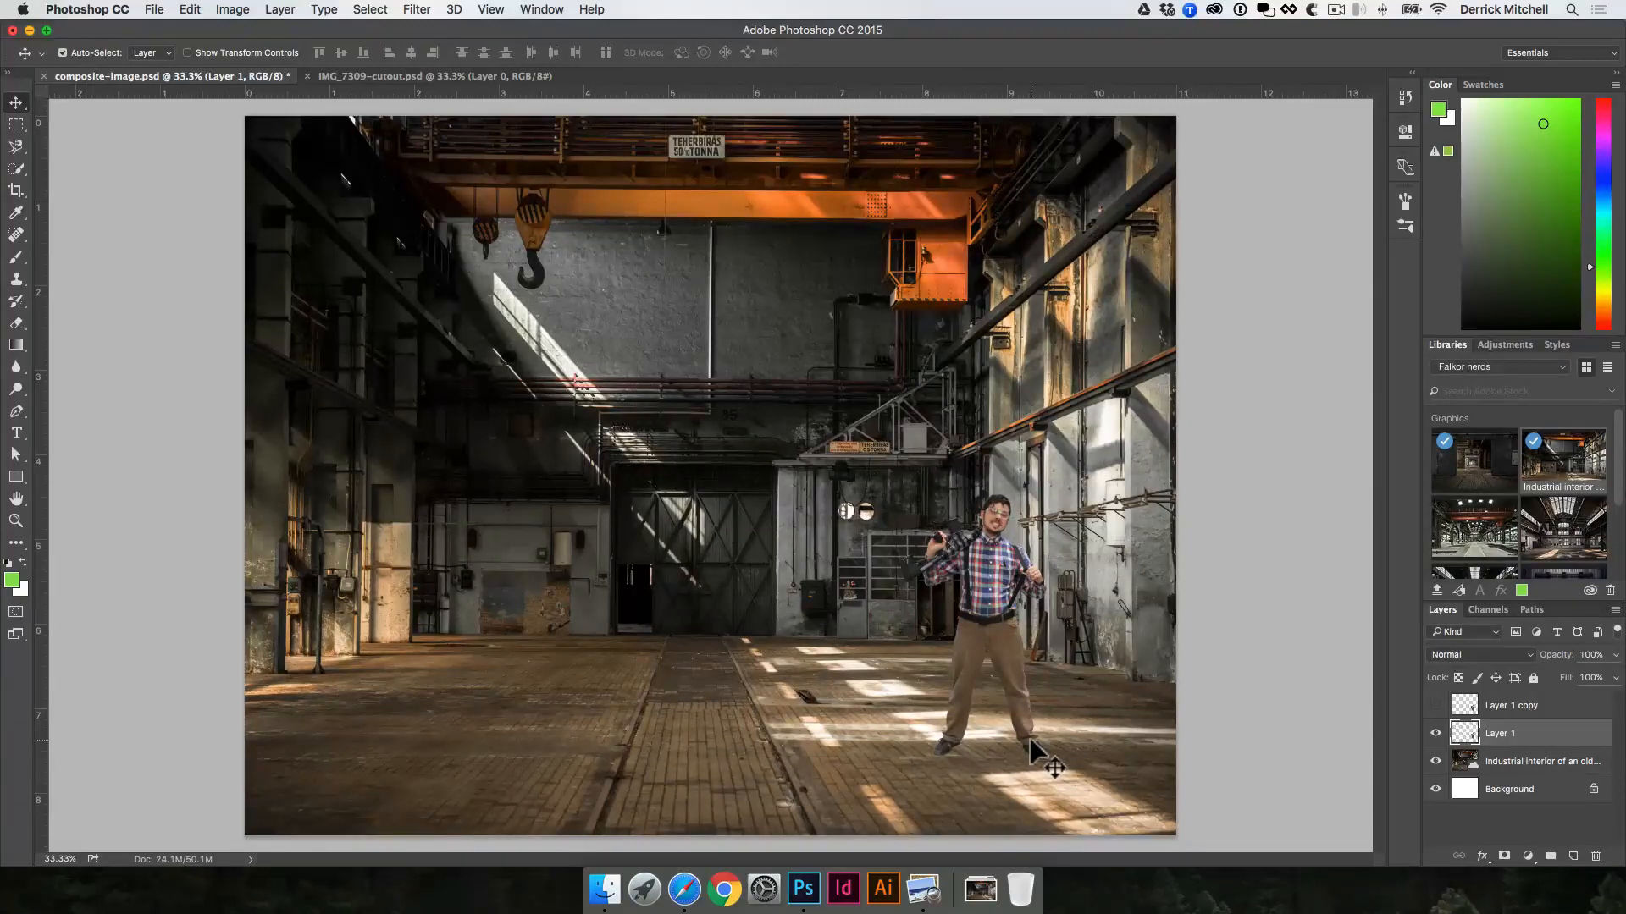
left_click_drag(998, 585, 841, 534)
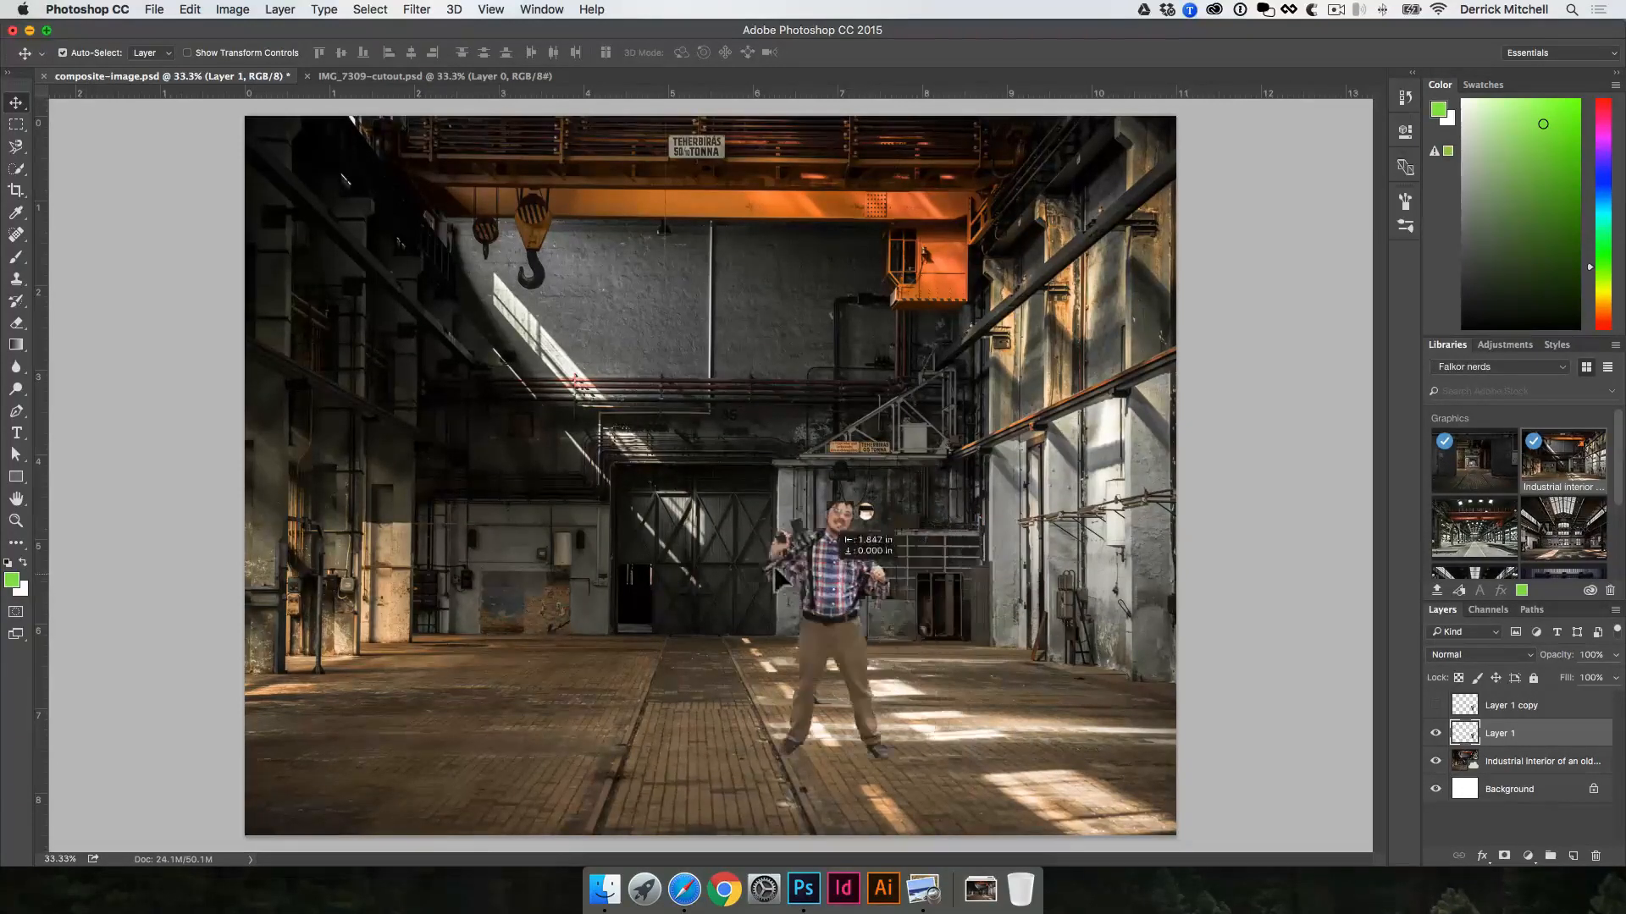
left_click_drag(777, 579, 561, 580)
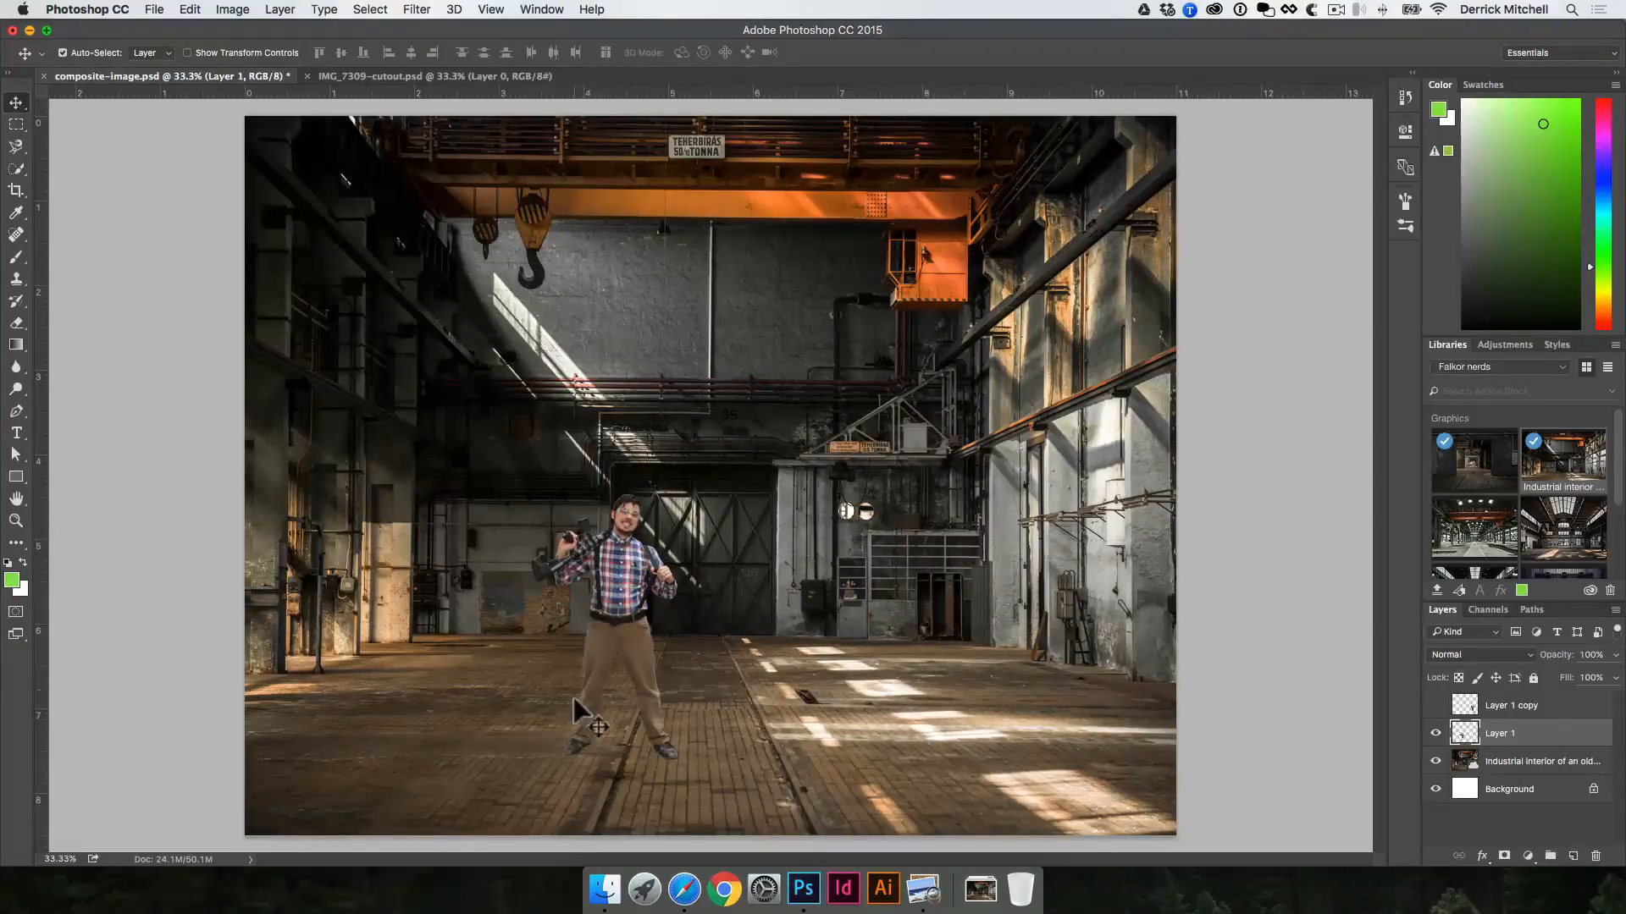
Step: Apply the Camera Raw filter to the factory layer with exposure -0.50, contrast +18, highlights -68, shadows +61, whites +42 and blacks +8
left_click(430, 426)
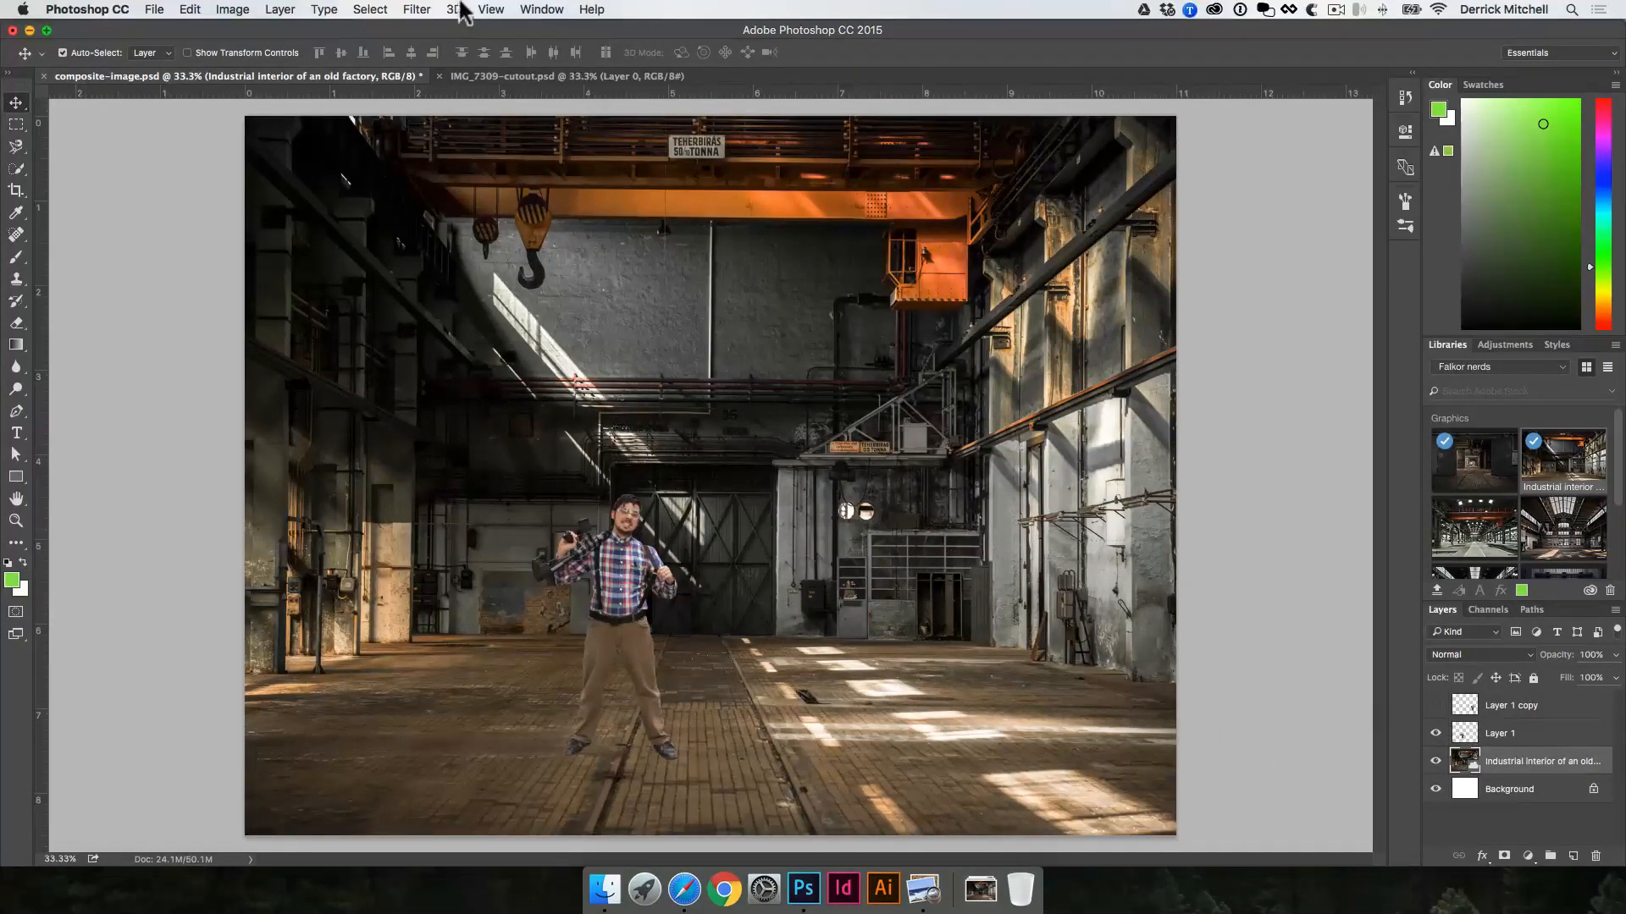
left_click(417, 9)
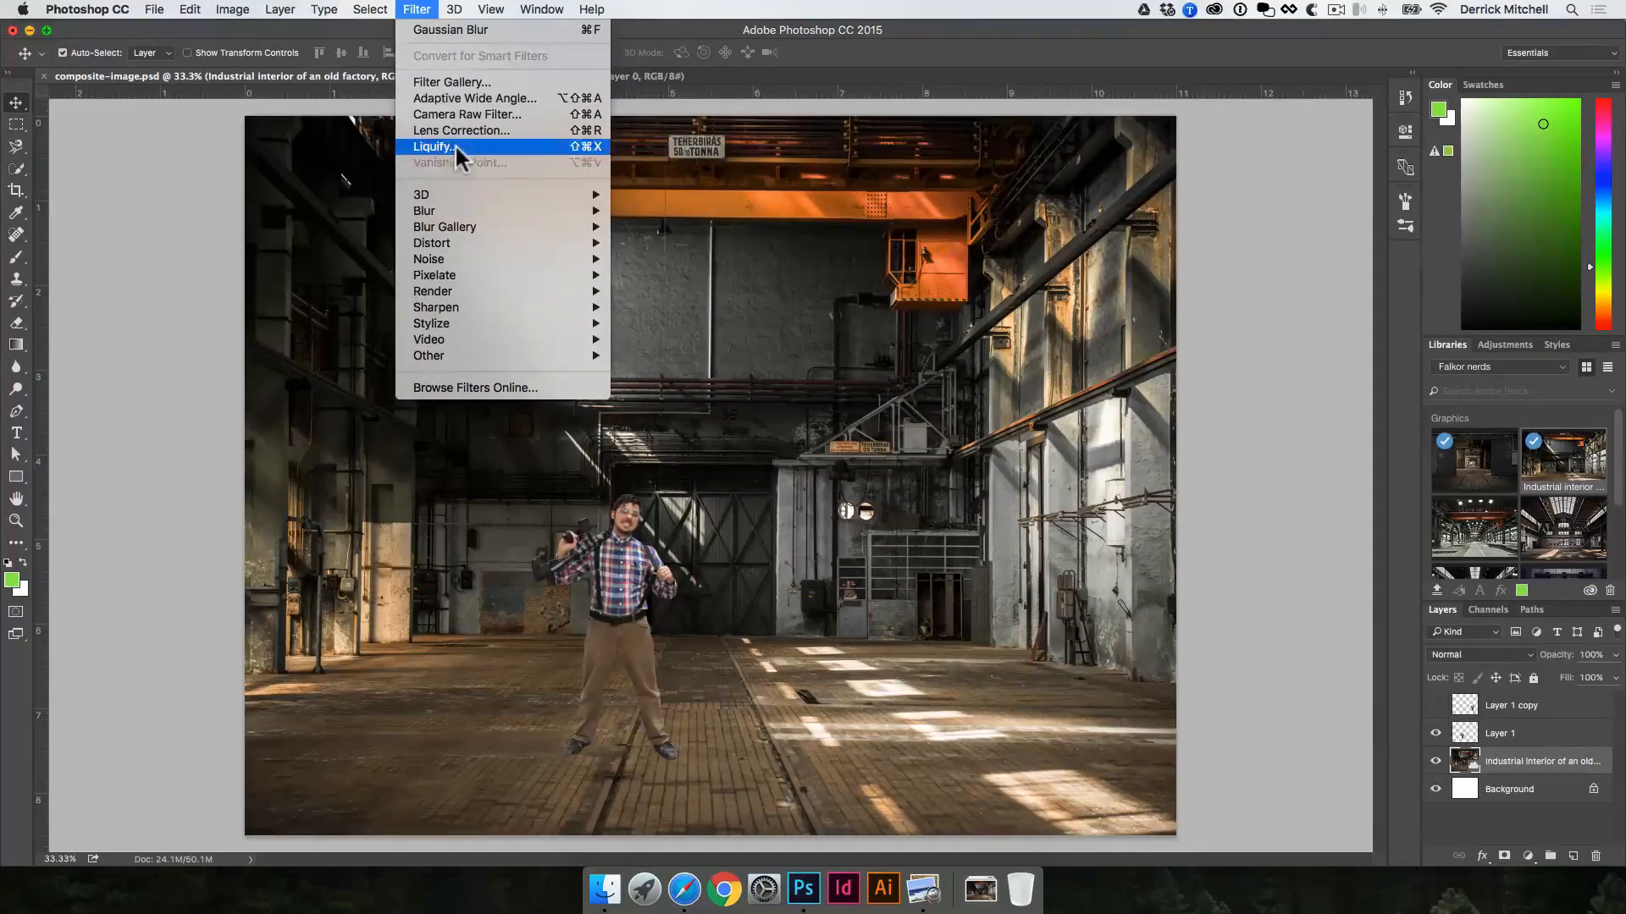
left_click(442, 116)
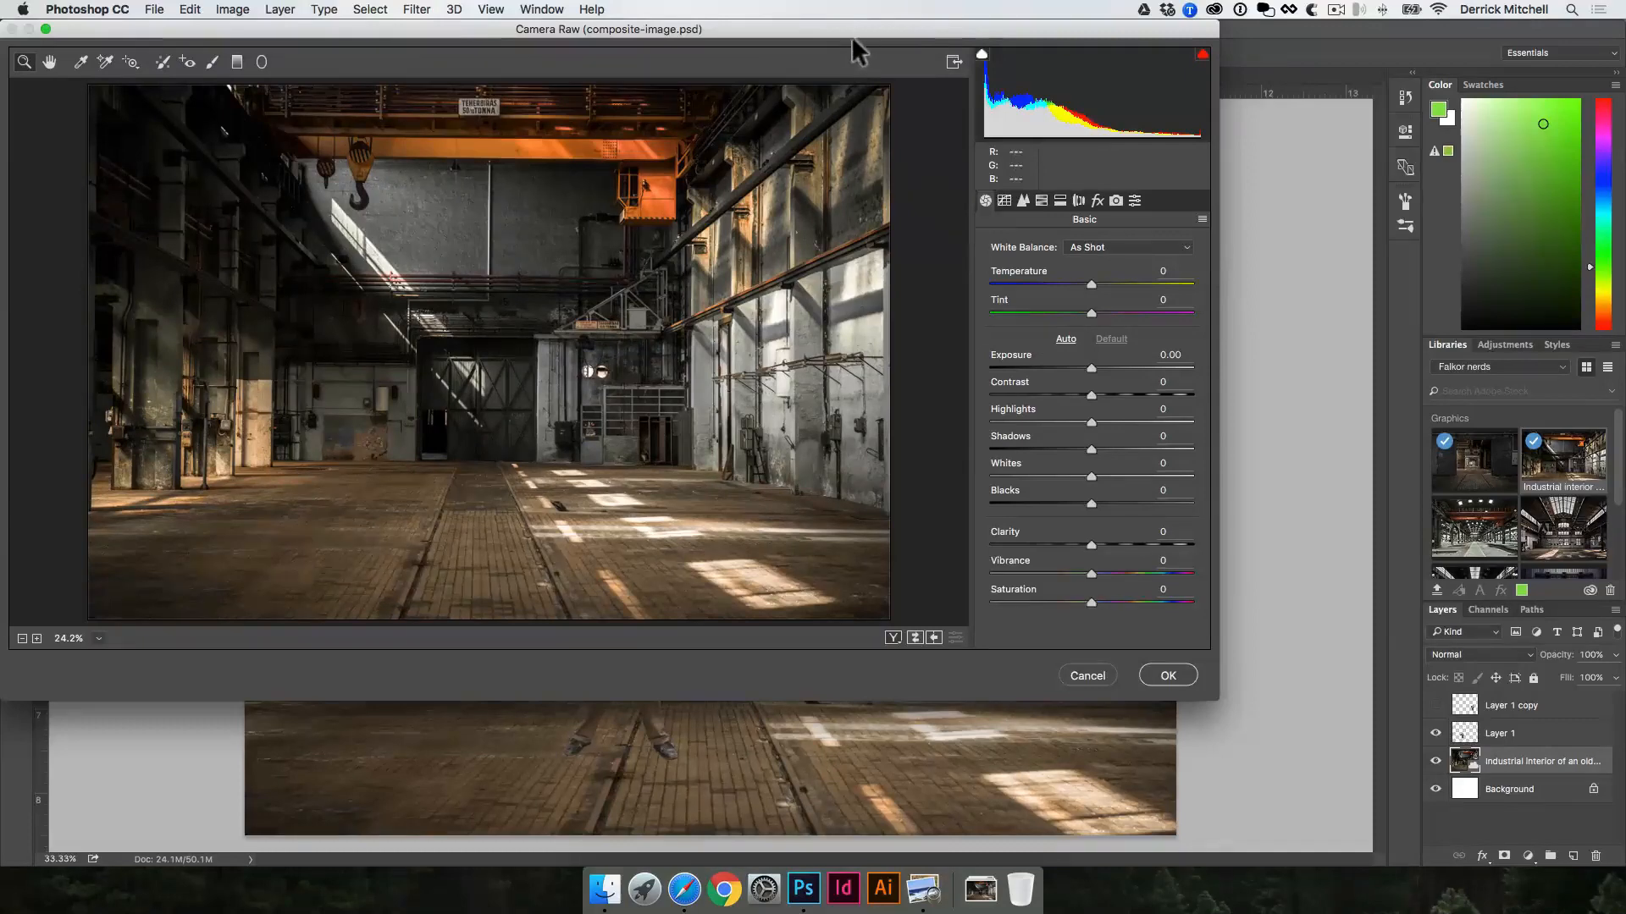
left_click_drag(850, 35, 1056, 116)
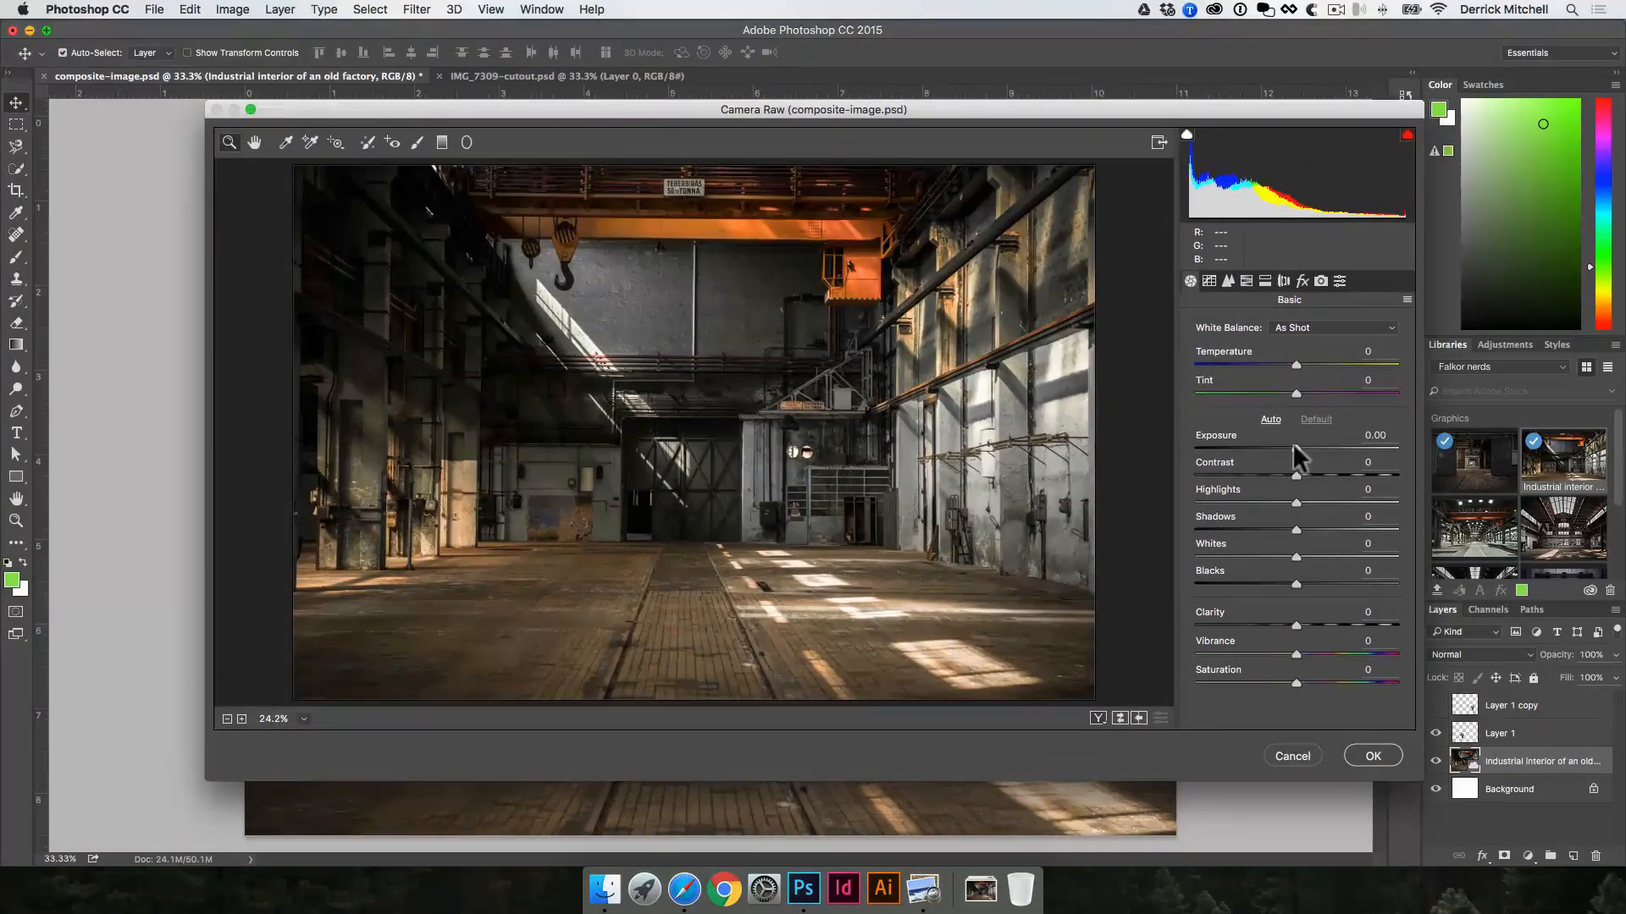
left_click_drag(1293, 447, 1350, 477)
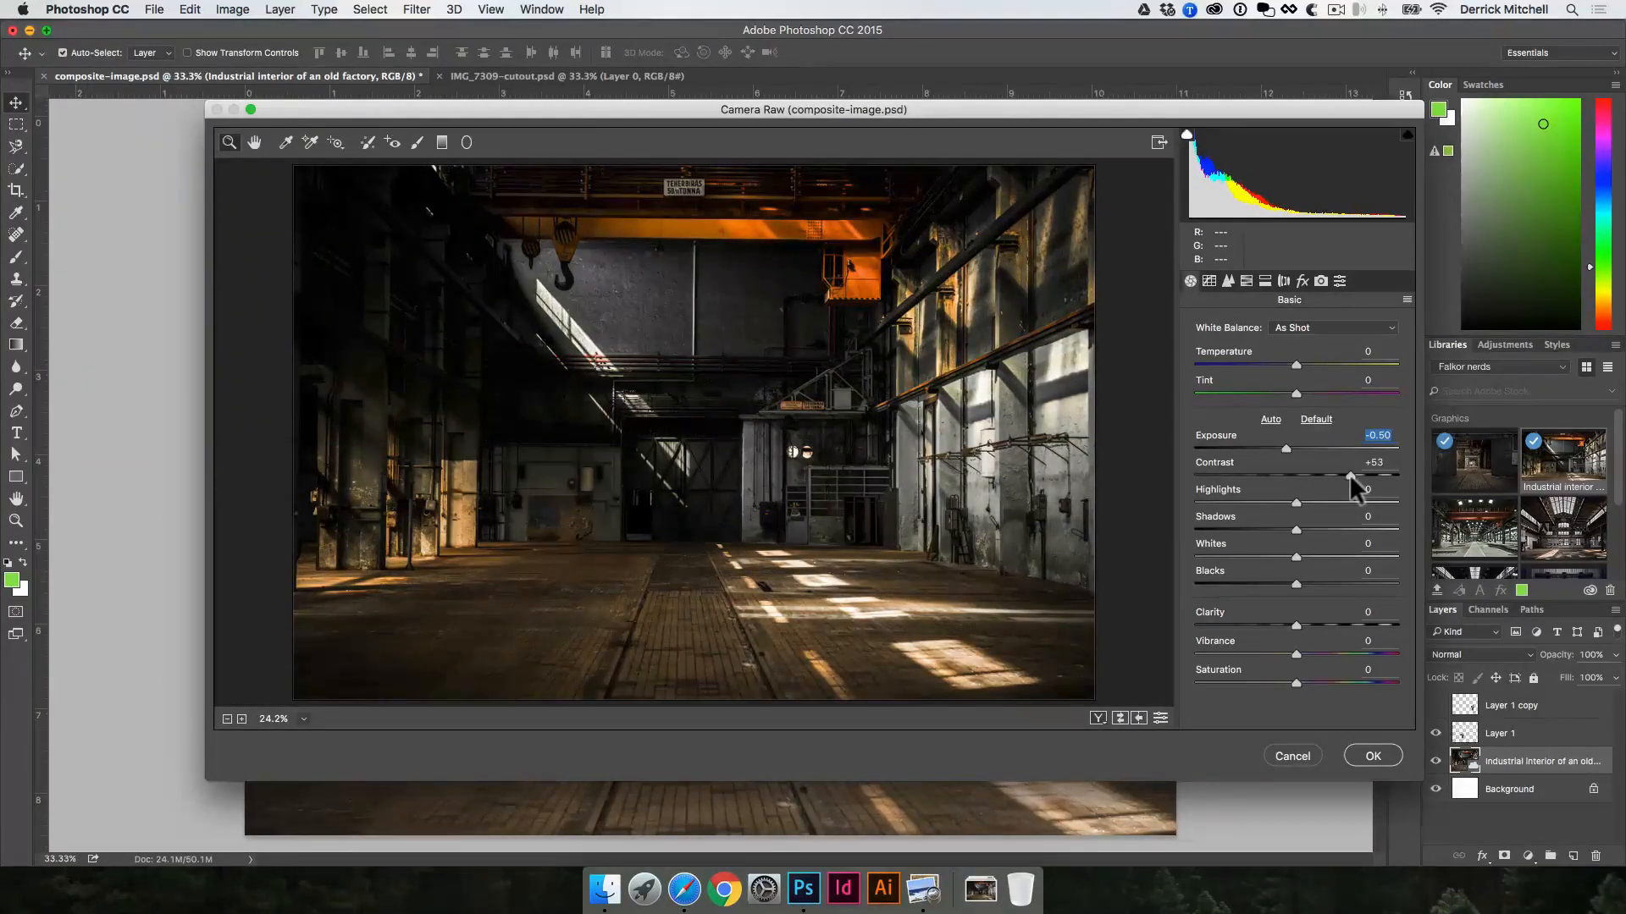
left_click_drag(1349, 474, 1226, 499)
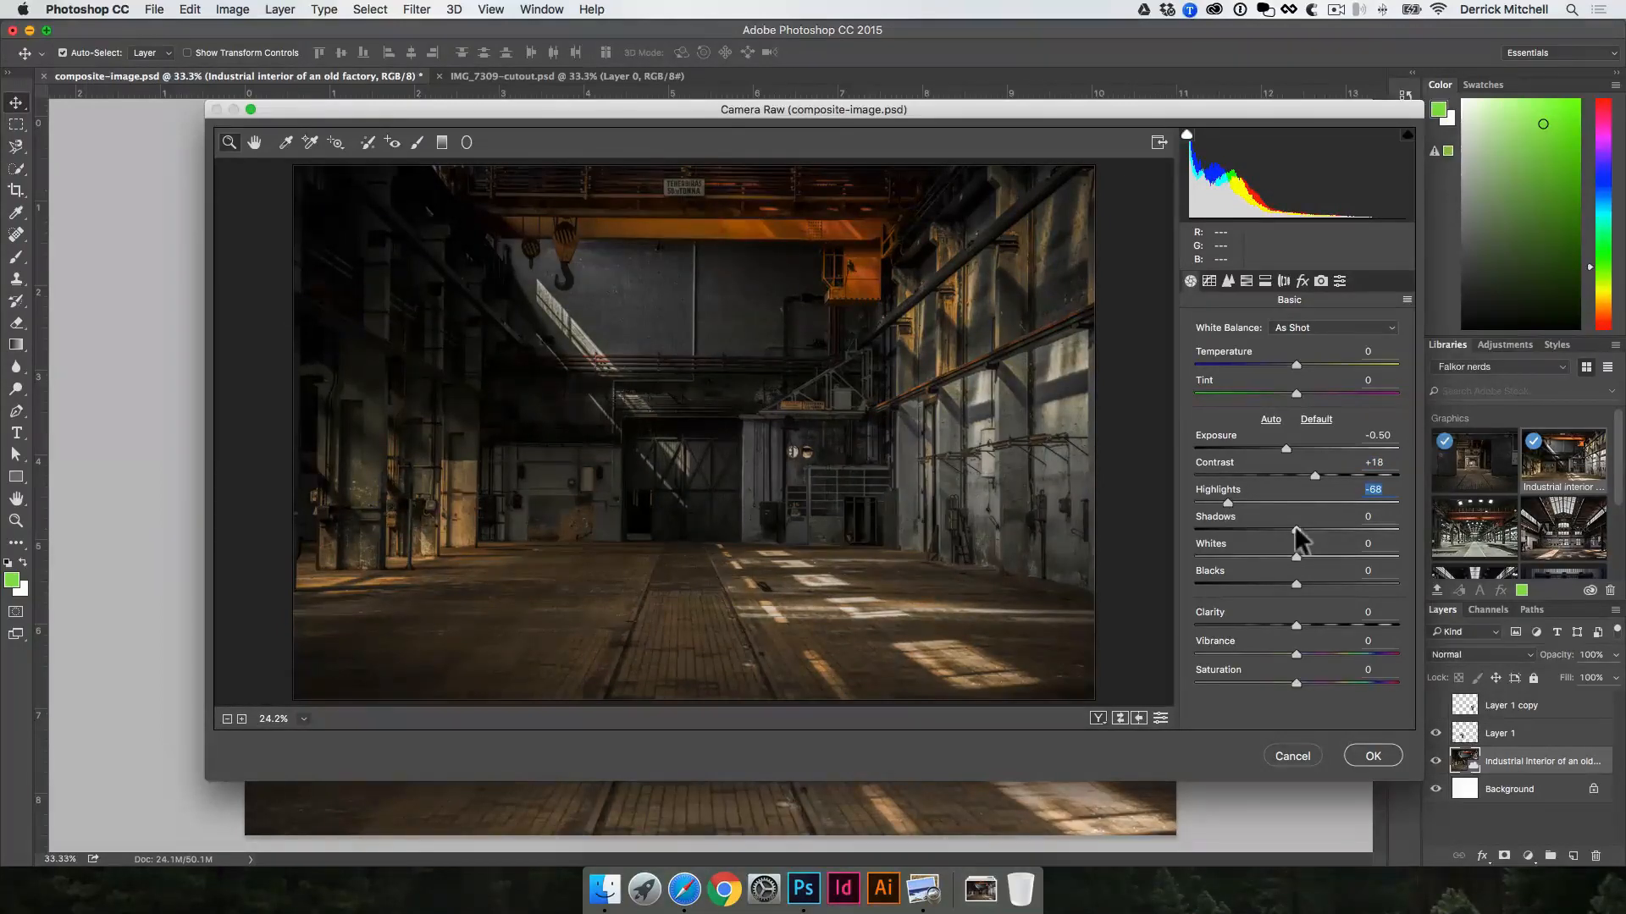
left_click_drag(1293, 527, 1356, 527)
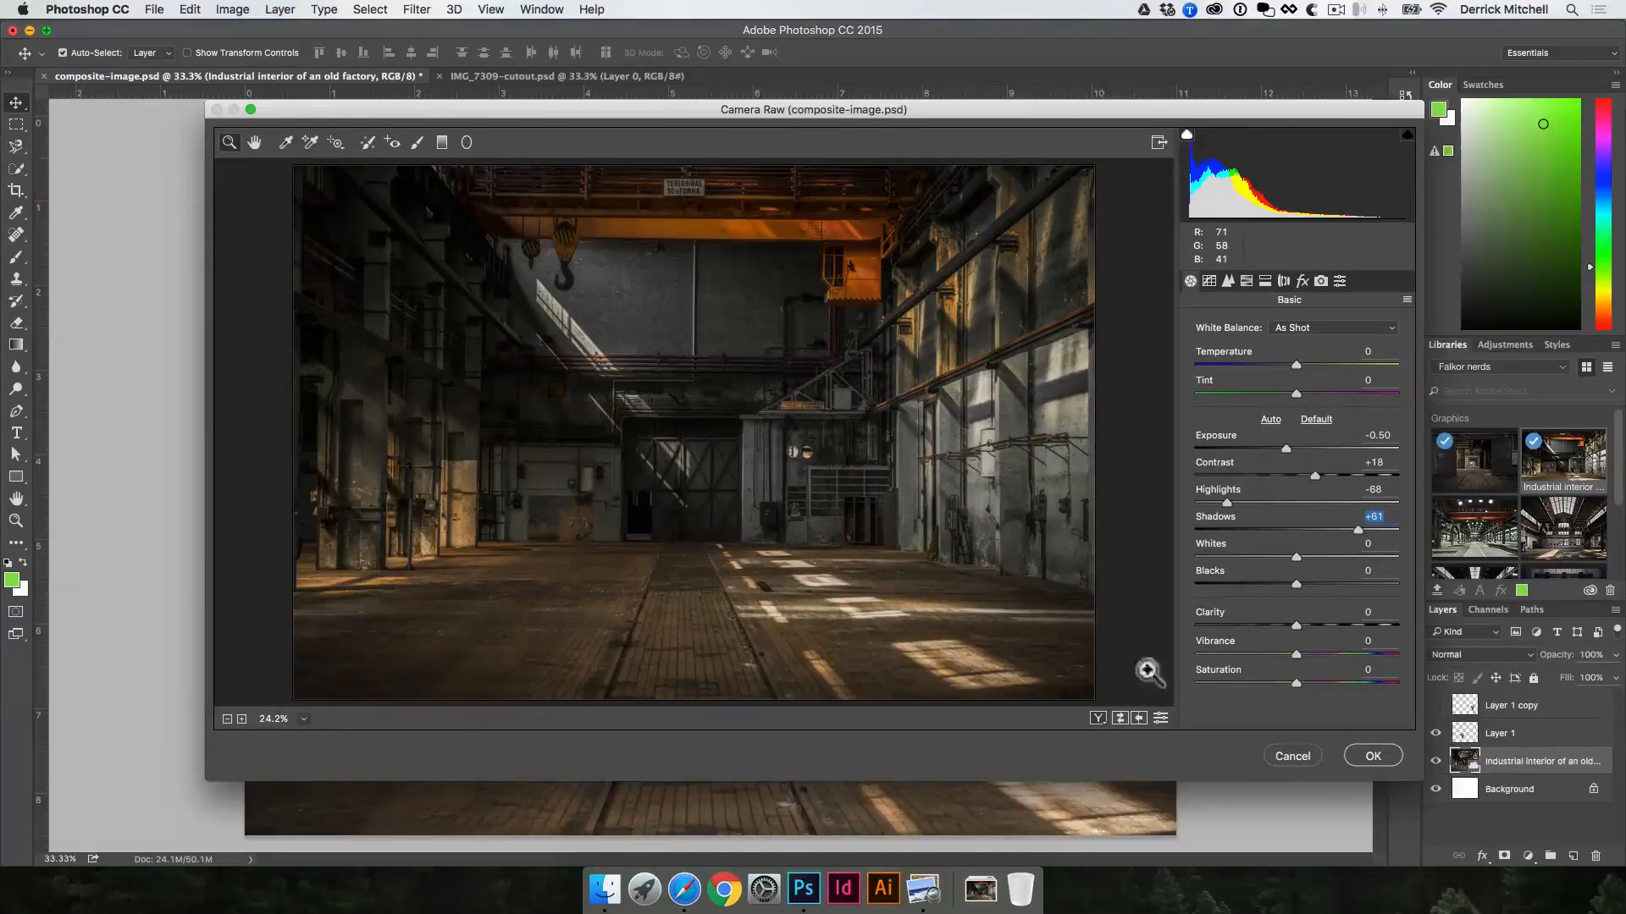
left_click_drag(1294, 583, 1339, 544)
left_click(1304, 588)
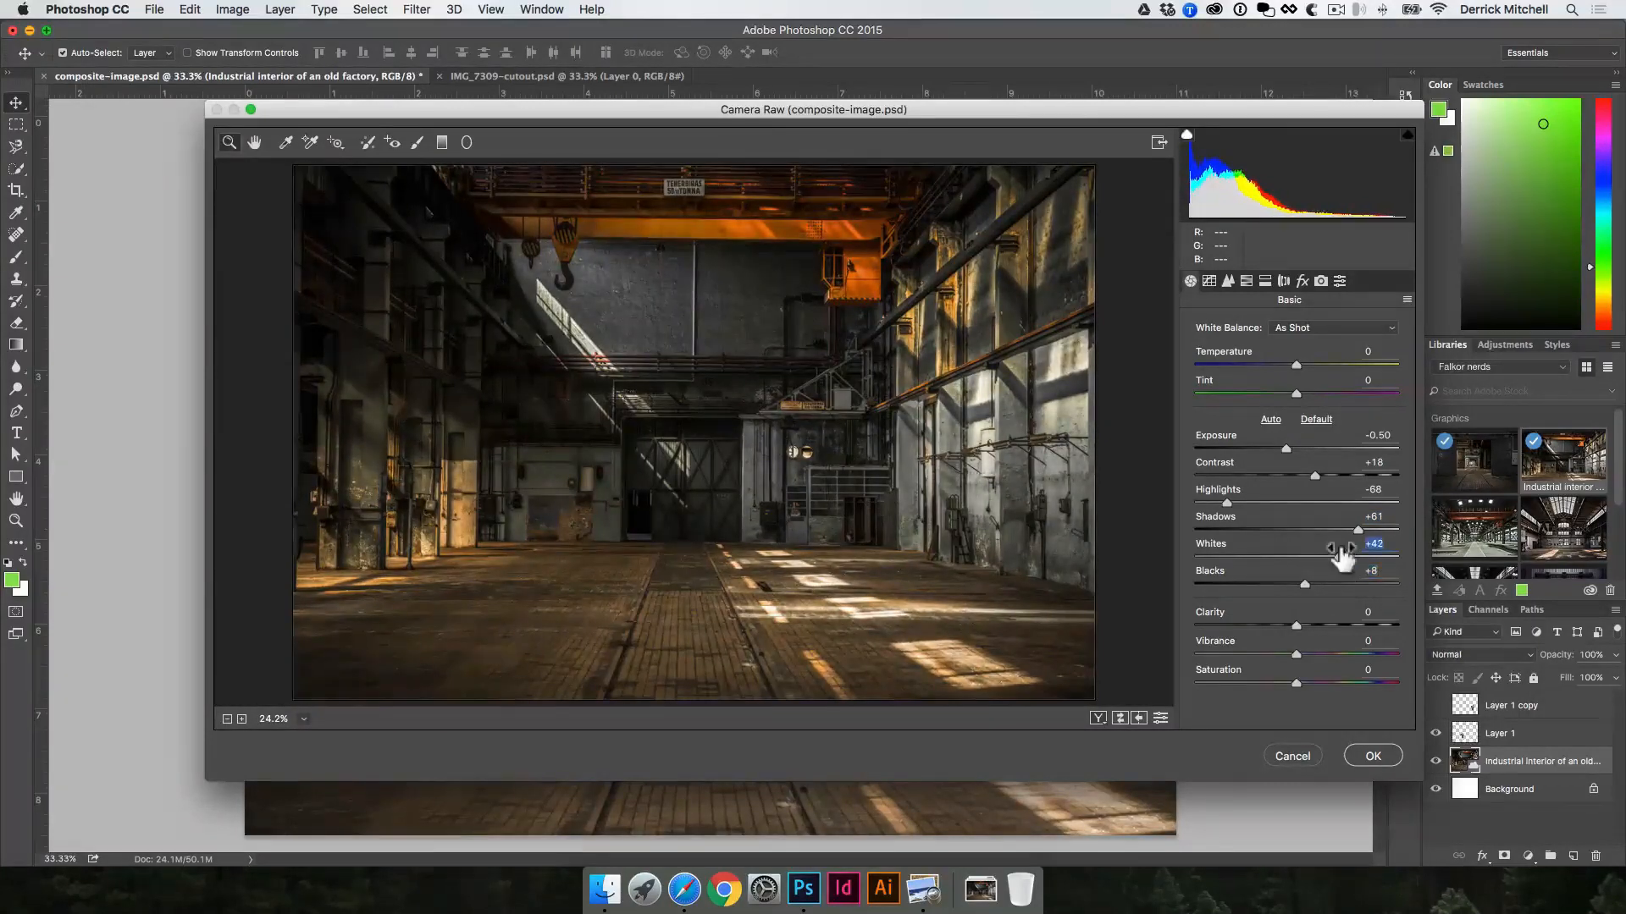
left_click(1368, 747)
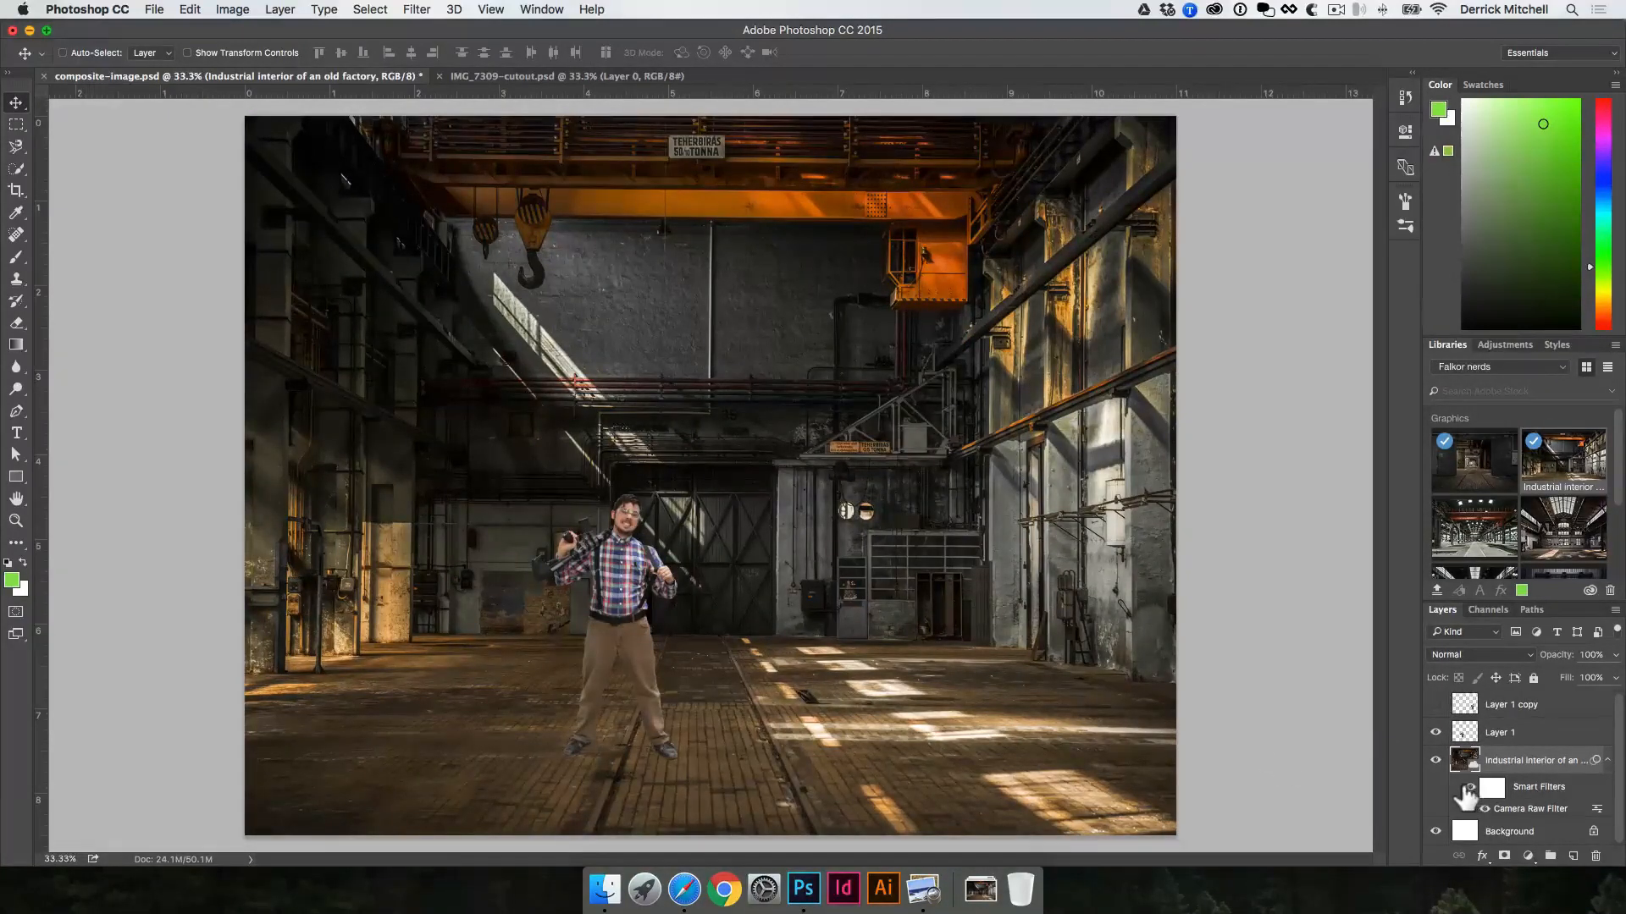
Step: Compare the factory interior with and without the Camera Raw adjustment by undoing and redoing it
key("super+z")
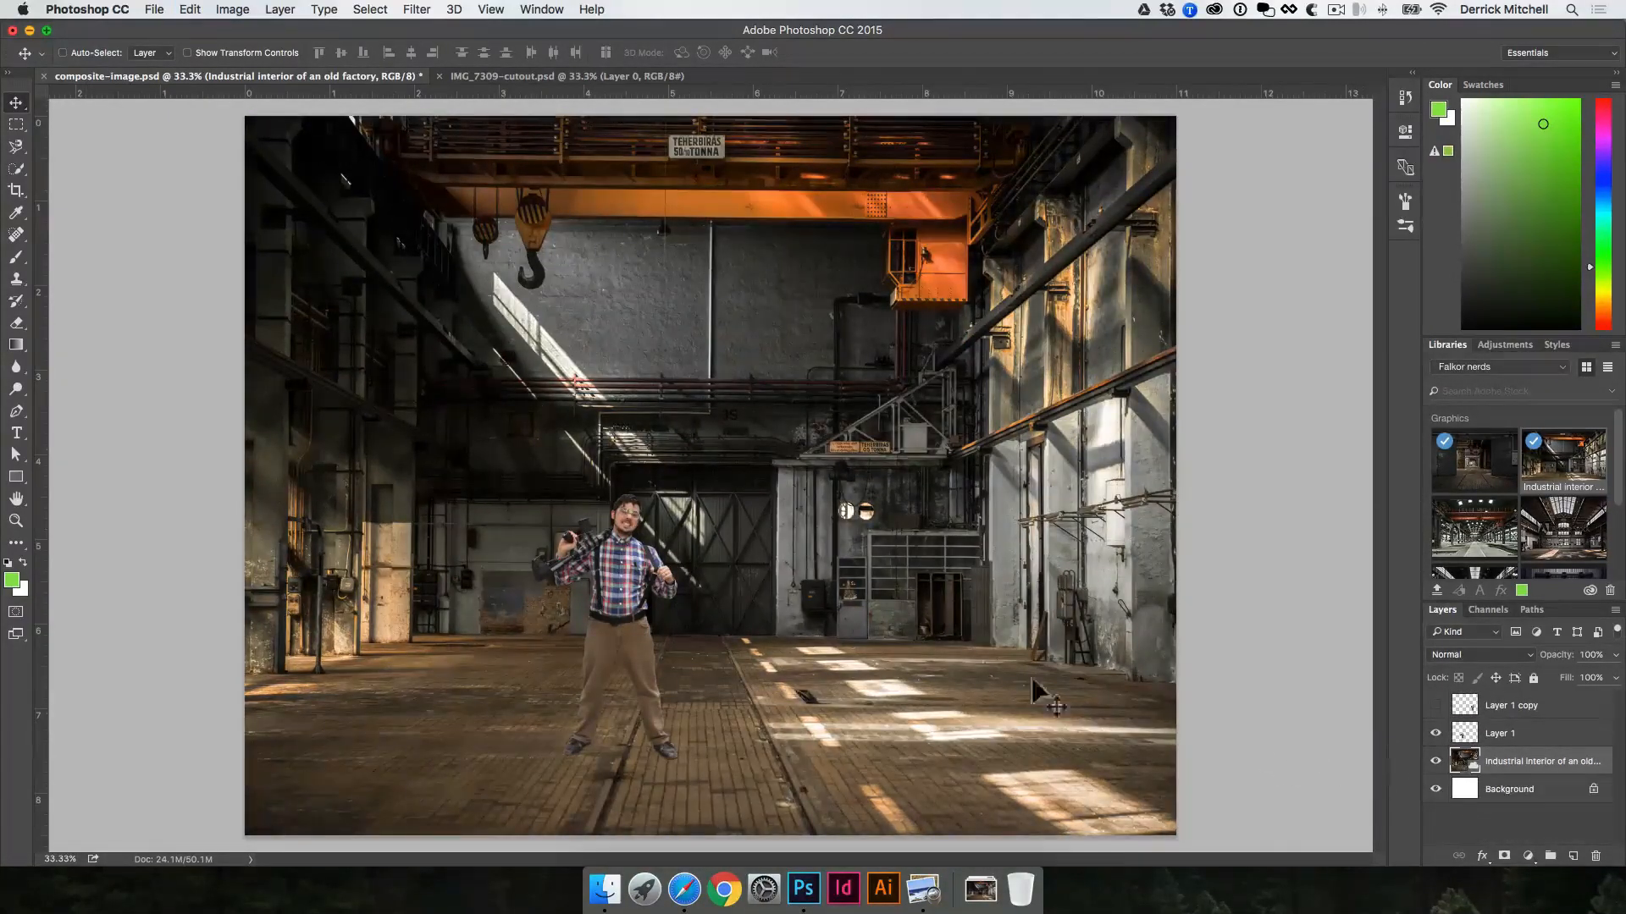
key("super+z")
key("super+z")
key("super+z")
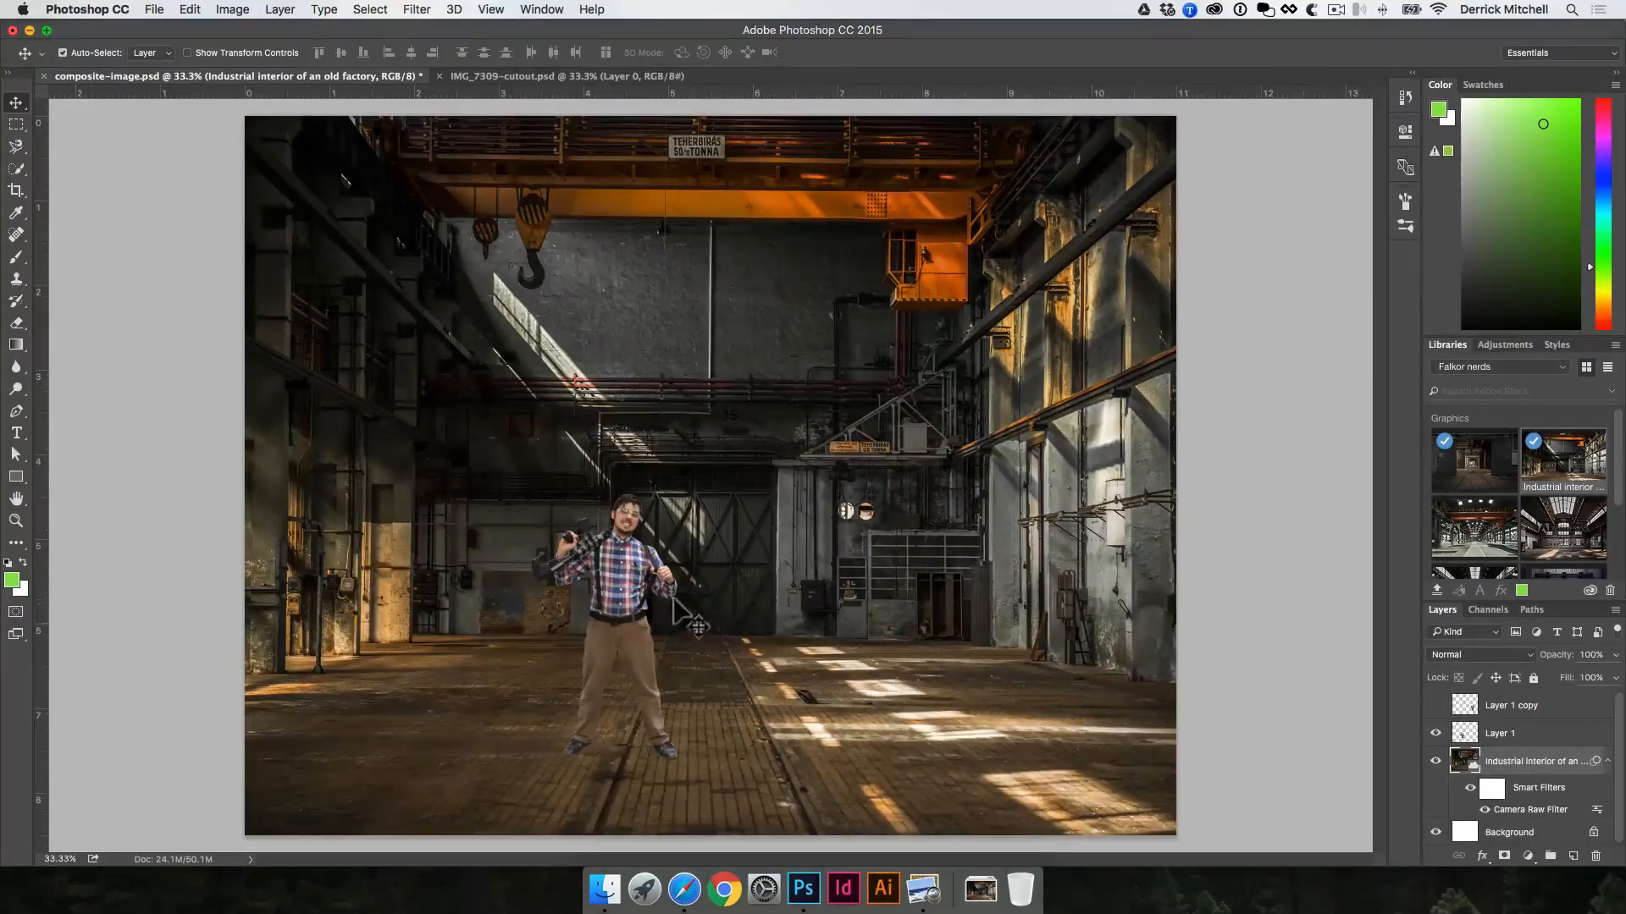
Step: Nudge the man left and apply Camera Raw: exposure -0.70, contrast -12, highlights -8, shadows -7, whites -19, blacks -3, clarity +22, vibrance -4
left_click(628, 571)
left_click_drag(628, 571, 592, 570)
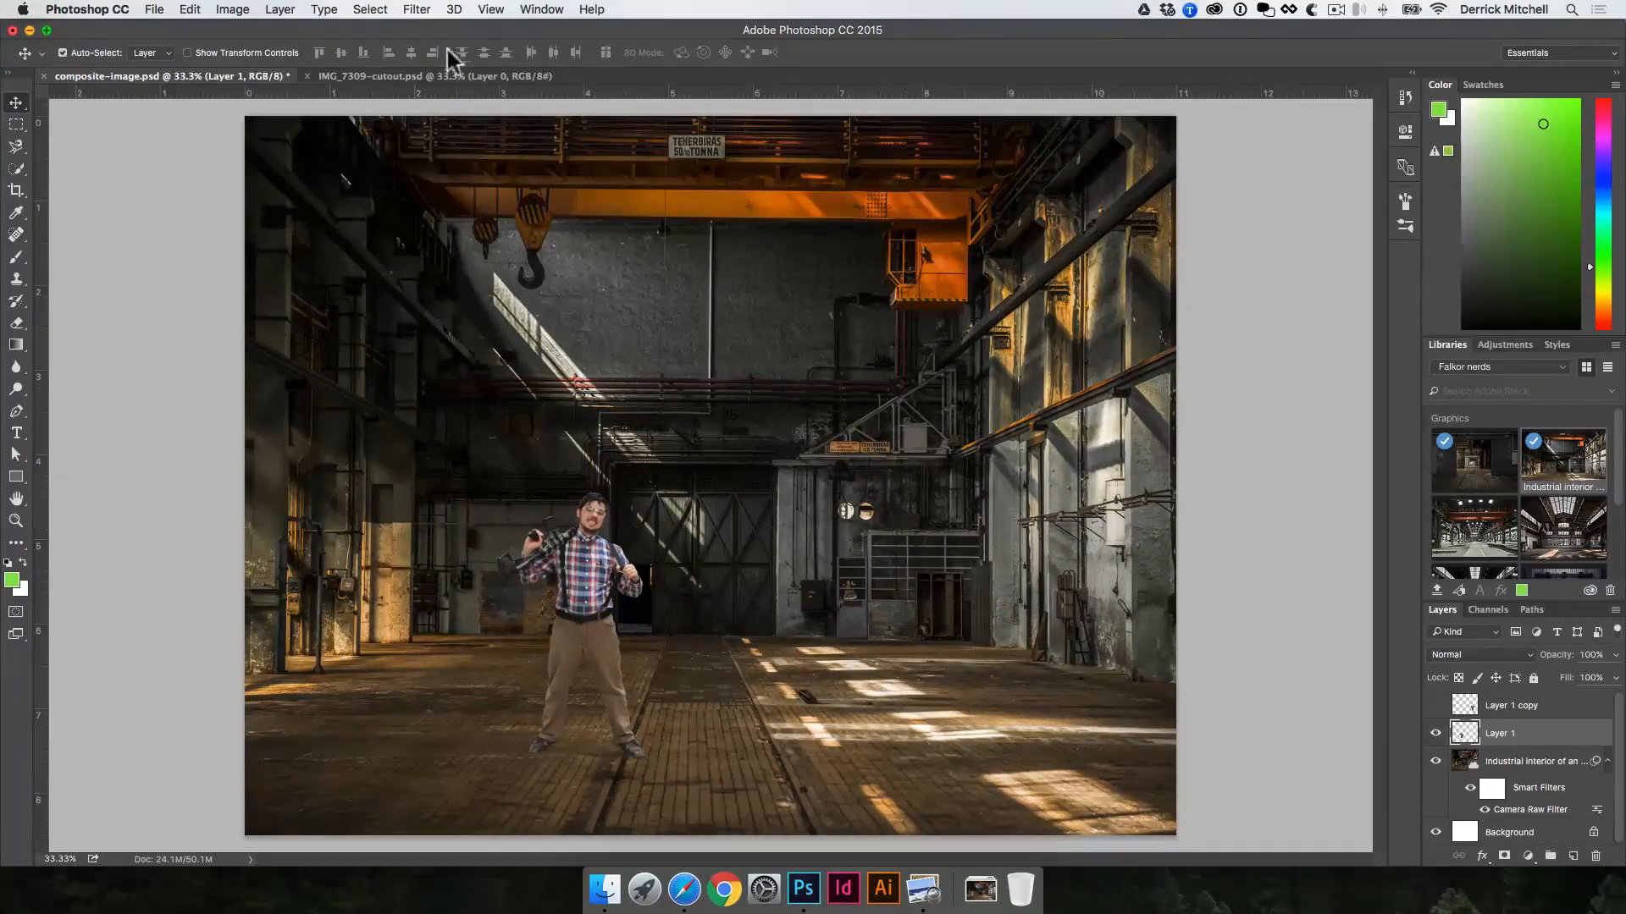
left_click(414, 9)
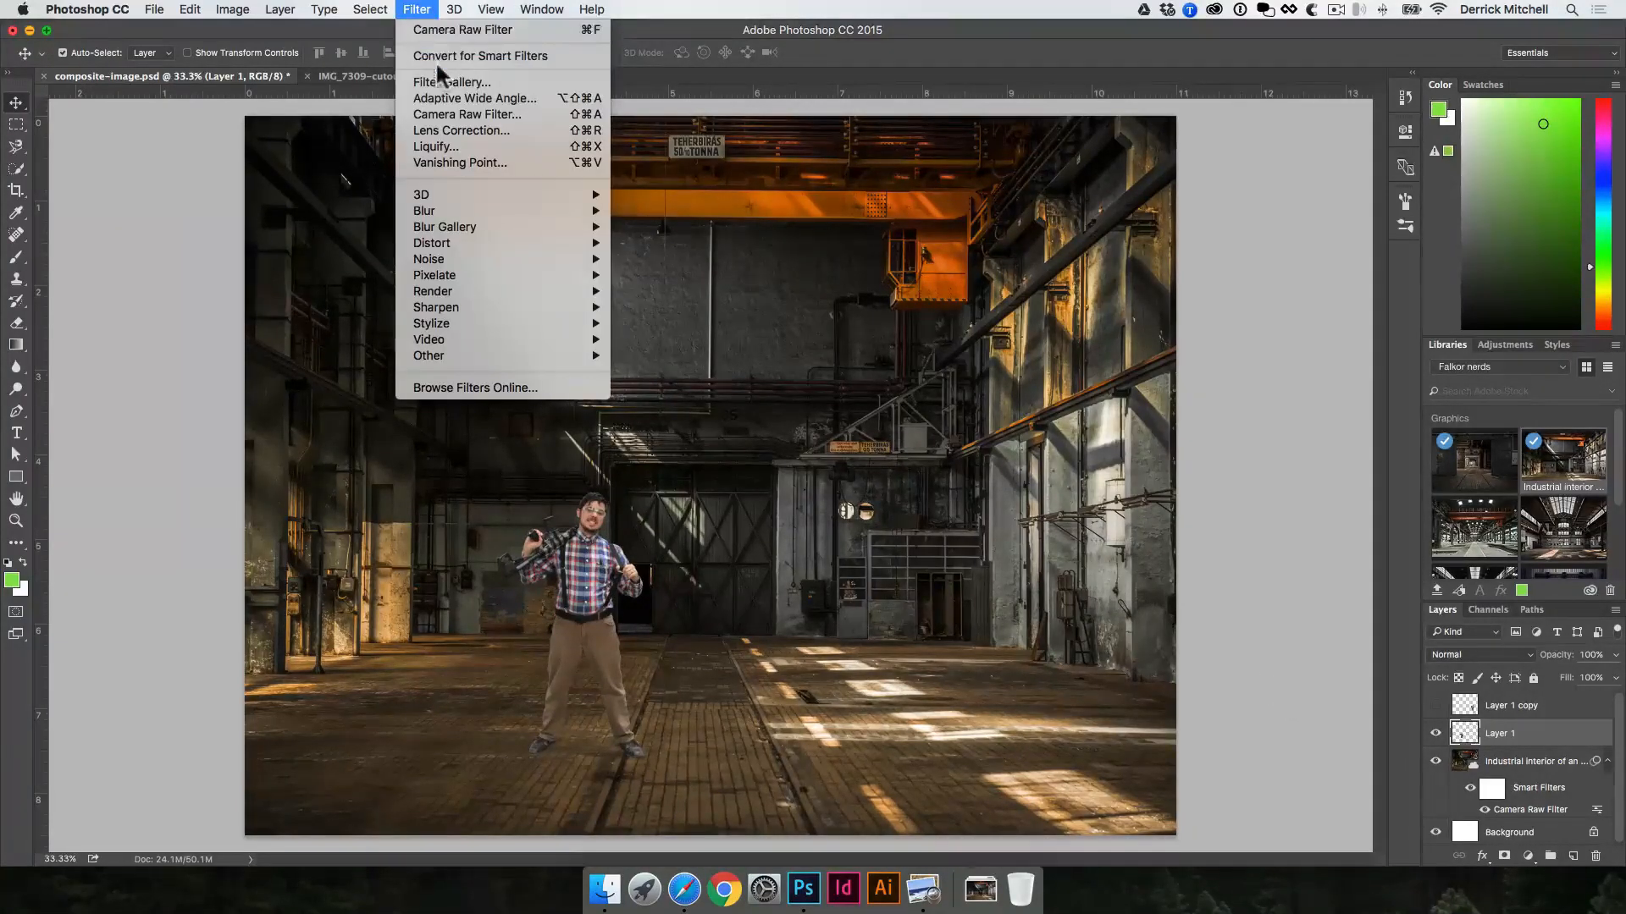
left_click(449, 114)
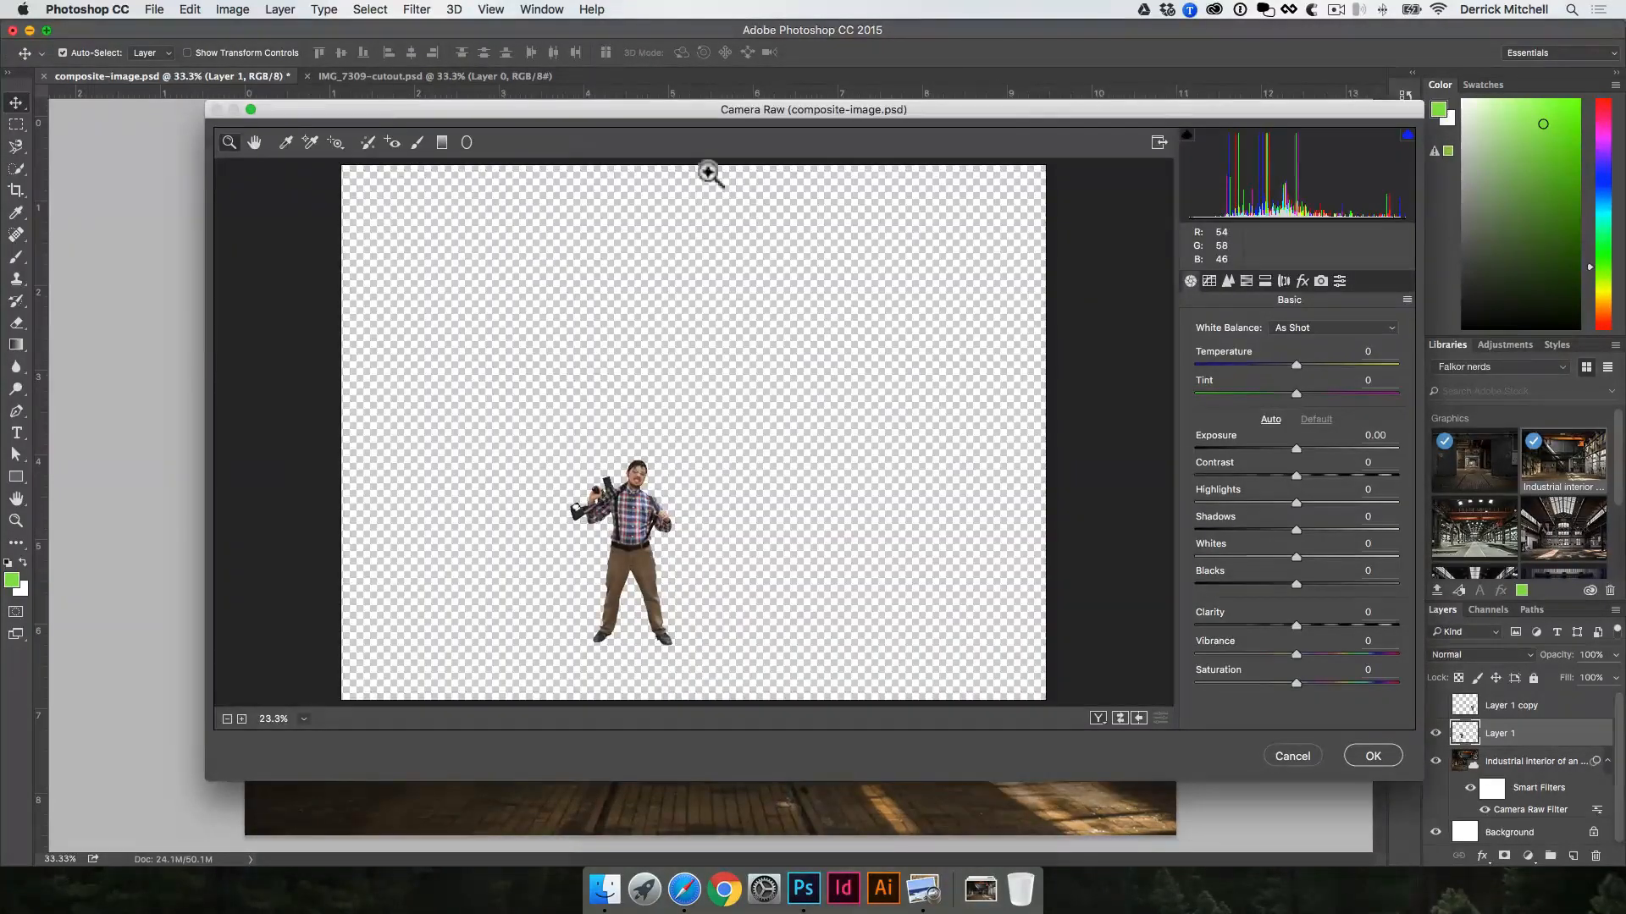
left_click_drag(631, 110, 804, 72)
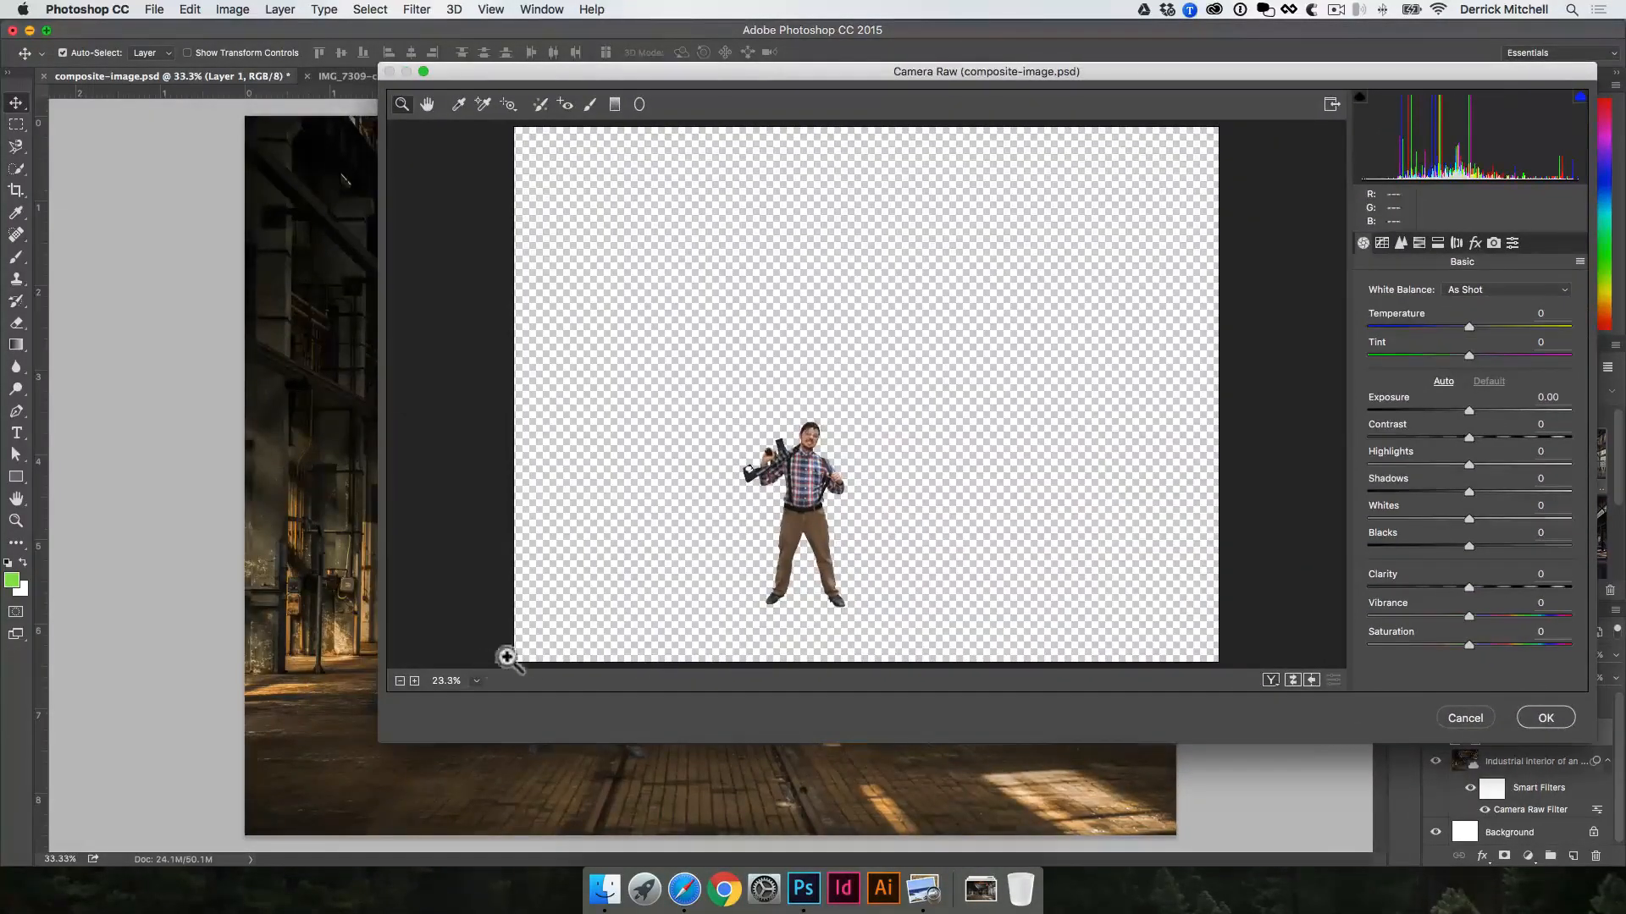
left_click(791, 544)
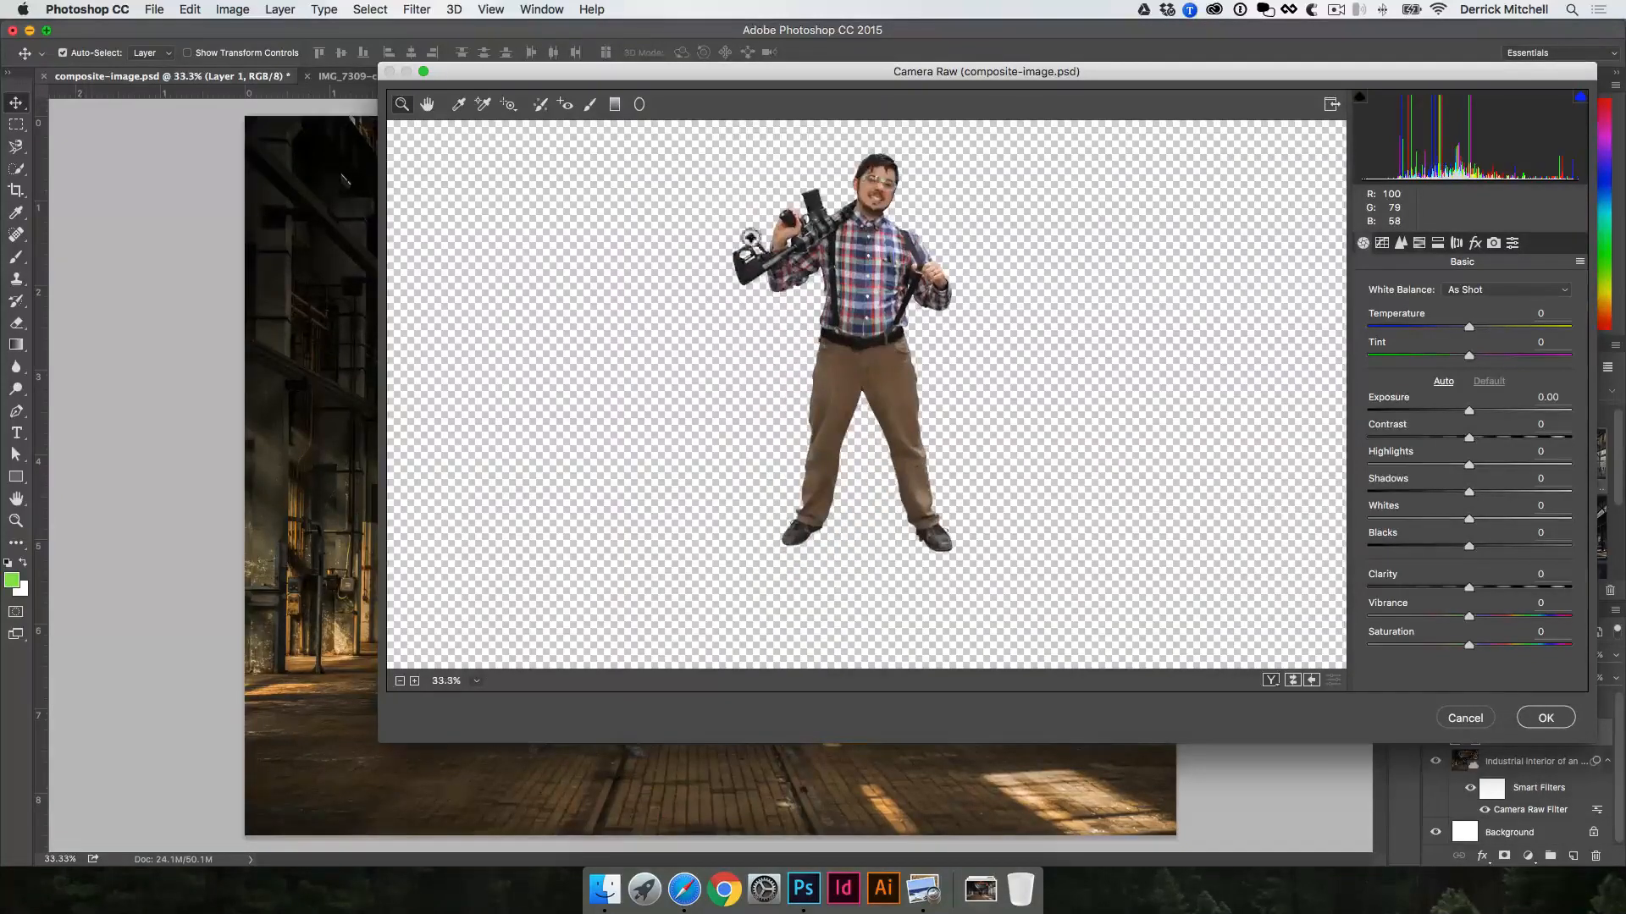
left_click_drag(379, 149, 691, 152)
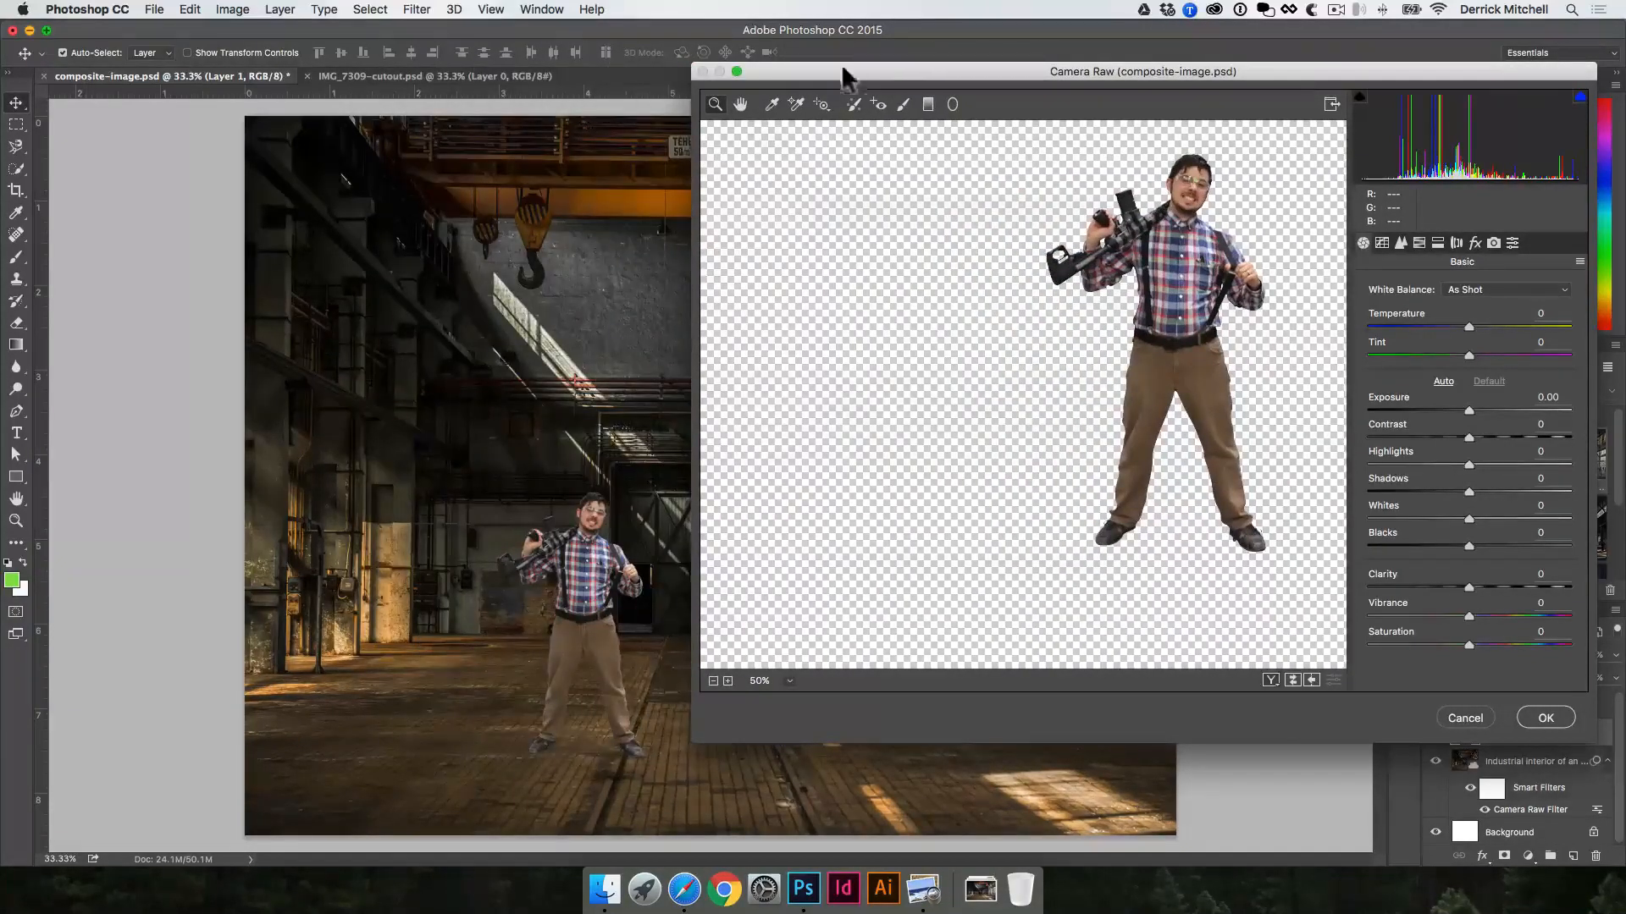
left_click_drag(883, 81, 856, 130)
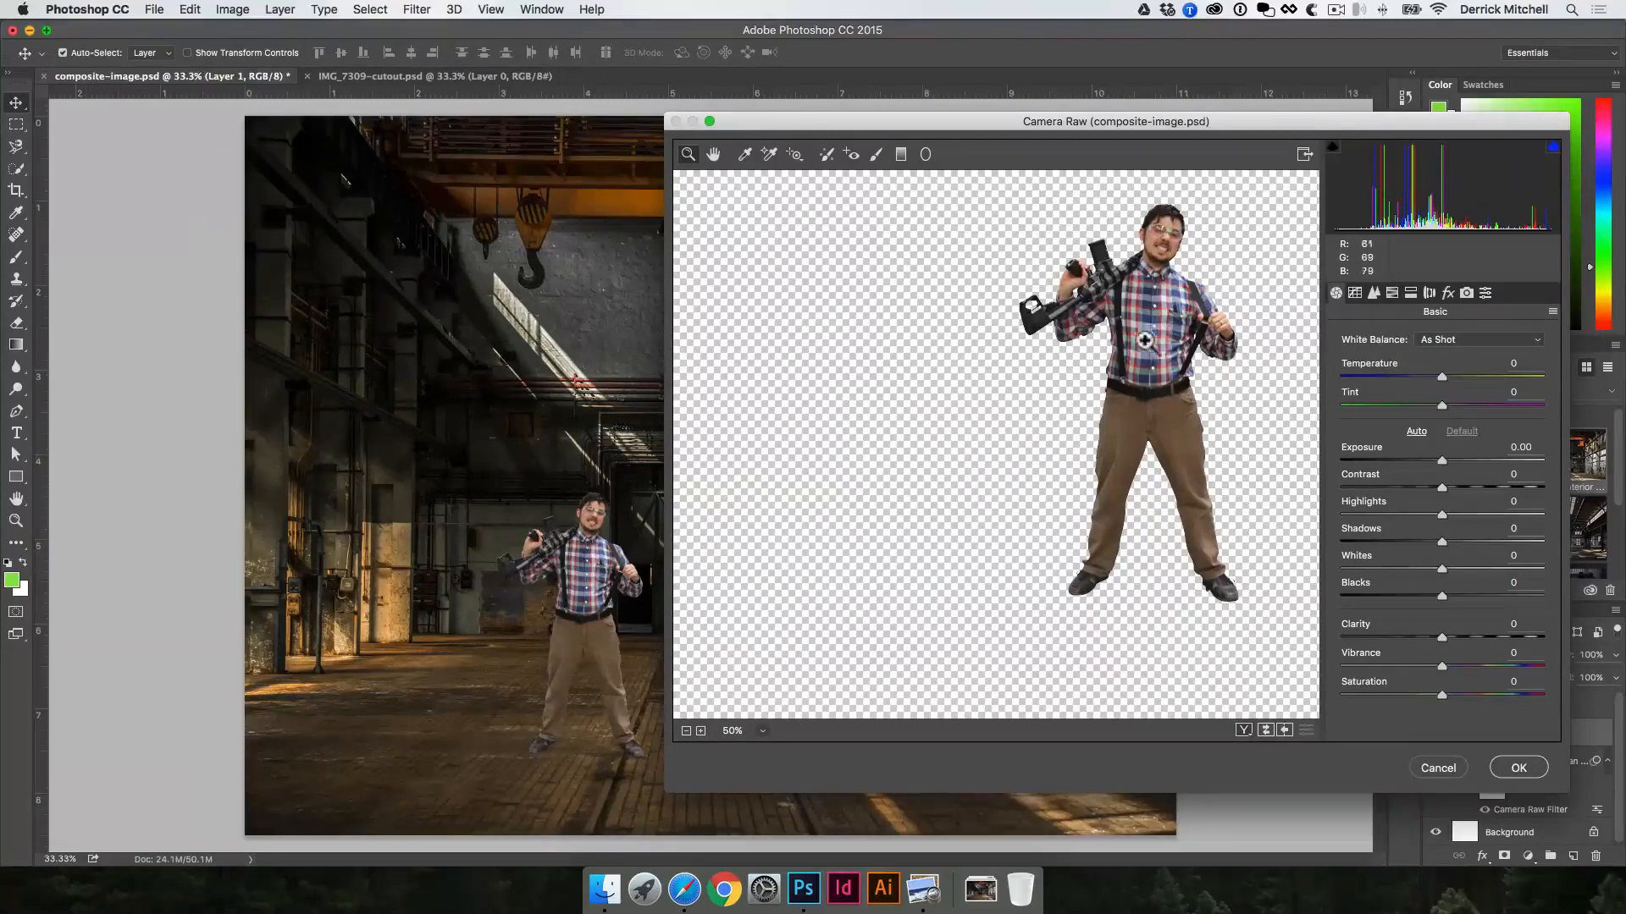
left_click_drag(1154, 333, 977, 376)
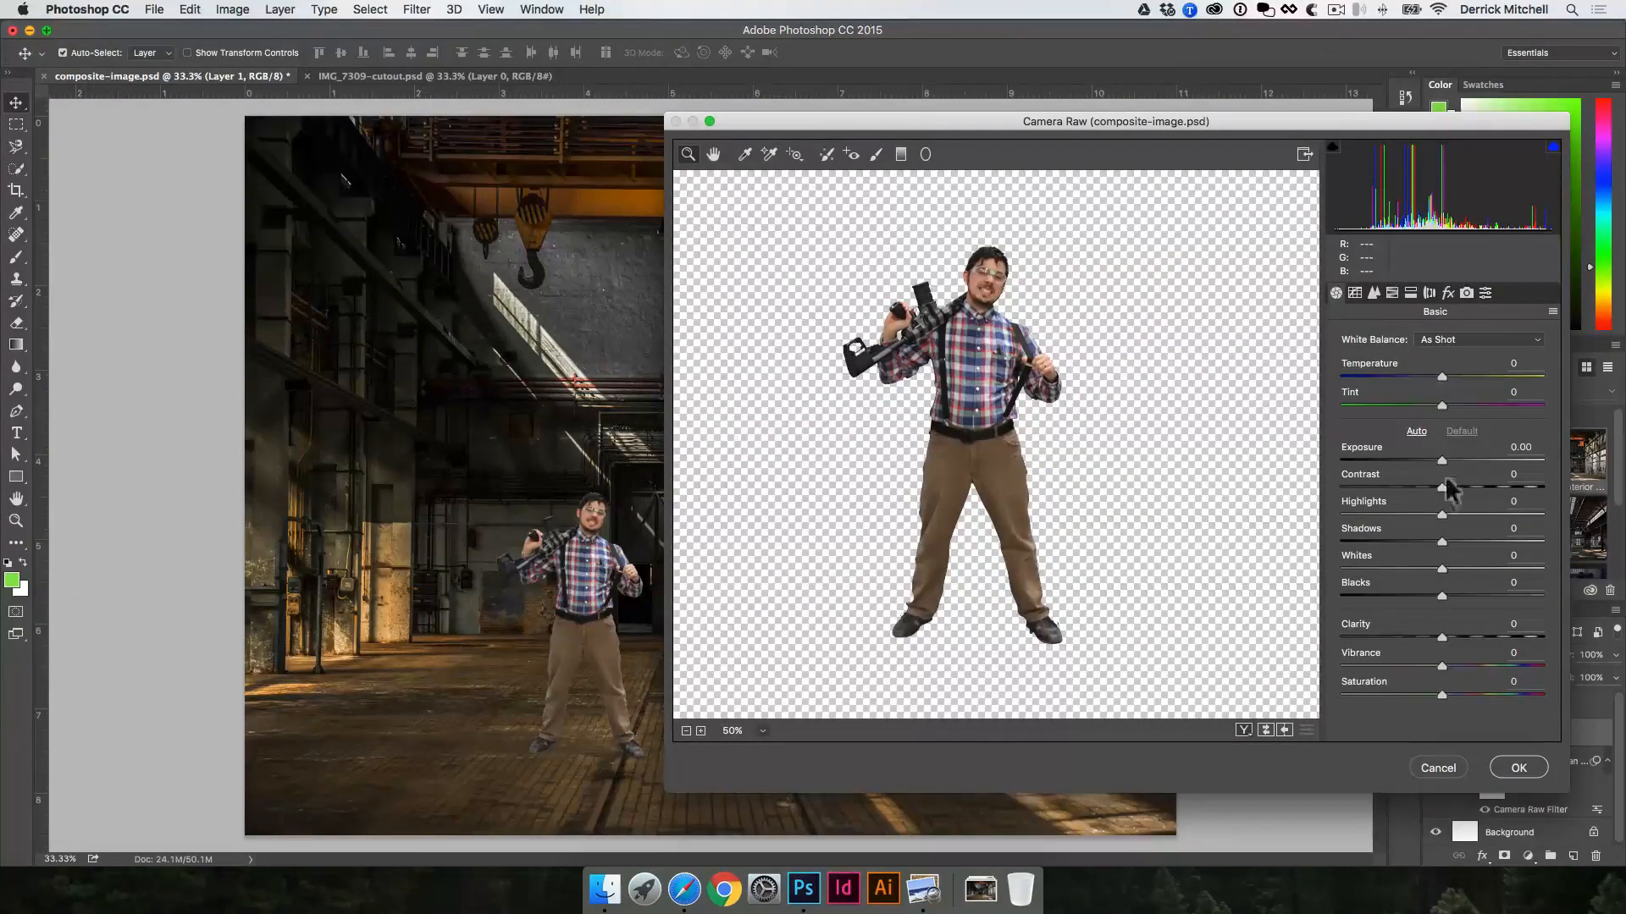
left_click_drag(1444, 460, 1459, 630)
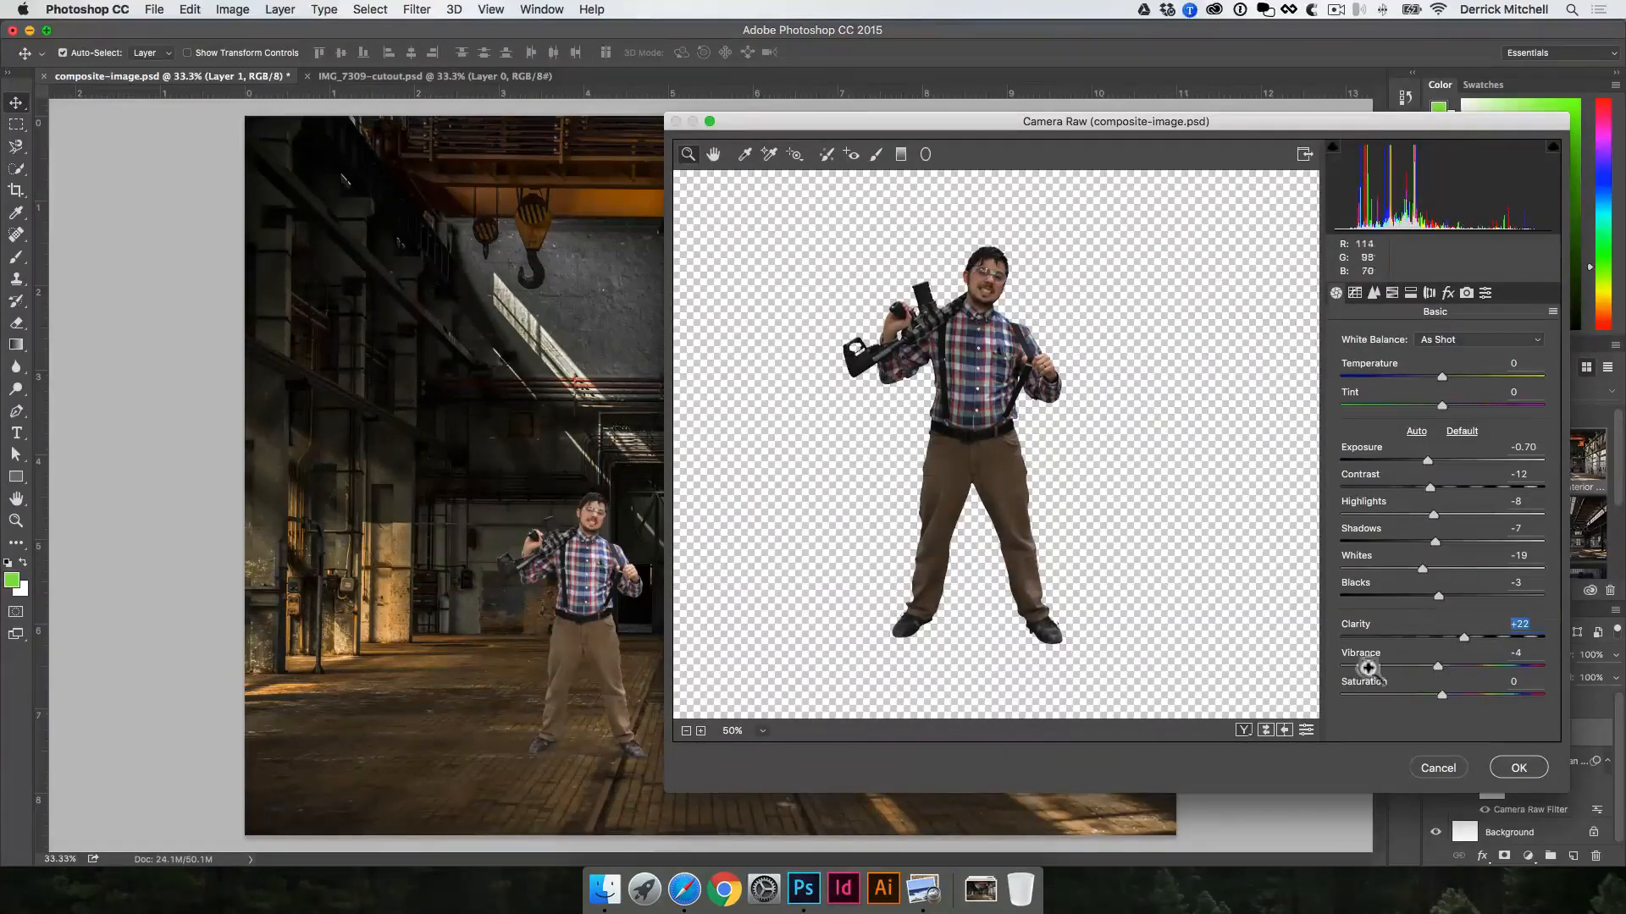
left_click(1518, 768)
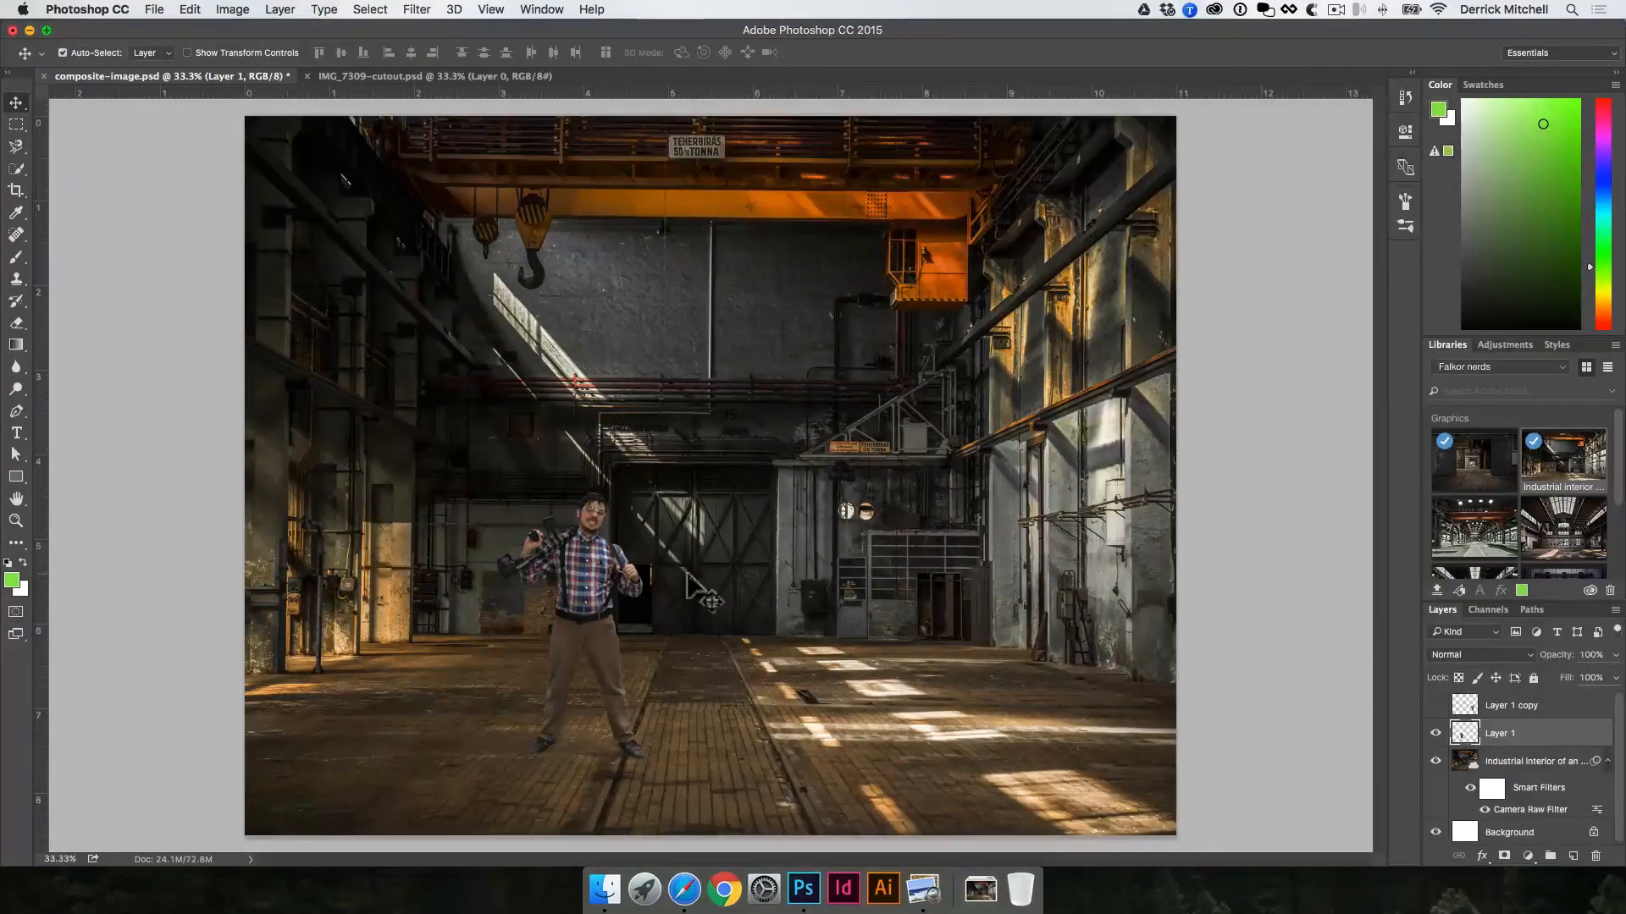
Step: Move the darkened man further left on the shaded floor, and undo the accidental shift of the factory layer
left_click_drag(583, 577, 530, 566)
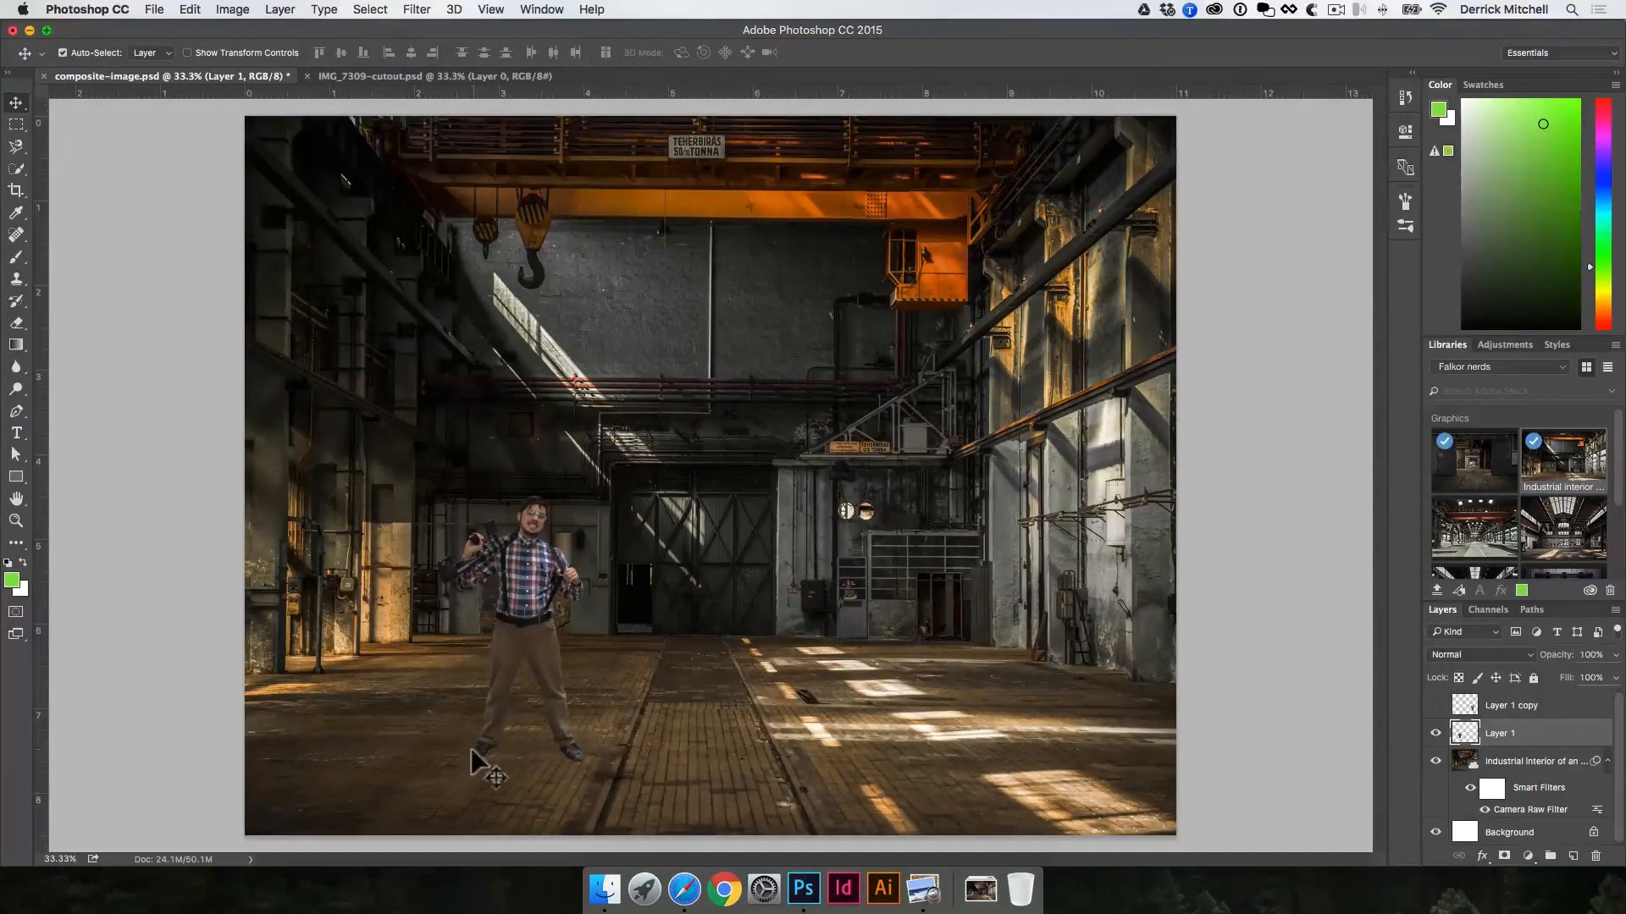
left_click_drag(515, 649, 634, 577)
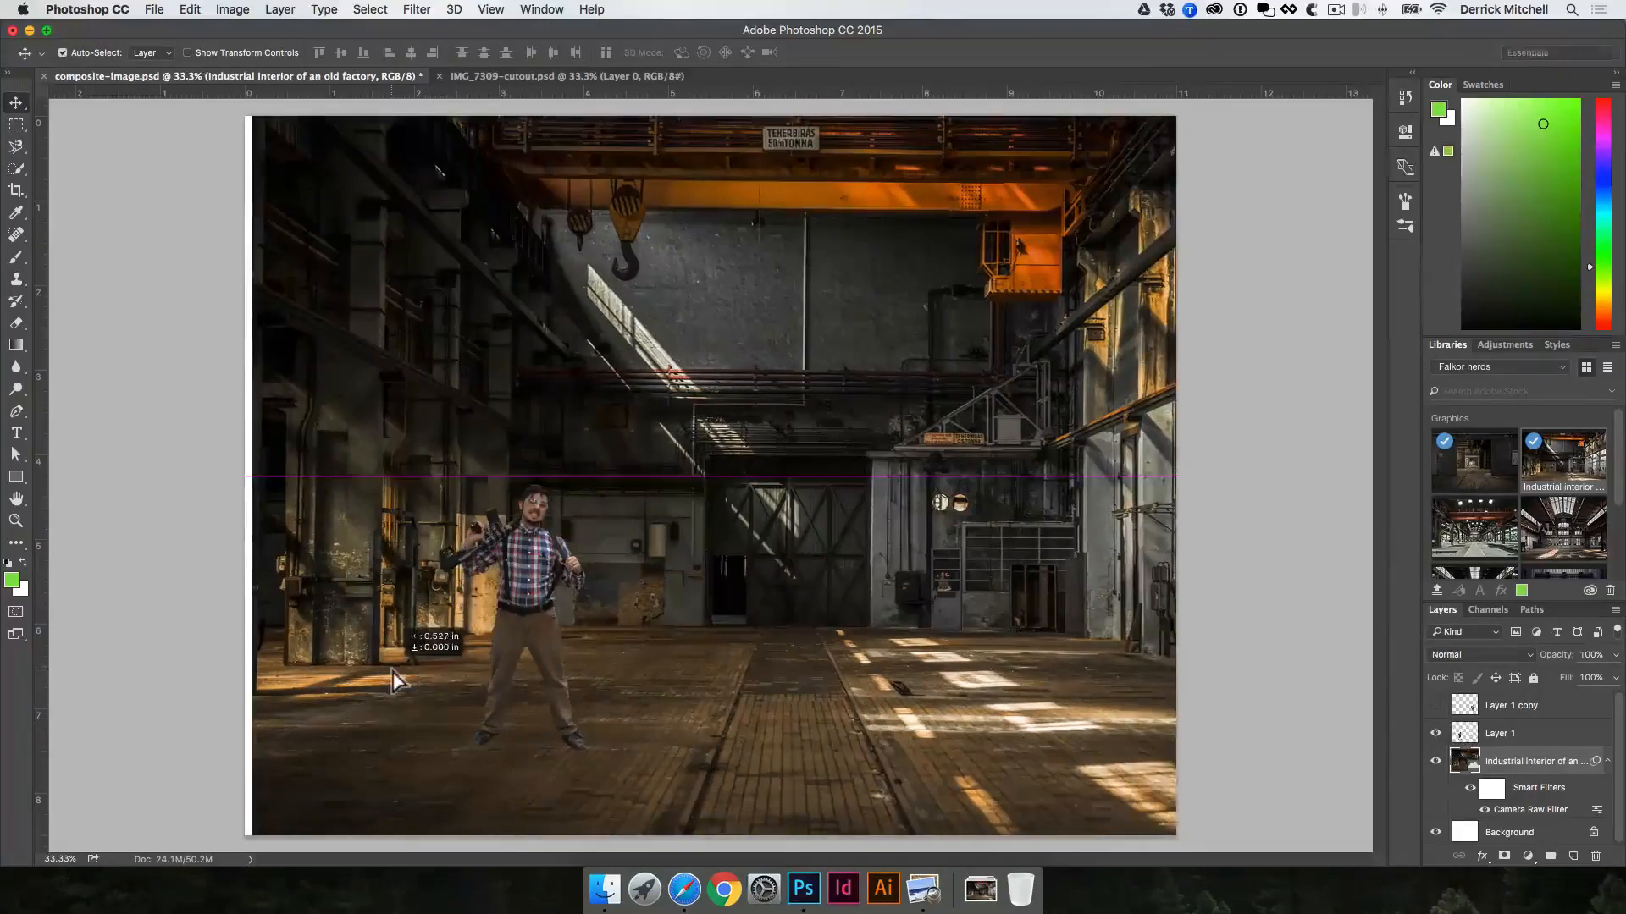
key("super+z")
Step: Create a new layer beneath the man and set up a soft round brush with 0% hardness and a 23 px size
left_click(515, 597)
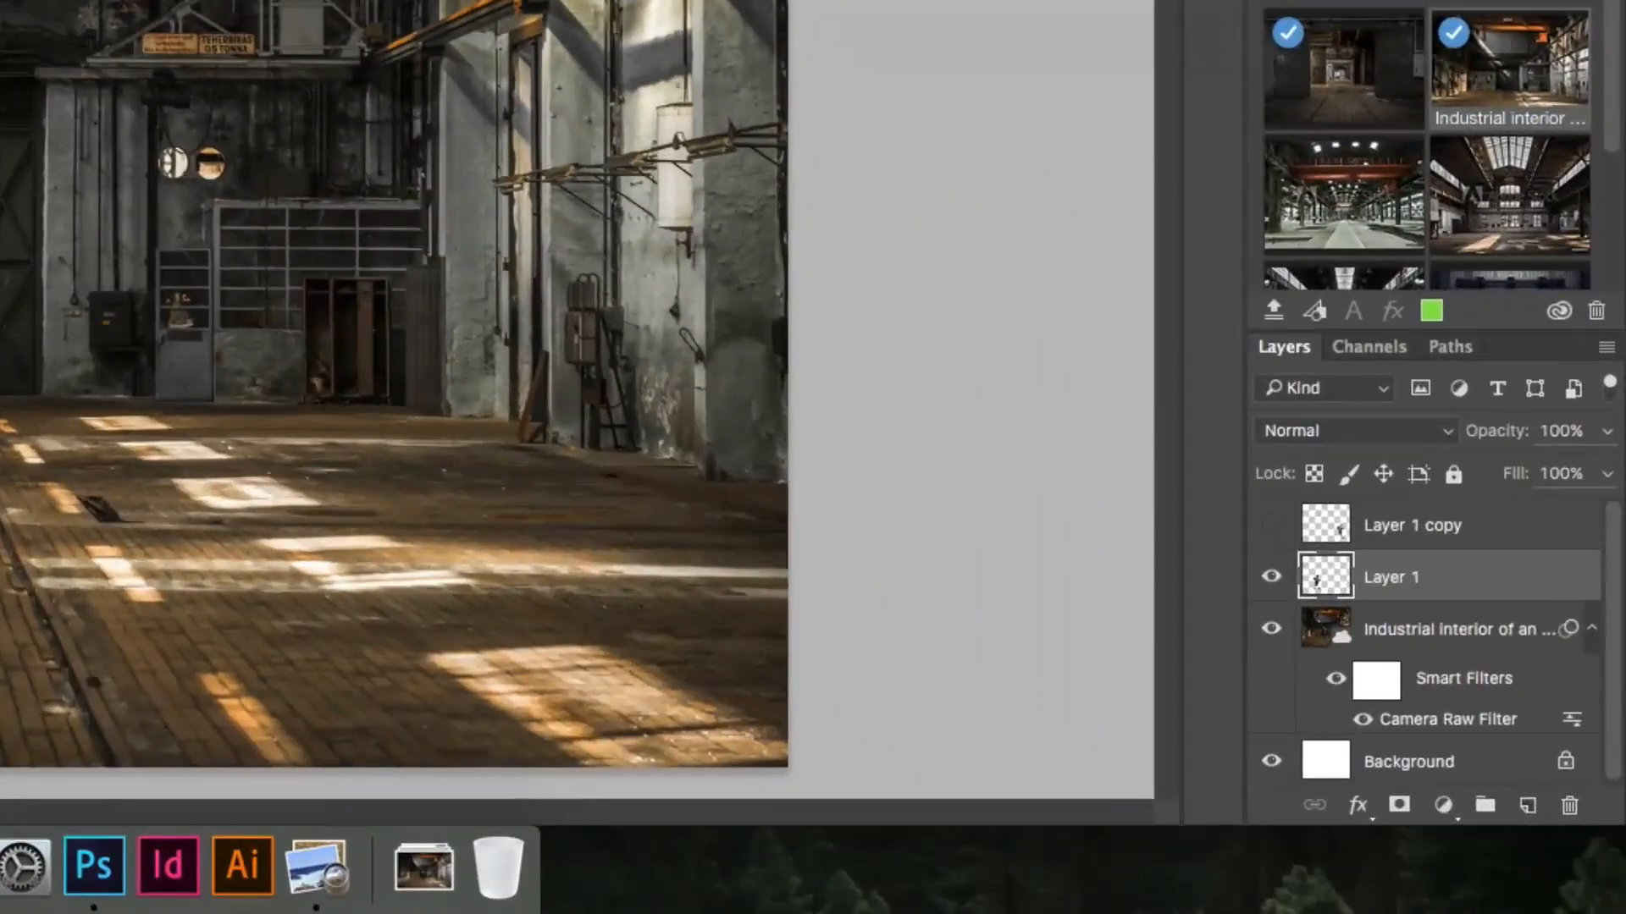
left_click(1528, 806)
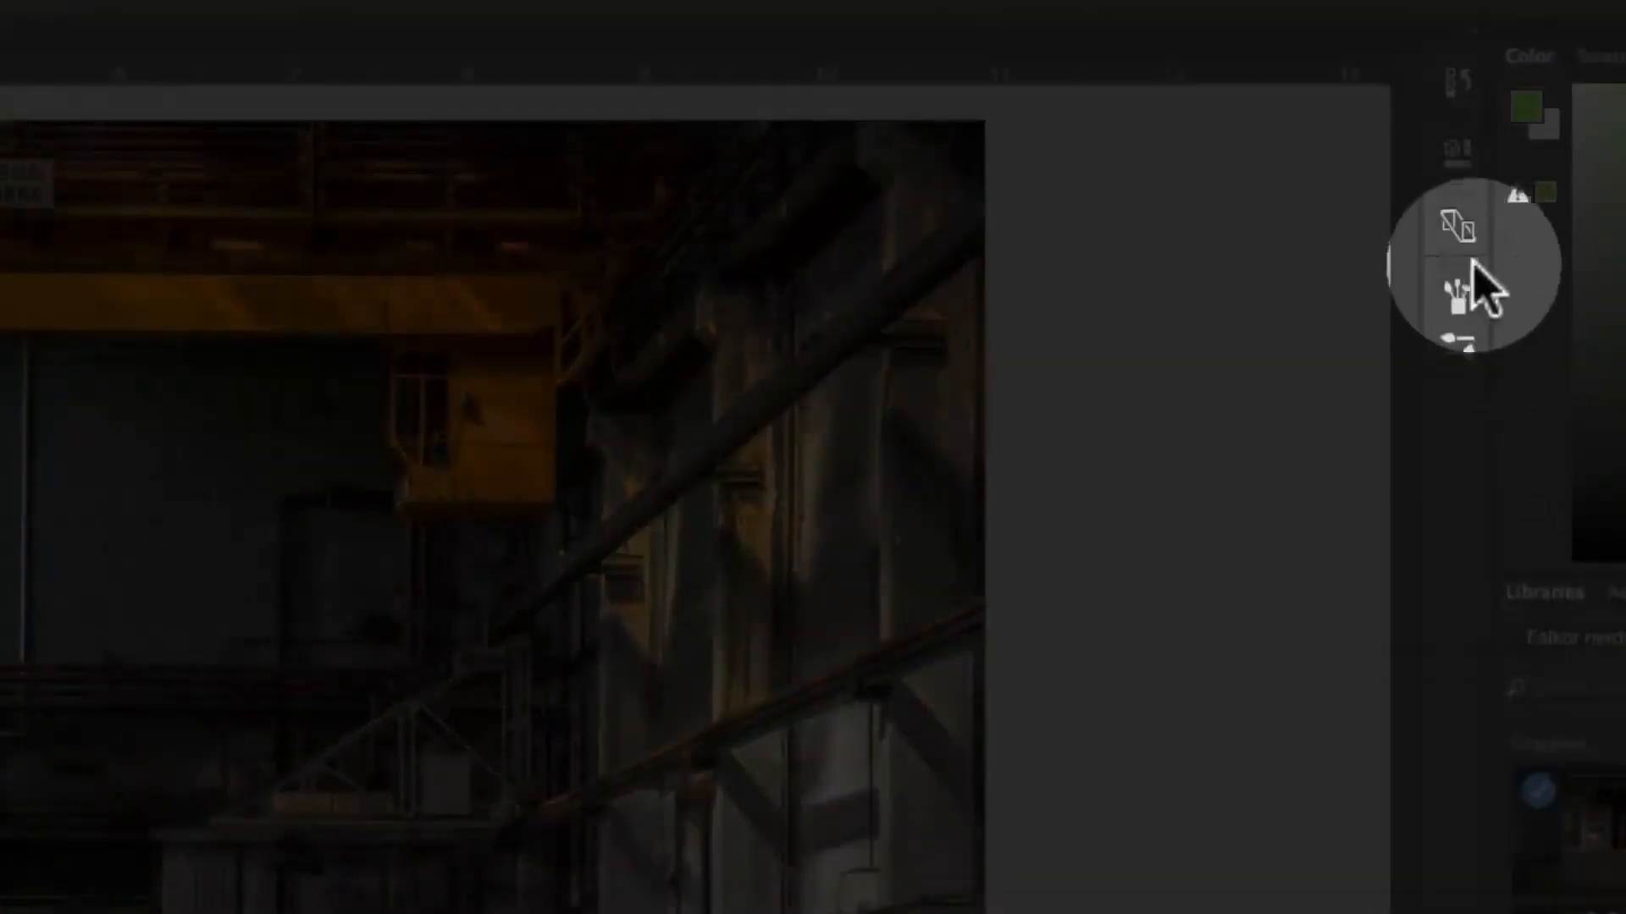
left_click(1457, 295)
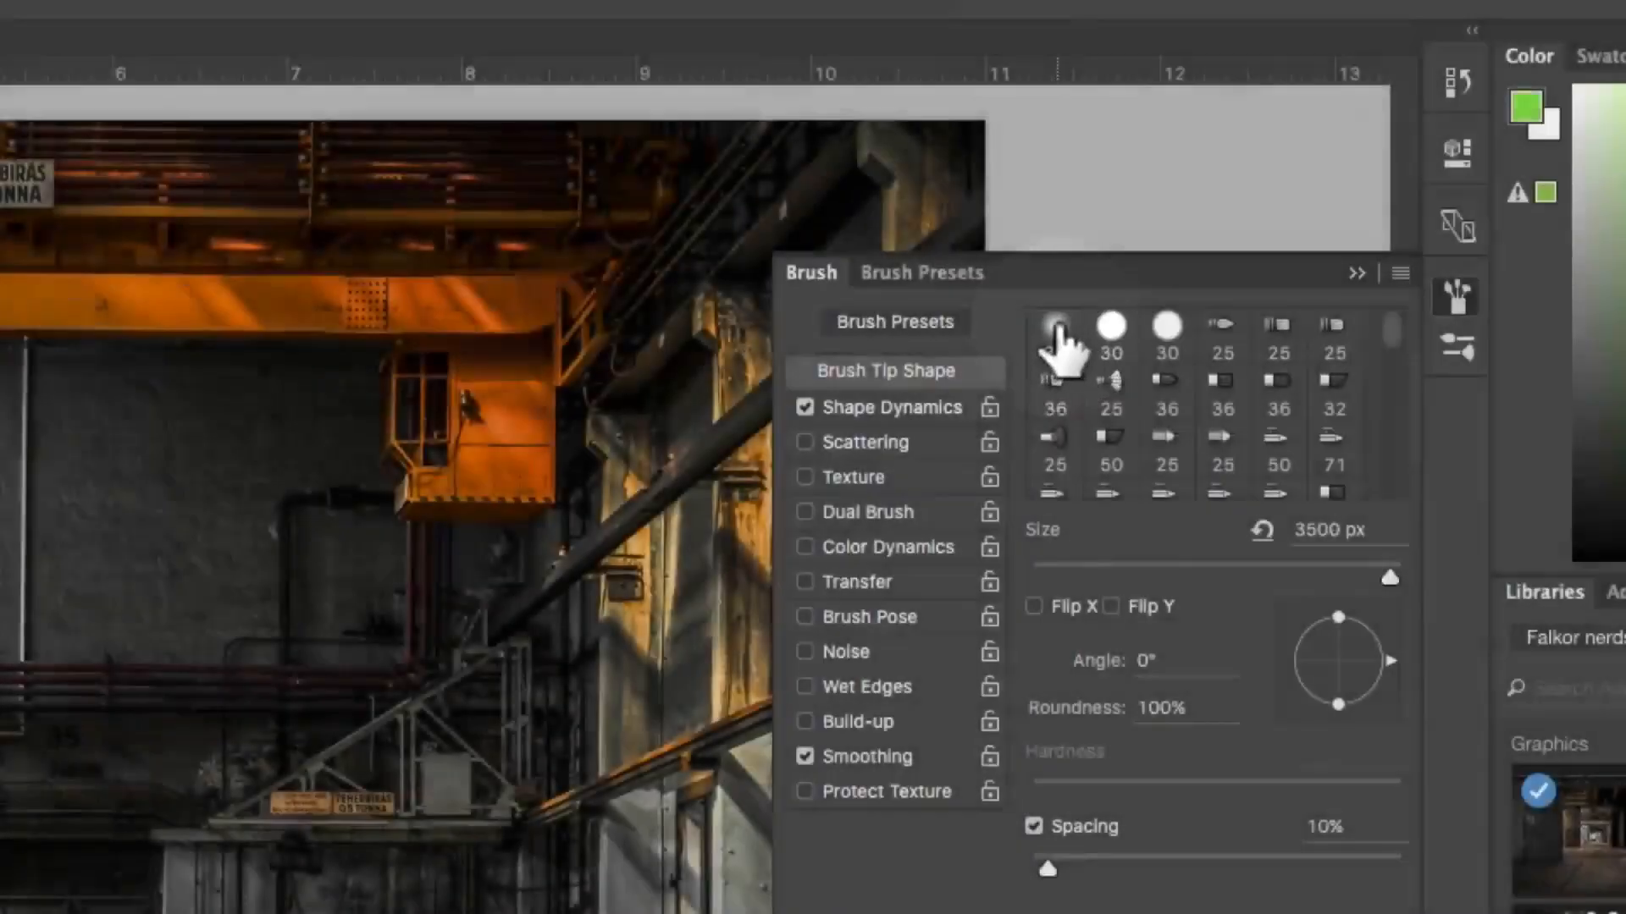
left_click(1054, 335)
left_click_drag(1087, 570, 1049, 570)
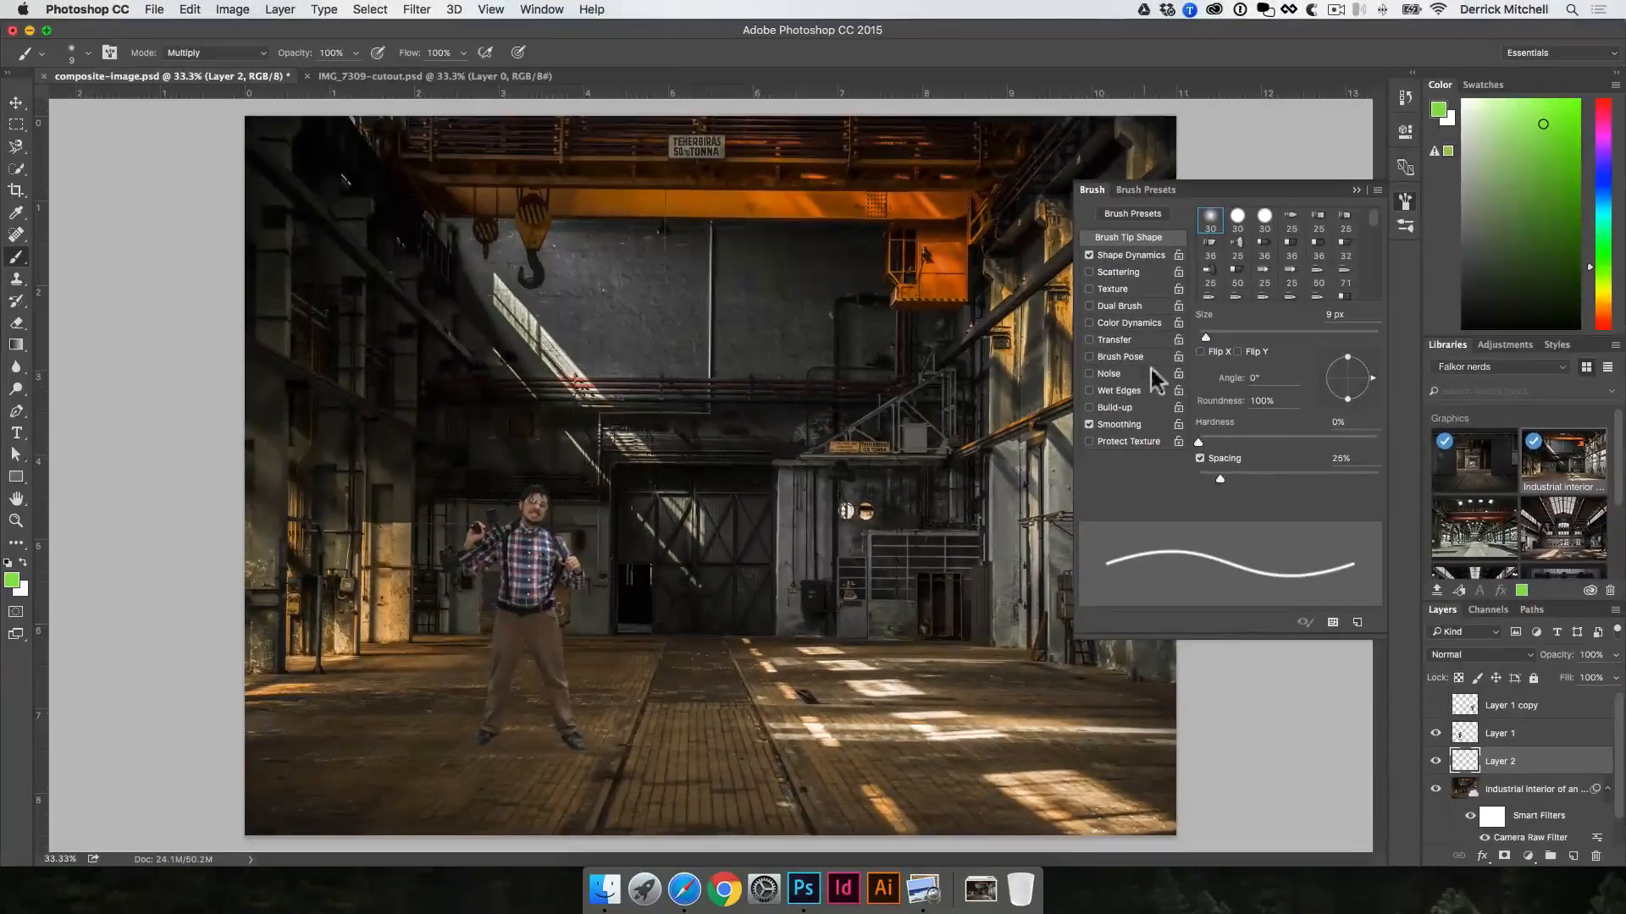
left_click_drag(1207, 336, 1217, 337)
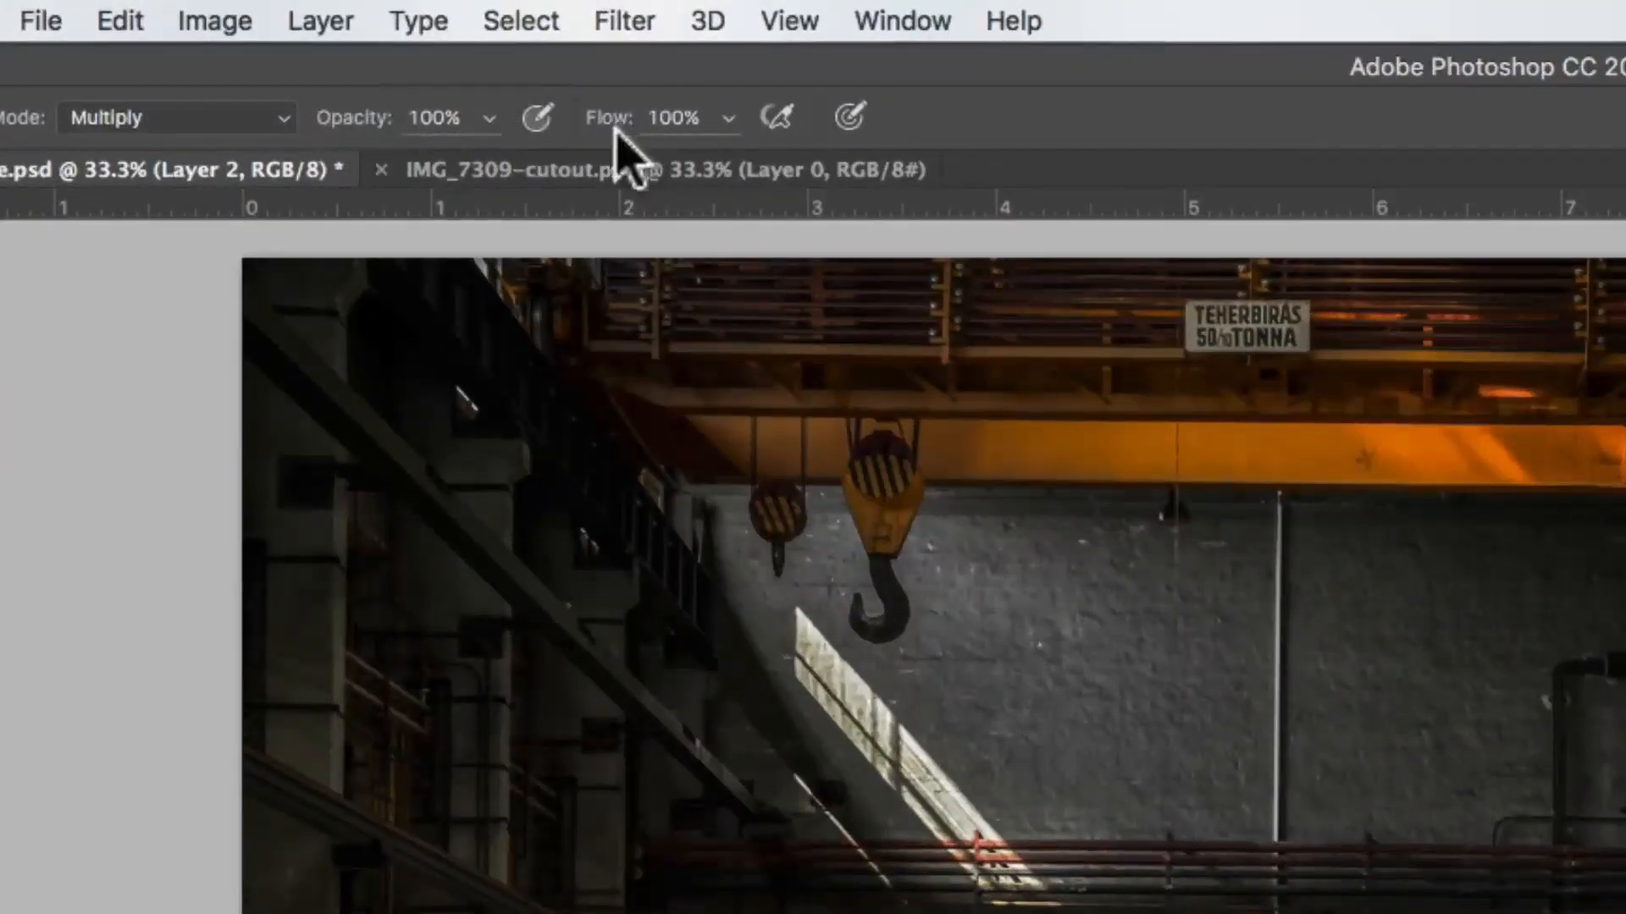
mouse_move(378, 120)
left_mouse_down()
mouse_move(322, 127)
mouse_move(556, 136)
left_mouse_up()
left_click(1406, 204)
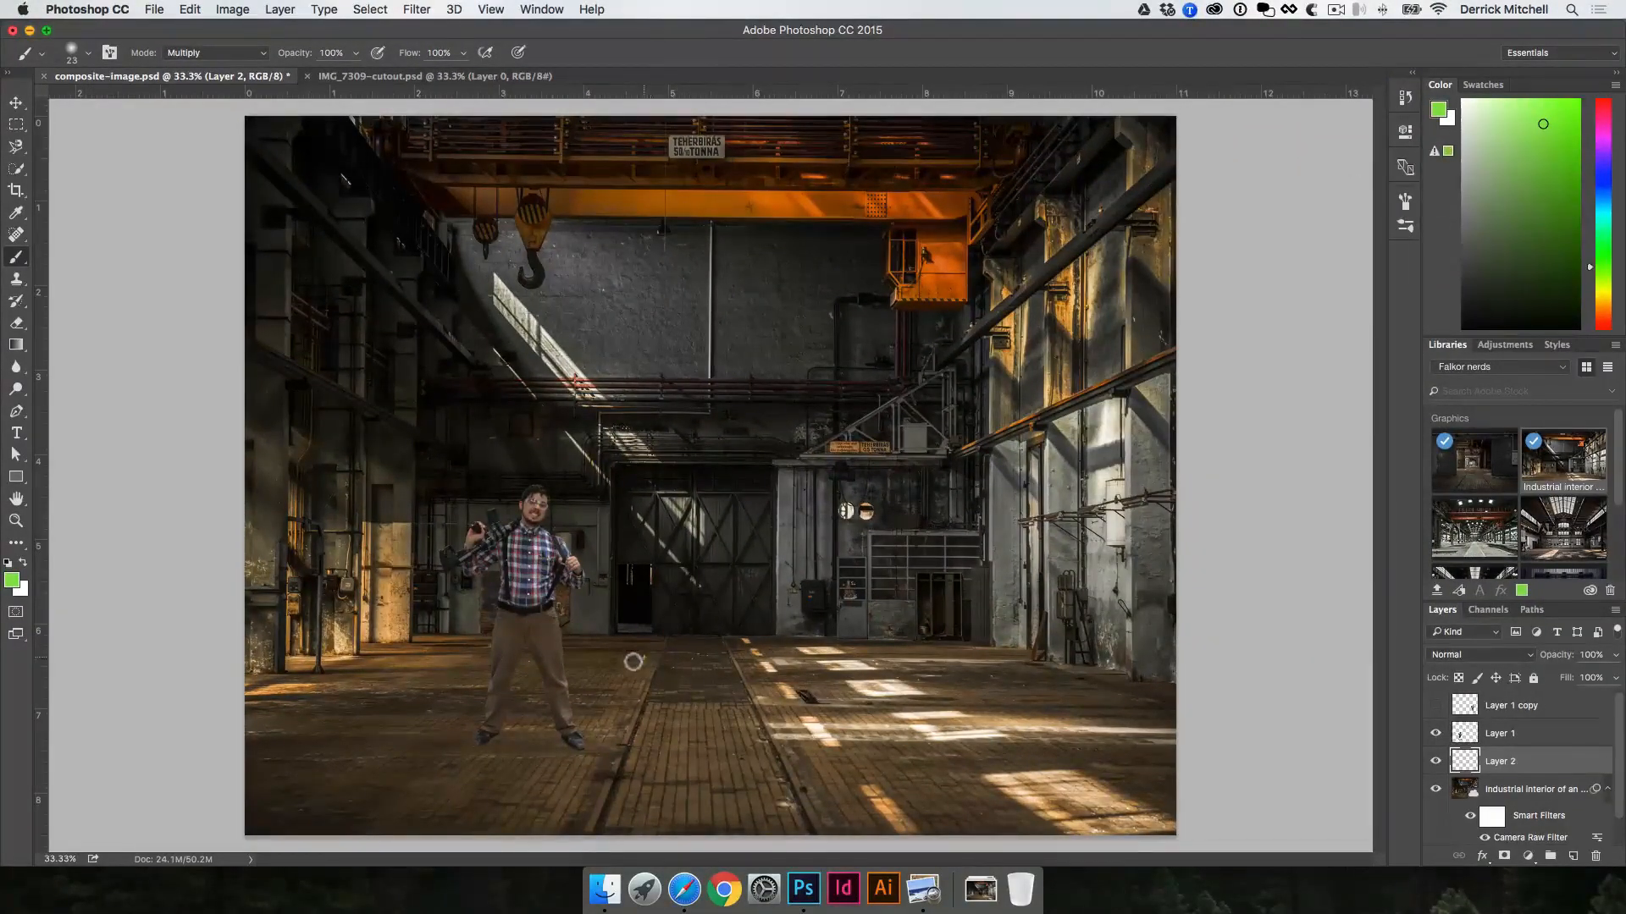
Step: Paint green test strokes beside the man, an arrow at 100% brush opacity and a fainter stroke at 12%
mouse_move(633, 662)
left_mouse_down()
mouse_move(679, 649)
mouse_move(651, 669)
mouse_move(718, 690)
left_mouse_up()
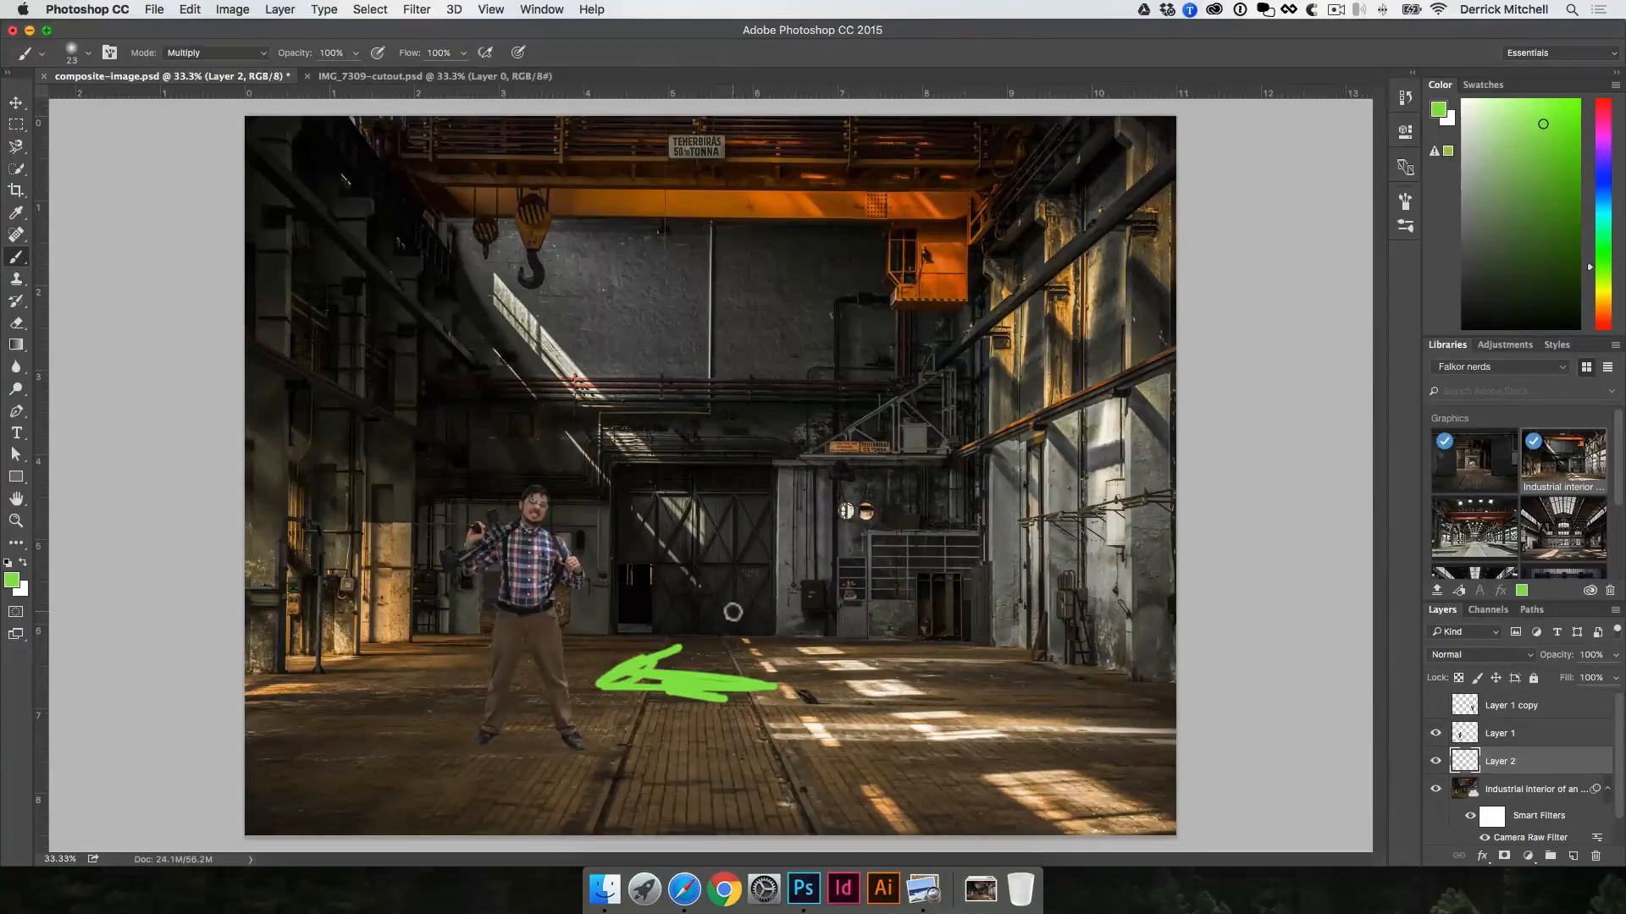
left_click_drag(310, 55, 222, 62)
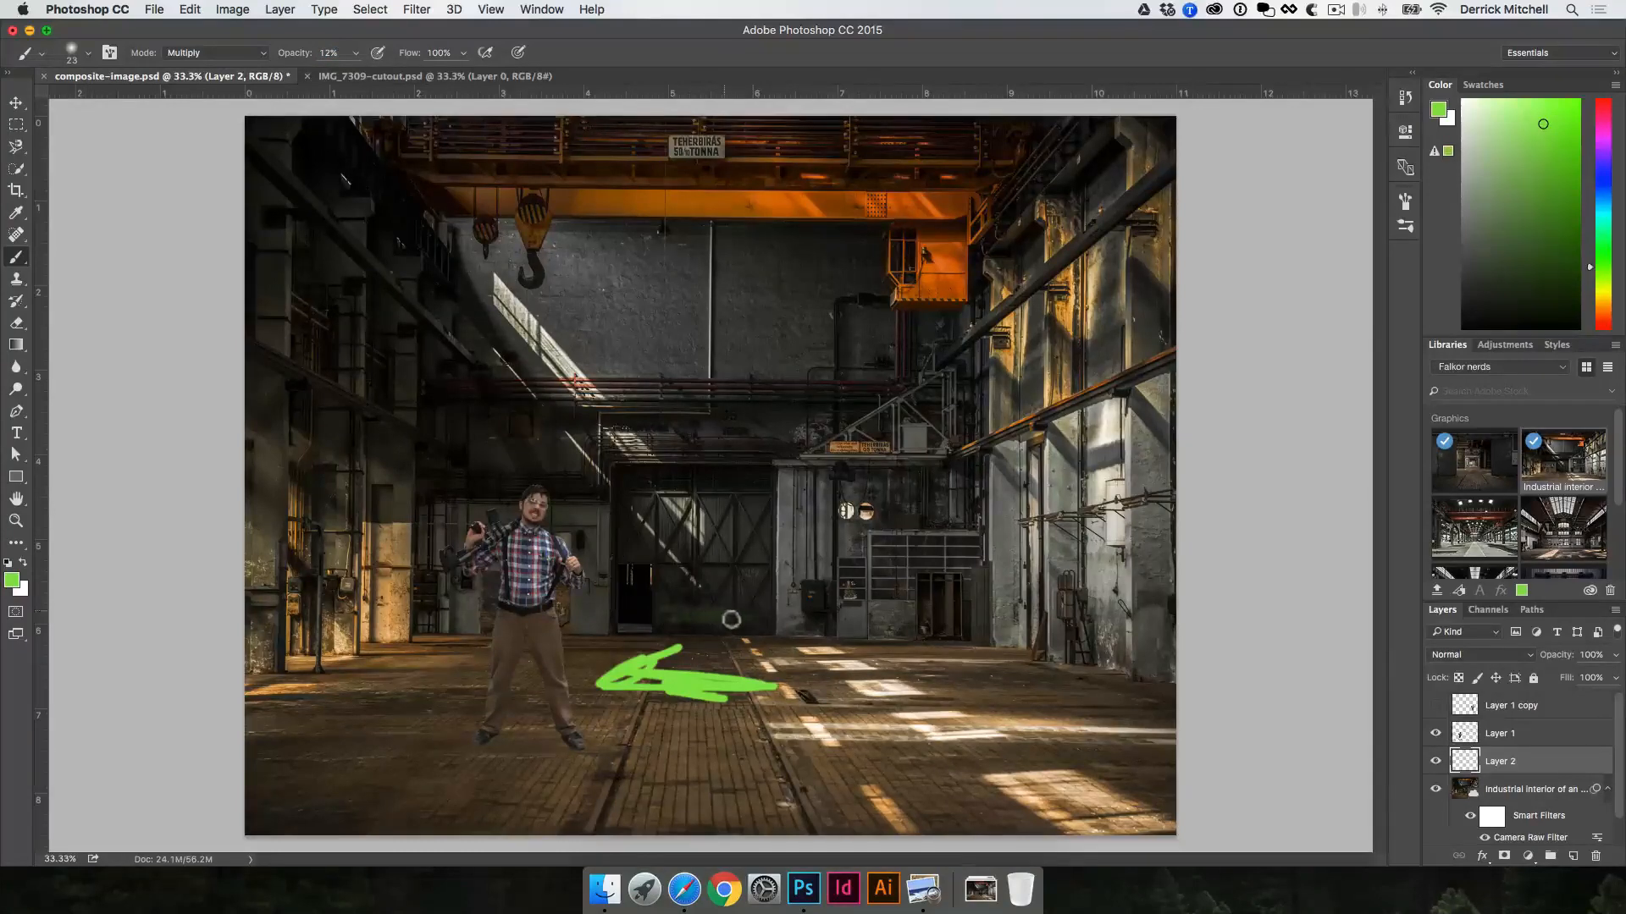
mouse_move(694, 607)
left_mouse_down()
mouse_move(769, 619)
mouse_move(666, 613)
mouse_move(741, 615)
mouse_move(695, 612)
left_mouse_up()
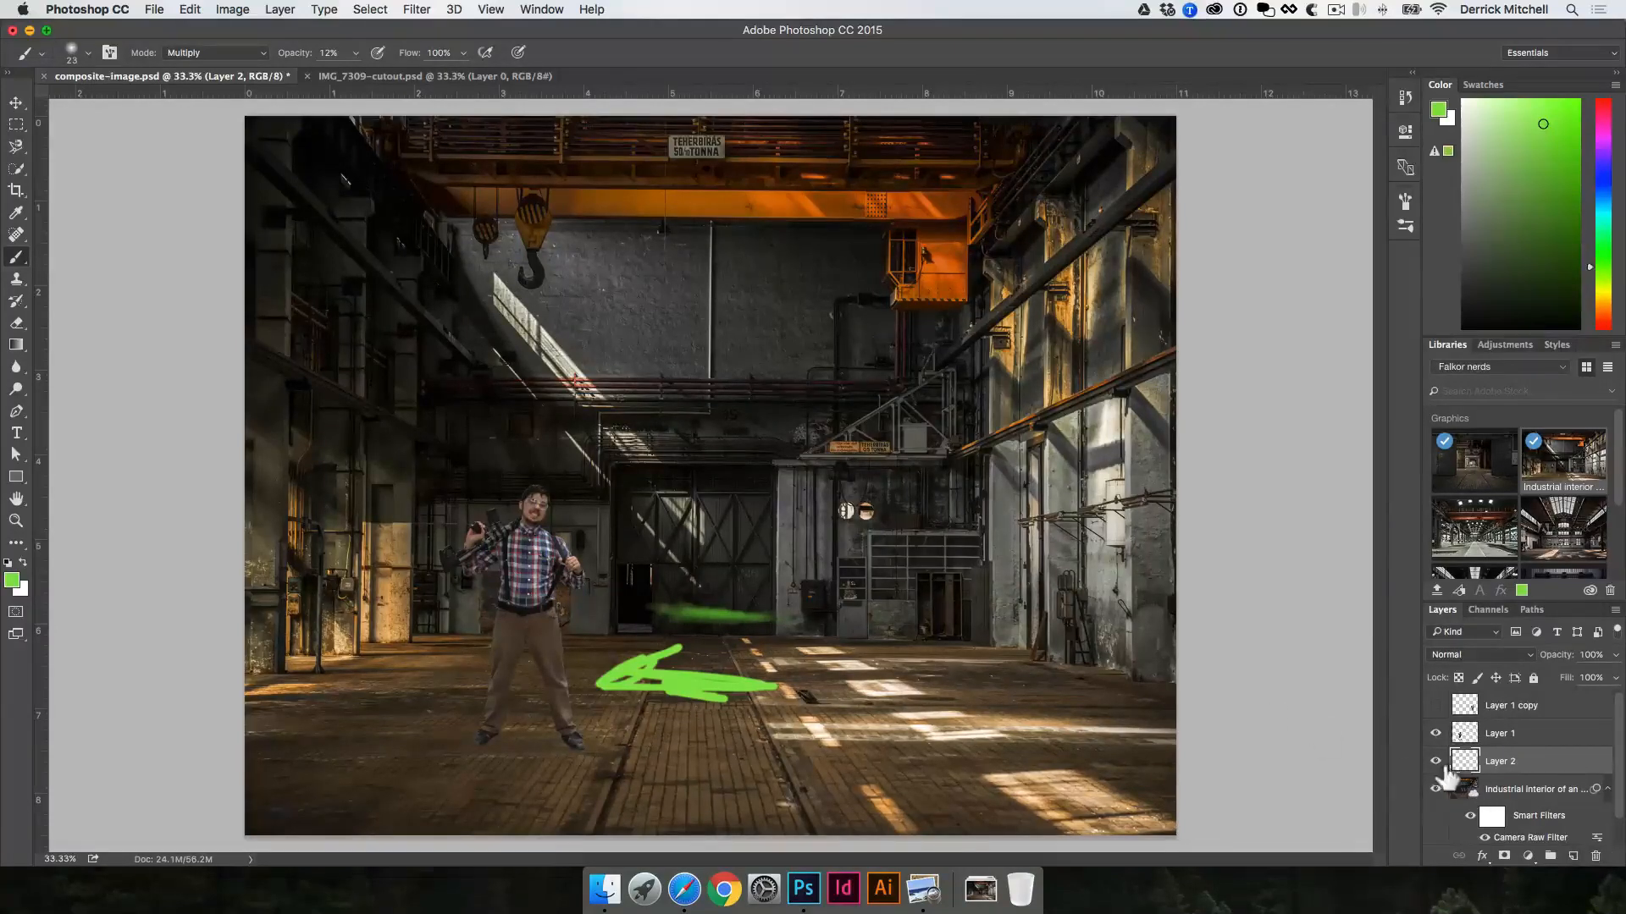
Step: Add another new layer directly beneath the man and set the foreground color to black (000000)
left_click(1571, 856)
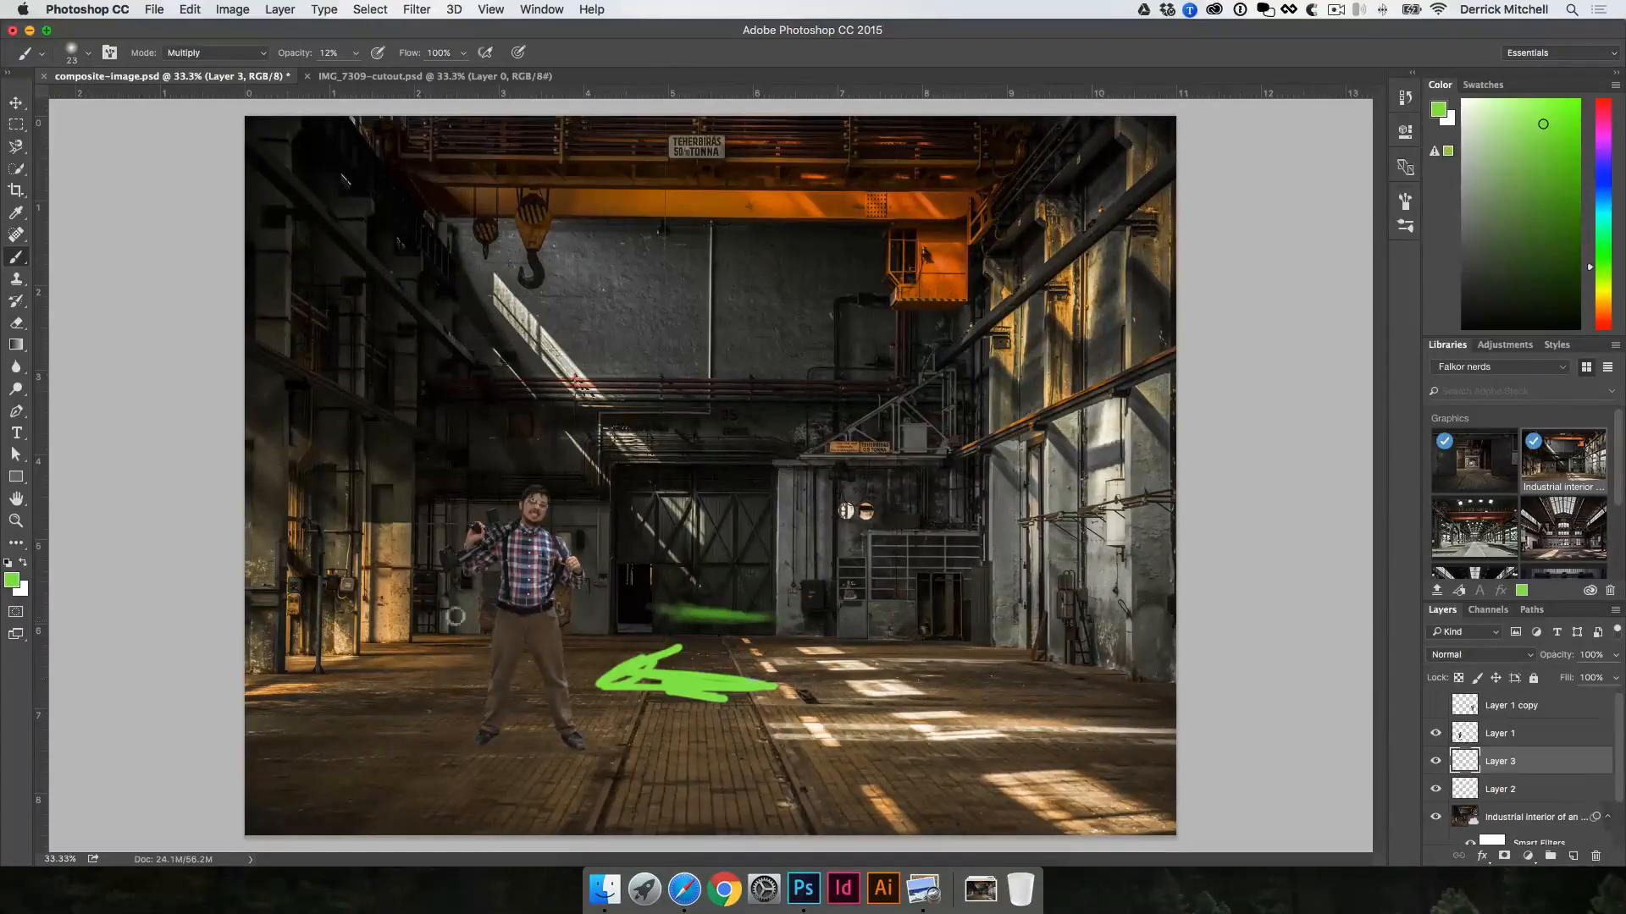
key("d")
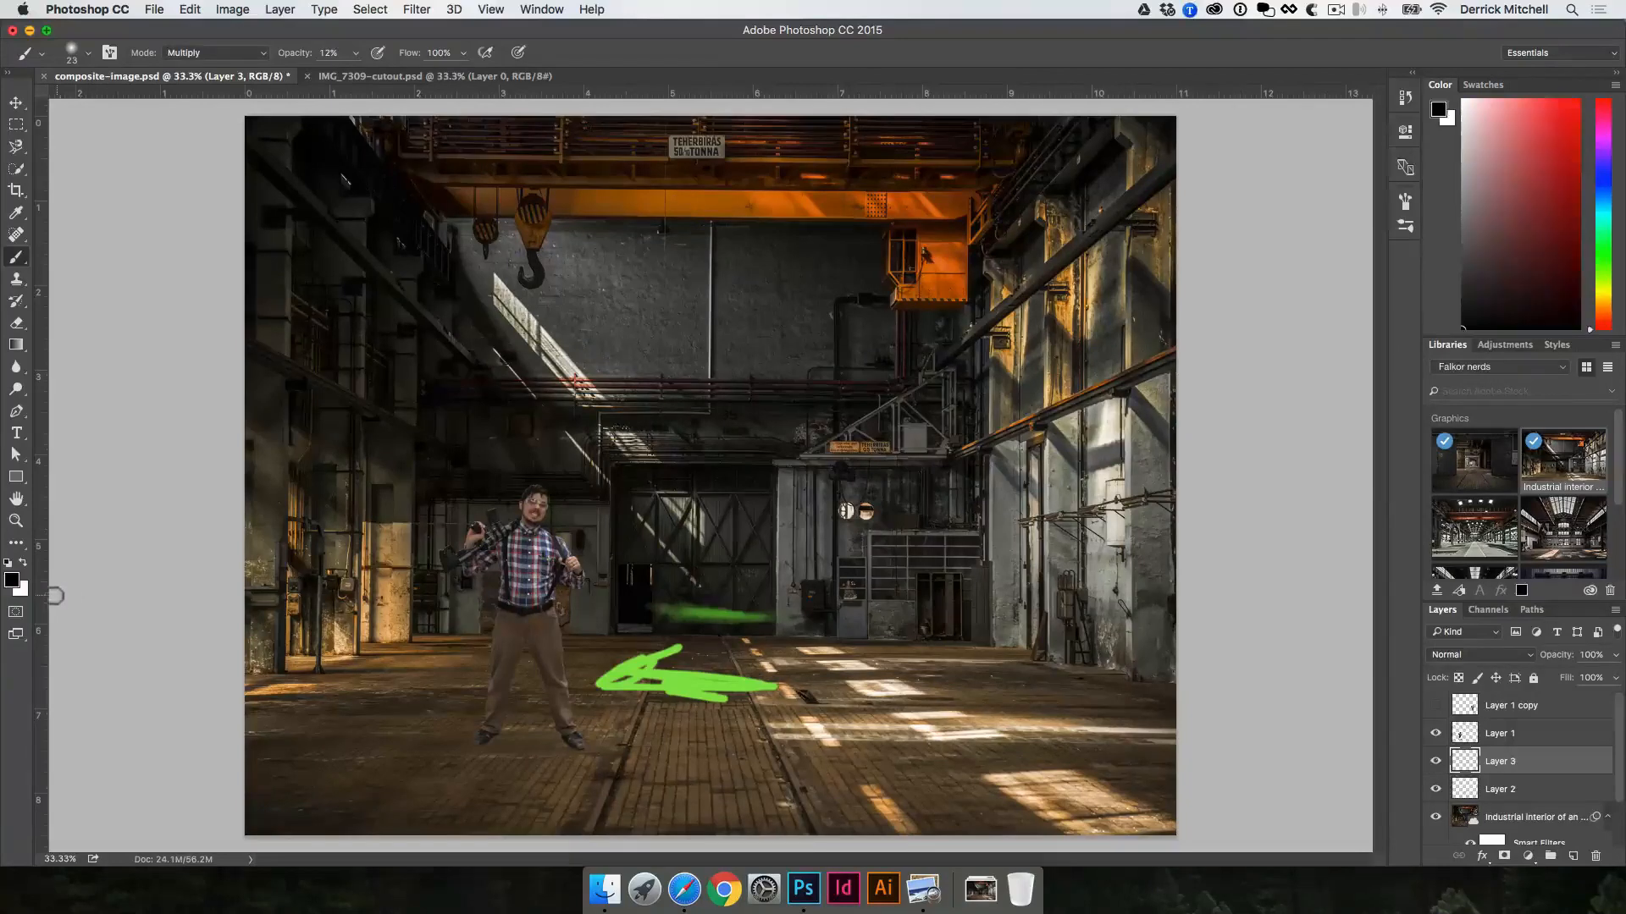
left_click(12, 583)
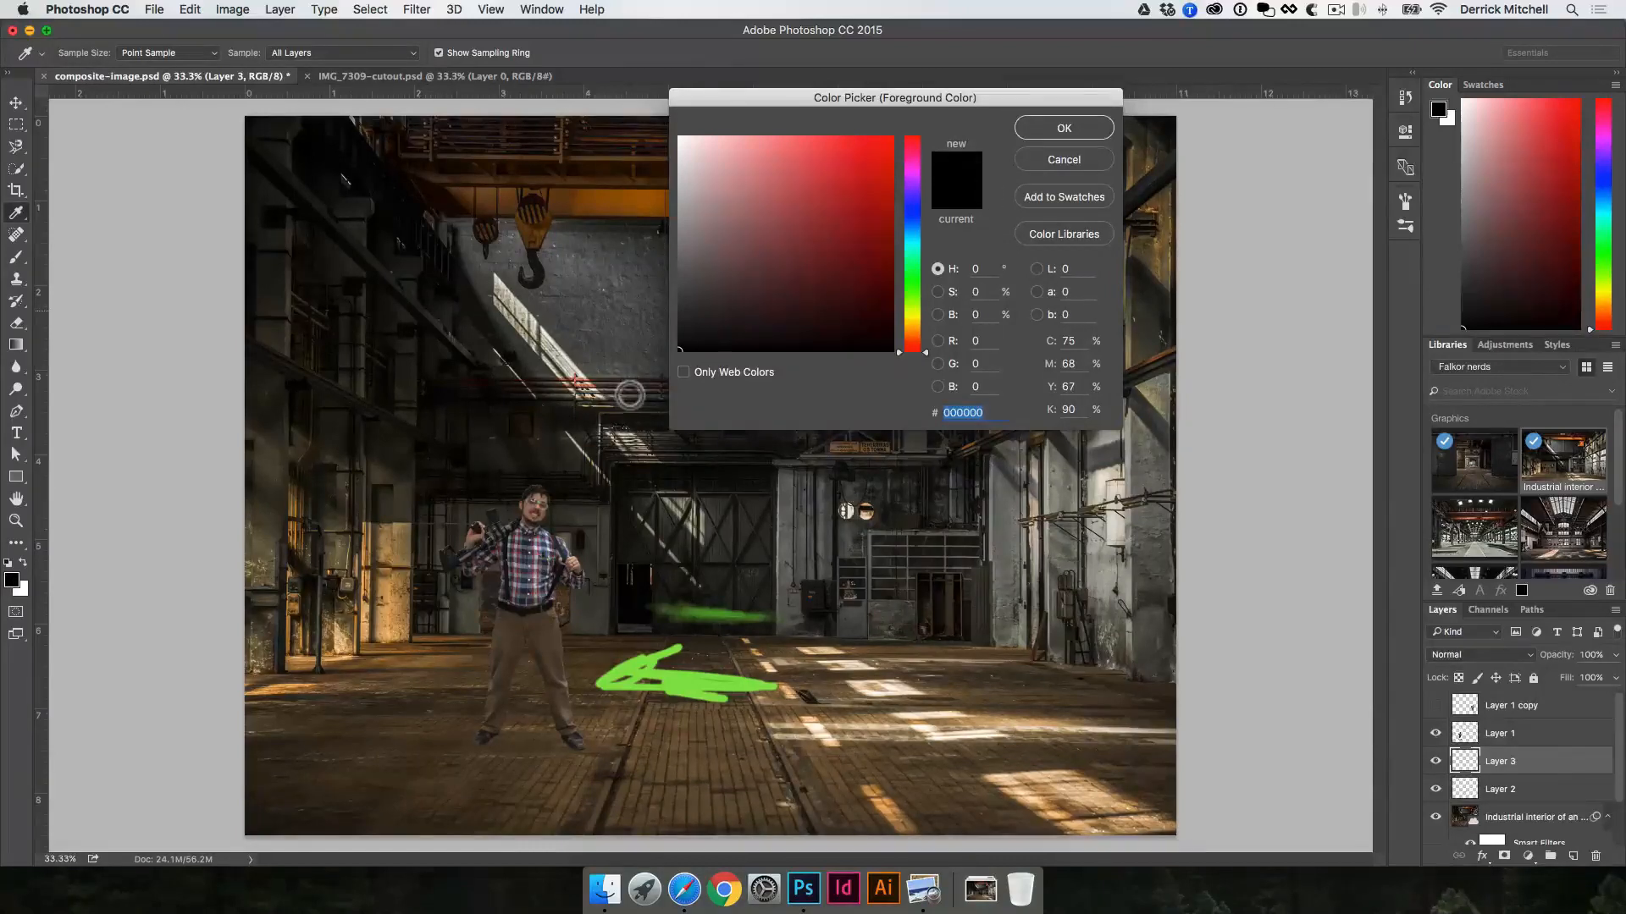
left_click(1033, 129)
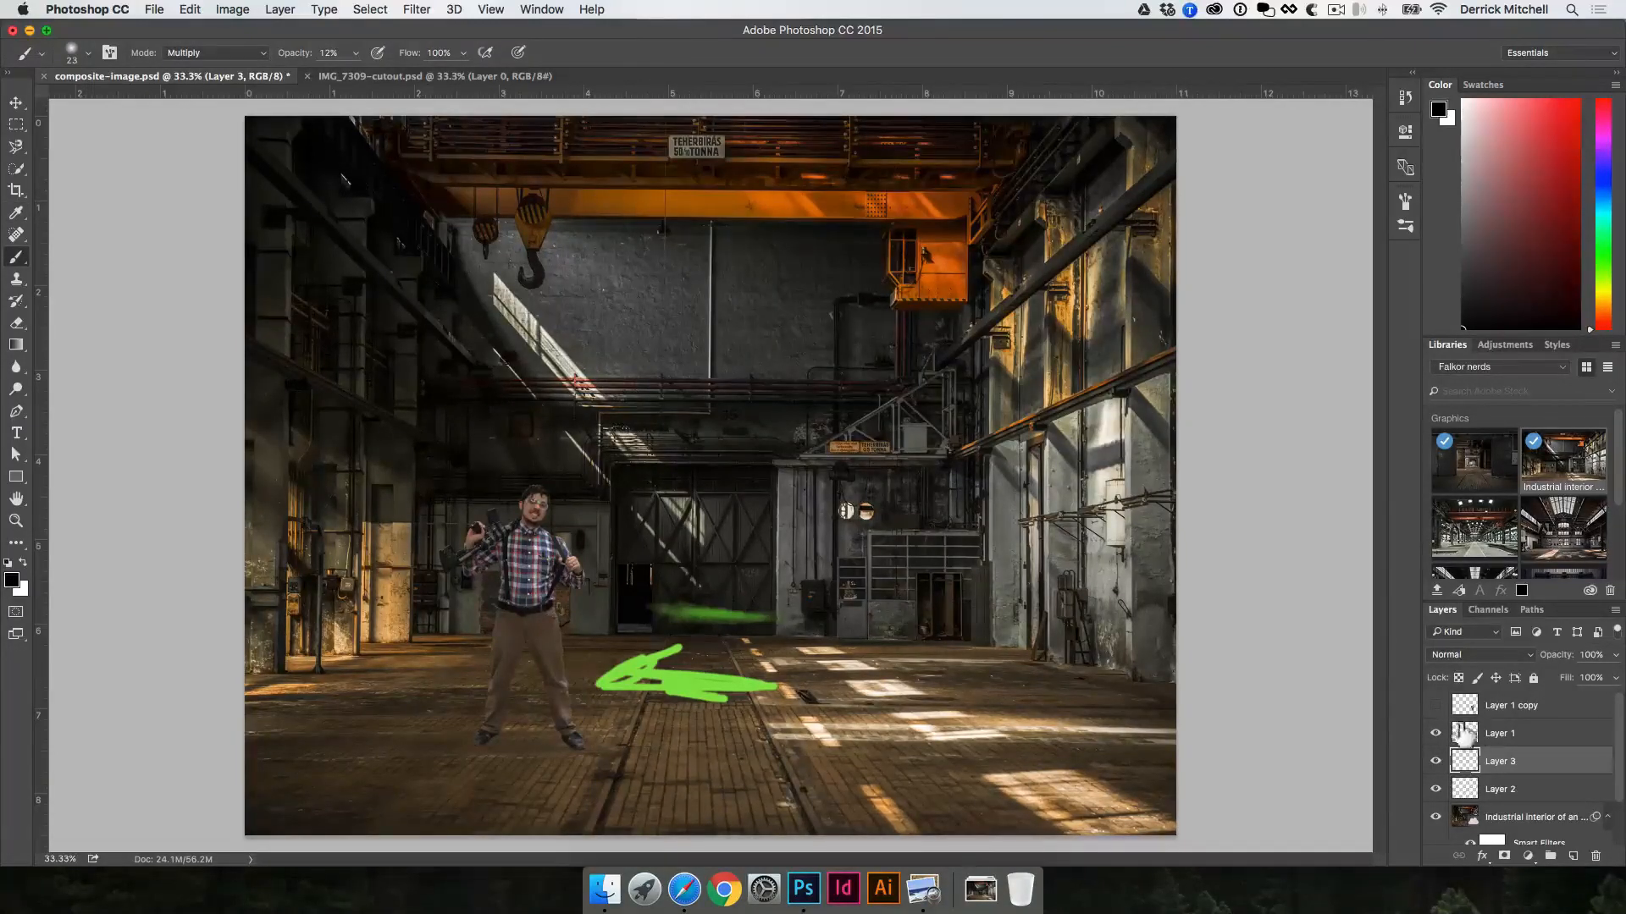
Step: Paint soft black contact shadows on the floor around both of the man's shoes at 12% brush opacity
left_click(502, 722, "super")
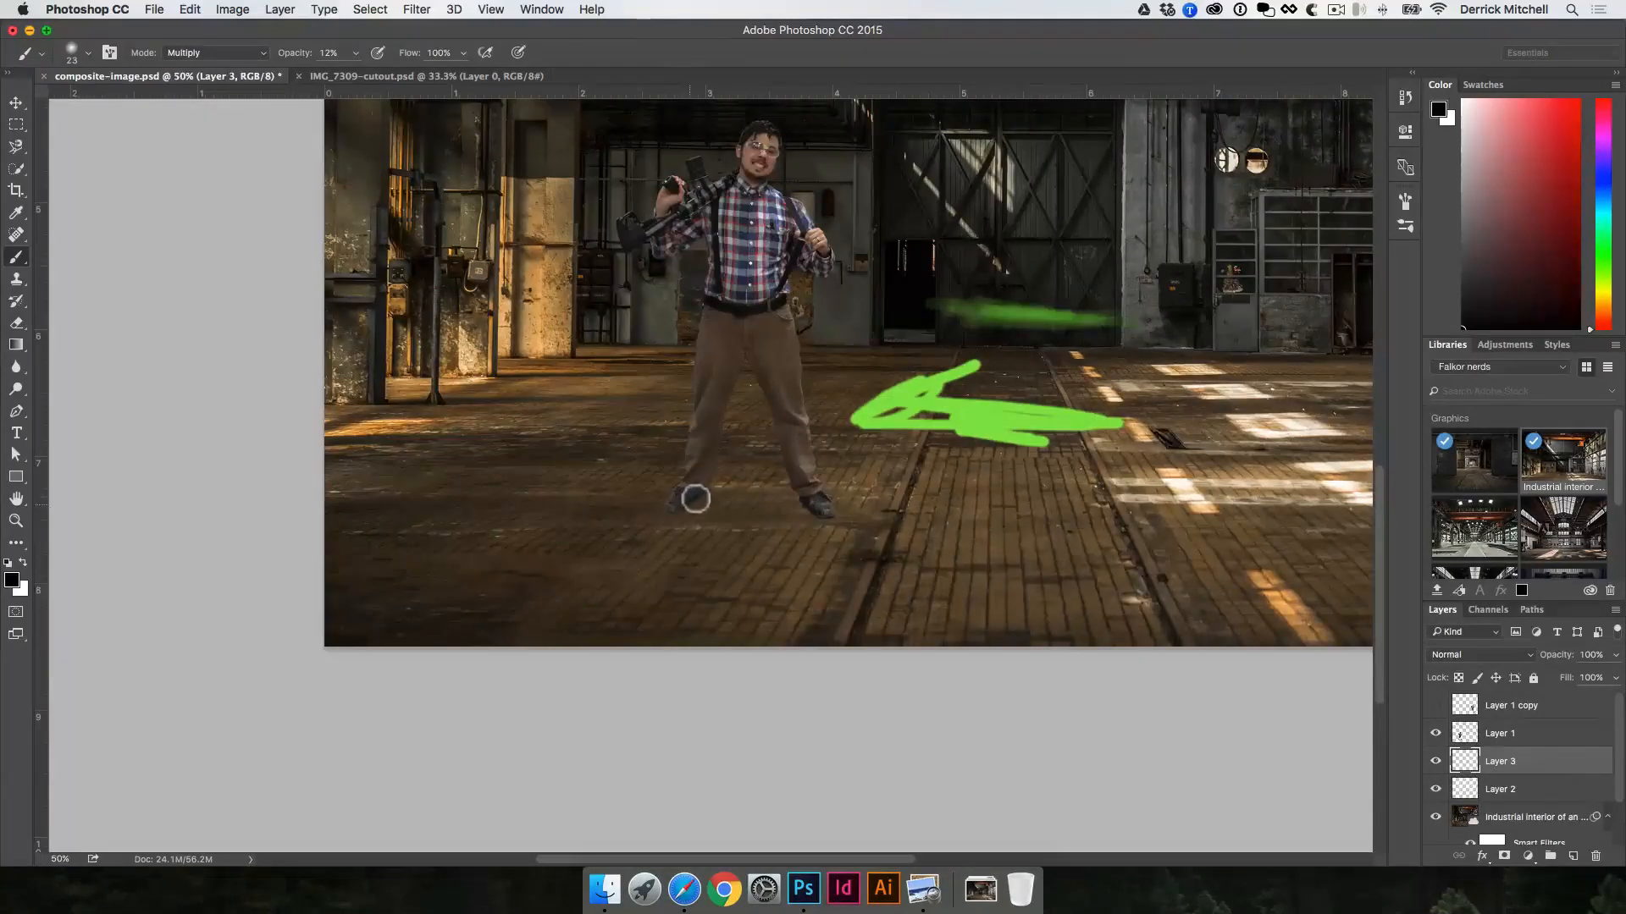
mouse_move(699, 502)
left_mouse_down()
mouse_move(669, 518)
mouse_move(718, 491)
mouse_move(706, 513)
mouse_move(708, 458)
mouse_move(746, 503)
mouse_move(702, 497)
mouse_move(737, 508)
mouse_move(711, 512)
mouse_move(758, 490)
mouse_move(684, 490)
left_mouse_up()
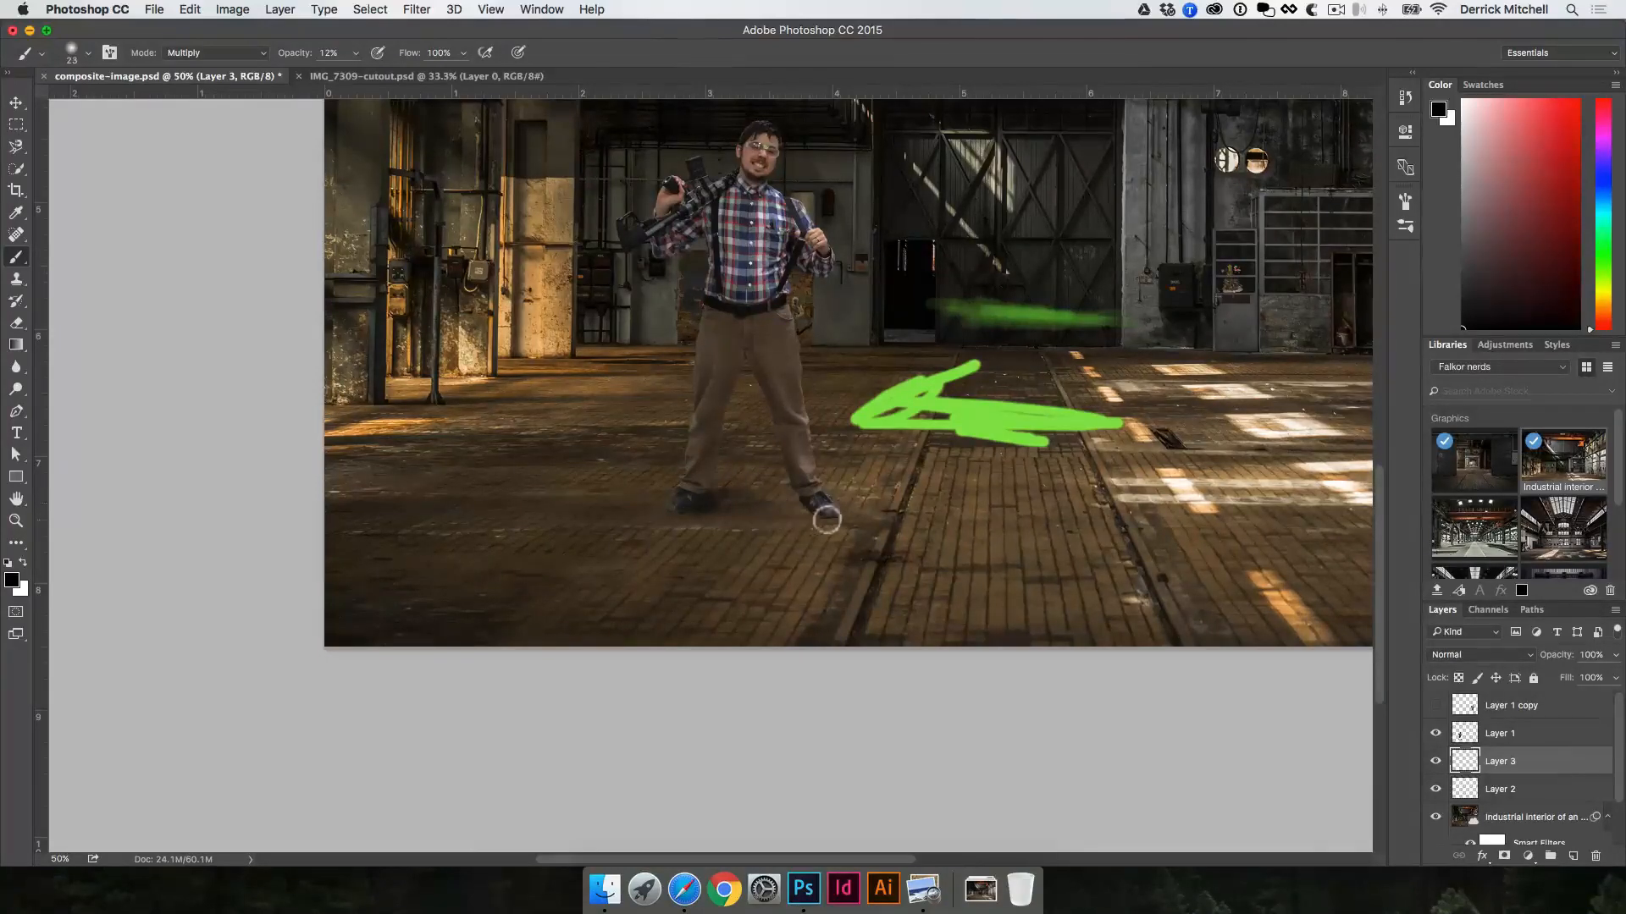
mouse_move(818, 492)
left_mouse_down()
mouse_move(859, 490)
mouse_move(845, 514)
mouse_move(800, 507)
mouse_move(831, 526)
mouse_move(792, 505)
mouse_move(818, 523)
mouse_move(667, 517)
mouse_move(719, 501)
mouse_move(837, 513)
mouse_move(835, 494)
mouse_move(828, 522)
mouse_move(811, 501)
mouse_move(731, 496)
mouse_move(801, 498)
left_mouse_up()
Step: Duplicate the man's layer
key("v")
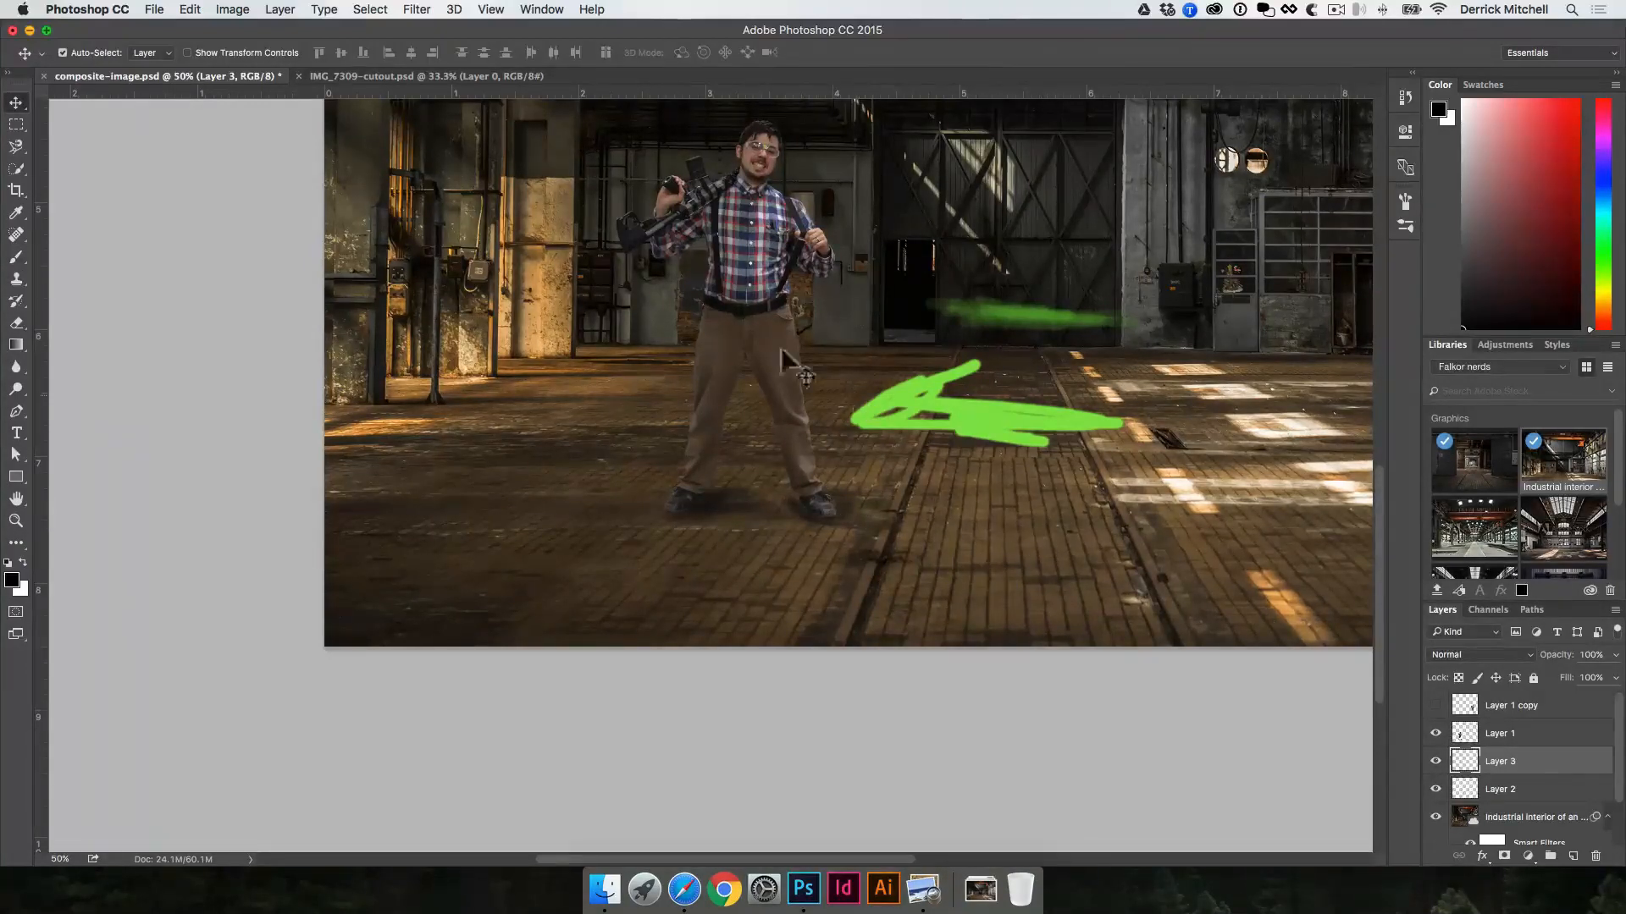
left_click(734, 298)
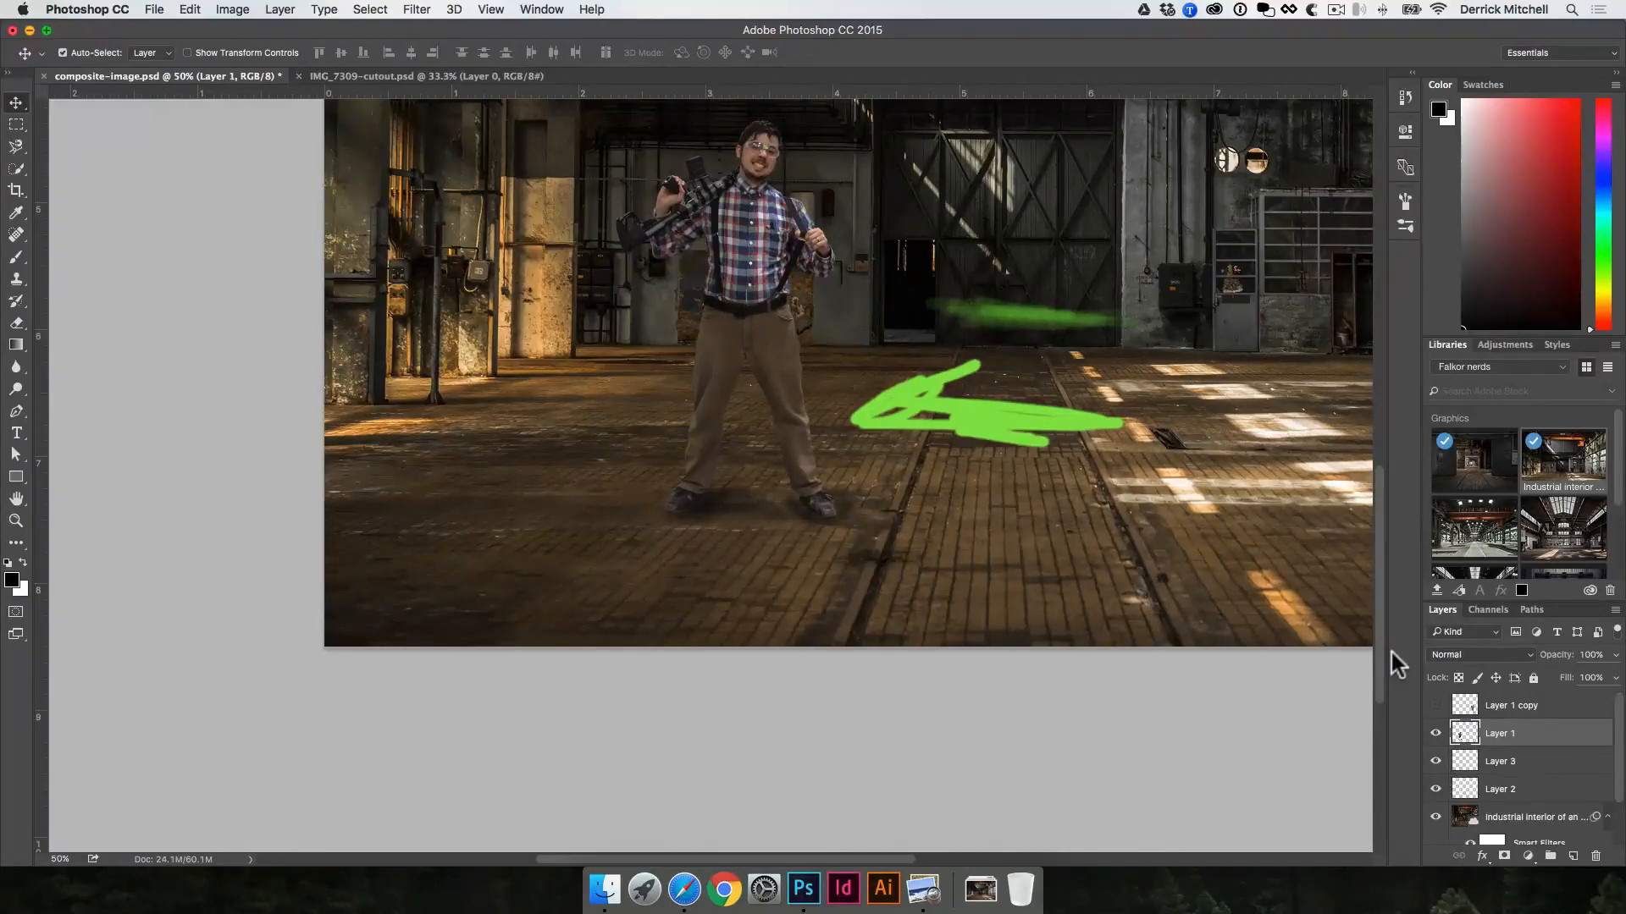
key("super+j")
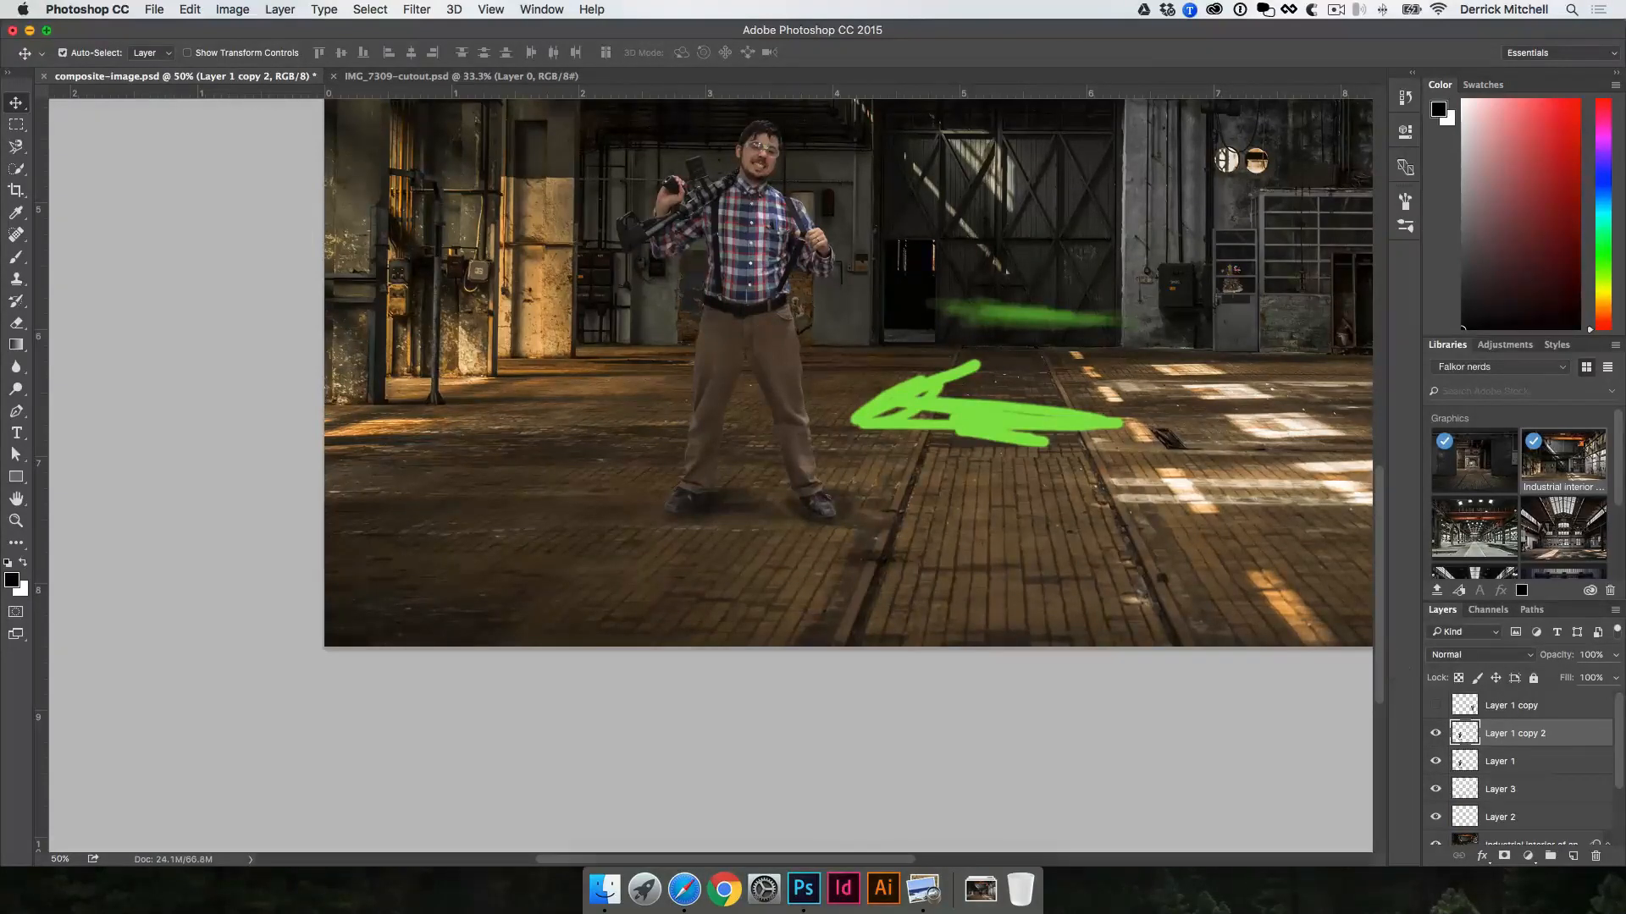
Step: Transform the lower copy of the man into a cast shadow shape, with 27.82% height and a -72.66° horizontal skew across the floor
left_click(1474, 762)
scroll(876, 441, "up", 3)
scroll(876, 440, "right", 2)
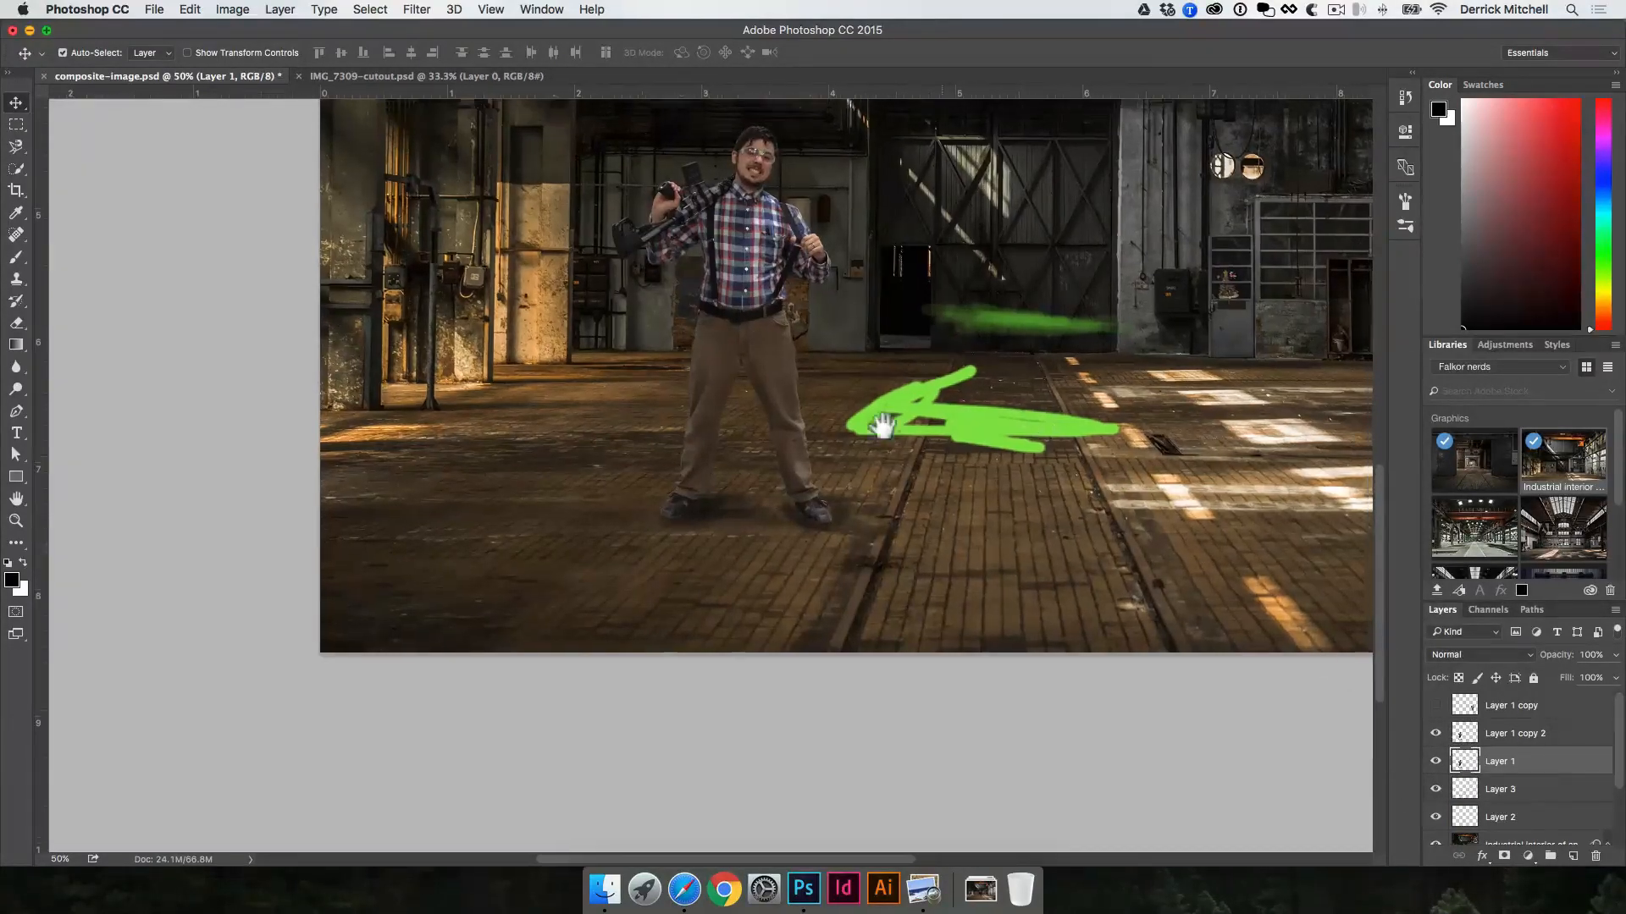
key("super+t")
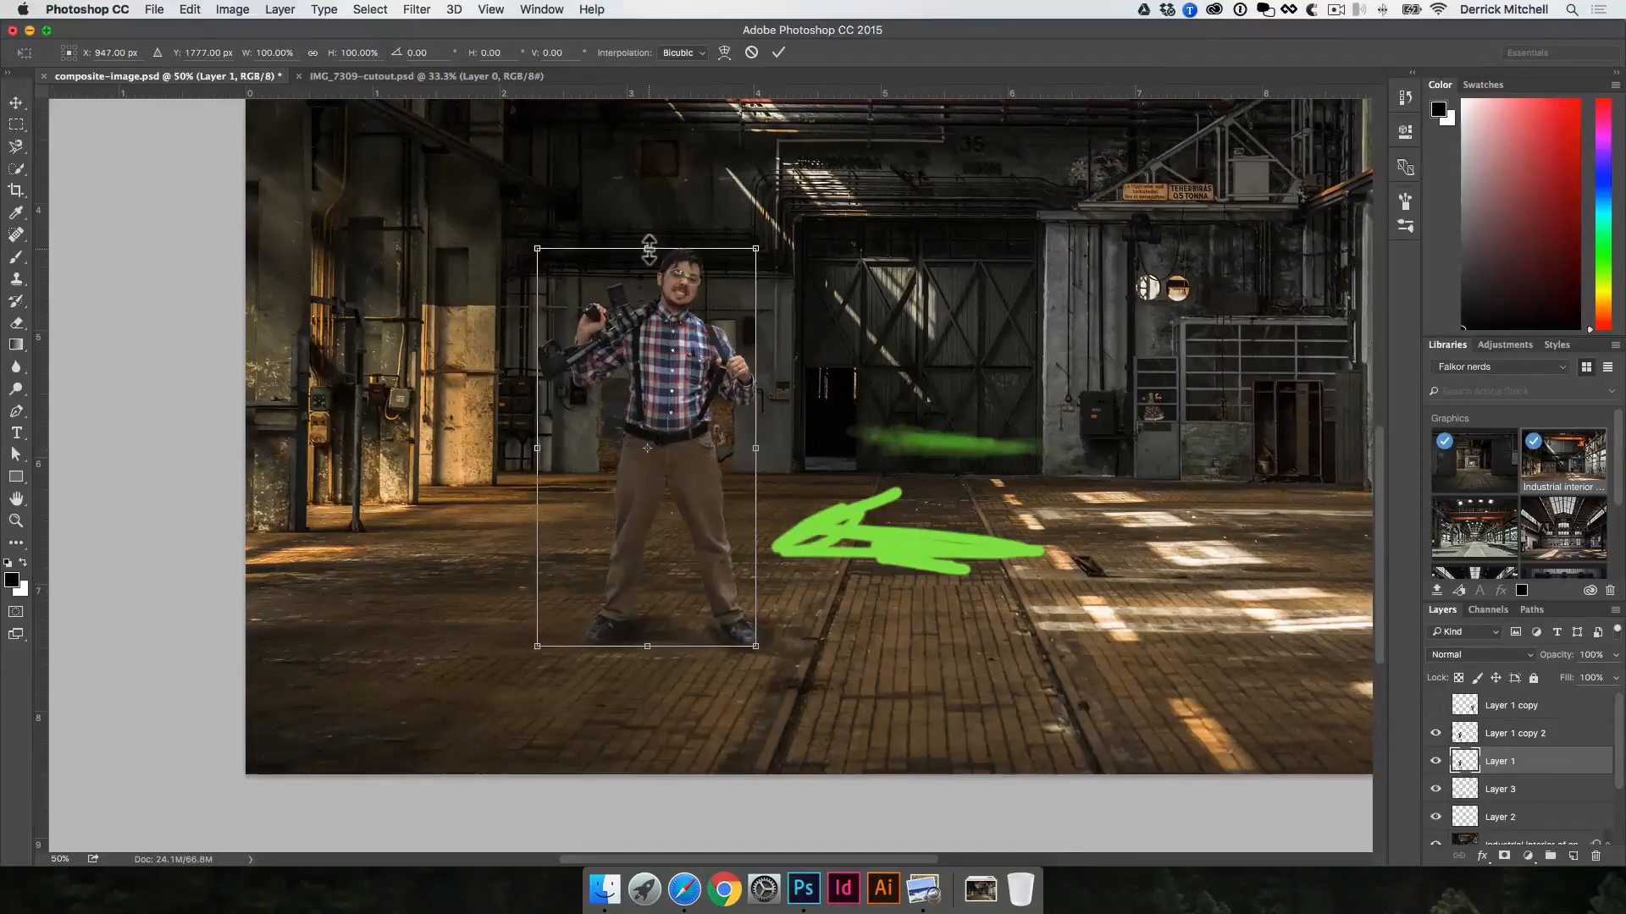
left_click_drag(648, 254, 1003, 542)
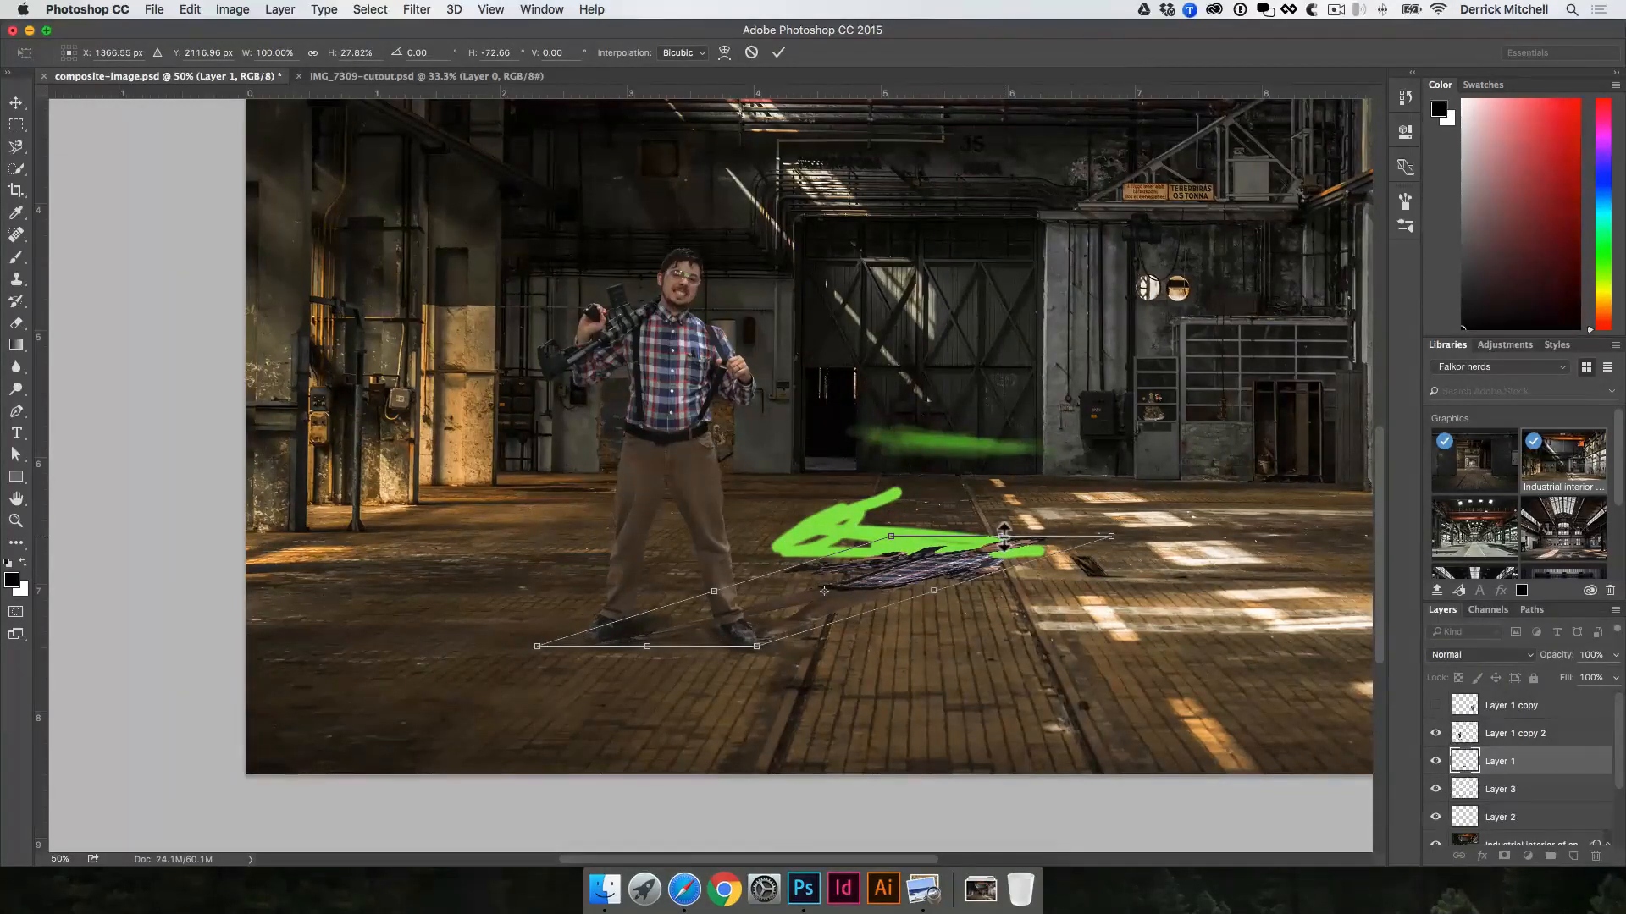
key("Return")
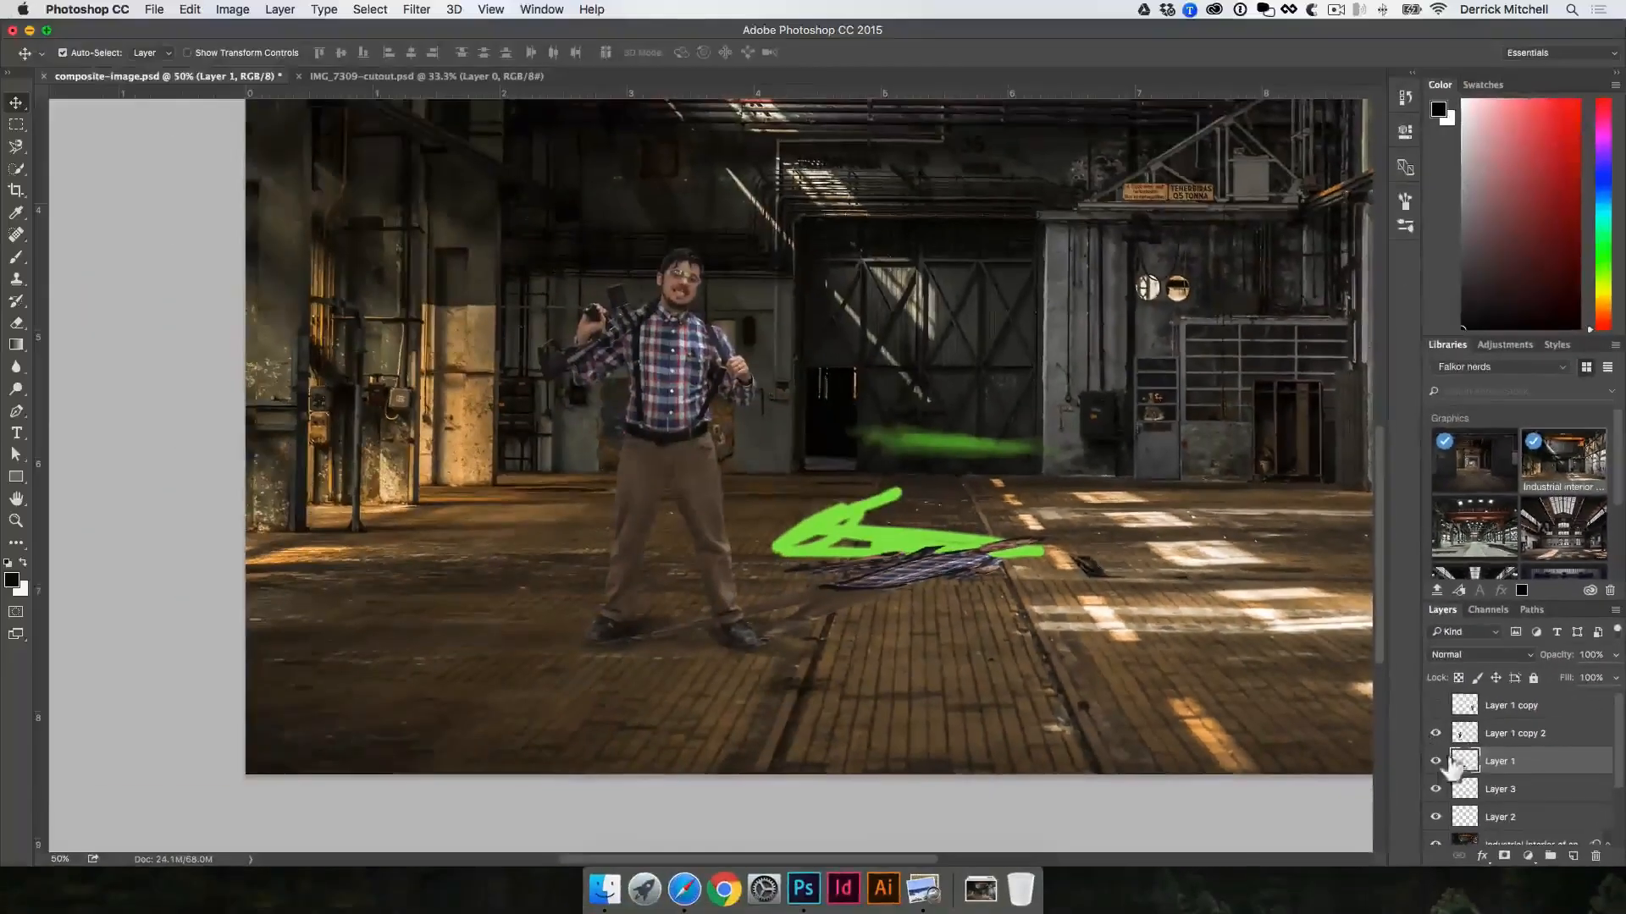
Step: Lock the transparent pixels of the skewed shadow layer and fill its shape with black
left_click(1458, 678)
key("alt+BackSpace")
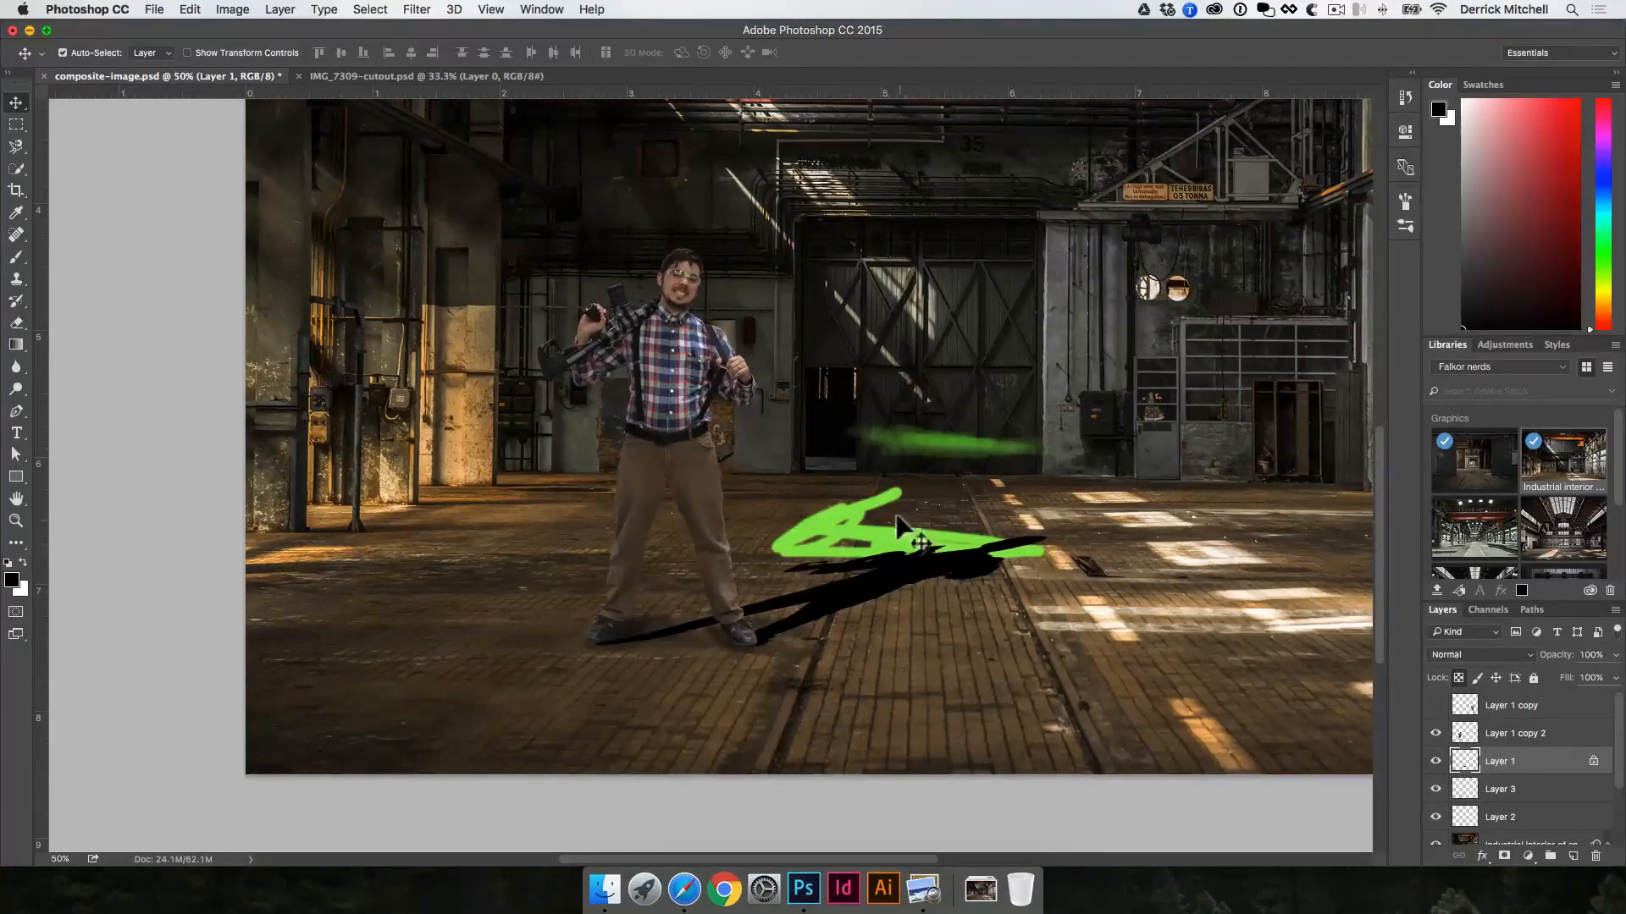
Step: Unlock the shadow layer's transparent pixels, try filling the layer with black, and undo that fill
left_click(1458, 678)
key("alt+BackSpace")
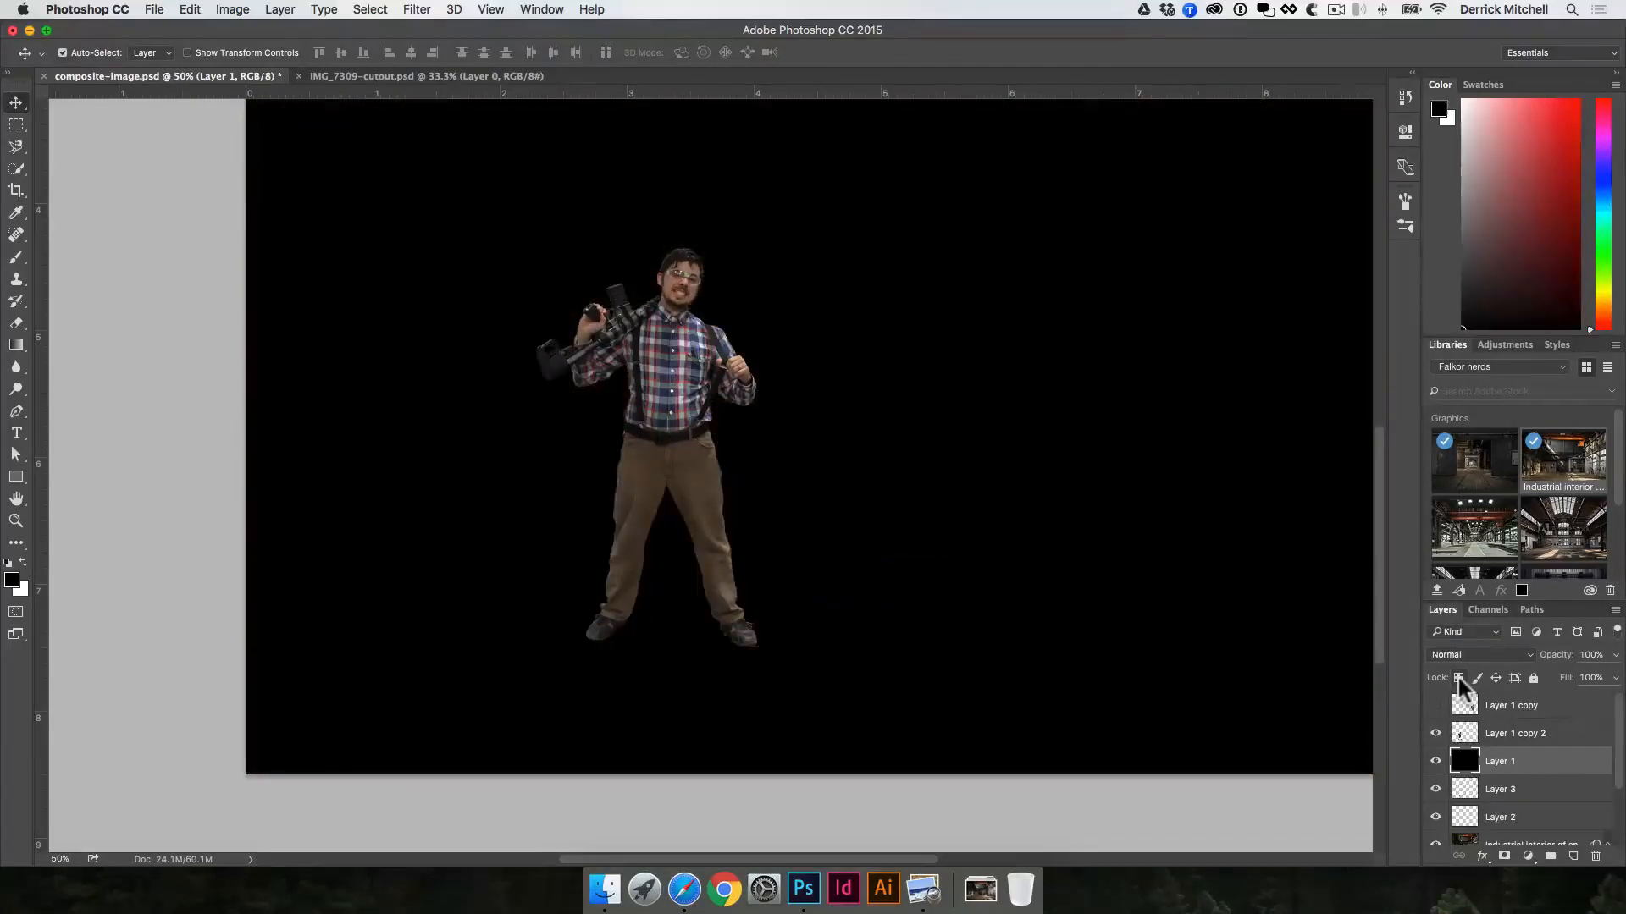
key("ctrl+z")
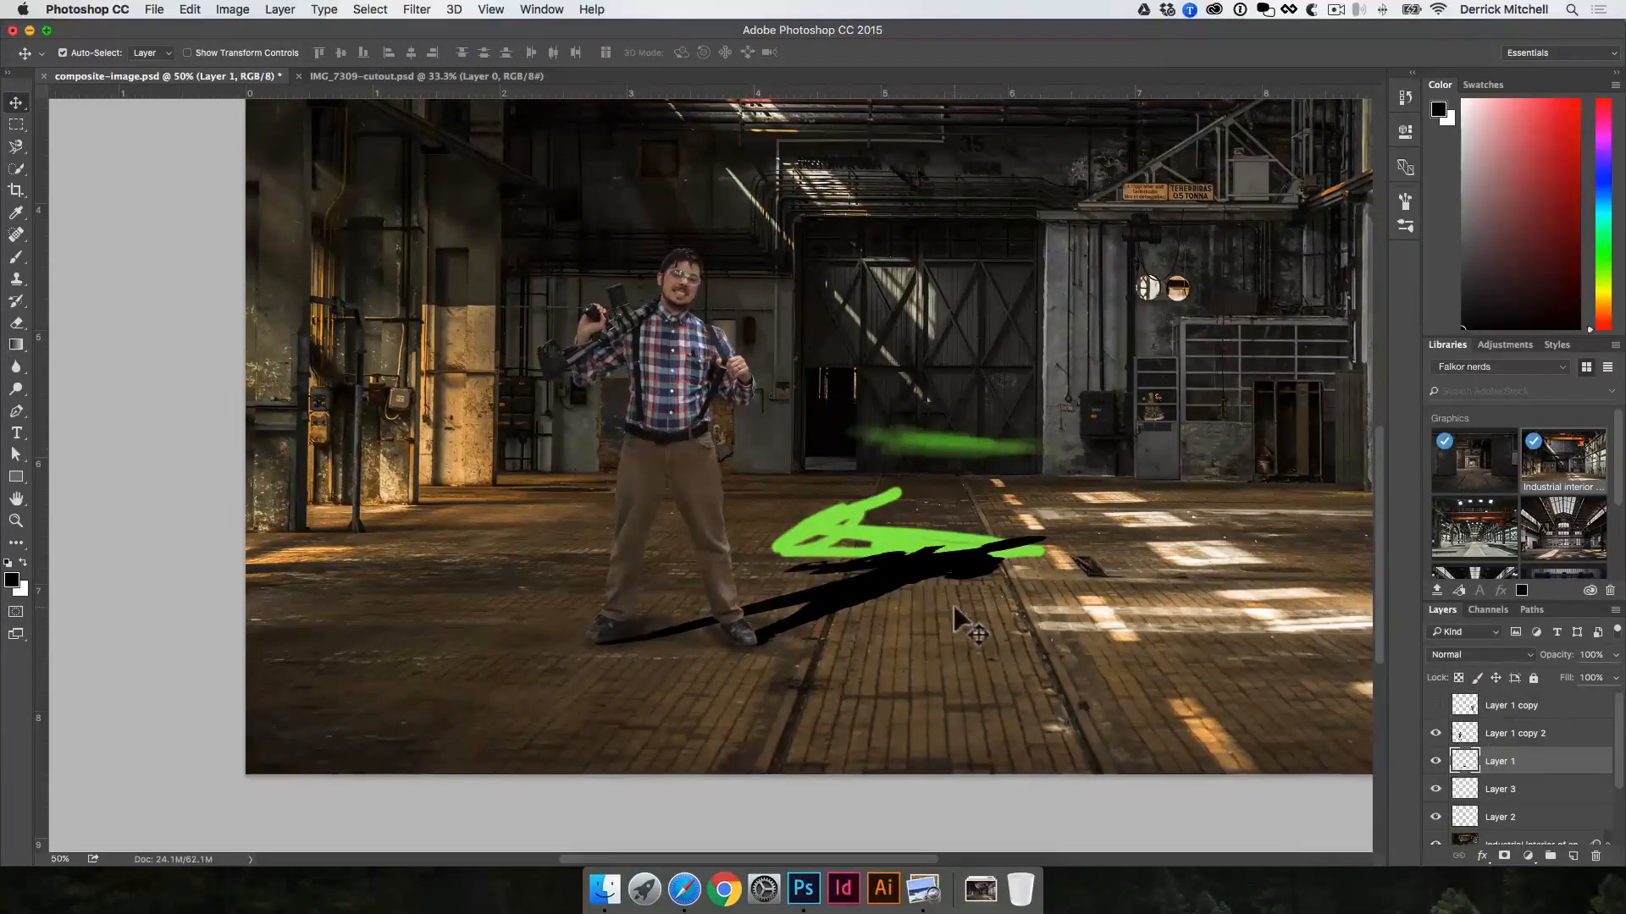
Step: Delete the layer holding the green test strokes
mouse_move(870, 535)
left_mouse_down()
mouse_move(838, 396)
mouse_move(931, 394)
left_mouse_up()
key("Delete")
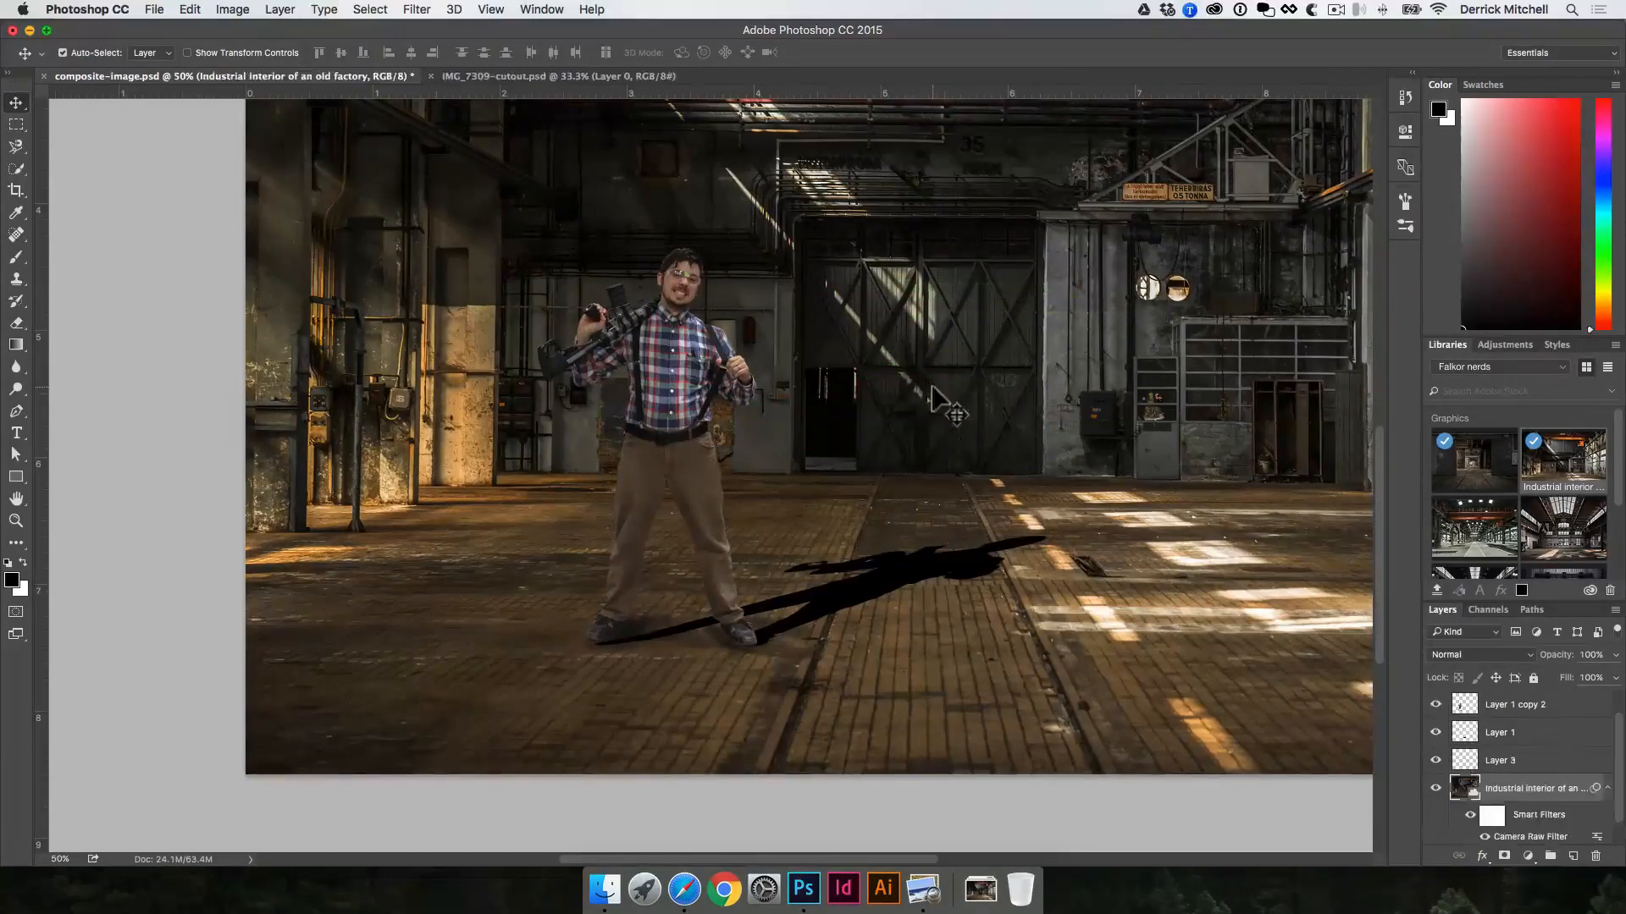
Step: Set the cast shadow layer's opacity to 49% and its blend mode to Multiply
left_click(907, 564)
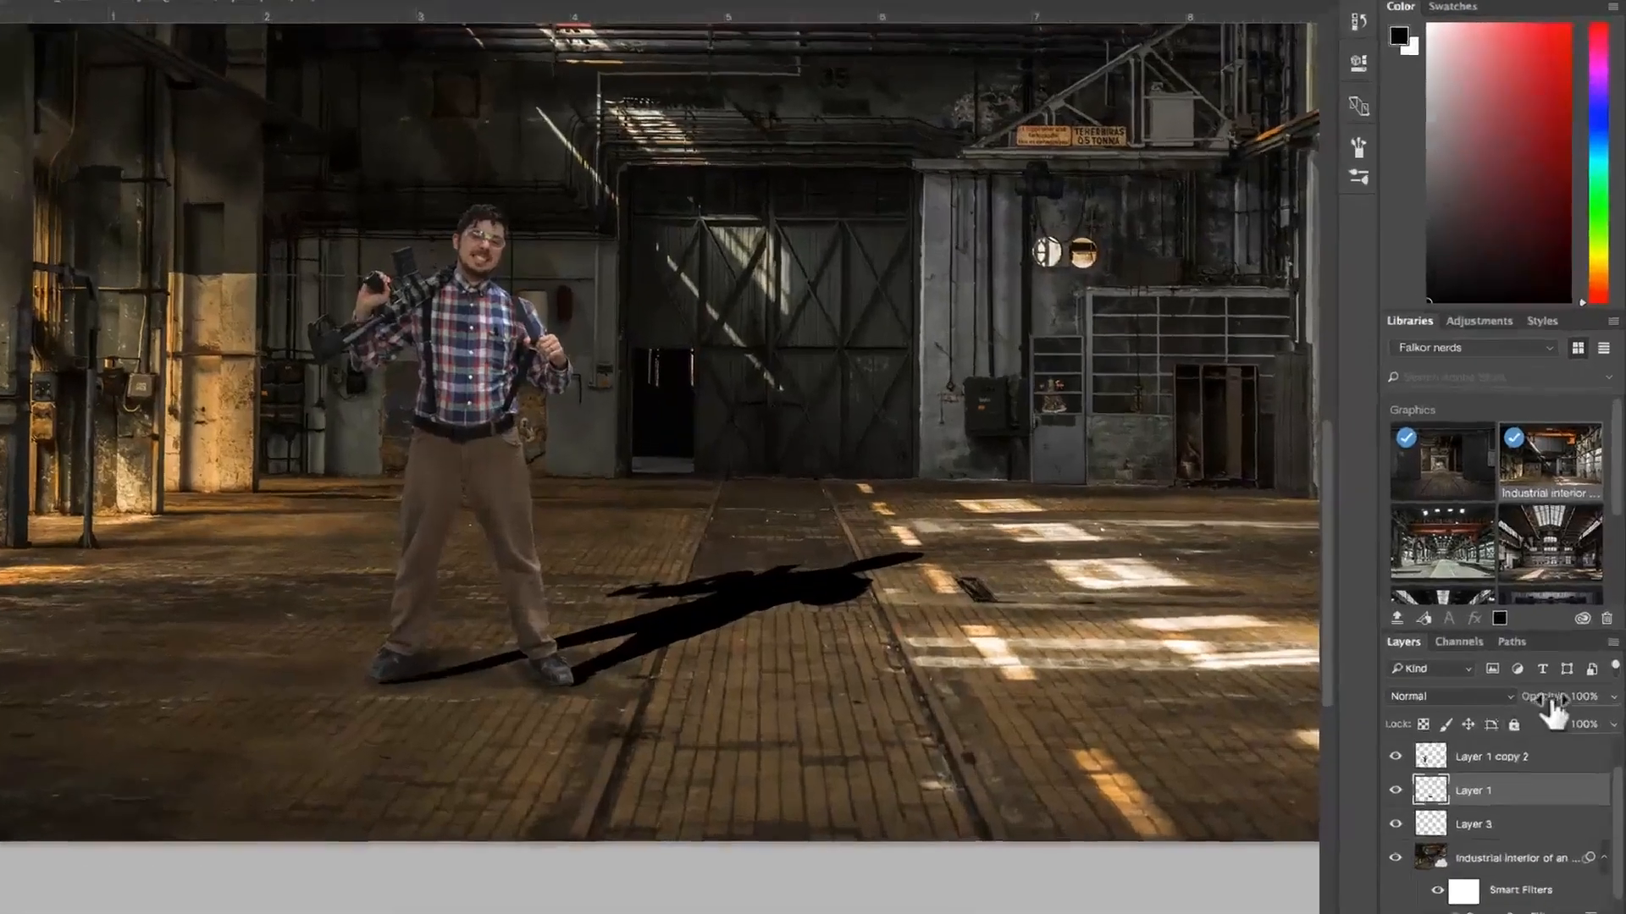
left_click_drag(1566, 655, 1562, 656)
left_click_drag(1535, 748, 1474, 746)
left_click(1481, 750)
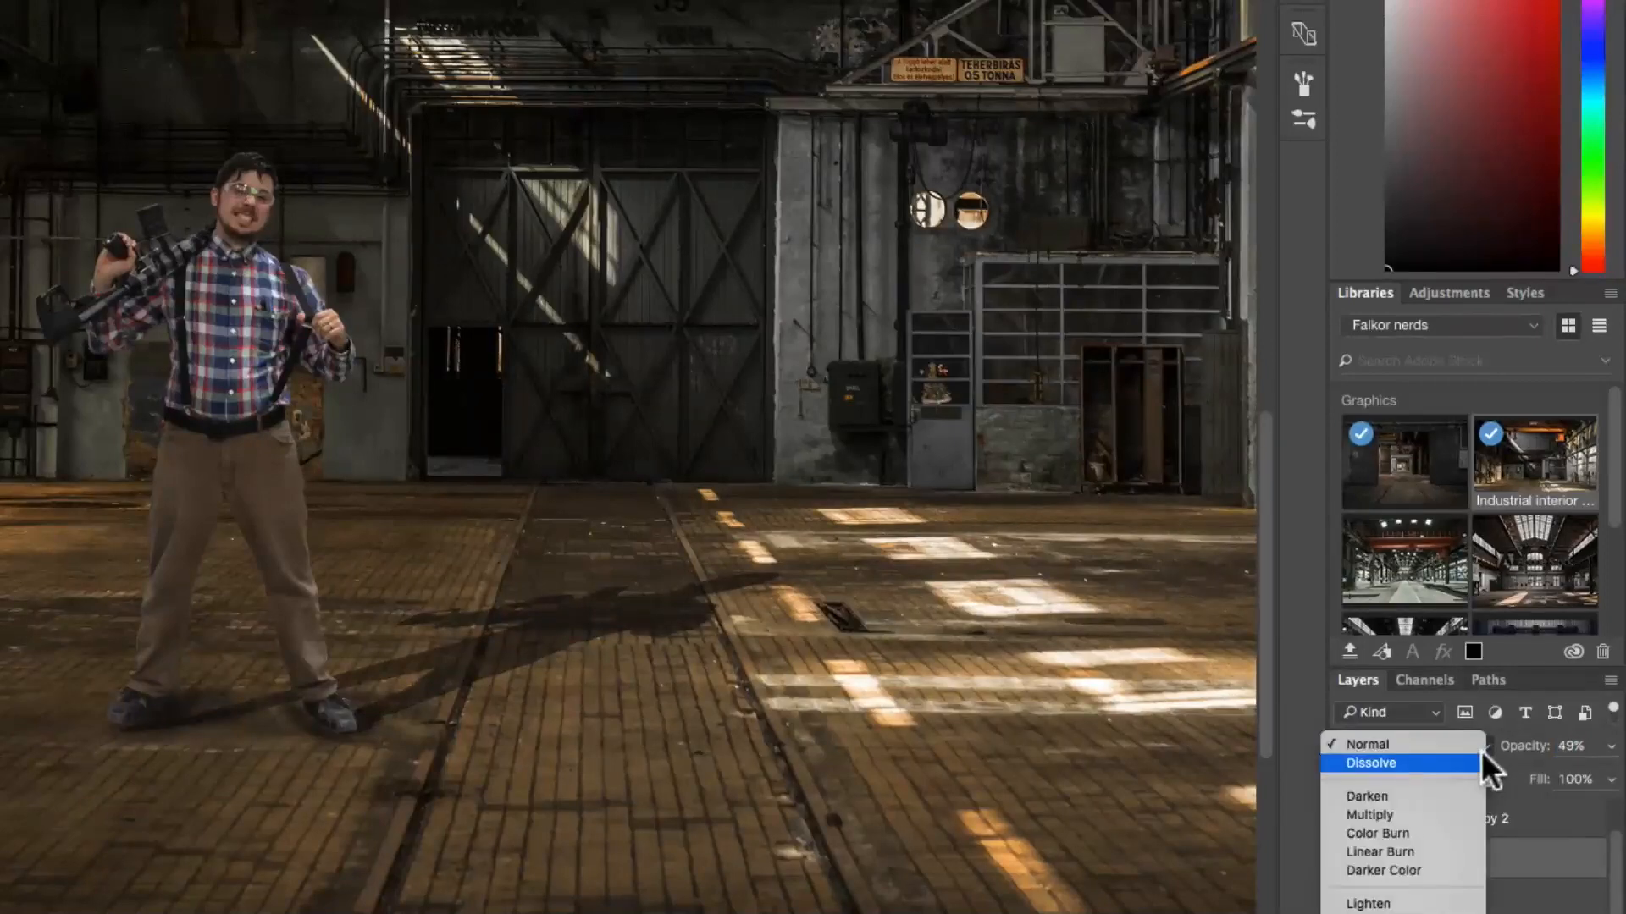
left_click(1422, 815)
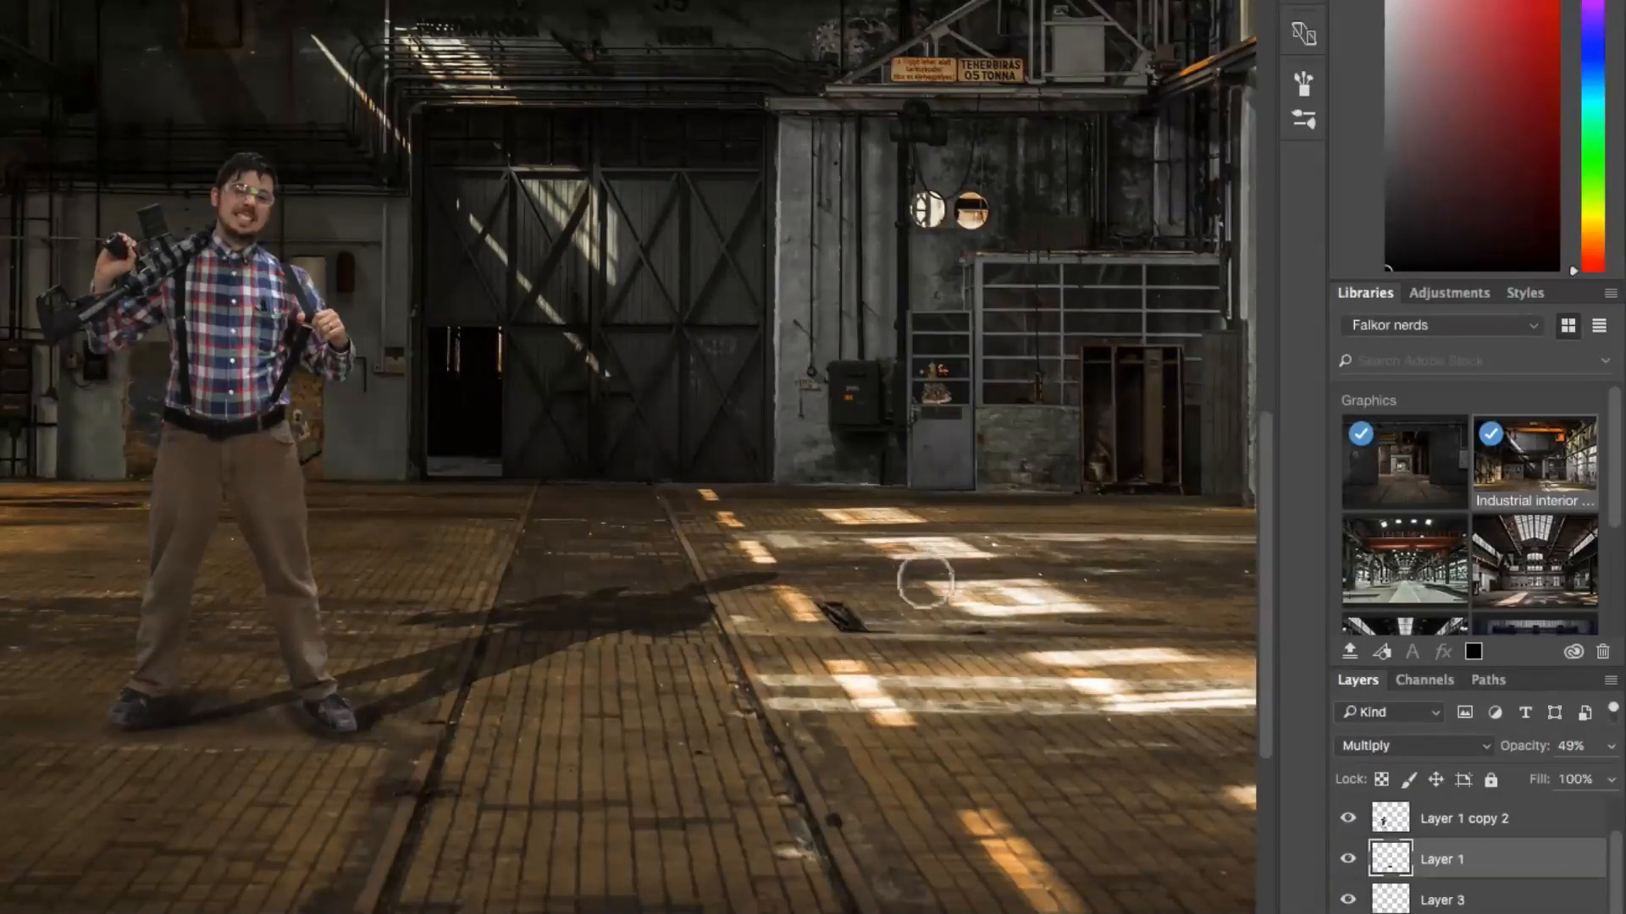
Step: Try to soften the far end of the cast shadow by erasing it with an enlarged soft eraser
key("bracketright")
key("bracketleft")
key("bracketright")
key("bracketright")
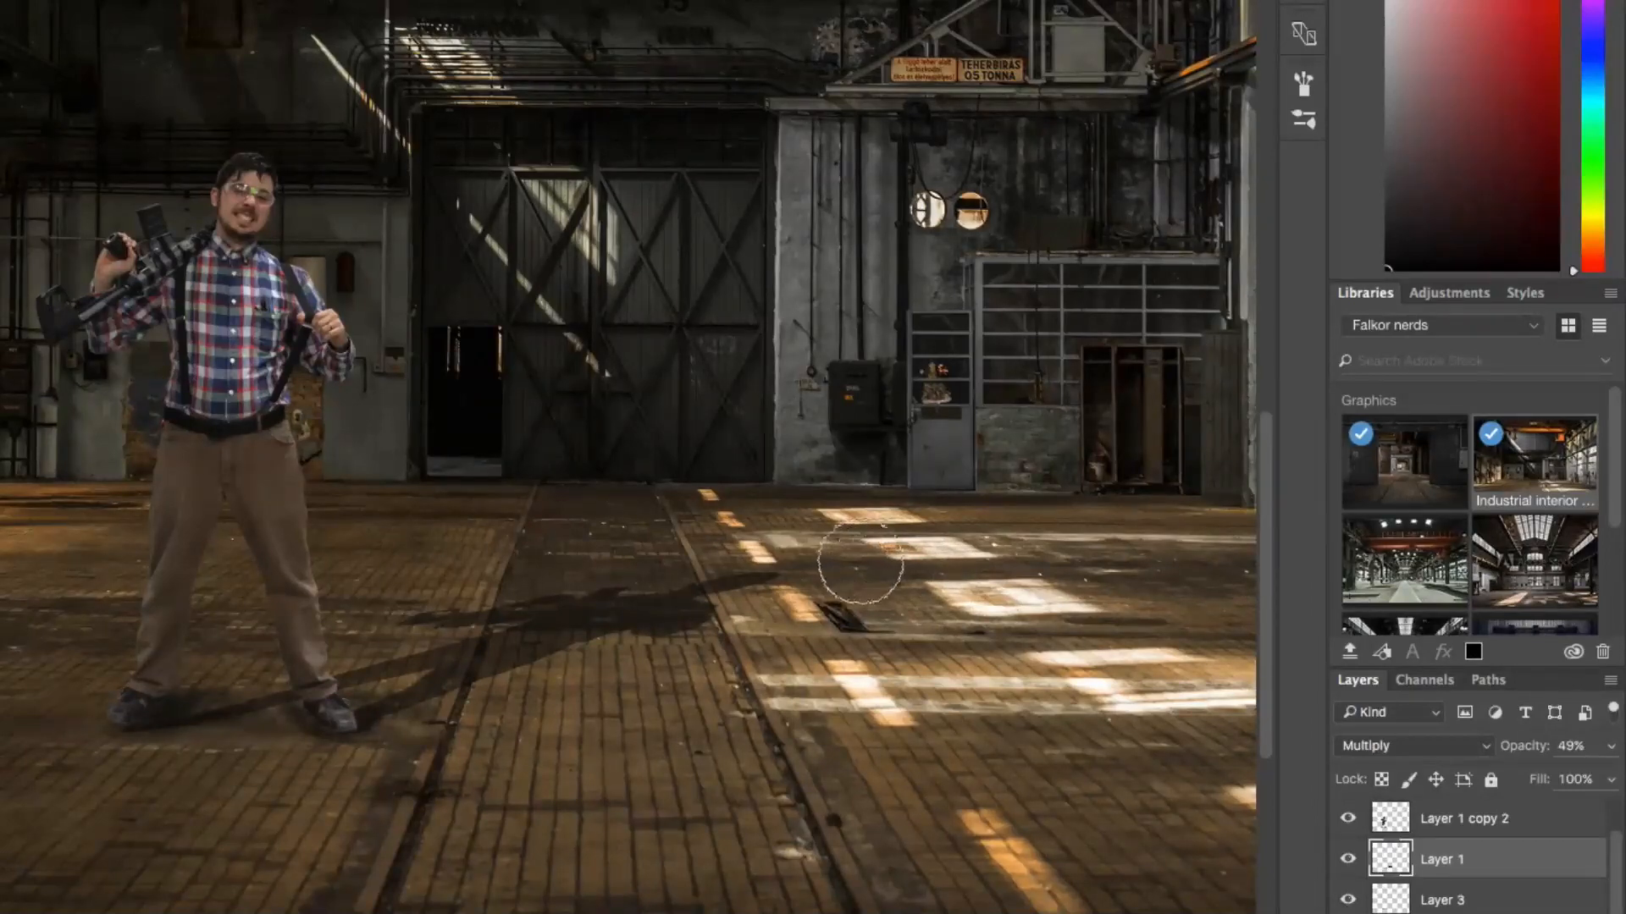
mouse_move(759, 566)
left_mouse_down()
mouse_move(661, 569)
mouse_move(674, 609)
mouse_move(646, 606)
left_mouse_up()
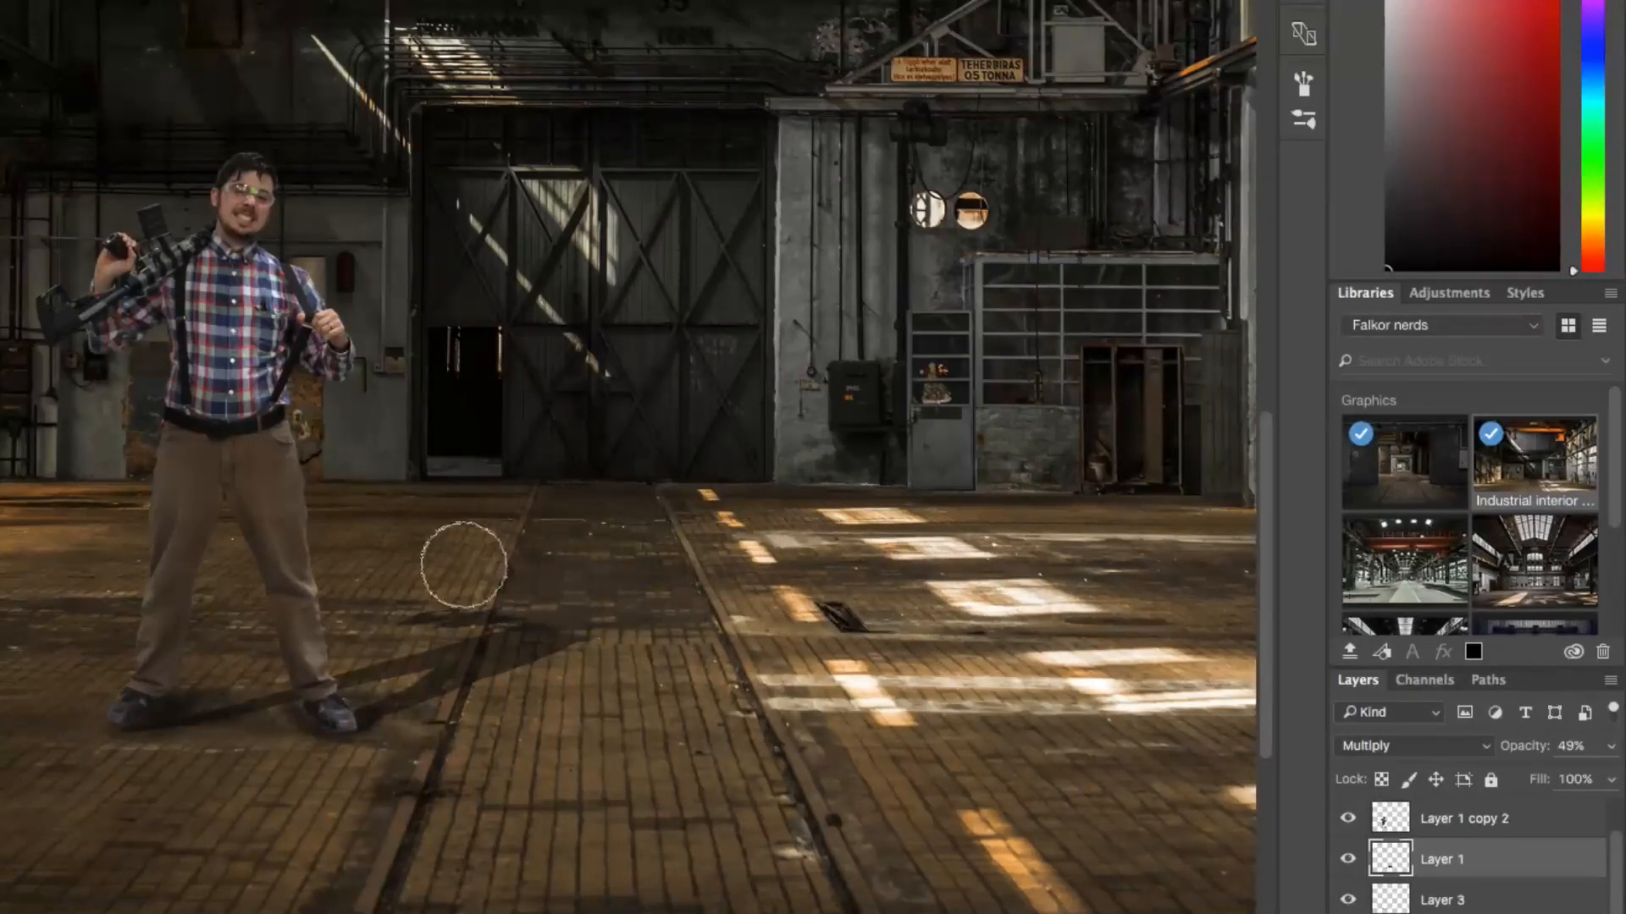
key("v")
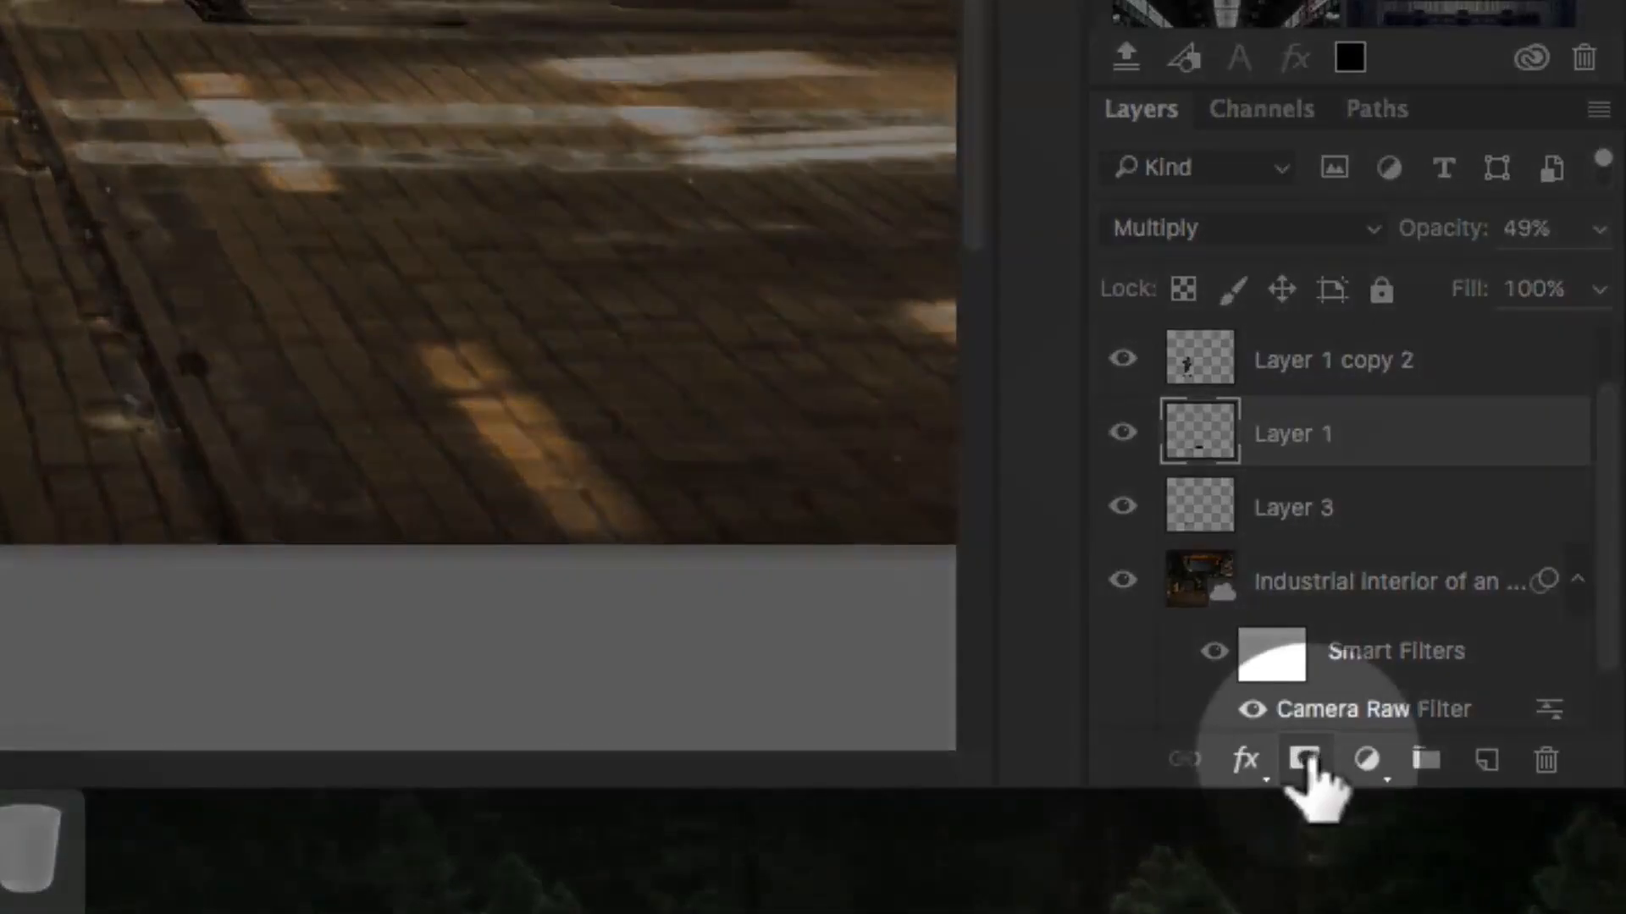
Step: Add a layer mask to the cast shadow and fade out its far end with a linear gradient drawn toward the feet
left_click(1304, 759)
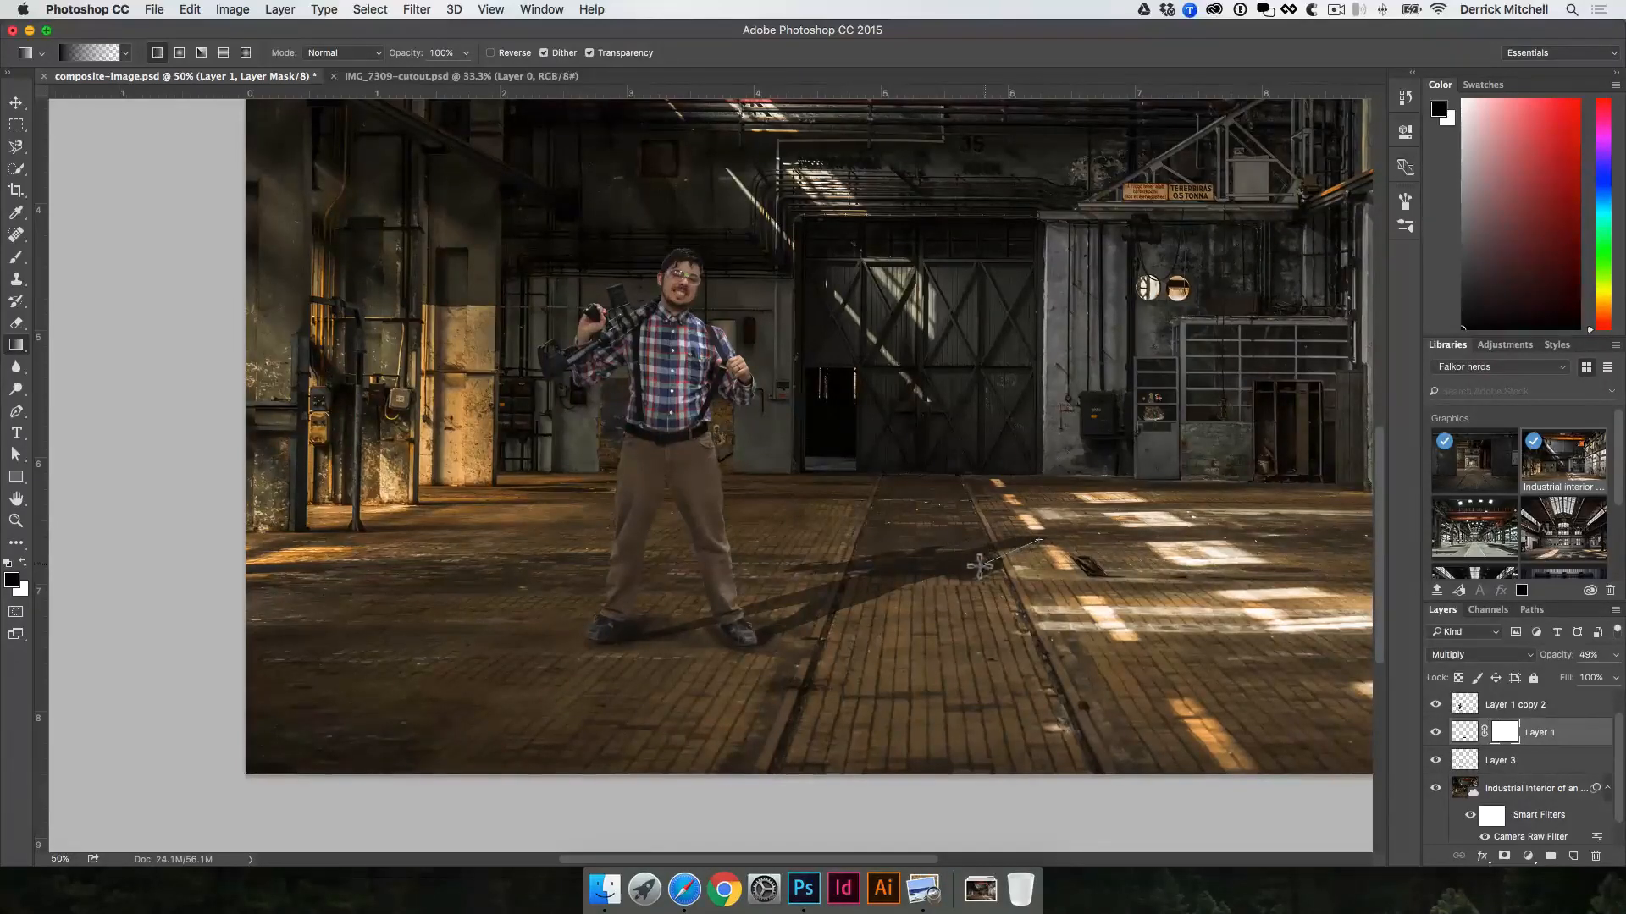
left_click_drag(980, 566, 802, 618)
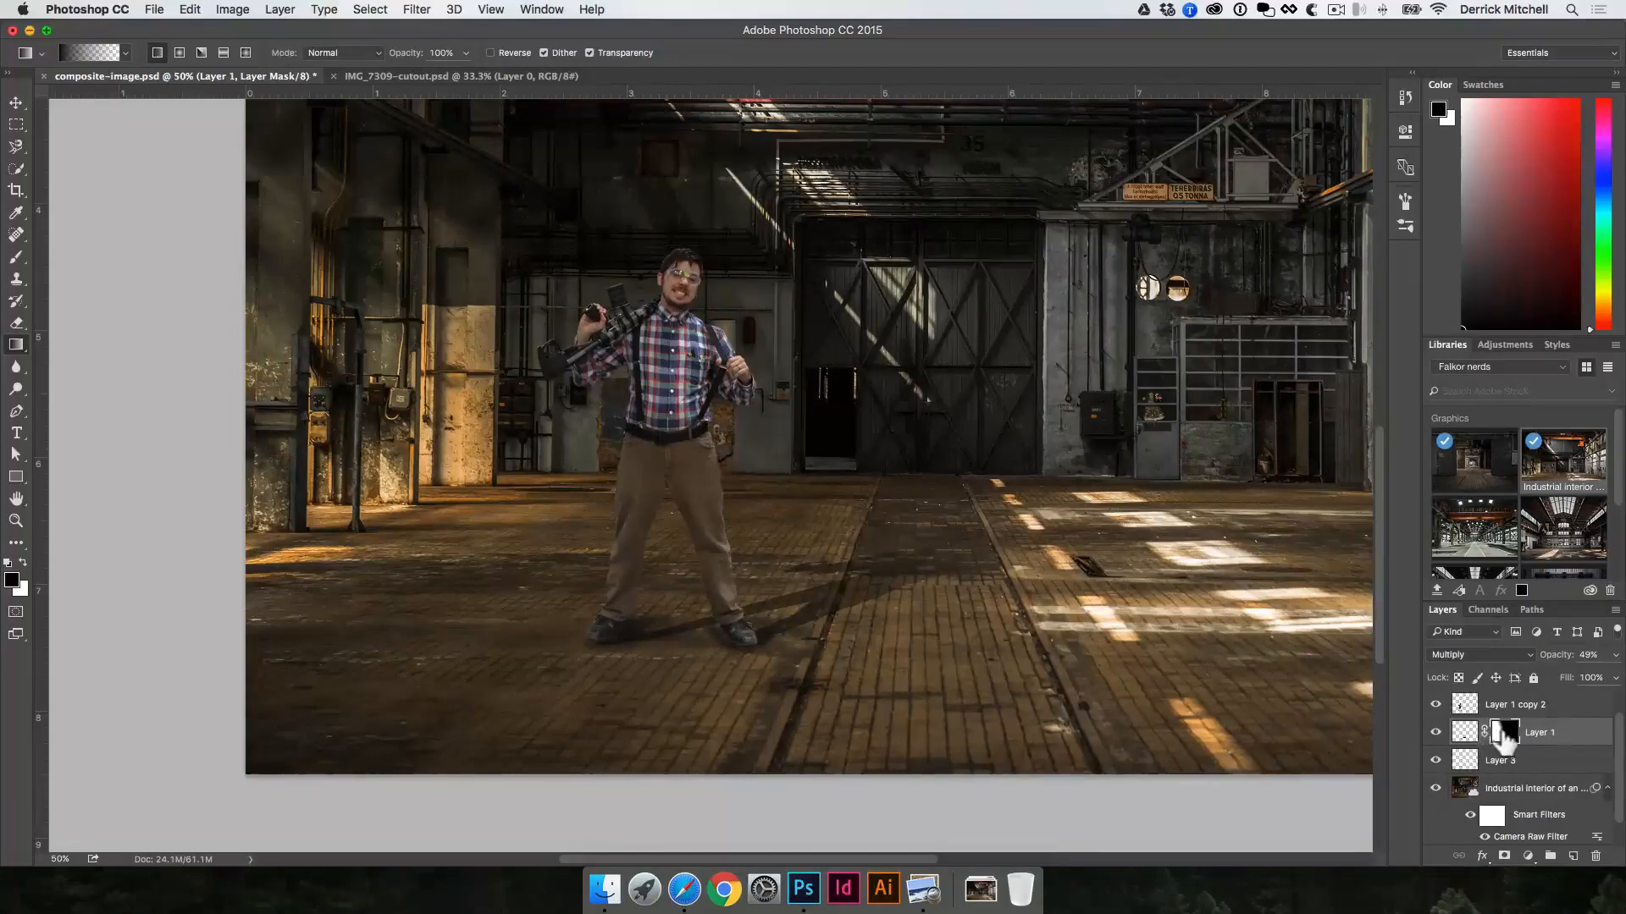
Step: Toggle the shadow's layer mask off and on to compare the faded shadow with the full one
left_click(1505, 733, "shift")
left_click(1506, 734, "shift")
left_click(1504, 733, "shift")
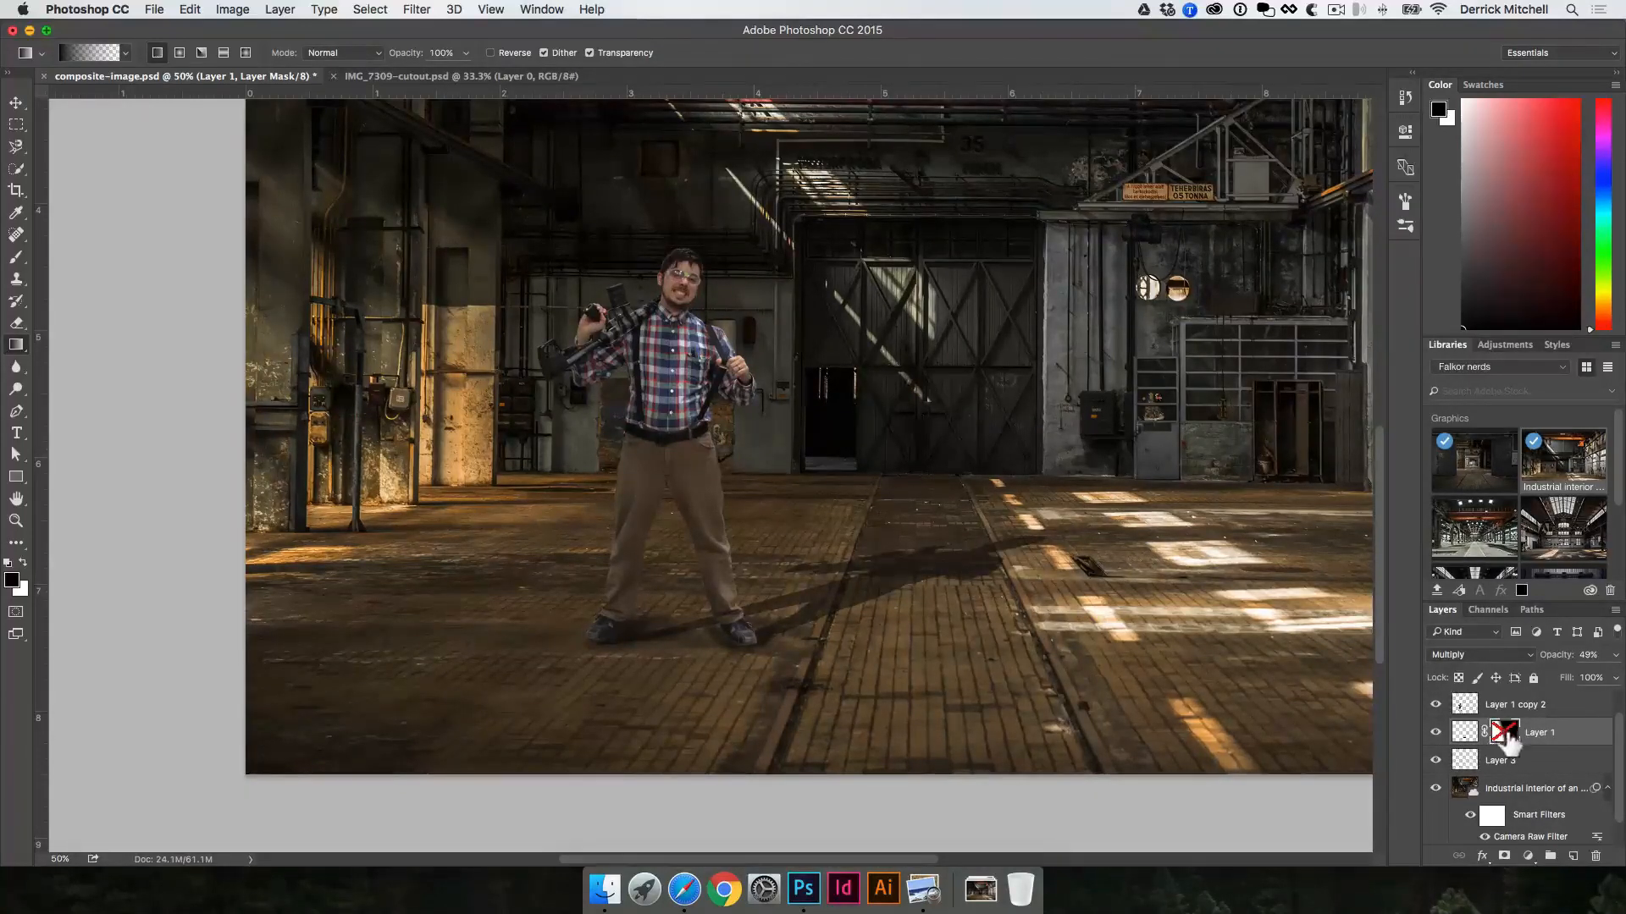
Step: Re-enable the cast shadow's layer mask after a last comparison, and select the man cutout's layer with the Move tool
left_click(1505, 733, "shift")
left_click(1505, 733, "shift")
left_click(1503, 733, "shift")
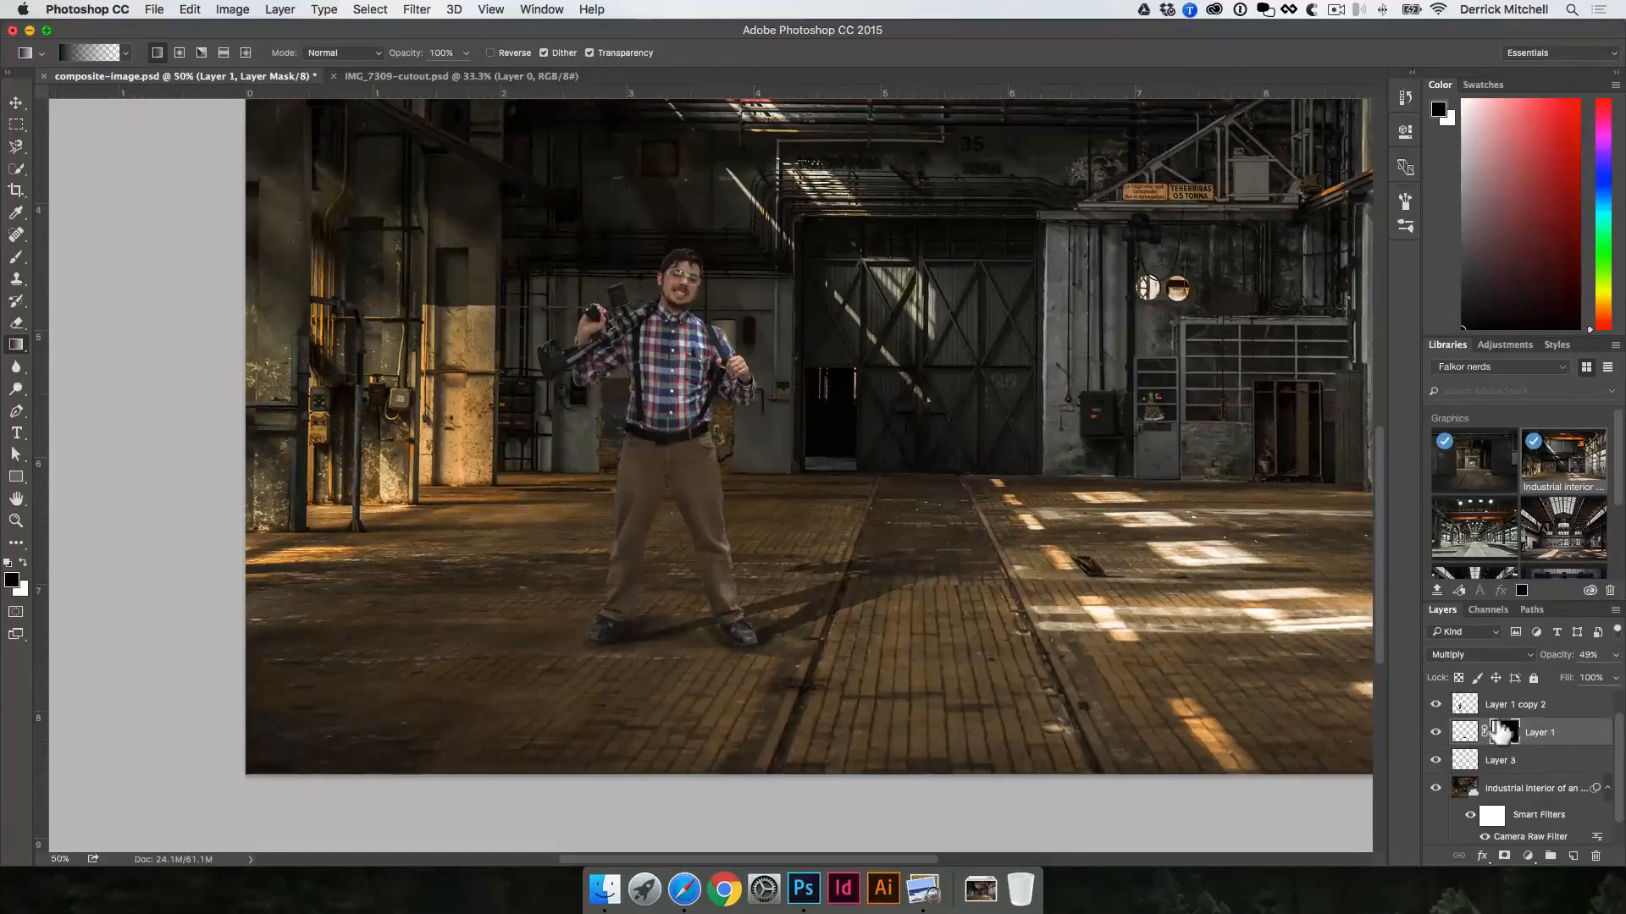
key("v")
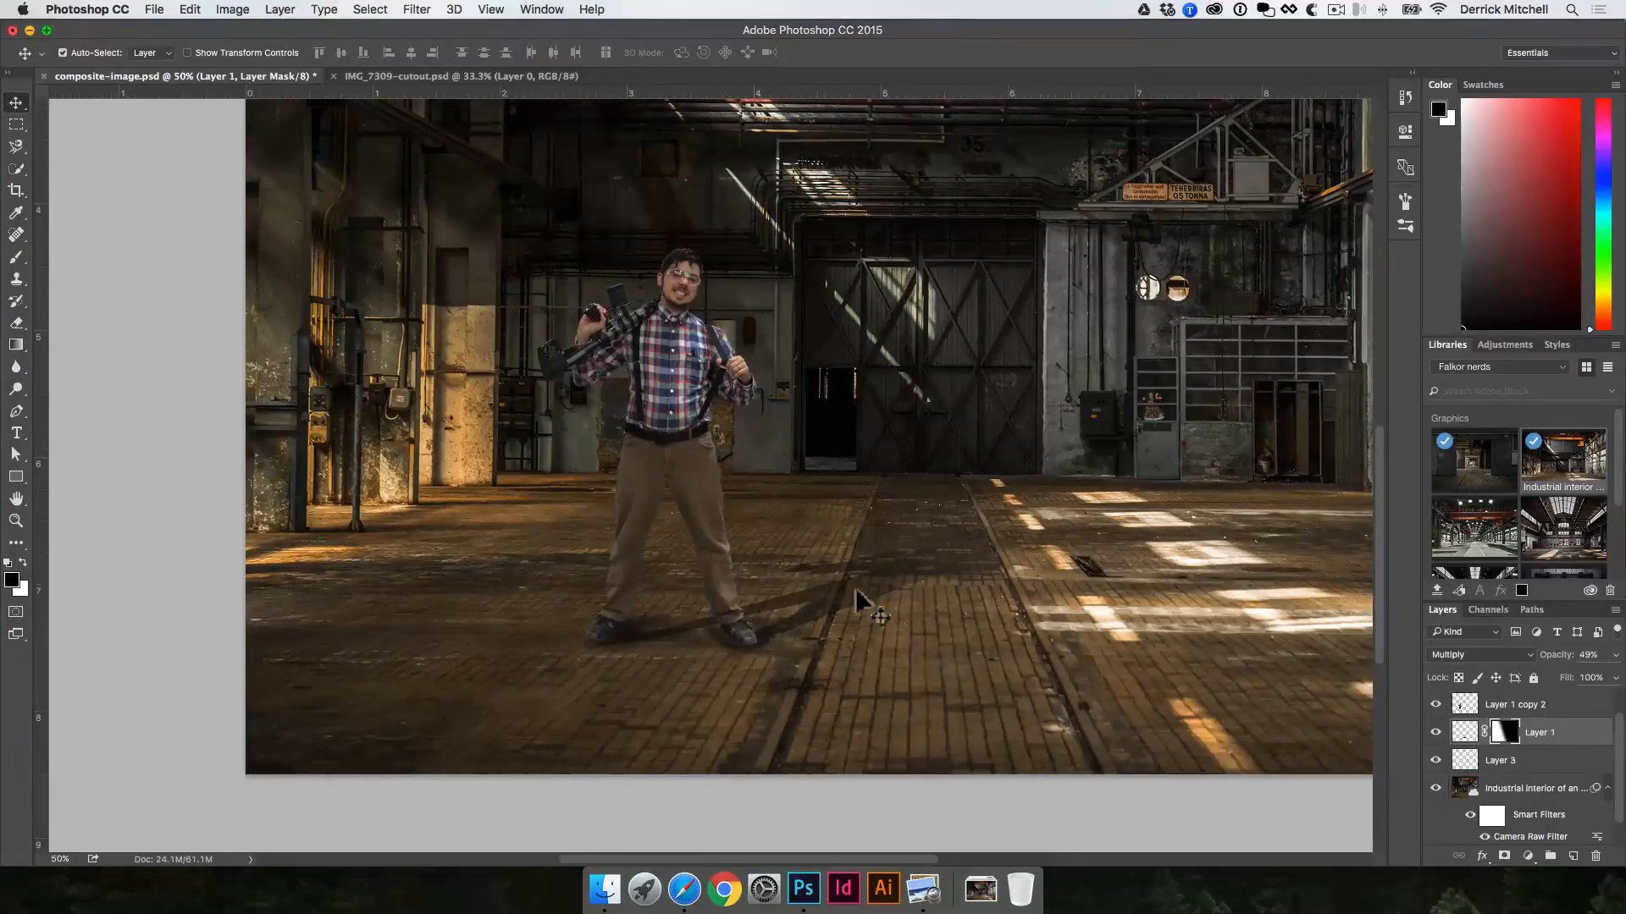
key("alt+super+space")
left_click(733, 539, "alt+super")
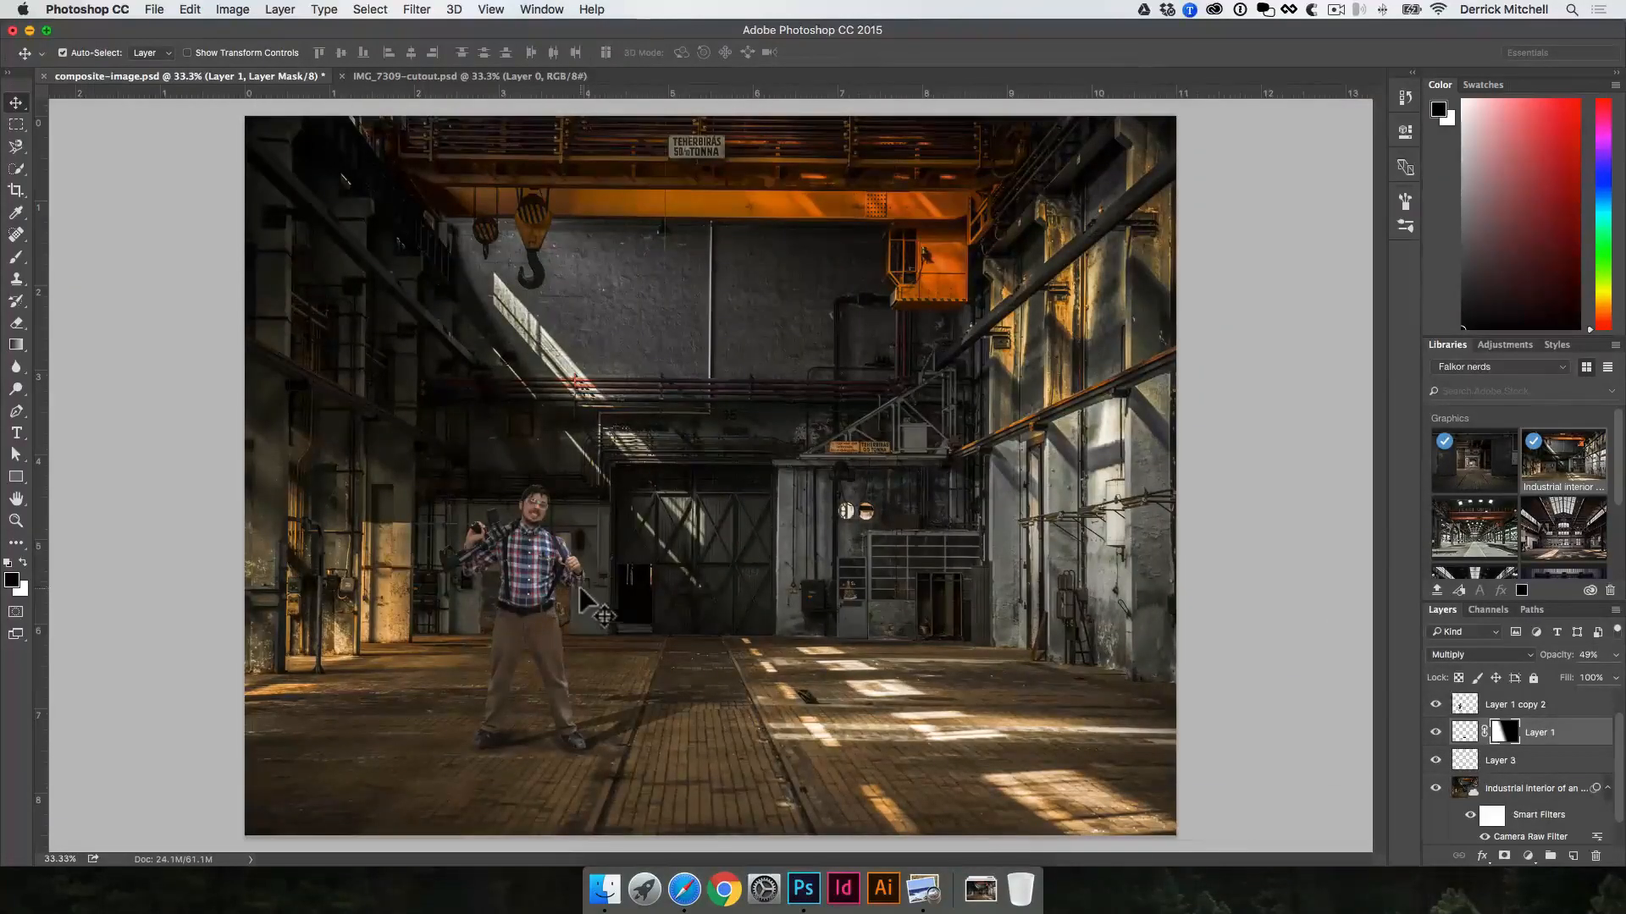
left_click(531, 582)
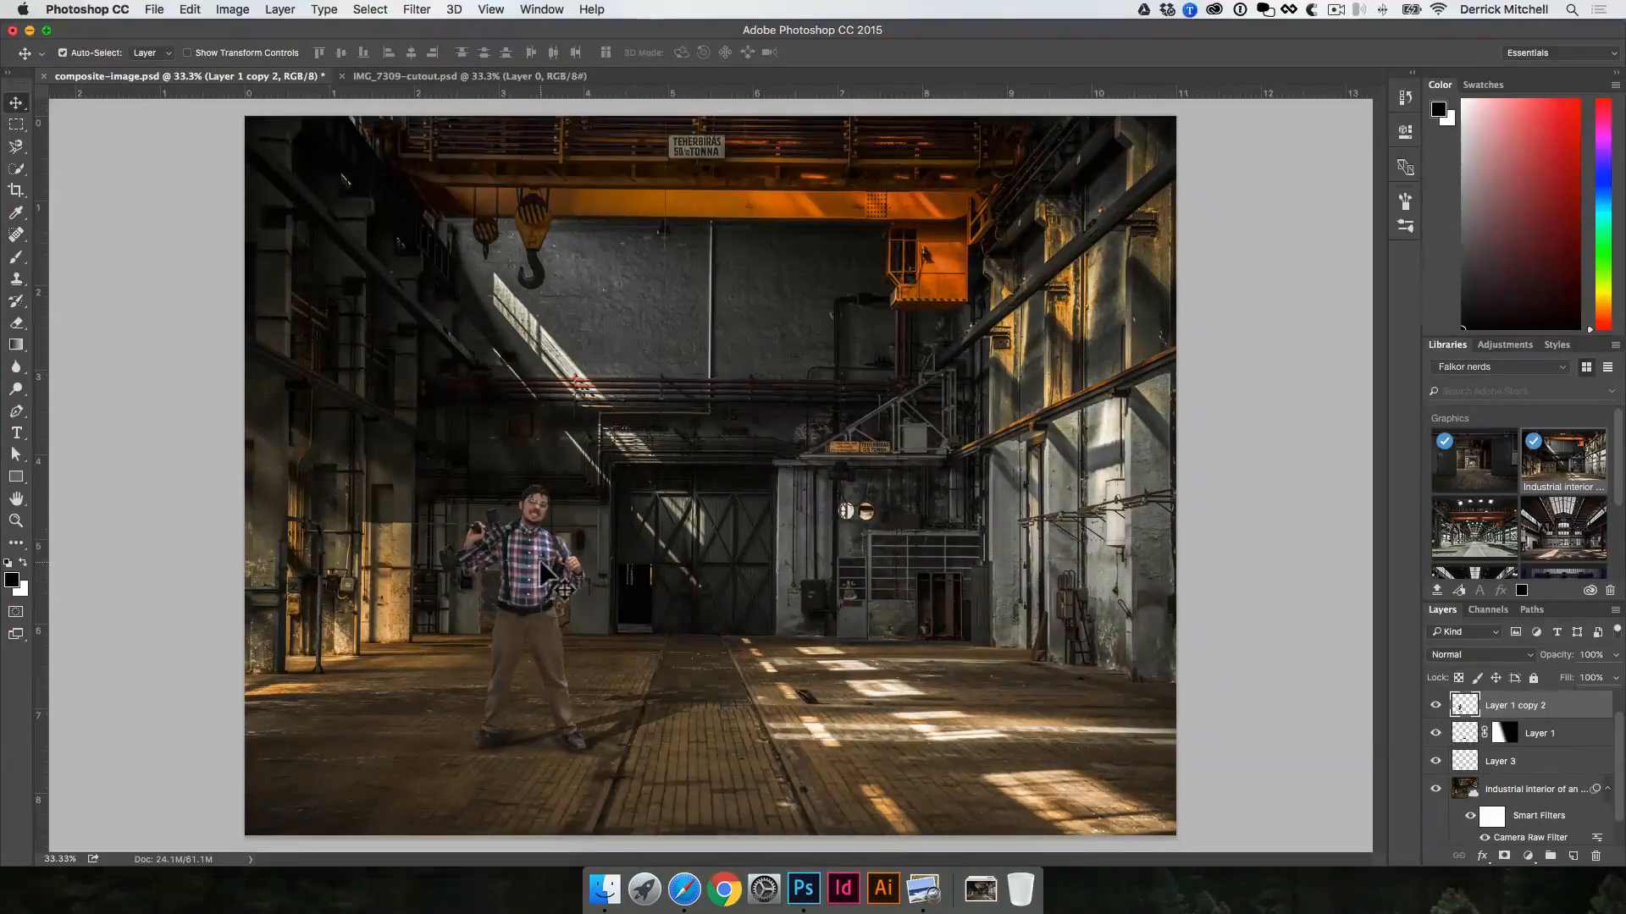
key("super+l")
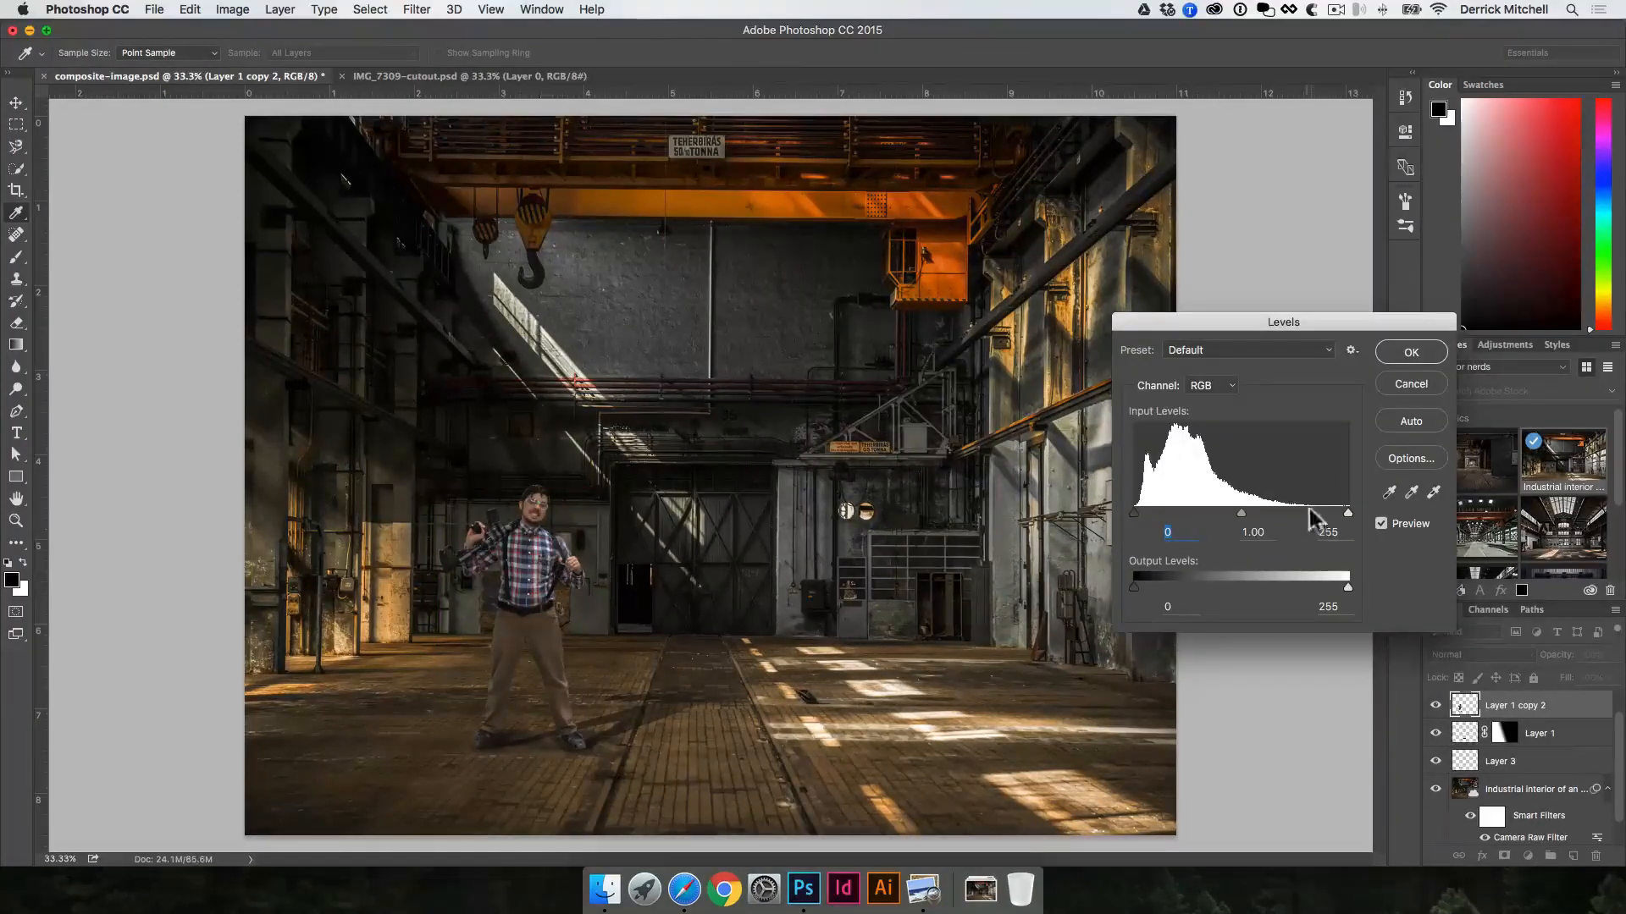
mouse_move(1348, 512)
left_mouse_down()
mouse_move(1300, 513)
mouse_move(1346, 542)
left_mouse_up()
left_click_drag(1135, 513, 1137, 586)
left_click(1411, 384)
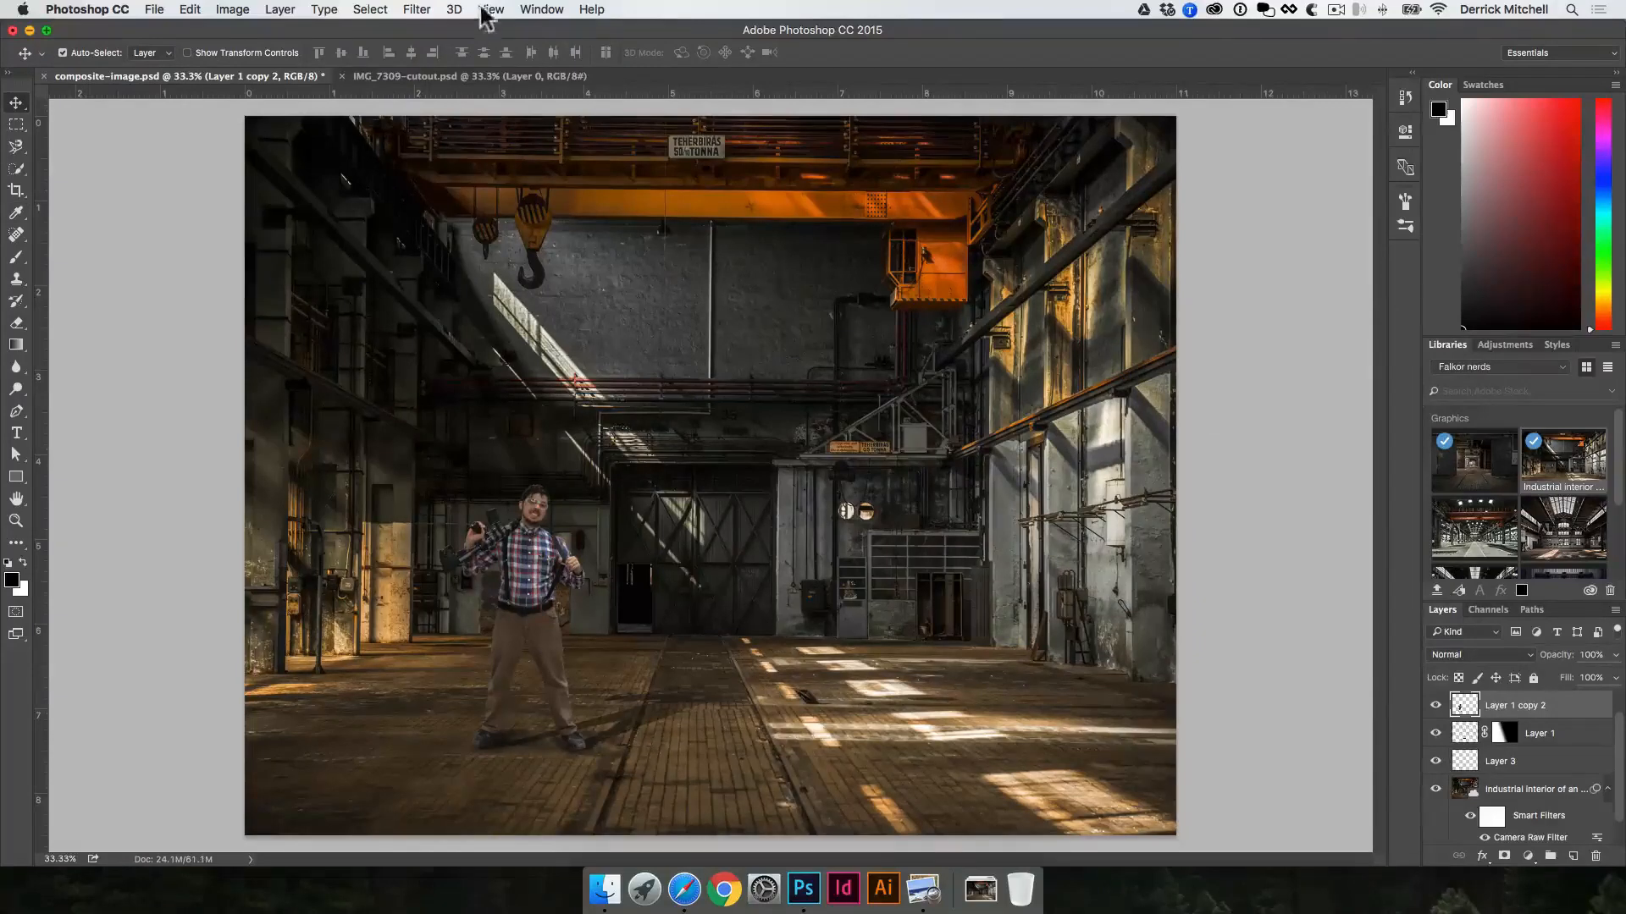
left_click(417, 9)
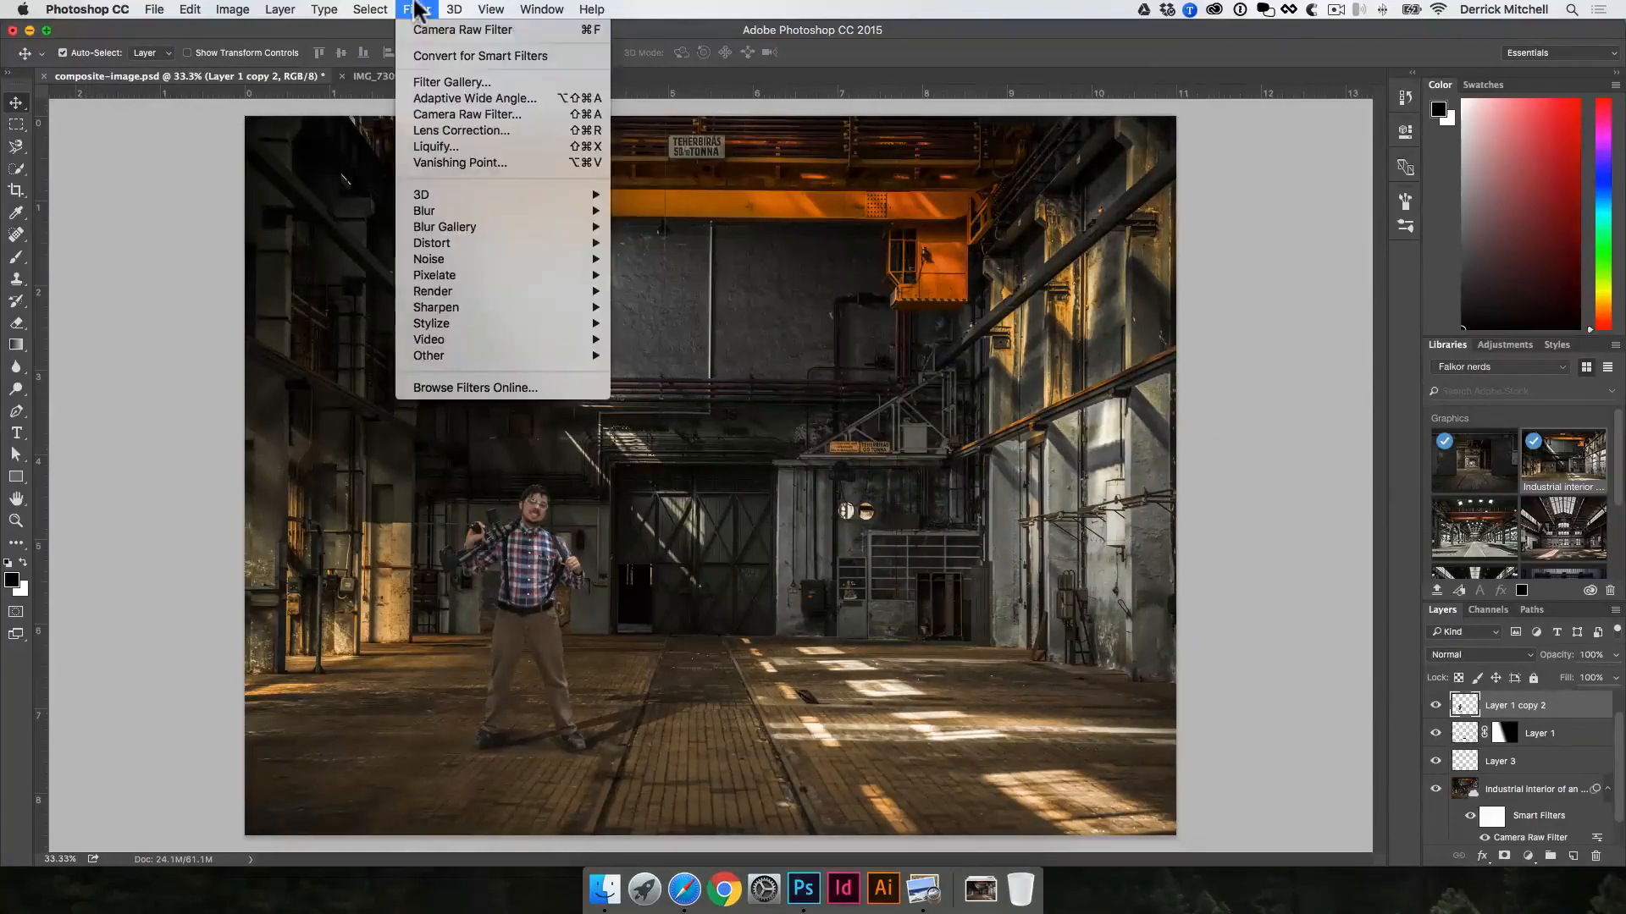
left_click(458, 113)
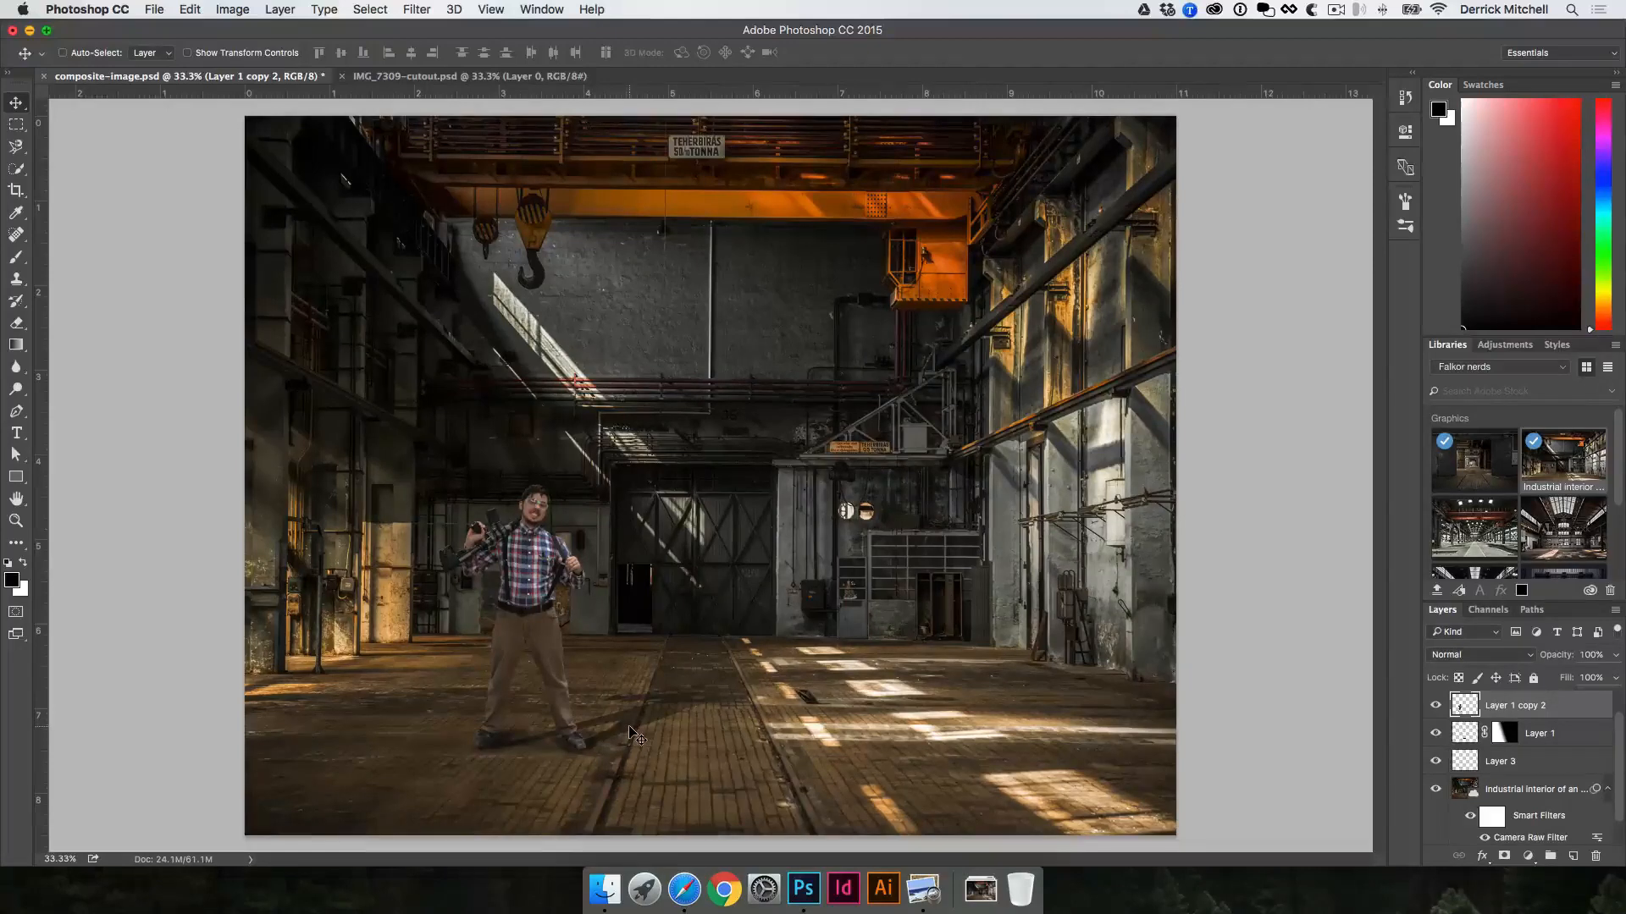
key("super")
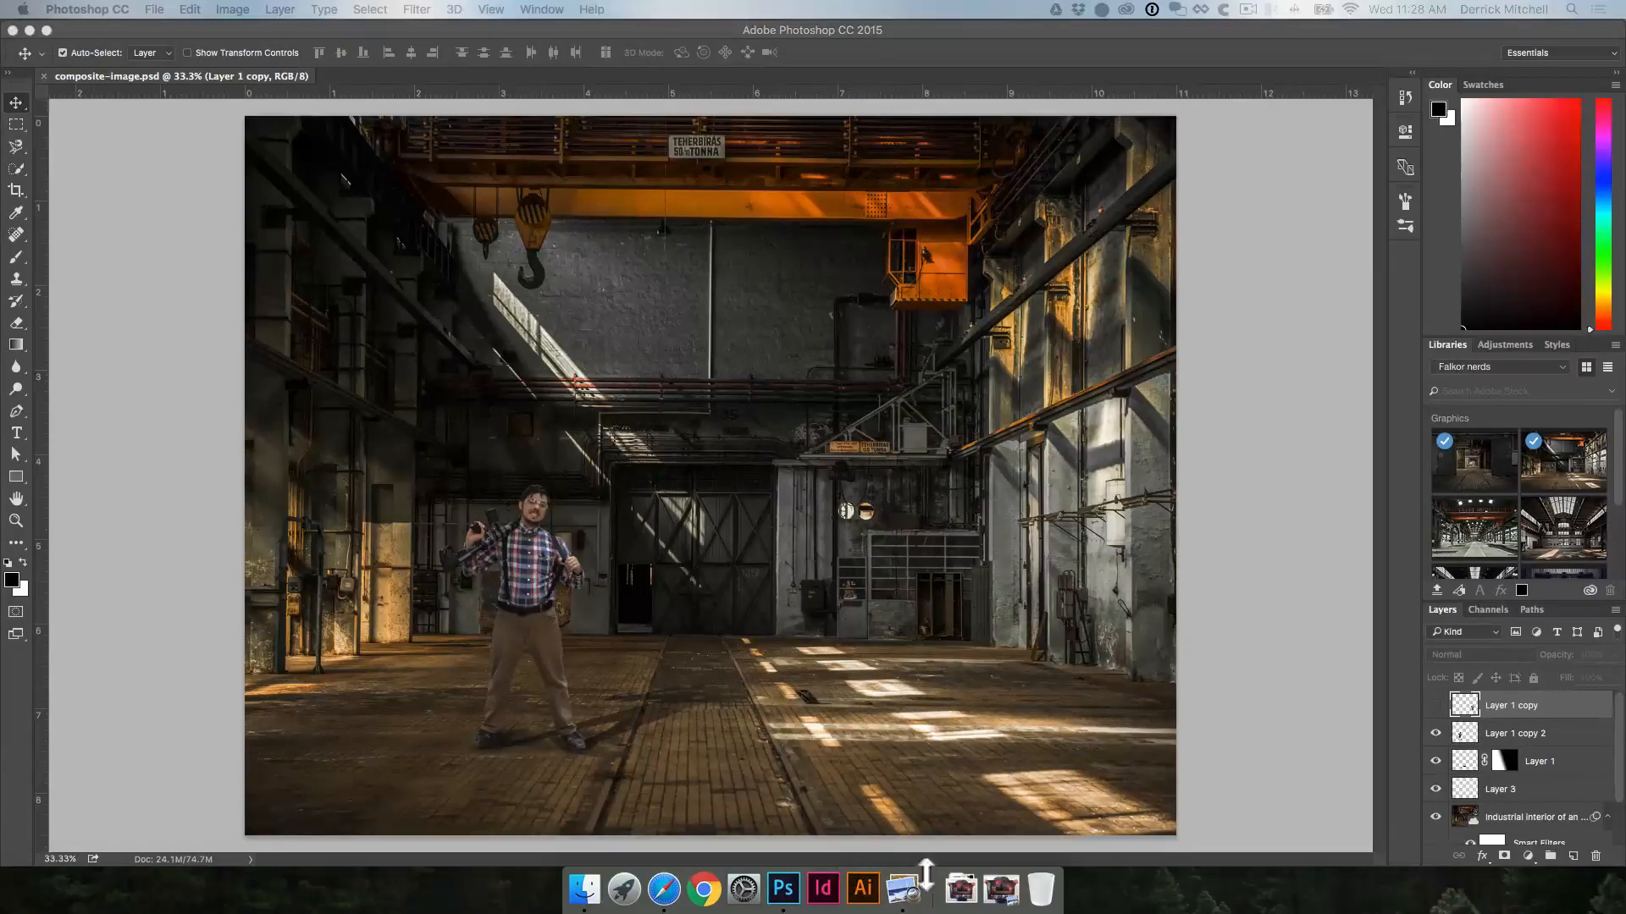
Step: Bring up the NEMO battle wagon poster photo beside the web gallery of its composite stages
left_click(1001, 889)
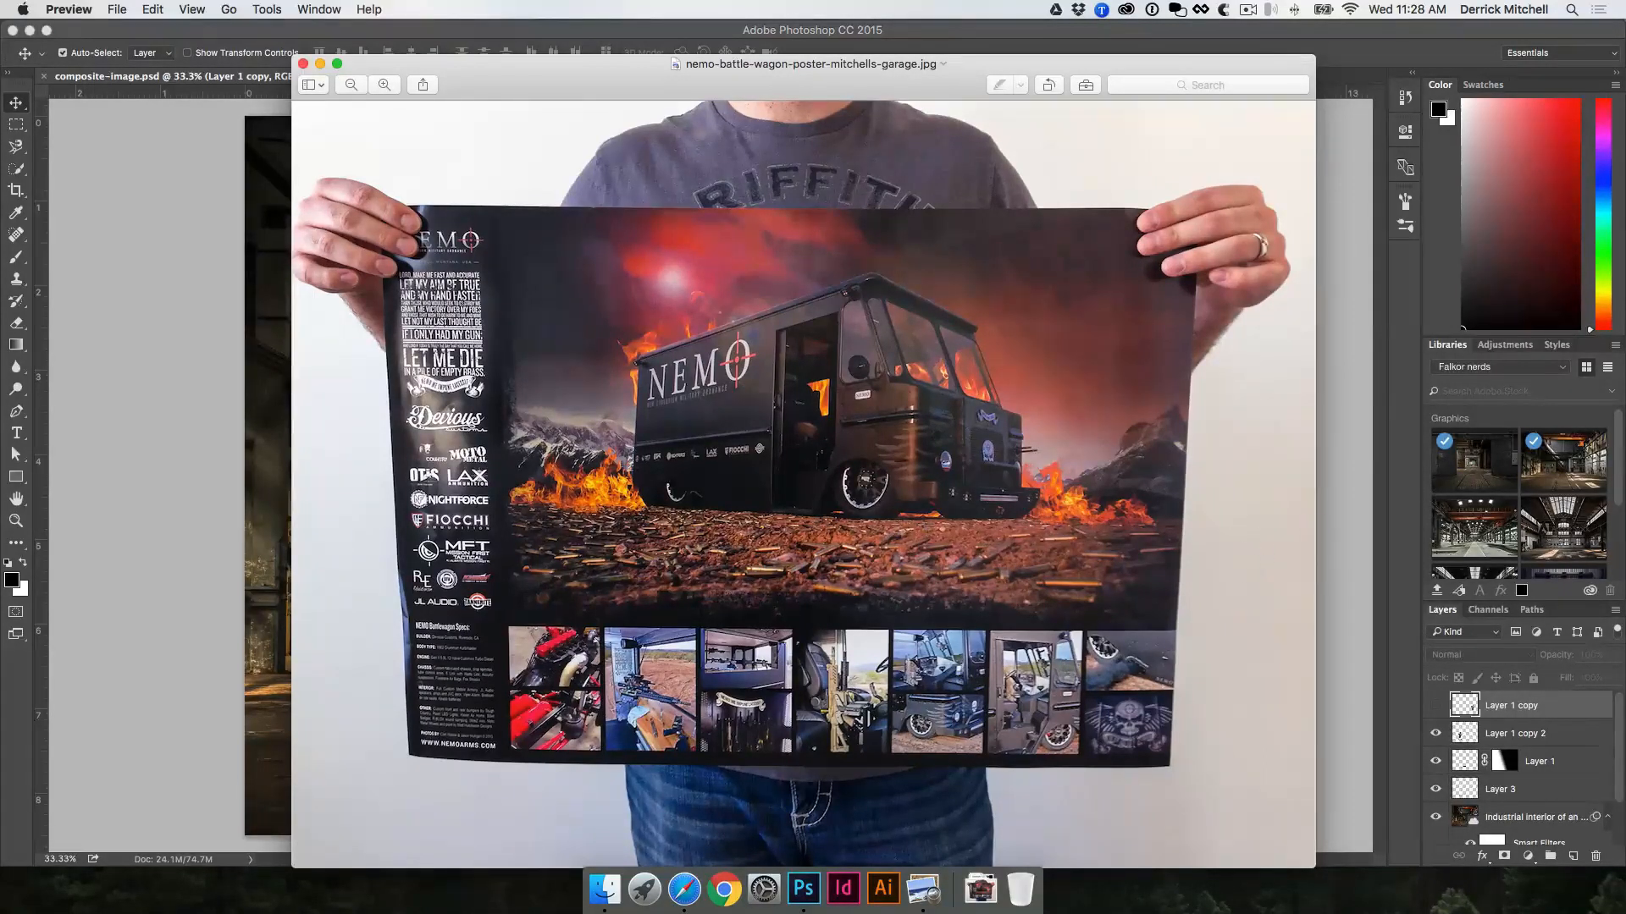
left_click_drag(886, 60, 549, 48)
key("super+Tab")
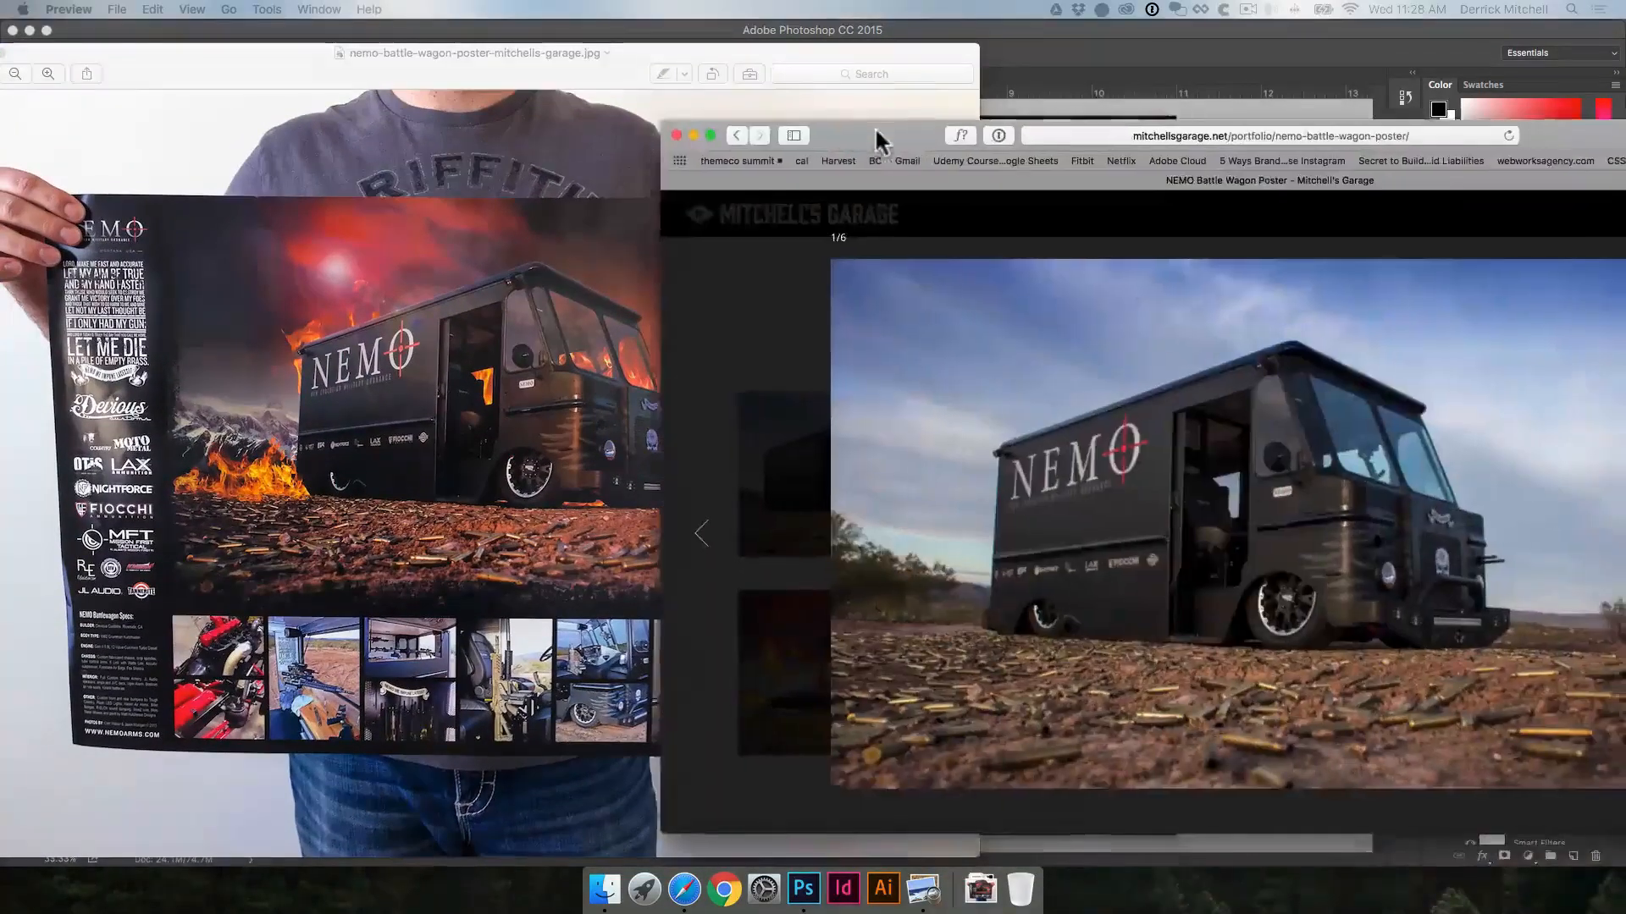
left_click_drag(878, 136, 720, 101)
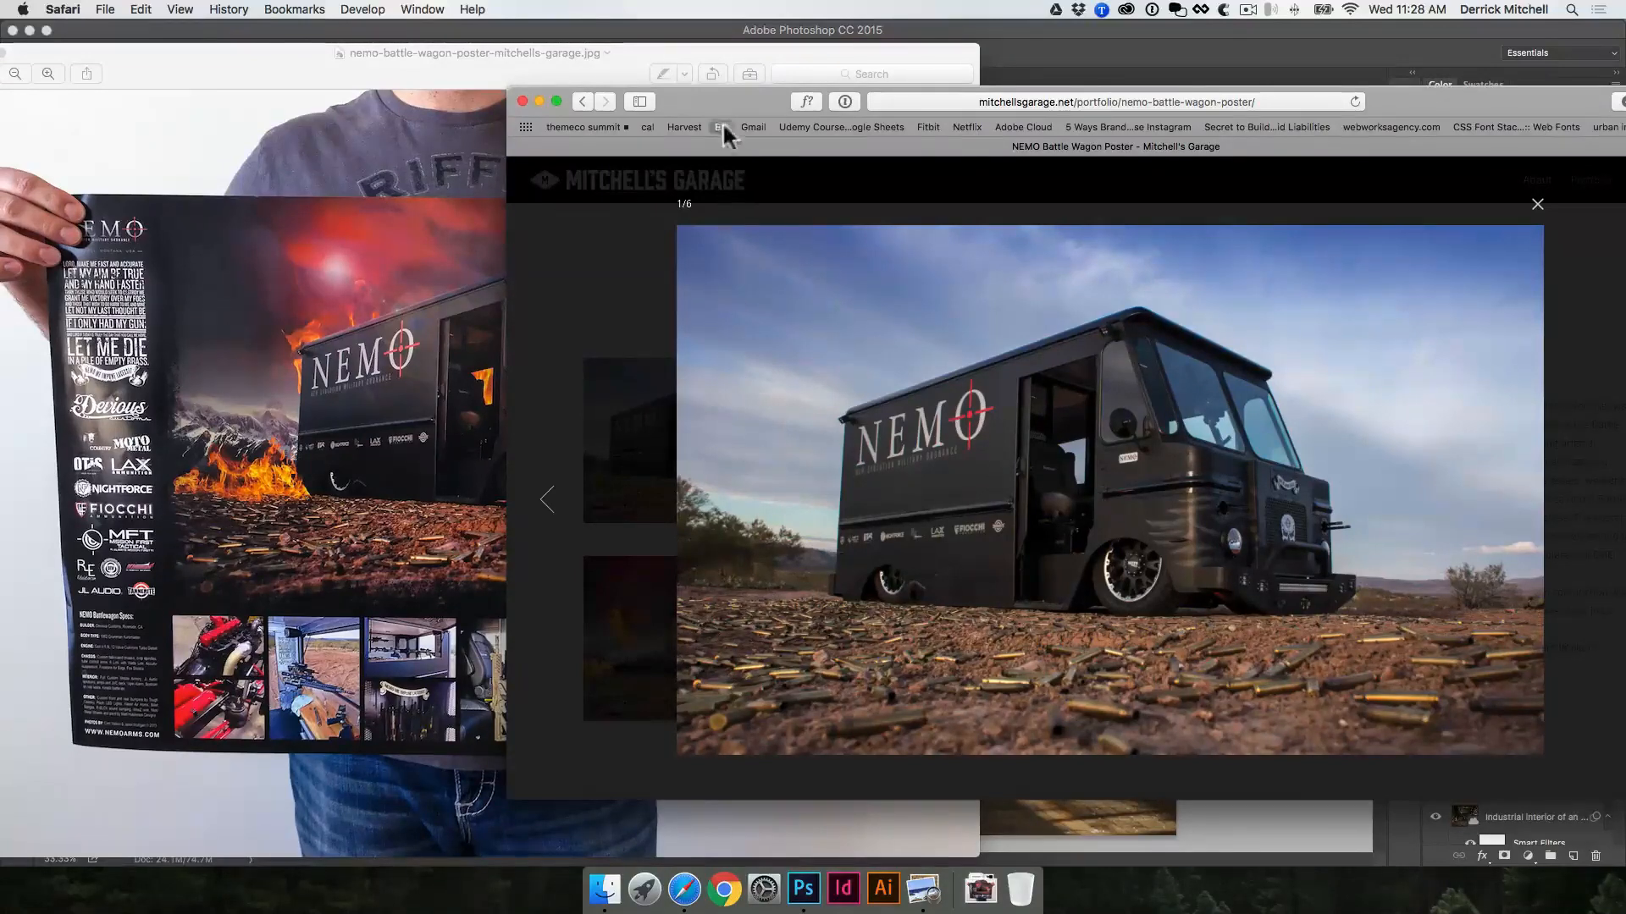
left_click_drag(724, 99, 698, 93)
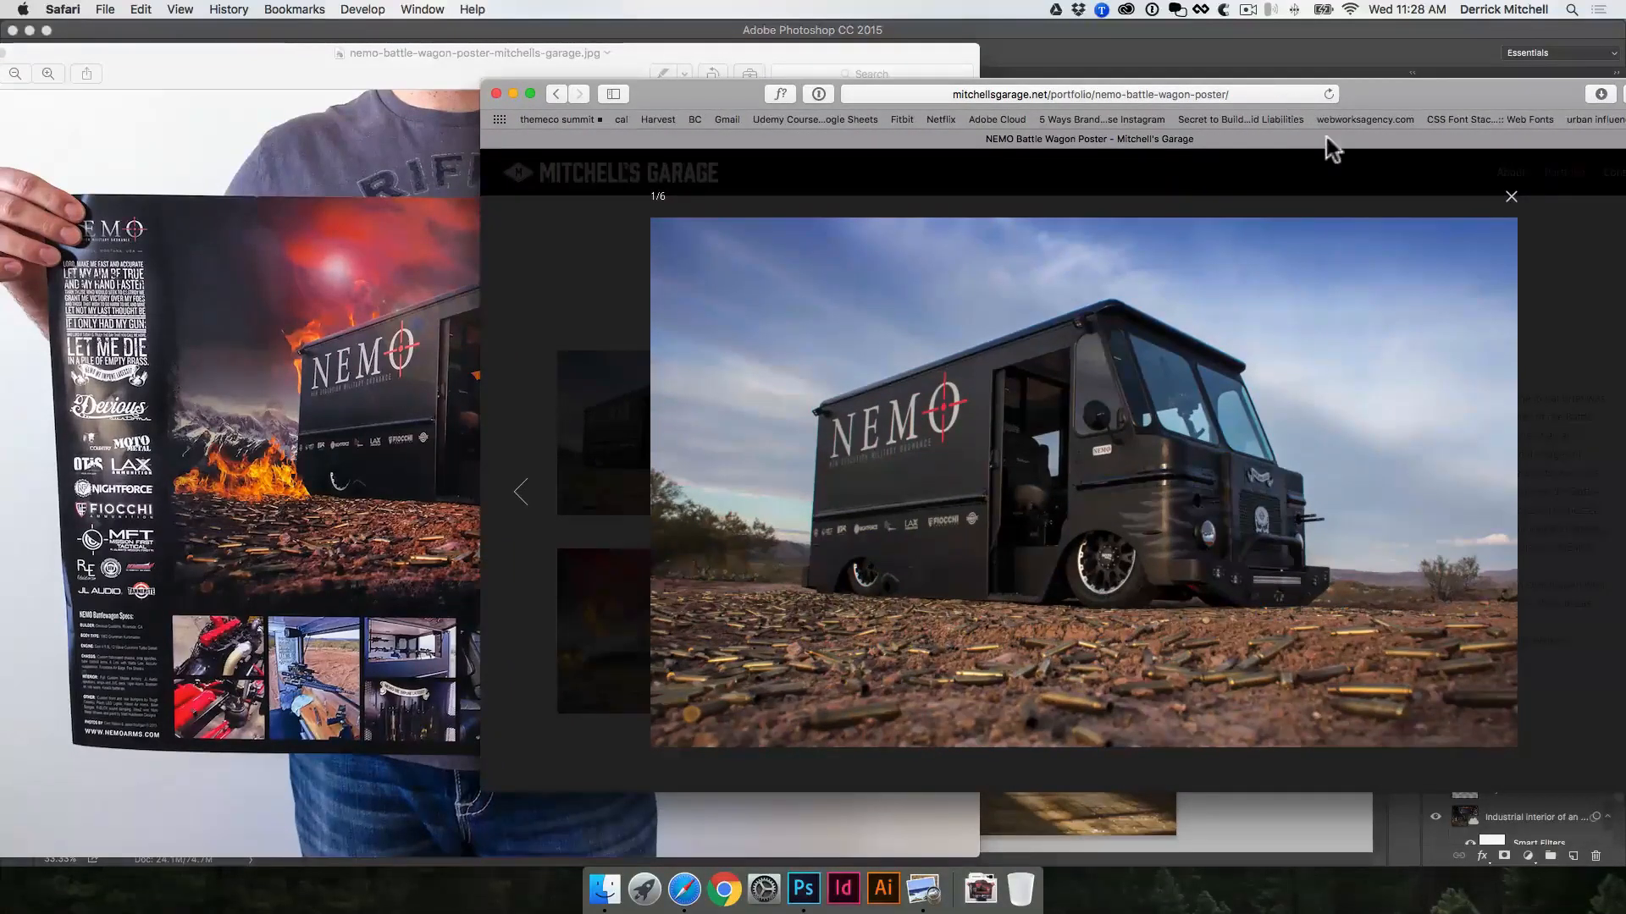
left_click_drag(1404, 85, 1248, 83)
Step: Step through the NEMO battle wagon gallery images to examine how the truck, mountains, toning and flames were composited
left_click(1488, 496)
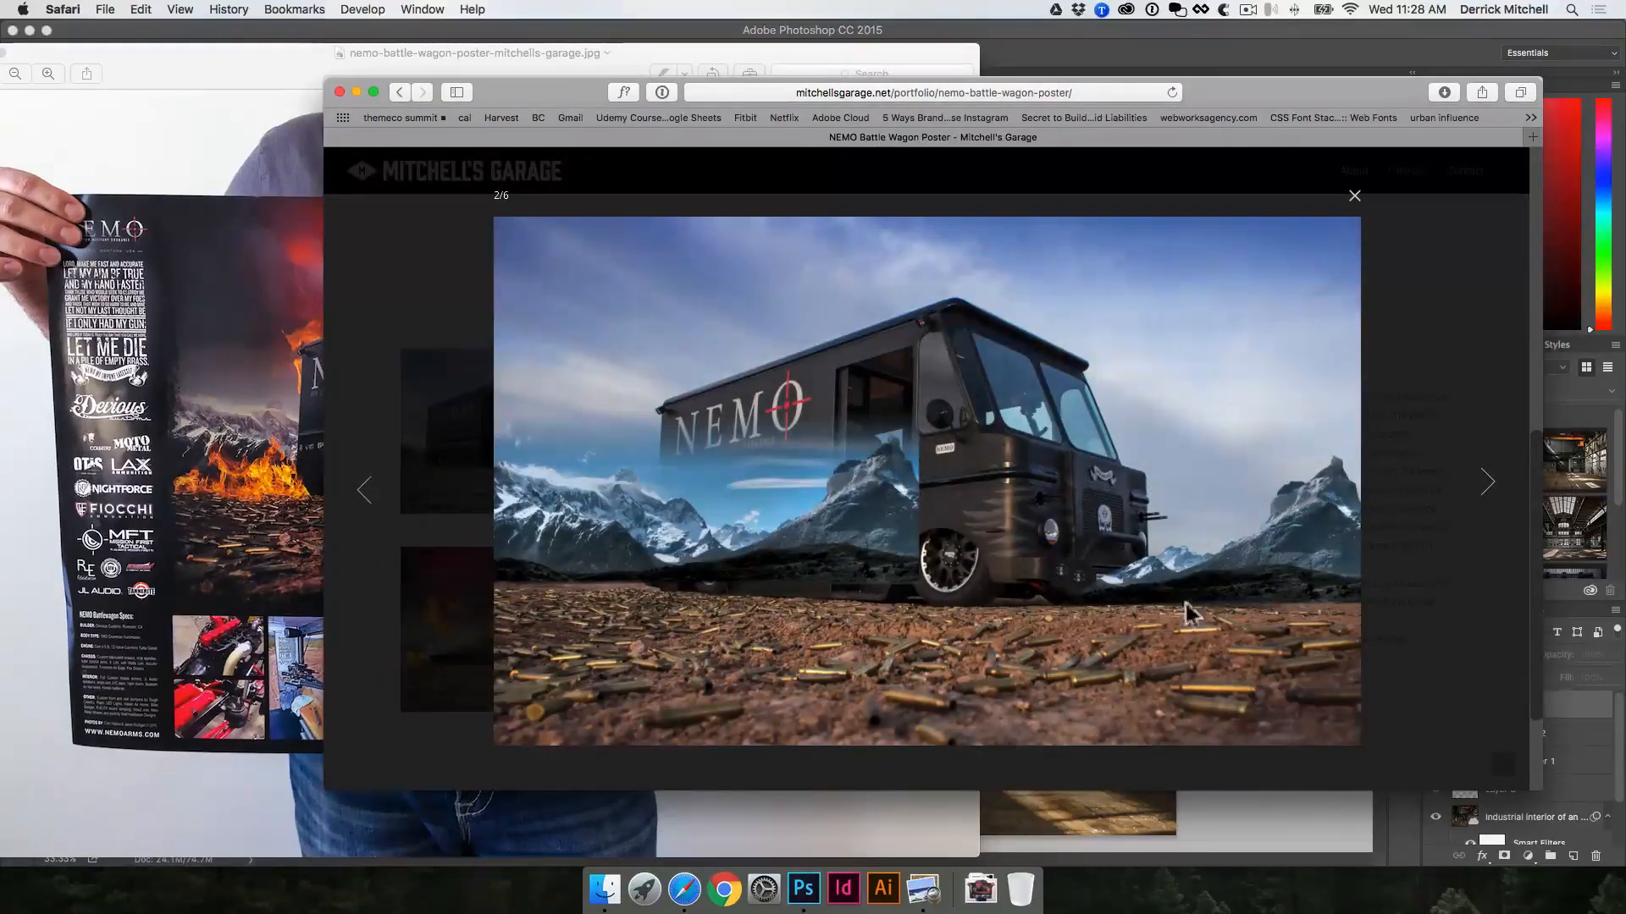
left_click(1490, 495)
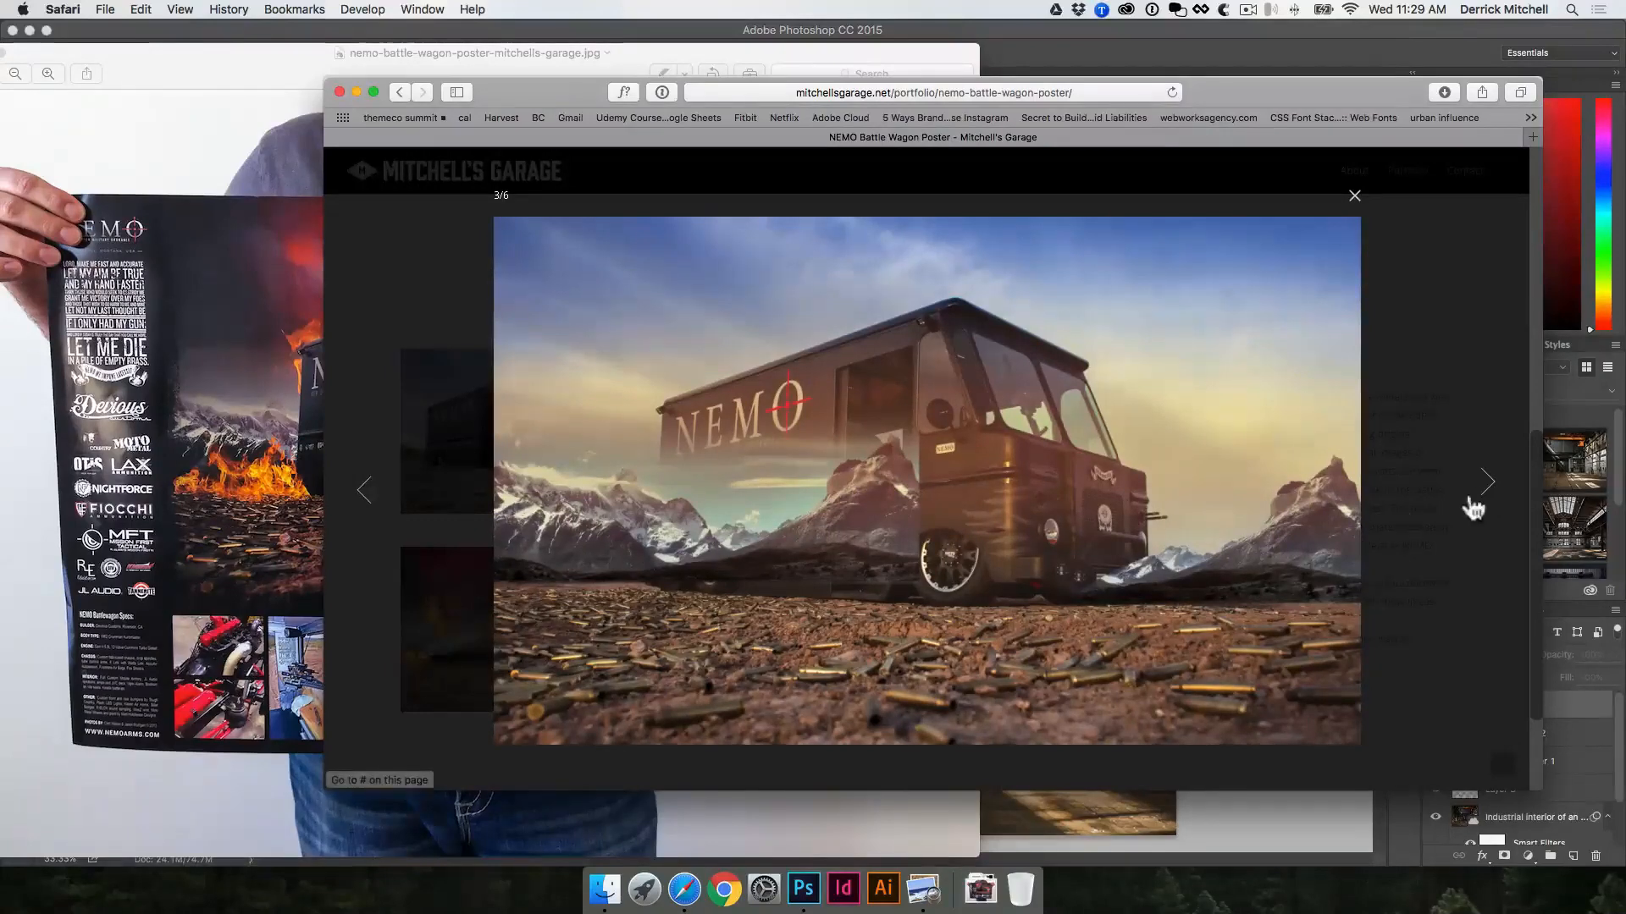
left_click(1483, 493)
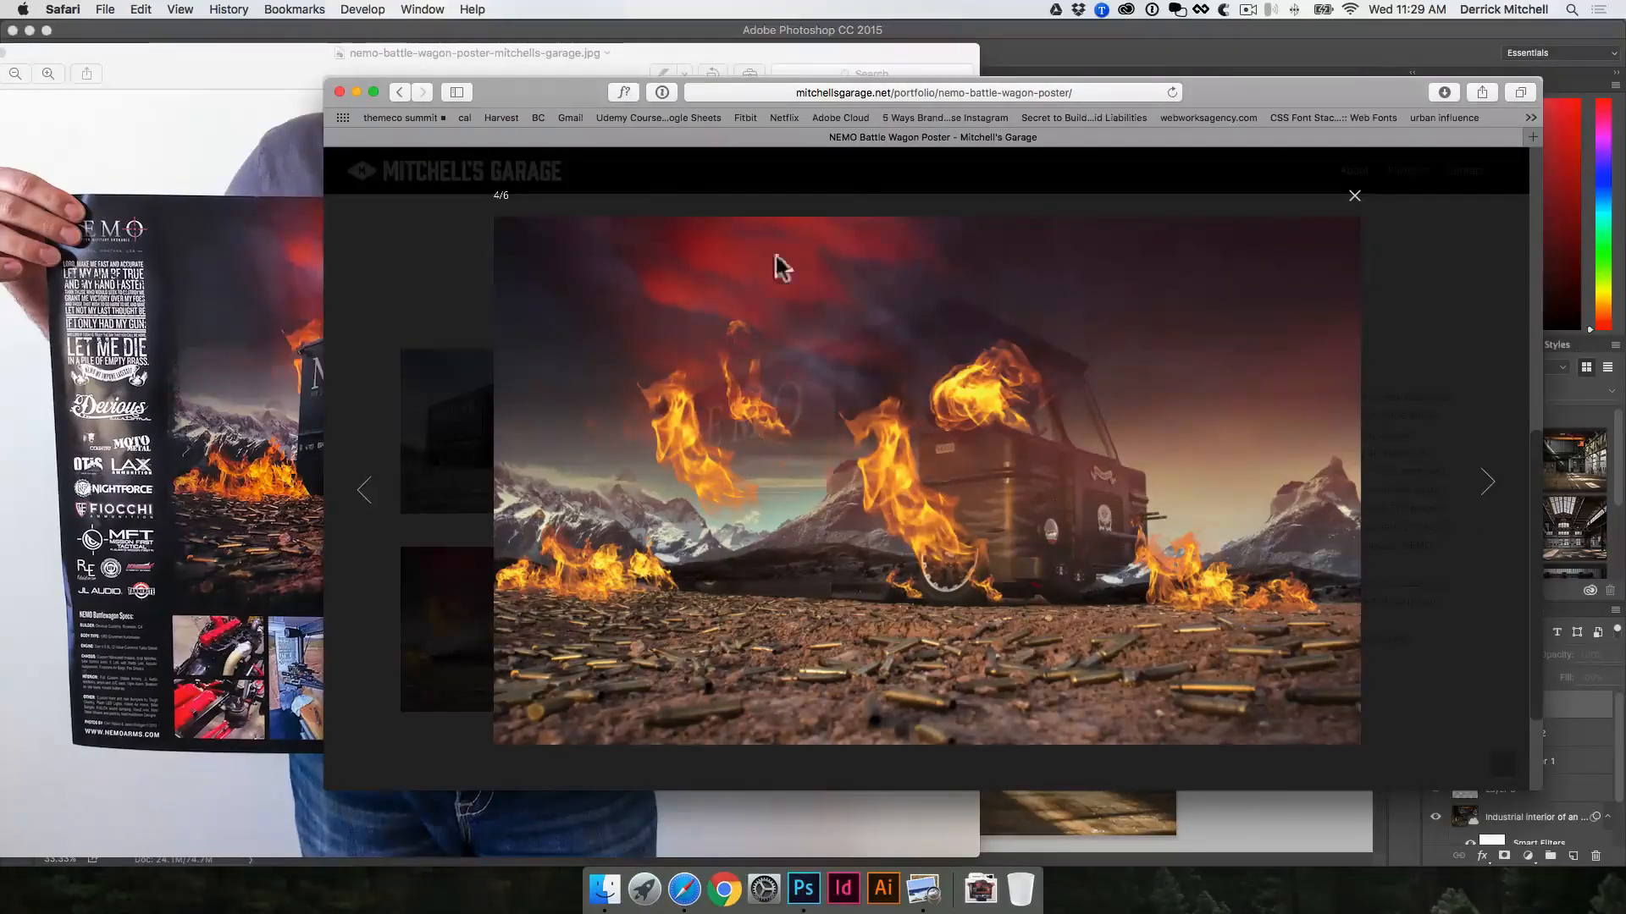
left_click(1488, 491)
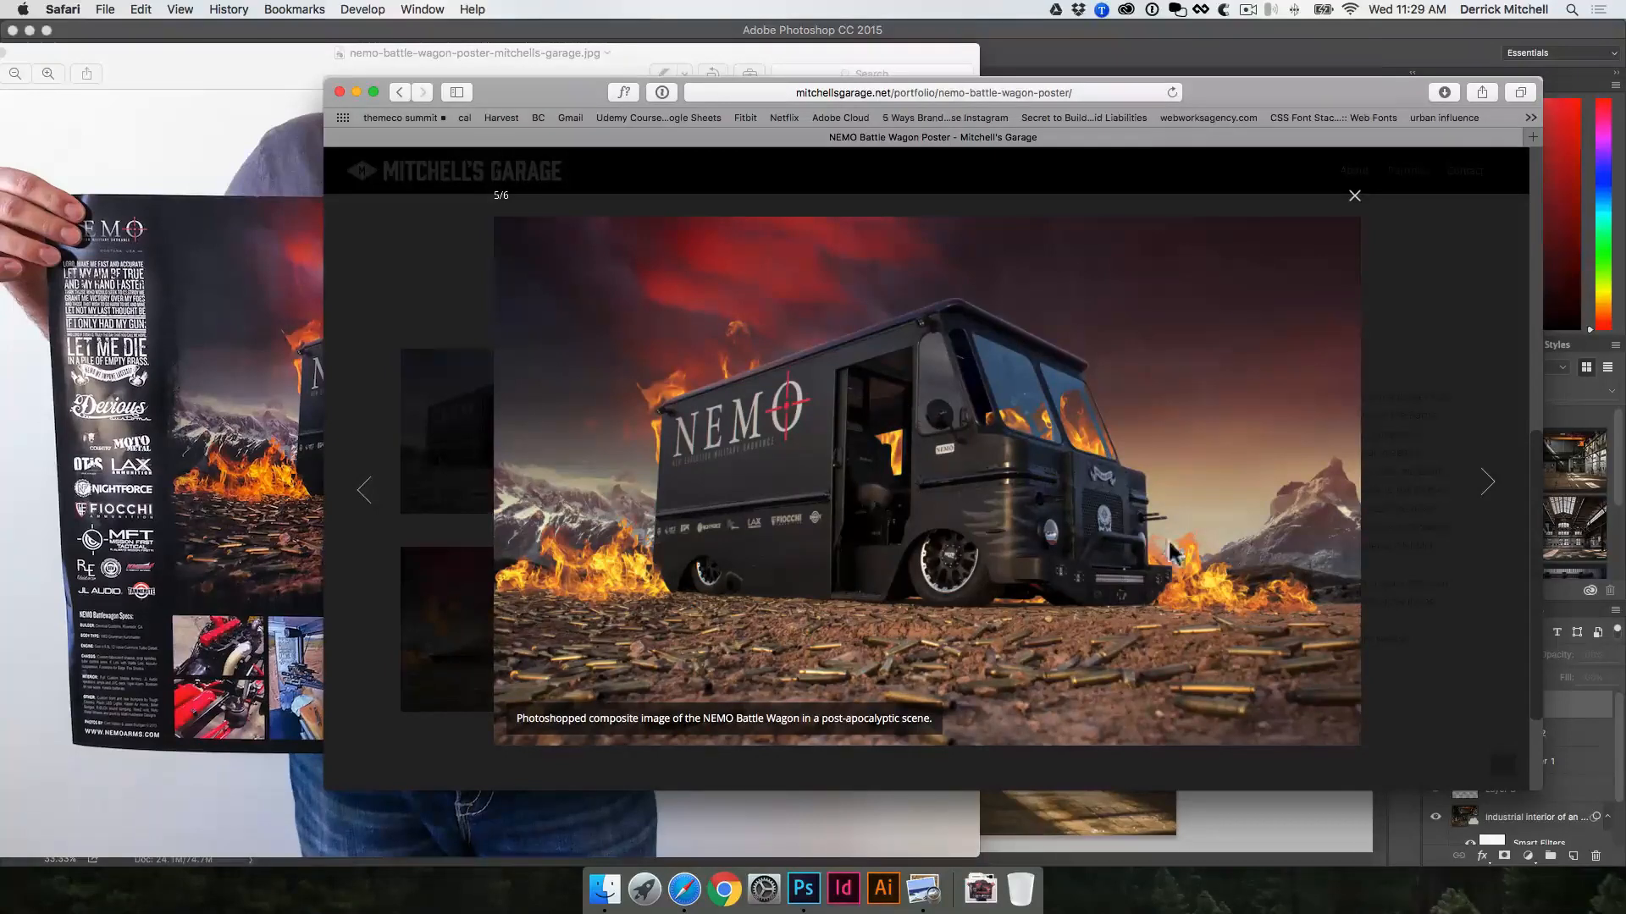
left_click(1488, 489)
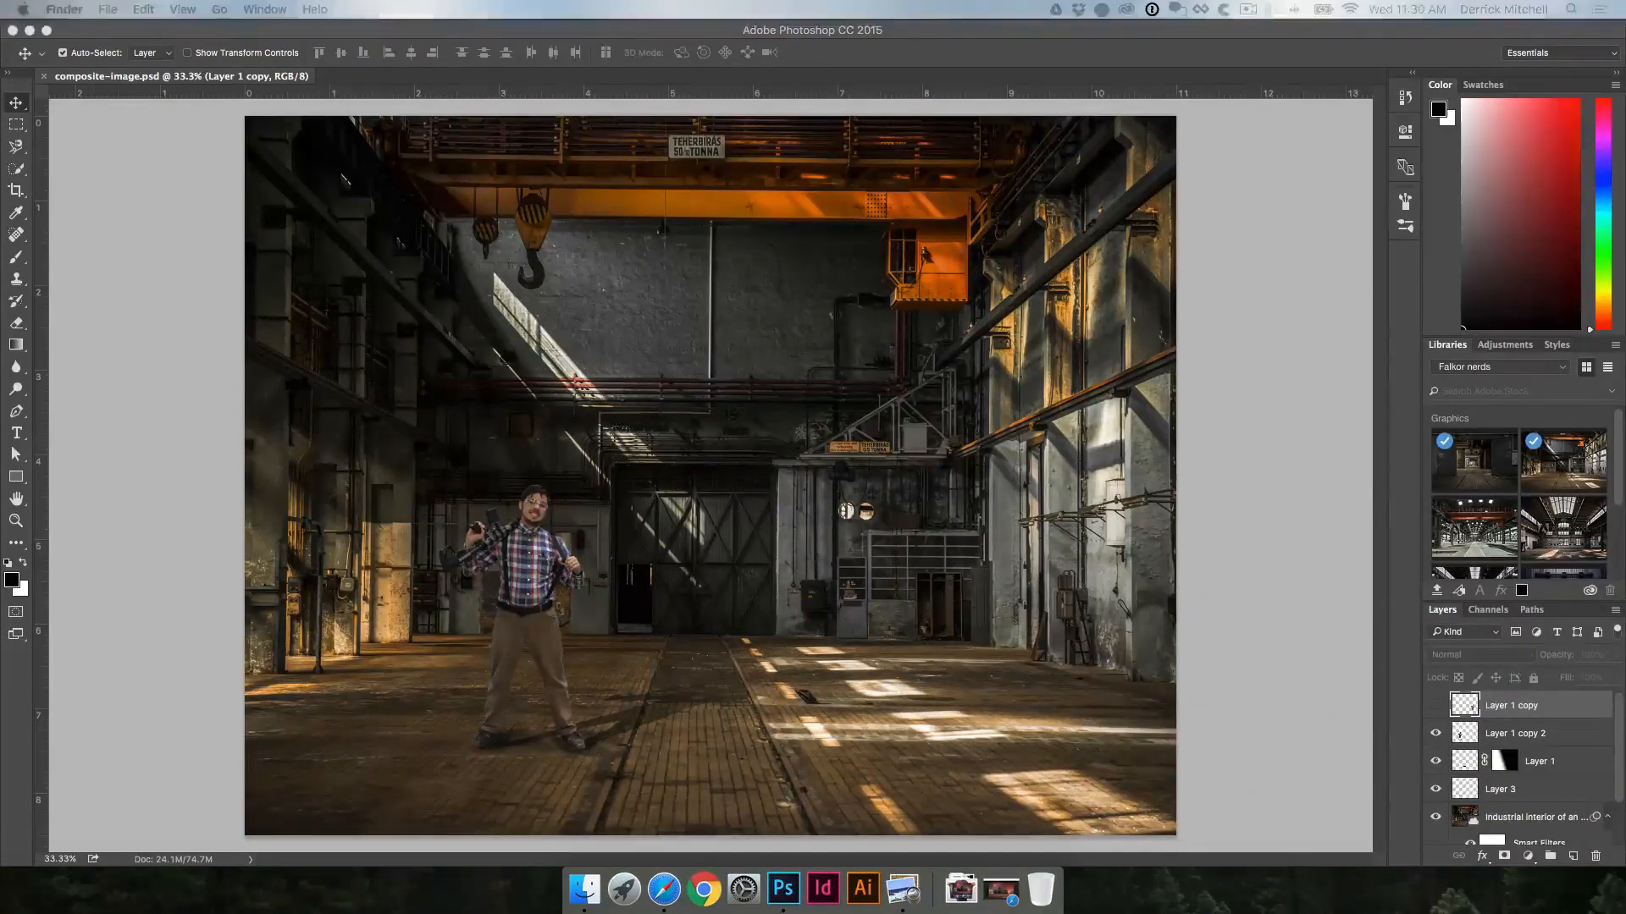
Step: Place Flame 01.png from the isolated fire folder into the composite and shrink it to about the man's size
left_click_drag(1625, 626, 958, 335)
left_click(1050, 378)
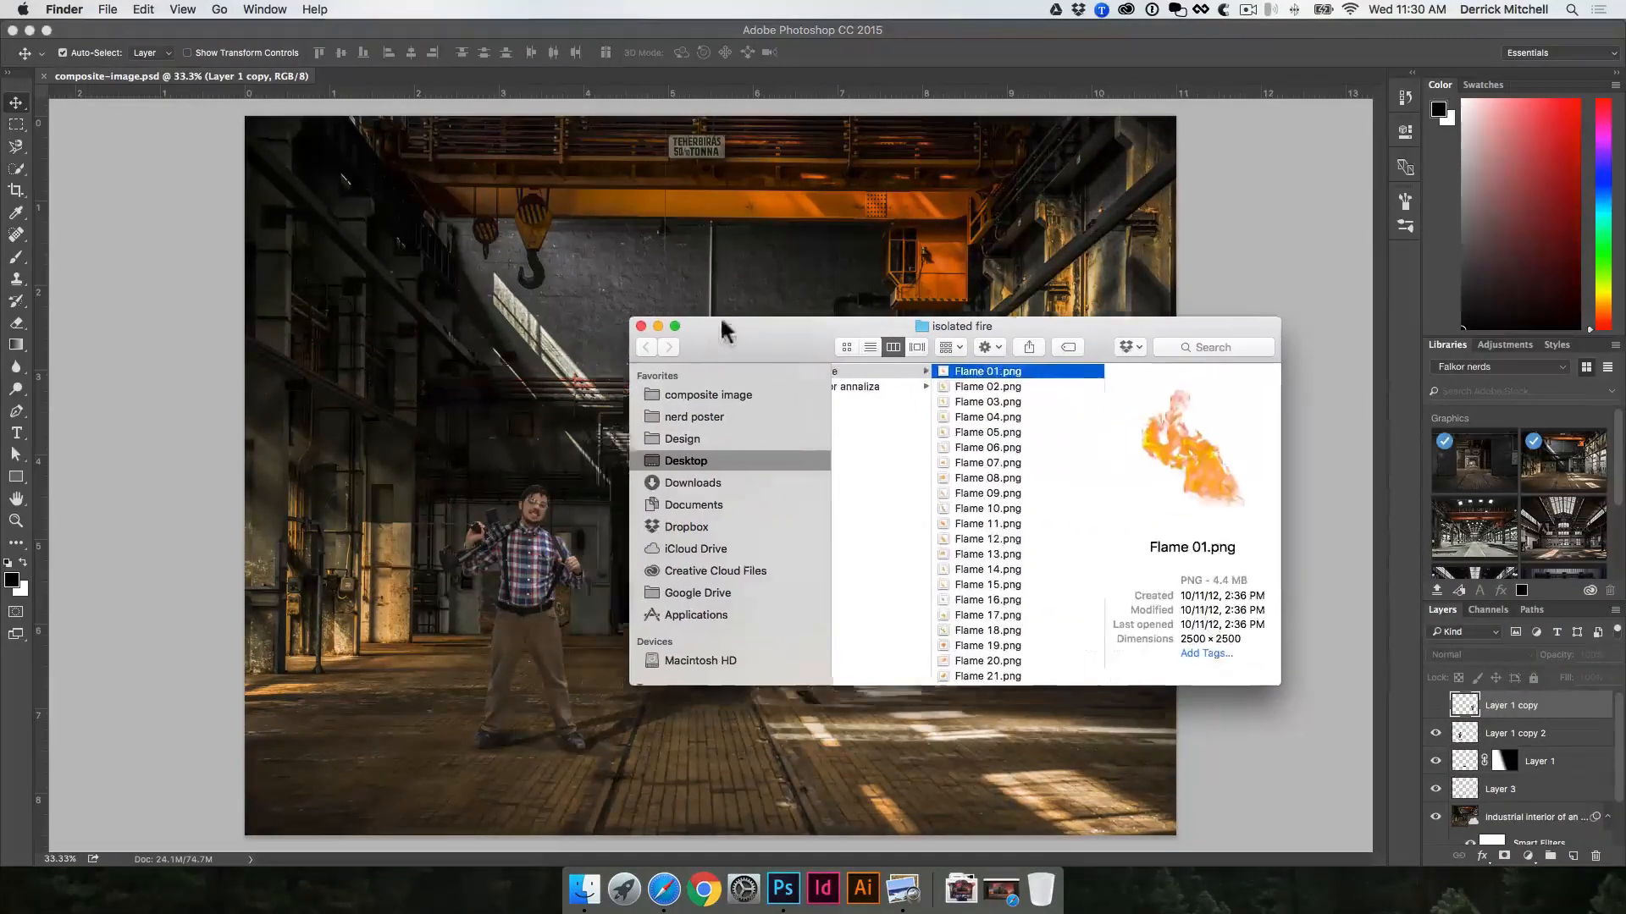
left_click_drag(695, 335, 926, 218)
left_click_drag(1371, 372, 545, 669)
left_click_drag(741, 616, 592, 708)
left_click_drag(927, 207, 526, 606)
left_click_drag(386, 776, 533, 648)
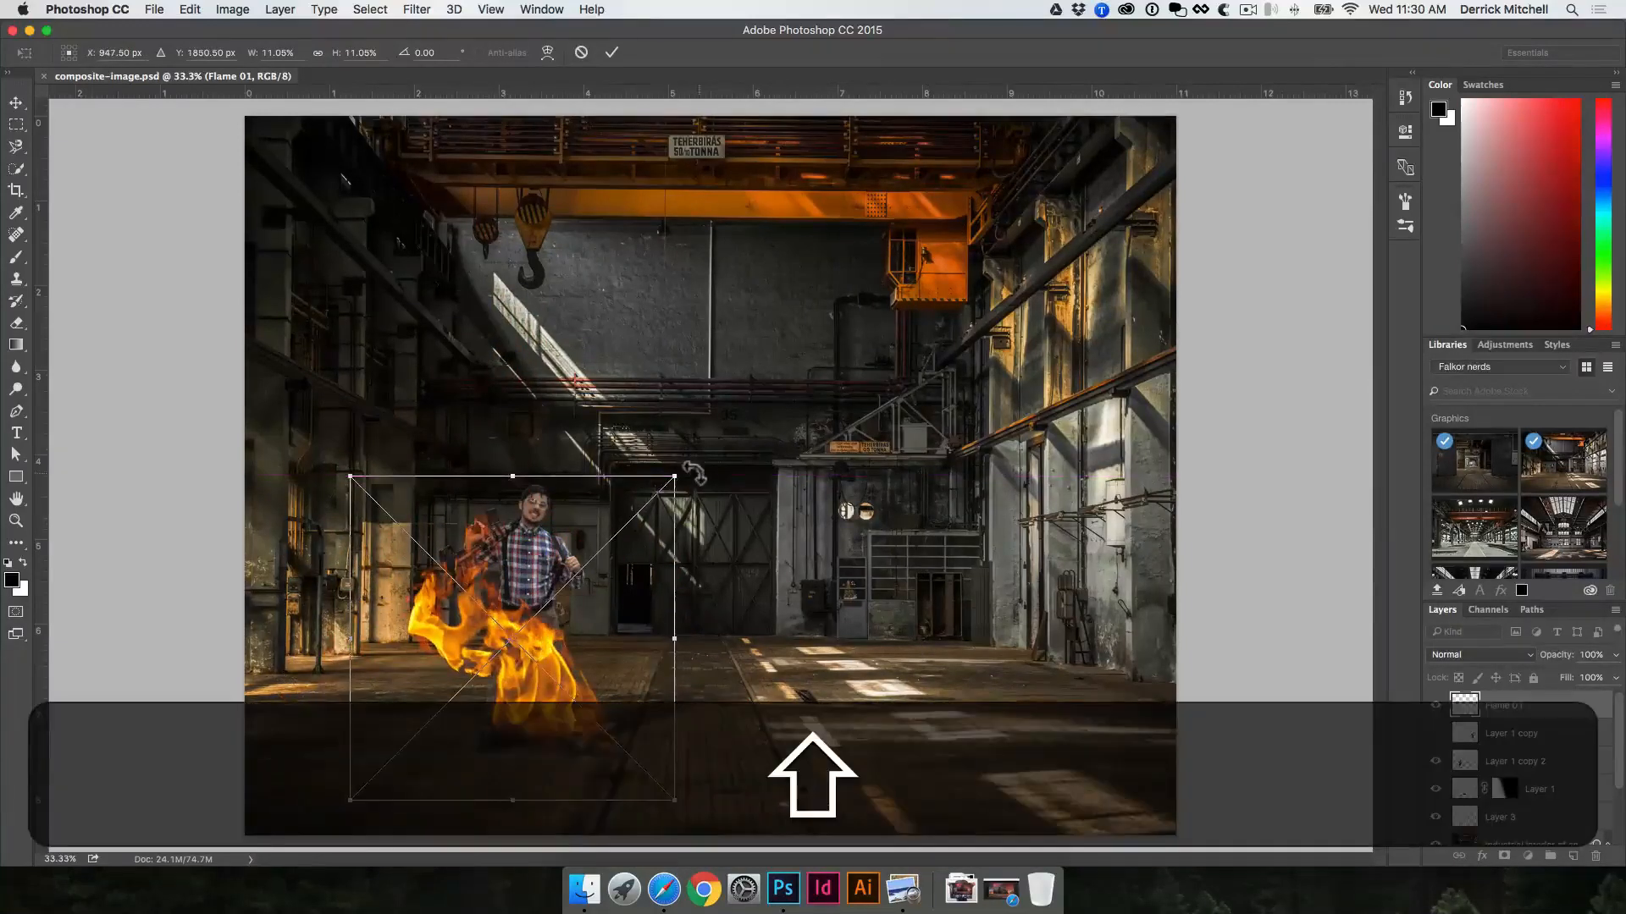
Step: Scale the Flame 01 image down further beside the man's foot, commit it, and move its layer behind the man's layer
left_click_drag(674, 476, 552, 598)
mouse_move(502, 694)
left_mouse_down()
mouse_move(532, 683)
mouse_move(518, 688)
left_mouse_up()
key("Return")
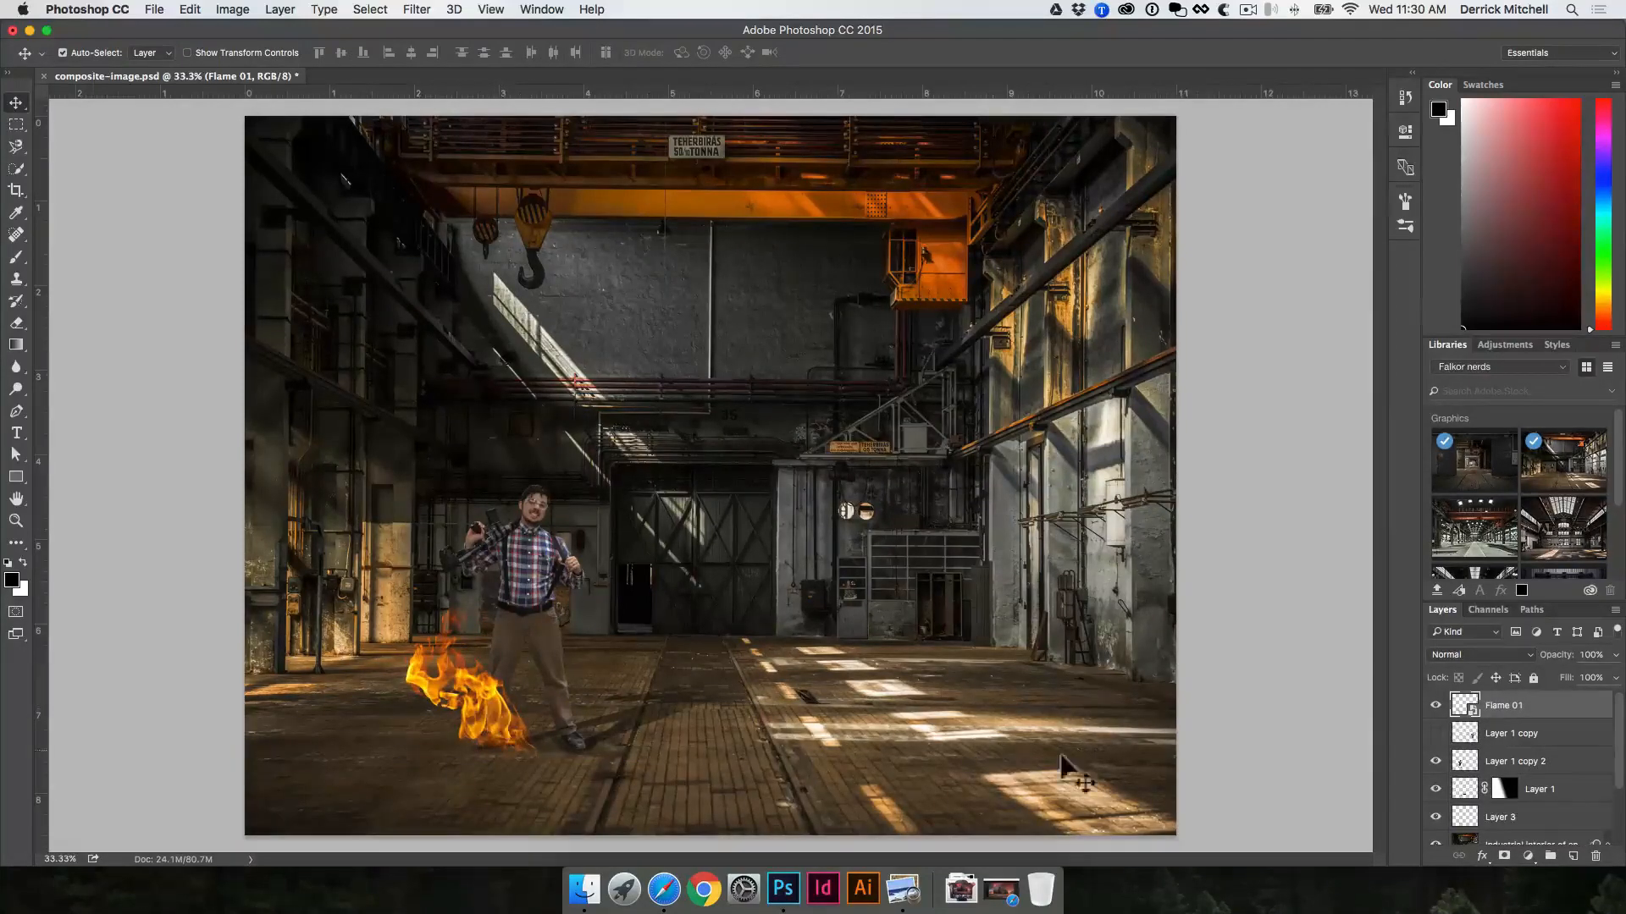
left_click_drag(1528, 716, 1511, 774)
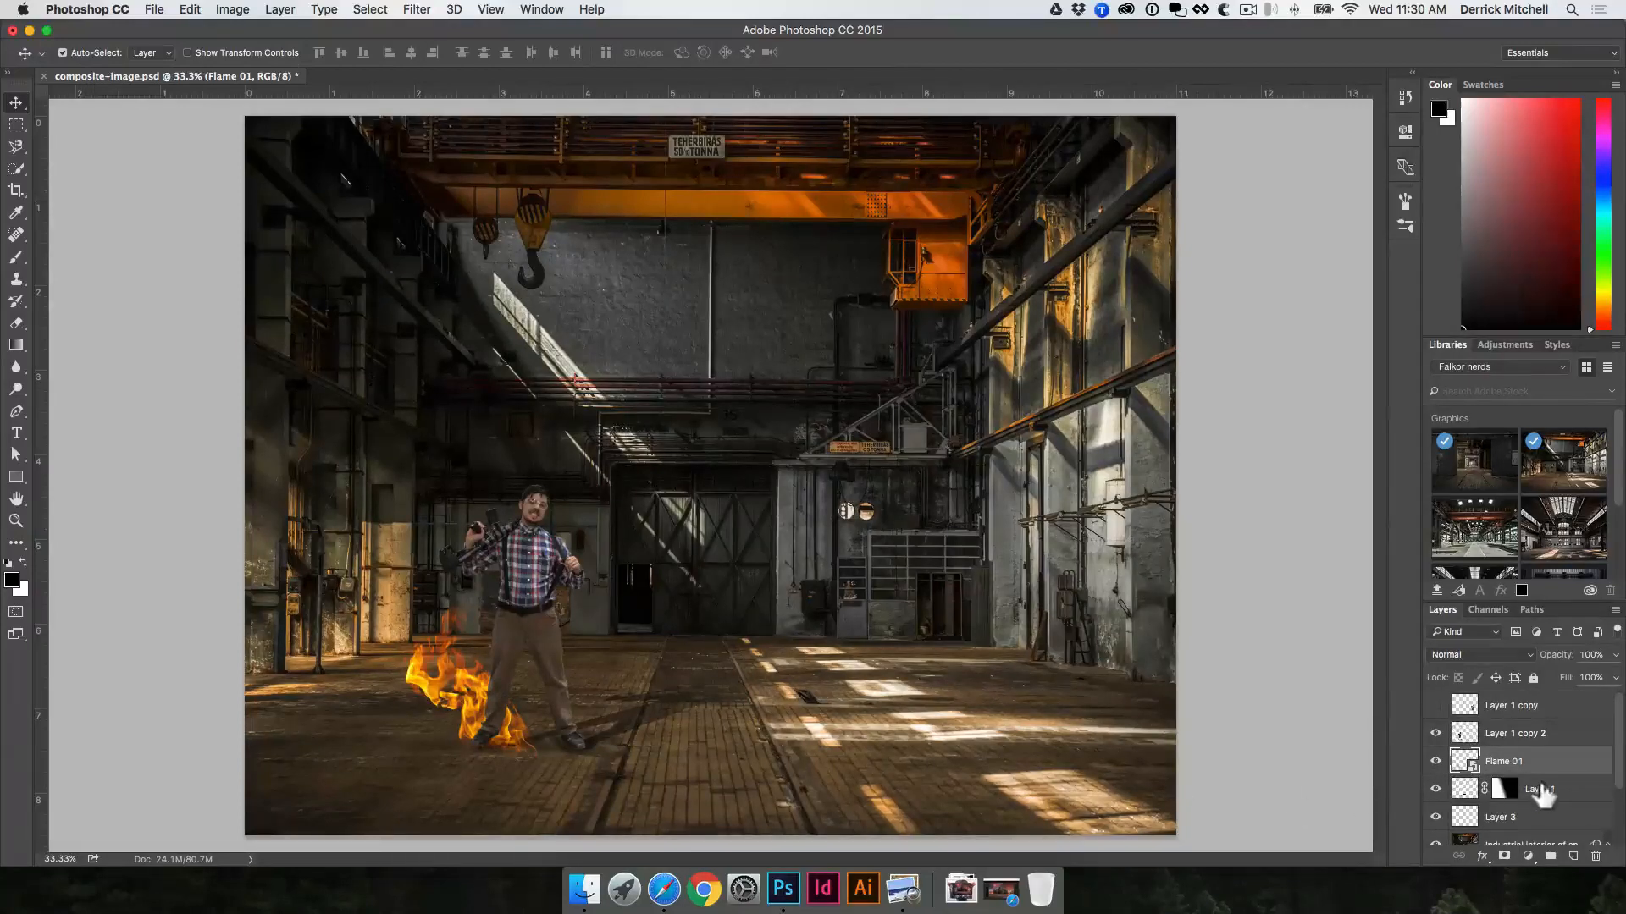
Step: Place Flame 10.png from the isolated fire folder, scale it down over the man's foot, and bring its layer in front of him
key("super+Tab")
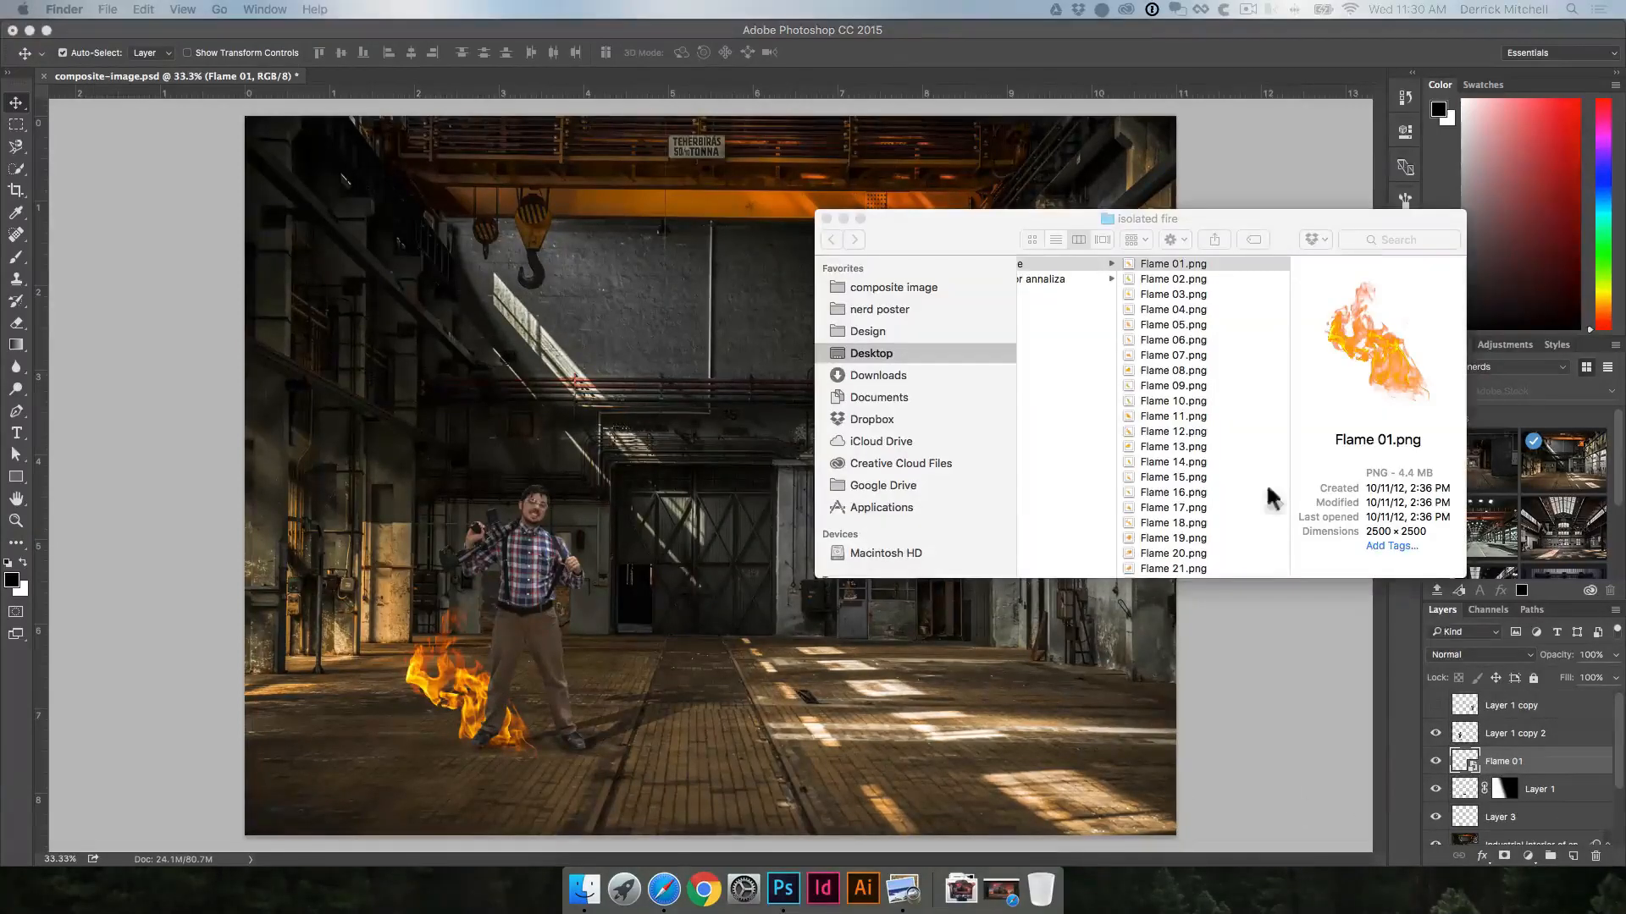
left_click(1194, 396)
left_click(1222, 398)
left_click_drag(1355, 381, 561, 703)
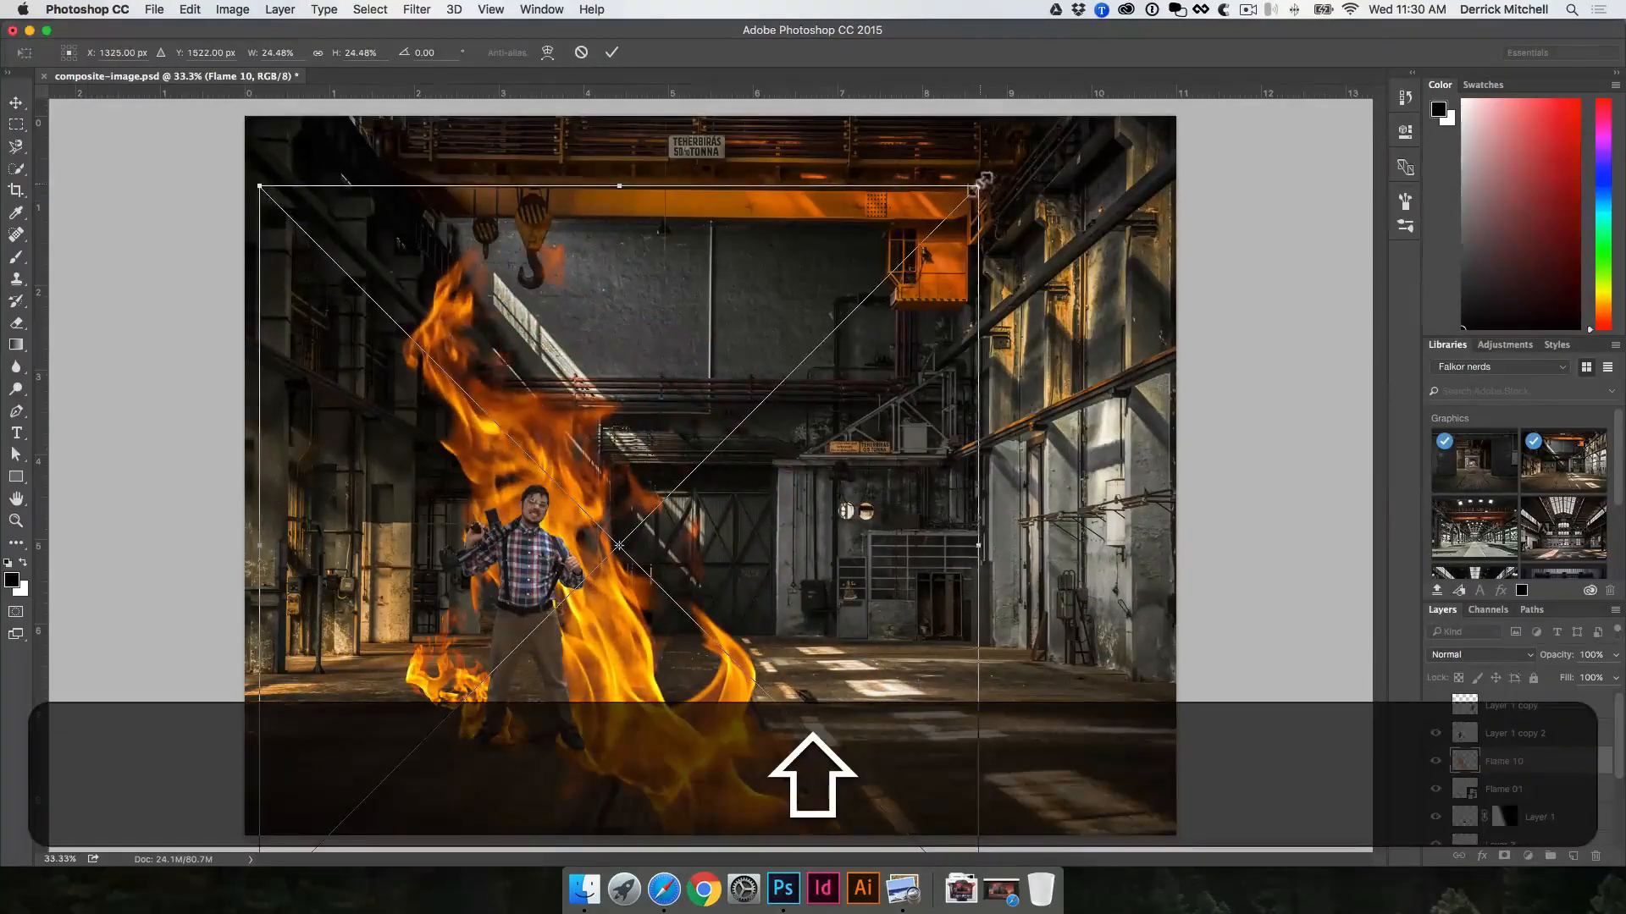
left_click_drag(977, 184, 508, 632)
key("Return")
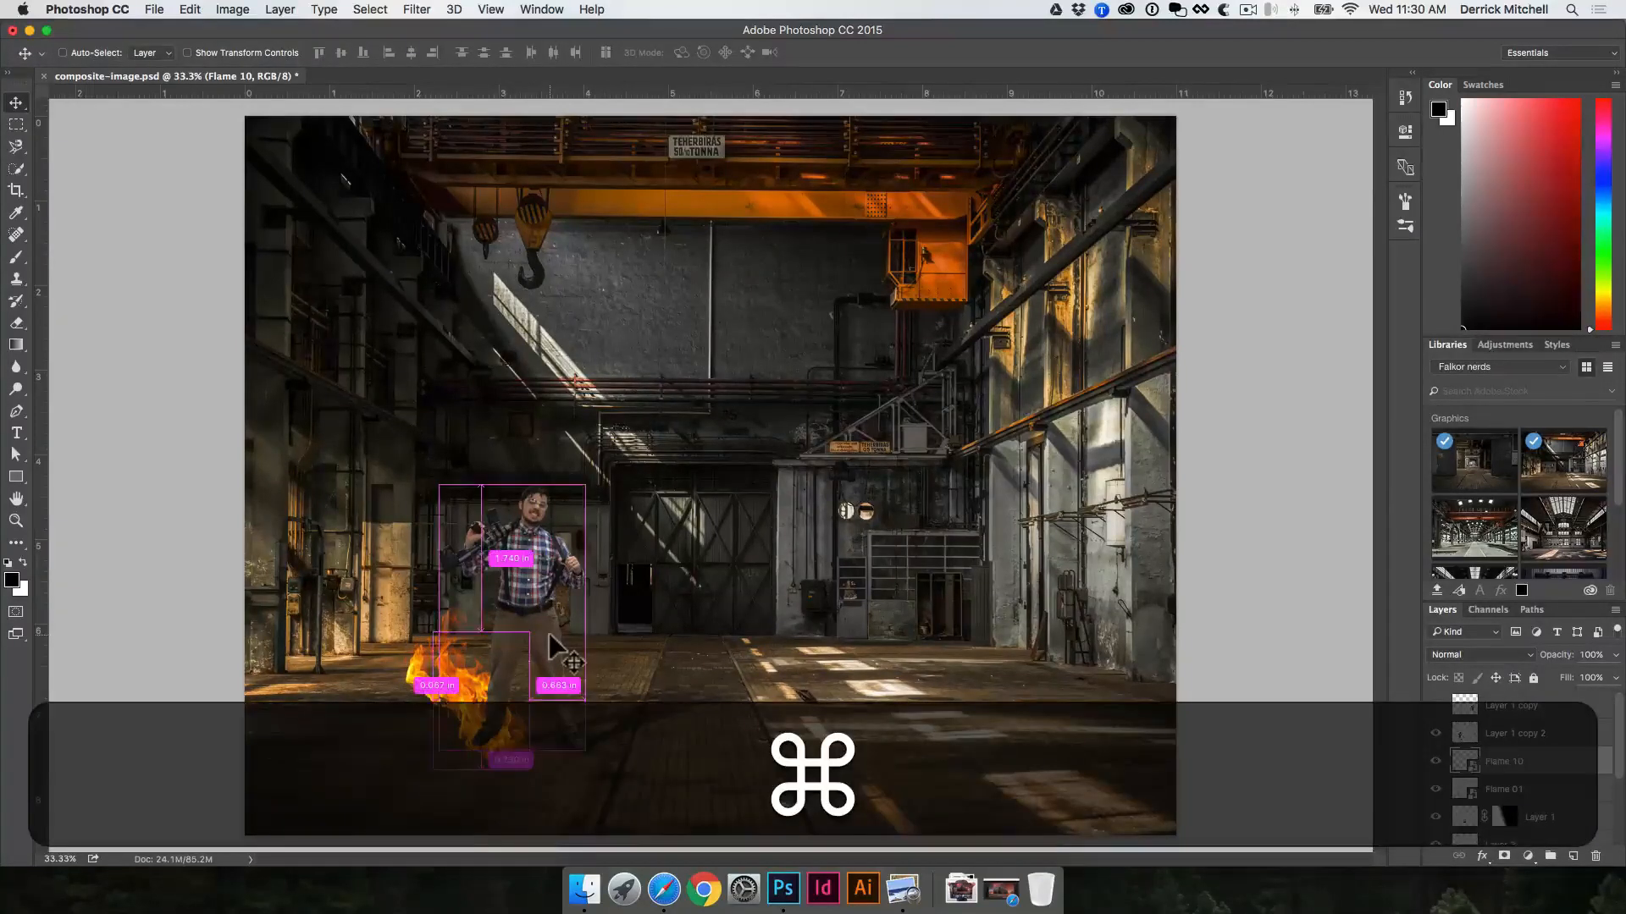
key("super+bracketright")
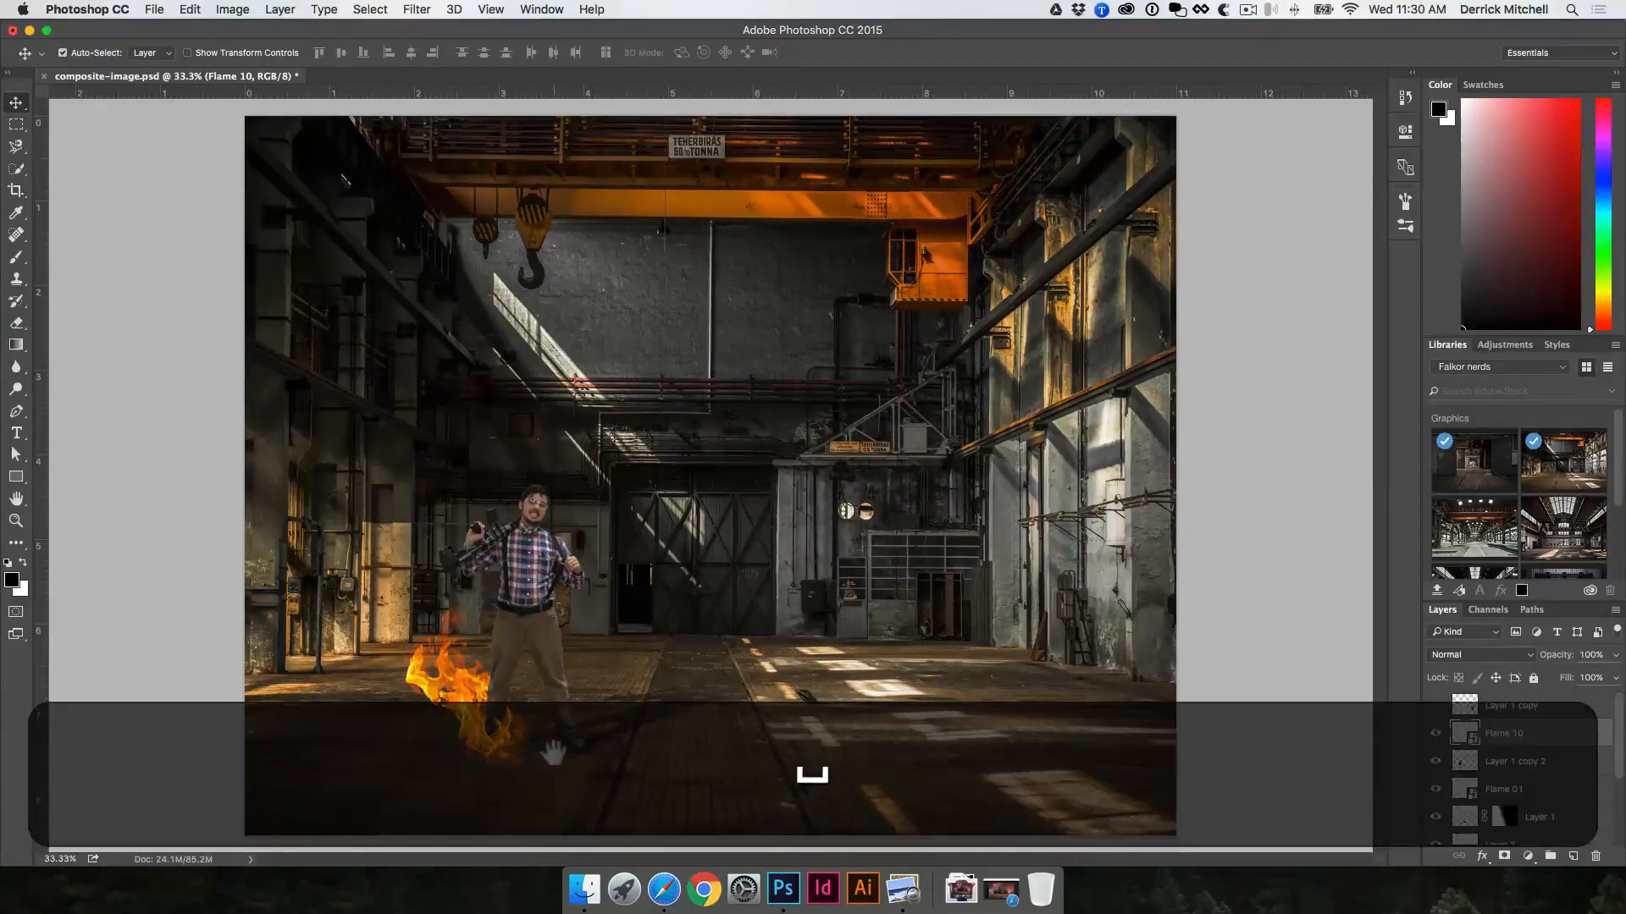
Step: View the Flame 10 layer's blending options with the burning foot enlarged, and leave them without changes
left_click(476, 751, "super")
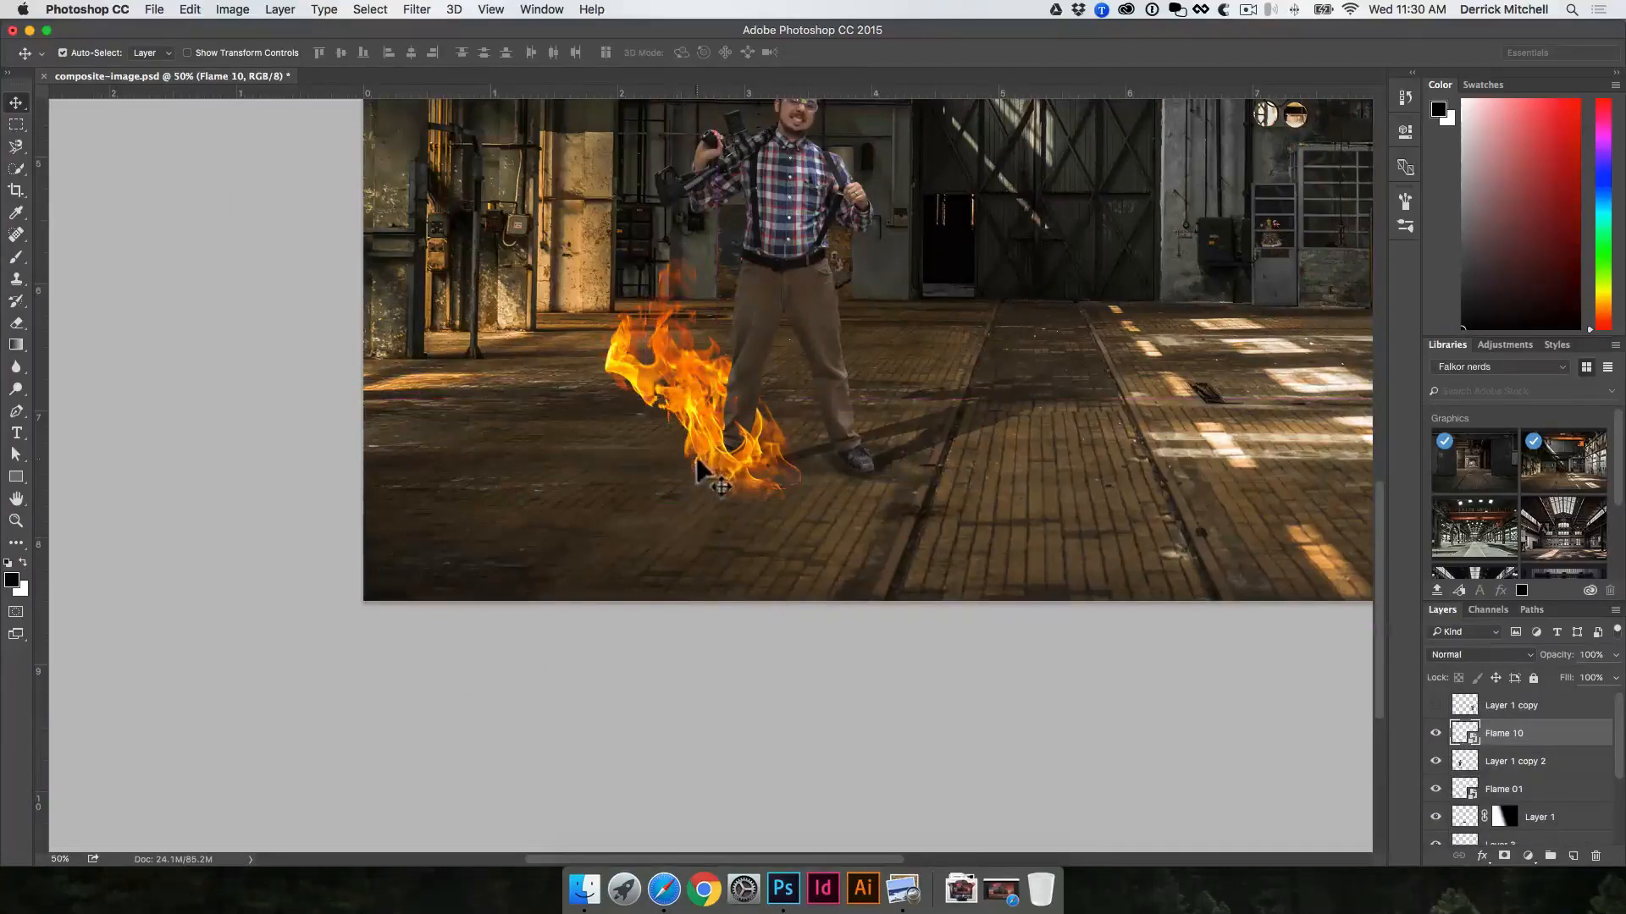
key("v")
key("space")
left_click(729, 449, "super")
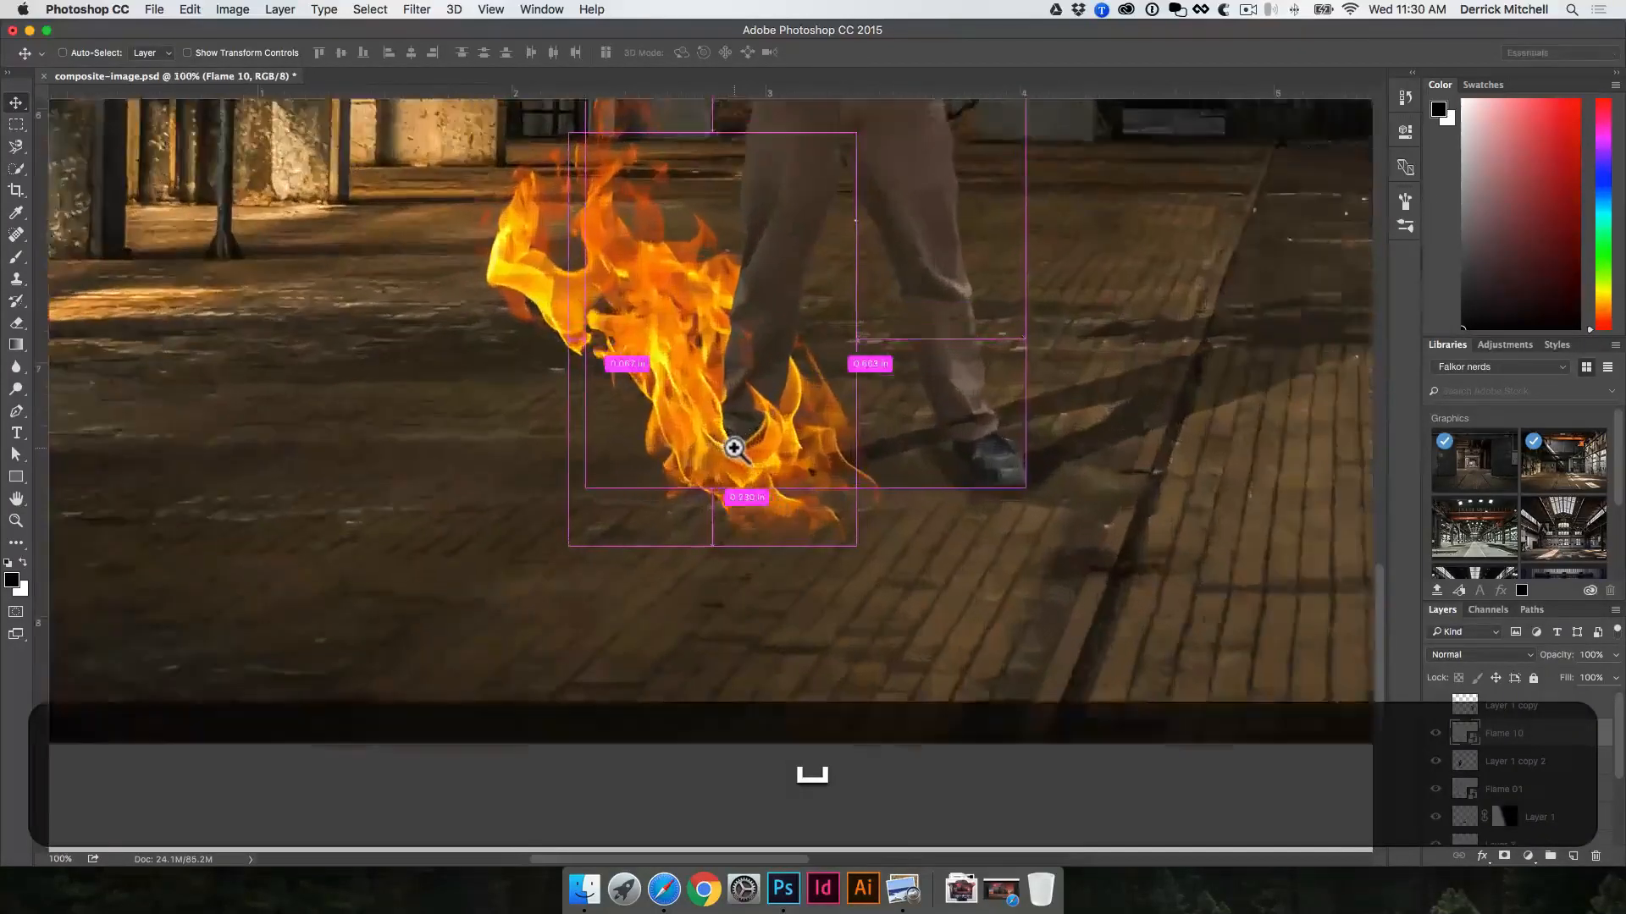
key("v")
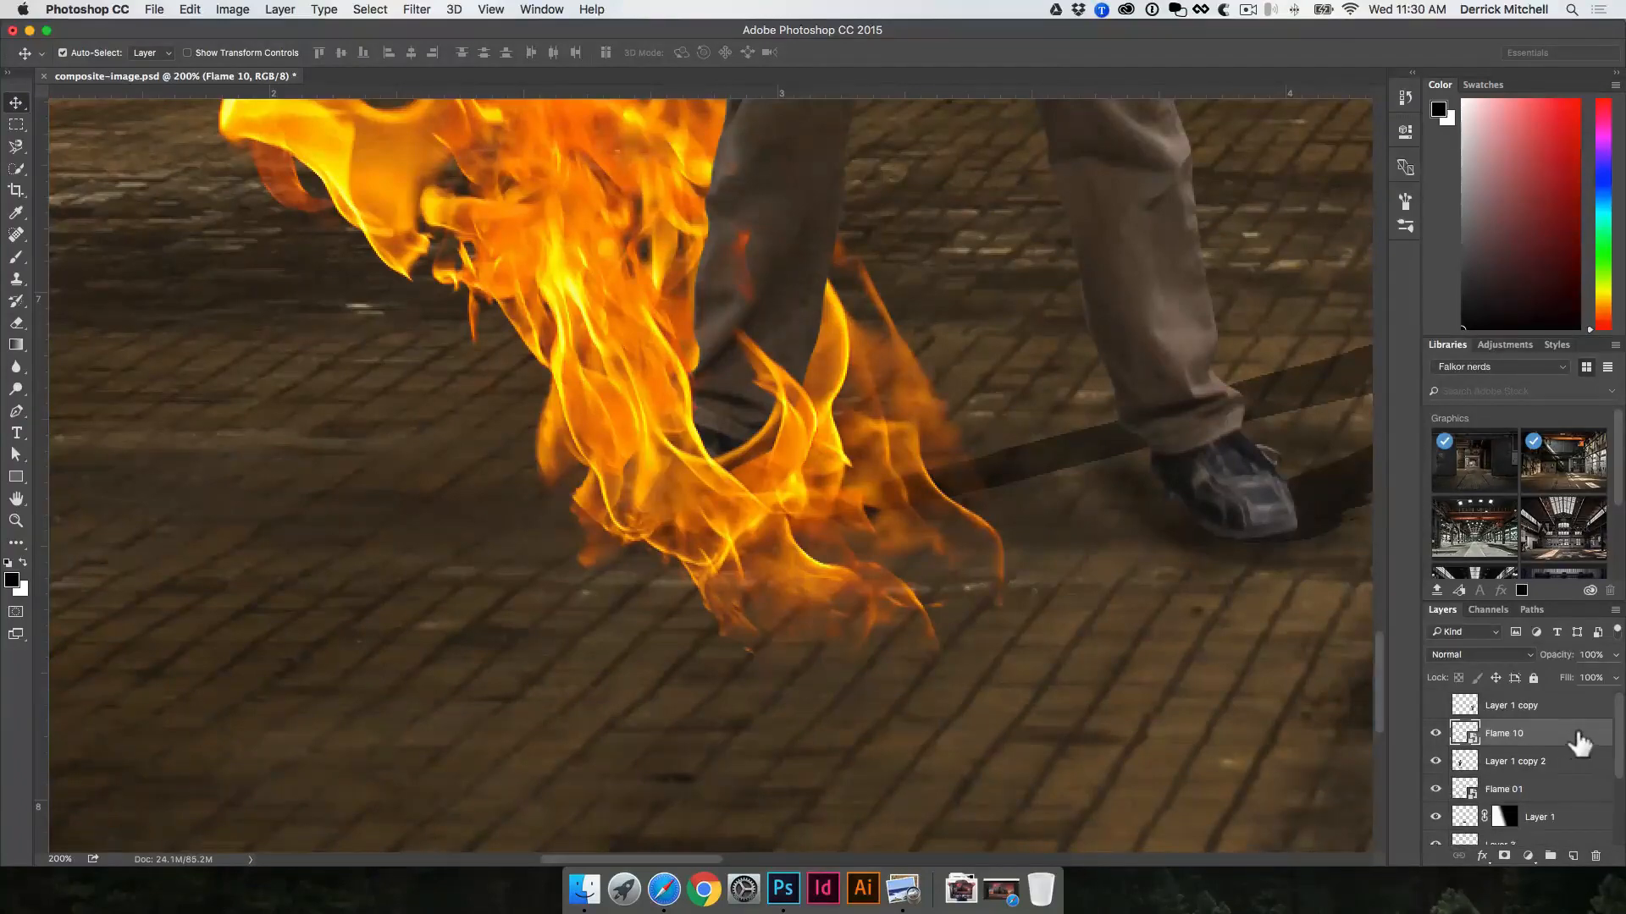
double_click(1578, 741)
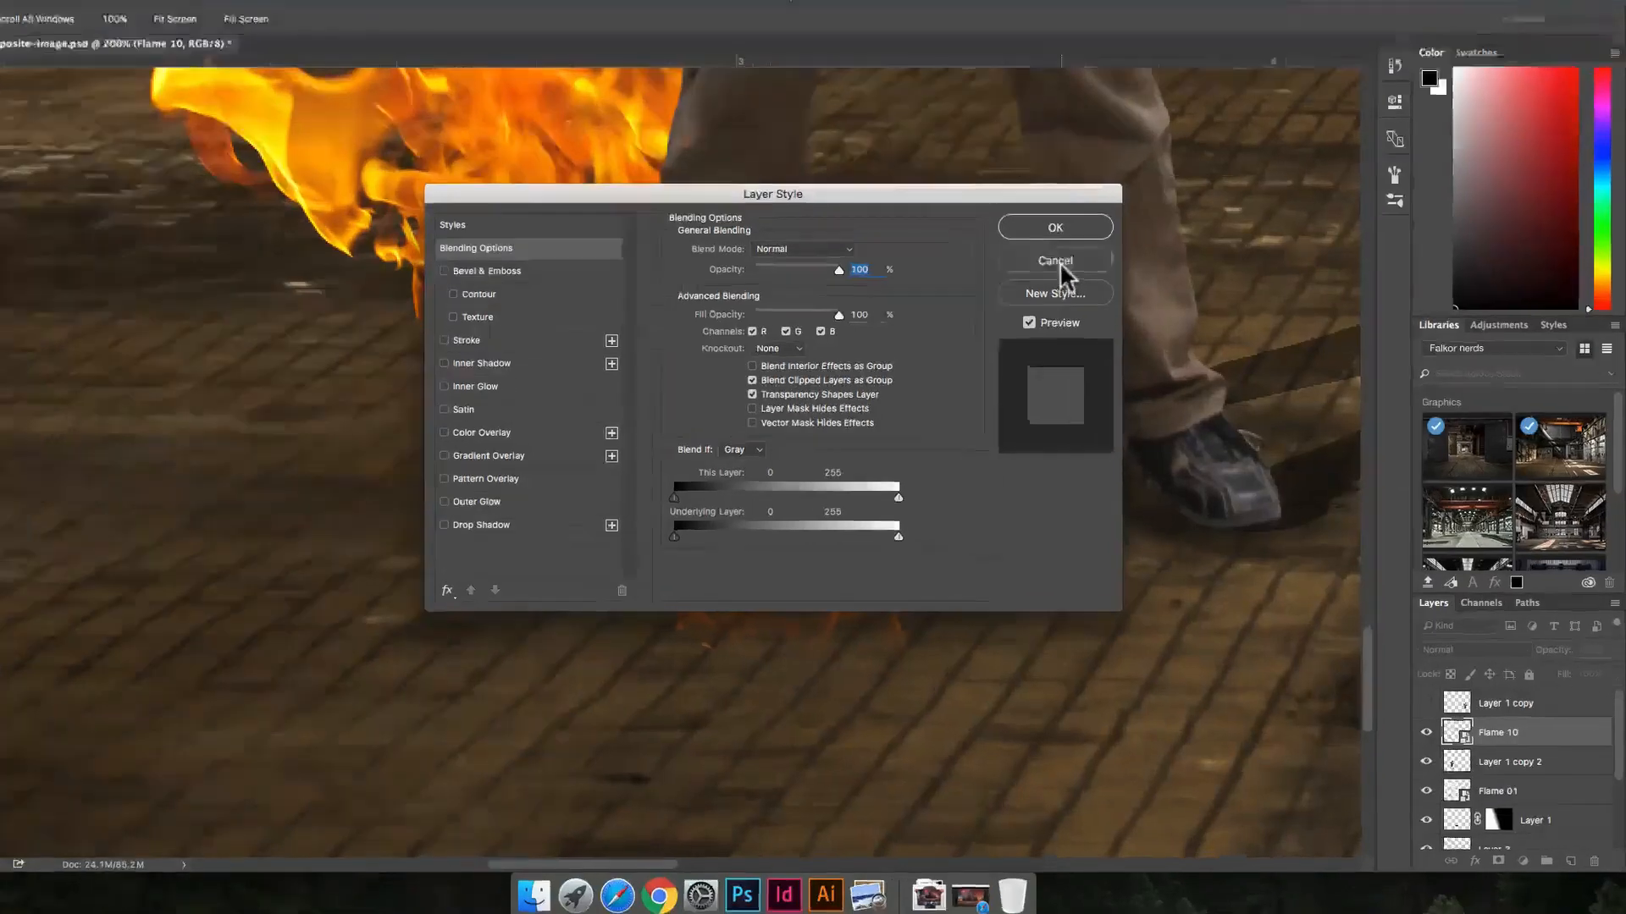
left_click(1083, 290)
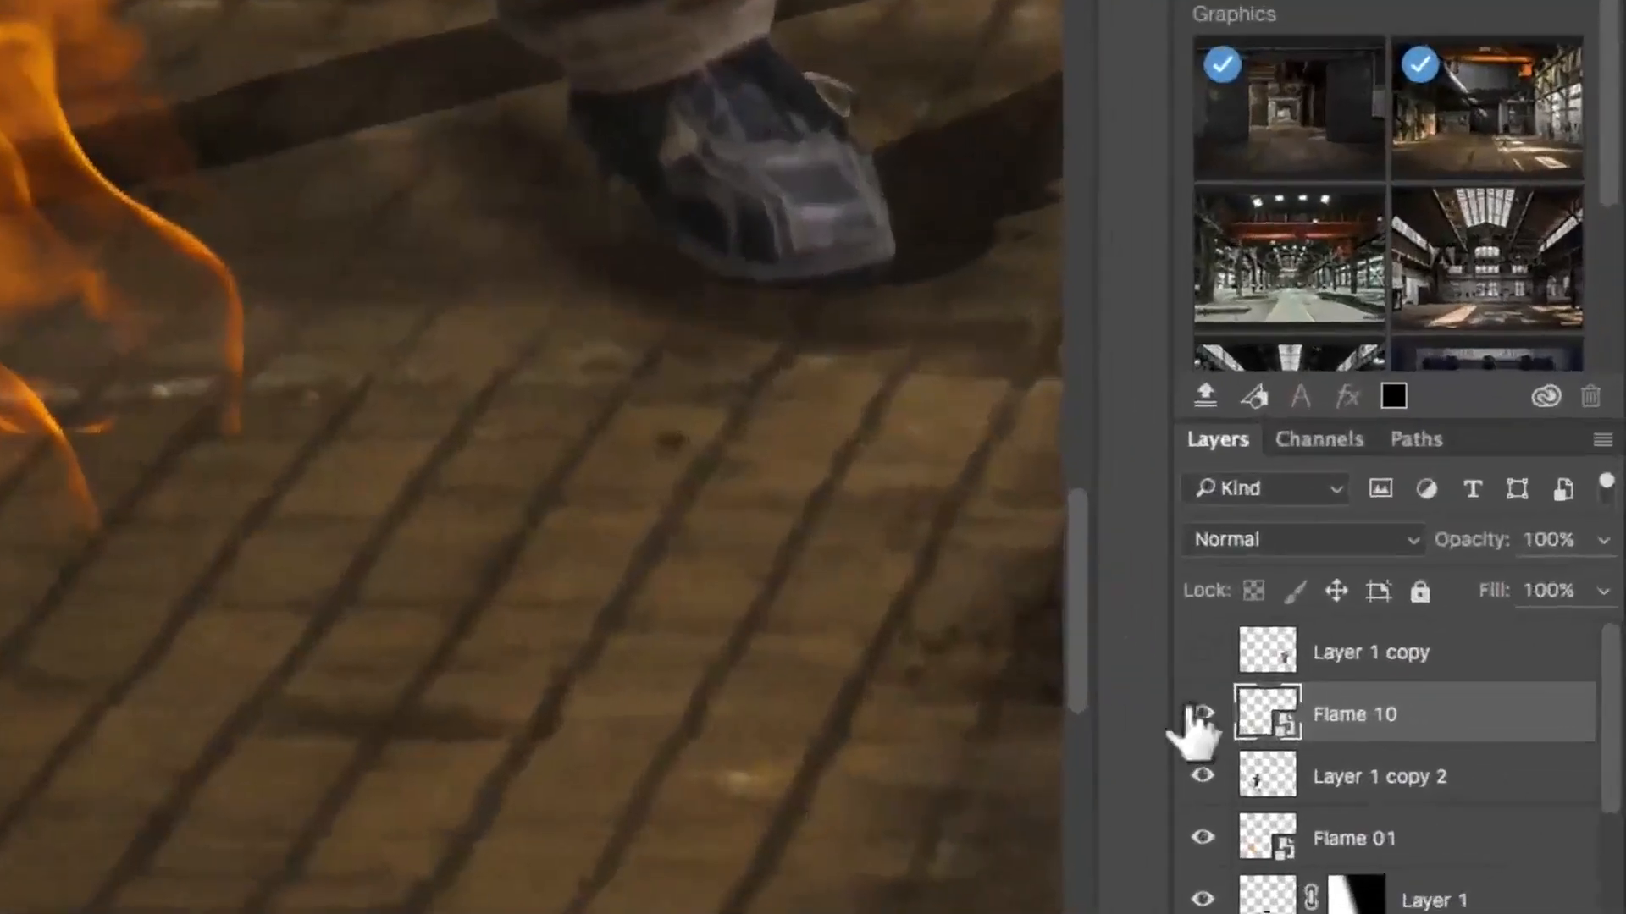
Step: Open the Flame 10 smart object's source image to view it, and return to the composite without editing
double_click(1285, 724)
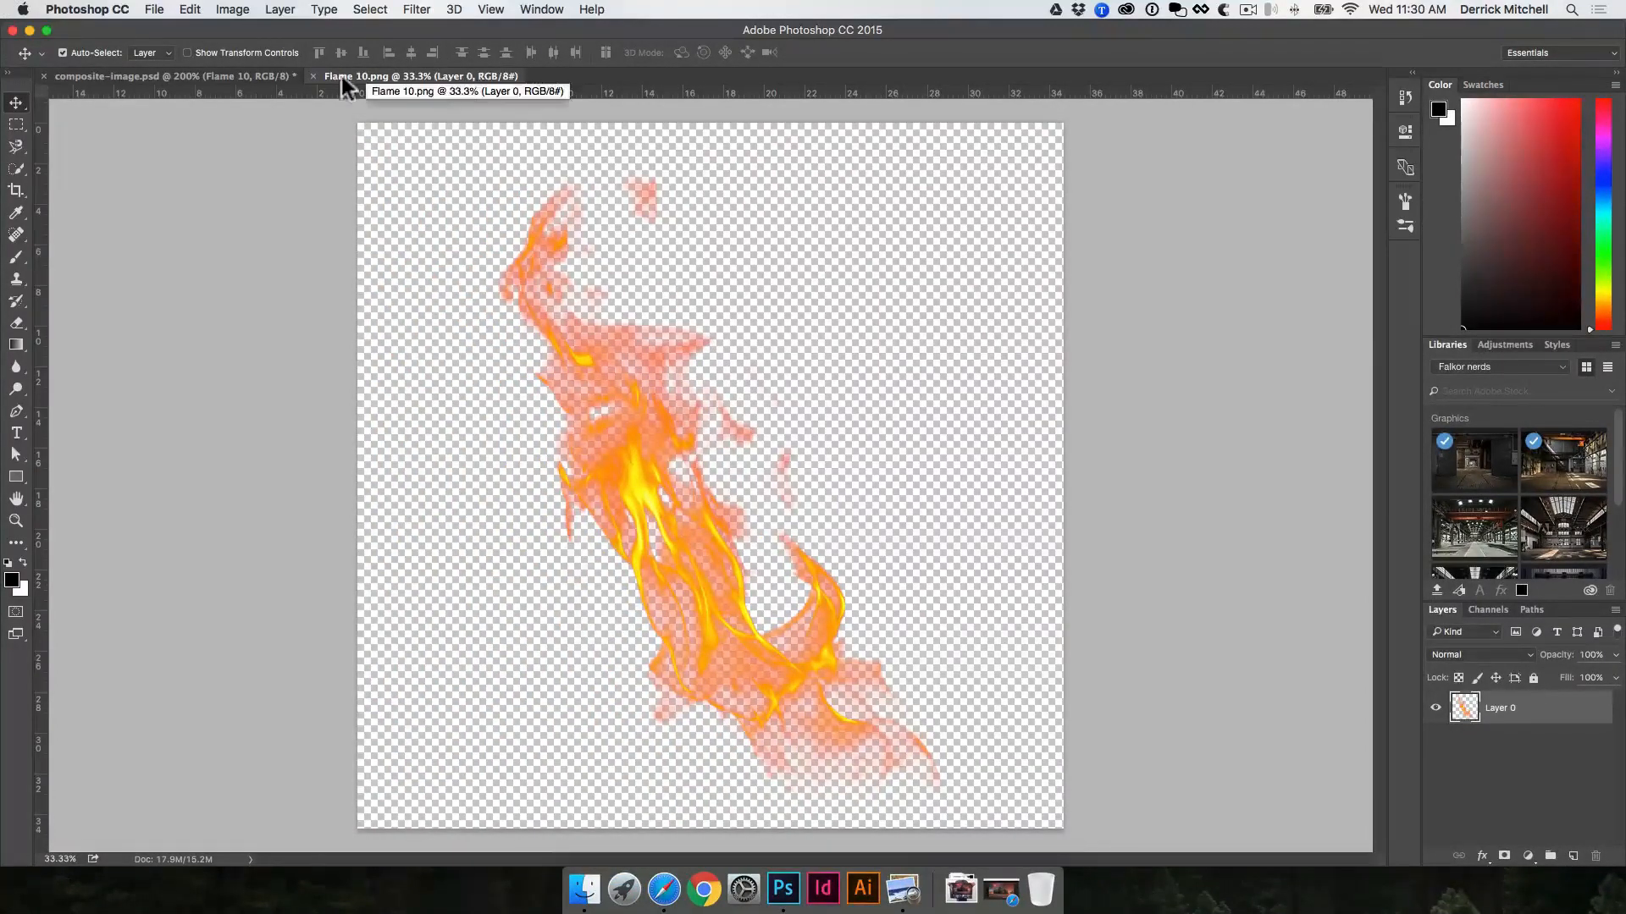
left_click(314, 77)
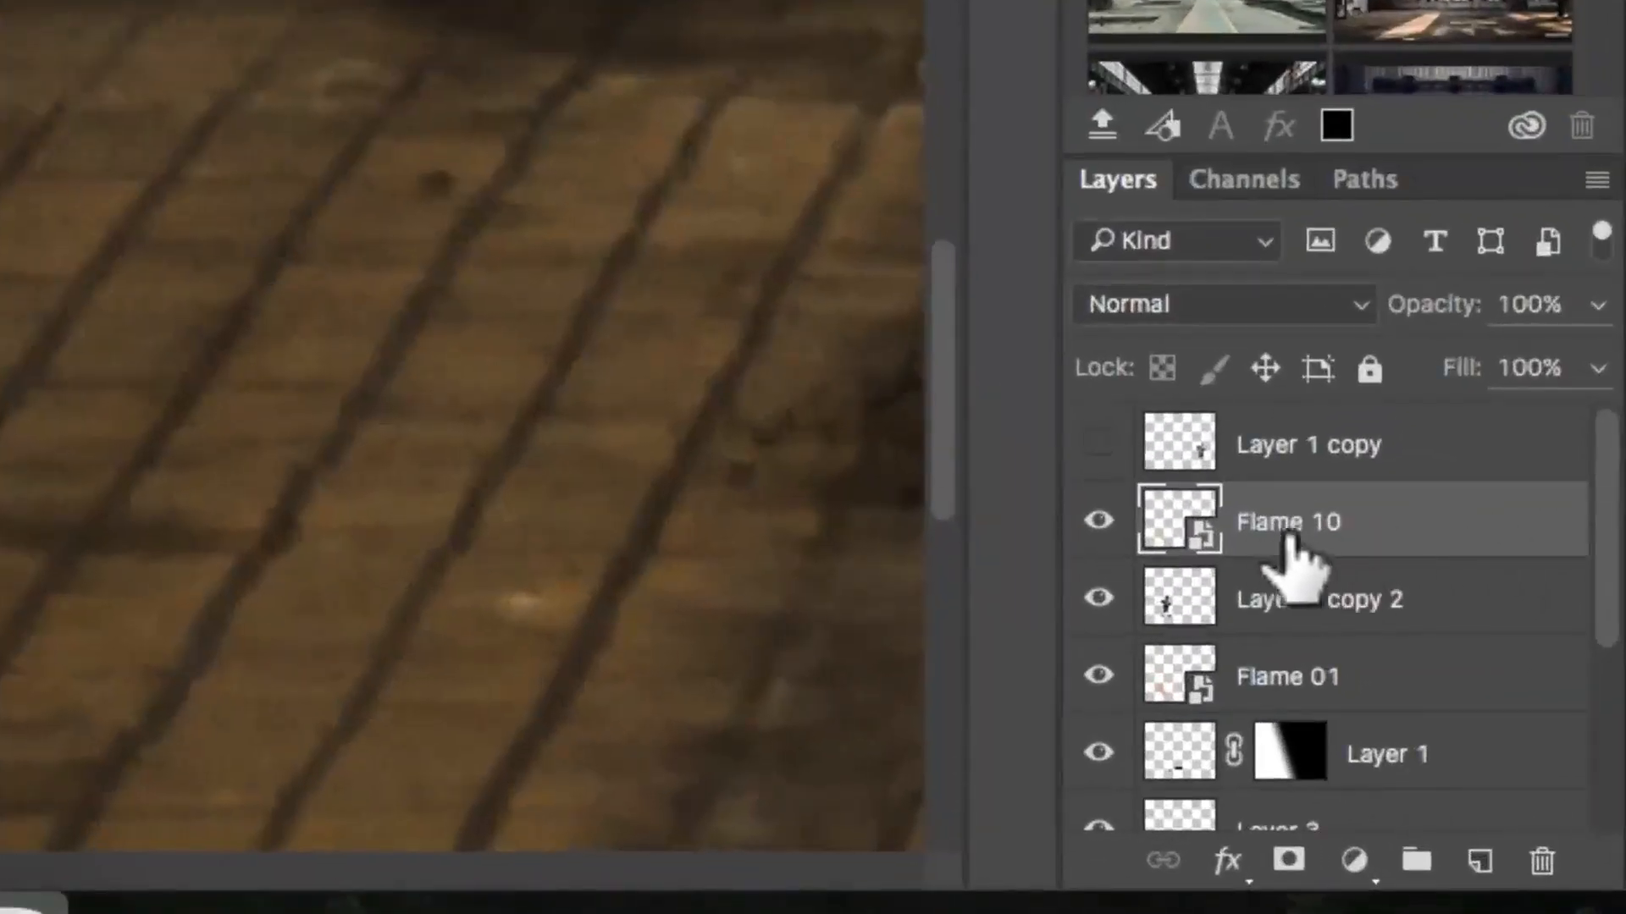
double_click(1453, 697)
left_click(1457, 531)
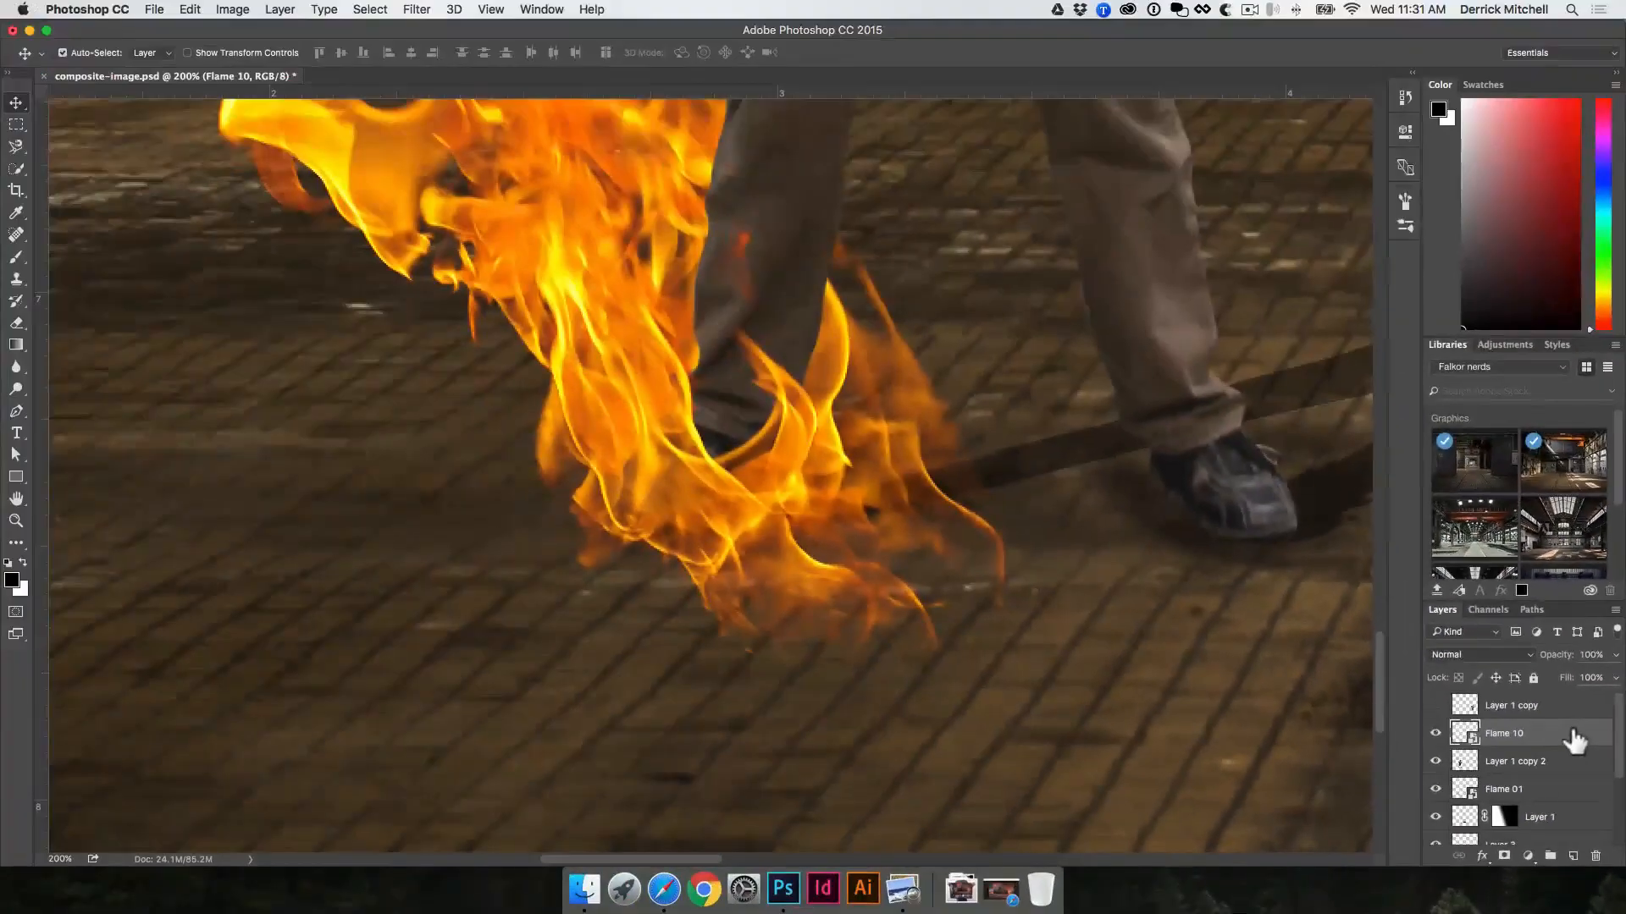
Step: In Flame 10's blending options, split the Underlying Layer Blend If highlights at 127/183 and feather the shadows up to 68
double_click(1439, 603)
left_click_drag(877, 219, 1308, 139)
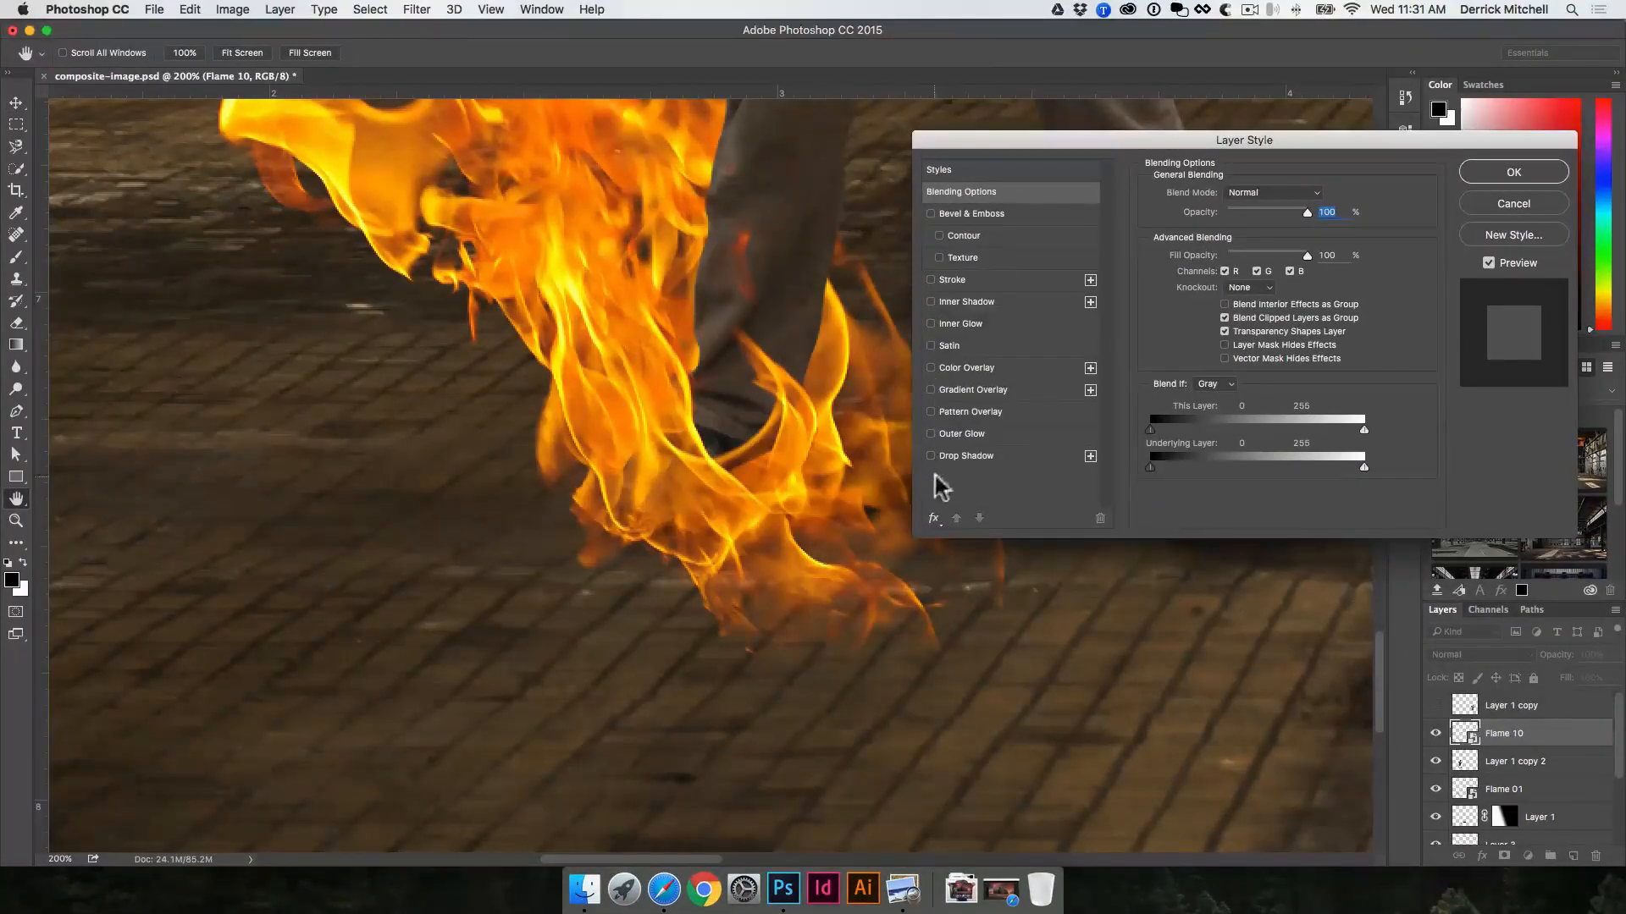
left_click_drag(974, 144, 1011, 101)
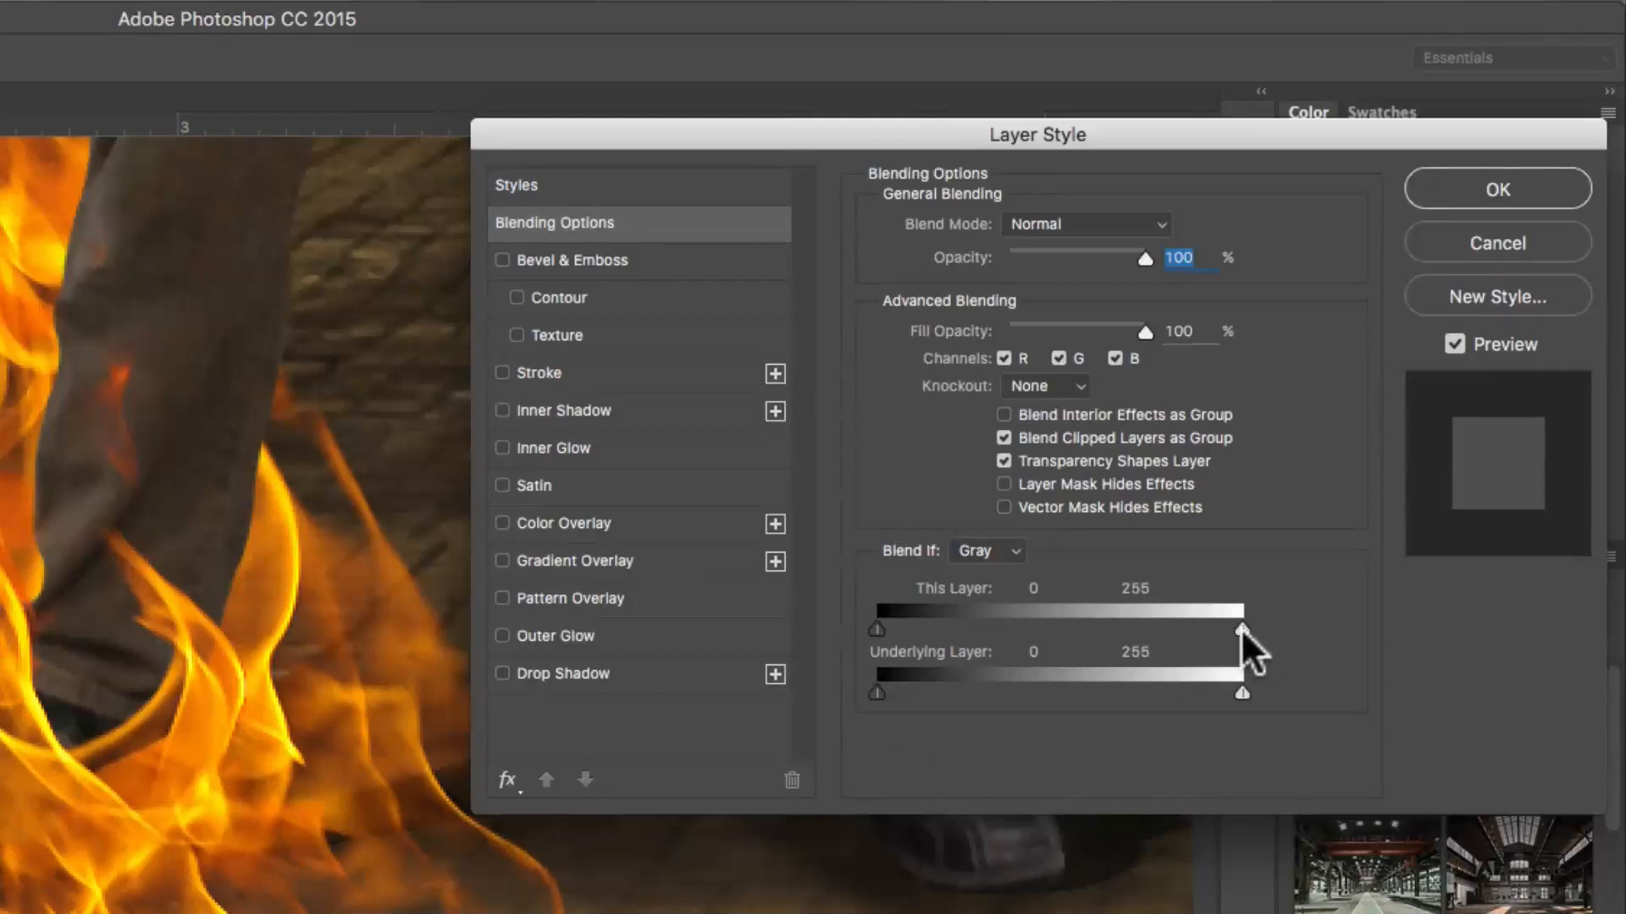
mouse_move(1241, 627)
left_mouse_down()
mouse_move(1083, 627)
mouse_move(1245, 628)
left_mouse_up()
mouse_move(878, 628)
left_mouse_down()
mouse_move(1106, 625)
mouse_move(903, 628)
left_mouse_up()
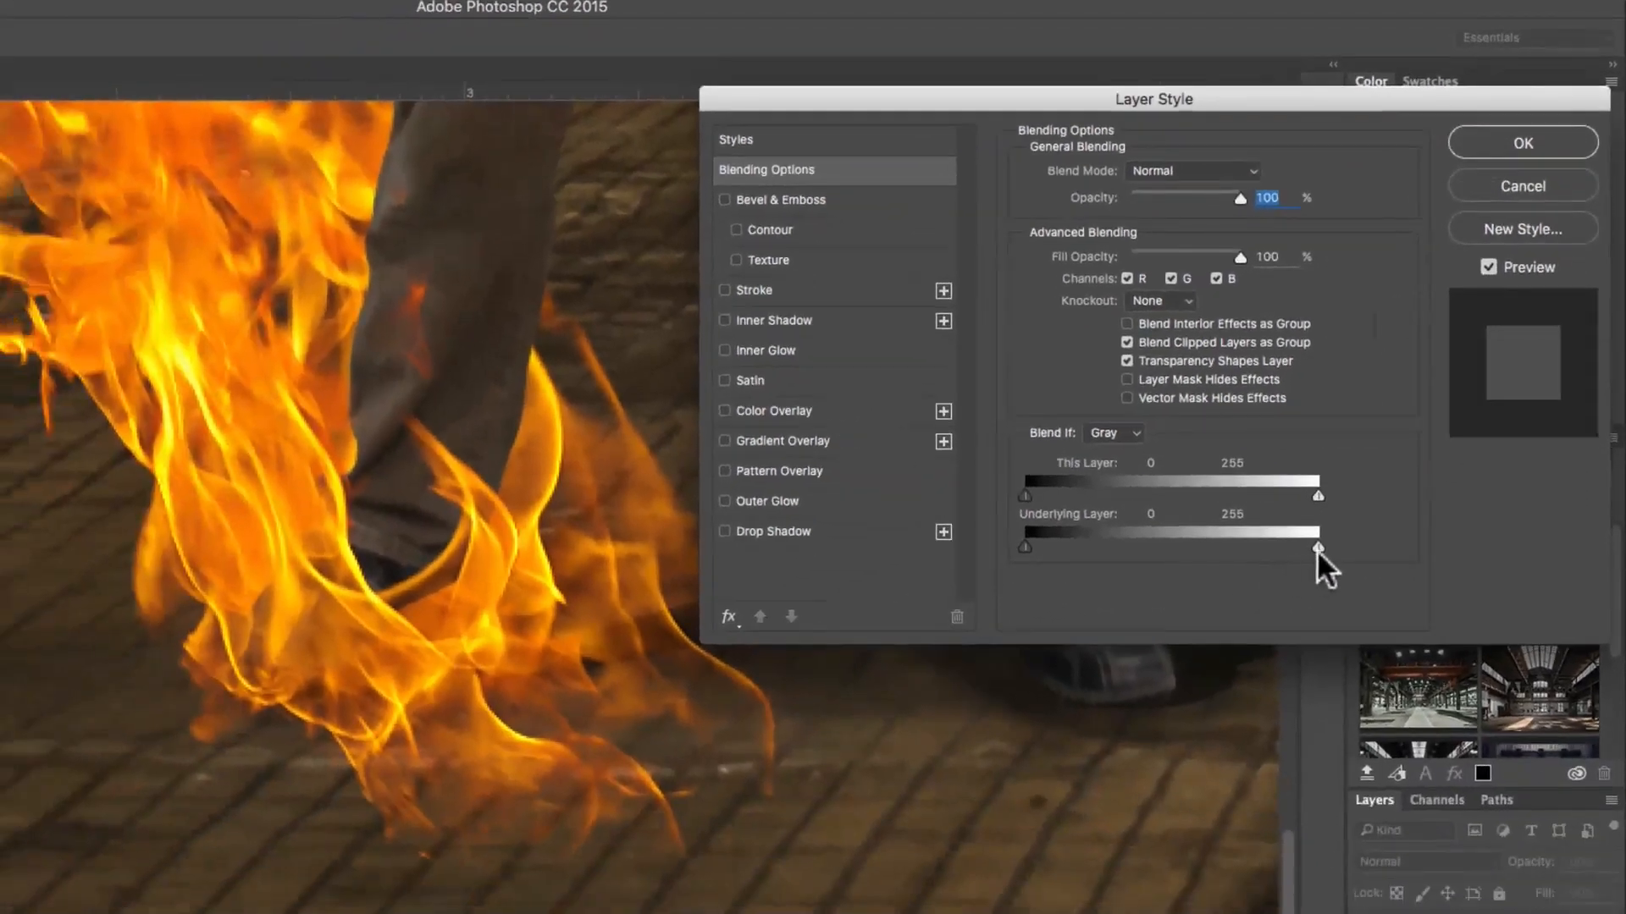
left_click_drag(1318, 547, 1185, 547)
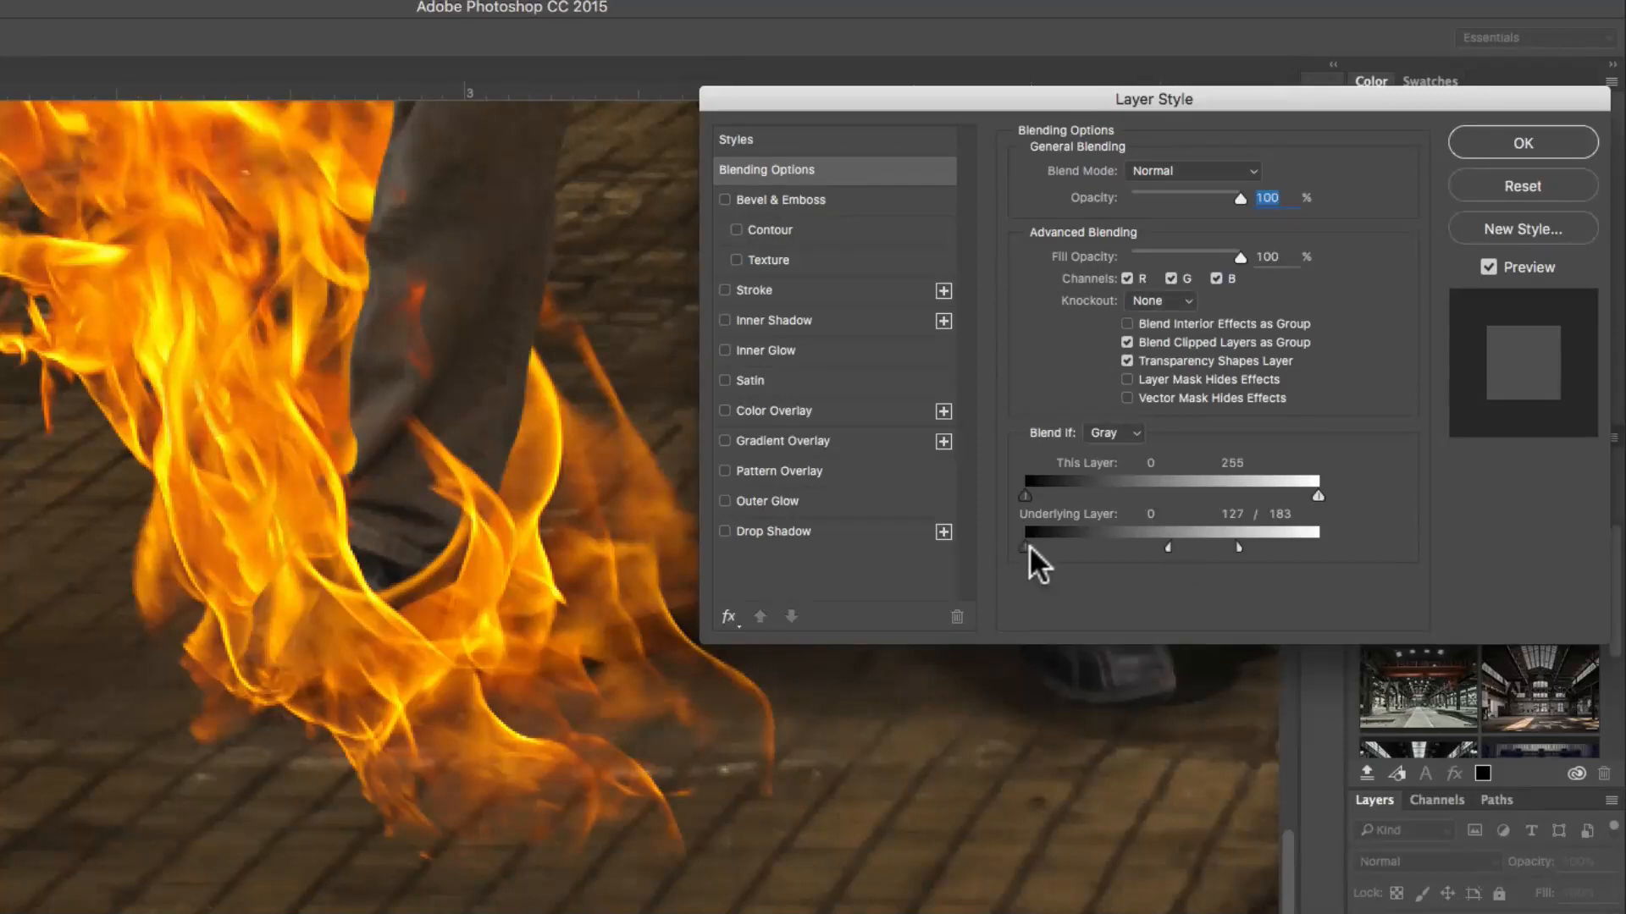
left_click_drag(1029, 545, 1100, 542)
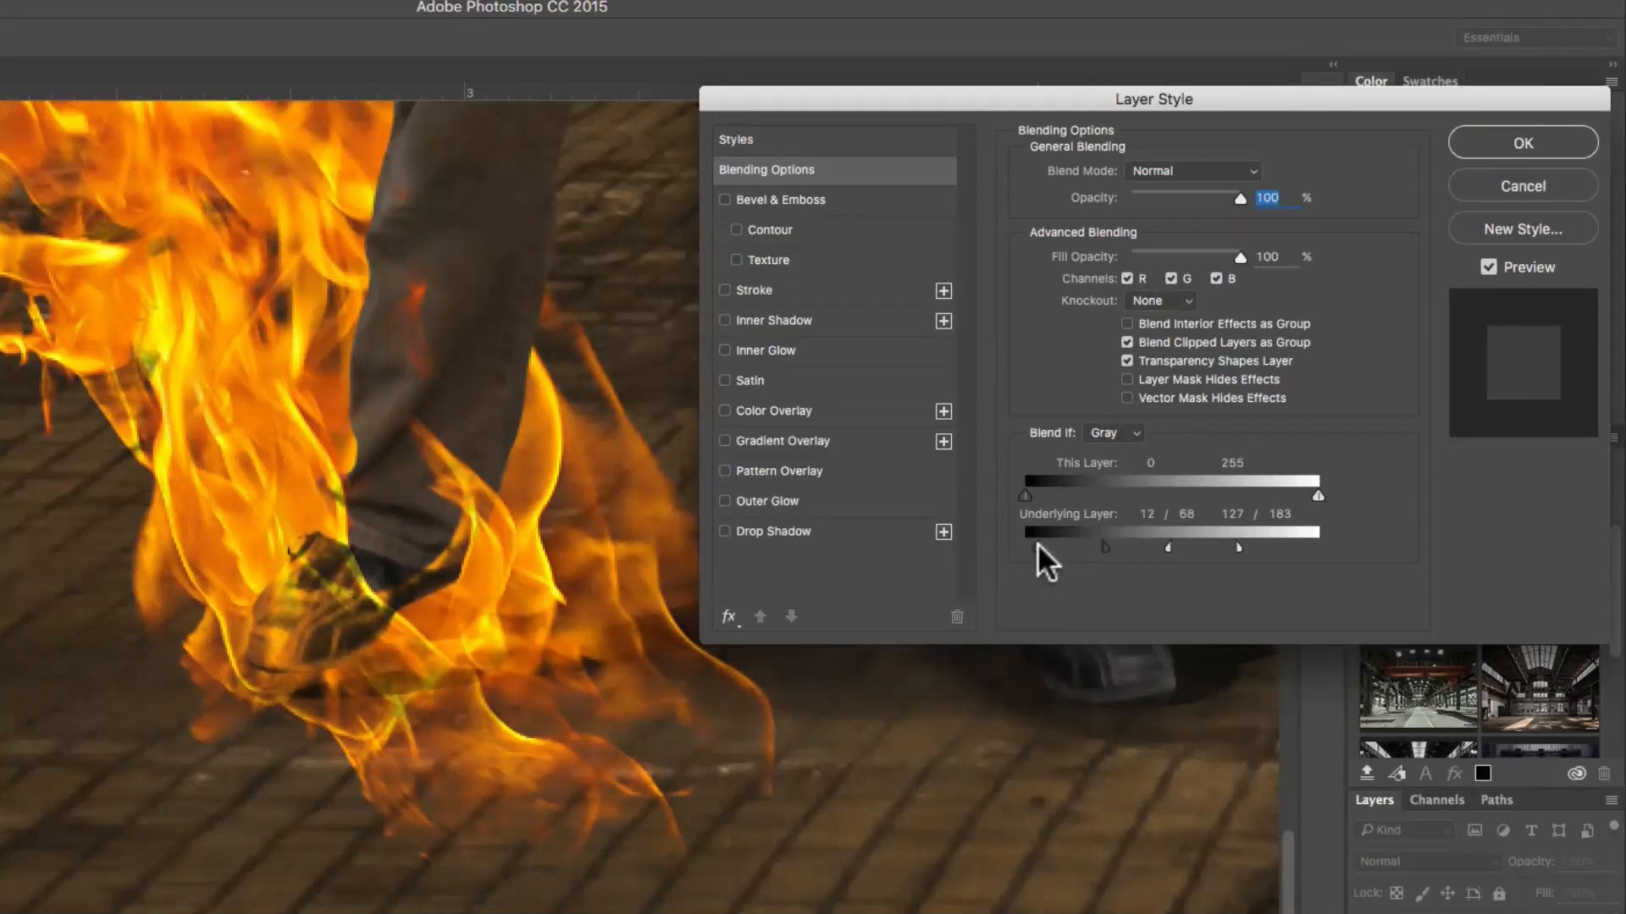
left_click_drag(1038, 542, 1029, 542)
left_click(1520, 143)
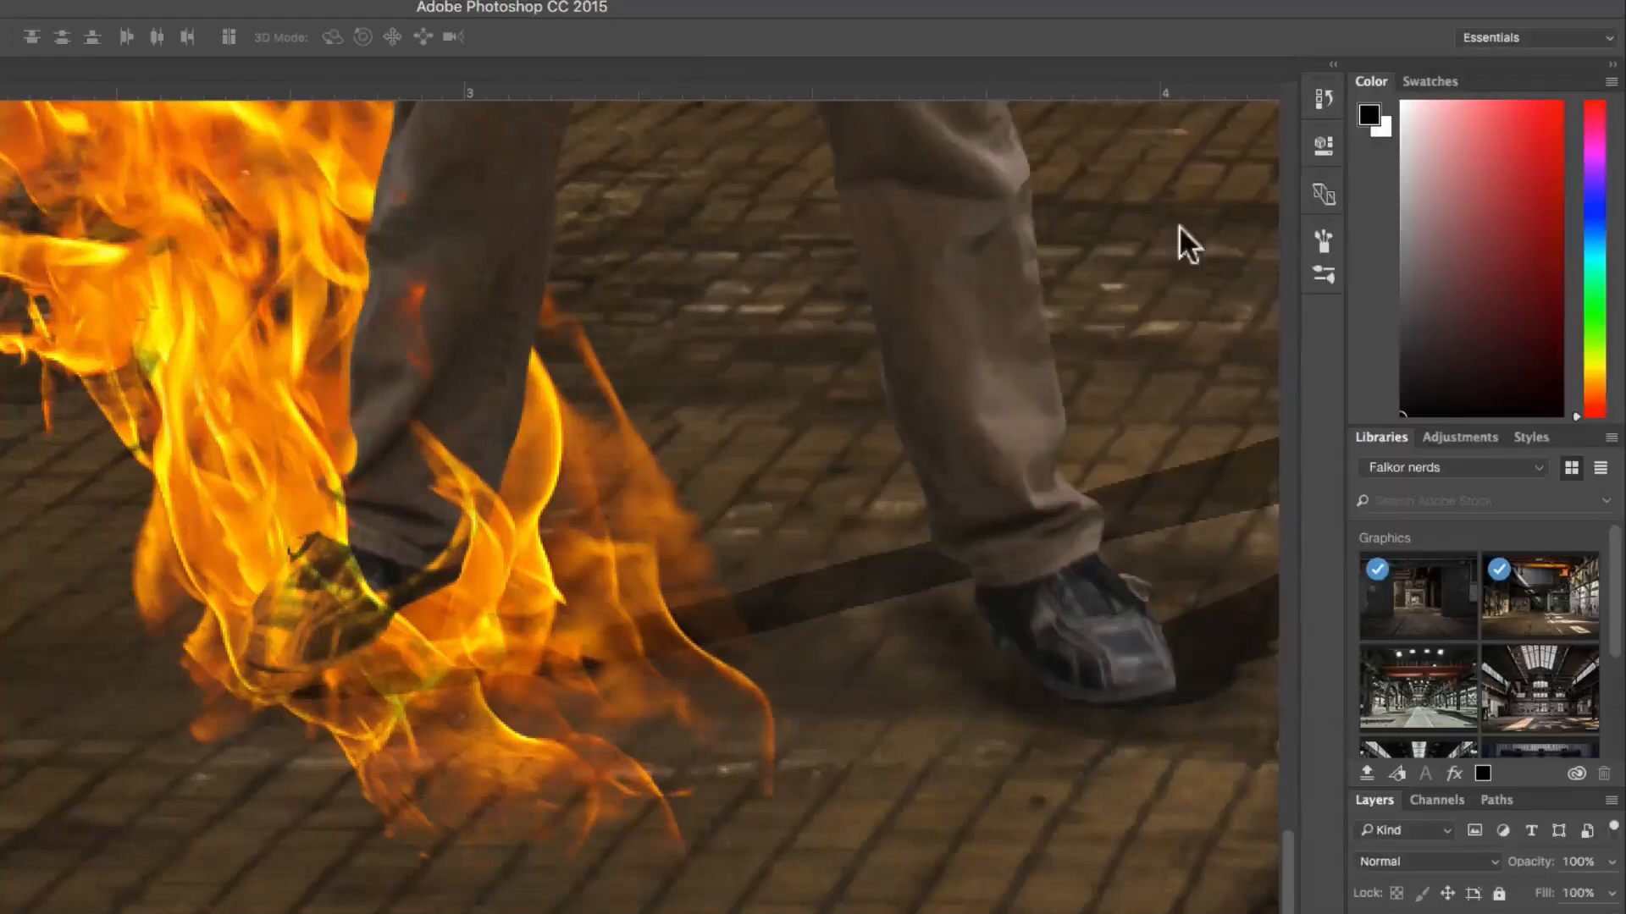
Step: Examine the blended flames around the man's foot from a wider view of the whole figure
left_click(490, 363, "alt")
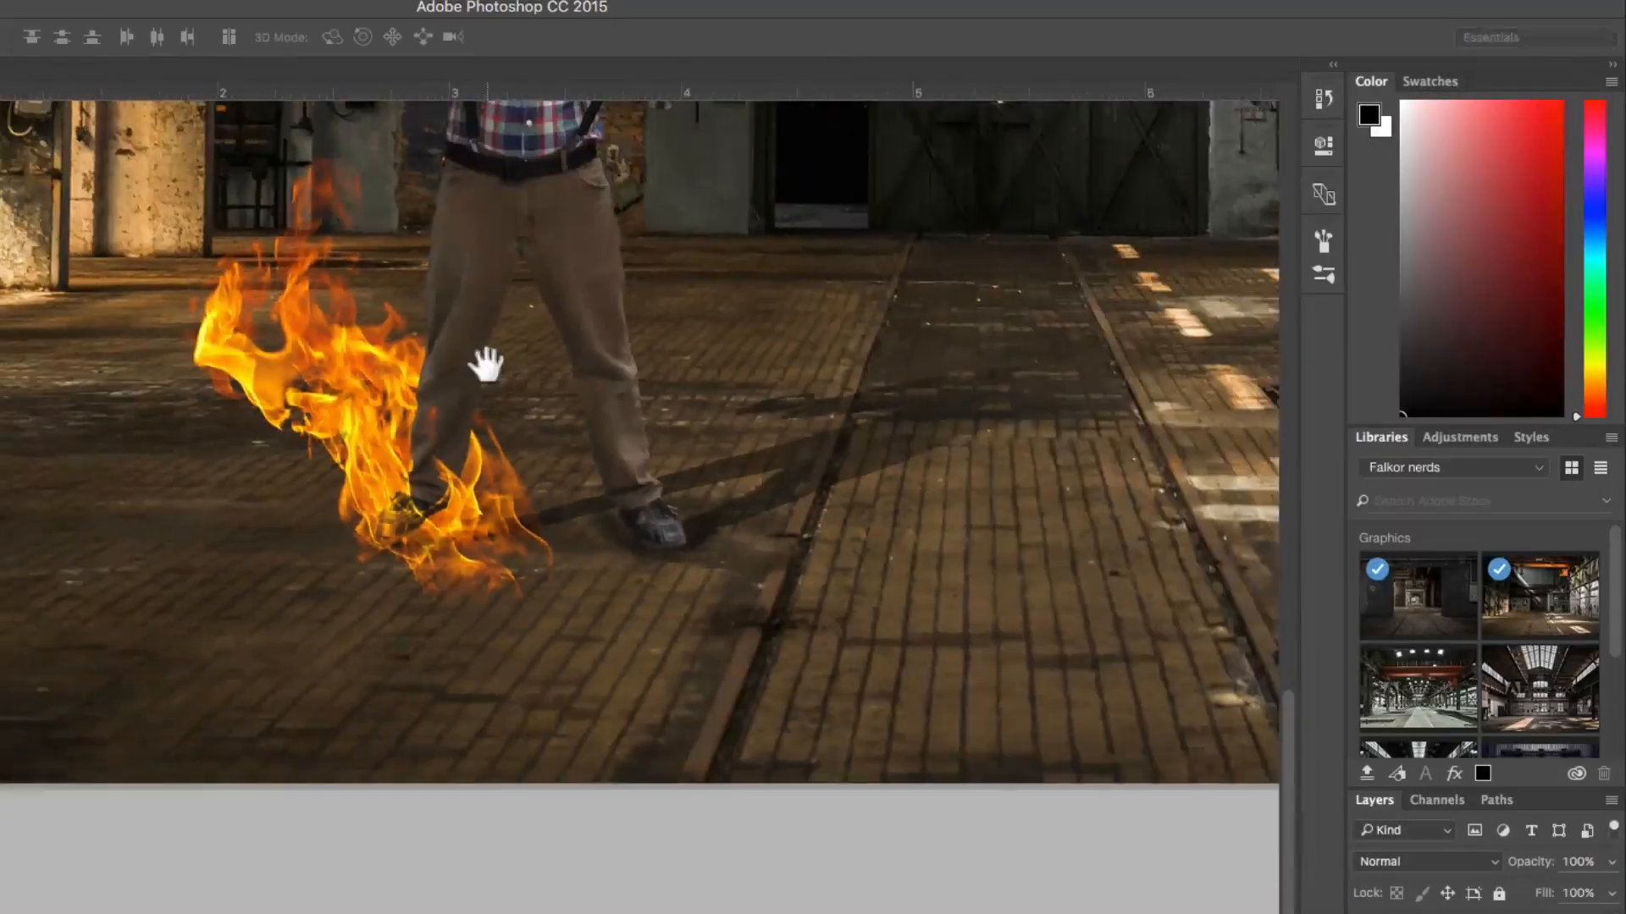
left_click(512, 377, "alt")
left_click_drag(511, 369, 452, 567)
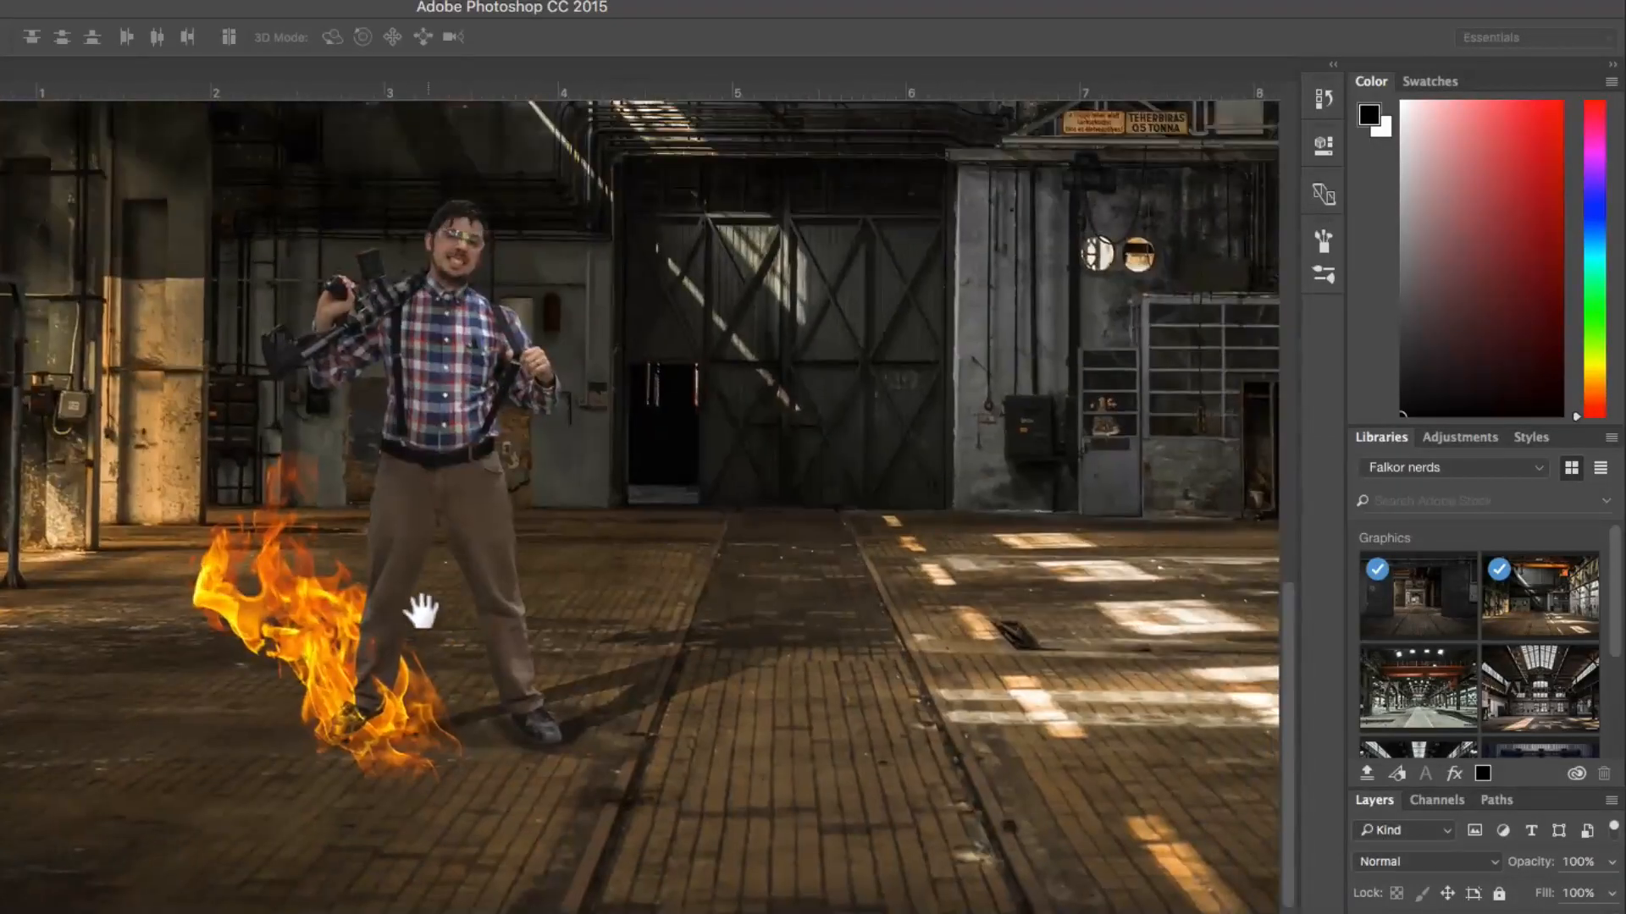
left_click(394, 654, "ctrl")
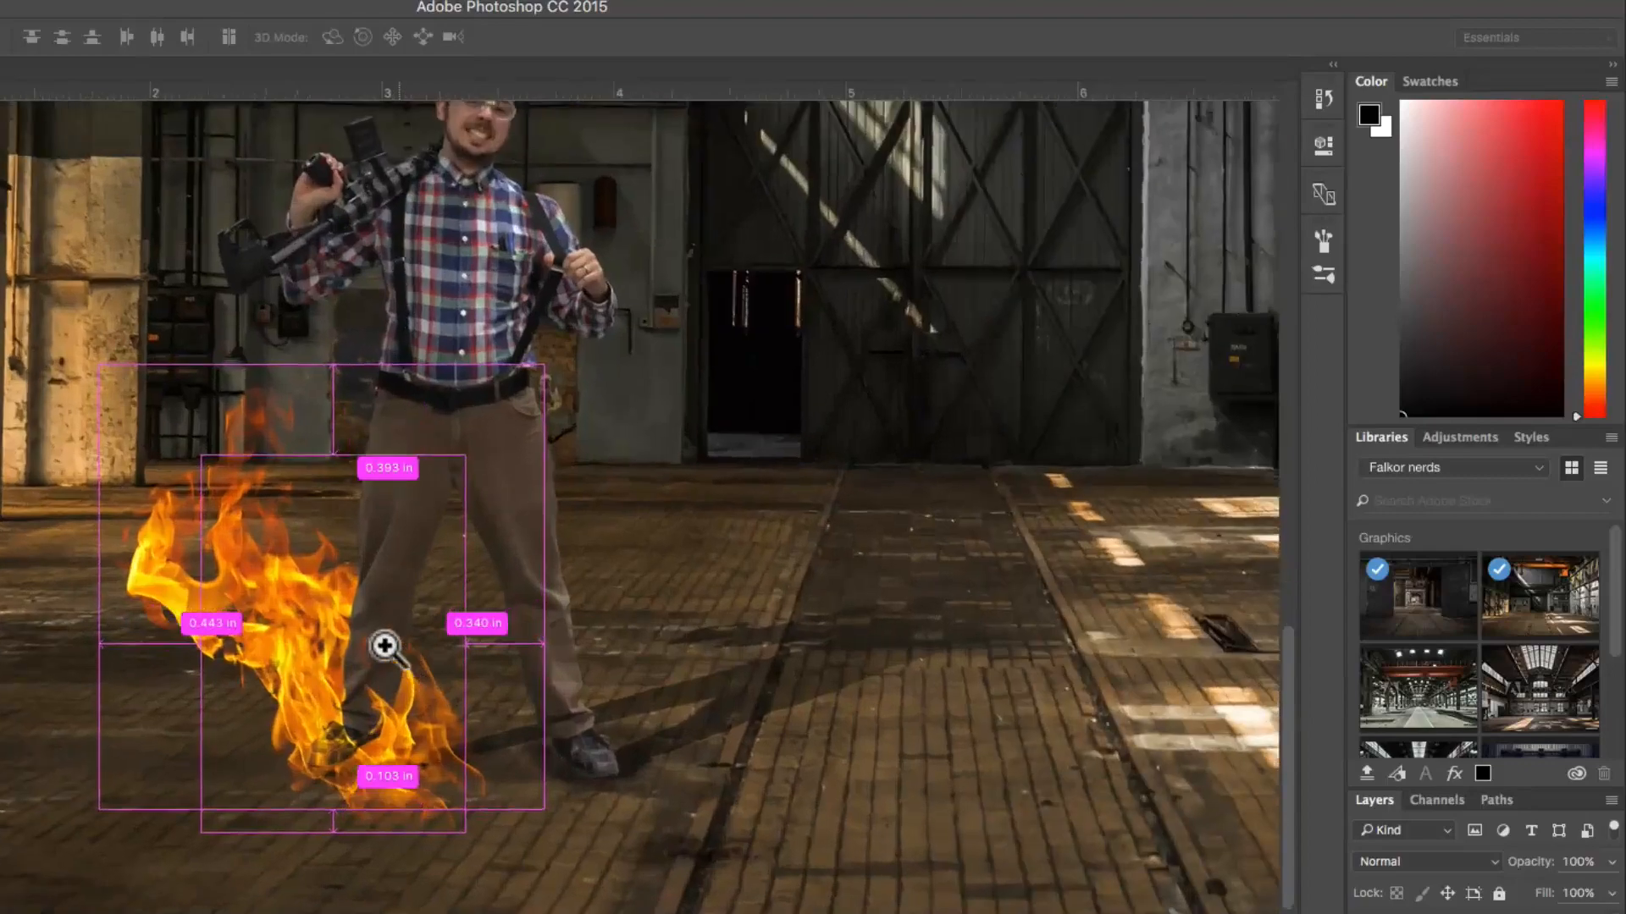
left_click(413, 563, "alt")
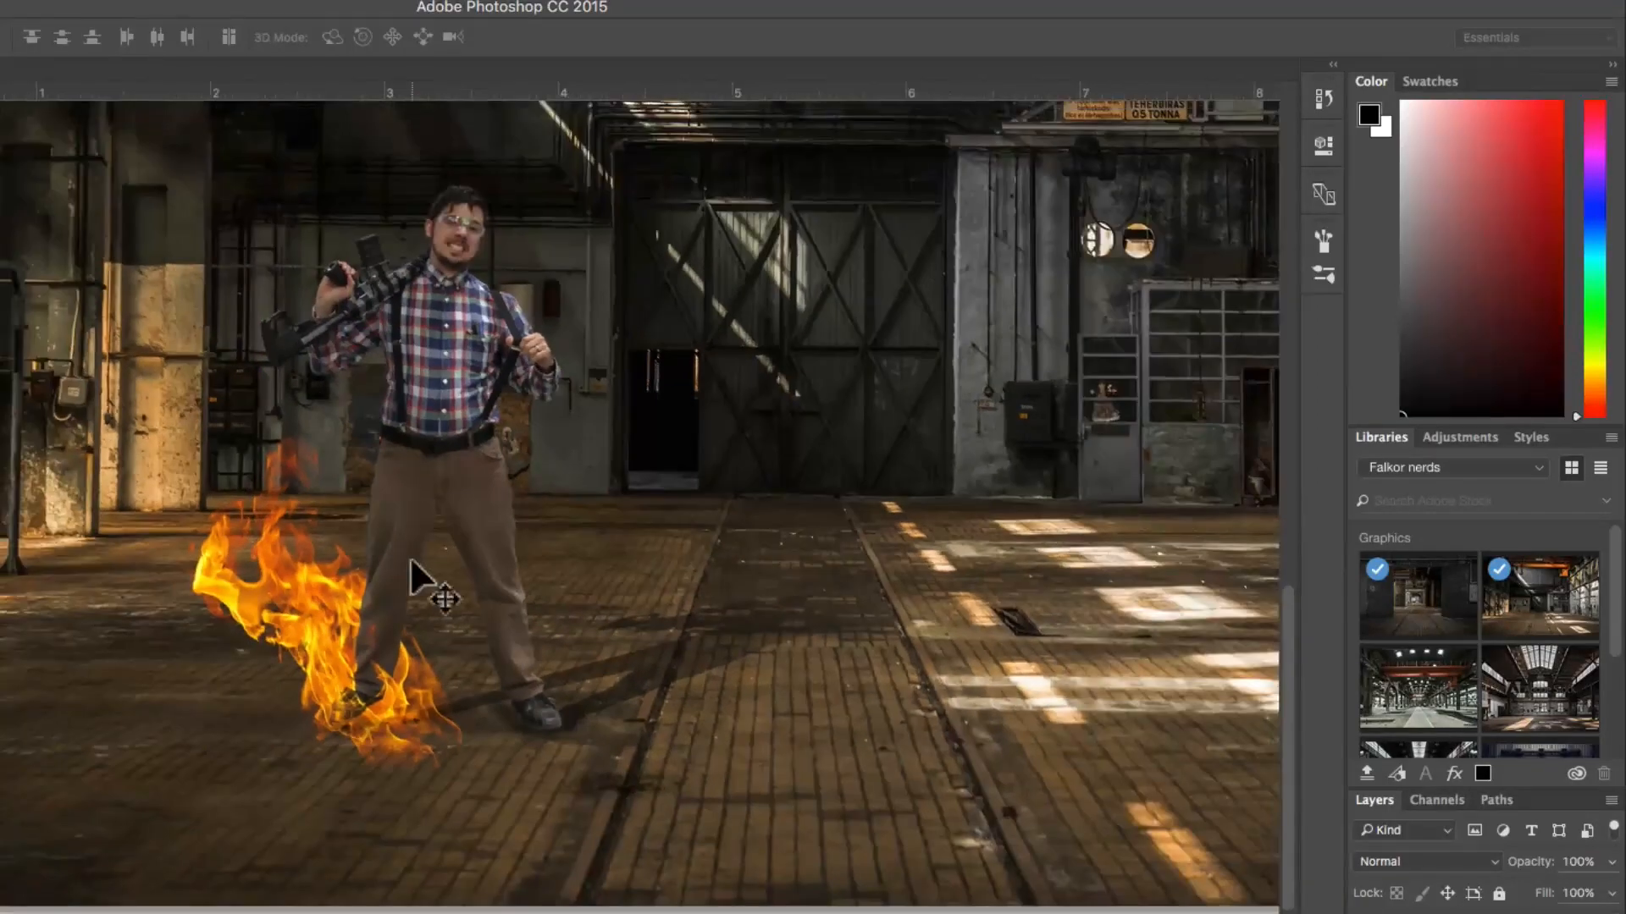
Step: Rename the man's layer "original" and duplicate it
left_click(382, 514, "ctrl")
left_click_drag(428, 392, 410, 489)
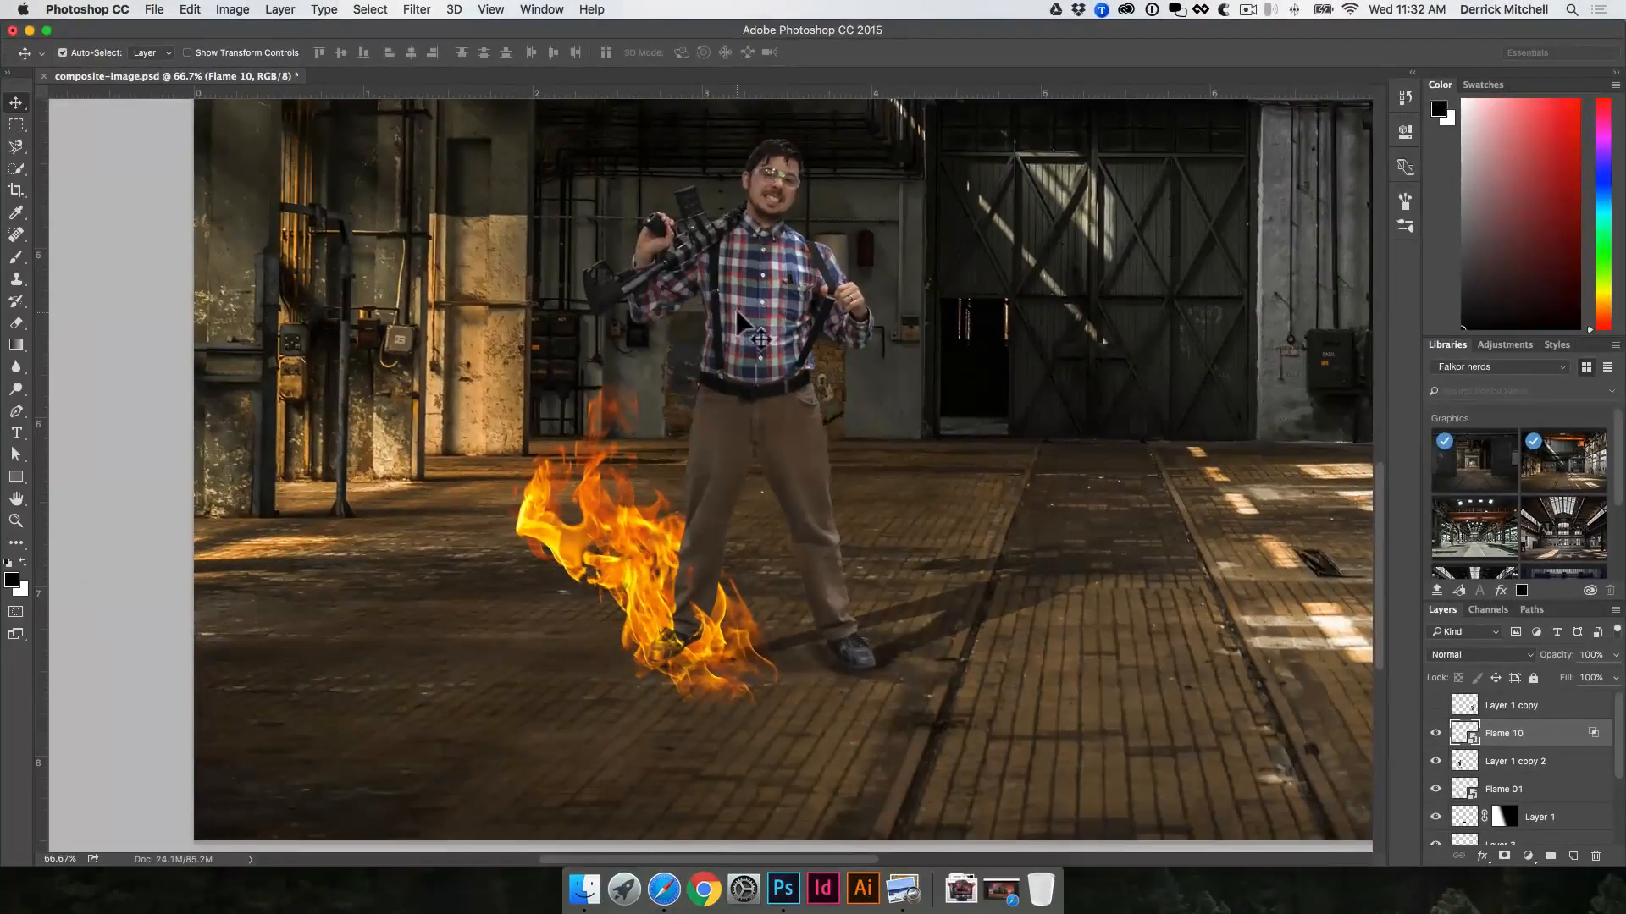
left_click(737, 310)
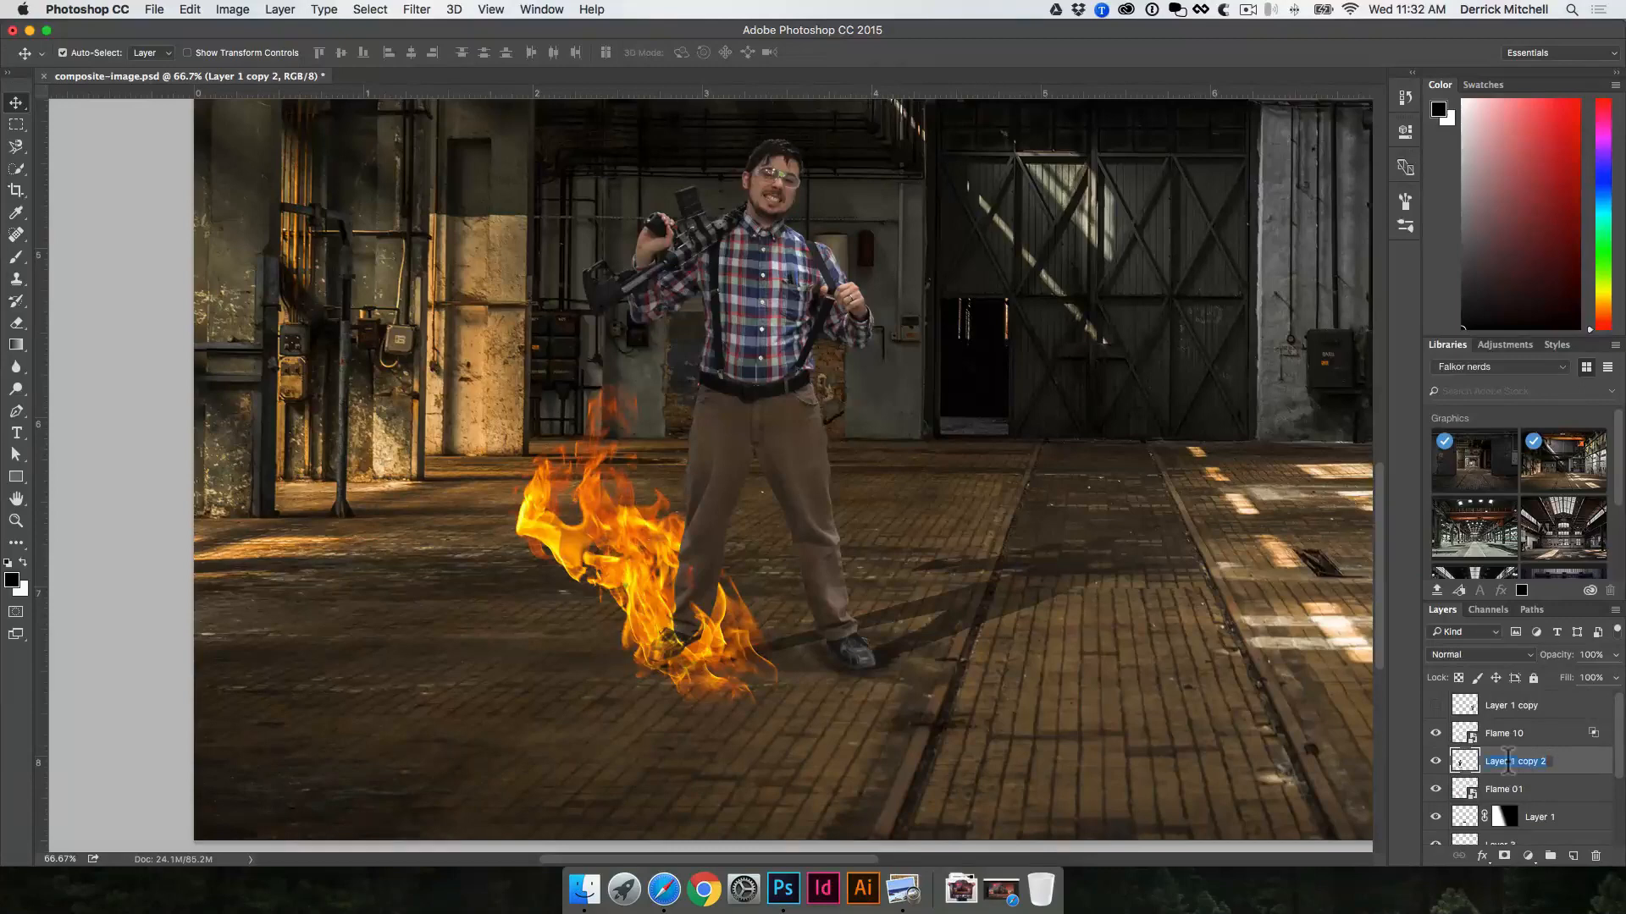
type("original")
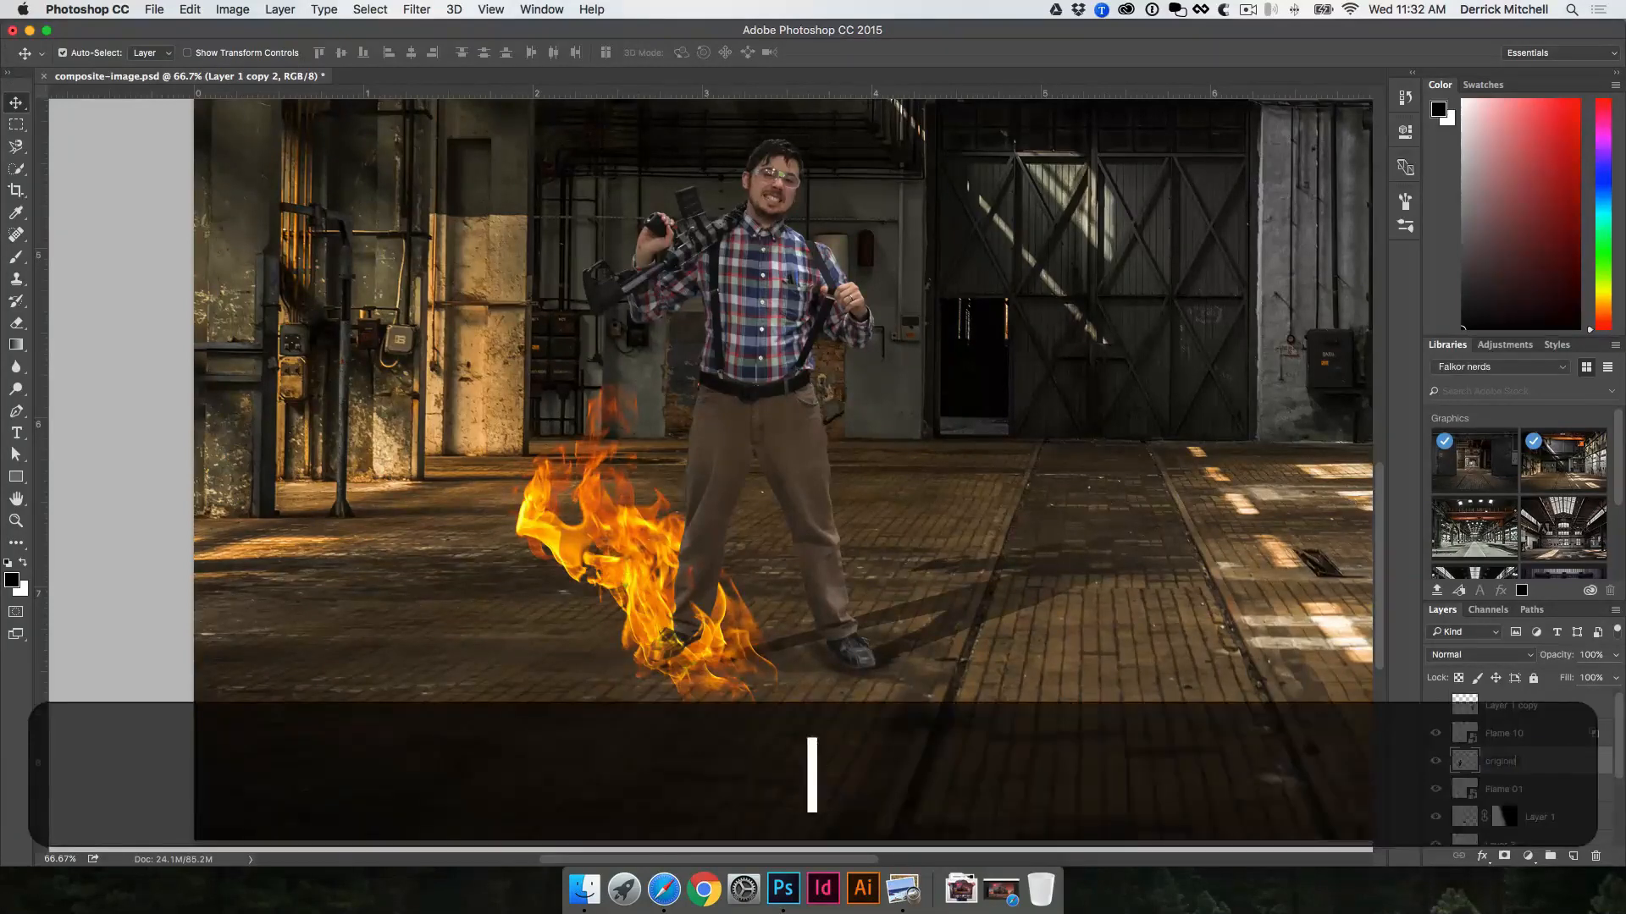
key("Return")
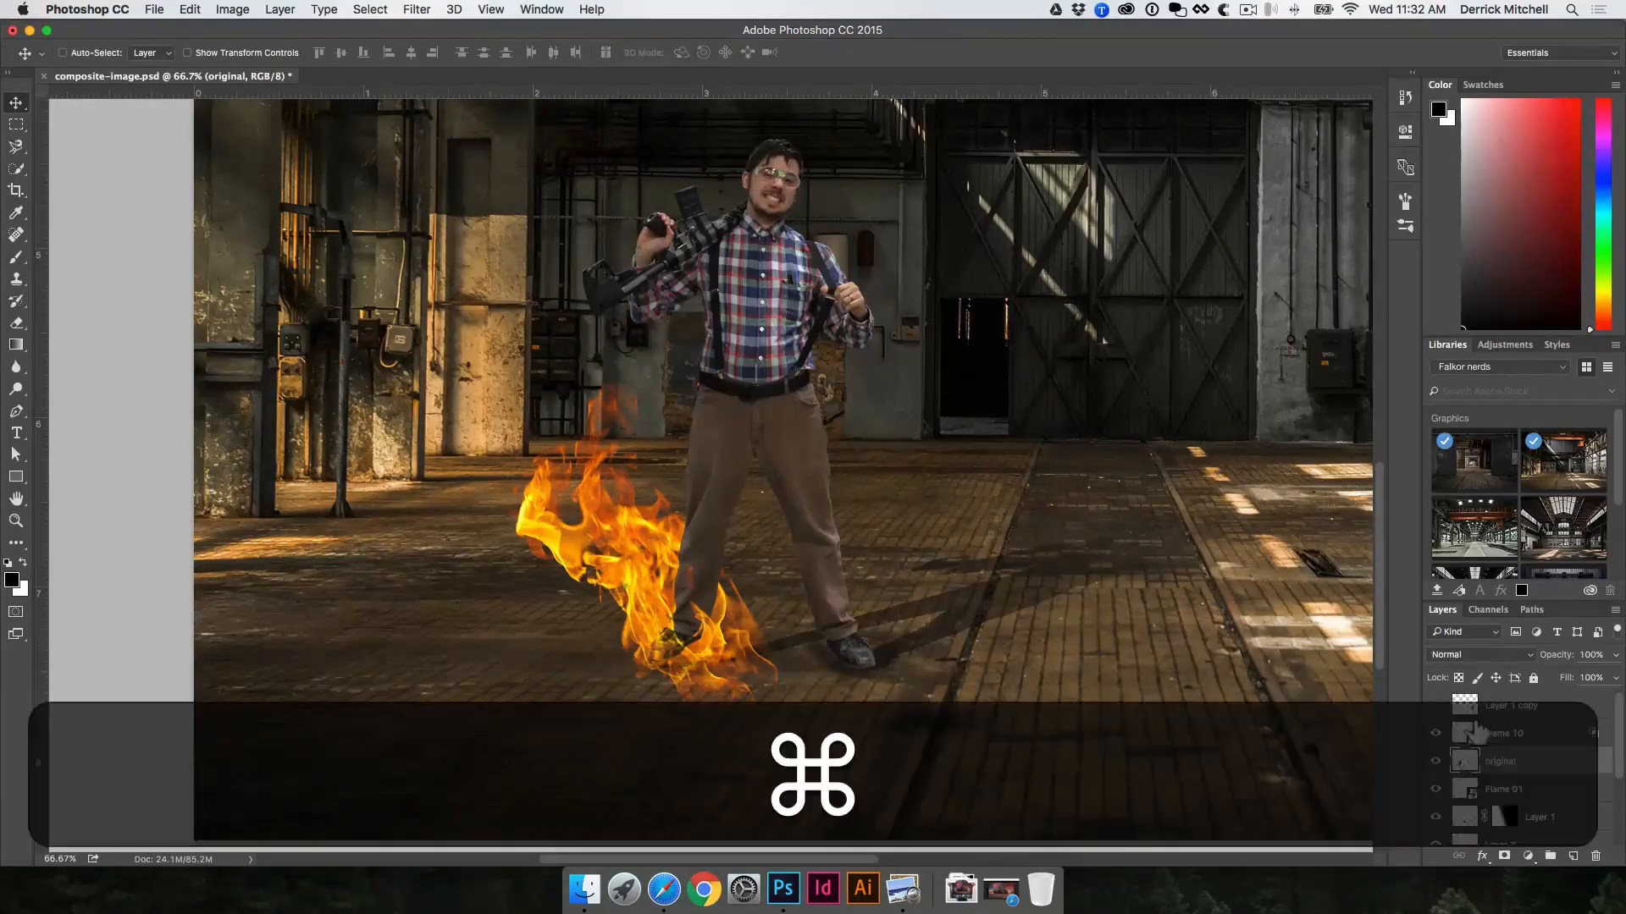
key("super+j")
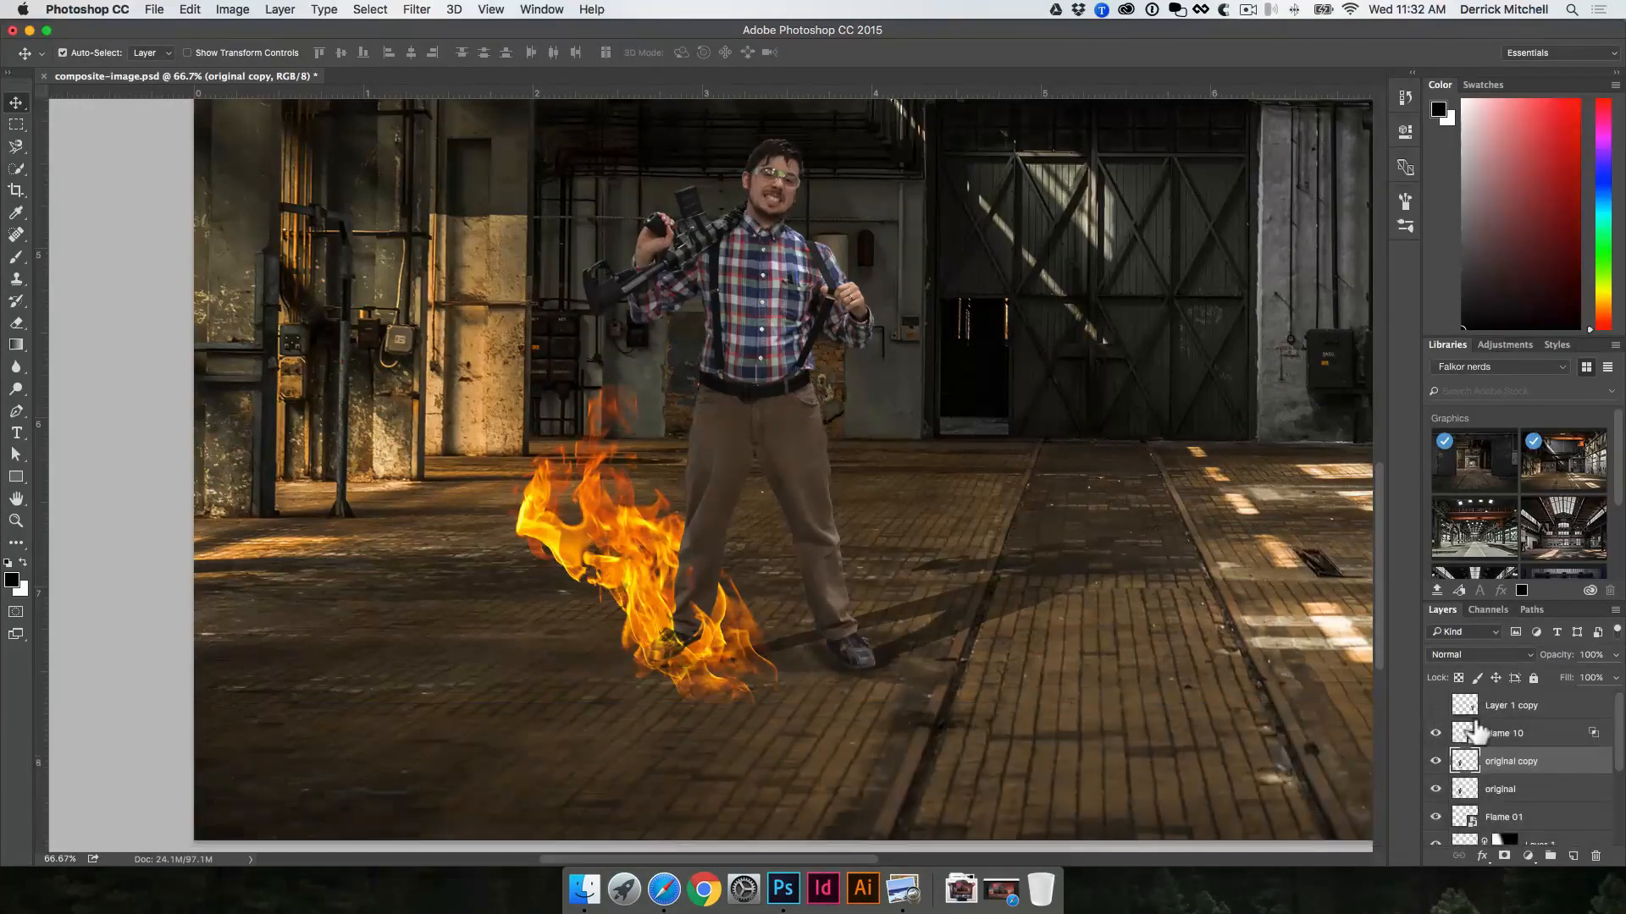
Step: With the Dodge tool set to Midtones, 50% exposure and brush size 40, lighten the man's flame-facing edges on the duplicate layer
left_click(16, 389)
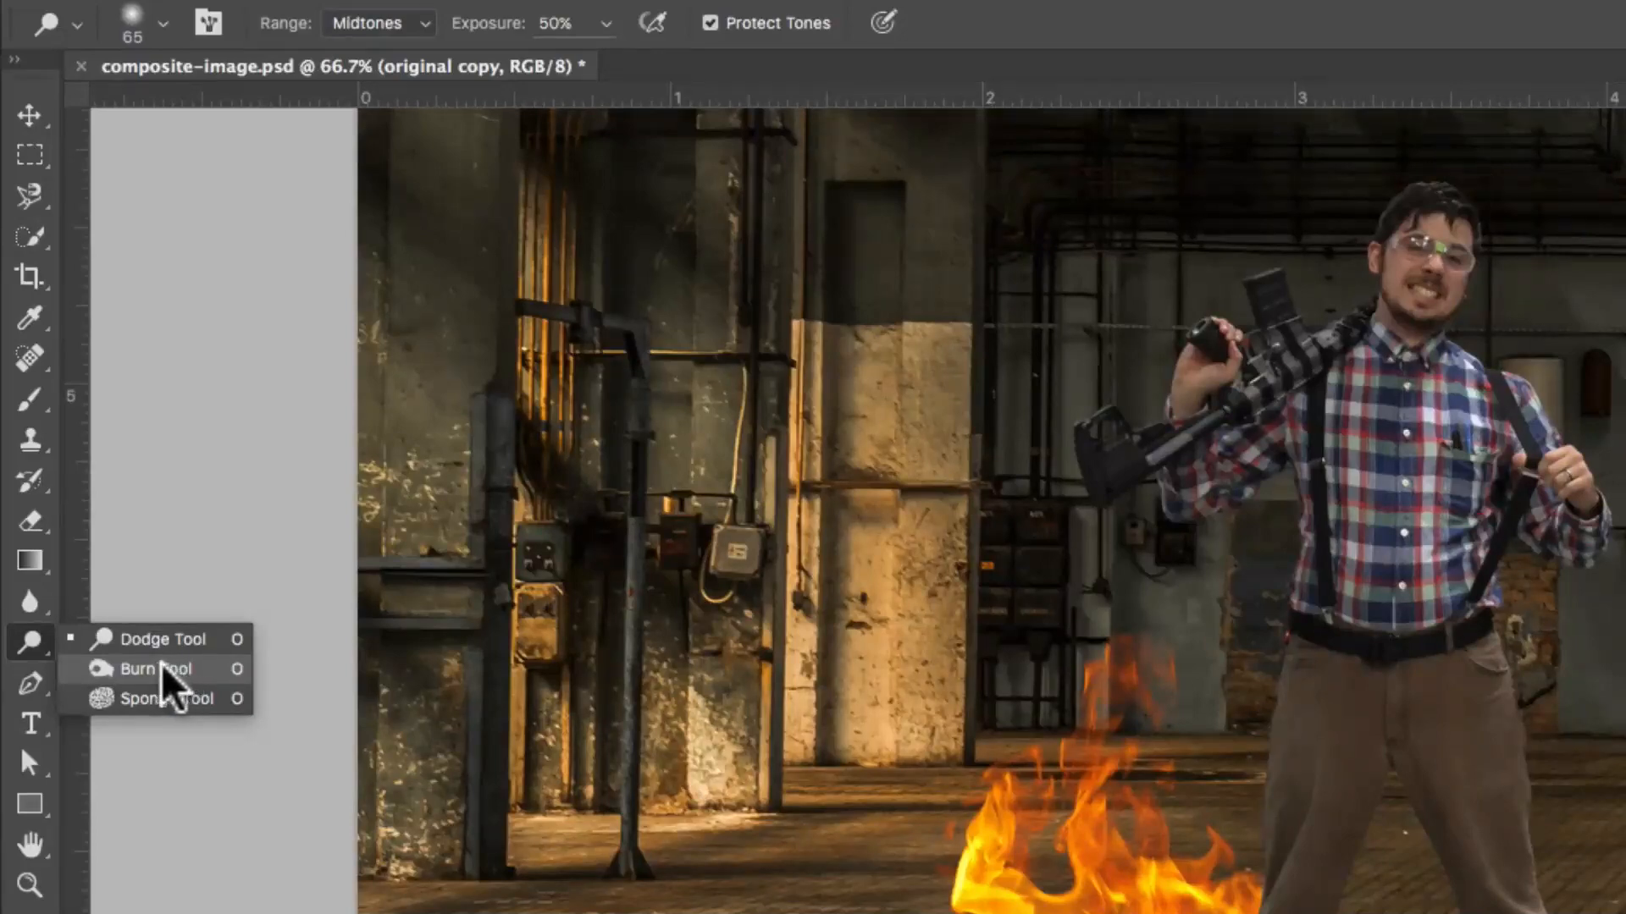
left_click(165, 642)
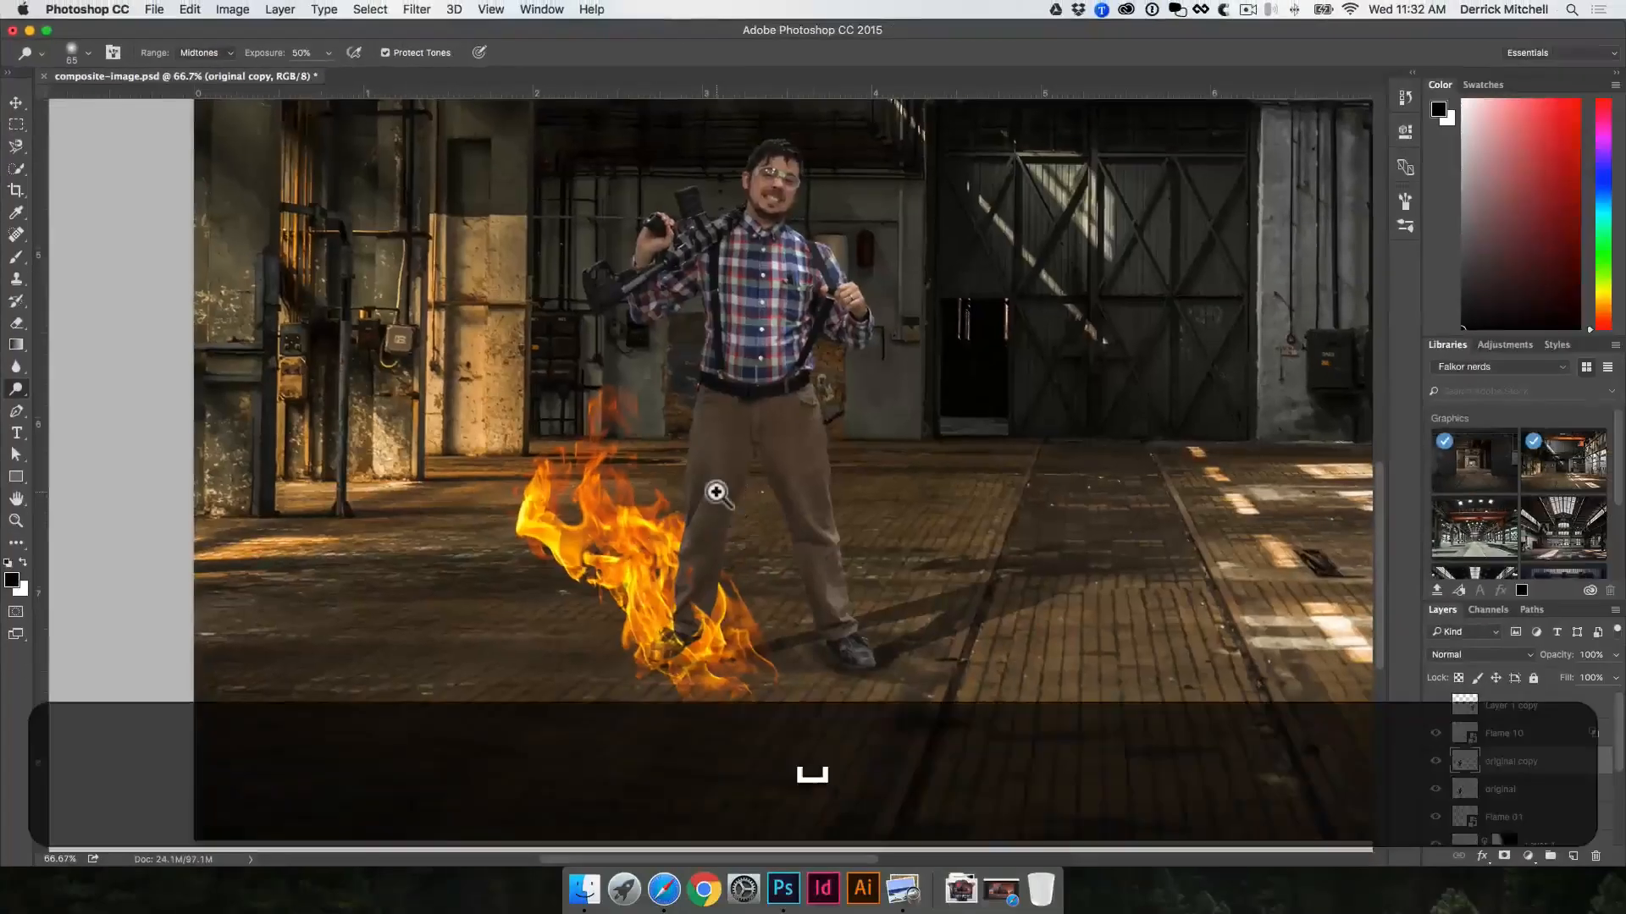
left_click(1318, 827, "super")
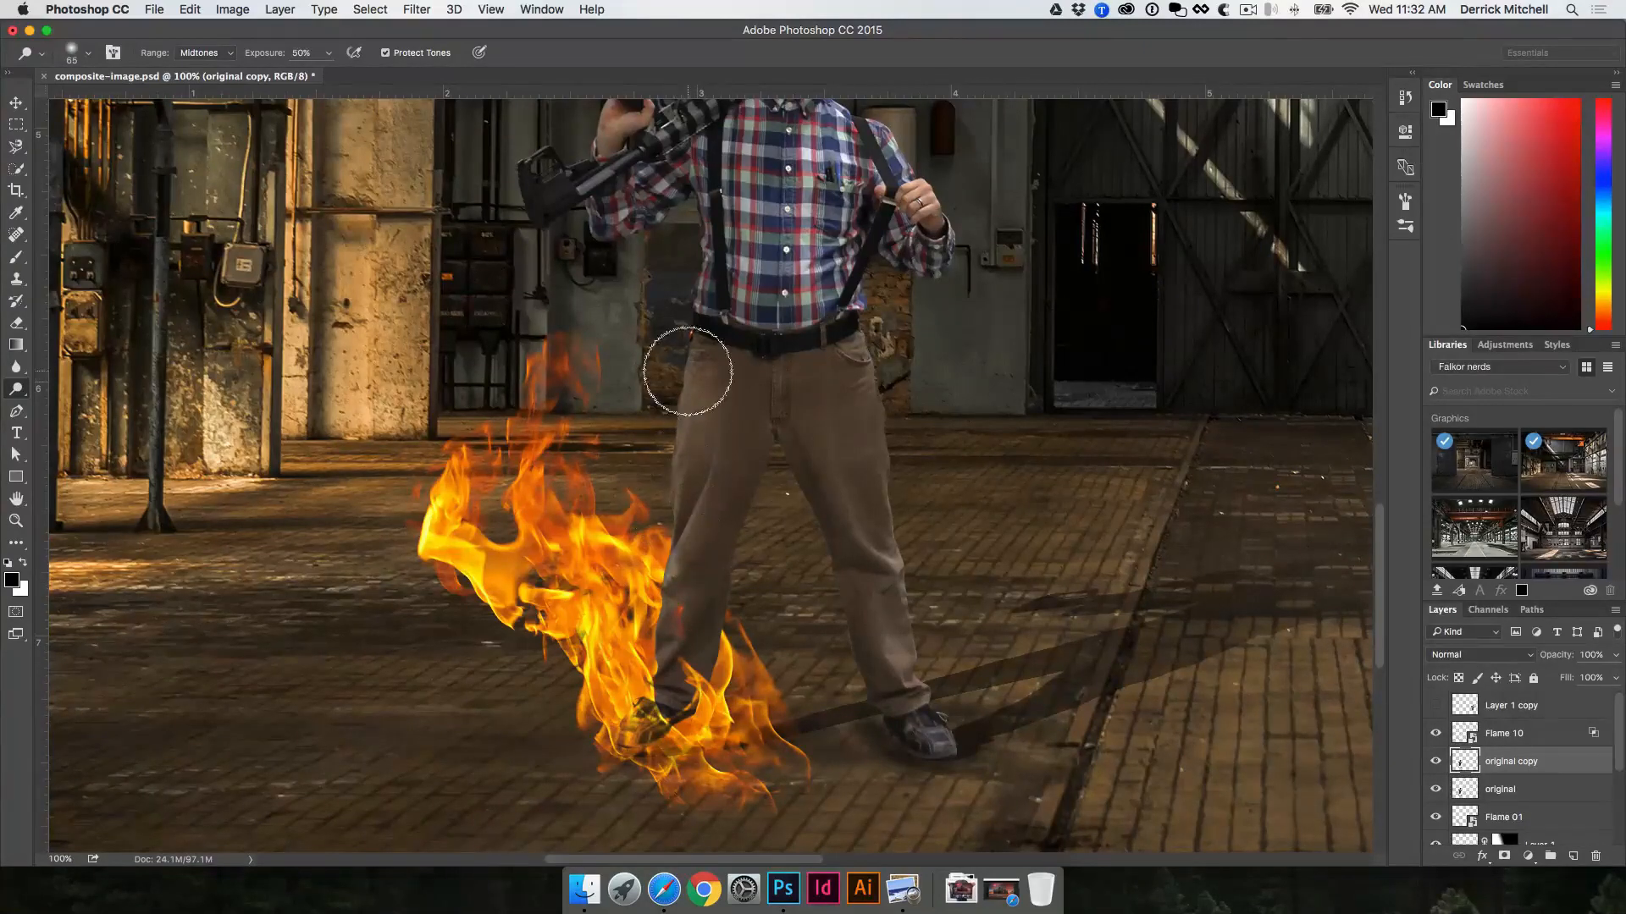
left_click_drag(811, 389, 813, 545)
key("bracketleft")
key("bracketleft")
key("bracketleft")
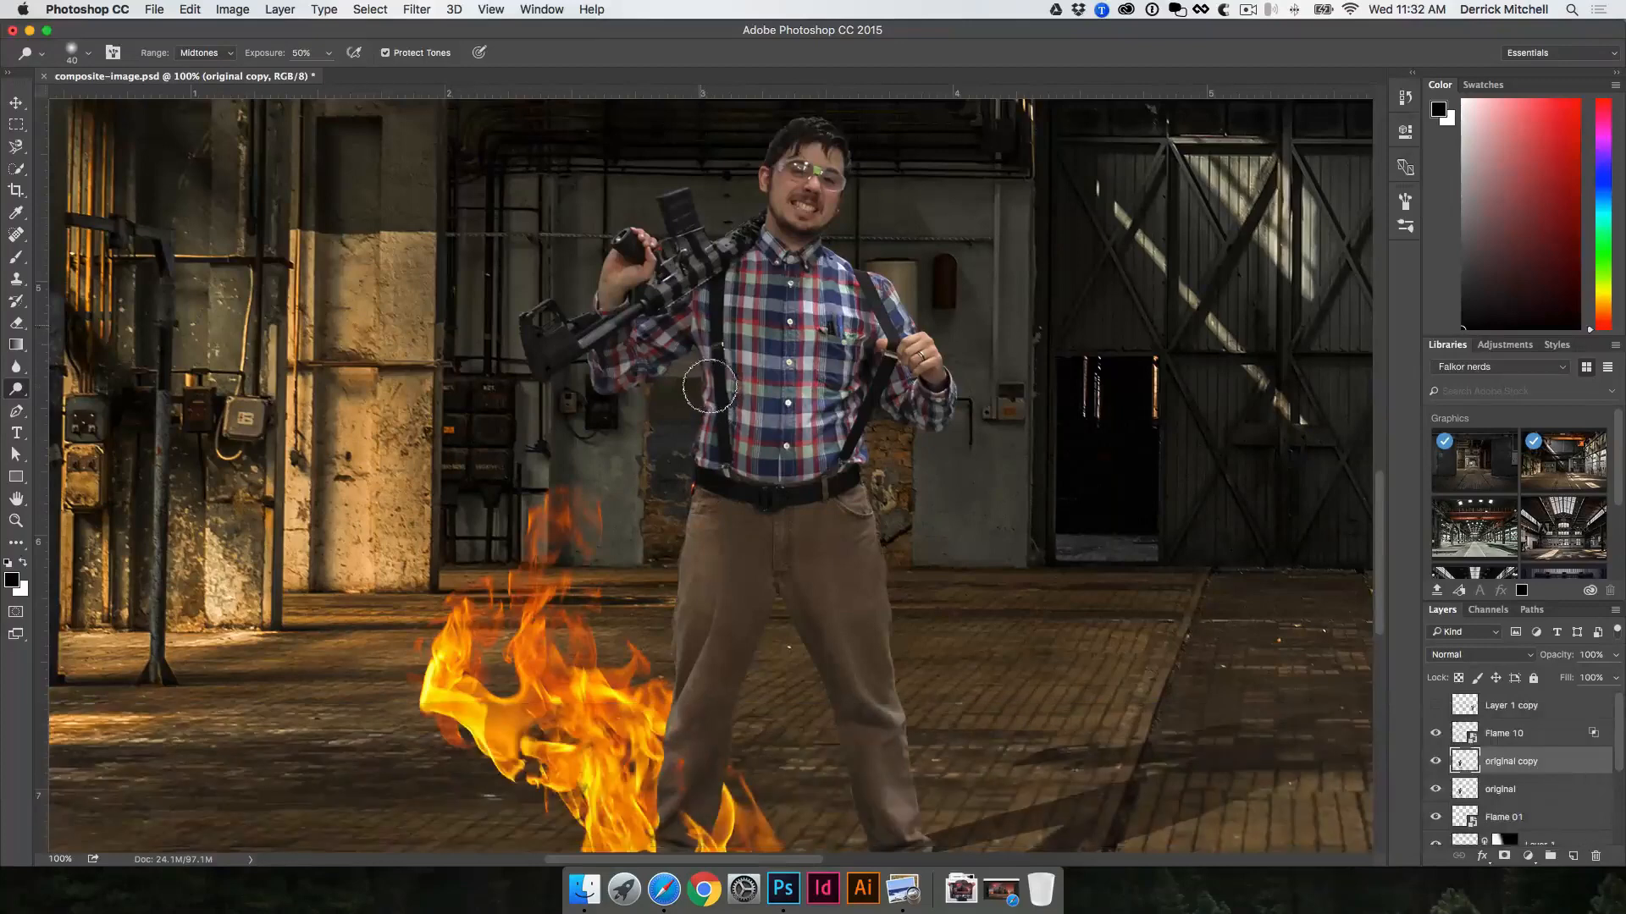
left_click(775, 189, "super")
left_click(783, 202, "super")
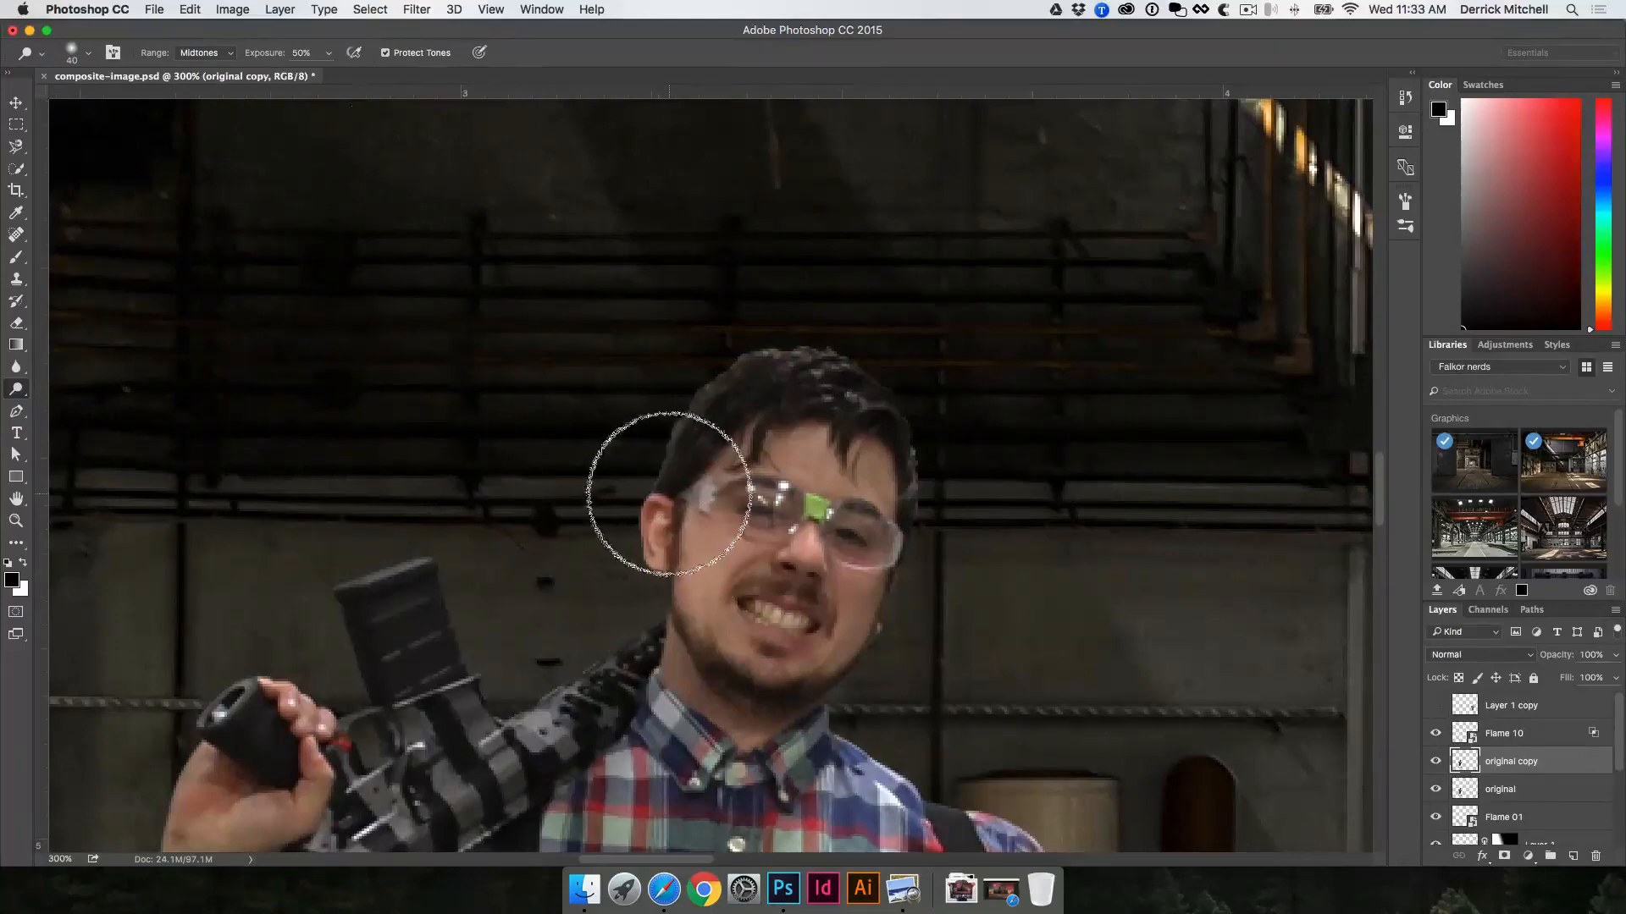
left_click_drag(666, 648, 828, 258)
left_click_drag(624, 619, 699, 446)
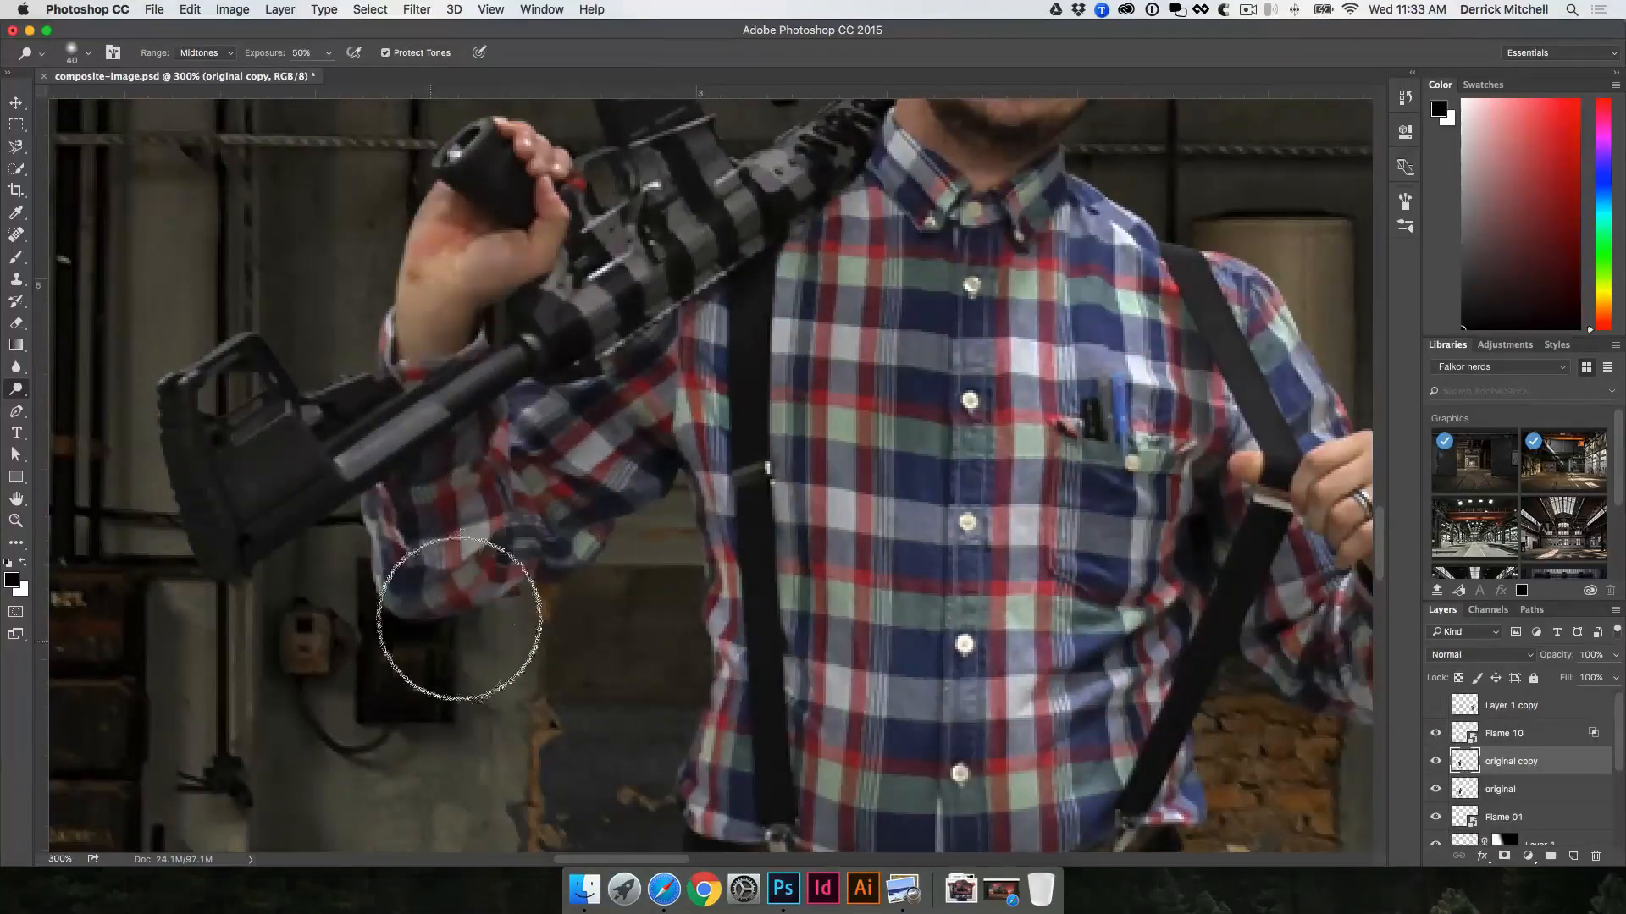
left_click(569, 562, "alt")
left_click(573, 565, "alt")
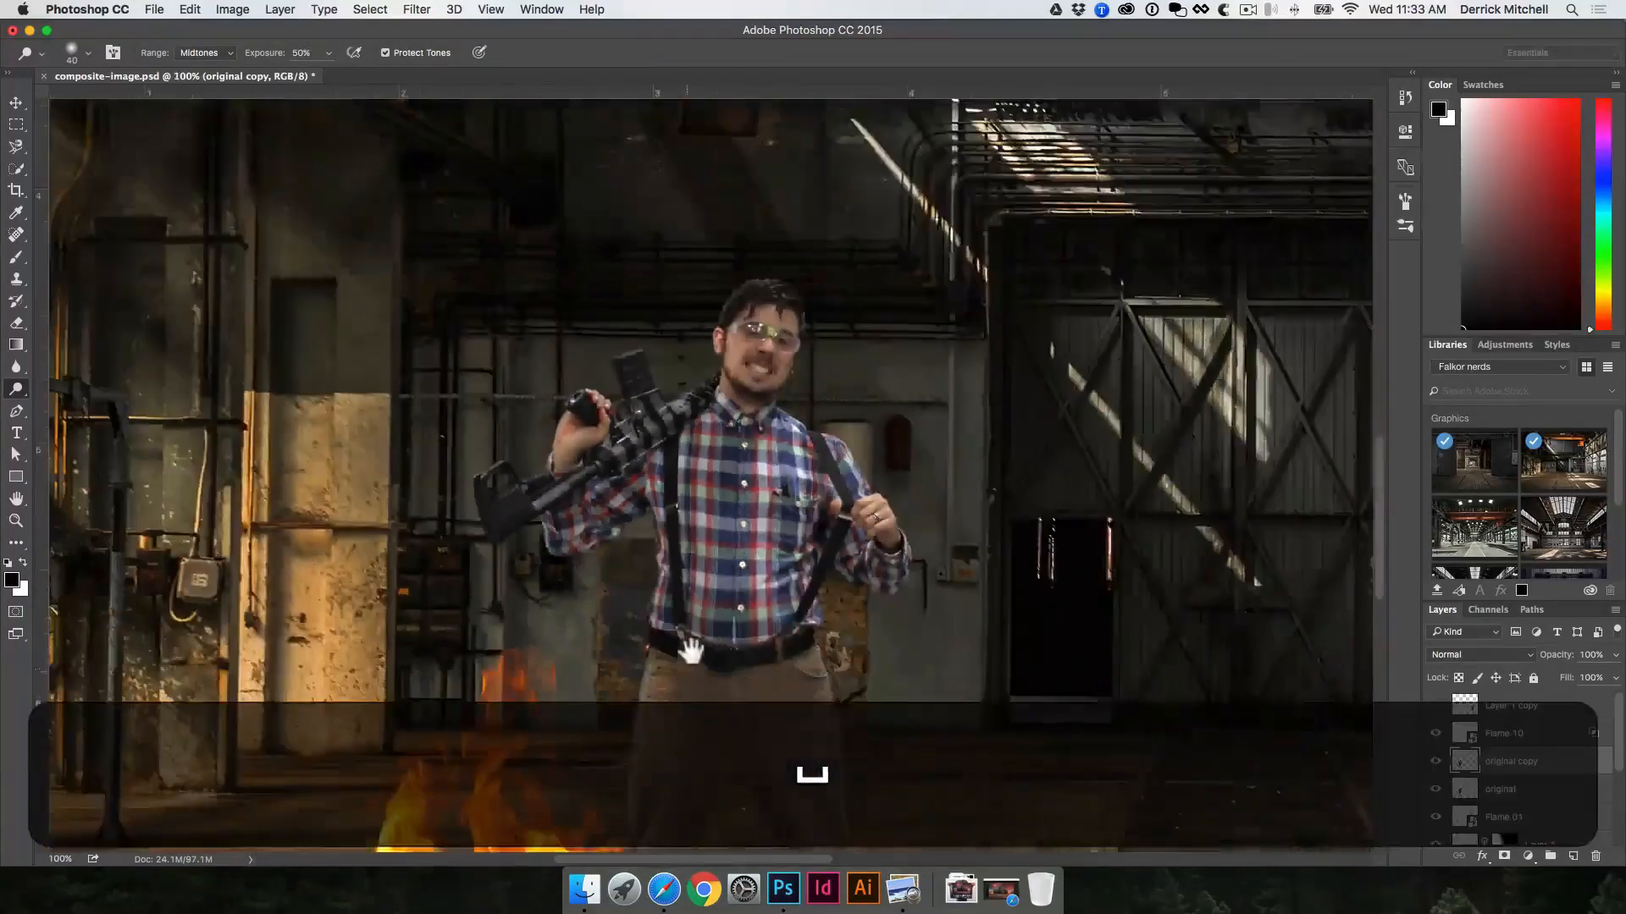
left_click_drag(690, 650, 735, 406)
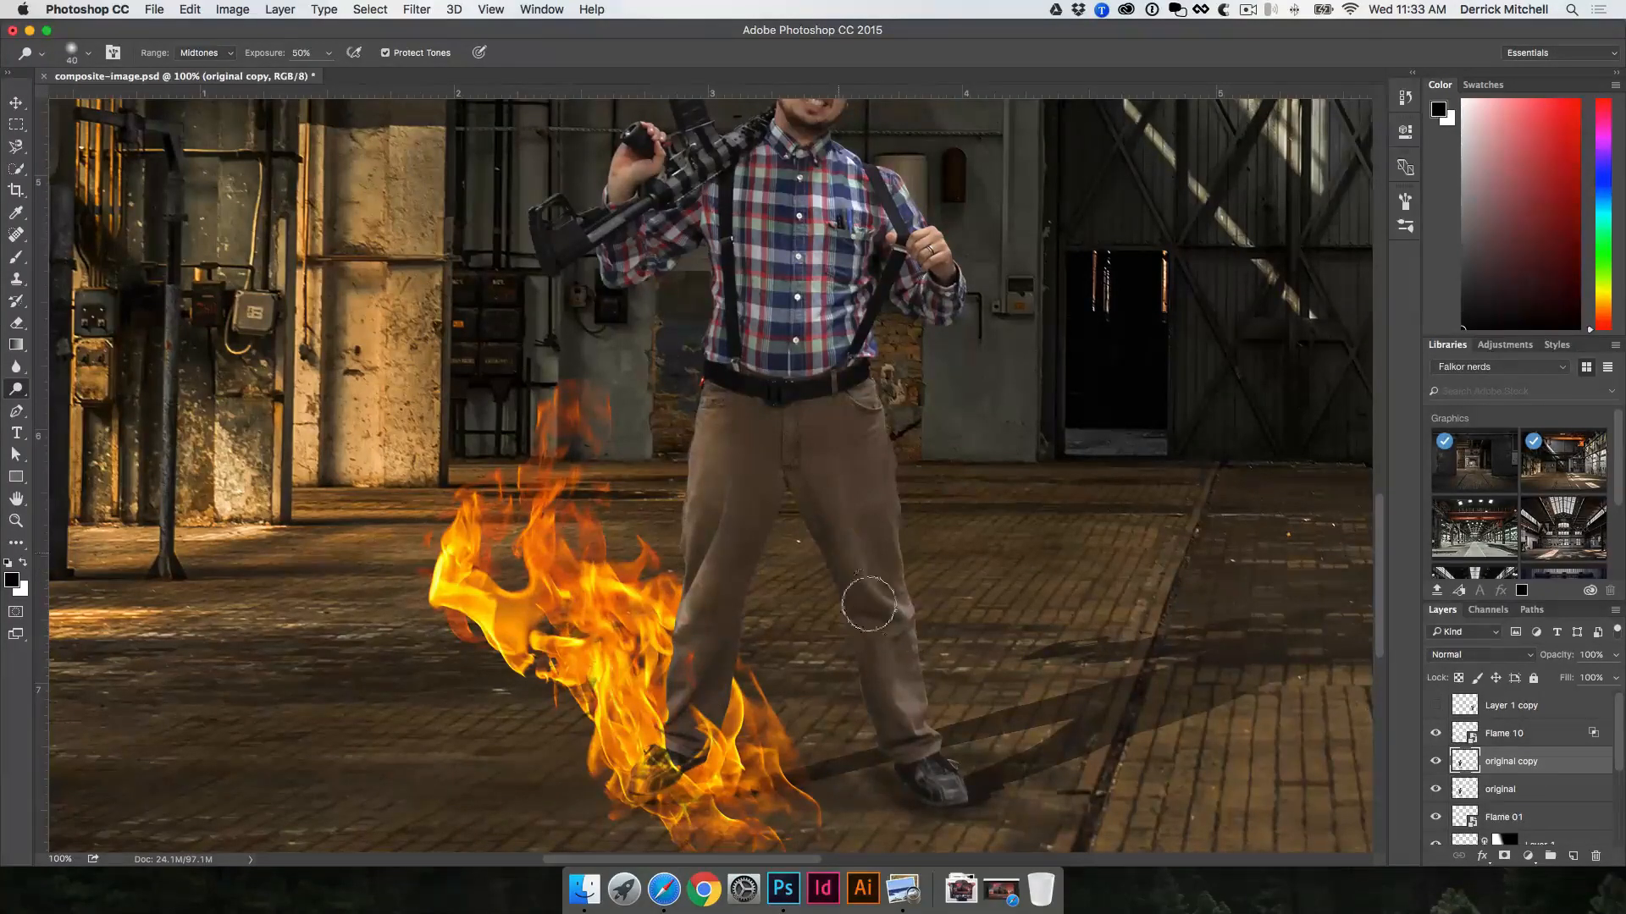
left_click_drag(918, 465, 912, 544)
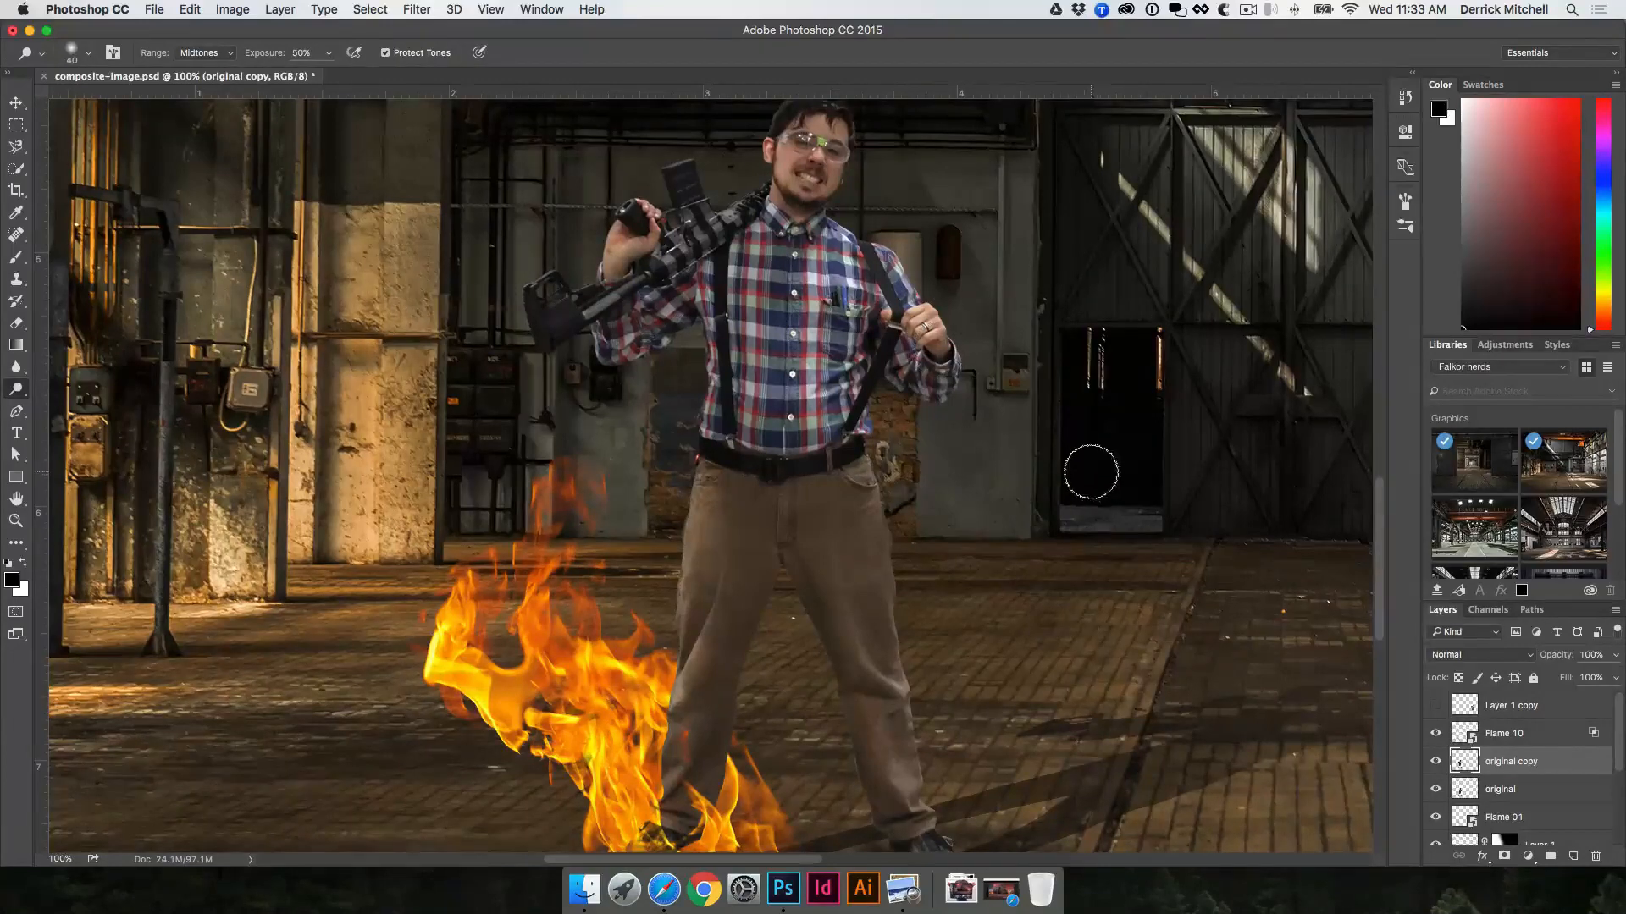
Step: Toggle the dodged copy's visibility to compare the man with and without the lightening, and leave the layer hidden
left_click(1436, 762)
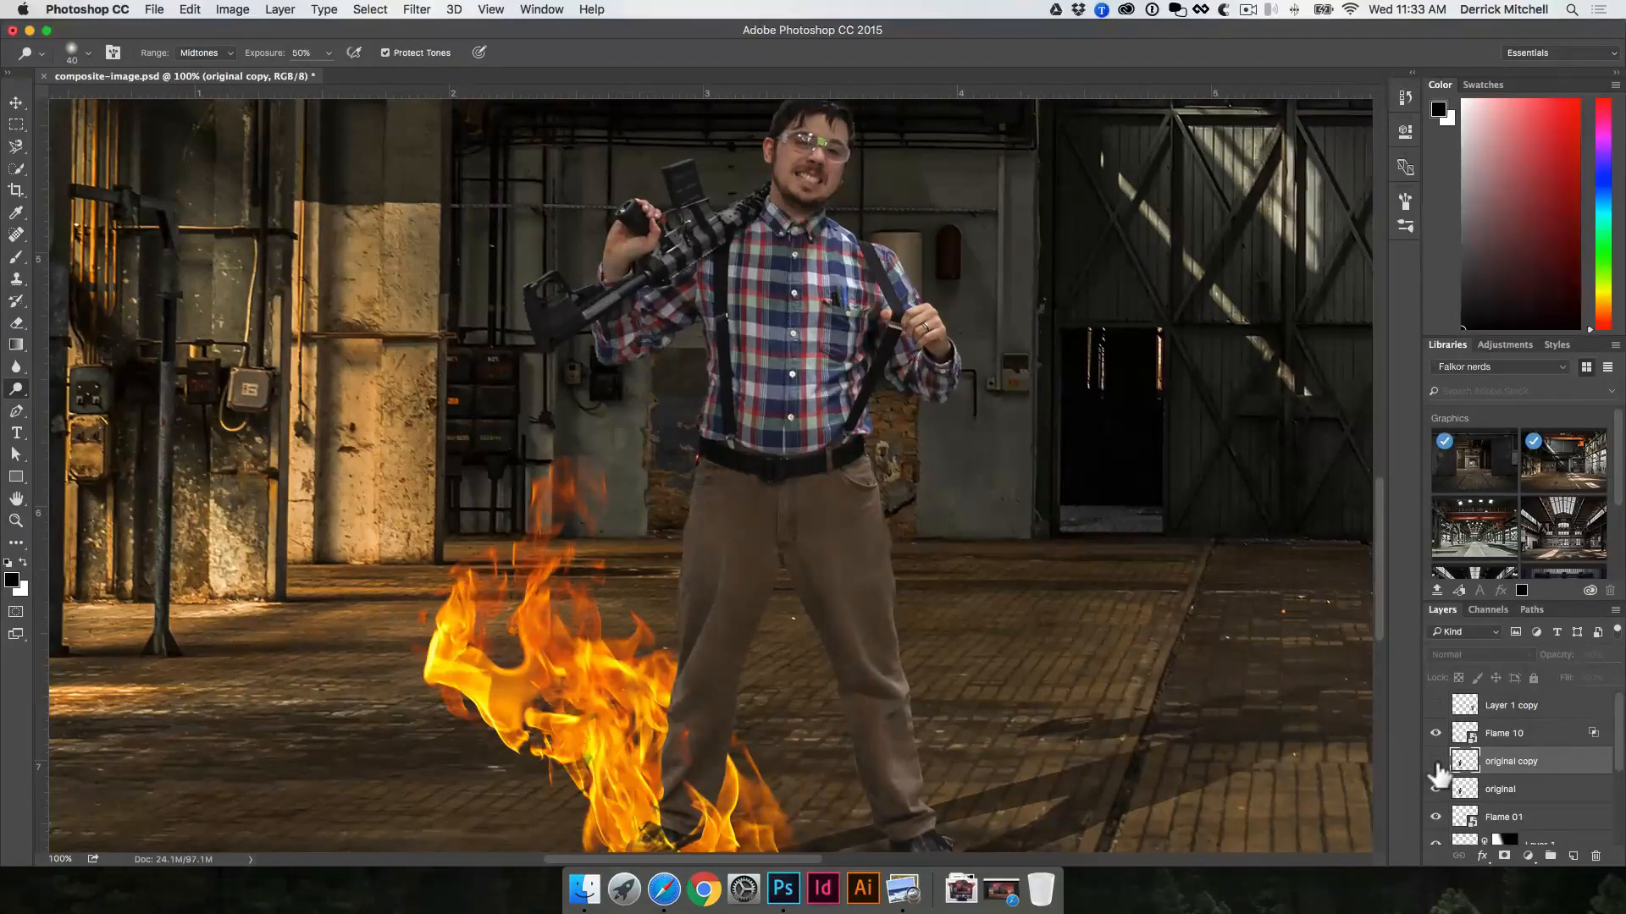
left_click(1436, 762)
left_click(1436, 762)
left_click(1436, 762)
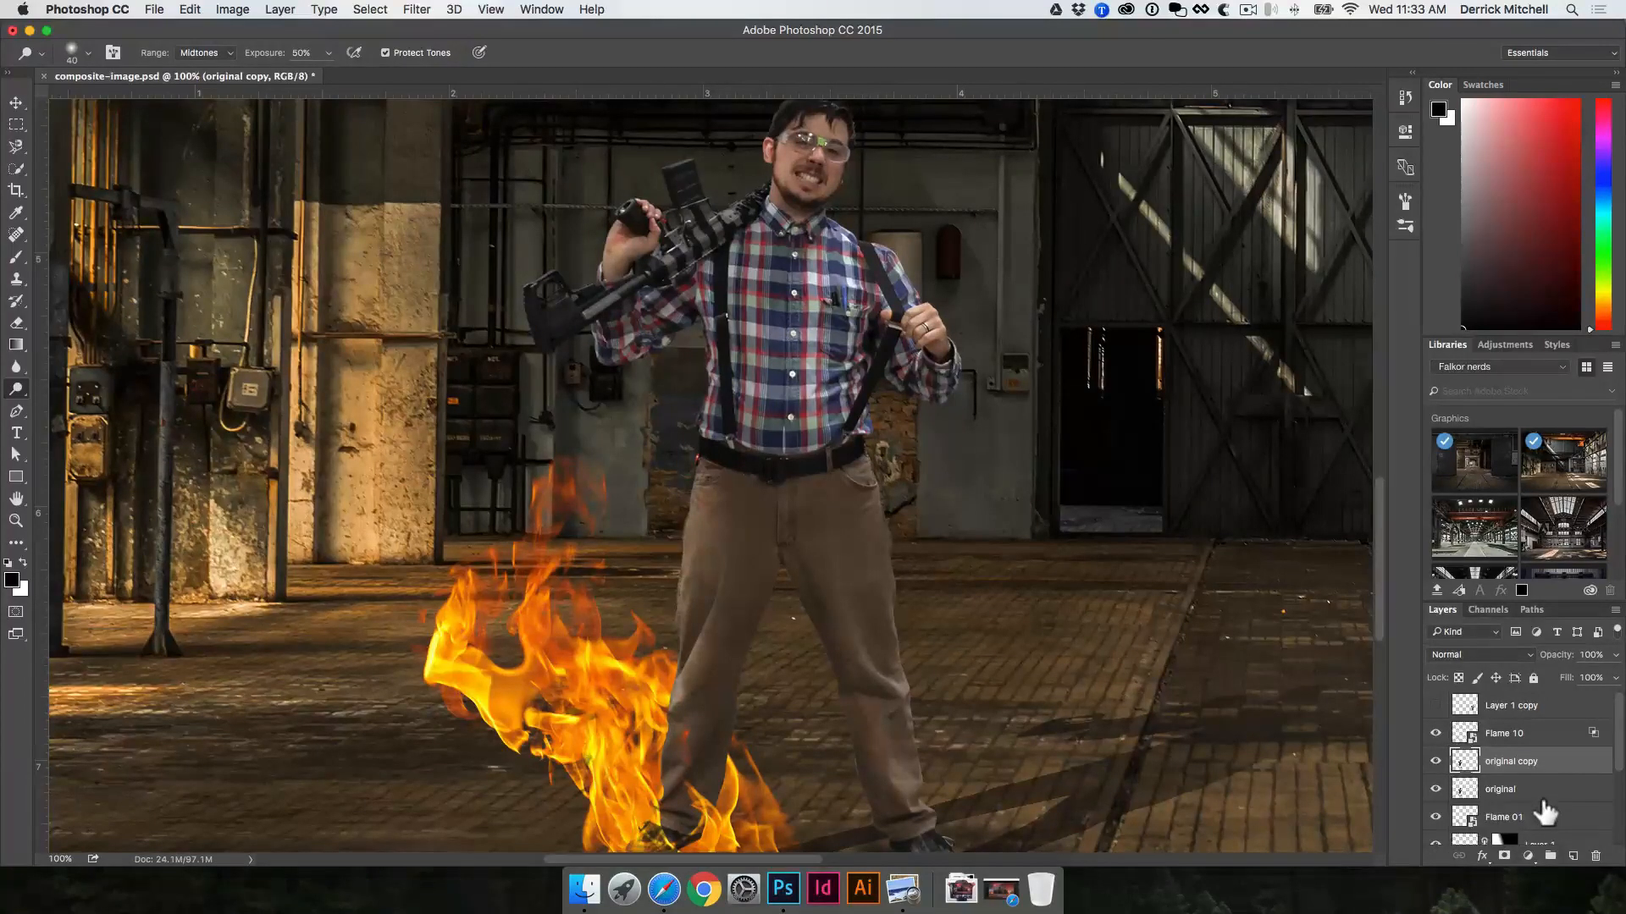
left_click(1436, 762)
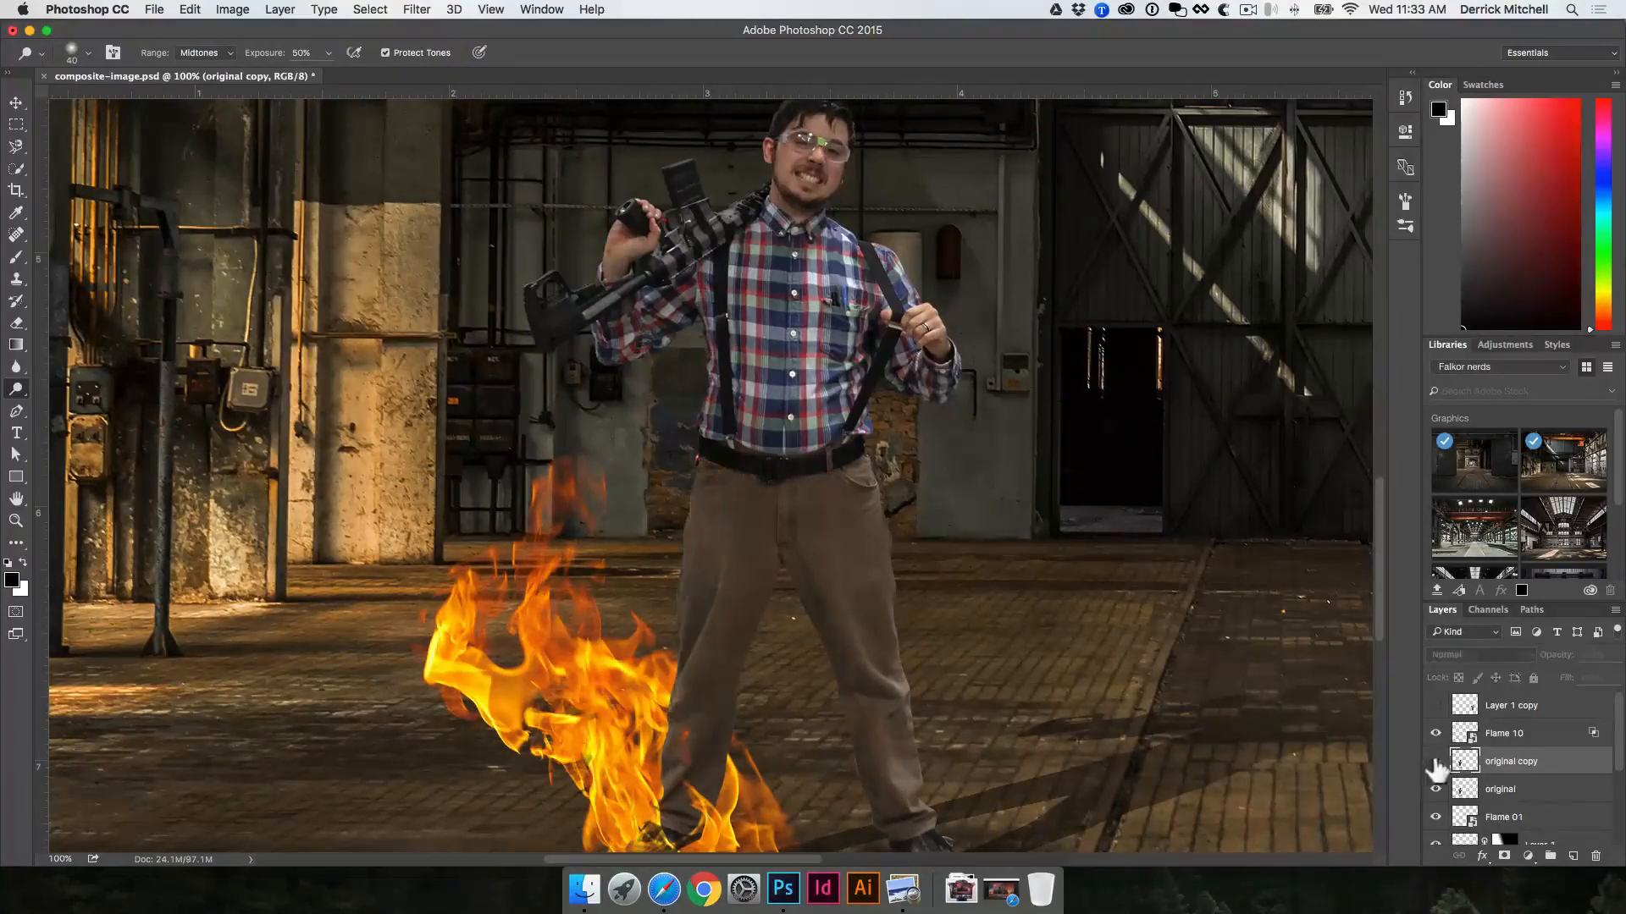
Step: Duplicate the original layer again and strongly brighten the copy's highlights with Levels
left_click(1521, 791)
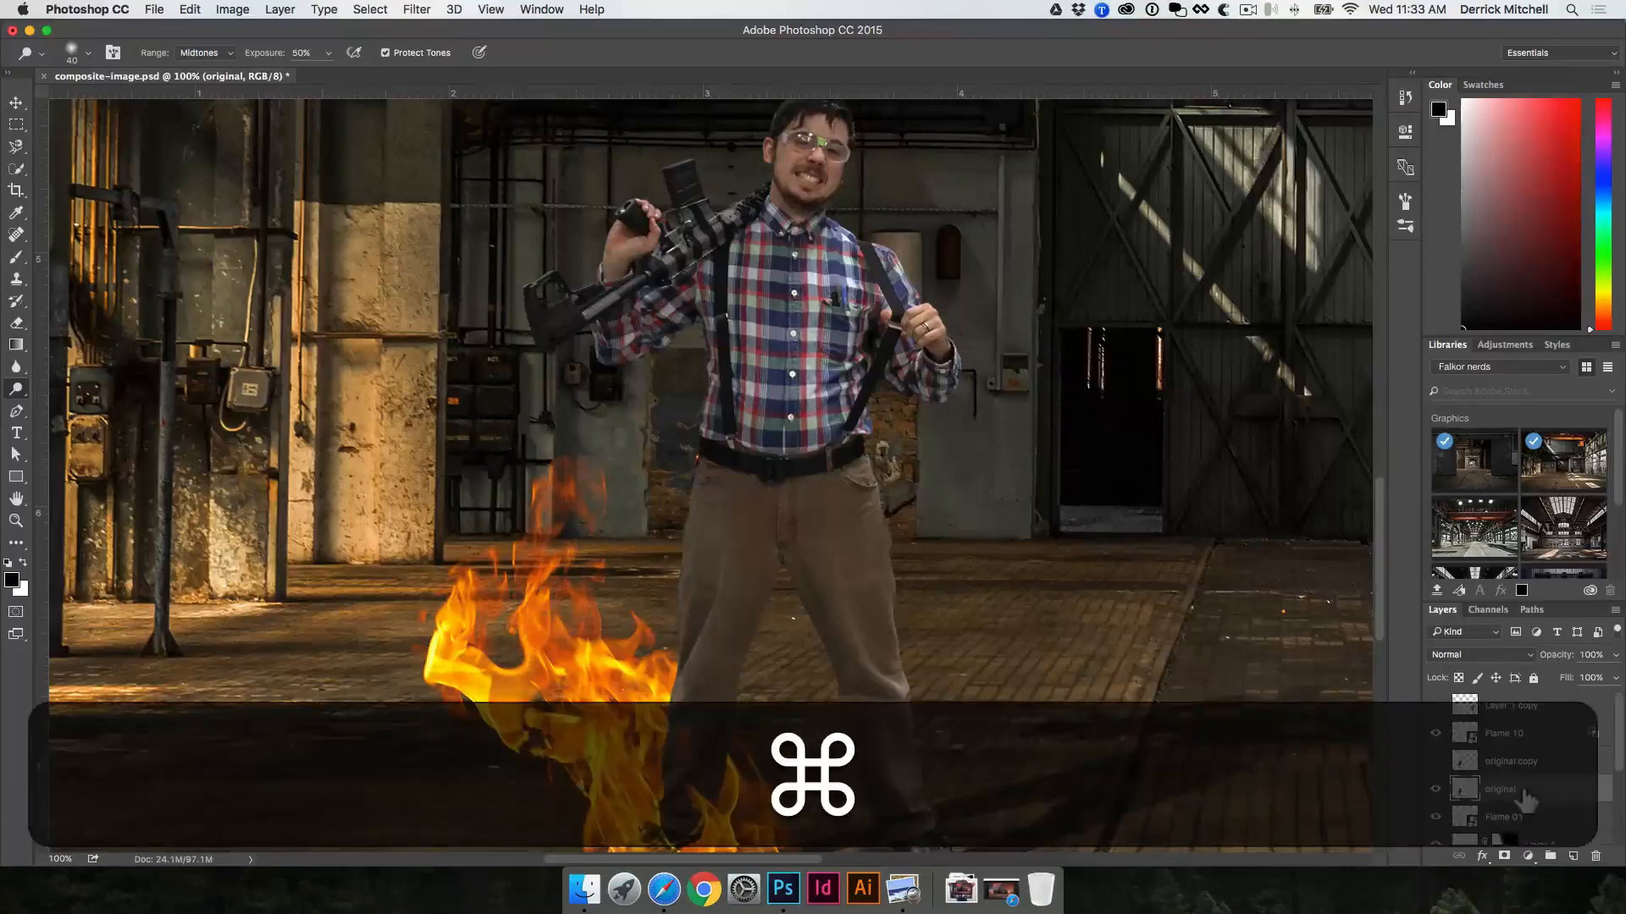
key("super+j")
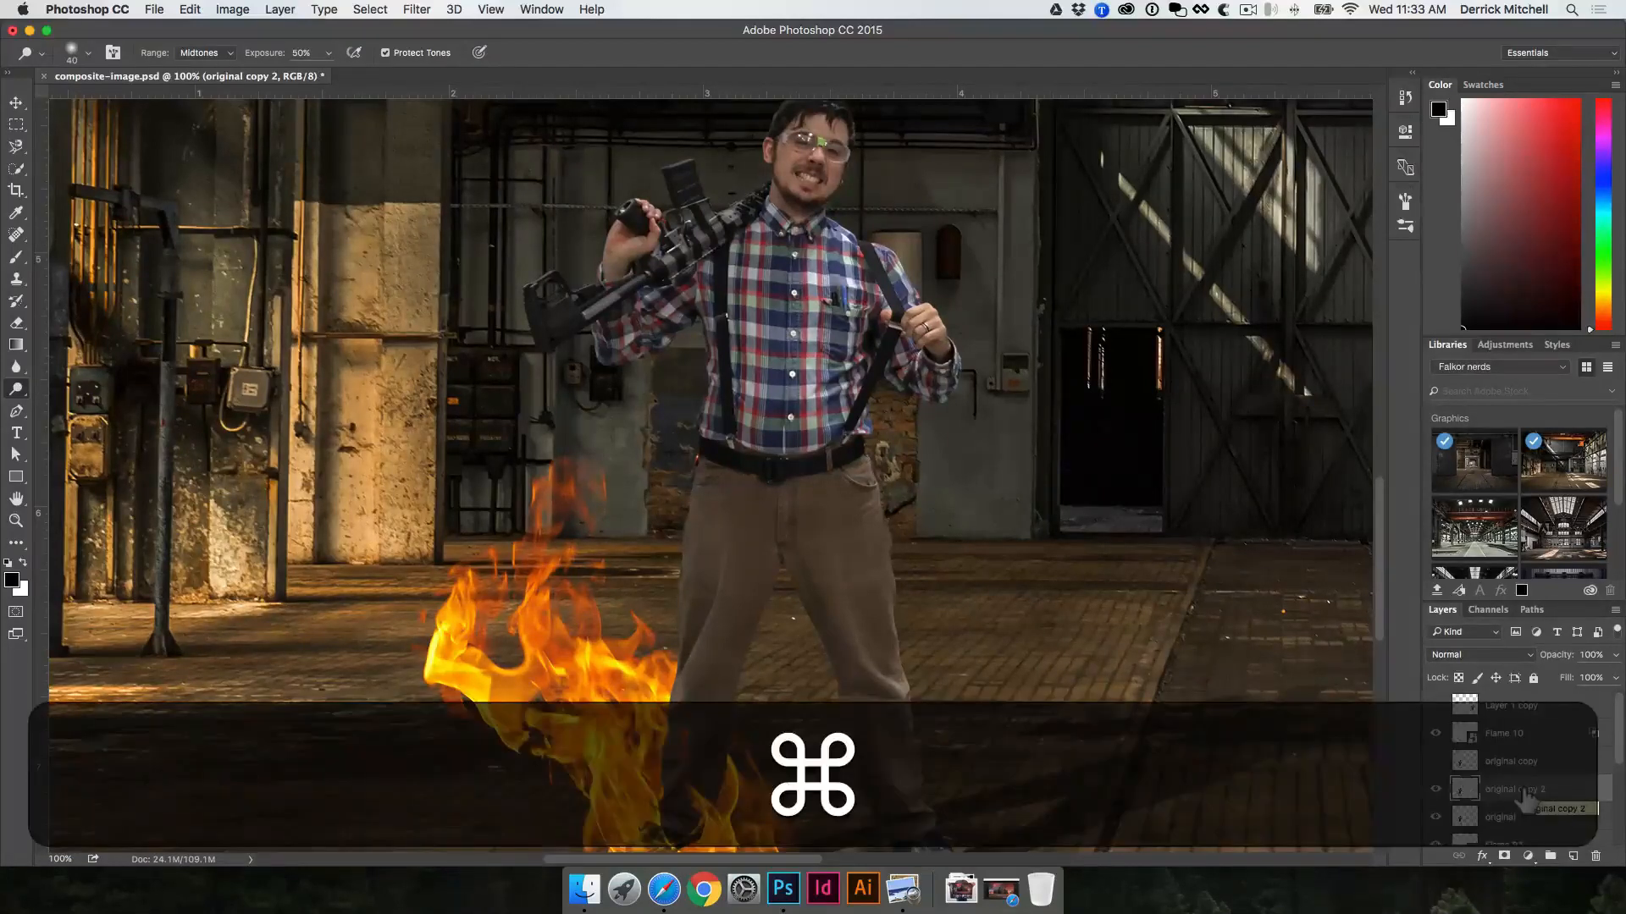
key("super+l")
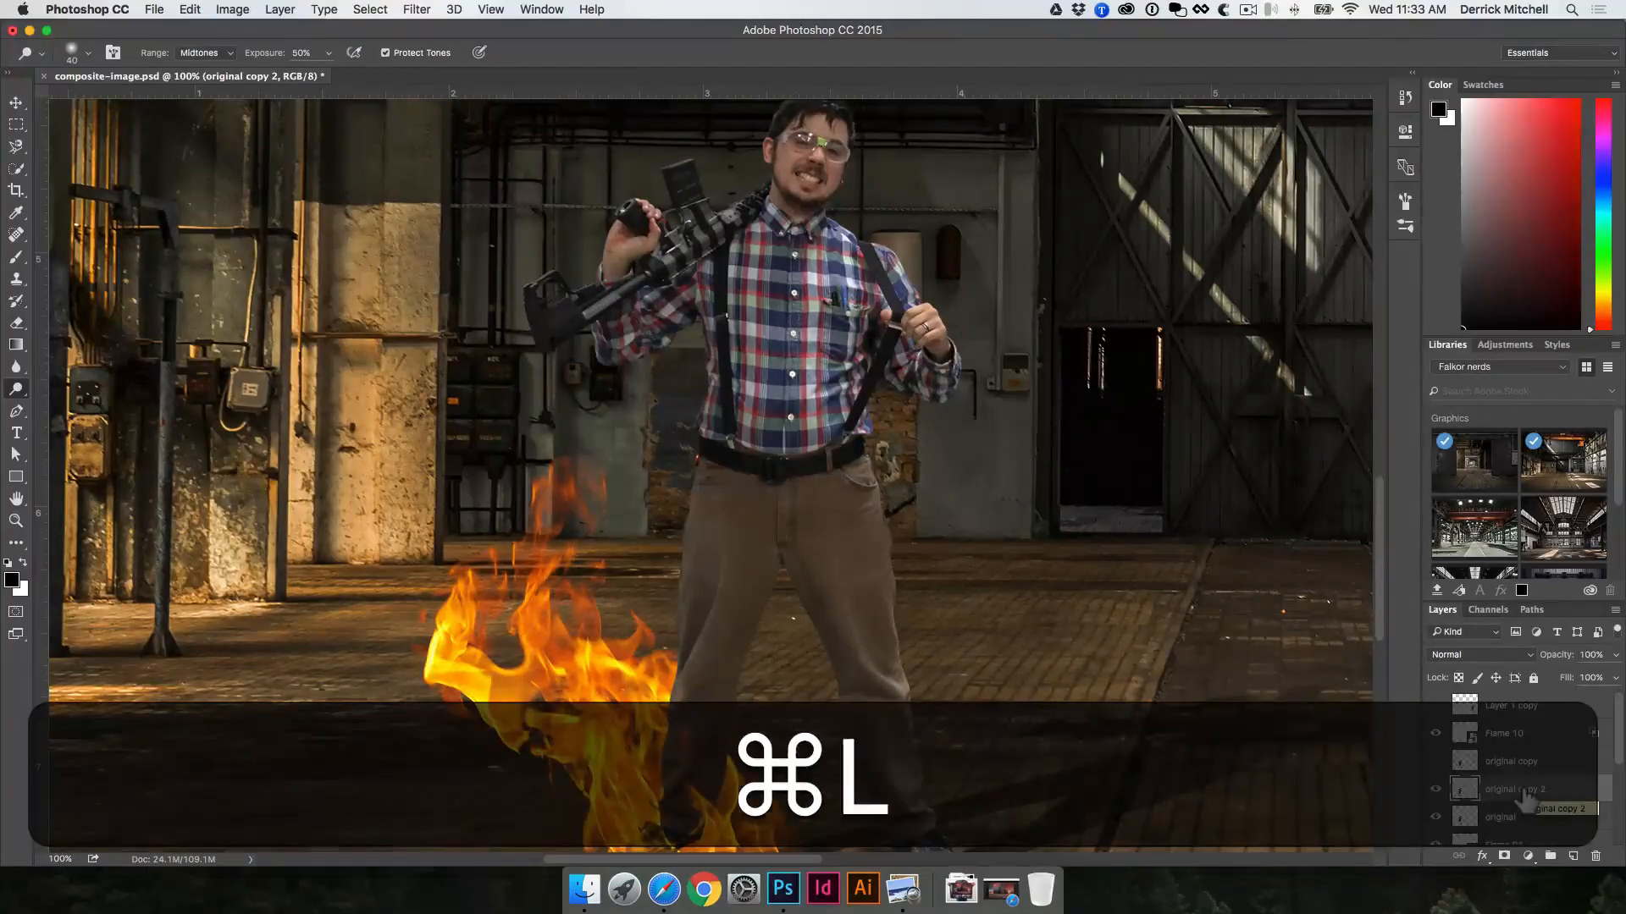
left_click_drag(1348, 512, 1228, 510)
left_click(1426, 353)
key("o")
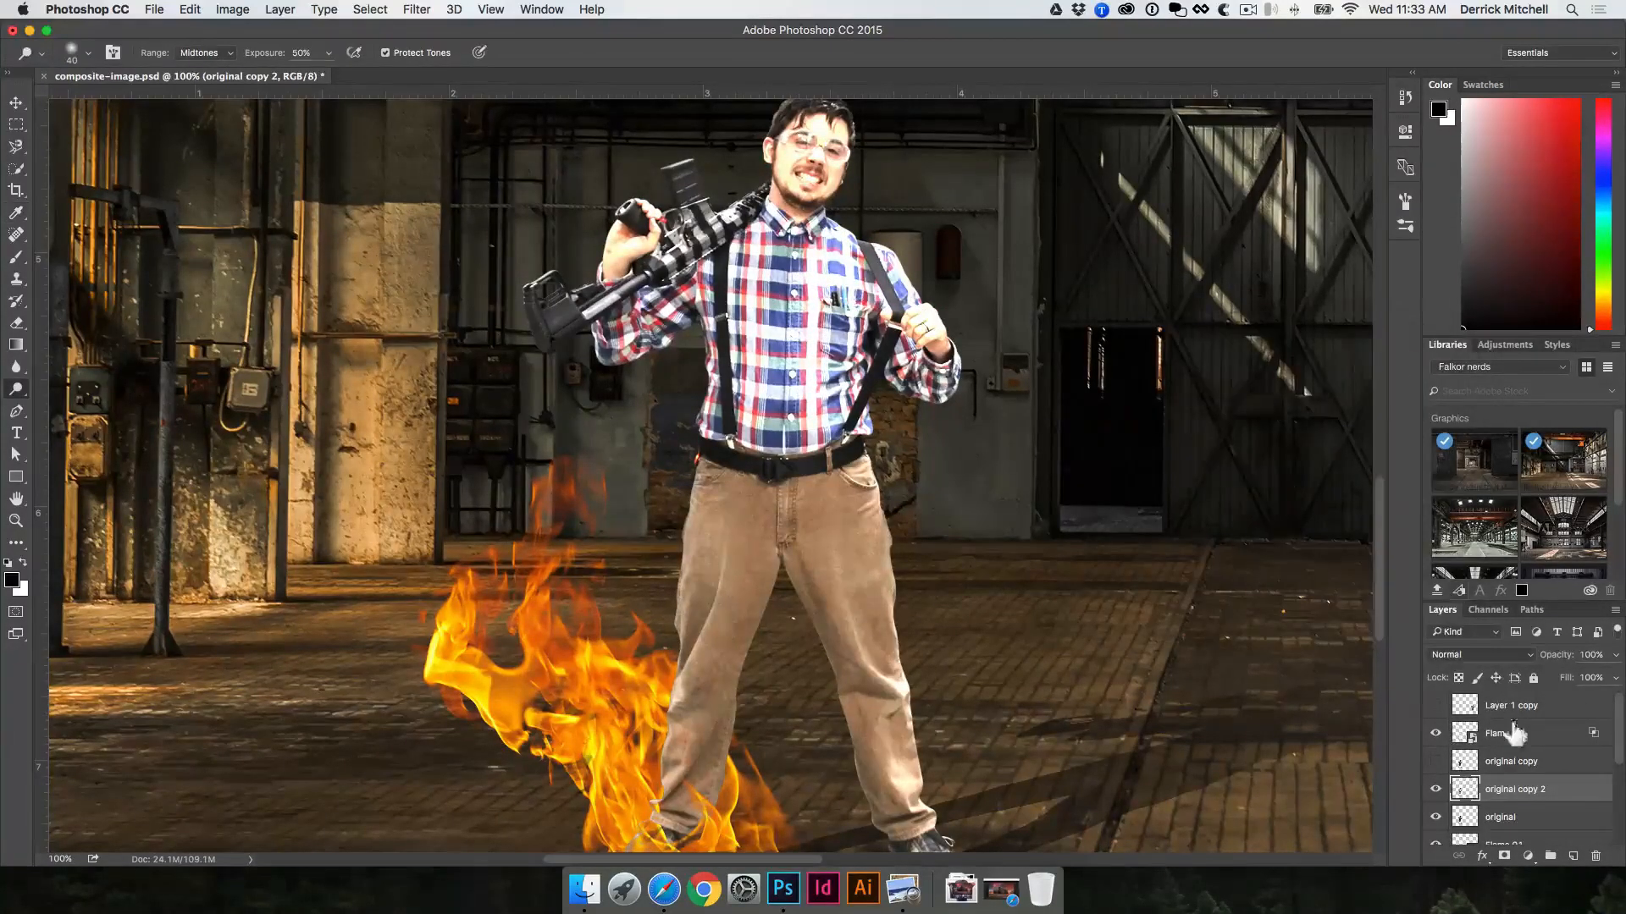
Step: Hide the brightened copy of the man with a black layer mask
left_click(1504, 856)
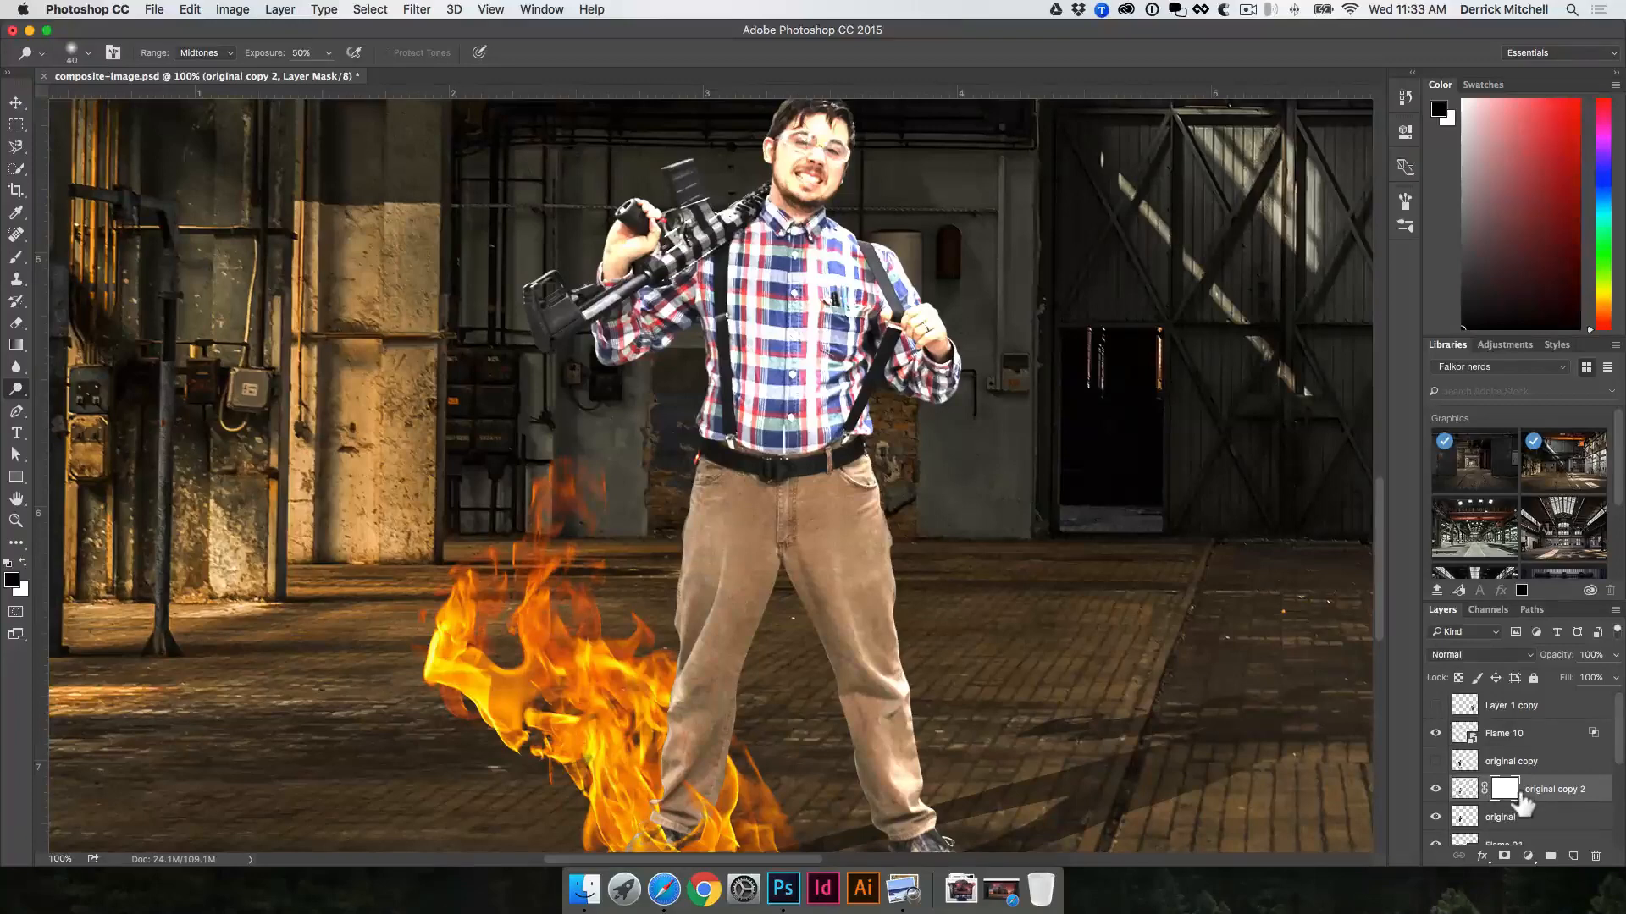
key("super+z")
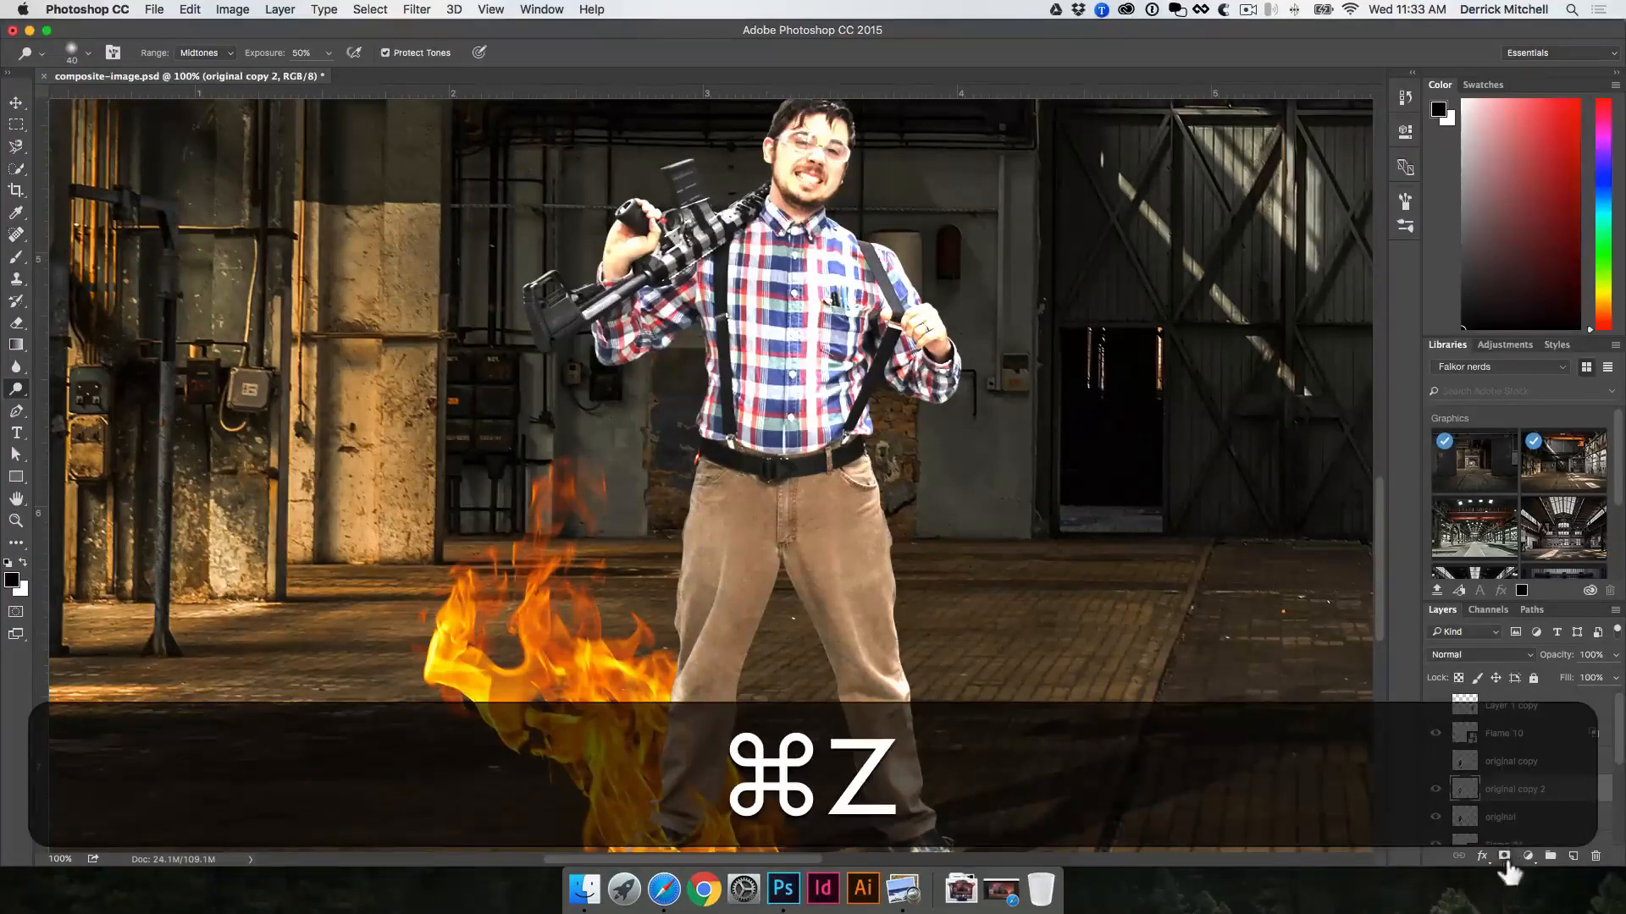
key("alt")
left_click(1505, 857, "alt")
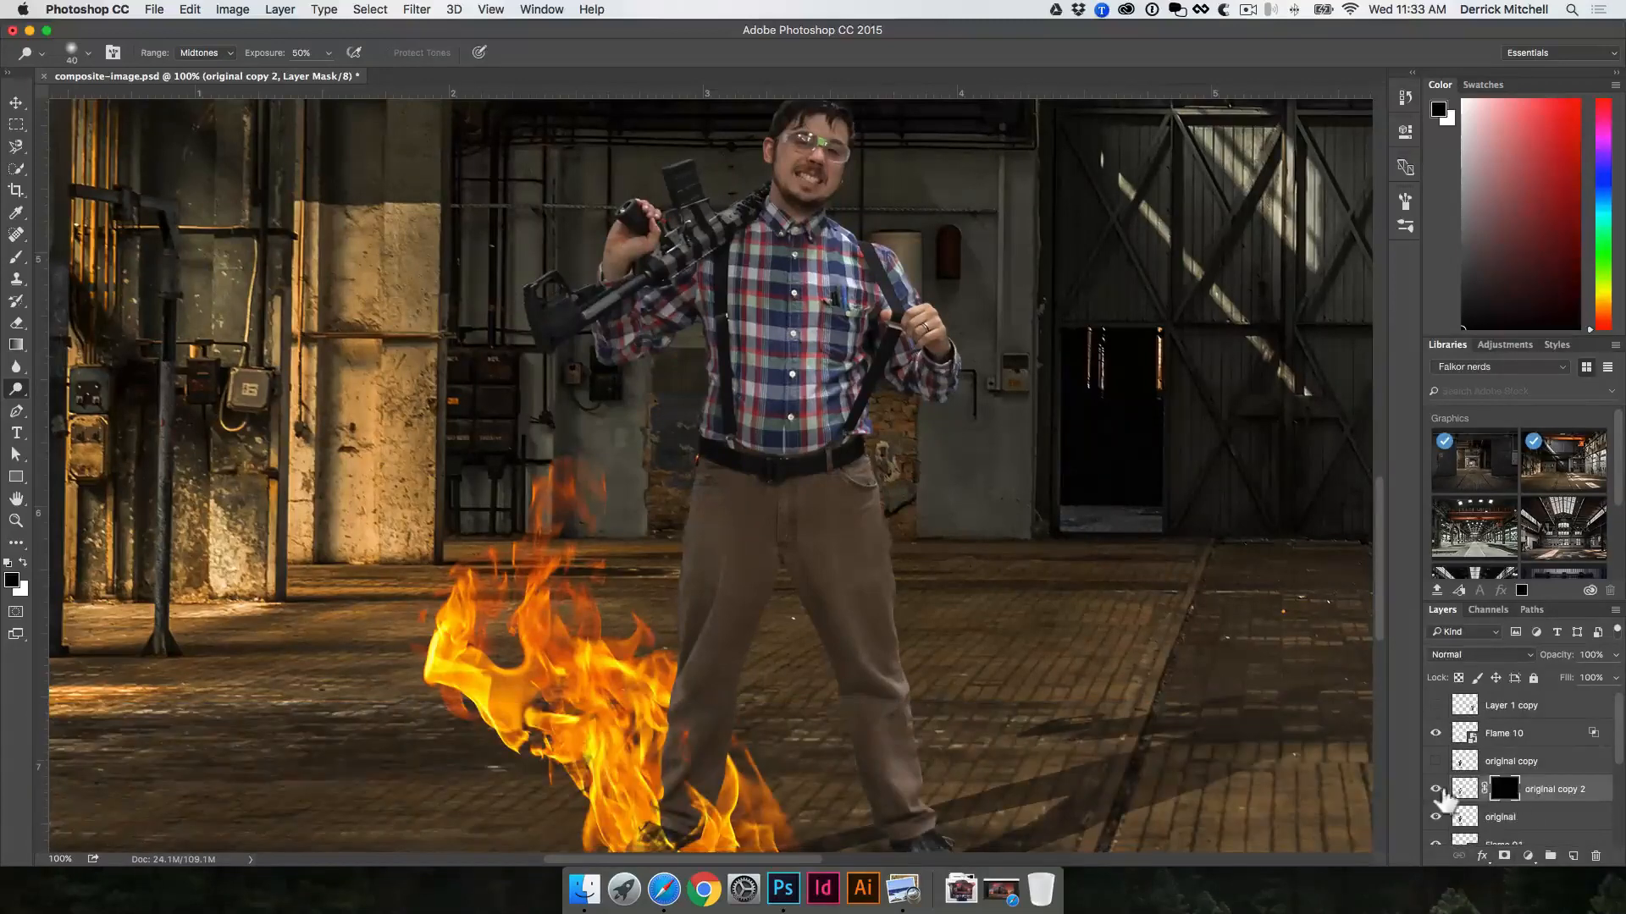
left_click(1436, 790)
Step: Paint white on the mask with a size 30 Normal-mode brush at 100% opacity to reveal the brightening along the leg beside the flames
key("b")
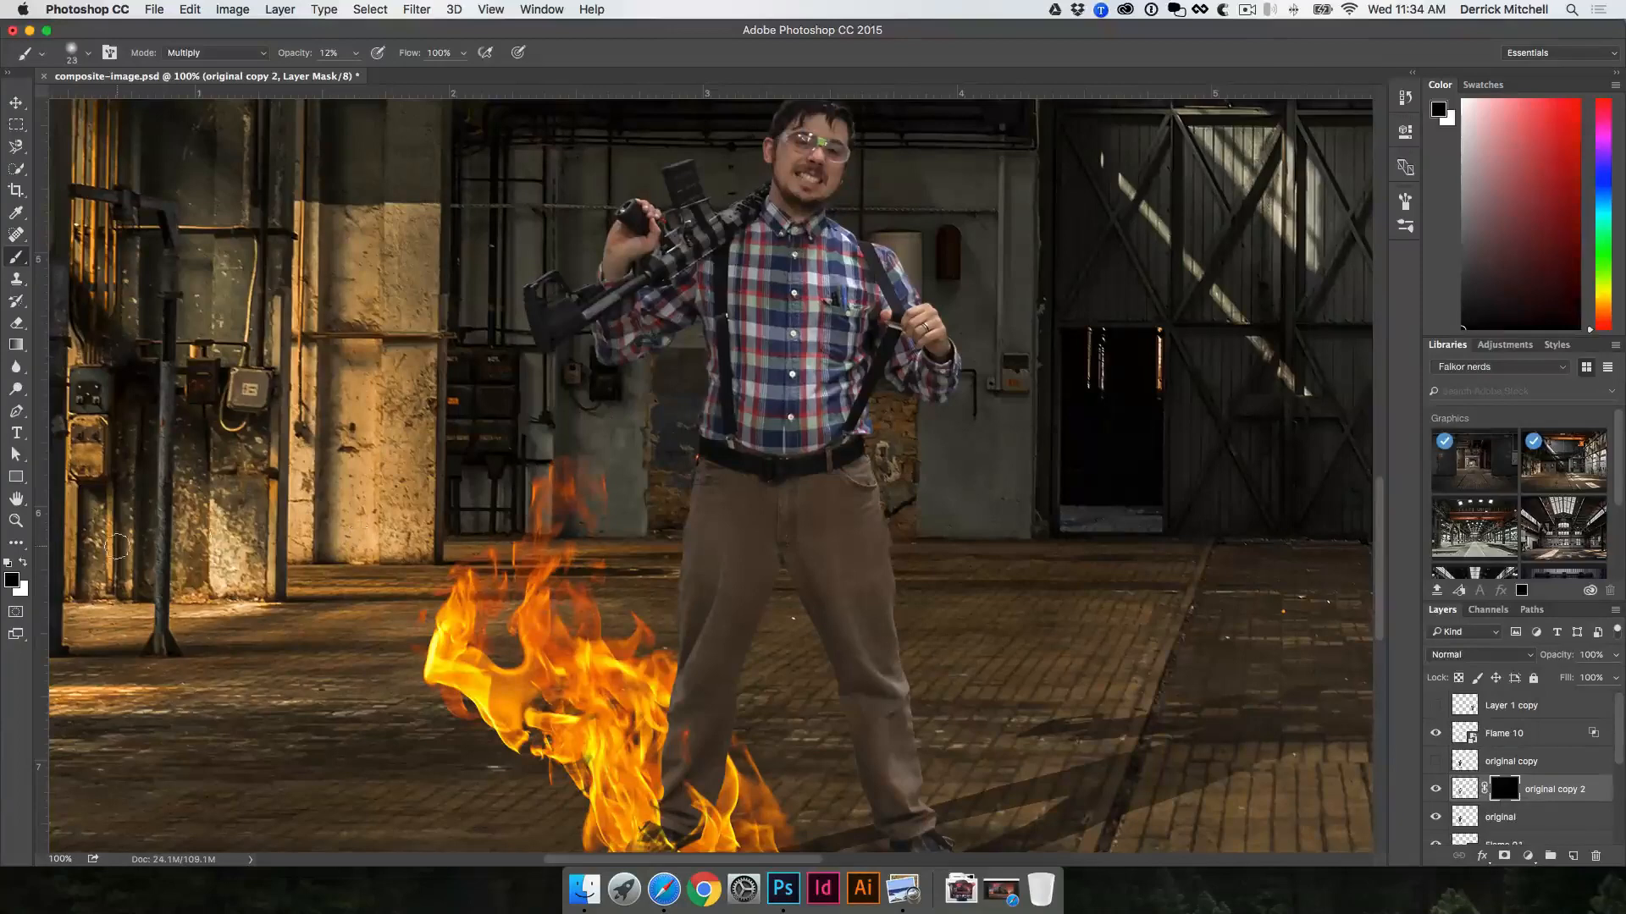
key("x")
key("x")
key("x")
key("x")
key("x")
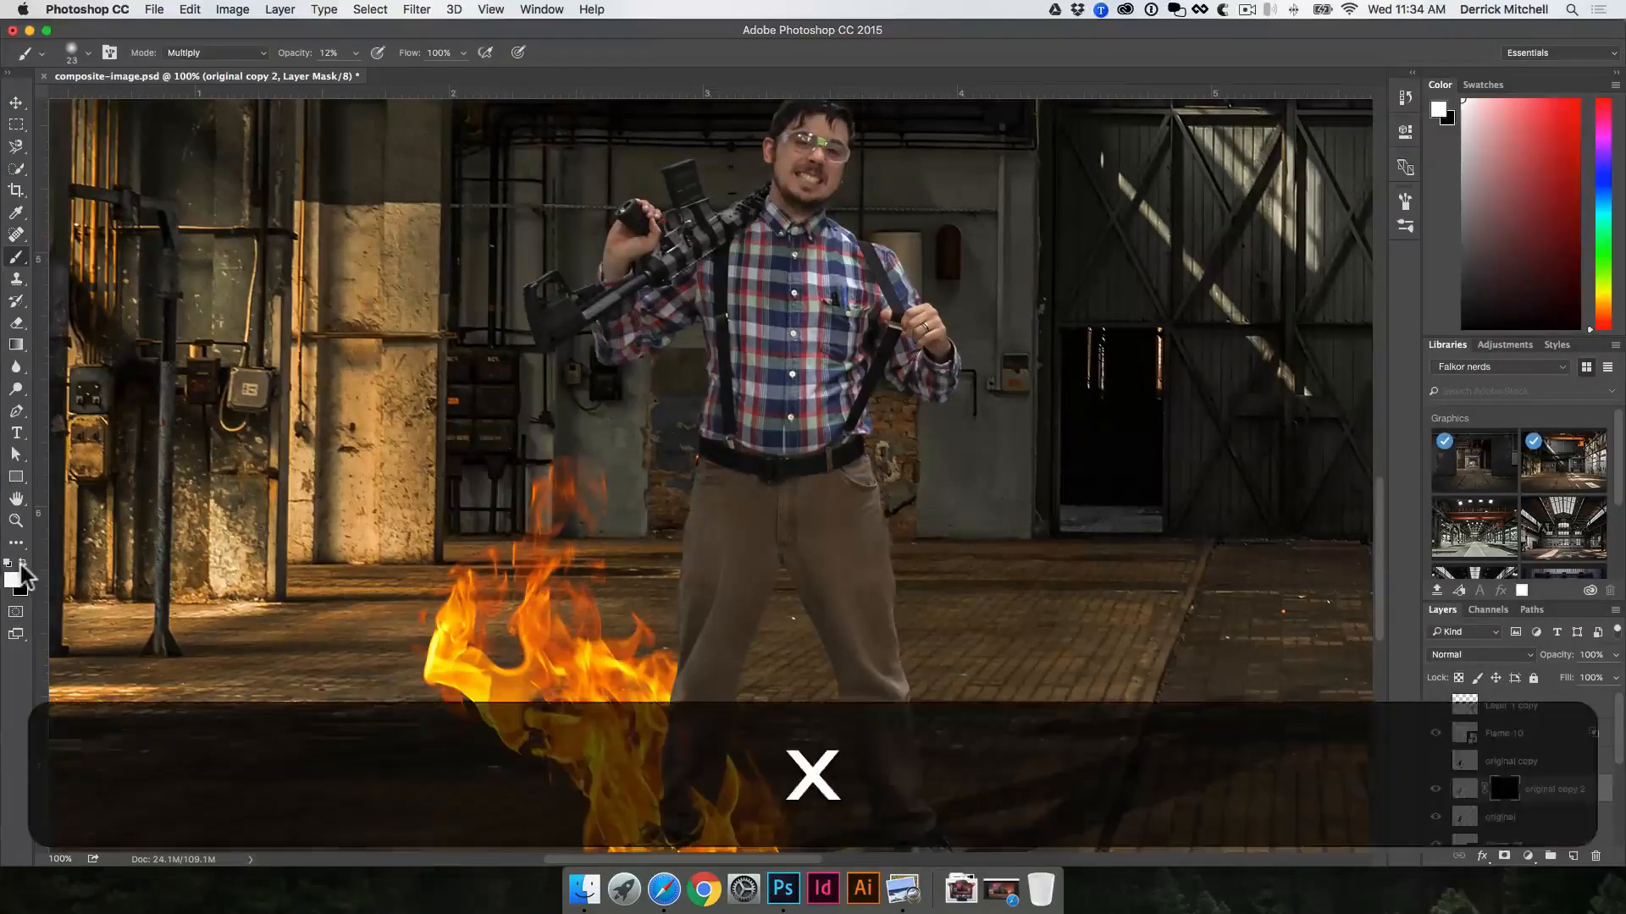
key("x")
key("x")
key("x")
key("x")
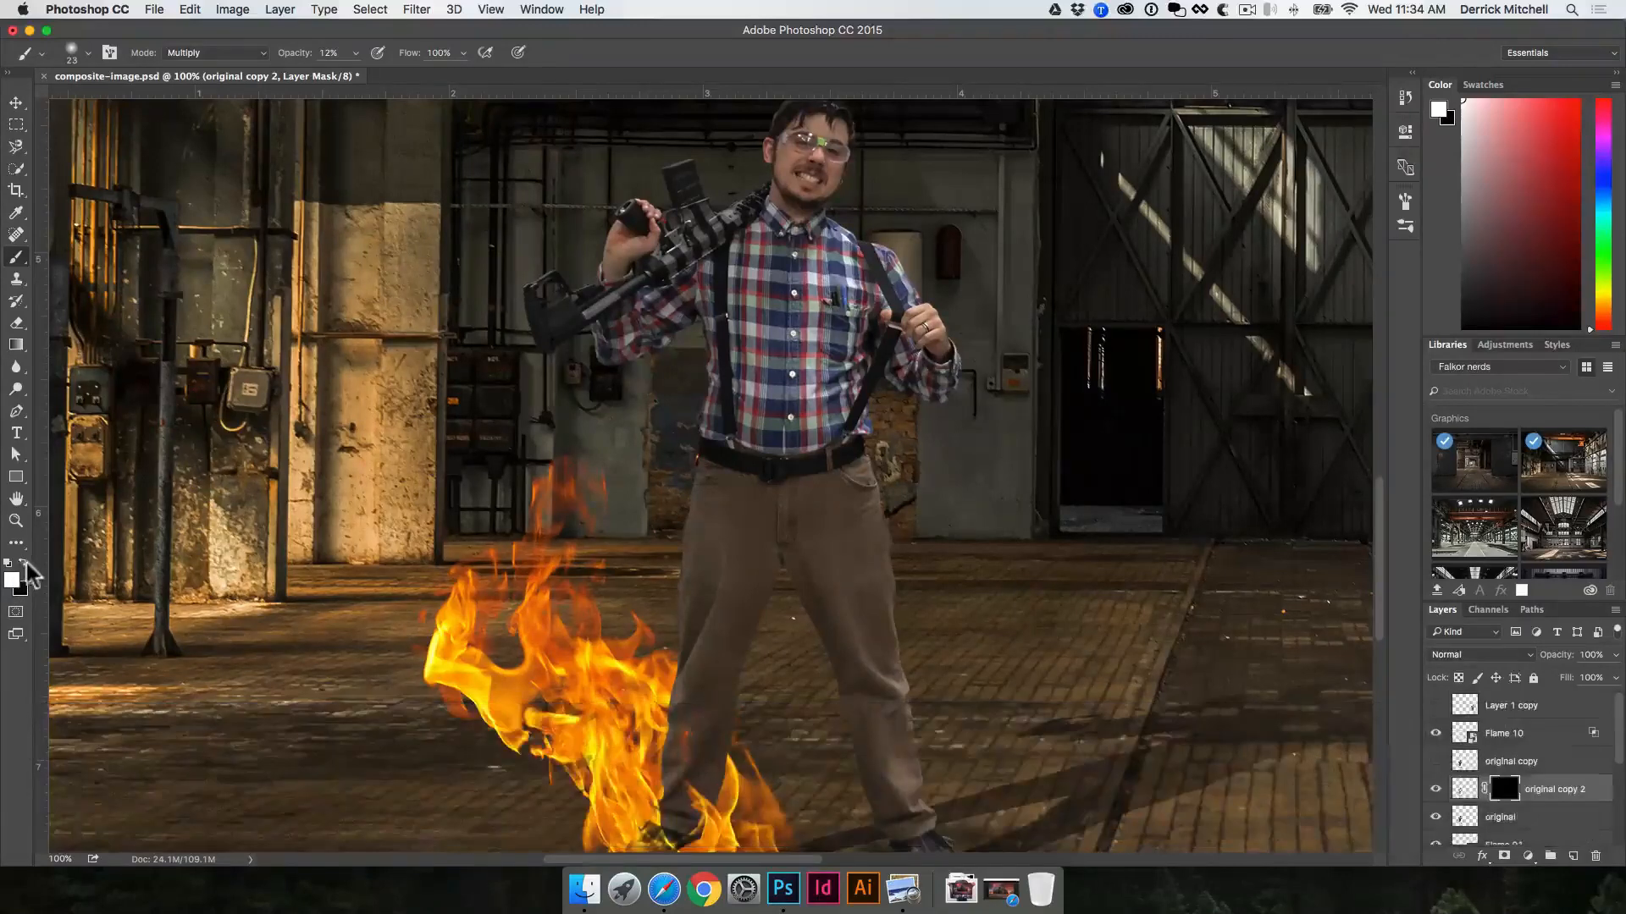
key("x")
key("x")
key("bracketright")
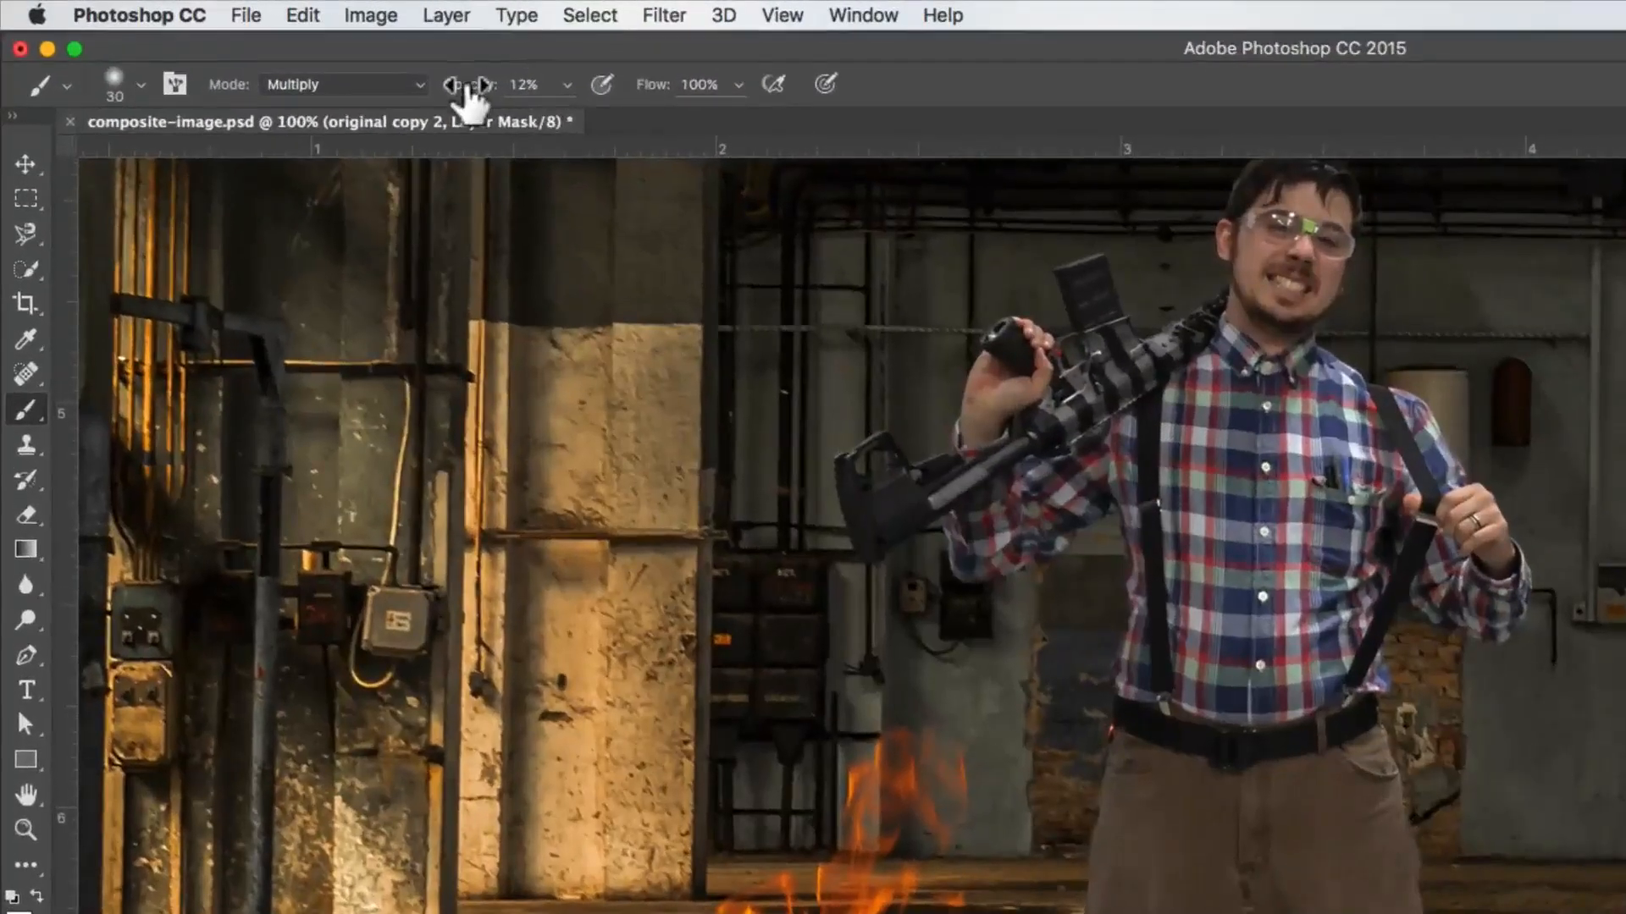
left_click_drag(470, 88, 638, 98)
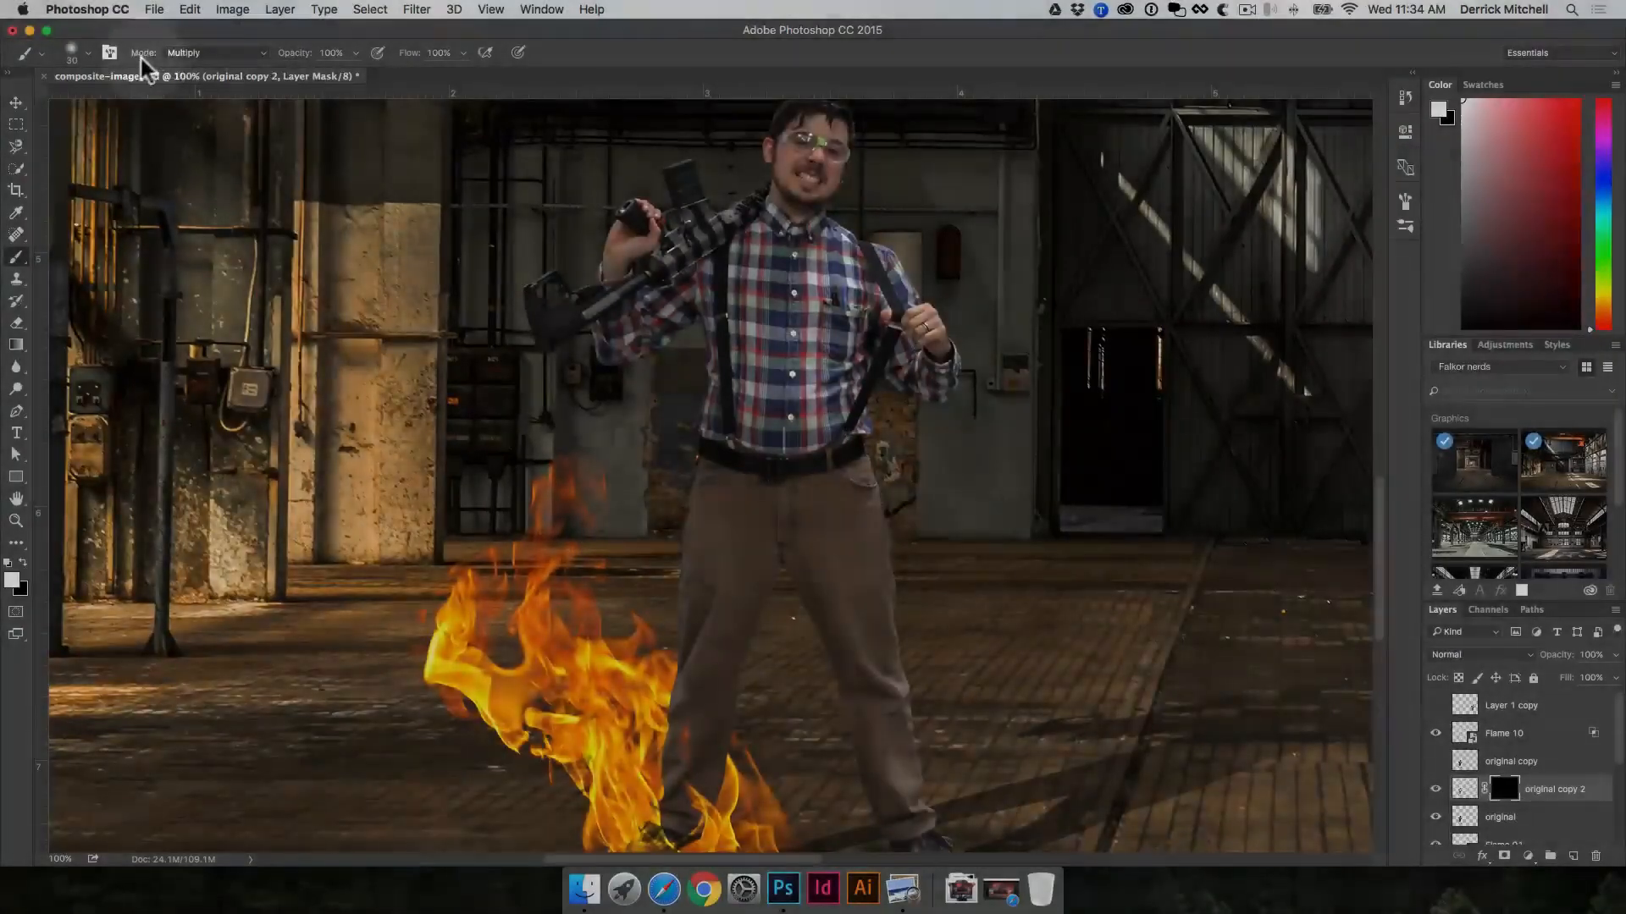
left_click(264, 53)
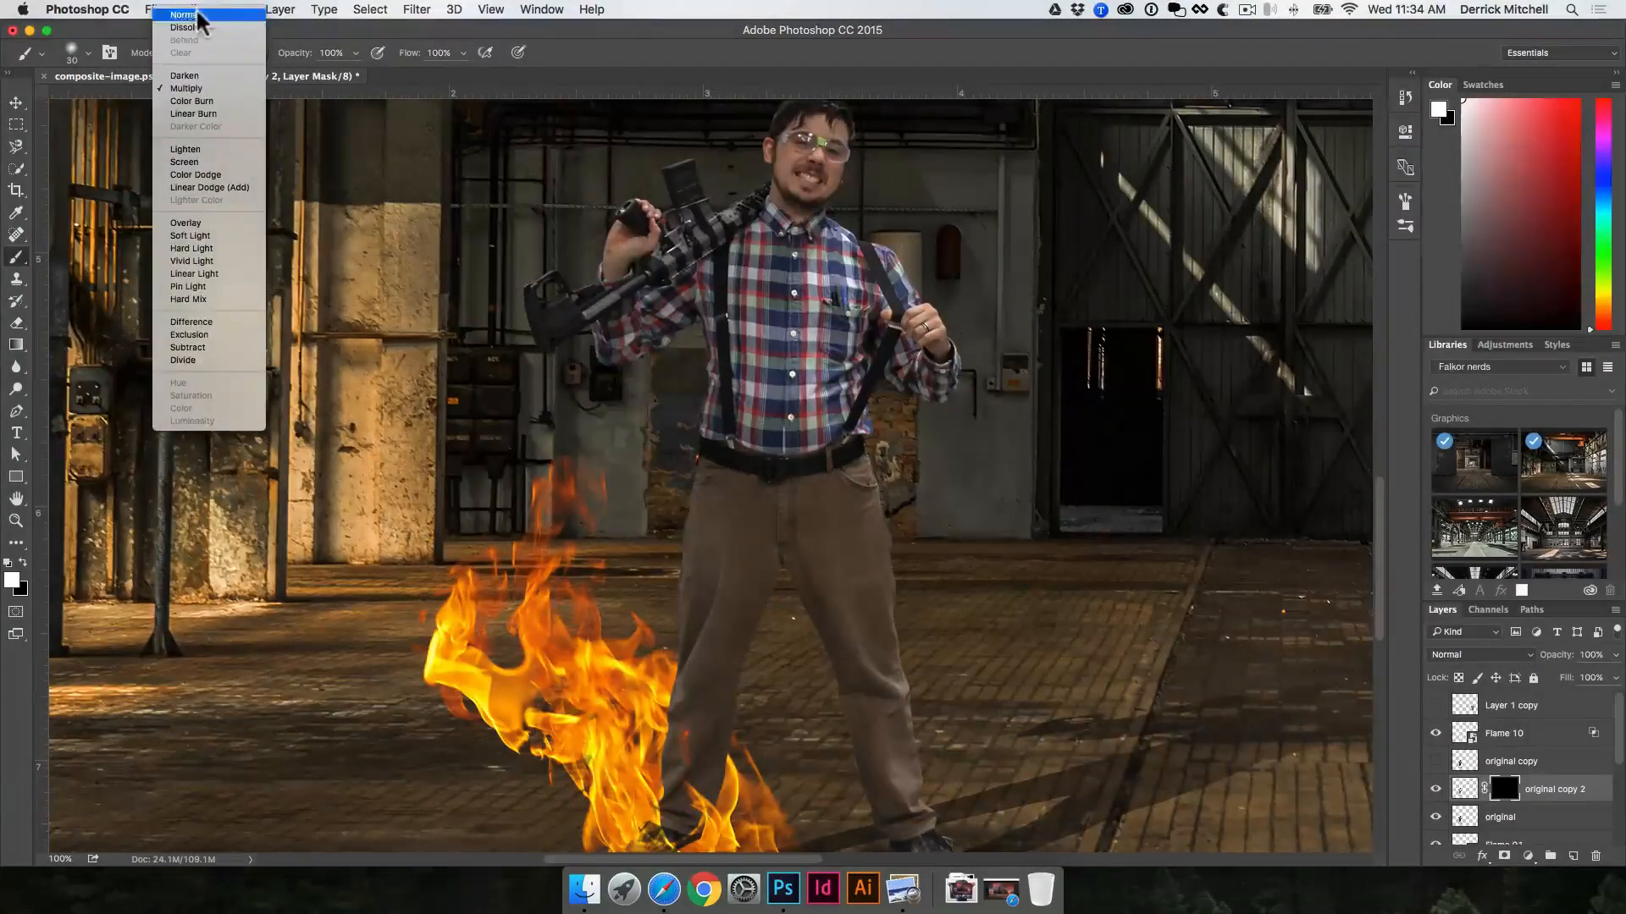
left_click(200, 15)
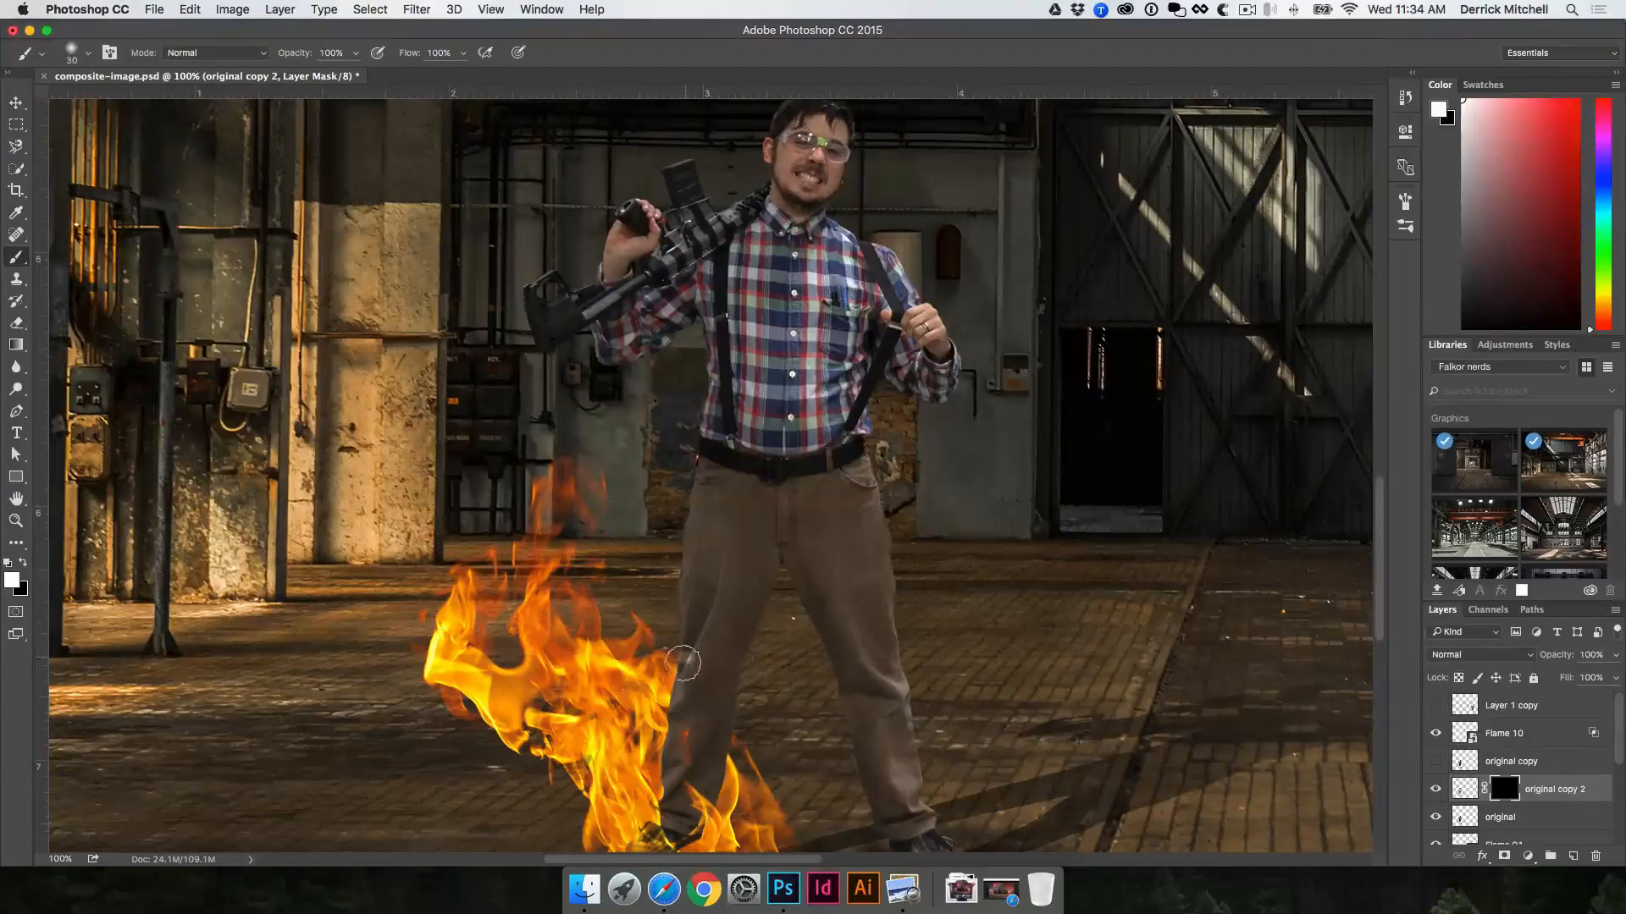
mouse_move(682, 664)
left_mouse_down()
mouse_move(673, 766)
mouse_move(676, 609)
mouse_move(699, 588)
mouse_move(704, 491)
left_mouse_up()
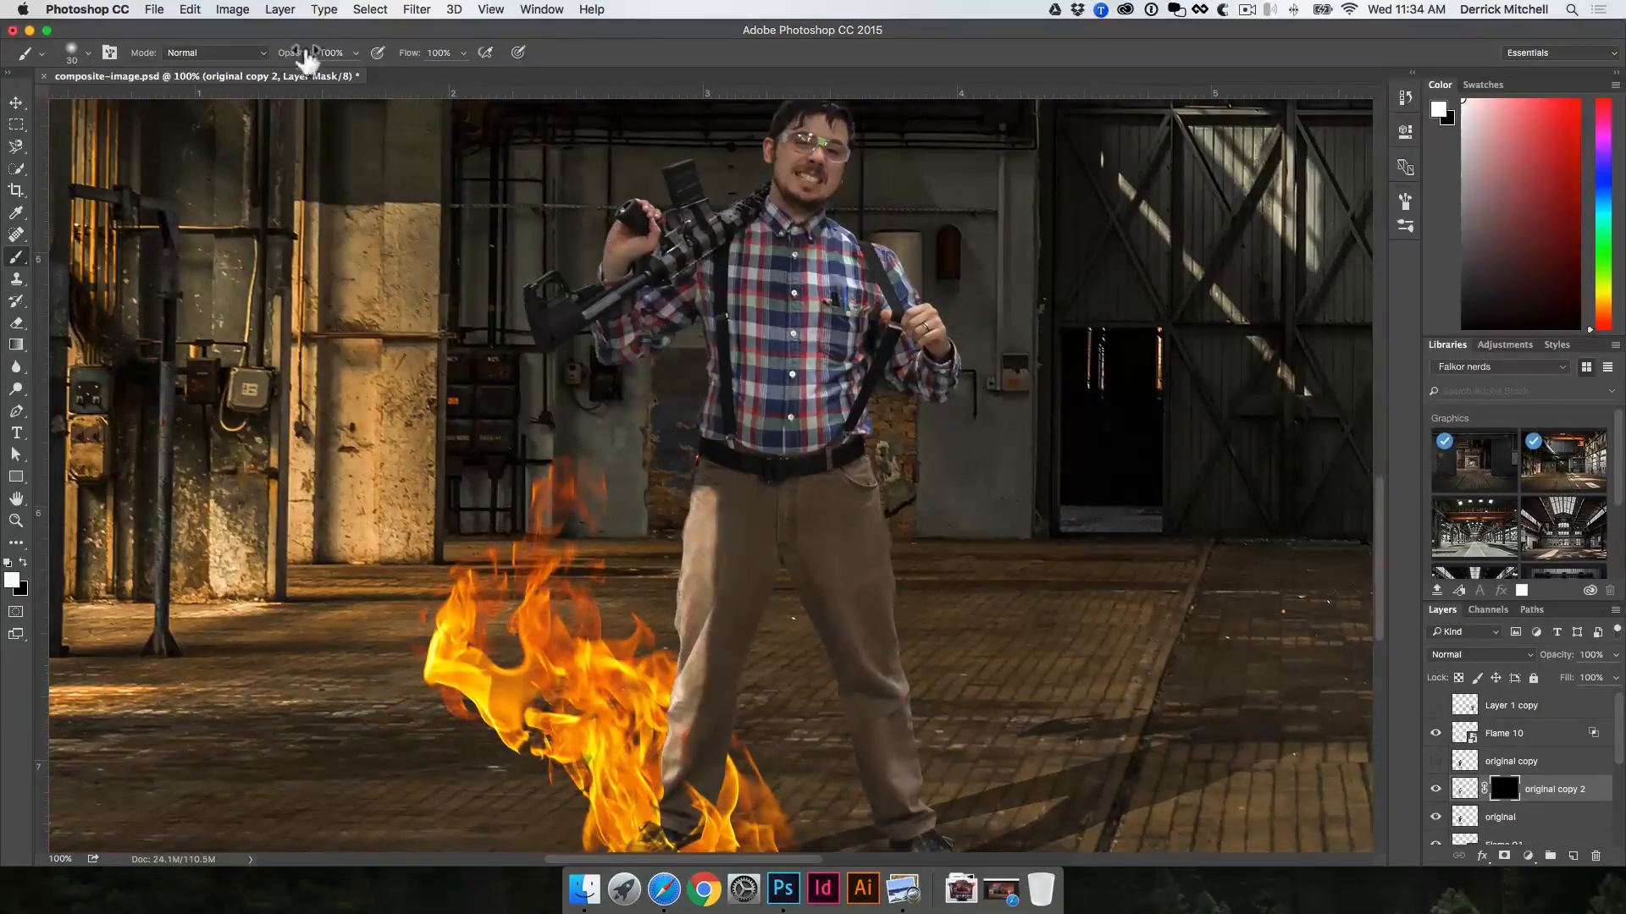
Step: Lower the brush opacity to 22% and paint white on the brightened copy's mask over the thigh beside the flames
mouse_move(307, 64)
left_mouse_down()
mouse_move(244, 64)
mouse_move(296, 63)
left_mouse_up()
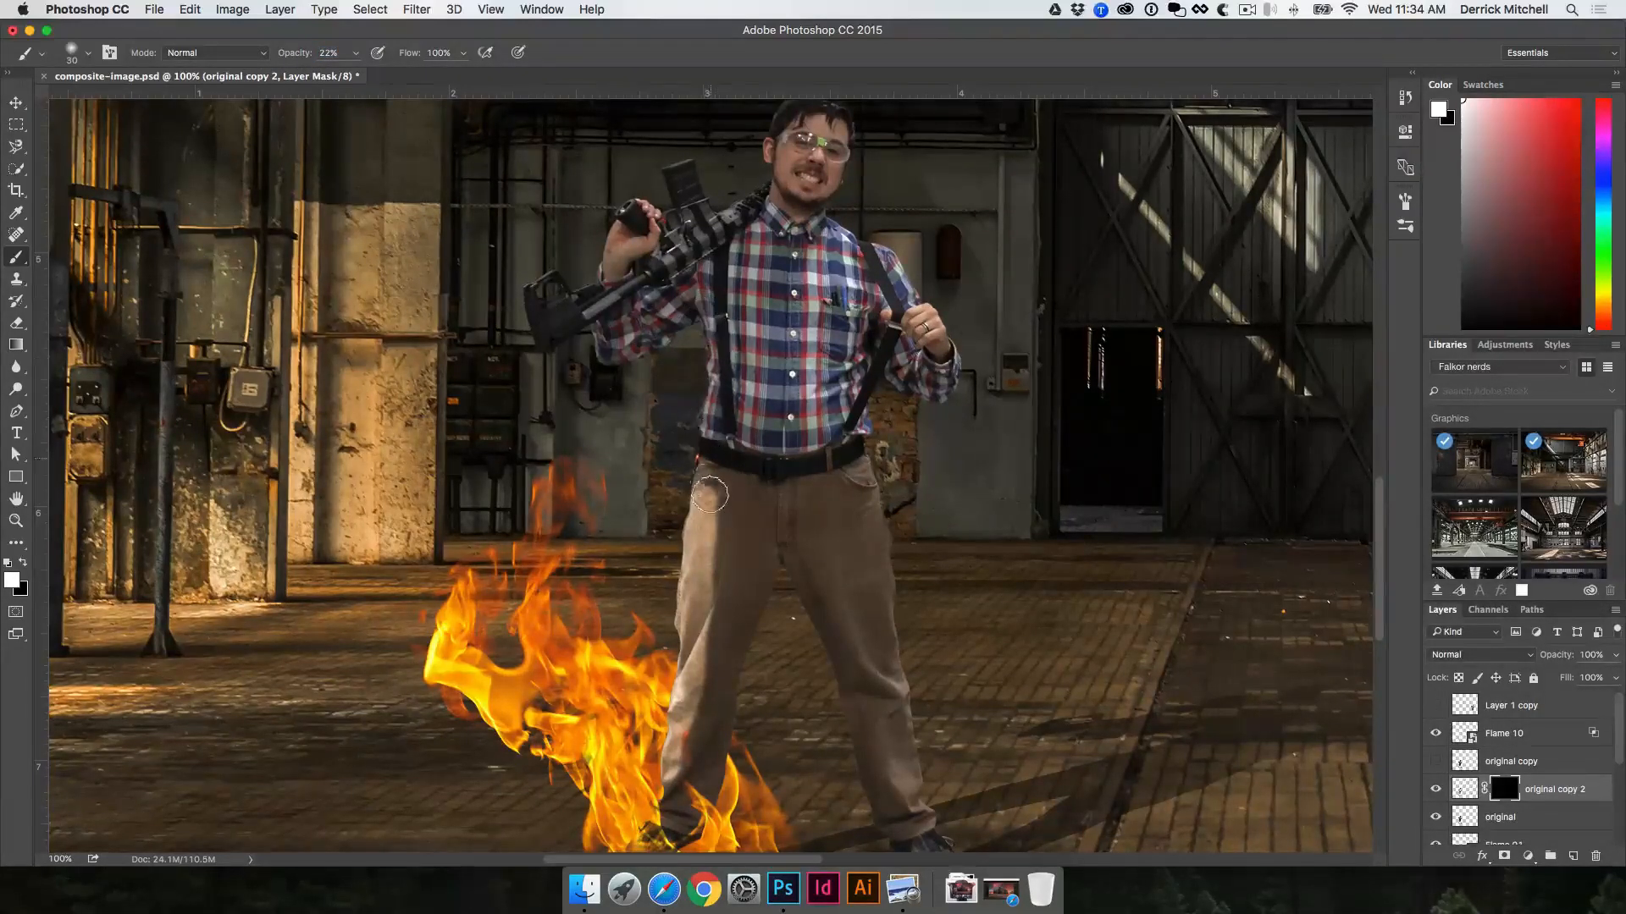
left_click_drag(709, 494, 712, 468)
left_click_drag(732, 572, 716, 633)
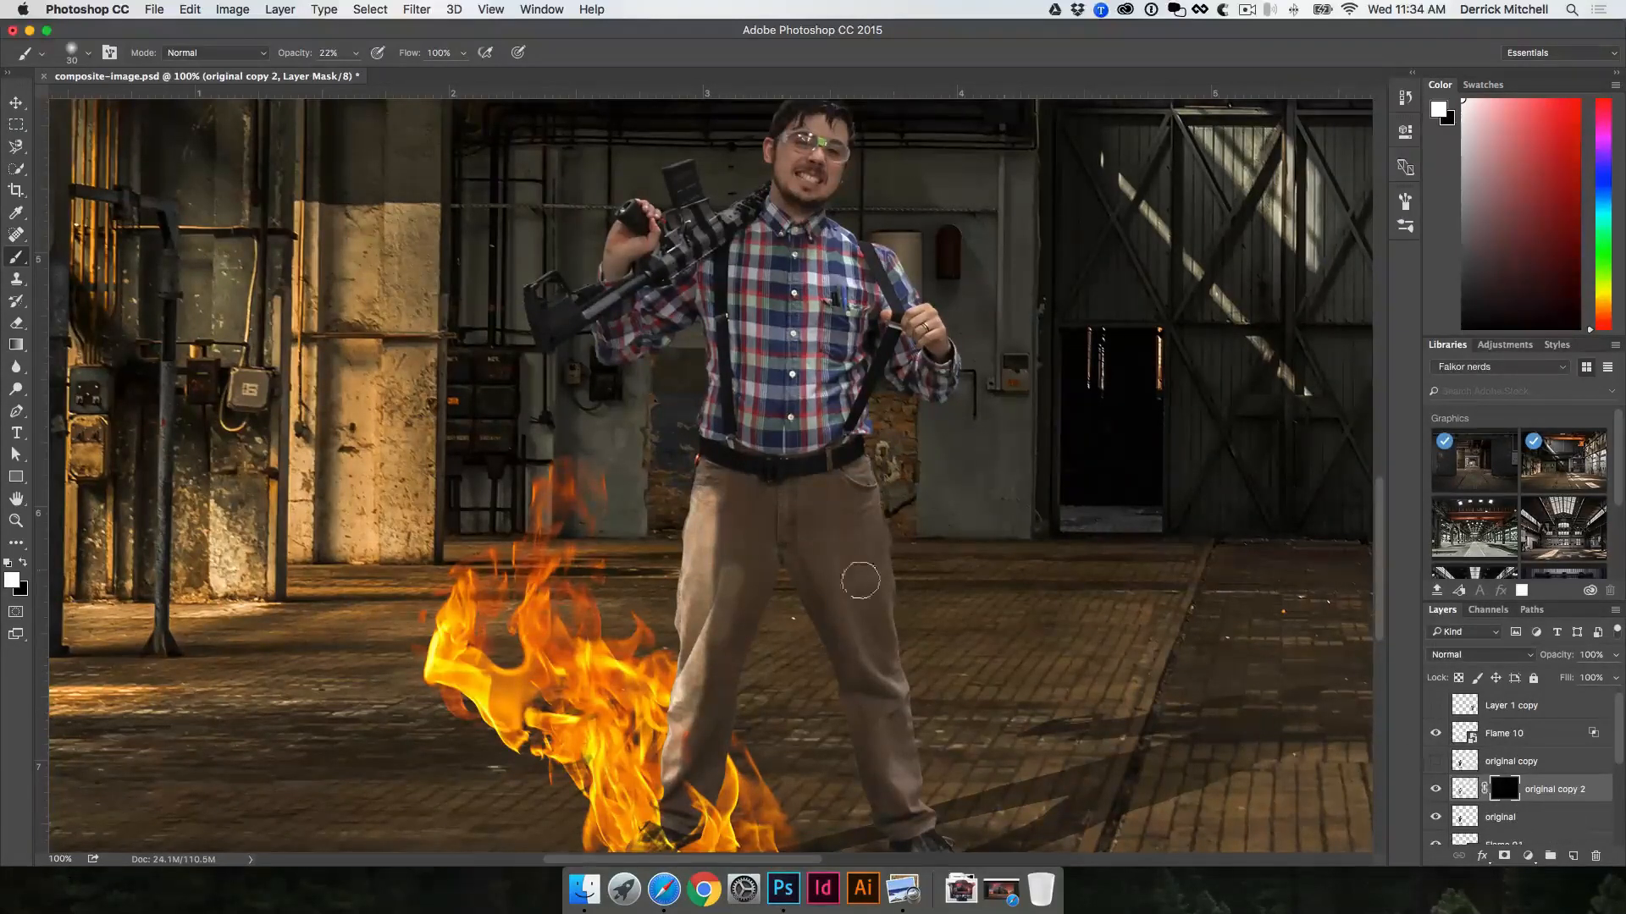
Step: Paint black on the same mask at 22% opacity to soften the brightening down the leg beside the flames
key("x")
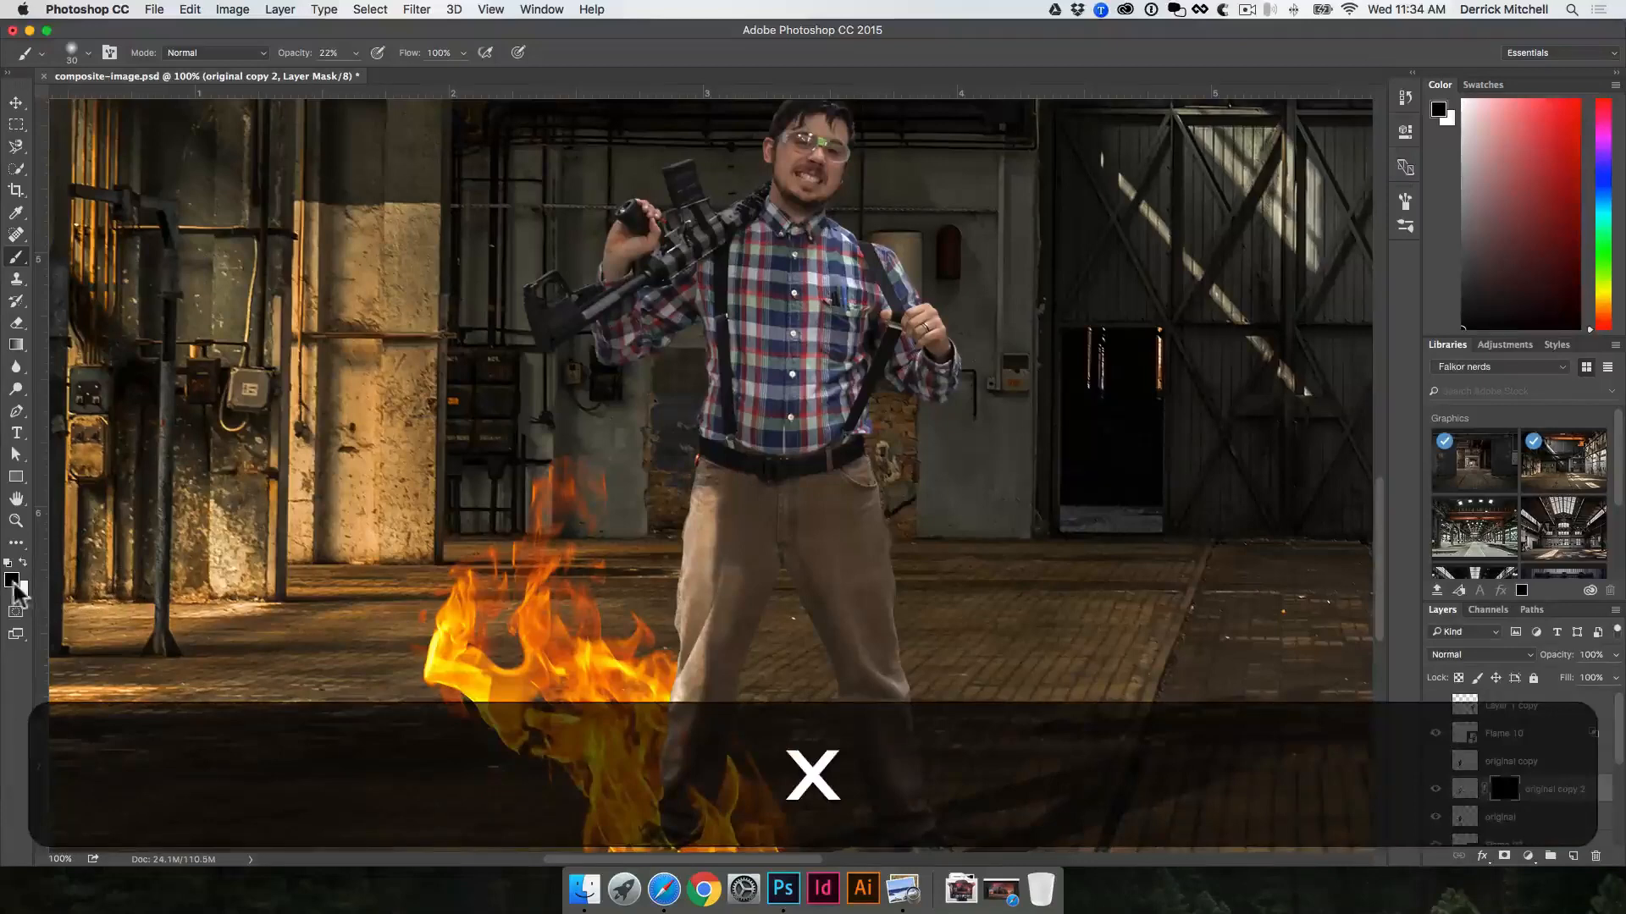
mouse_move(716, 590)
left_mouse_down()
mouse_move(725, 510)
mouse_move(703, 579)
left_mouse_up()
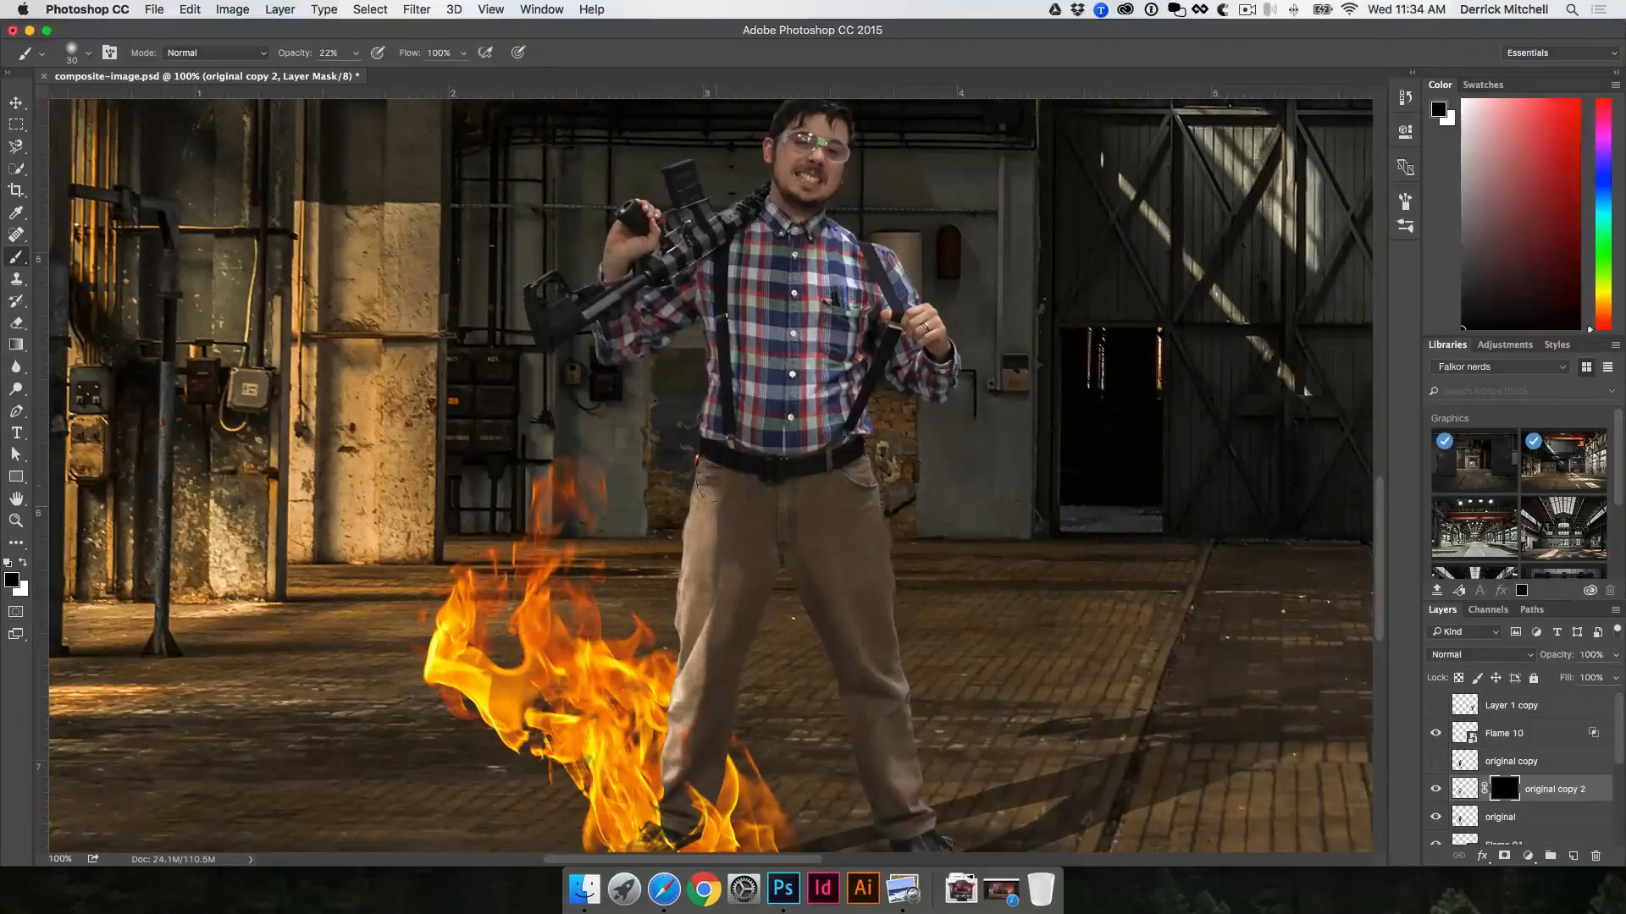
mouse_move(715, 484)
left_mouse_down()
mouse_move(717, 612)
mouse_move(726, 527)
mouse_move(720, 654)
mouse_move(728, 495)
mouse_move(723, 644)
mouse_move(742, 556)
mouse_move(712, 655)
mouse_move(715, 493)
mouse_move(689, 770)
mouse_move(712, 656)
mouse_move(683, 768)
mouse_move(714, 624)
mouse_move(680, 773)
left_mouse_up()
mouse_move(712, 498)
left_mouse_down()
mouse_move(701, 647)
mouse_move(733, 598)
mouse_move(682, 790)
left_mouse_up()
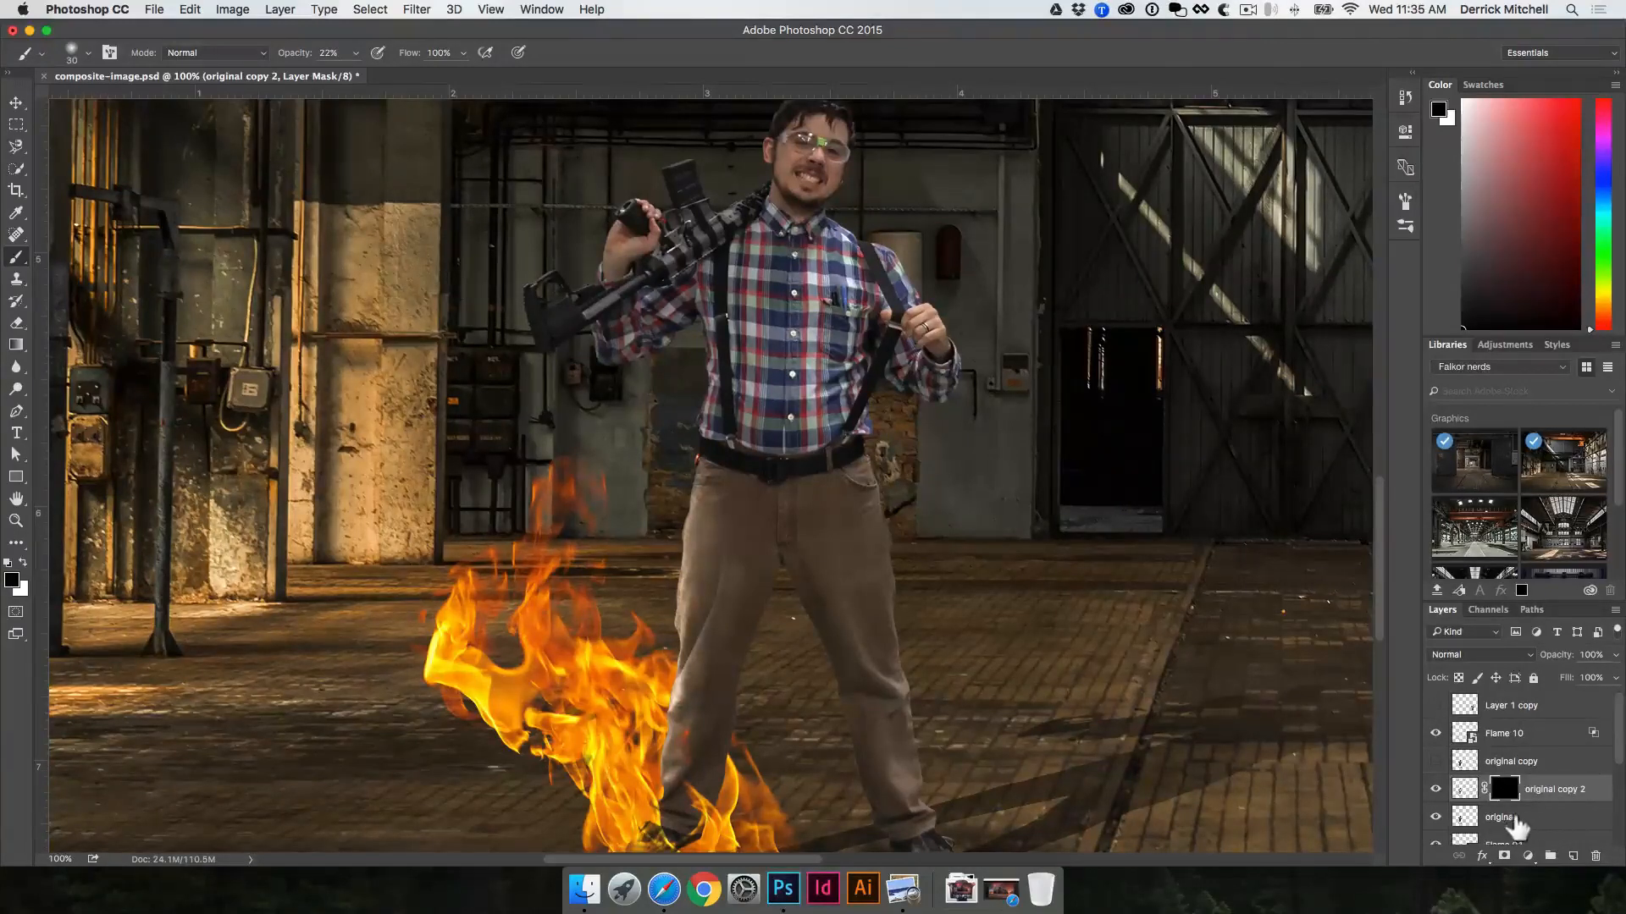
Step: Duplicate the original layer again and place the new copy above original copy 2
left_click(1534, 823)
key("super+j")
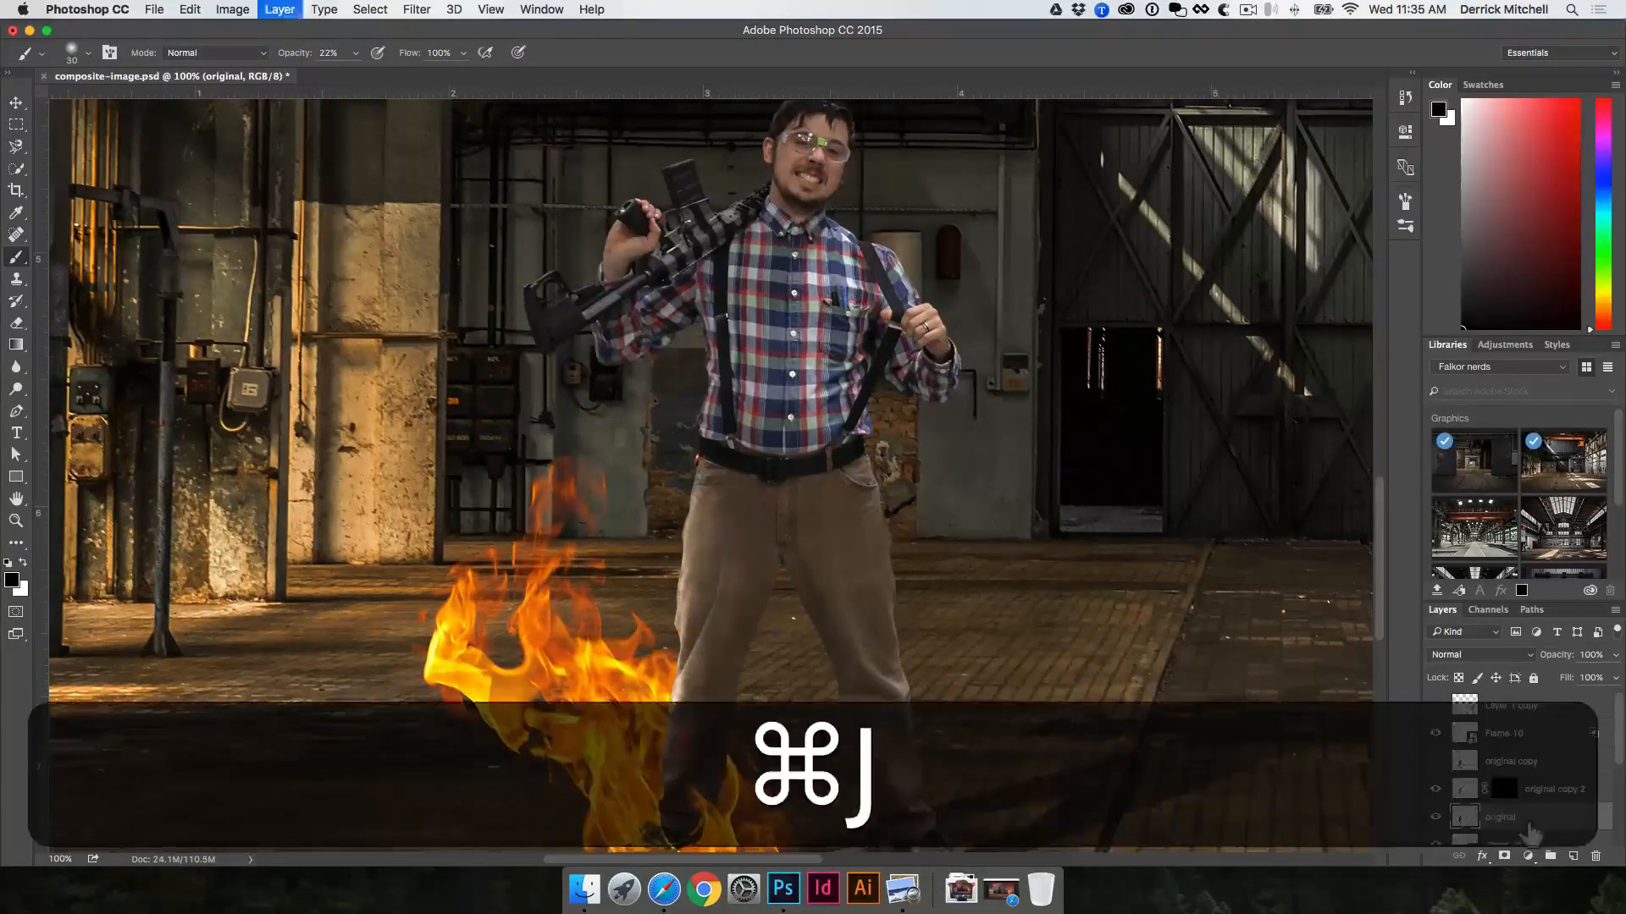
left_click_drag(1488, 825, 1480, 789)
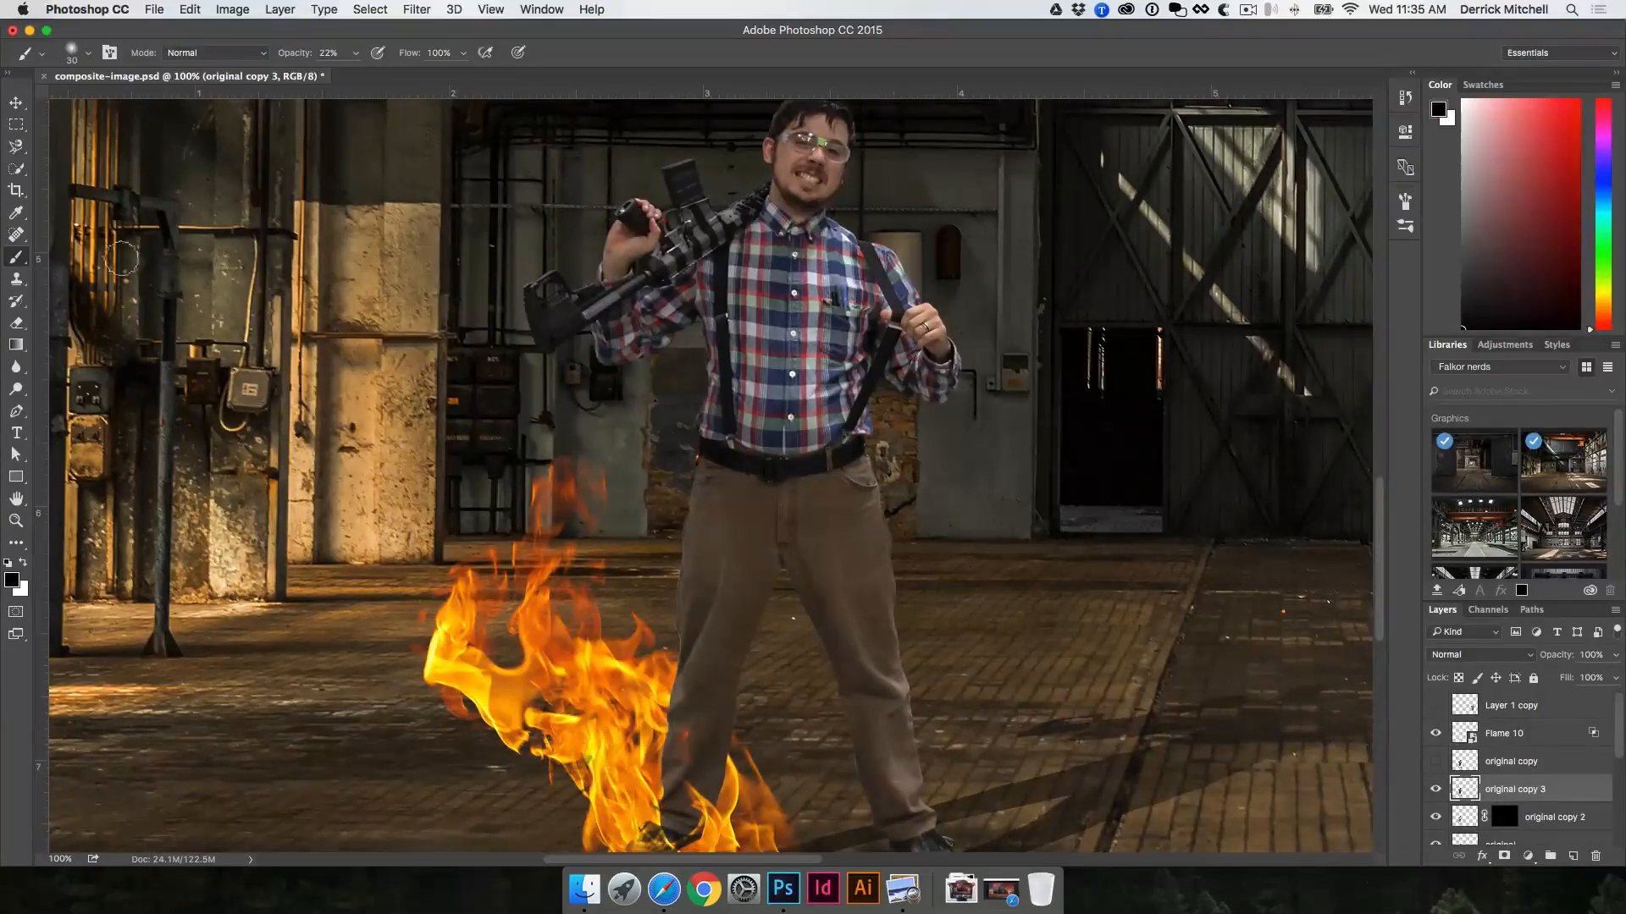
Step: Darken the trousers on the new copy with the Burn tool, using the Midtones range, 89% exposure and a size 35 brush
left_click(17, 368)
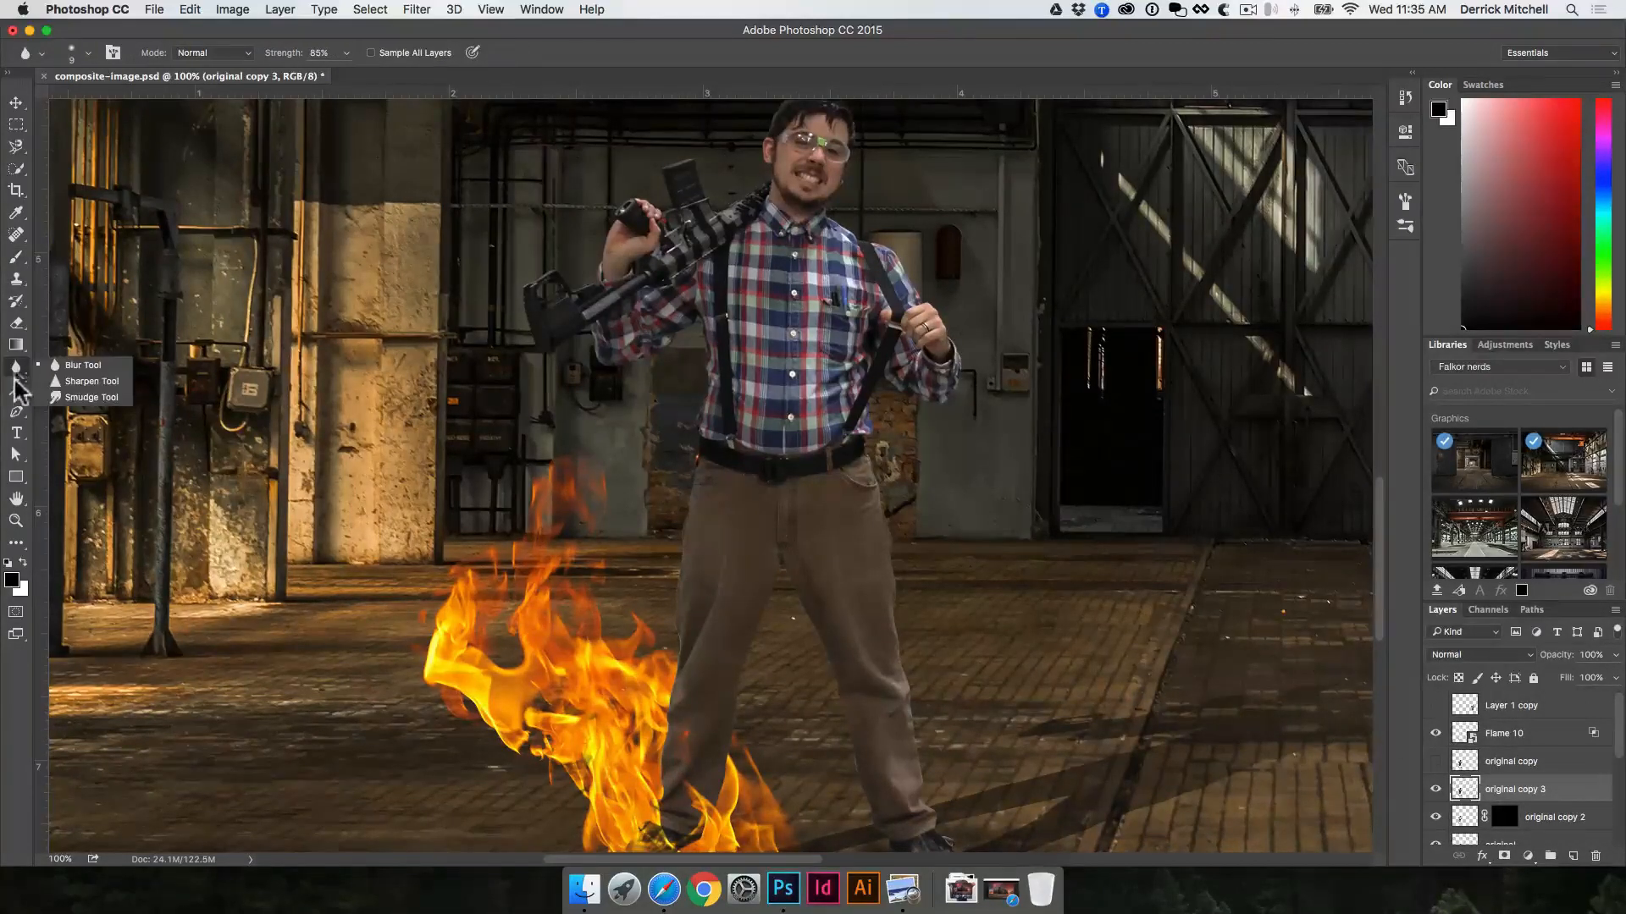
left_click(17, 388)
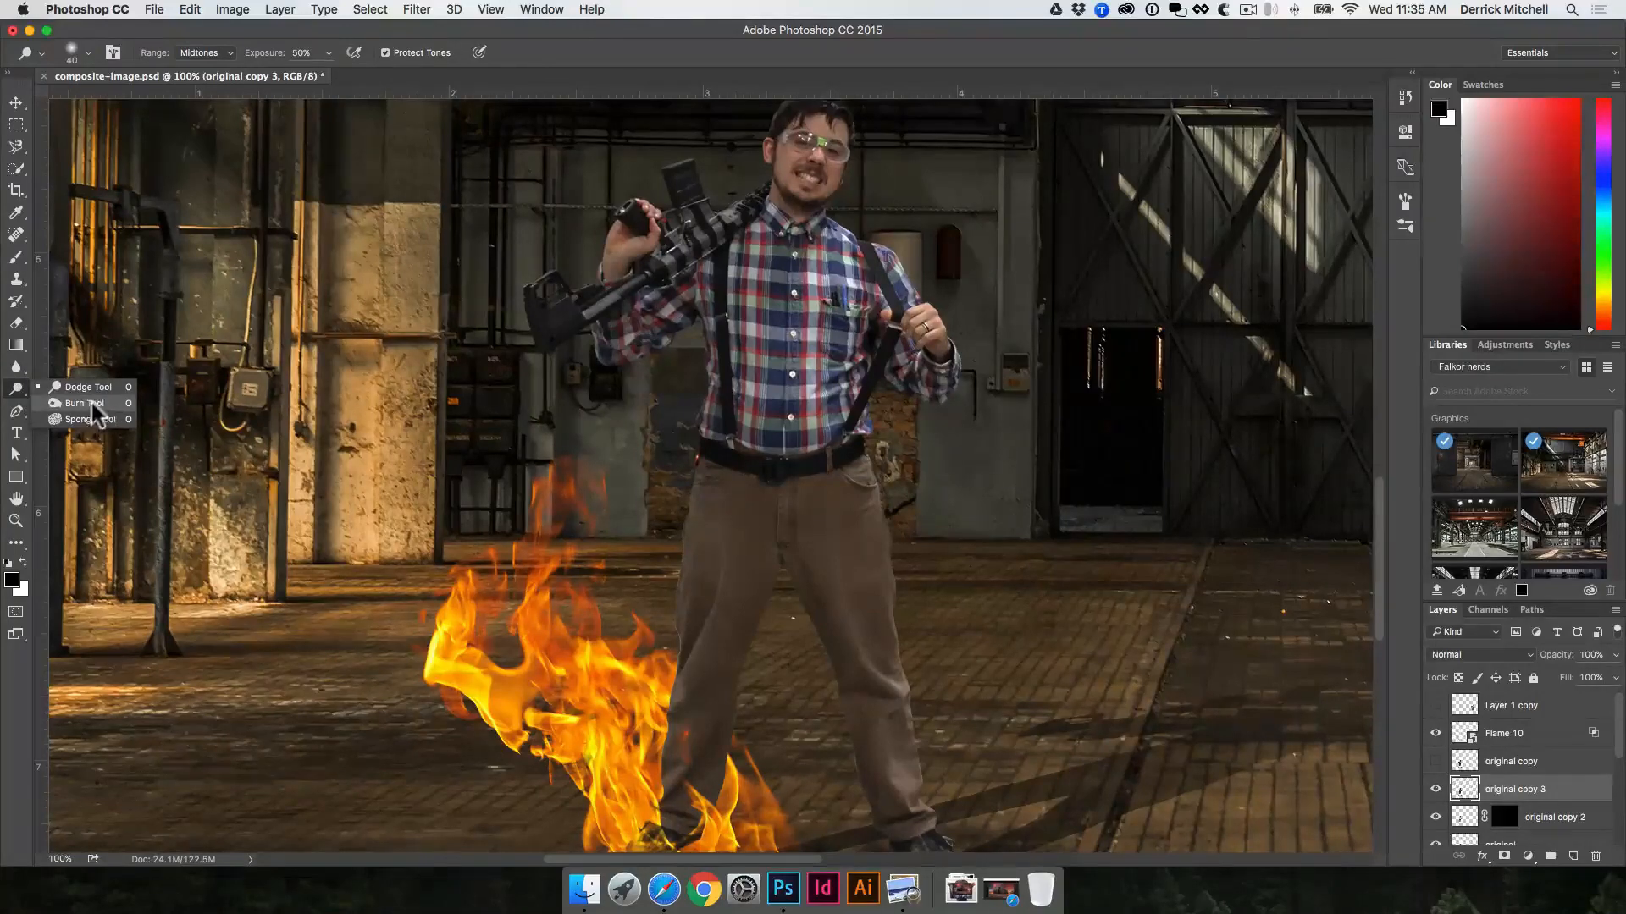
left_click(85, 403)
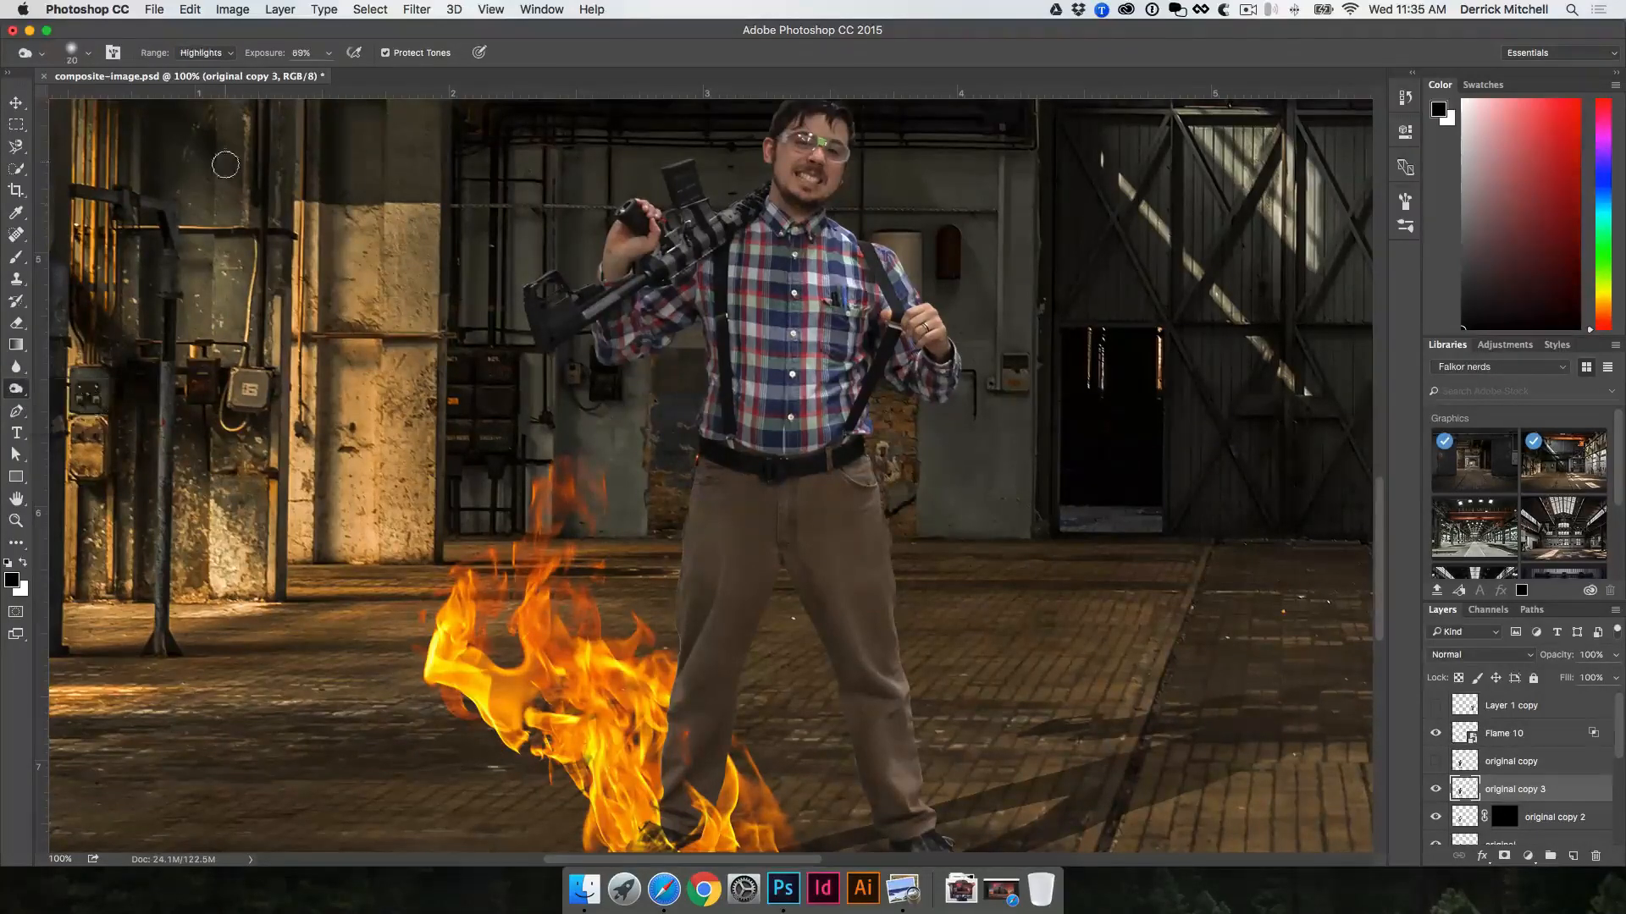
left_click(227, 53)
left_click(201, 39)
key("bracketright")
key("bracketright")
key("bracketright")
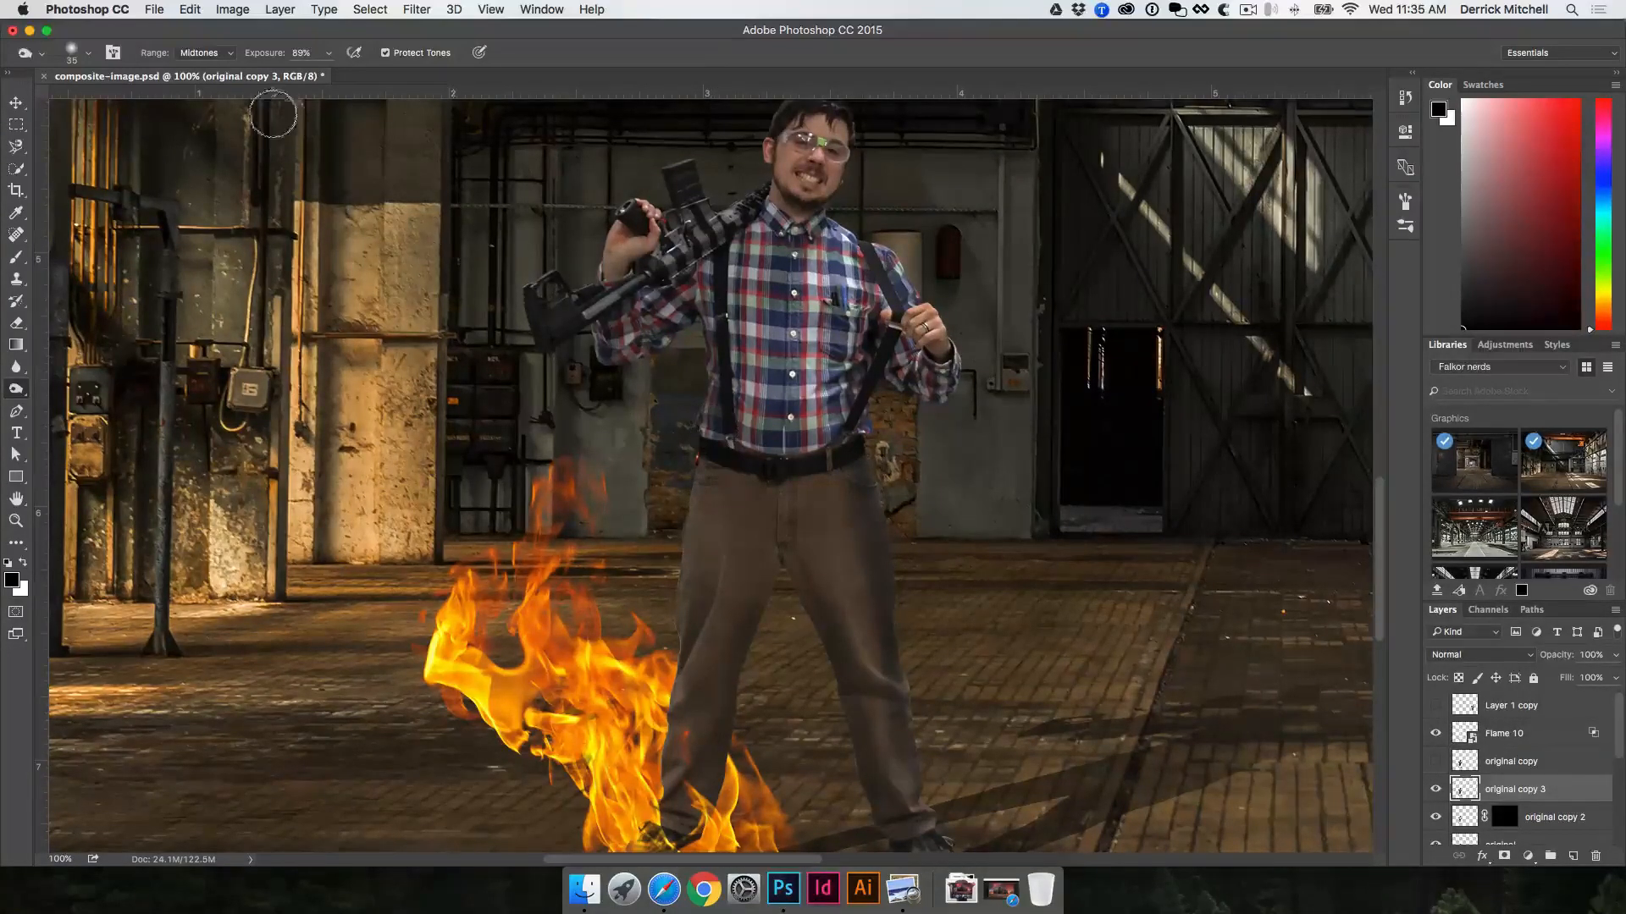
Step: Try burning the trousers with the Highlights range, and undo the last change
left_click(229, 54)
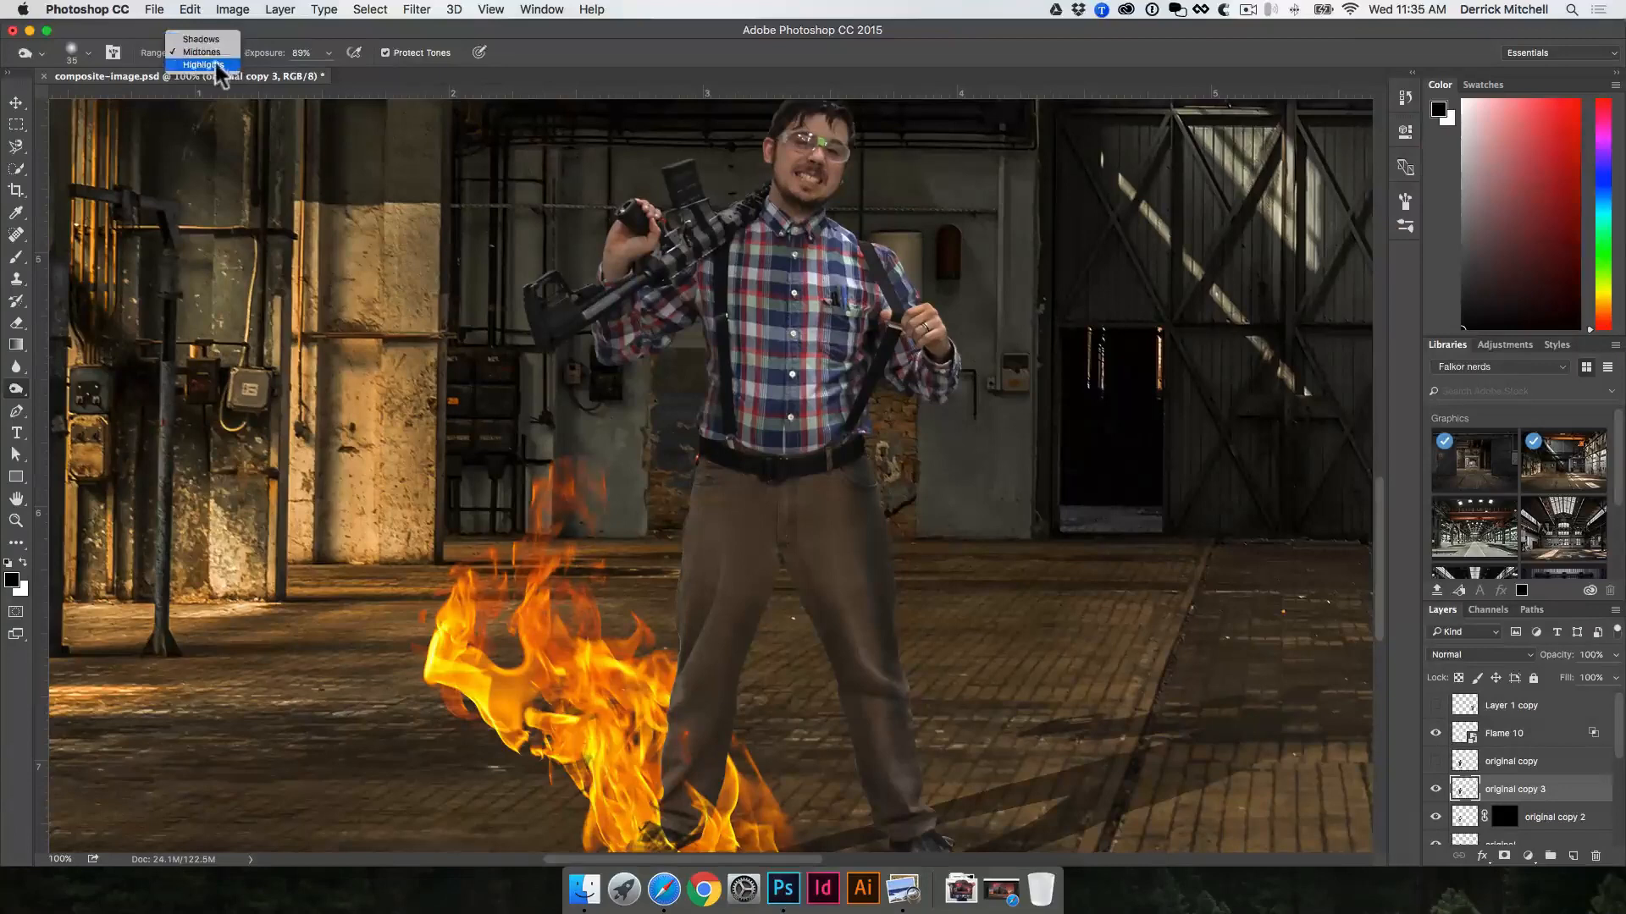
left_click(203, 65)
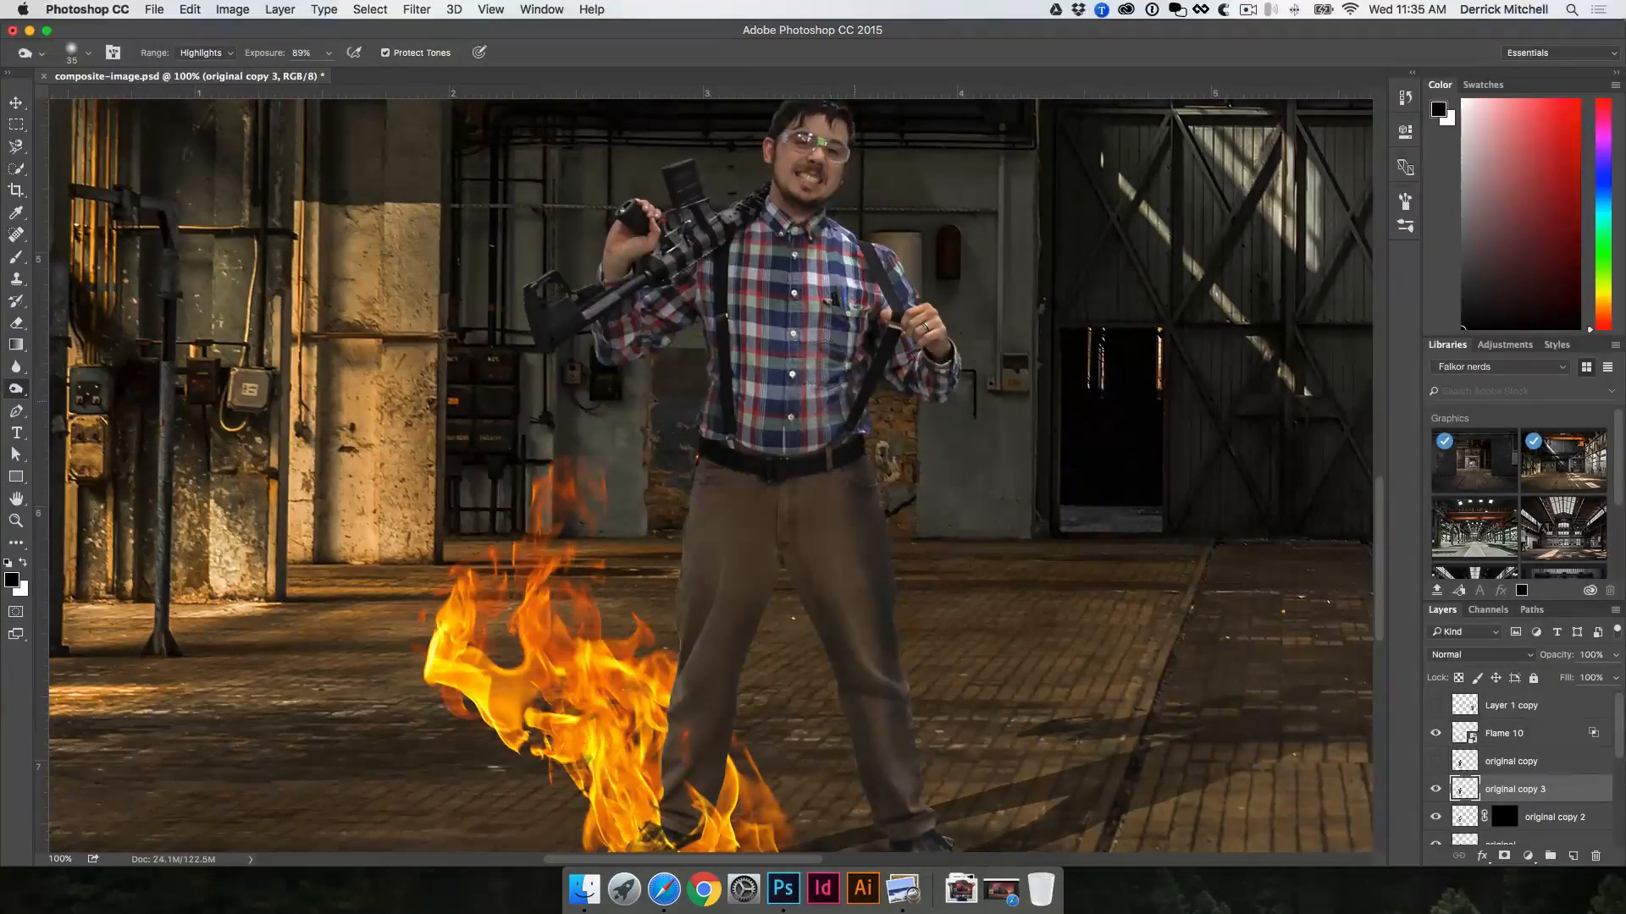
key("super+z")
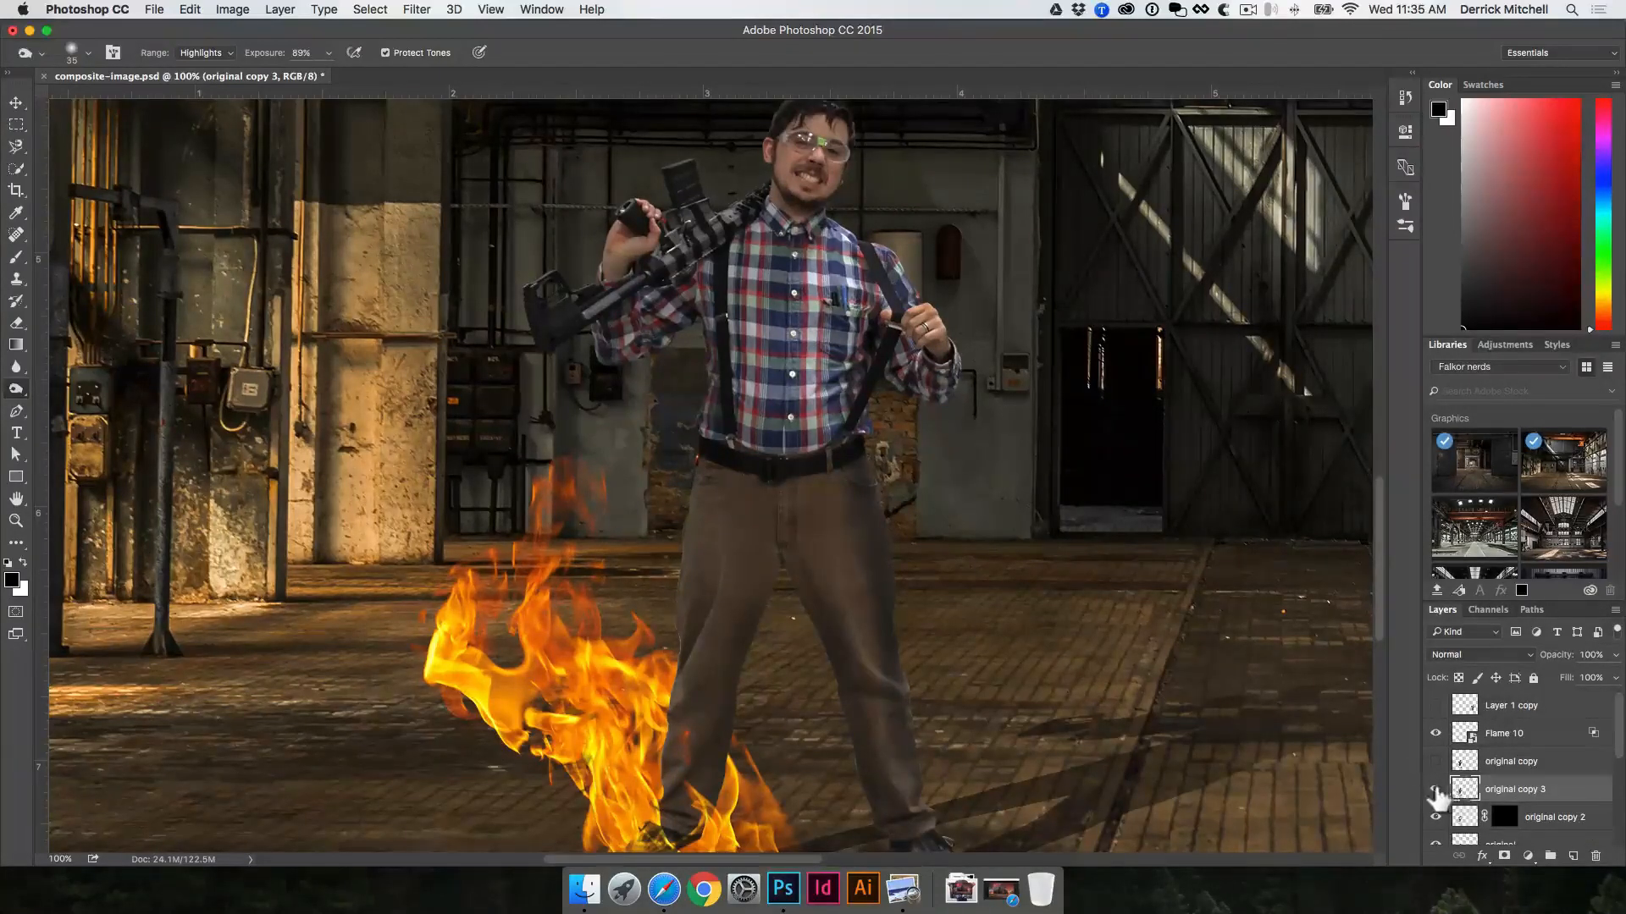
Step: Hide the burned copy of the man and duplicate the original layer once more
left_click(1435, 789)
scroll(1494, 791, "down", 2)
key("v")
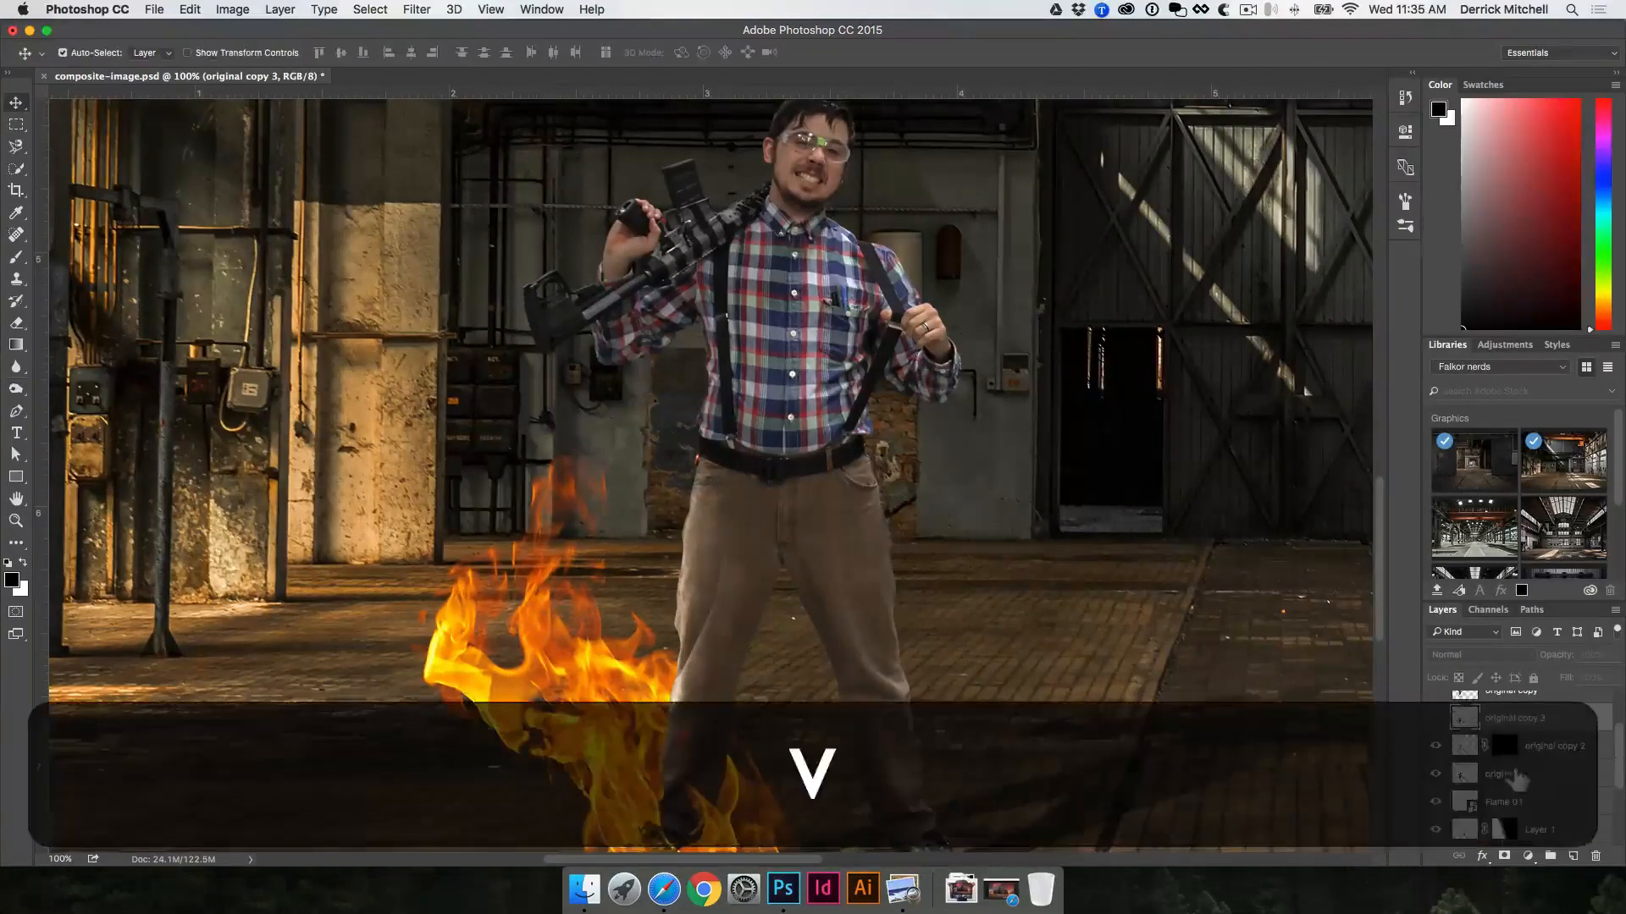
left_click(1520, 781)
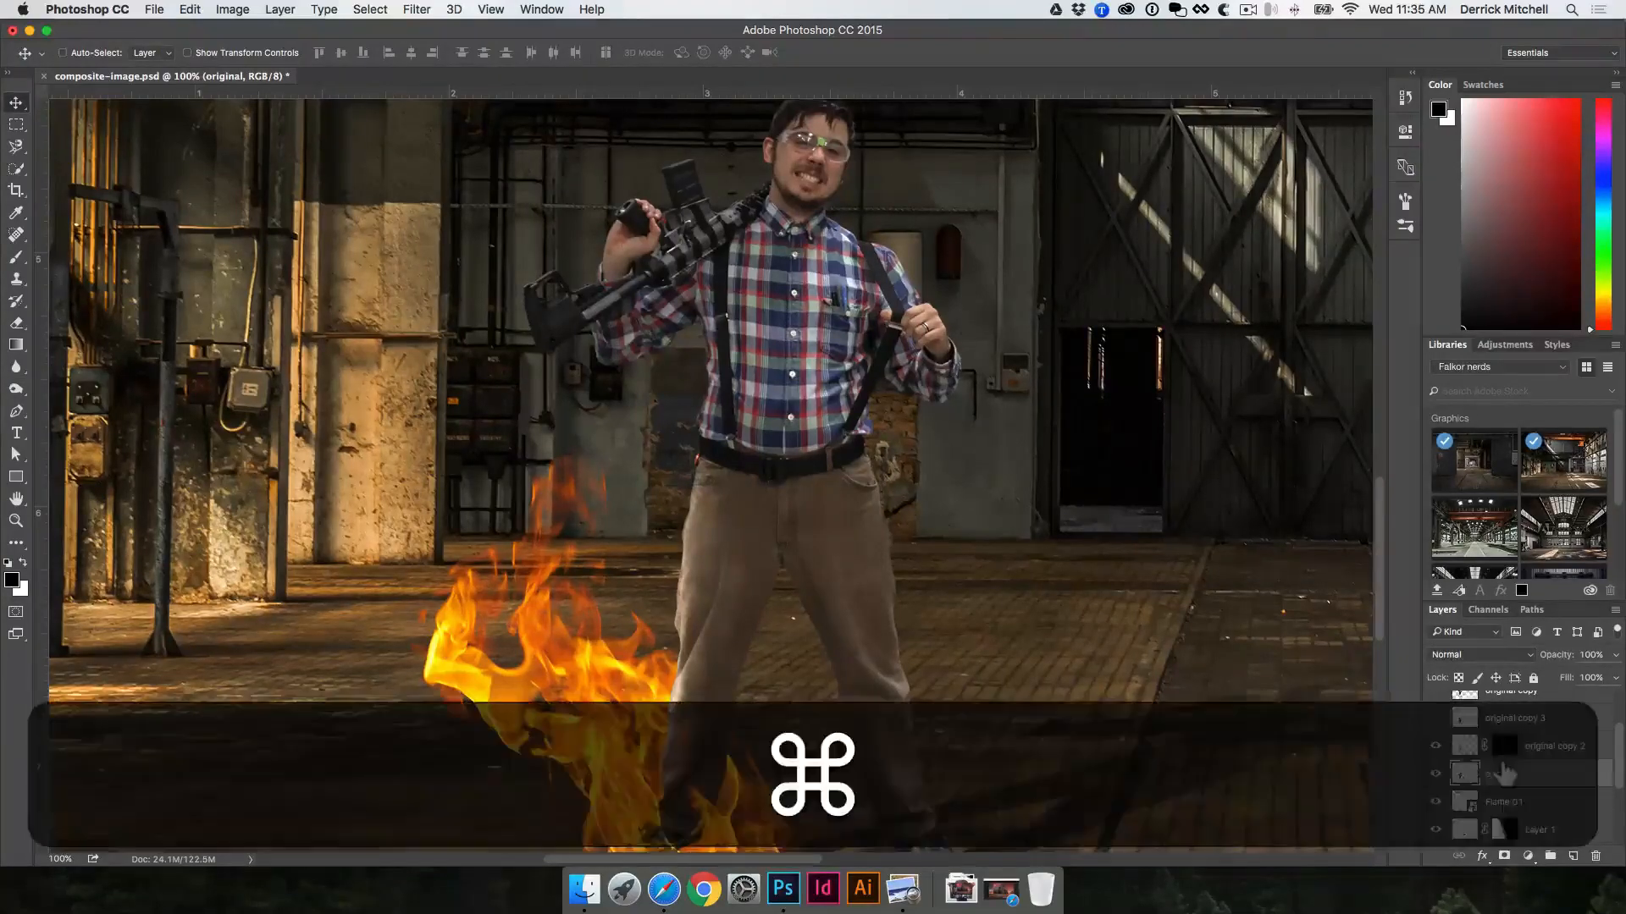
key("cmd+j")
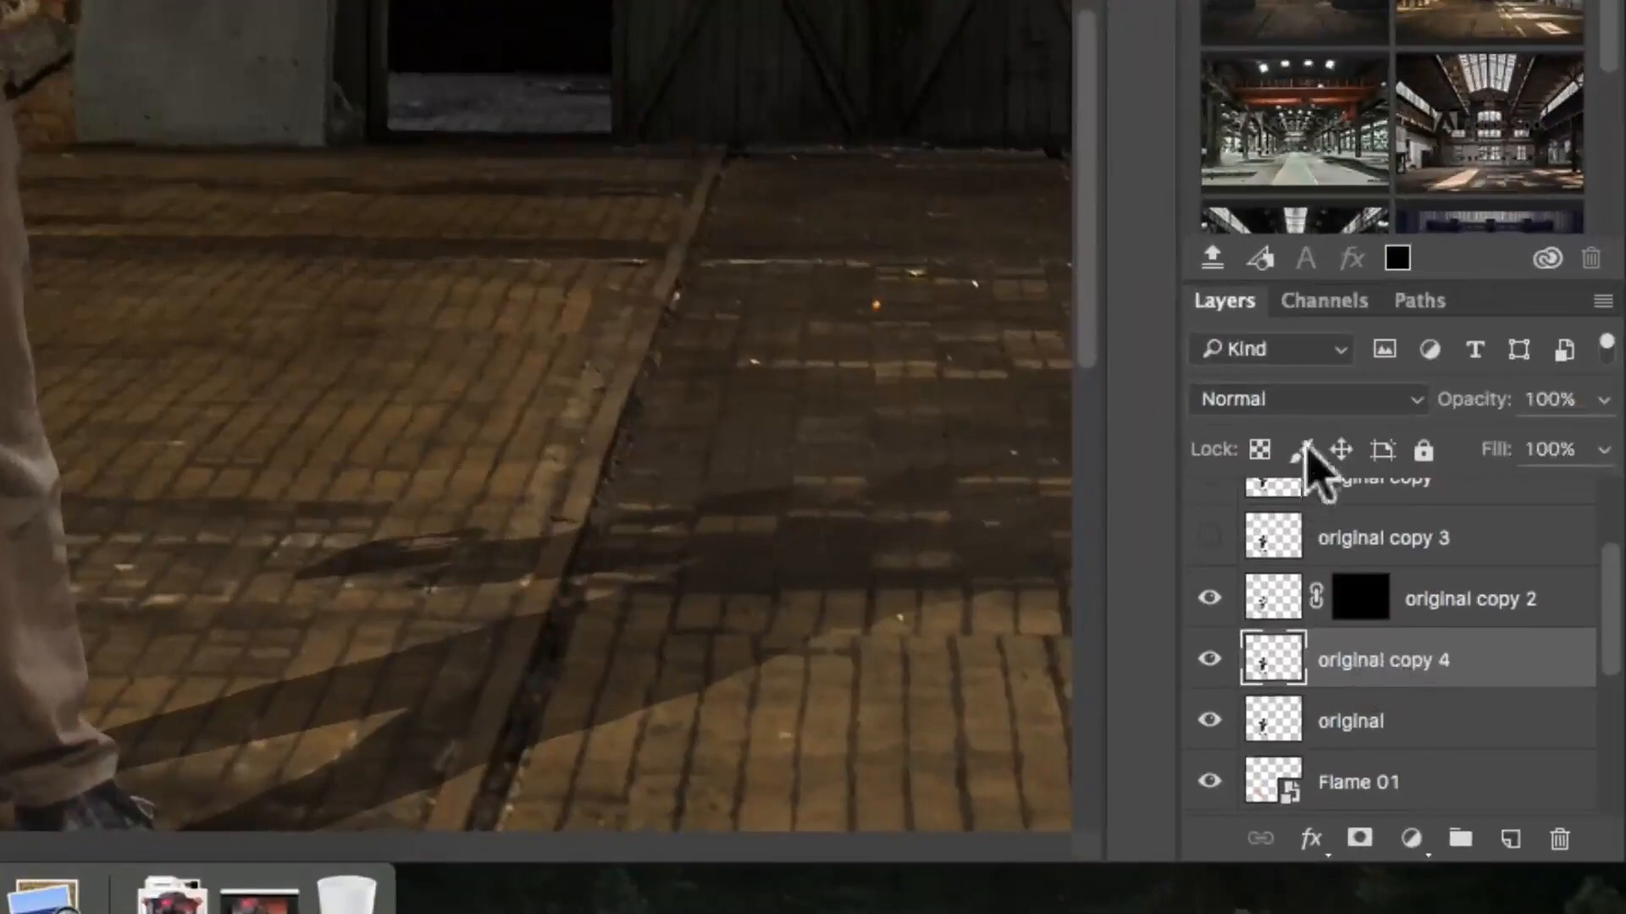
Step: Try the Multiply blend mode on the newest copy of the man, and undo it
left_click(1321, 401)
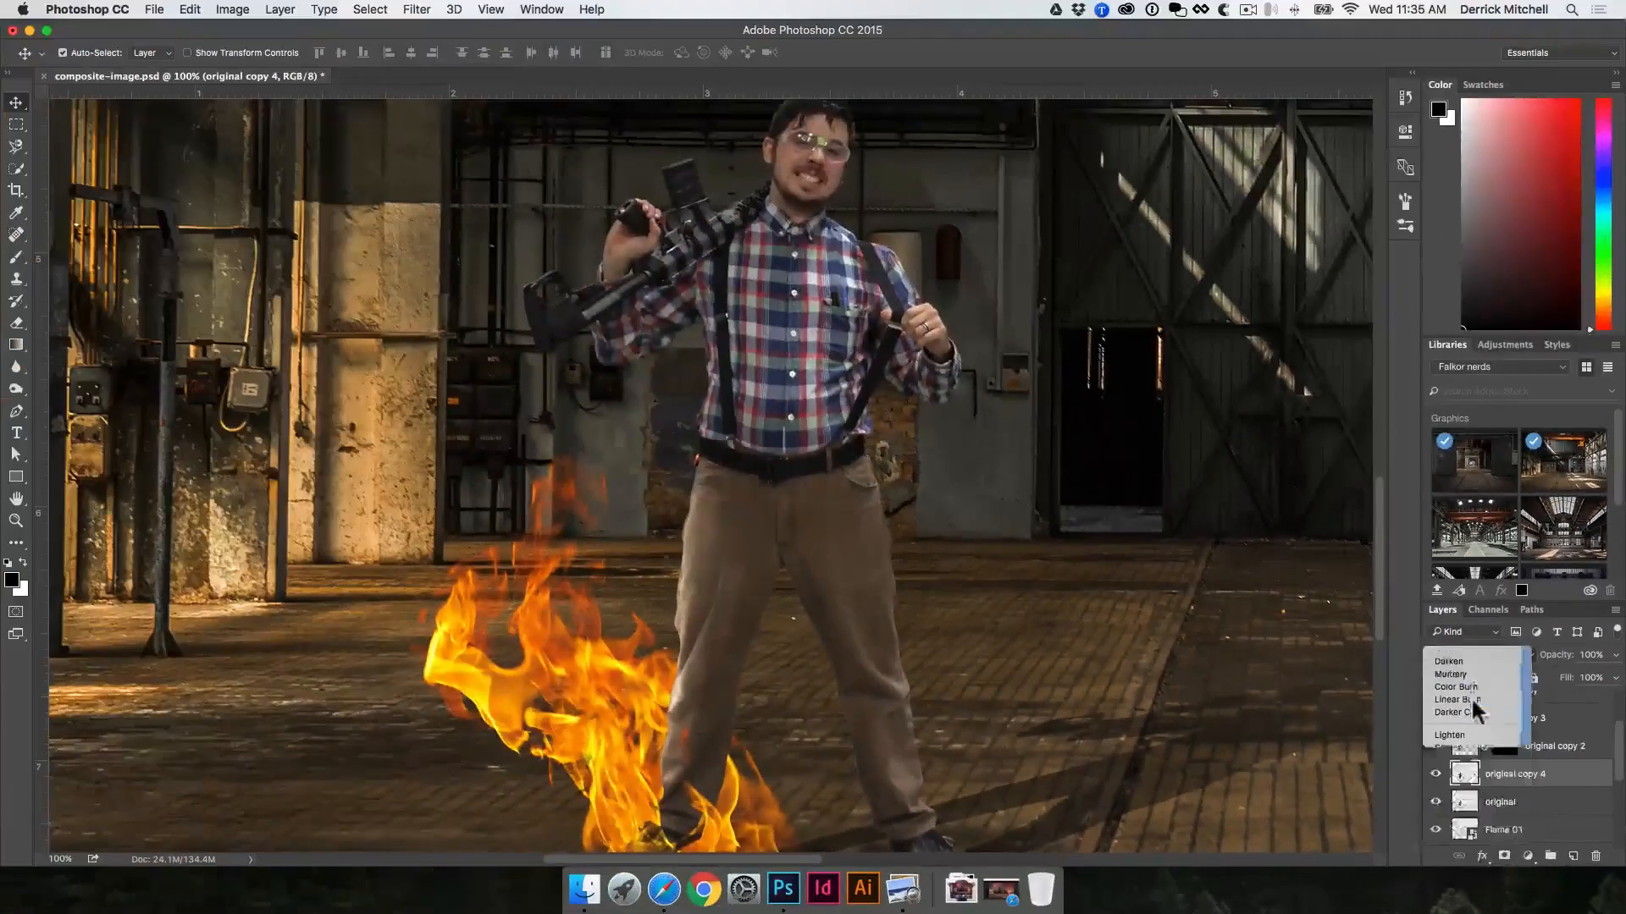
left_click(1451, 674)
key("v")
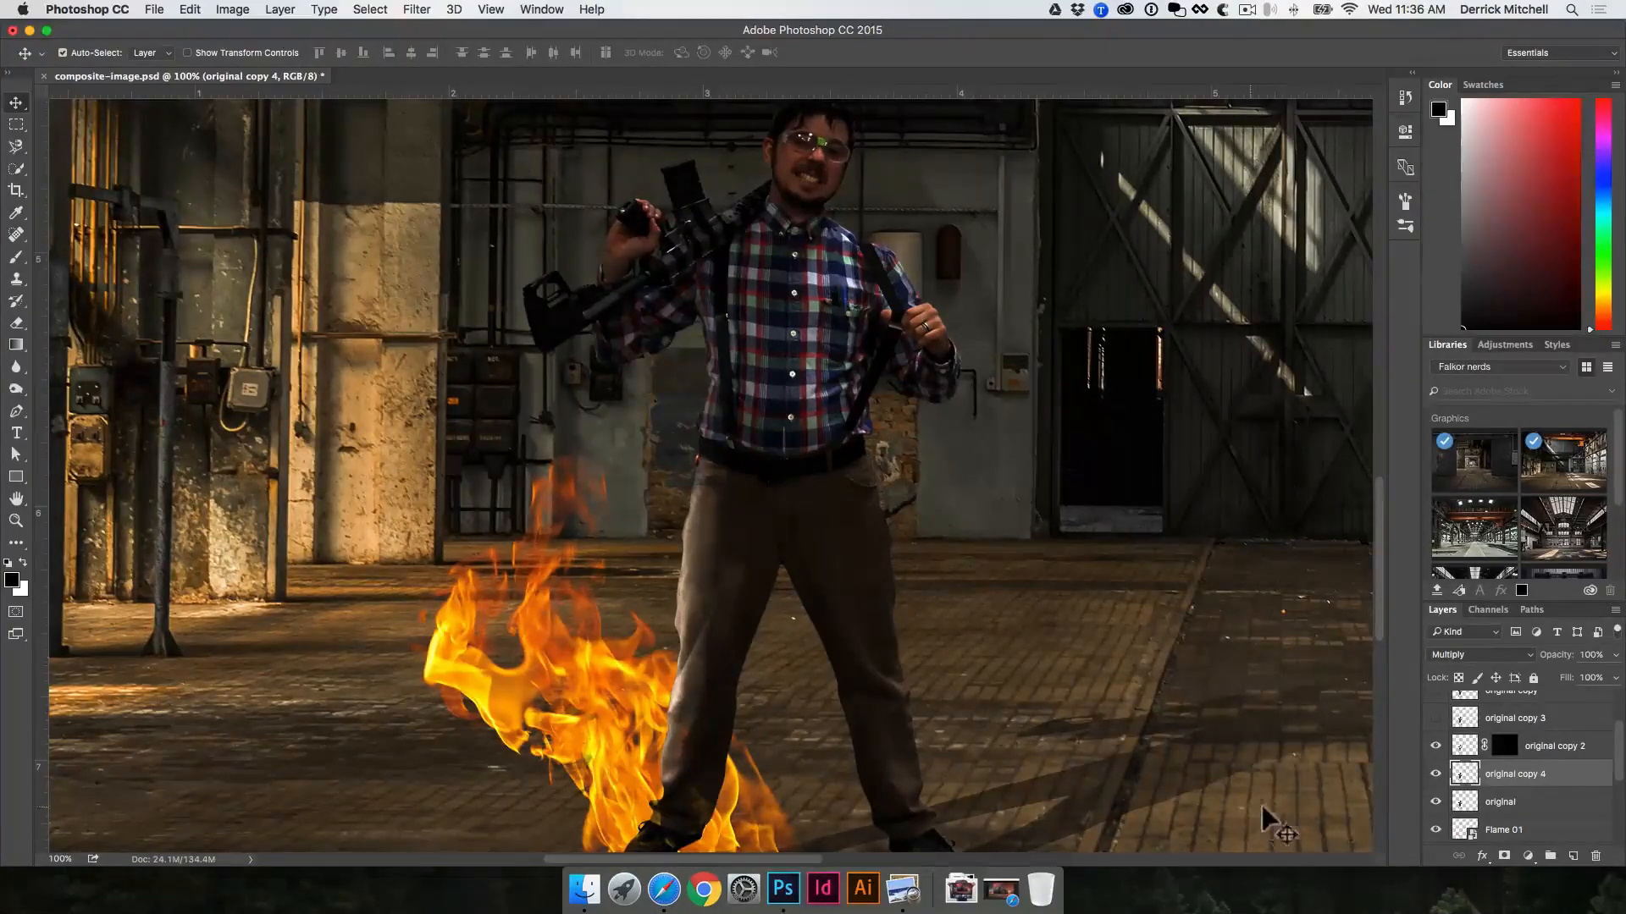
key("super+z")
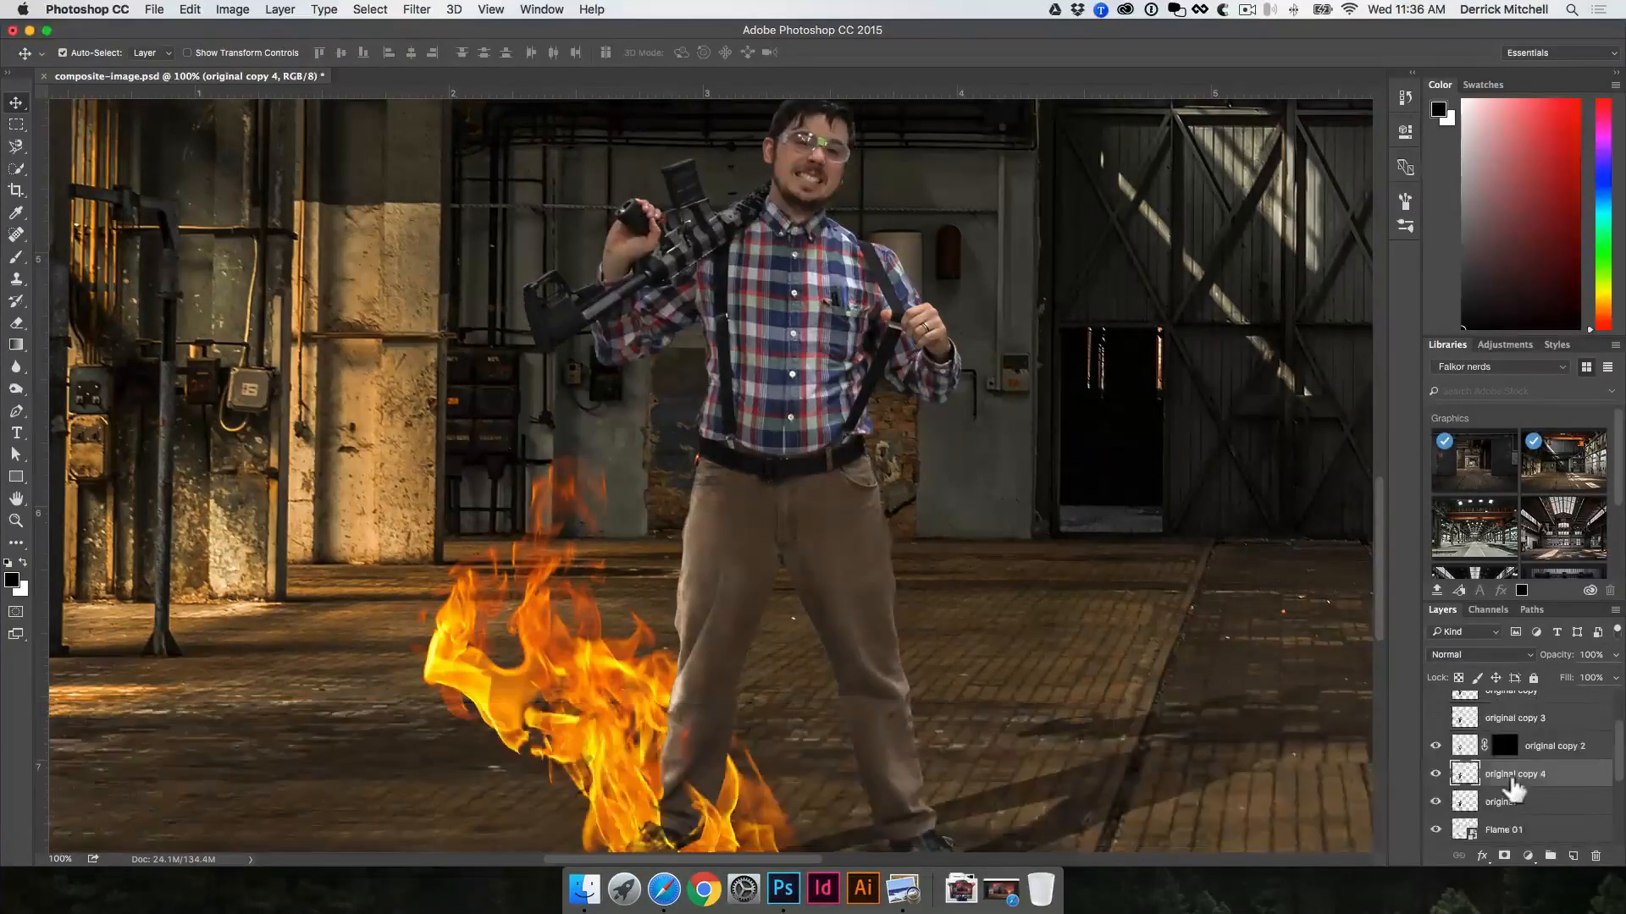
Step: Darken the newest copy with Levels, using a black input of about 69 and midtones of about 1.51, and hide it with a black mask
key("super")
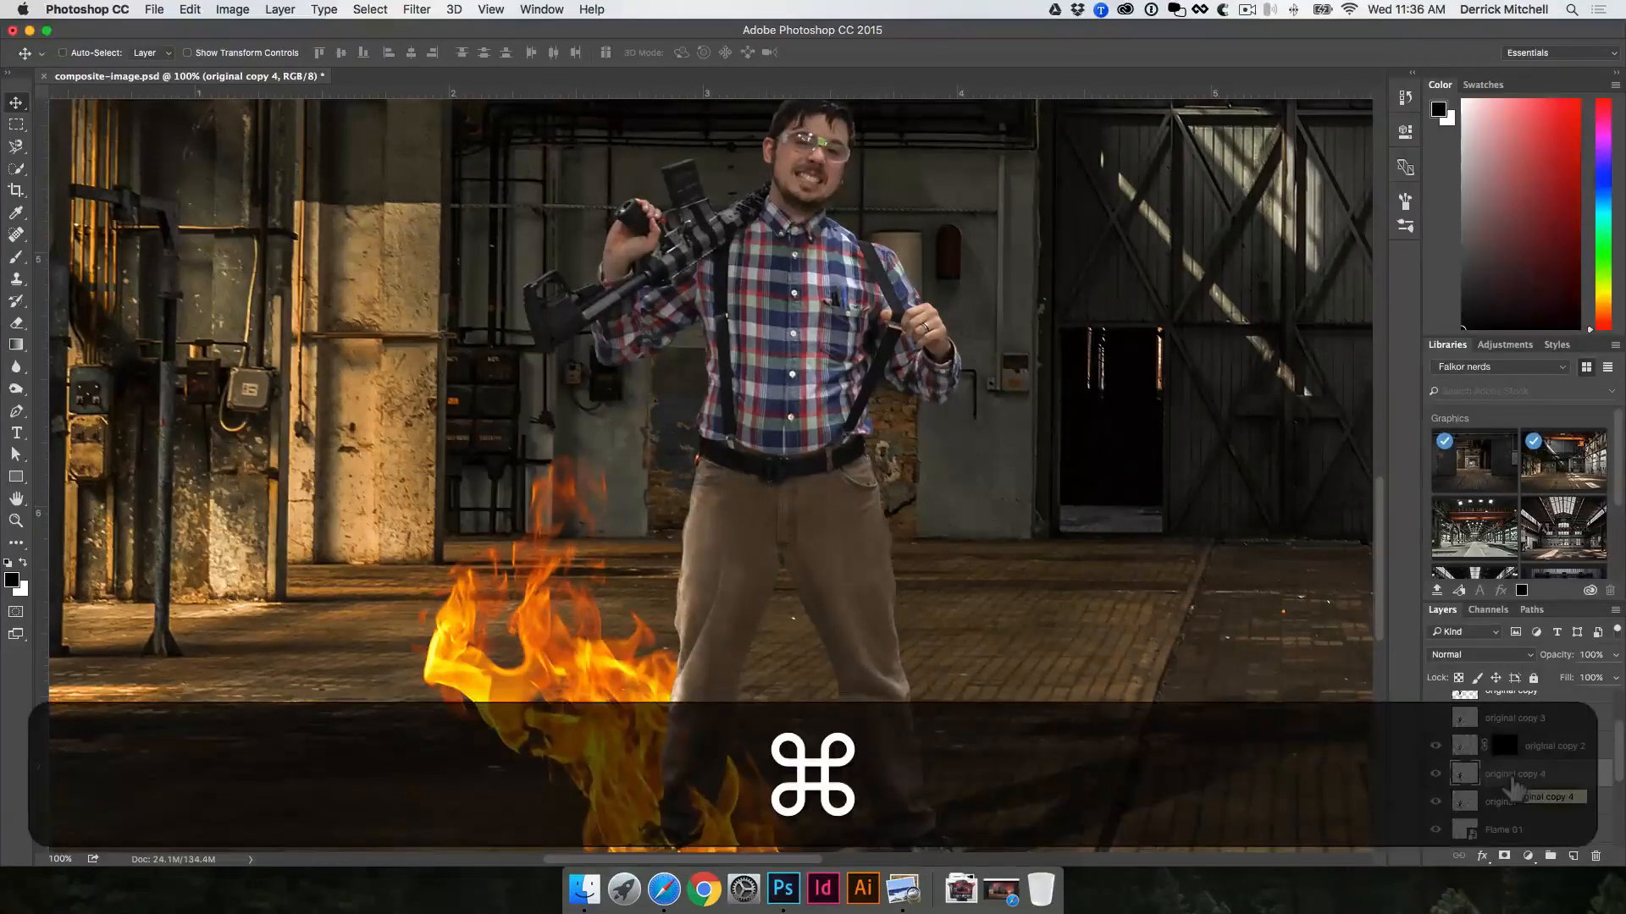
key("super+l")
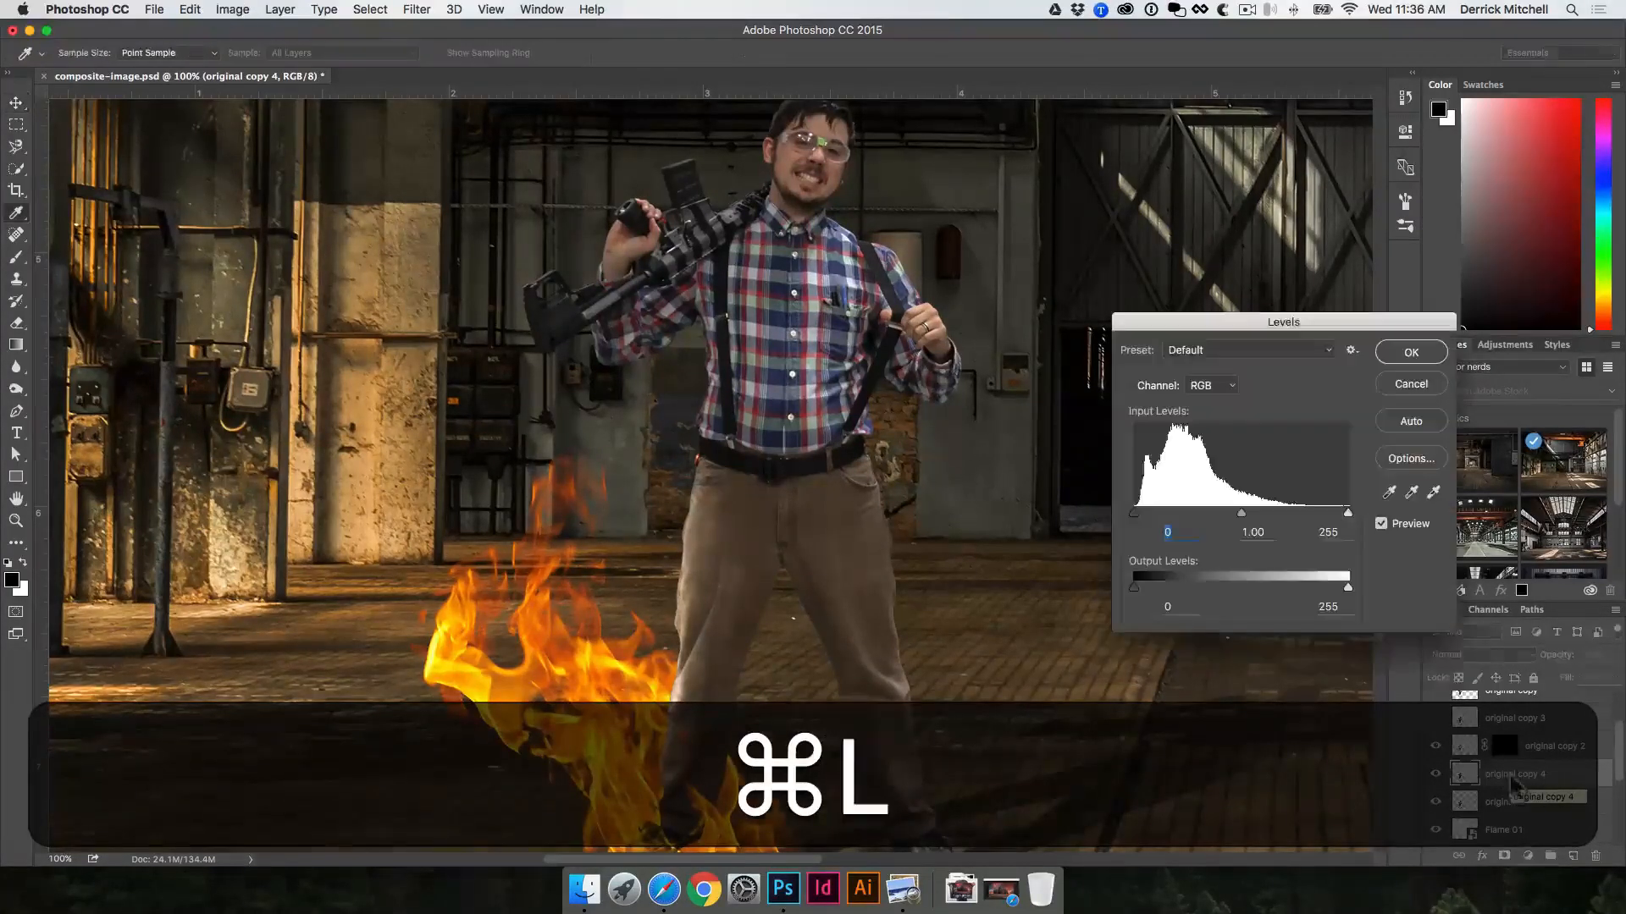
left_click(1134, 514)
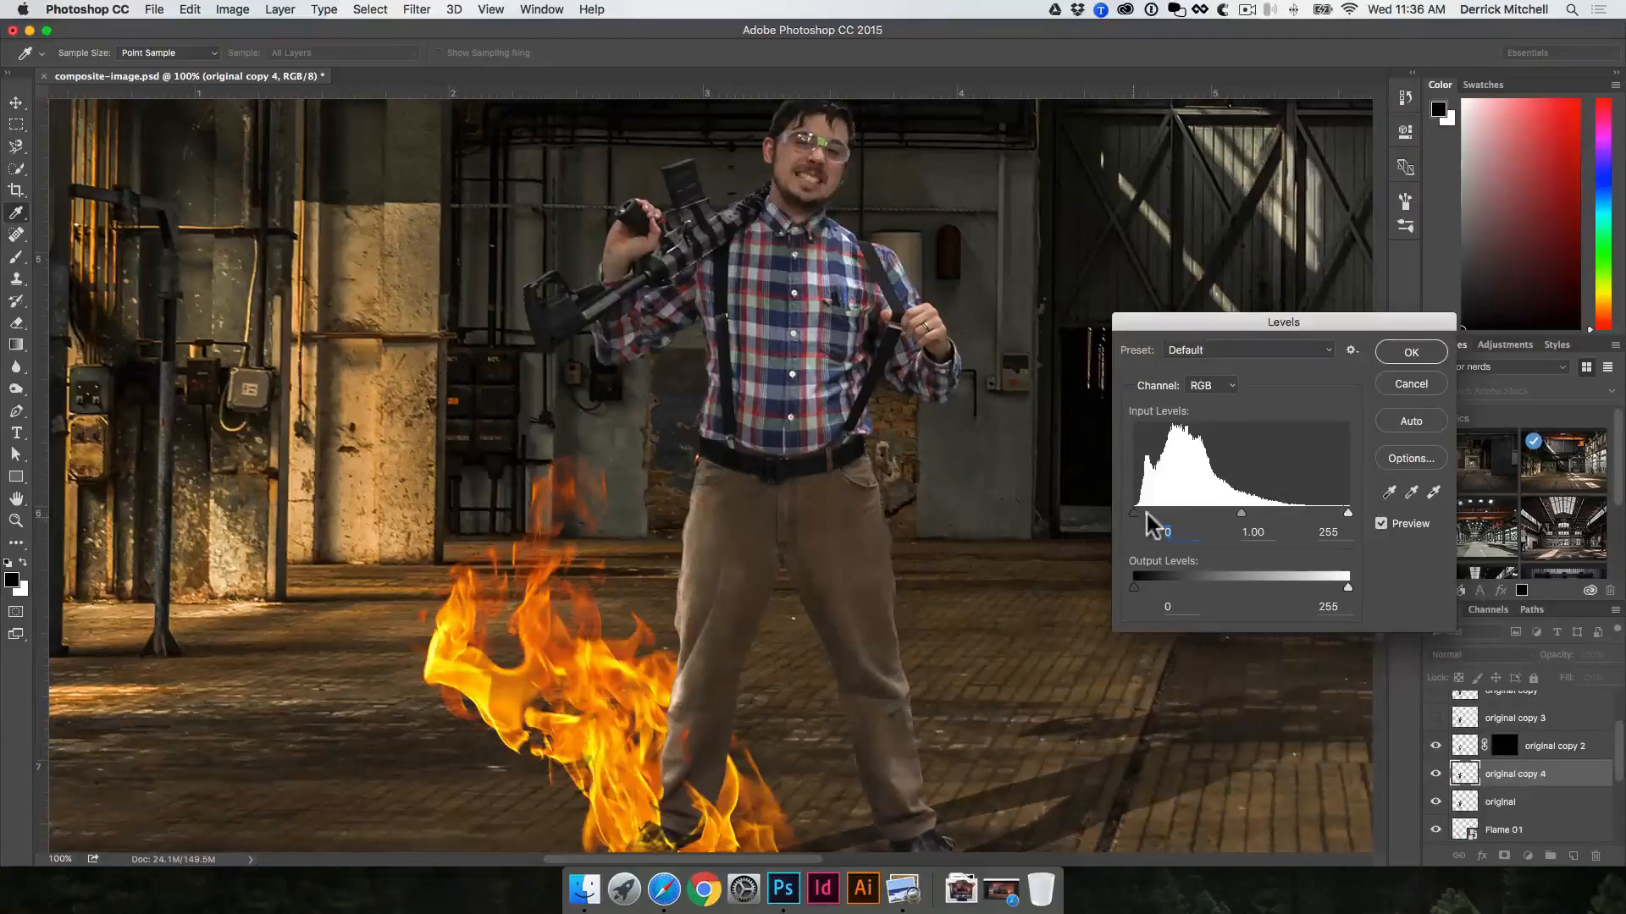
left_click_drag(1135, 512, 1200, 513)
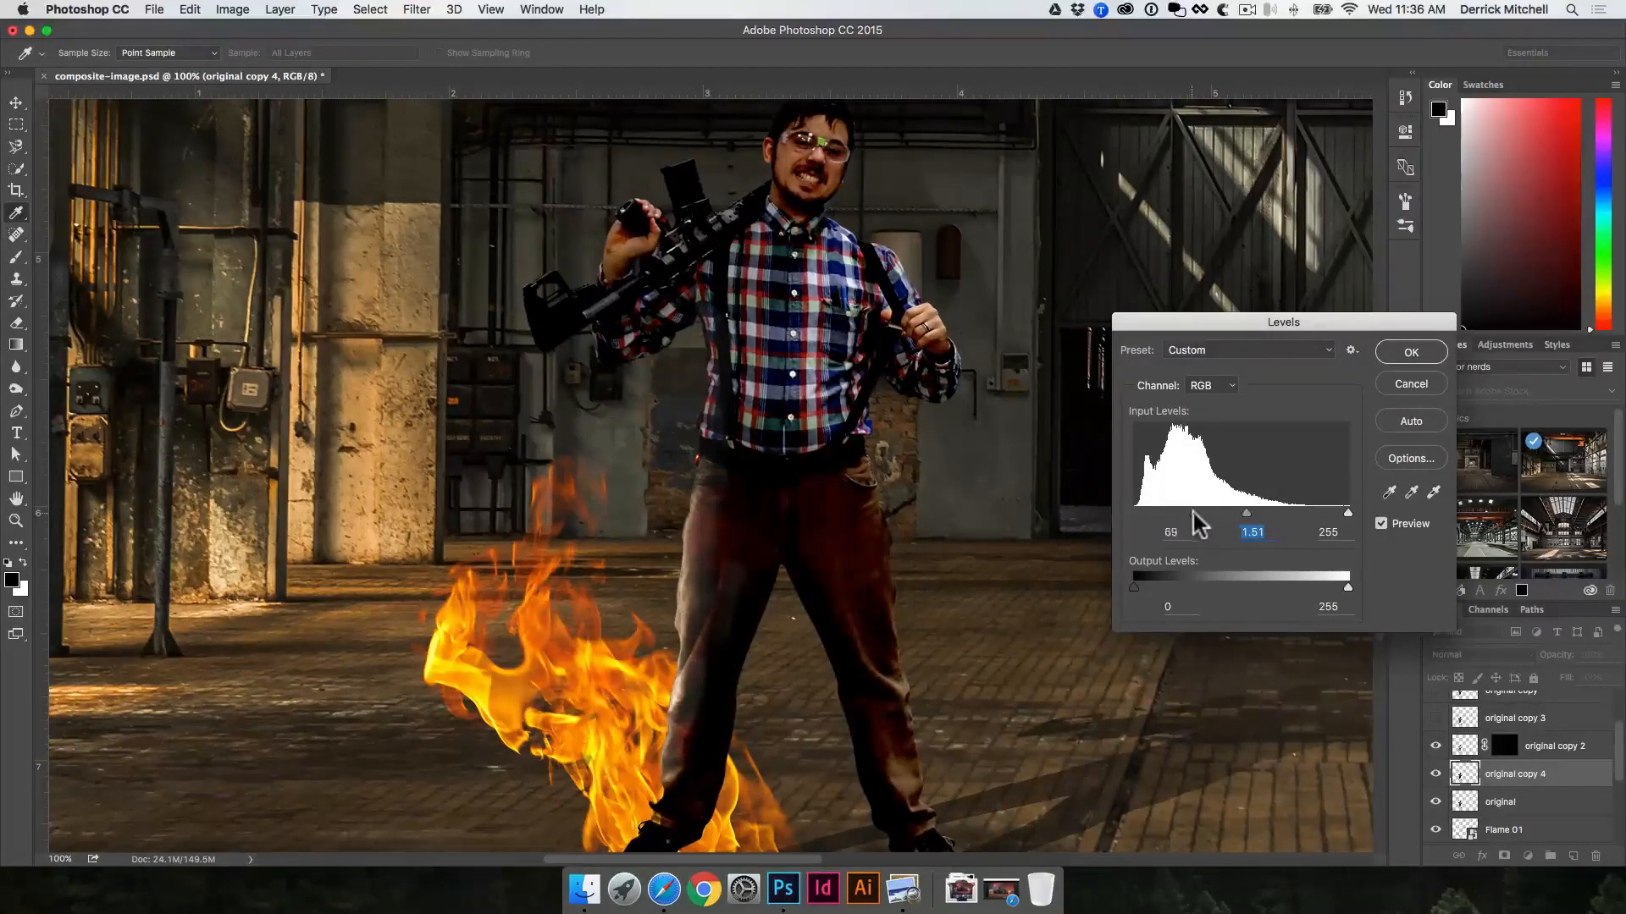
key("Return")
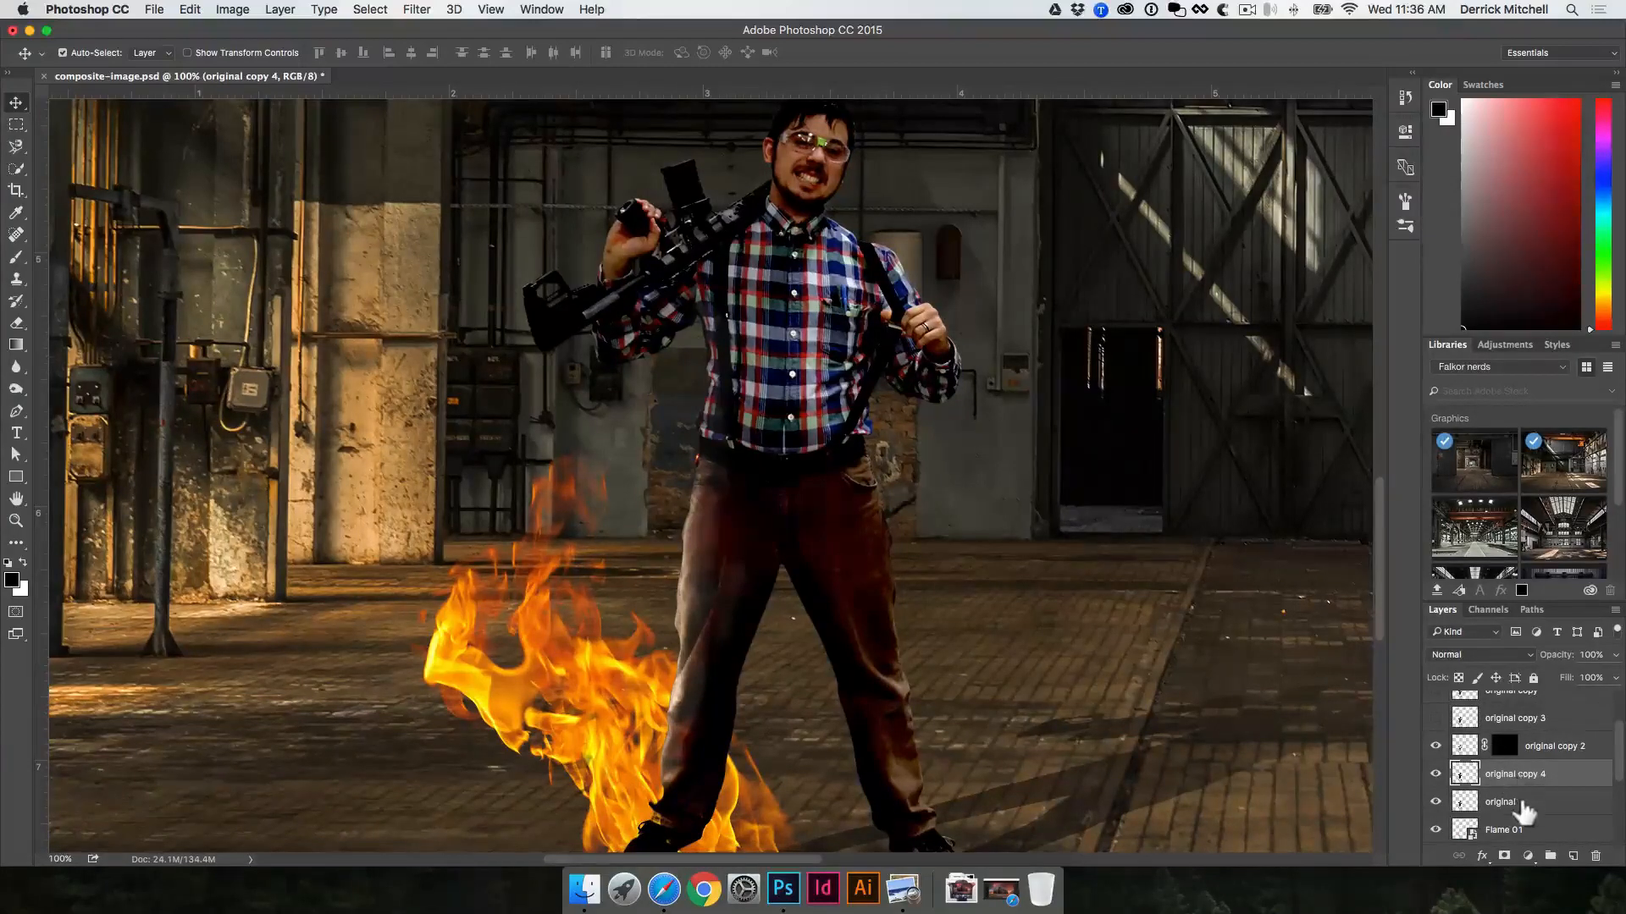
key("alt")
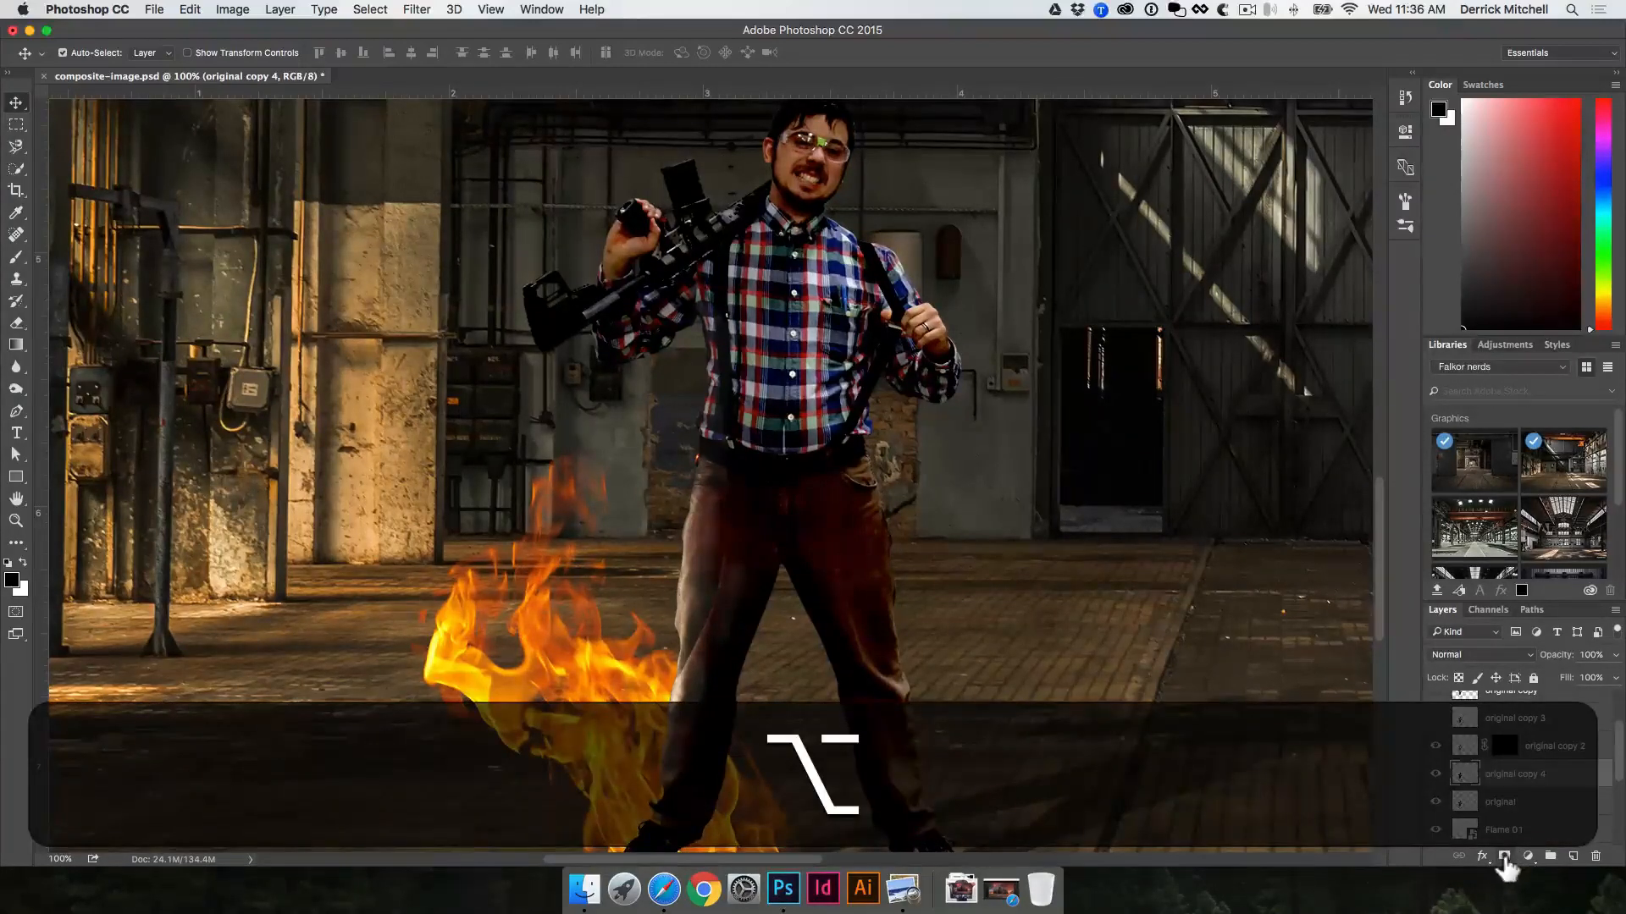
left_click(1504, 858, "alt")
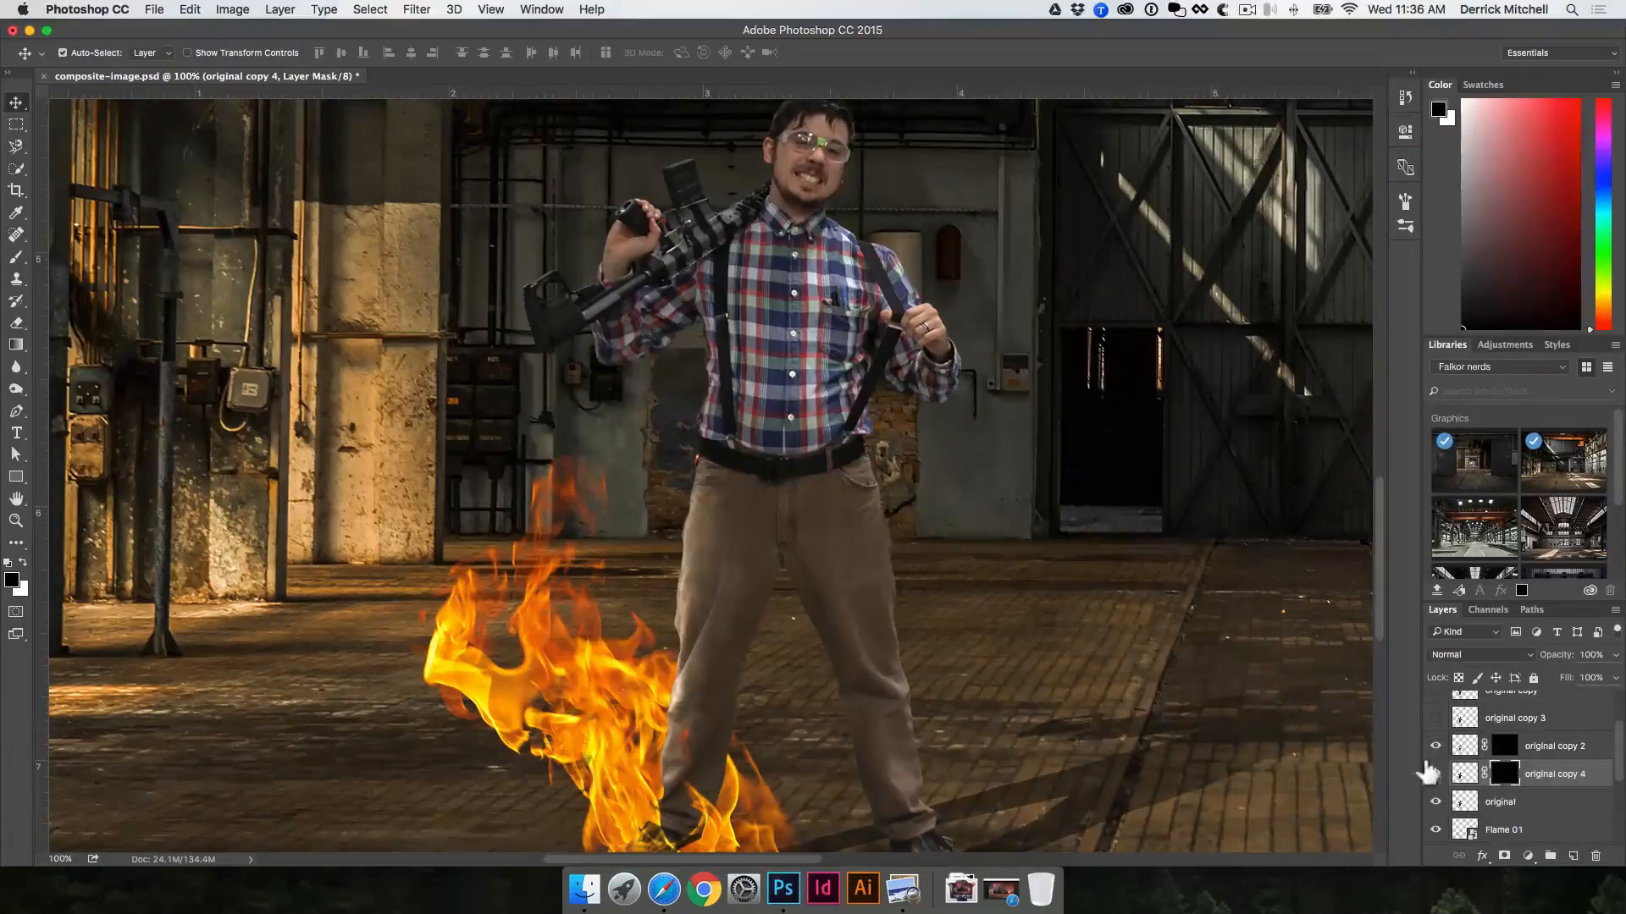
Step: Paint white on the mask with a size 40 brush at 22% opacity to shade the legs and torso away from the flames
key("b")
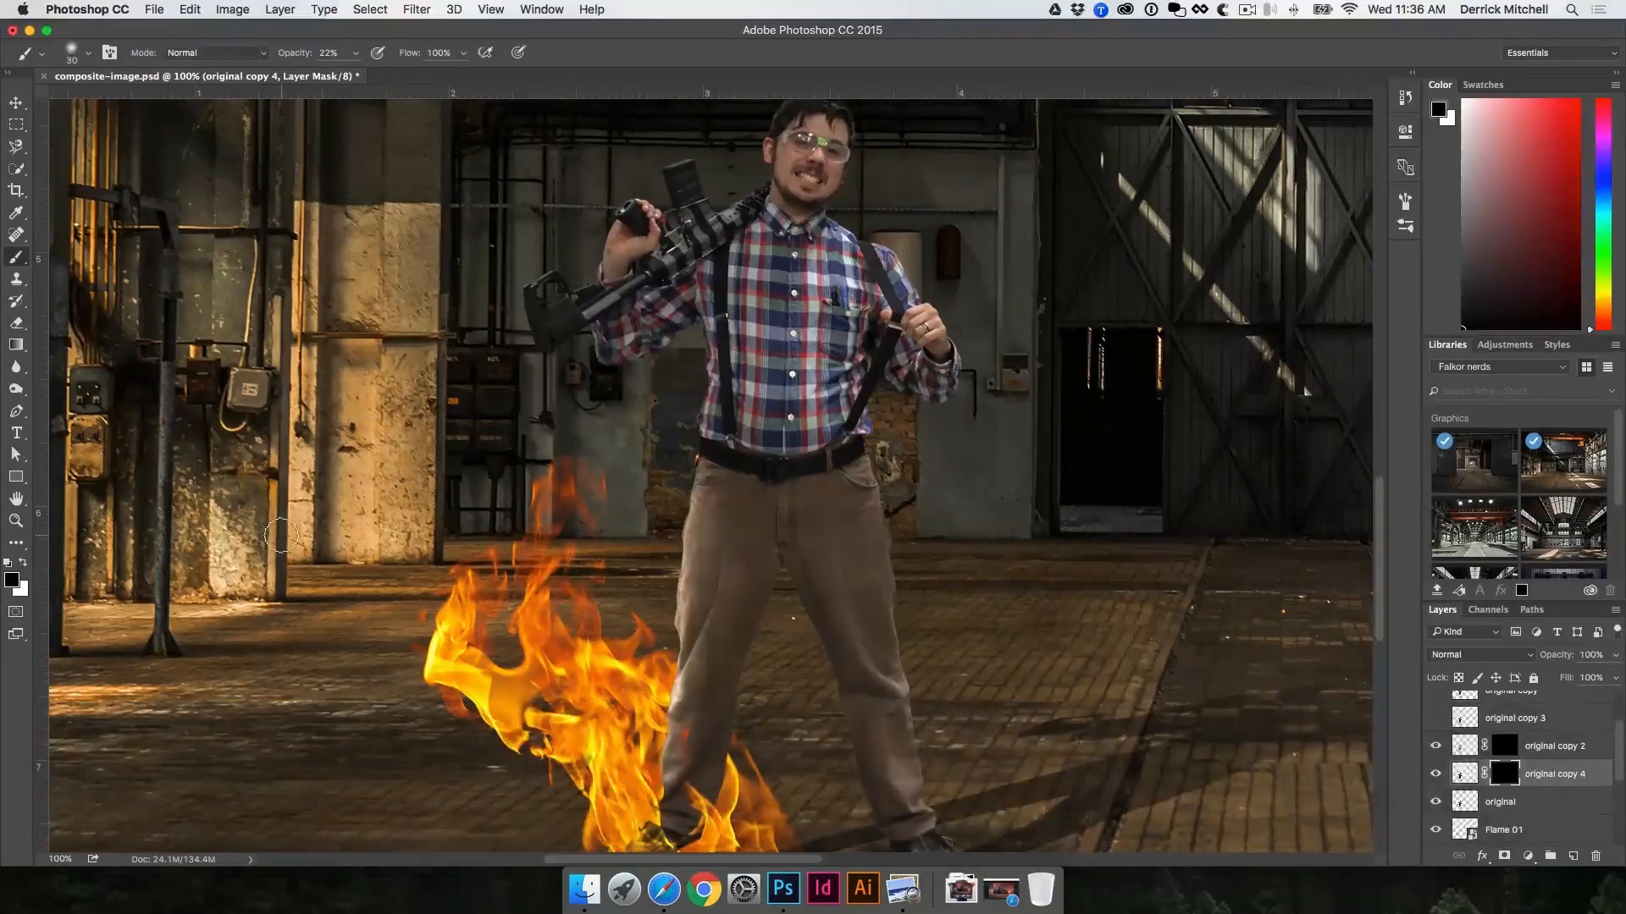
key("bracketright")
key("x")
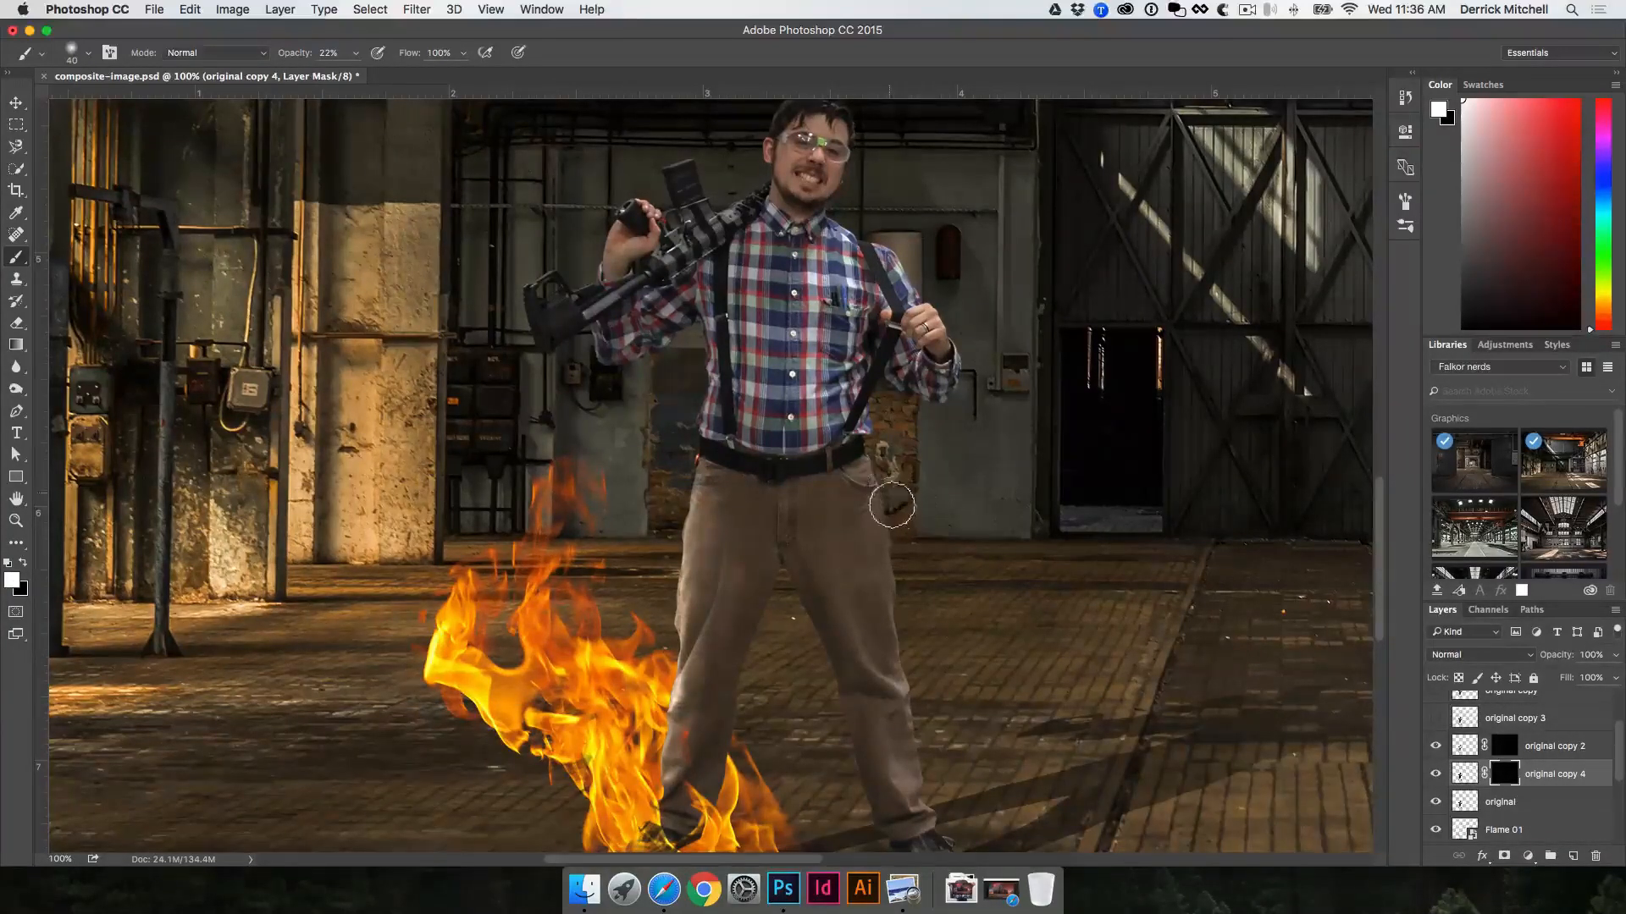
left_click_drag(899, 604, 915, 742)
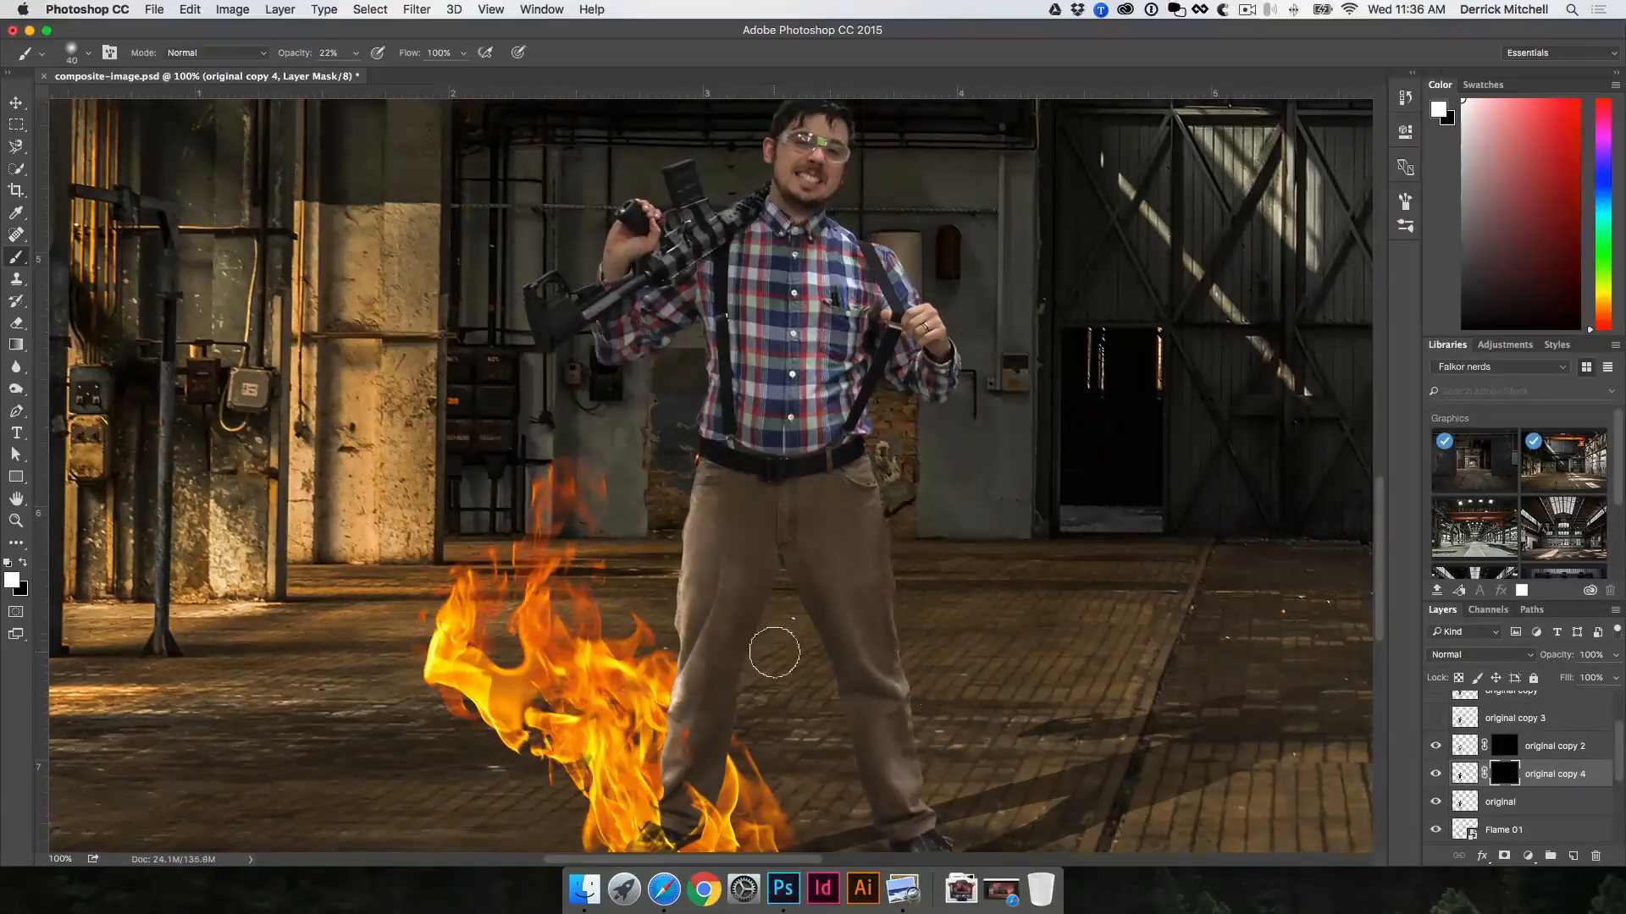
mouse_move(762, 612)
left_mouse_down()
mouse_move(739, 779)
mouse_move(761, 620)
mouse_move(729, 734)
mouse_move(725, 775)
mouse_move(762, 656)
mouse_move(746, 612)
left_mouse_up()
scroll(729, 804, "left", 1)
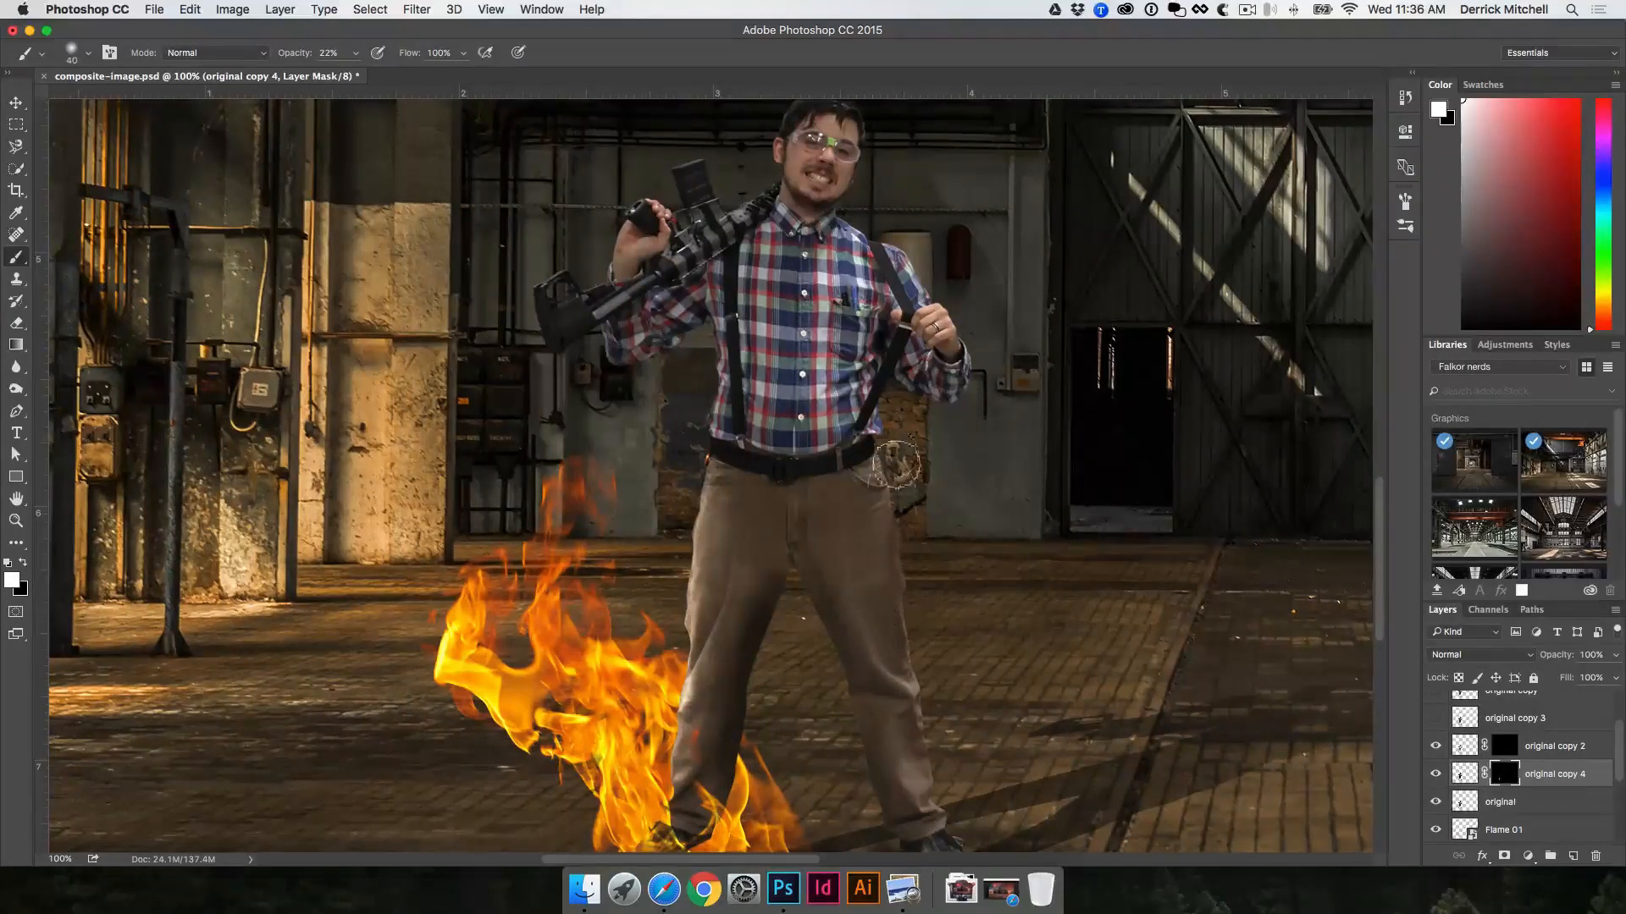
mouse_move(894, 466)
left_mouse_down()
mouse_move(899, 683)
mouse_move(934, 783)
mouse_move(934, 653)
mouse_move(878, 473)
mouse_move(892, 529)
mouse_move(880, 362)
left_mouse_up()
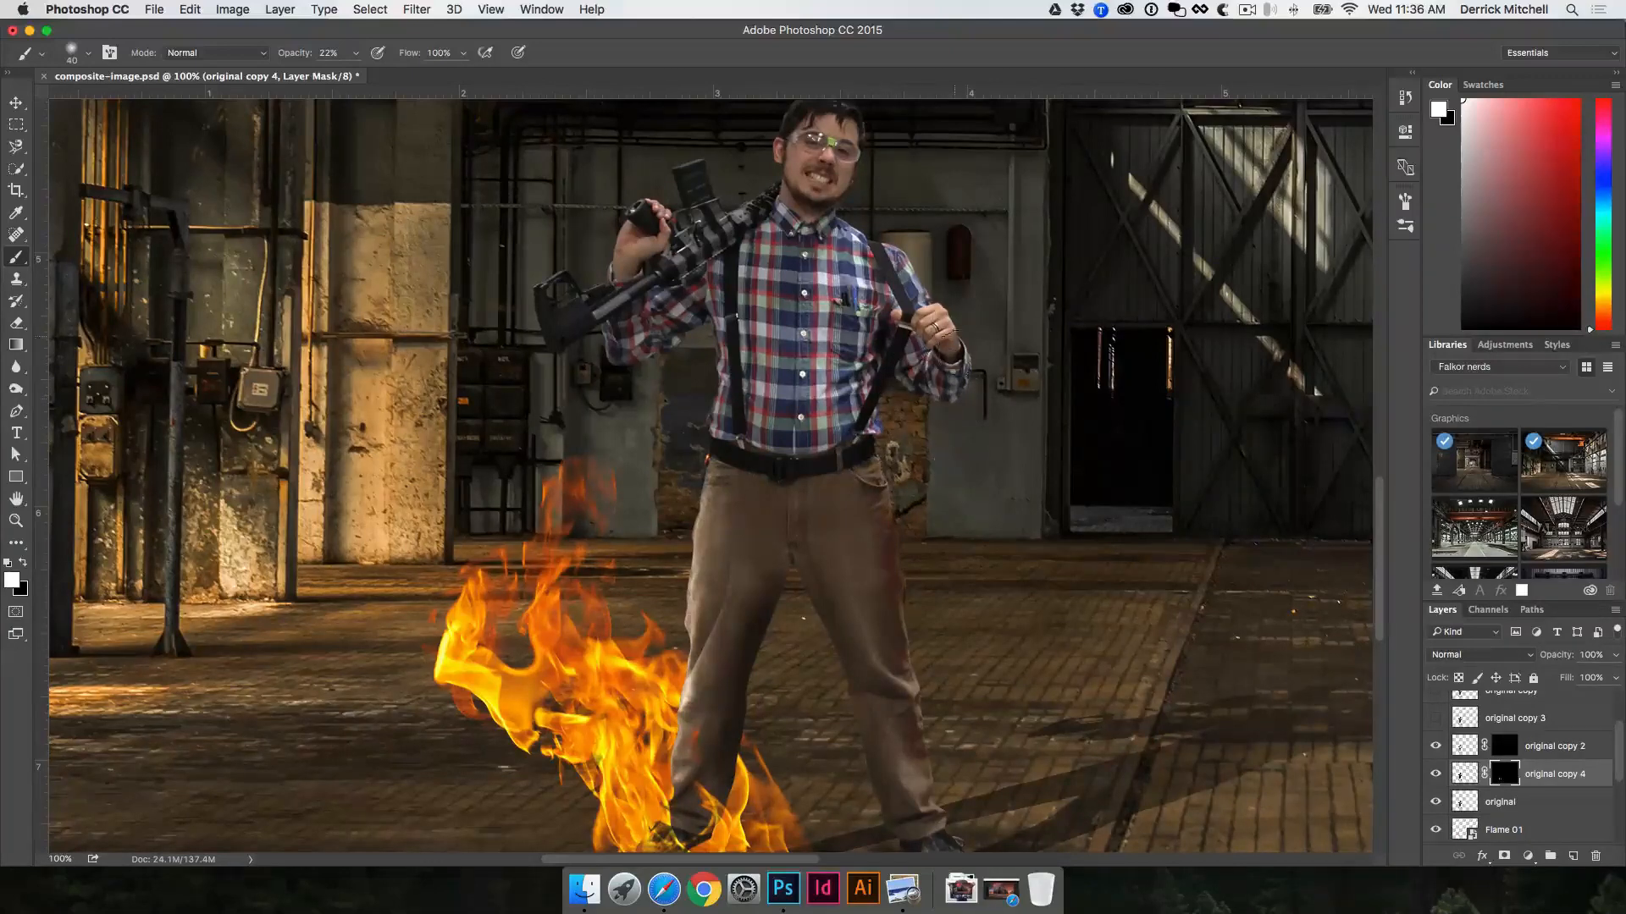
Step: Paint white on the darkened copy's mask over the sleeve below the rifle and over the opposite shoulder
key("v")
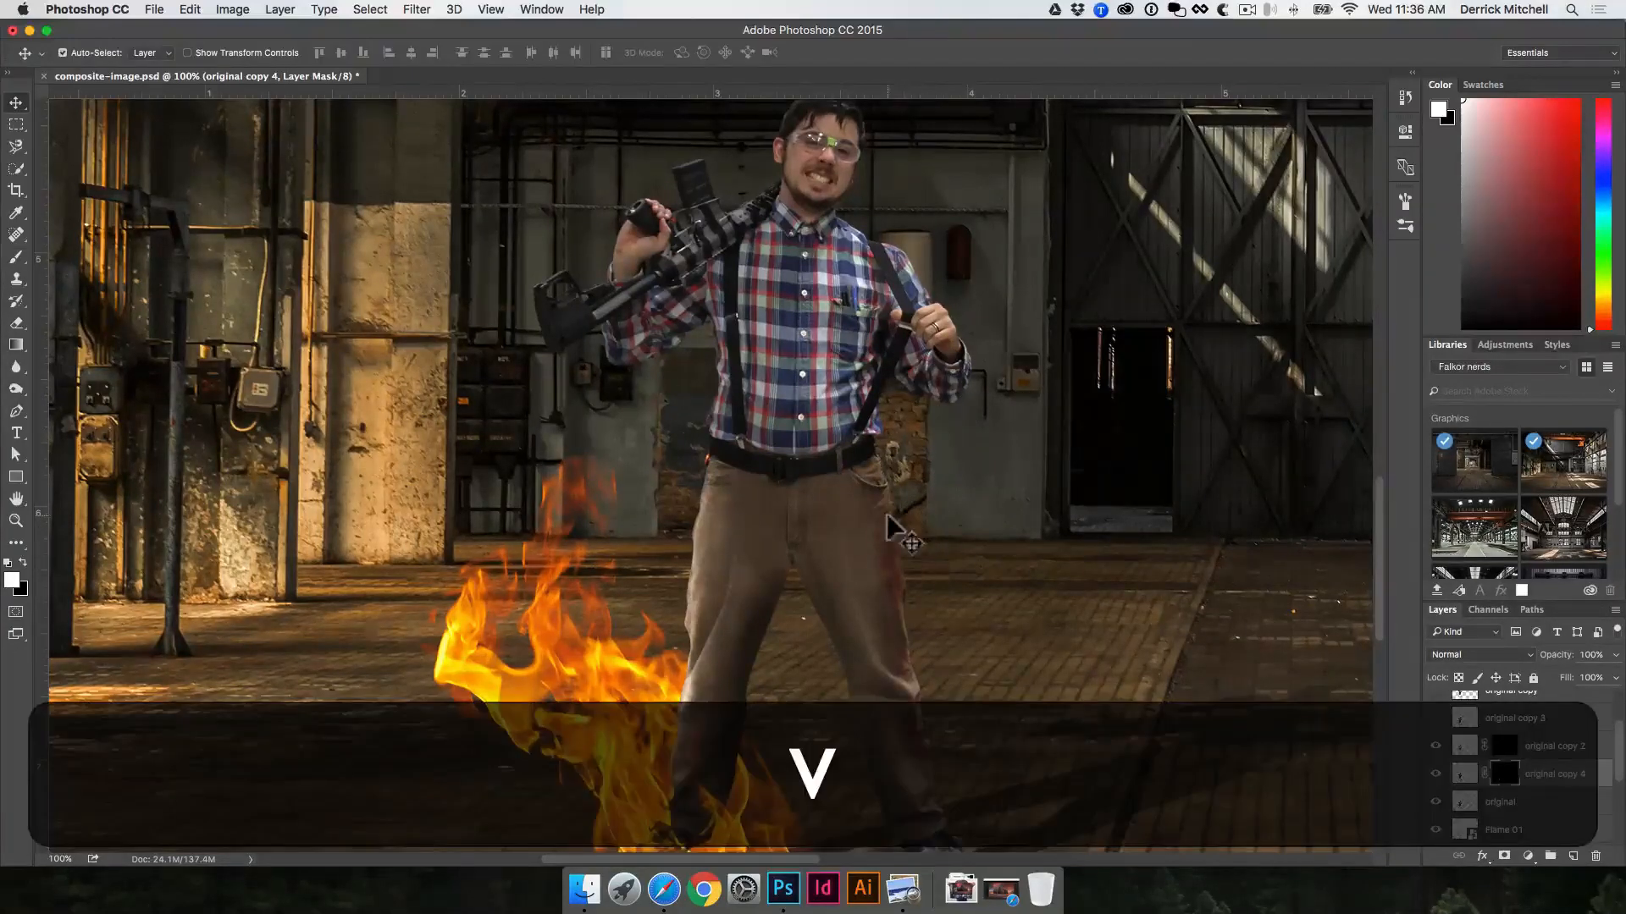
key("b")
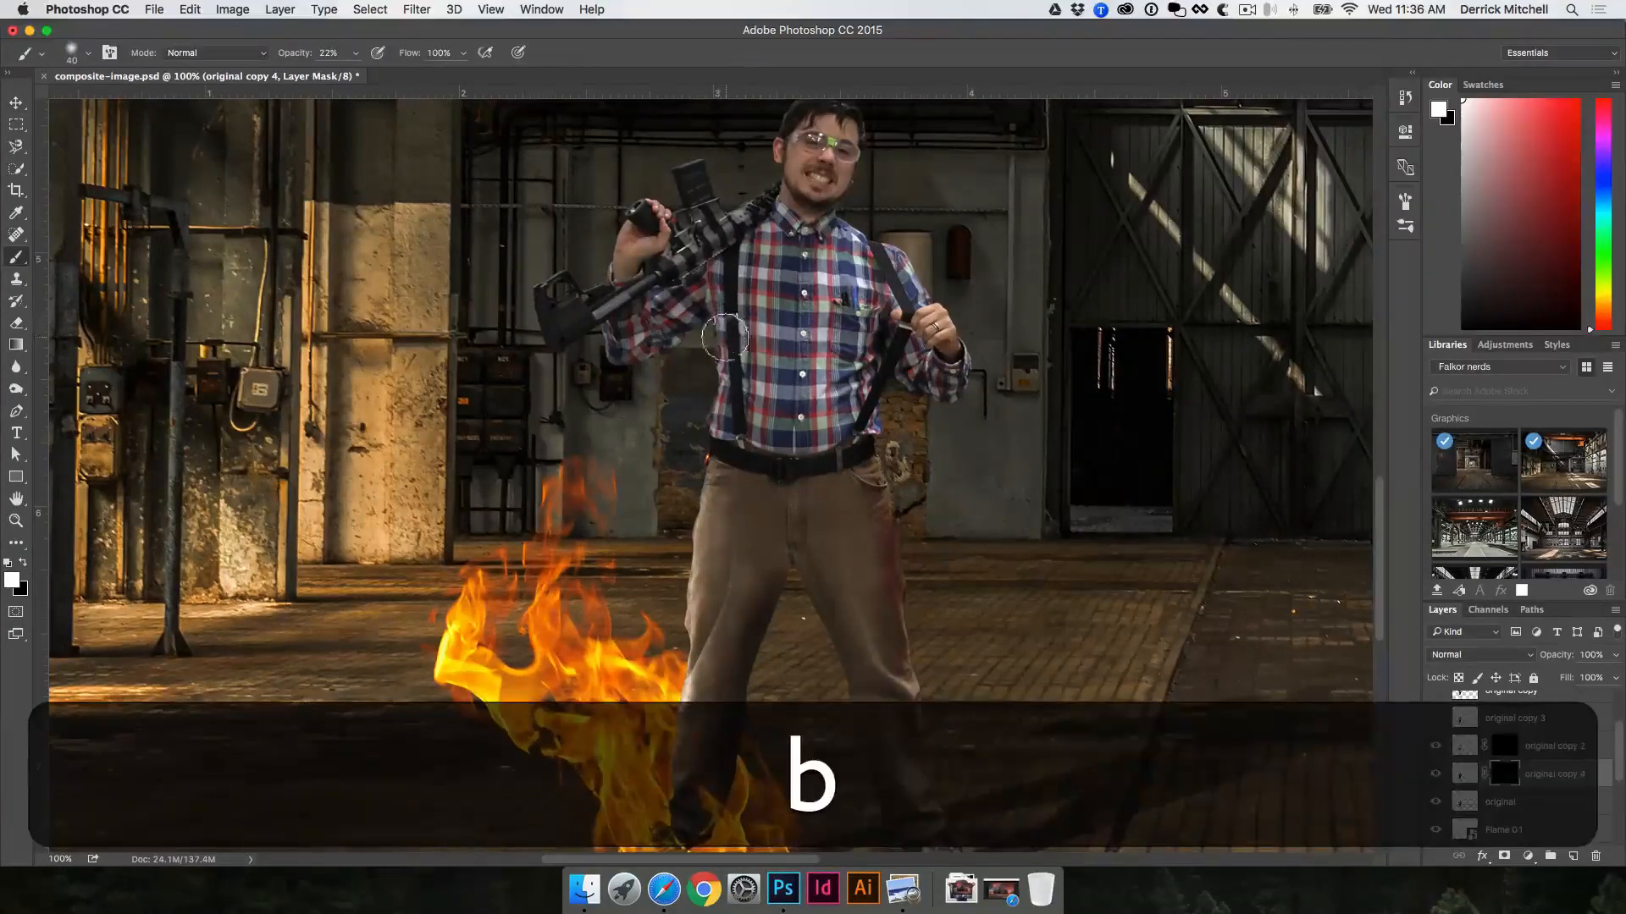
left_click_drag(655, 348, 617, 363)
mouse_move(922, 270)
left_mouse_down()
mouse_move(930, 286)
mouse_move(854, 234)
left_mouse_up()
key("v")
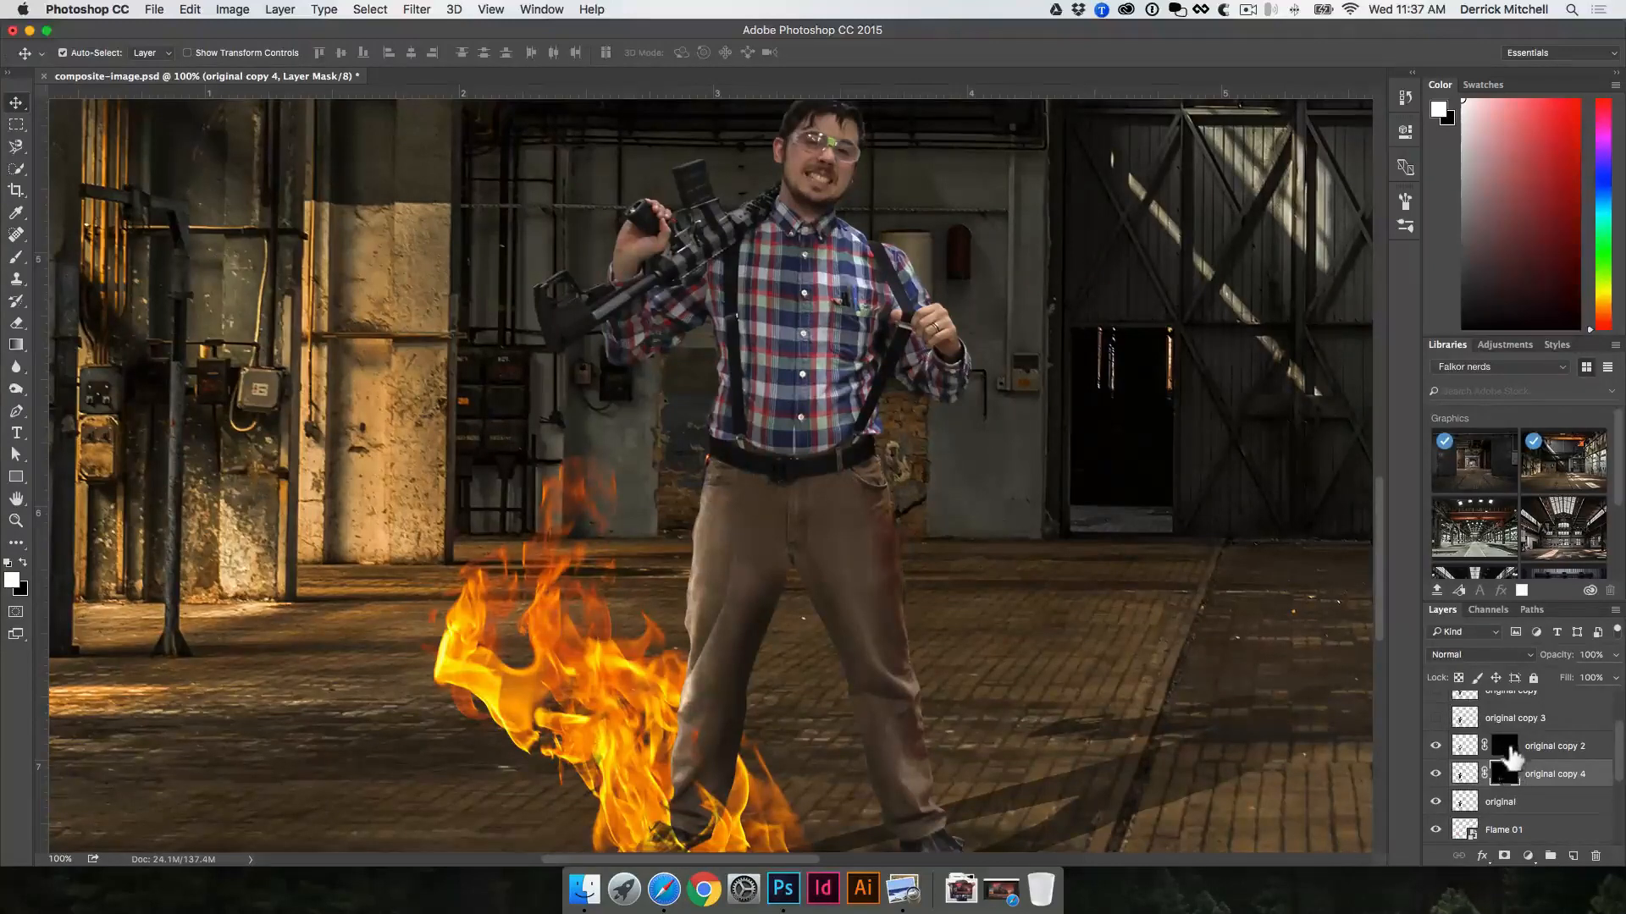
Step: Hide the darkened "original copy 4" layer
left_click(957, 581, "alt")
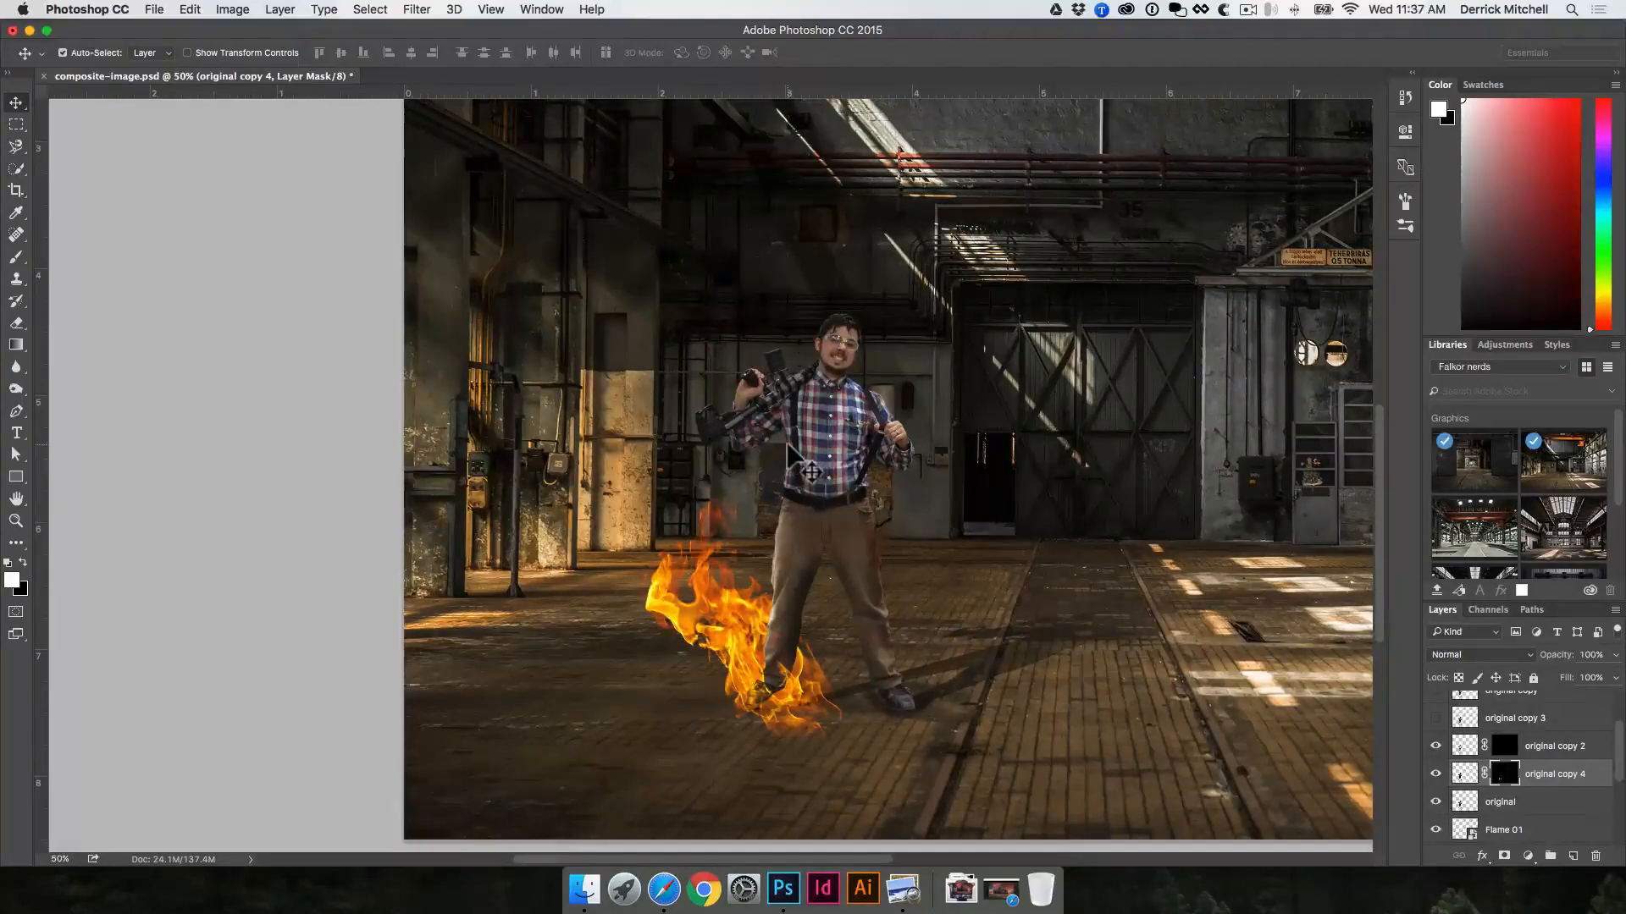
key("v")
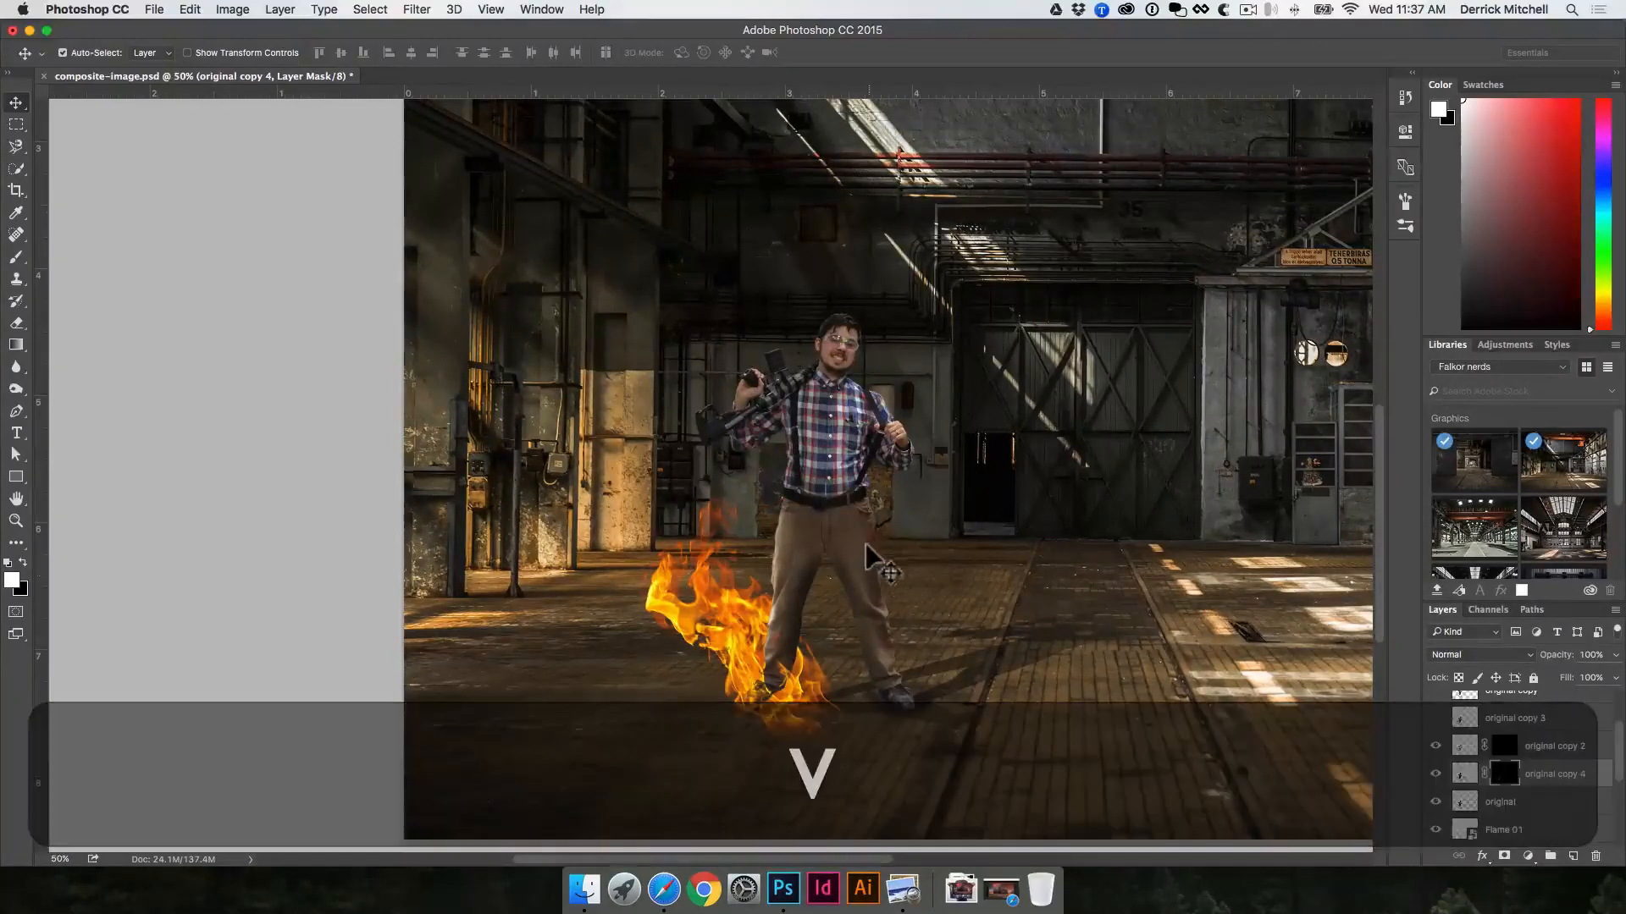
left_click(1435, 774)
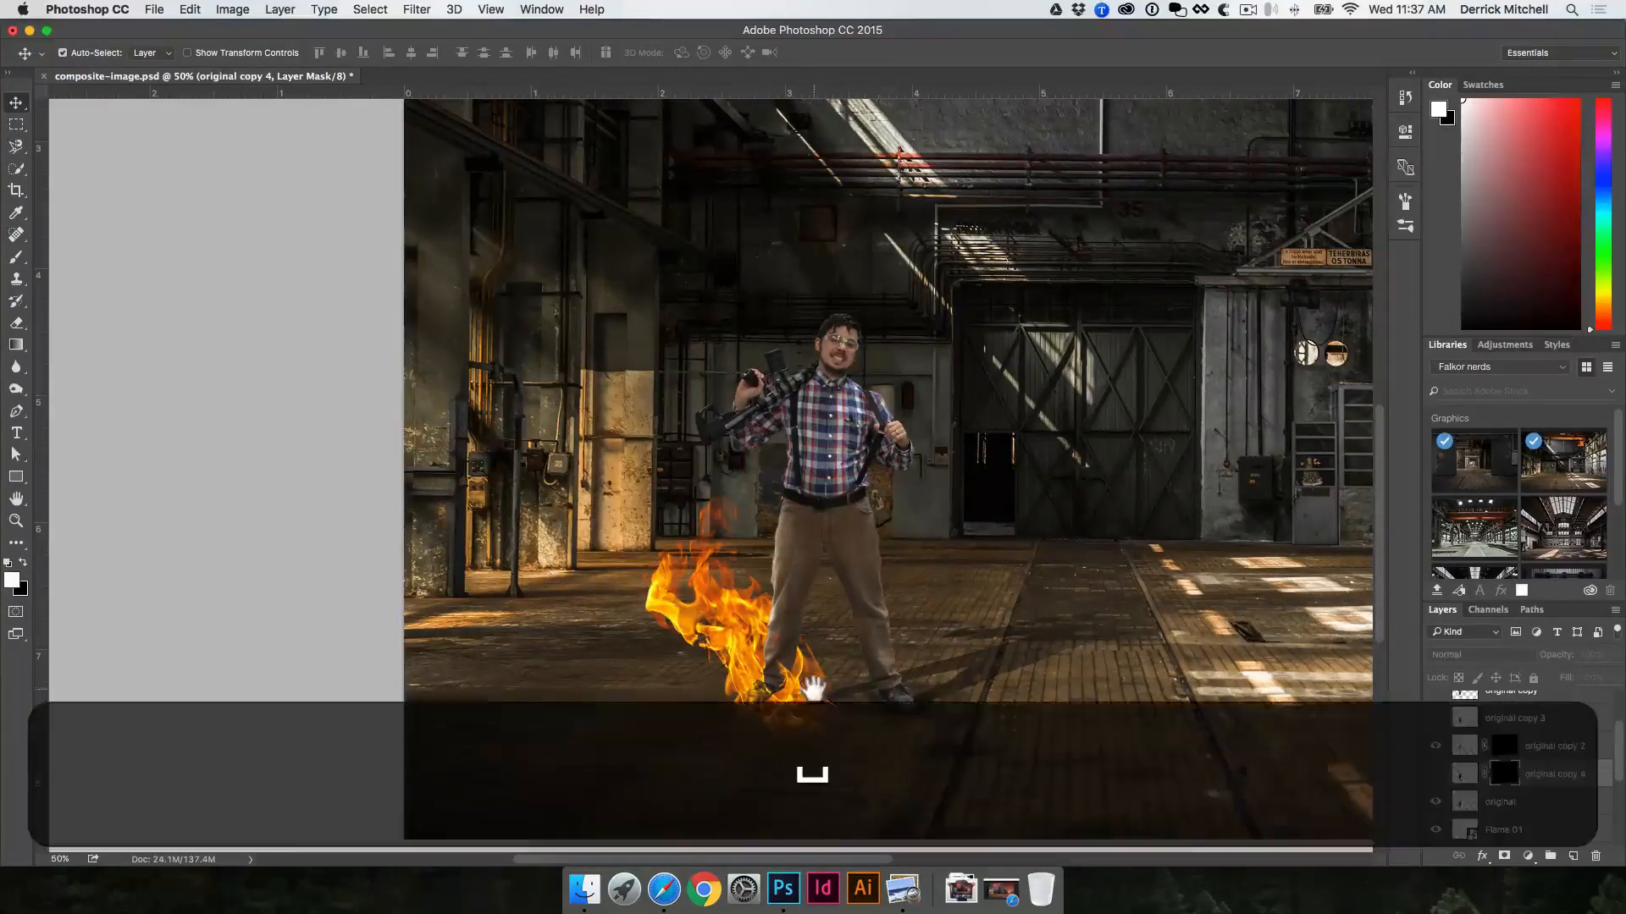
Step: Load the man's outline from the "original" layer as a selection and add a new empty layer above it
left_click(823, 728, "super")
left_click(826, 731, "super")
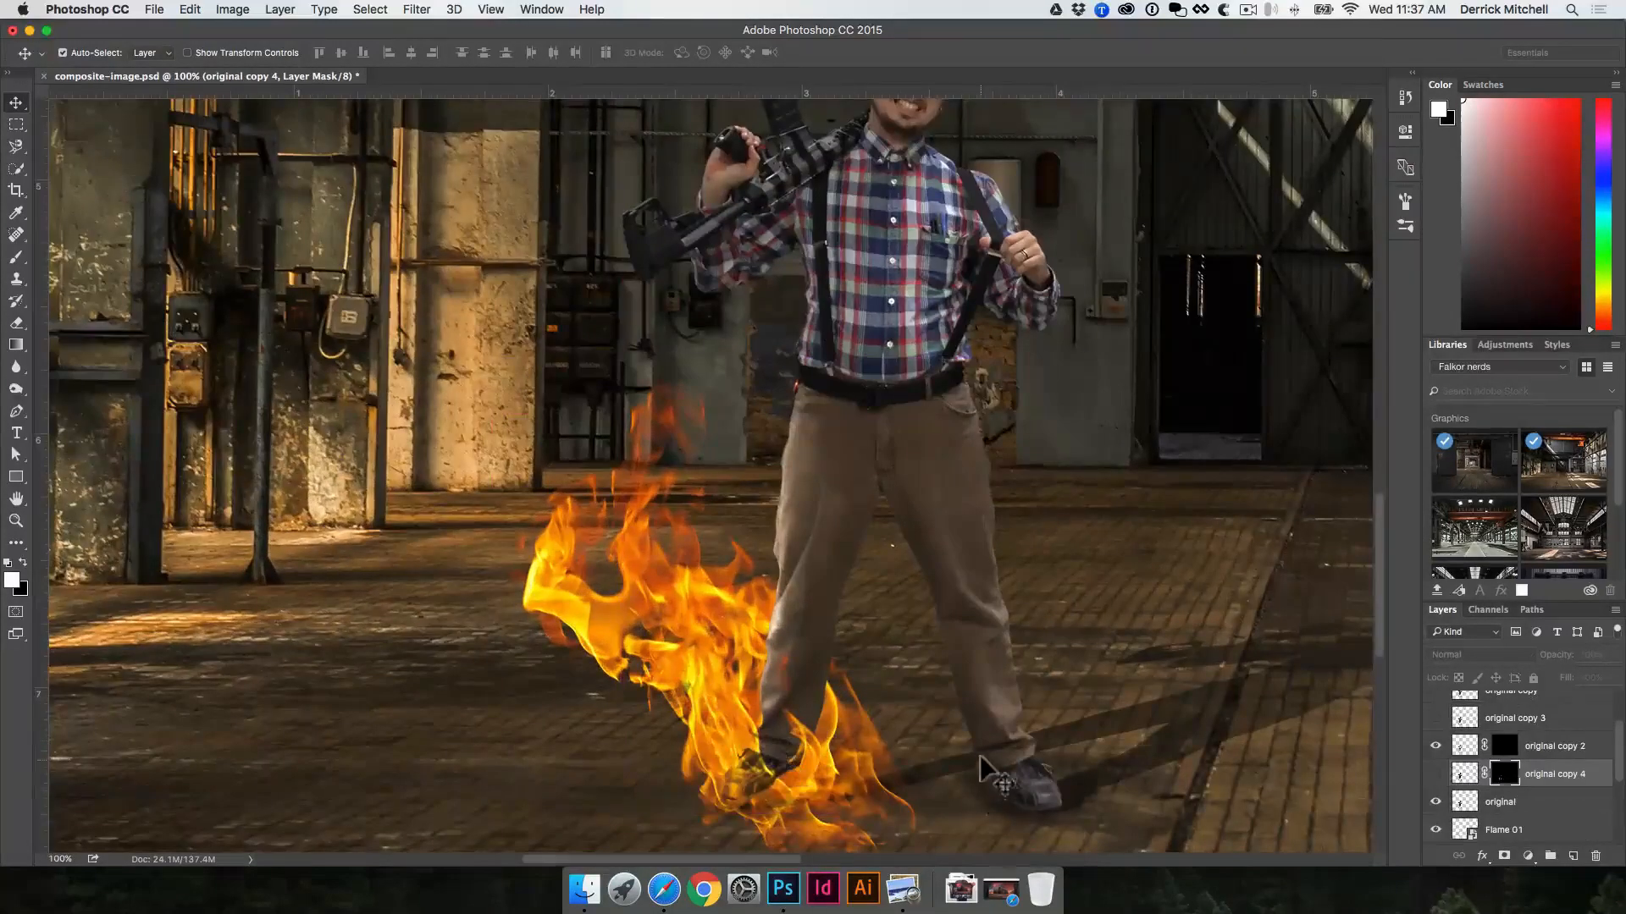
left_click(948, 568)
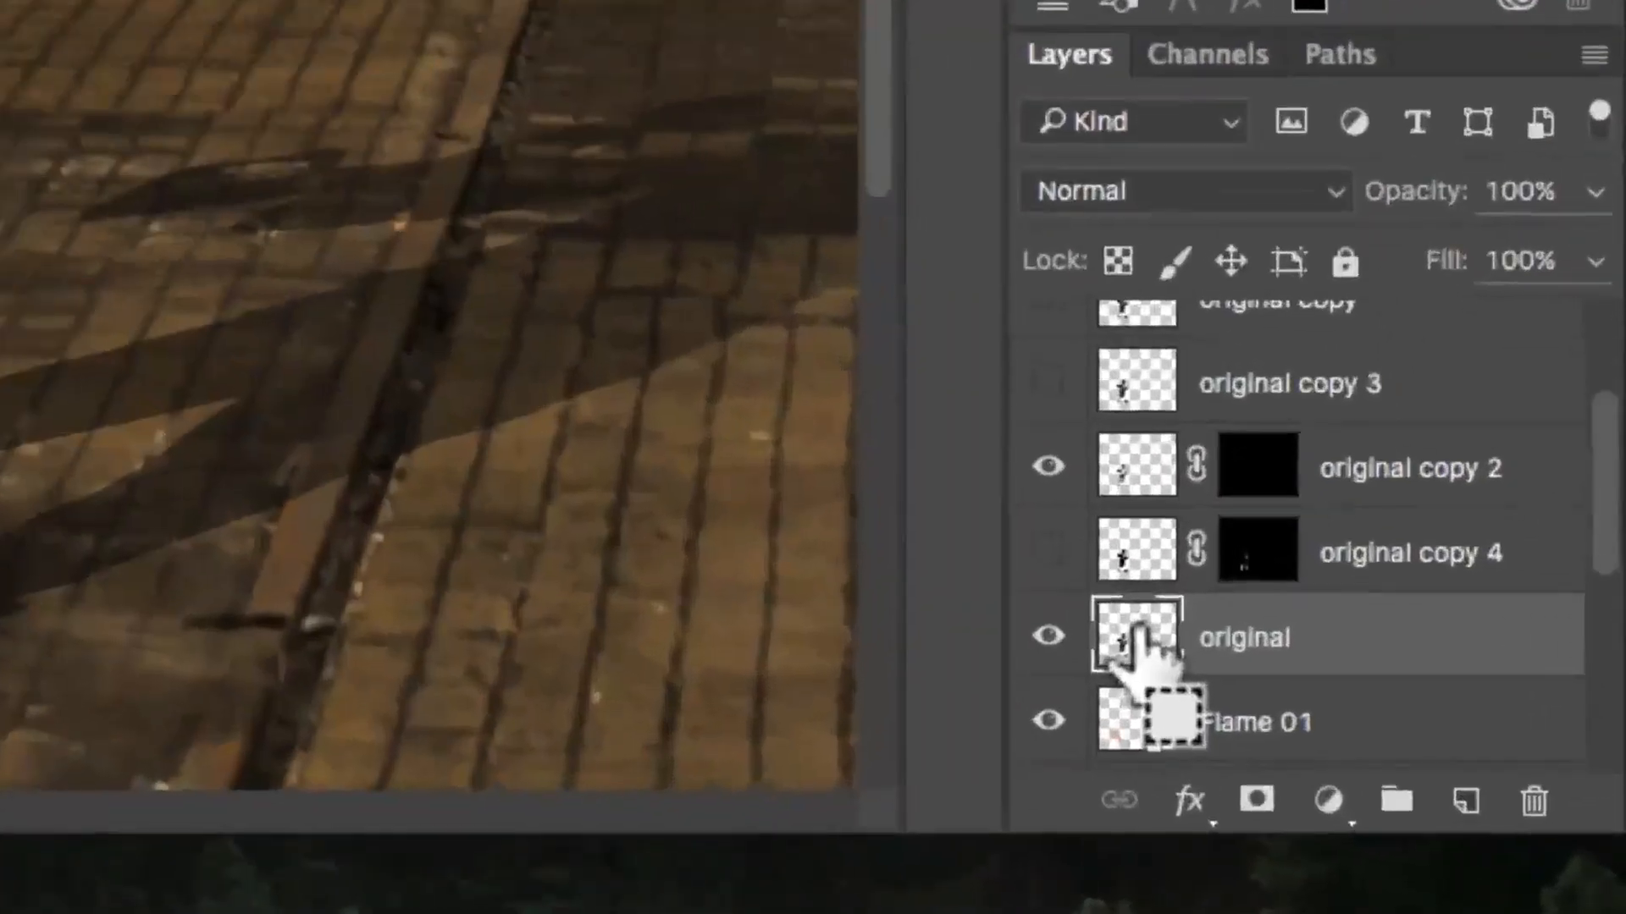
left_click(1461, 806, "super")
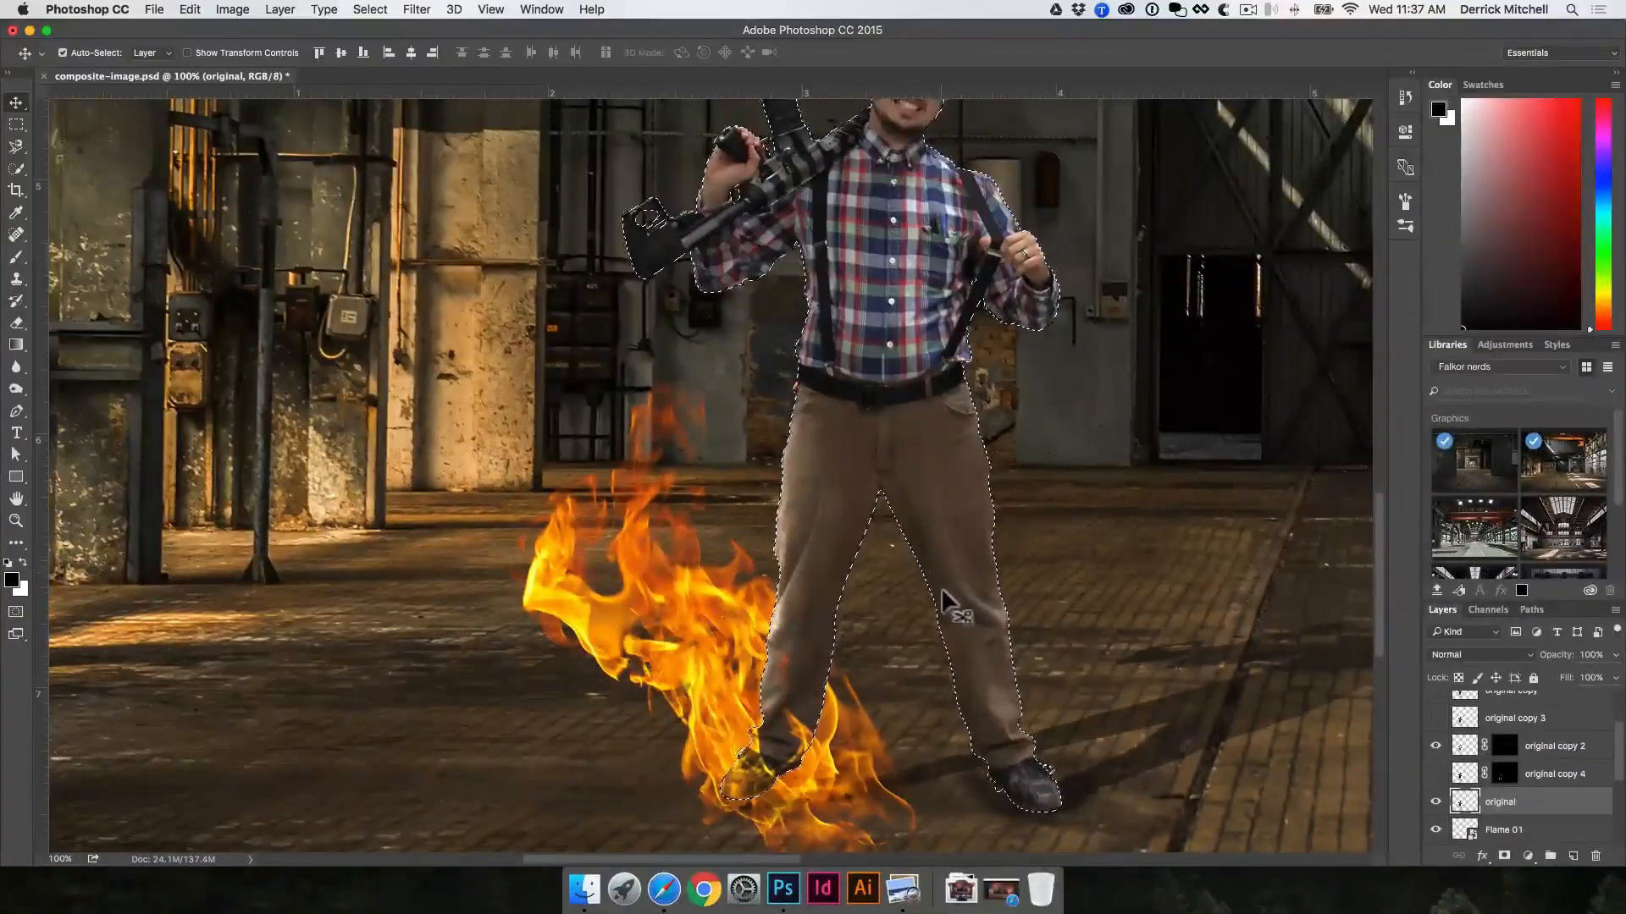
left_click(1572, 857)
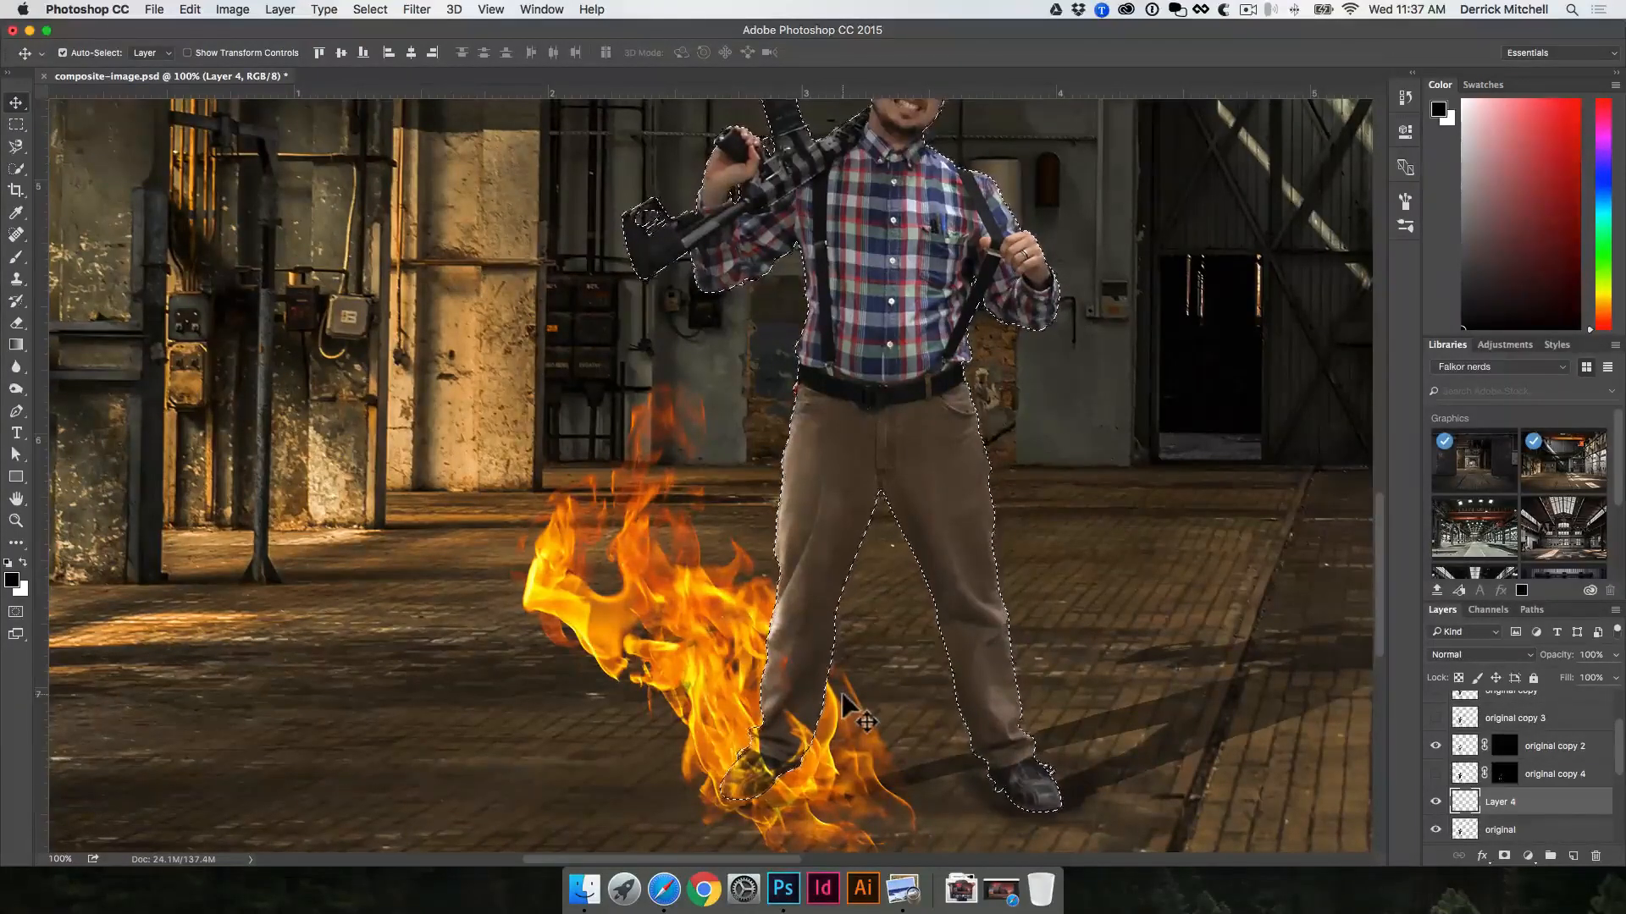
Step: Sample yellow from the flames and paint it faintly inside the selected lower leg, using a size 50 brush at 5% opacity
key("i")
left_click(680, 582)
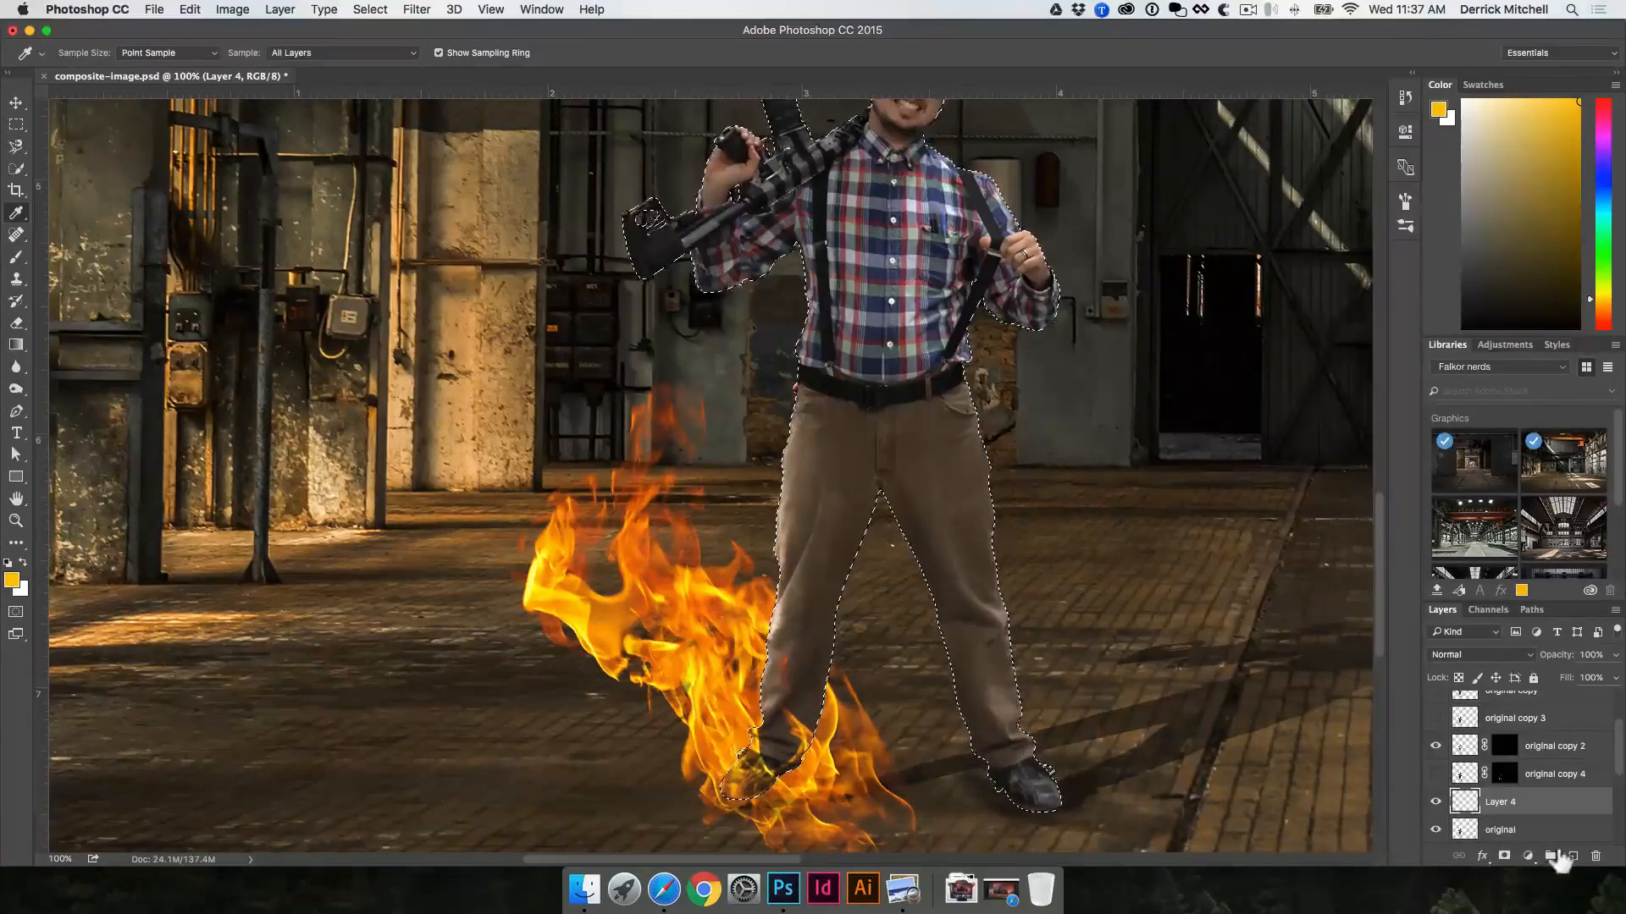
key("b")
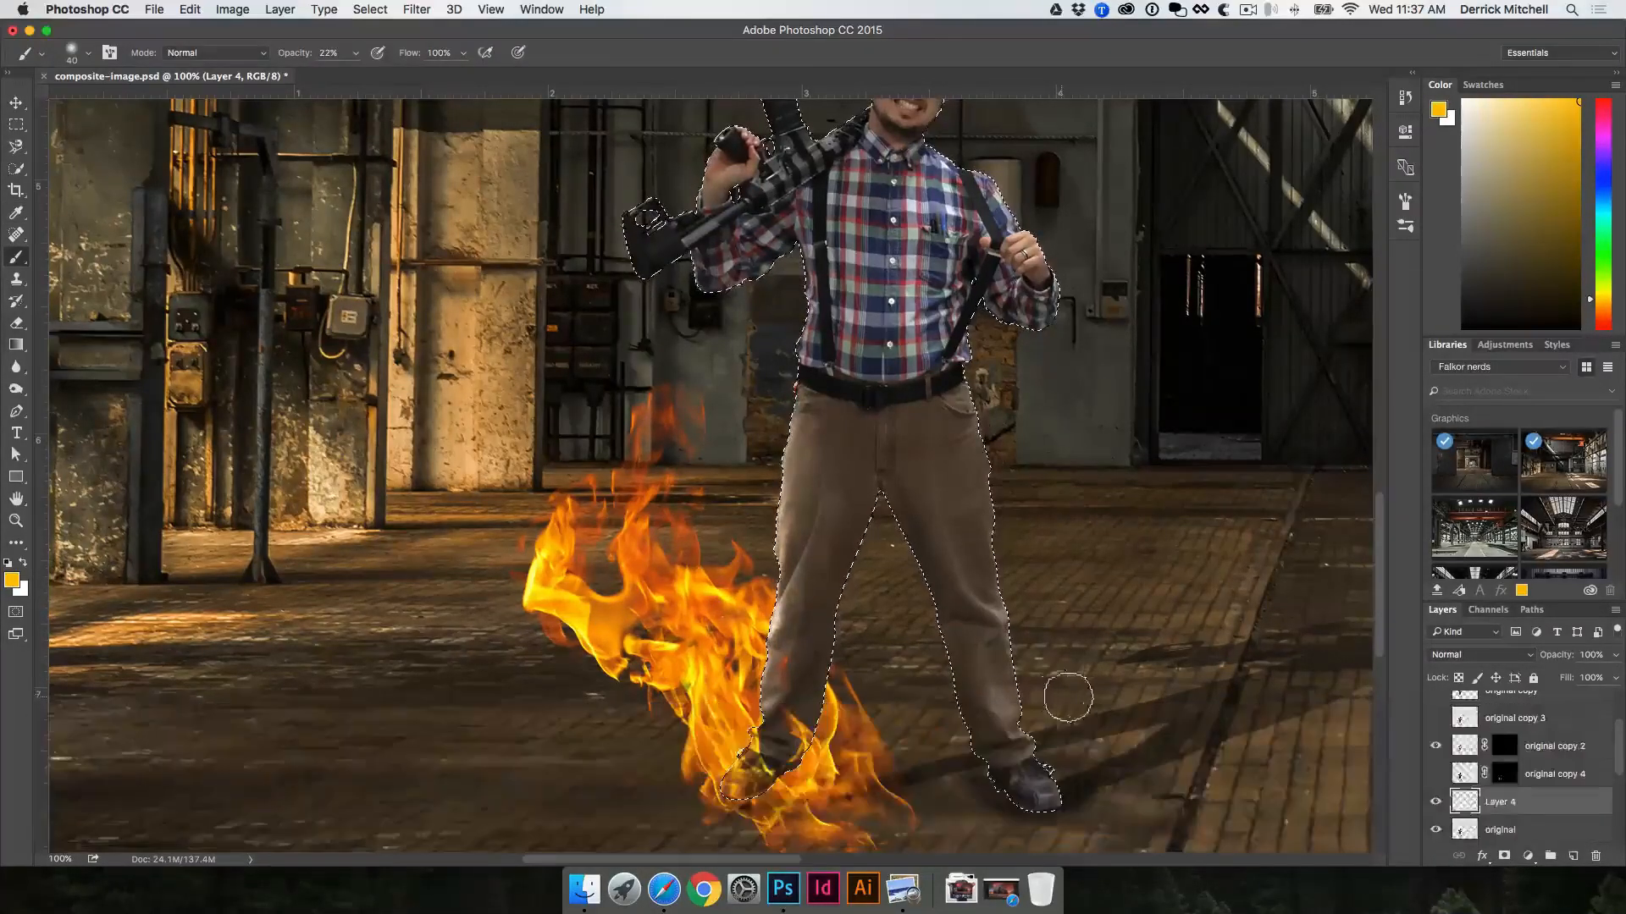
key("bracketright")
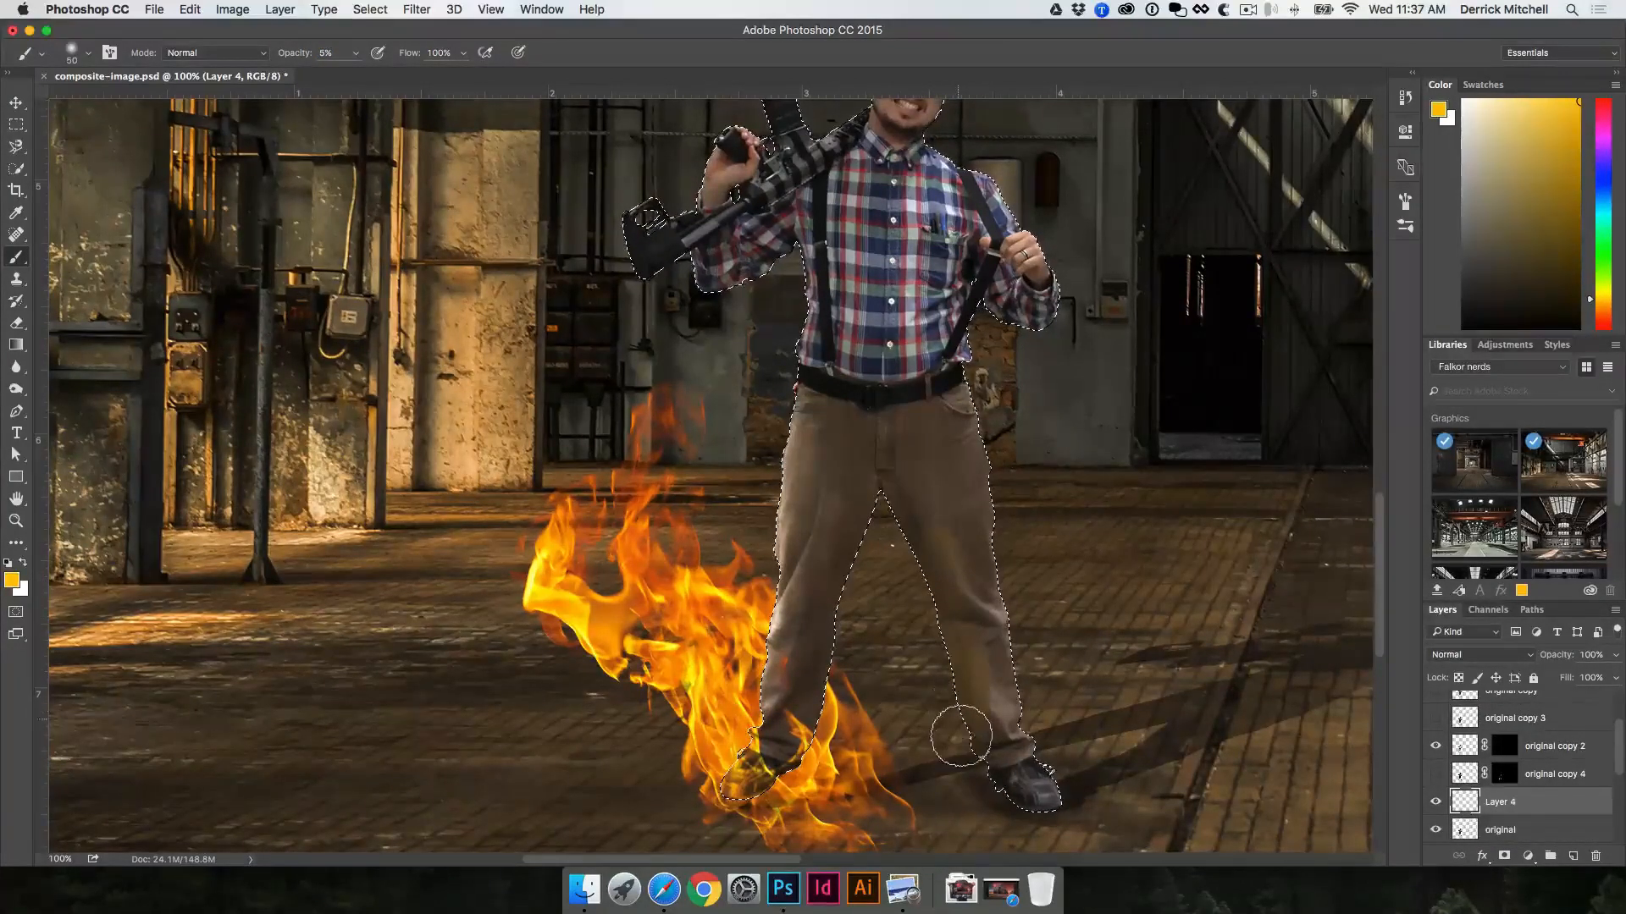
Step: Sample a darker orange from the flames, brush it over the same lower leg at 5% opacity, and clear the selection
key("i")
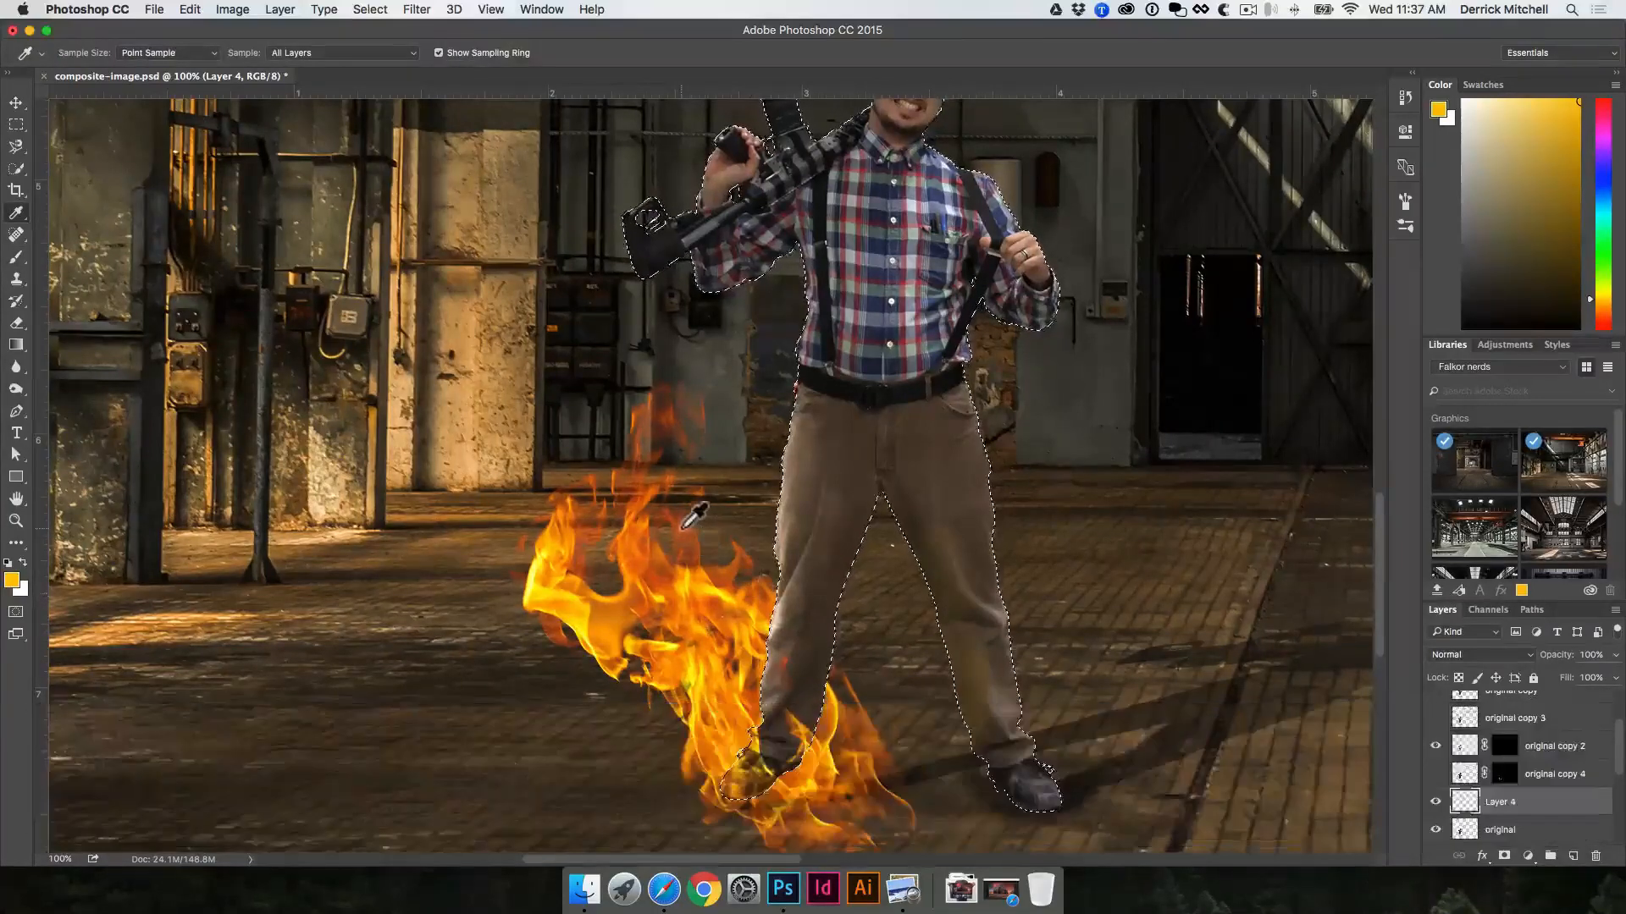
left_click(682, 527)
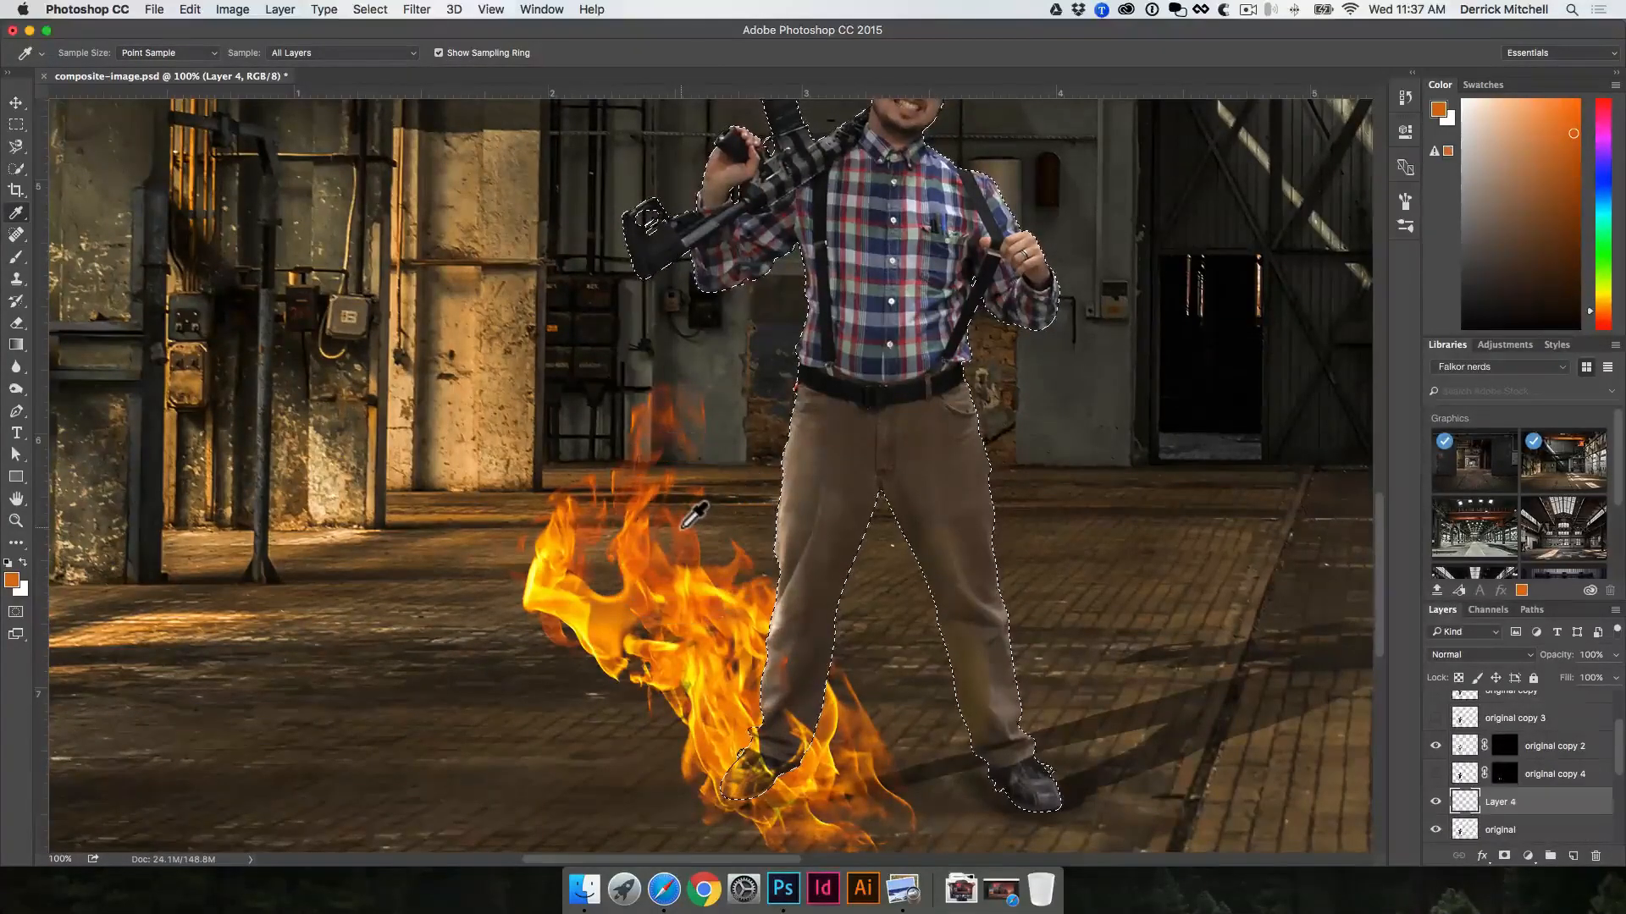
key("b")
left_click_drag(942, 679, 971, 697)
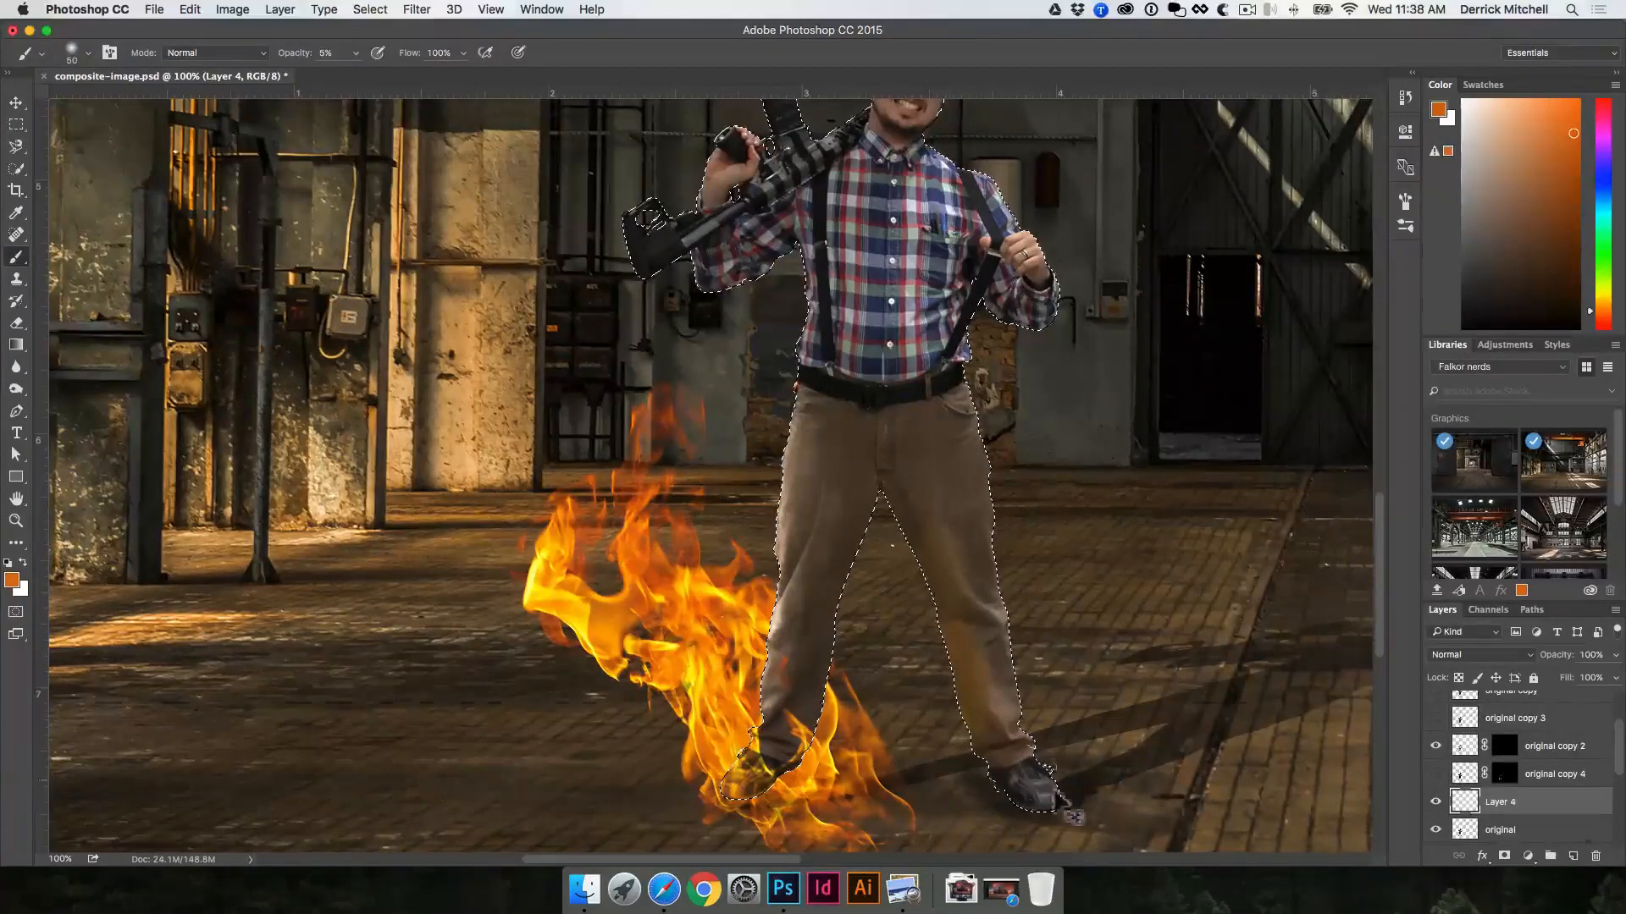
key("v")
key("super+v")
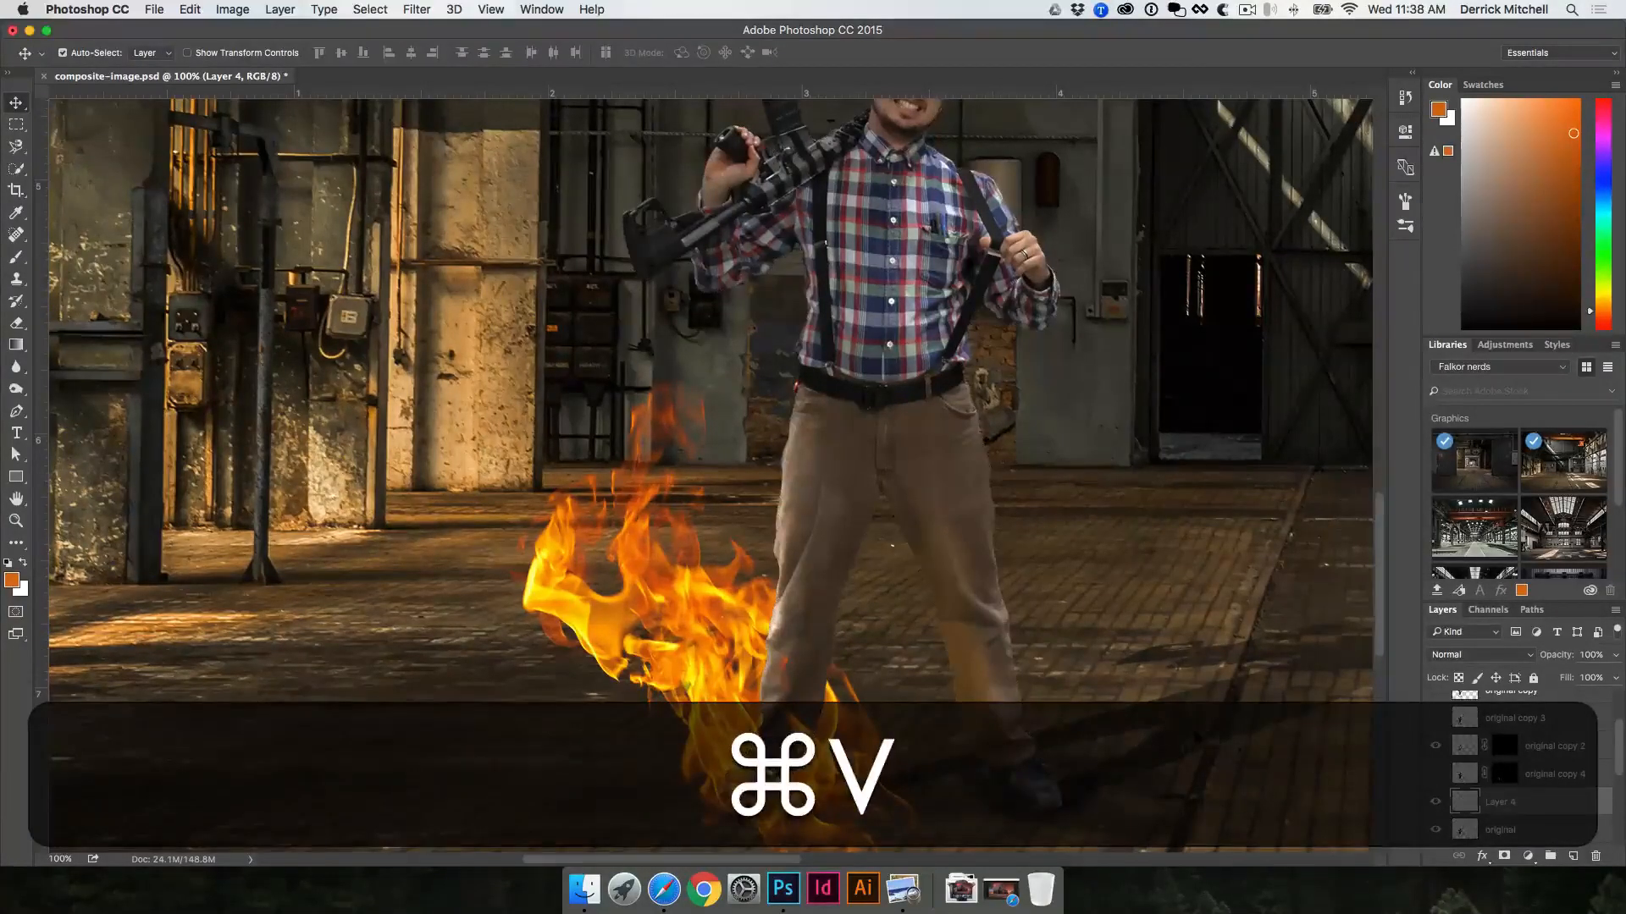
Step: Try the Darken blend mode on the painted glow layer, and return it to Normal
left_click(1459, 660)
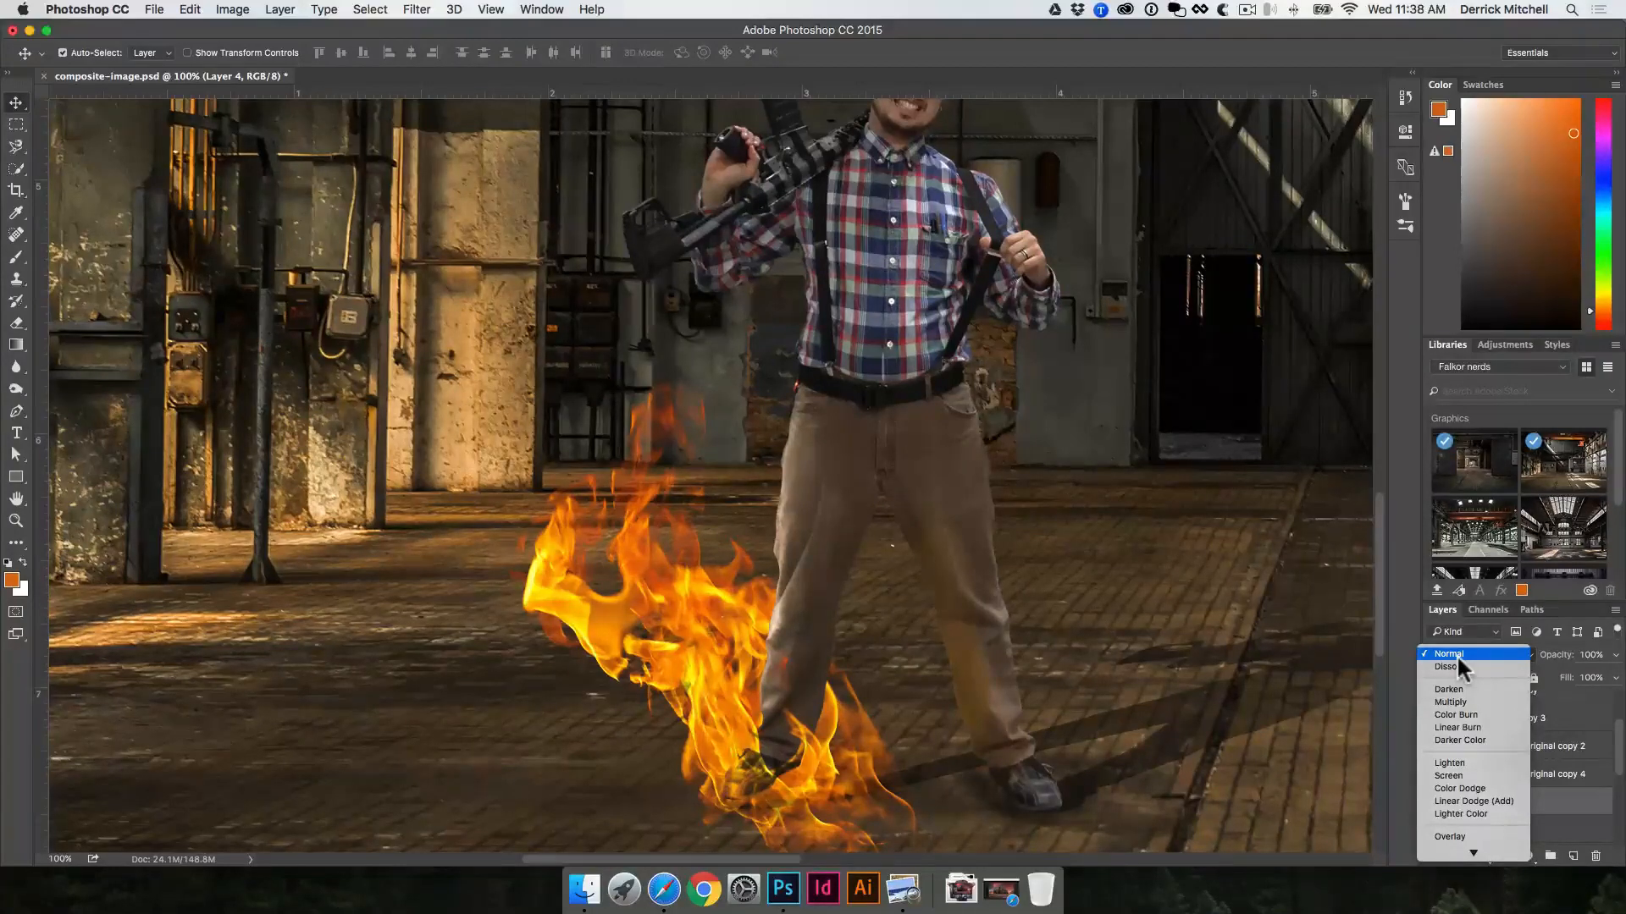
left_click(1456, 654)
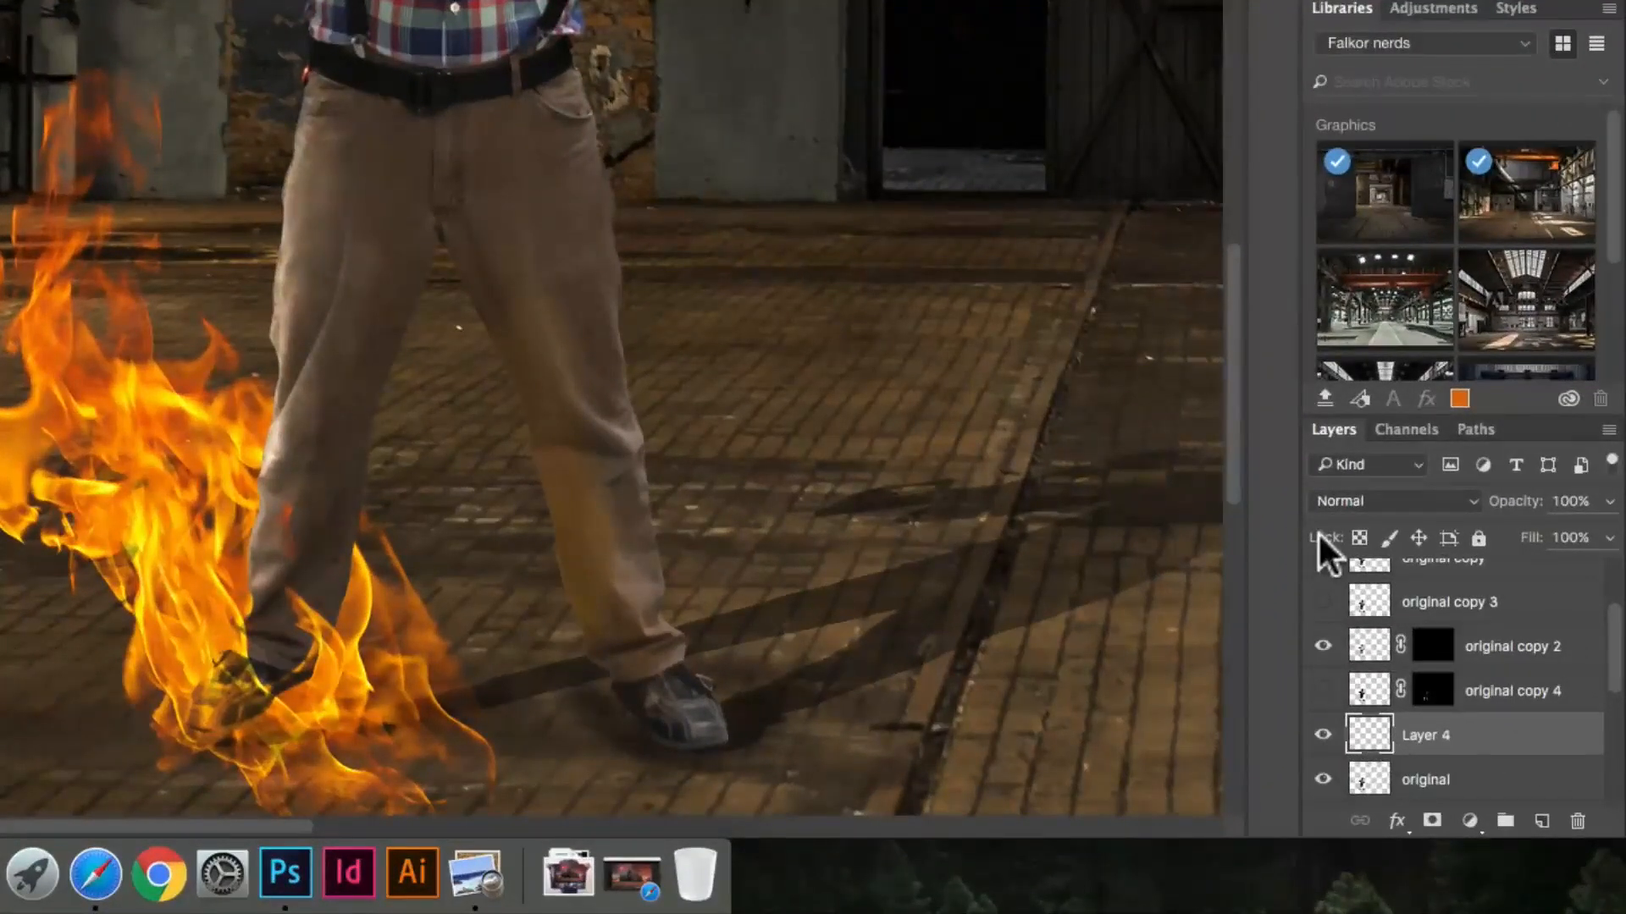
key("shift+equal")
key("shift+equal")
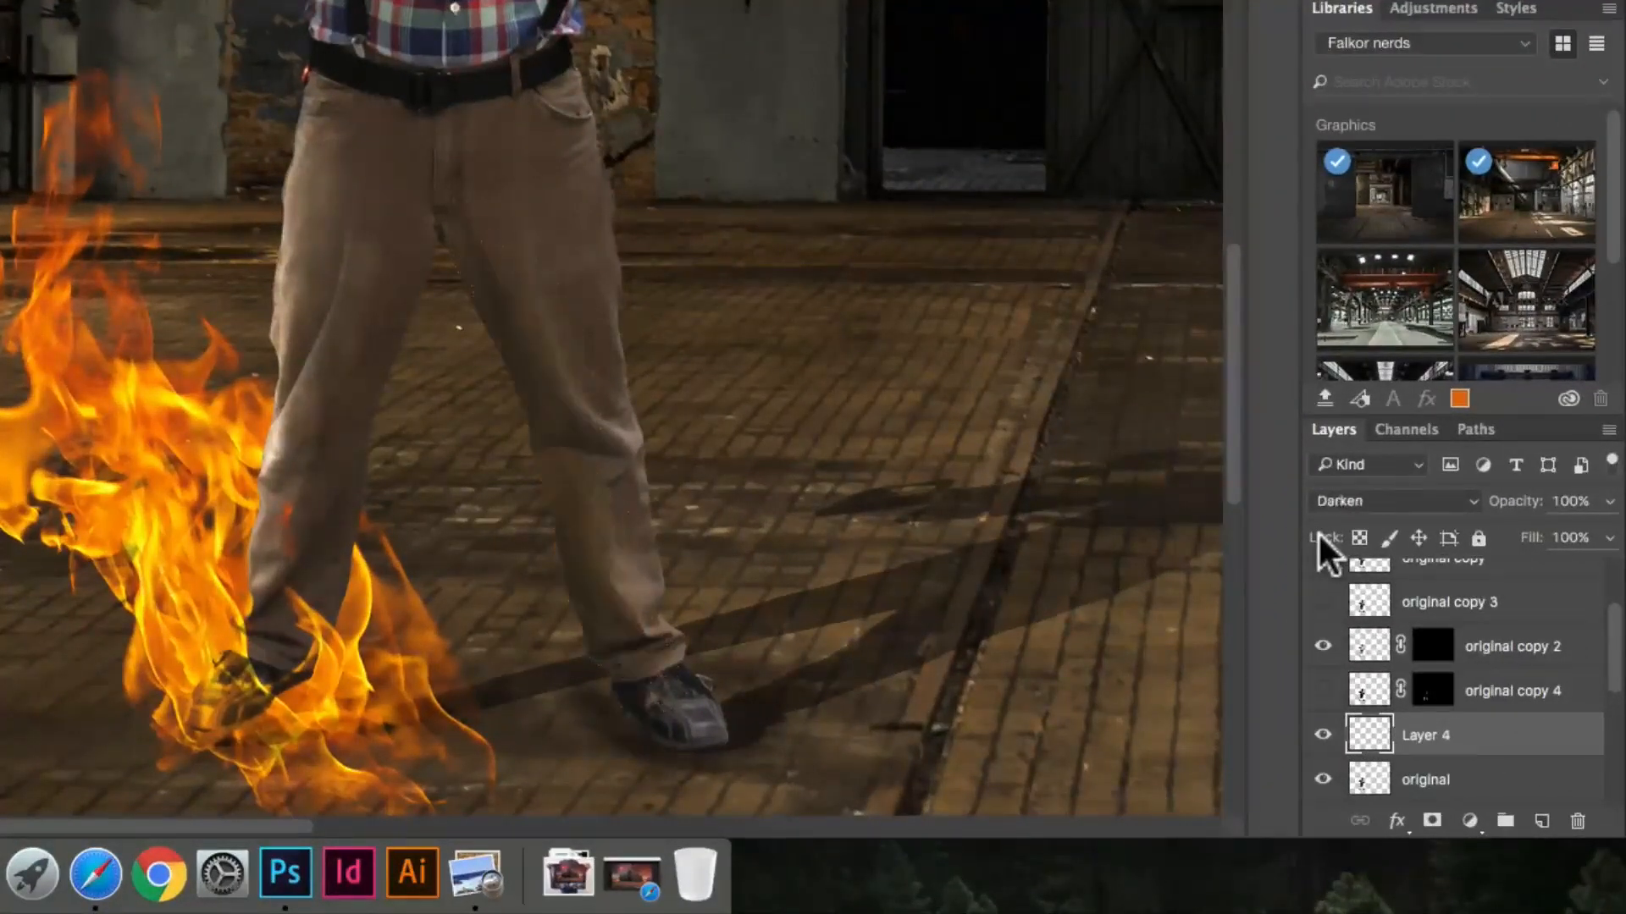
key("shift+minus")
key("shift+minus")
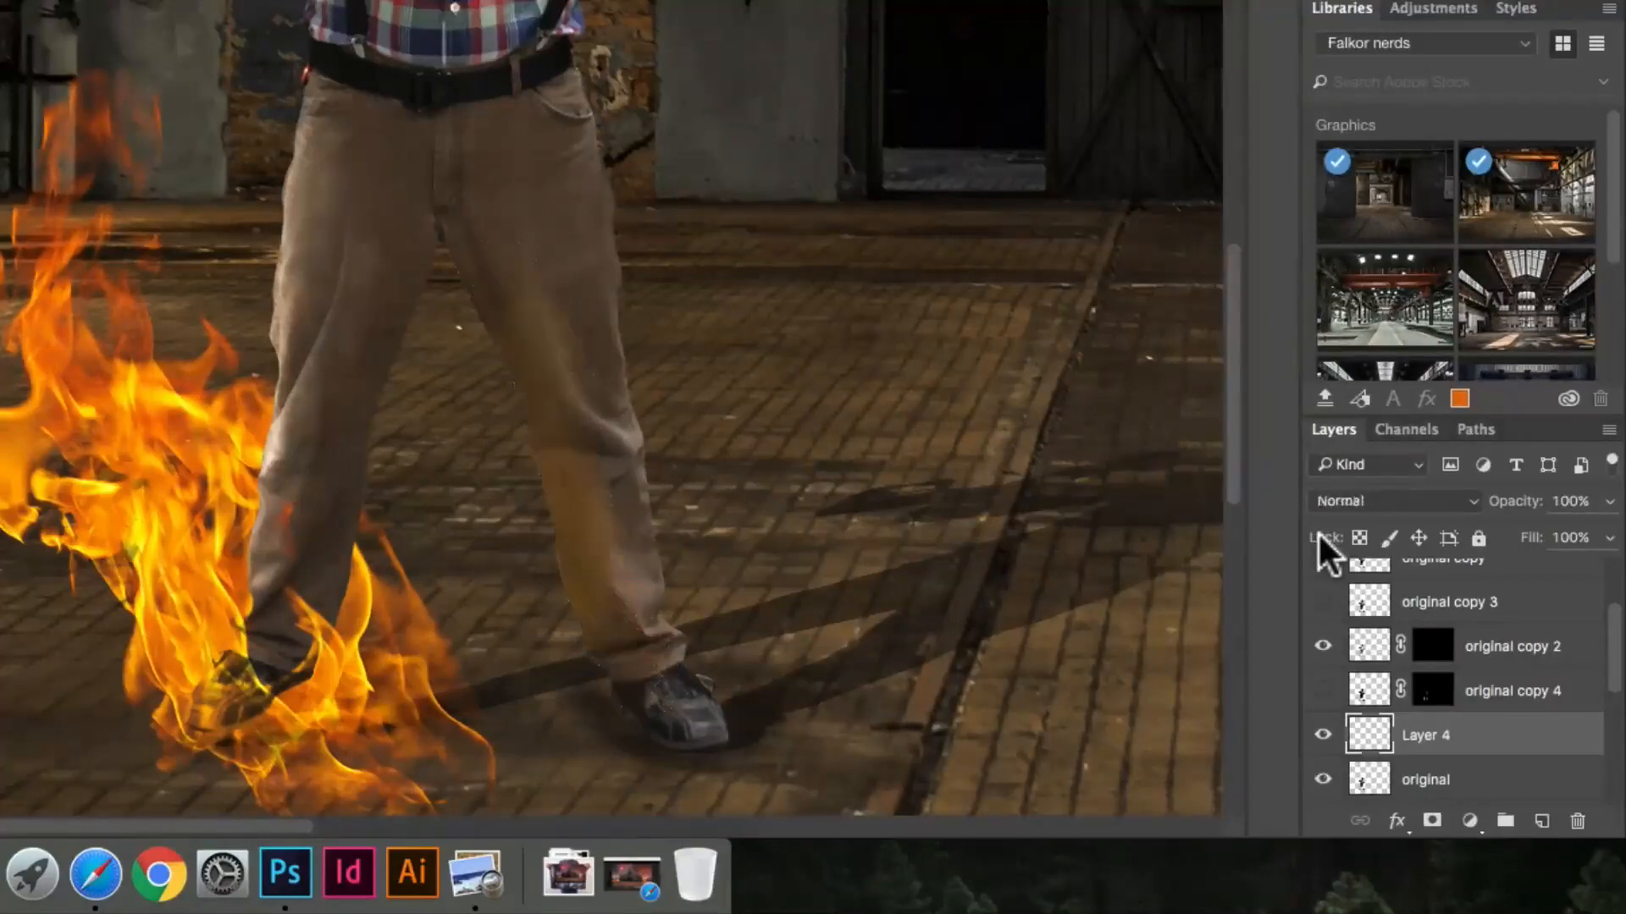
Step: Try the glow layer in blend modes from Color Burn through Linear Dodge (Add), Hard Light, Difference and Color, and return it to Normal
left_click(1380, 501)
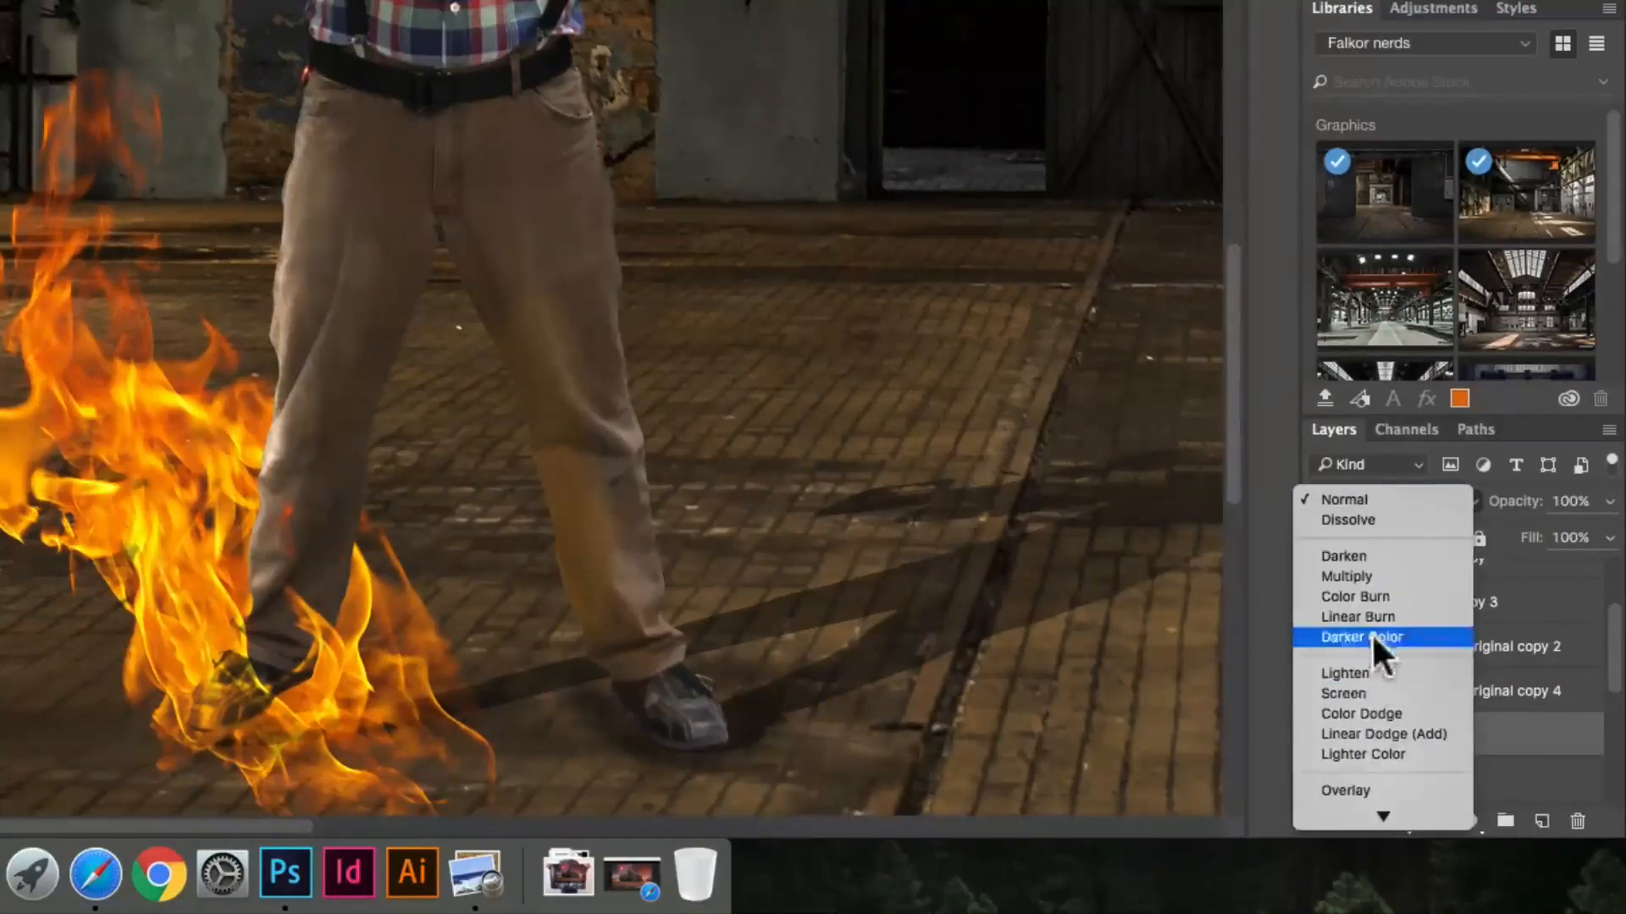
left_click(1374, 596)
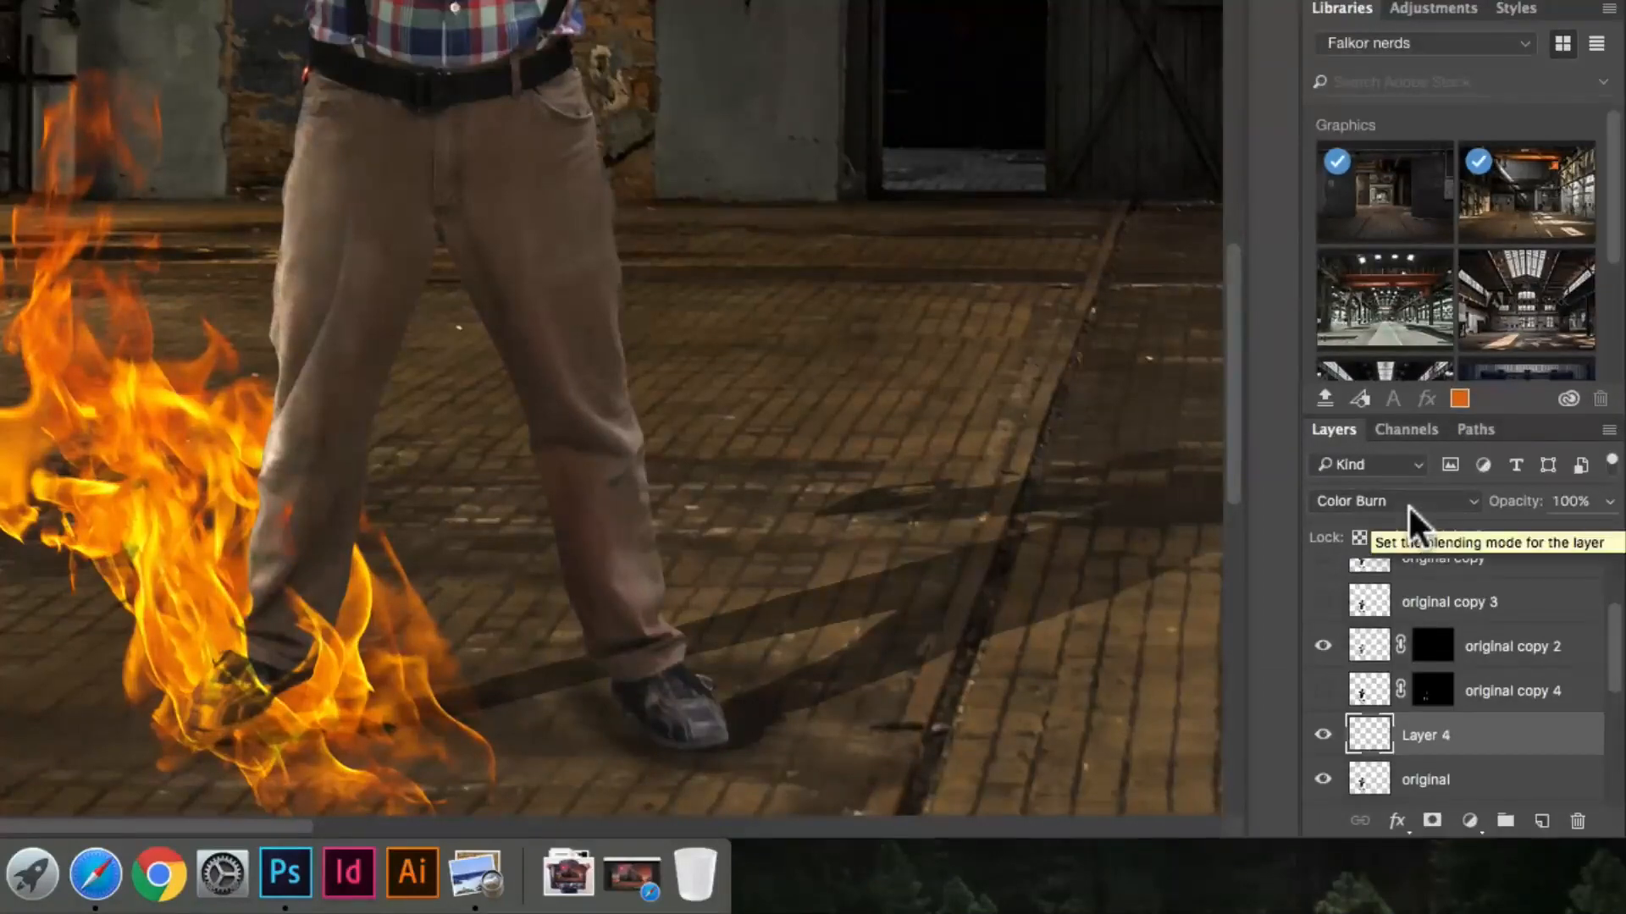
key("shift+plus")
key("shift+plus")
key("shift+plus")
key("shift+plus")
key("shift+plus")
key("shift+plus")
key("shift+plus")
key("shift+plus")
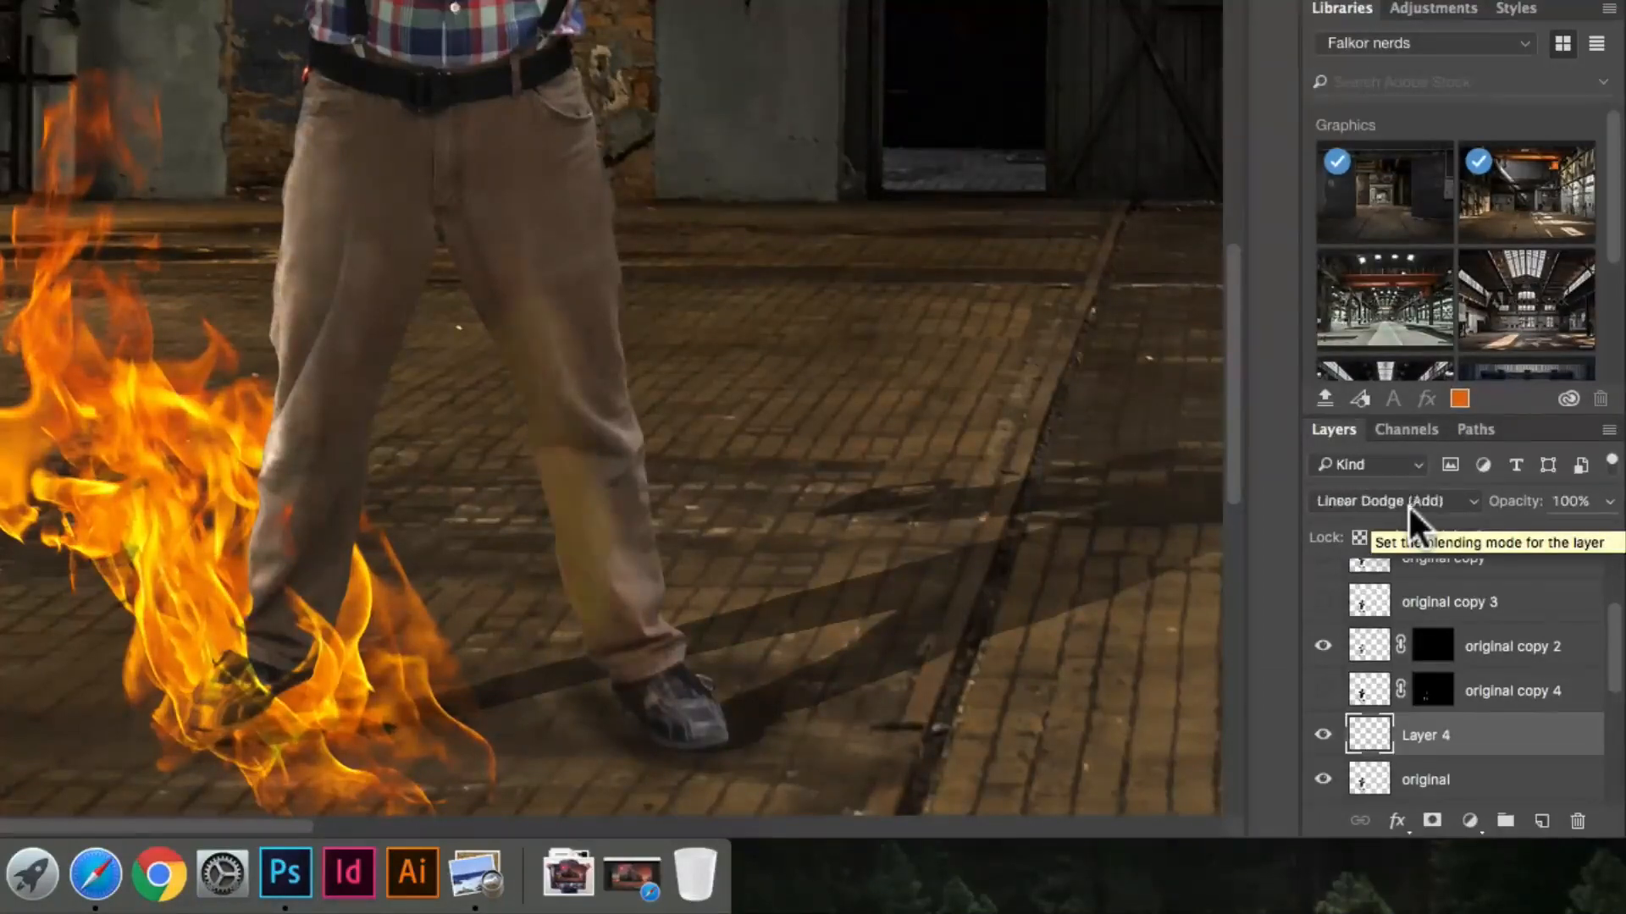
key("shift+plus")
key("shift+plus")
key("shift+plus")
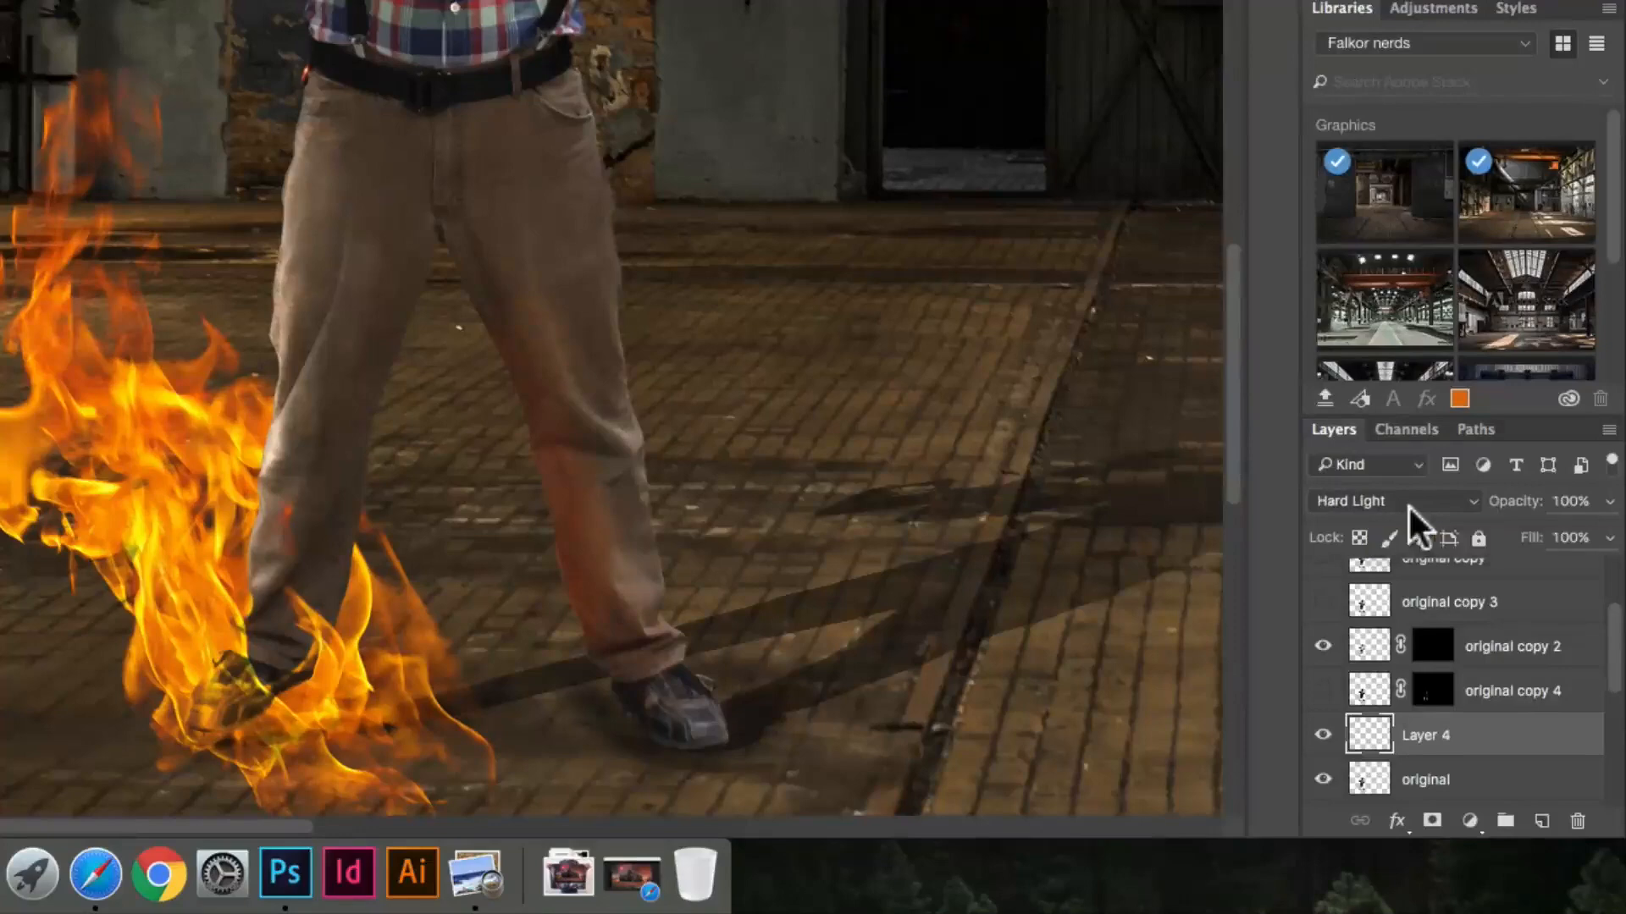
key("shift+plus")
key("shift+plus")
key("shift+plus")
key("shift+plus")
key("shift+BackSpace")
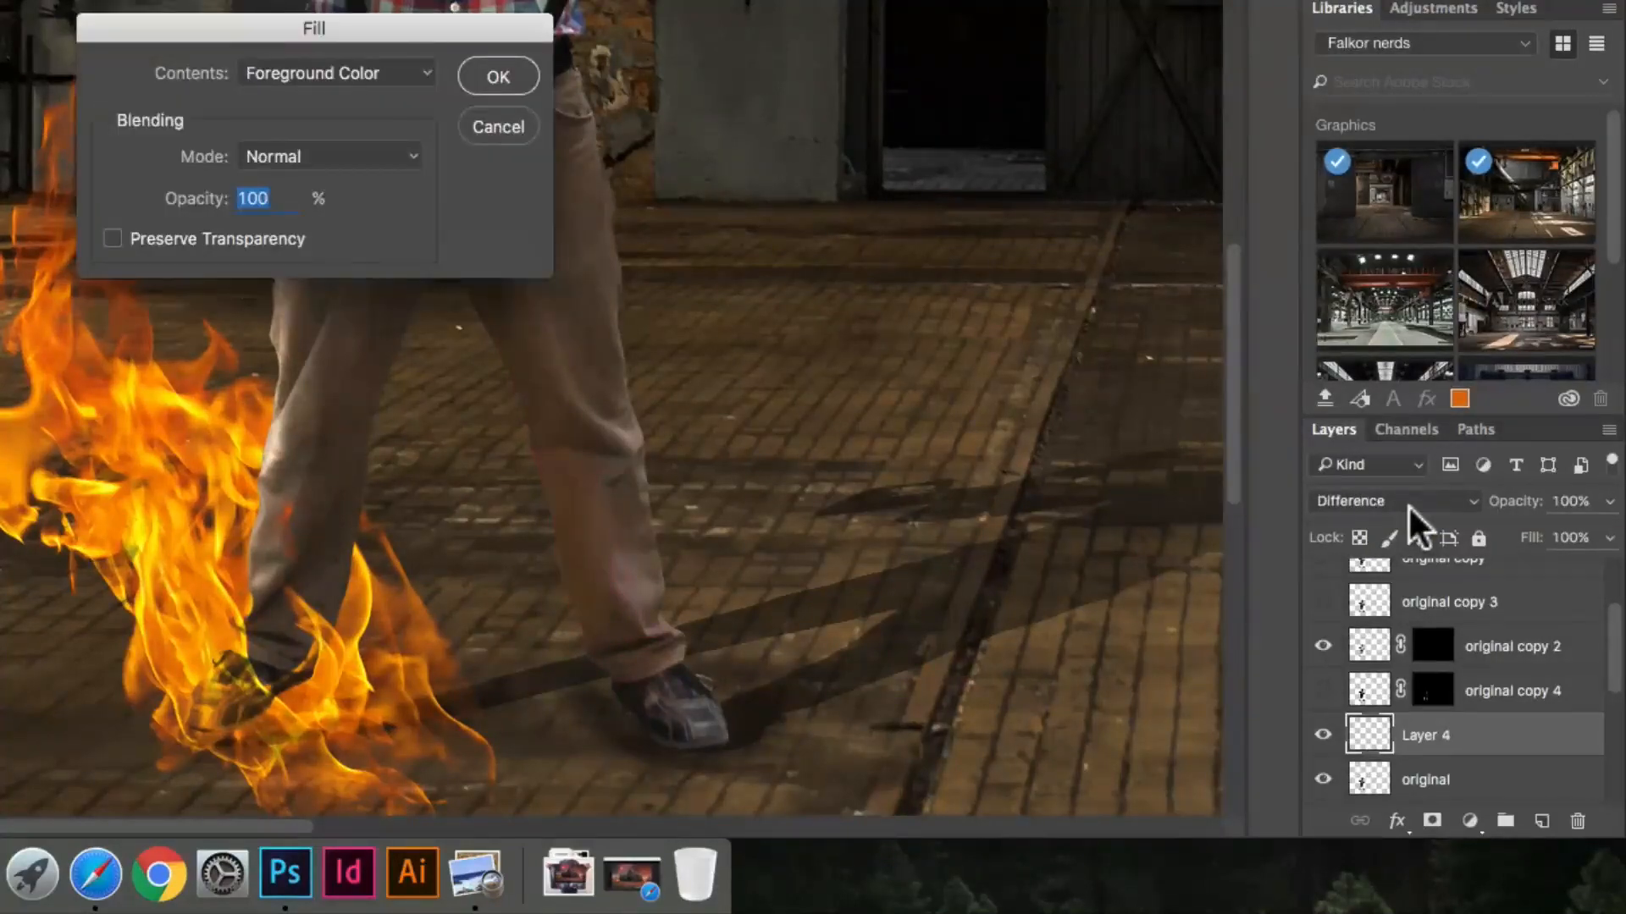
left_click(496, 128)
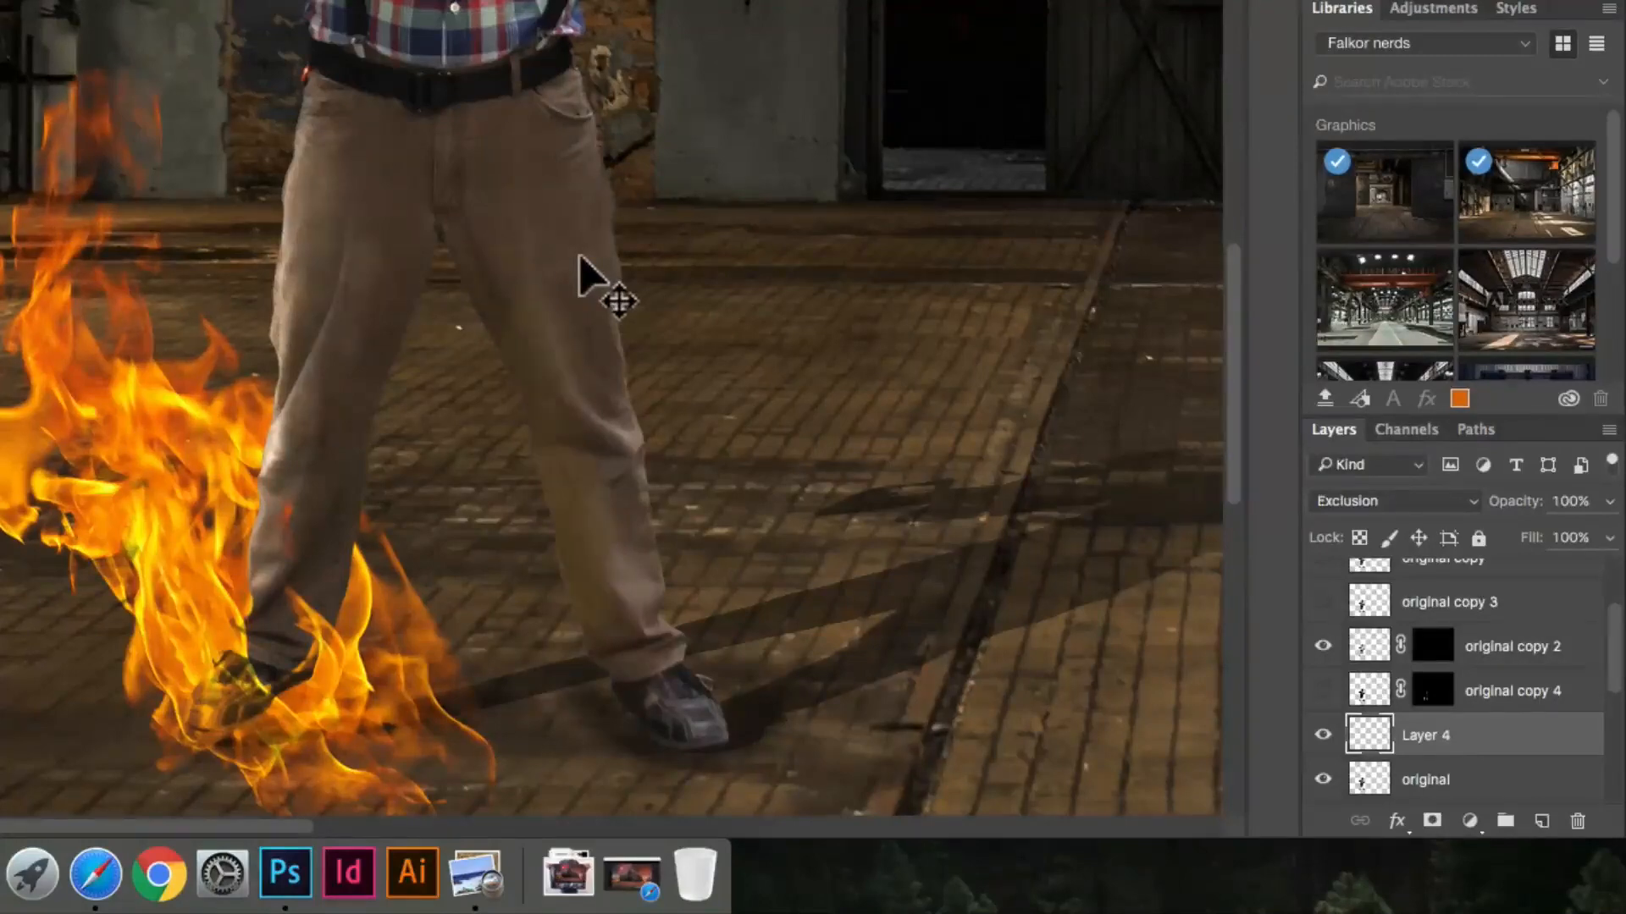
key("shift+plus")
key("shift+plus")
key("shift+plus")
key("shift+plus")
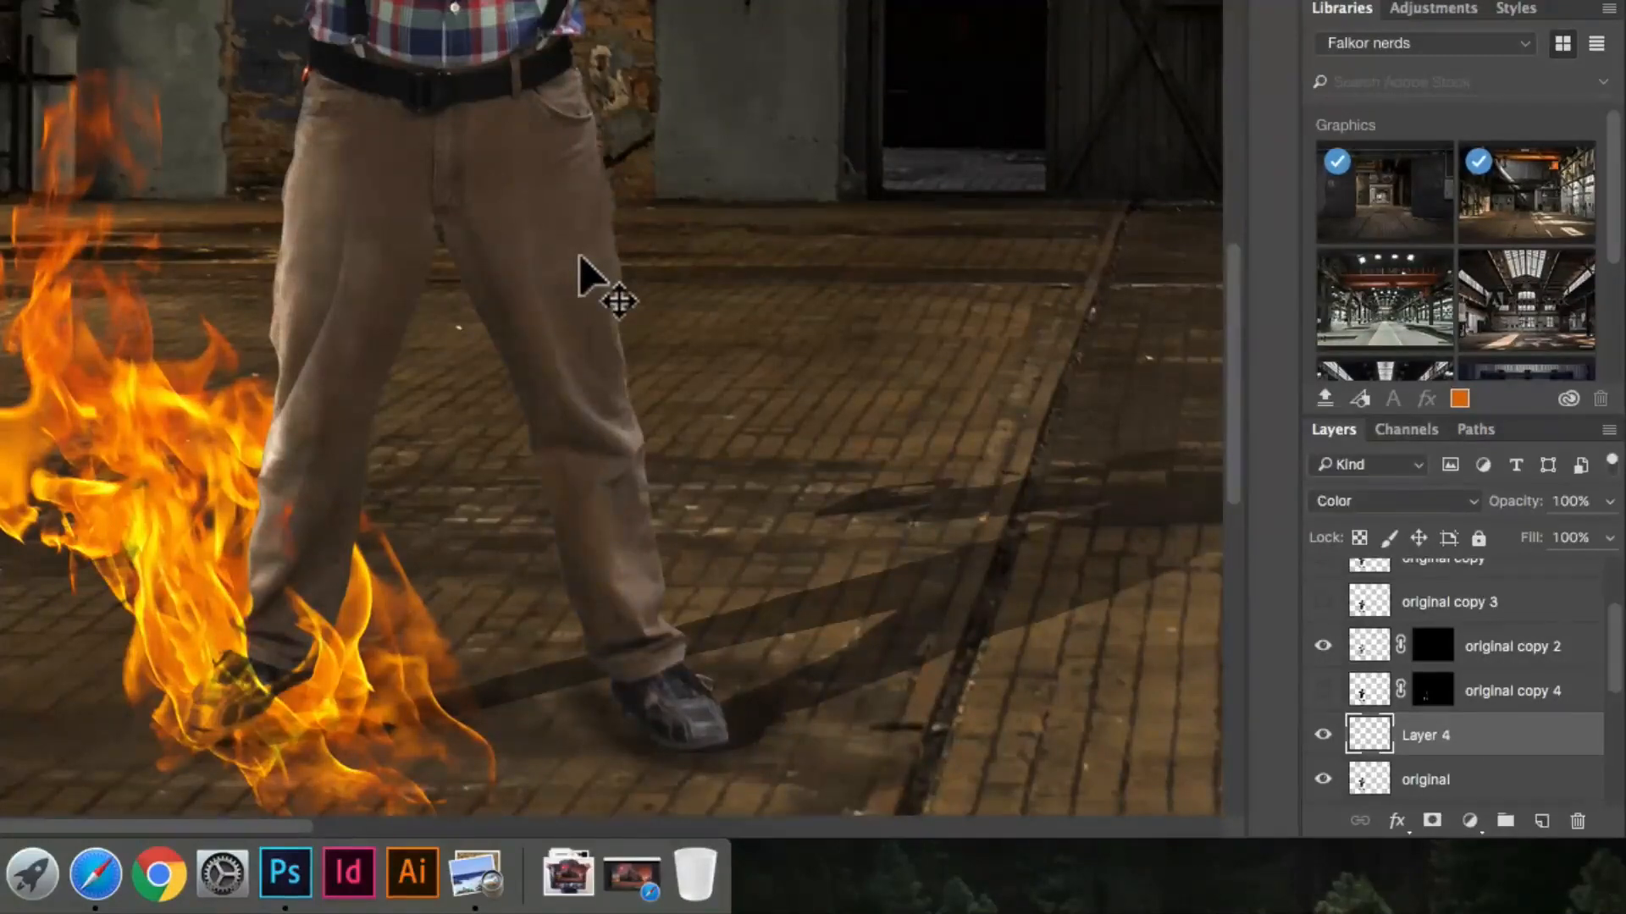
key("shift+plus")
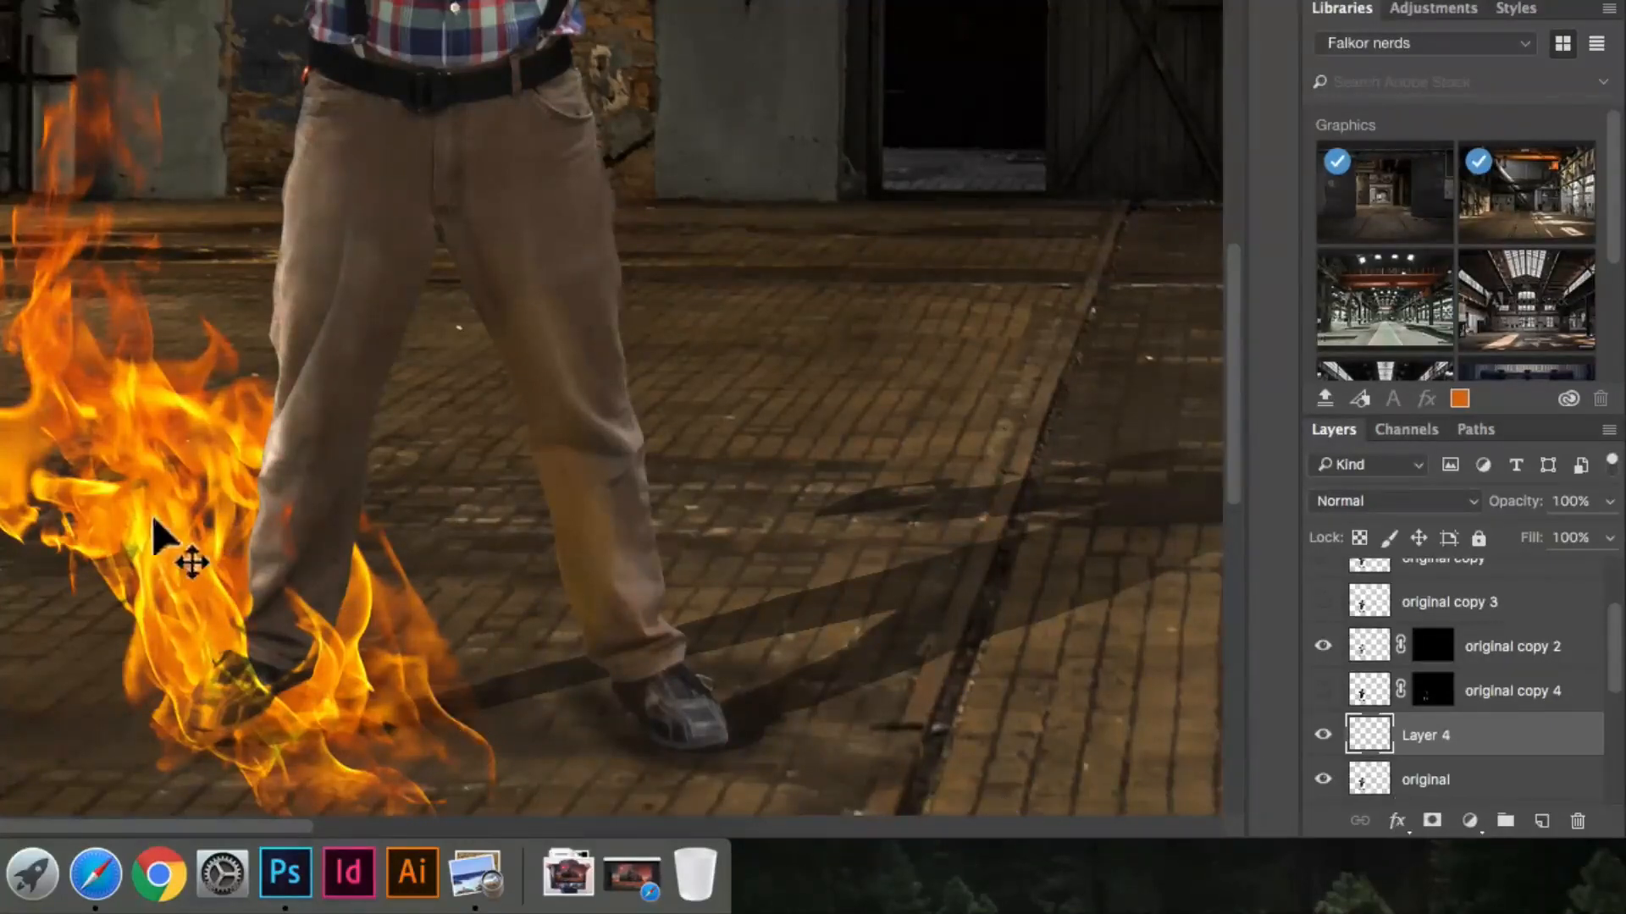
Step: Duplicate the Flame 10 layer, flip the copy horizontally, and rotate and move it onto the man's other lower leg
left_click(161, 546)
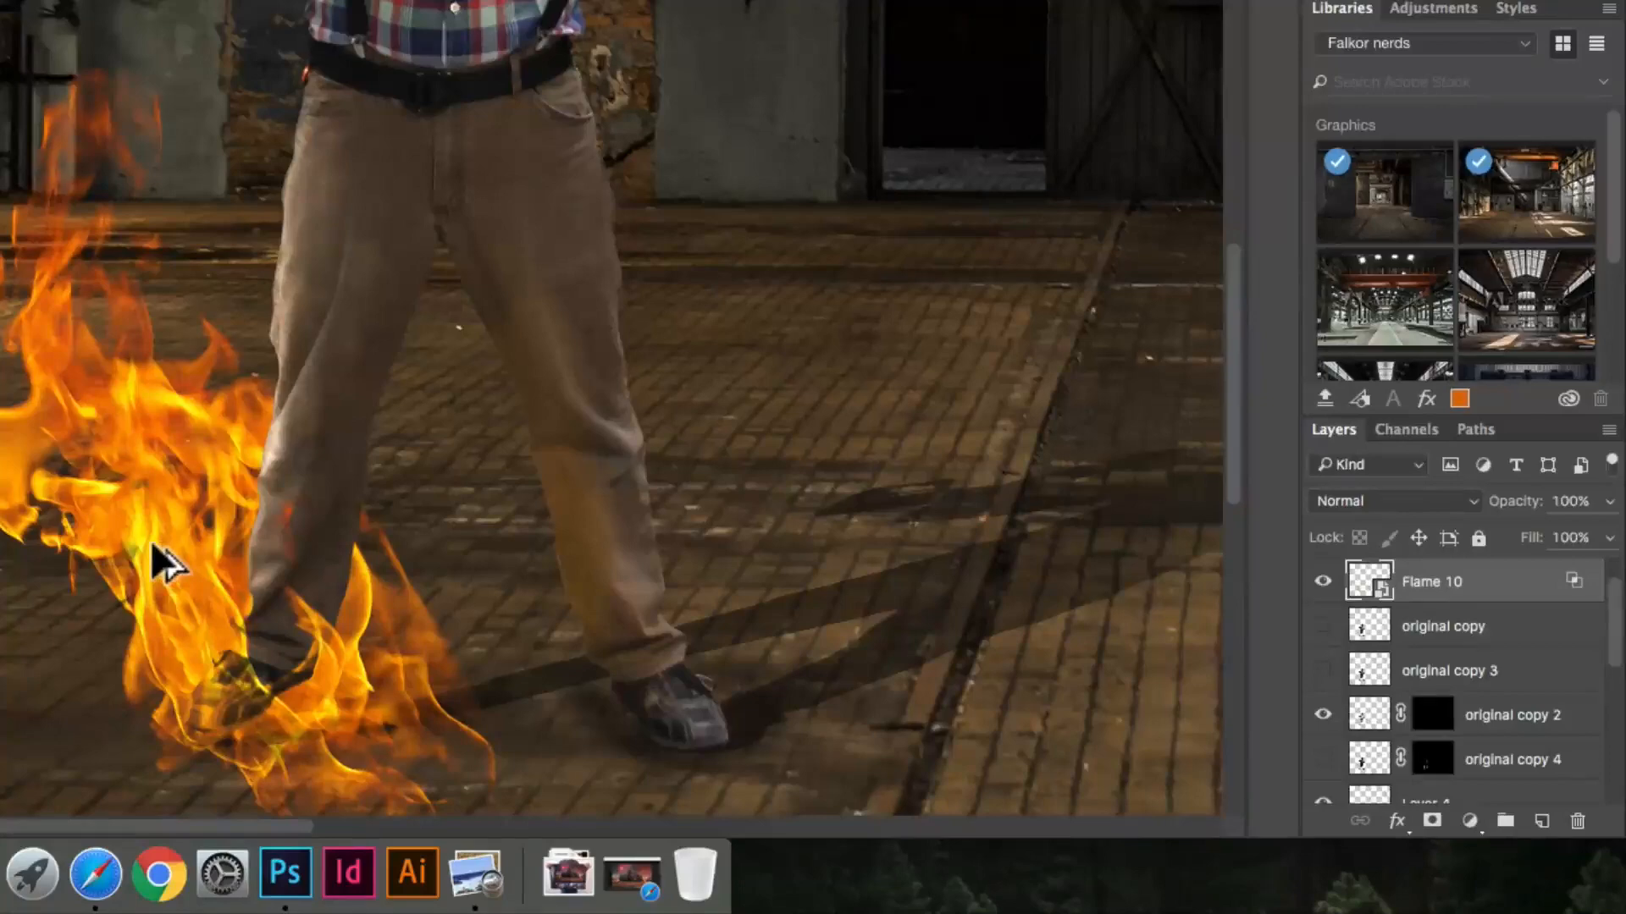
left_click_drag(157, 552, 540, 467)
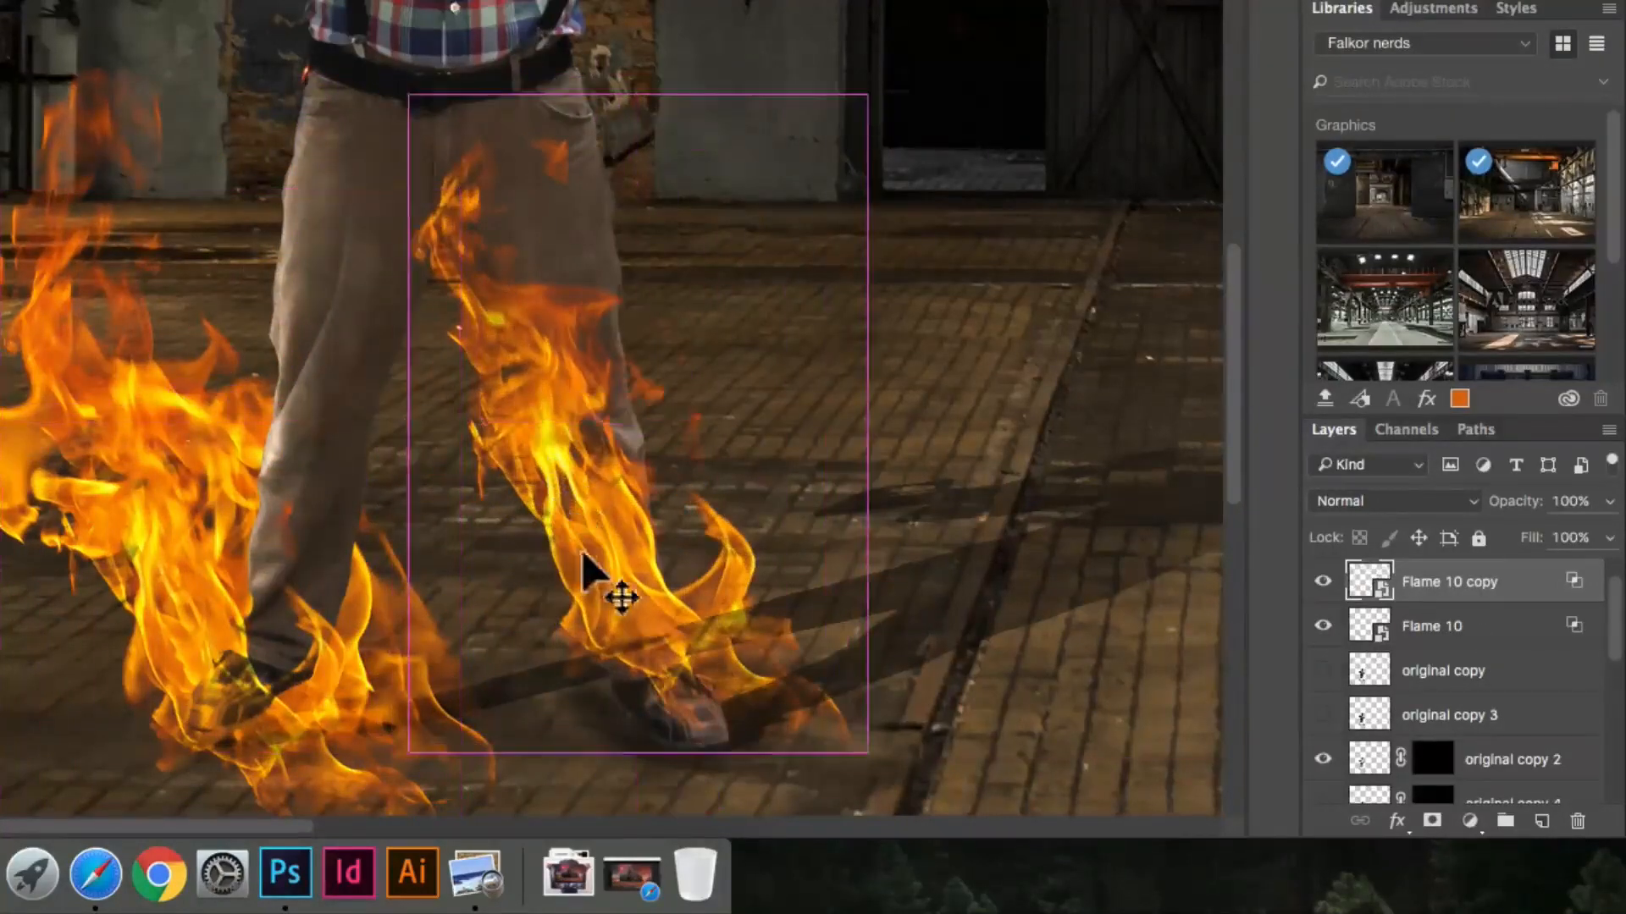
key("ctrl+t")
left_click_drag(1104, 379, 1107, 458)
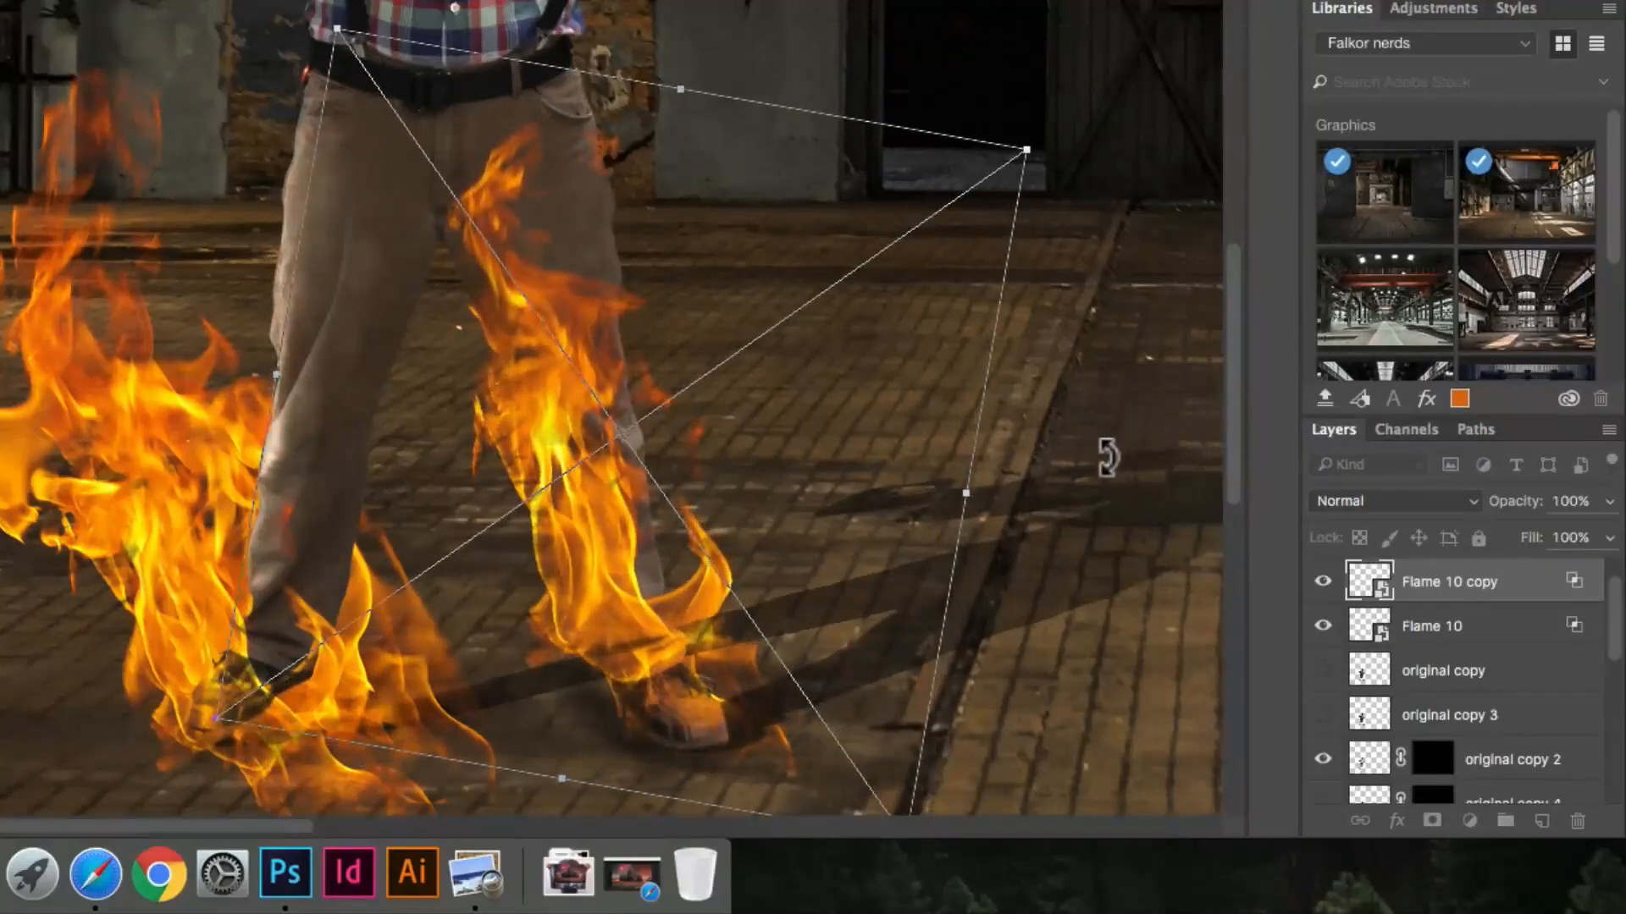
right_click(789, 415)
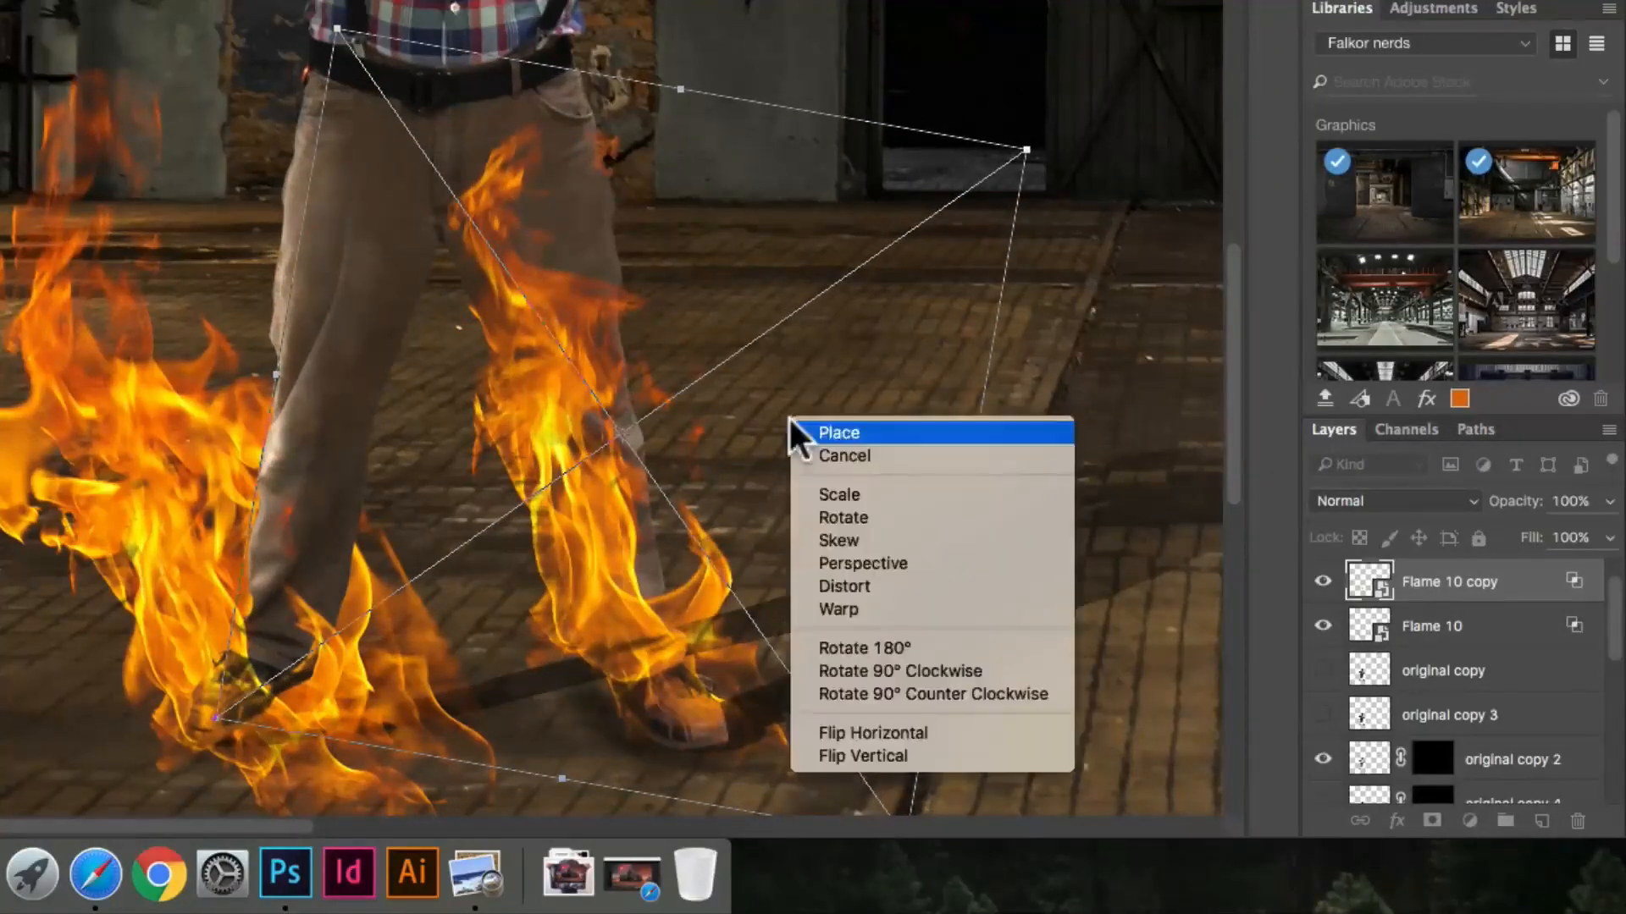
left_click(889, 733)
left_click_drag(1140, 457, 1000, 203)
left_click_drag(660, 415, 551, 471)
key("Return")
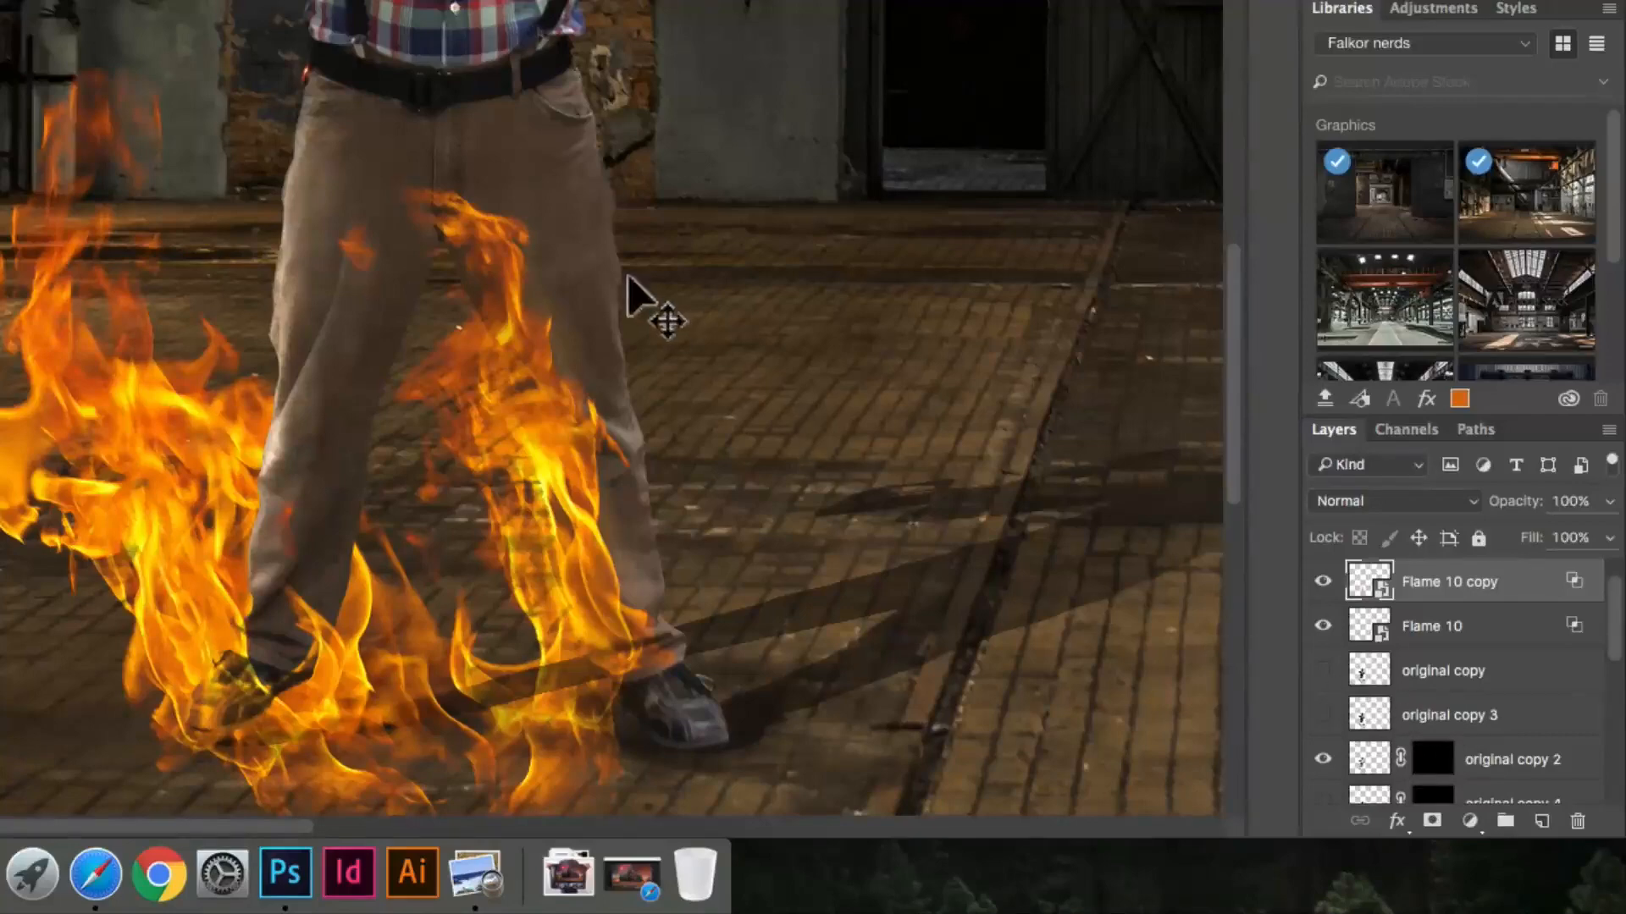
Step: Float the layer list over the canvas and enlarge it to show every layer, with the "original" layer selected
left_click(577, 211)
scroll(1426, 738, "up", 4)
scroll(1344, 491, "up", 5)
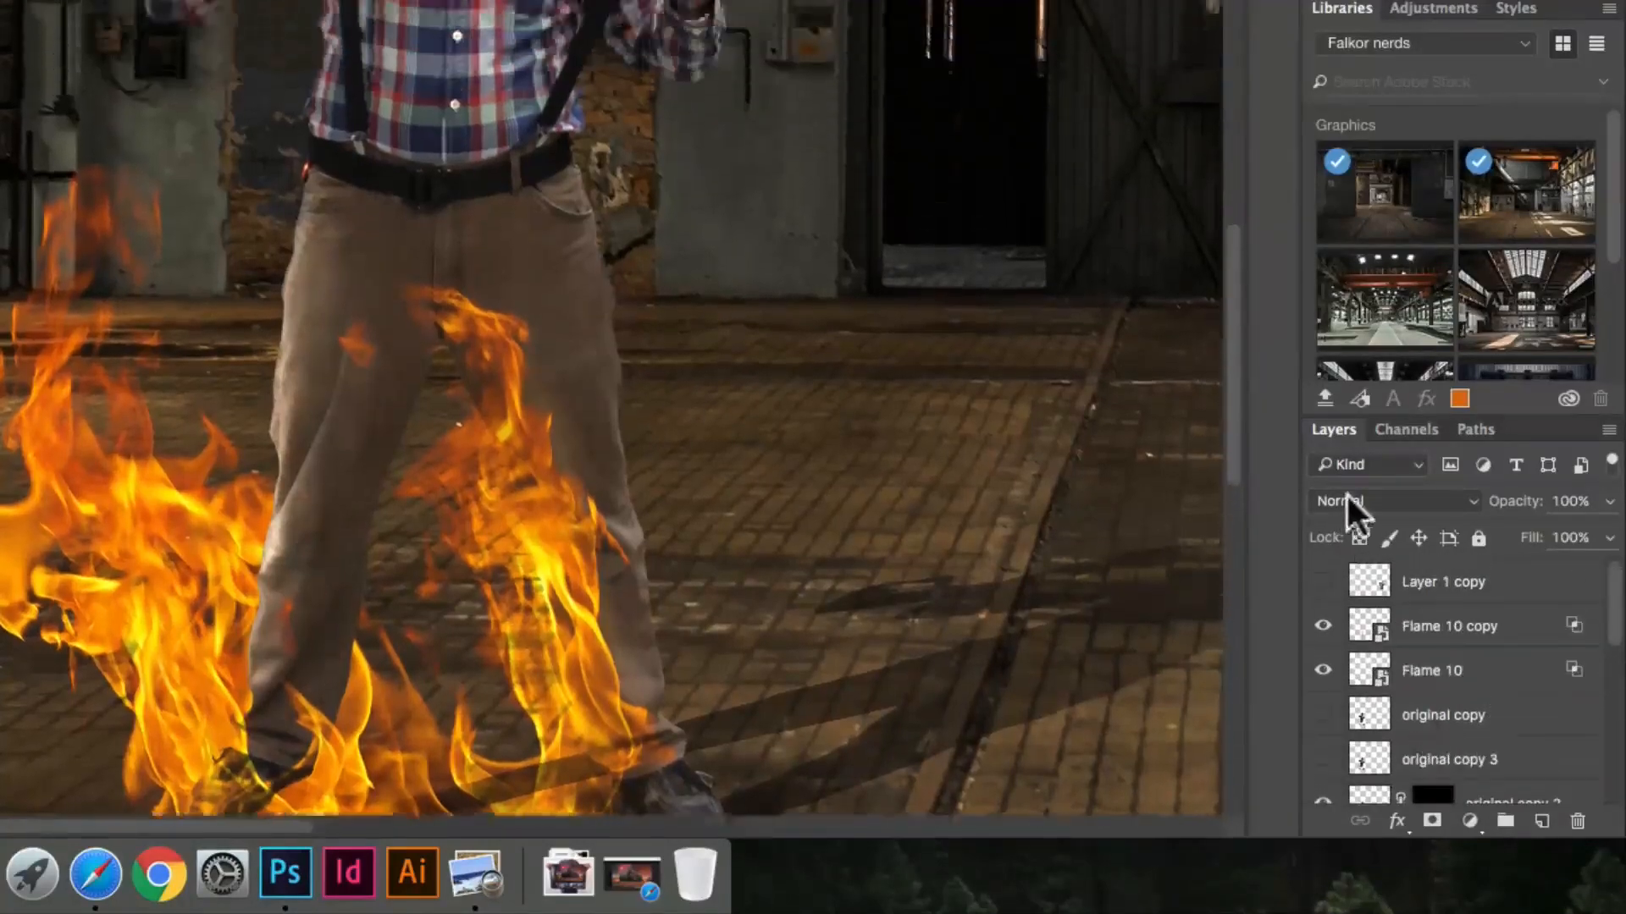
scroll(1030, 563, "down", 4)
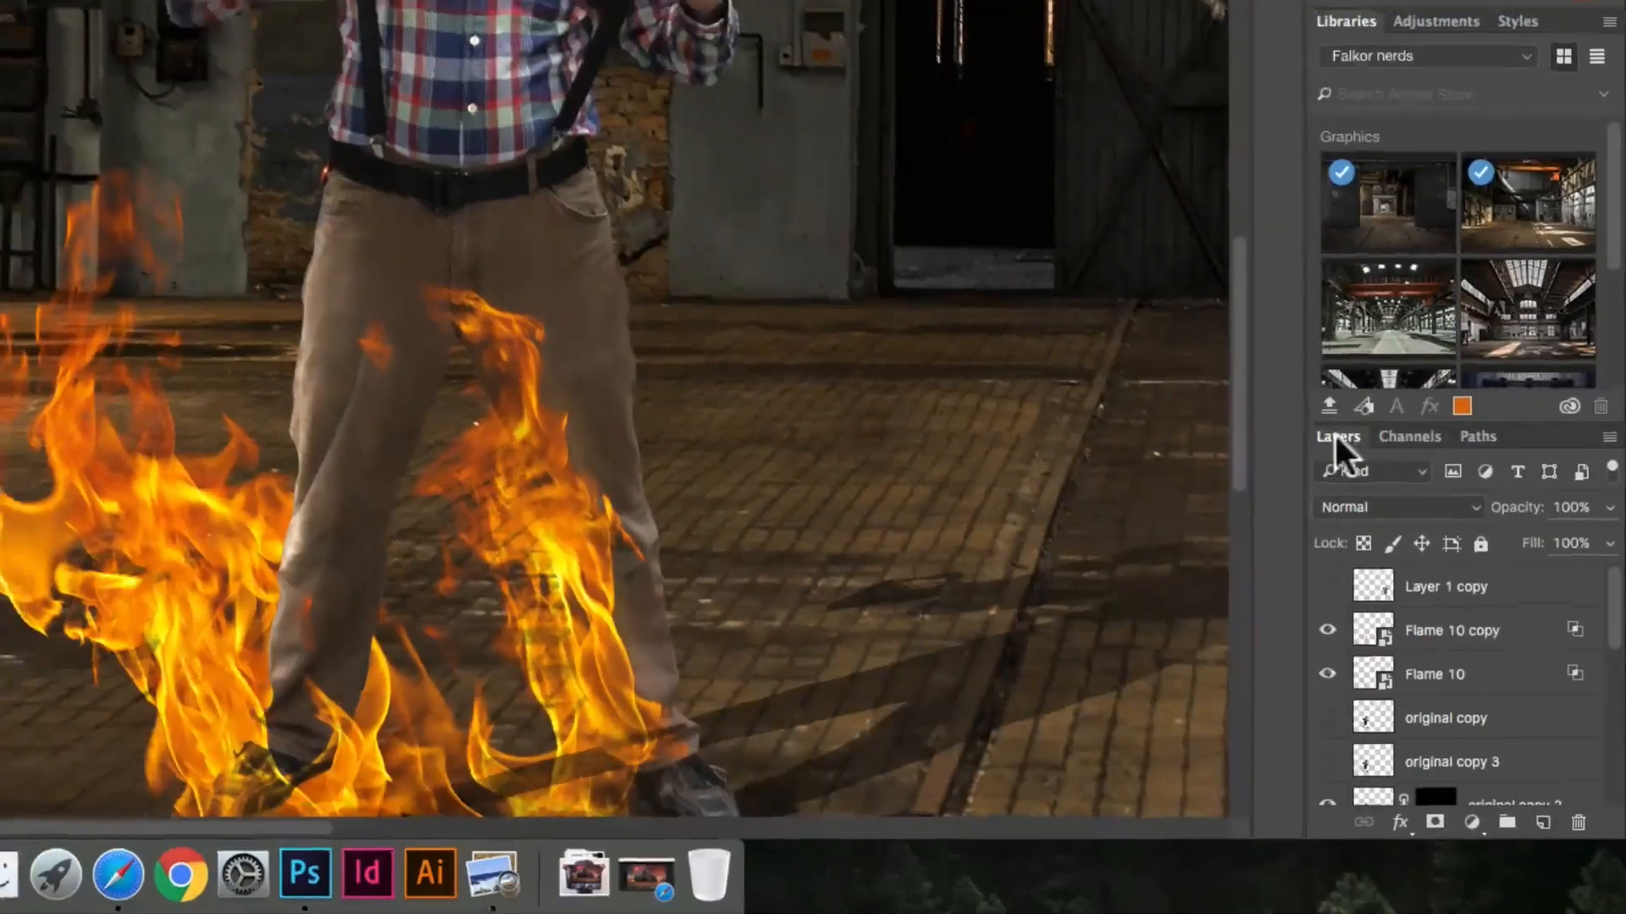
left_click_drag(1329, 431, 880, 97)
left_click_drag(1157, 399, 1138, 192)
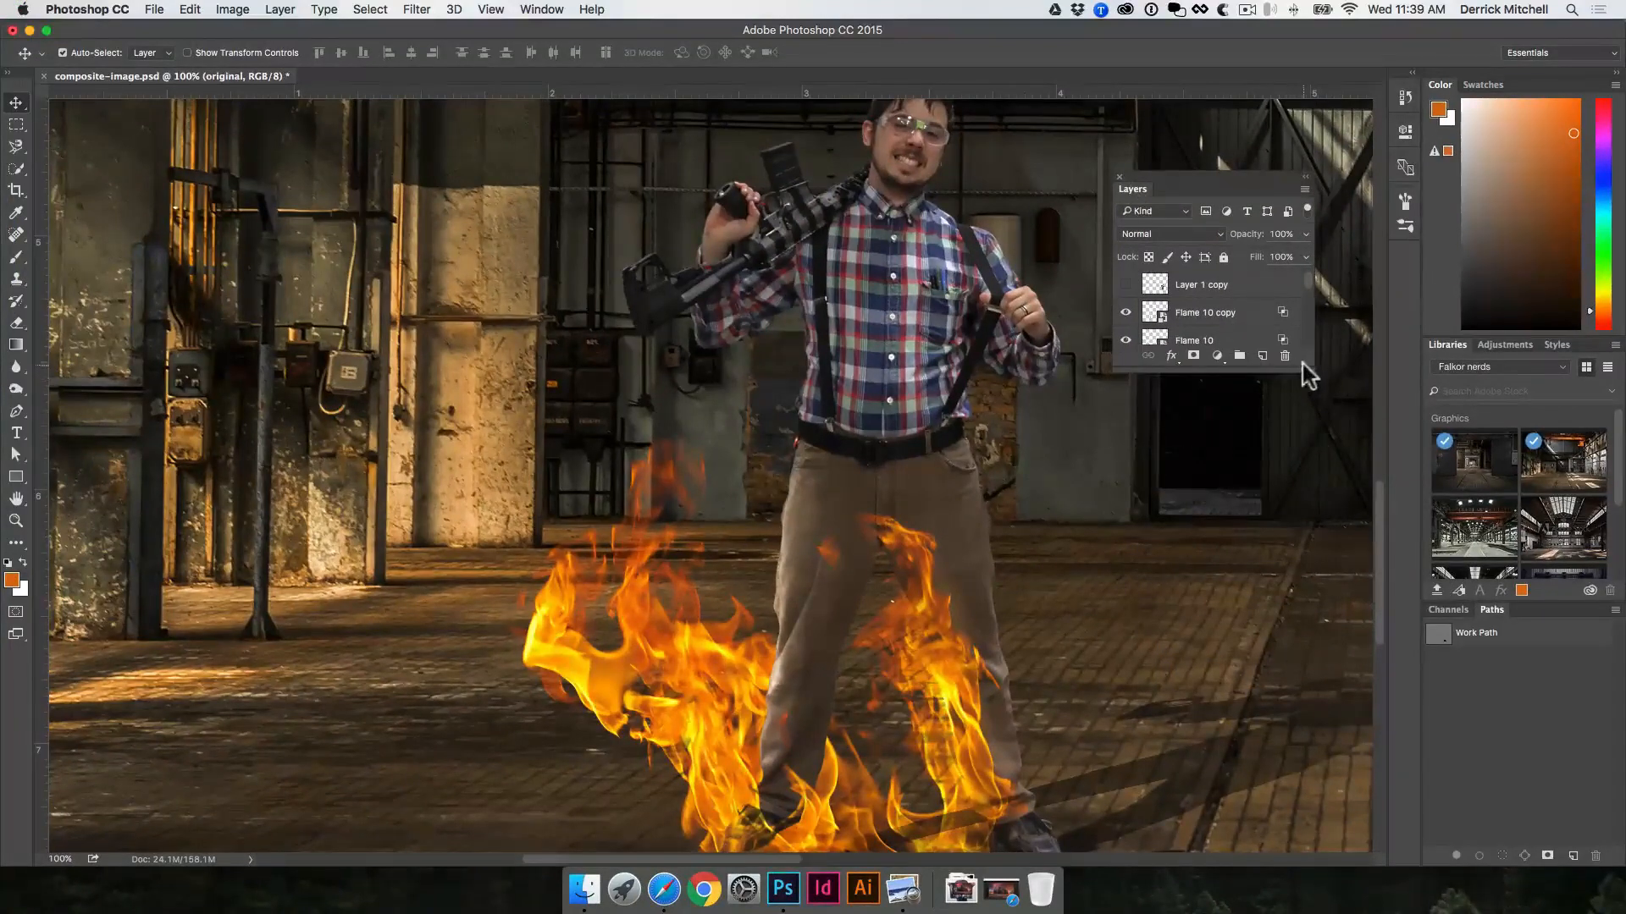
left_click_drag(1310, 373, 1360, 857)
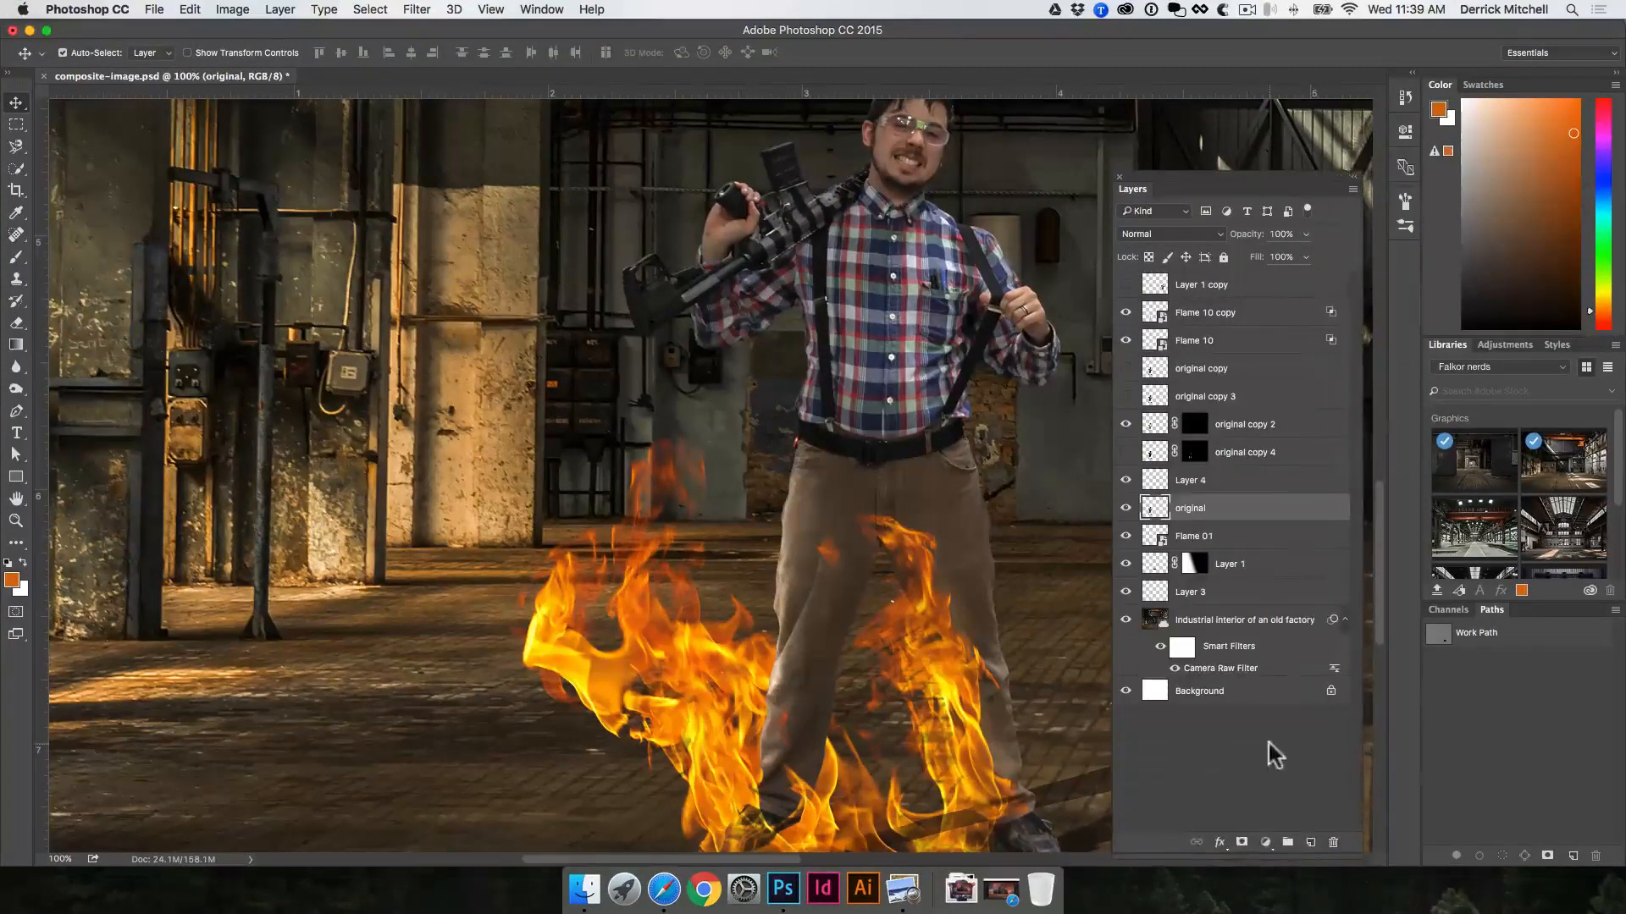
Step: Move the Flame 10 copy layer down the layer stack to directly above the "original" layer
left_click(978, 628)
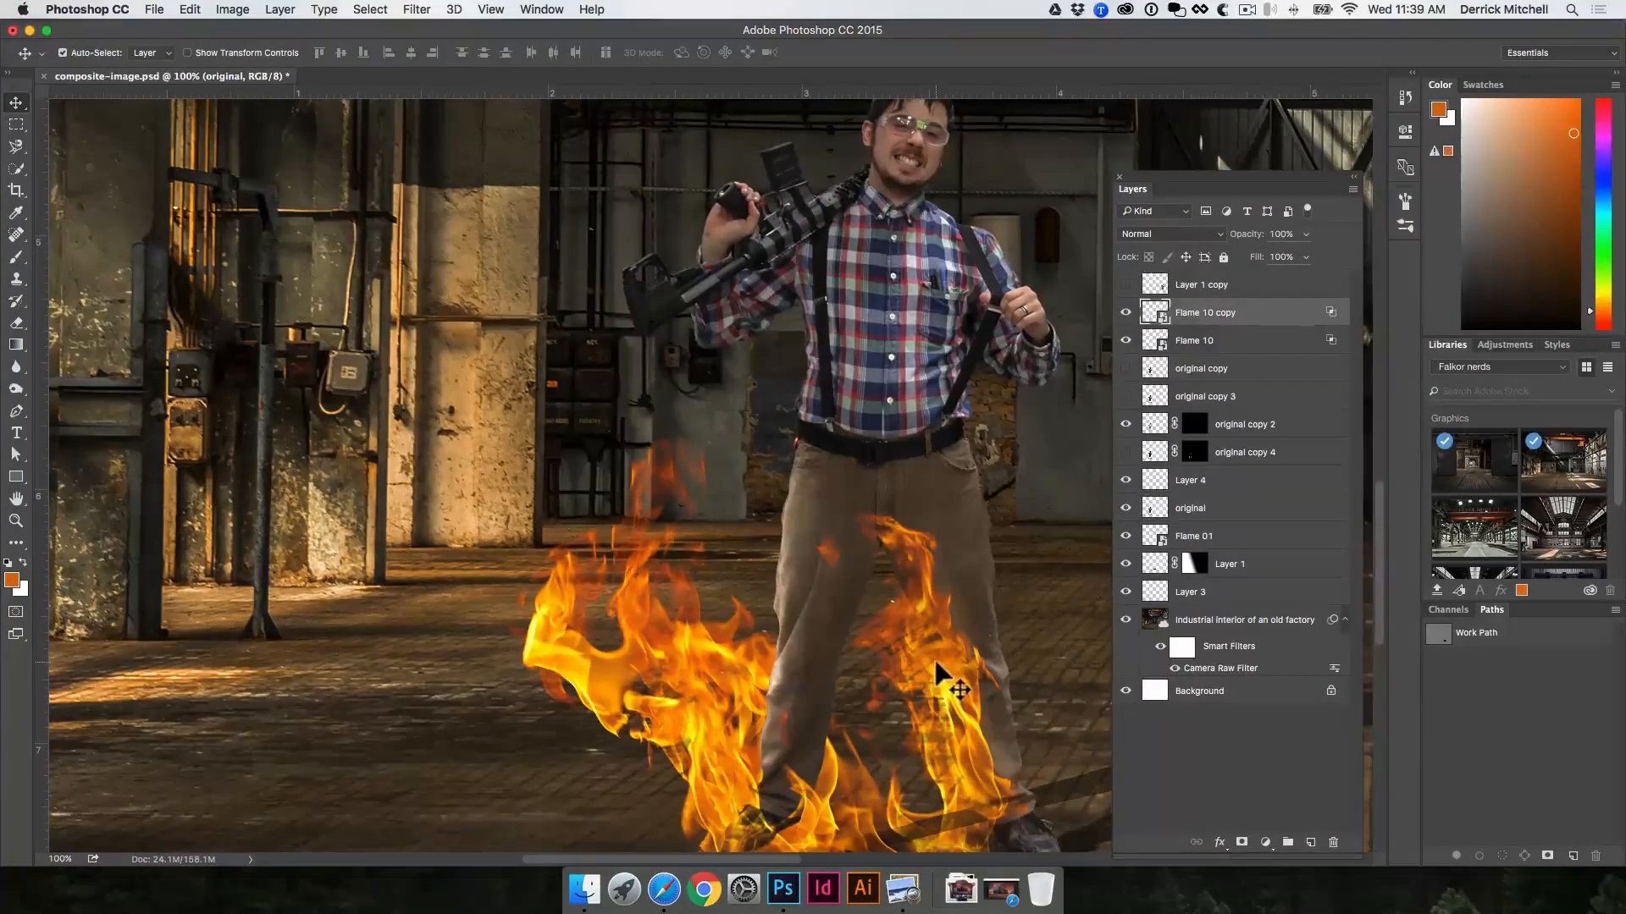
left_click(951, 488)
left_click(949, 637)
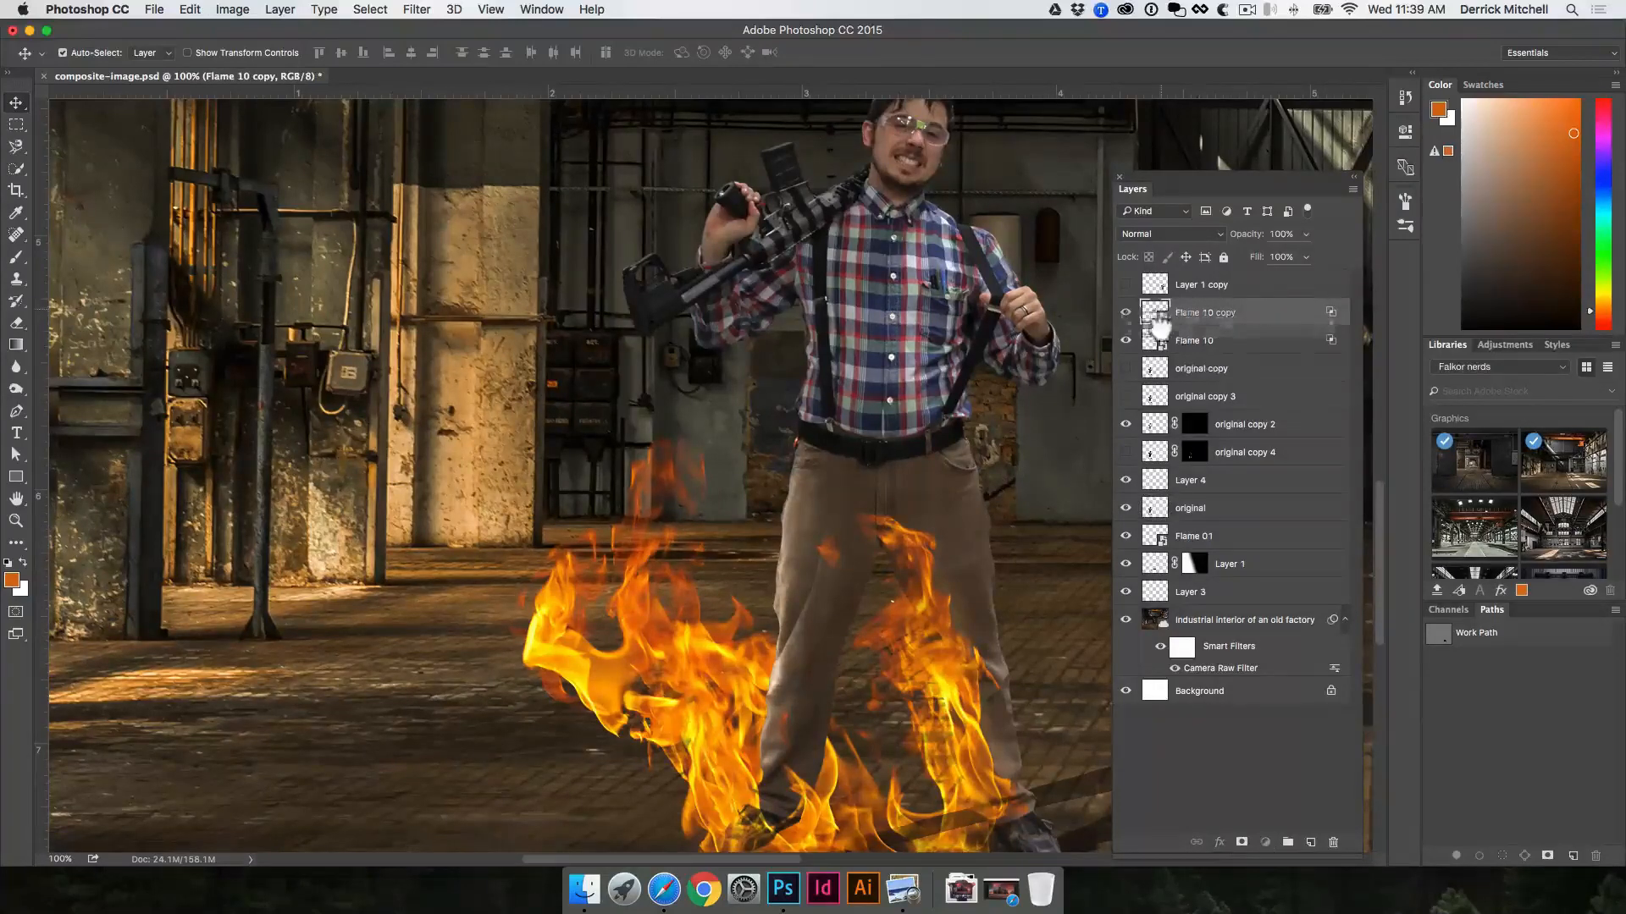
left_click_drag(1186, 315, 1183, 500)
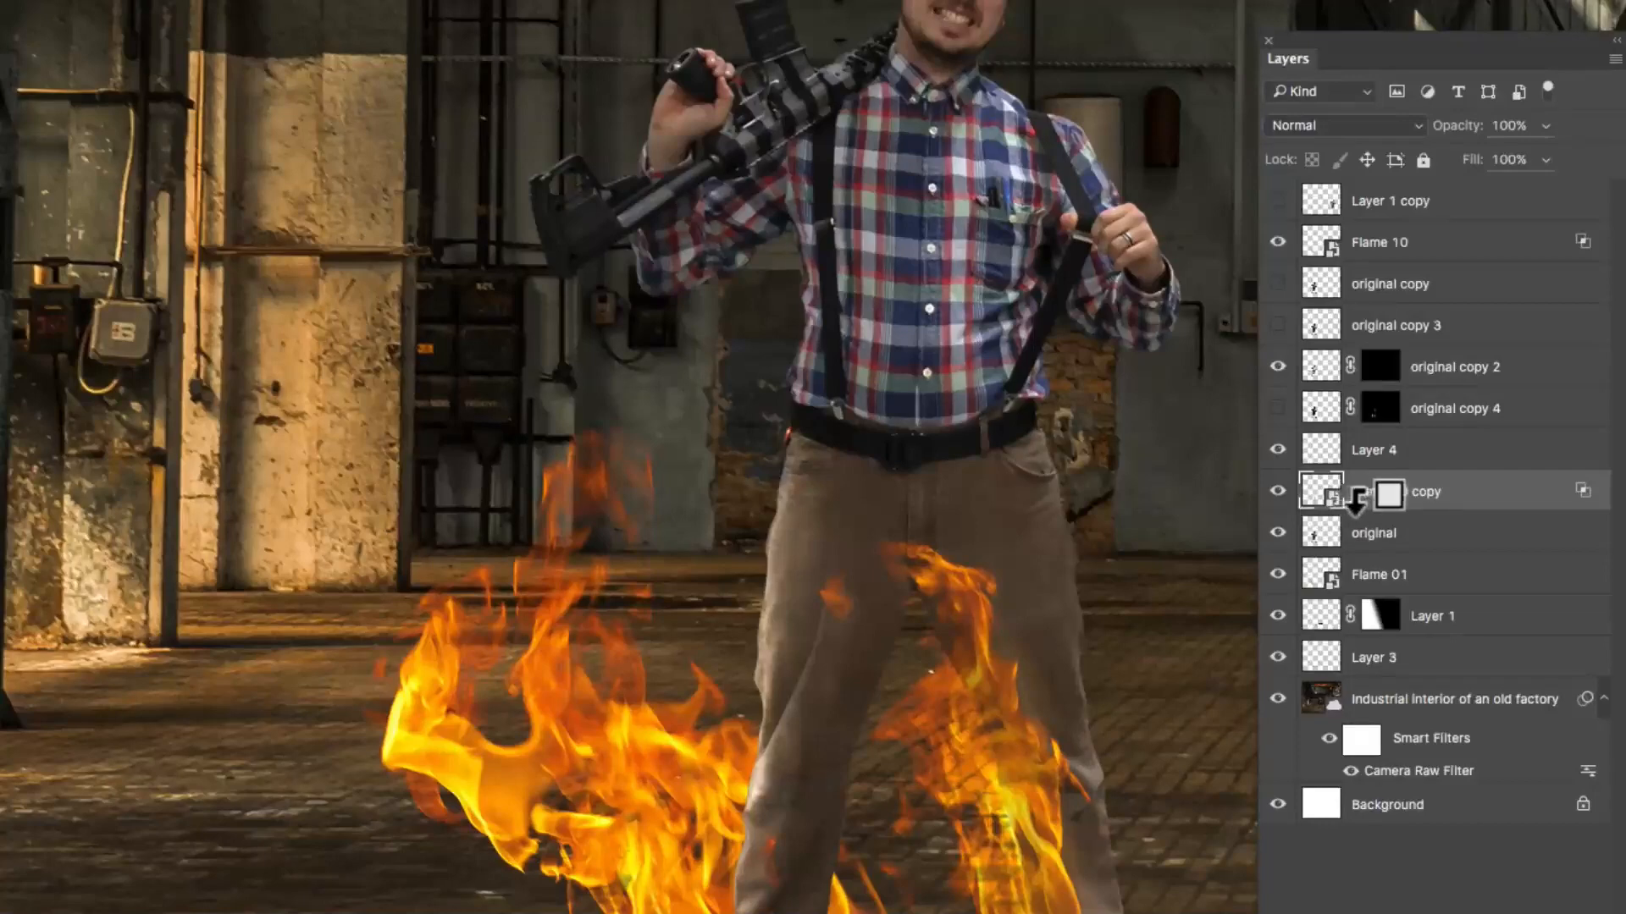
Step: Clip the Flame 10 copy layer to the "original" layer and nudge the flame into place on the man's leg
left_click(1353, 500, "alt")
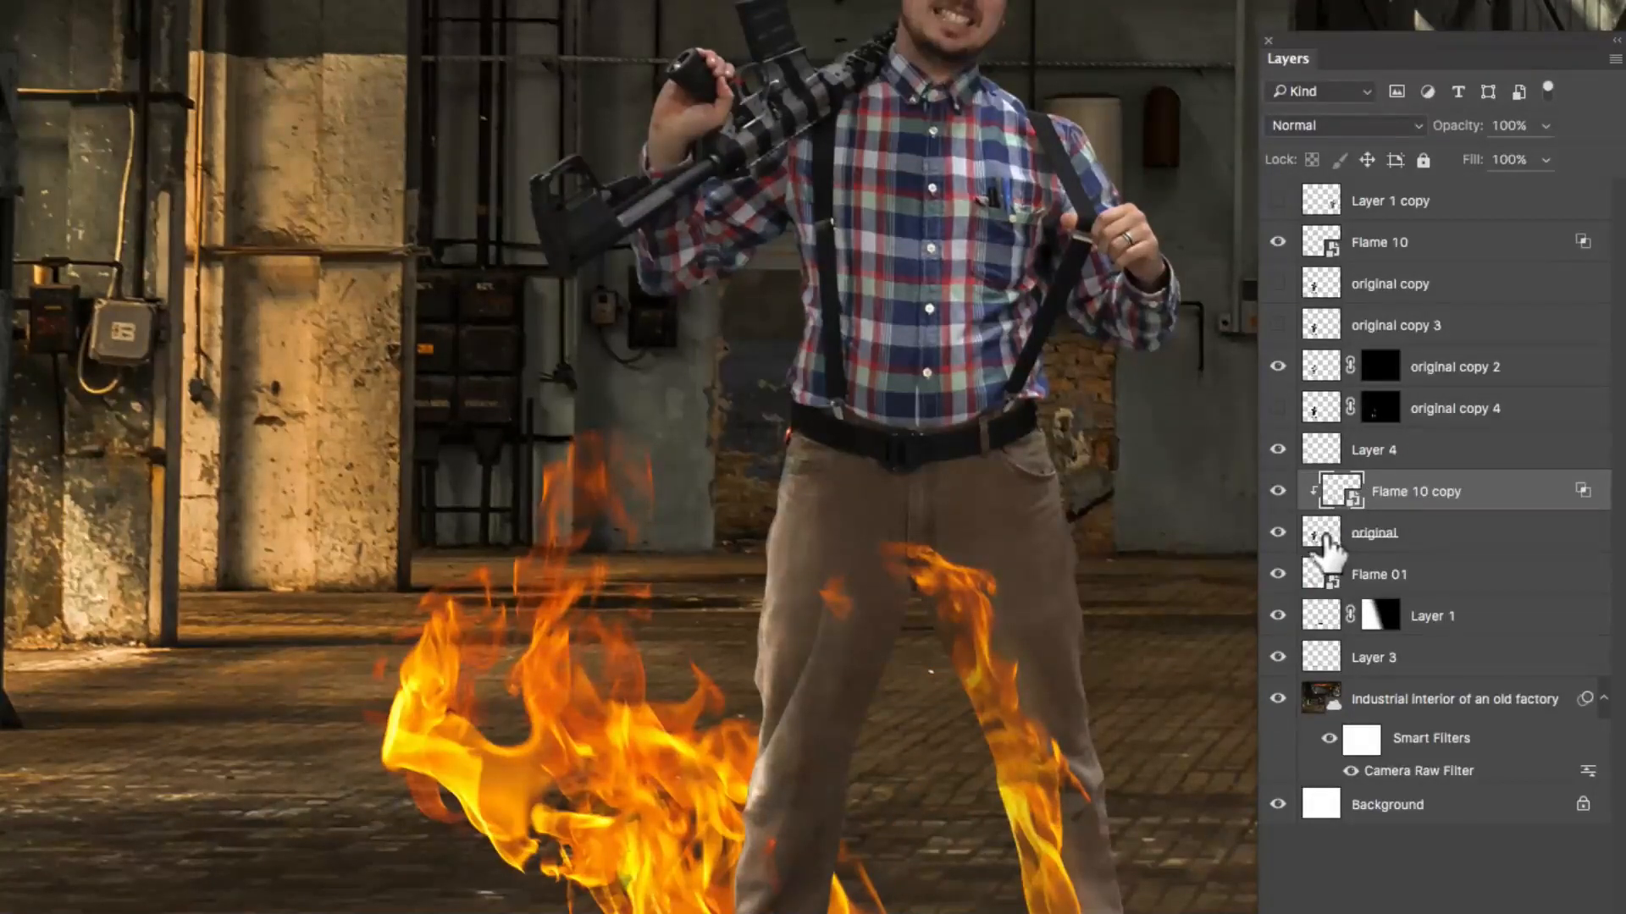
left_click_drag(1315, 535, 1378, 495)
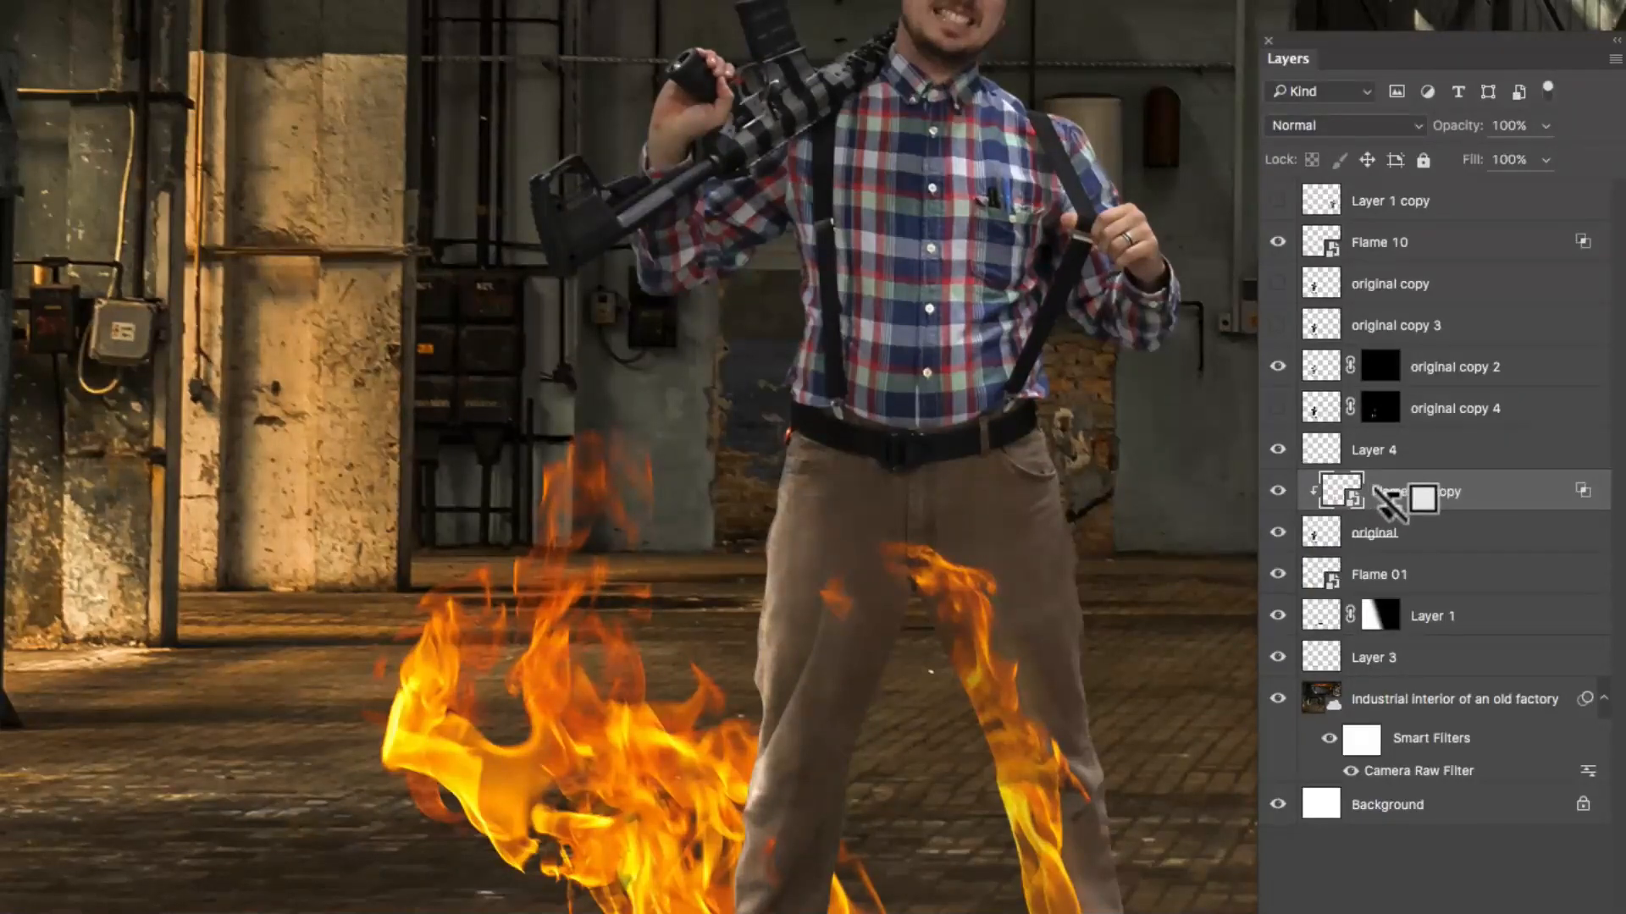
left_click(1388, 499, "alt")
left_click(1354, 512, "alt")
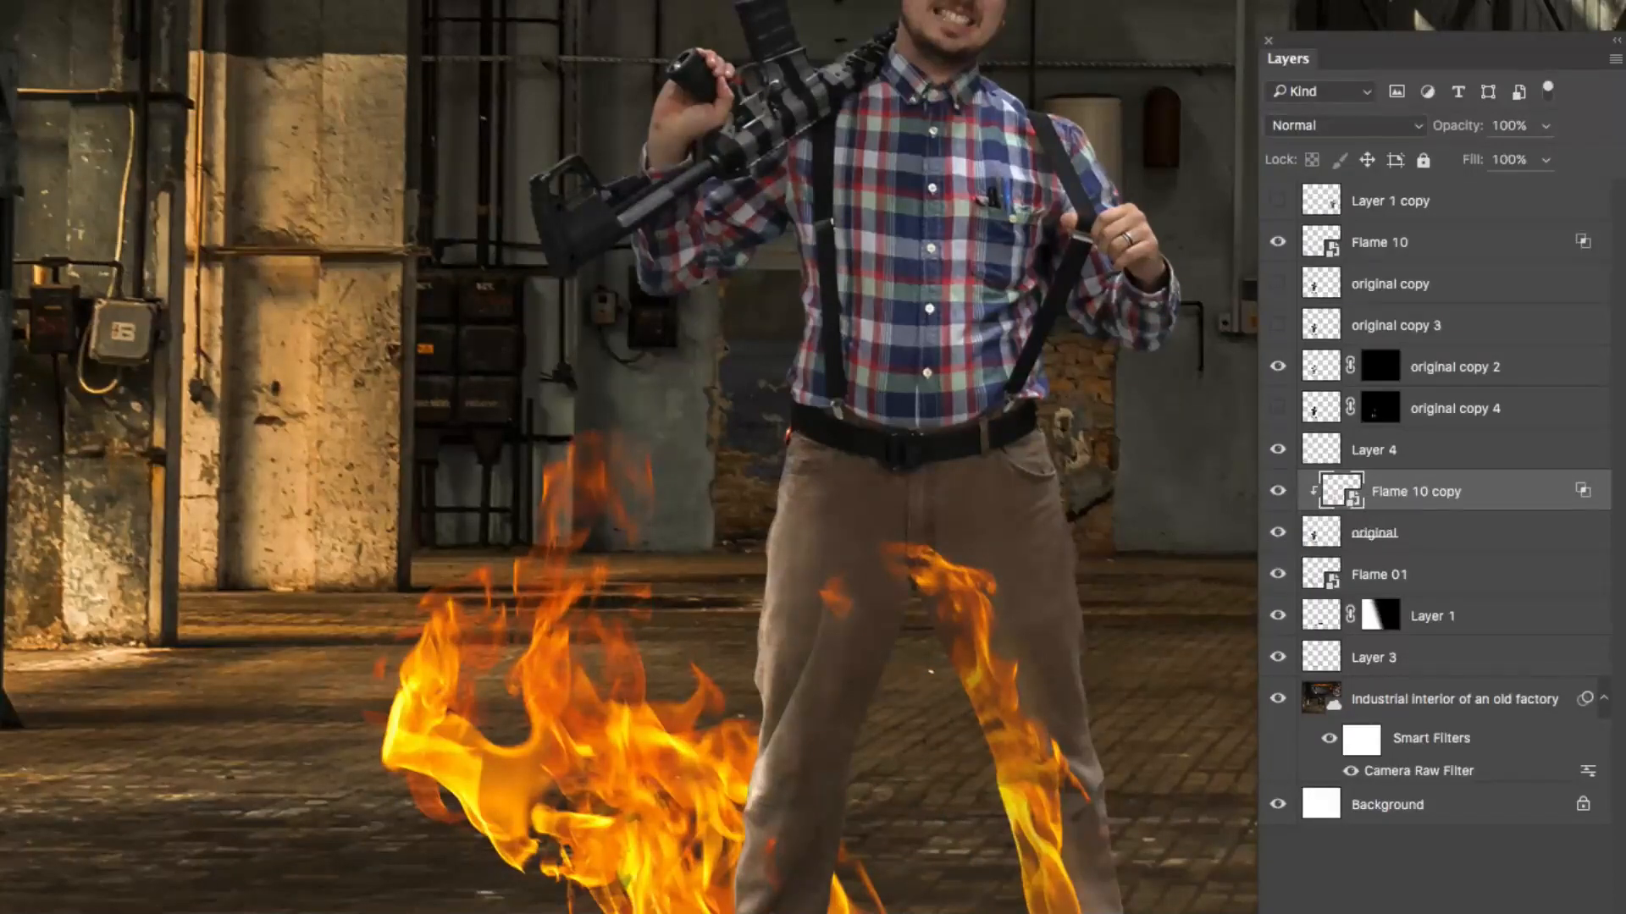
mouse_move(1023, 689)
left_mouse_down()
mouse_move(1031, 615)
mouse_move(1084, 669)
mouse_move(950, 649)
mouse_move(907, 758)
mouse_move(1121, 739)
mouse_move(1121, 679)
mouse_move(1023, 701)
mouse_move(1020, 669)
mouse_move(1027, 682)
left_mouse_up()
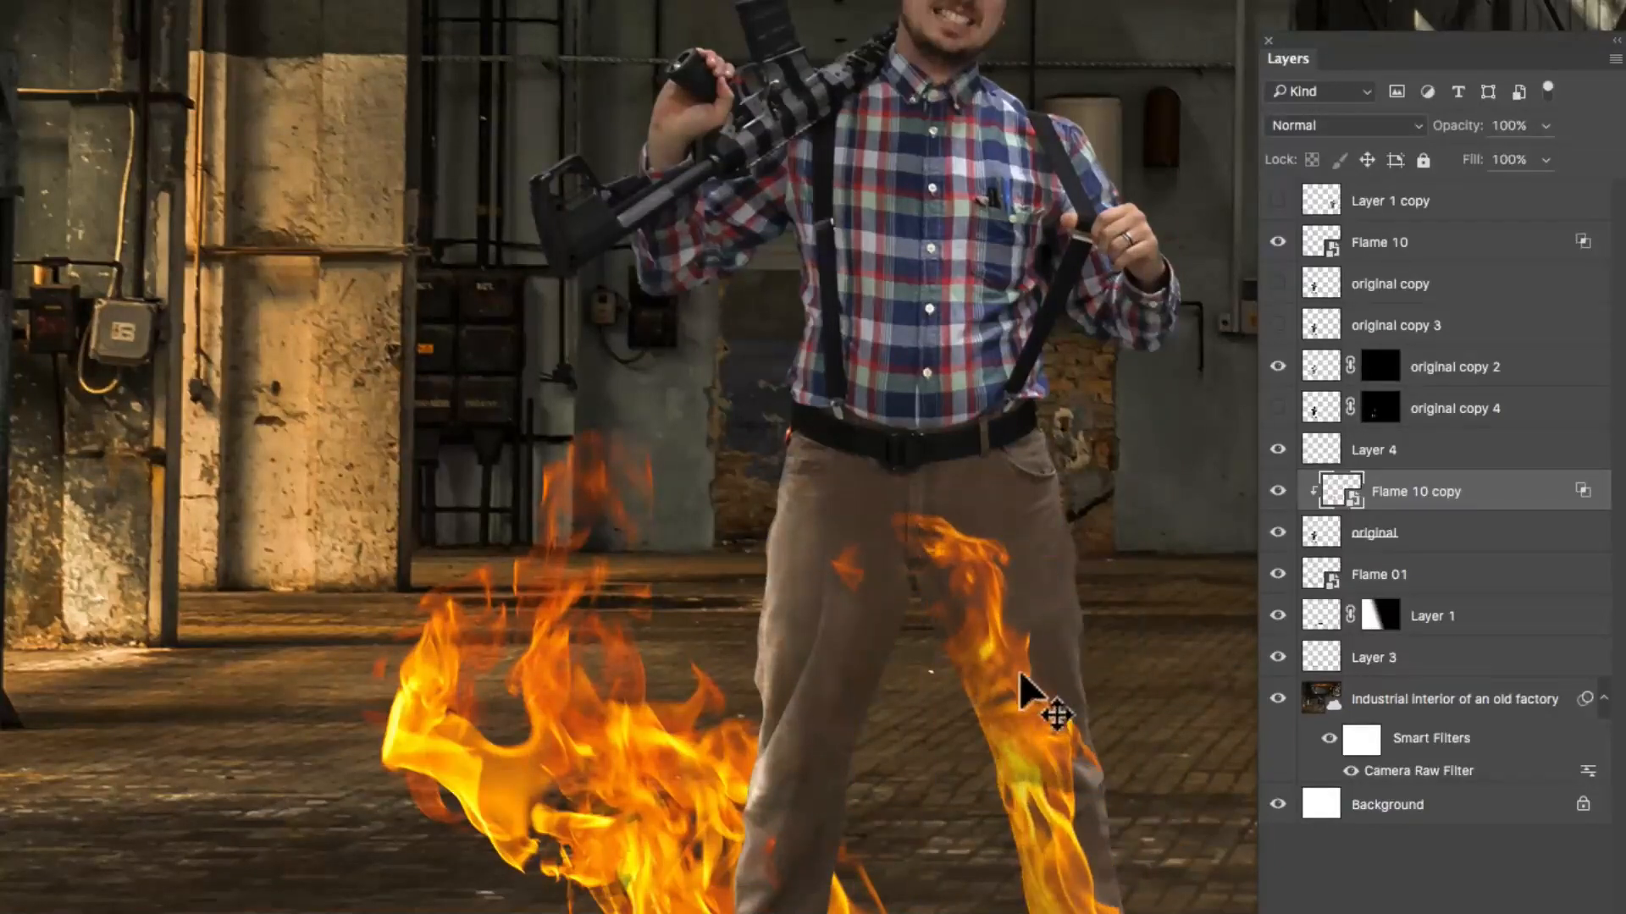
left_click(1315, 501, "alt")
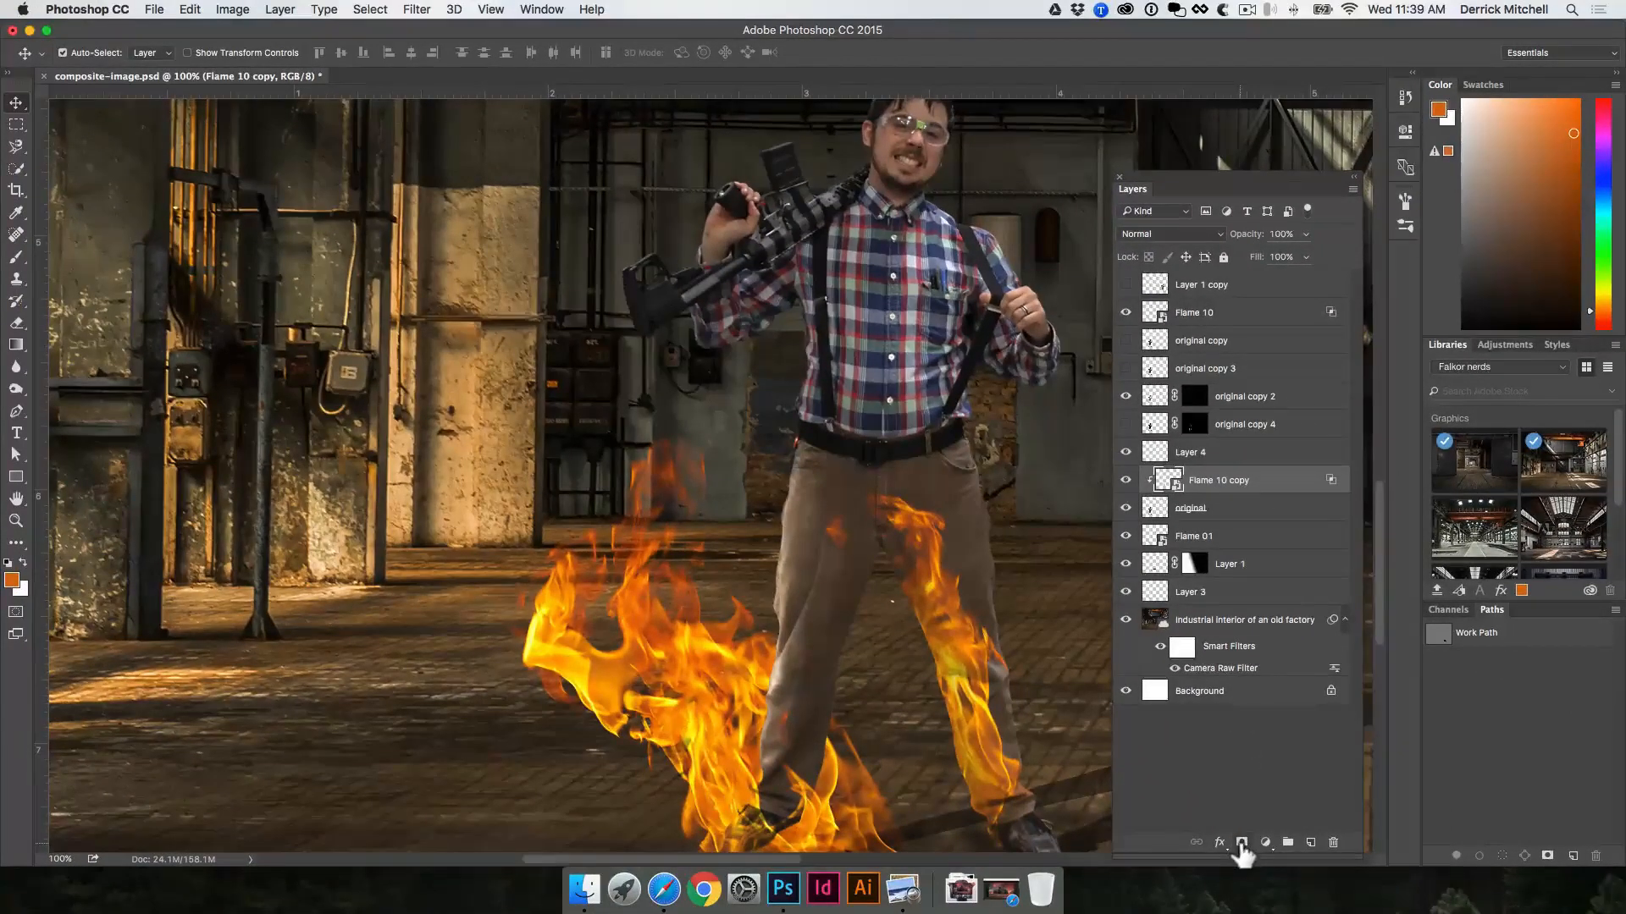
Step: Add a layer mask to Flame 10 copy, hide Layer 4, and paint out the flame around the thighs with a larger black brush at 100% opacity
left_click(1241, 844)
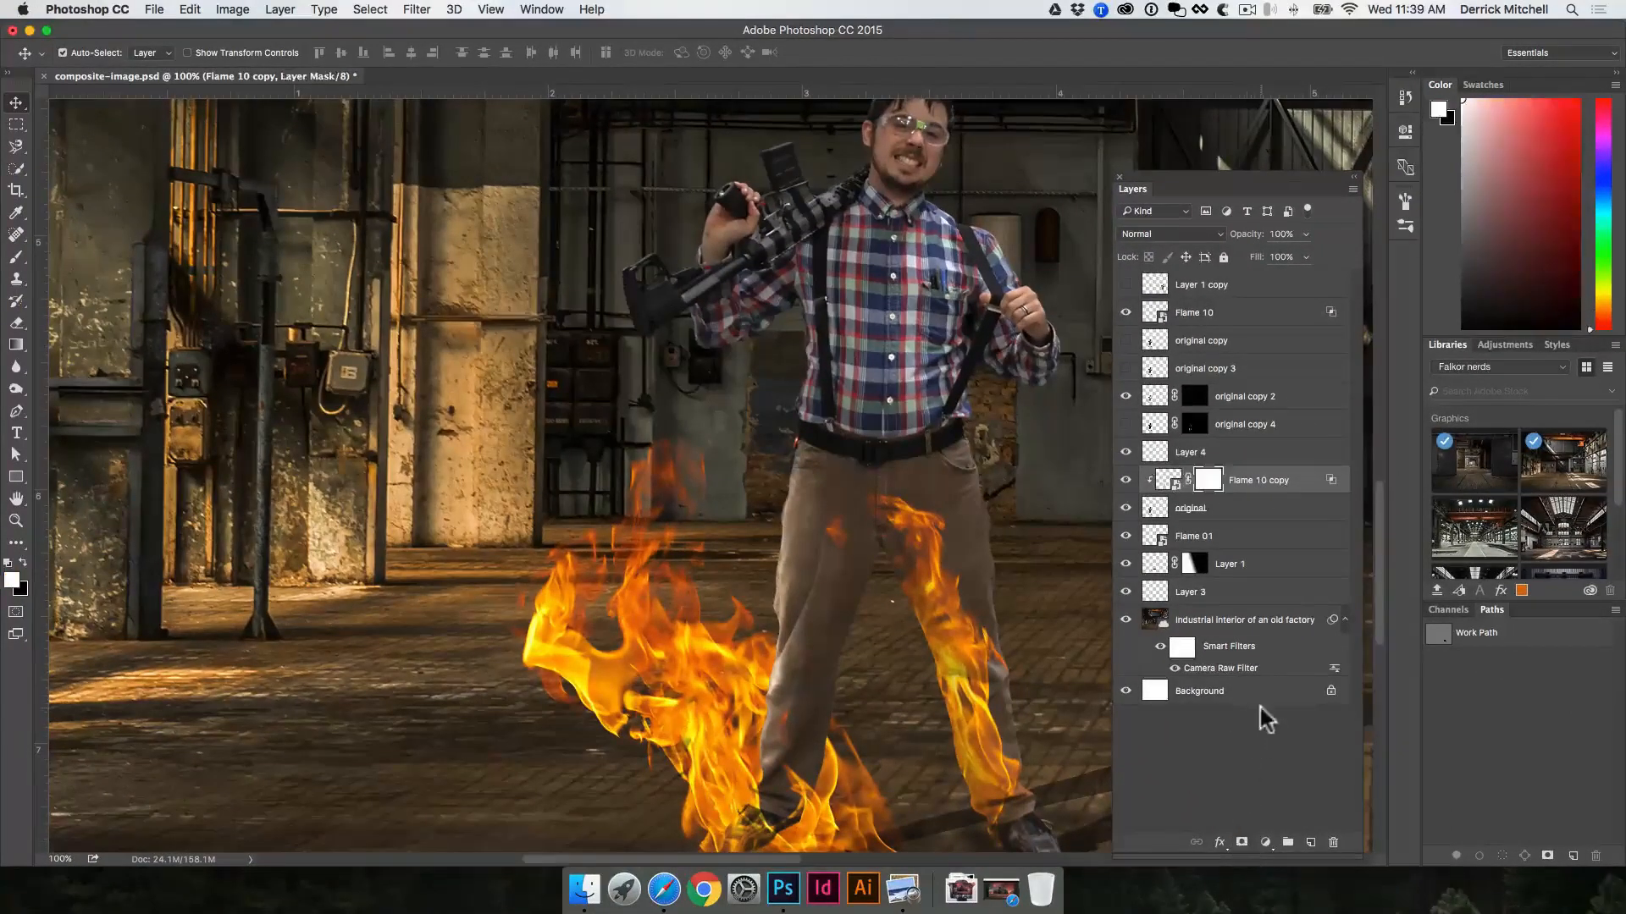
key("b")
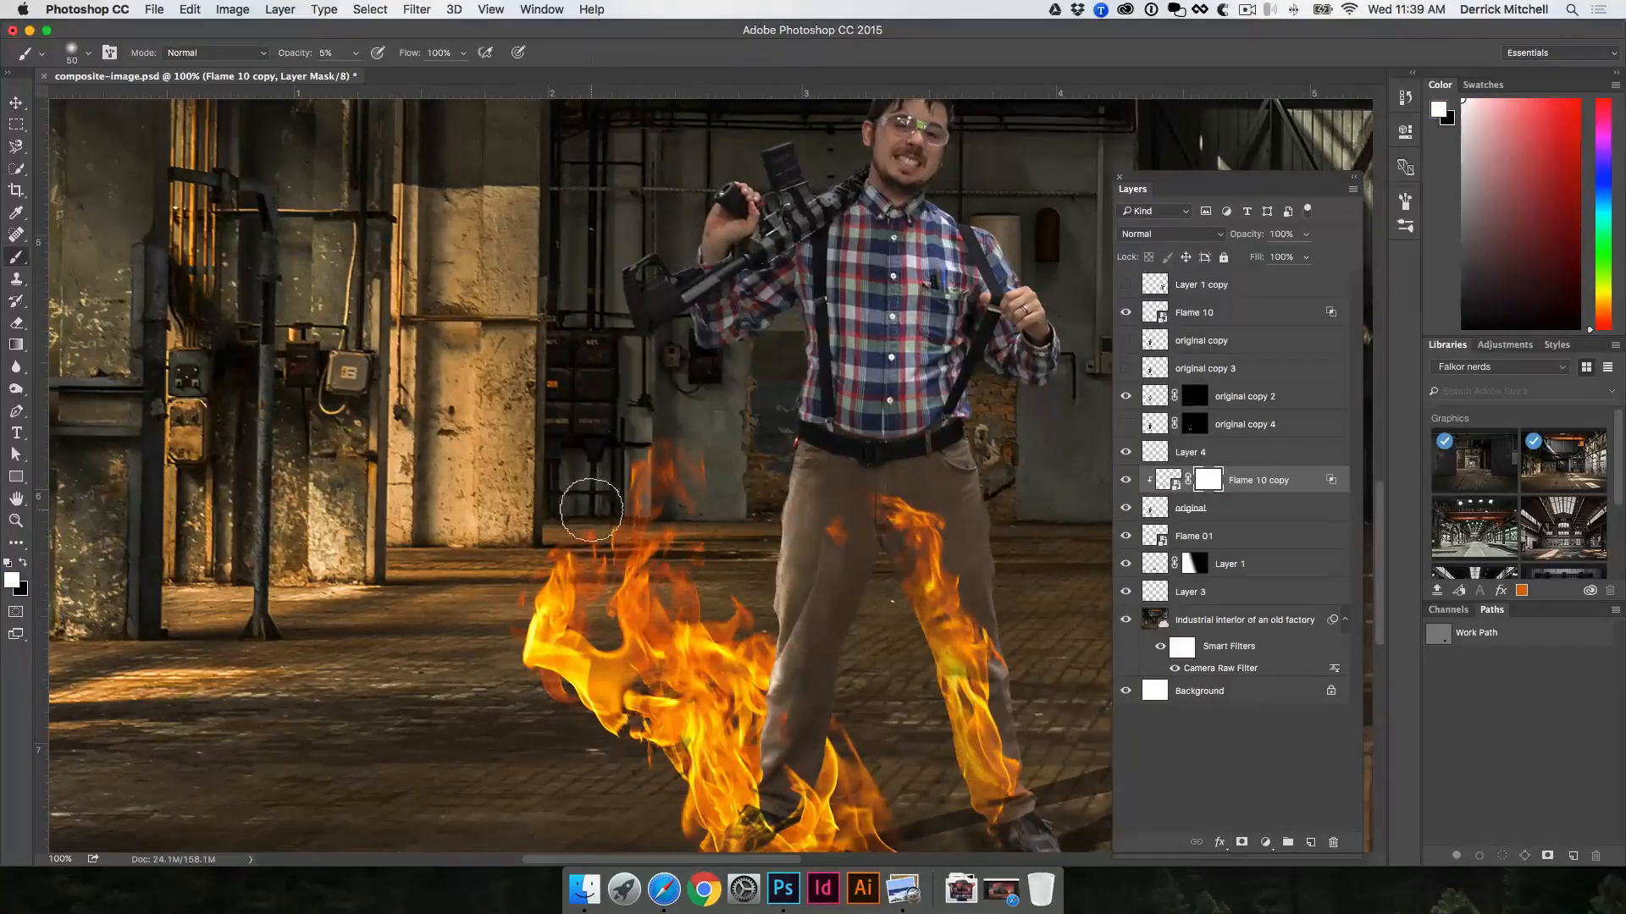
key("x")
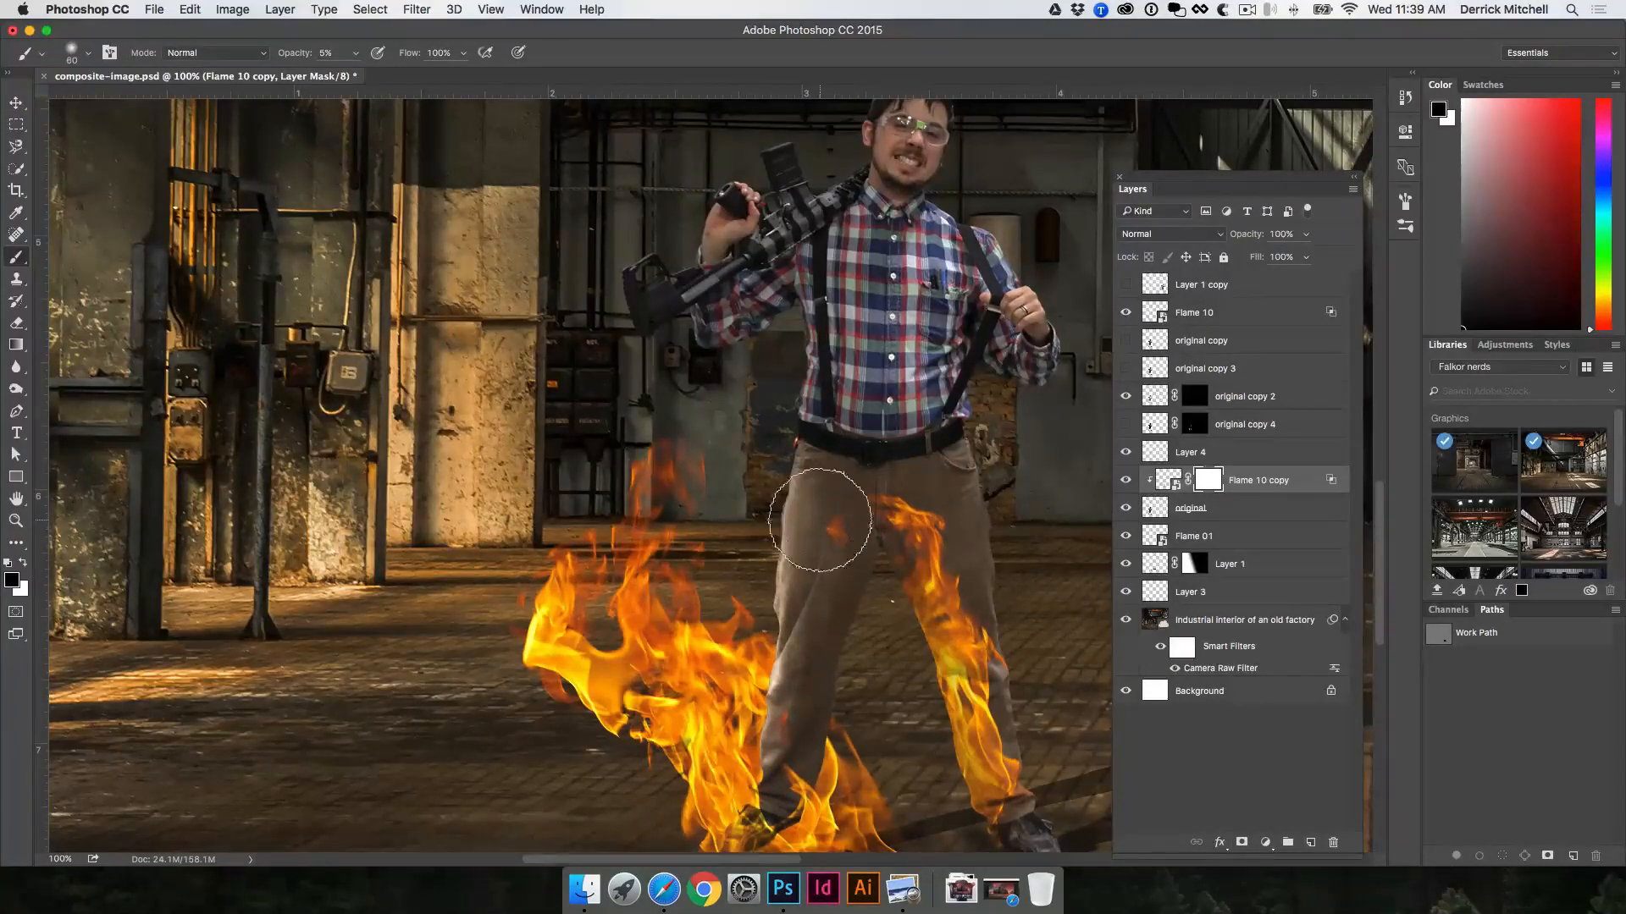
key("bracketright")
key("bracketright")
key("bracketright")
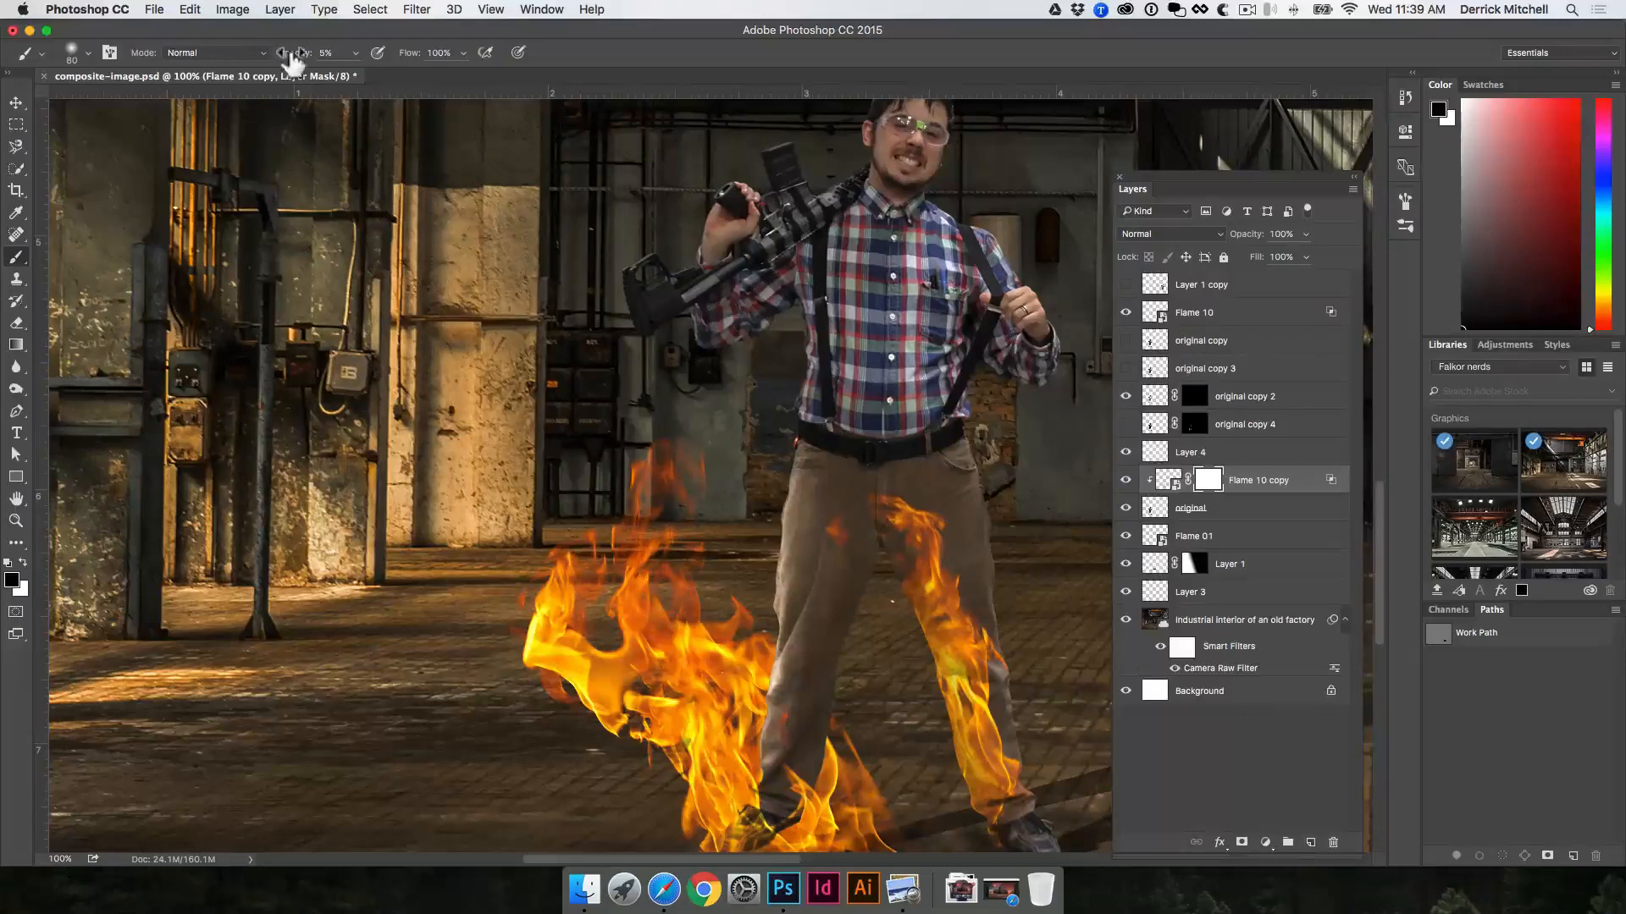
key("9")
key("2")
key("0")
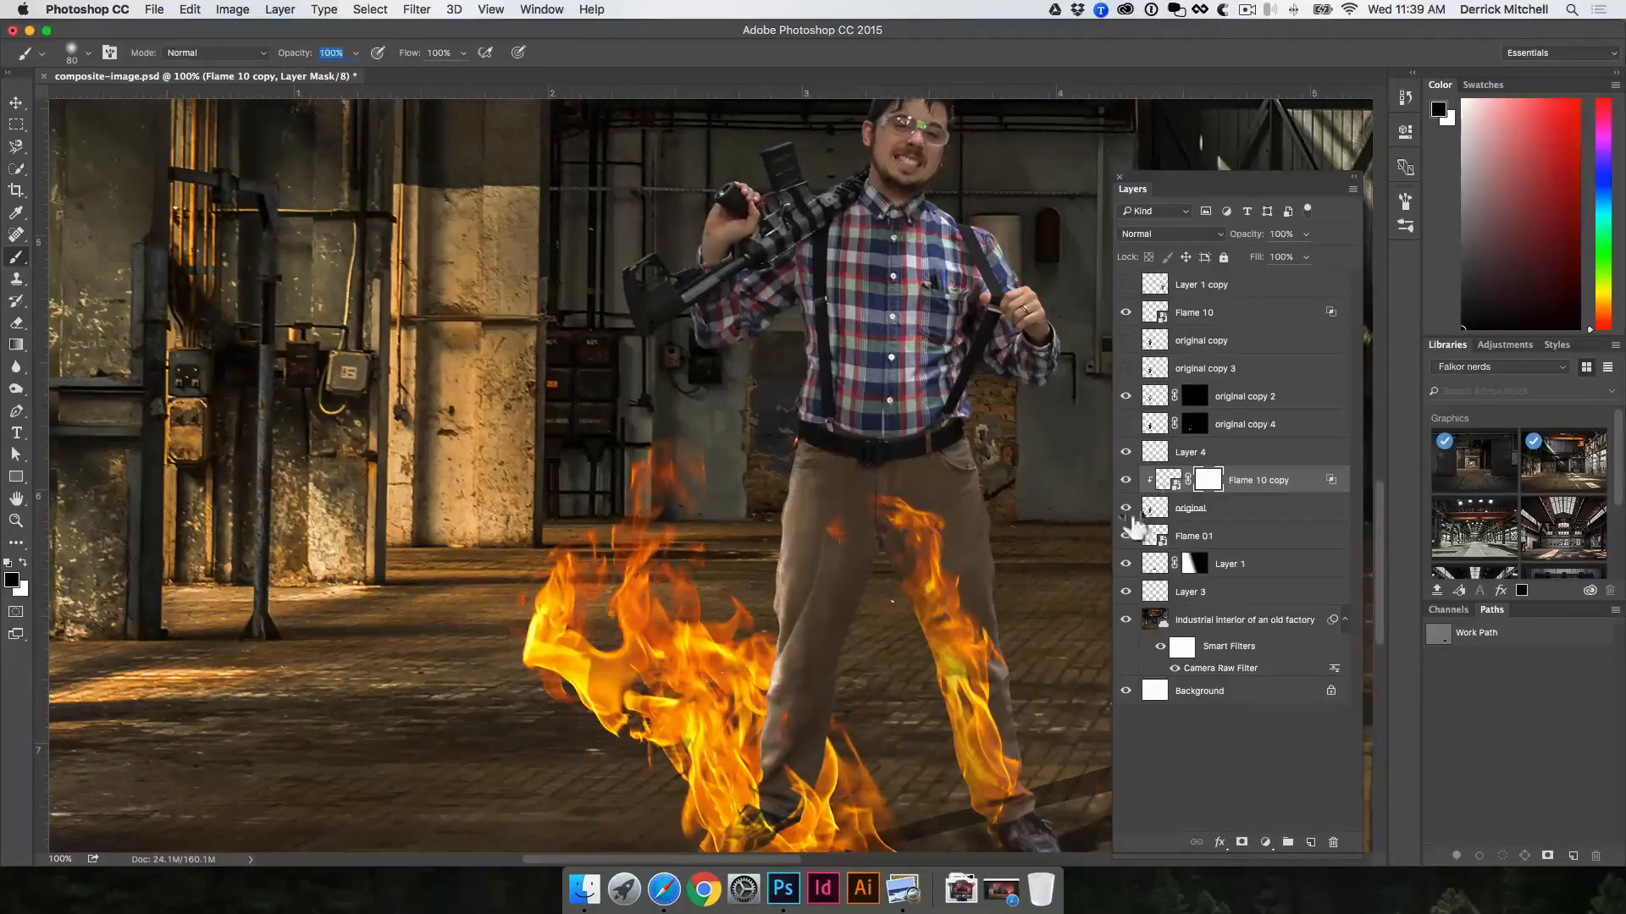
left_click(1125, 452)
mouse_move(936, 536)
left_mouse_down()
mouse_move(1016, 598)
mouse_move(1043, 736)
mouse_move(1038, 799)
mouse_move(1011, 827)
mouse_move(1038, 785)
mouse_move(999, 623)
mouse_move(1035, 550)
left_mouse_up()
key("v")
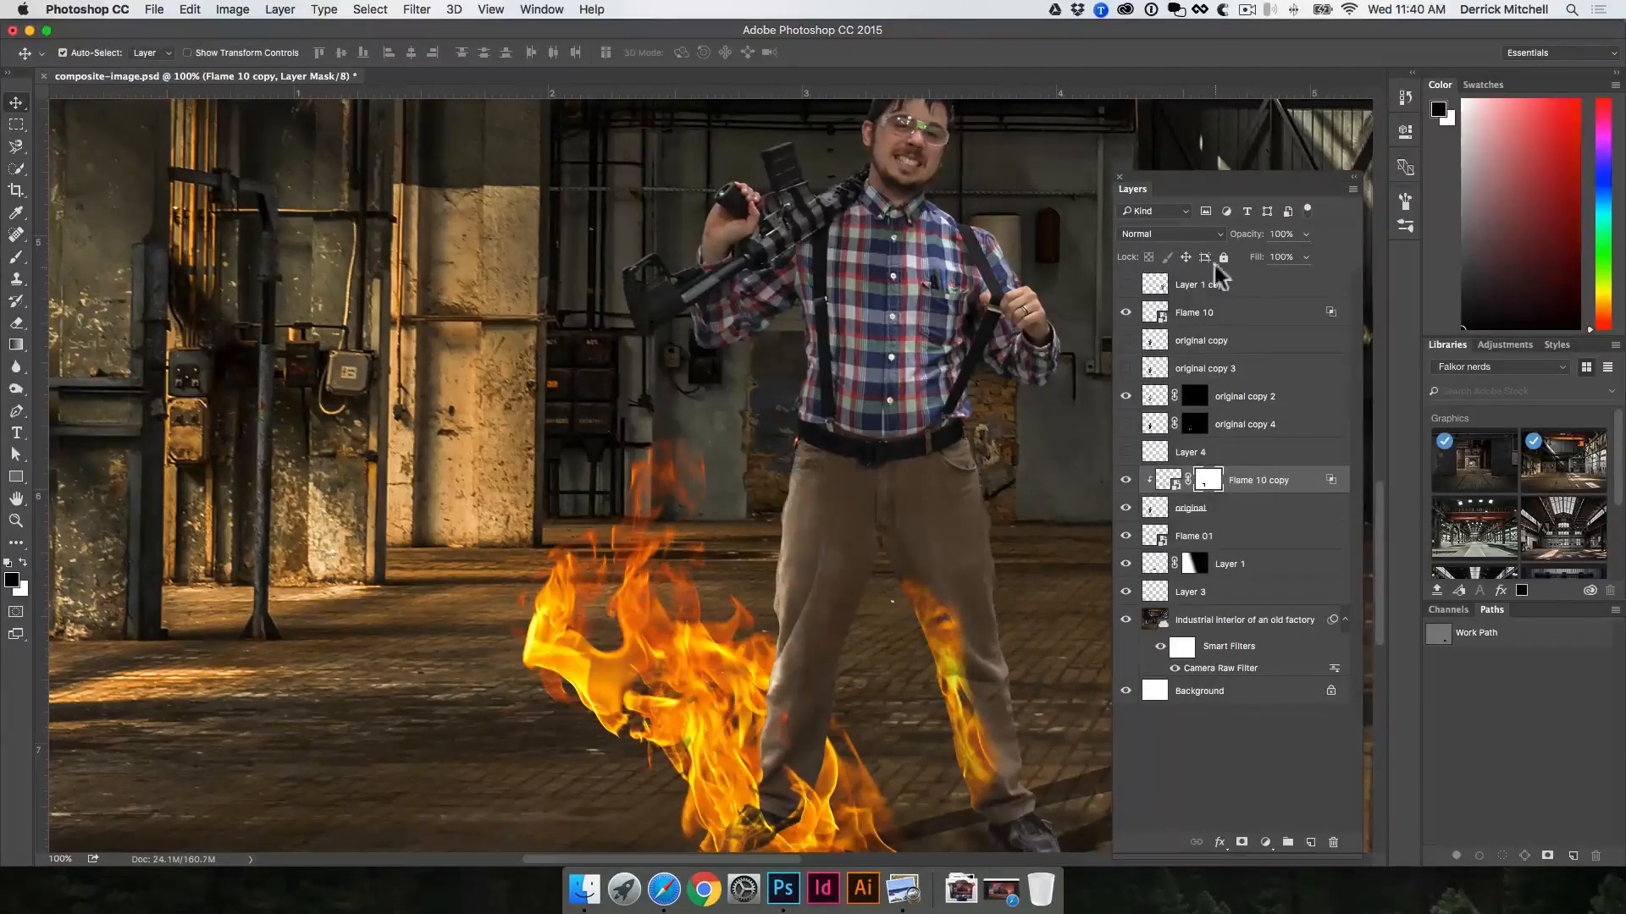
Step: Set the Flame 10 copy layer's opacity to 8%
mouse_move(1256, 246)
left_mouse_down()
mouse_move(1235, 233)
mouse_move(1256, 237)
left_mouse_up()
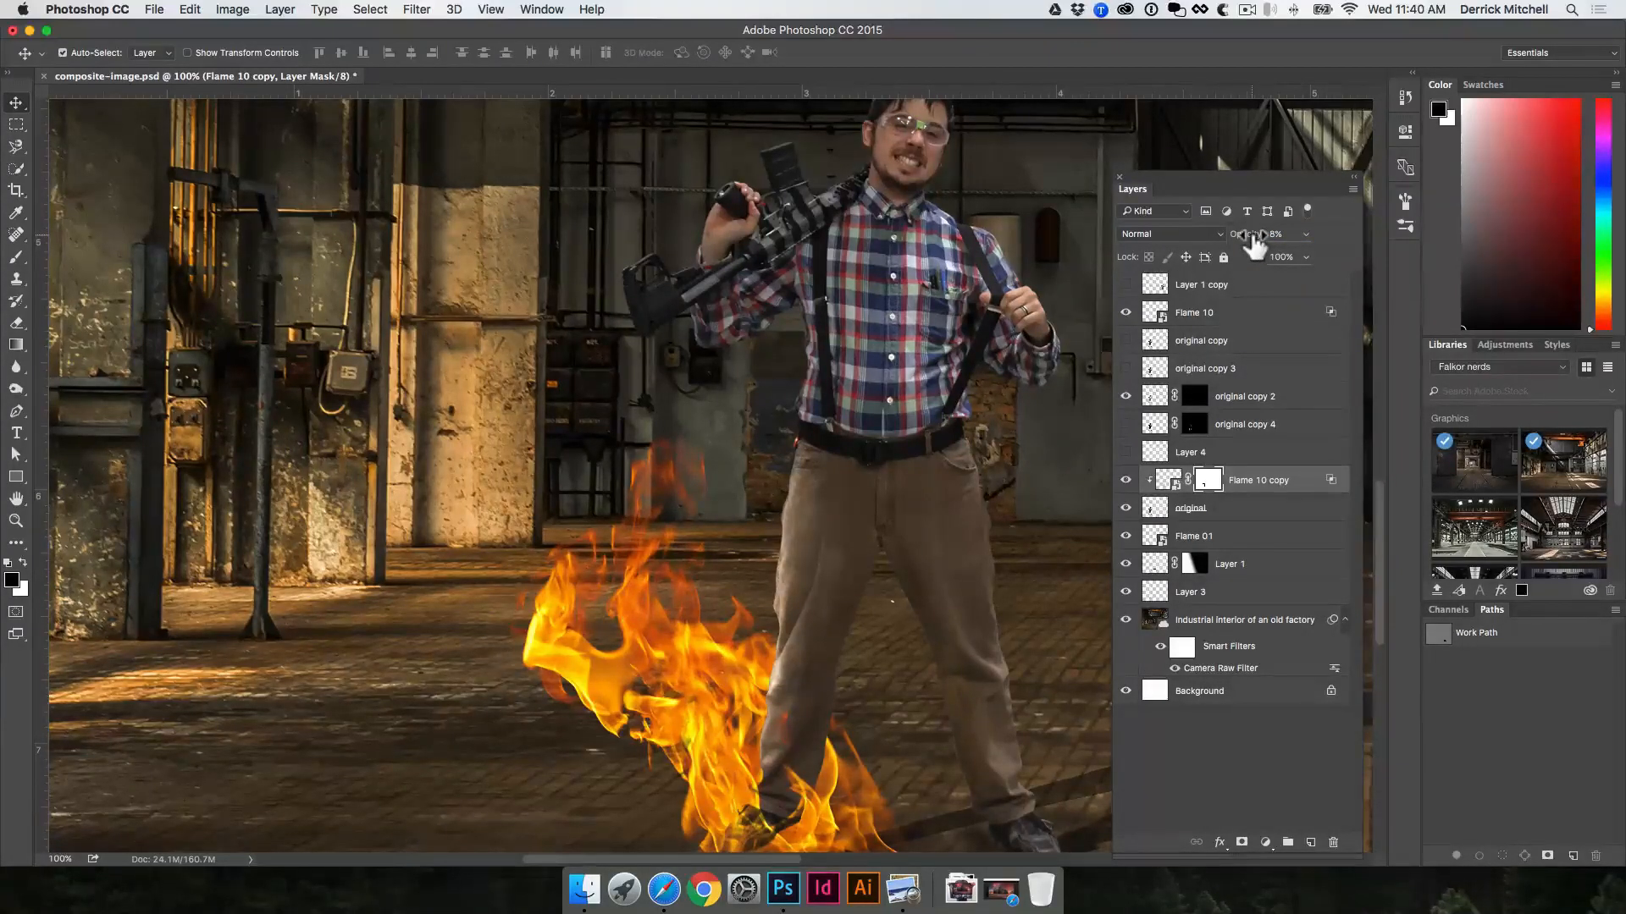
left_click(946, 743)
left_click_drag(971, 702, 892, 555)
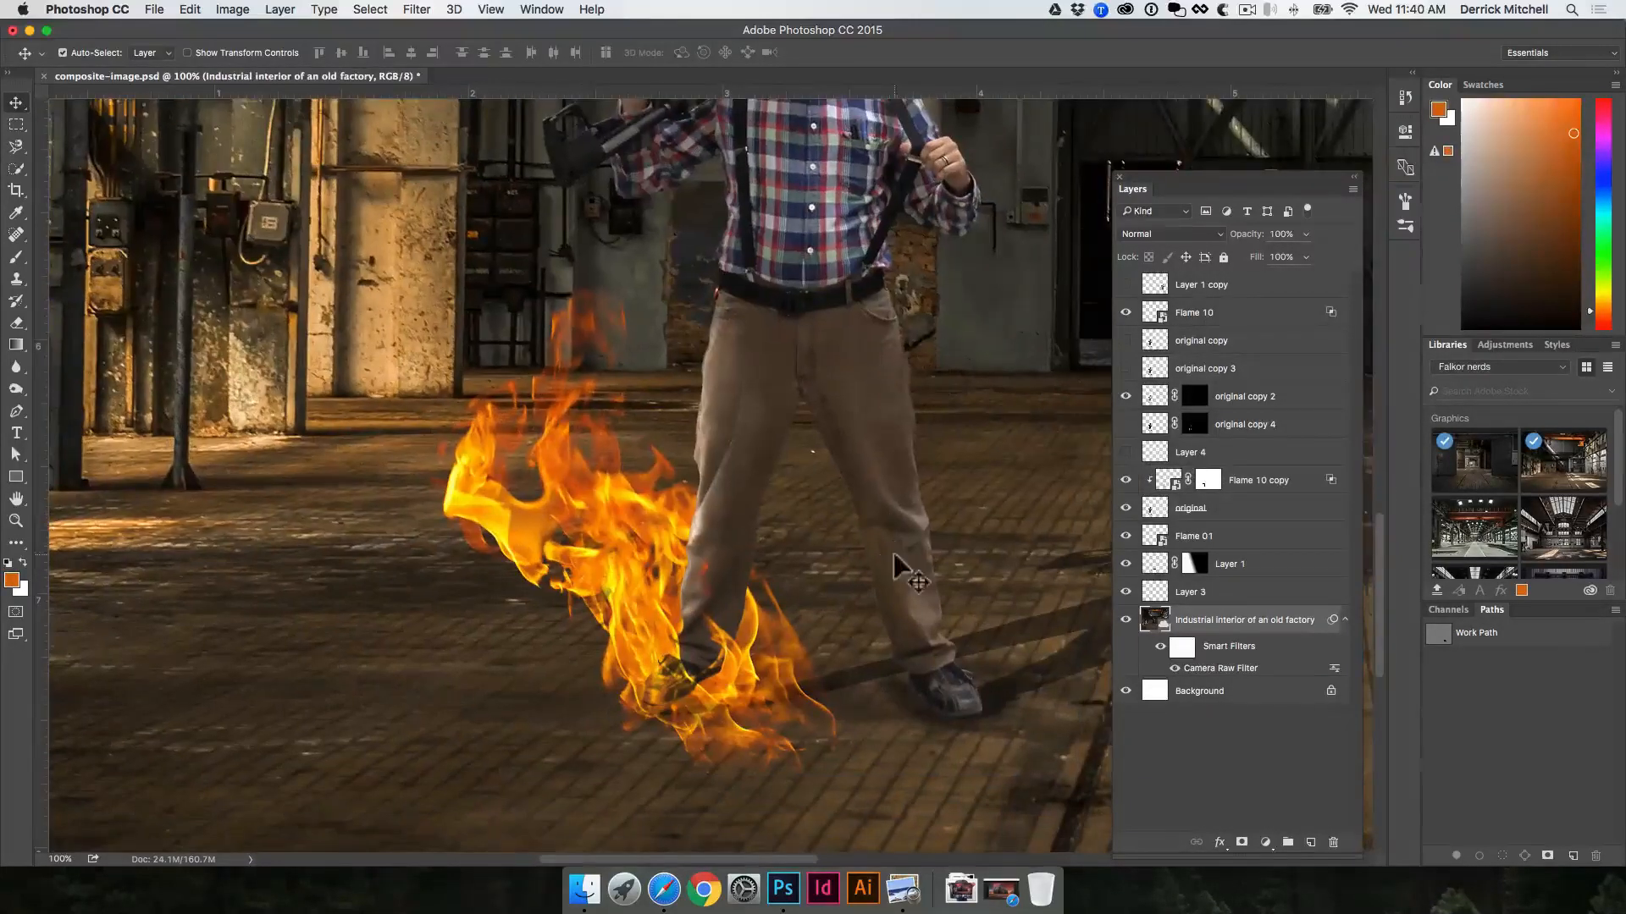
scroll(894, 554, "down", 1)
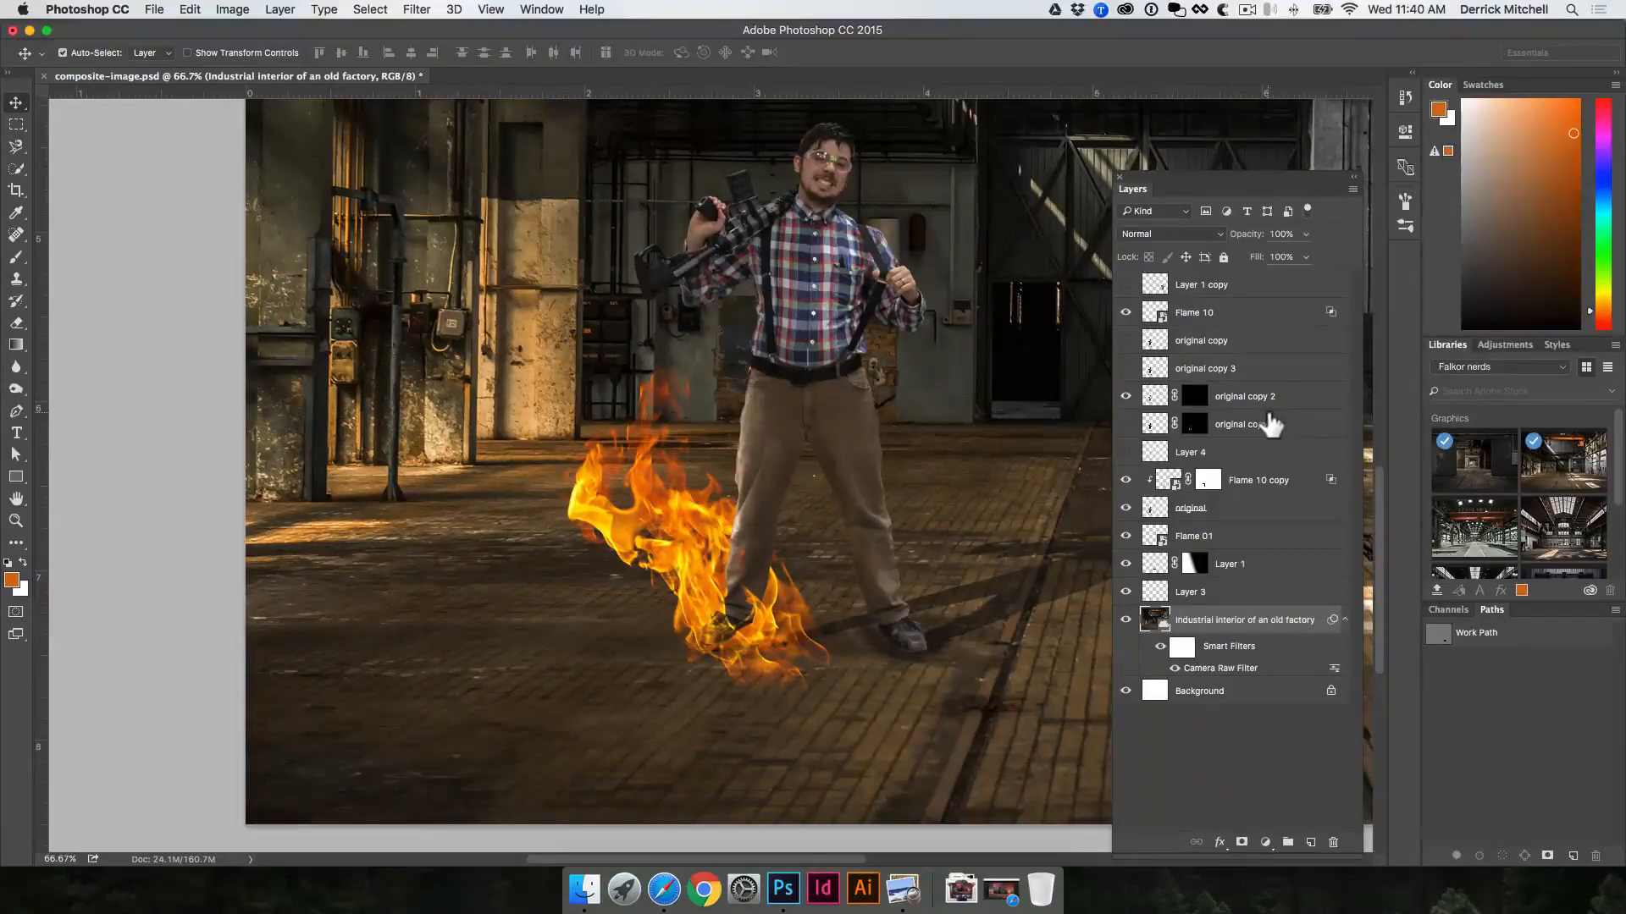
Step: Add a Photo Filter adjustment layer directly above the industrial interior background layer
key("super+minus")
left_click_drag(887, 324, 642, 419)
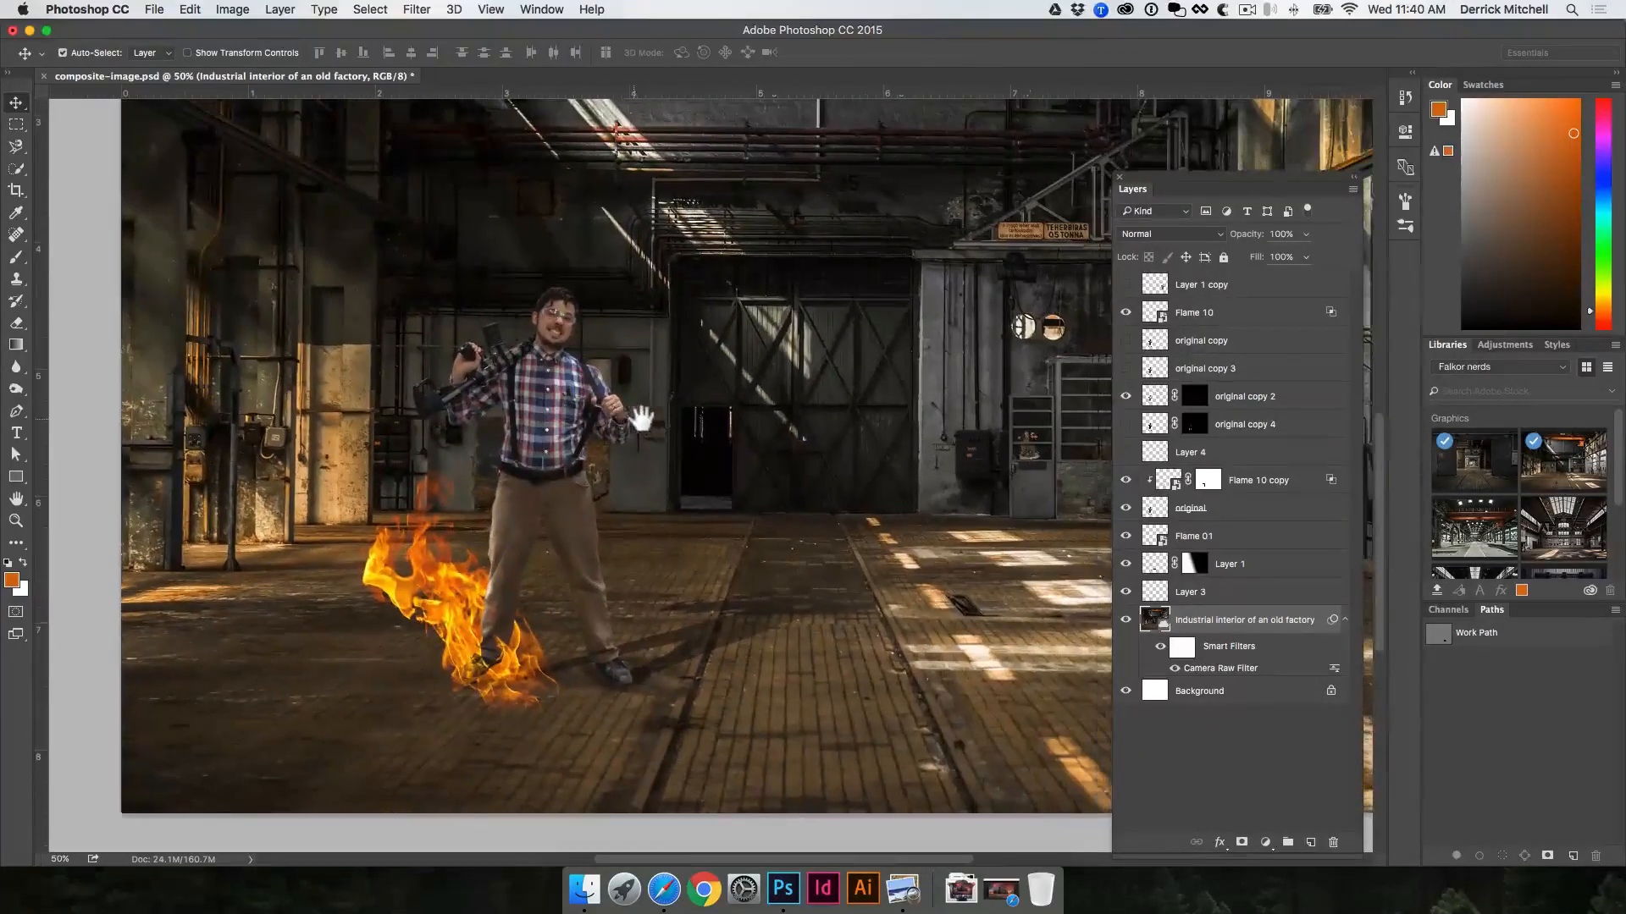
left_click_drag(1196, 193, 1314, 170)
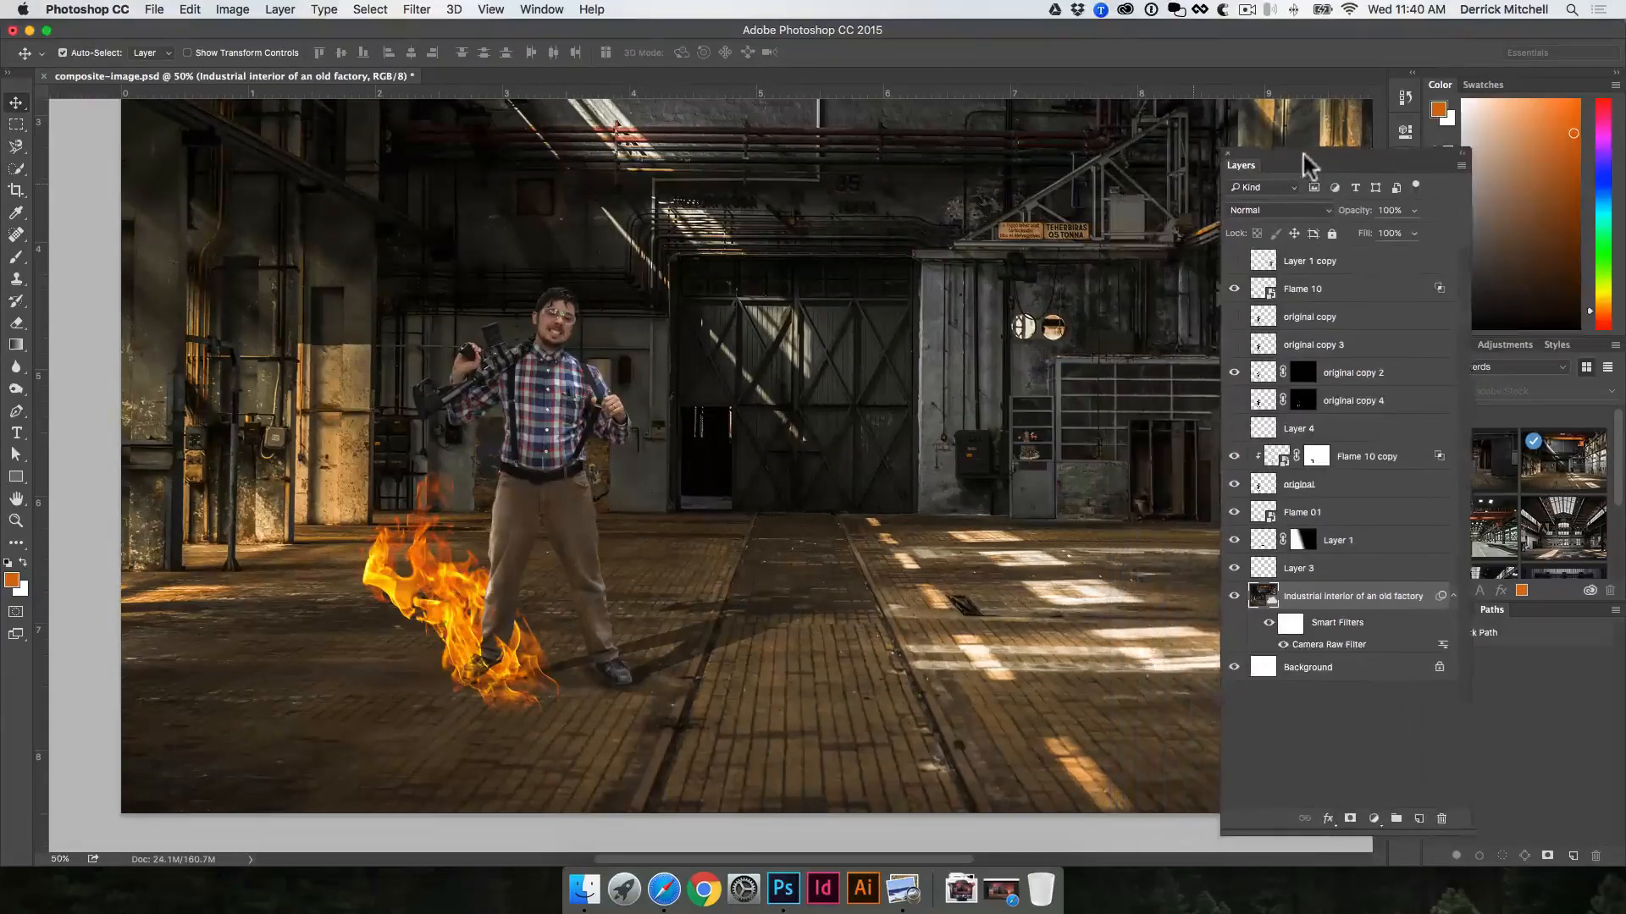
left_click_drag(1063, 280, 915, 290)
key("super+minus")
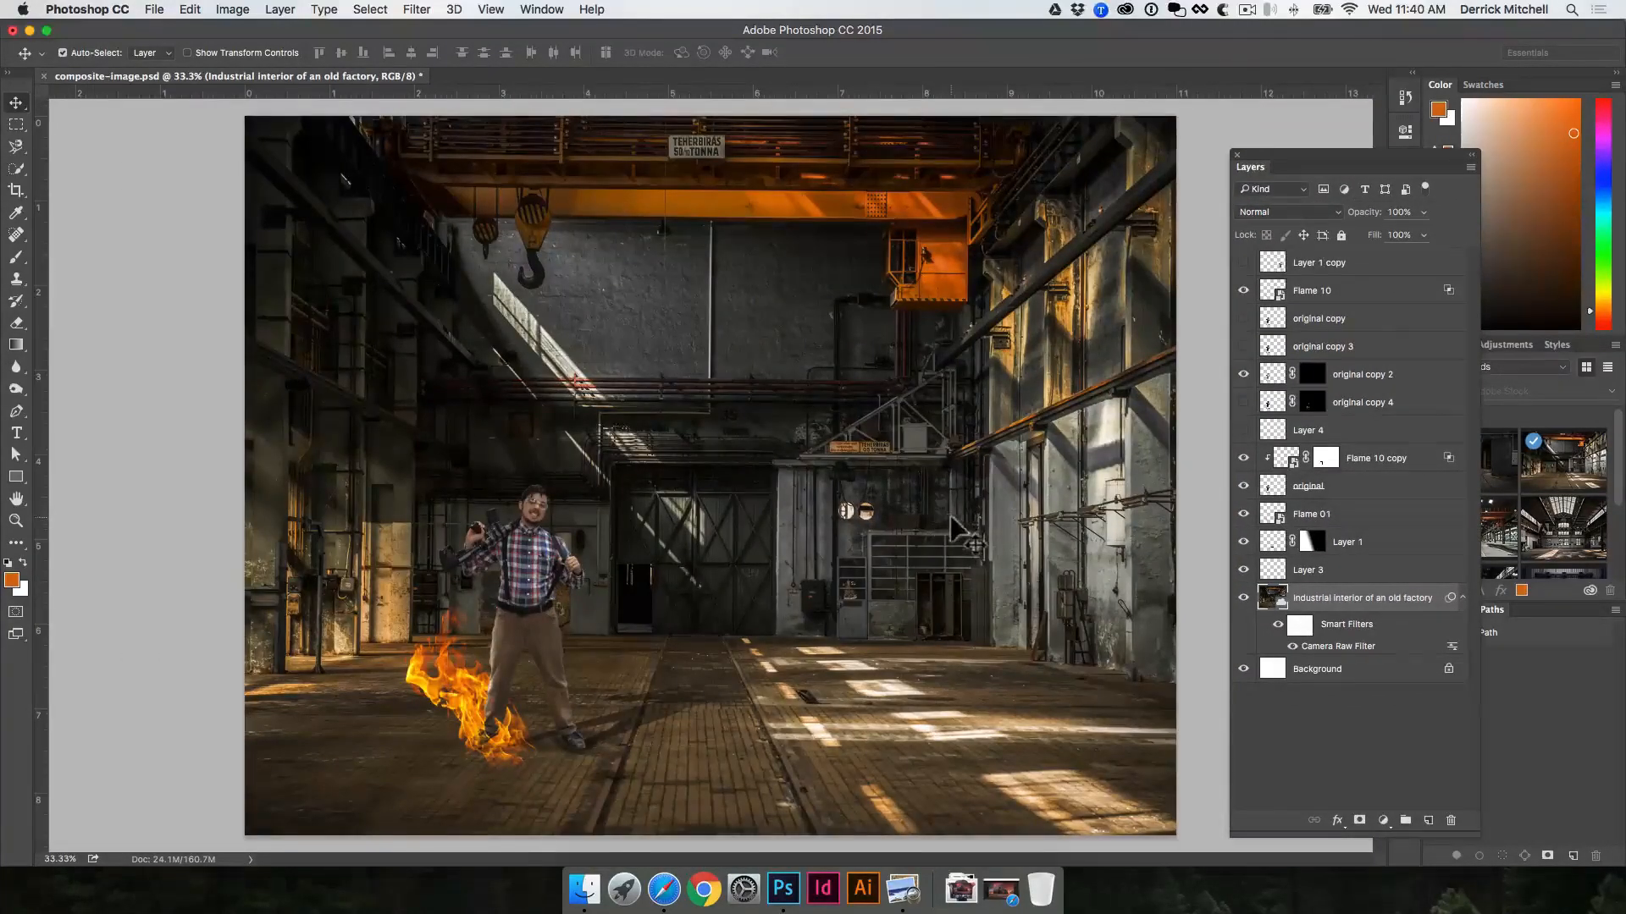
left_click_drag(1313, 157, 1207, 118)
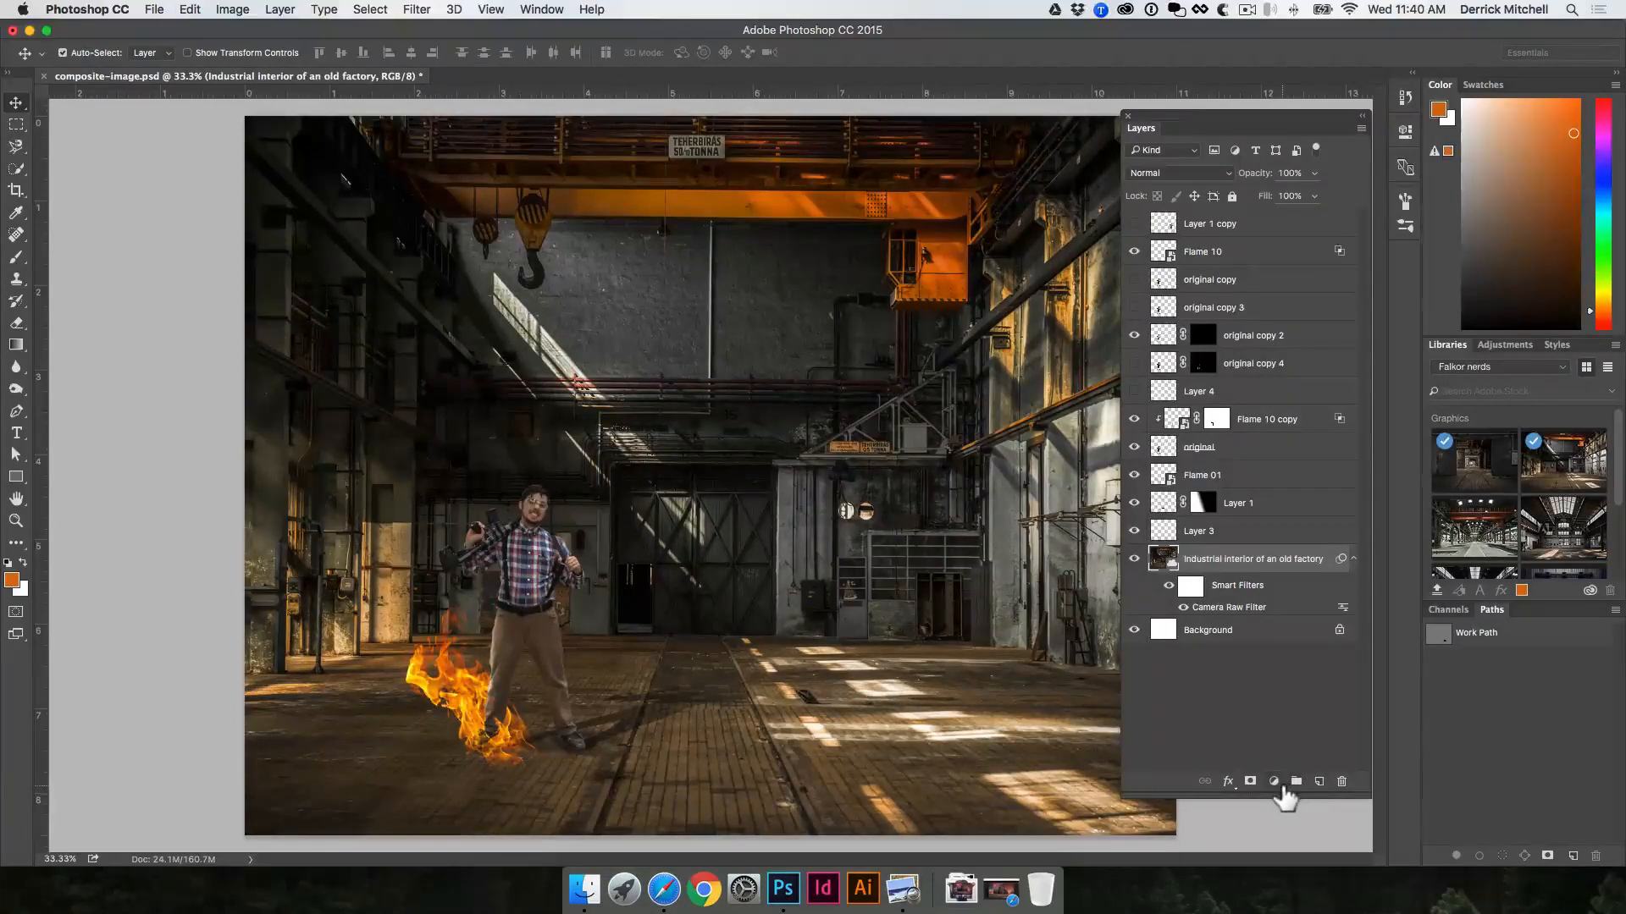
left_click(1274, 782)
mouse_move(1333, 853)
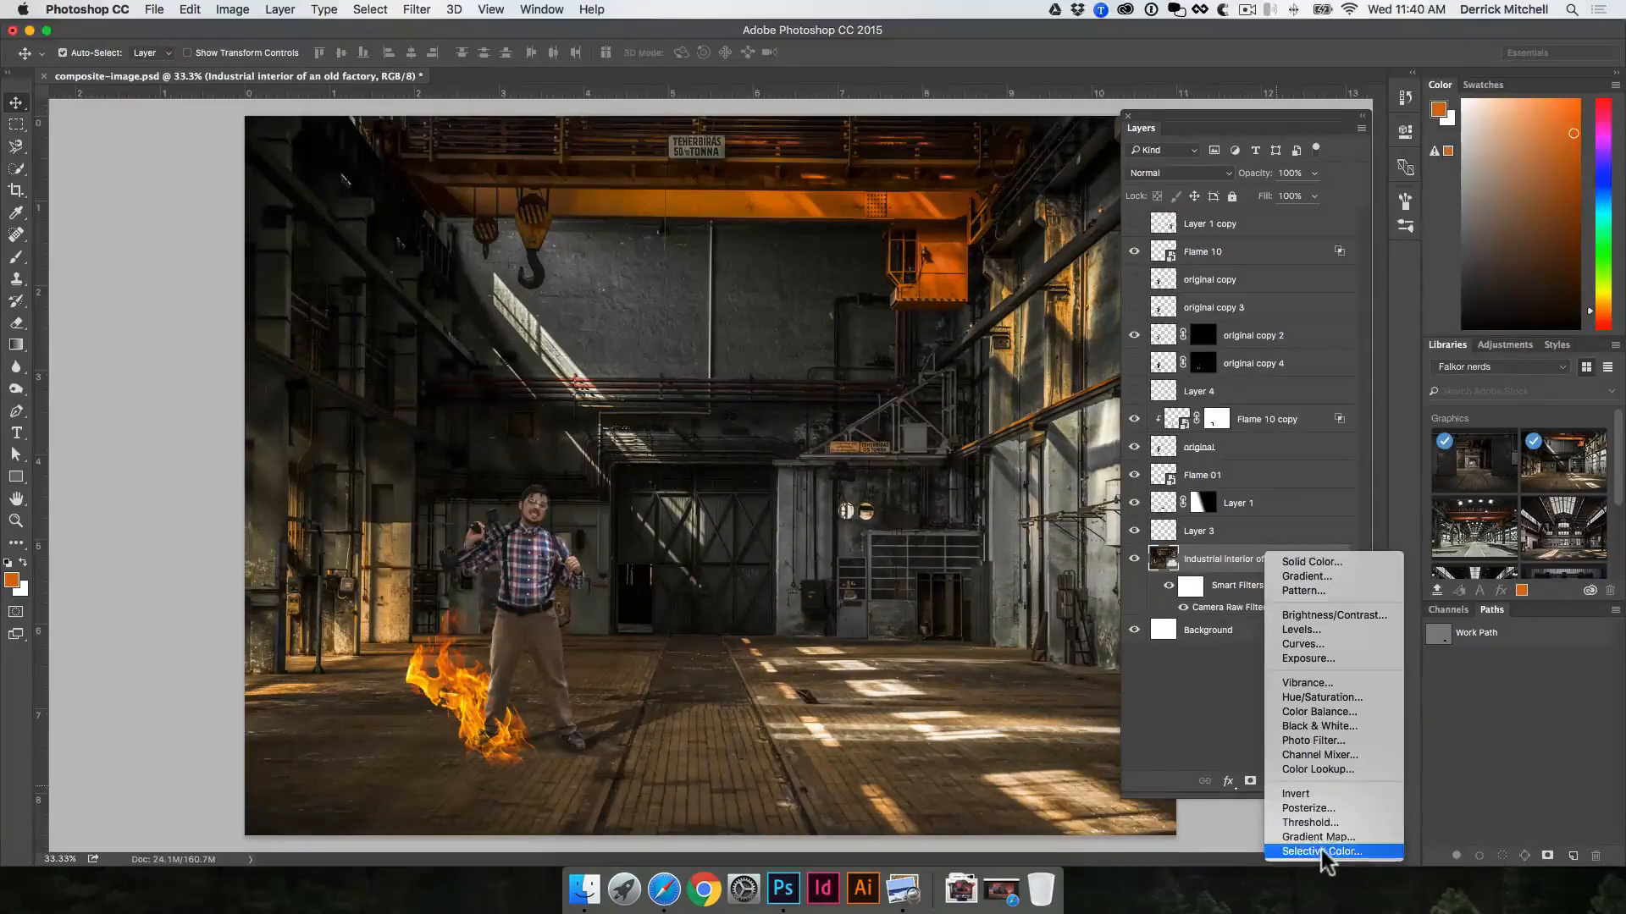
left_click(1311, 742)
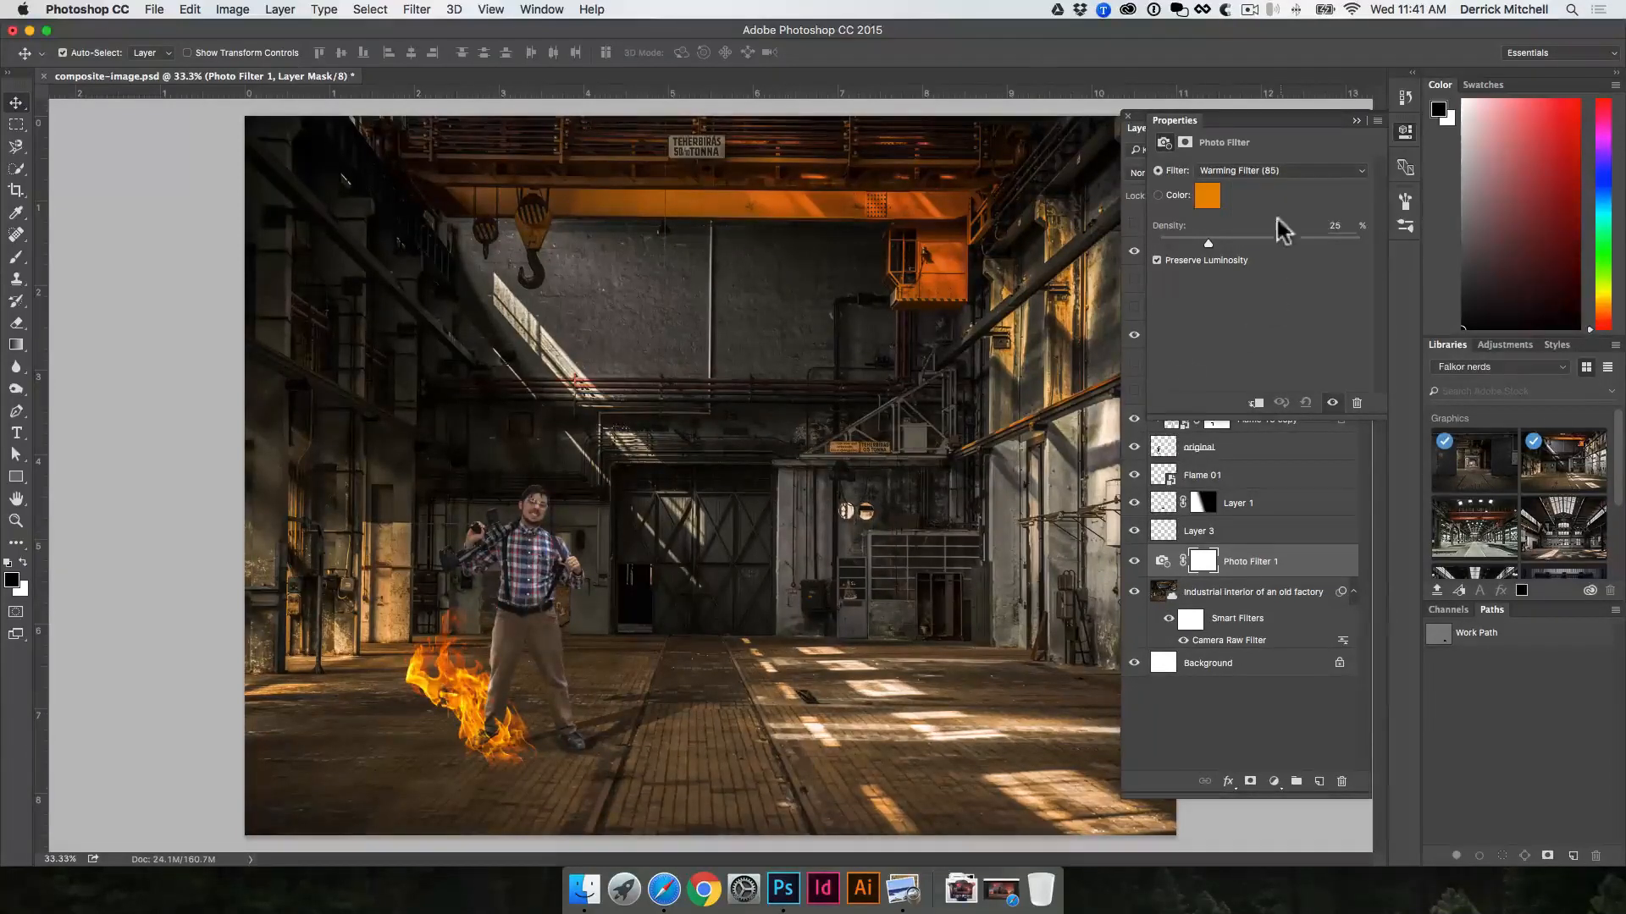
left_click(1407, 133)
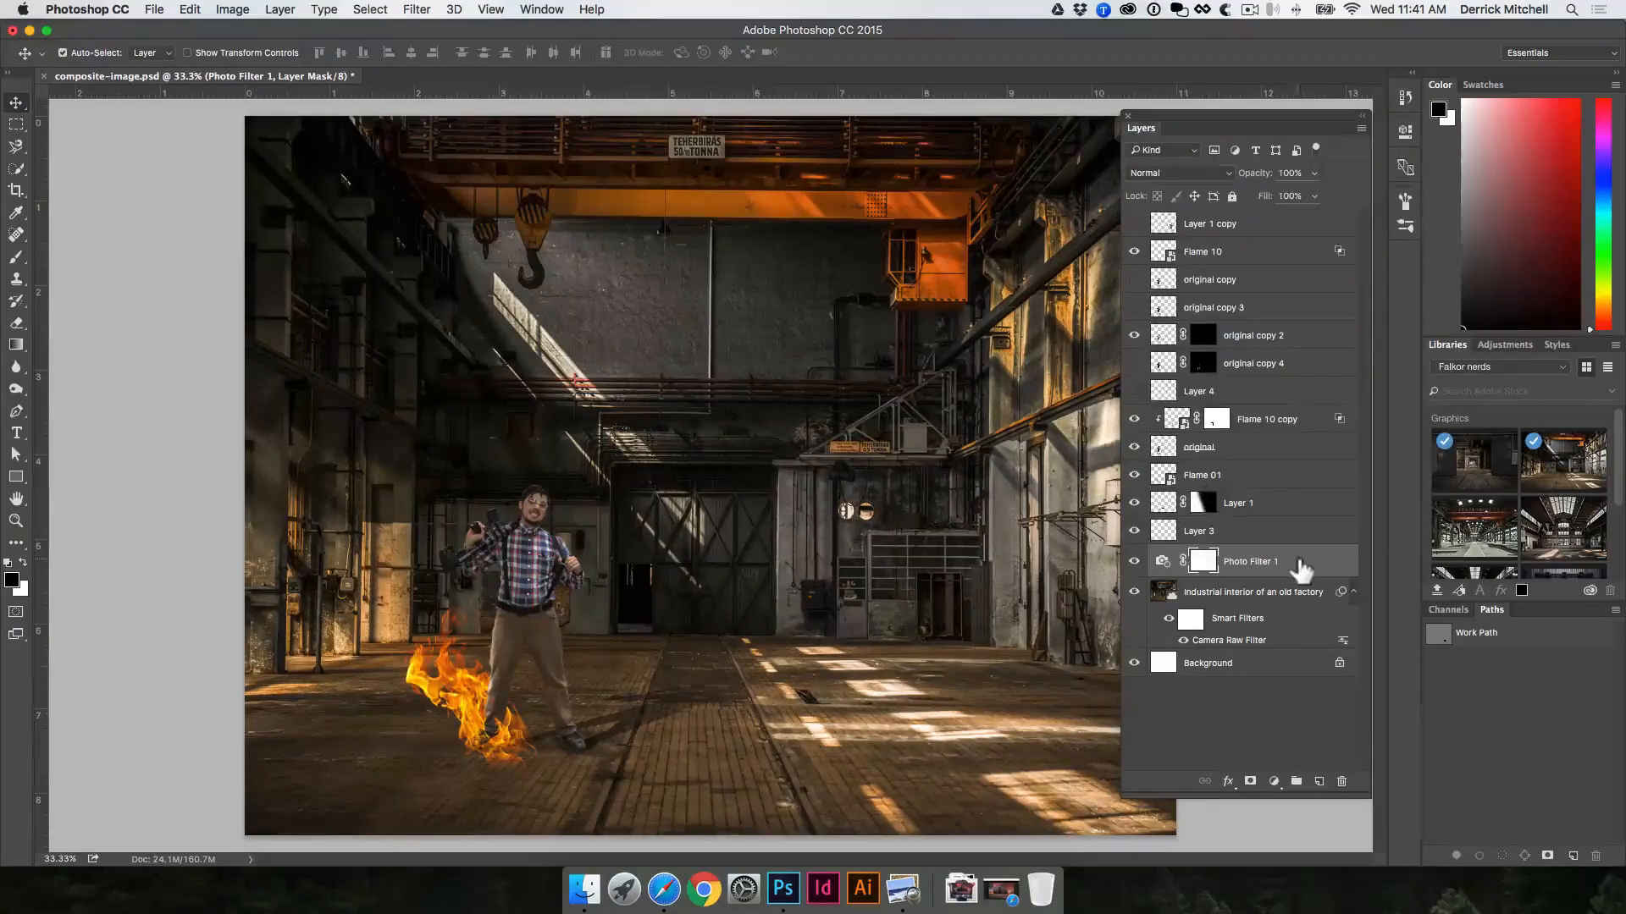
Step: Move the Photo Filter 1 layer to the top of the layer stack and compare the composite with and without it
left_click_drag(1299, 566, 1314, 235)
left_click_drag(1317, 210, 1315, 216)
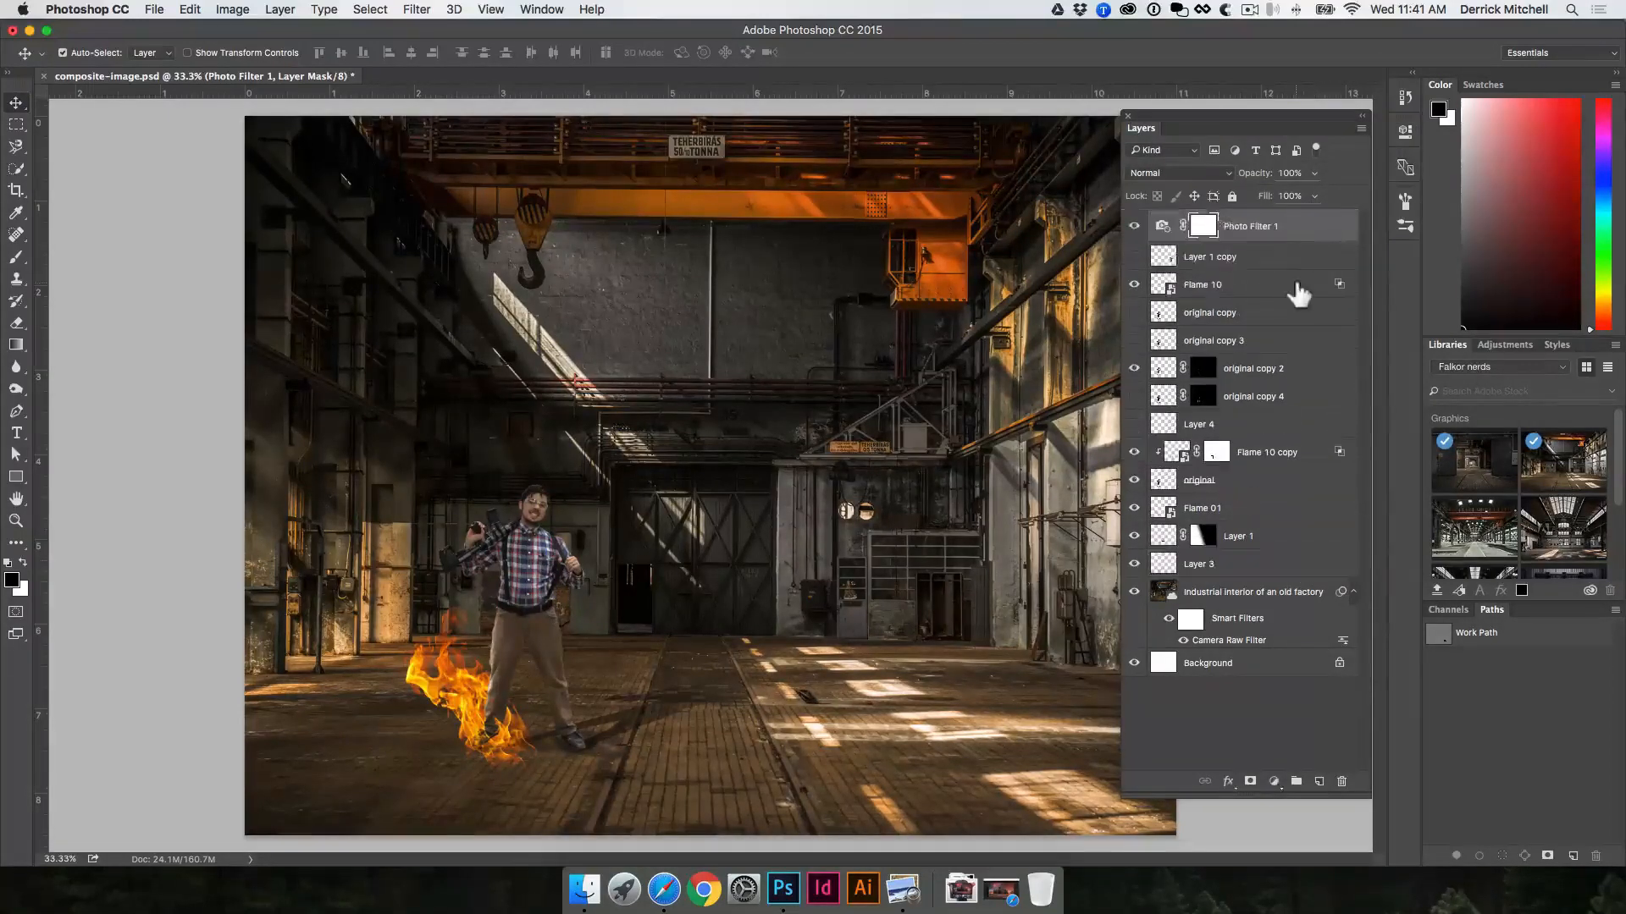
left_click(1135, 227)
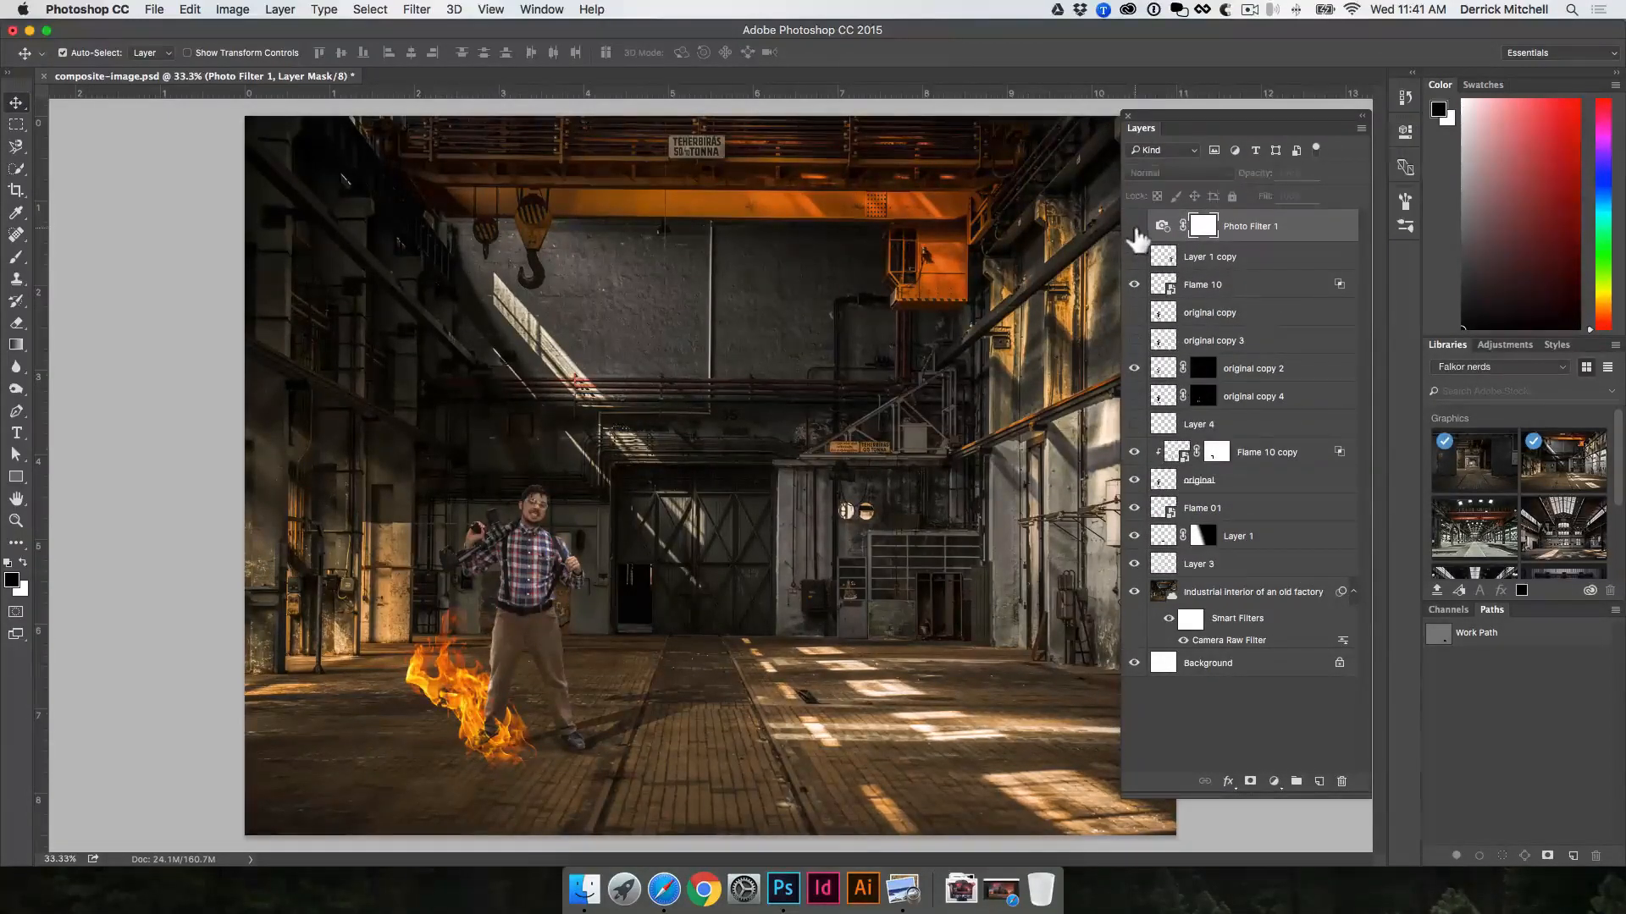
left_click(1135, 227)
Step: Compare the man and the flames close up with the photo filter hidden and shown
left_click(526, 624)
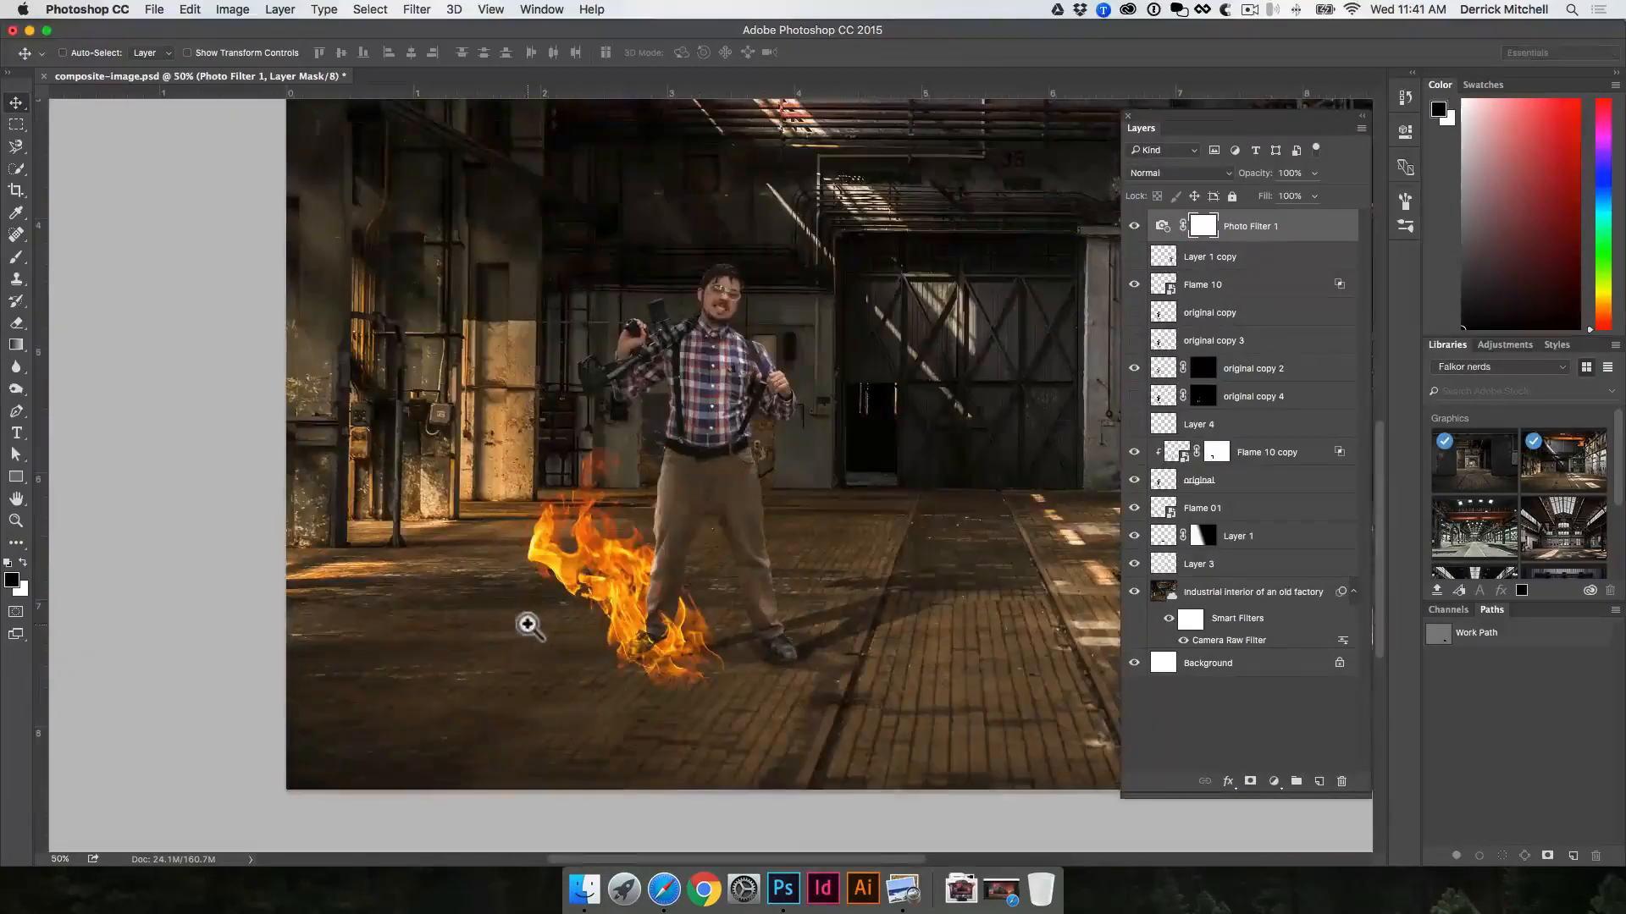
left_click(672, 505)
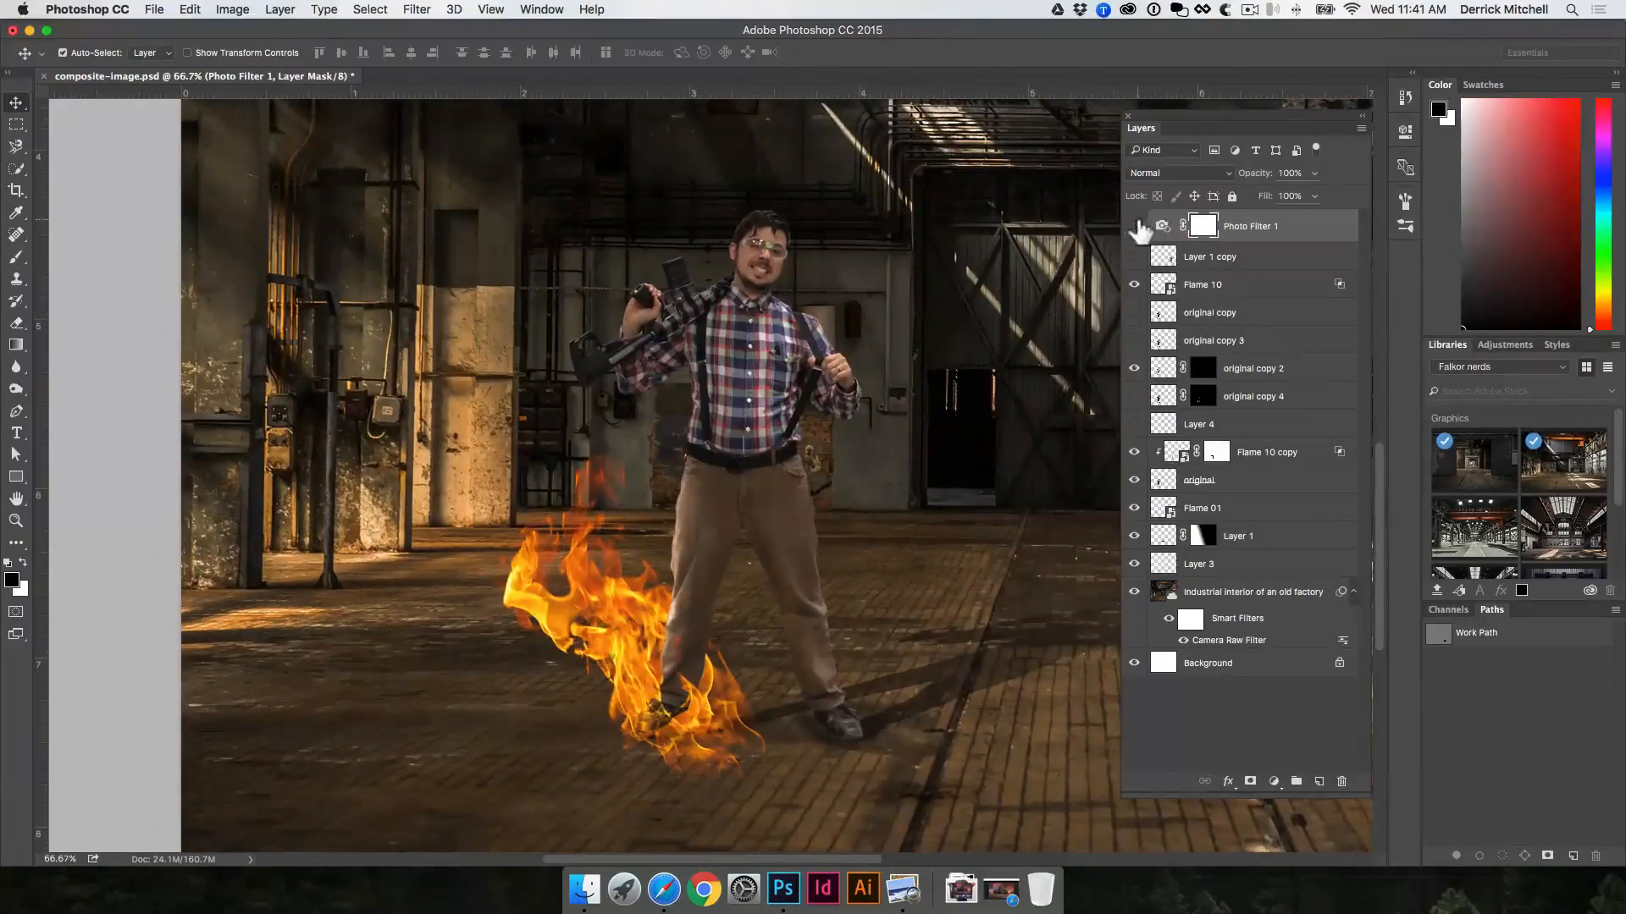
left_click(1135, 227)
left_click(1135, 227)
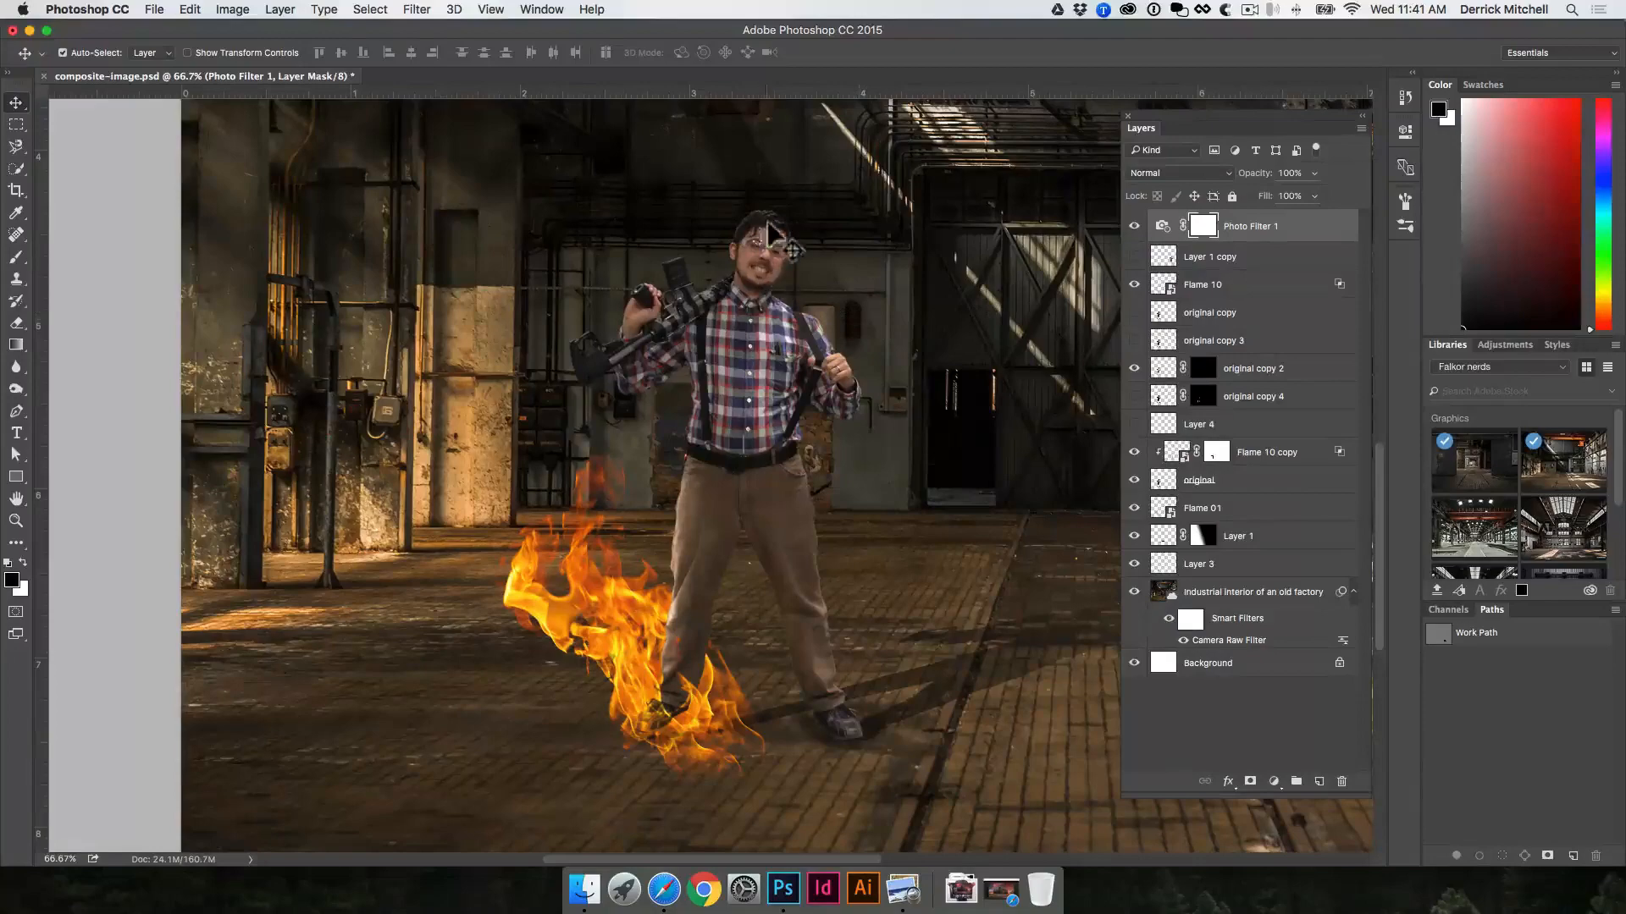
left_click(761, 406, "alt")
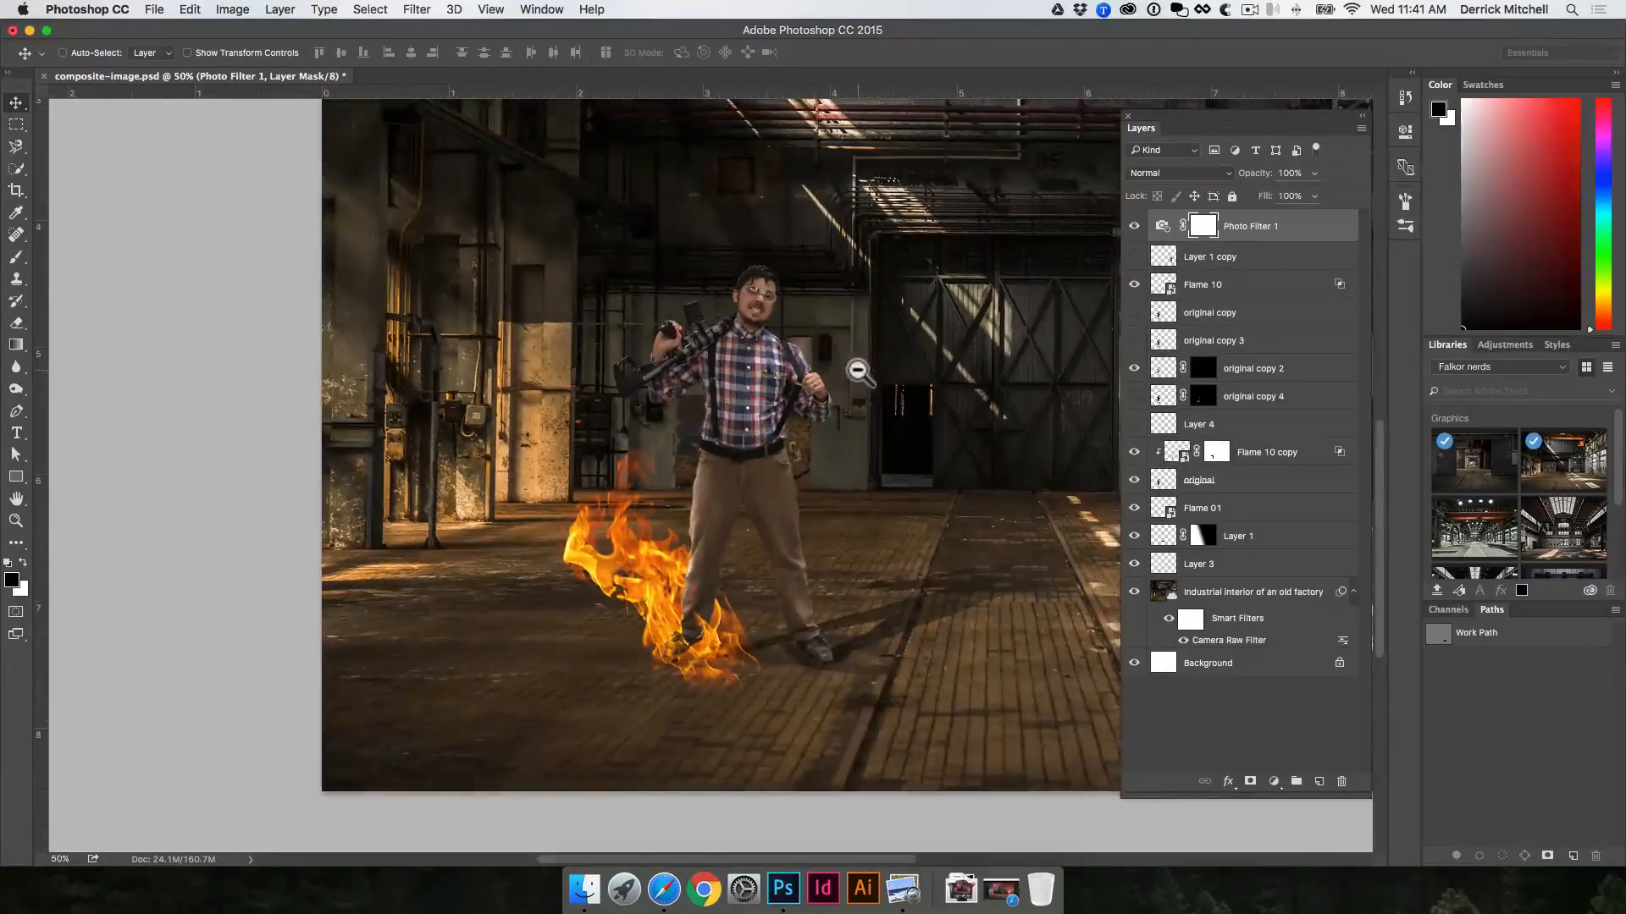
left_click(862, 371, "alt")
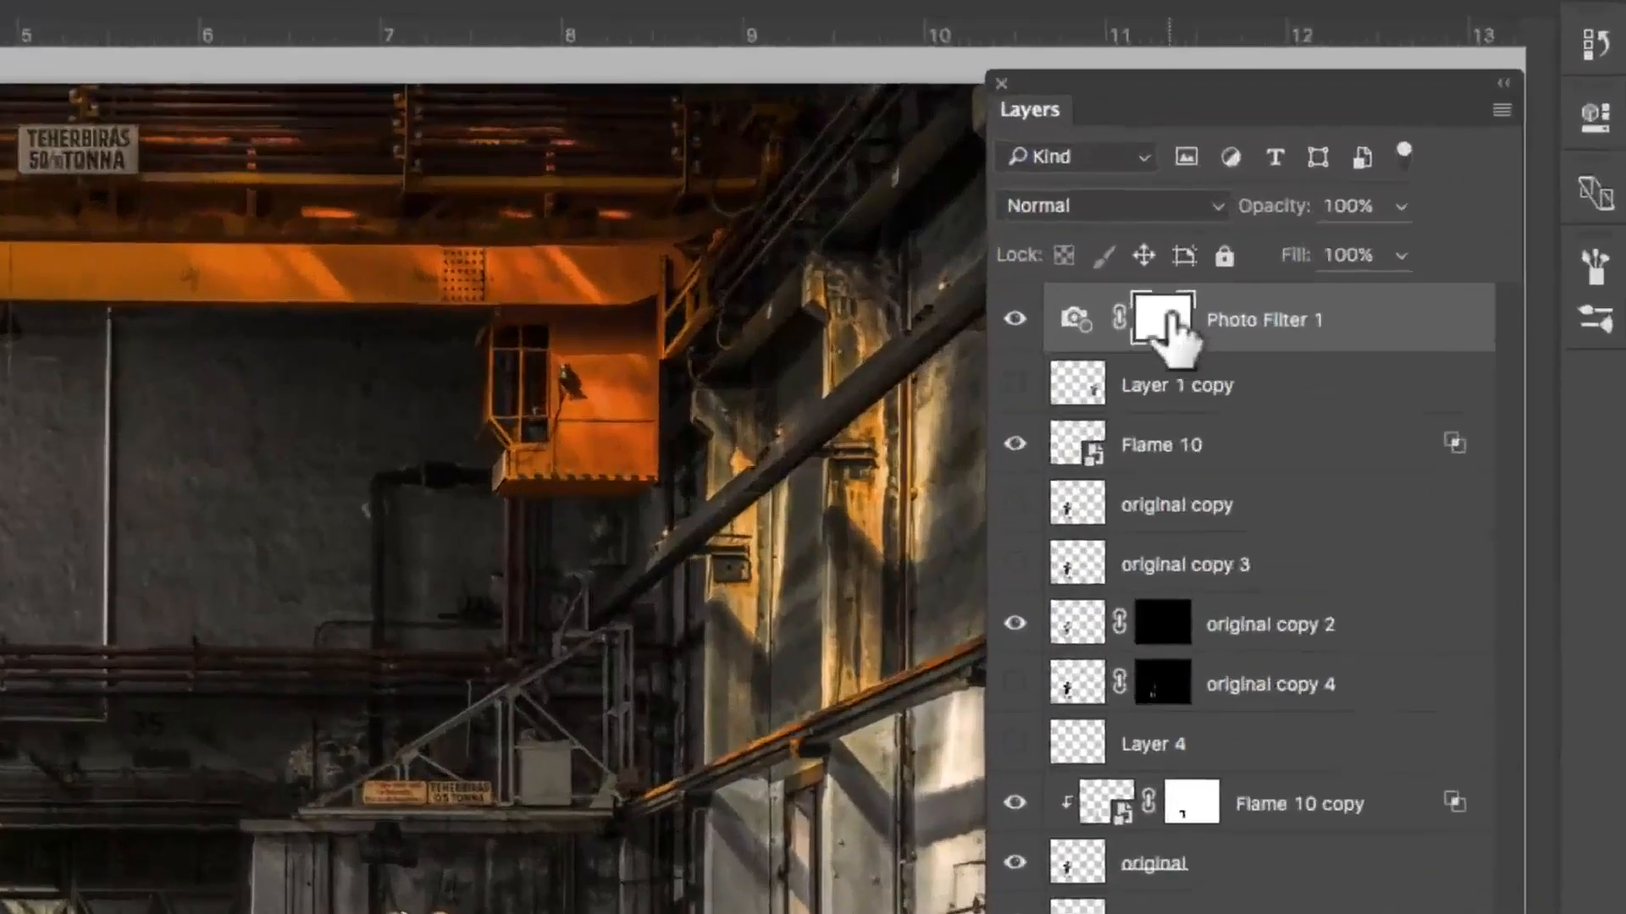
Step: Try the Red, Green and Violet filters on the Photo Filter 1 layer and return it to Warming Filter (85)
double_click(1171, 315)
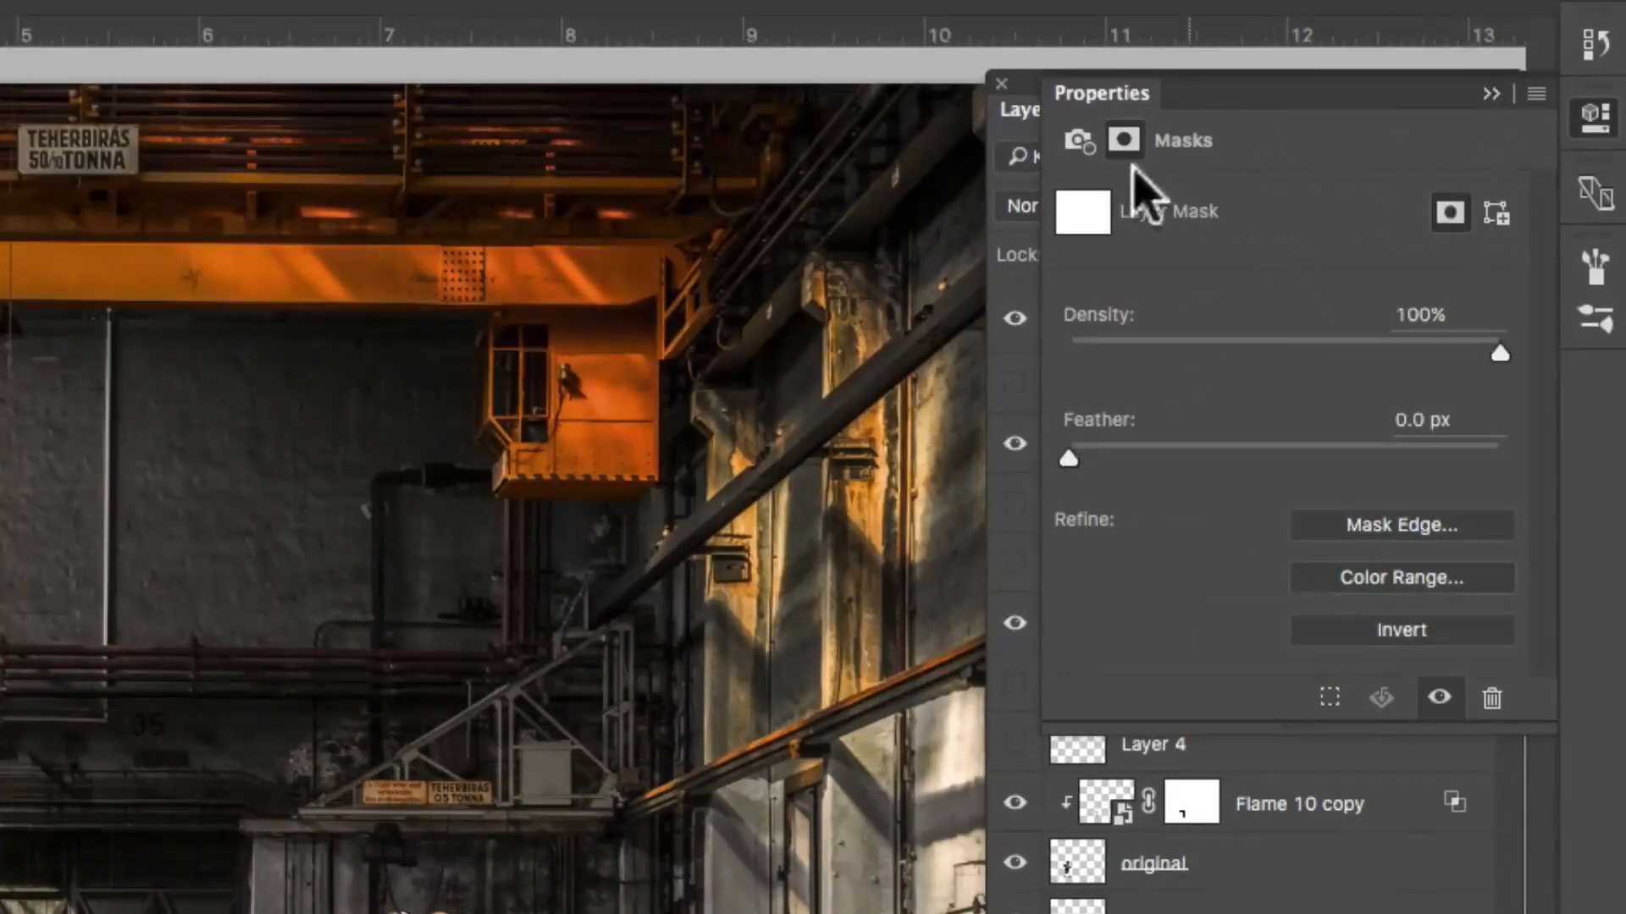
left_click(1597, 122)
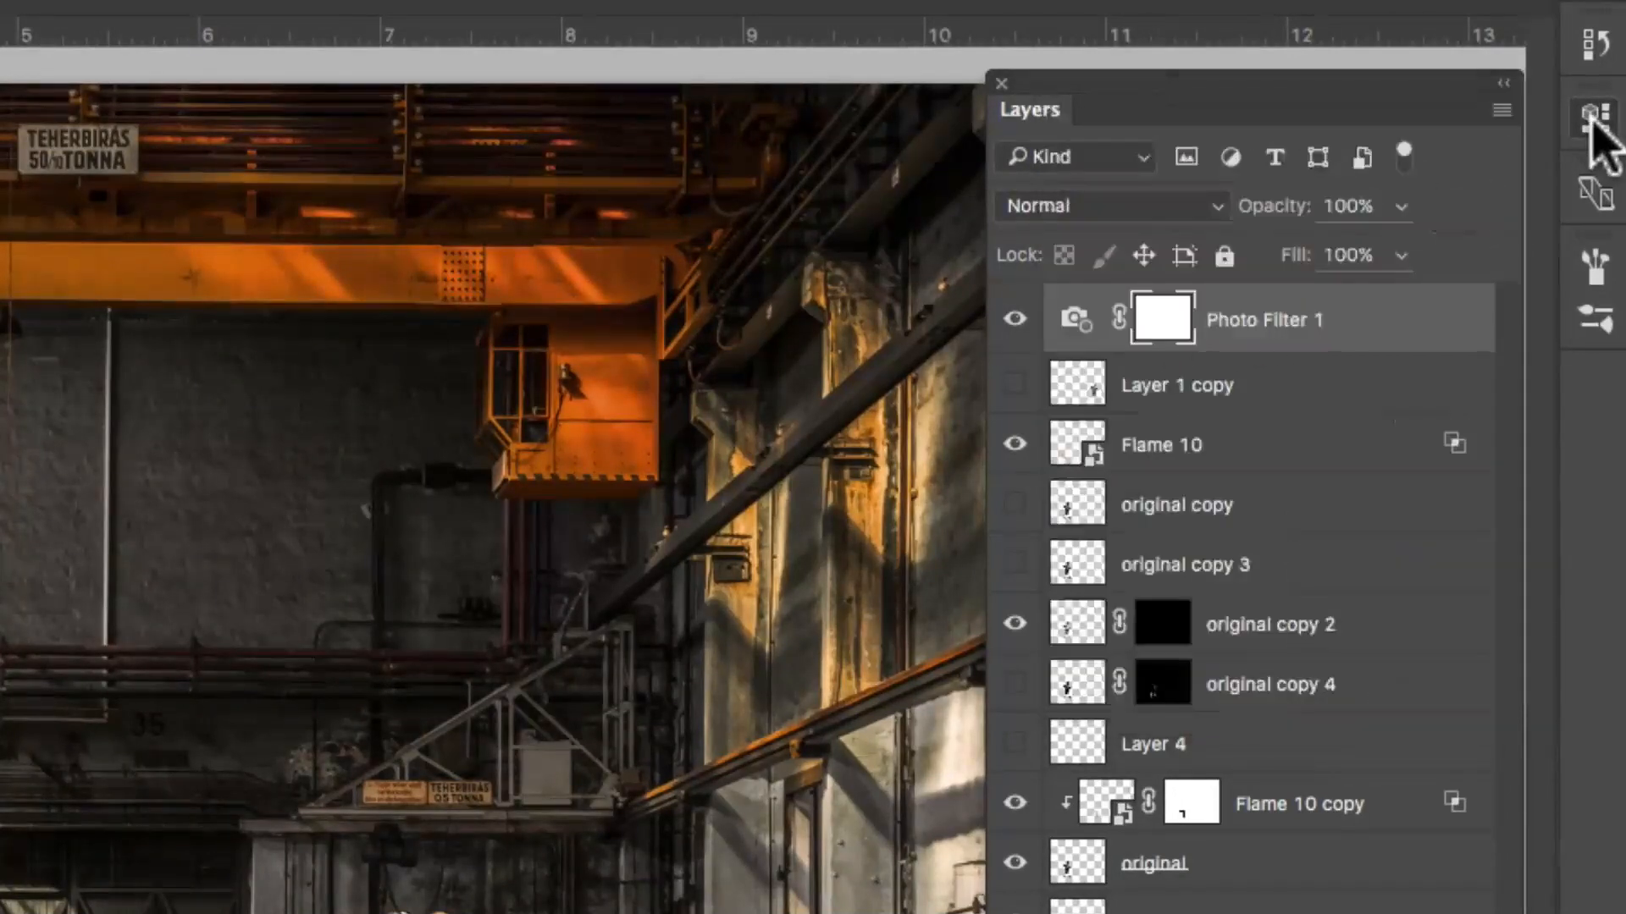
double_click(1076, 320)
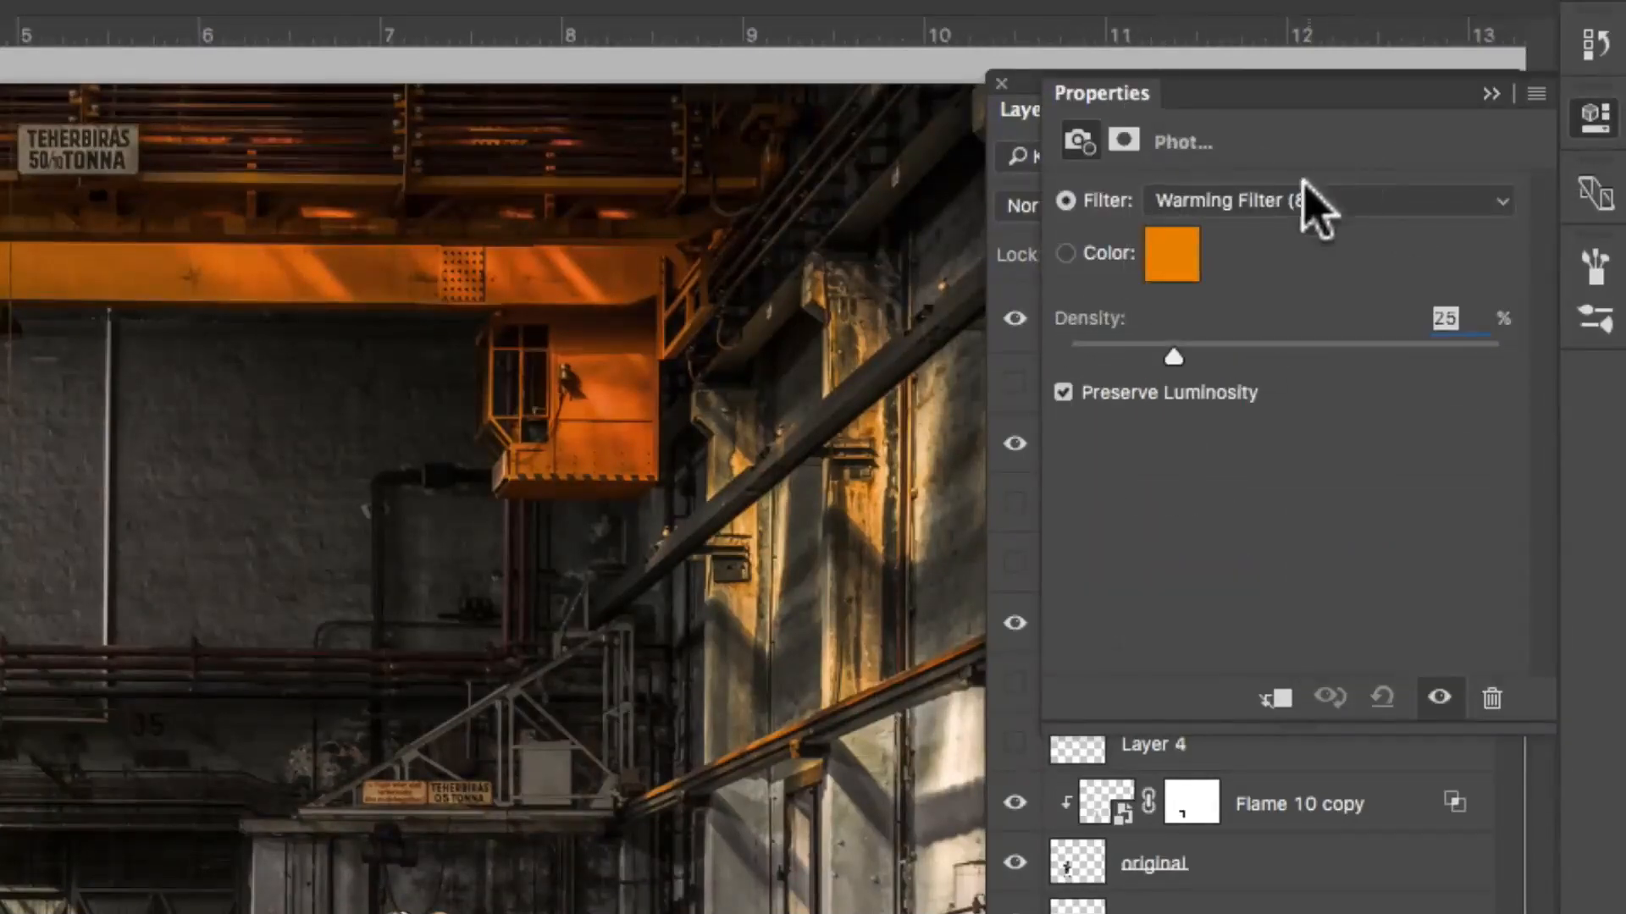
left_click(1274, 203)
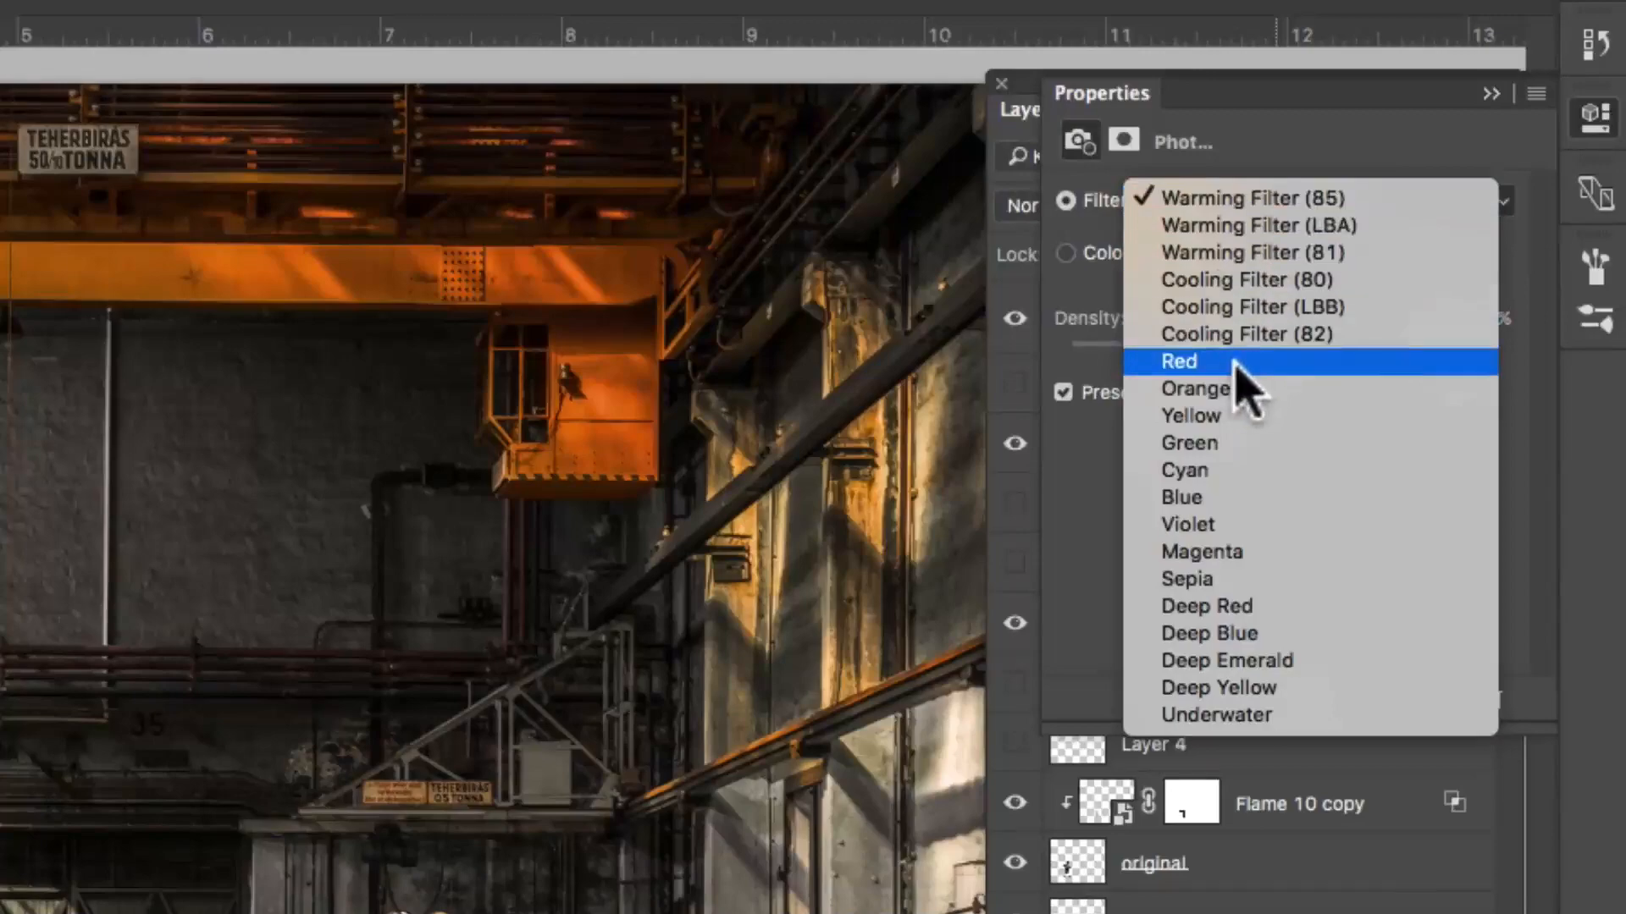
left_click(1243, 362)
left_click(1270, 204)
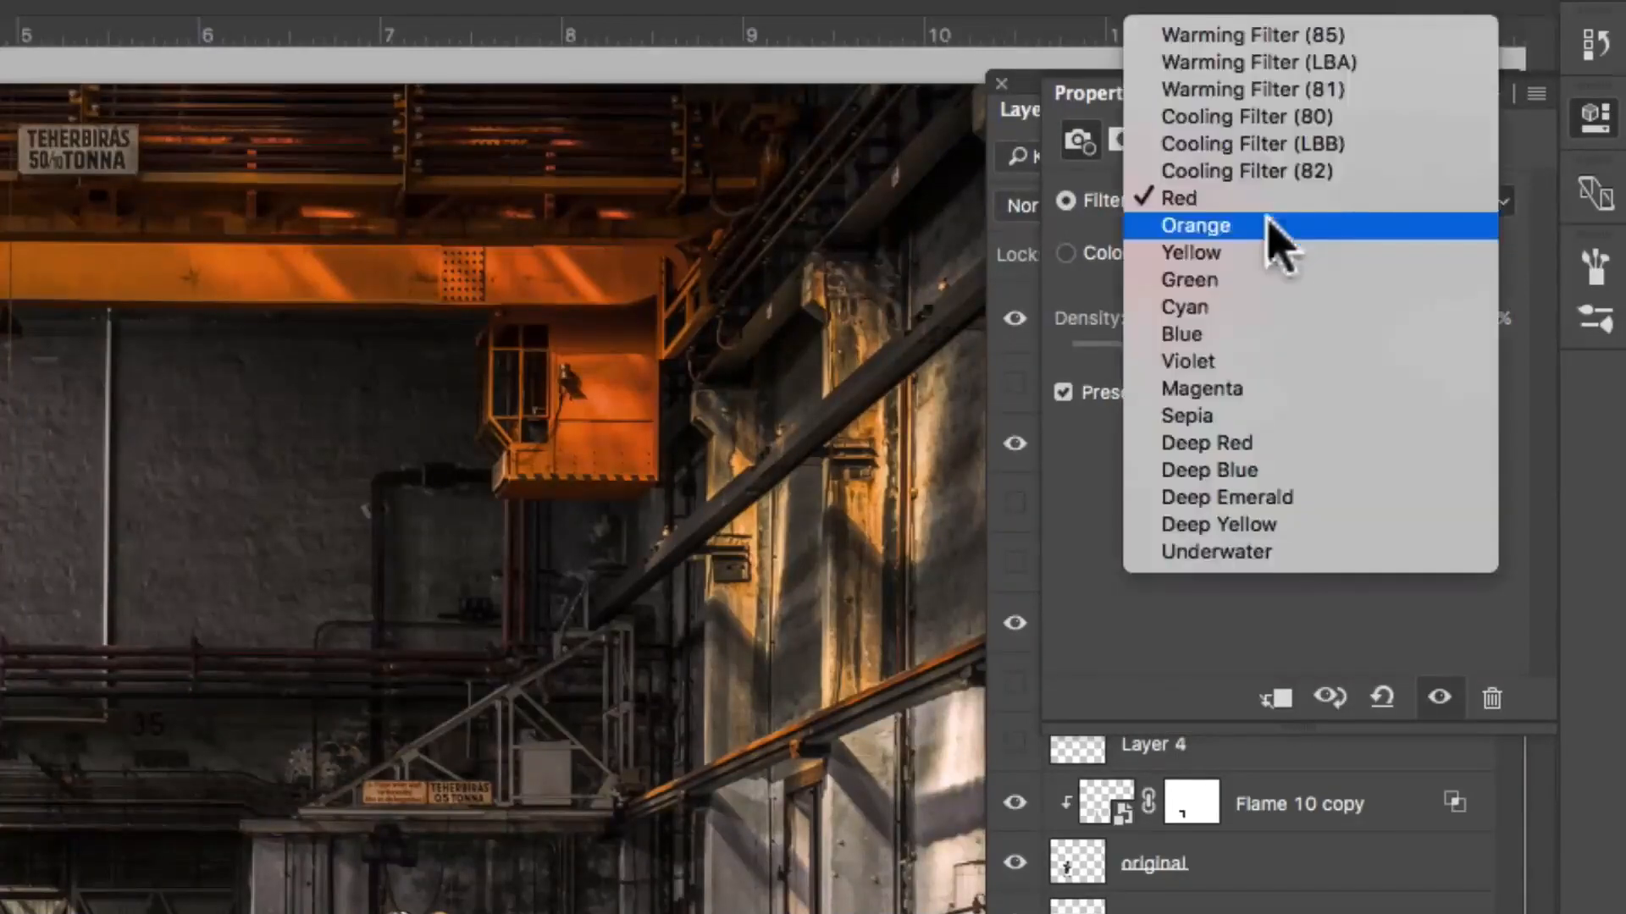
left_click(1253, 279)
left_click(1286, 203)
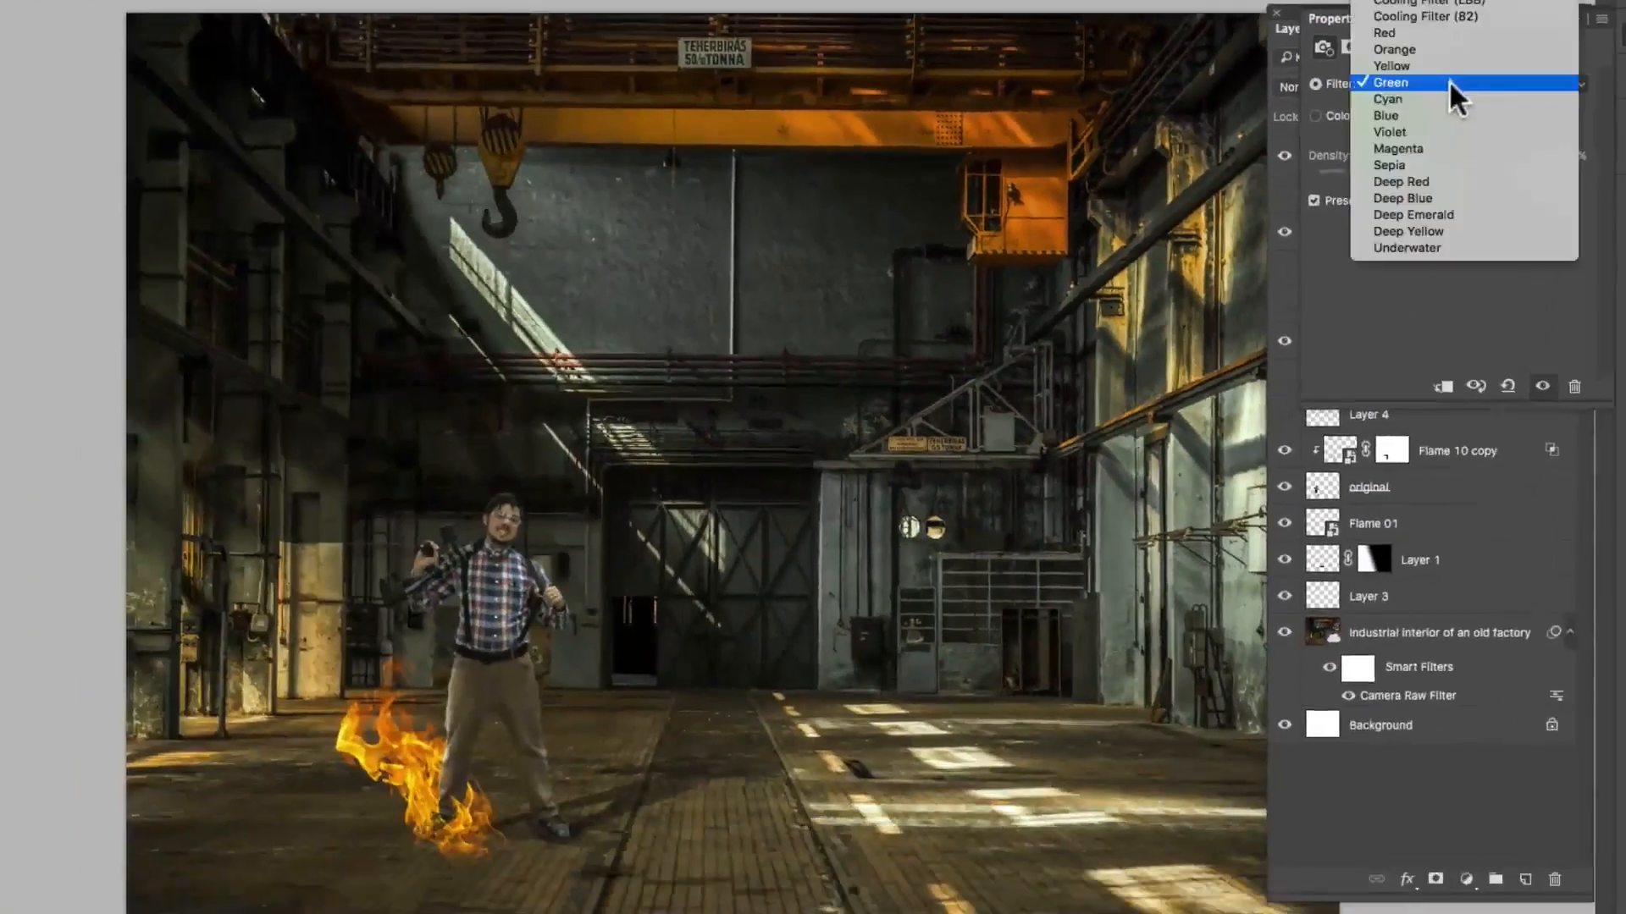
left_click(1441, 134)
left_click(1458, 76)
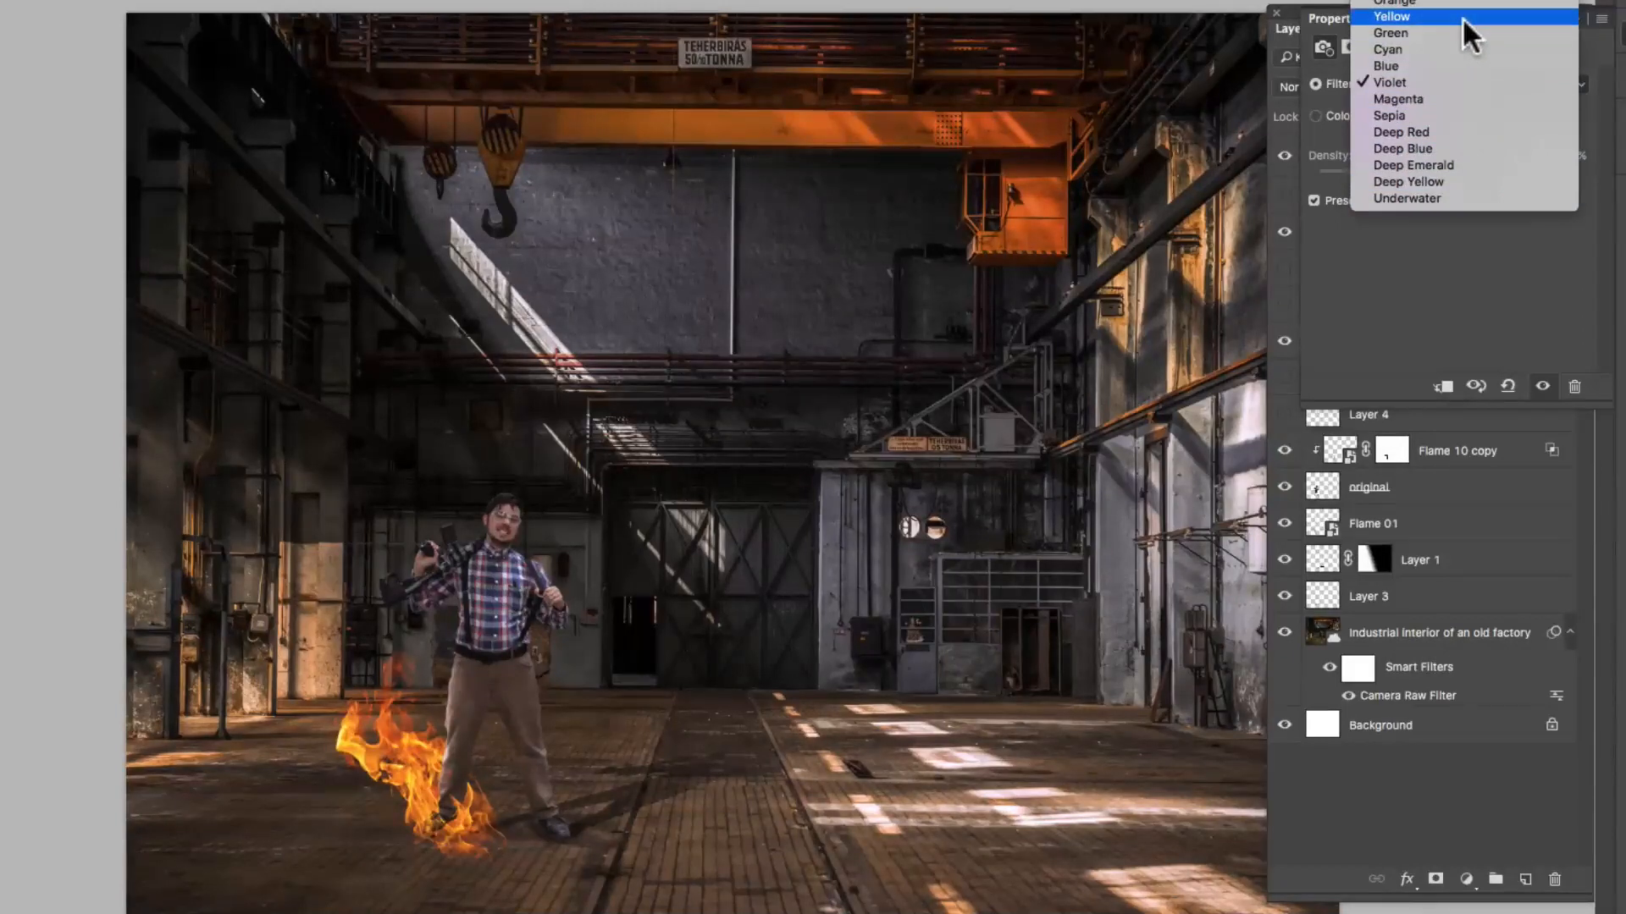
left_click(1431, 0)
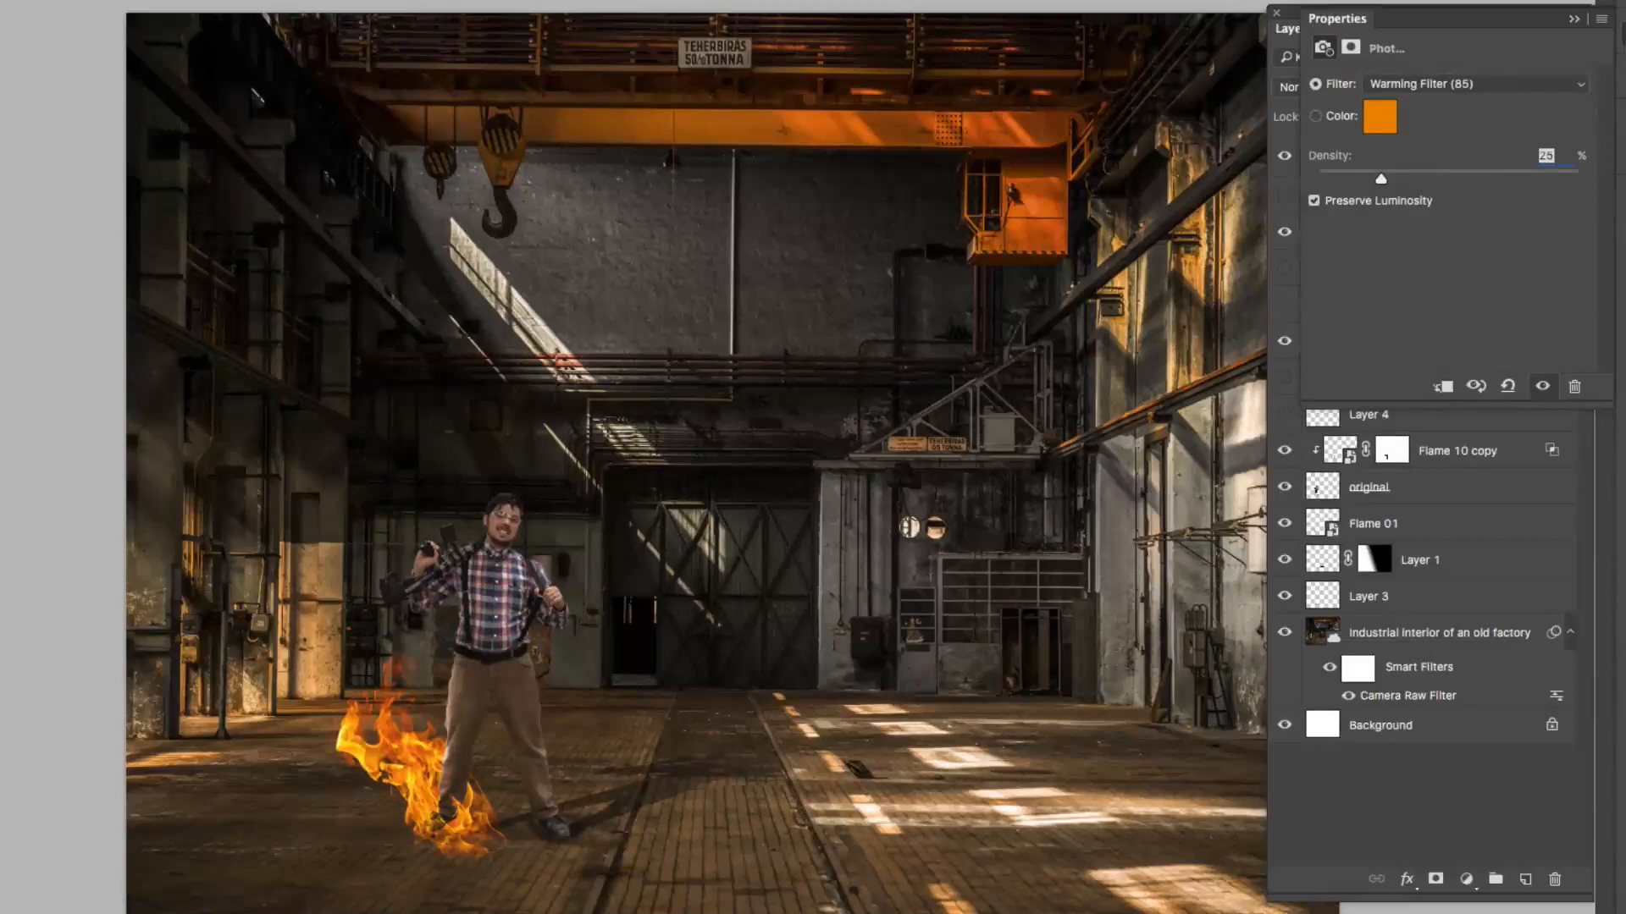
left_click(1624, 34)
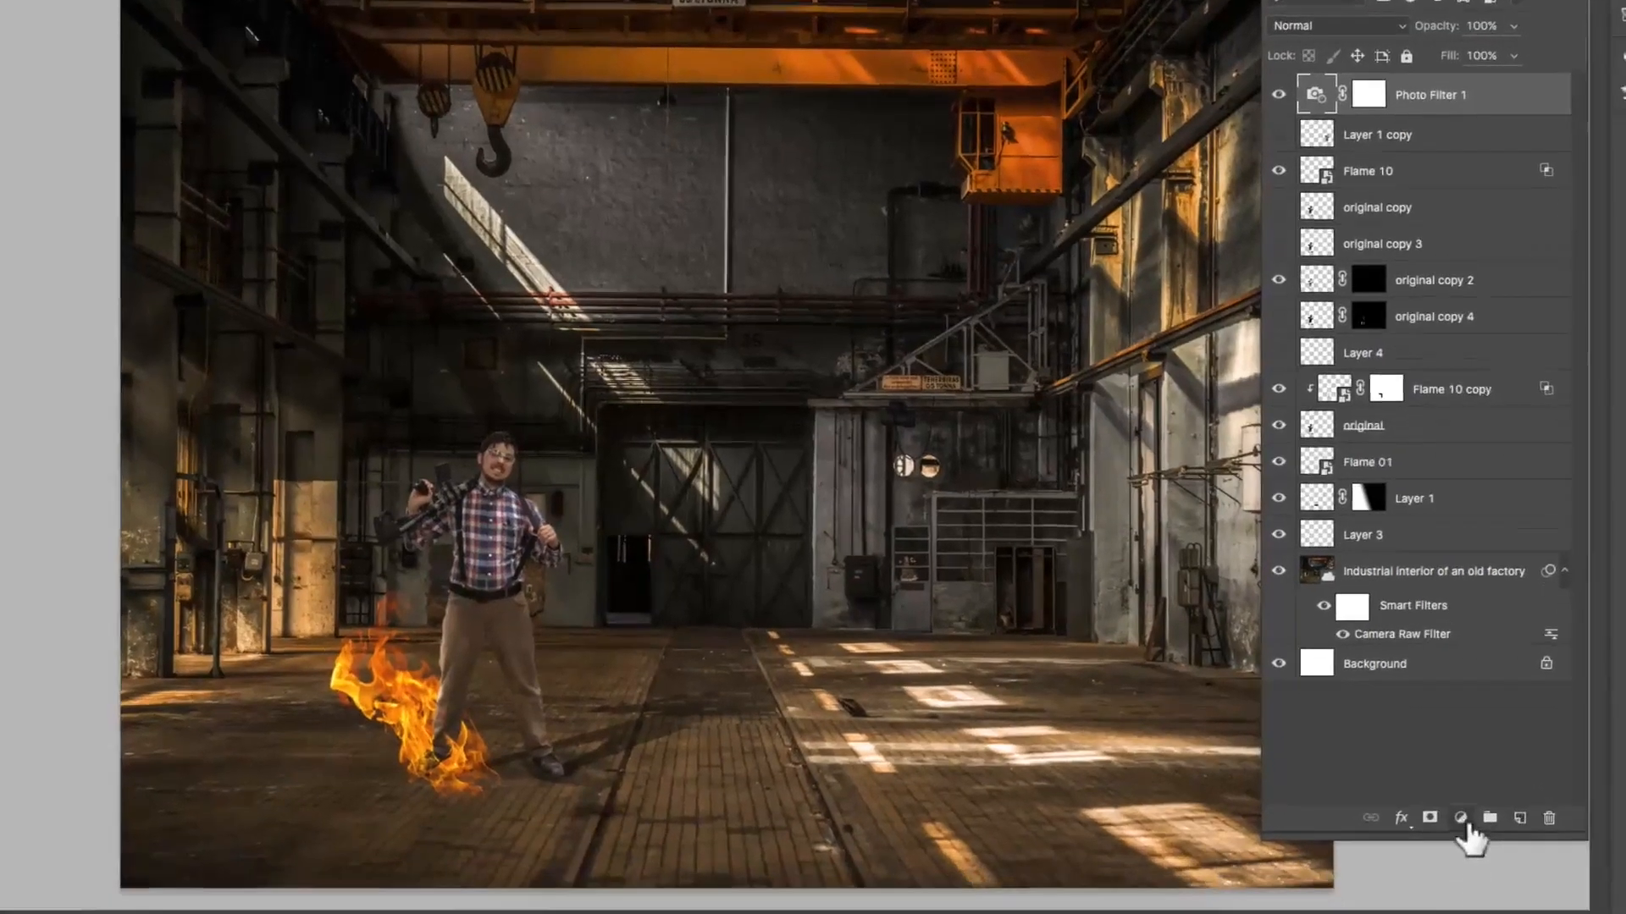
Step: Add a Hue/Saturation adjustment layer above the Photo Filter 1 layer and apply the Old Style preset to it
left_click(1467, 879)
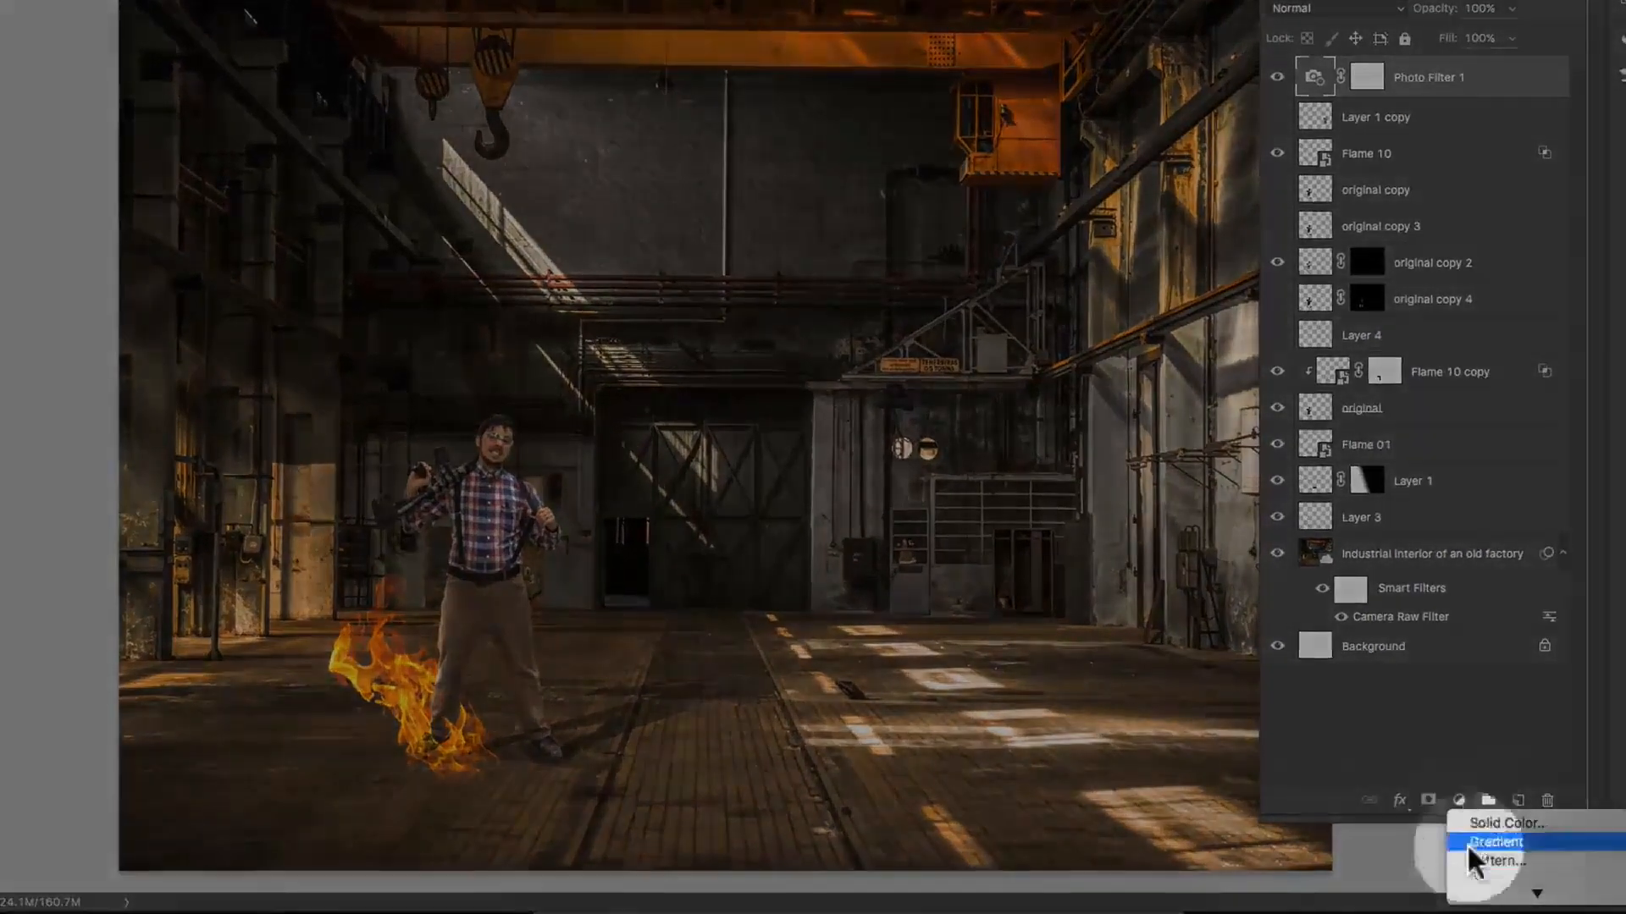
mouse_move(1492, 894)
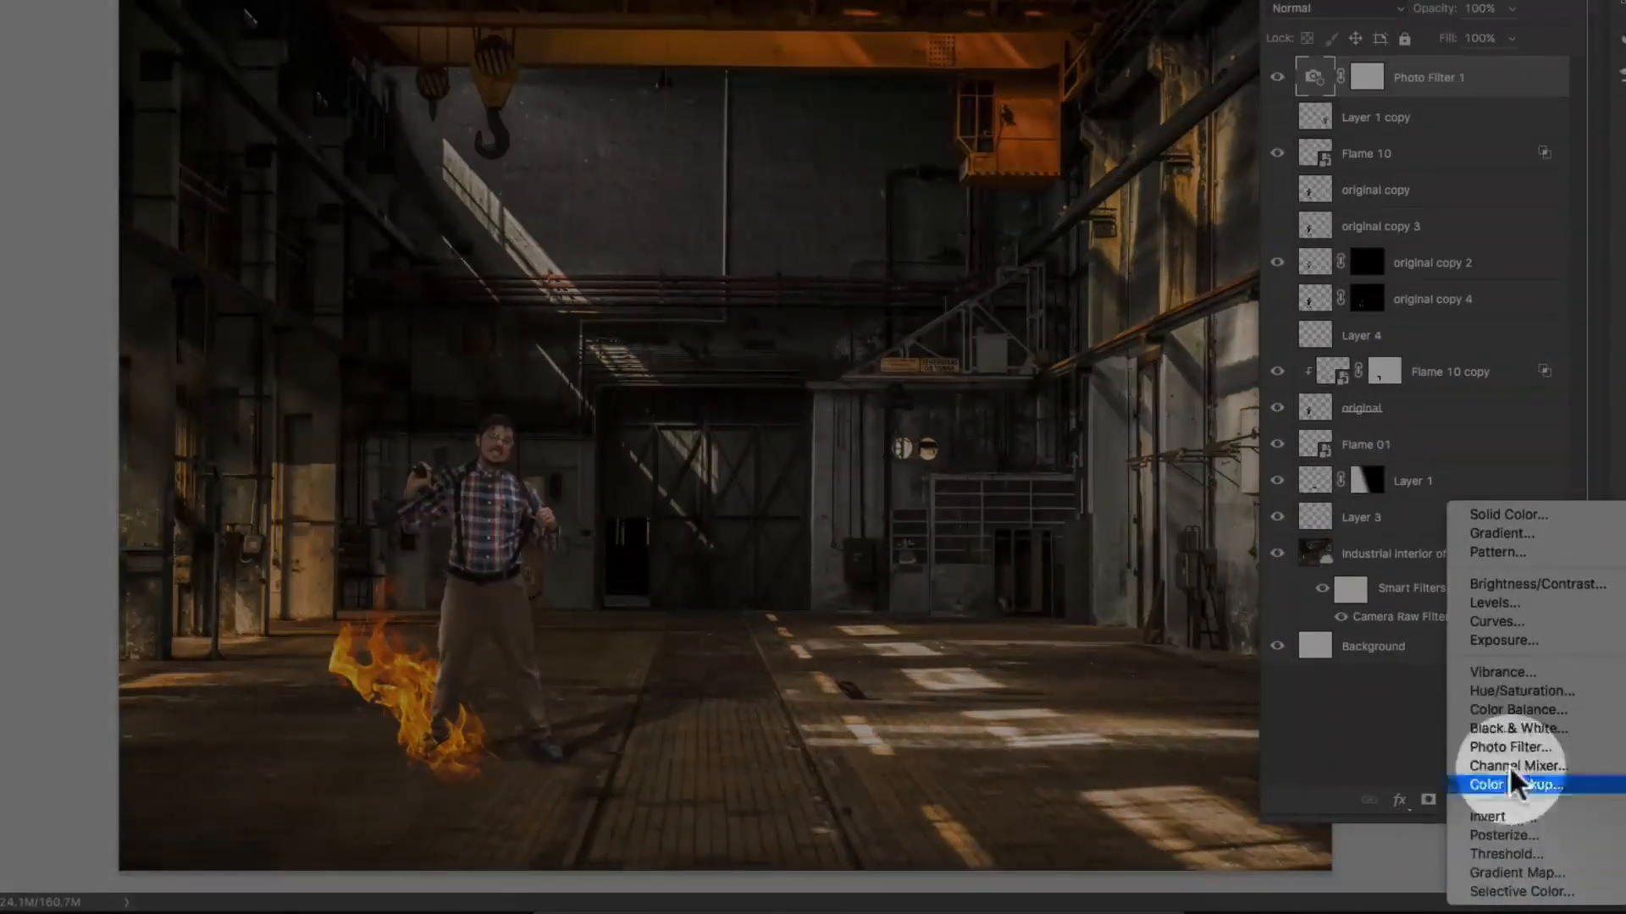
left_click(1507, 586)
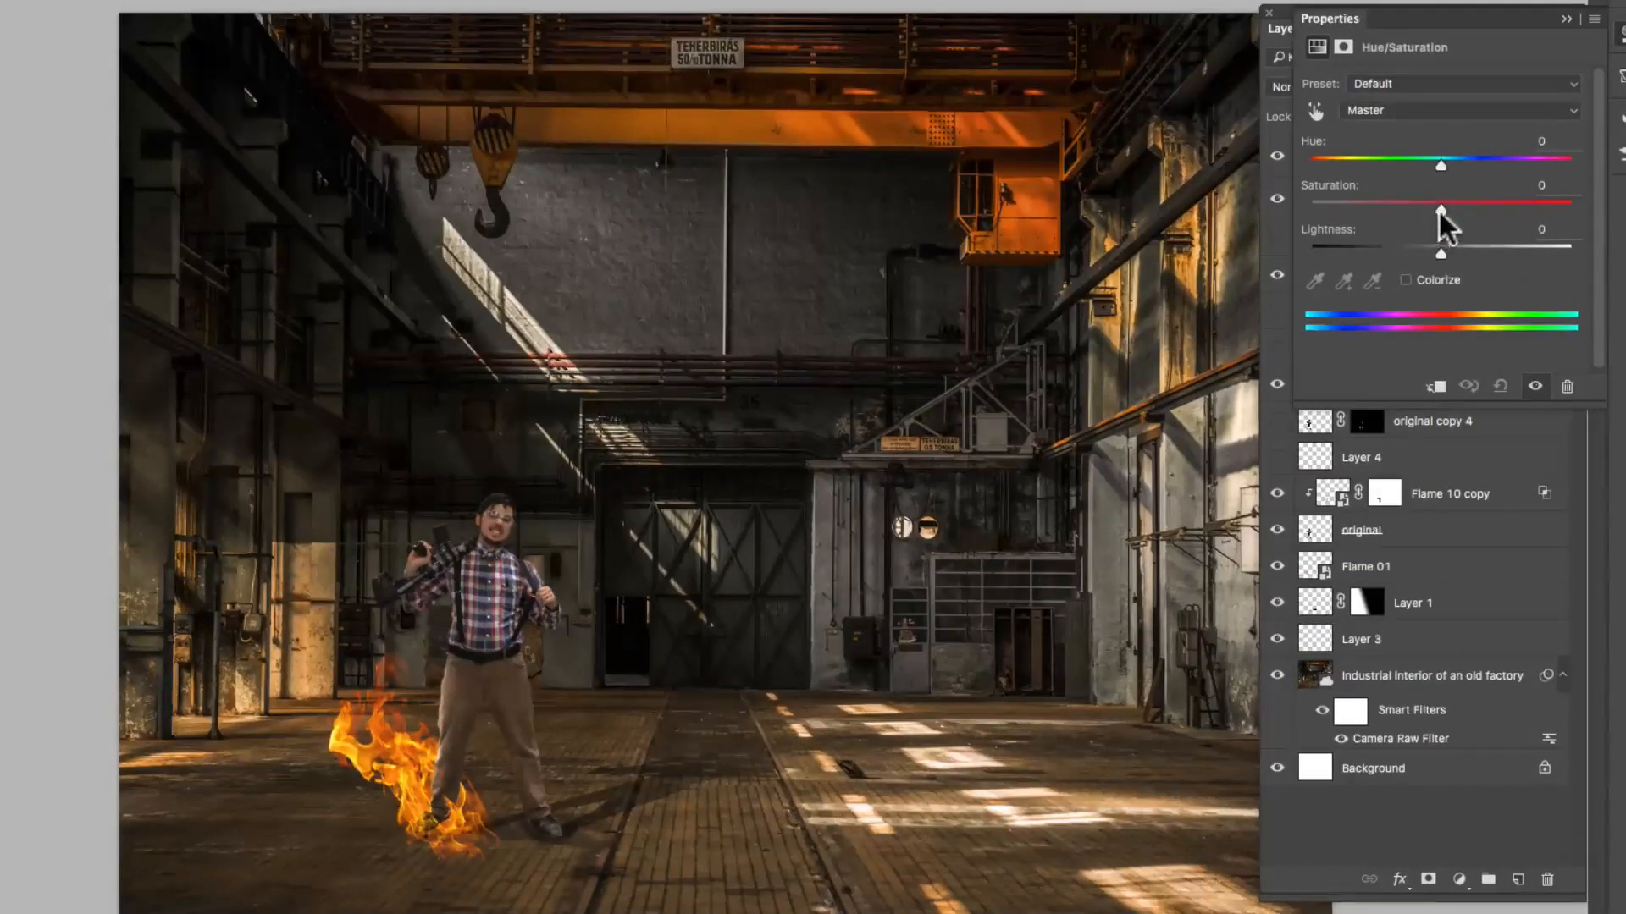
left_click_drag(1438, 208, 1440, 248)
left_click(1376, 84)
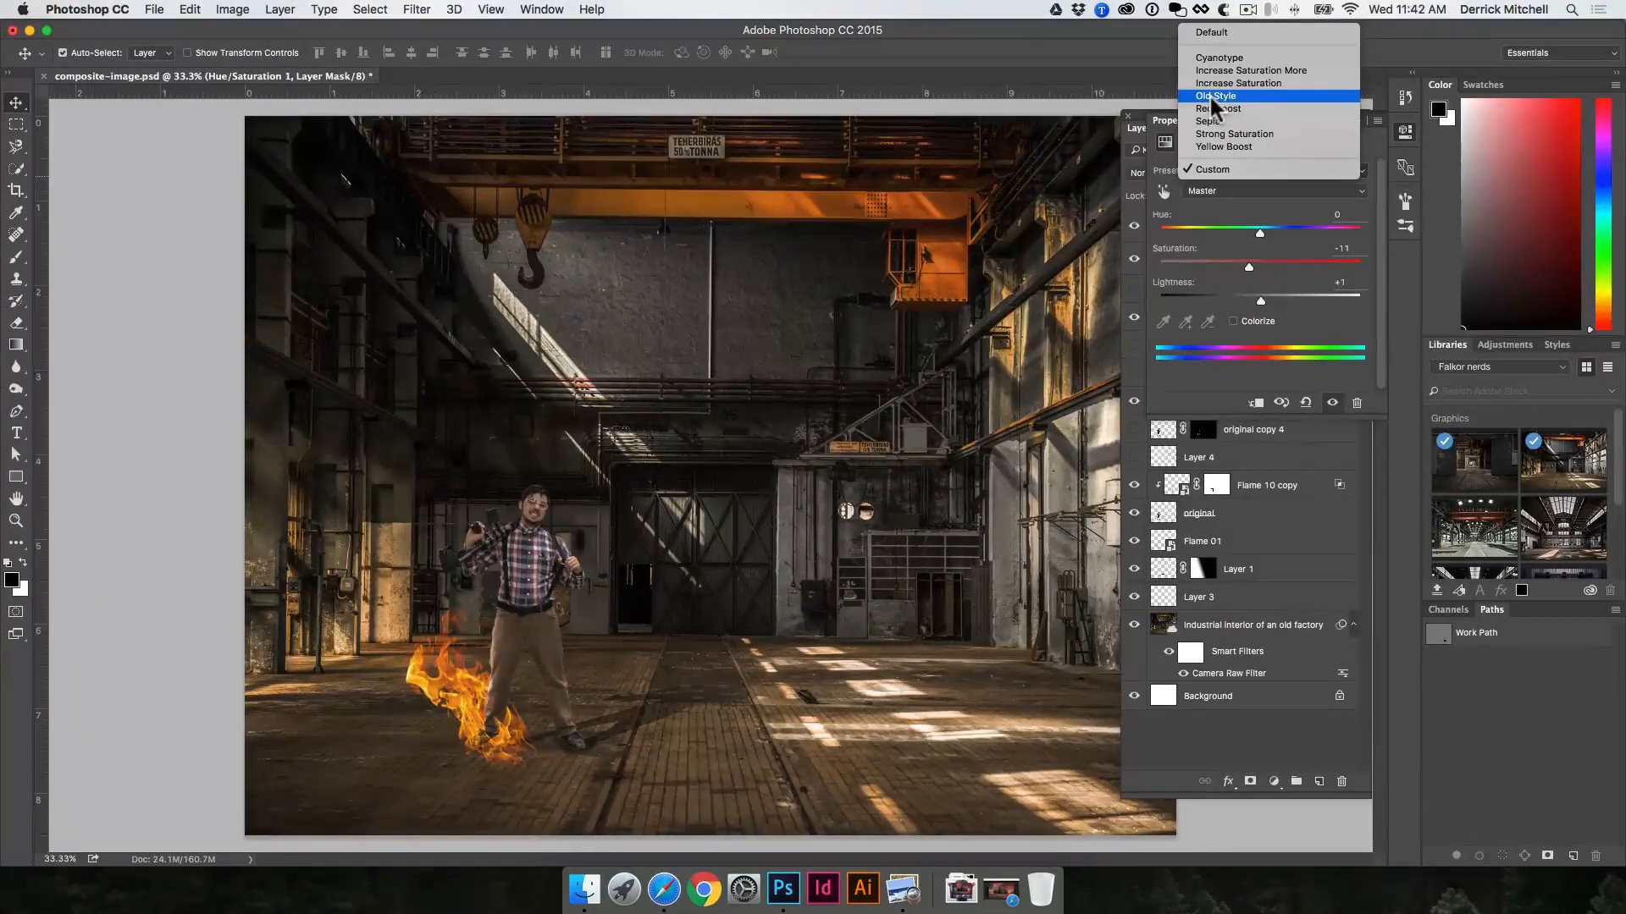
left_click(1212, 97)
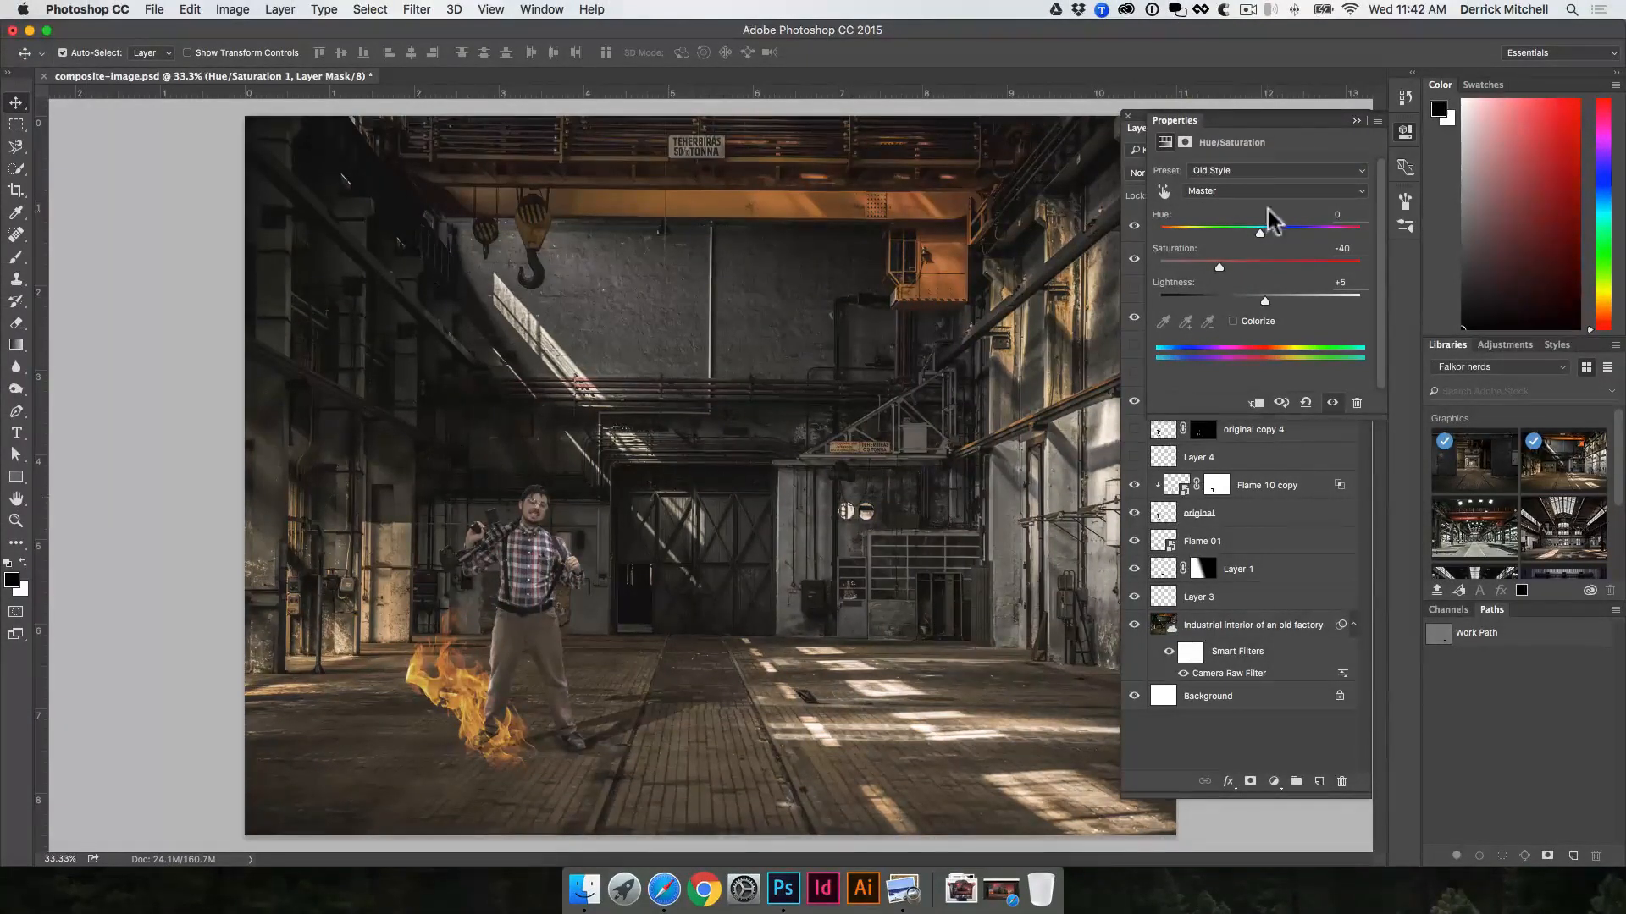
left_click(1404, 132)
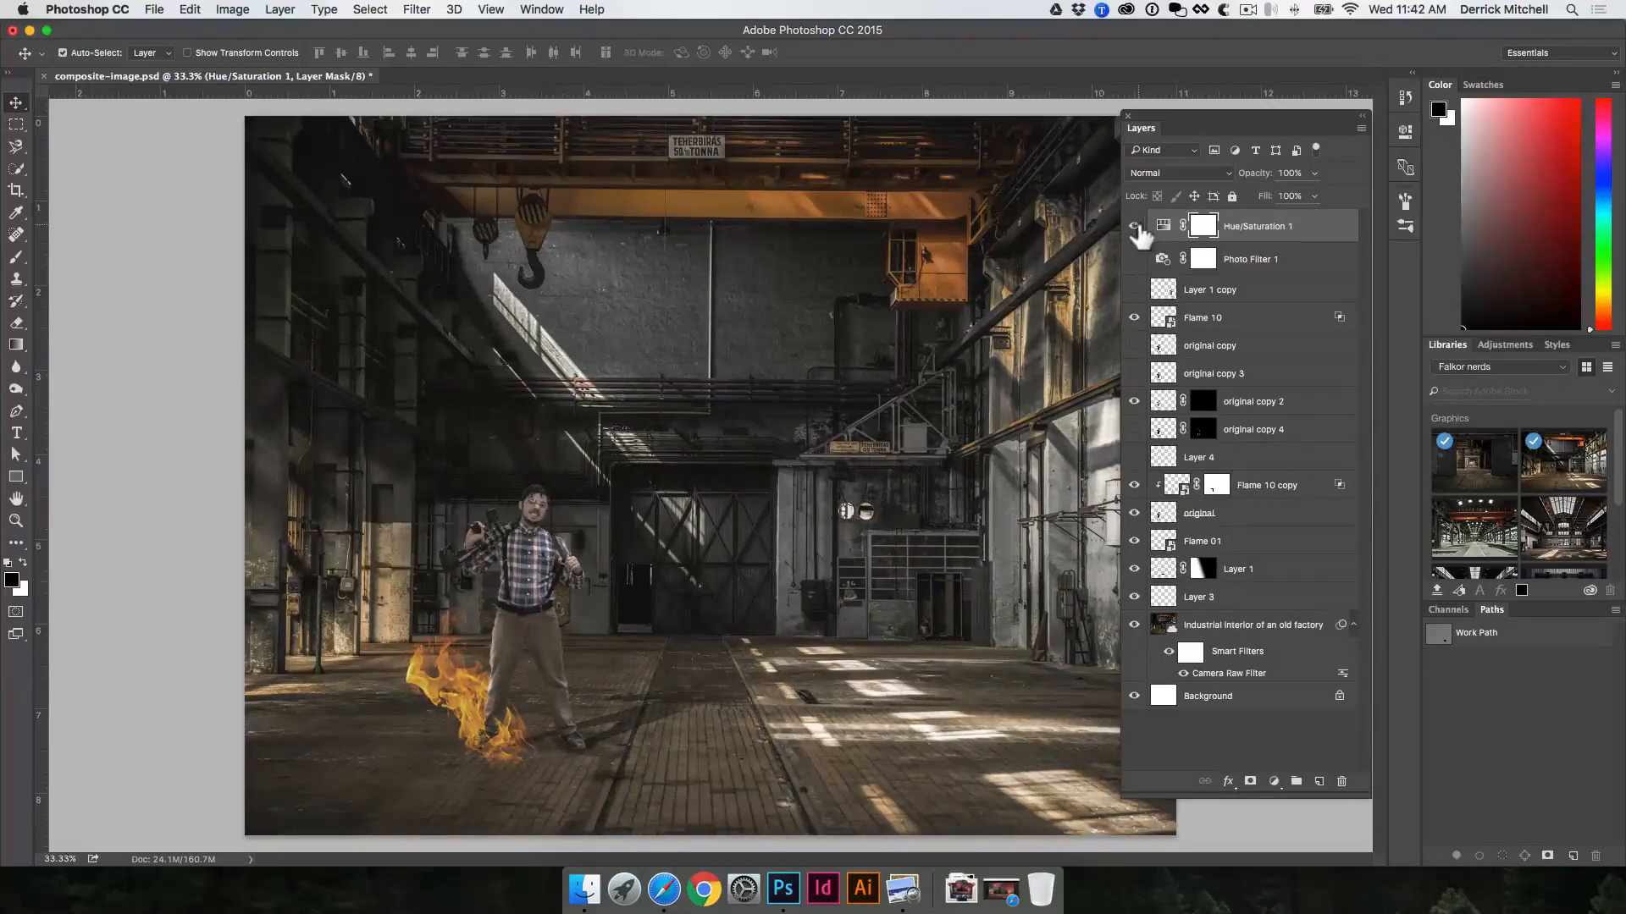
Step: Set the Hue/Saturation 1 layer's opacity to 52% and compare the composite with and without the two adjustment layers
left_click(1134, 259)
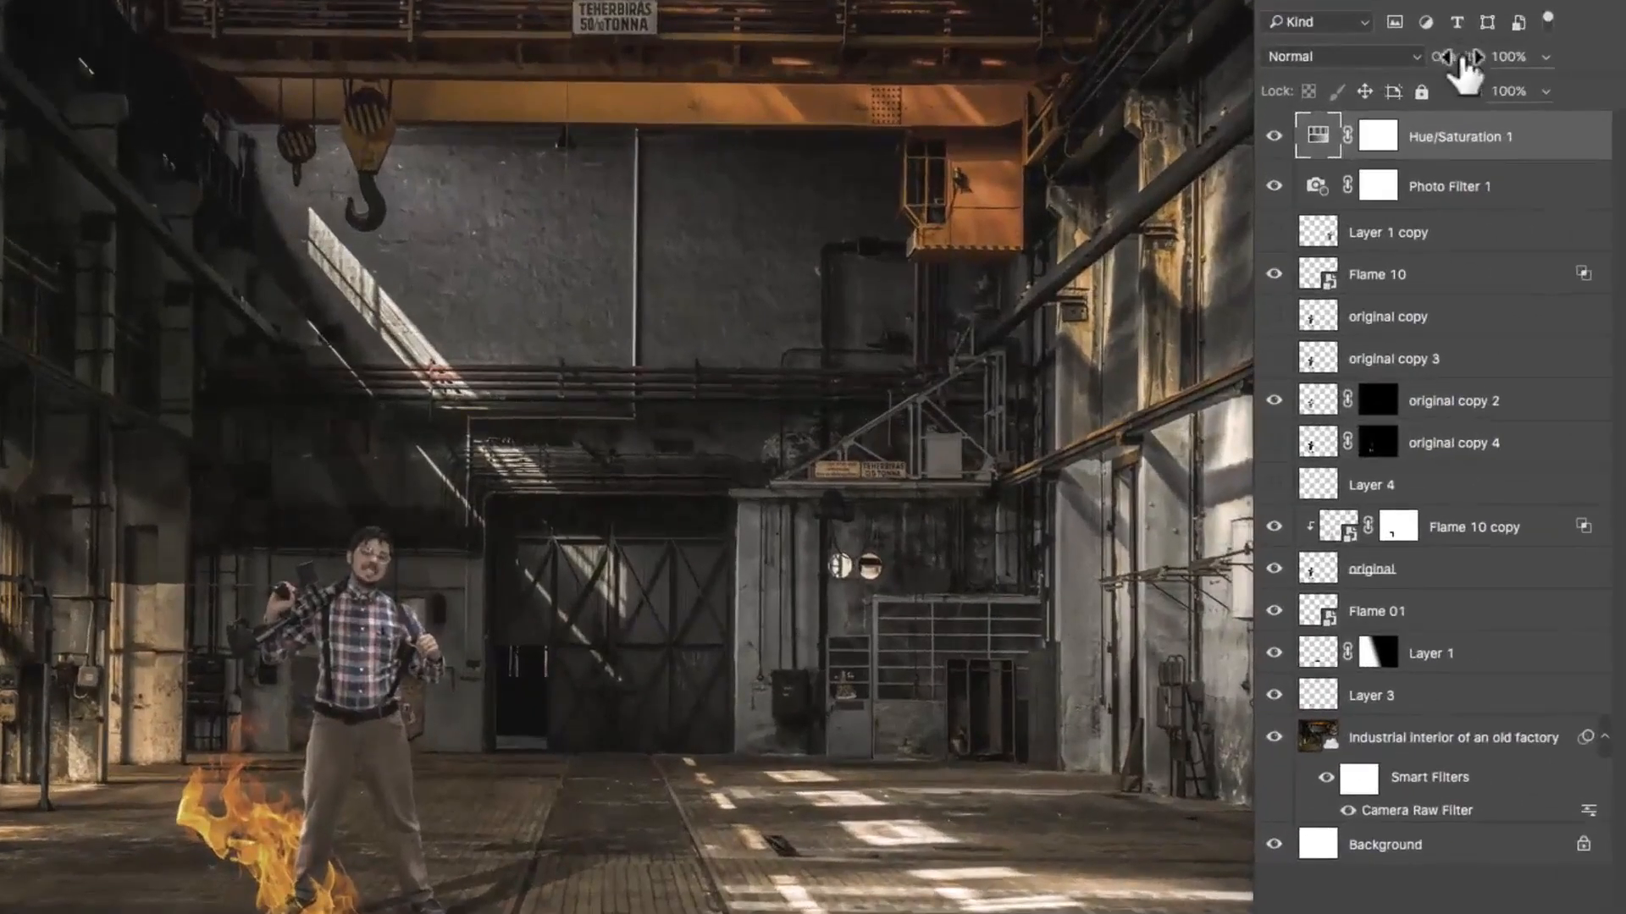
left_click_drag(1445, 64, 1439, 64)
left_click(1274, 186)
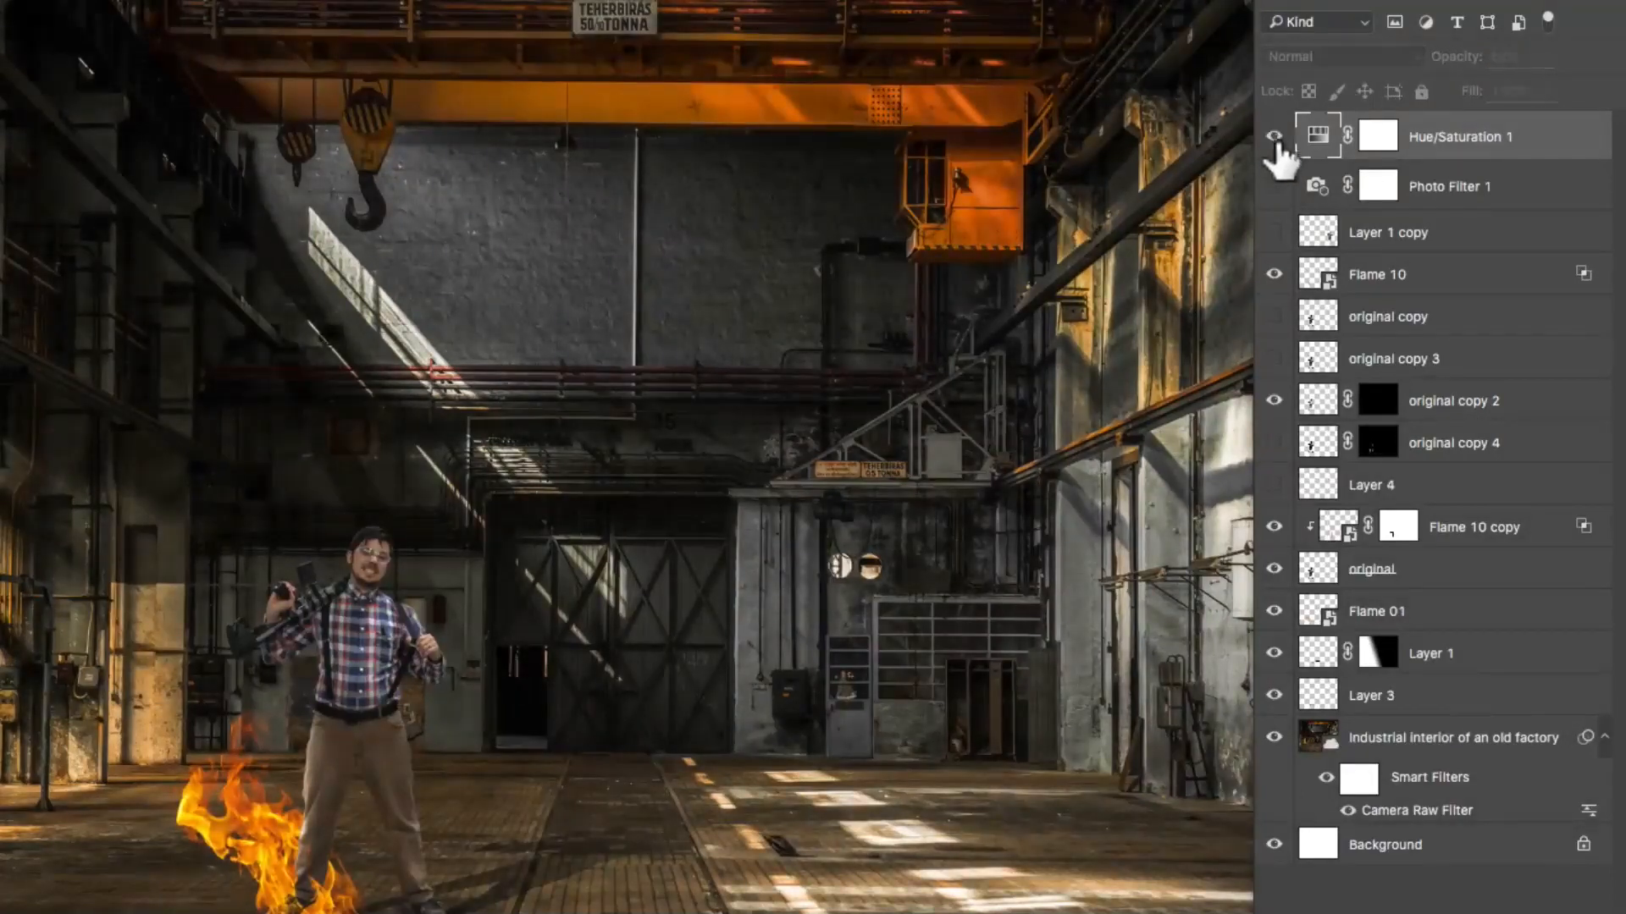
left_click(1276, 186)
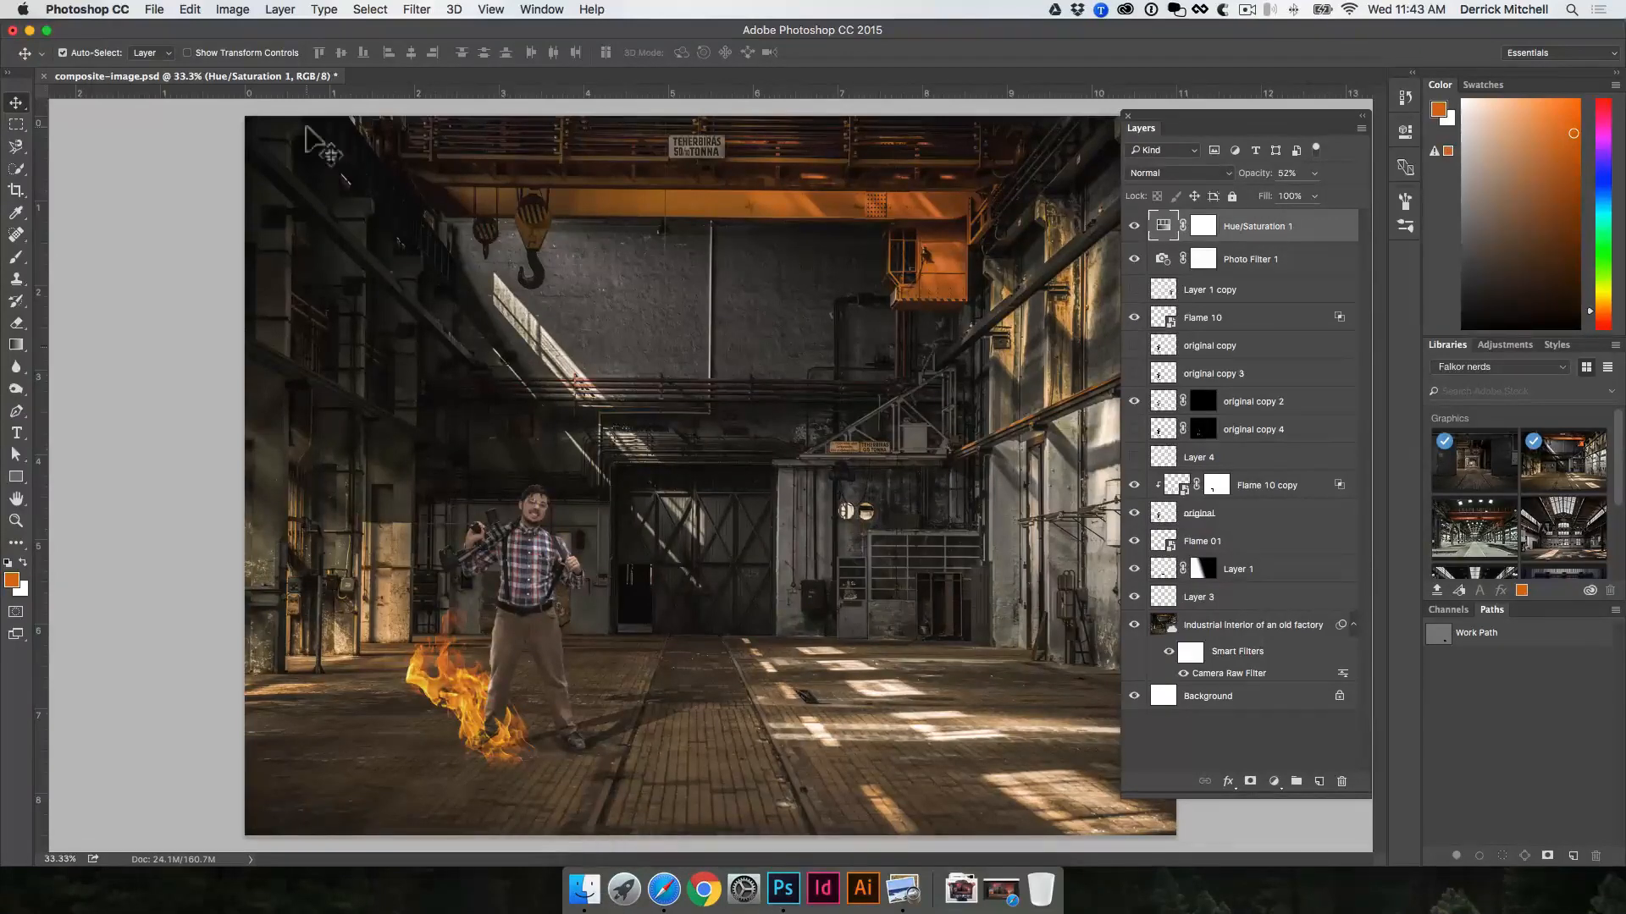
Step: Open the recent file Poster 30x20-final.psd and compare the poster with its Color Fill 2 layer hidden and shown
left_click(155, 10)
mouse_move(221, 98)
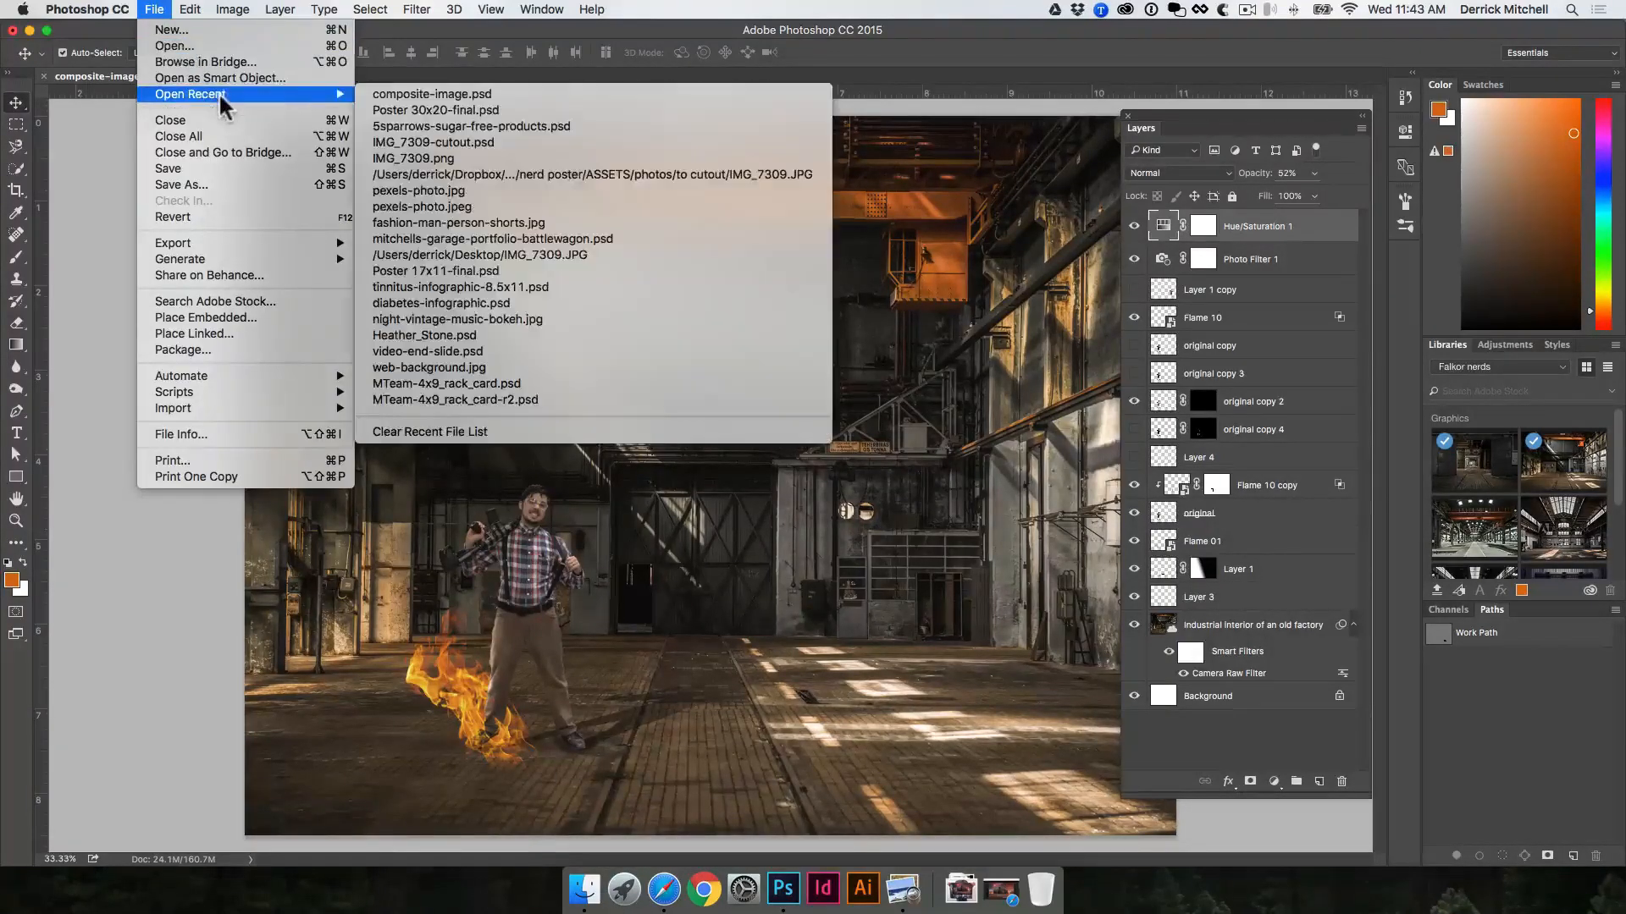
left_click(432, 110)
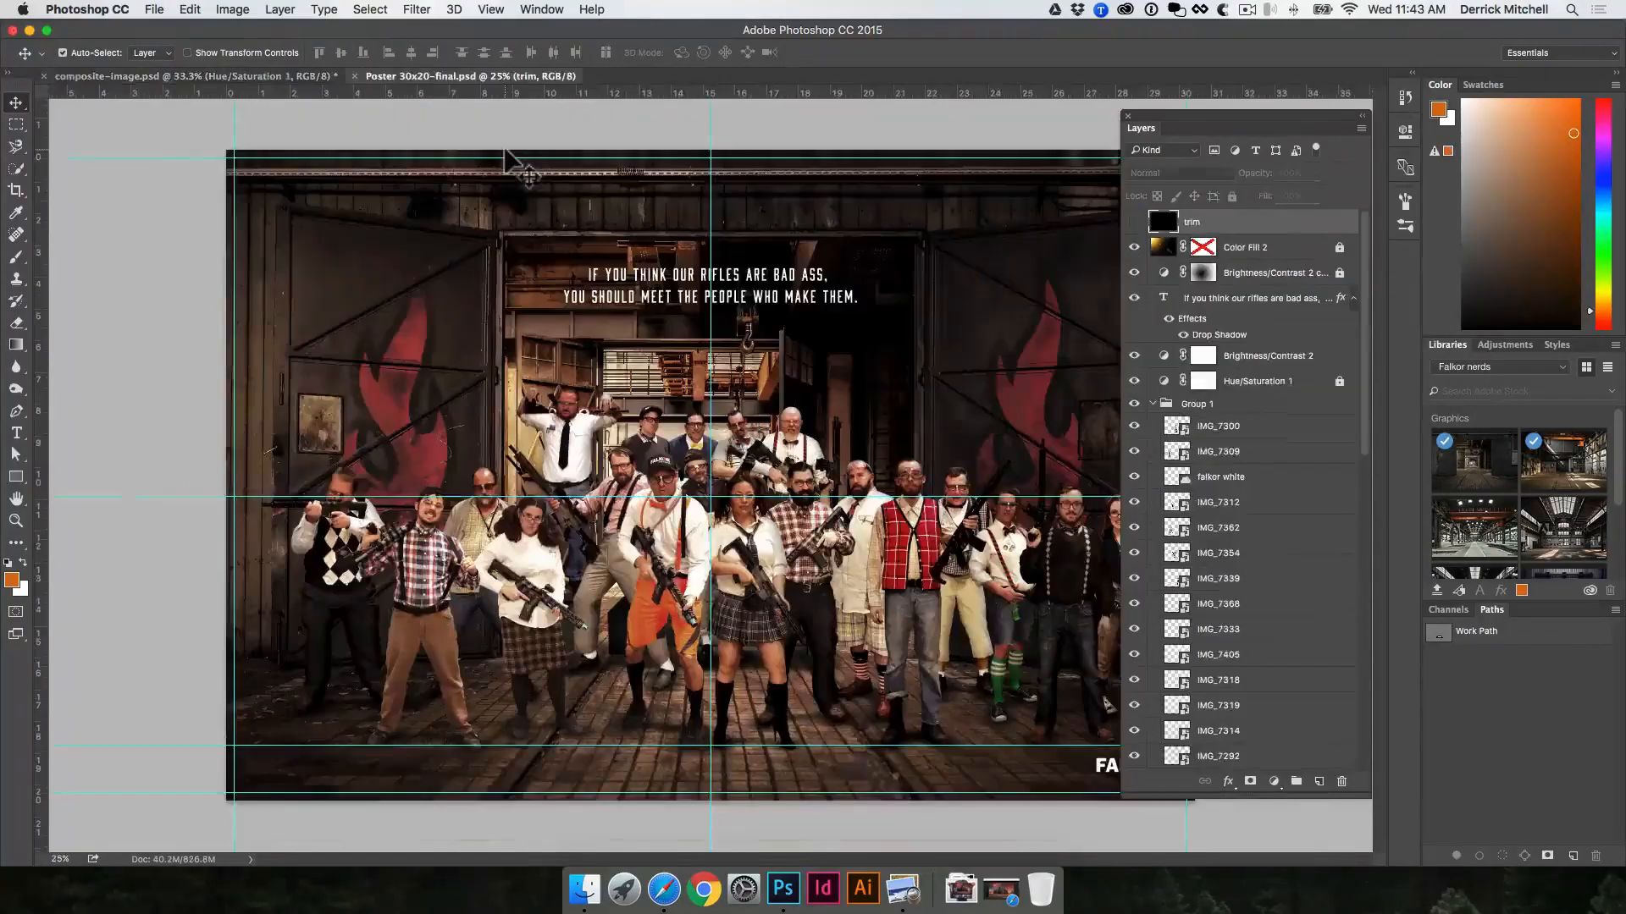
left_click(1274, 248)
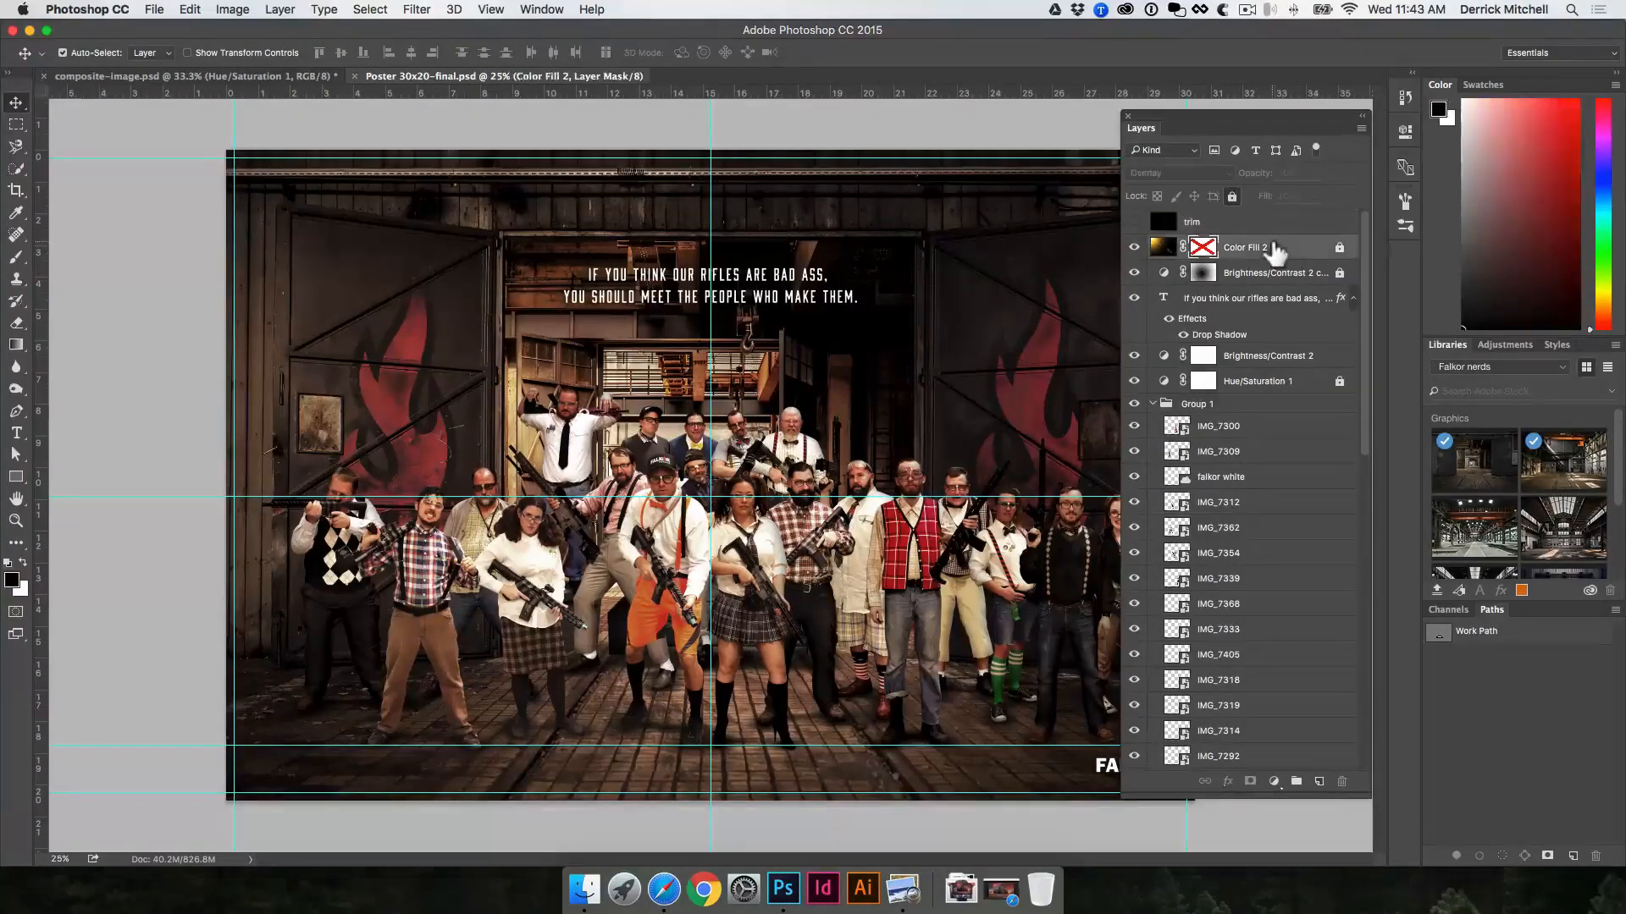
left_click(1134, 247)
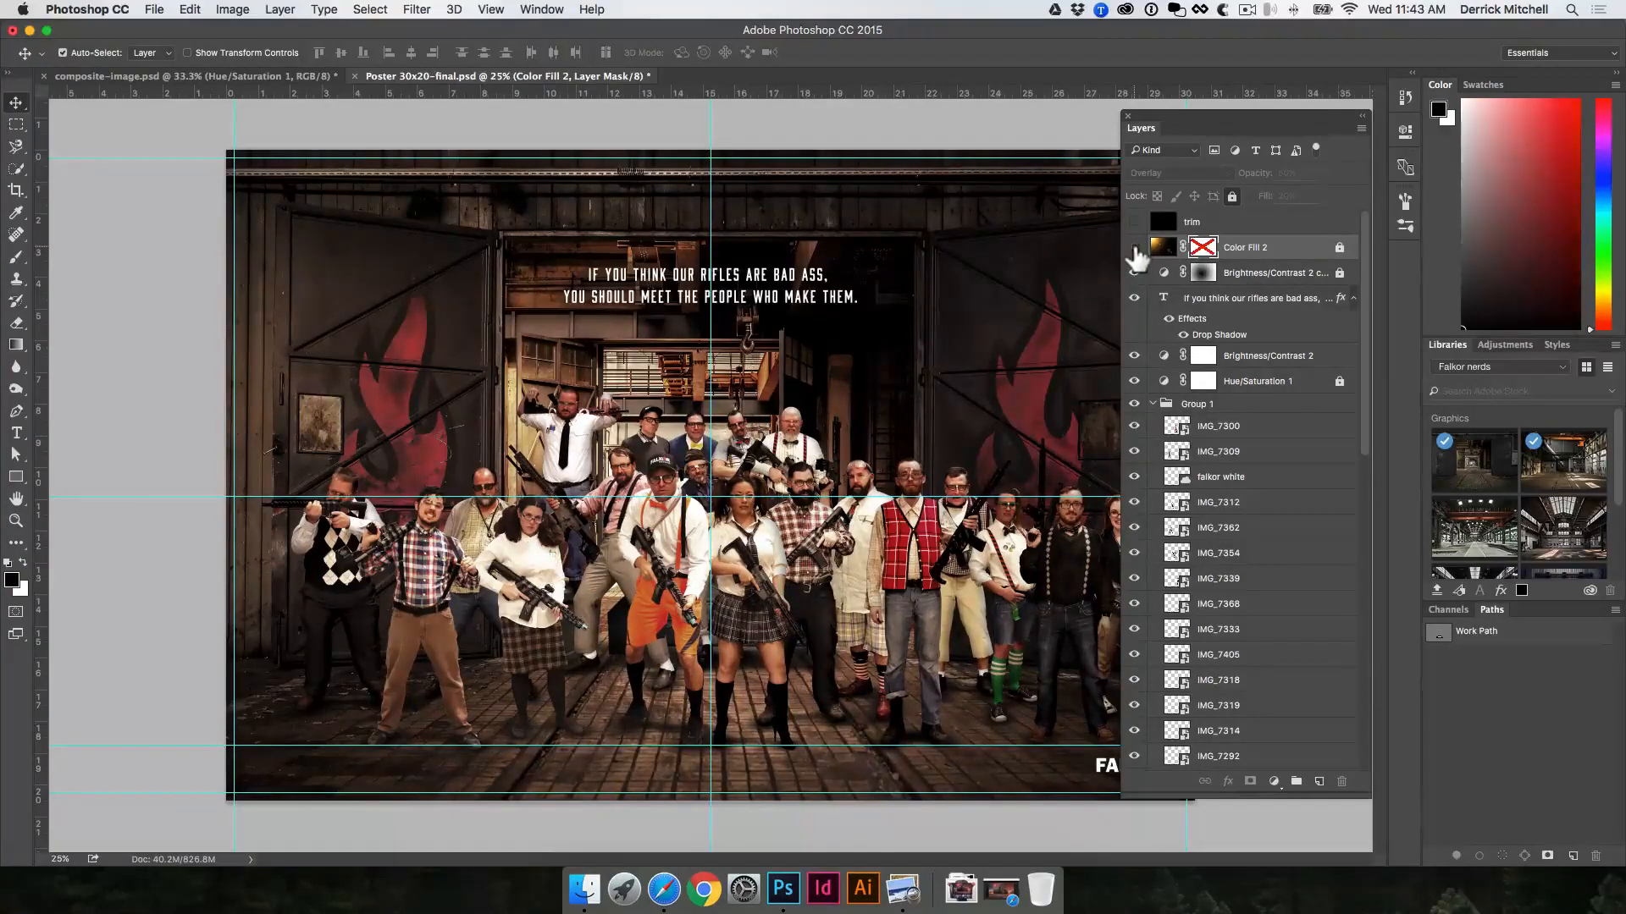
left_click(1135, 248)
Step: Unlock the Color Fill 2 layer and raise both its opacity and its fill to 100%
left_click(1233, 195)
left_click_drag(1251, 173, 1450, 156)
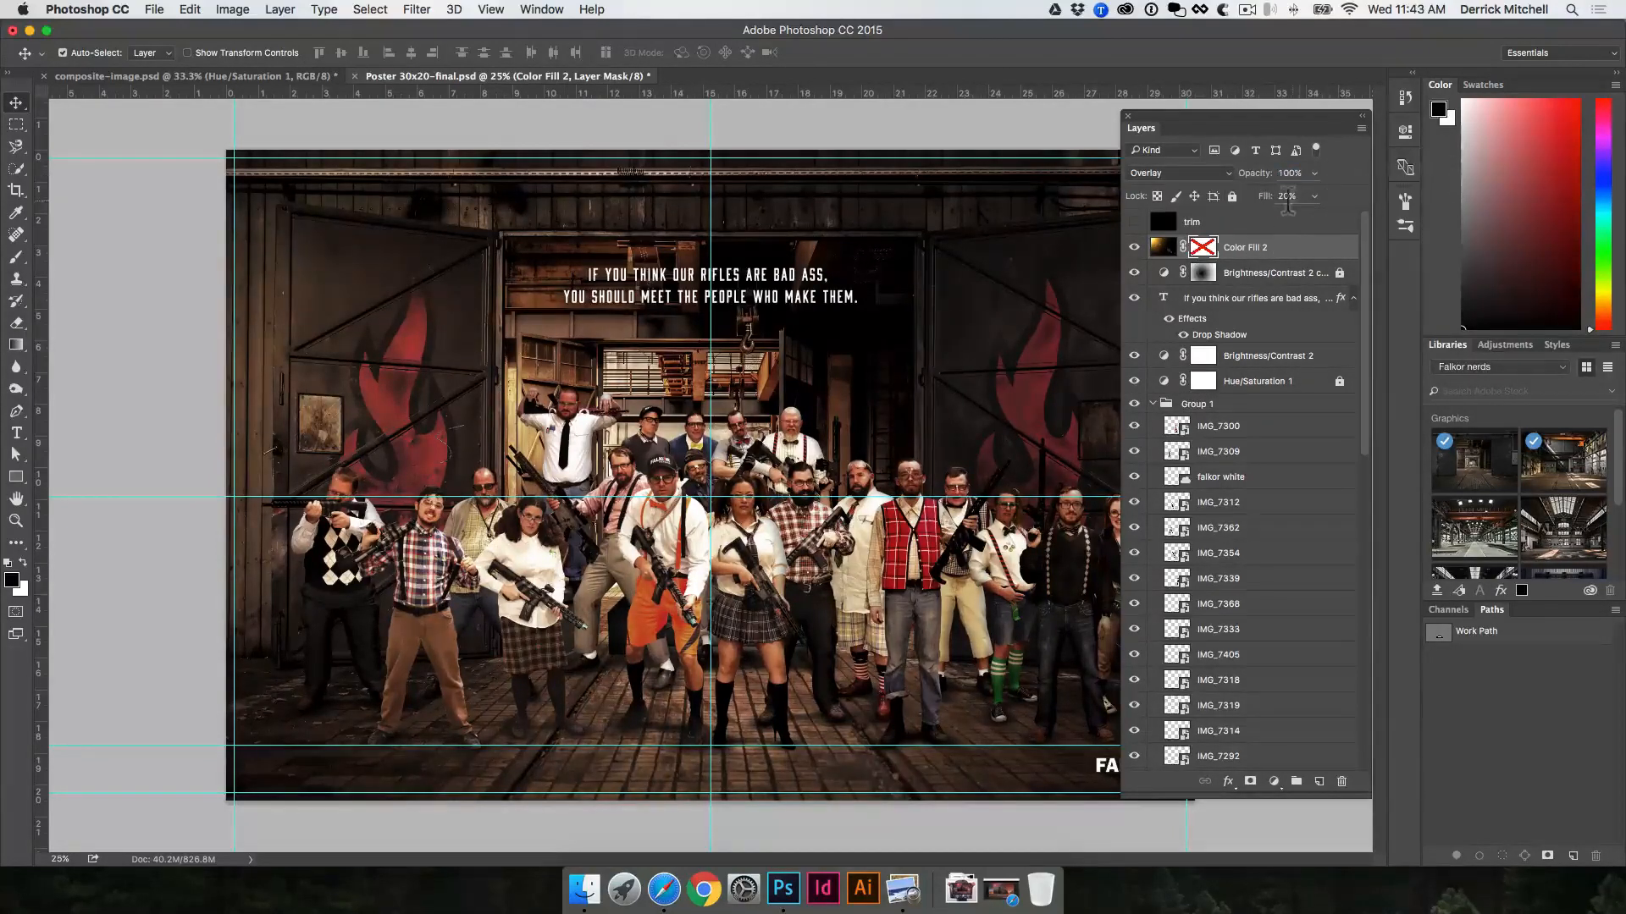
left_click_drag(1270, 195, 1510, 202)
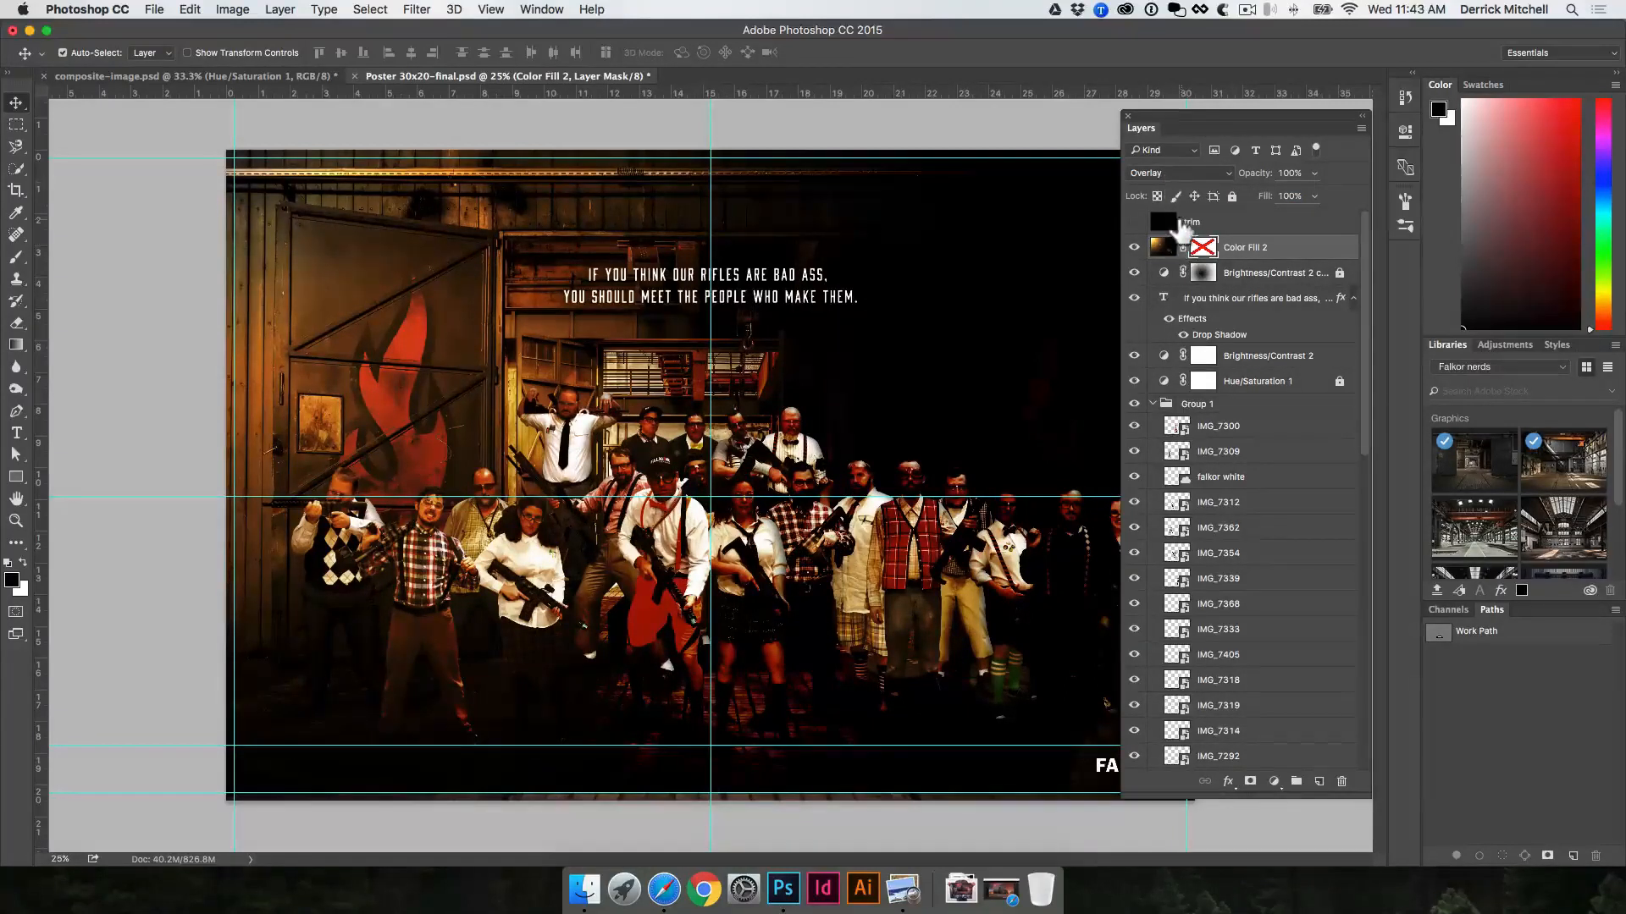
Step: Show the Color Fill 2 lens flare in Normal blend mode and return the layer to Overlay
left_click(1191, 176)
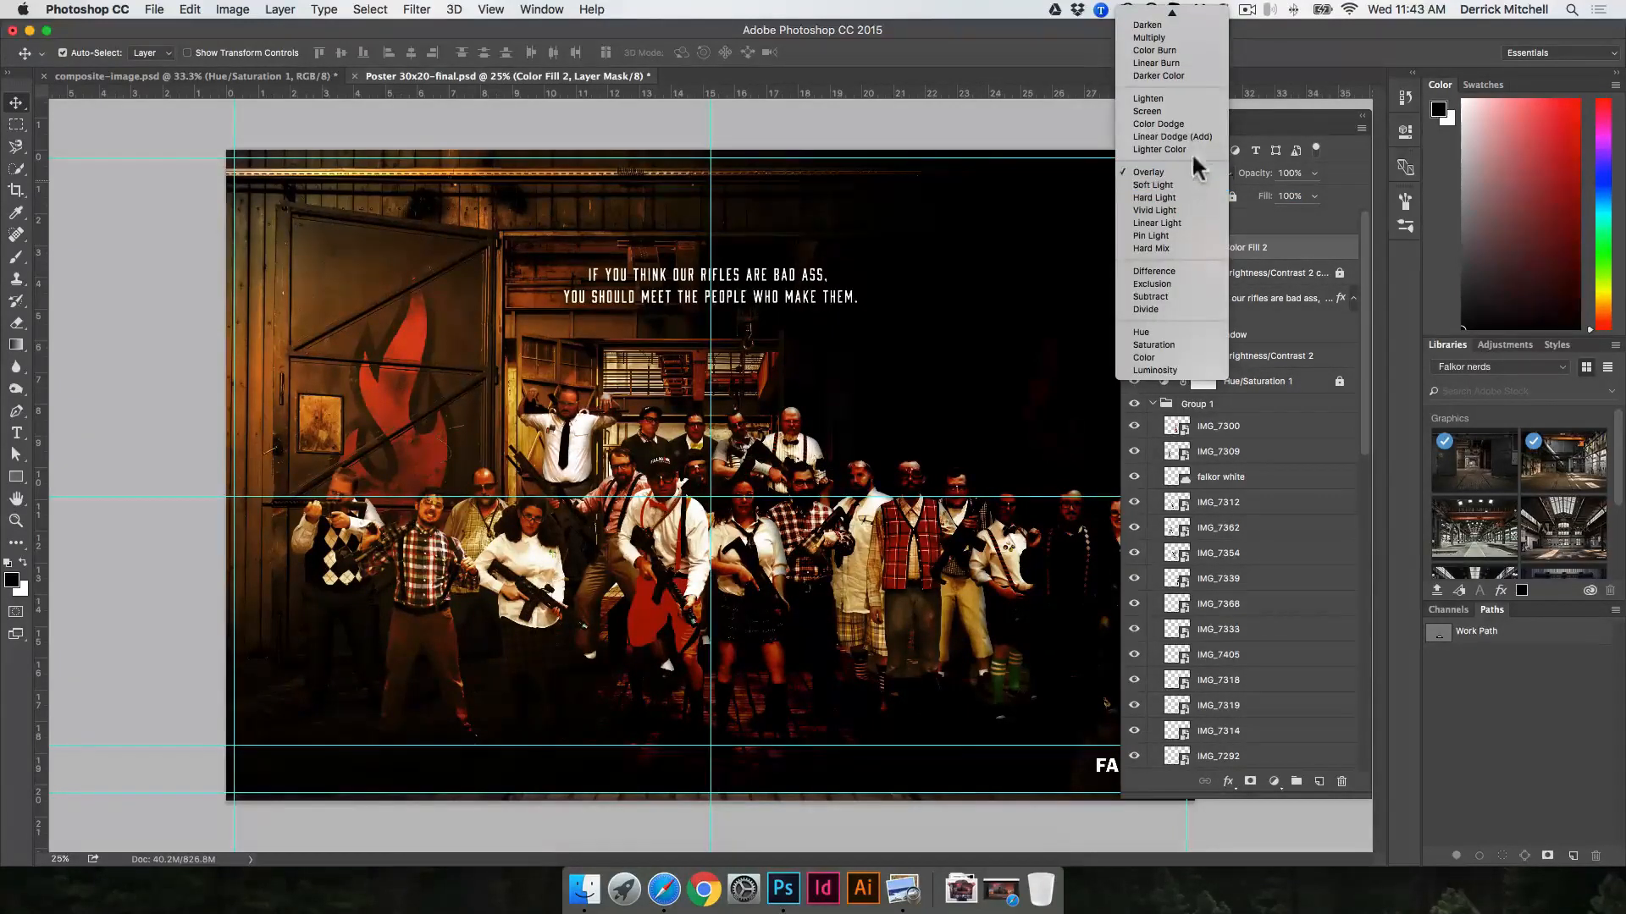
left_click(1173, 19)
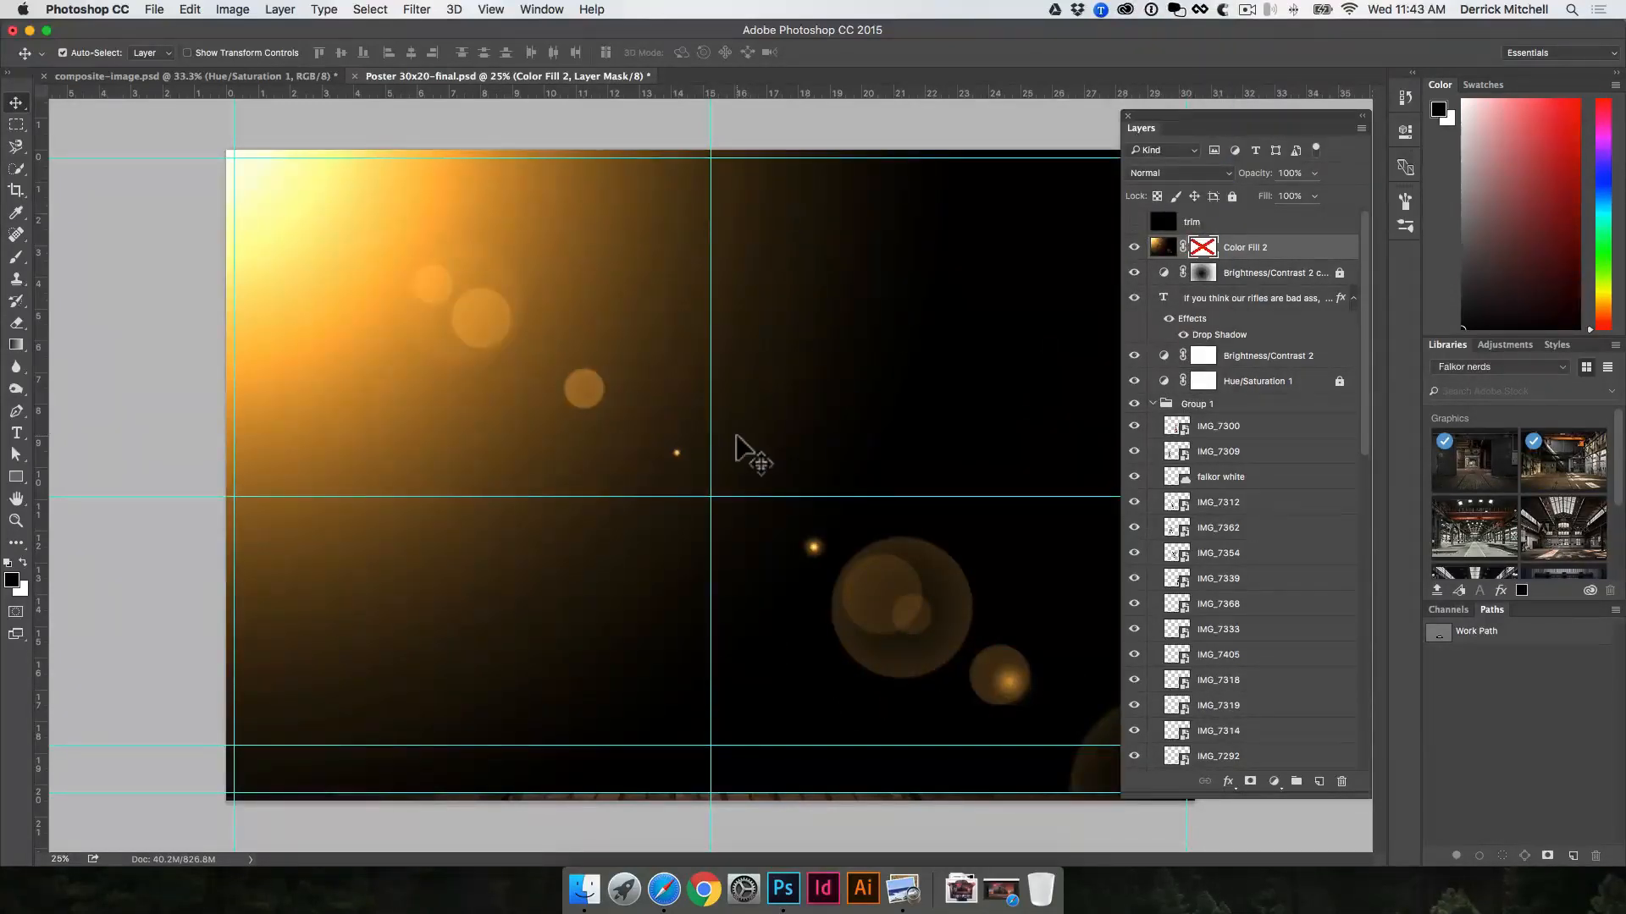
left_click(1157, 172)
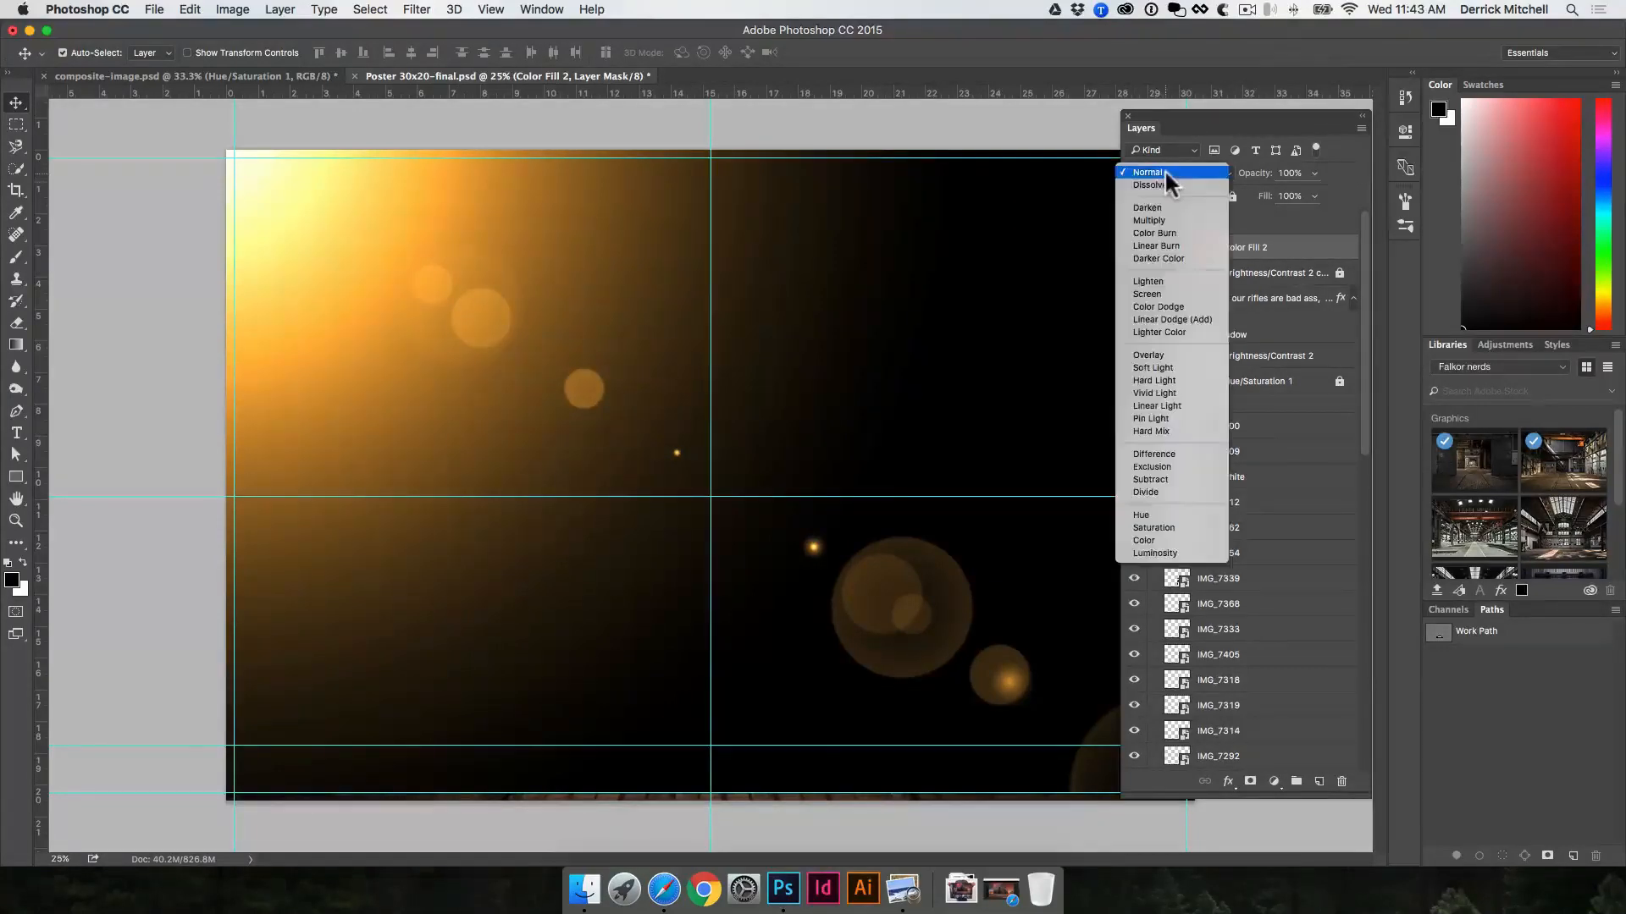
left_click(1177, 353)
Step: Set the Color Fill 2 layer to 56% opacity and 82% fill, and compare the poster without and with it
left_click_drag(1265, 195, 1231, 171)
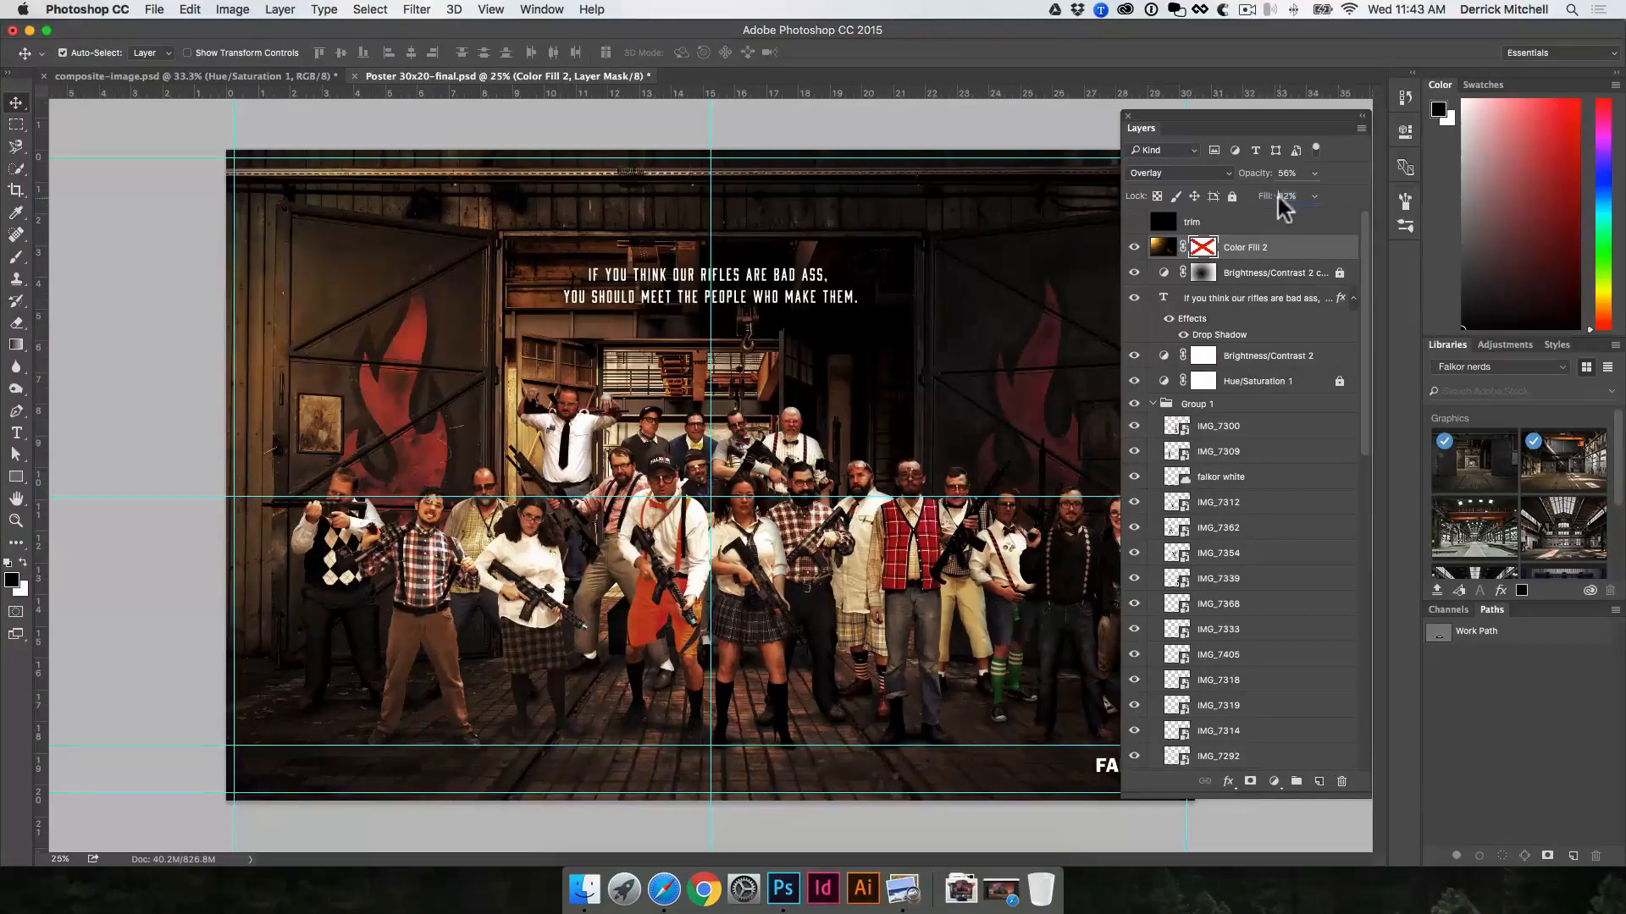
left_click(1134, 246)
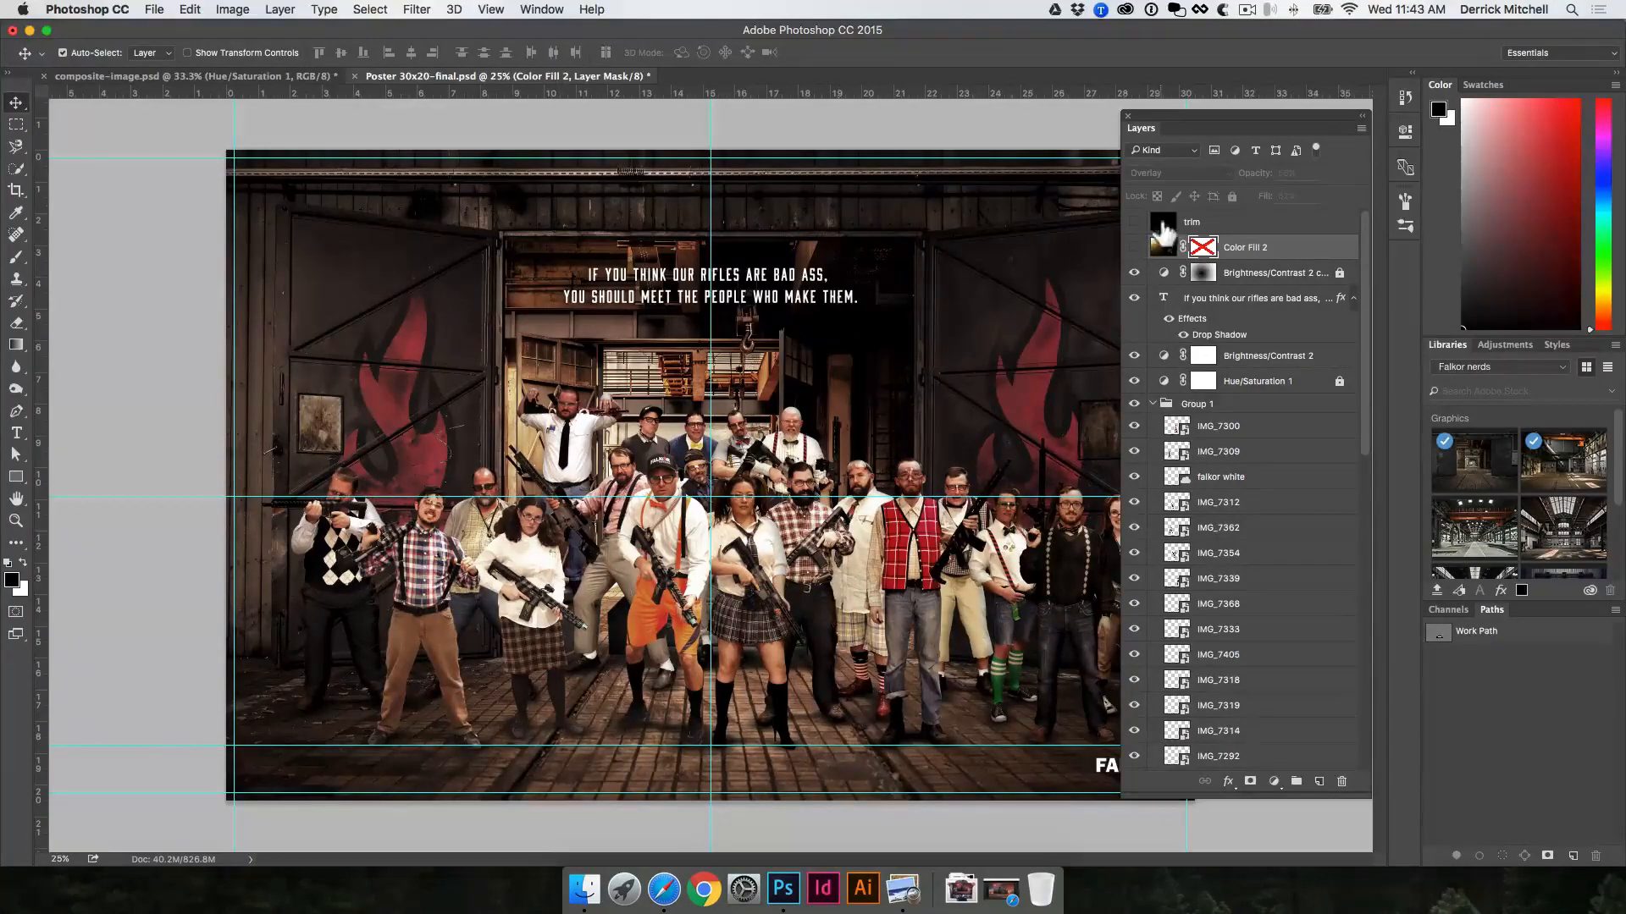
left_click(1134, 247)
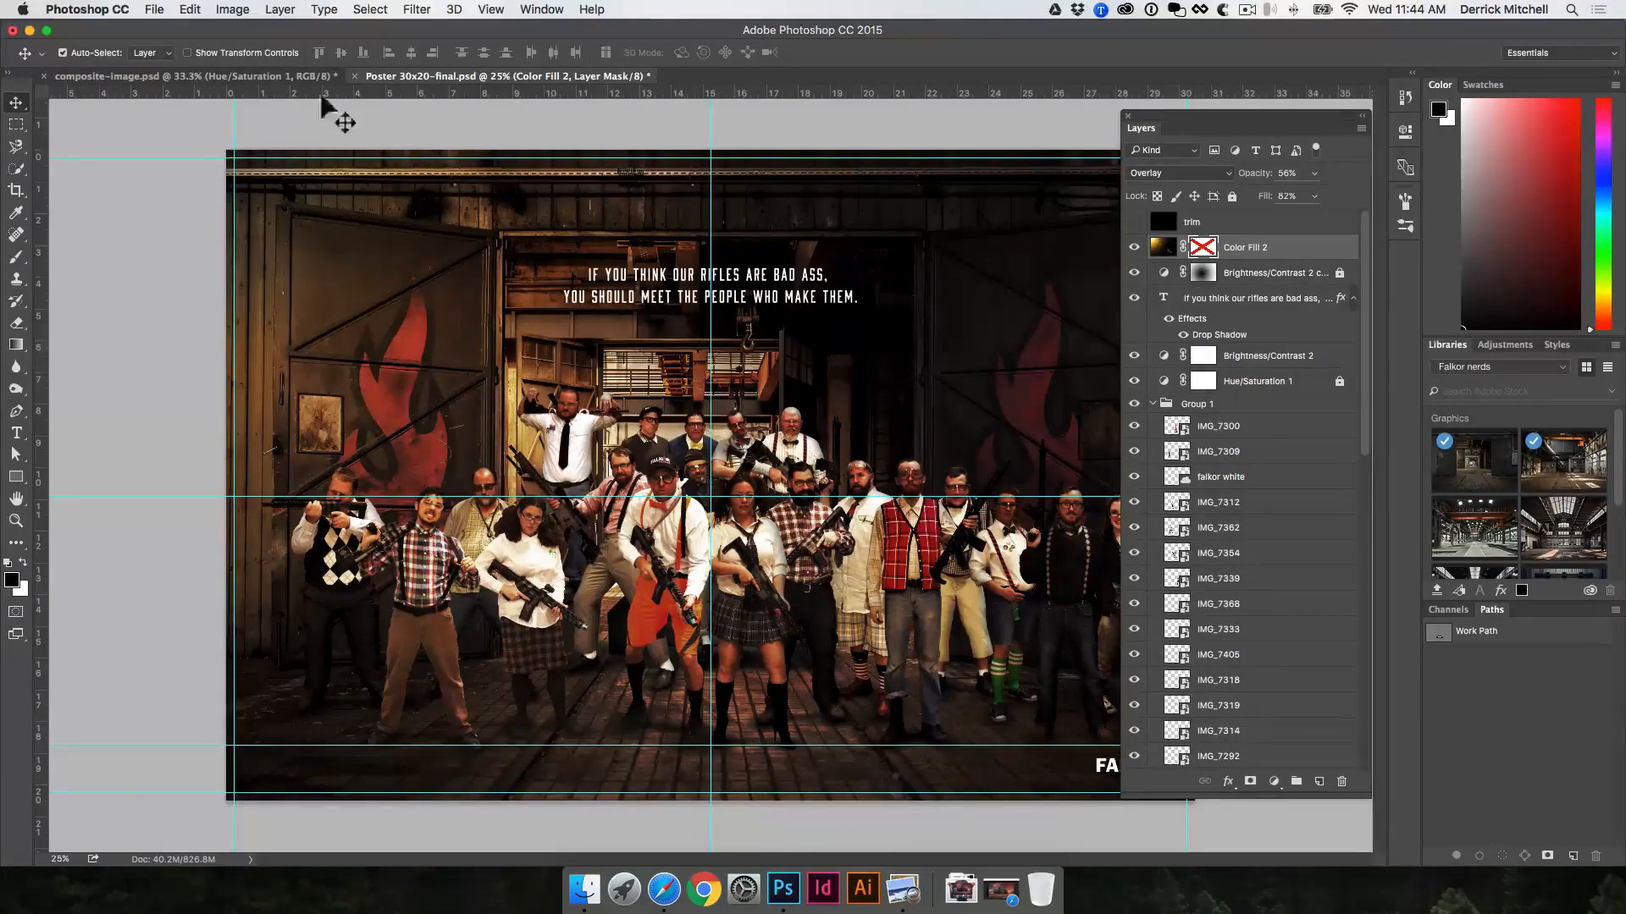
Step: Copy the Color Fill 2 layer from the poster into composite-image.psd, placing it over the factory scene above the Hue/Saturation 1 layer
left_click(288, 76)
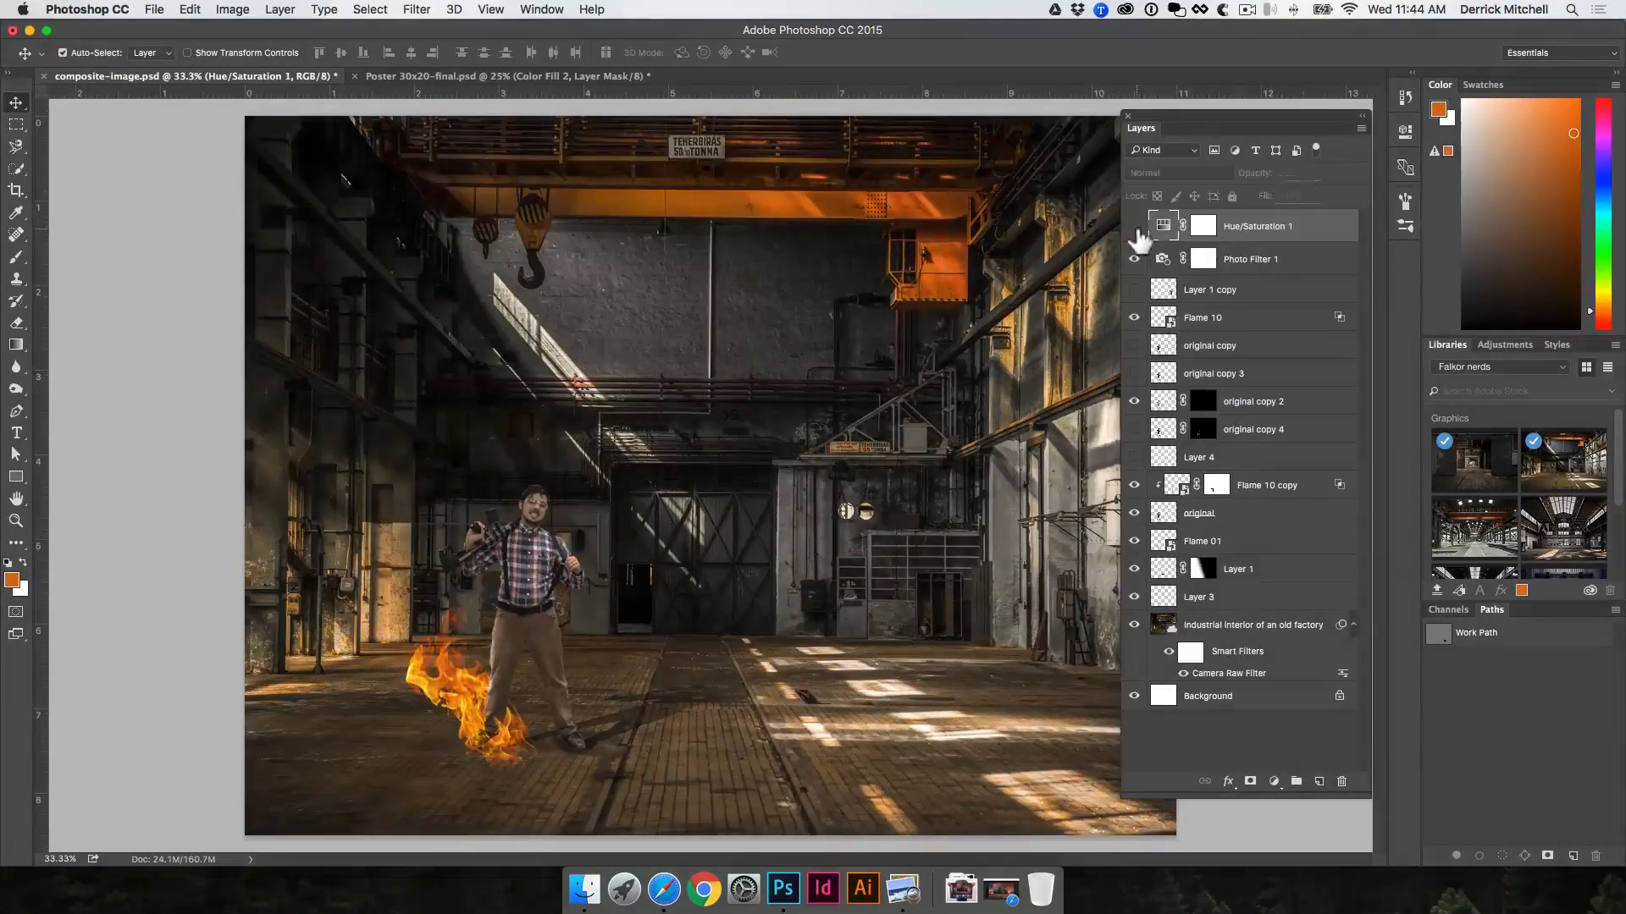
left_click(581, 76)
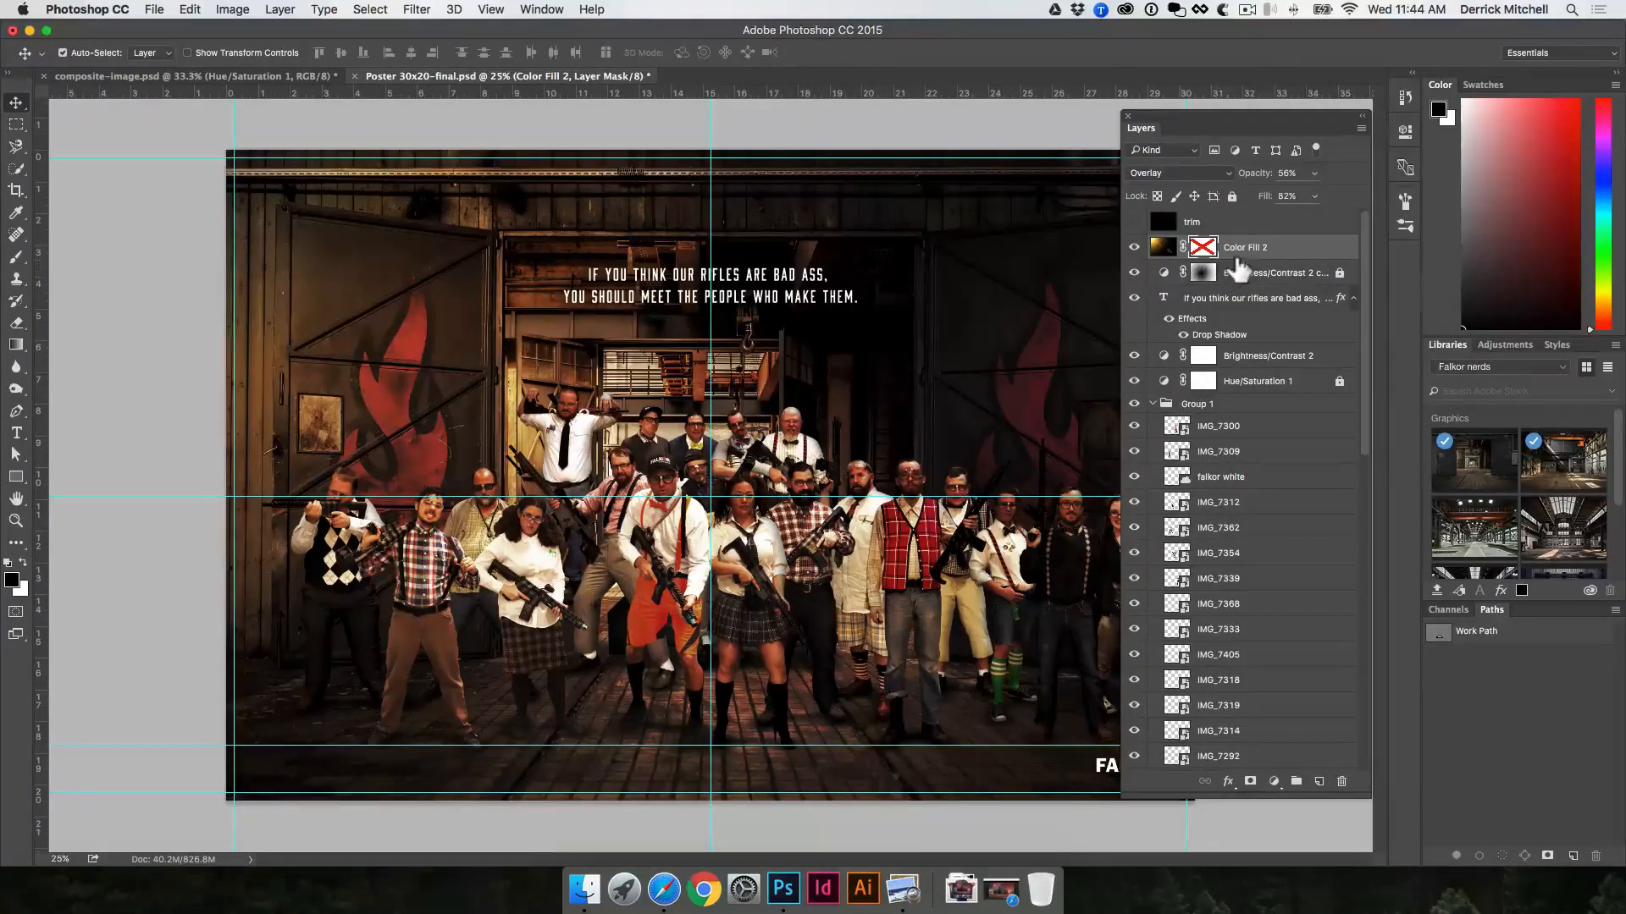
left_click_drag(1016, 284, 301, 91)
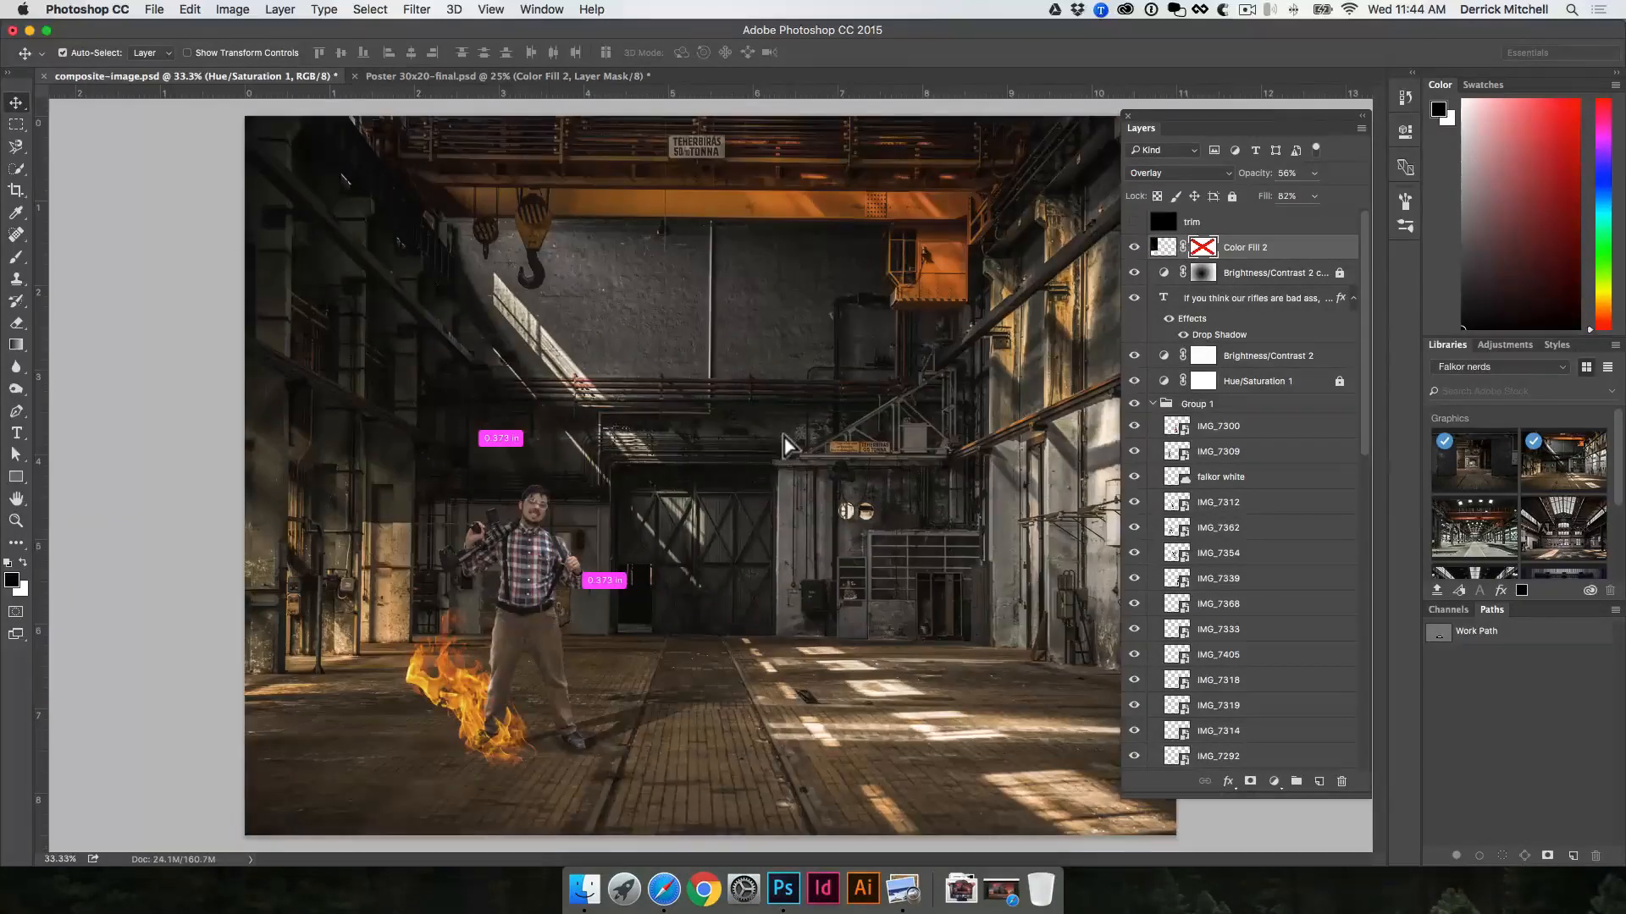
left_click_drag(798, 437, 876, 381)
Step: Free-transform the Color Fill 2 layer, scaling it to about 81% from its lower-left corner and extending its upper-right corner beyond the canvas
key("super+minus")
key("super+minus")
key("super+t")
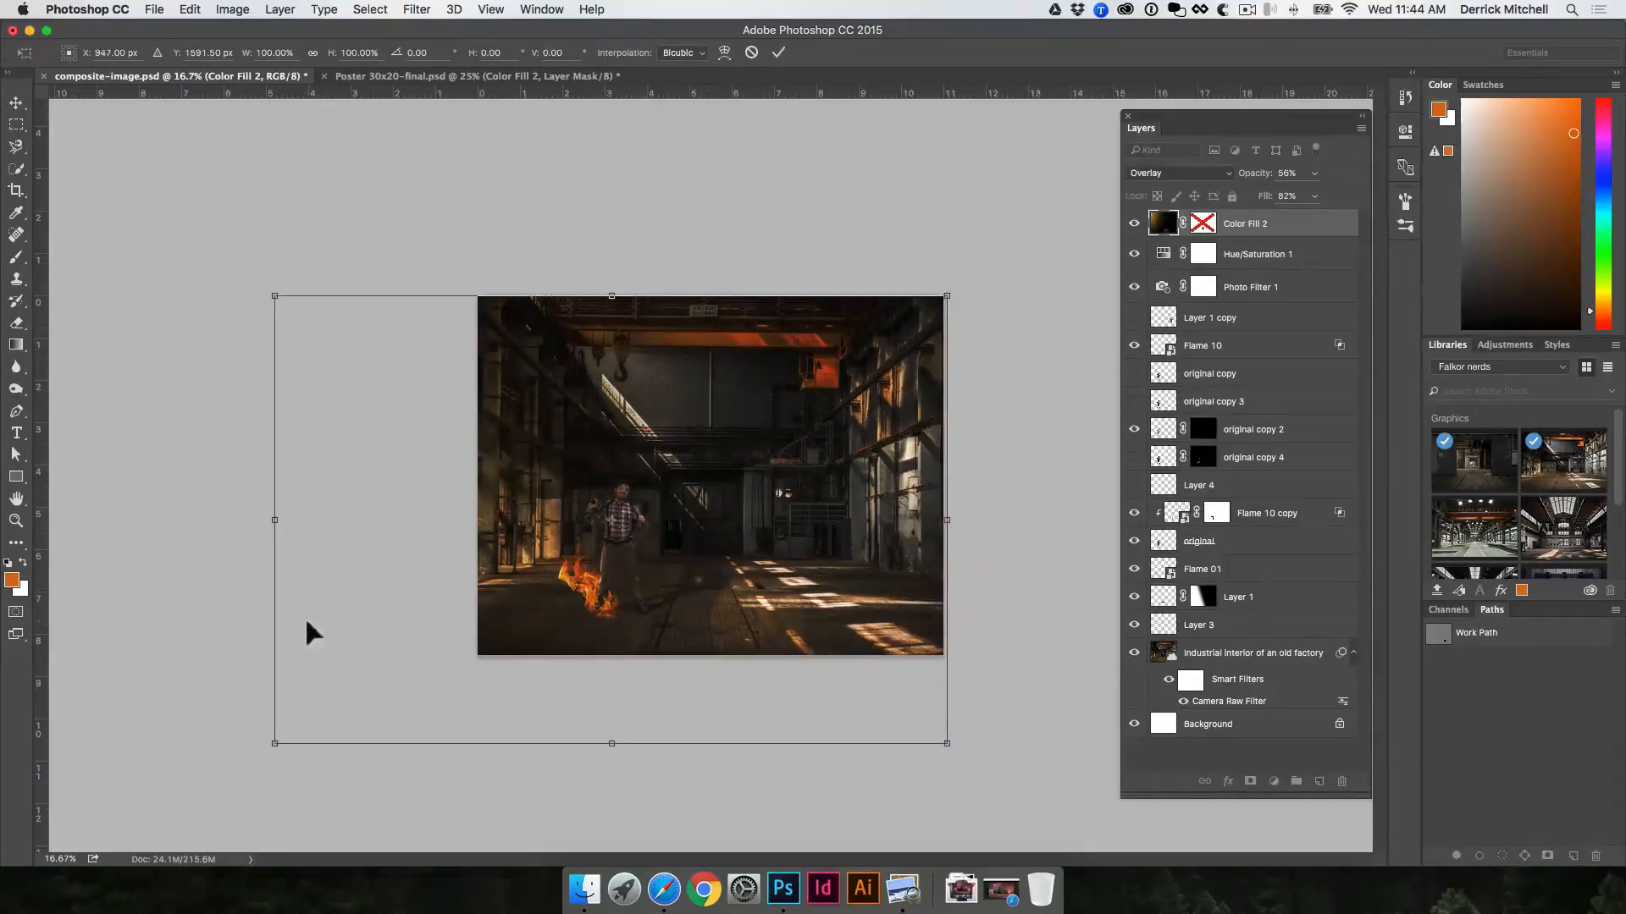
left_click_drag(262, 771, 308, 736)
left_click_drag(430, 679, 463, 766)
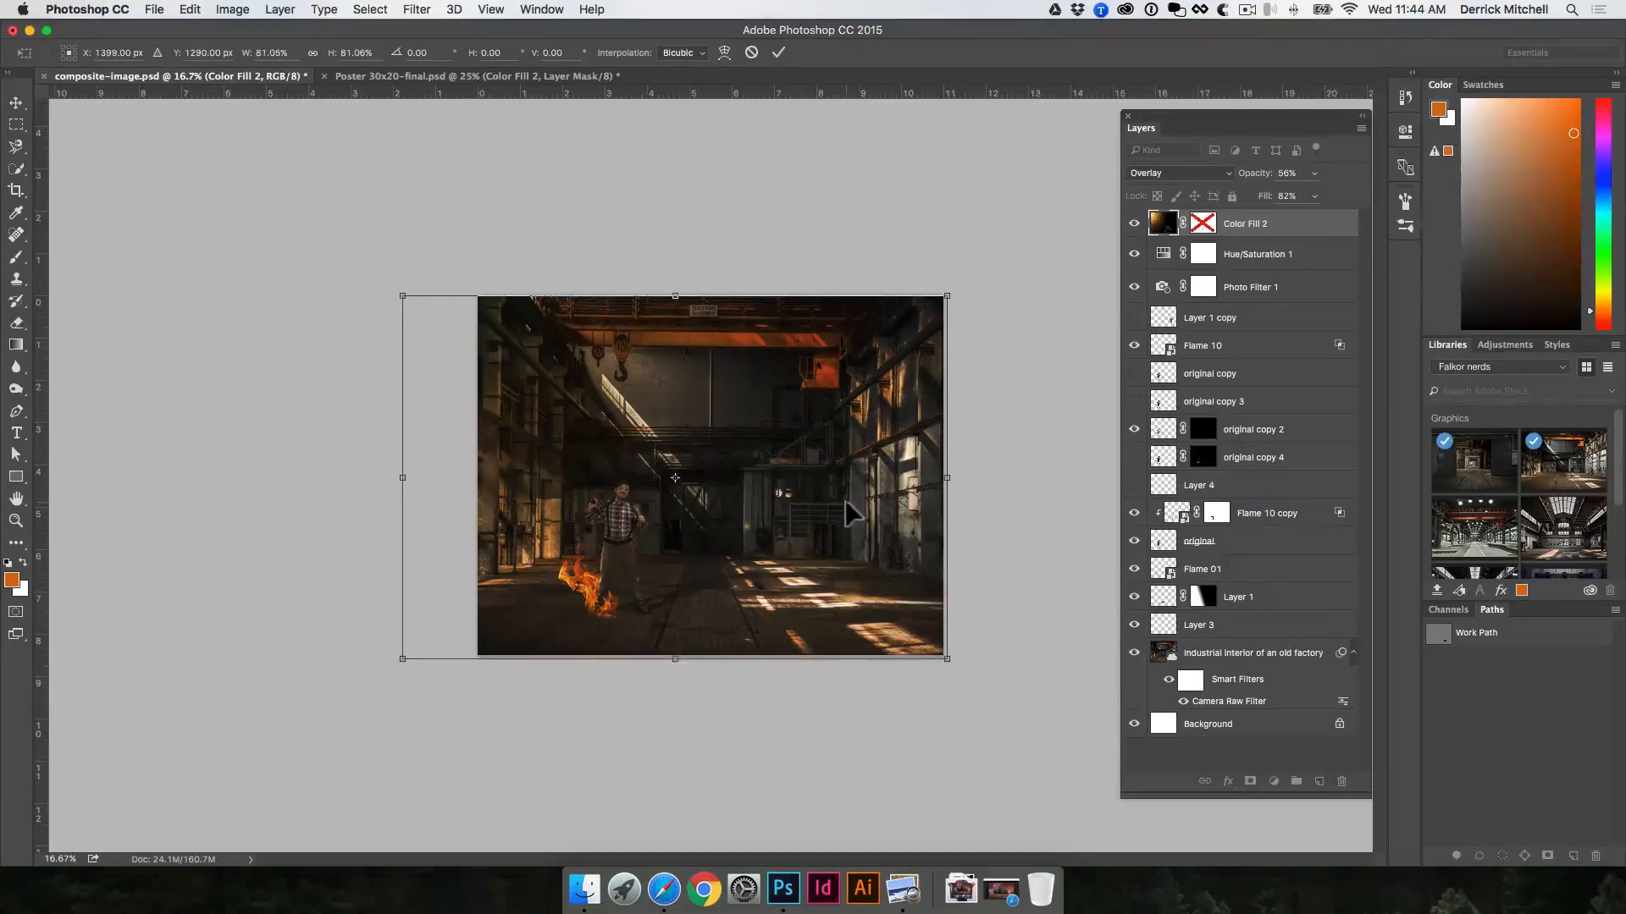
left_click_drag(947, 296, 1021, 252)
key("Return")
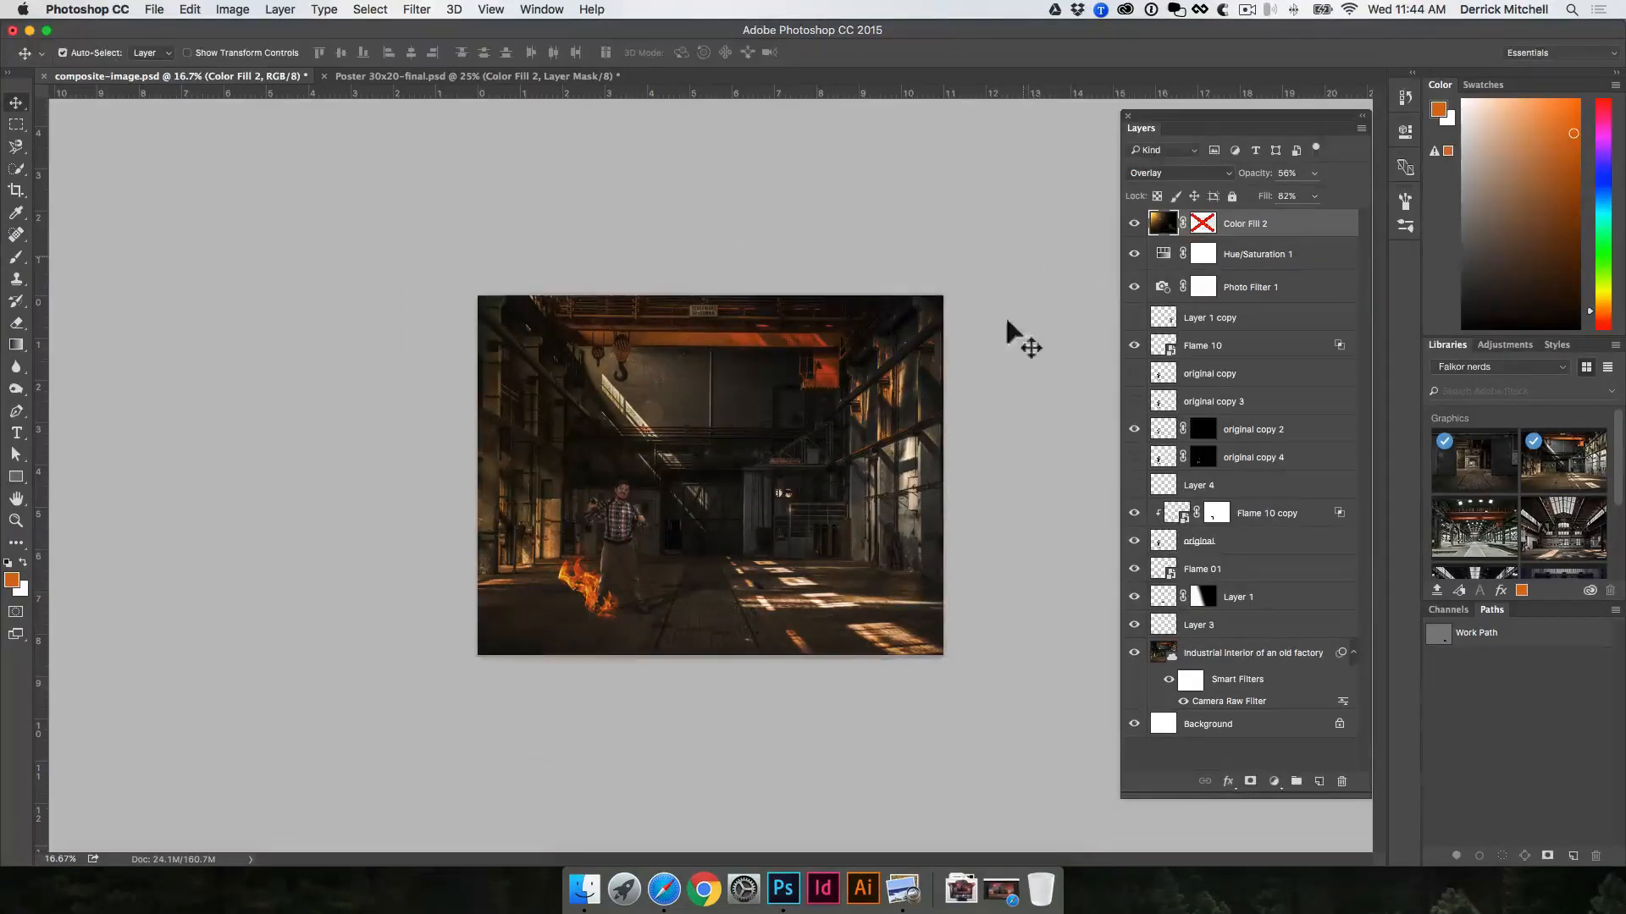
Step: Try the Color Fill 2 lens flare over the factory scene in the Soft Light, Hard Light and Pin Light blend modes
key("super+equal")
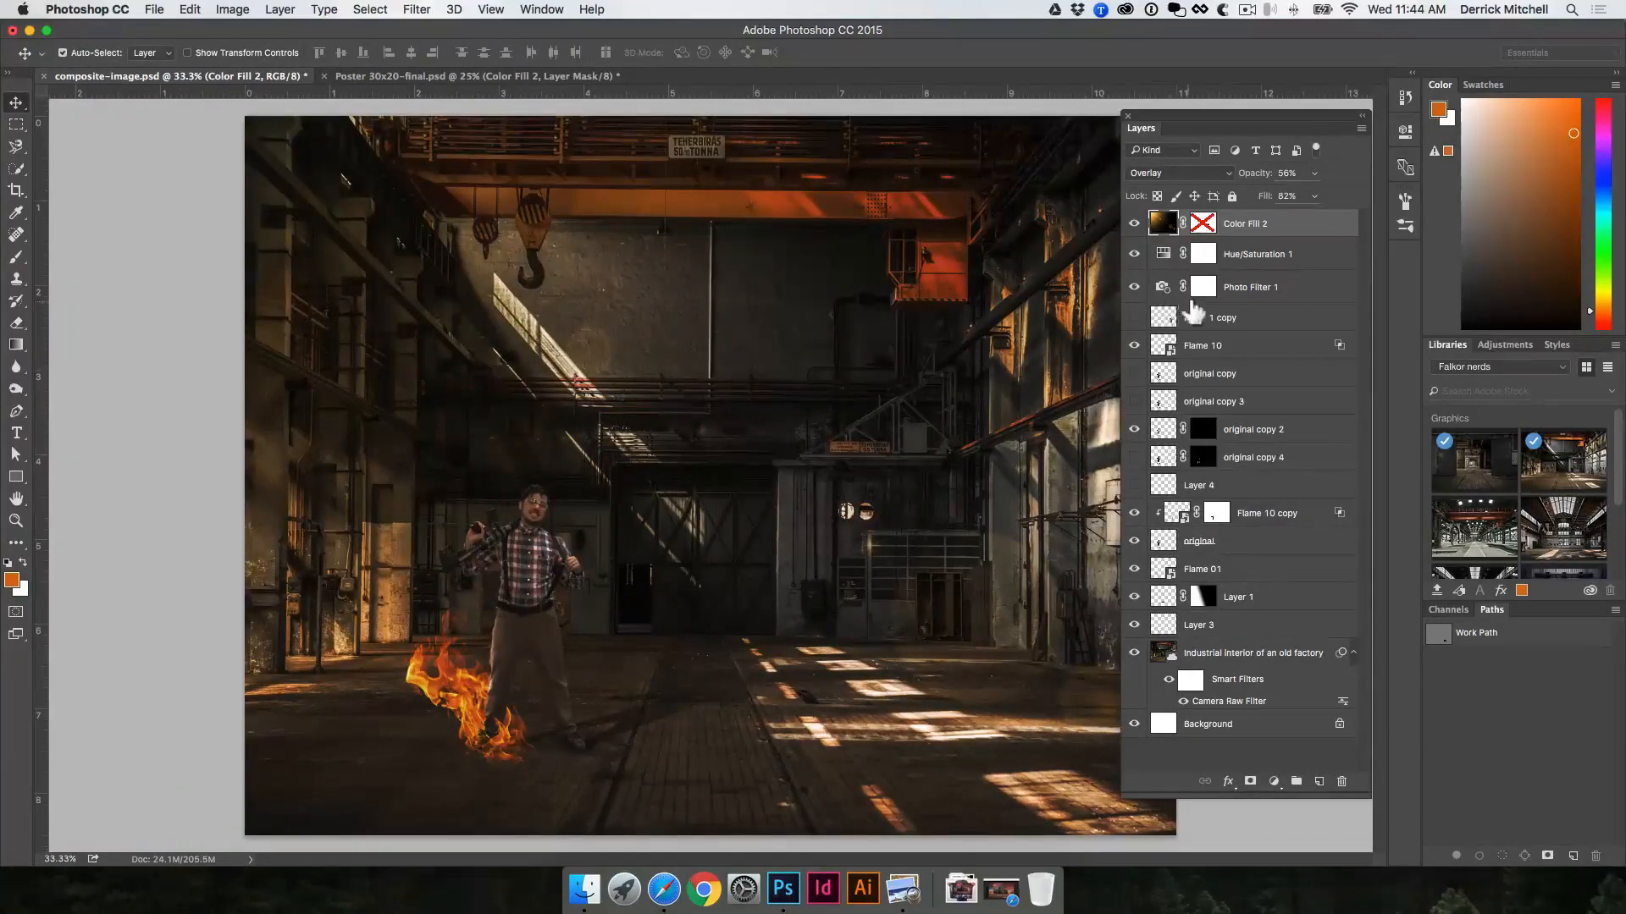
left_click_drag(1263, 173, 1264, 169)
left_click(1202, 172)
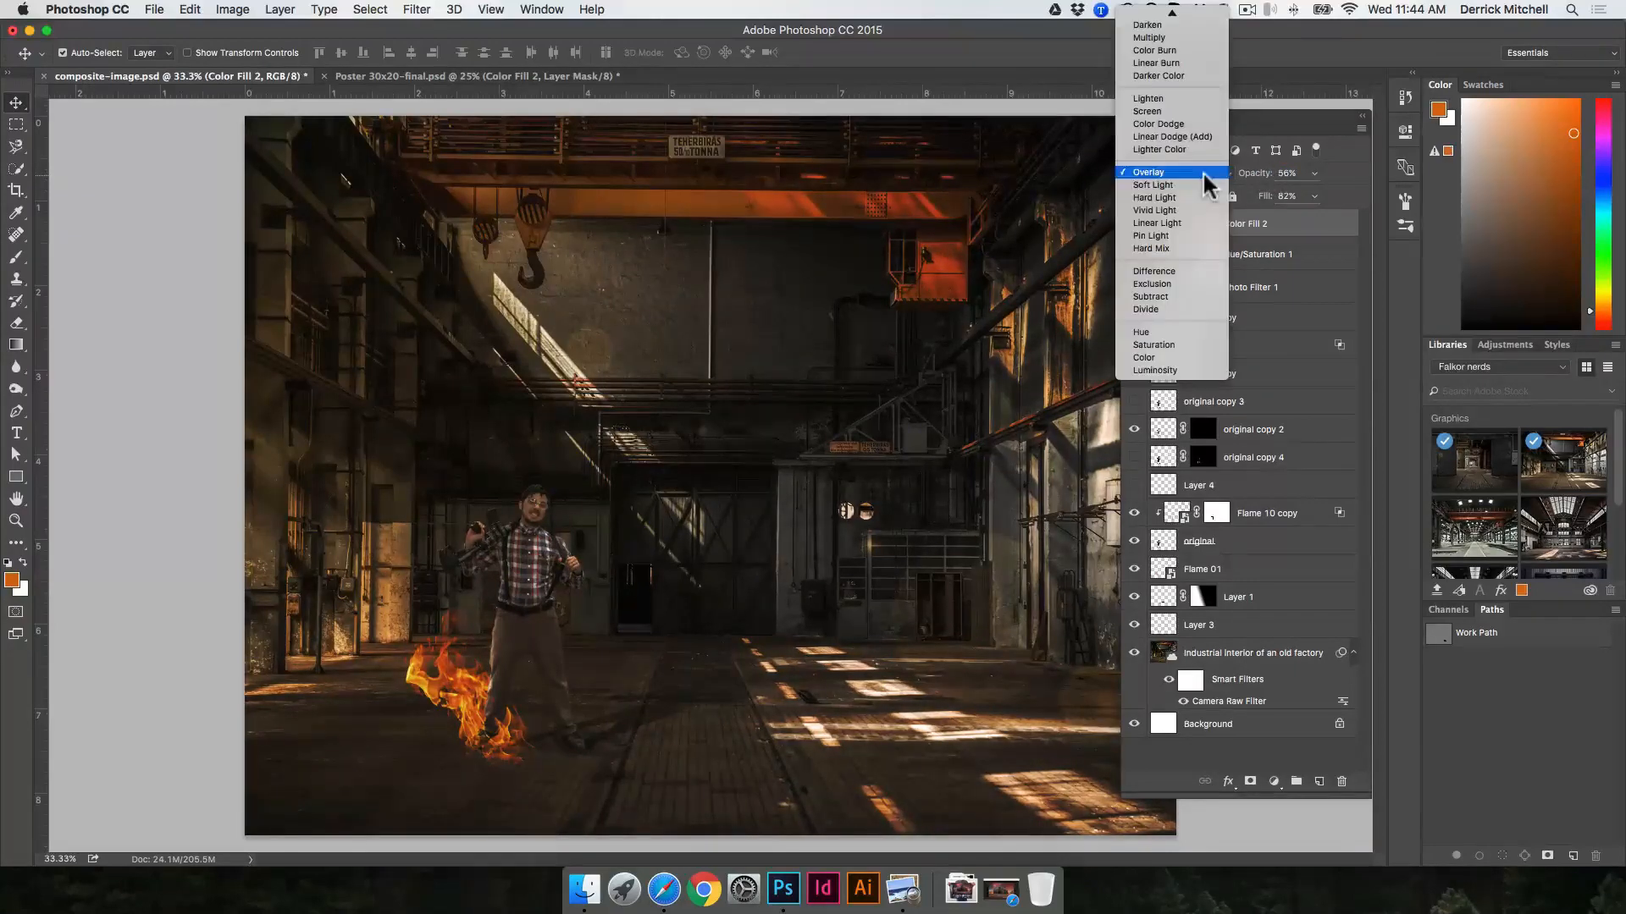
left_click(1258, 129)
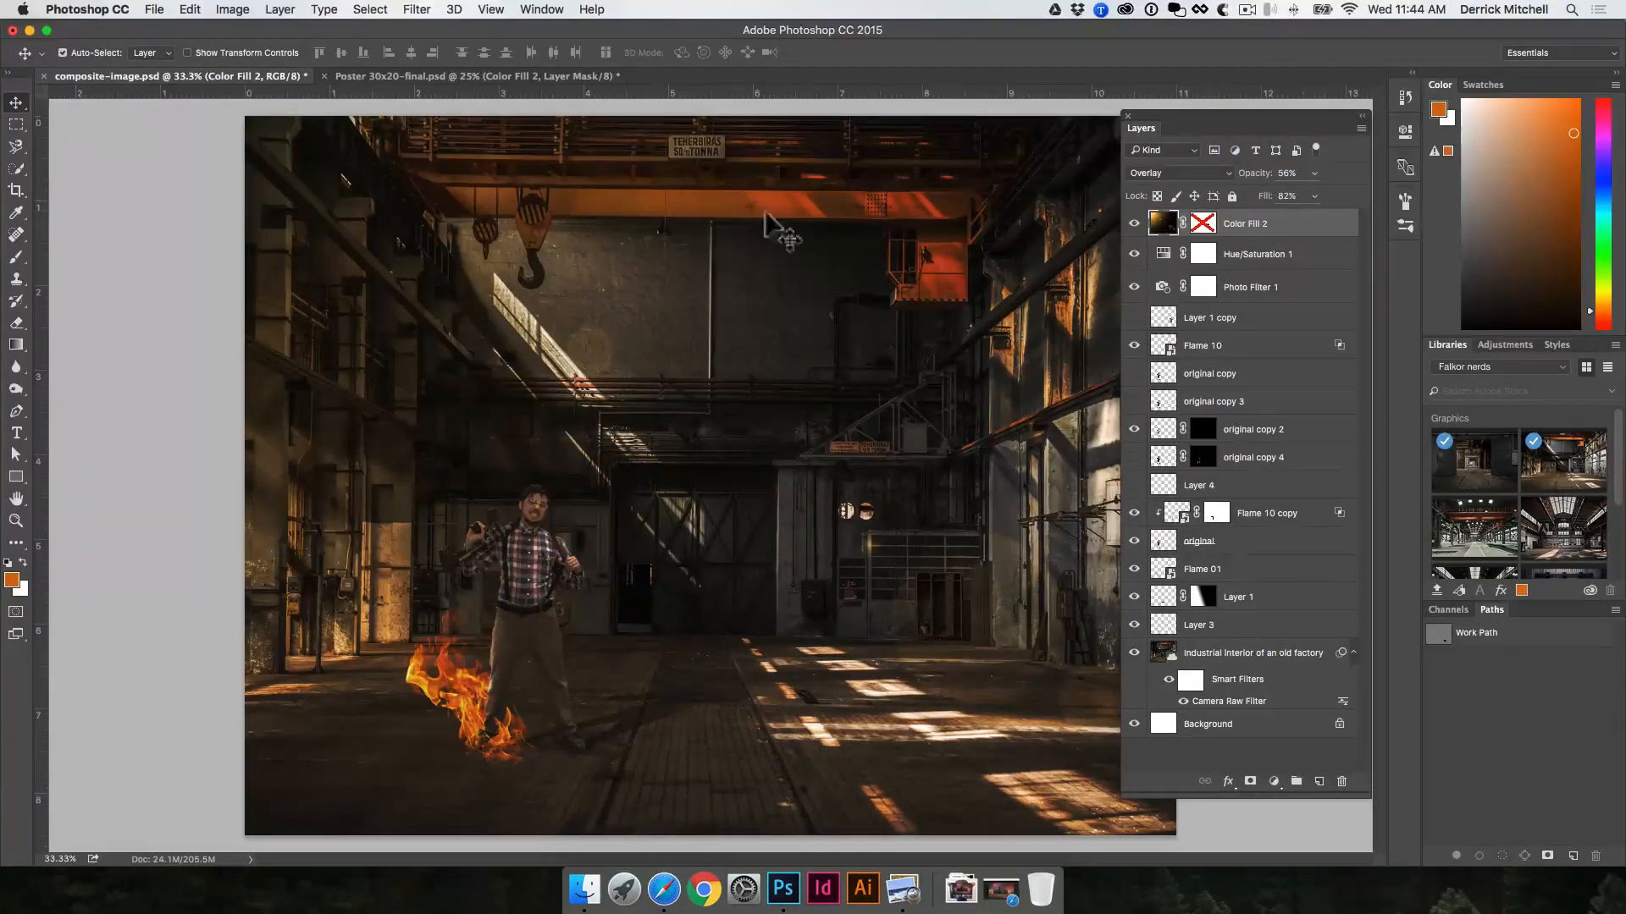
key("shift+plus")
key("shift+plus")
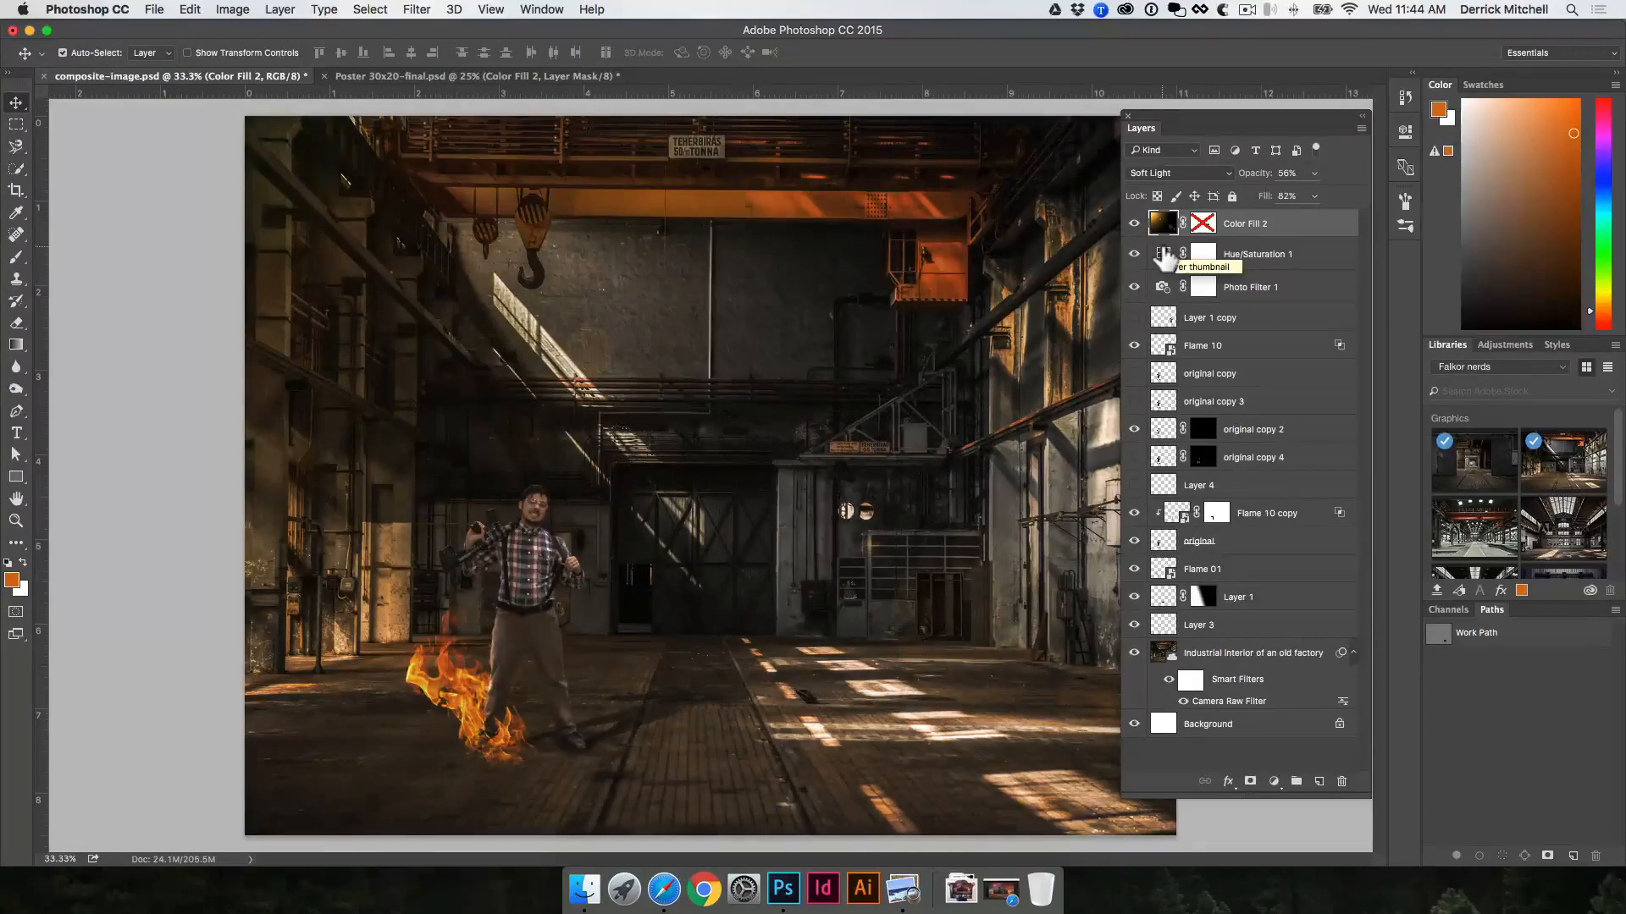
key("shift+plus")
key("shift+minus")
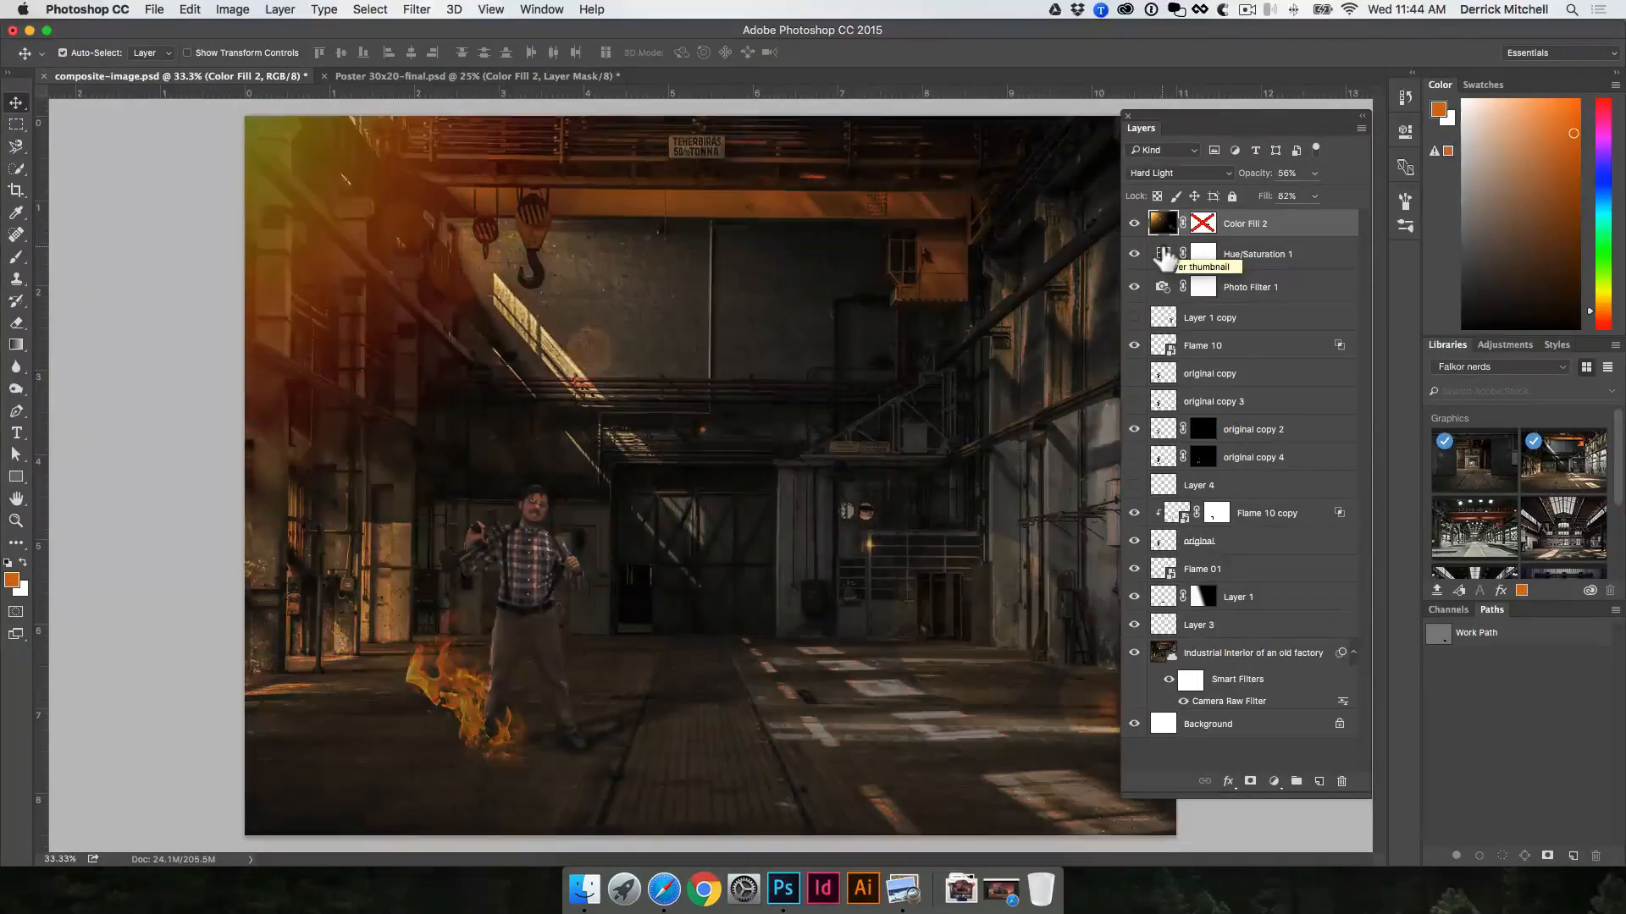
key("shift+plus")
key("shift+plus")
key("shift+plus")
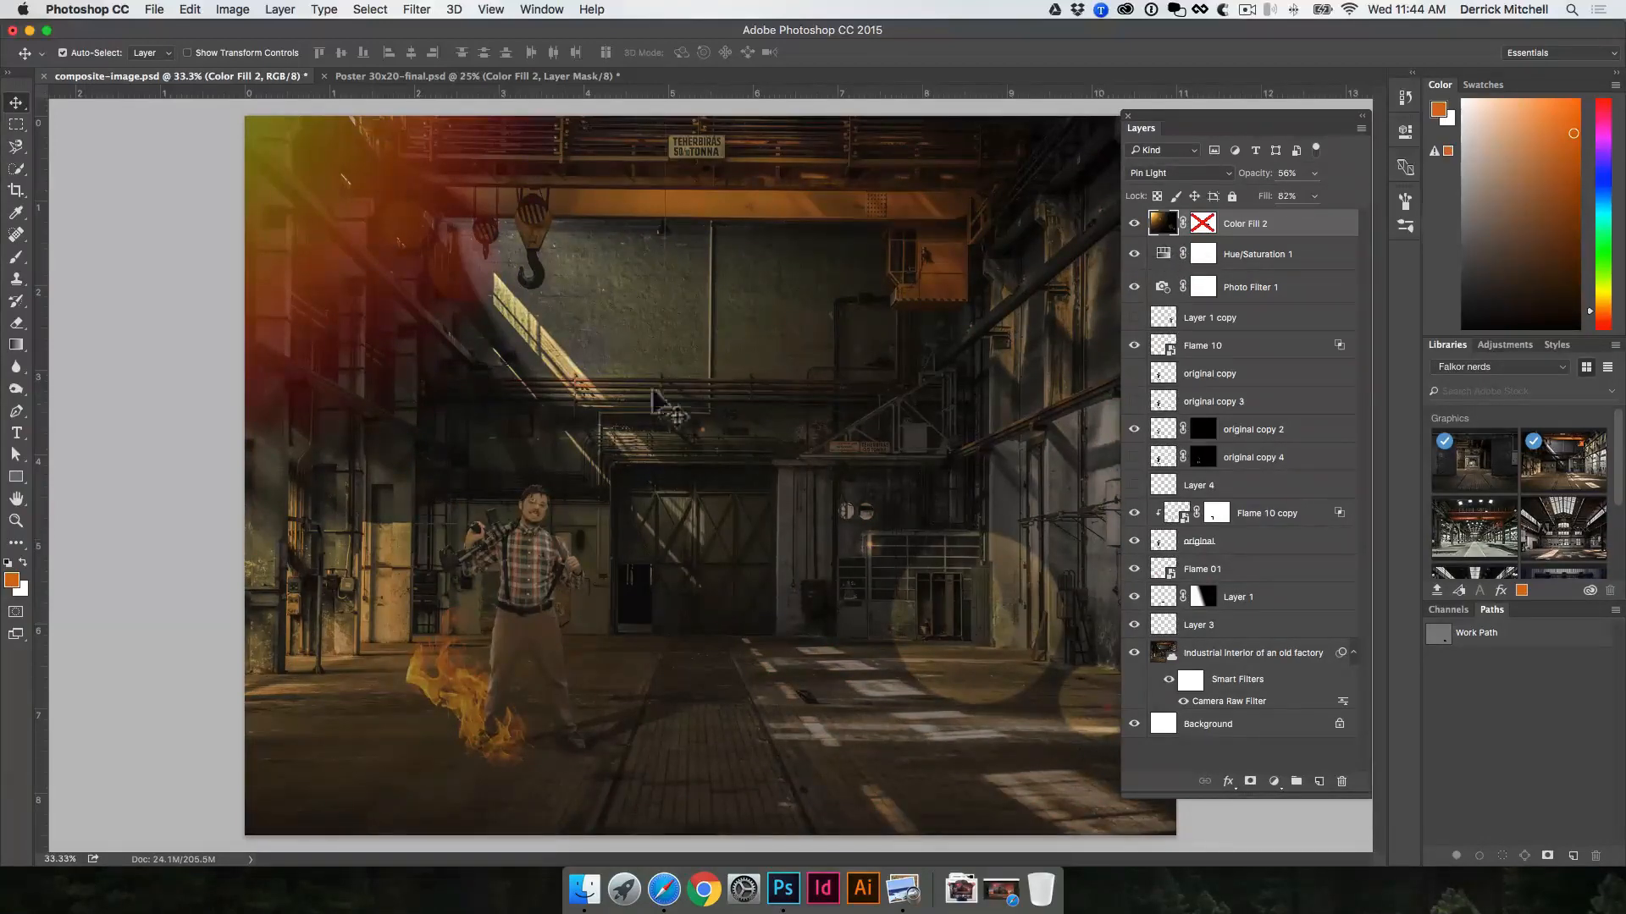
Step: Try the Color Fill 2 layer in the Difference and Divide blend modes, cycling on to Normal
key("shift+plus")
key("shift+plus")
key("shift+plus")
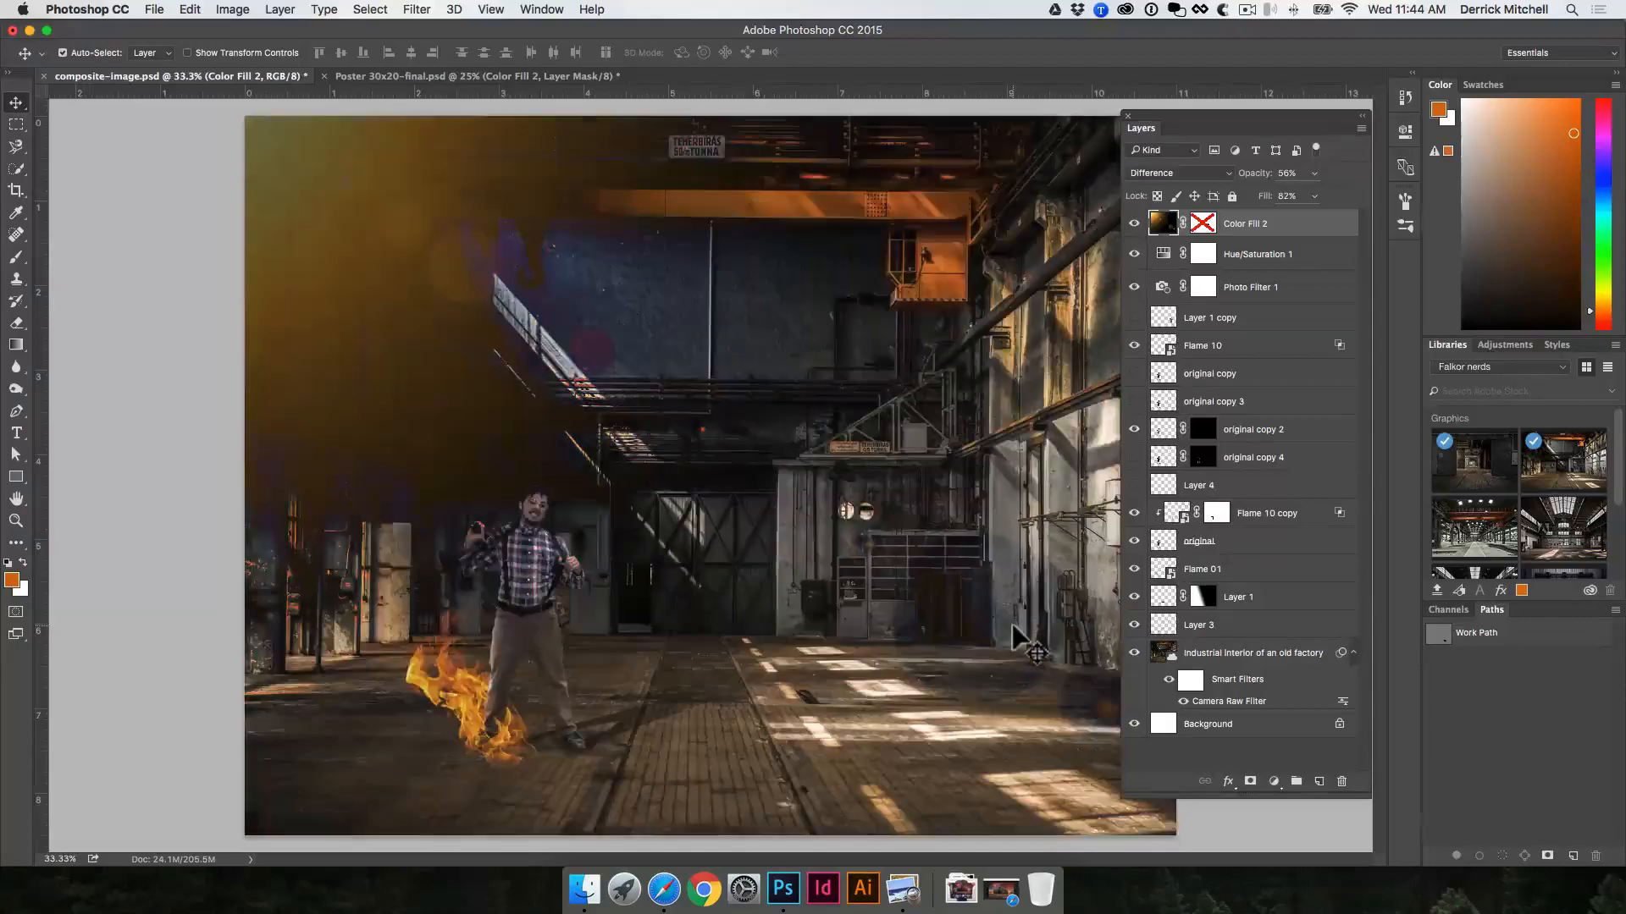
key("shift+plus")
key("shift+plus")
key("shift+plus")
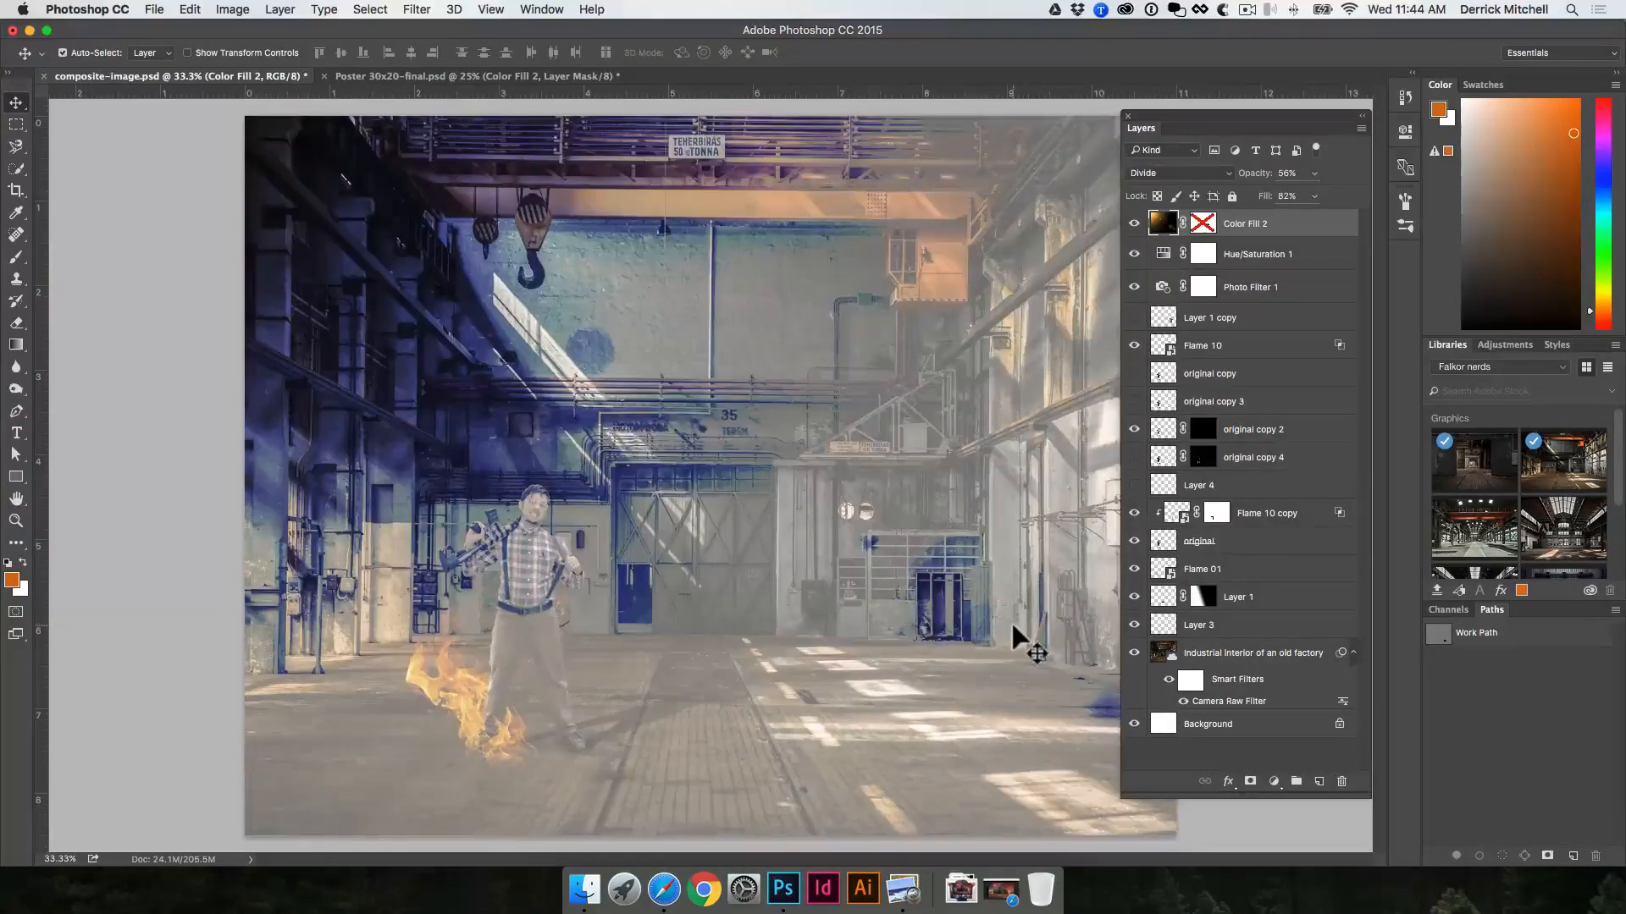
key("shift+plus")
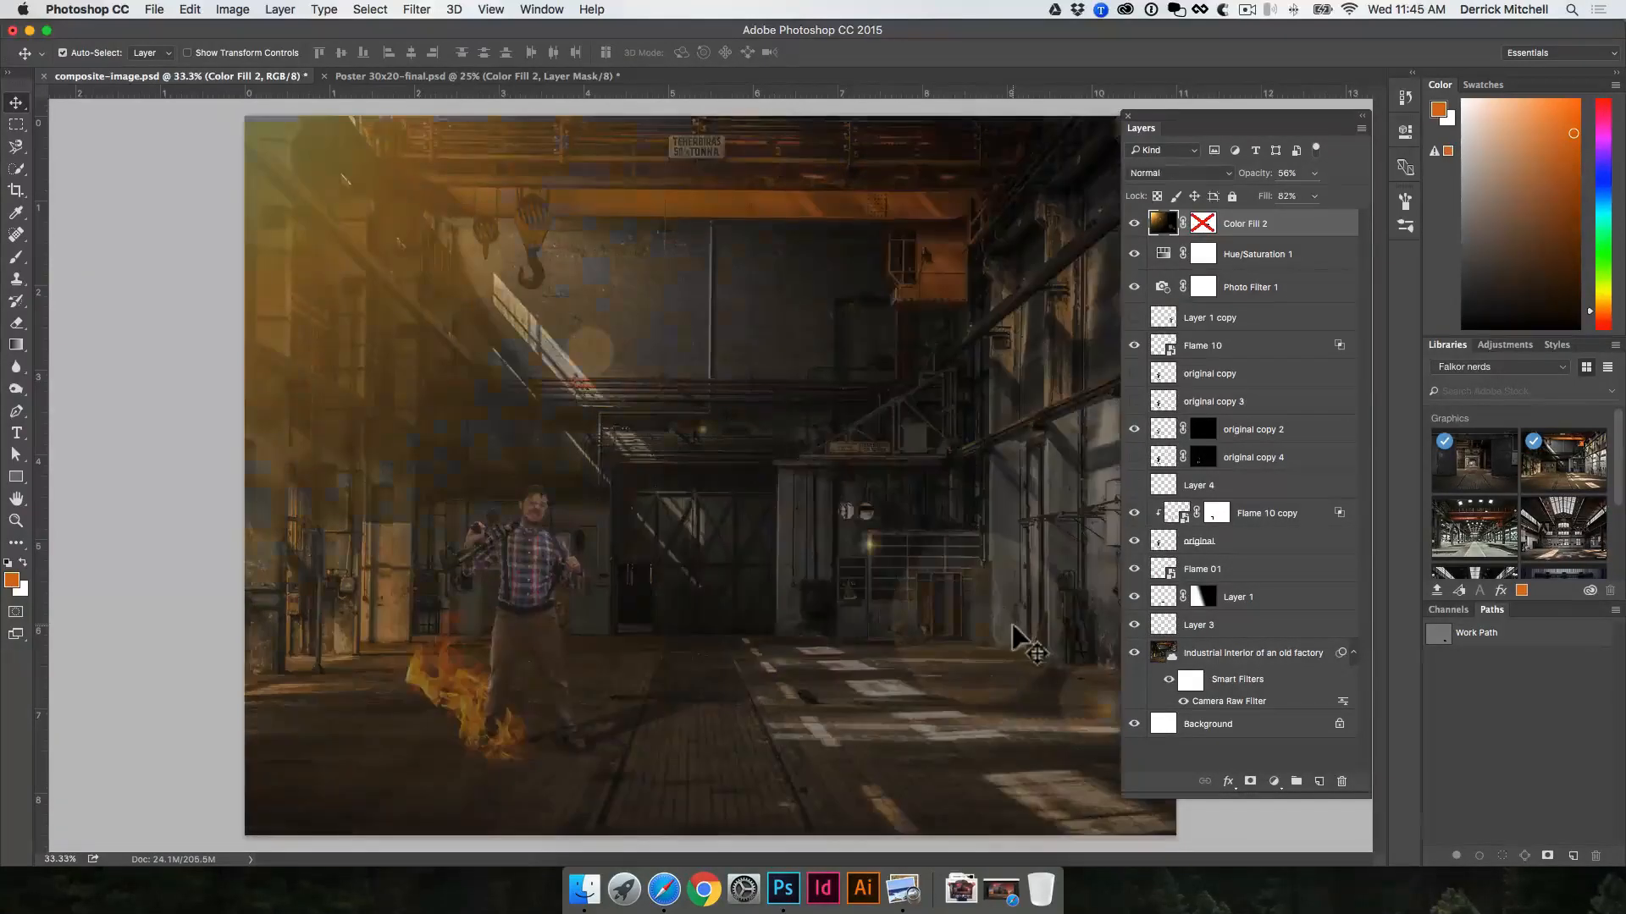
Step: Try the darkening blend modes on the Color Fill 2 layer, going from Dissolve through Darken and Multiply to Darker Color
key("shift+minus")
key("shift+plus")
key("shift+minus")
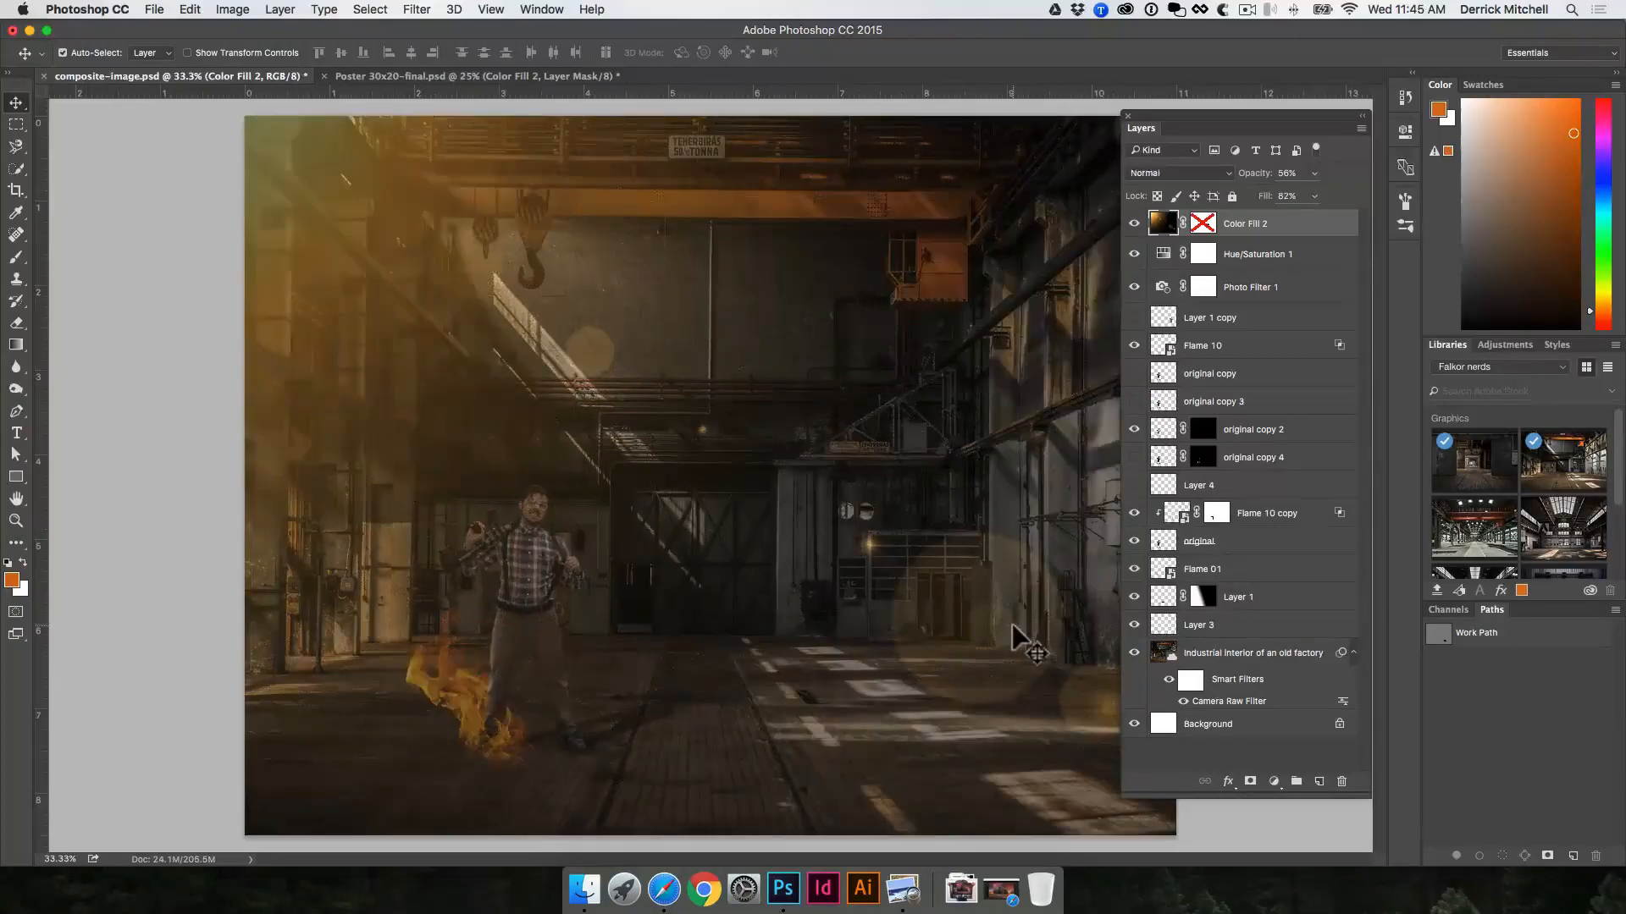
key("shift+plus")
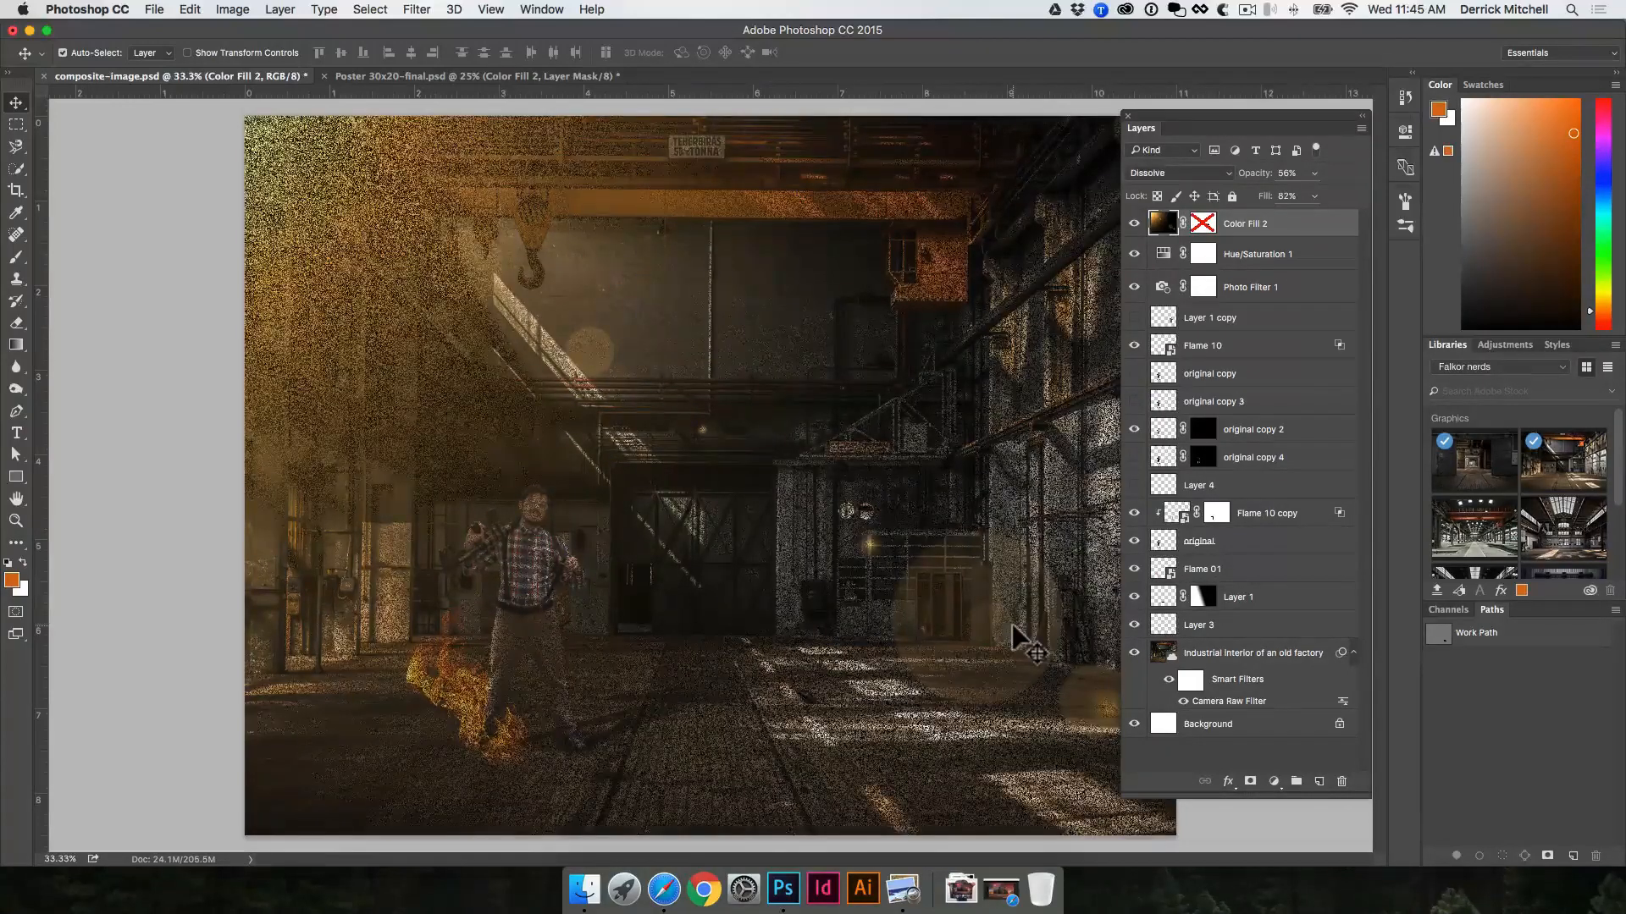
key("shift+plus")
key("shift+plus")
key("shift+minus")
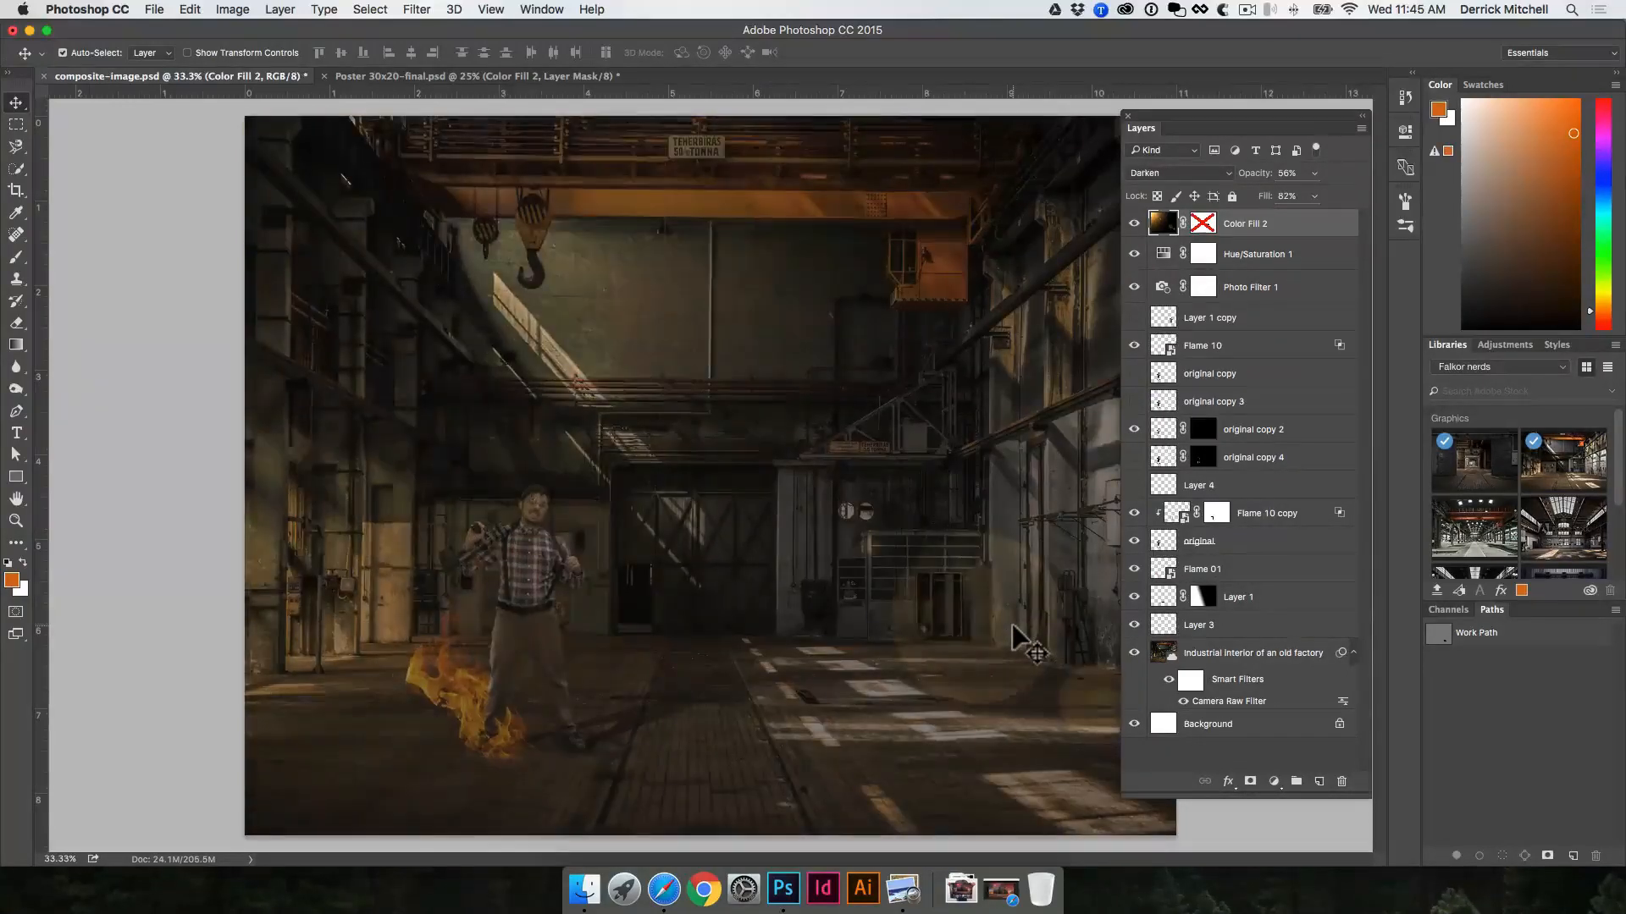
key("shift+plus")
key("shift+minus")
key("shift+plus")
key("shift+plus")
key("shift+minus")
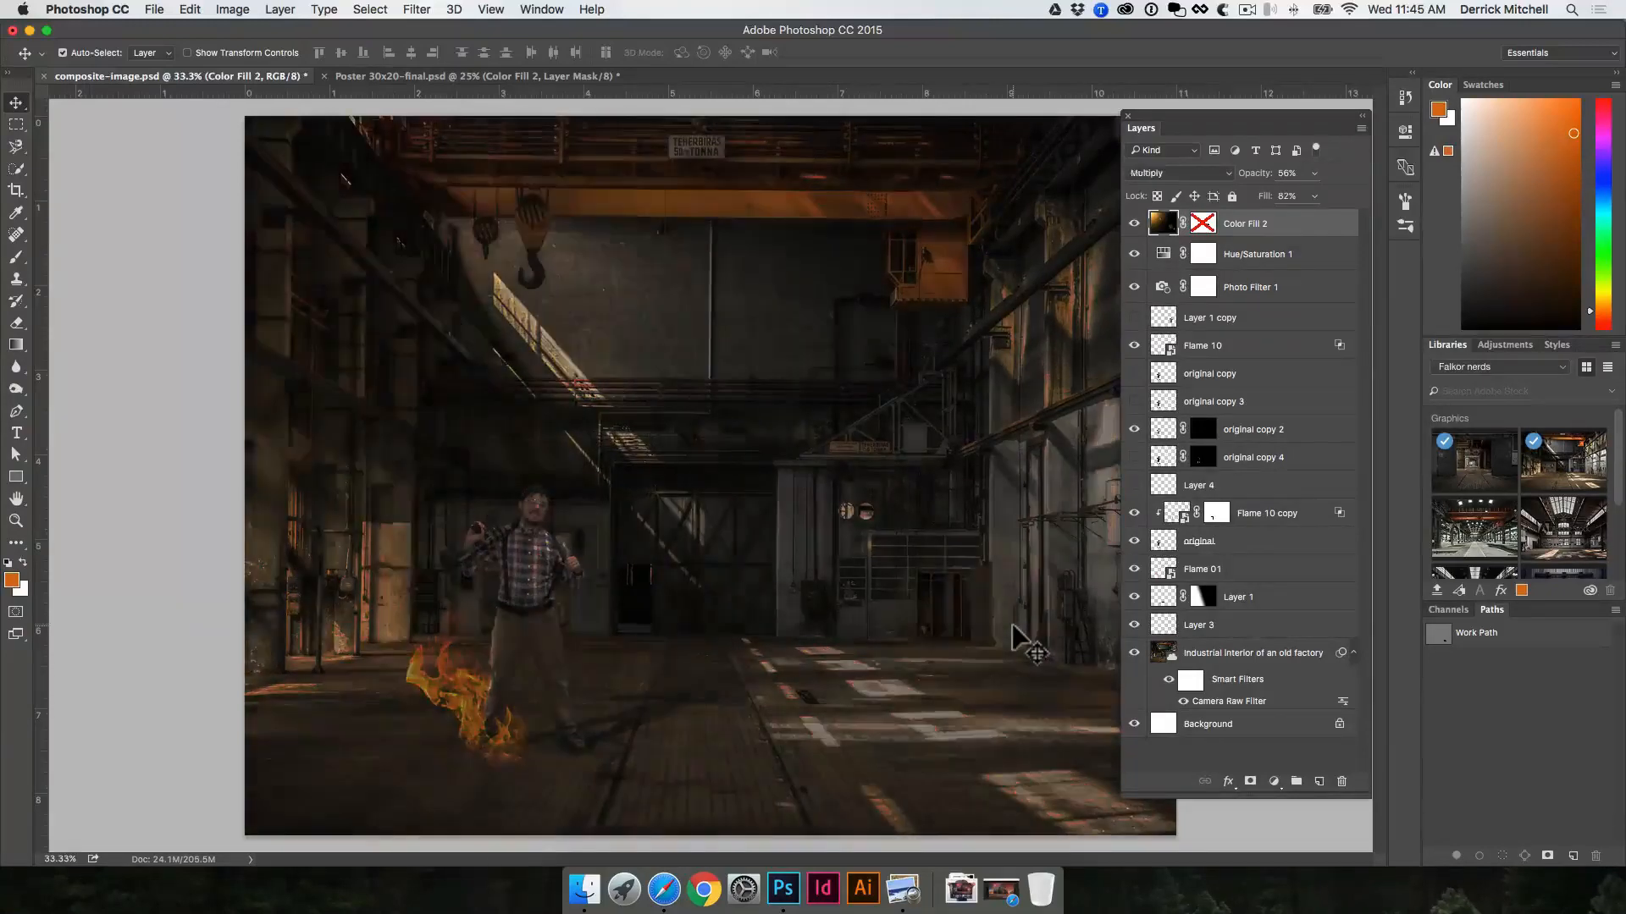
key("shift+plus")
key("shift+plus")
Step: Try the lightening blend modes on the Color Fill 2 layer, from Lighten through Color Dodge and Linear Dodge (Add), continuing to Soft Light
key("shift+plus")
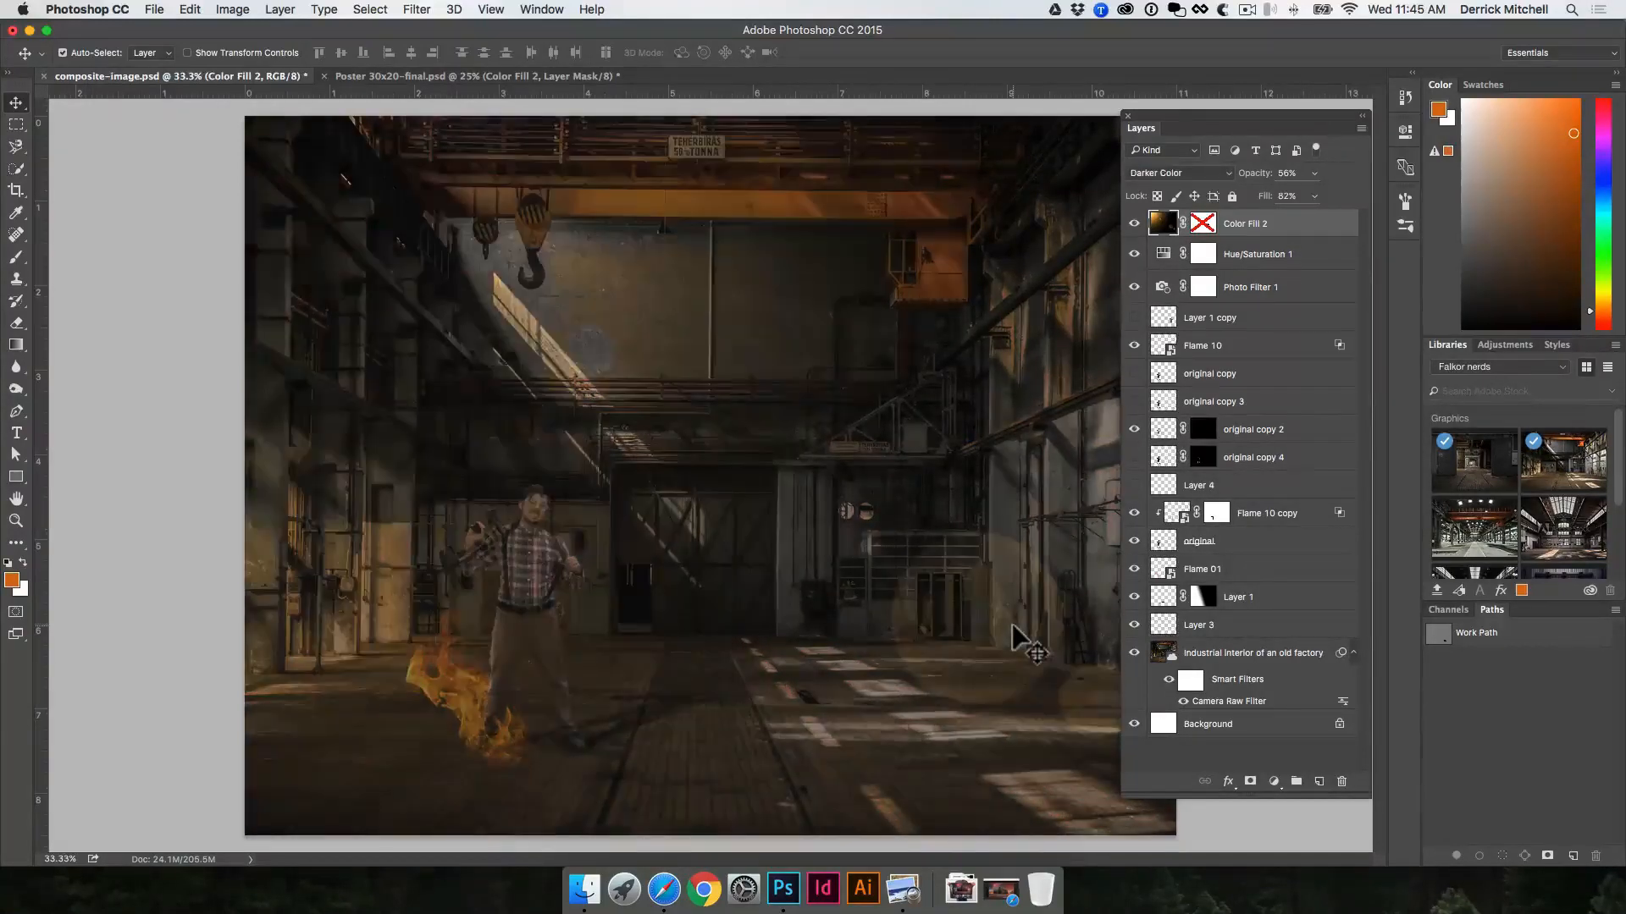
key("shift+plus")
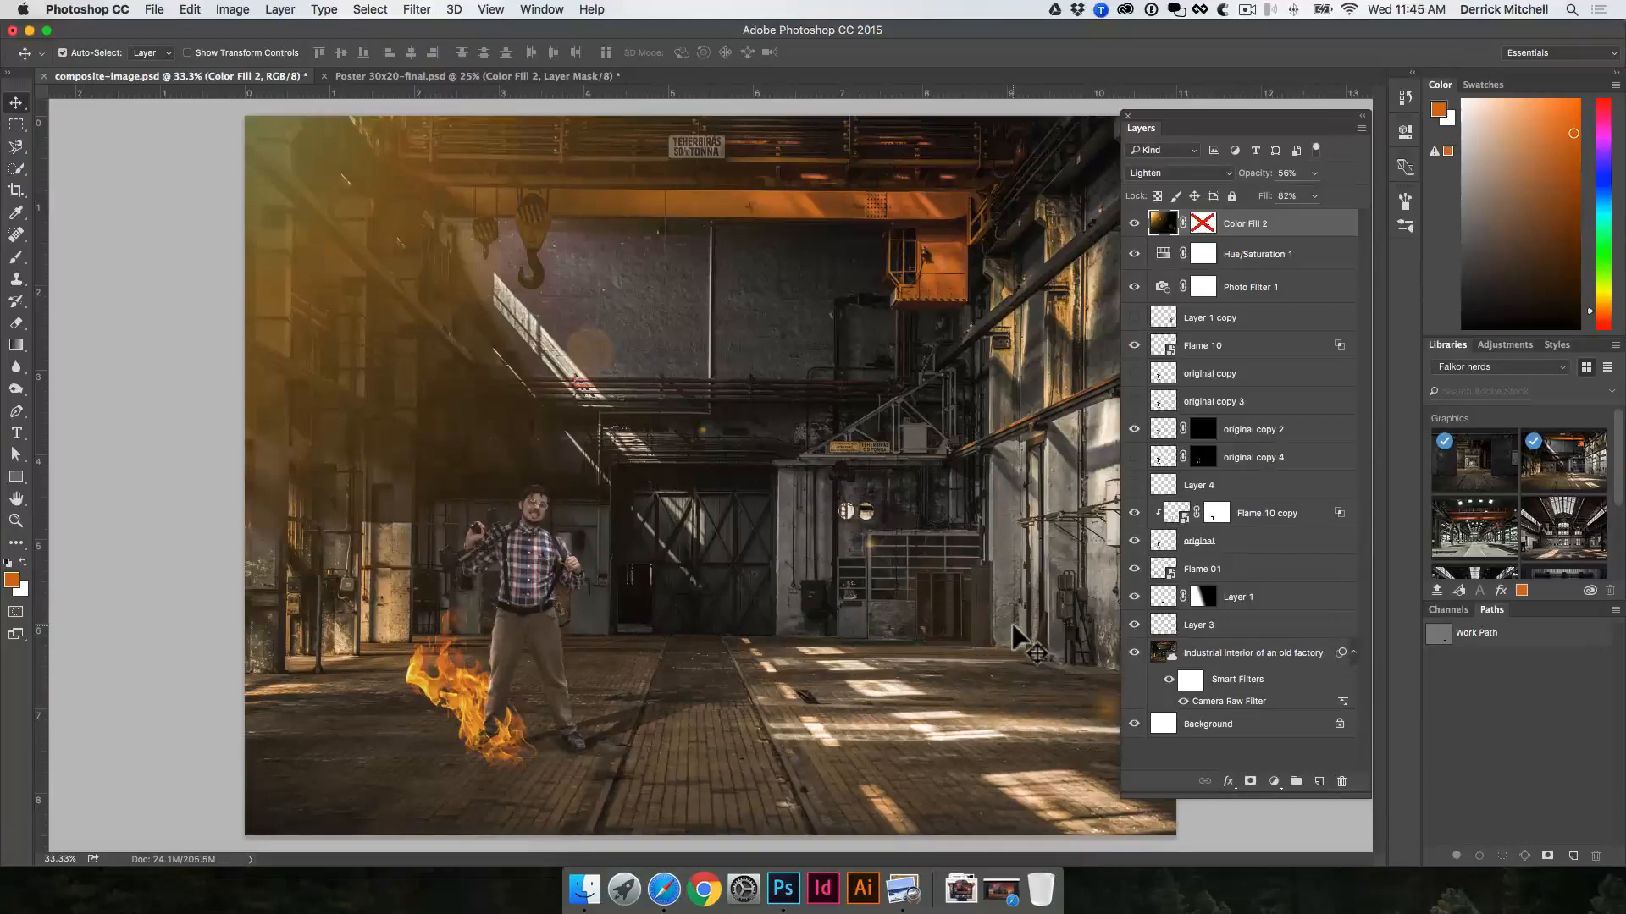
key("shift+plus")
key("shift+plus")
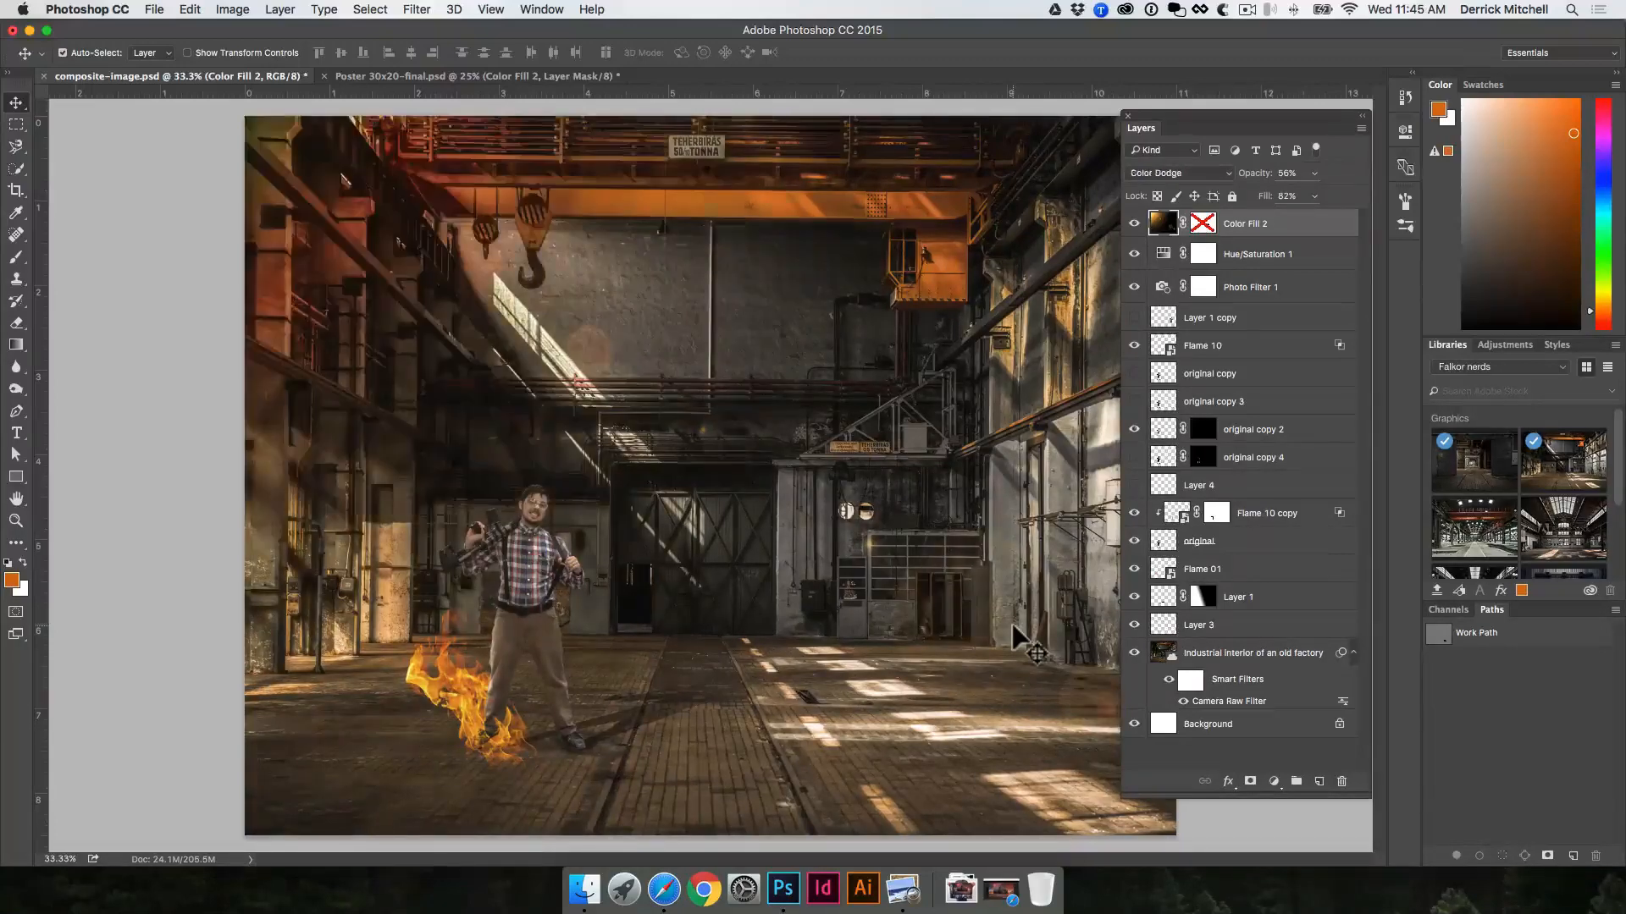
key("shift+plus")
key("shift+minus")
key("shift+plus")
key("shift+minus")
key("shift+plus")
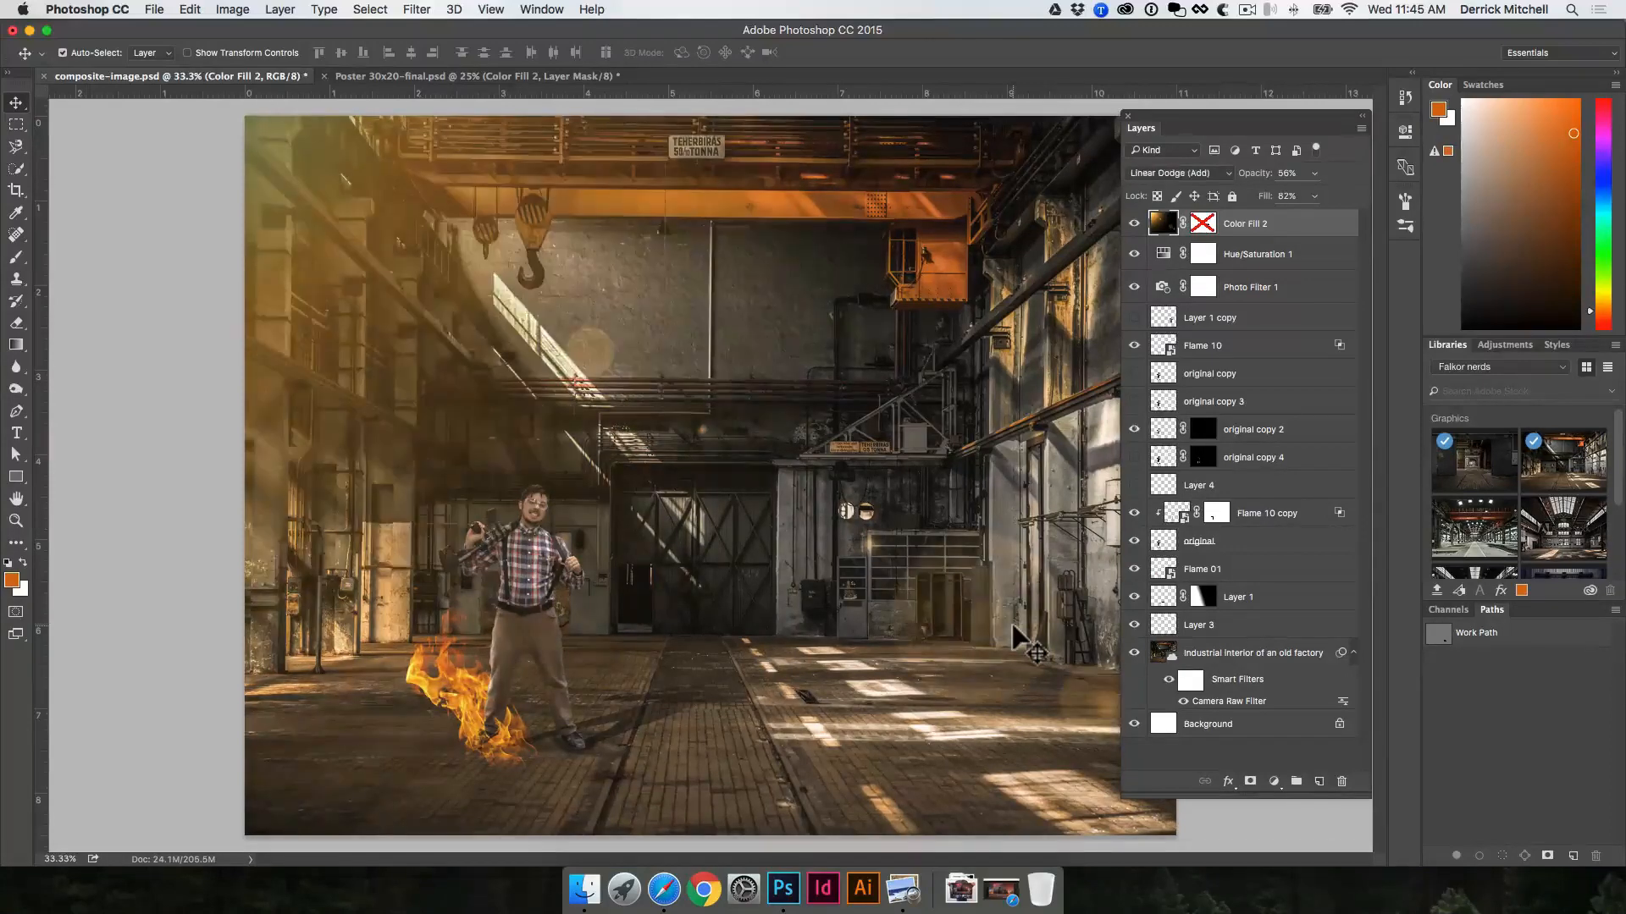
key("shift+plus")
Step: Set the Color Fill 2 layer to the Lighter Color blend mode with 25% opacity and 60% fill
key("shift+plus")
key("shift+plus")
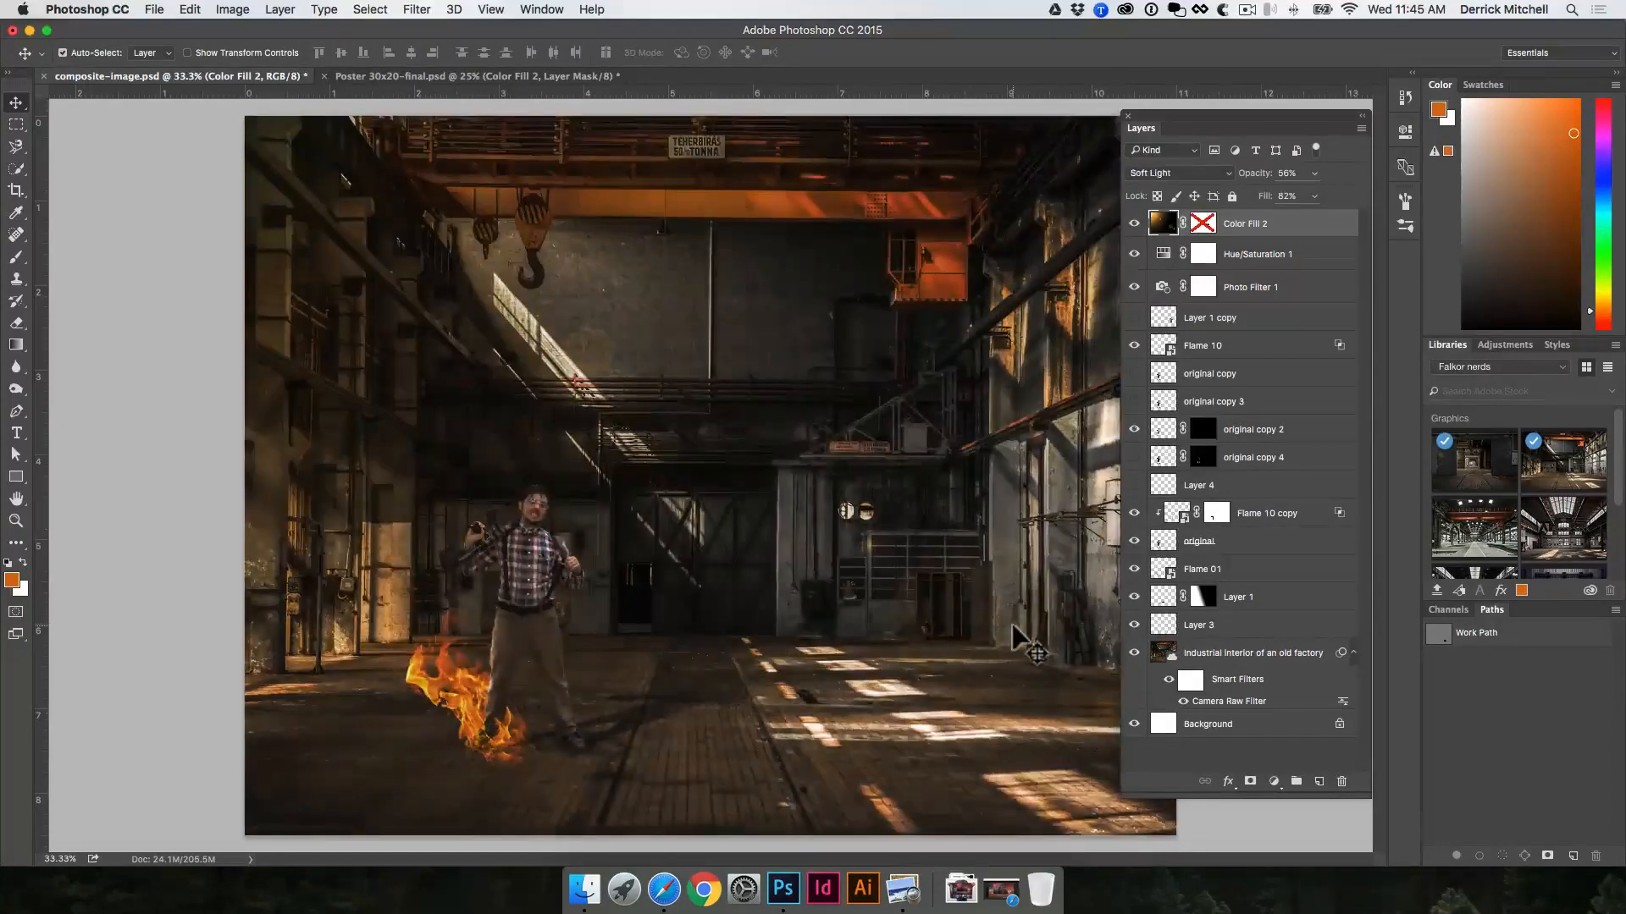
key("shift+minus")
key("shift+minus")
key("shift+plus")
key("shift+plus")
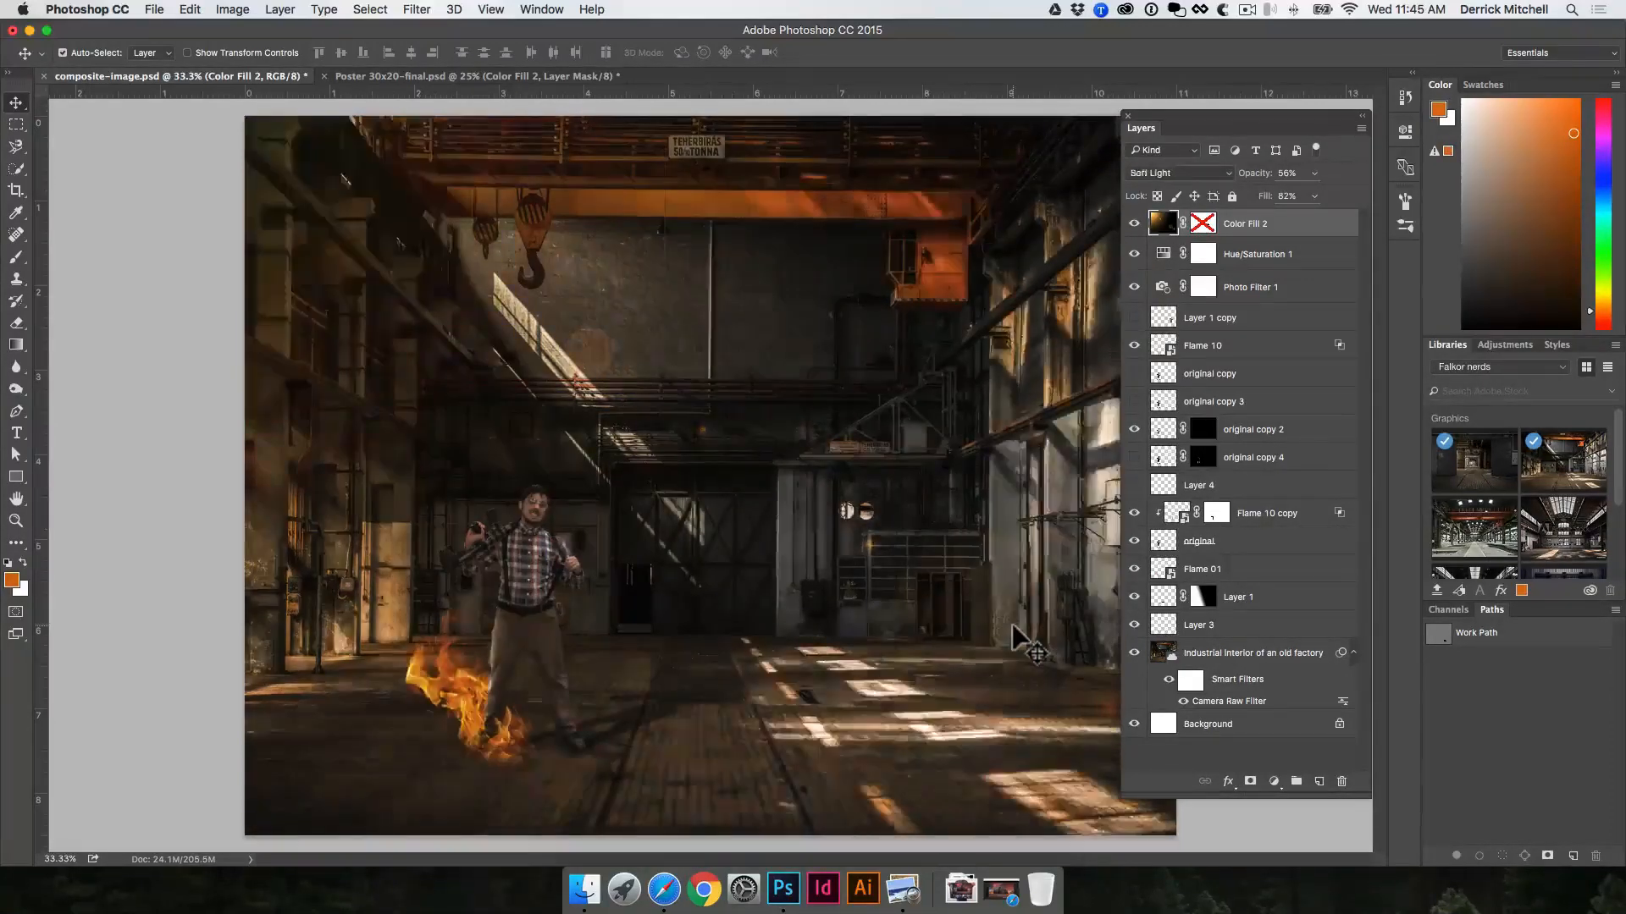
key("shift+minus")
key("shift+minus")
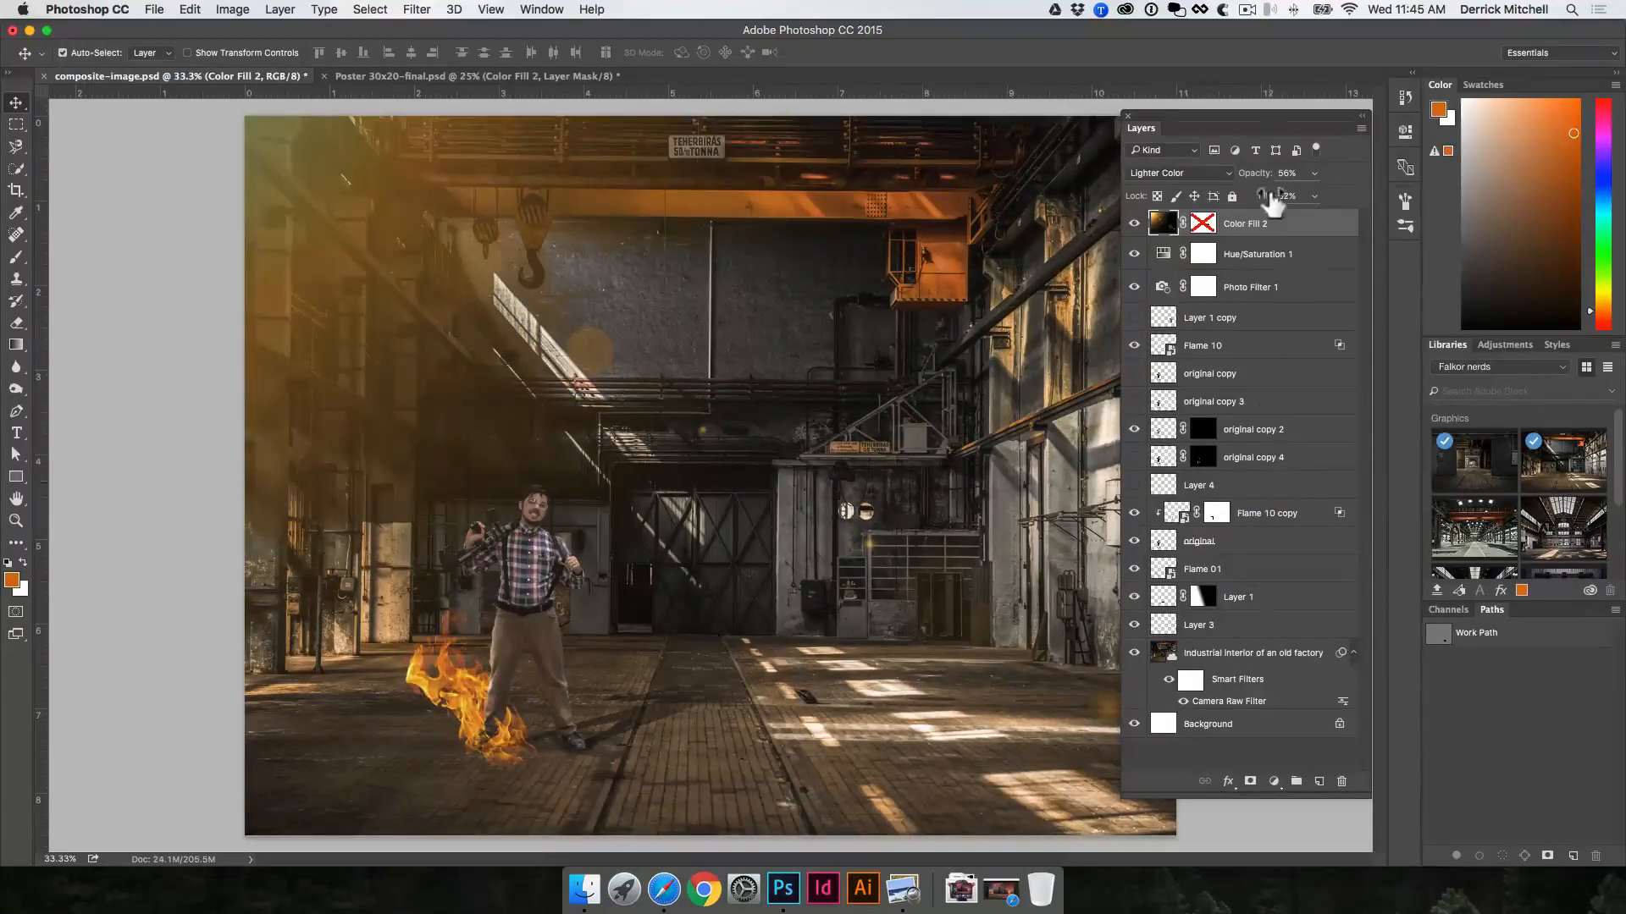
left_click(1259, 175)
mouse_move(1247, 176)
left_mouse_down()
mouse_move(1258, 194)
mouse_move(1258, 173)
left_mouse_up()
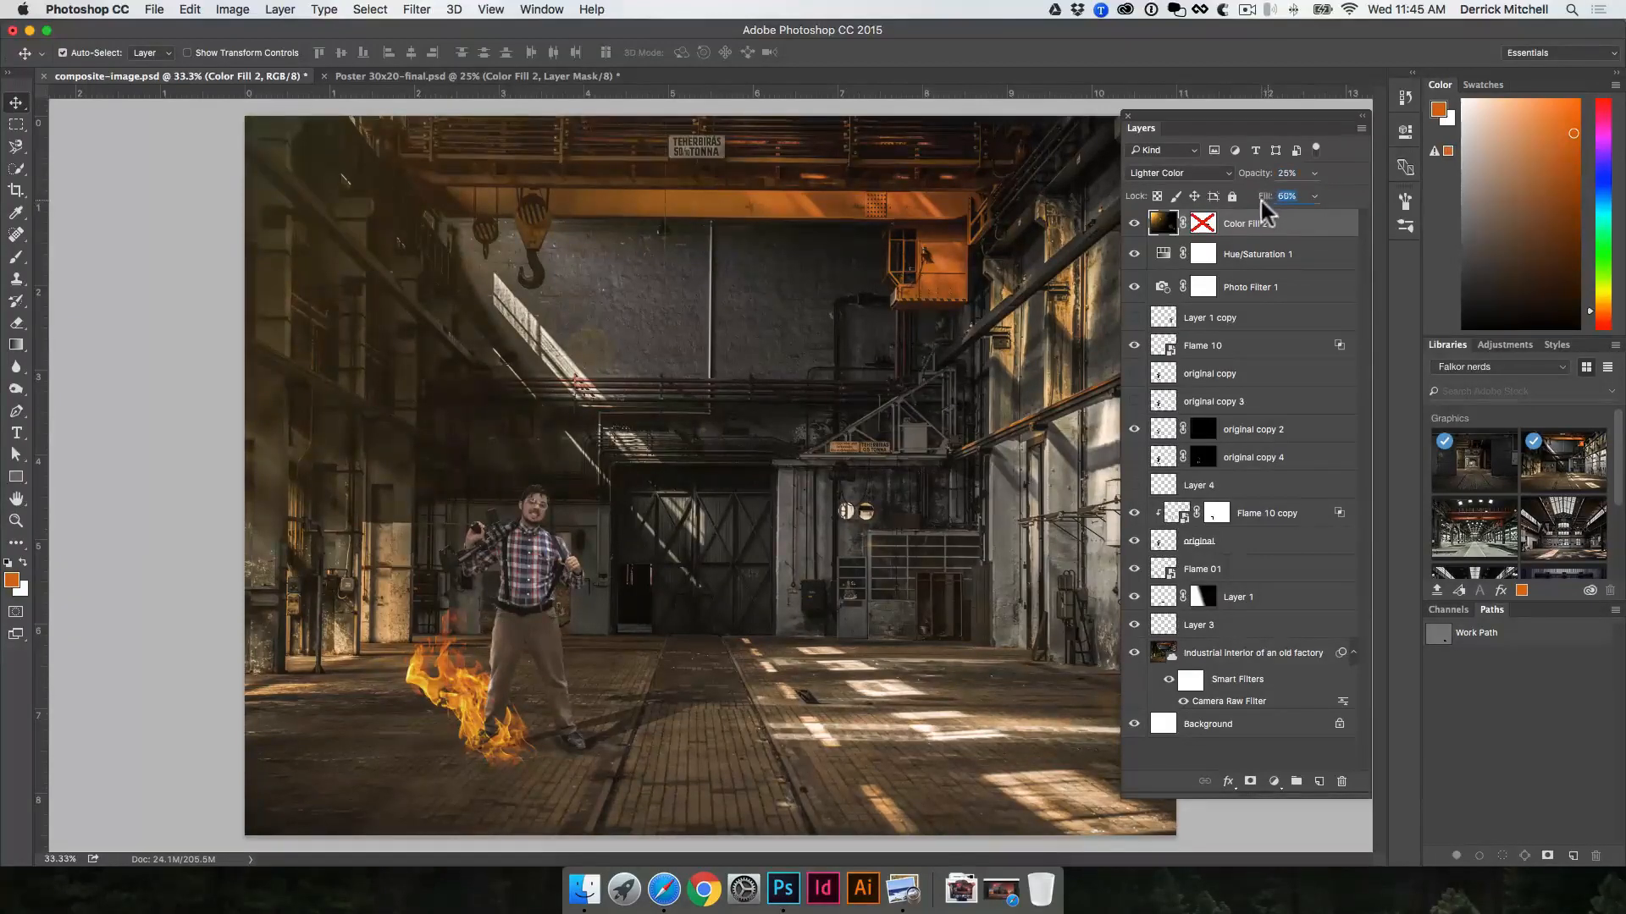
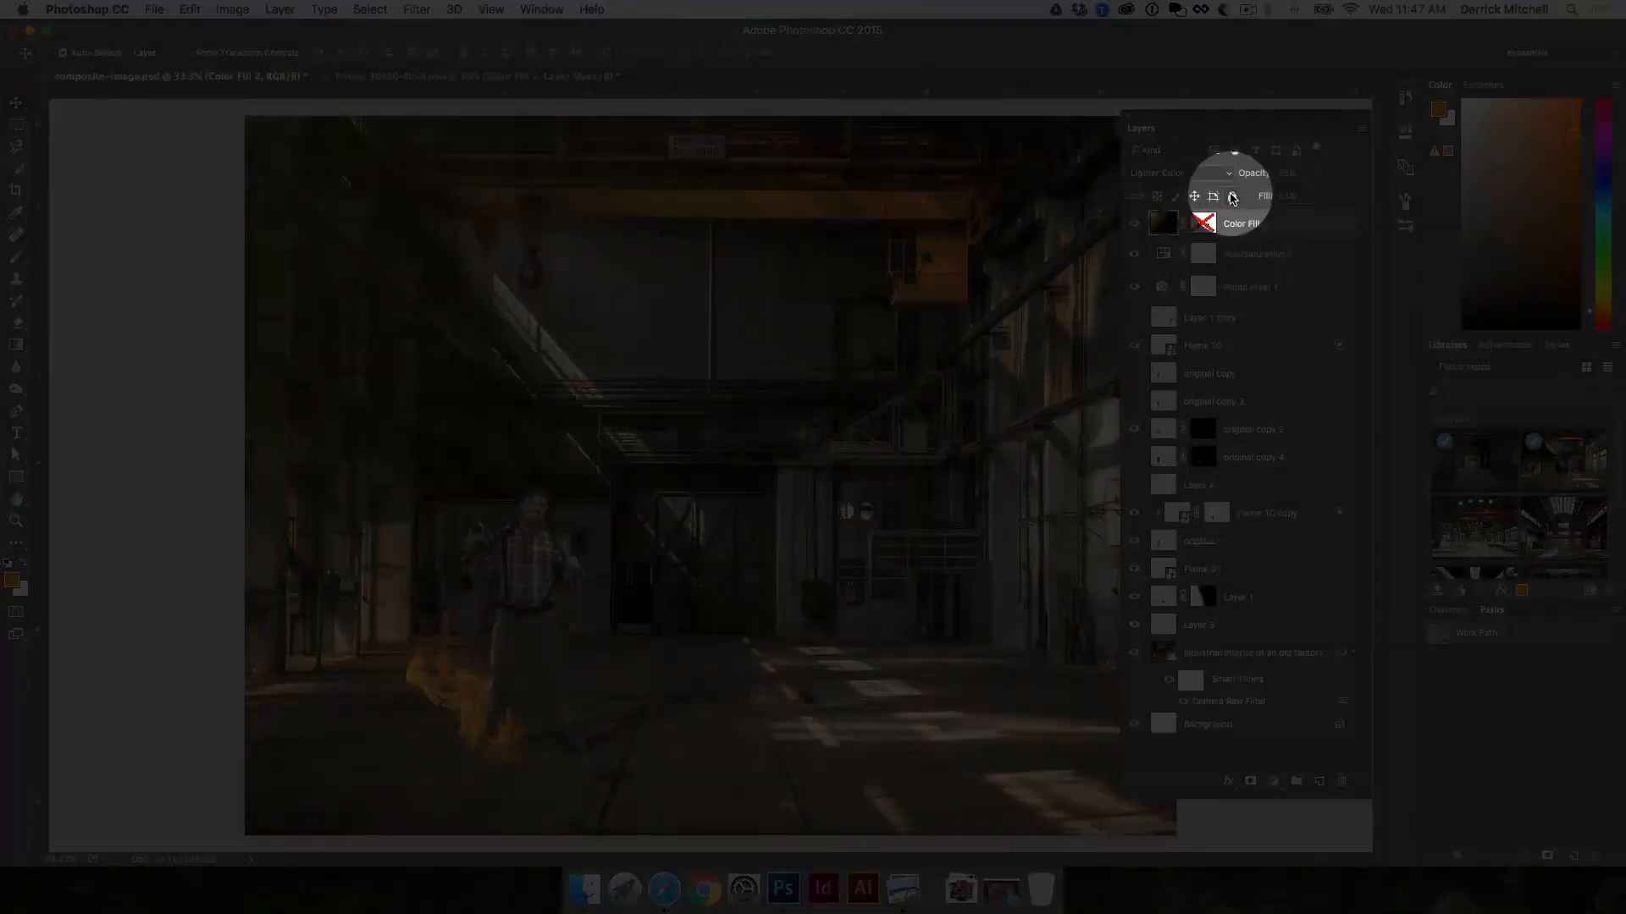
Step: Lock the Color Fill 2 layer completely
left_click(1233, 197)
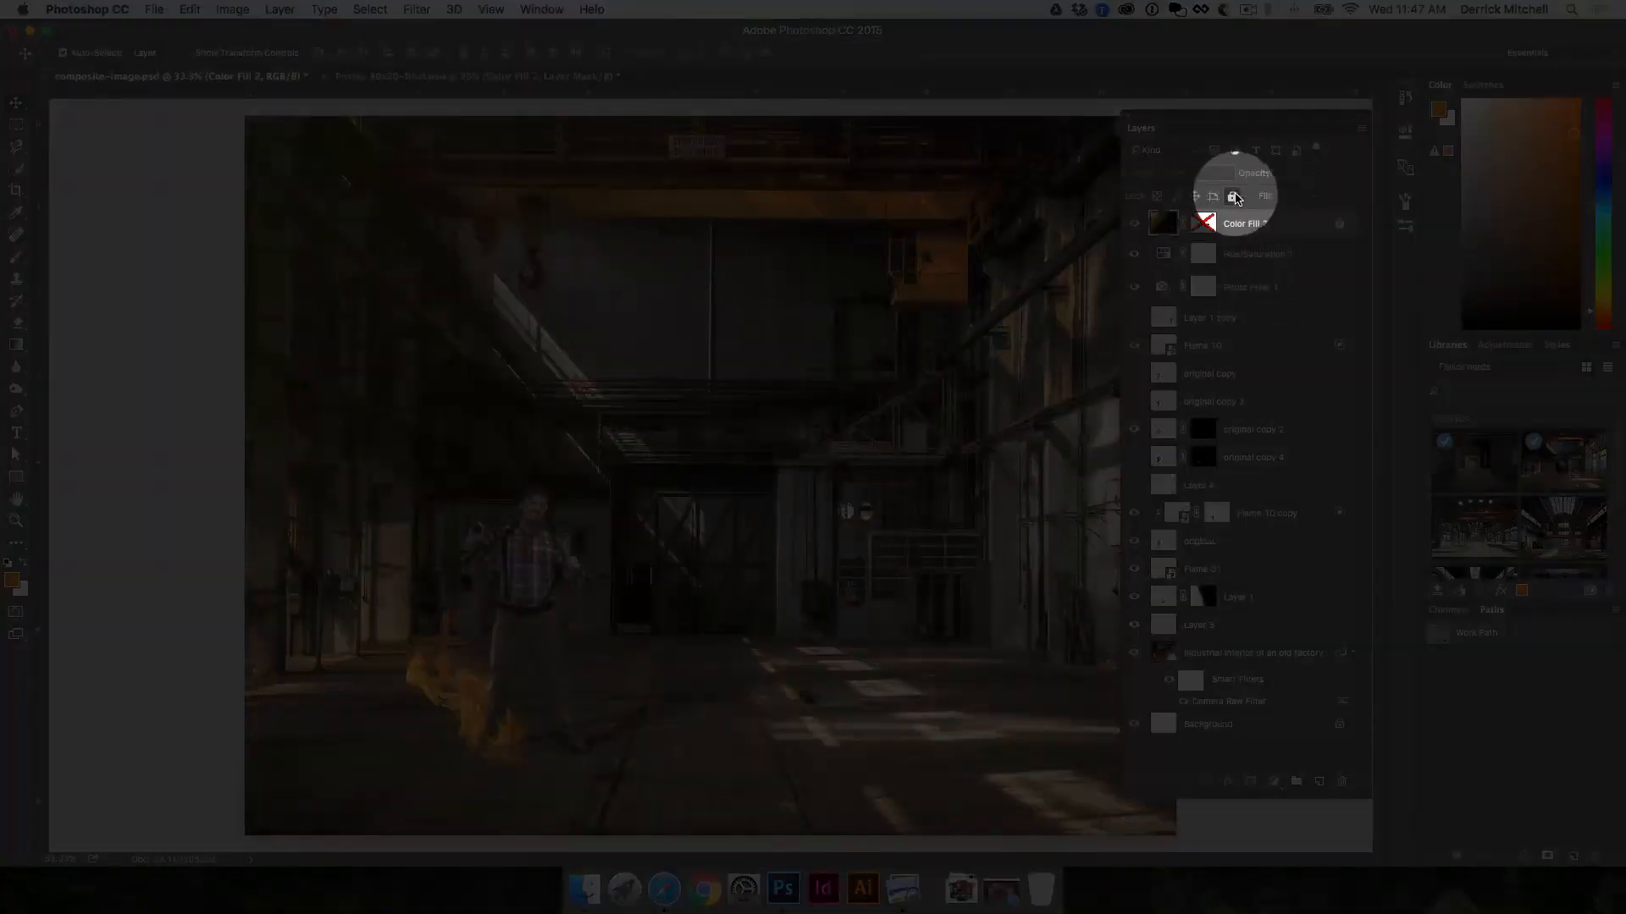
Step: Try moving the man's original layer around the scene, undoing each move
left_click_drag(530, 539, 599, 523)
key("super+z")
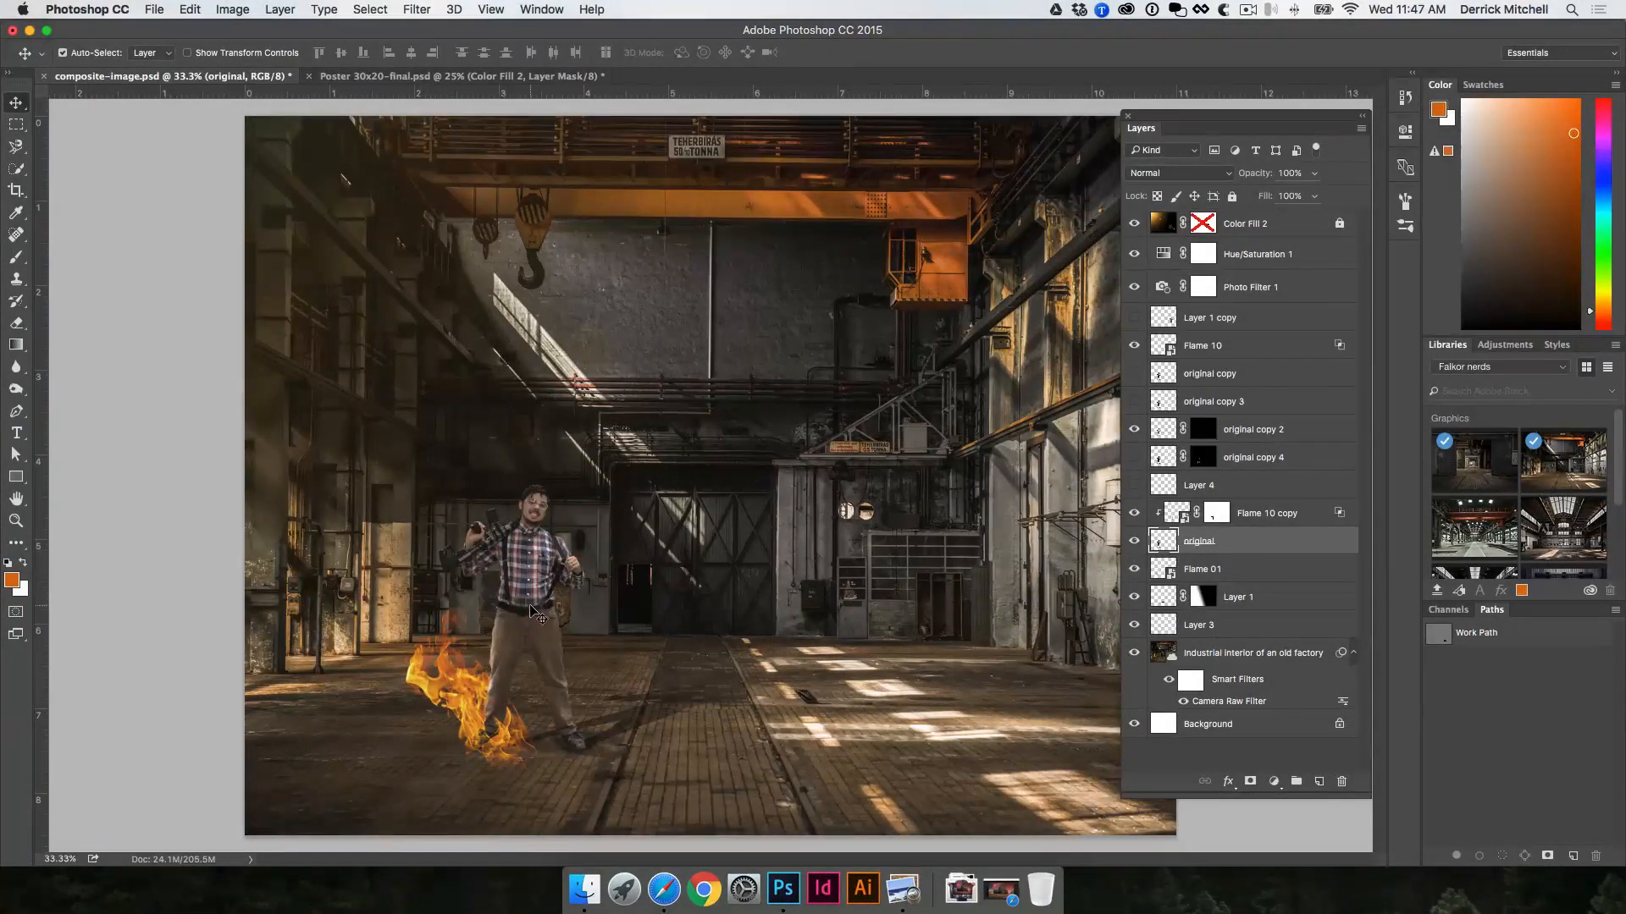
left_click_drag(536, 626, 532, 465)
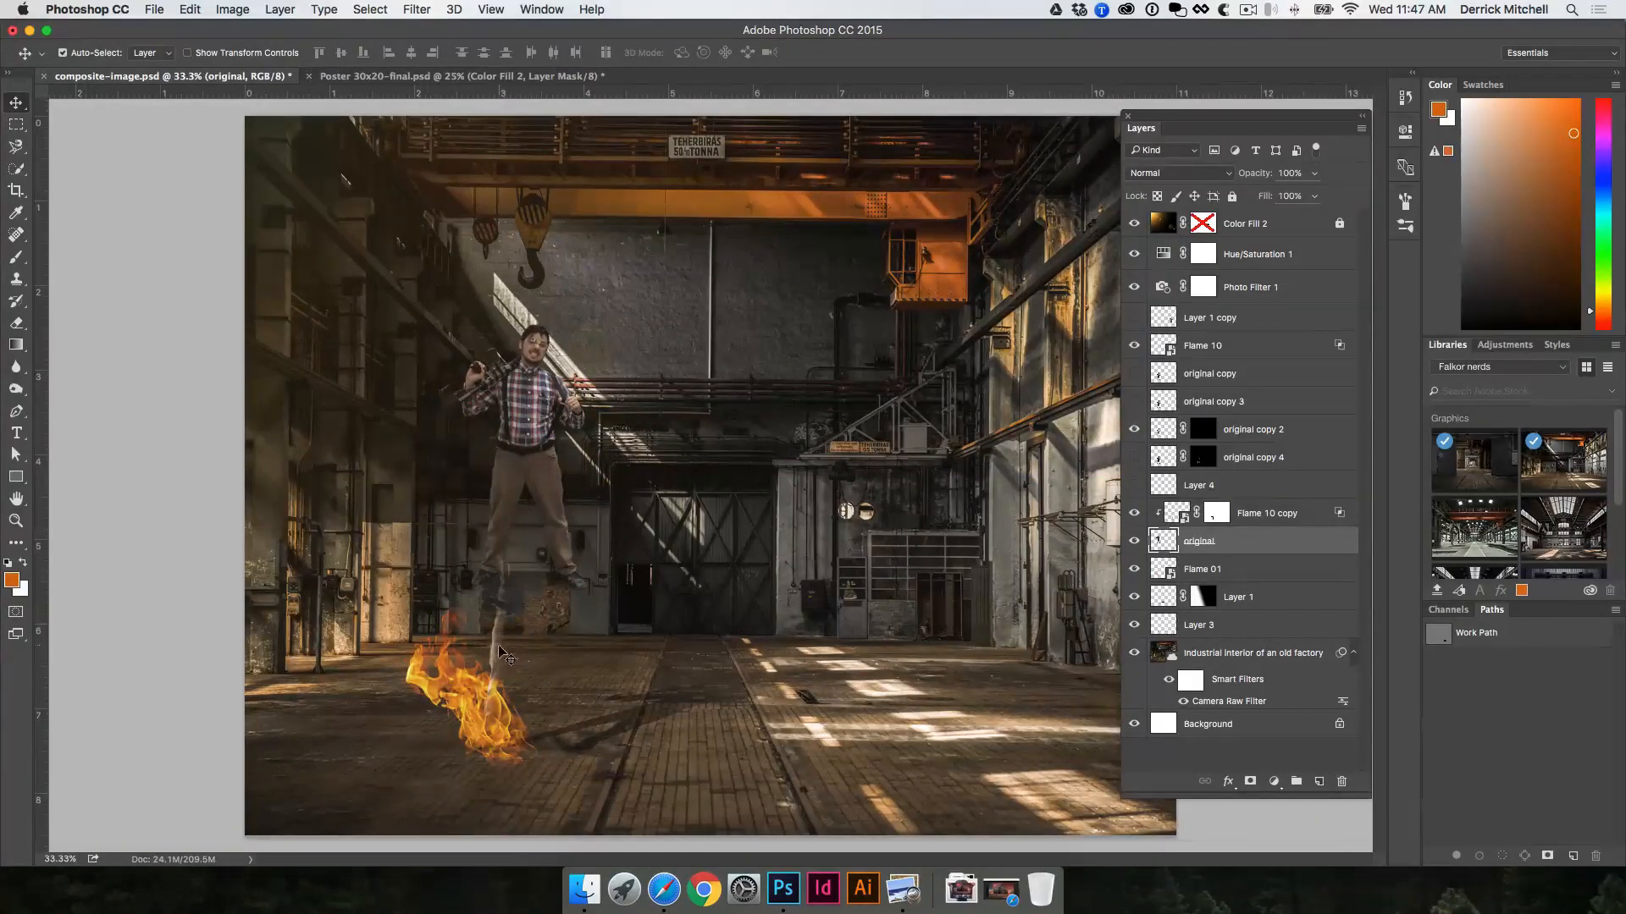
key("super+z")
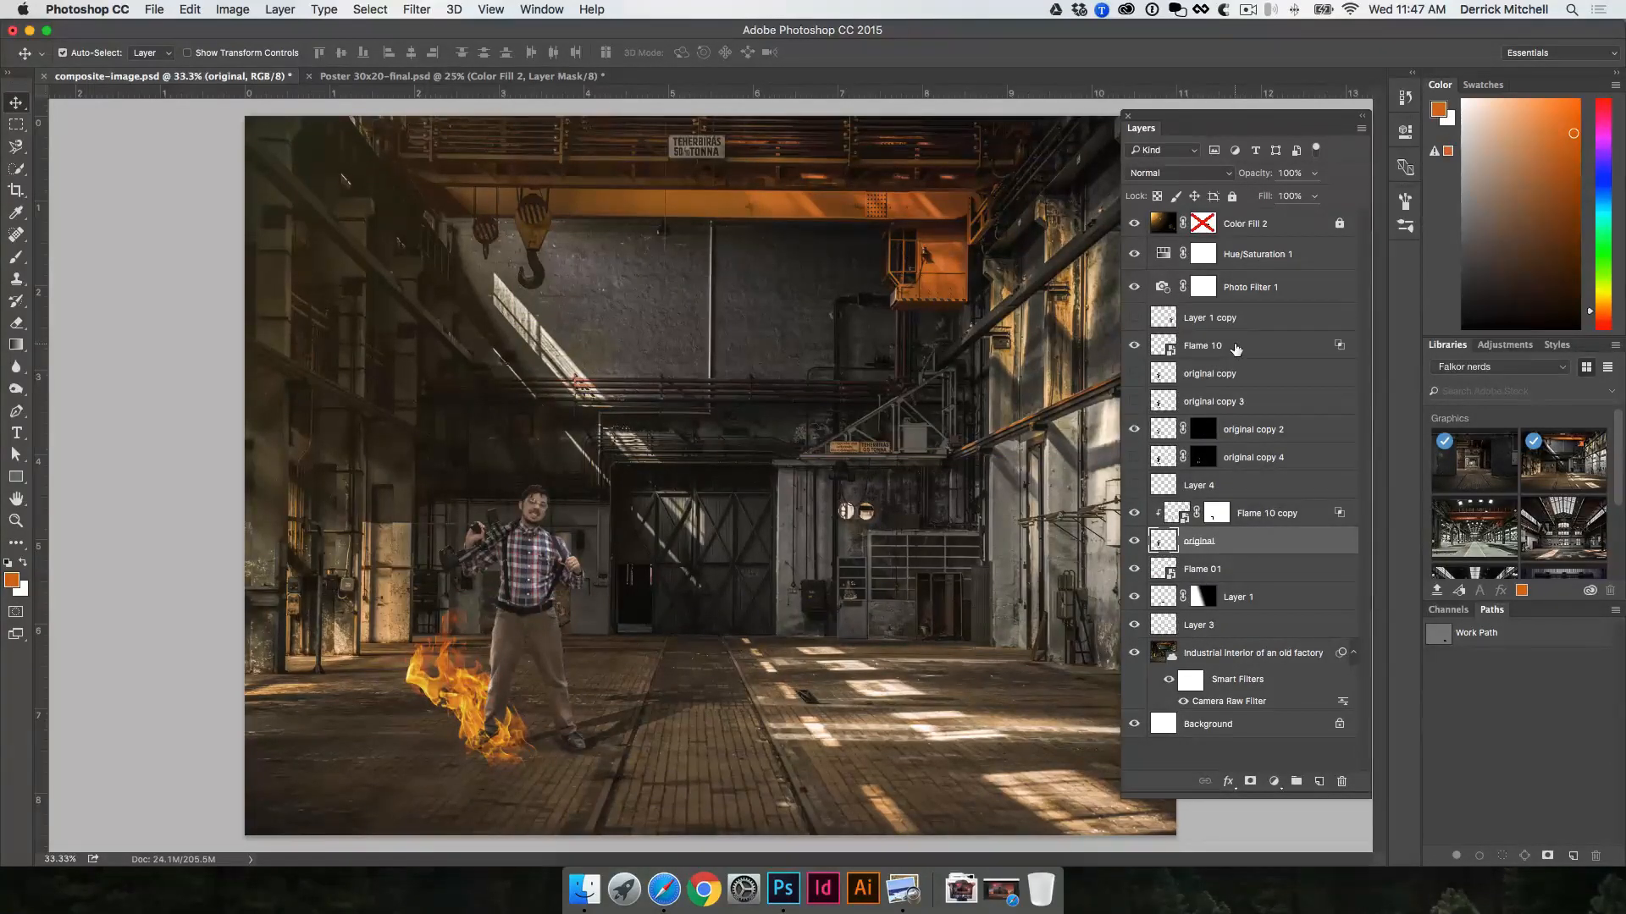
Step: Group the original, original copy 2 and original copy 4 layers
left_click(1265, 430, "super")
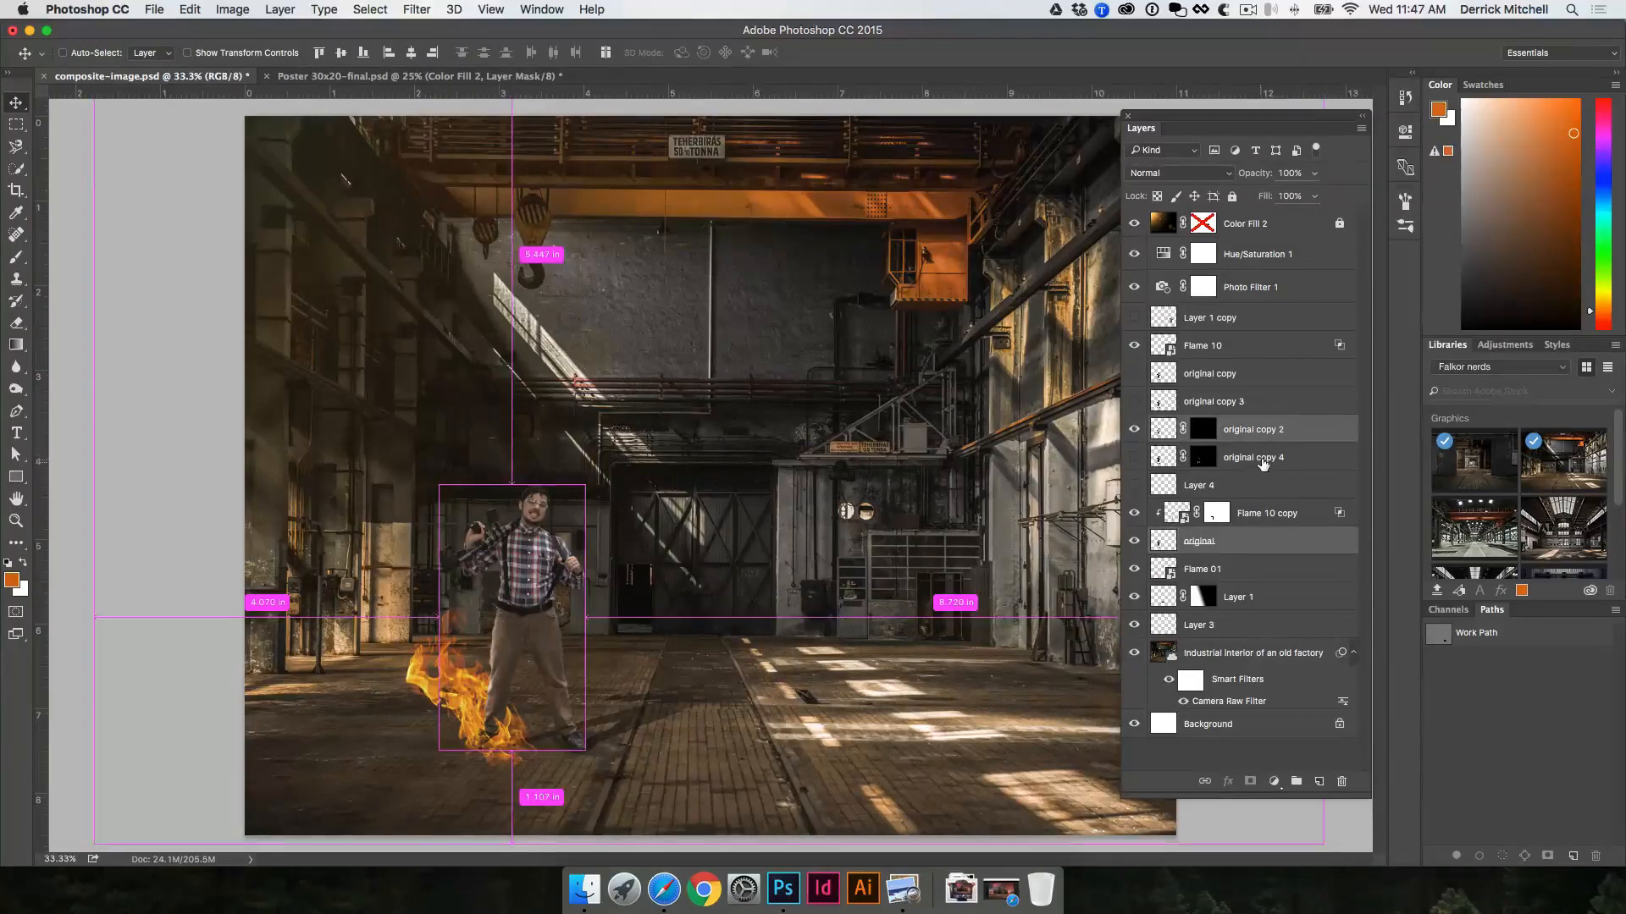
left_click(1264, 459, "super")
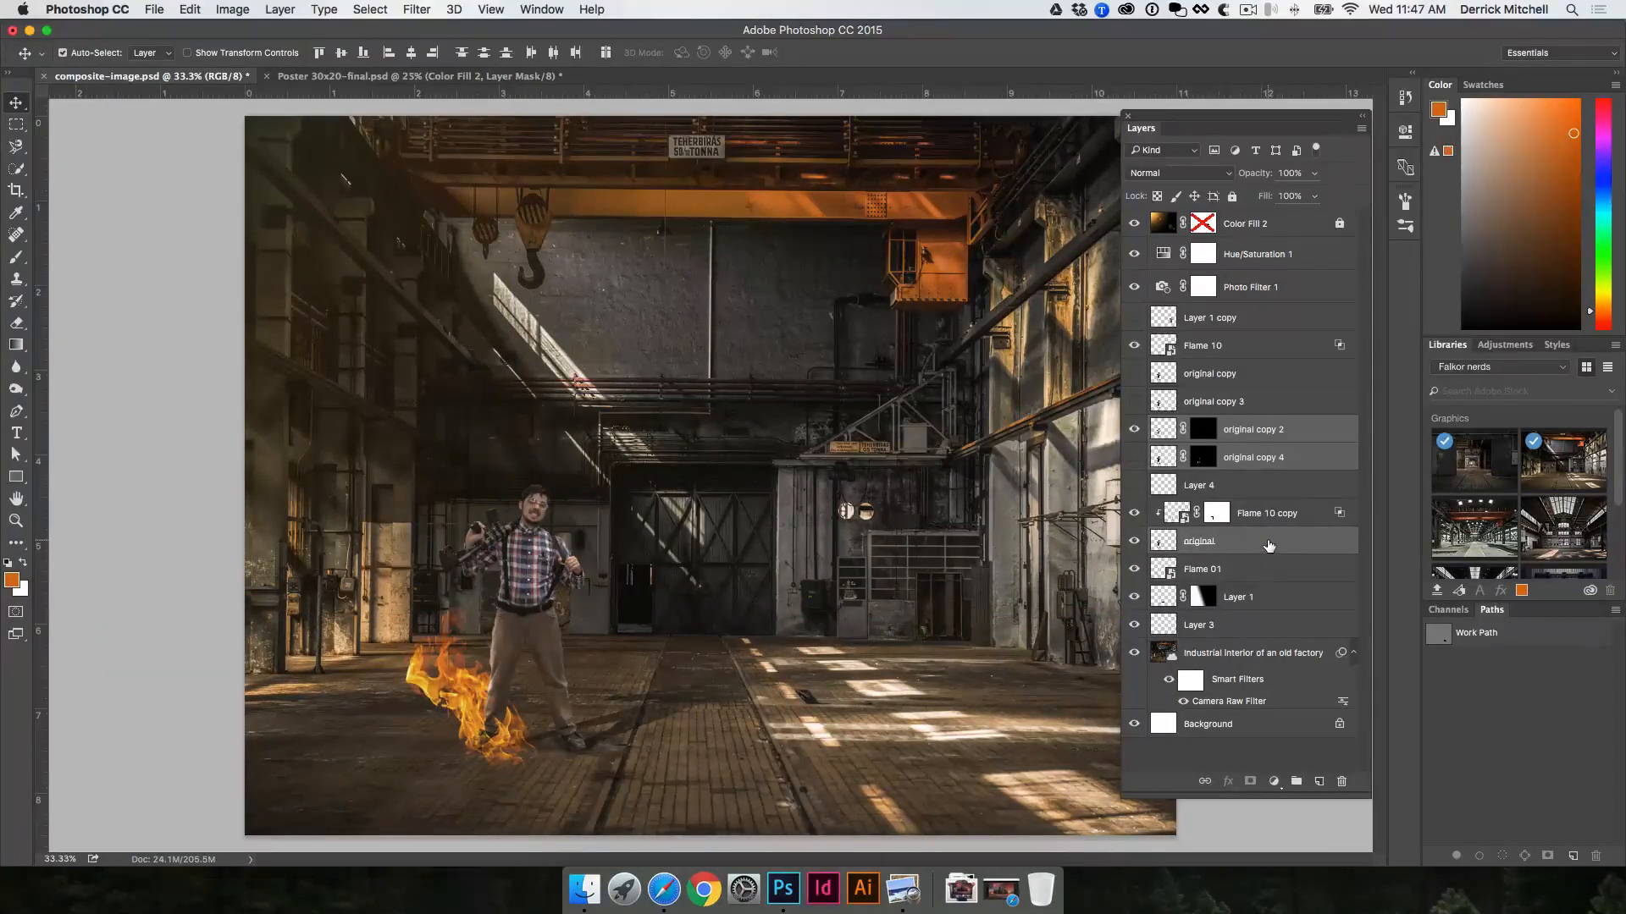
key("super")
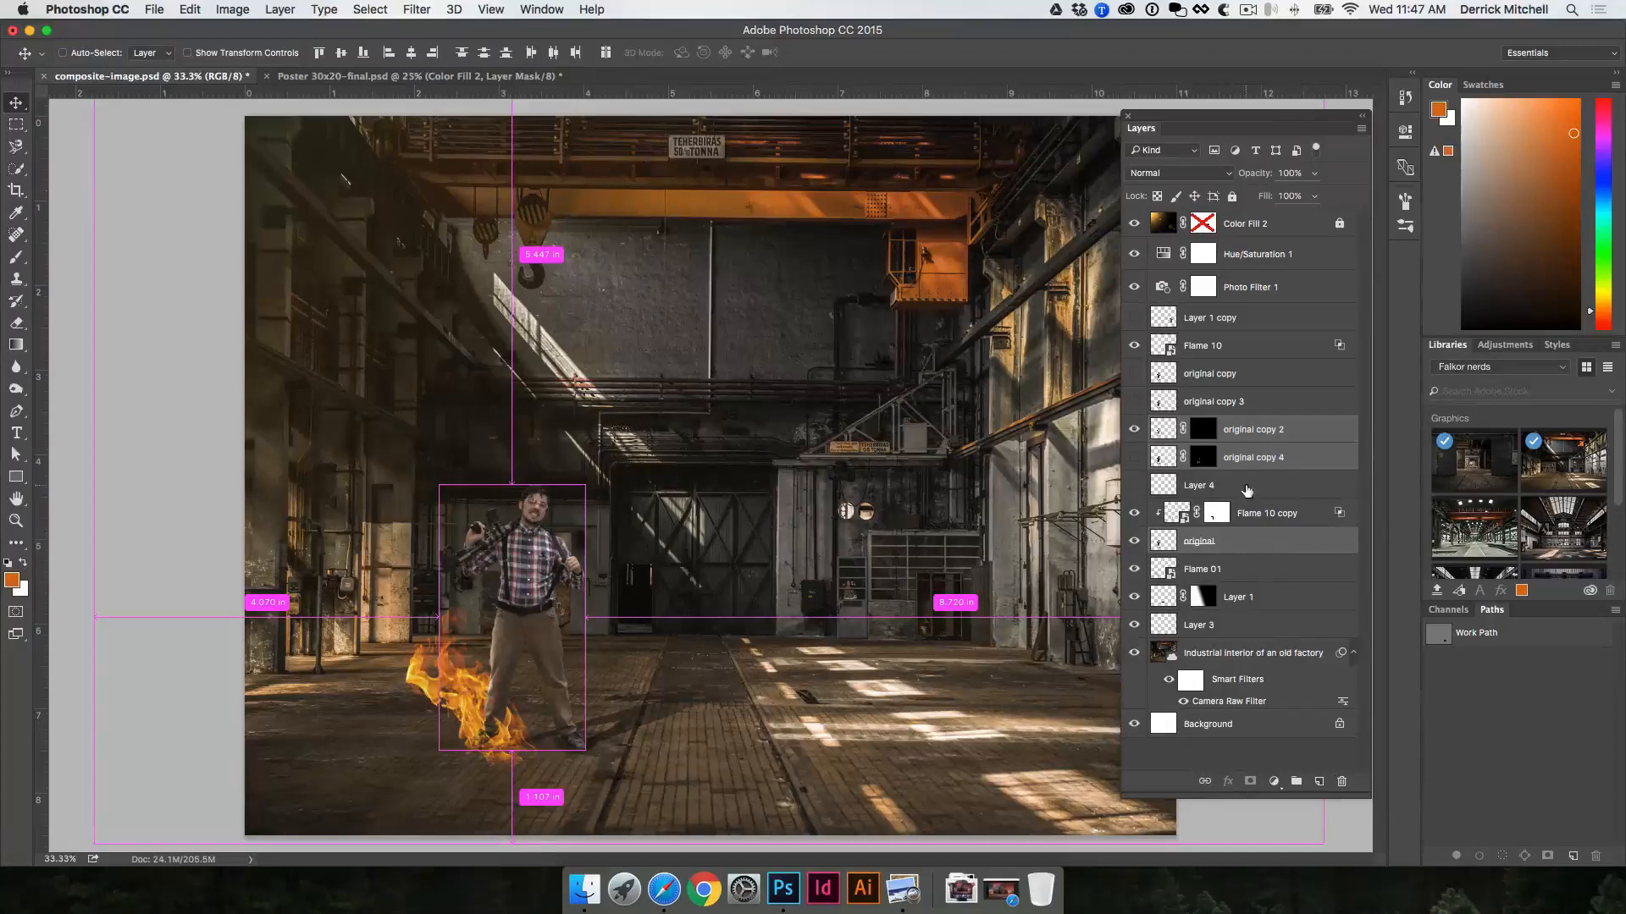
key("super+g")
left_click(1134, 426)
left_click(1136, 426)
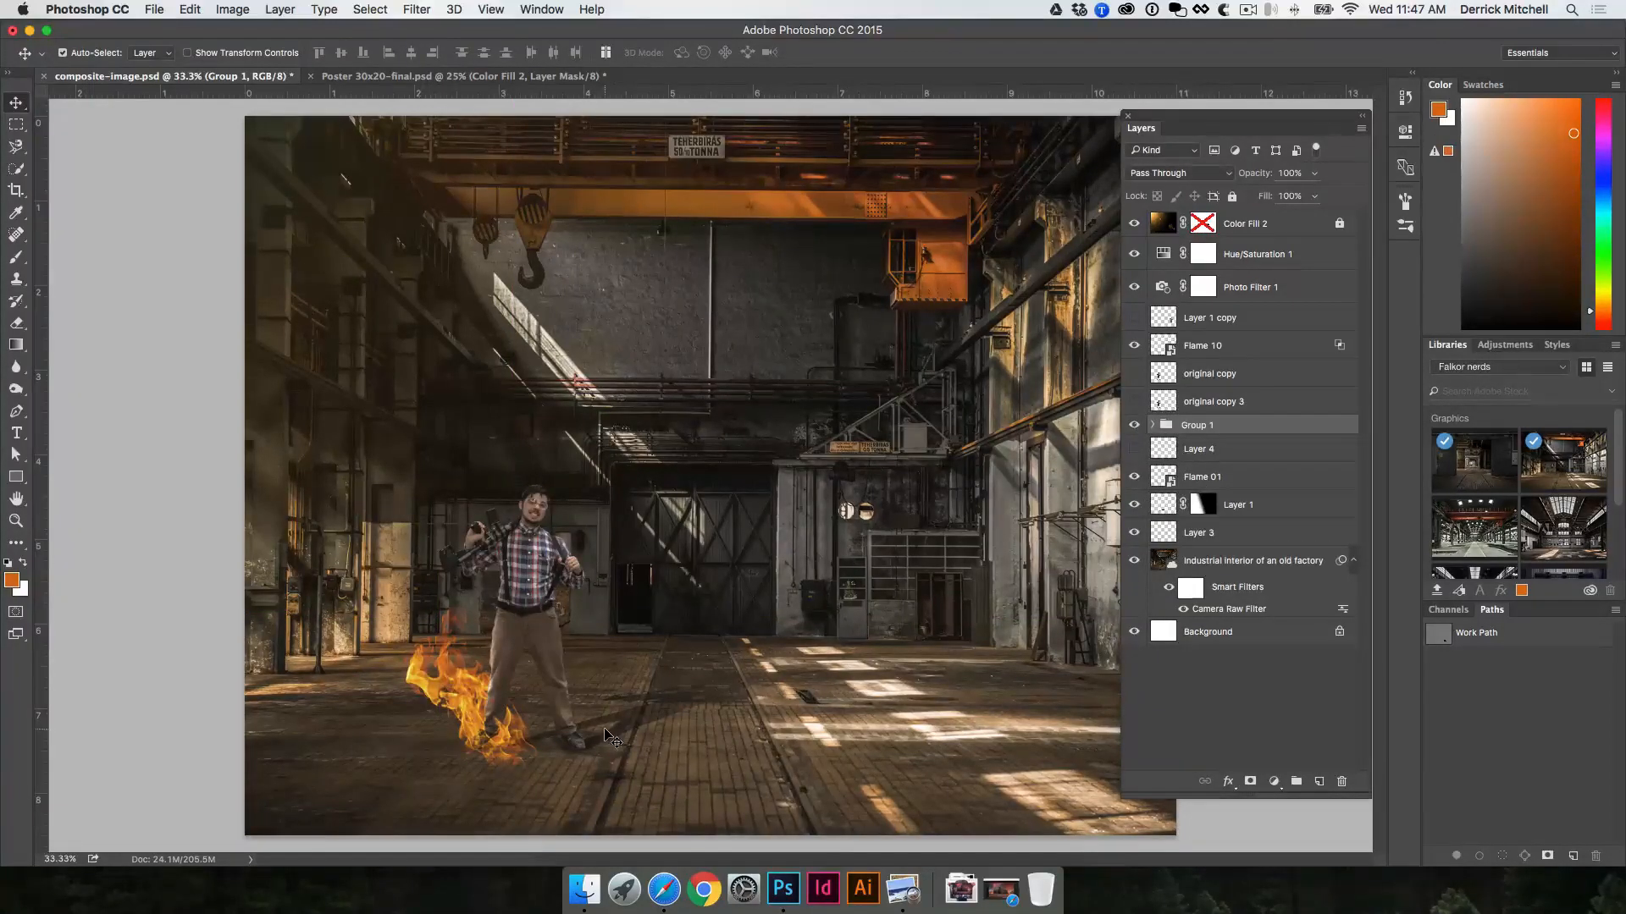
Step: Move the man's shadow, Layer 1, into Group 1 directly beneath the original layer
left_click(631, 733)
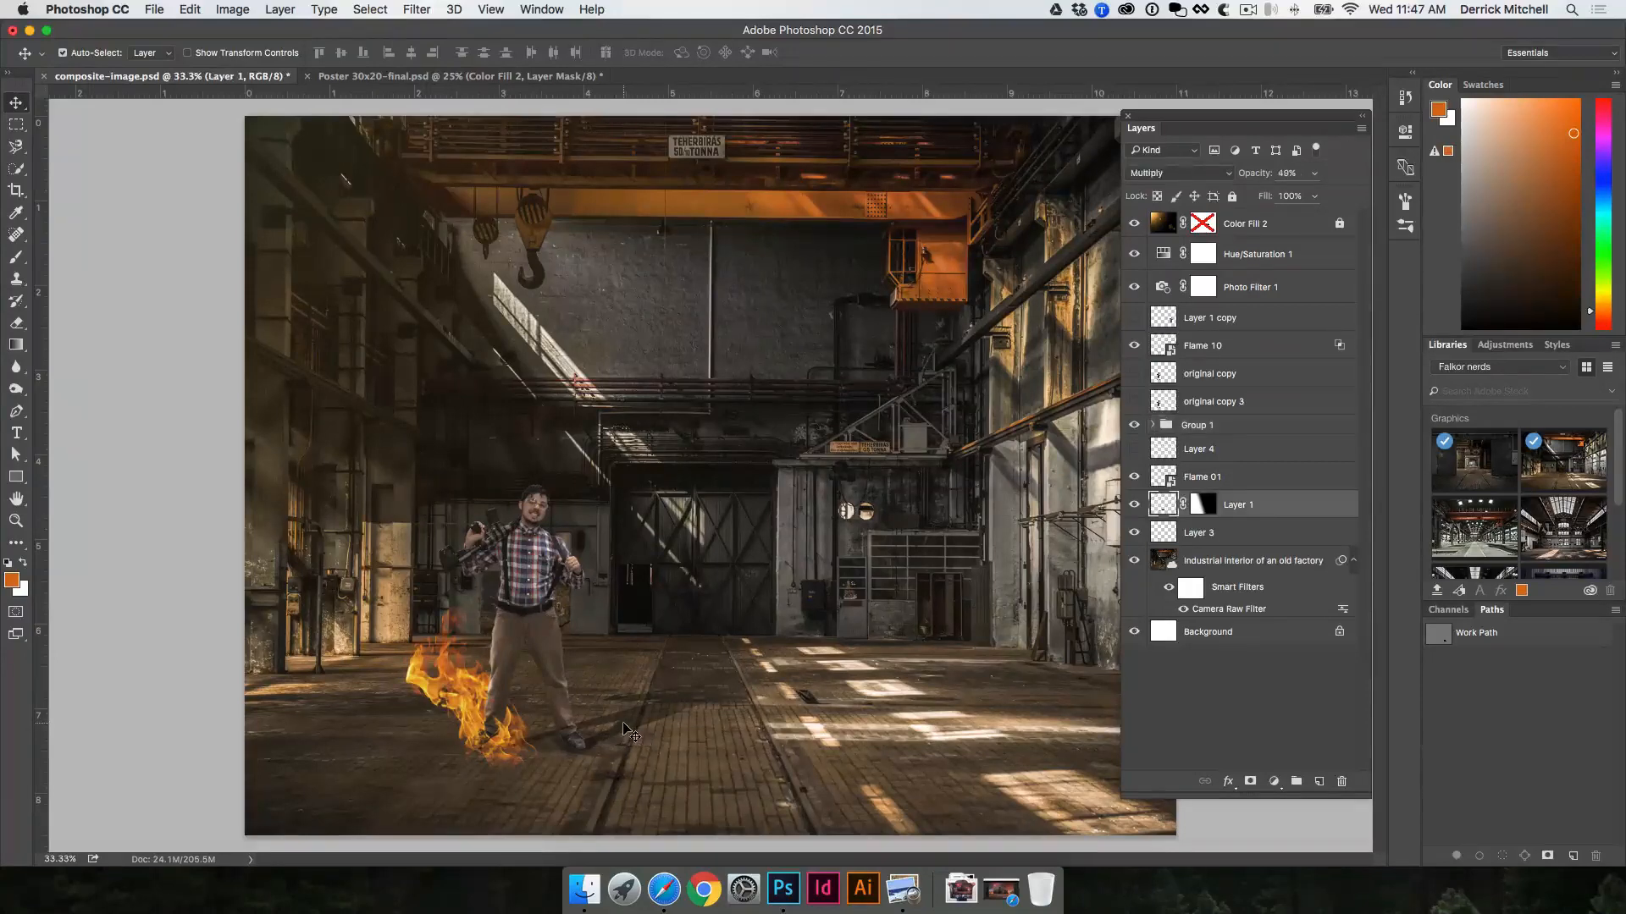
left_click(1154, 426)
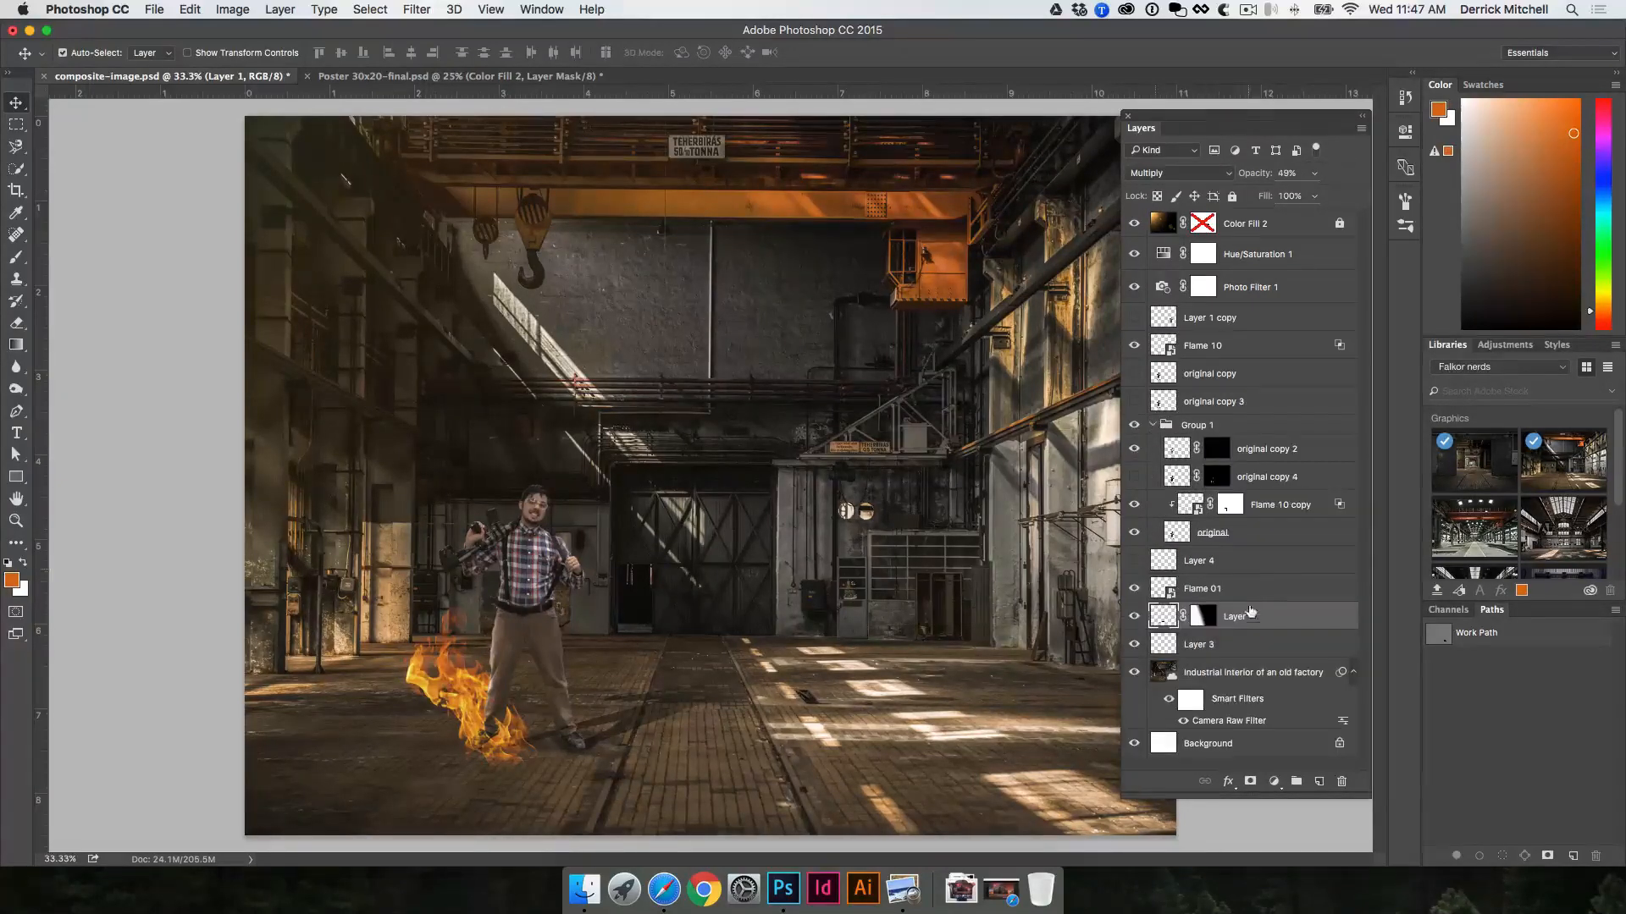
left_click_drag(1257, 619, 1269, 554)
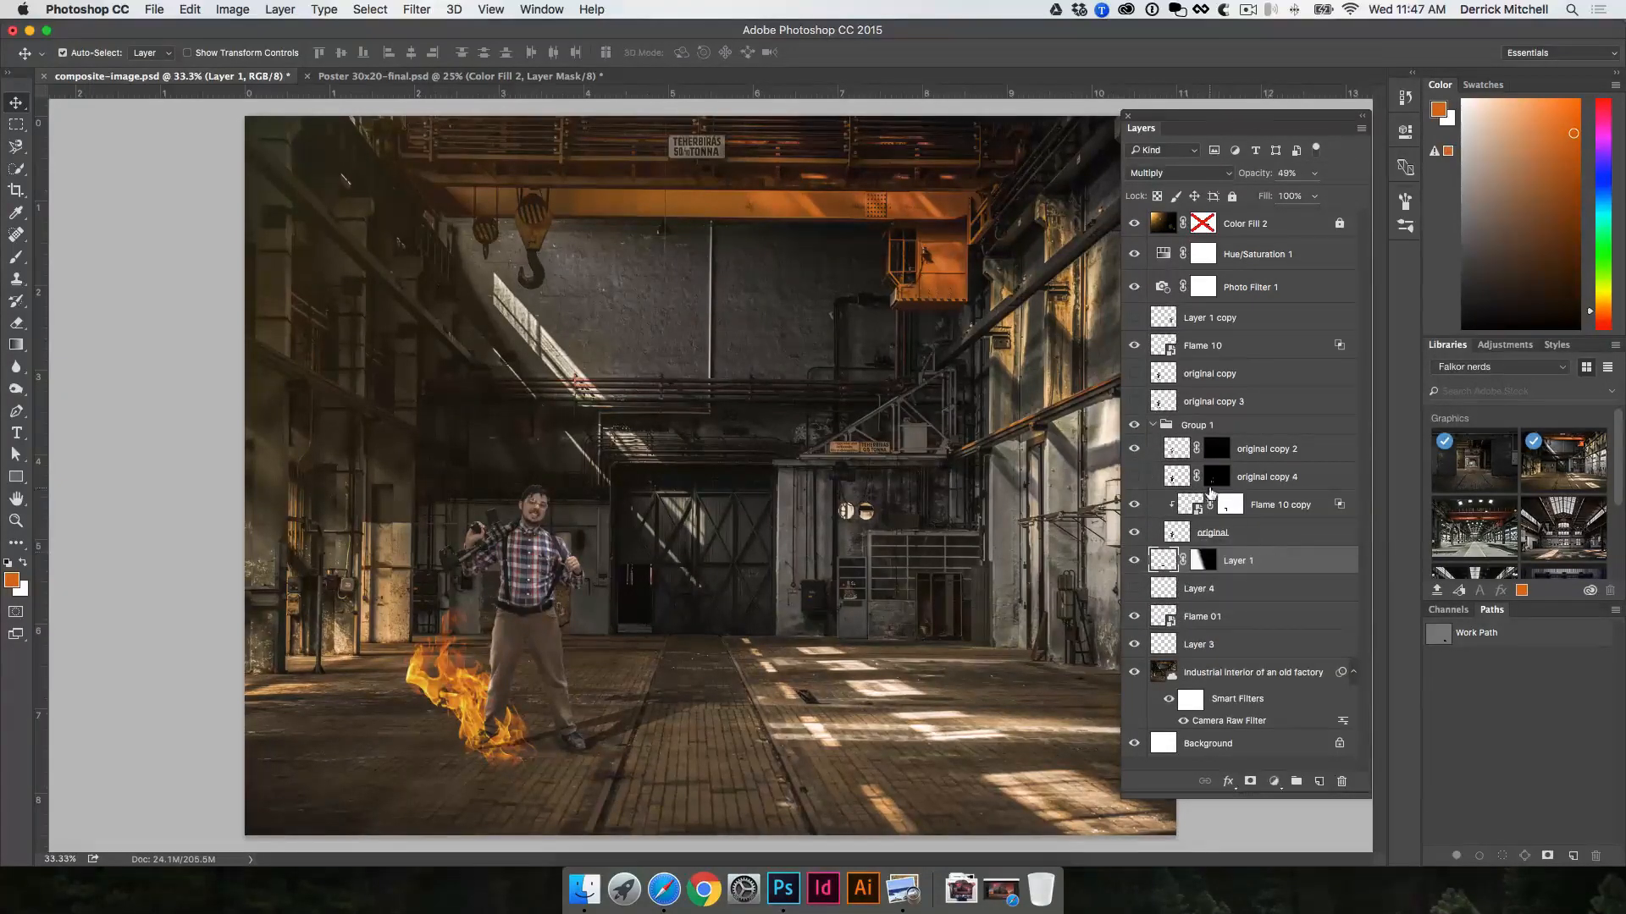
key("super+]")
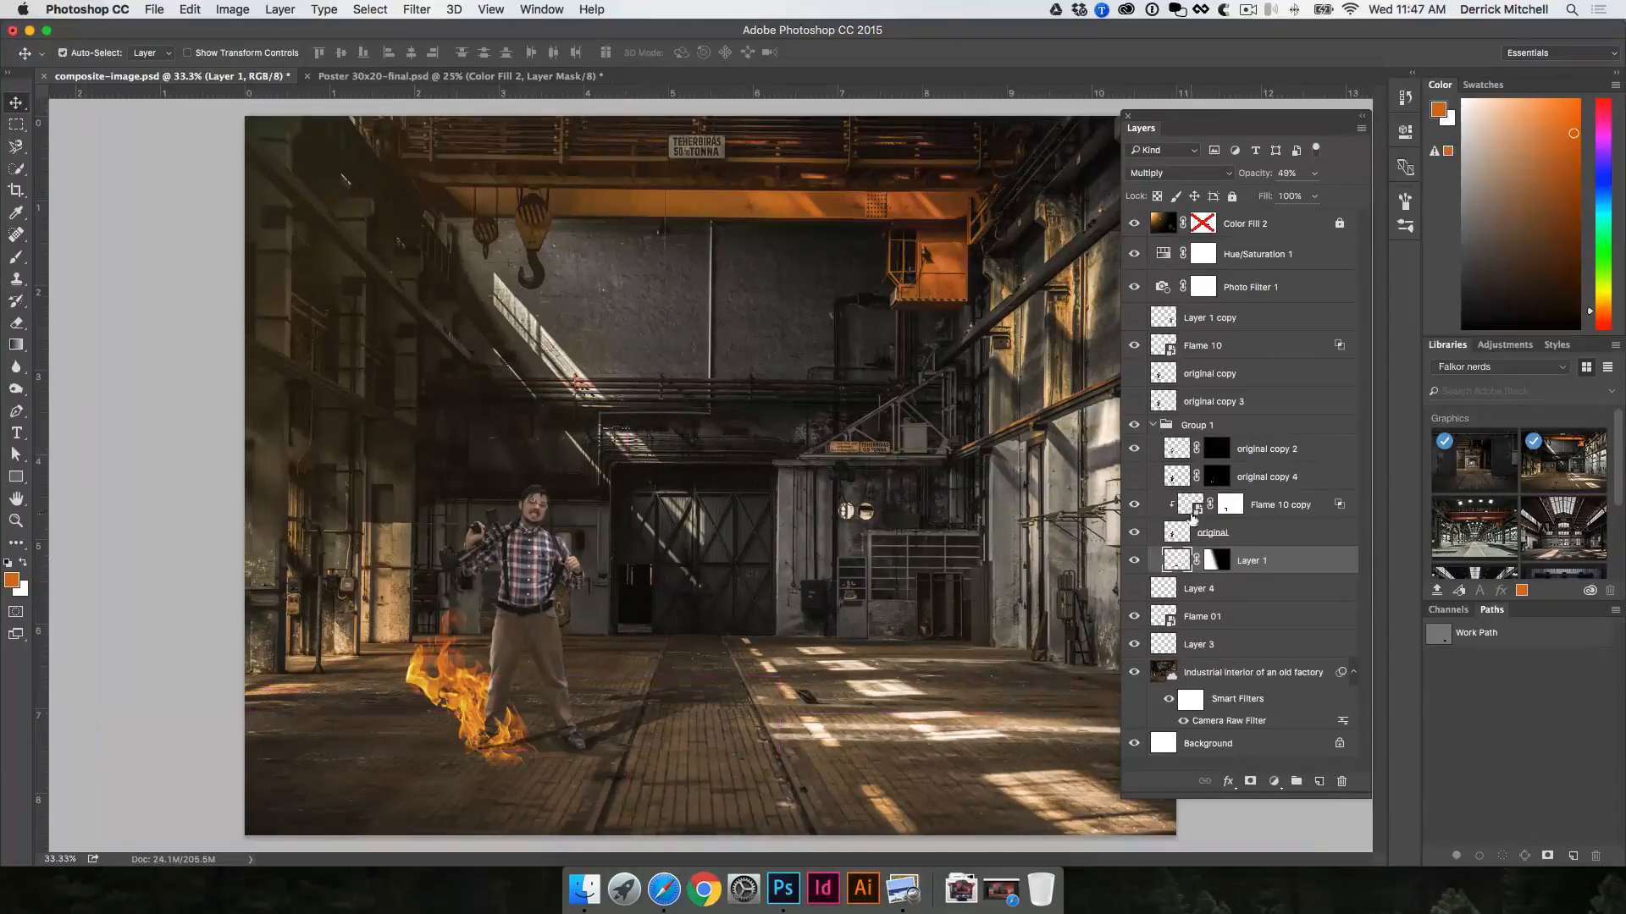
left_click(1134, 425)
left_click(1135, 425)
Step: Link all the layers in Group 1, from original copy 2 down to Layer 1
left_click(1276, 455)
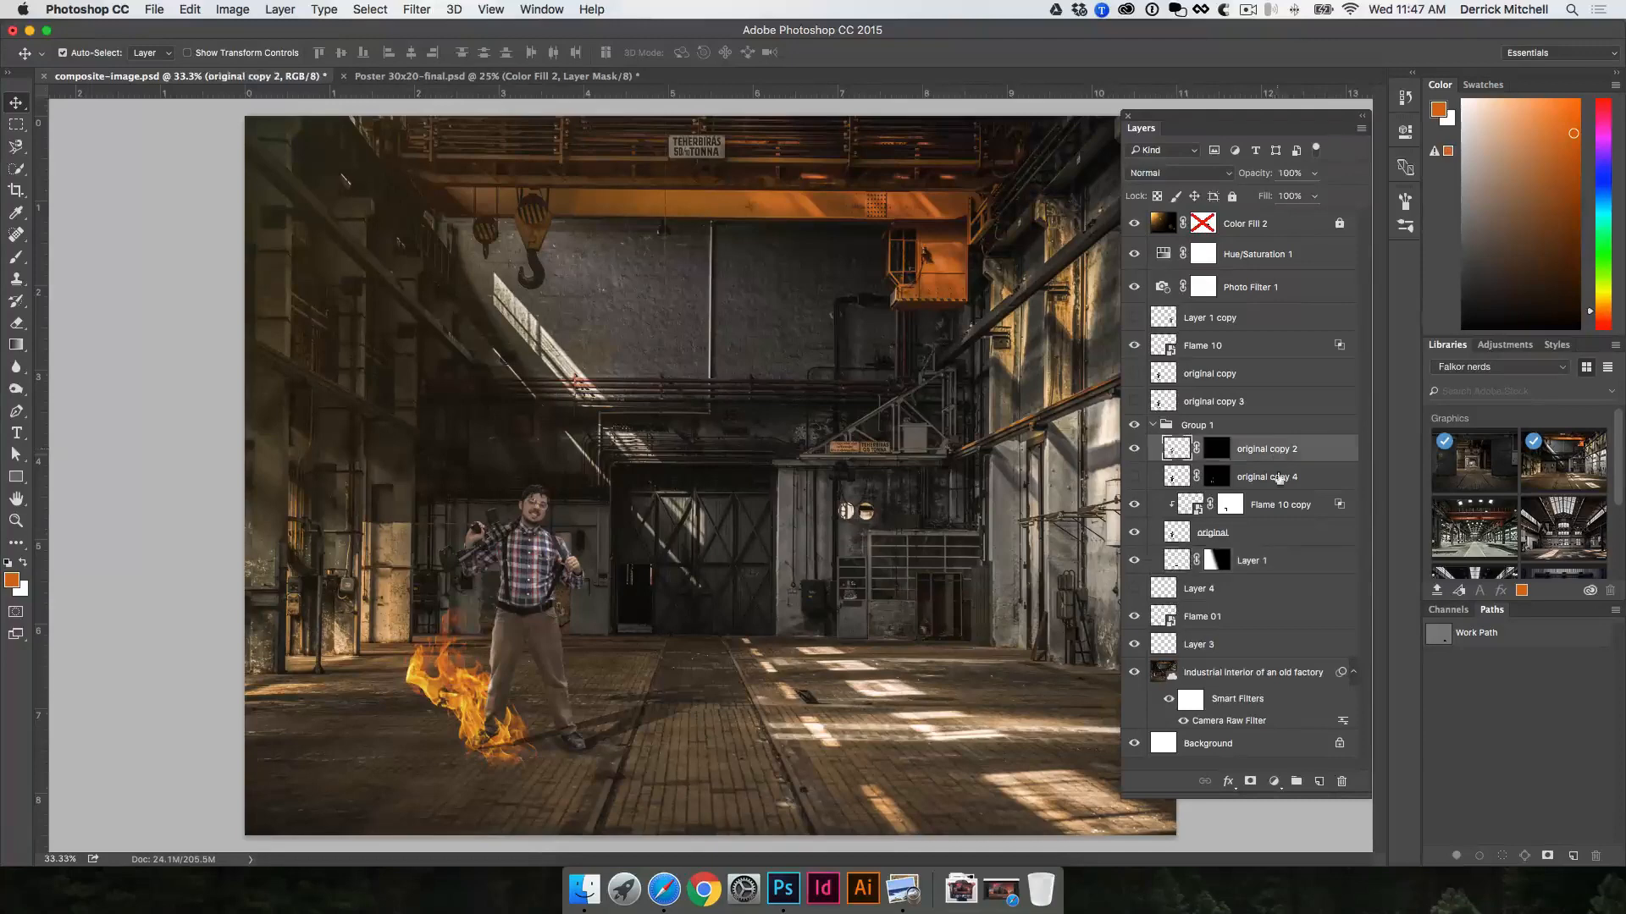
left_click(1283, 561, "shift")
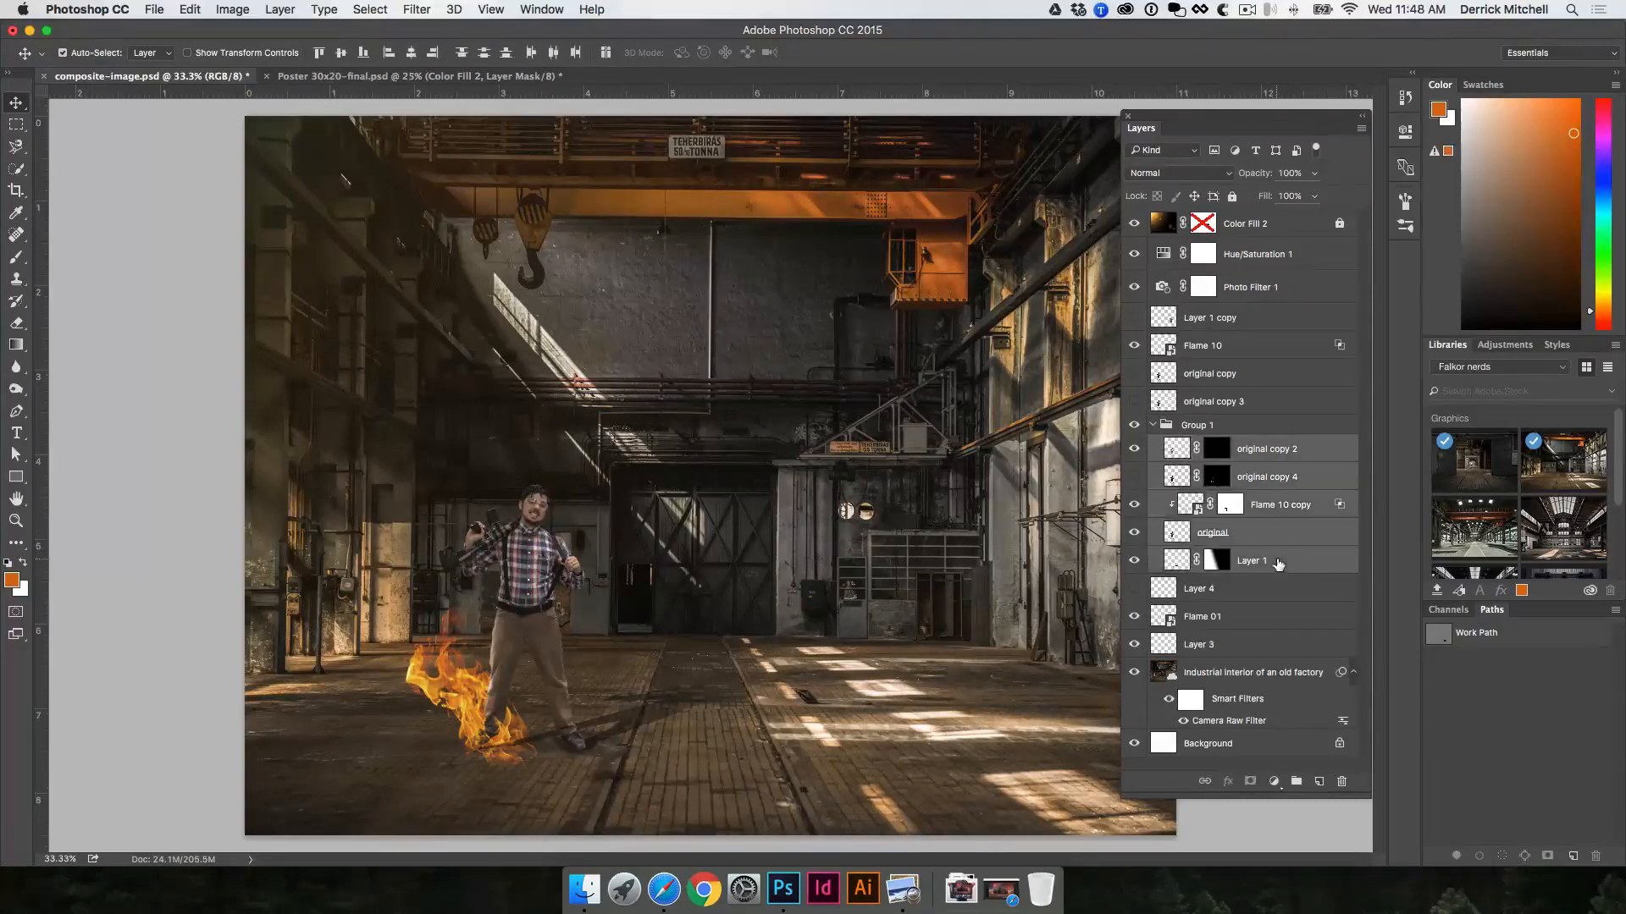
right_click(1293, 481)
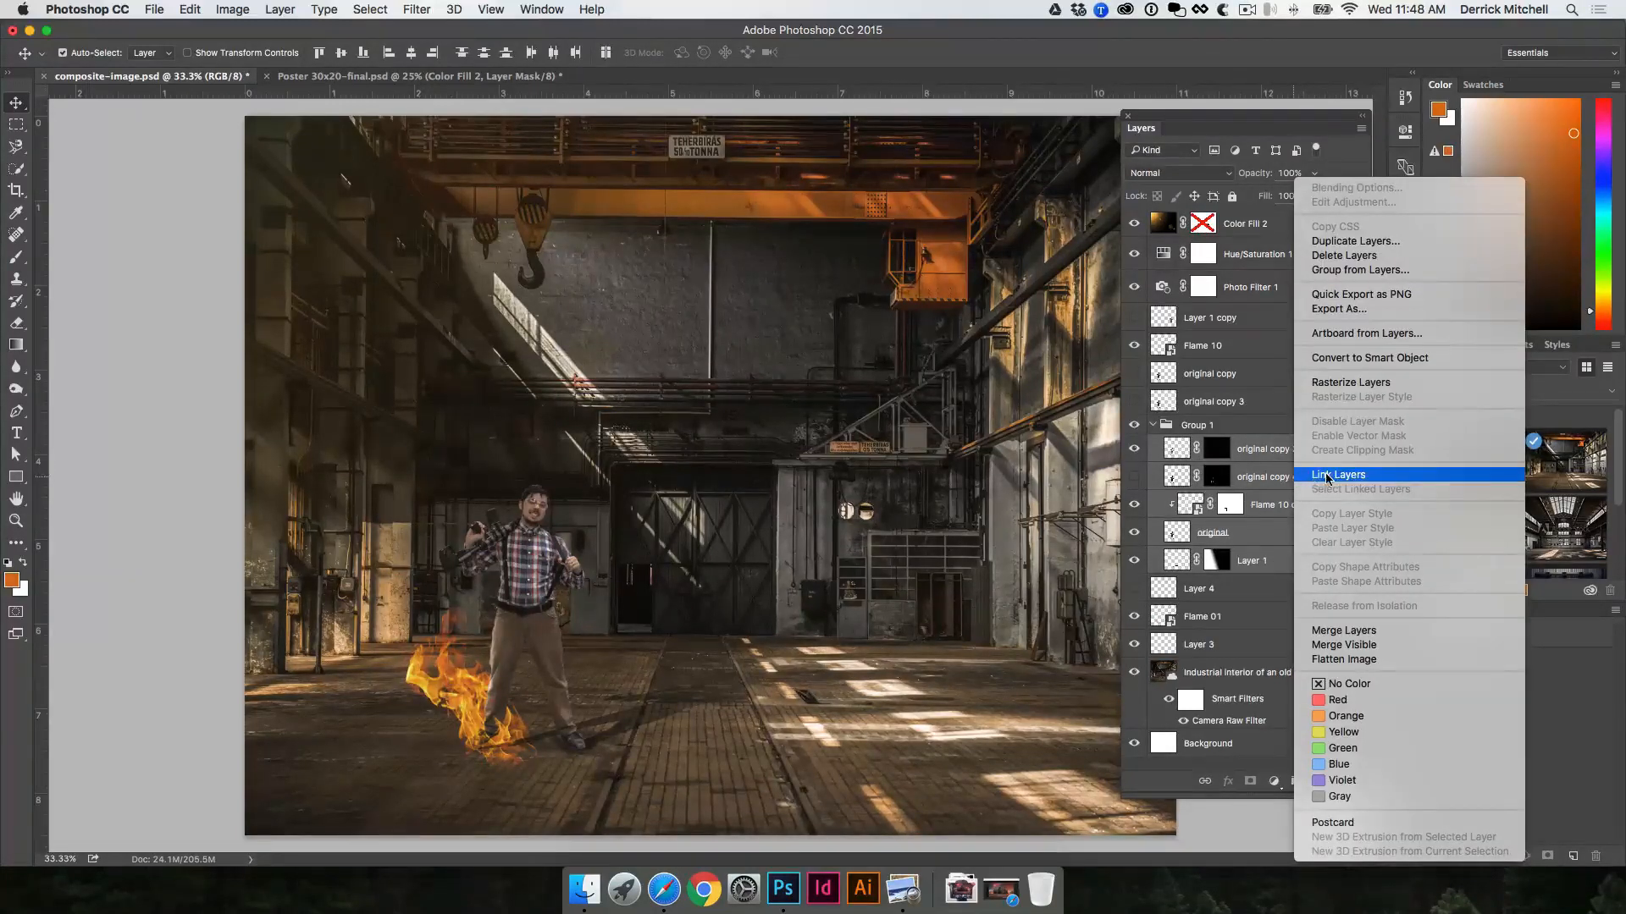
left_click(1327, 480)
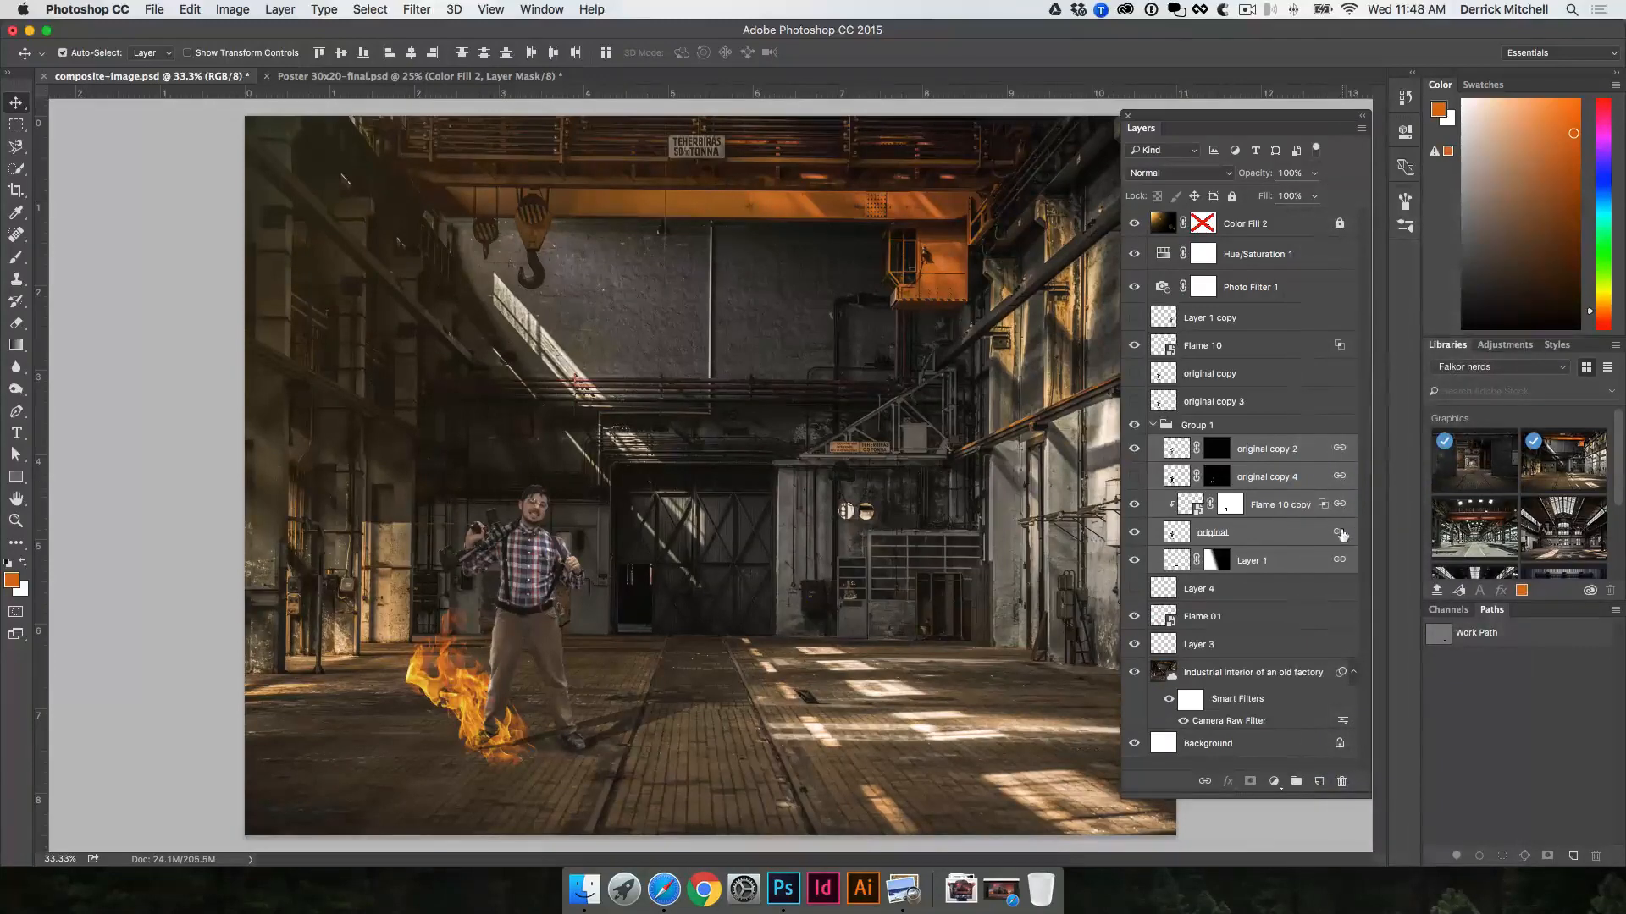
Step: Move the linked man up into the air beneath the large crane hook and hide his Layer 1 shadow
left_click(1033, 493)
left_click_drag(533, 593, 432, 484)
left_click_drag(526, 627, 665, 644)
key("super+z")
left_click_drag(431, 494, 543, 449)
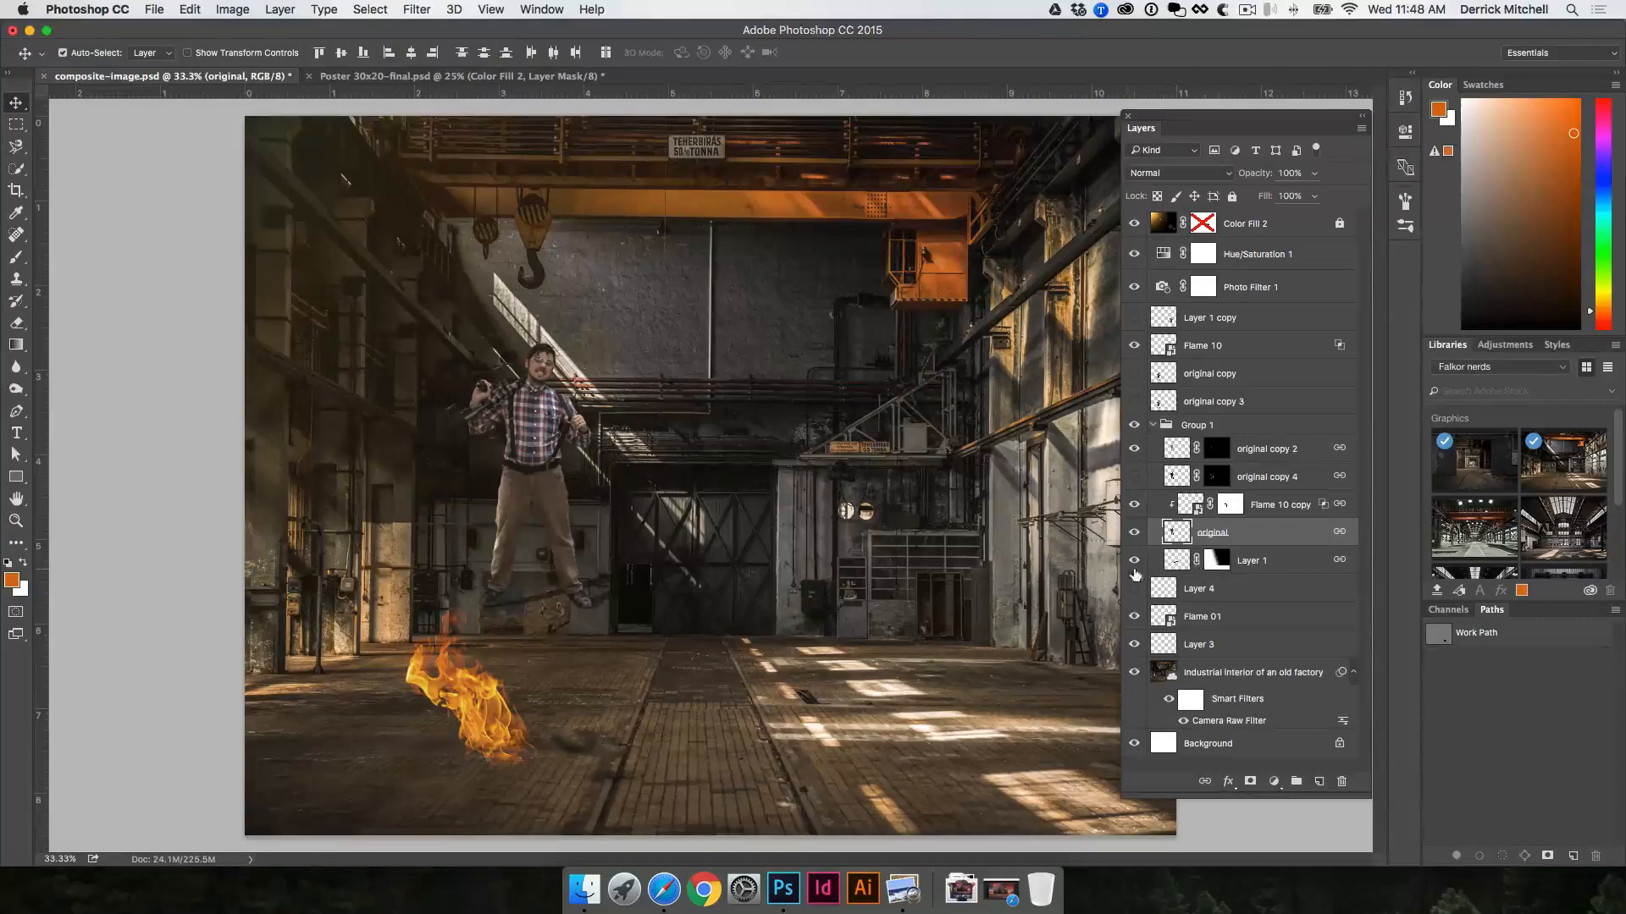
left_click(1133, 560)
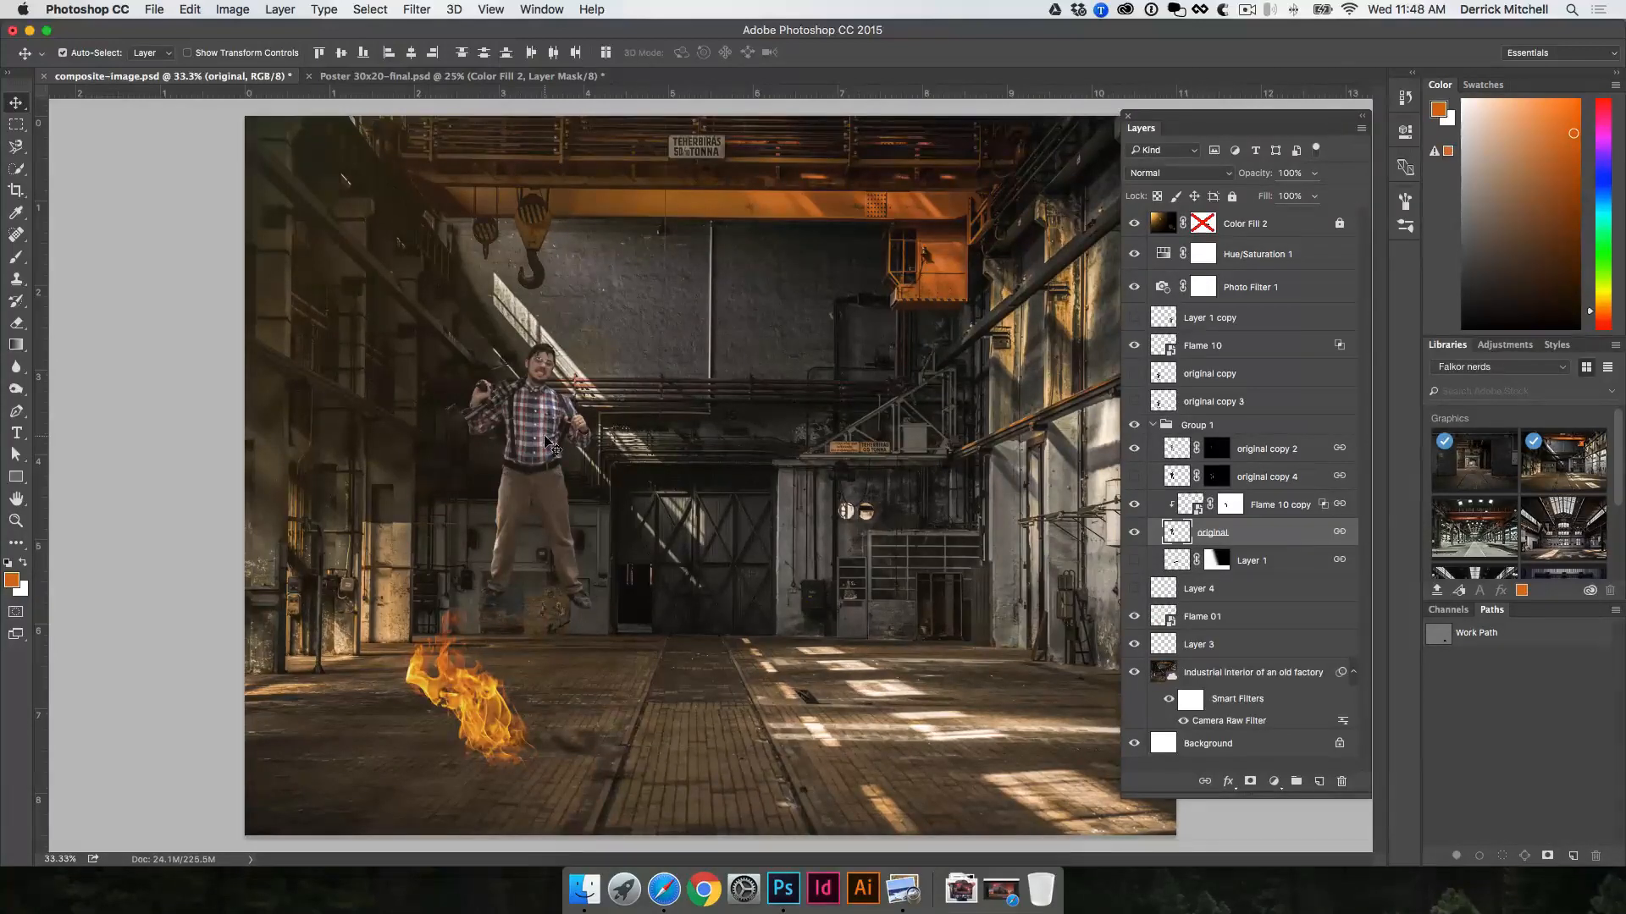
Step: Rotate the linked man layers by about -9.7 degrees with Free Transform
key("super+t")
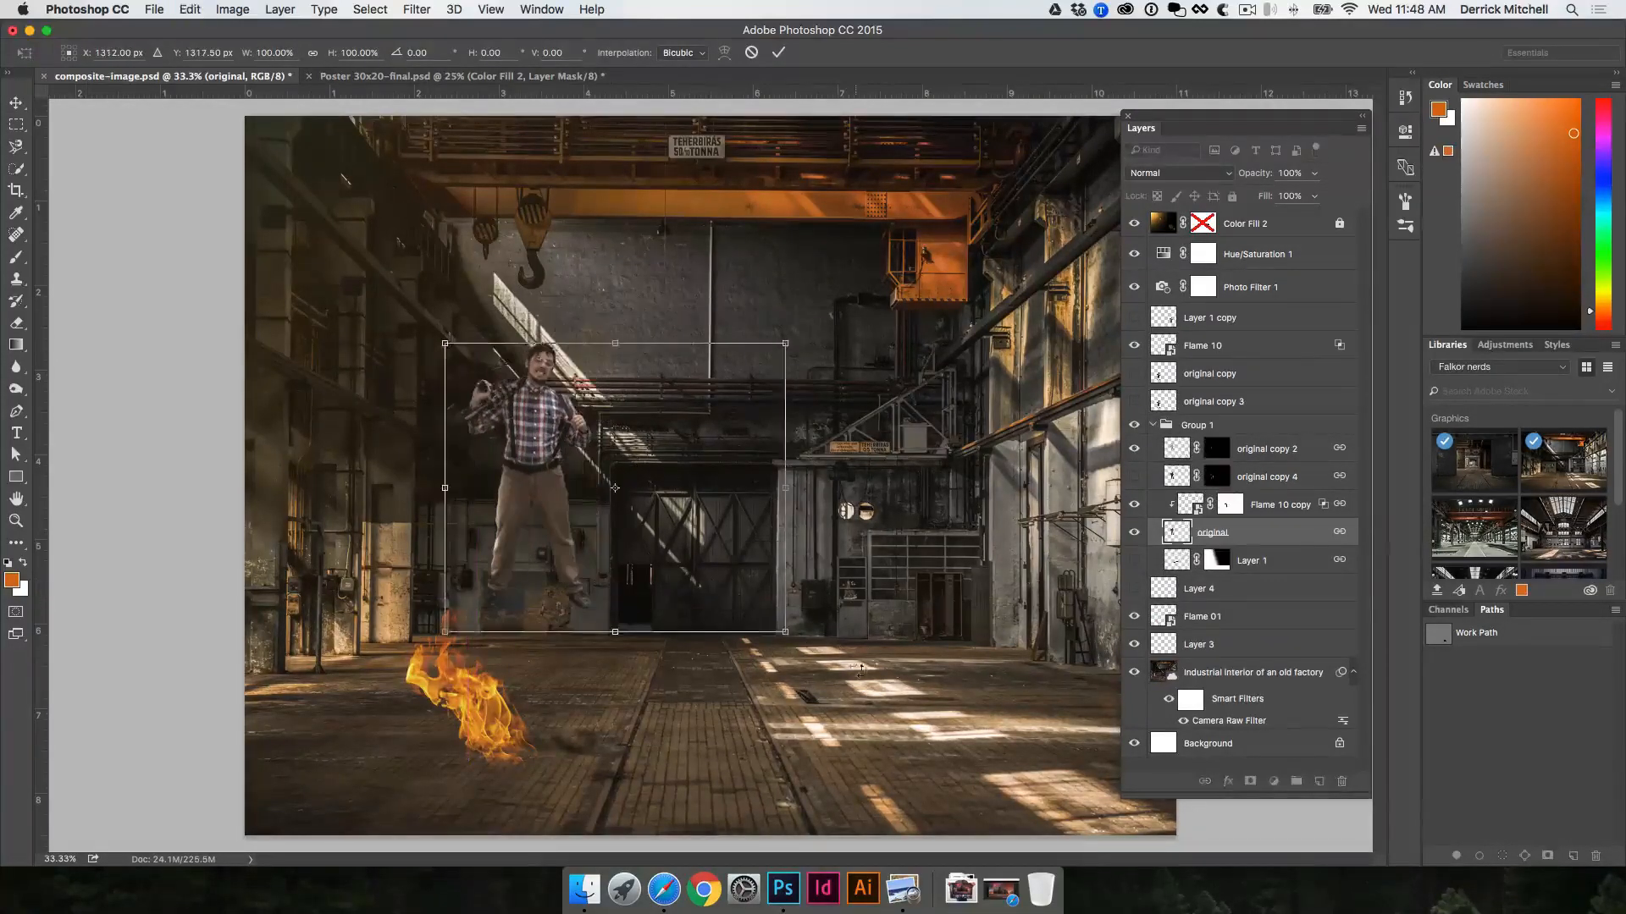
left_click_drag(861, 670, 883, 625)
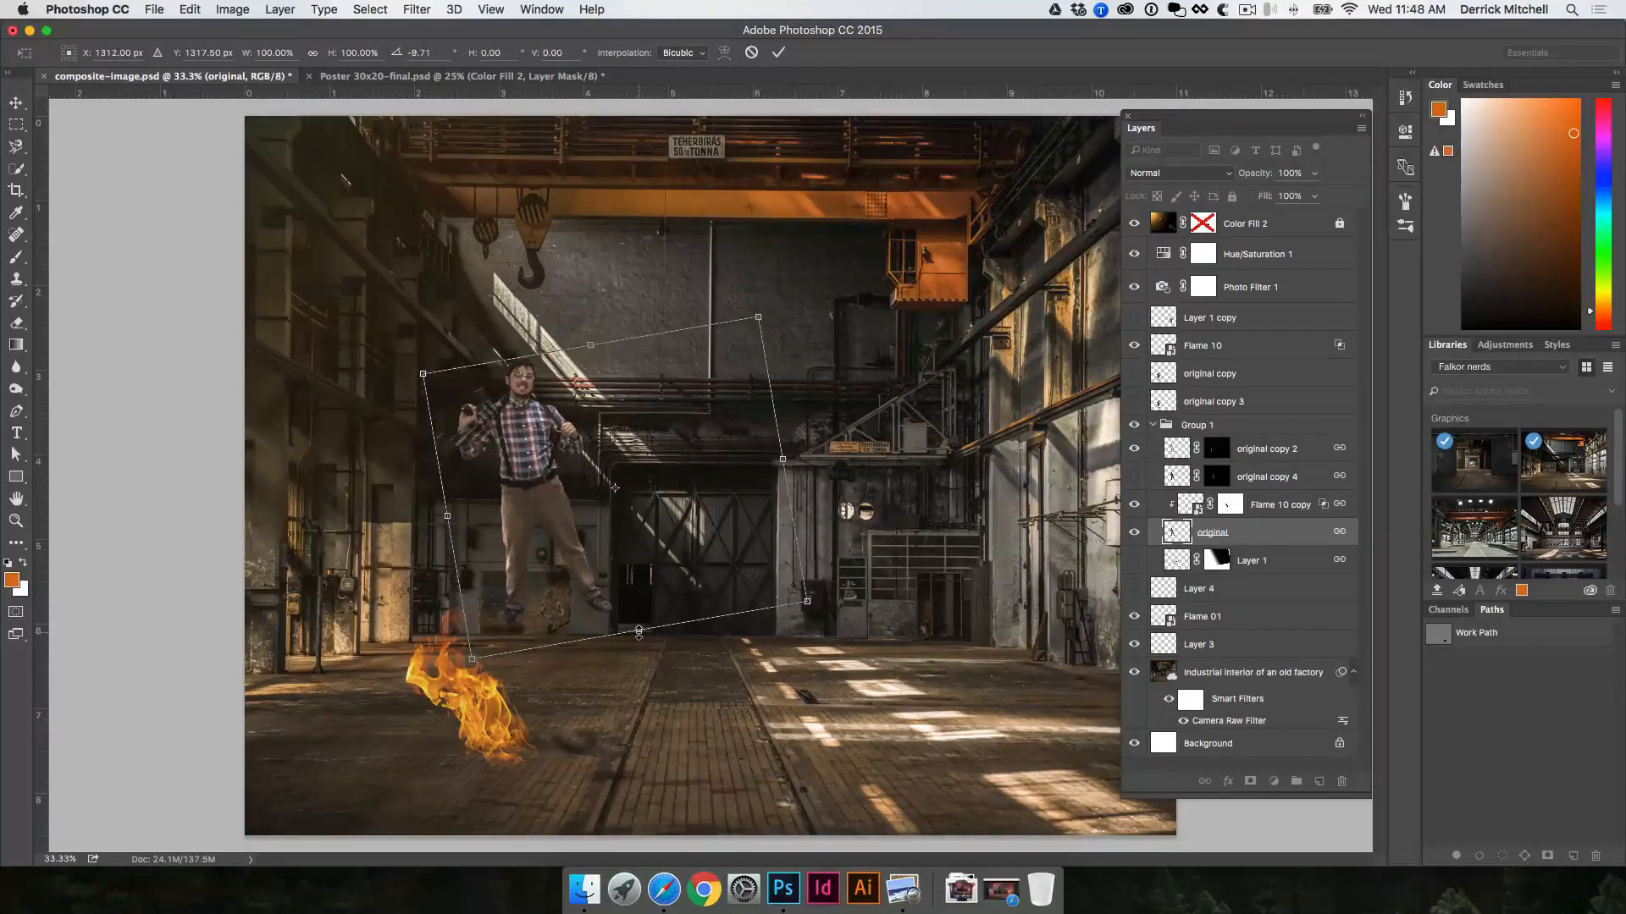
mouse_move(638, 632)
left_mouse_down()
mouse_move(654, 549)
mouse_move(629, 633)
left_mouse_up()
key("Return")
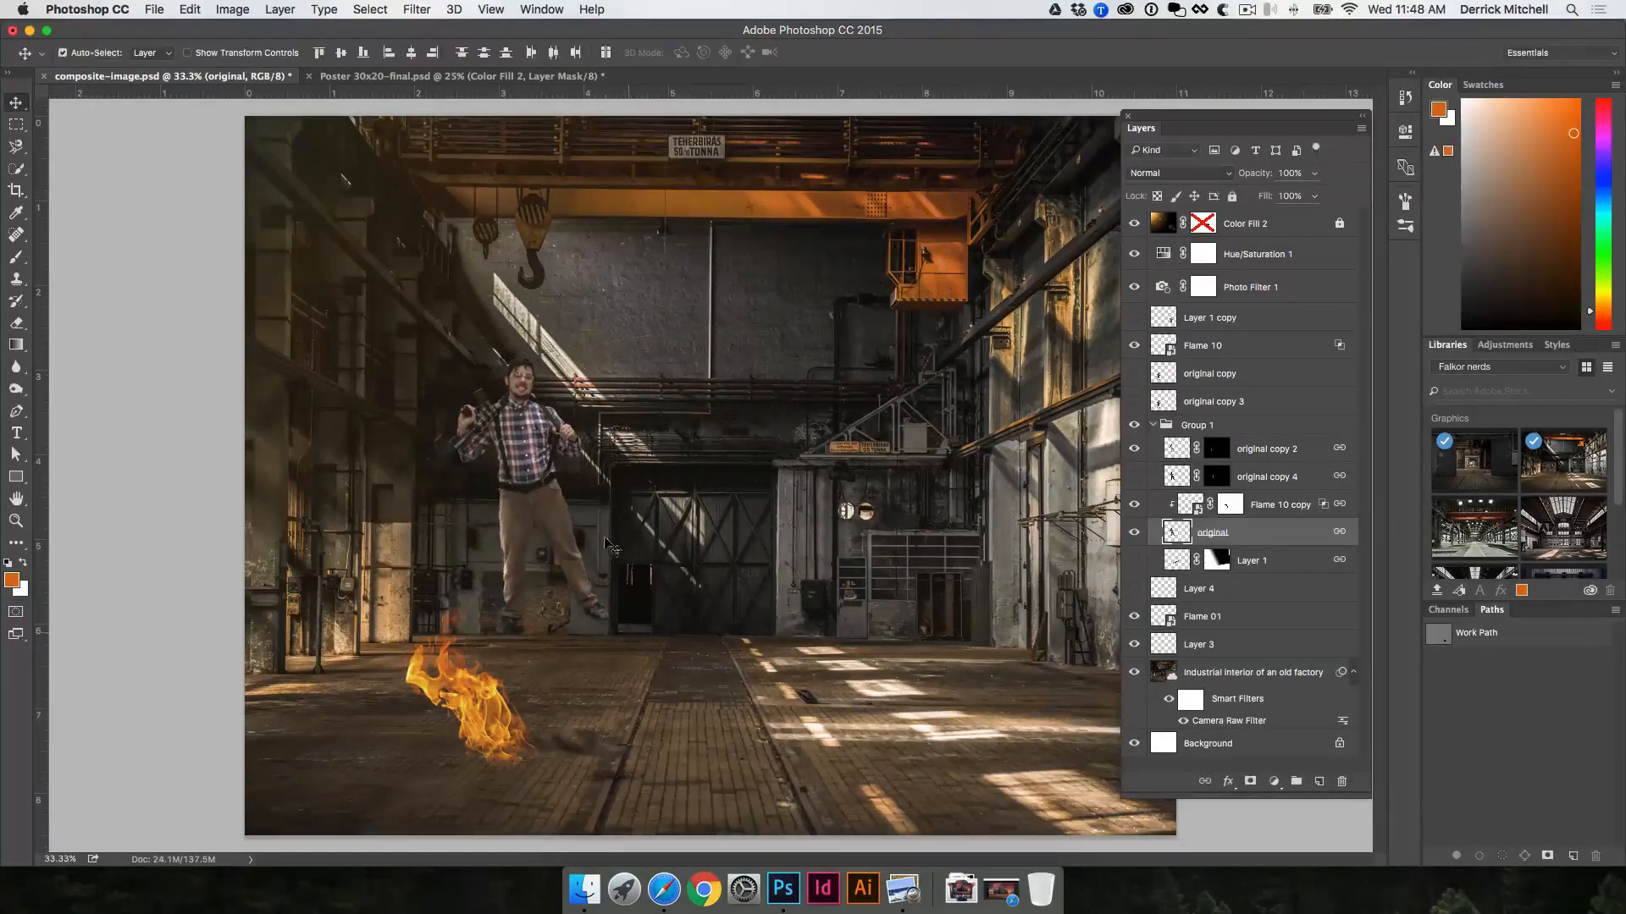
Step: Rasterize the Industrial interior of an old factory layer that contains the crane hook
left_click(514, 228, "super")
left_click(694, 467, "super")
left_click(727, 474, "super")
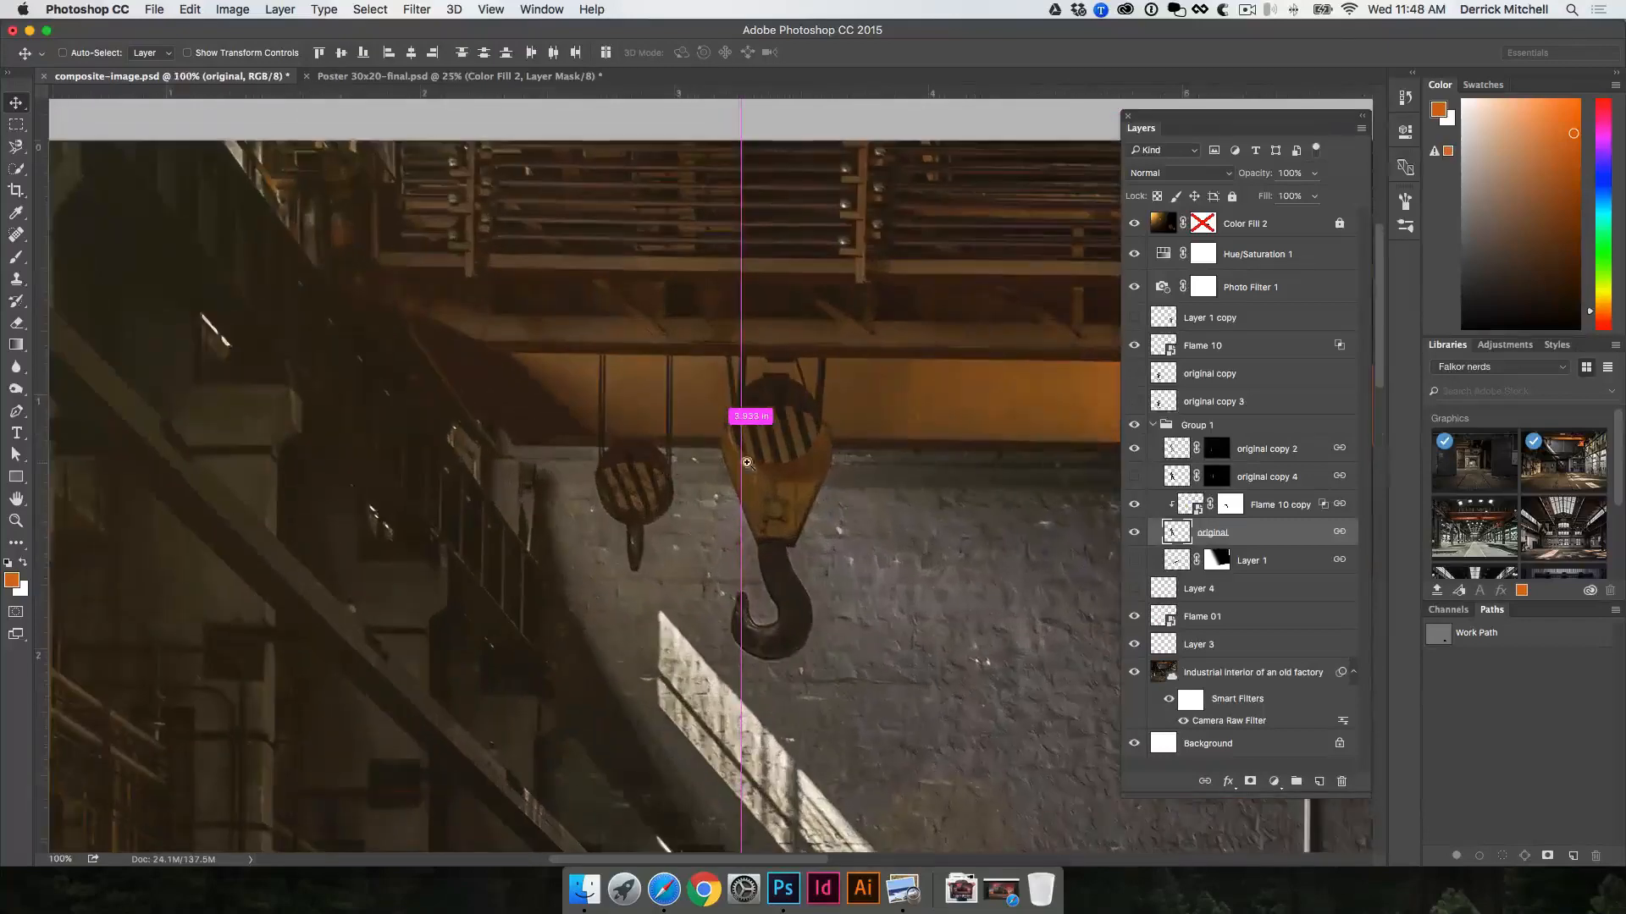
left_click(810, 466, "super")
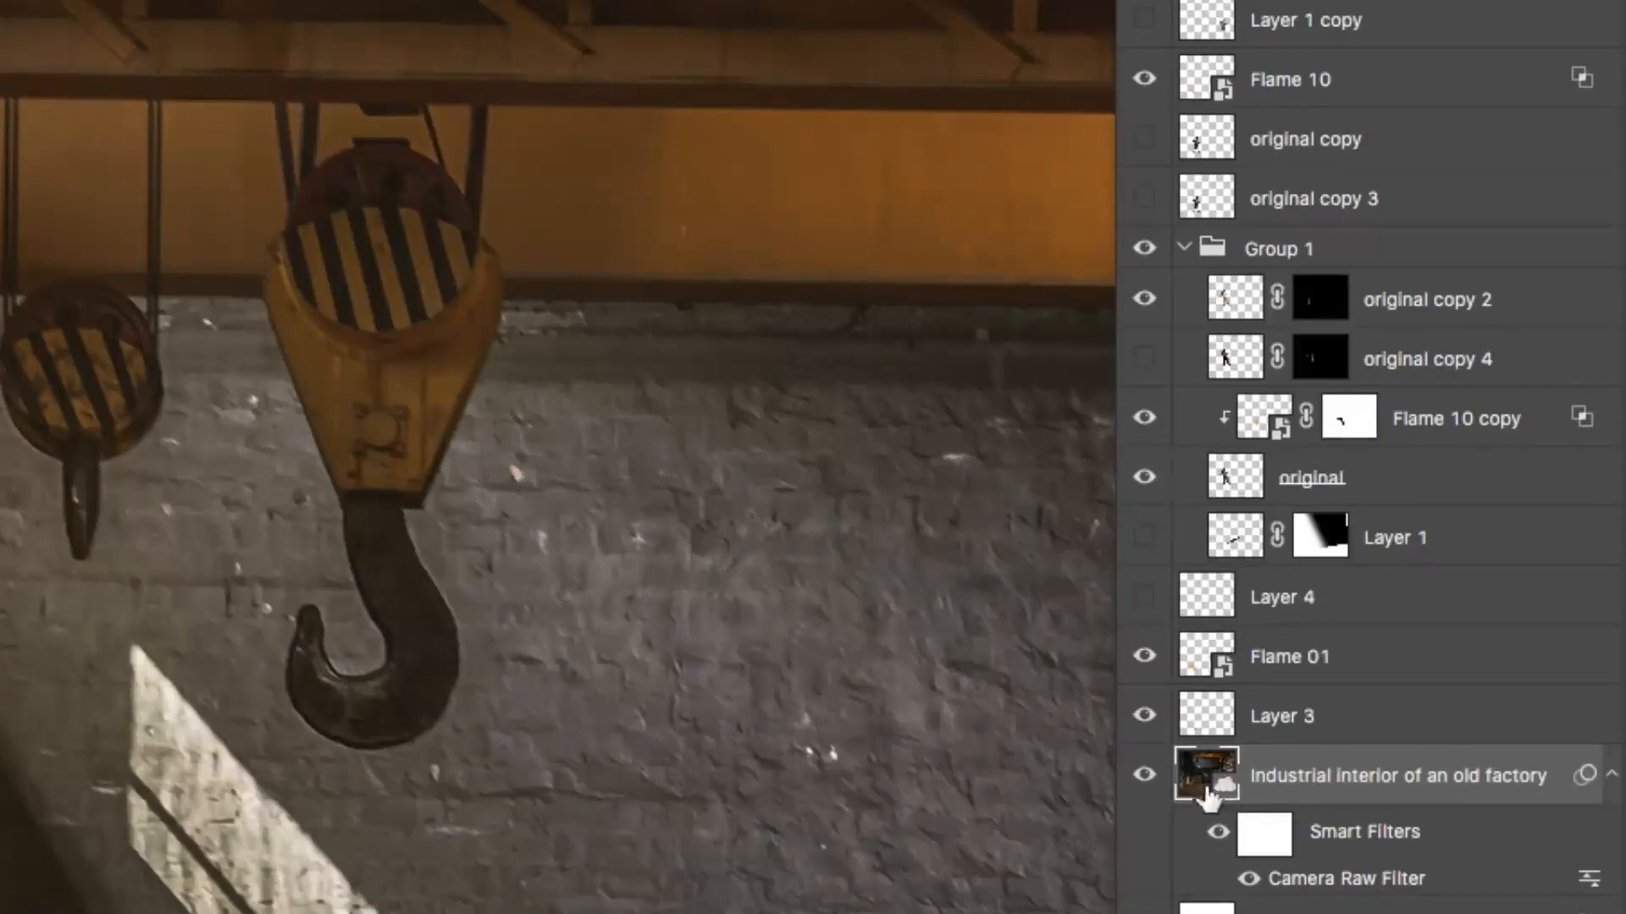
right_click(1311, 777)
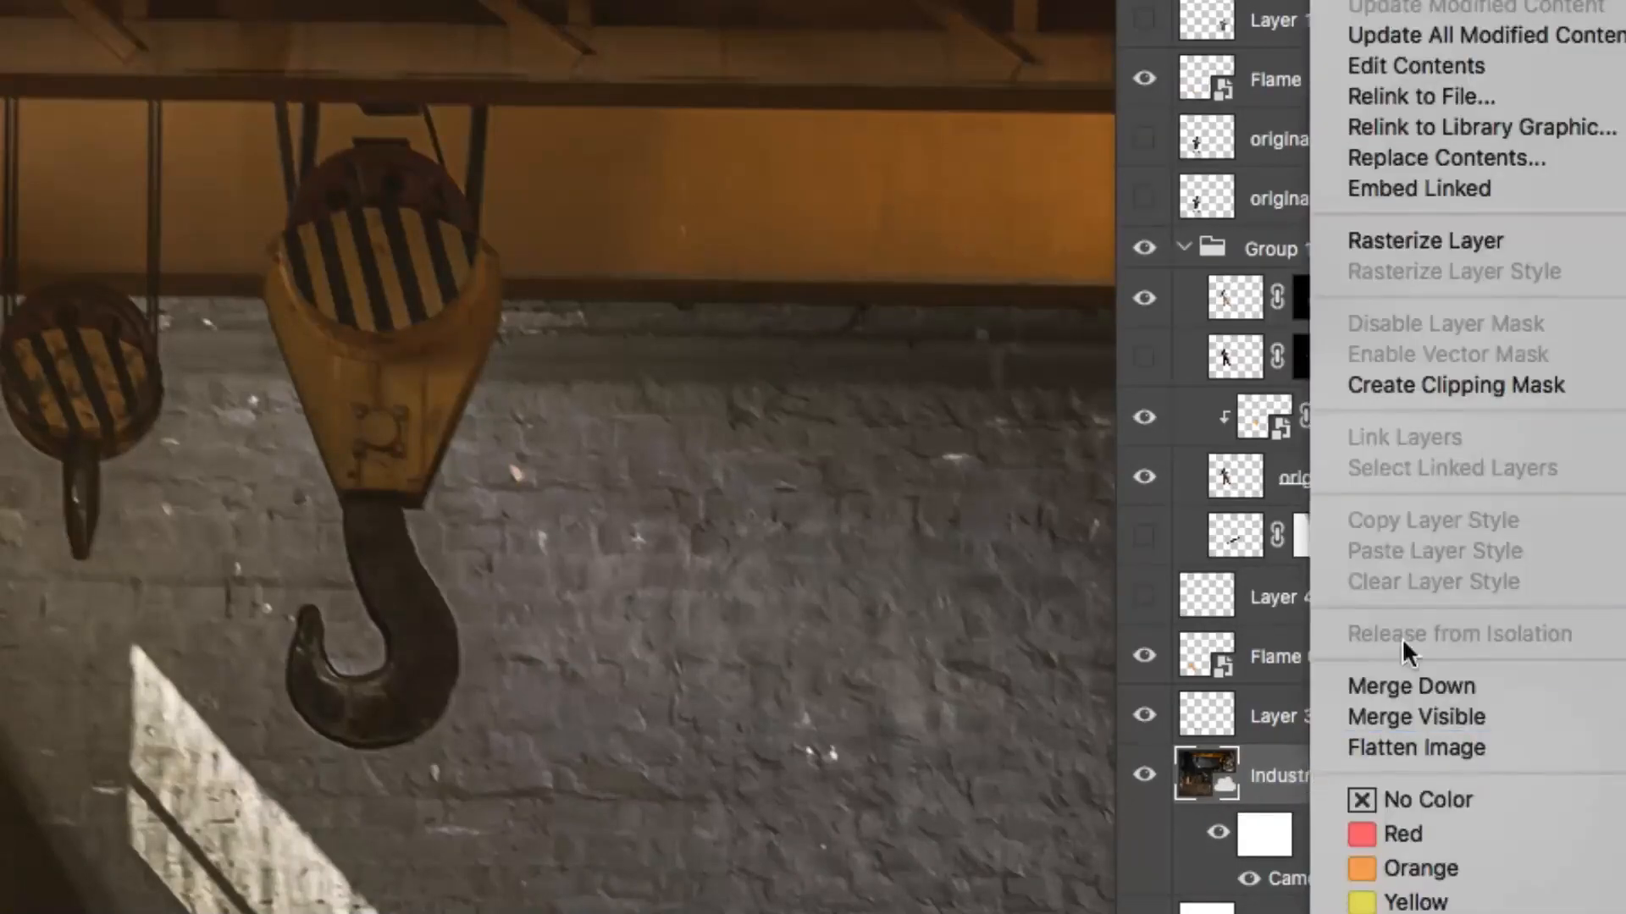
left_click(1470, 239)
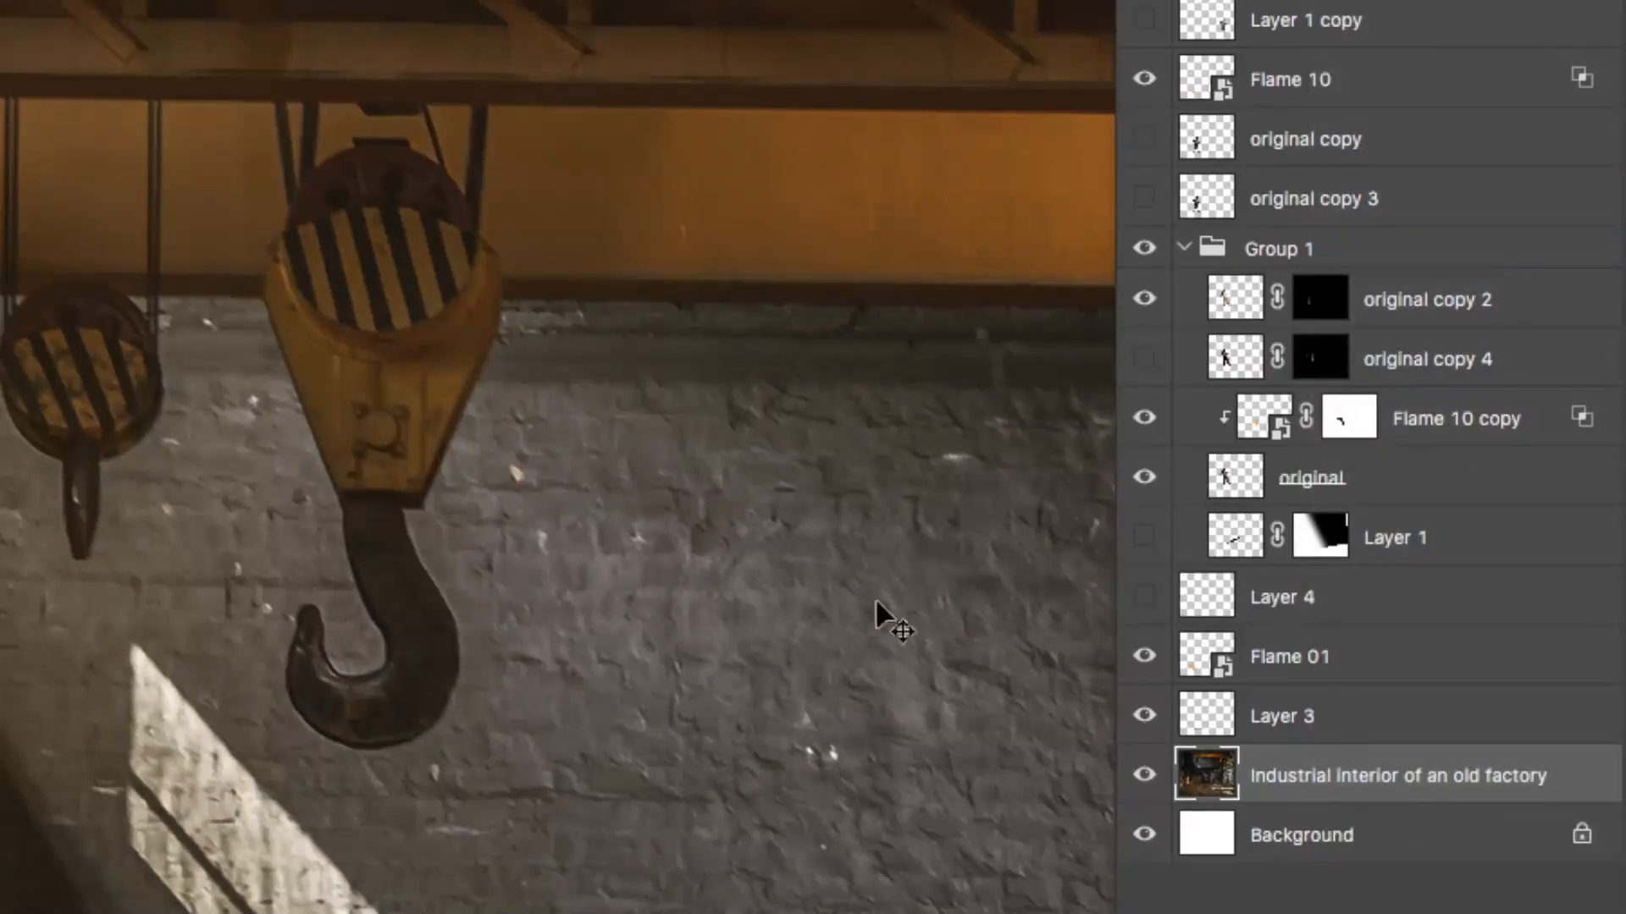
Step: Select the large crane hook and its striped pulley block with the Quick Selection tool, leaving out the cables above
key("p")
left_click(406, 642, "super")
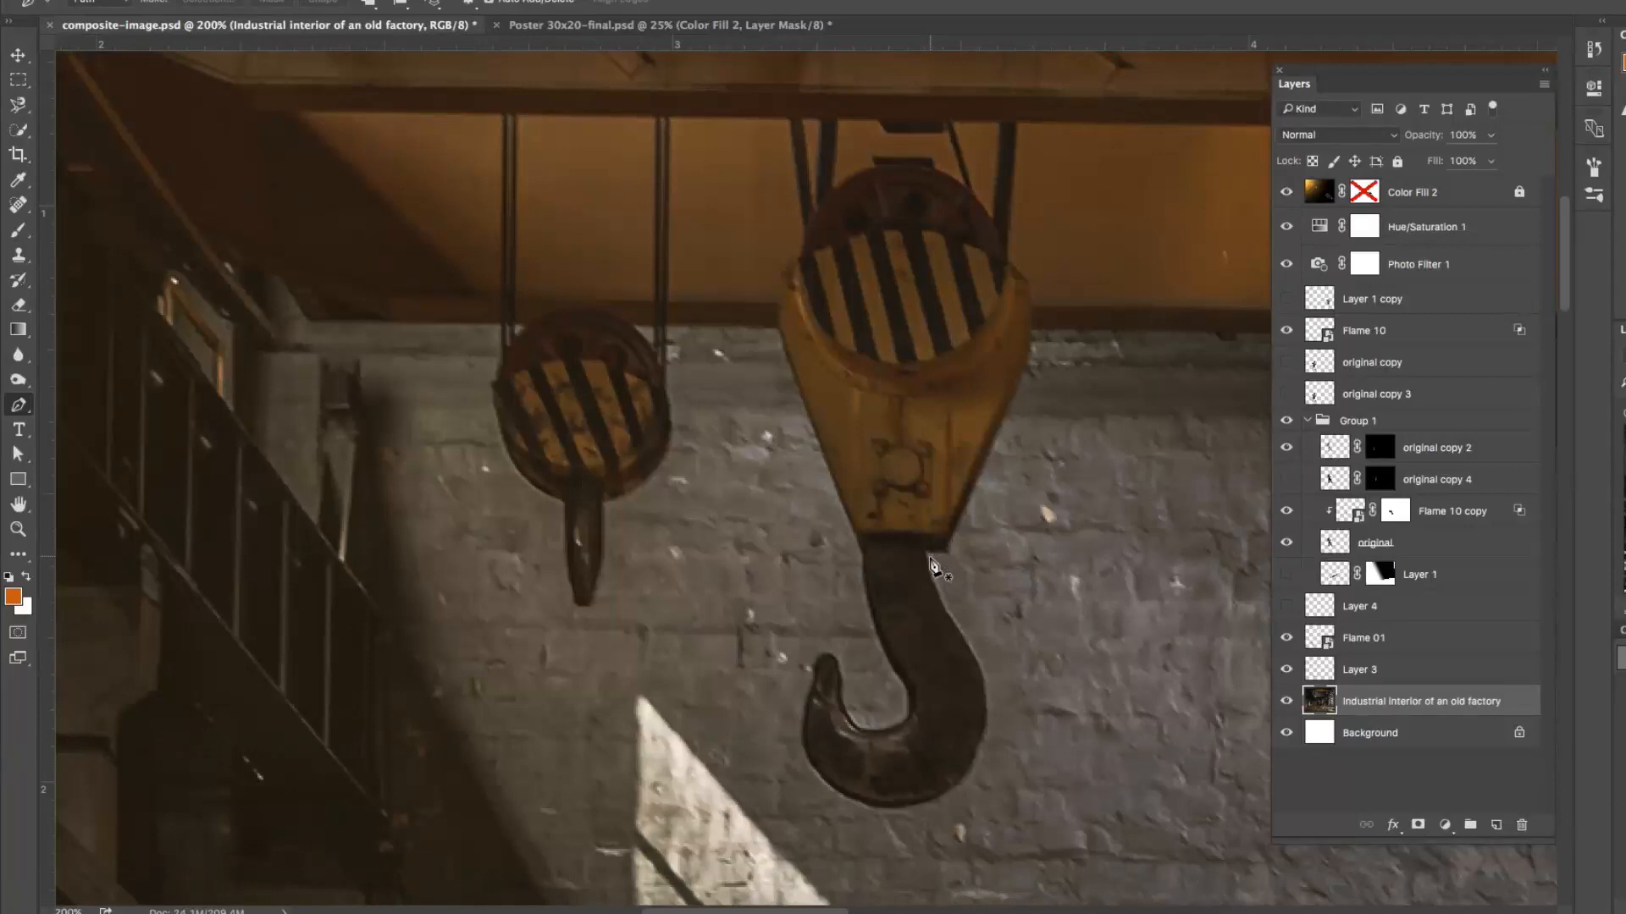
key("w")
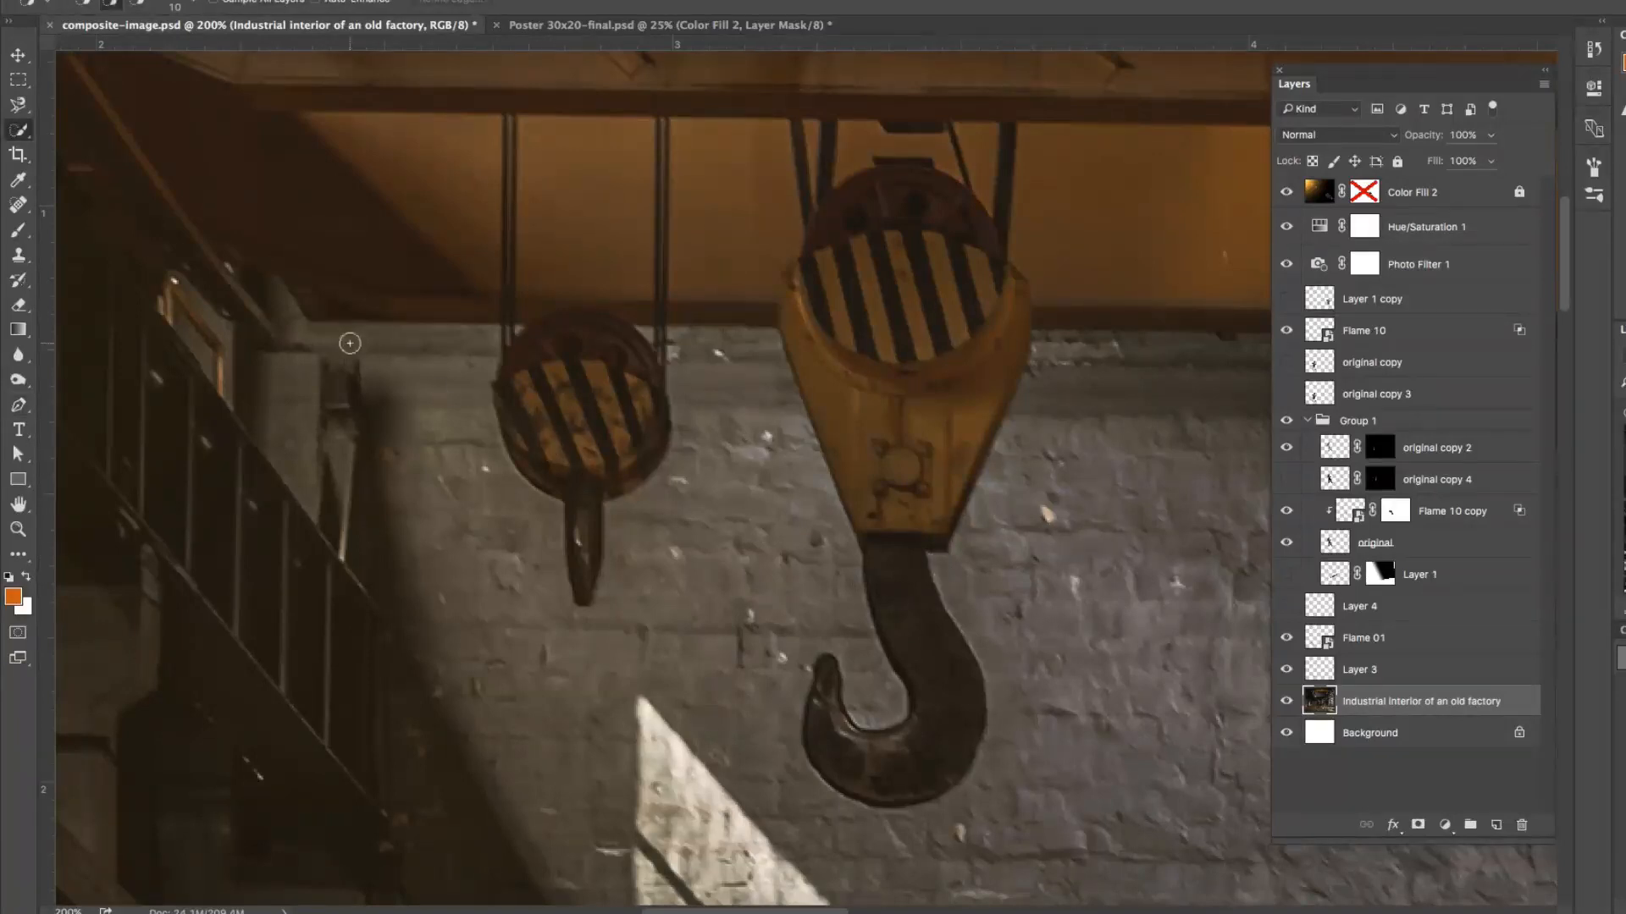
left_click(17, 133)
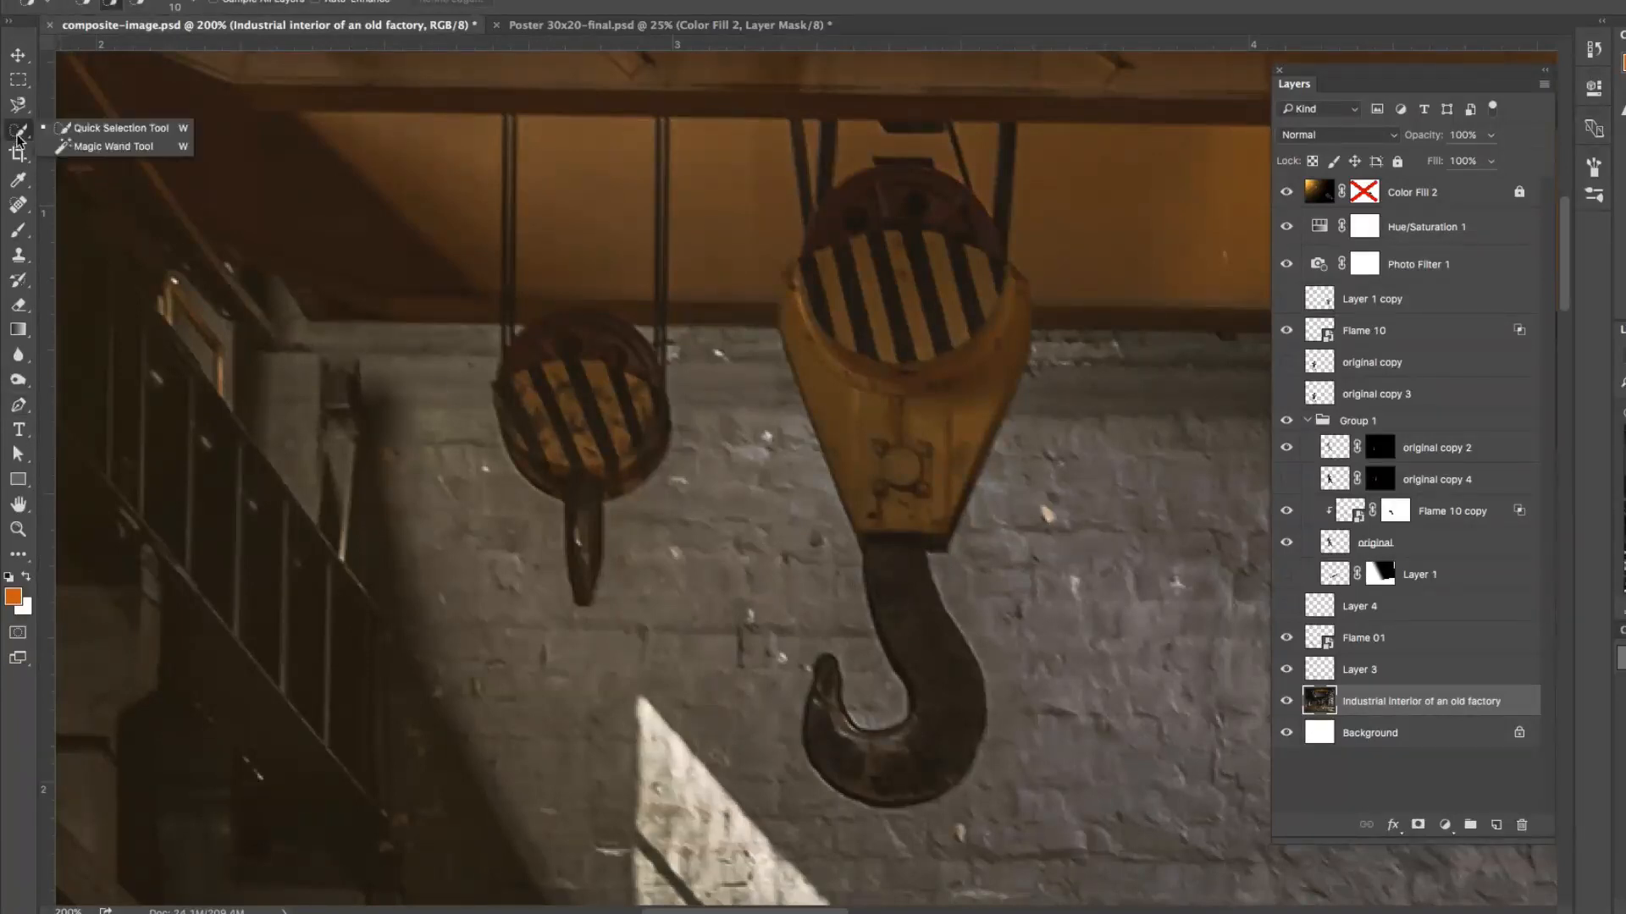
left_click(127, 131)
mouse_move(907, 211)
left_mouse_down()
mouse_move(855, 210)
mouse_move(804, 313)
mouse_move(884, 489)
left_mouse_up()
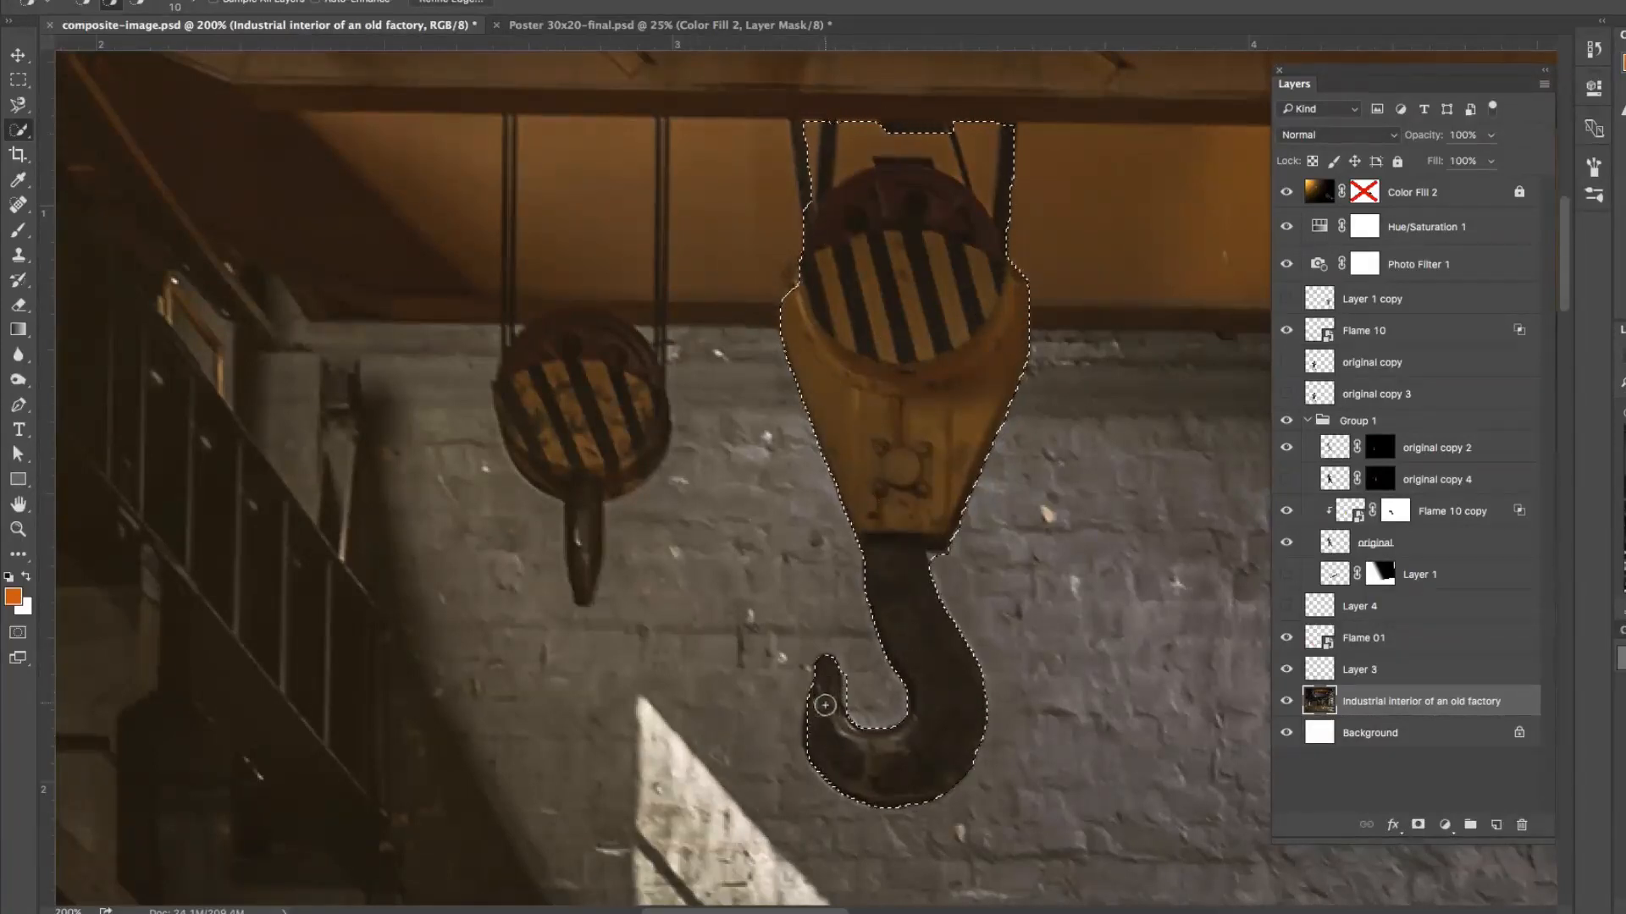
mouse_move(1009, 228)
left_mouse_down()
mouse_move(943, 147)
mouse_move(821, 156)
left_mouse_up()
left_click(821, 126, "alt")
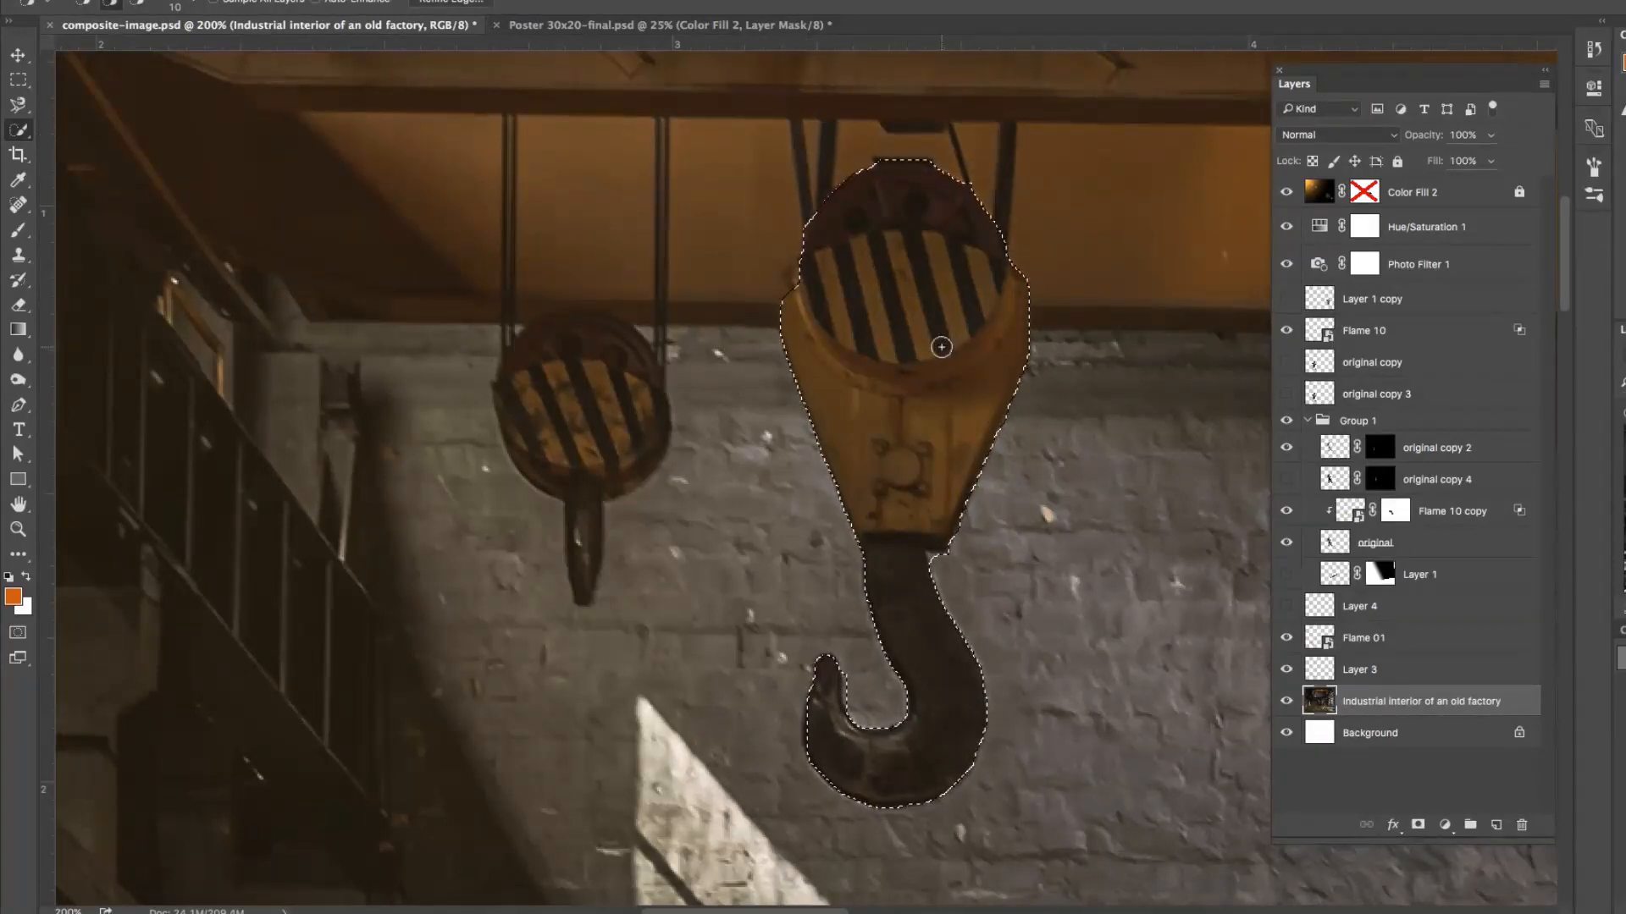
Step: Move the selected large crane hook straight down to behind the man's head with the Content-Aware Move tool and clear the selection
left_click(939, 452, "alt")
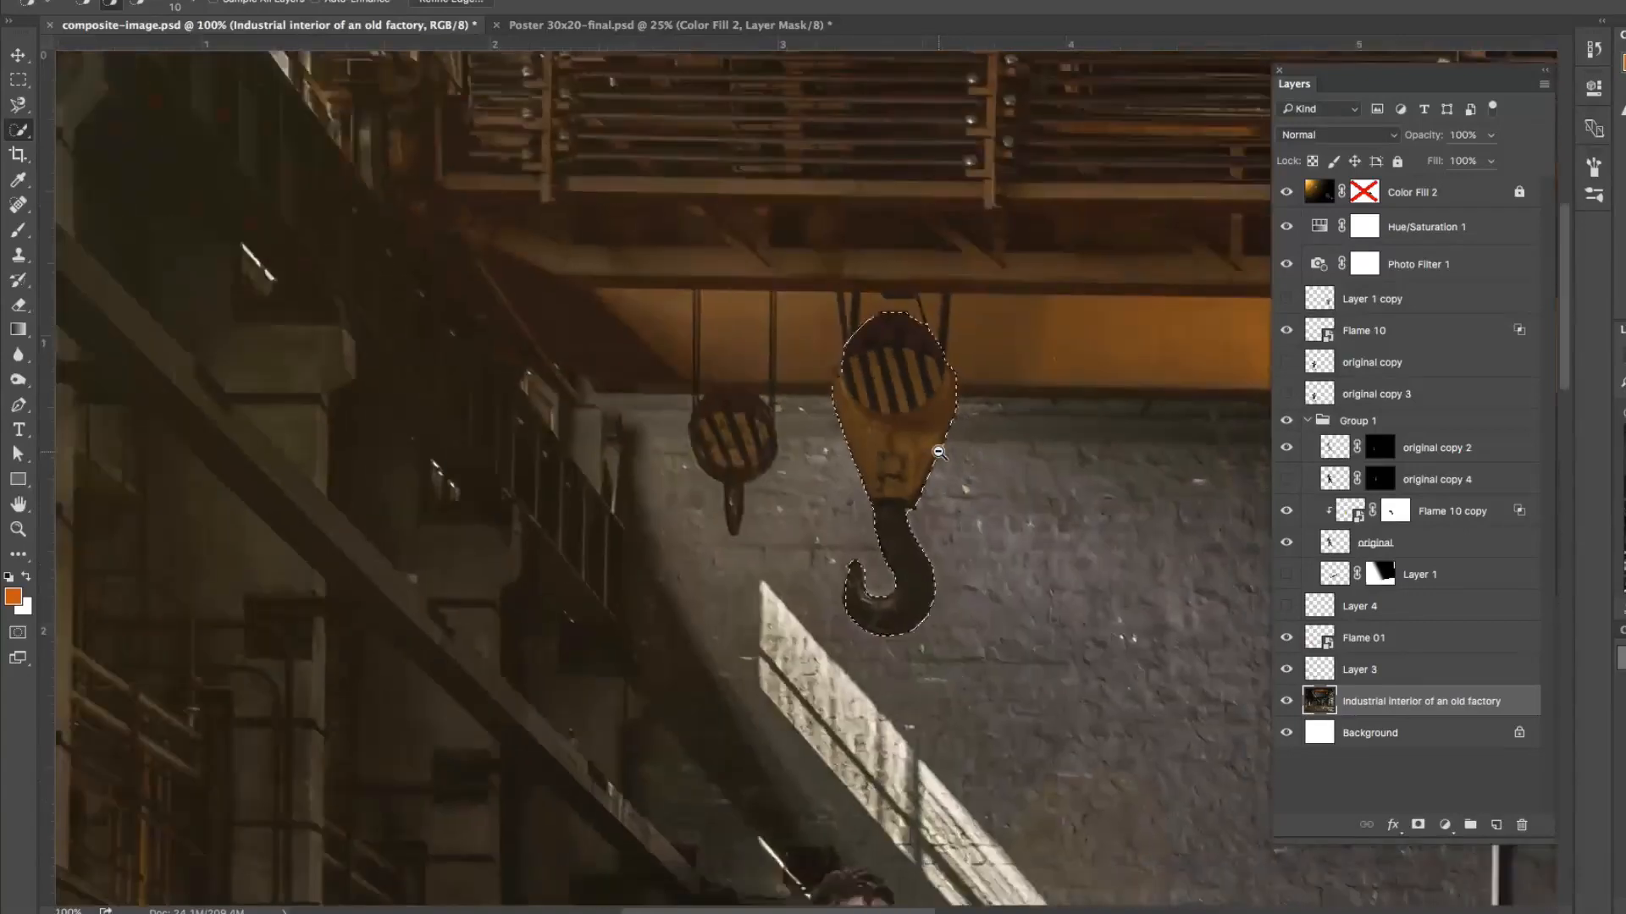
left_click(890, 464, "alt")
key("m")
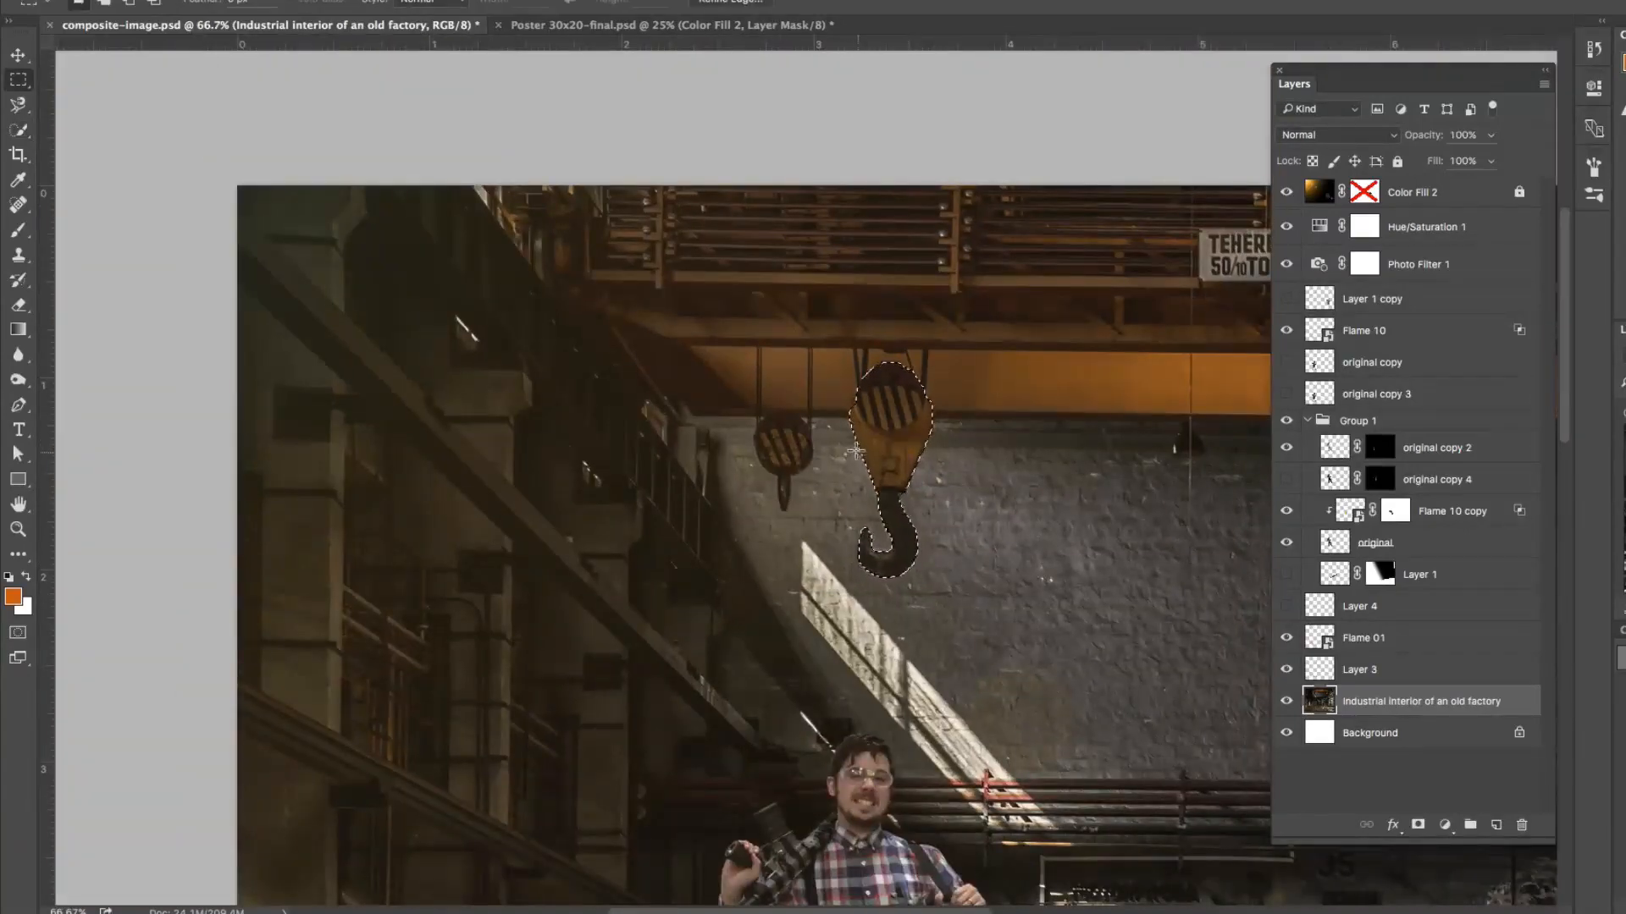
left_click_drag(813, 447, 670, 371)
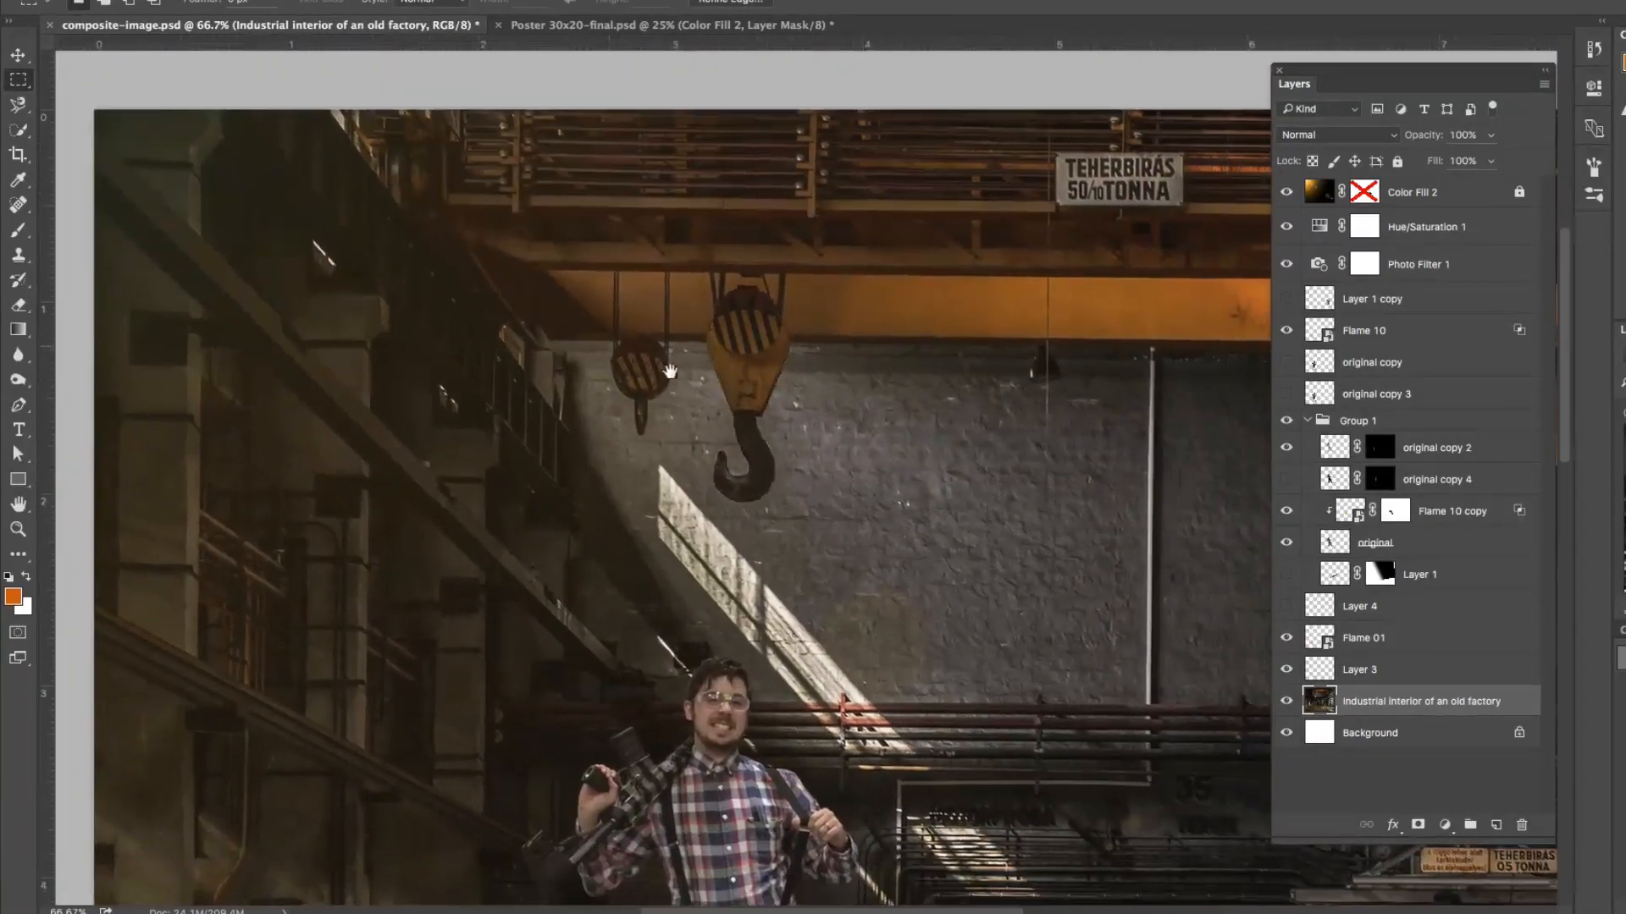
left_click(13, 237)
left_click(18, 207)
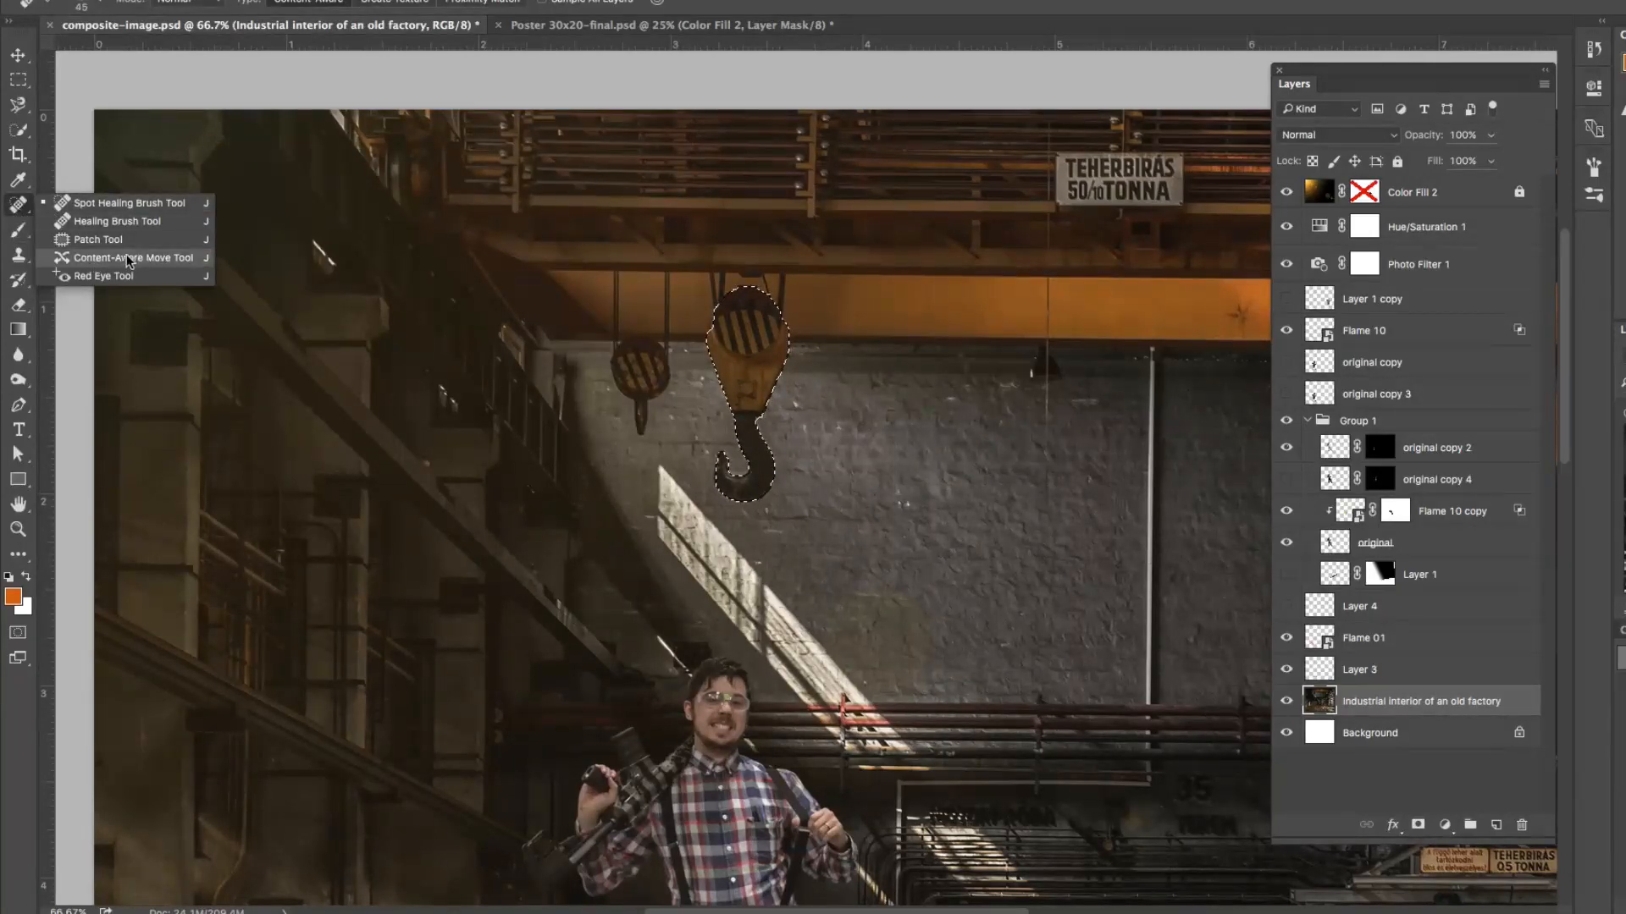
left_click(195, 266)
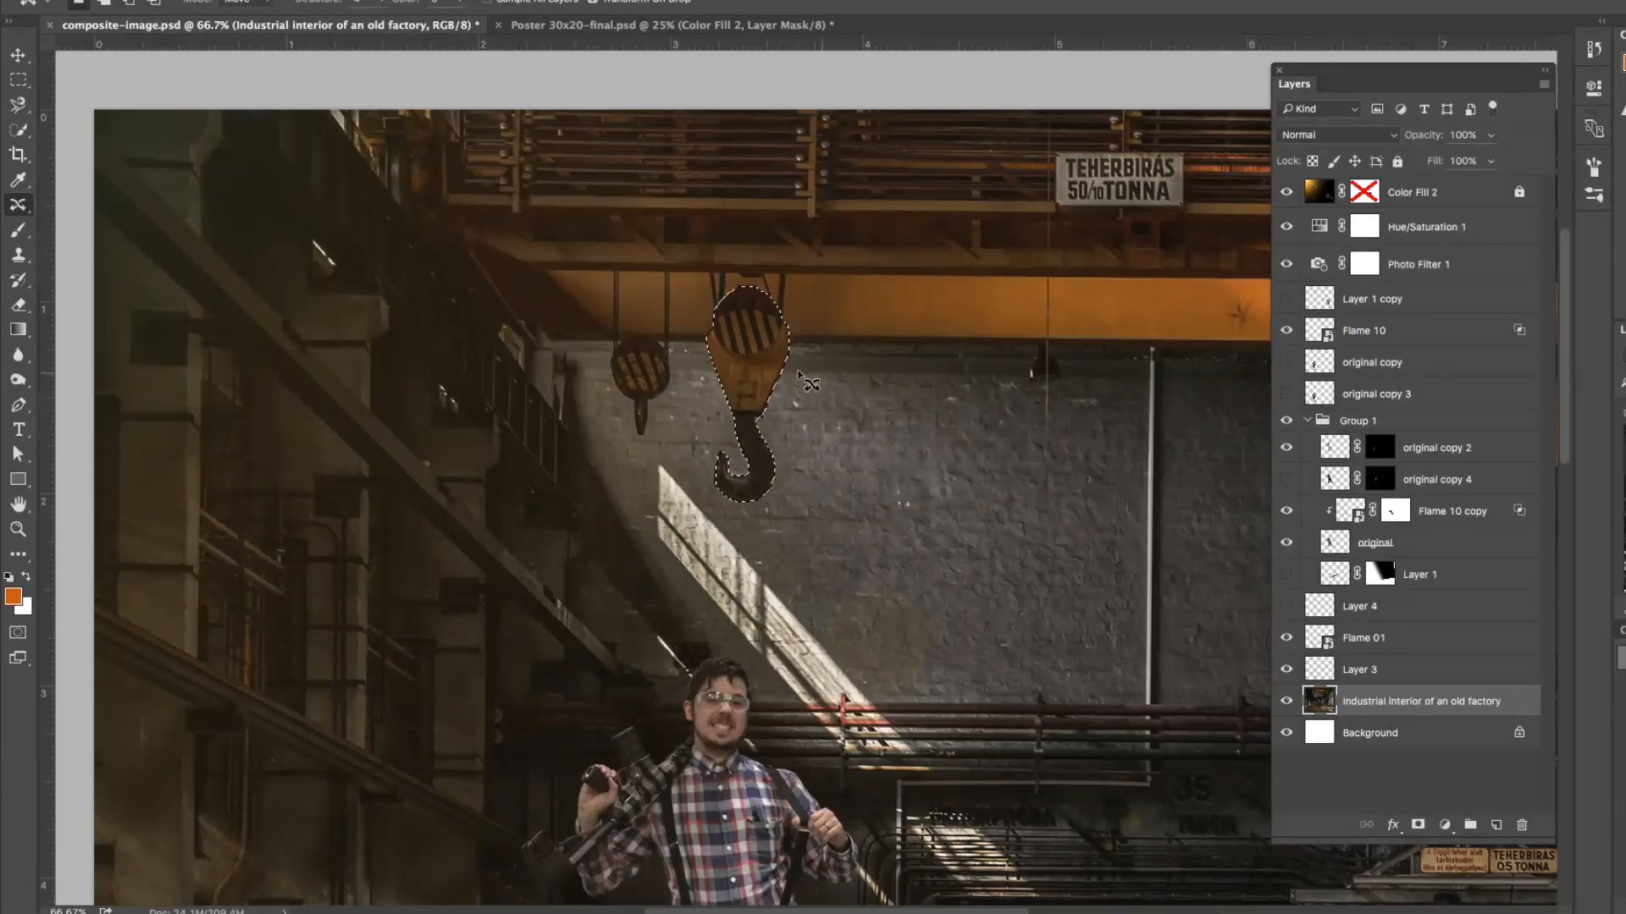
left_click_drag(755, 364, 757, 590)
key("Return")
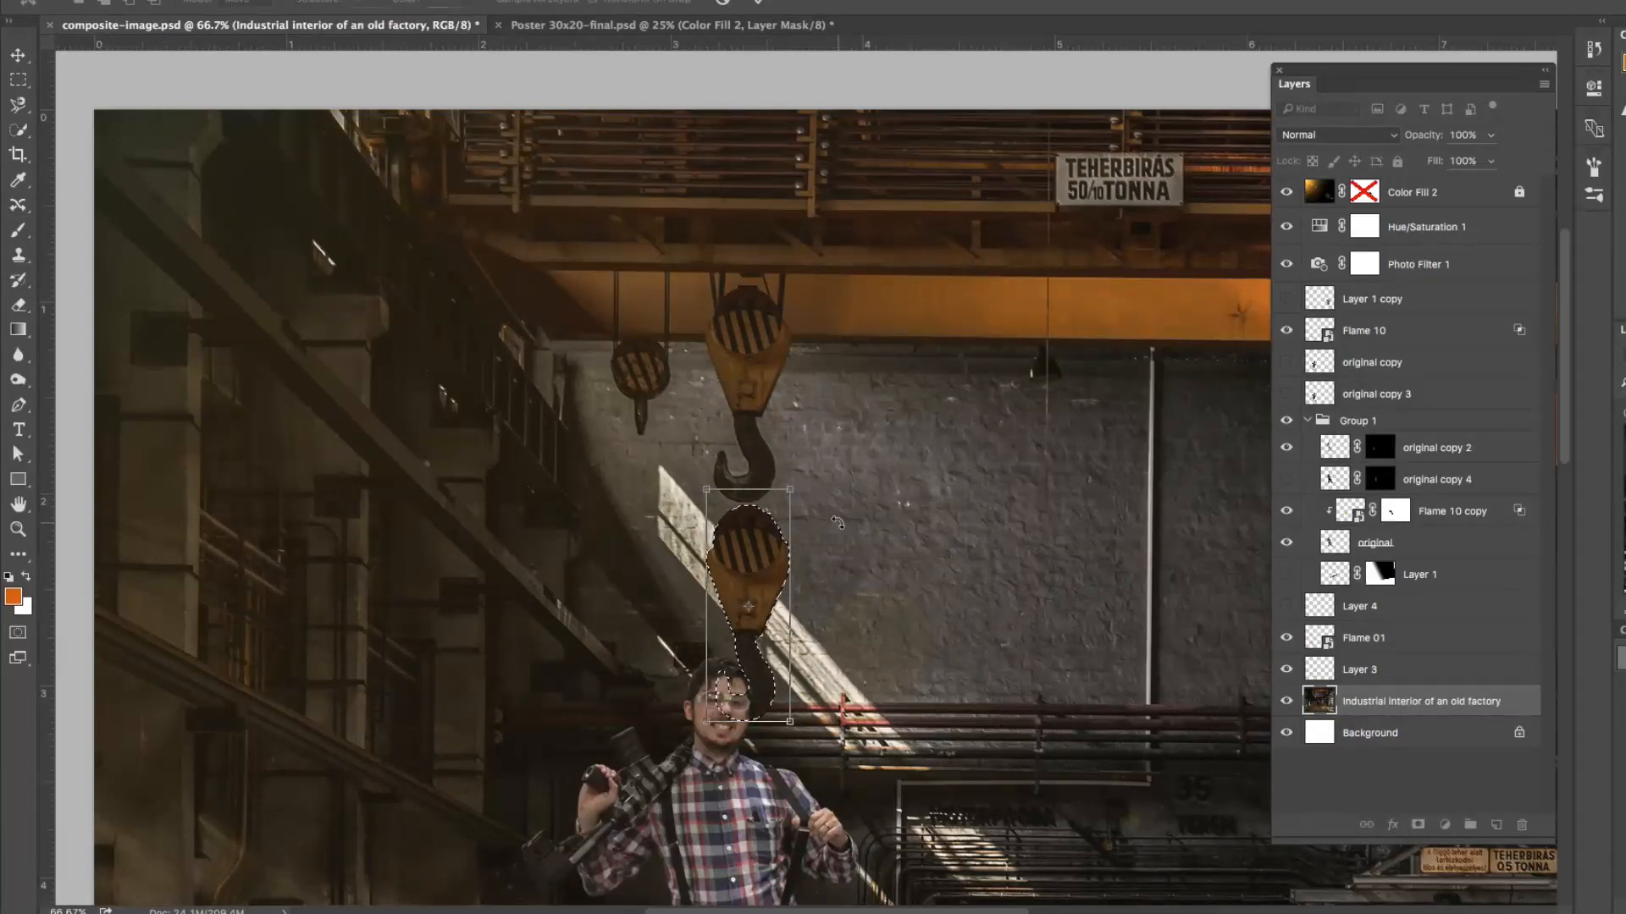
key("v")
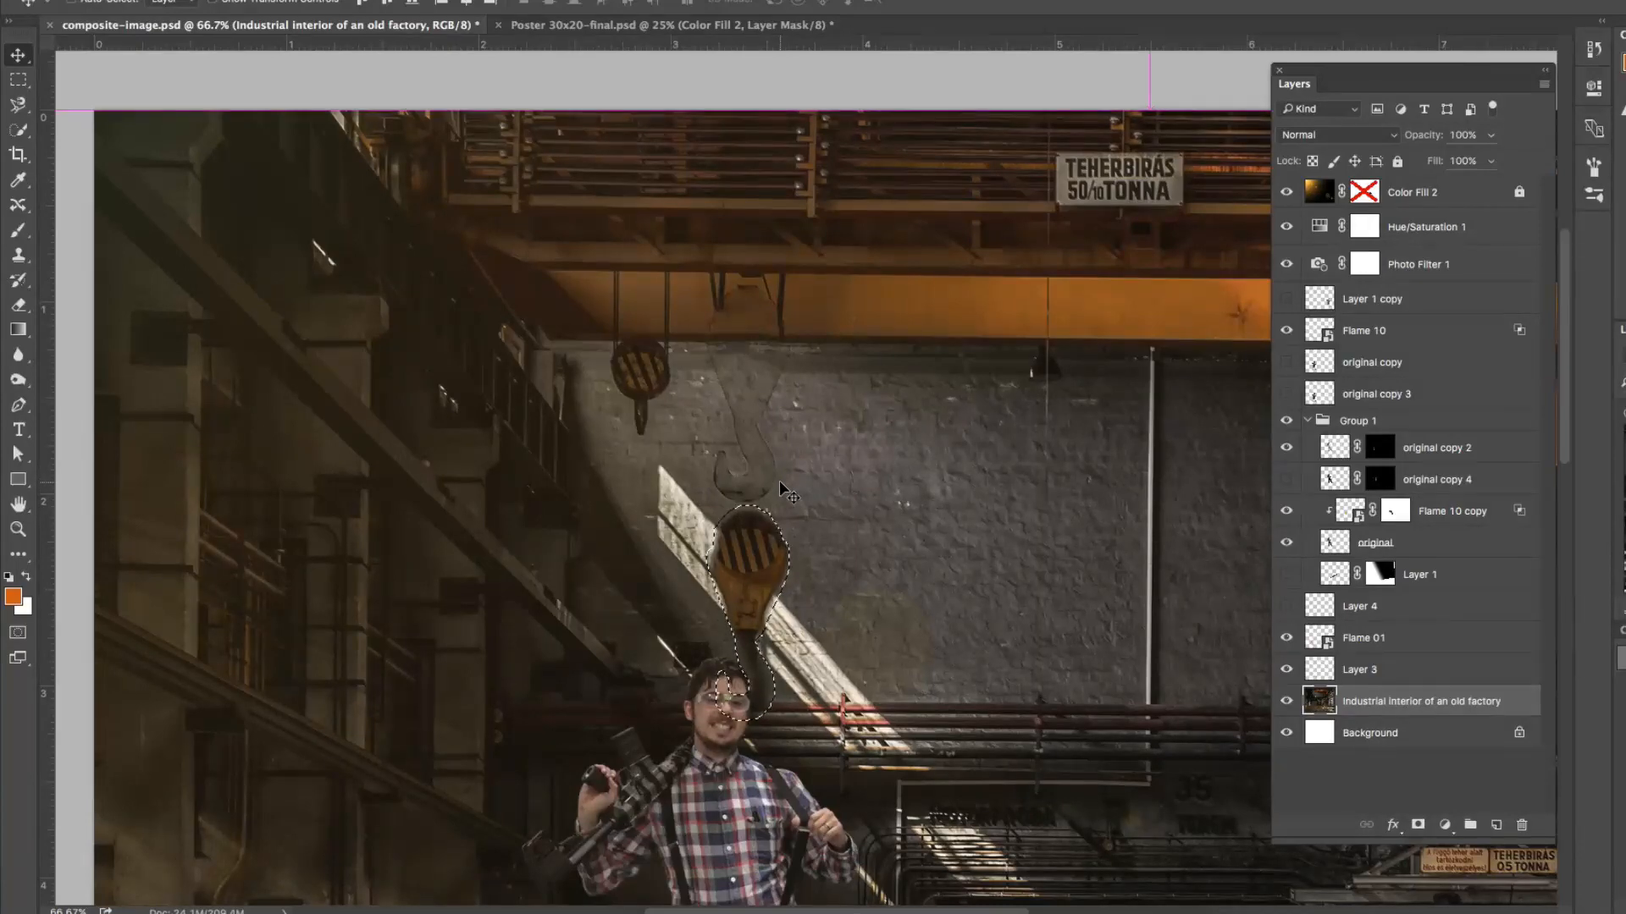
key("ctrl+d")
Step: Lasso the ghost outline of the hook's curved lower part on the brick wall and fill it with Content-Aware
left_click(813, 484)
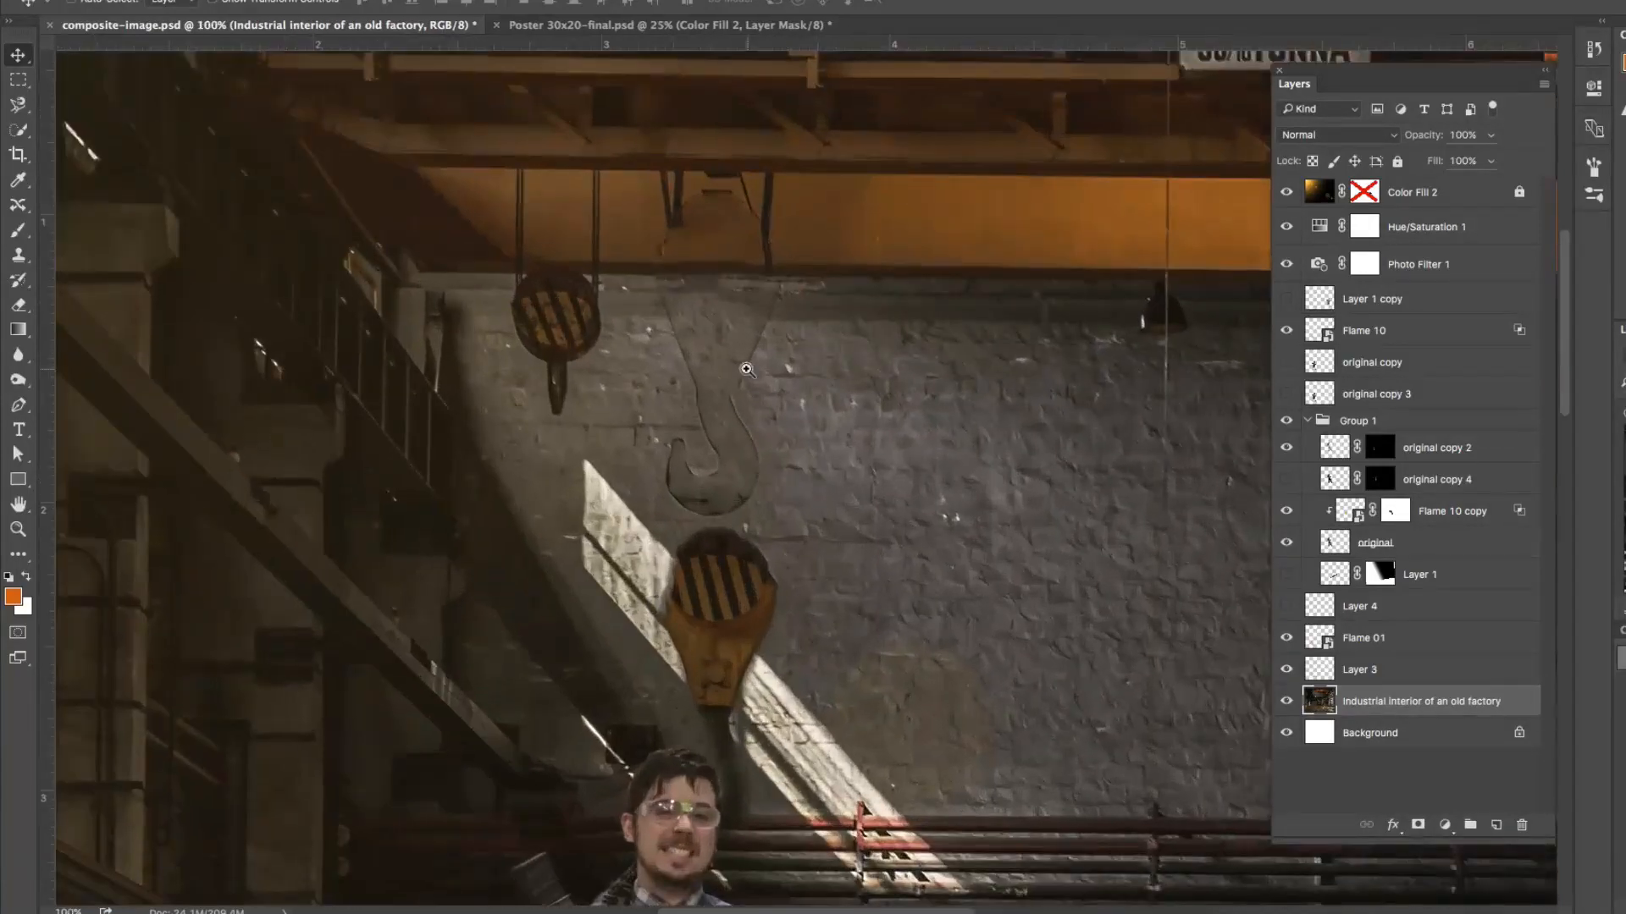
left_click(747, 369)
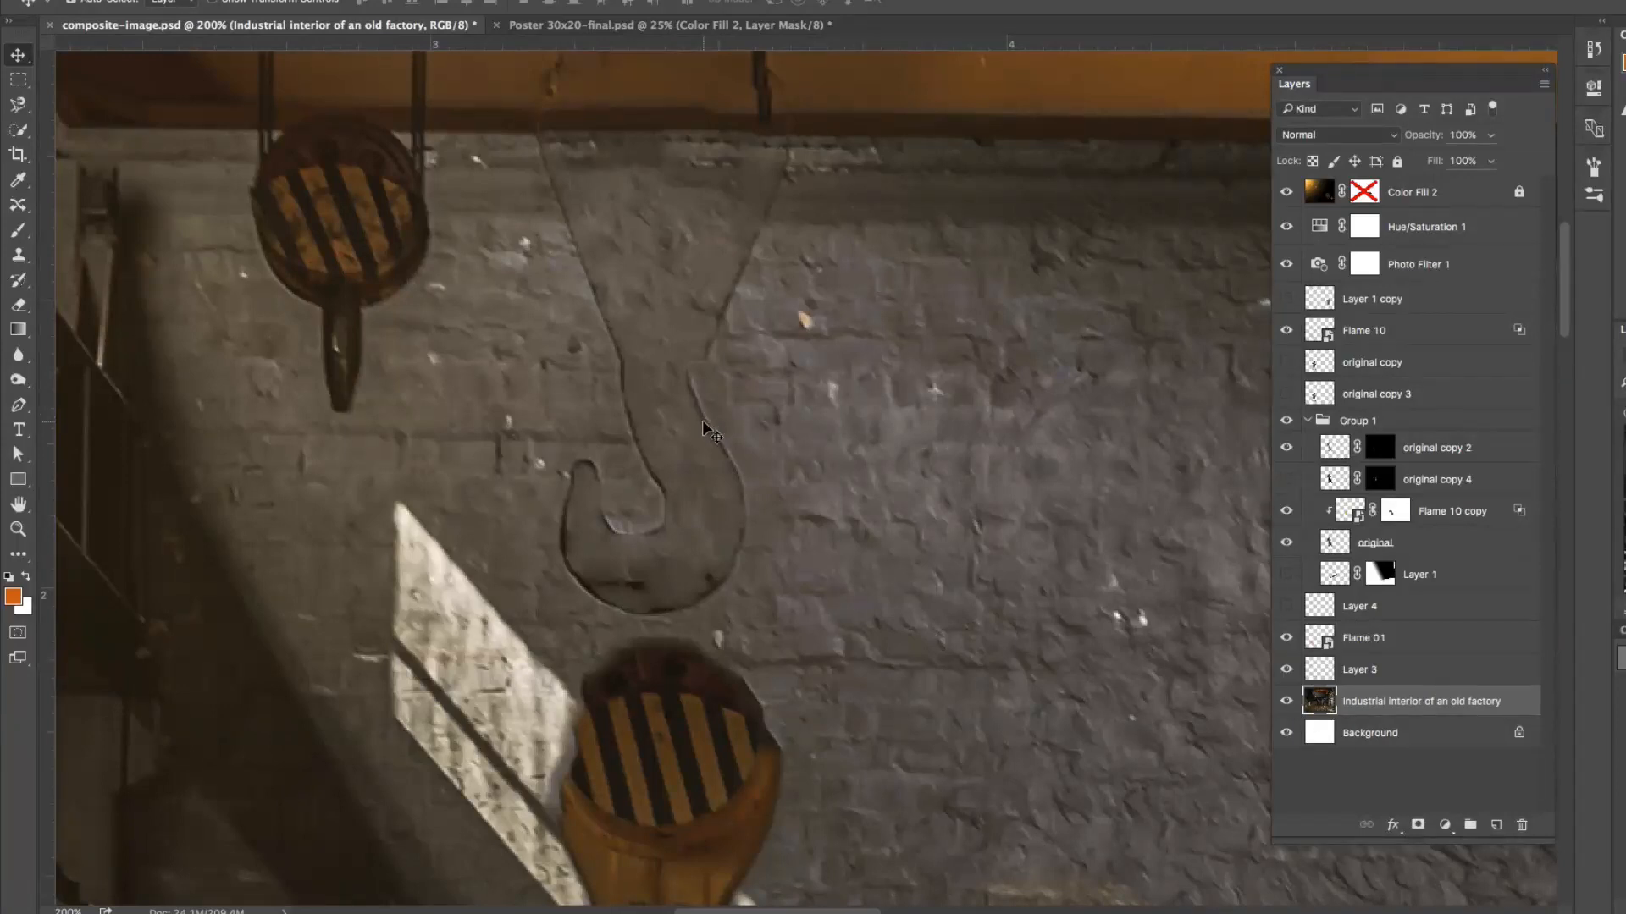
key("l")
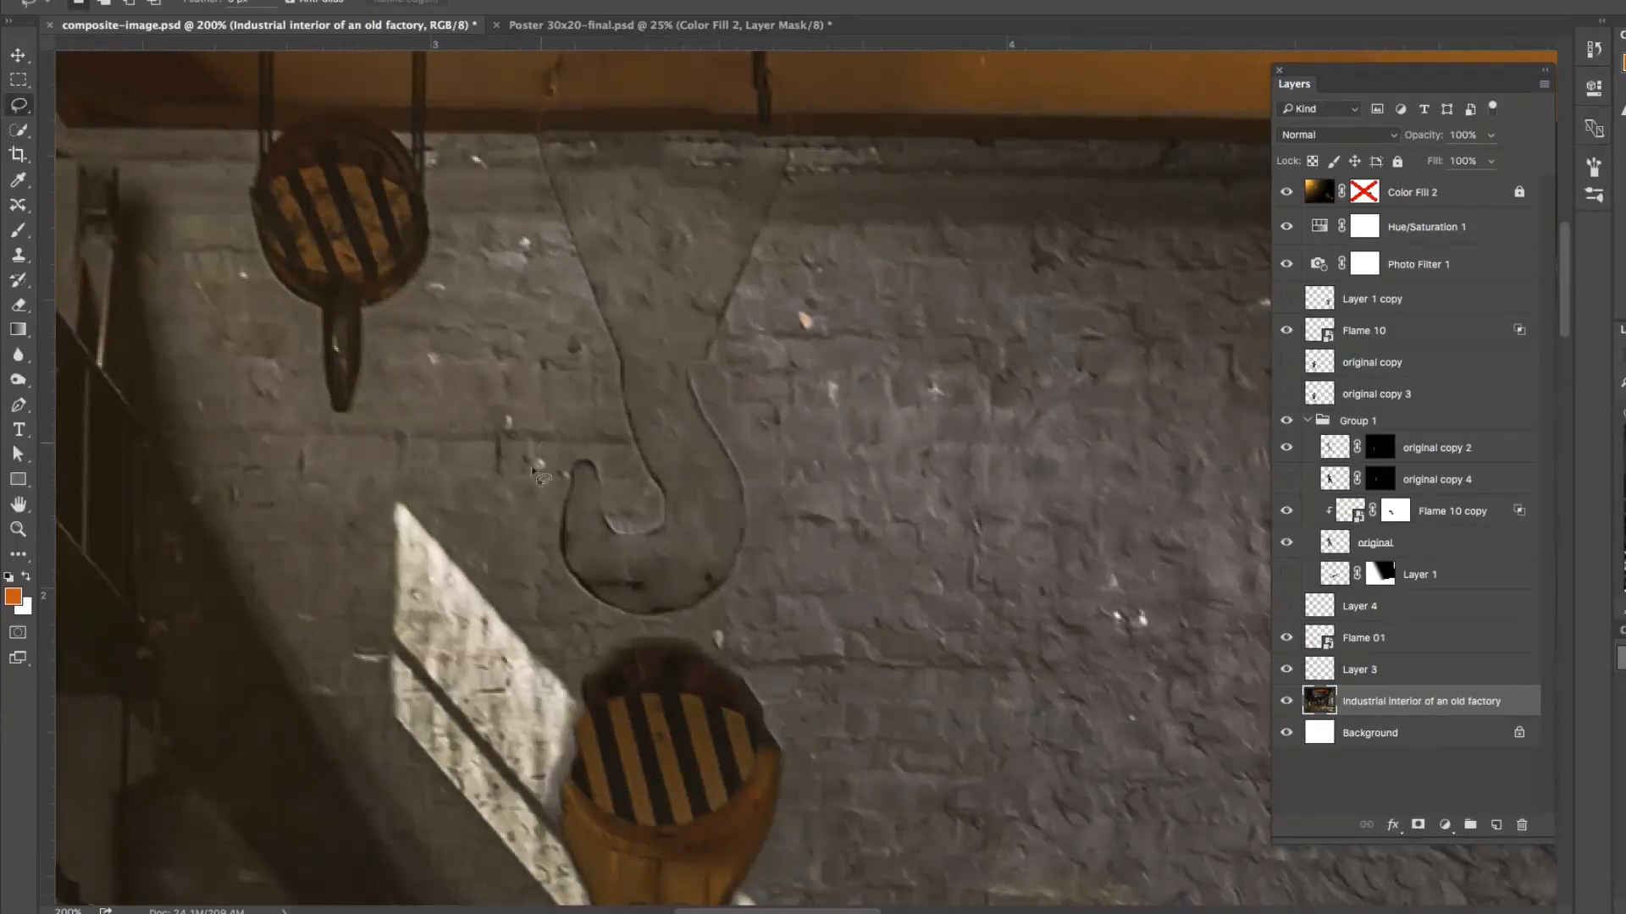
mouse_move(534, 470)
left_mouse_down()
mouse_move(564, 599)
mouse_move(588, 623)
mouse_move(718, 607)
mouse_move(764, 548)
mouse_move(756, 456)
mouse_move(701, 408)
mouse_move(625, 417)
left_mouse_up()
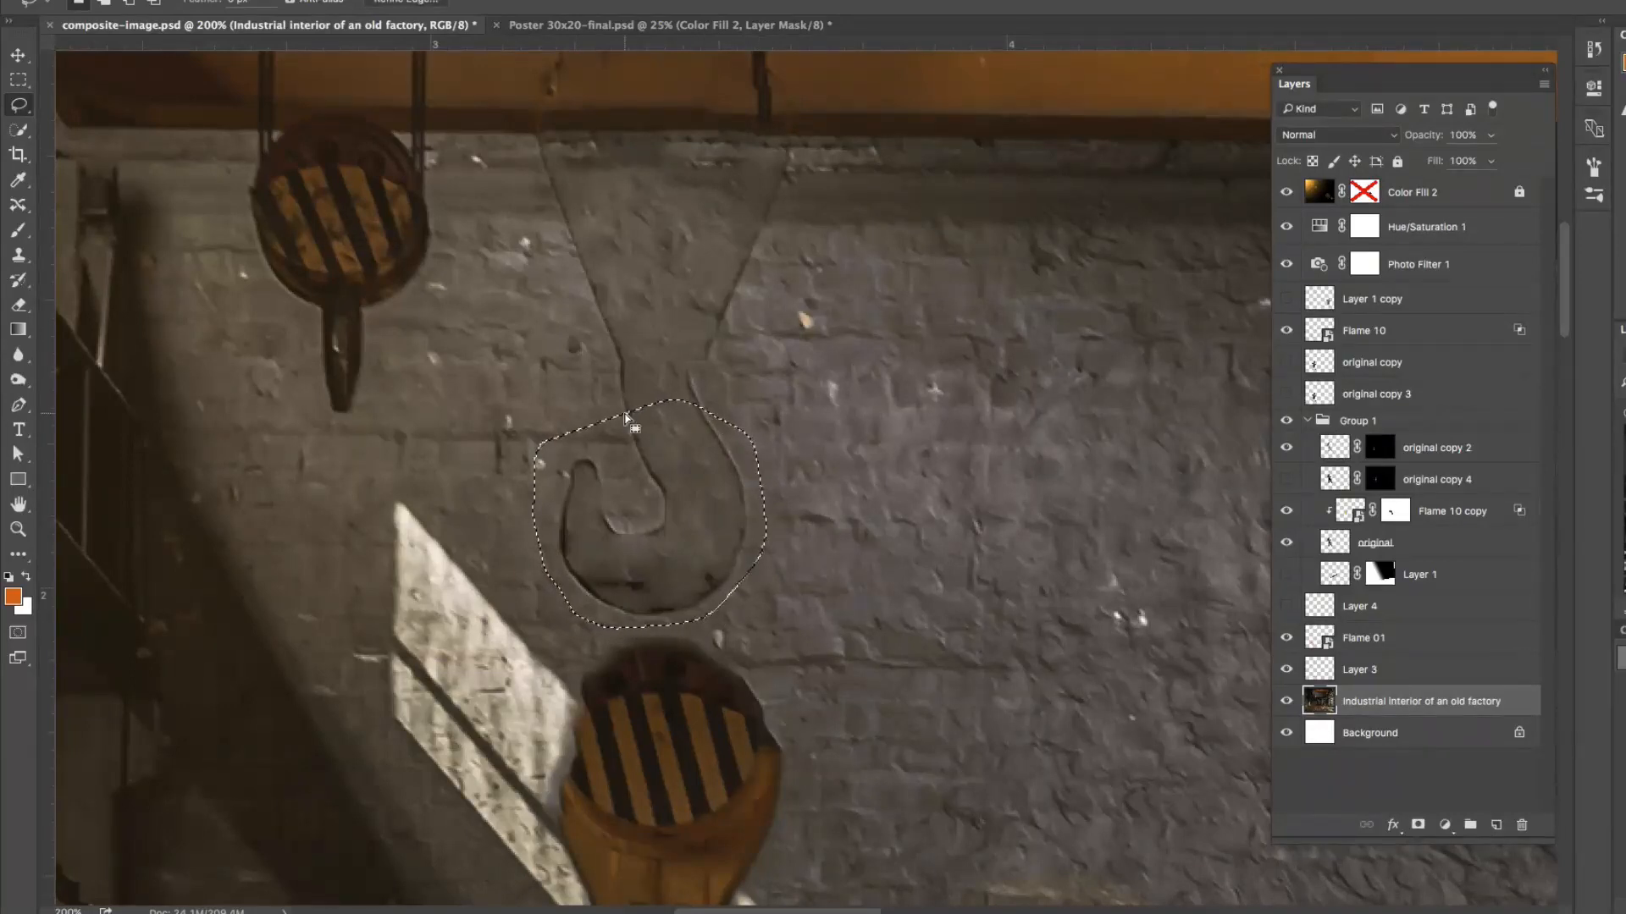
key("shift+BackSpace")
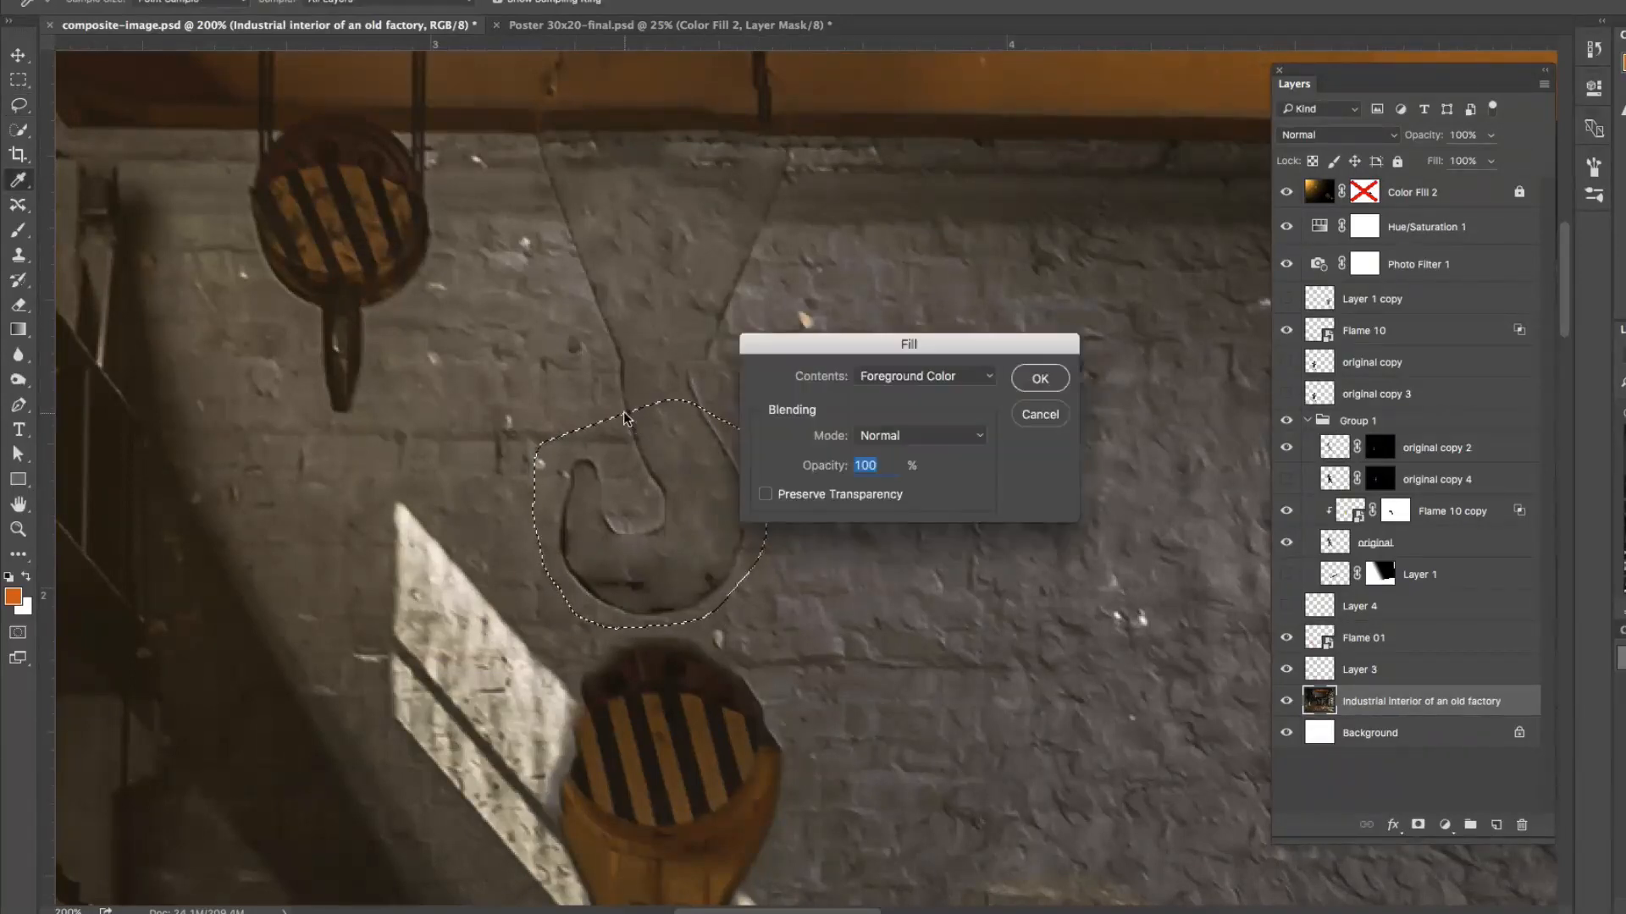
left_click_drag(885, 345, 951, 292)
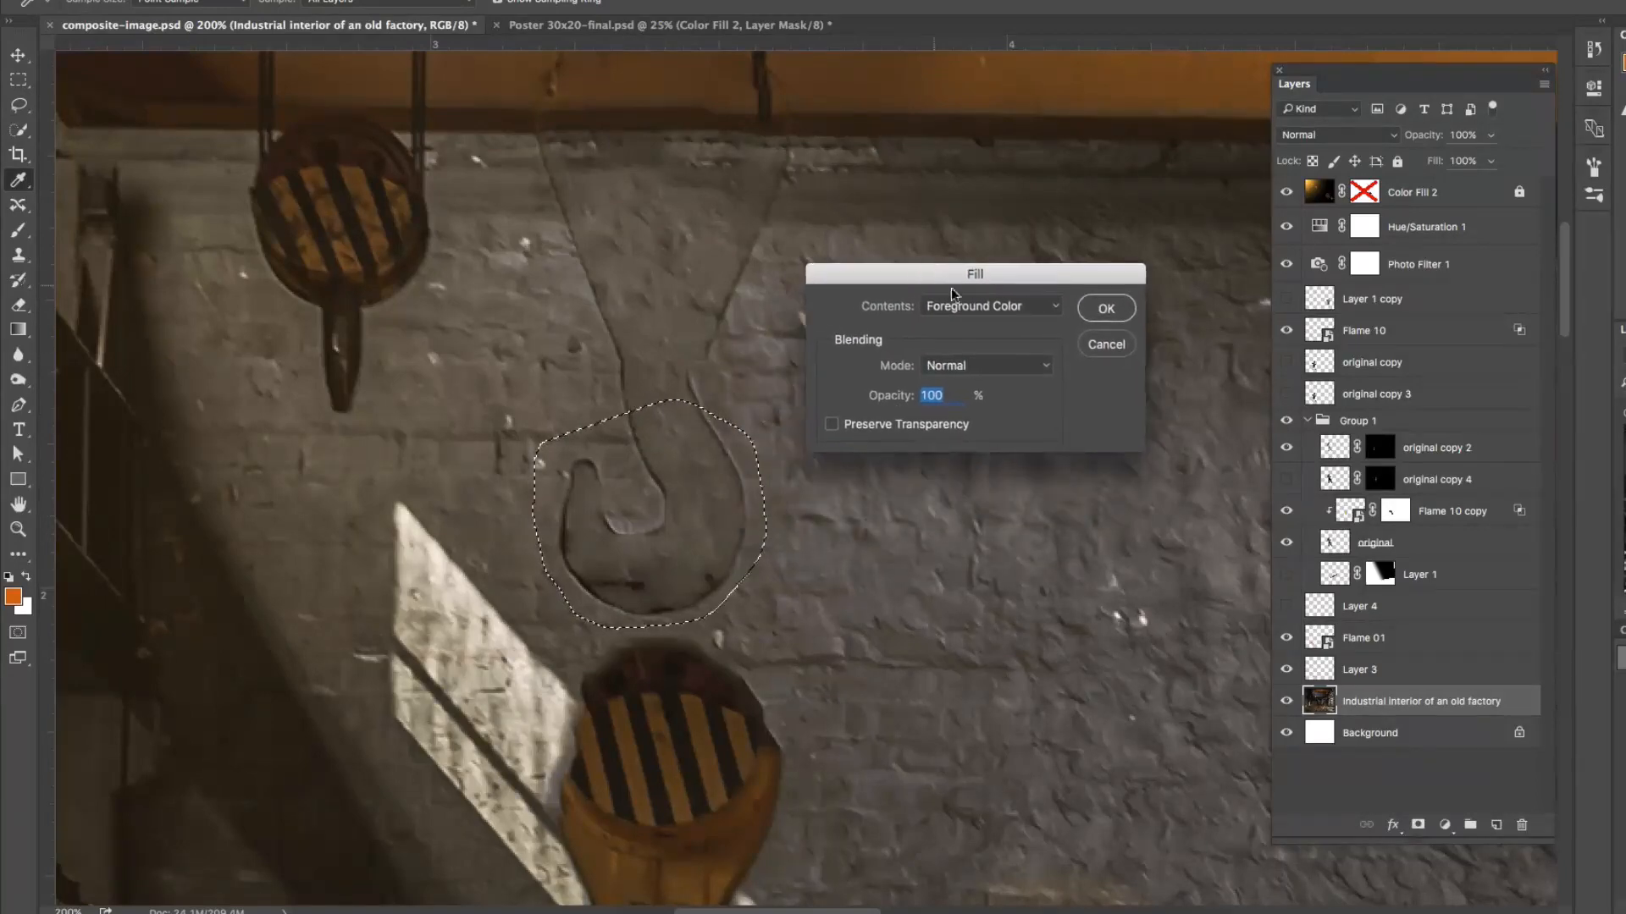
left_click(984, 309)
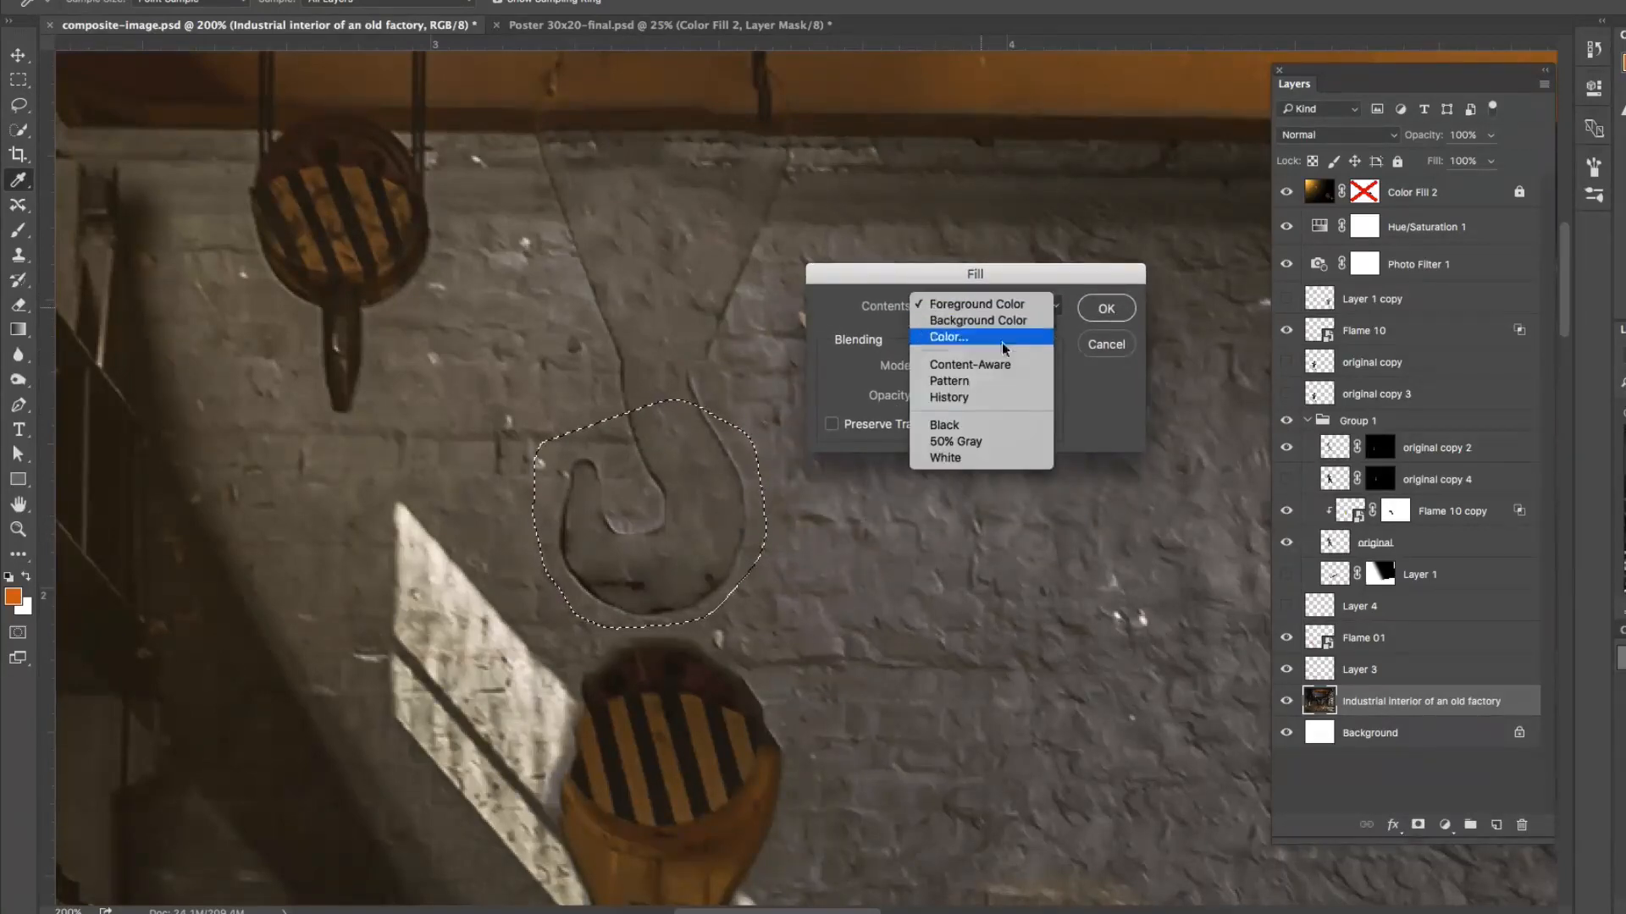
left_click(1001, 367)
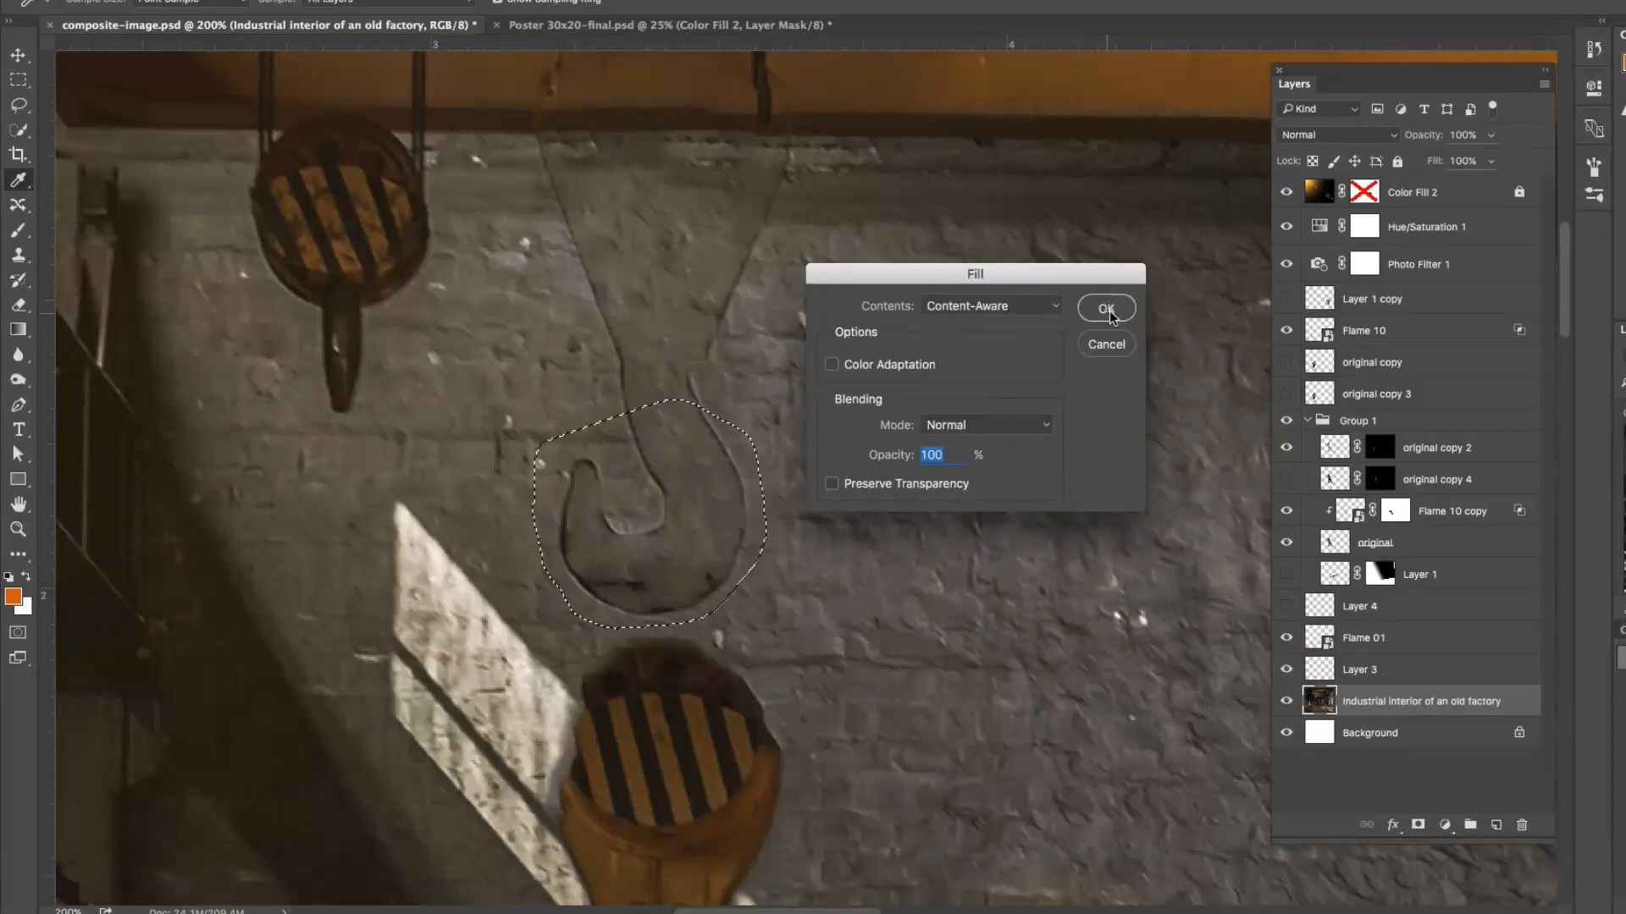
left_click(1109, 315)
Step: Remove the ghost of the hook's neck and the right edge of its pulley block with two lassoed Content-Aware fills
mouse_move(756, 322)
left_mouse_down()
mouse_move(601, 356)
mouse_move(702, 489)
mouse_move(770, 440)
left_mouse_up()
key("shift+BackSpace")
key("Return")
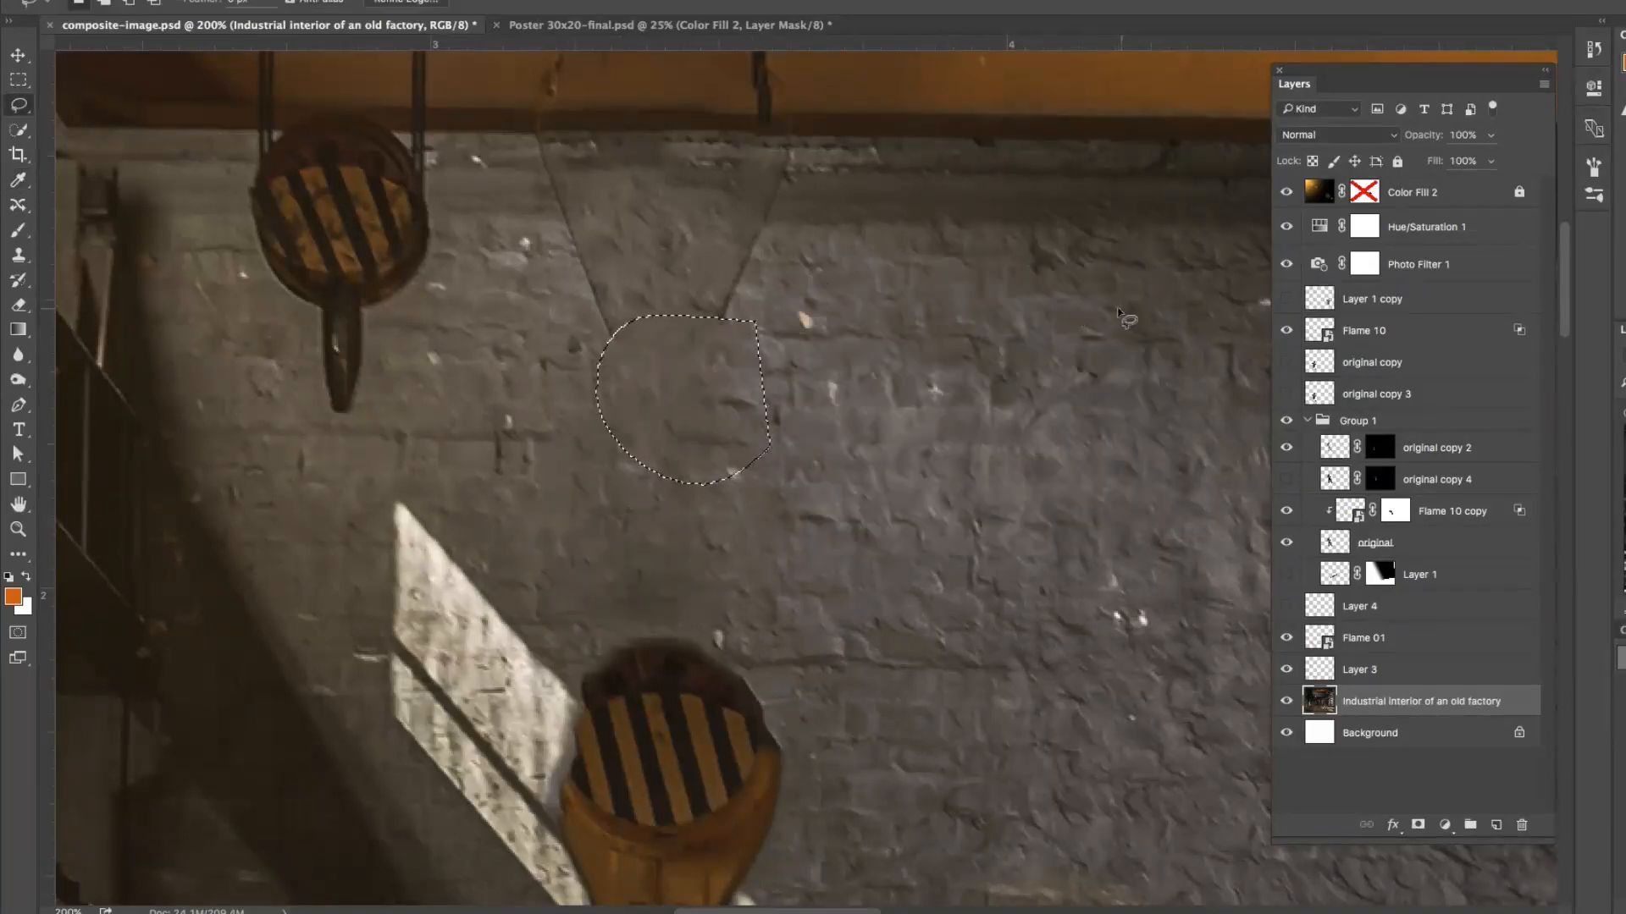
mouse_move(704, 248)
left_mouse_down()
mouse_move(703, 385)
mouse_move(795, 224)
mouse_move(775, 217)
left_mouse_up()
key("shift+BackSpace")
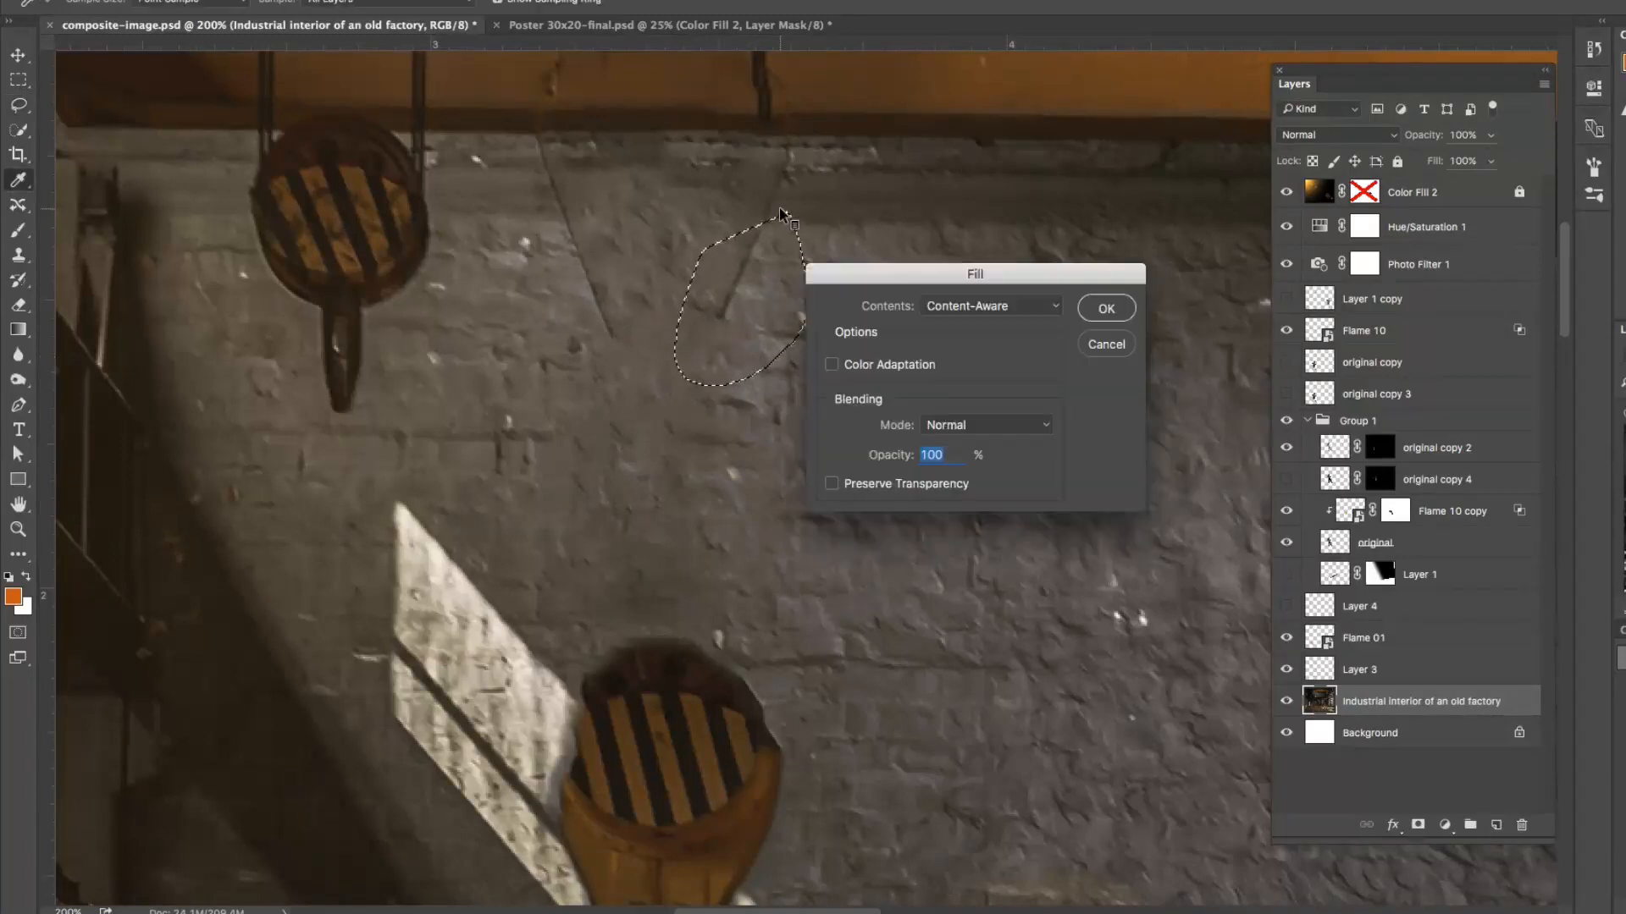
left_click(1104, 310)
Step: Lasso the remaining left edge of the pulley block's ghost on the wall and fill it with Content-Aware
key("l")
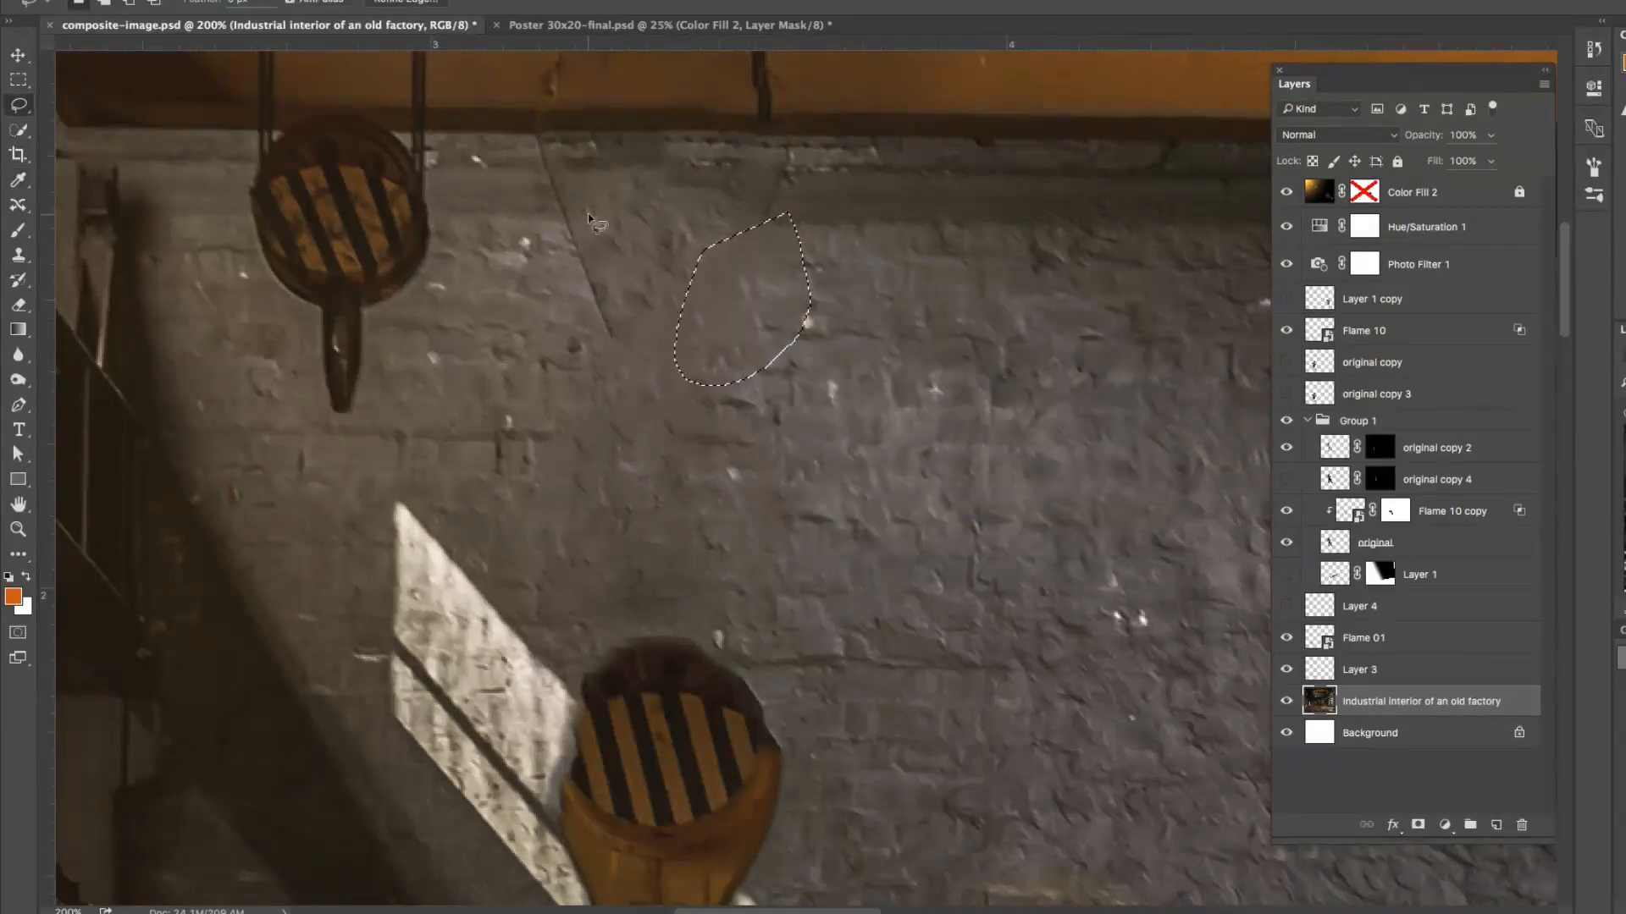
mouse_move(608, 227)
left_mouse_down()
mouse_move(640, 305)
mouse_move(522, 349)
left_mouse_up()
left_click_drag(549, 226, 555, 225)
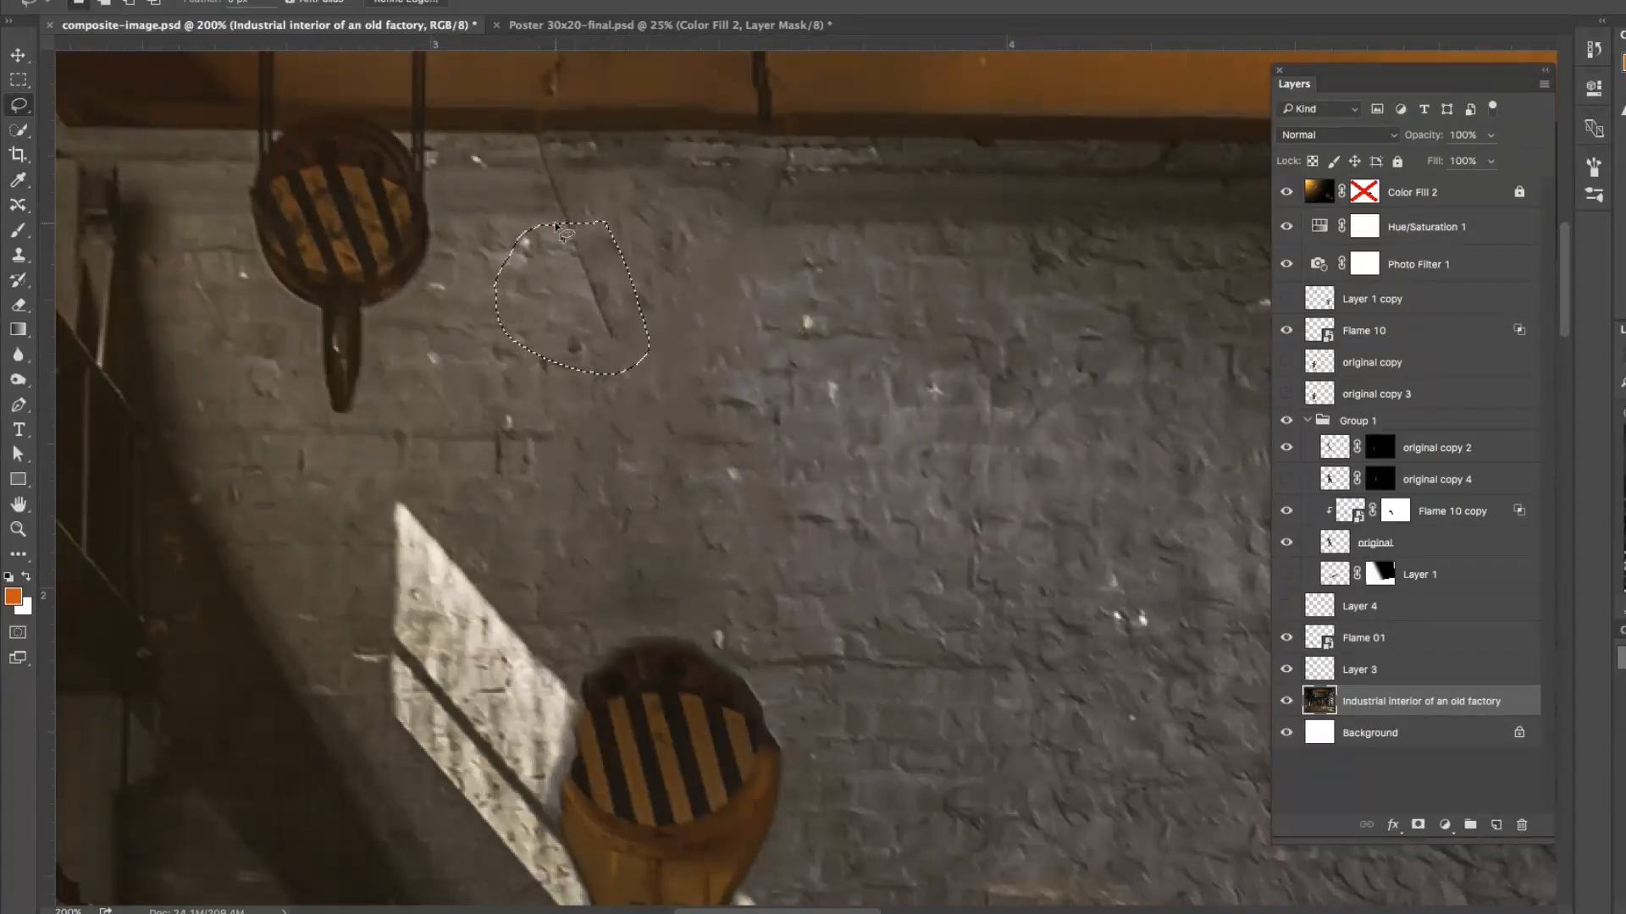
key("shift+BackSpace")
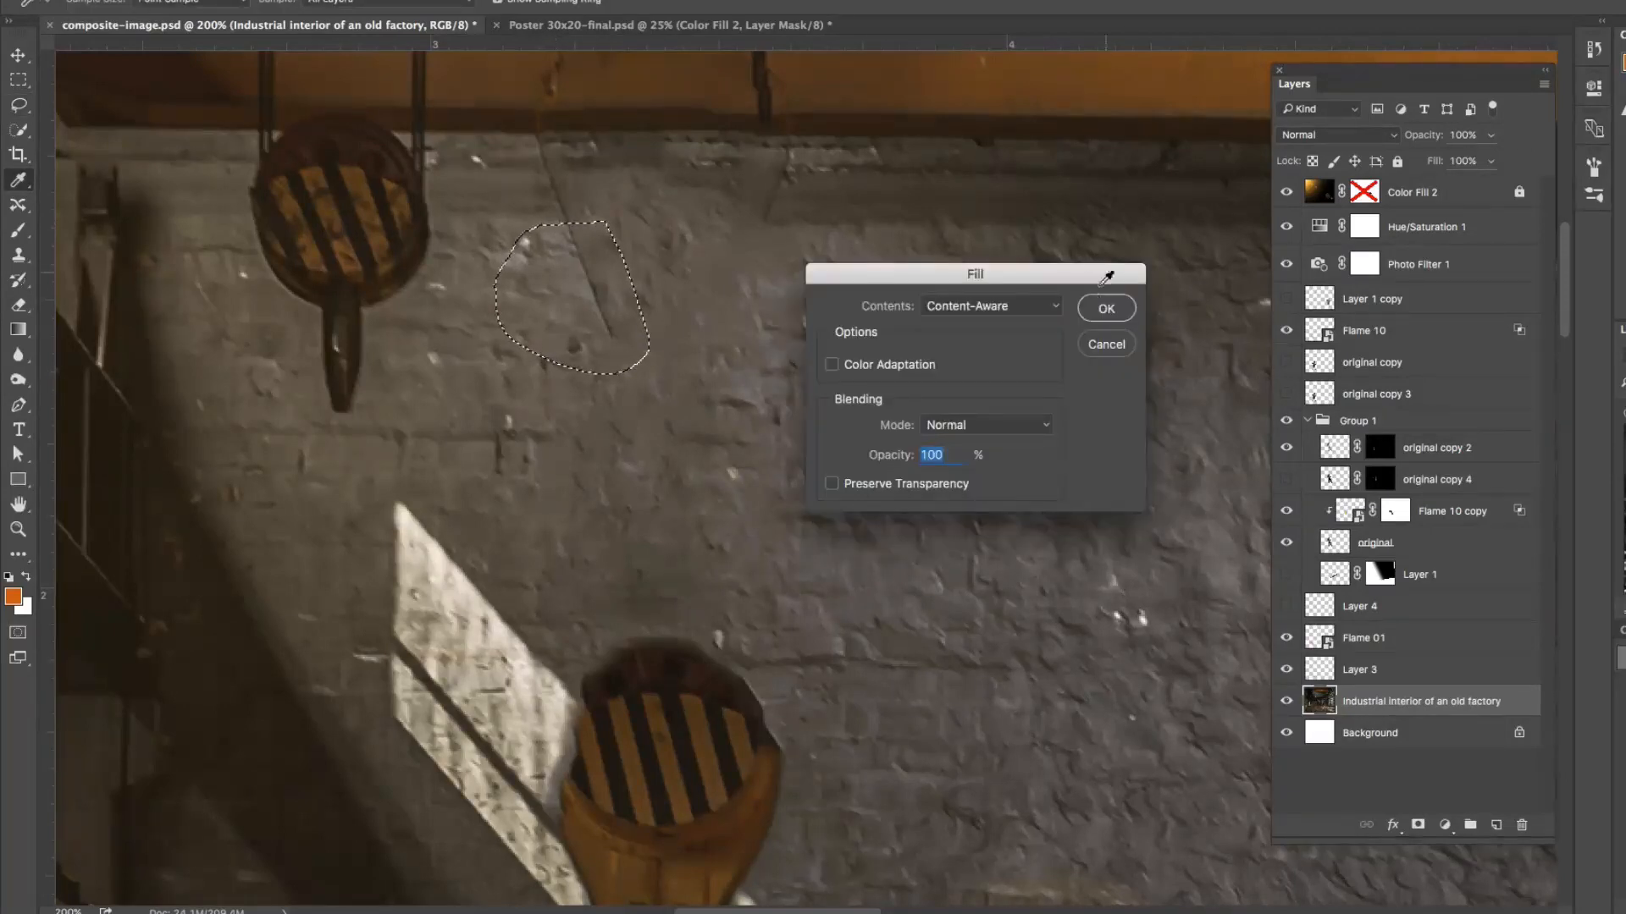
left_click(1106, 305)
Step: Remove the last hook traces along the wall just below the orange beam with a Content-Aware fill, and clear the selection
mouse_move(565, 155)
left_mouse_down()
mouse_move(811, 221)
mouse_move(752, 162)
mouse_move(559, 155)
left_mouse_up()
key("shift+BackSpace")
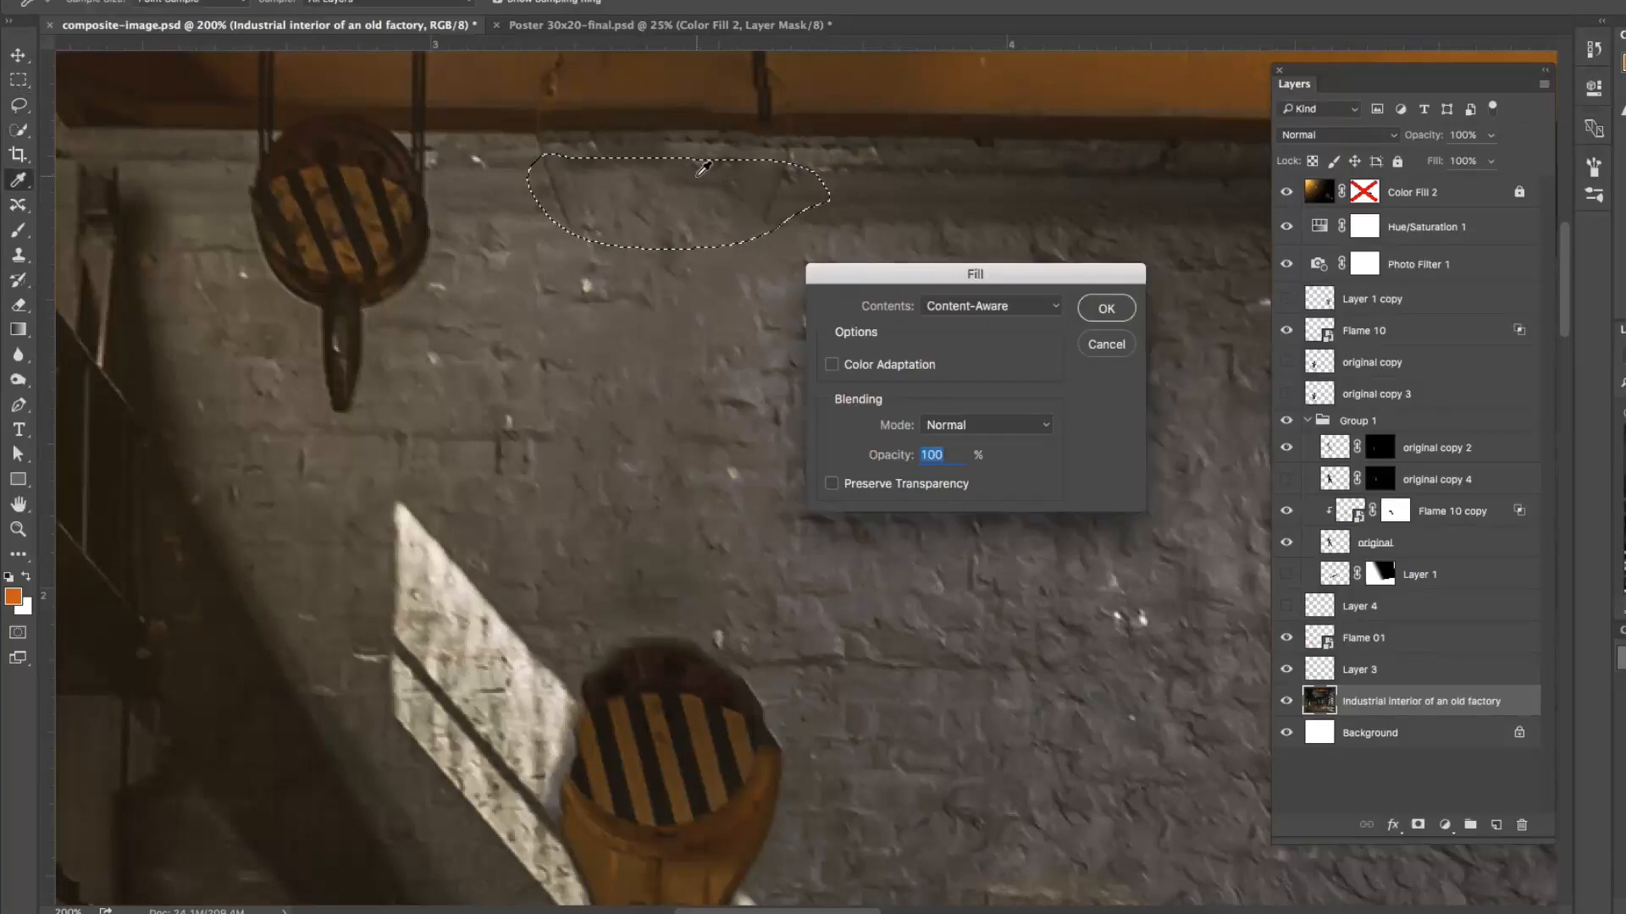
left_click(1106, 308)
key("ctrl+minus")
key("ctrl+minus")
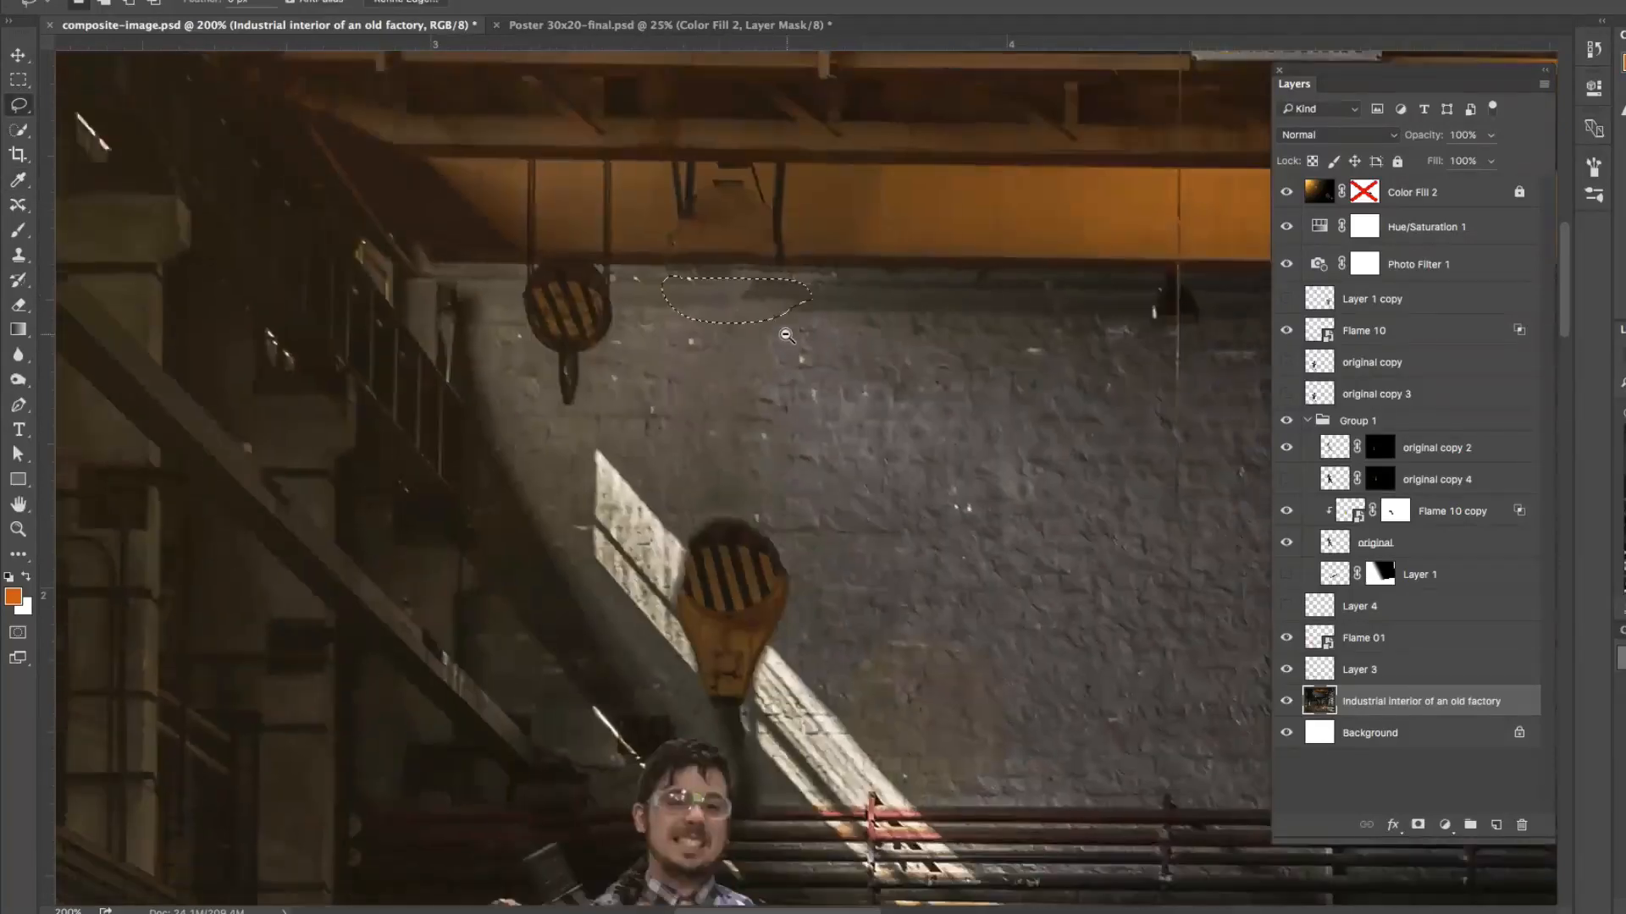
key("ctrl+d")
key("v")
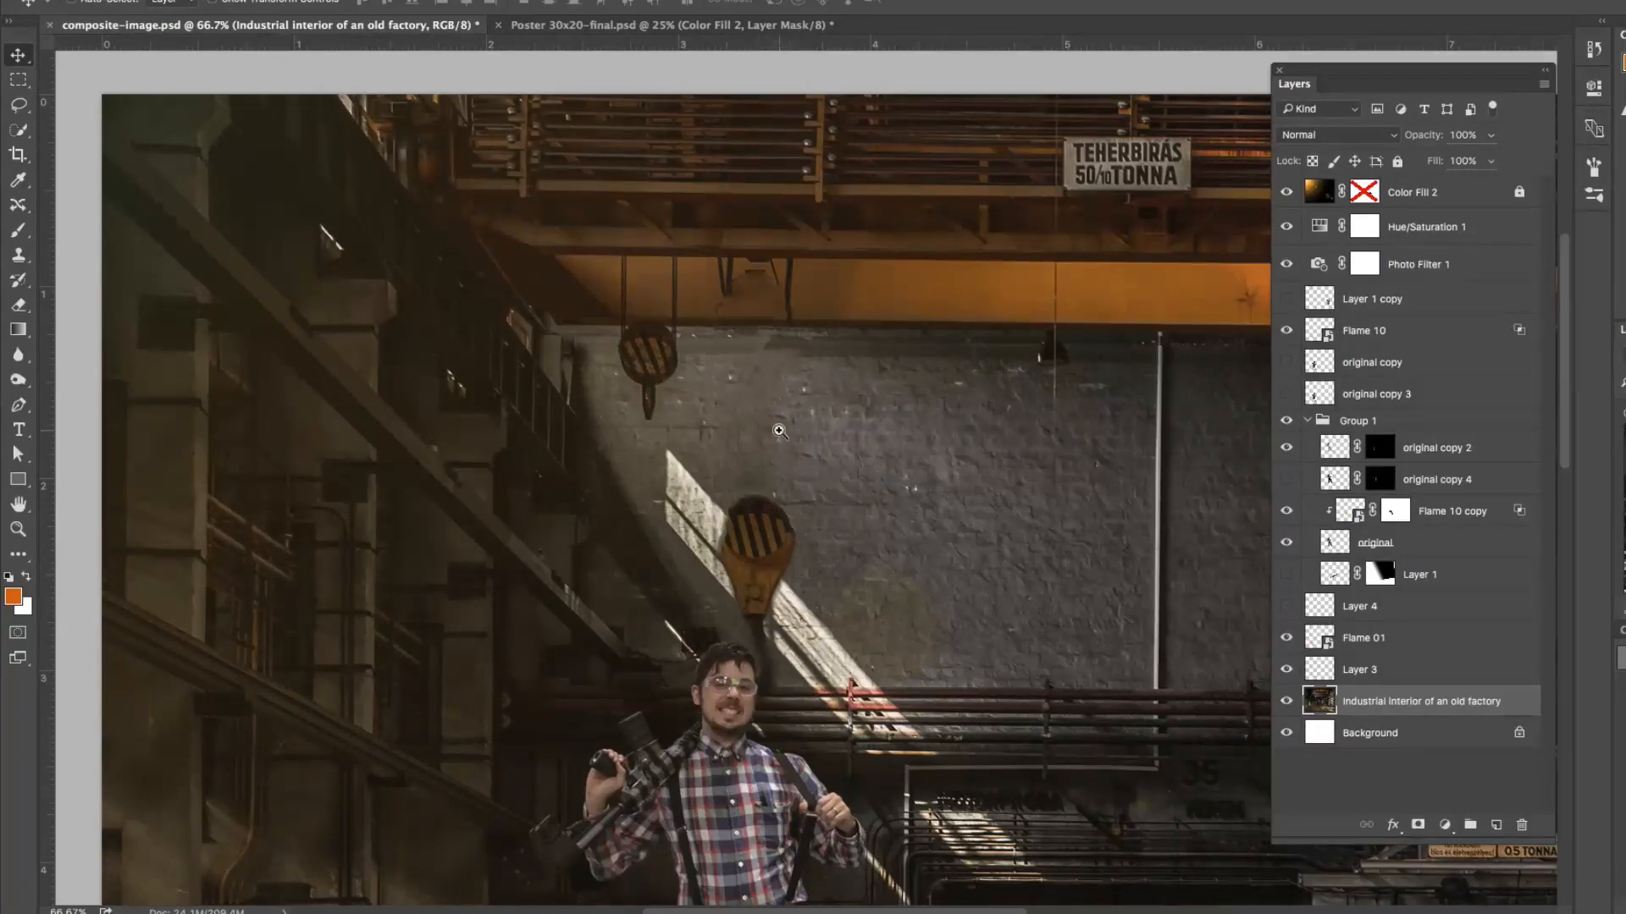
Step: Move the linked man up and slightly left against the lowered hook, and shift the Flame 01 layer onto the floor beneath him
left_click(779, 431, "ctrl")
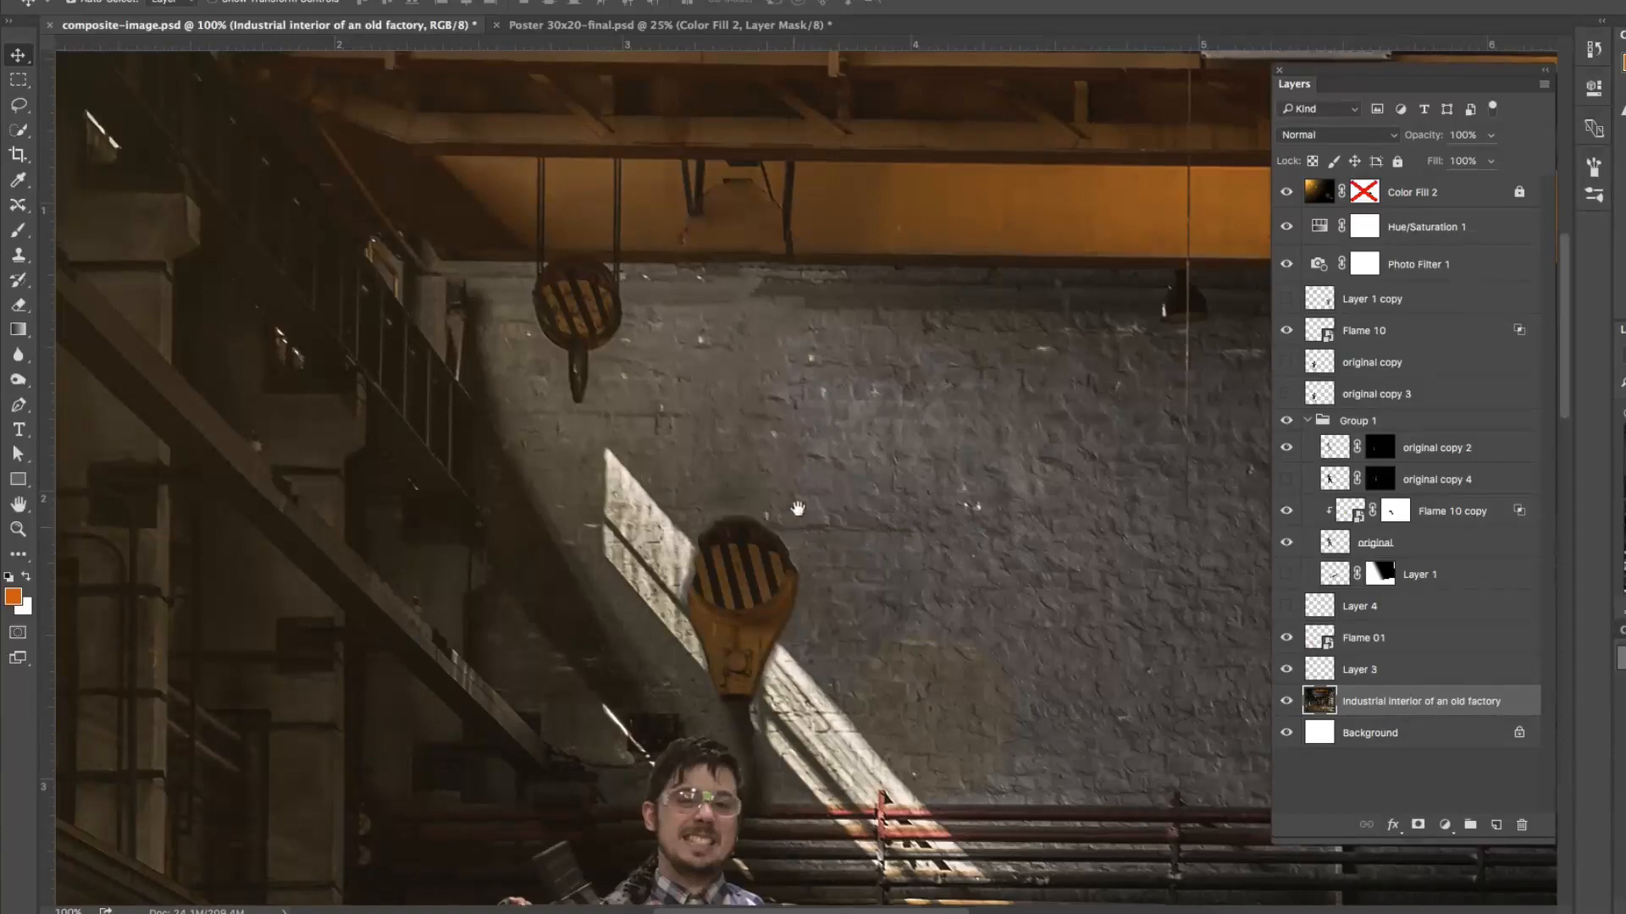
scroll(846, 542, "down", 10)
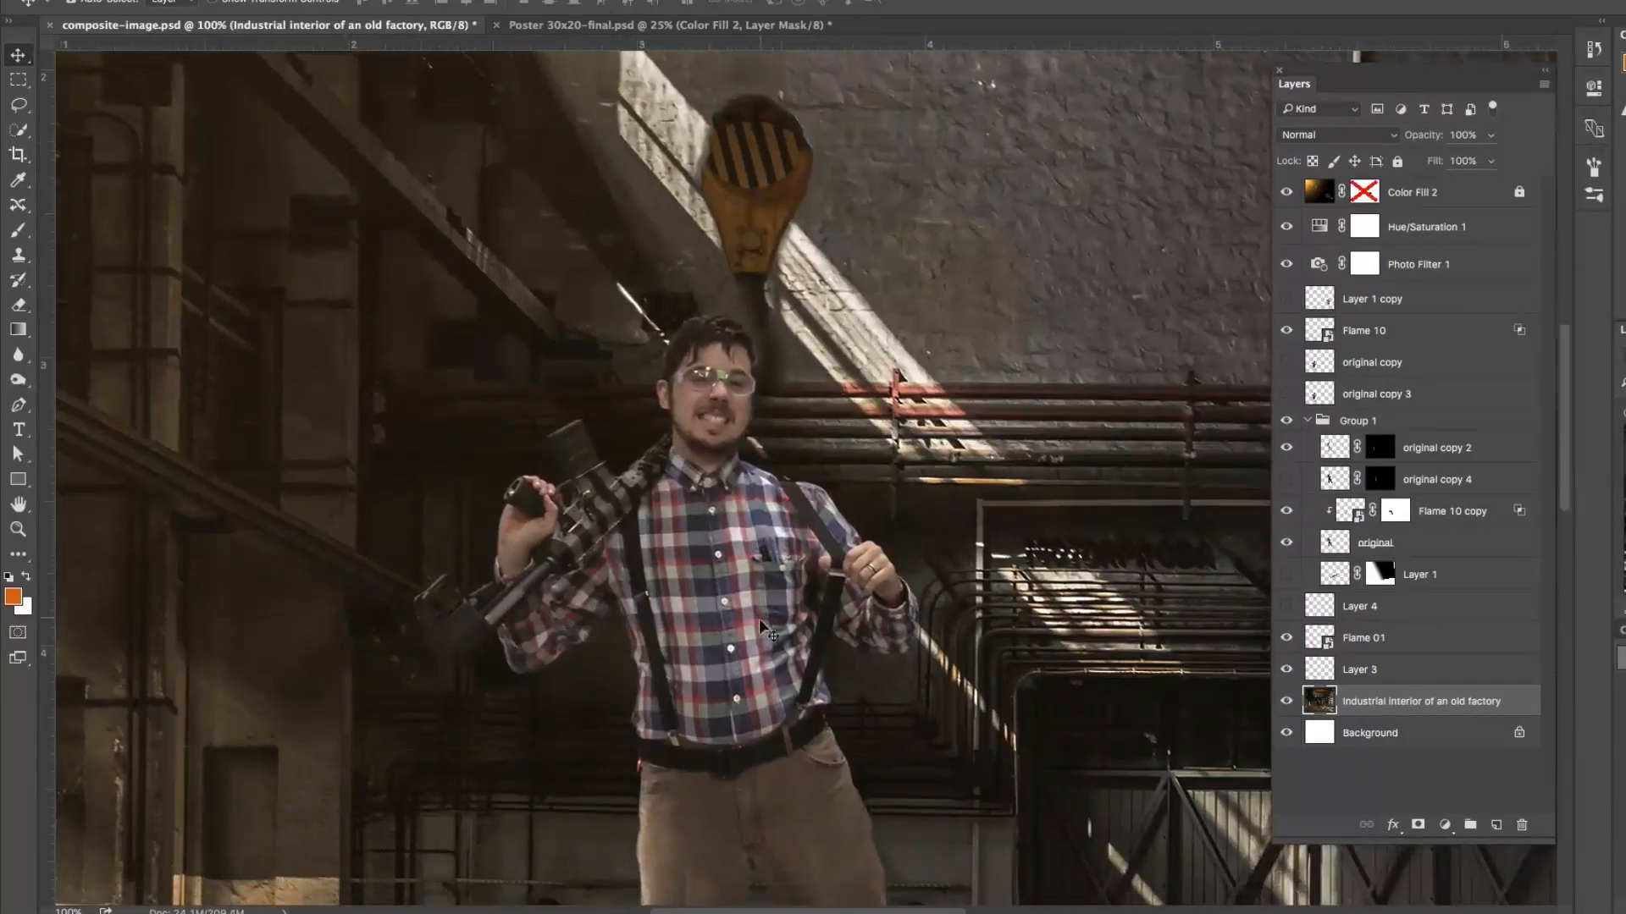
left_click_drag(762, 628, 719, 518)
left_click(808, 544, "alt")
left_click(808, 544, "alt")
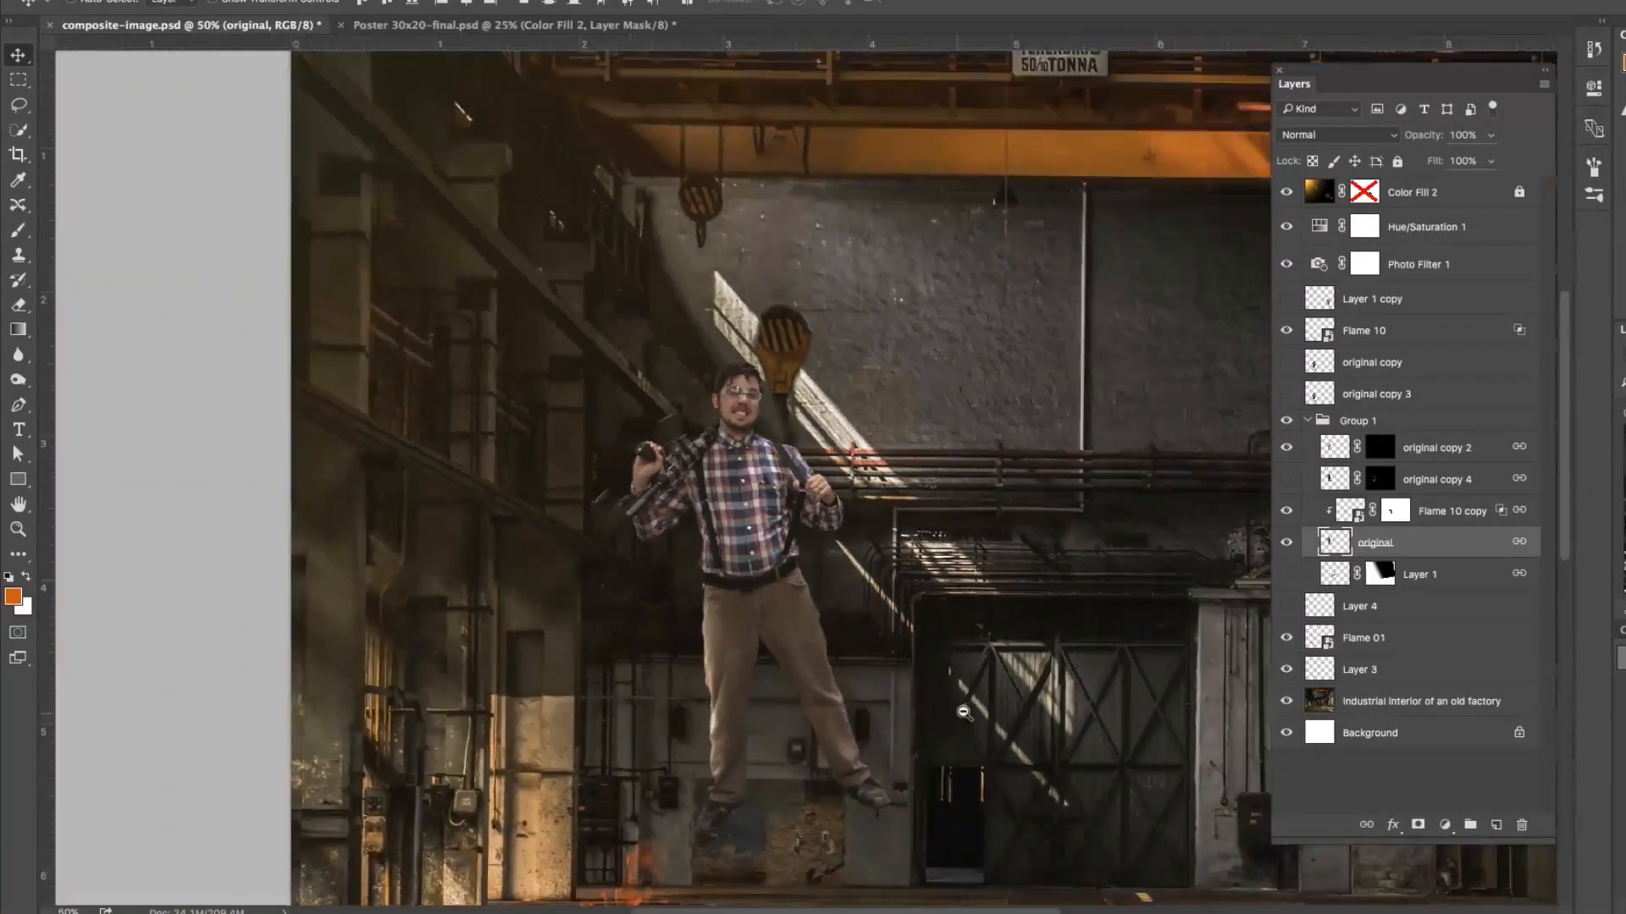
left_click(974, 666, "alt")
left_click_drag(523, 747, 602, 725)
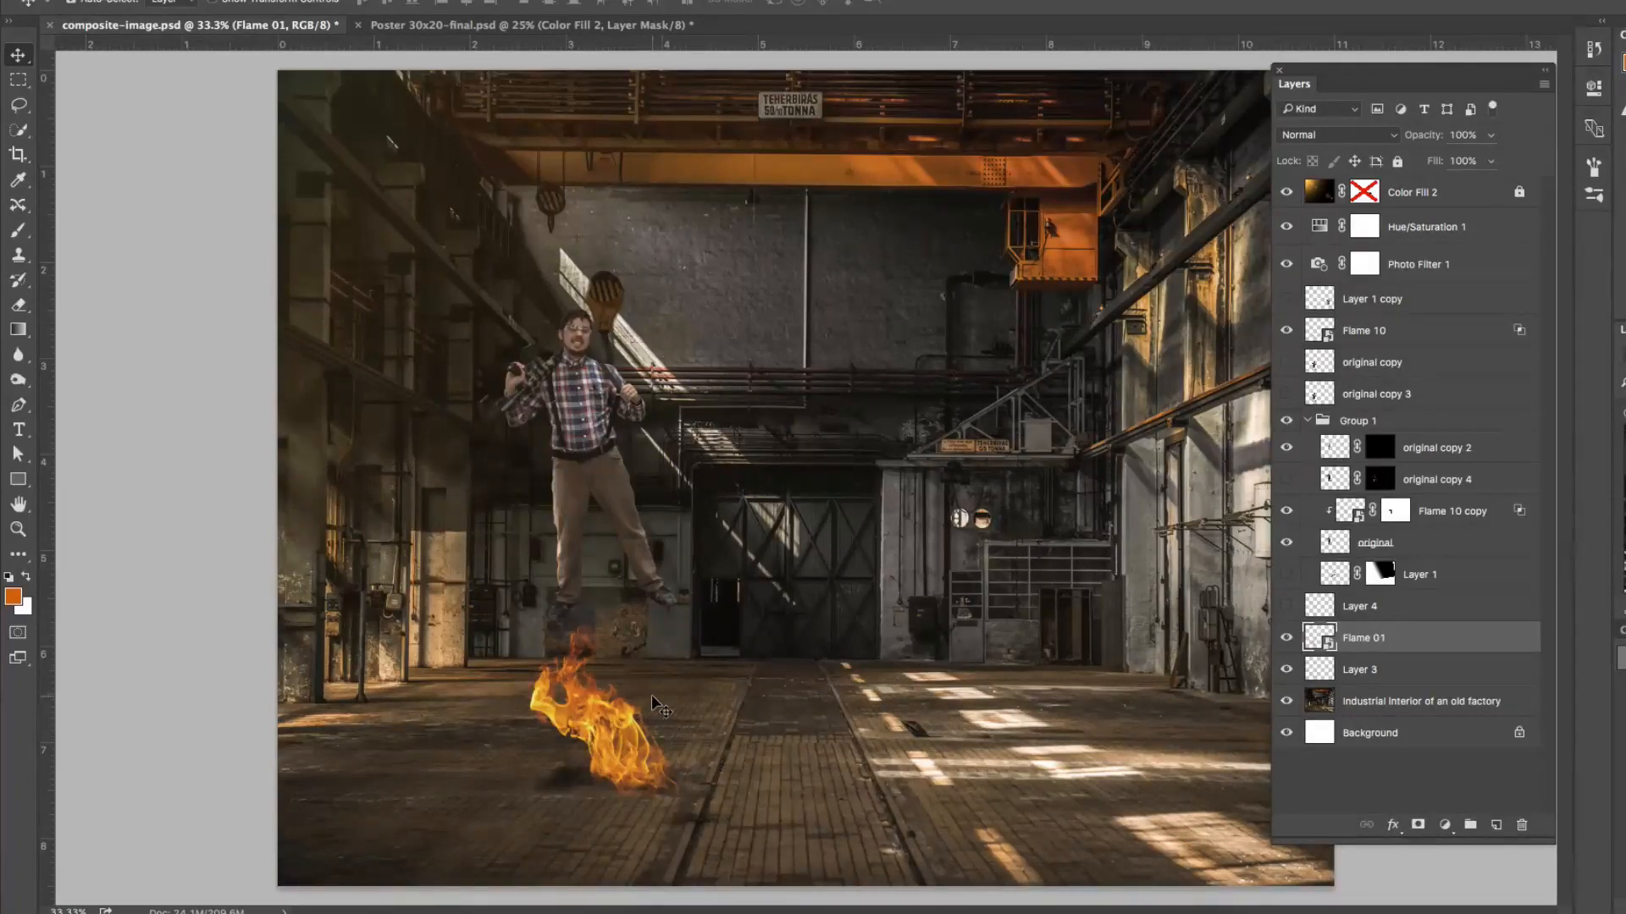
Step: Export the composite as the JPG file composite-image.jpg into the FINALS folder inside FILES SENT
key("super")
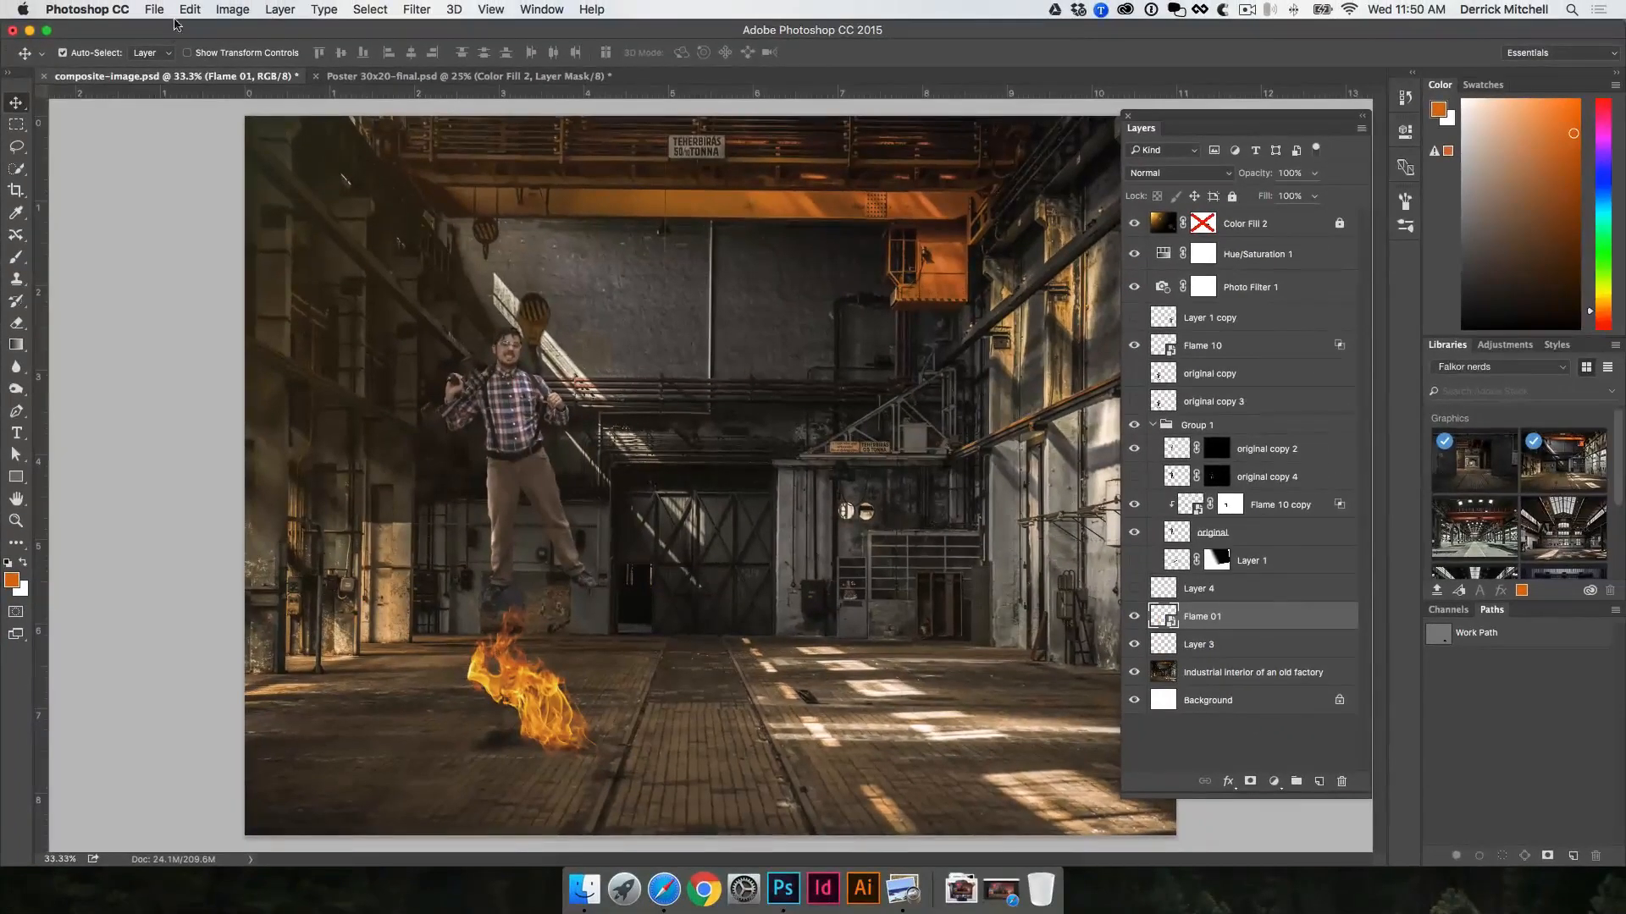
left_click(156, 10)
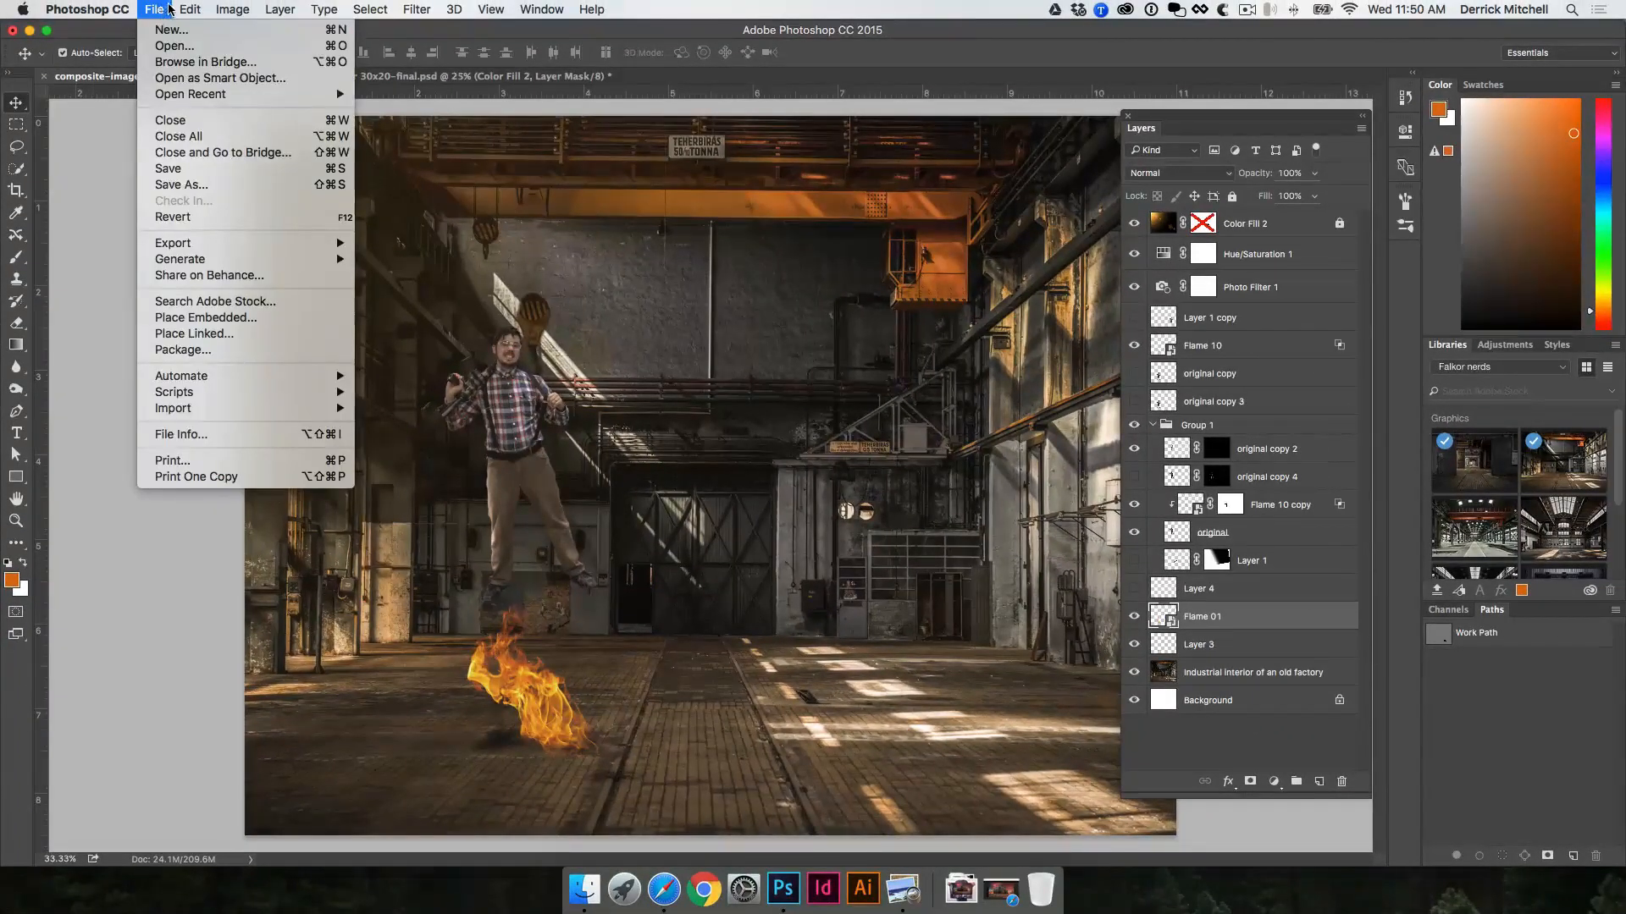
mouse_move(225, 245)
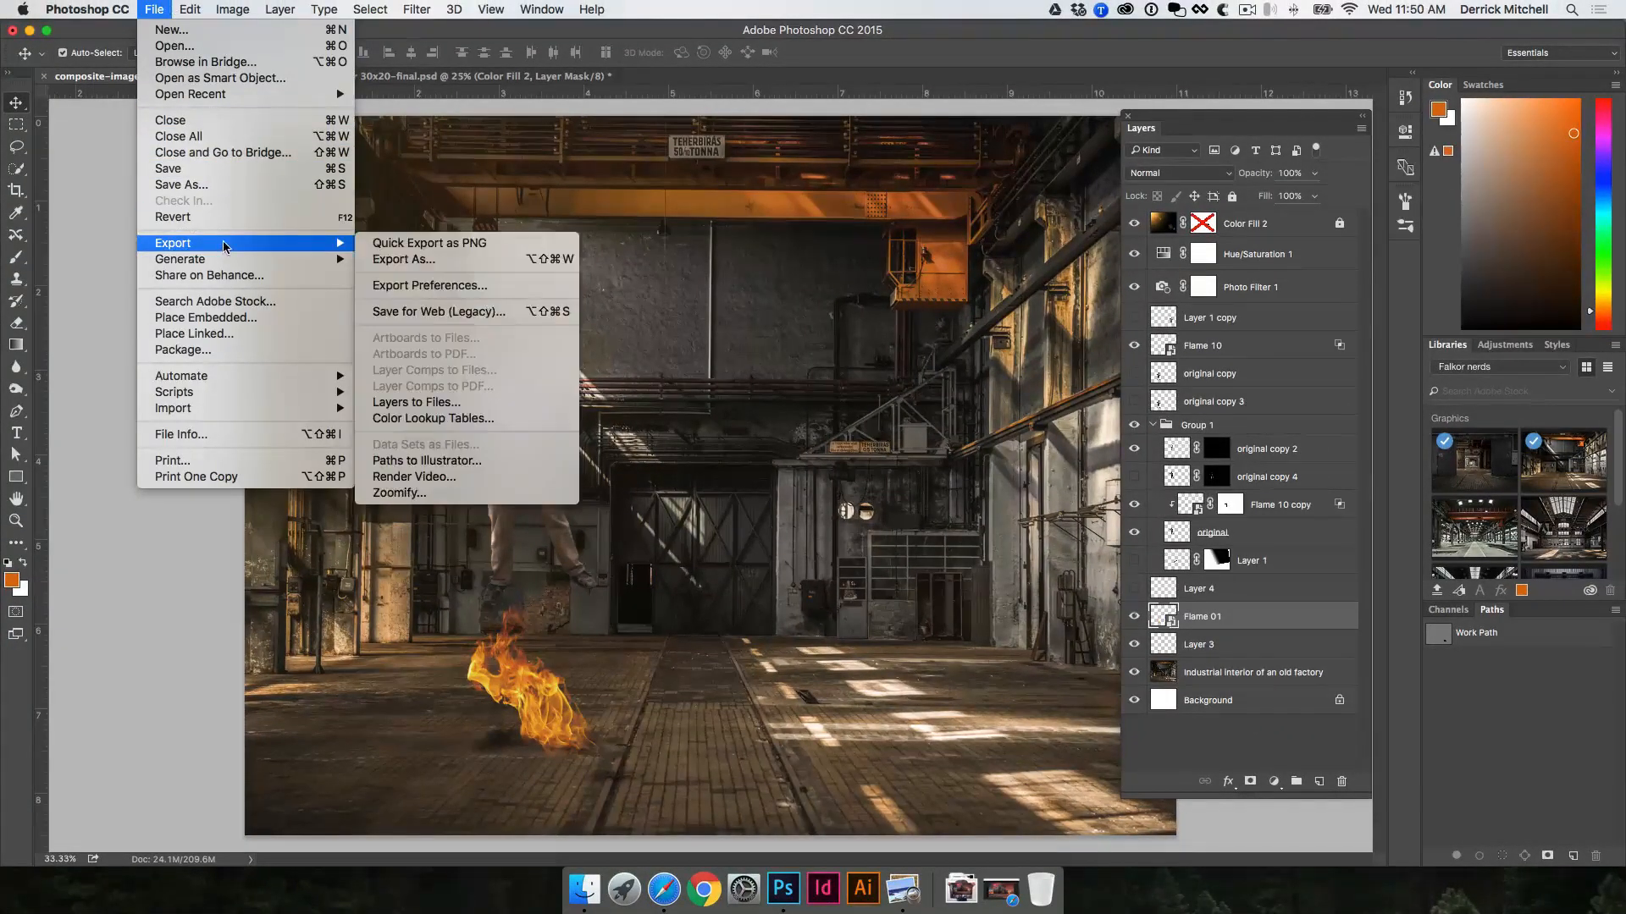
left_click(410, 260)
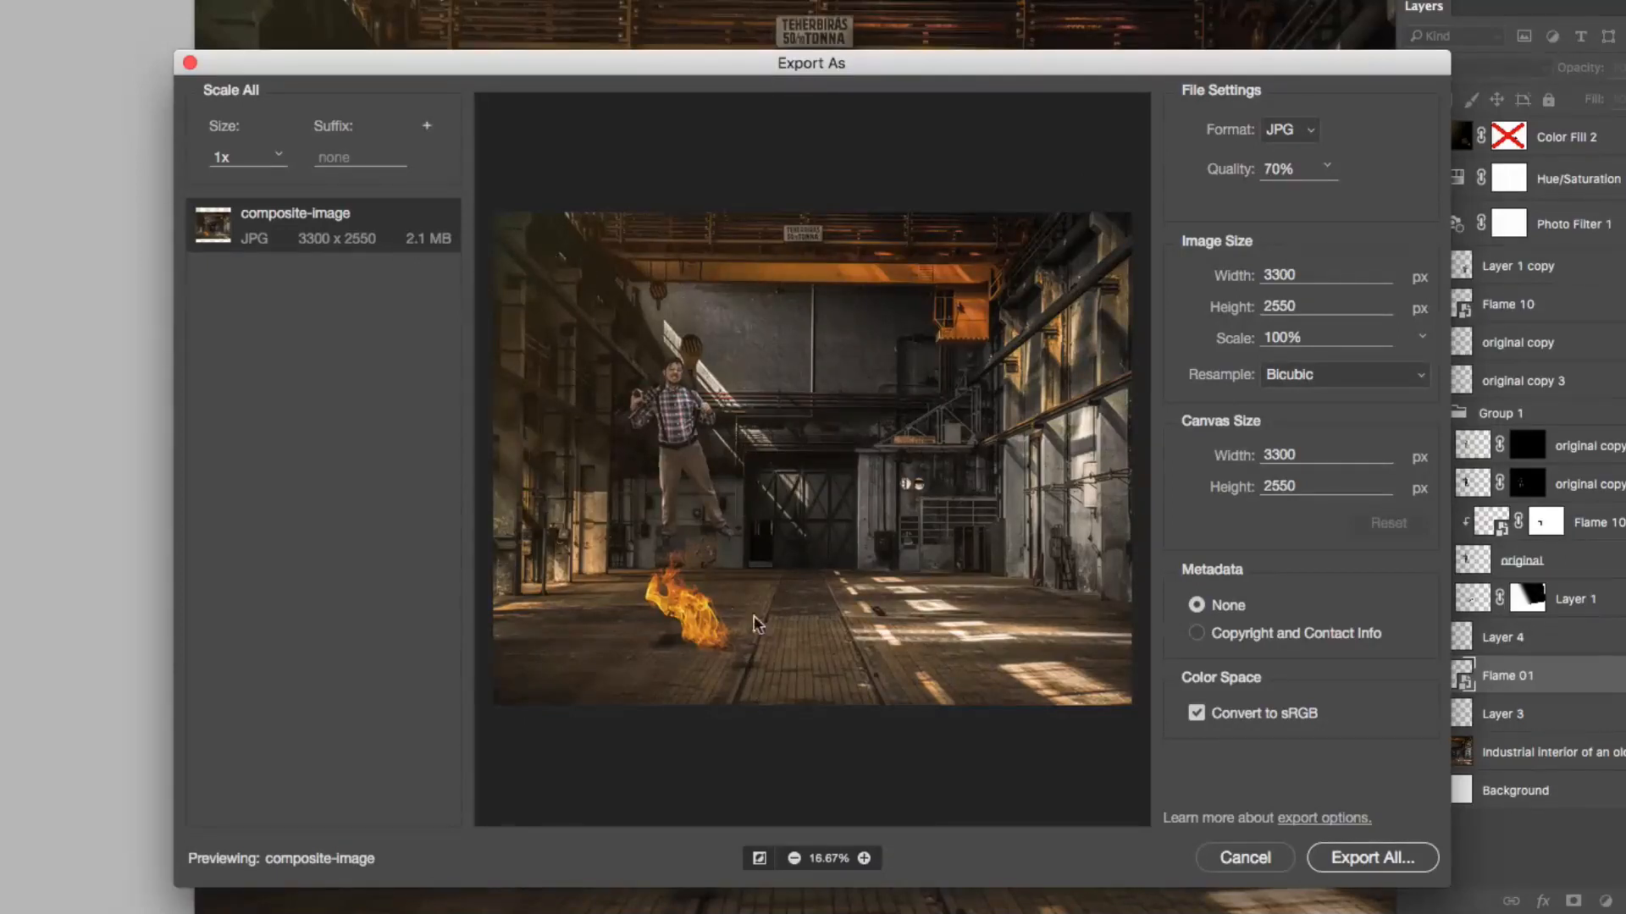
left_click(1358, 859)
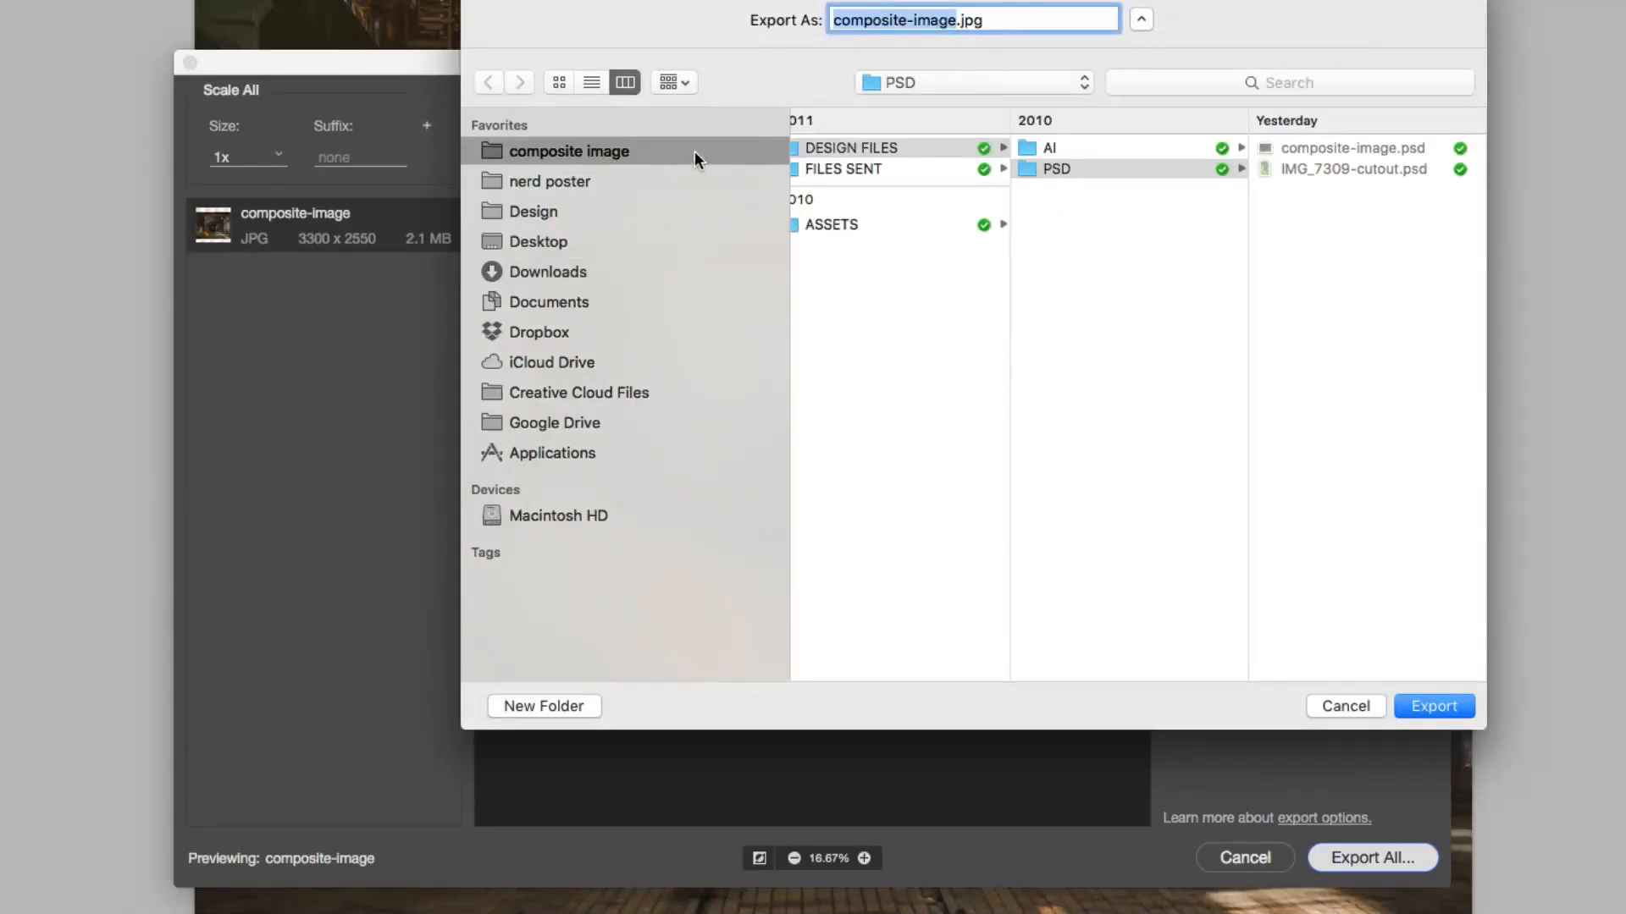
left_click(886, 168)
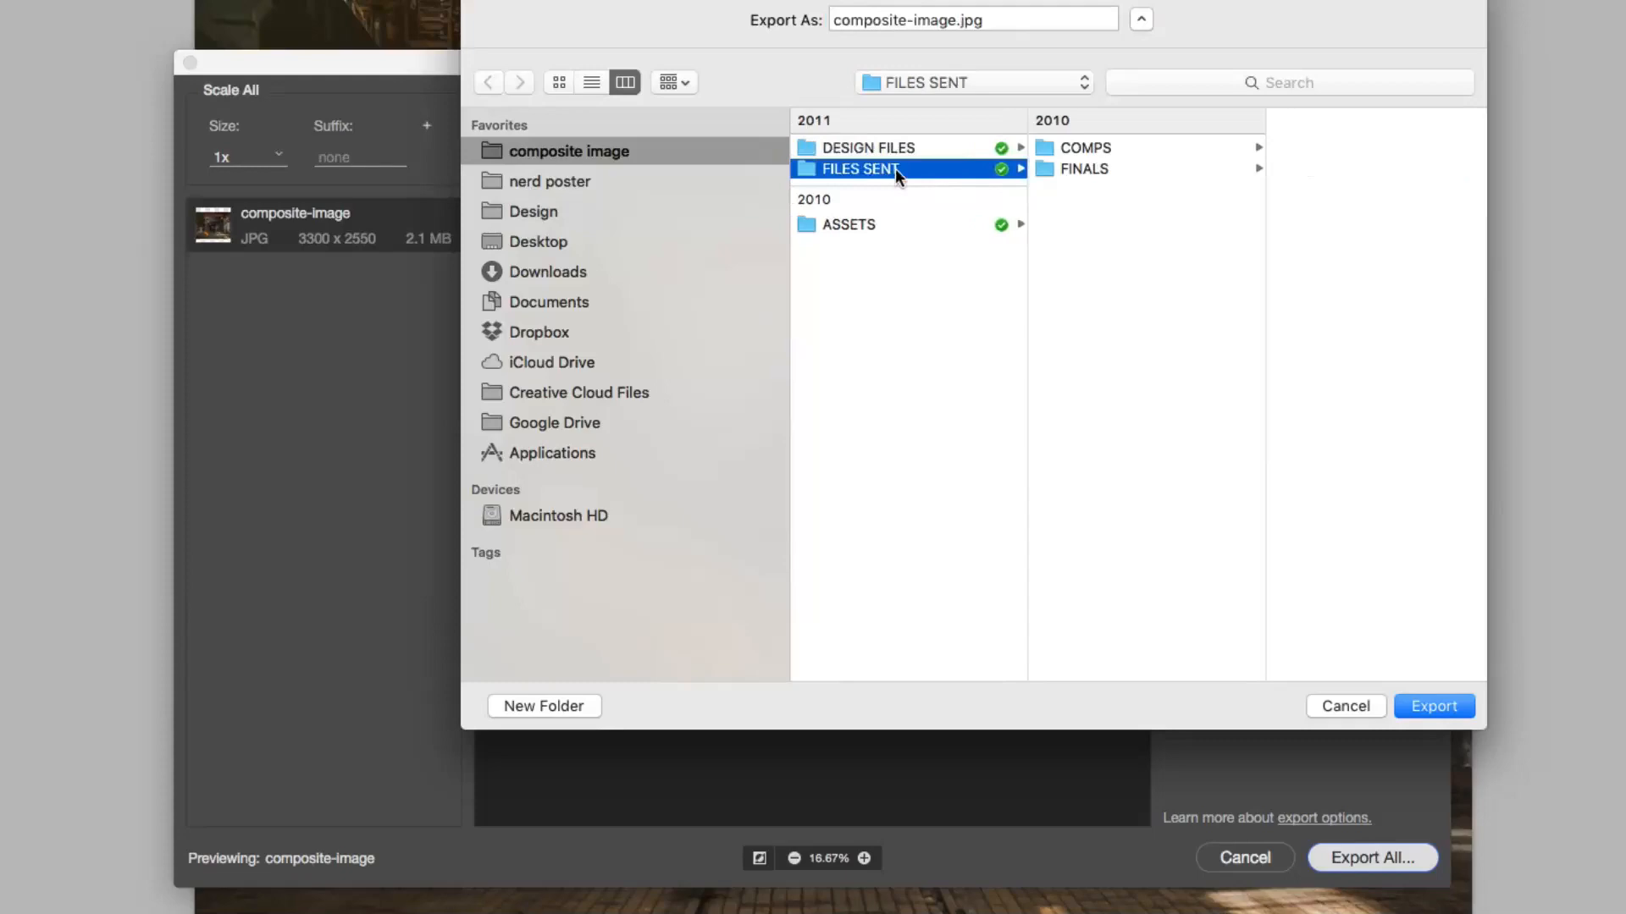
left_click(1114, 170)
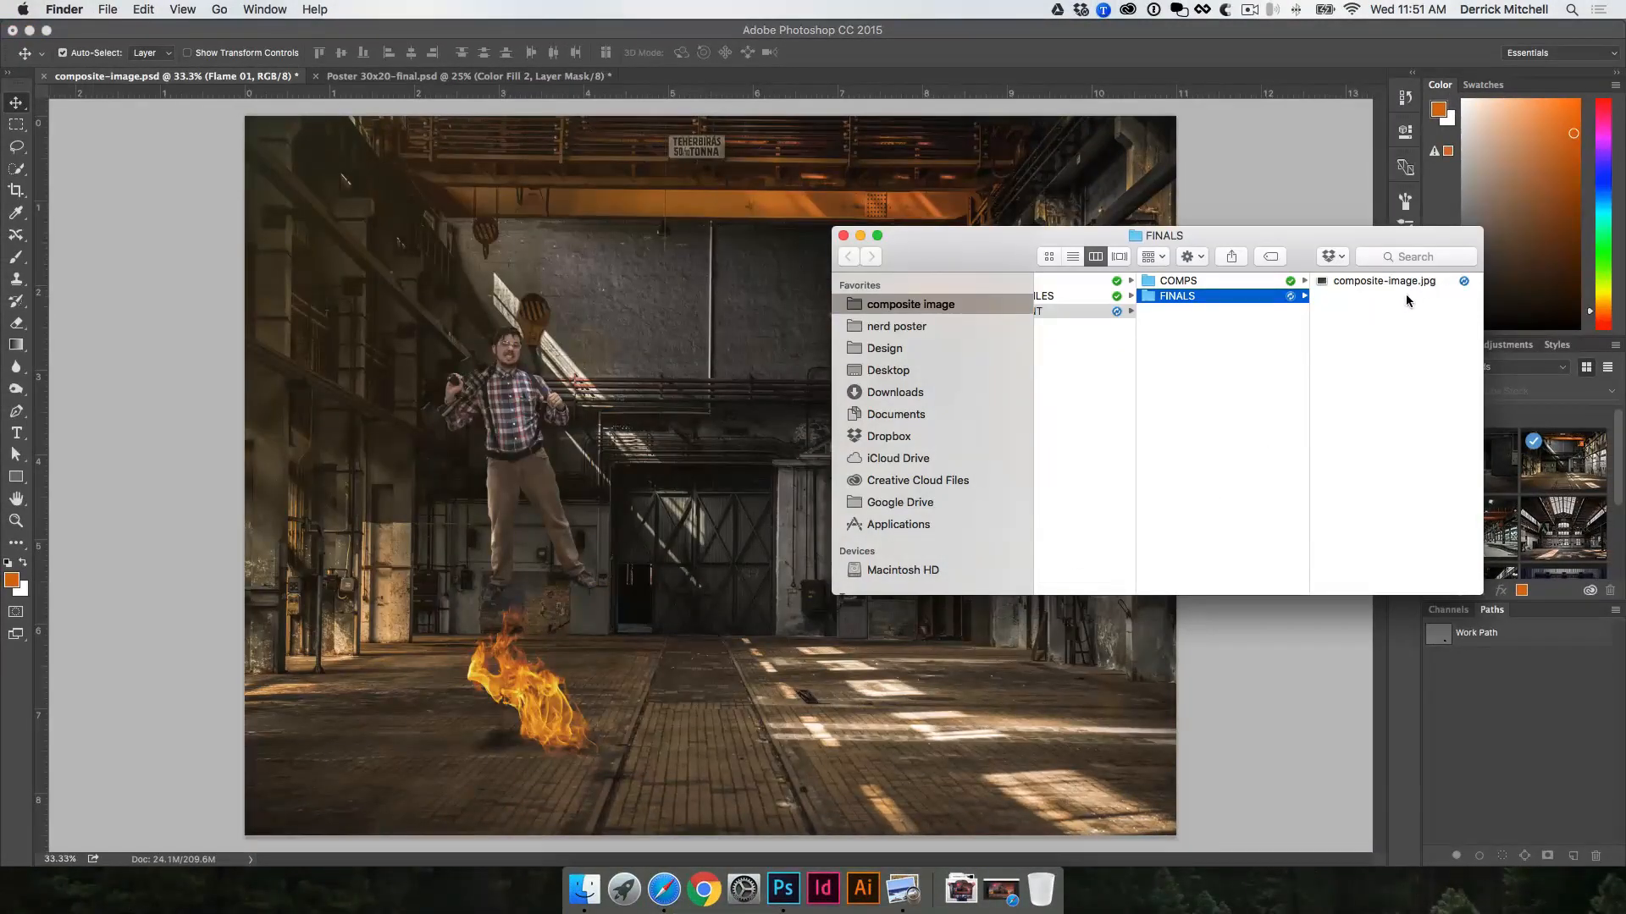
Step: Preview the exported composite-image.jpg from the FINALS folder in Finder
left_click(1397, 282)
key("space")
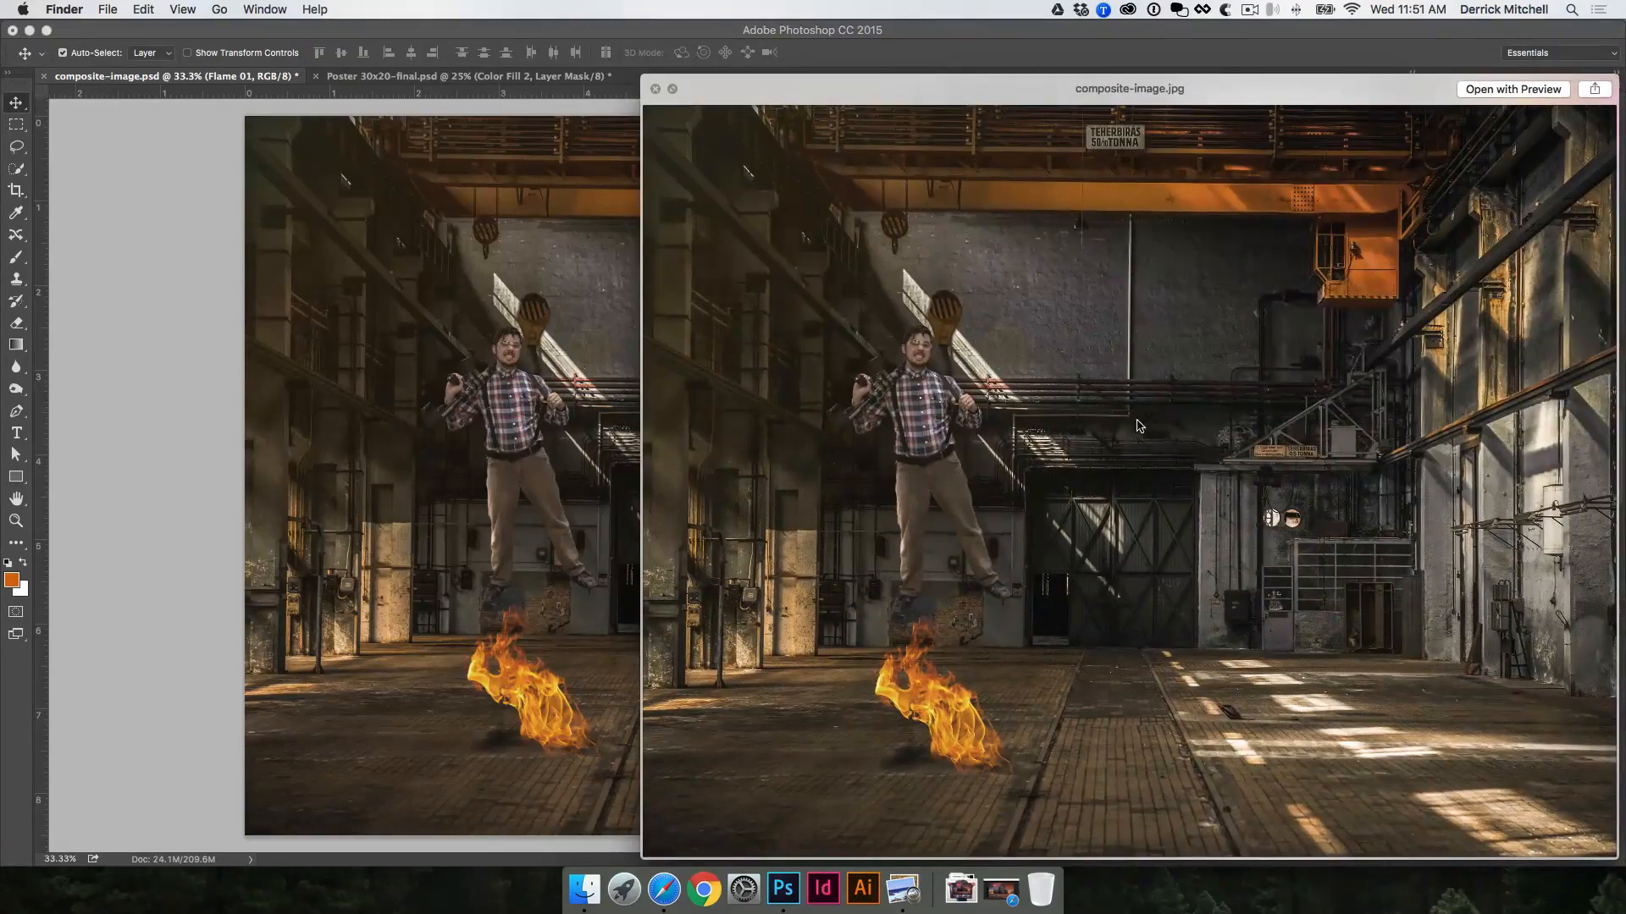